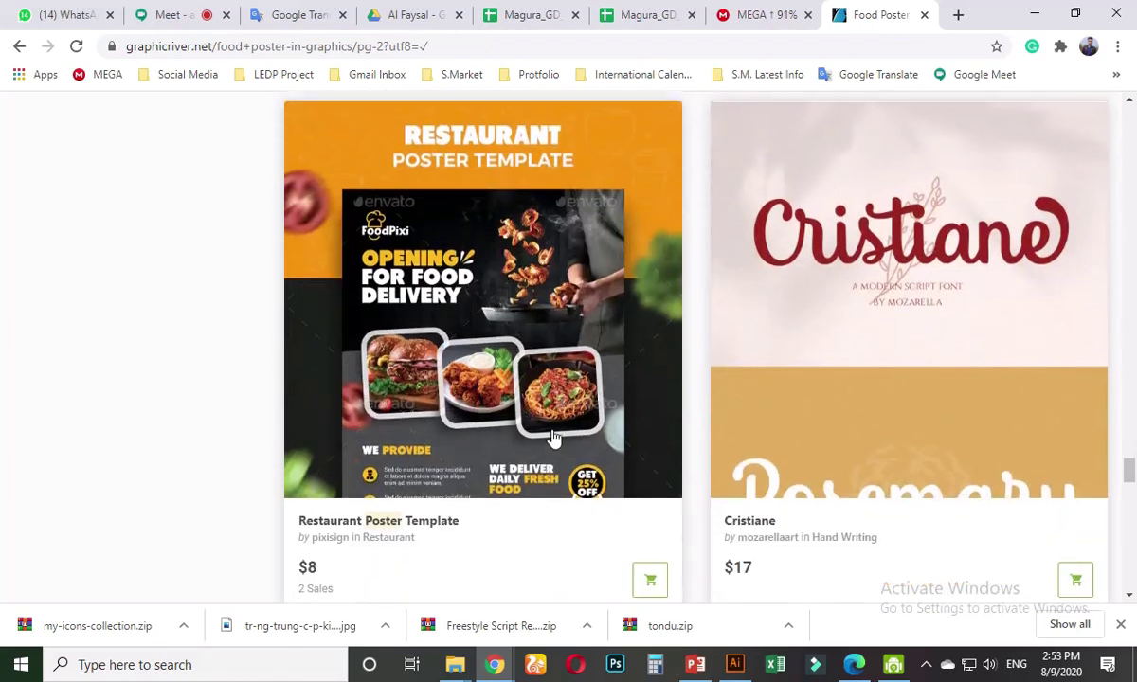
- Look through the food poster designs on page 2 of the GraphicRiver search results
scroll(555, 438, "up", 3)
scroll(554, 438, "up", 3)
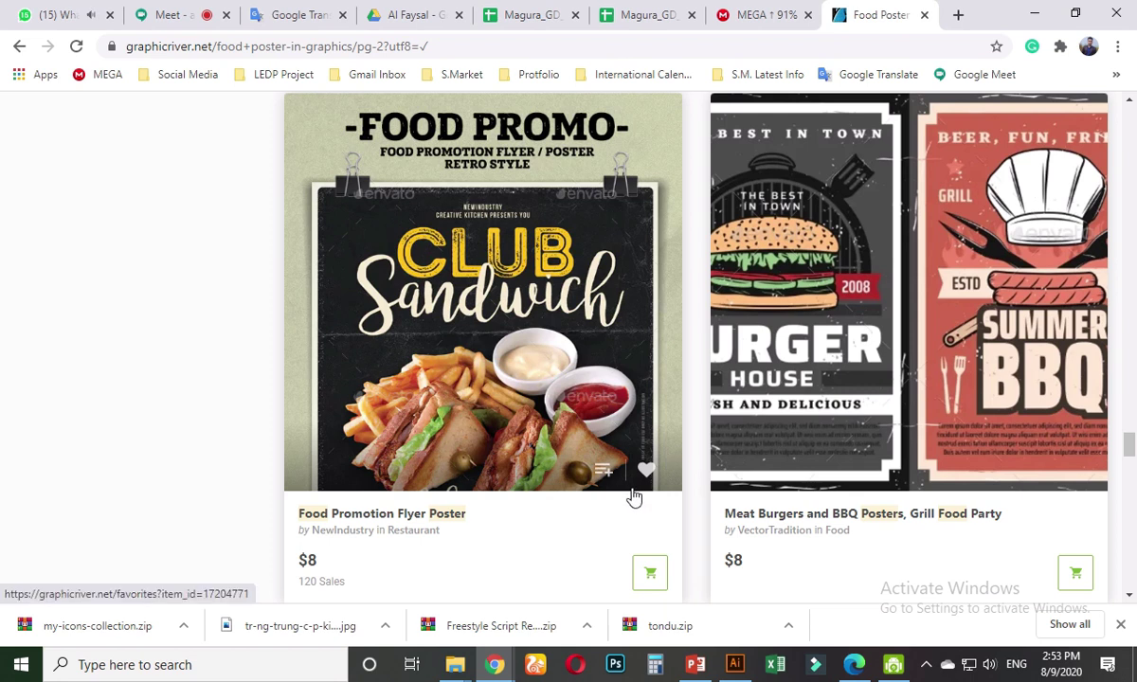
scroll(634, 496, "down", 5)
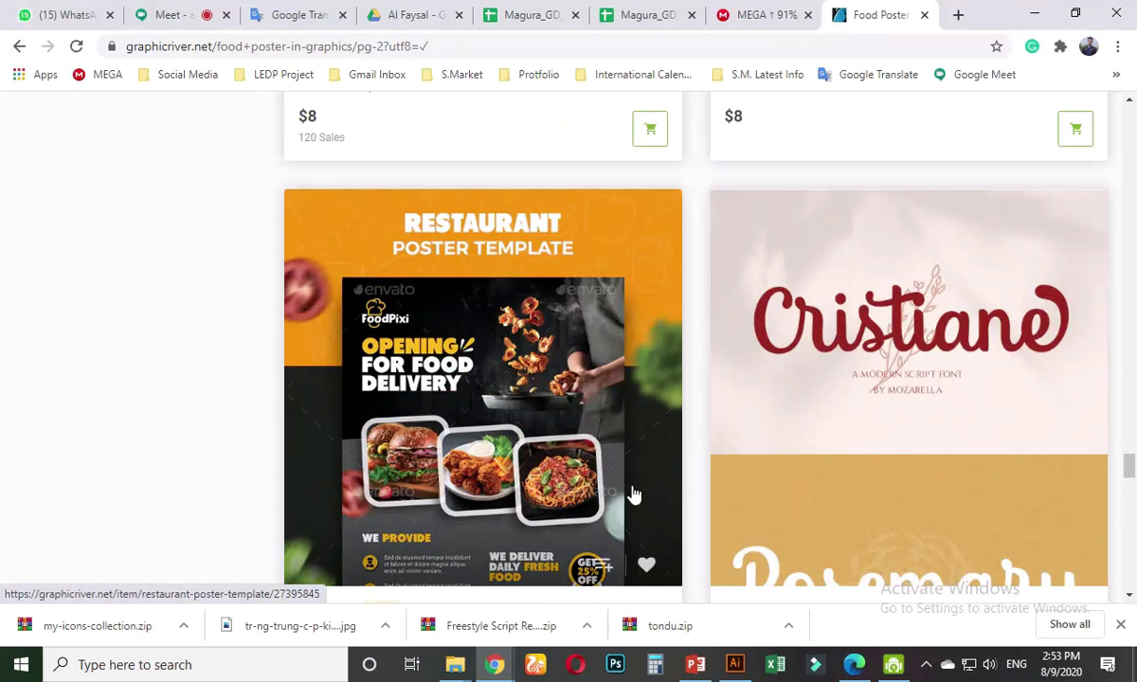
scroll(634, 497, "down", 8)
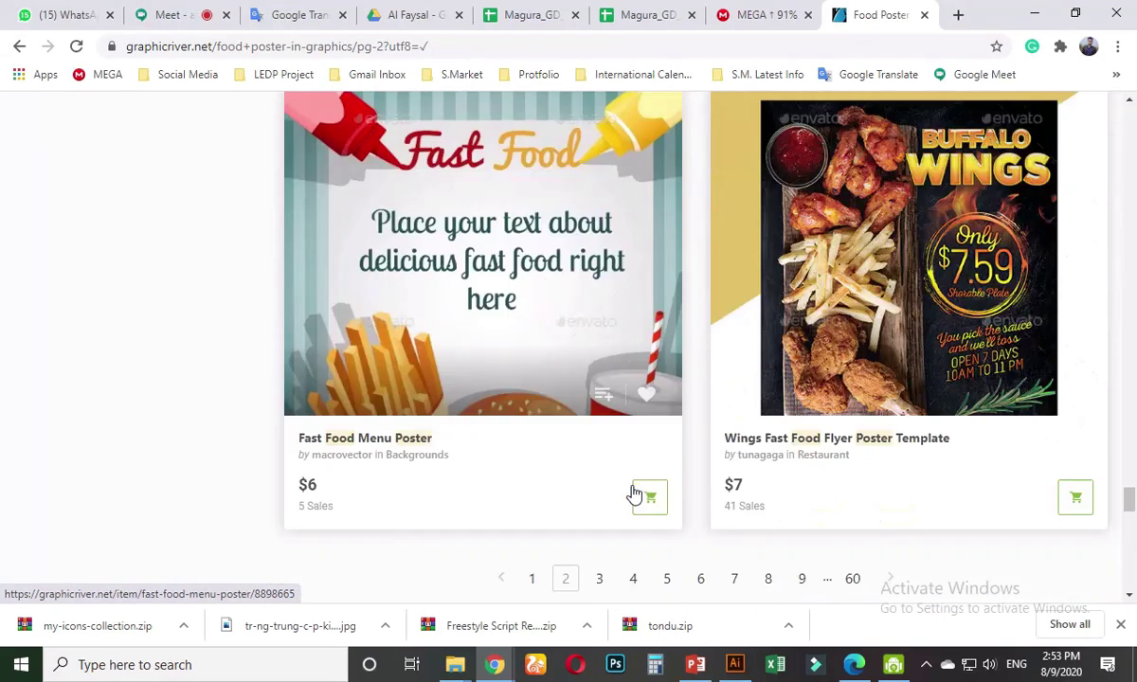
- Switch to the Google Meet call and check which students are attending
left_click(182, 14)
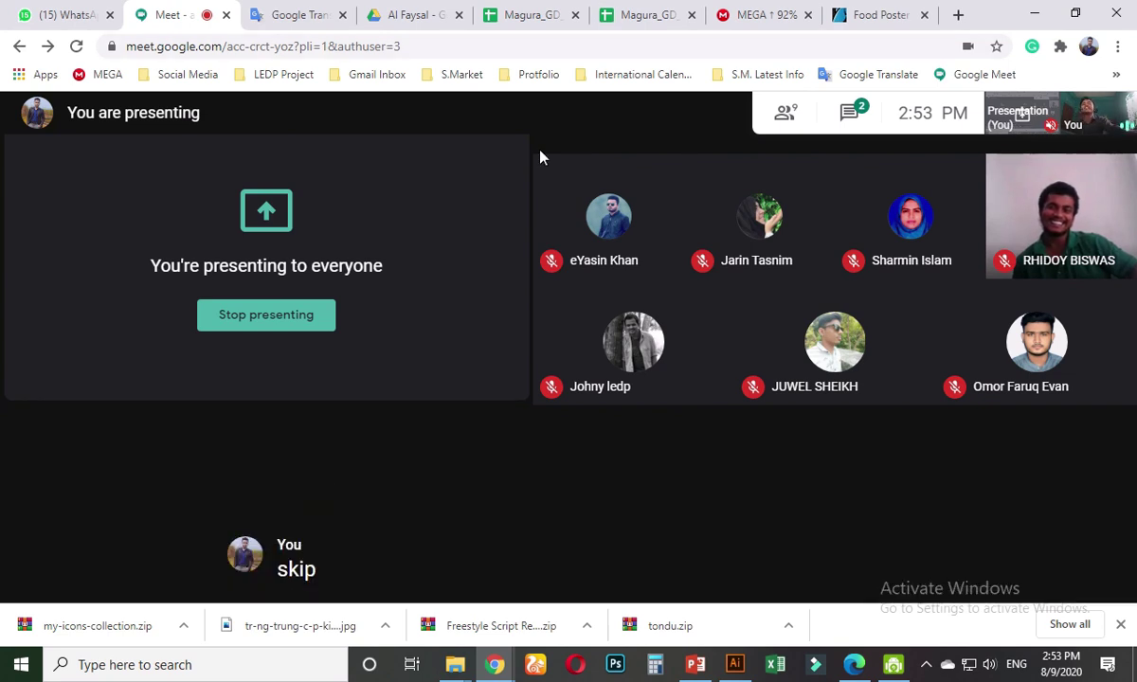
mouse_move(568, 10)
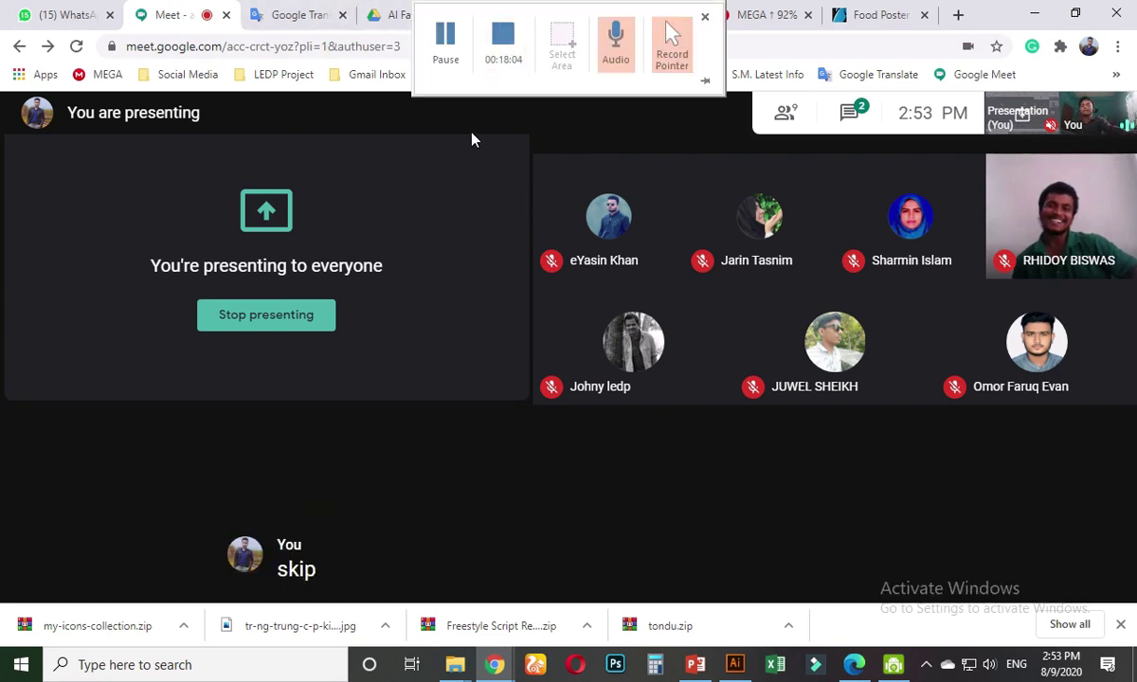
mouse_move(437, 8)
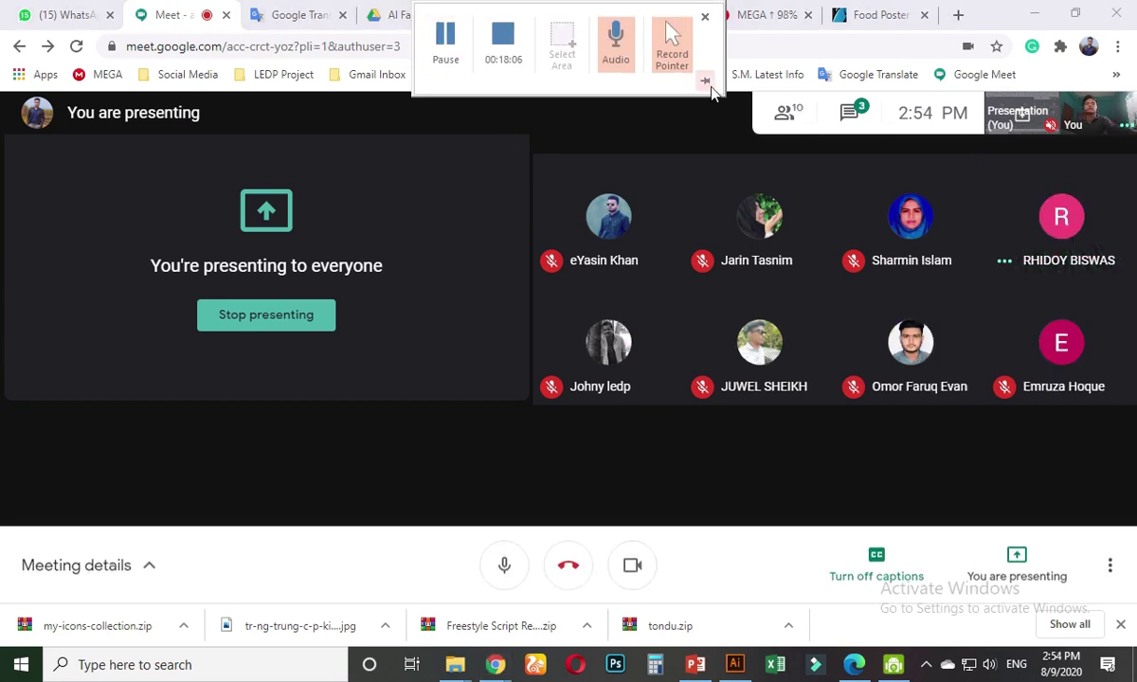
mouse_move(756, 217)
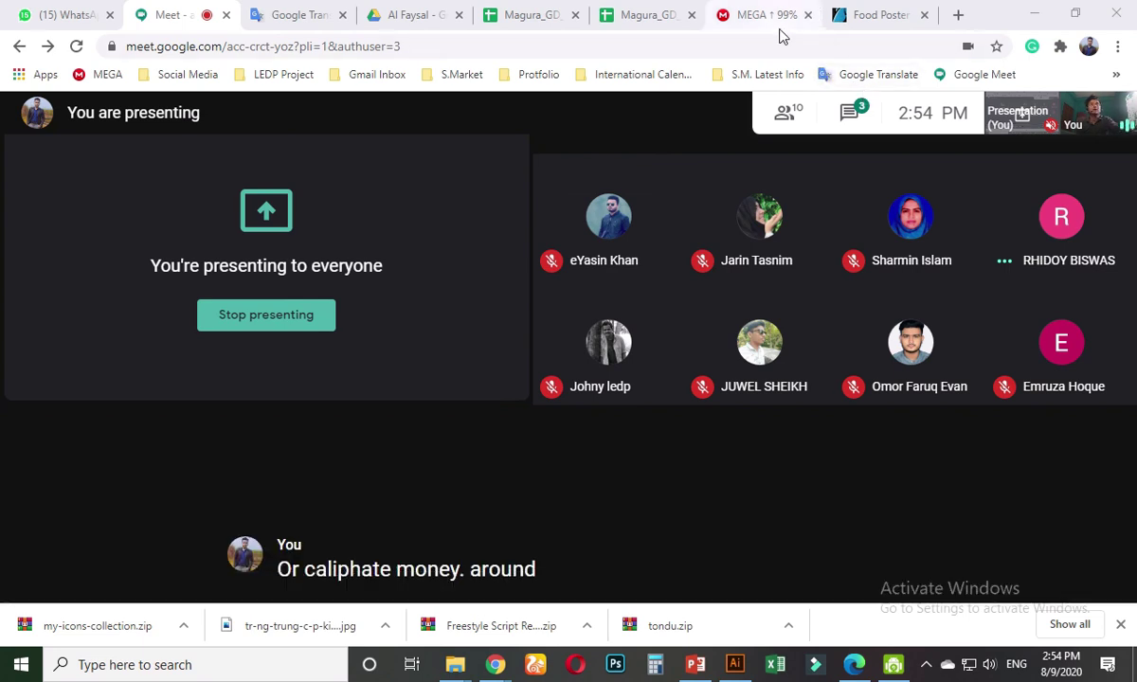
left_click(646, 19)
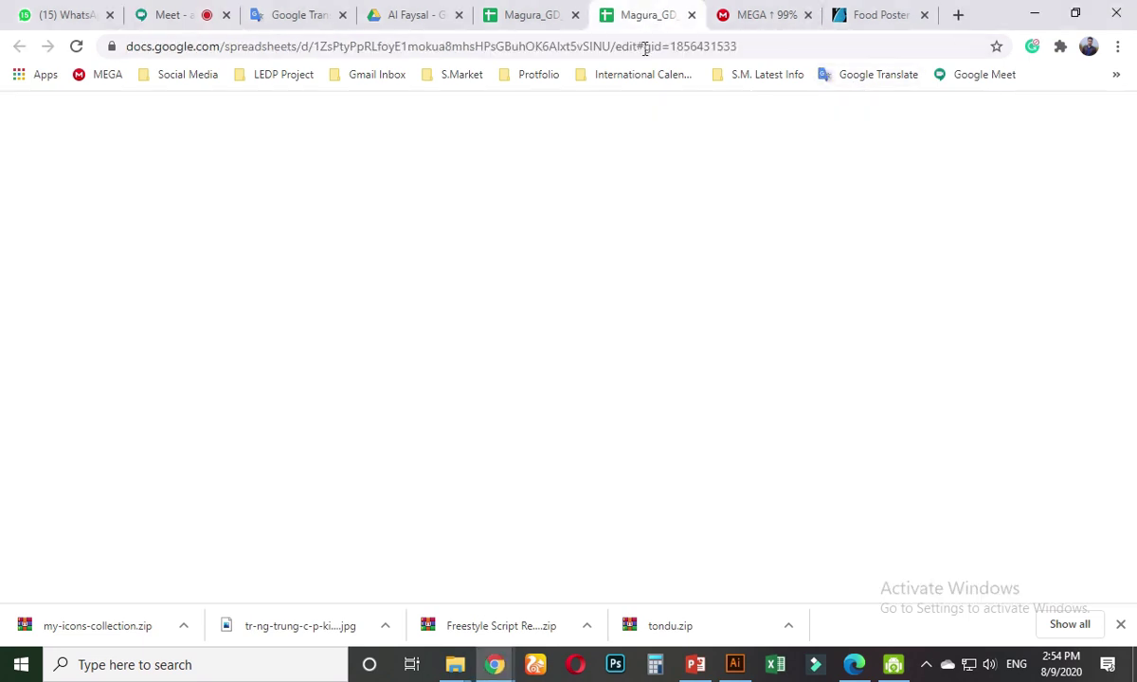
key("ctrl+shift+Tab")
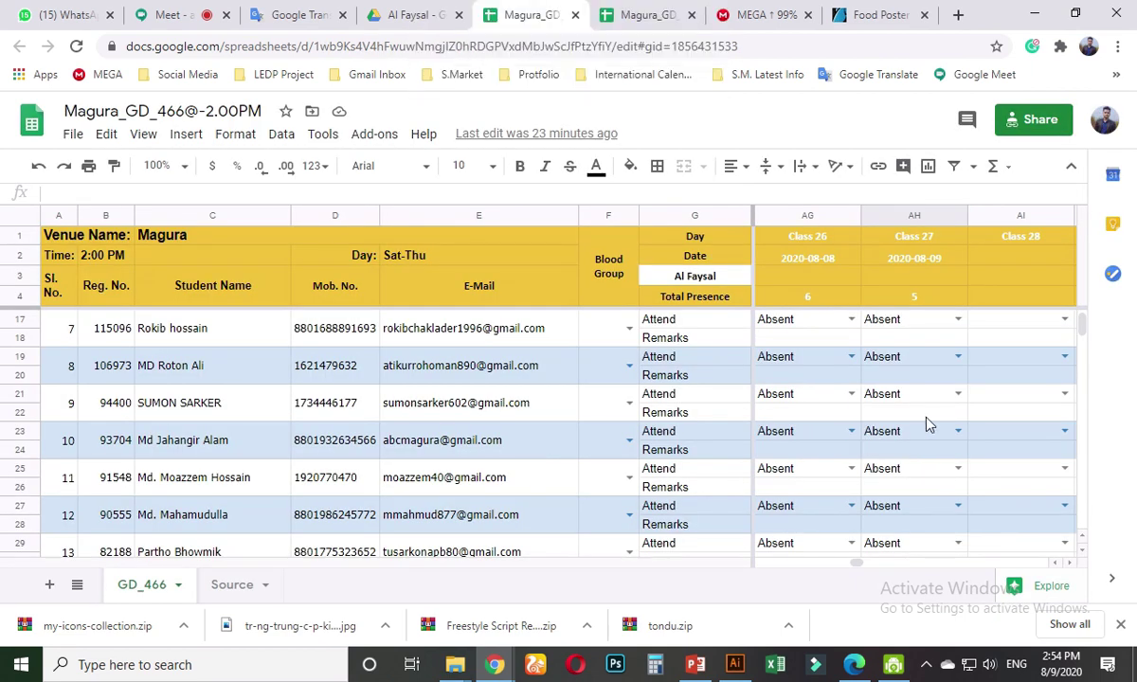
scroll(929, 423, "down", 4)
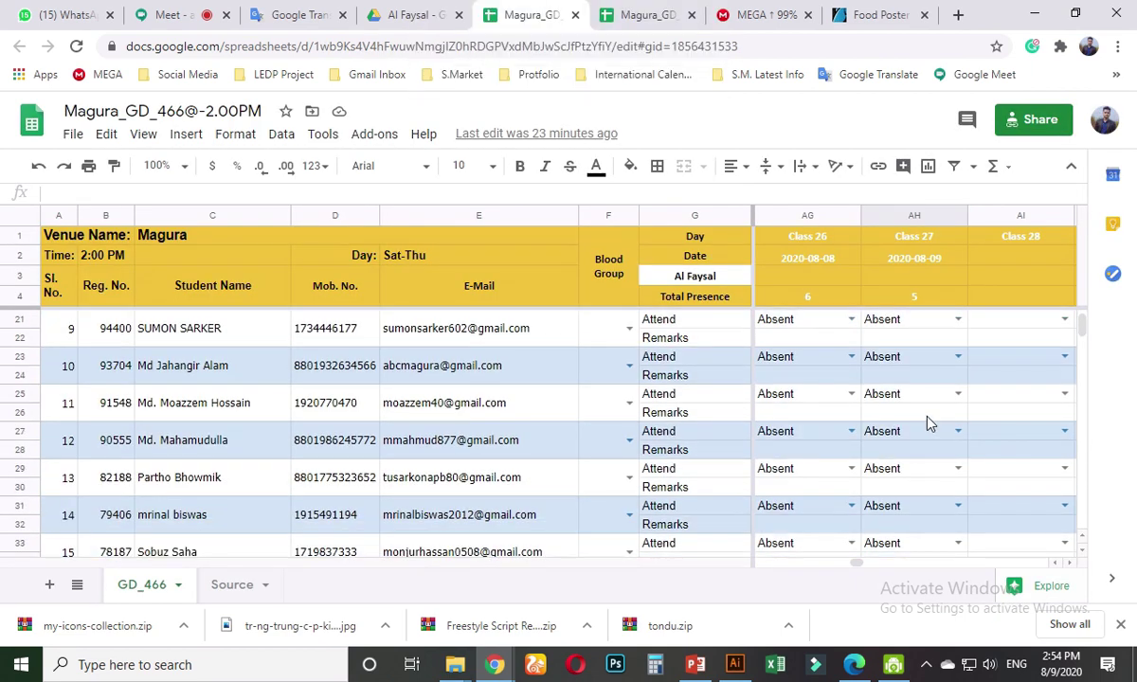
scroll(929, 423, "down", 9)
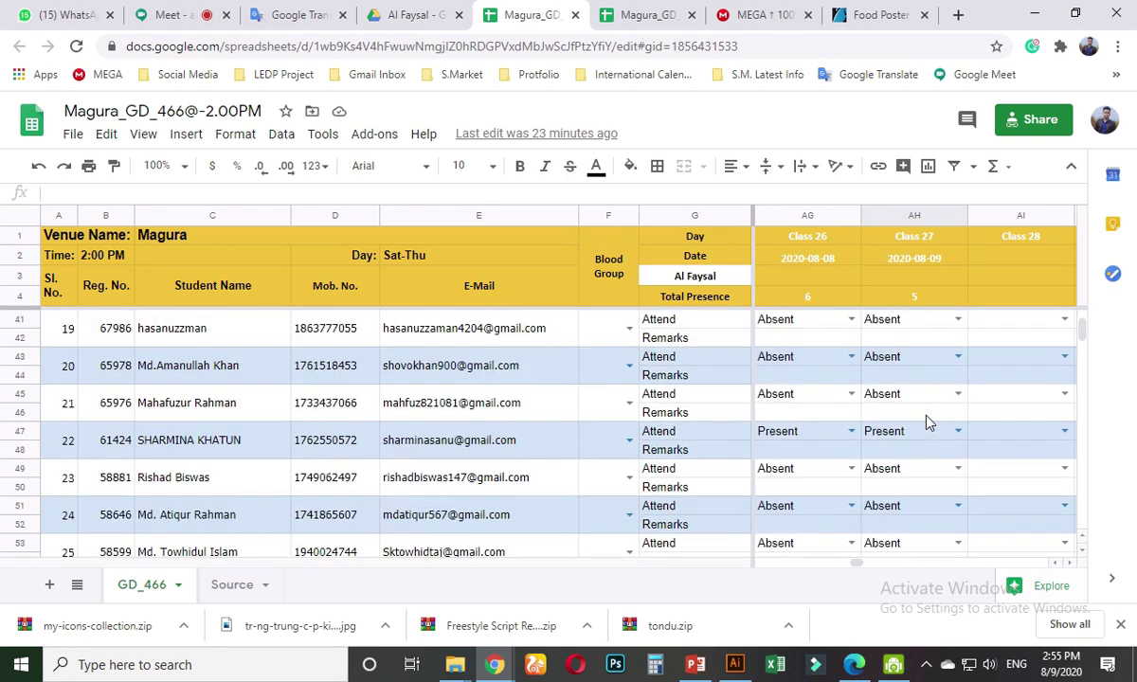
scroll(929, 423, "down", 2)
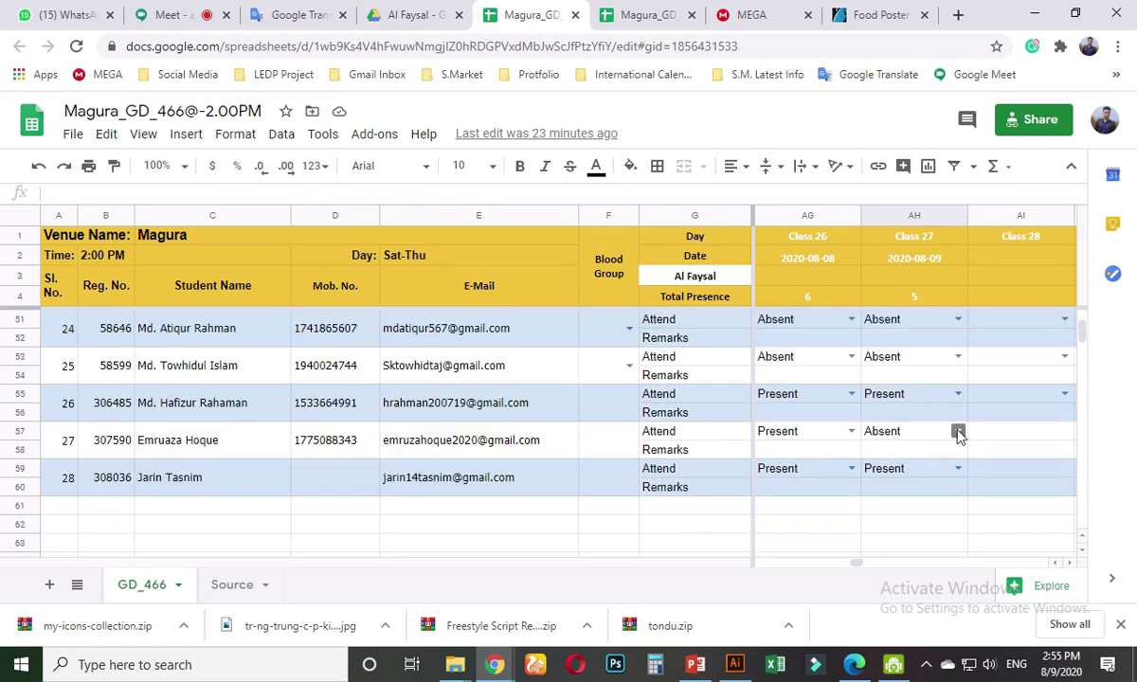
double_click(949, 431)
left_click(900, 475)
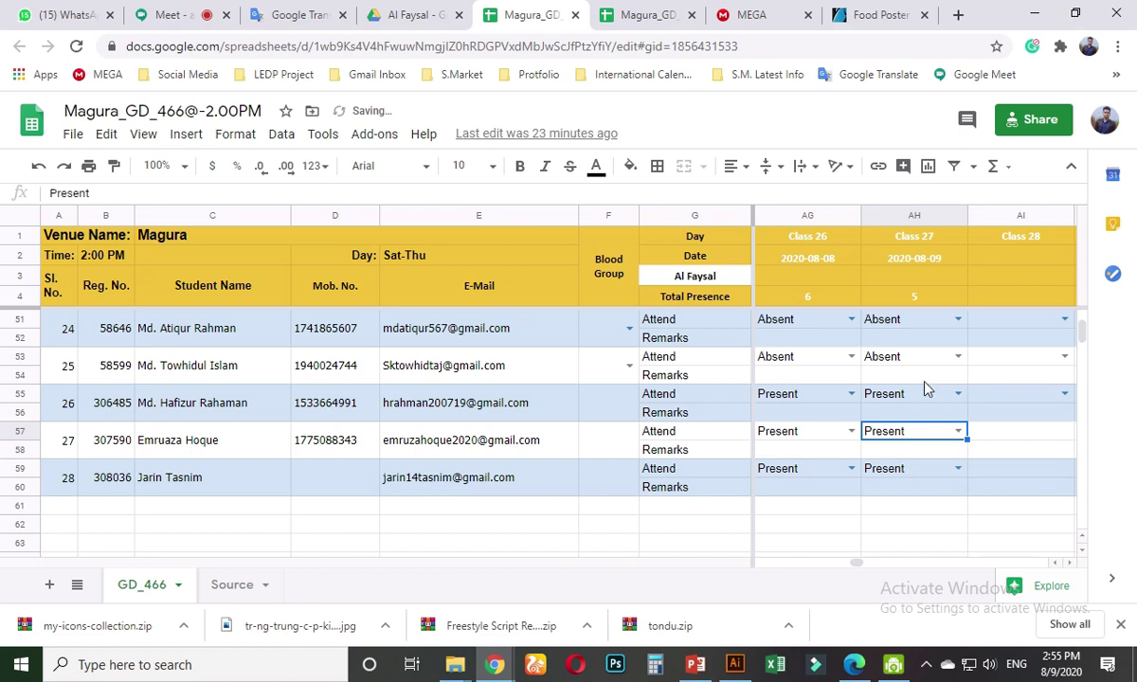
- Set the Total Presence value for Class 27 to 6
left_click(930, 297)
key("BackSpace")
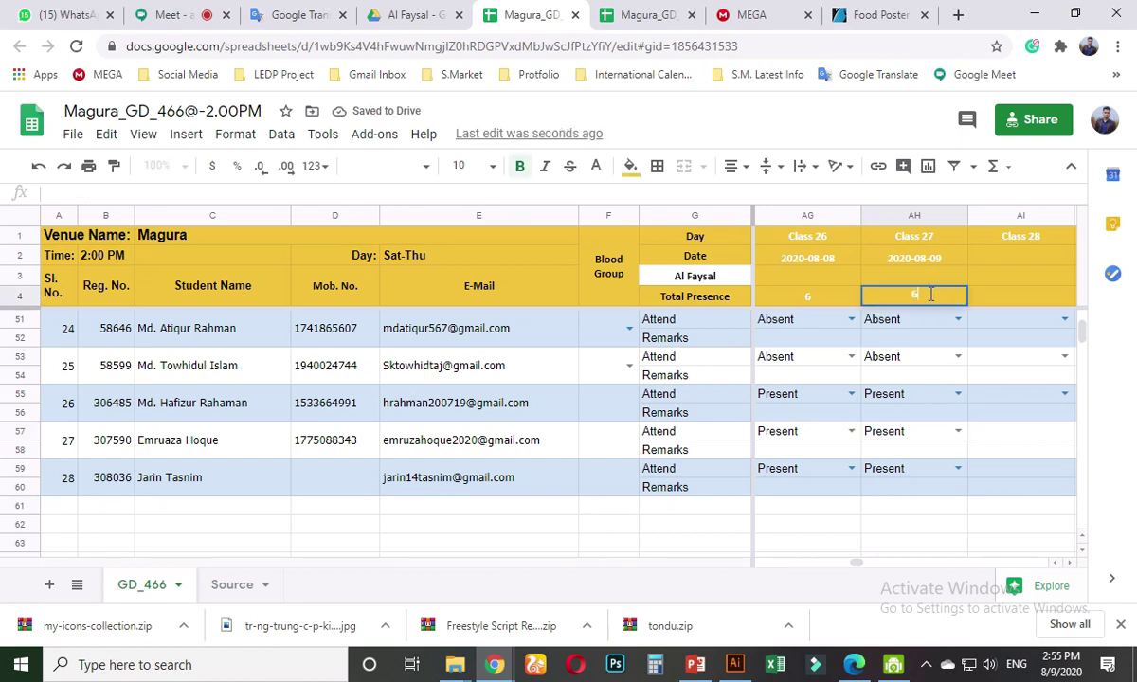
key("Return")
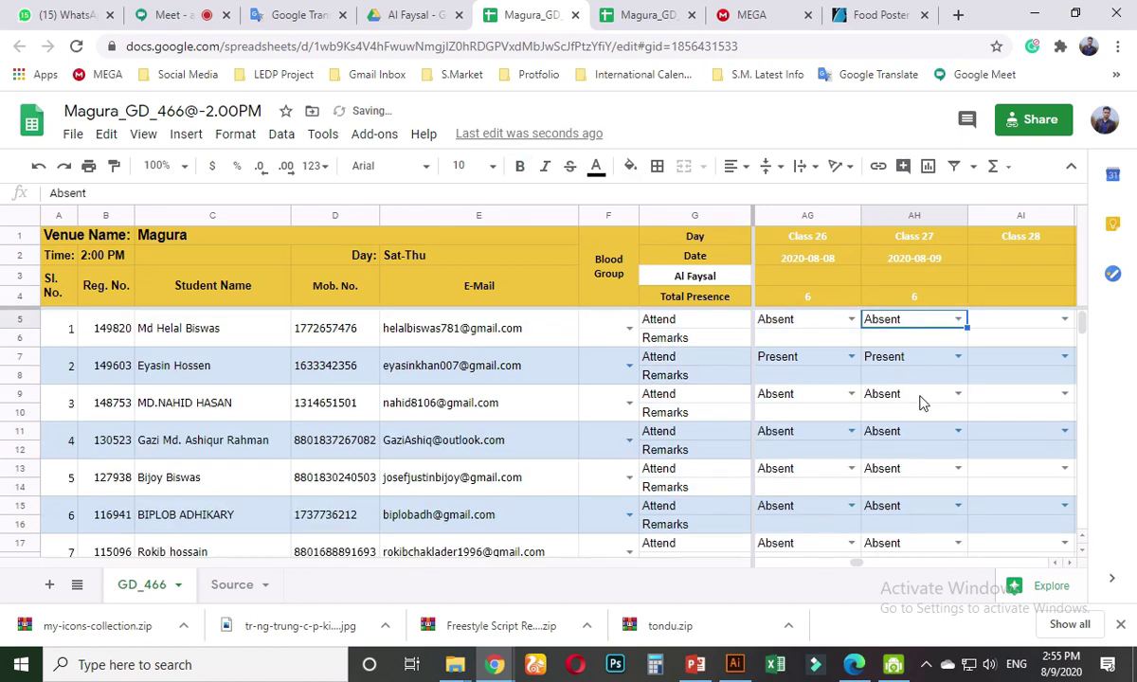
- Return to the Google Meet call, review the full list of participants and close it
left_click(170, 14)
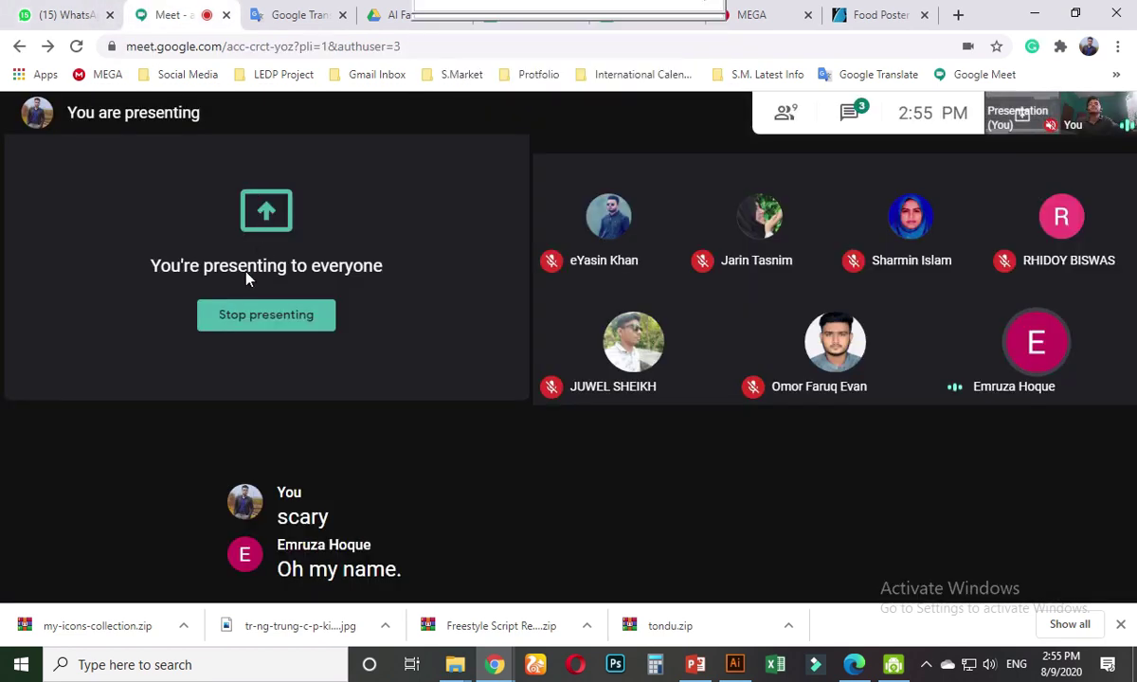
mouse_move(756, 254)
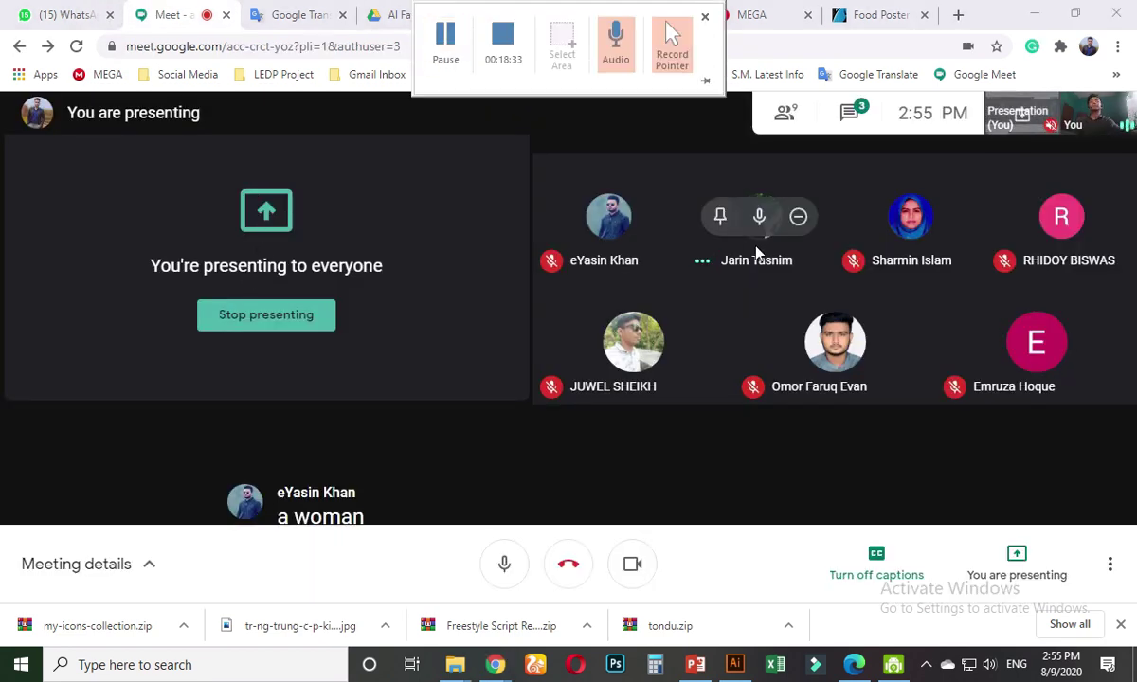
left_click(785, 113)
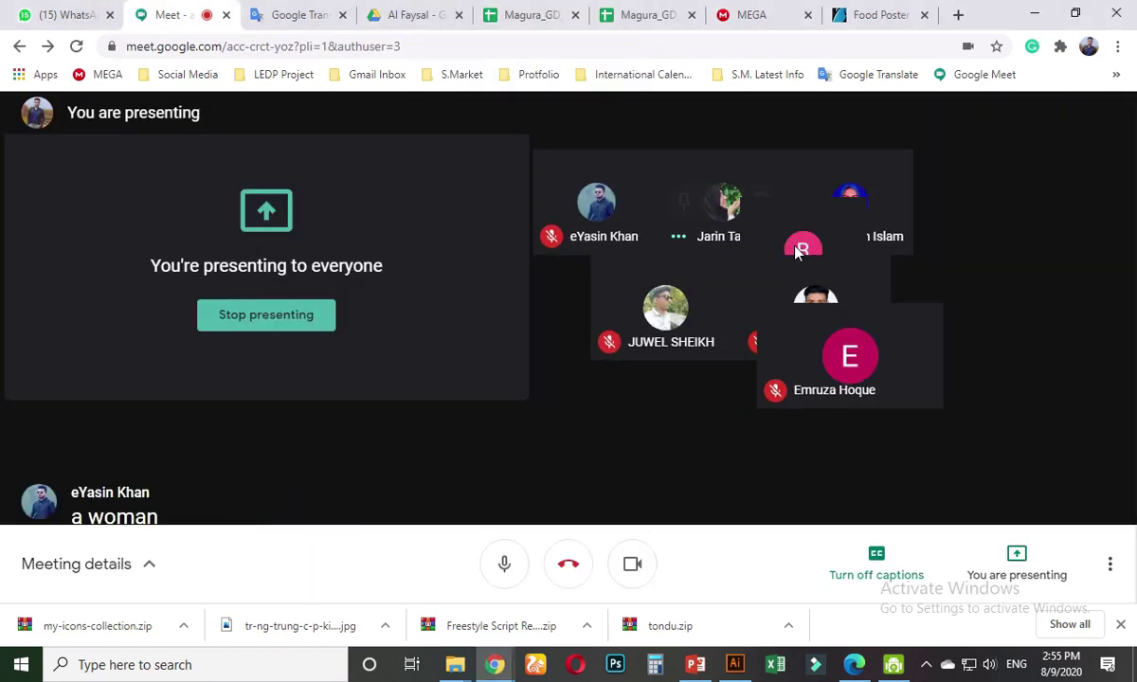
scroll(1002, 495, "down", 2)
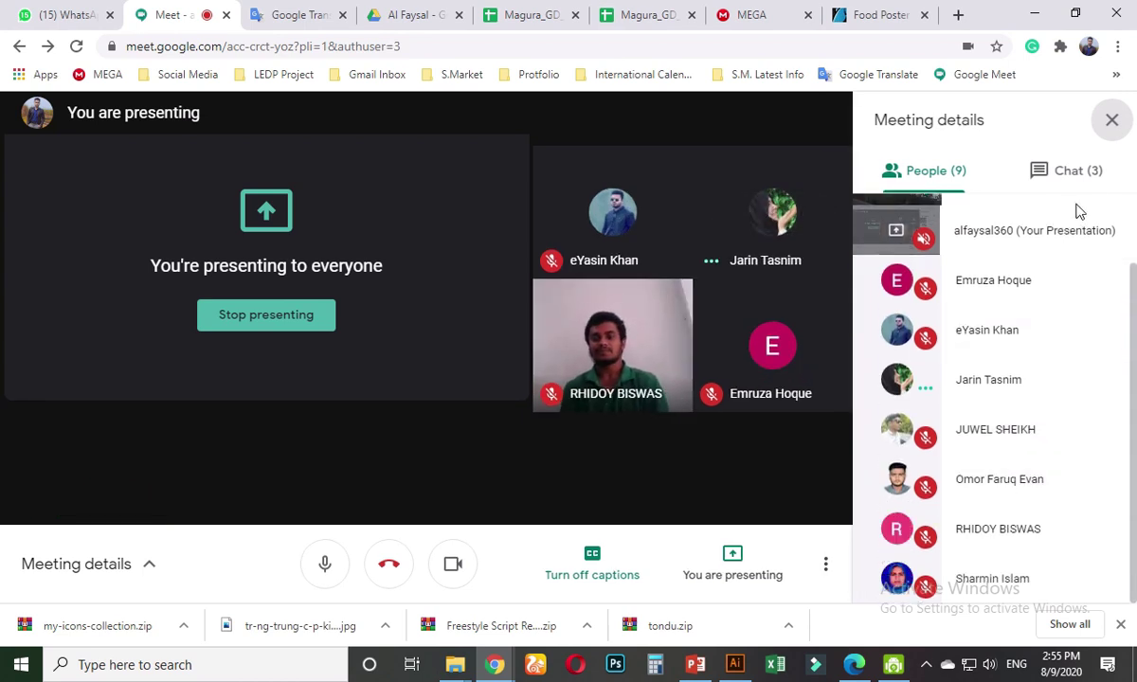
left_click(1111, 120)
mouse_move(679, 374)
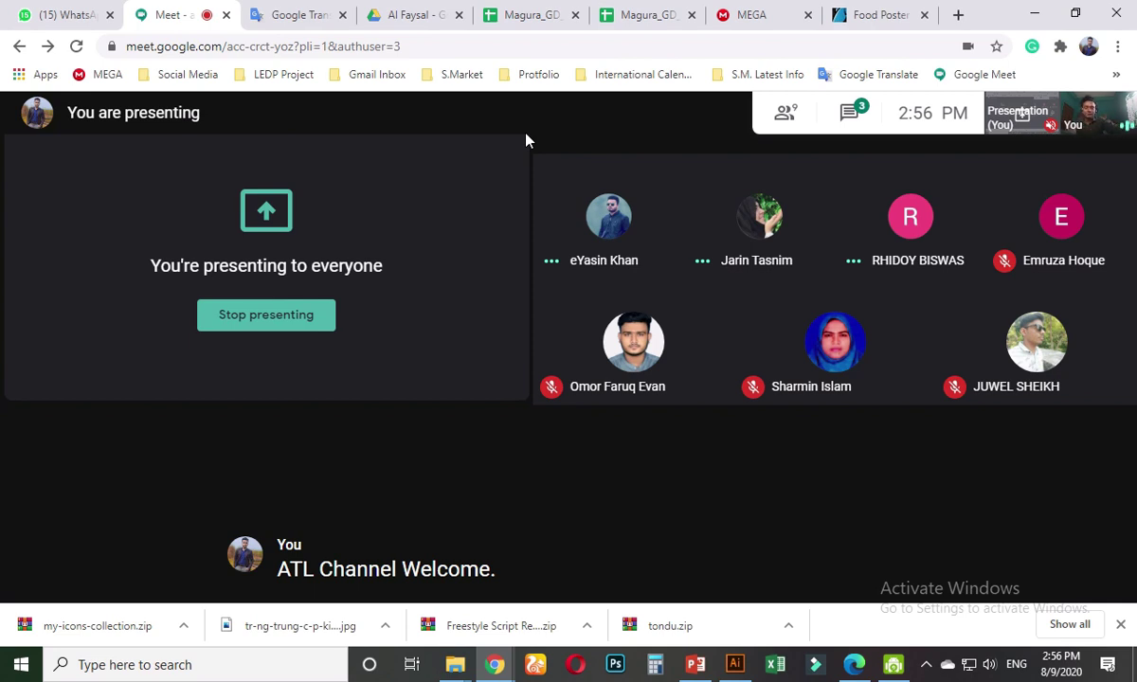
mouse_move(591, 253)
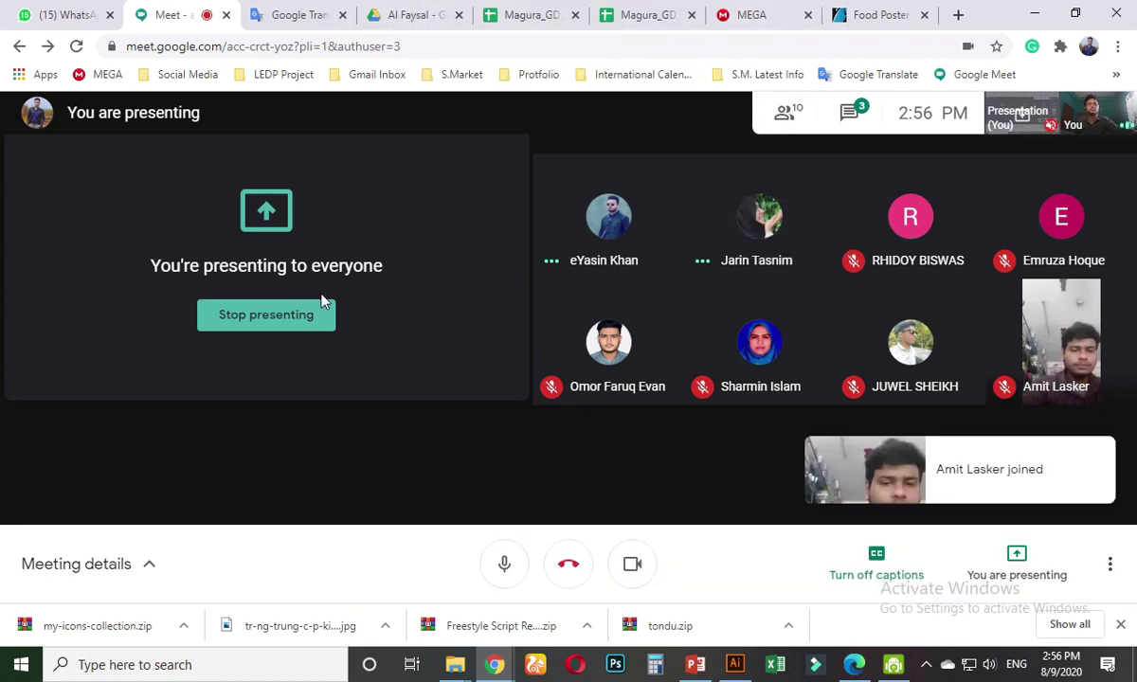
- Go back to the GraphicRiver food poster results and open the Food Promotion Flyer Poster item
left_click(860, 15)
scroll(656, 422, "up", 5)
scroll(987, 452, "down", 3)
scroll(853, 449, "up", 10)
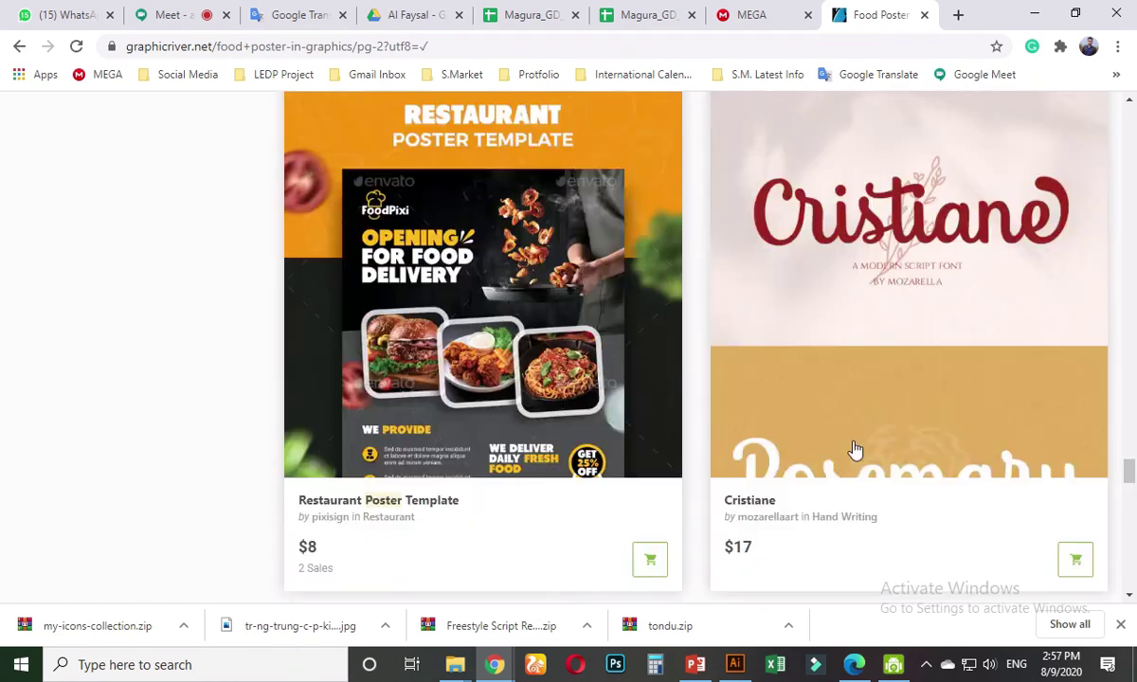
scroll(809, 421, "down", 4)
scroll(706, 459, "up", 8)
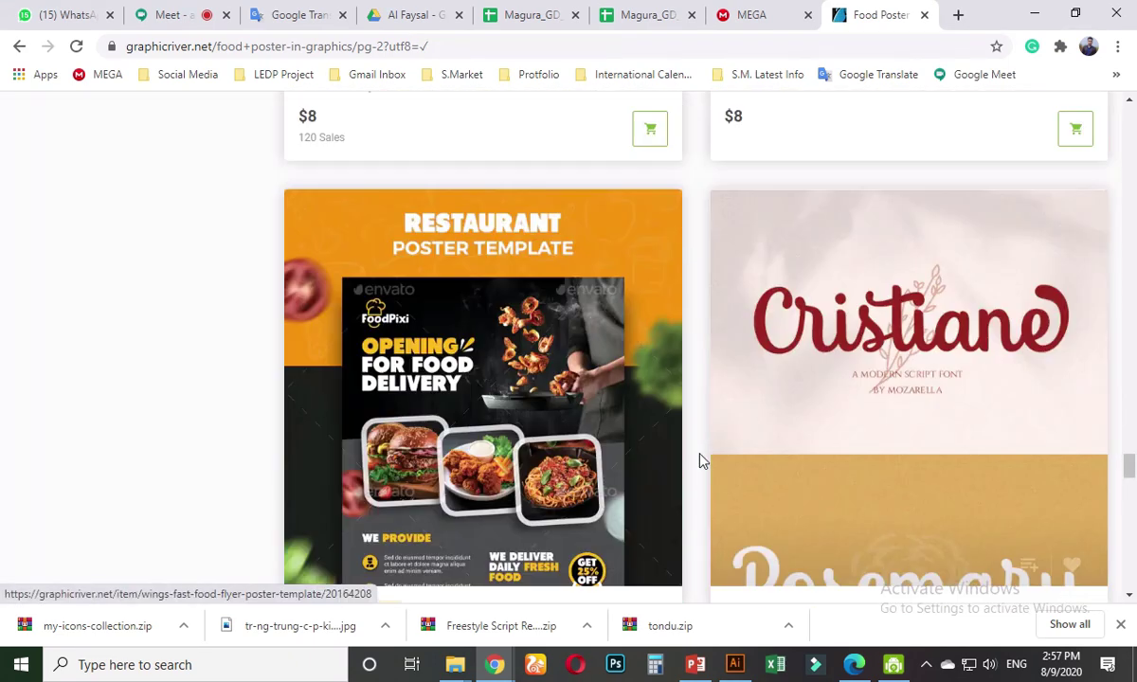
scroll(714, 460, "up", 5)
scroll(717, 446, "down", 7)
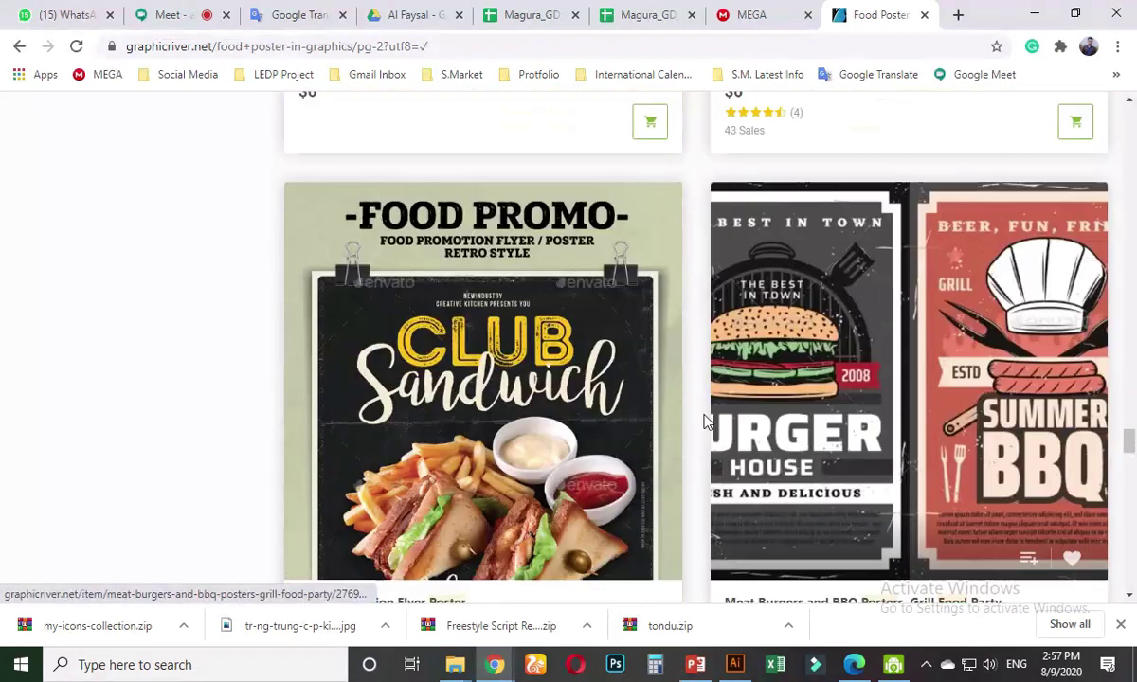
scroll(536, 453, "down", 2)
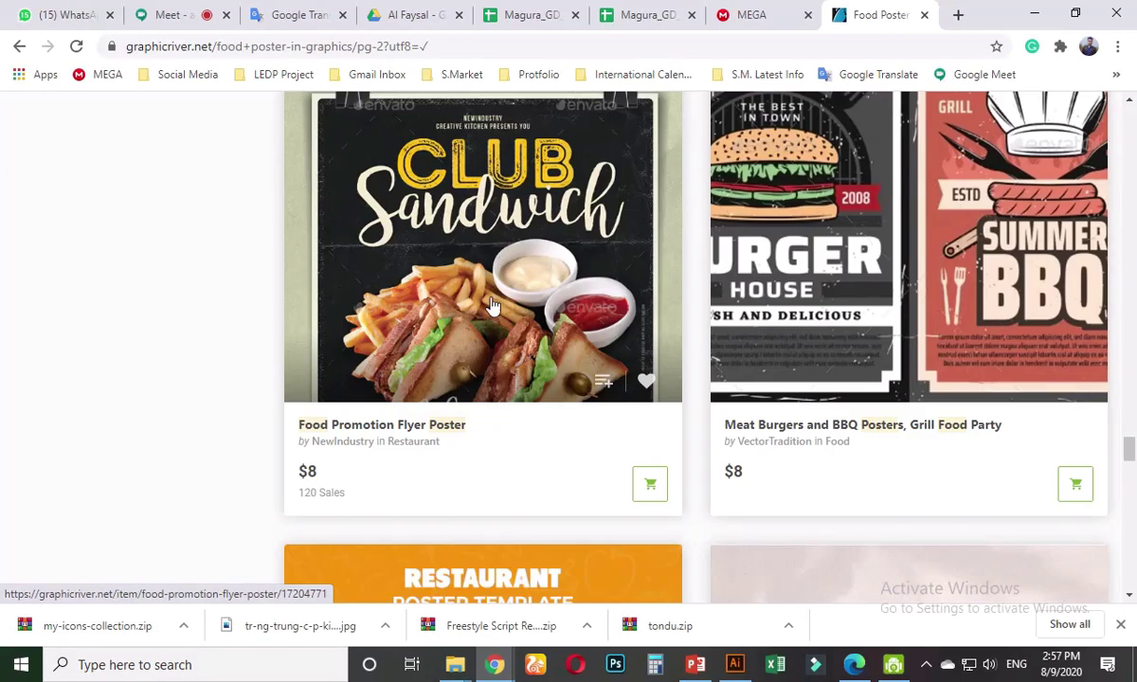
left_click(454, 225)
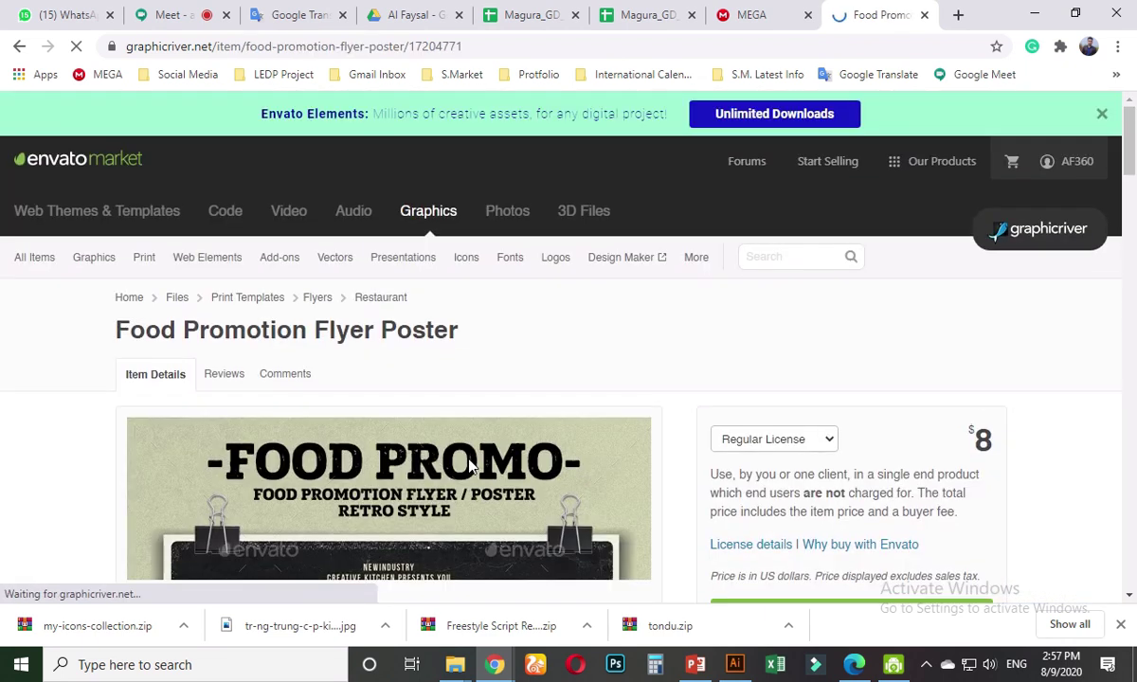
- Examine the flyer poster's sandwich and salad previews, its description and the list of fonts used in the design
scroll(470, 462, "down", 8)
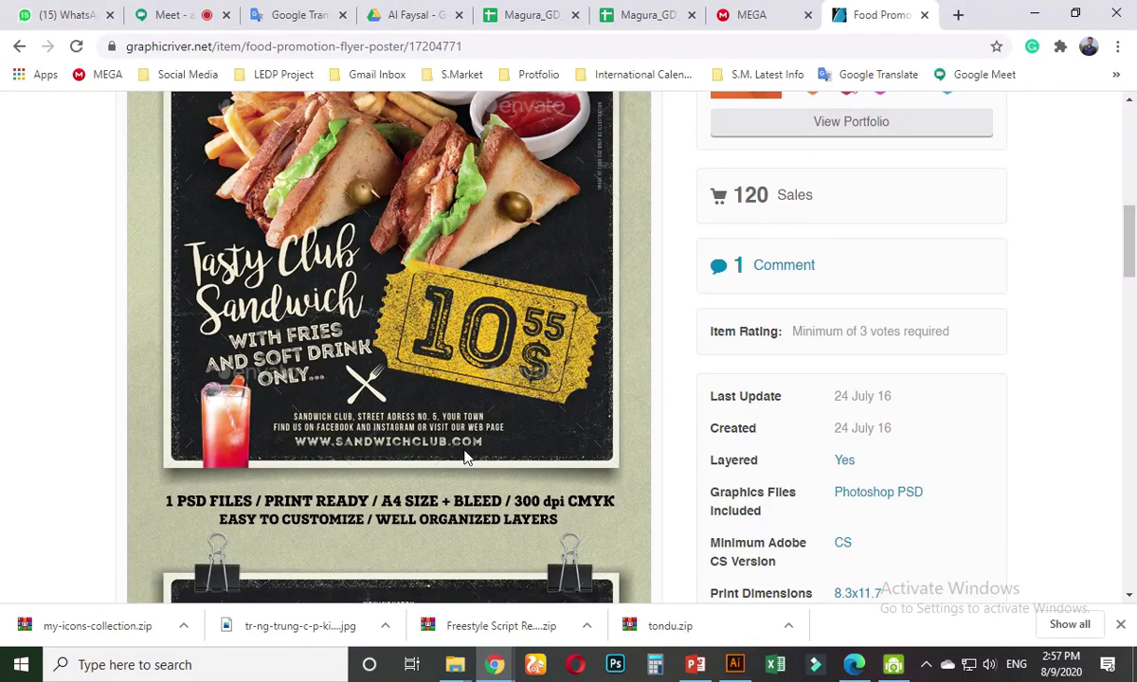
scroll(467, 460, "down", 1)
scroll(464, 458, "down", 11)
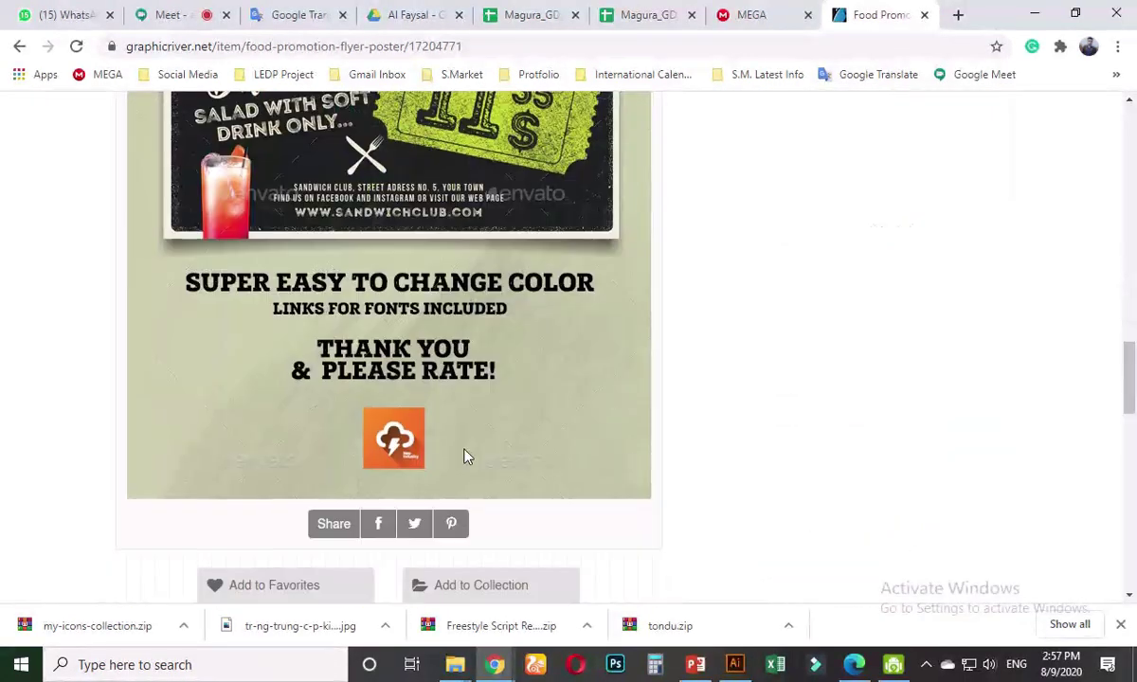
scroll(464, 457, "up", 5)
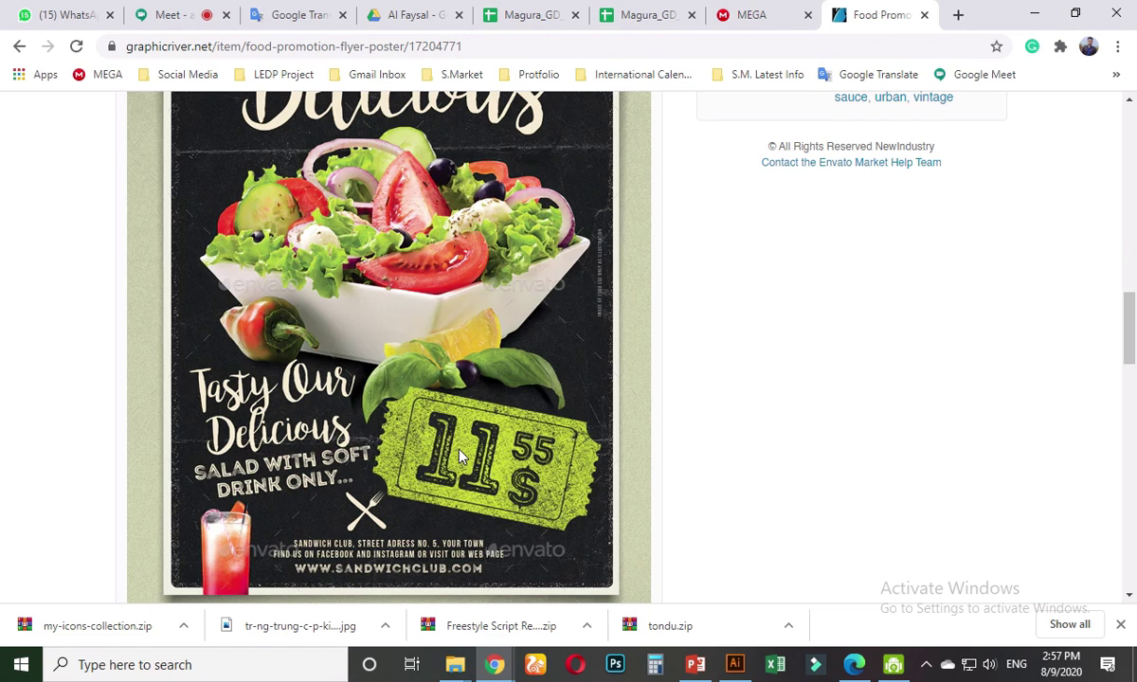
scroll(460, 458, "up", 3)
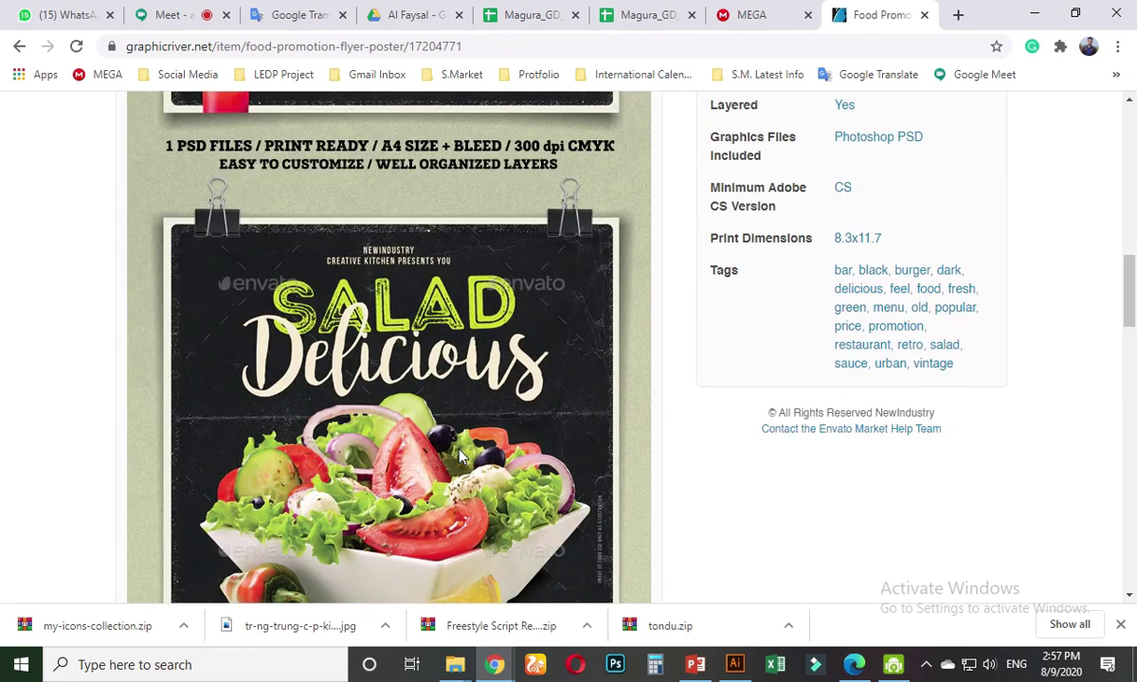
scroll(459, 458, "down", 1)
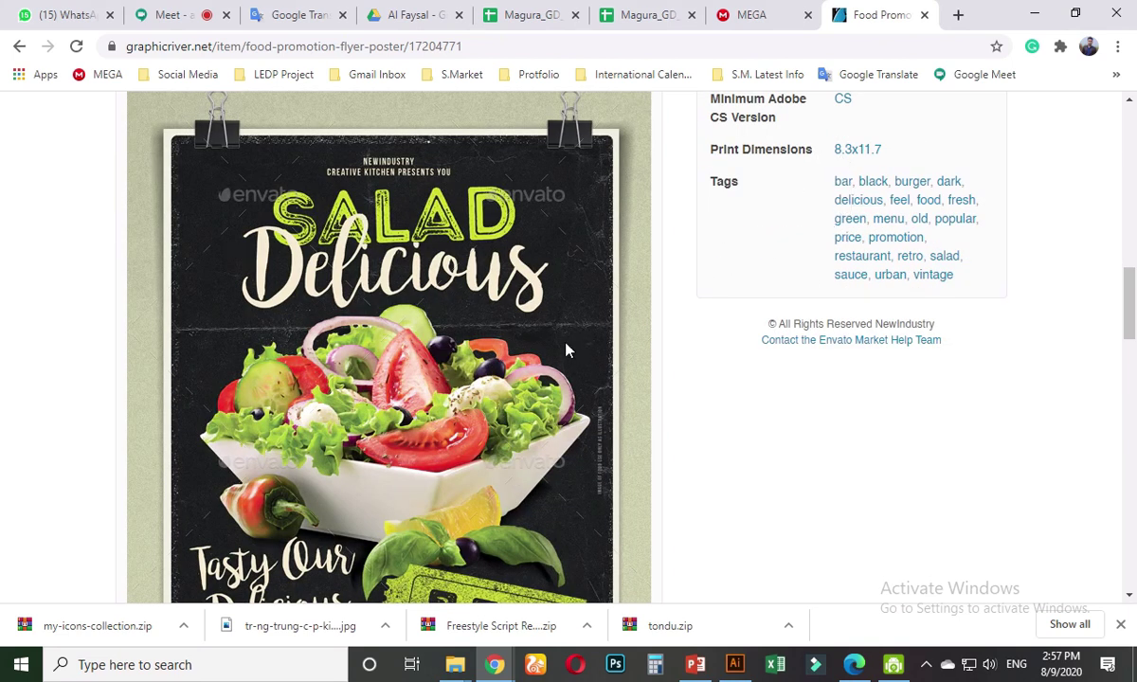
scroll(530, 343, "down", 10)
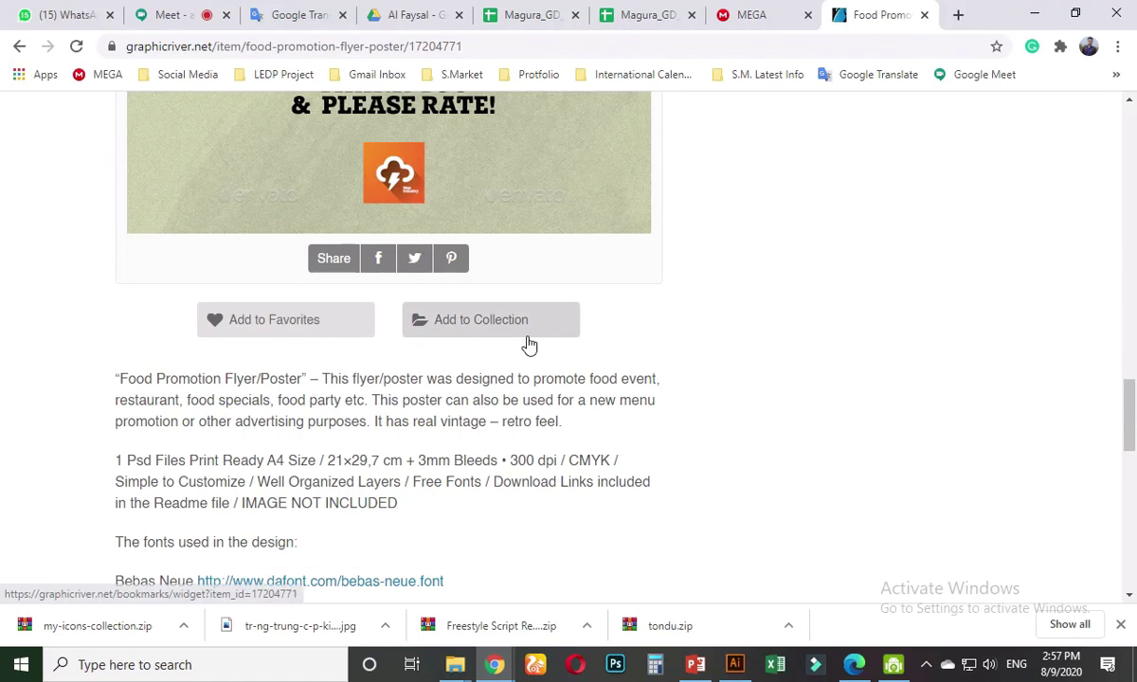
scroll(360, 396, "down", 1)
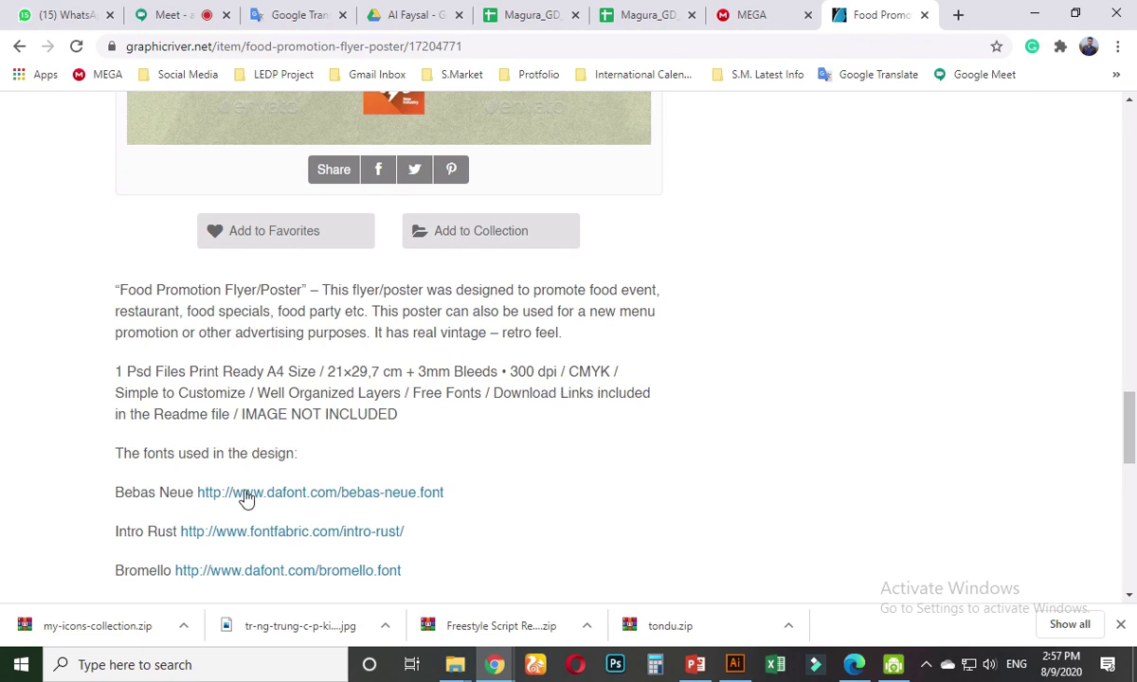
scroll(245, 499, "down", 1)
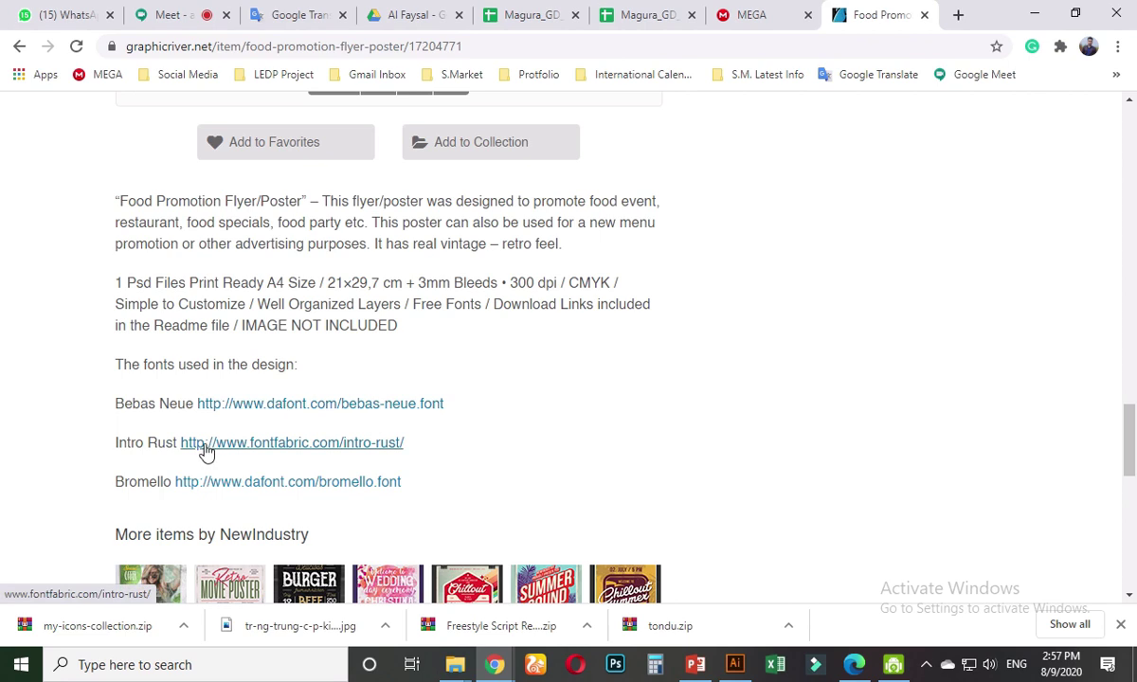
scroll(274, 505, "up", 10)
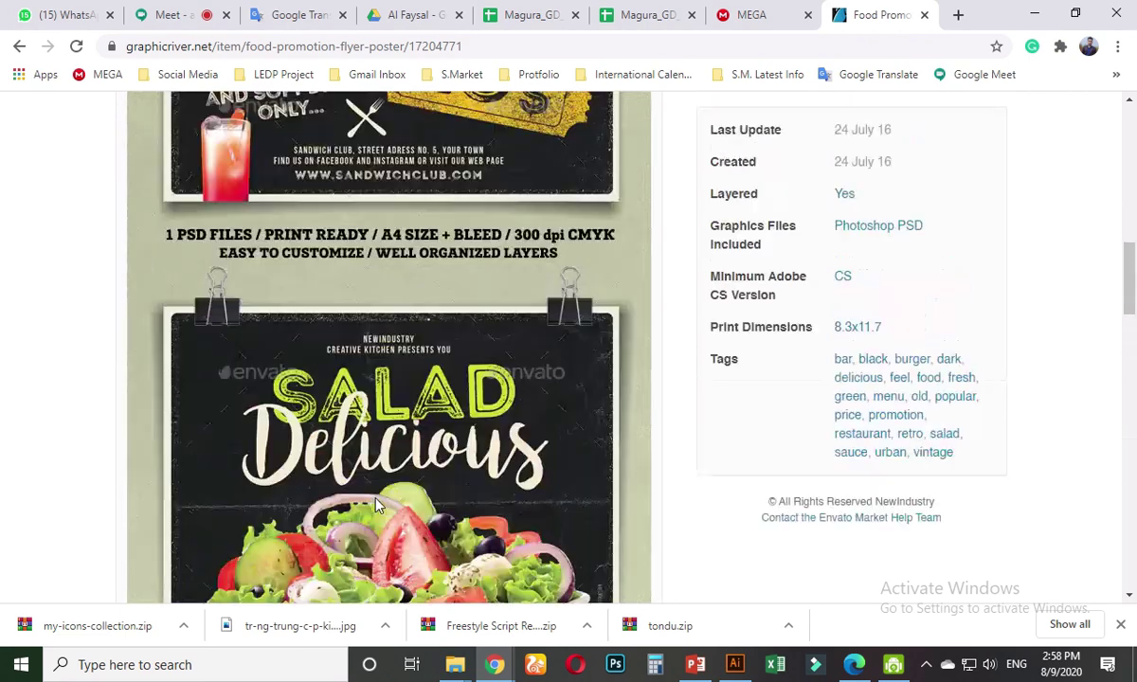
- Compare the flyer's club sandwich and salad versions, its print specifications and the links to the fonts used in the design
scroll(376, 505, "up", 8)
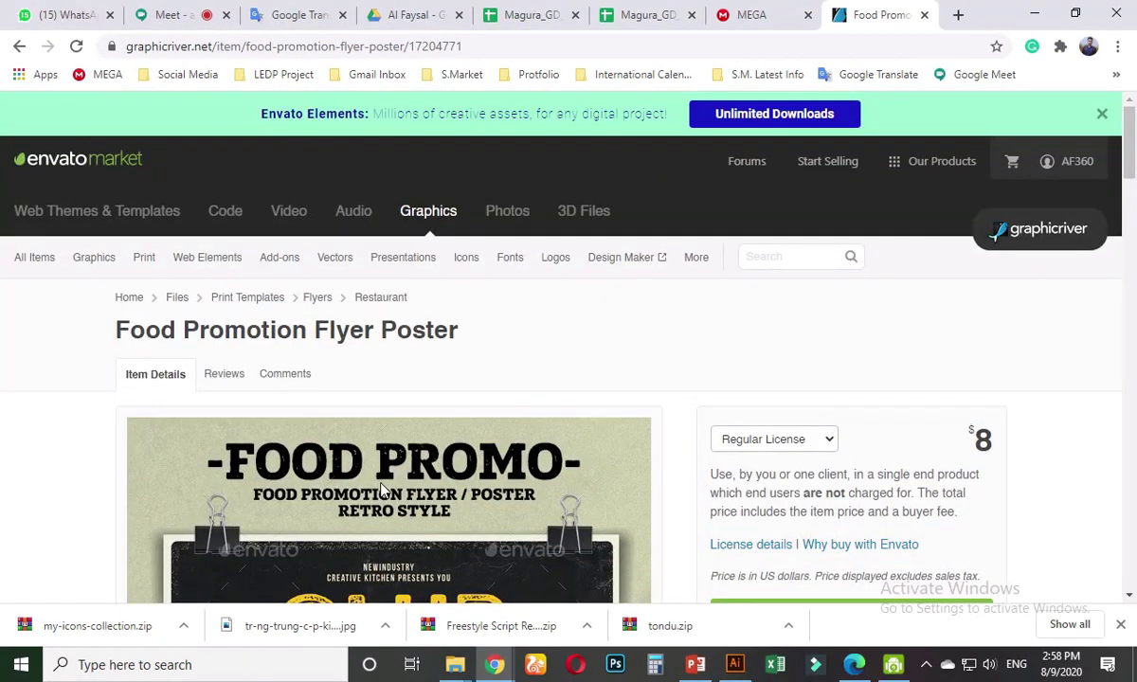
scroll(382, 466, "down", 3)
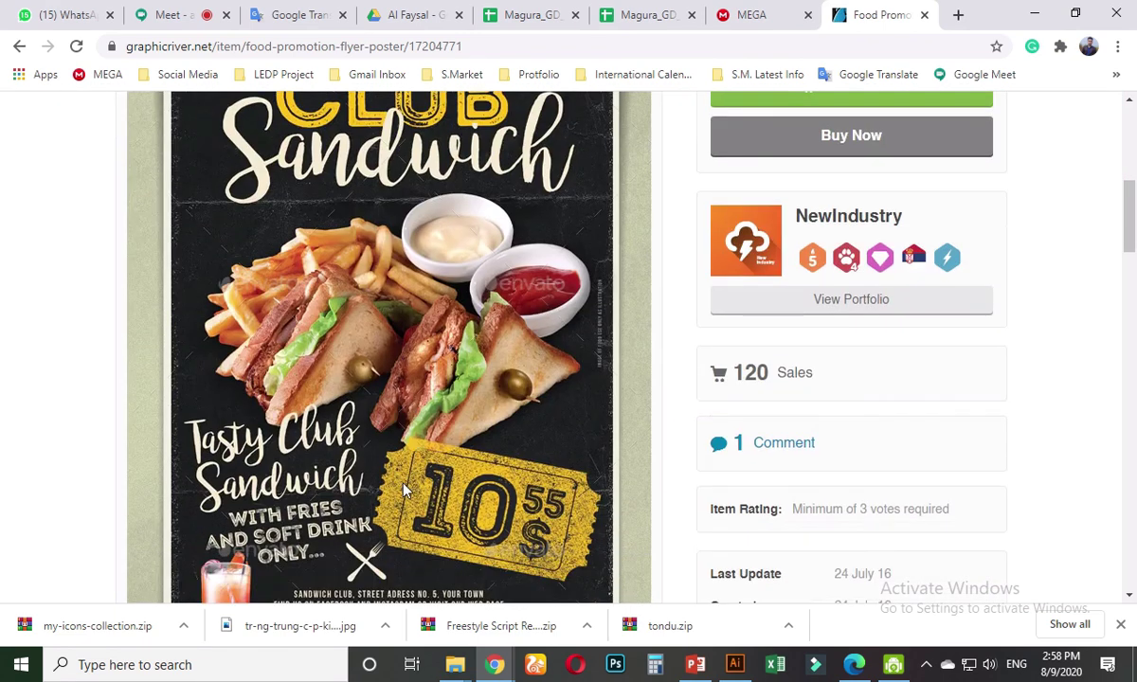
scroll(440, 414, "down", 3)
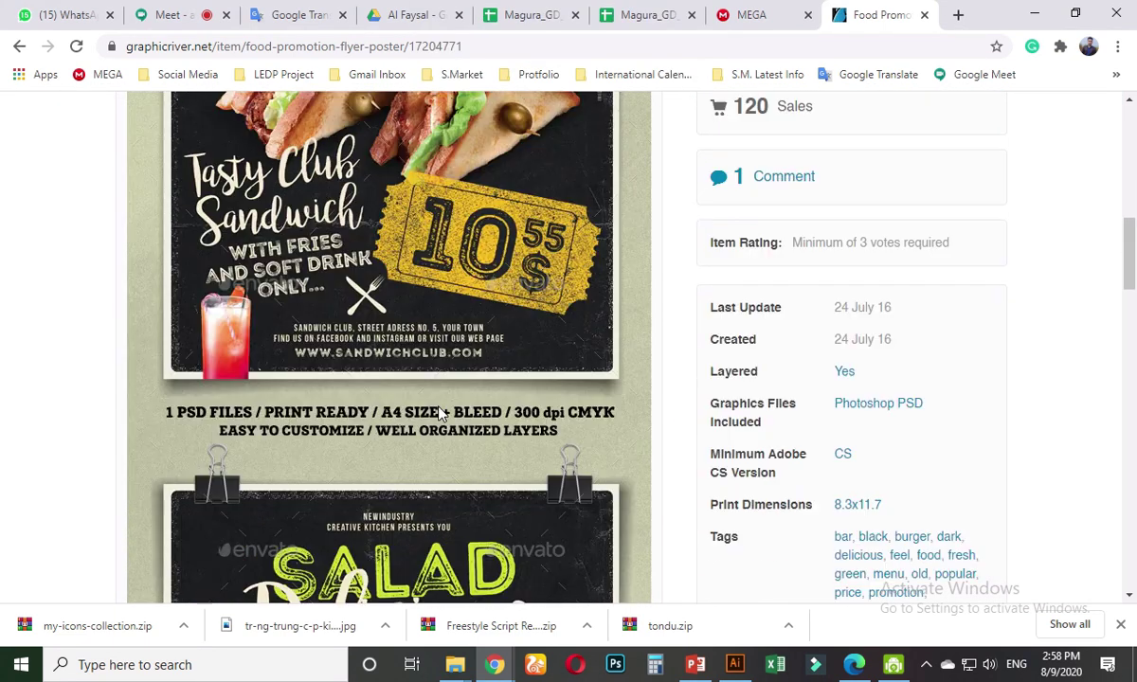
scroll(441, 417, "up", 2)
scroll(443, 419, "down", 2)
scroll(444, 422, "down", 2)
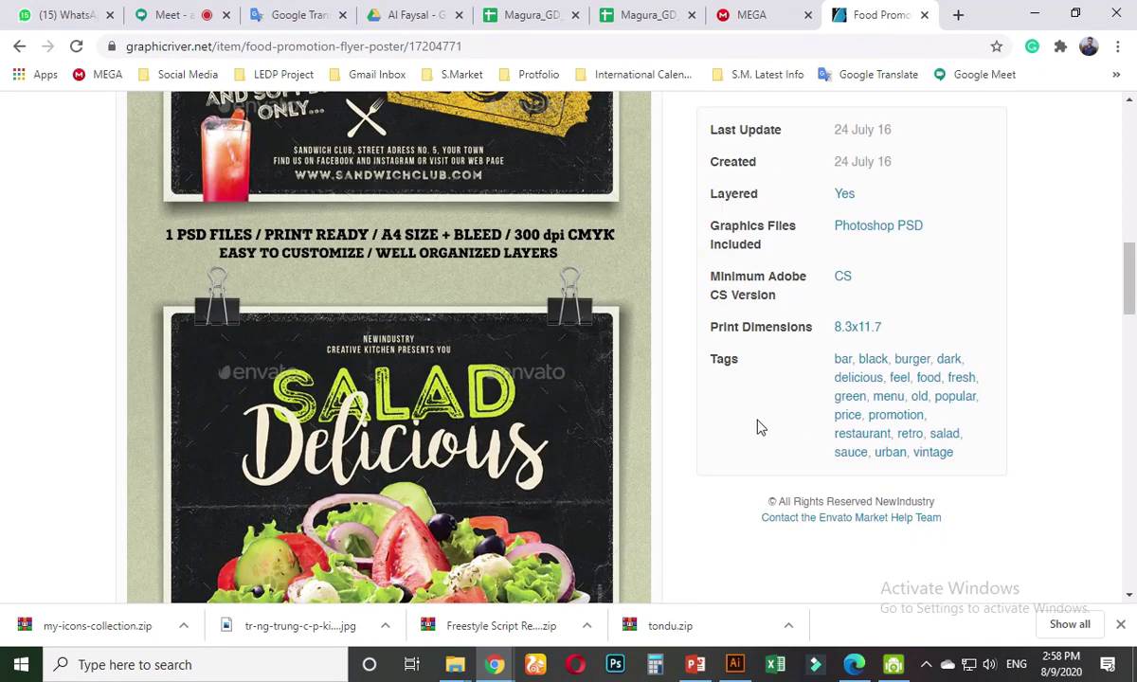
scroll(747, 452, "down", 10)
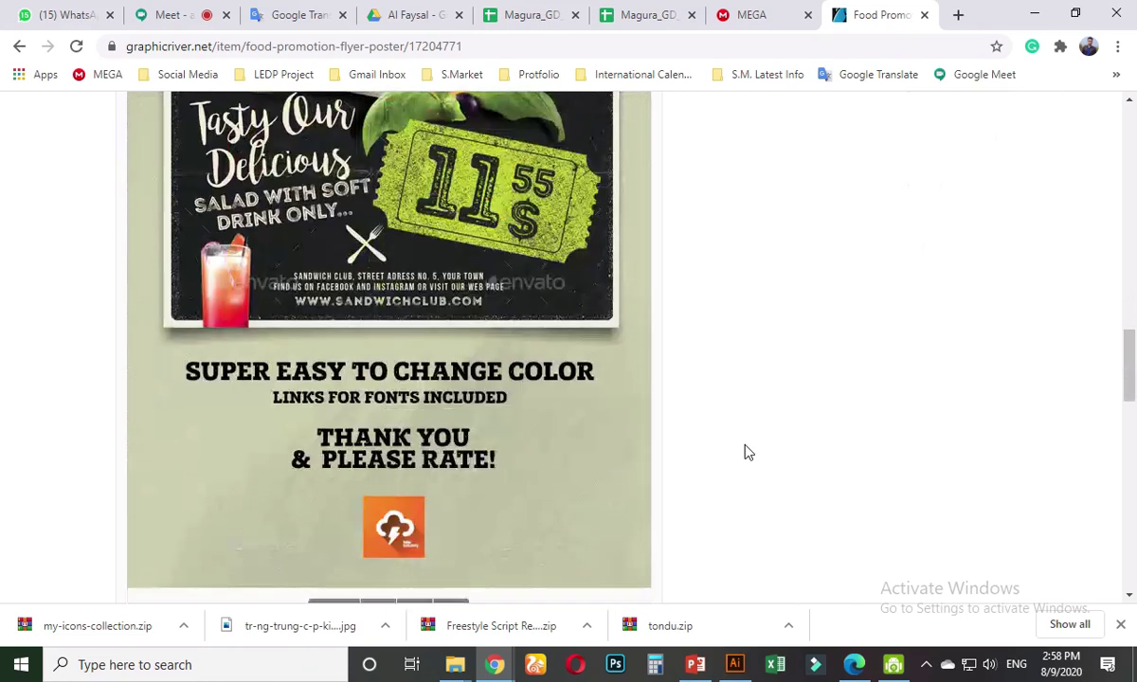
scroll(746, 452, "up", 9)
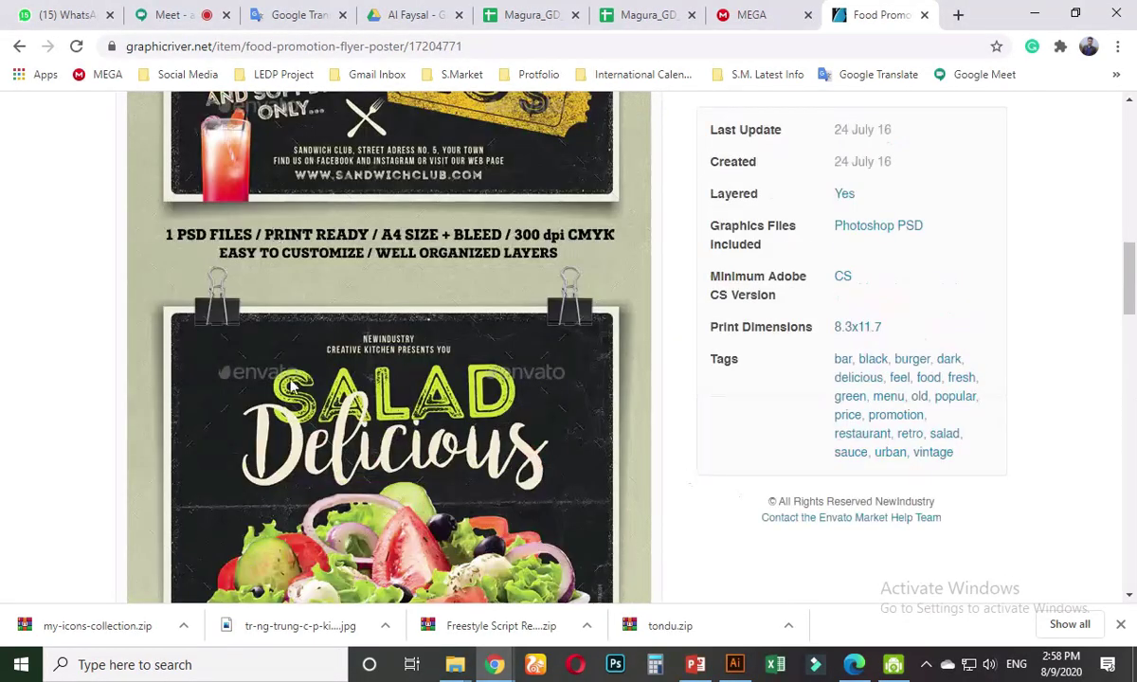
scroll(471, 438, "up", 4)
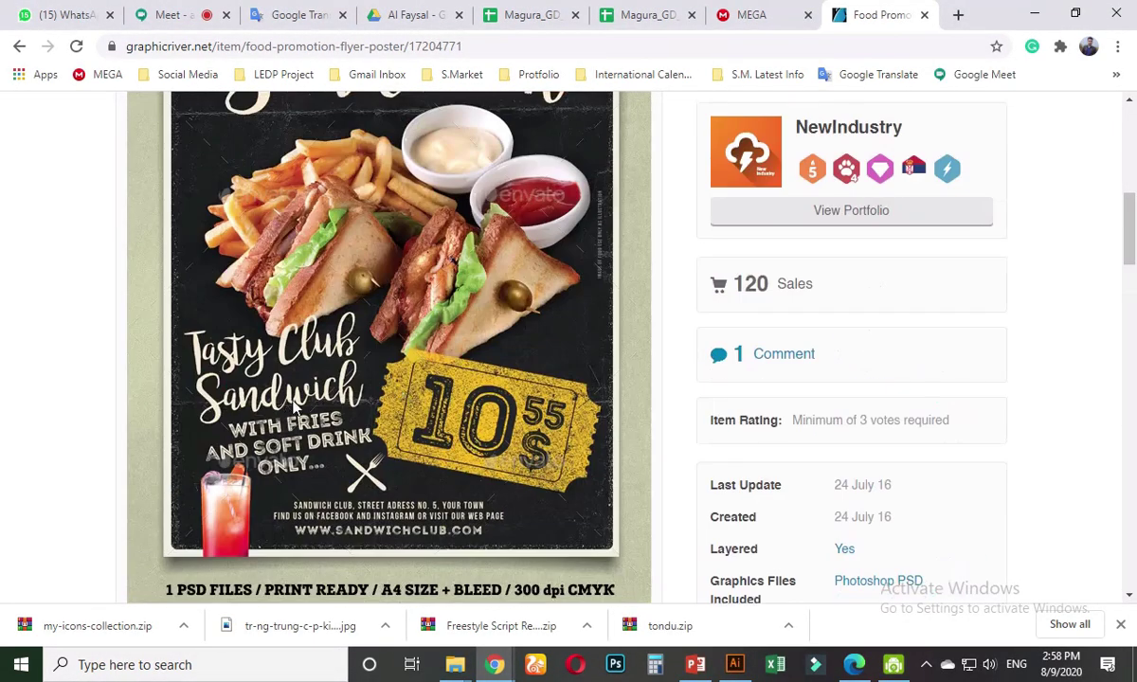
scroll(410, 464, "up", 5)
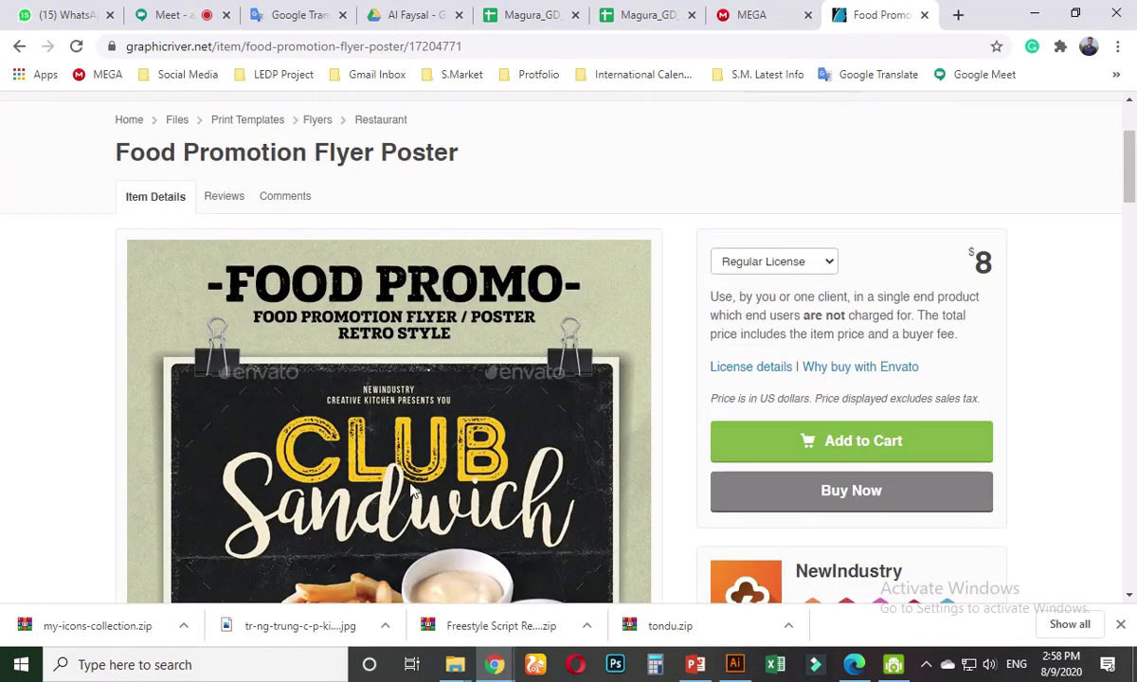
scroll(412, 483, "down", 15)
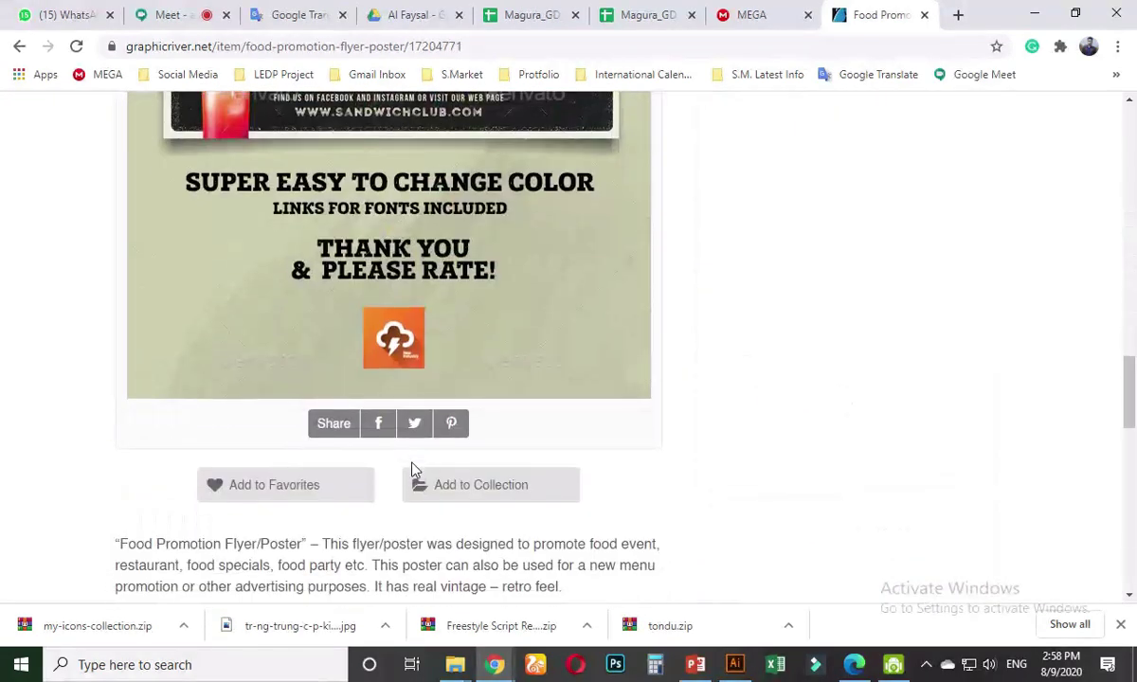
scroll(412, 468, "down", 3)
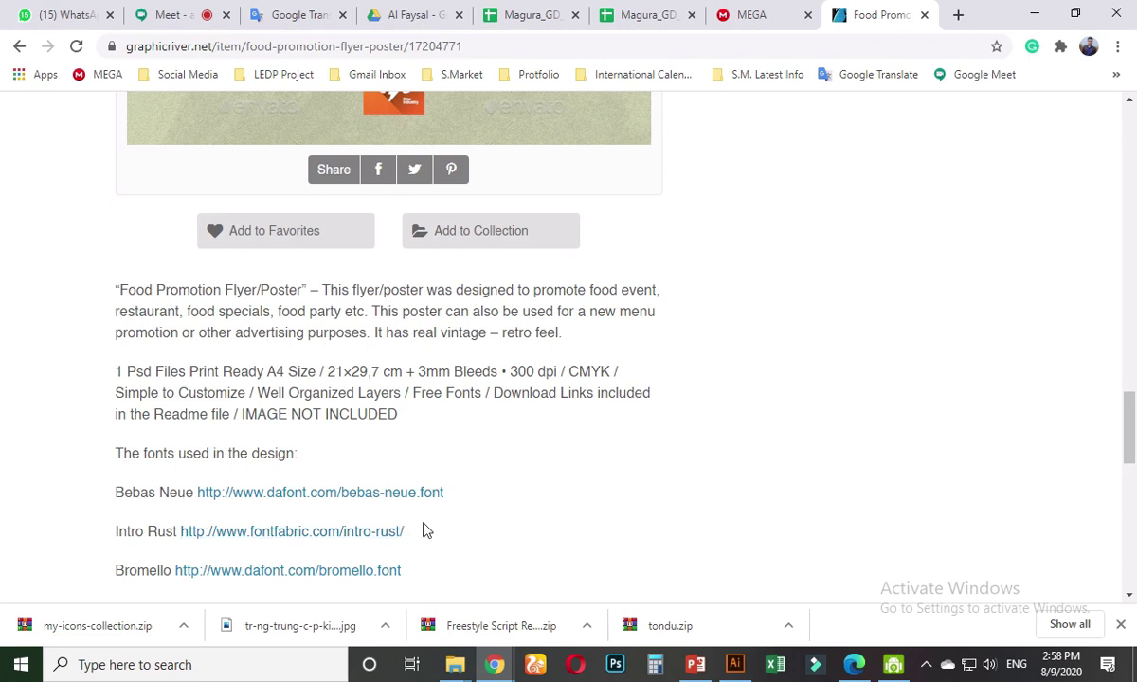
scroll(424, 528, "down", 2)
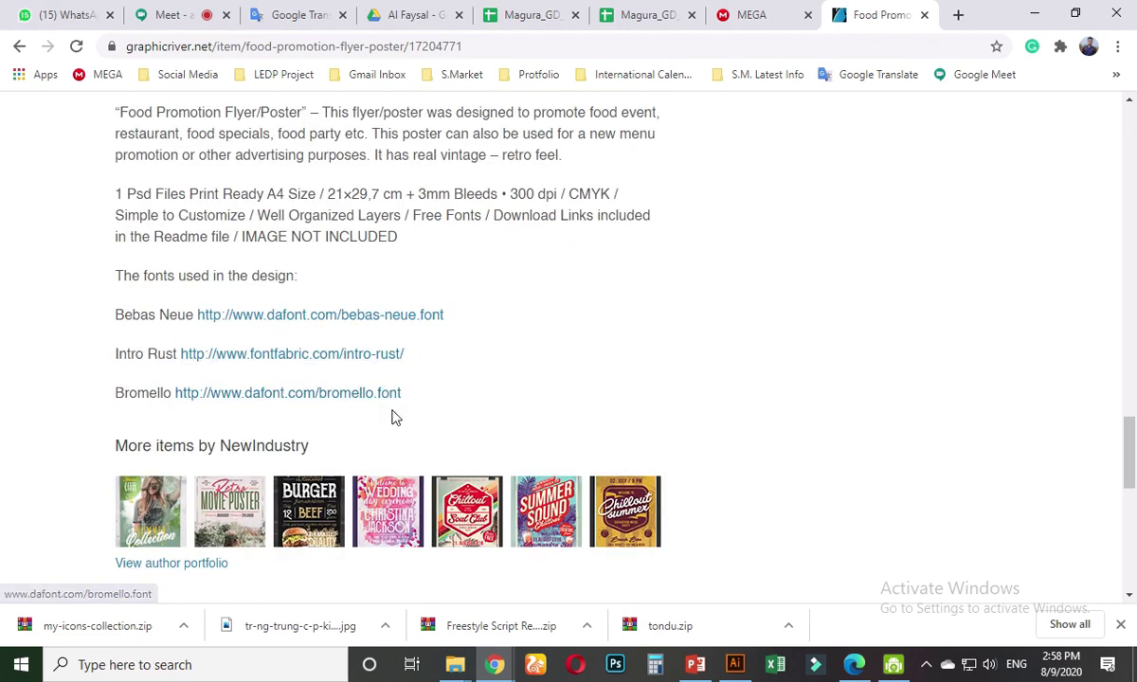
- Examine the Club Sandwich poster's layout again, from its title lettering and food photo to the price ticket and contact lines
scroll(396, 417, "up", 10)
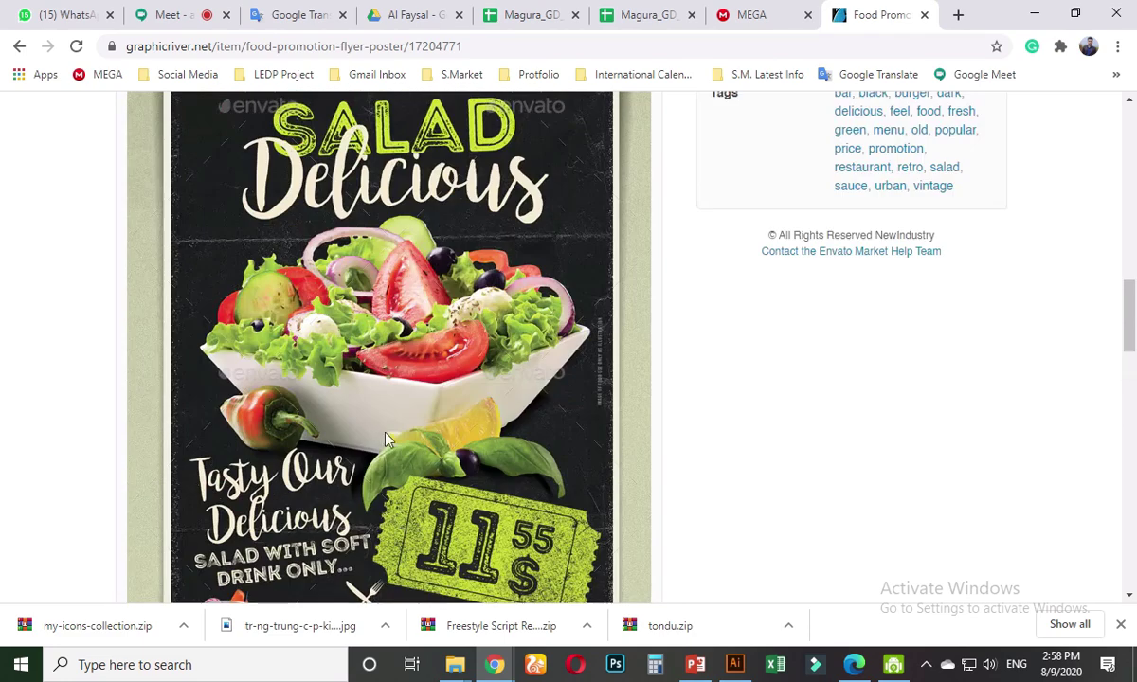
scroll(392, 437, "up", 2)
scroll(368, 433, "up", 6)
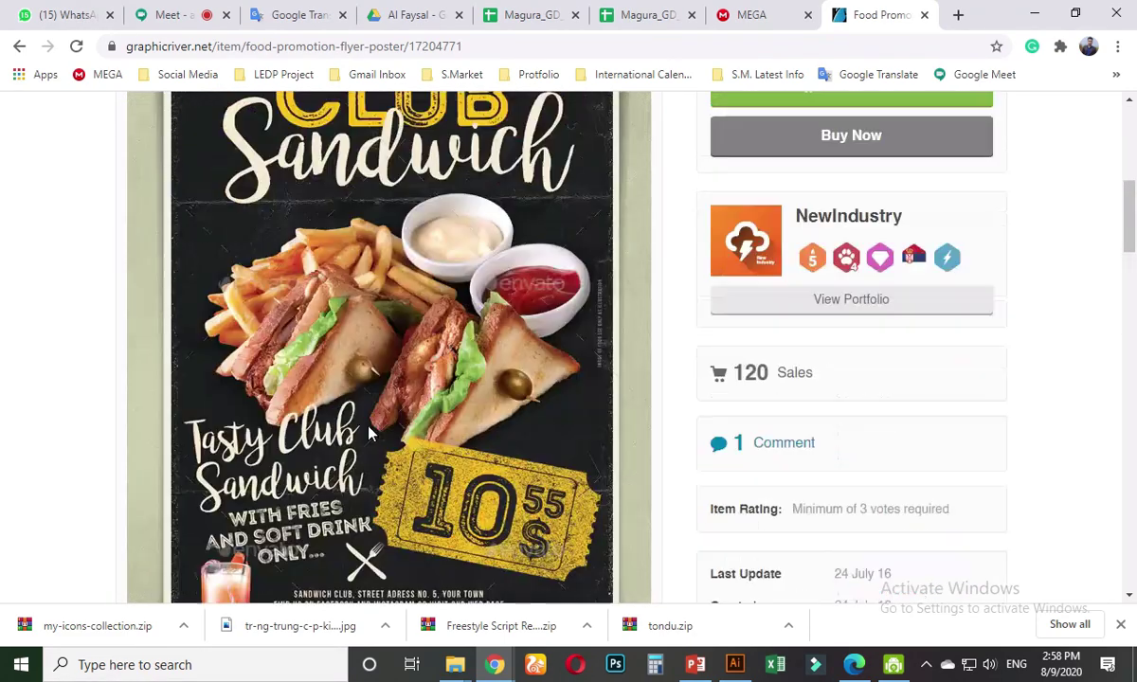
scroll(369, 433, "down", 1)
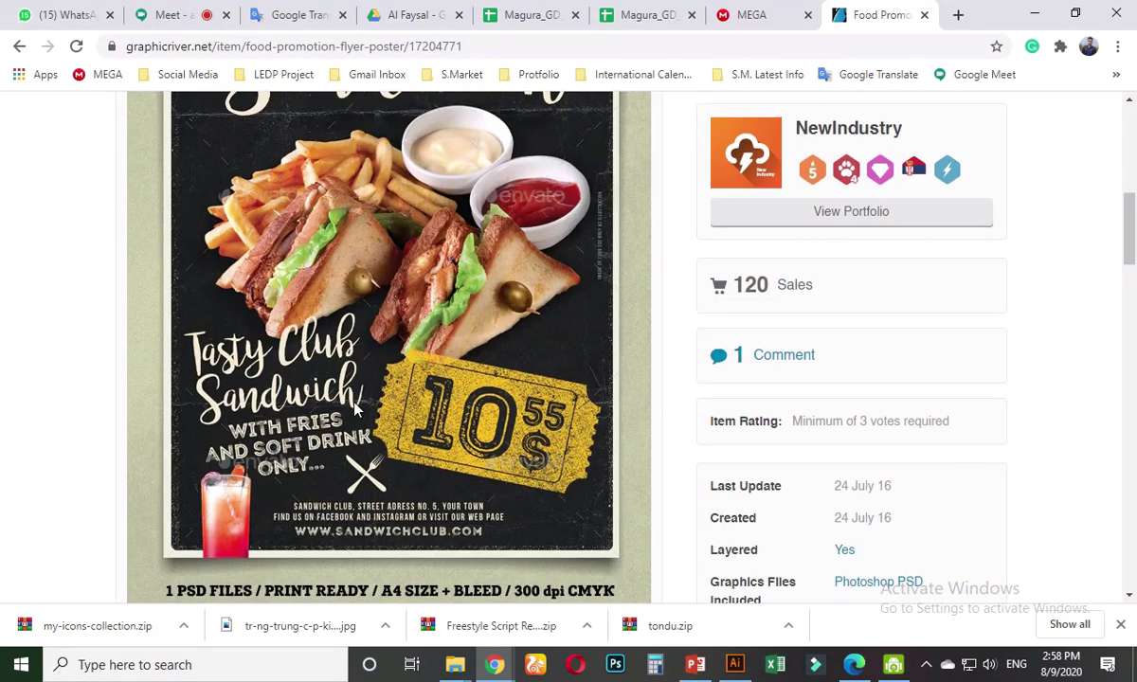
scroll(346, 388, "up", 2)
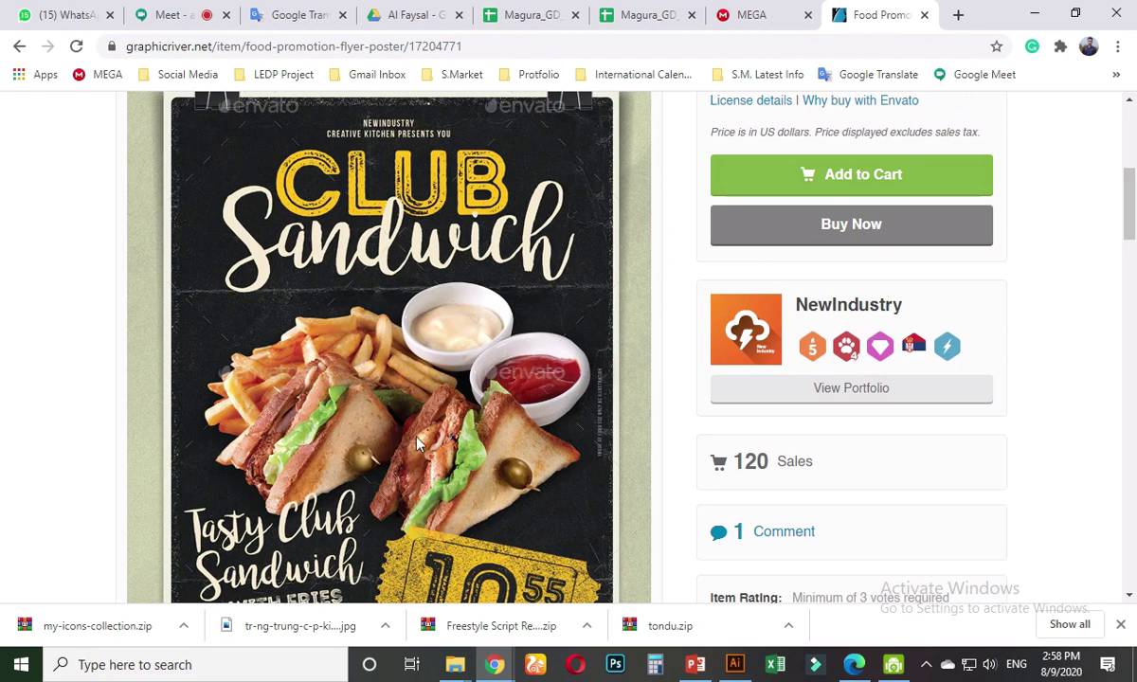
scroll(417, 443, "down", 2)
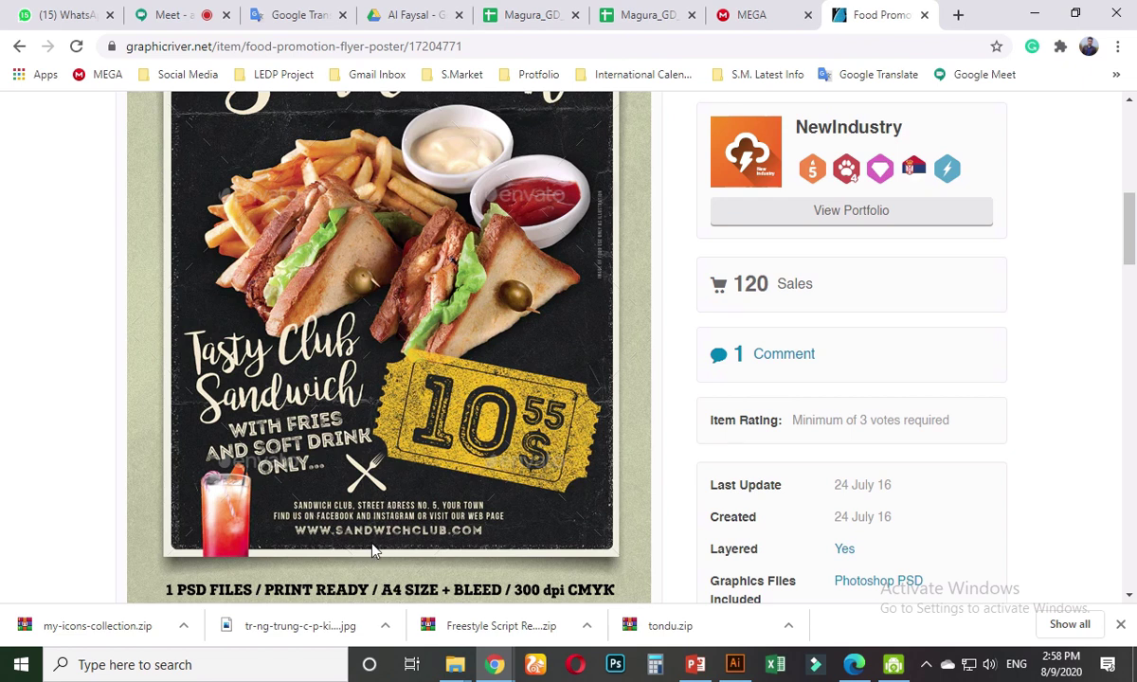
scroll(313, 511, "up", 1)
scroll(311, 510, "down", 2)
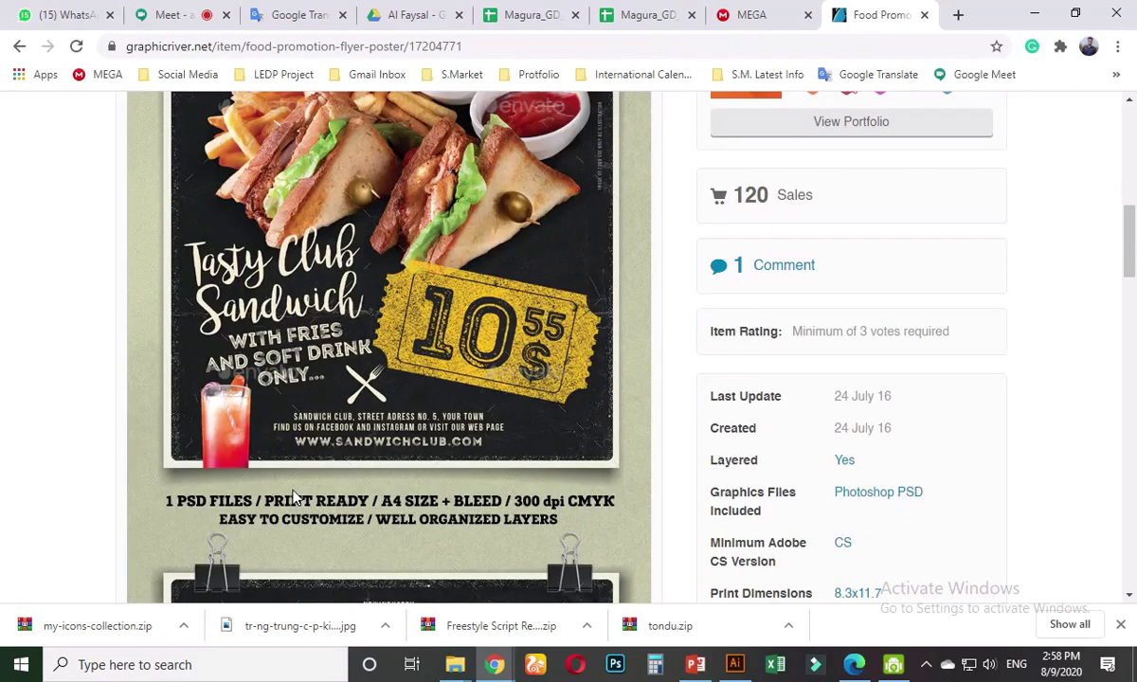
scroll(294, 496, "up", 3)
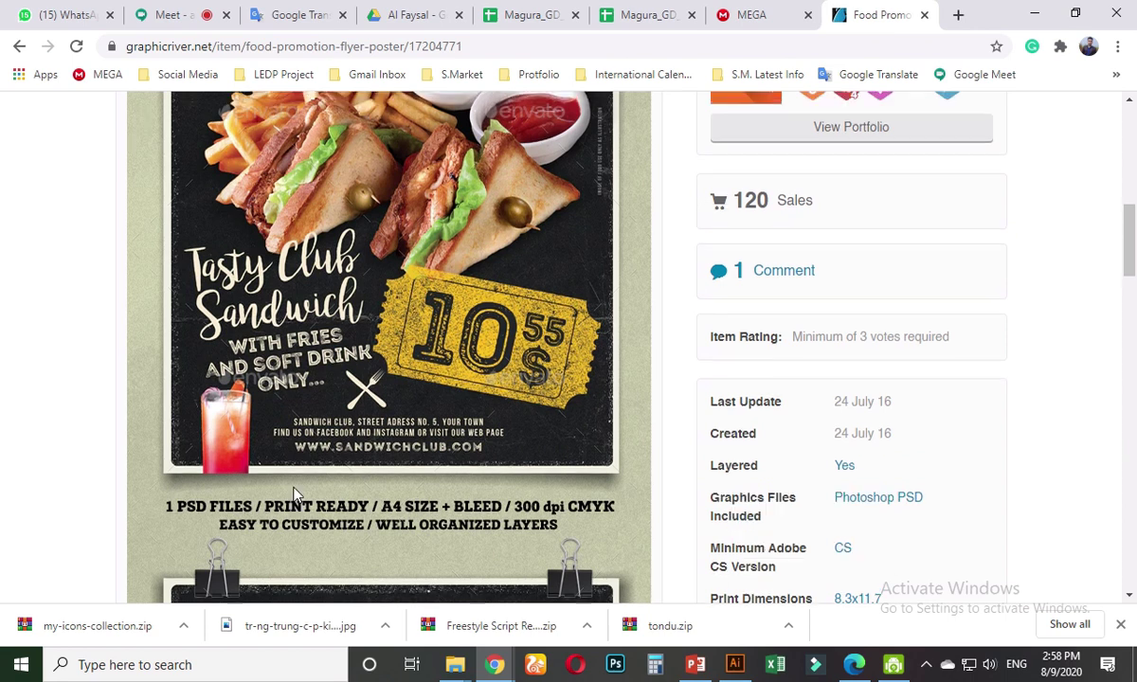
scroll(298, 488, "down", 2)
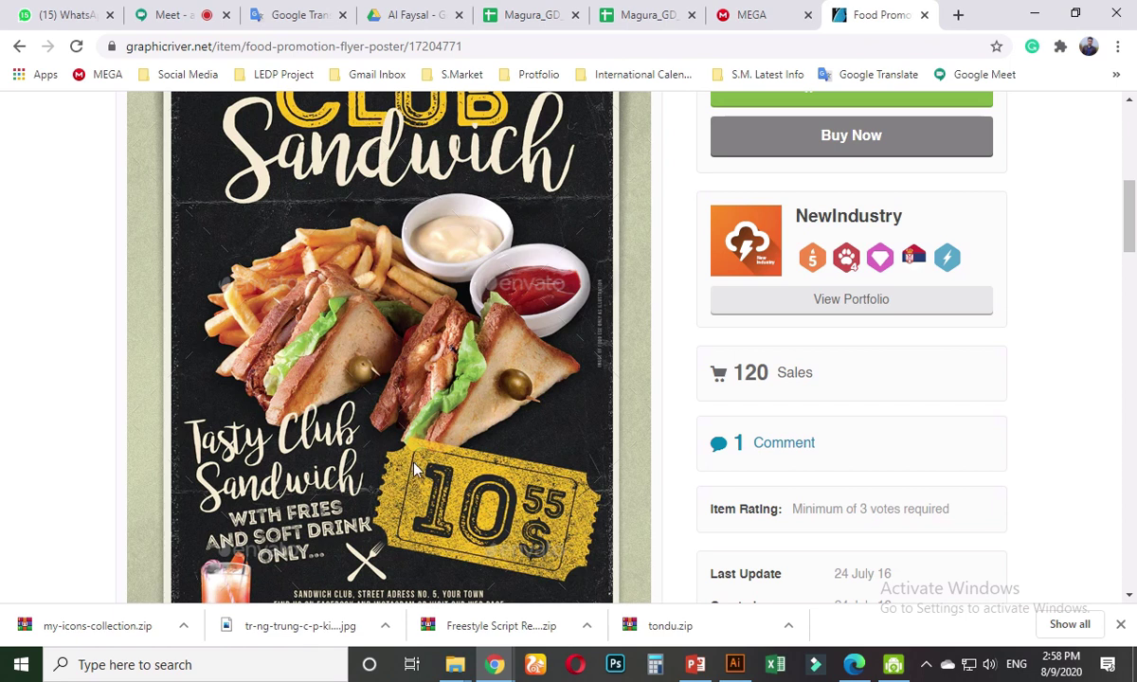
scroll(347, 349, "up", 5)
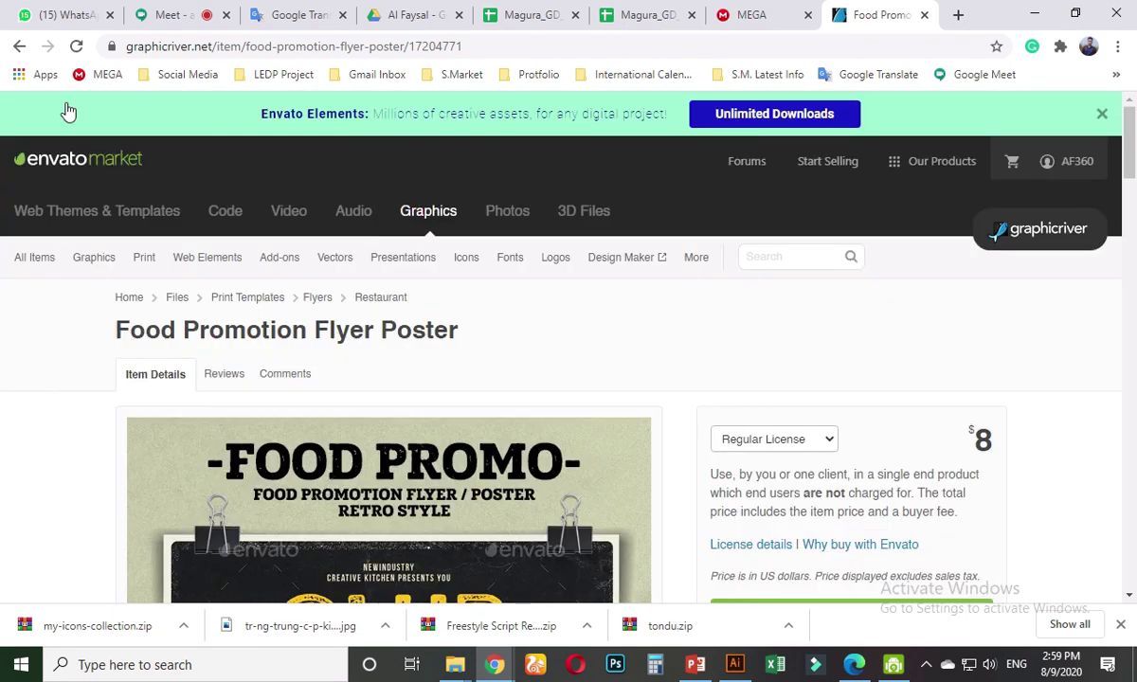
- Return to the food poster results, search for "poster template" instead and limit the results to items added in the last month
left_click(19, 45)
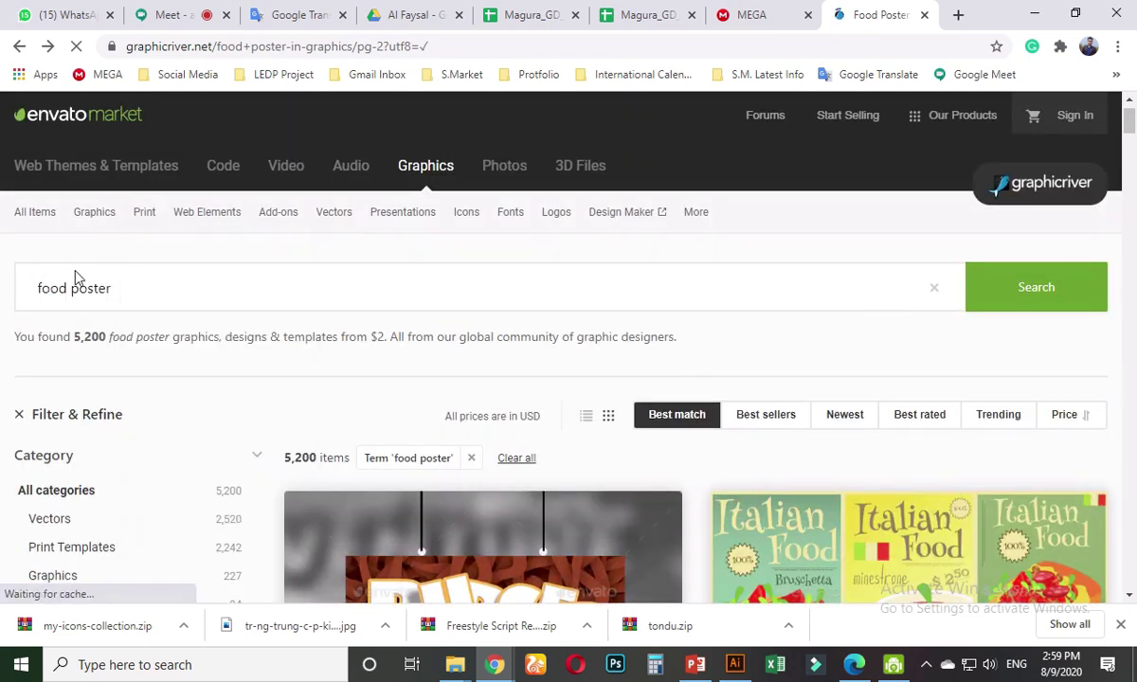
left_click_drag(68, 288, 21, 288)
key("BackSpace")
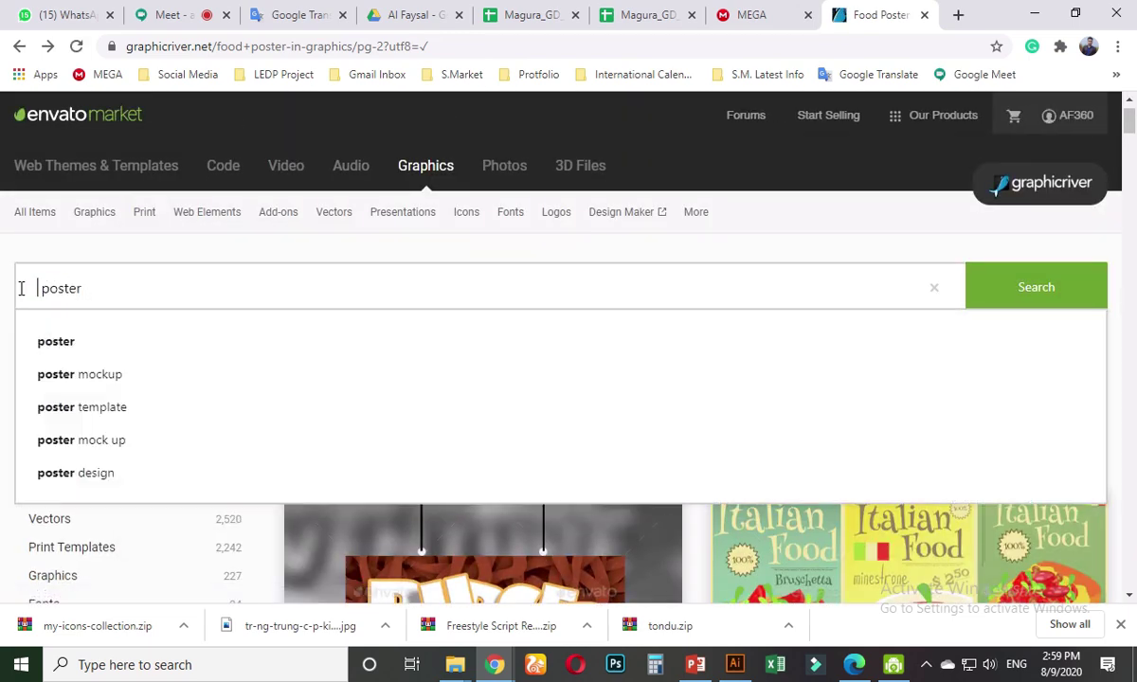
key("Delete")
left_click(119, 409)
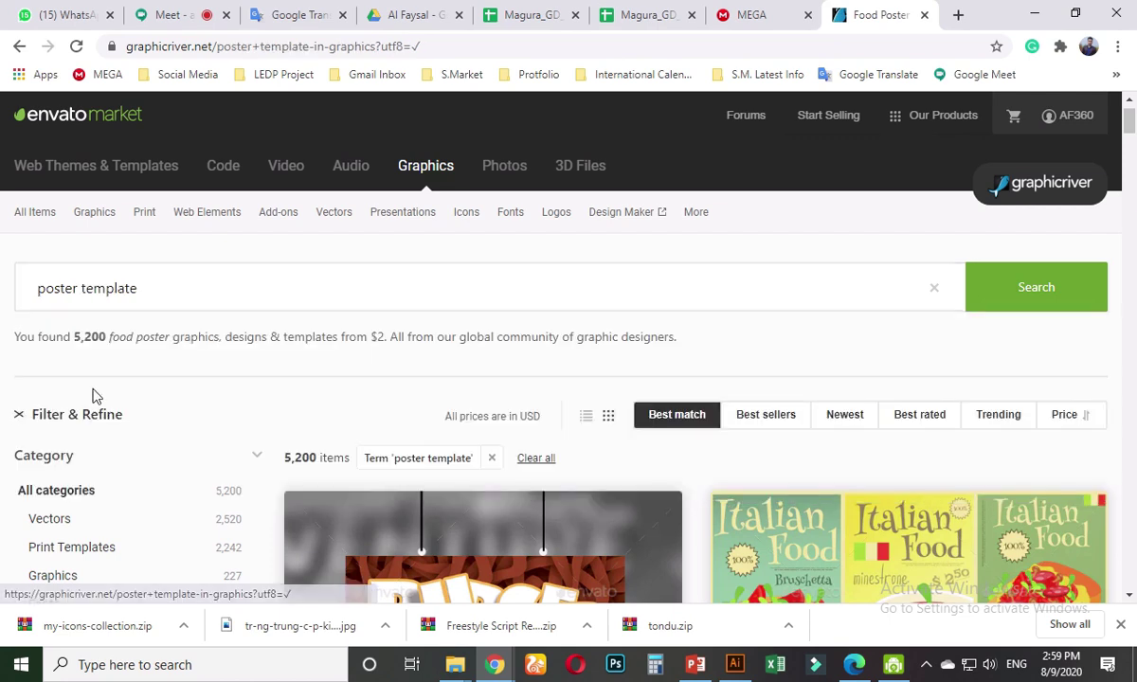
scroll(152, 427, "down", 15)
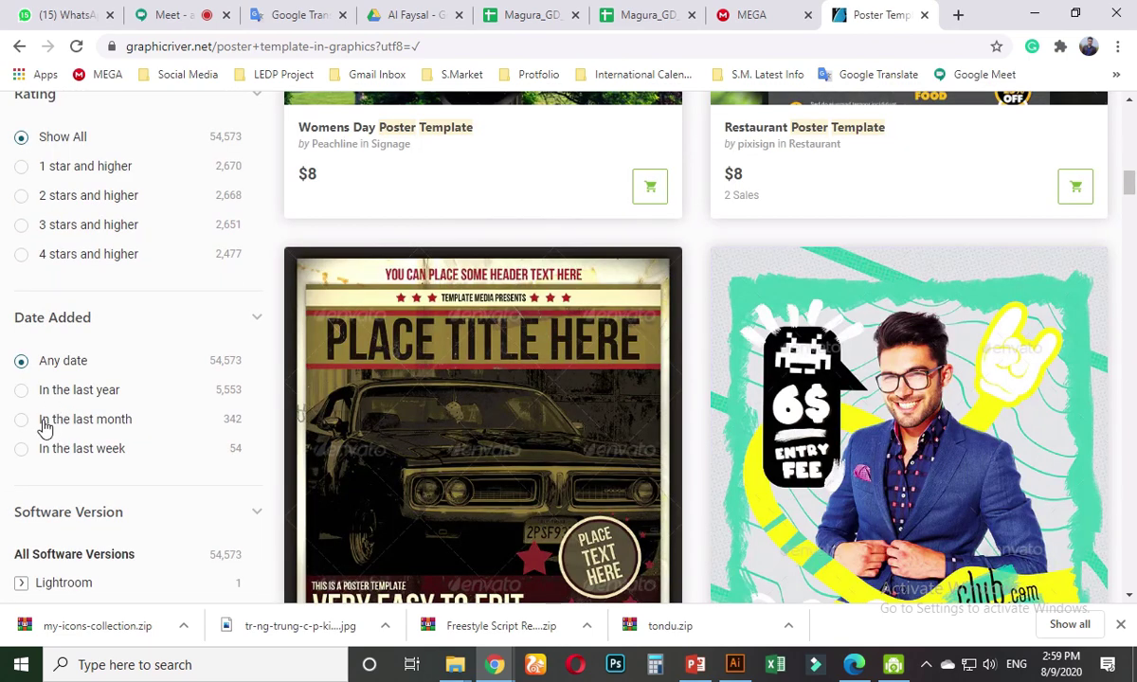
left_click(23, 419)
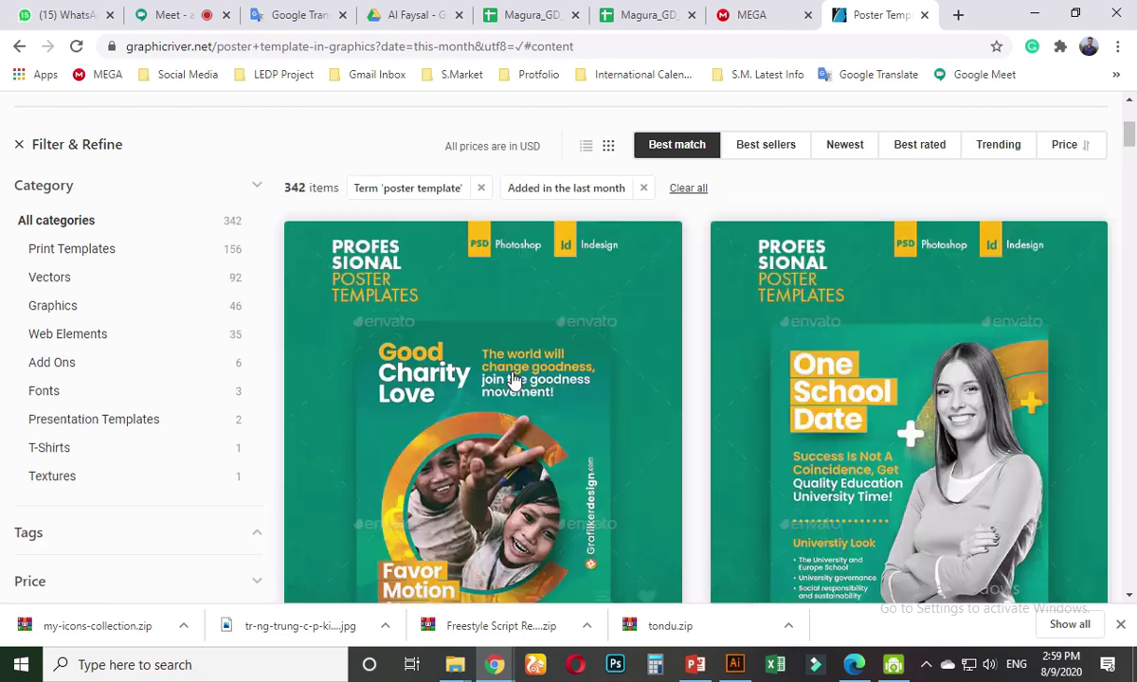
- Browse the recent poster template results, comparing the charity, event, camping, party and sale designs
scroll(517, 388, "down", 2)
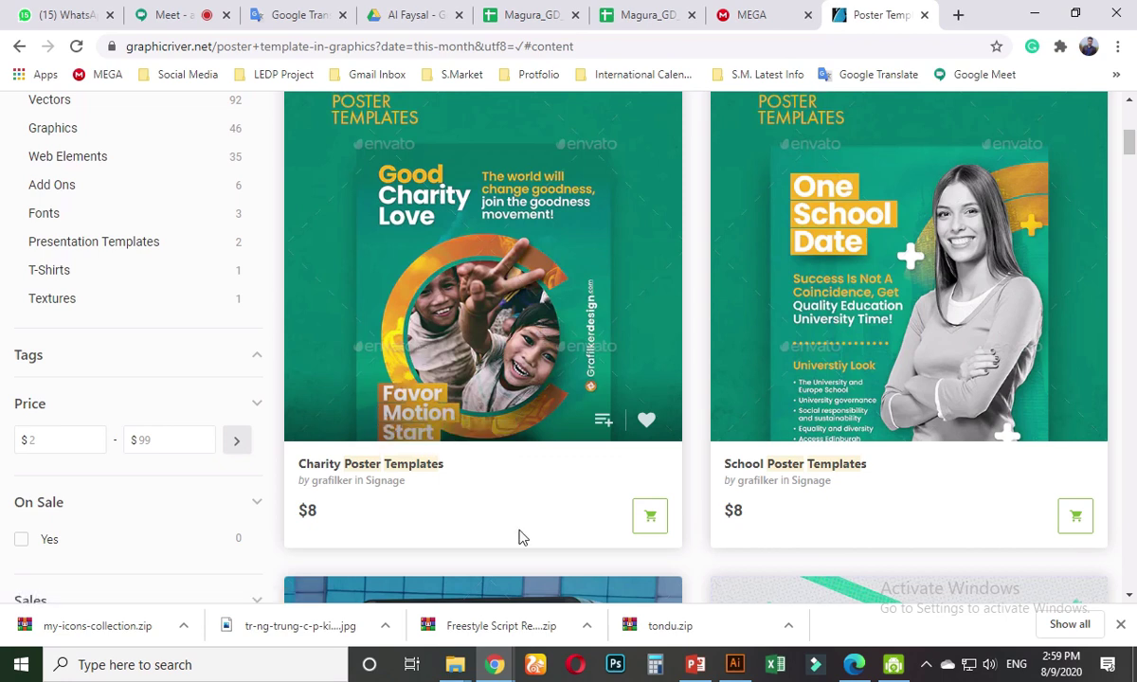
scroll(519, 537, "down", 5)
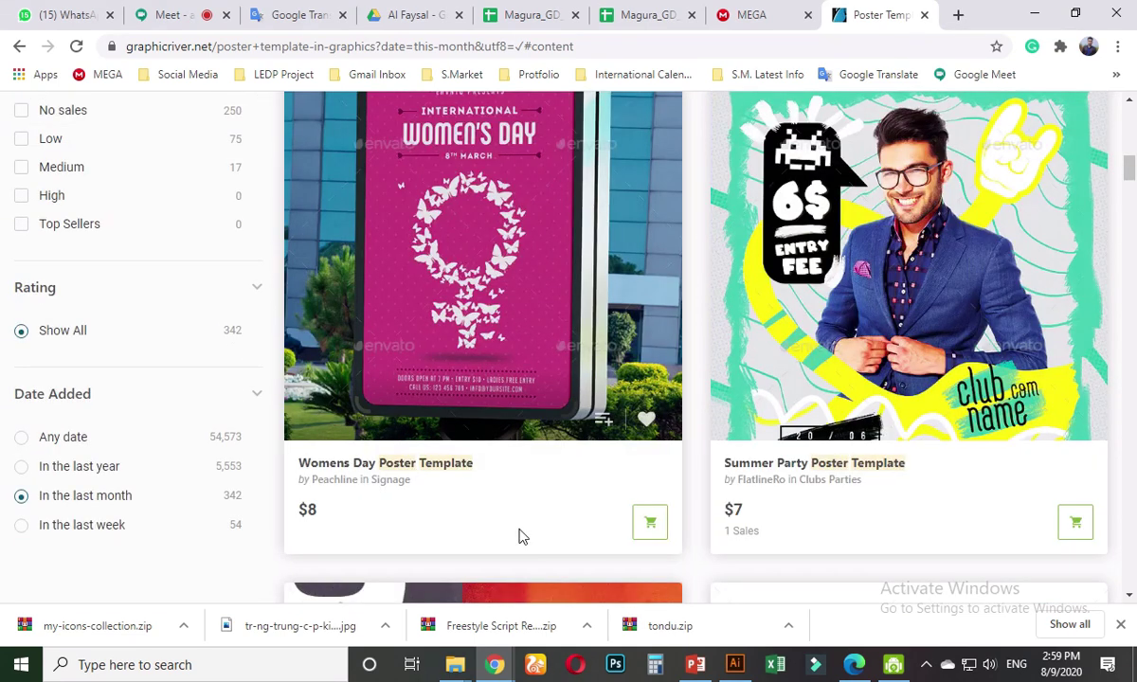
scroll(519, 537, "down", 5)
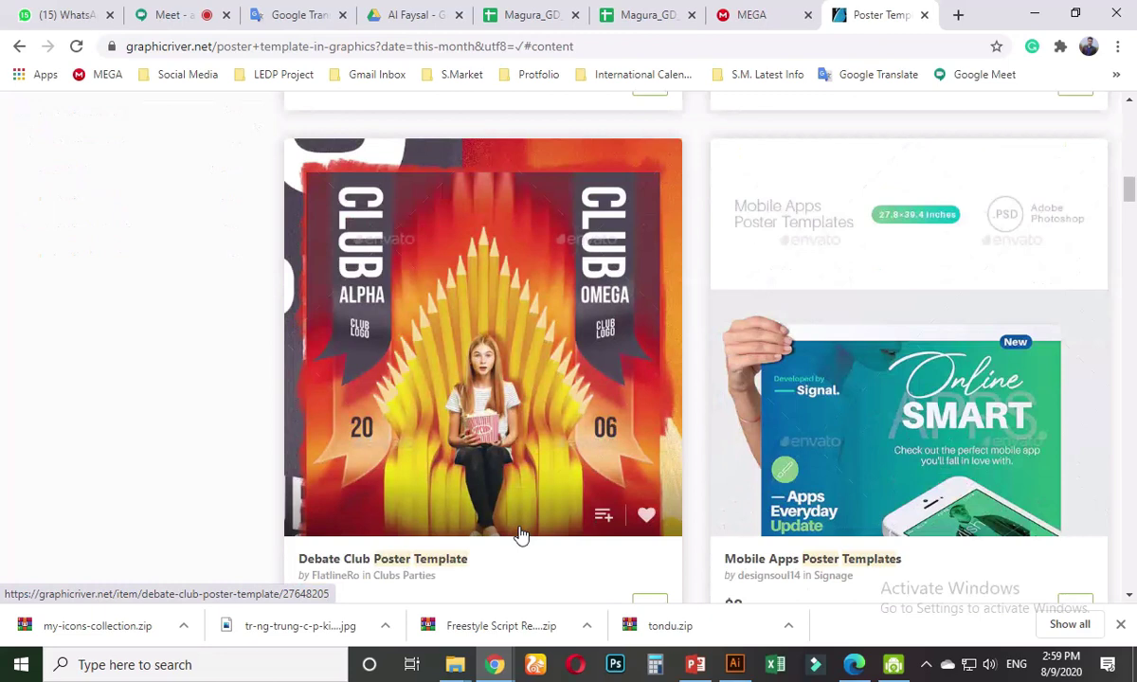
scroll(519, 537, "down", 5)
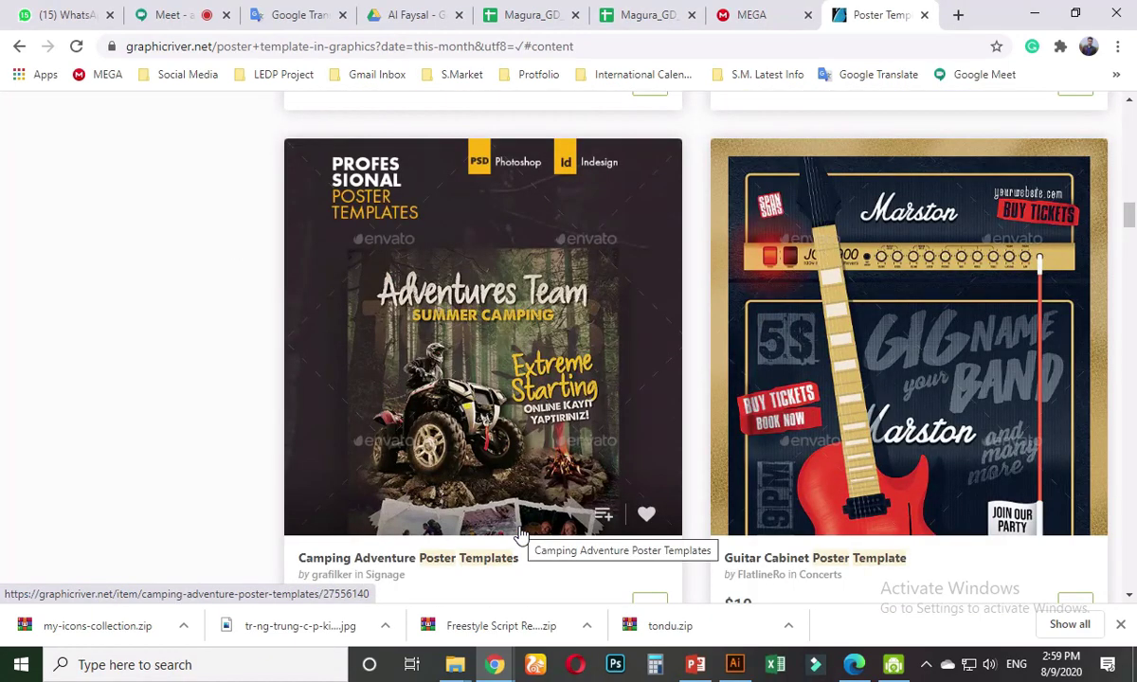
scroll(519, 537, "down", 5)
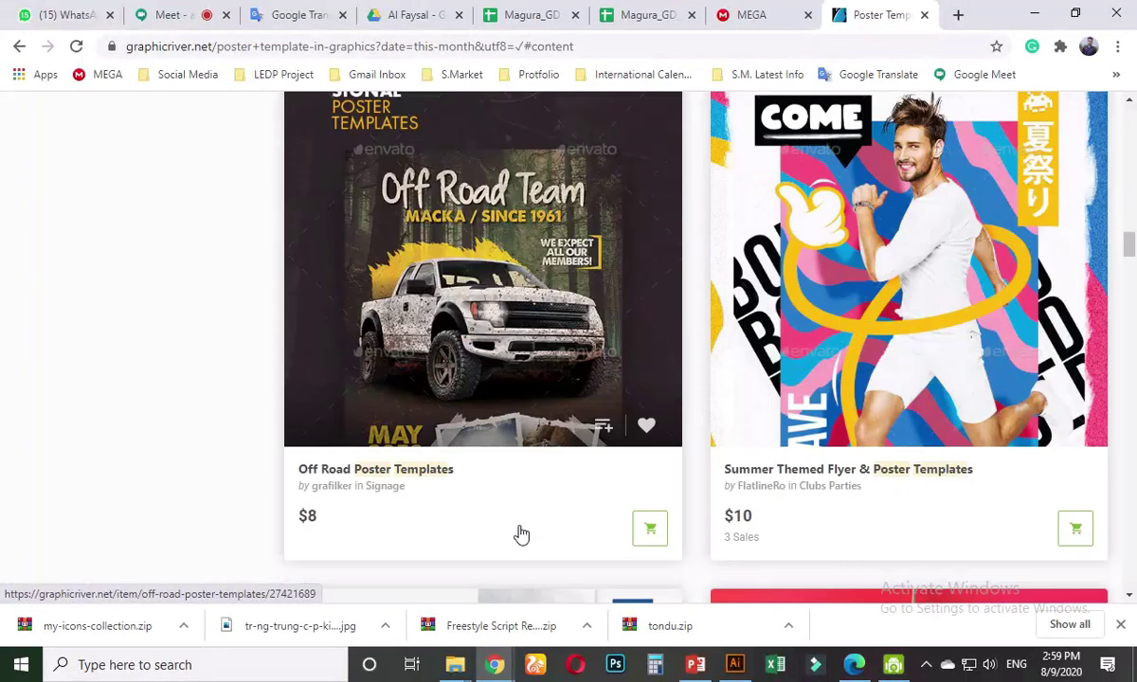
scroll(521, 534, "down", 3)
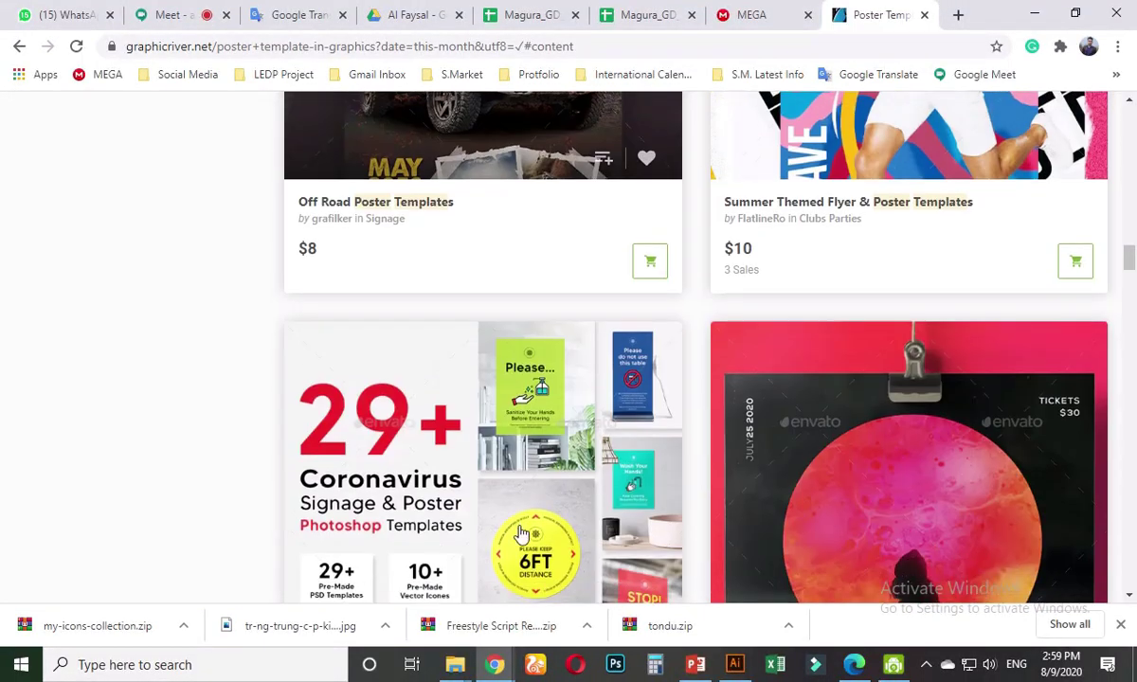
scroll(521, 534, "down", 8)
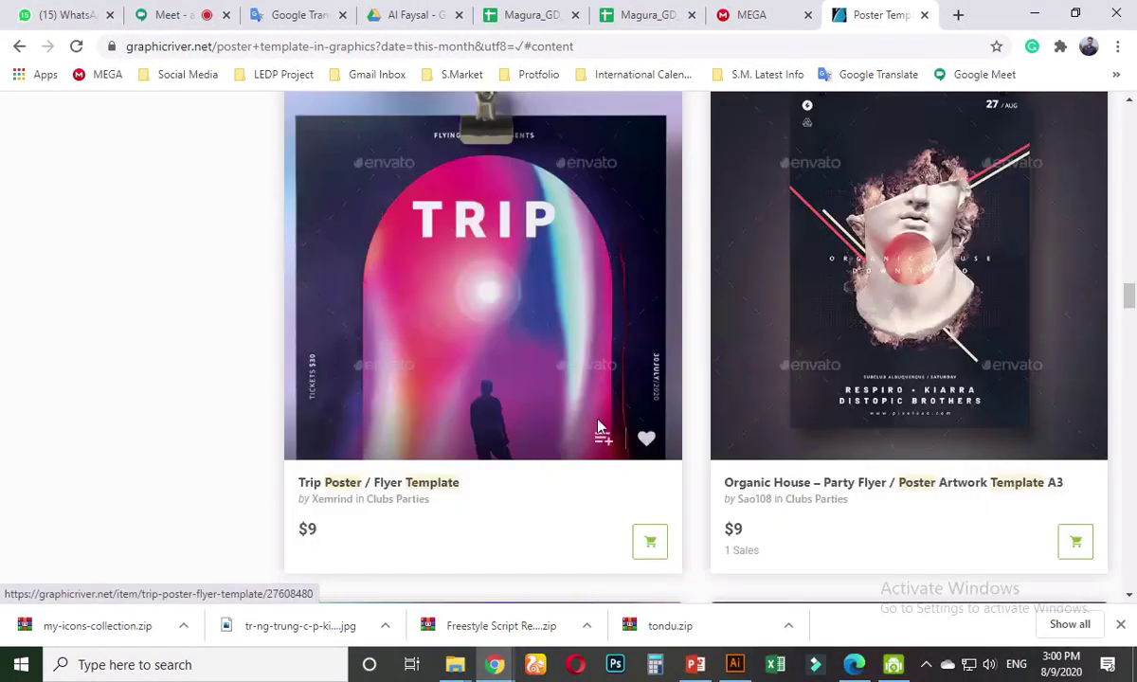
scroll(589, 292, "down", 5)
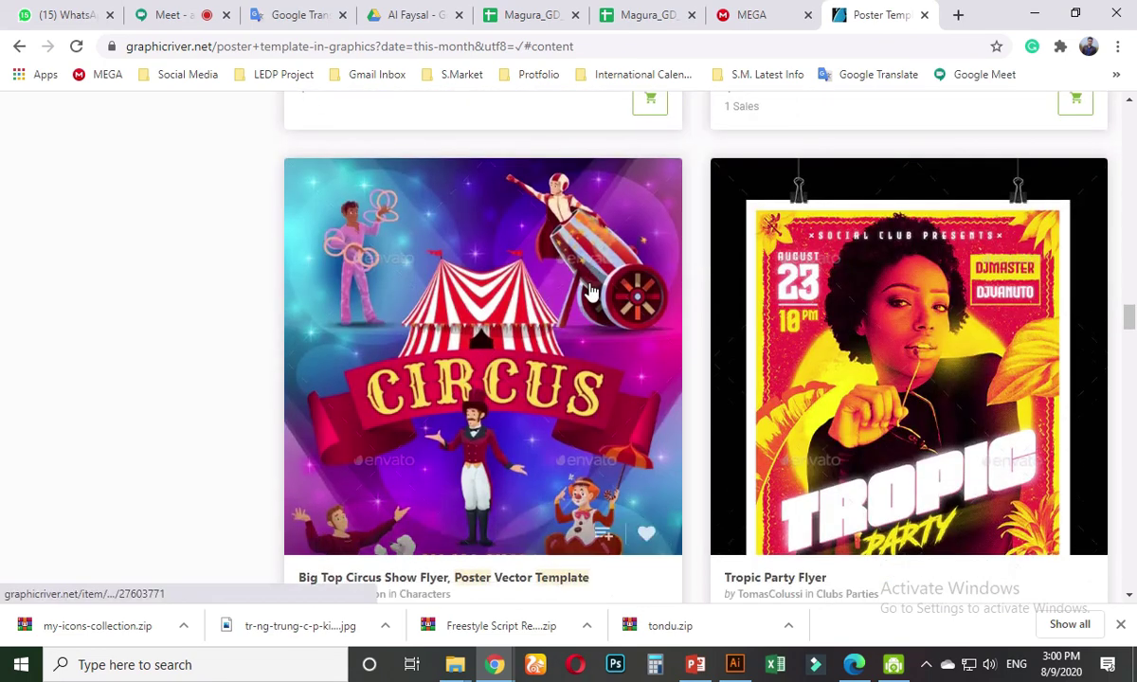
scroll(589, 292, "down", 3)
scroll(590, 286, "down", 5)
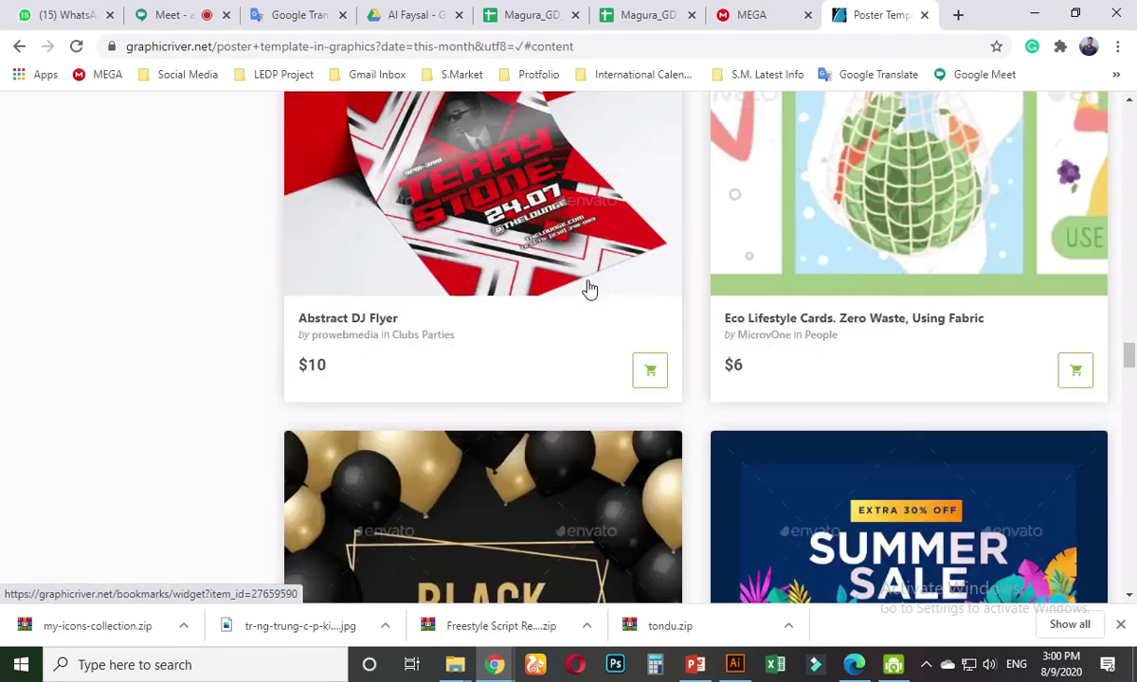
scroll(577, 312, "down", 2)
scroll(569, 320, "down", 3)
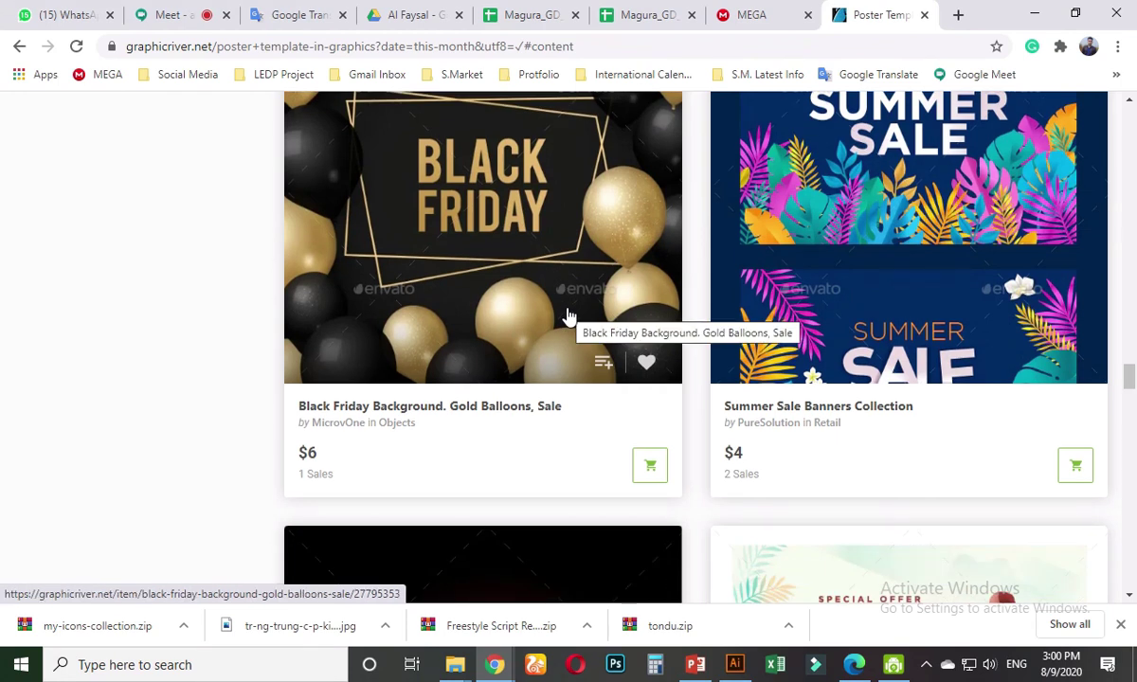
- Browse the remaining recent poster template results, from the sale banners and bowling artwork to the olive oil banner and colorful flyers bundle
scroll(568, 314, "down", 3)
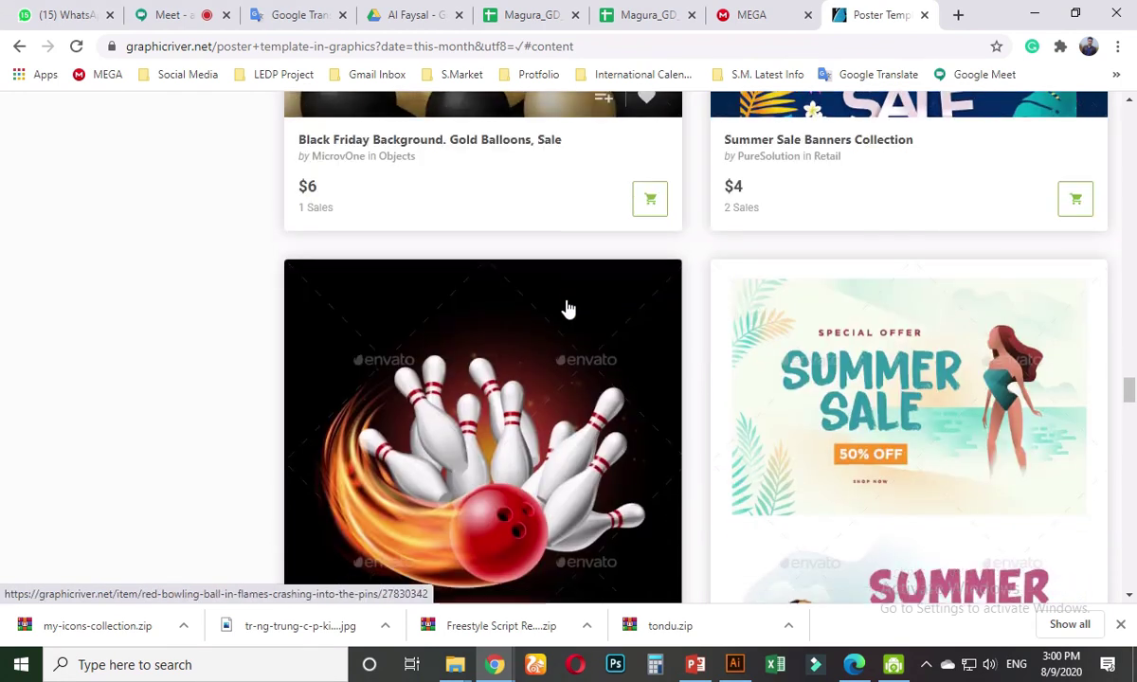
scroll(568, 308, "down", 3)
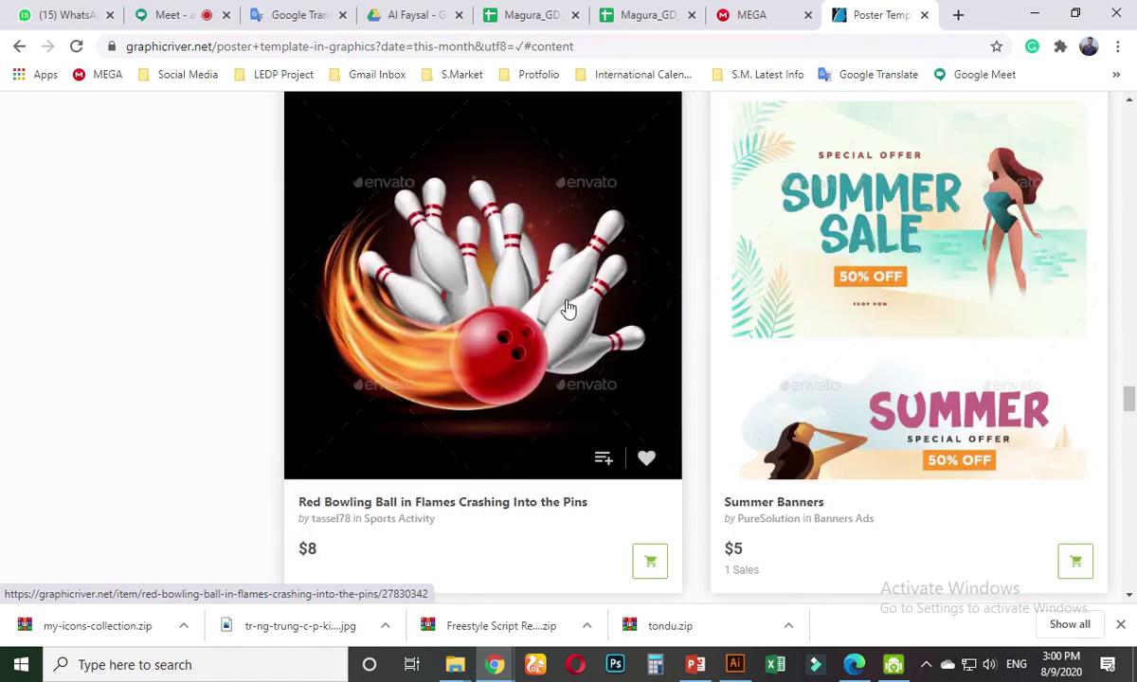
scroll(568, 308, "down", 5)
scroll(569, 305, "down", 5)
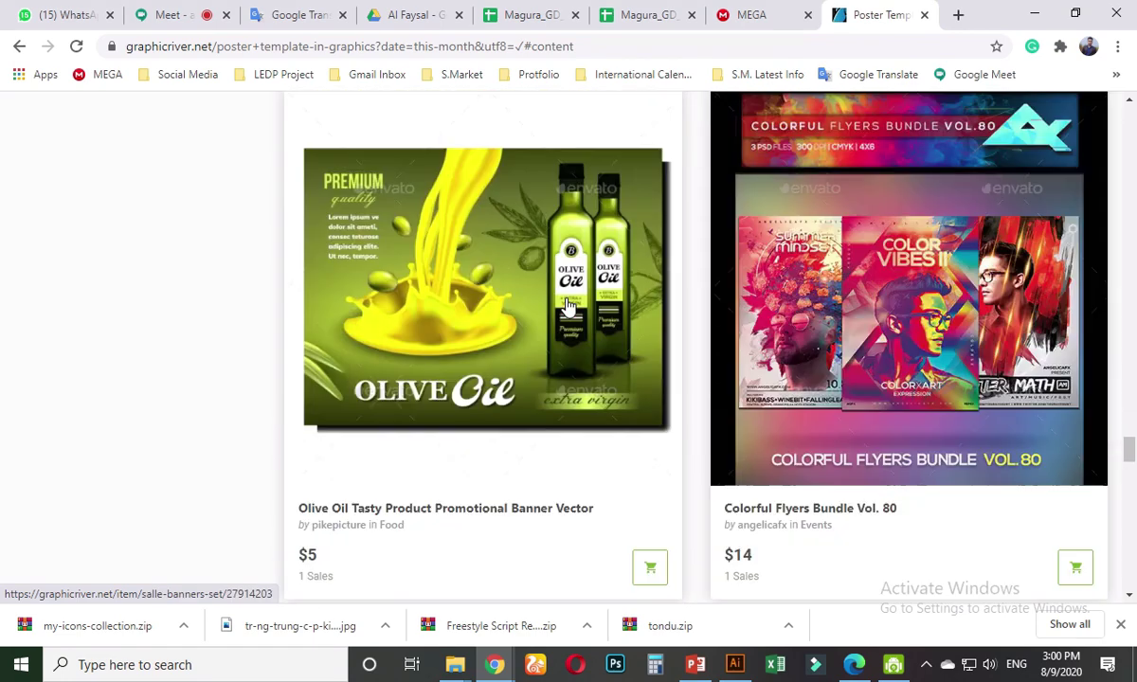
scroll(569, 305, "down", 5)
scroll(568, 305, "down", 9)
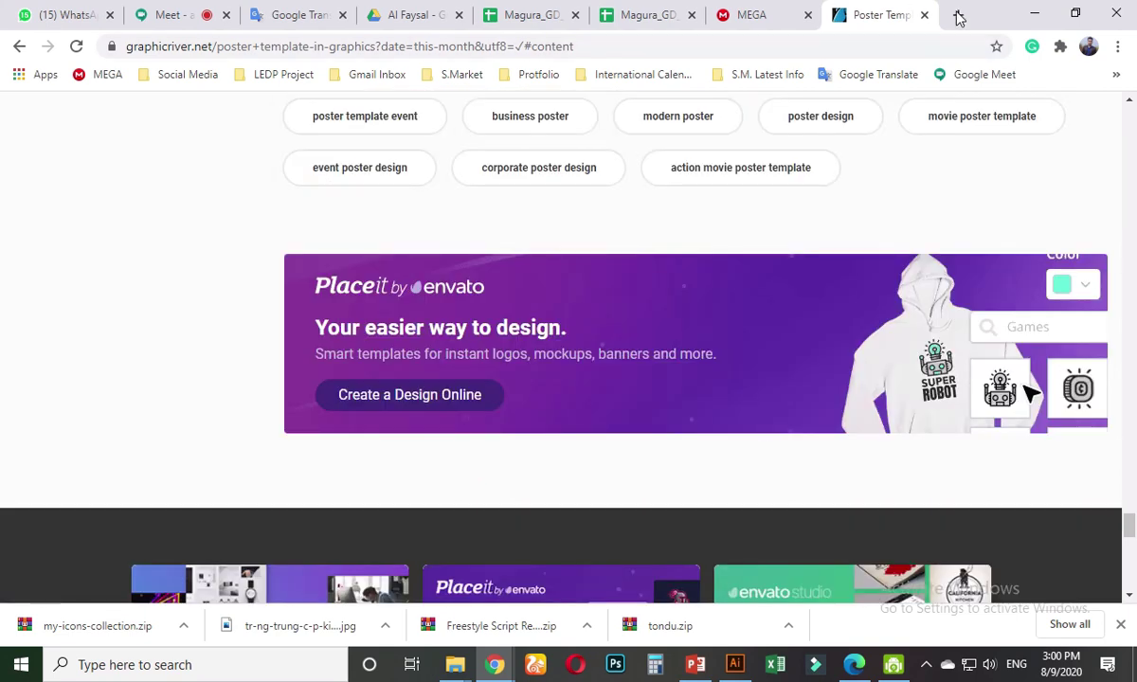
- Open creativemarket.com in a new browser tab and search the site for "poster"
left_click(958, 16)
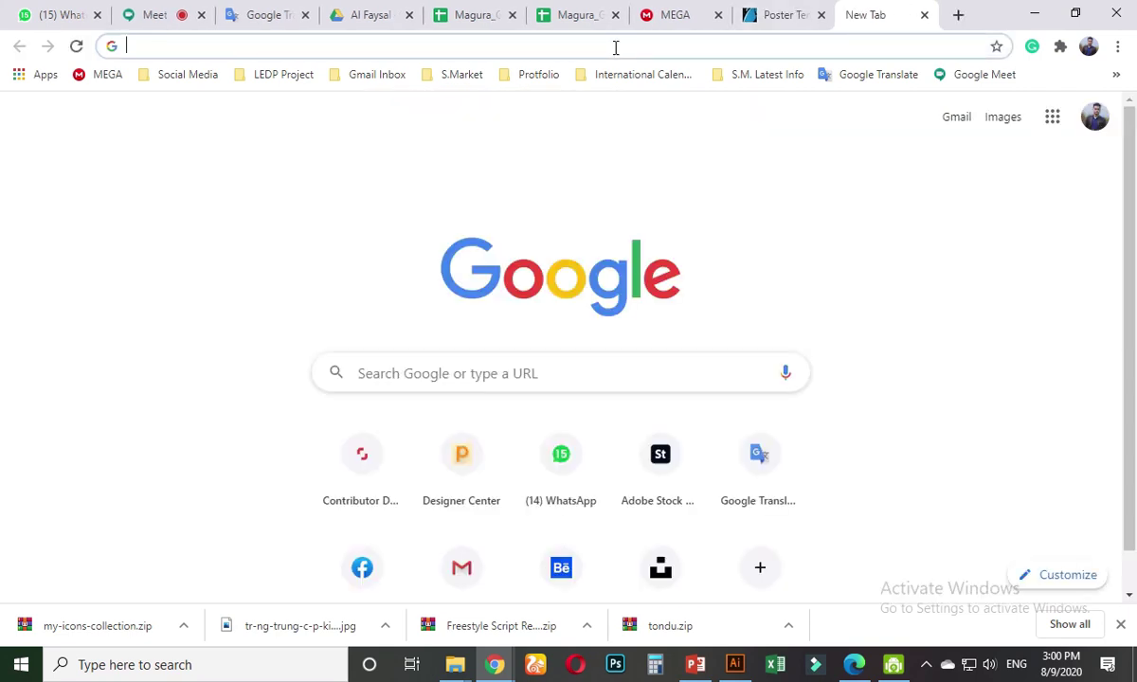
type("creativemarket.com")
key("Return")
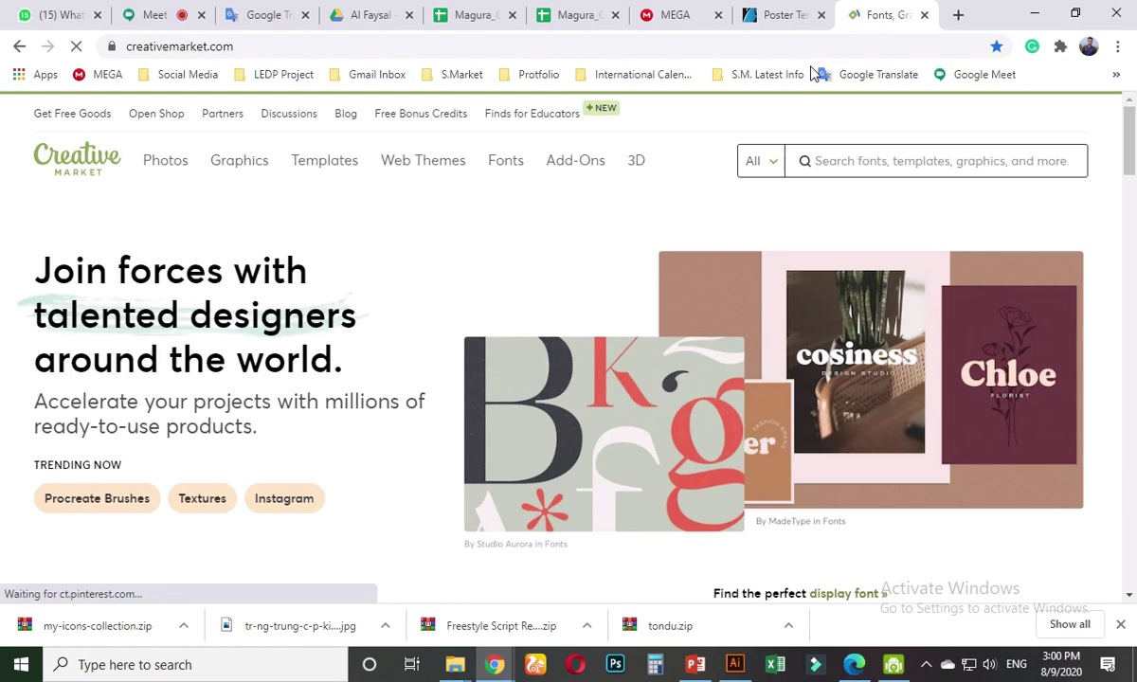
type("poster")
key("Return")
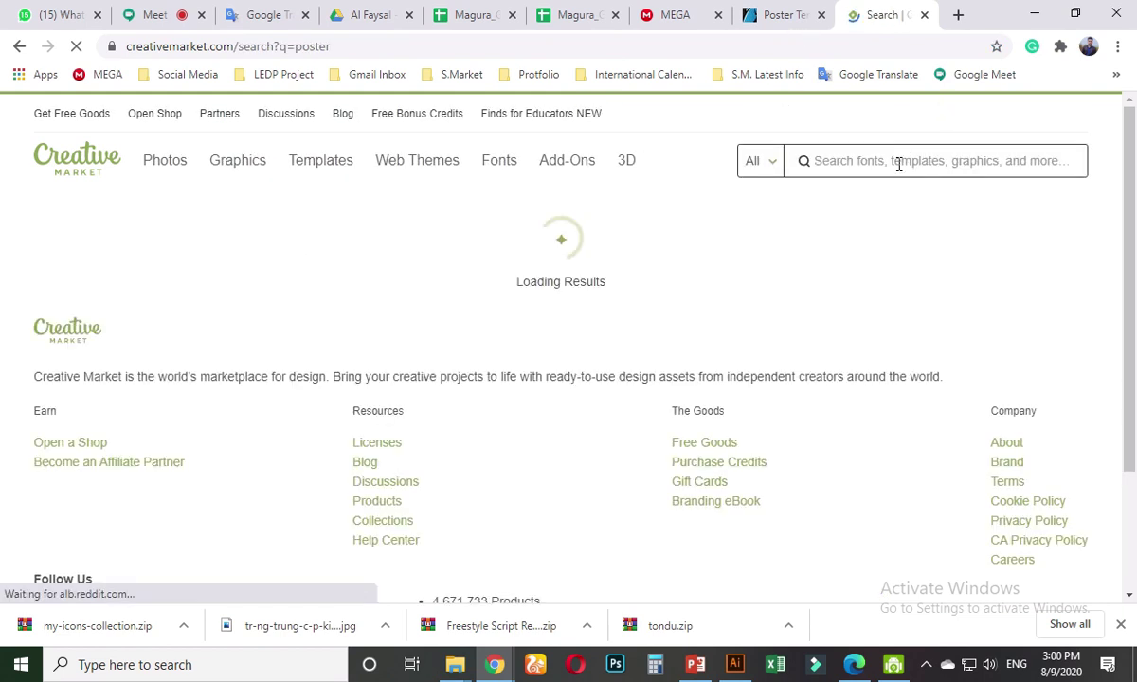
- Try to find the Canva site with a web search for "canva website" in a new tab
left_click(959, 16)
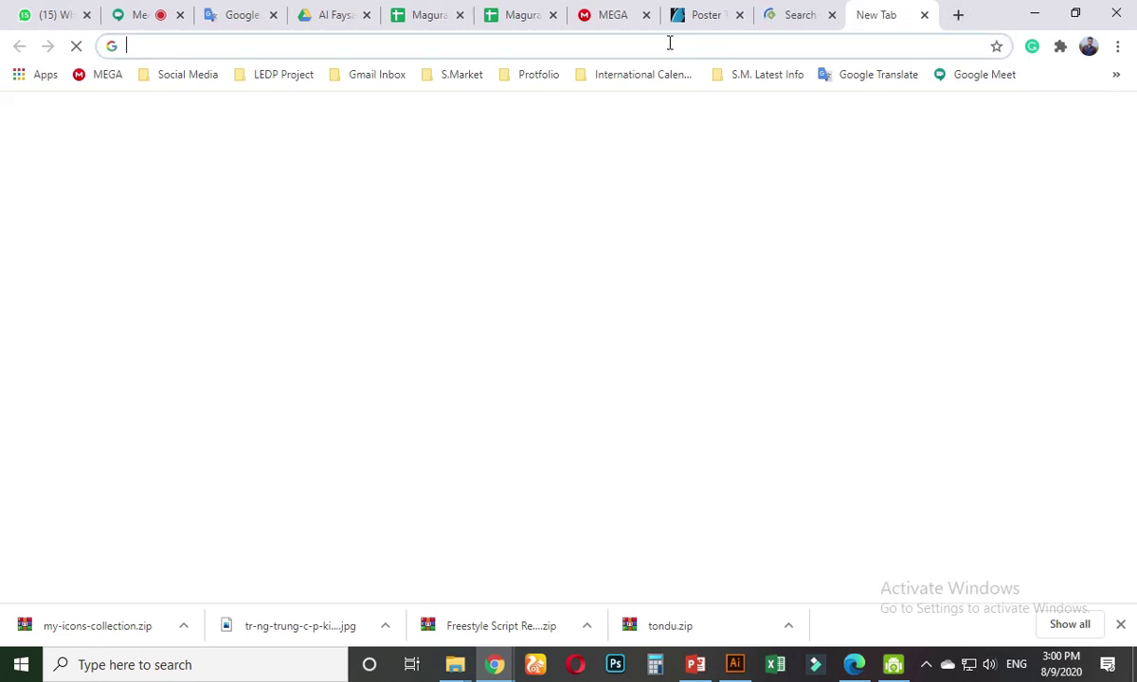
type("canva")
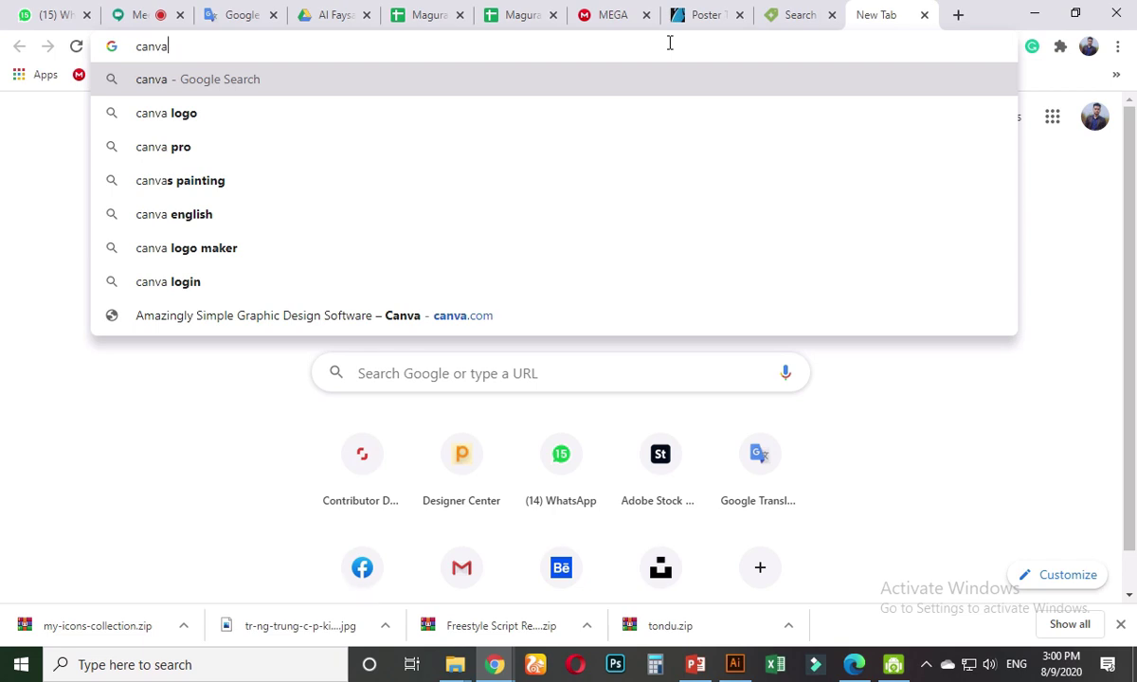
type("we")
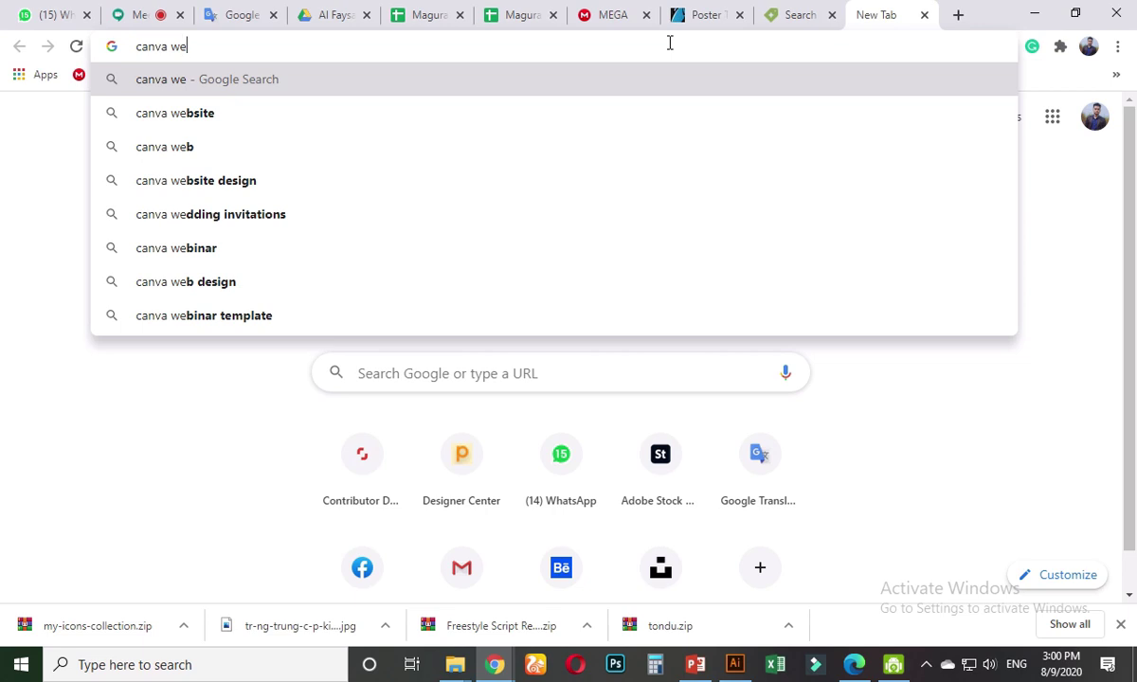
key("Down")
key("Return")
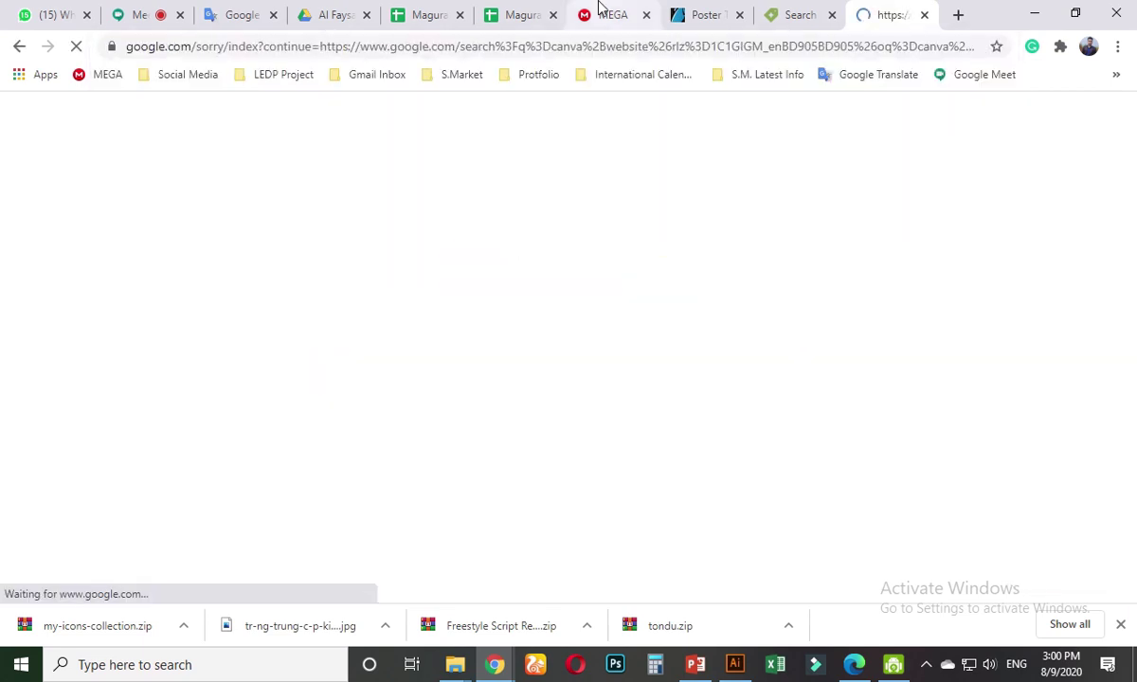
- Go directly to canva.com, dismiss the Google sign-in prompt and look over the home page
mouse_move(556, 62)
left_click(277, 48)
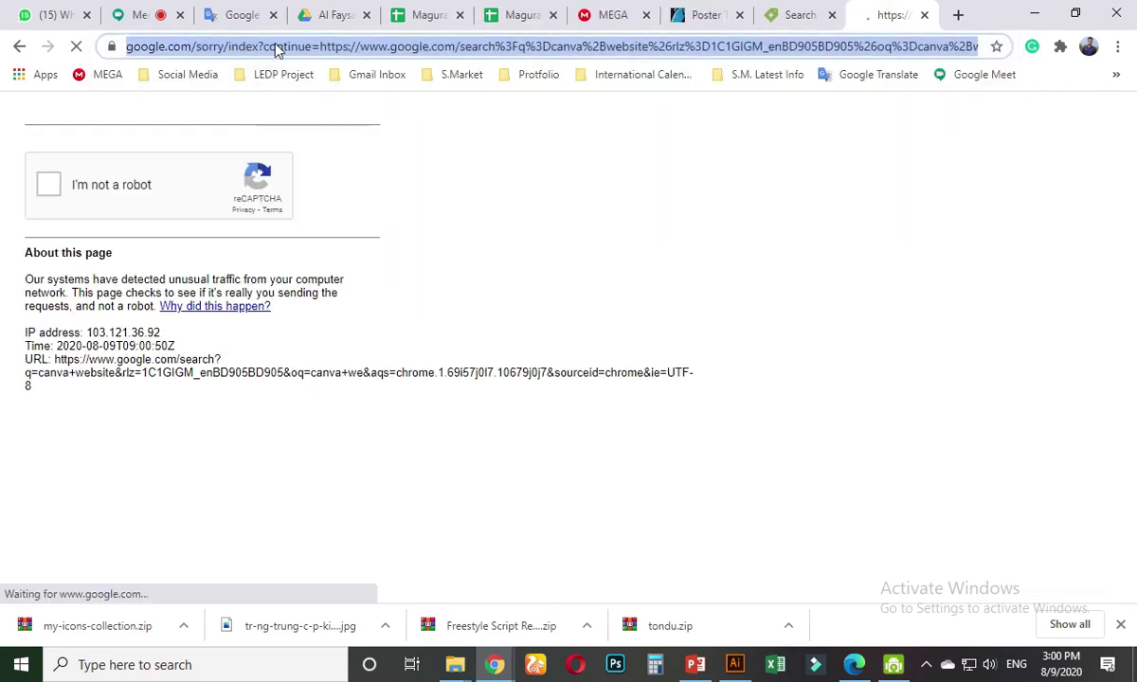
type("canva.com")
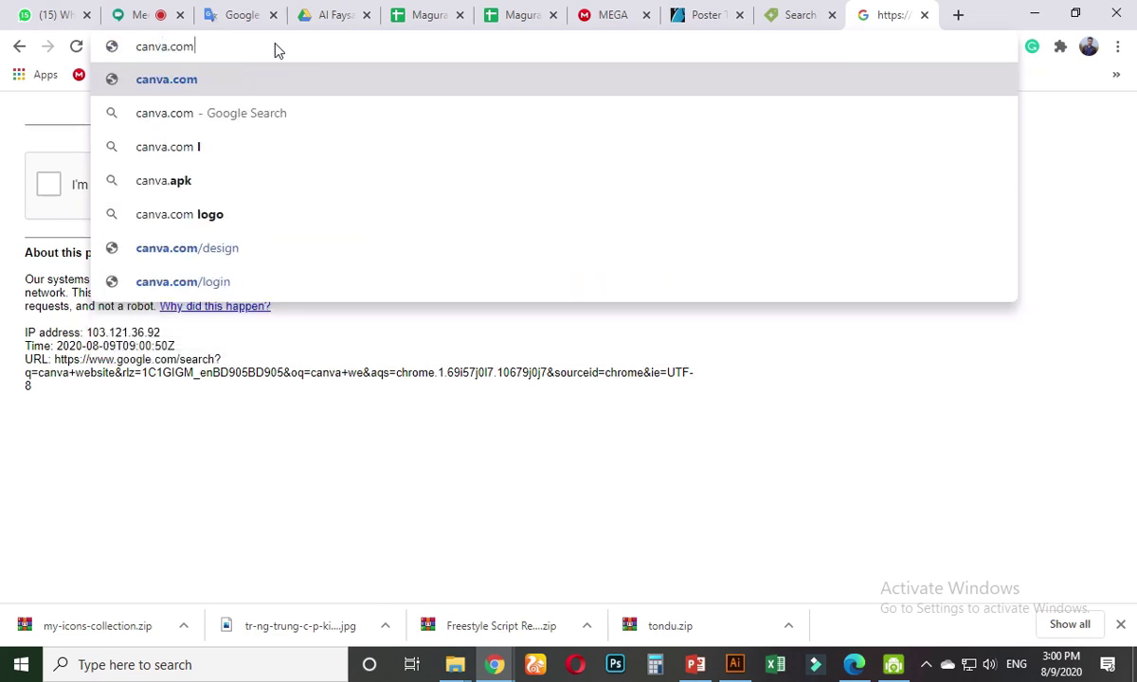
key("Return")
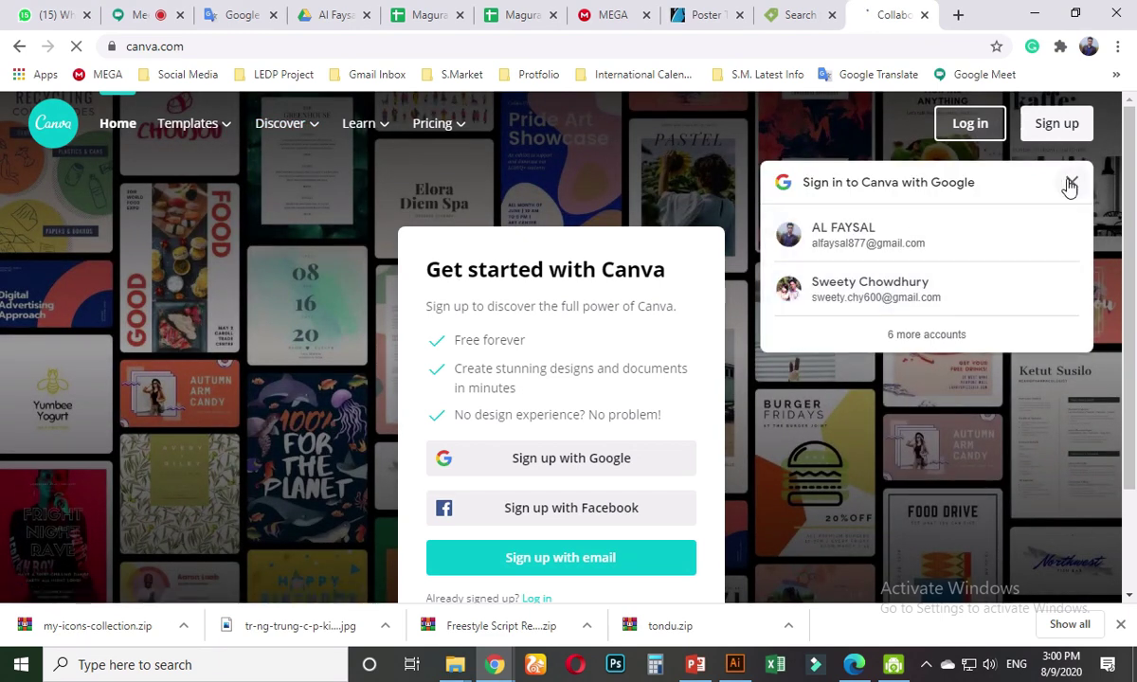
left_click(1072, 181)
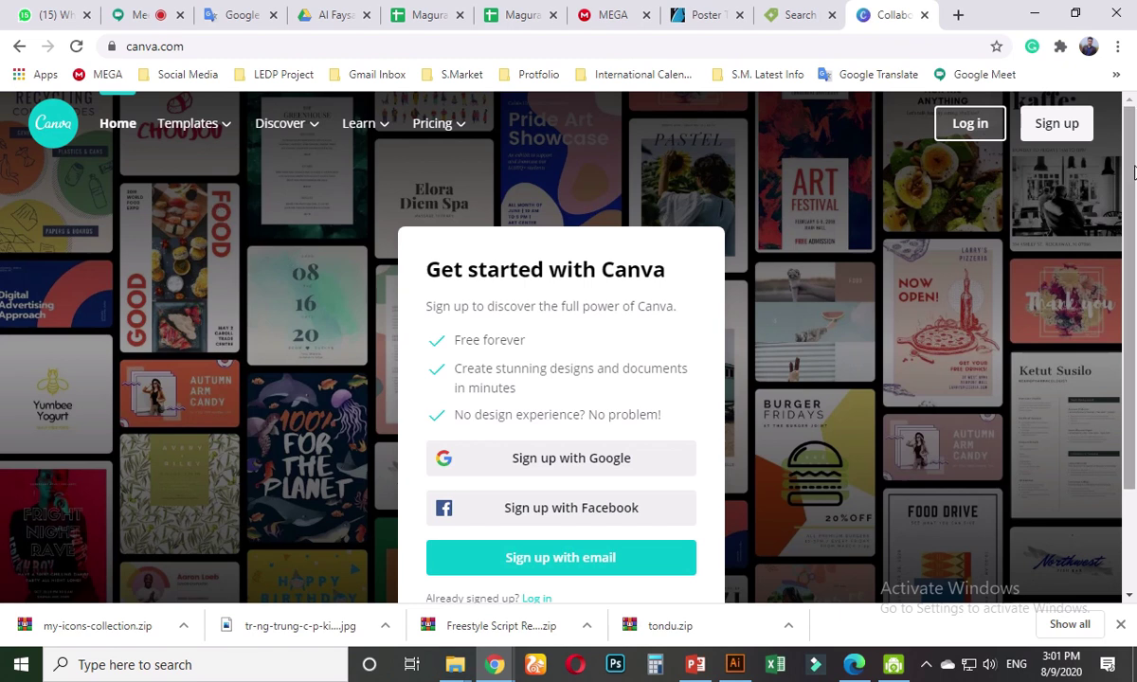
scroll(1130, 445, "down", 2)
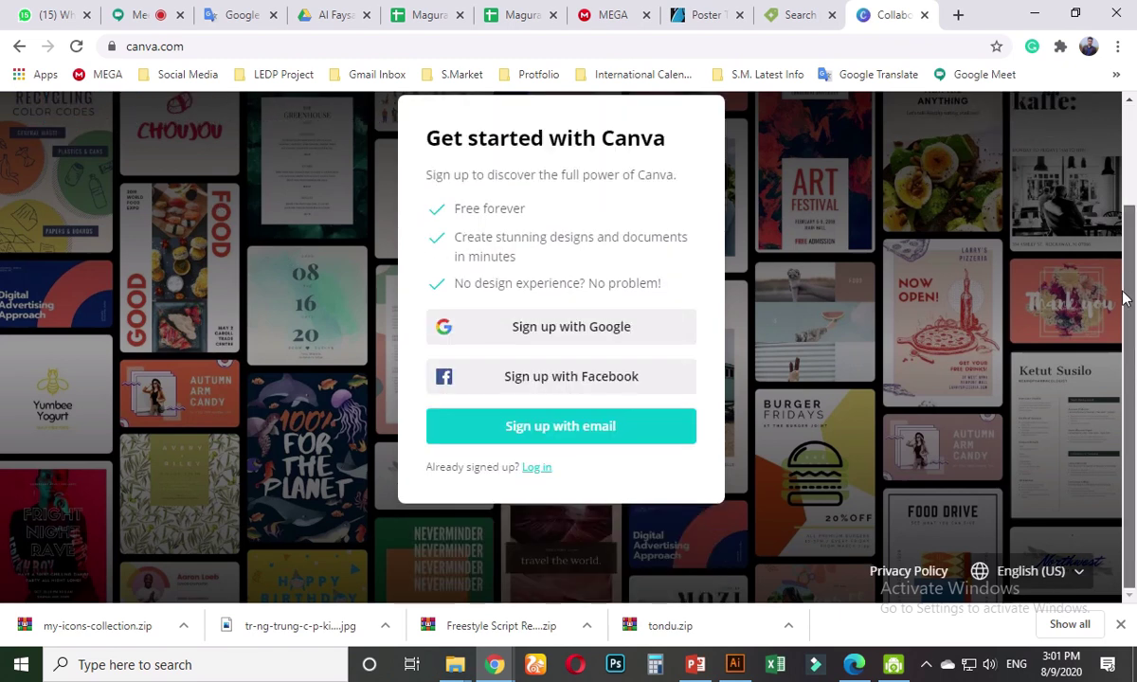
scroll(1132, 338, "up", 2)
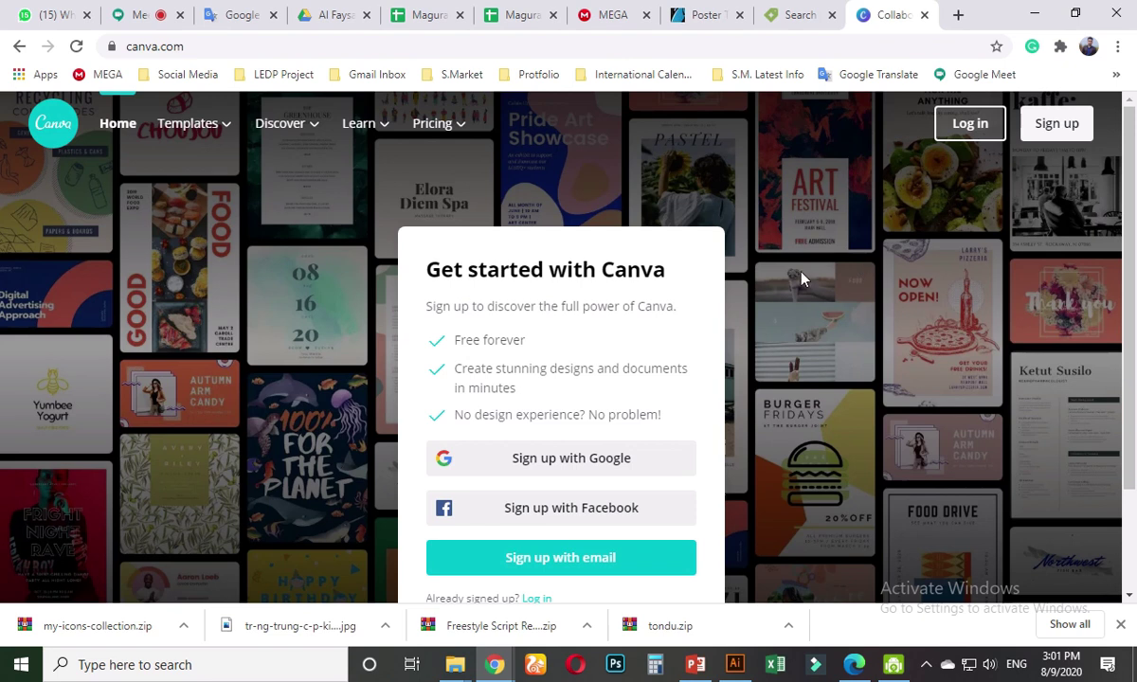
mouse_move(1130, 343)
left_mouse_down()
mouse_move(1125, 462)
mouse_move(1127, 336)
left_mouse_up()
- Bookmark the Canva home page in the S.Market folder and close its tab
left_click(180, 48)
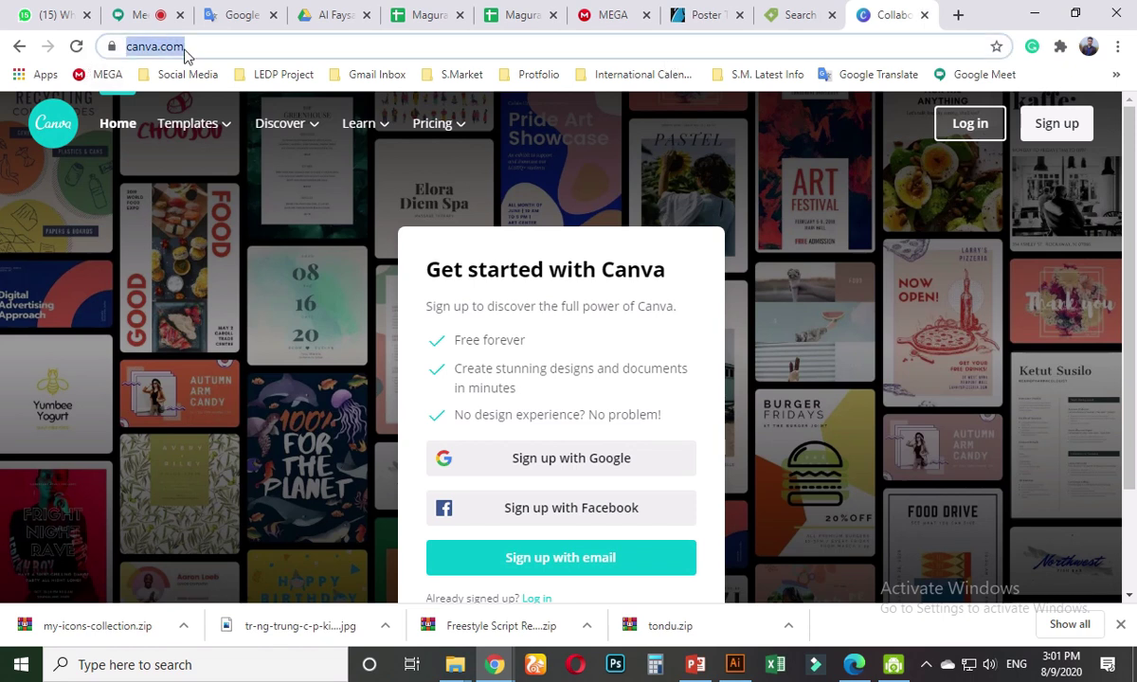
key("ctrl+d")
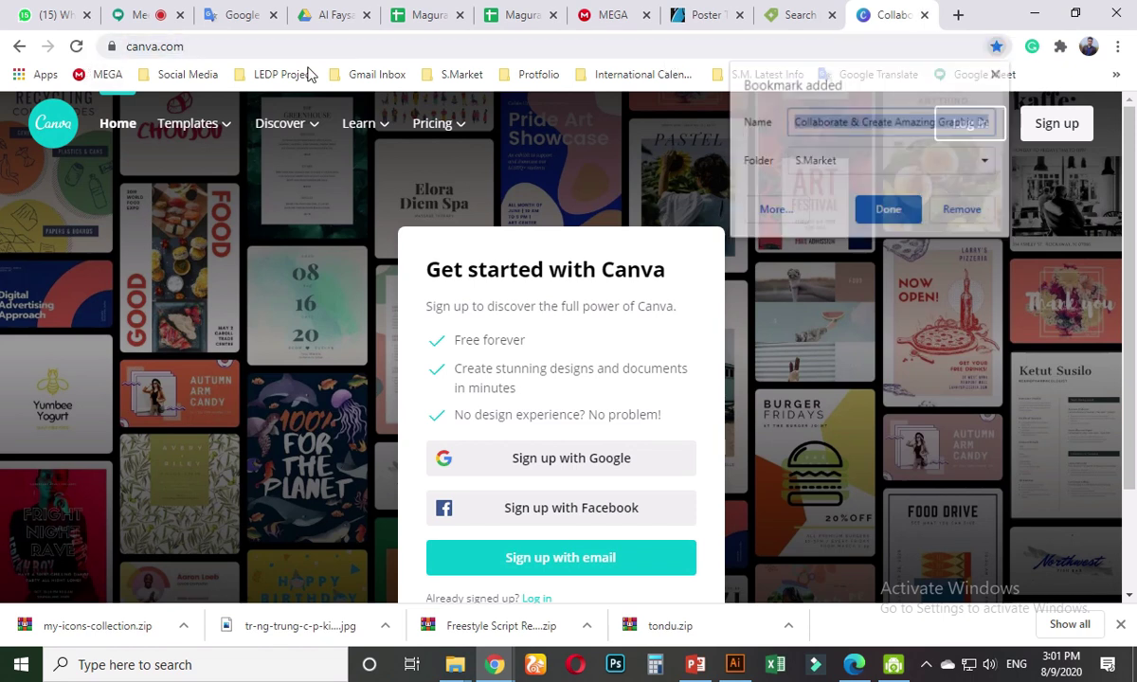
left_click(886, 210)
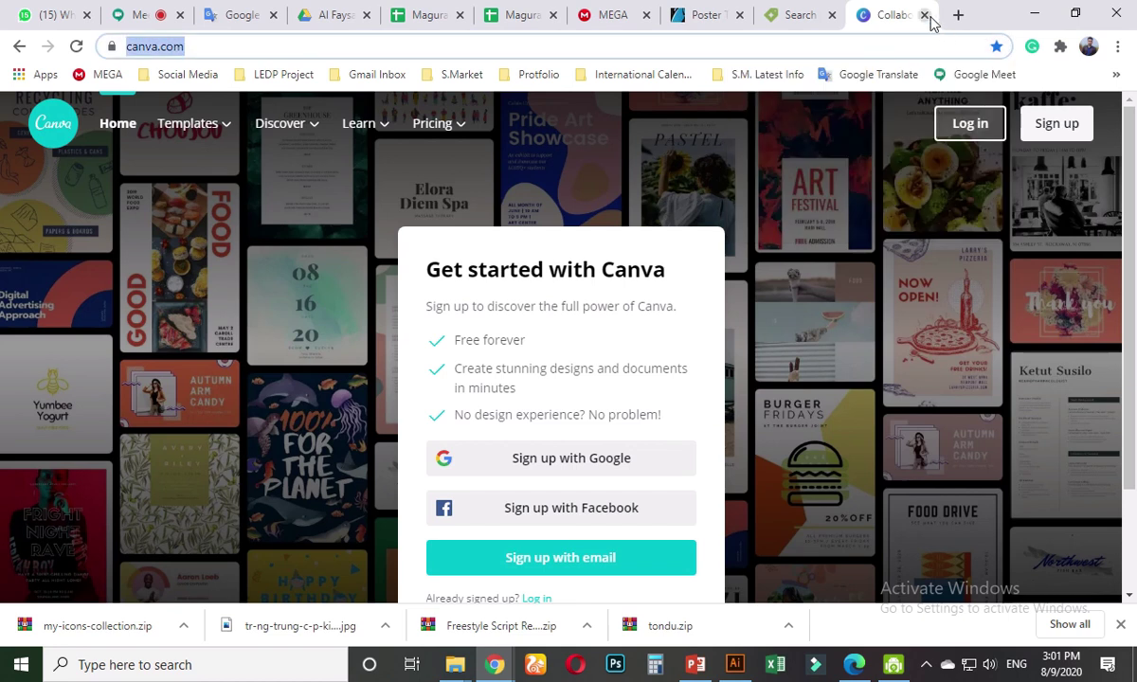
left_click(923, 14)
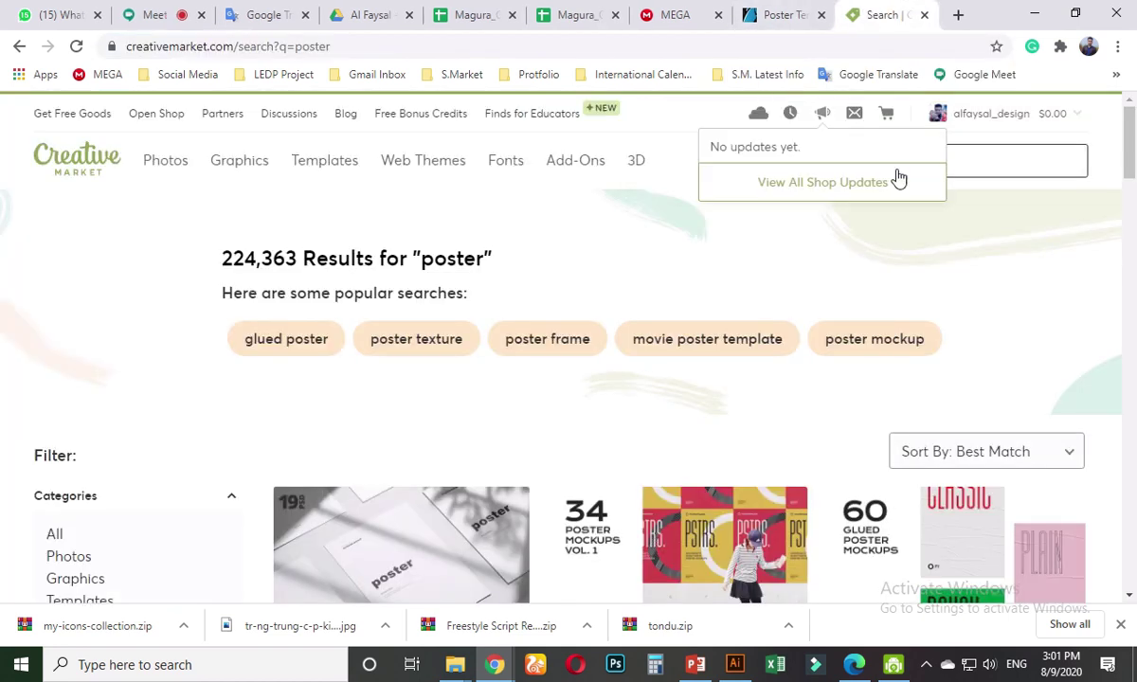
- Refine the Creative Market search from the poster results to "poster template"
left_click(979, 169)
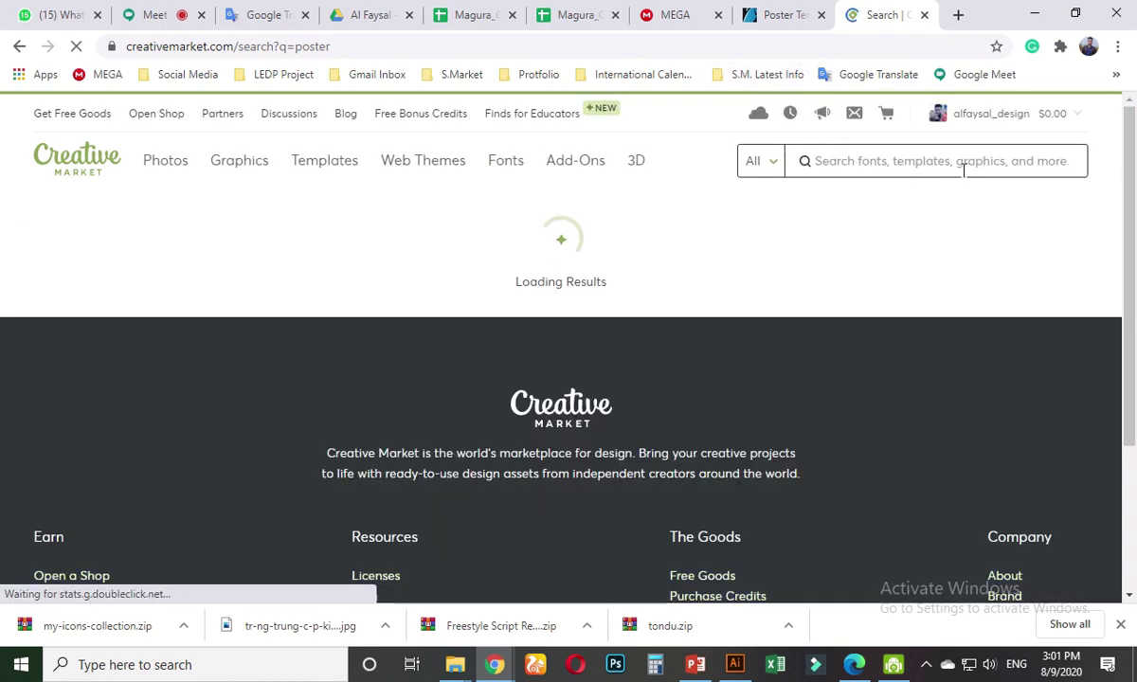
scroll(736, 352, "down", 3)
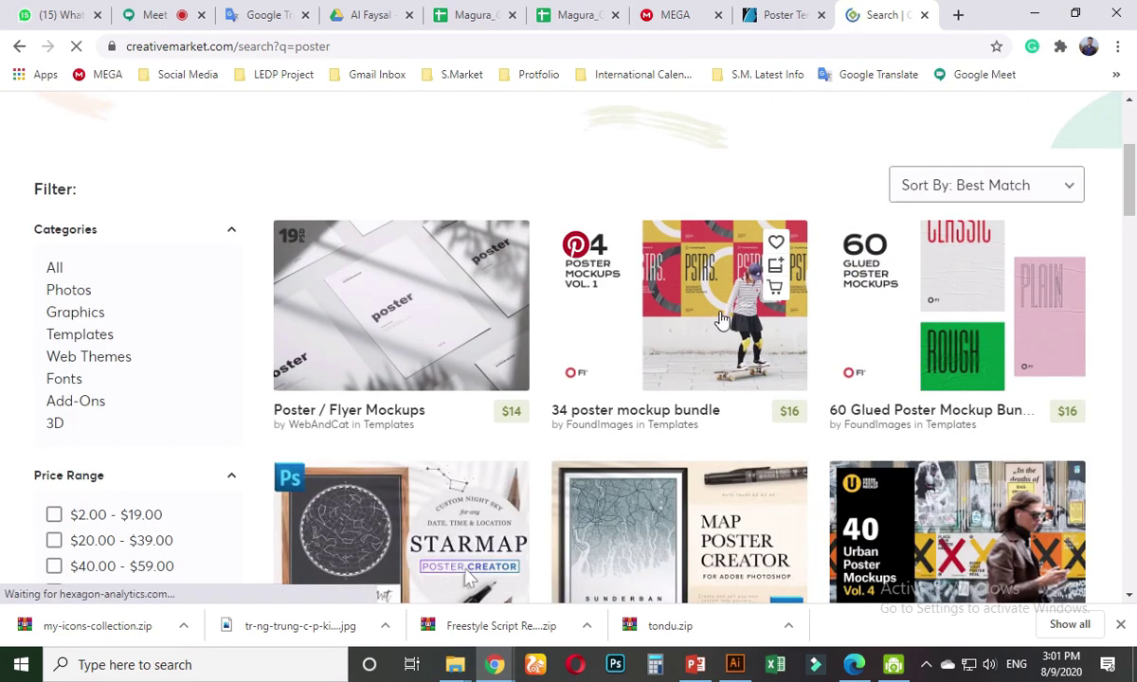
scroll(722, 320, "up", 3)
left_click(919, 162)
type("template")
key("Return")
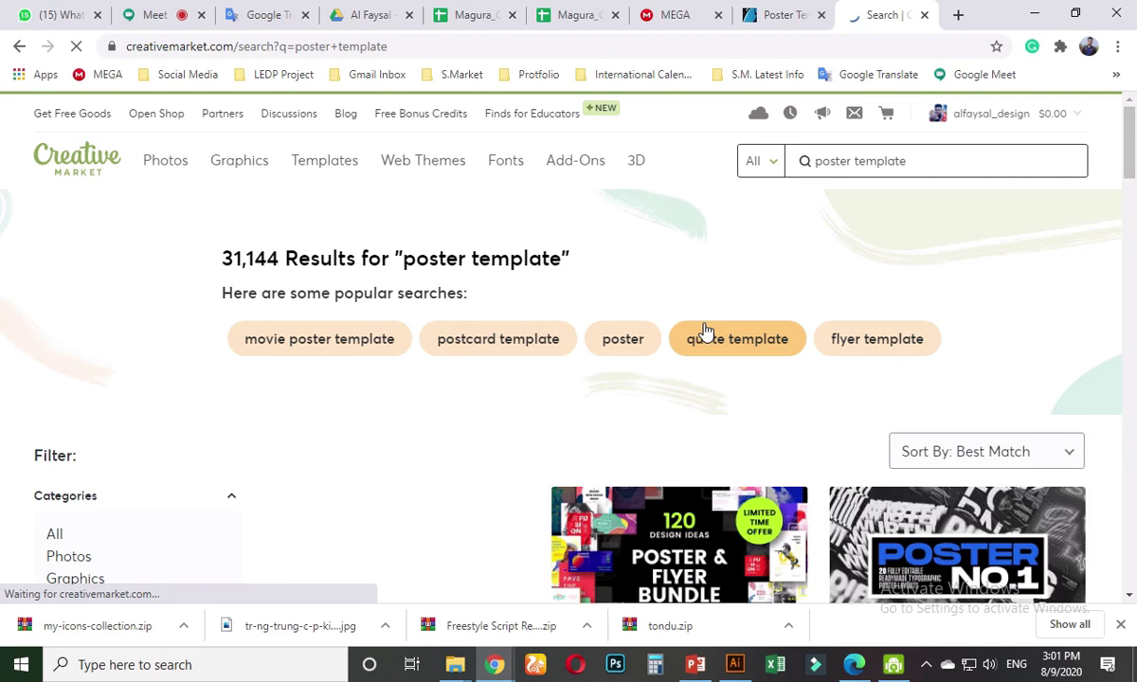
- Browse the Creative Market poster template results, comparing the typographic, movie, event, food truck and music poster designs
scroll(729, 362, "down", 3)
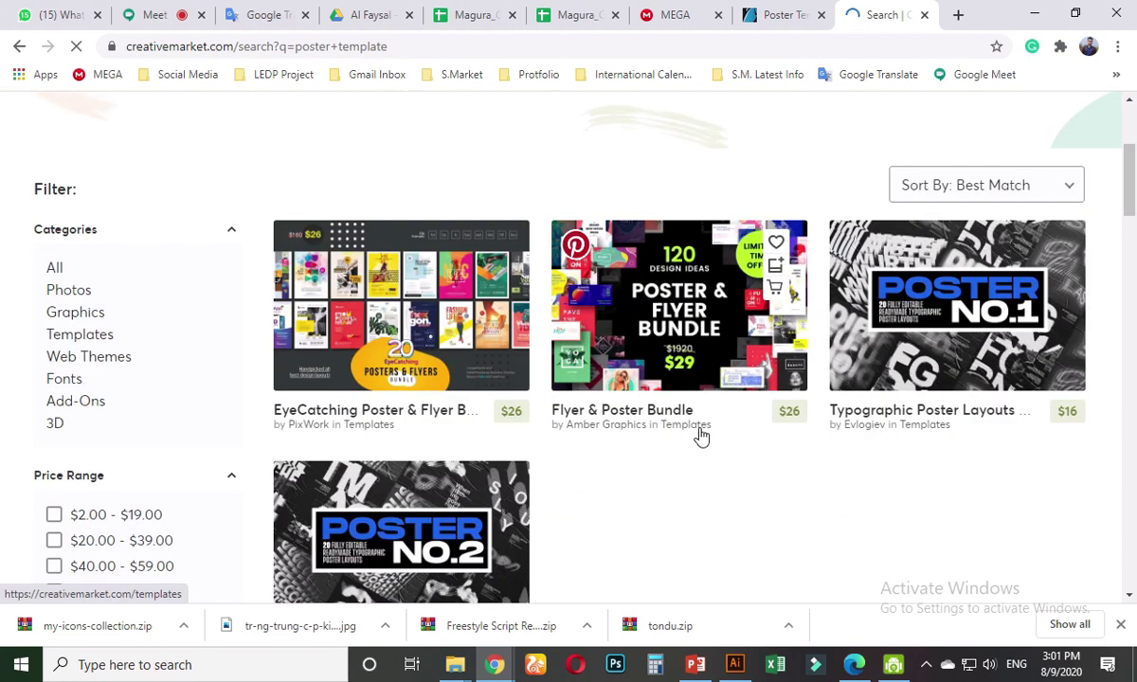
scroll(701, 432, "down", 3)
scroll(701, 428, "down", 3)
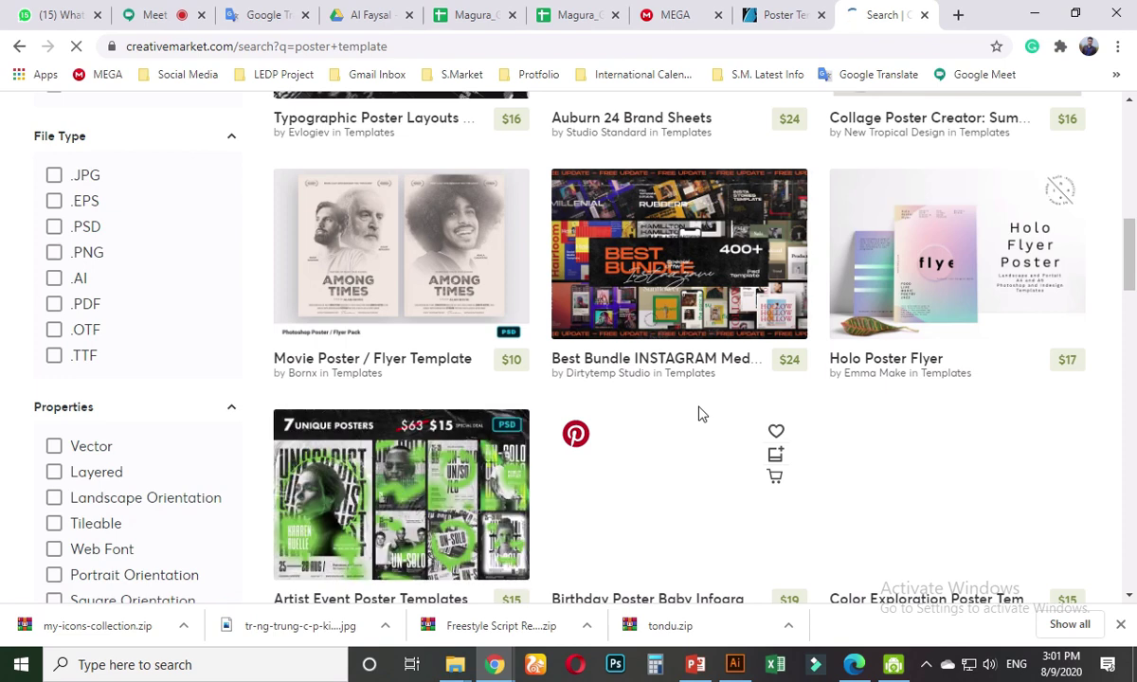
scroll(701, 414, "down", 4)
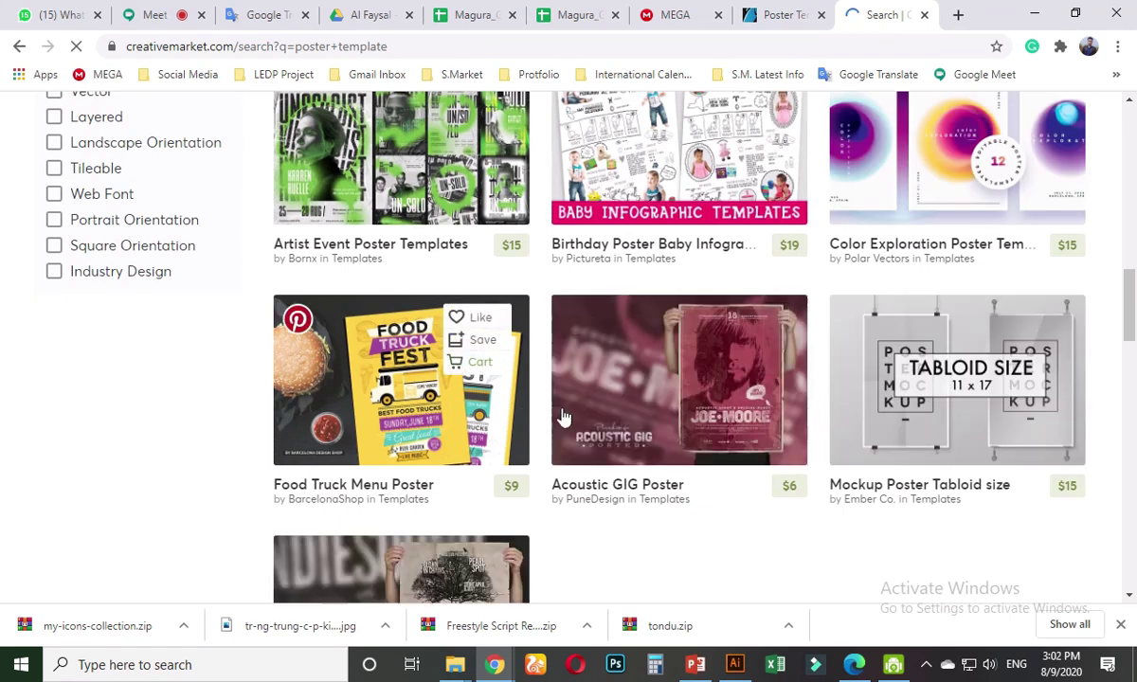
scroll(603, 441, "down", 3)
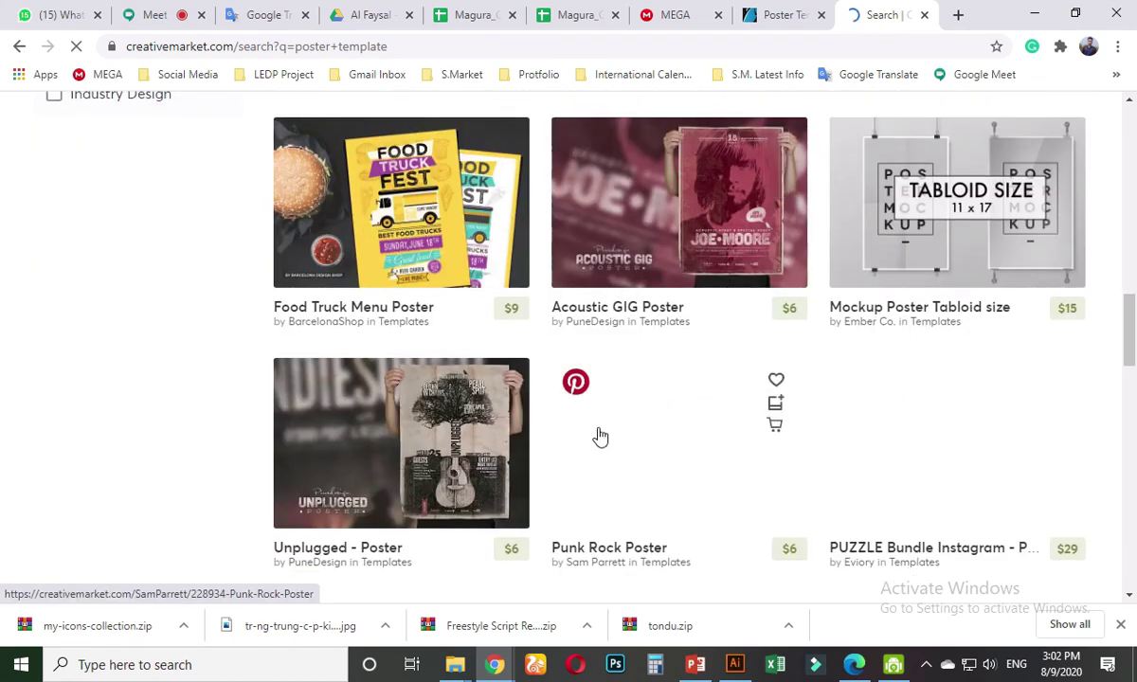
scroll(598, 434, "down", 3)
scroll(663, 417, "up", 3)
scroll(616, 431, "down", 3)
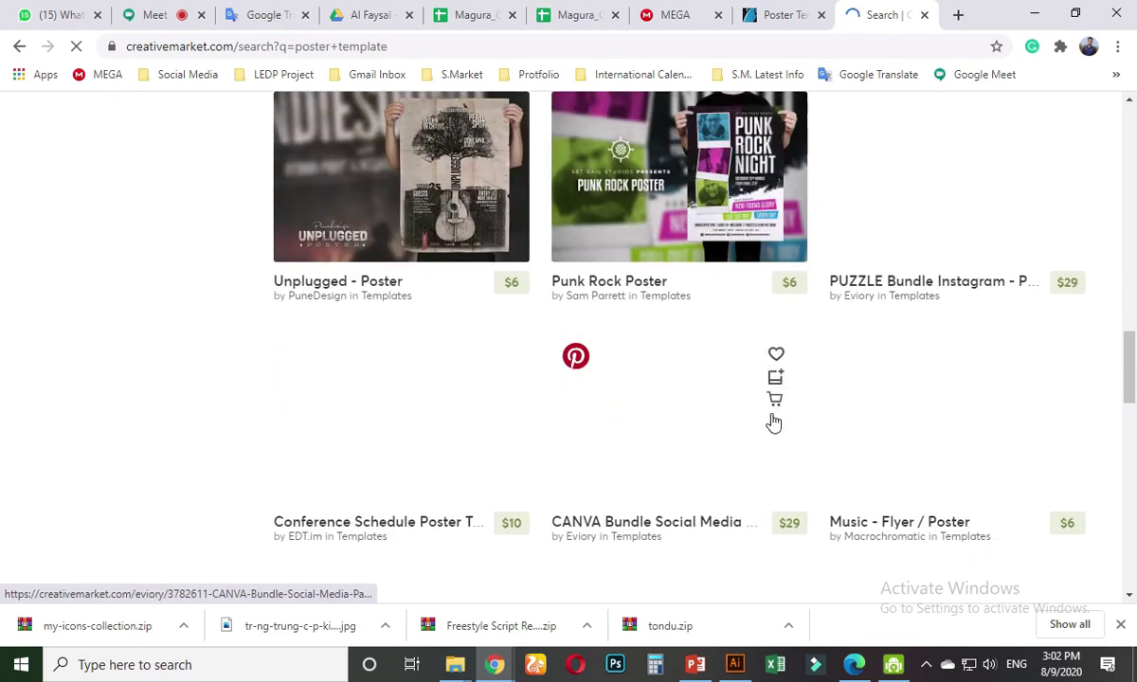
- Return to the recent GraphicRiver poster template results, open the Charity Poster Templates item and view its poster preview
left_click(783, 15)
scroll(487, 441, "up", 10)
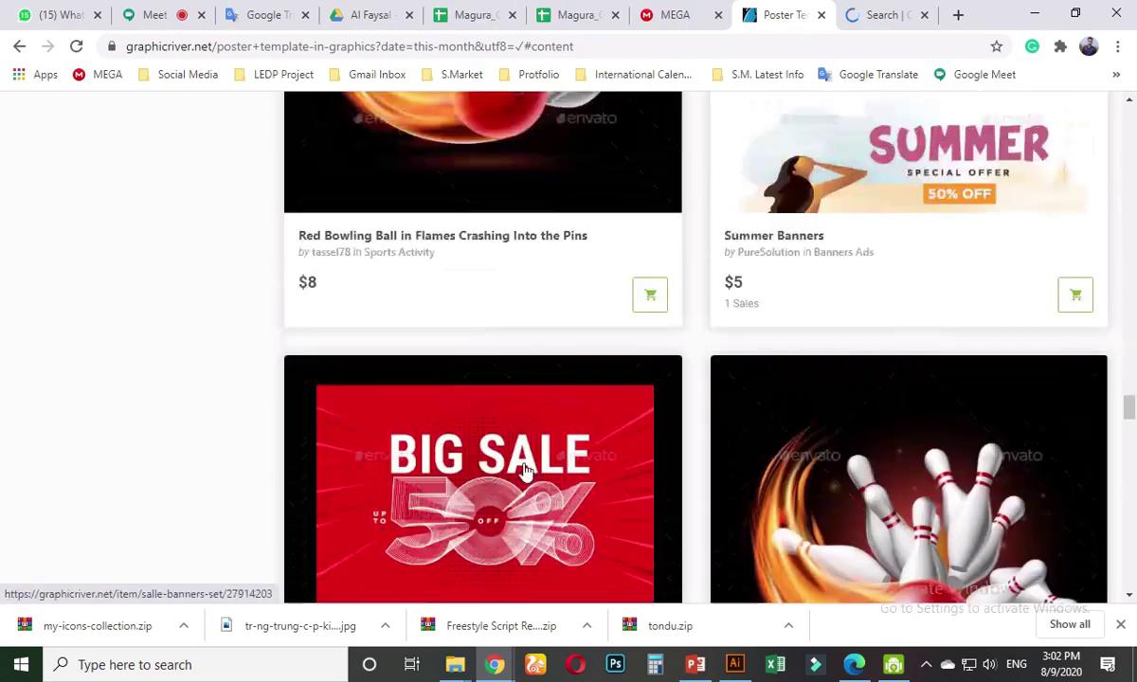
scroll(526, 471, "up", 15)
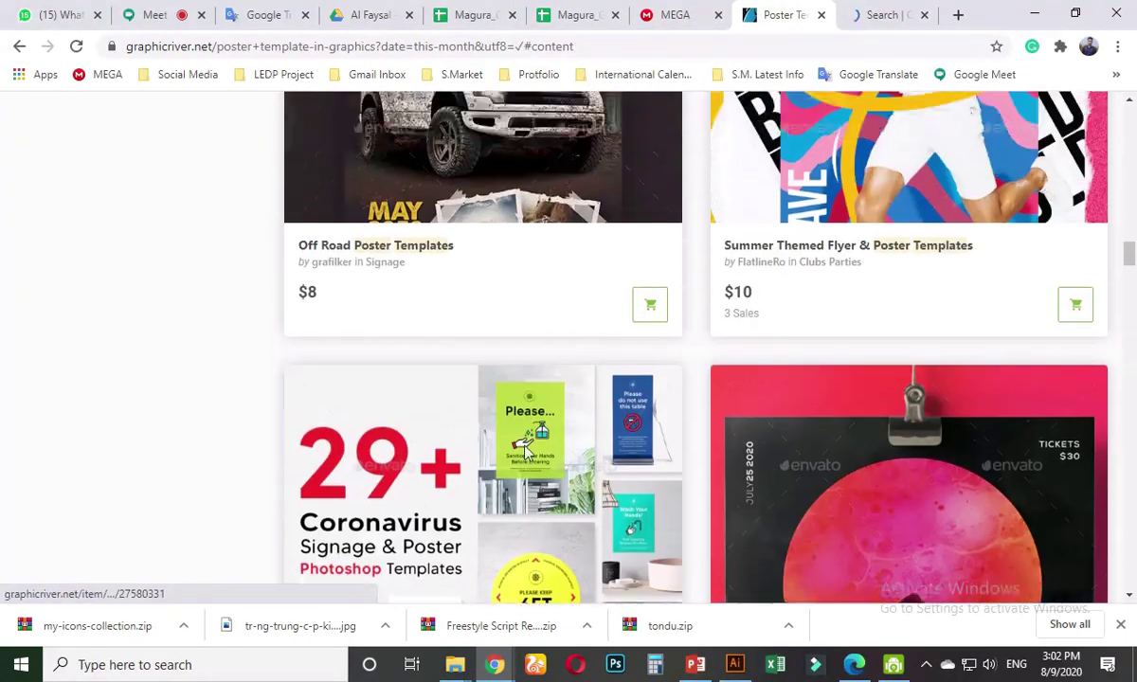
scroll(526, 453, "up", 15)
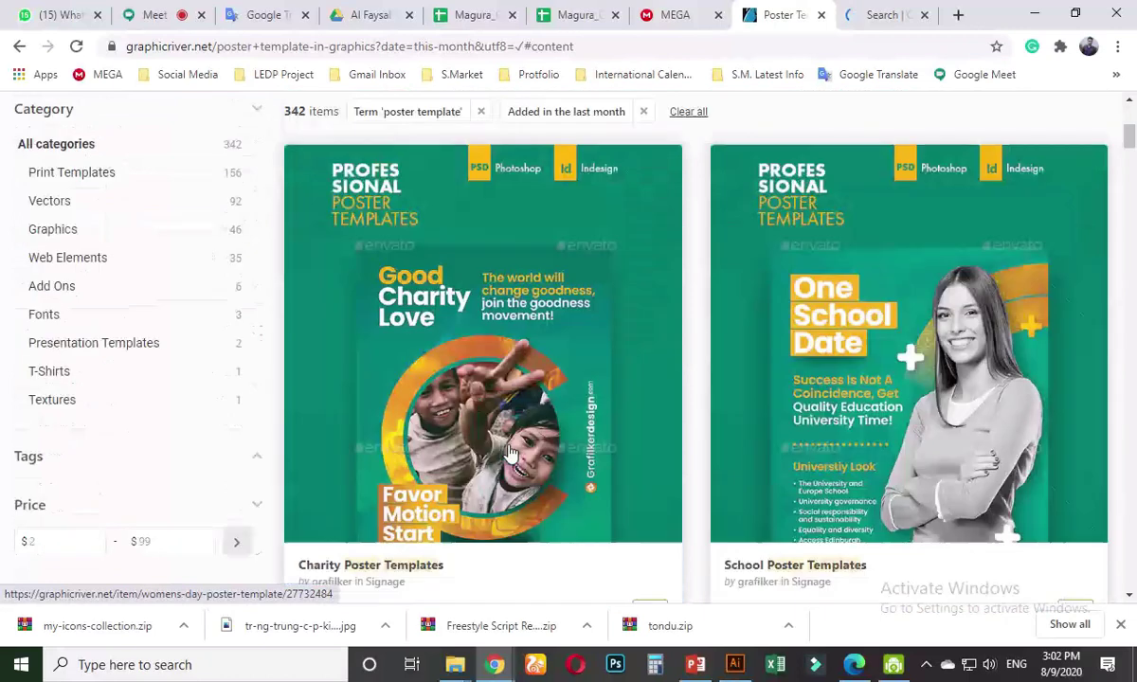
scroll(511, 452, "up", 4)
scroll(511, 452, "down", 3)
scroll(507, 440, "down", 2)
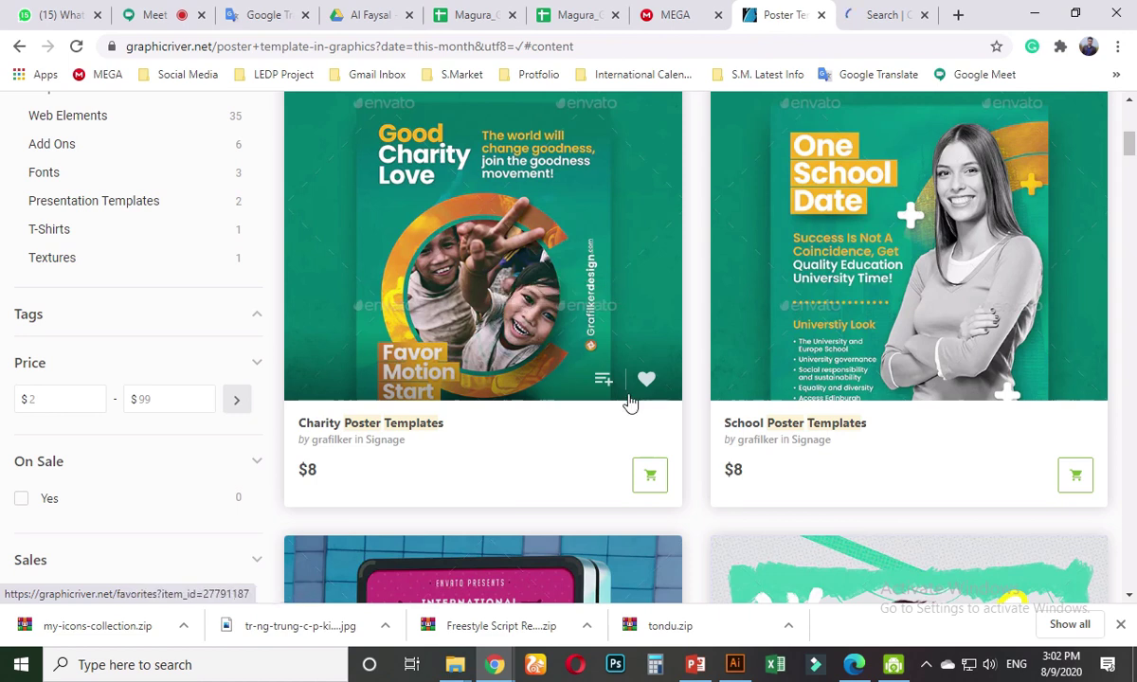
left_click(578, 388)
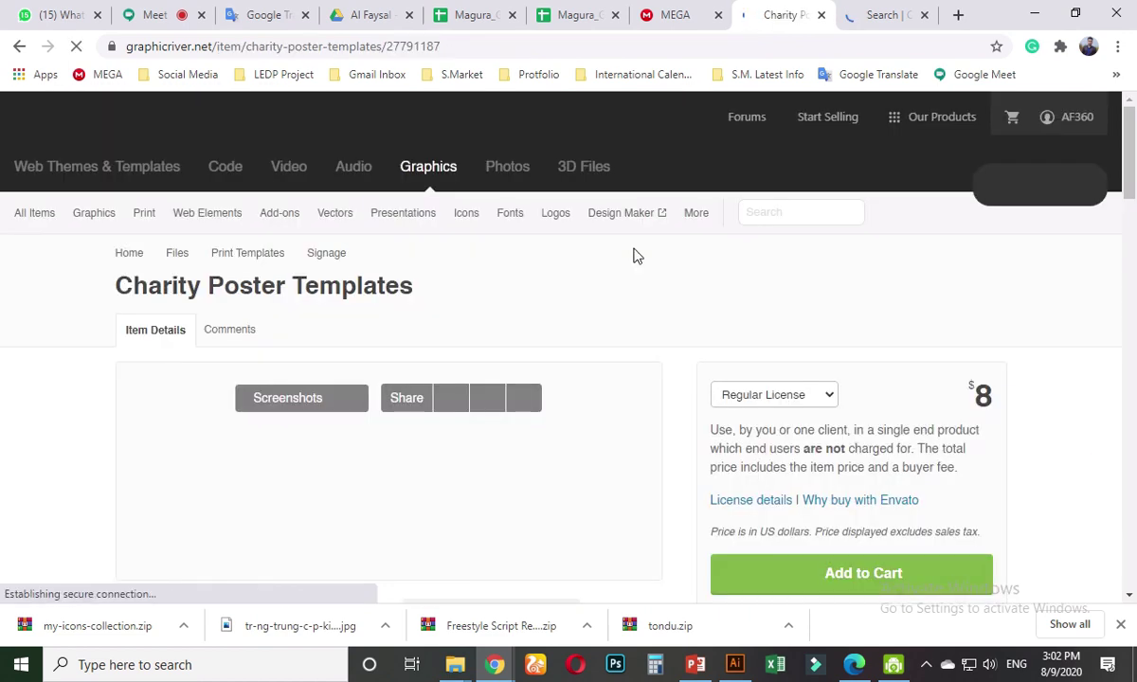
scroll(459, 435, "down", 10)
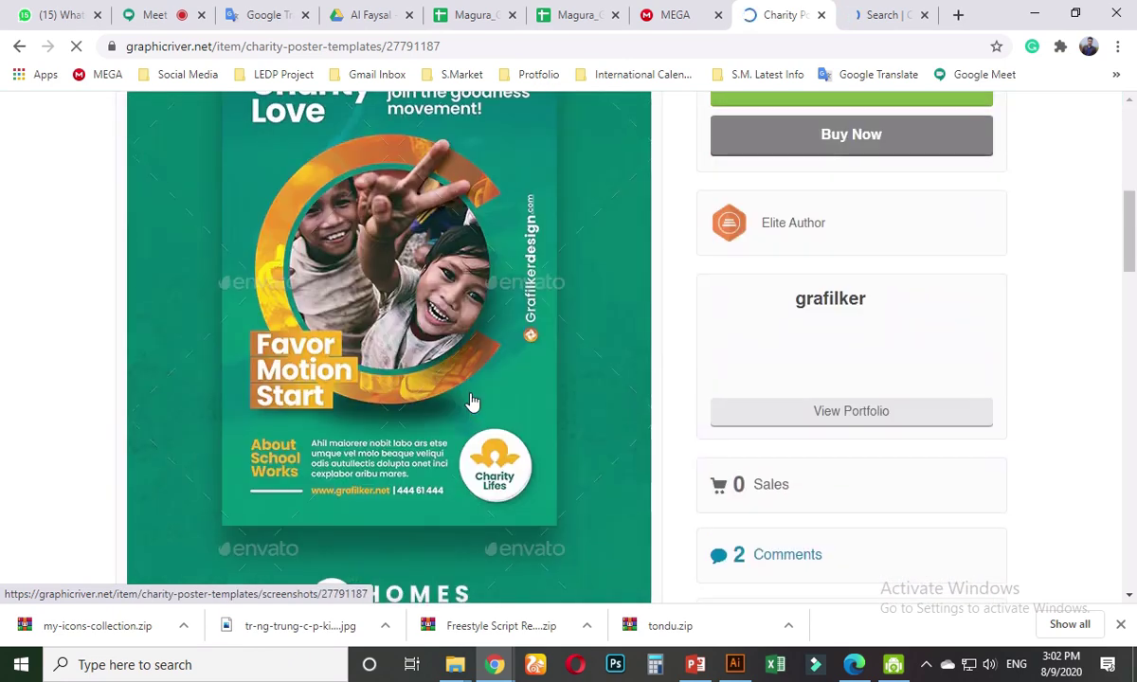
- View the remaining Charity Poster Templates mockups, then search GraphicRiver for "medical poster"
scroll(473, 399, "down", 7)
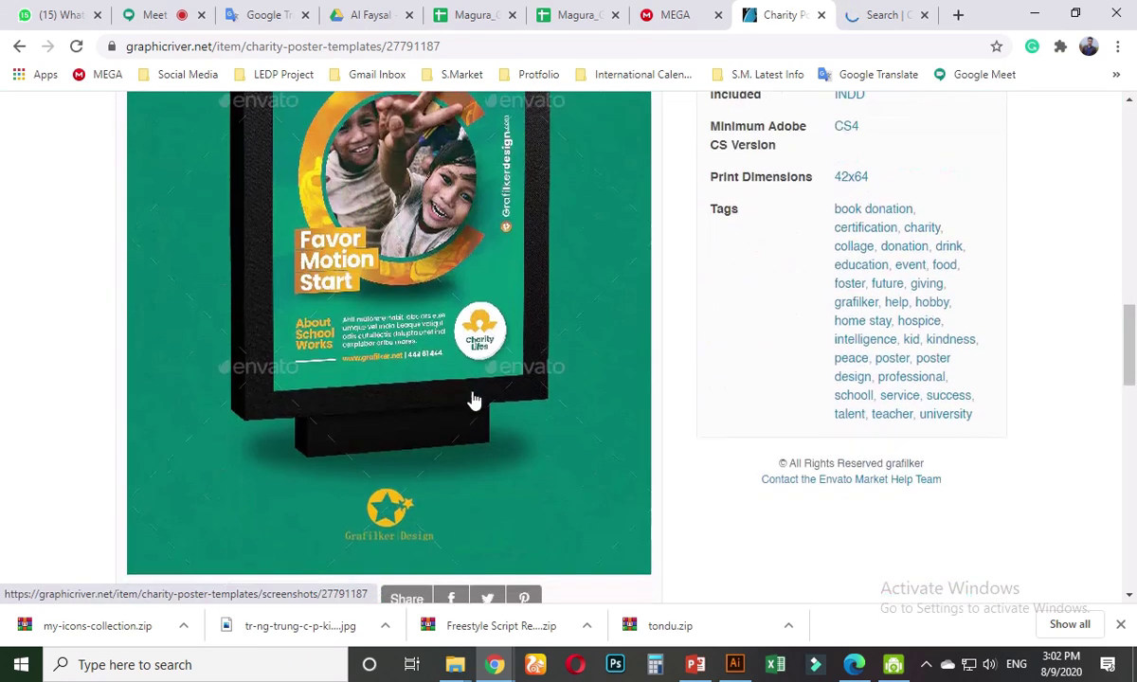
scroll(473, 400, "up", 15)
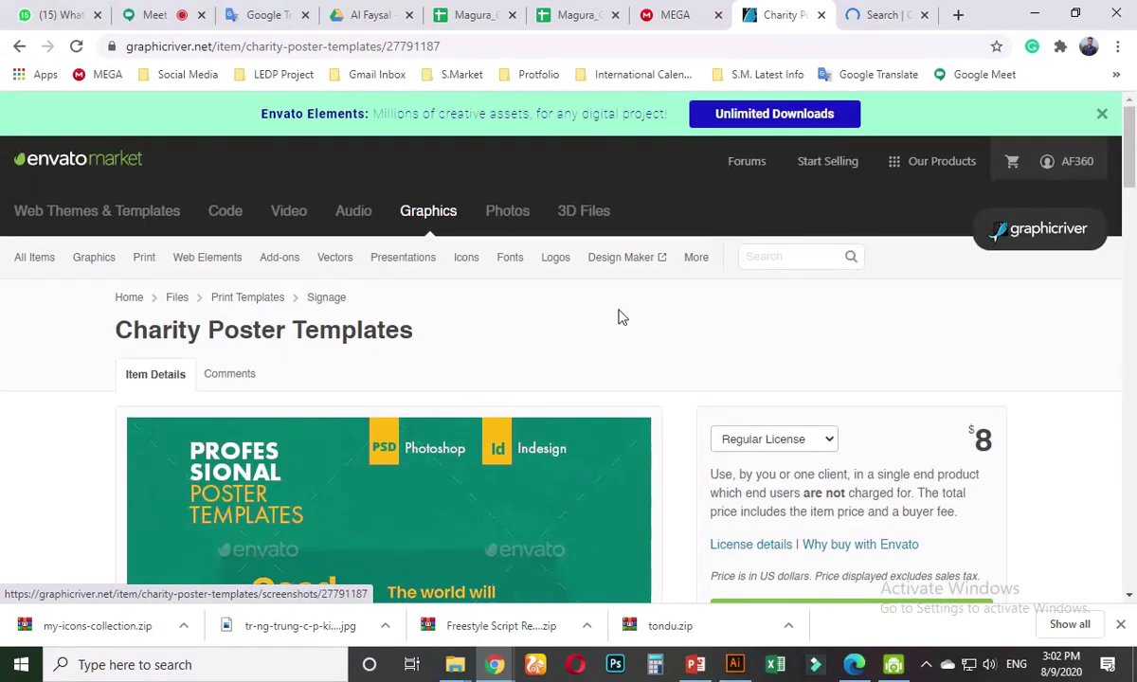
left_click(801, 254)
type("medi")
type("cal poster")
key("Return")
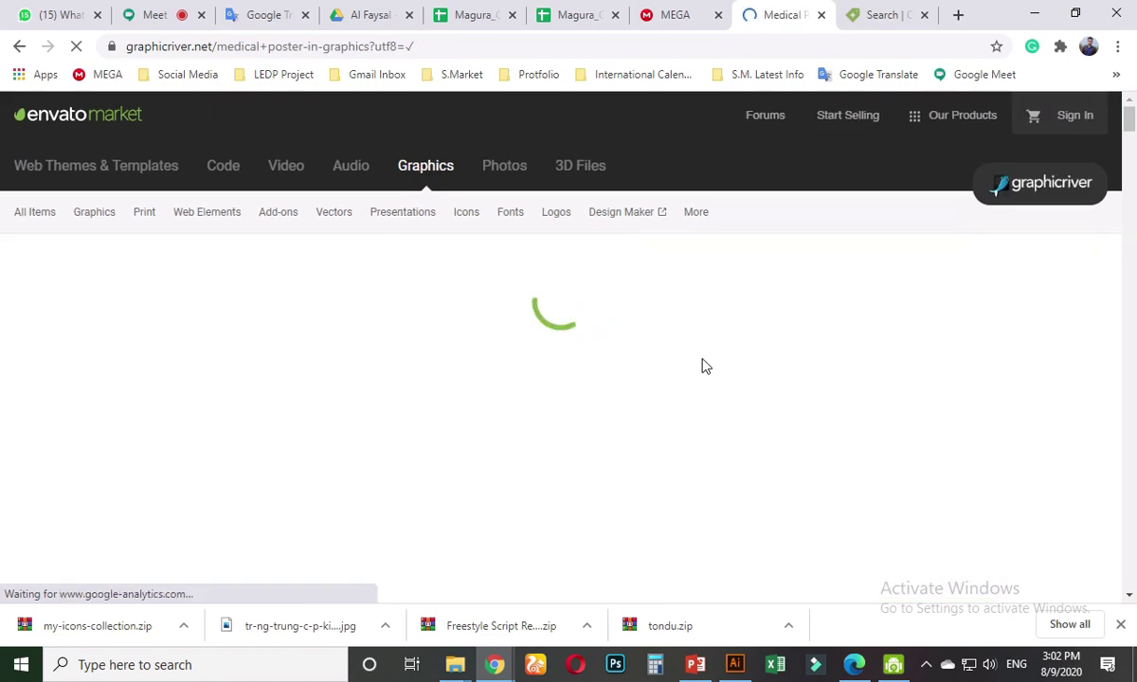
- Limit the medical poster results to items added in the last month
scroll(606, 398, "down", 3)
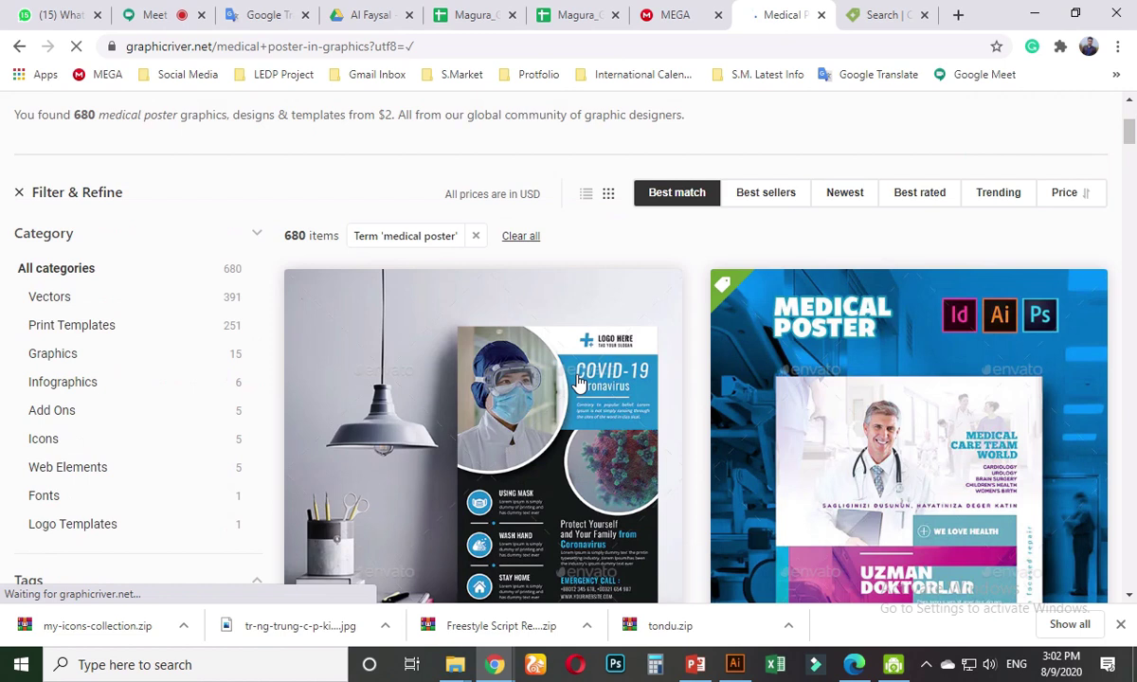
scroll(706, 424, "down", 2)
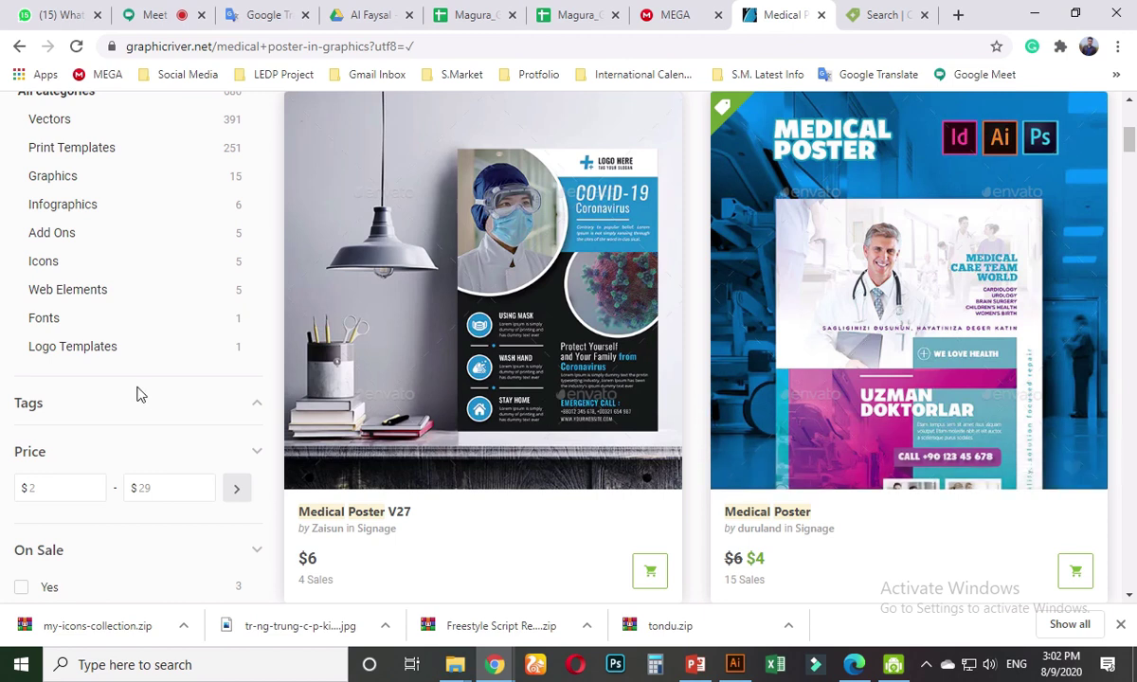
scroll(137, 389, "down", 8)
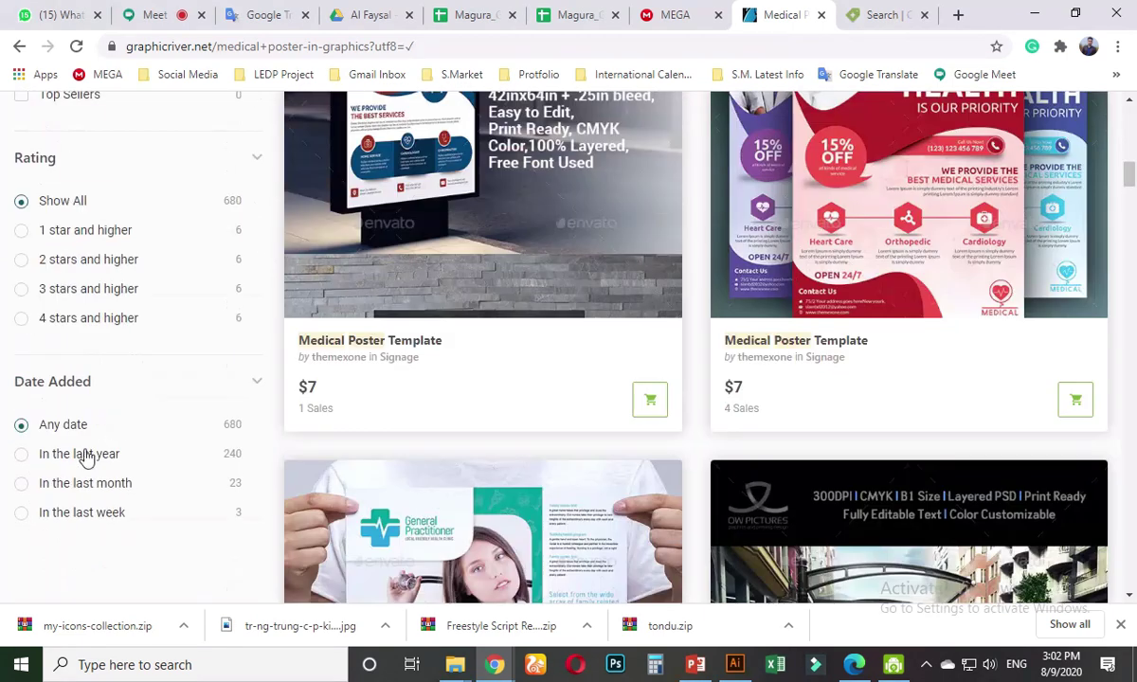
left_click(73, 485)
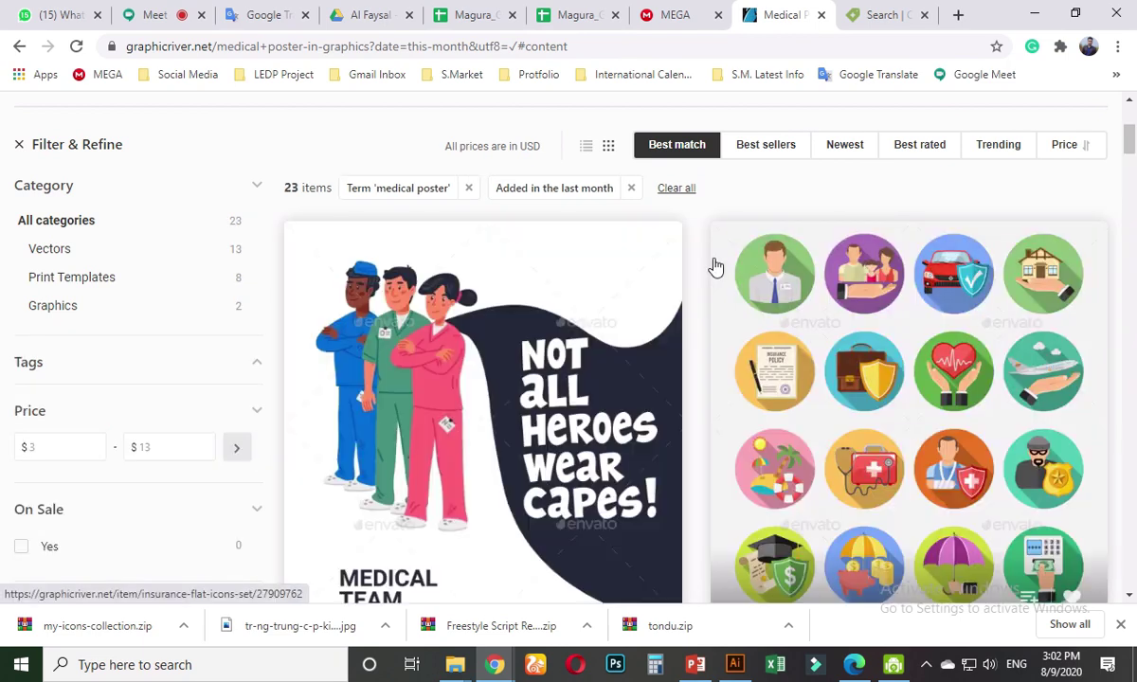
- Look through the last-month medical poster designs and widen the date filter to items added in the last year
scroll(675, 297, "down", 1)
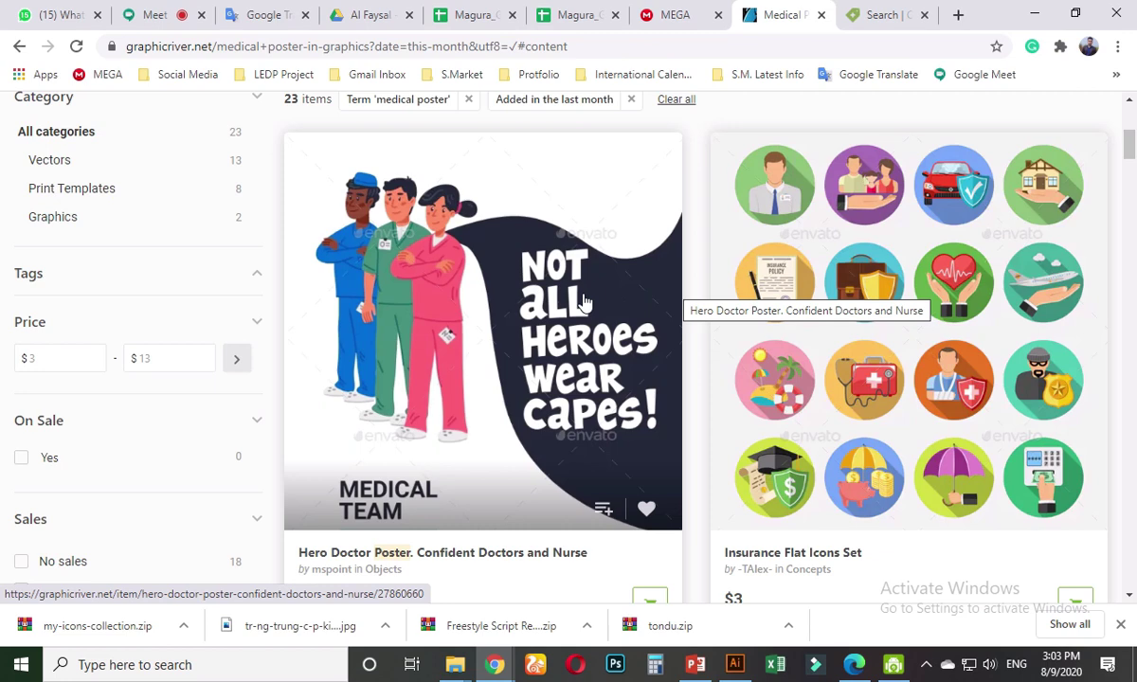
scroll(585, 301, "down", 2)
scroll(585, 301, "down", 9)
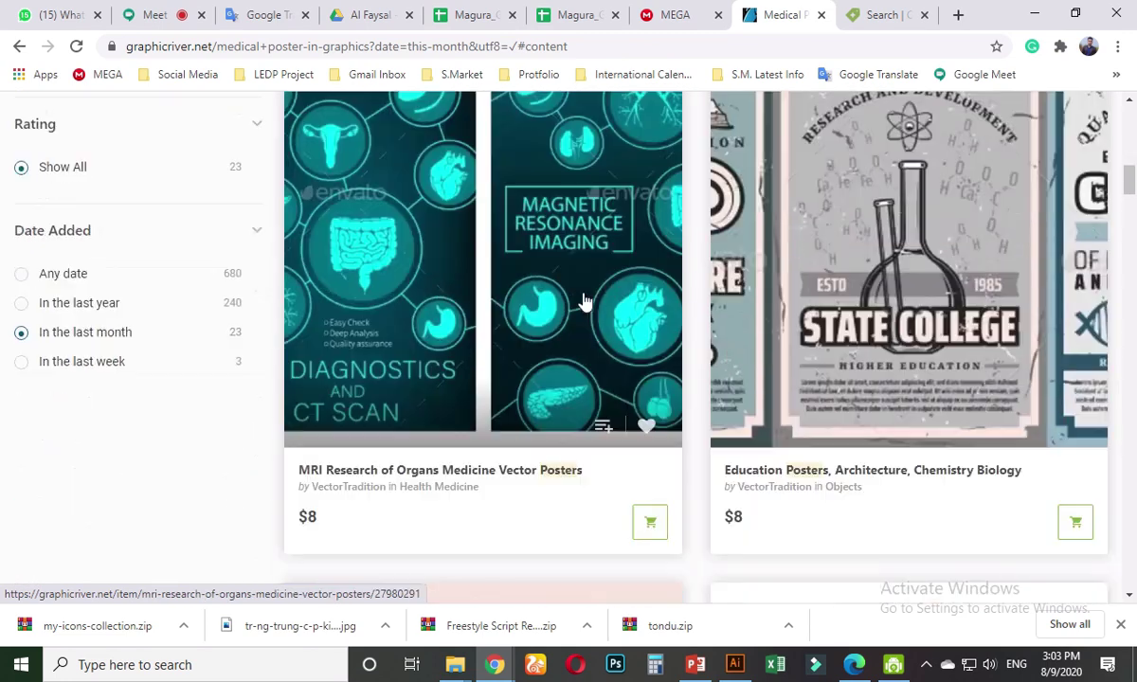
scroll(585, 301, "down", 12)
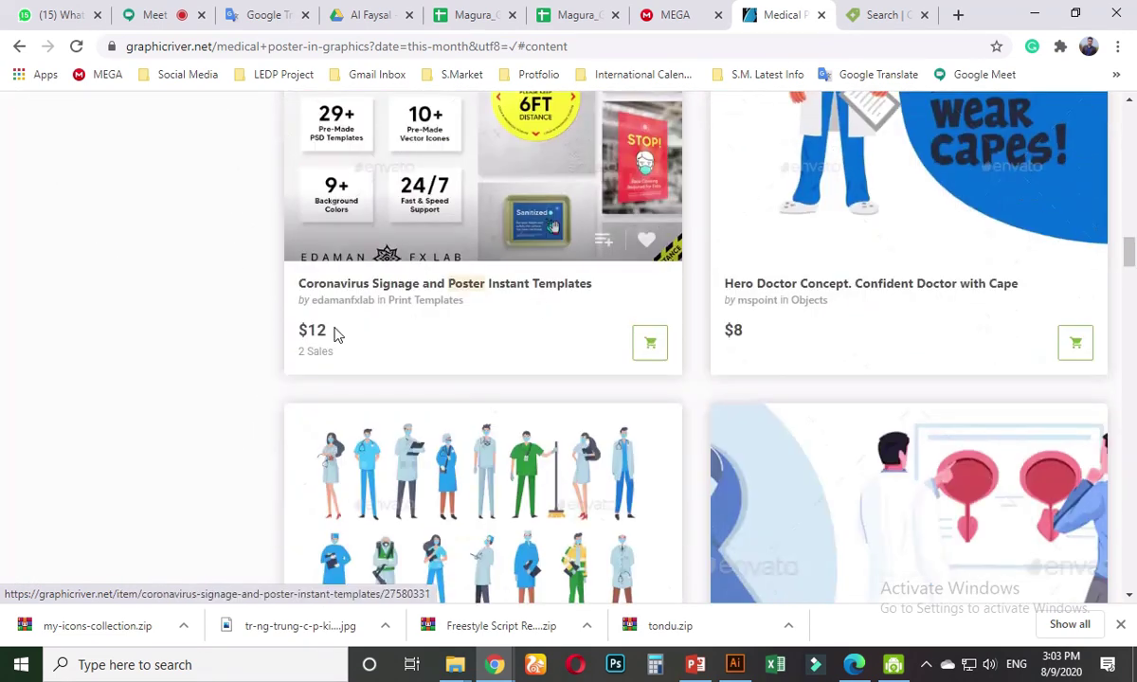
scroll(180, 341, "up", 4)
scroll(106, 372, "up", 10)
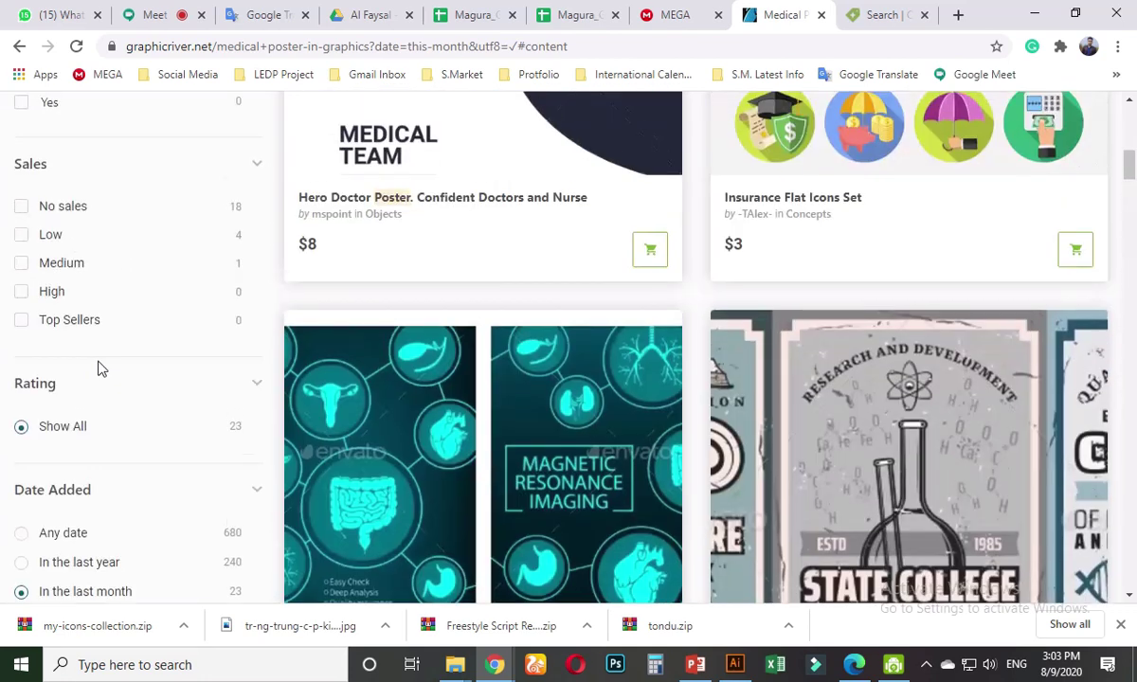
scroll(99, 365, "down", 3)
scroll(99, 365, "up", 4)
scroll(85, 360, "down", 3)
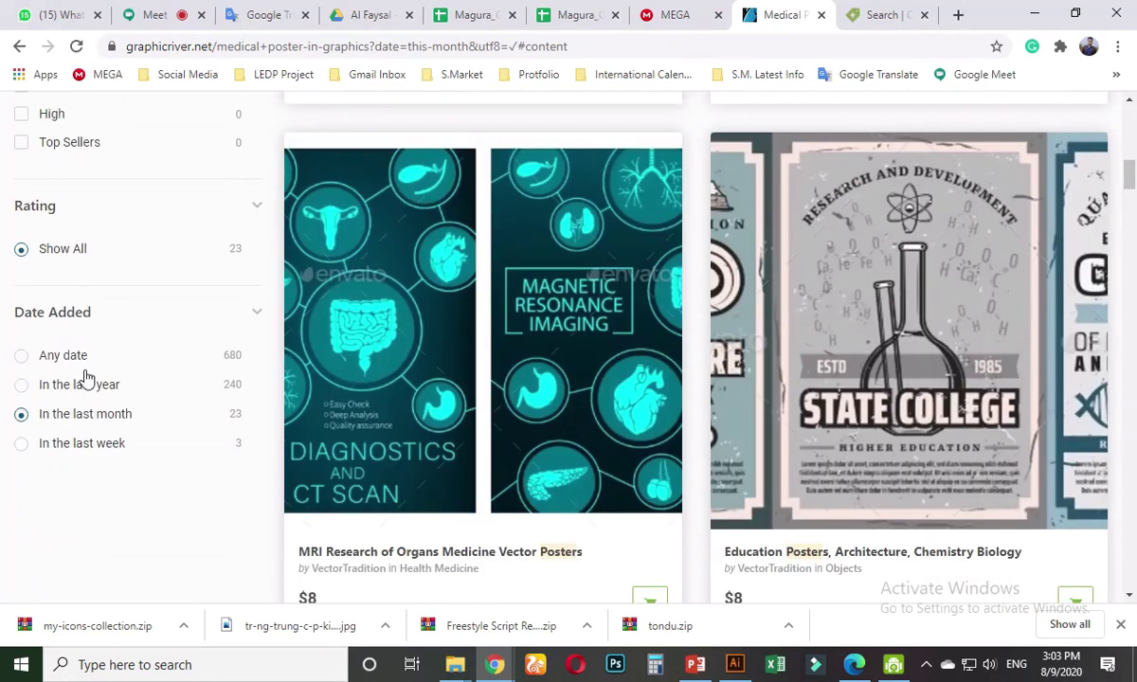
left_click(79, 385)
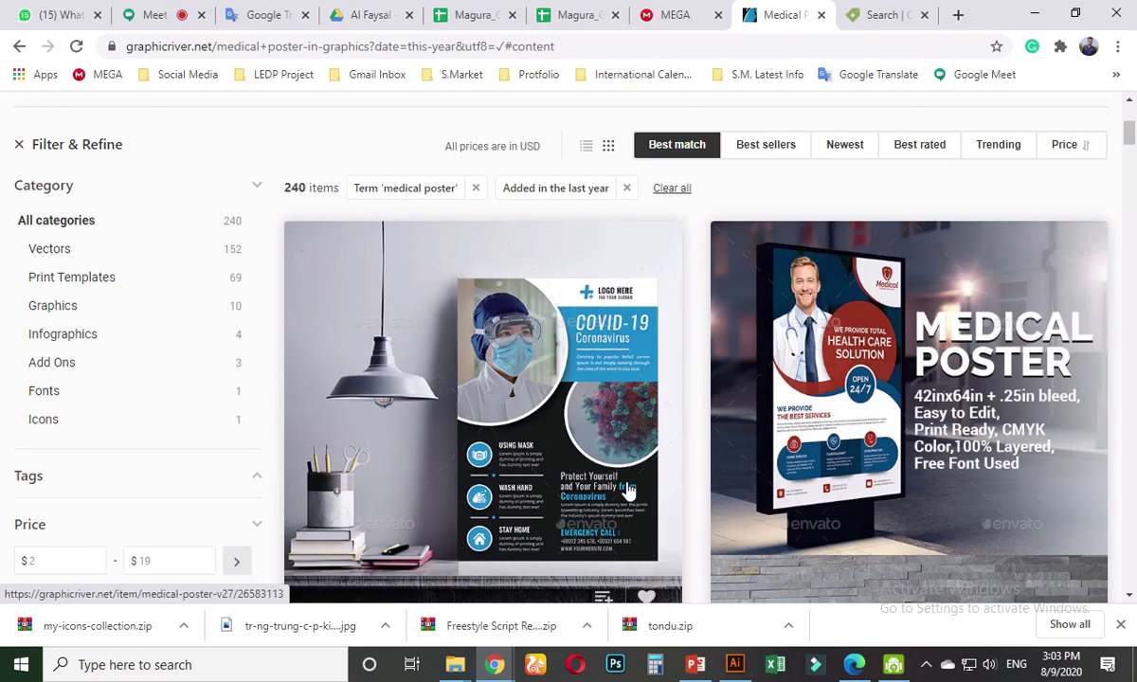
- Browse the last-year medical poster results, comparing the COVID-19, dental, doctor concept and medical equipment designs, and return to the start of the list
scroll(751, 469, "down", 3)
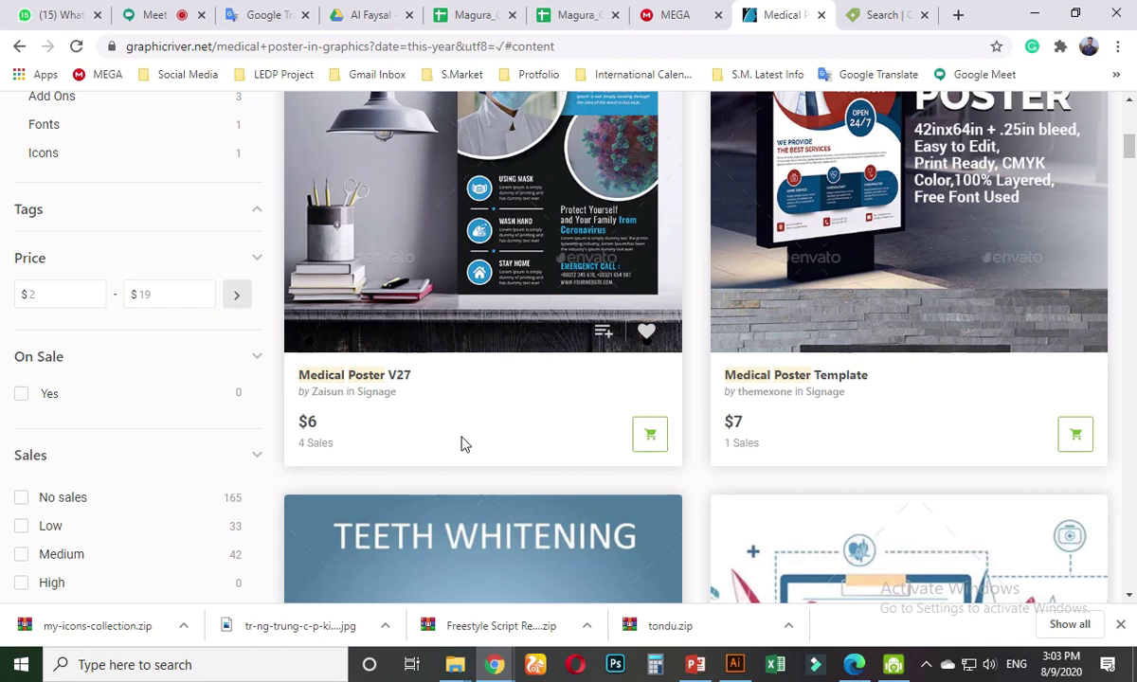
scroll(464, 441, "down", 10)
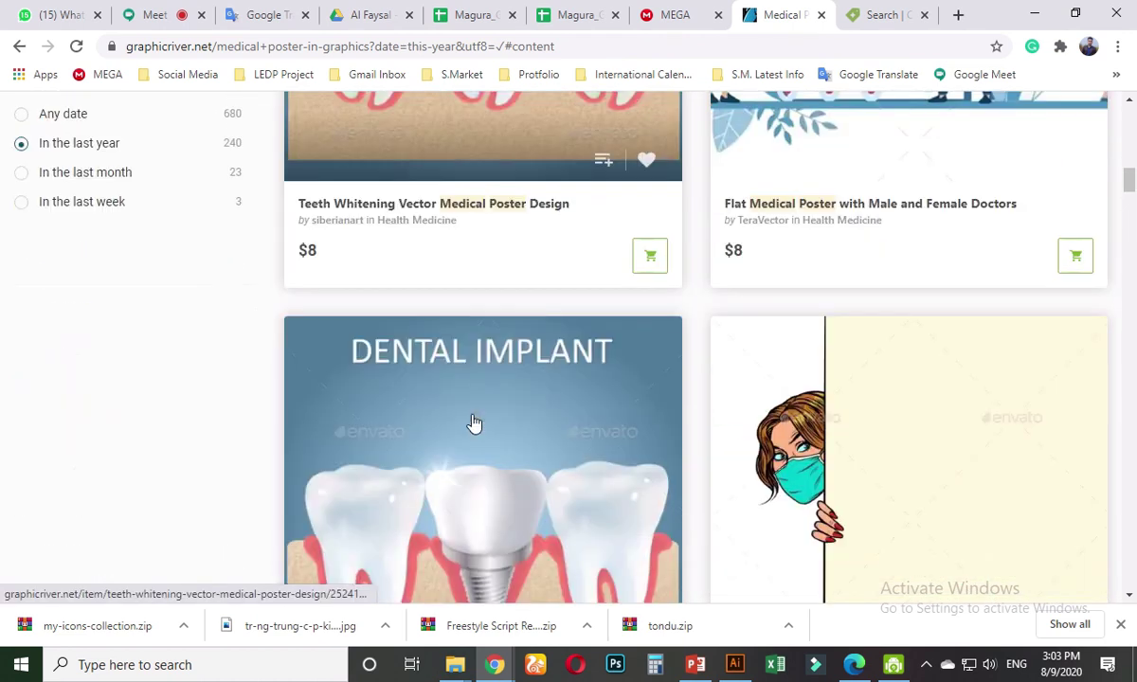
scroll(474, 422, "down", 10)
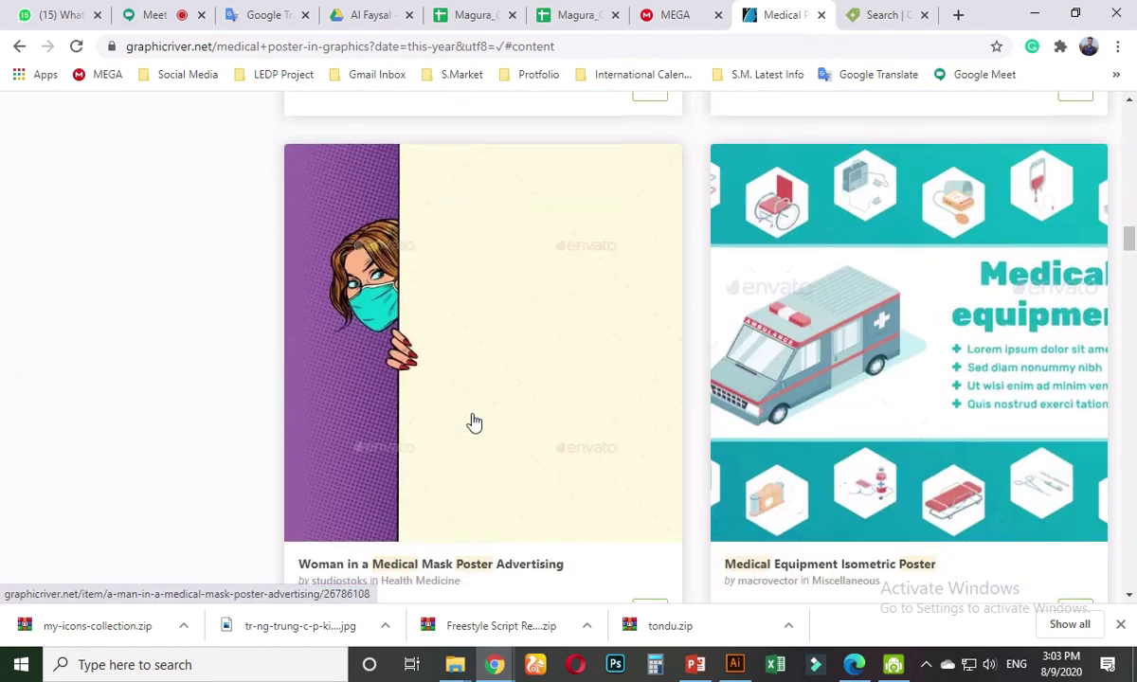
scroll(473, 422, "down", 10)
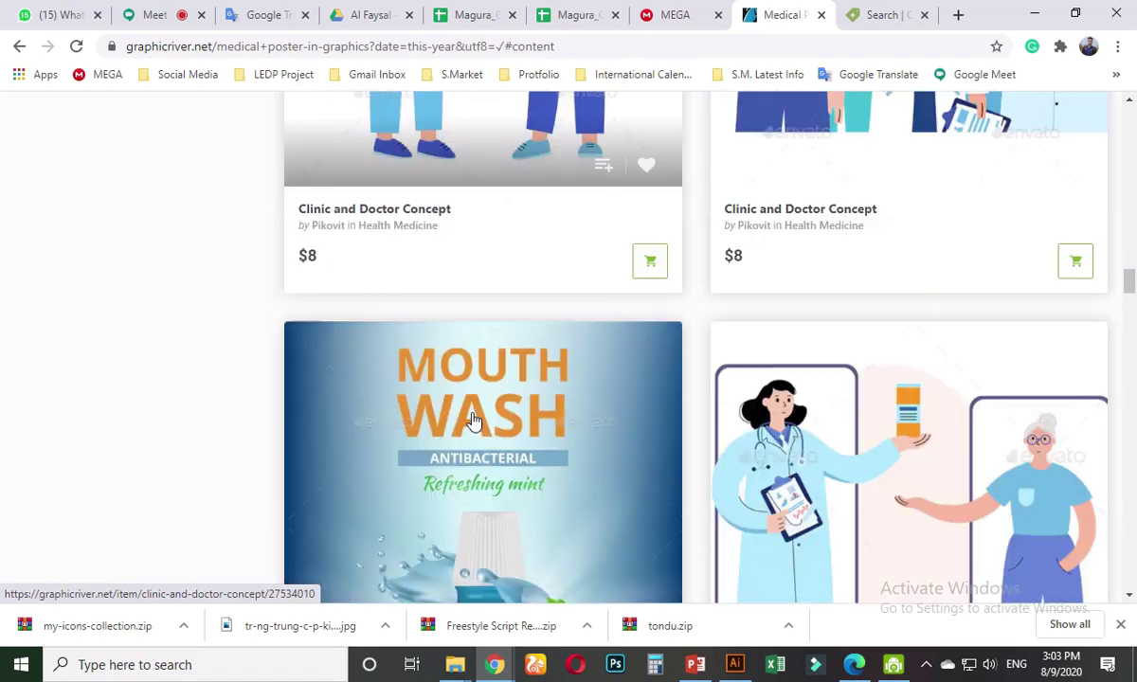
scroll(473, 421, "down", 20)
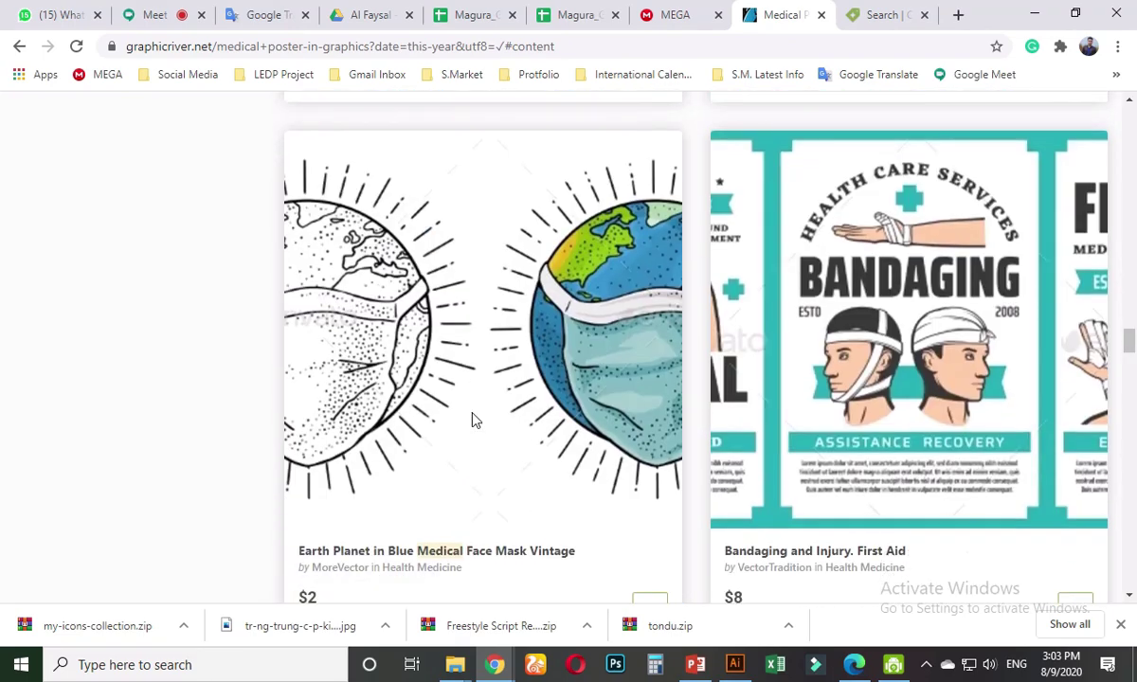
scroll(541, 431, "up", 2)
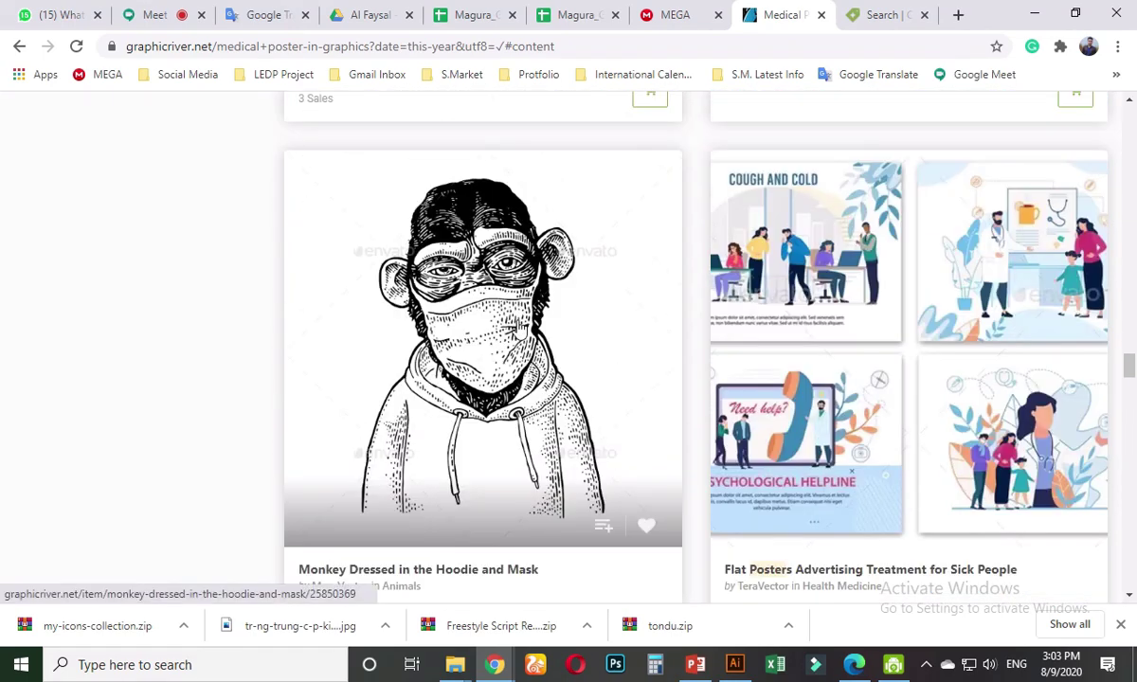
scroll(490, 402, "down", 10)
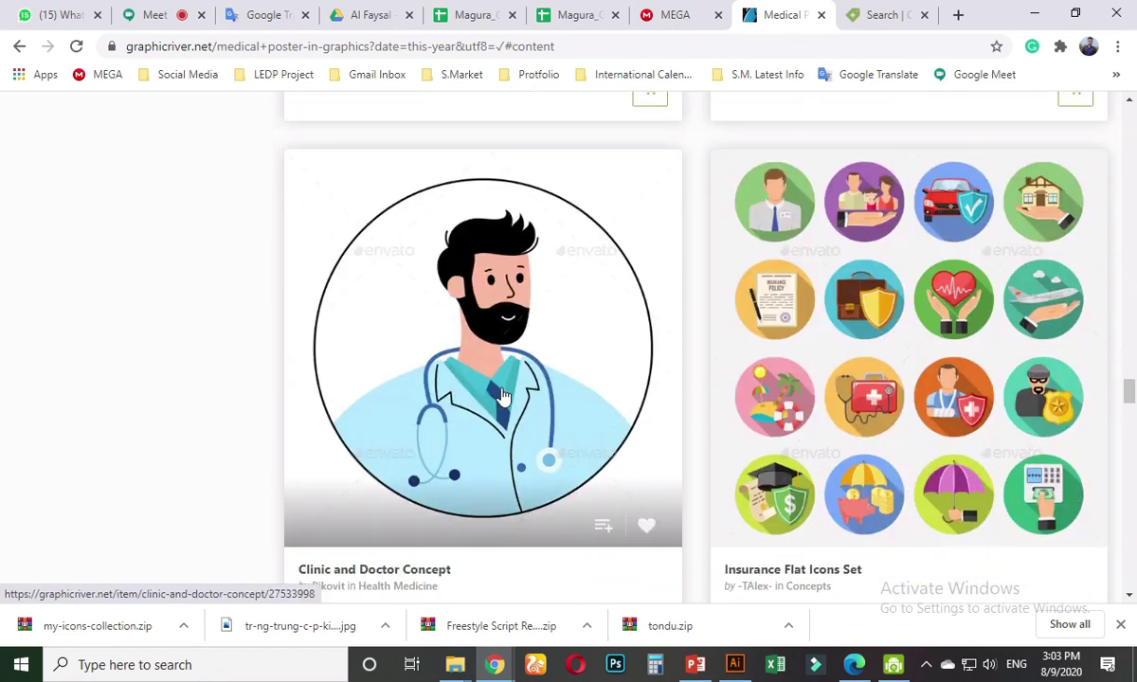
scroll(503, 396, "down", 8)
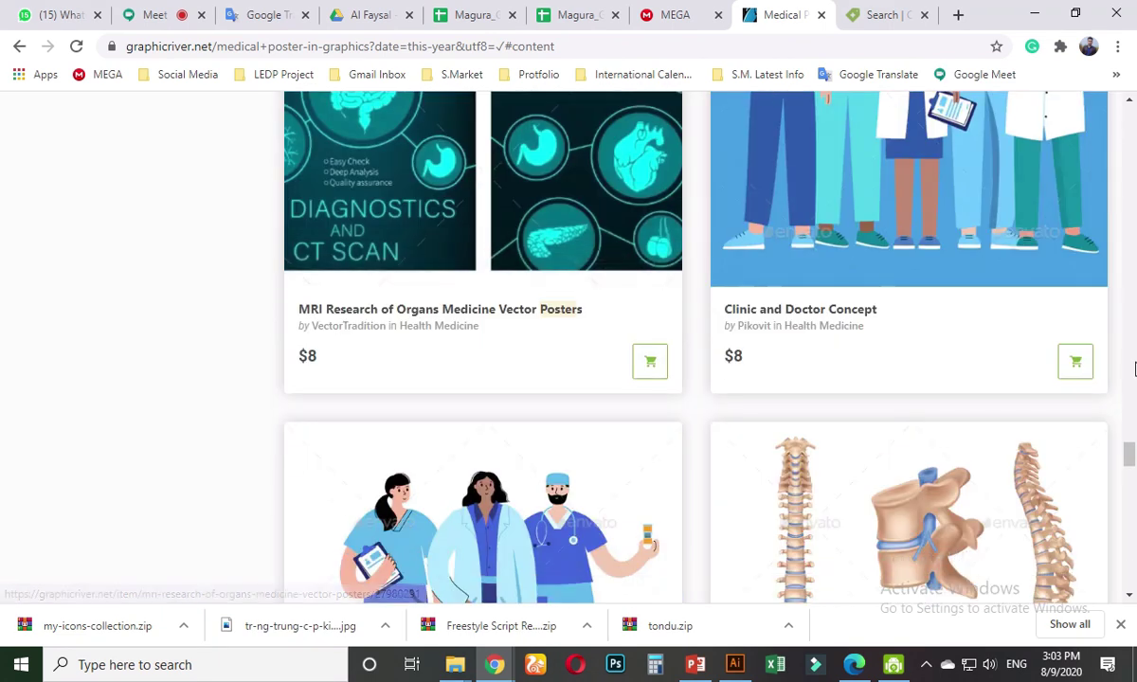
left_click_drag(1131, 455, 1130, 92)
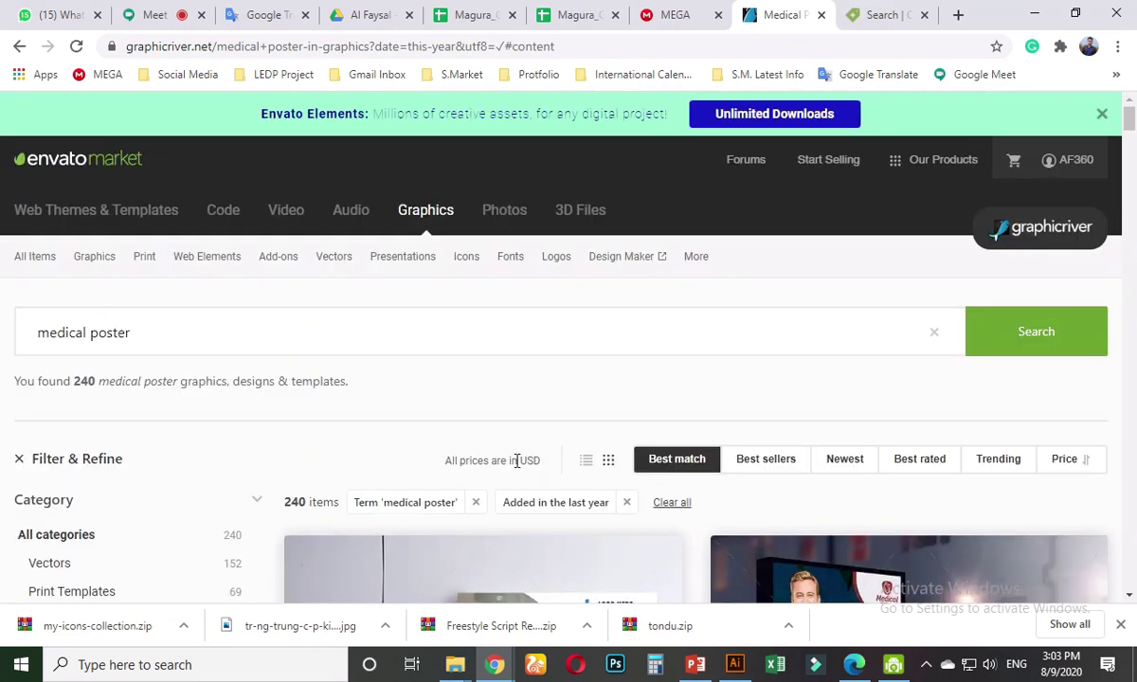
- Open the Medical Poster Template item by themexone and examine its billboard mockup and file details
scroll(517, 461, "down", 3)
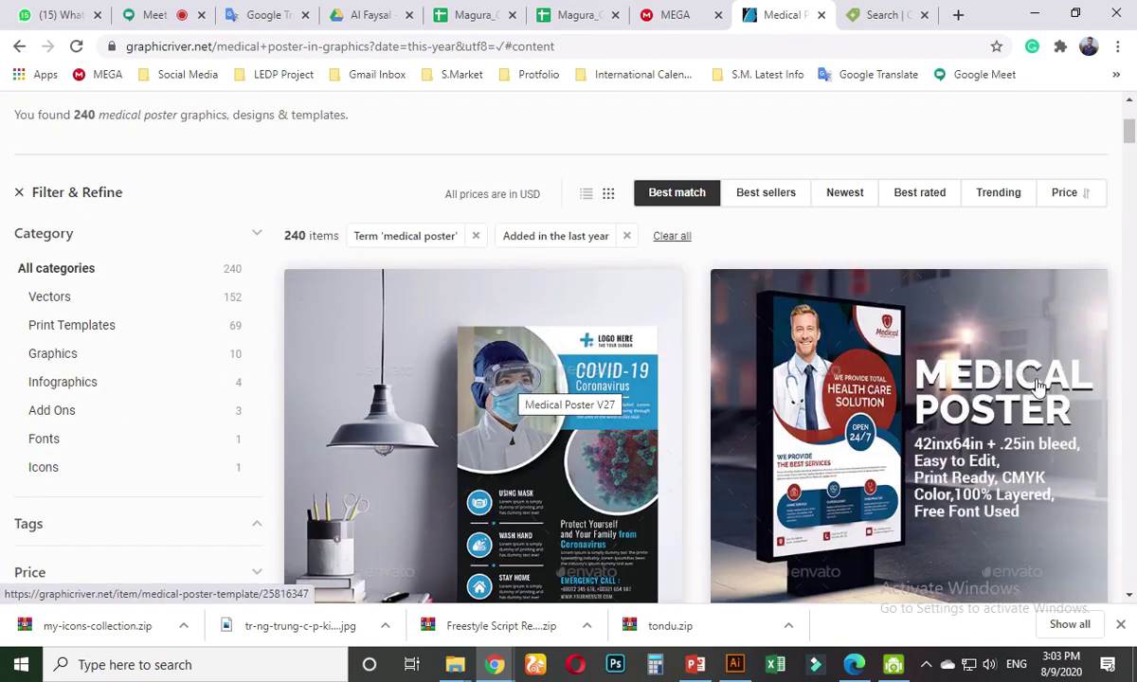
scroll(903, 392, "down", 2)
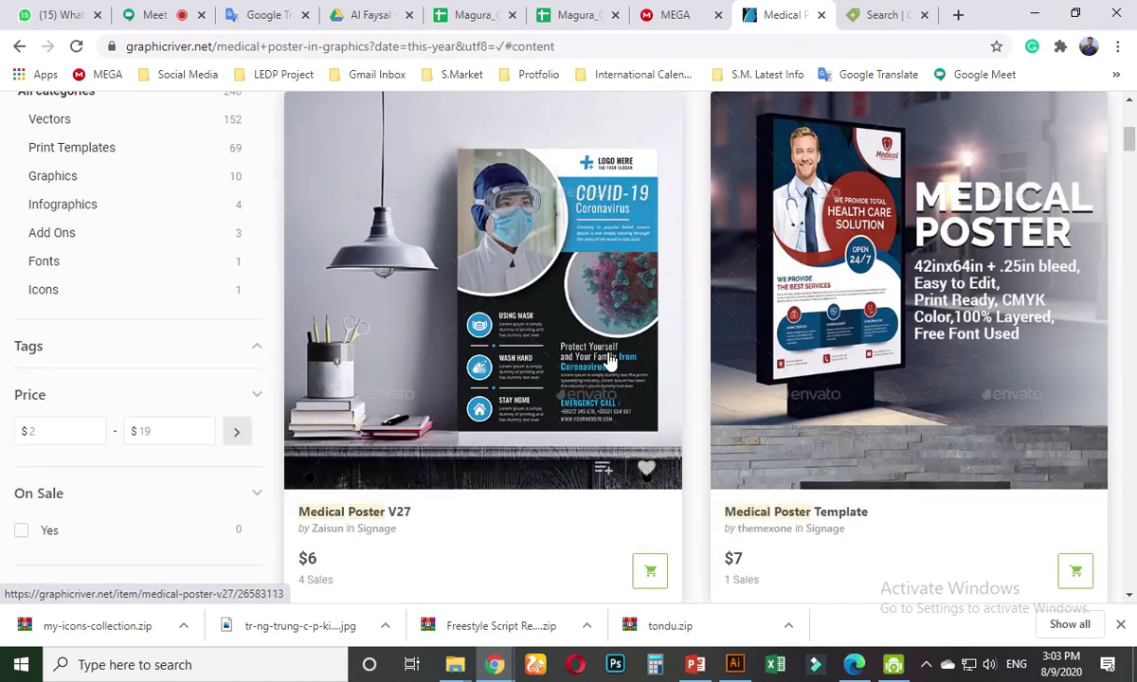
left_click(877, 277)
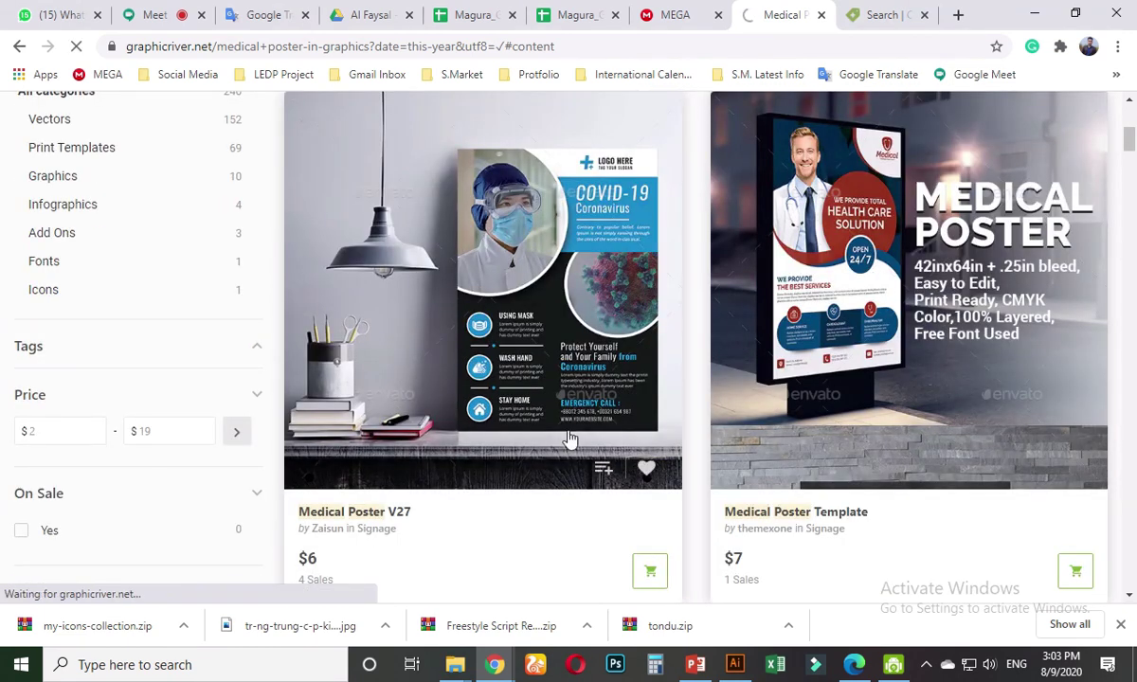
scroll(531, 446, "down", 2)
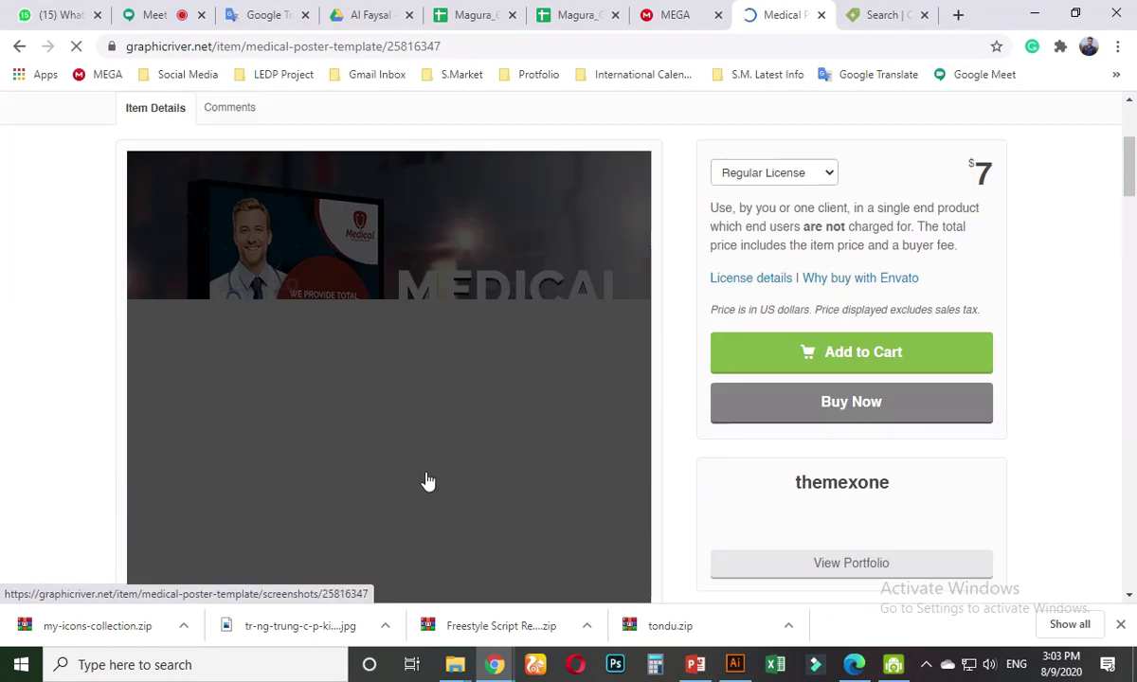
scroll(663, 511, "down", 5)
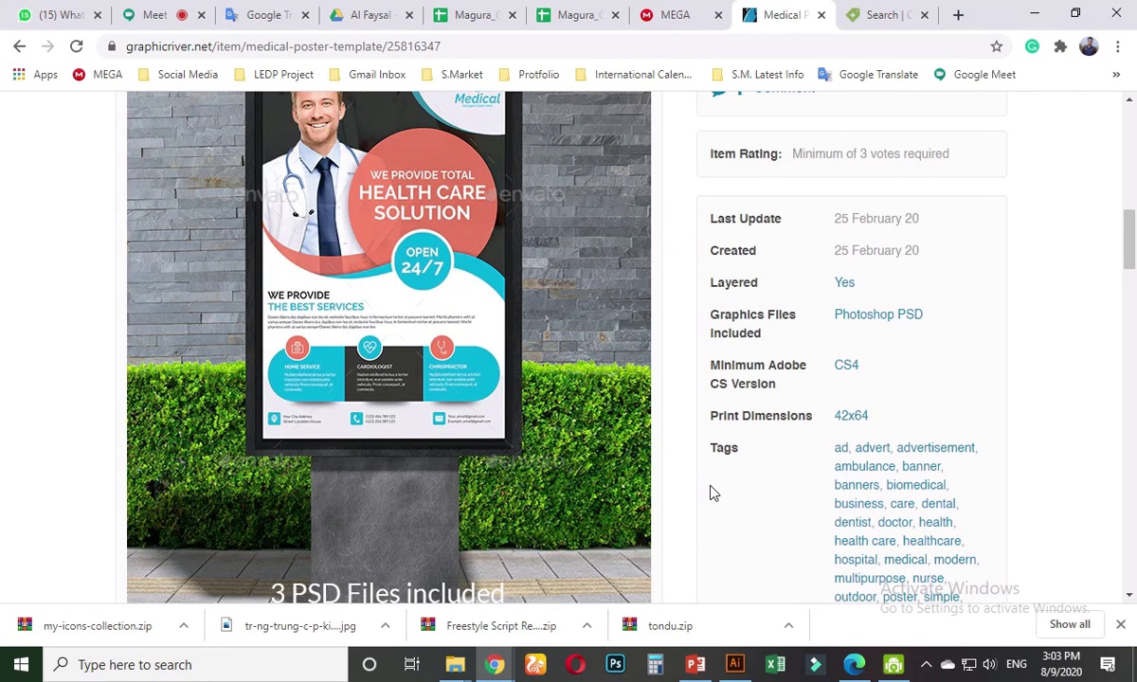
scroll(711, 493, "up", 1)
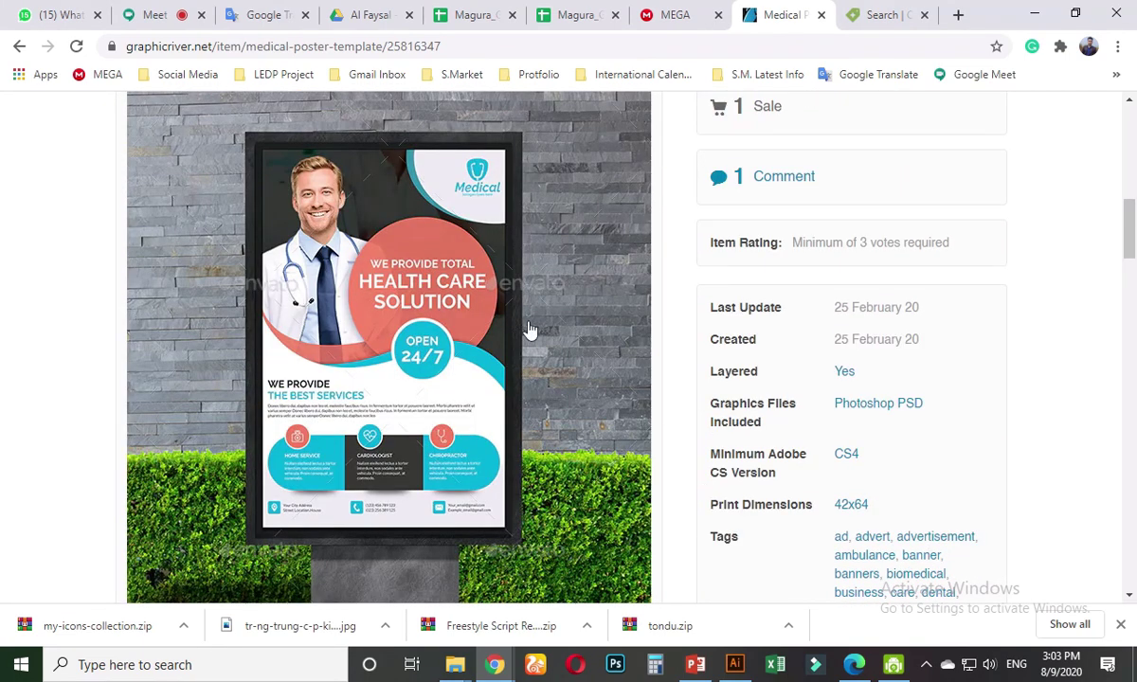
- Admit the waiting participant to the Google Meet call and check the Class 27 attendance entries in the Magura_GD_466 sheet
left_click(166, 7)
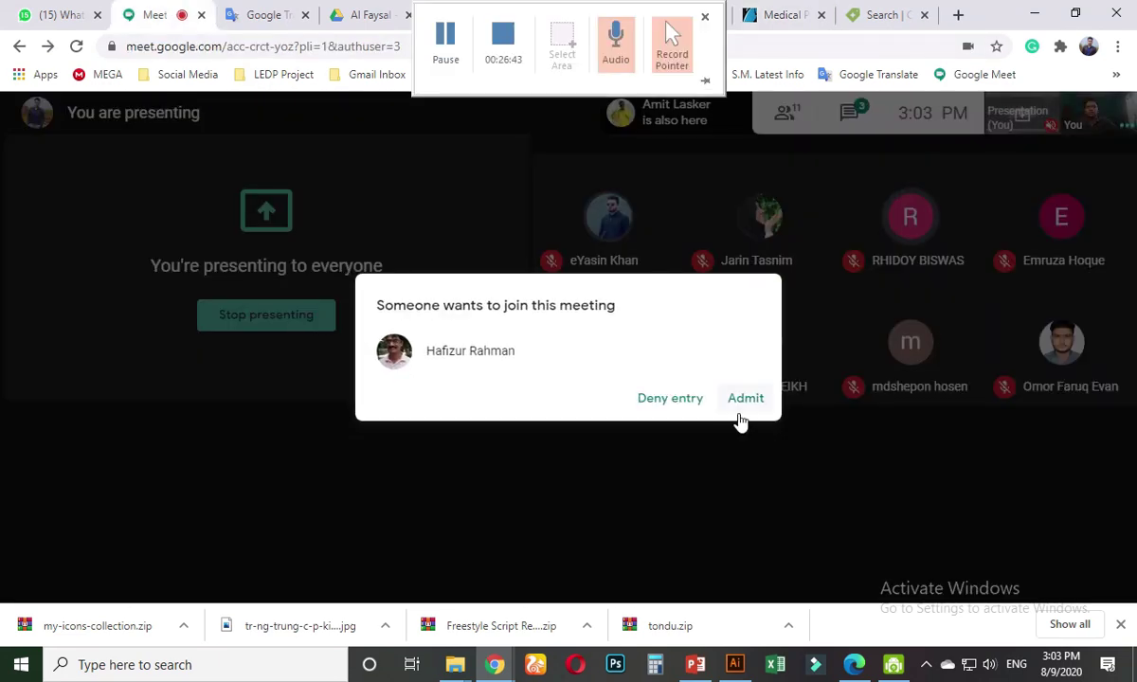
left_click(739, 402)
left_click(474, 14)
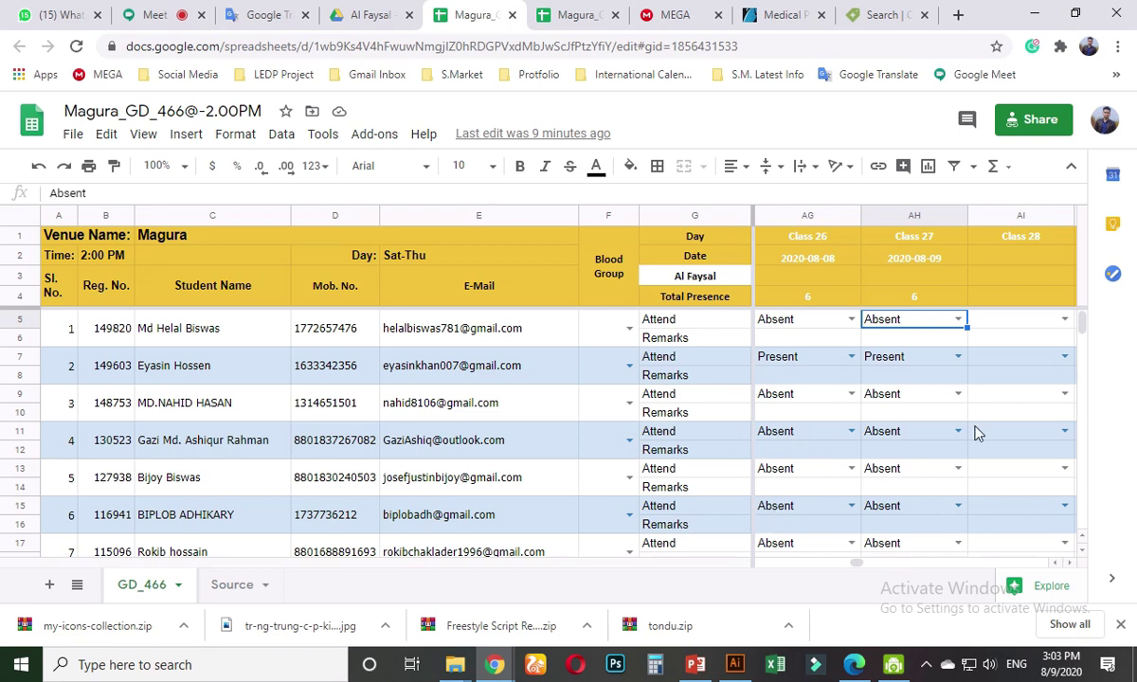
scroll(929, 436, "down", 15)
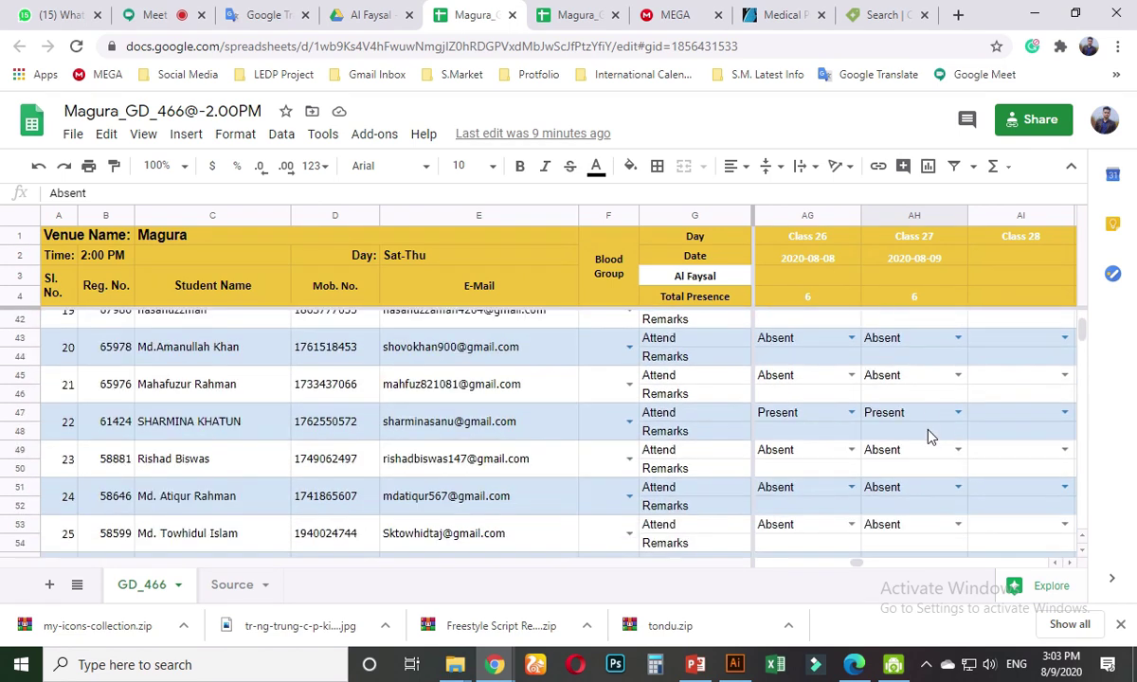
scroll(929, 436, "up", 2)
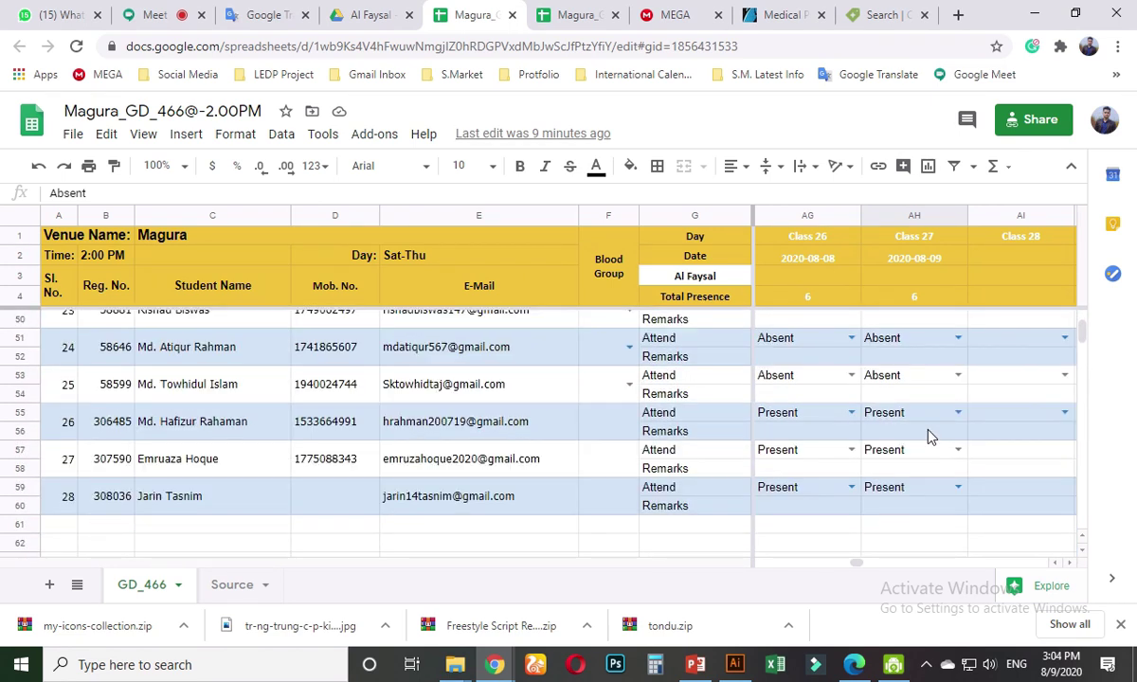
- Check the participants in the Google Meet call and close the Creative Market poster template search tab
left_click(142, 15)
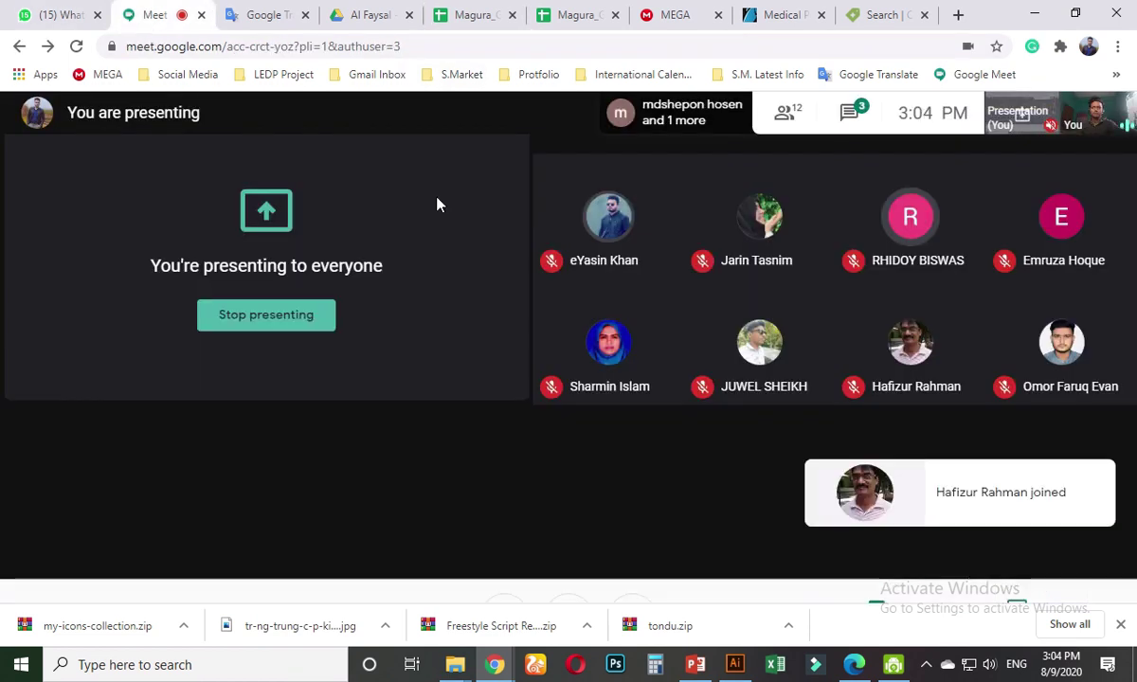
left_click(880, 15)
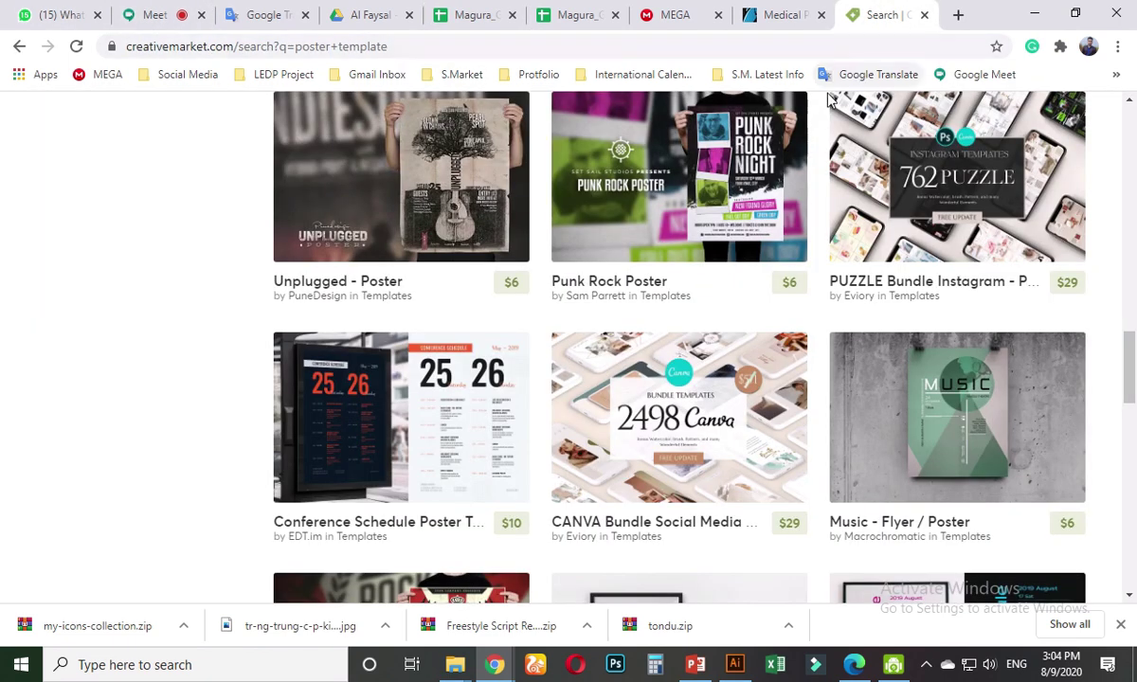
left_click(924, 15)
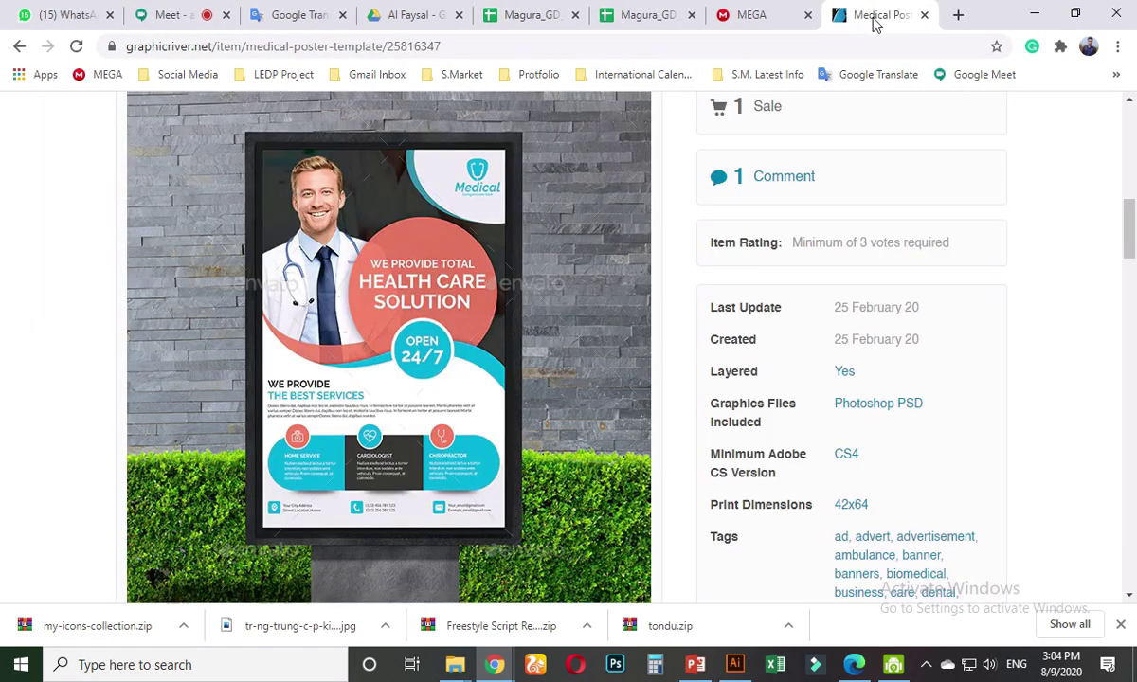
- Examine the Medical Poster Template's mockups in their different colour variations along with the item details
scroll(558, 436, "down", 5)
scroll(816, 486, "down", 6)
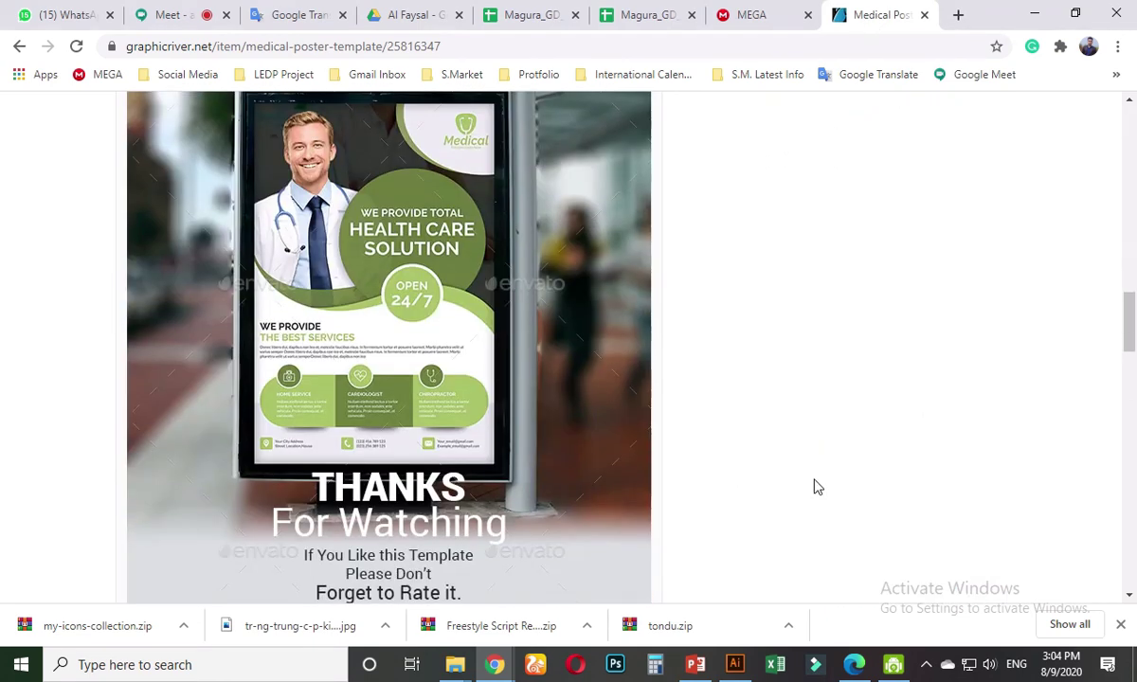
scroll(619, 538, "up", 10)
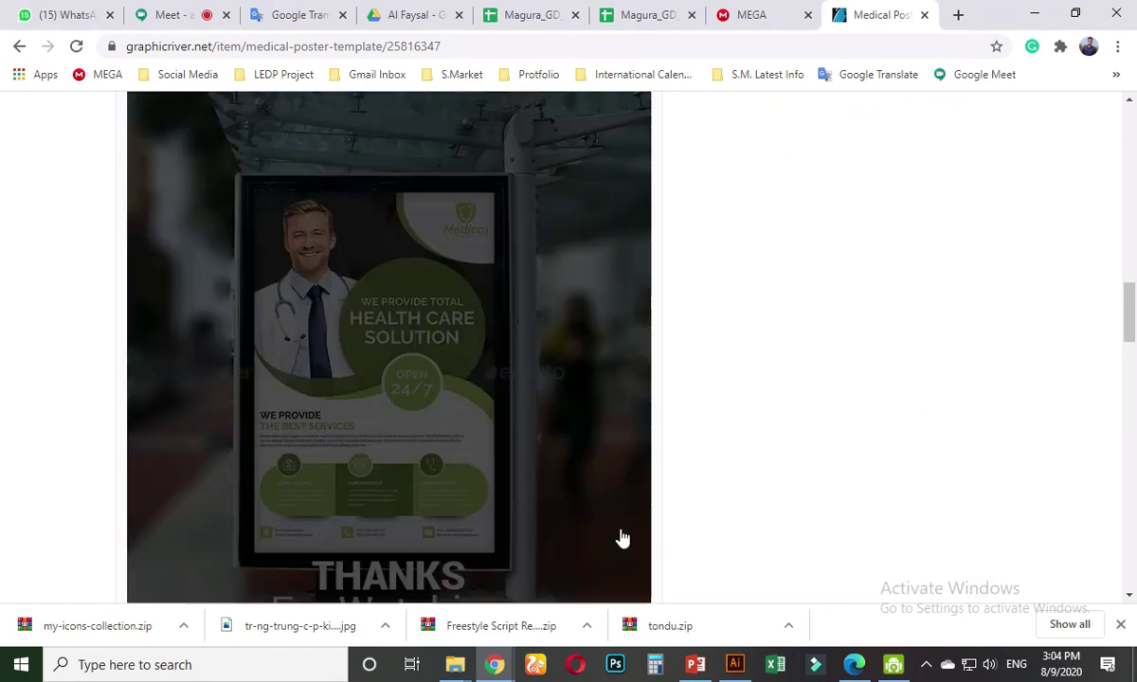
scroll(680, 514, "up", 6)
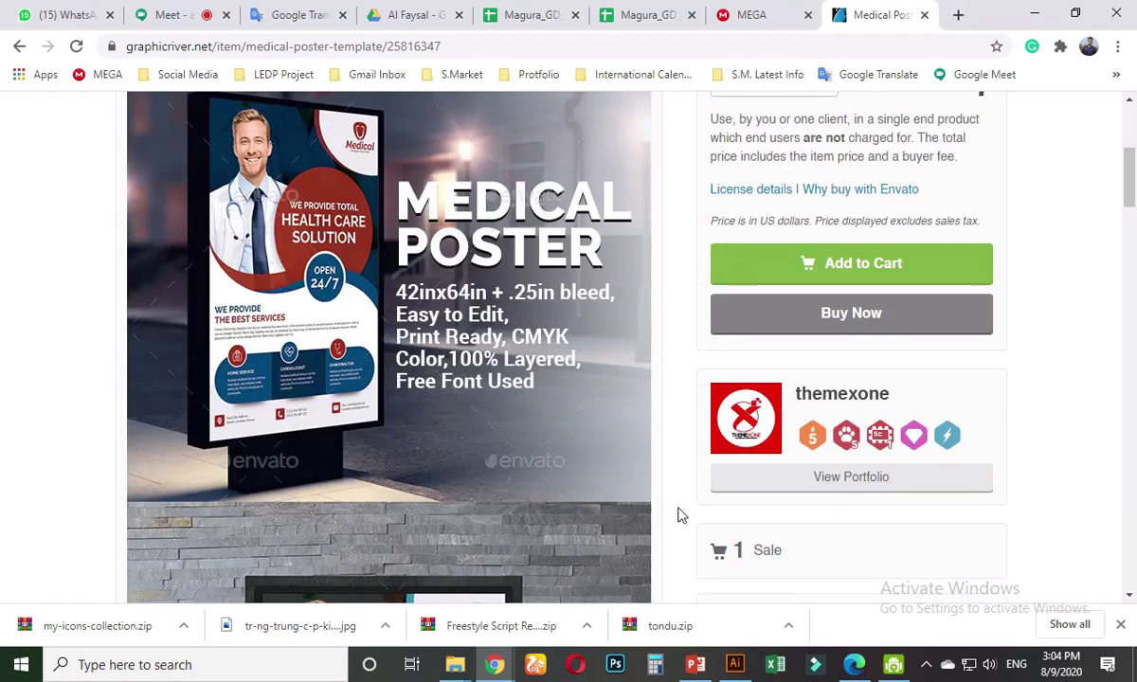
scroll(678, 514, "down", 10)
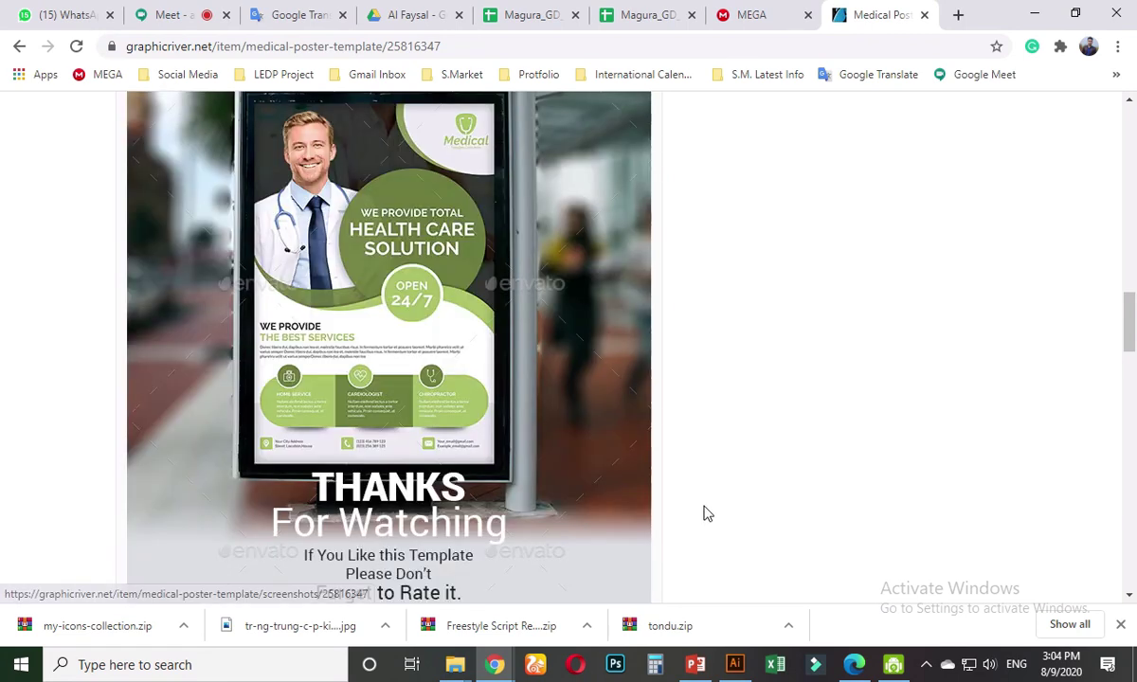
scroll(704, 513, "up", 3)
scroll(703, 513, "up", 5)
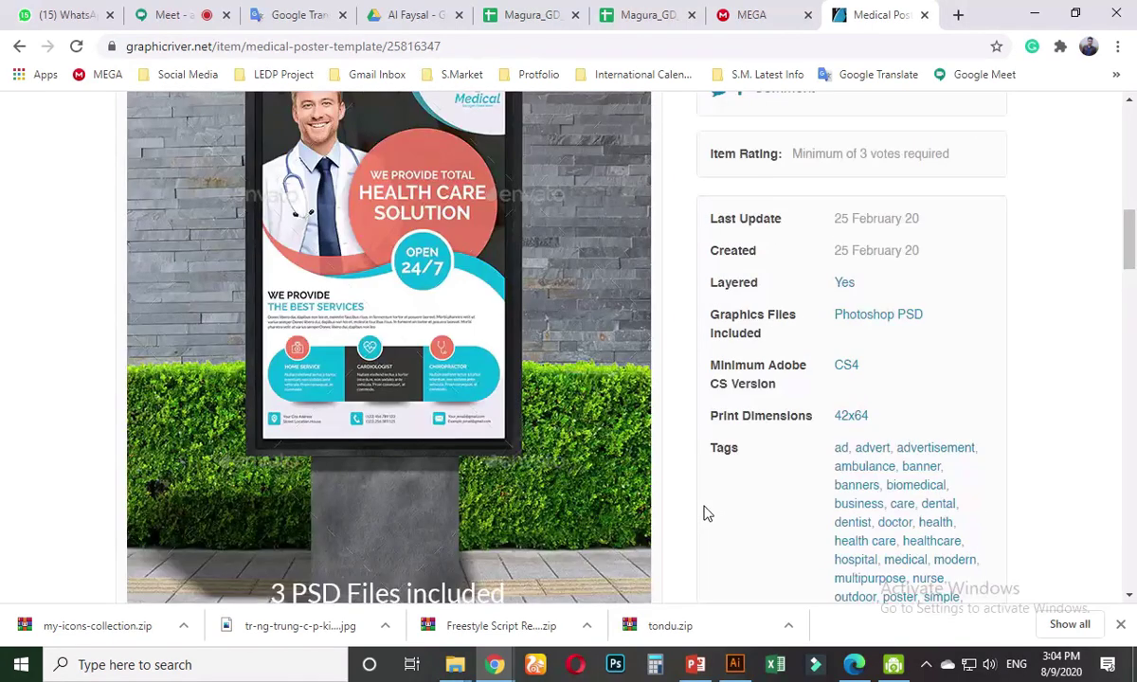
scroll(704, 513, "up", 2)
- Open the full-size preview of the red and blue medical poster and examine its header, services section and contact details
right_click(492, 315)
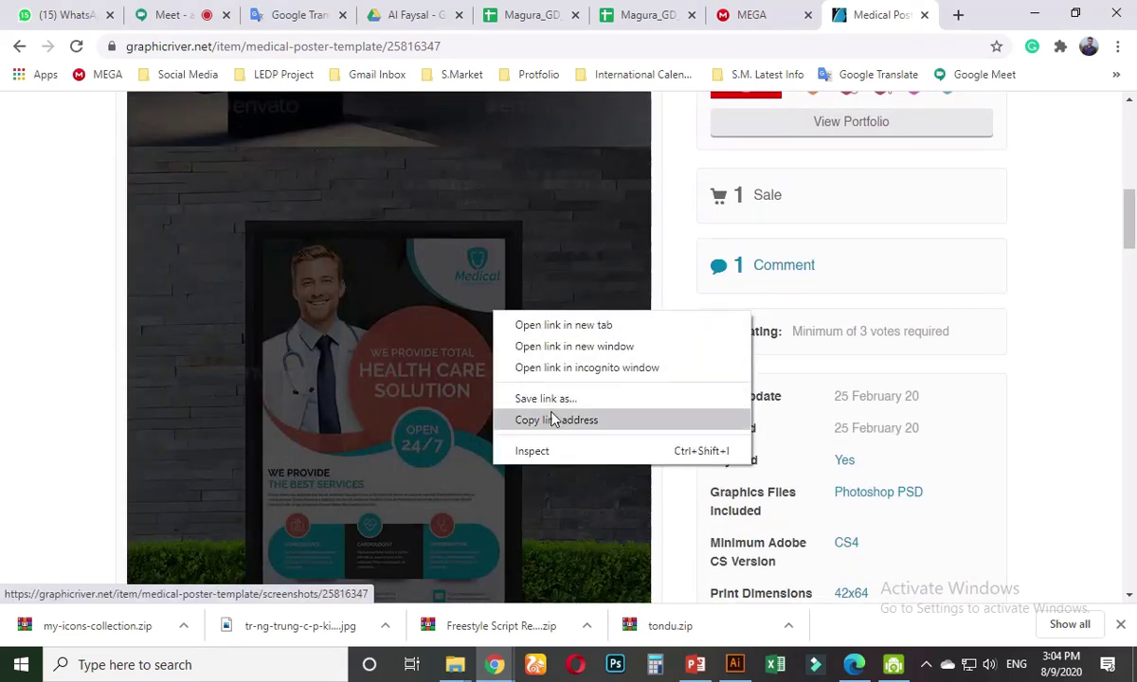
right_click(391, 207)
left_click(353, 271)
left_click(314, 307)
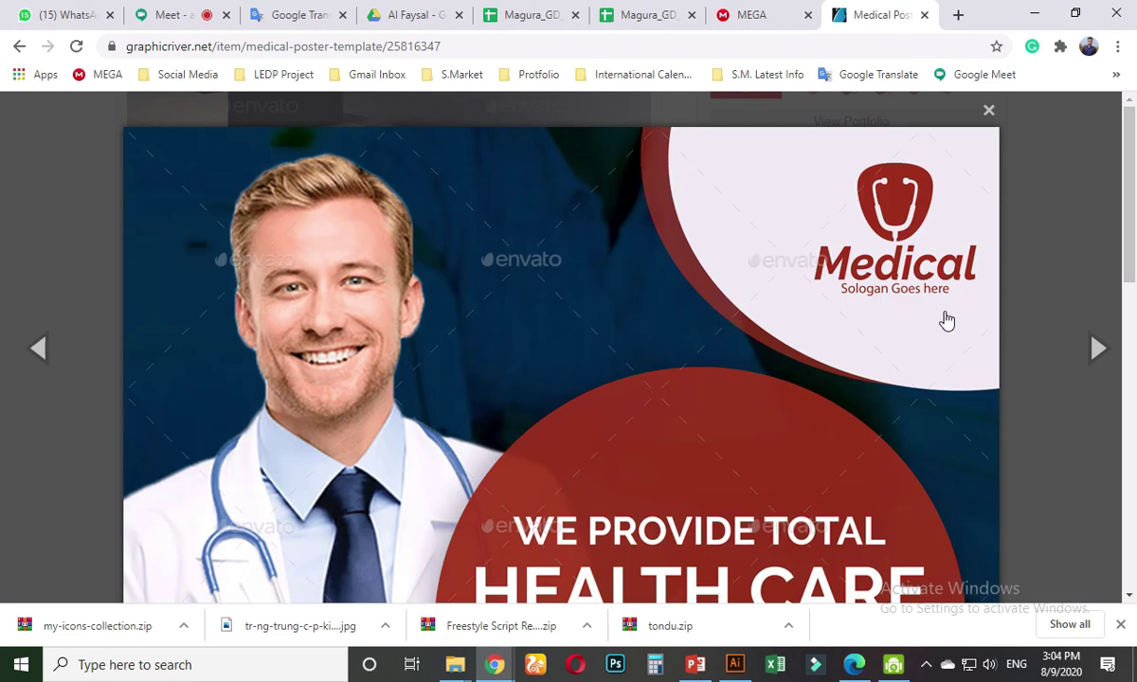
scroll(813, 383, "down", 10)
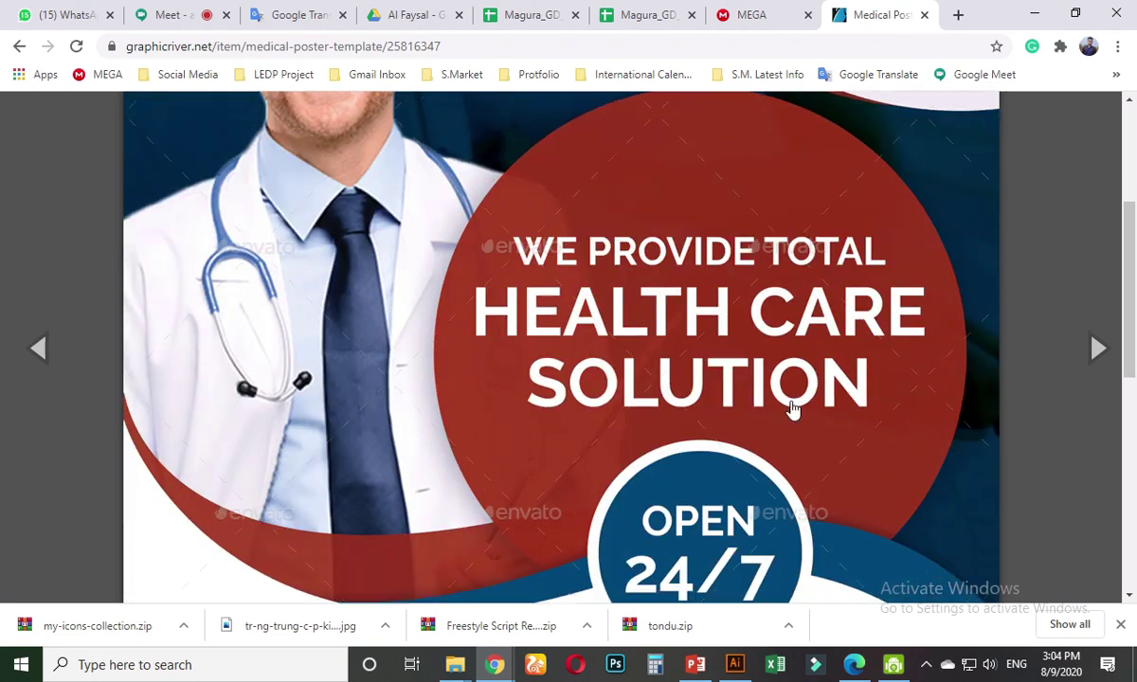
scroll(794, 406, "up", 5)
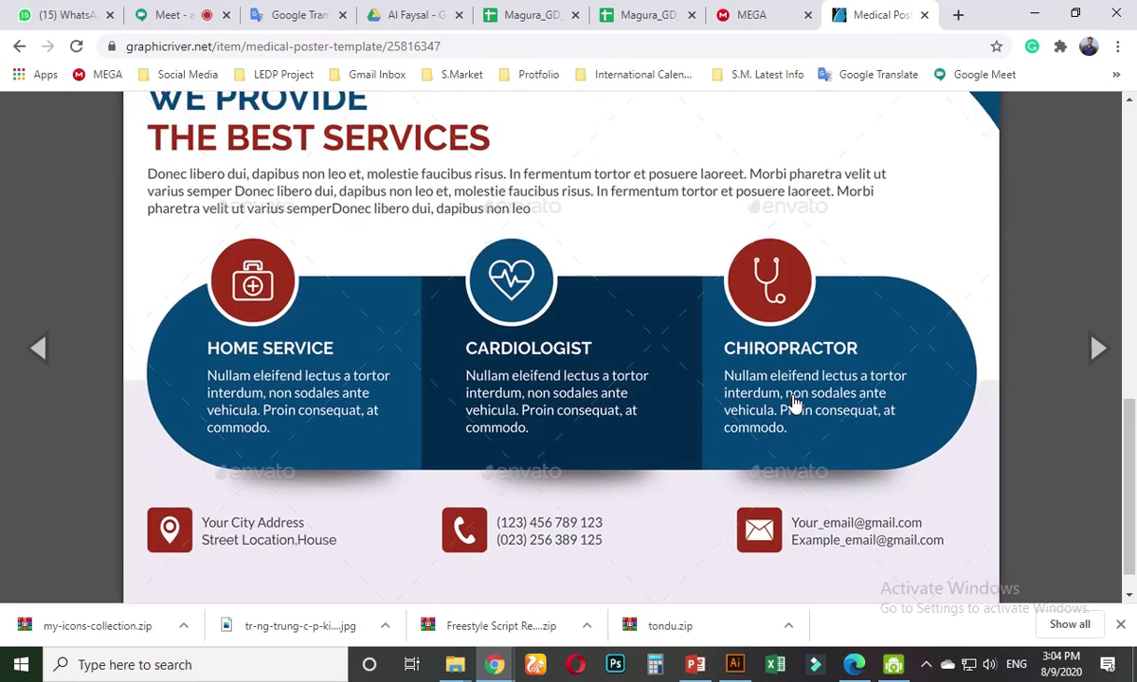
scroll(620, 379, "up", 5)
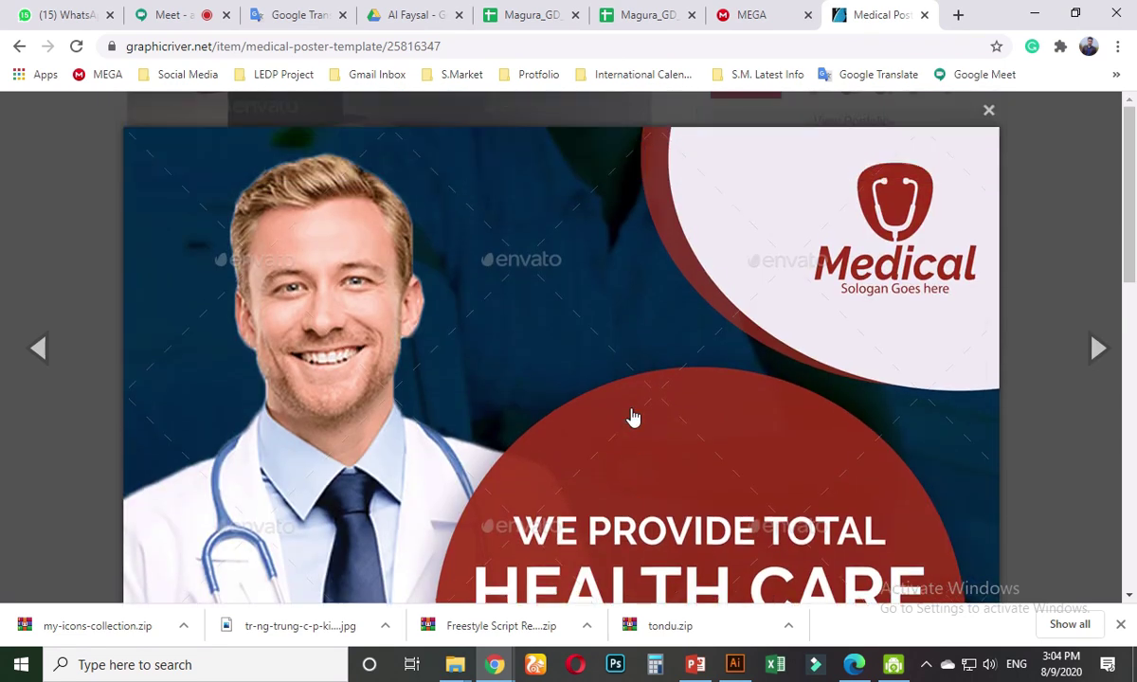
scroll(632, 418, "down", 8)
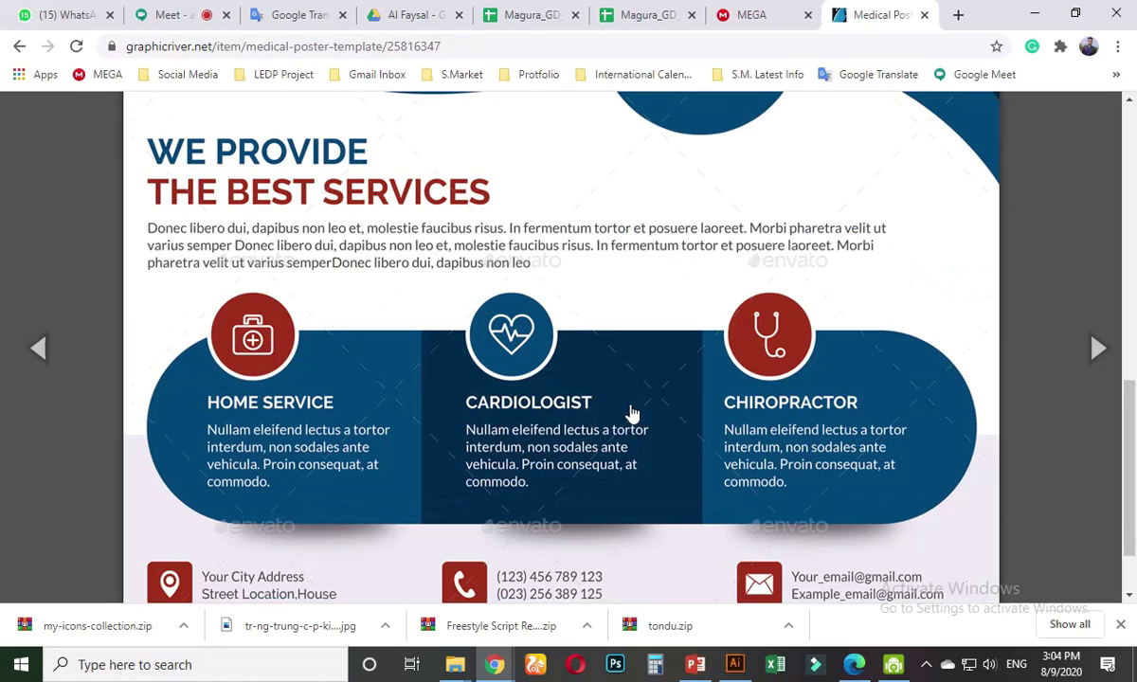
- Copy the full-size medical poster preview image
scroll(635, 407, "up", 1)
right_click(584, 225)
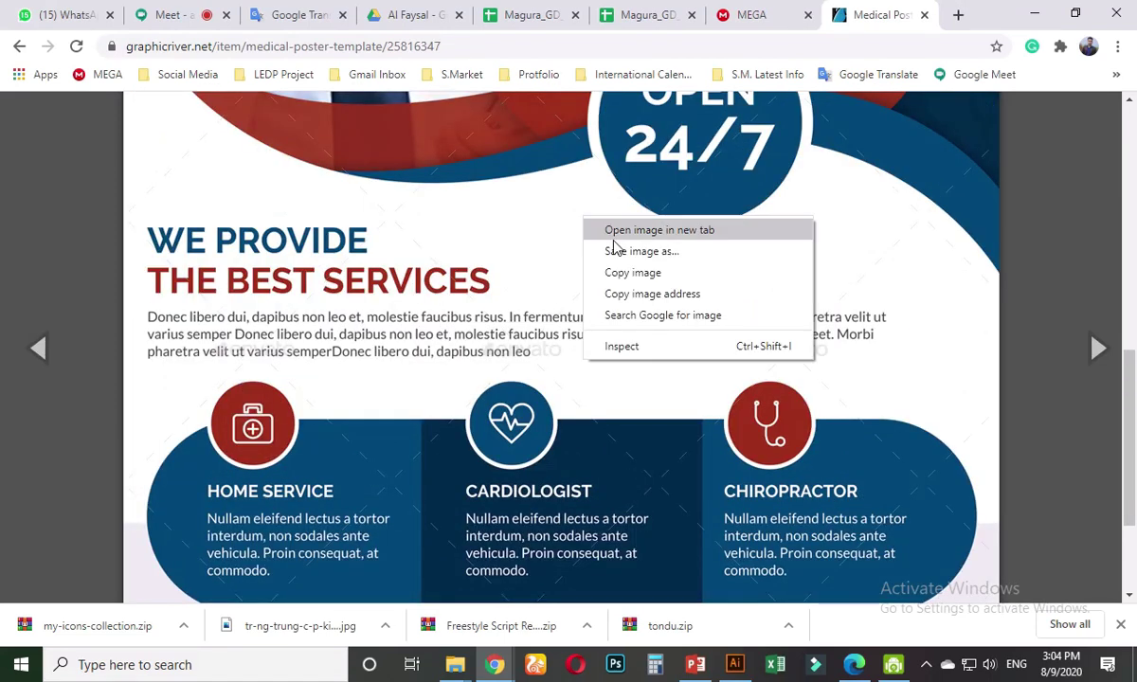
left_click(653, 270)
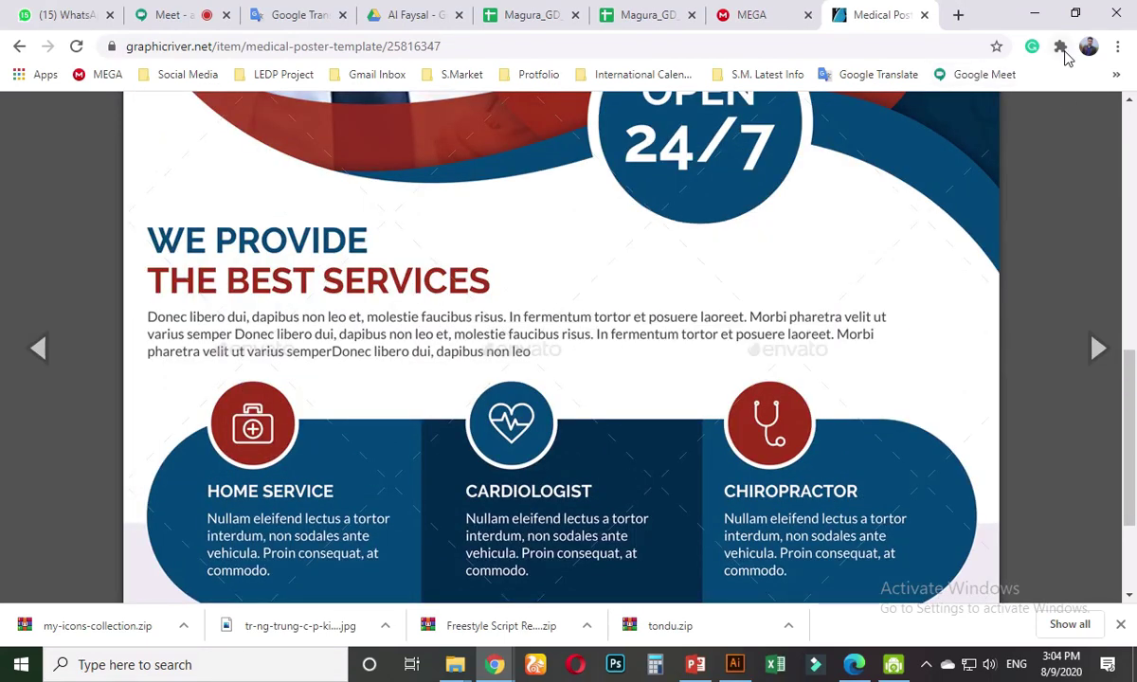
- Switch to Illustrator and start a new document from the Print presets, selecting its default name for replacement
left_click(1043, 15)
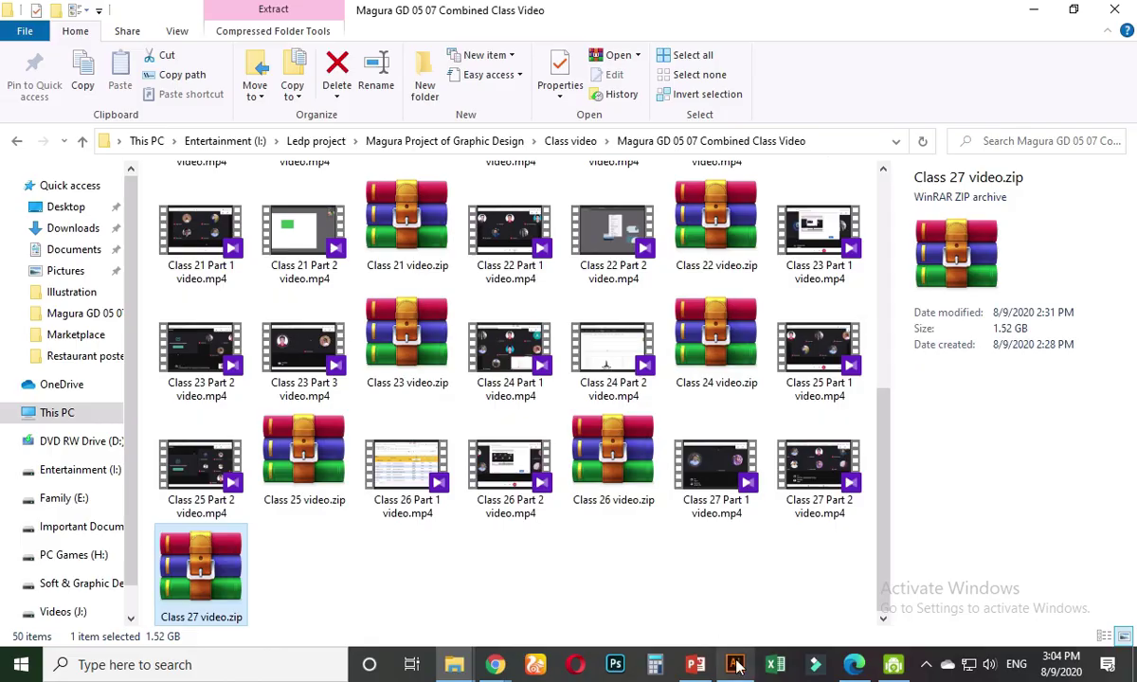
left_click(736, 665)
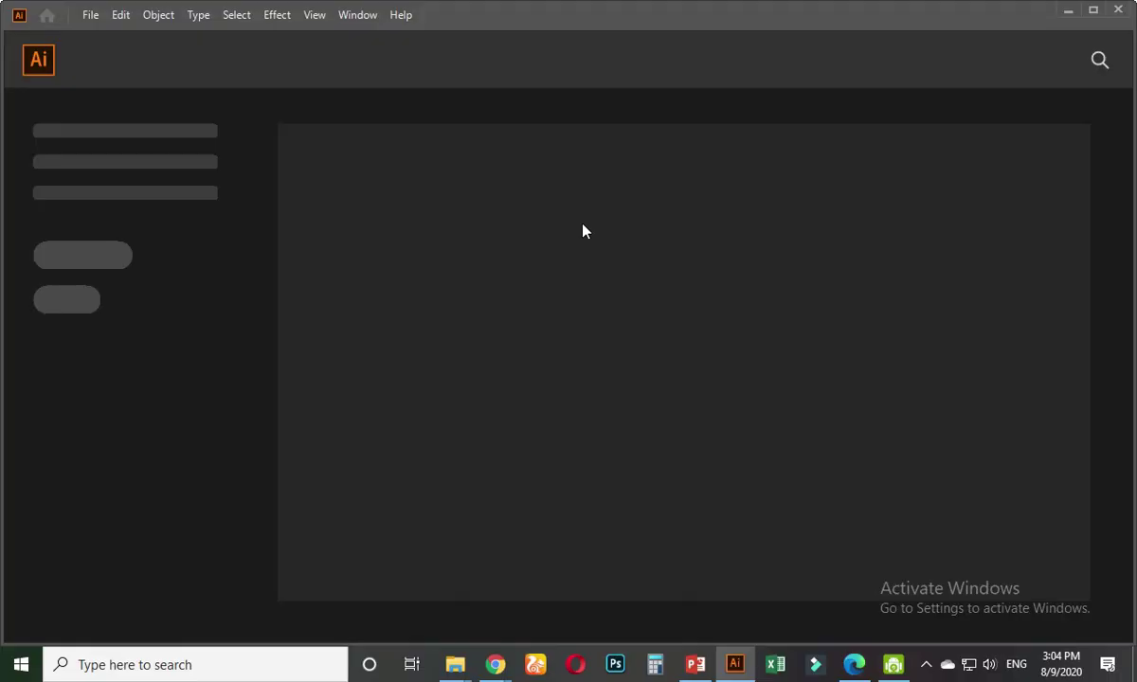
left_click(90, 15)
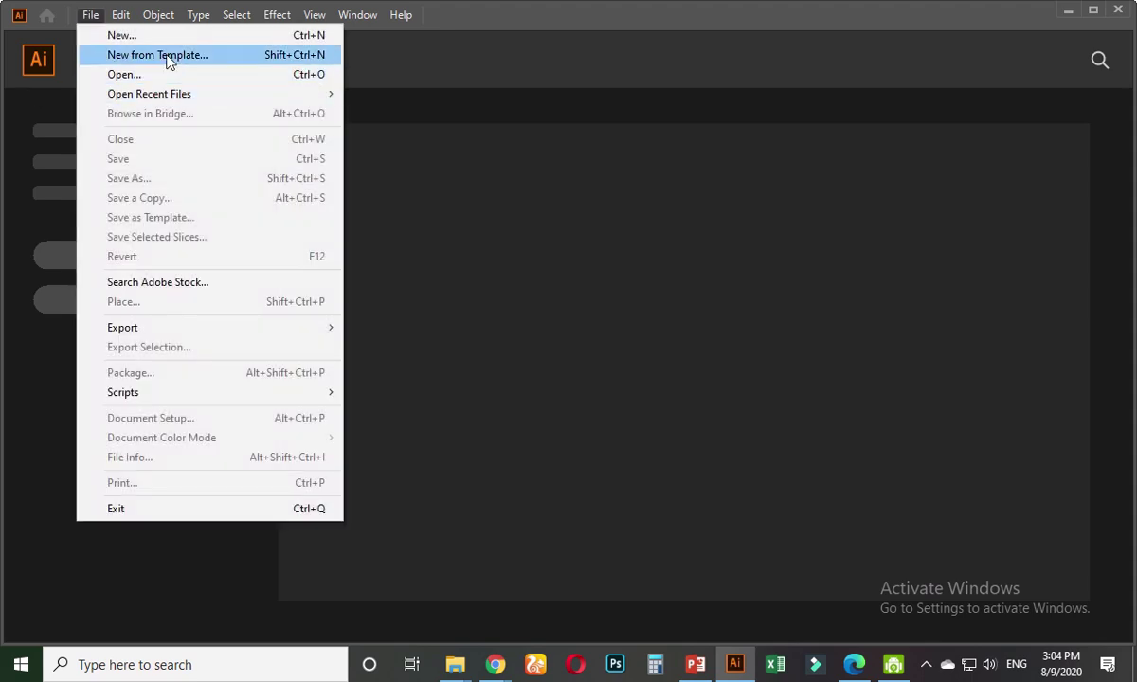
left_click(137, 34)
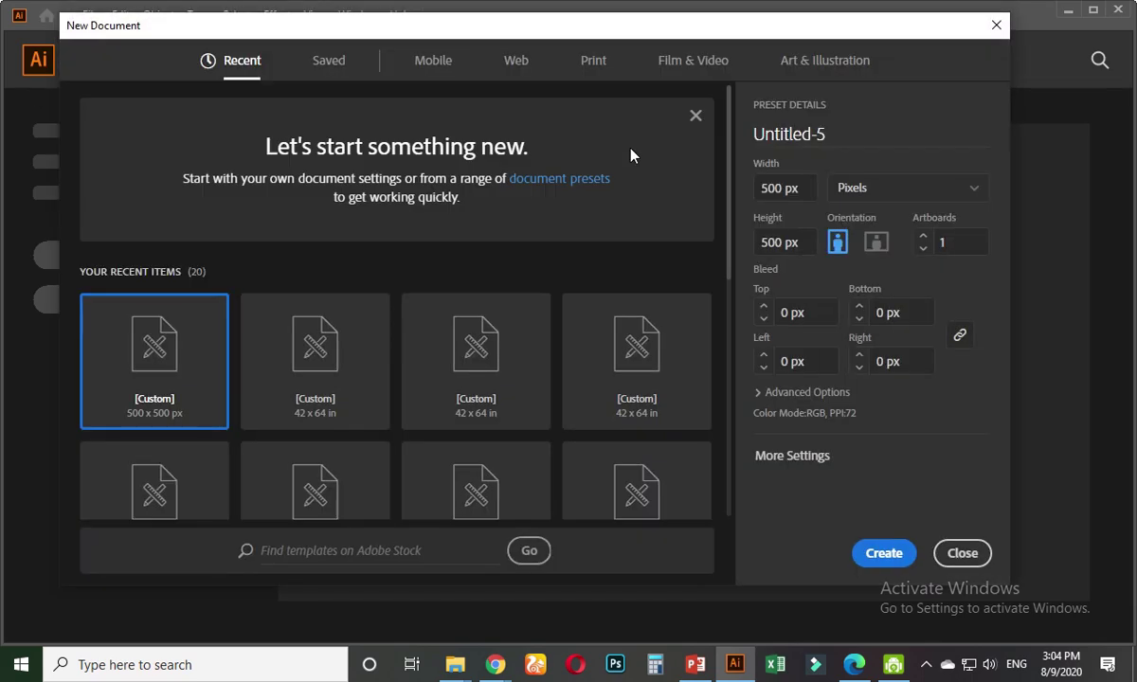
left_click(593, 62)
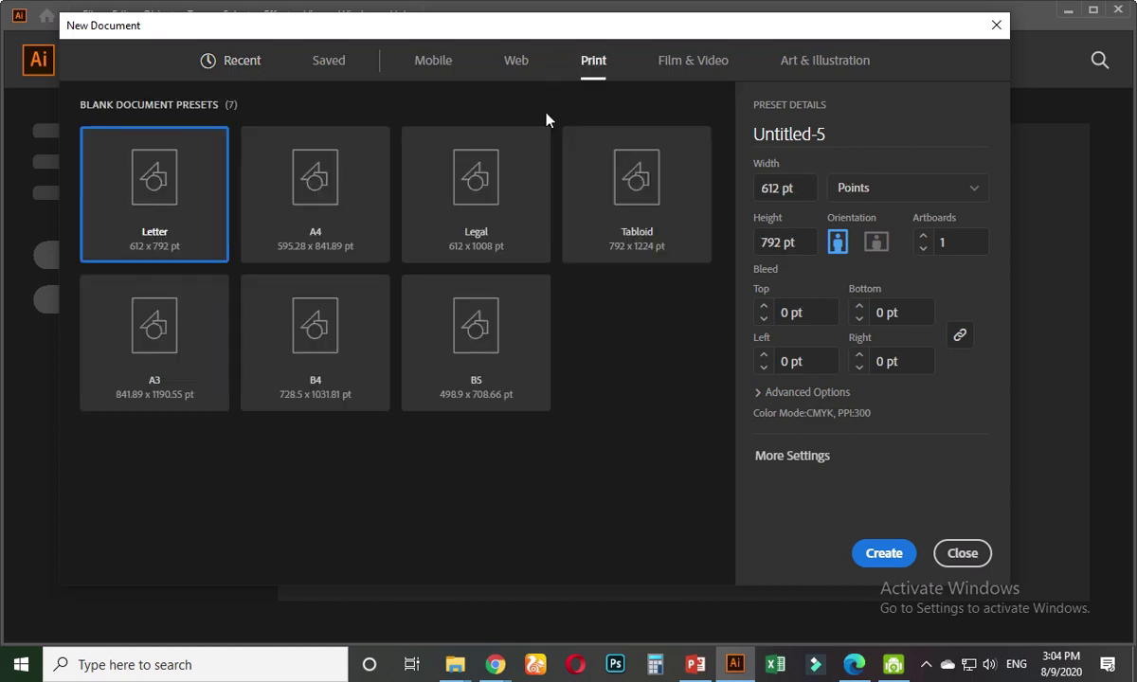
triple_click(876, 134)
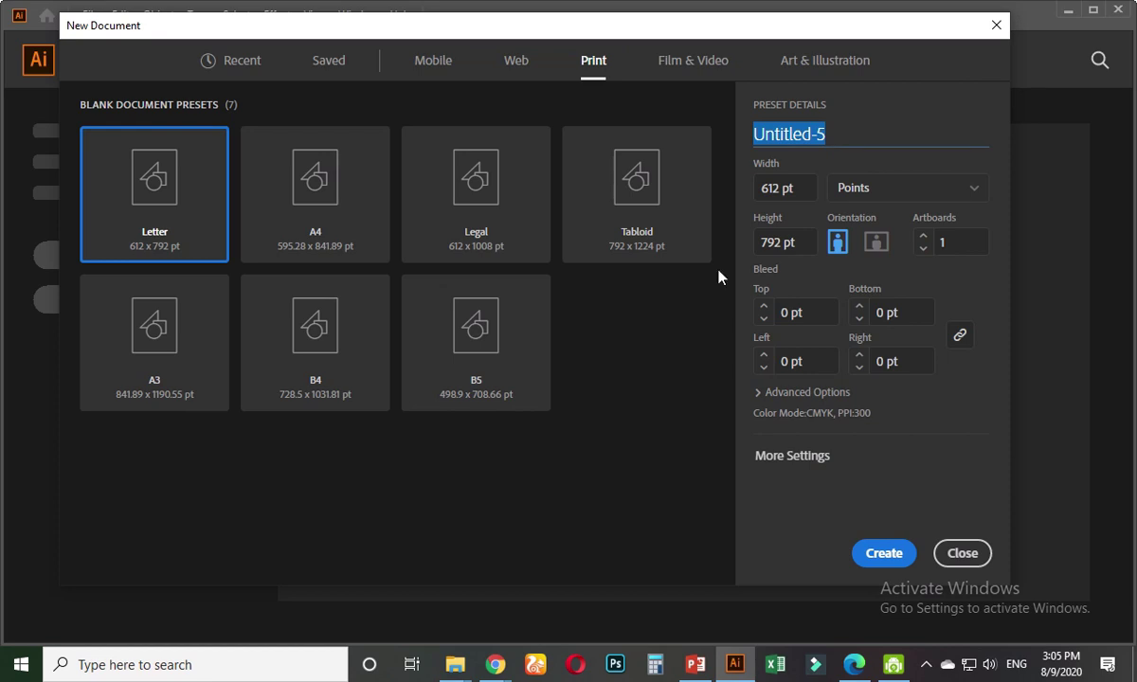
- Switch to Chrome, close the enlarged poster preview and check the title on the item page
mouse_move(494, 664)
left_click(435, 568)
scroll(337, 262, "up", 8)
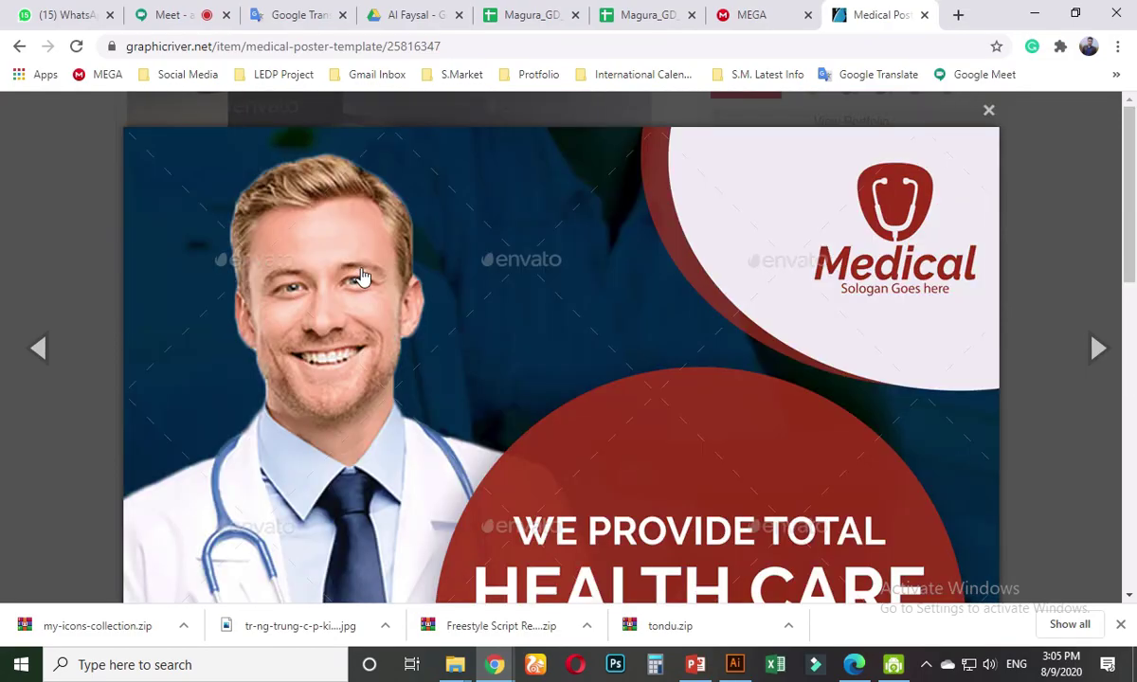
left_click(992, 110)
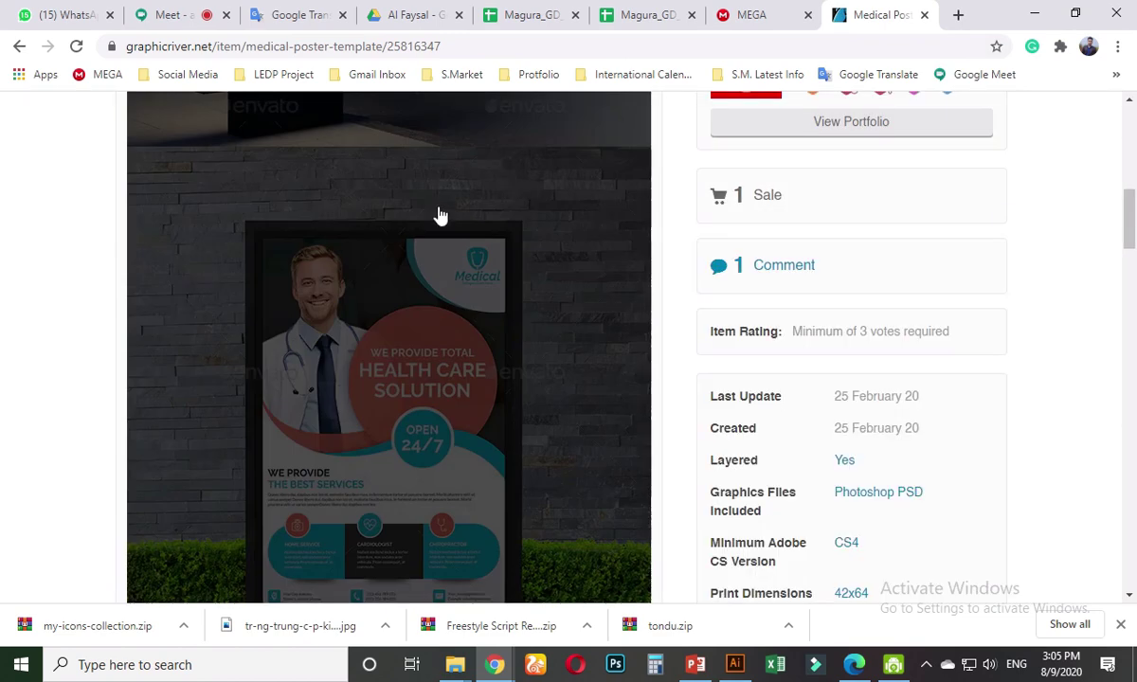
scroll(442, 244, "up", 10)
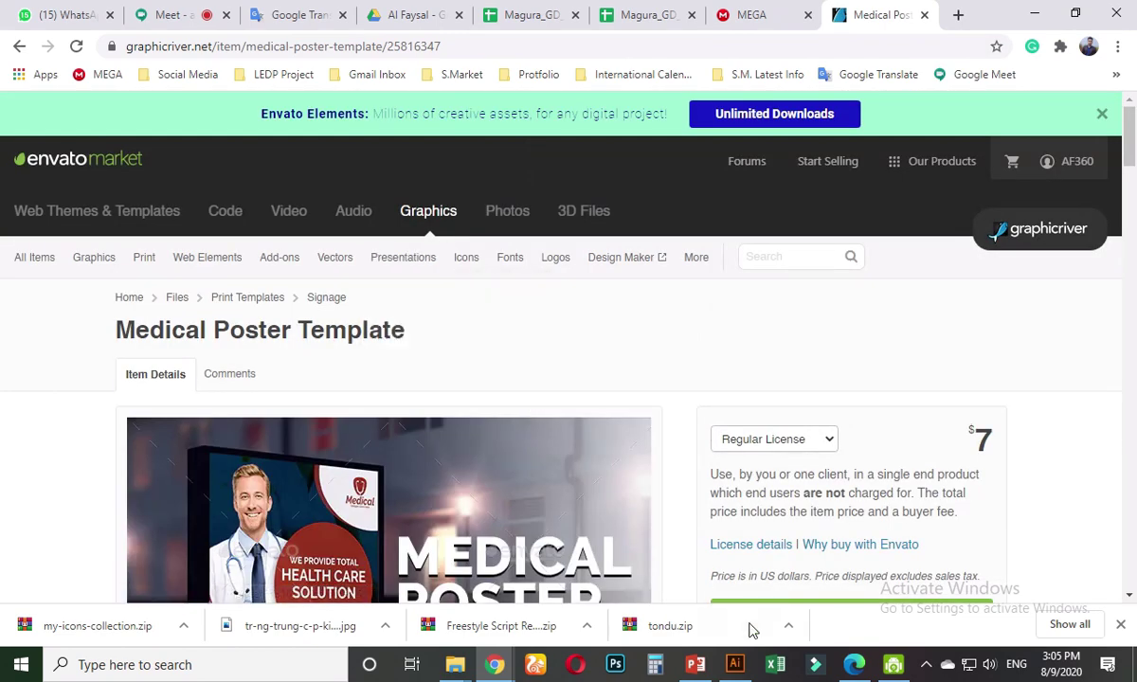
- Switch to Illustrator, name the new document Medical Poster Template and set its units to inches
key("alt+Tab")
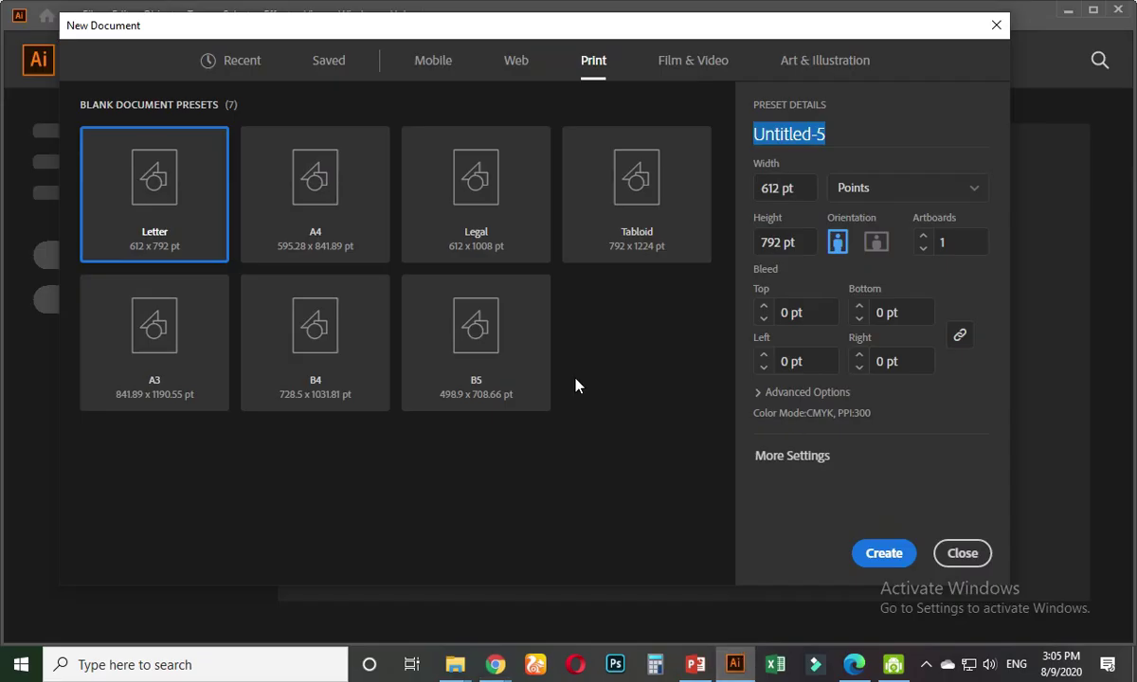
left_click(828, 130)
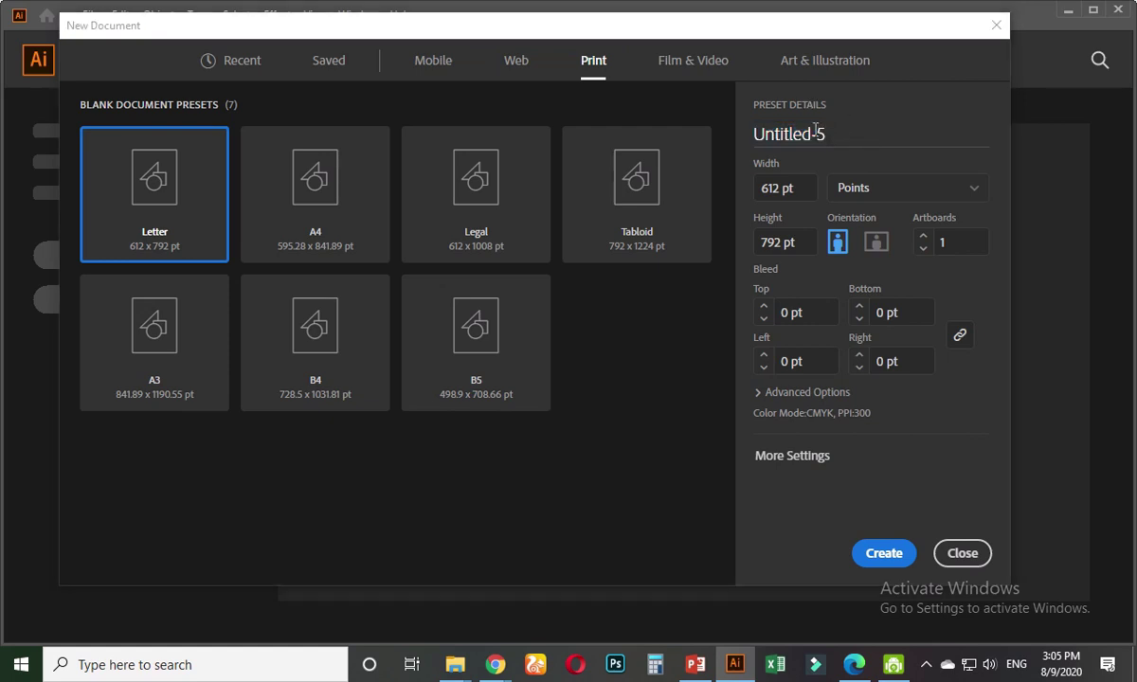
key("BackSpace")
key("BackSpace")
key("BackSpace")
key("BackSpace")
key("BackSpace")
key("BackSpace")
key("BackSpace")
key("BackSpace")
key("BackSpace")
type("Medi")
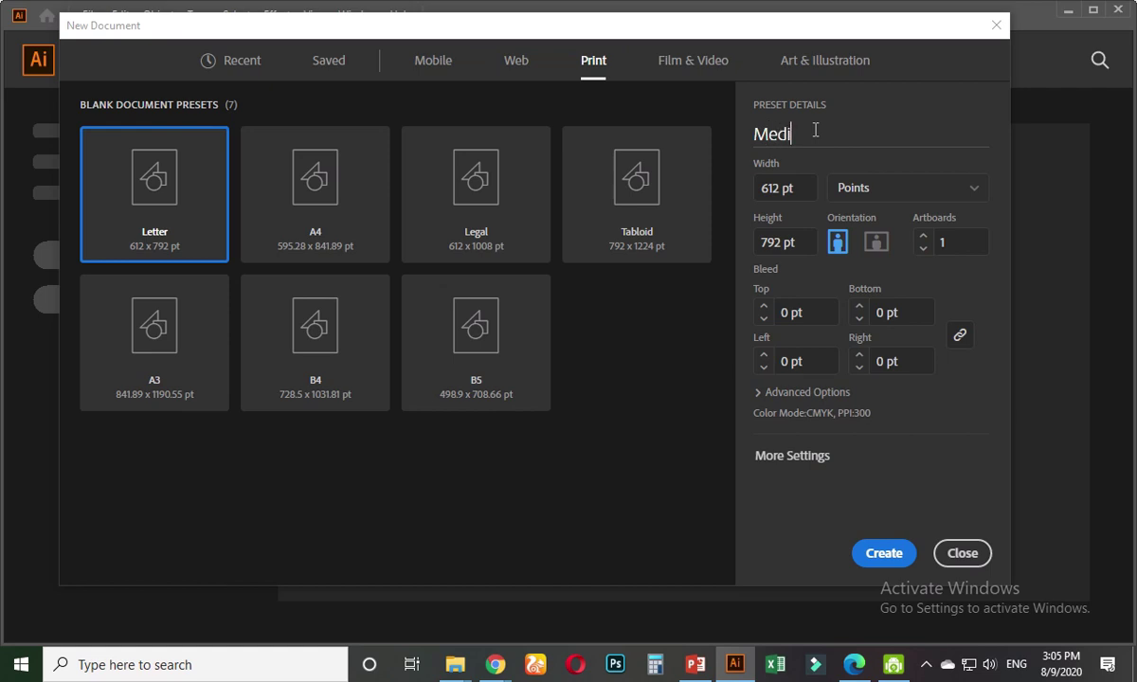
type("cal Poster Template")
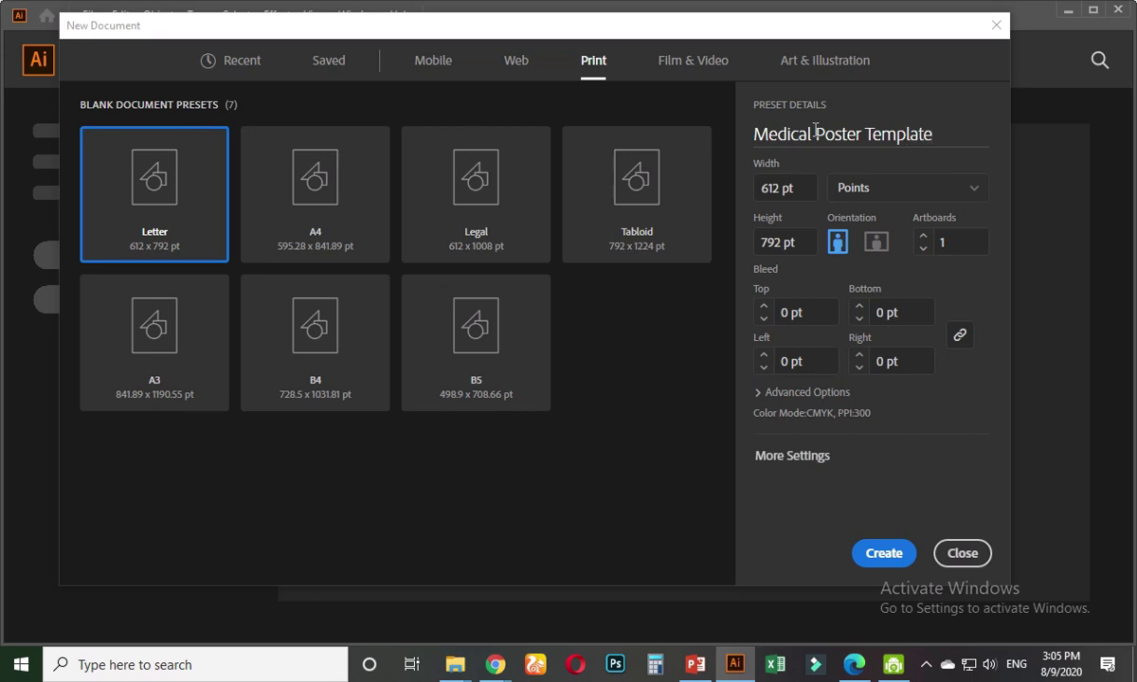
left_click(907, 188)
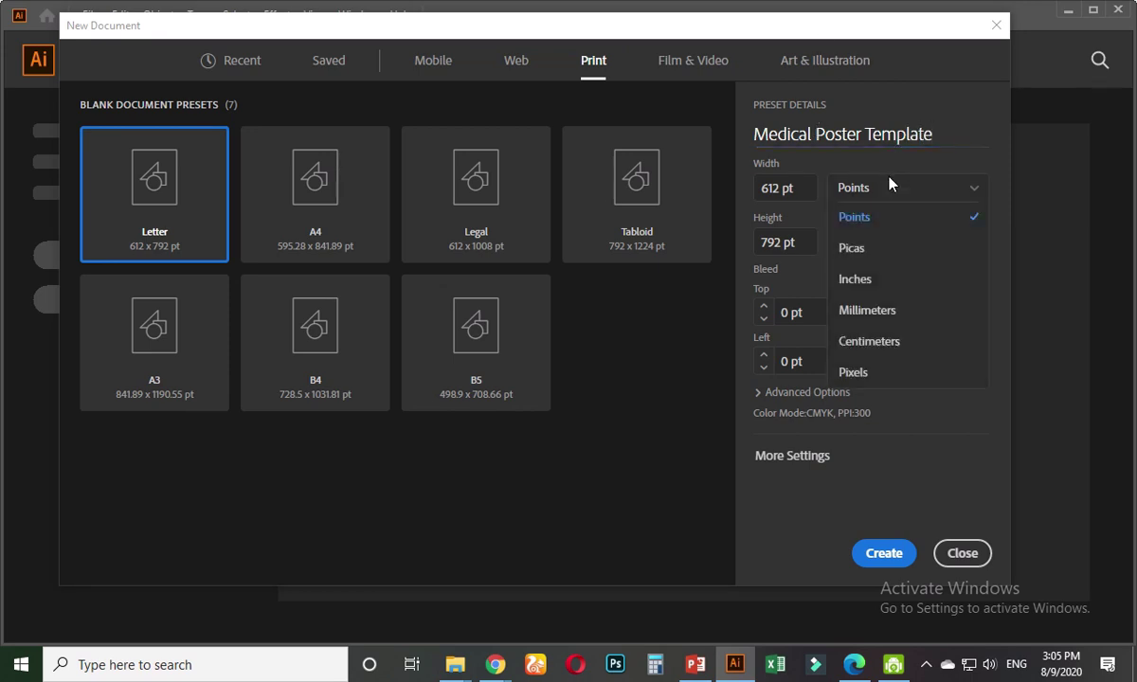
left_click(869, 280)
- Switch to Chrome and look up the poster's size, bleed, colour profile and resolution in the item's features list
mouse_move(501, 668)
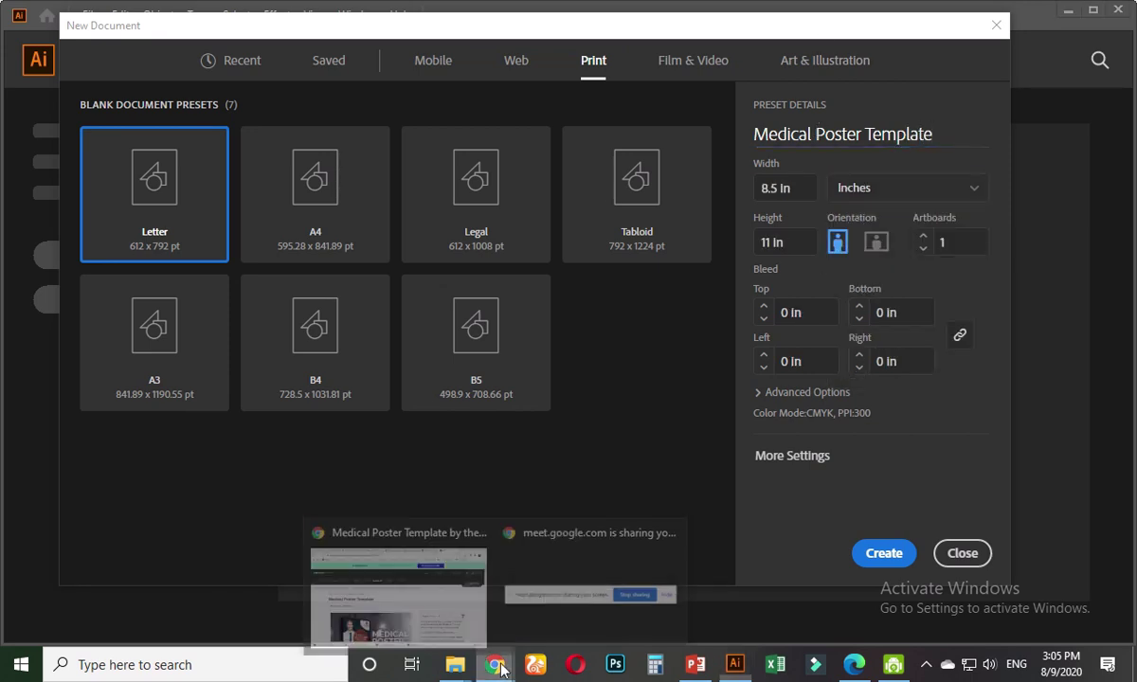
left_click(434, 584)
scroll(434, 527, "down", 4)
left_click_drag(1134, 213, 1049, 291)
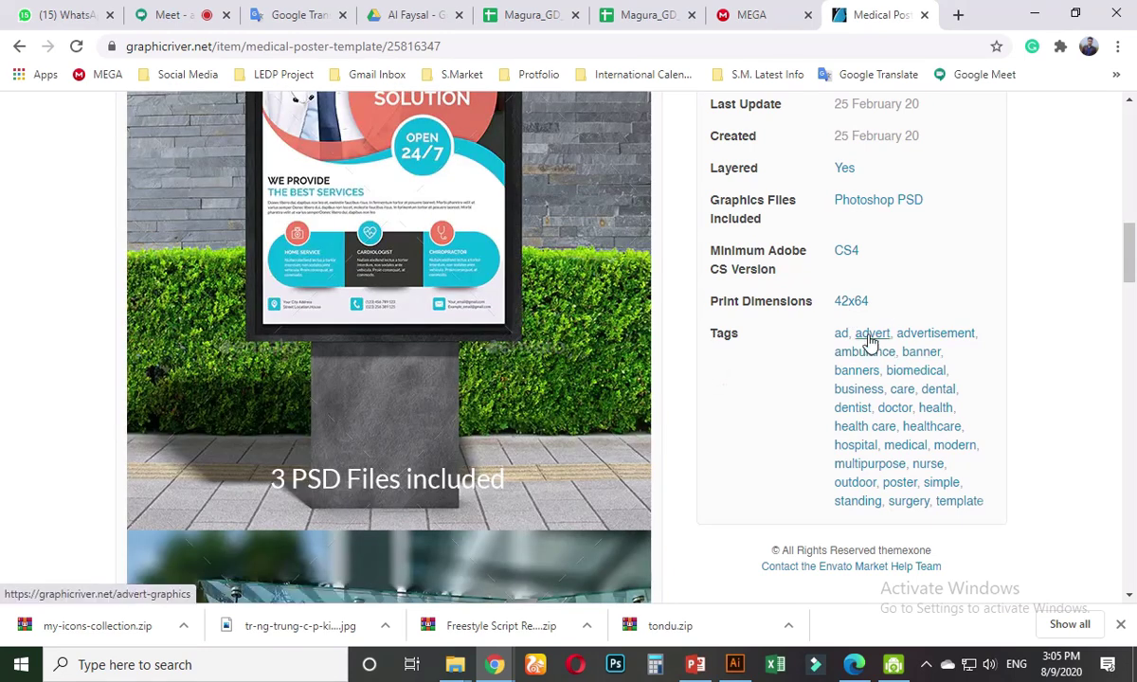
scroll(457, 388, "down", 5)
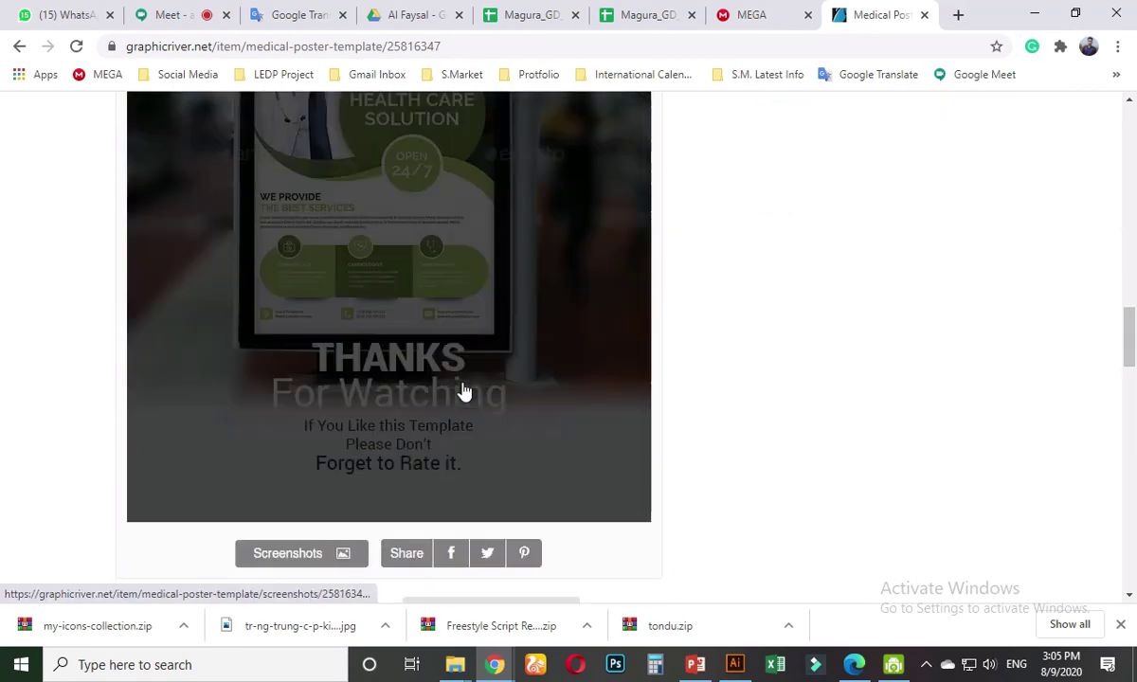
scroll(464, 392, "down", 6)
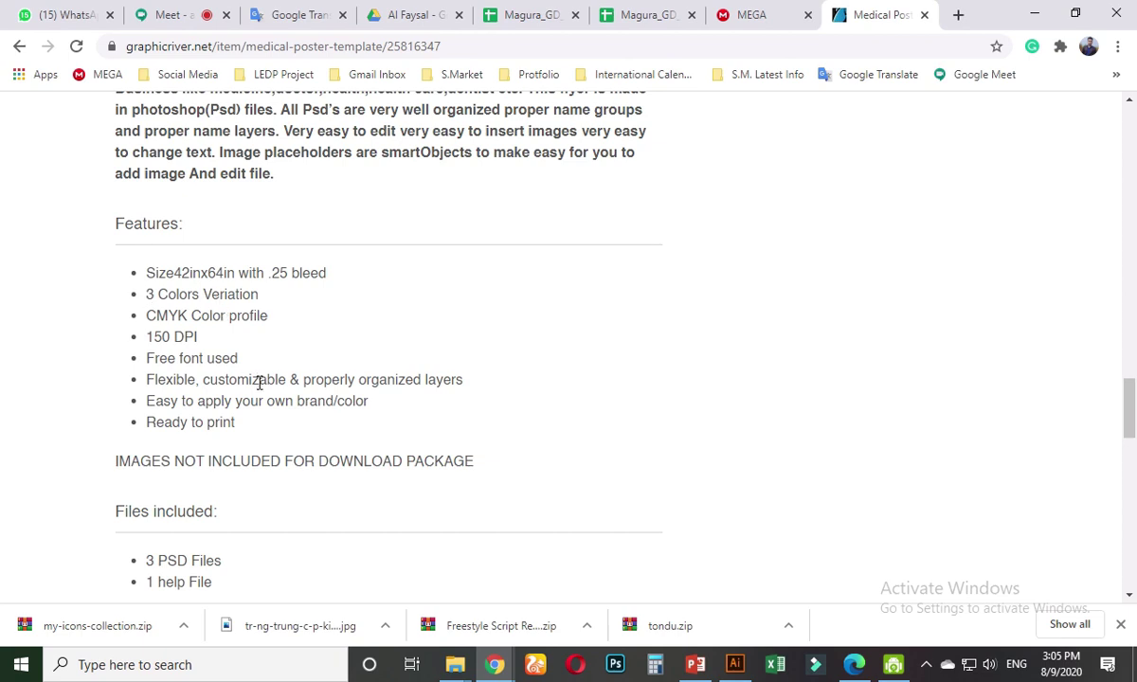
- Check the participants in the Google Meet call, and review the Medical Poster Template's features and mockups again
key("ctrl+2")
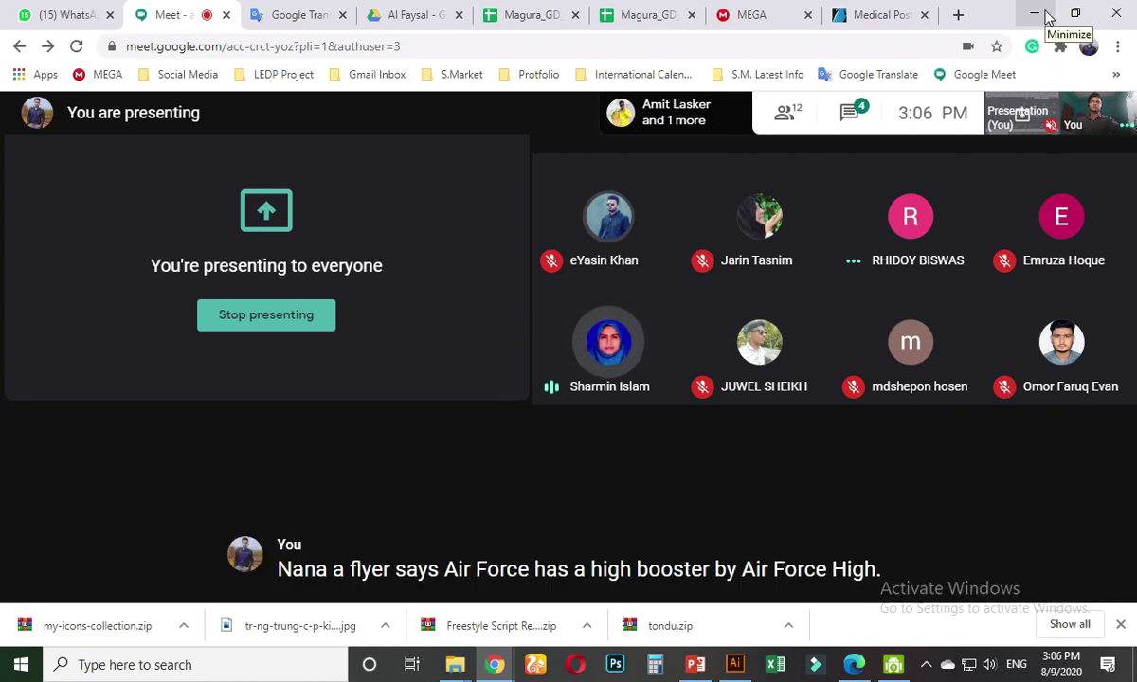
left_click(872, 14)
scroll(322, 482, "up", 3)
scroll(324, 485, "down", 3)
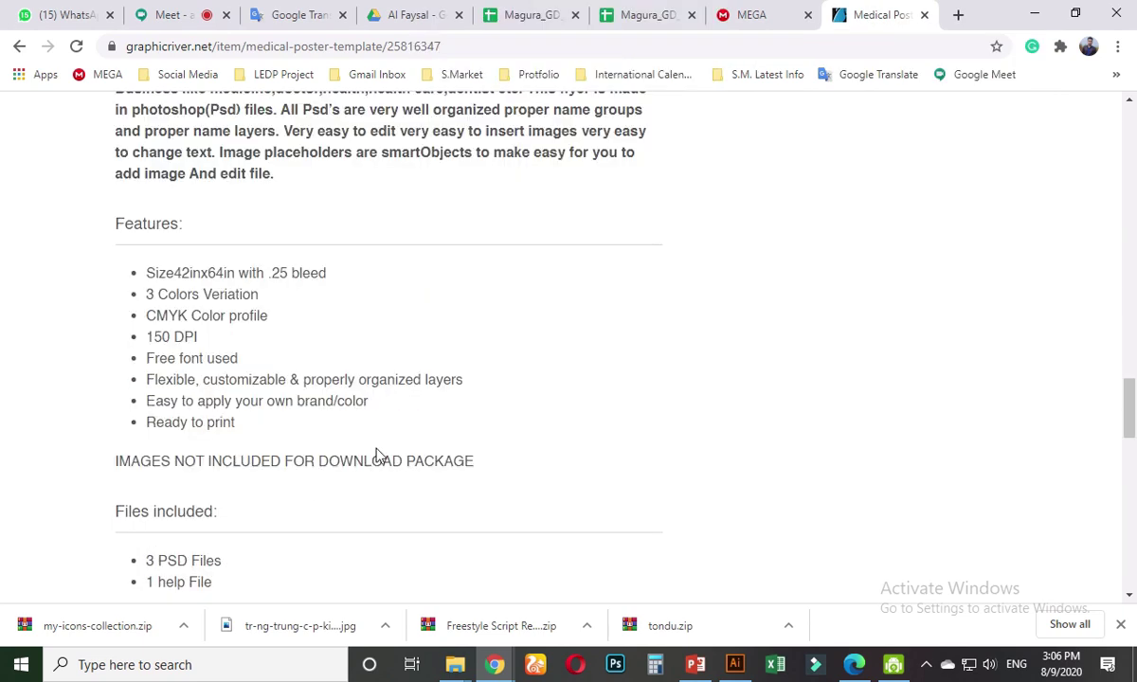
scroll(280, 469, "up", 5)
scroll(287, 460, "down", 3)
scroll(287, 460, "up", 7)
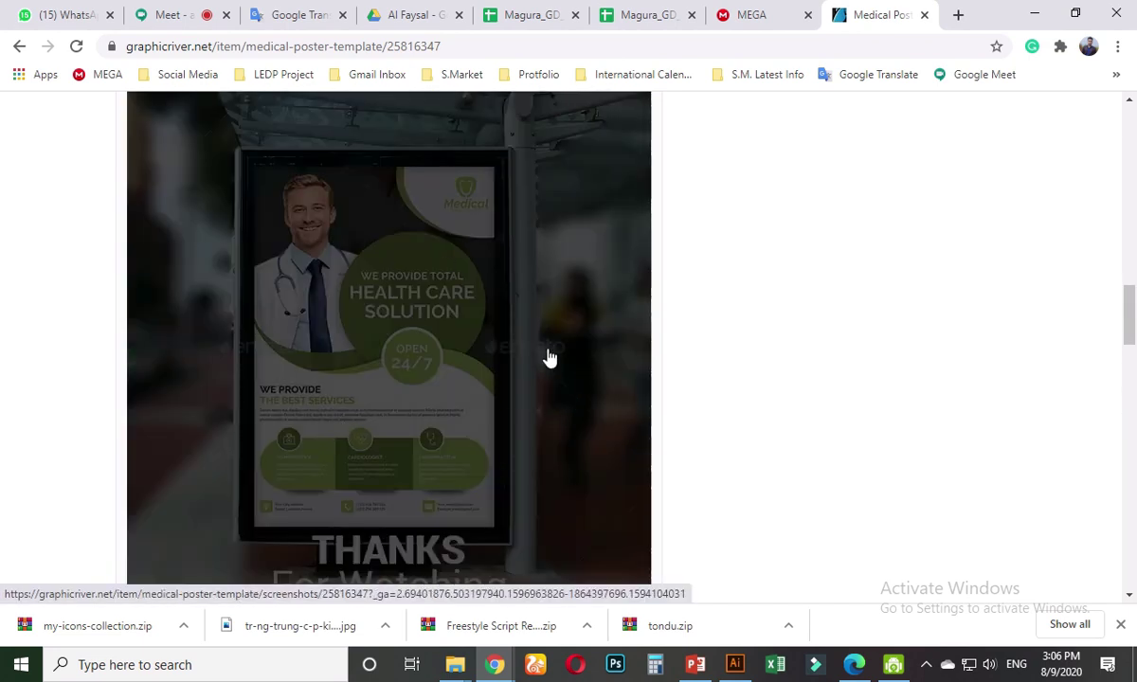
scroll(670, 297, "up", 3)
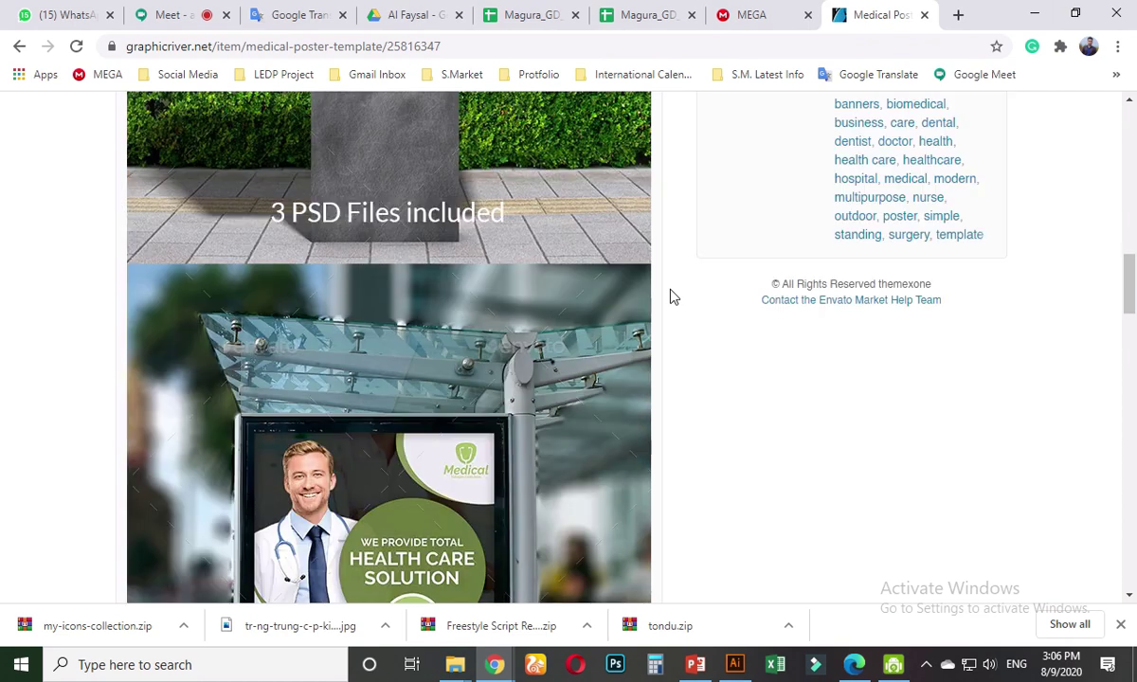
- Look up the poster's size in the features list of the Medical Poster Template item page
scroll(669, 297, "up", 3)
scroll(673, 300, "down", 7)
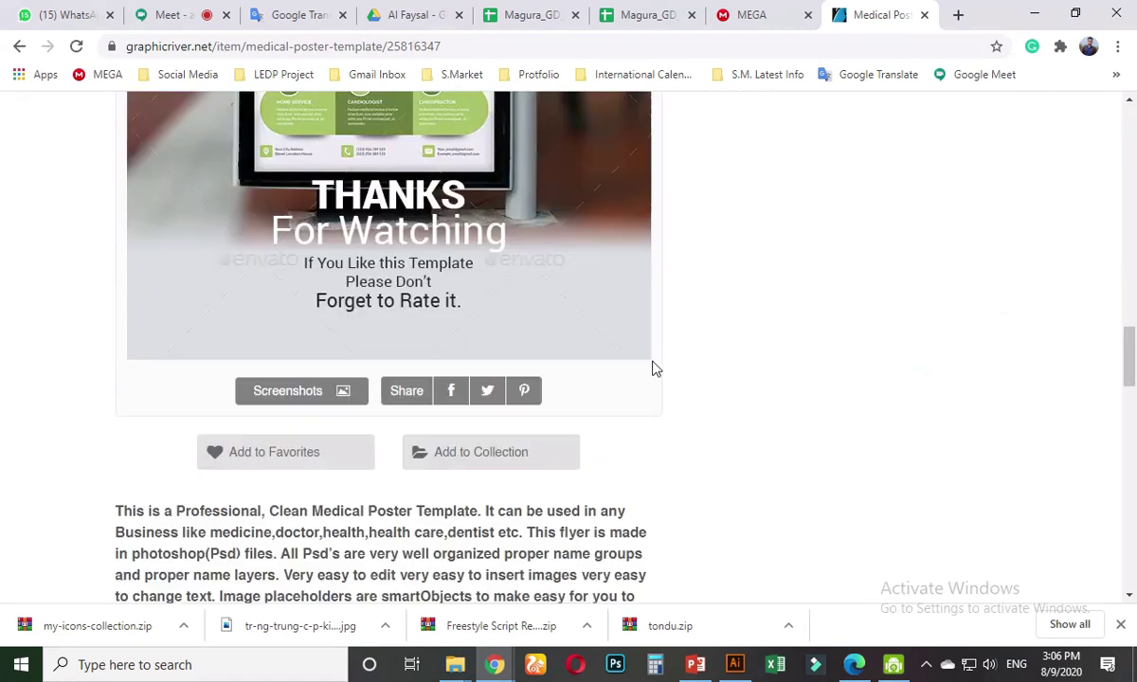
scroll(655, 369, "down", 7)
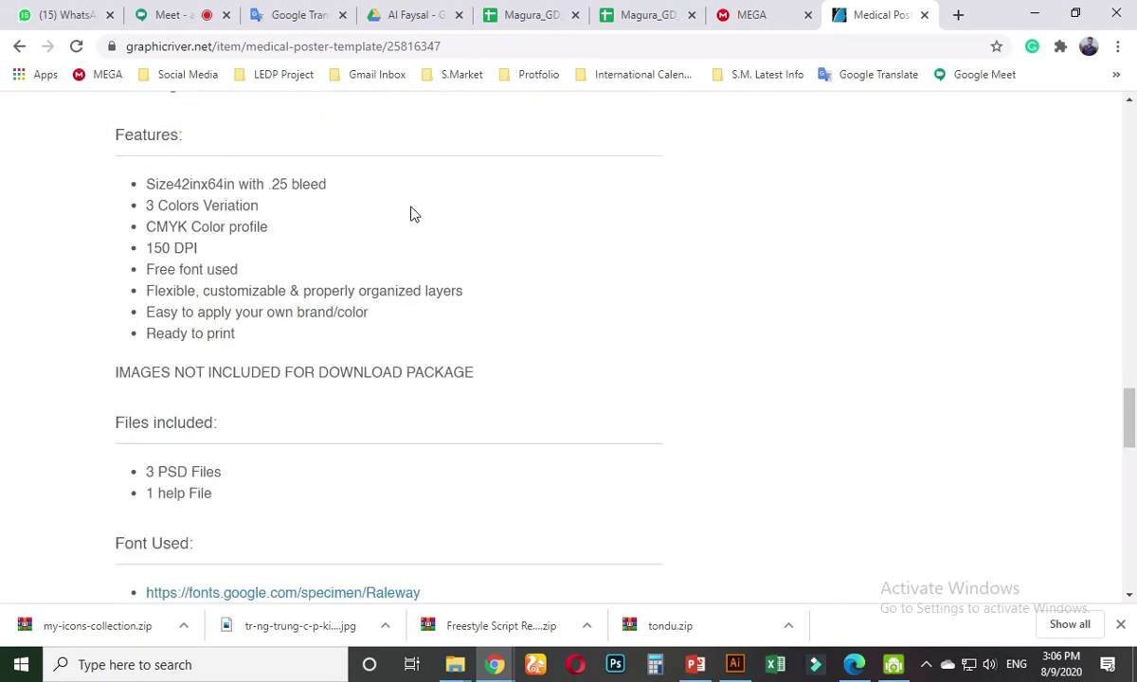
- Switch to Illustrator and set the new document to 42 in wide and 64 in high, in portrait orientation
left_click(734, 664)
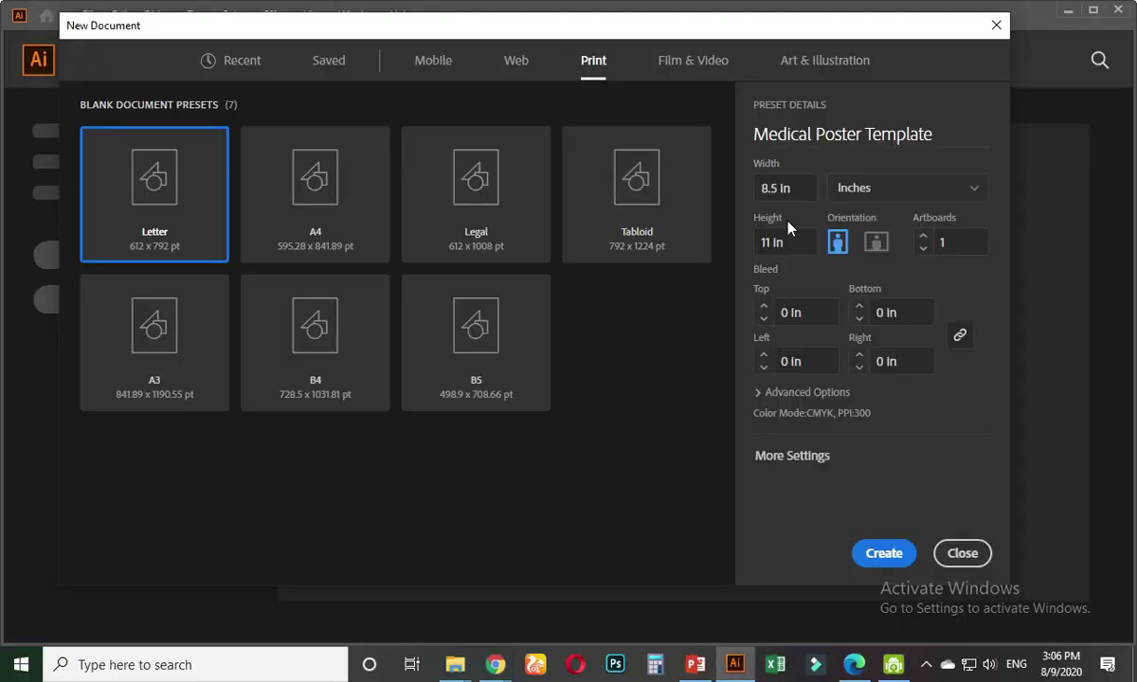
left_click(799, 187)
type("42")
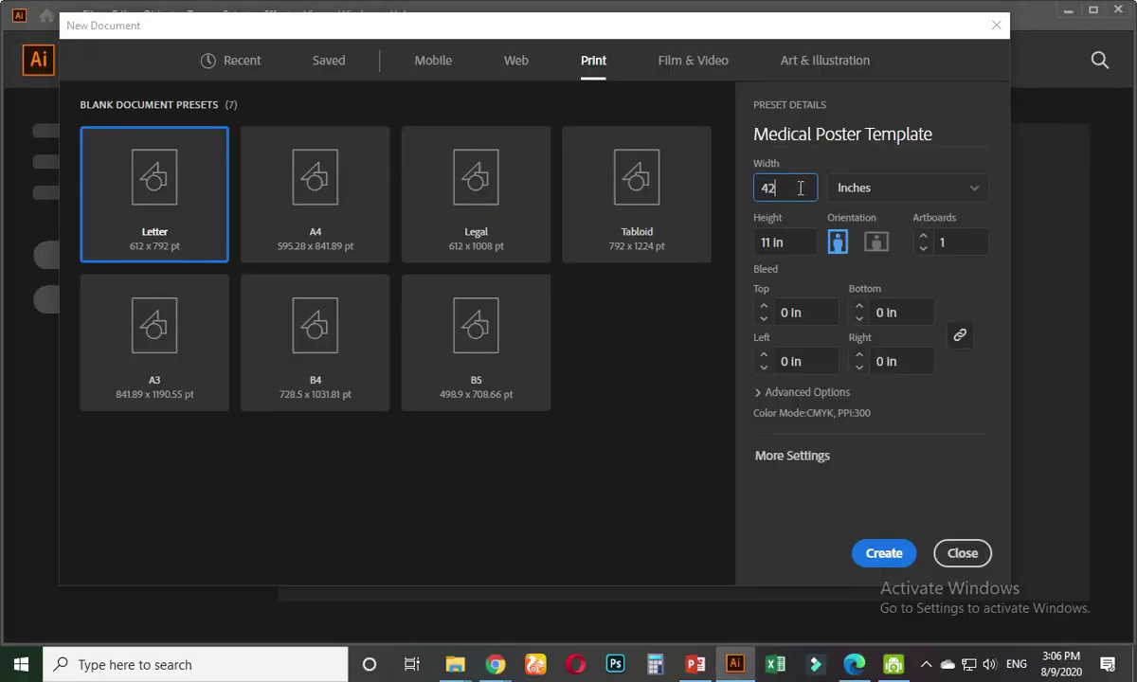
key("Tab")
type("6")
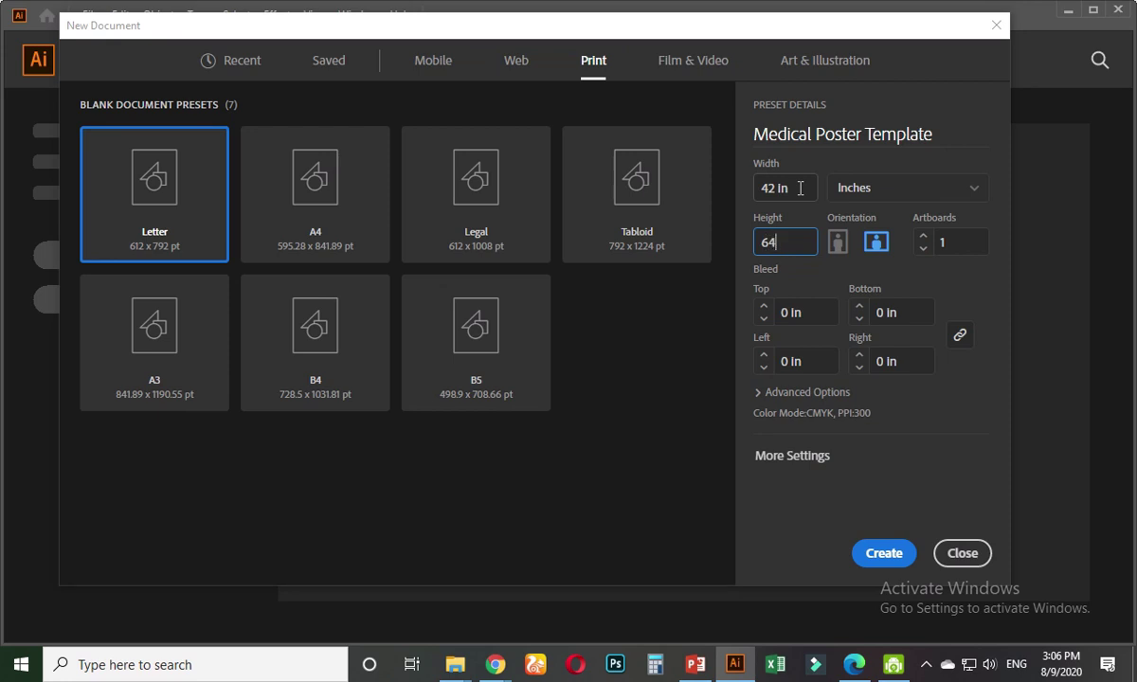
left_click(838, 243)
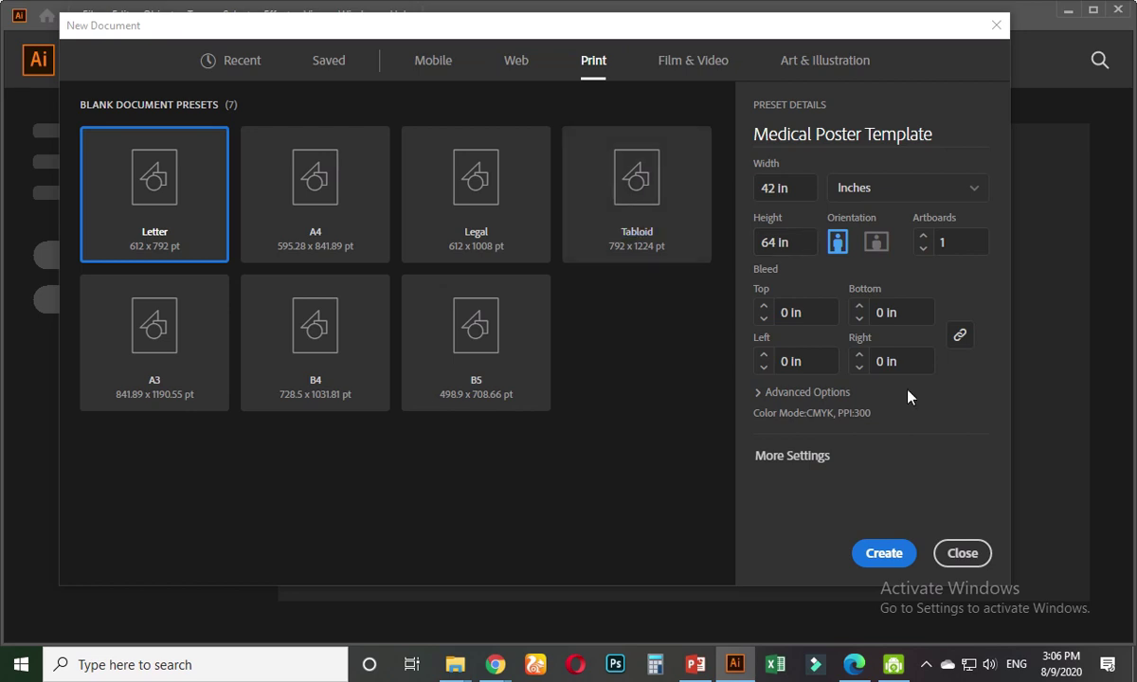
- Check the poster's bleed in the features list in Chrome, and set the Illustrator document's bleed to 0.25 in on all sides
left_click(783, 320)
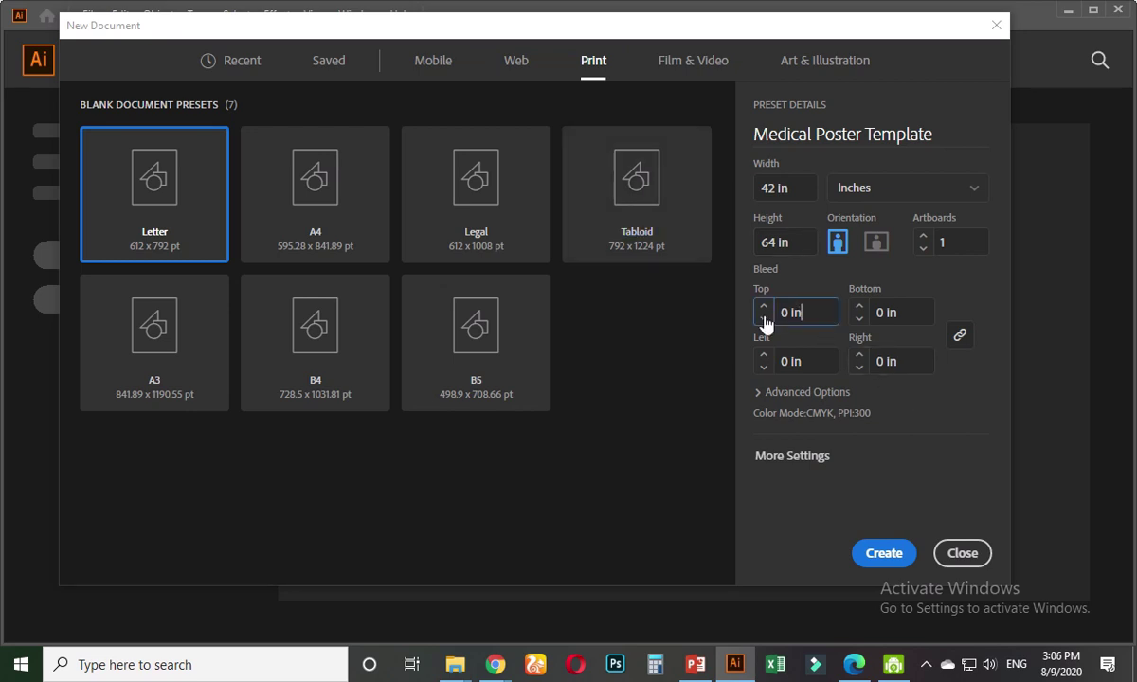
mouse_move(494, 664)
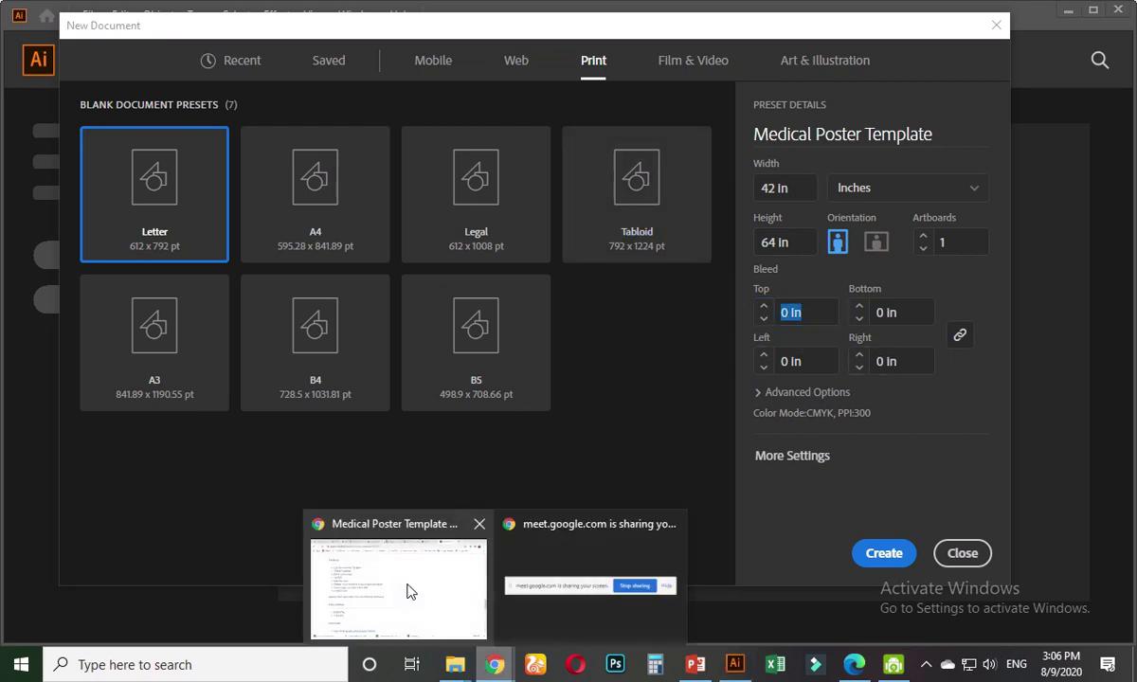
left_click(326, 549)
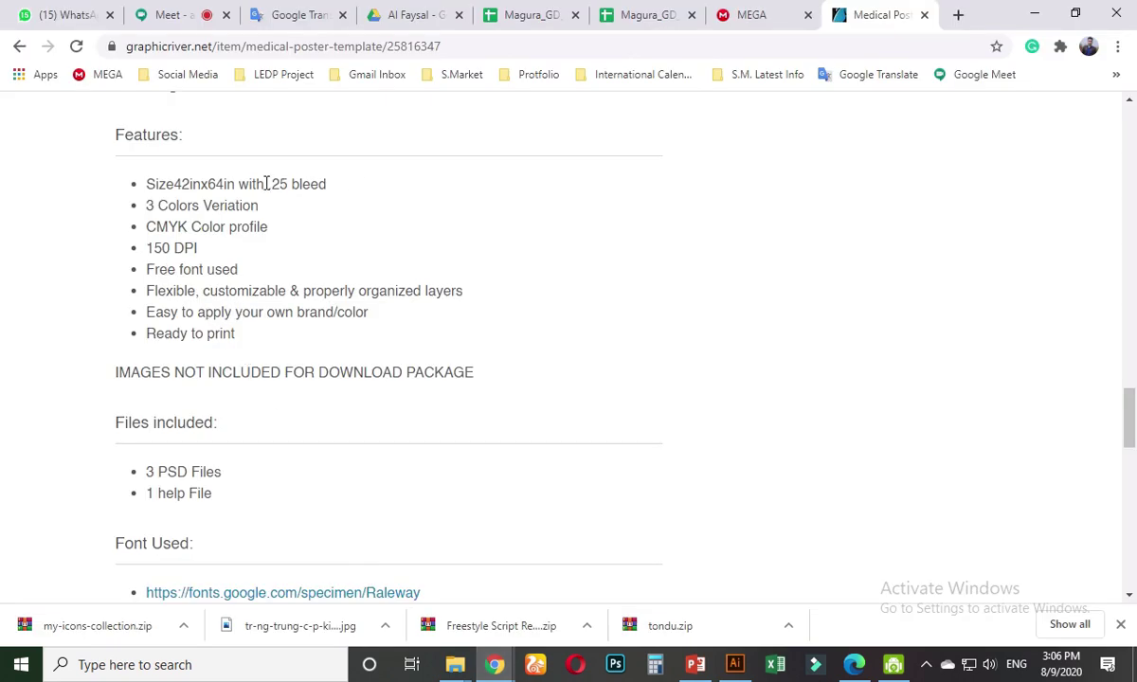
left_click_drag(268, 184, 327, 185)
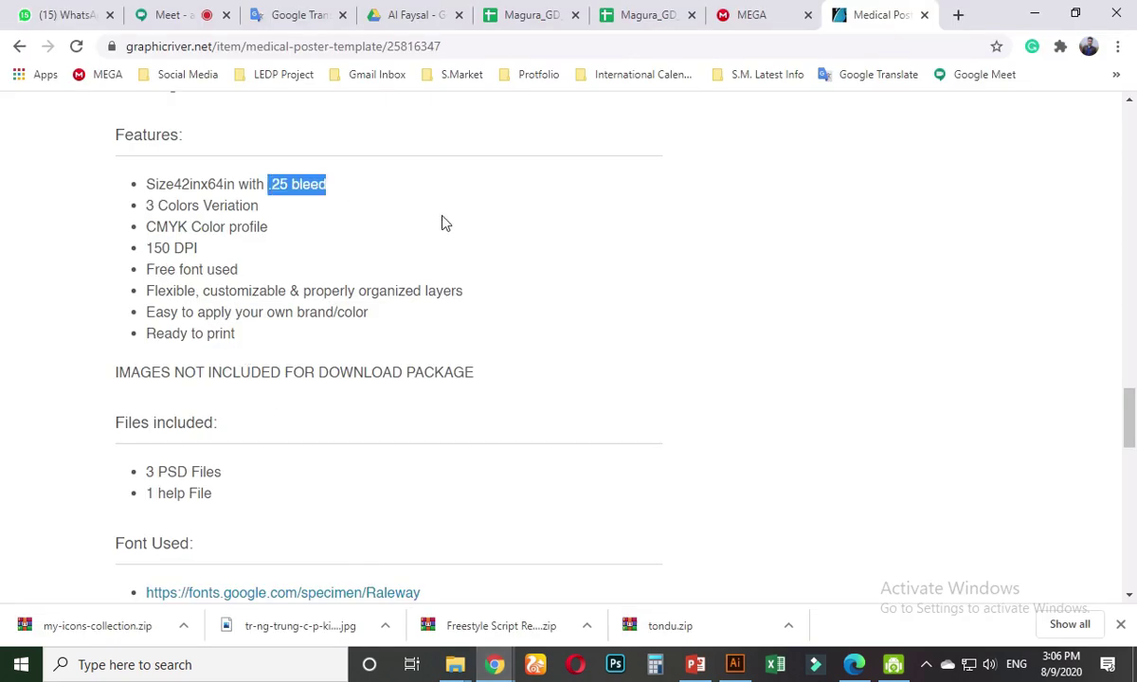
left_click(734, 664)
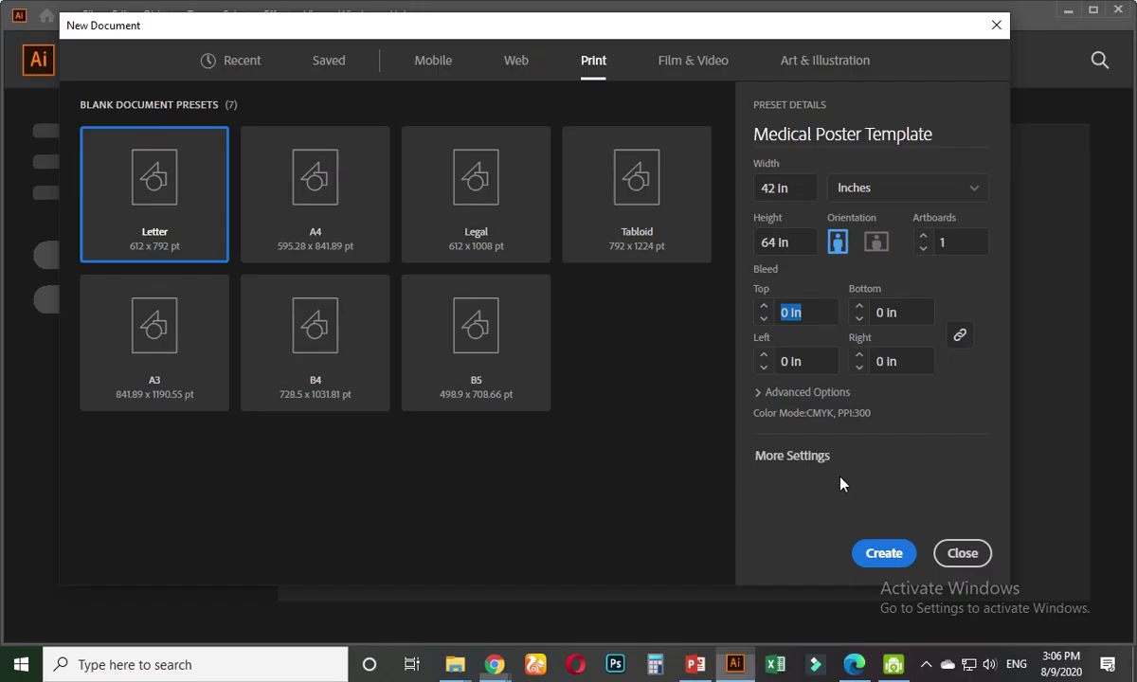
left_click(807, 305)
type("0.25")
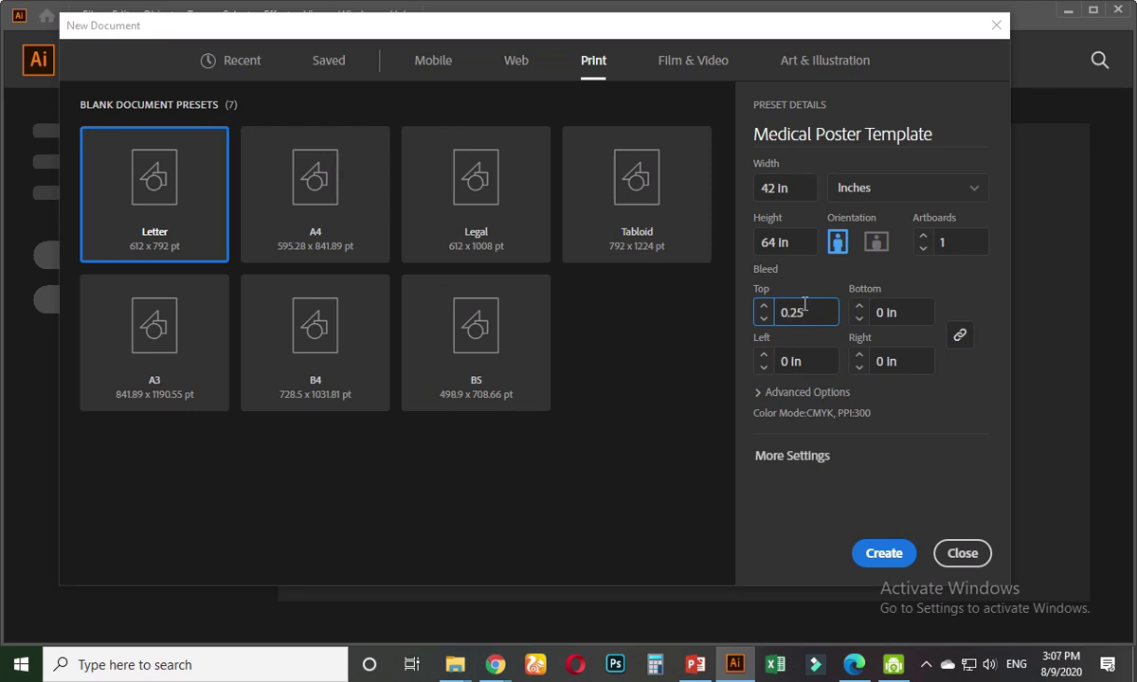
left_click(907, 310)
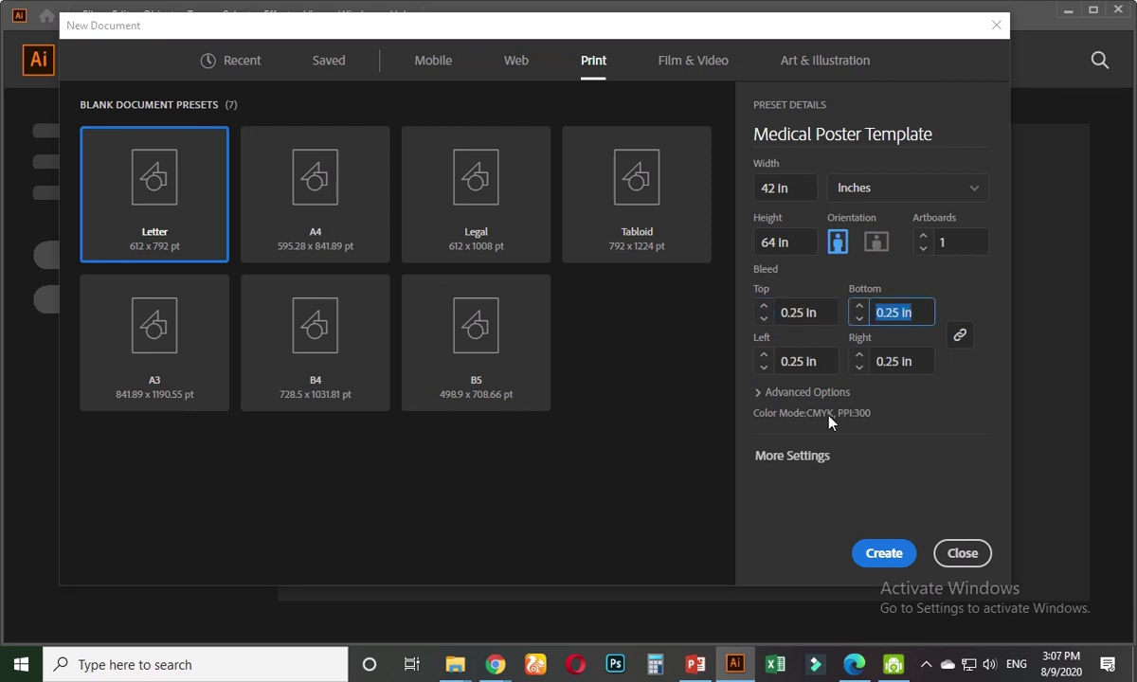
- Review the advanced colour mode and raster effects settings, and create the document
left_click(800, 391)
scroll(854, 436, "down", 2)
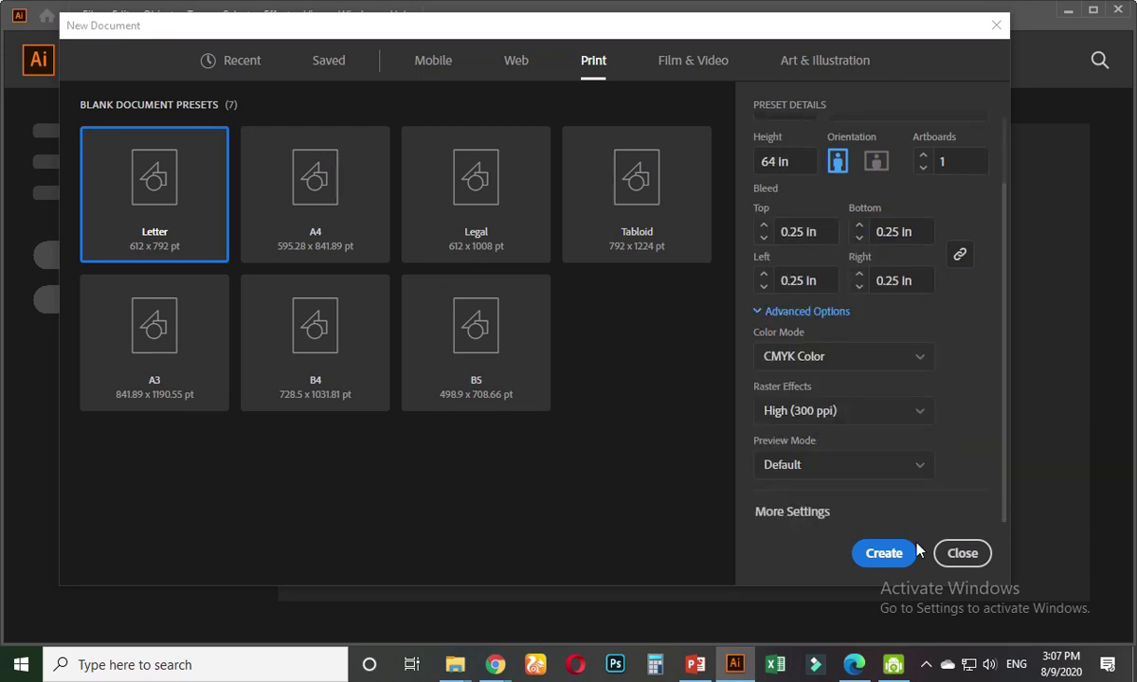
scroll(880, 353, "up", 2)
scroll(880, 353, "down", 2)
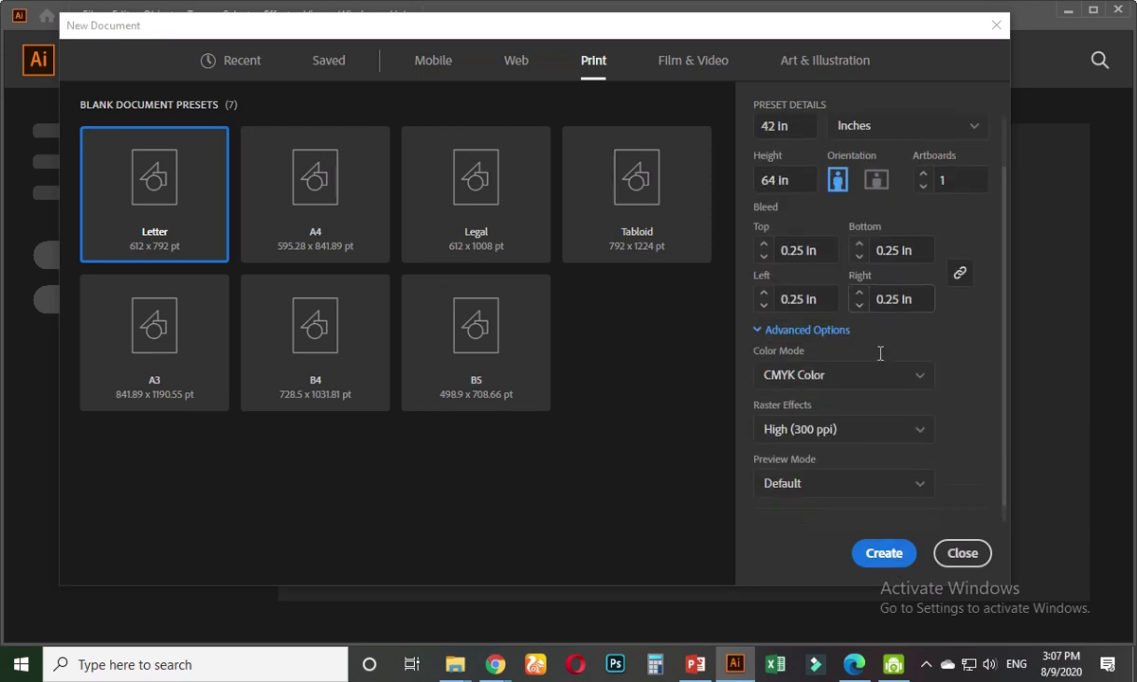
scroll(881, 353, "up", 2)
scroll(883, 352, "down", 2)
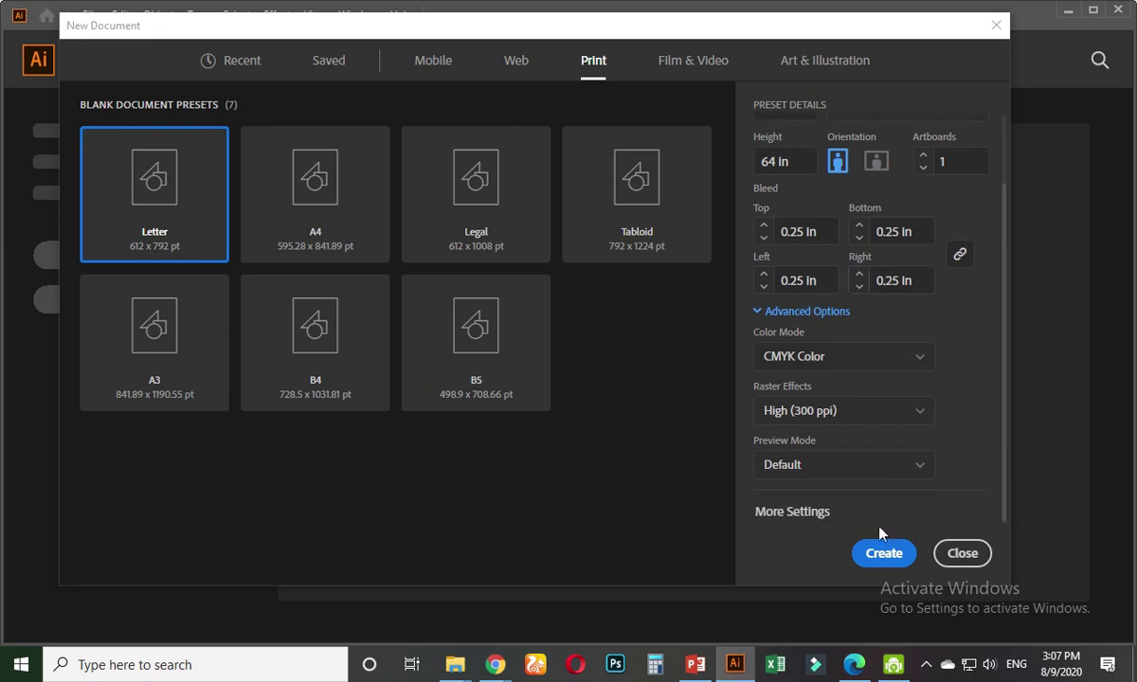
left_click(883, 552)
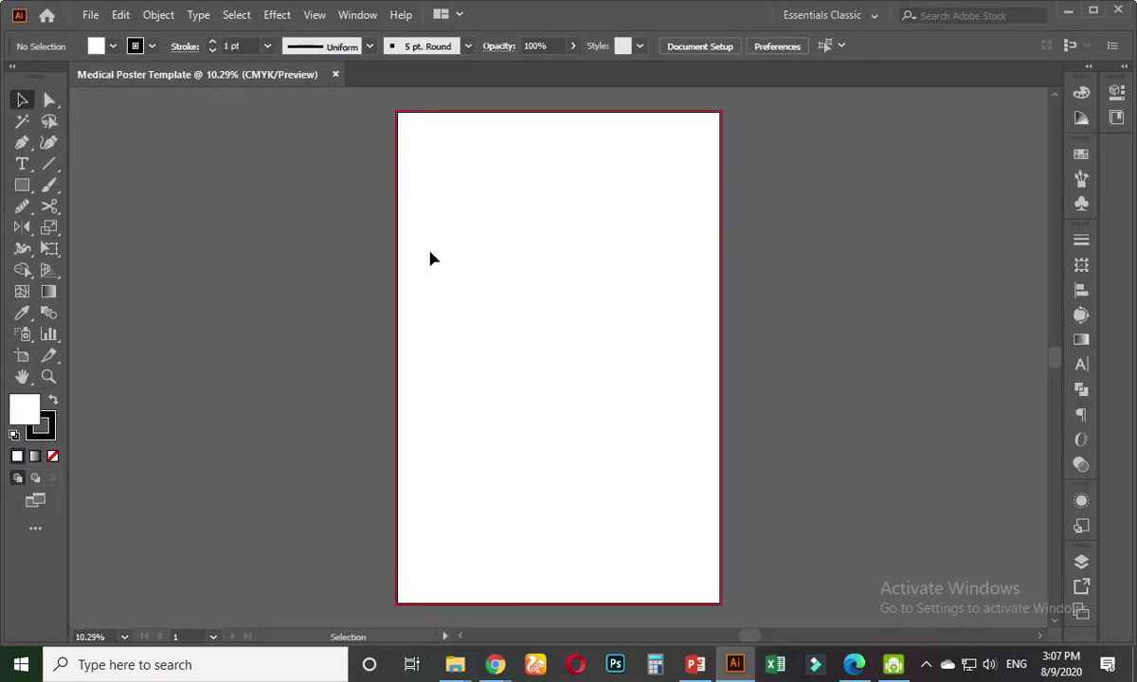
- Create a 42 x 64 in rectangle on the artboard with the Rectangle tool
scroll(431, 258, "down", 1)
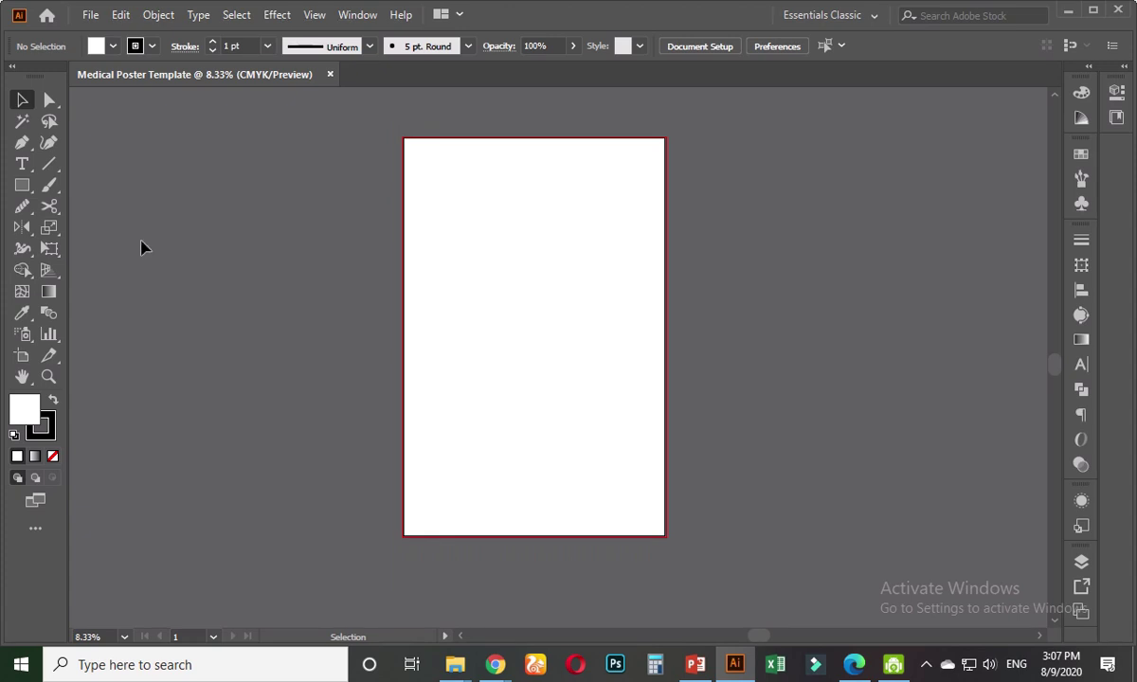
left_click(22, 184)
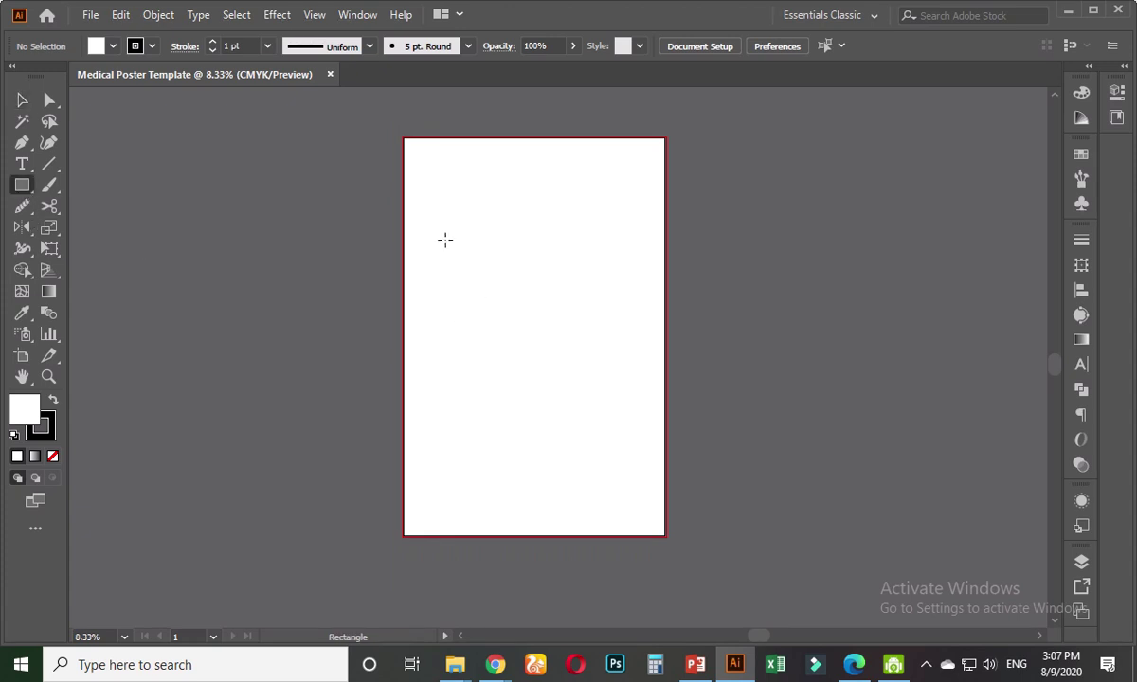
left_click(422, 211)
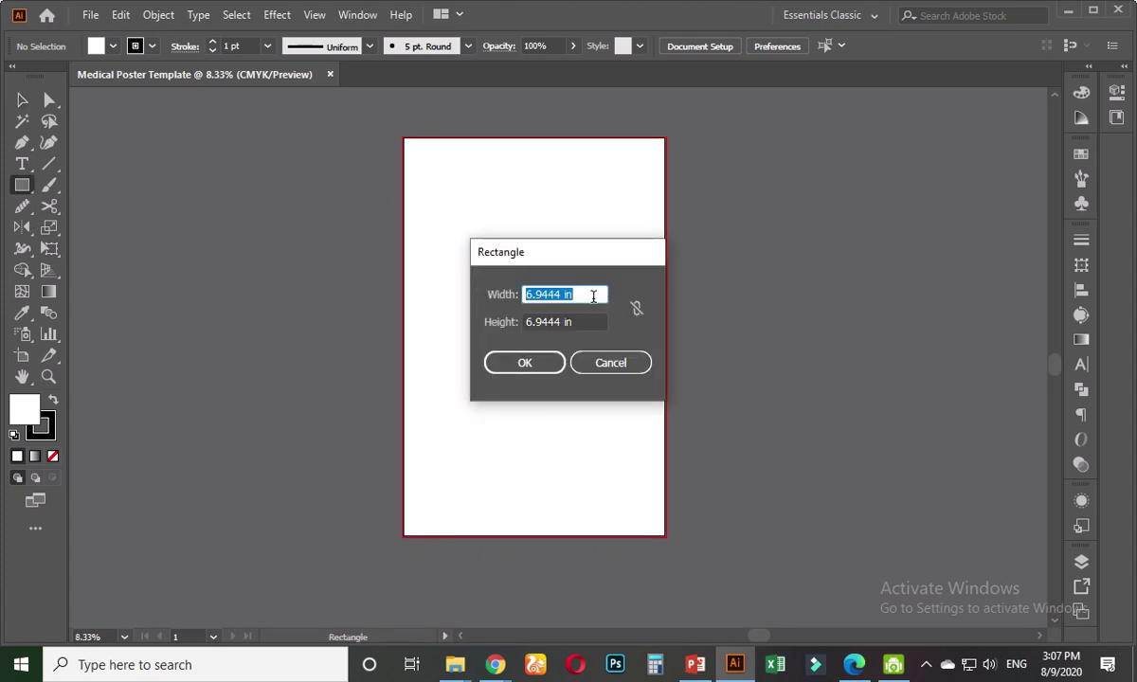
type("42")
key("Tab")
type("6")
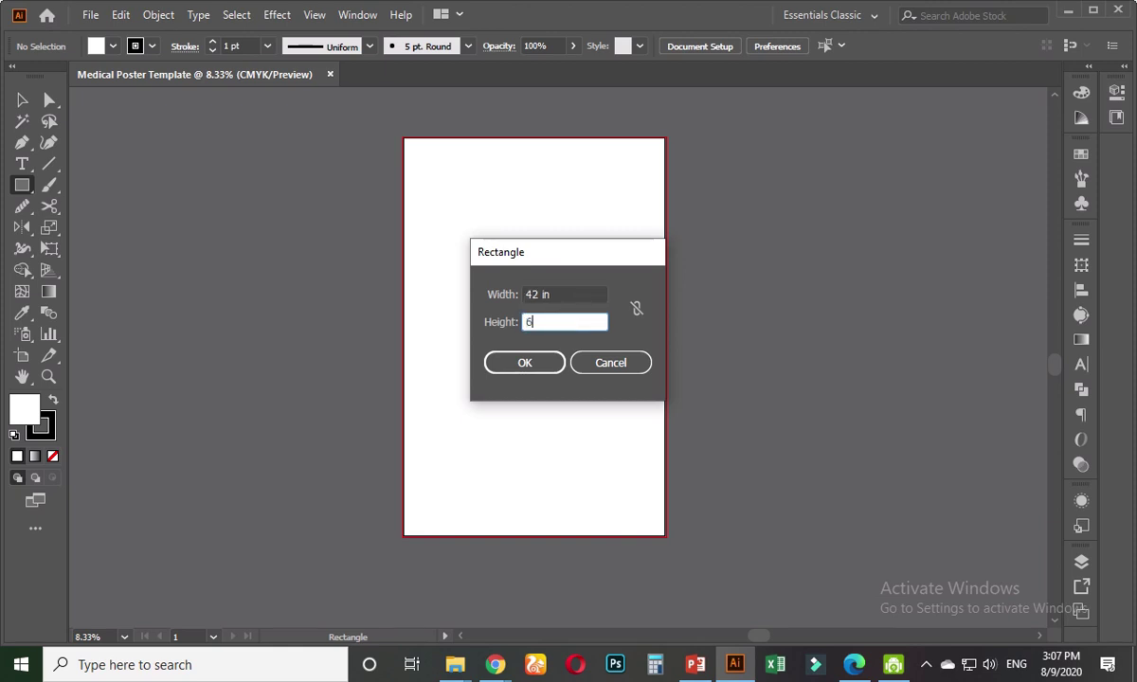
type("4")
key("Return")
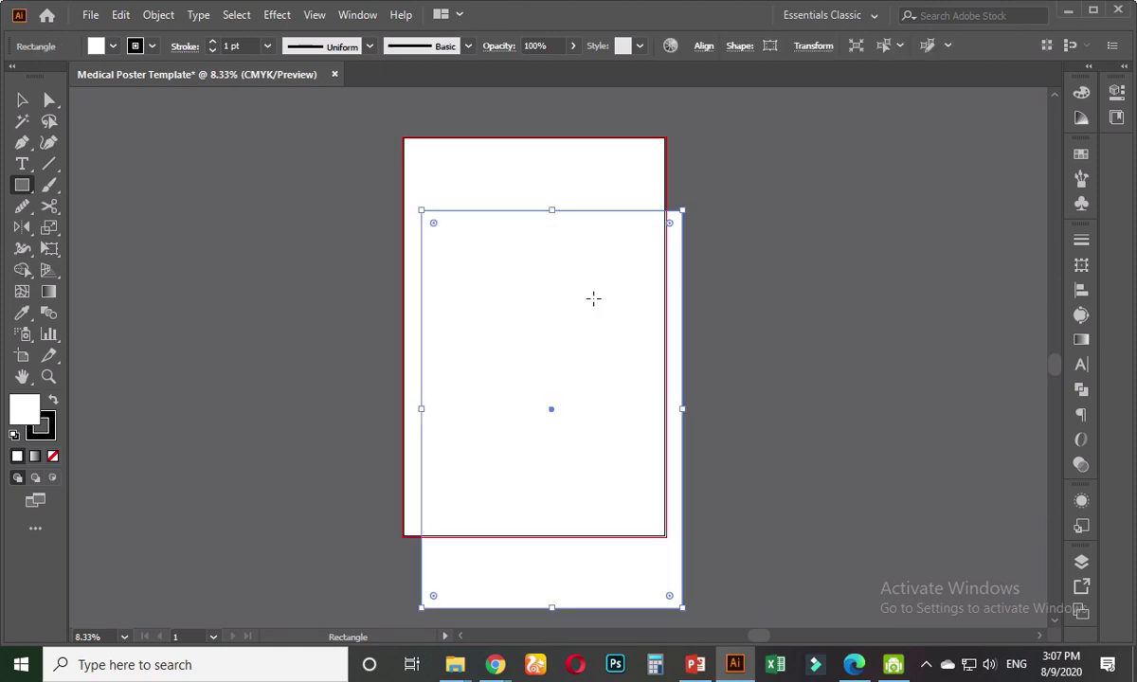
- Center the rectangle on the artboard horizontally and vertically, and select it with the Selection tool
left_click(706, 49)
left_click(556, 95)
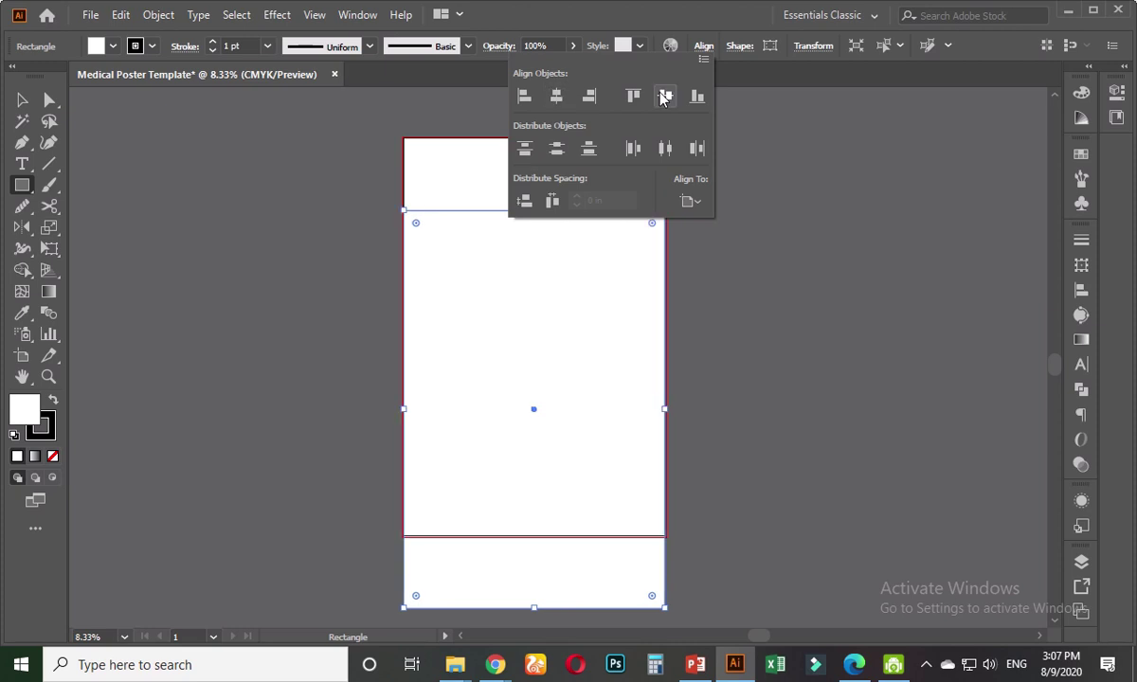
left_click(665, 95)
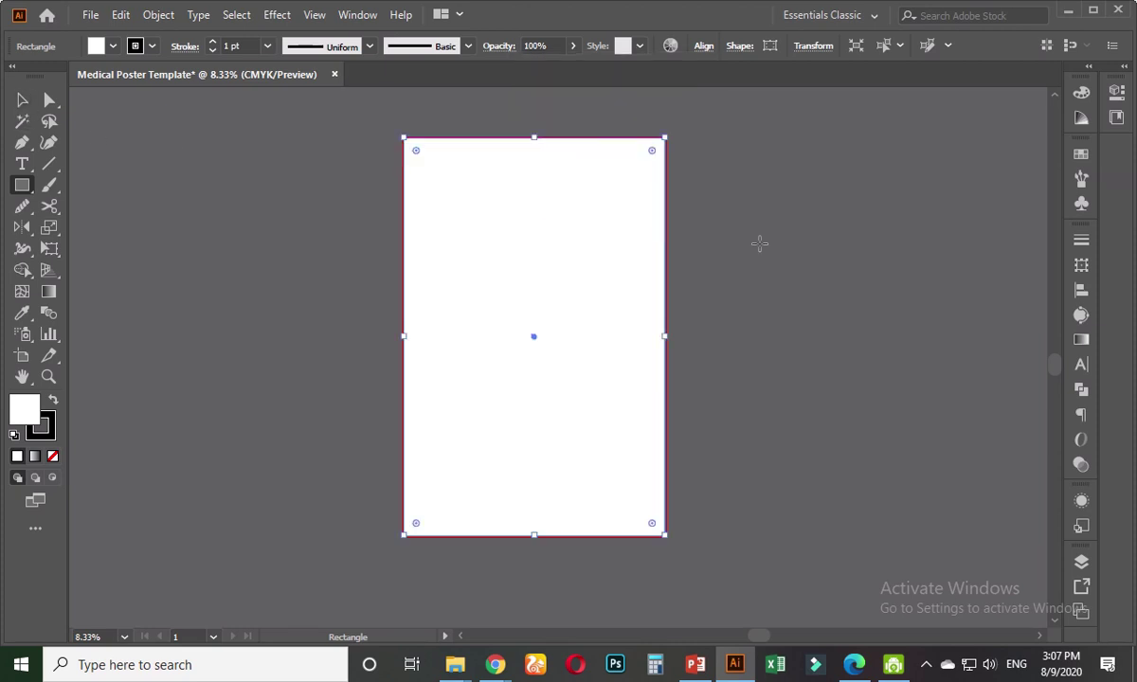
left_click(22, 100)
left_click(379, 201)
scroll(426, 246, "up", 2)
left_click(476, 279)
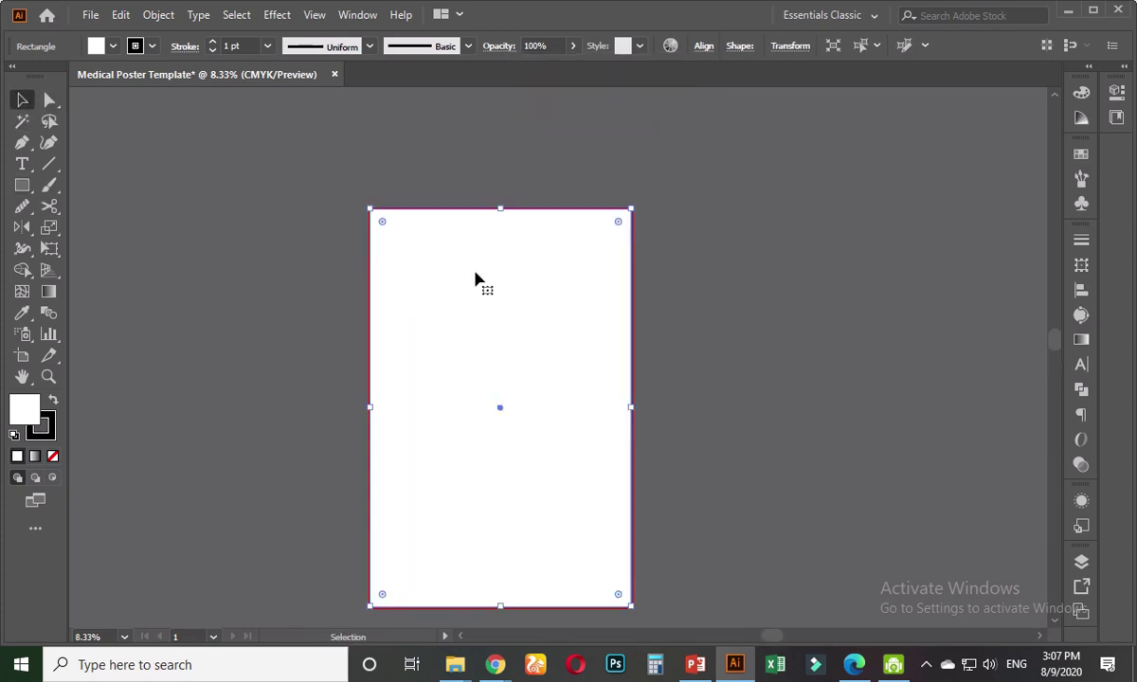
left_click(402, 122)
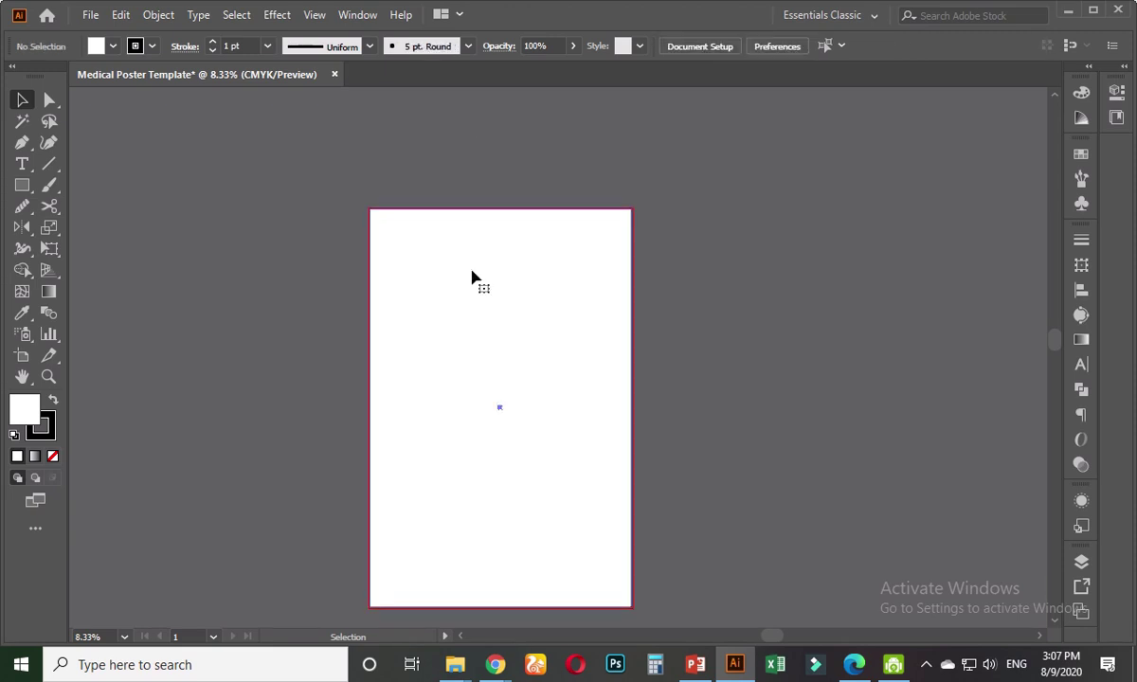
left_click(472, 278)
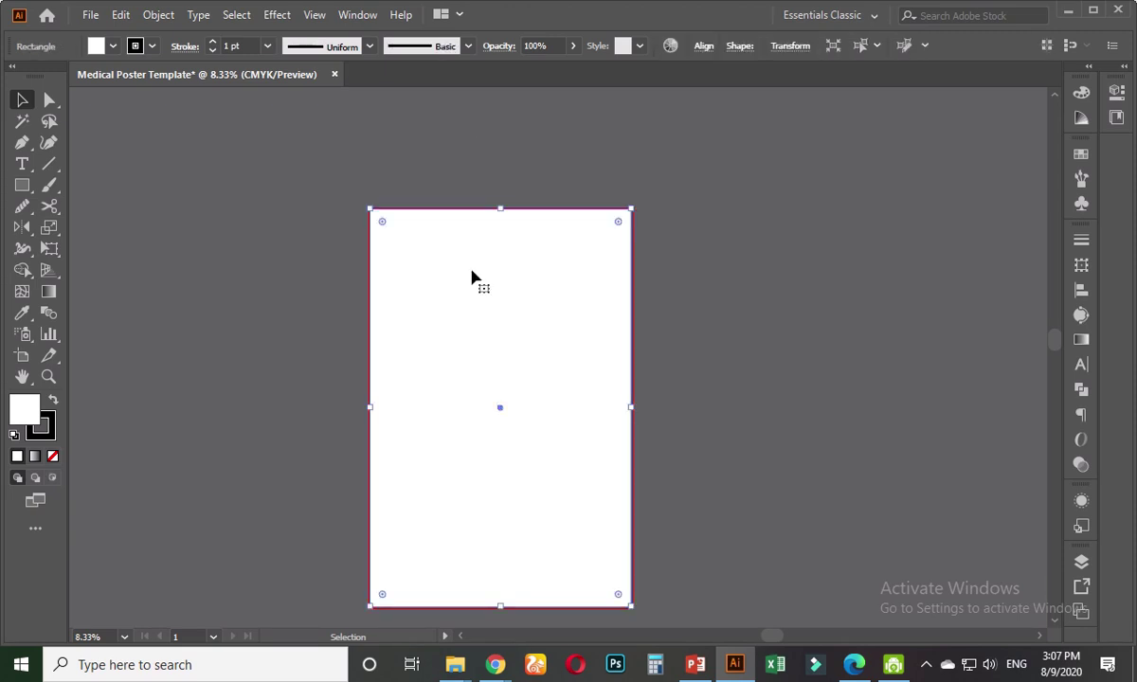
- Try to offset the rectangle's path outward by 2 in, and undo the offset
left_click(163, 14)
mouse_move(236, 431)
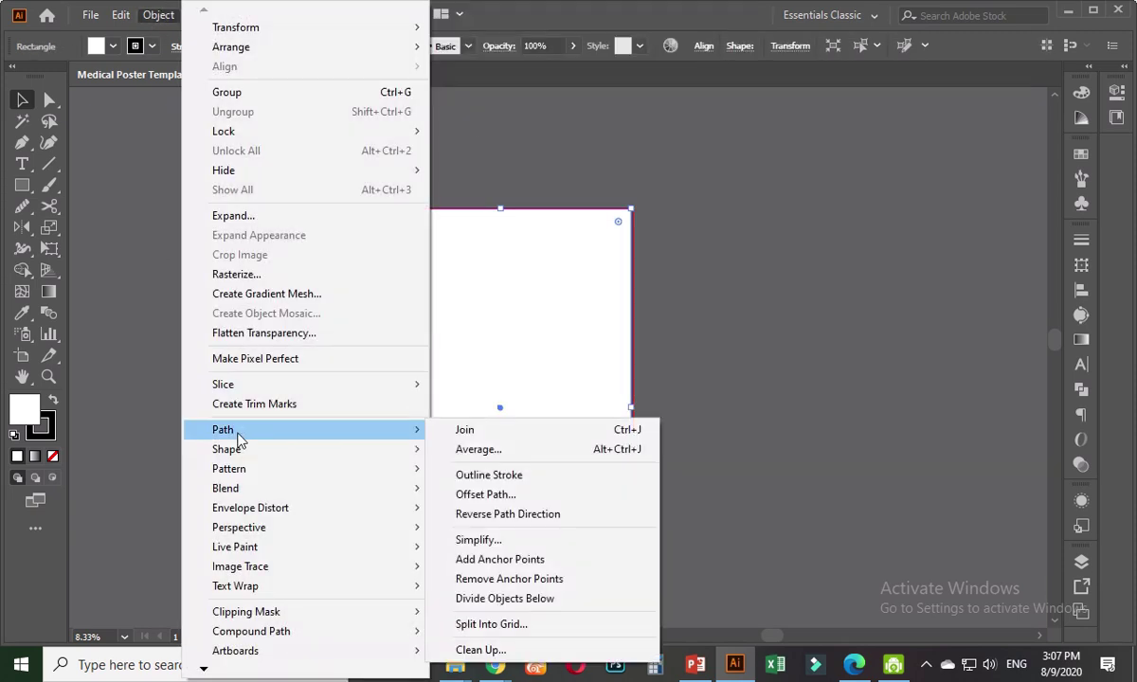
left_click(491, 493)
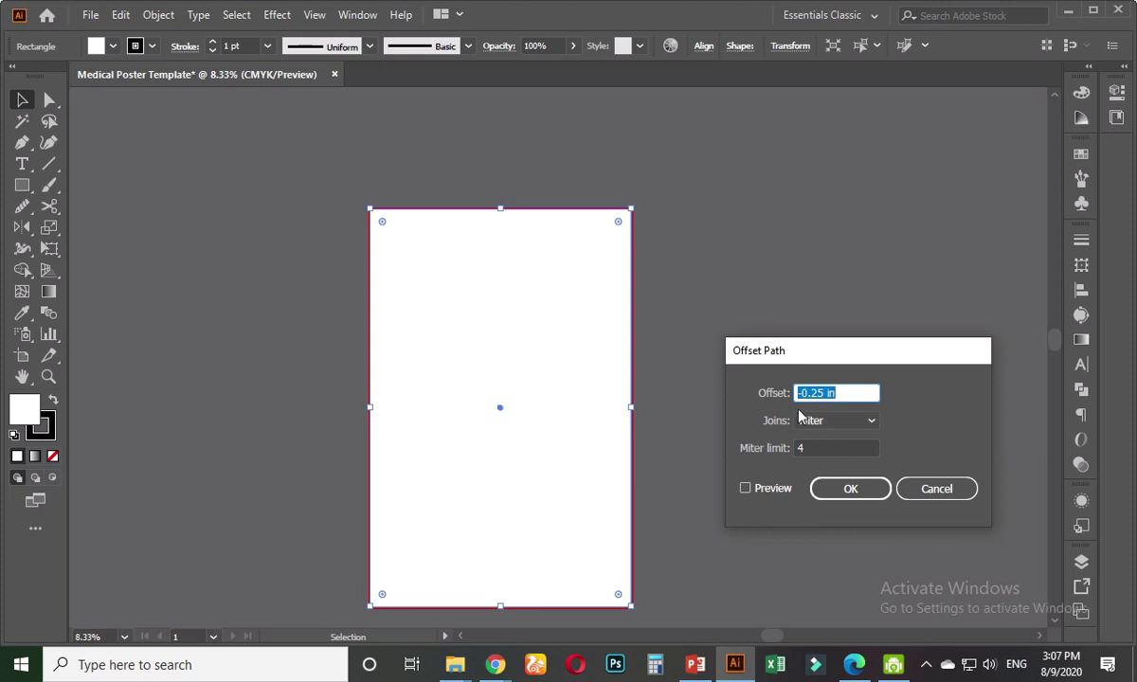
type("2")
left_click(865, 487)
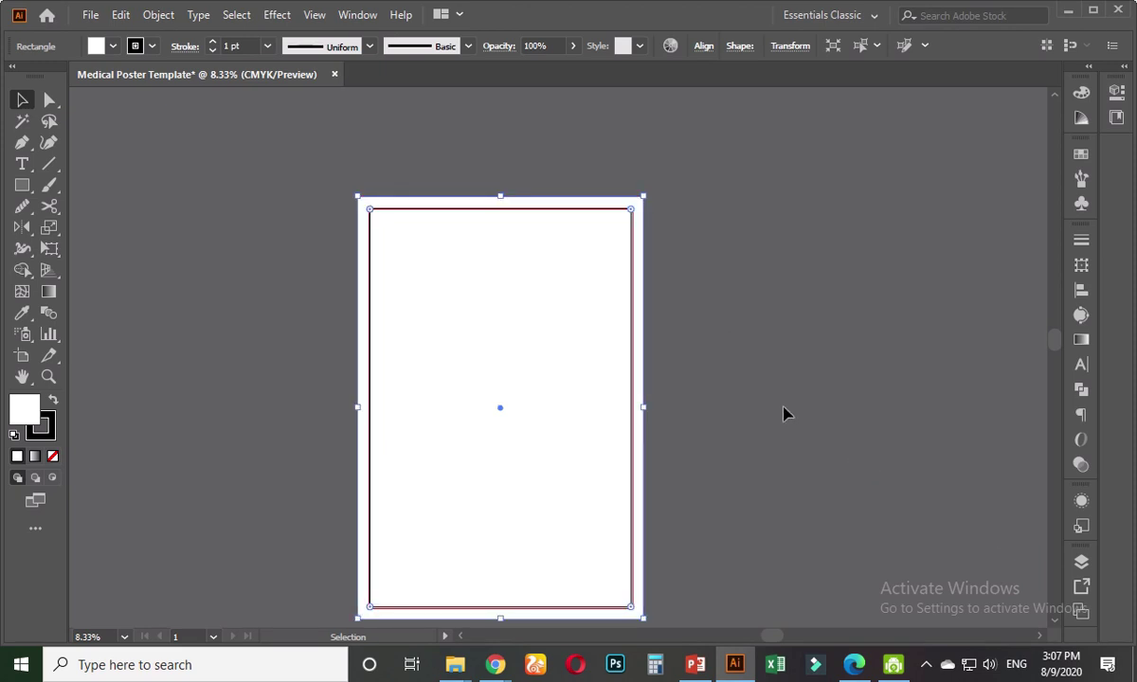
key("ctrl+z")
- Offset the rectangle's path inward by -2 in to make a margin frame inside the artboard
left_click(158, 14)
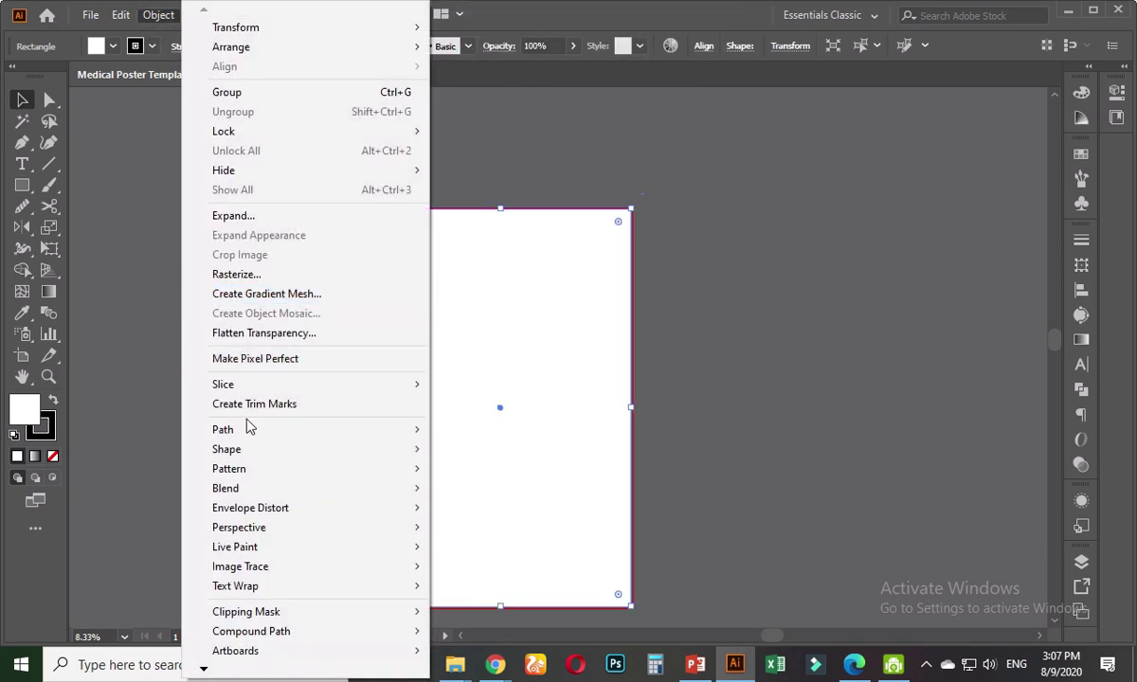
mouse_move(248, 429)
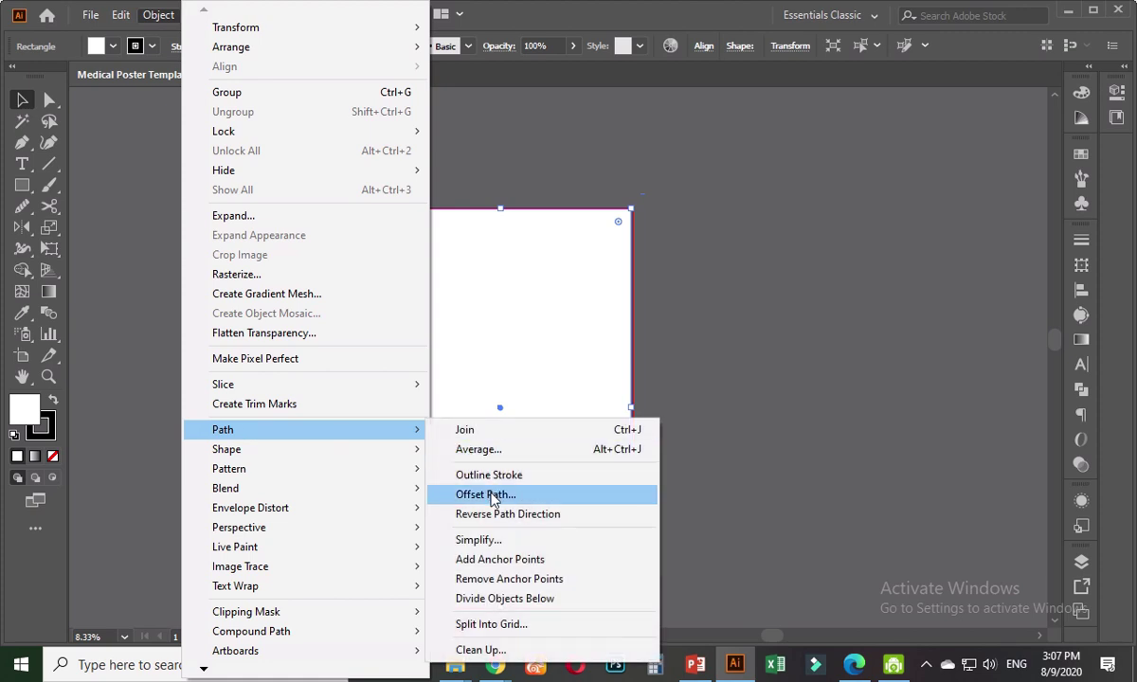
left_click(485, 495)
type("-2")
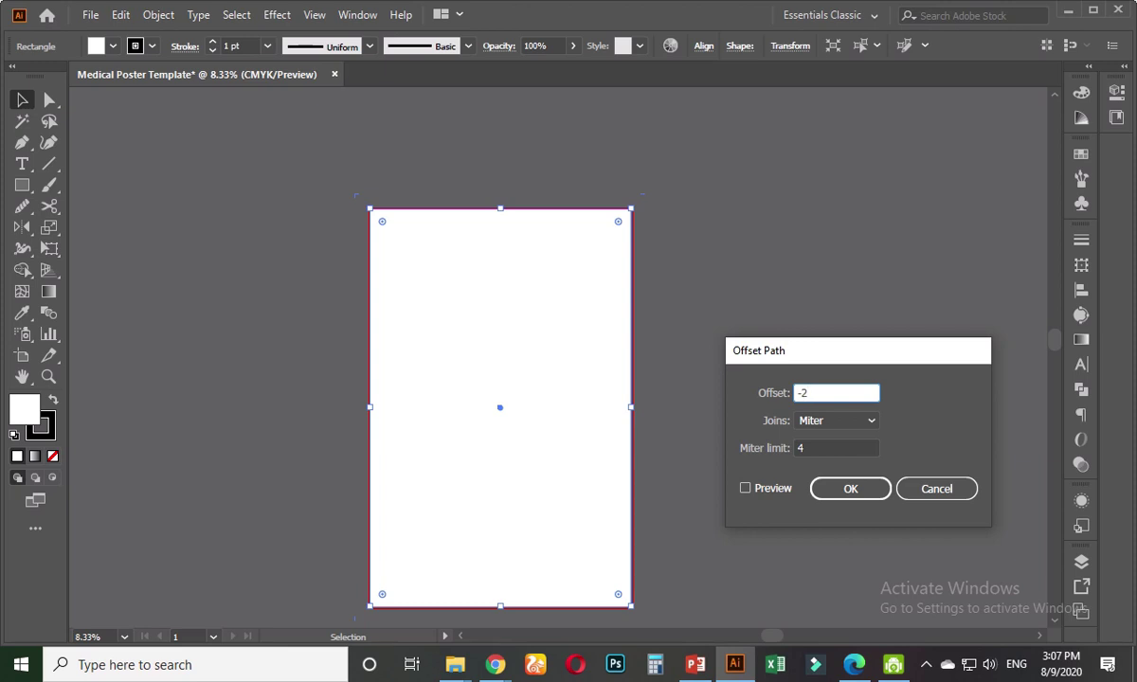
key("Return")
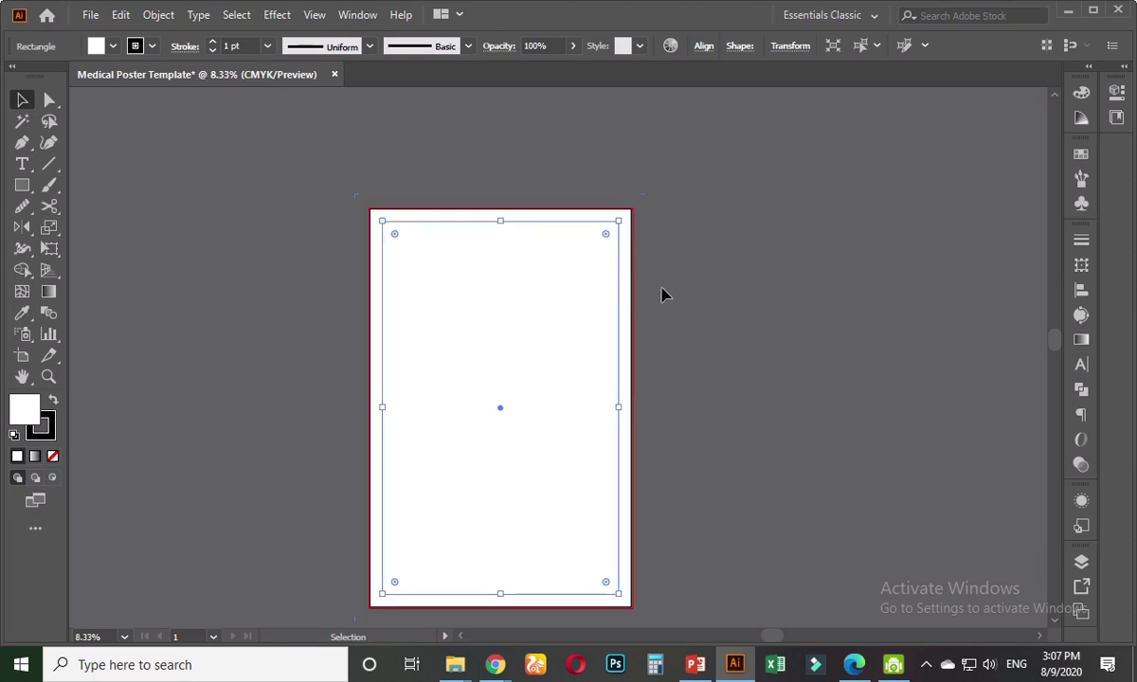
scroll(652, 337, "up", 2)
scroll(711, 341, "down", 1)
scroll(750, 408, "up", 2)
scroll(749, 407, "down", 2)
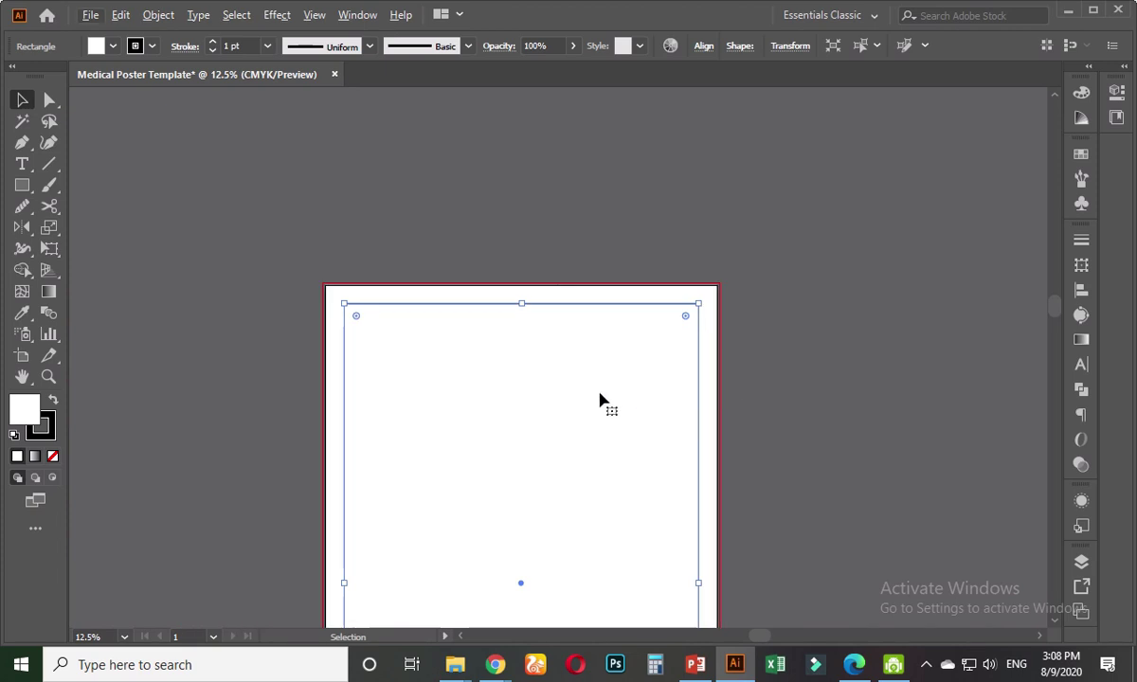
- Convert the inner margin rectangle into guides, and check the remaining outer rectangle against them
right_click(601, 399)
left_click(698, 254)
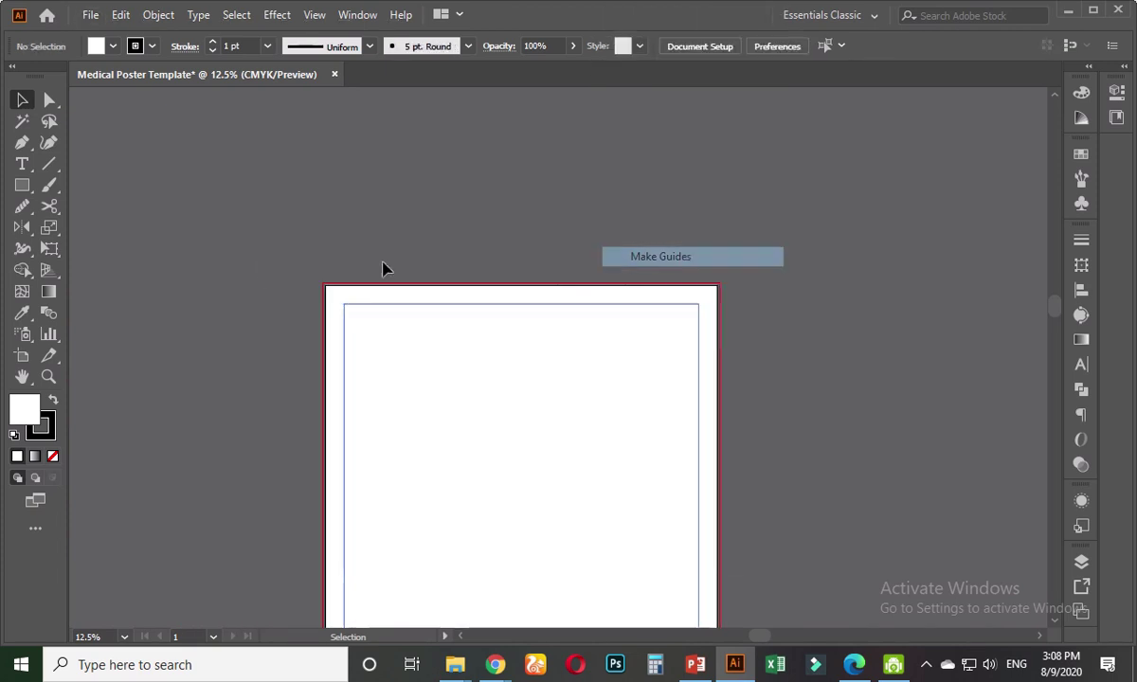
left_click(387, 320)
scroll(511, 440, "down", 2)
left_click_drag(632, 434, 590, 284)
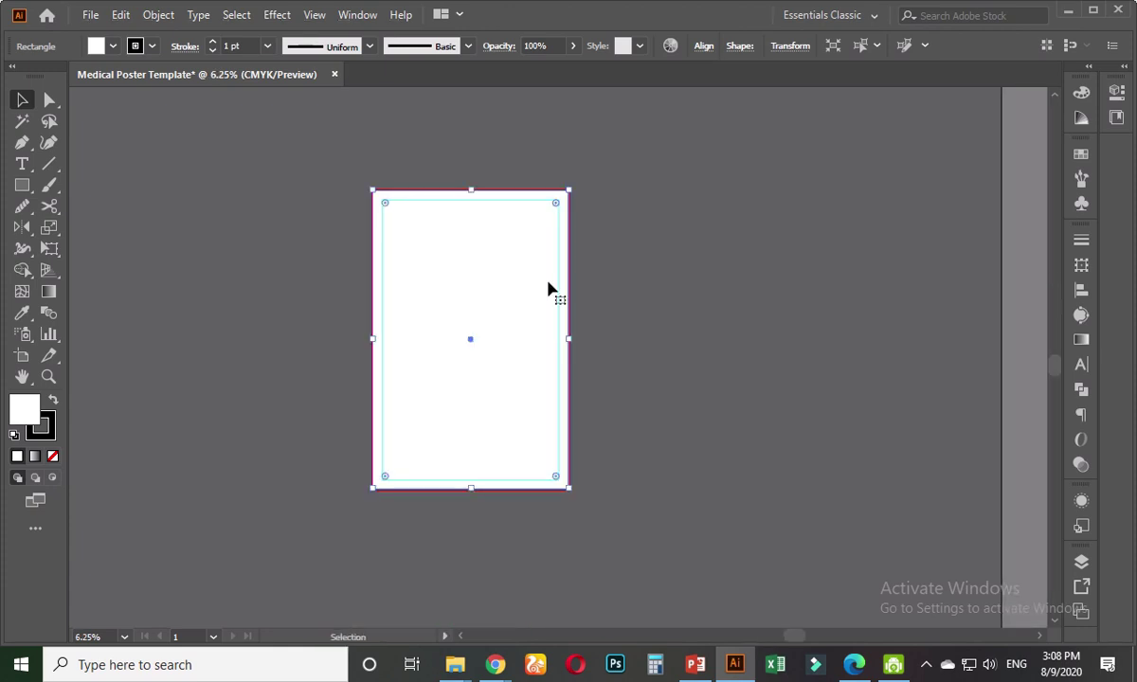
scroll(545, 289, "up", 1)
left_click(652, 248)
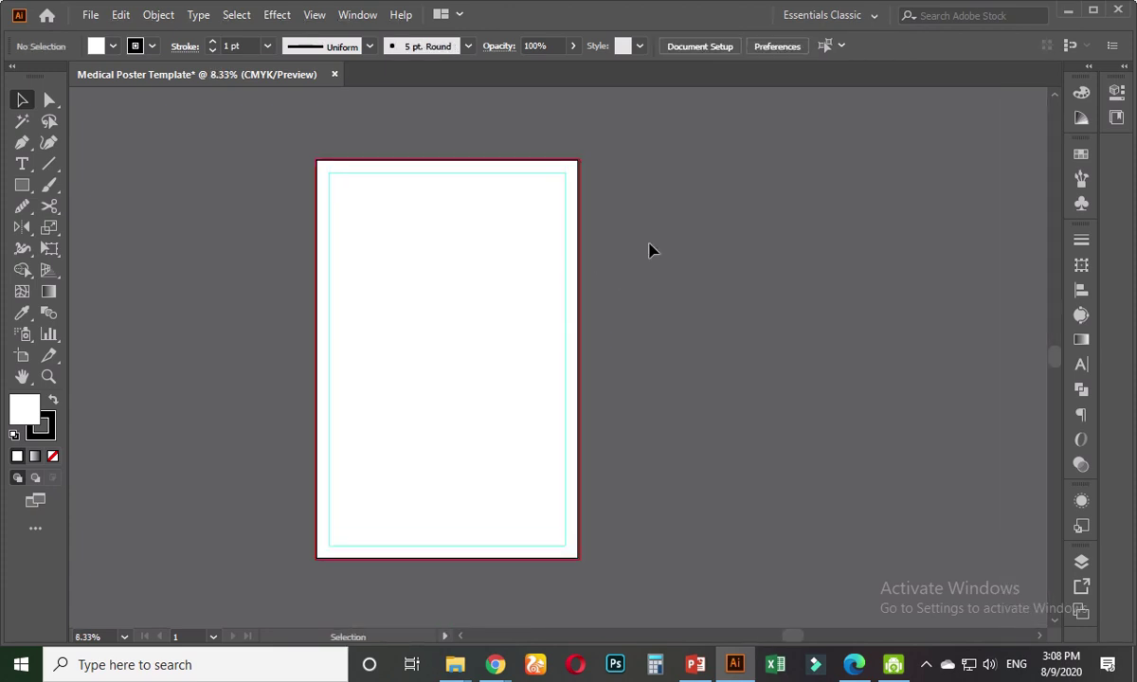
- Lock the full-size 42 x 64 in rectangle and test that it can no longer be selected
scroll(495, 259, "up", 2)
left_click(457, 297)
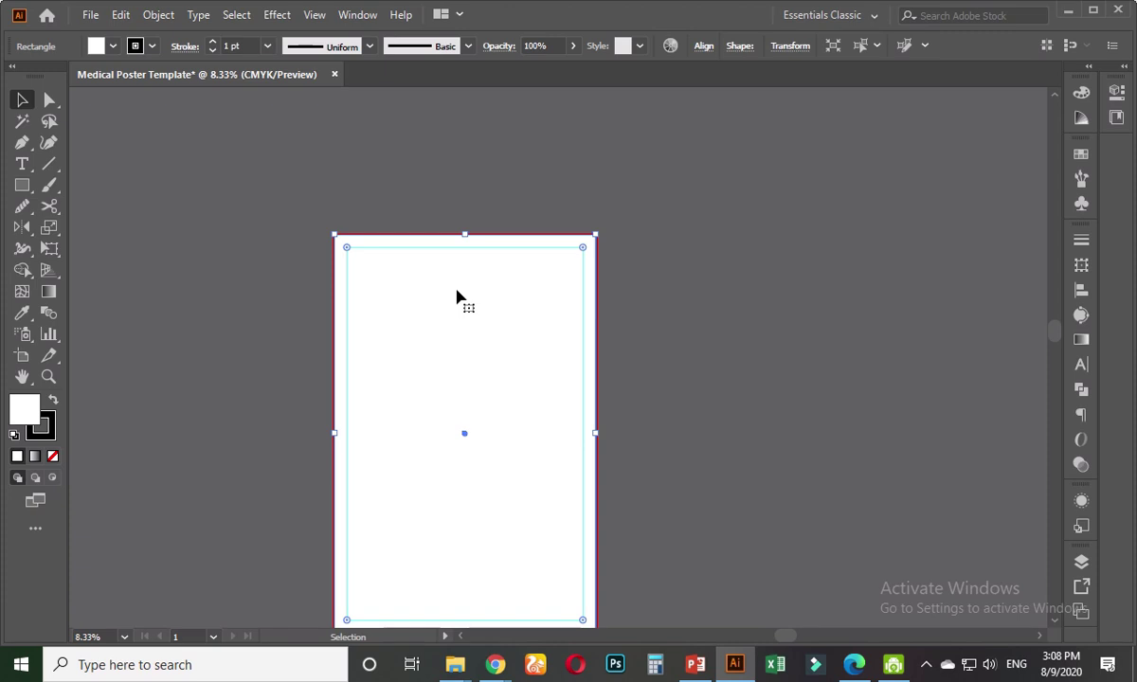
key("a")
key("ctrl+2")
key("v")
left_click_drag(370, 210, 418, 362)
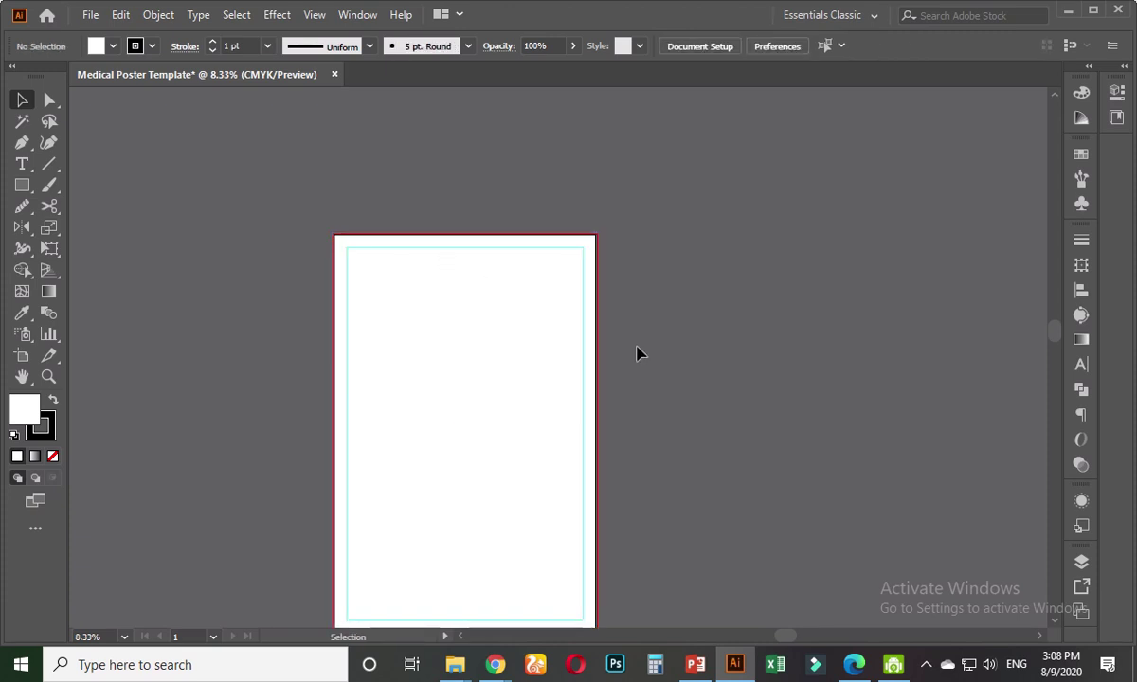
- Start saving the document and browse to the illustrator folder inside the Class Project Design folder
key("ctrl+s")
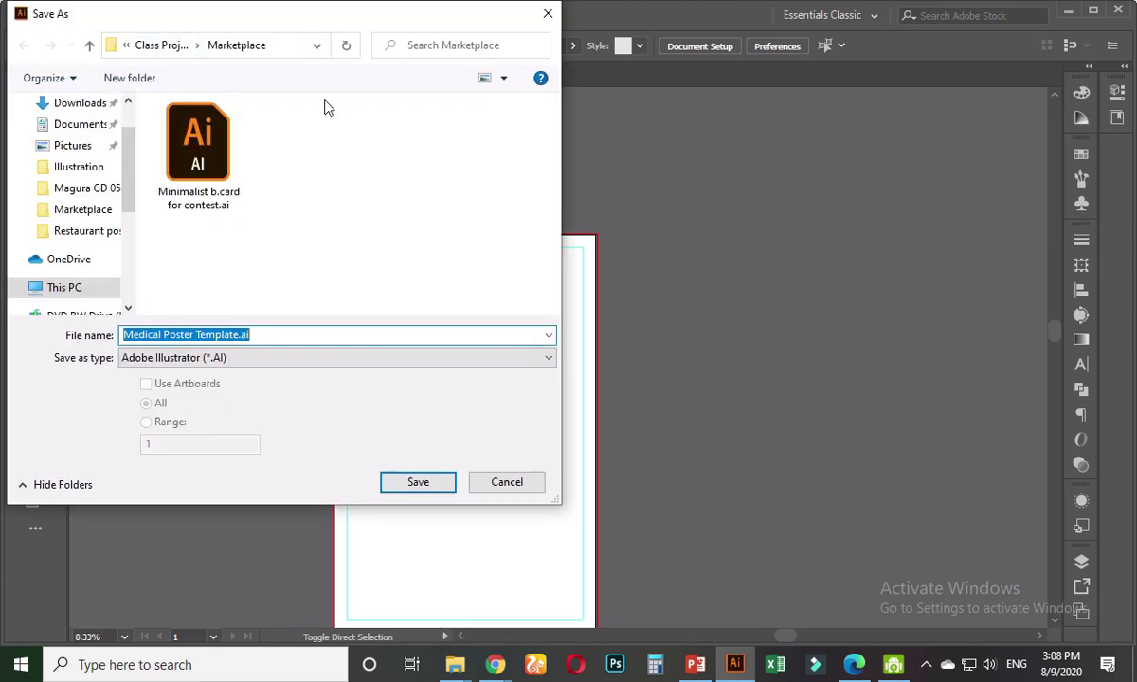
left_click(163, 55)
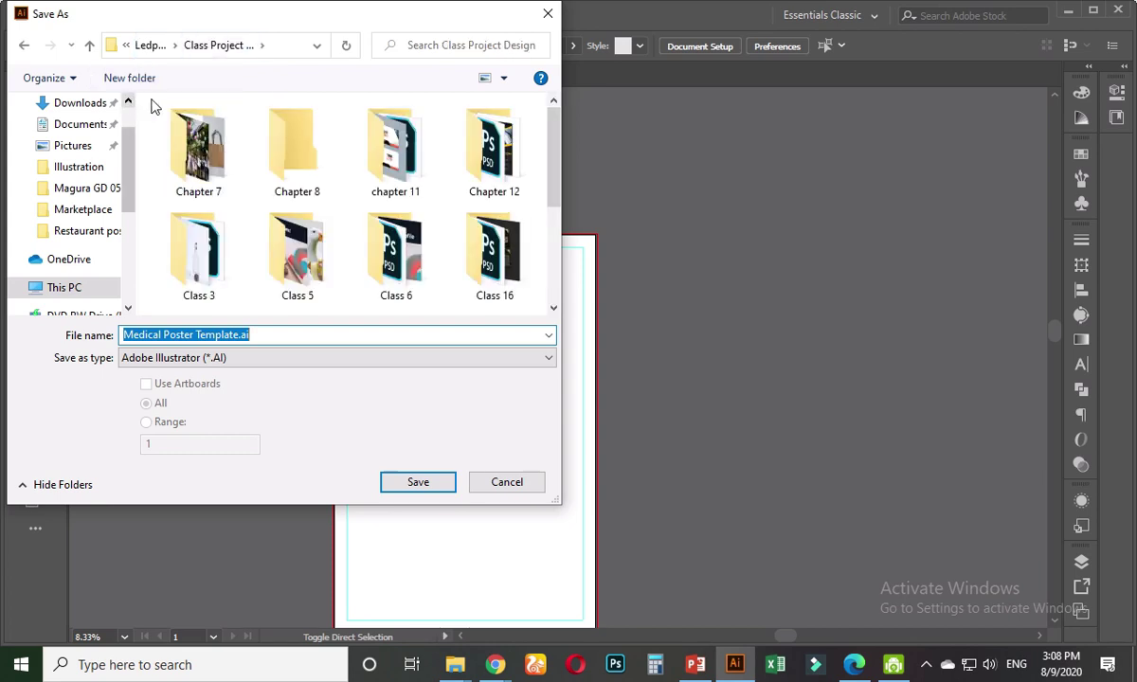
left_click_drag(550, 163, 548, 236)
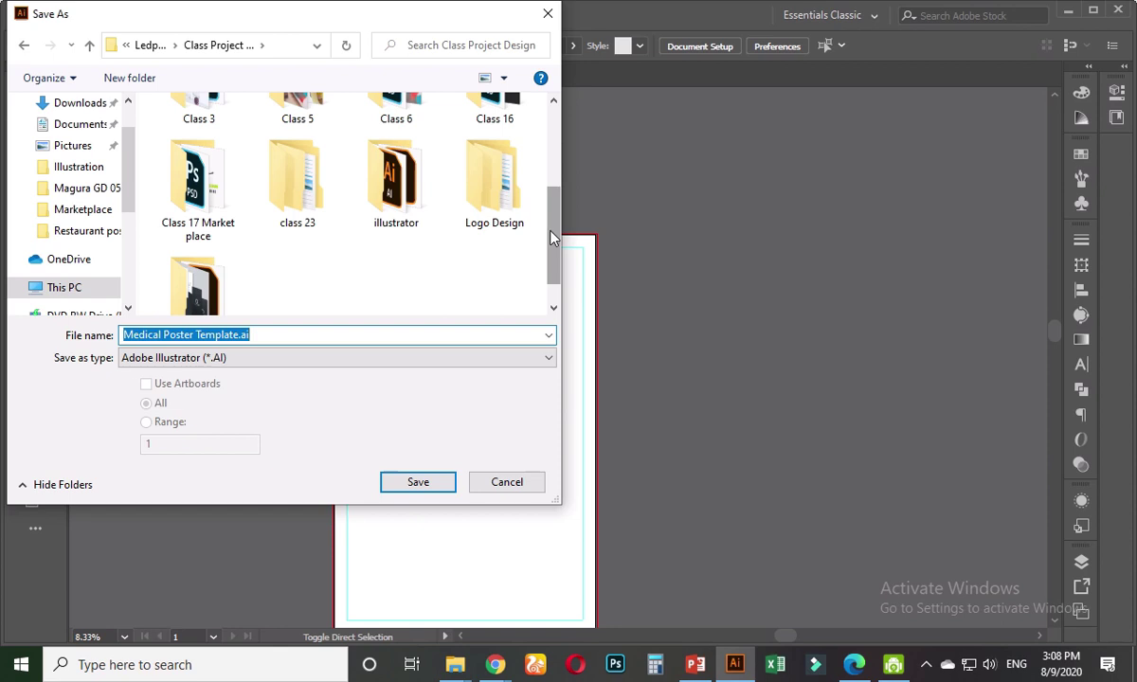
scroll(516, 216, "down", 1)
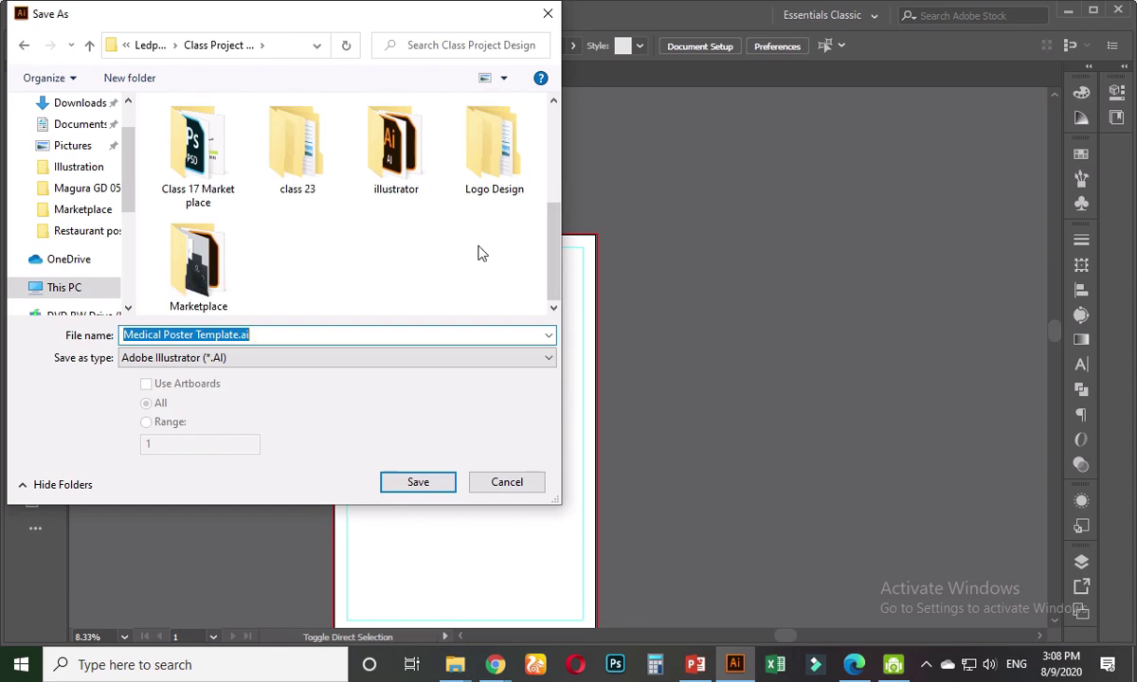
mouse_move(557, 252)
left_mouse_down()
mouse_move(553, 207)
mouse_move(548, 241)
left_mouse_up()
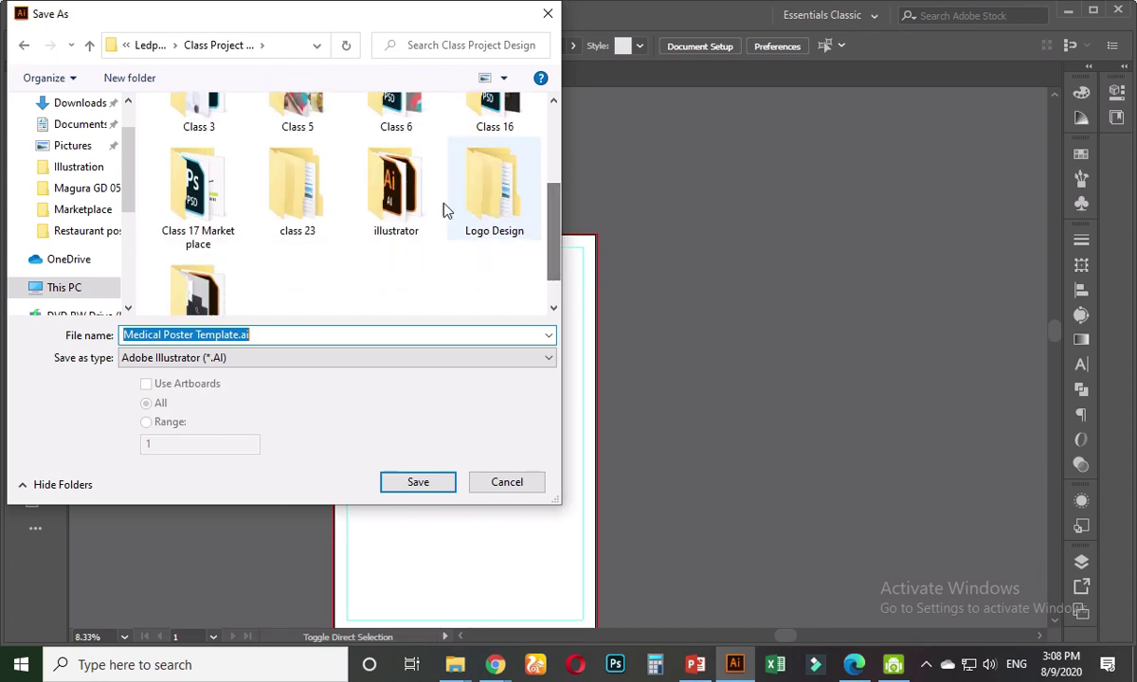
left_click(548, 265)
left_click_drag(562, 228, 558, 144)
left_click(262, 188)
key("i")
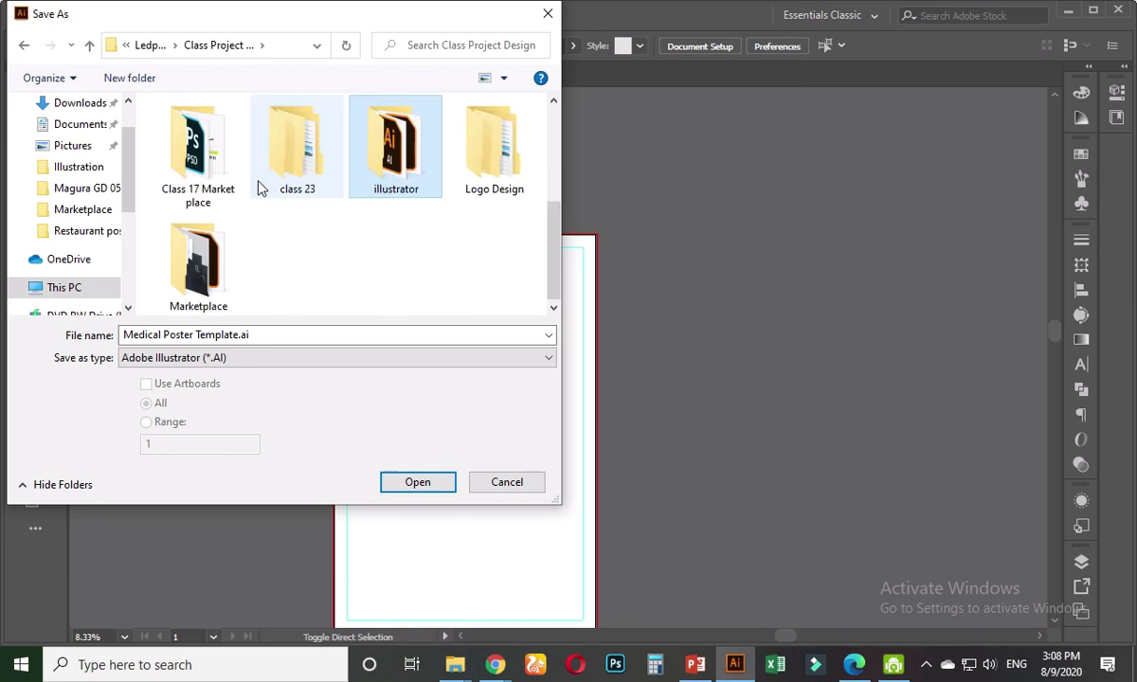
double_click(419, 188)
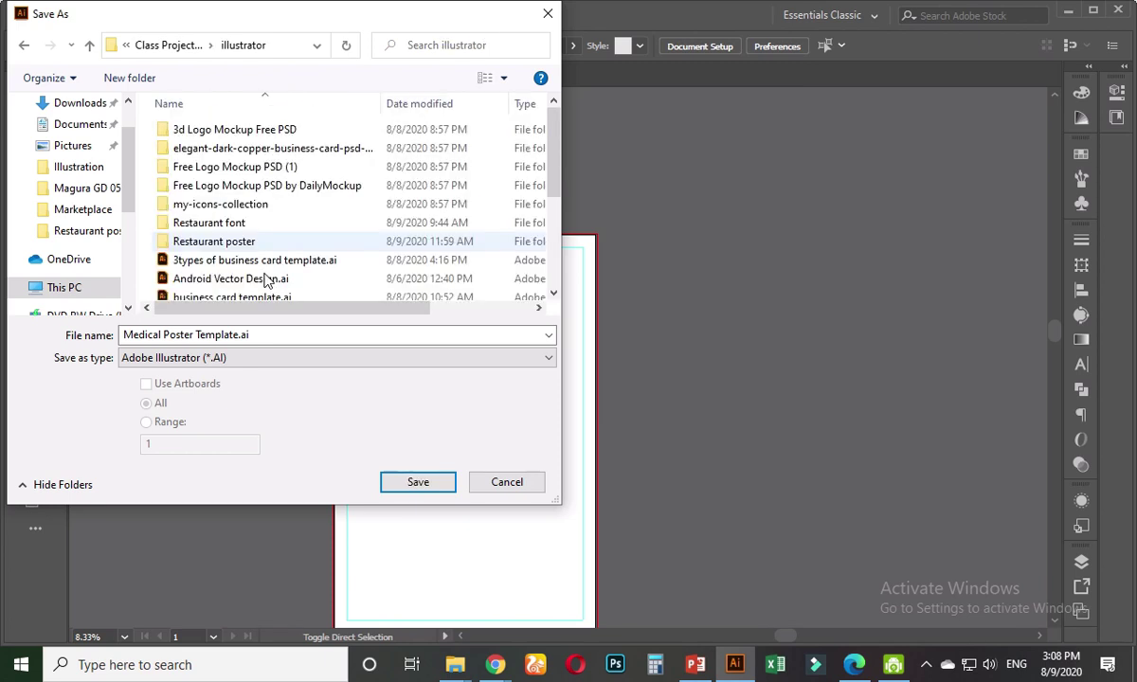
- Save the document in this folder as Medical Poster Template.ai with the default Illustrator options
left_click(260, 330)
left_click(272, 333)
key("Return")
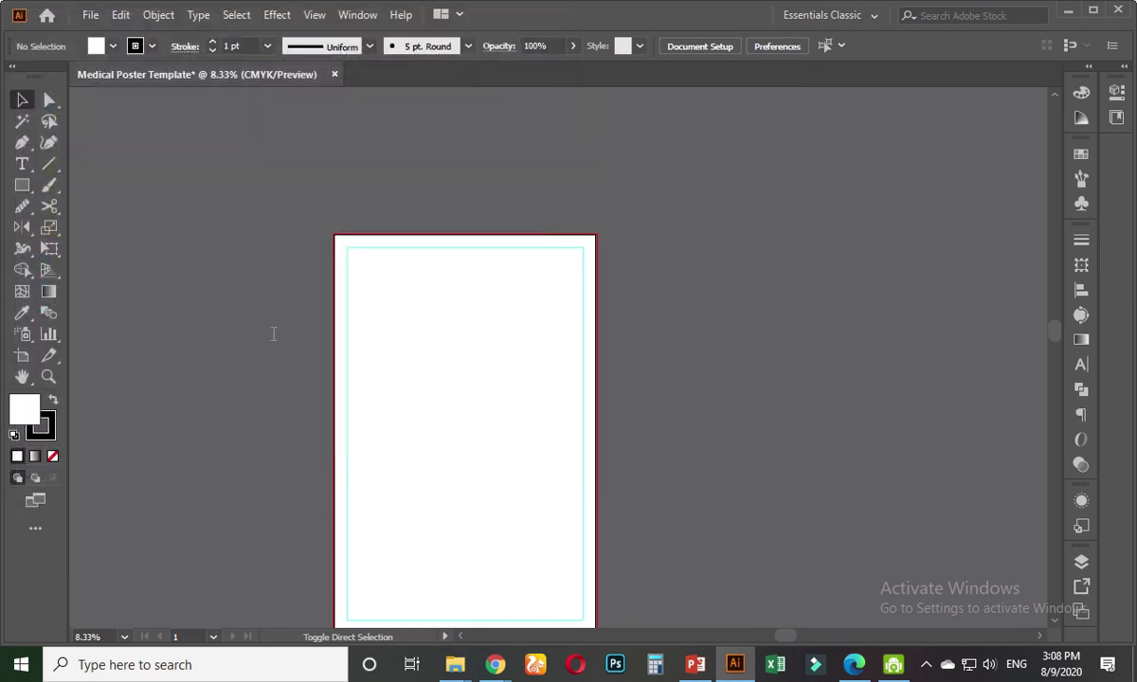
key("Return")
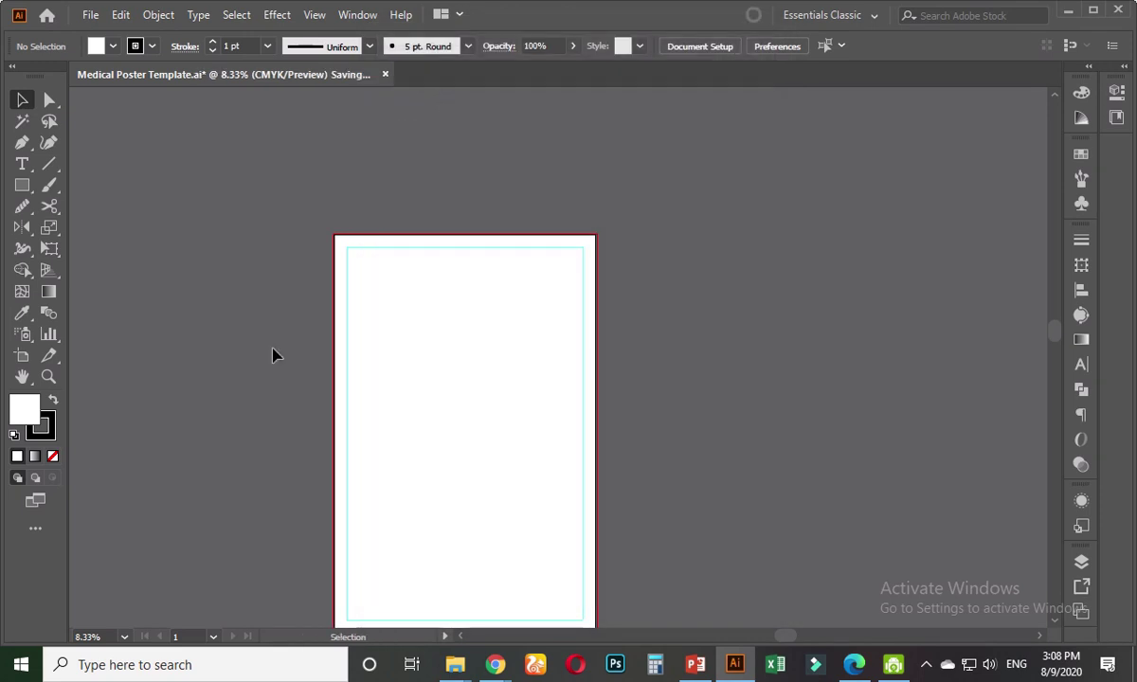
- Switch to the GraphicRiver page in Chrome and open the Raleway font link from its Font Used section in a new tab
left_click(494, 664)
scroll(424, 369, "up", 10)
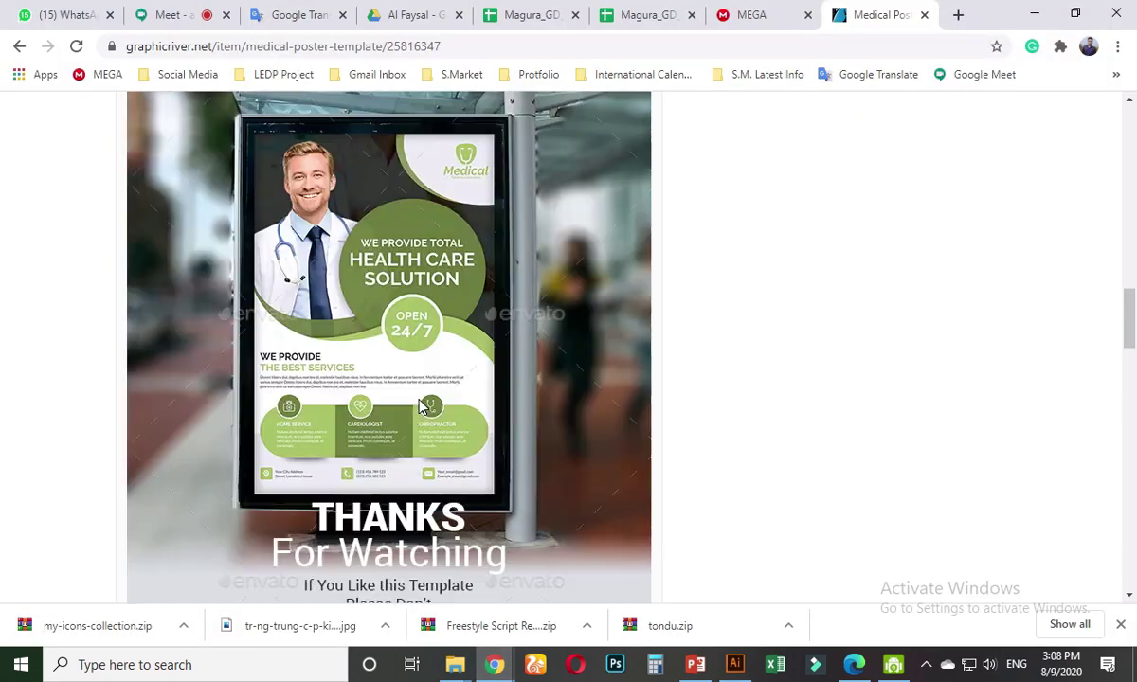
scroll(426, 409, "down", 8)
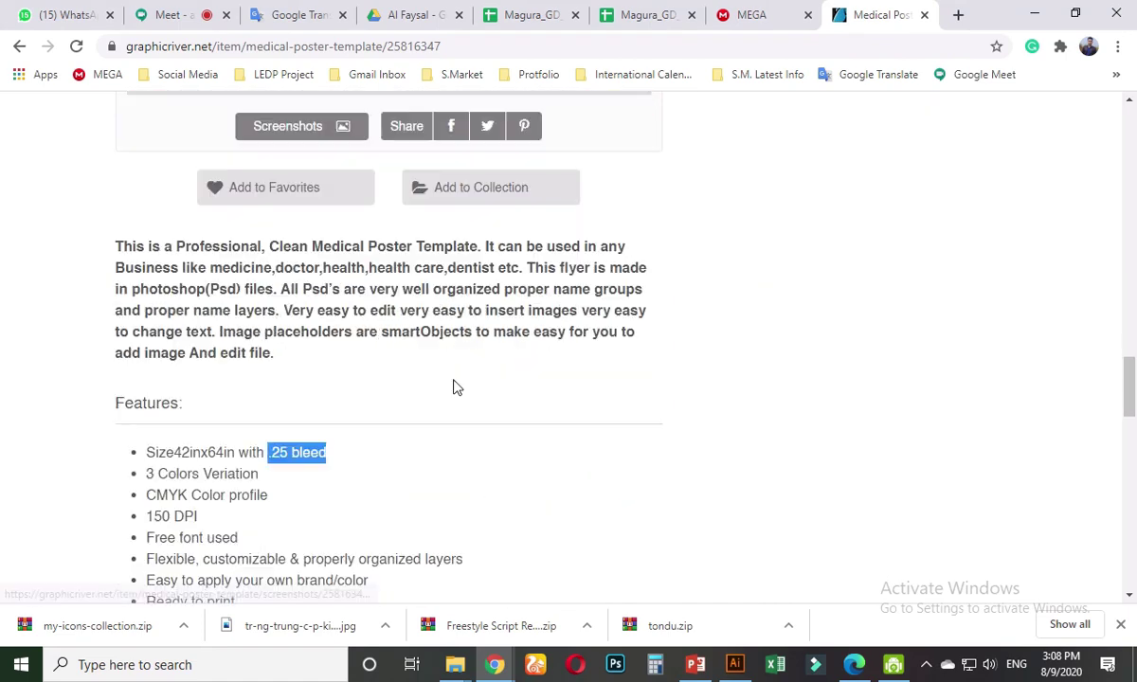
scroll(181, 423, "down", 2)
scroll(251, 492, "down", 3)
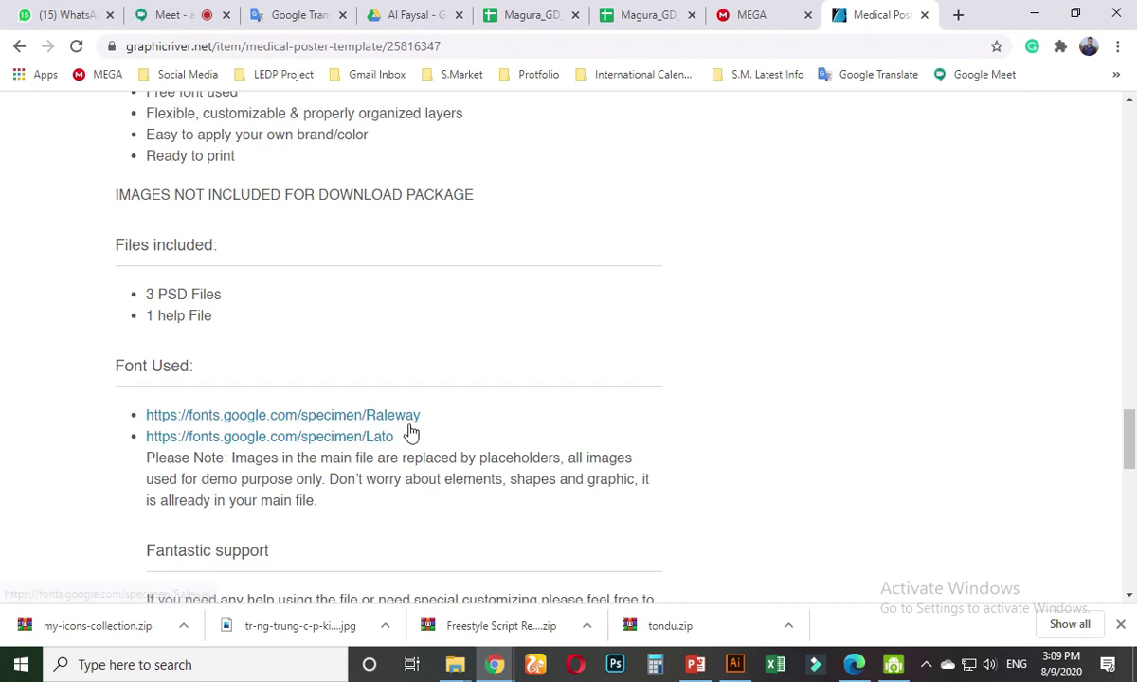
right_click(333, 417)
left_click(398, 428)
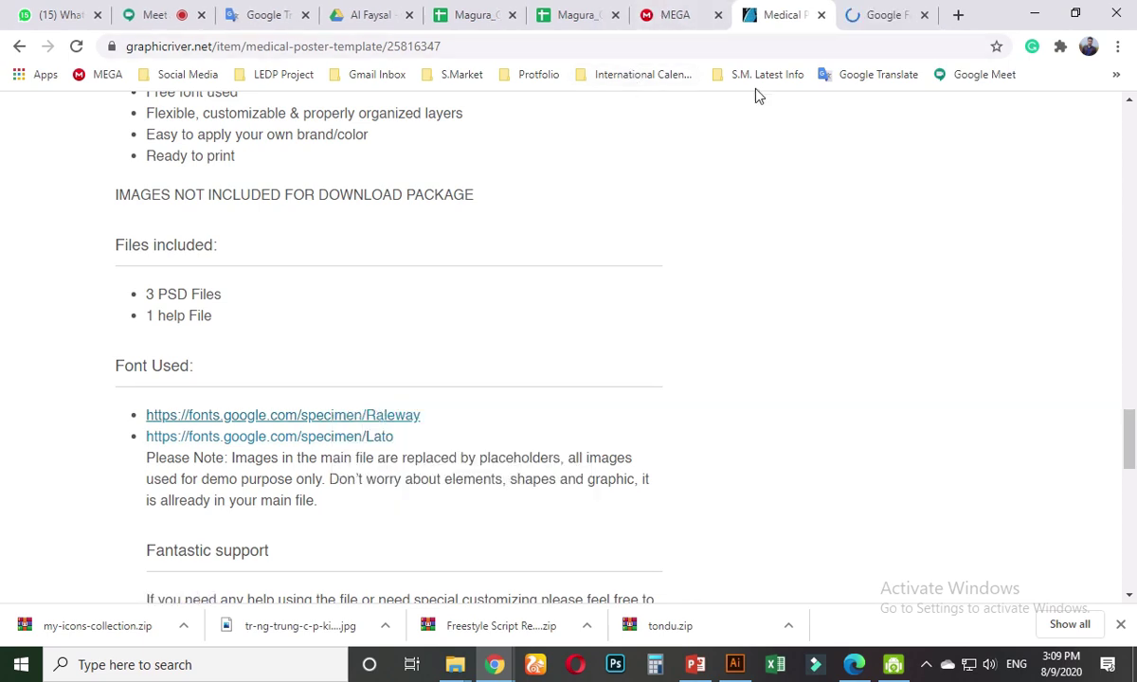
- Review the participant list of the Google Meet call to see who is attending, and close the list
left_click(155, 14)
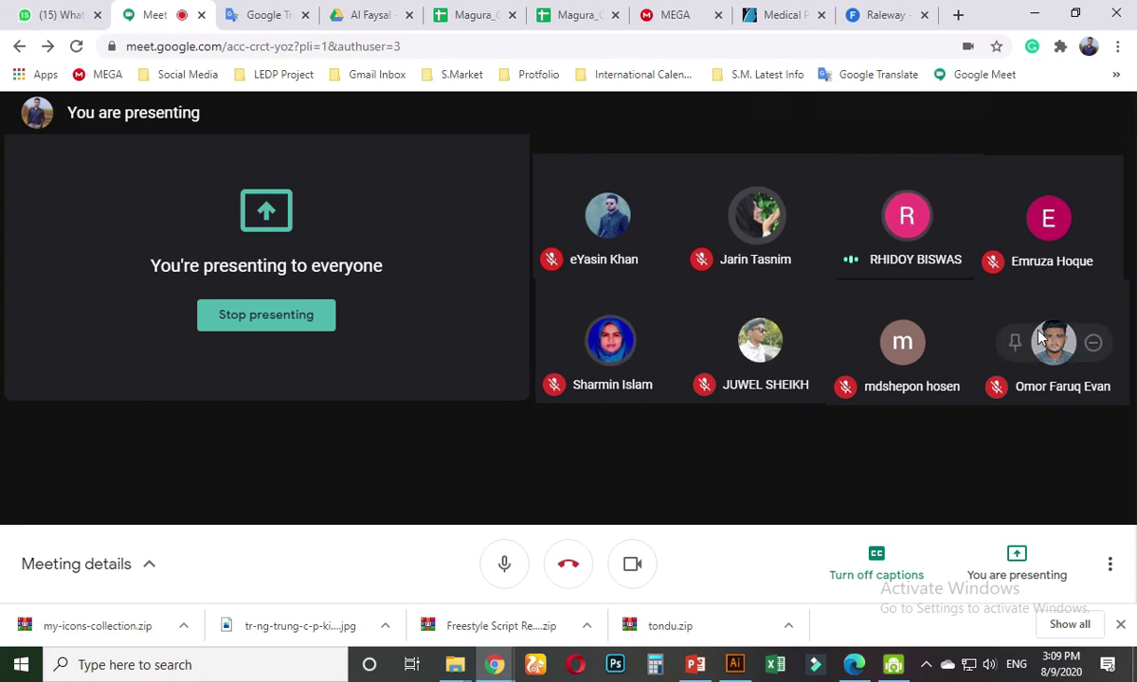
key("ctrl+alt+p")
scroll(985, 370, "down", 3)
scroll(984, 371, "down", 1)
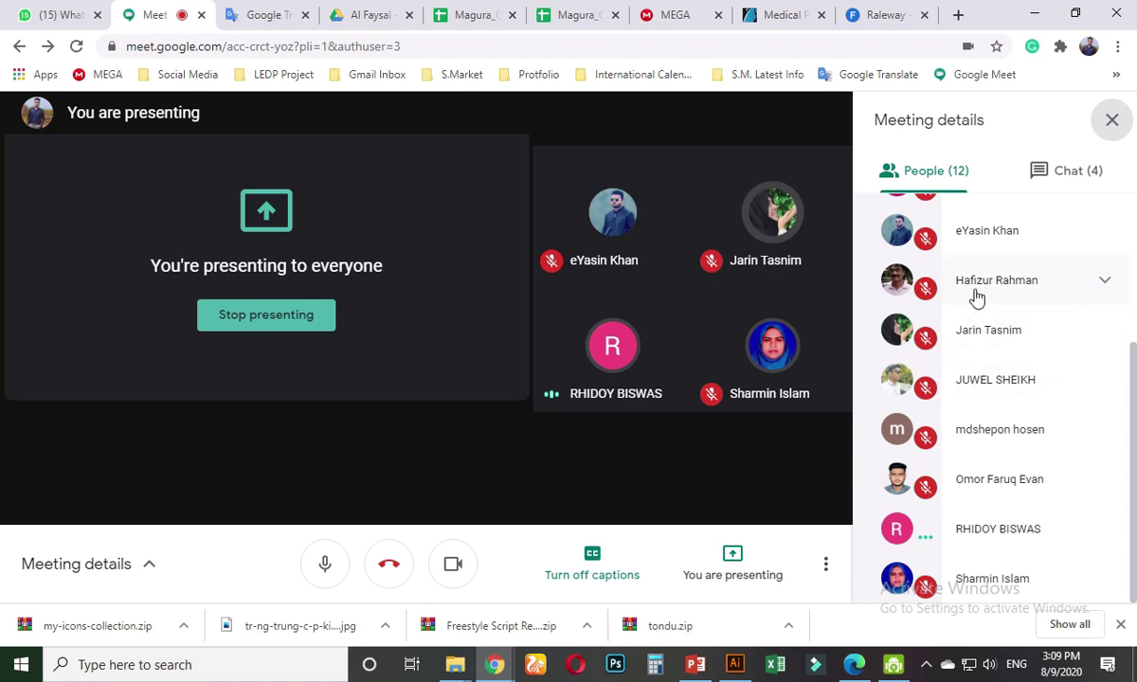
scroll(980, 303, "up", 3)
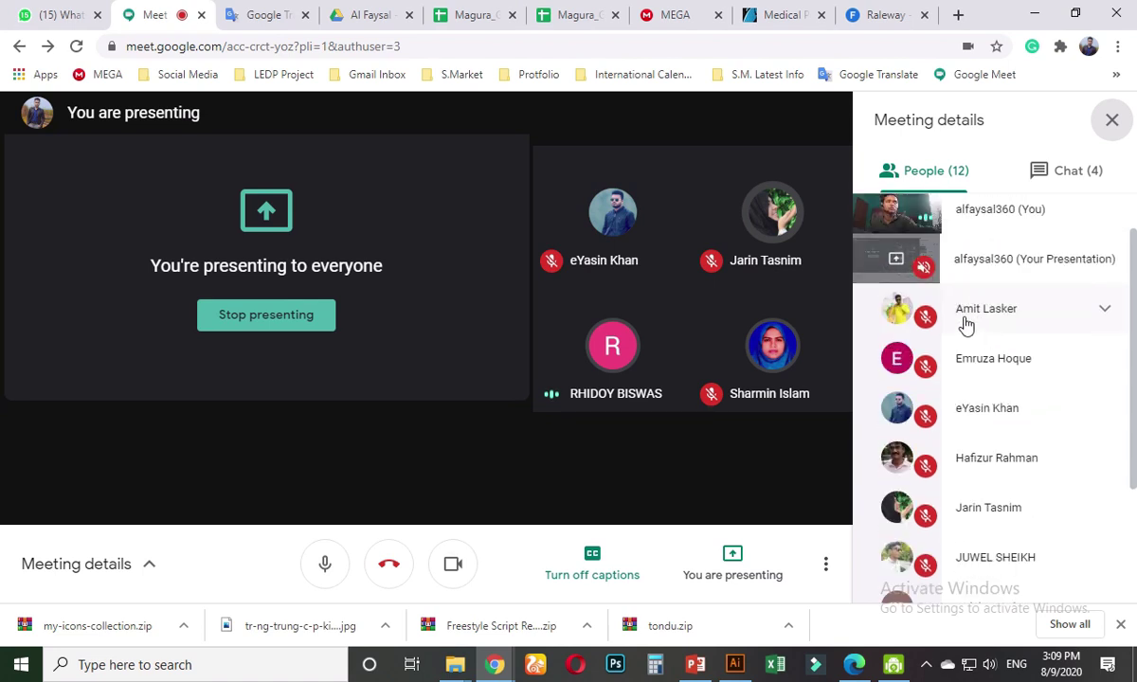
scroll(986, 415, "down", 2)
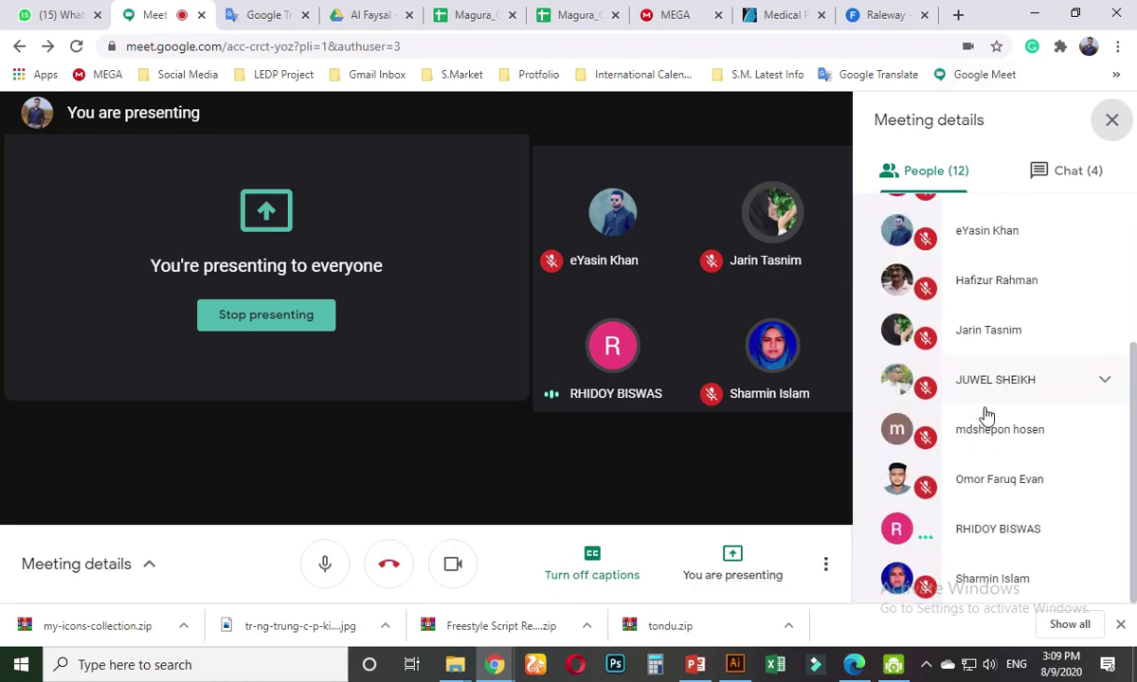
scroll(988, 407, "up", 3)
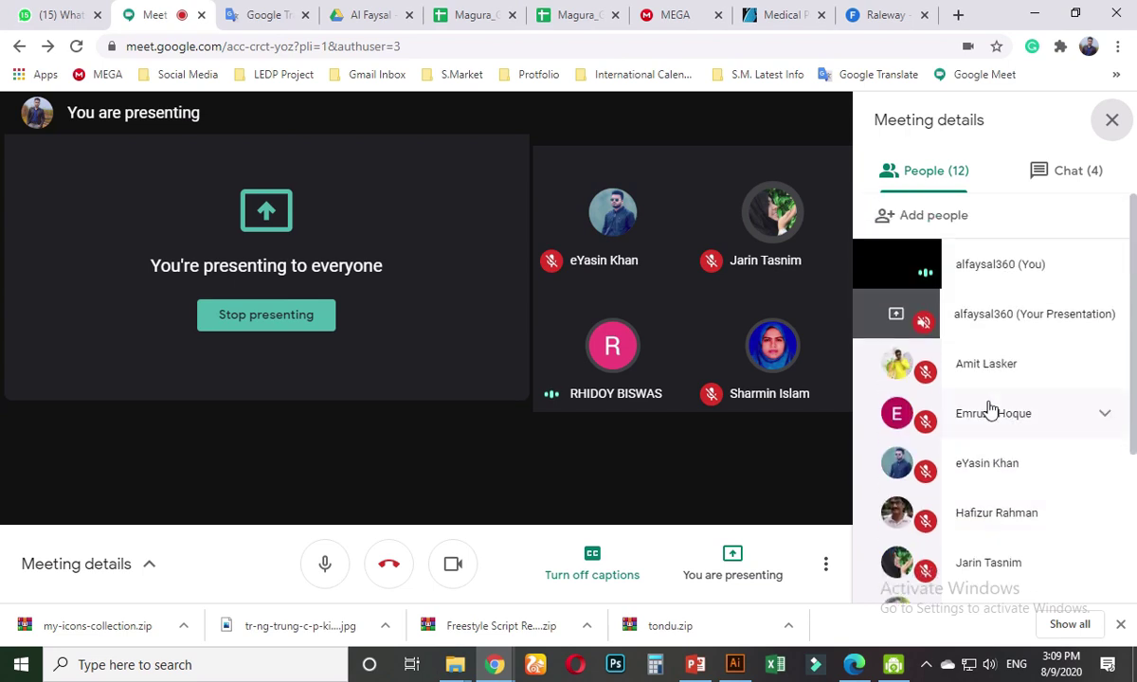
left_click(1112, 121)
- Look over the Raleway page on Google Fonts and start downloading the font family
left_click(881, 14)
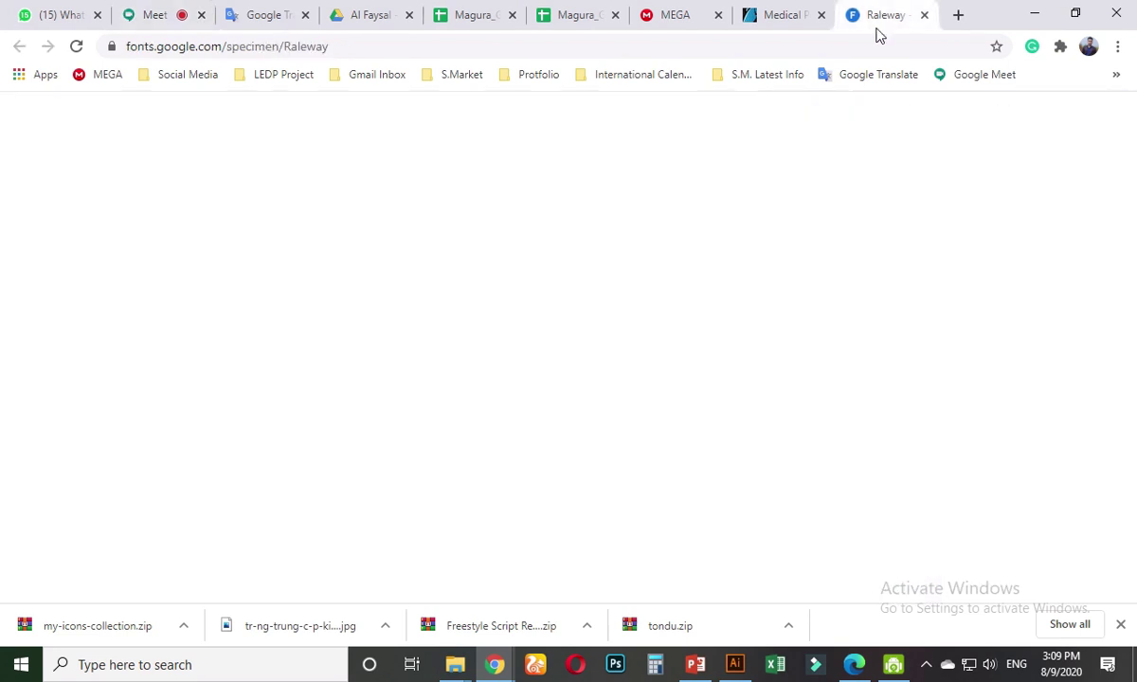
scroll(373, 279, "down", 5)
scroll(304, 373, "up", 4)
scroll(330, 397, "up", 2)
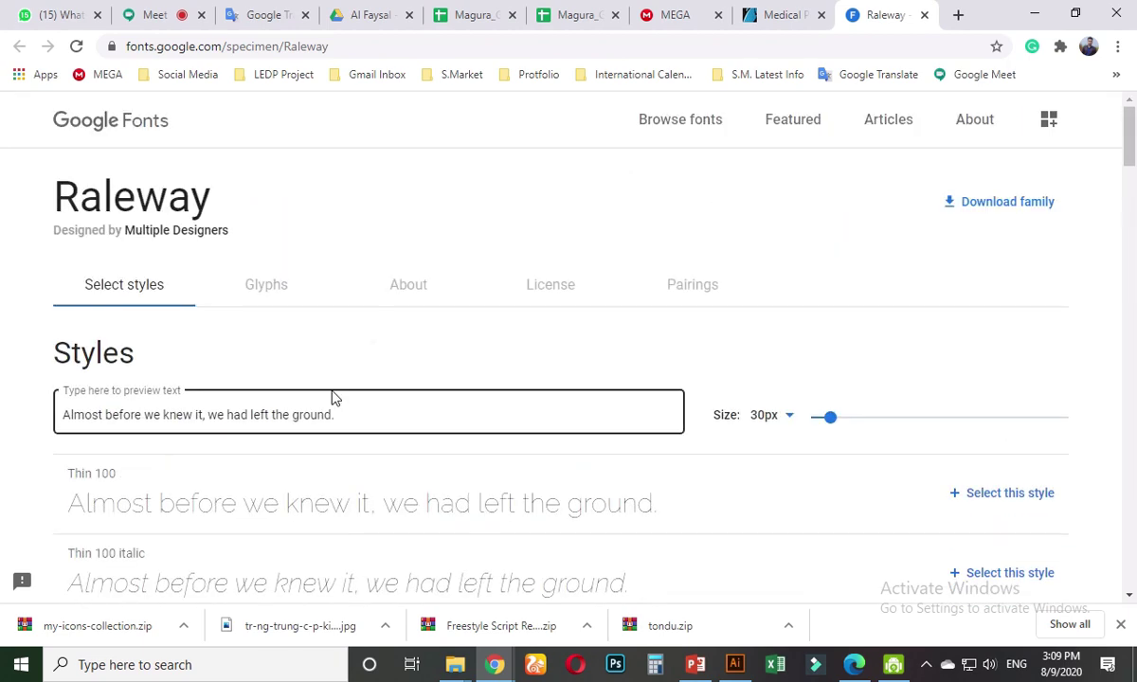
left_click(996, 212)
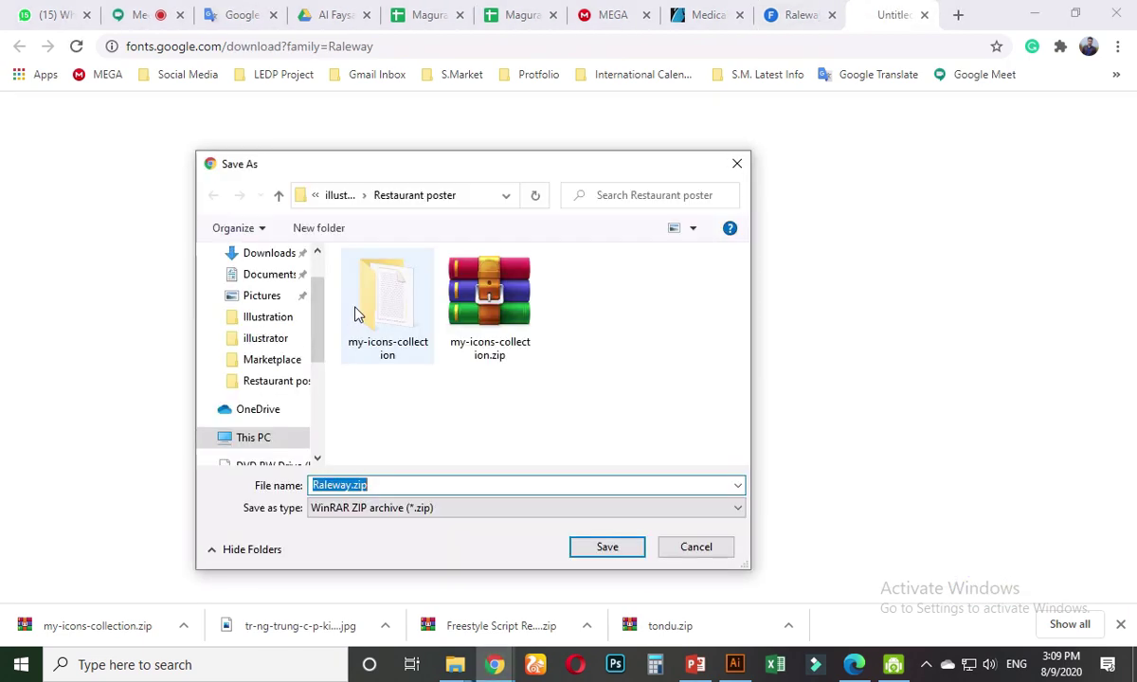
- Create a folder named Medical poster inside the illustrator folder for the font download
left_click(339, 195)
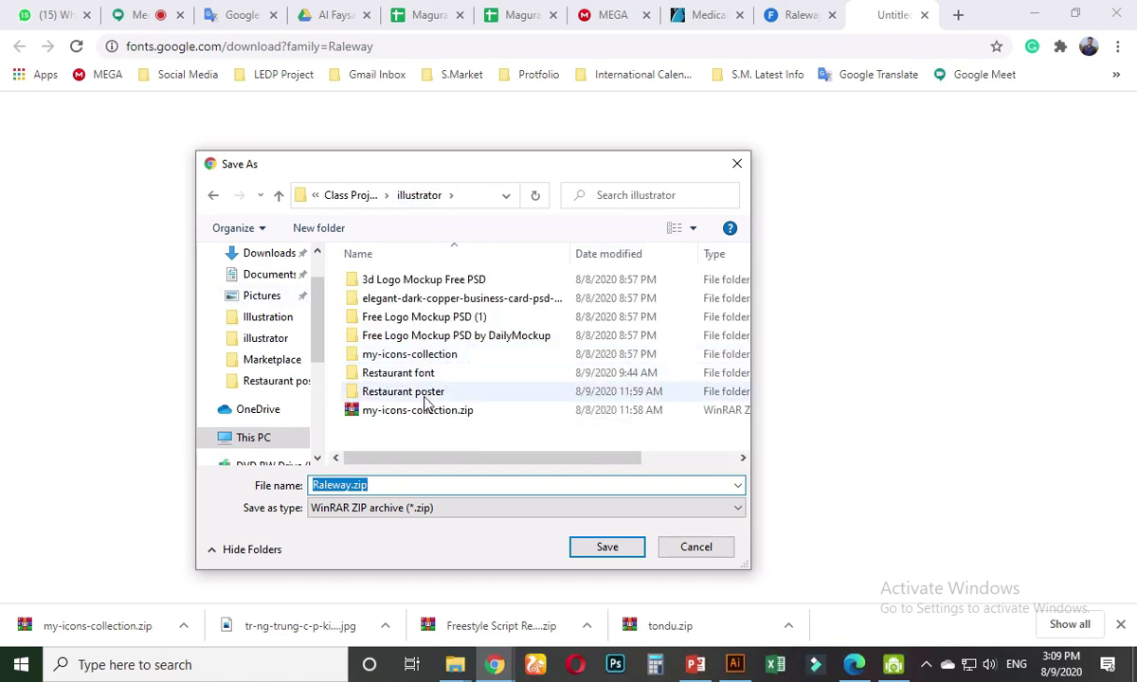
left_click(331, 239)
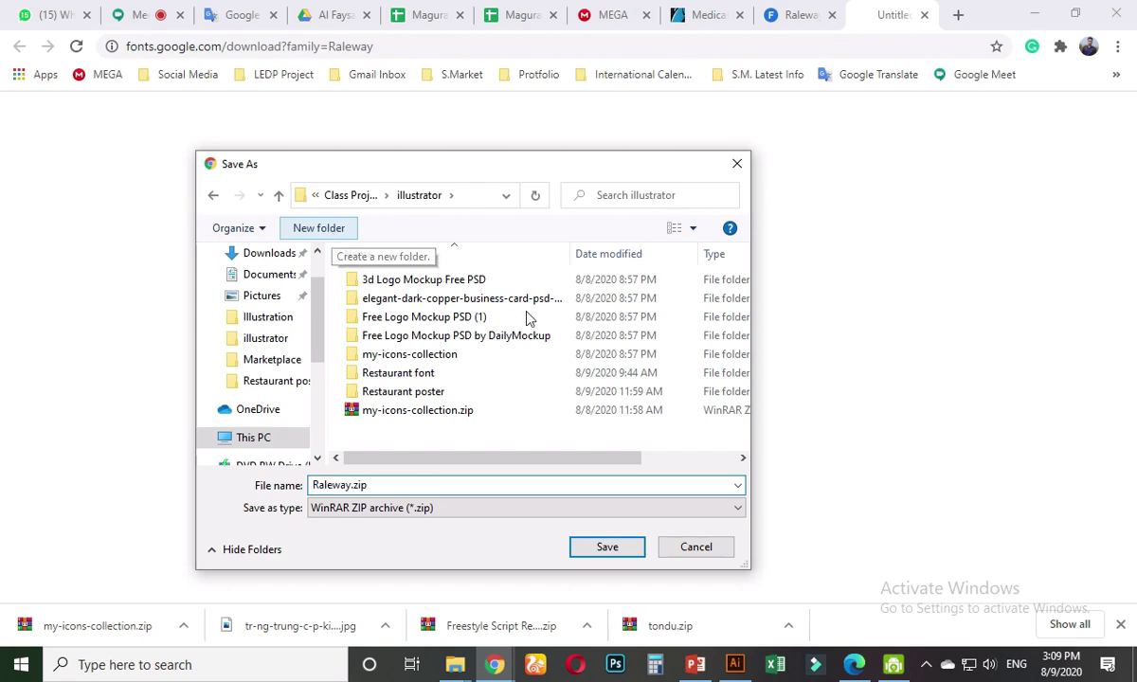
type("Me")
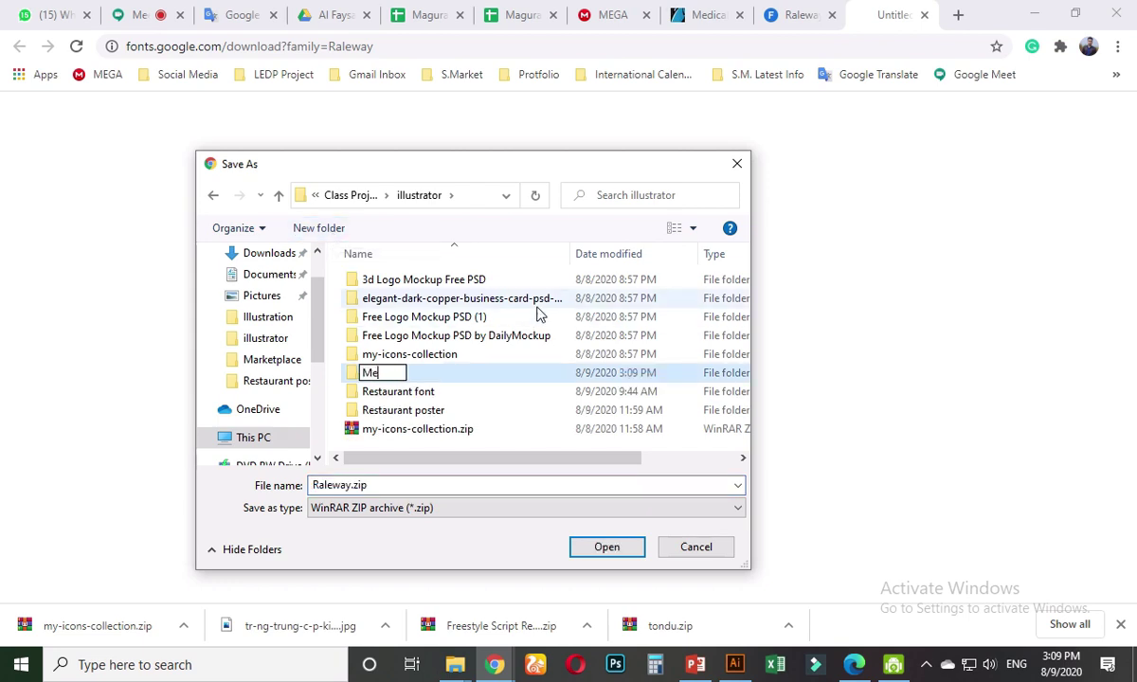
type("dical ")
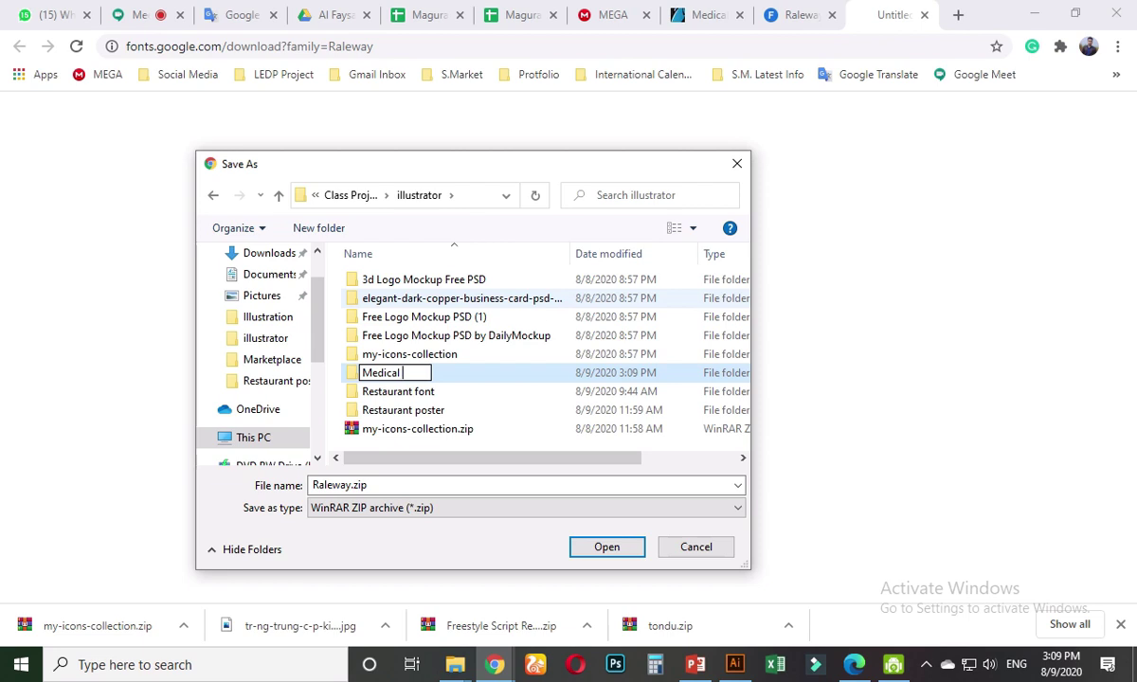
type("poster")
key("Return")
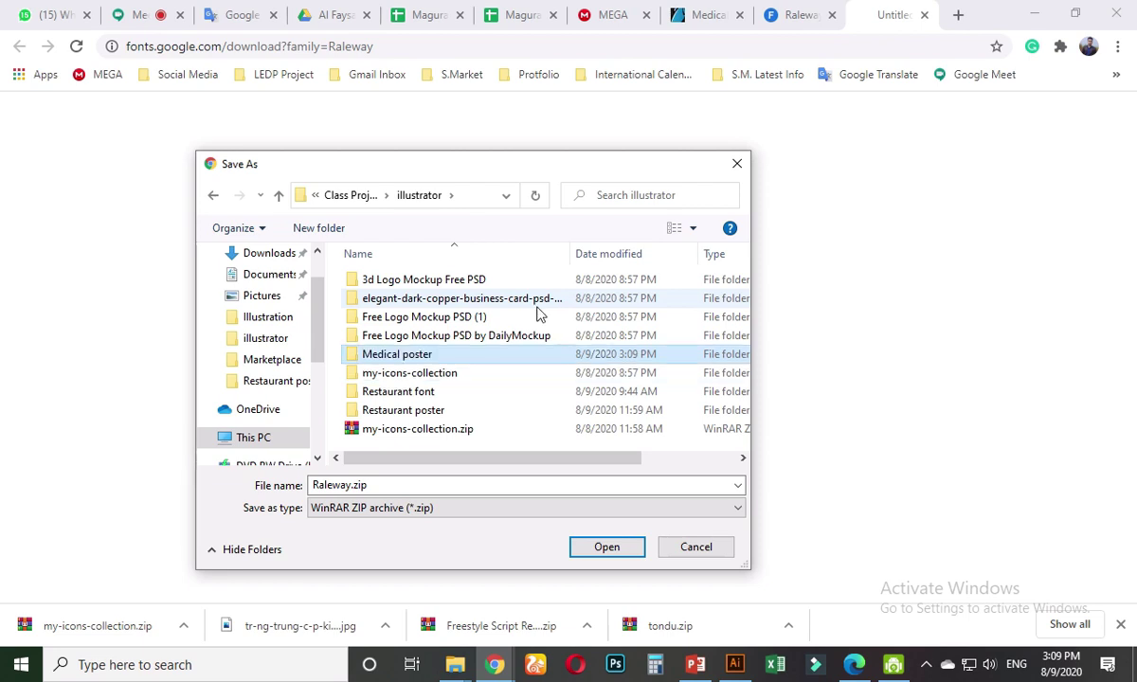
- Save Raleway.zip in the Medical poster folder and close the Raleway page
left_click(606, 547)
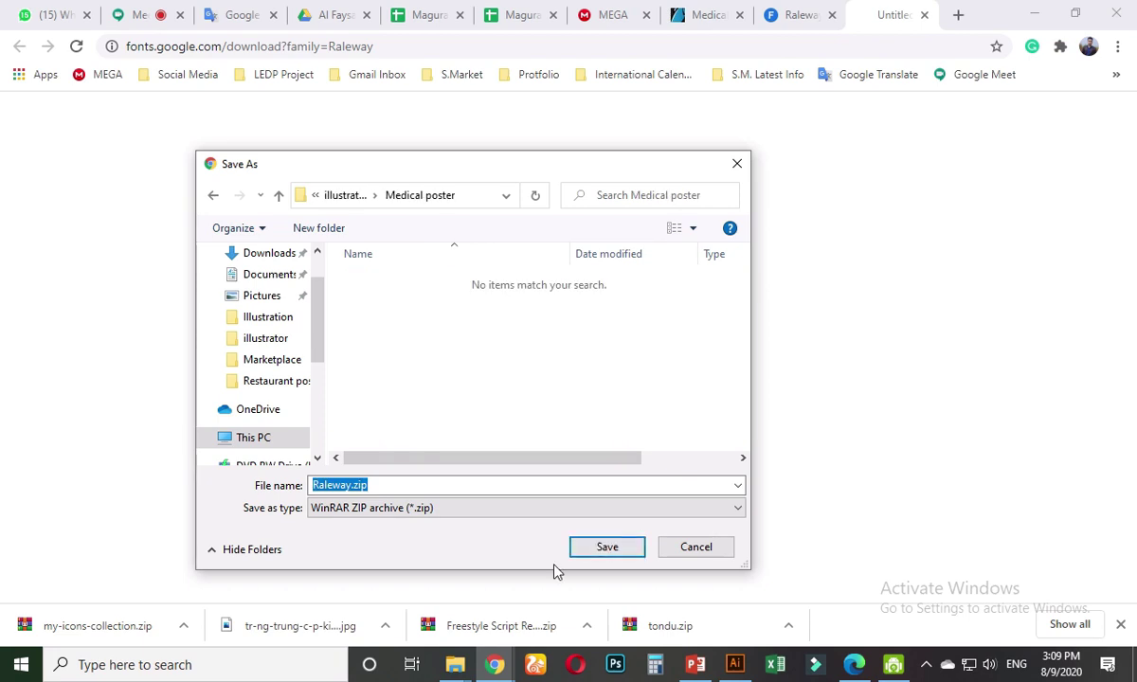
left_click(601, 551)
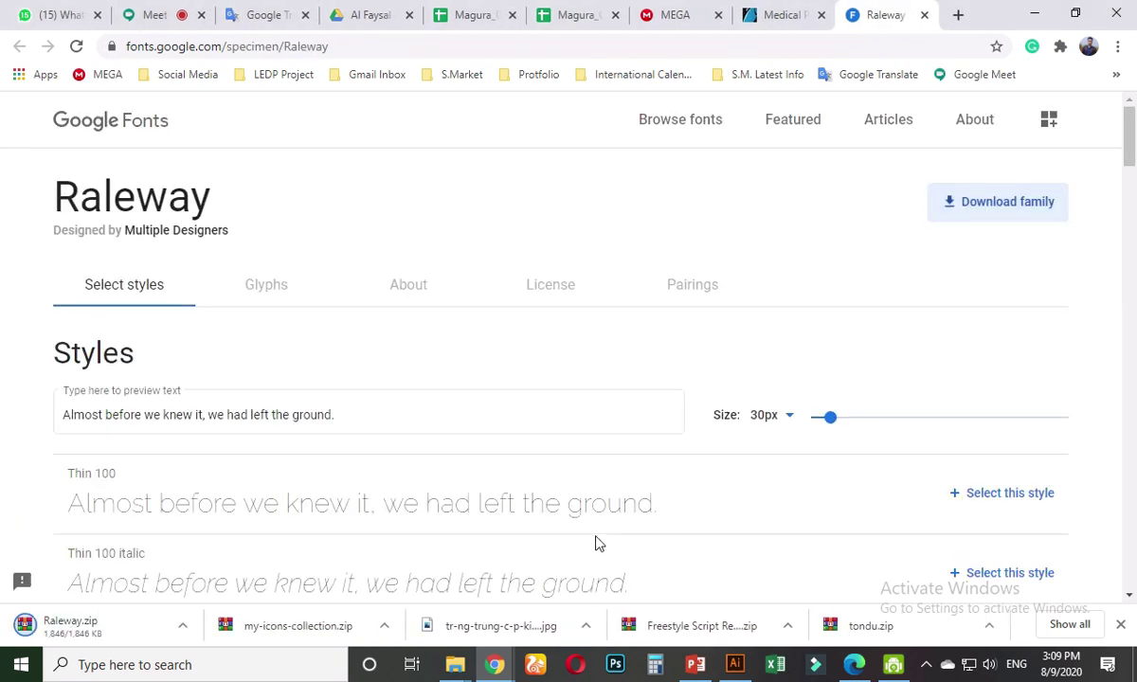
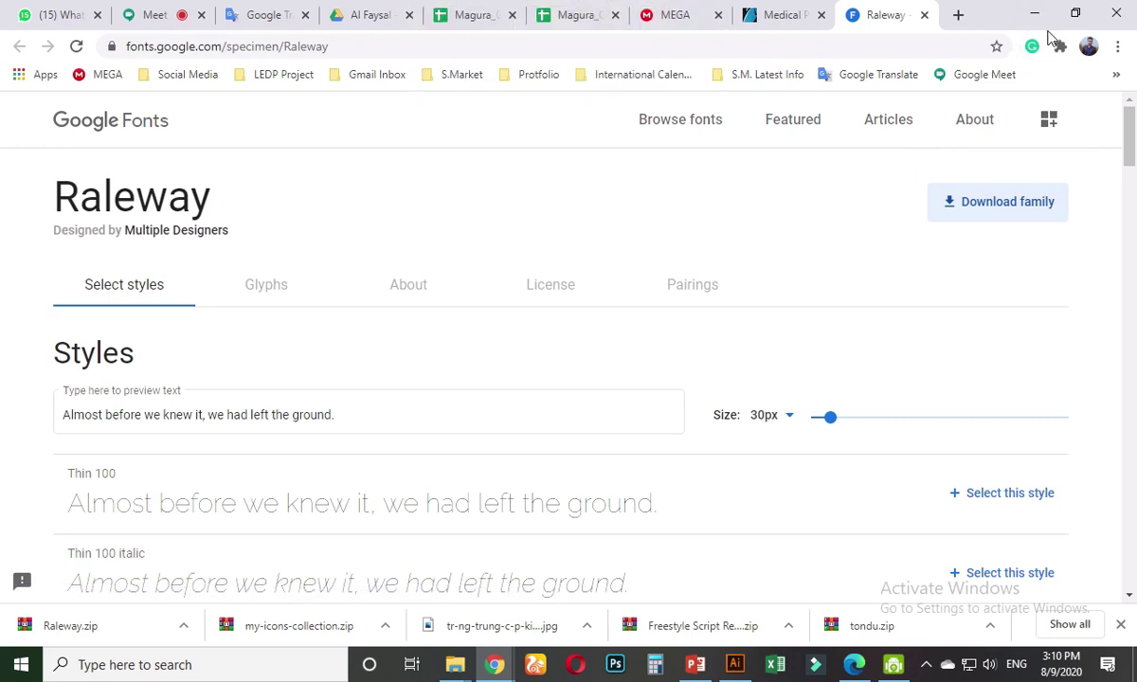
left_click(926, 18)
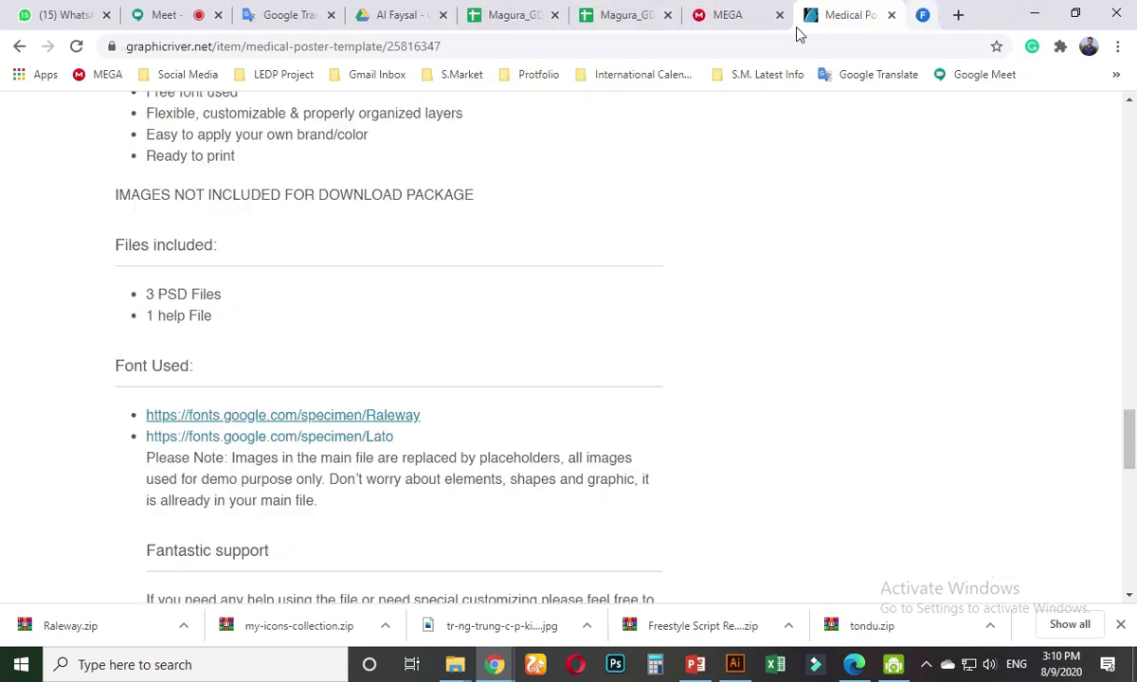
- Download the Lato family from the template page's Google Fonts link, save Lato.zip in the Medical poster folder, and close the Lato page
left_click(295, 455)
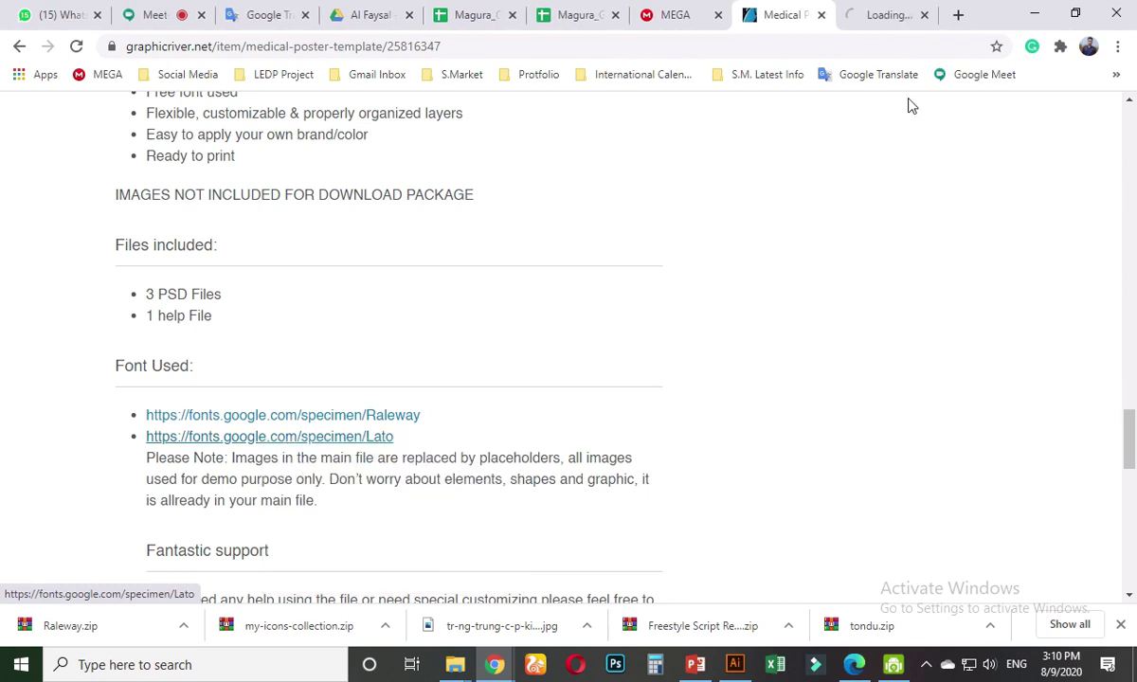
left_click(883, 15)
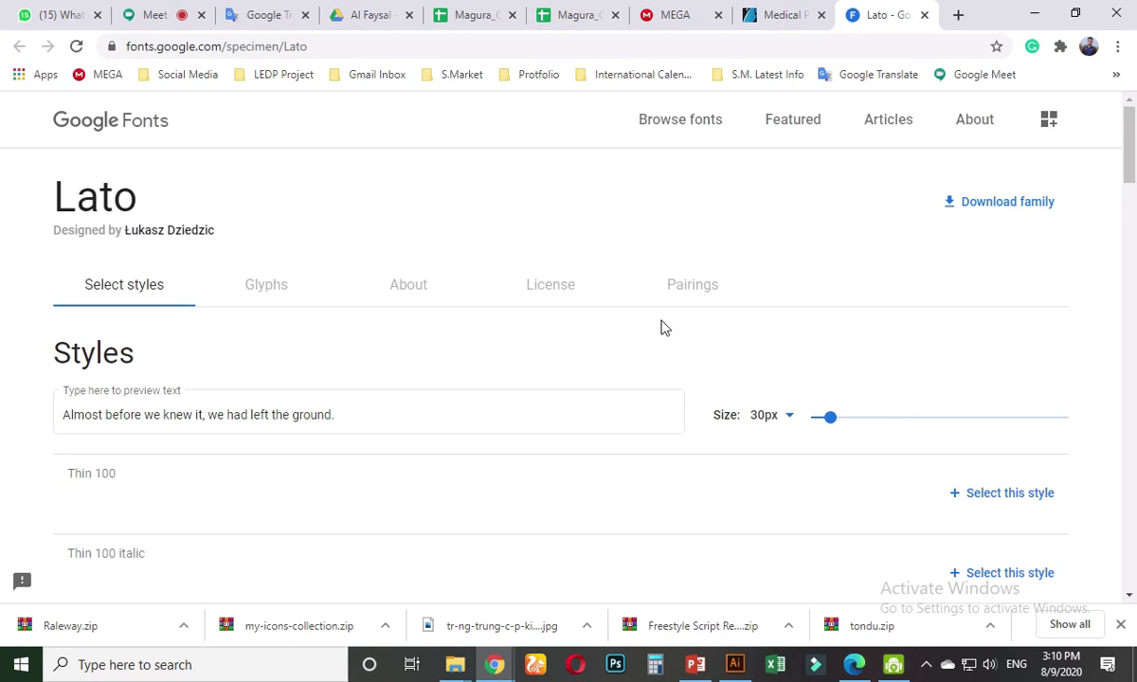
left_click(962, 208)
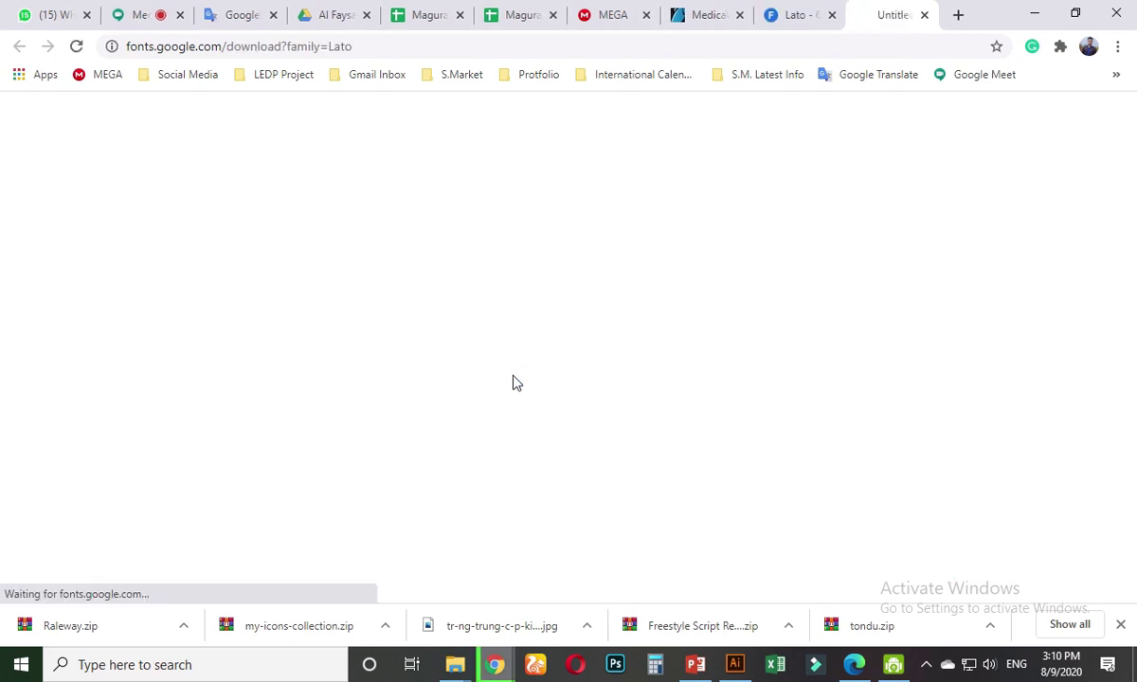
left_click(607, 546)
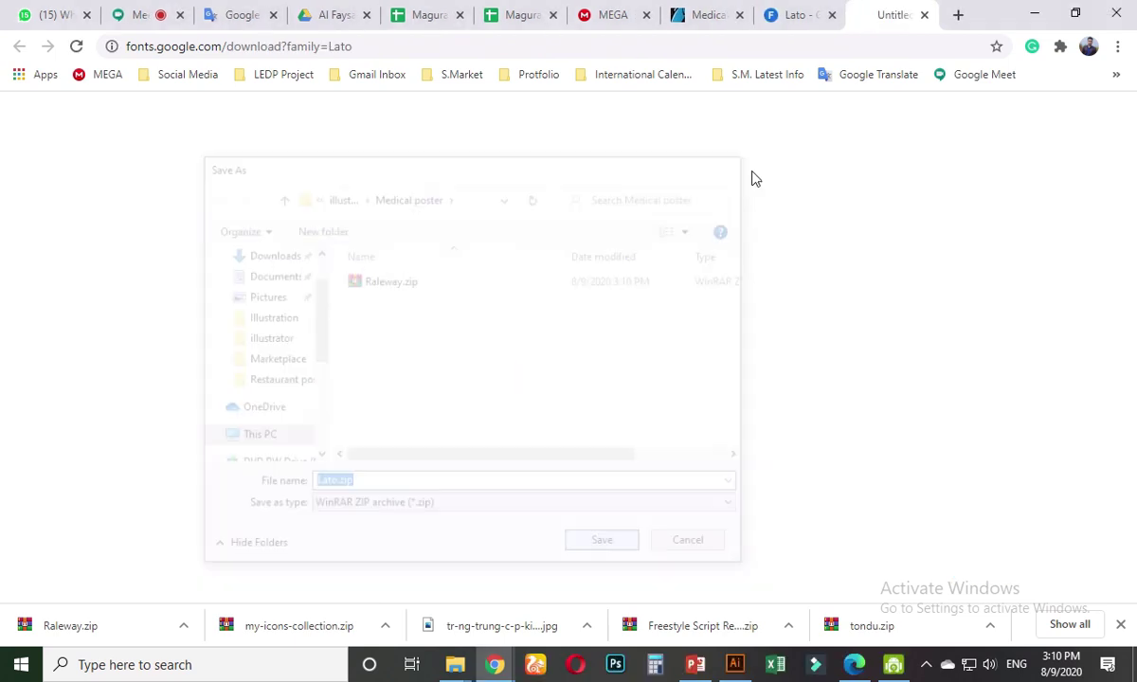
left_click(924, 15)
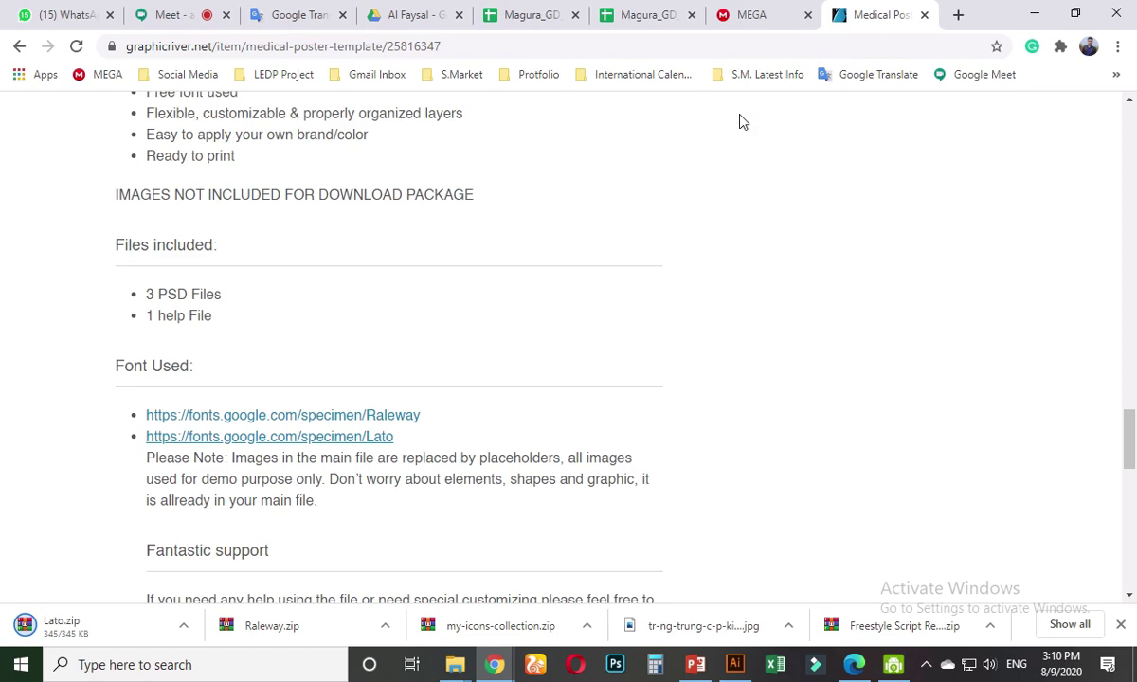
- Review the template page's note on excluded images and its poster previews, with a brief look at the Illustrator document
scroll(182, 495, "up", 1)
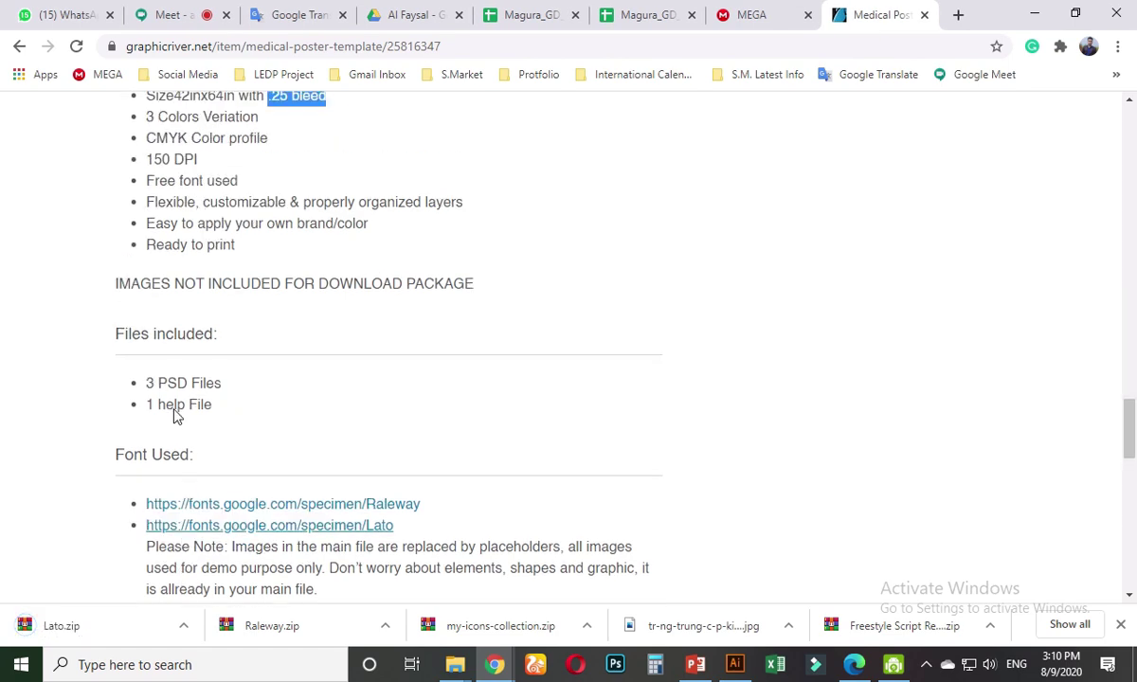
left_click_drag(111, 289, 370, 279)
left_click(360, 390)
scroll(360, 390, "up", 8)
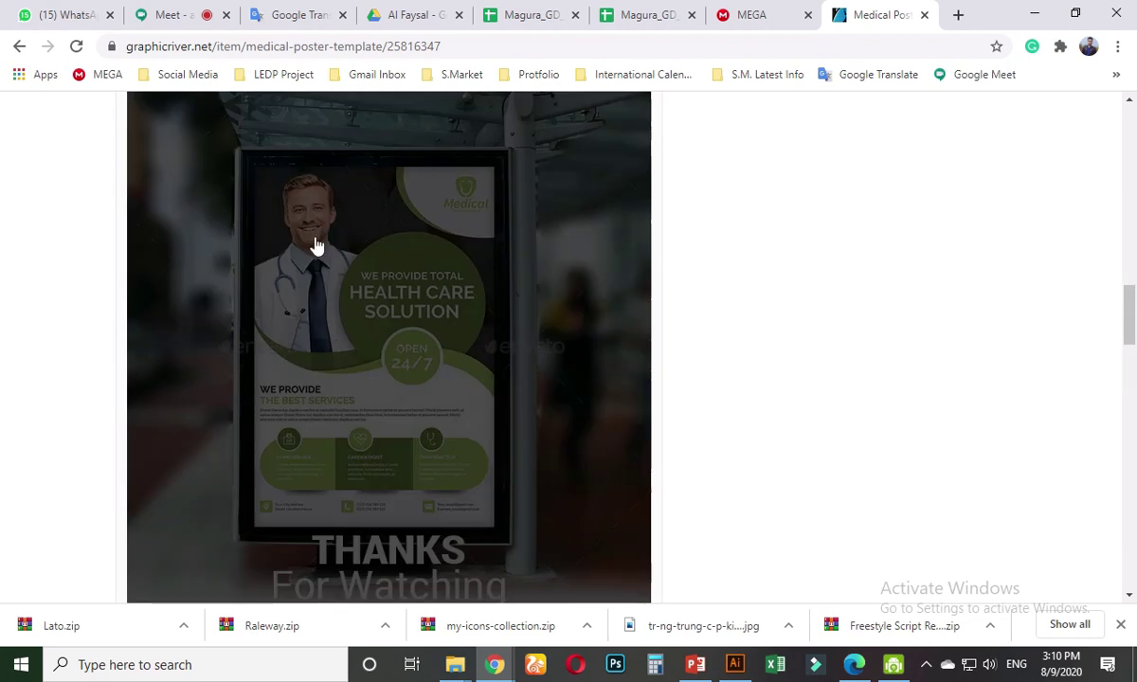
scroll(423, 411, "up", 10)
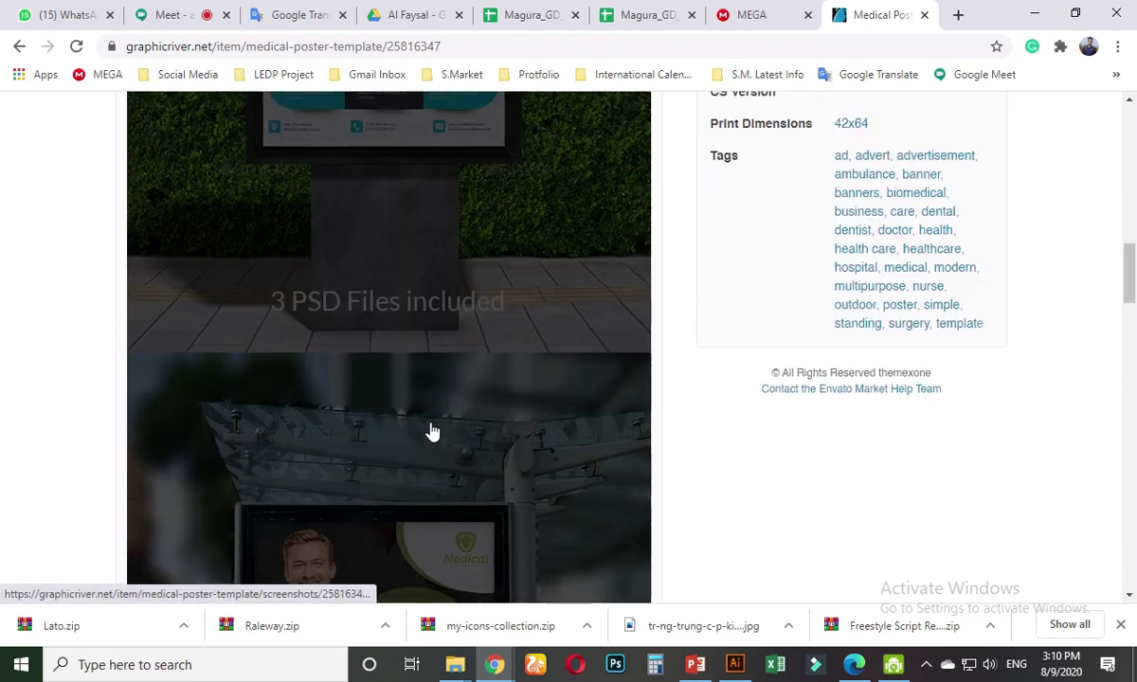
scroll(434, 458, "down", 1)
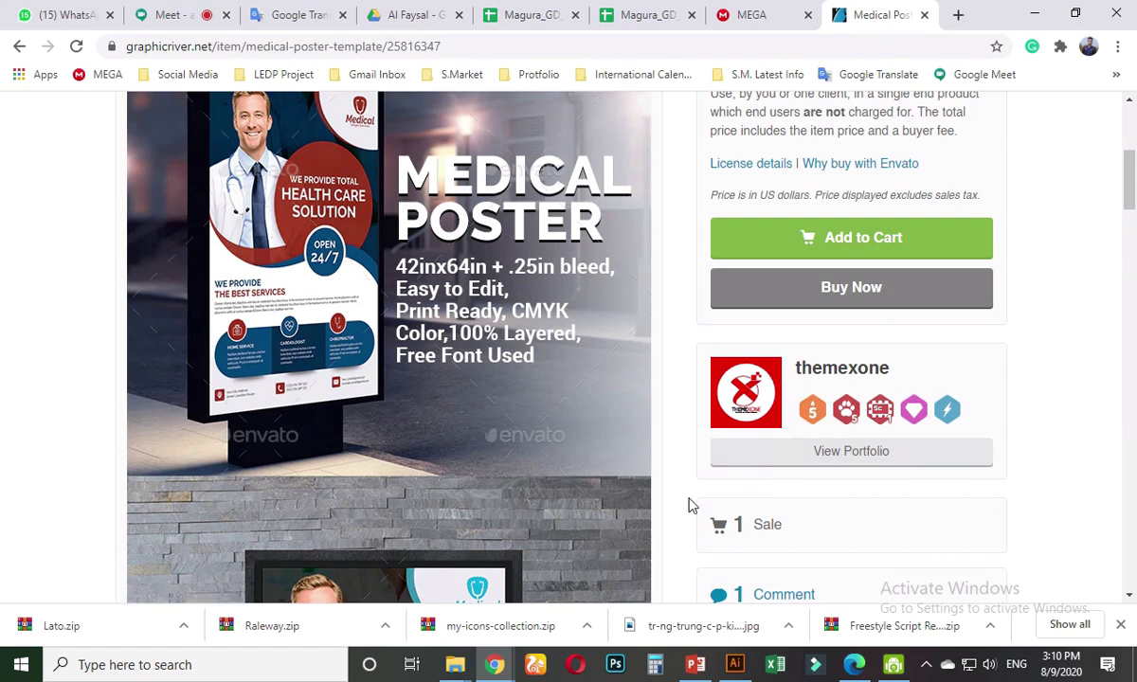
left_click(735, 664)
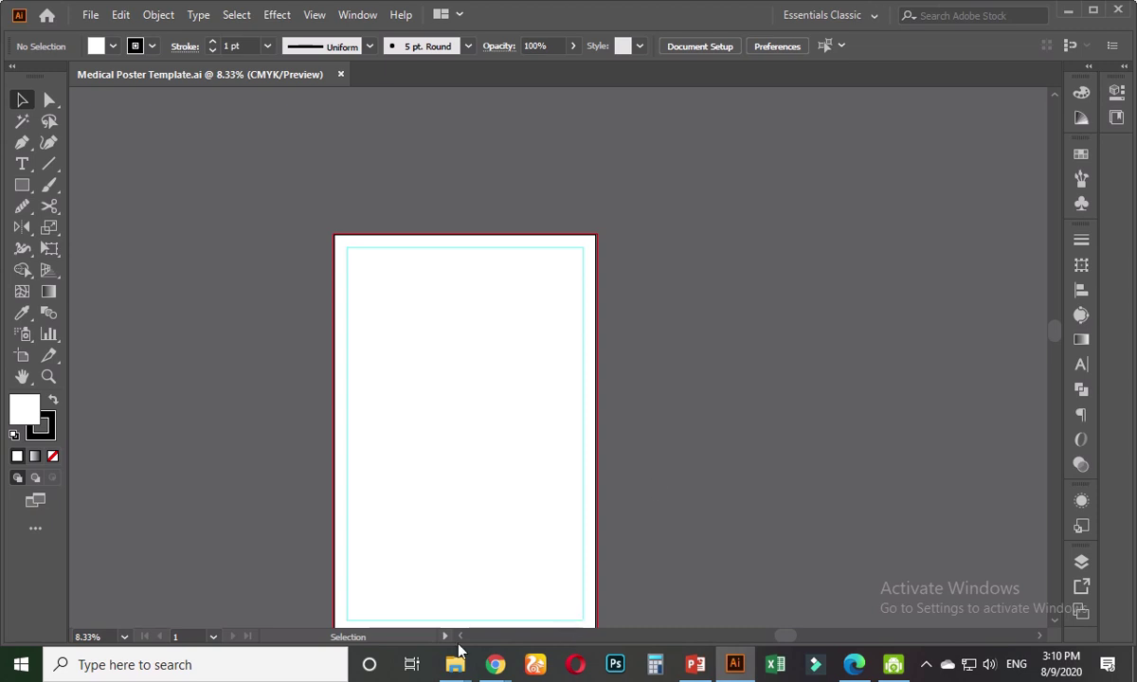
mouse_move(488, 666)
left_click(394, 579)
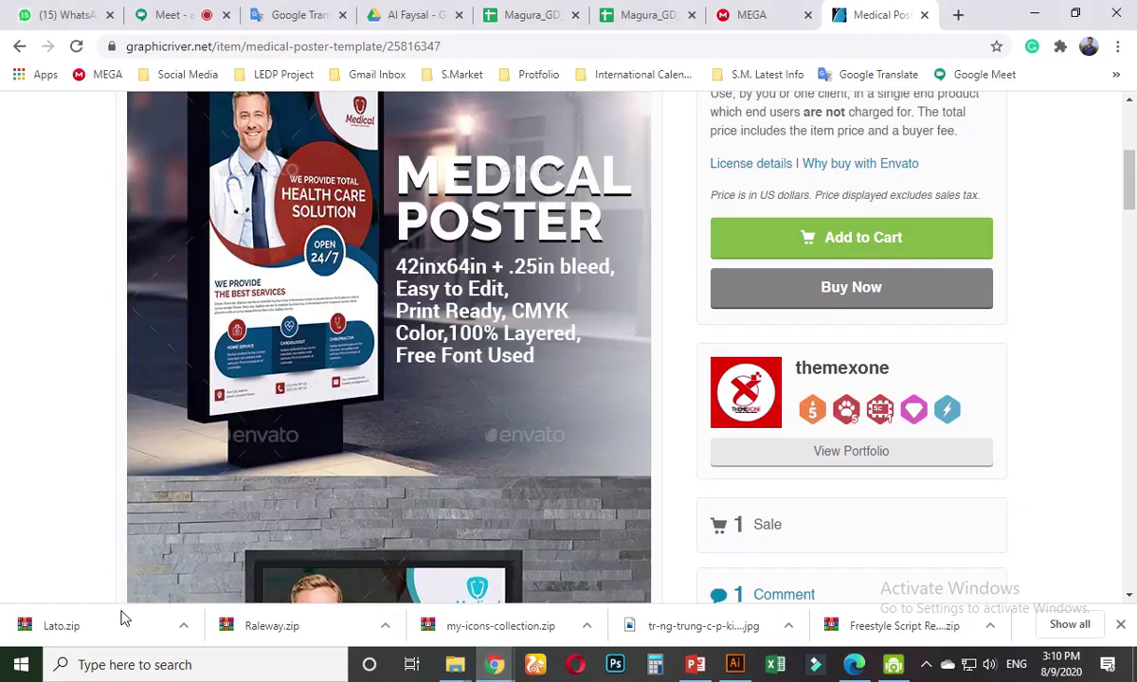
- Show the downloaded Raleway.zip in its folder and extract both Lato.zip and Raleway.zip into the Medical poster folder
left_click(385, 623)
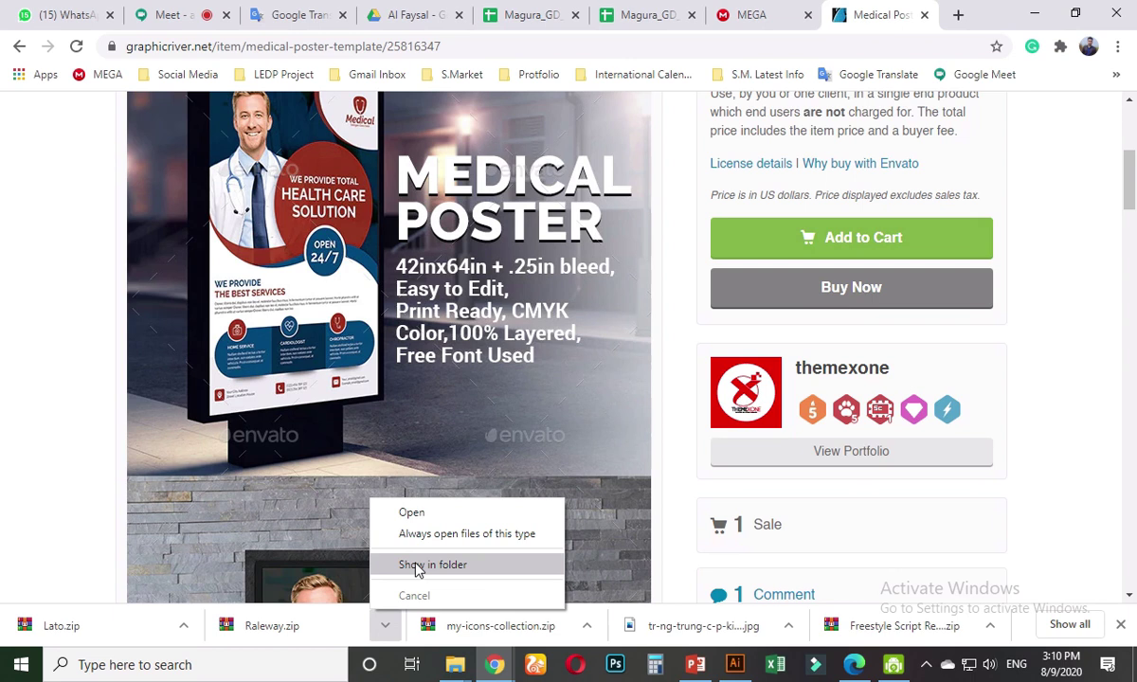
left_click(417, 569)
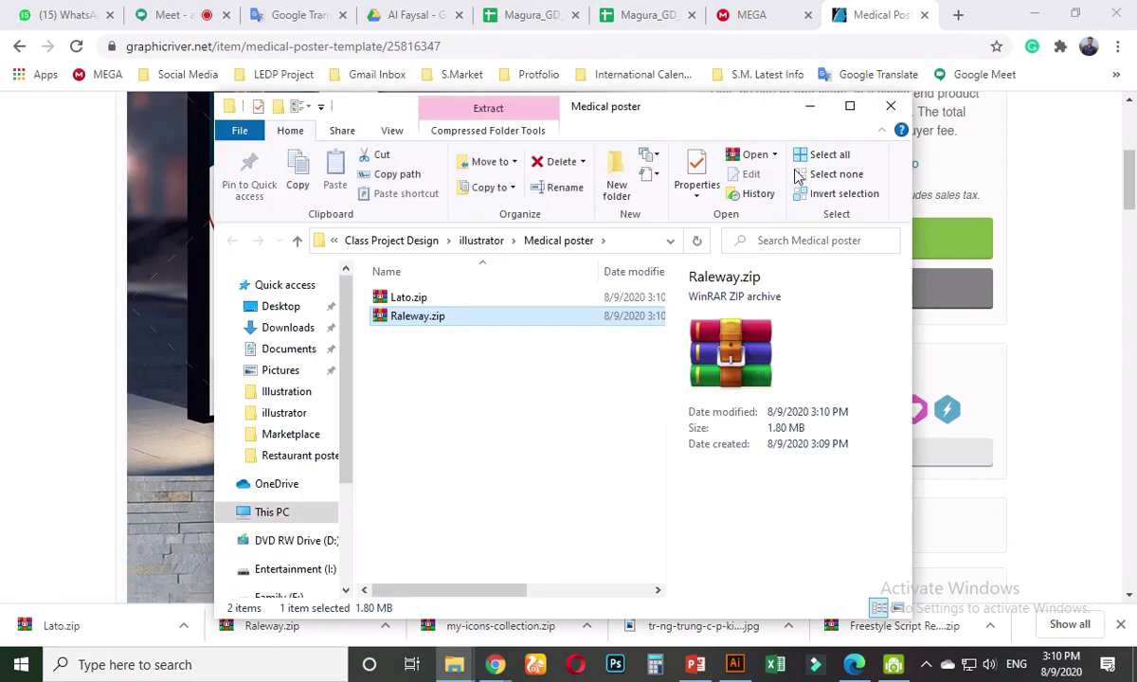
double_click(748, 108)
left_click_drag(189, 313, 194, 202)
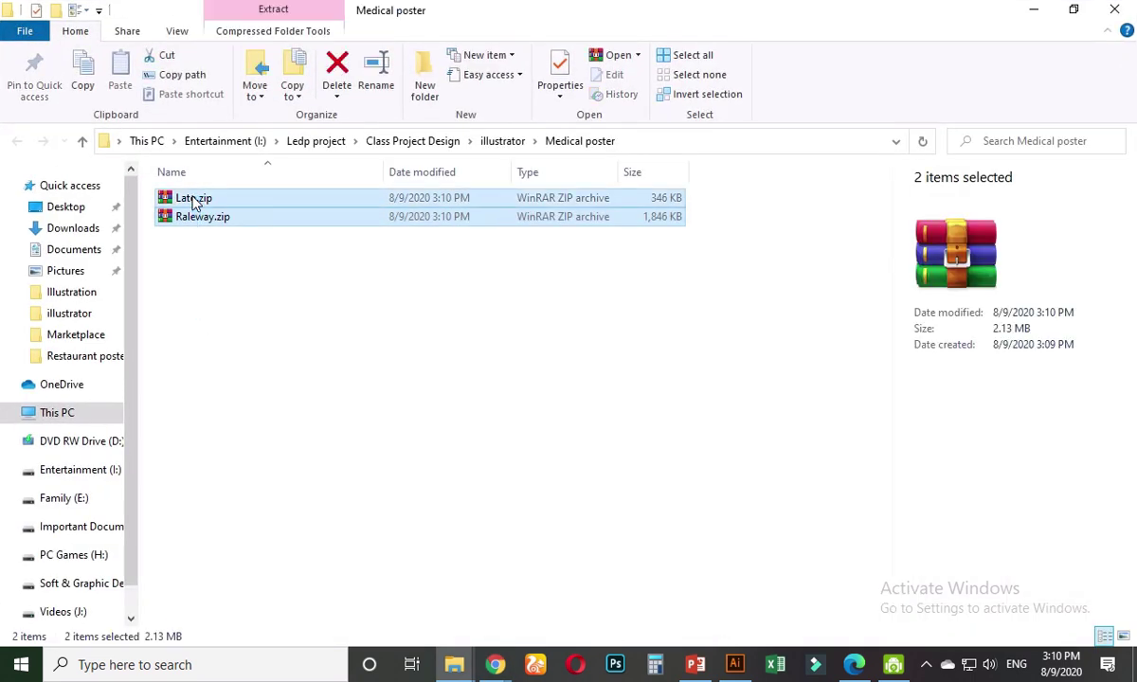
right_click(195, 203)
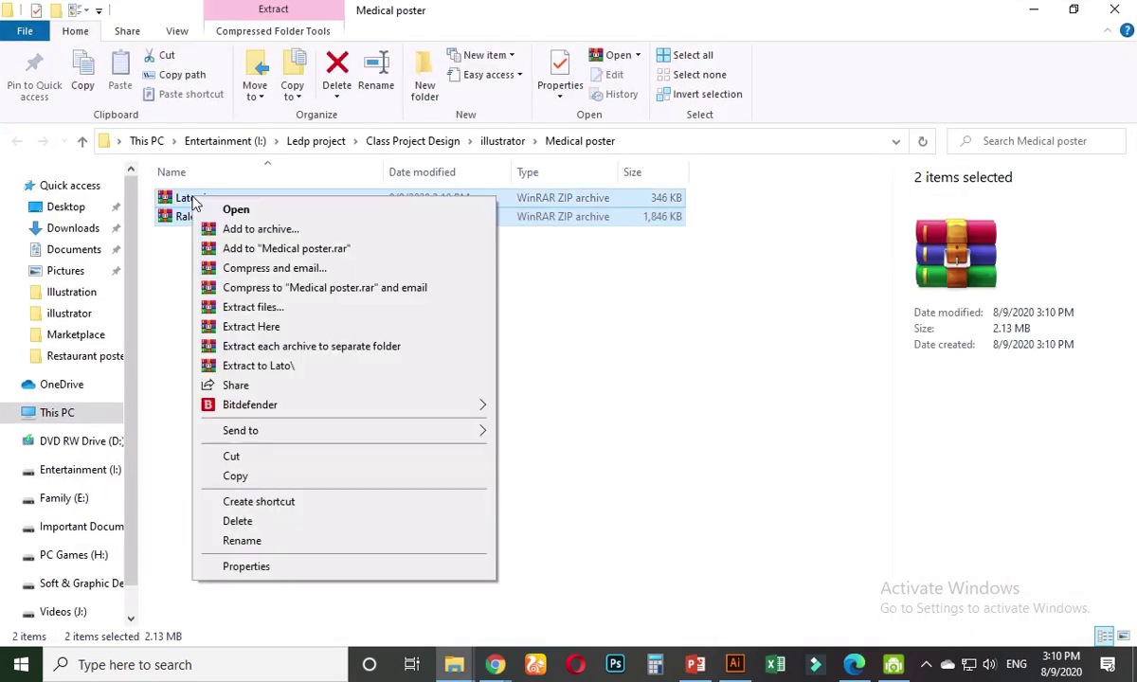
left_click(251, 327)
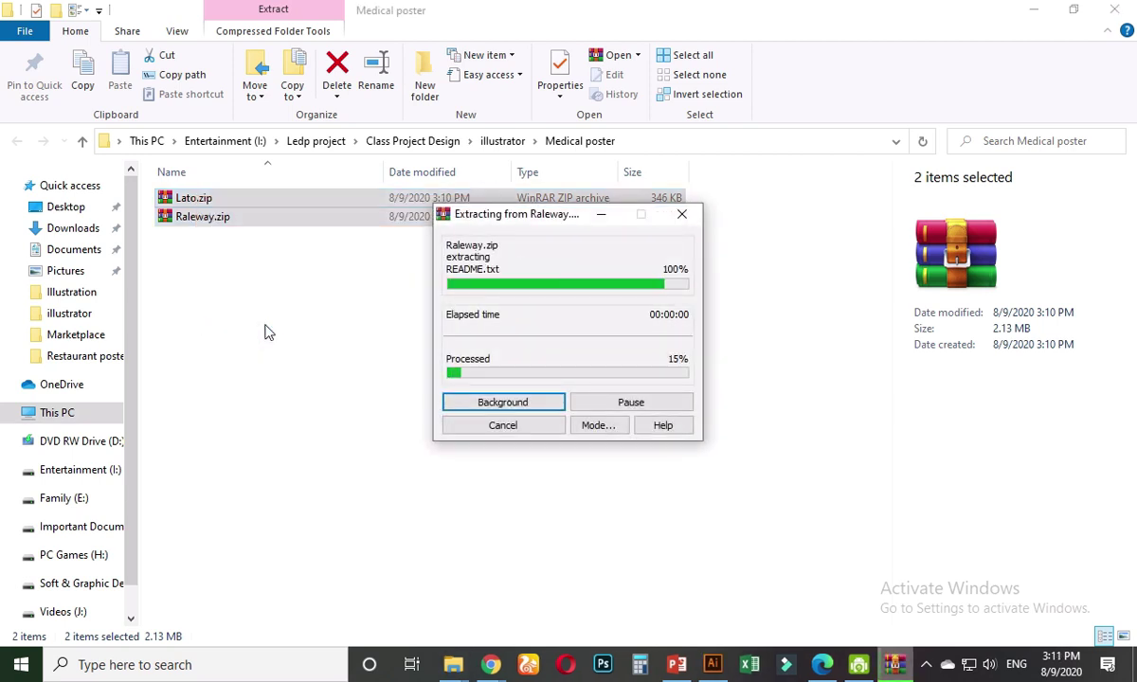
left_click(533, 423)
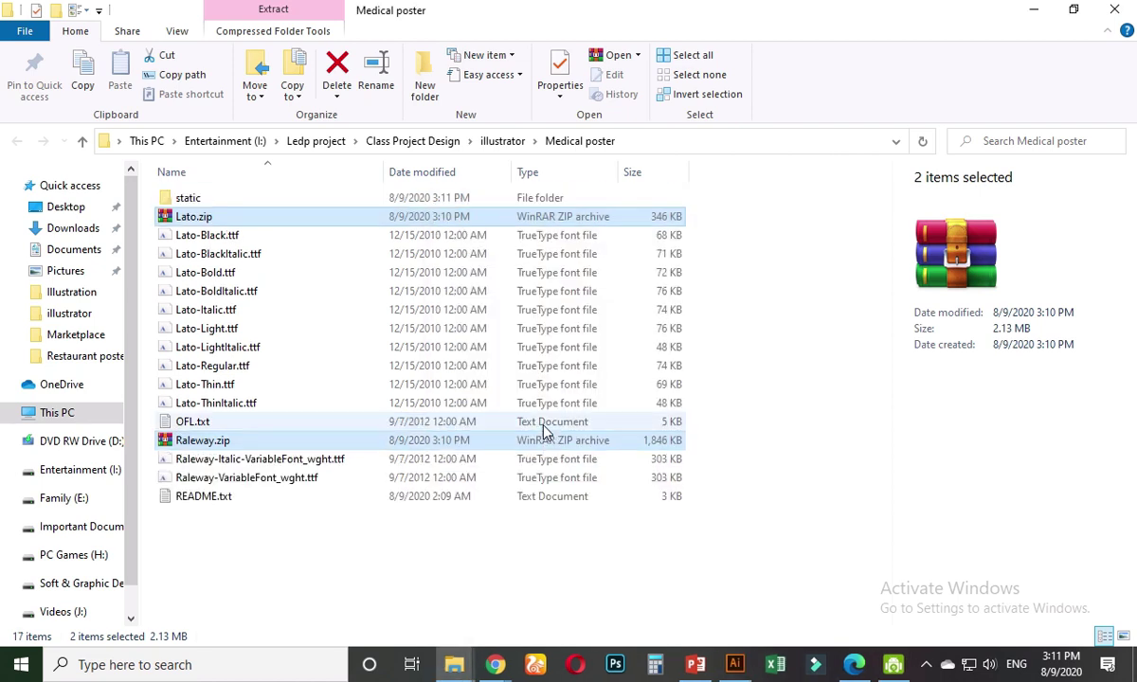
left_click(377, 541)
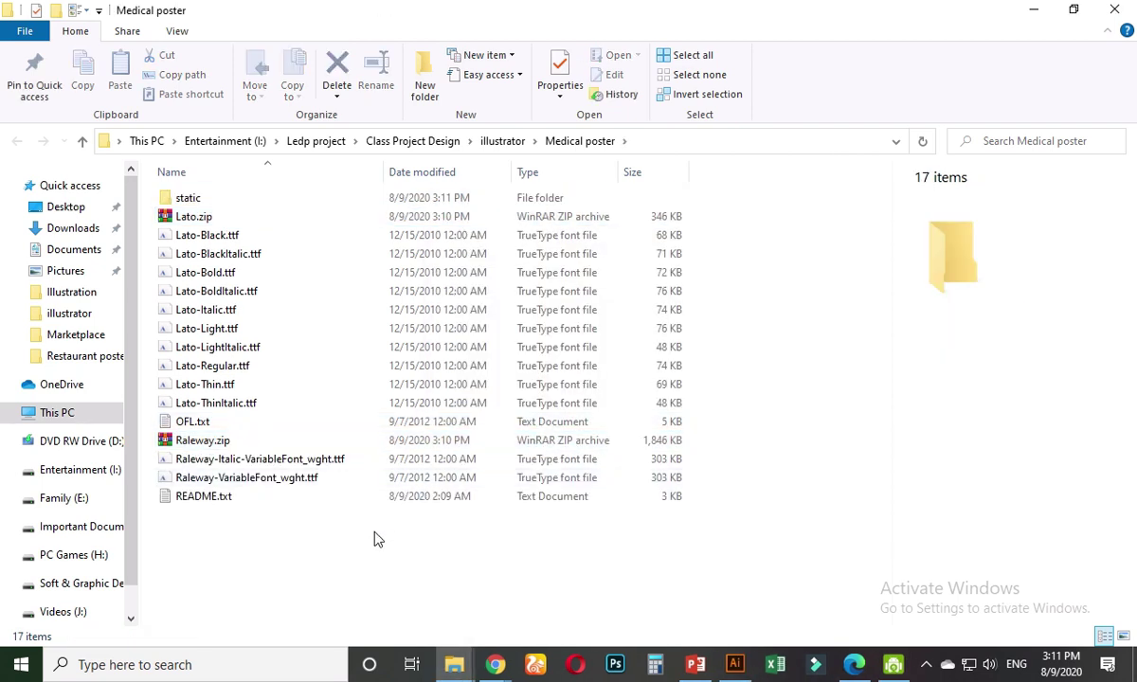
- Install all the extracted Lato font files together with the two Raleway variable font files
left_click(270, 477)
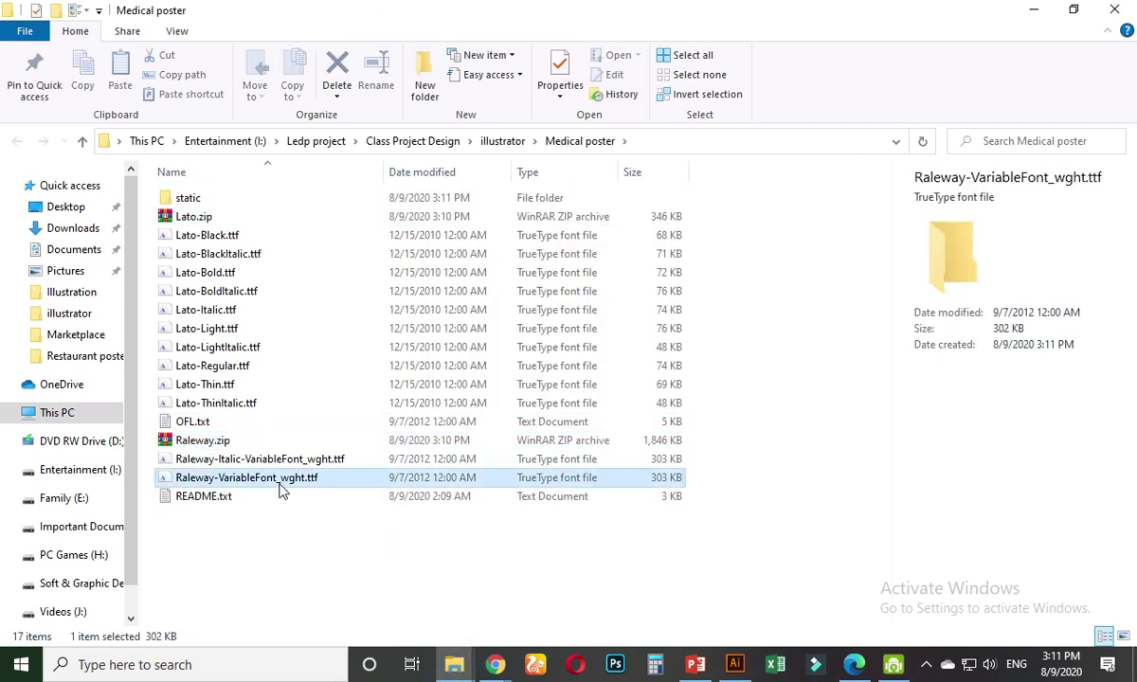
left_click(207, 235)
left_click(207, 402, "shift")
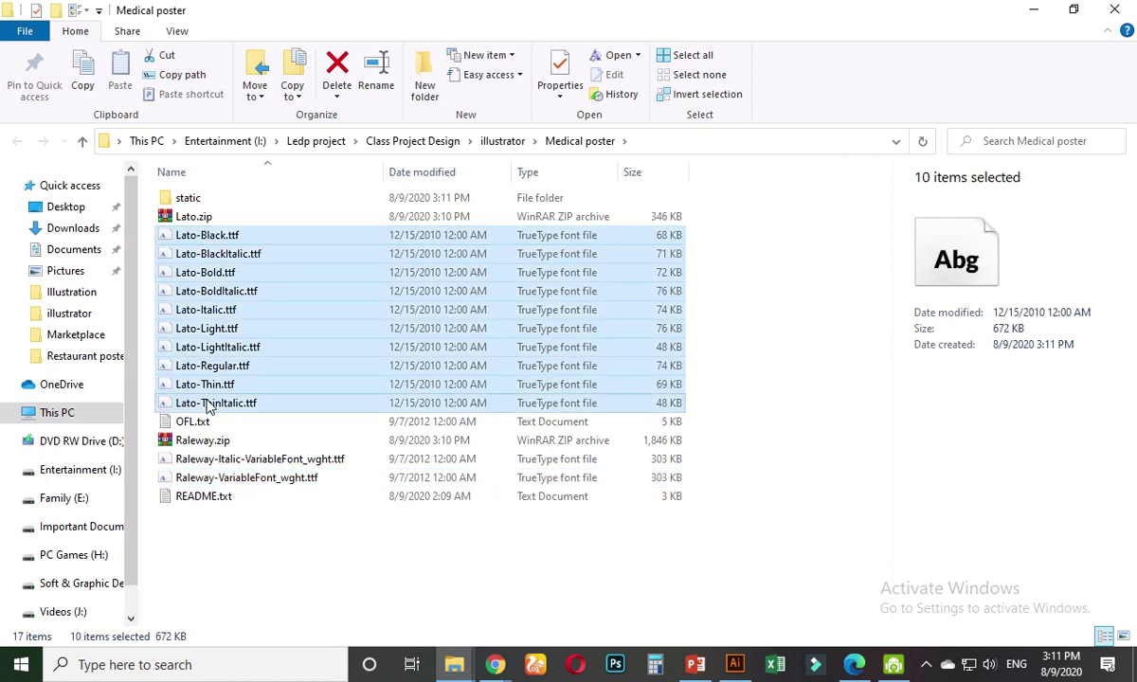
left_click(226, 460, "ctrl")
left_click(227, 477, "ctrl")
right_click(228, 478)
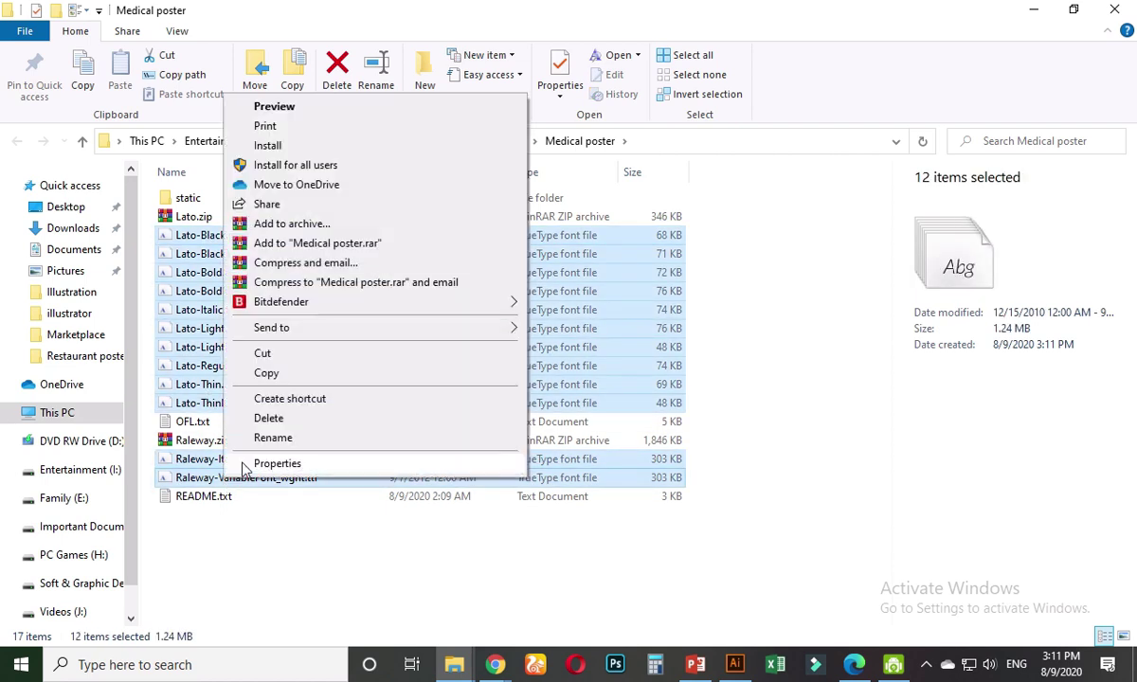
left_click(267, 146)
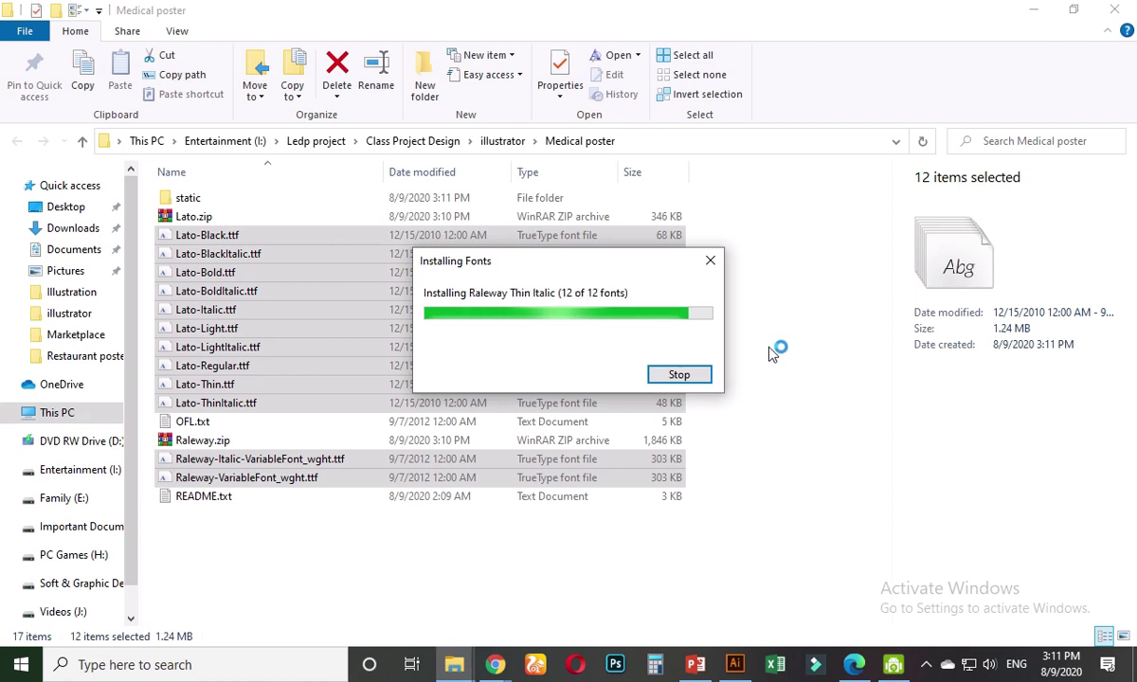
left_click(746, 363)
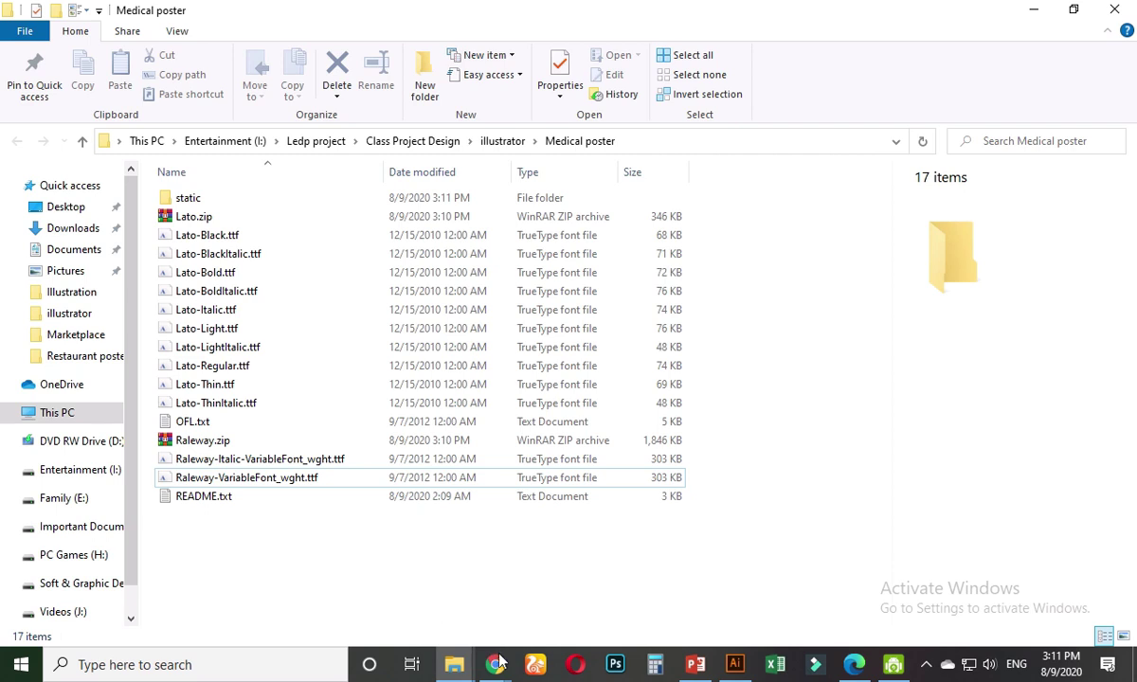
- Revisit the font links on the template page, show Lato.zip in its folder, and look over its extraction options
mouse_move(494, 664)
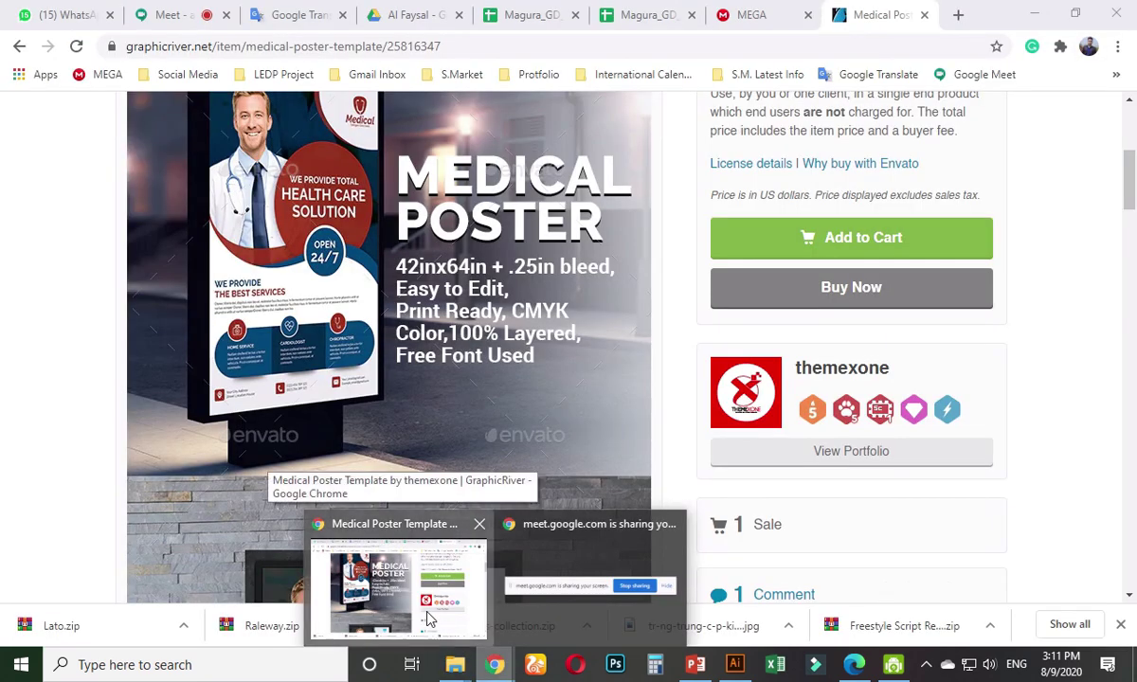
left_click(428, 618)
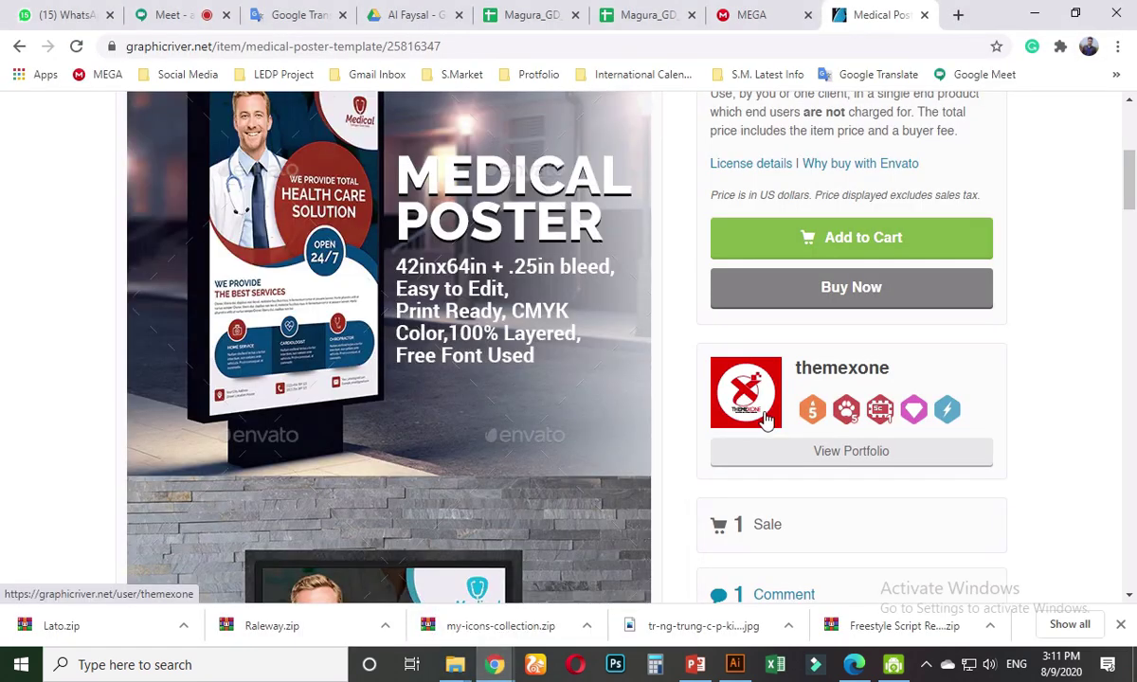
left_click_drag(1129, 185, 1130, 247)
scroll(1131, 228, "down", 10)
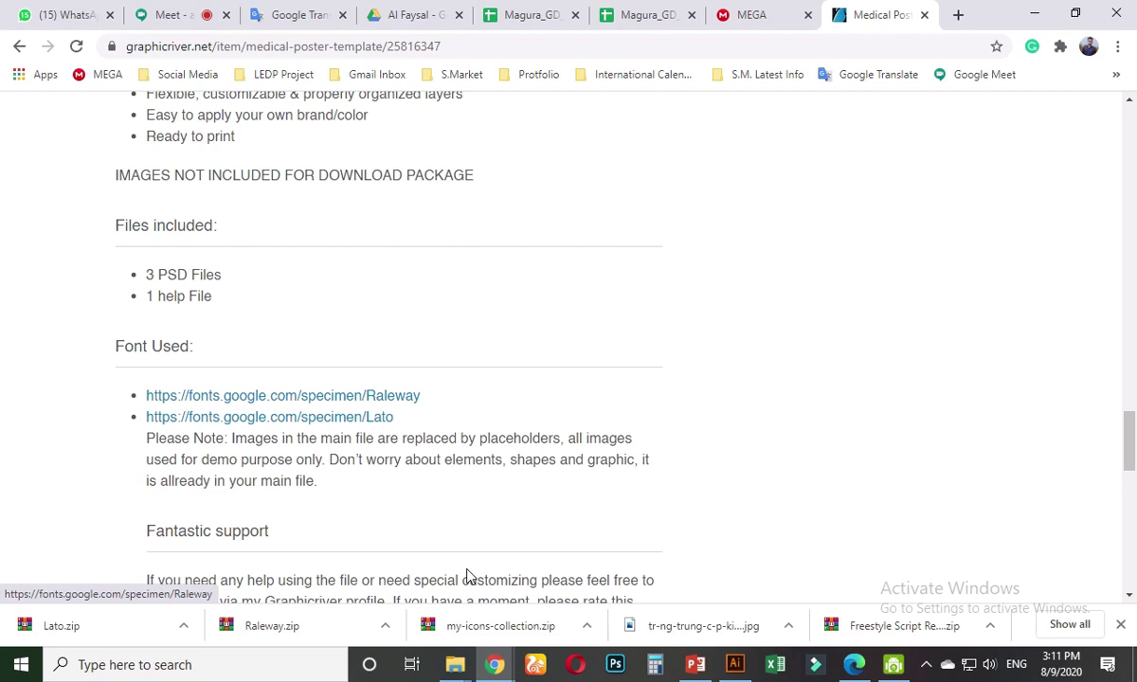
left_click(185, 633)
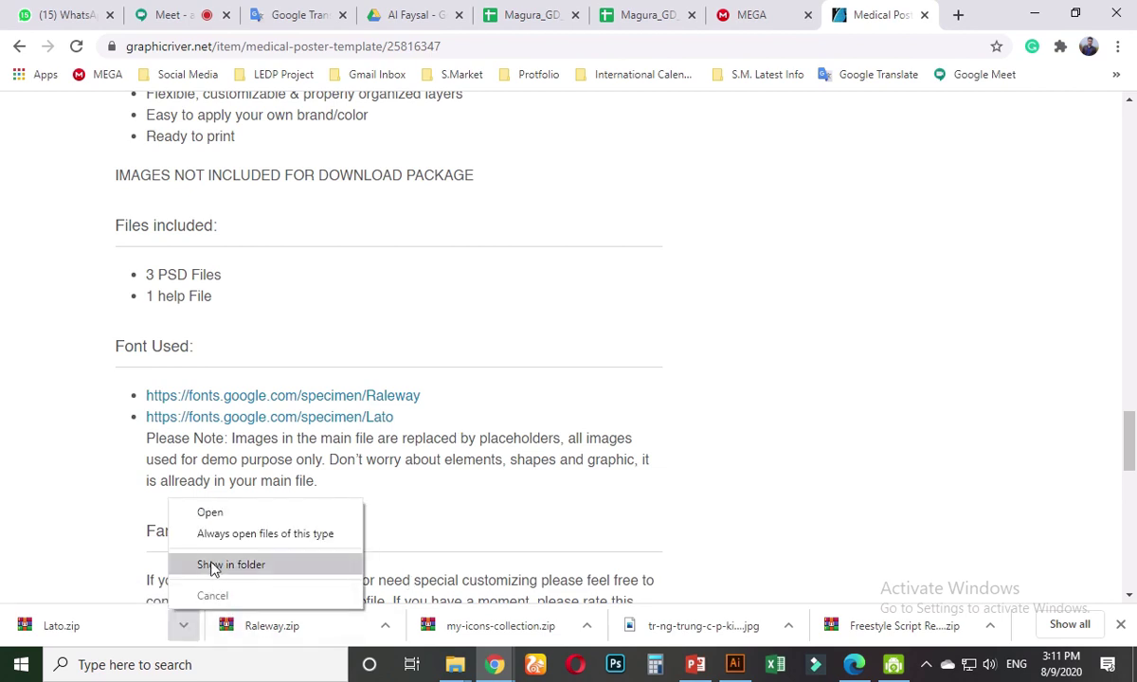
left_click(199, 532)
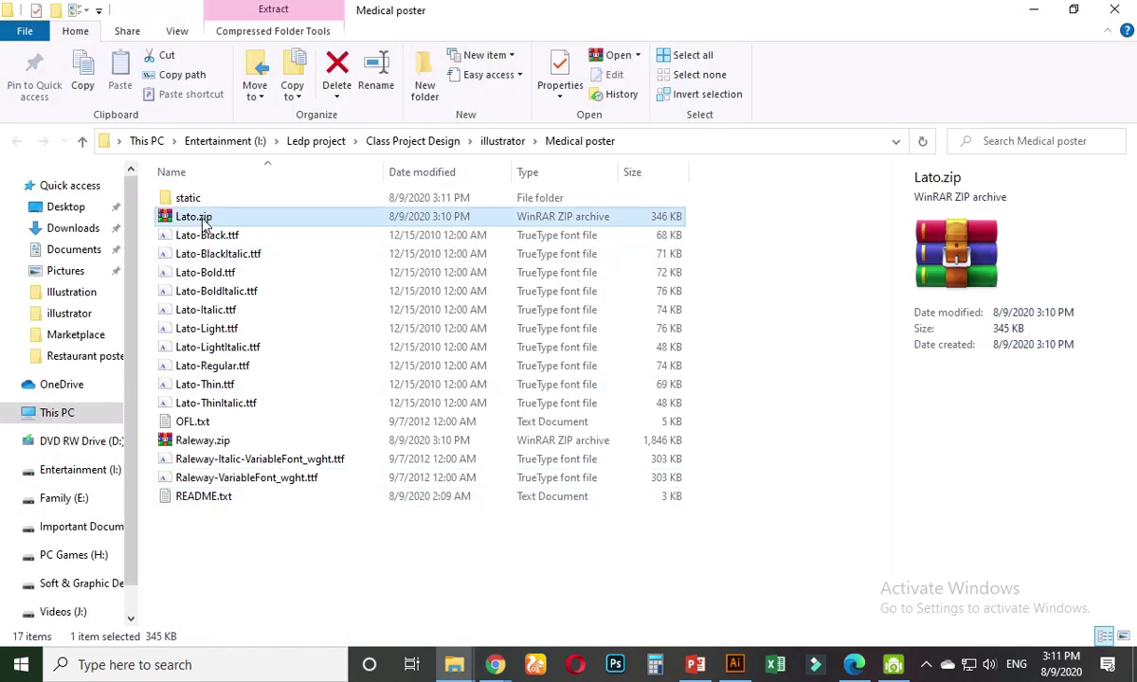
right_click(203, 223)
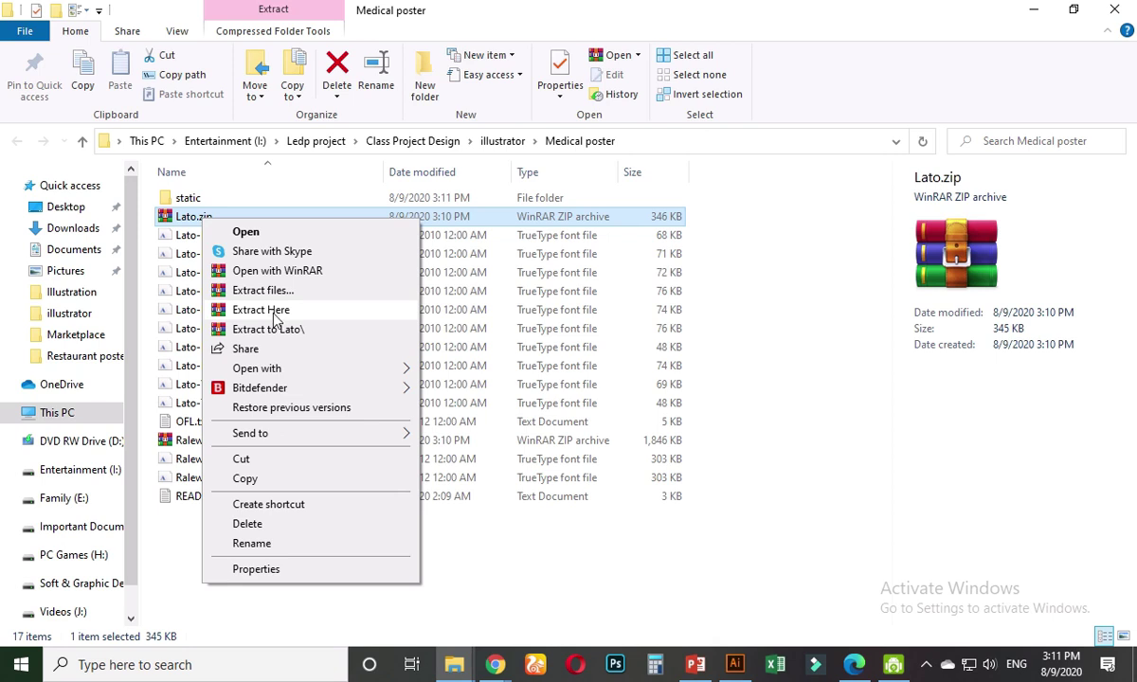
left_click(502, 517)
- Start a screen capture of about 856x543 around the file list and draw a yellow arrow to Lato-BlackItalic.ttf
key("Print")
left_click_drag(62, 107, 823, 587)
left_click(839, 464)
left_click_drag(258, 291, 173, 253)
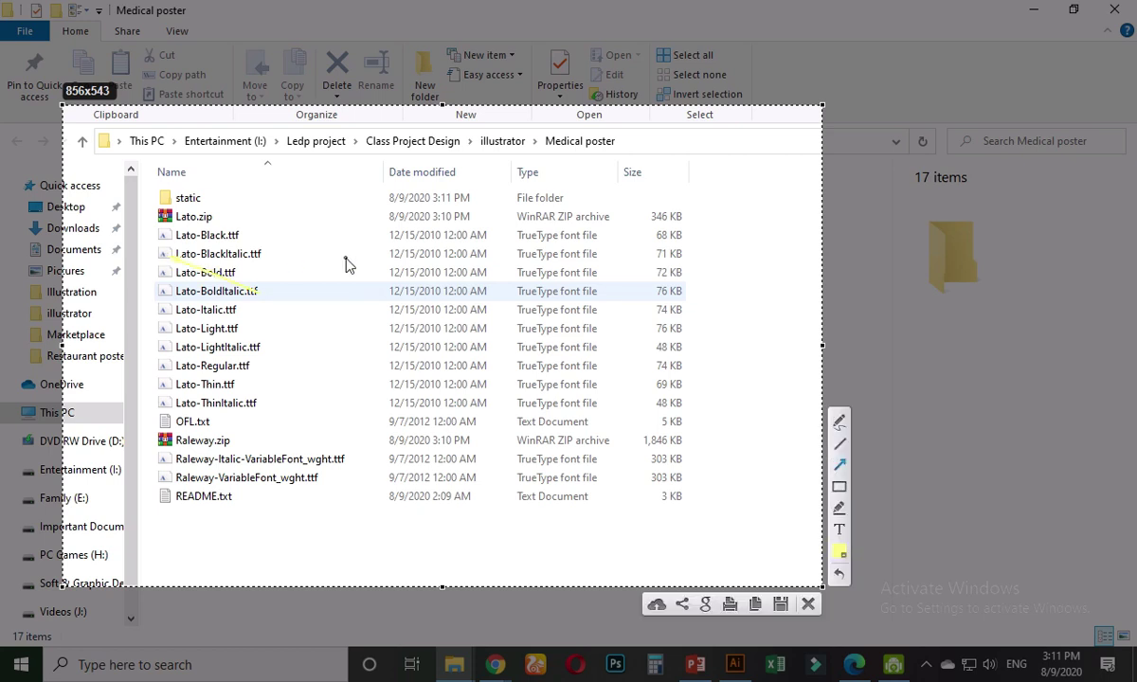
- Set the annotation colour to red, draw four arrows at entries in the captured file list, and discard the capture
left_click(840, 554)
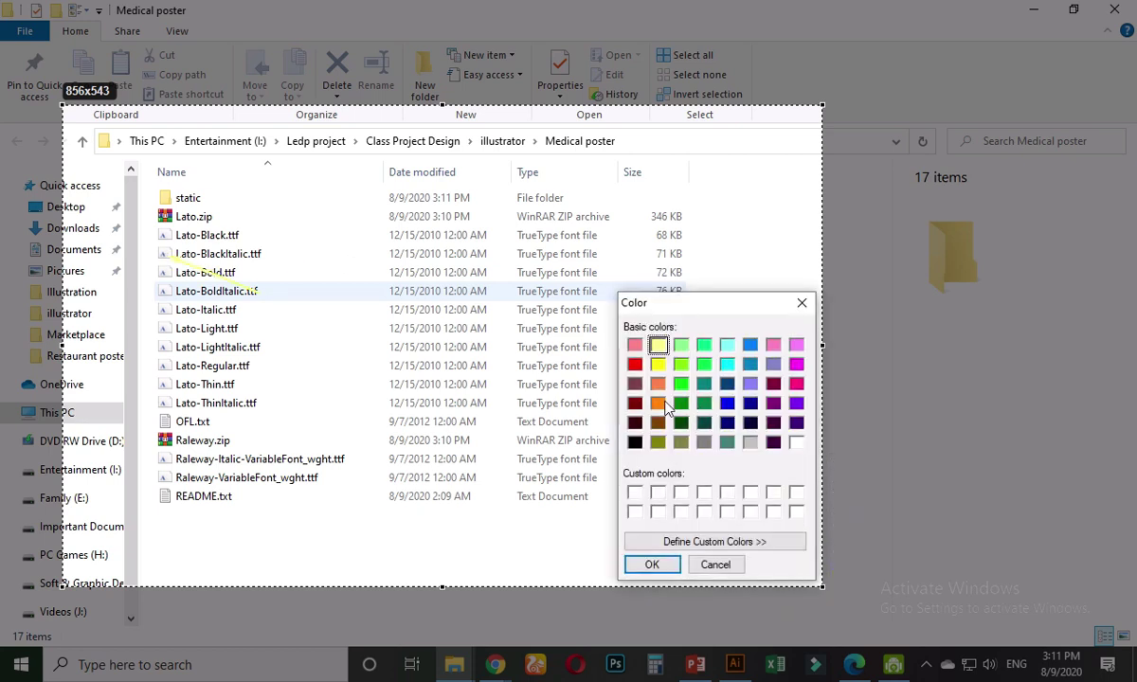
left_click(635, 366)
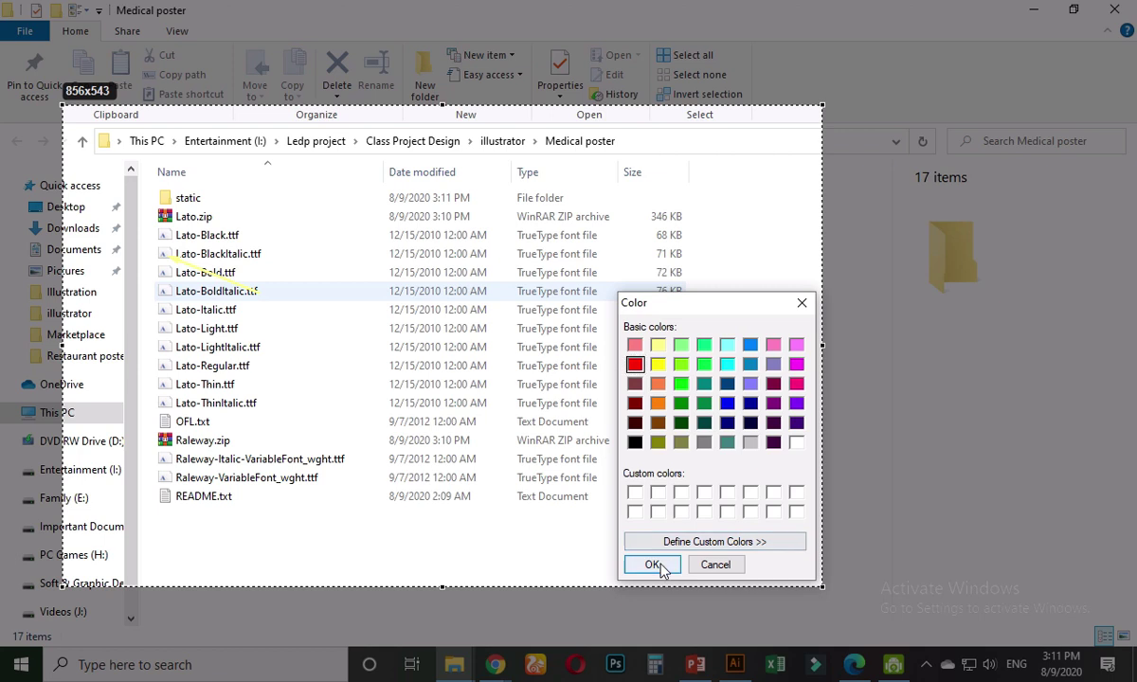
left_click(652, 565)
left_click_drag(631, 333, 685, 323)
left_click_drag(481, 304, 167, 348)
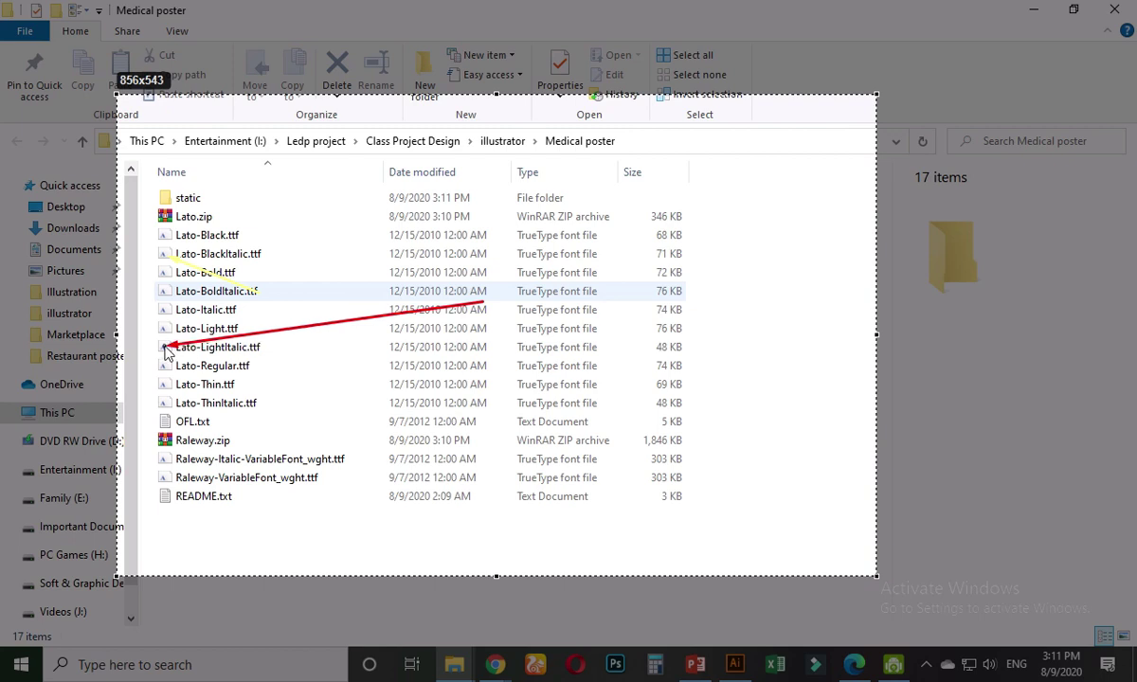
left_click_drag(458, 364, 169, 389)
mouse_move(372, 193)
left_mouse_down()
mouse_move(245, 248)
mouse_move(171, 310)
left_mouse_up()
mouse_move(337, 400)
left_mouse_down()
mouse_move(180, 409)
mouse_move(168, 424)
left_mouse_up()
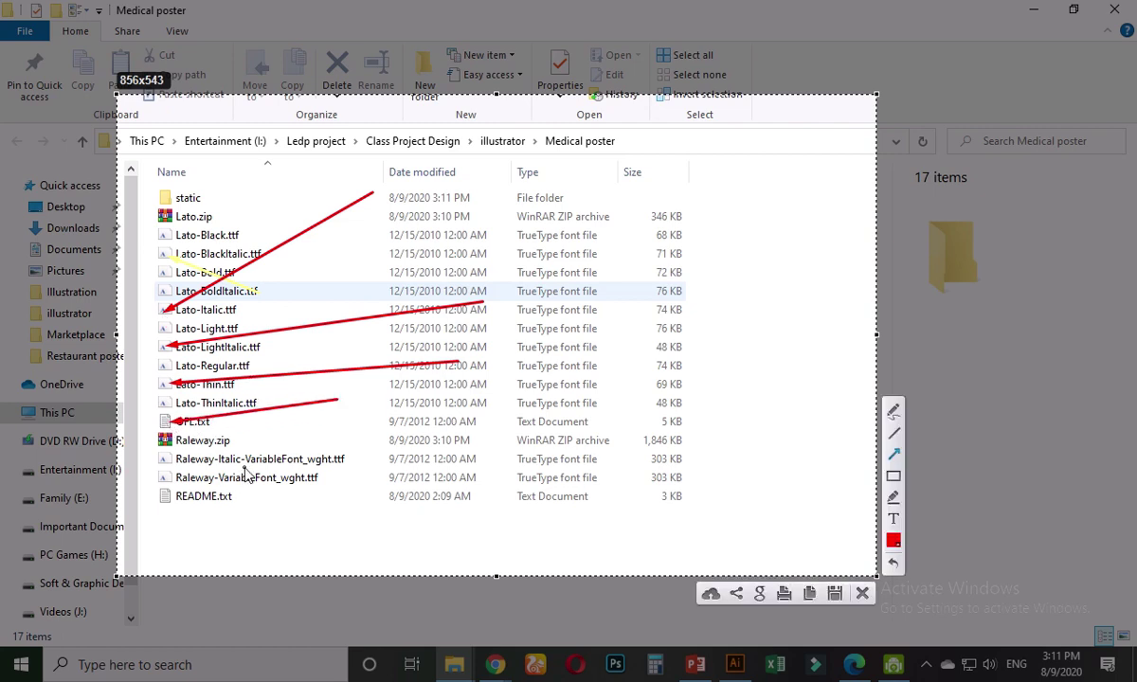
key("Escape")
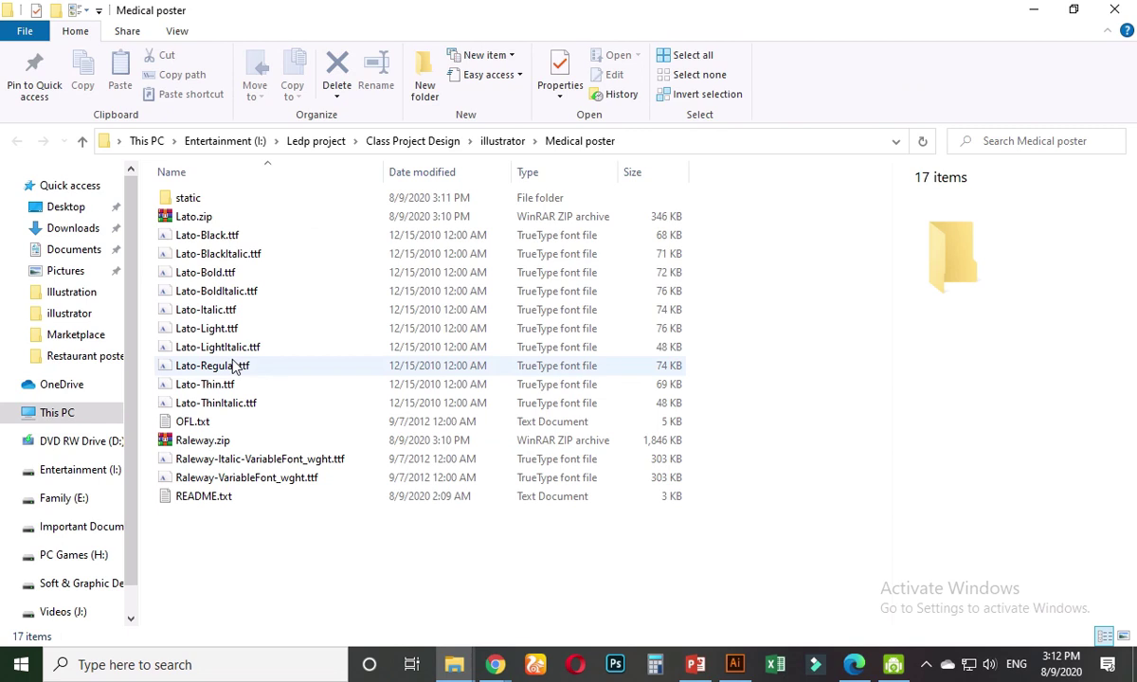
- Show the available file actions for Lato-LightItalic.ttf, then switch to Illustrator and bring the blank poster artboard into view
right_click(228, 348)
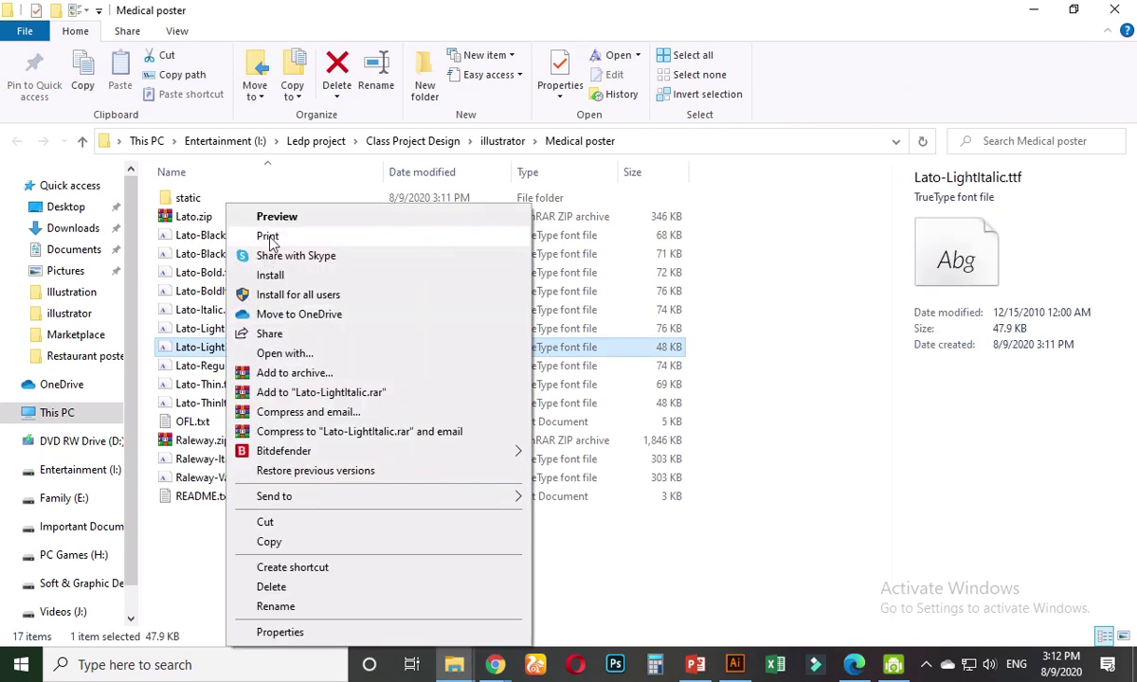
left_click(749, 398)
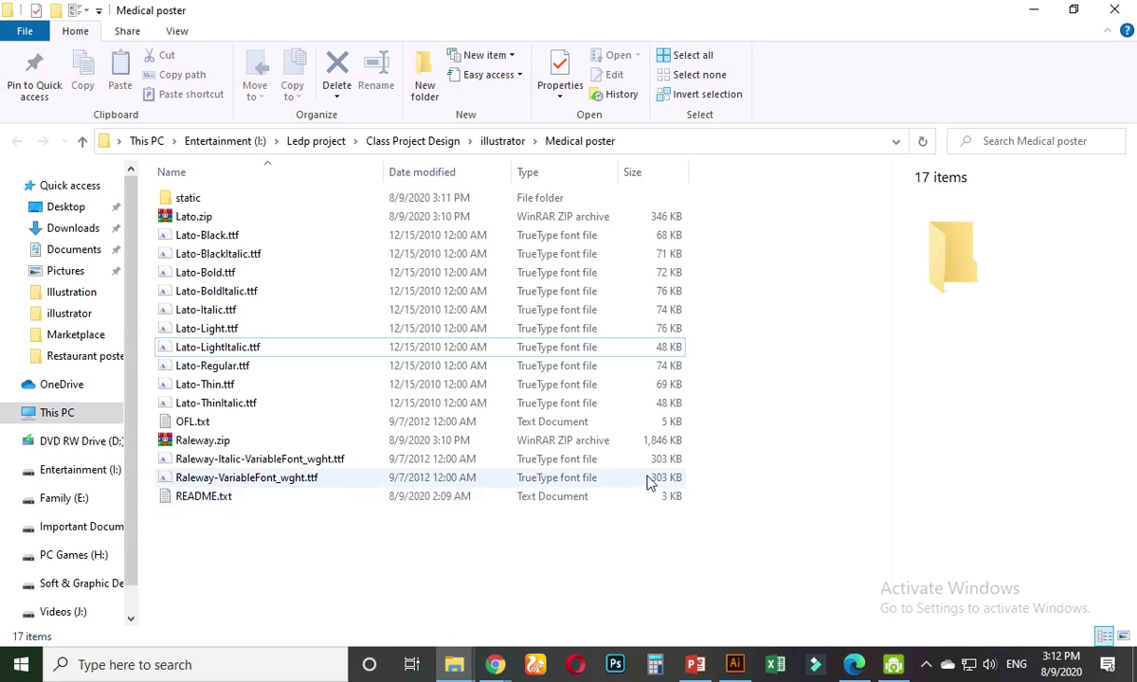
left_click(734, 664)
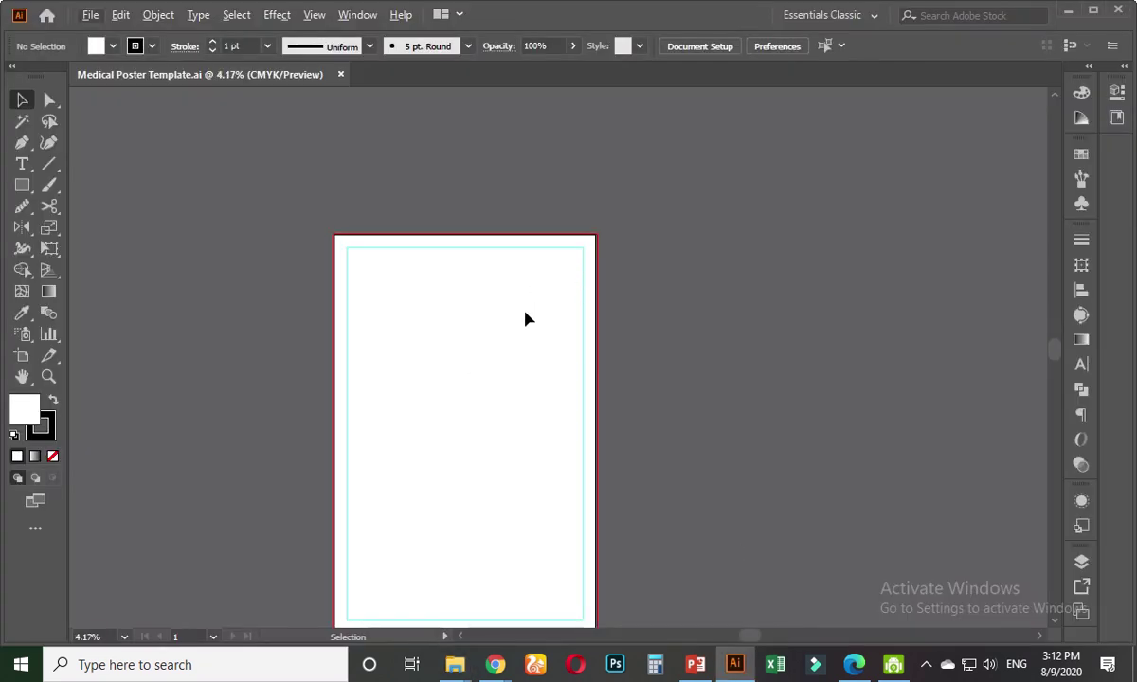
scroll(550, 332, "down", 2)
scroll(553, 344, "up", 1)
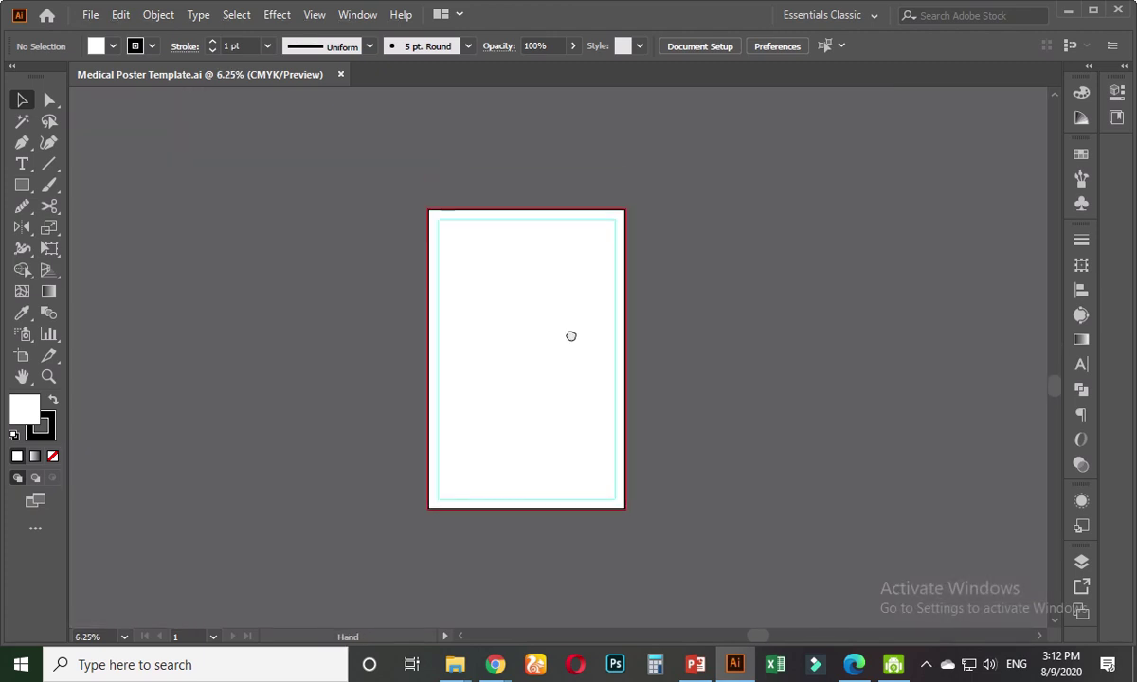
scroll(540, 350, "up", 1)
mouse_move(494, 664)
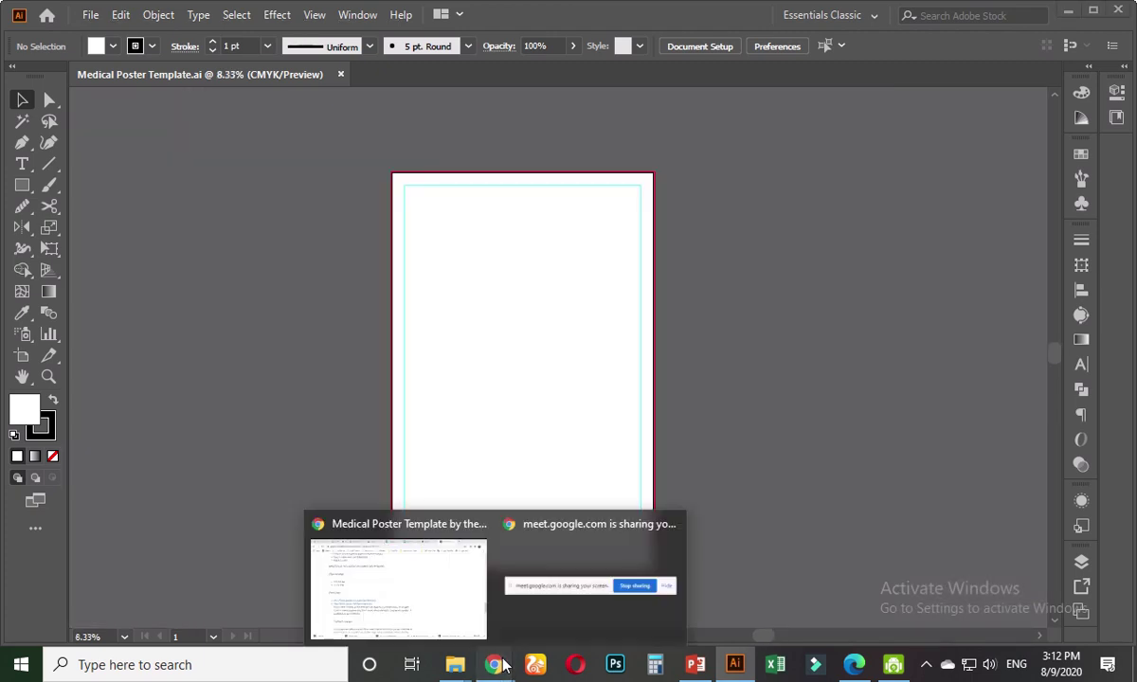
- Copy the enlarged red-and-blue poster preview from the template page in Chrome and paste it into the Illustrator poster document
left_click(438, 618)
scroll(382, 327, "up", 10)
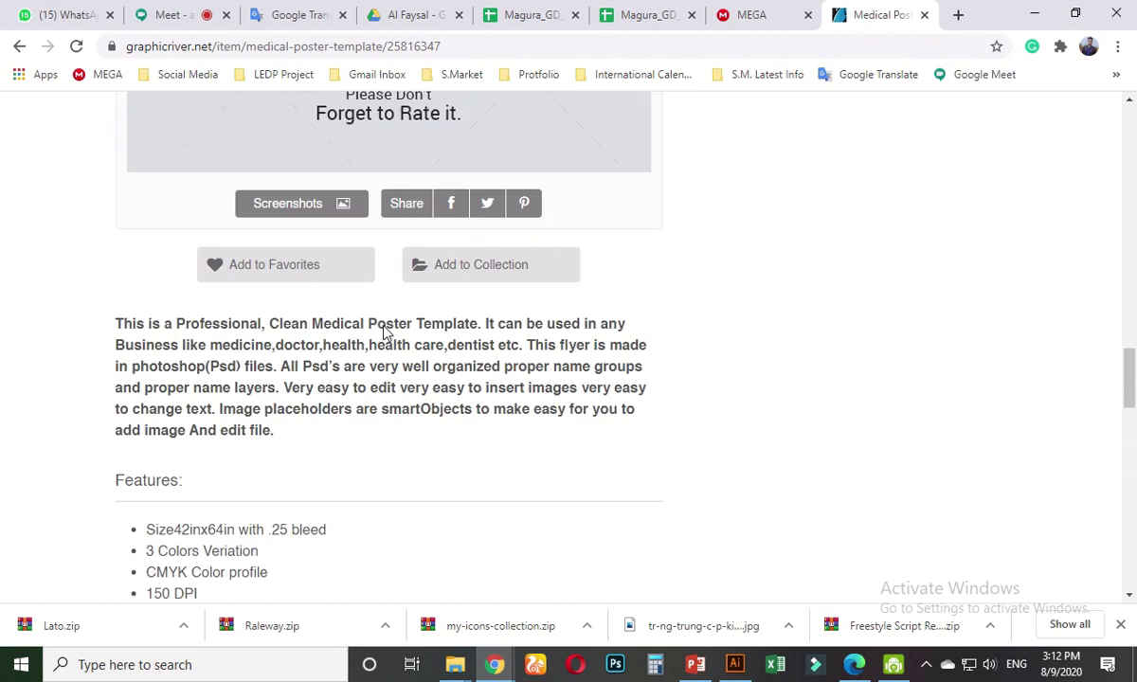
scroll(383, 334, "up", 3)
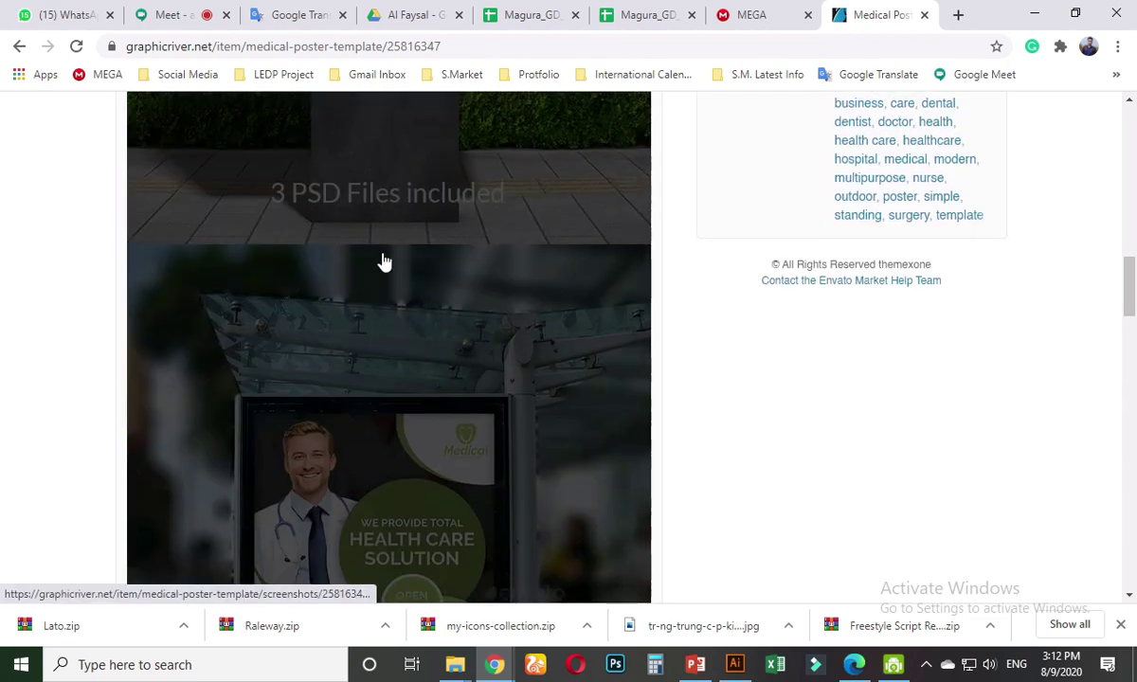
left_click(381, 261)
scroll(492, 322, "down", 3)
right_click(496, 298)
left_click(526, 356)
left_click(735, 664)
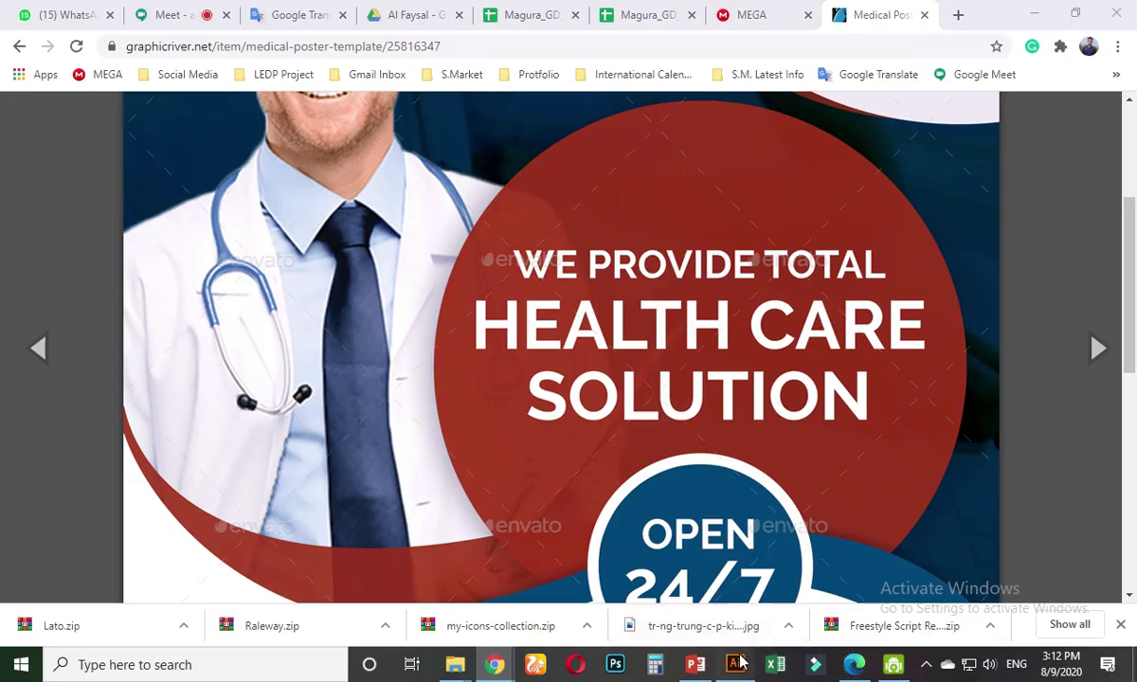
key("ctrl+v")
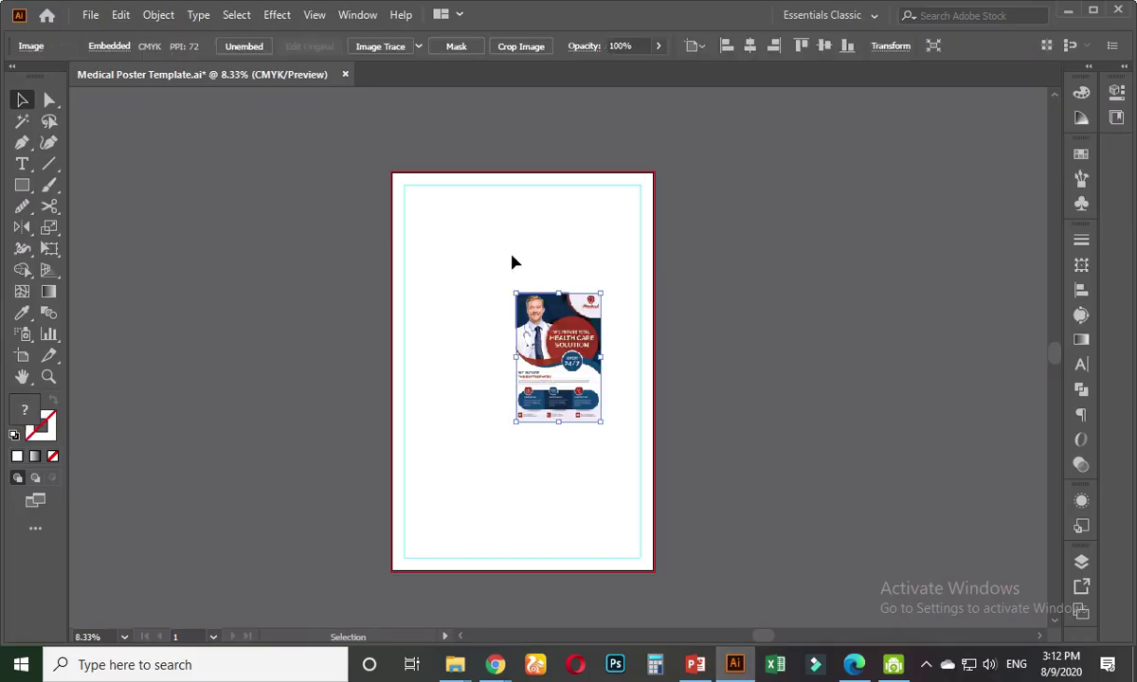
- Place the pasted poster image beside the artboard as a reference and enlarge it to roughly the artboard's size
left_click_drag(521, 327, 210, 290)
left_click_drag(290, 385, 376, 601)
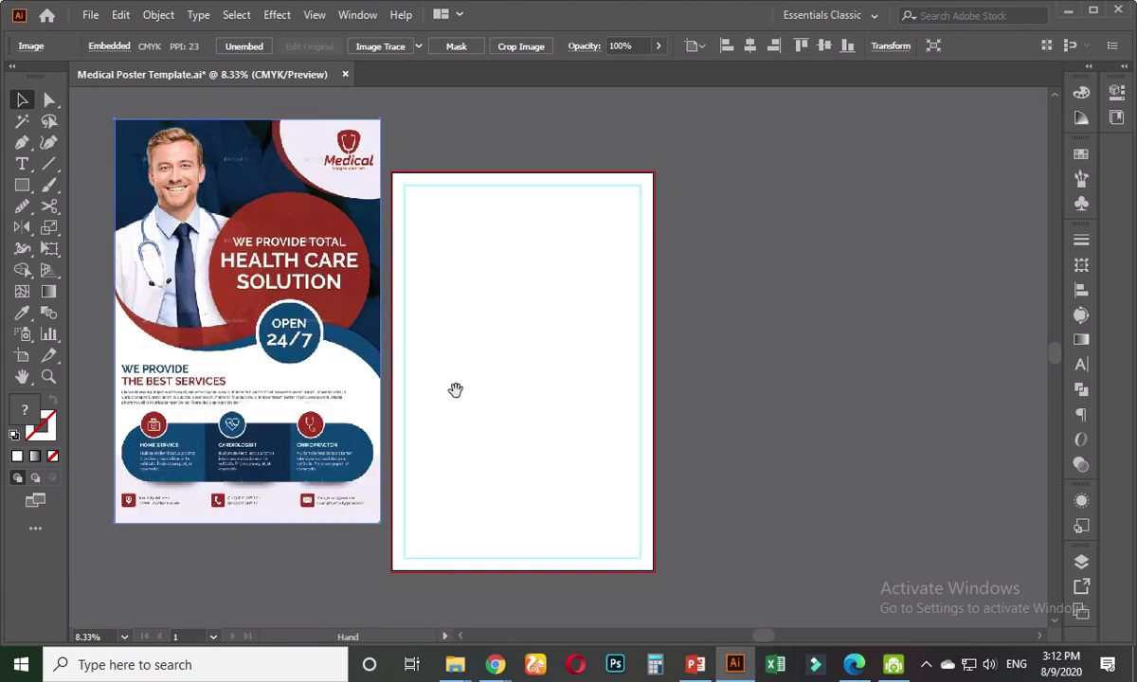
left_click_drag(457, 388, 706, 414)
left_click_drag(554, 369, 528, 402)
left_click(299, 353)
- Draw a small rectangle outside the artboard and fill it with the medium blue sampled from the reference poster
left_click(23, 184)
left_click_drag(629, 140, 700, 177)
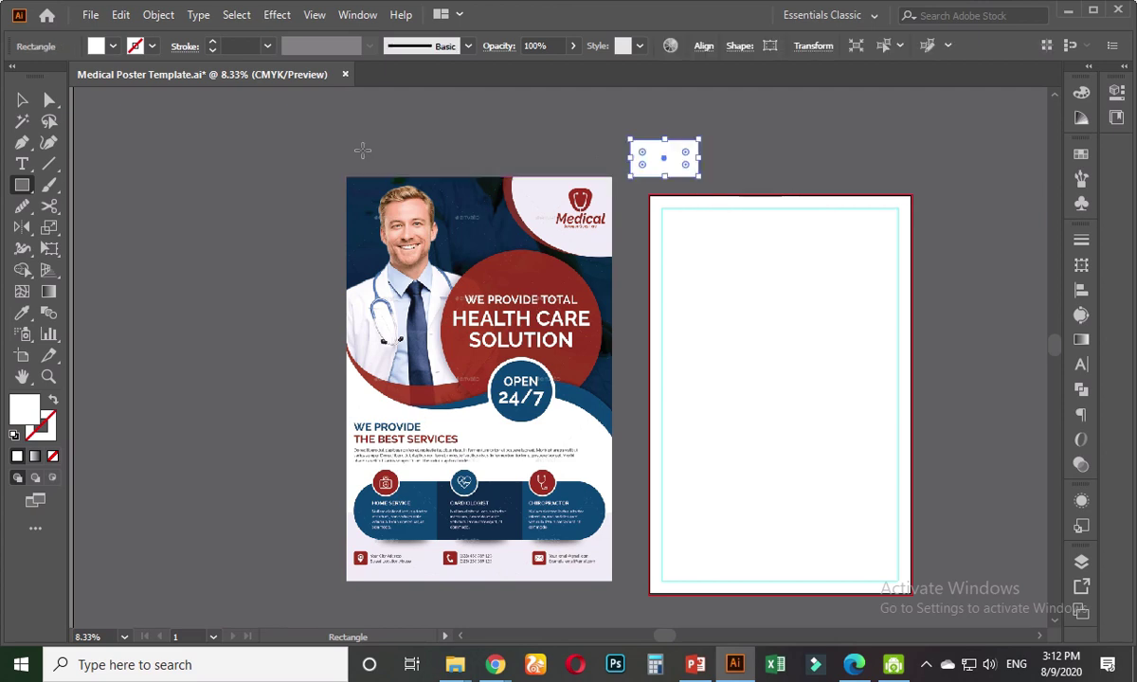
left_click(22, 313)
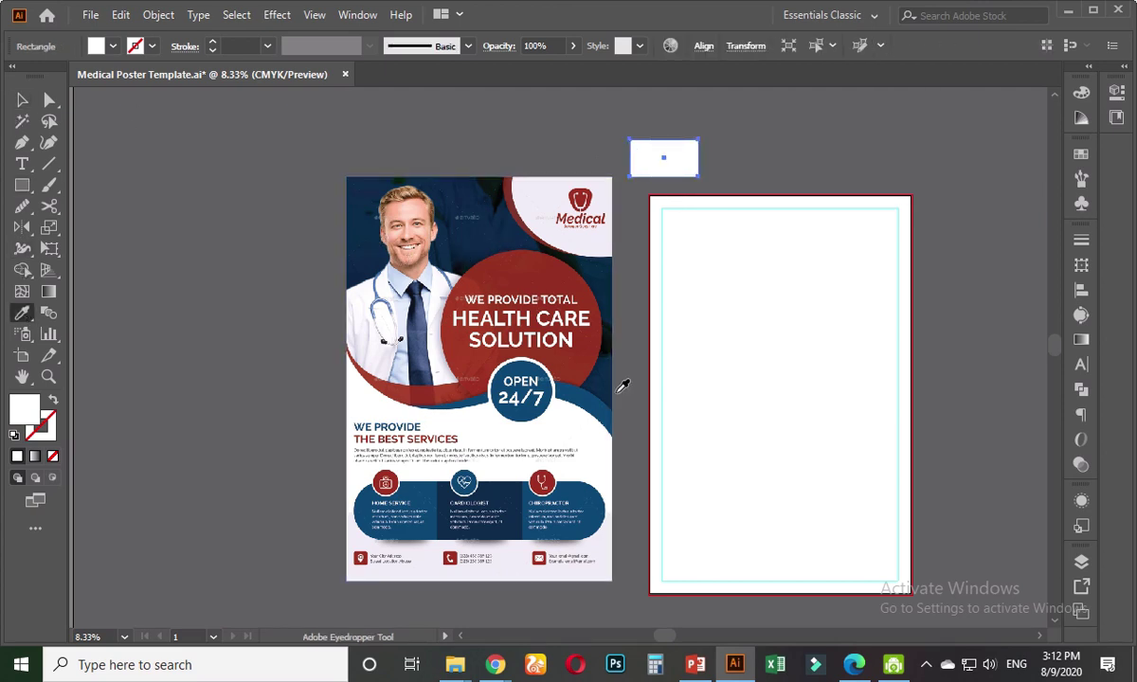
left_click(587, 399)
left_click(22, 100)
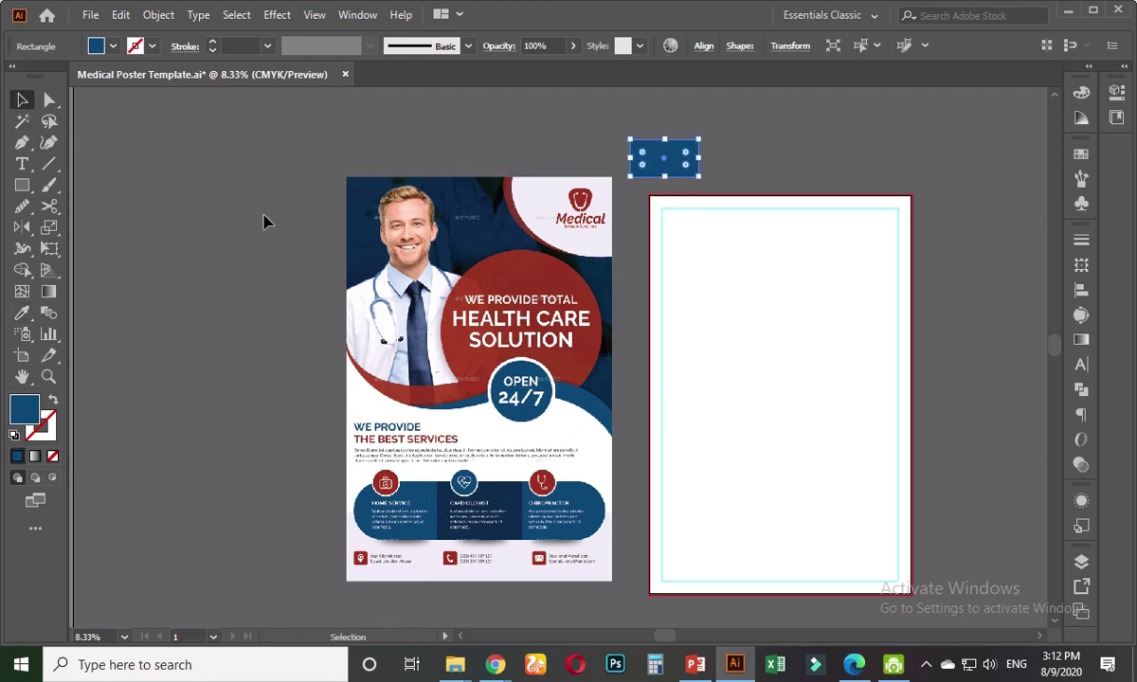
left_click(251, 209)
- Move the reference poster farther from the artboard and add a second swatch below the blue one, filled with the poster's sampled red
left_click_drag(380, 313, 191, 313)
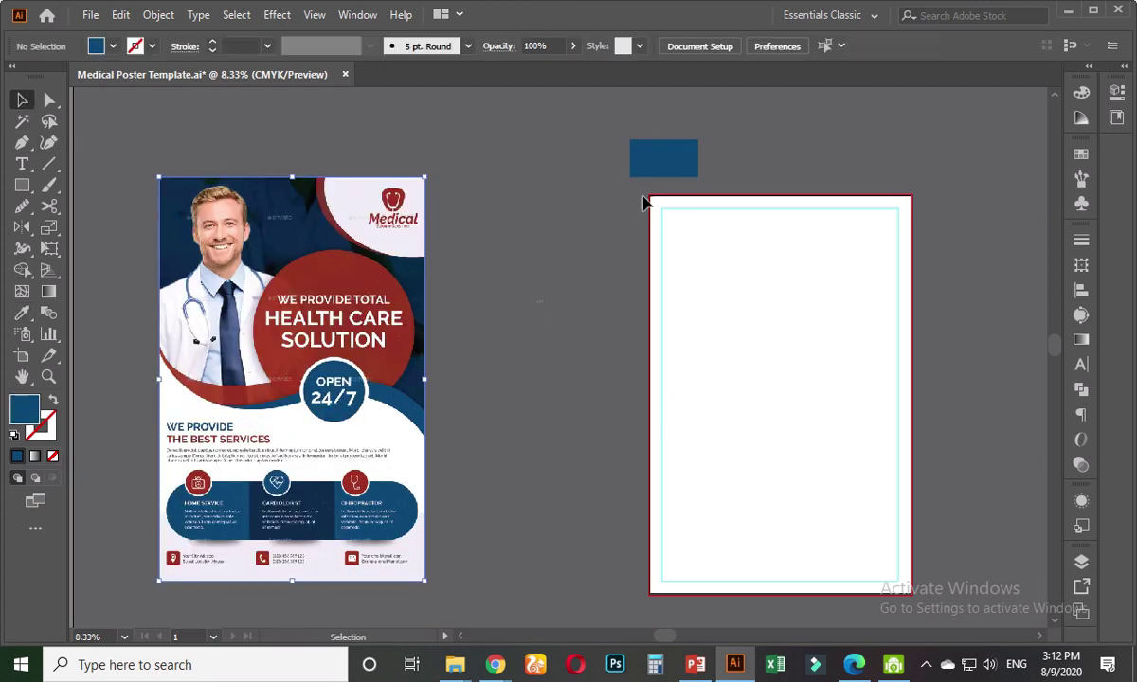
left_click_drag(665, 161, 535, 309)
left_click(22, 313)
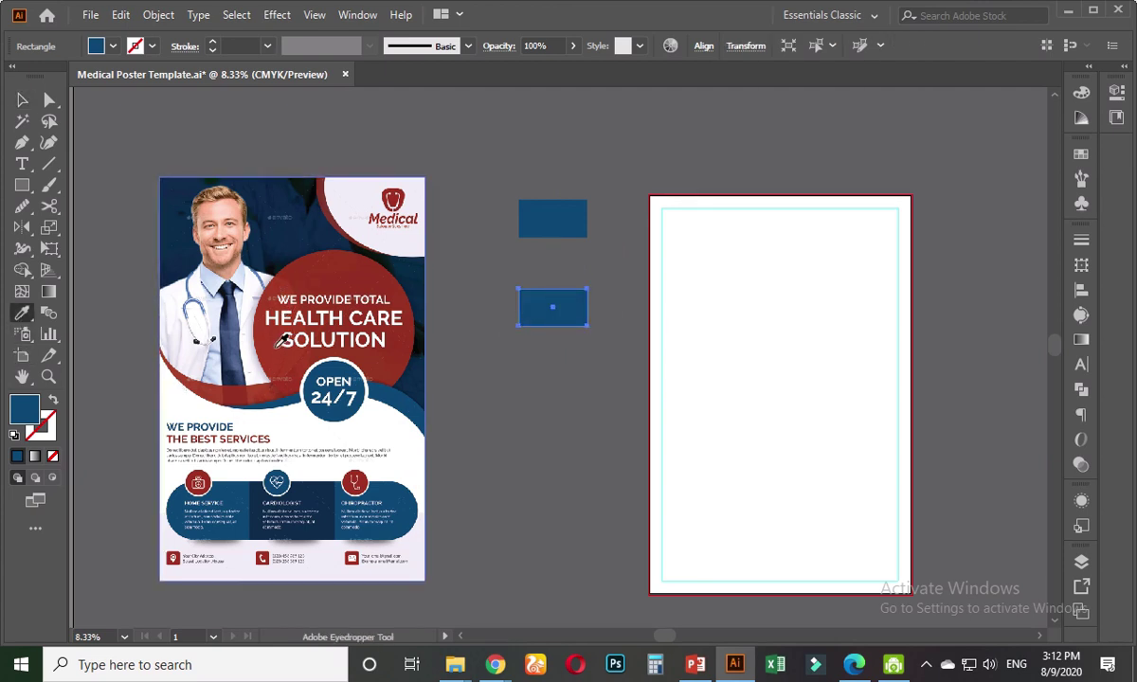
left_click(276, 347)
left_click(22, 100)
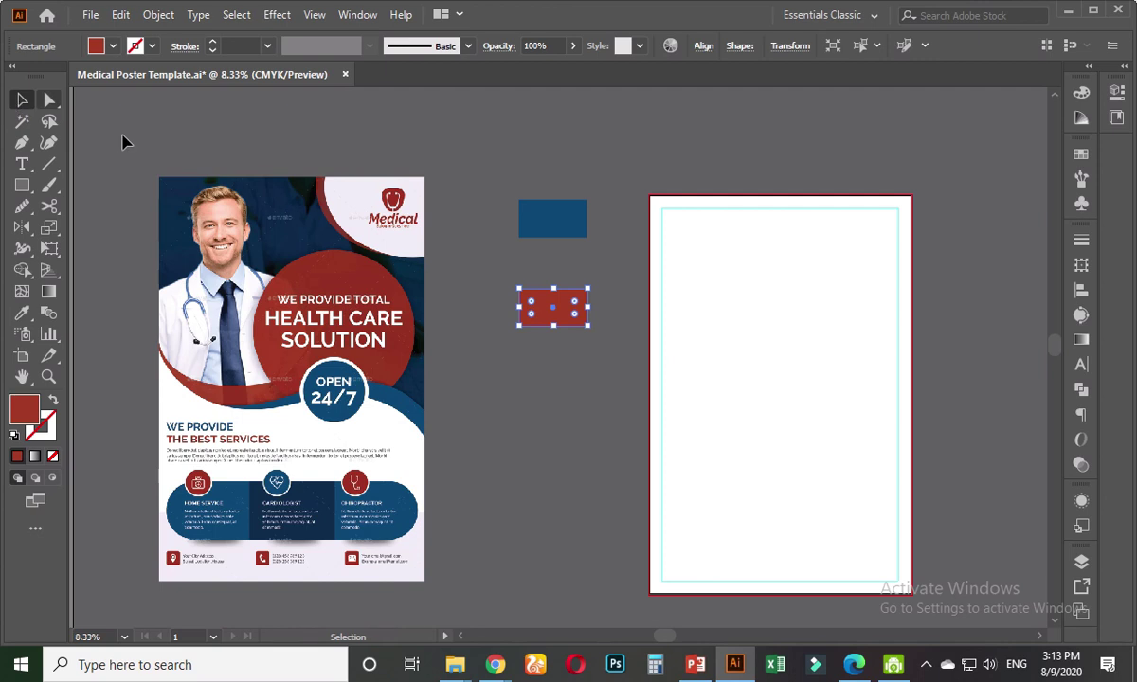
left_click(500, 418)
left_click_drag(495, 428, 500, 396)
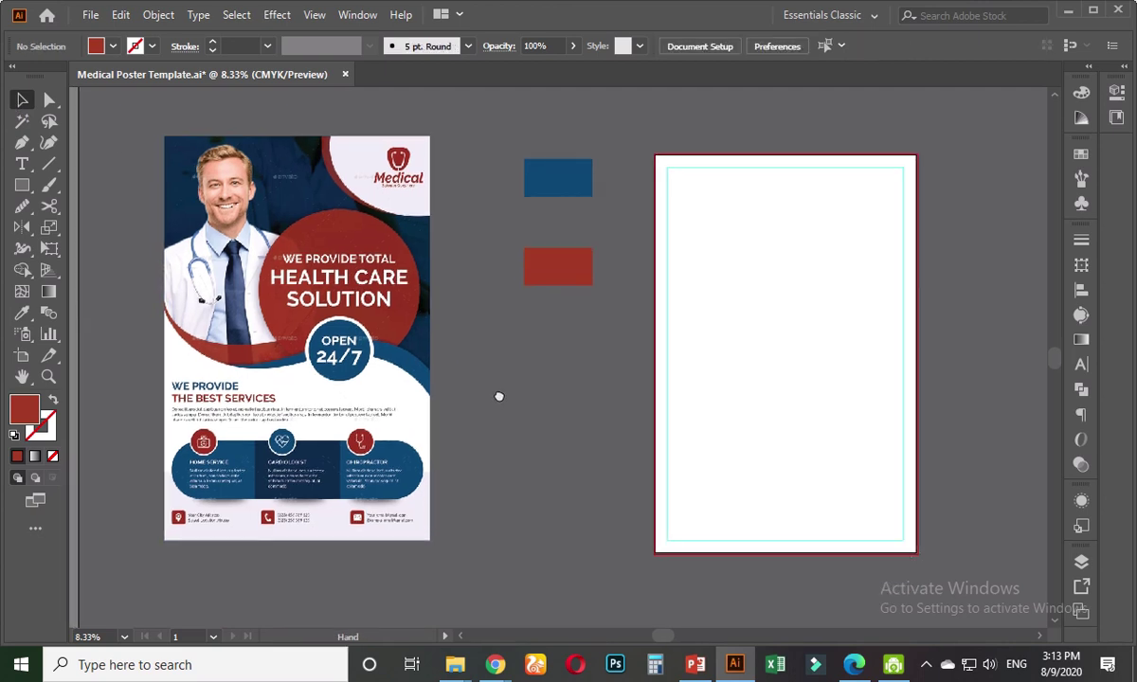
- Duplicate the red swatch below itself and fill the copy with the dark navy sampled from the reference poster
left_click(576, 268)
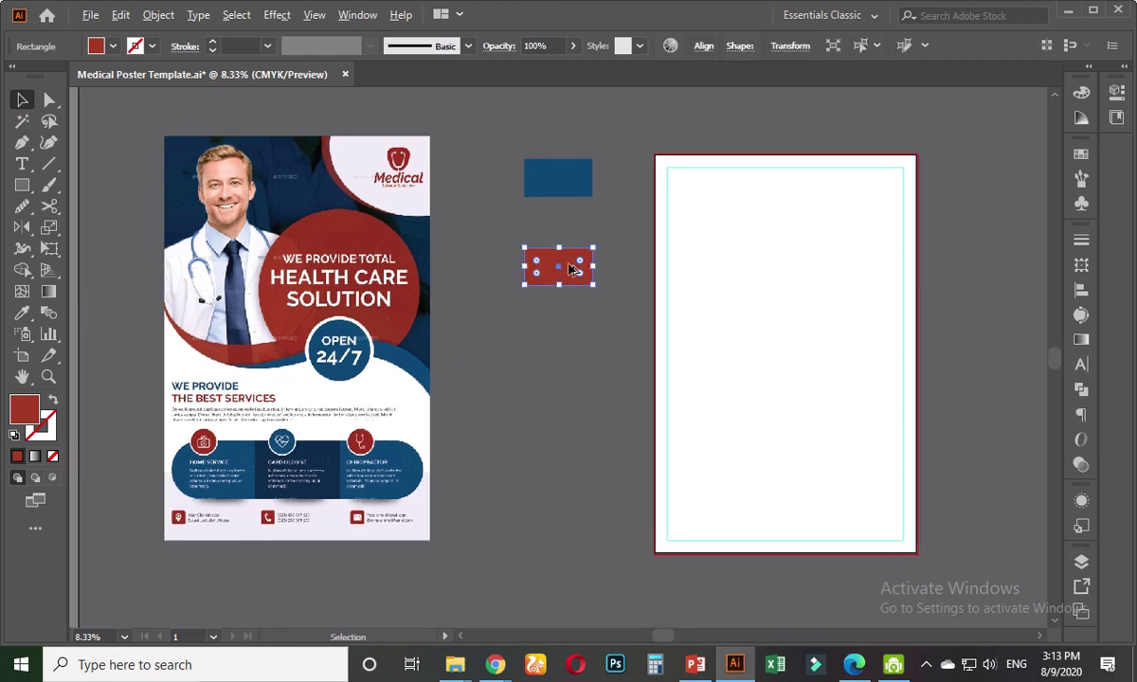
left_click(569, 352)
left_click(571, 271)
left_click_drag(574, 270, 574, 341)
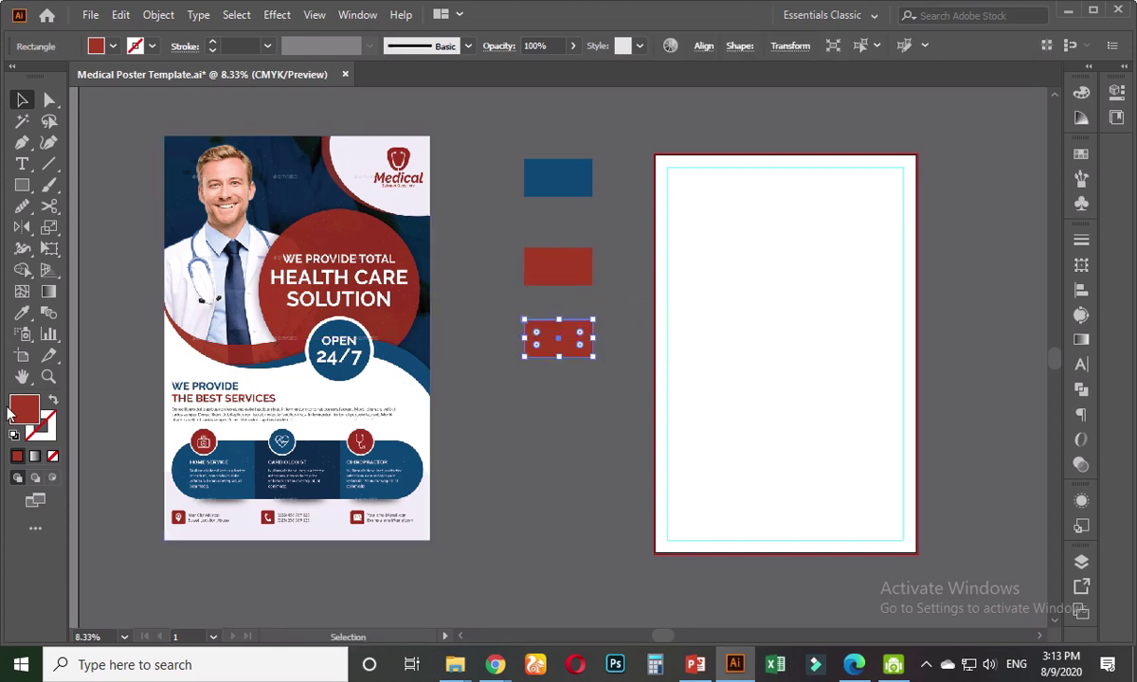
left_click(21, 313)
left_click(290, 423)
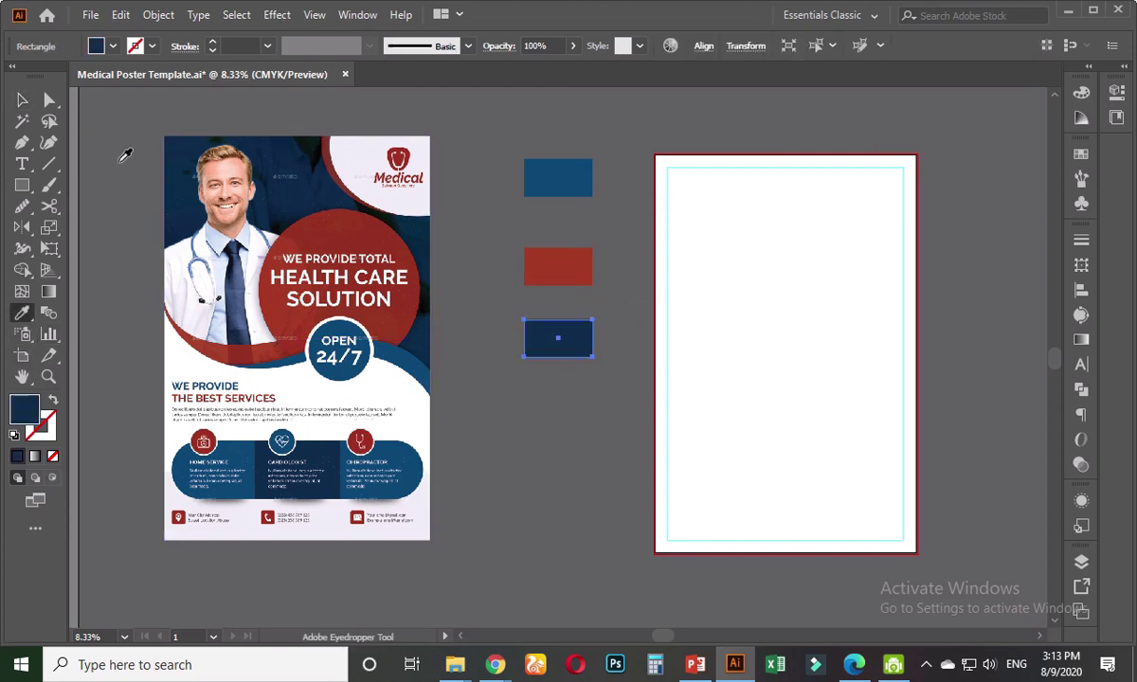
left_click(21, 102)
left_click(541, 459)
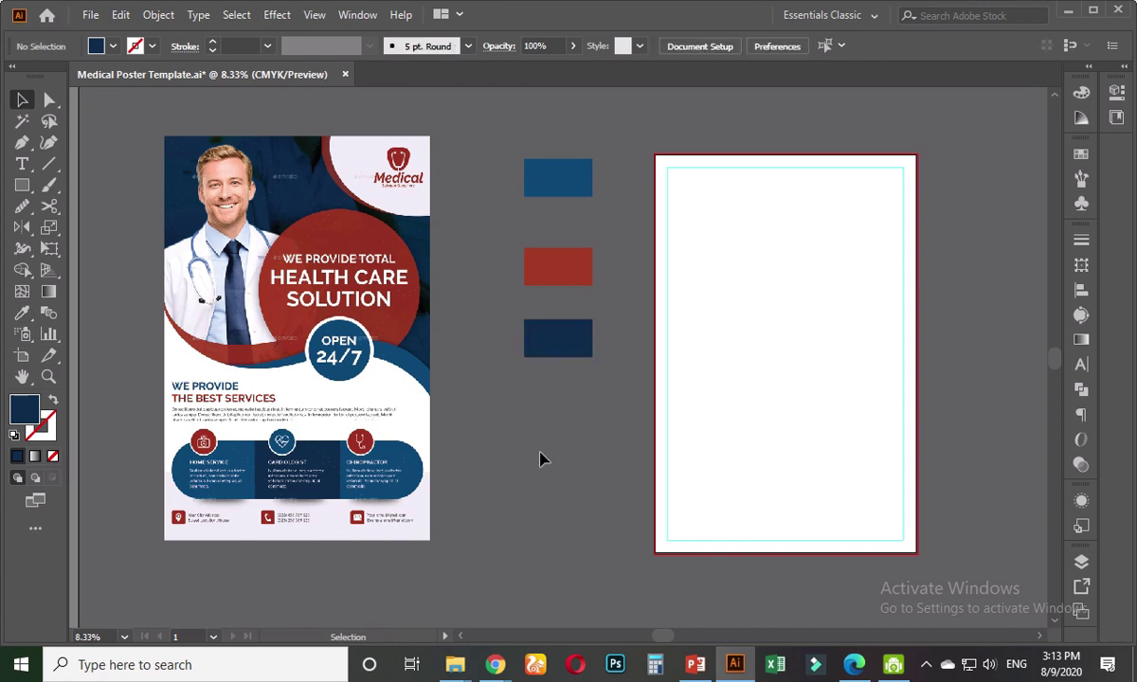
- Examine the services and contact sections of the reference poster up close, then the full layout beside the blank artboard
scroll(246, 553, "up", 2)
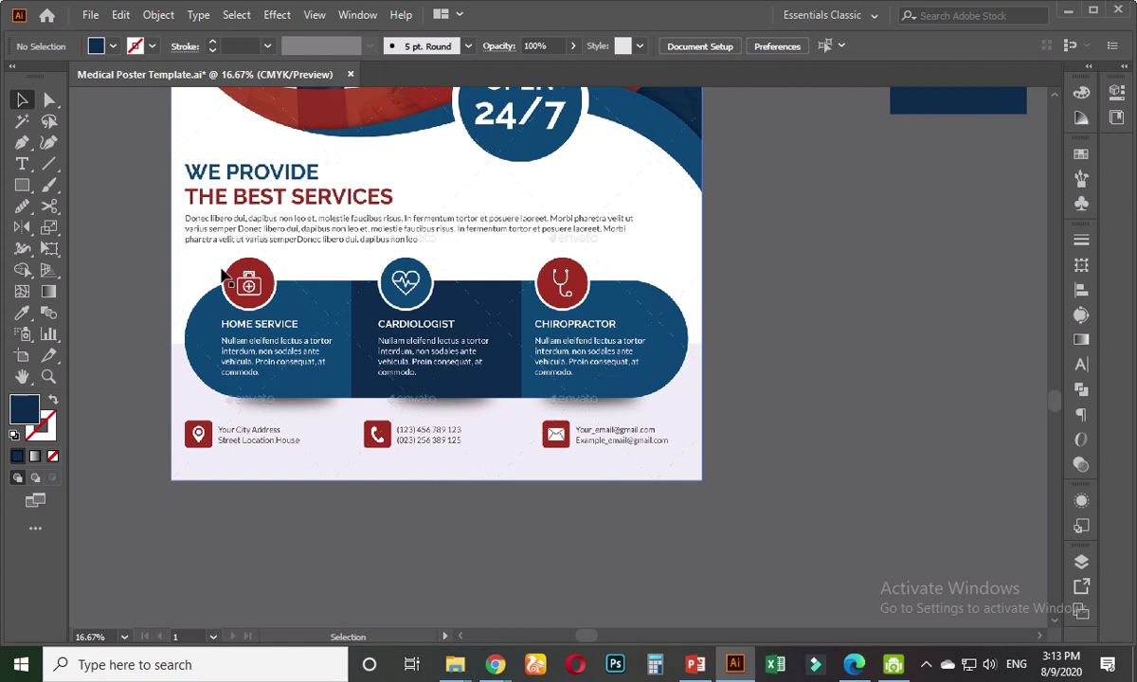
scroll(351, 325, "down", 1)
left_click_drag(513, 298, 510, 432)
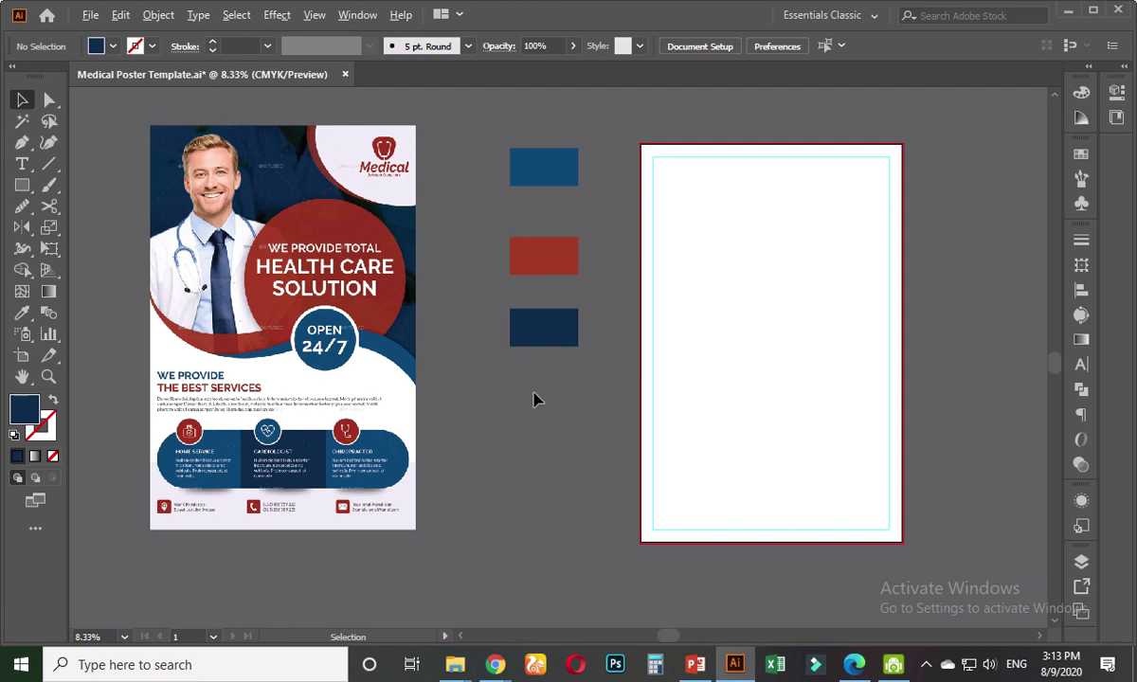
scroll(536, 401, "down", 1)
left_click_drag(535, 401, 536, 315)
scroll(477, 380, "down", 2)
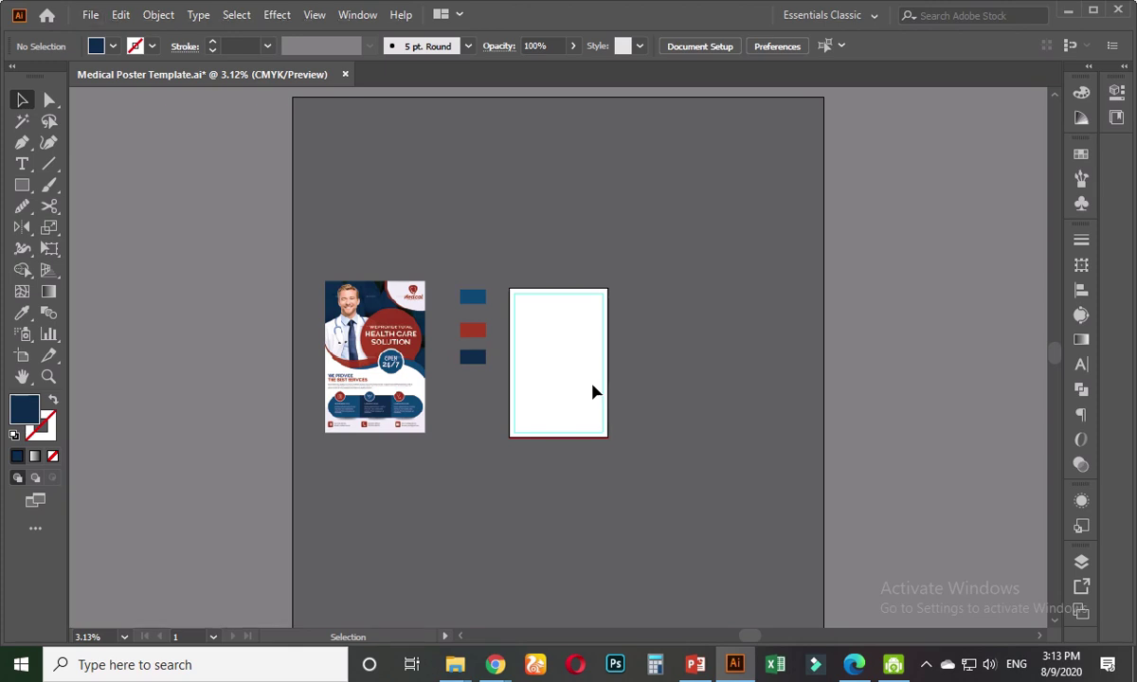
key("ctrl+equal")
key("ctrl+equal")
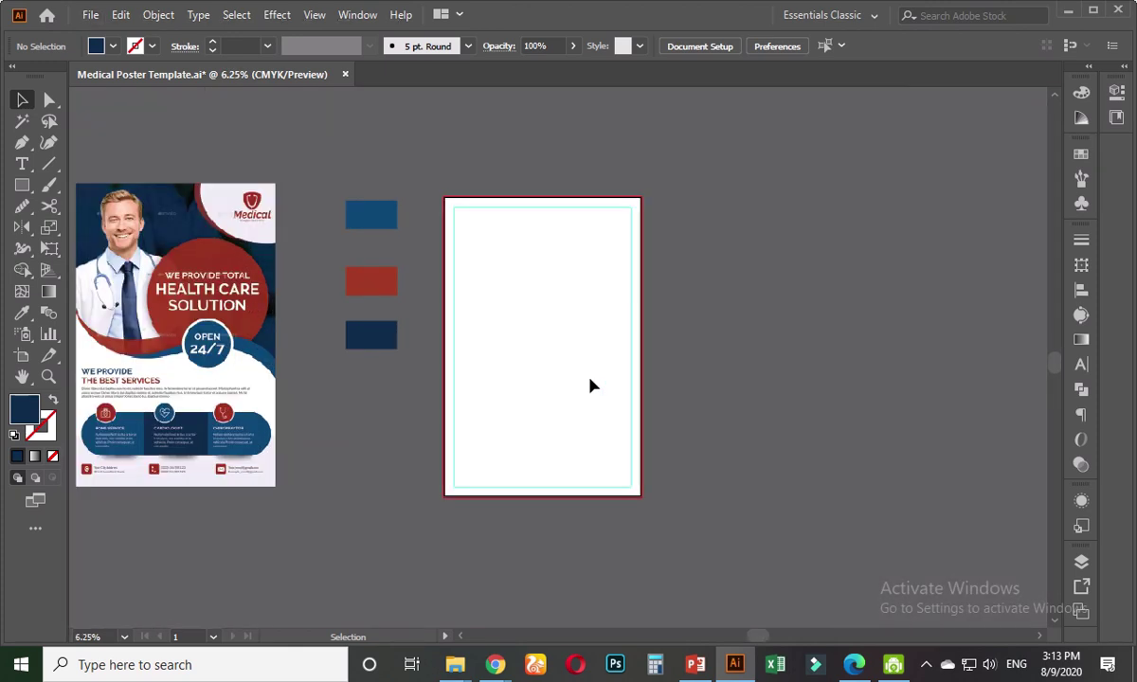
key("space")
left_click_drag(580, 357, 599, 380)
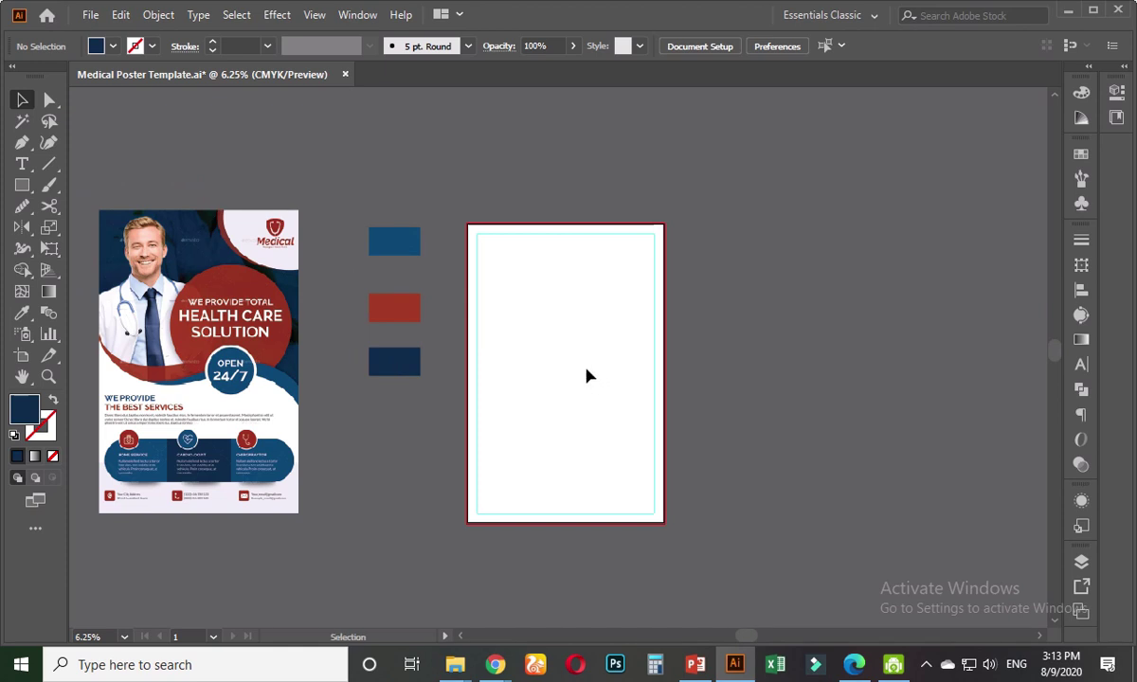
scroll(556, 434, "down", 2)
key("ctrl+minus")
key("ctrl+minus")
key("space")
left_click_drag(512, 472, 517, 304)
scroll(546, 289, "up", 3)
key("ctrl+plus")
key("ctrl+plus")
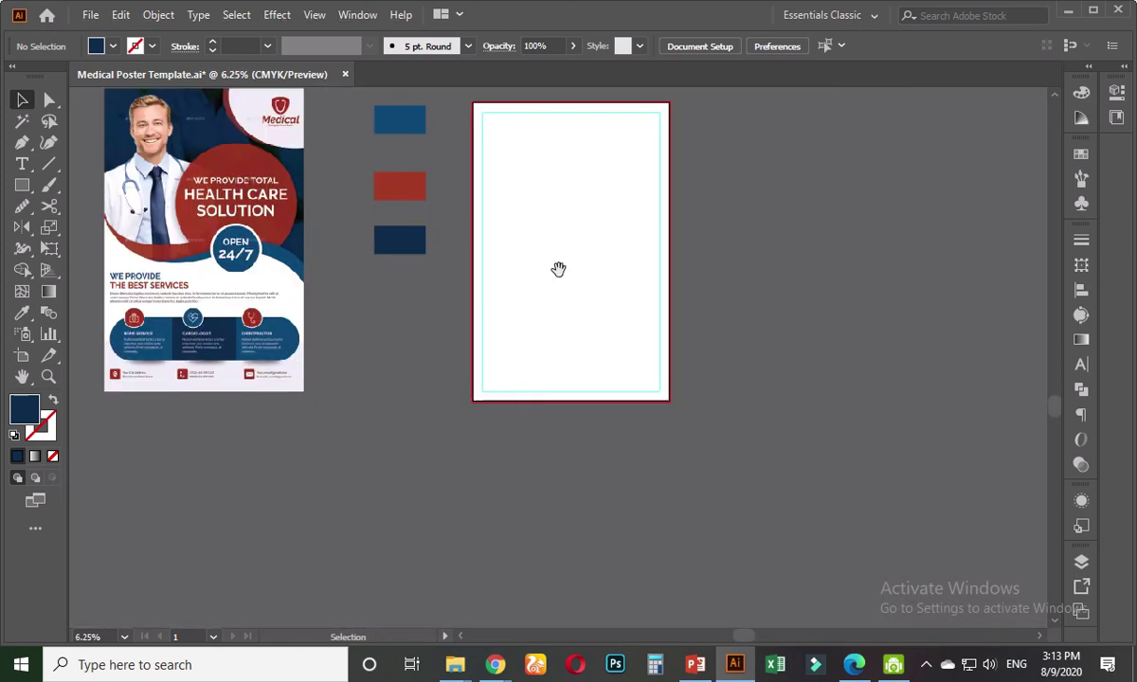
- Switch to Chrome, close the enlarged poster preview, and show the beginning of the Medical Poster Template item page
mouse_move(494, 664)
left_click(398, 583)
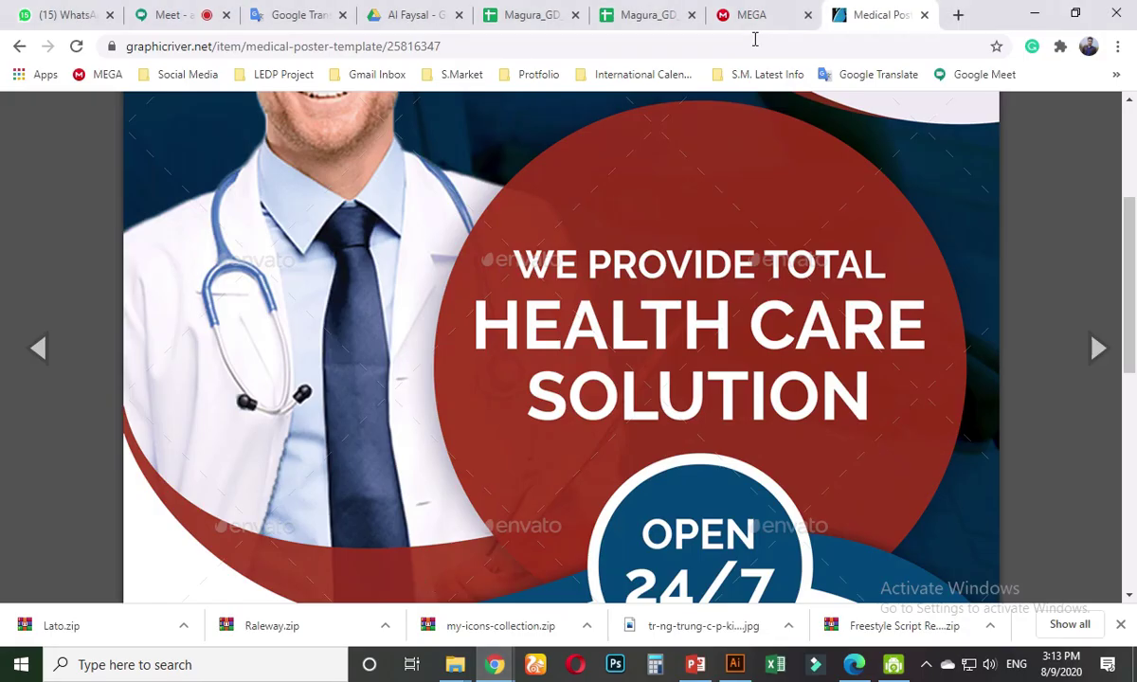
scroll(965, 223, "down", 10)
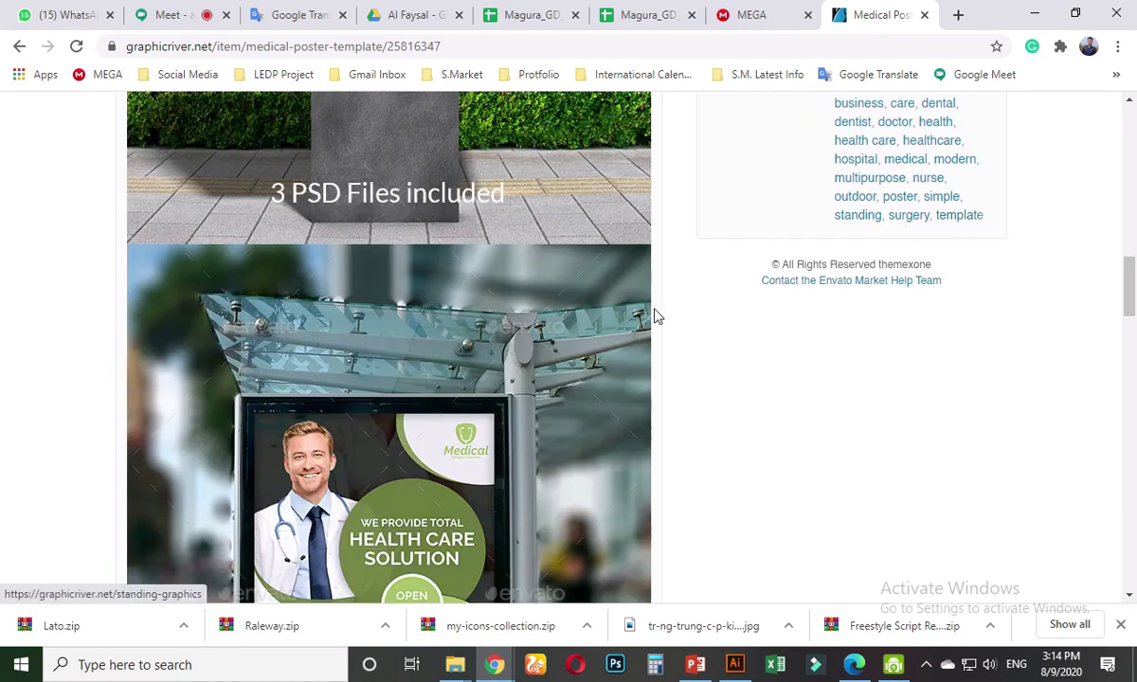
scroll(650, 322, "up", 10)
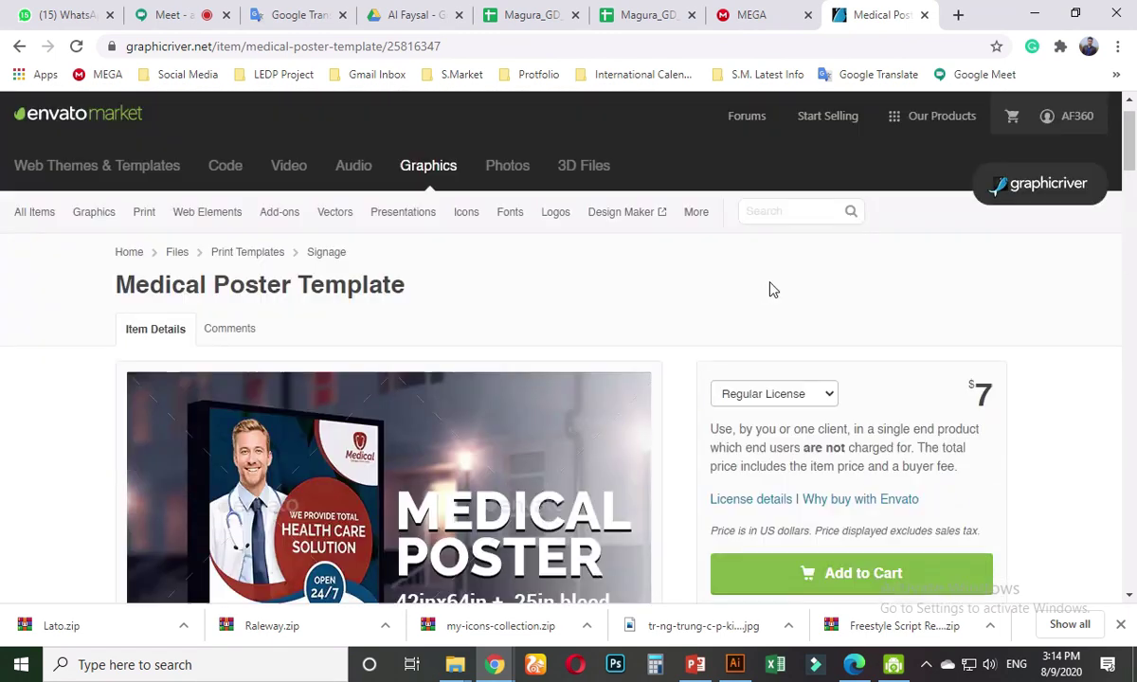
- Return to the GraphicRiver search results for "medical poster" and browse the listed poster designs
left_click(18, 45)
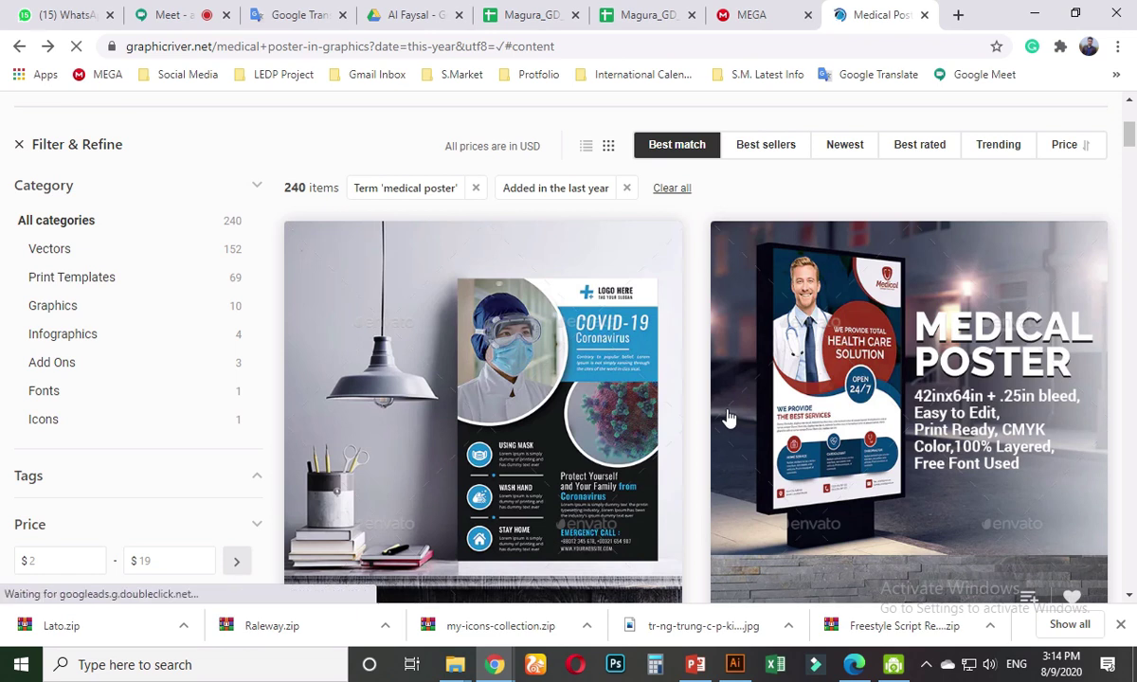
scroll(728, 417, "down", 1)
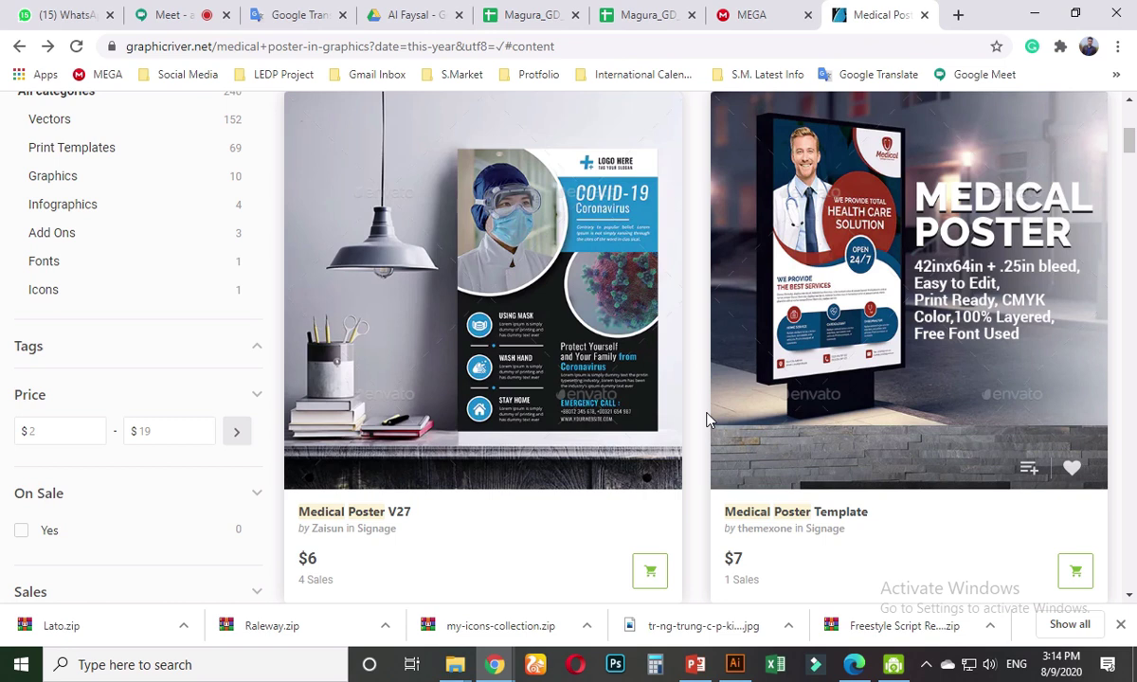
scroll(706, 419, "down", 4)
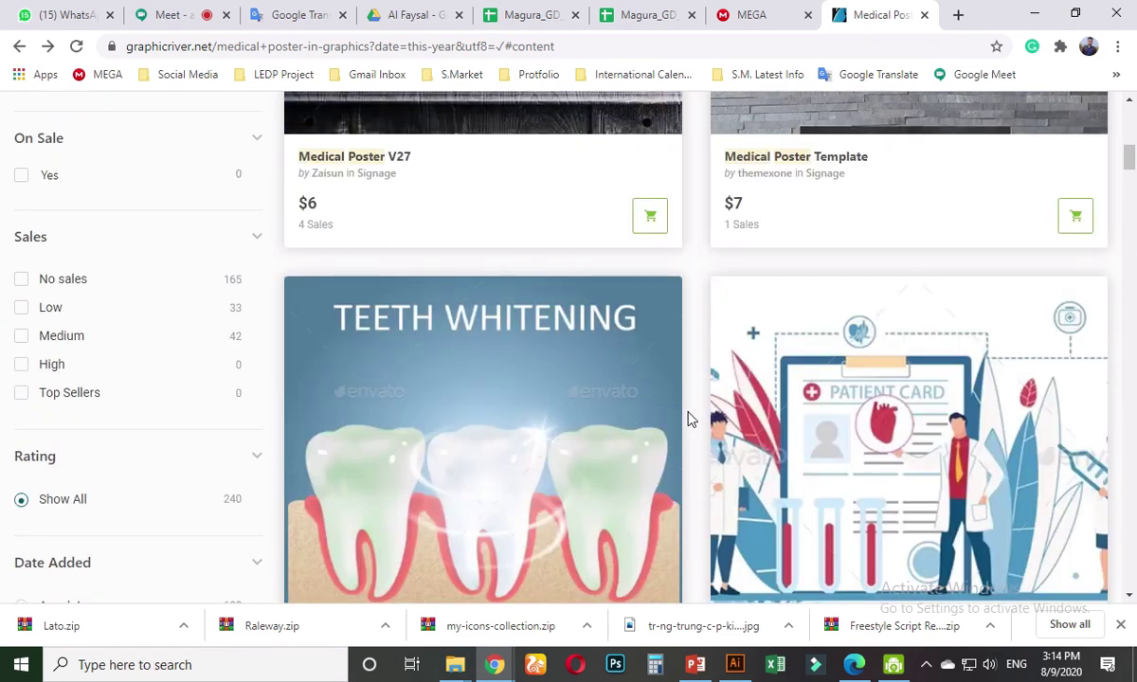
scroll(605, 428, "down", 7)
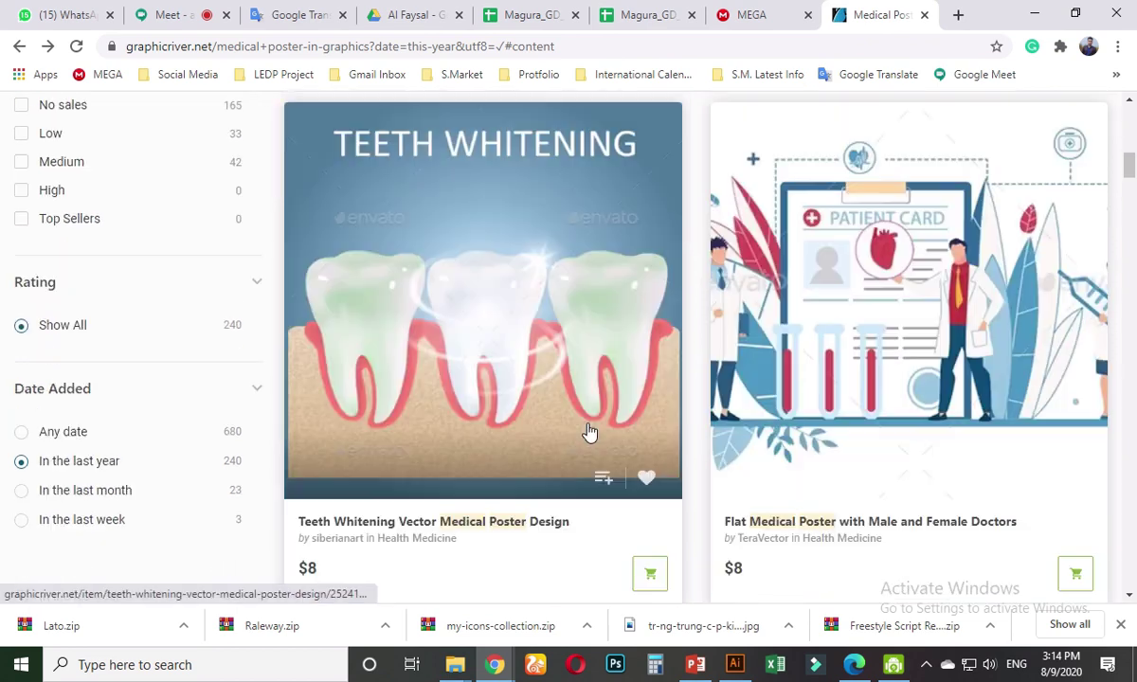
scroll(589, 428, "up", 10)
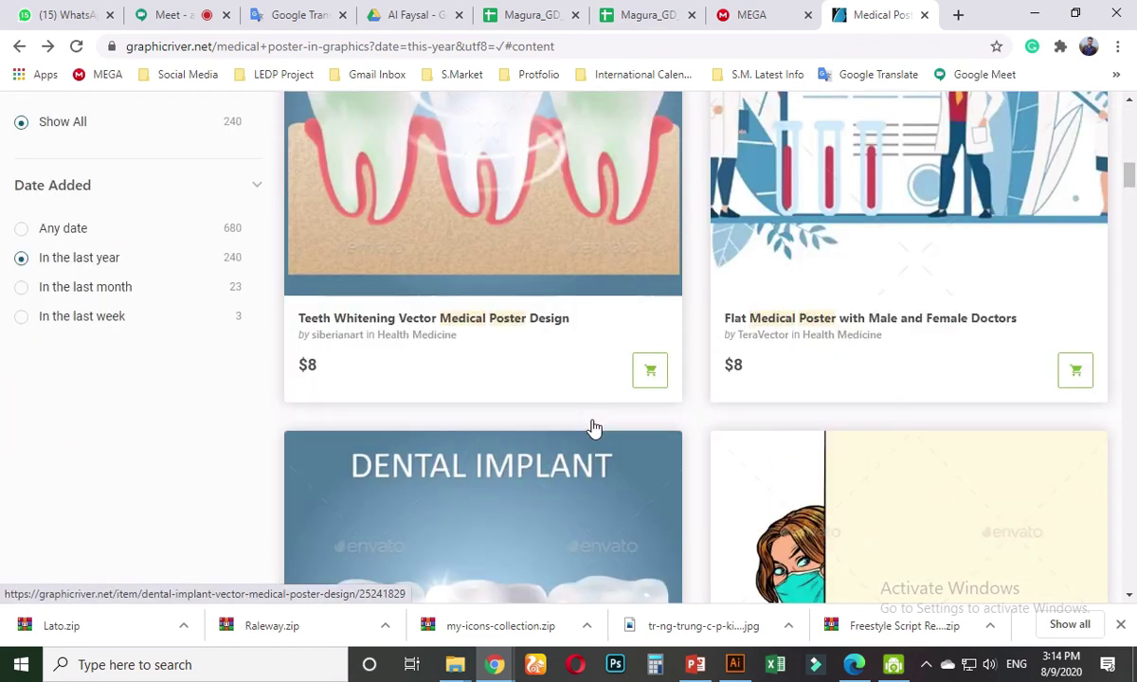
scroll(593, 428, "down", 2)
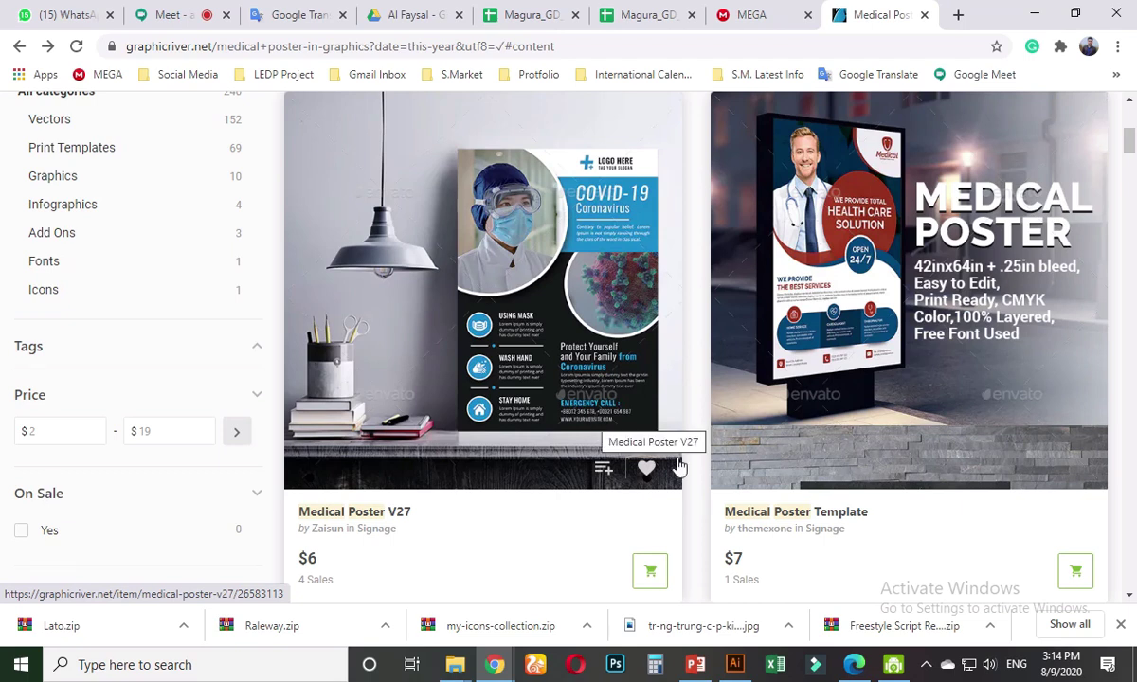
key("alt+Tab")
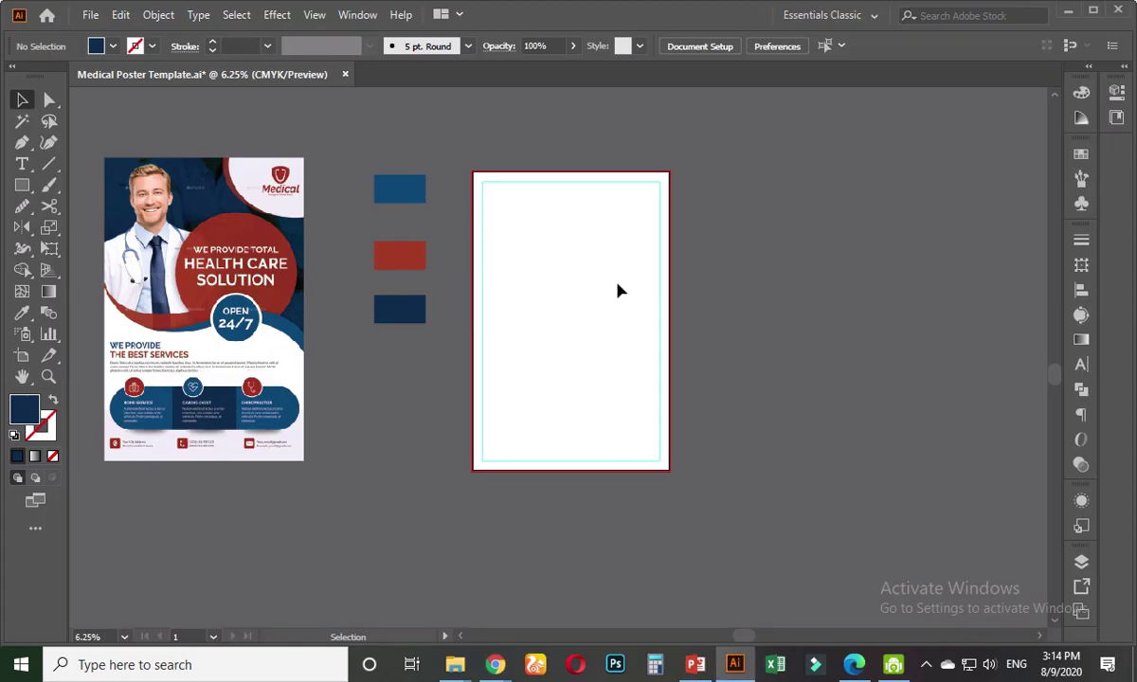
scroll(617, 290, "up", 1)
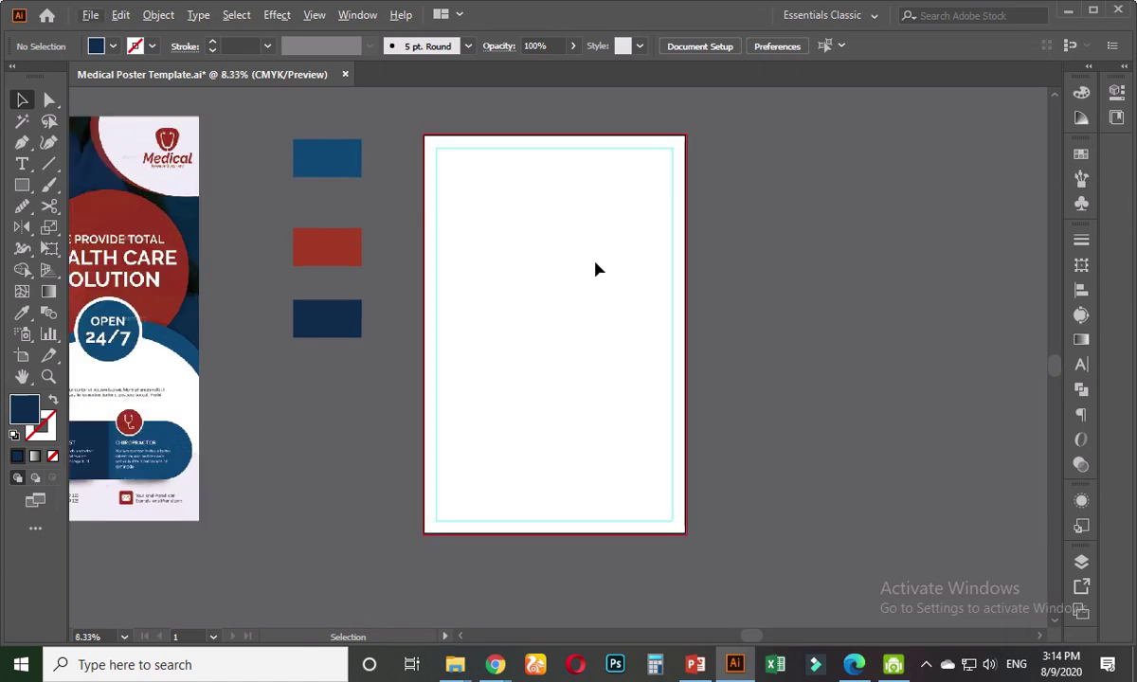
left_click_drag(594, 269, 595, 296)
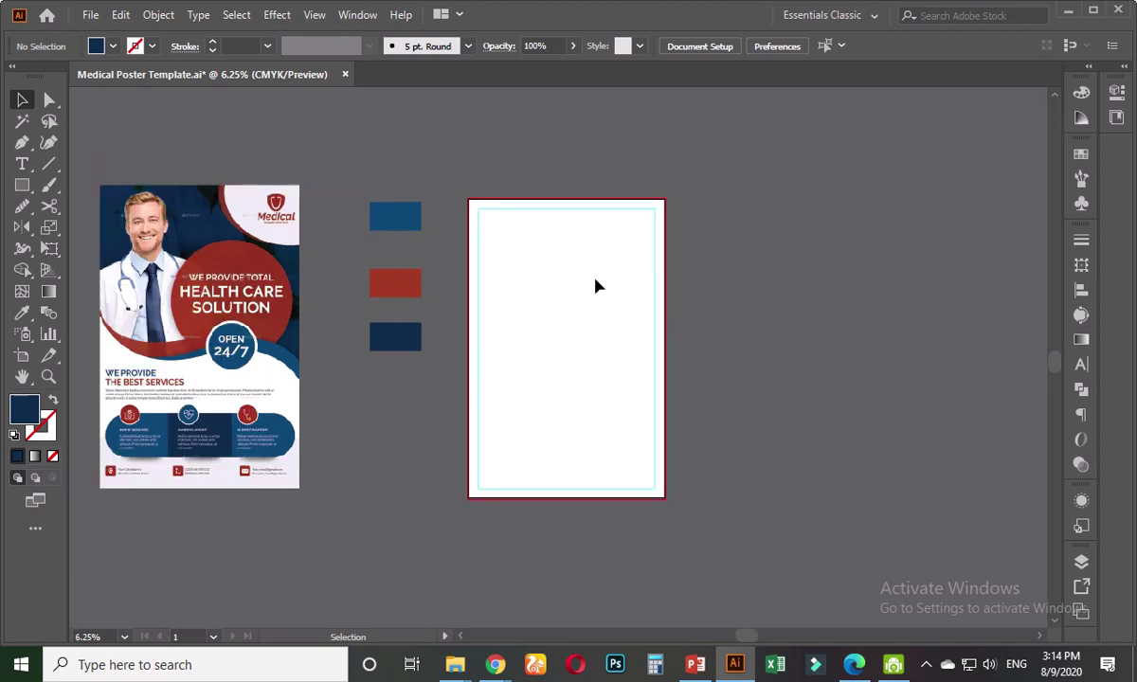
key("ctrl+minus")
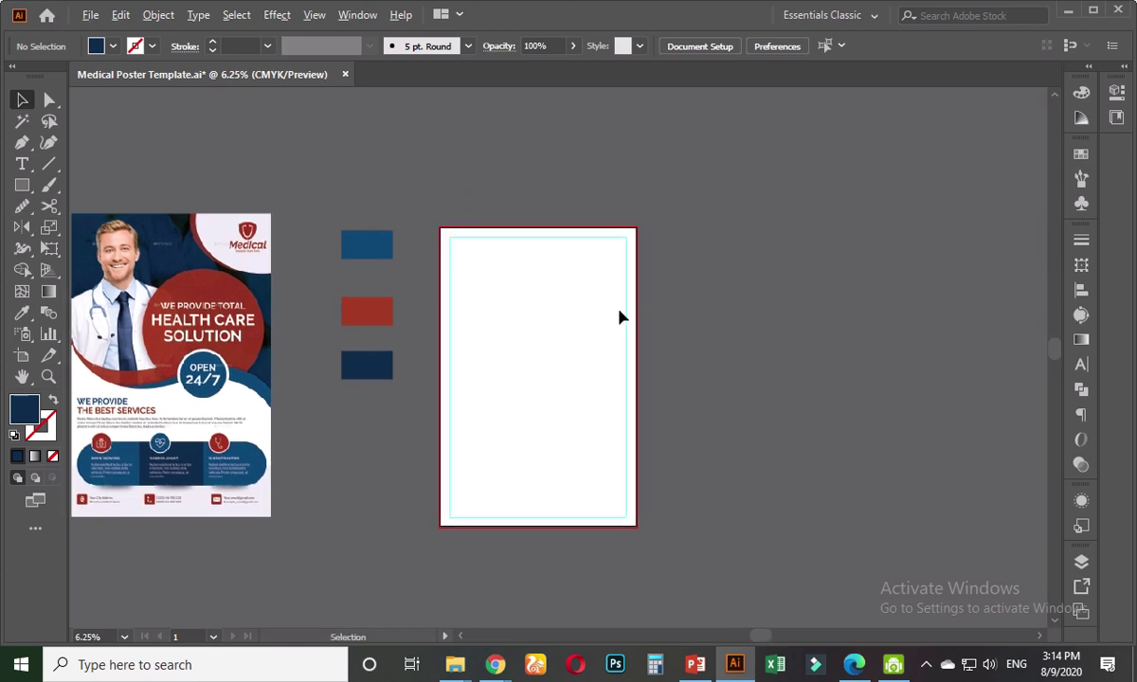
scroll(617, 318, "up", 1)
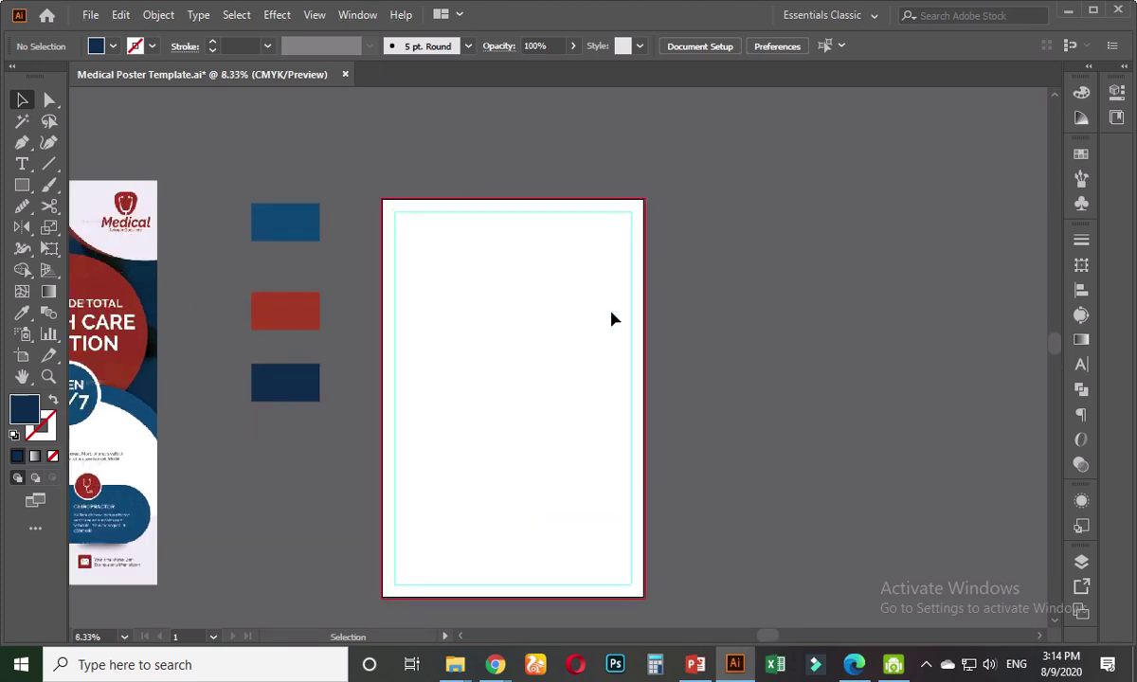
- Switch to Chrome and capture a screen snip of the COVID-19 poster shown in the Medical Poster V27 listing
left_click(495, 664)
left_click(396, 585)
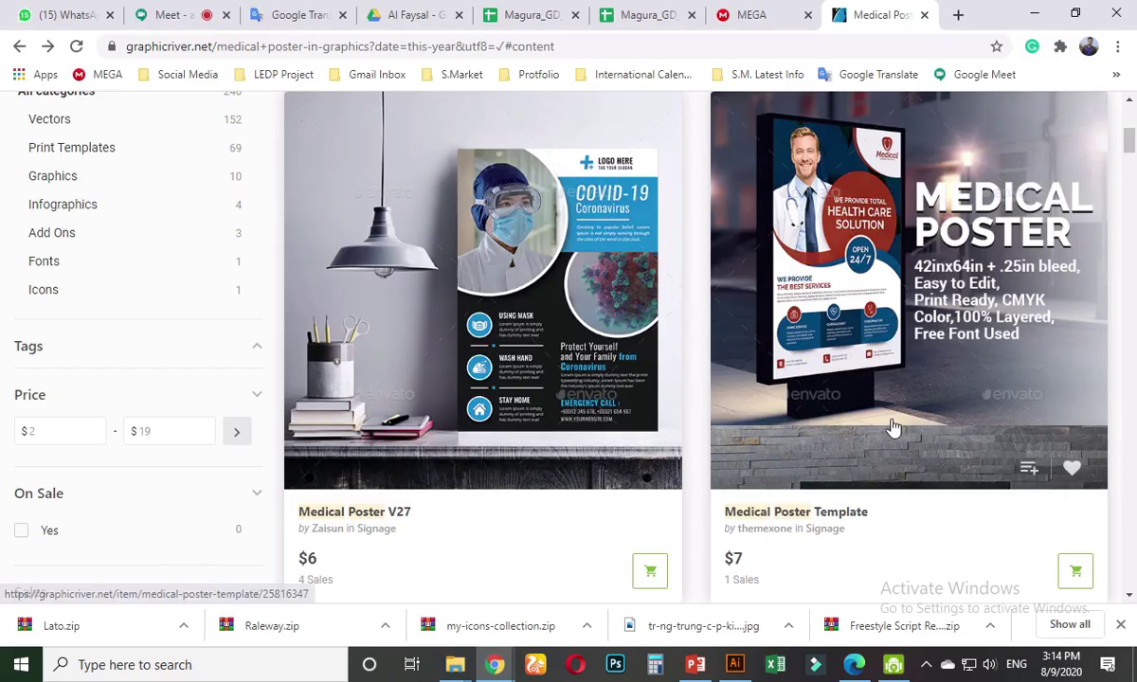
key("Print")
left_click_drag(449, 127, 671, 438)
left_click(609, 456)
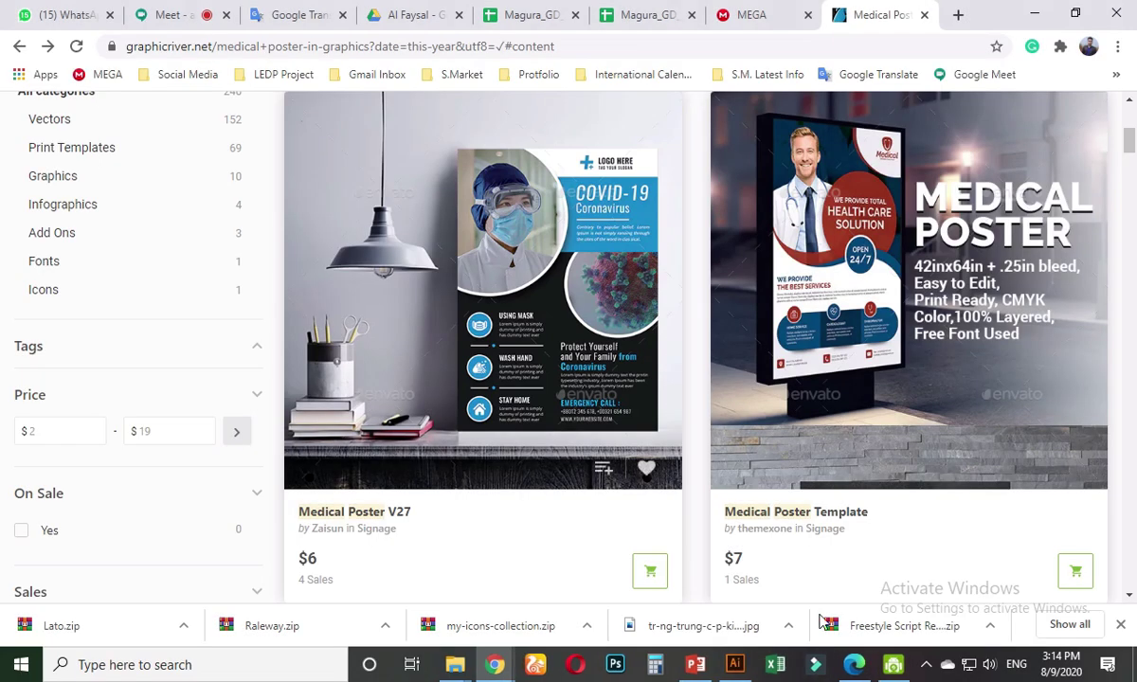
- Switch to Illustrator, paste the COVID-19 poster snip, enlarge it to nearly artboard size and place it beside the artboard opposite the swatches
mouse_move(751, 667)
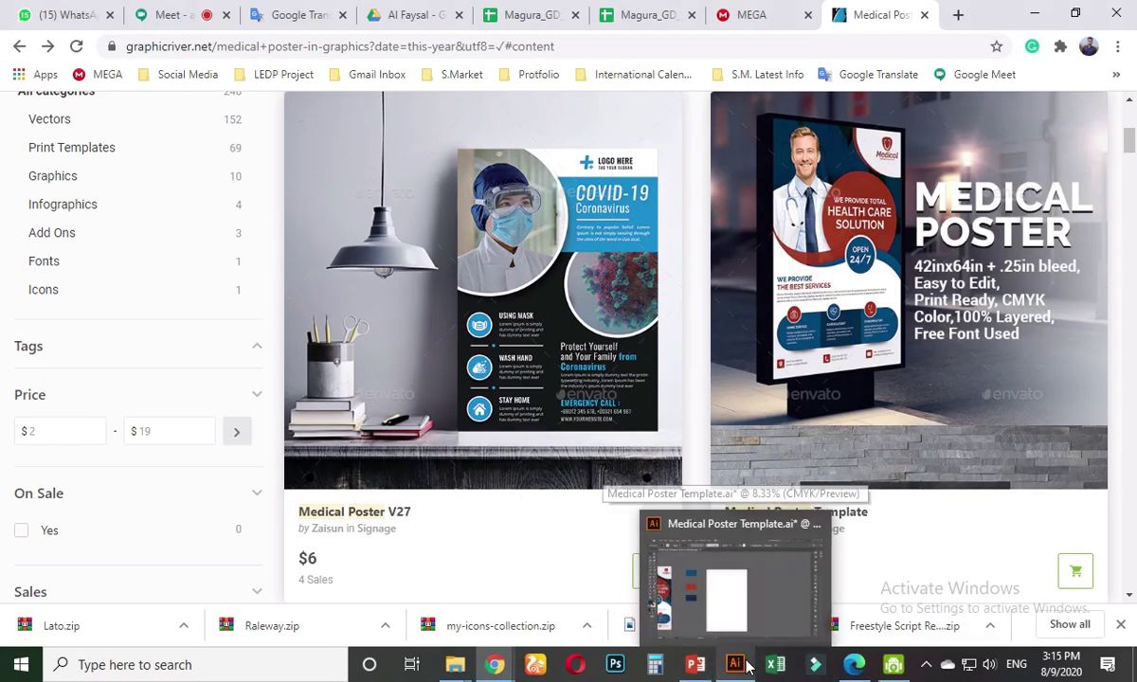
left_click(728, 582)
key("ctrl+v")
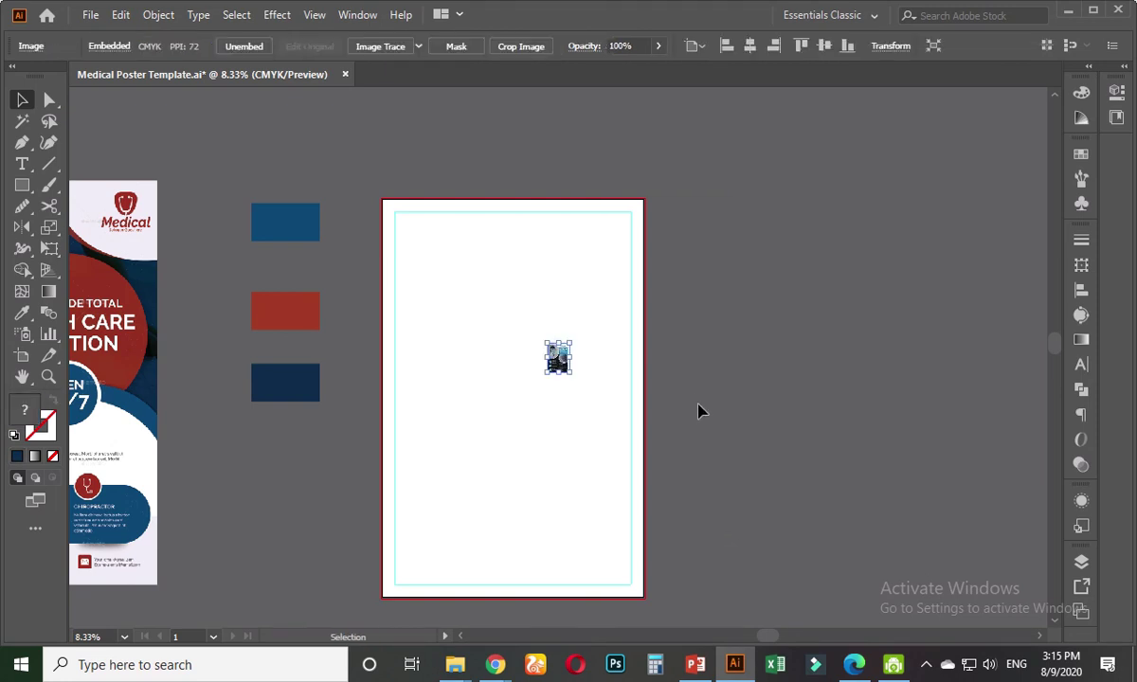
key("ctrl+minus")
left_click_drag(502, 336, 557, 254)
left_click_drag(469, 374, 612, 374)
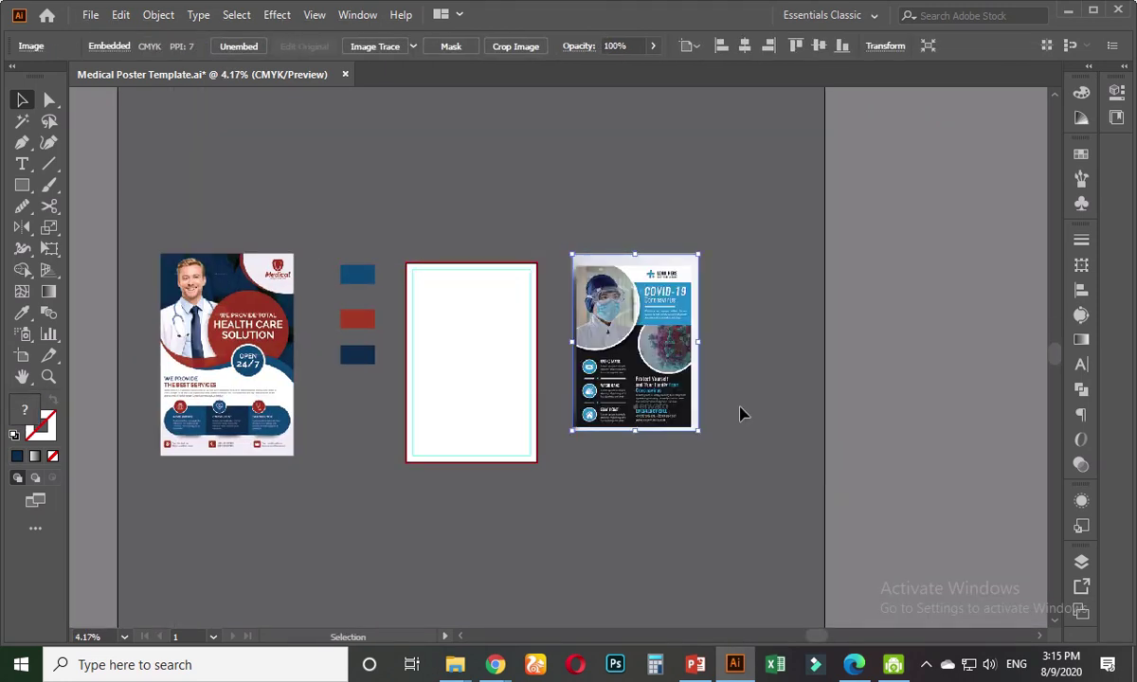
- Scale the pasted COVID-19 poster down slightly about its centre and deselect it
left_click(660, 452)
key("ctrl+plus")
left_click_drag(660, 452, 609, 531)
left_click(744, 299)
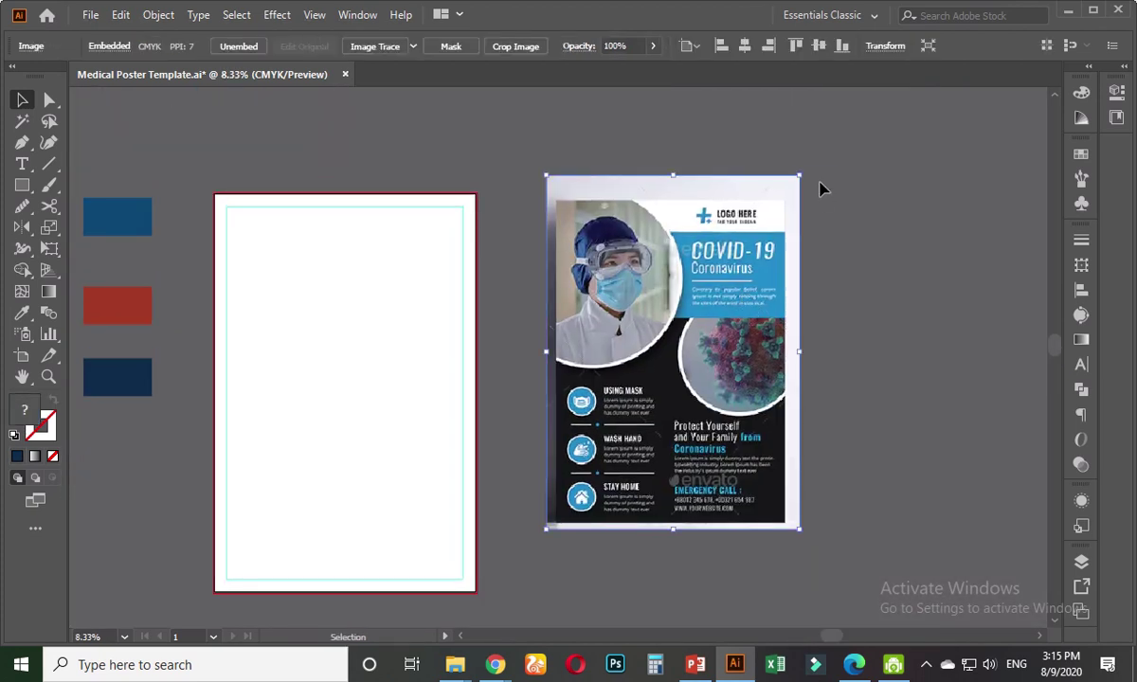
mouse_move(803, 179)
left_mouse_down()
mouse_move(853, 145)
mouse_move(792, 185)
left_mouse_up()
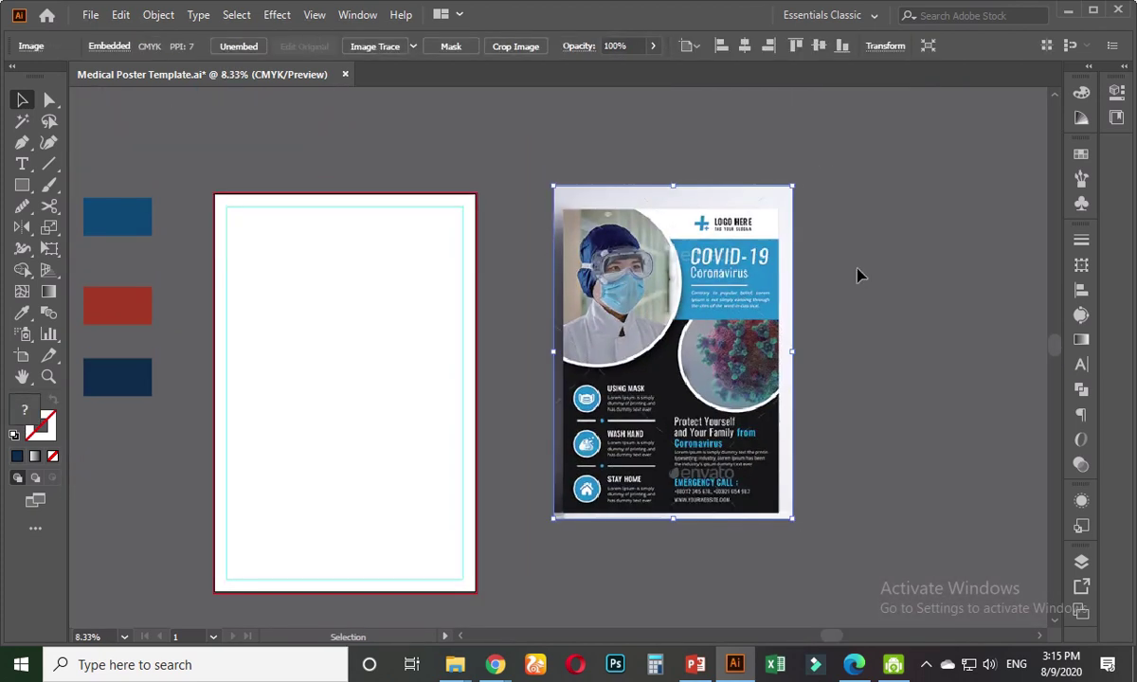
left_click(682, 578)
- Switch to Chrome and search Google for "medical poster" in a new tab
mouse_move(495, 664)
left_click(412, 568)
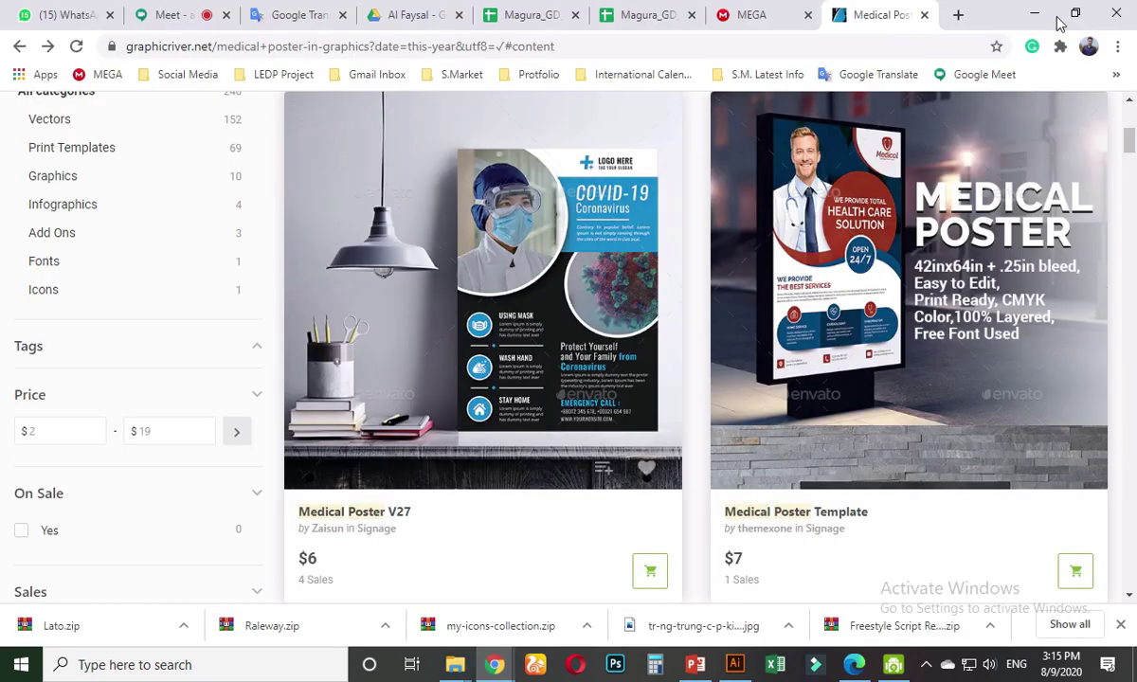
left_click(957, 15)
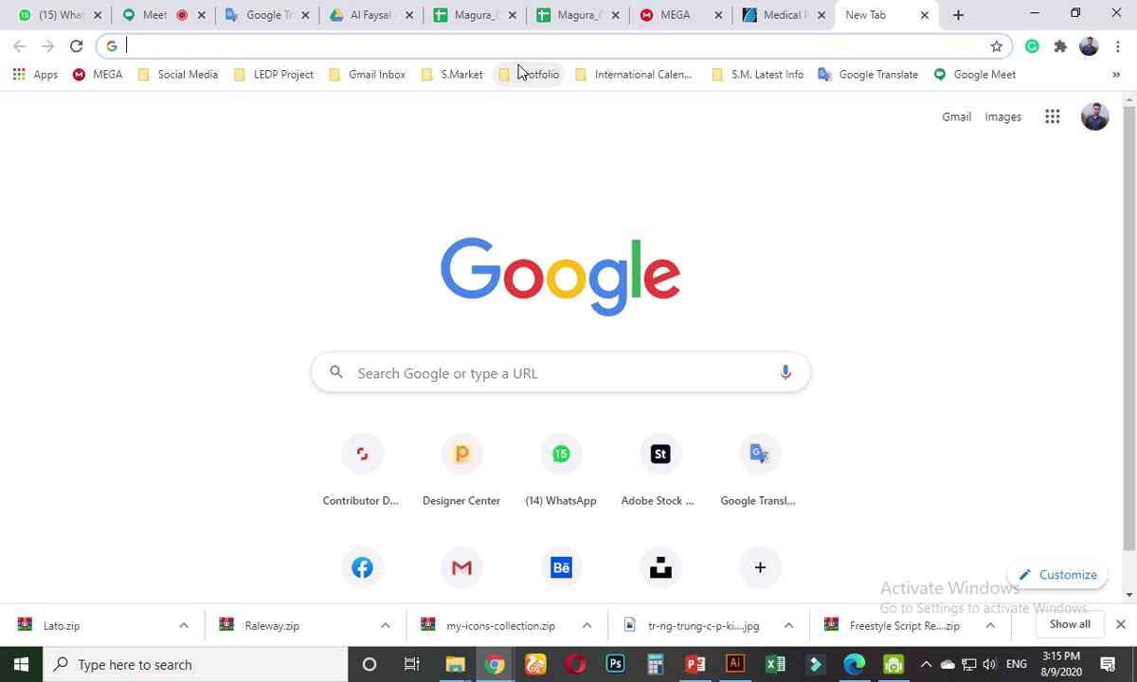
type("u")
key("BackSpace")
key("BackSpace")
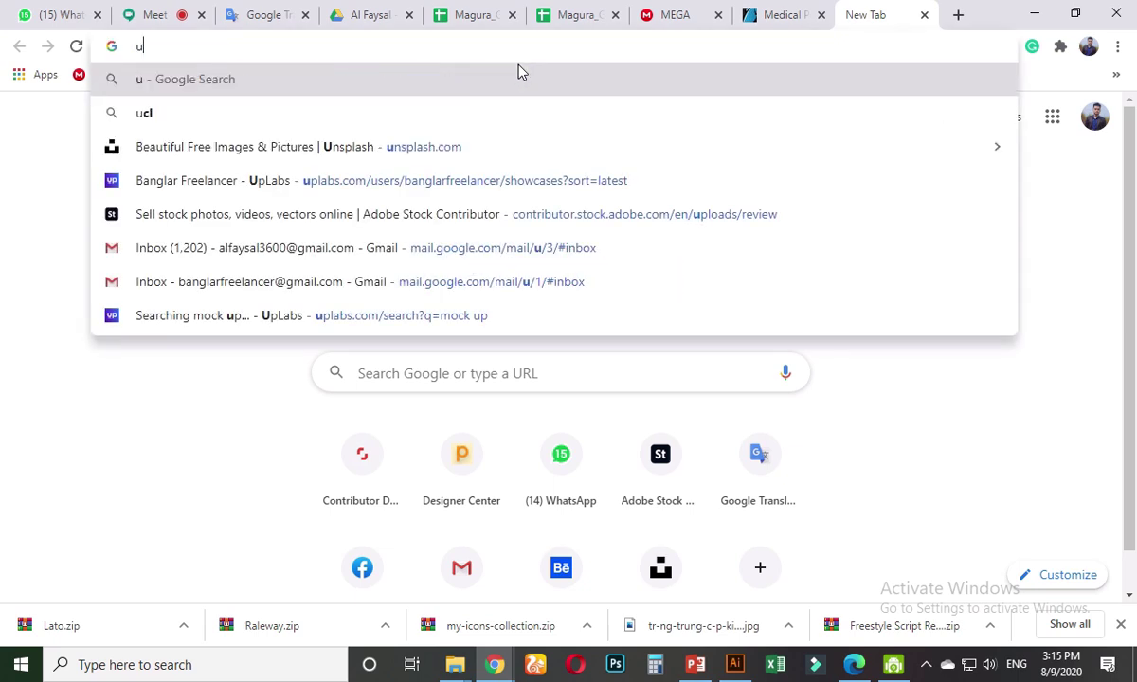
type("medicla")
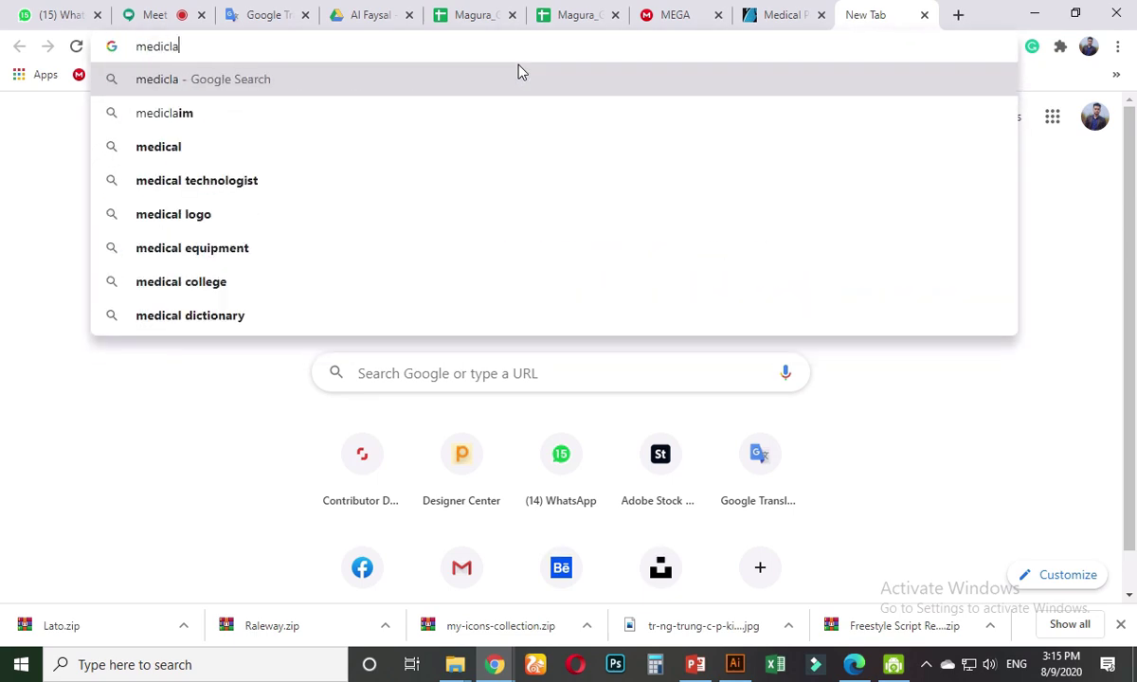
key("BackSpace")
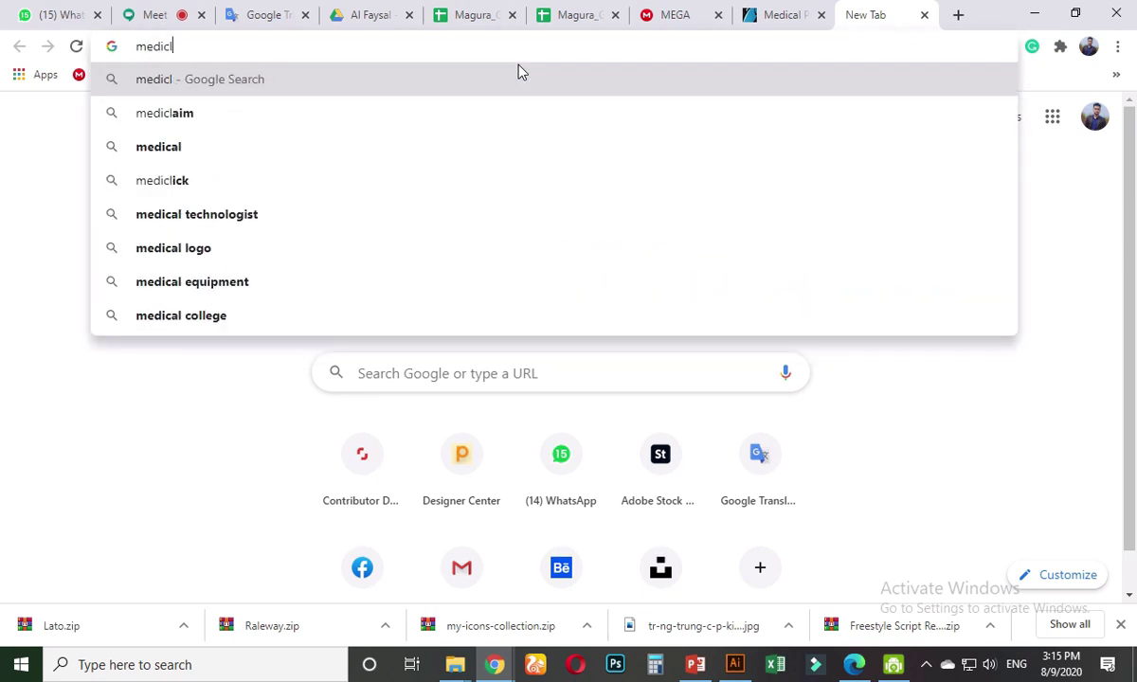
key("BackSpace")
type("al")
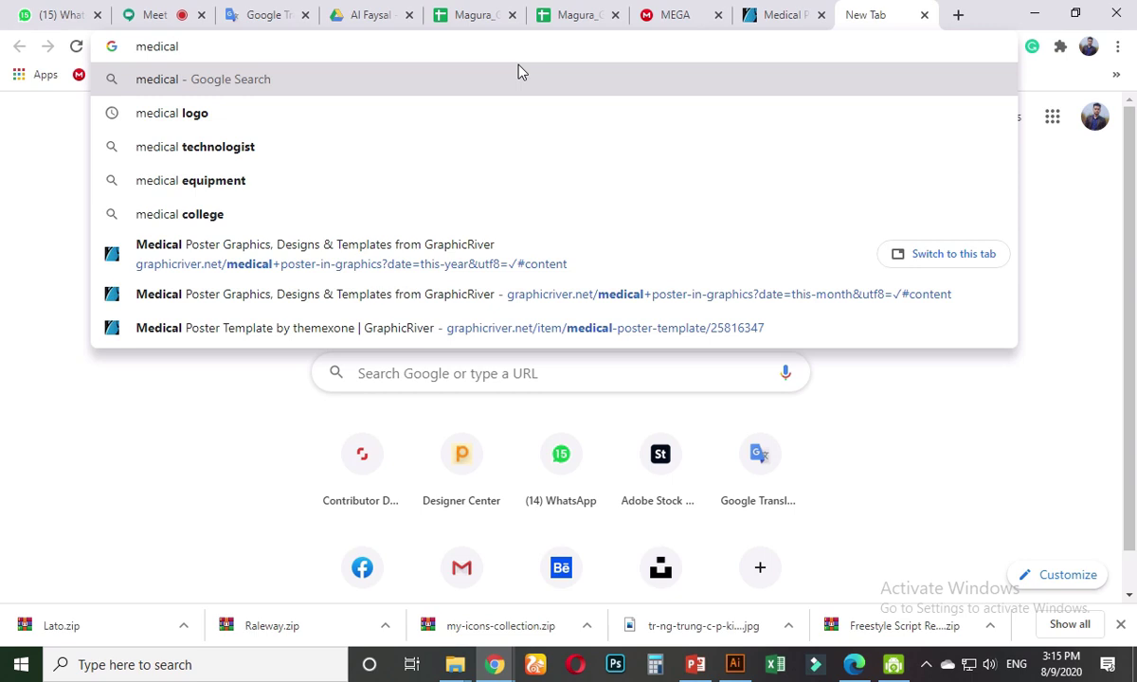
type(" poster")
key("Return")
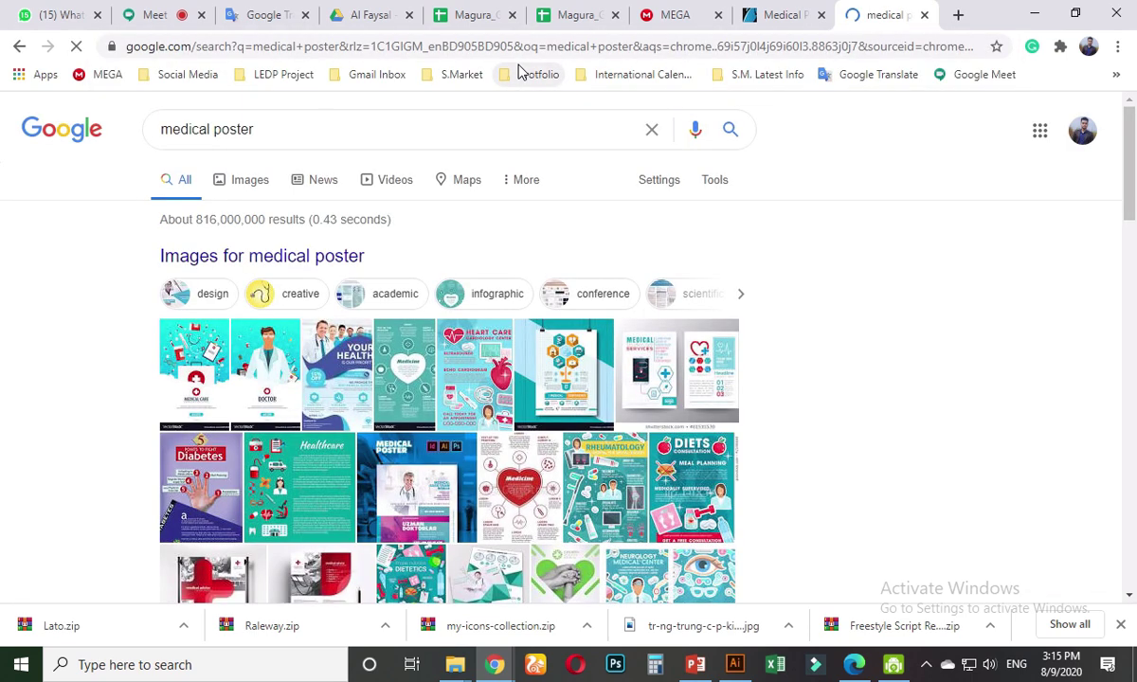
- Show the image results for "medical poster" and limit them to the past month
left_click(245, 188)
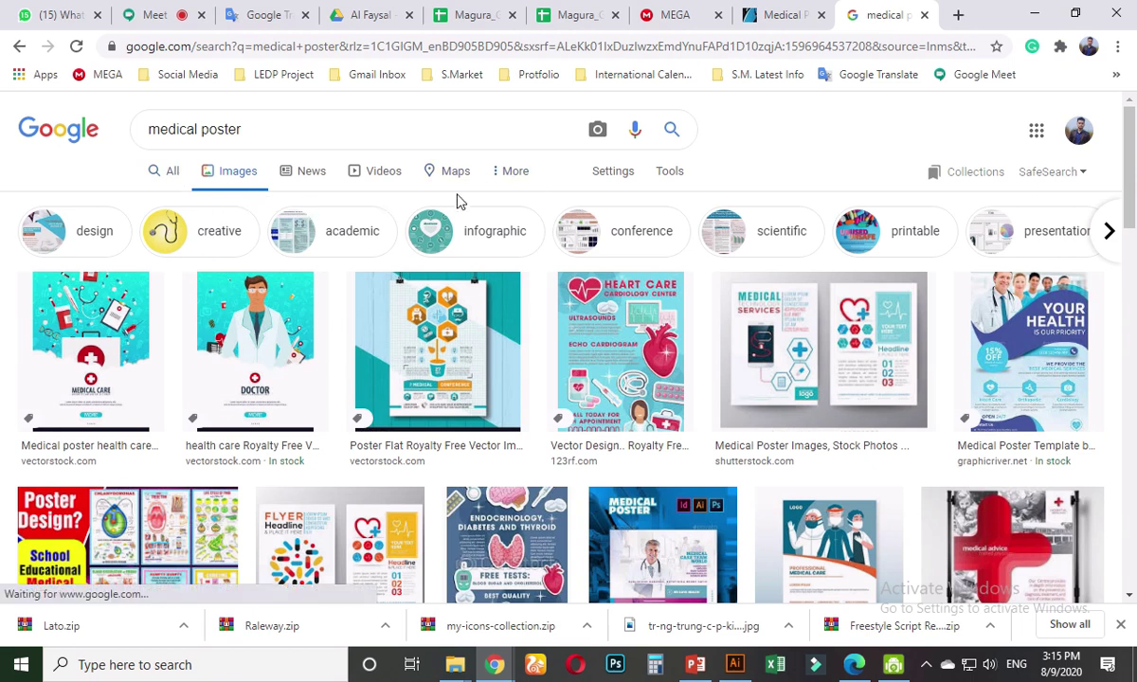
left_click(669, 172)
left_click(175, 211)
left_click(178, 211)
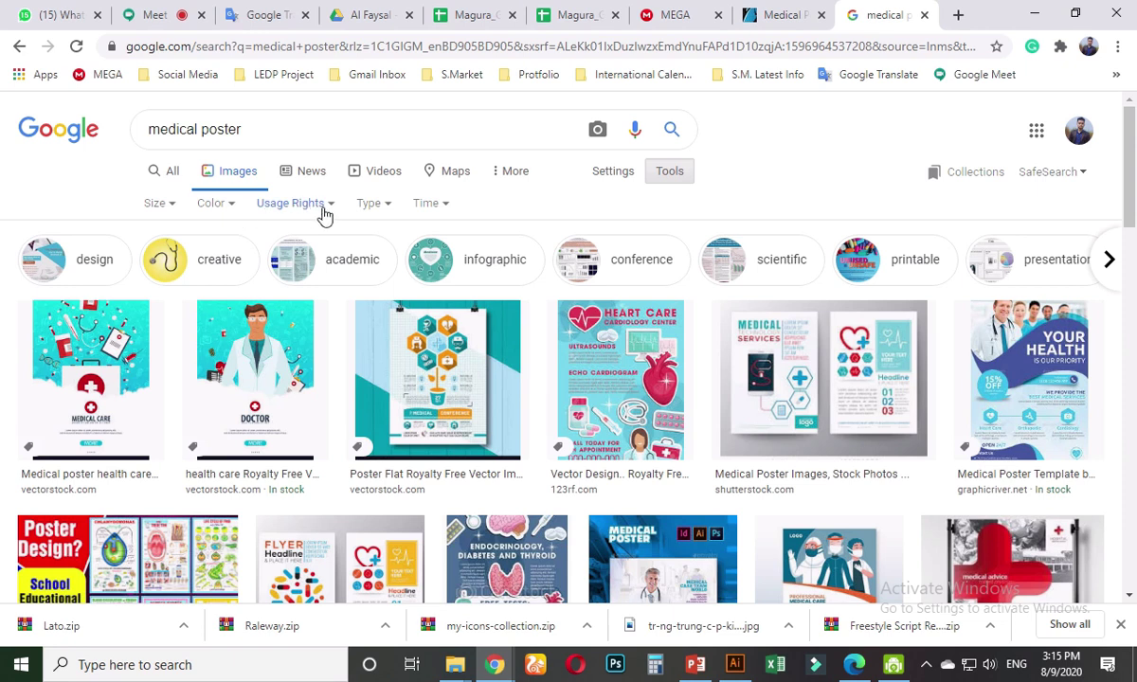
left_click(435, 205)
left_click(461, 311)
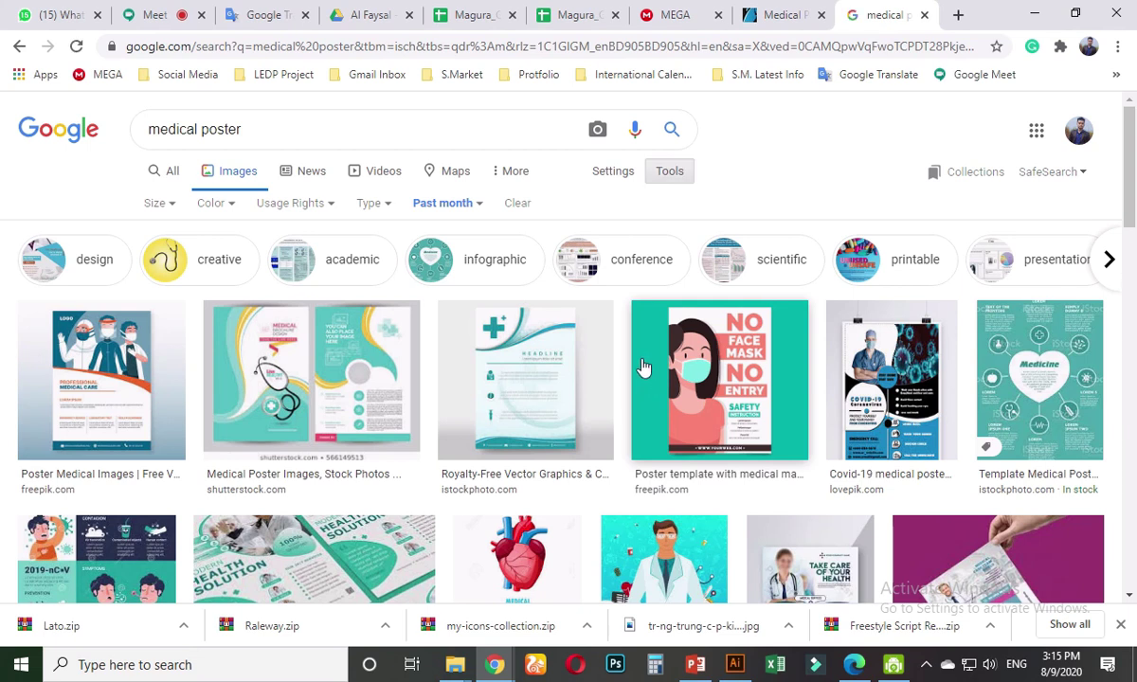
- Browse the past month's medical poster images for further design references and return to the first results
scroll(642, 366, "down", 1)
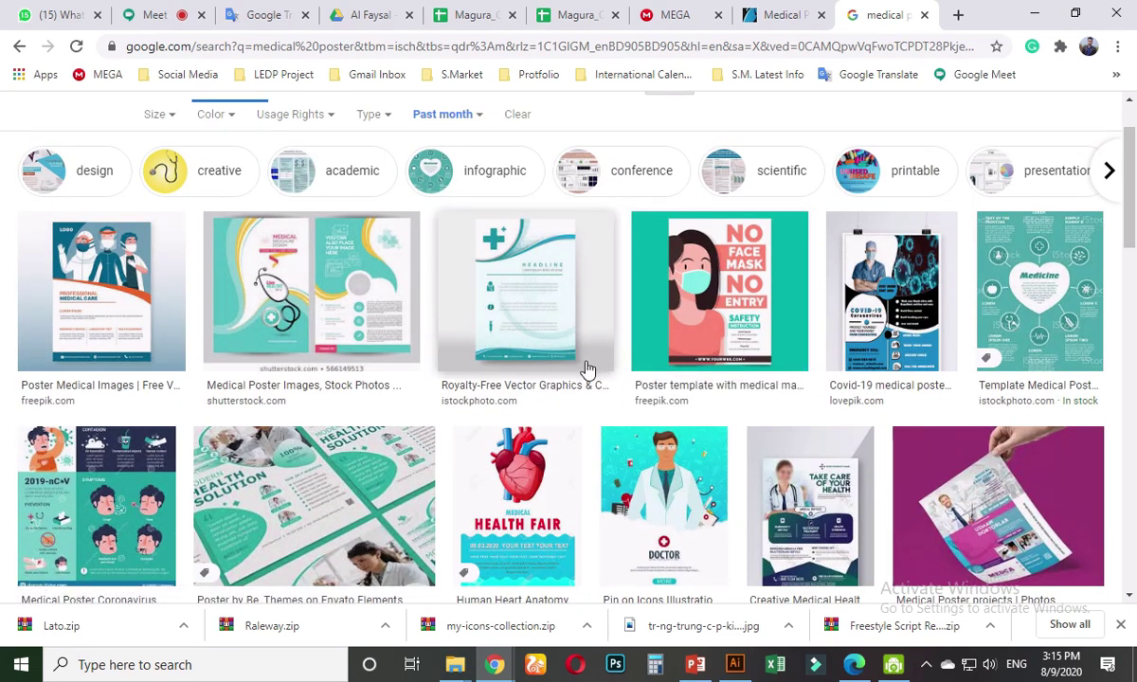
scroll(588, 369, "down", 1)
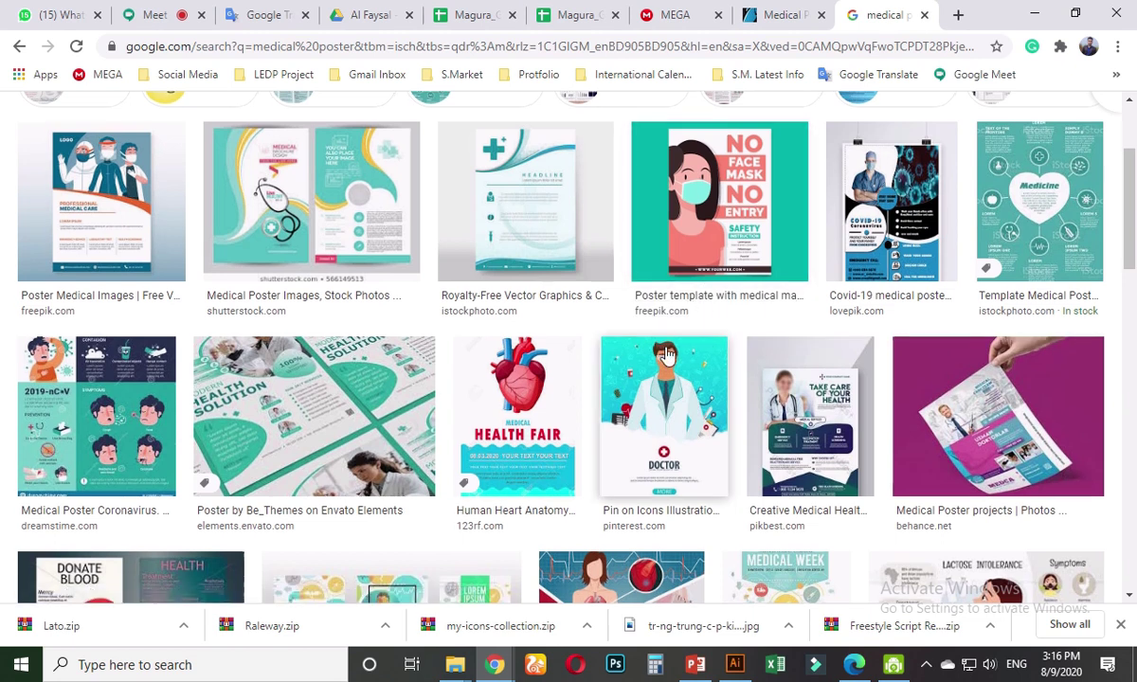
scroll(665, 347, "down", 1)
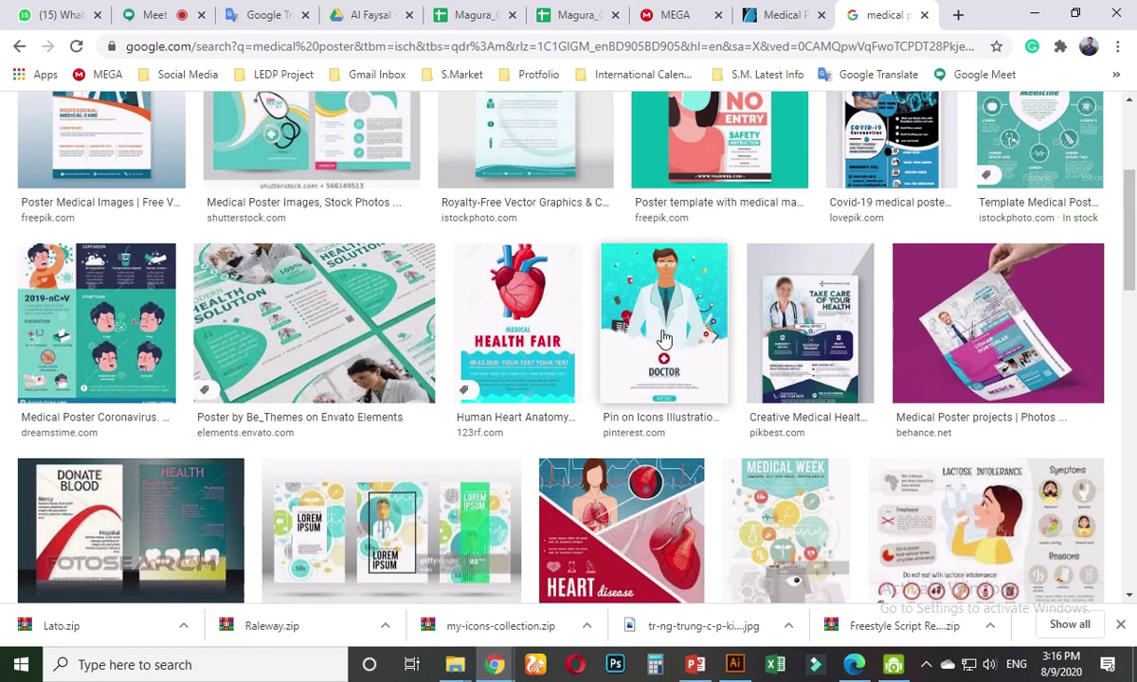
scroll(665, 339, "down", 4)
scroll(665, 339, "down", 1)
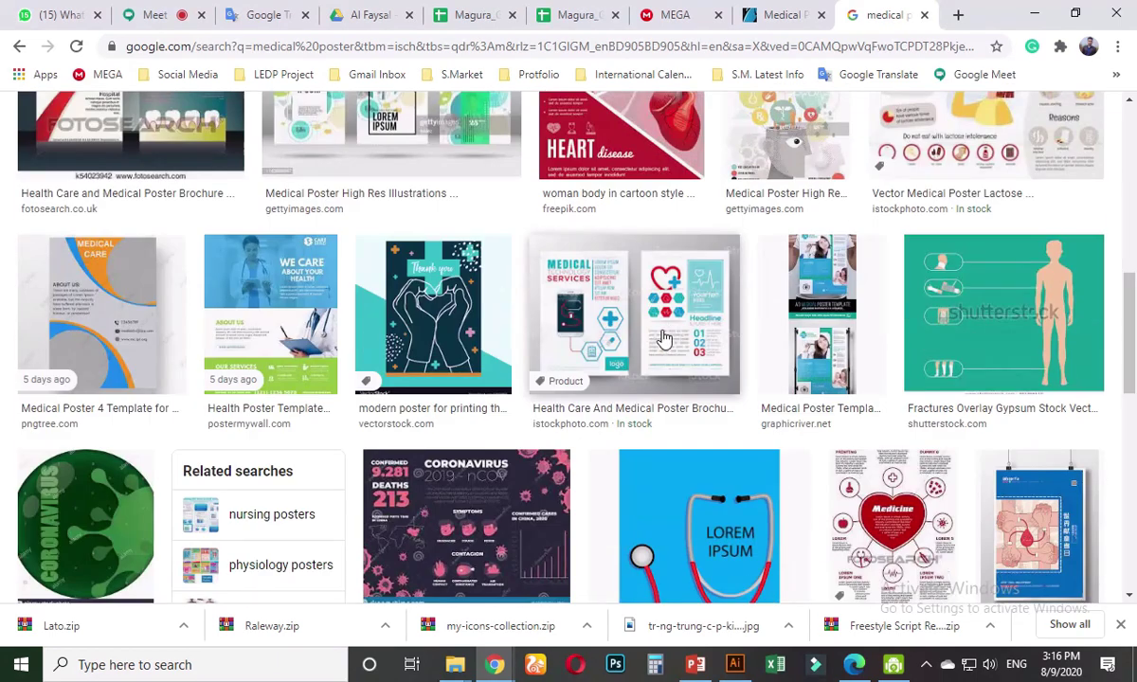
scroll(665, 340, "down", 2)
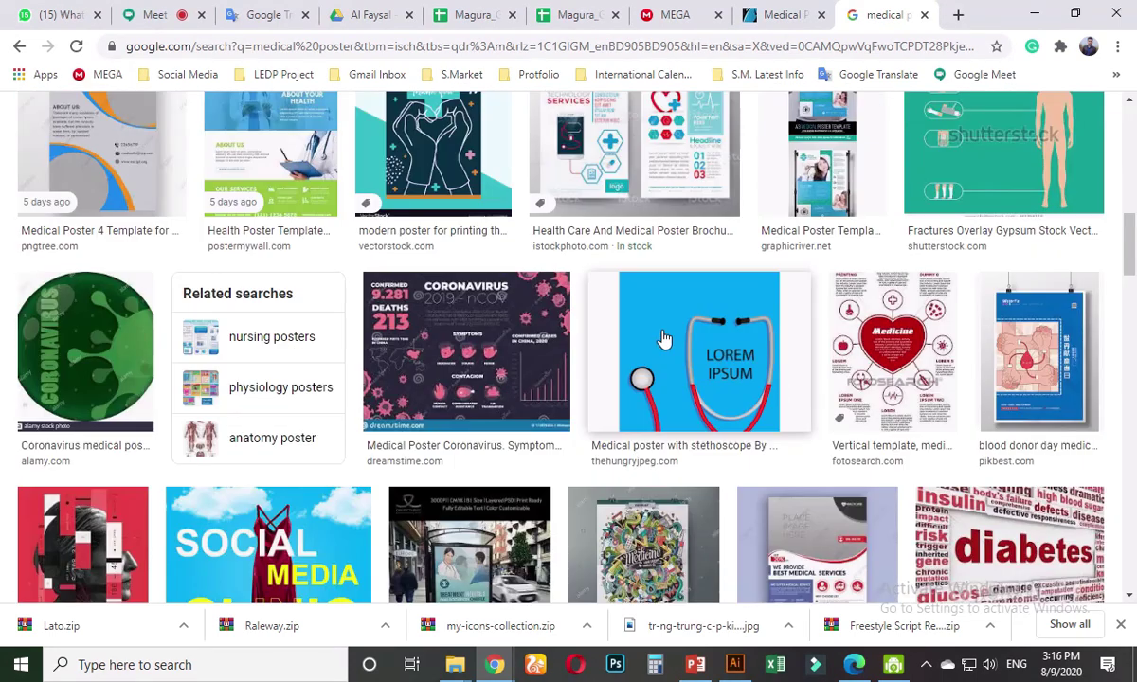
scroll(665, 339, "down", 3)
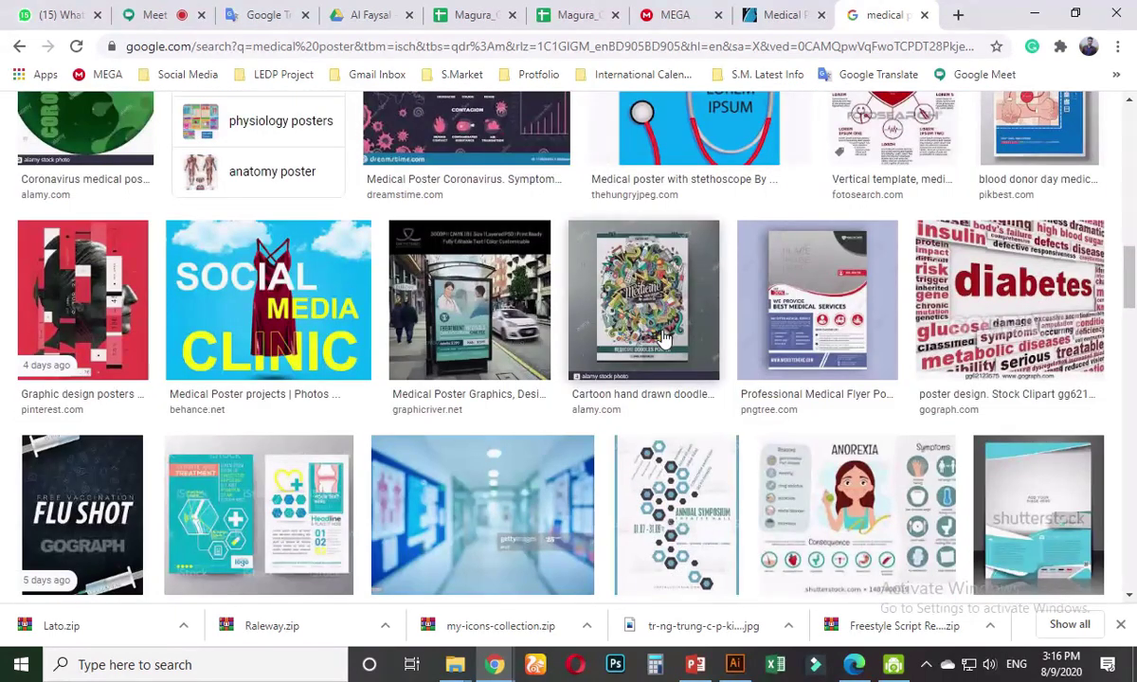
scroll(468, 379, "up", 8)
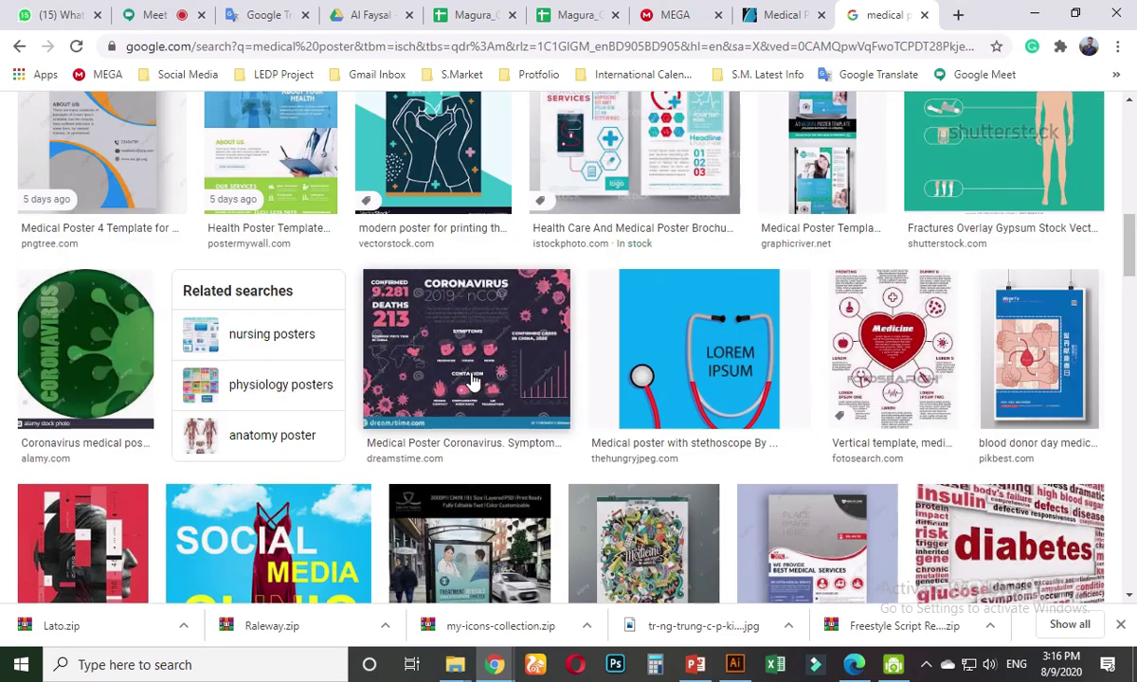
scroll(469, 379, "up", 2)
- Copy the Freepik "Professional Medical Care" poster image from its preview and paste it into the Illustrator document
left_click(76, 393)
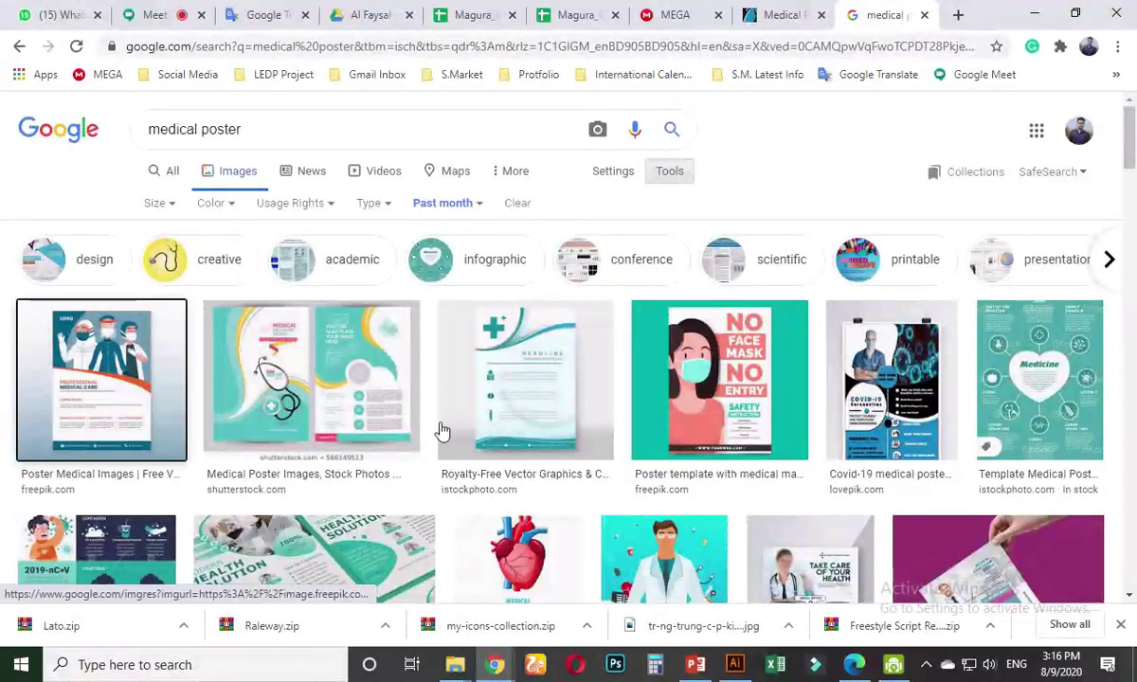
right_click(883, 227)
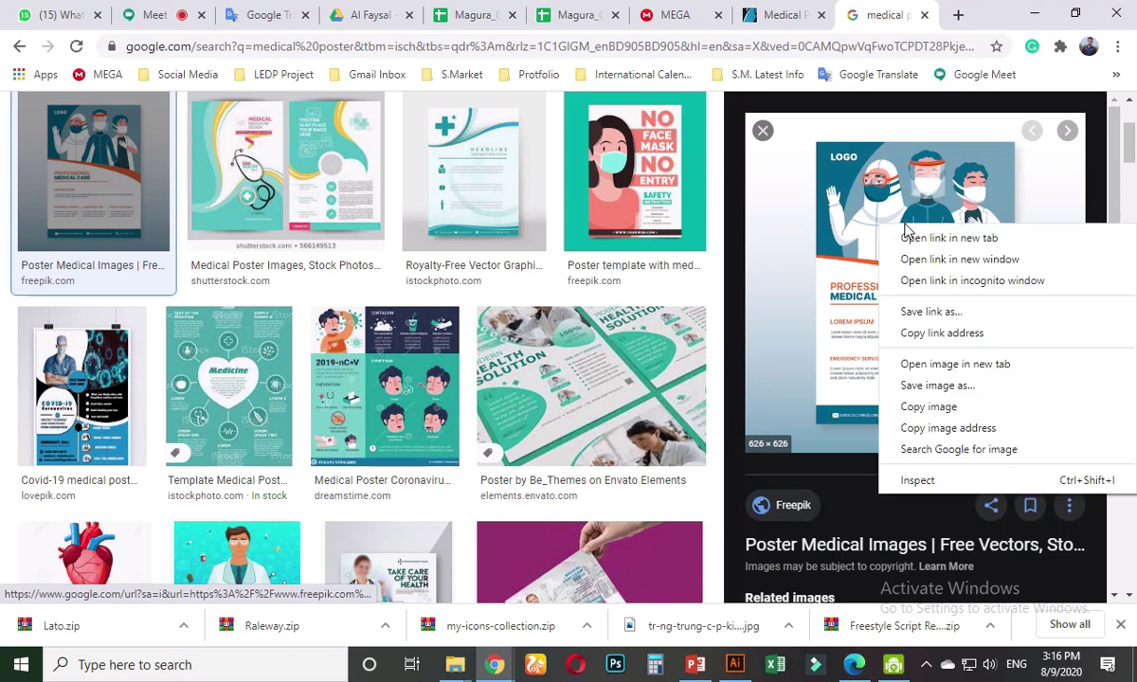
left_click(955, 364)
key("alt+Tab")
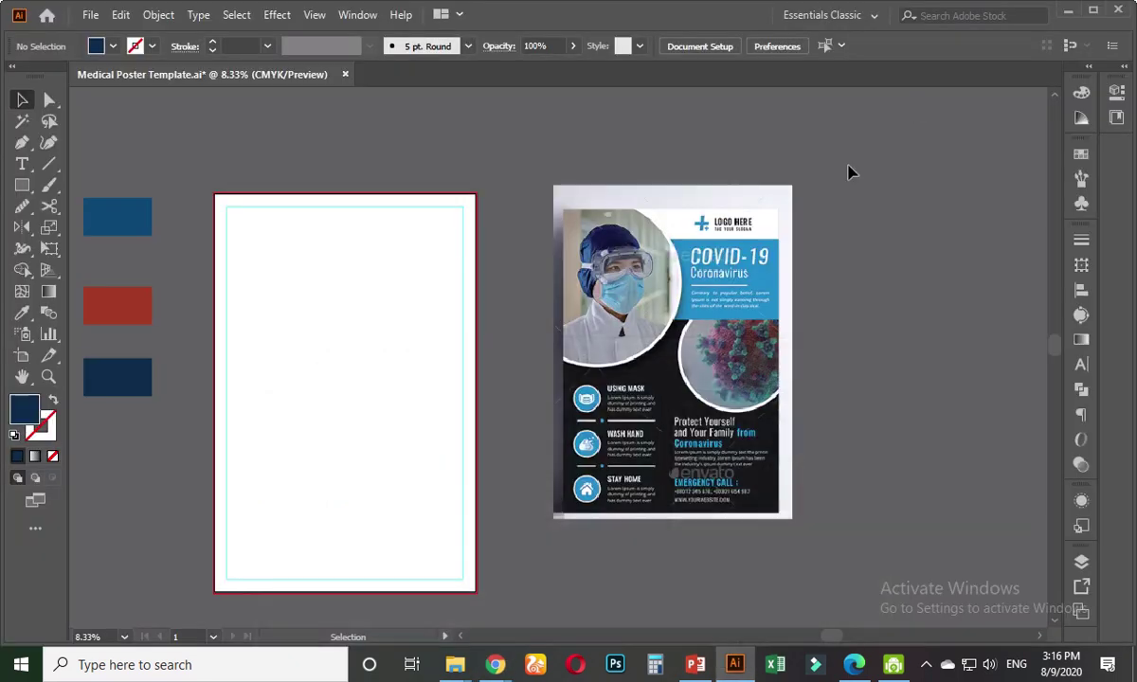
key("ctrl+v")
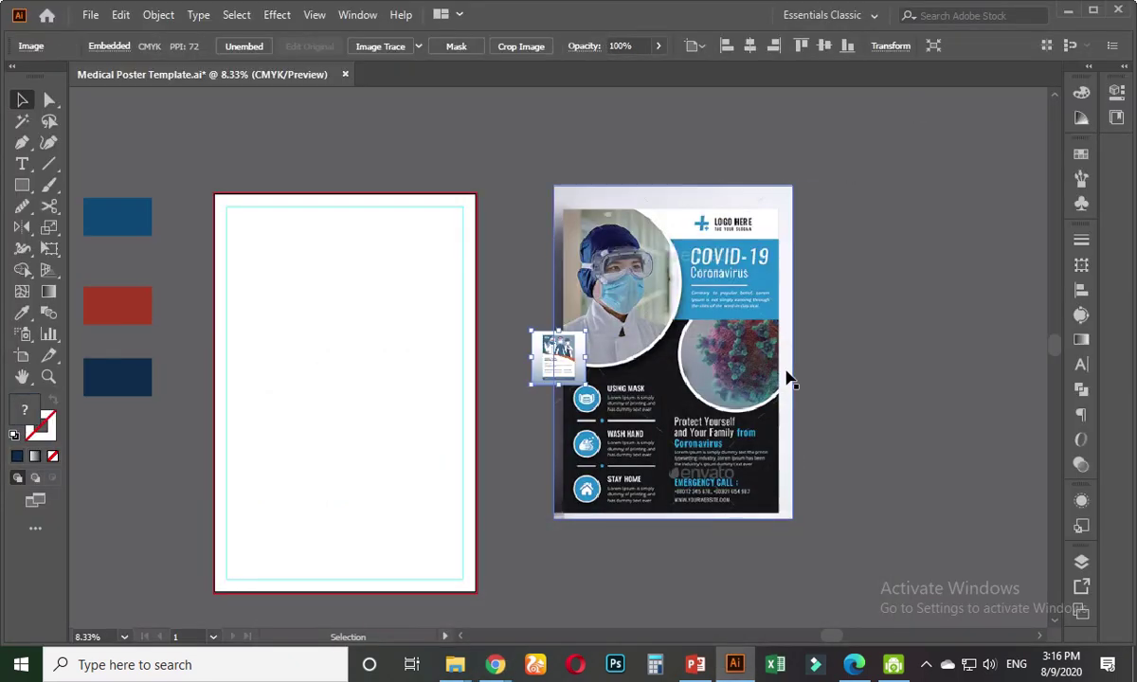
- Enlarge the small Professional Medical Care reference image and place it beside the COVID-19 poster
scroll(788, 376, "right", 5)
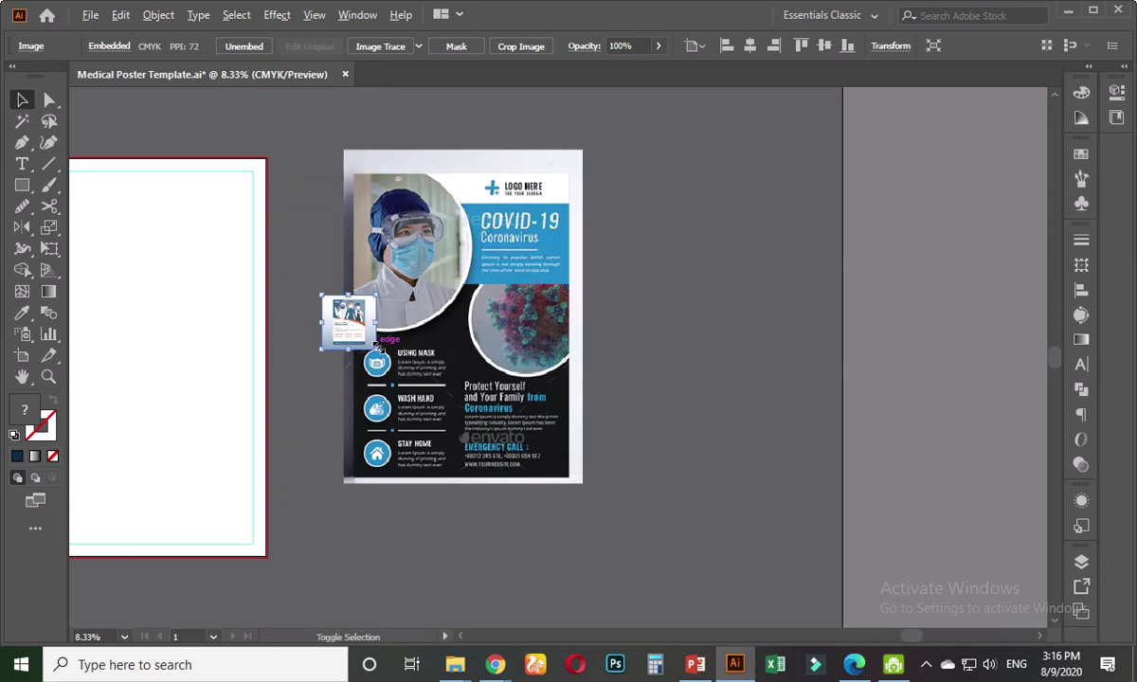
left_click_drag(376, 348, 472, 445)
left_click_drag(414, 349, 706, 307)
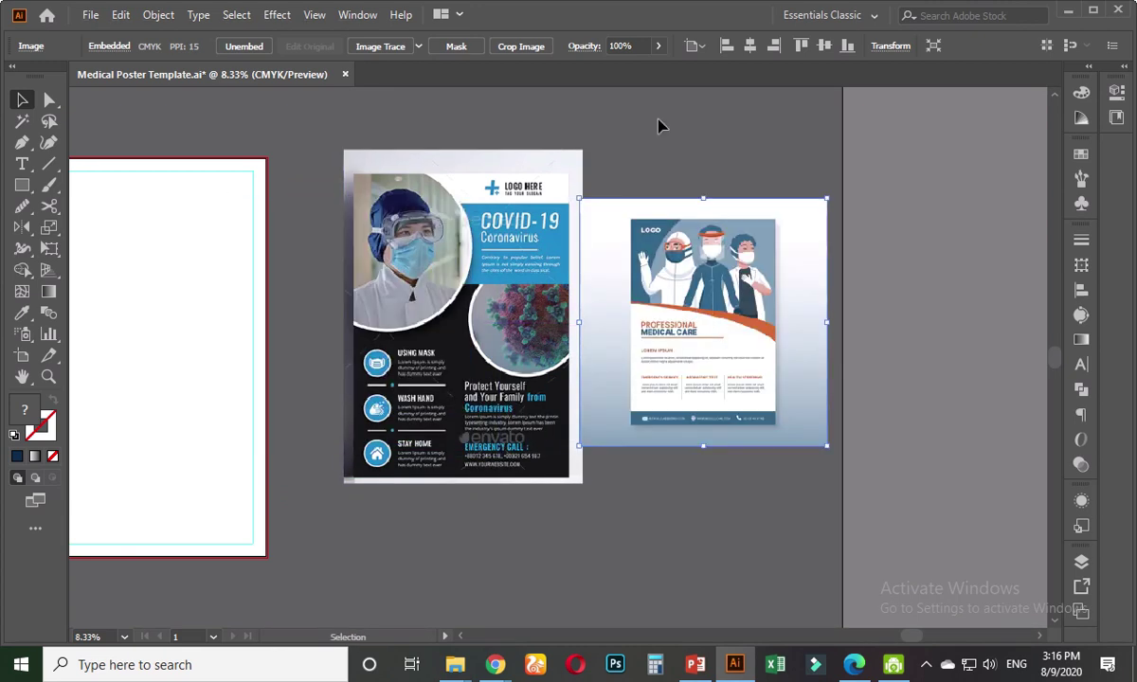
left_click(663, 128)
- Recolor the red swatch rectangle with the orange sampled from the Professional Medical Care reference image
scroll(692, 152, "right", 3)
scroll(553, 262, "up", 2)
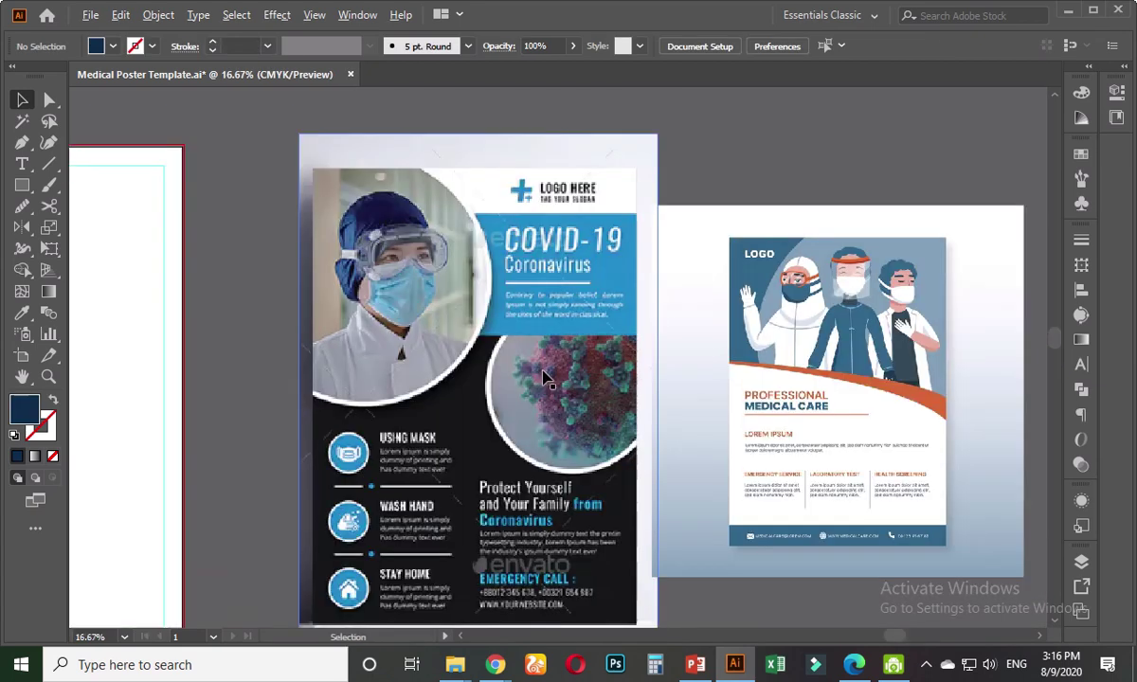
scroll(917, 407, "right", 3)
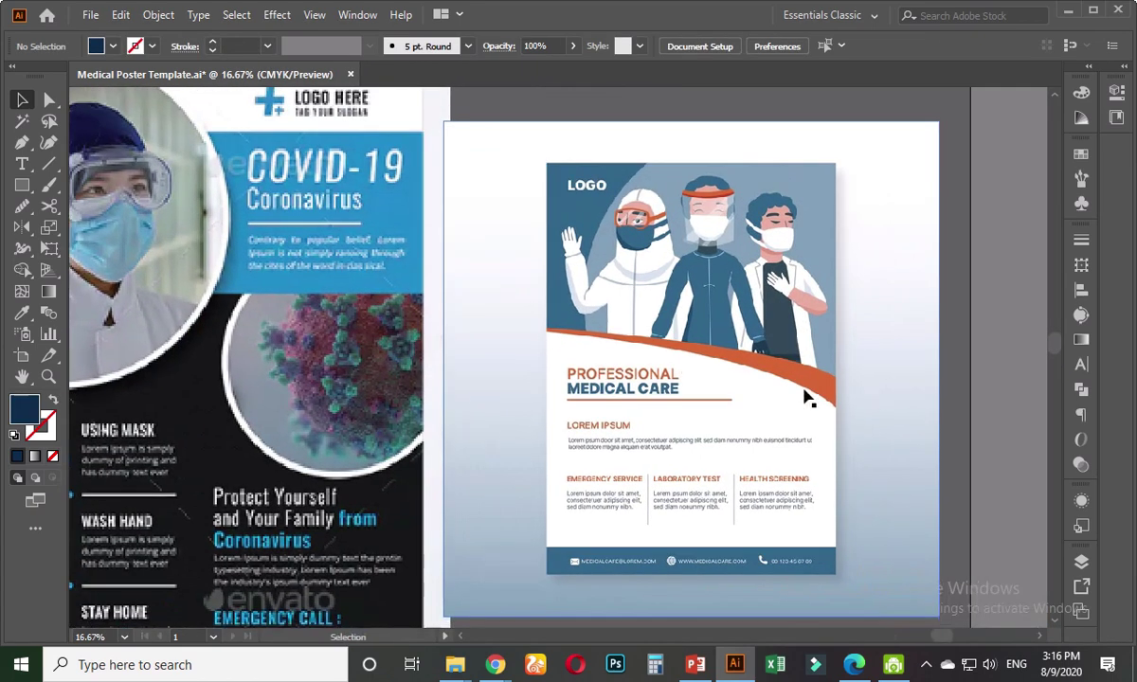
scroll(794, 379, "down", 1)
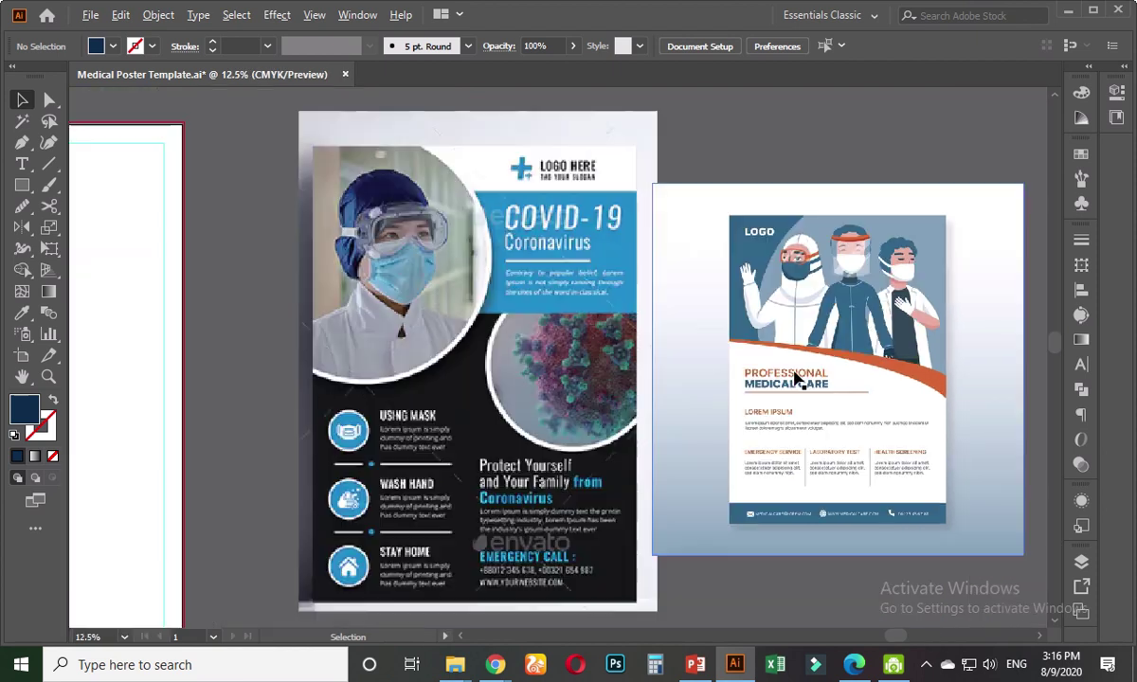
scroll(794, 379, "down", 2)
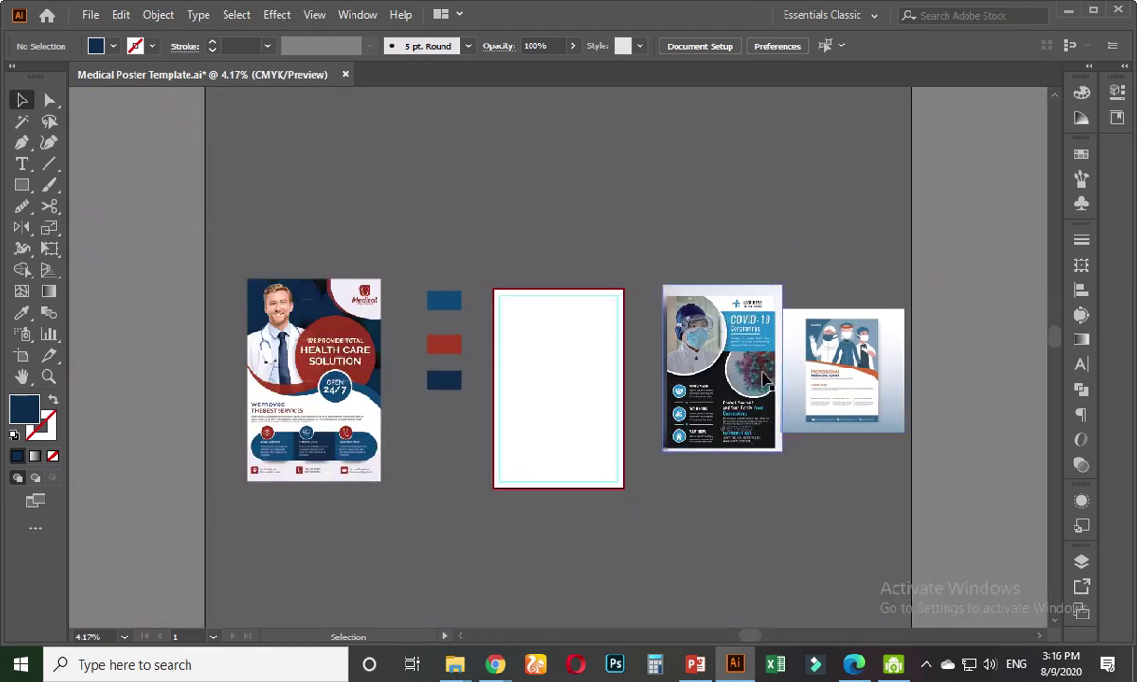
left_click(453, 342)
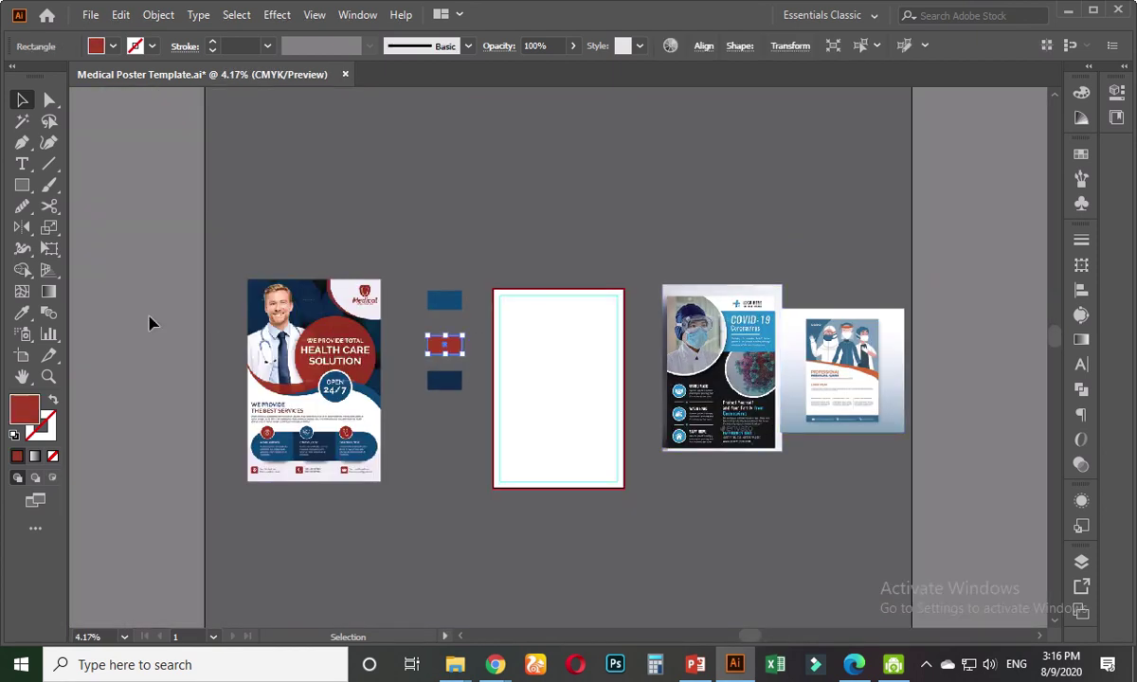
left_click(22, 313)
left_click(819, 350)
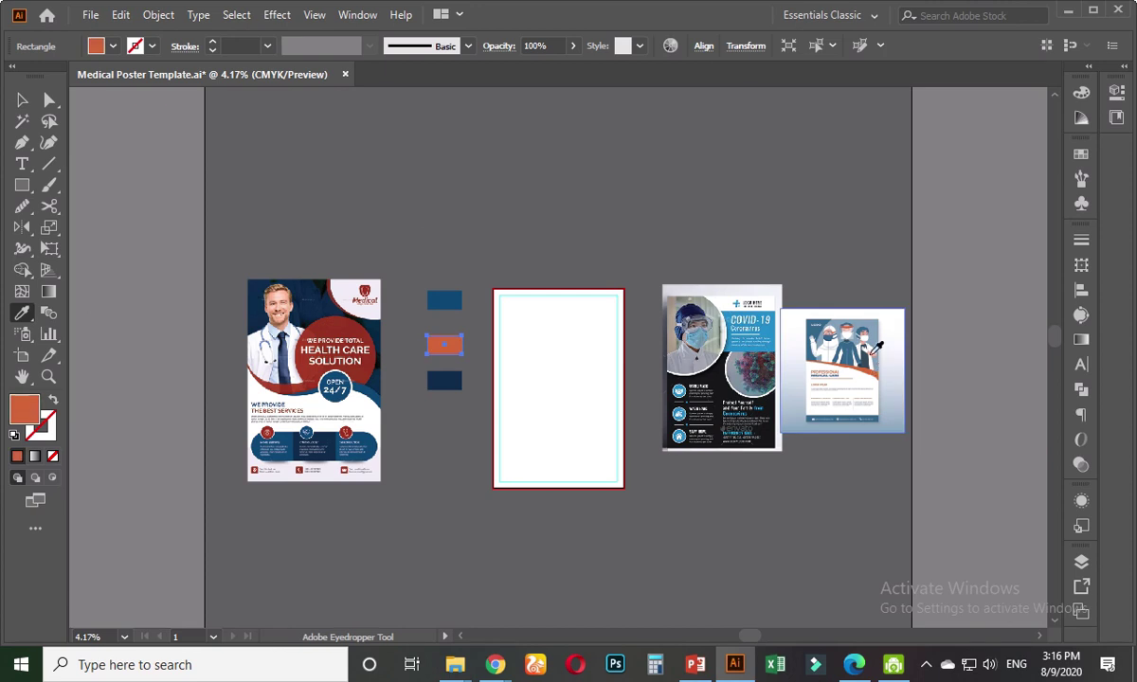
left_click(22, 99)
- Recolor the upper blue swatch rectangle with the medium blue sampled from the Professional Medical Care poster's upper corner
left_click(467, 322)
left_click(445, 300)
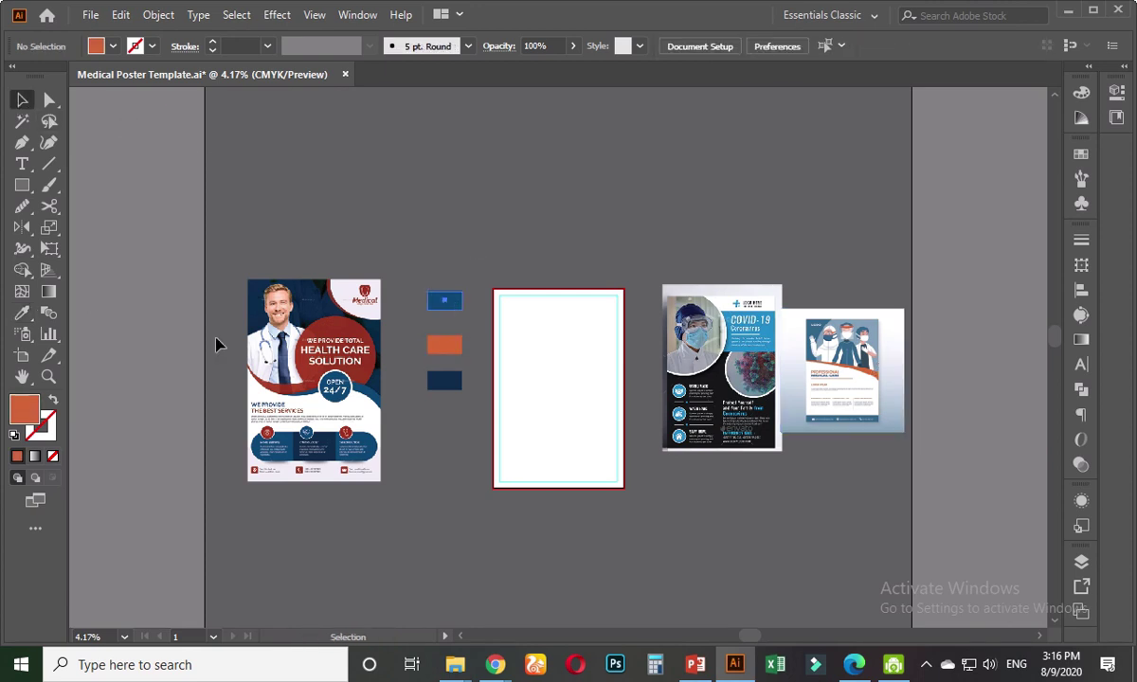
left_click(21, 313)
scroll(800, 374, "up", 2)
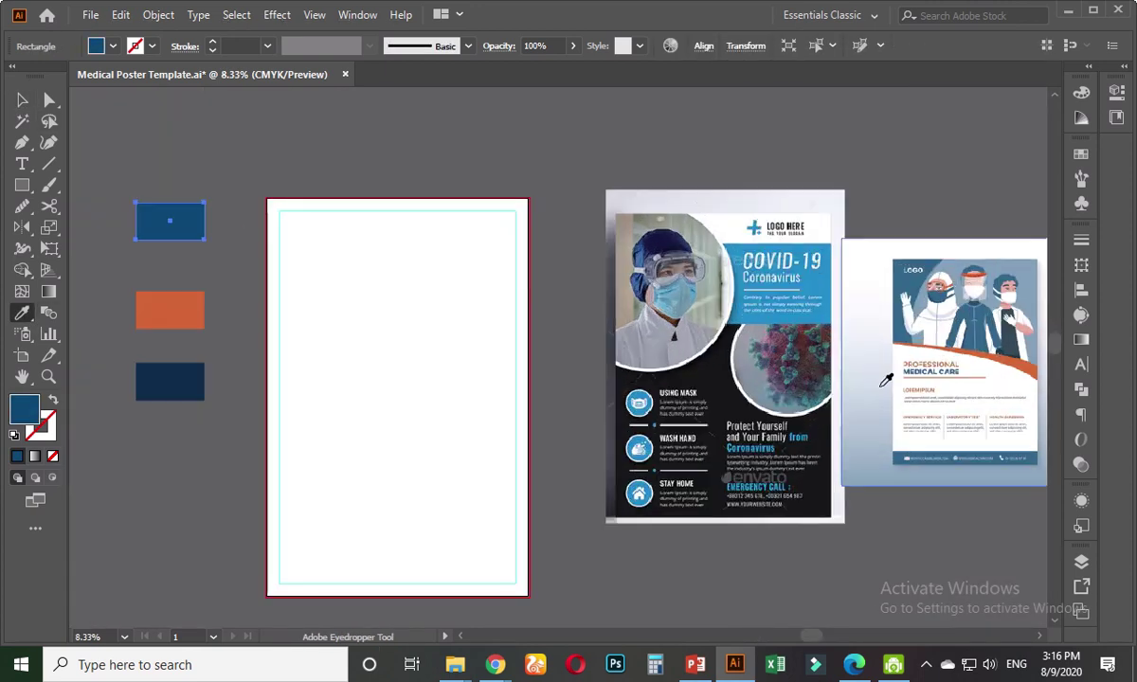
left_click_drag(946, 379, 1067, 407)
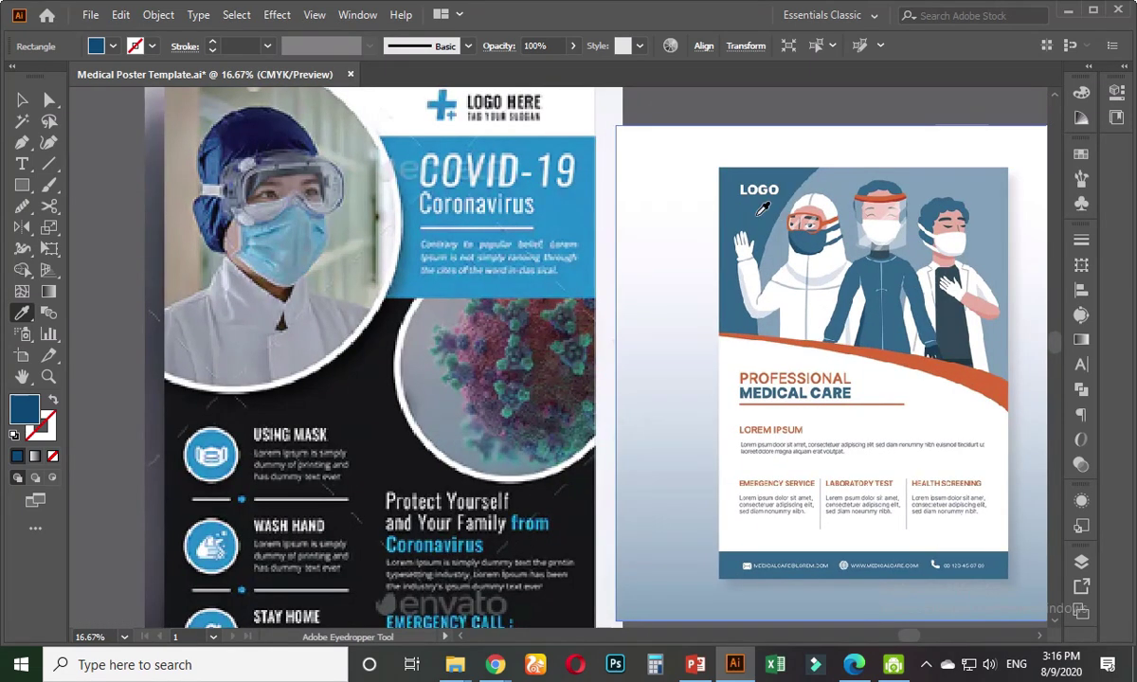
left_click(718, 199)
left_click(22, 99)
left_click(130, 226)
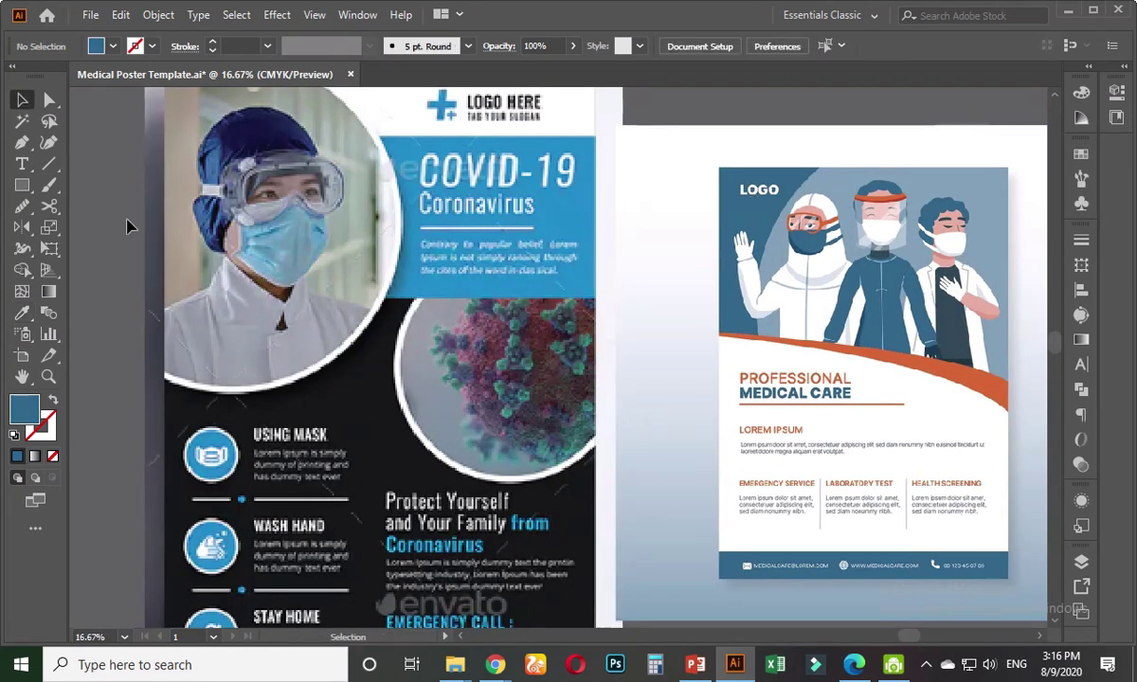
- Recolor the navy swatch rectangle with the light blue sampled from the Professional Medical Care poster's background
scroll(130, 225, "down", 2)
left_click_drag(147, 246, 194, 261)
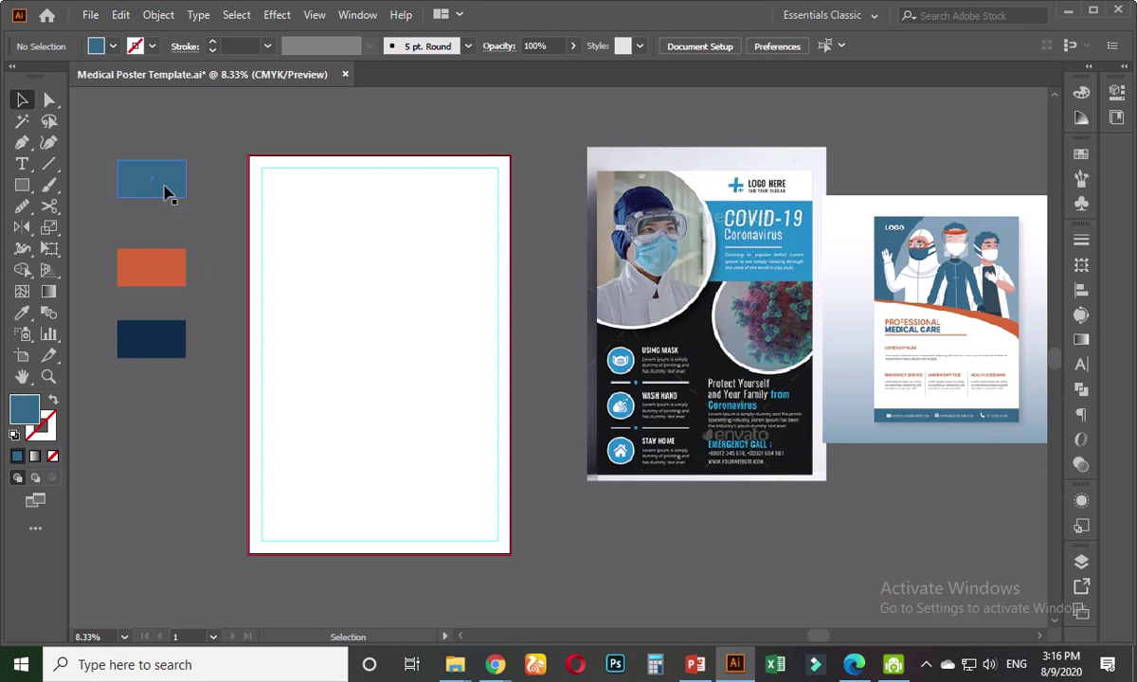
left_click(155, 334)
left_click(17, 319)
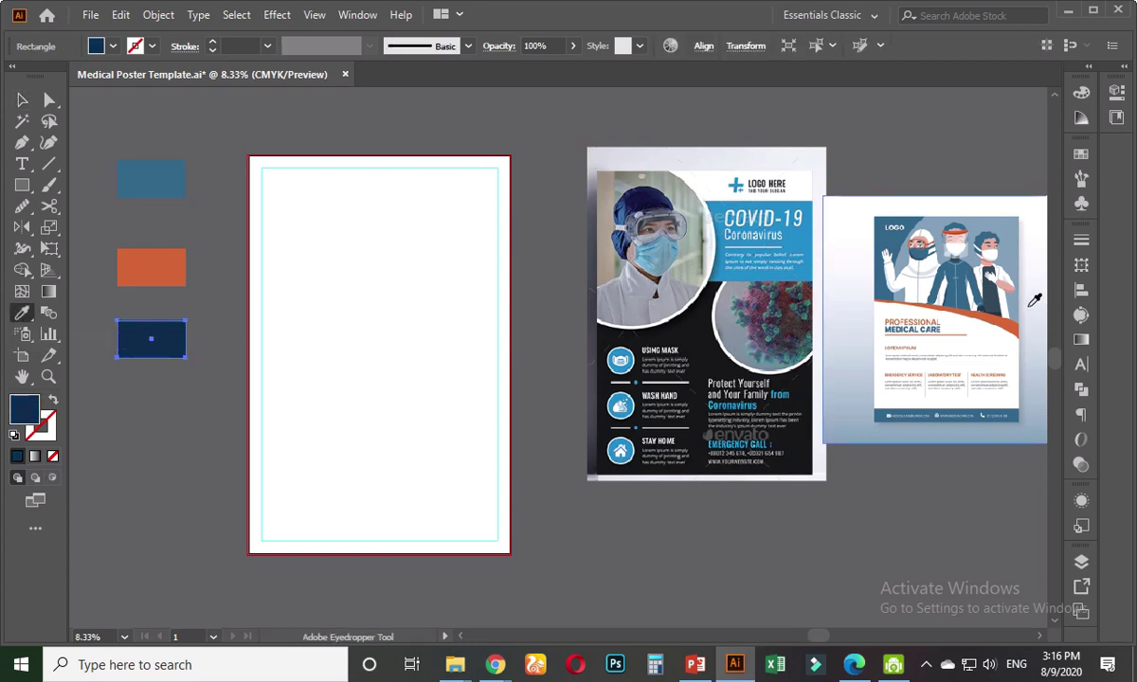
left_click(1011, 252)
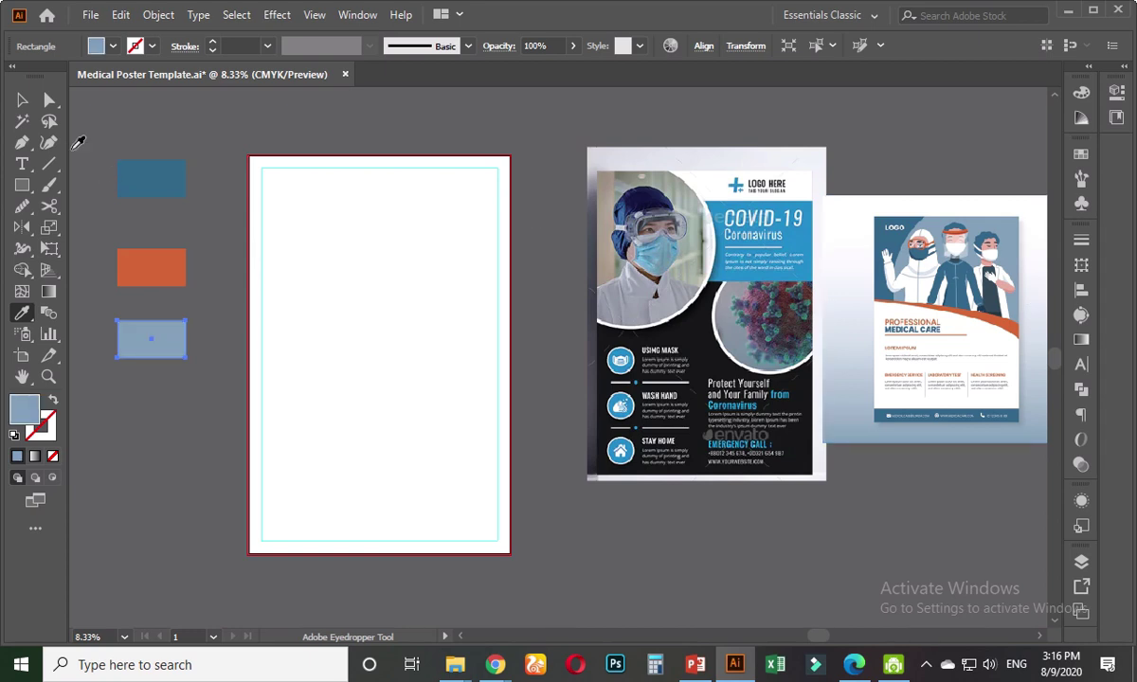
left_click(16, 104)
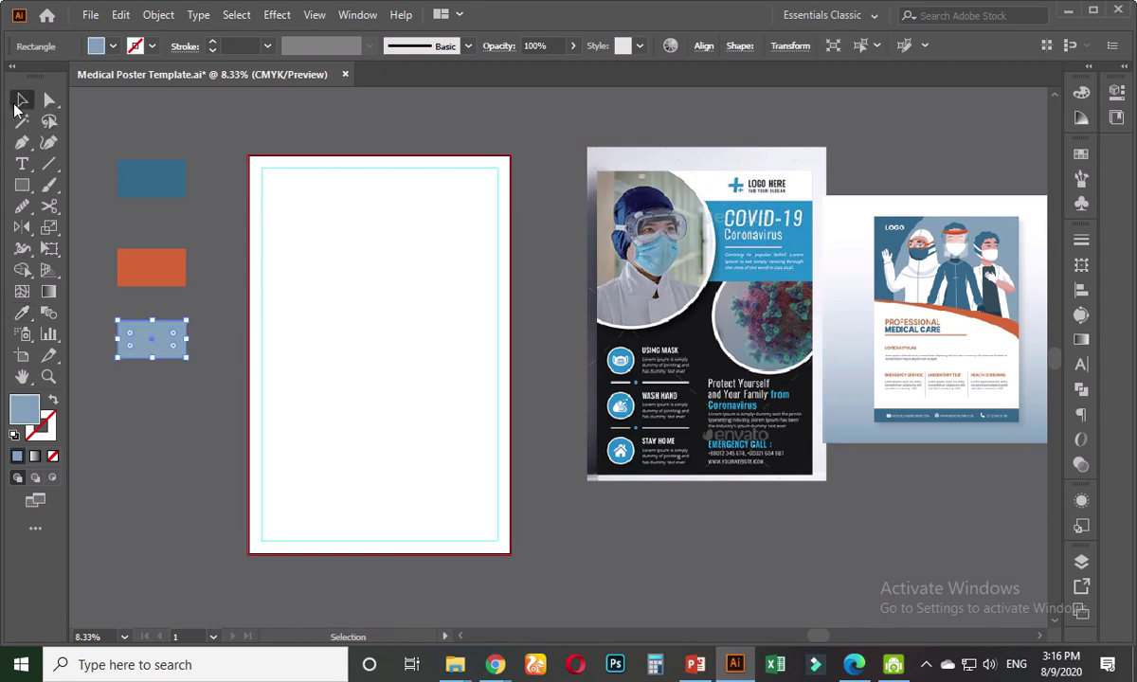
left_click(543, 296)
- Draw a wide rectangle across the middle of the artboard, overhanging both sides, and fill it with the orange swatch color
key("space")
left_click_drag(552, 296, 516, 307)
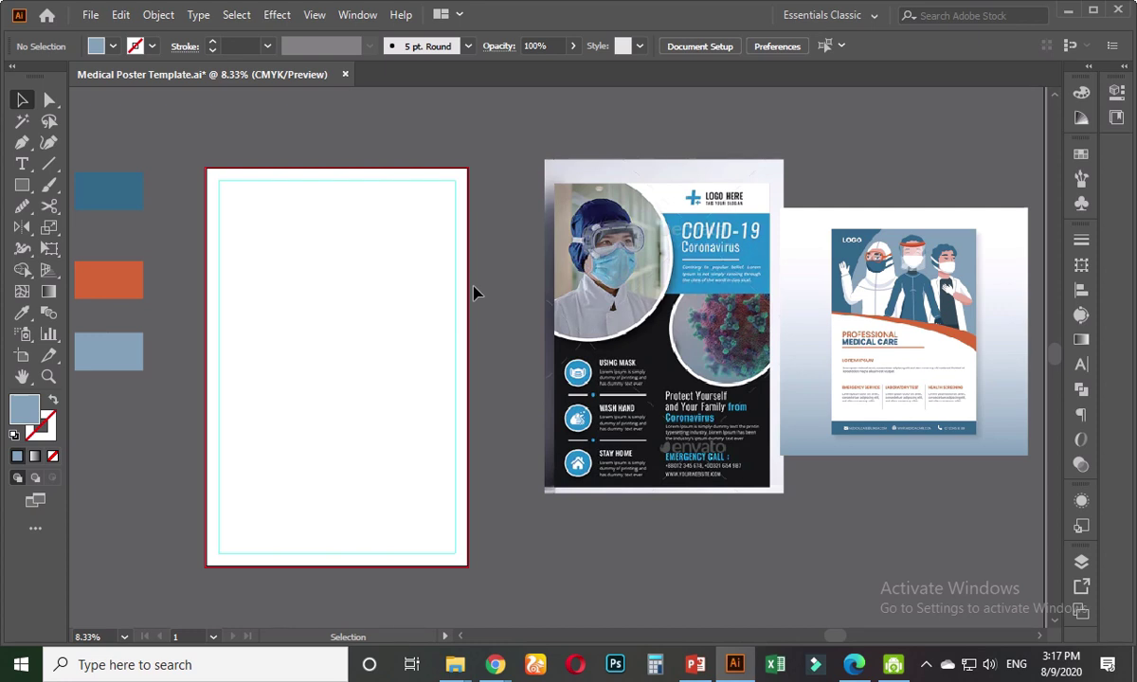
left_click(27, 189)
mouse_move(183, 307)
left_mouse_down()
mouse_move(277, 358)
mouse_move(487, 376)
mouse_move(460, 373)
left_mouse_up()
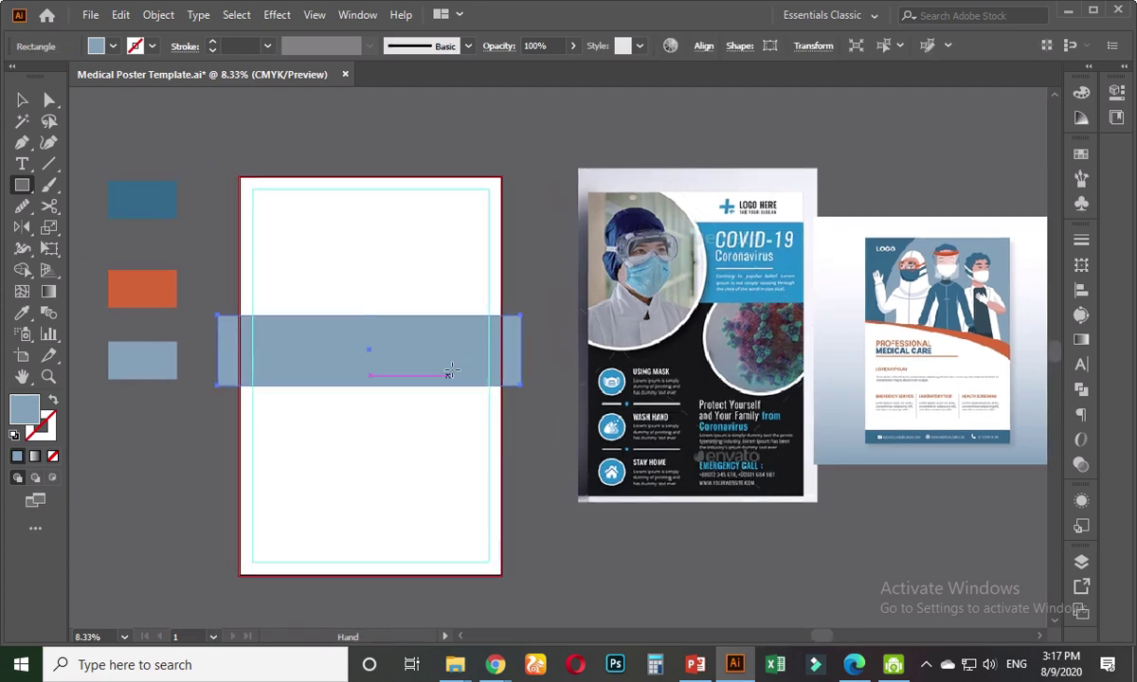
key("i")
left_click(170, 286)
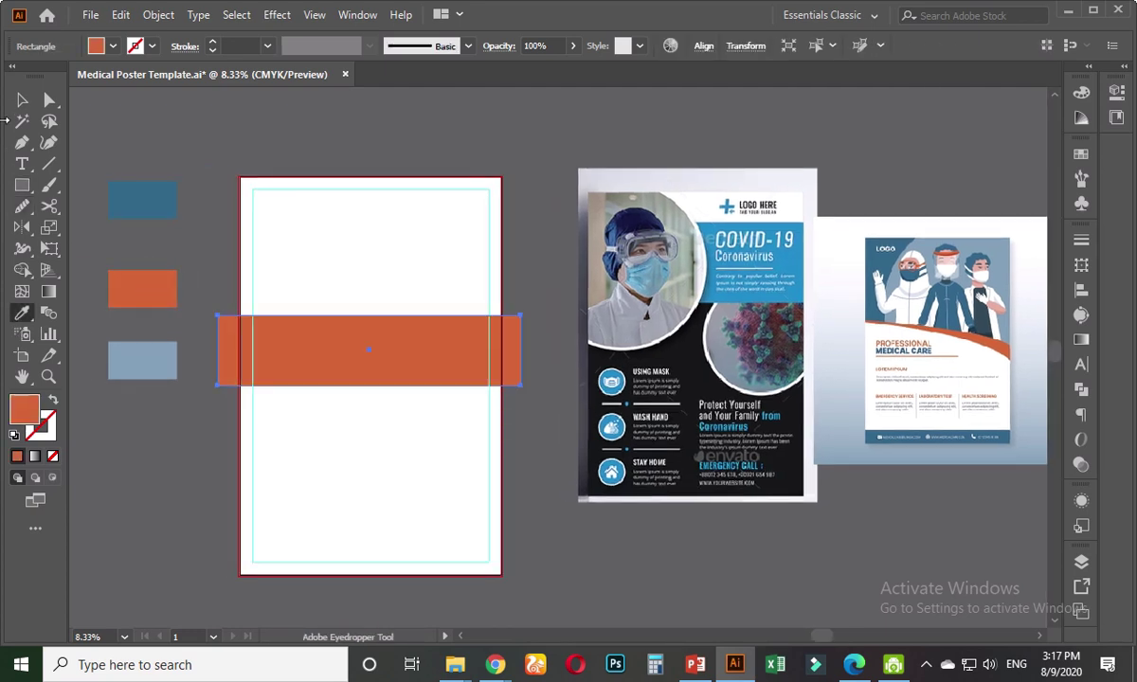
- Reduce the height of the orange rectangle to make it a thinner band across the artboard
left_click(22, 100)
left_click_drag(371, 389, 407, 383)
left_click(524, 336)
scroll(329, 303, "up", 1)
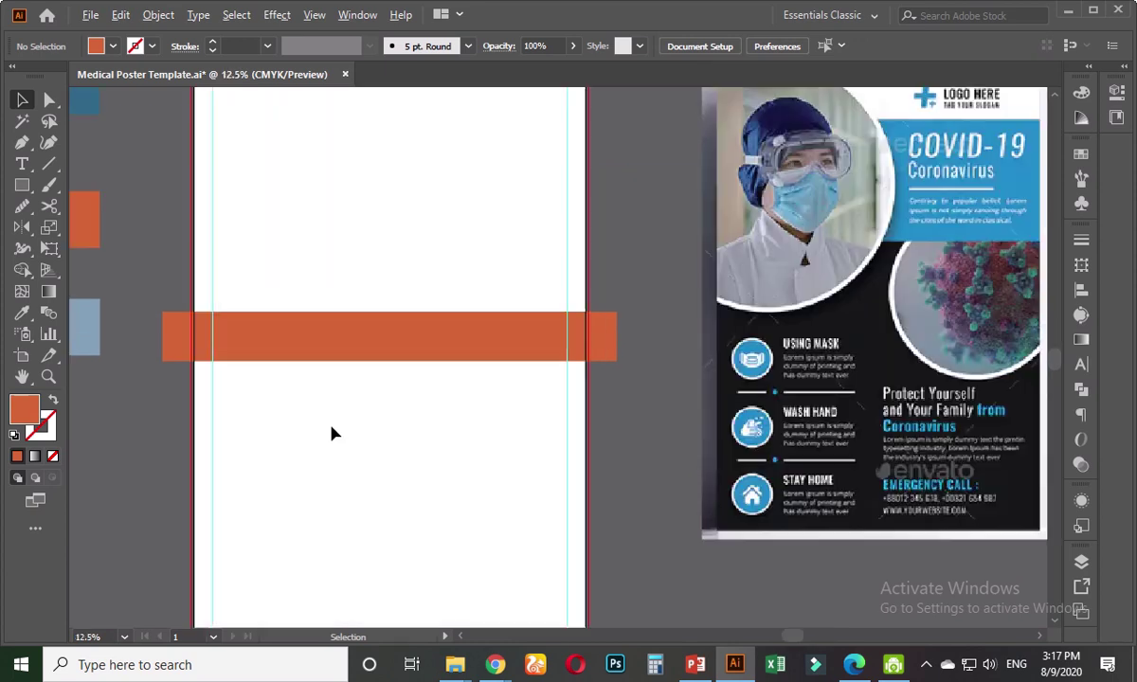
- Start the Twist effect on the orange band and preview it at an angle of 5°
left_click(363, 414)
left_click(274, 14)
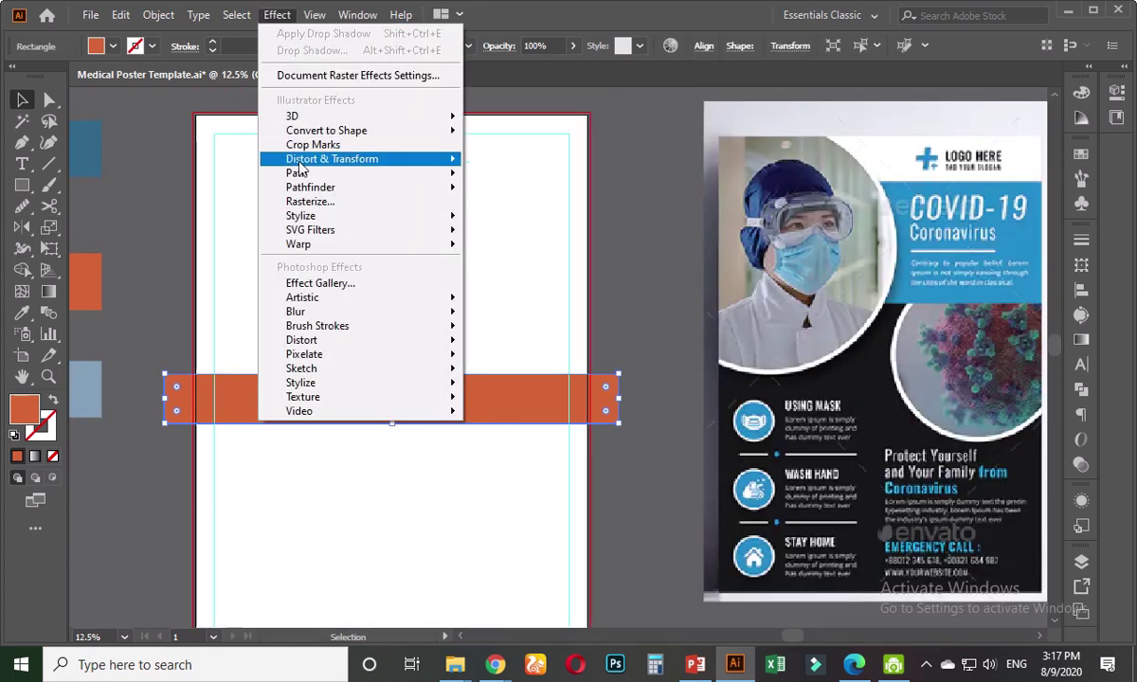
mouse_move(305, 161)
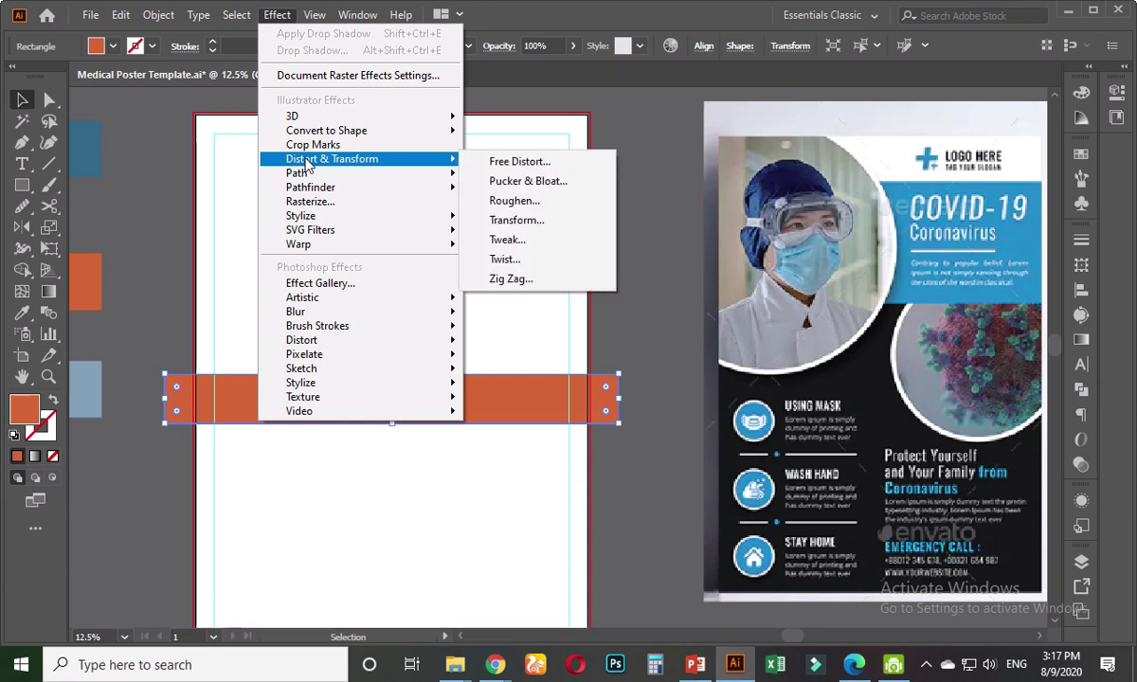
left_click(512, 263)
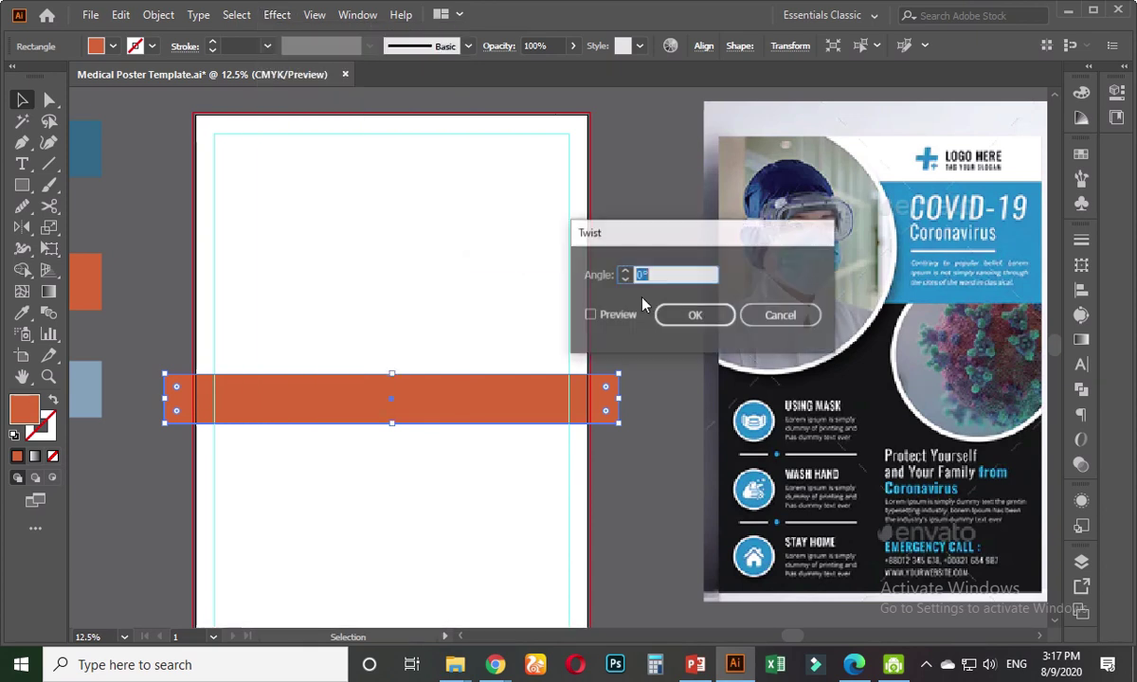
left_click_drag(652, 222, 717, 203)
type("5")
left_click(661, 297)
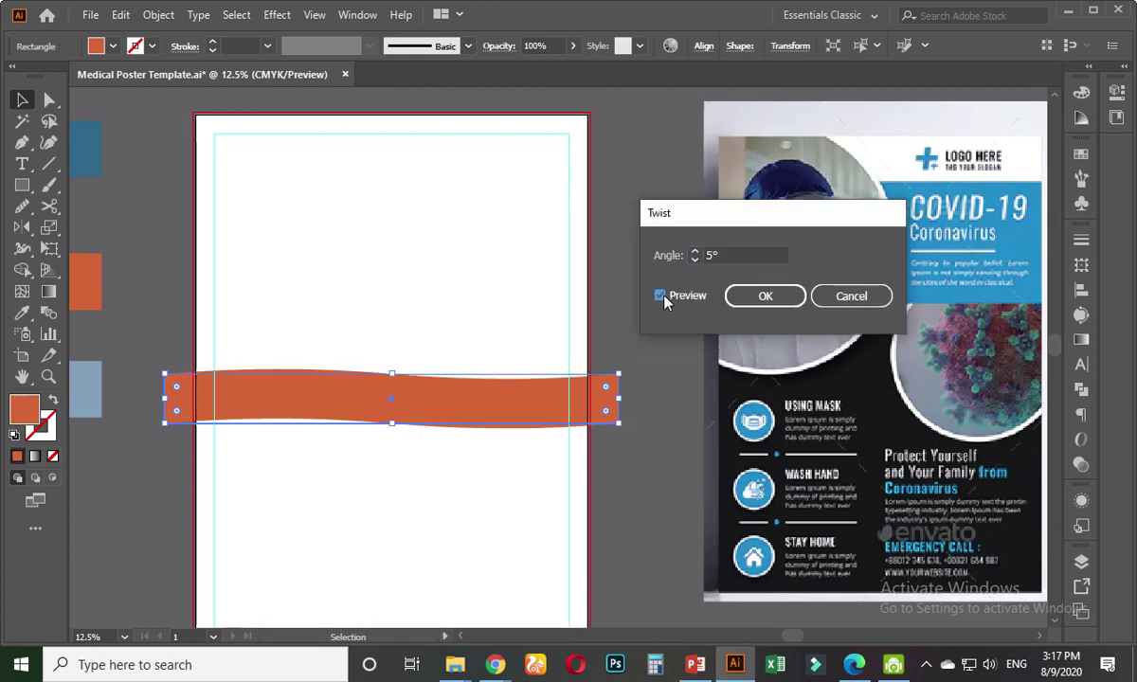
- Set the Twist angle to 30° and apply the effect to the orange band
triple_click(720, 255)
type("15")
key("Tab")
type("30")
key("Tab")
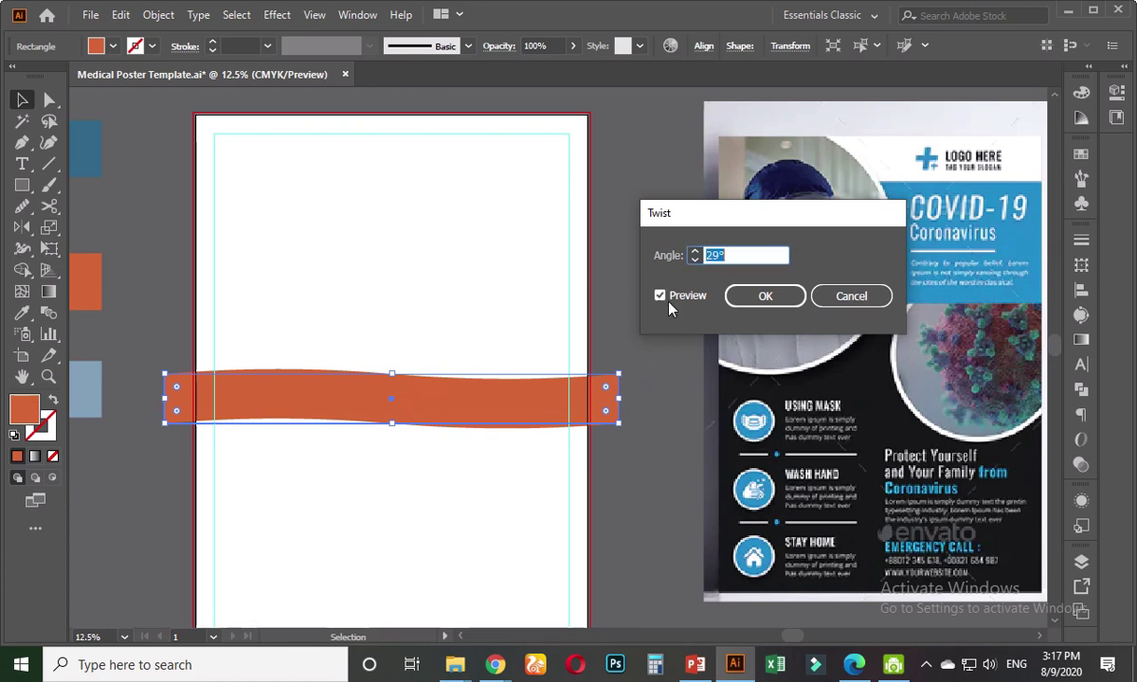
left_click(660, 296)
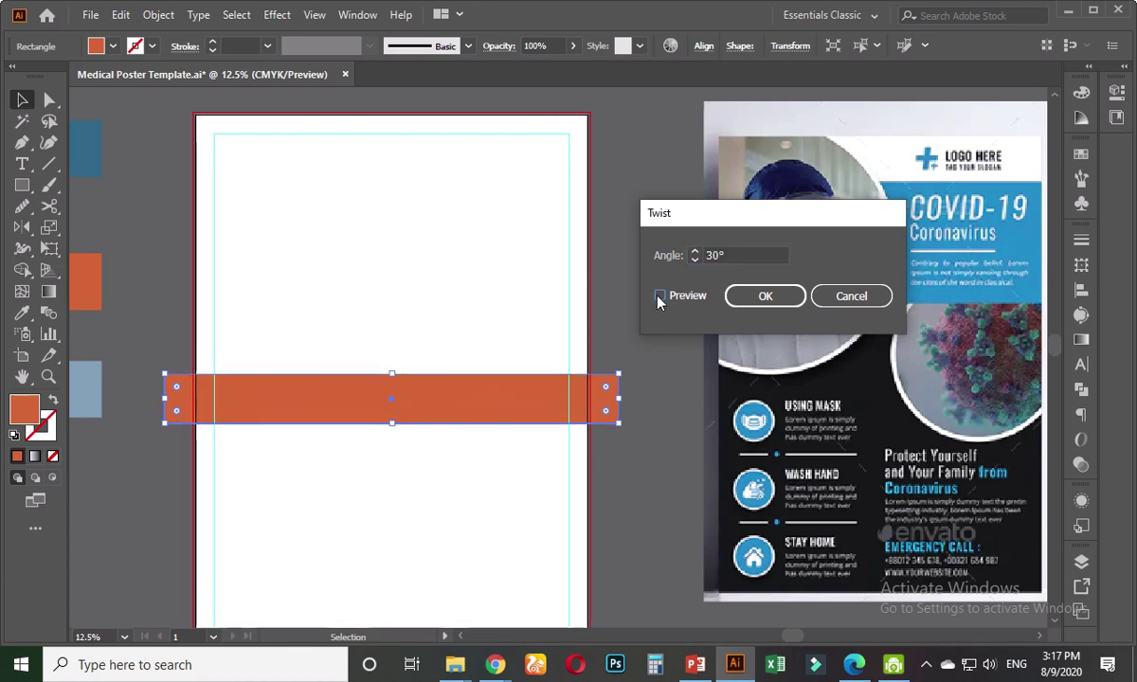
left_click(660, 297)
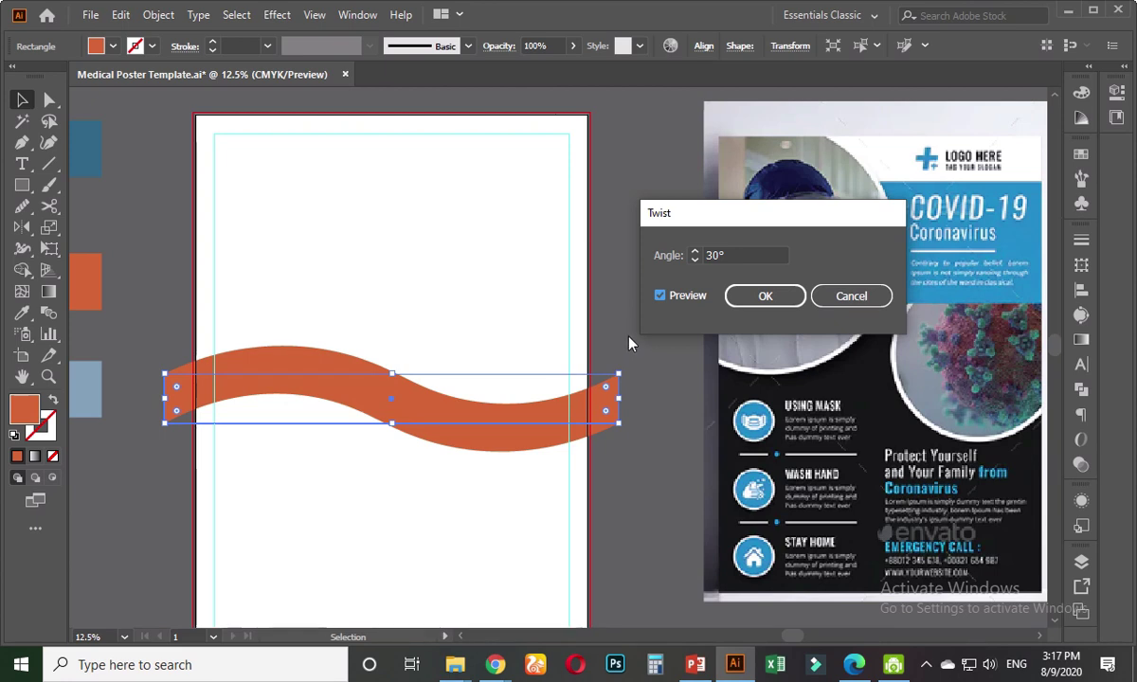
left_click(764, 295)
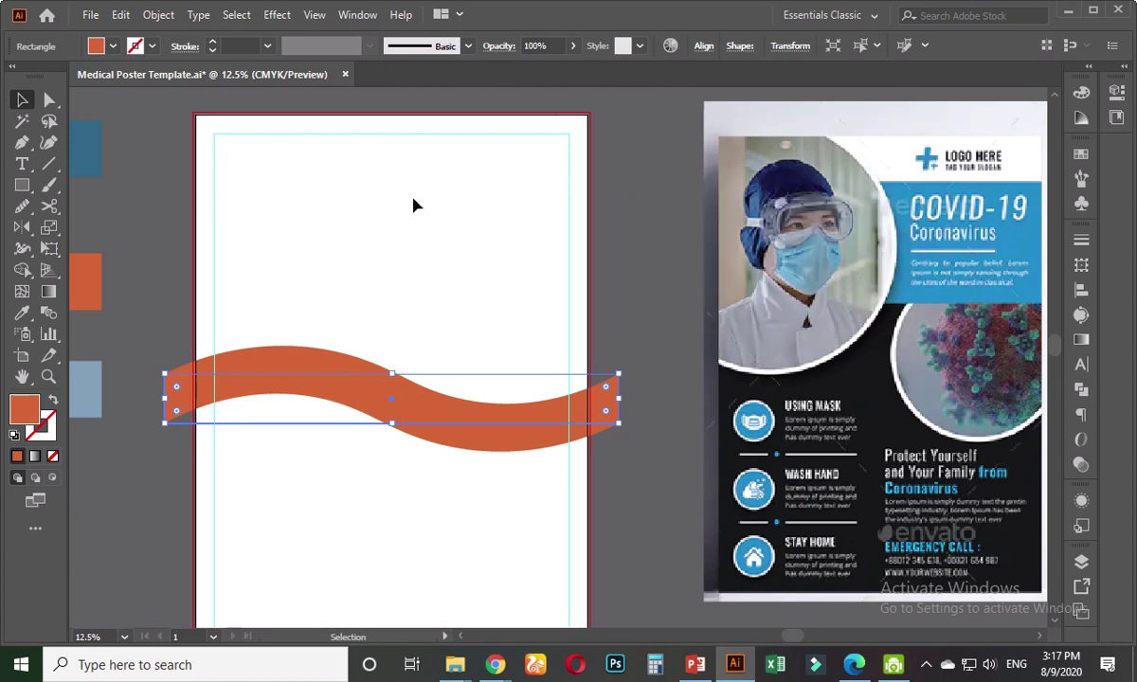
- Expand the appearance of the twisted orange band into an editable path and deselect it
left_click(158, 15)
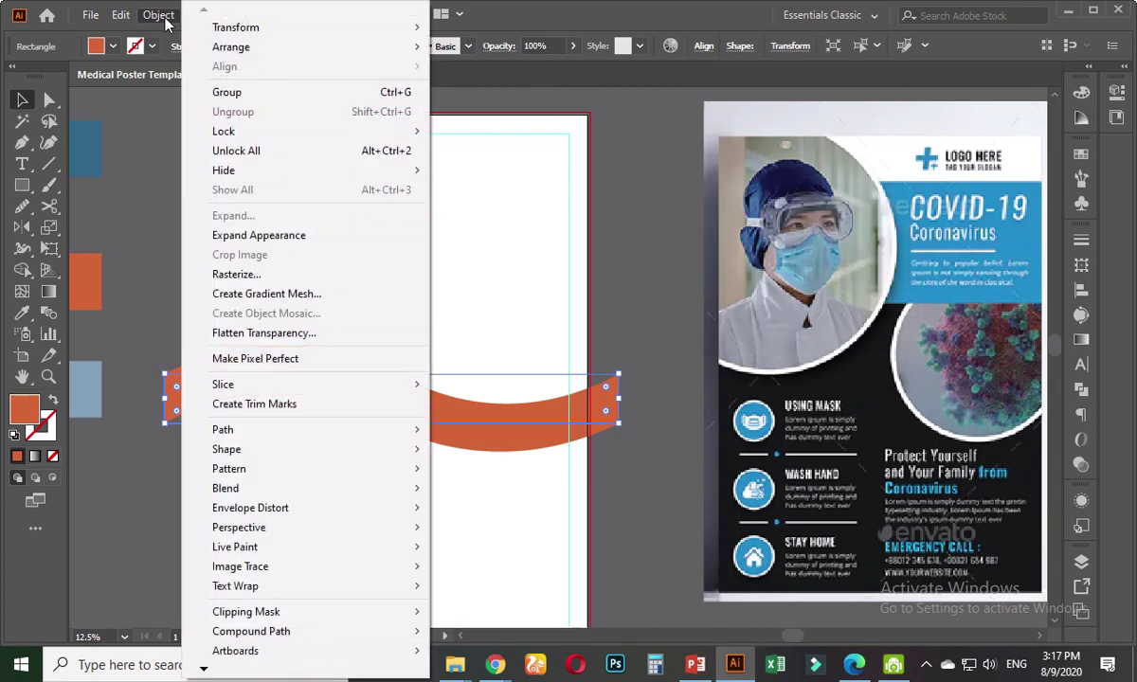
left_click(272, 241)
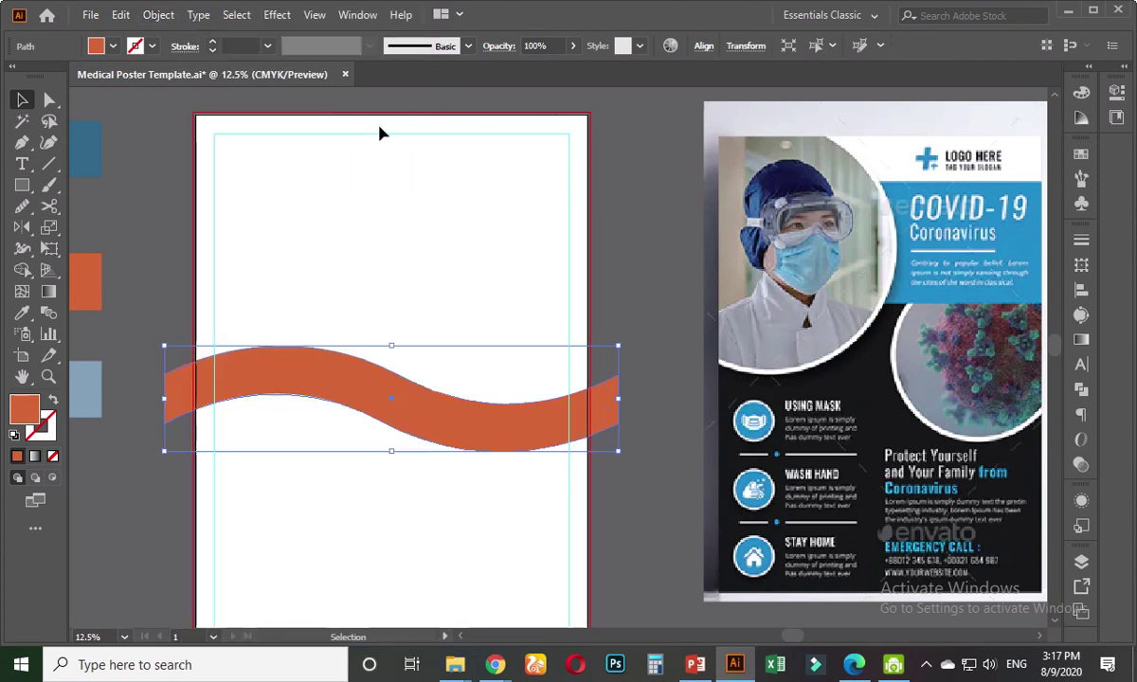
left_click(617, 279)
scroll(632, 297, "down", 2)
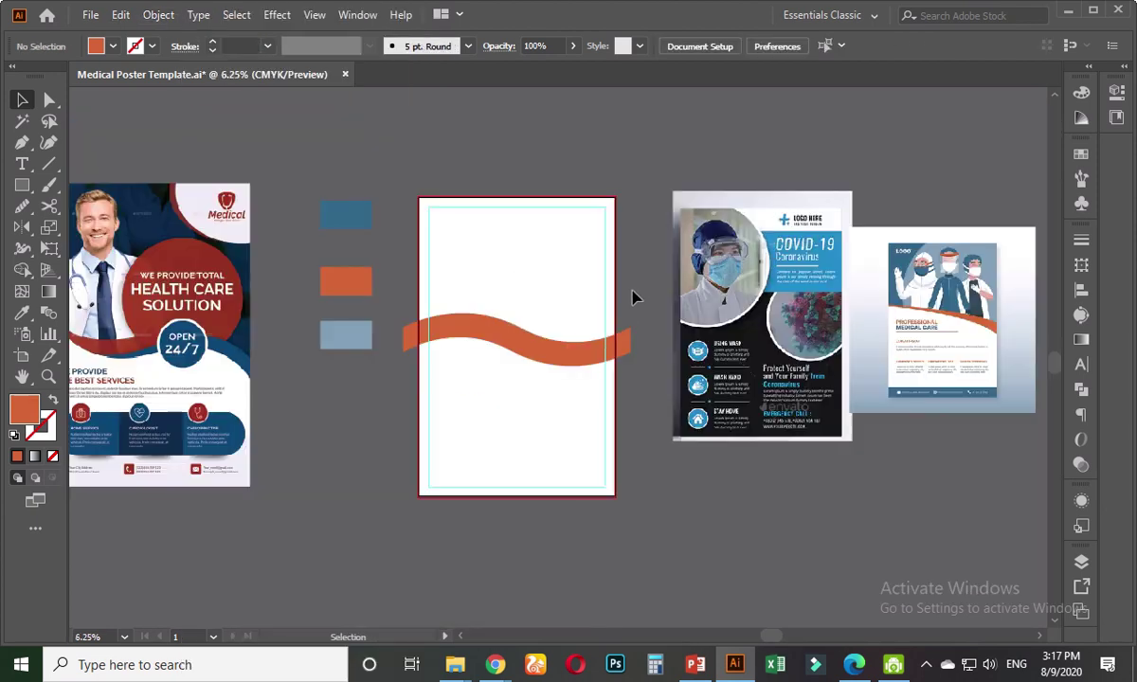
left_click_drag(632, 297, 549, 368)
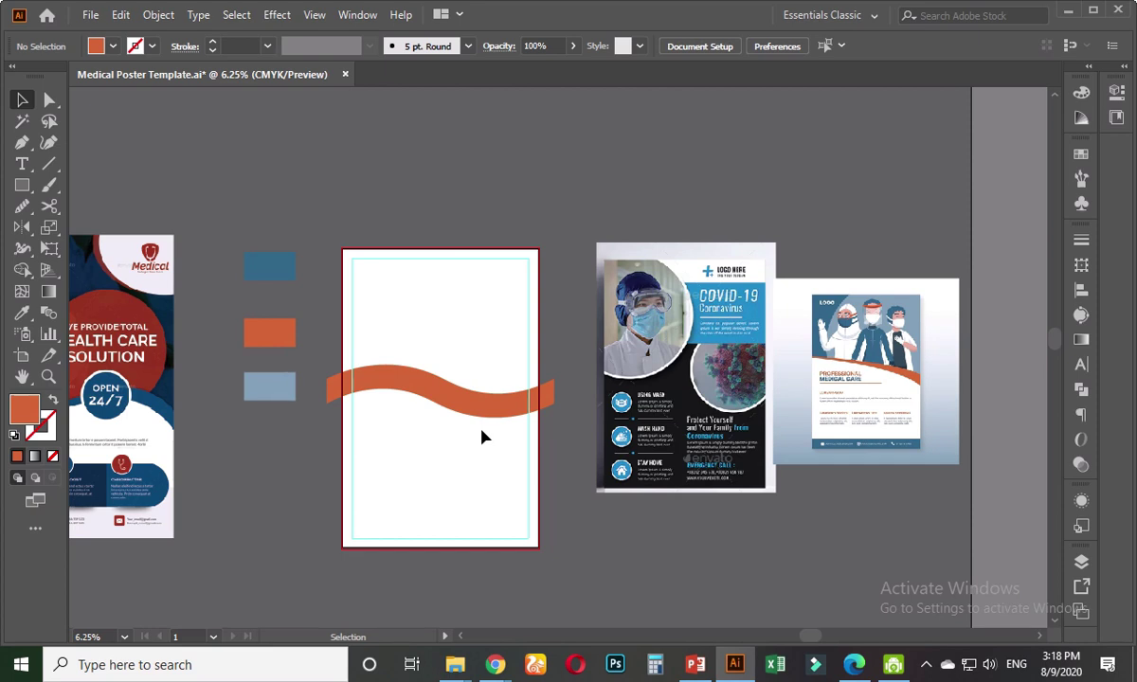
left_click_drag(480, 355, 463, 367)
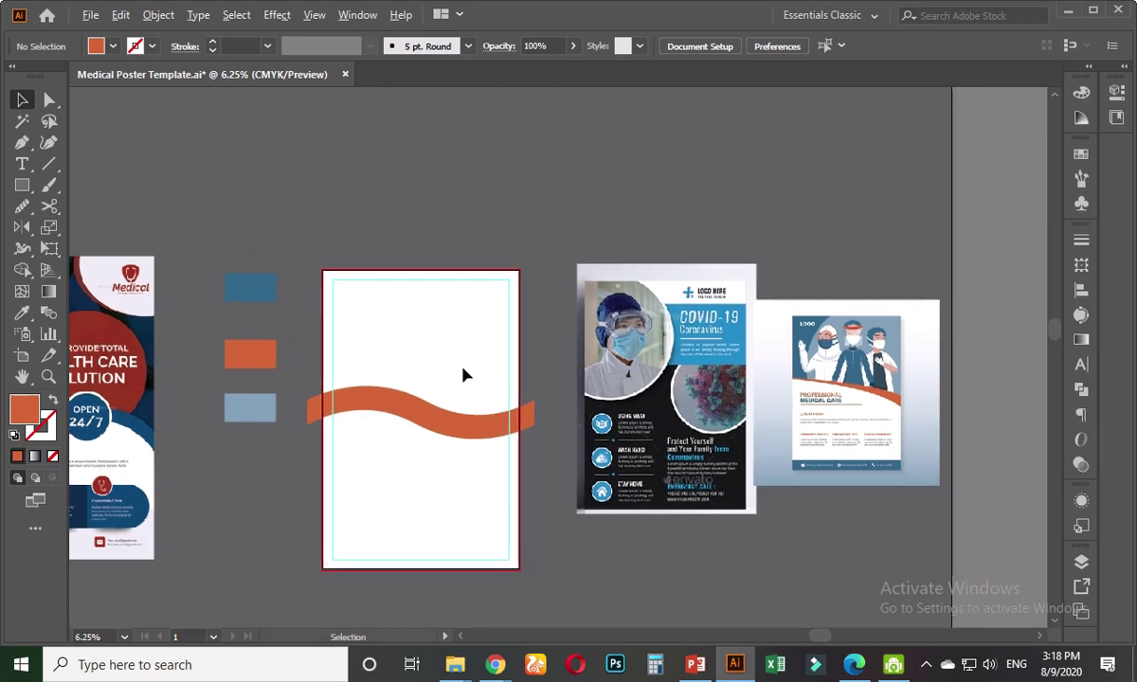
scroll(464, 375, "up", 1)
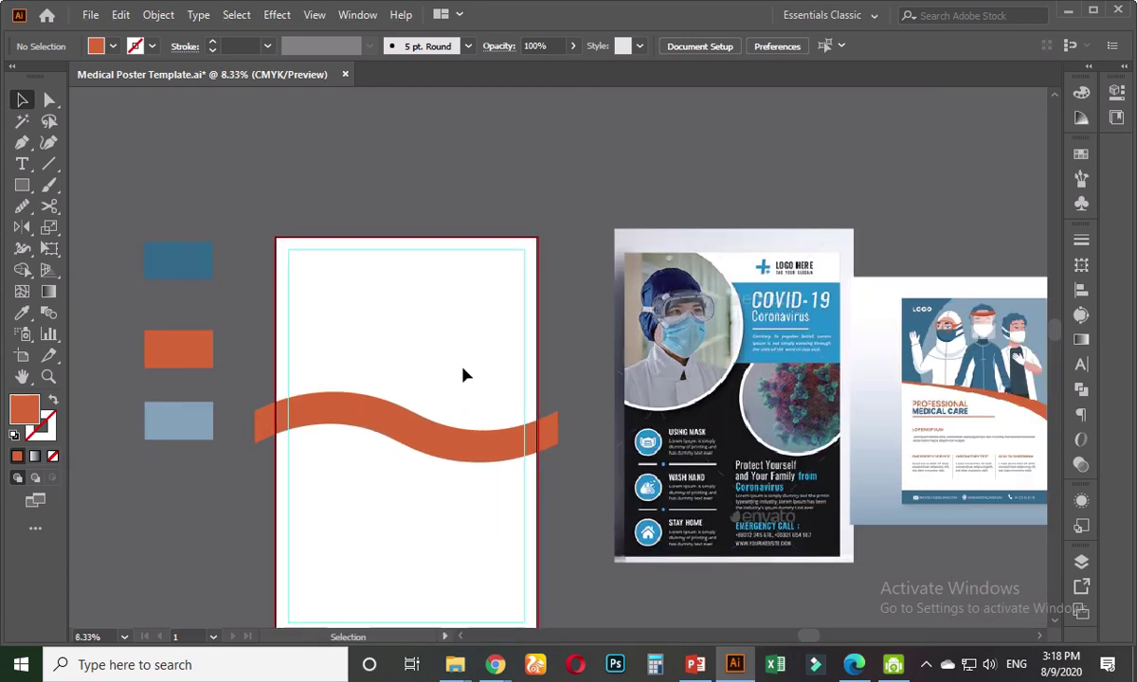
scroll(464, 375, "down", 2)
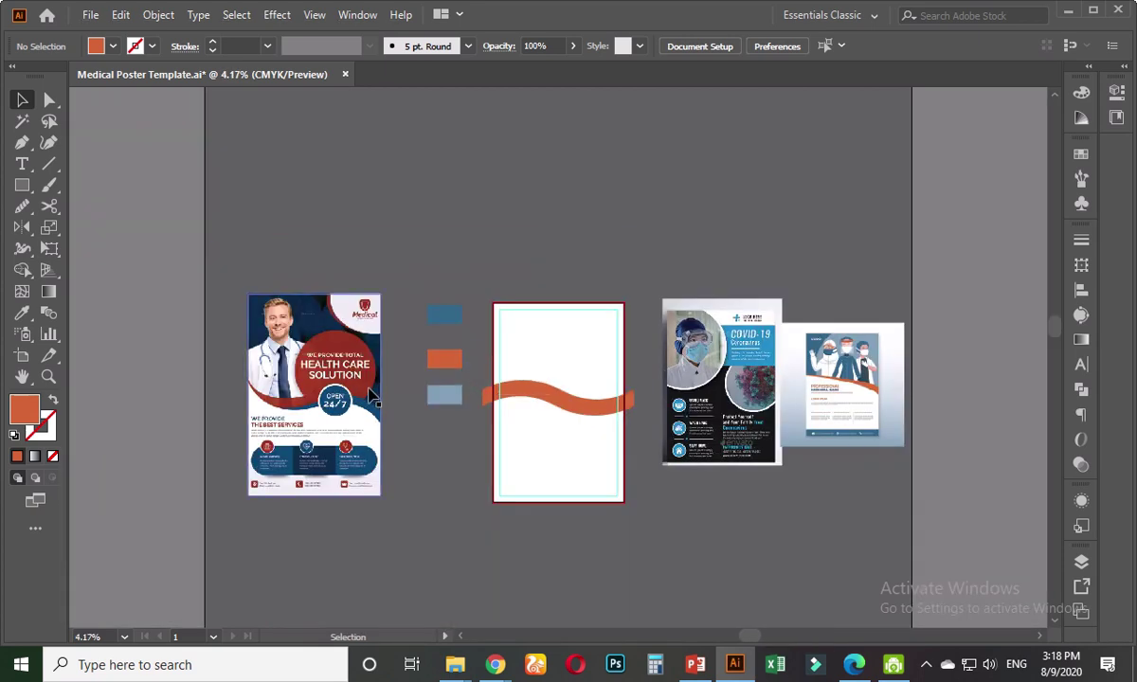
scroll(410, 409, "up", 1)
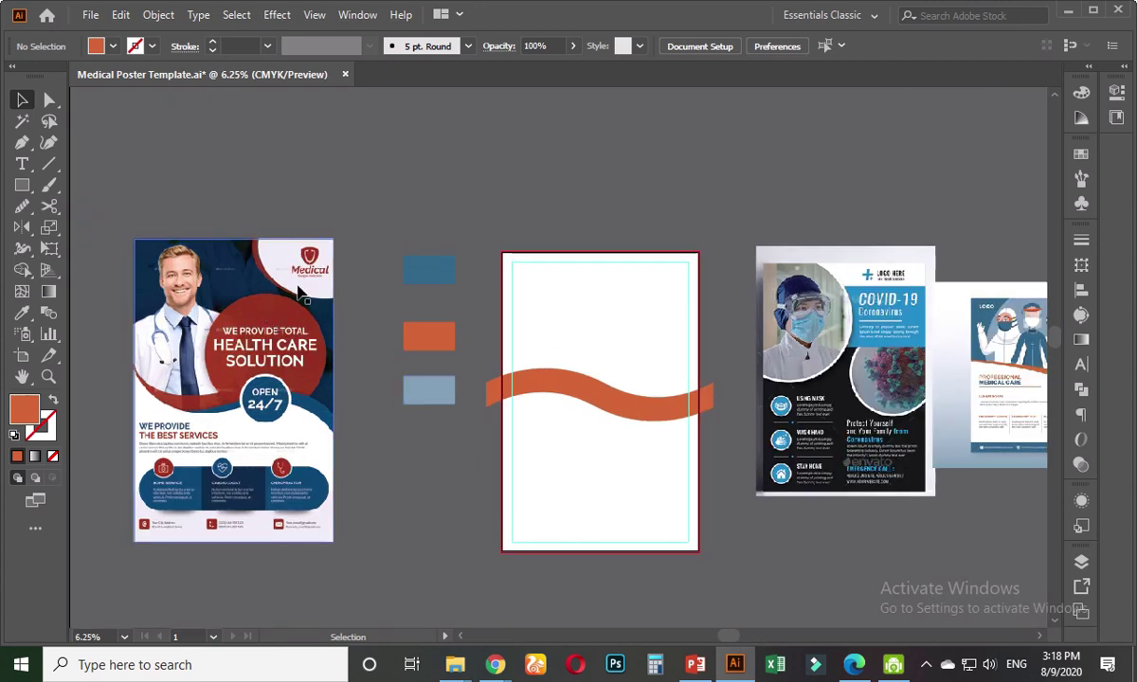
left_click(266, 364)
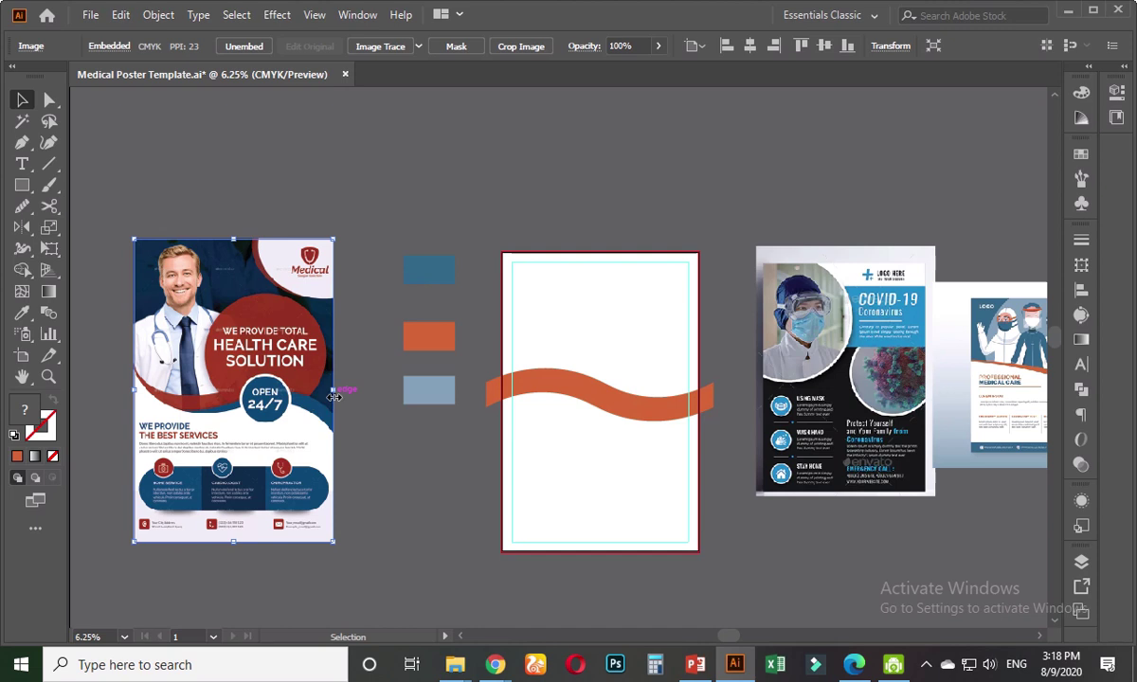
left_click(409, 441)
left_click_drag(464, 443, 409, 472)
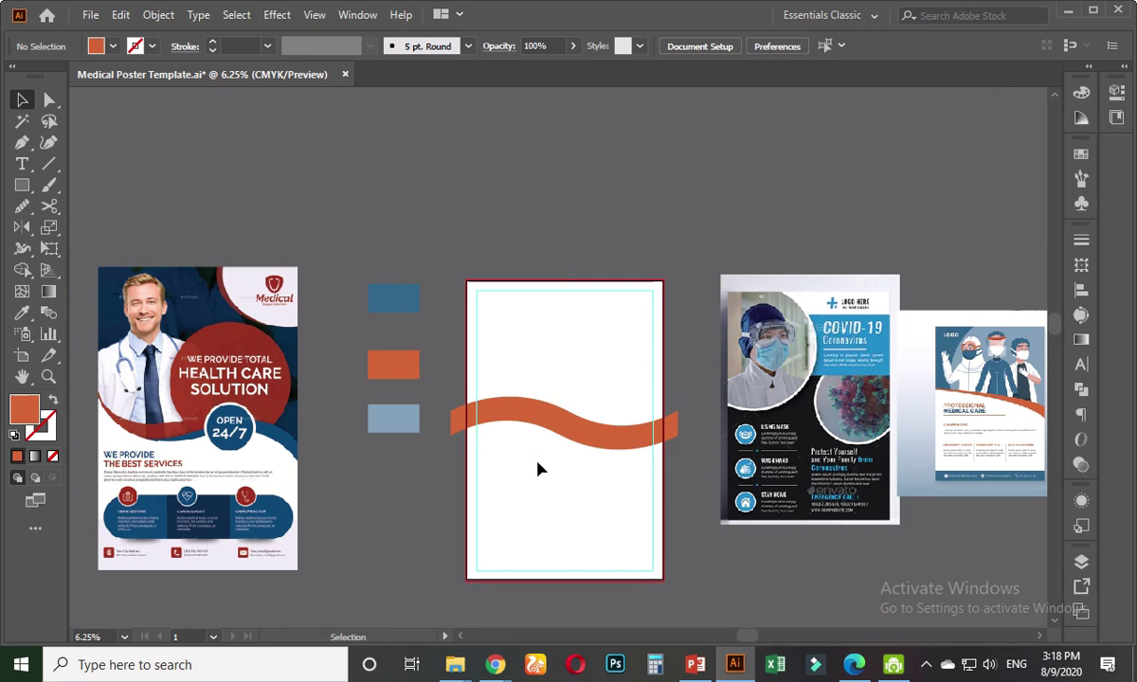
key("alt")
scroll(629, 470, "up", 2)
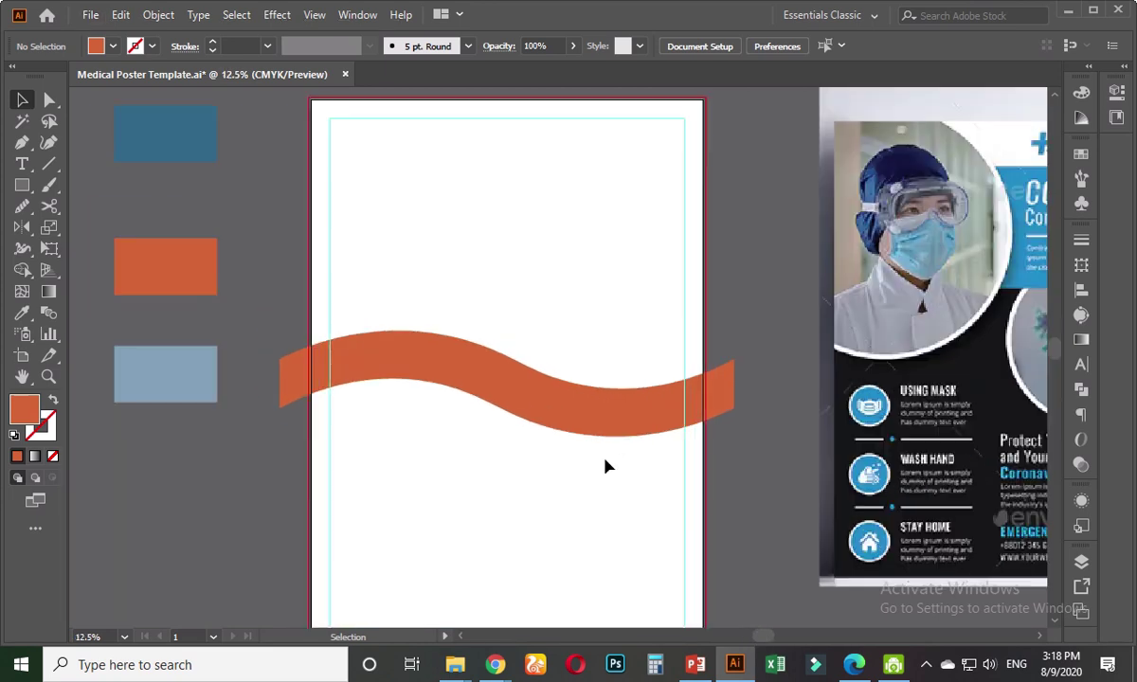
- Try to reshape the left end of the orange band by moving its lower corner anchor point
left_click(49, 100)
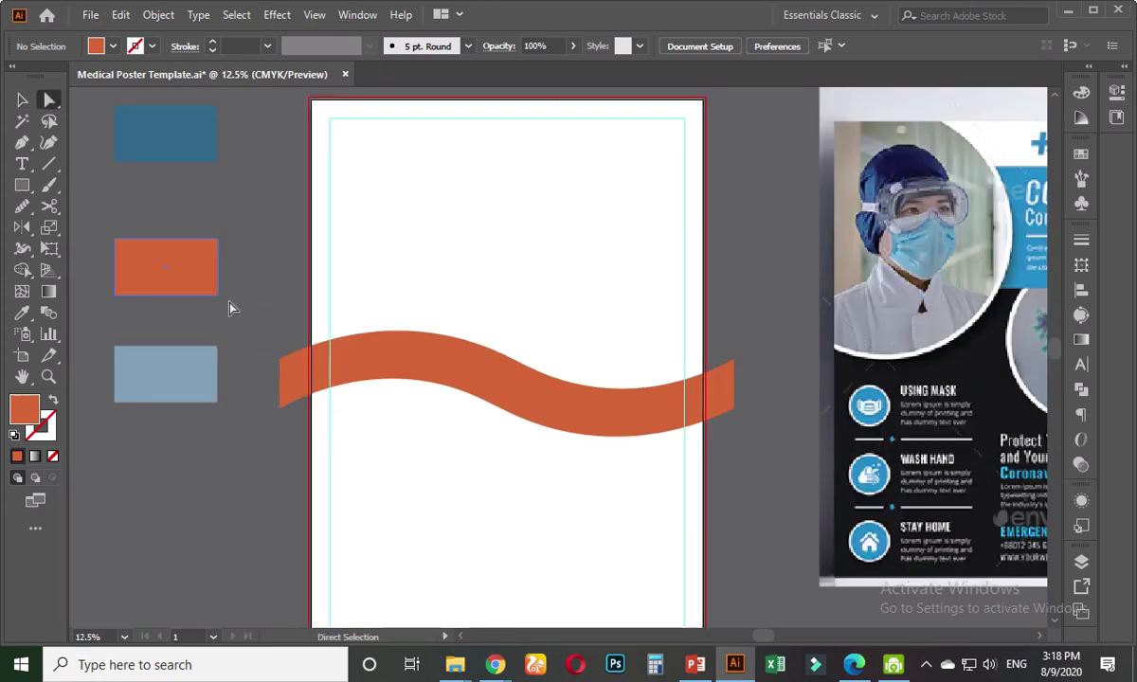
left_click(282, 403)
left_click_drag(279, 408, 280, 329)
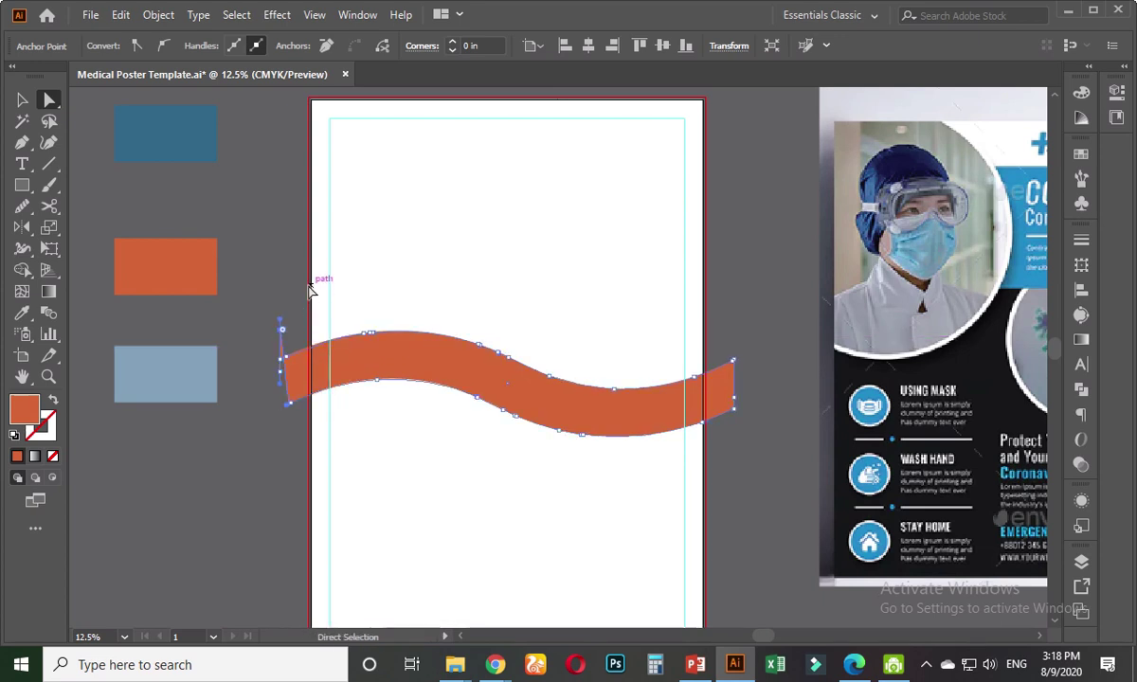
left_click(309, 289)
left_click(273, 286)
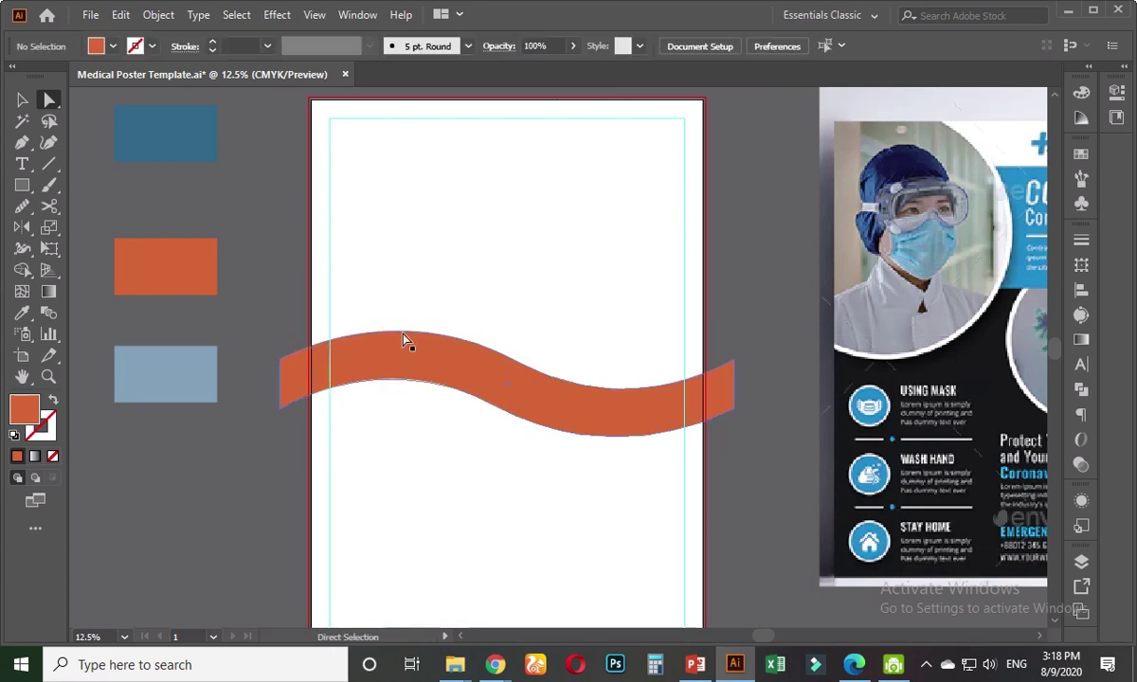
- Try flattening the orange band to about half its height, and undo the resize
scroll(389, 375, "right", 2)
left_click(385, 371)
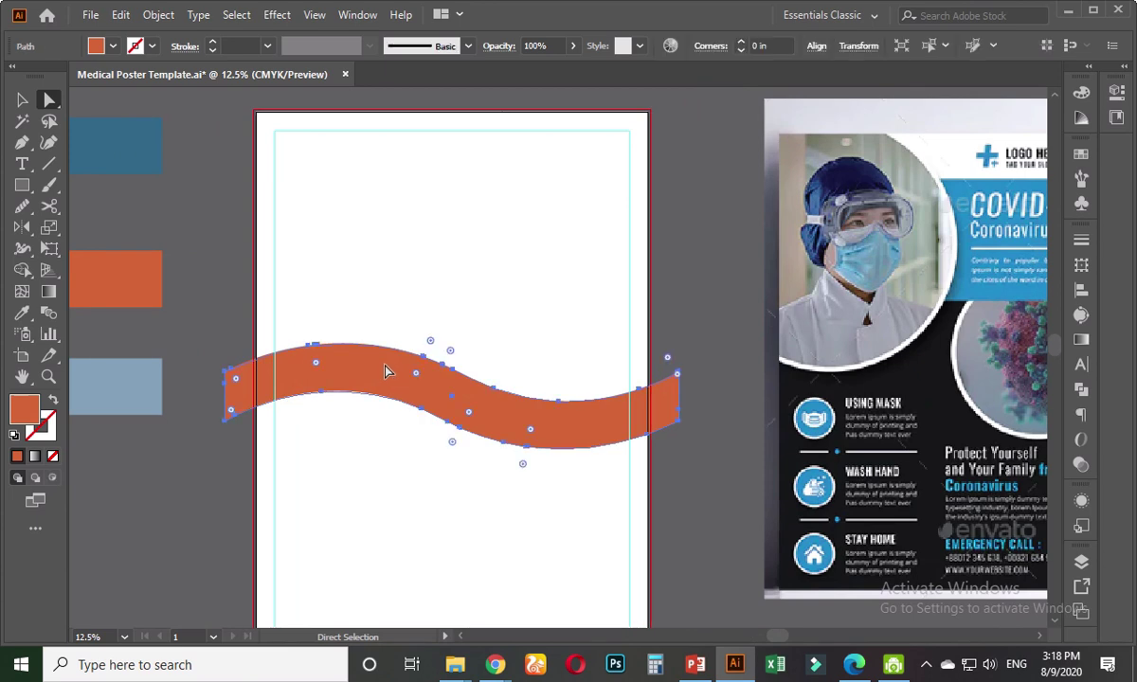
left_click(22, 99)
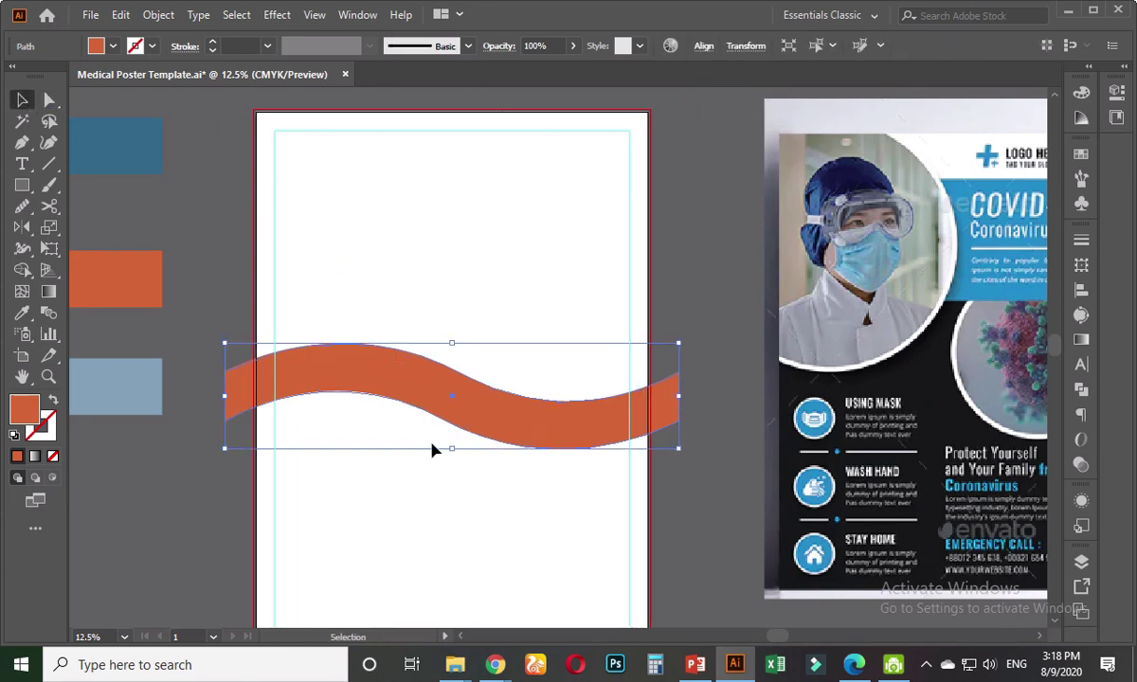
left_click_drag(458, 455, 464, 396)
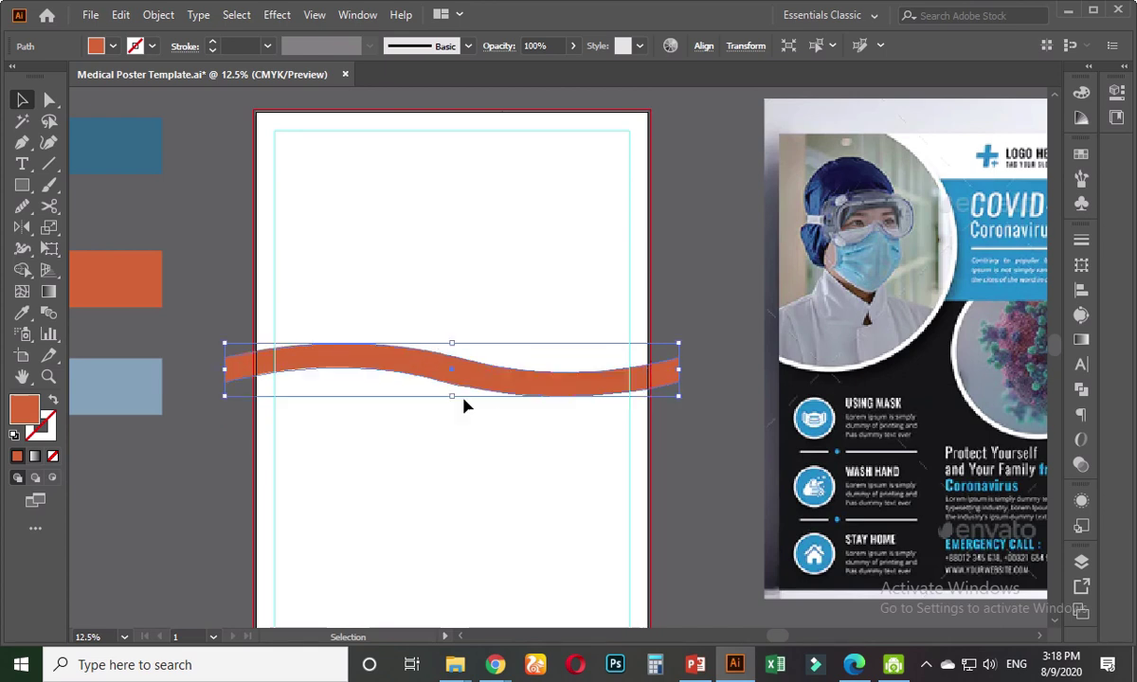
left_click(679, 307)
key("ctrl+z")
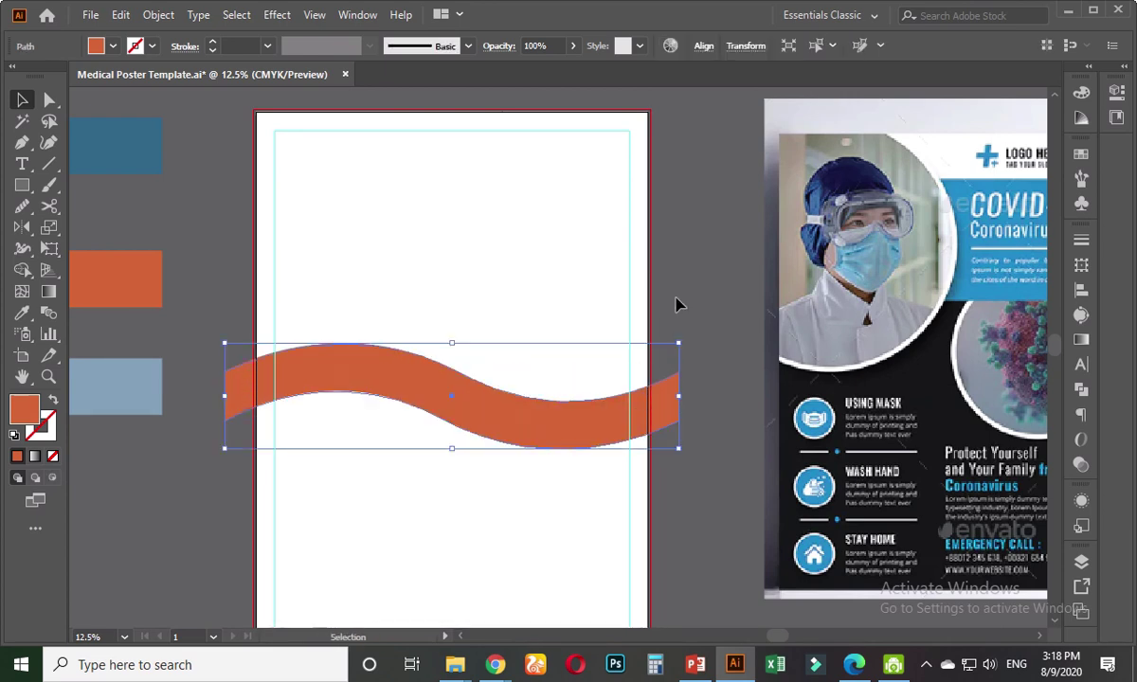
- Duplicate the orange wavy band and place the copy slightly above the original so they overlap
left_click(665, 304)
left_click(475, 400)
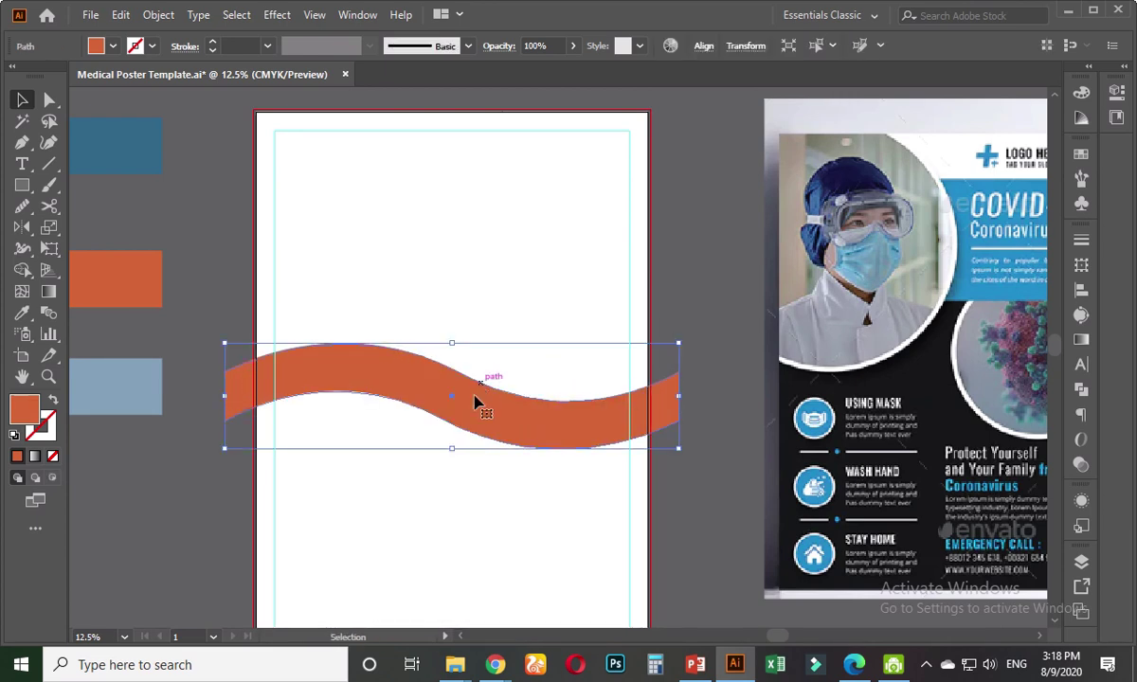
left_click(457, 446)
left_click_drag(421, 382, 421, 367)
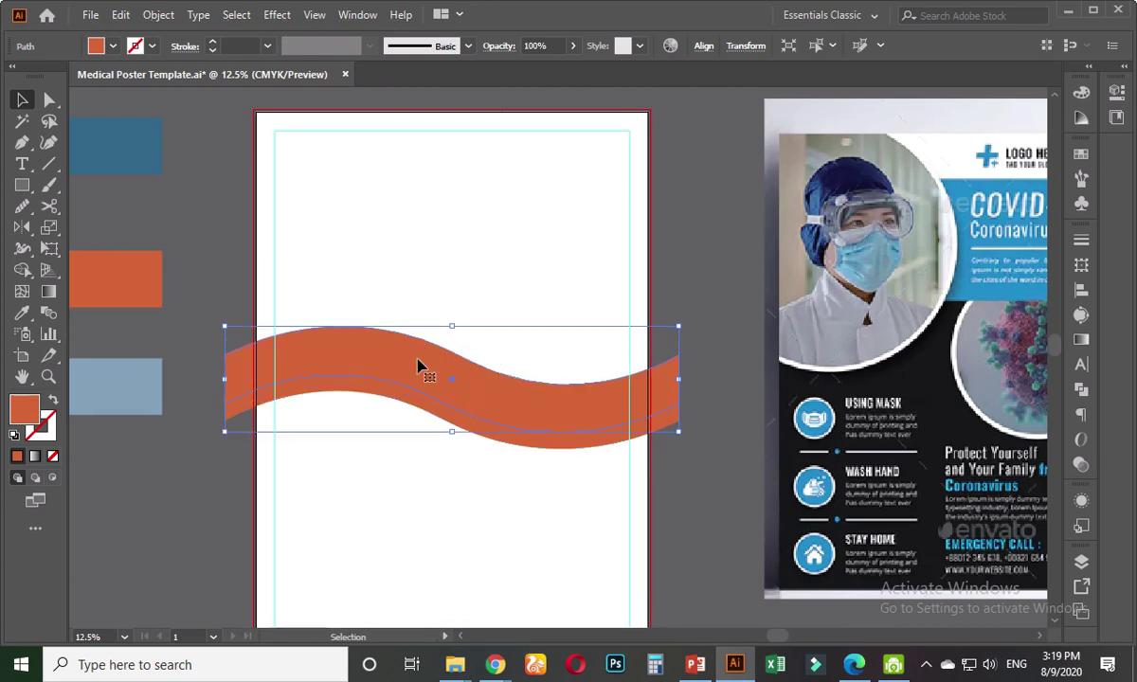
- Recolor the band copy with the dark blue palette swatch and send it behind the orange band
left_click(22, 313)
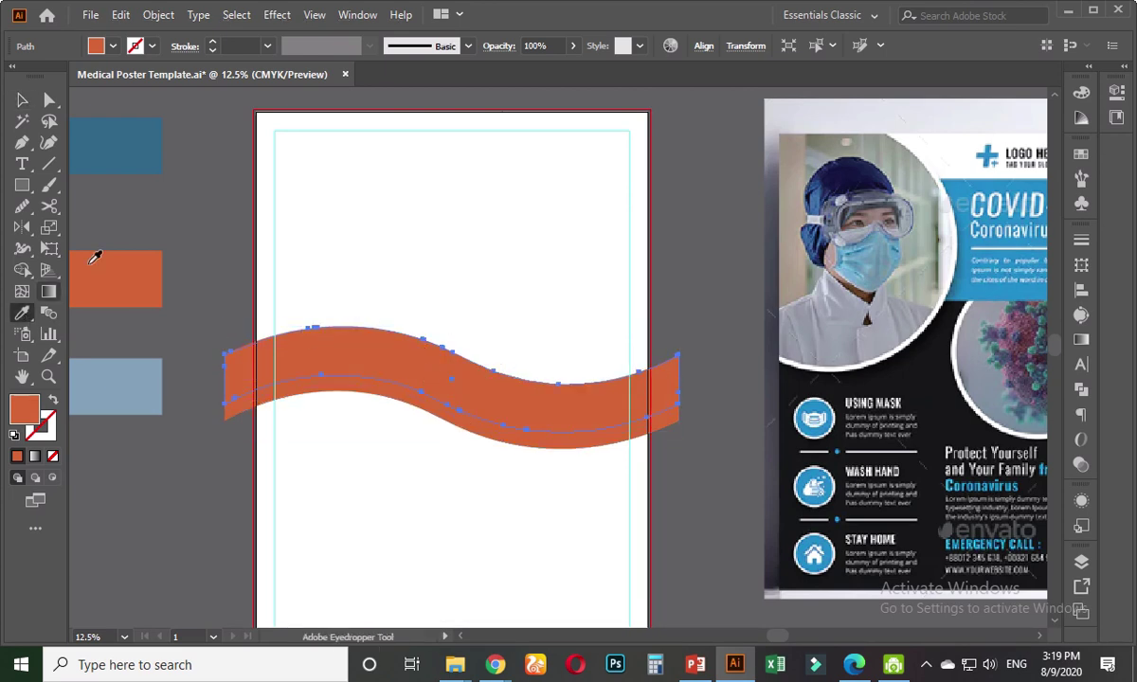
left_click(123, 157)
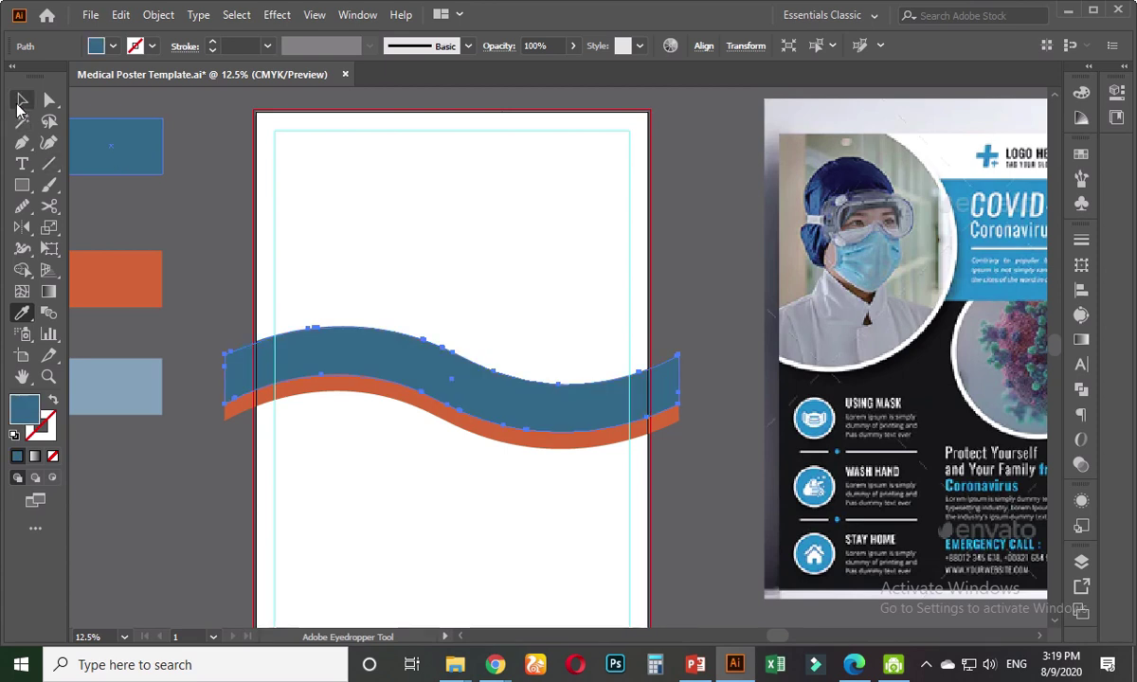
left_click(22, 101)
key("ctrl+bracketleft")
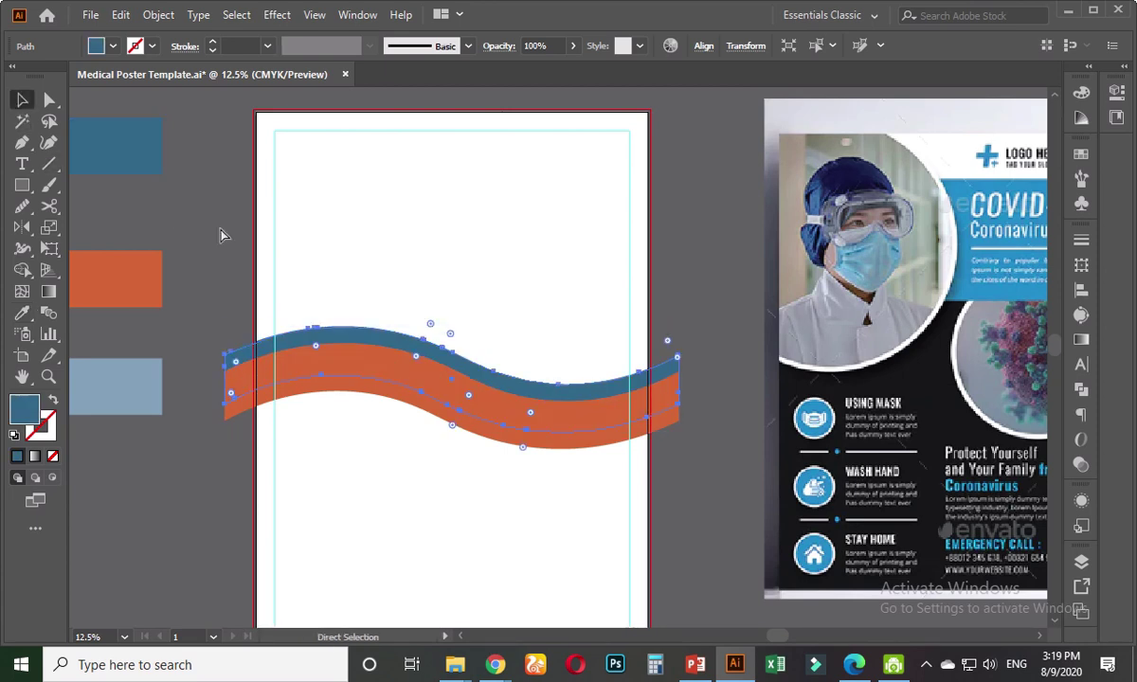
left_click(386, 239)
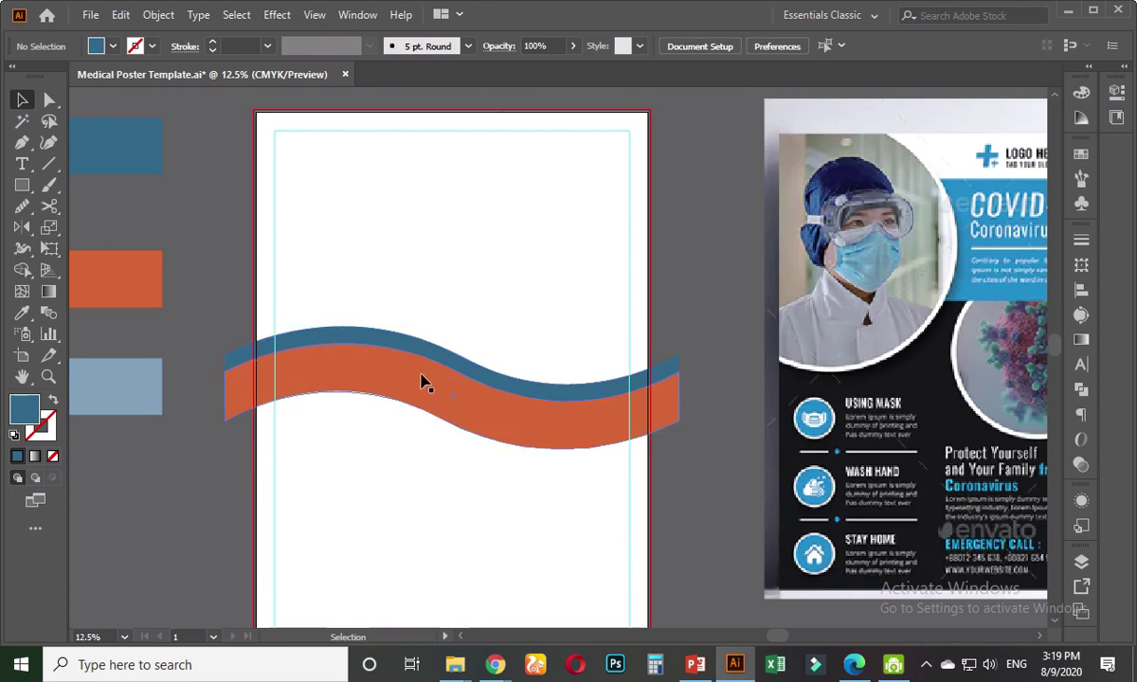
- Move the orange band up slightly so only a thin blue strip shows along its upper edge
left_click(421, 379)
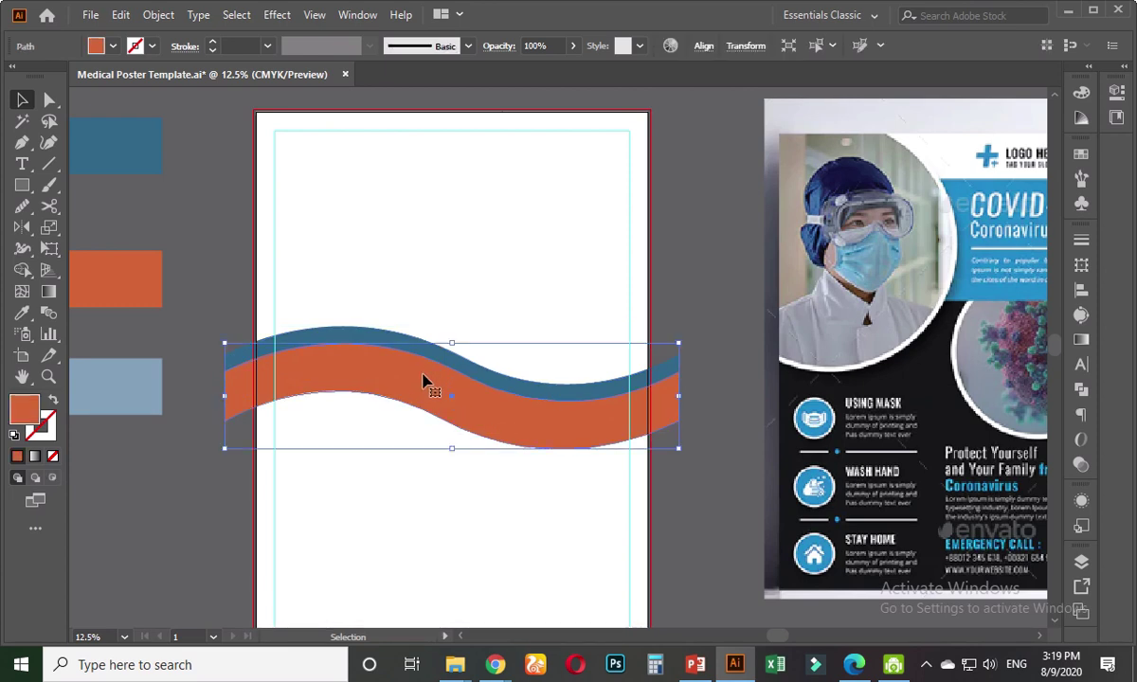
left_click_drag(424, 380, 423, 371)
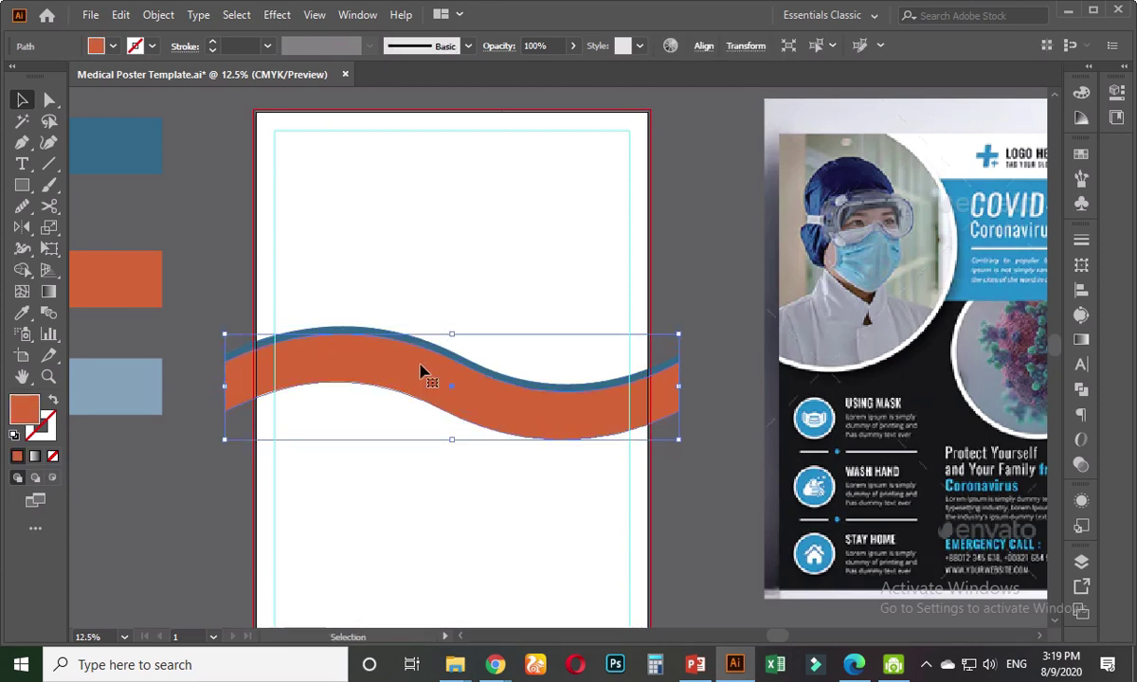
left_click(504, 293)
left_click_drag(441, 308, 445, 417)
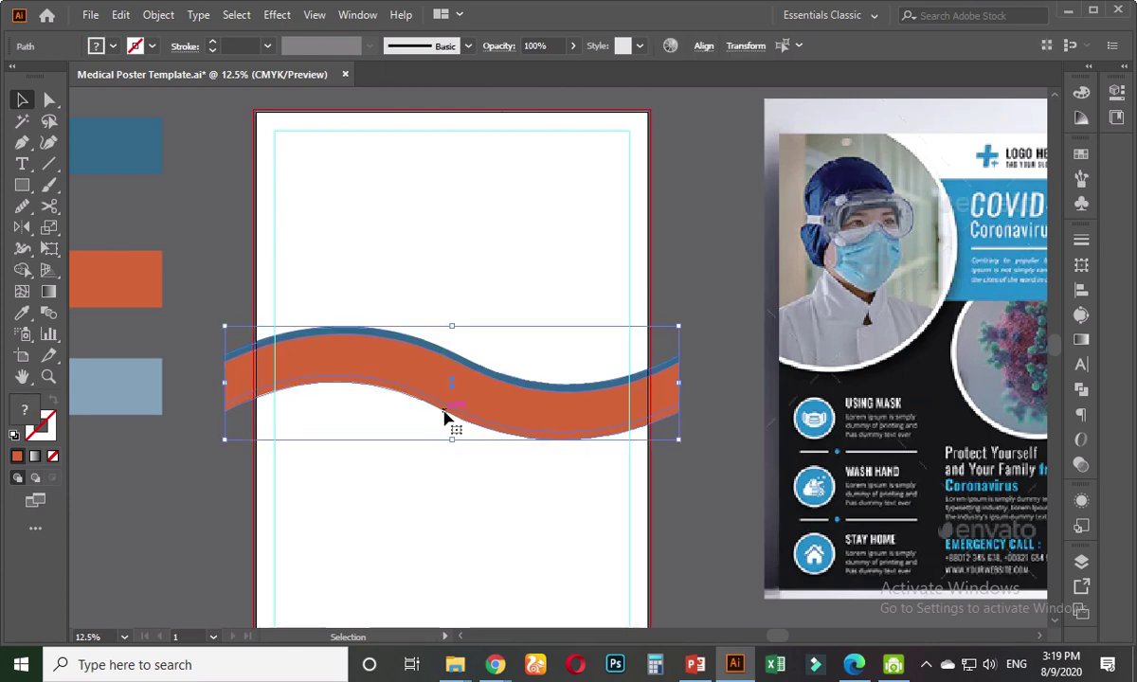
left_click(483, 474)
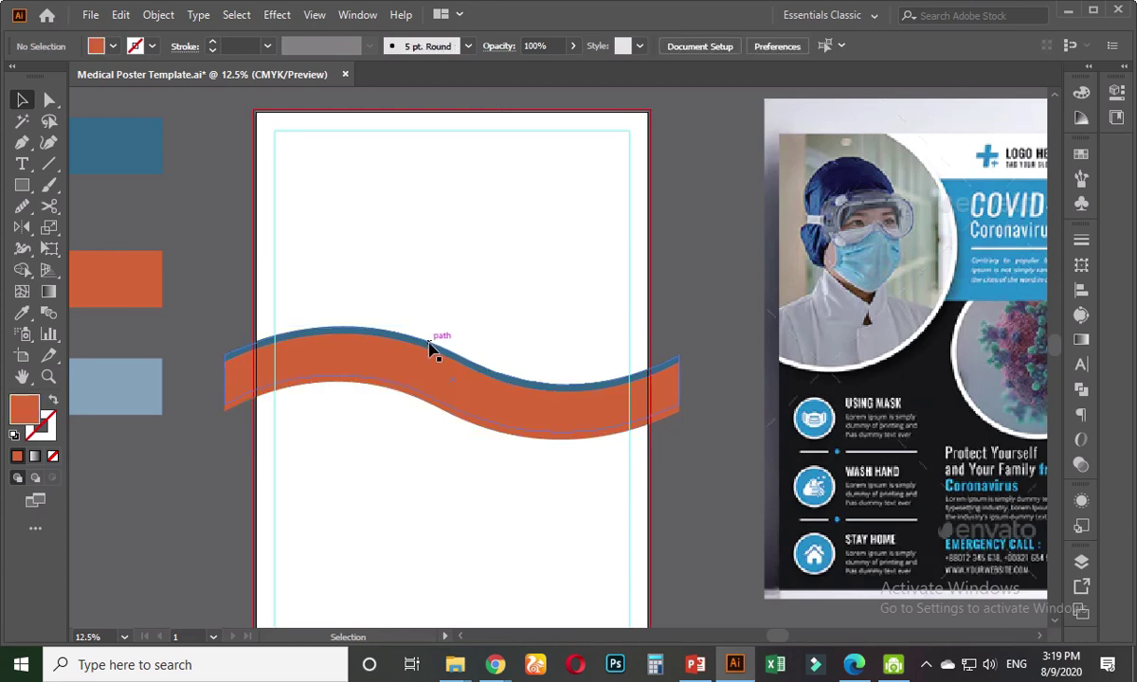
- Stretch the blue band vertically in both directions so it extends below and above the orange band's curves
left_click(434, 354)
left_click_drag(453, 431, 463, 467)
key("a")
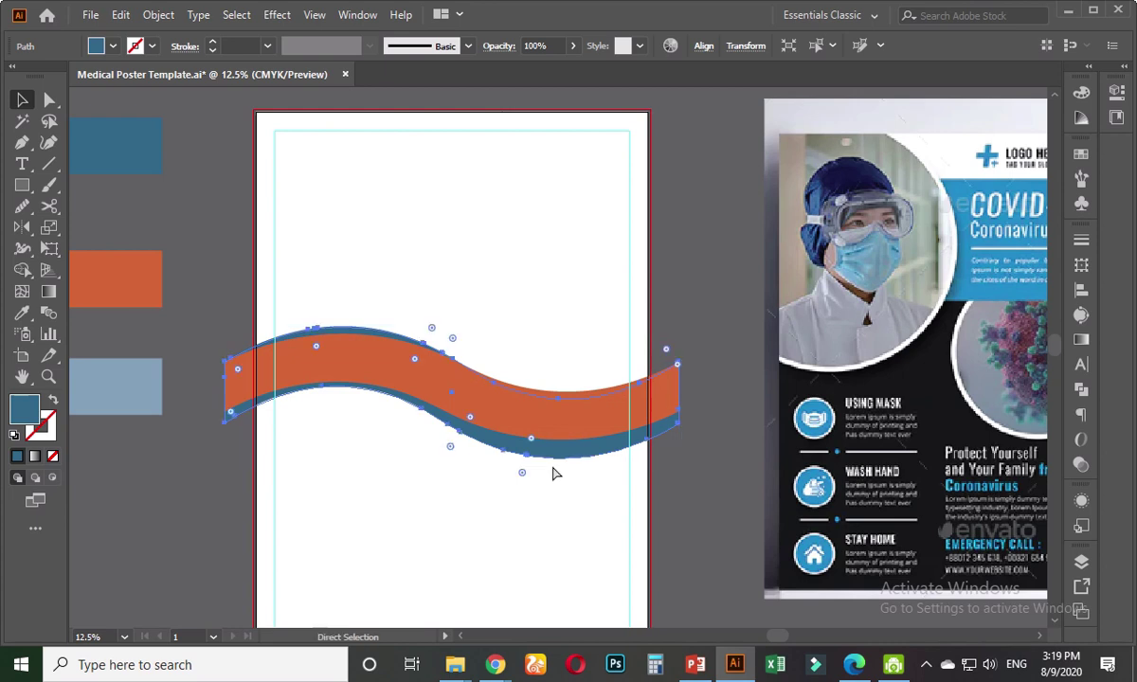
key("v")
left_click(695, 481)
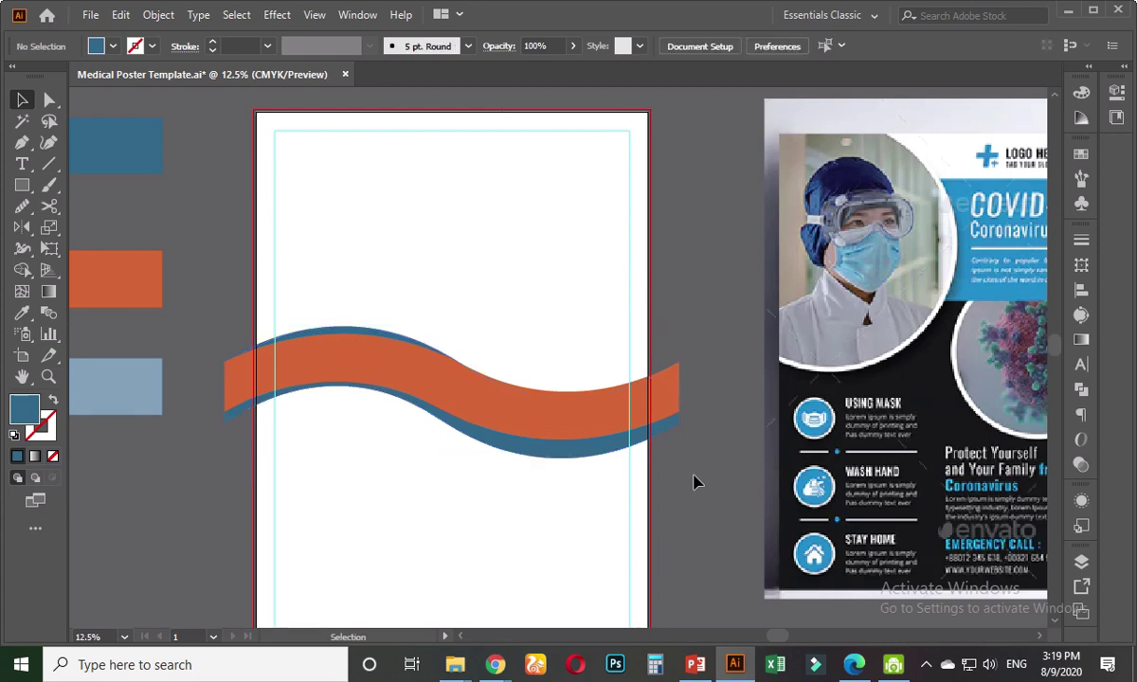
left_click(363, 331)
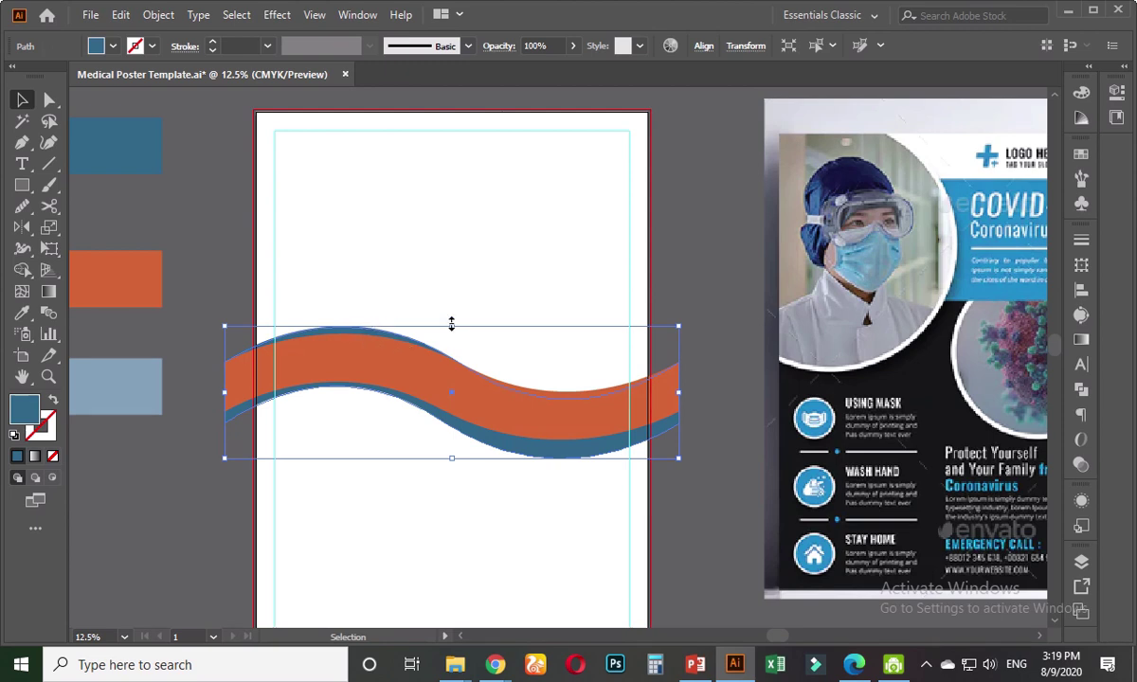
left_click_drag(451, 325, 451, 318)
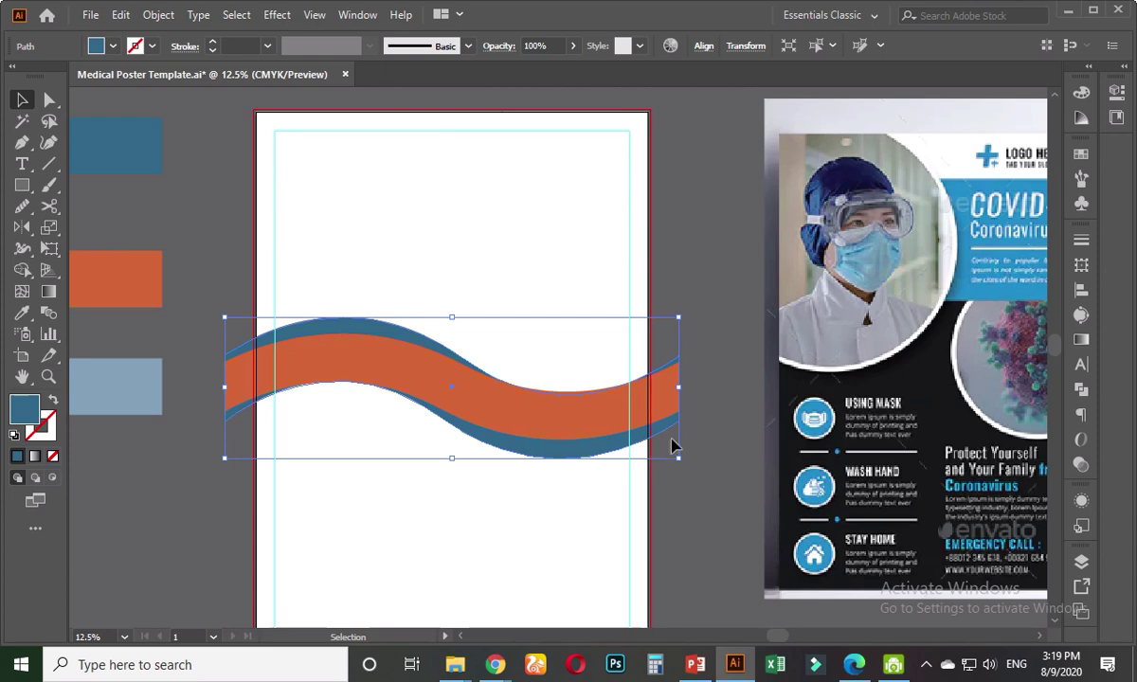
left_click(709, 406)
left_click_drag(703, 381, 640, 393)
scroll(630, 450, "up", 2)
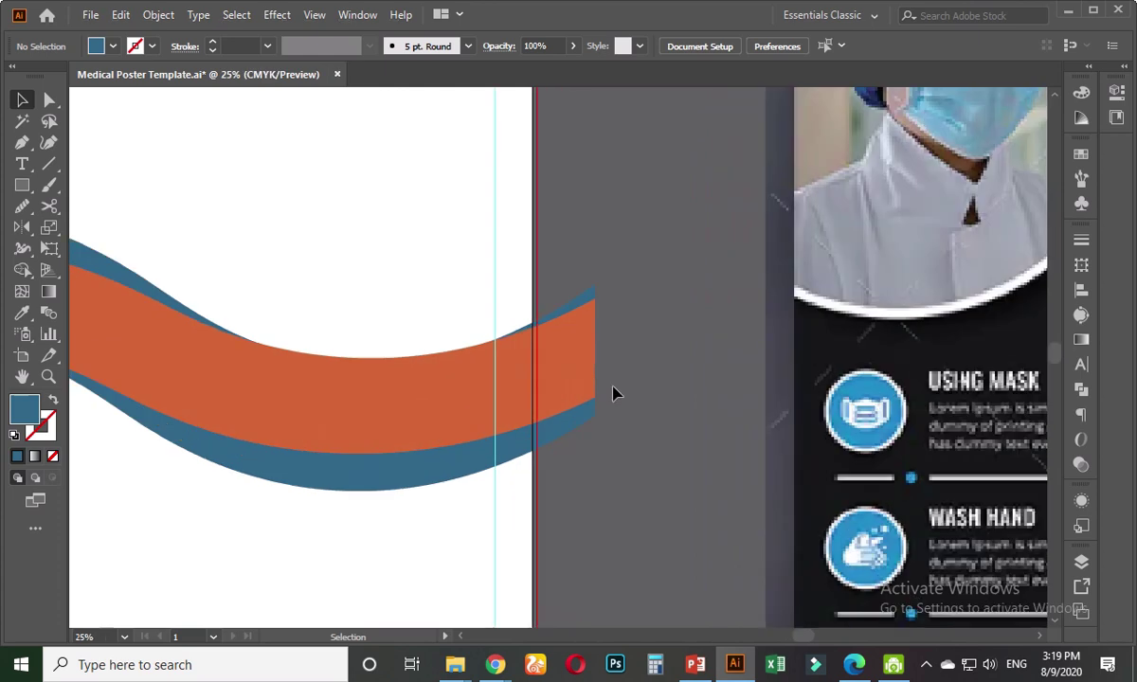
left_click(50, 102)
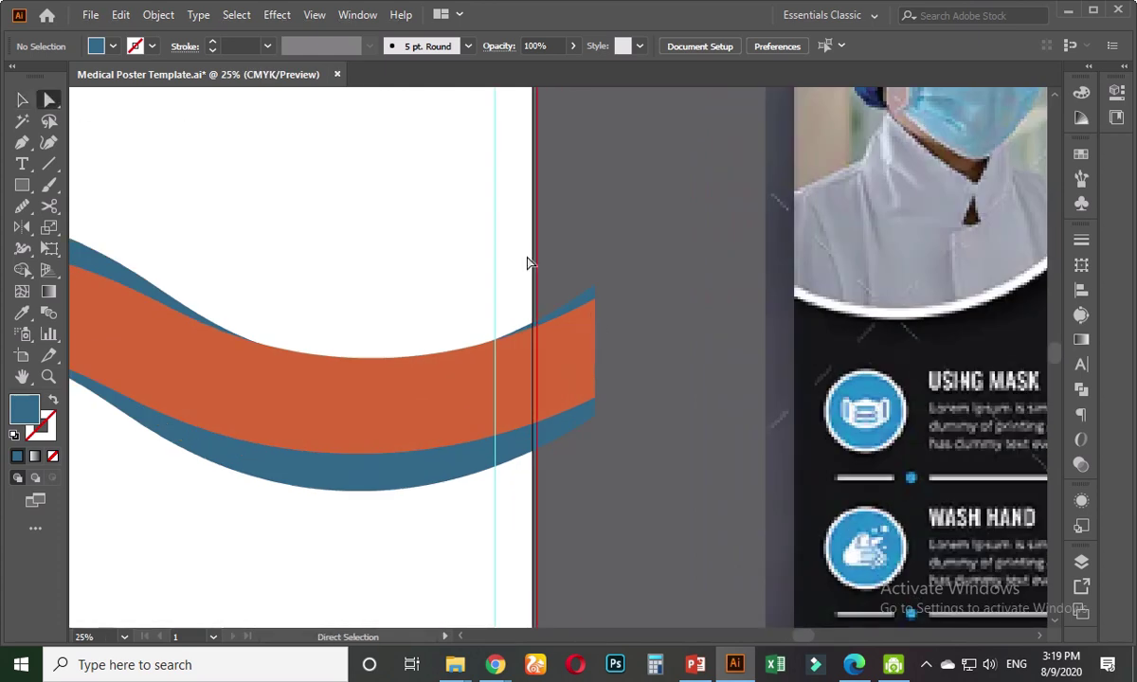
left_click(593, 286)
left_click(627, 289)
- Reduce the height of the orange and blue bands together to about 12.29 in, keeping their width
scroll(627, 289, "down", 2)
left_click(22, 100)
left_click_drag(353, 260, 412, 419)
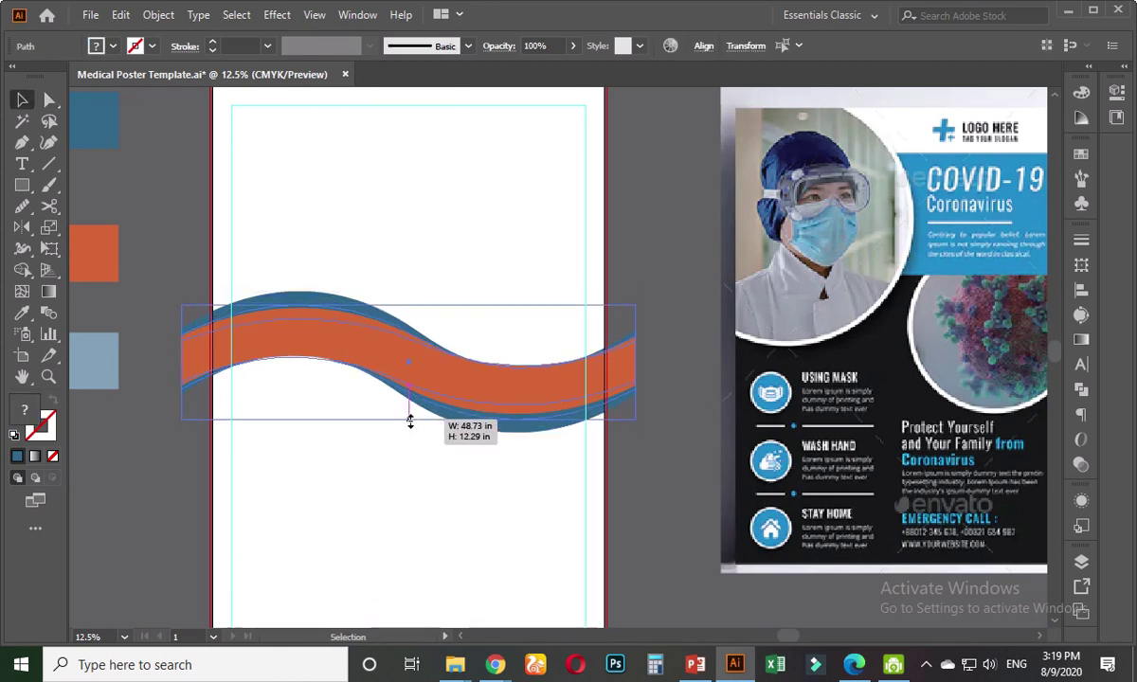
left_click(648, 263)
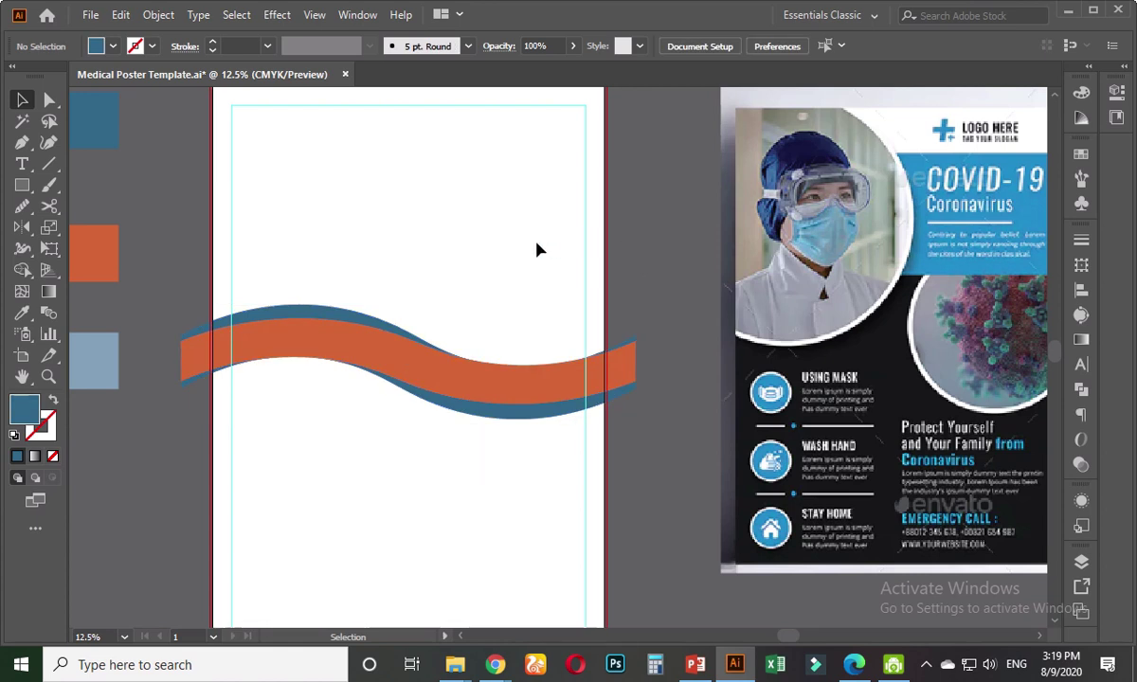
- Rotate the blue band slightly clockwise so it fans out unevenly from behind the orange band
left_click(530, 414)
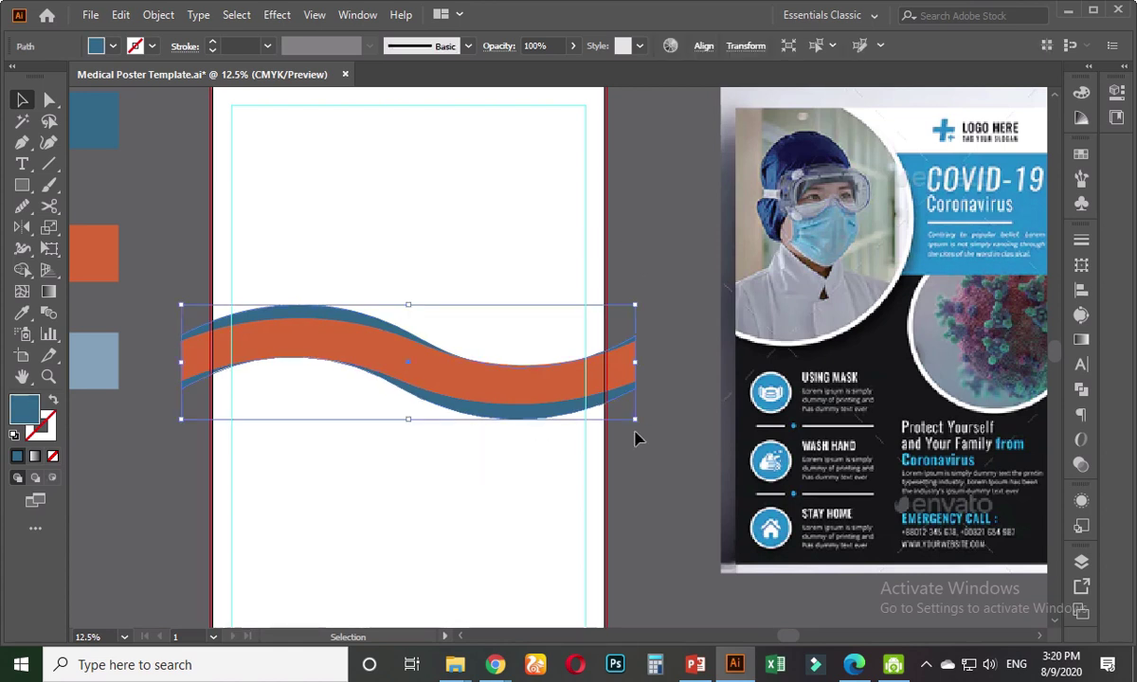
left_click_drag(642, 428, 650, 424)
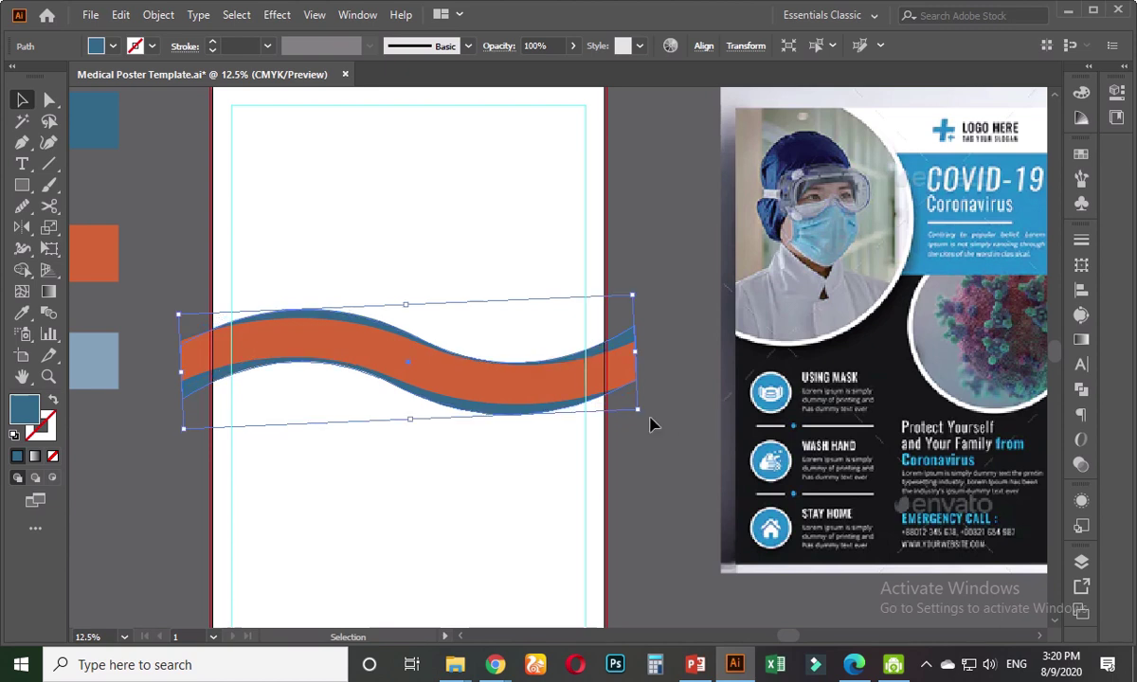
left_click_drag(648, 423, 644, 447)
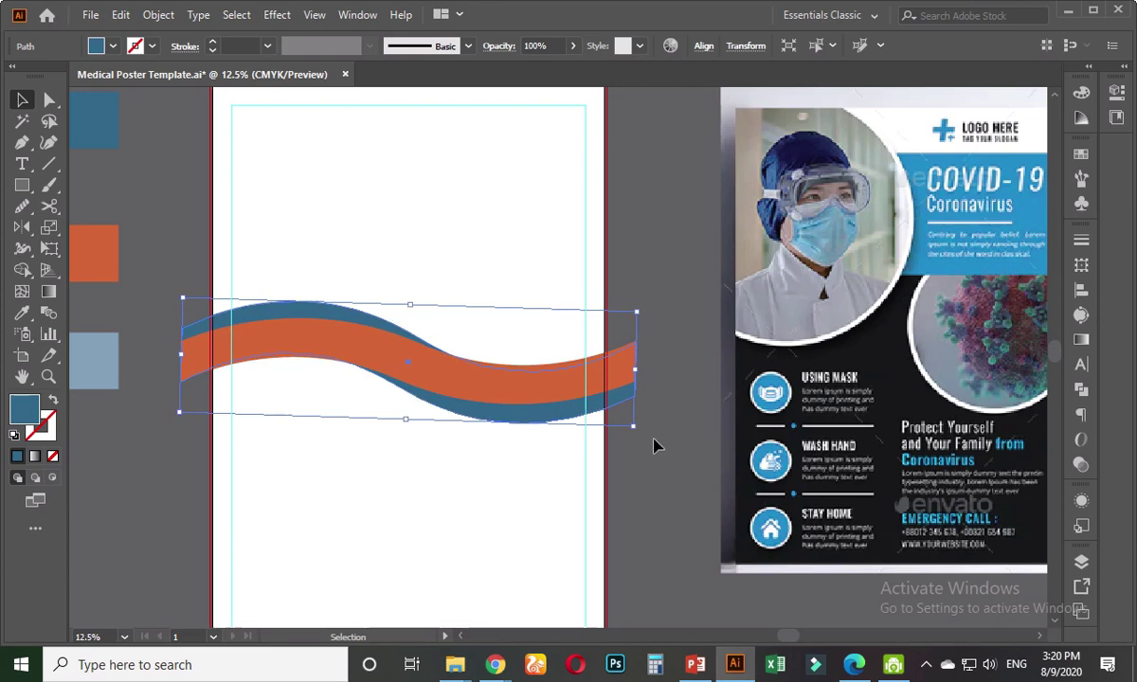
left_click(654, 445)
- Try to trim the orange sliver protruding above the blue band's edge on the right half, using the Shape Builder
left_click_drag(408, 232, 393, 479)
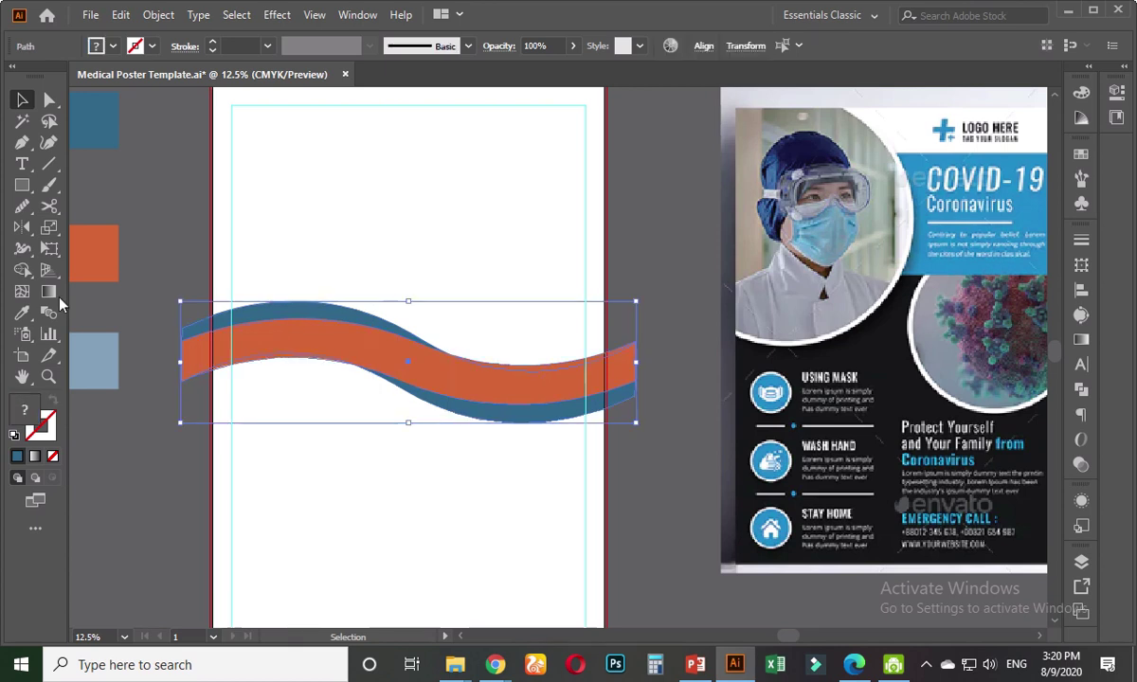
left_click(22, 269)
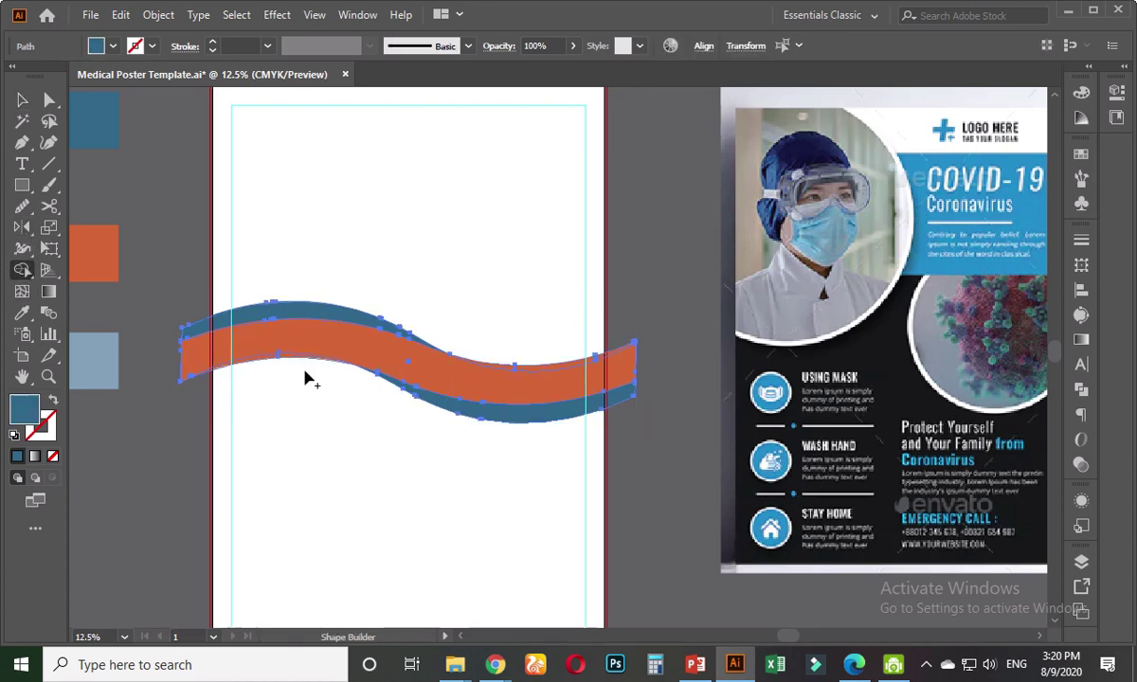
left_click(545, 399)
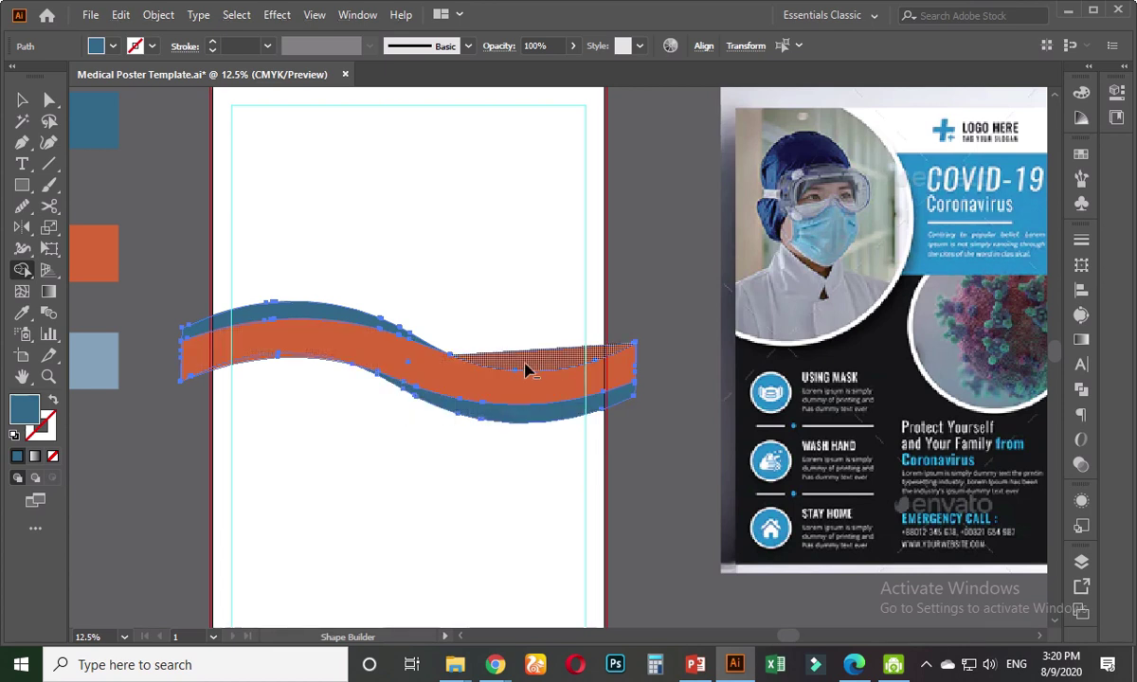
left_click(527, 368)
scroll(265, 388, "up", 2)
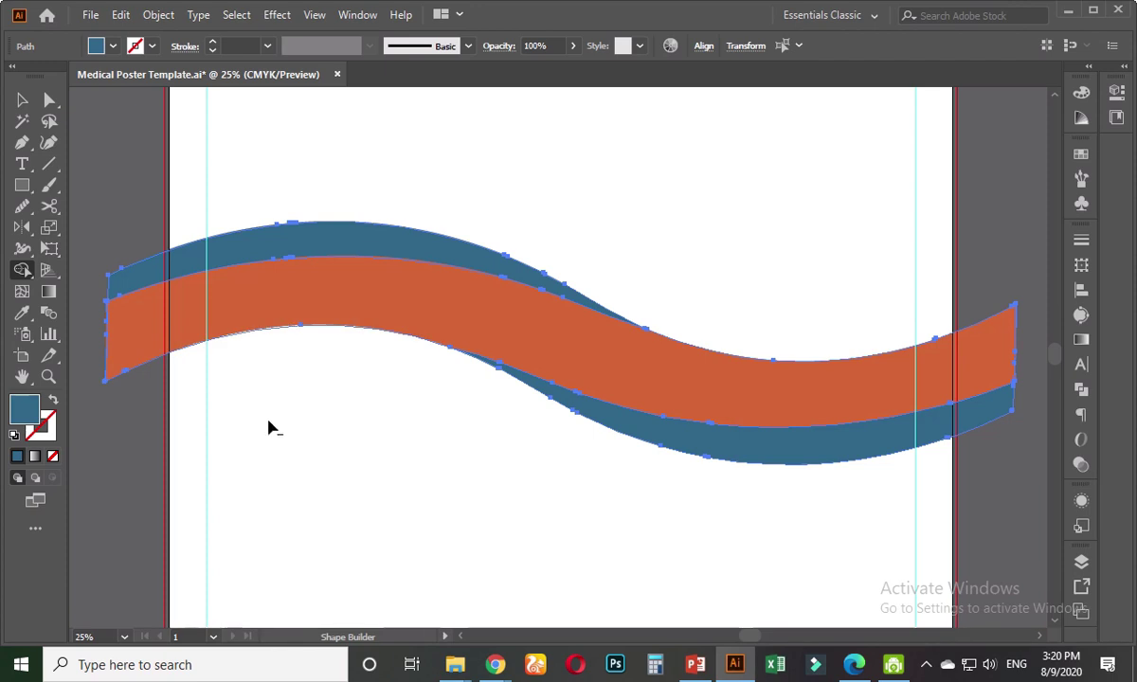
left_click(21, 99)
left_click(210, 192)
scroll(292, 241, "down", 2)
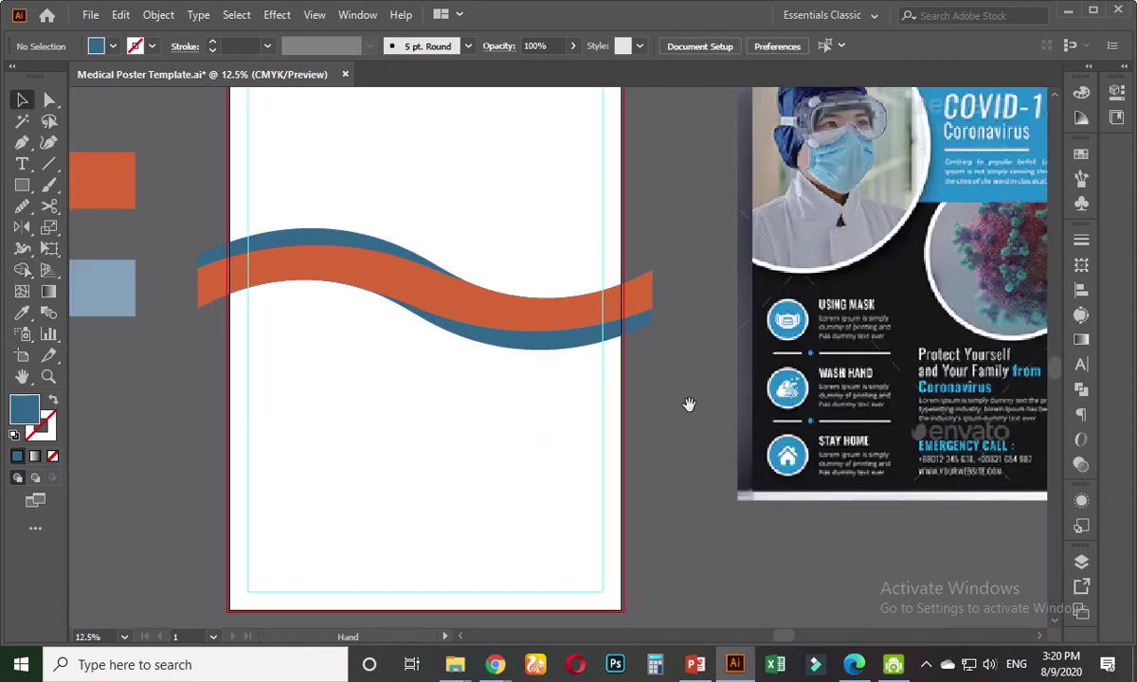
left_click_drag(688, 400, 584, 414)
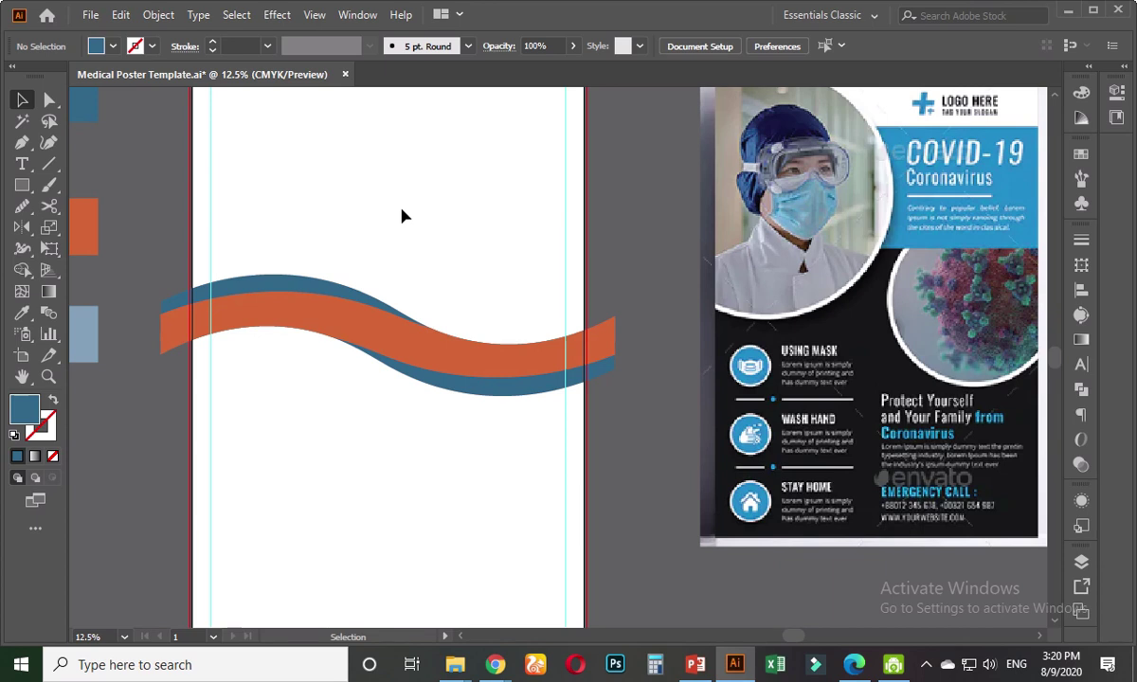
scroll(389, 254, "up", 2)
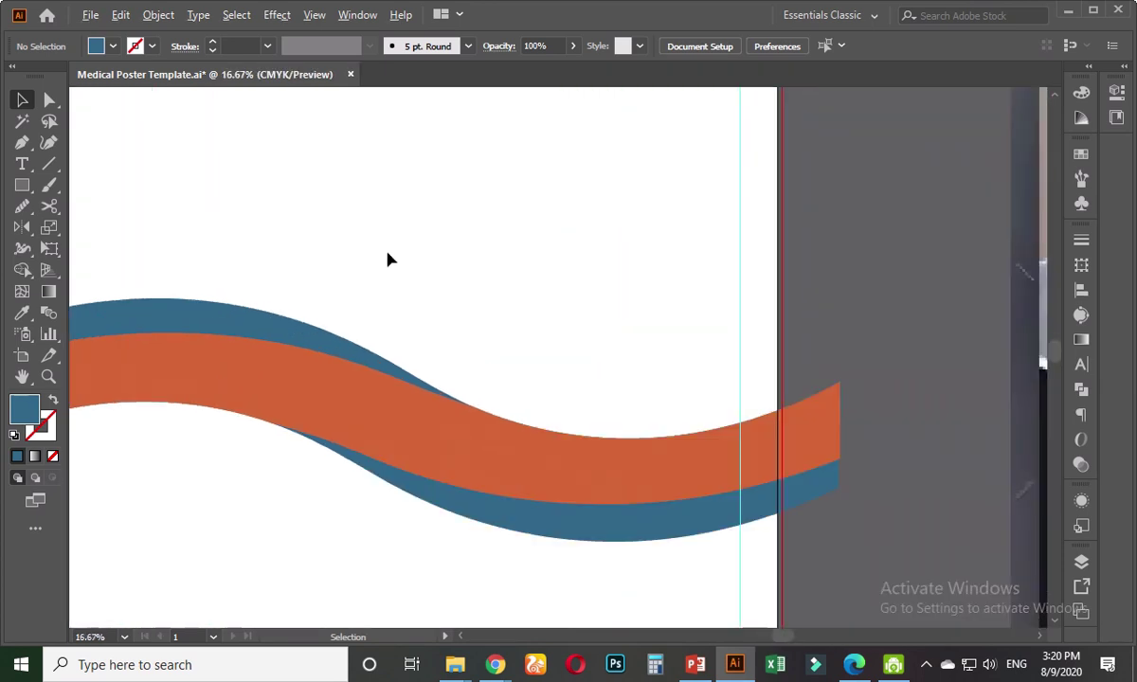
scroll(388, 258, "down", 1)
scroll(415, 251, "down", 1)
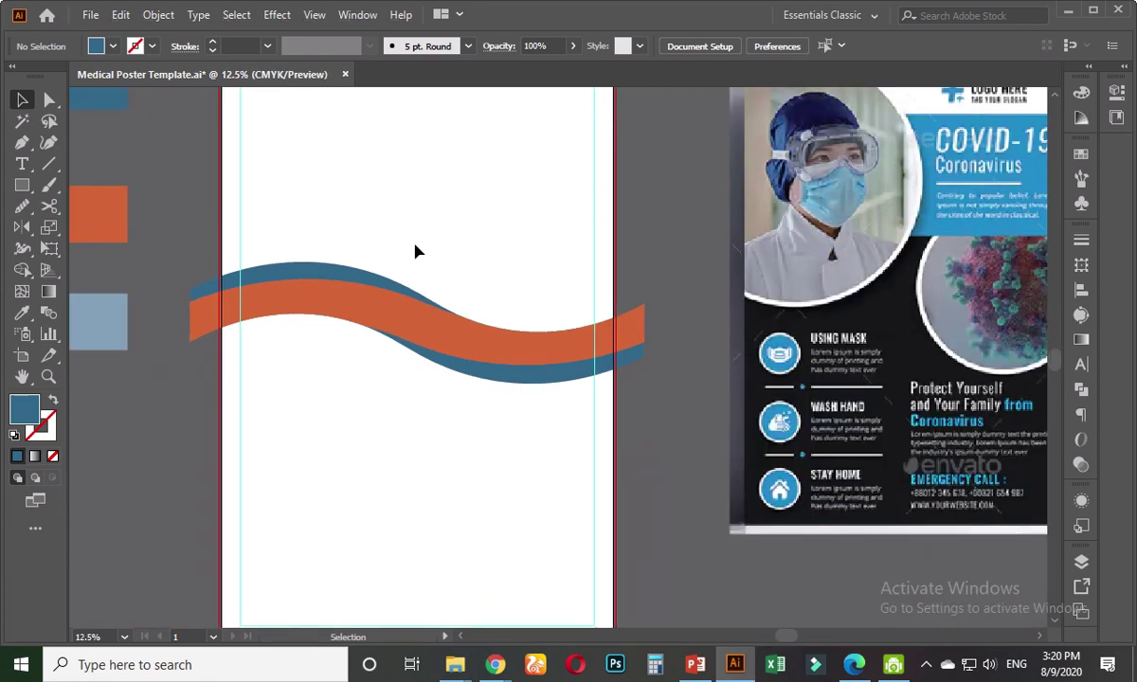
- Move the blue band up off the orange band to inspect its shape, and undo that move and the Shape Builder trimming
left_click_drag(363, 284, 370, 227)
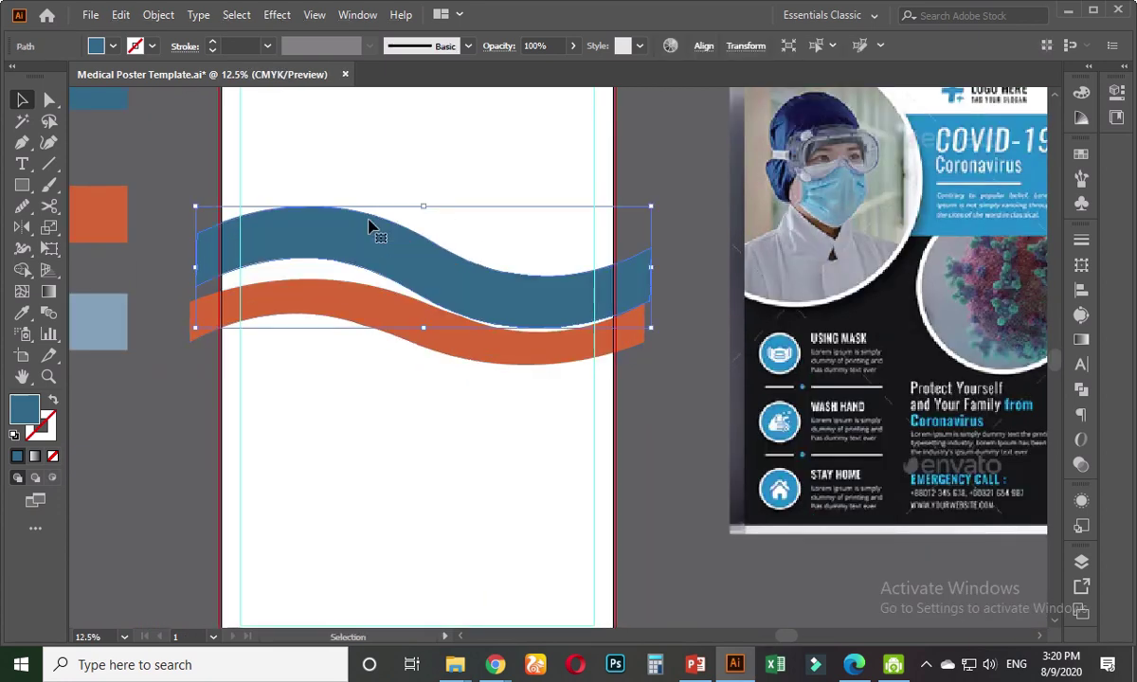
key("a")
key("ctrl+z")
key("ctrl+z")
key("ctrl+z")
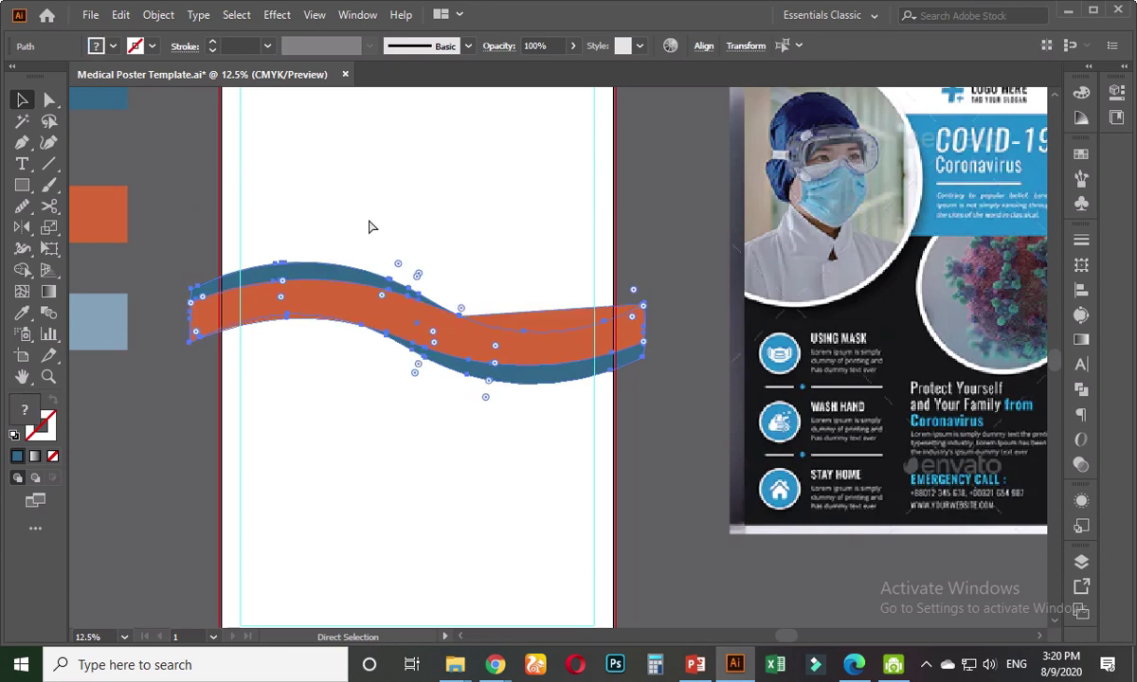
key("ctrl+z")
- Move the orange band down below the blue band to compare their full shapes, and undo that move
key("v")
left_click_drag(365, 290, 339, 403)
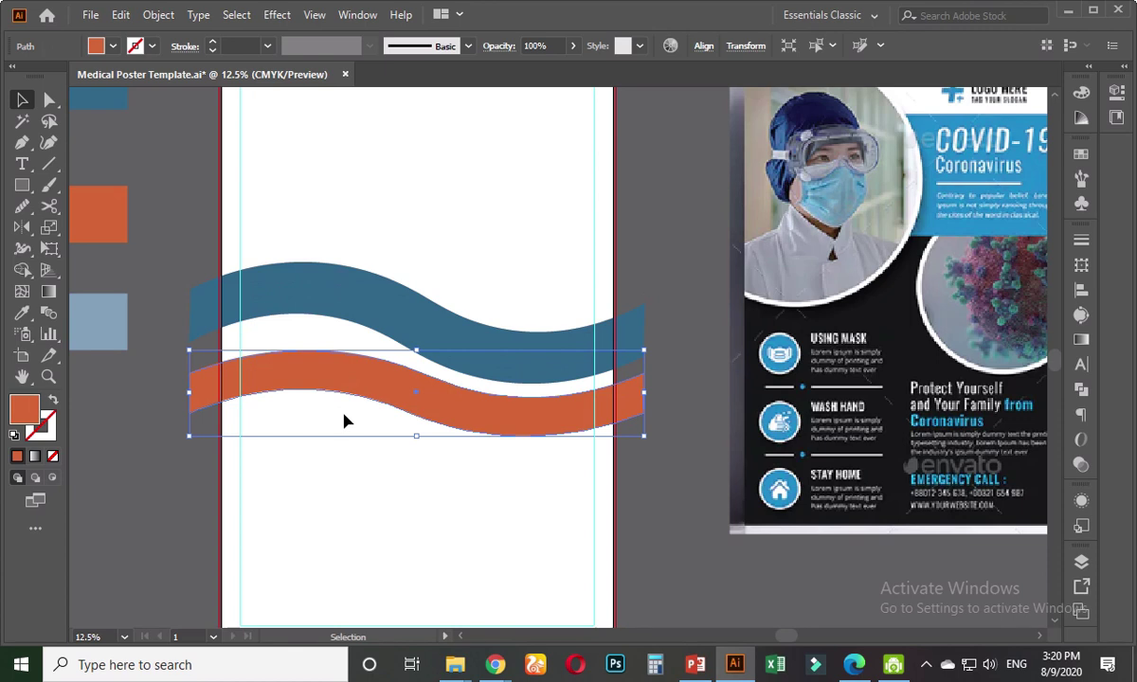
key("a")
key("ctrl+z")
key("v")
key("ctrl+shift+a")
left_click(313, 271)
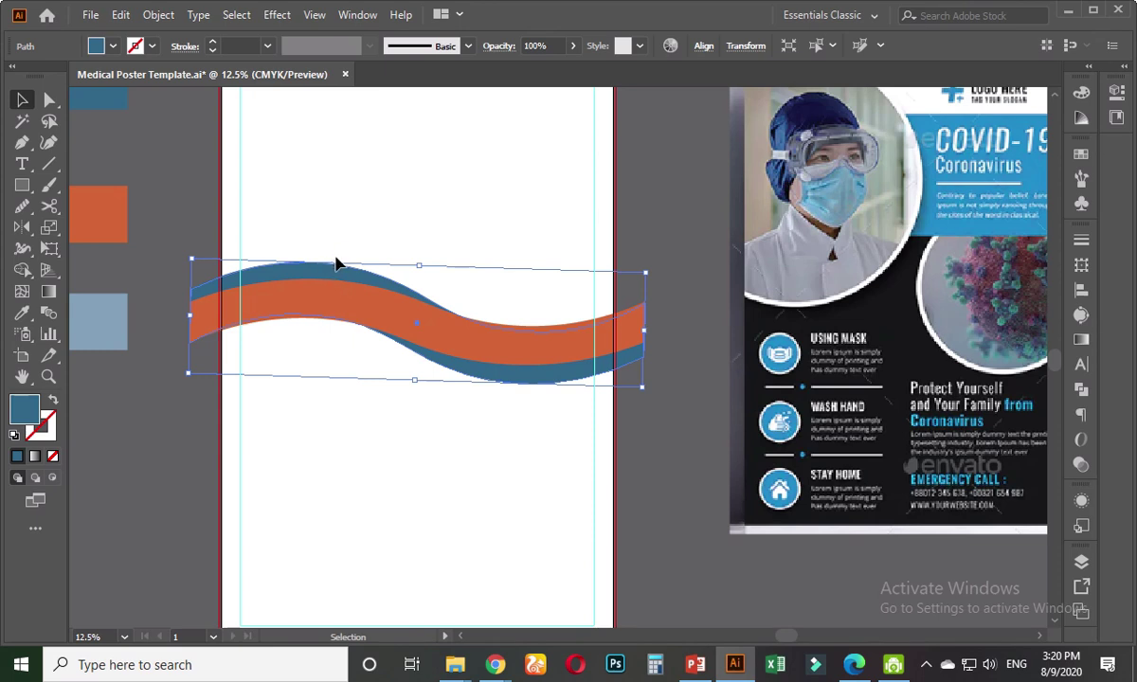
left_click(121, 14)
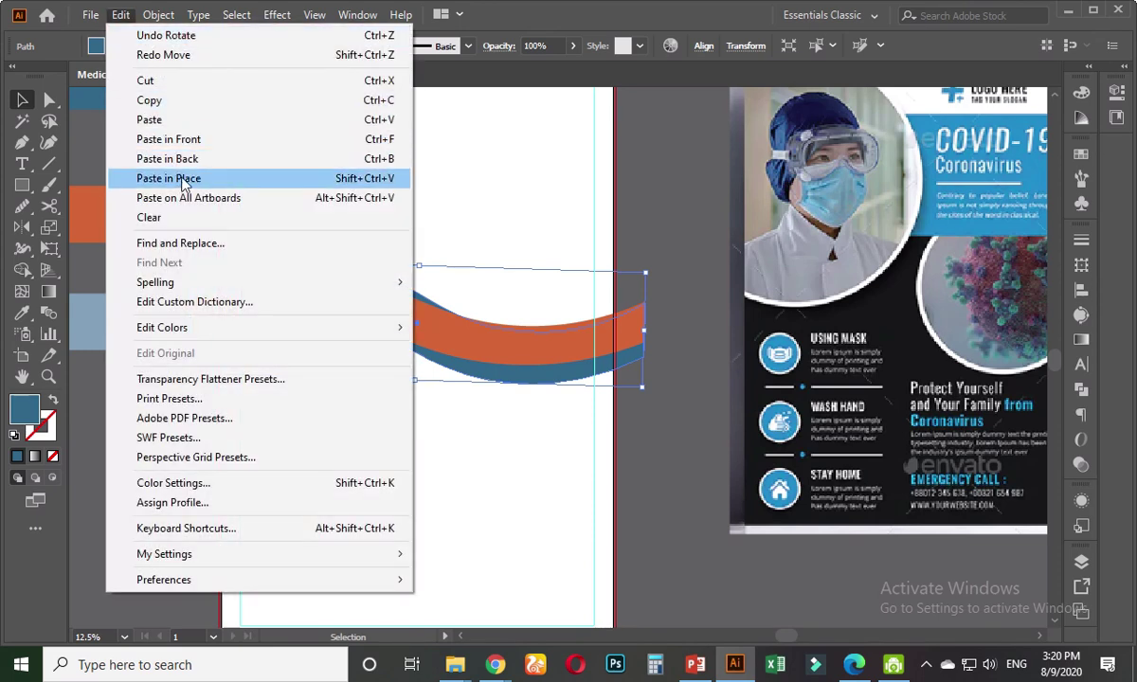
left_click(388, 166)
left_click(371, 232)
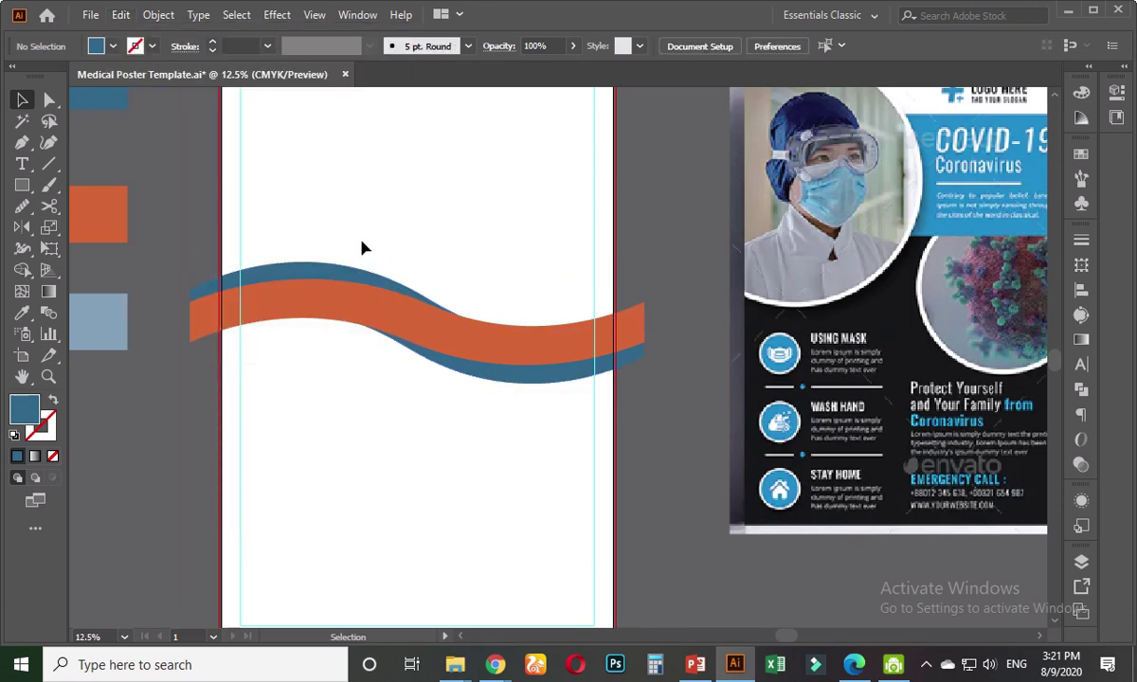
left_click(336, 270)
left_click(419, 186)
- With the Shape Builder, remove the thin orange sliver protruding above the blue band's upper edge on the right half
left_click_drag(315, 225, 554, 413)
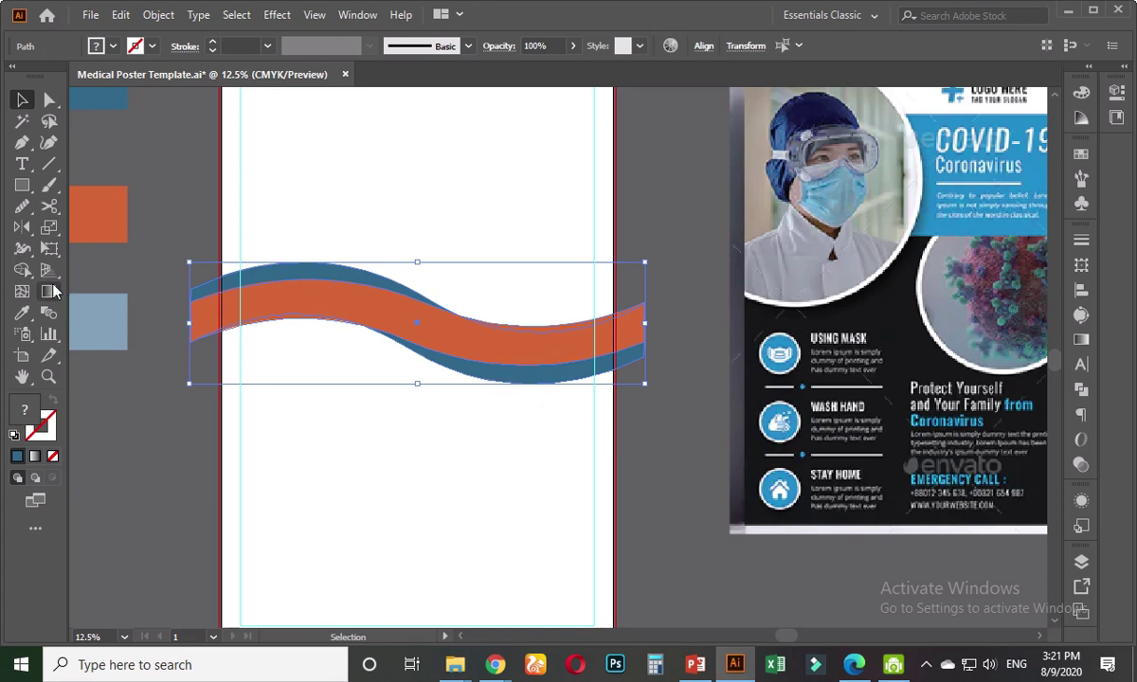
left_click(22, 271)
scroll(396, 360, "up", 2)
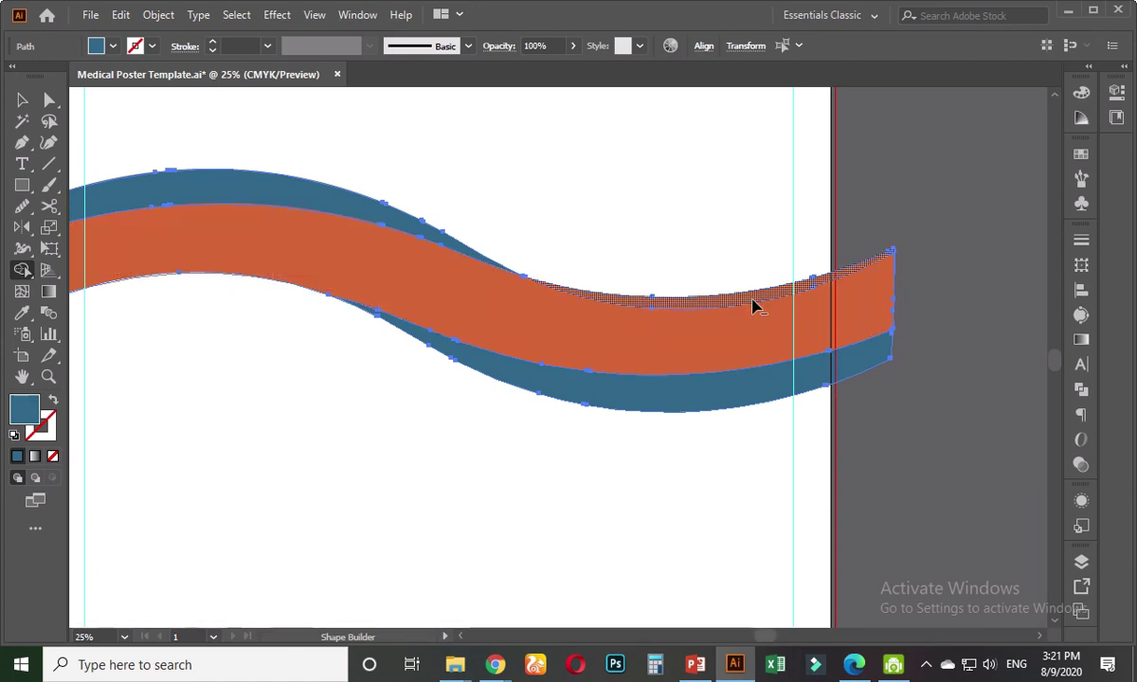
left_click(538, 333)
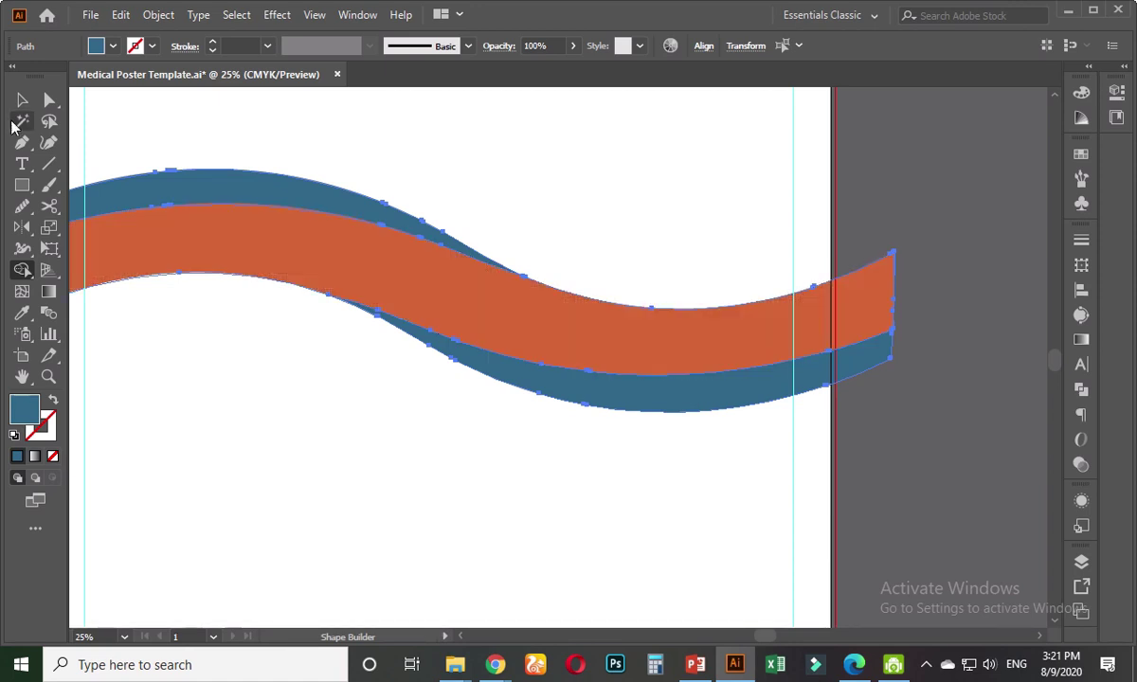
left_click(18, 104)
left_click(543, 196)
key("ctrl+minus")
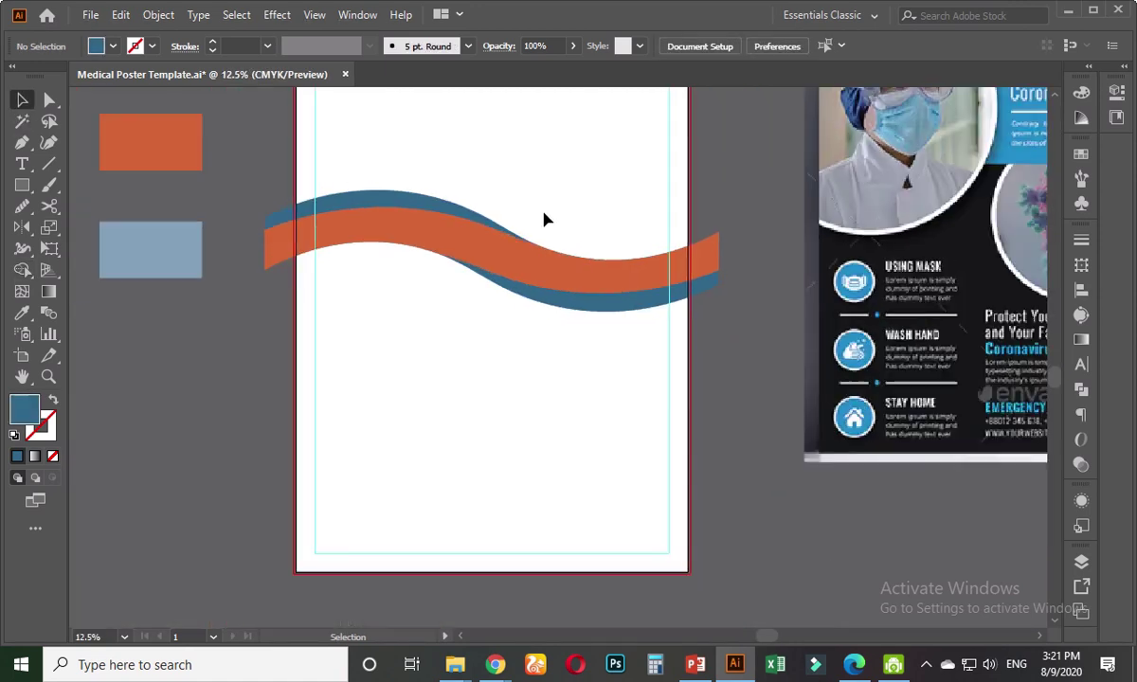
scroll(438, 206, "down", 1)
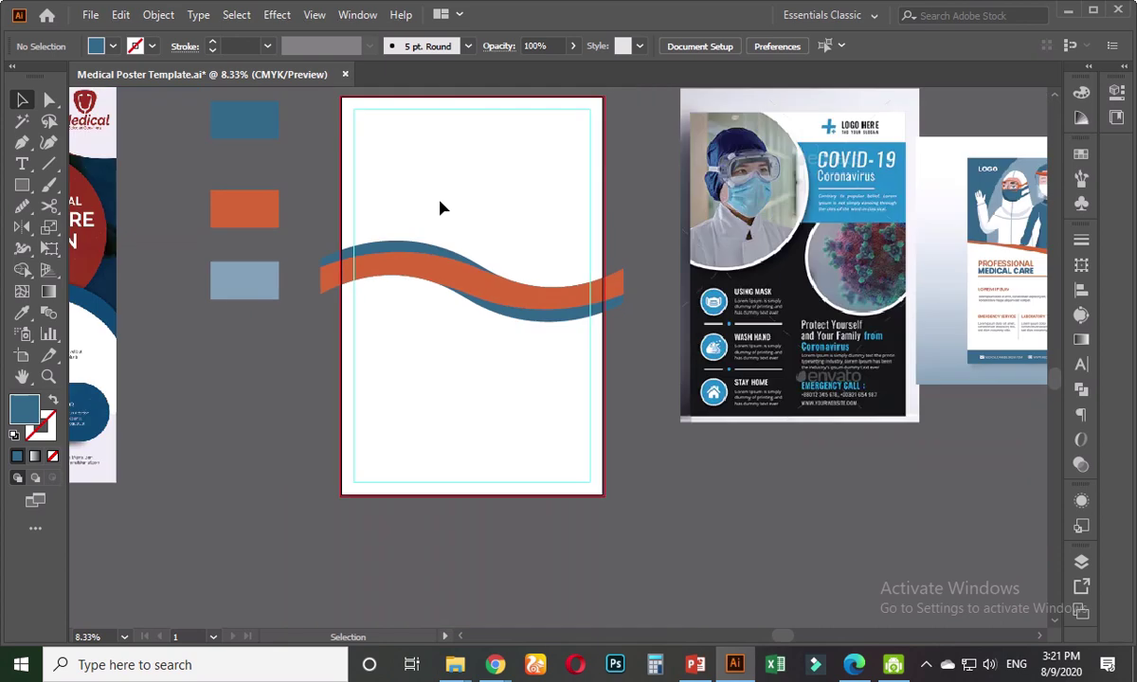
scroll(388, 238, "up", 1)
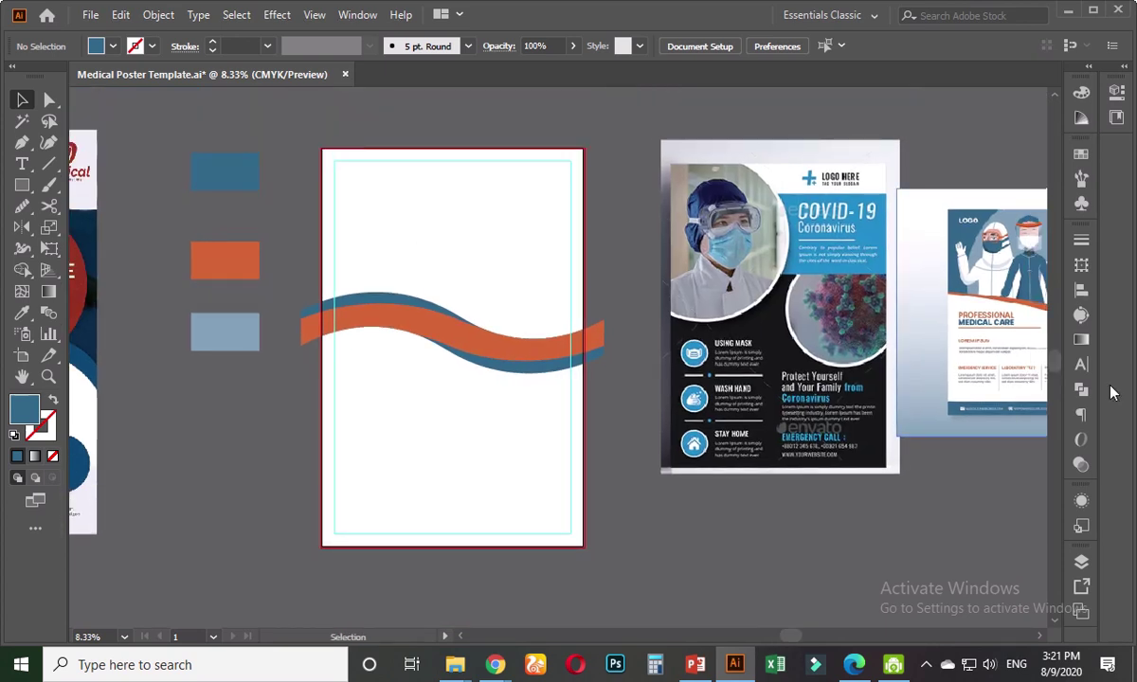
- Show the bottom of the layer list and circle the locked background rectangle's entry in a screen capture
left_click(1081, 562)
left_click(905, 479)
scroll(919, 505, "down", 3)
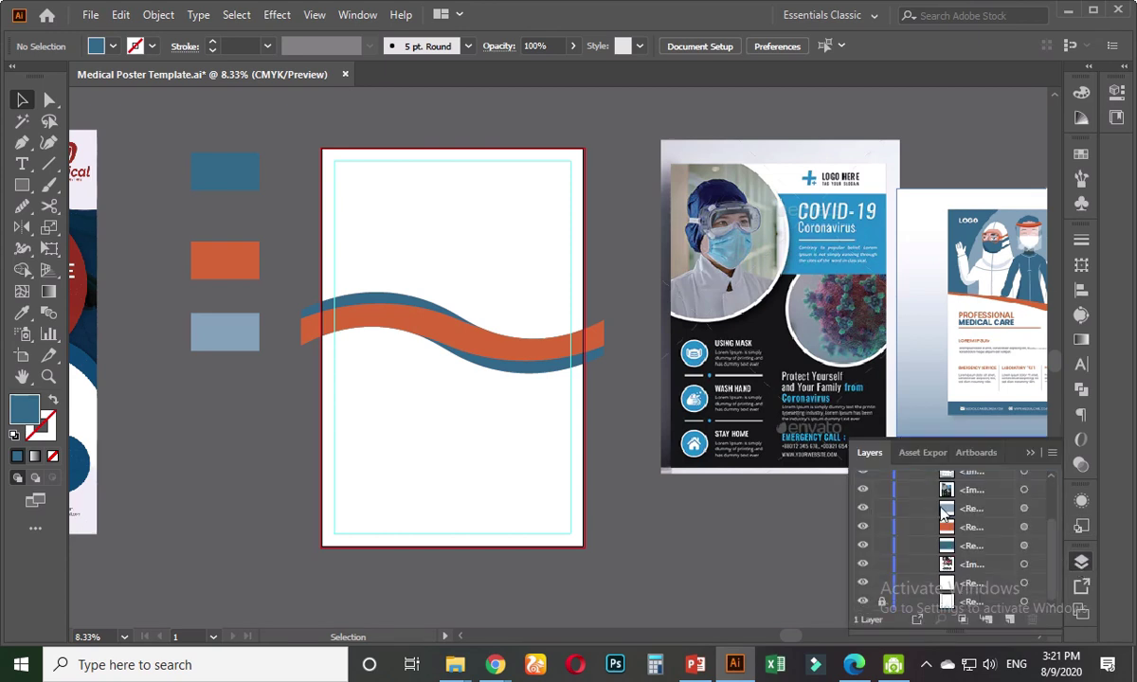
key("Print")
left_click_drag(670, 244, 1097, 654)
left_click(1116, 489)
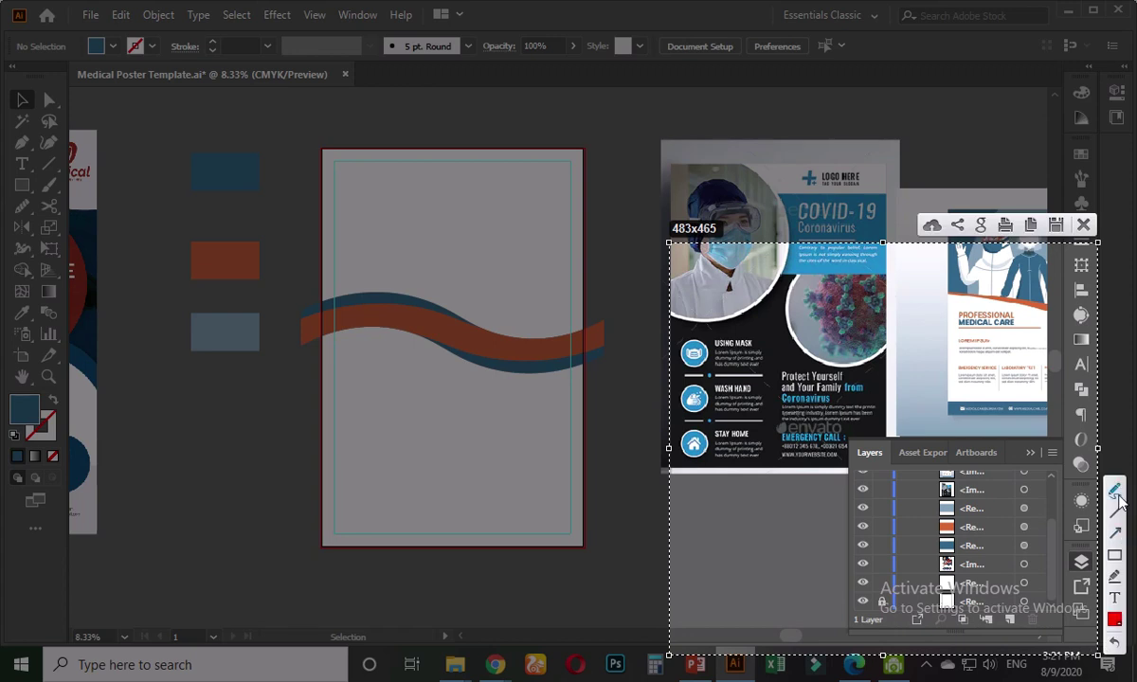
mouse_move(870, 557)
left_mouse_down()
mouse_move(875, 623)
mouse_move(883, 546)
mouse_move(857, 561)
left_mouse_up()
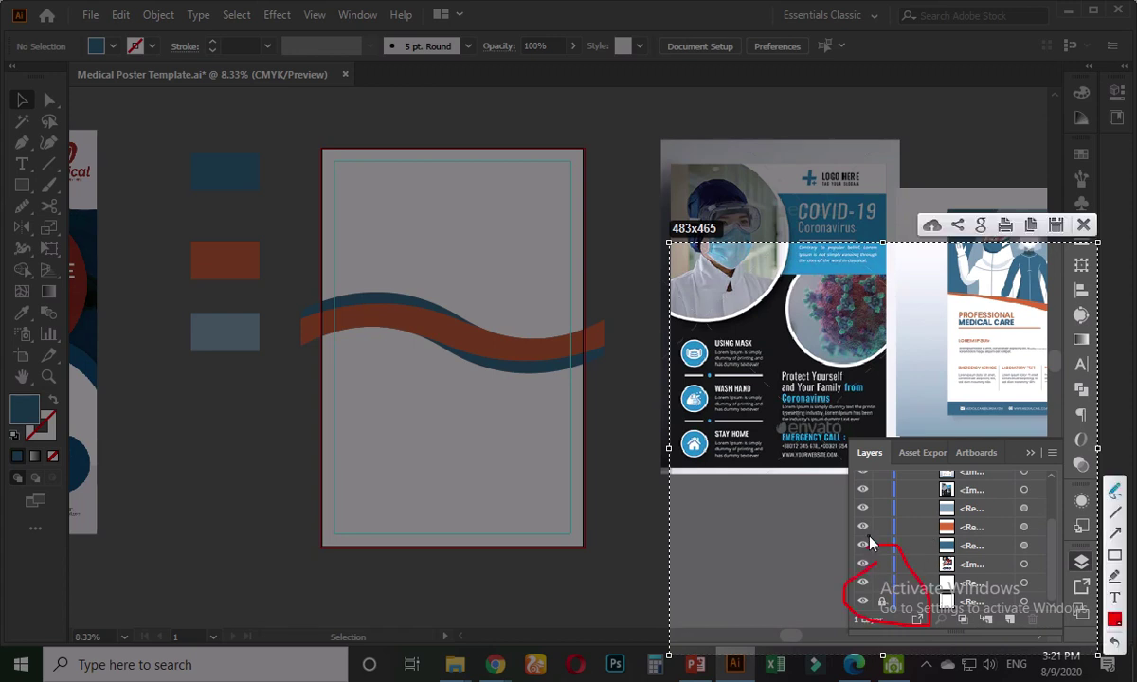
key("ctrl+c")
- Unlock the white background rectangle, test it with a short sideways move, and undo that move
key("a")
key("alt")
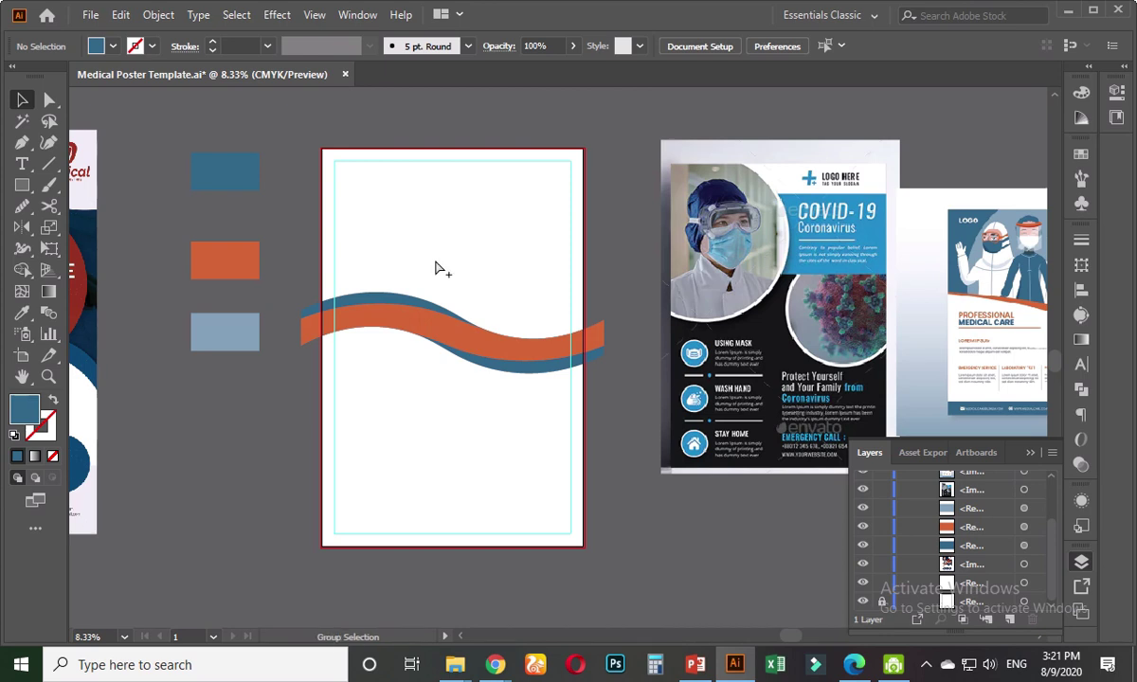
left_click(437, 268)
left_click_drag(386, 241, 303, 243)
key("ctrl+z")
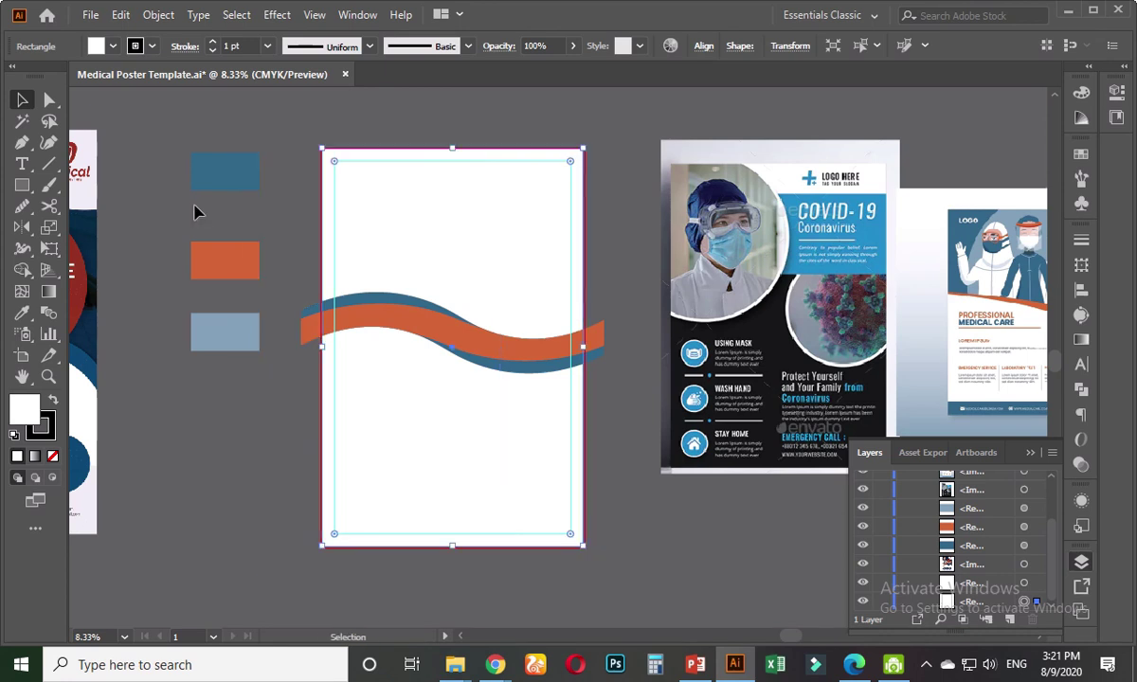
- With both bands and the background rectangle selected, use the Shape Builder to remove the band ends overhanging the artboard's left and right edges
scroll(424, 333, "up", 1)
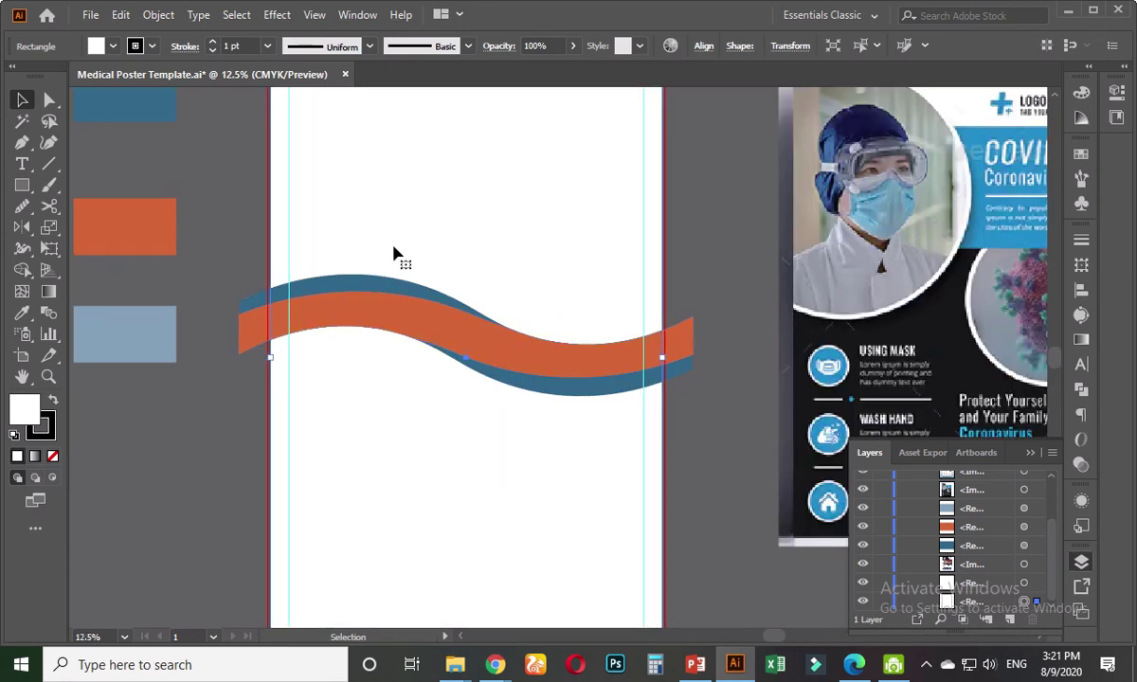
left_click(351, 316, "shift")
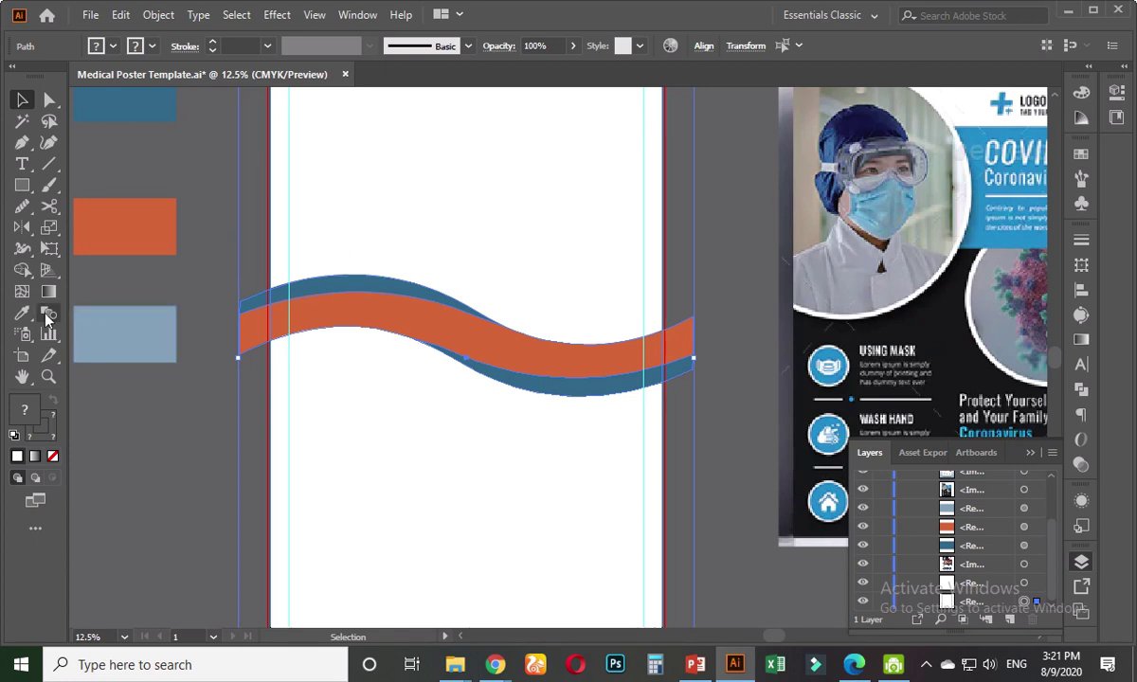
left_click(22, 269)
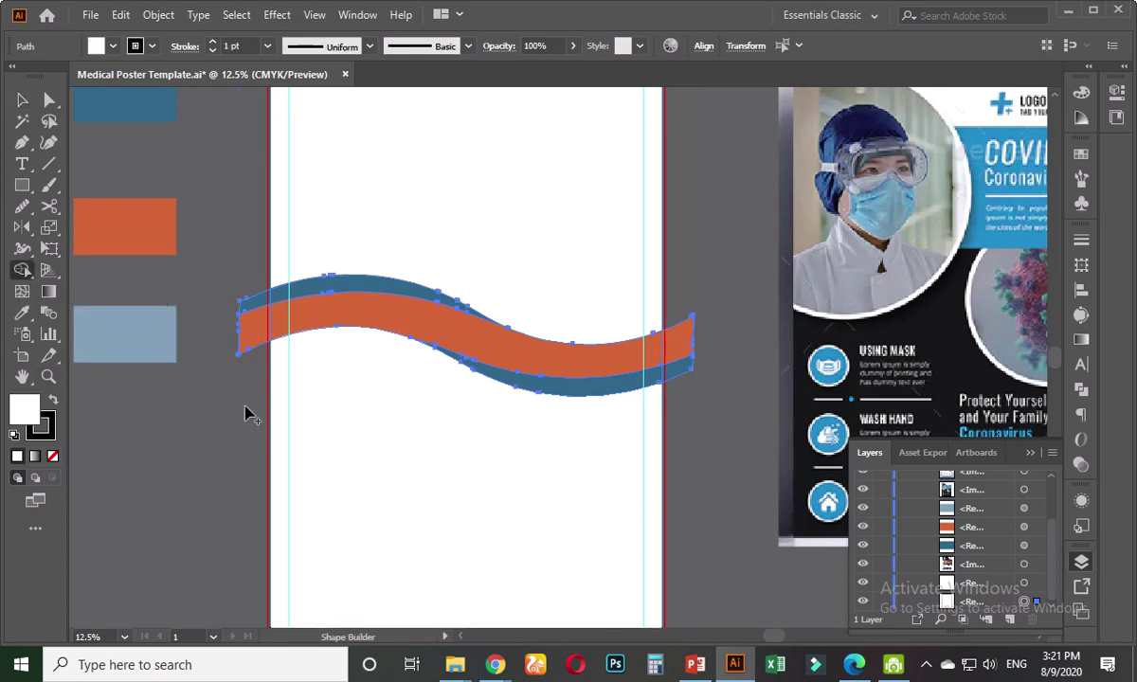
left_click(251, 343, "alt")
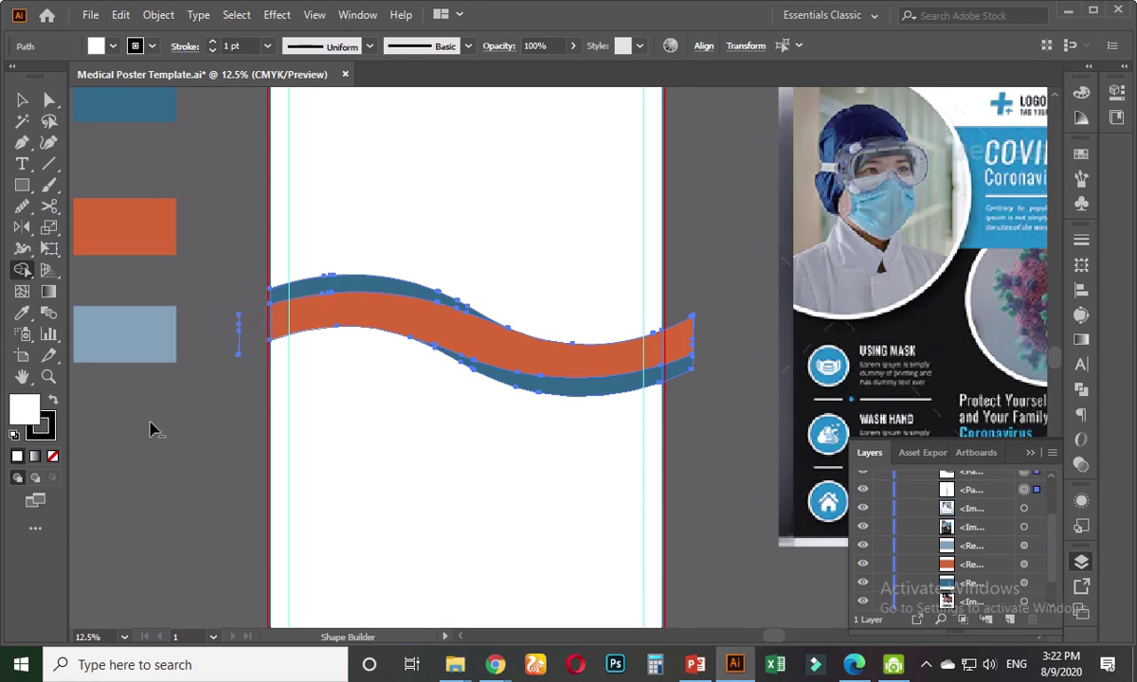
left_click(678, 351, "alt")
- Remove the thin leftover fragments beyond the artboard's right edge with the Shape Builder
scroll(703, 353, "up", 4)
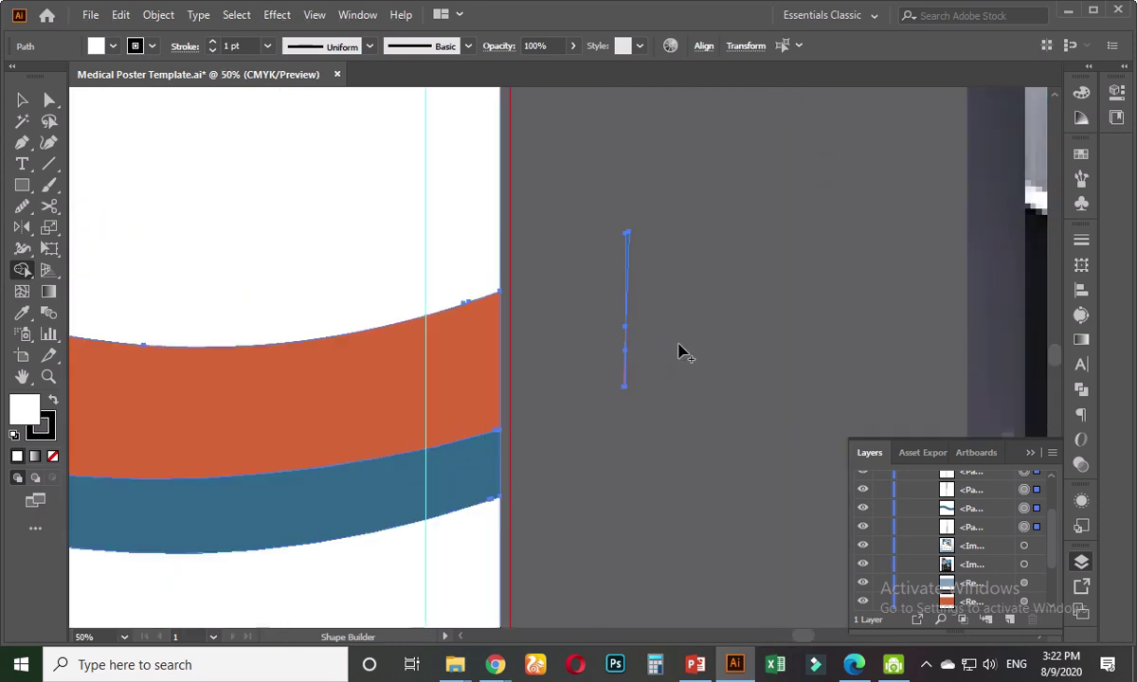
scroll(642, 355, "up", 2)
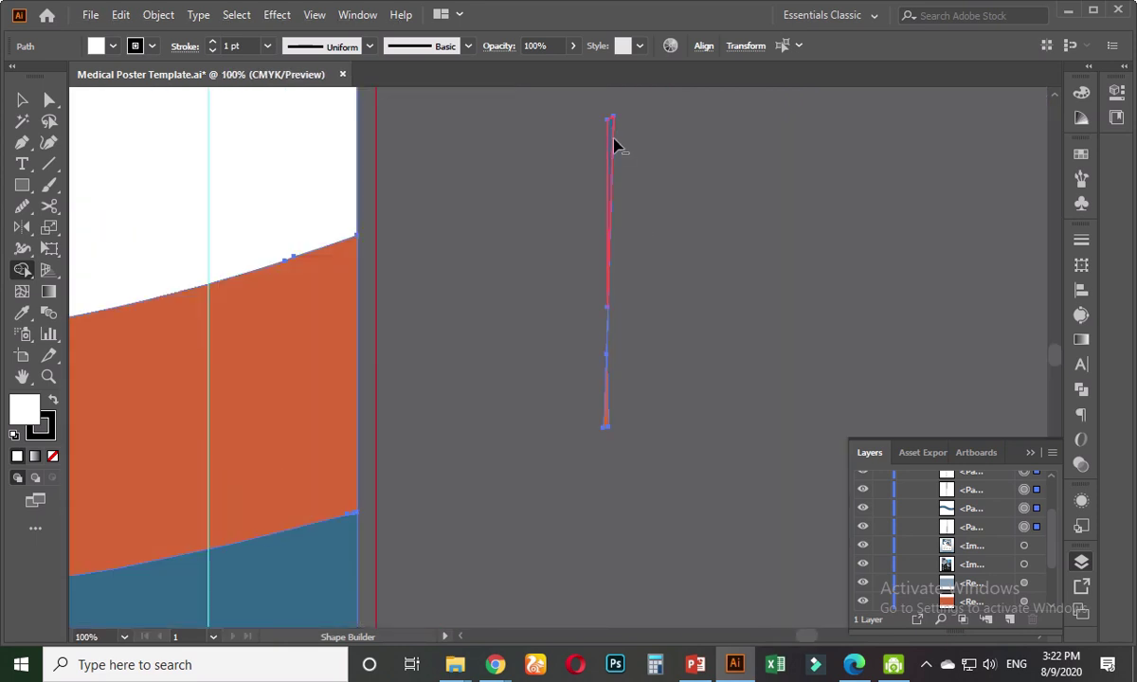
left_click(614, 145, "alt")
left_click(606, 349, "alt")
scroll(587, 365, "down", 6)
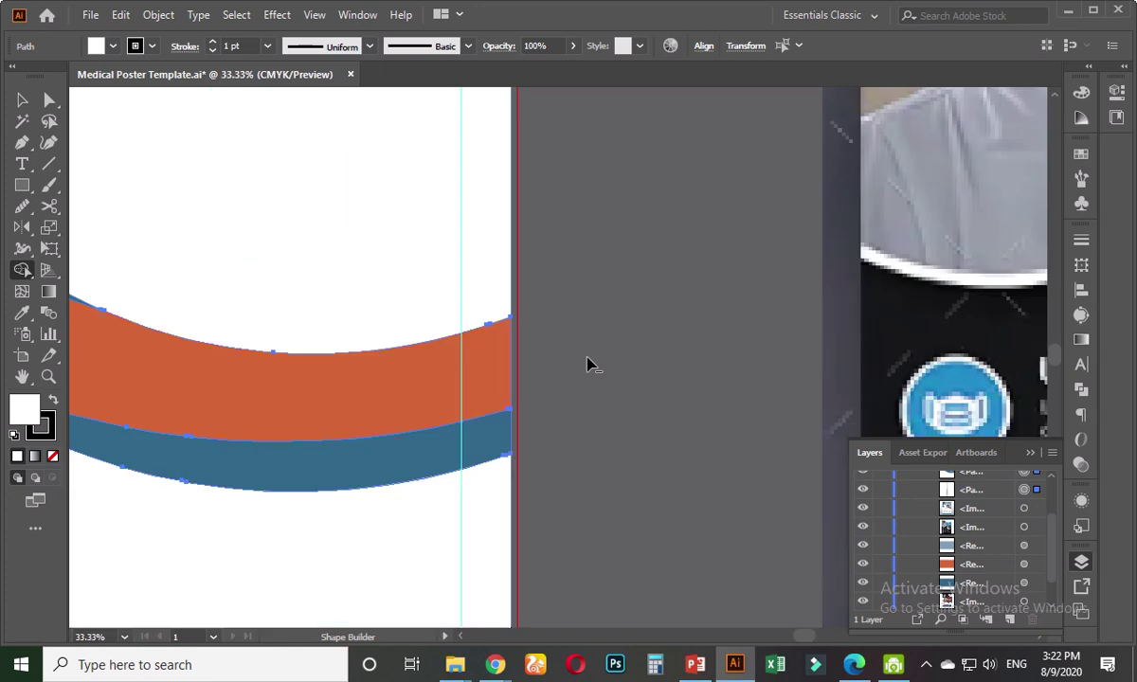
- Remove the thin leftover fragments beyond the artboard's left edge with the Shape Builder
scroll(284, 350, "up", 3)
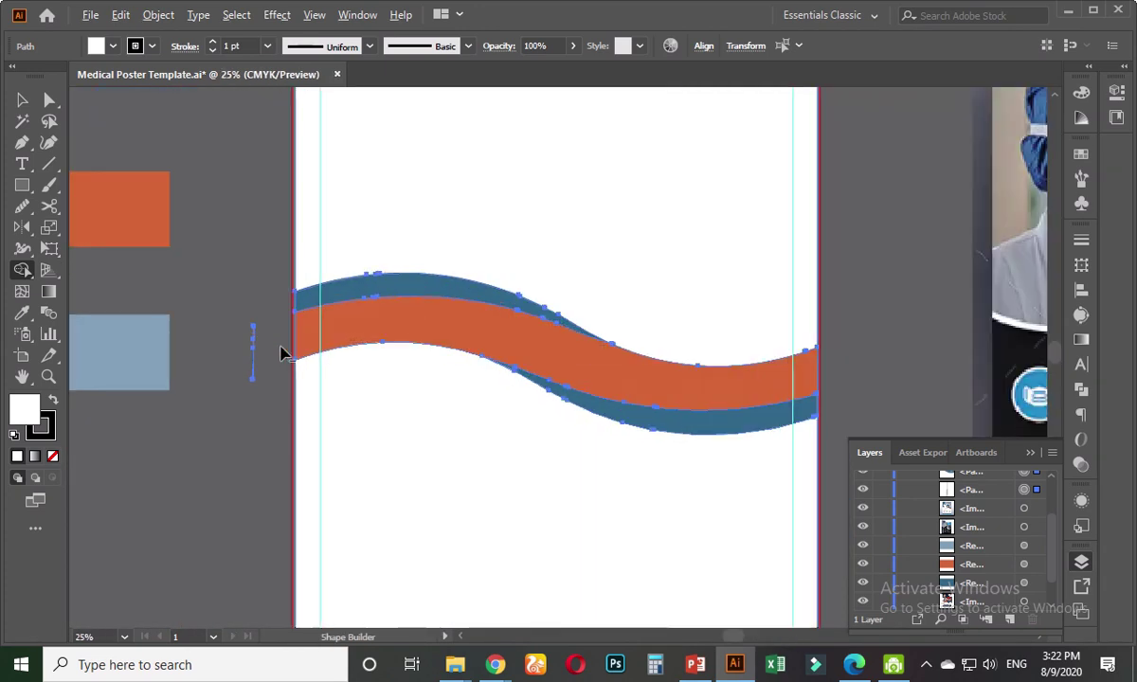
scroll(228, 376, "up", 1)
left_click(251, 391, "alt")
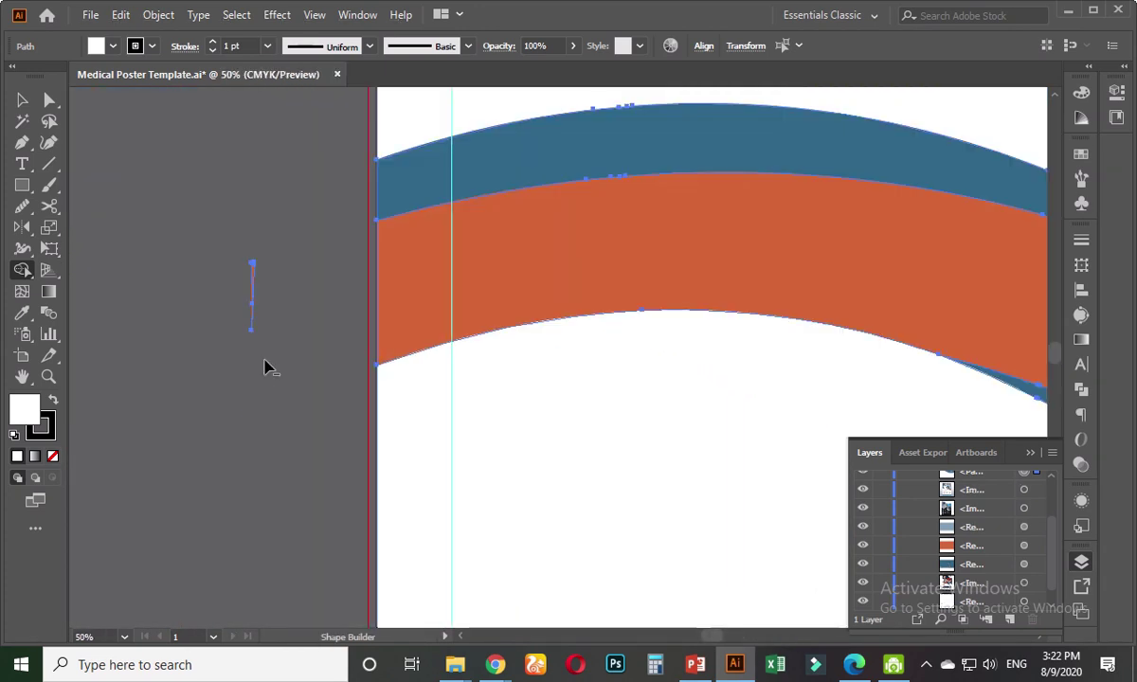
left_click(252, 284, "alt")
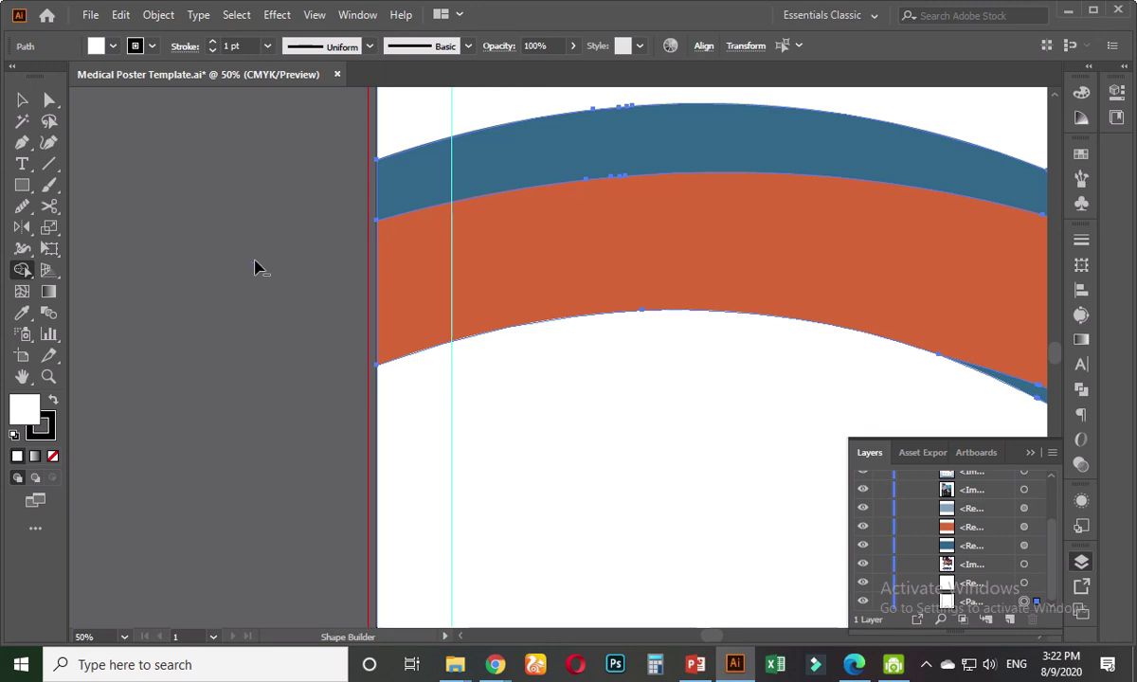
- Deselect everything and examine the trimmed band ends at the artboard's right edge and the overall poster layout
scroll(337, 337, "down", 5)
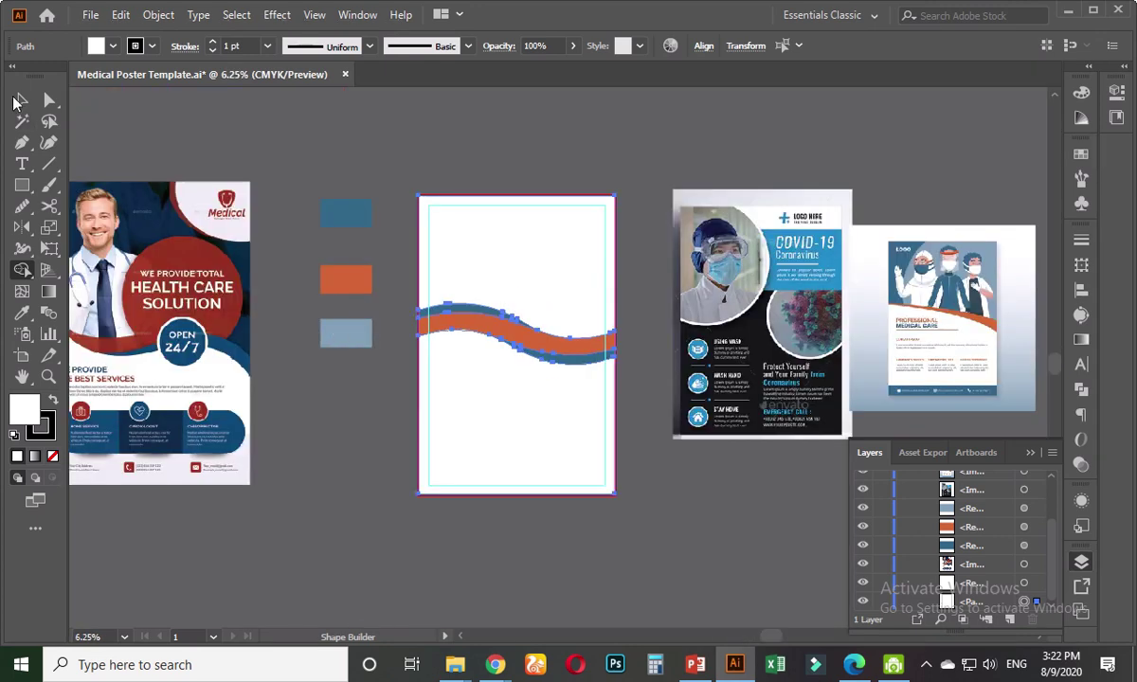
left_click(21, 101)
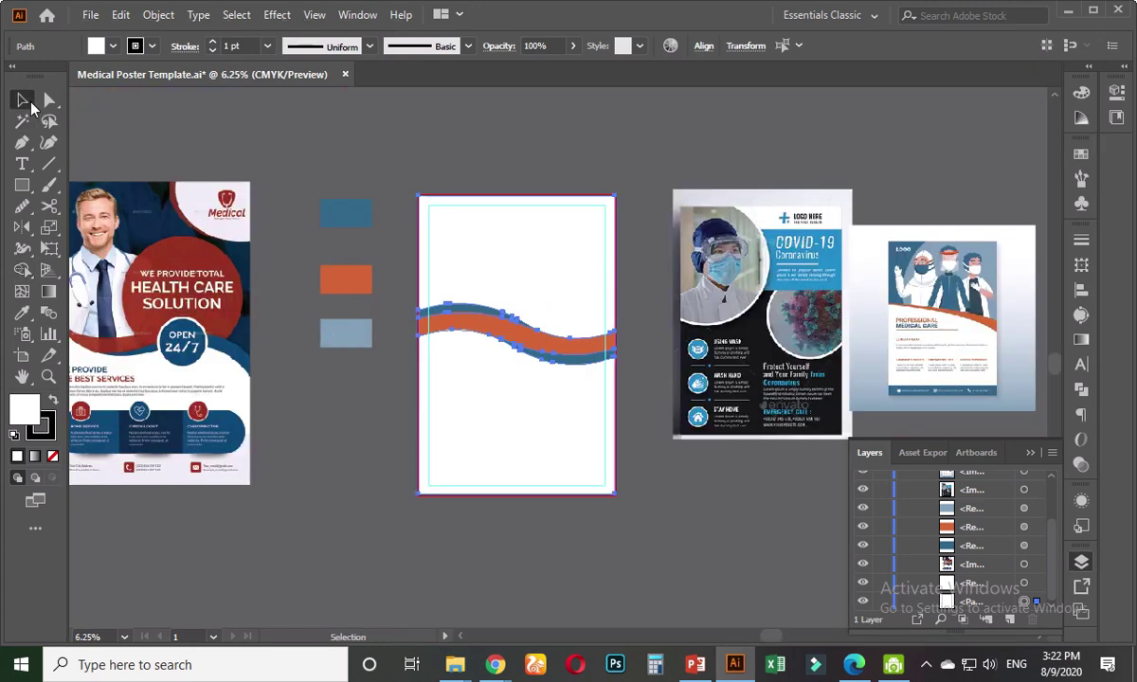
left_click(622, 346)
scroll(623, 346, "up", 4)
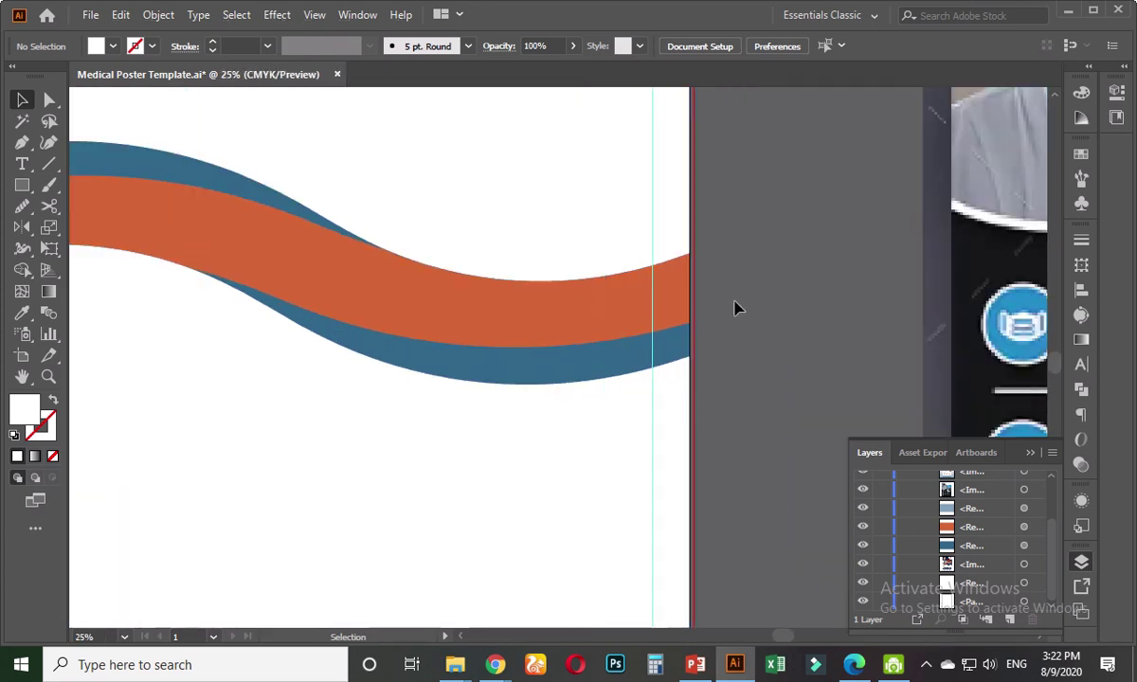
left_click_drag(736, 310, 750, 380)
left_click_drag(741, 318, 741, 378)
scroll(755, 351, "down", 1)
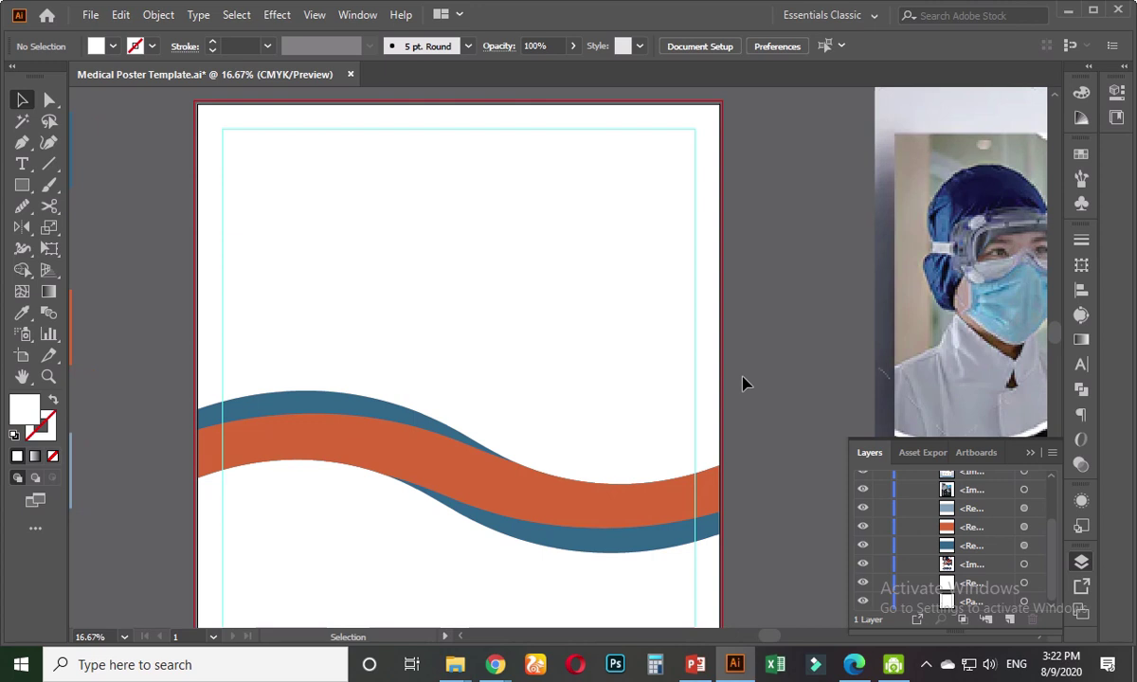
scroll(744, 386, "down", 1)
scroll(743, 398, "down", 2)
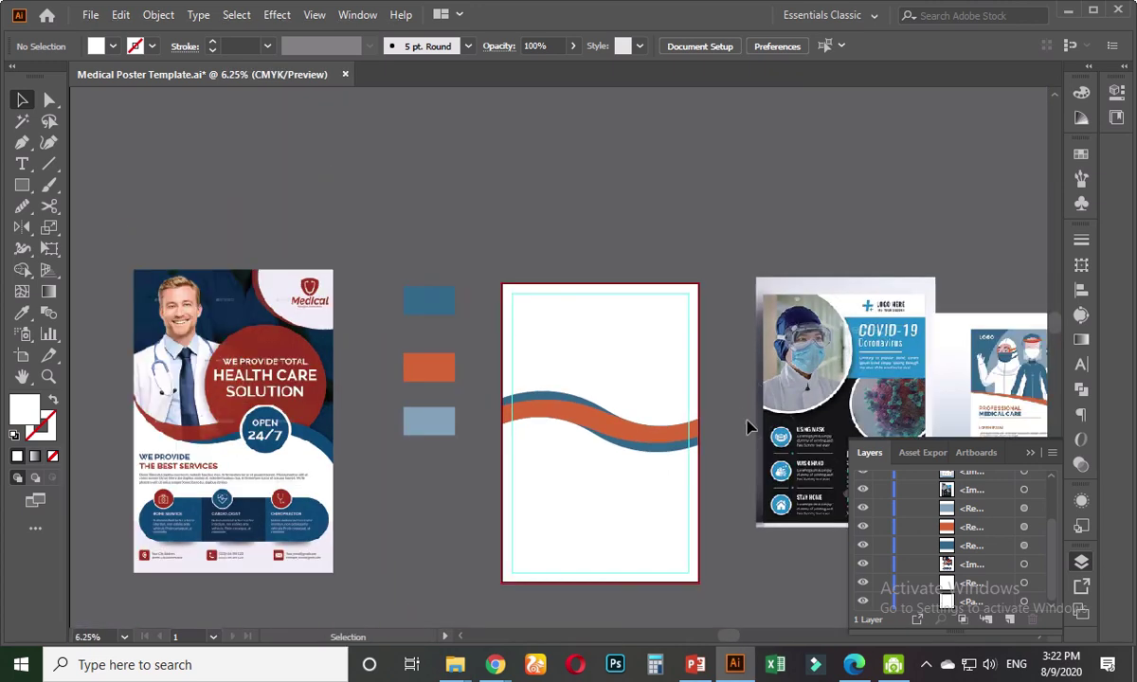
left_click_drag(751, 423, 649, 312)
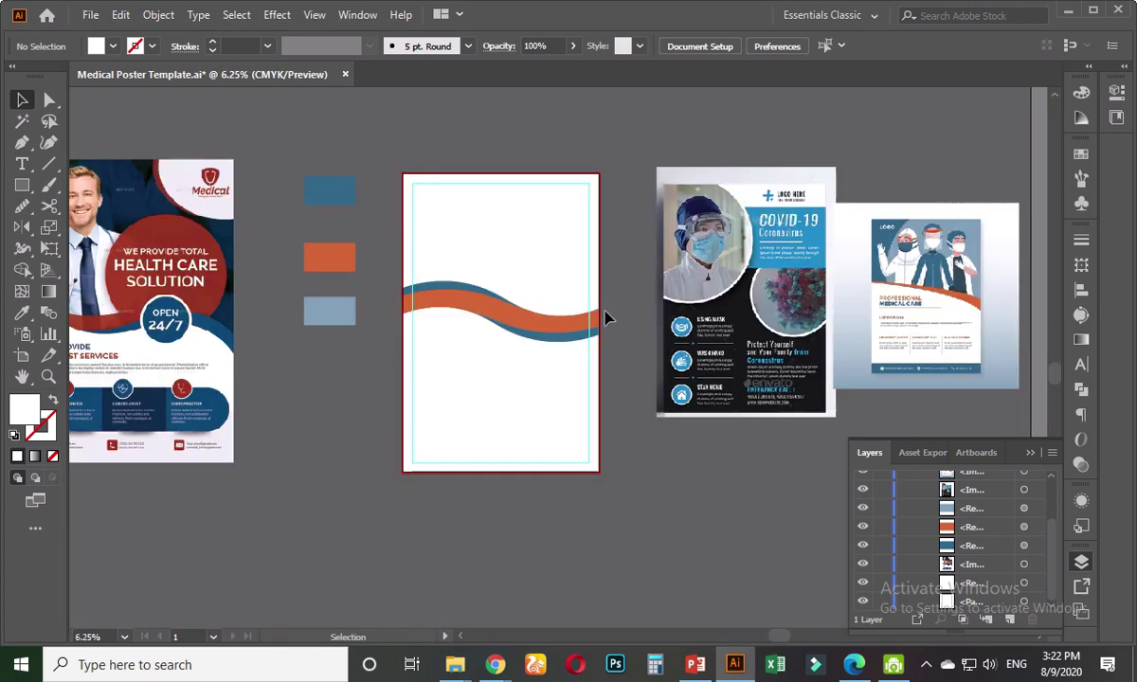
- Capture a screenshot of the open File menu, outline the Save shortcut with a red rectangle, and copy the capture
left_click(89, 14)
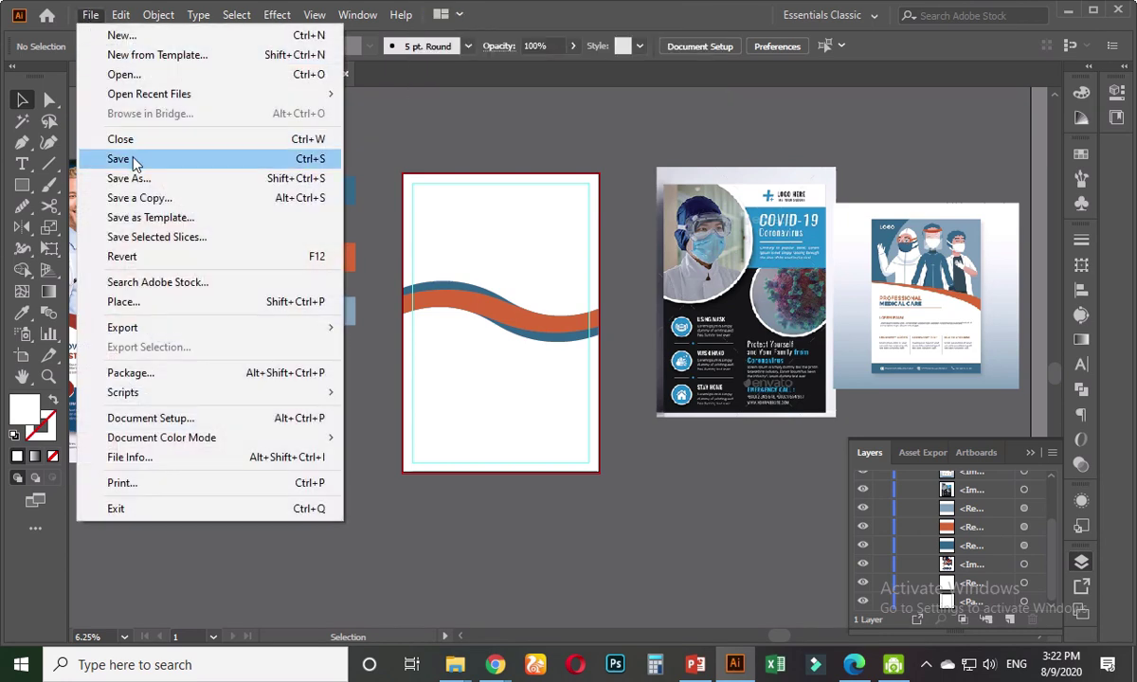
key("Print")
left_click_drag(7, 1, 441, 298)
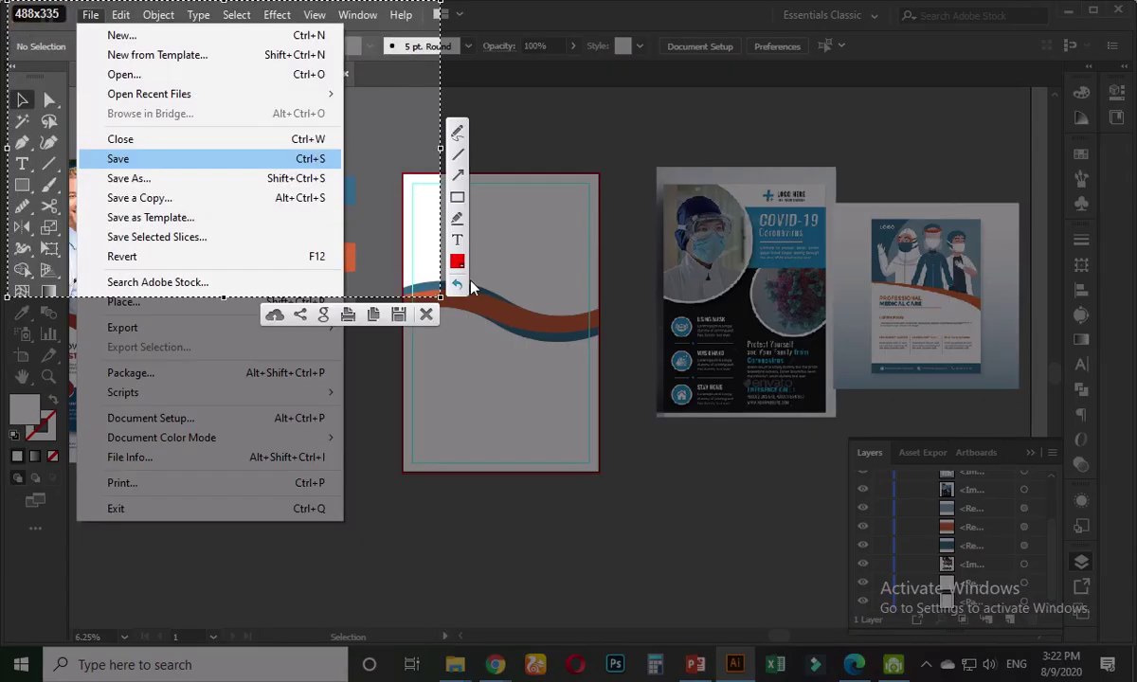
left_click(457, 196)
left_click_drag(292, 153, 336, 170)
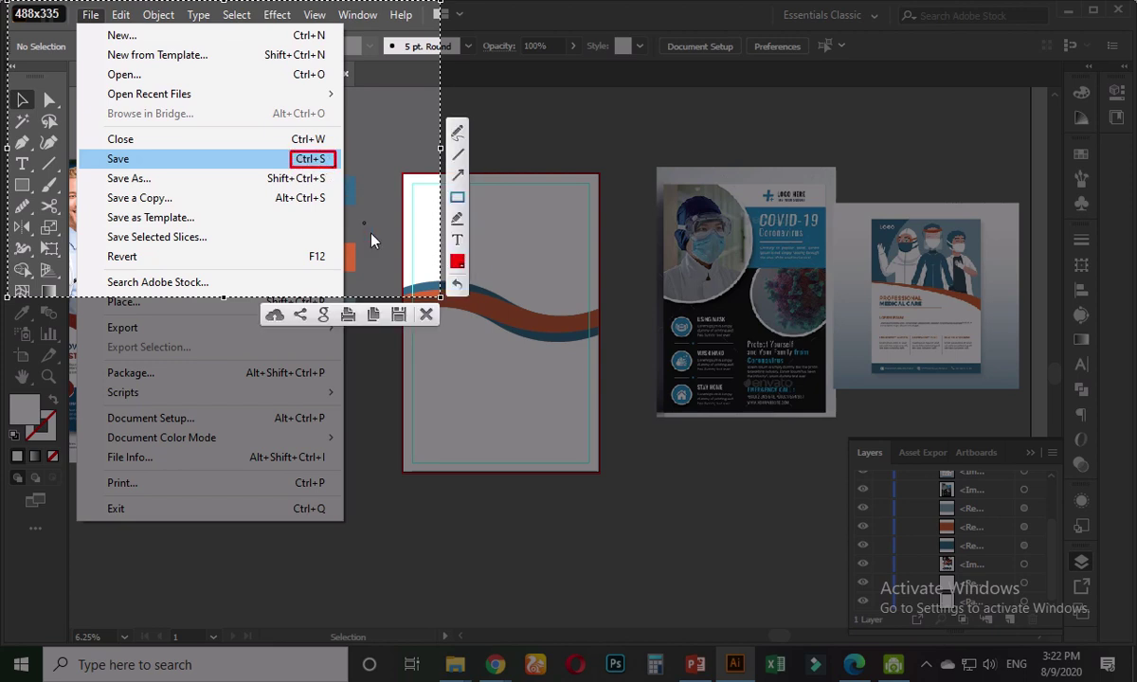
key("ctrl+c")
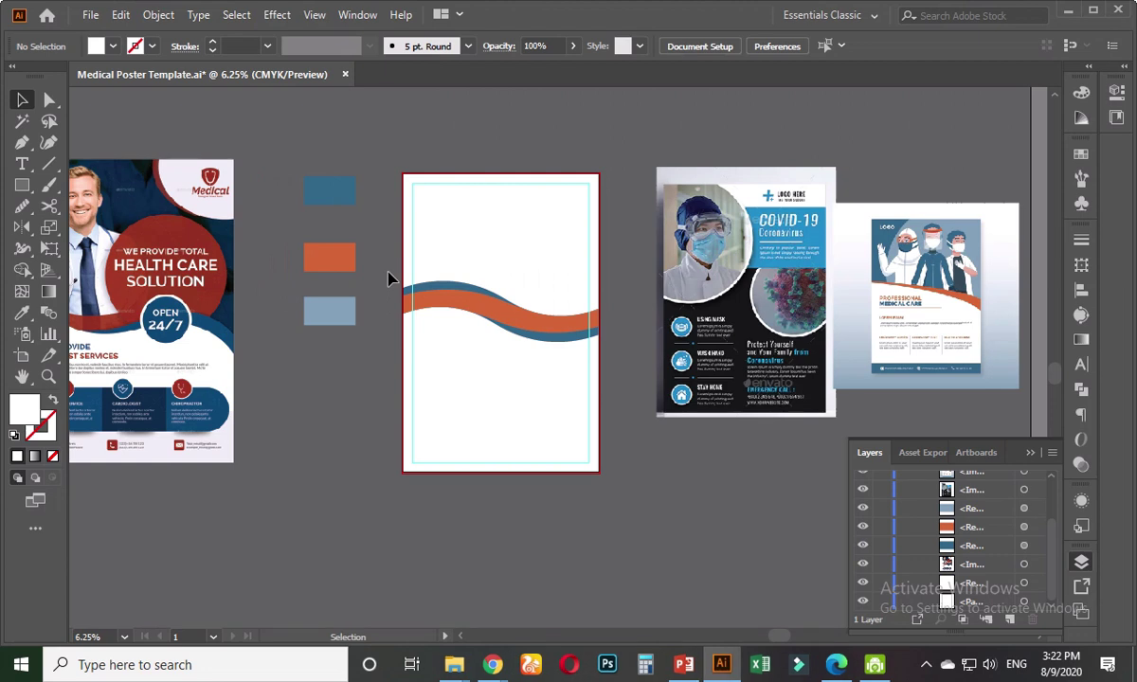
- Save the poster document
key("ctrl")
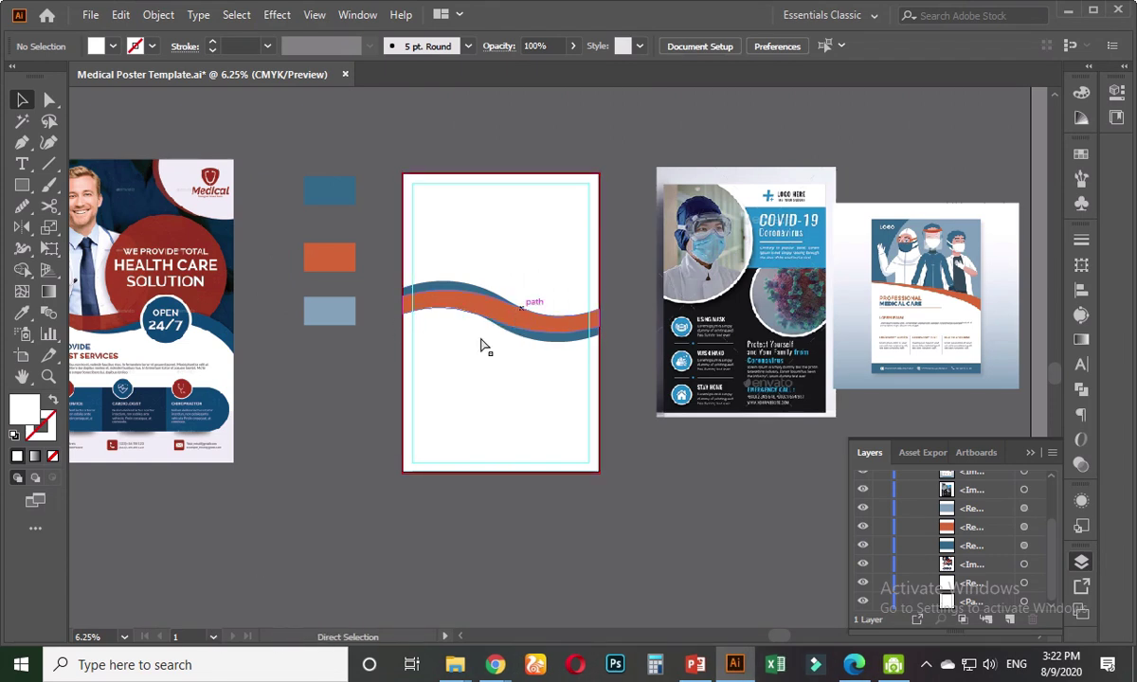
key("ctrl+s")
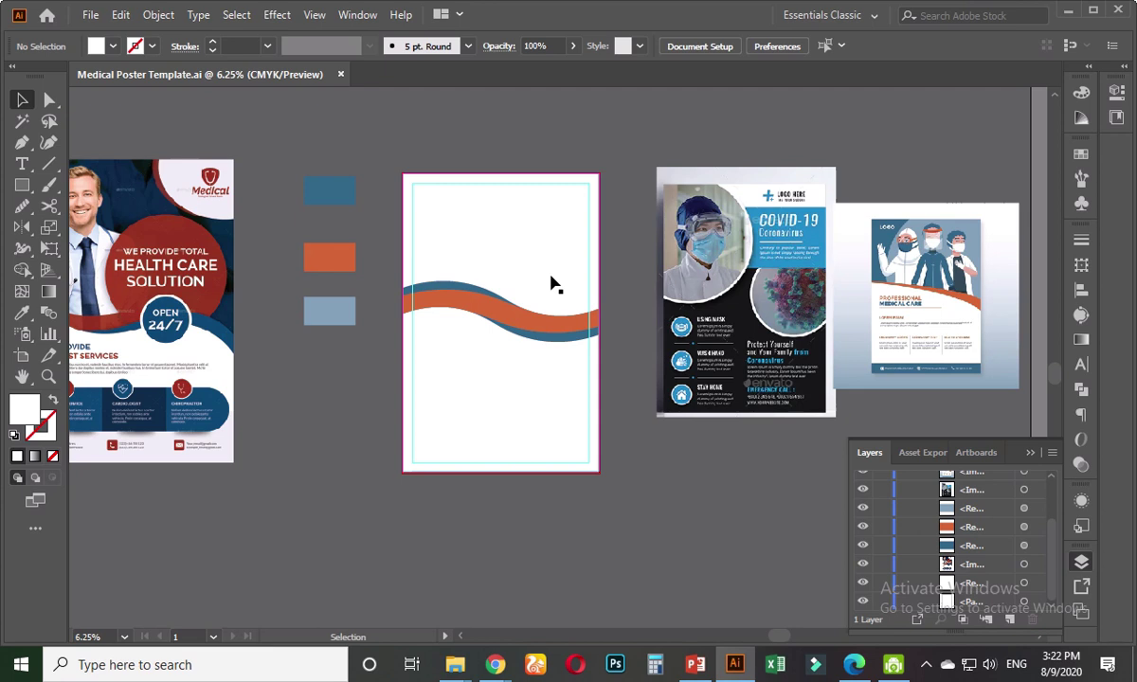
- Draw a rectangle from the artboard's upper-left corner down past the wavy bands and fill it with the sampled light blue
scroll(527, 357, "up", 1)
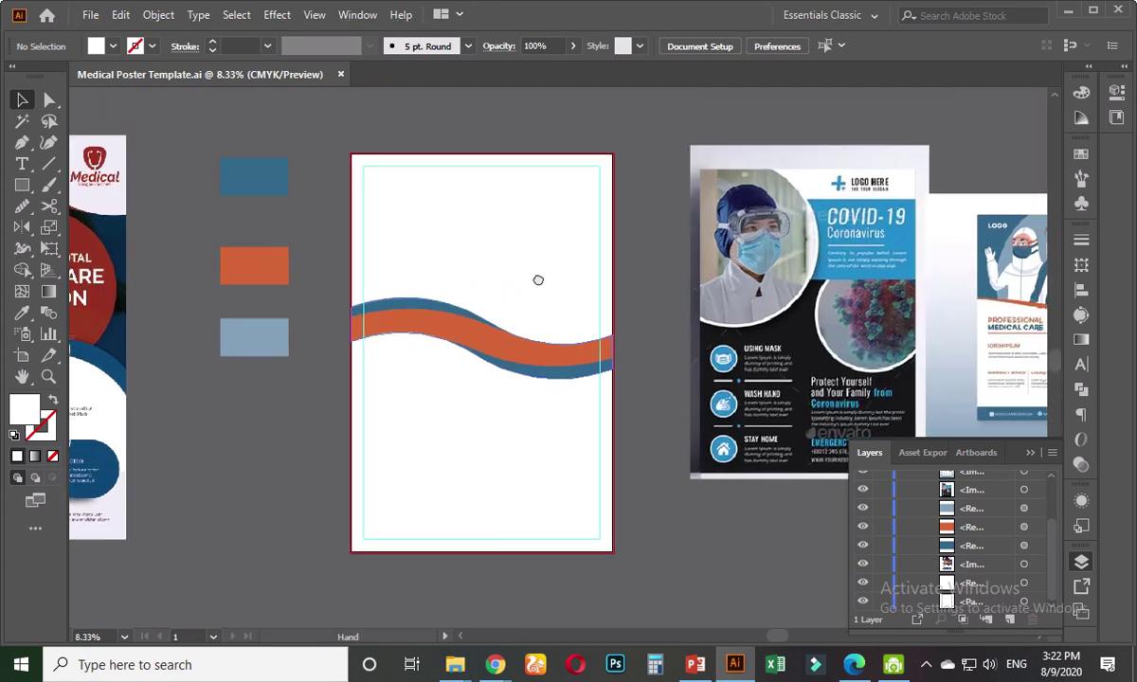
scroll(609, 251, "up", 1)
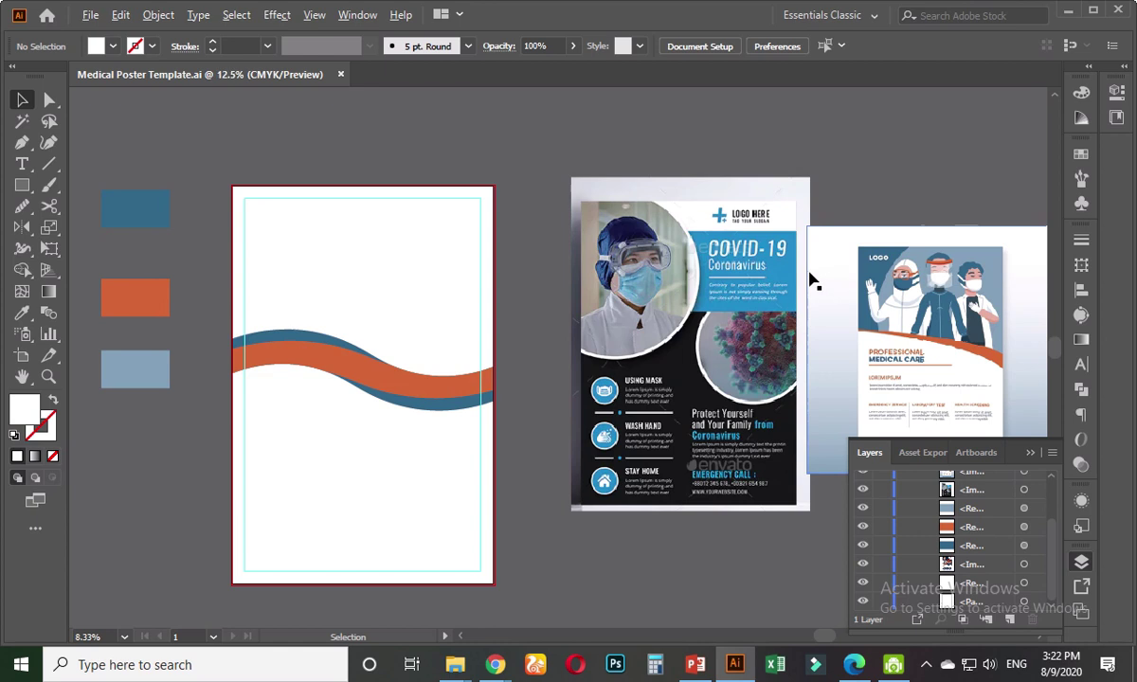
scroll(812, 280, "up", 1)
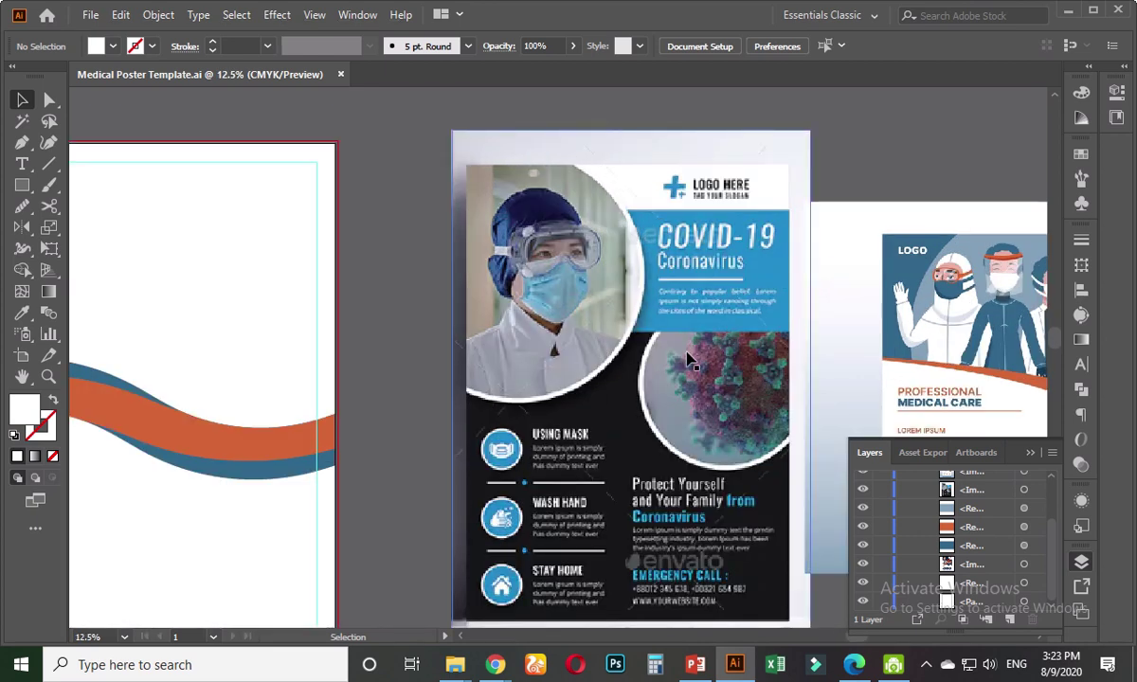
scroll(689, 360, "down", 1)
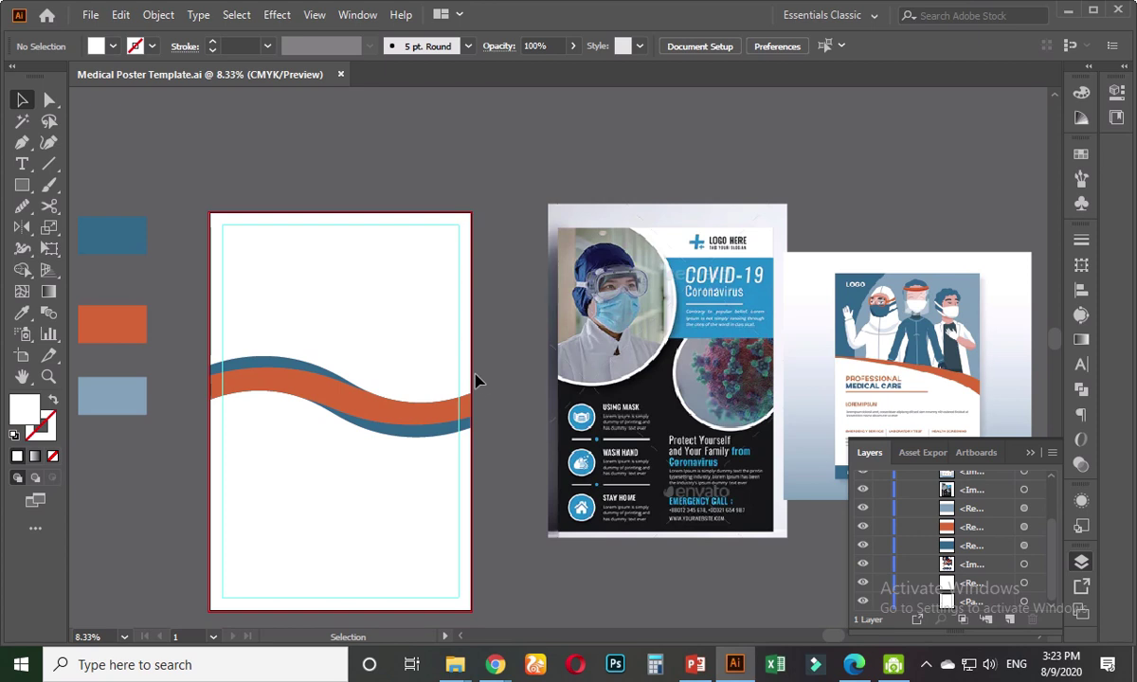
scroll(476, 381, "up", 1)
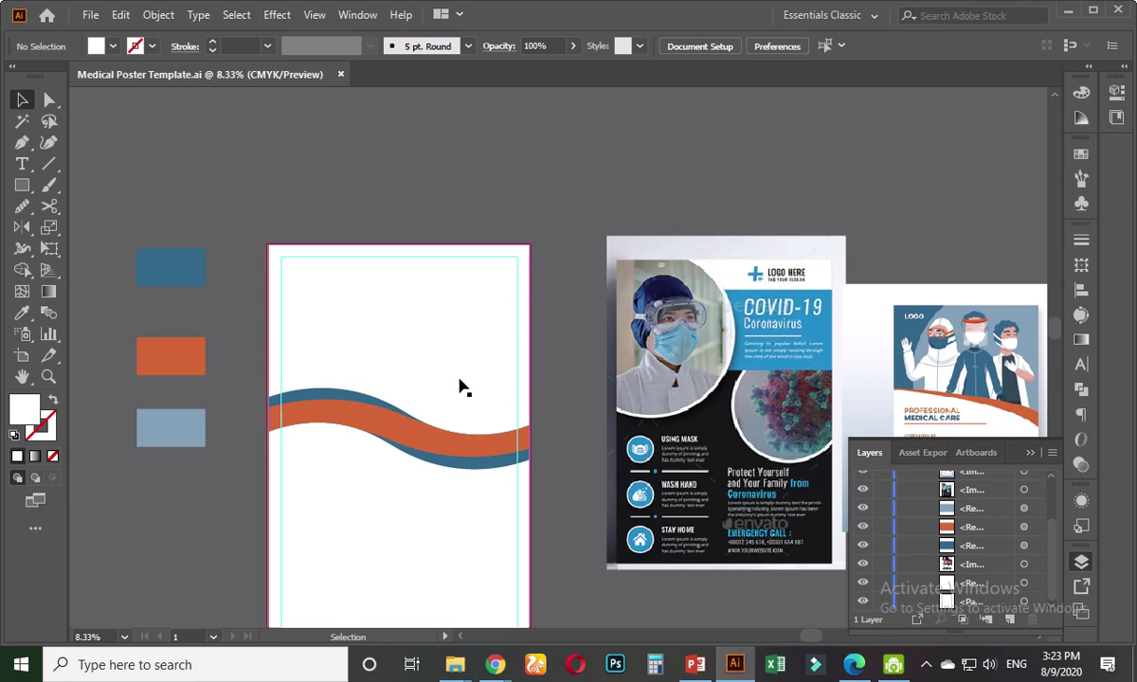
left_click(22, 184)
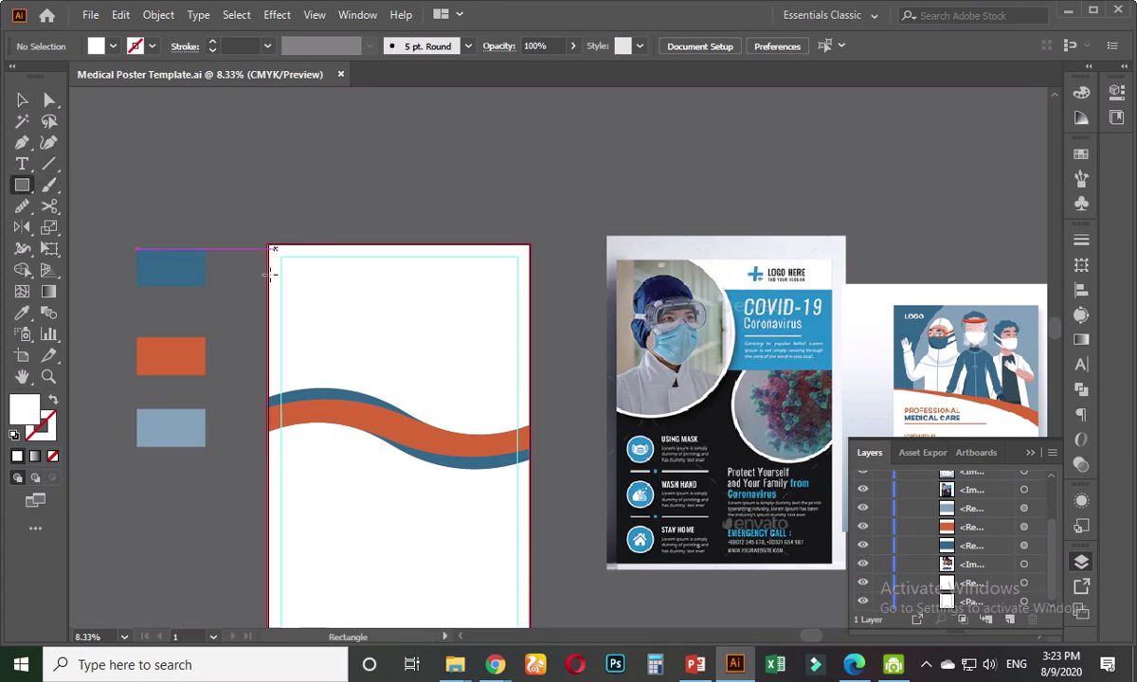
scroll(274, 284, "up", 1)
left_click_drag(266, 216, 513, 507)
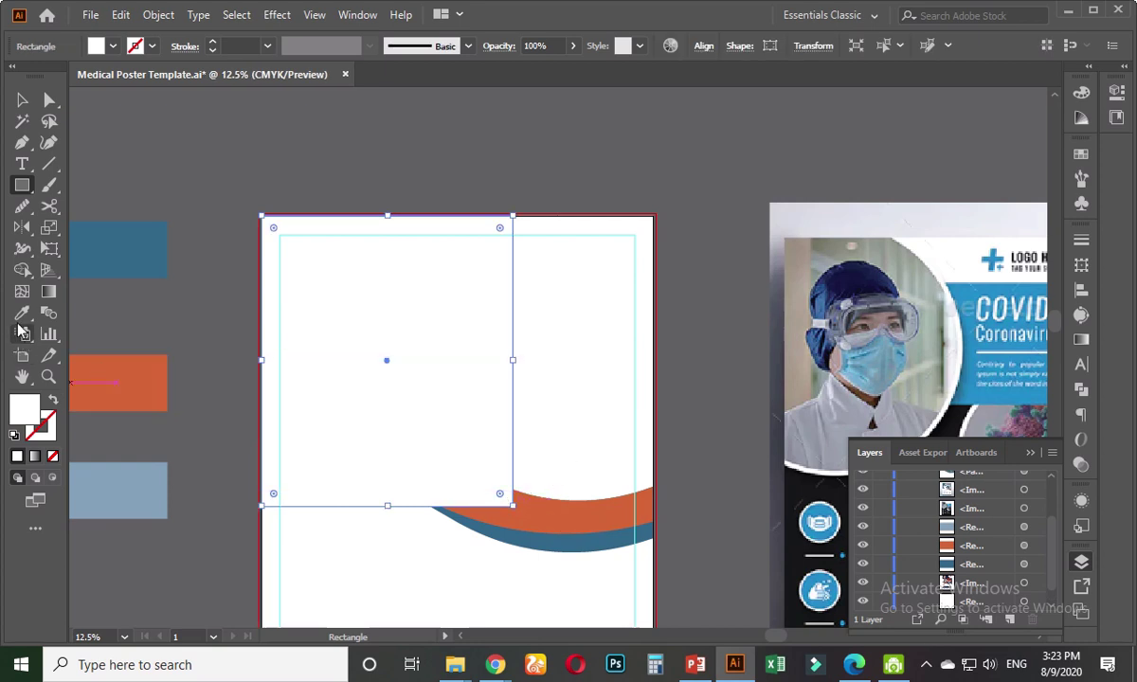
left_click(22, 313)
left_click(127, 476)
left_click(21, 100)
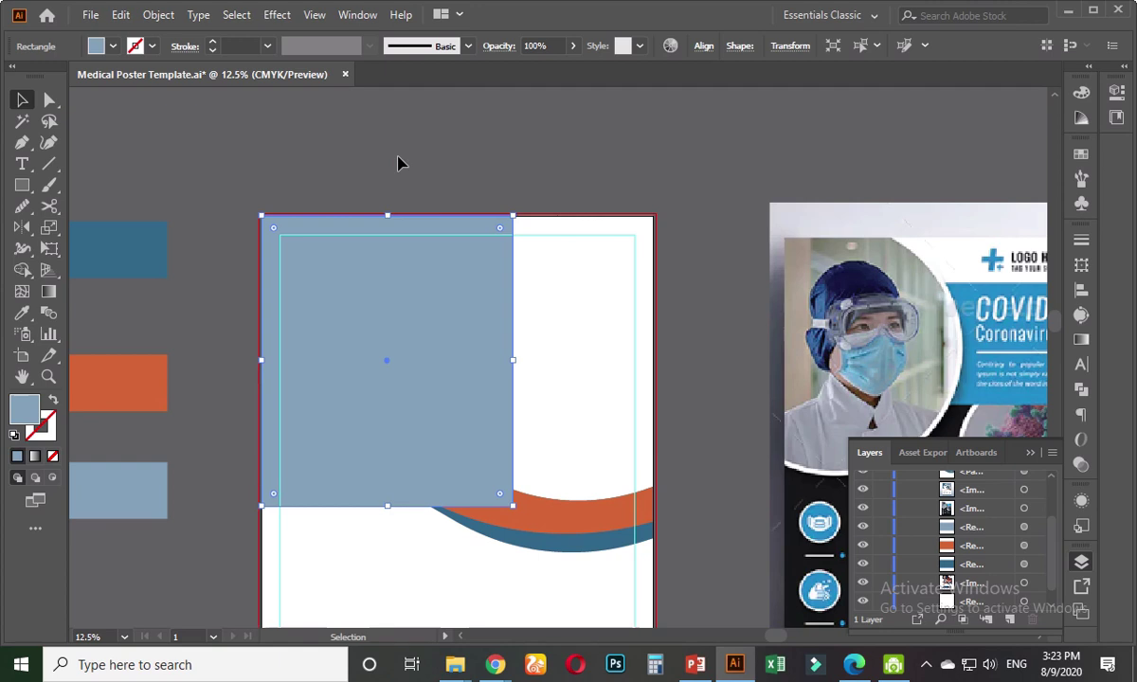
- Send the light blue rectangle backward until it sits behind both the orange and dark blue bands
key("a")
key("ctrl+bracketleft")
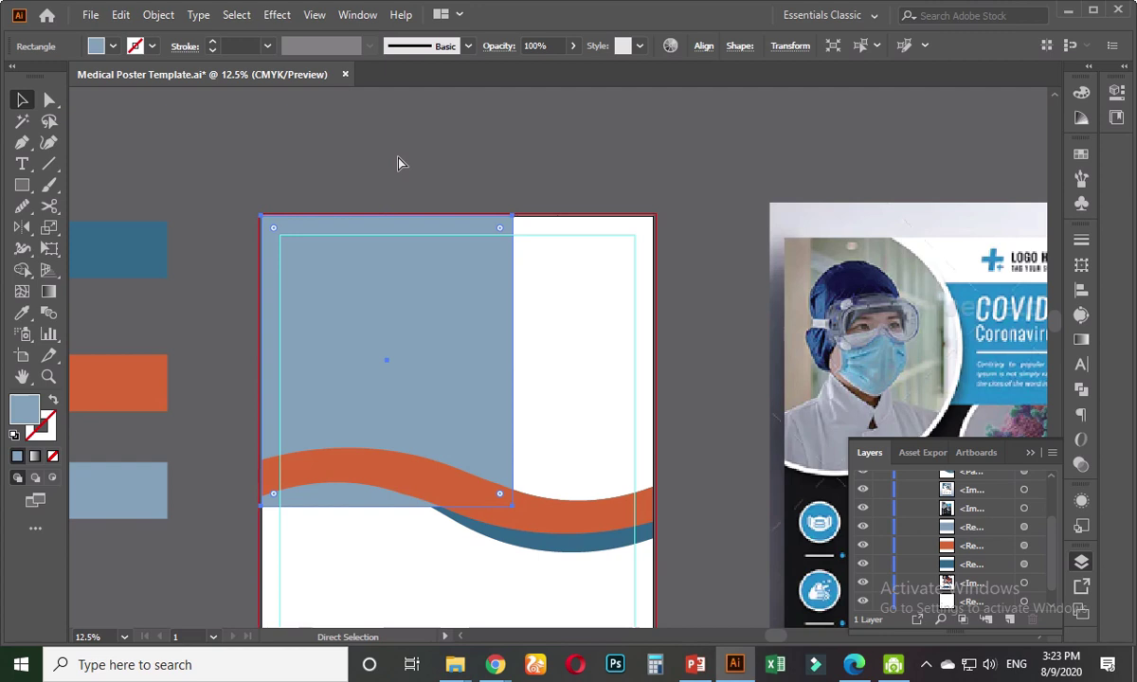
key("ctrl+bracketleft")
key("v")
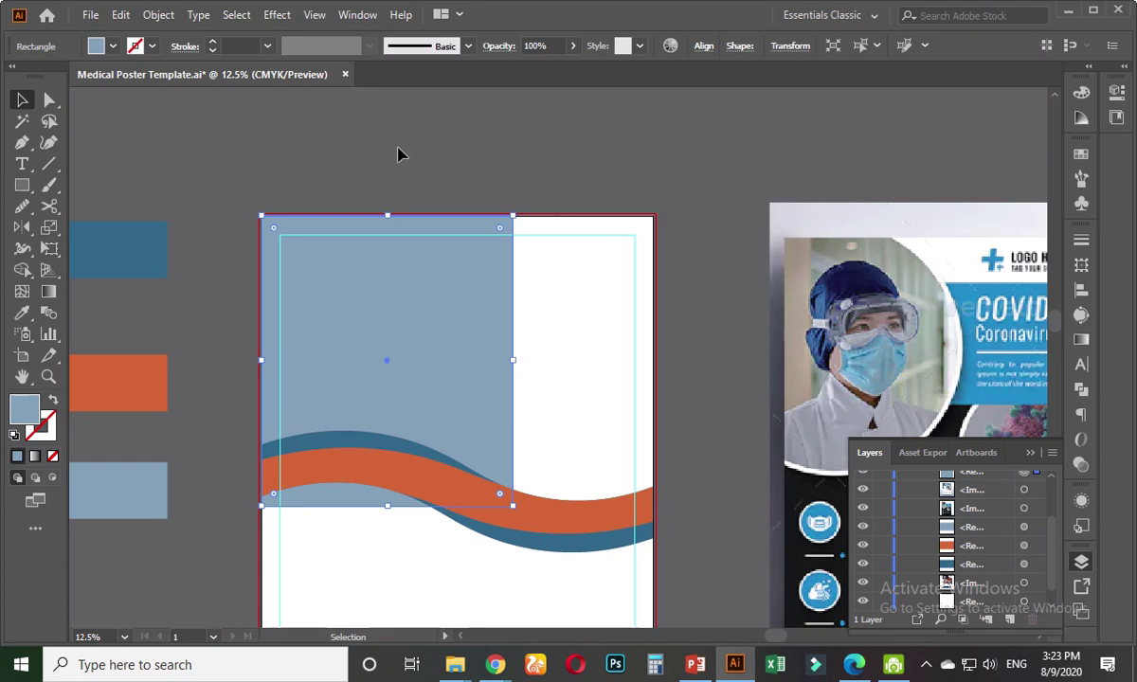
- Move only the light blue rectangle's lower-right anchor point out to the artboard's right edge, giving the shape a slanted side
left_click(51, 101)
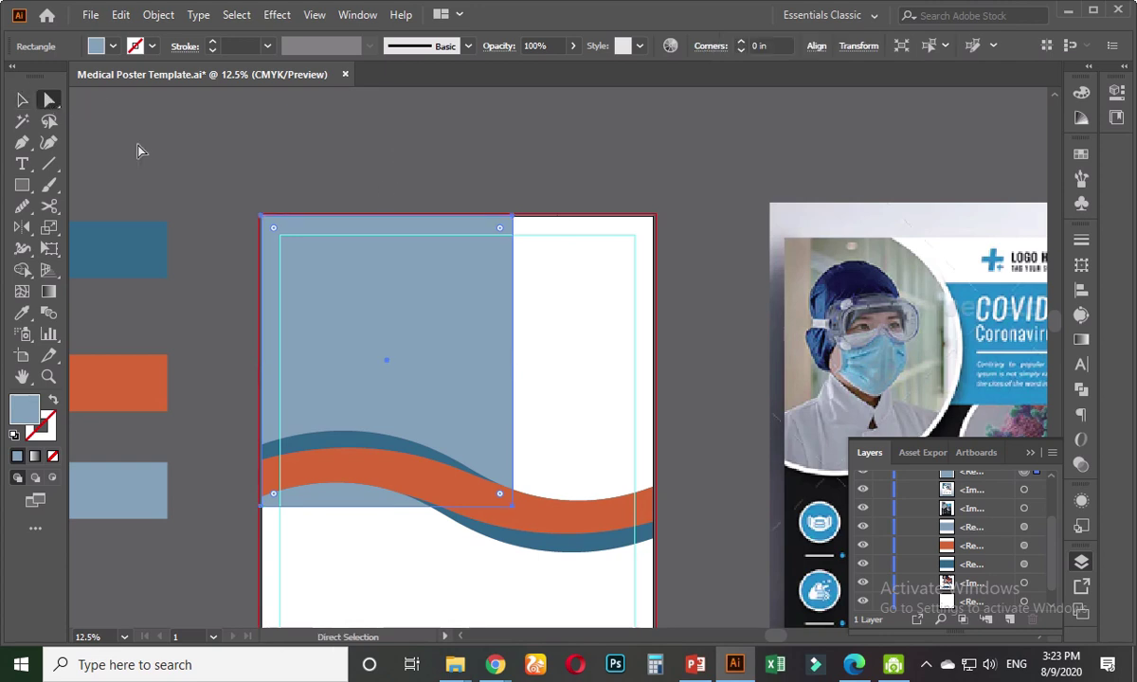
left_click(398, 166)
scroll(531, 352, "up", 1)
scroll(536, 362, "down", 2)
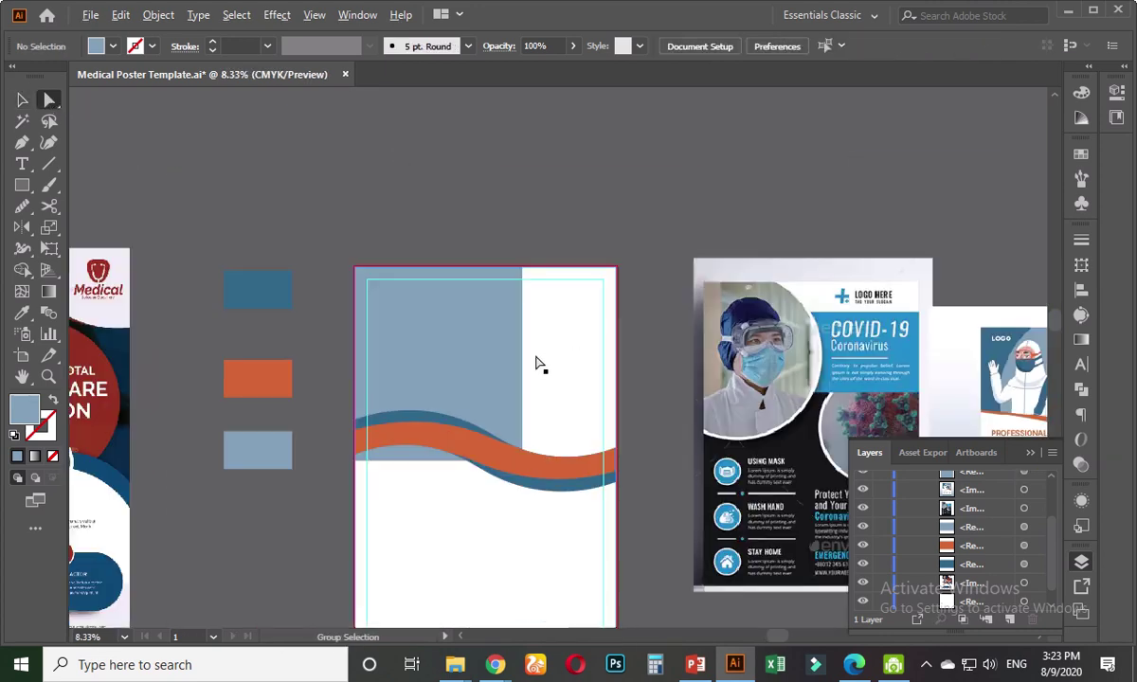
scroll(538, 374, "right", 3)
scroll(435, 385, "up", 1)
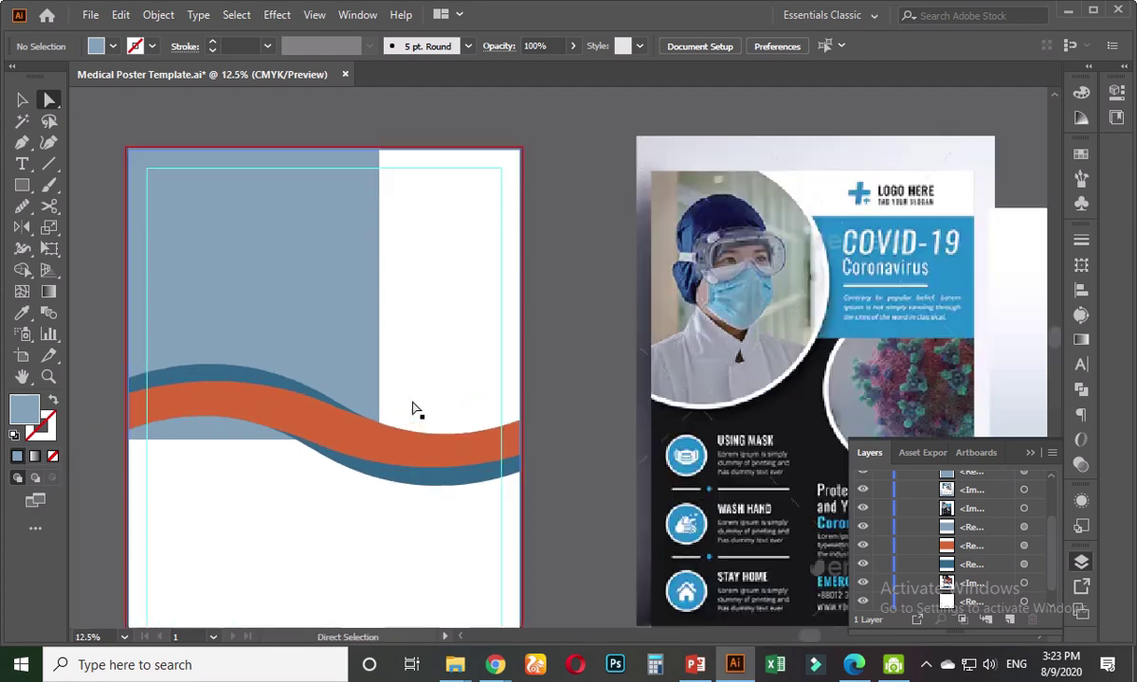
left_click(330, 276)
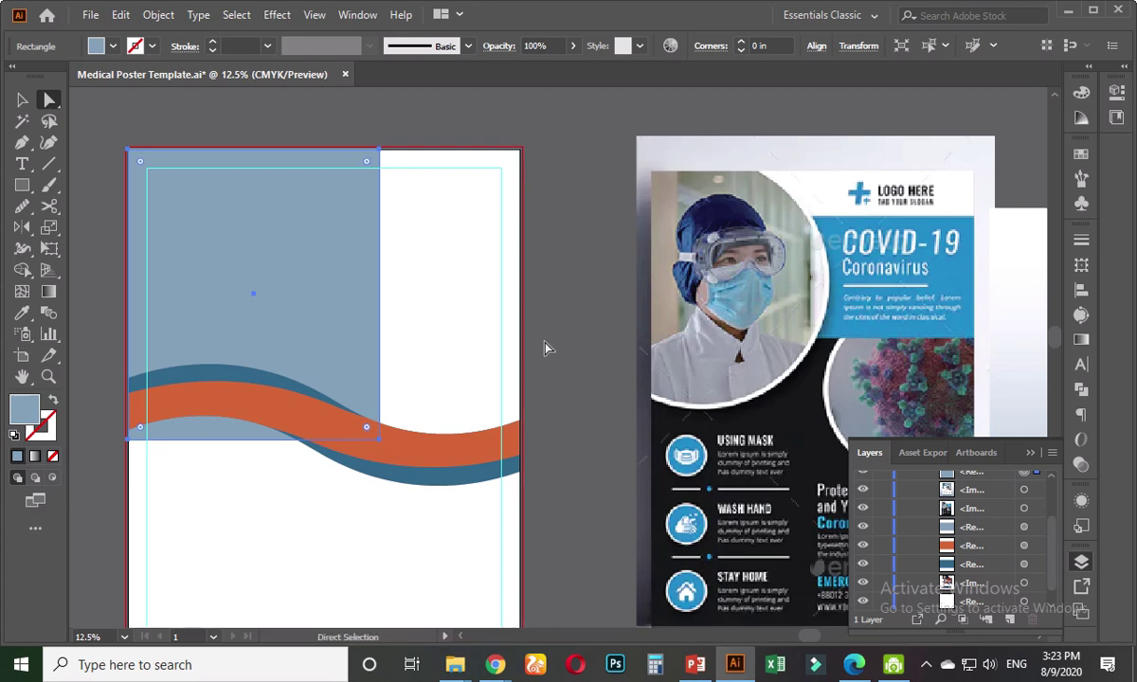
left_click(378, 439)
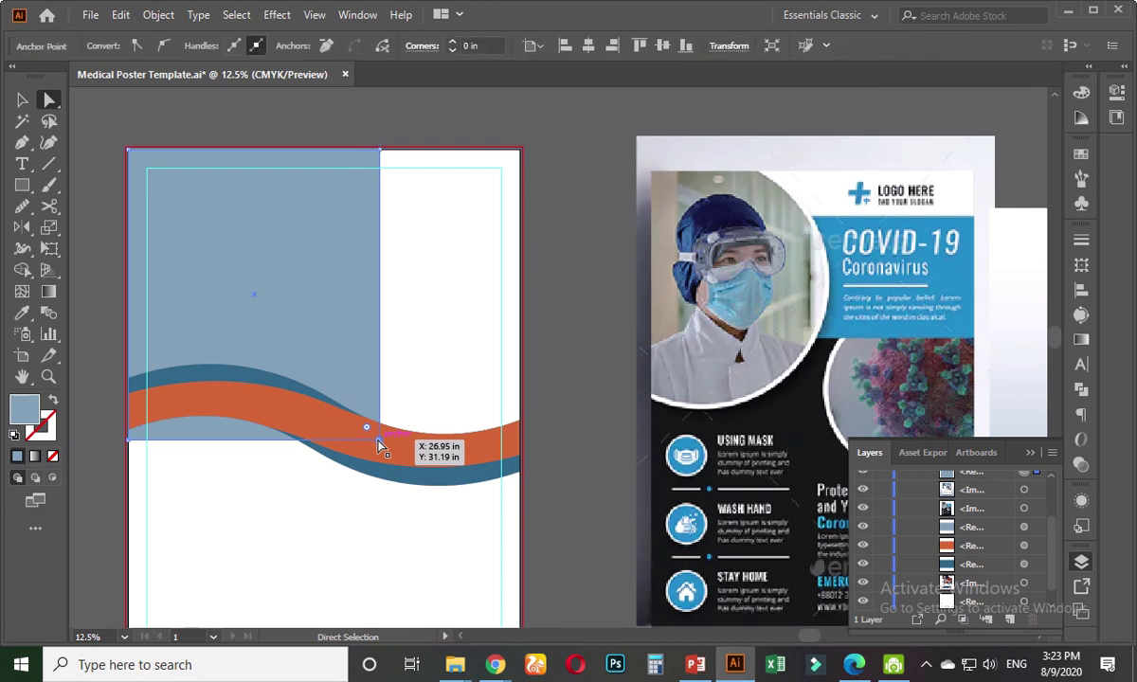
left_click_drag(377, 441, 523, 455)
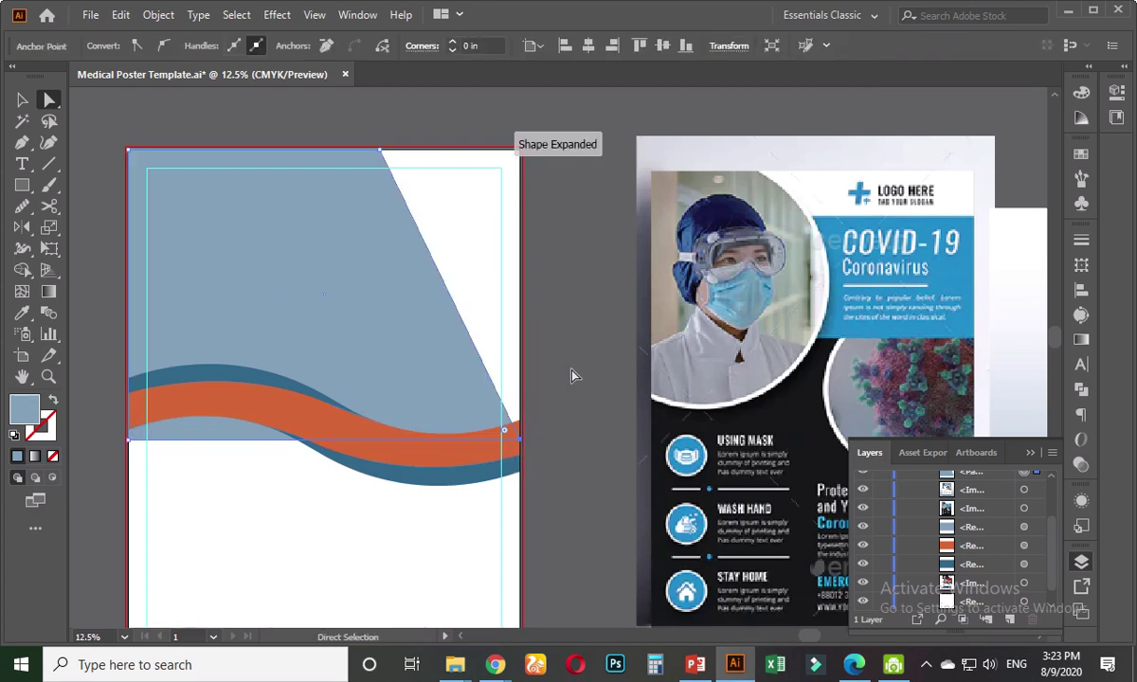
left_click(572, 375)
key("v")
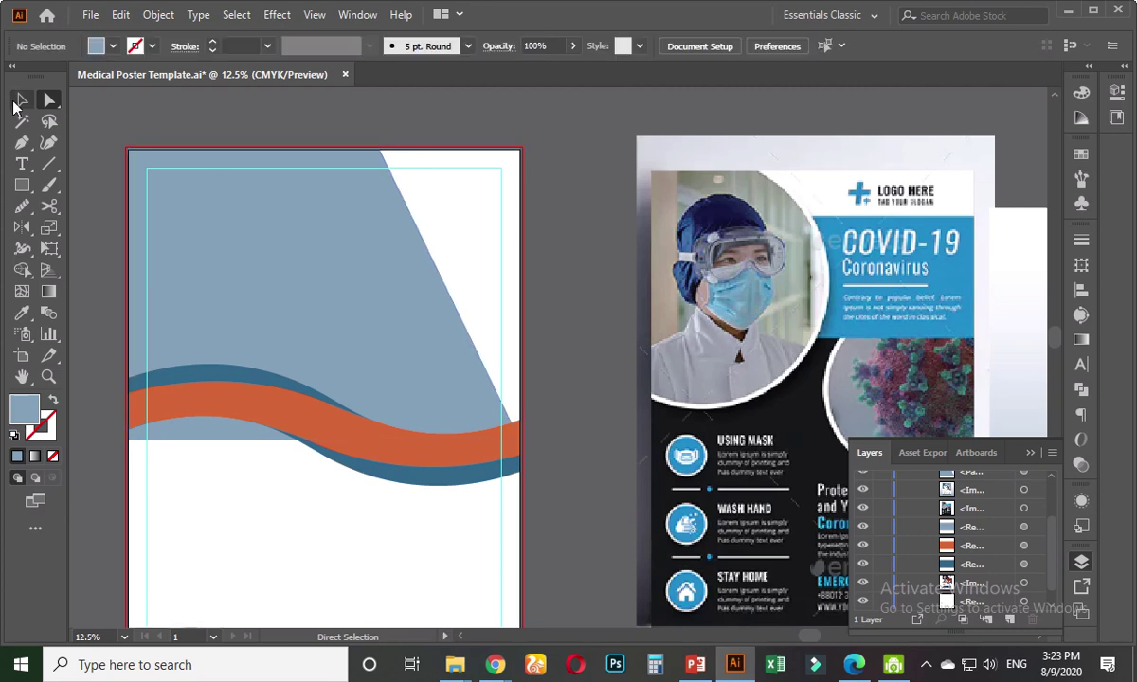
- Duplicate the orange band, then rotate and position the copy along the light blue shape's slanted side
left_click(274, 402)
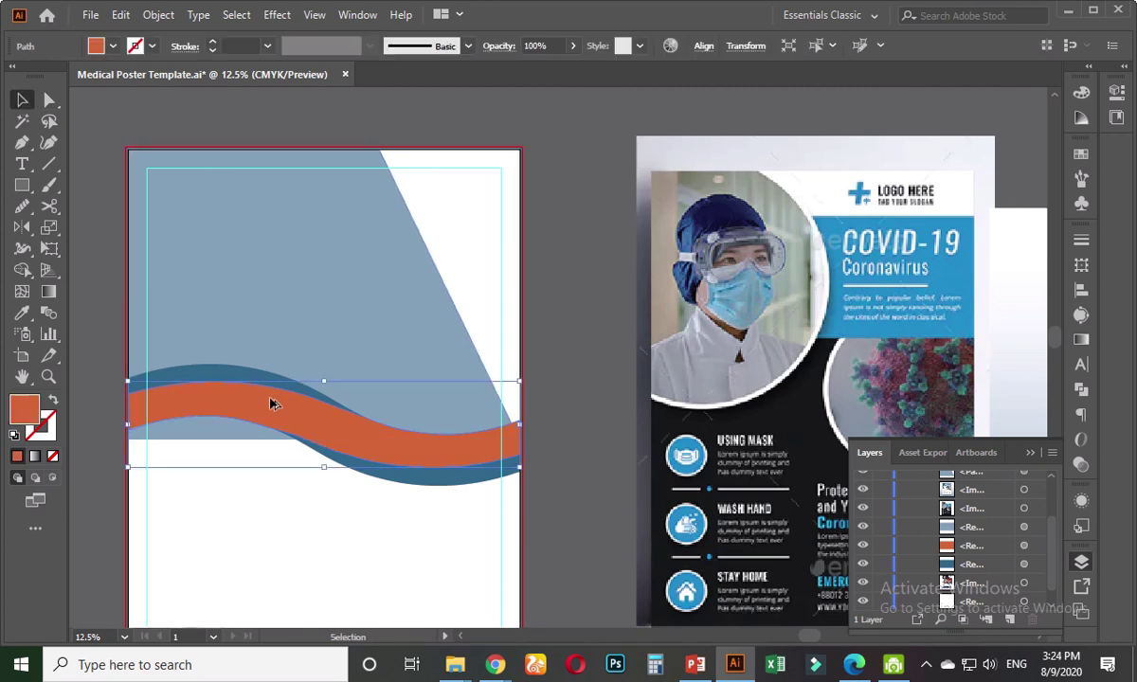
left_click_drag(270, 405, 386, 232)
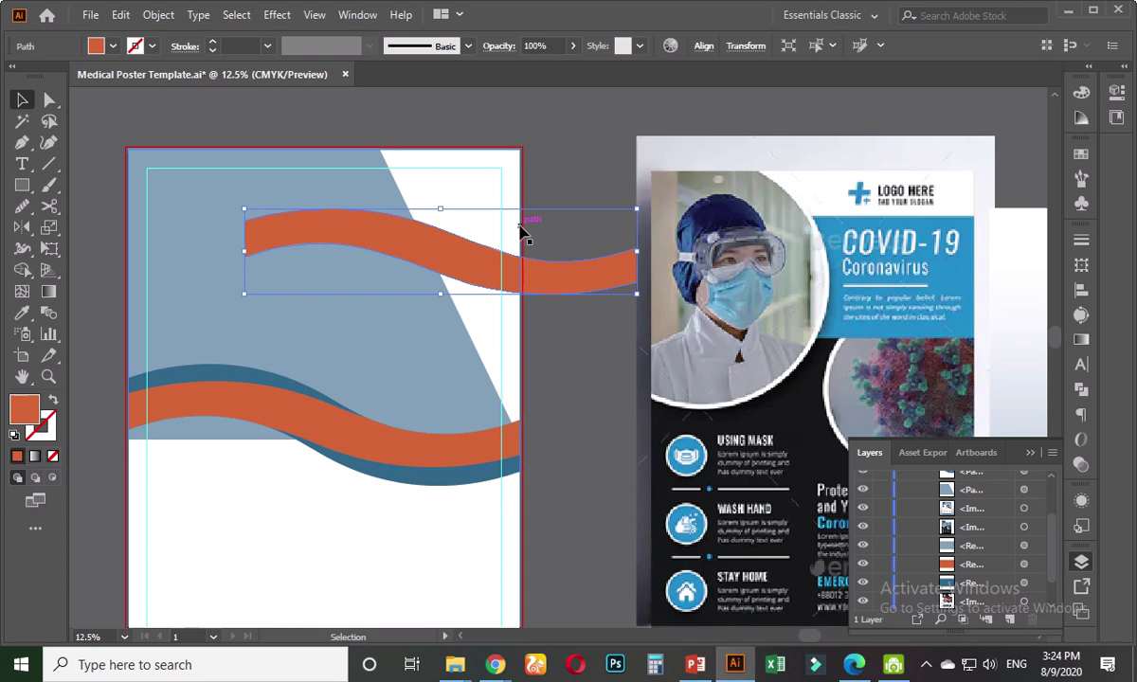
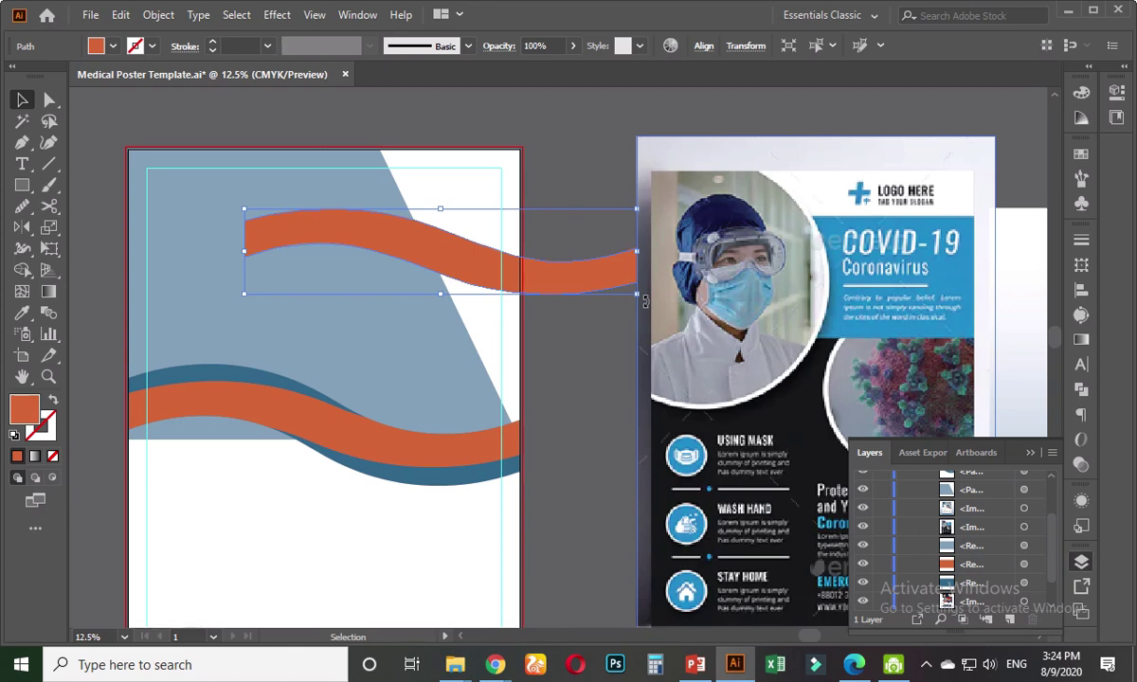
left_click_drag(644, 301, 509, 483)
left_click_drag(447, 254, 419, 312)
left_click_drag(568, 438, 594, 424)
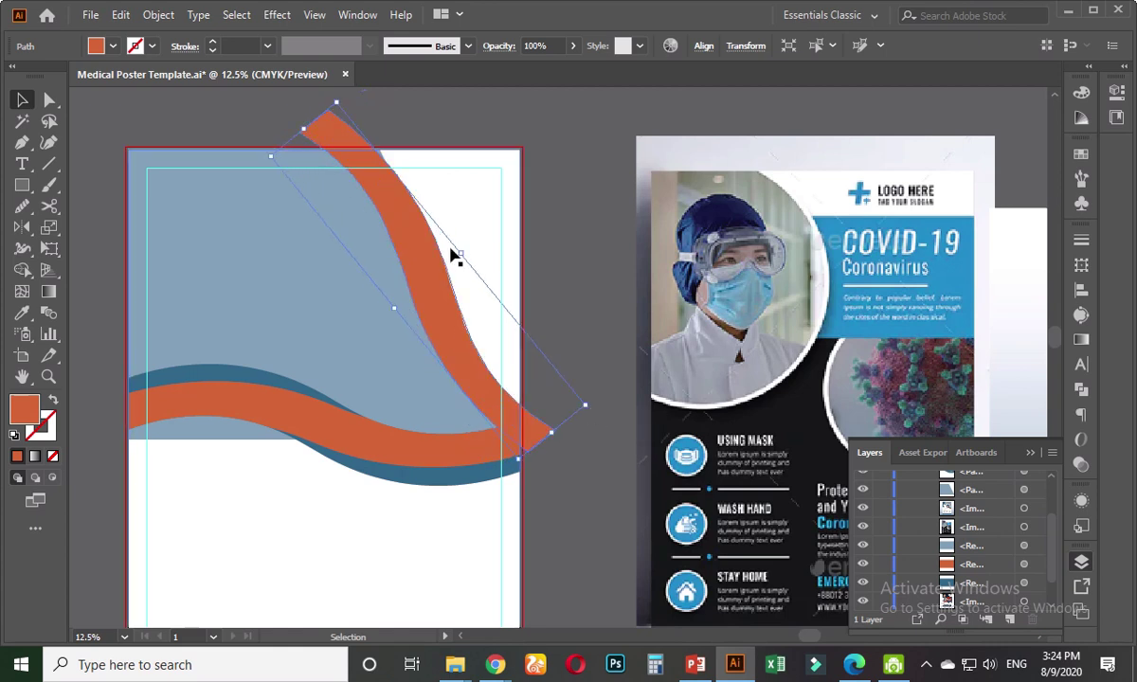
left_click_drag(433, 261, 438, 261)
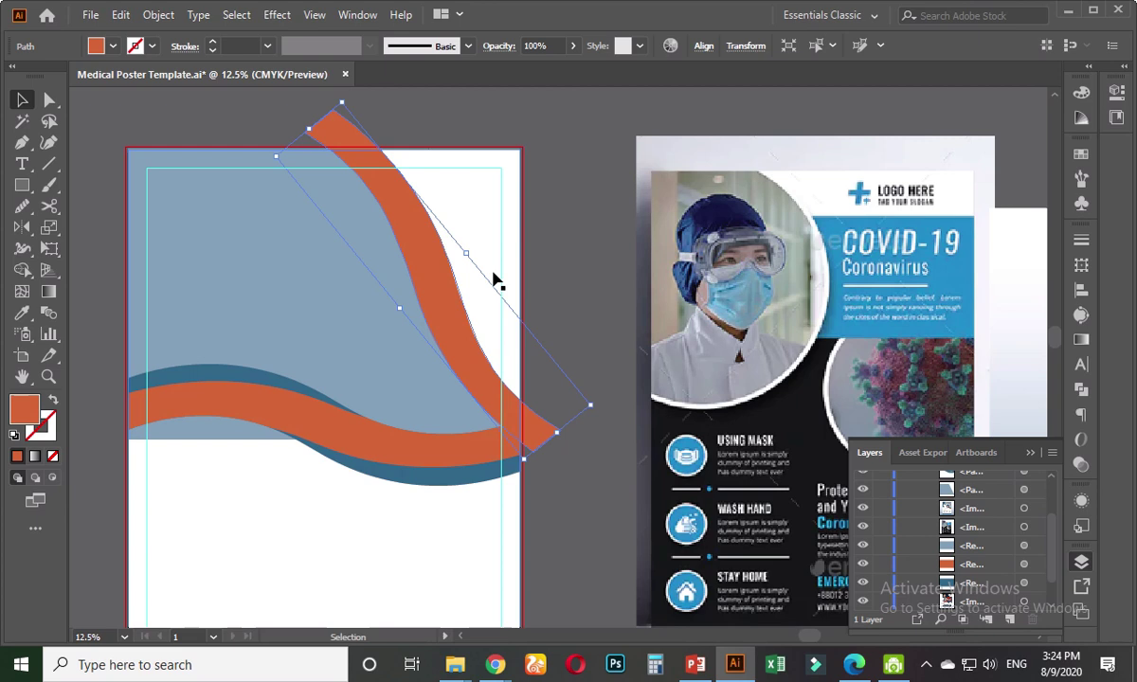
- Trim the light blue shape's slanted side into a wavy edge with Shape Builder, removing every region of the rotated orange band copy
left_click(232, 263, "shift")
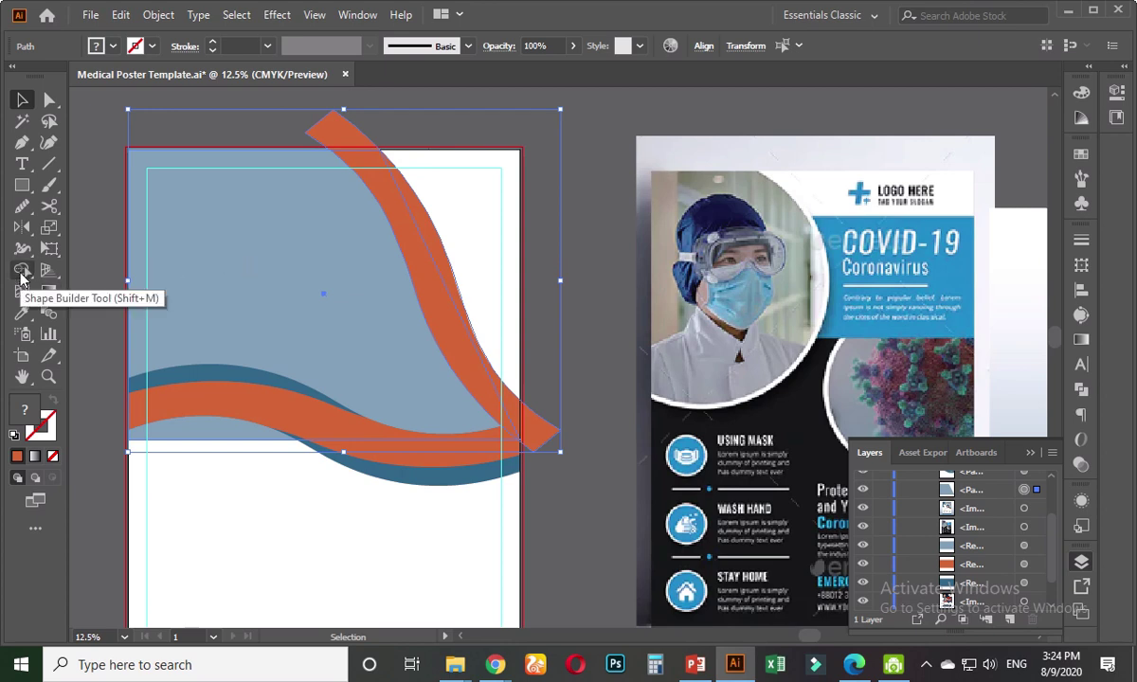
left_click(21, 270)
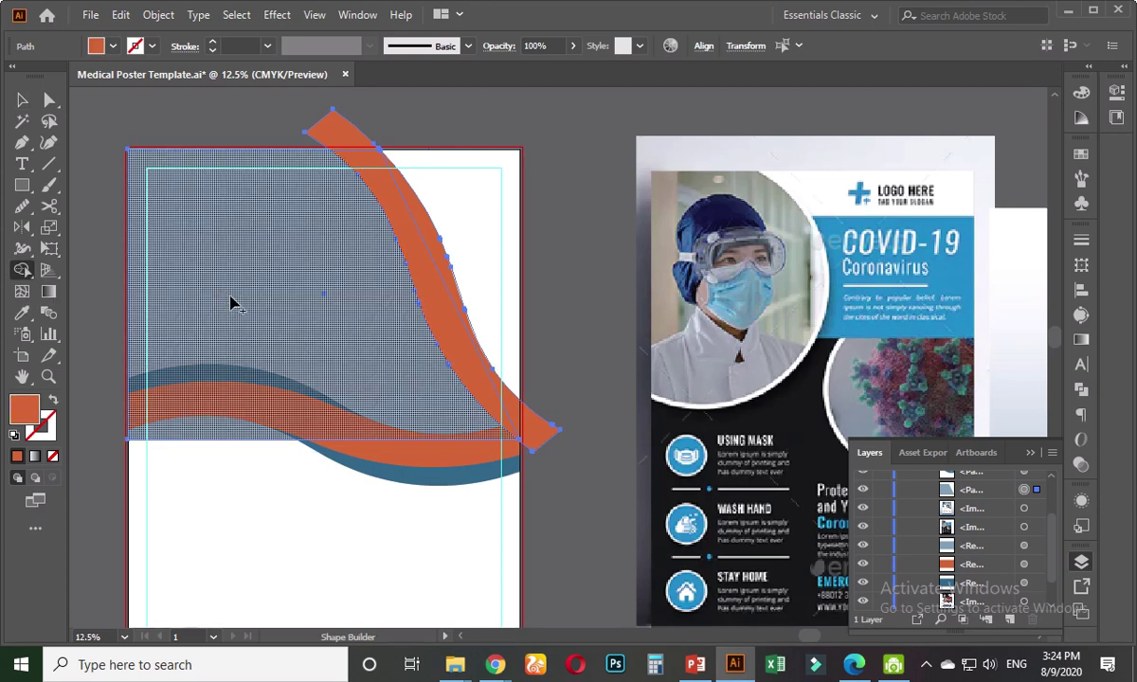
left_click(436, 252, "alt")
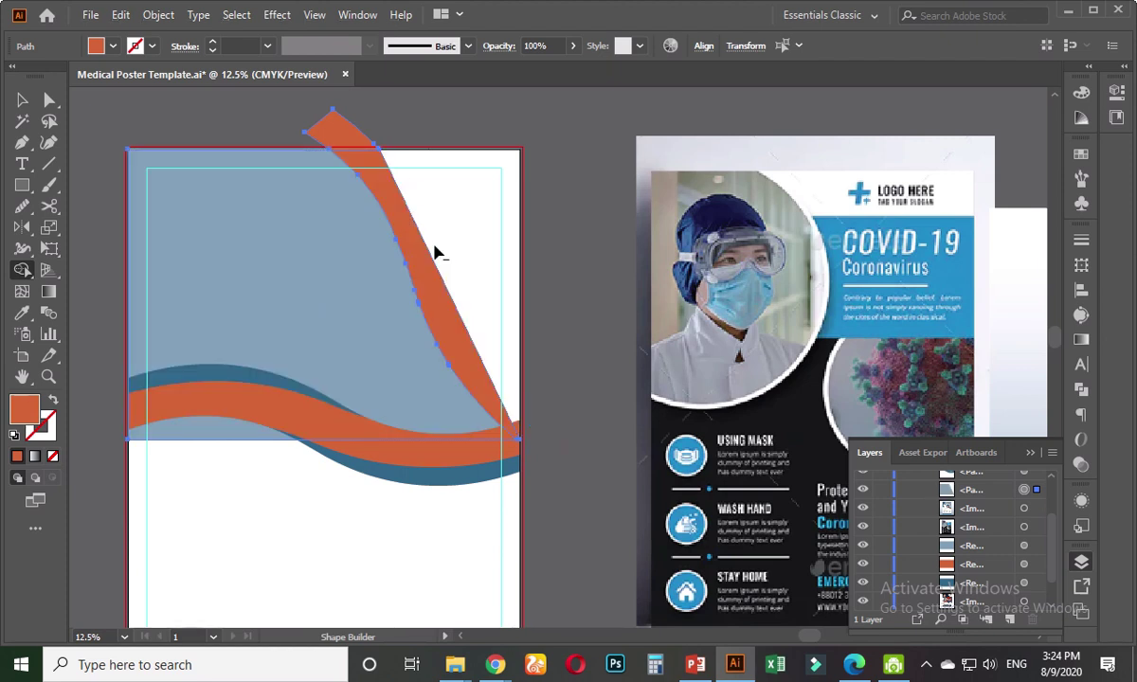
left_click(438, 318, "alt")
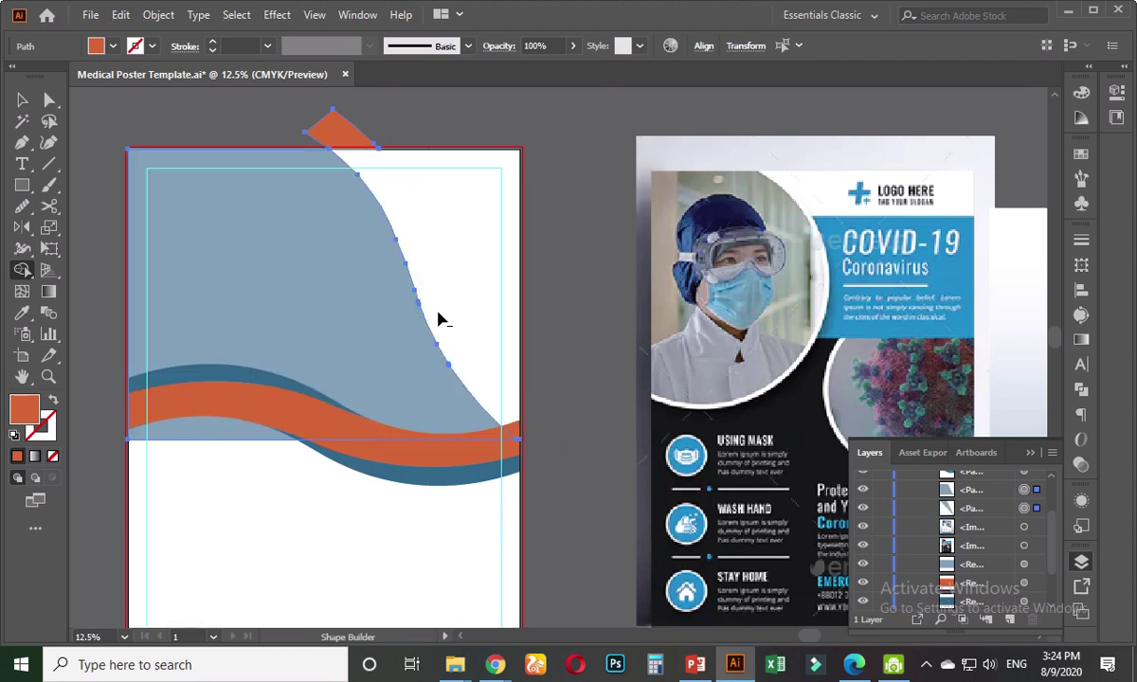
left_click(350, 133, "alt")
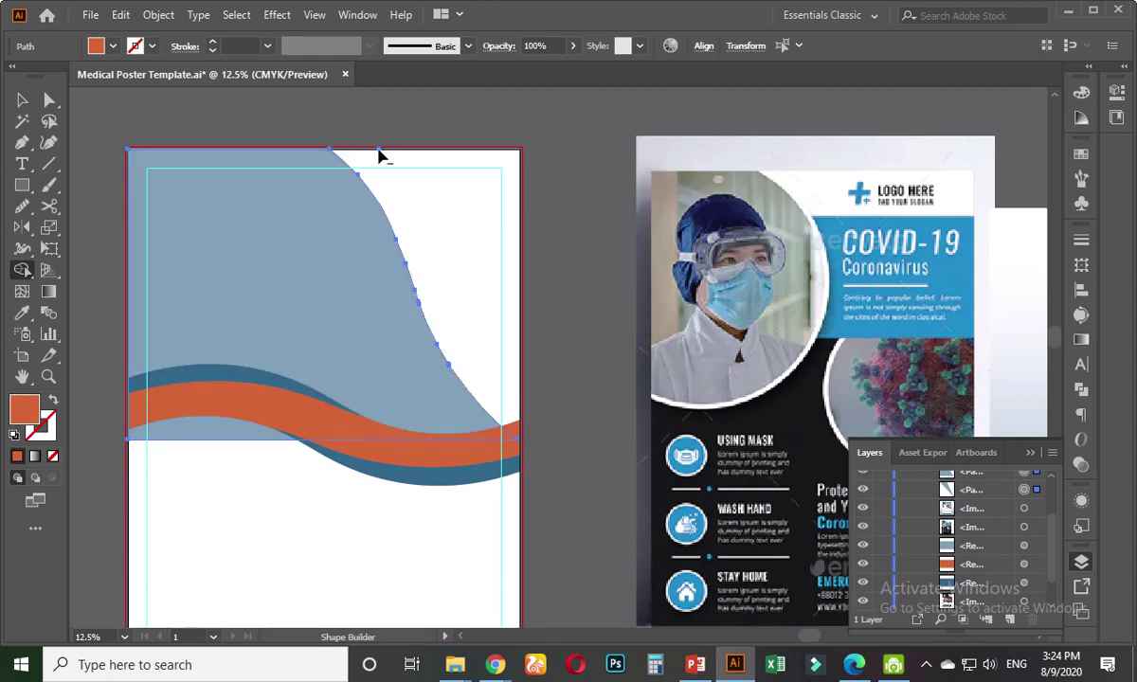
left_click(371, 185, "alt")
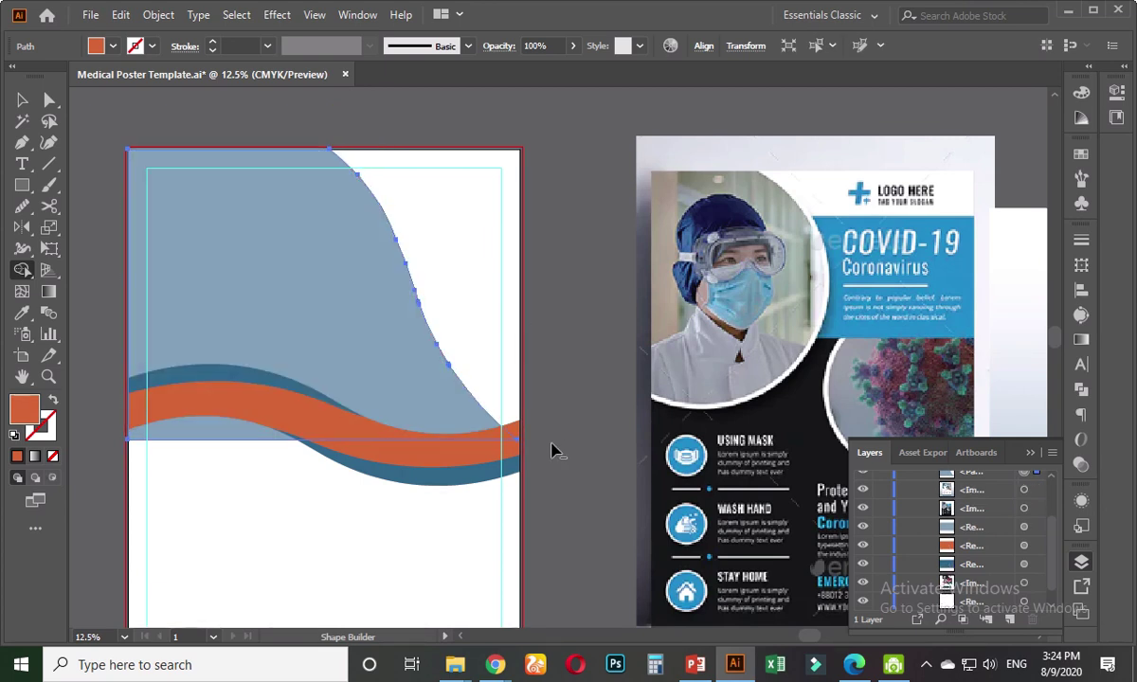
left_click(478, 404)
left_click(22, 100)
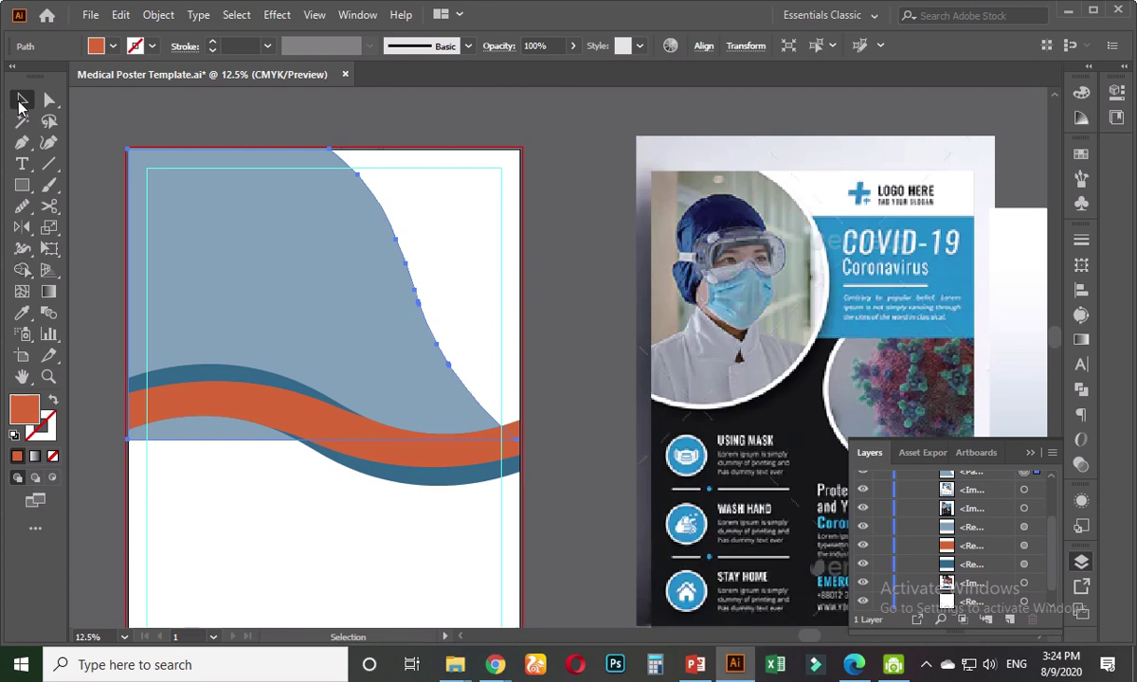
left_click(559, 280)
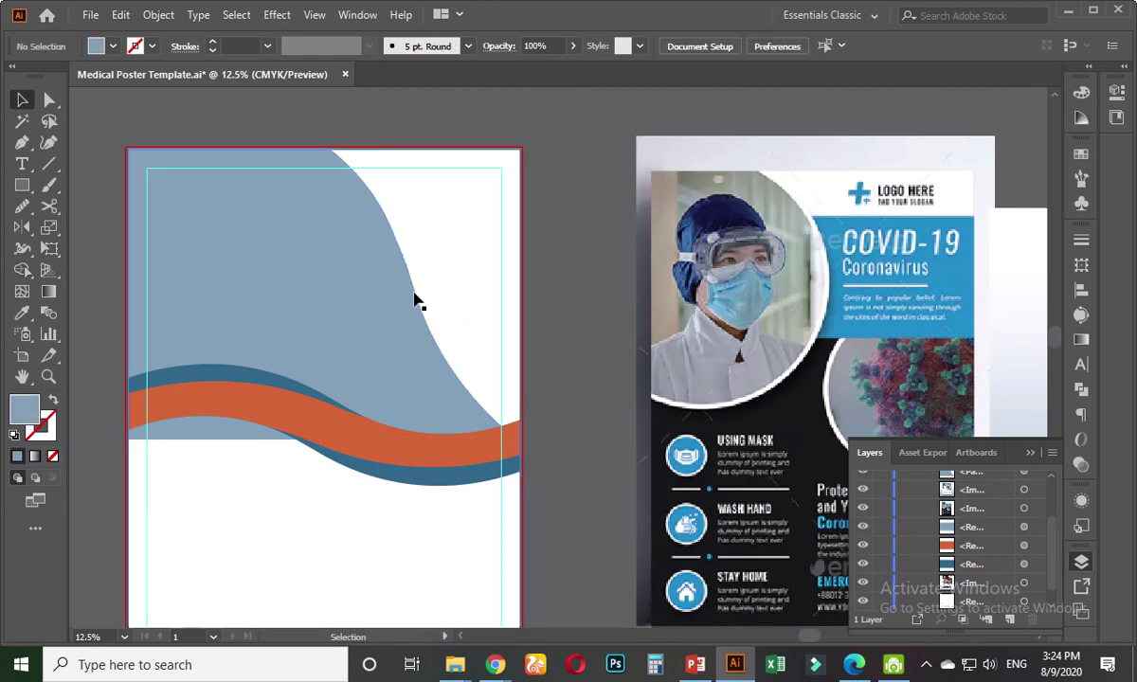
- Remove the part of the light blue shape that sticks out below the wavy bands with Shape Builder
left_click(316, 325)
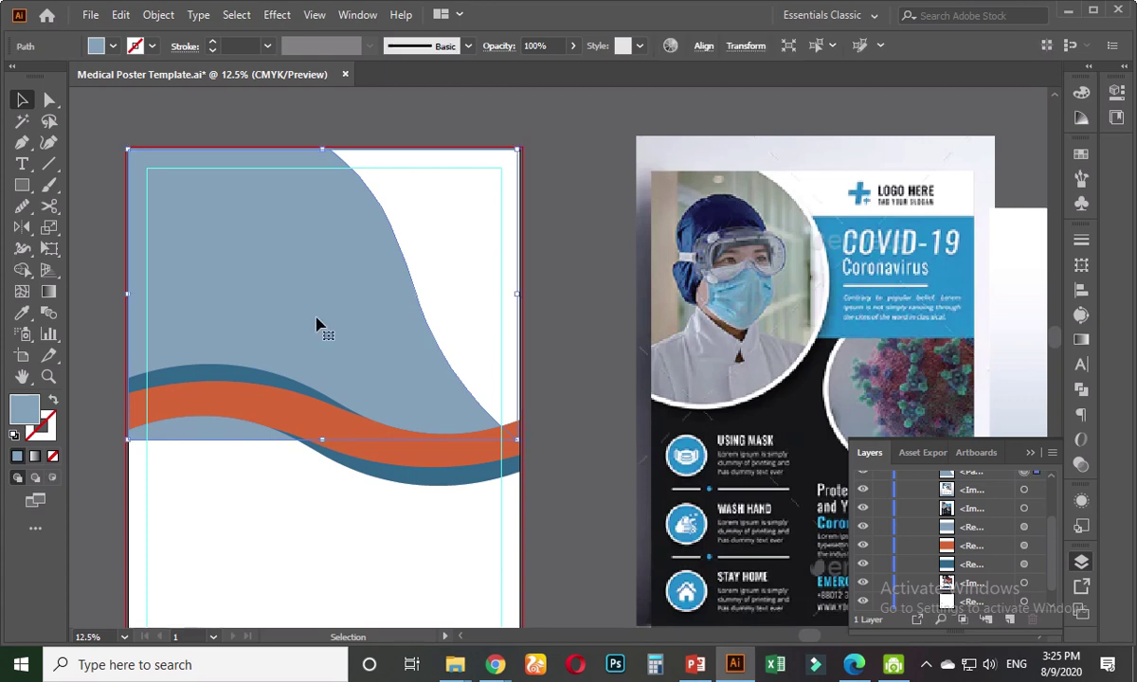
left_click(241, 379, "shift")
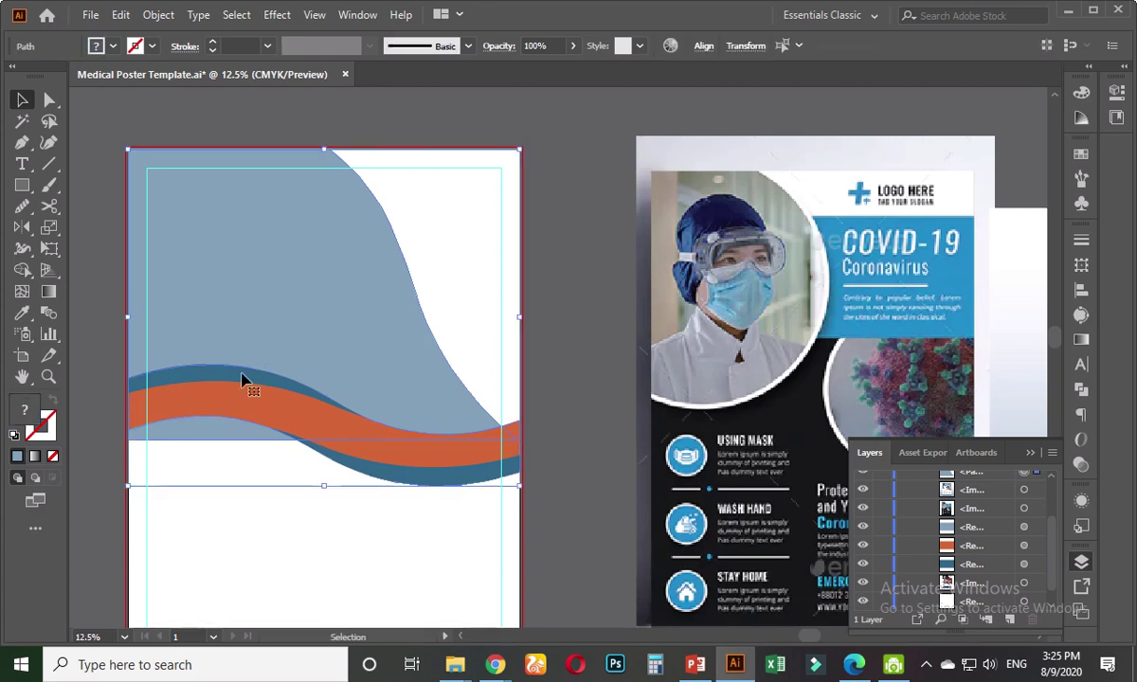
left_click(22, 271)
left_click(218, 433, "alt")
key("v")
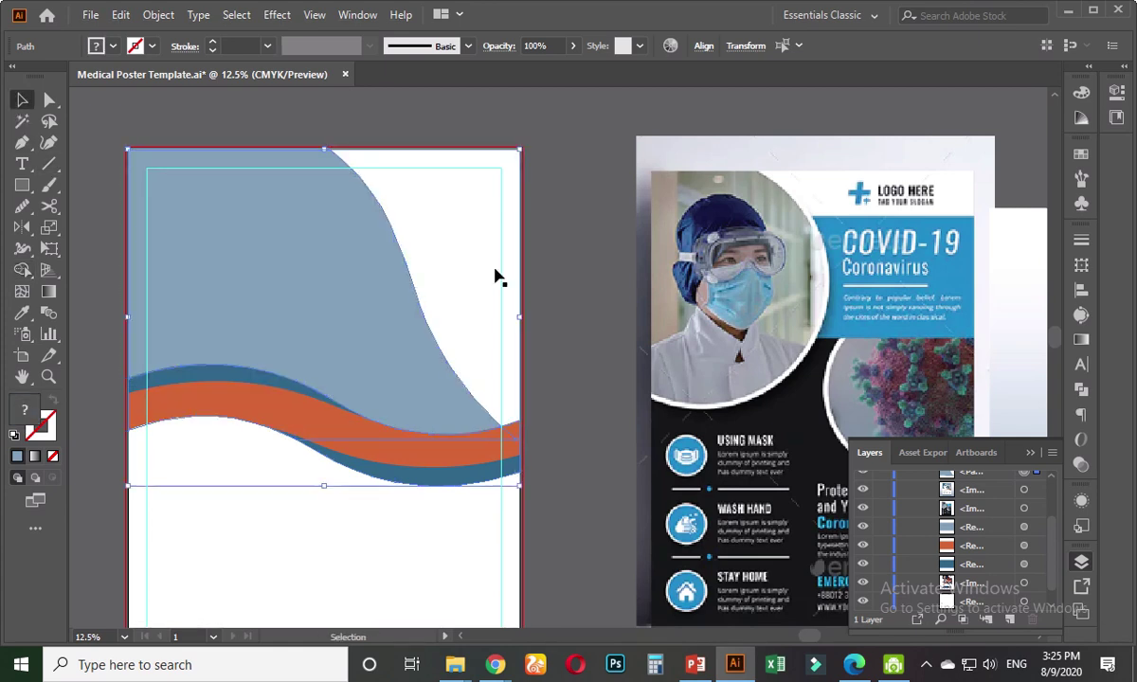
left_click(563, 308)
- Examine the reference posters on both sides of the artboard and compare their layouts with the template
scroll(564, 308, "down", 1)
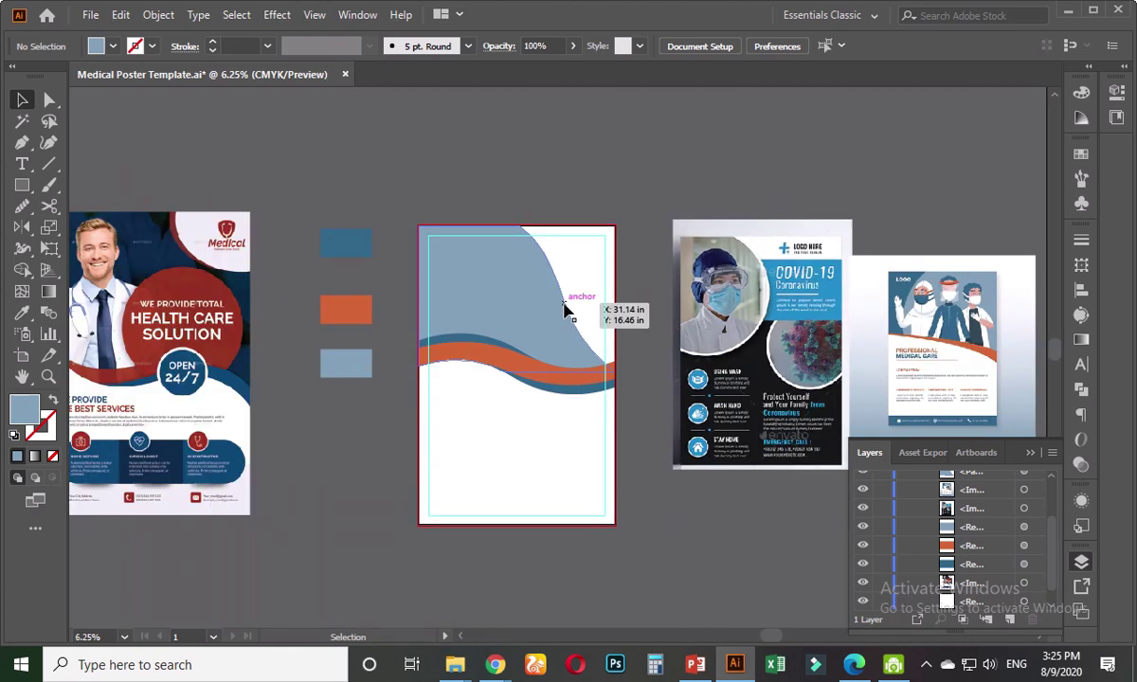
left_click_drag(654, 388, 547, 394)
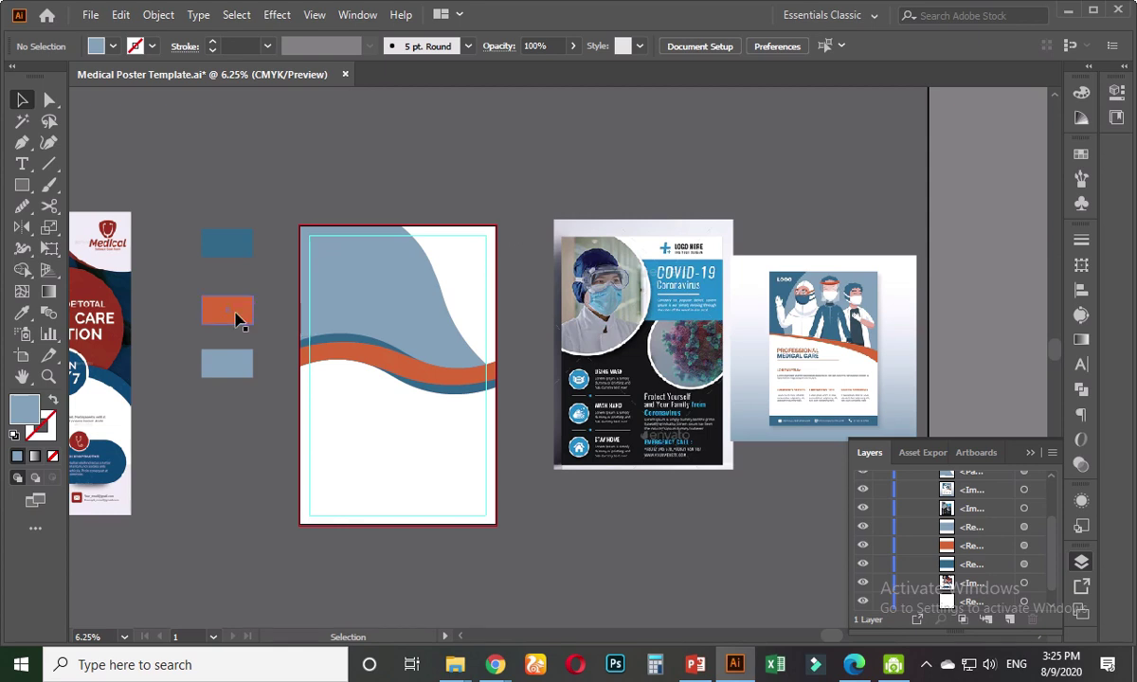
scroll(345, 338, "left", 4)
scroll(345, 337, "up", 1)
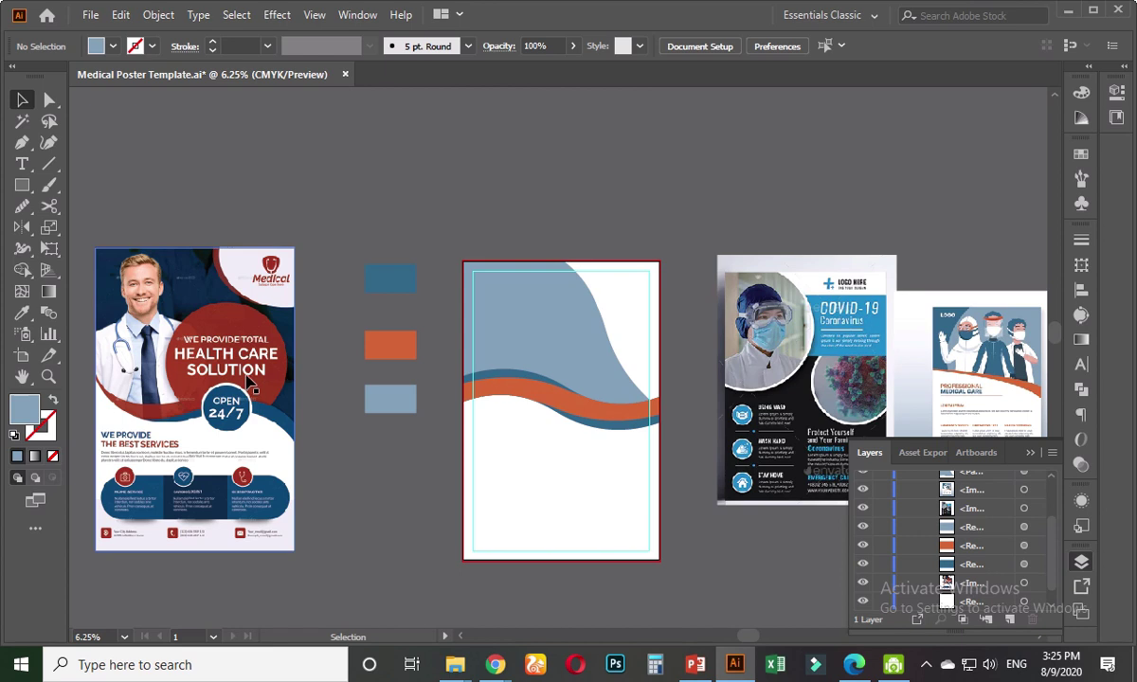
scroll(243, 378, "up", 1)
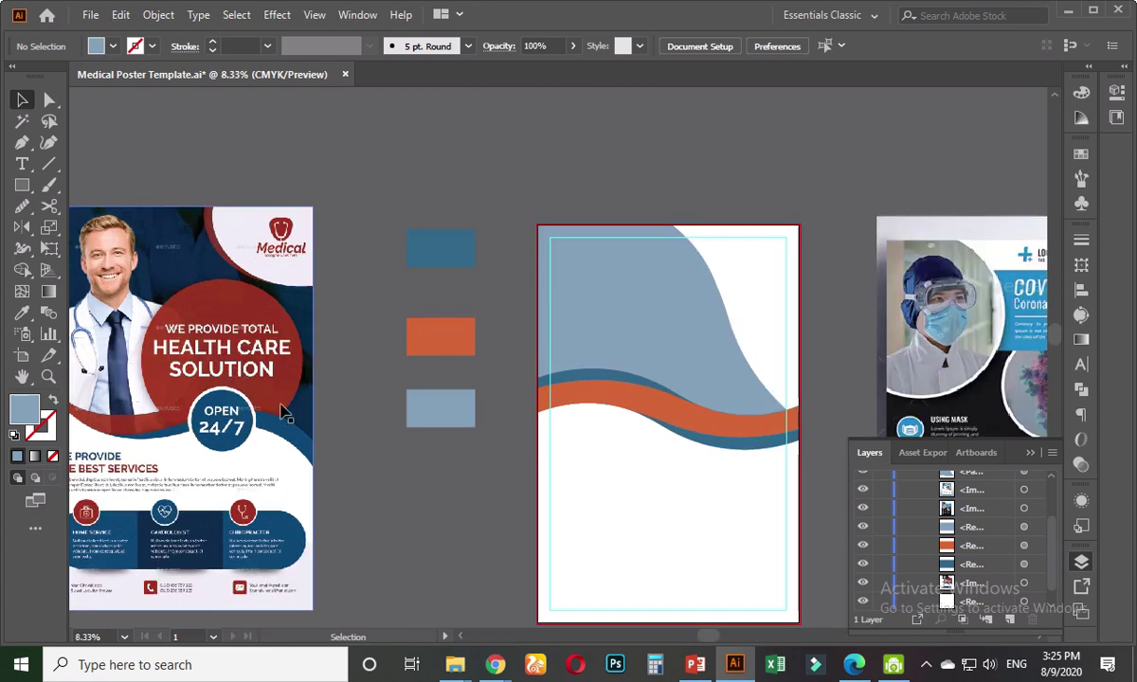
scroll(284, 414, "down", 1)
left_click_drag(358, 464, 243, 458)
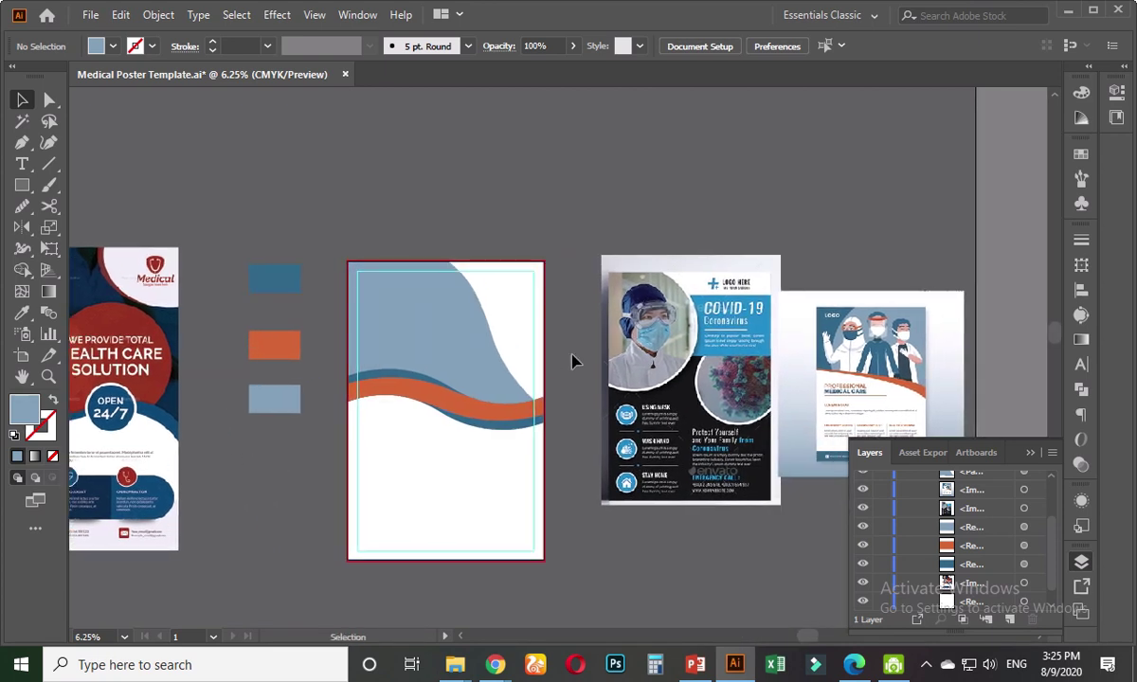
scroll(557, 361, "up", 1)
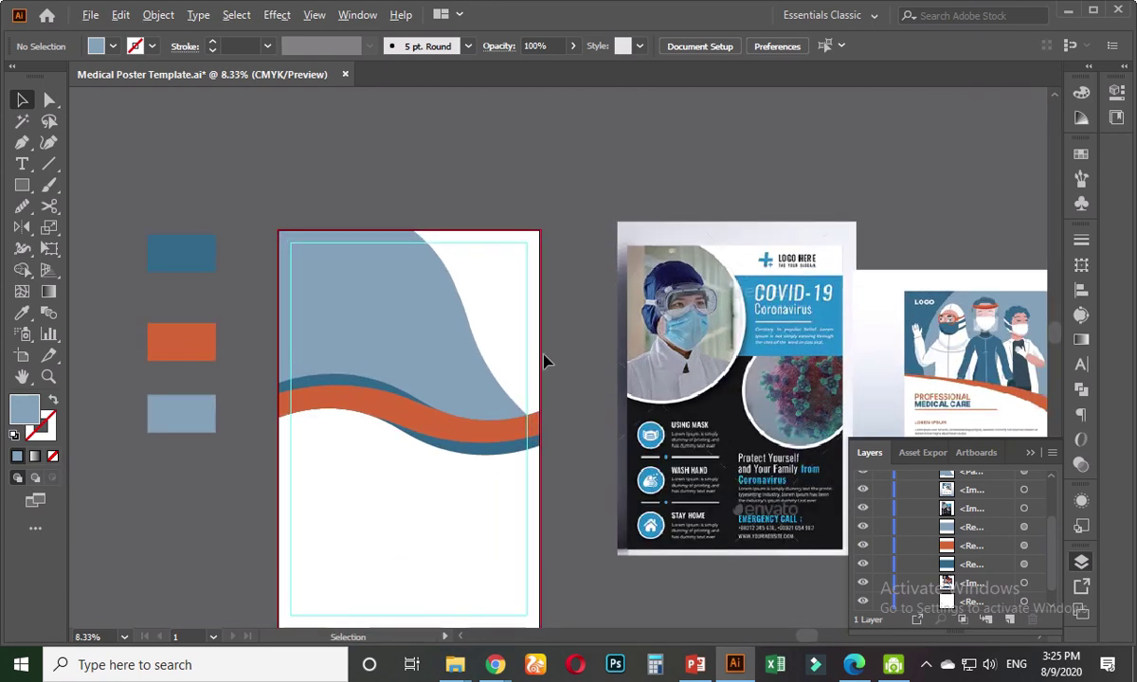
scroll(545, 361, "up", 1)
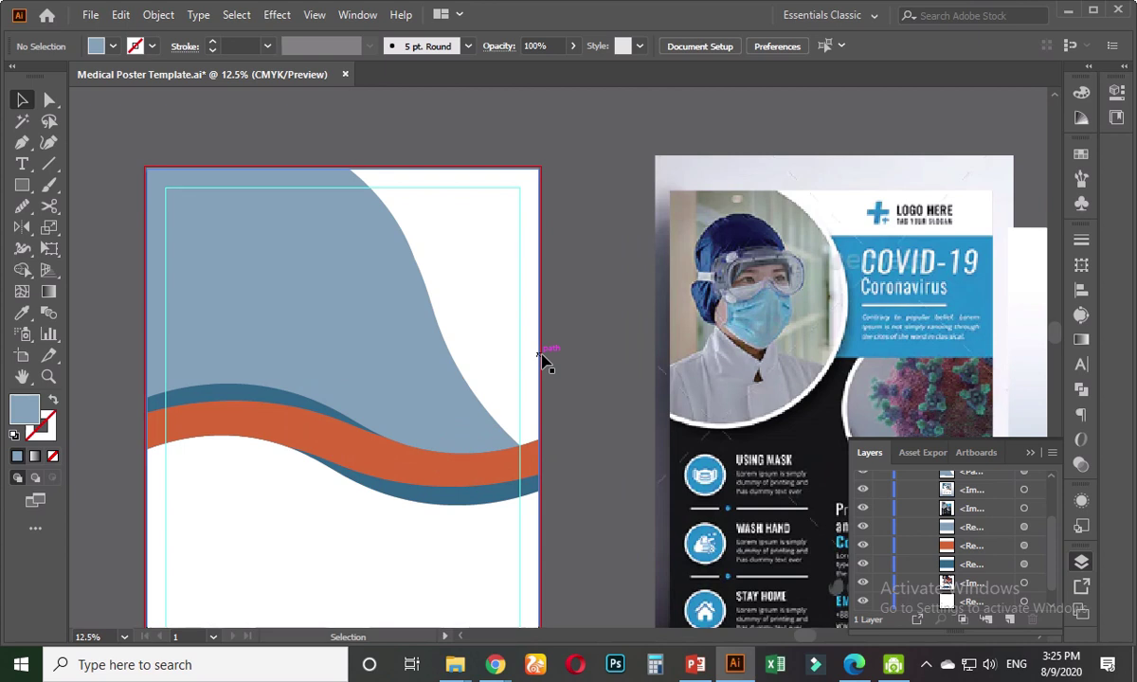
- Try narrowing the light blue shape from its outer side, then stretch it back to the artboard's edge
left_click(351, 297)
left_click_drag(533, 312, 482, 314)
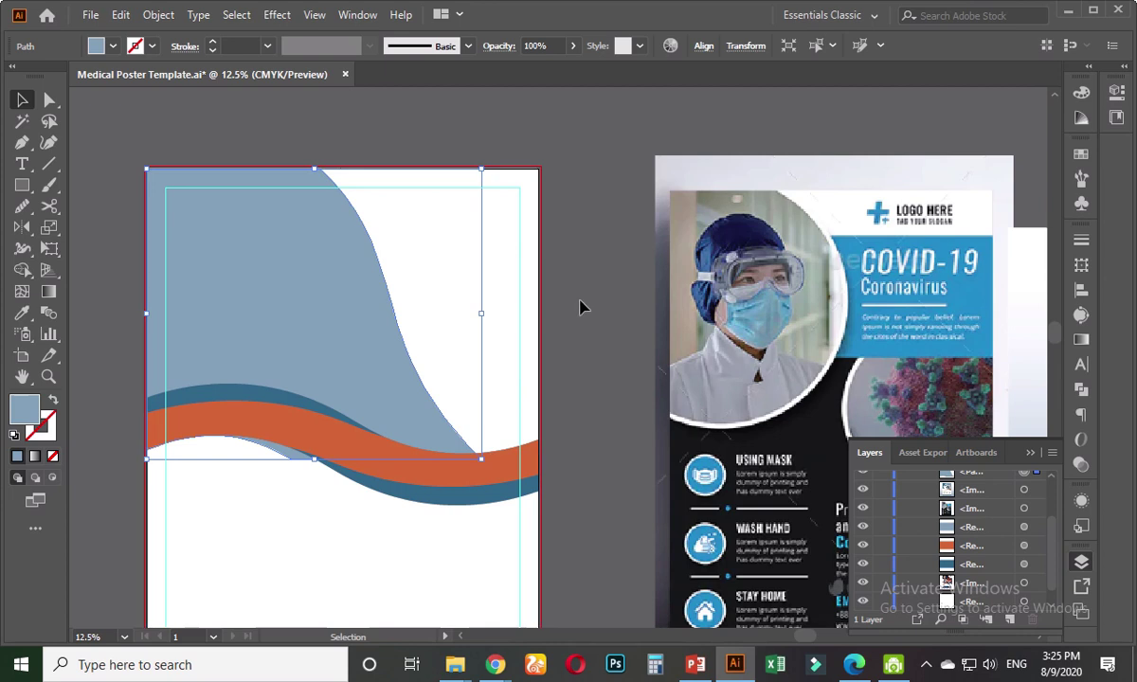
left_click_drag(481, 314, 538, 317)
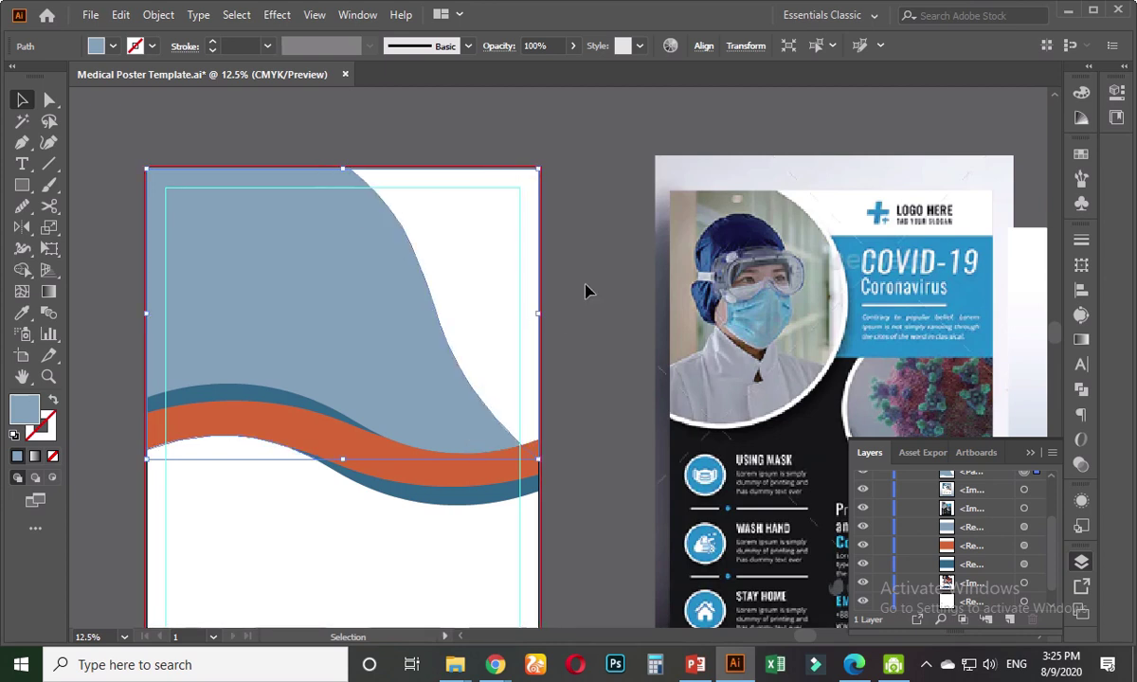
- Try moving the anchor point where the light blue curve meets the artboard's upper edge, then undo the move
left_click(438, 146)
scroll(398, 170, "up", 1)
scroll(355, 193, "up", 2)
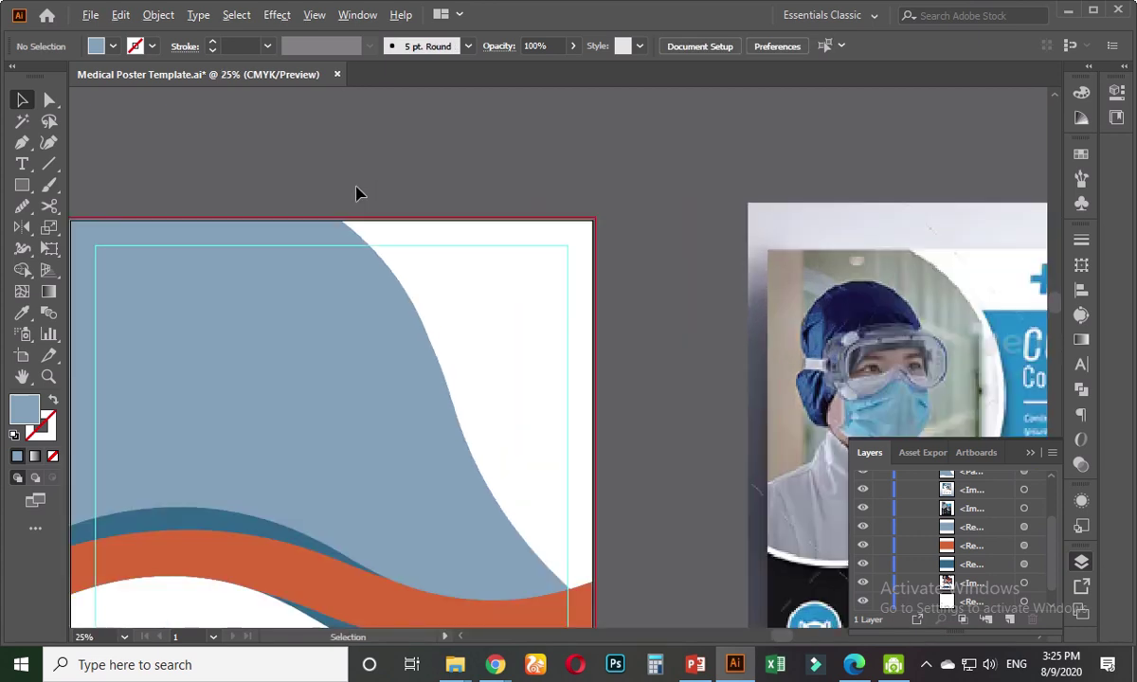
left_click(49, 99)
left_click(270, 282)
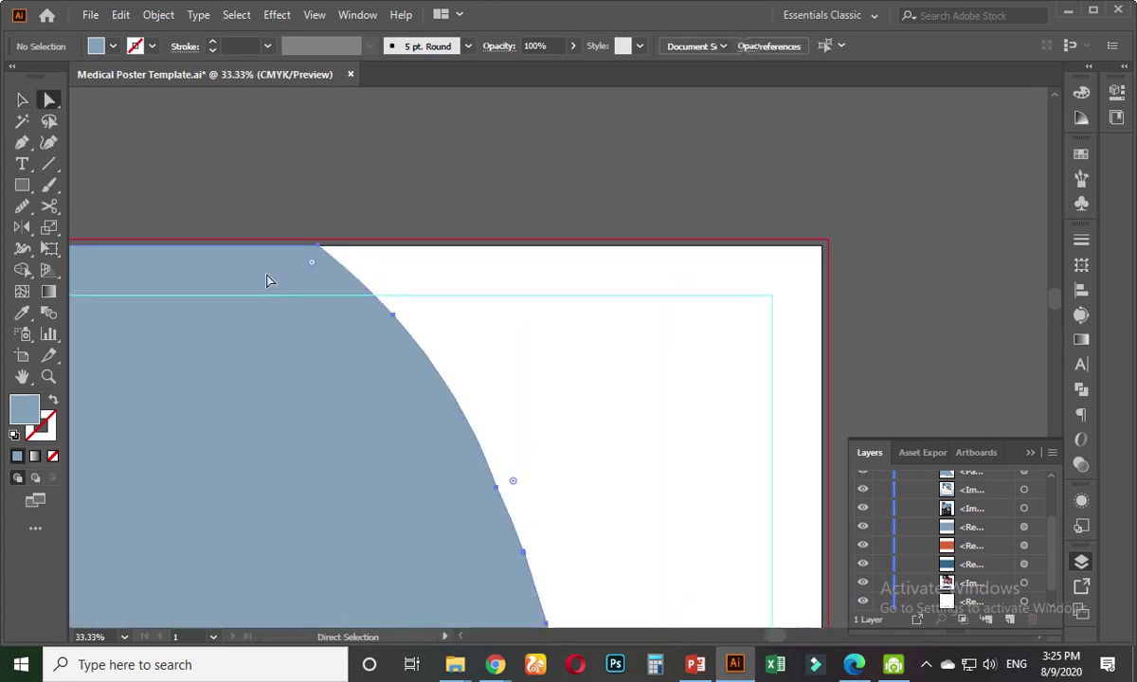
left_click_drag(325, 248, 173, 246)
key("ctrl+z")
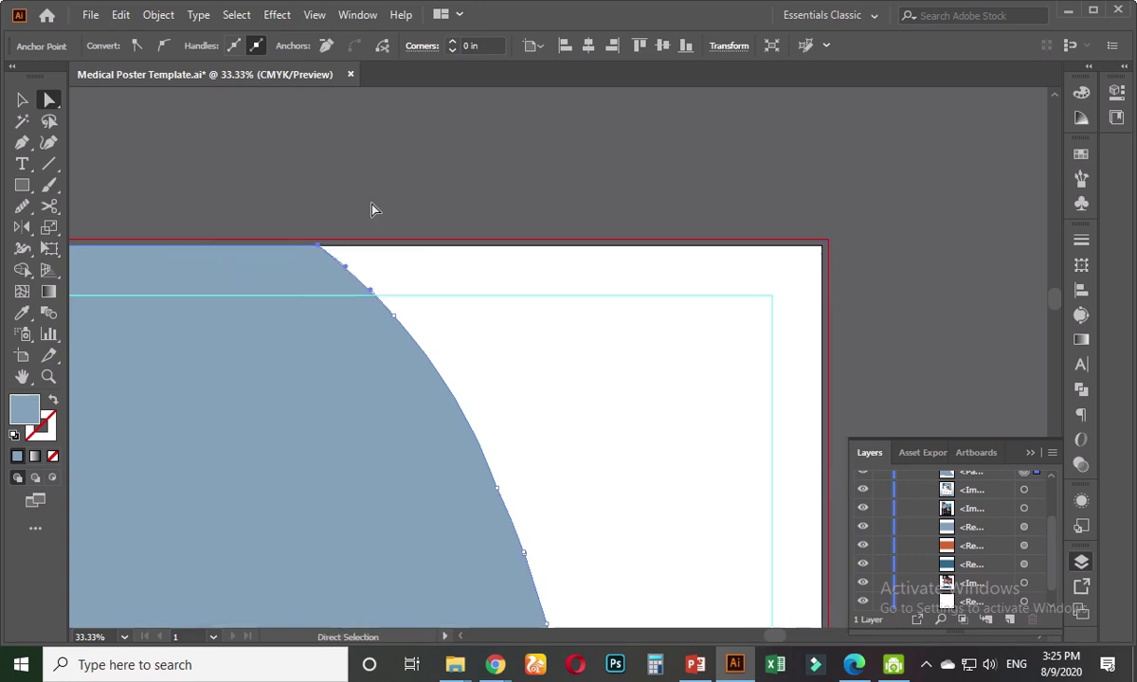
left_click(371, 209)
- Draw a circle over the light blue shape's curved edge and move it slightly up, clear of the wavy bands
scroll(371, 210, "down", 3)
scroll(528, 319, "down", 2)
left_click_drag(23, 186, 95, 227)
left_click_drag(337, 288, 454, 446)
left_click(22, 99)
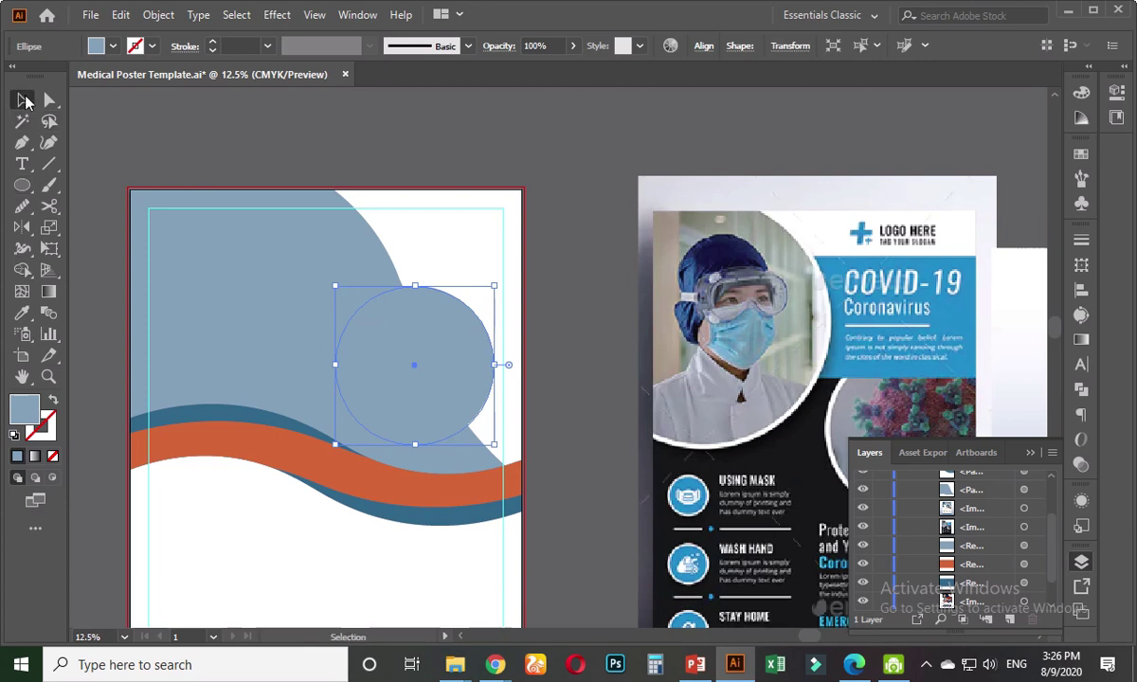
left_click_drag(445, 376, 440, 351)
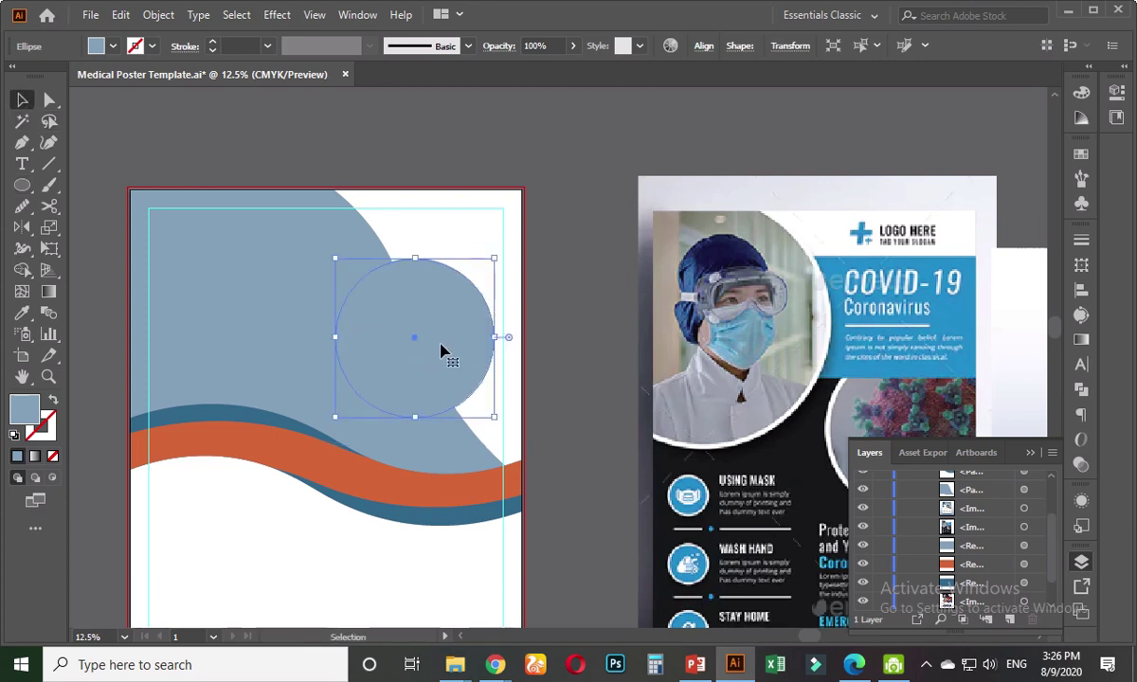
- Sample the orange band's color for the circle and swap it to the stroke, leaving the circle unfilled
left_click(23, 315)
left_click(221, 431)
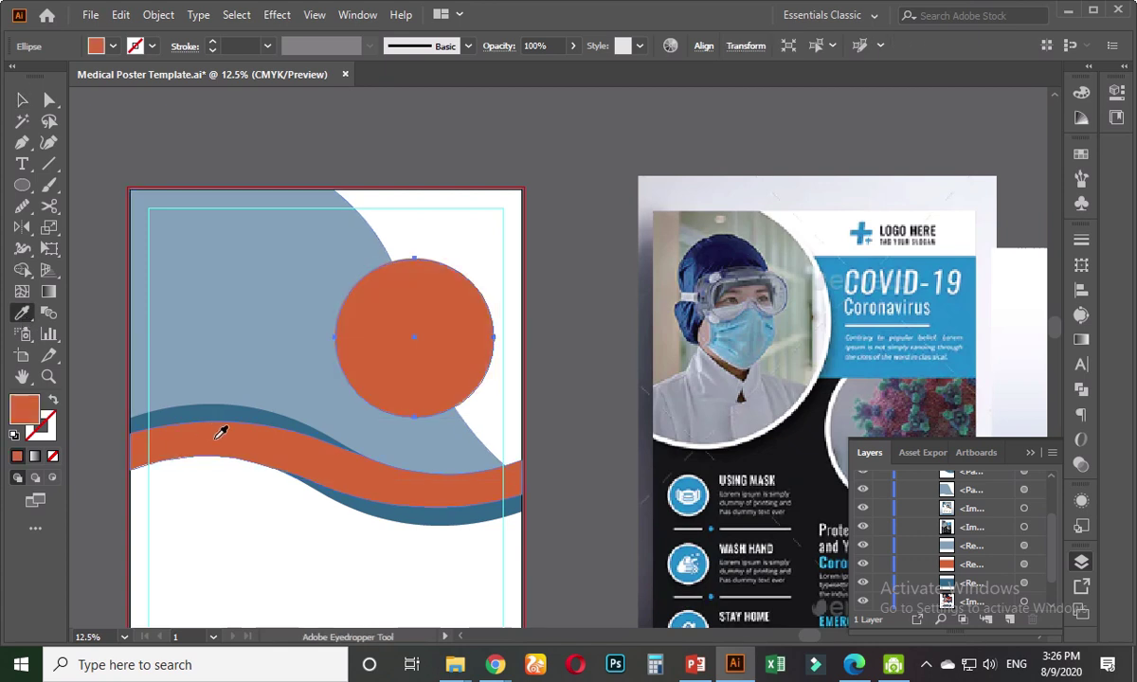
left_click(54, 403)
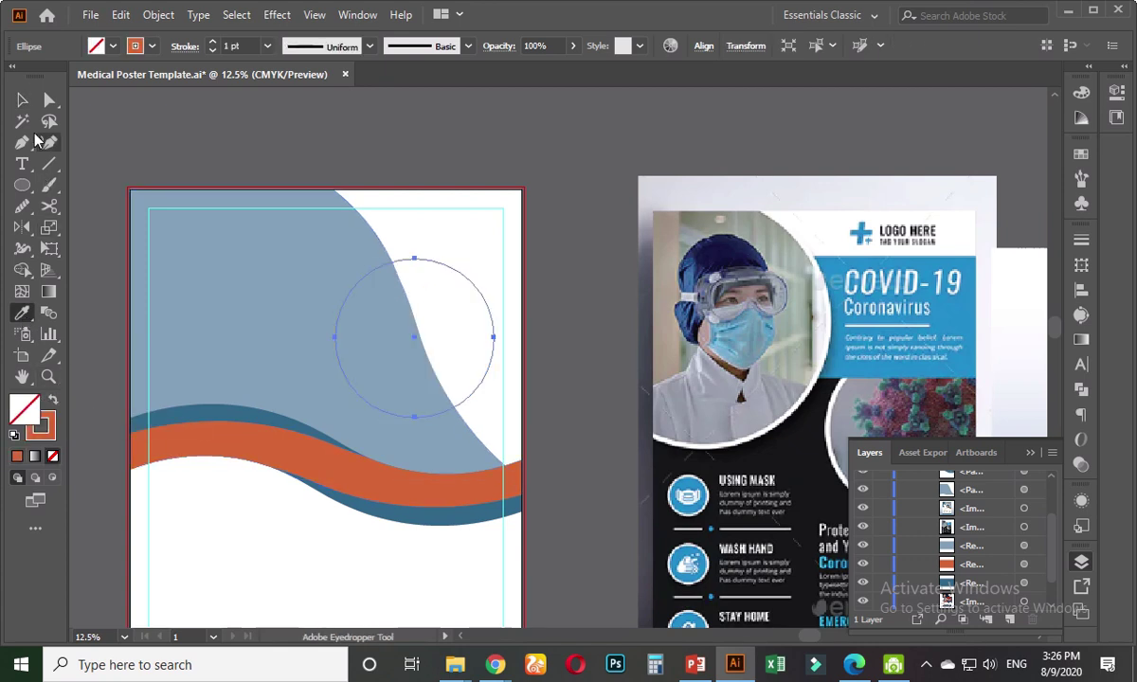
left_click(23, 102)
left_click(403, 185)
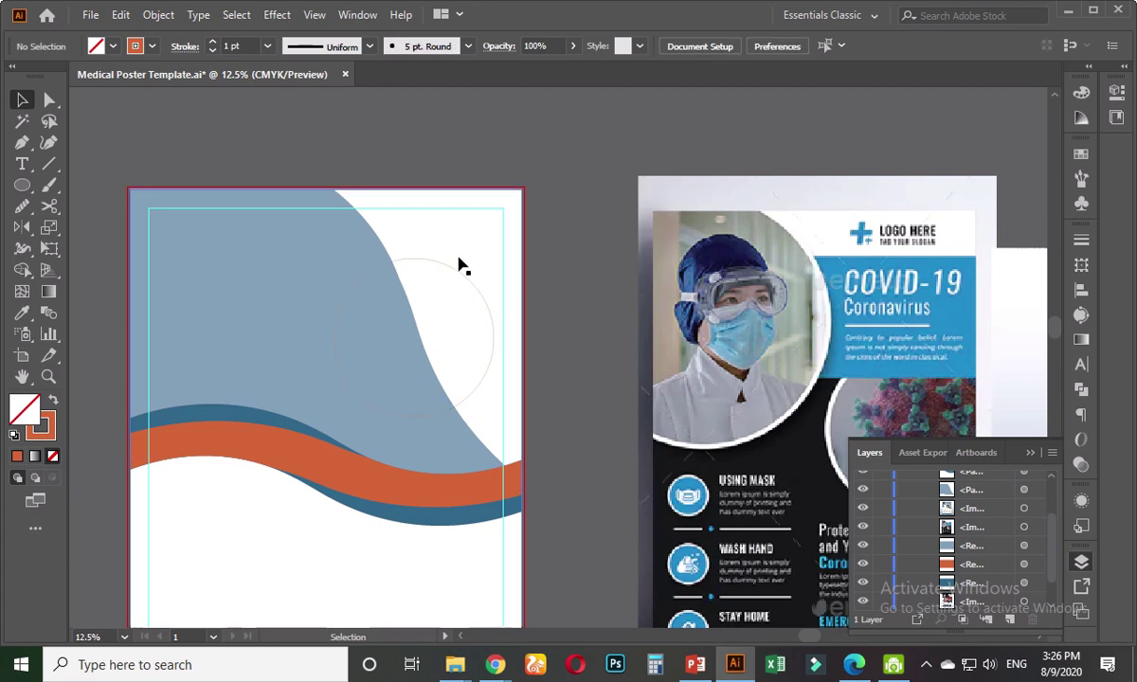
- Fill the circle with the color sampled from the dark blue wavy band
left_click(452, 267)
left_click(23, 313)
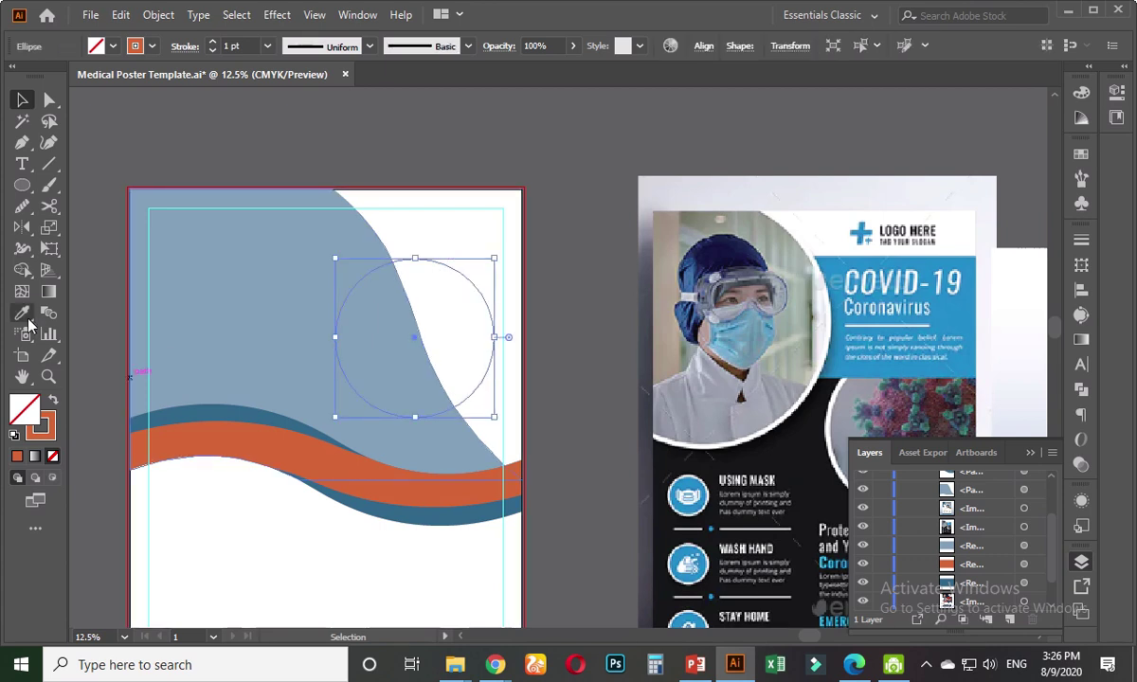
left_click(180, 432)
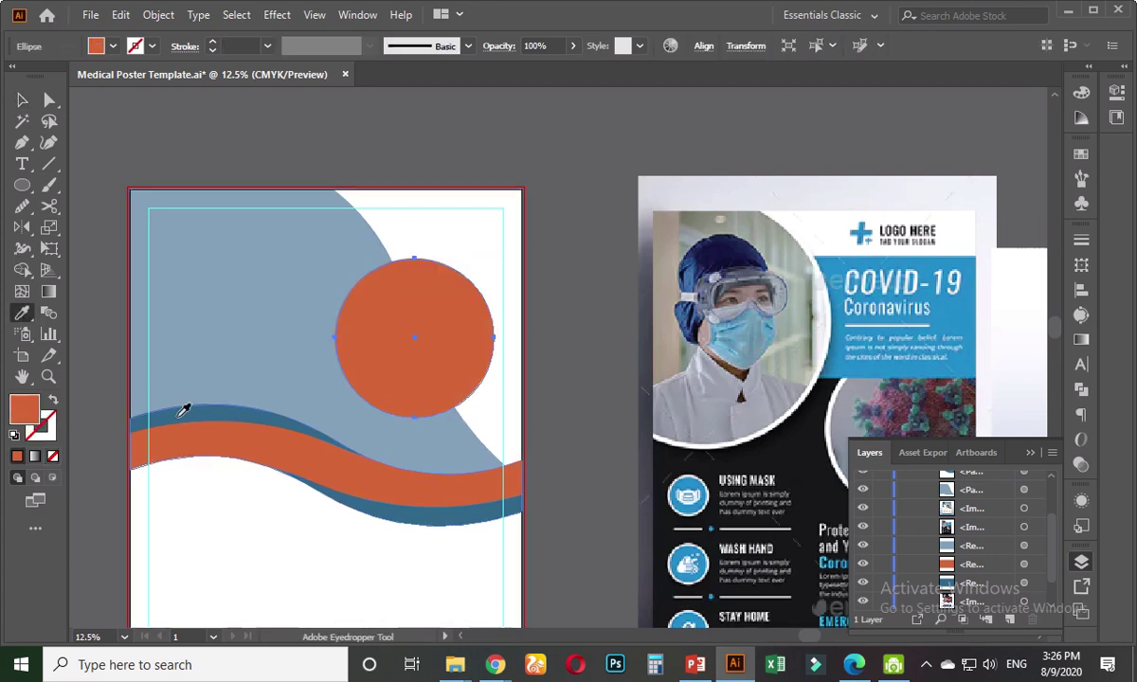
left_click(180, 414)
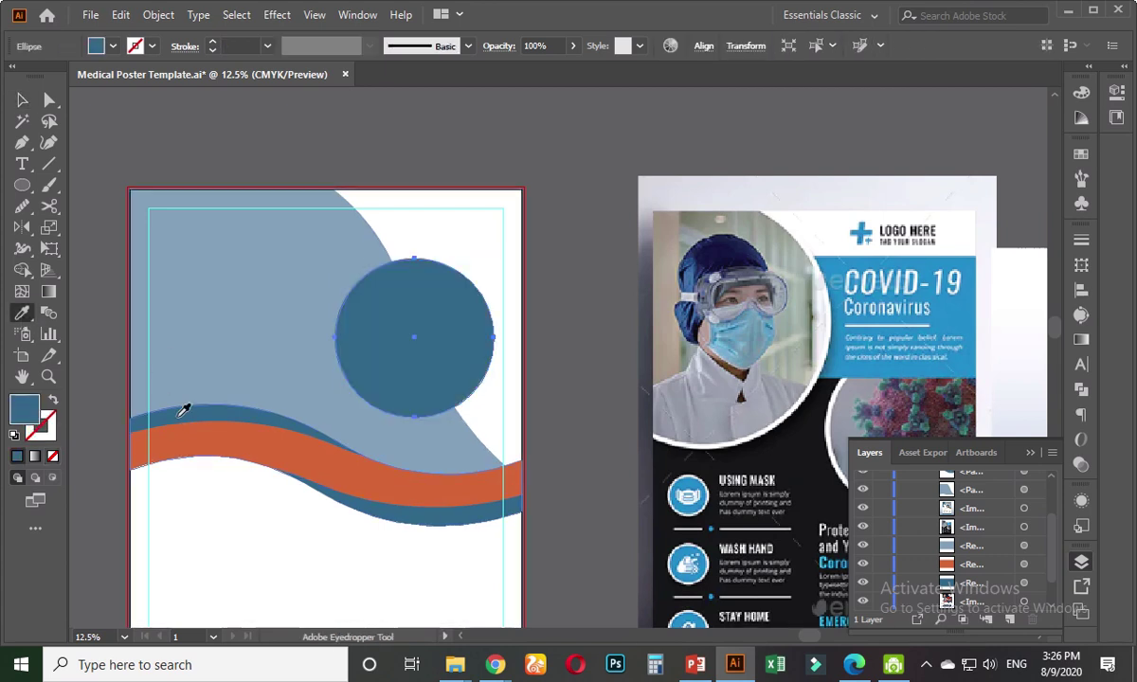
left_click(47, 431)
double_click(48, 431)
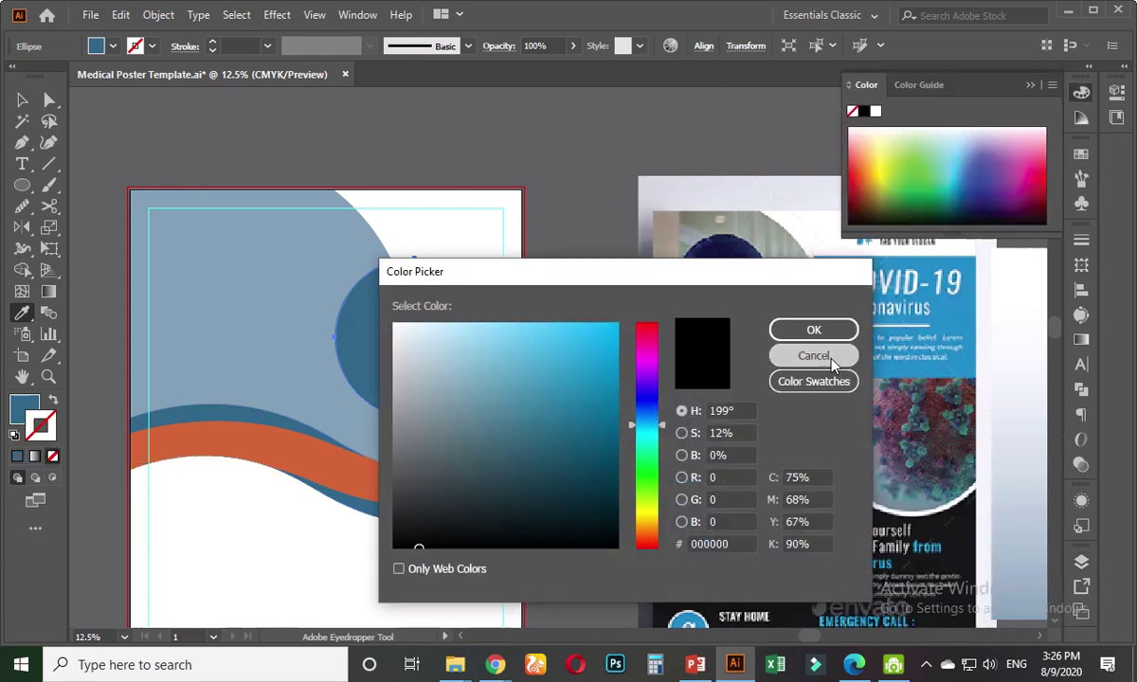
left_click(831, 360)
left_click(1028, 85)
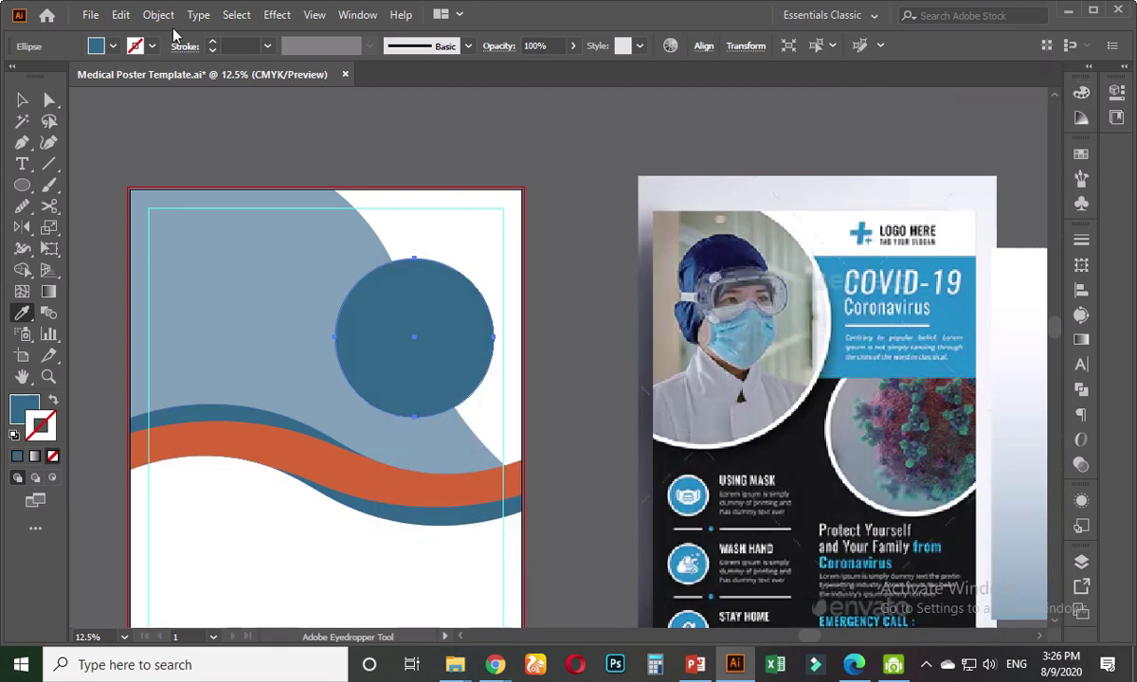
- Copy the orange wavy band's hex fill color, d36632, leaving the band's fill as it is
left_click(21, 99)
left_click(171, 131)
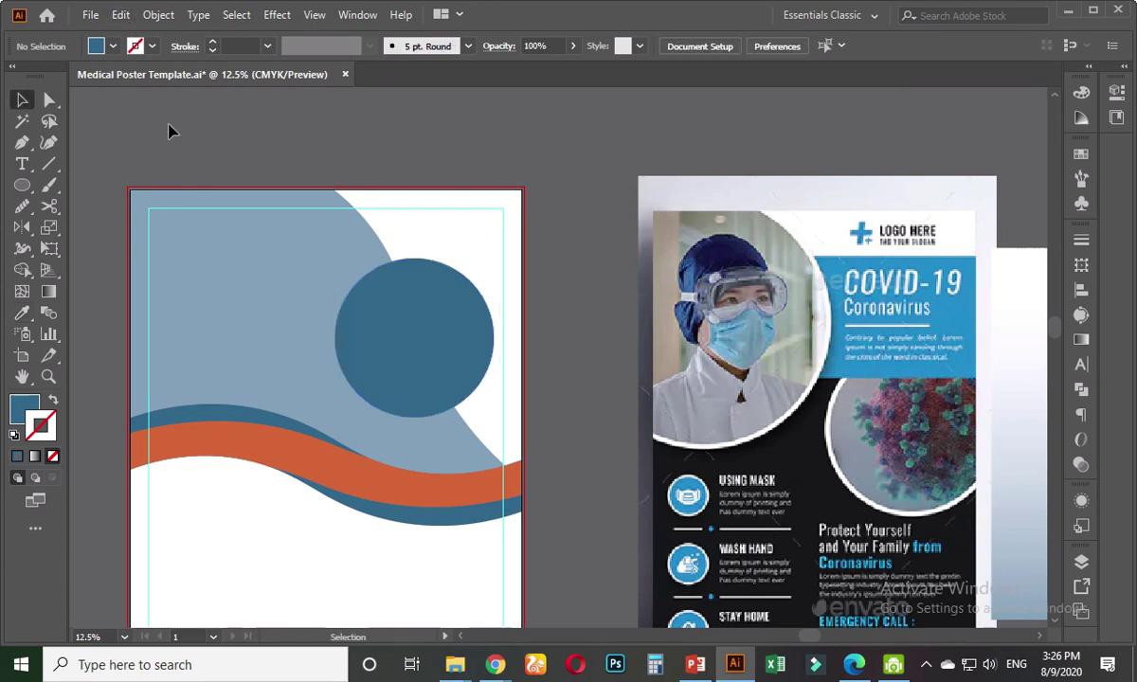
left_click(175, 462)
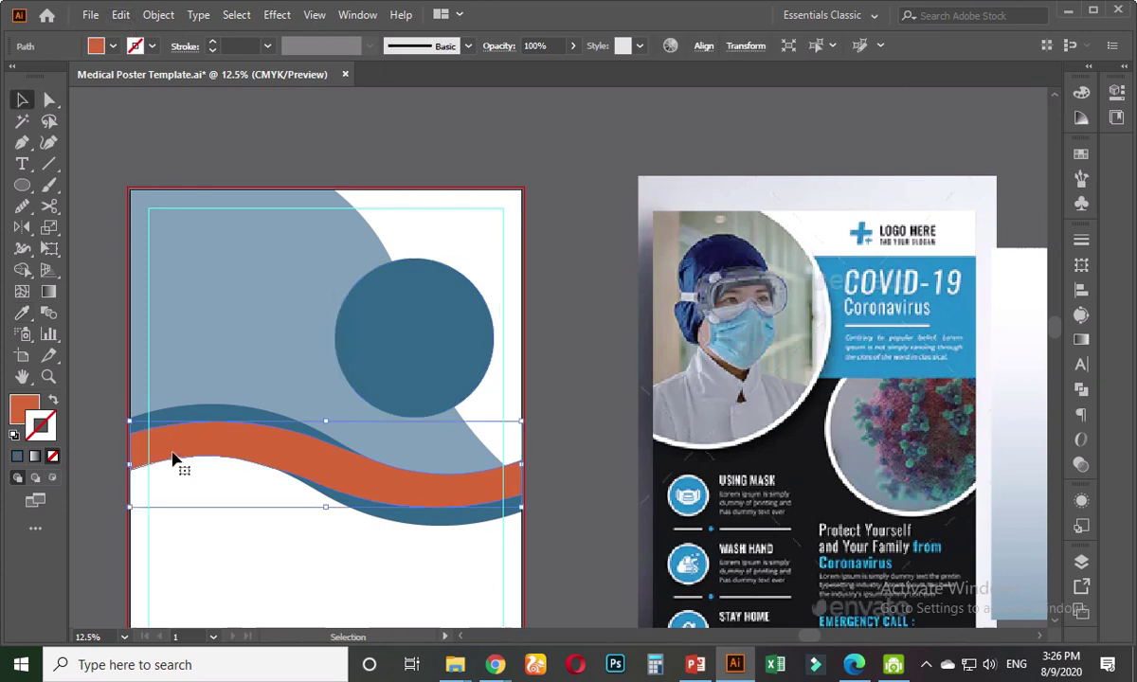
double_click(24, 408)
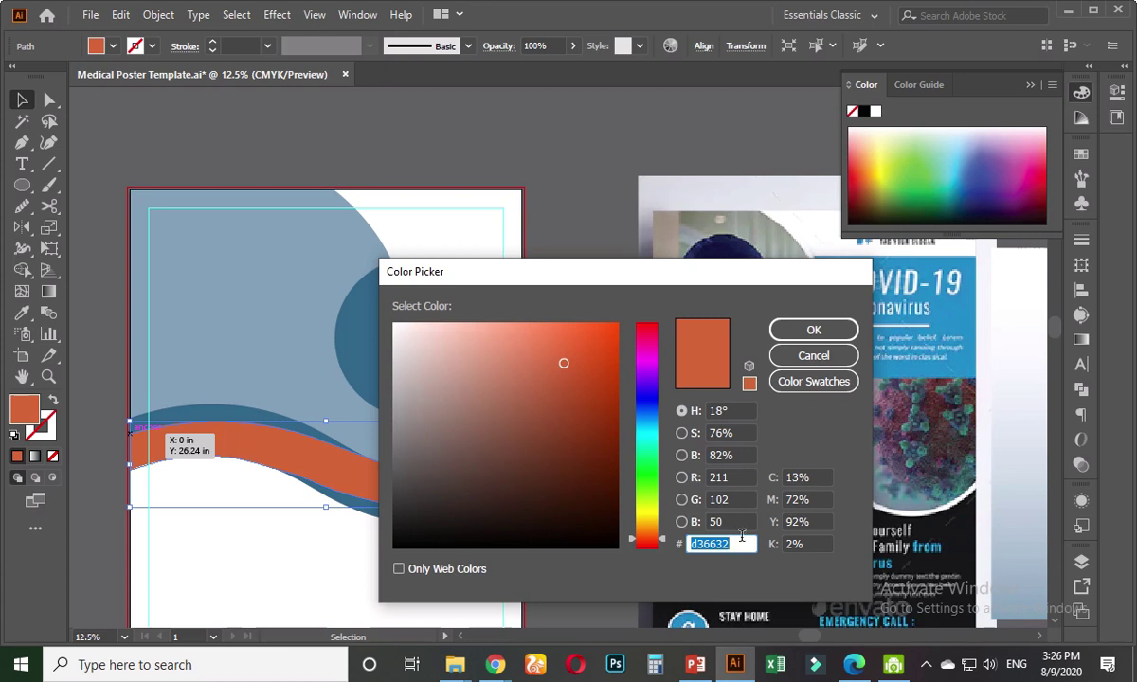
left_click(813, 355)
- Swap the circle's dark blue fill to its stroke and set the empty fill to the copied hex color d36632
left_click(454, 147)
left_click(414, 331)
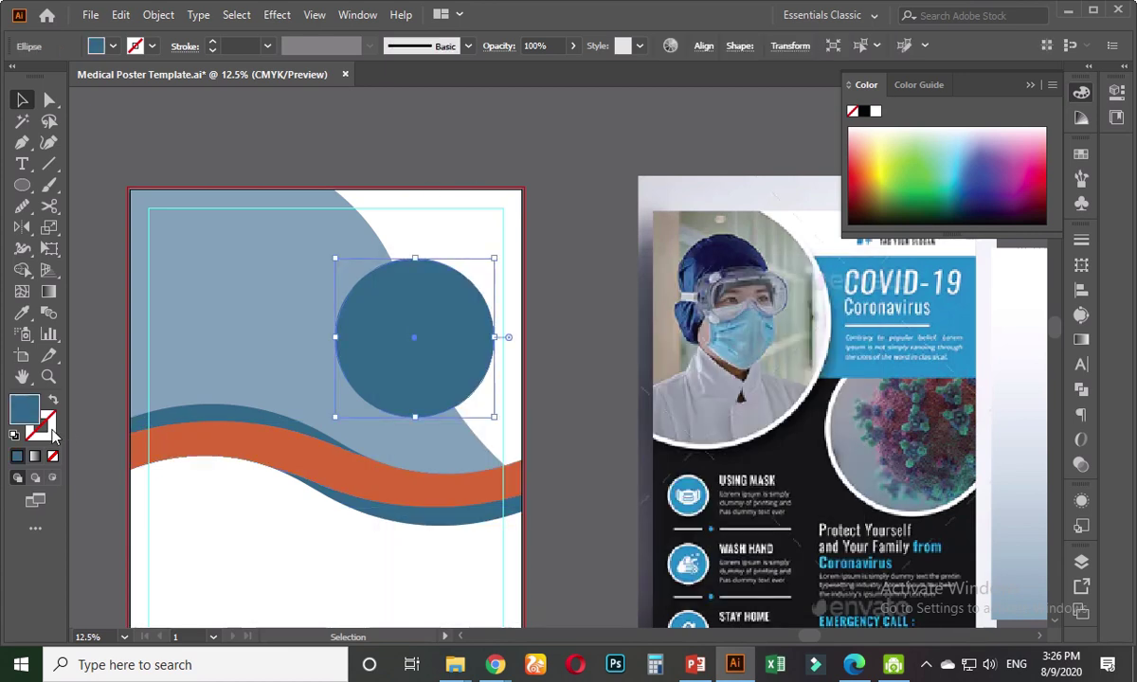
left_click(53, 401)
double_click(25, 408)
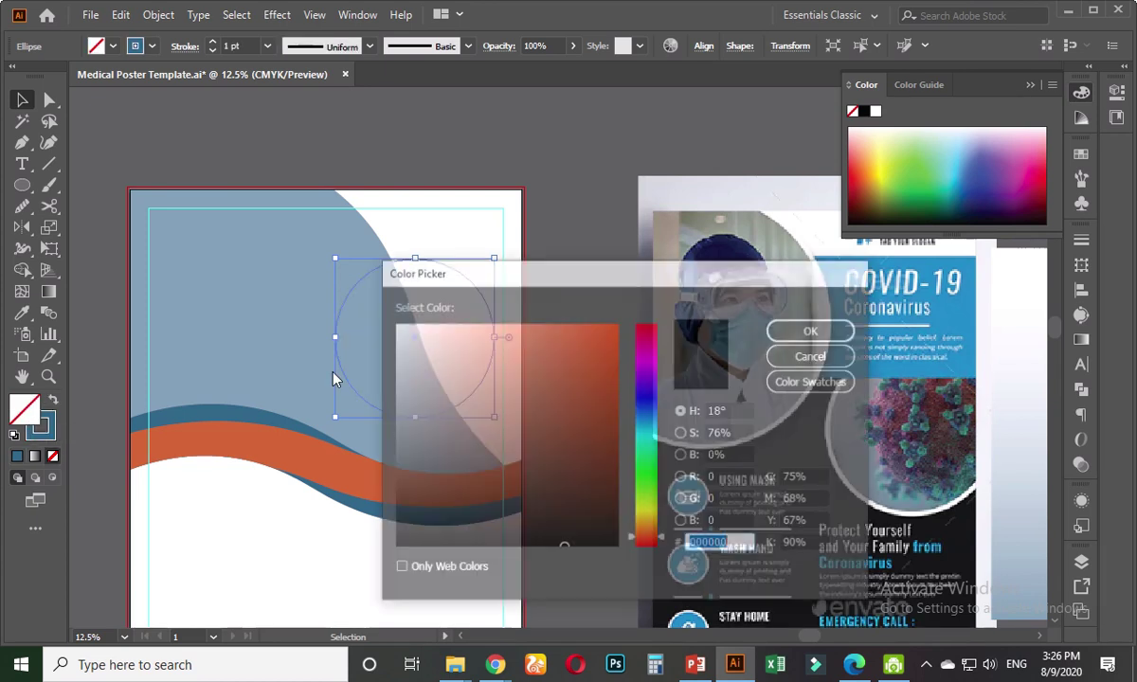
type("d36632")
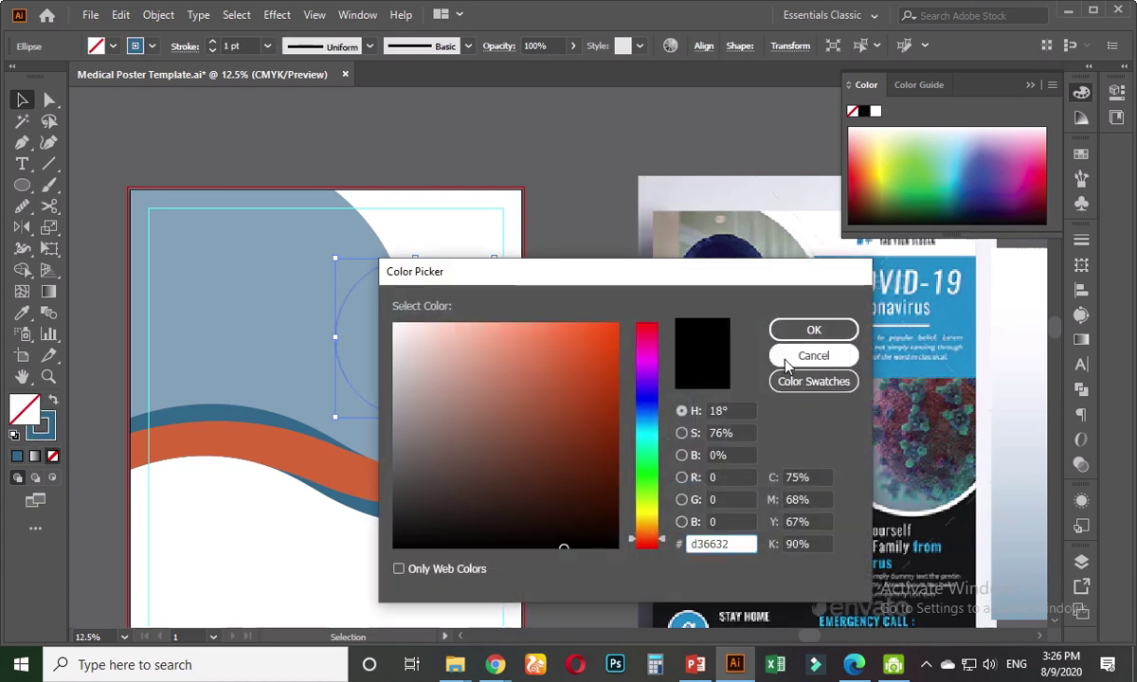
left_click(801, 334)
left_click(550, 272)
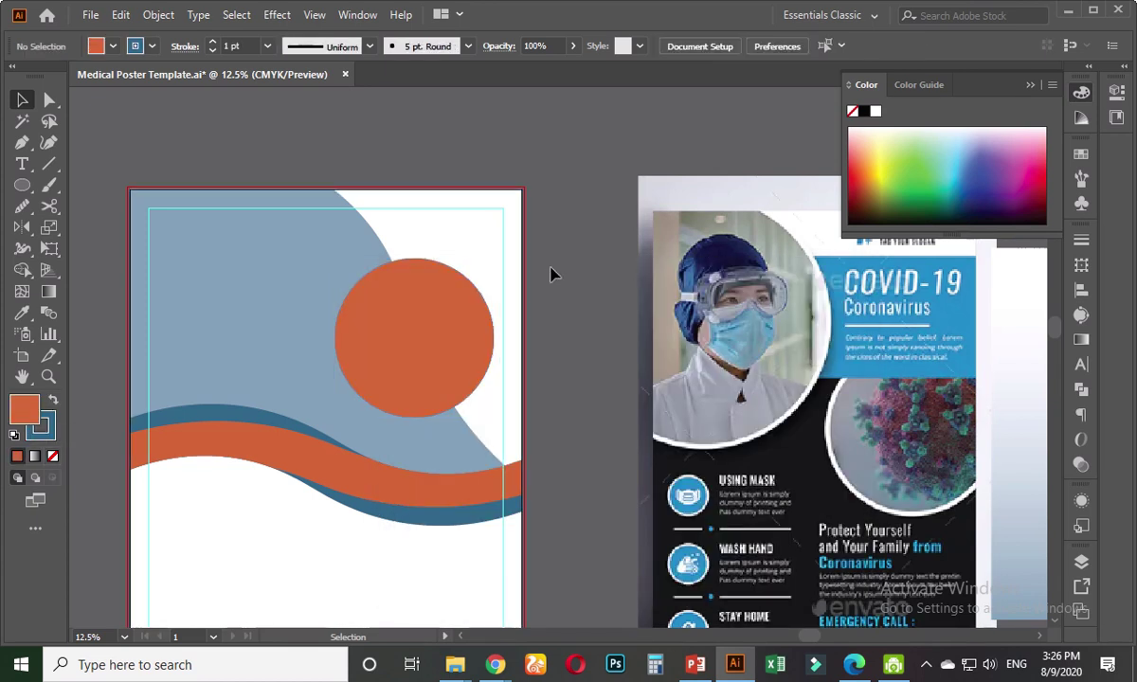
- Swap the circle's fill and stroke colors for a dark blue fill and orange outline, and raise the stroke weight to 50 pt
left_click(439, 331)
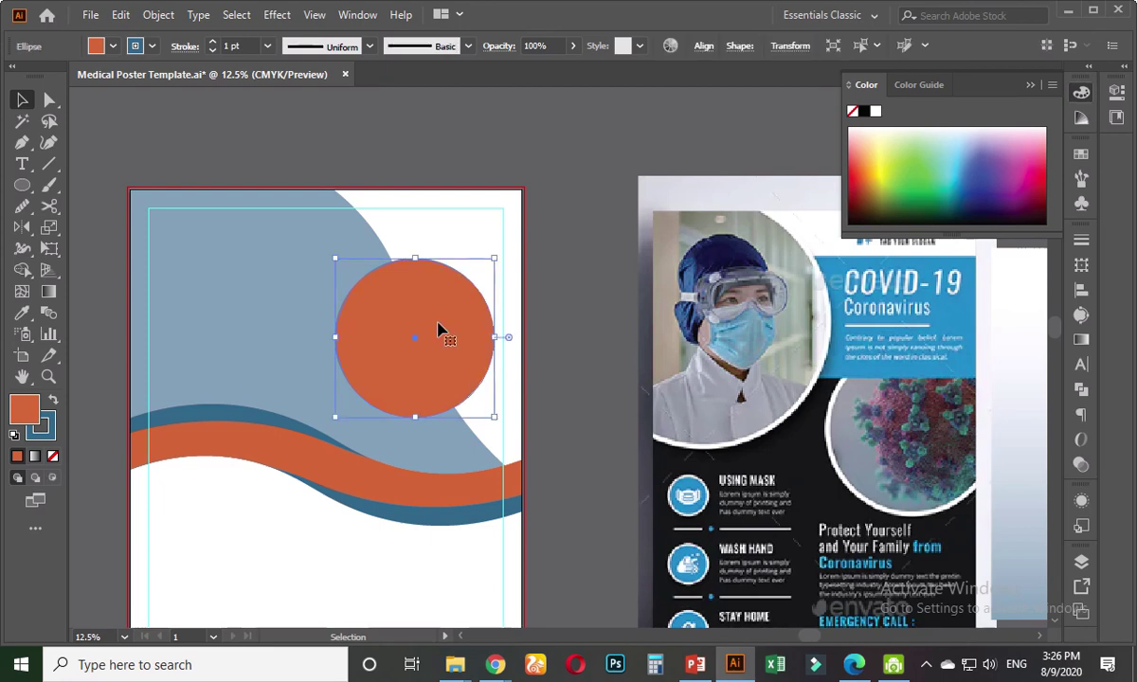
left_click(54, 403)
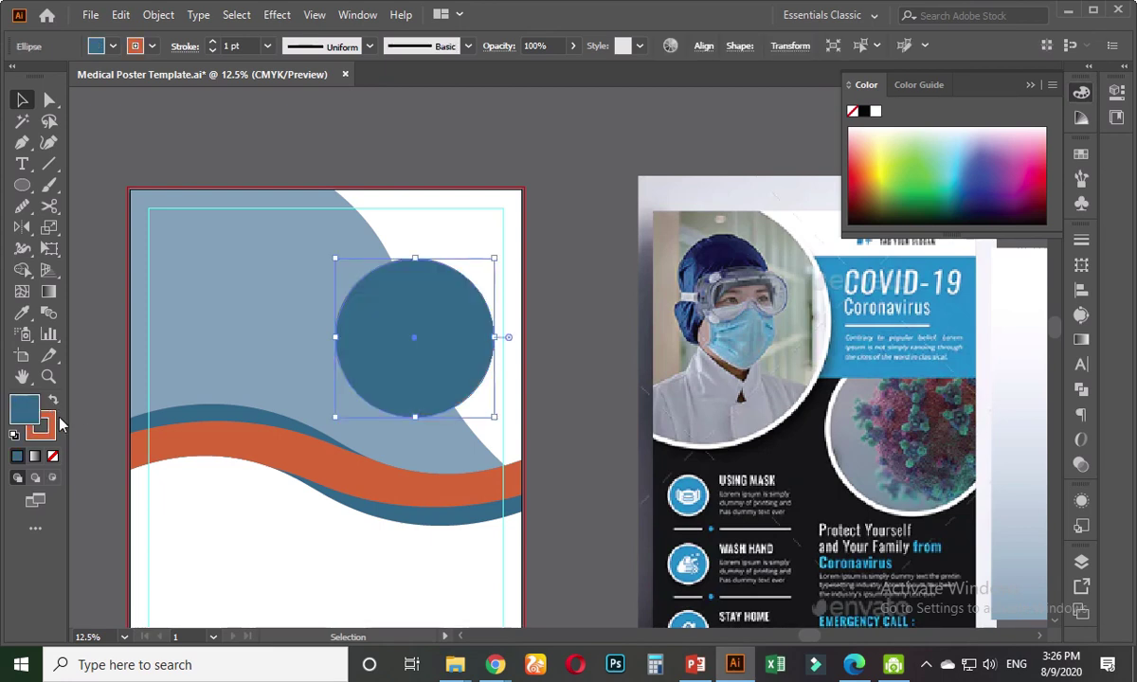
left_click(52, 426)
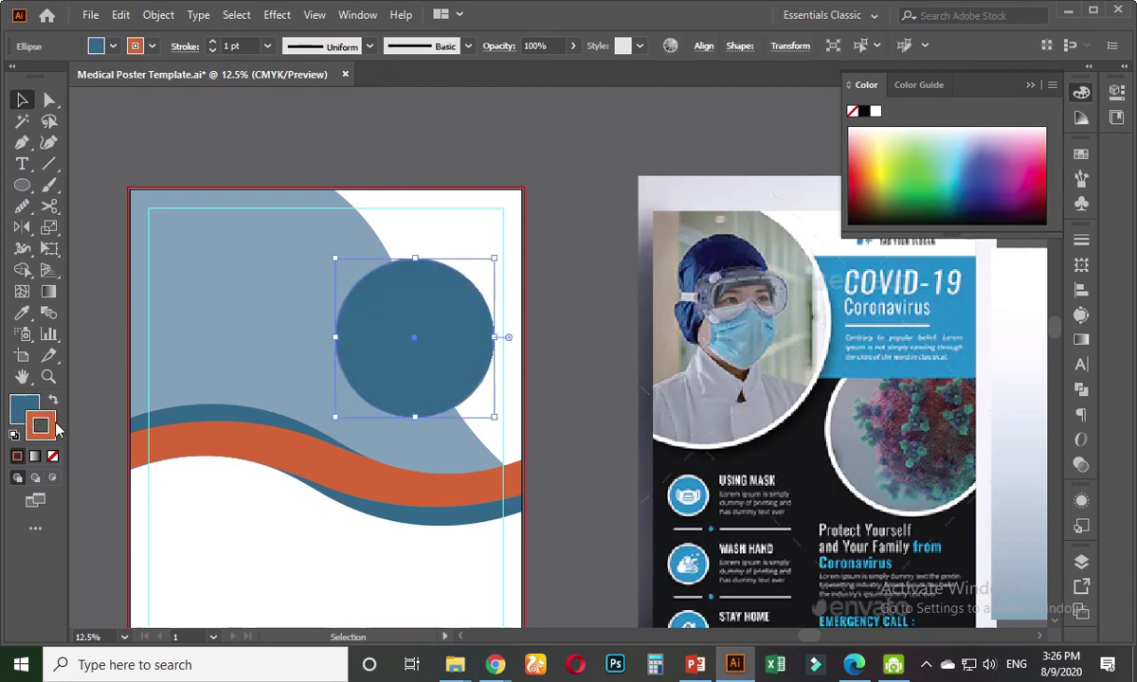
left_click(212, 44)
left_click(212, 44)
left_click(213, 45)
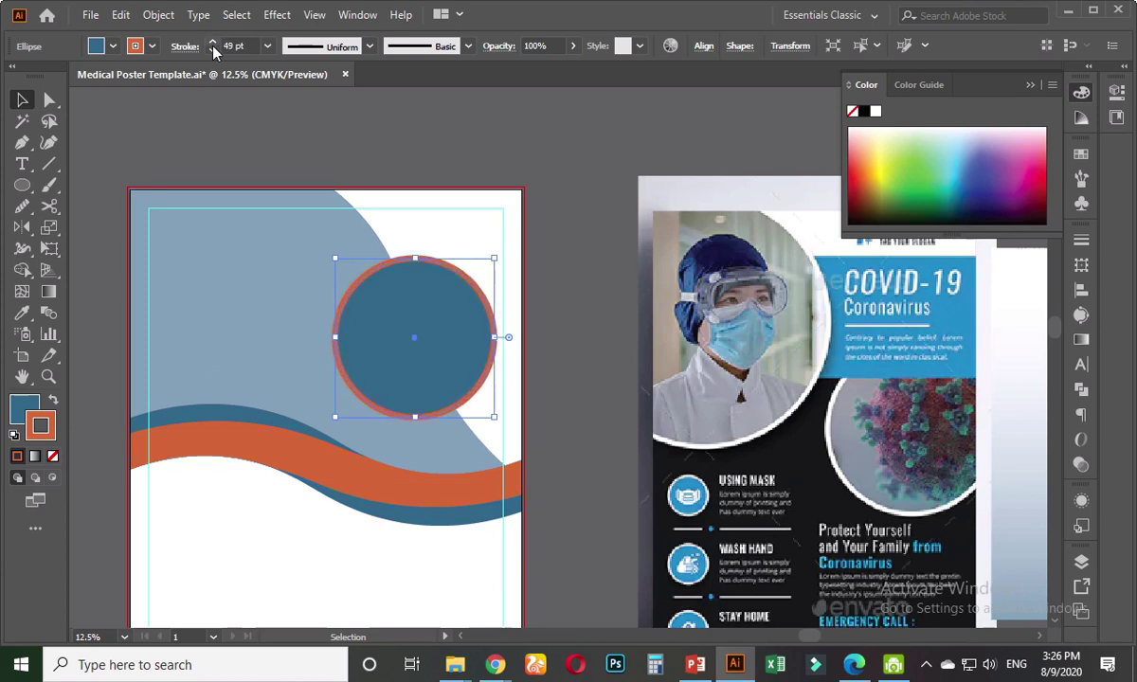
left_click(360, 124)
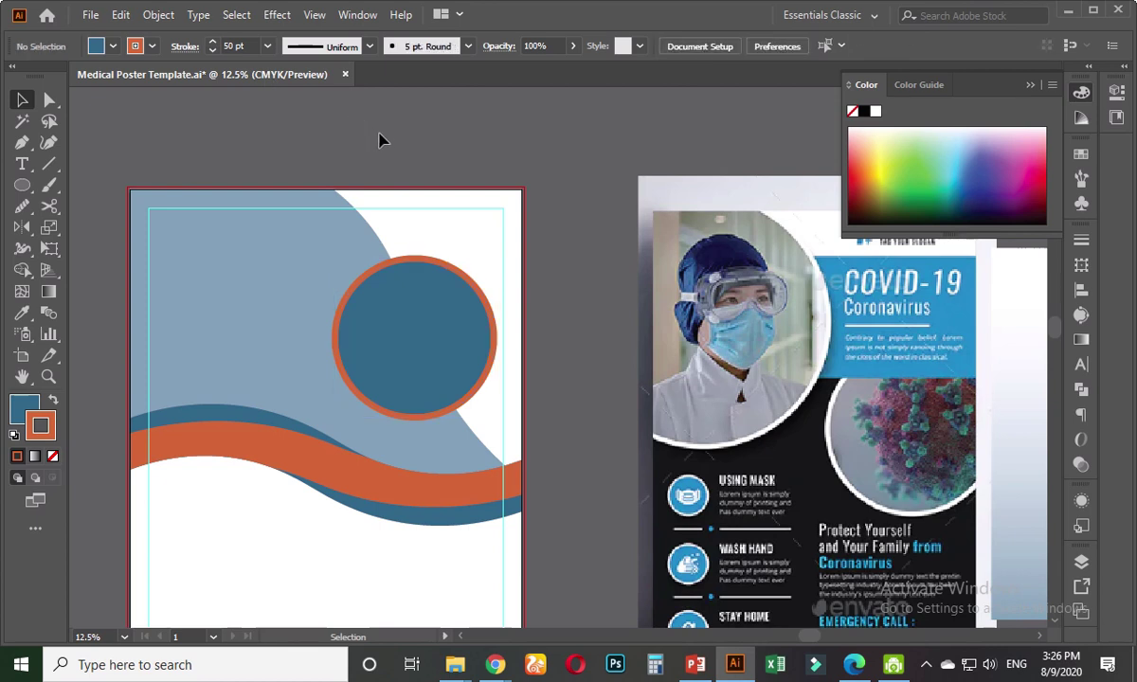
scroll(378, 152, "up", 2)
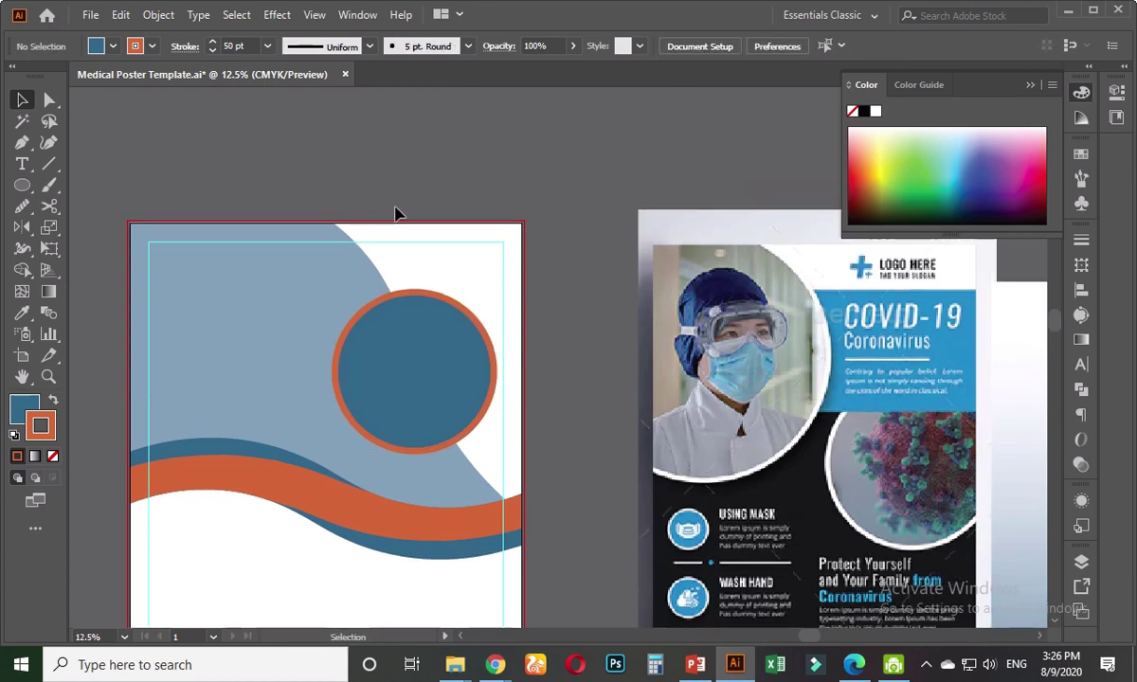
scroll(413, 221, "down", 1)
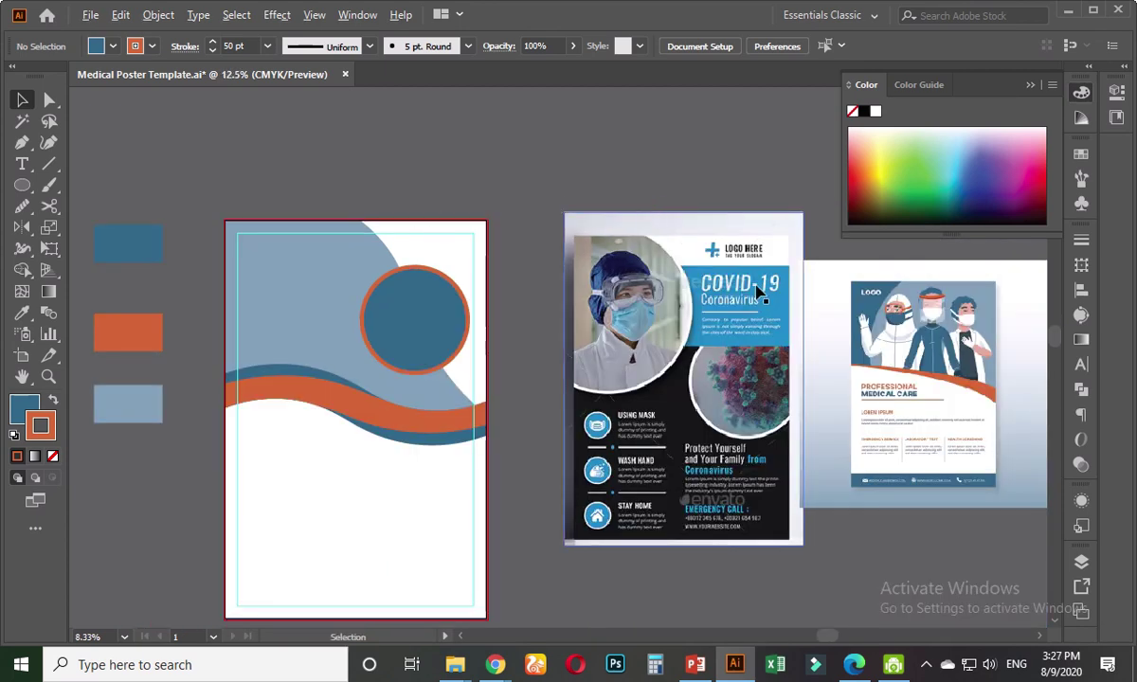
scroll(711, 270, "up", 2)
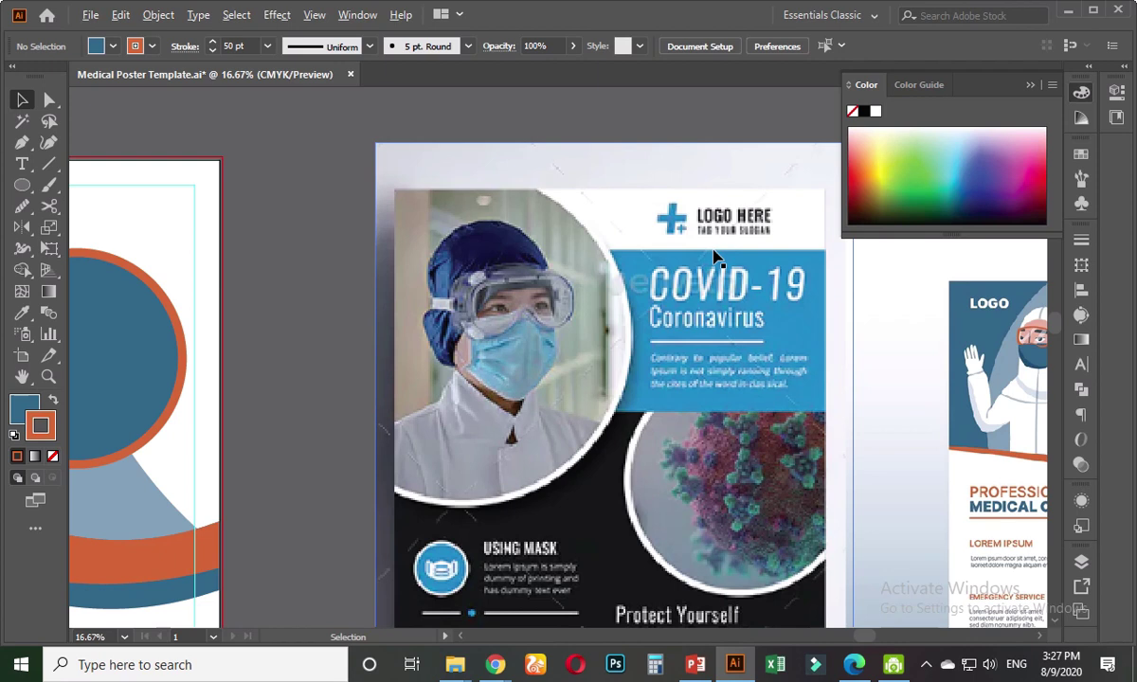
scroll(663, 247, "down", 3)
scroll(607, 389, "up", 1)
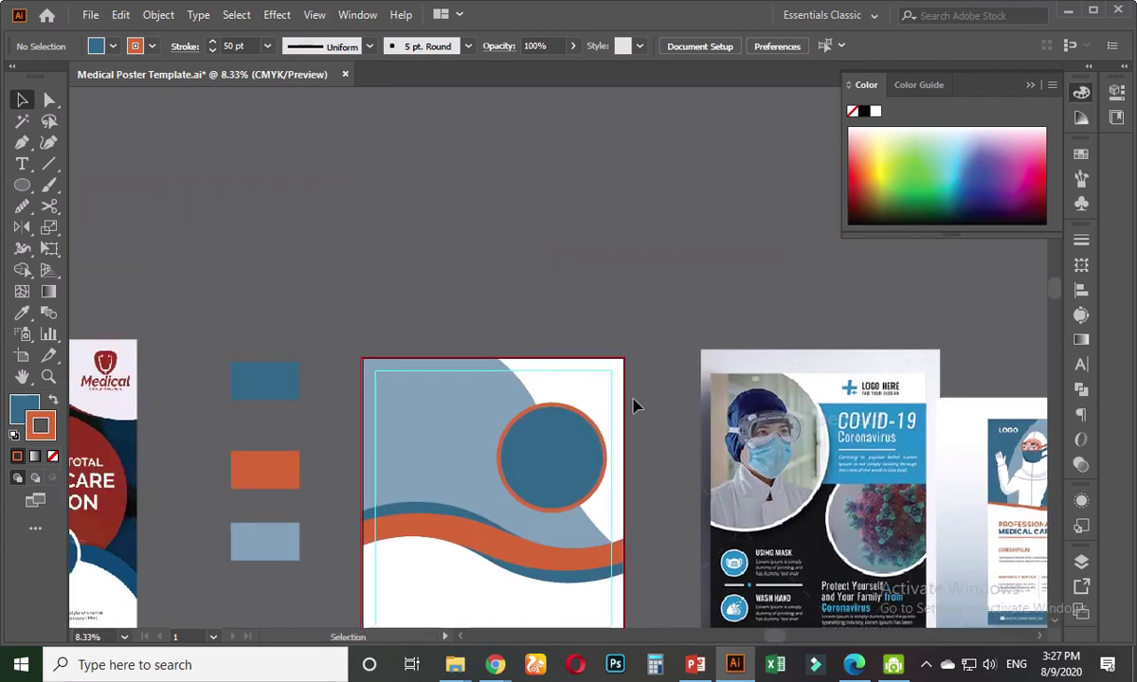
scroll(511, 304, "up", 2)
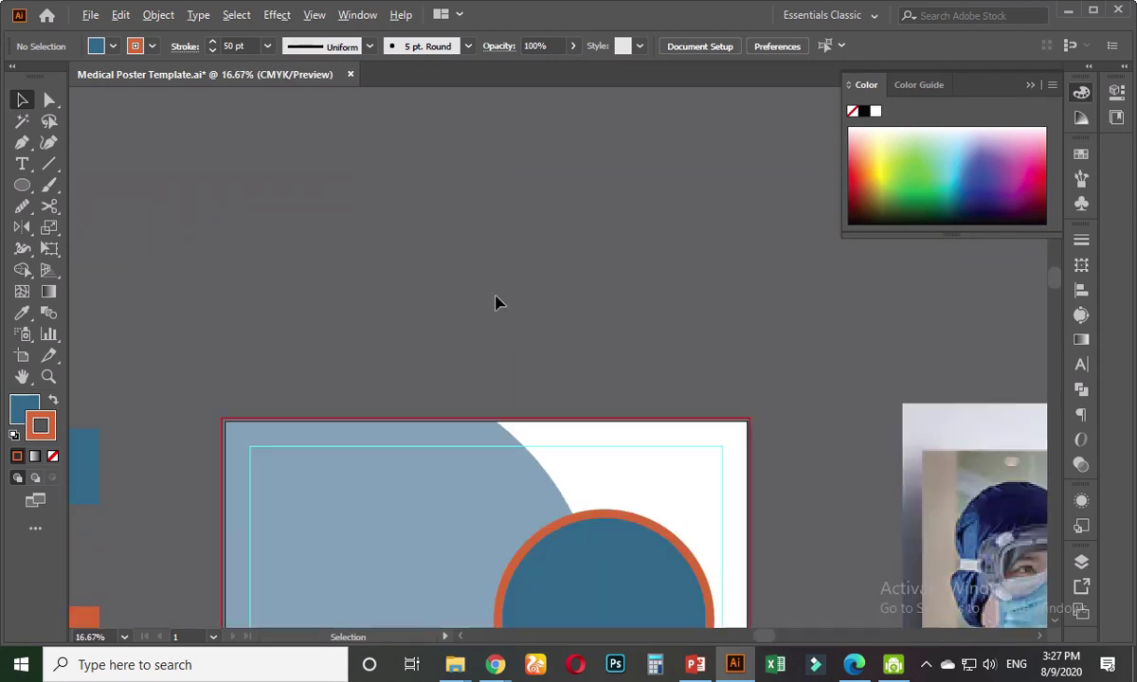
left_click(24, 163)
left_click(22, 99)
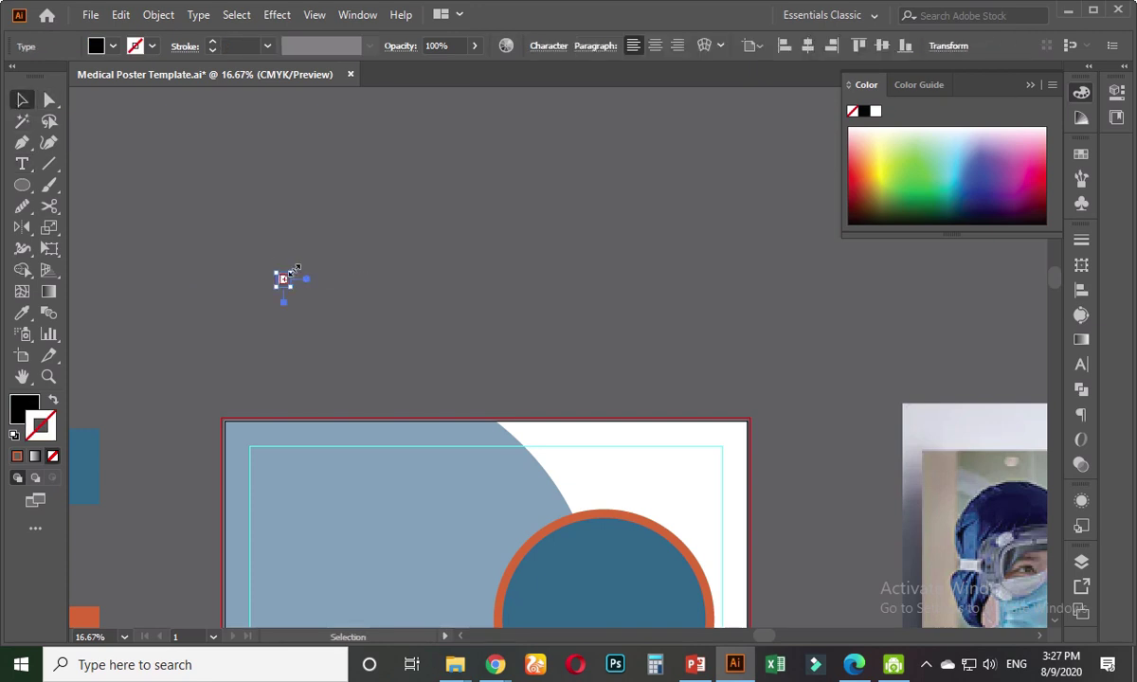
left_click(230, 354)
left_click_drag(360, 230, 216, 352)
key("Delete")
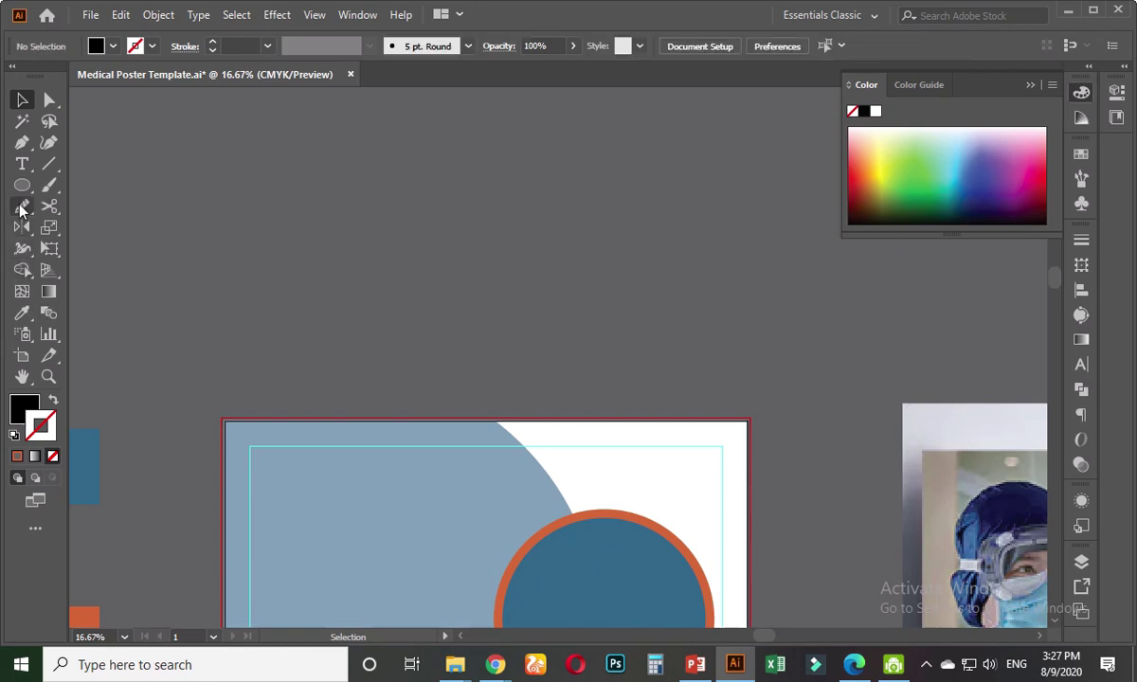
left_click(21, 165)
left_click(329, 299)
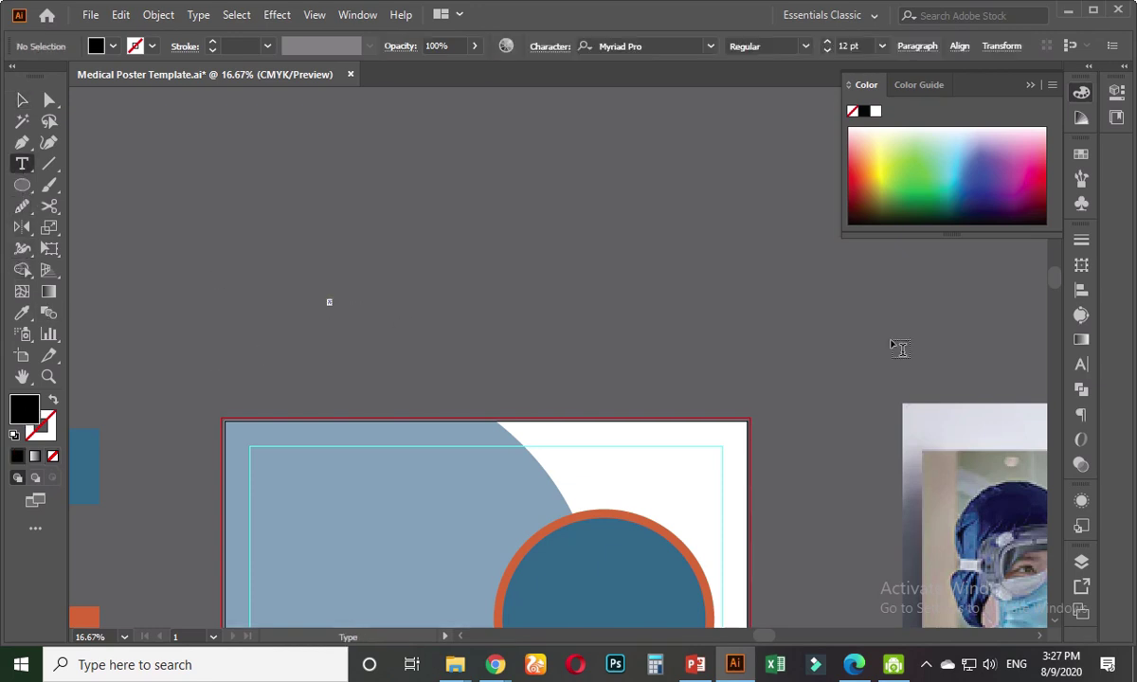
left_click(20, 100)
left_click(256, 265)
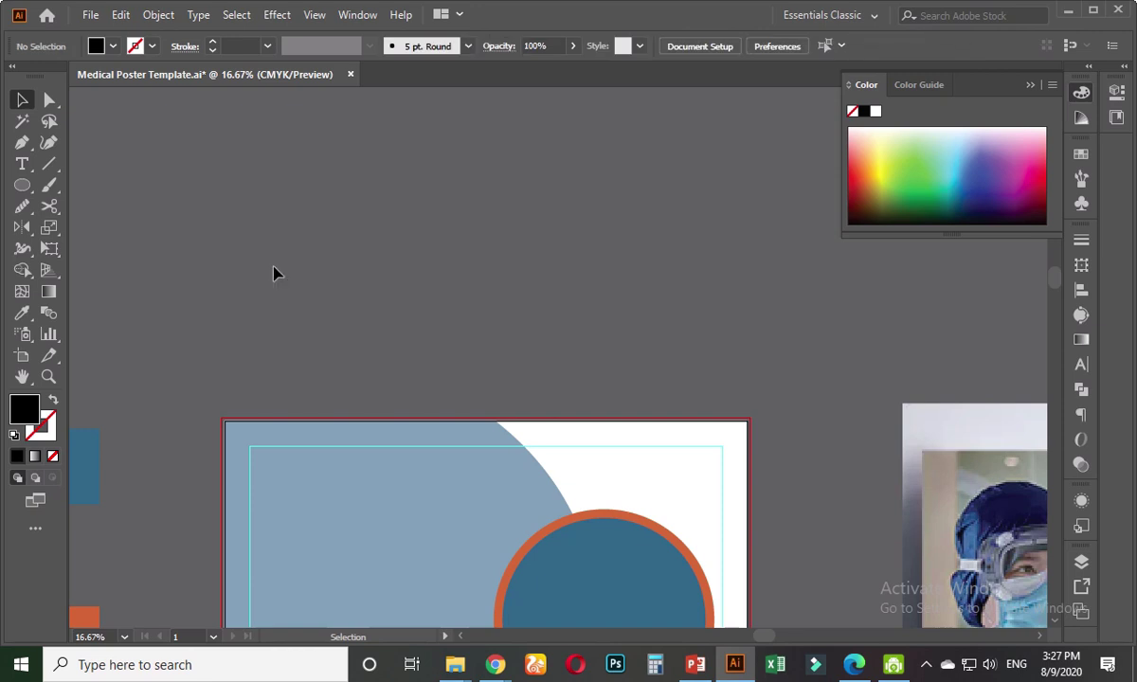
- Add a plus sign as text in the empty area above the artboard and enlarge it to about 721 pt
left_click(20, 164)
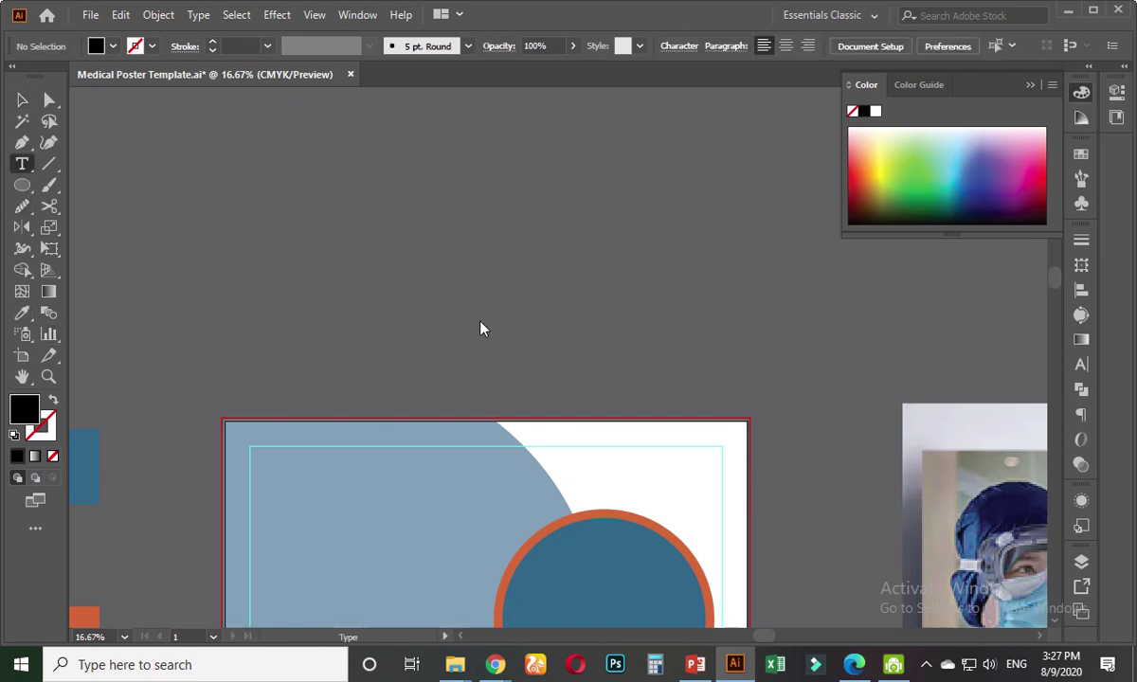
left_click(466, 310)
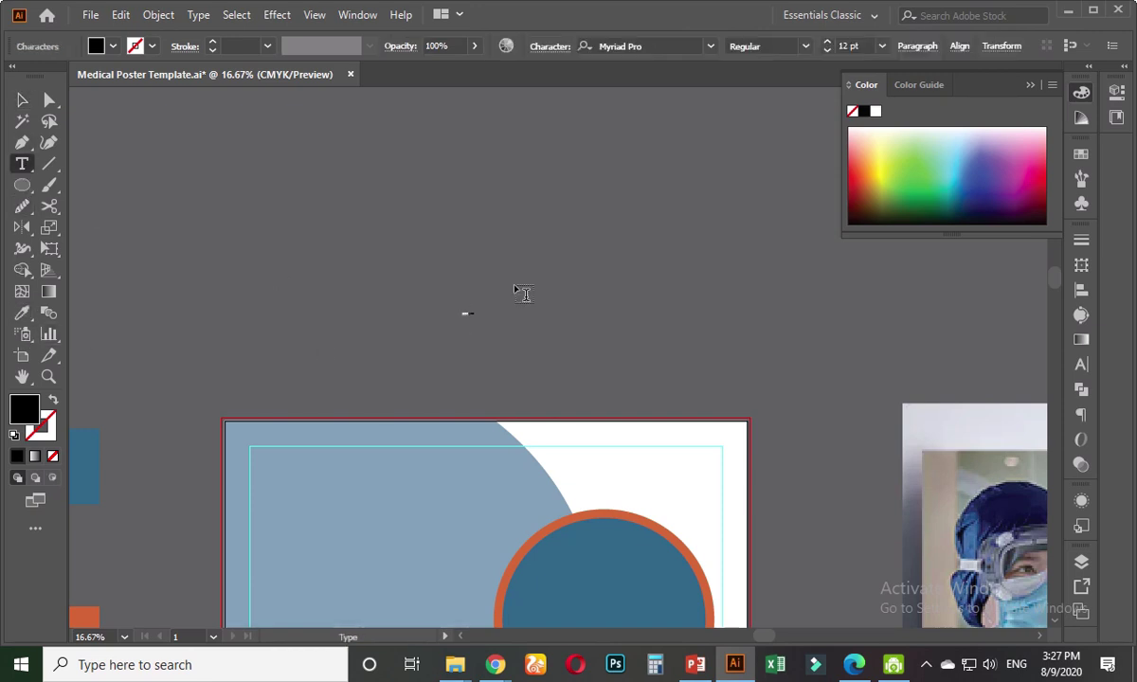
left_click(881, 45)
left_click(904, 361)
left_click(514, 310)
key("ctrl+a")
key("BackSpace")
left_click(22, 100)
left_click_drag(475, 318, 569, 388)
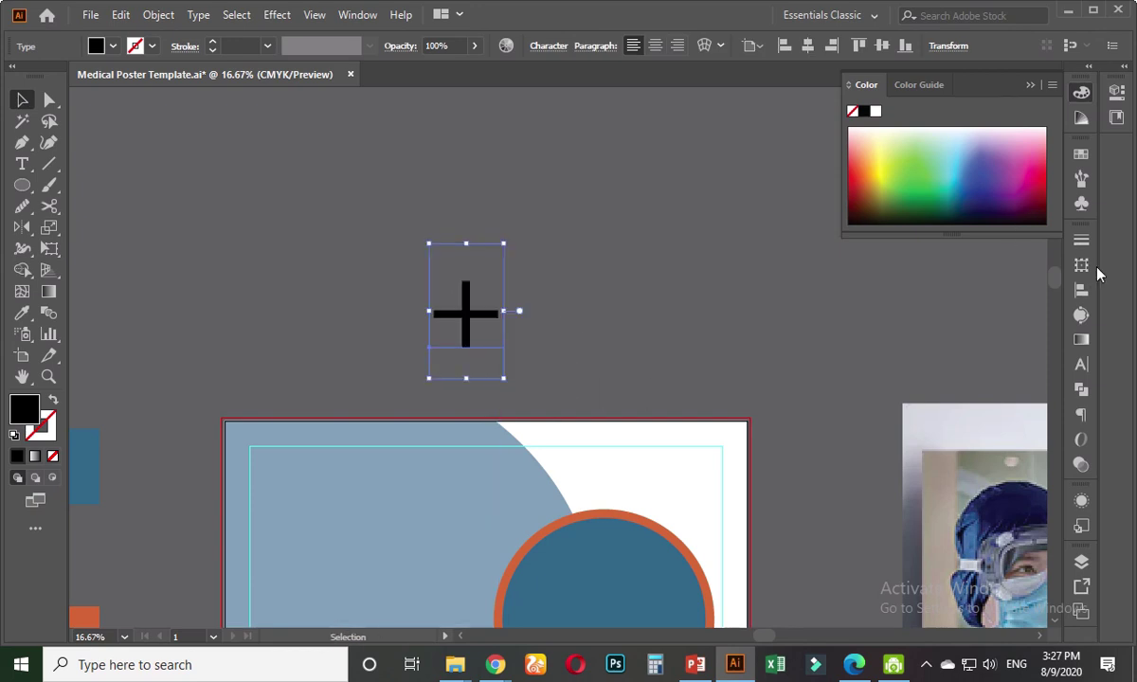
- Change the plus sign's font to Roboto Black
left_click(1082, 365)
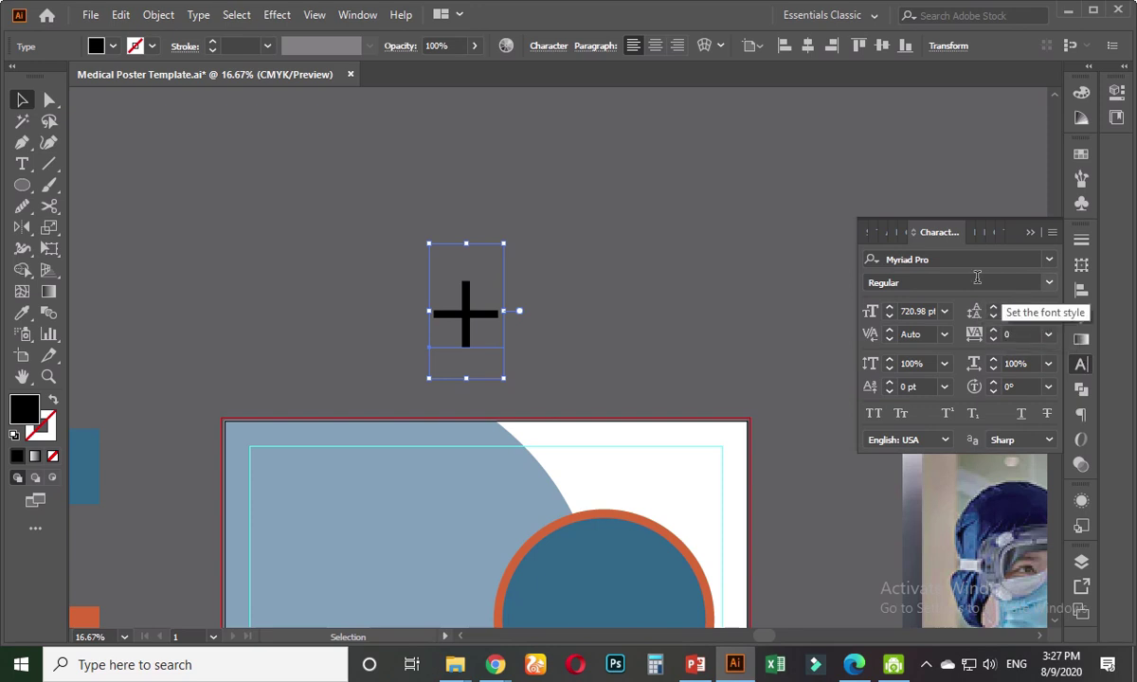
left_click(357, 14)
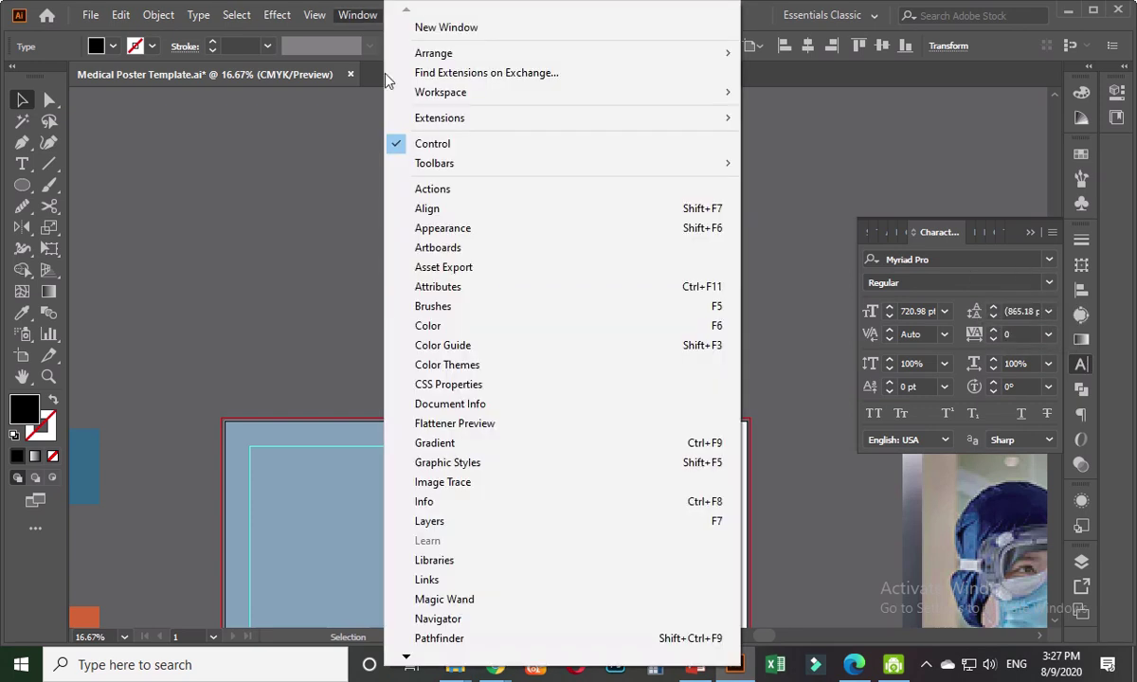
mouse_move(405, 657)
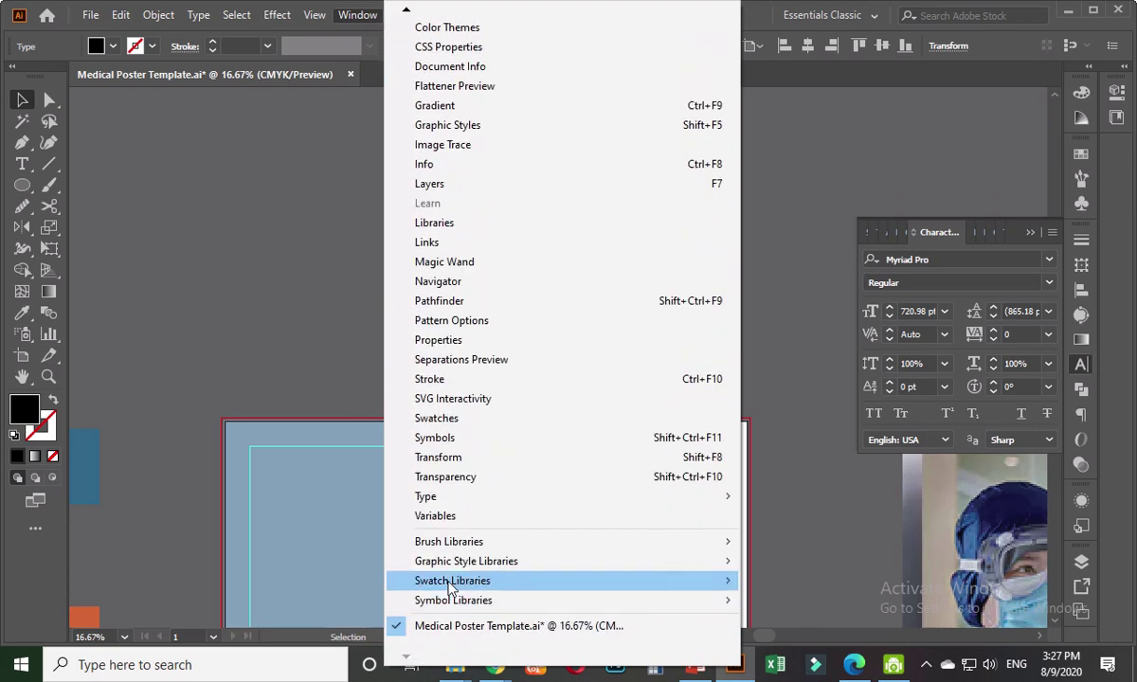
mouse_move(441, 500)
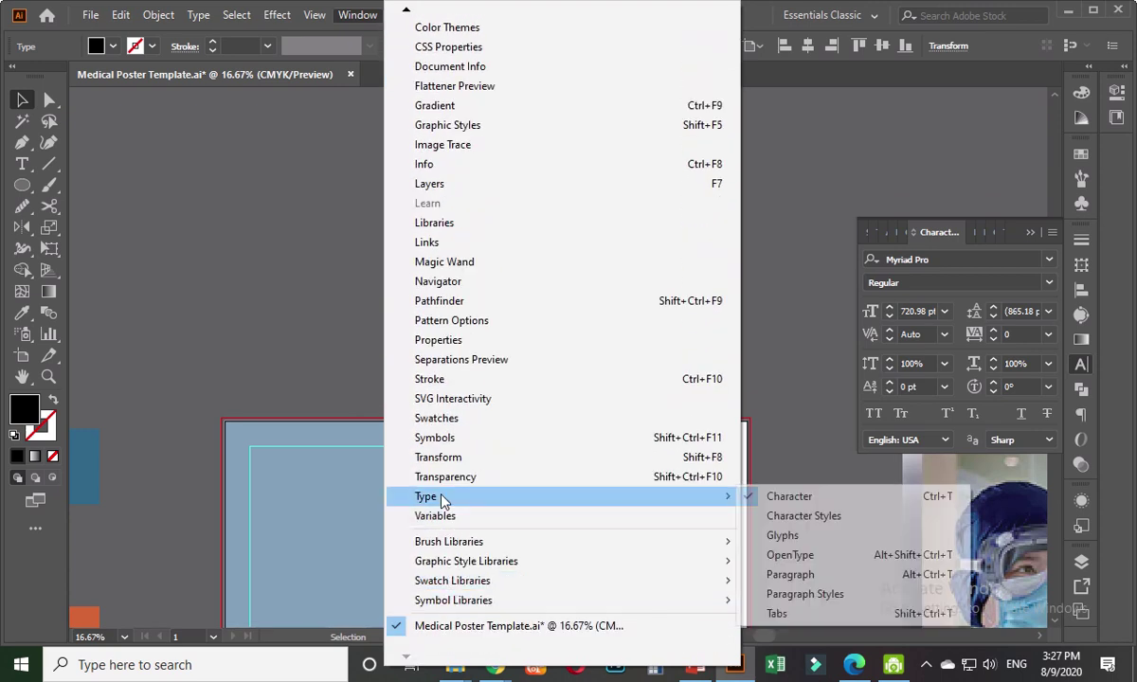
left_click(805, 500)
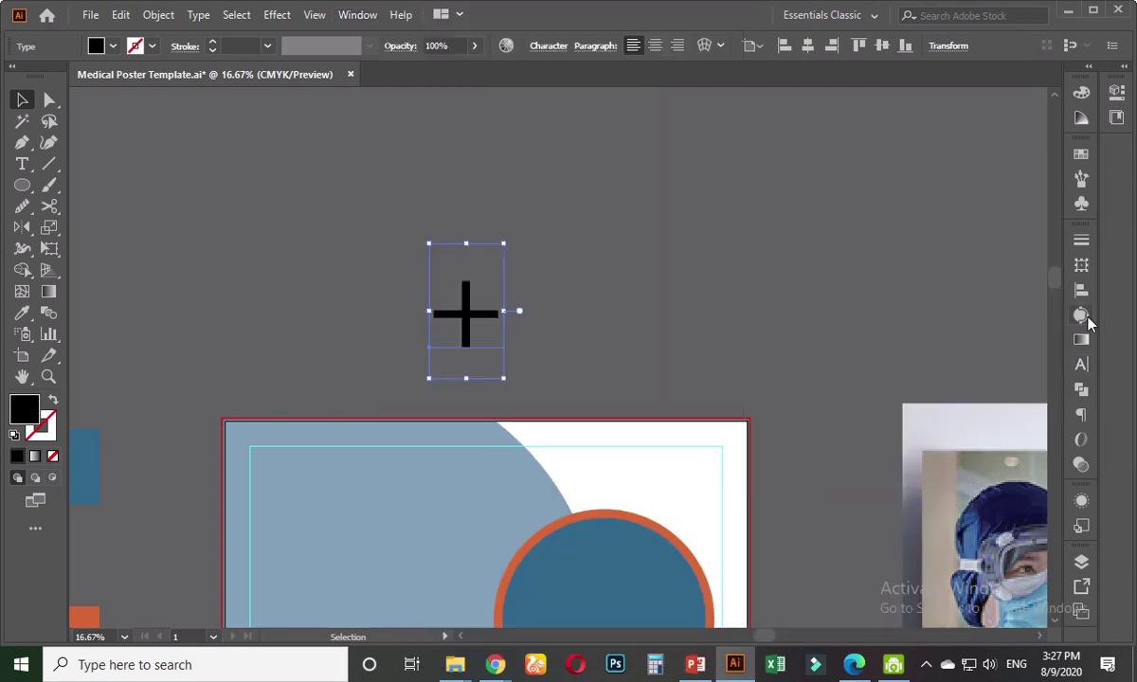
left_click(1078, 368)
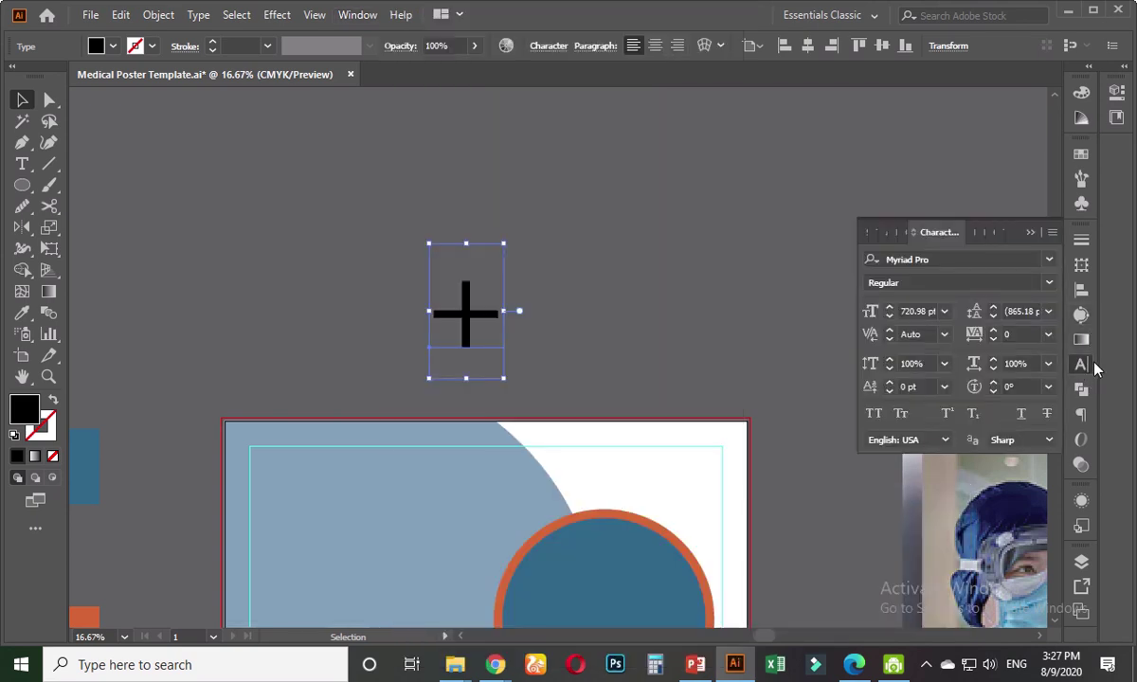
left_click(989, 258)
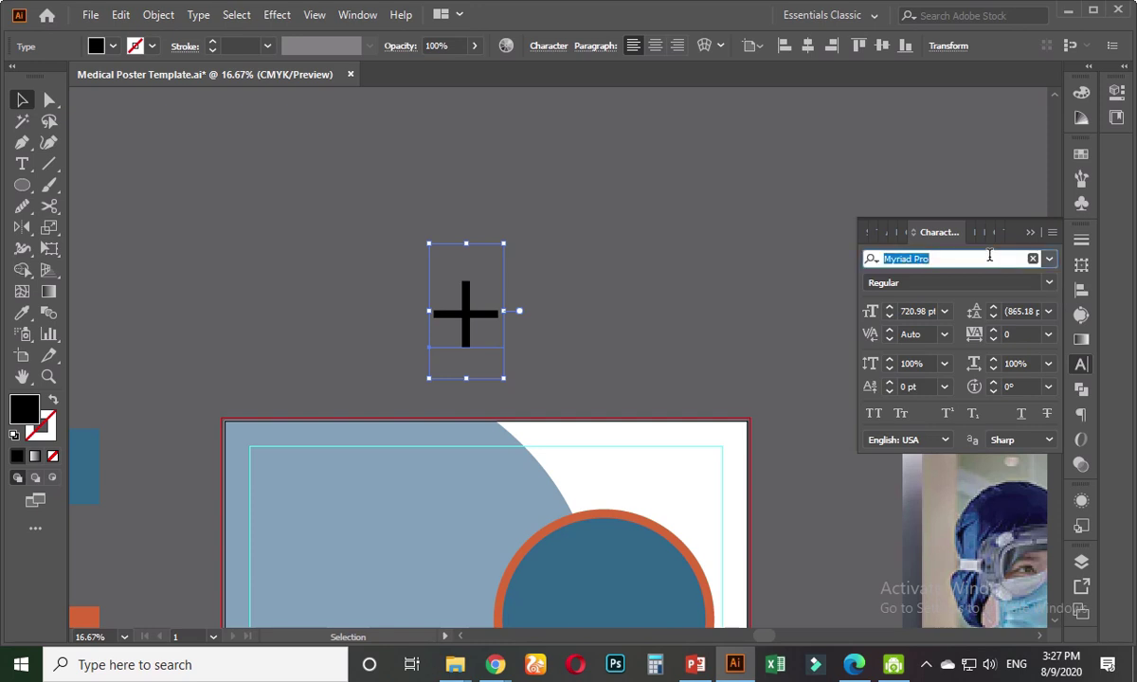
type("robto")
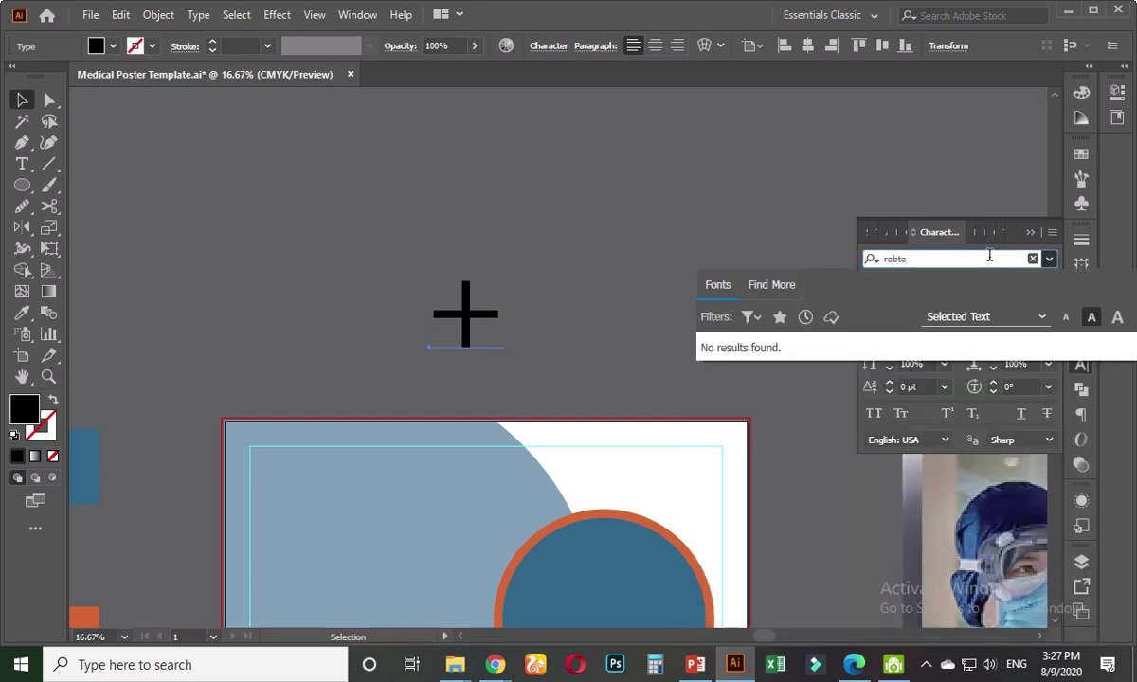
key("BackSpace")
key("BackSpace")
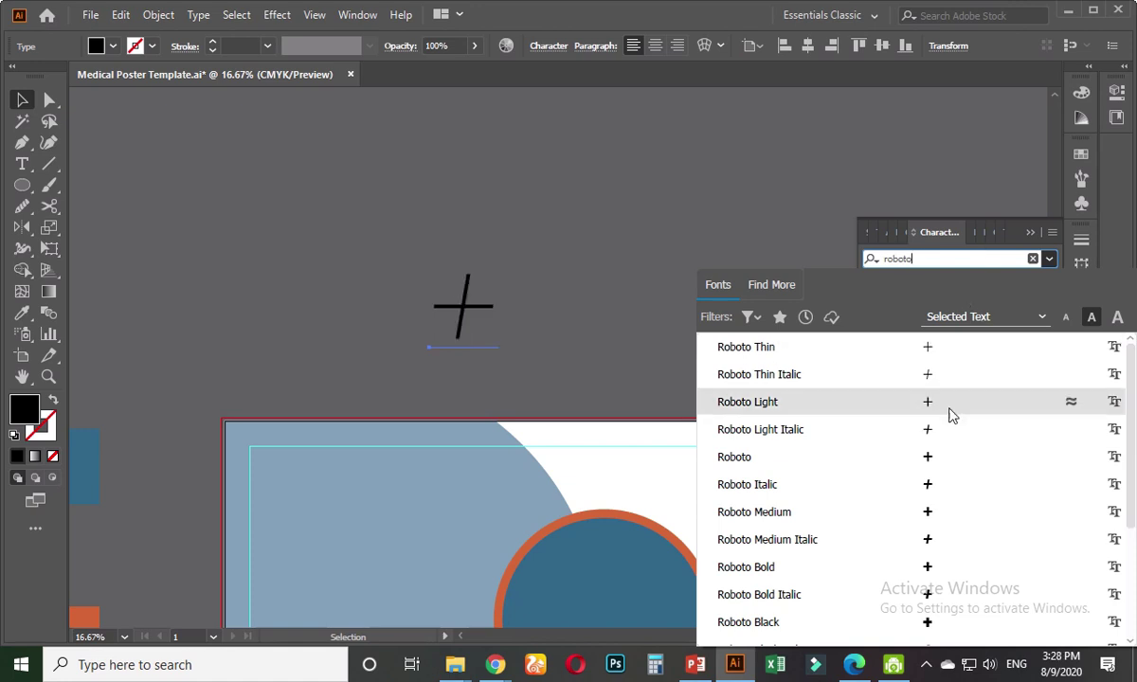
left_click(797, 622)
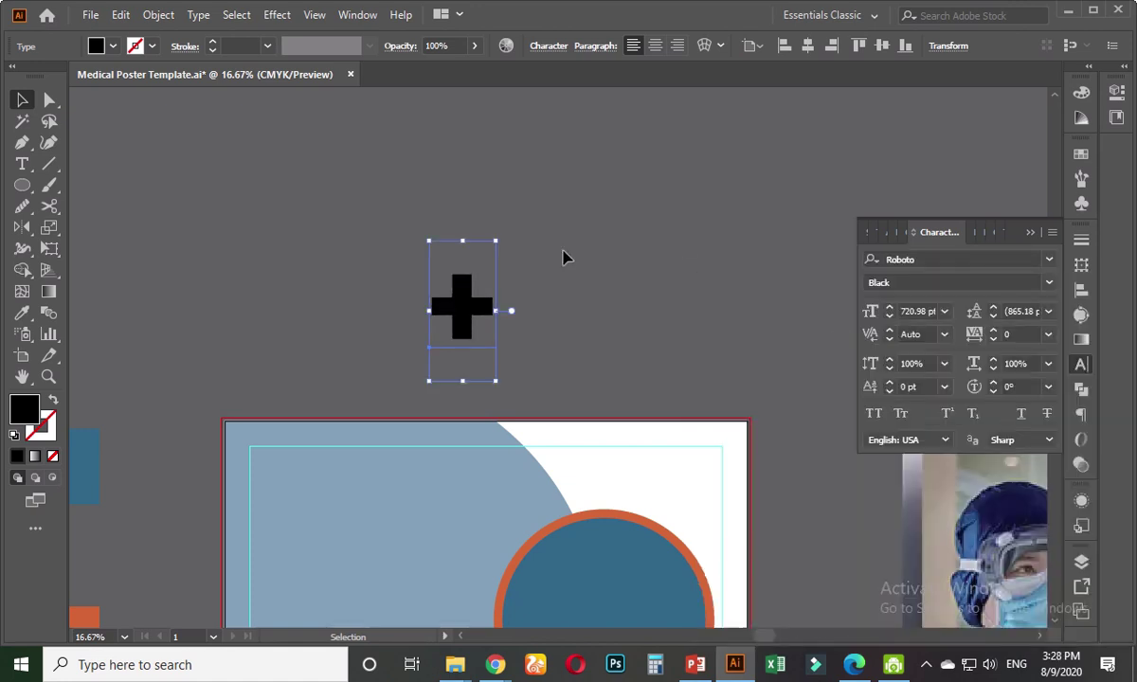
- Convert the plus sign text above the artboard to outlines and deselect it
right_click(478, 317)
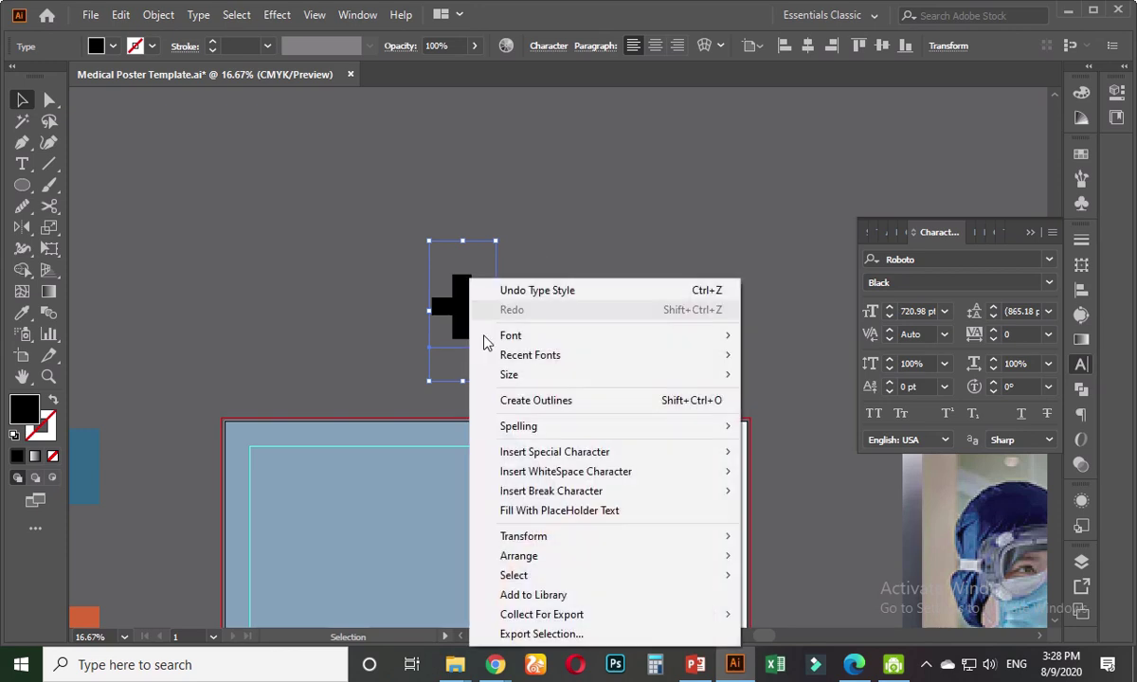
left_click(492, 381)
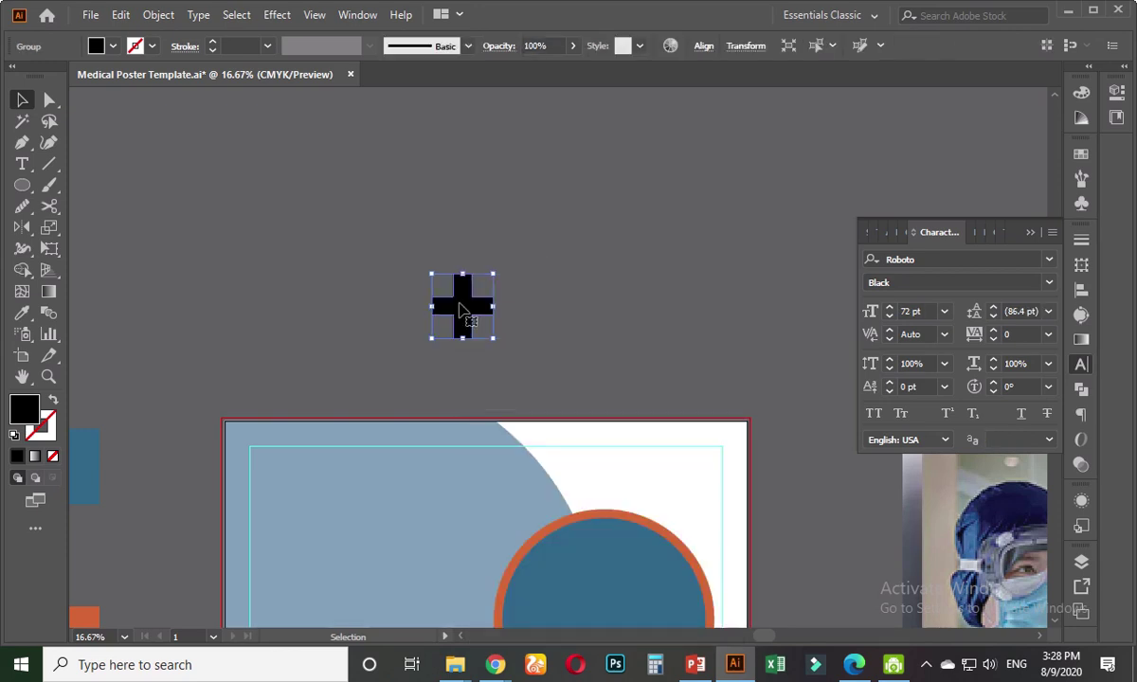
key("ctrl+z")
left_click(471, 317)
left_click(418, 337)
scroll(418, 339, "up", 2)
left_click_drag(458, 338, 481, 358)
left_click(525, 345)
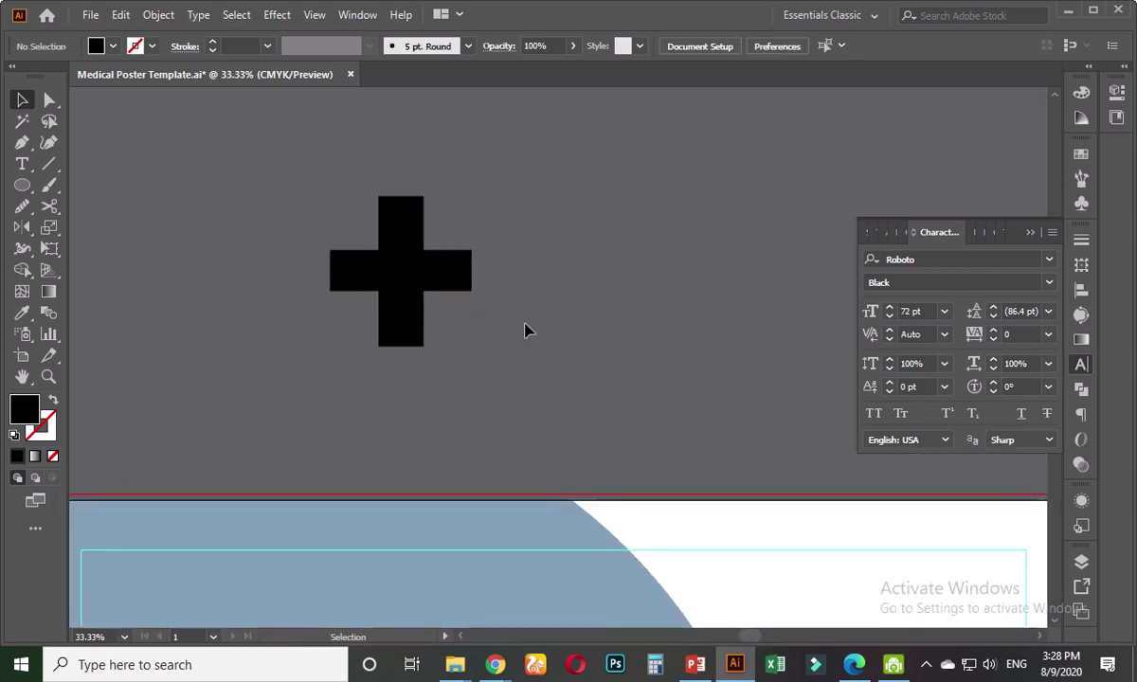
- Add the text LOGO HERE in 72 pt Roboto Black beside the plus sign
scroll(525, 345, "right", 3)
scroll(525, 344, "up", 1)
key("t")
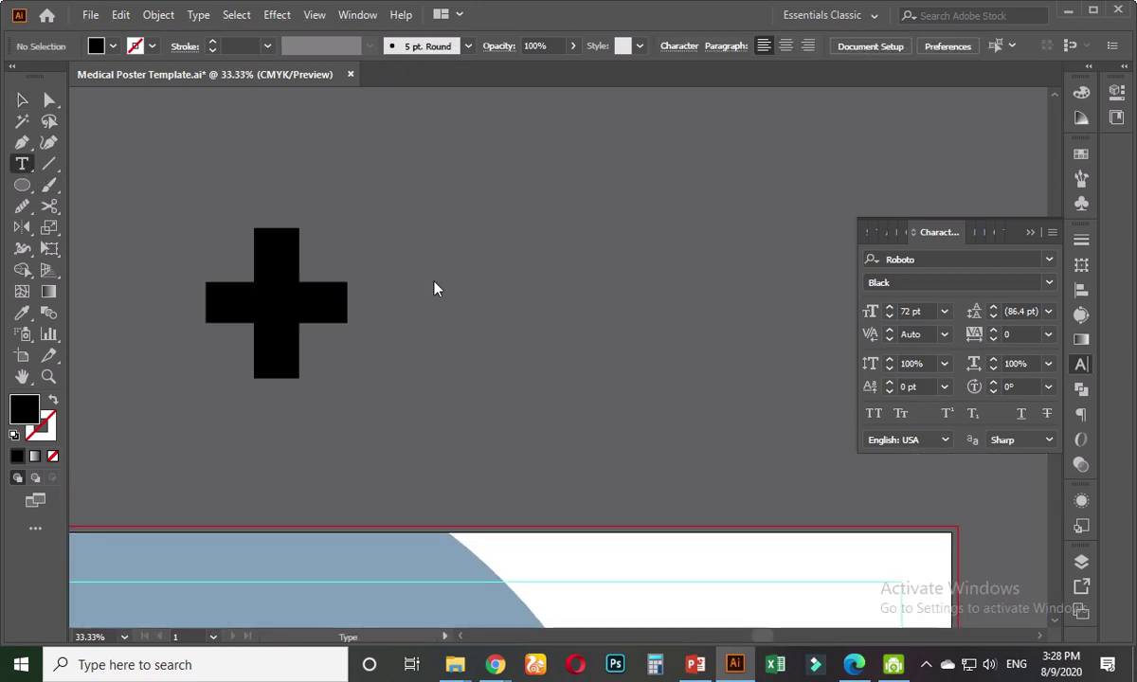
left_click(431, 284)
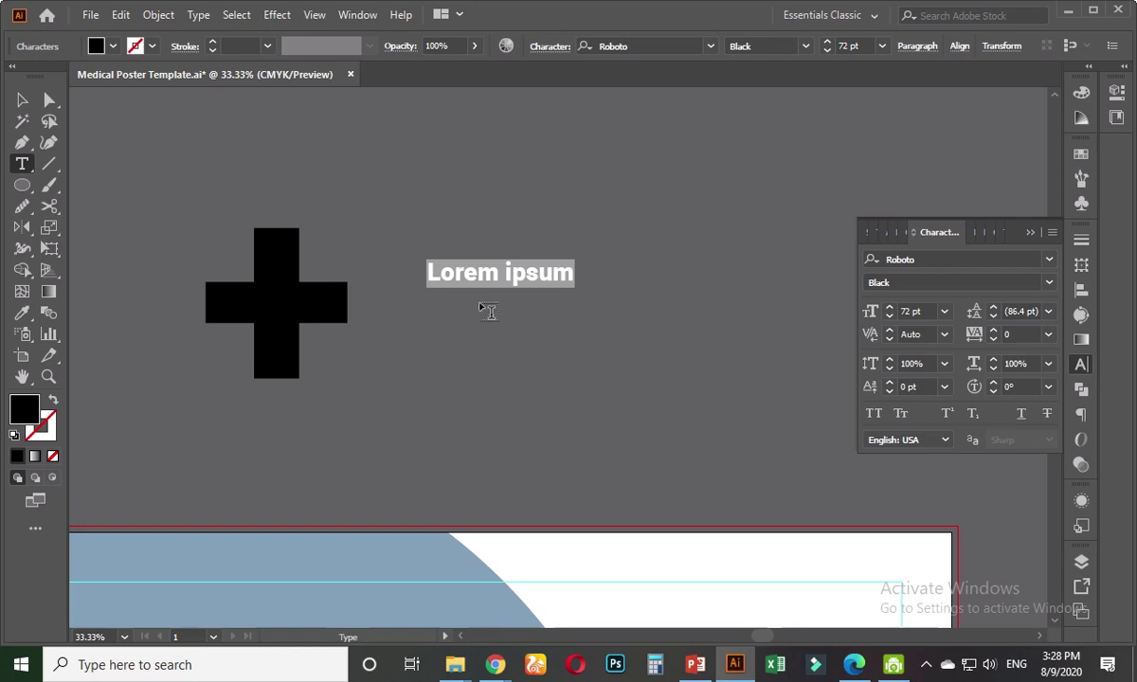
type("LOGO HERE")
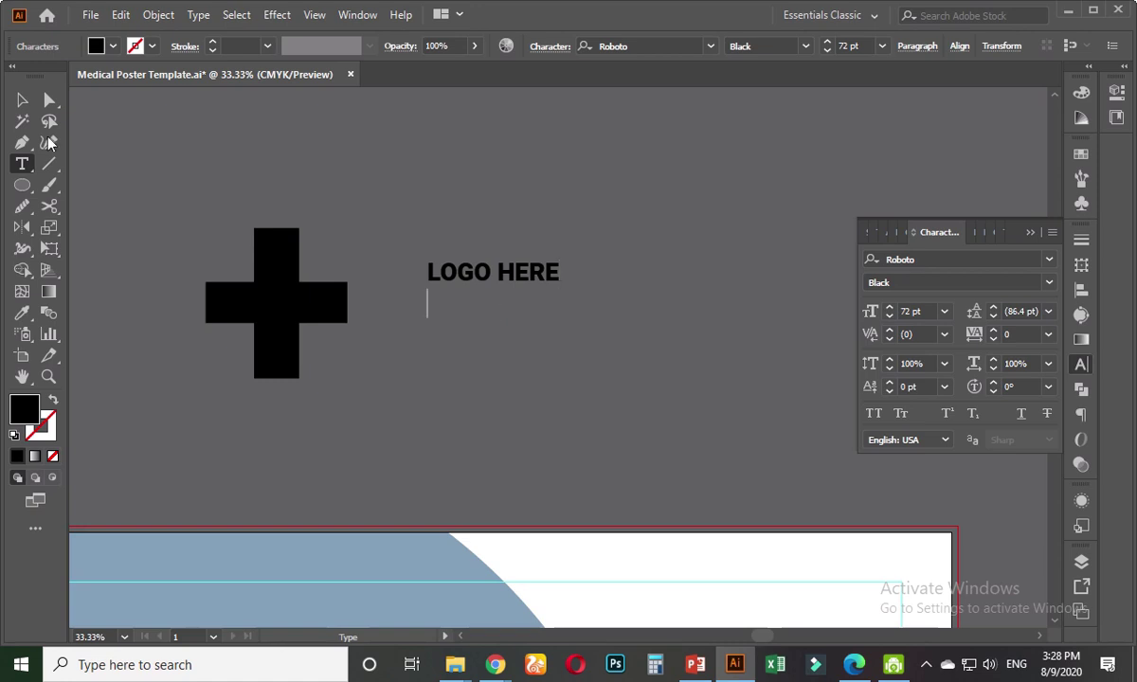
key("Escape")
- Examine how the logo name and slogan are laid out on the reference posters
scroll(583, 374, "down", 6)
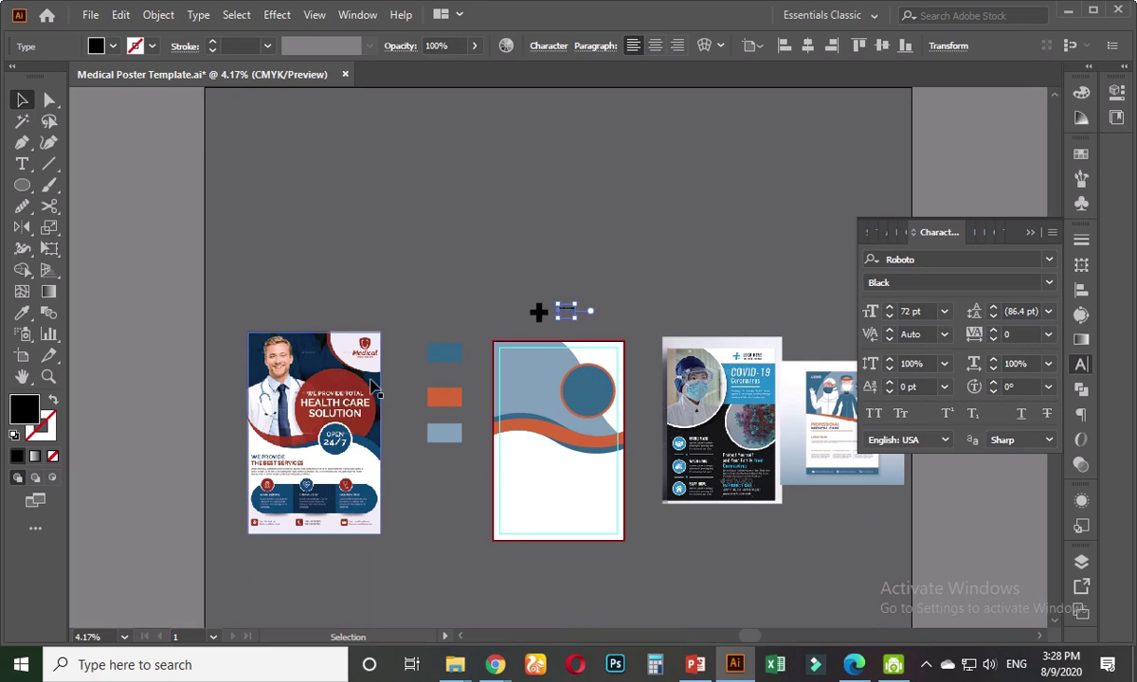
scroll(376, 379, "up", 5)
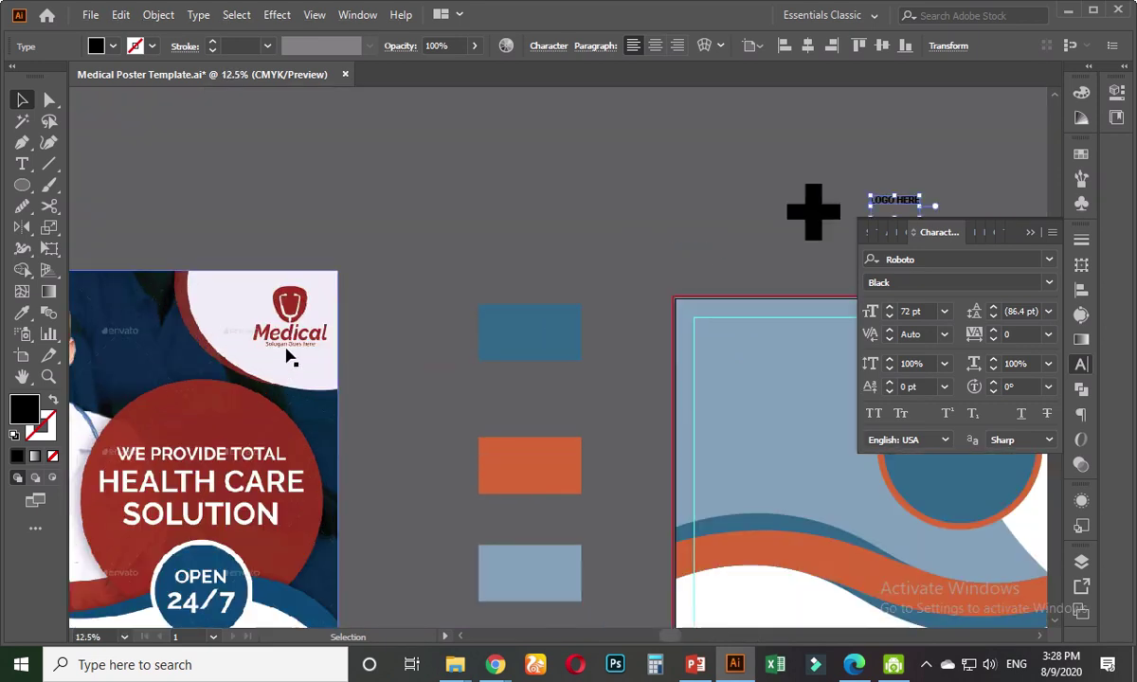
scroll(289, 355, "down", 2)
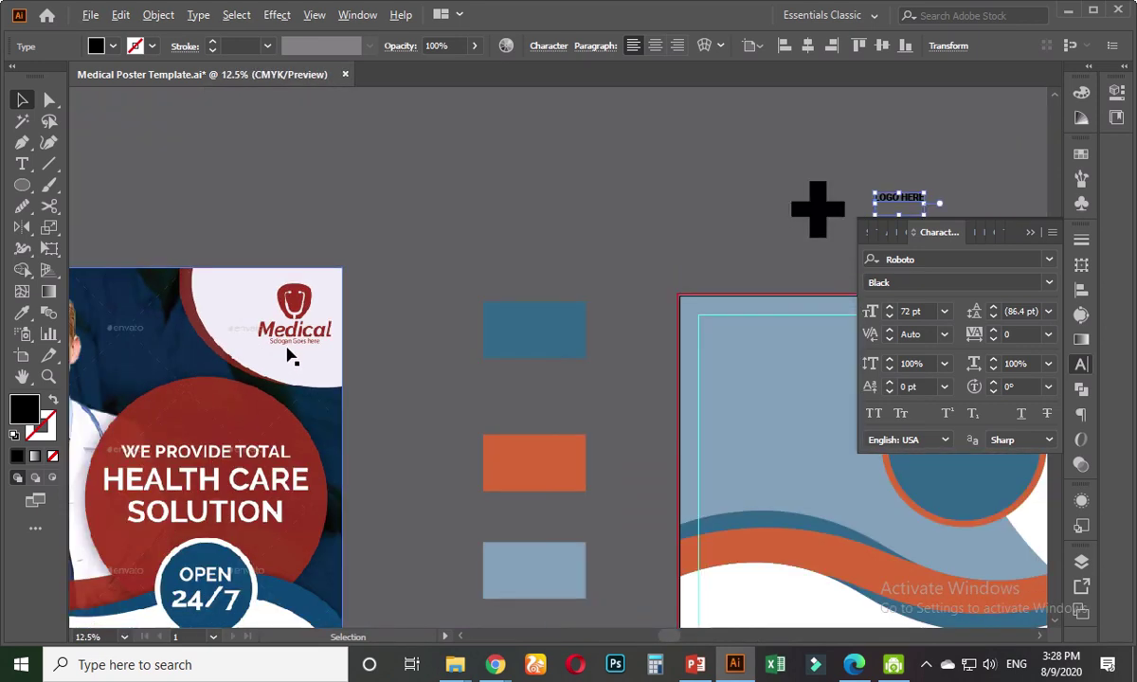
scroll(559, 440, "right", 4)
scroll(492, 358, "up", 1)
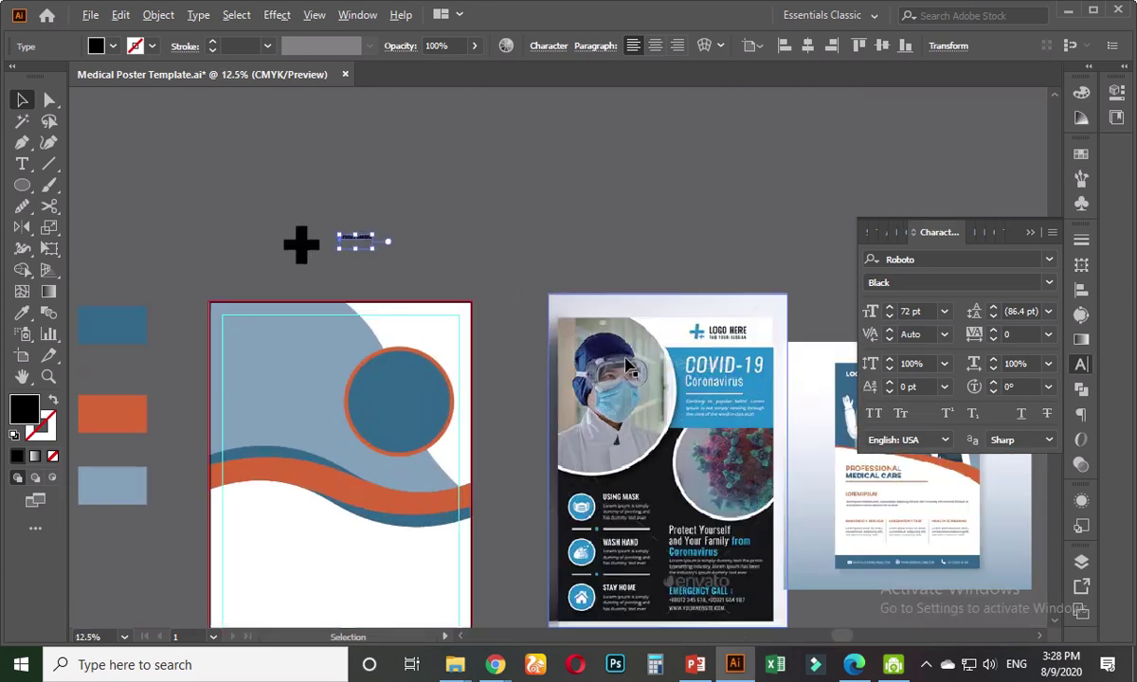
scroll(757, 353, "up", 1)
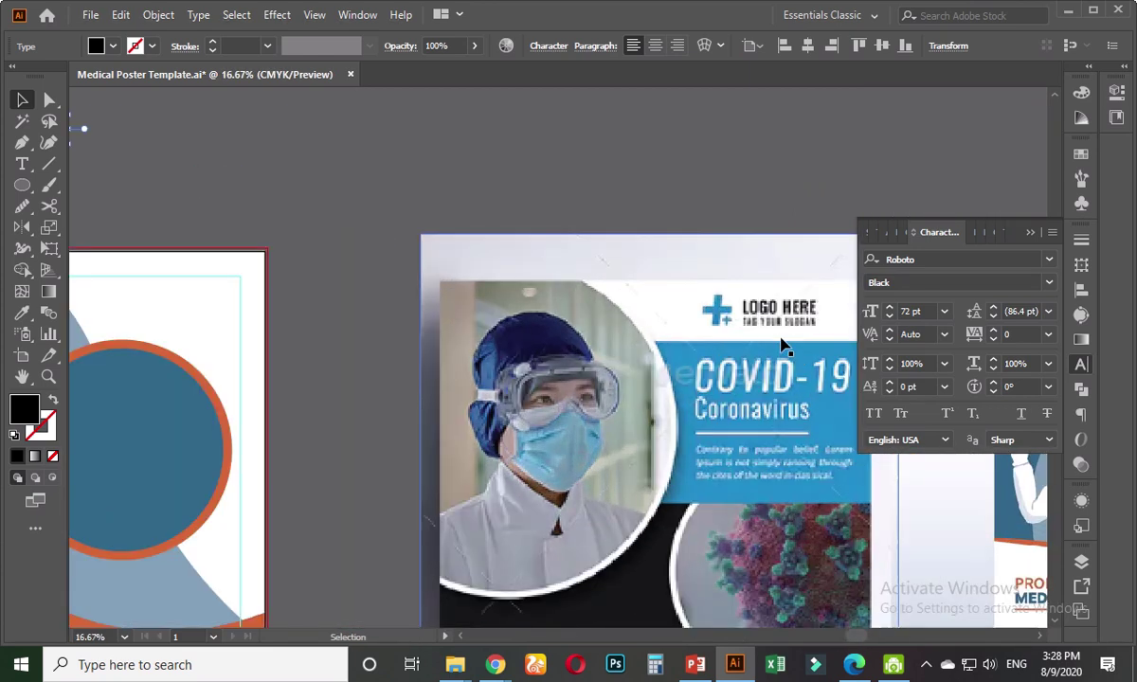
scroll(783, 337, "up", 1)
scroll(782, 338, "down", 4)
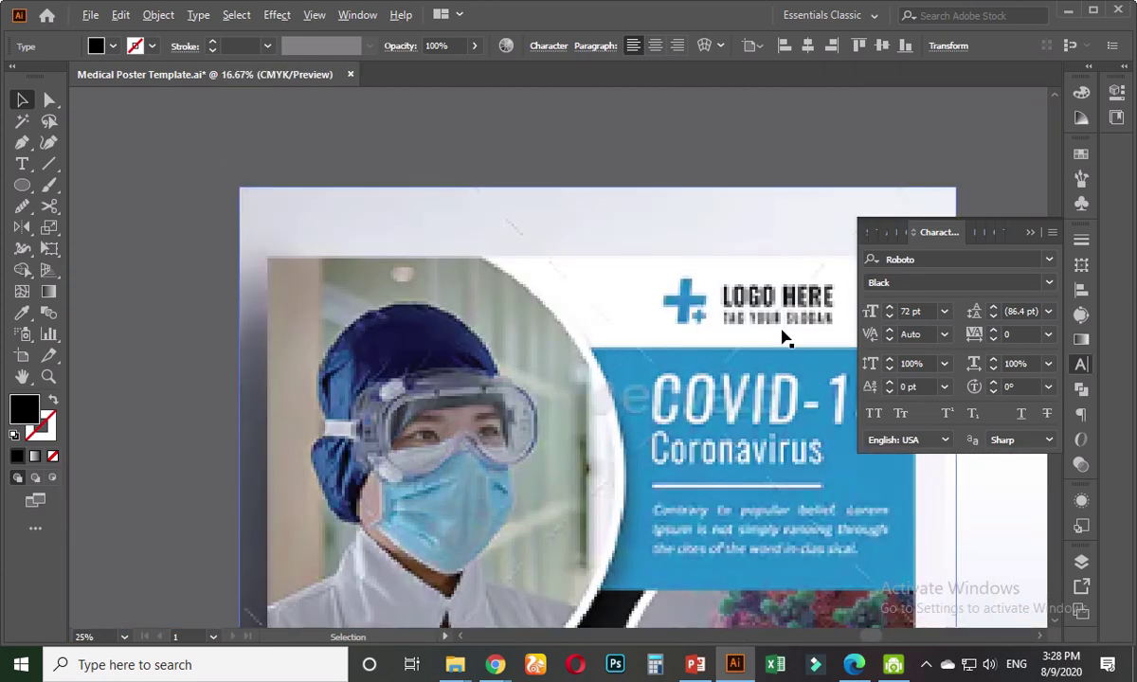
scroll(527, 280, "up", 4)
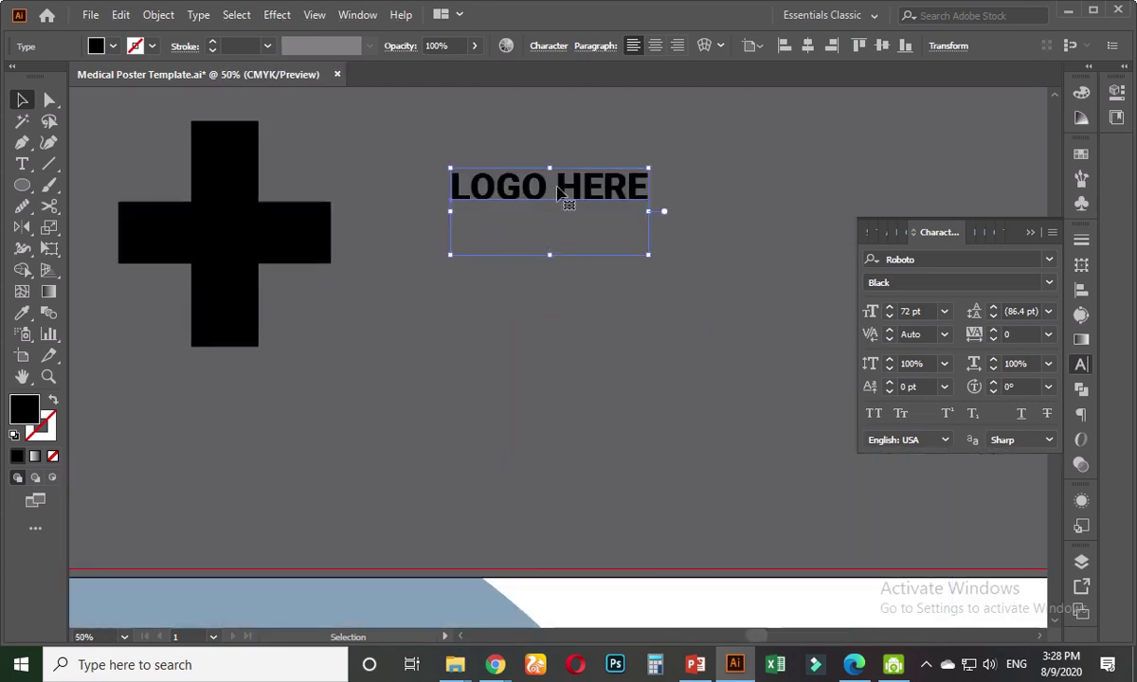
- Remove the empty second line from the LOGO HERE text
key("t")
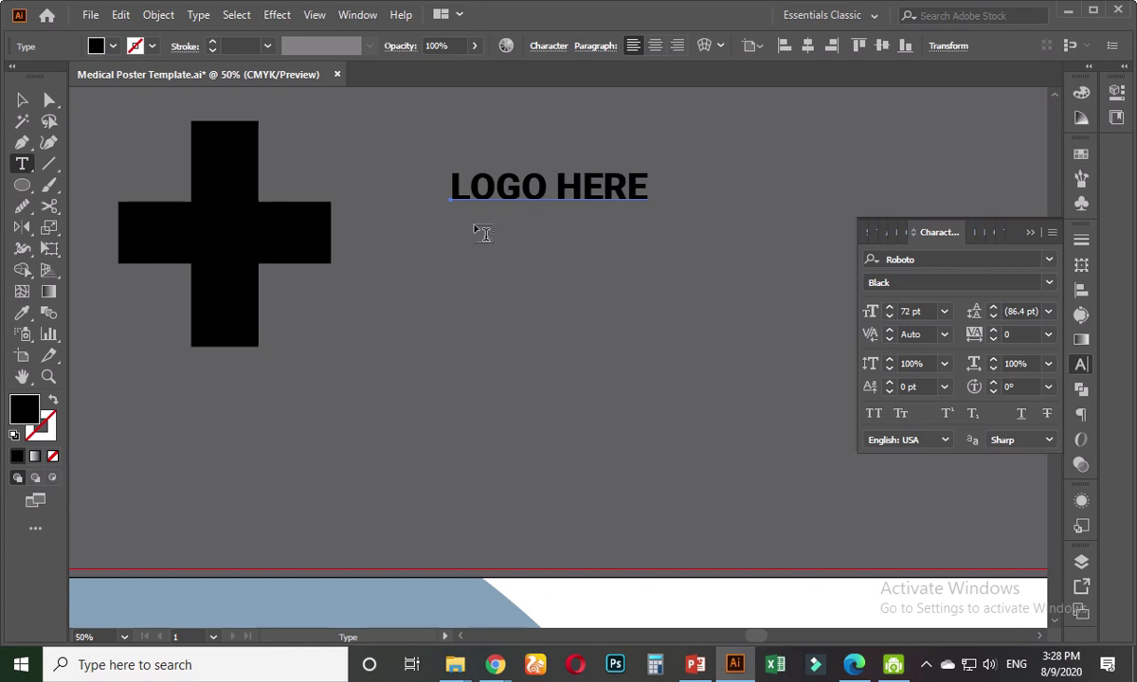
key("v")
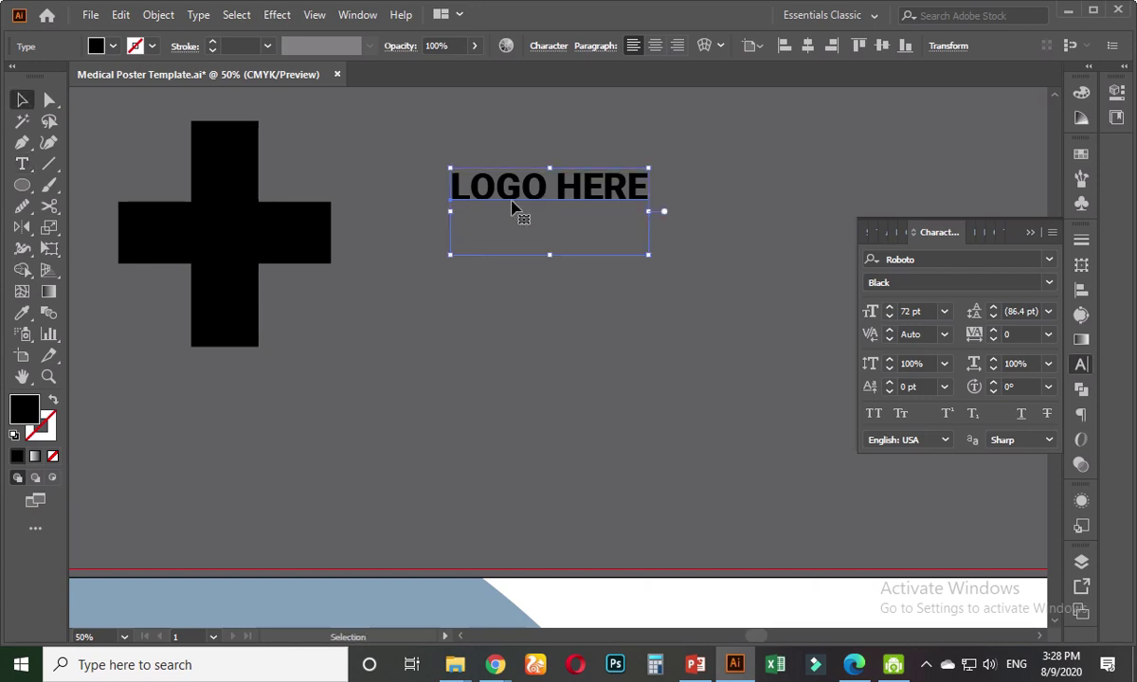
key("t")
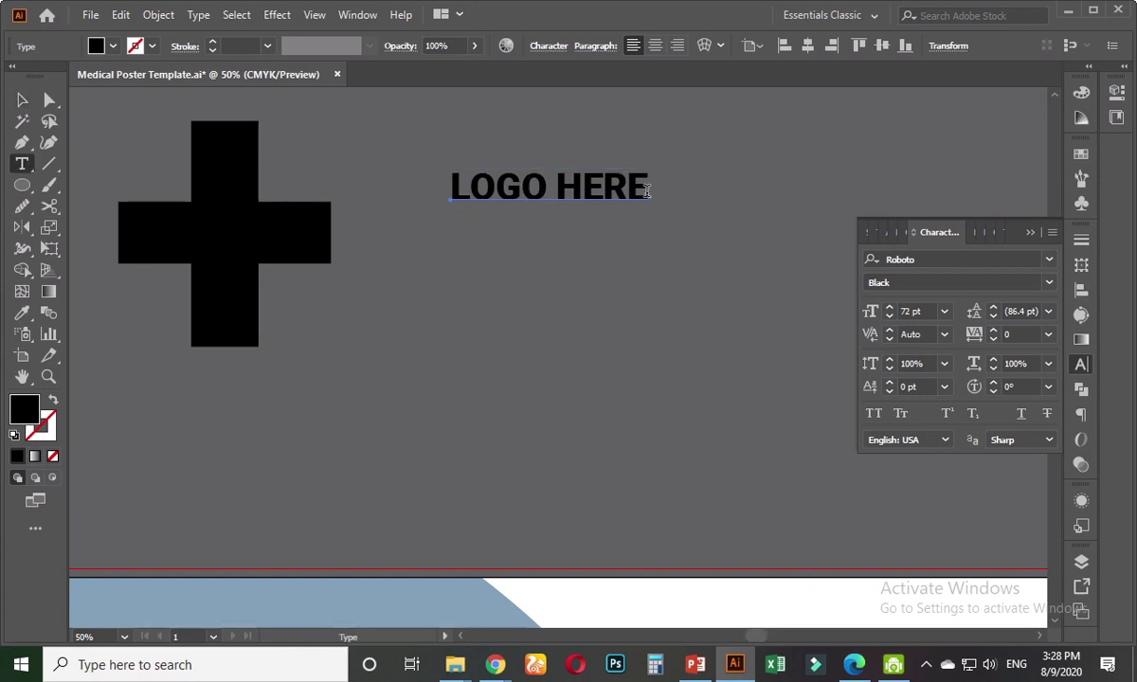
left_click(647, 191)
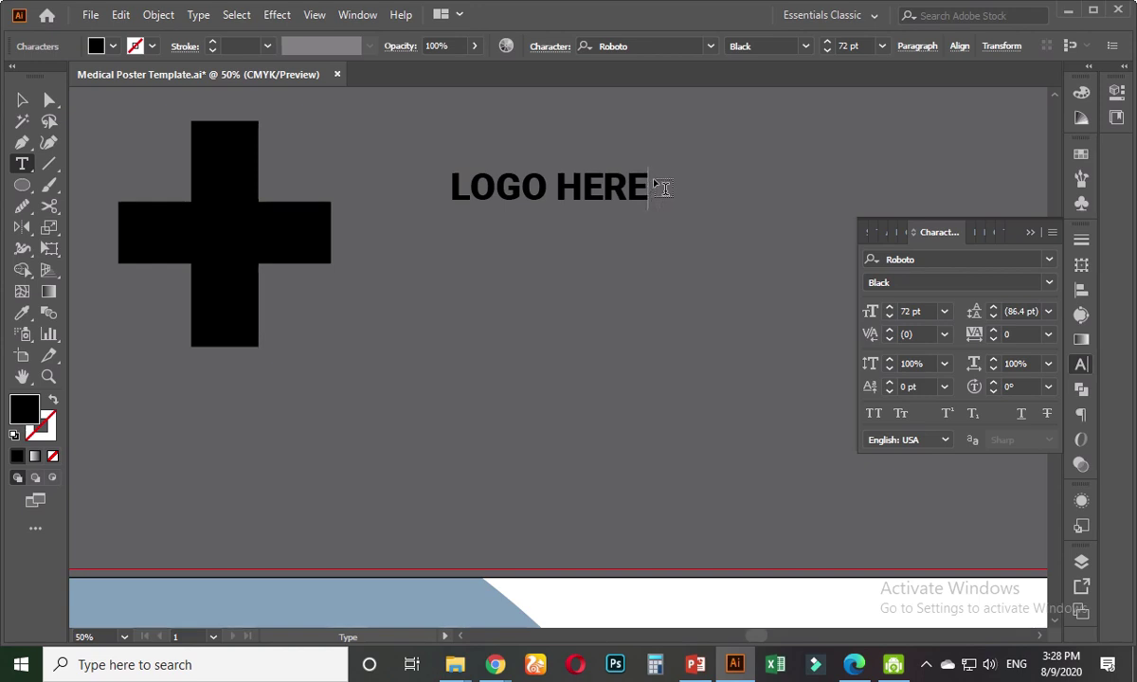
key("Return")
key("Escape")
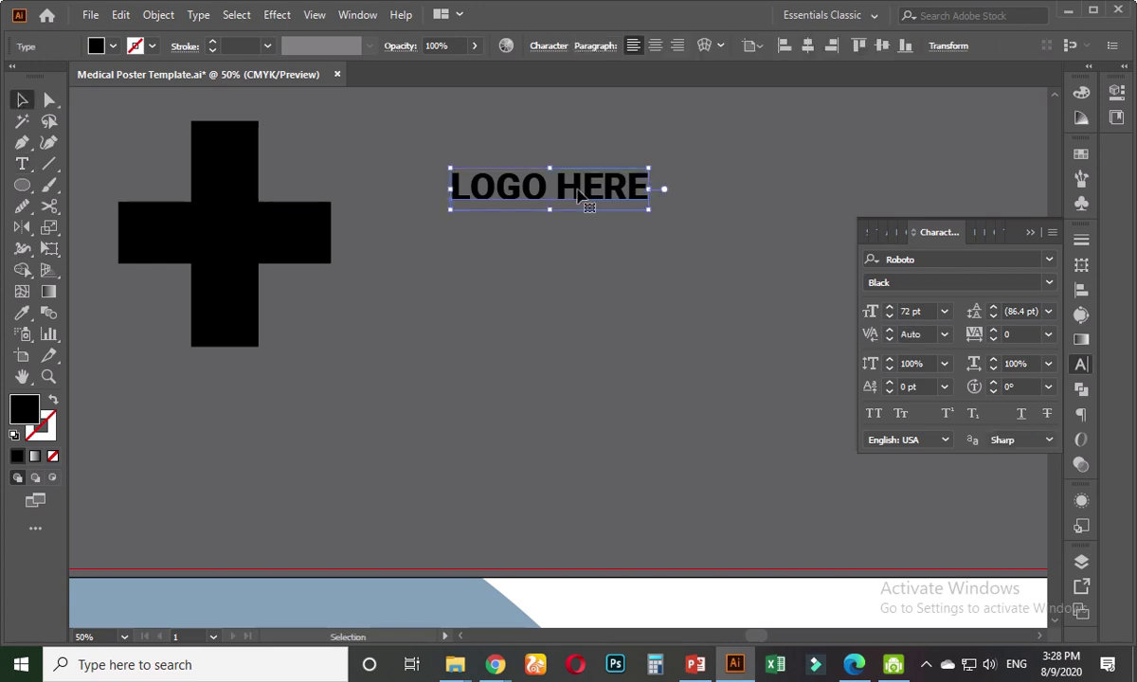
- Duplicate the LOGO HERE text directly below itself and change the copy's wording to TAGLINE HERE
left_click_drag(581, 193, 576, 249)
key("t")
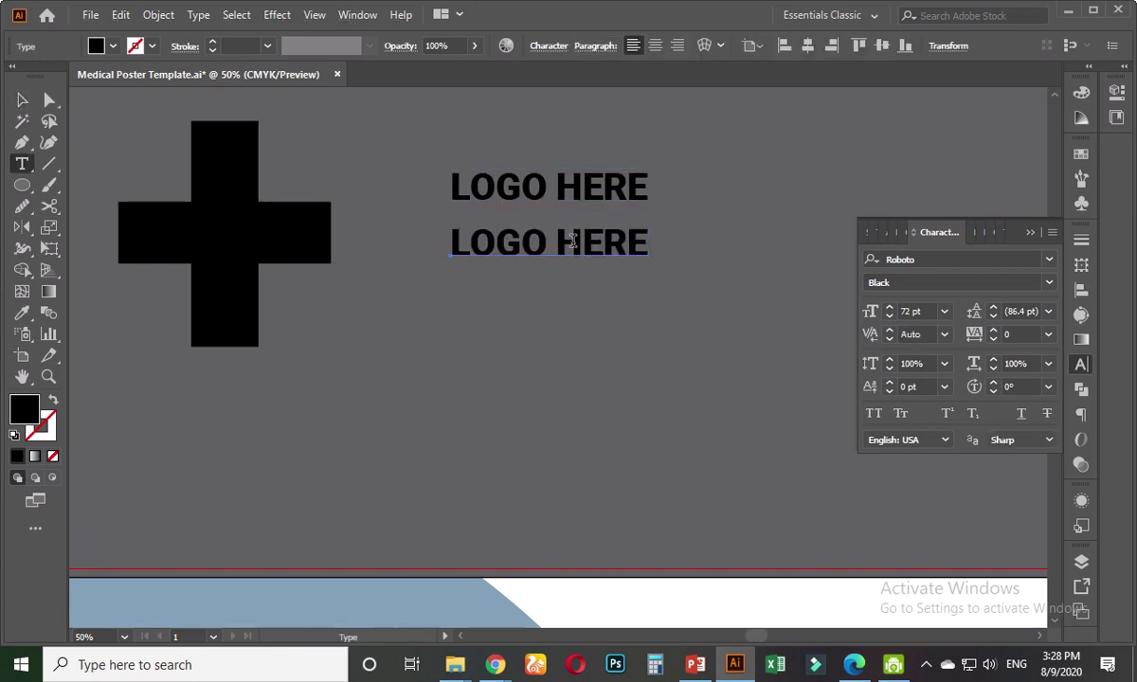
triple_click(572, 241)
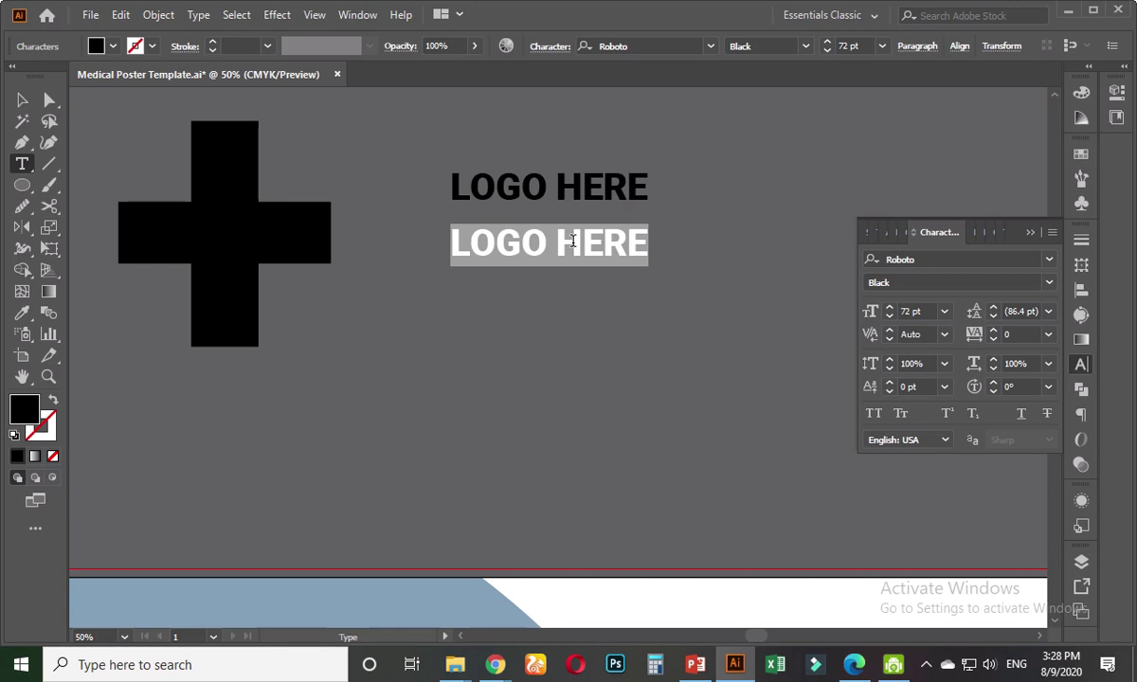
type("TAGLINE HERE")
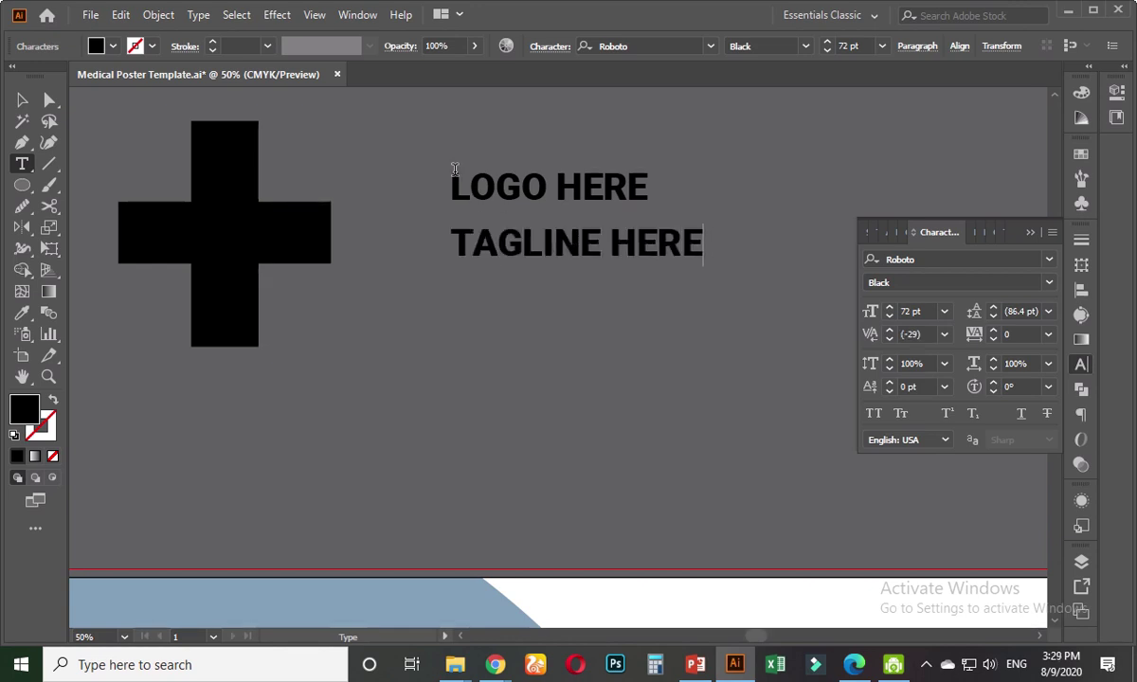
- Enlarge the LOGO HERE text to 115 pt
left_click_drag(451, 175, 753, 210)
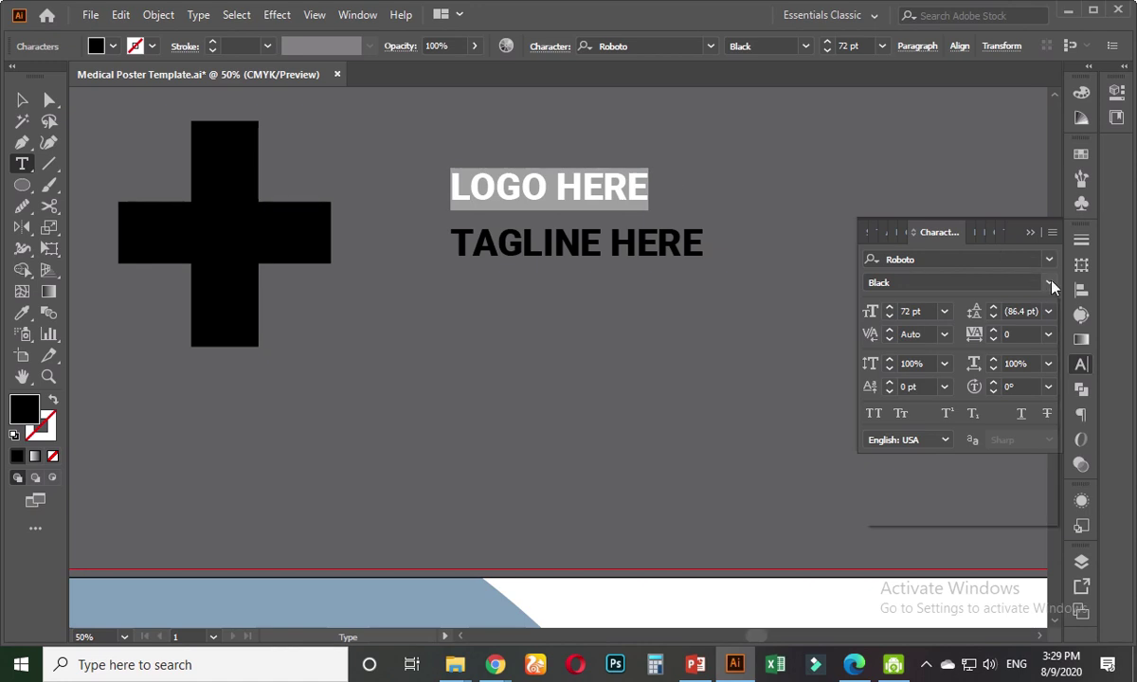
left_click(924, 312)
scroll(927, 312, "up", 9)
scroll(927, 312, "up", 20)
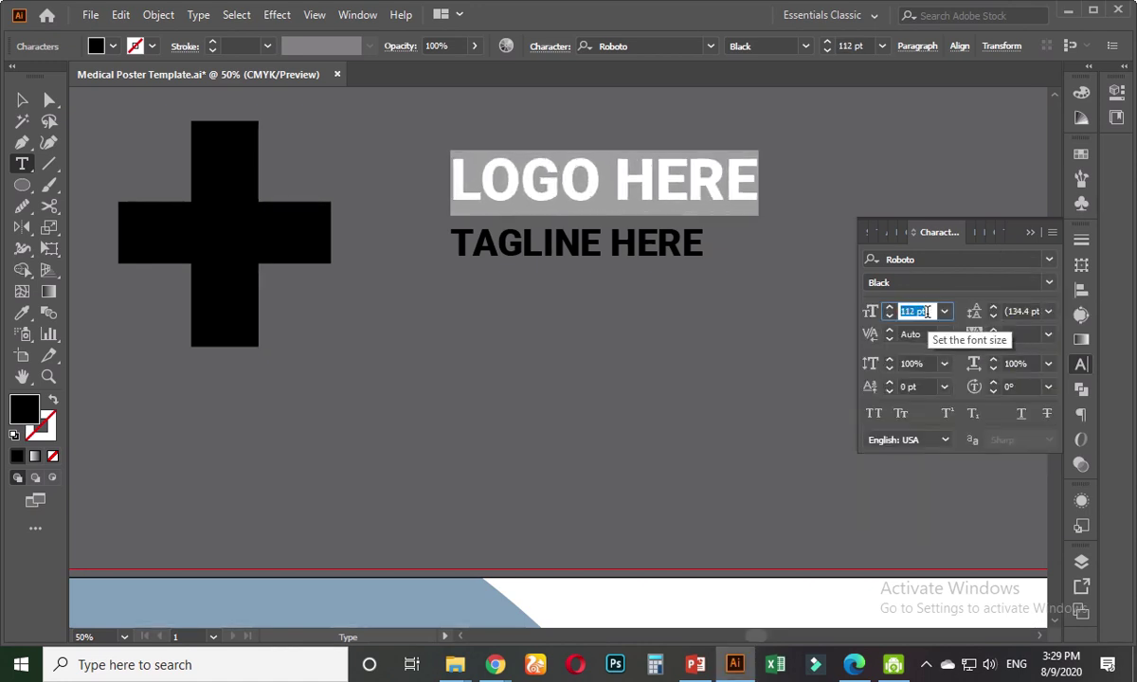
type("72")
key("Return")
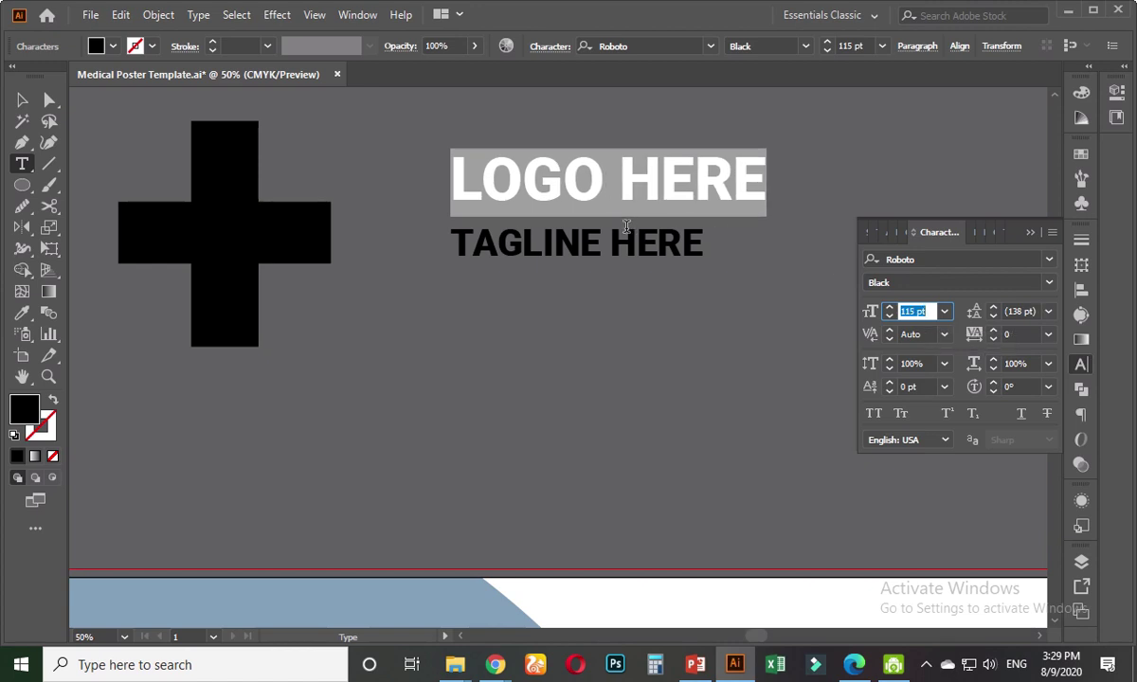
- Change the TAGLINE HERE text's font style to Roboto Light
left_click(604, 228)
triple_click(610, 241)
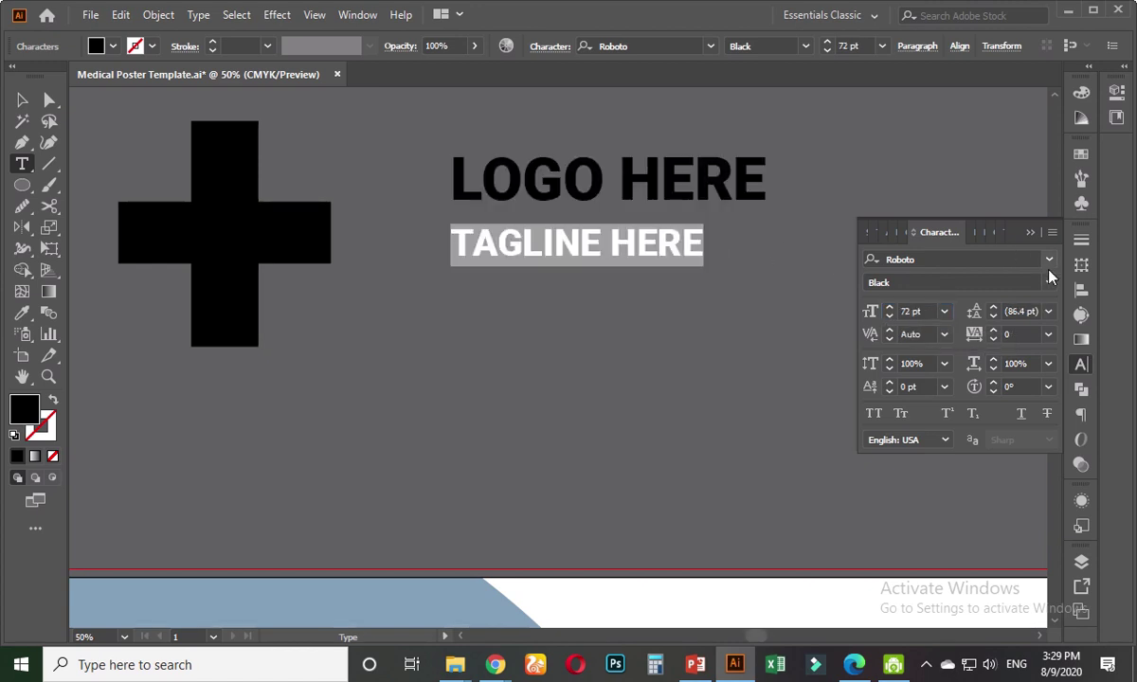
left_click(1047, 282)
left_click(919, 341)
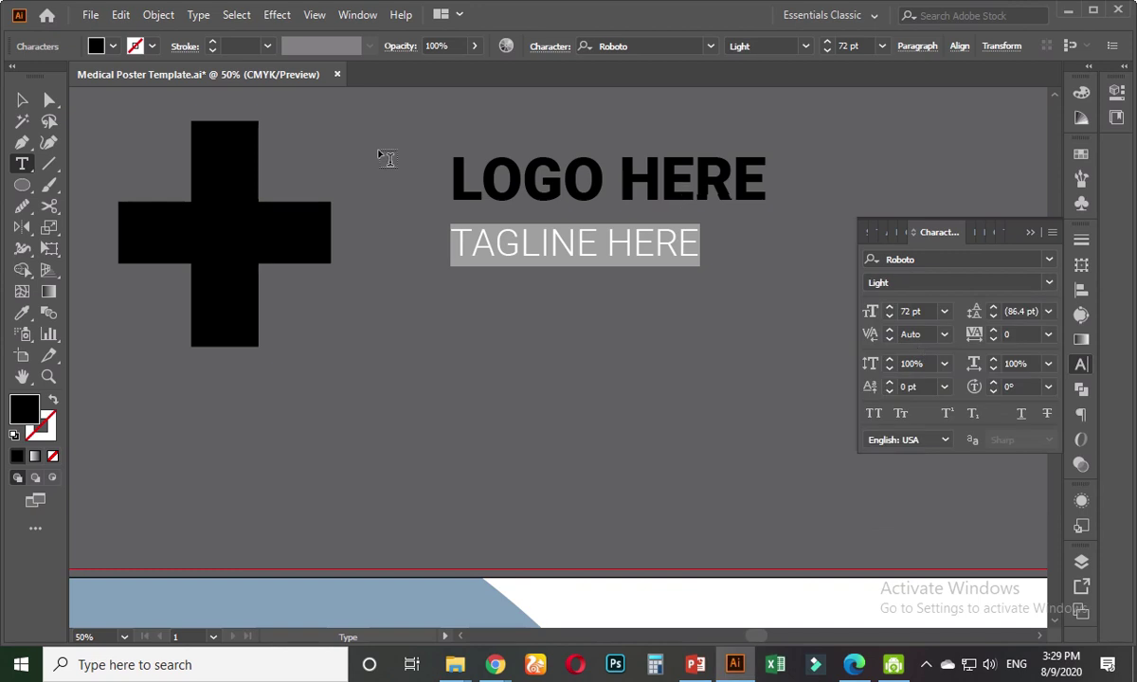
- Center TAGLINE HERE horizontally under LOGO HERE and move it up closer to the logo name
left_click(21, 99)
left_click(511, 194)
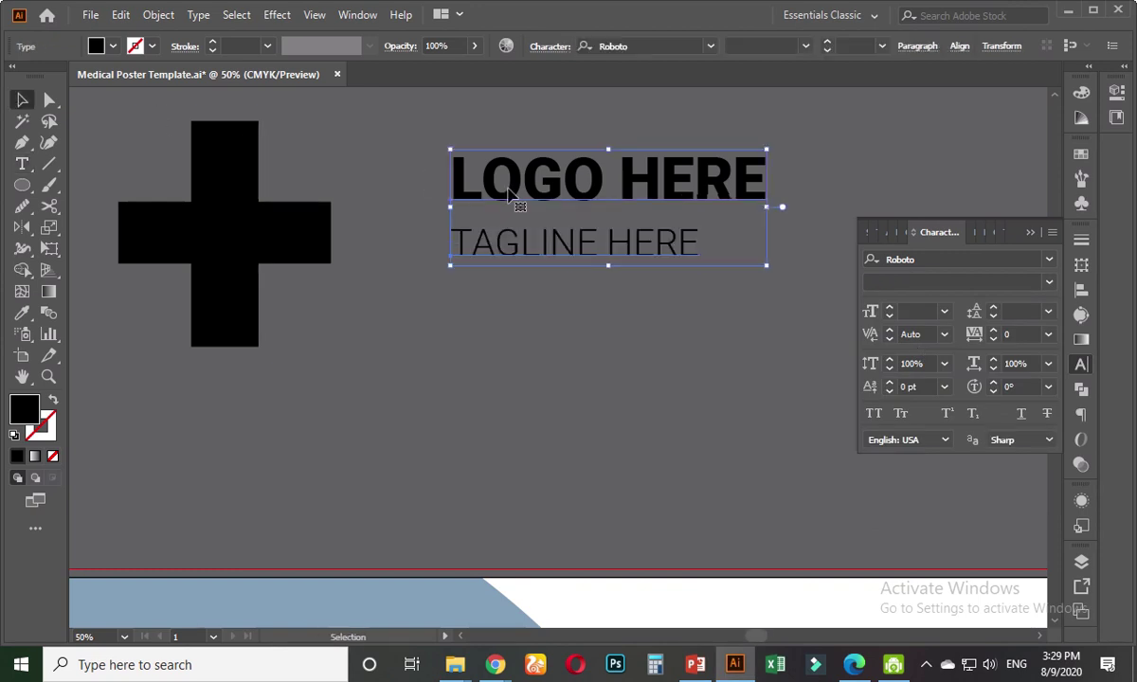
left_click(959, 45)
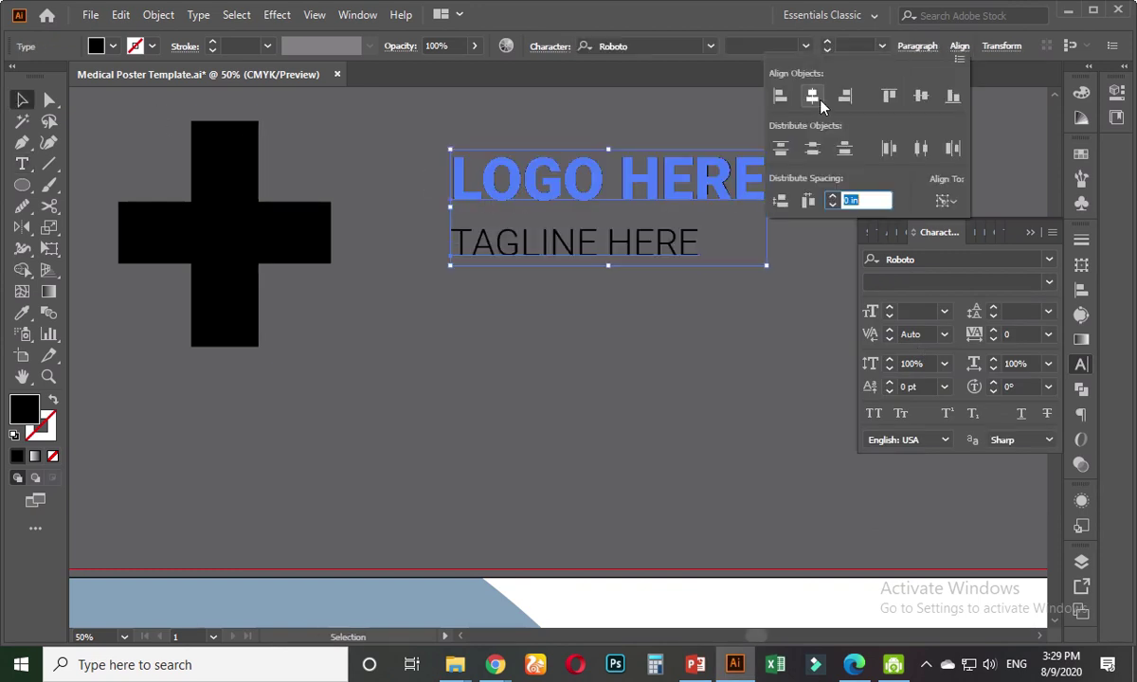
left_click(813, 96)
left_click(669, 271)
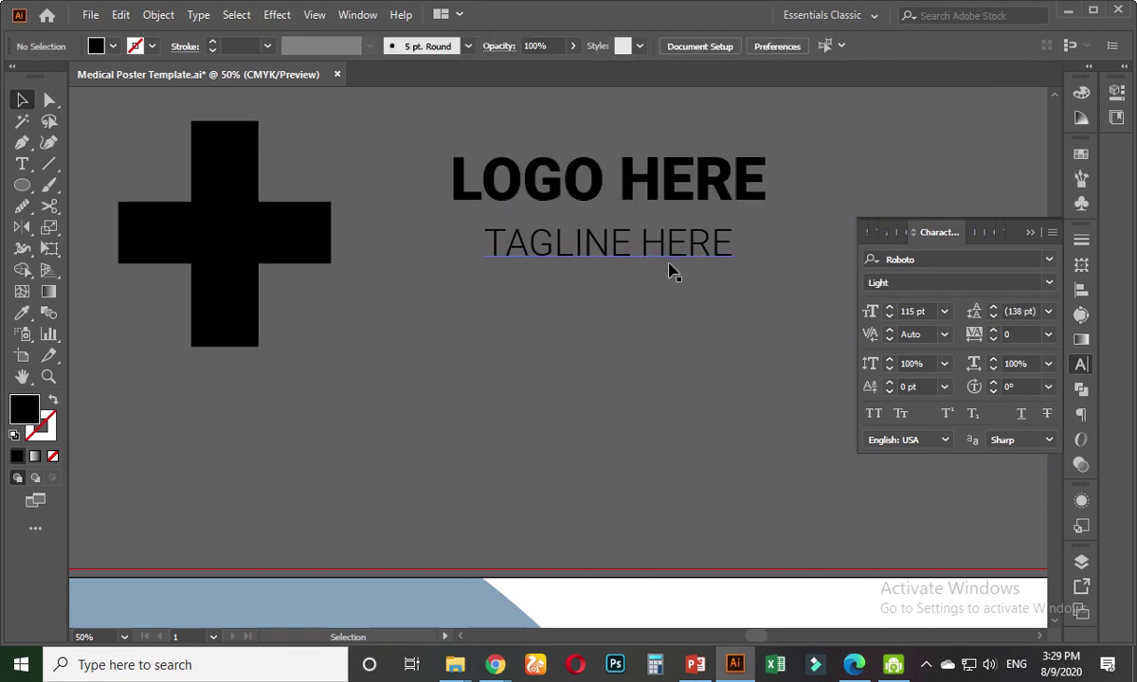
left_click_drag(669, 265, 669, 252)
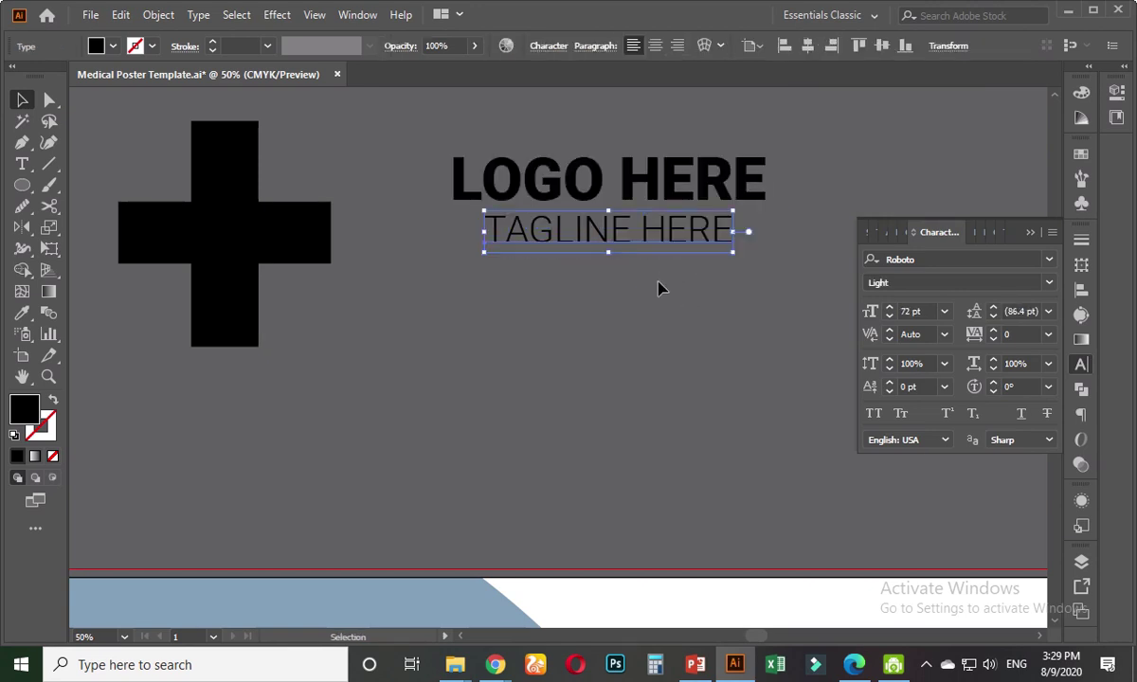
left_click(687, 284)
- Group the LOGO HERE and TAGLINE HERE texts together
left_click_drag(551, 142, 427, 248)
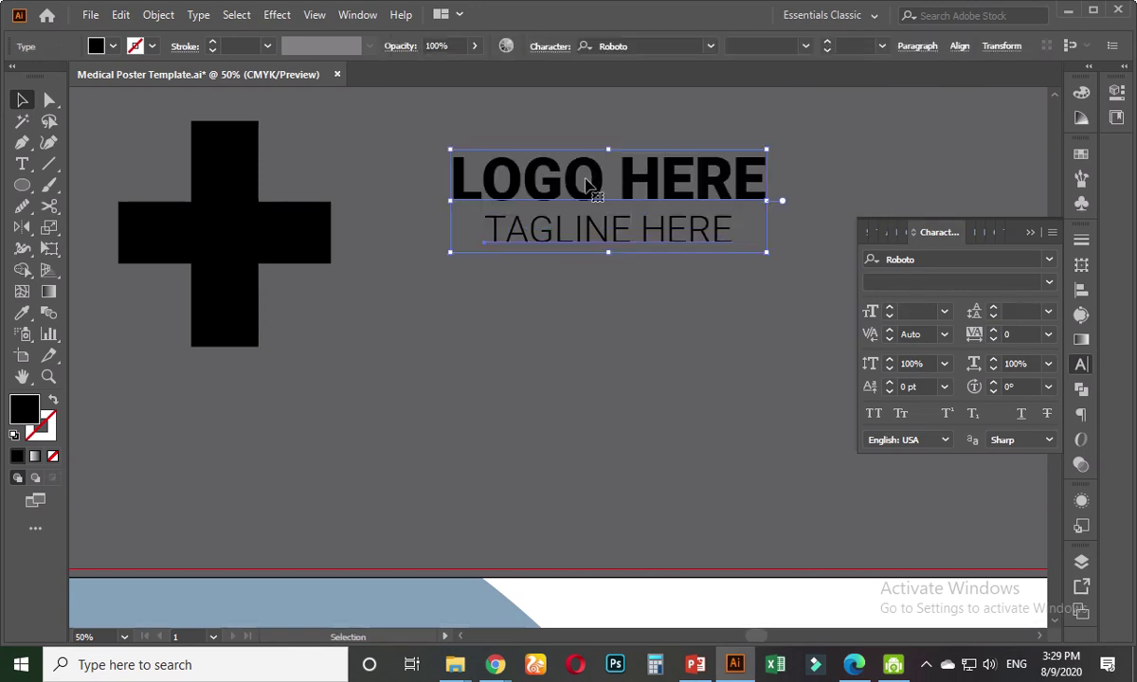
right_click(585, 180)
left_click(541, 295)
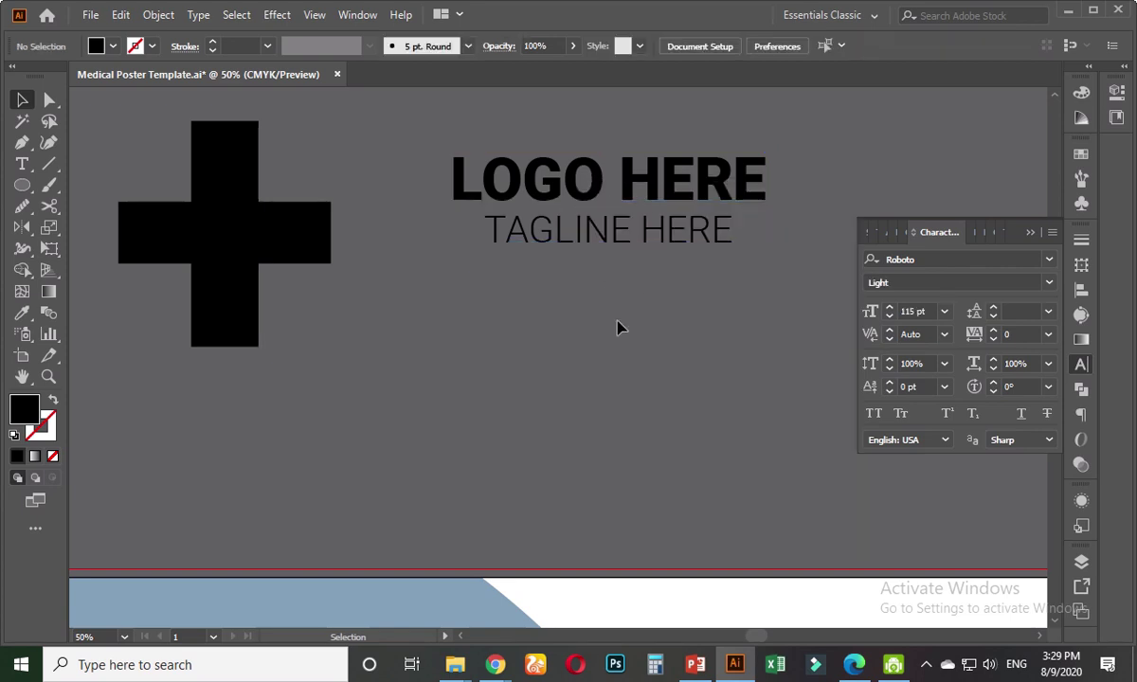
left_click_drag(561, 174, 557, 180)
right_click(557, 181)
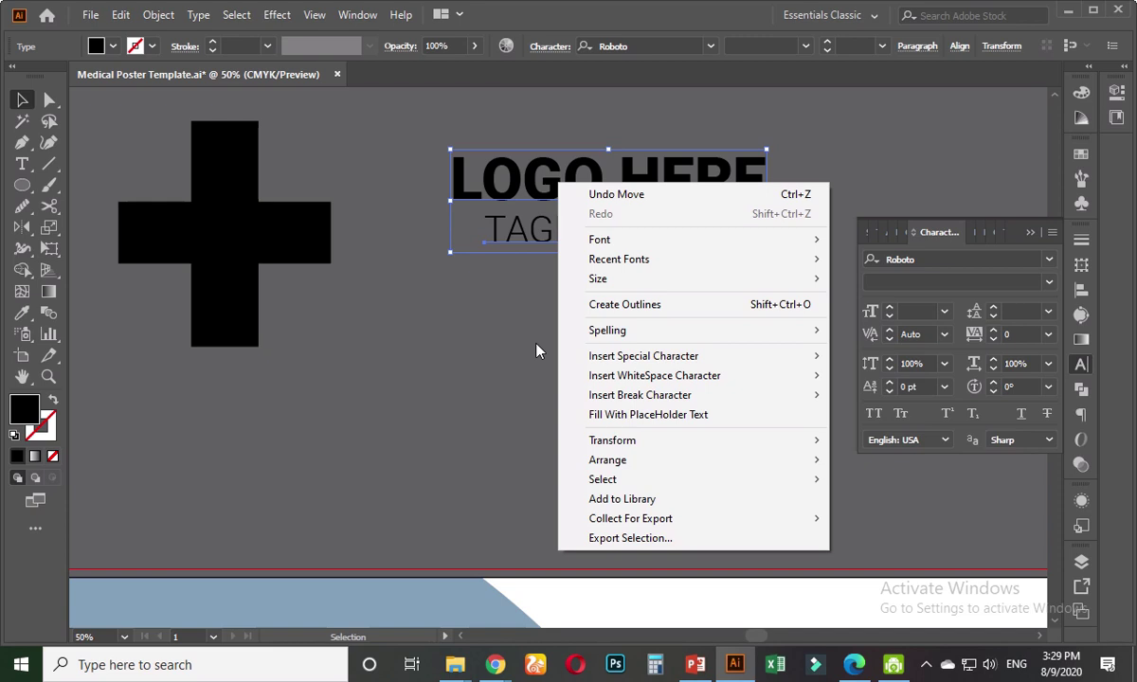
left_click(539, 355)
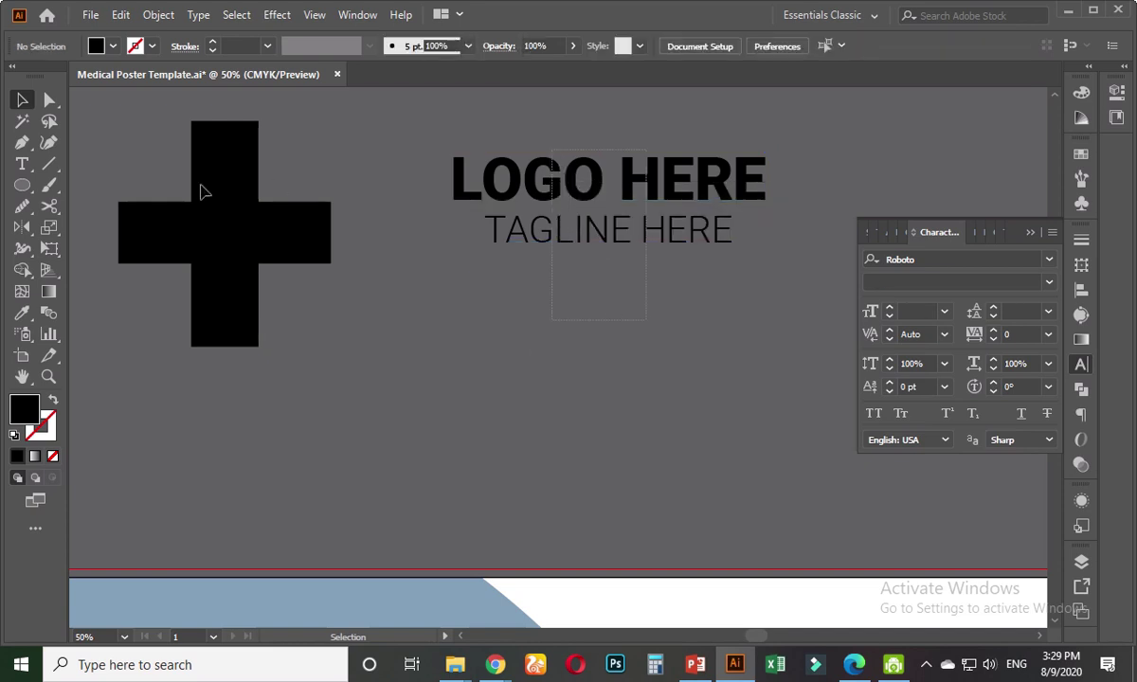
left_click(473, 232)
key("a")
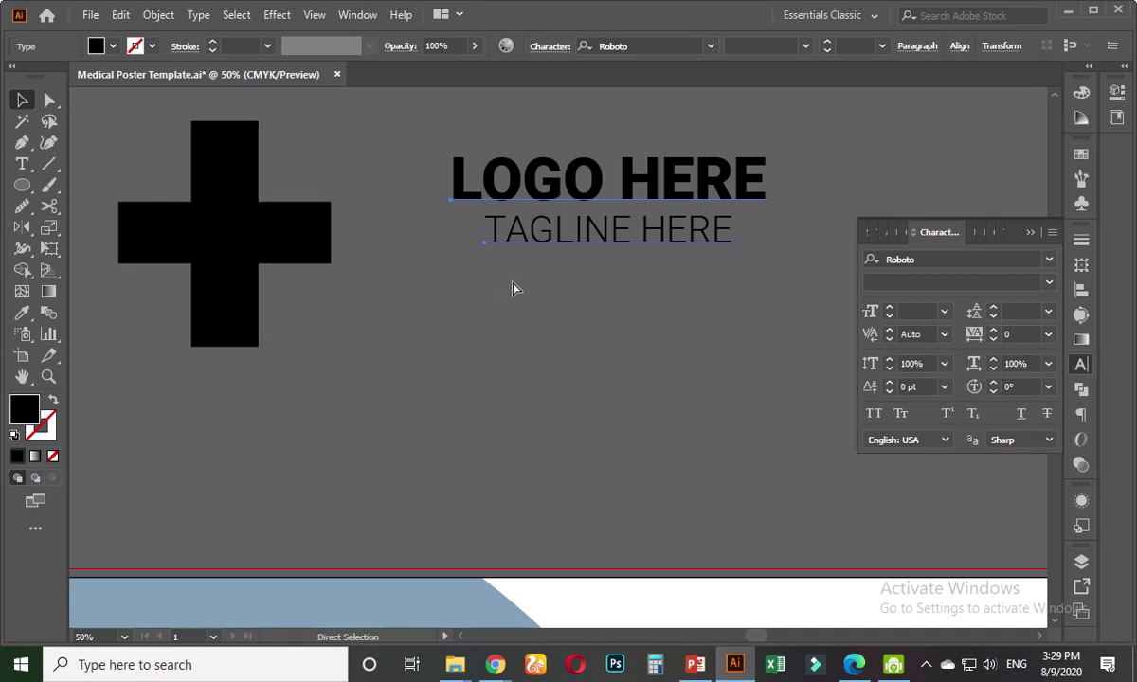
key("v")
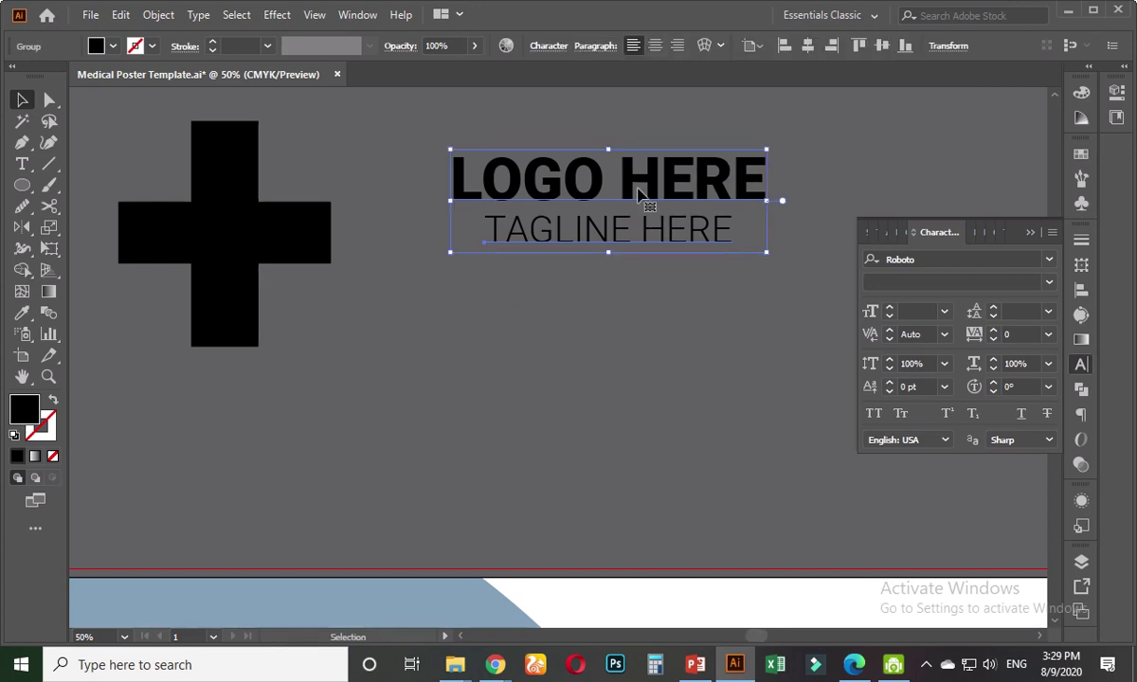
left_click(345, 297)
left_click(233, 246)
left_click_drag(233, 247, 337, 388)
left_click_drag(476, 460, 250, 221)
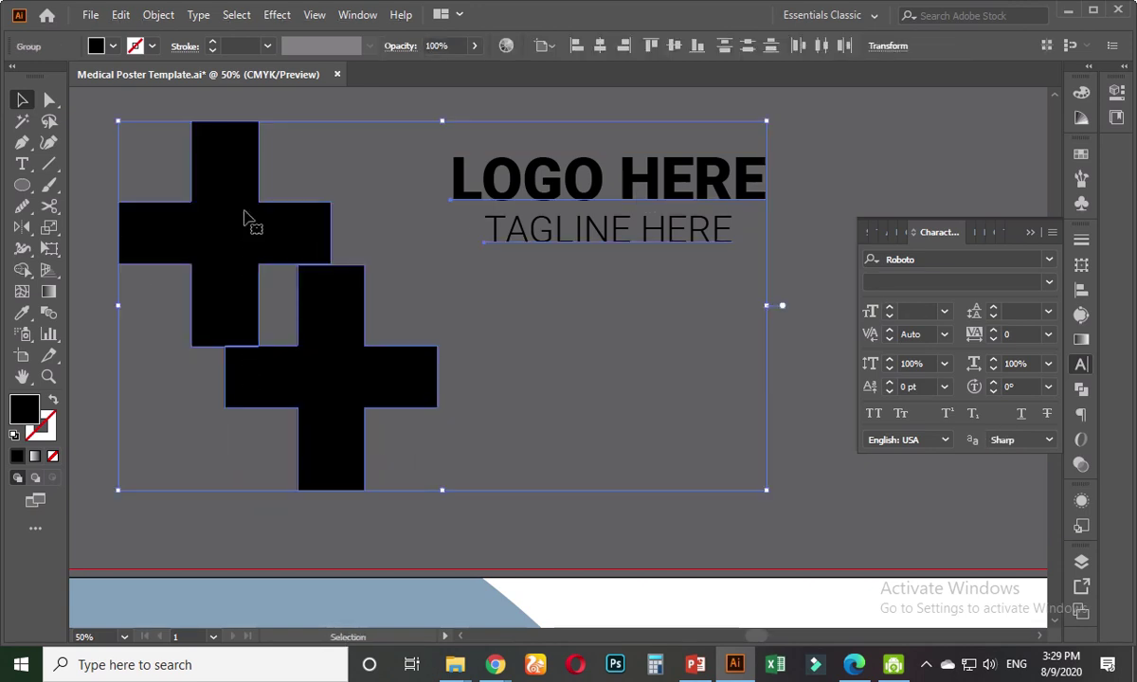
left_click(490, 333)
left_click_drag(325, 145, 304, 352)
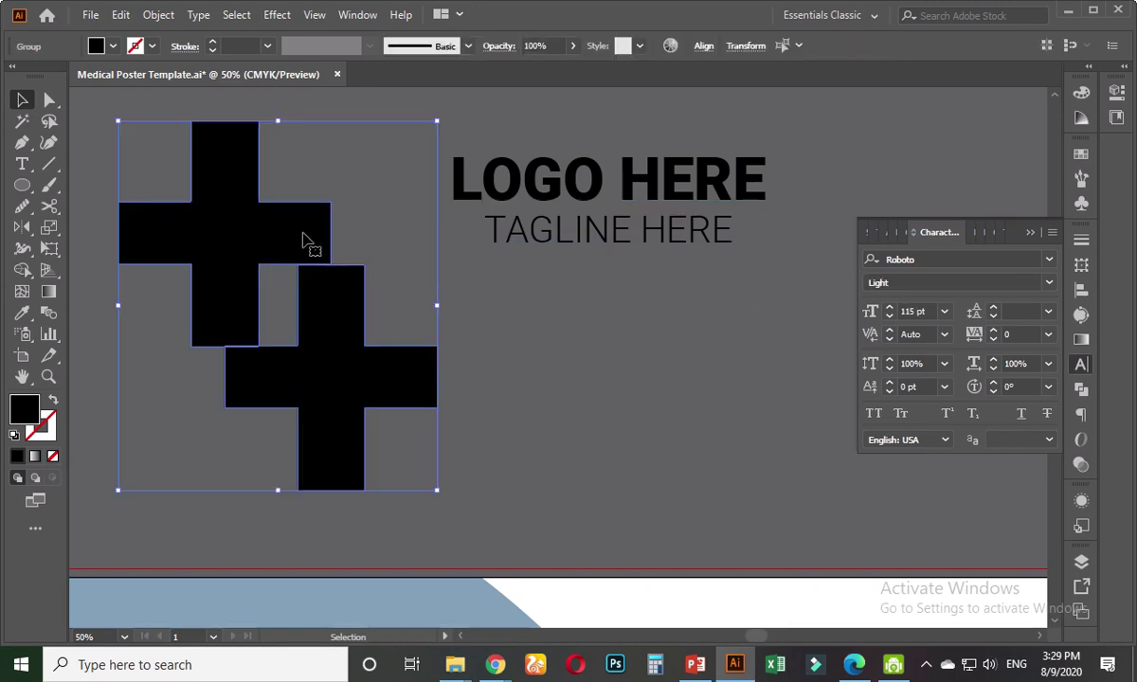
right_click(303, 241)
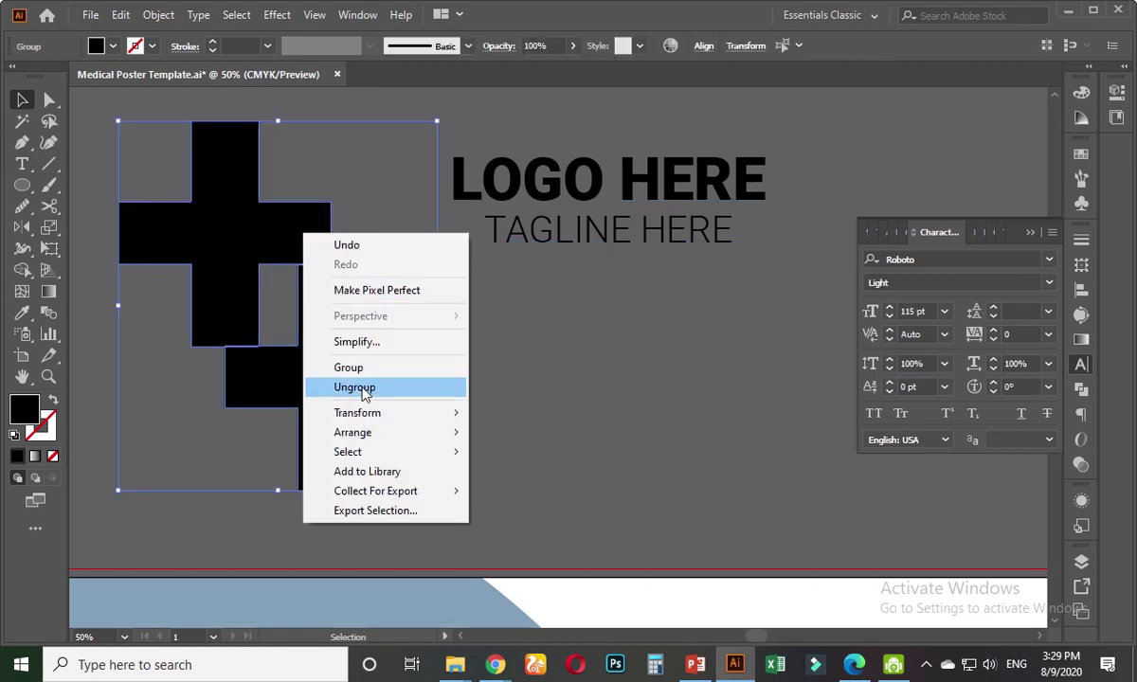
left_click(573, 307)
left_click(569, 197)
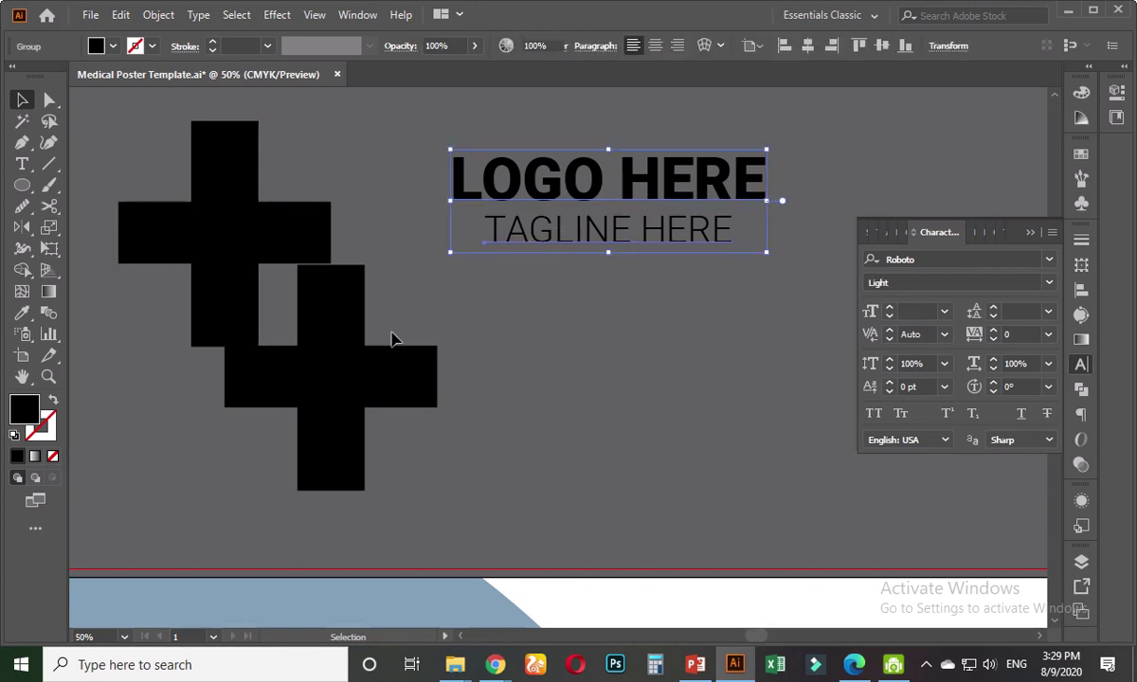
left_click(337, 355)
key("Delete")
- Move the plus sign closer to the logo text and enlarge the grouped LOGO HERE and TAGLINE HERE text
scroll(332, 360, "up", 2)
scroll(332, 360, "right", 1)
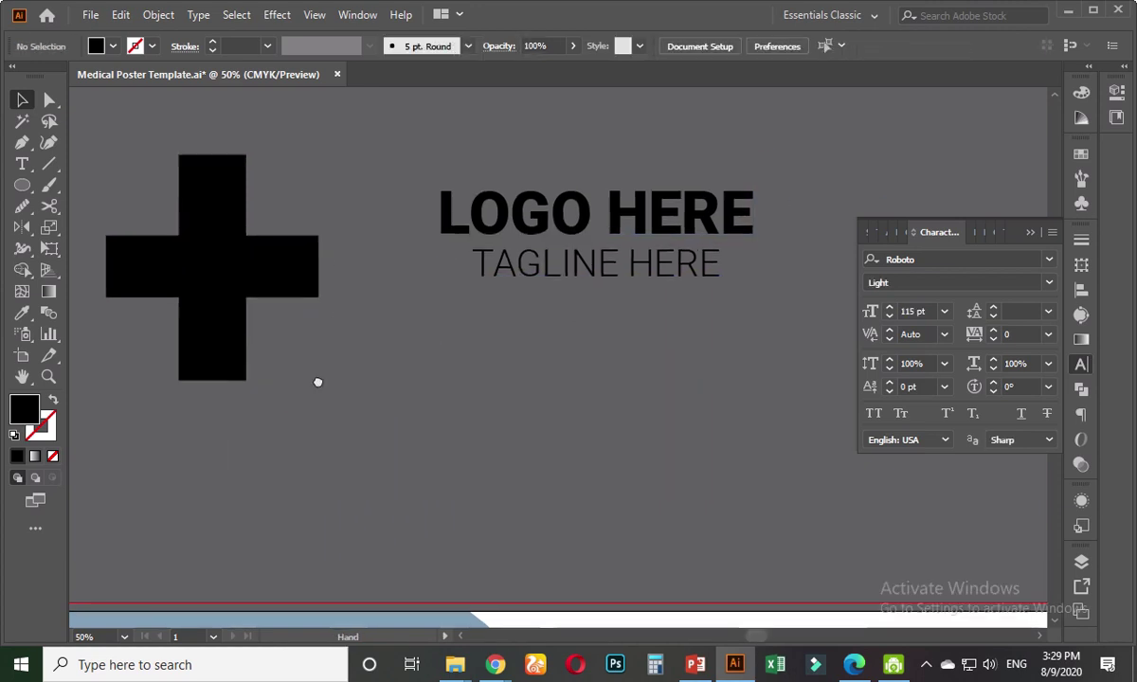
left_click(291, 316)
left_click_drag(280, 315, 334, 316)
left_click(445, 355)
left_click(569, 305)
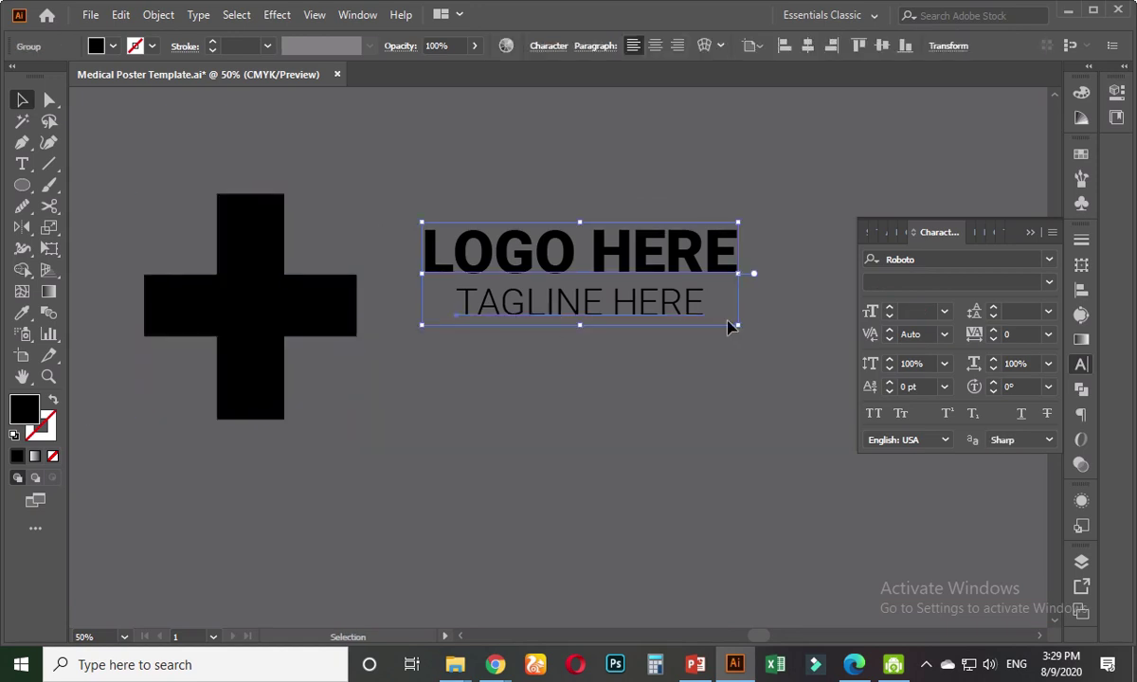
left_click_drag(738, 326, 815, 438)
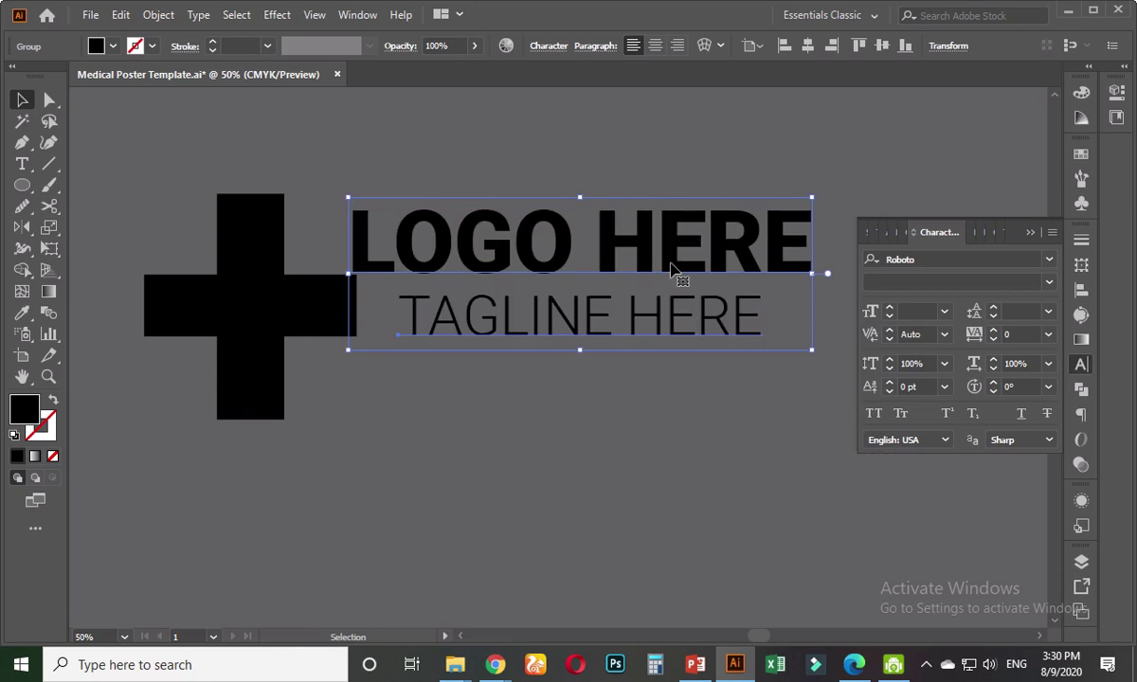
- Vertically center the grouped logo text on the plus sign, using the plus sign as the key object
left_click(251, 294, "shift")
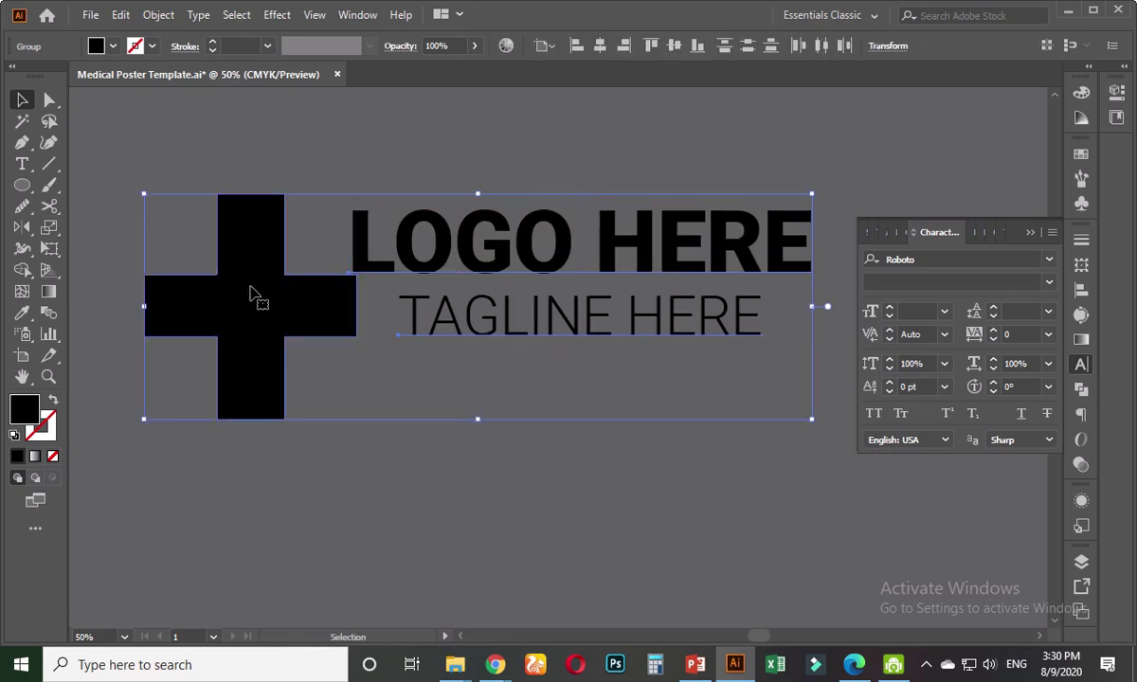
left_click(251, 293)
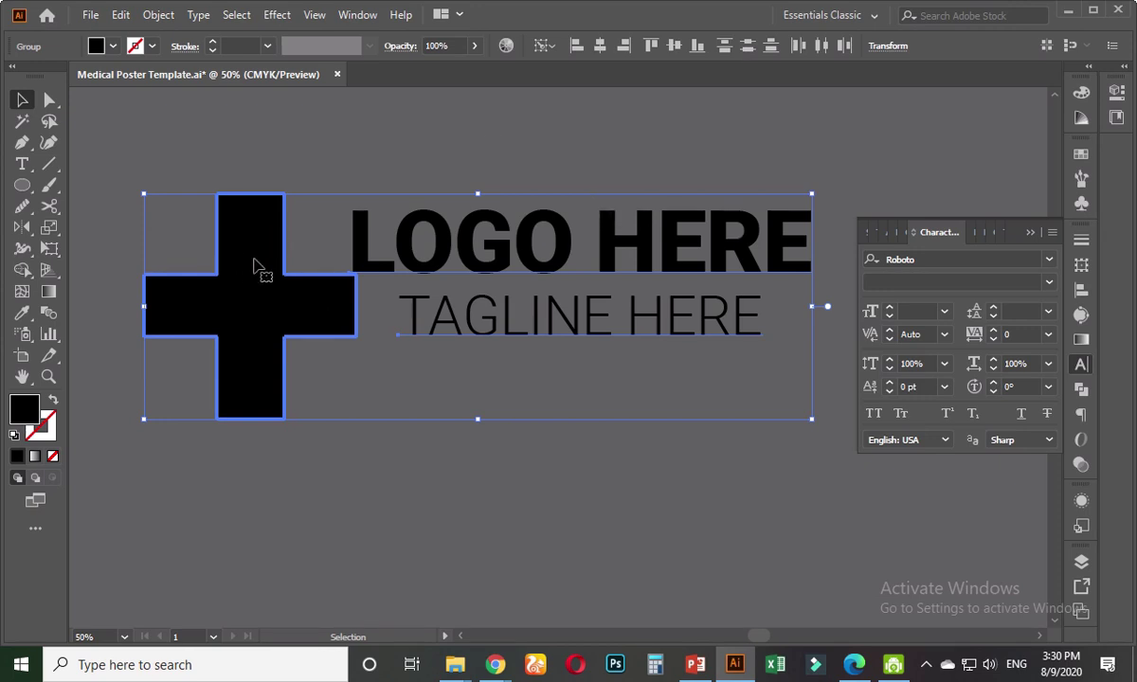
left_click(676, 54)
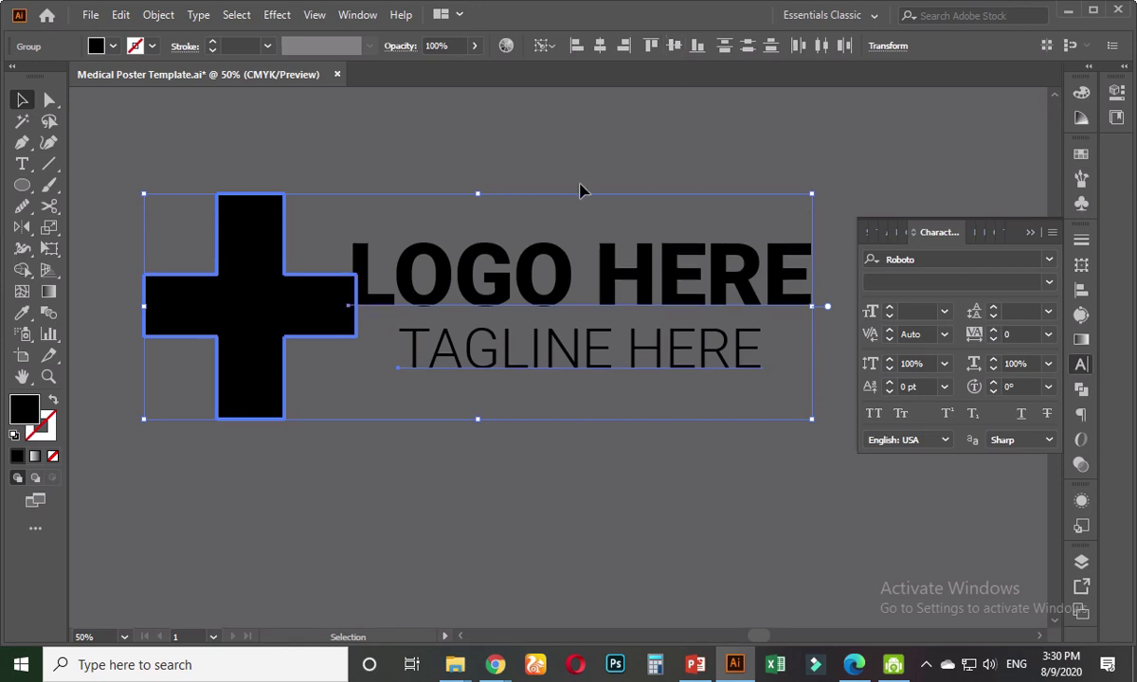
left_click(536, 157)
- Shrink the plus sign proportionally so it roughly matches the height of the two text lines and clears LOGO HERE
left_click(292, 327)
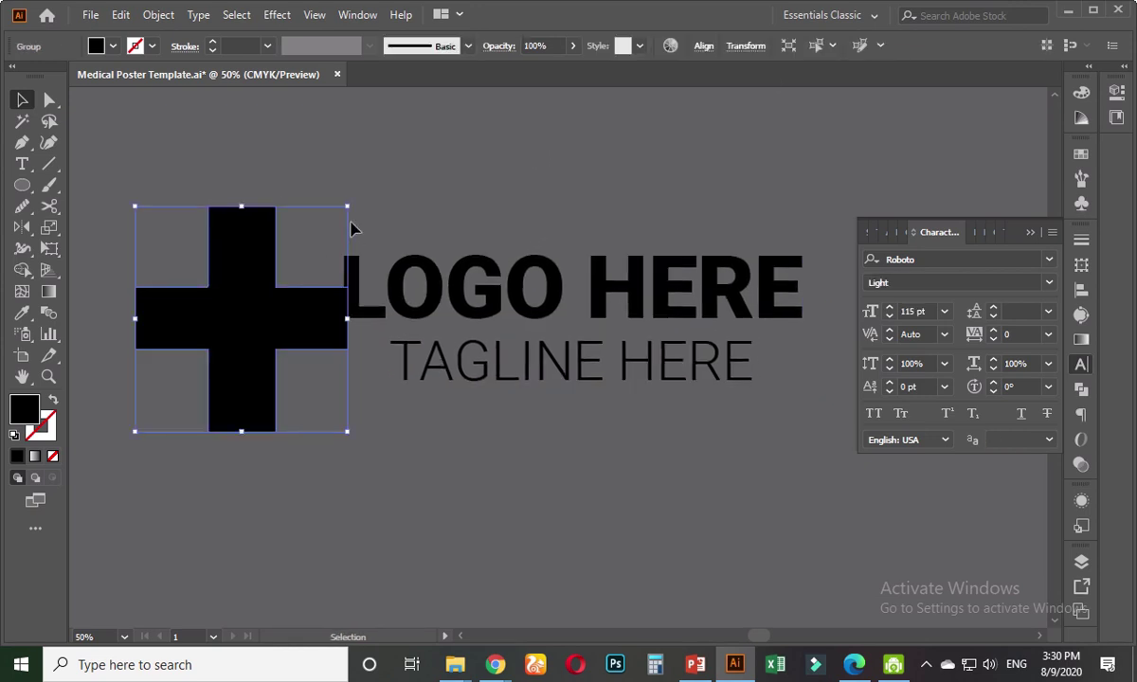
left_click_drag(351, 209, 306, 254)
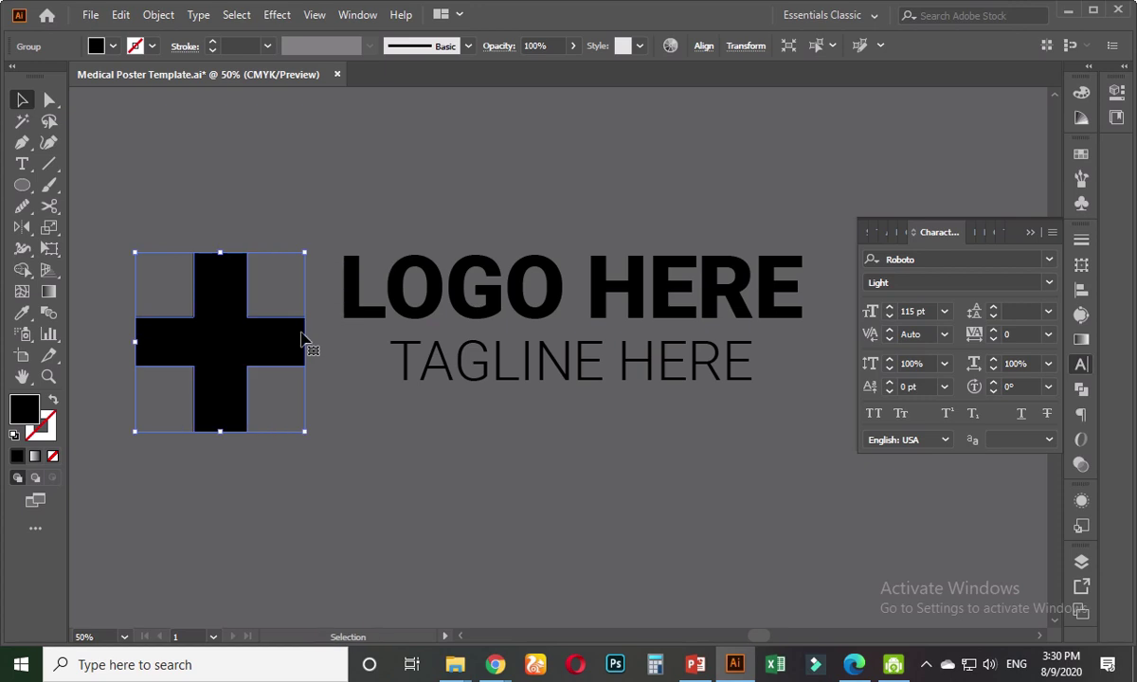
left_click_drag(133, 433, 180, 386)
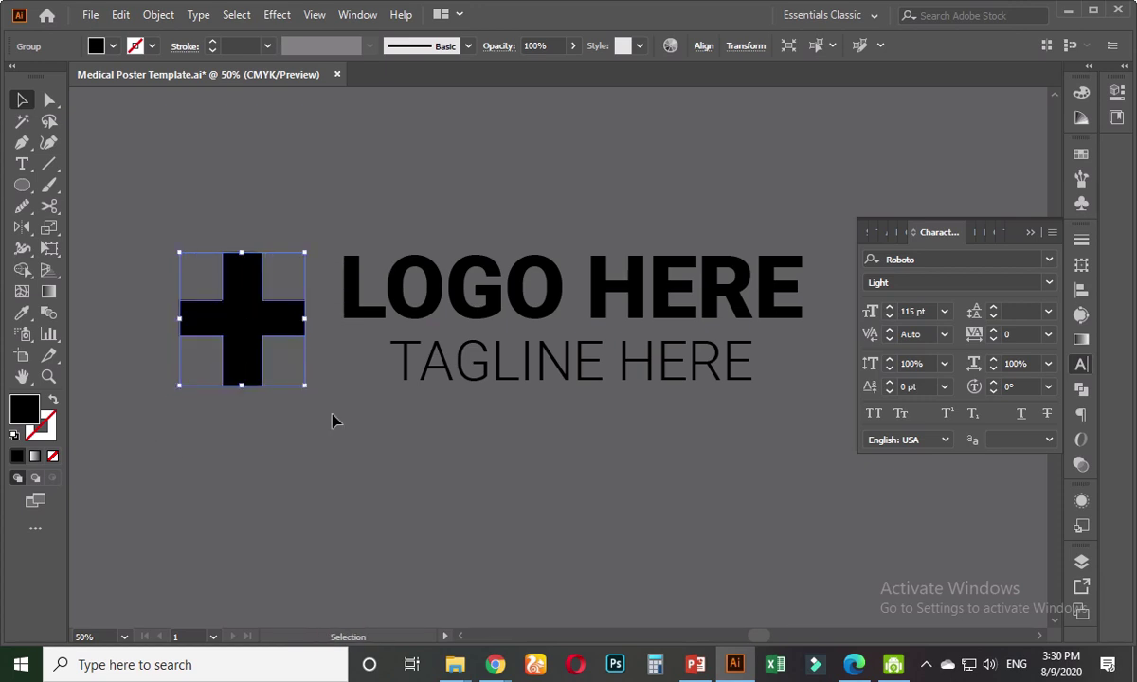
left_click(332, 421)
left_click_drag(426, 421, 307, 449)
left_click(369, 415)
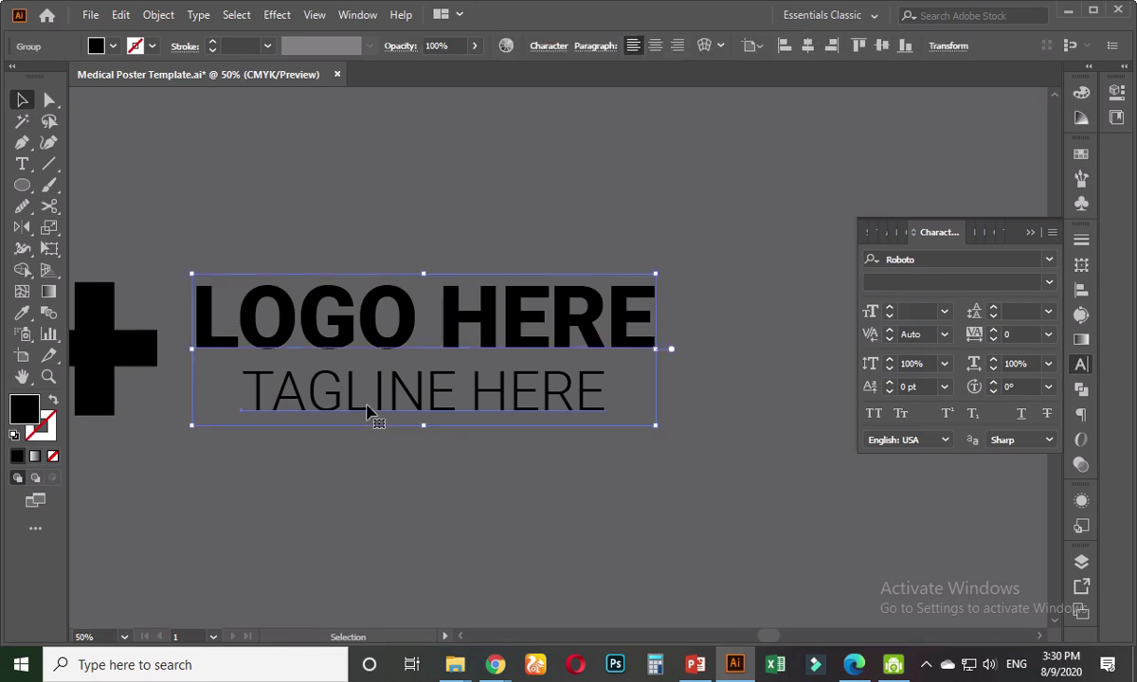
scroll(369, 415, "down", 1)
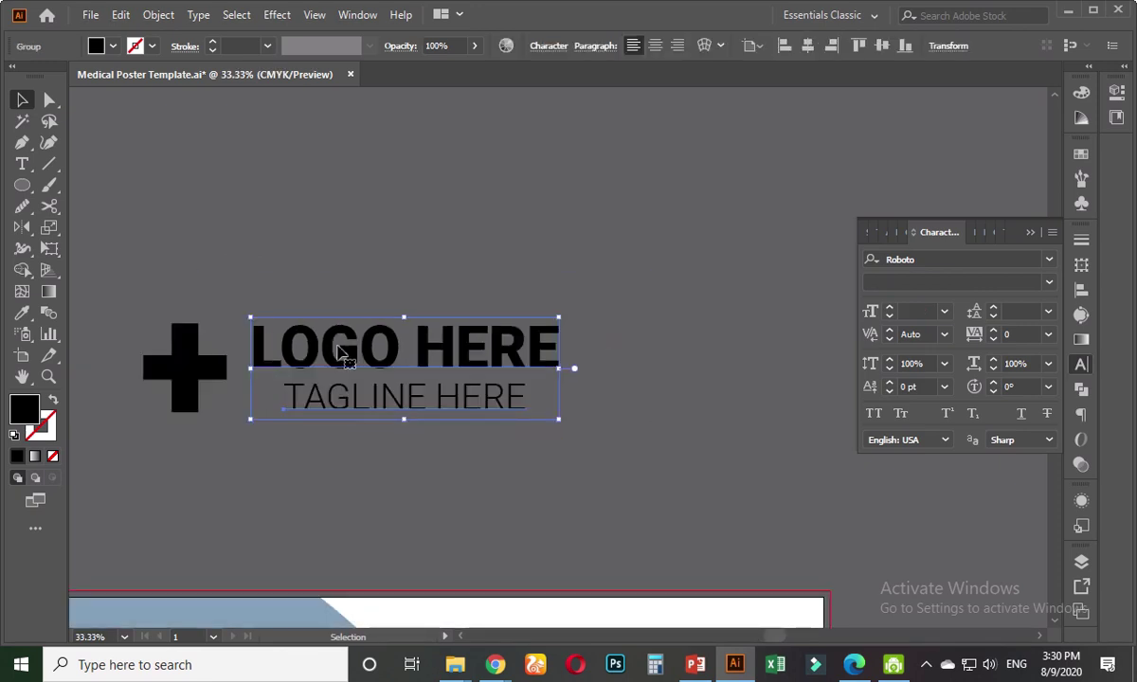
scroll(388, 370, "down", 1)
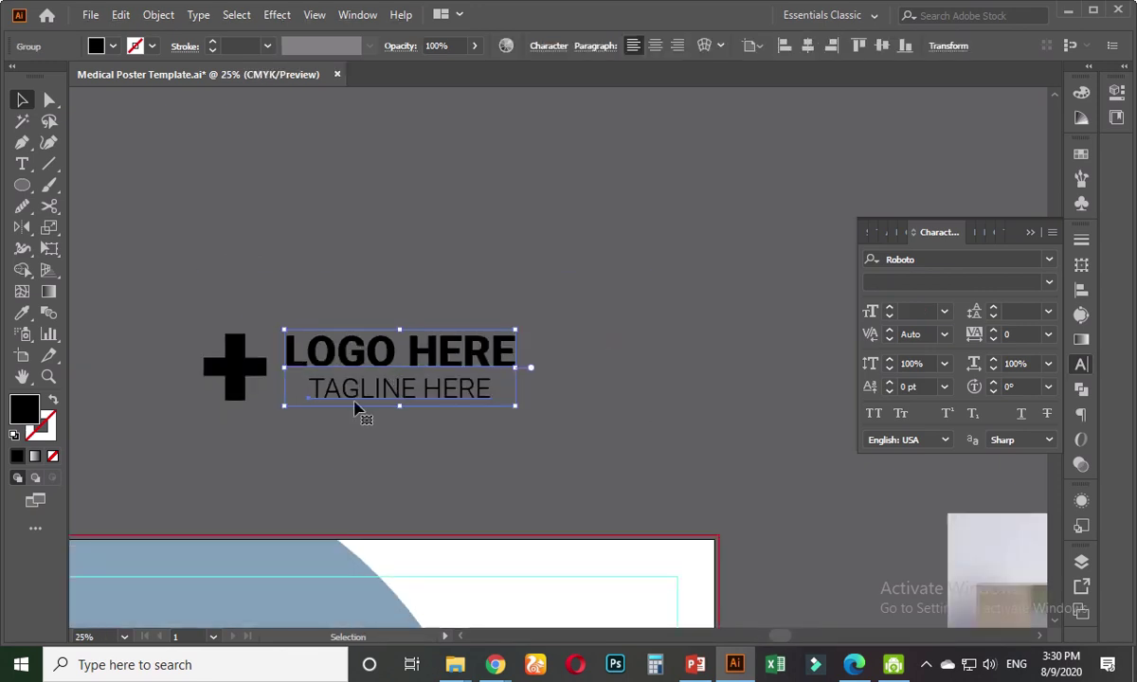
left_click(451, 464)
- Expand the plus sign and the grouped logo text into editable shapes
scroll(451, 464, "down", 3)
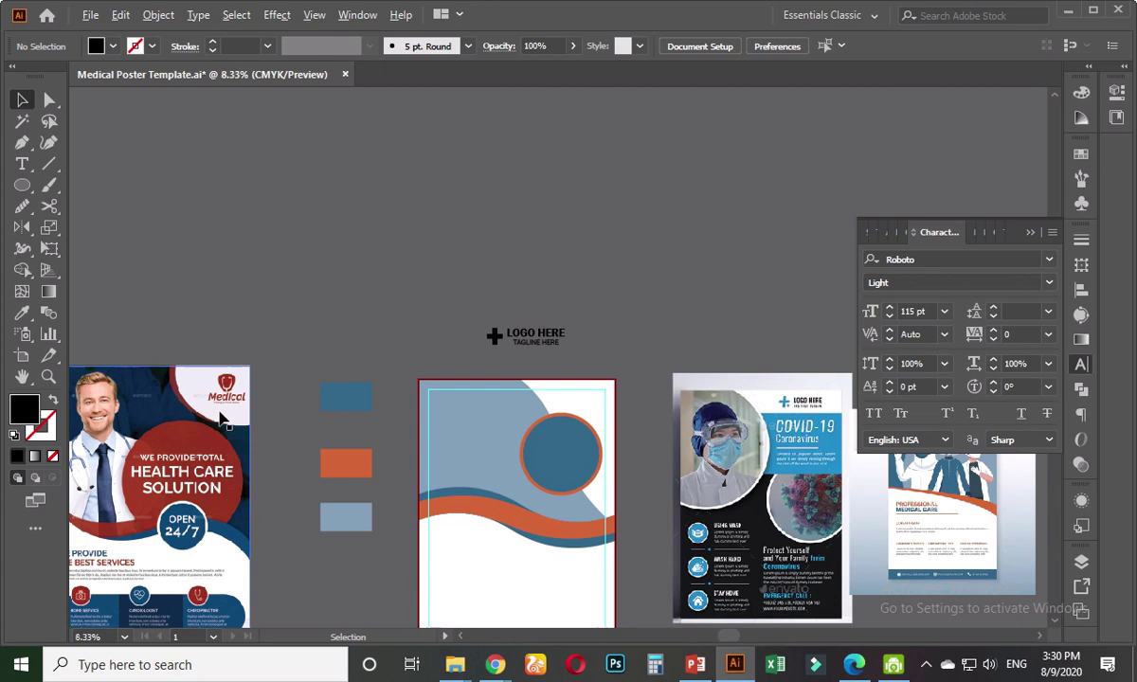
scroll(220, 418, "up", 2)
left_click_drag(563, 304, 462, 381)
scroll(493, 355, "up", 1)
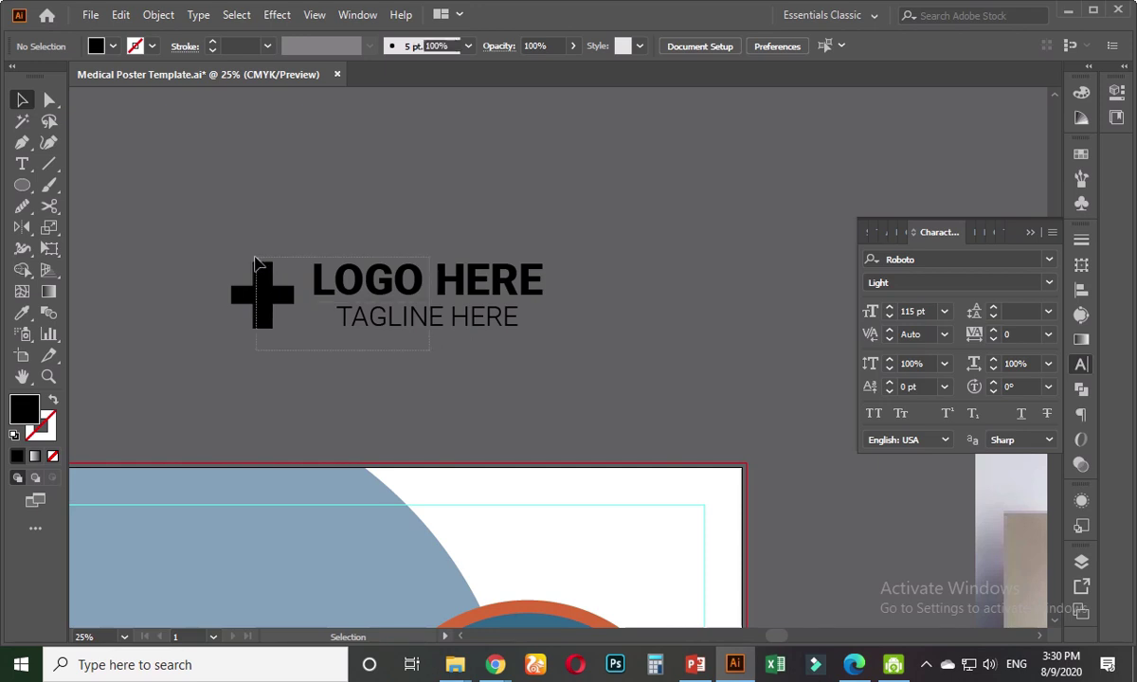
left_click(256, 265)
left_click(156, 15)
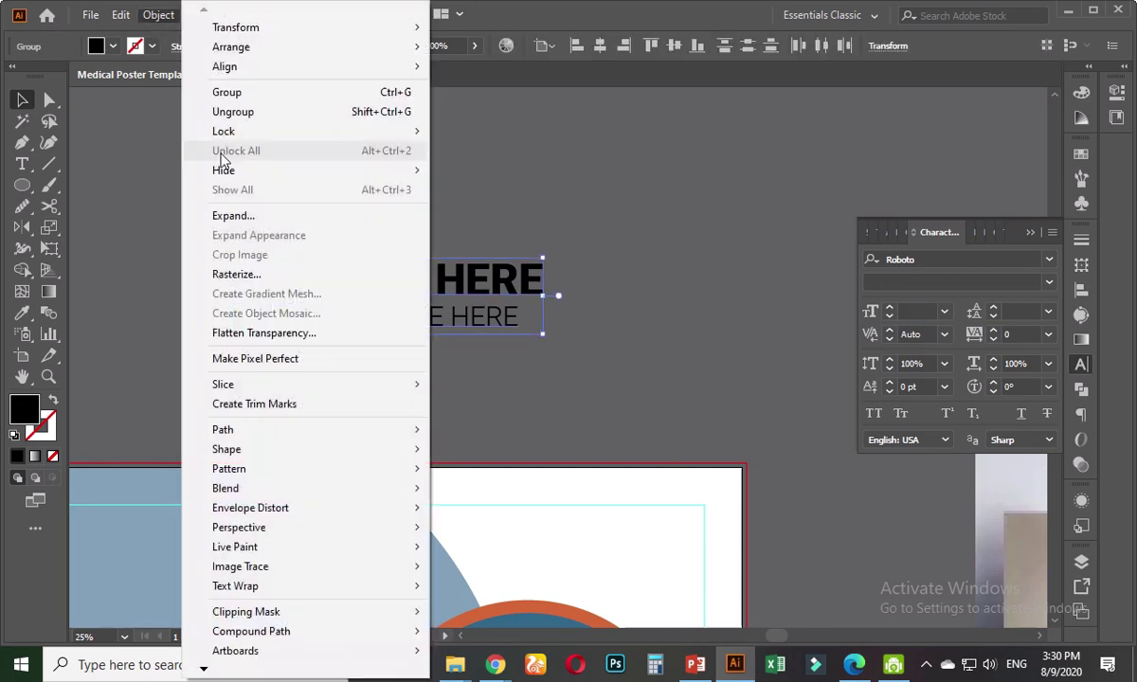
left_click(234, 215)
key("Return")
left_click(487, 237)
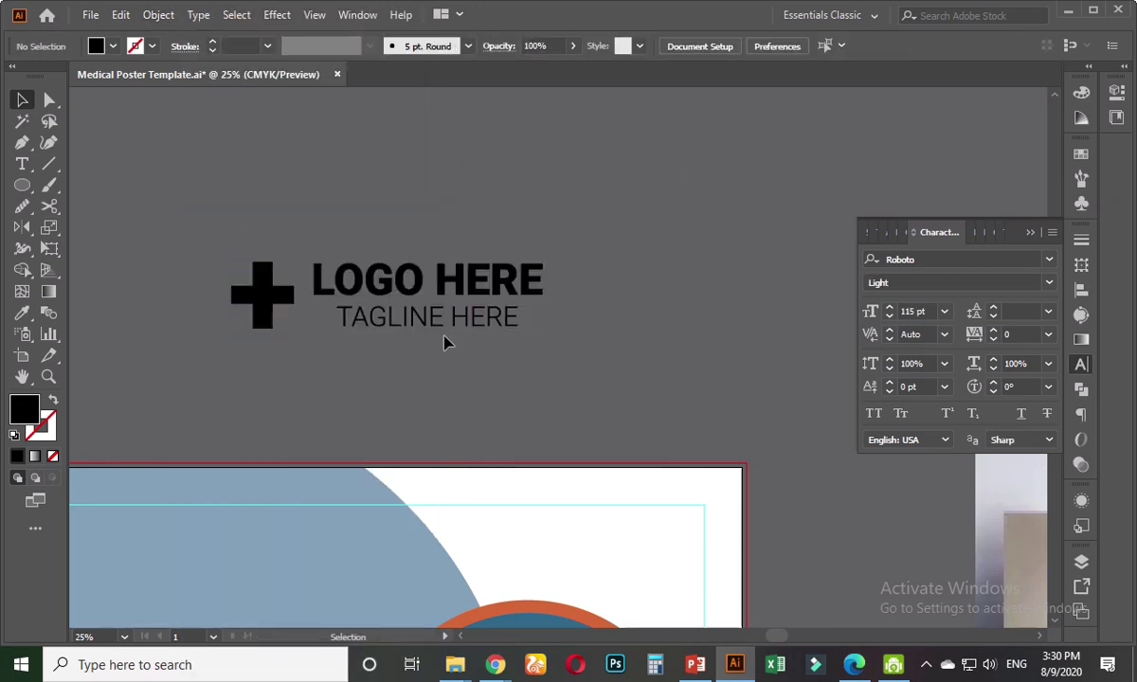
- Ungroup the expanded logo text so LOGO HERE and TAGLINE HERE can be selected separately
right_click(441, 337)
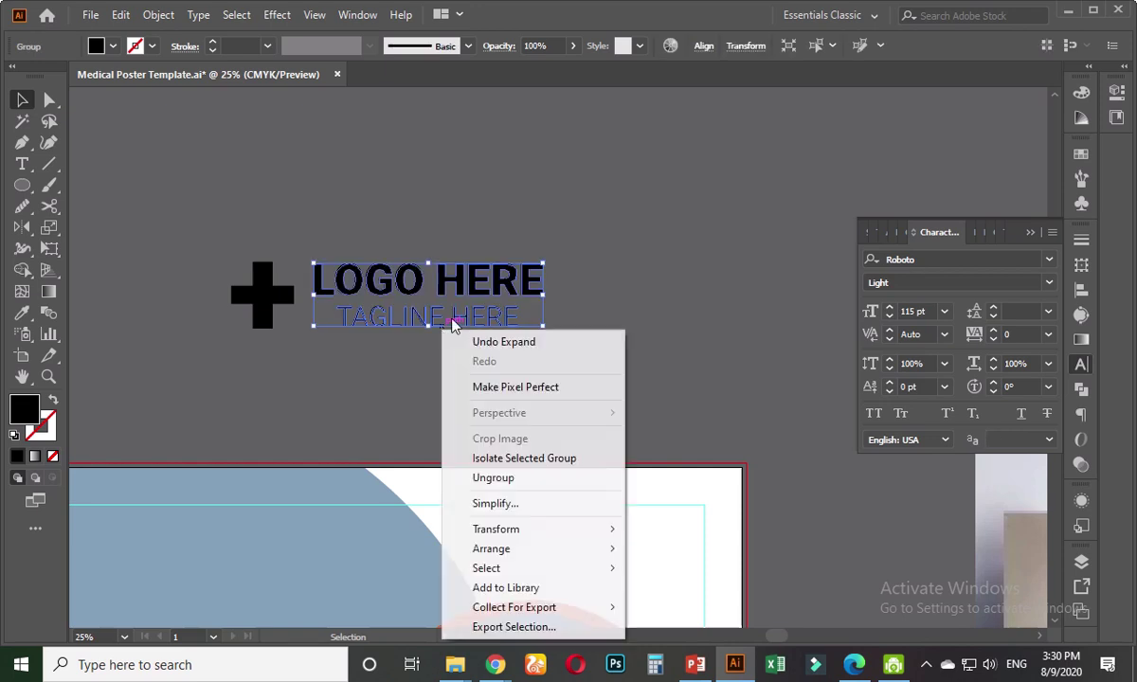
left_click(500, 475)
left_click(536, 371)
left_click_drag(352, 318, 351, 314)
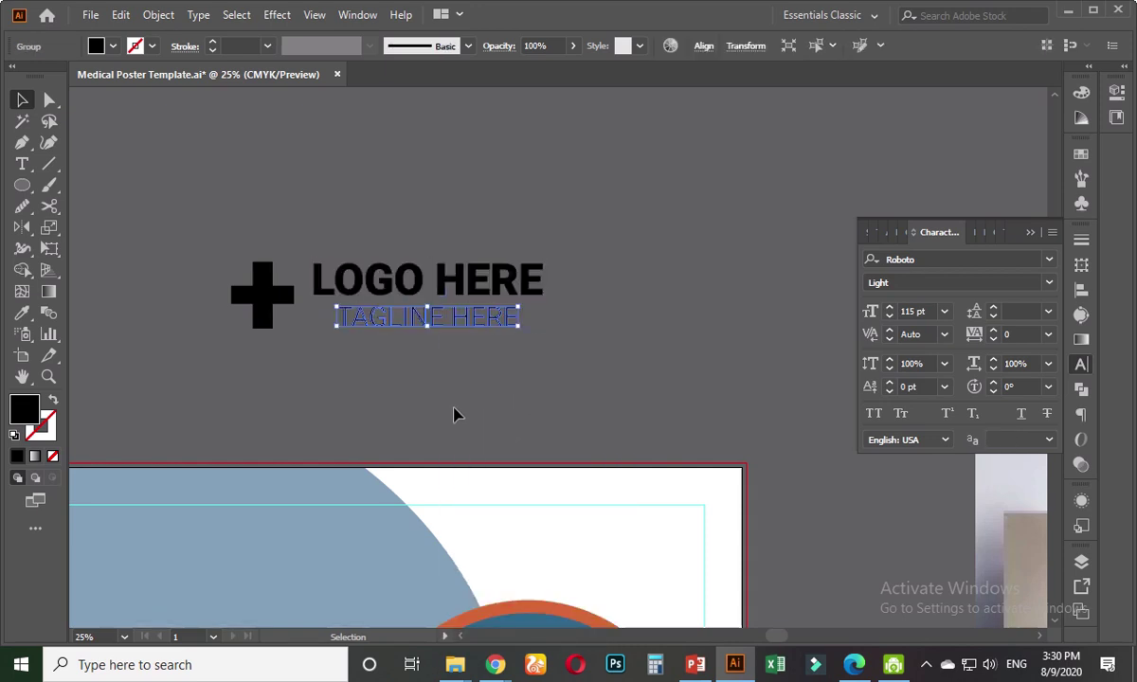
left_click(559, 258)
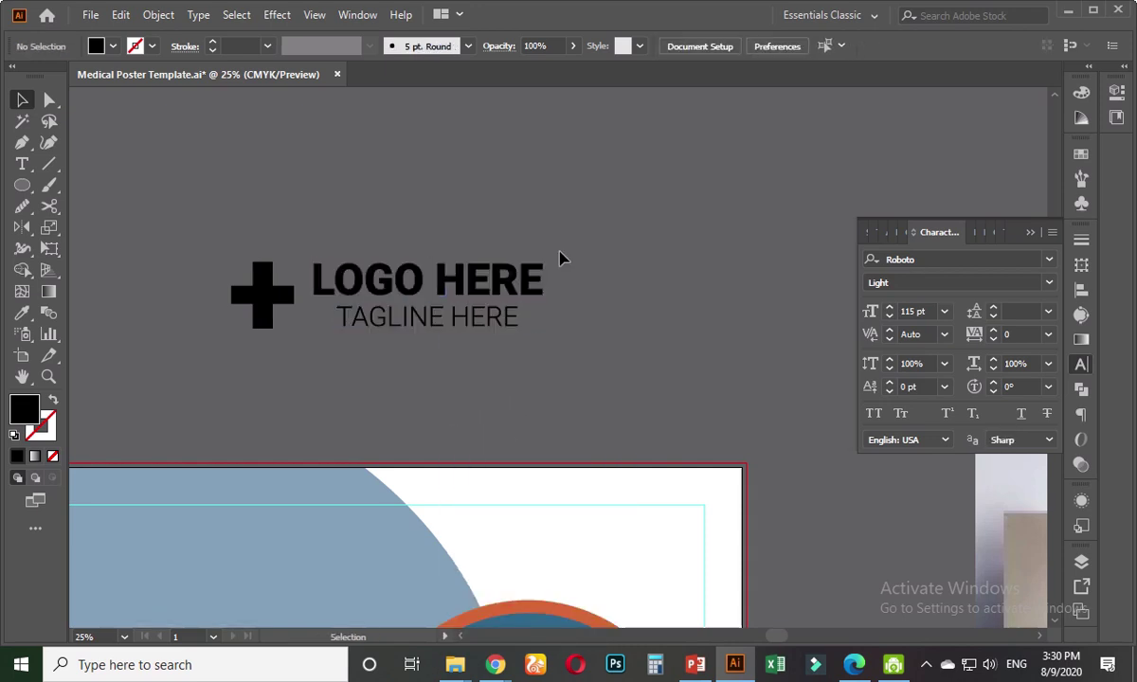
left_click(317, 276)
left_click(355, 372)
- Recolor the plus sign with the dark blue sampled from the color swatch beside the poster
scroll(294, 378, "down", 2)
scroll(426, 377, "down", 1)
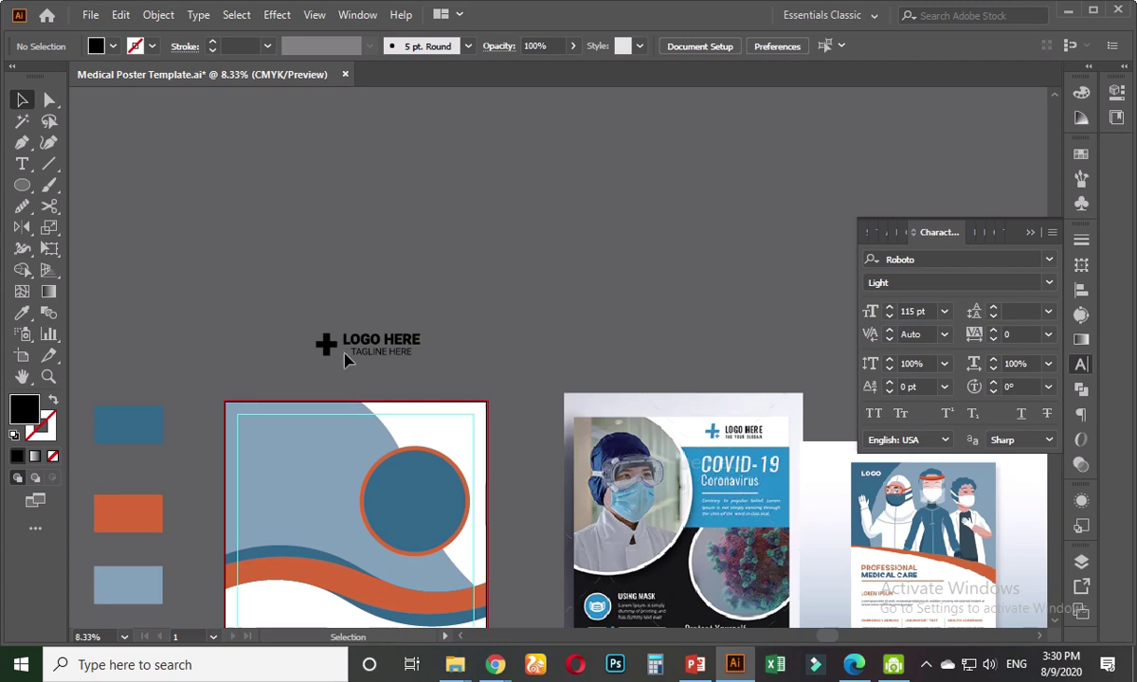
left_click_drag(346, 360, 305, 320)
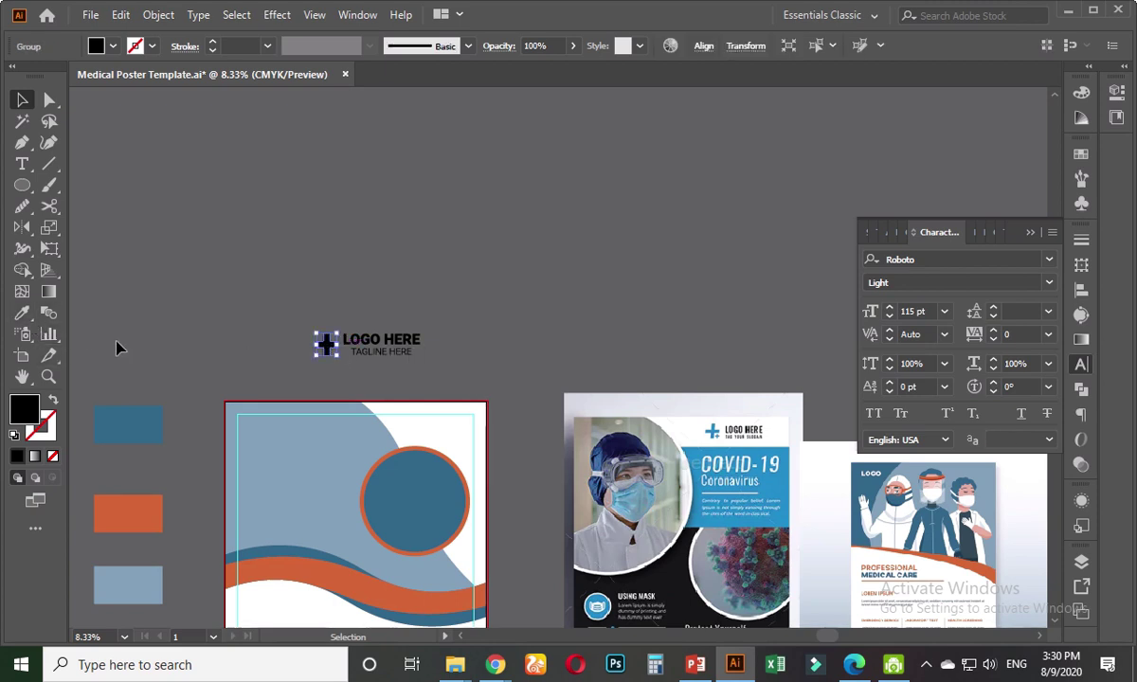
left_click(36, 315)
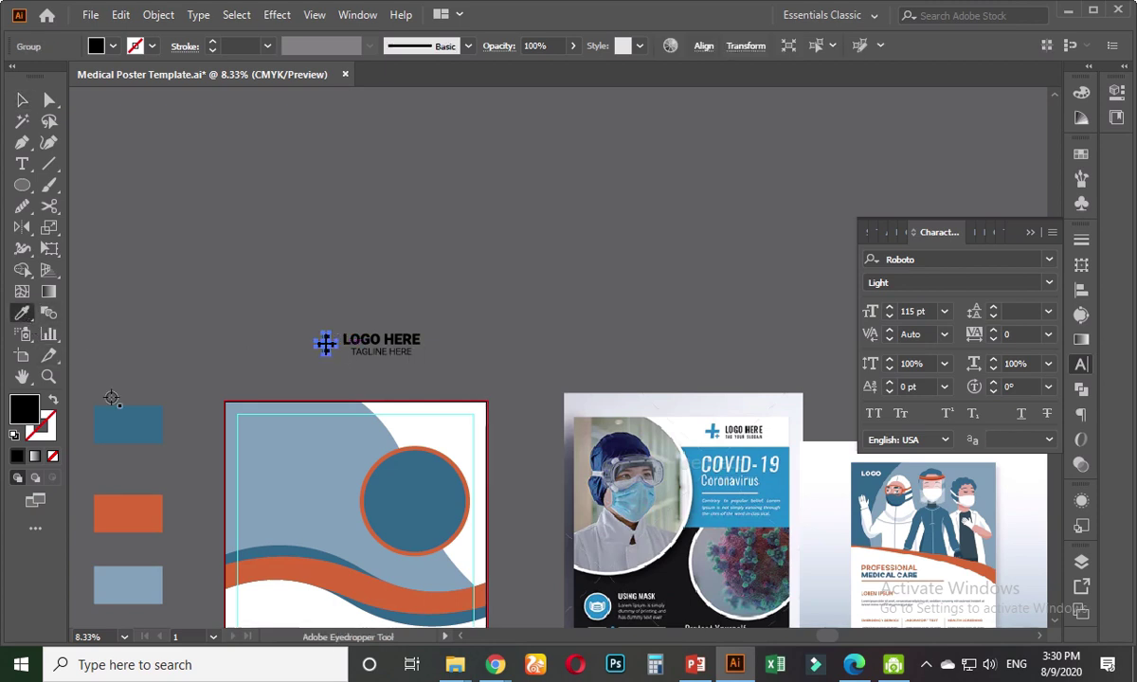
left_click(114, 419)
left_click(22, 100)
left_click(403, 253)
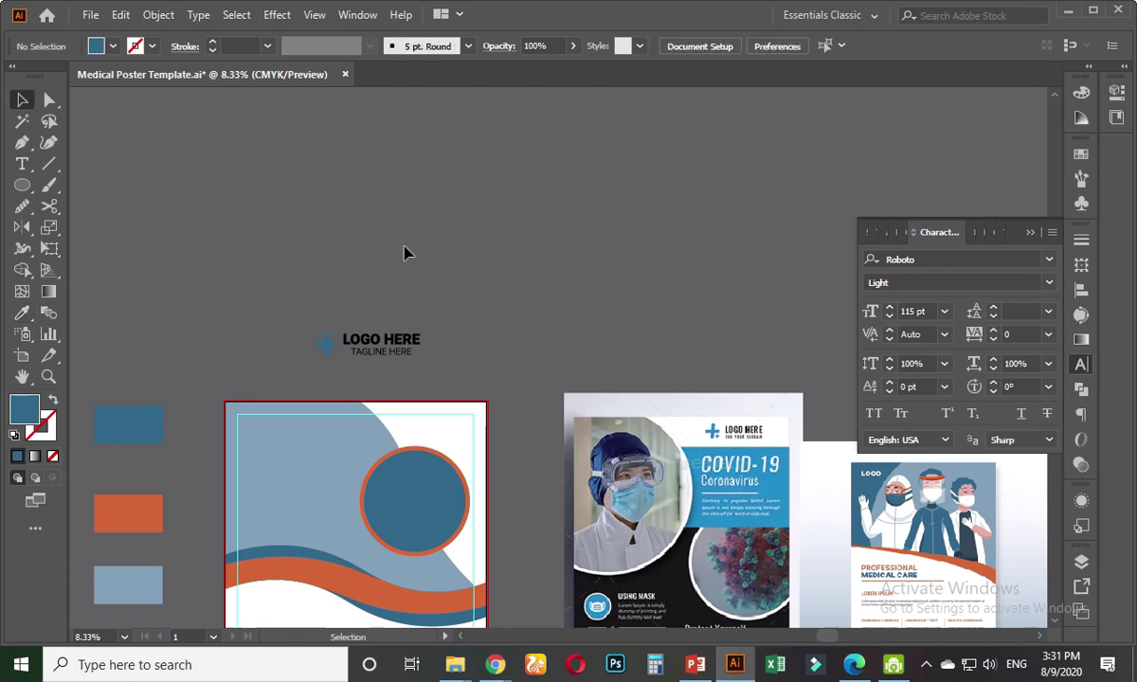
- Move the complete logo with its plus sign and two text lines onto the poster's white upper-right corner
left_click(421, 370)
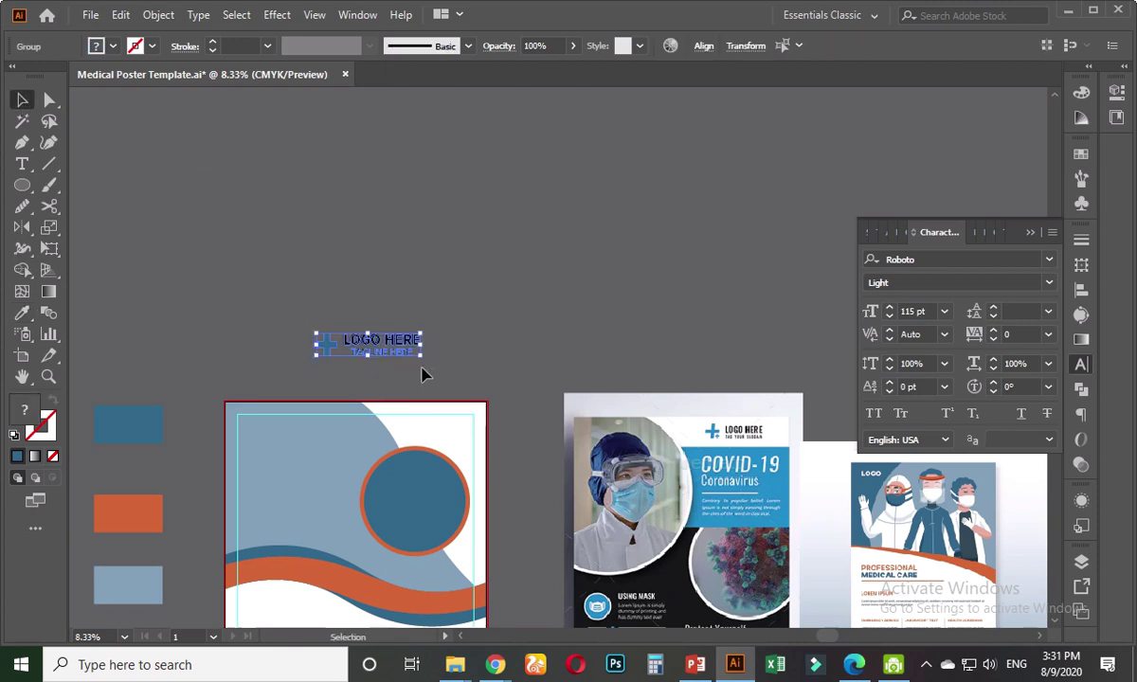
left_click_drag(398, 351, 449, 423)
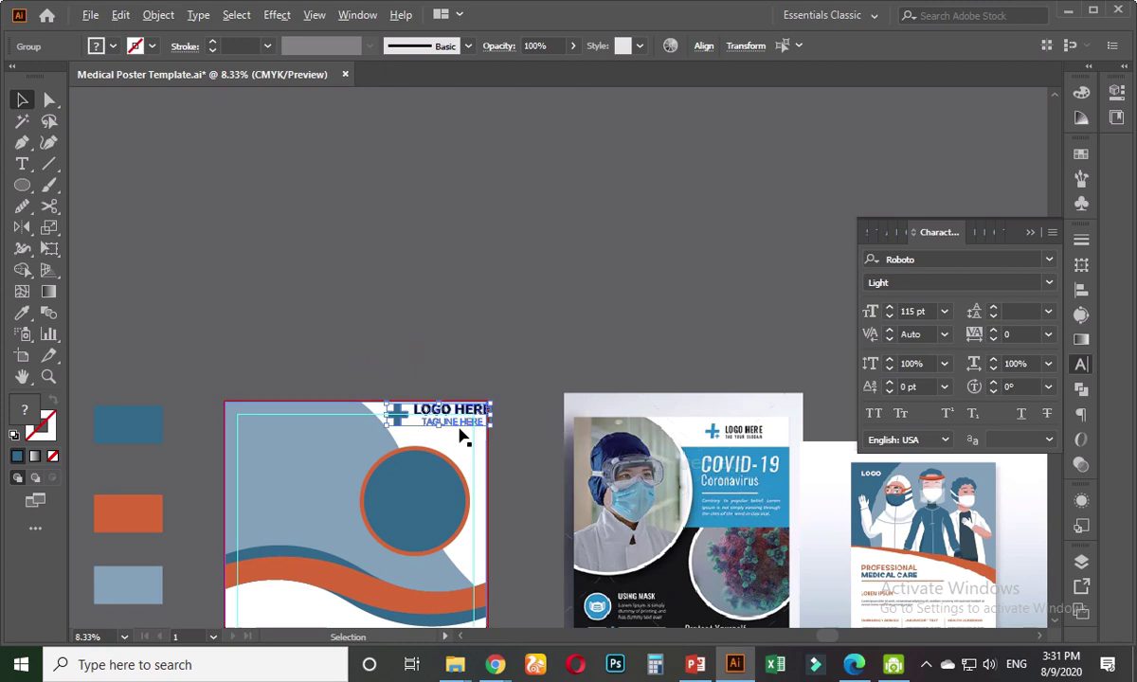
scroll(452, 447, "up", 2)
left_click_drag(569, 413, 525, 406)
left_click(607, 446)
scroll(464, 463, "up", 2)
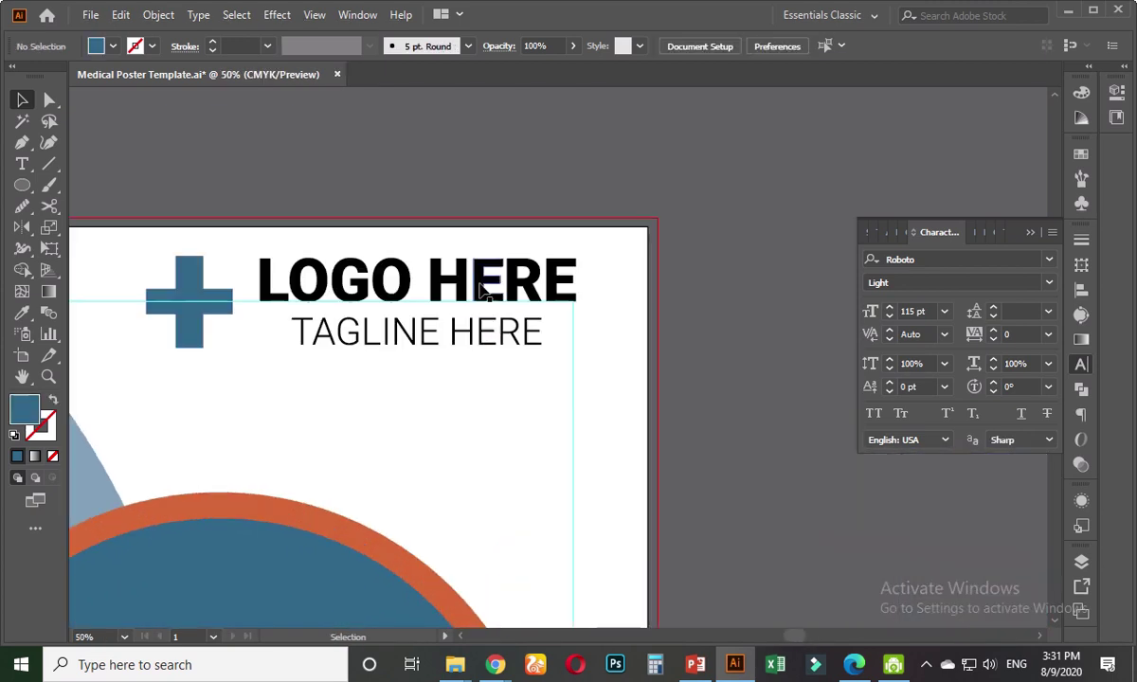
left_click(477, 300)
left_click(452, 190)
left_click_drag(157, 246, 327, 319)
key("ctrl+z")
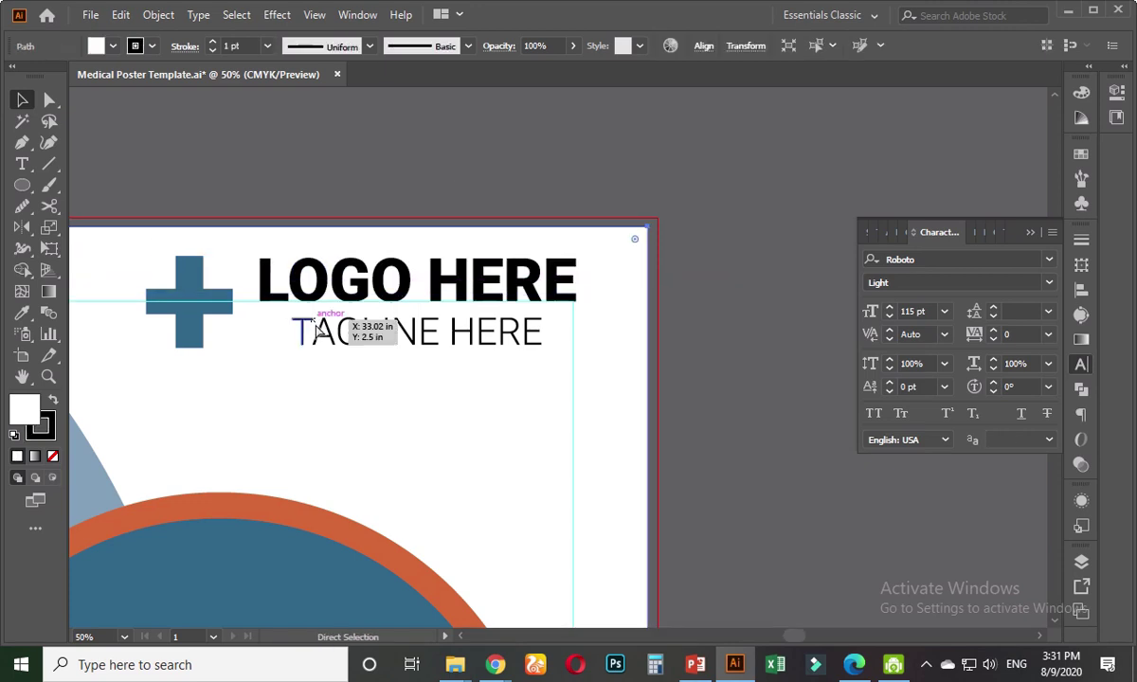
- Select the plus sign and both text lines and move them down below the top margin guide
key("ctrl+shift+a")
left_click_drag(142, 253, 525, 363)
left_click_drag(520, 296, 509, 366)
left_click(677, 341)
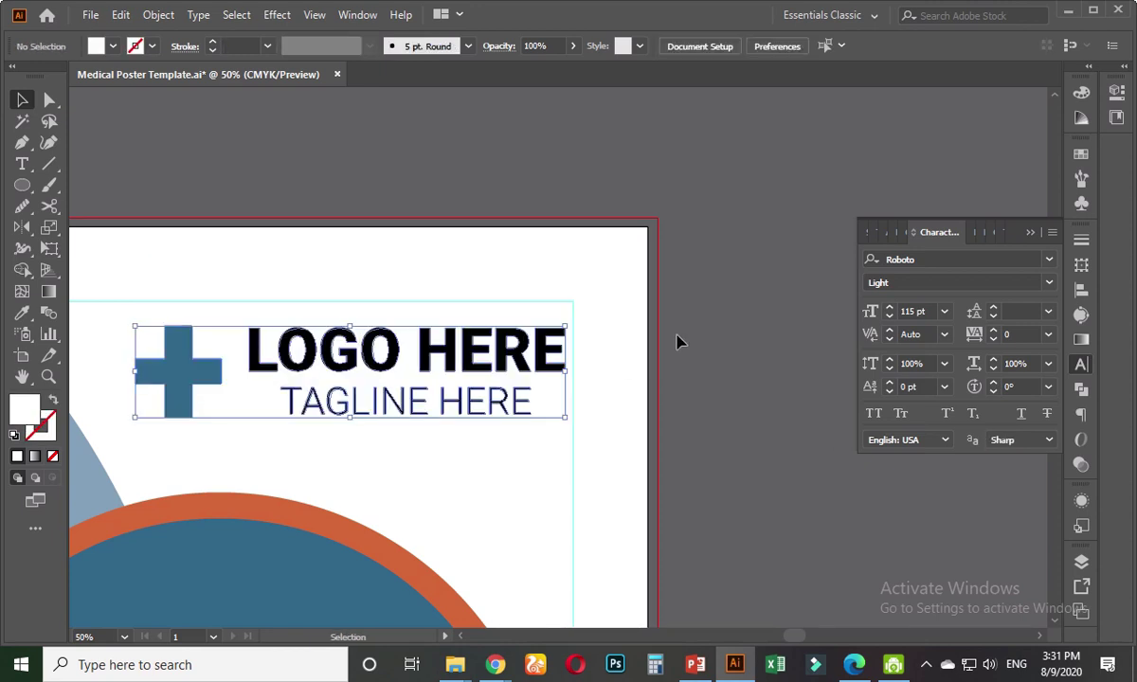
- Group the plus sign, LOGO HERE and TAGLINE HERE into one logo object
left_click(400, 356)
left_click_drag(421, 443, 203, 348)
right_click(202, 348)
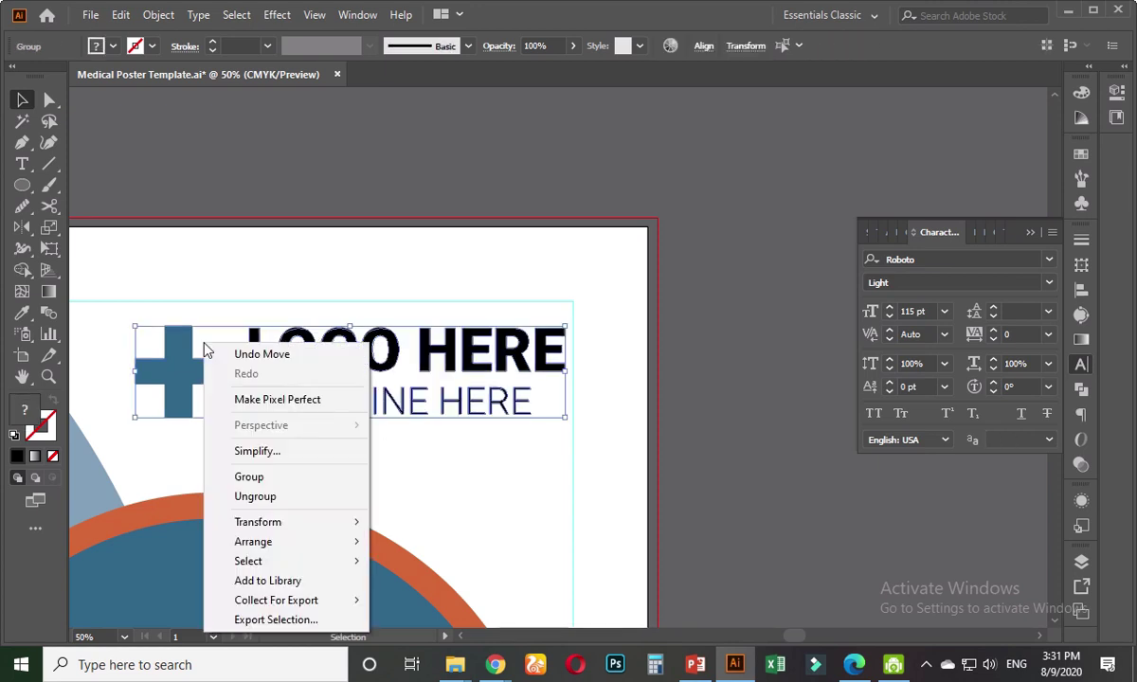
left_click(268, 479)
left_click(672, 442)
- Move the grouped logo up closer to the poster's top edge and the right margin guide
left_click(471, 358)
left_click_drag(471, 358, 522, 265)
left_click_drag(505, 268, 507, 264)
left_click(718, 325)
scroll(647, 335, "down", 1)
left_click_drag(616, 356, 593, 291)
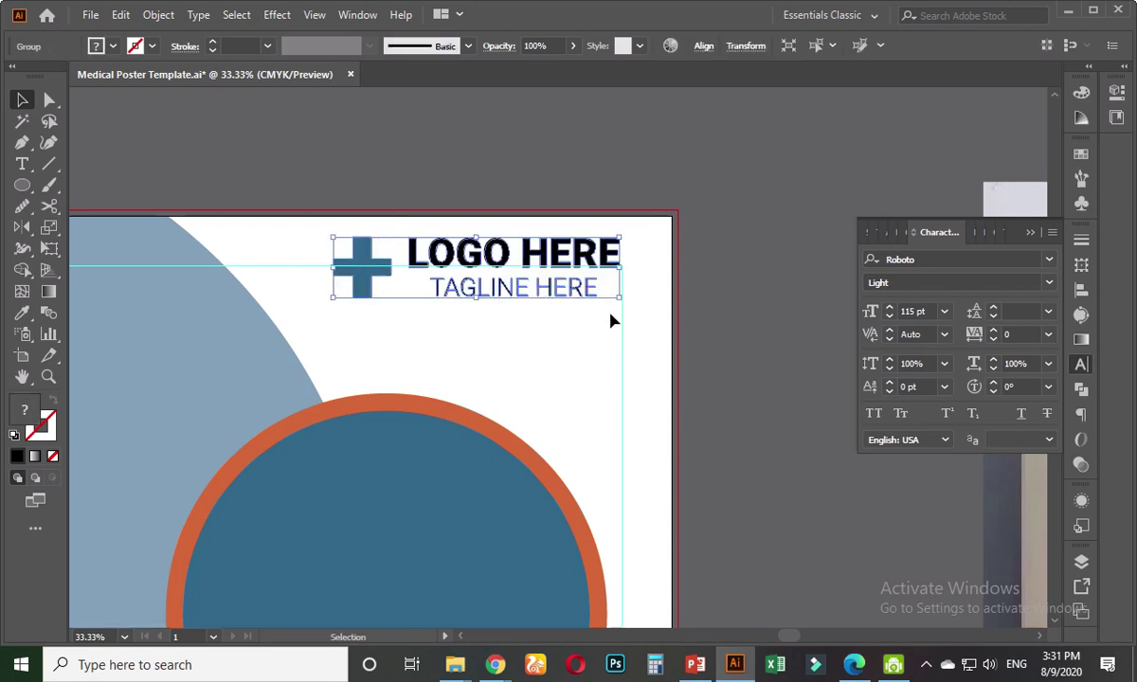
- Align the grouped logo's top and right edges exactly with the margin guides in the poster's upper-right corner
scroll(556, 285, "up", 1)
scroll(615, 293, "up", 2)
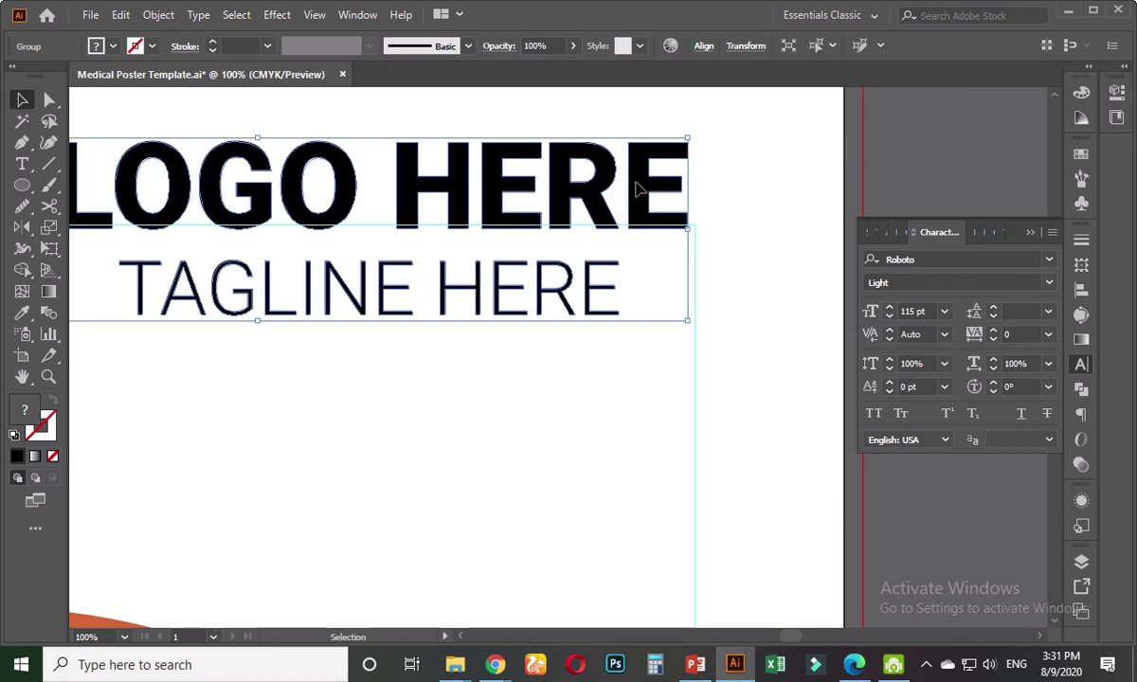
left_click_drag(593, 173, 636, 263)
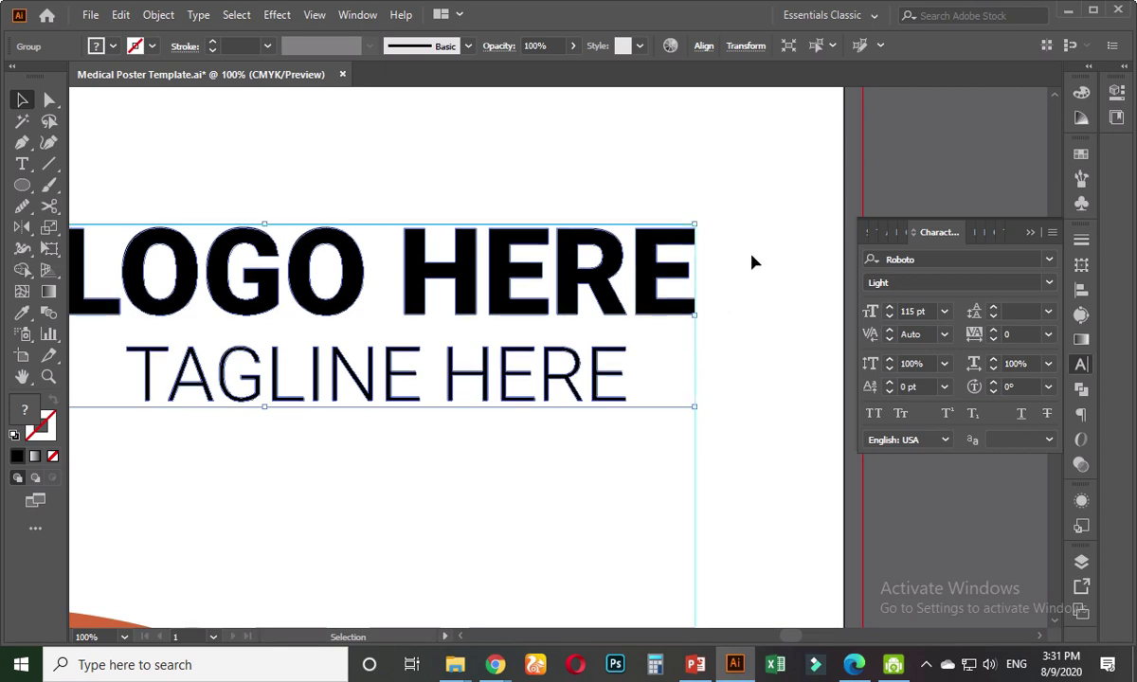
scroll(718, 376, "up", 3)
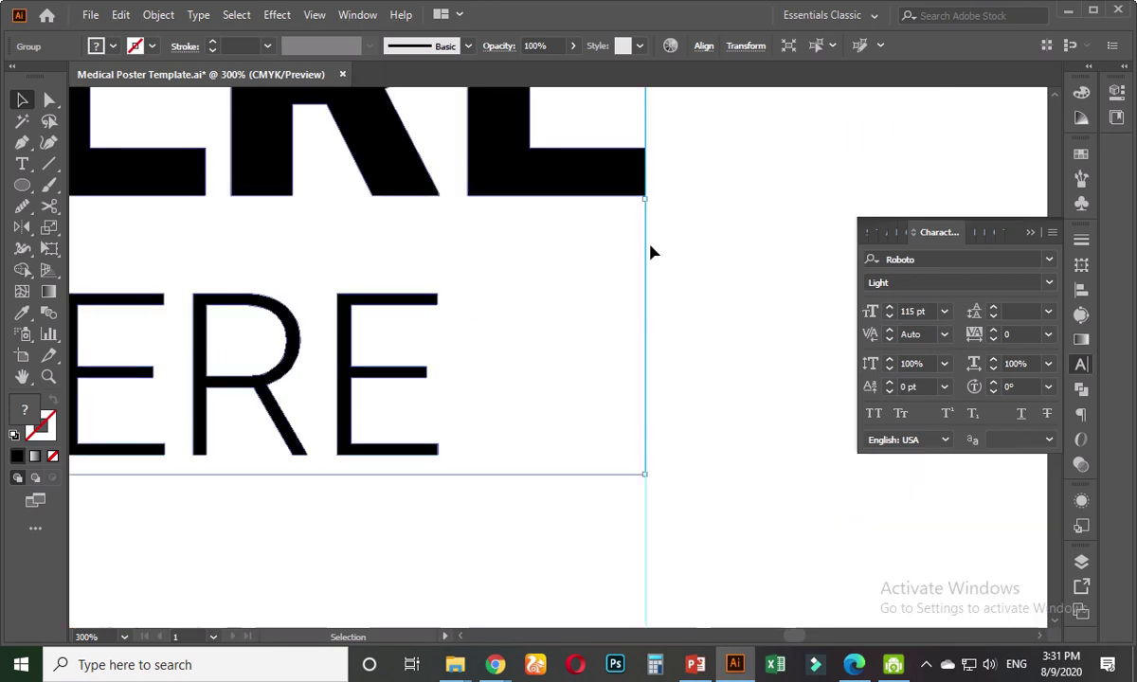
left_click_drag(676, 266, 682, 469)
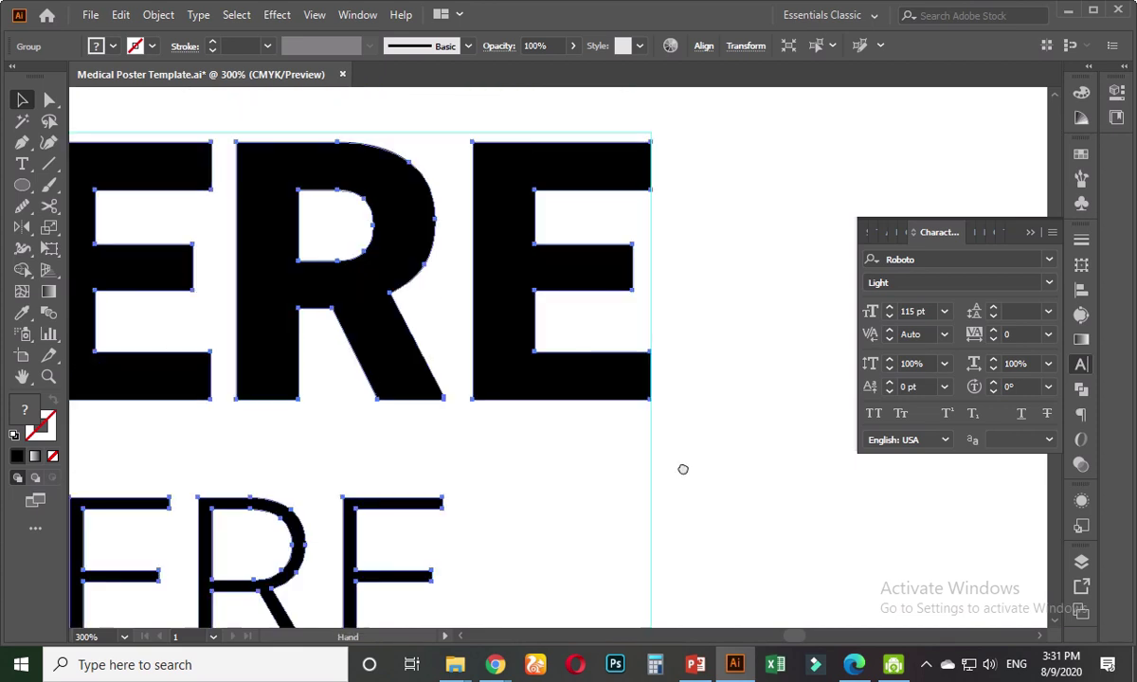
scroll(652, 279, "up", 2)
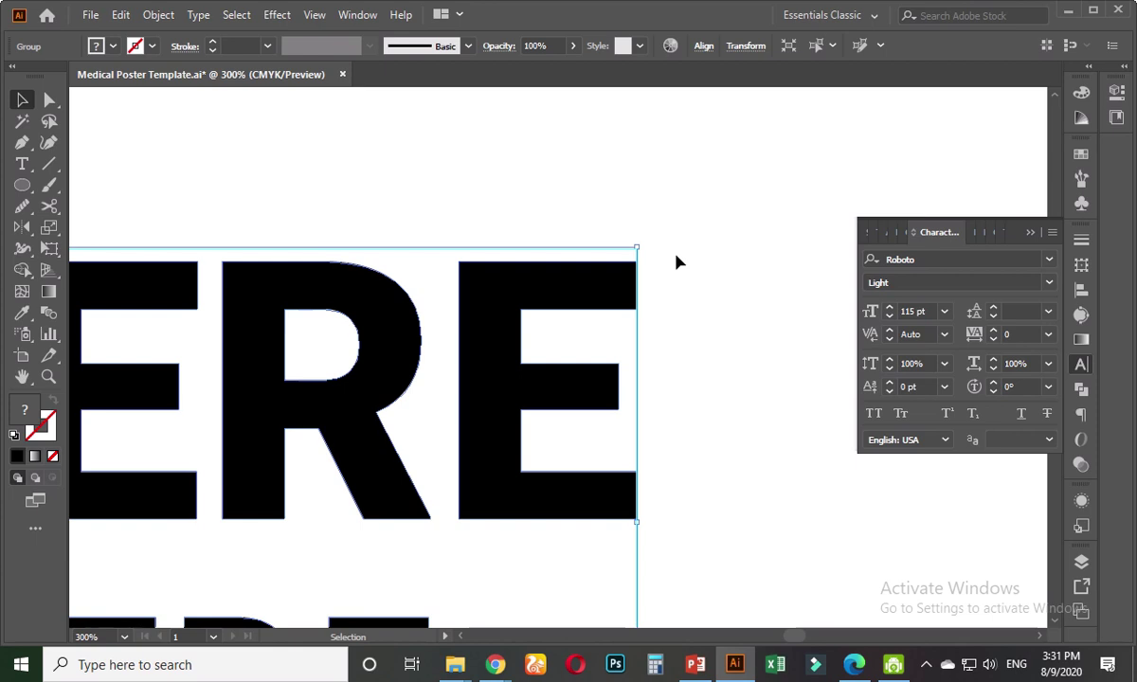
left_click(666, 300)
key("ctrl+1")
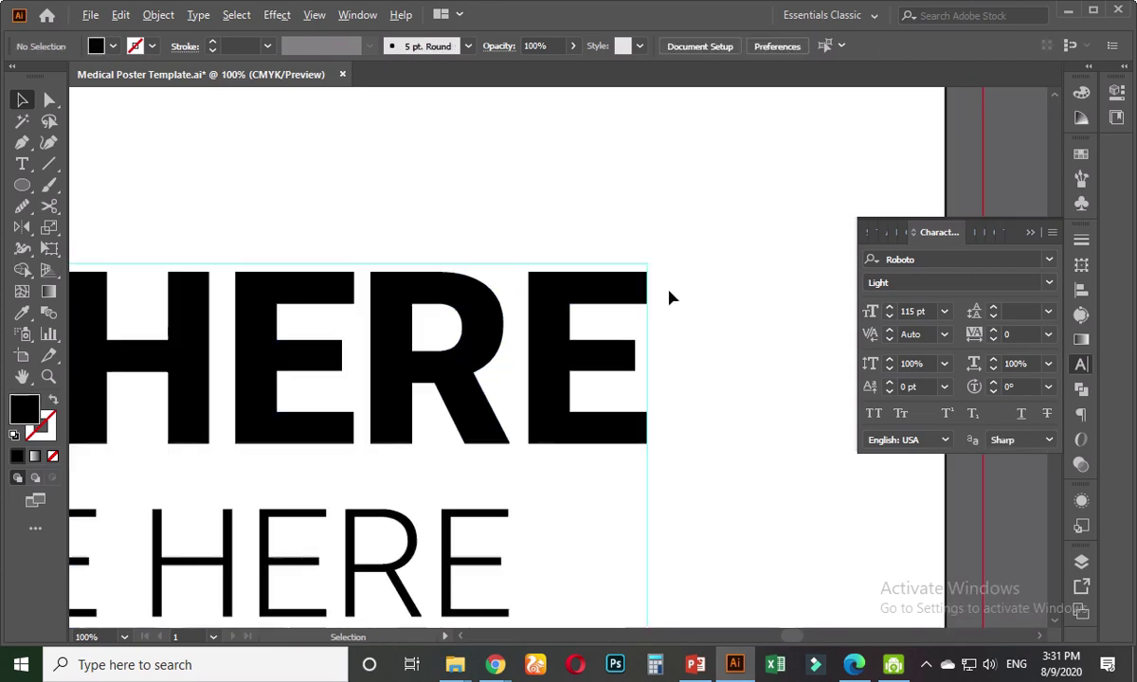
- Ungroup the logo, and also ungroup the LOGO HERE text into separate letters
scroll(669, 299, "down", 2)
left_click(549, 312)
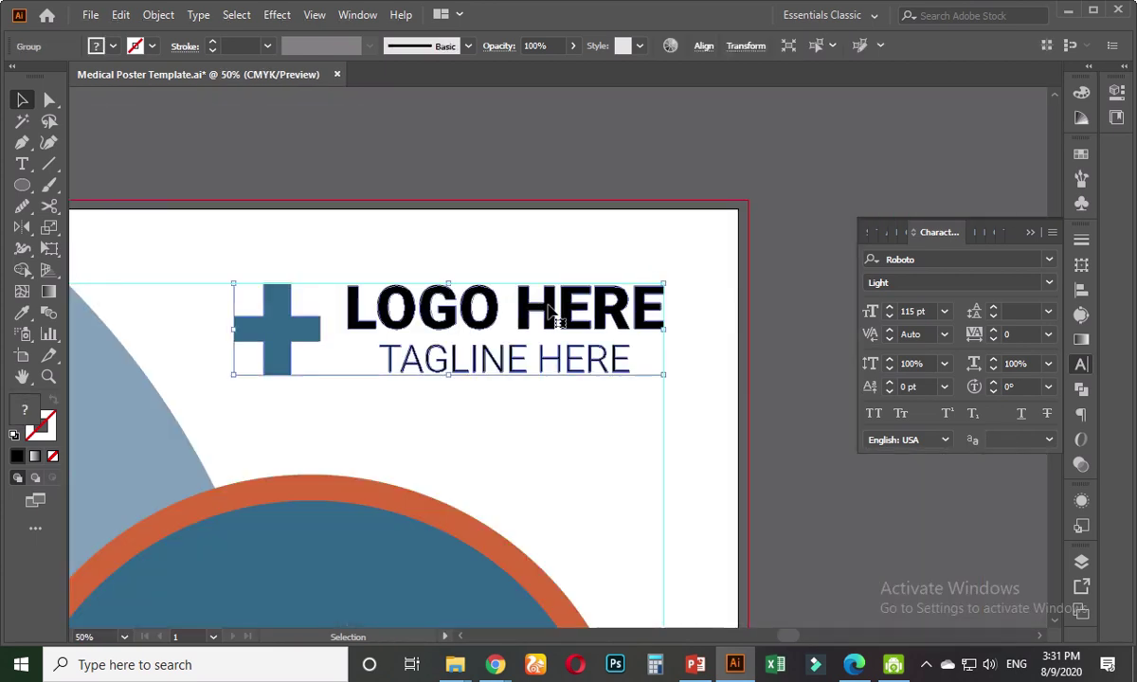
right_click(549, 313)
left_click(555, 447)
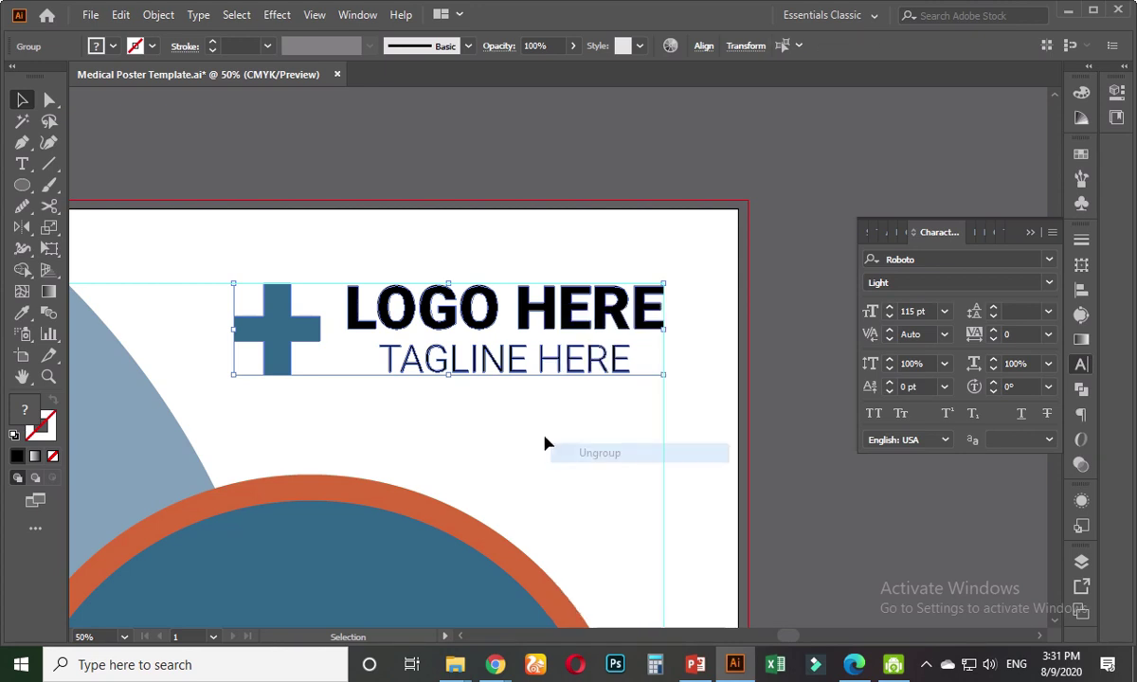
left_click(543, 442)
left_click(492, 315)
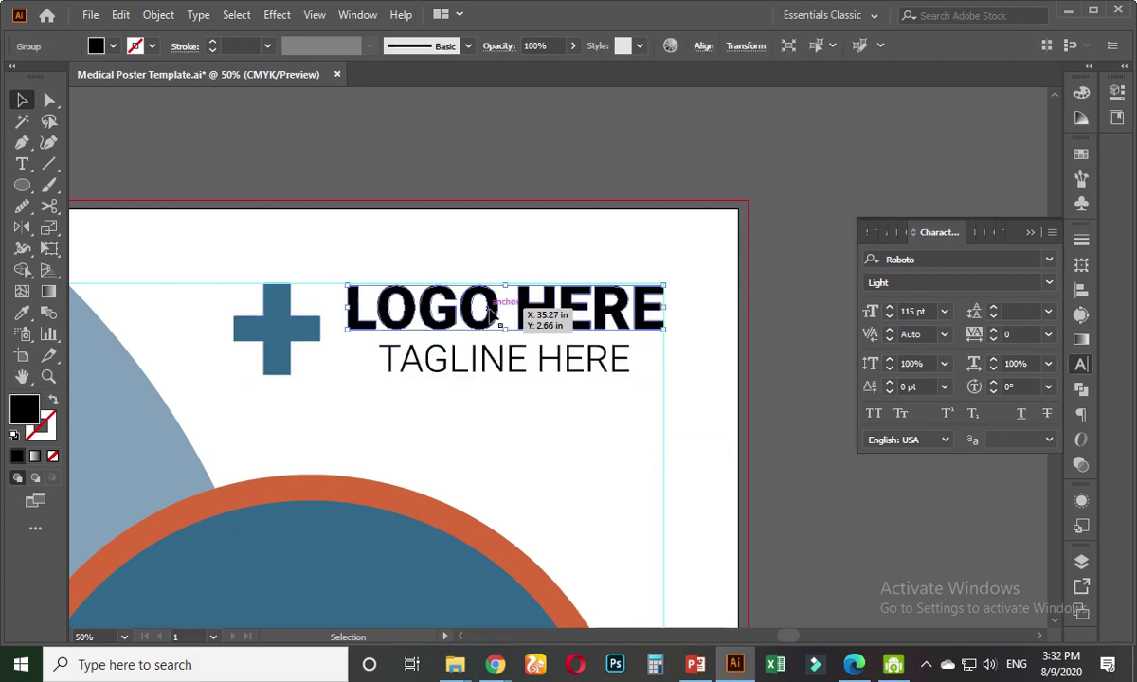
right_click(492, 316)
left_click(548, 457)
left_click(545, 455)
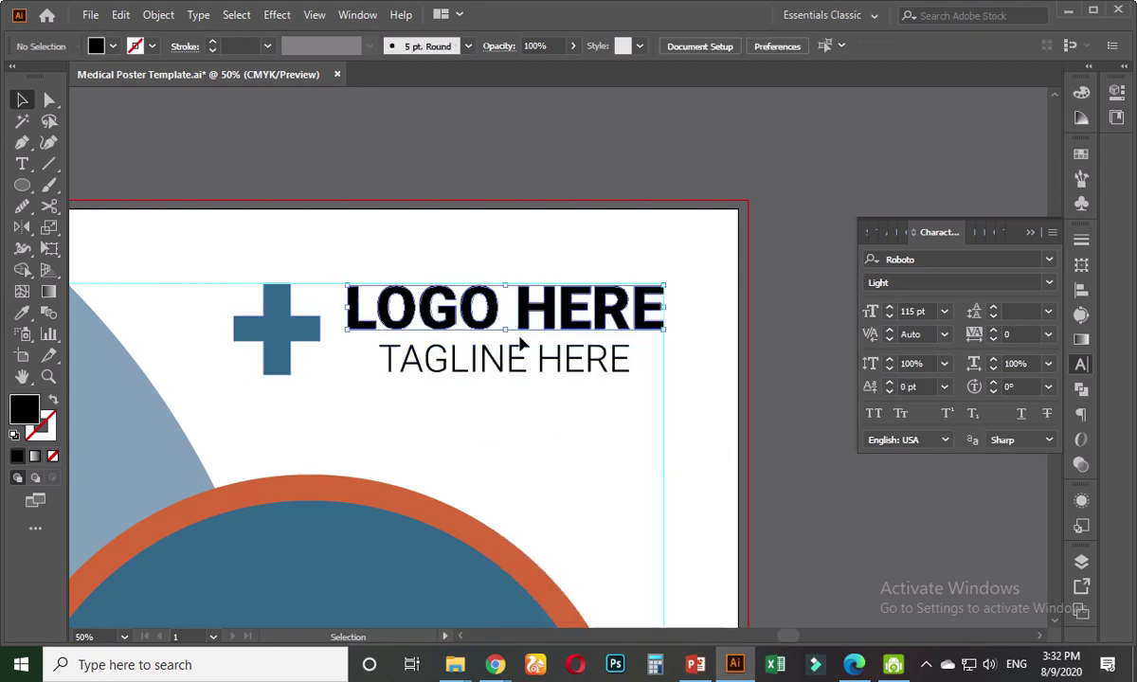
- Group the letters of LOGO as one word and the letters of HERE as another
left_click(360, 305)
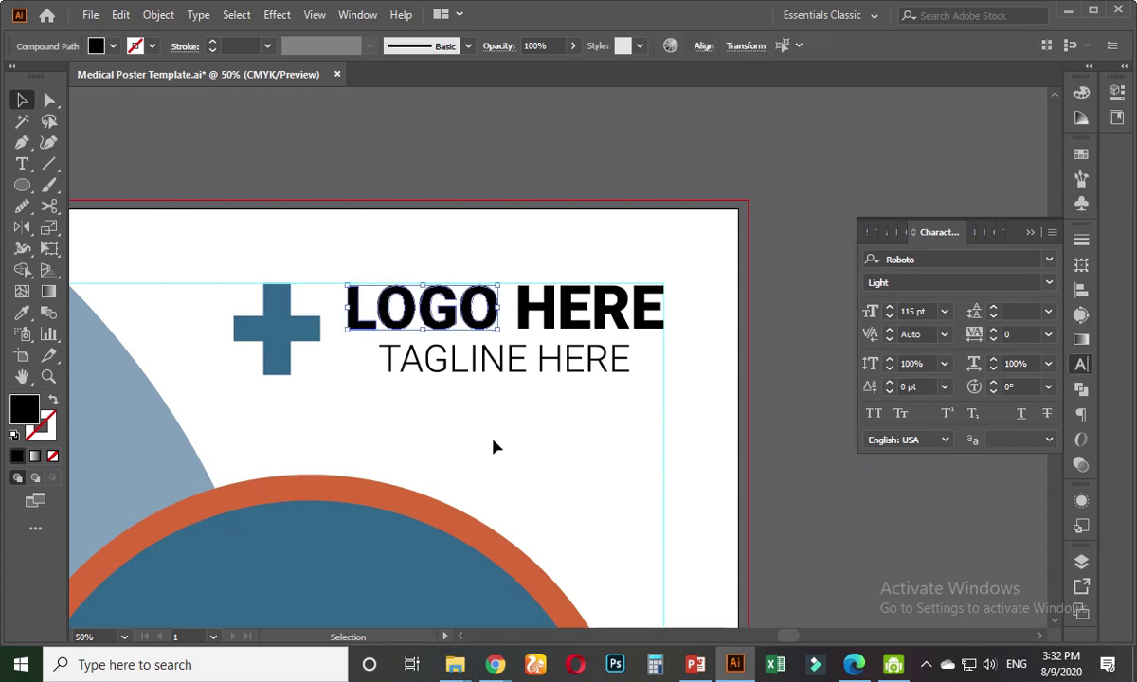
left_click(502, 448)
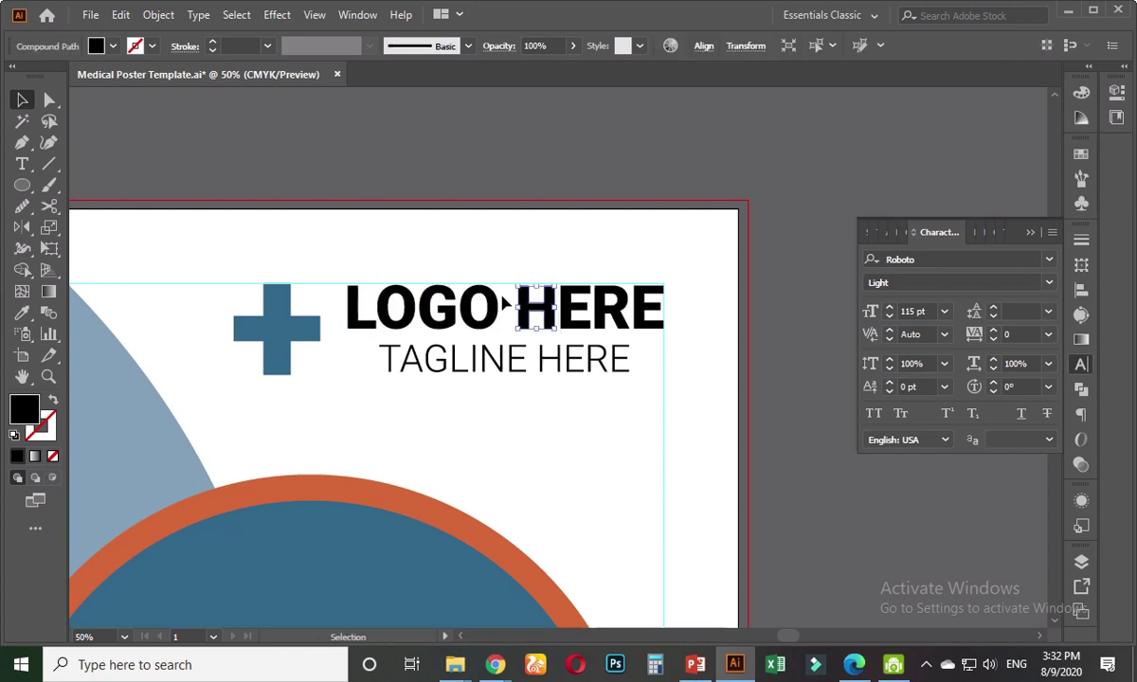
left_click(654, 308)
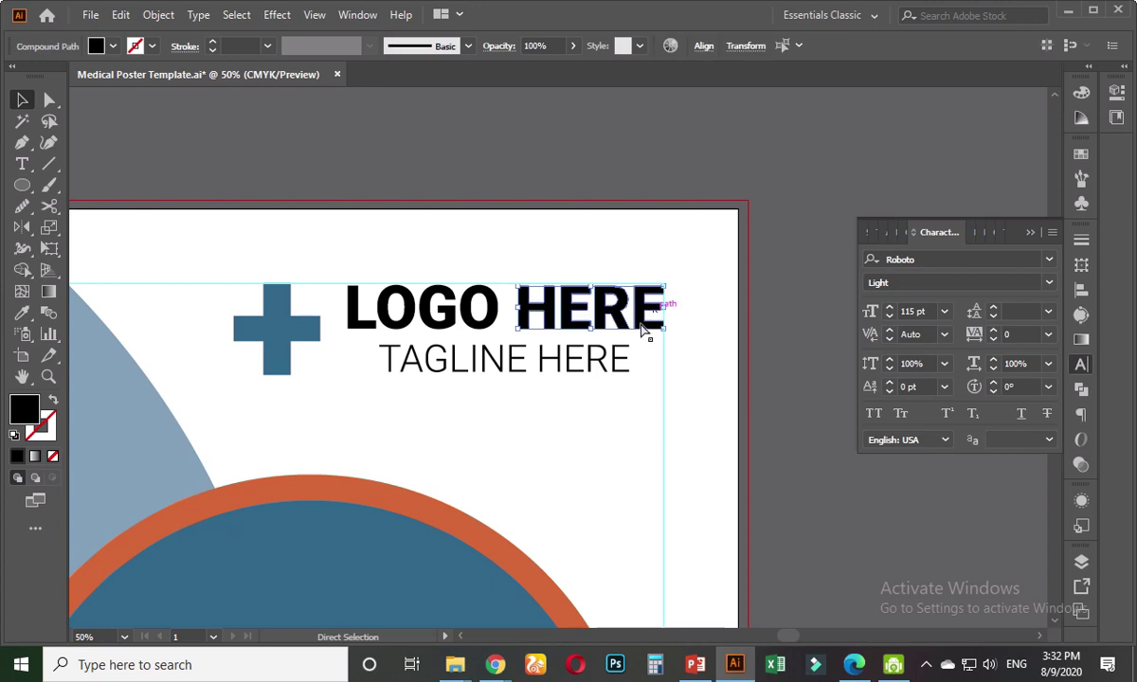
- Recolor the word LOGO with the dark blue sampled from the plus sign
left_click(467, 299)
left_click(22, 312)
left_click(274, 327)
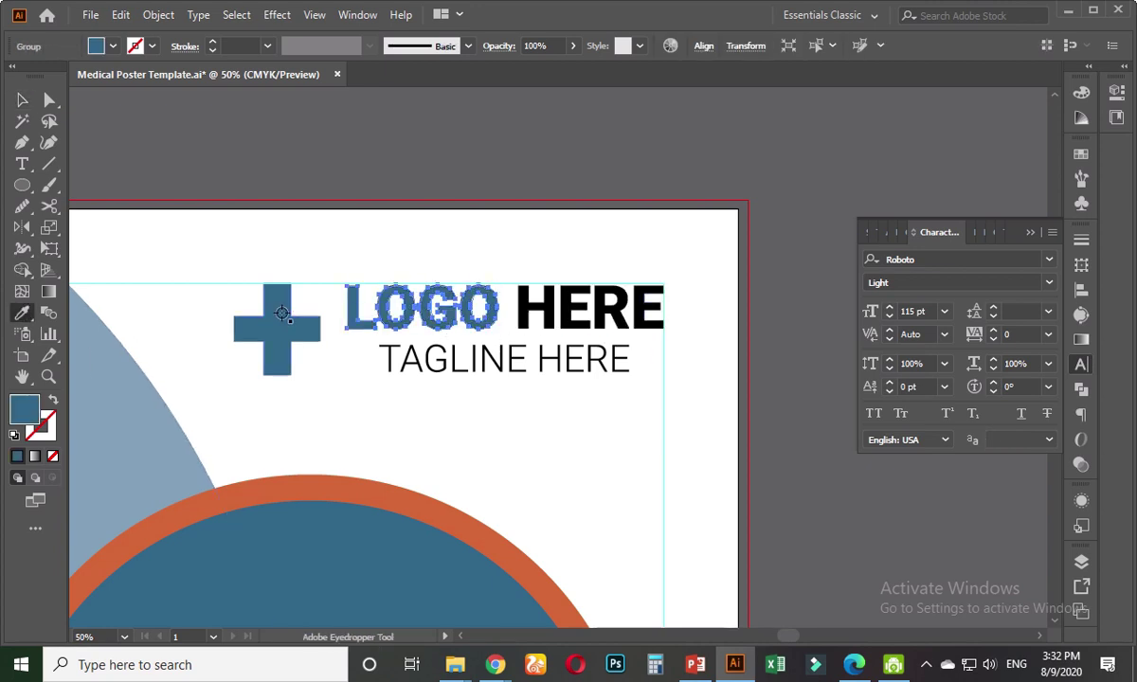
left_click(22, 100)
left_click(527, 247)
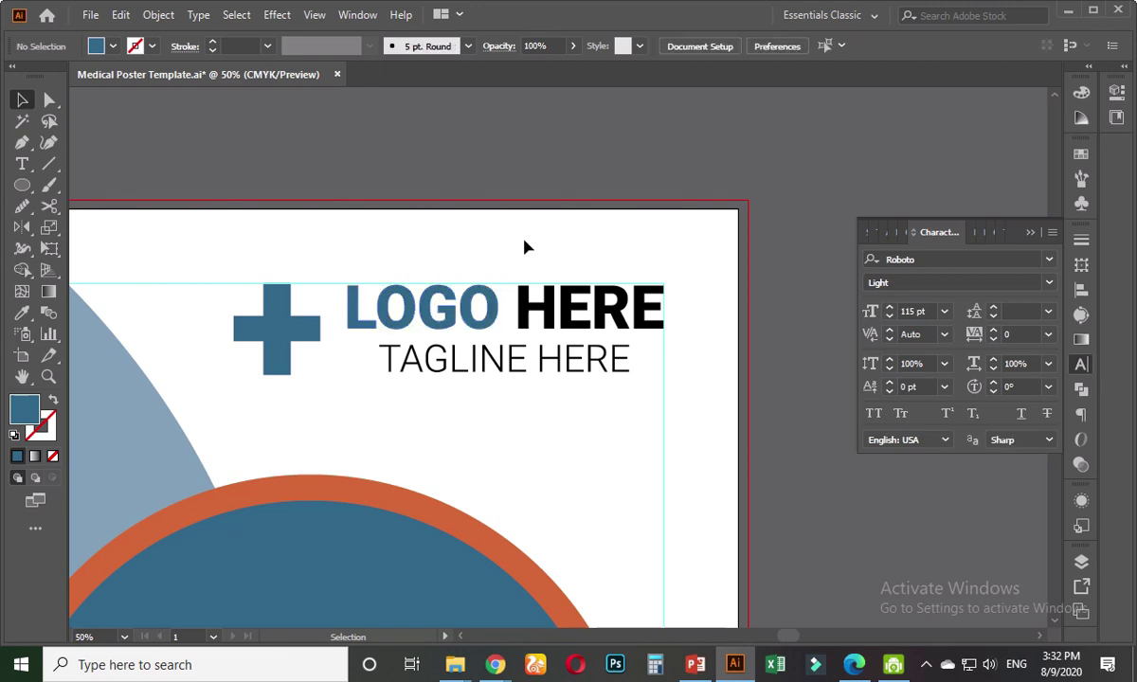
- Change the fill of the word HERE and the tagline from pure black to a softer near-black
left_click(535, 329)
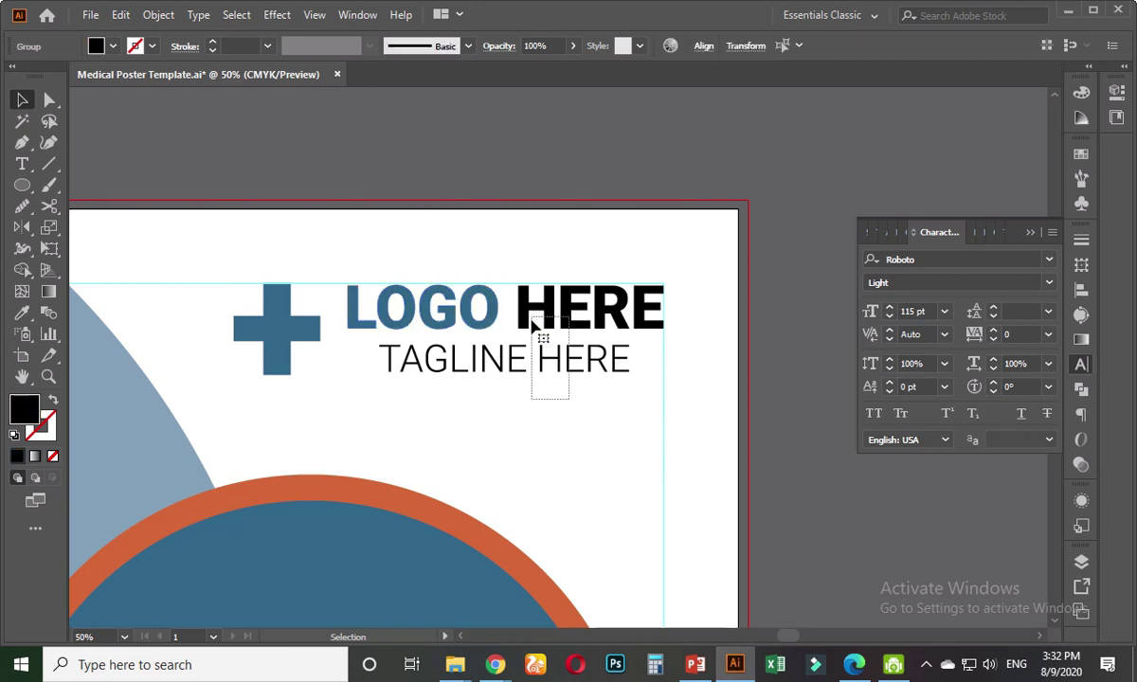
double_click(26, 414)
mouse_move(416, 517)
left_mouse_down()
mouse_move(428, 505)
mouse_move(386, 517)
left_mouse_up()
left_click(813, 329)
left_click(571, 415)
- Examine the recolored logo's size and placement against the circle, the poster and the neighboring reference designs
scroll(571, 414, "down", 4)
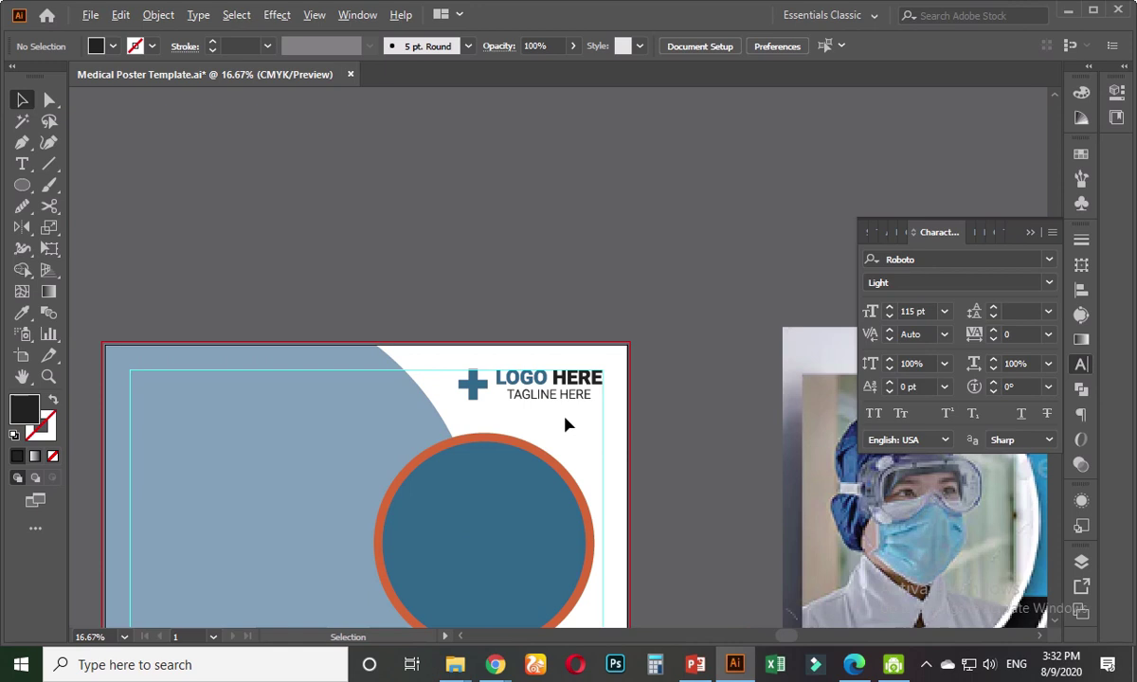
left_click_drag(571, 427, 617, 365)
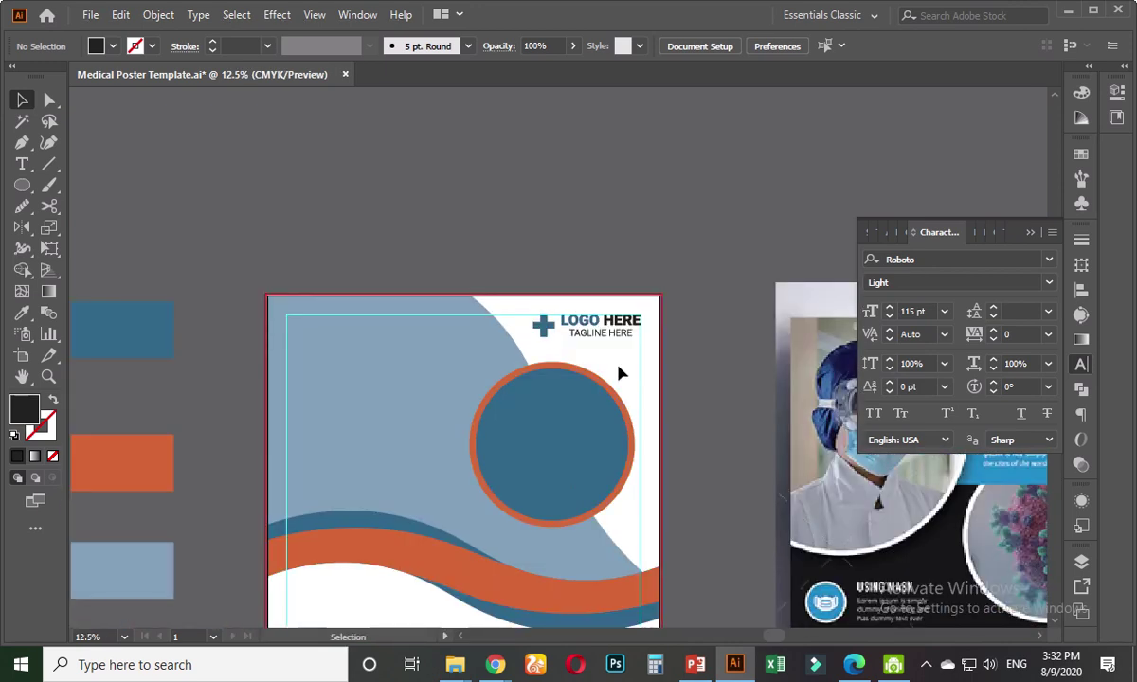
scroll(573, 371, "down", 1)
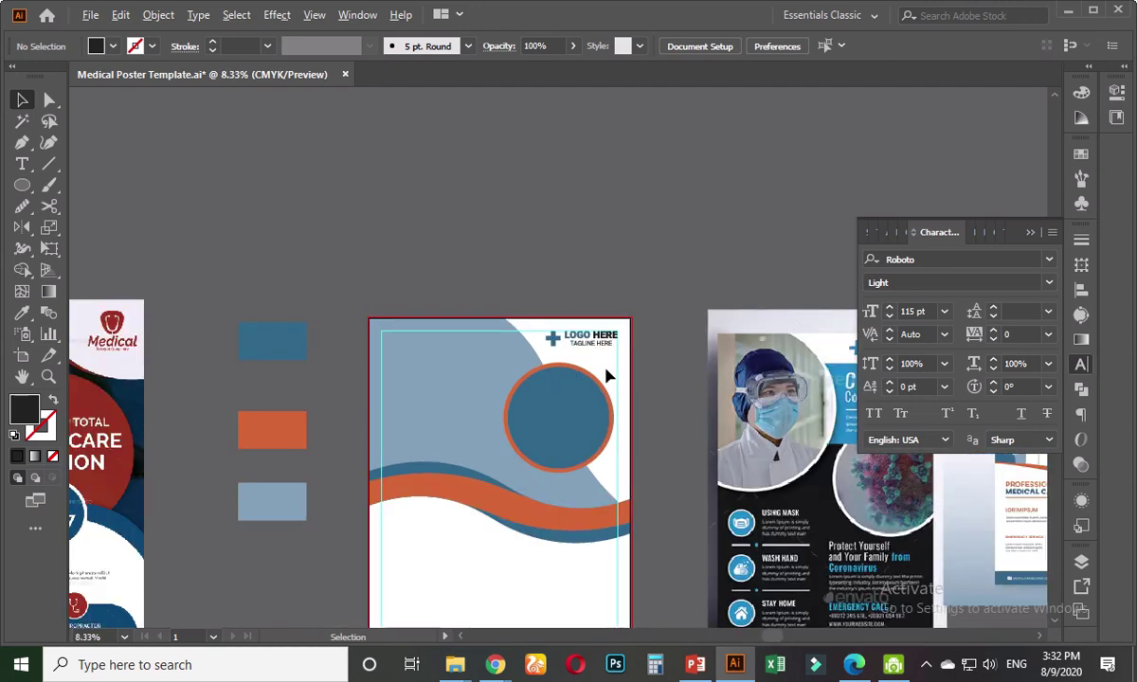
scroll(559, 368, "up", 2)
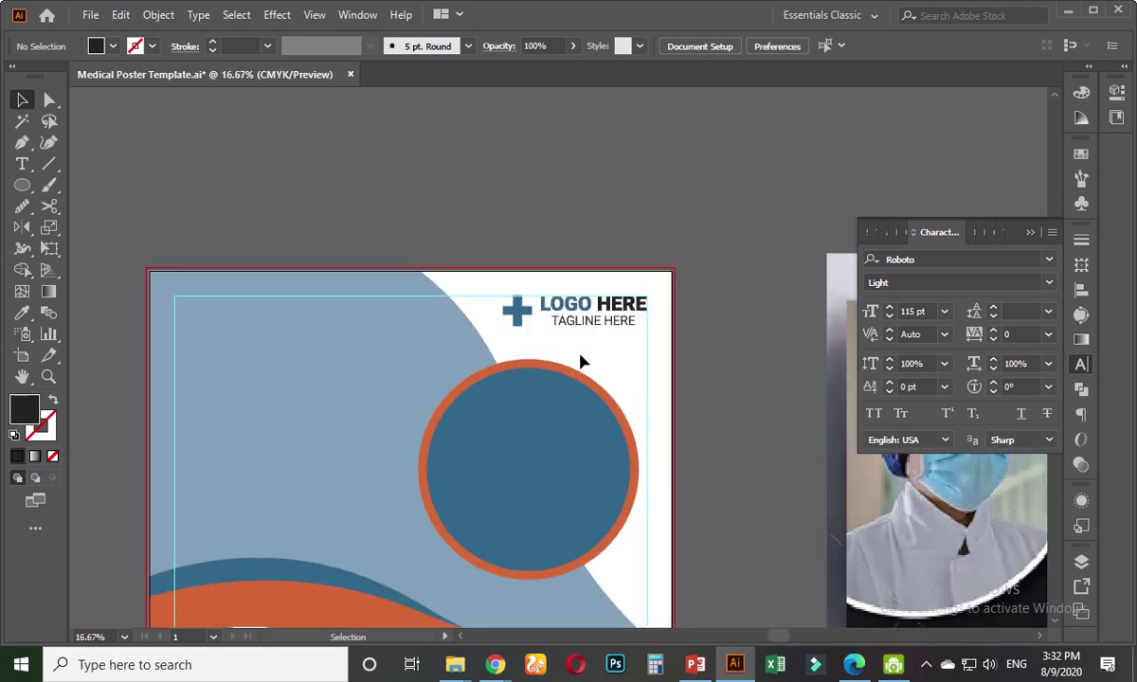
scroll(580, 361, "up", 2)
left_click_drag(579, 355, 528, 404)
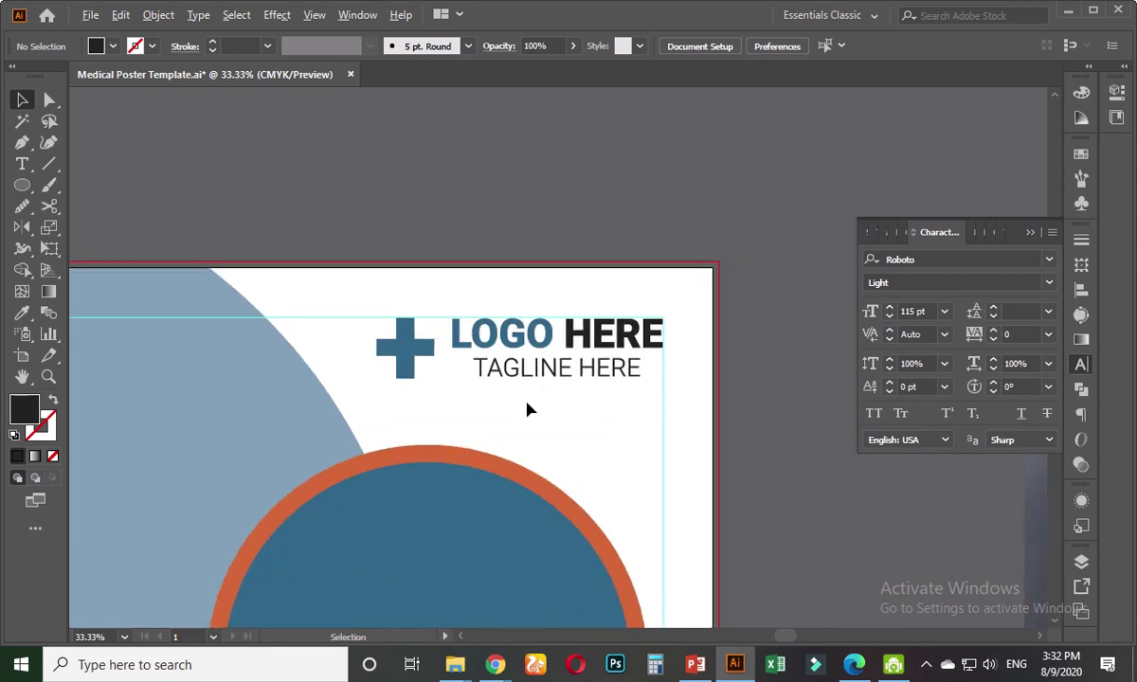
scroll(528, 409, "down", 2)
left_click_drag(605, 475, 591, 355)
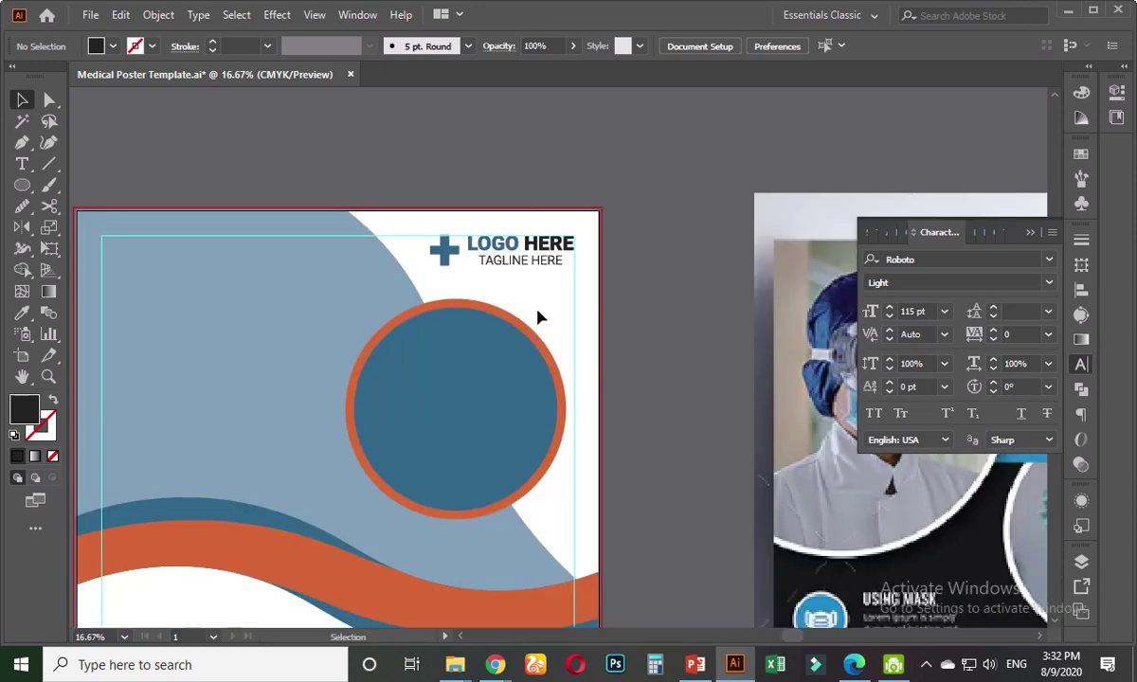
- Try to enlarge the selected logo parts proportionally towards the lower left, keeping the upper-right corner on the guides
left_click_drag(528, 307, 513, 386)
scroll(512, 386, "up", 2)
left_click(486, 315)
left_click(374, 299, "shift")
left_click(445, 372)
left_click(381, 299)
left_click_drag(482, 356, 350, 275)
key("v")
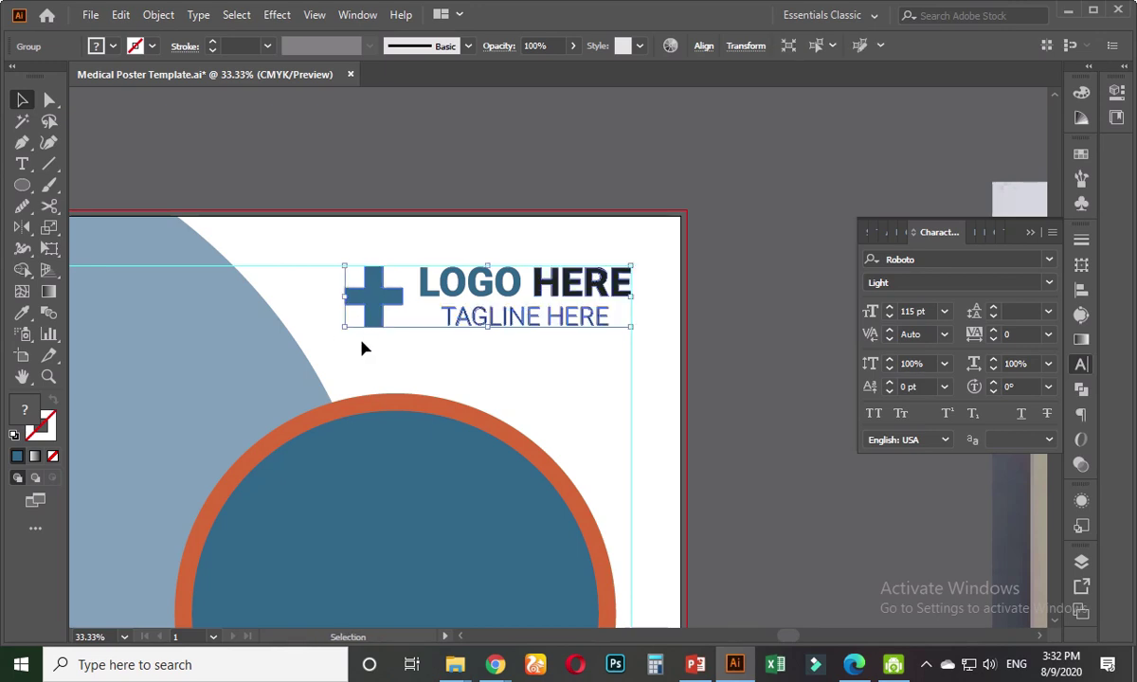
left_click_drag(341, 333, 302, 339)
left_click_drag(562, 334, 564, 353)
key("ctrl+z")
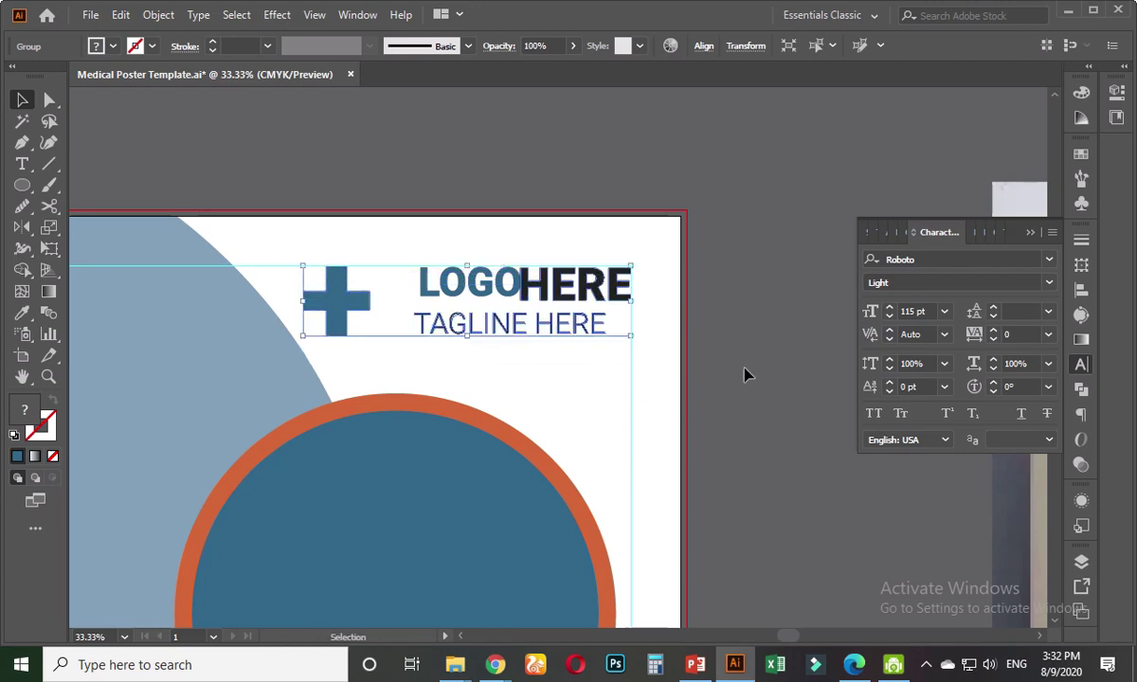
left_click(743, 375)
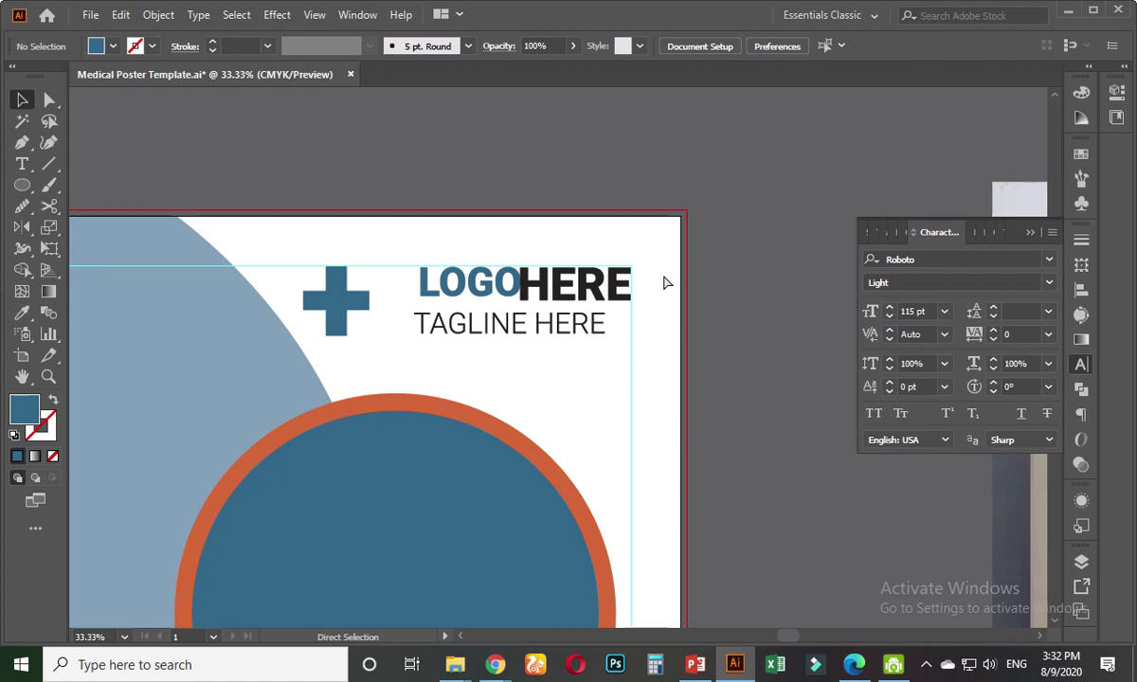
key("ctrl+z")
left_click(664, 289)
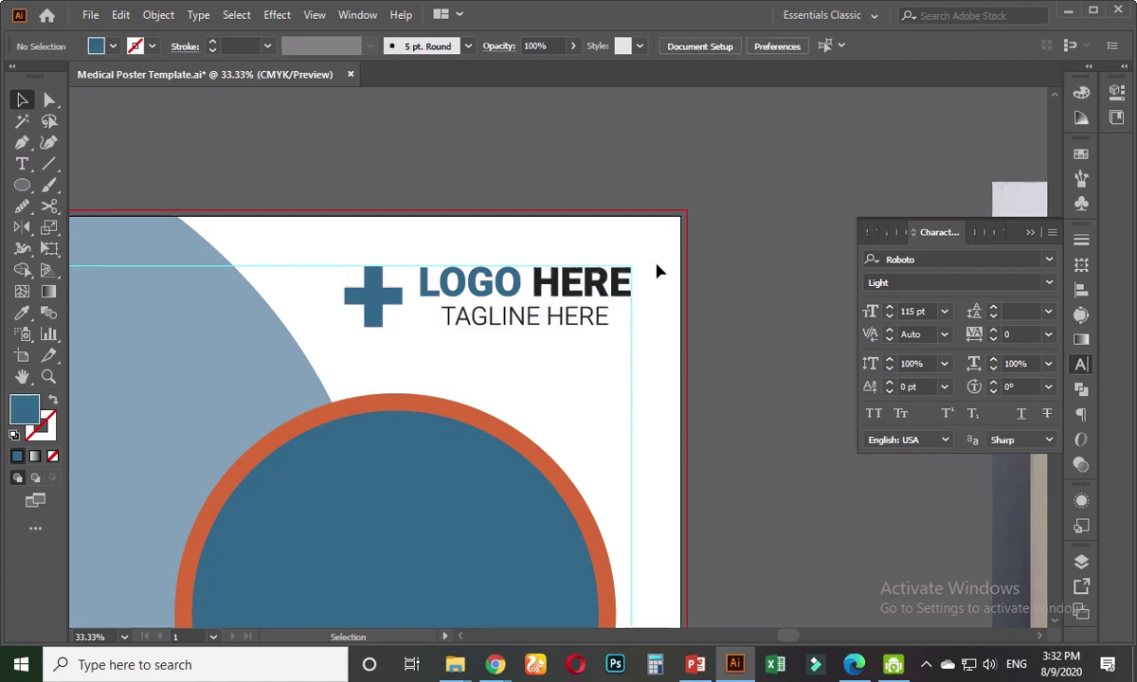
left_click(436, 327)
left_click(453, 353)
left_click(394, 325)
key("ctrl+z")
key("ctrl+z")
key("ctrl+z")
key("ctrl+z")
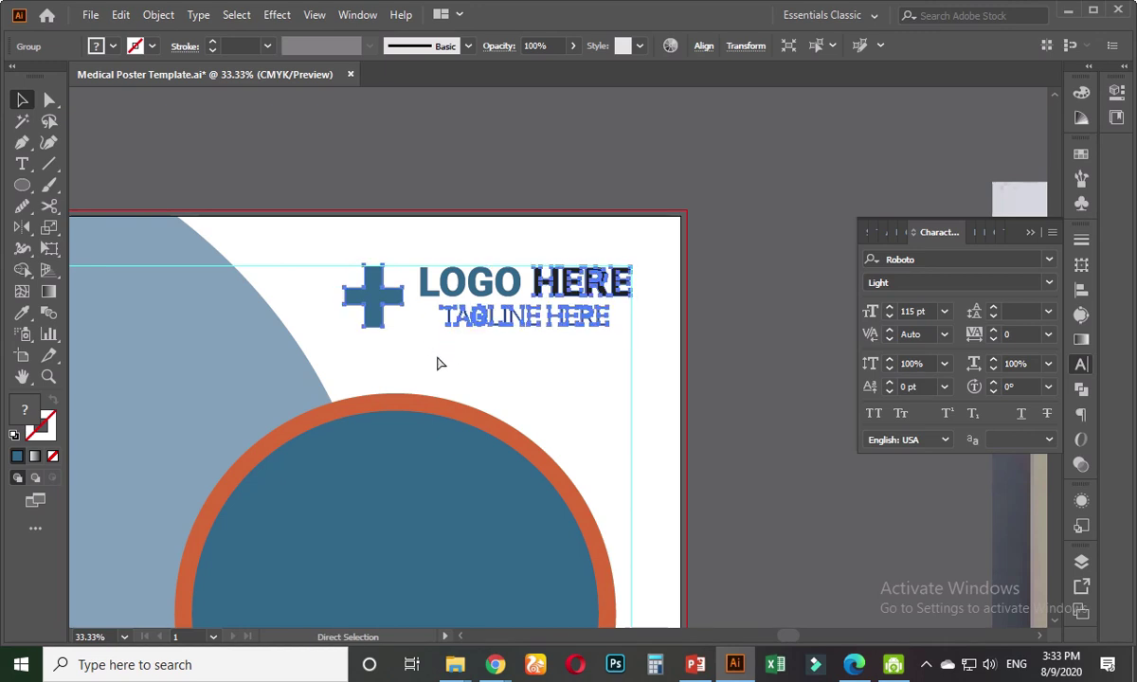
- Move the plus sign slightly right, closer to the word LOGO
left_click(452, 358)
right_click(382, 304)
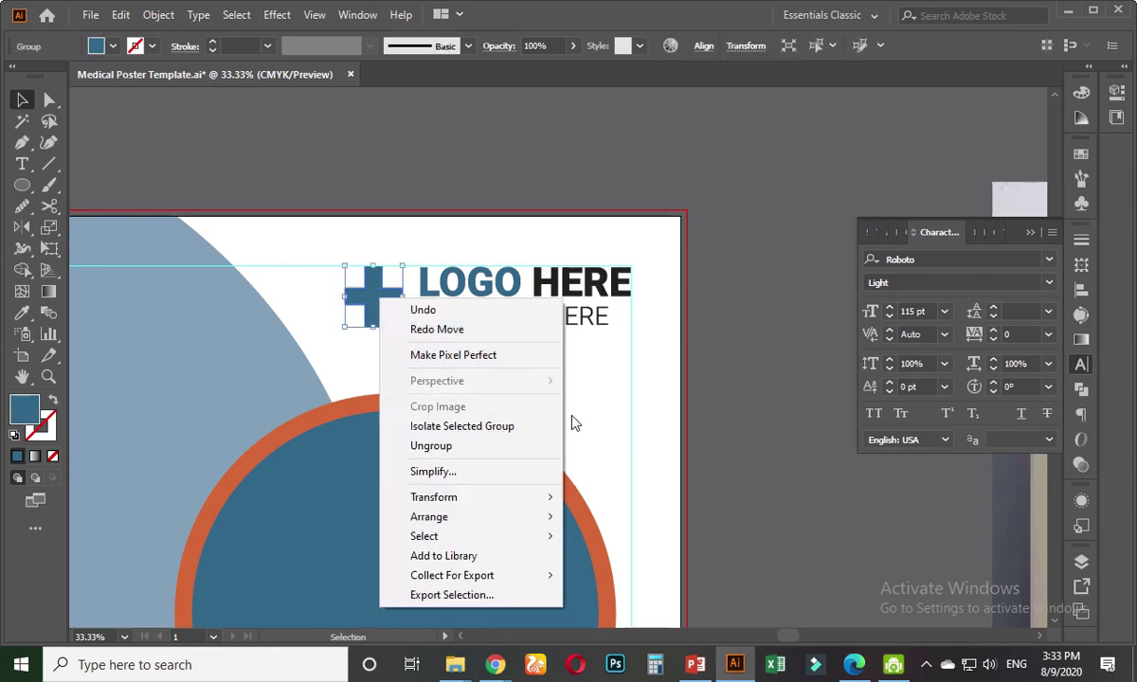
left_click(583, 416)
left_click(381, 308)
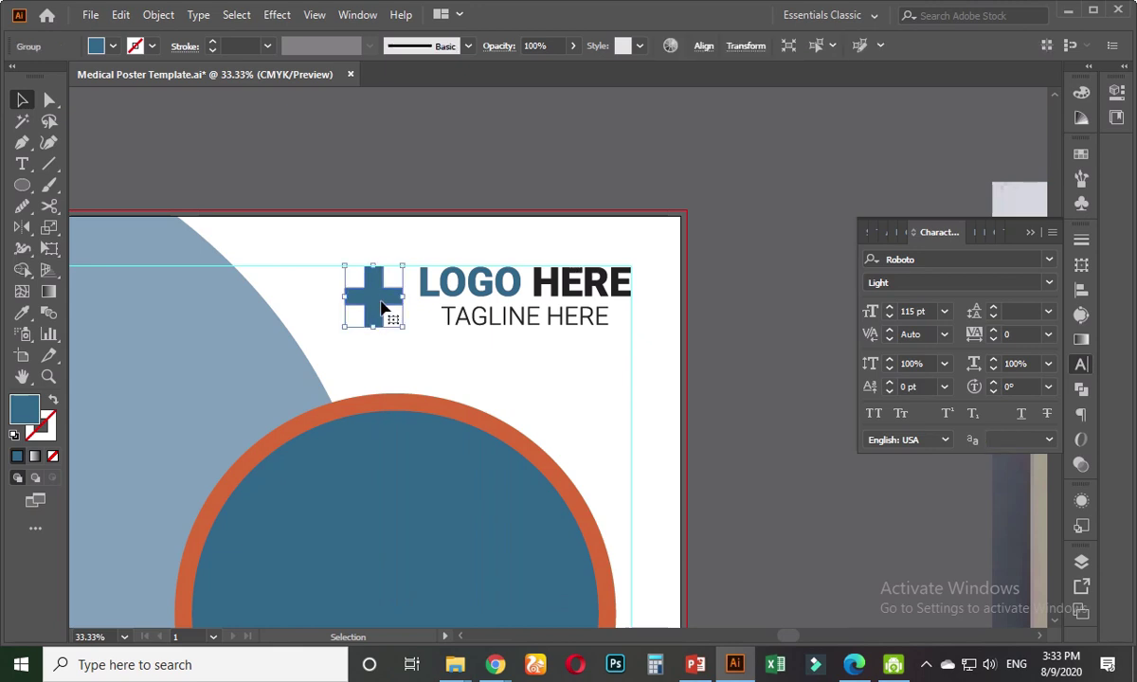
left_click_drag(382, 307, 390, 310)
left_click(524, 370)
- Enlarge the complete logo with its tagline proportionally towards the lower left and move it slightly down below the upper margin guide
left_click_drag(553, 356, 426, 314)
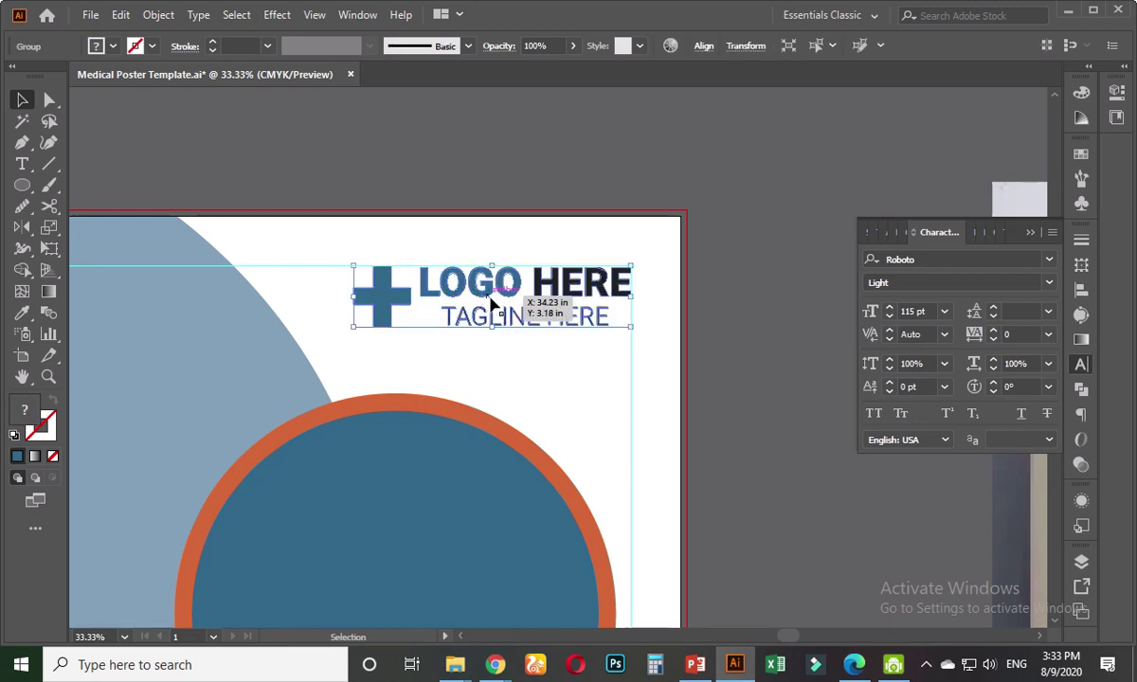
left_click_drag(355, 328, 306, 350)
mouse_move(469, 303)
left_mouse_down()
mouse_move(483, 300)
mouse_move(464, 308)
mouse_move(470, 327)
left_mouse_up()
left_click(758, 329)
- Compare the poster's logo and overall layout with the health care and COVID-19 reference designs beside it
scroll(738, 327, "down", 3)
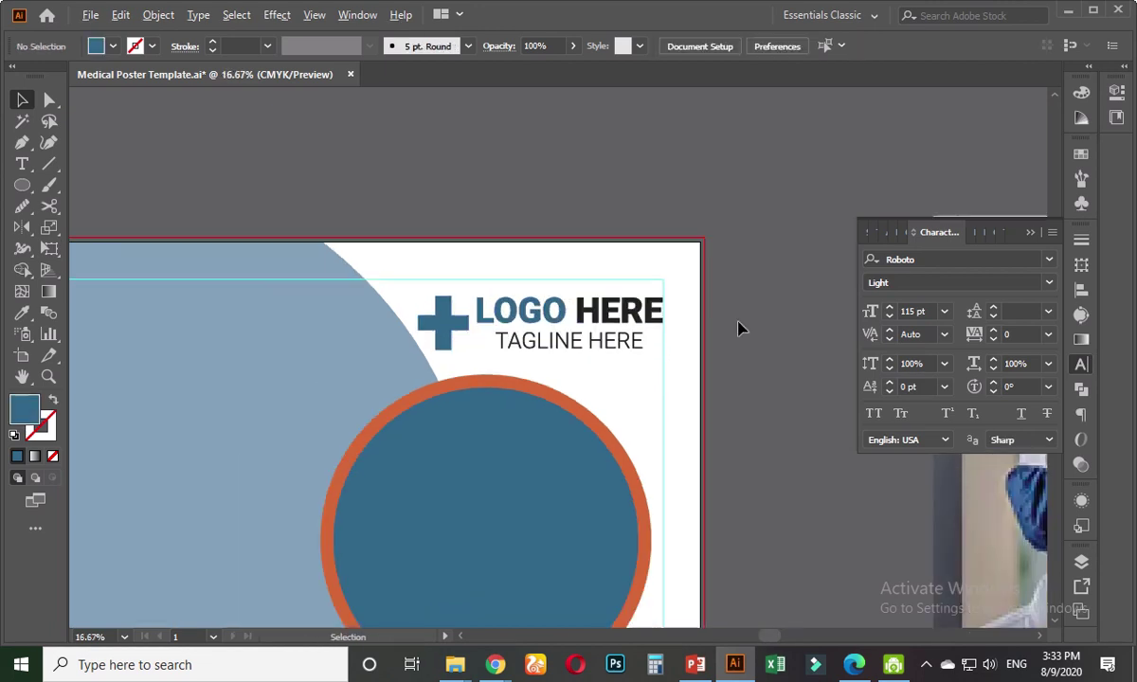
left_click_drag(710, 375, 672, 280)
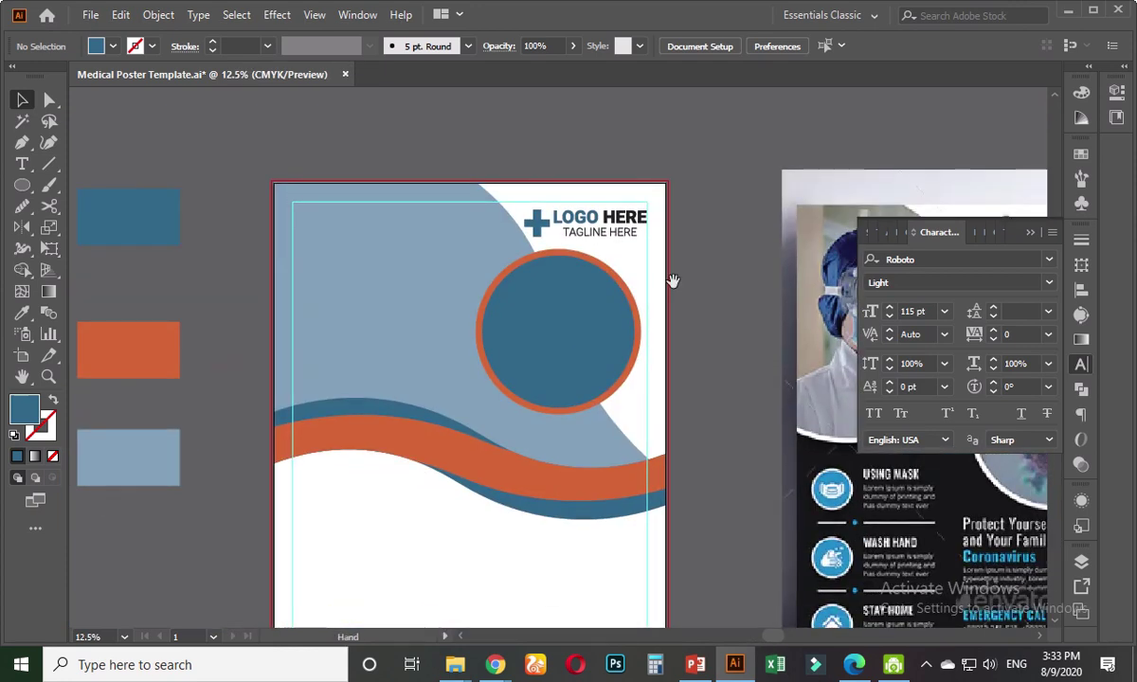
scroll(672, 281, "down", 1)
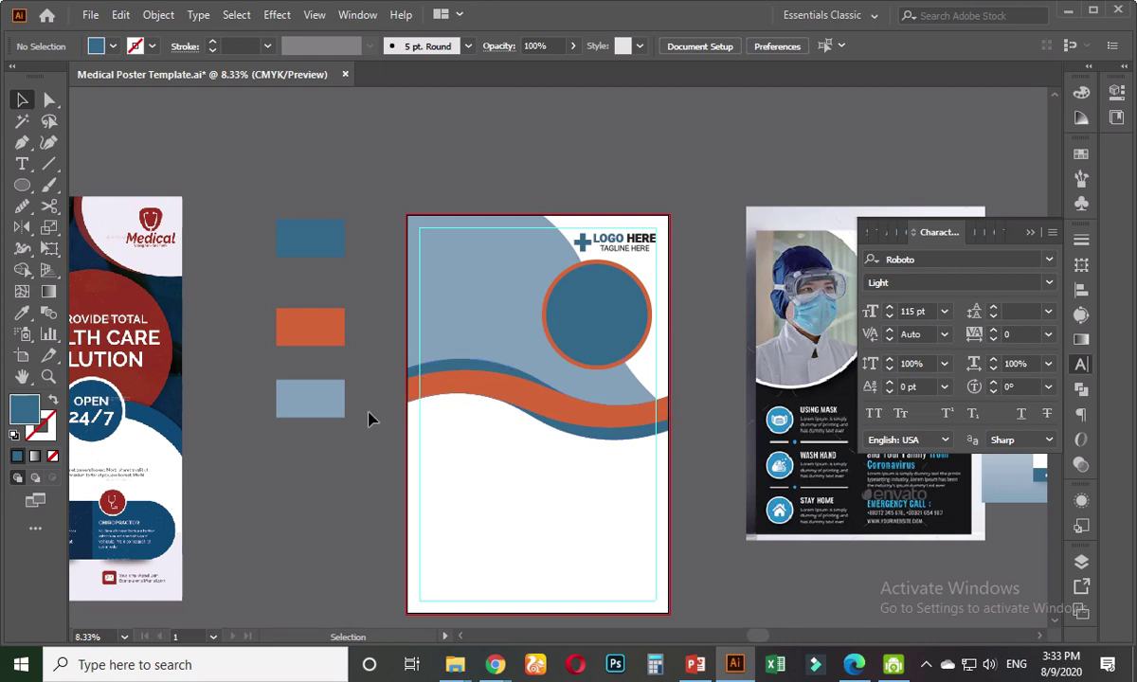
scroll(369, 426, "down", 1)
left_click_drag(545, 513, 382, 442)
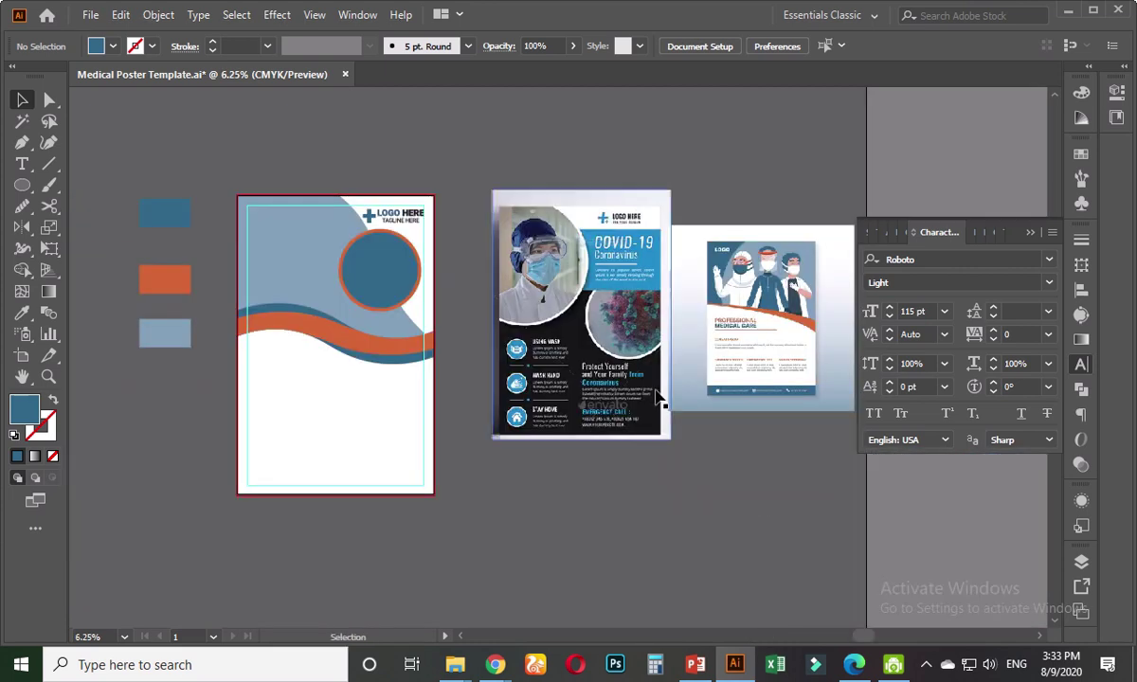
scroll(648, 362, "up", 1)
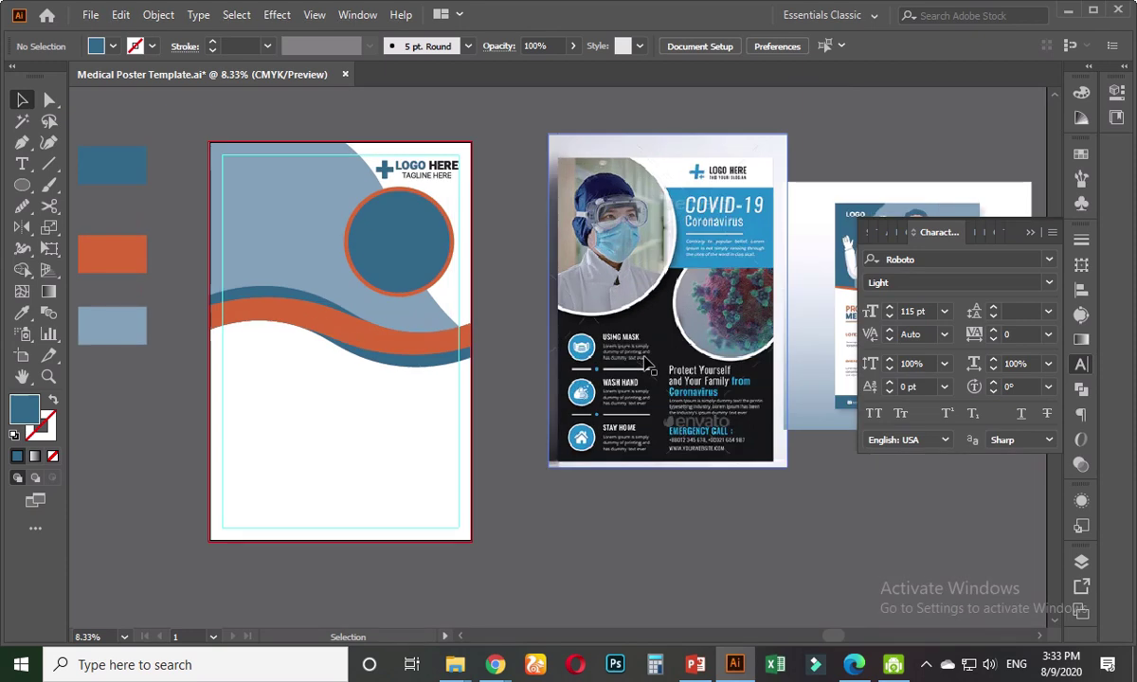
scroll(385, 413, "down", 2)
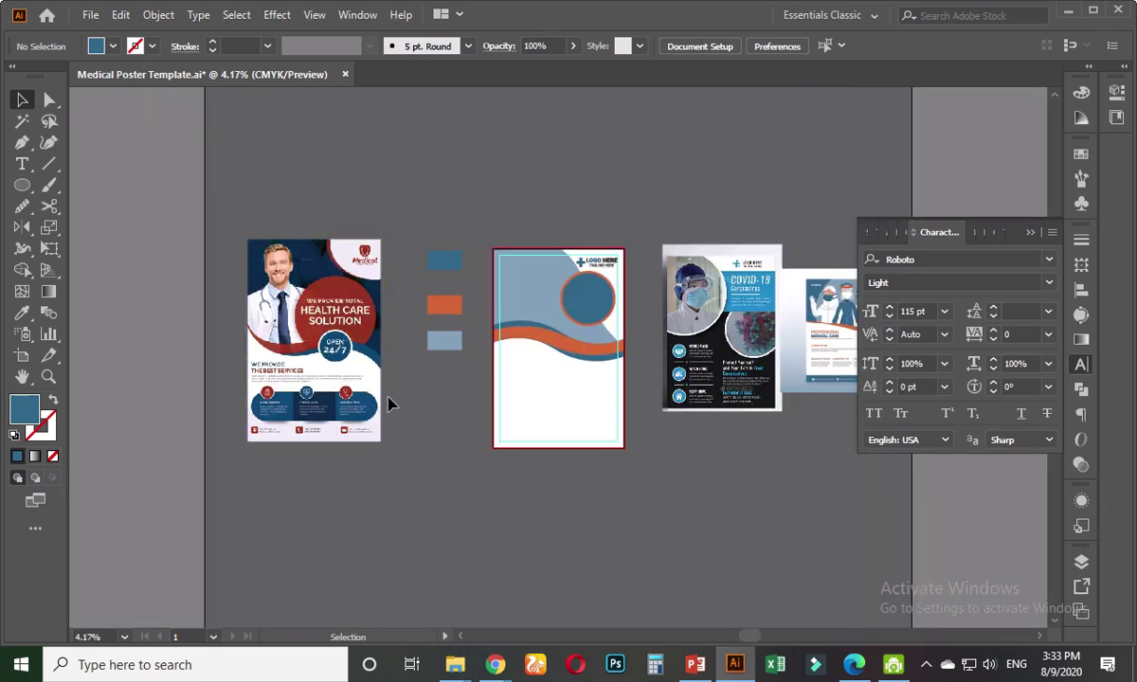
scroll(415, 320, "up", 2)
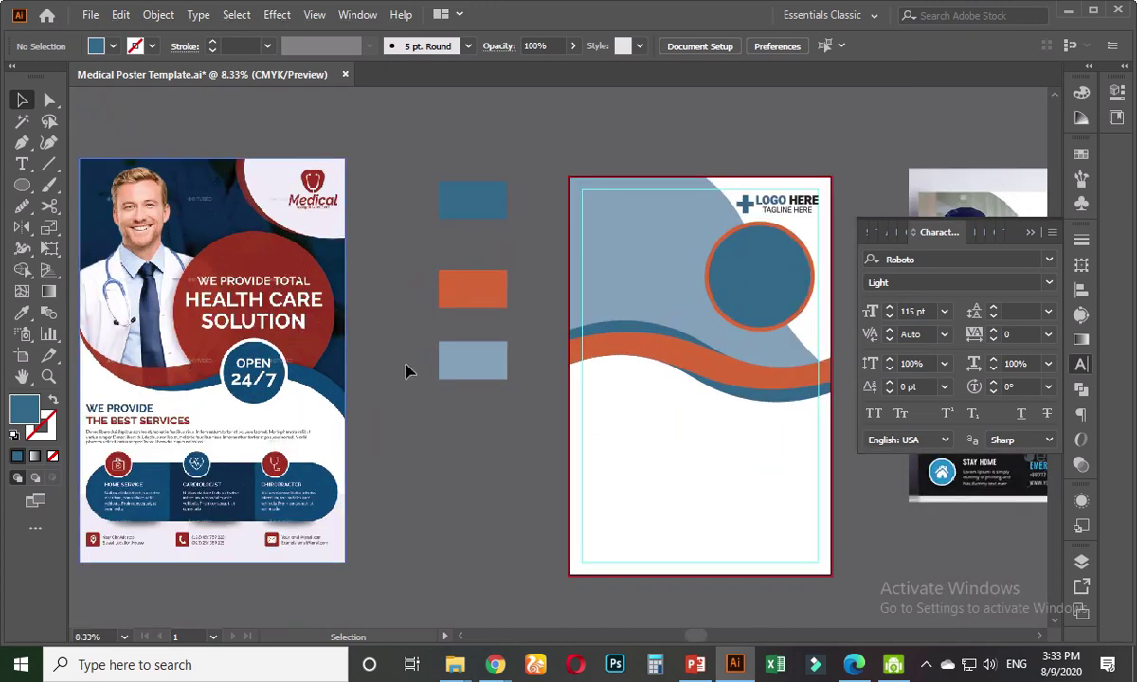
scroll(449, 451, "down", 1)
left_click_drag(459, 449, 377, 470)
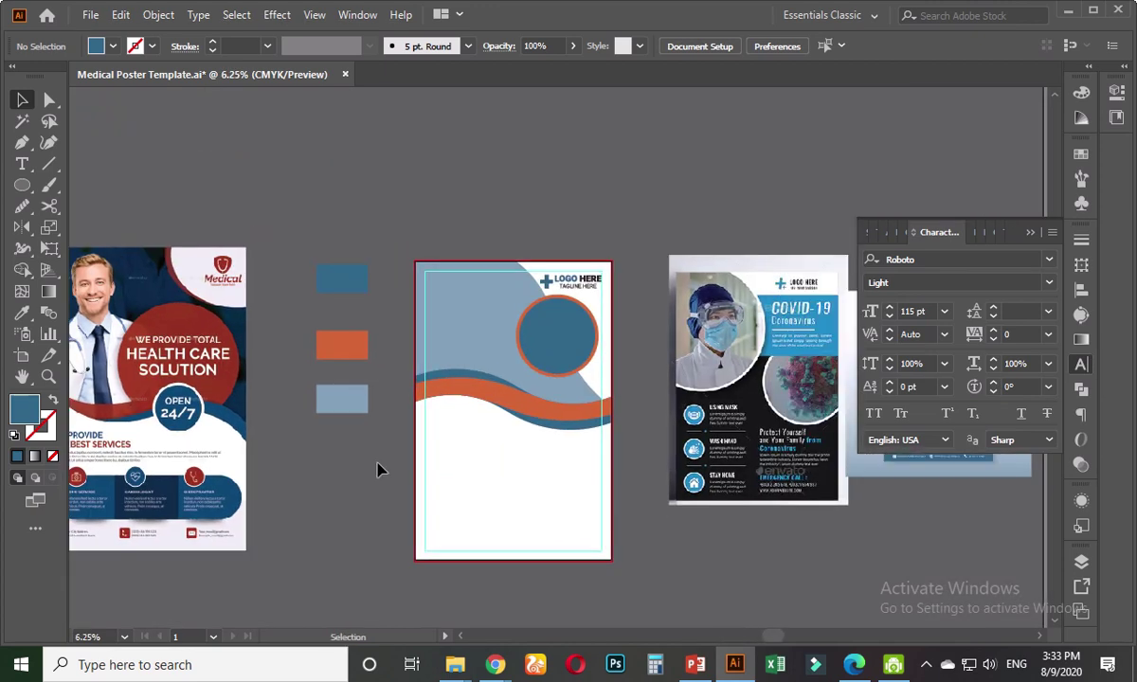
- Copy the light-blue curved background shape and paste the copy directly behind the original
scroll(545, 473, "up", 3)
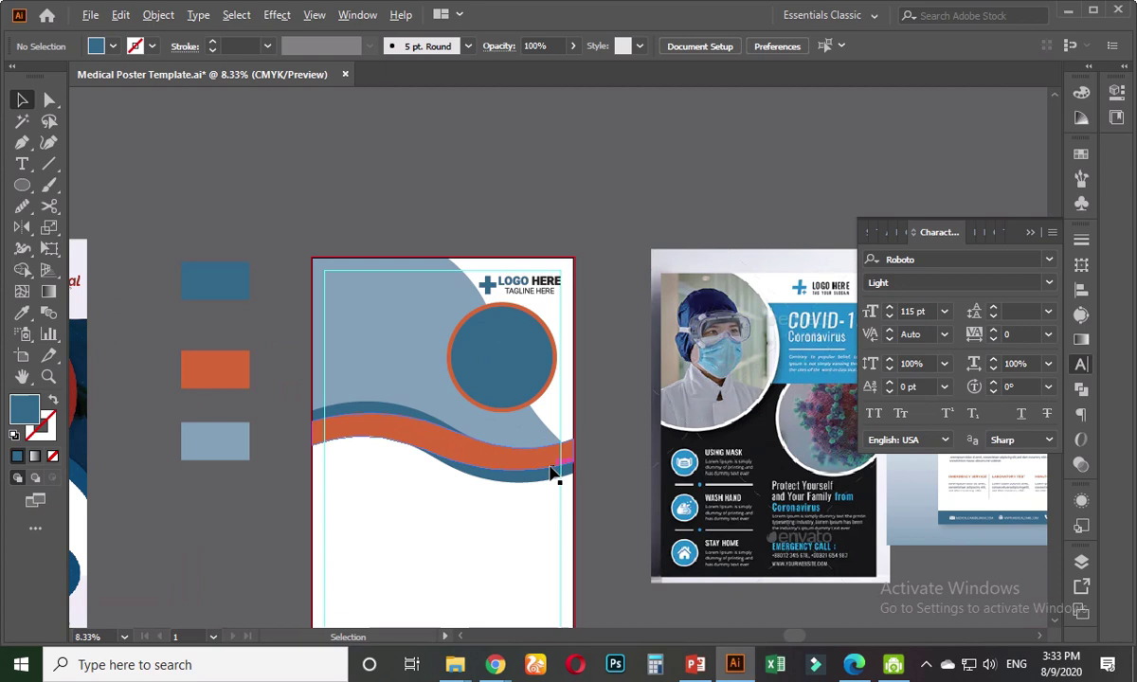
scroll(595, 401, "up", 3)
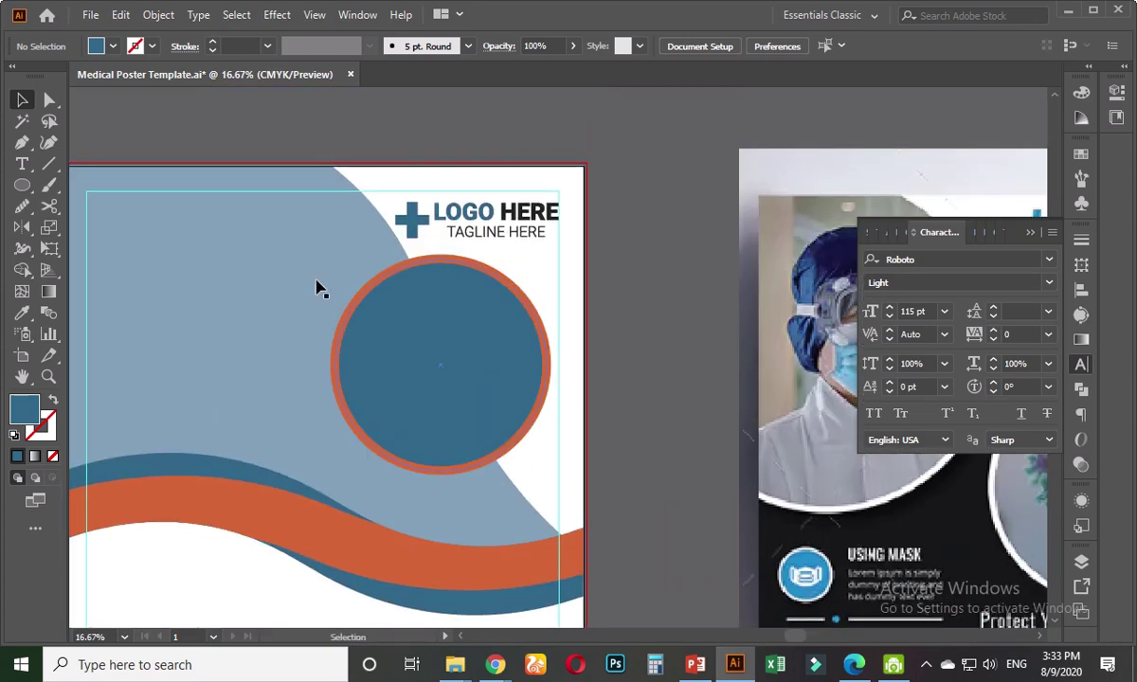
left_click(282, 272)
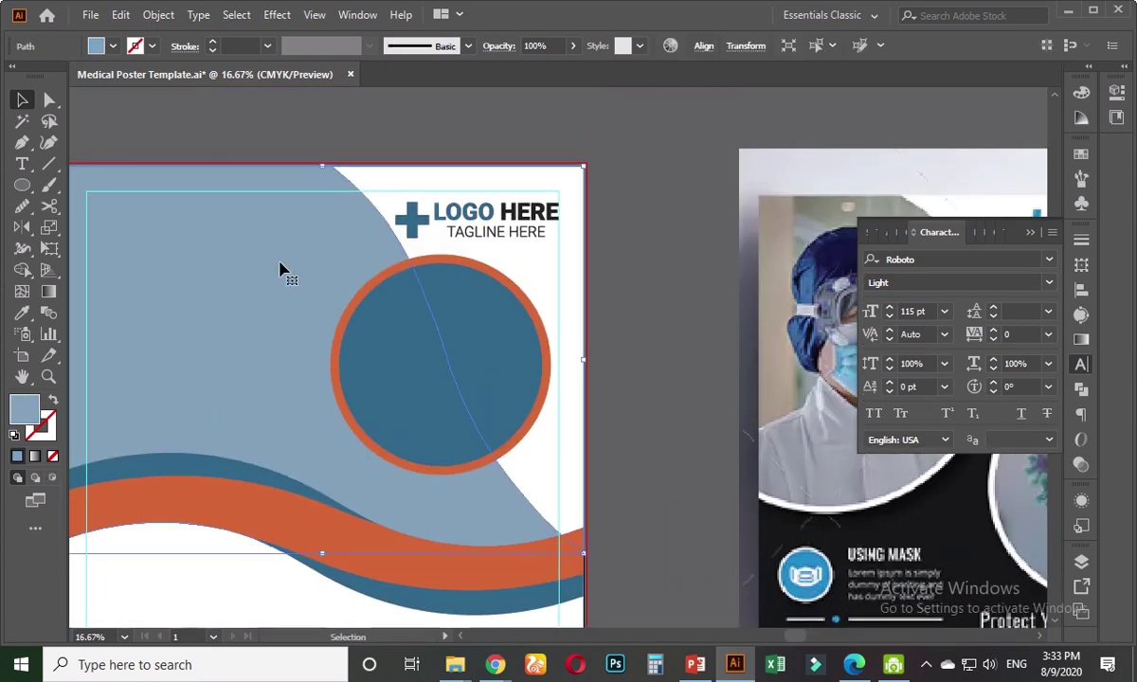
left_click(121, 15)
left_click(151, 101)
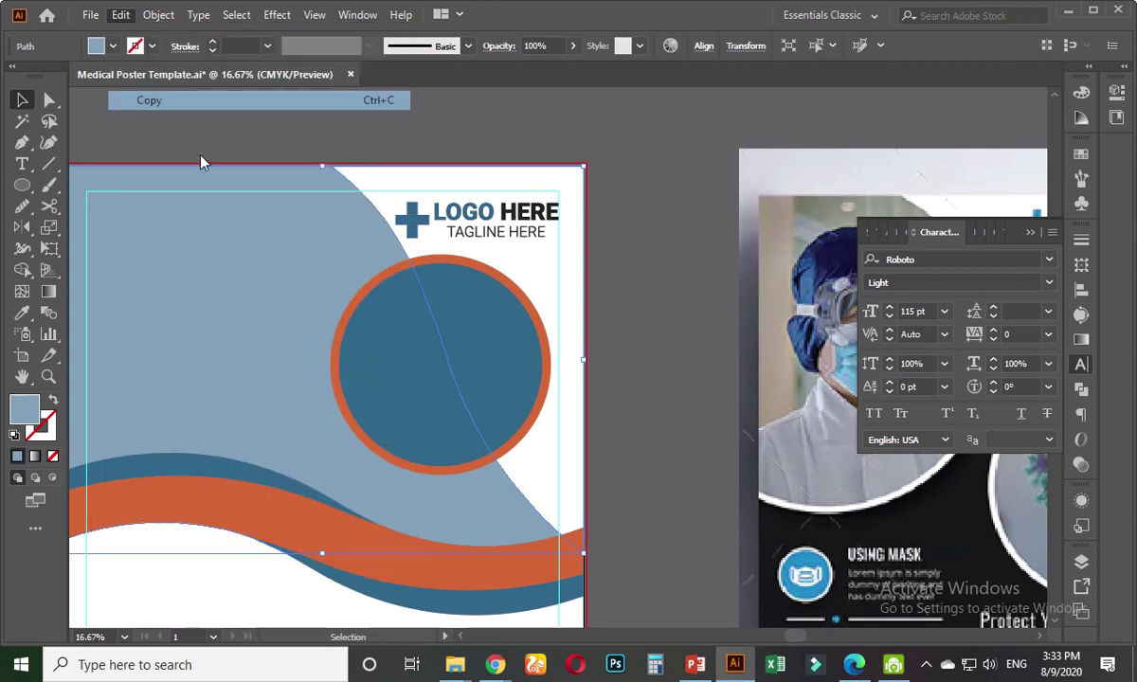
left_click(121, 15)
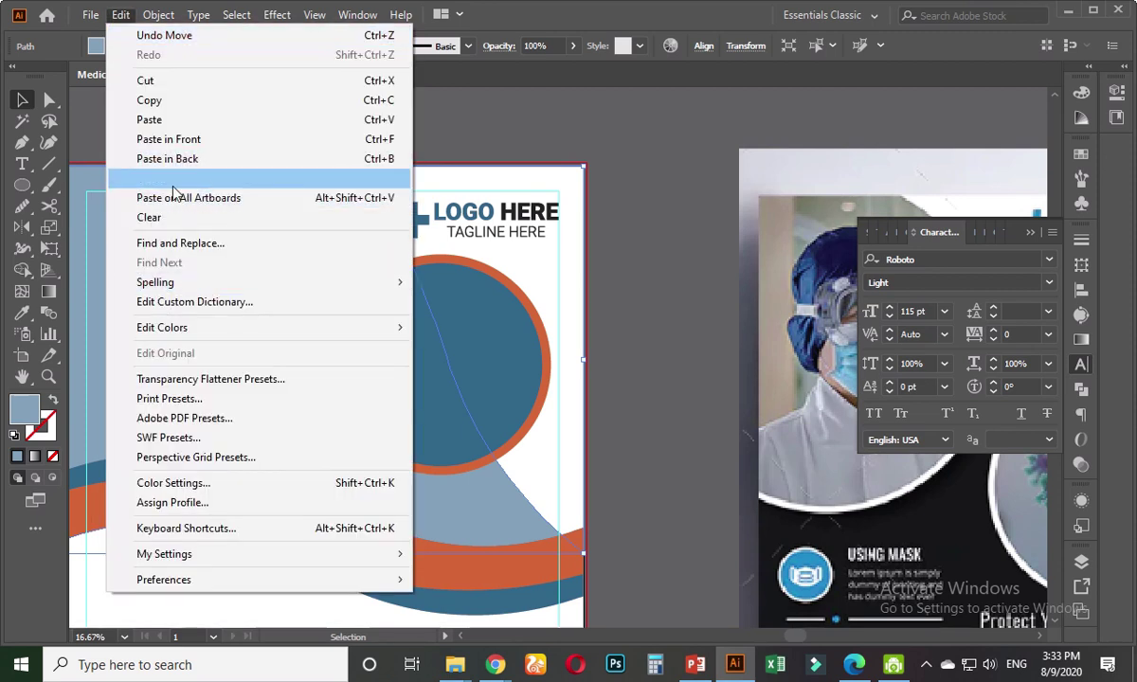
left_click(148, 158)
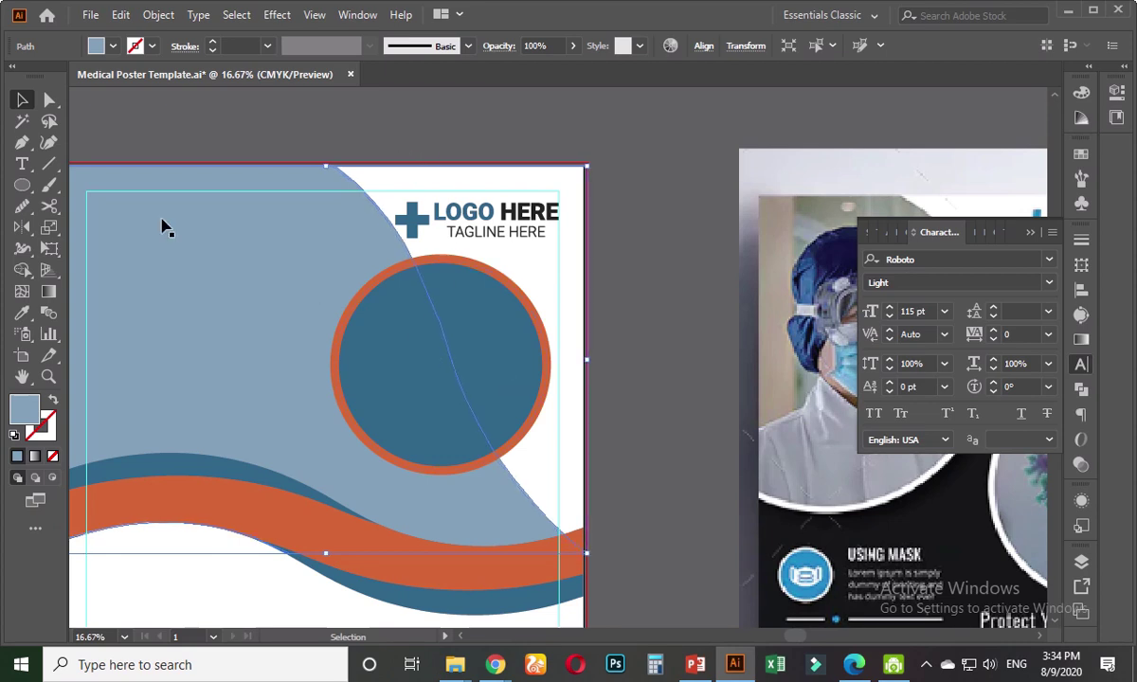
- Recolor the rear copy with orange sampled from the wavy band and offset it to the right as a thin edge along the curve
left_click(23, 314)
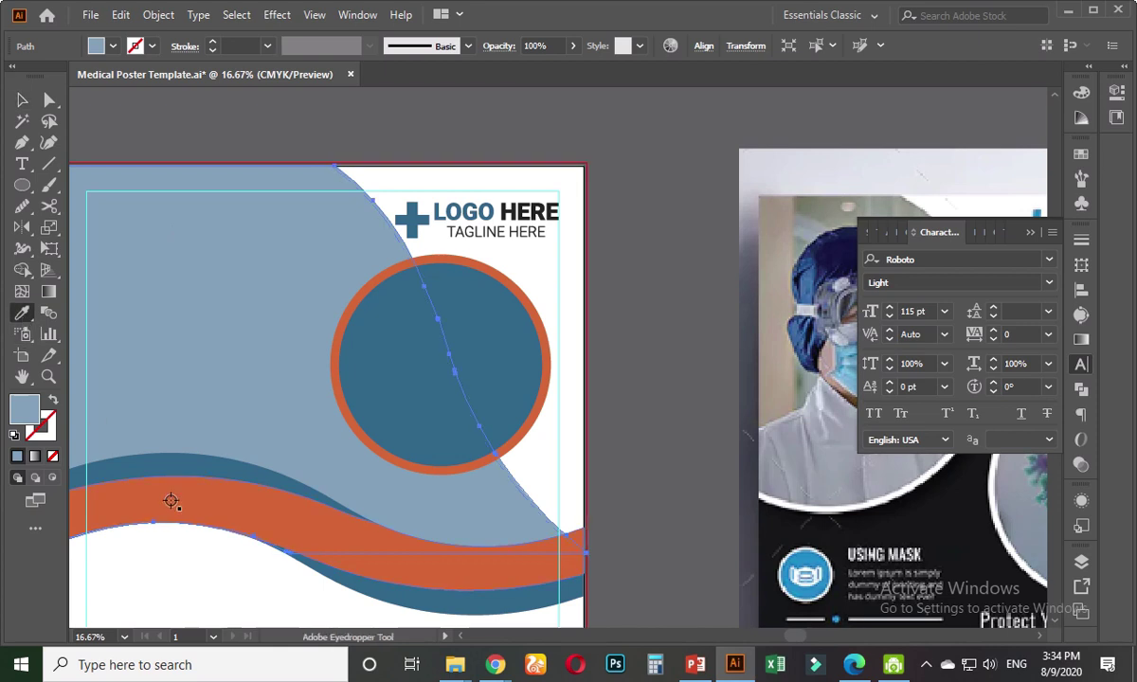
left_click(173, 500)
left_click(23, 99)
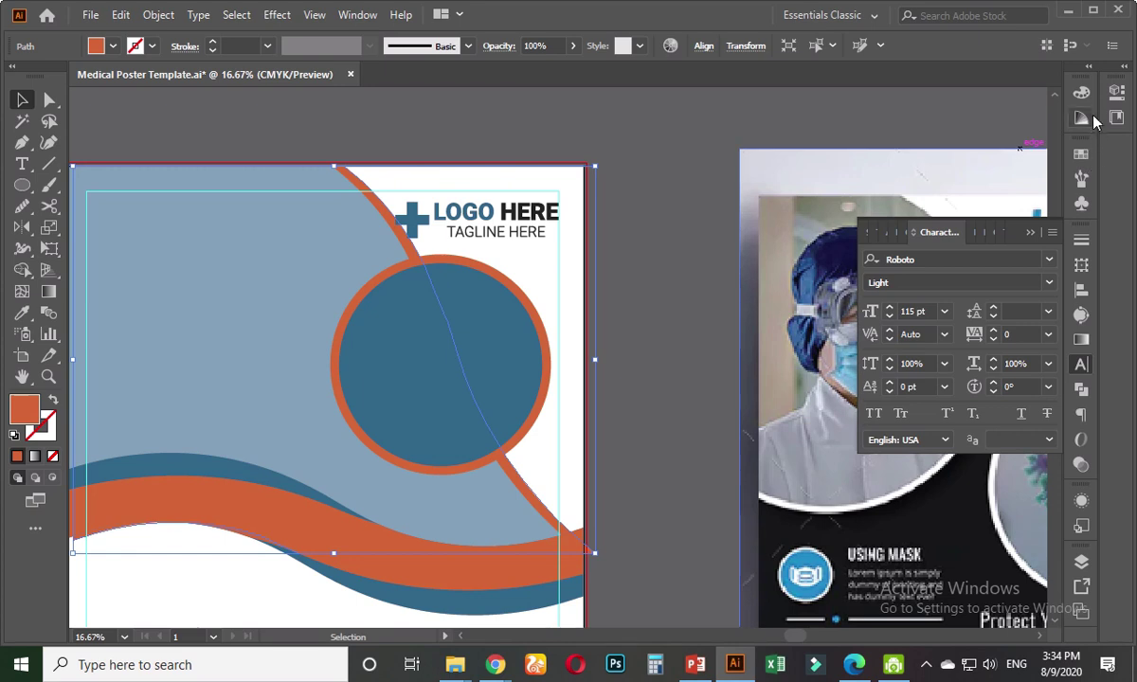
left_click(670, 236)
- Trim the orange copy's corner that overhangs the poster's right edge with the Shape Builder, using the poster-sized white rectangle as boundary
scroll(670, 236, "down", 2)
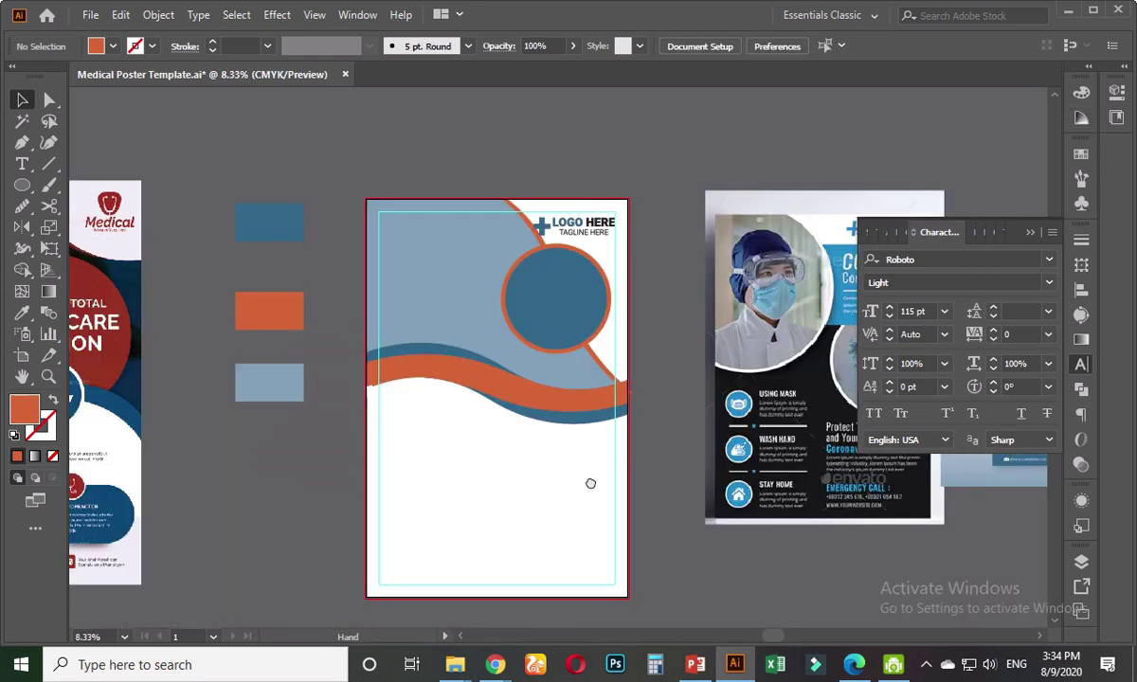
scroll(588, 479, "down", 1)
scroll(618, 352, "up", 2)
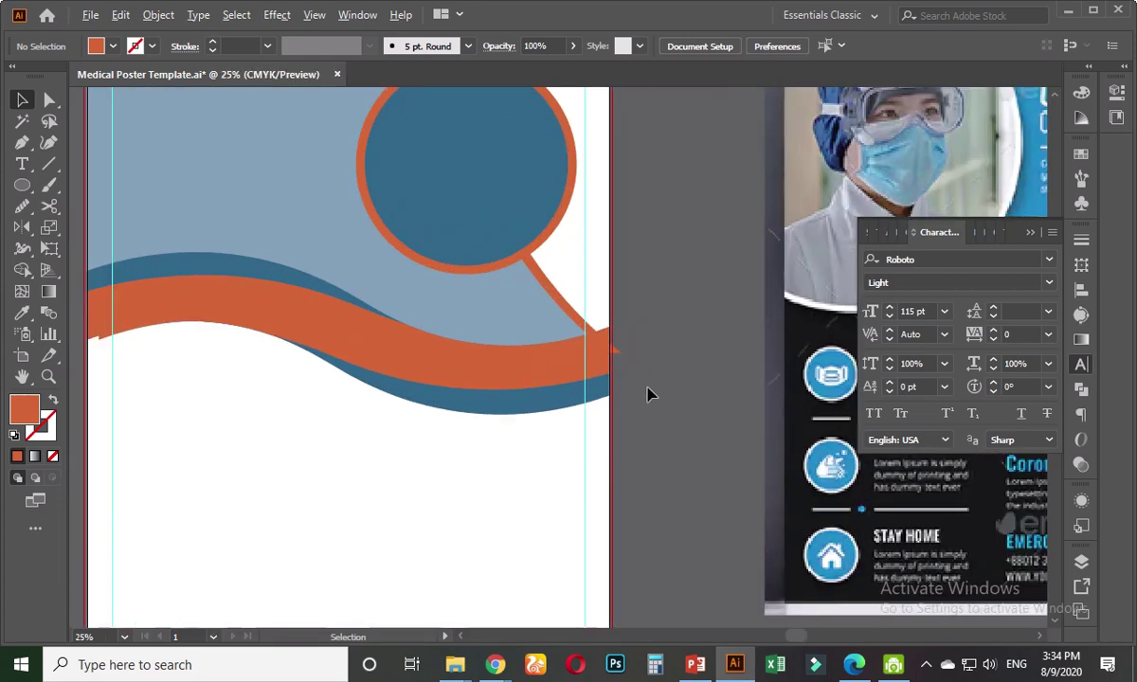
scroll(647, 392, "up", 1)
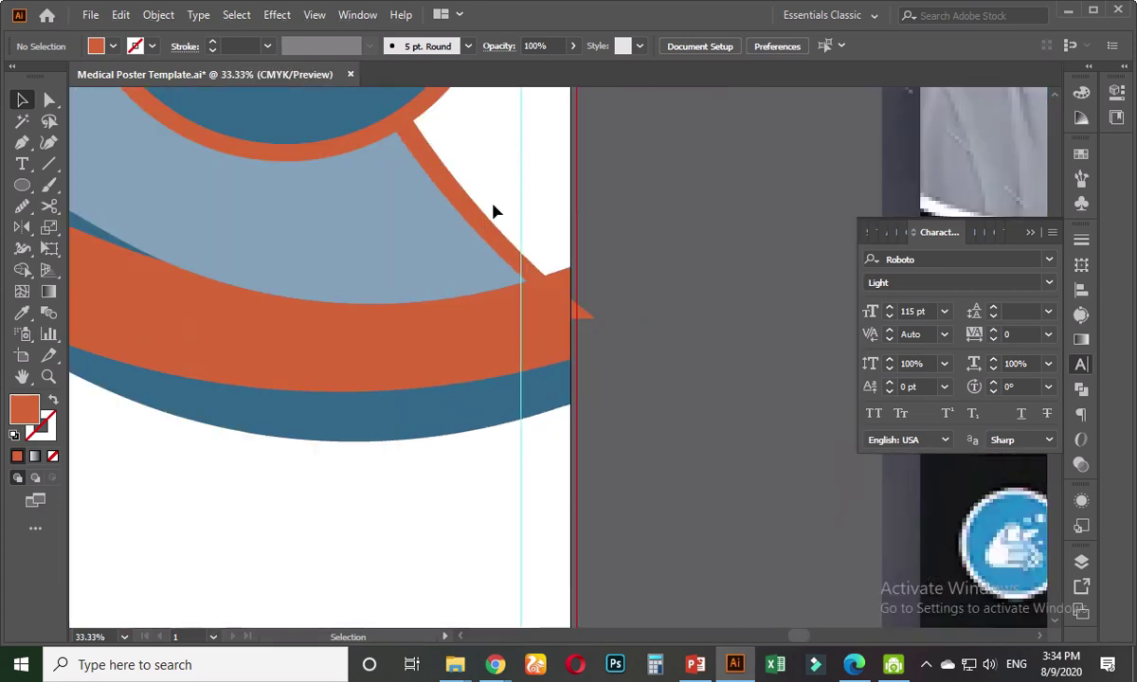
left_click(625, 246)
key("d")
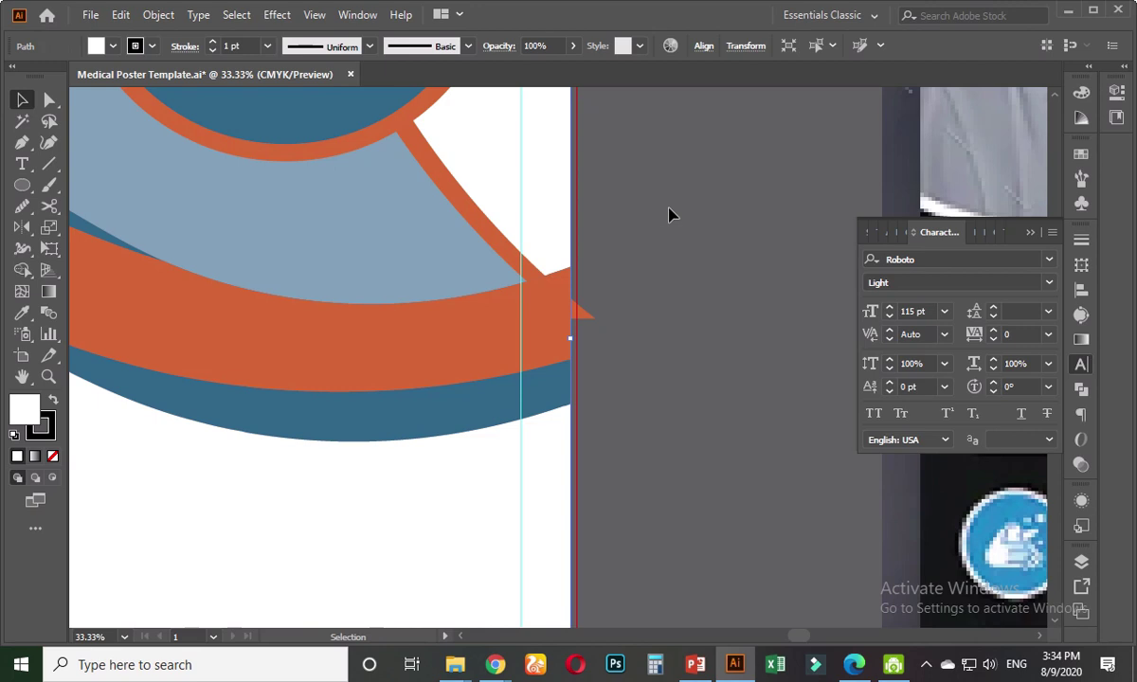
left_click(463, 218)
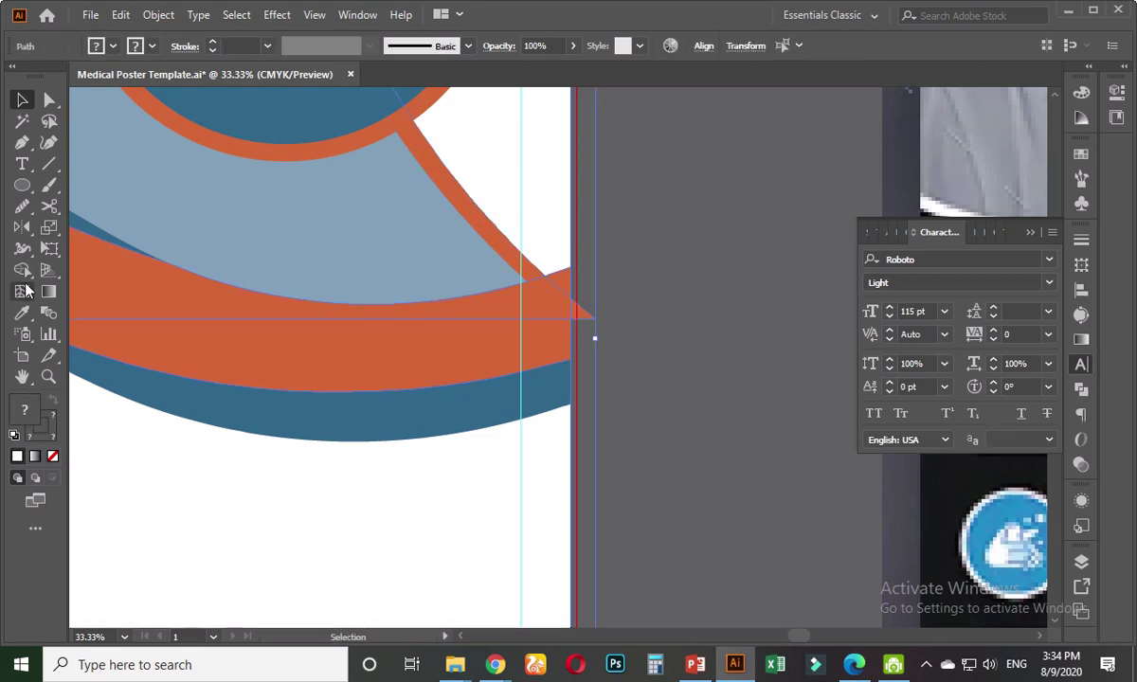
left_click(23, 270)
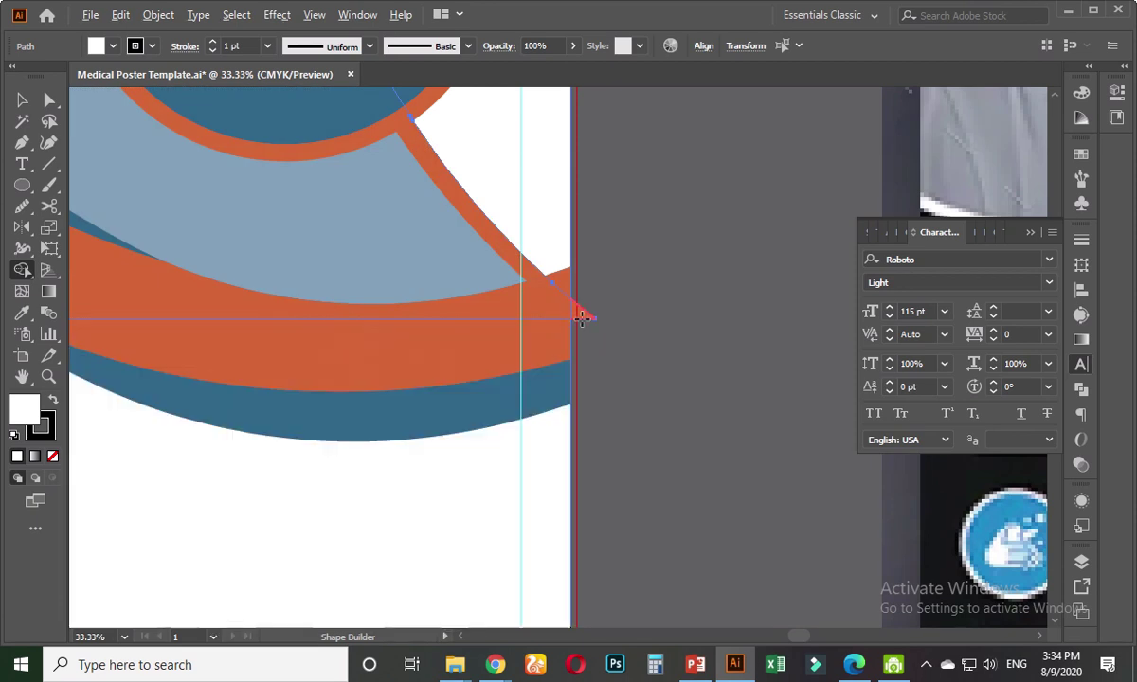
key("Tab")
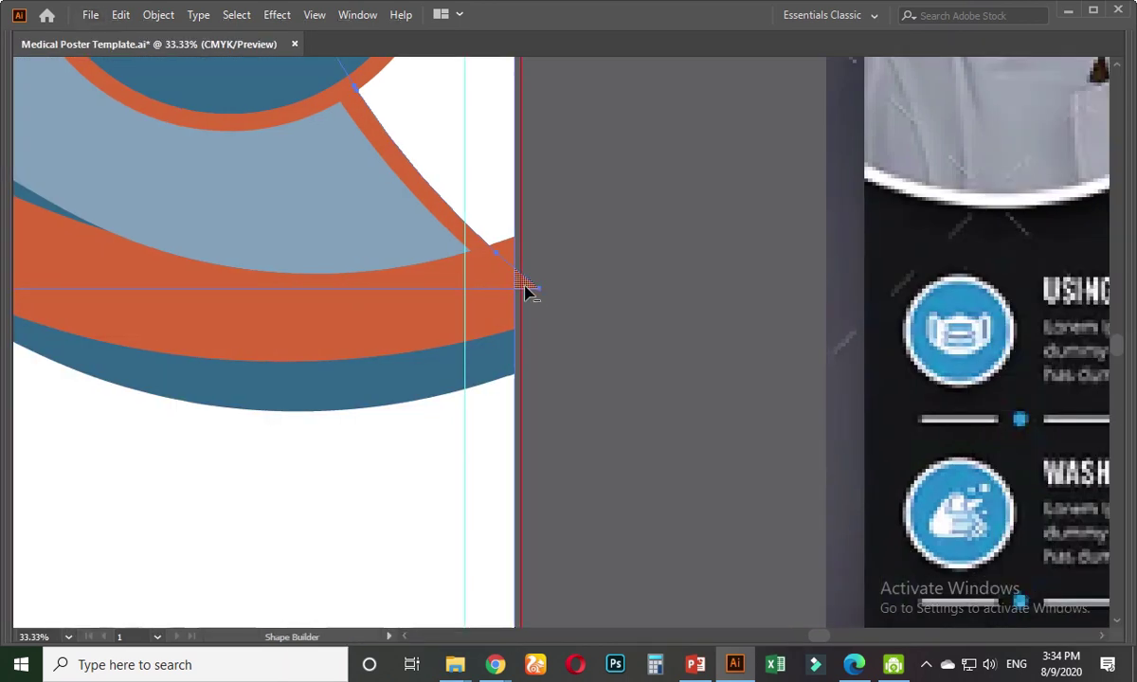
left_click_drag(534, 301, 5, 64)
left_click_drag(289, 286, 294, 285)
- Save the medical poster document
scroll(626, 217, "down", 3)
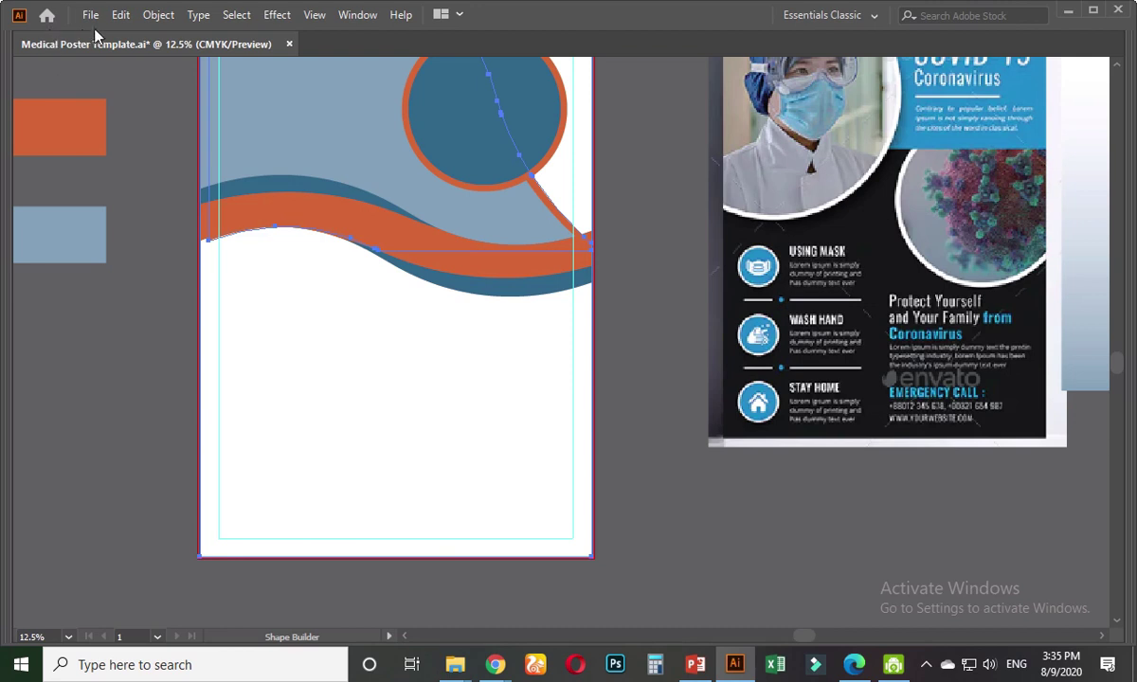
key("ctrl+shift+s")
key("Escape")
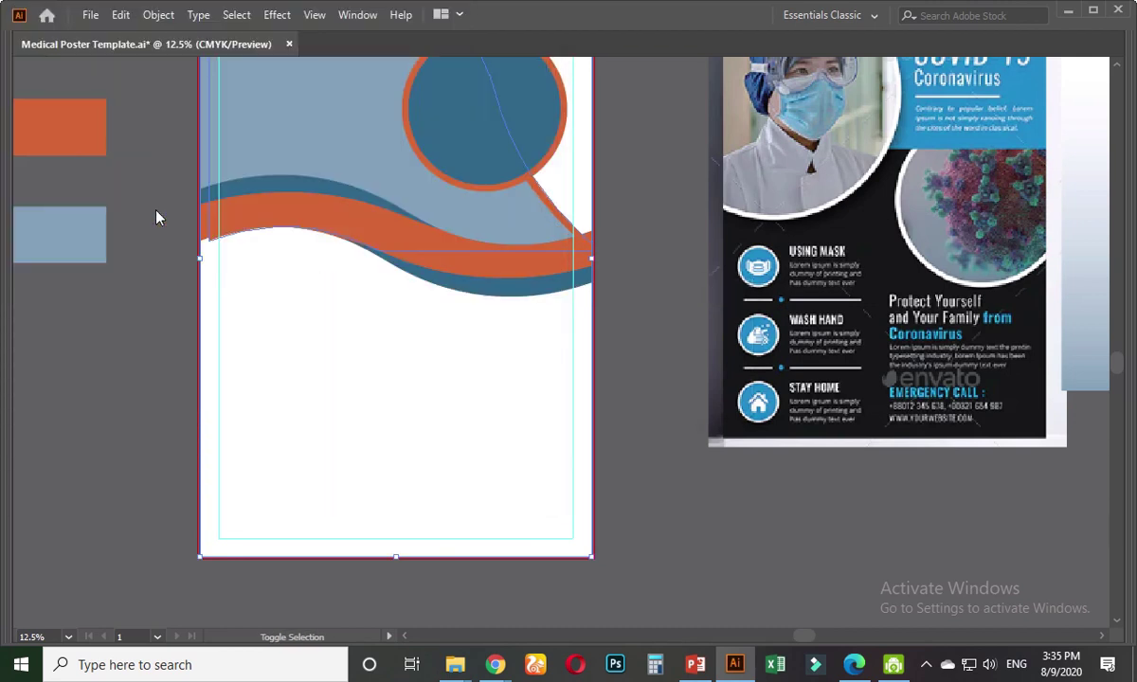
key("Return")
key("shift+m")
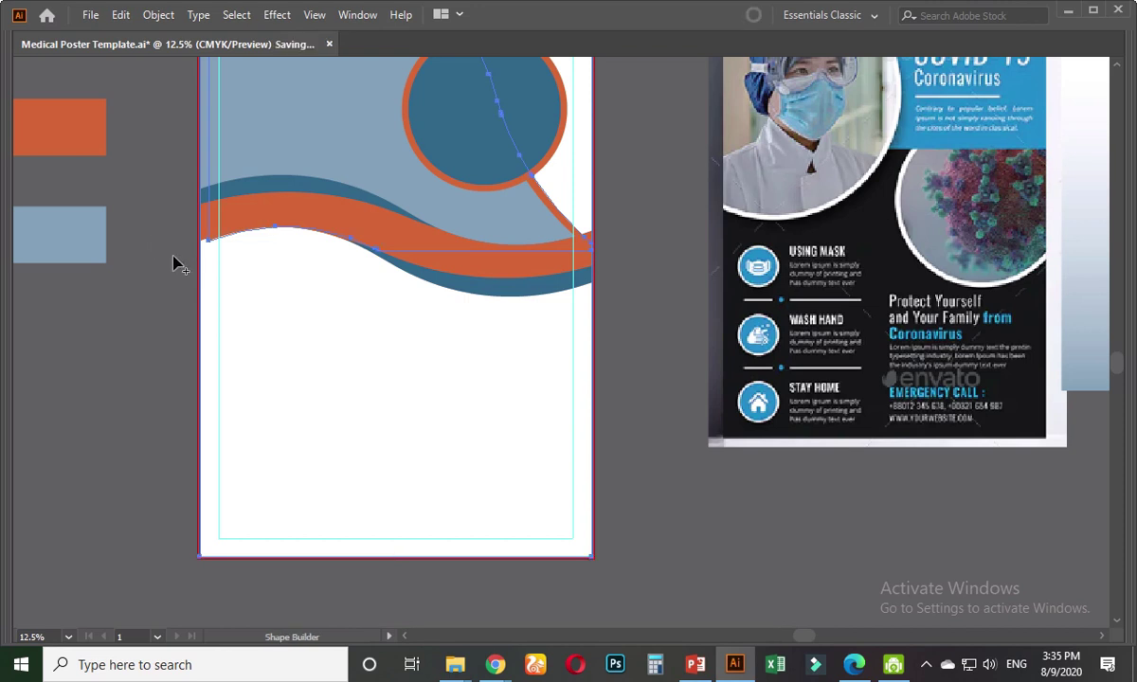
key("ctrl+minus")
key("ctrl+minus")
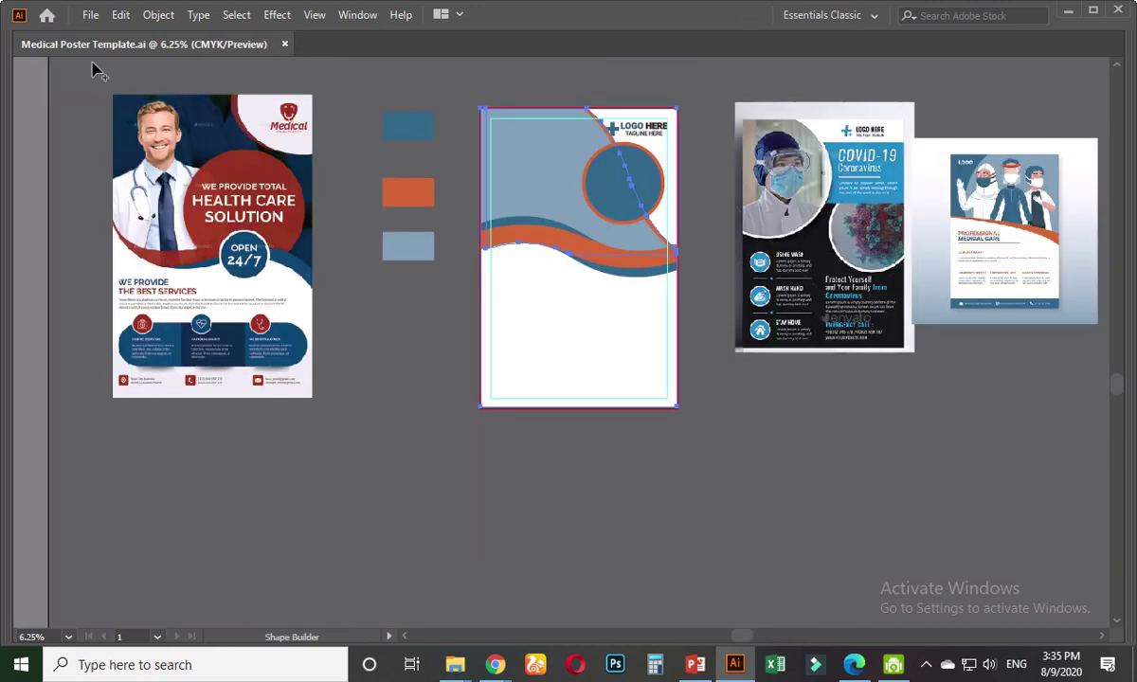
left_click(460, 15)
left_click(467, 43)
left_click(458, 15)
left_click(507, 42)
left_click(453, 17)
left_click(443, 43)
- Switch to Full Screen with Menu Bar mode and preview the poster in Presentation Mode
left_click(320, 17)
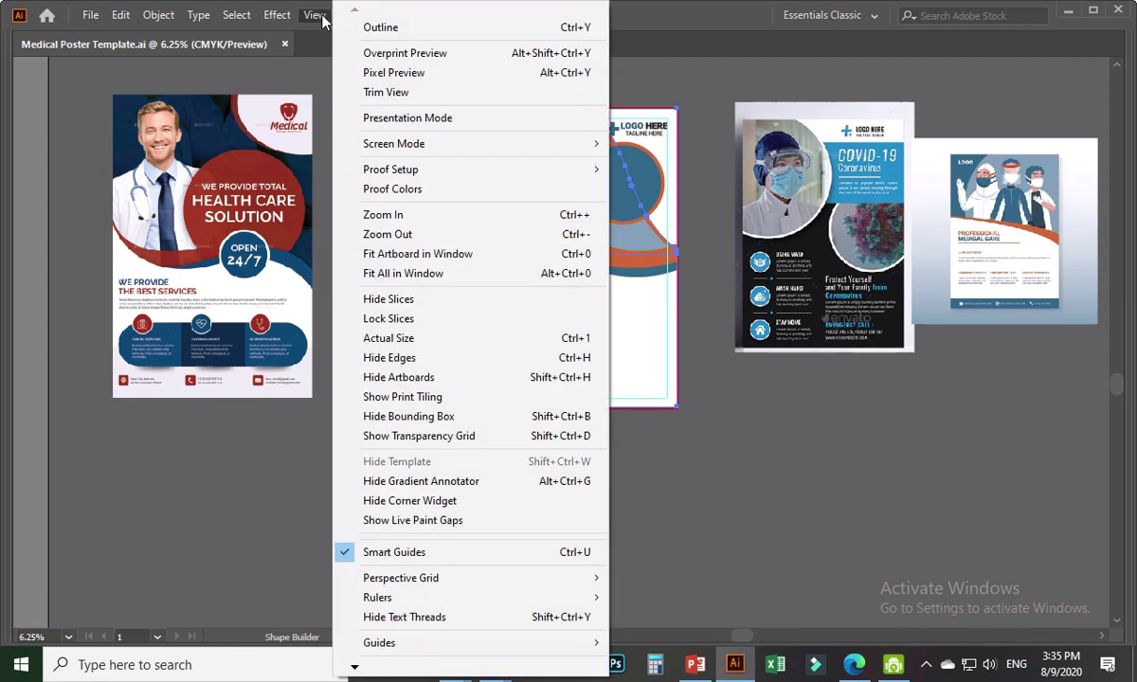
mouse_move(407, 144)
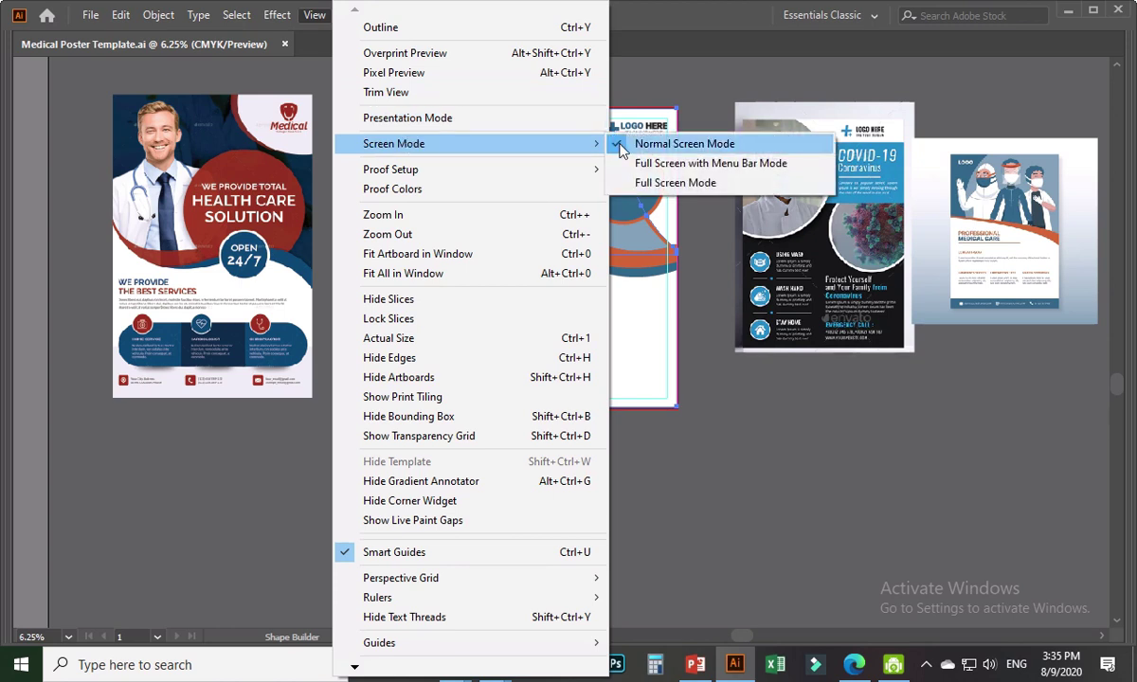
left_click(643, 161)
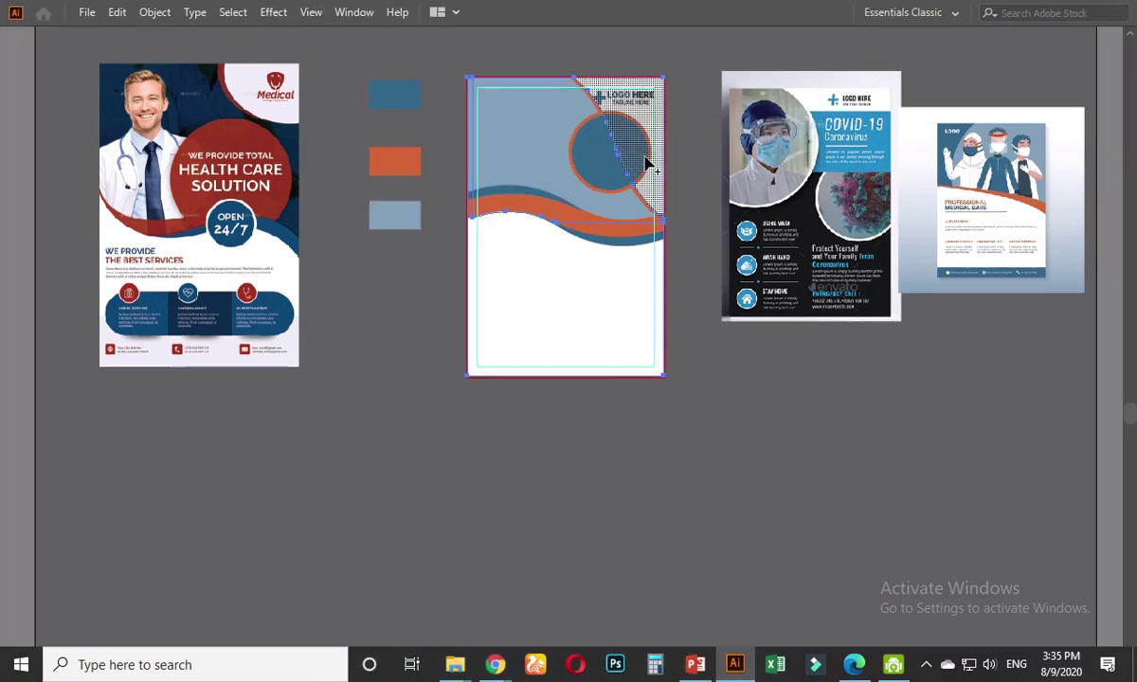
left_click(312, 13)
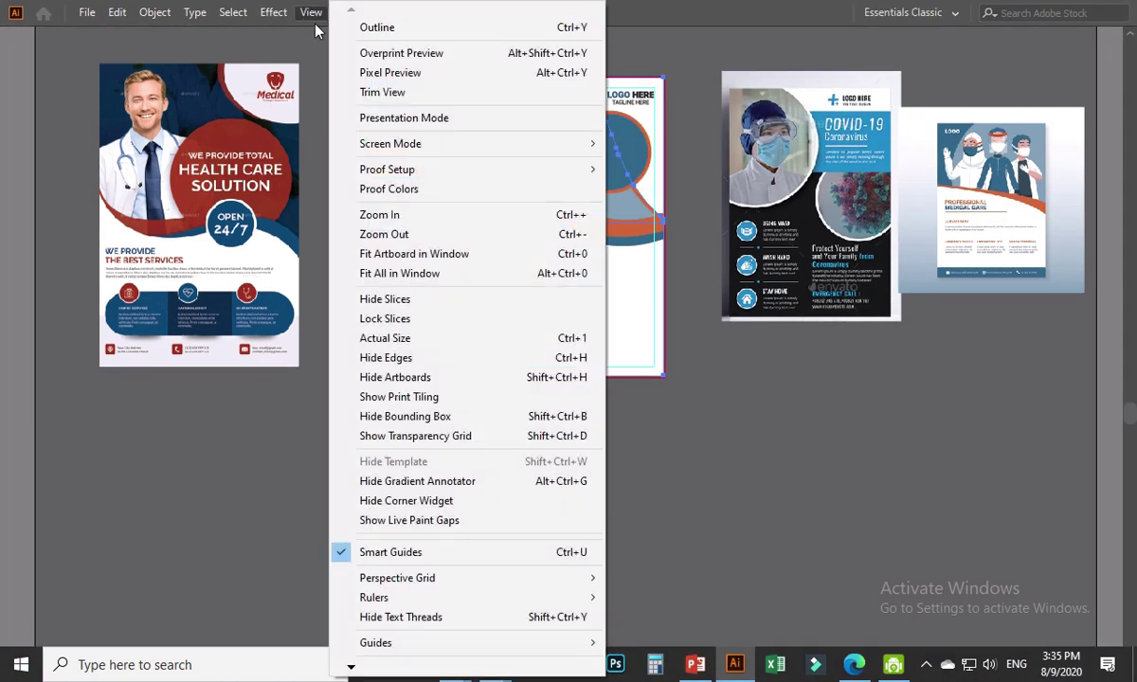
left_click(403, 118)
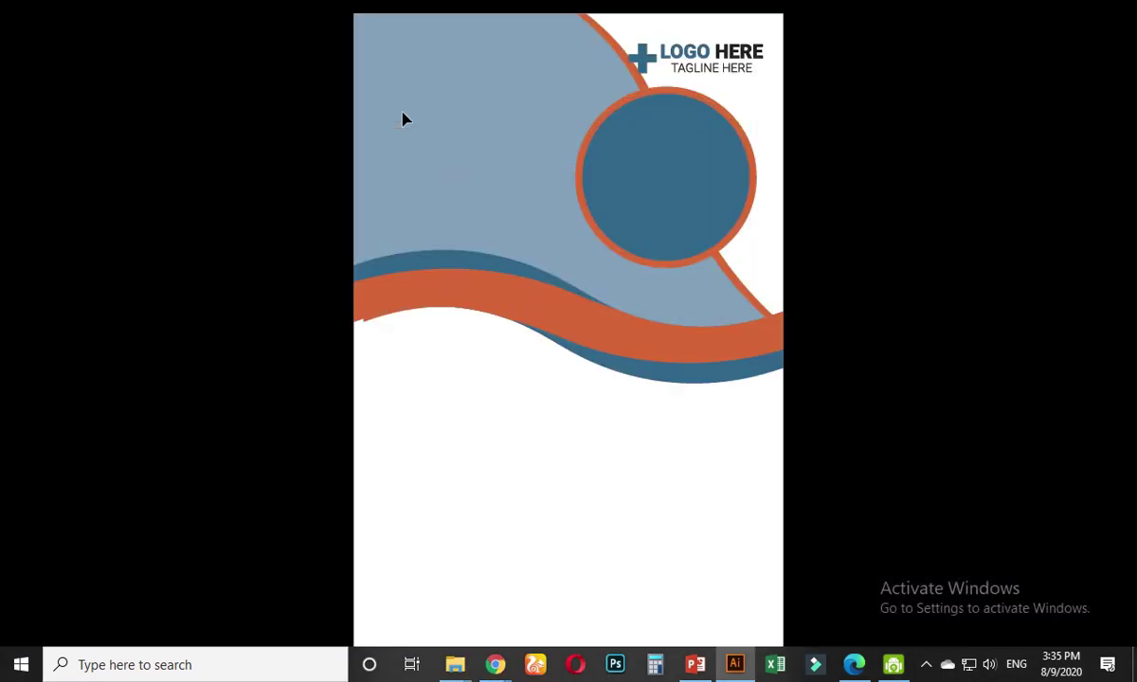
- Leave the presentation preview and scale the logo with its tagline down slightly so the plus sign clears the orange curve, keeping it at the right margin guide
key("Escape")
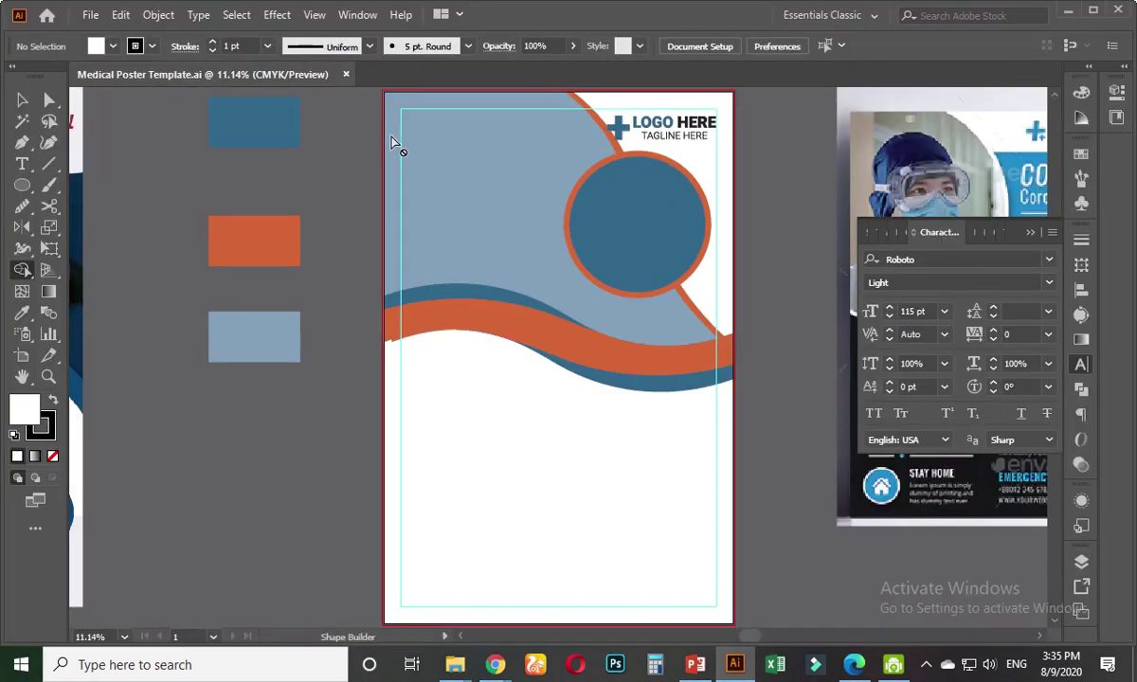
left_click(21, 100)
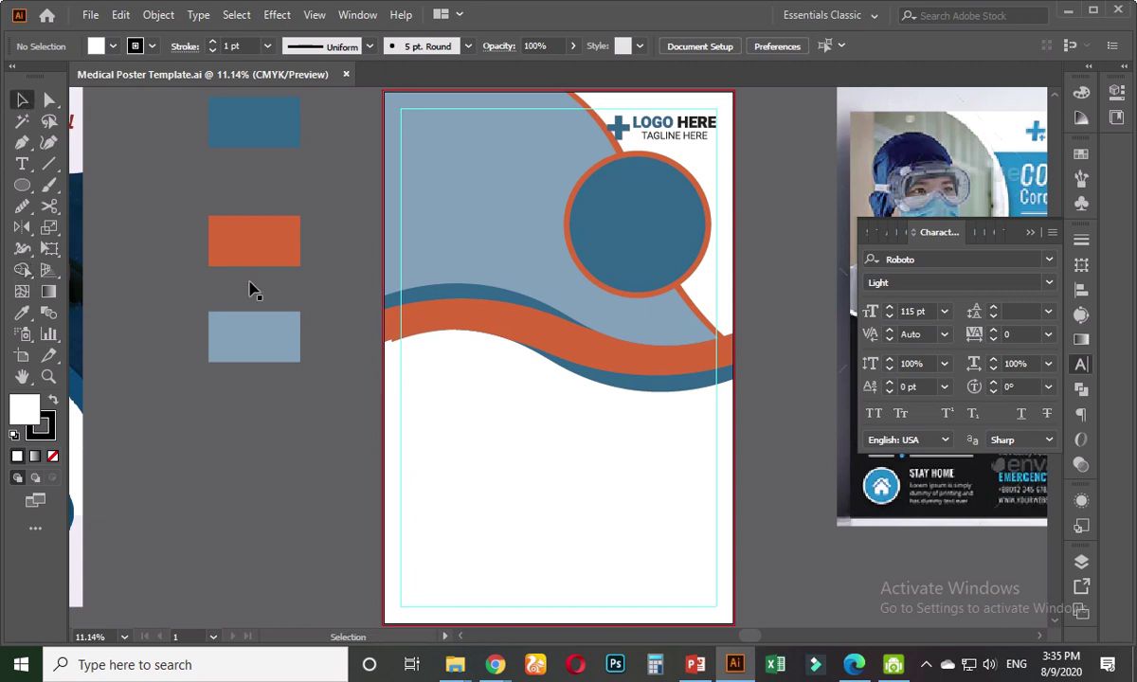
scroll(255, 414, "down", 3)
scroll(304, 418, "right", 4)
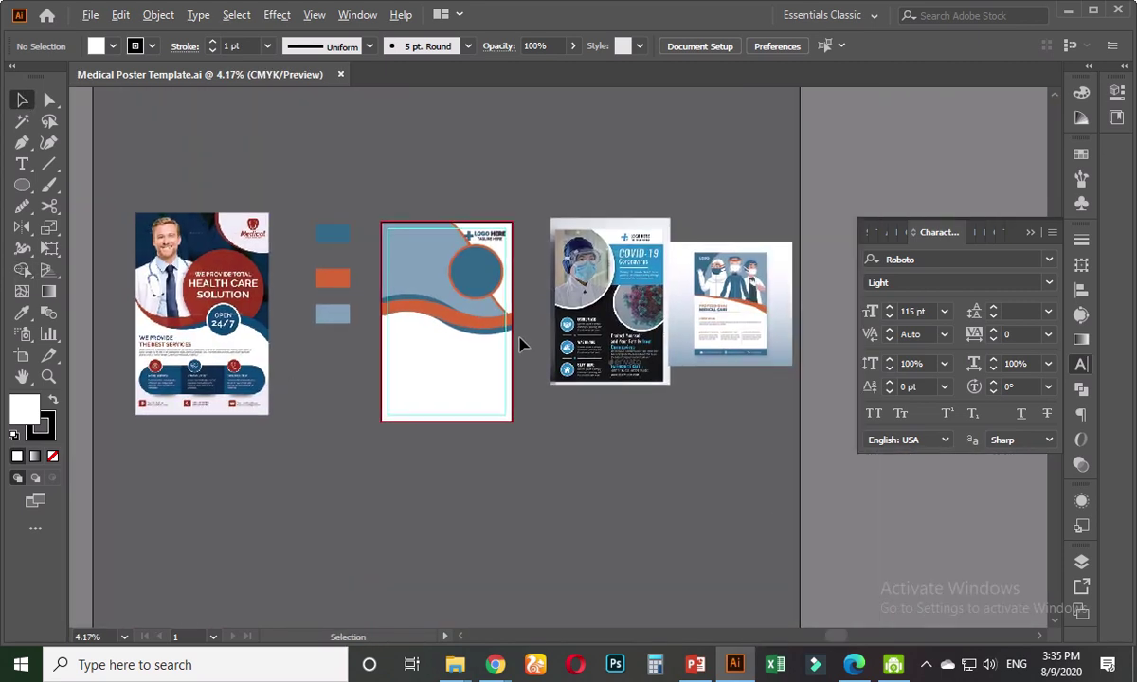
scroll(520, 343, "up", 2)
scroll(609, 302, "right", 2)
scroll(609, 302, "up", 1)
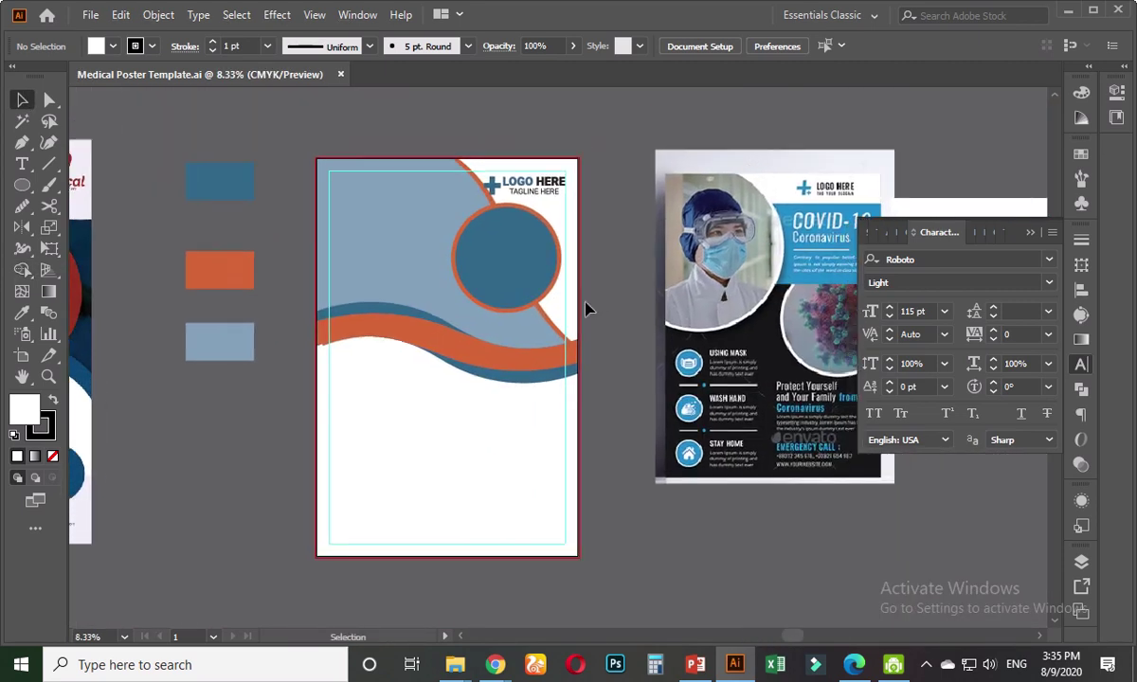
scroll(530, 284, "up", 2)
scroll(530, 284, "right", 1)
scroll(446, 337, "up", 1)
scroll(317, 305, "up", 1)
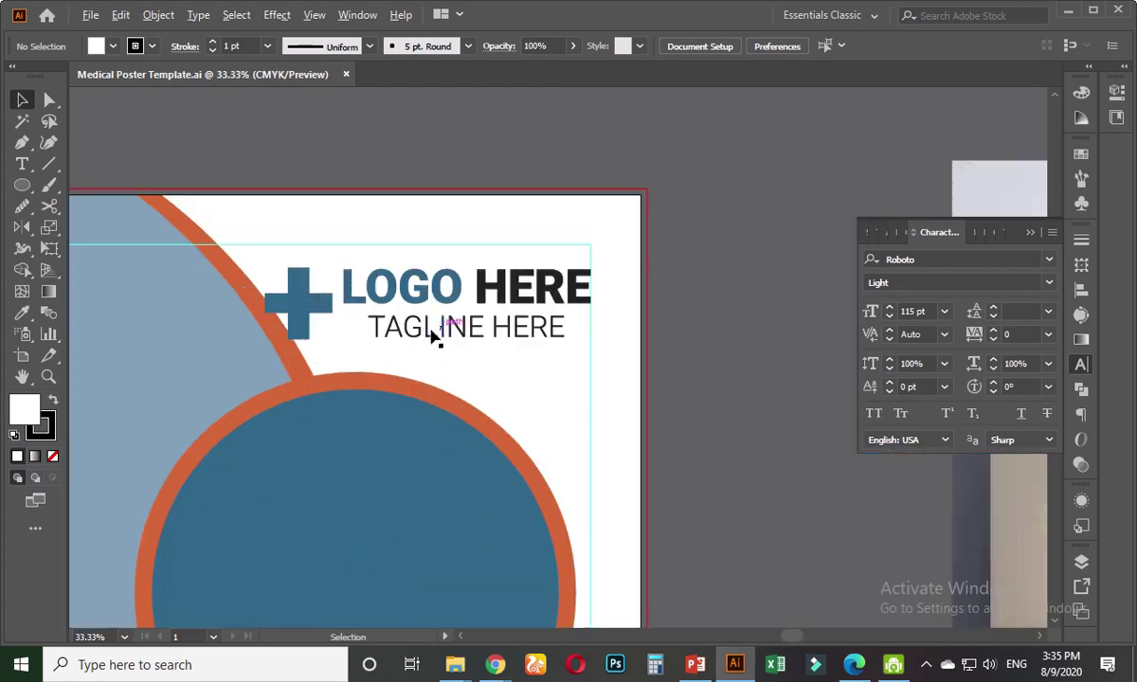
left_click(318, 305)
left_click_drag(266, 336, 325, 352)
left_click(624, 485)
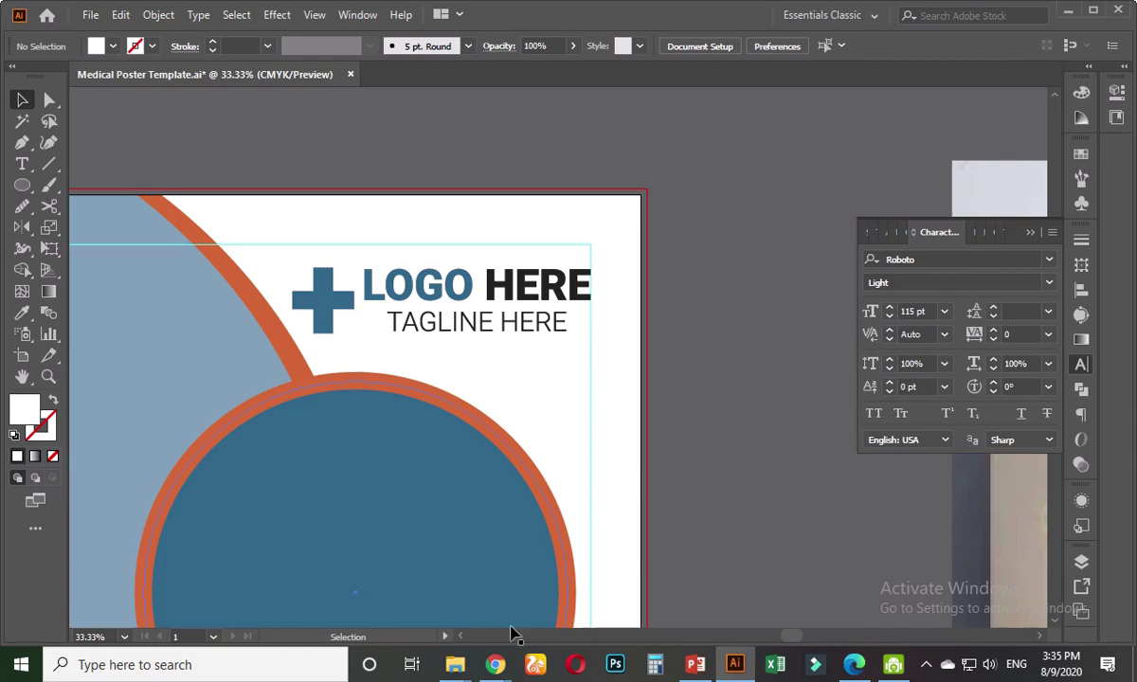
- Switch to Chrome, open colorhunt.co in place of the image search and show its Blue color palettes
mouse_move(494, 665)
left_click(451, 617)
left_click(694, 53)
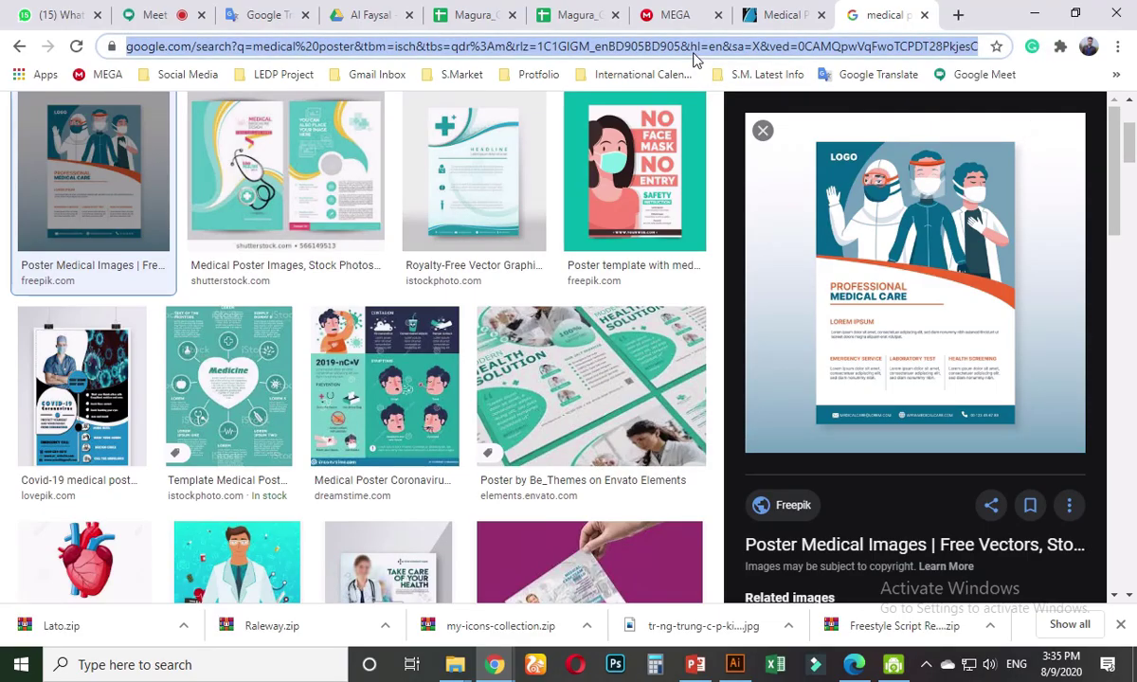
type("color")
key("Return")
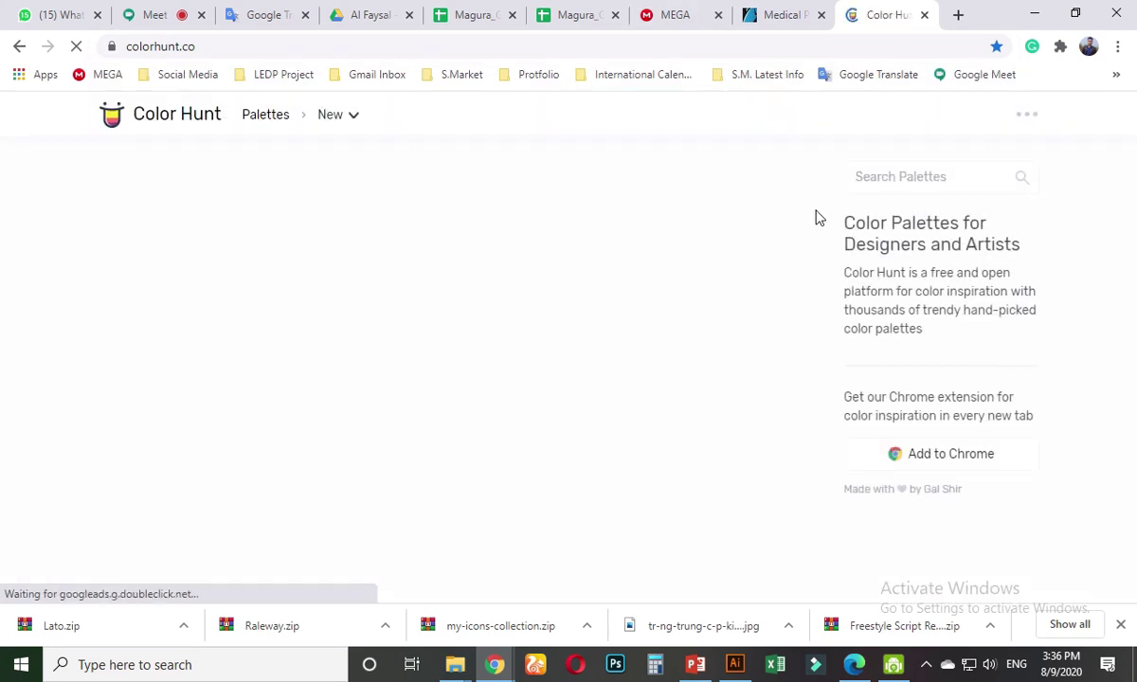
left_click(935, 176)
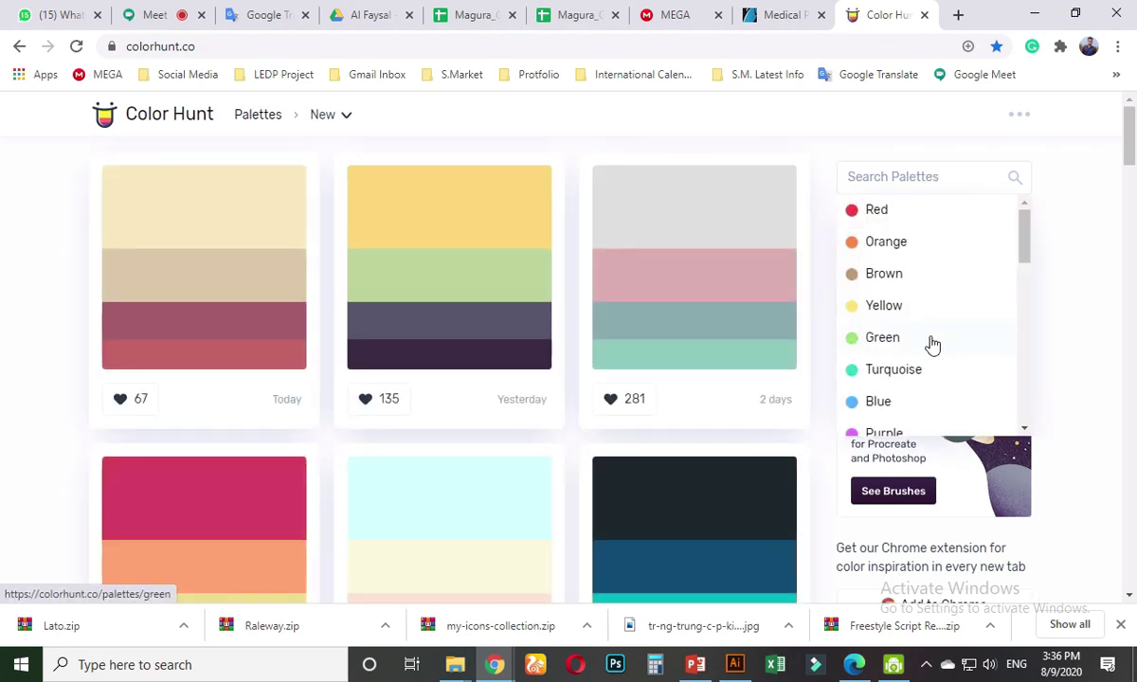
left_click(891, 403)
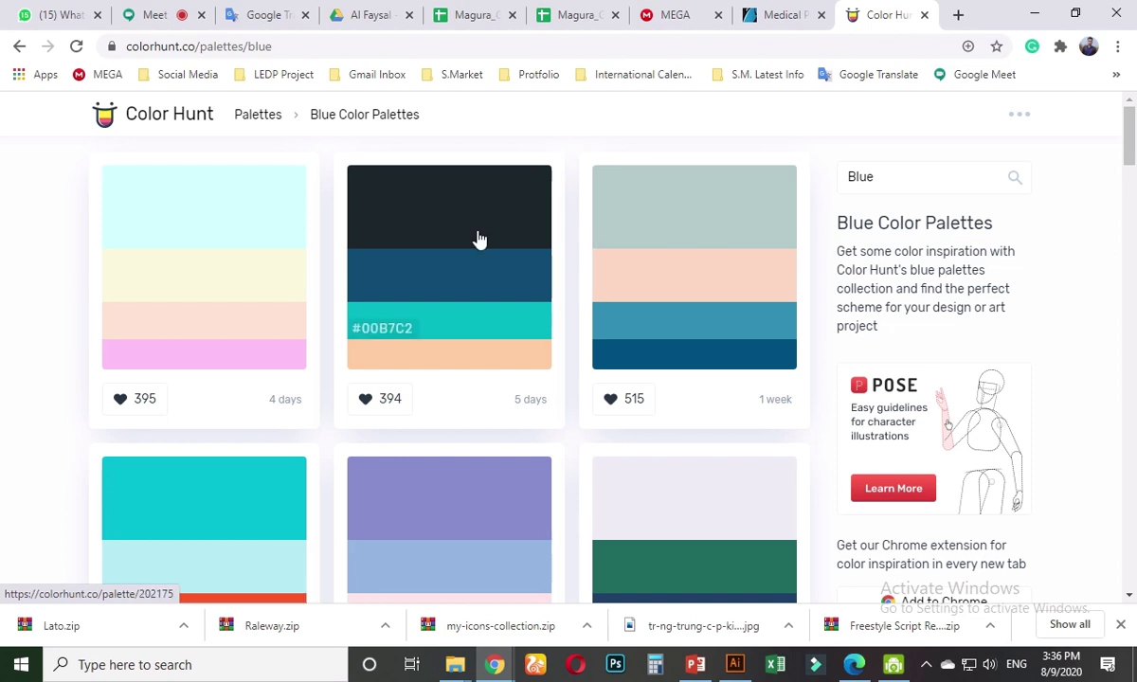
- Copy the color code #1B262C from the palette of near-black, dark blue, medium blue and light blue
scroll(403, 258, "down", 2)
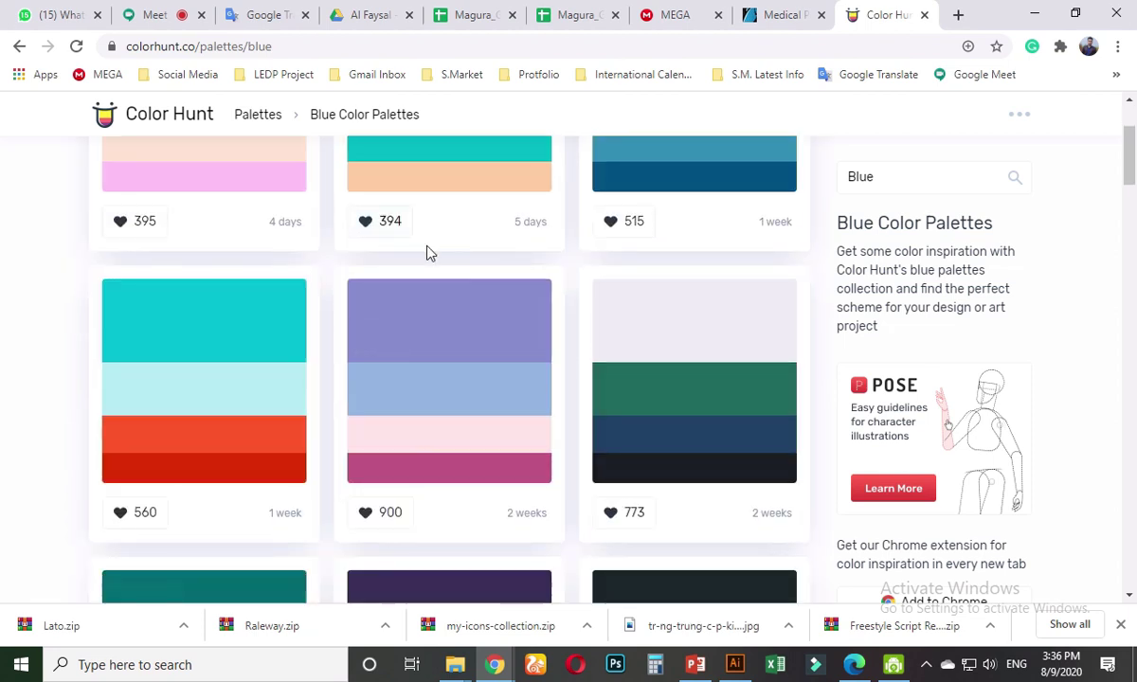
scroll(446, 254, "down", 2)
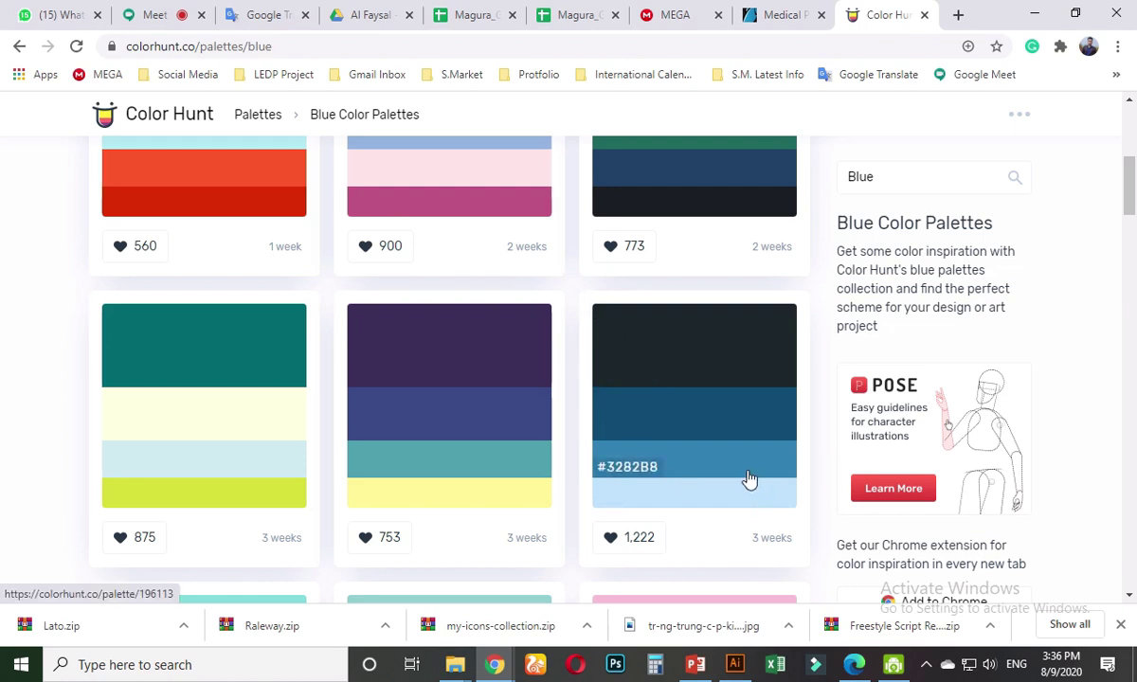
left_click(650, 377)
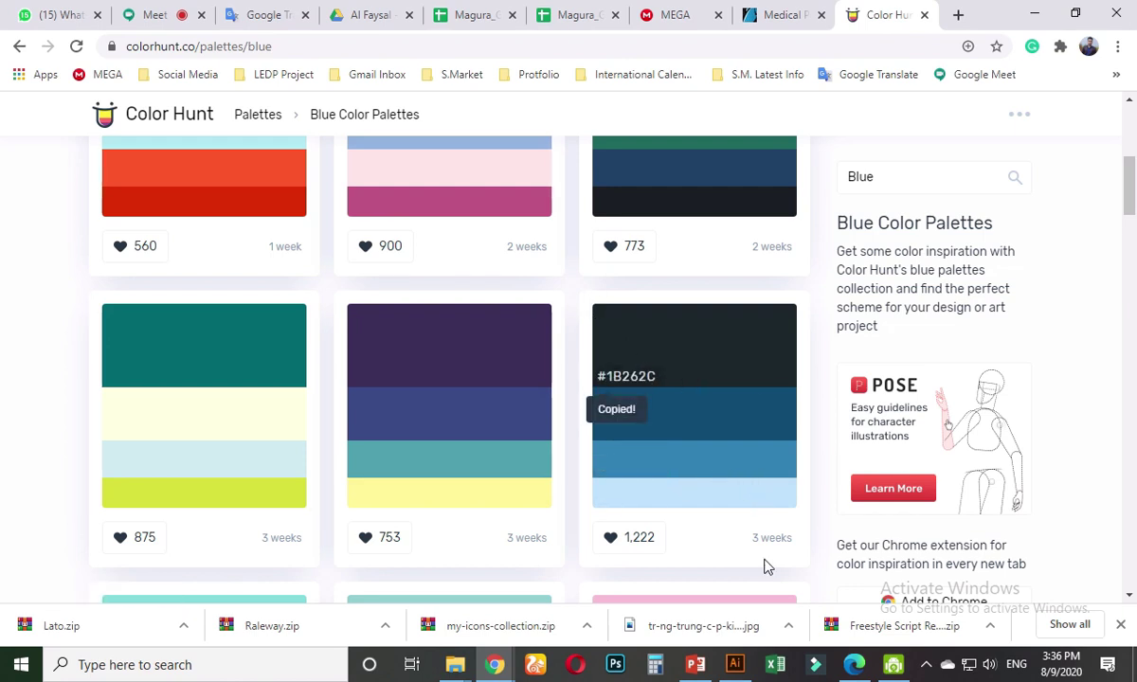
- Switch to Illustrator and move the three colour sample rectangles closer to the poster artboard's edge
left_click(744, 671)
scroll(563, 322, "down", 3)
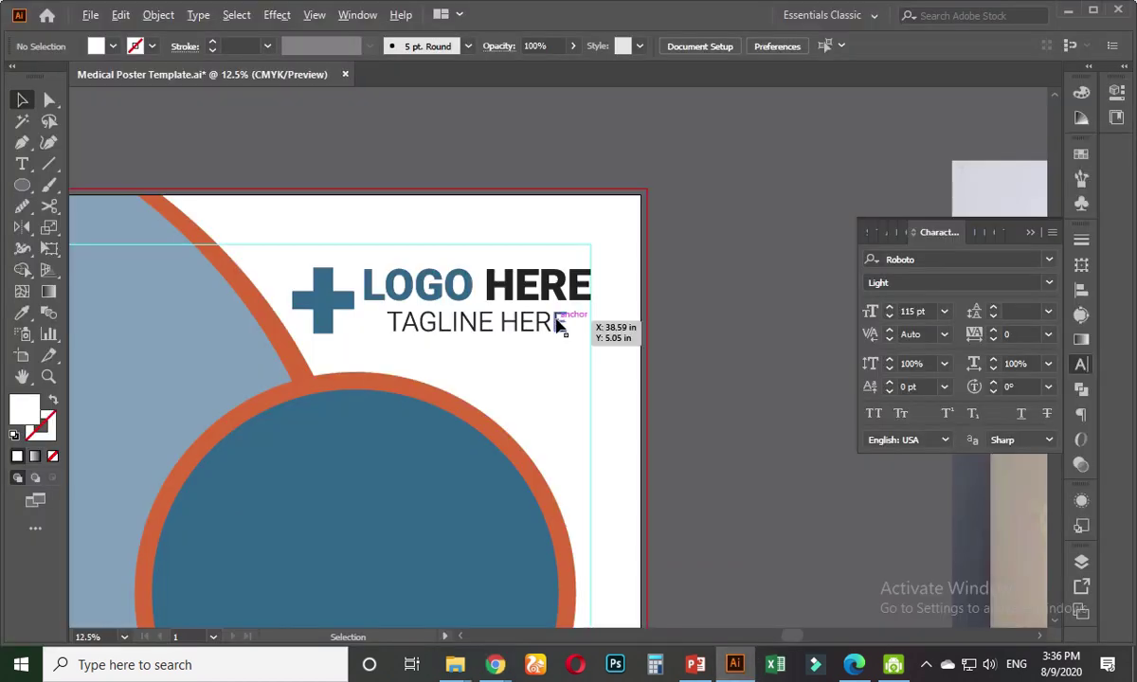
left_click_drag(230, 290, 263, 252)
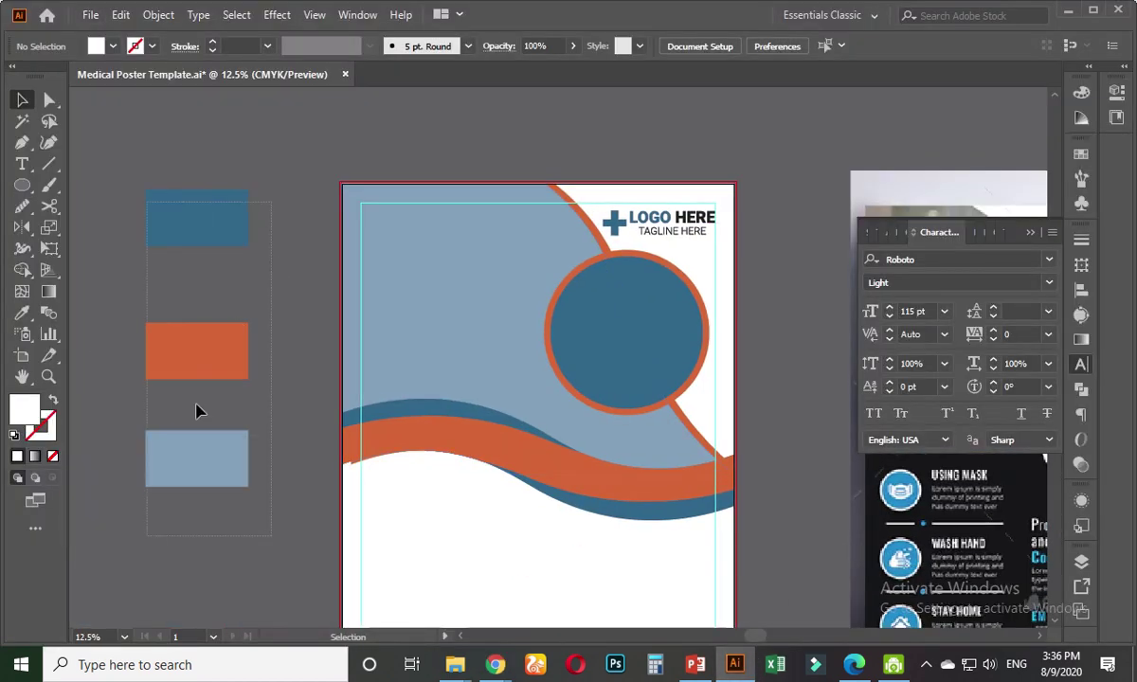
left_click_drag(146, 538, 147, 537)
left_click_drag(198, 240, 261, 201)
left_click(291, 158)
- Duplicate the orange sample rectangle above and below the original and tighten the spacing into a column of five
left_click_drag(256, 348, 265, 284)
left_click(268, 366)
left_click_drag(270, 365, 270, 544)
left_click(189, 421)
left_click(264, 549)
left_click(236, 460, "shift")
left_click_drag(236, 460, 237, 429)
- Fill the topmost sample rectangle with the copied palette colour #1b262c
left_click(246, 214)
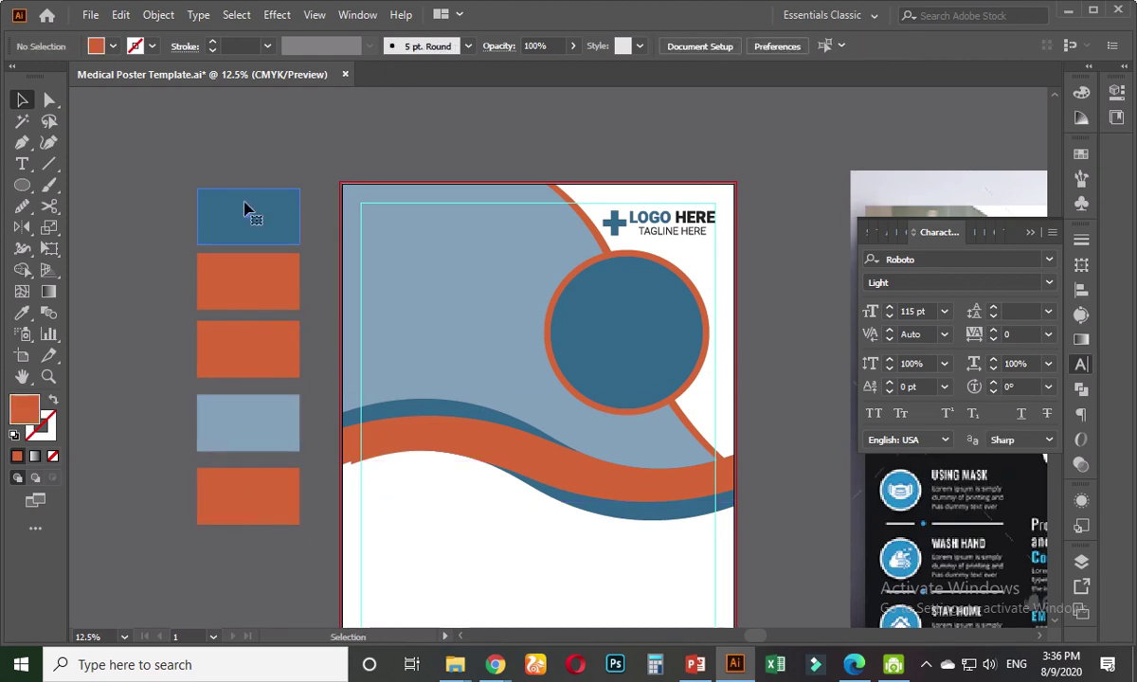
double_click(24, 413)
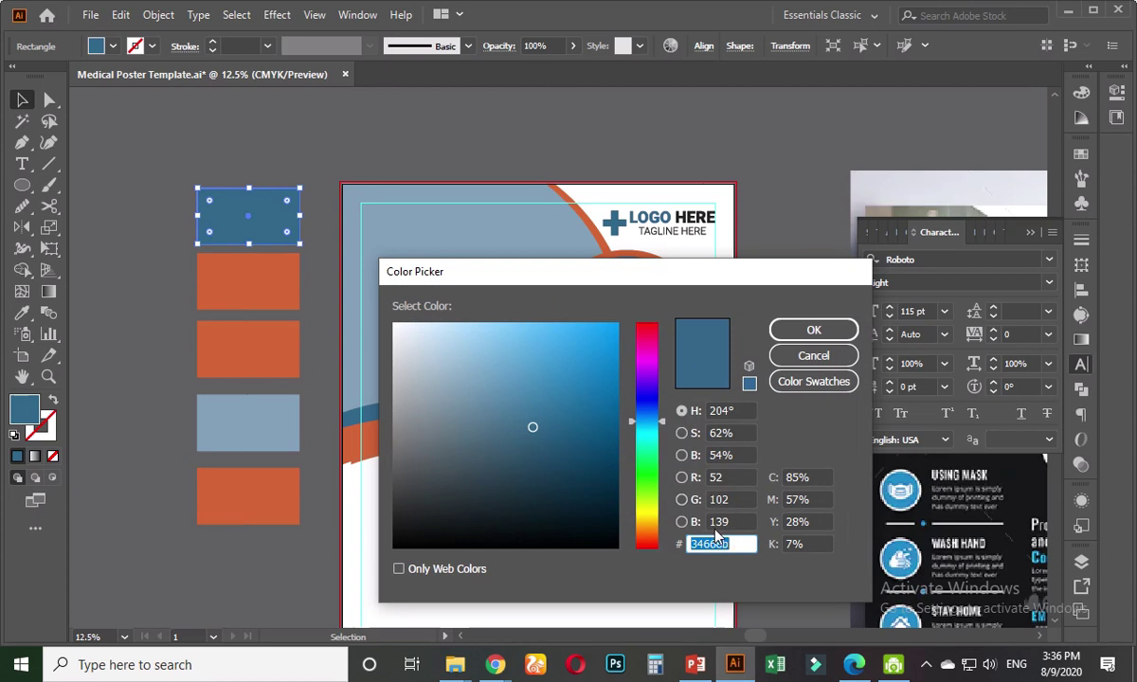
key("Return")
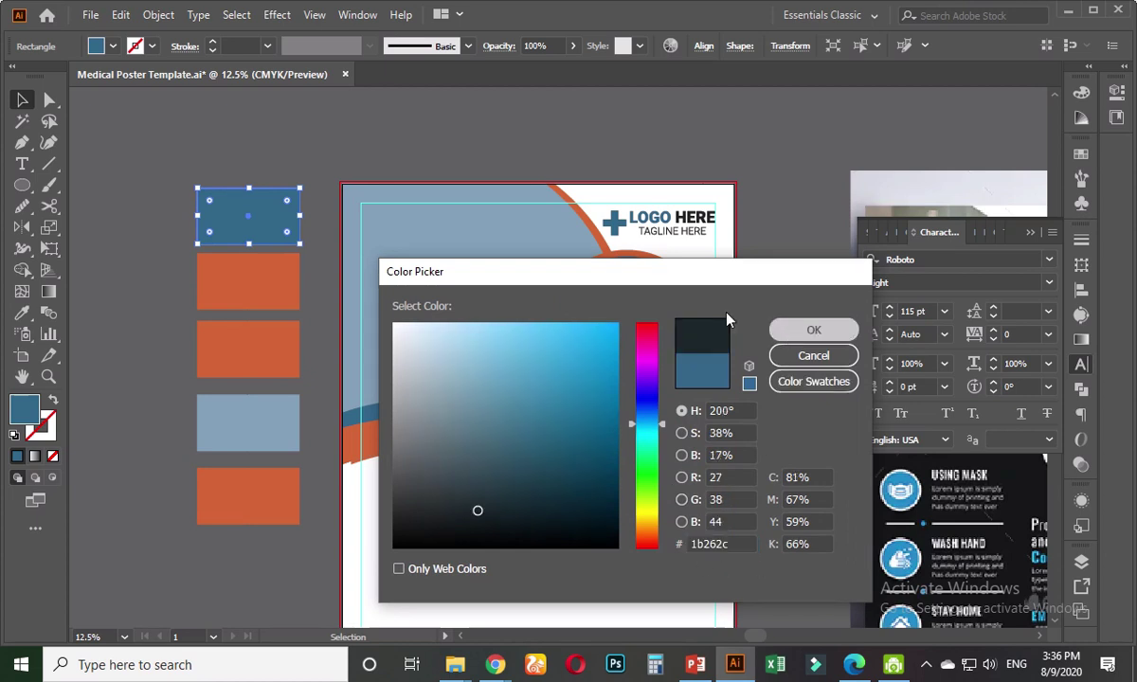
left_click(312, 140)
- Copy the dark blue second colour of the 1,222-like Color Hunt palette and fill the second sample rectangle with it
mouse_move(494, 664)
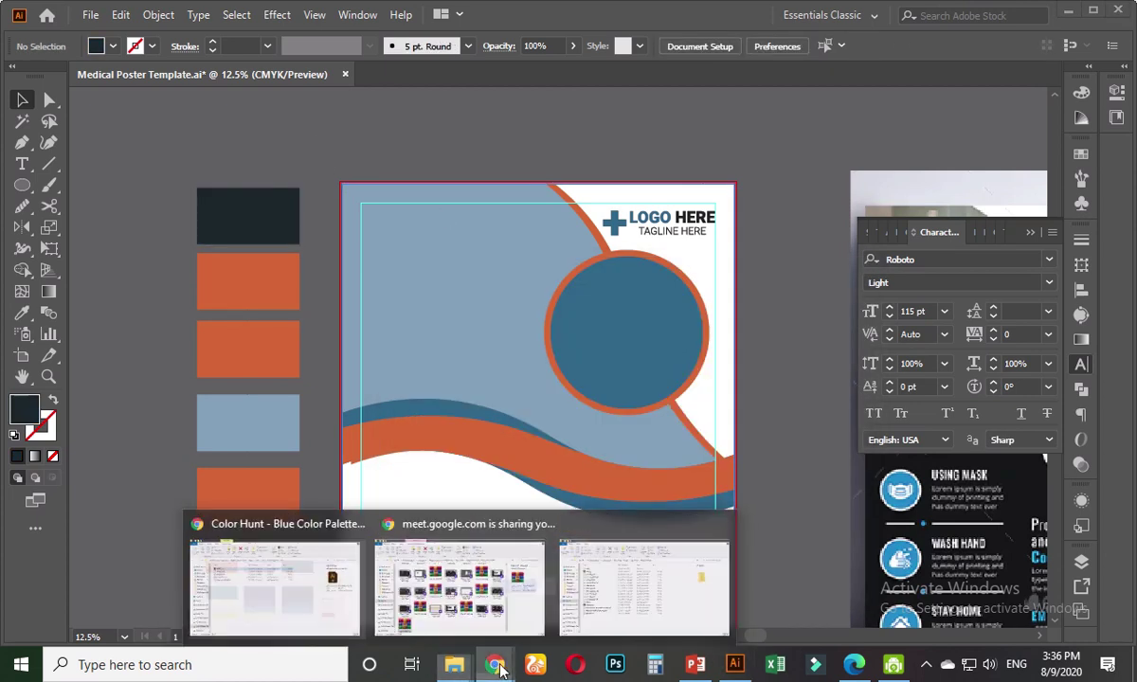
left_click(471, 559)
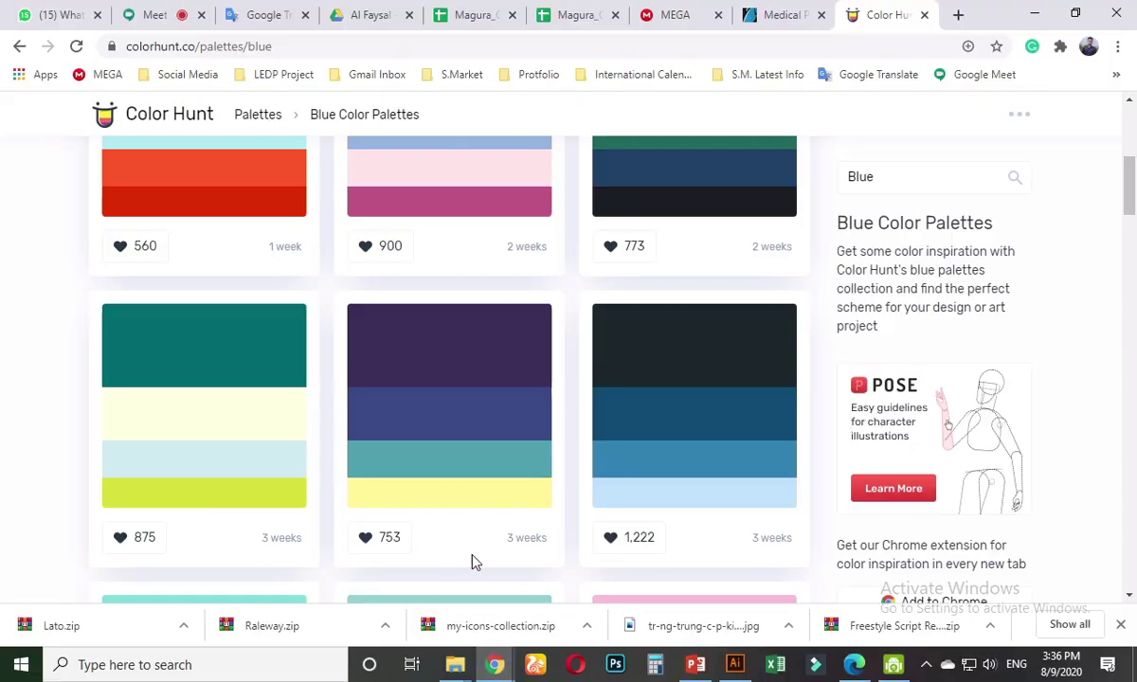
left_click(627, 429)
left_click(1034, 13)
left_click(272, 281)
double_click(27, 408)
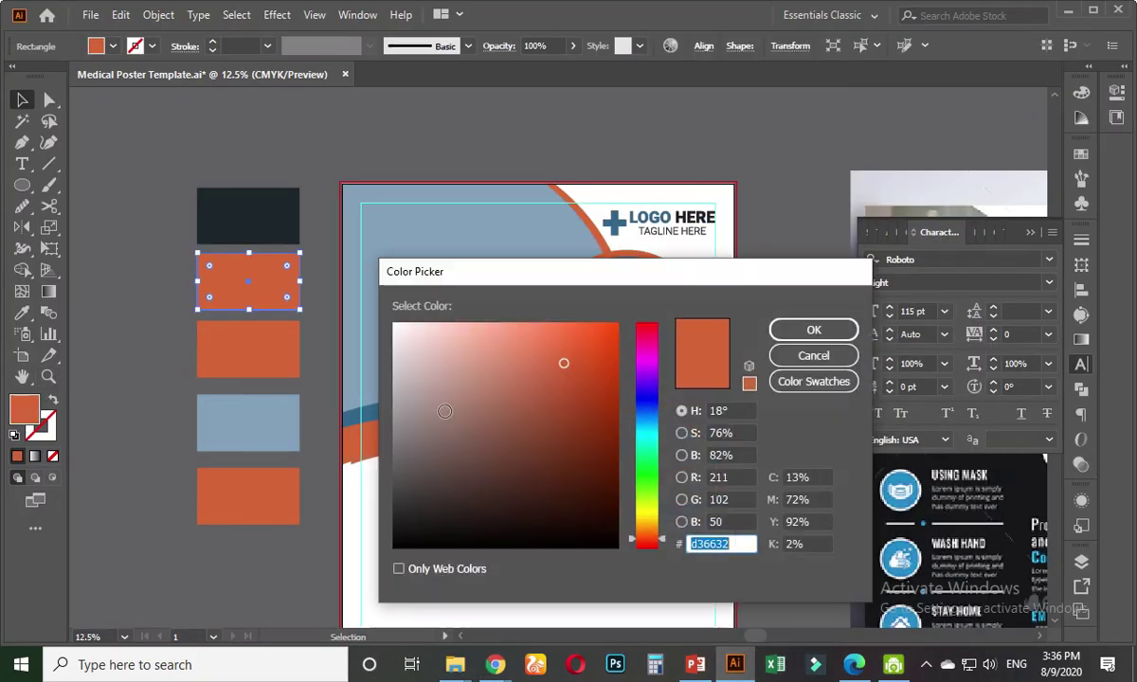
key("ctrl+v")
left_click(813, 329)
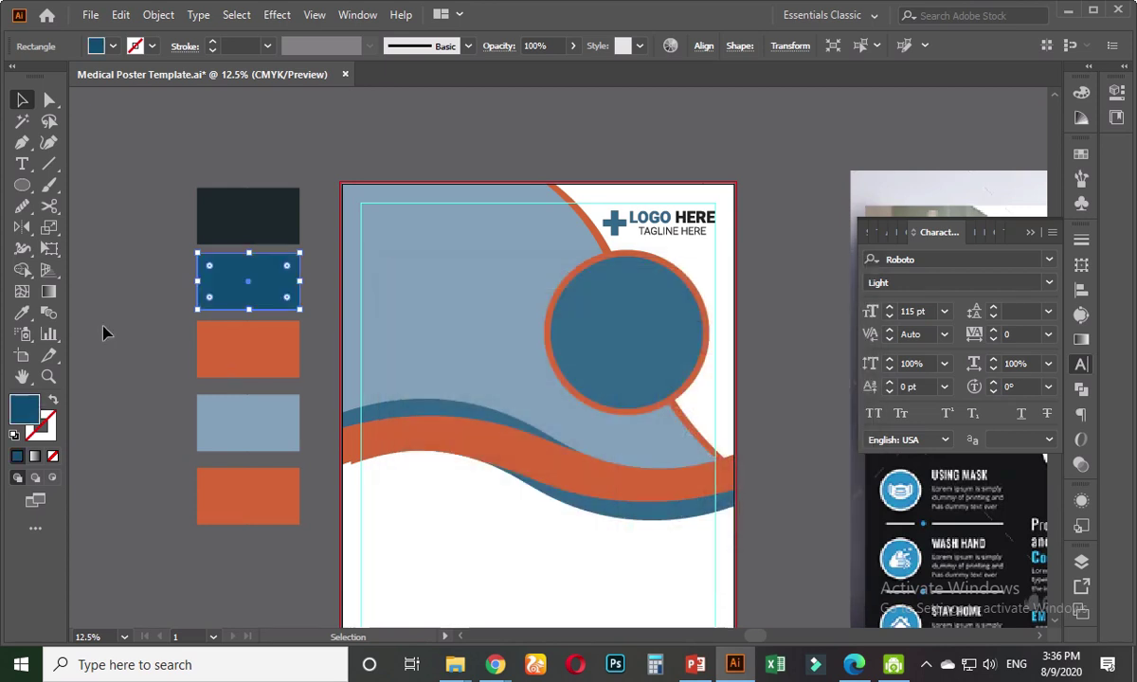
left_click(102, 330)
- Copy colour #3282B8 from the same Color Hunt palette and fill the third sample rectangle with it
left_click(244, 356)
mouse_move(494, 664)
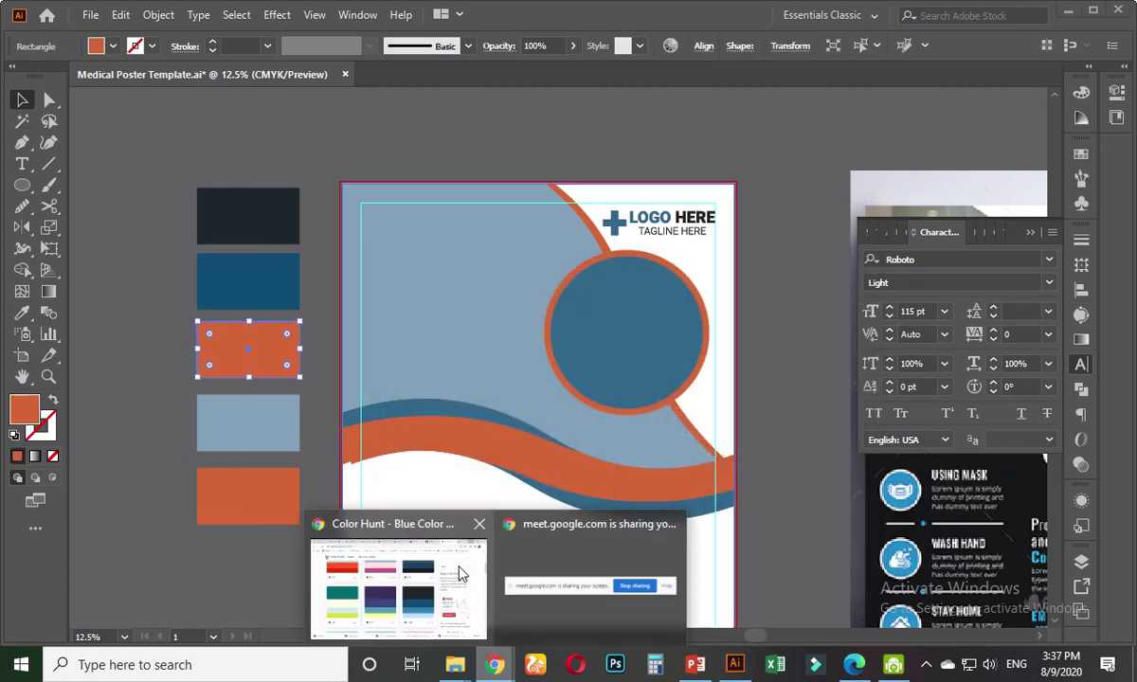
left_click(459, 573)
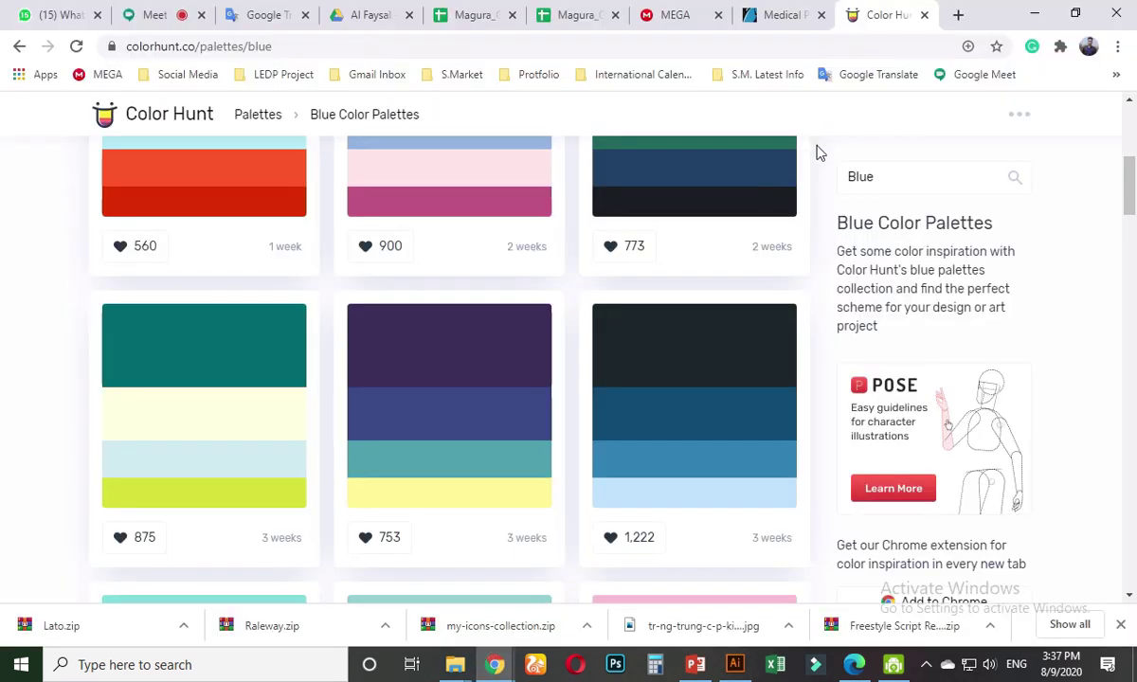
left_click(642, 457)
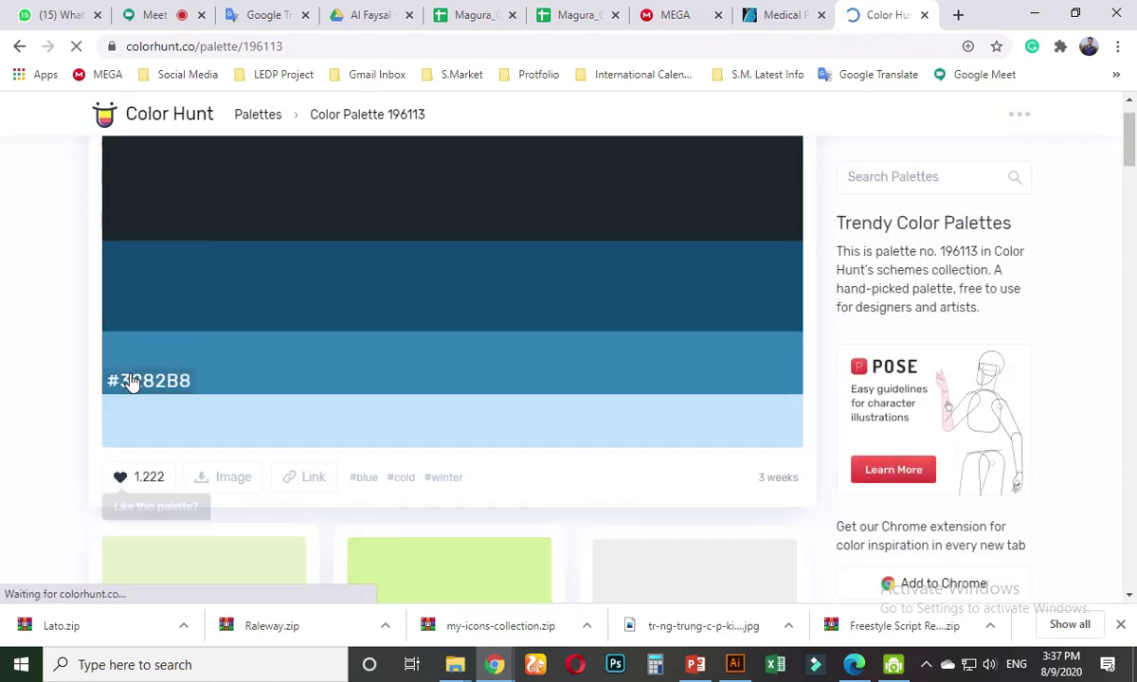
left_click(323, 426)
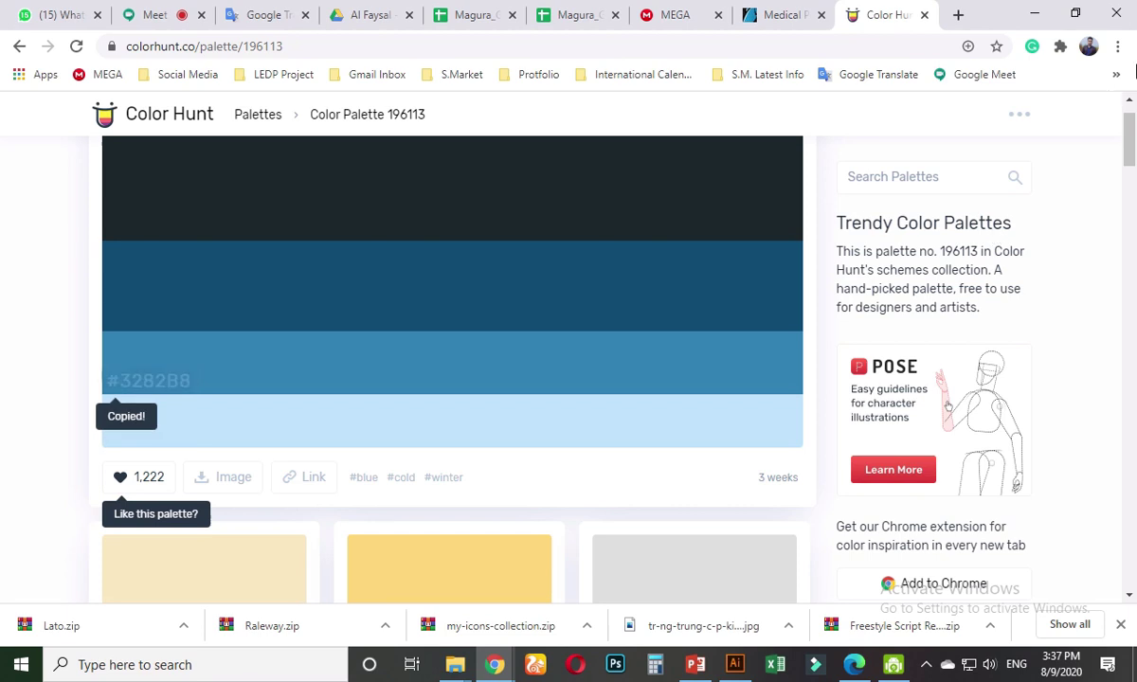
left_click(1034, 14)
double_click(25, 405)
key("ctrl+v")
left_click(834, 334)
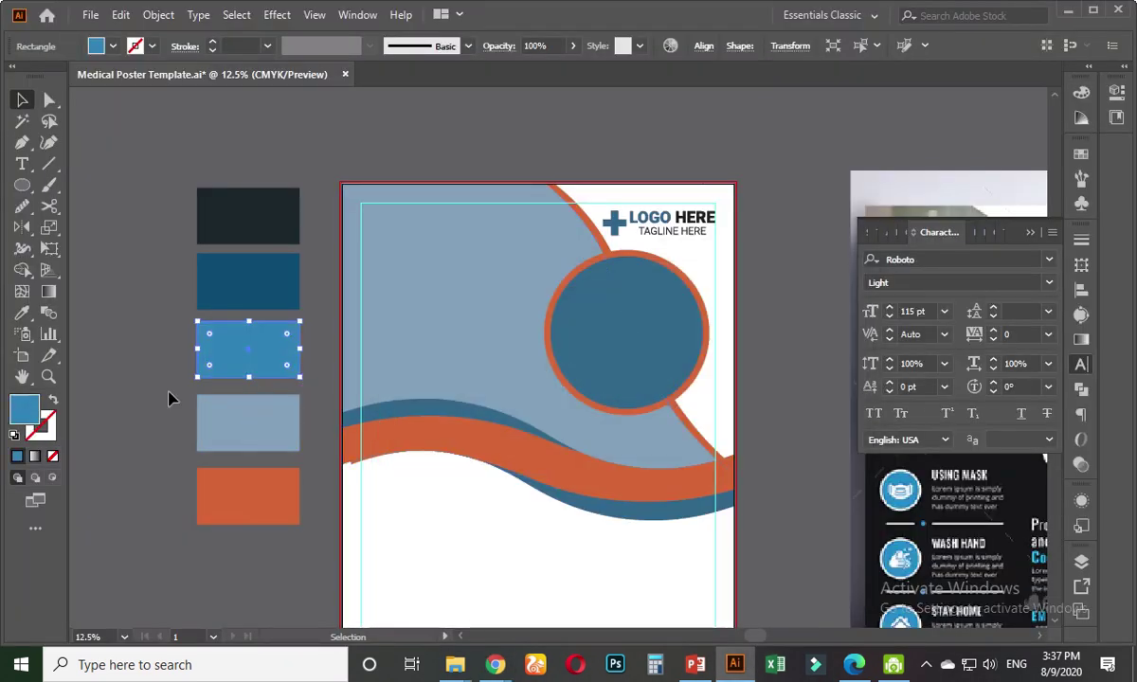
left_click(172, 398)
- Copy the palette's pale blue last colour from Color Hunt and fill the fourth sample rectangle with it
mouse_move(495, 664)
left_click(417, 578)
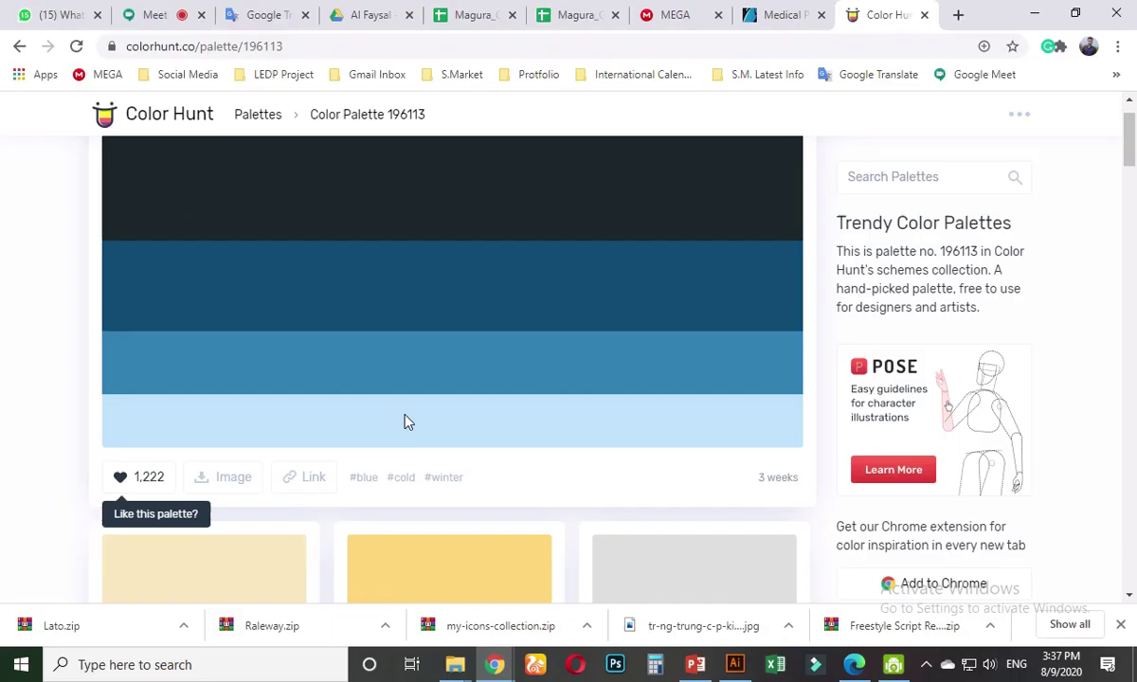
left_click(171, 438)
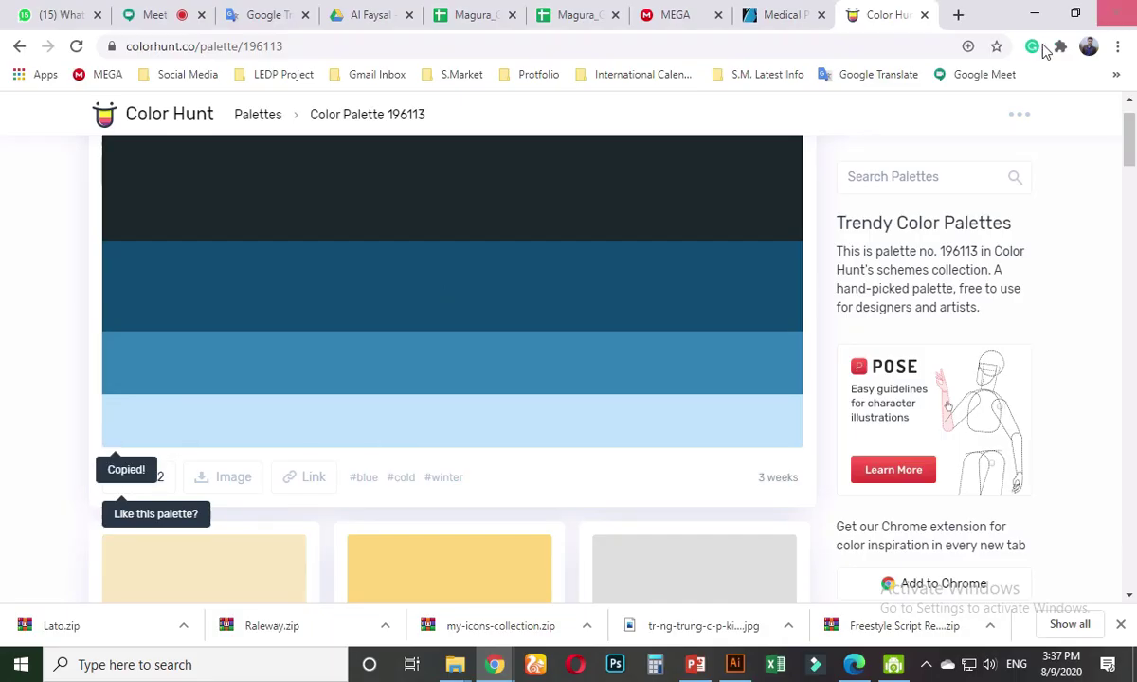
left_click(1034, 15)
left_click(263, 431)
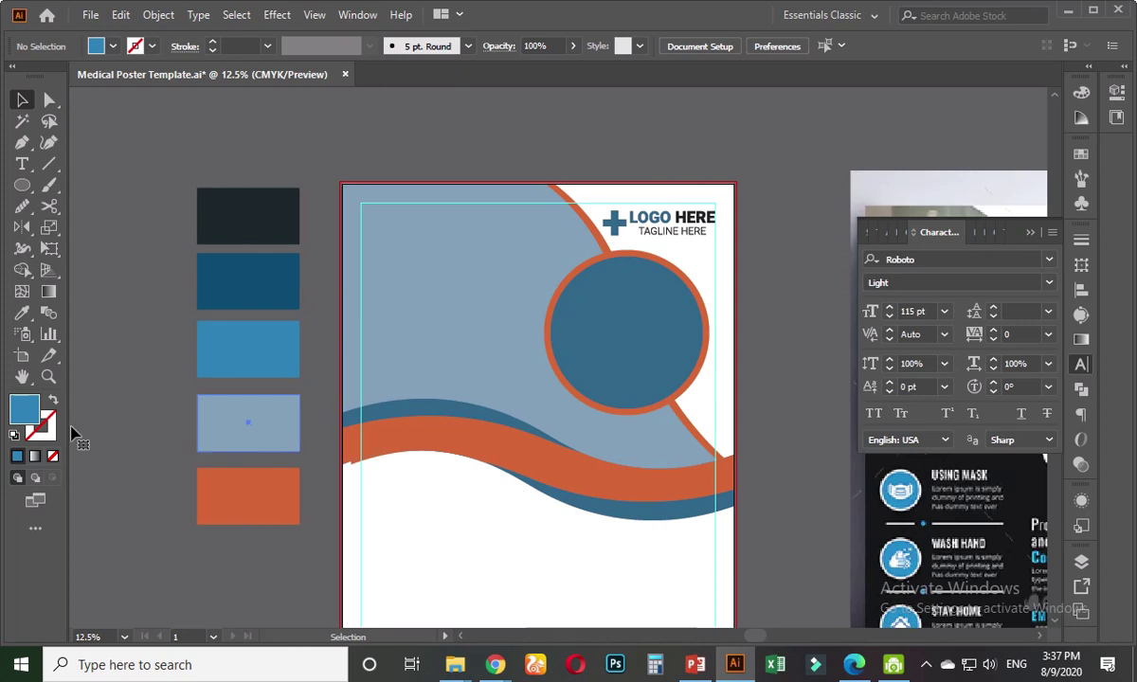
double_click(22, 409)
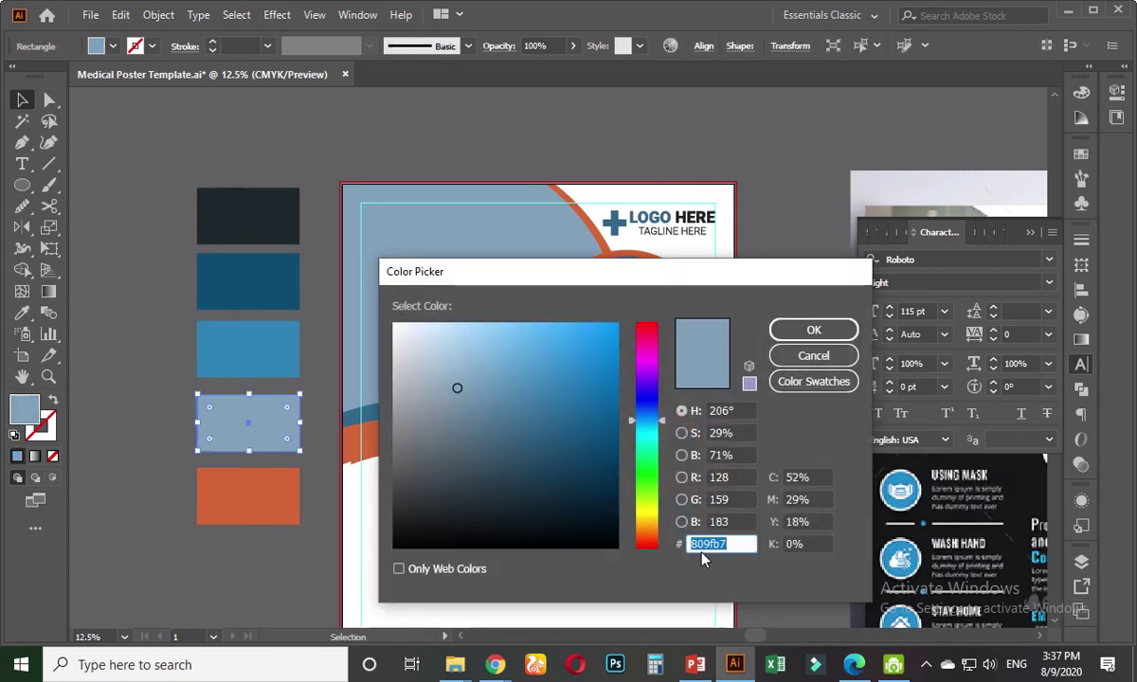
left_click(837, 331)
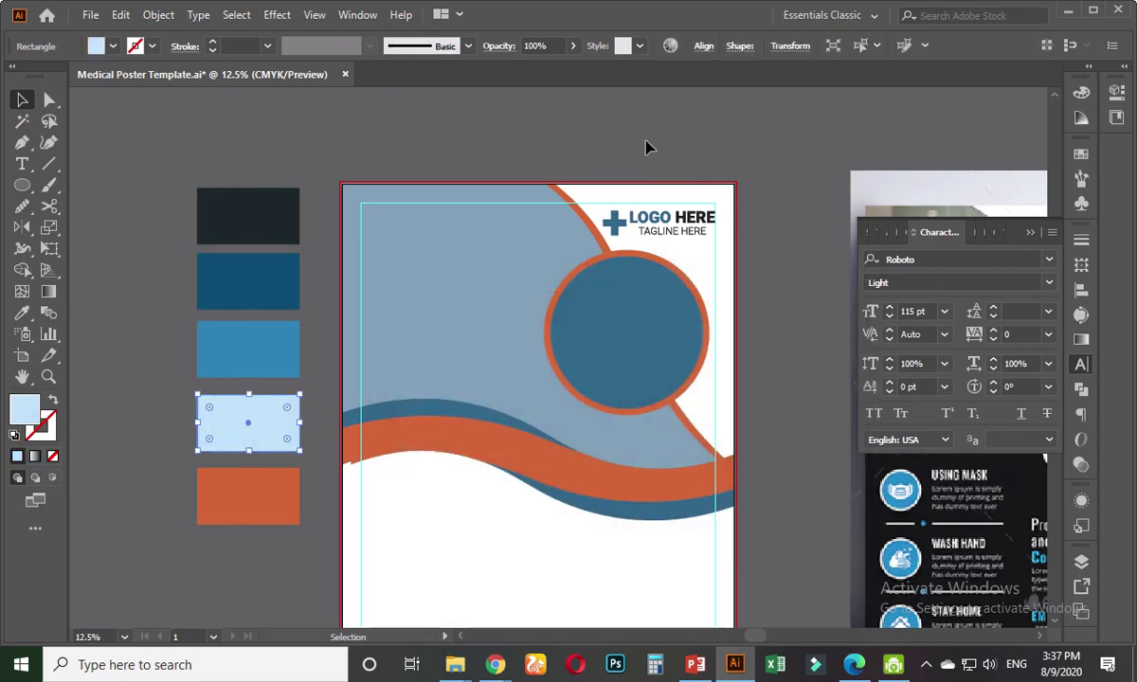
left_click(647, 147)
- Remove the orange sliver protruding beneath the start of the wave with the Shape Builder tool
scroll(419, 523, "up", 2)
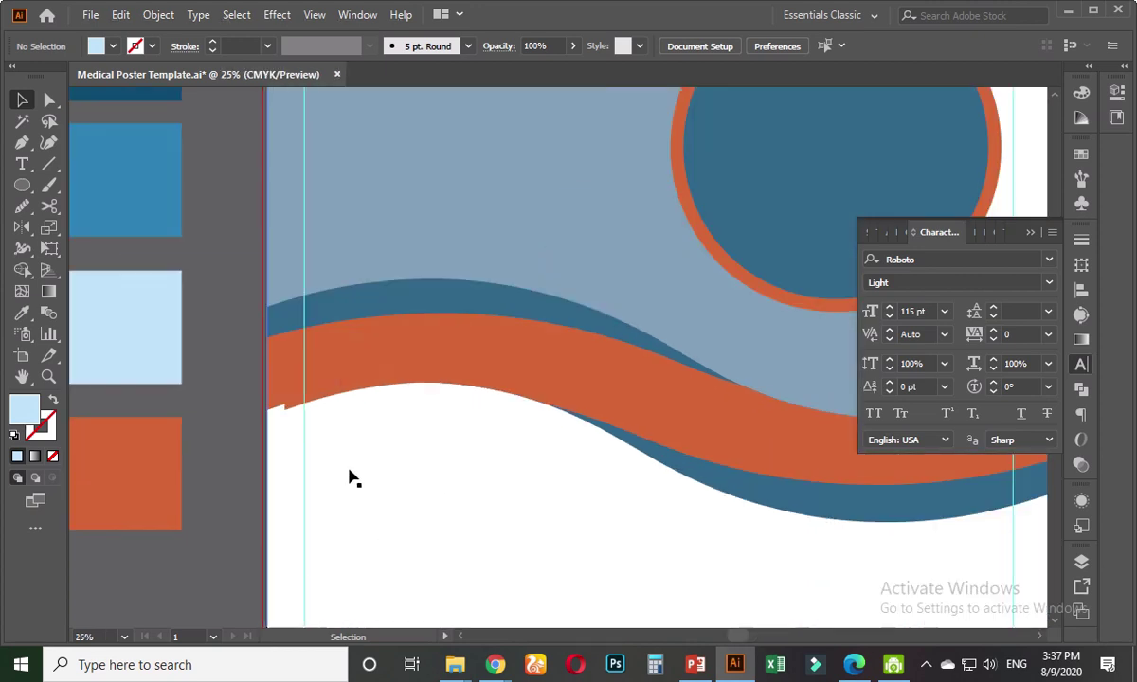
left_click(294, 396)
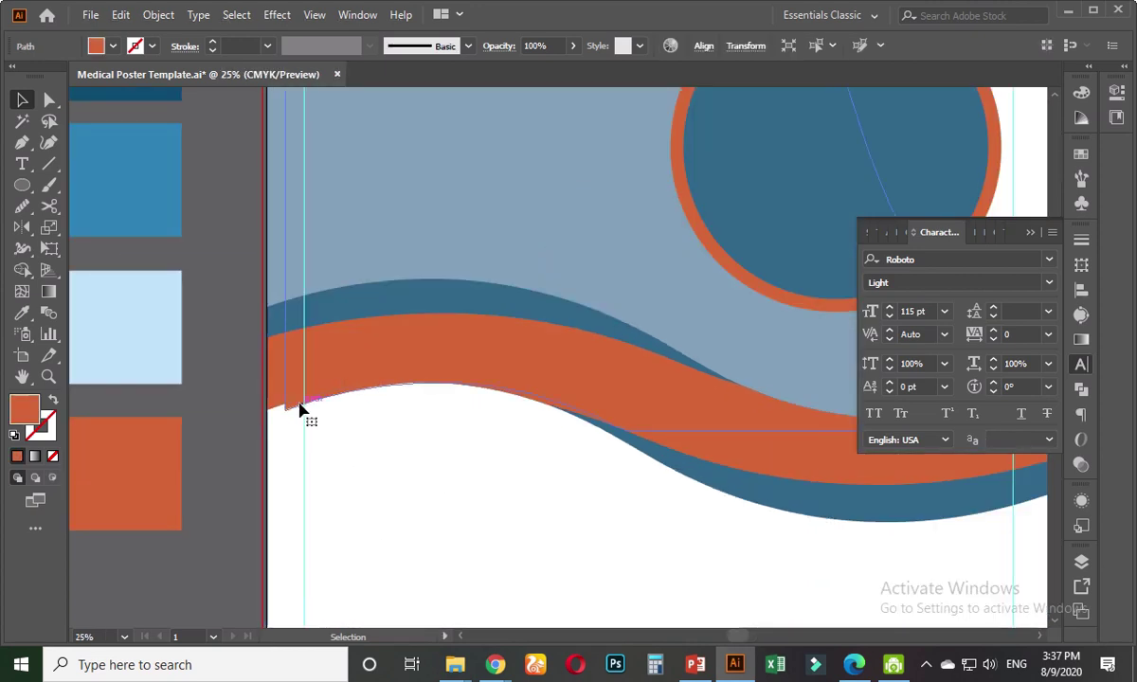
scroll(301, 398, "up", 2)
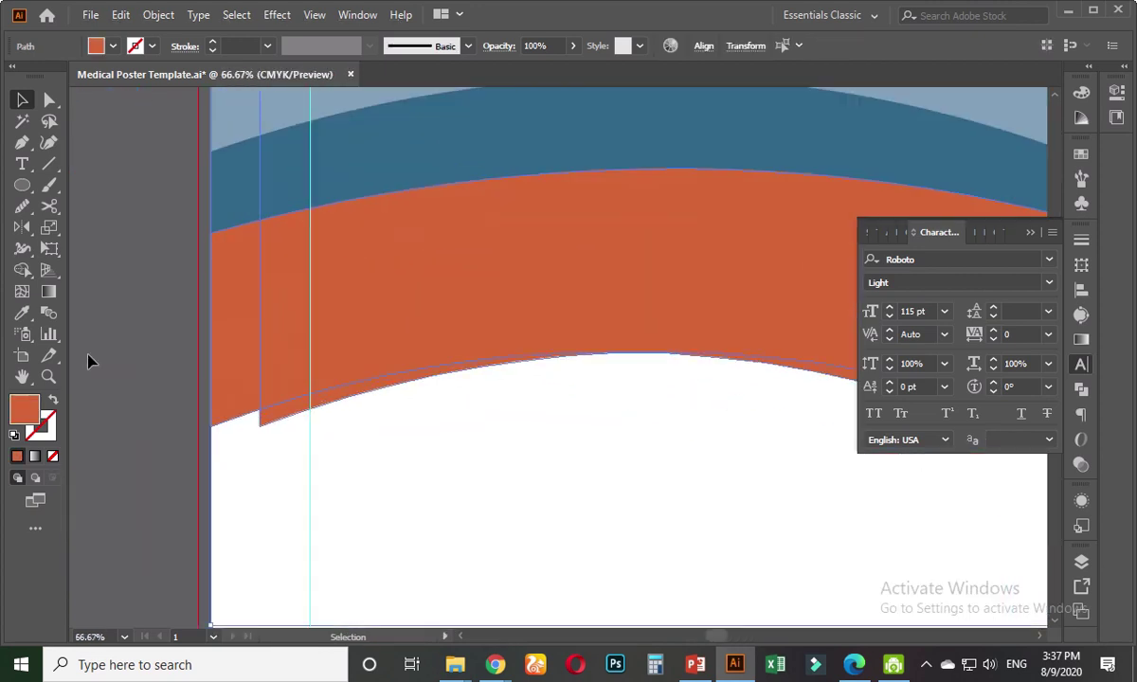
left_click(22, 270)
left_click(276, 416, "alt")
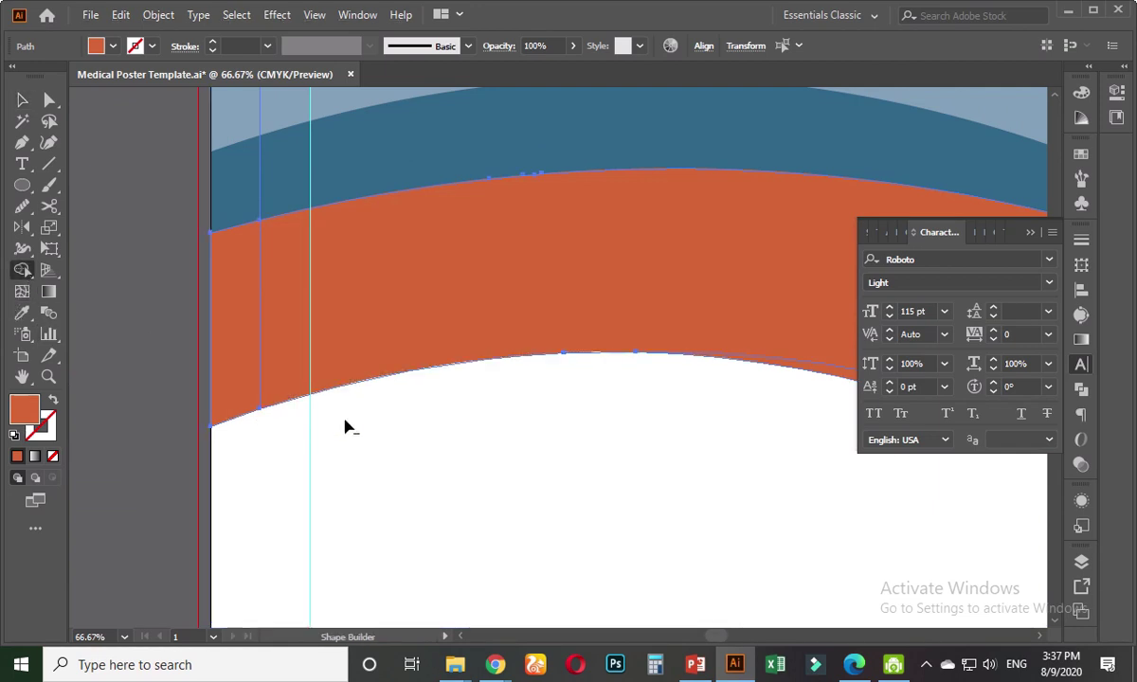
- Try to cut away another small region along the orange wave's lower edge with Shape Builder, undo it and deselect the shapes
scroll(626, 403, "down", 7)
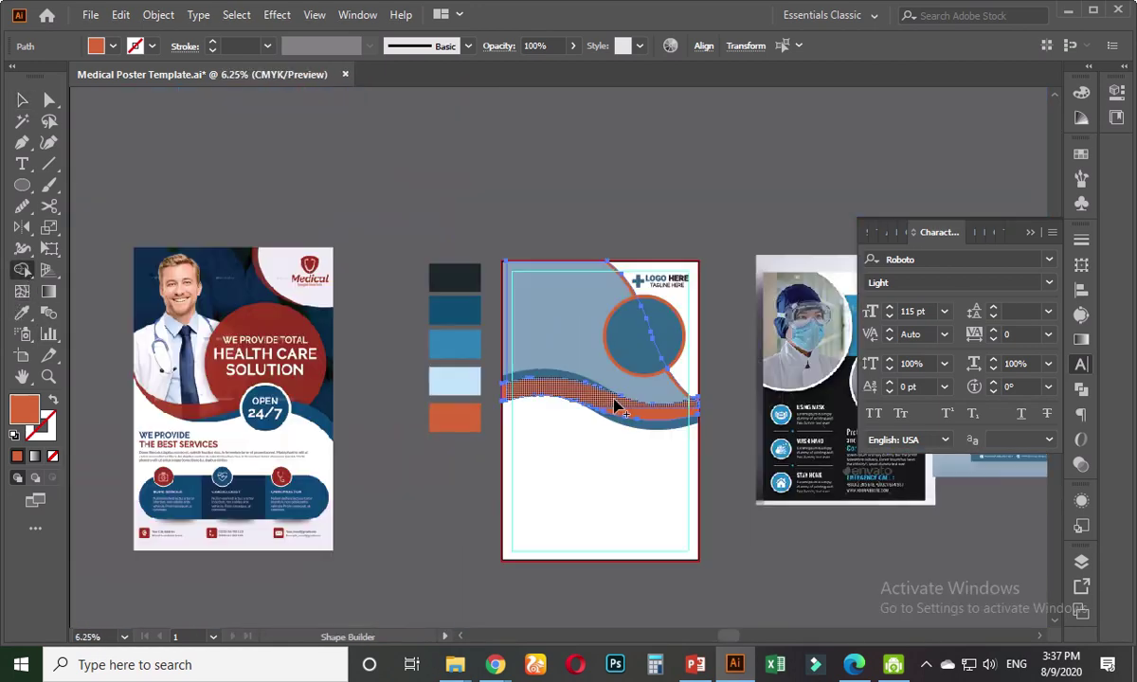
scroll(614, 471, "up", 5)
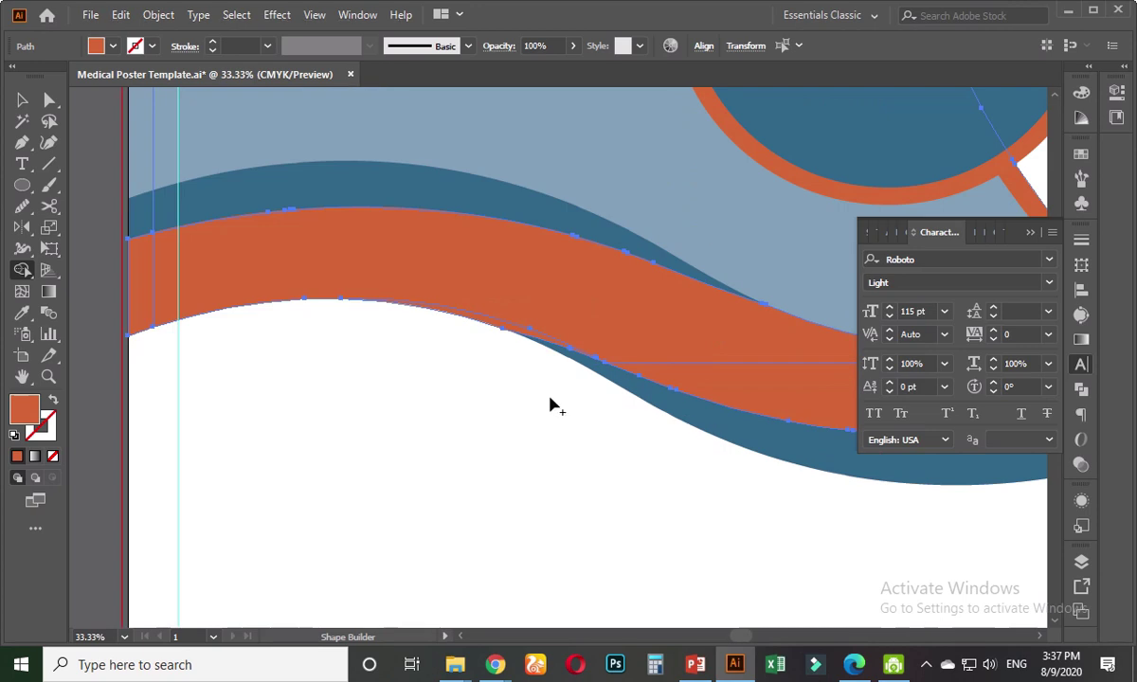
left_click(519, 333, "alt")
key("ctrl+z")
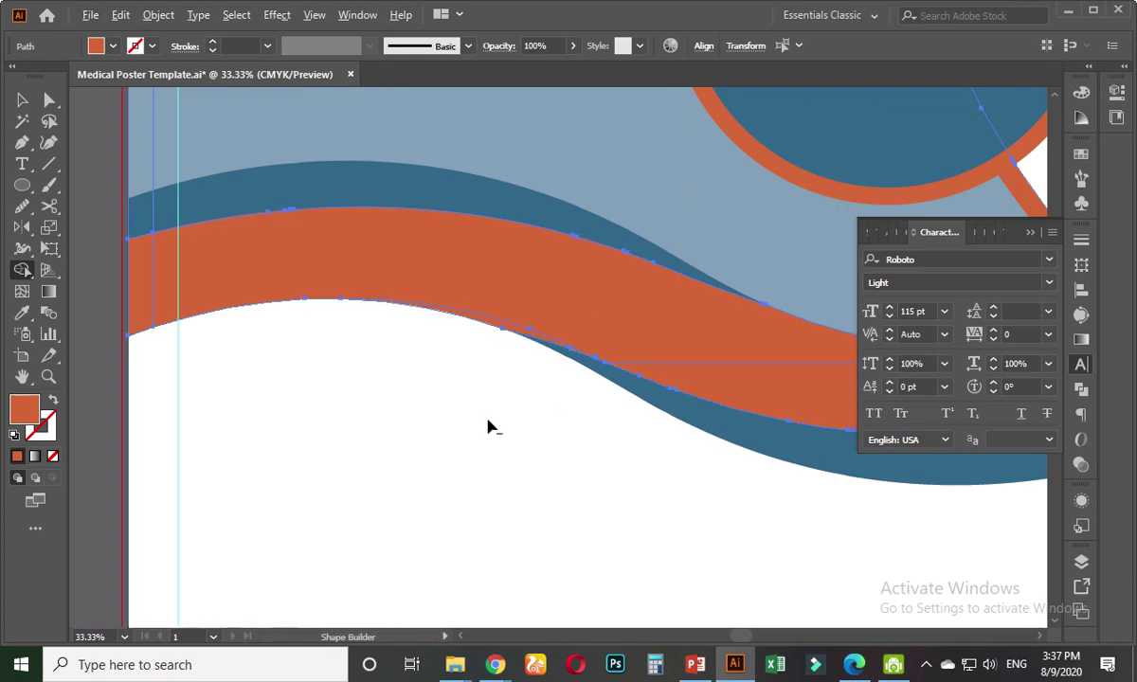
scroll(487, 432, "down", 2)
left_click(22, 101)
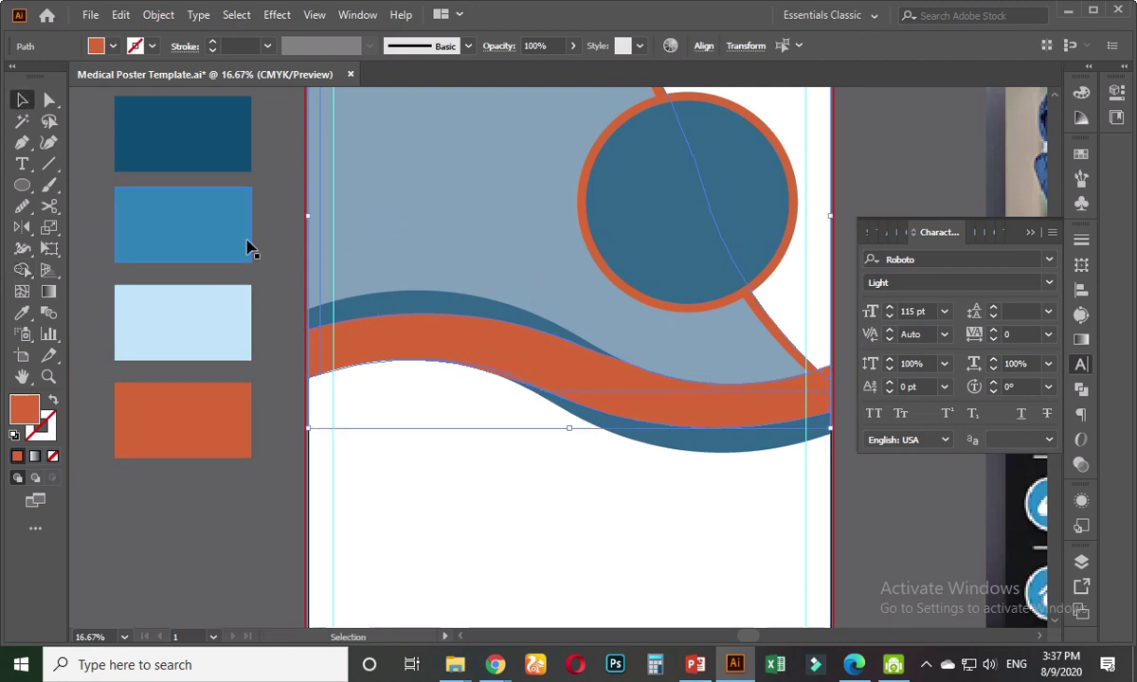
left_click(272, 257)
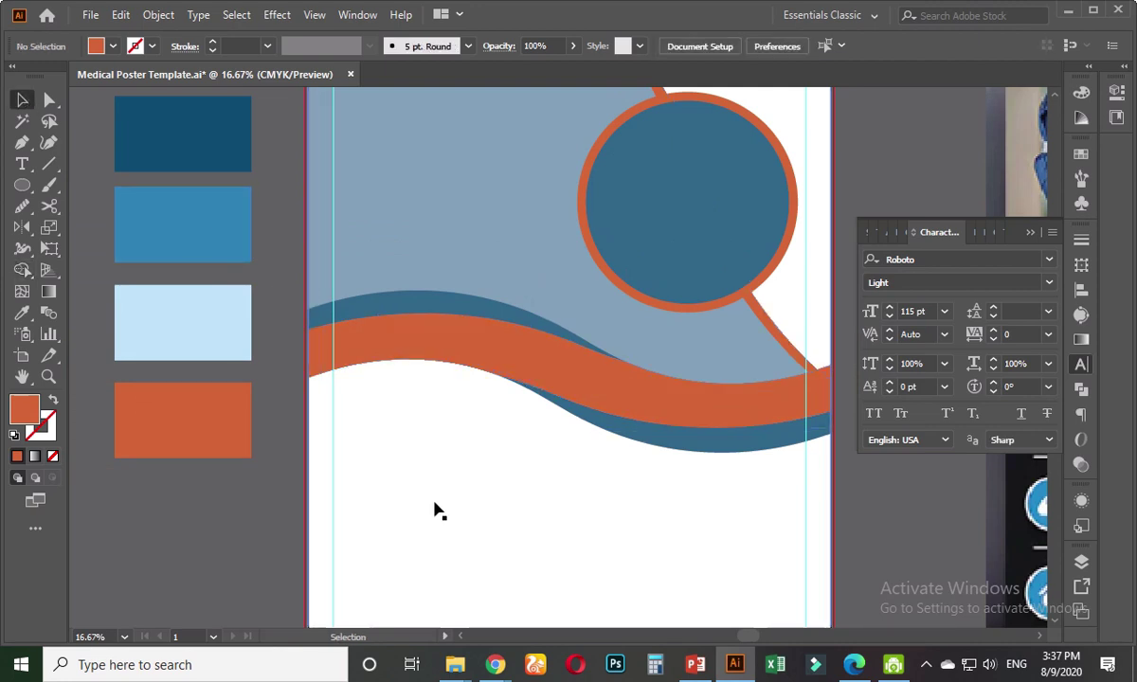
- Try to recolour all similar blue objects with the dark blue sample using Magic Wand and Eyedropper, and undo it
scroll(433, 507, "down", 1)
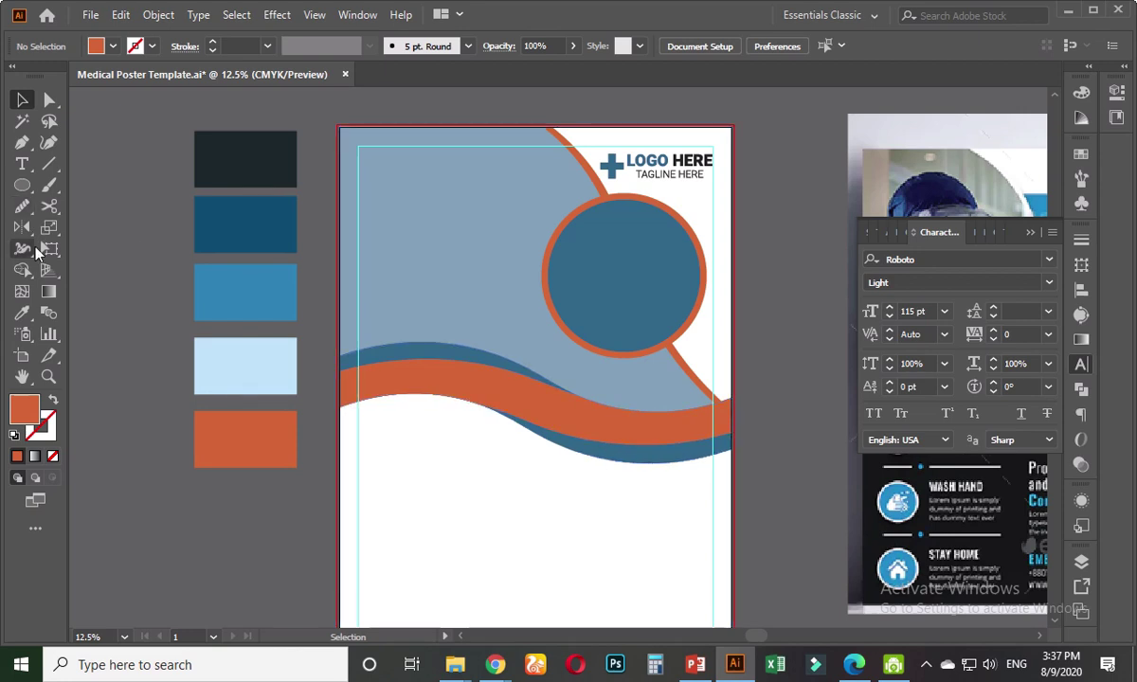
key("y")
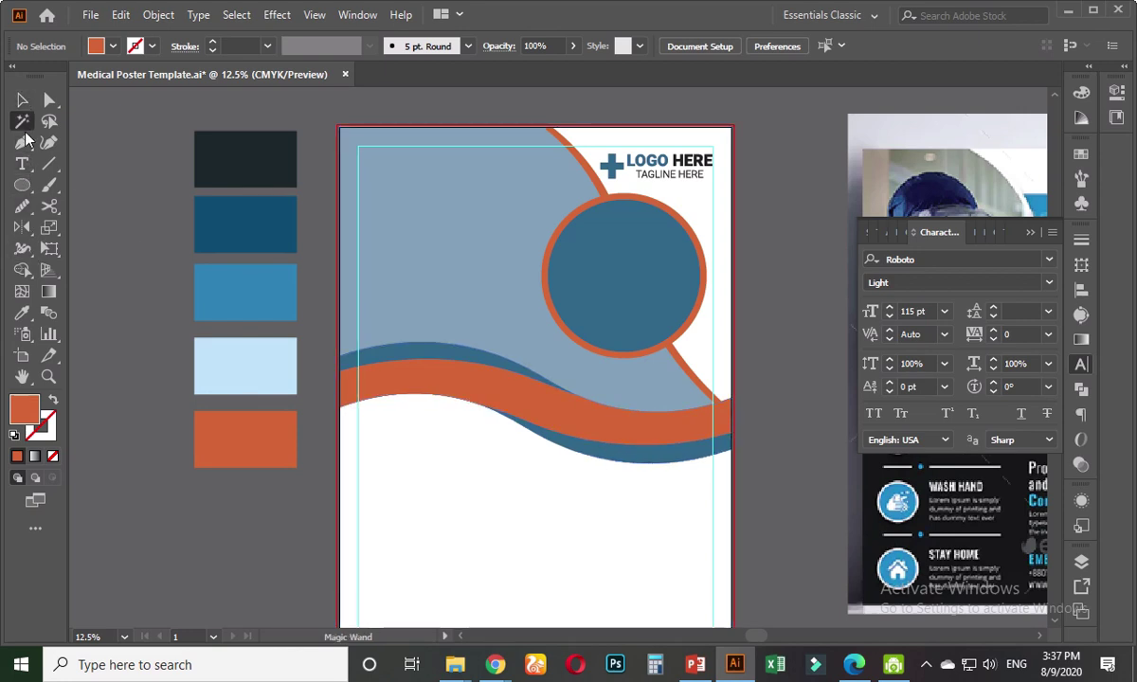
left_click(620, 274)
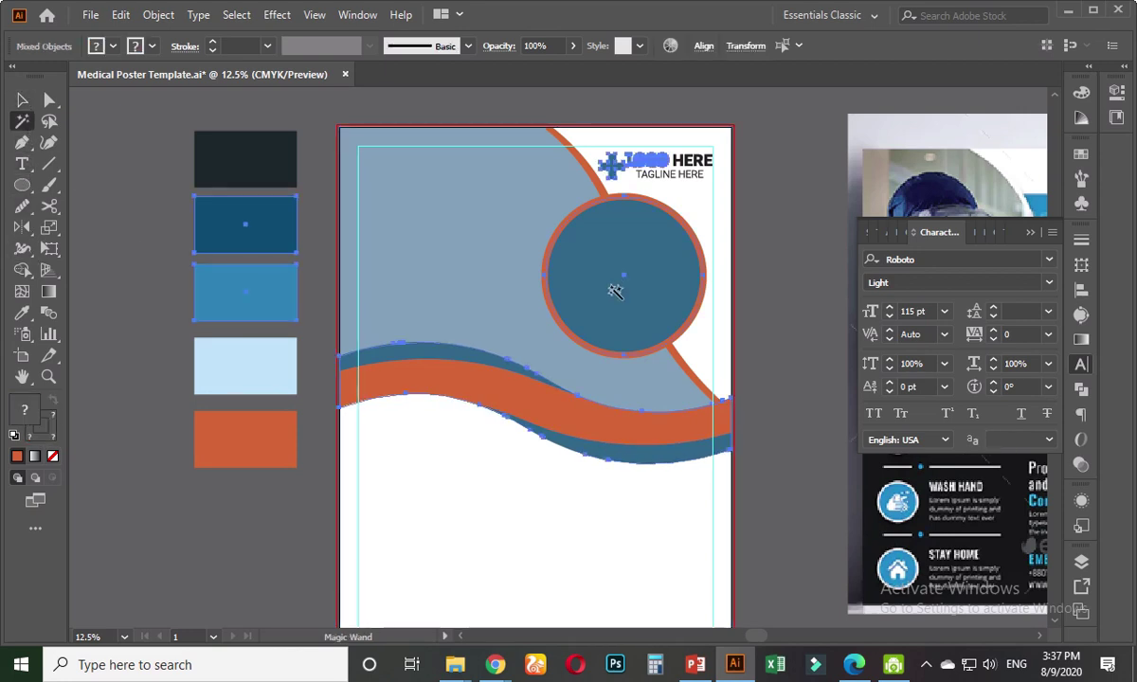
left_click(22, 313)
left_click(249, 224)
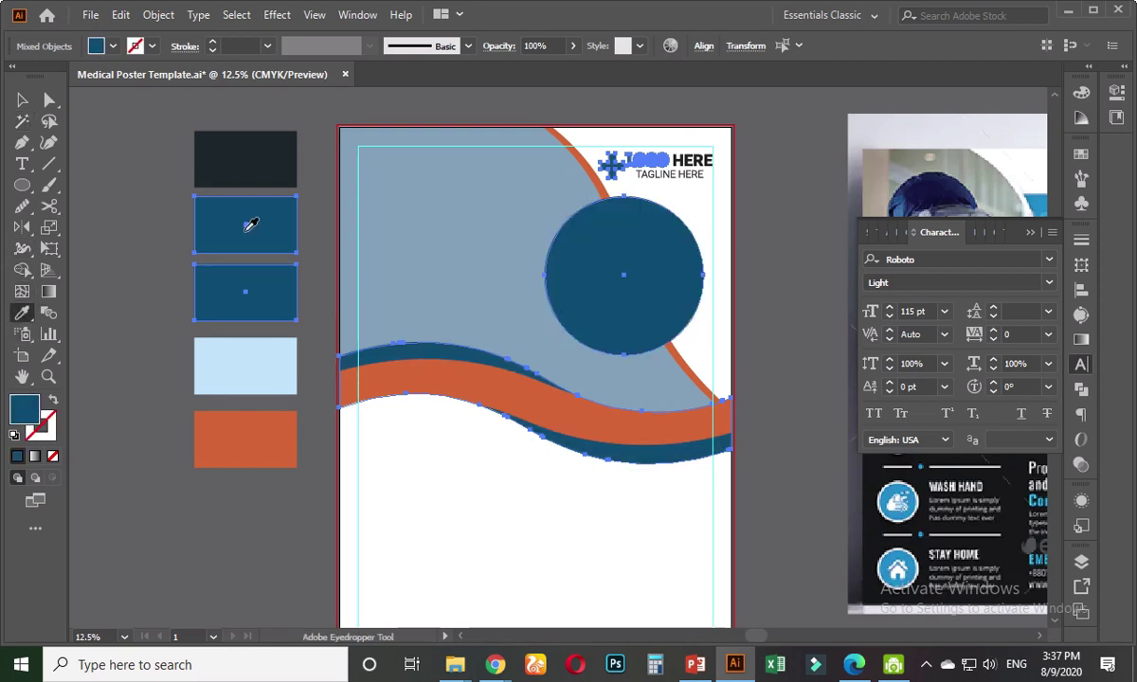
key("ctrl+z")
key("v")
left_click(151, 231)
- Try to apply the dark blue sample to the large circle with the Eyedropper, and undo it
left_click(599, 291)
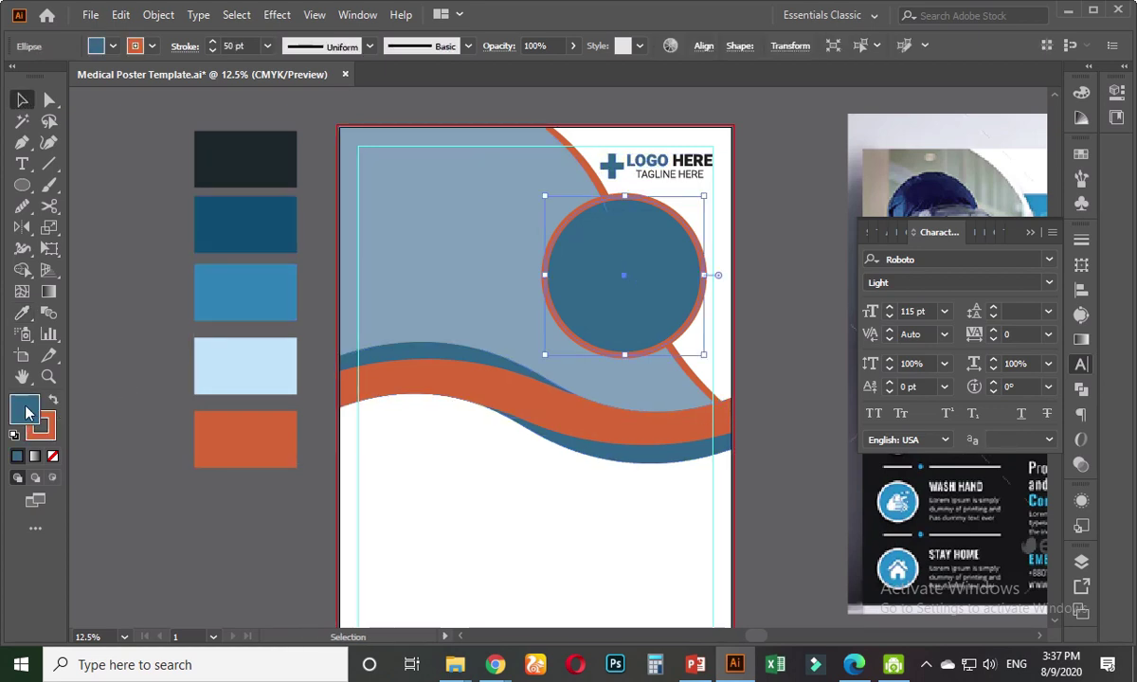
left_click(21, 312)
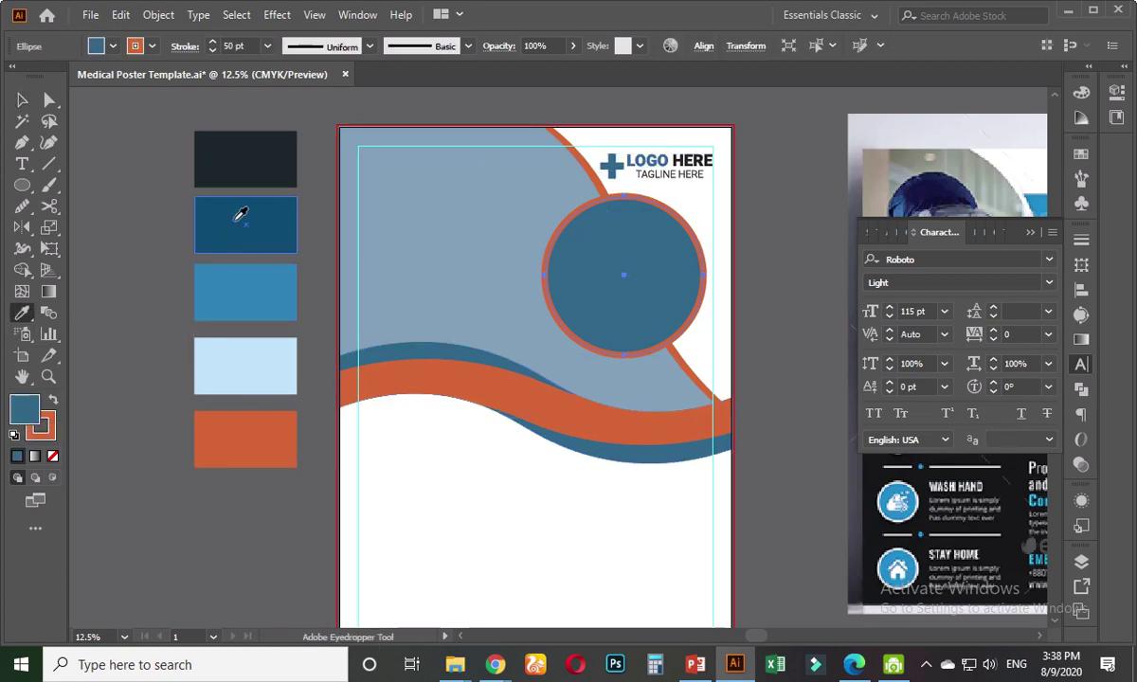
left_click(240, 214)
key("ctrl+z")
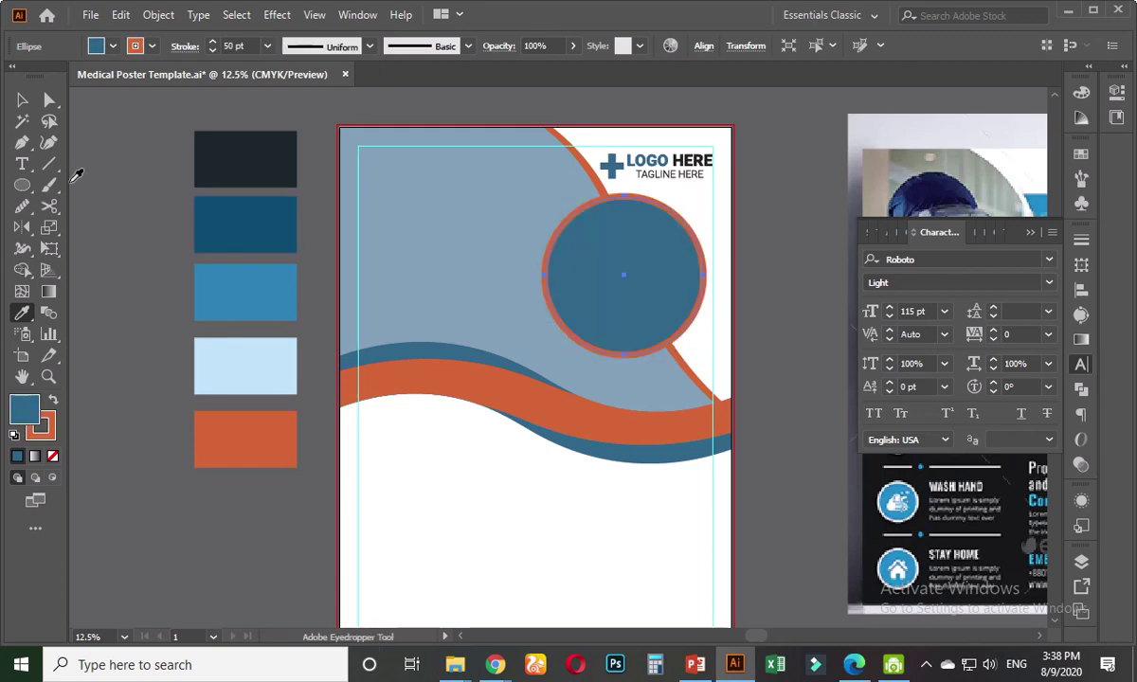
- Deselect the circle, switch to the Color Hunt palette in Chrome, copy the darkest colour's hex code #1B262C and return to Illustrator
left_click(22, 100)
left_click(166, 386)
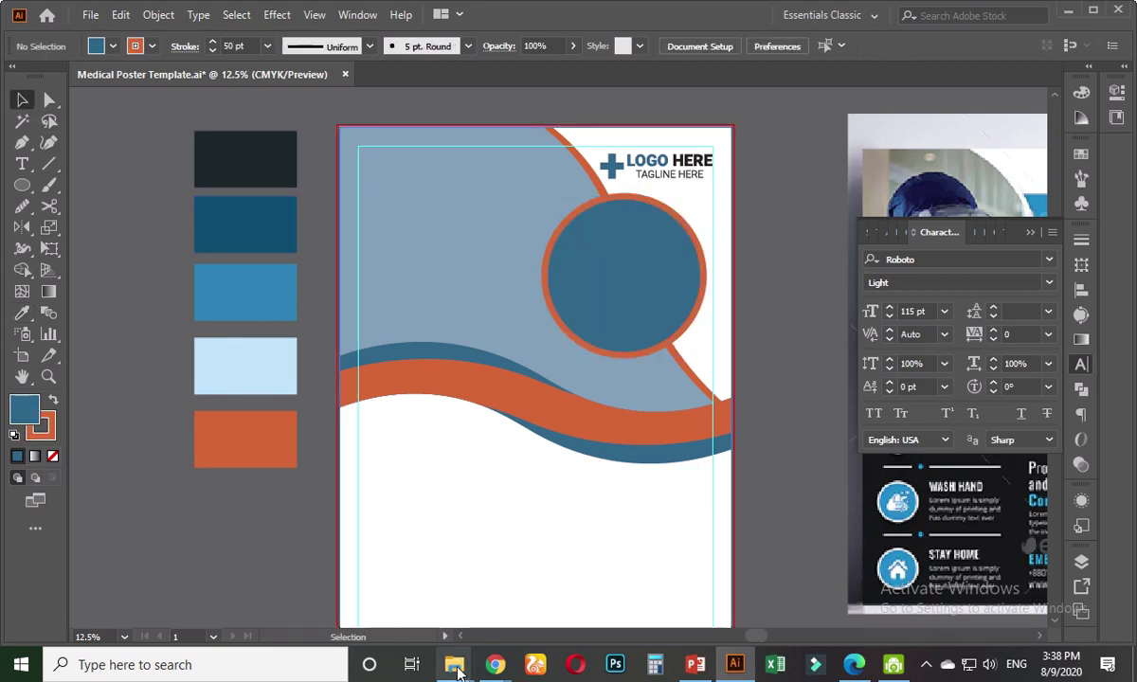
mouse_move(496, 664)
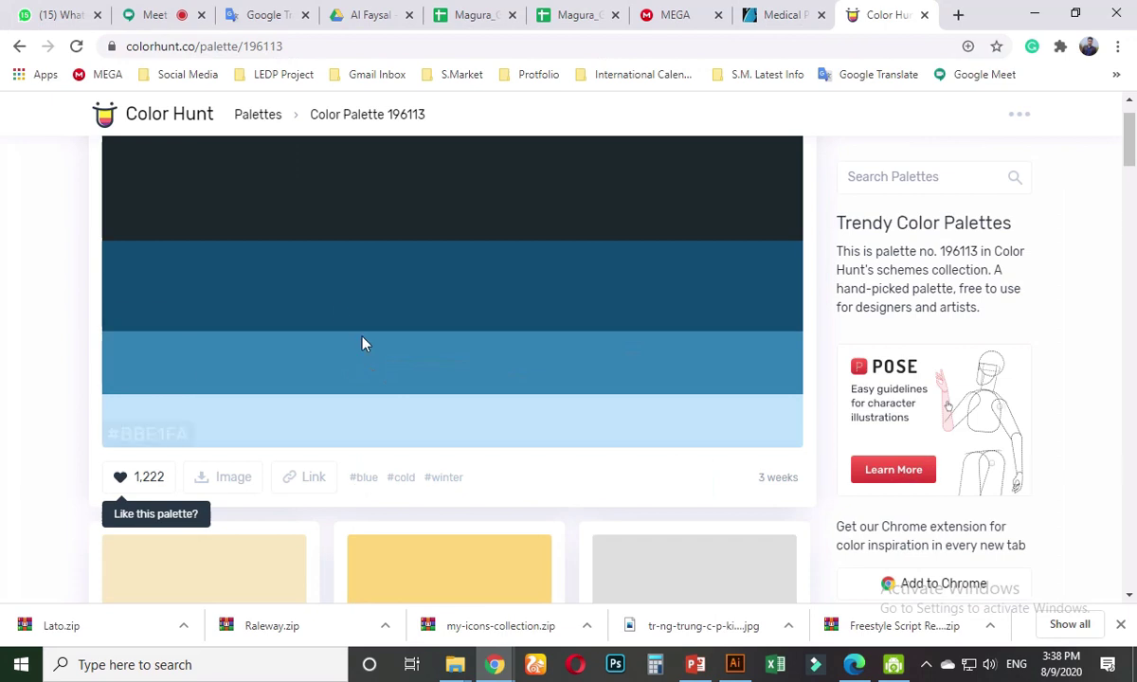
left_click(203, 327)
left_click(1036, 16)
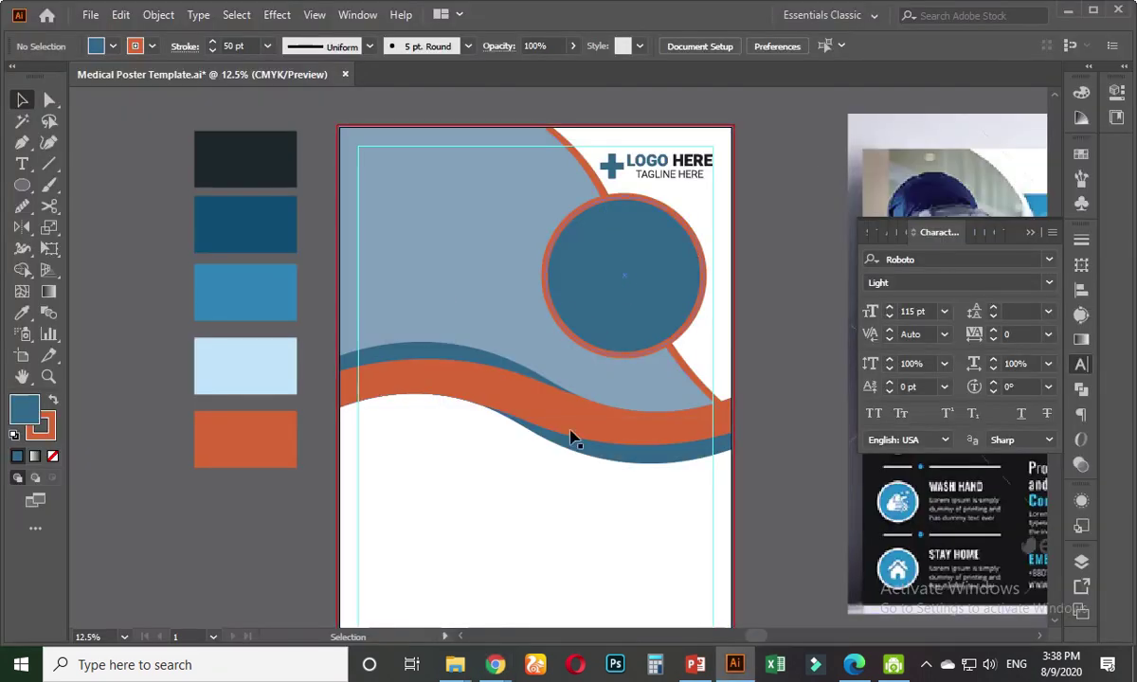
mouse_move(495, 663)
left_click(440, 582)
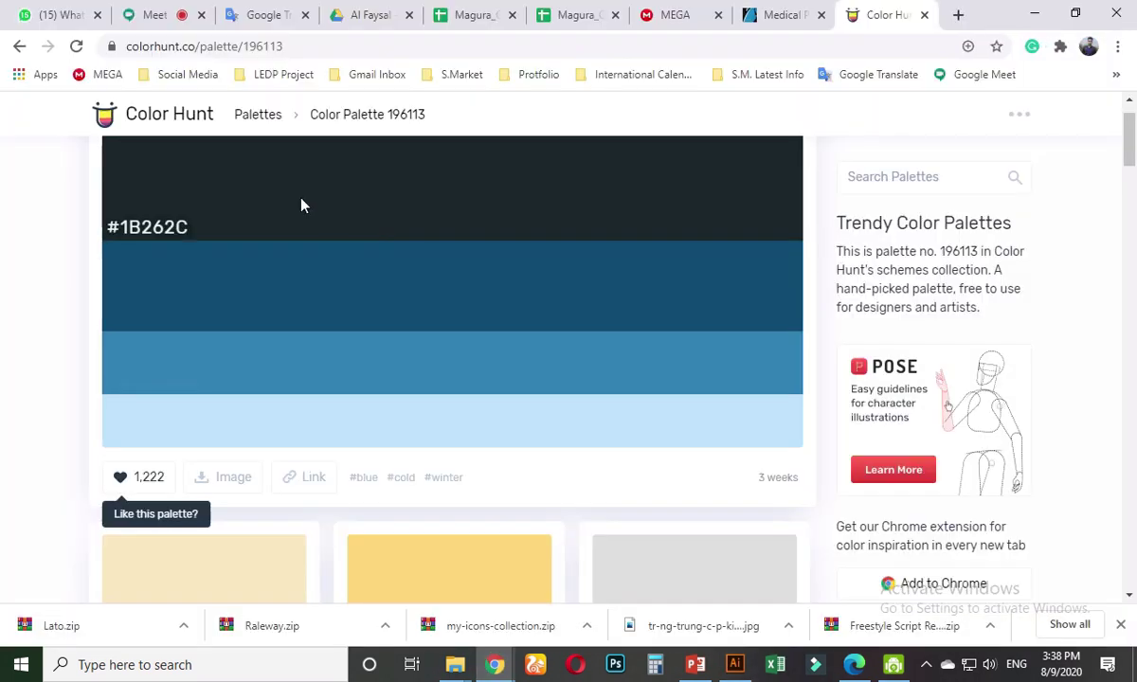
left_click(183, 227)
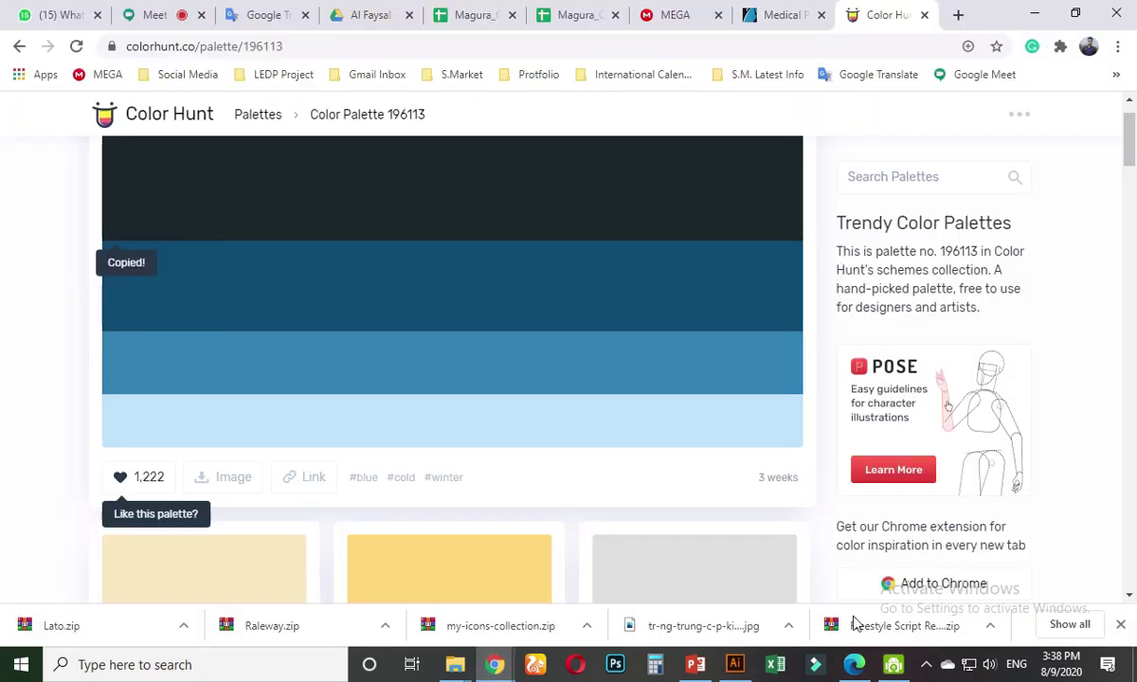
left_click(736, 664)
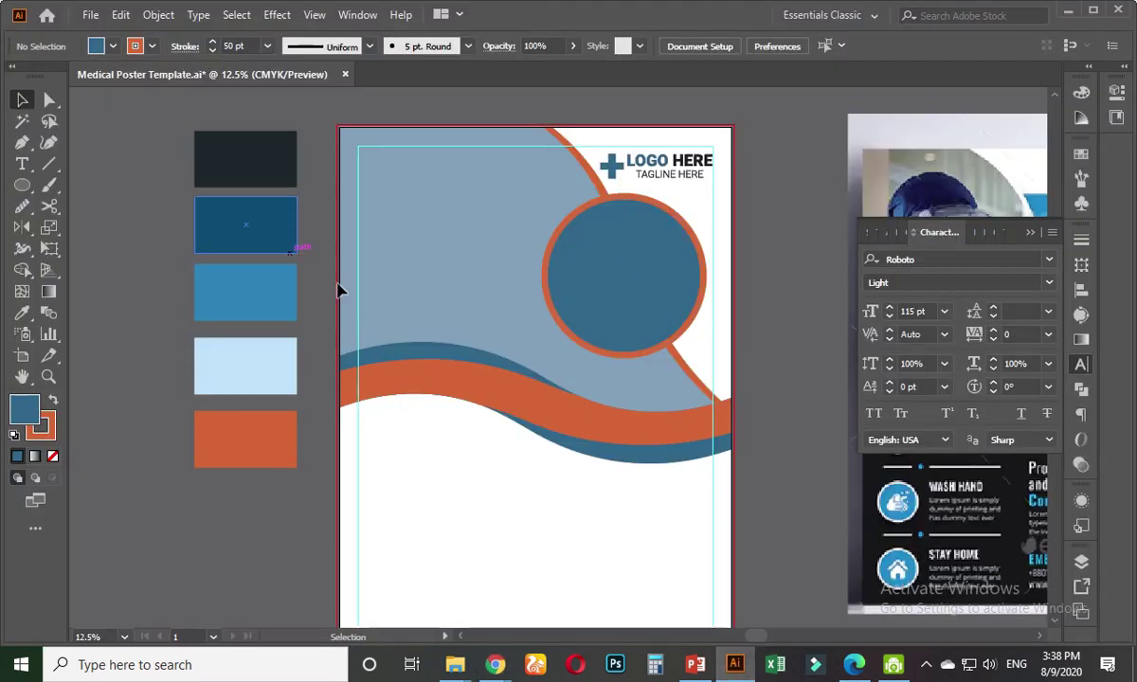
- Set the large circle's fill to the copied hex colour 1b262c and deselect it
left_click(589, 301)
double_click(26, 409)
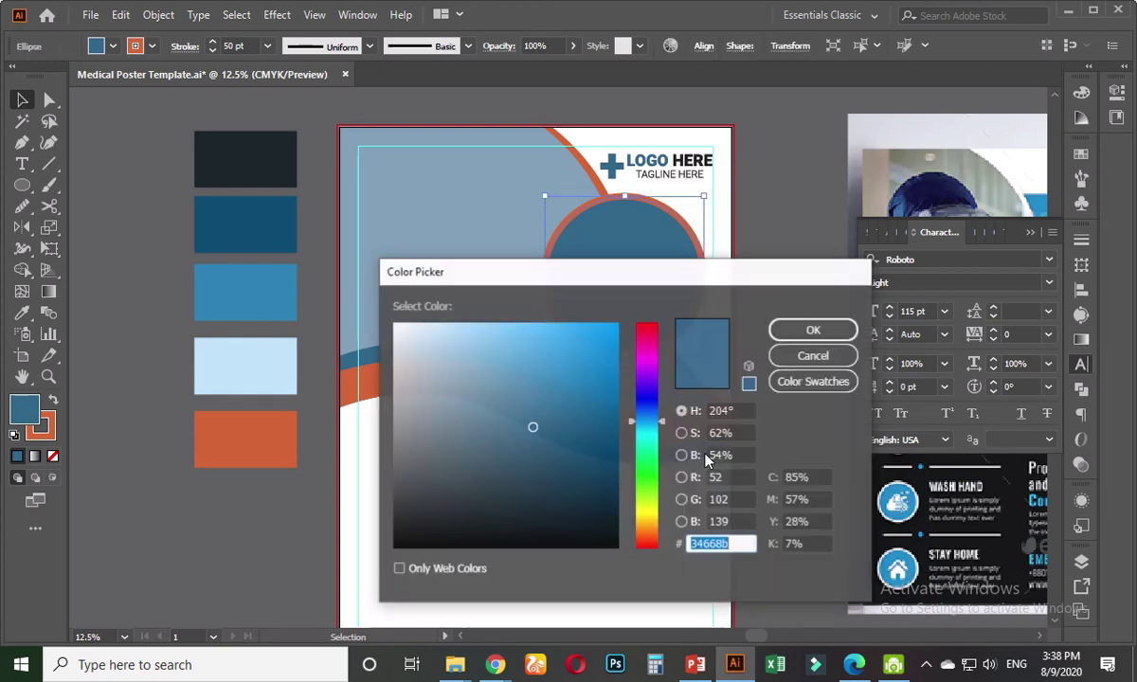
key("ctrl+v")
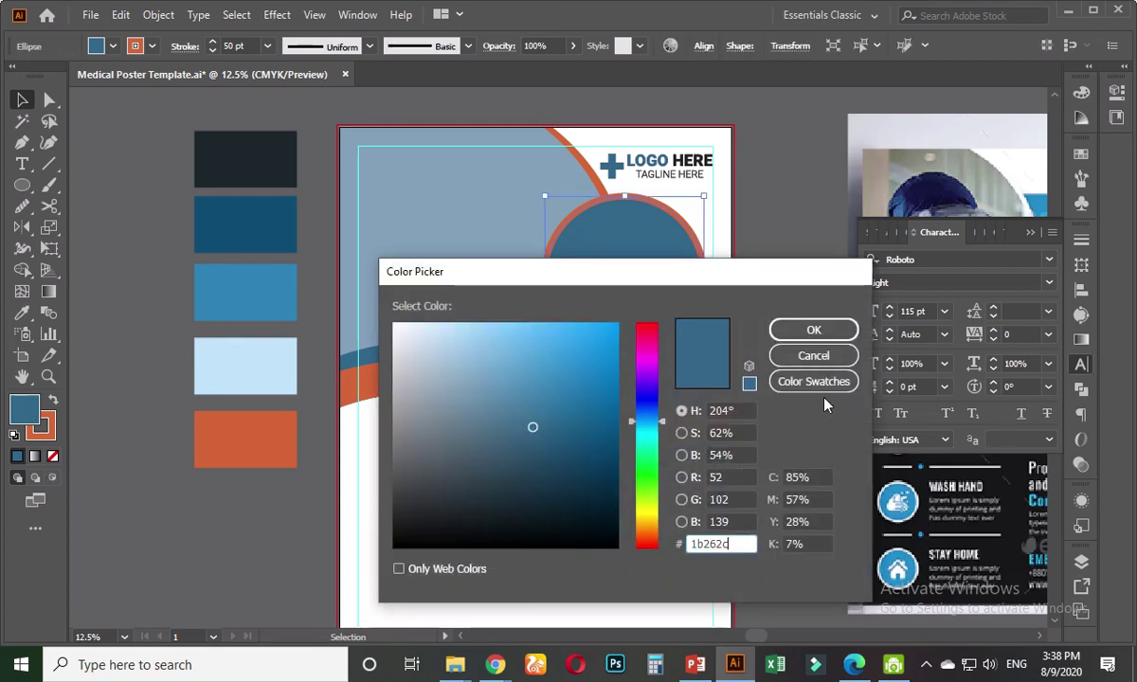
left_click(813, 329)
left_click(783, 286)
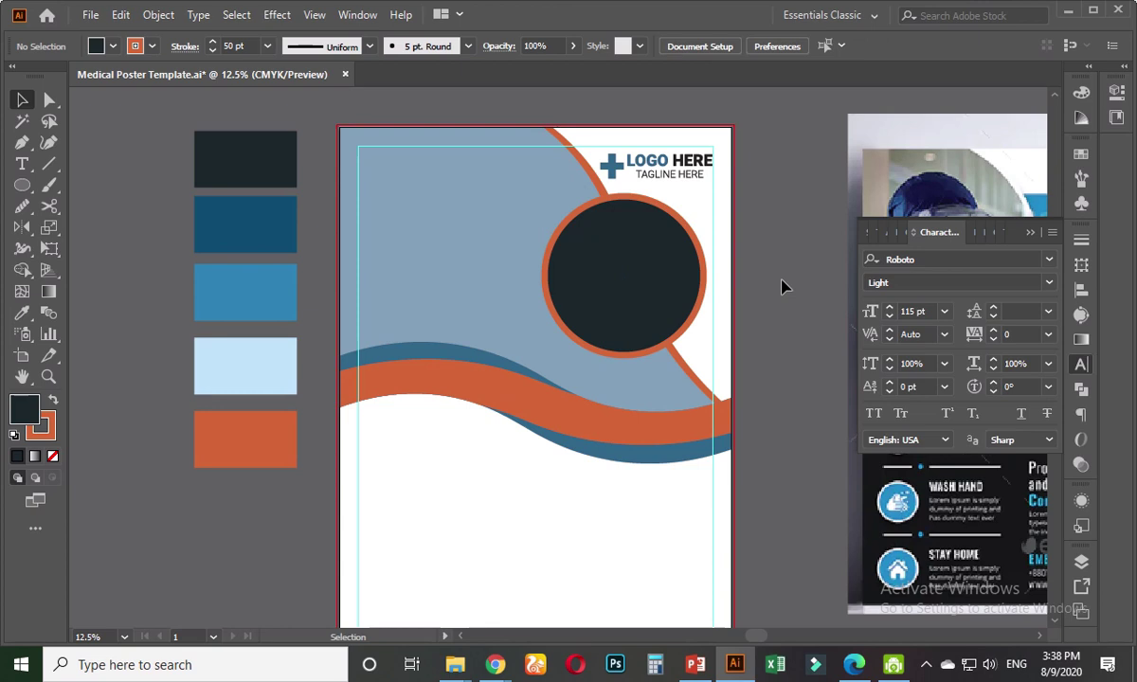
- Delete the orange sample rectangle from the colour palette beside the poster
left_click(524, 400)
left_click(236, 537)
left_click(244, 456)
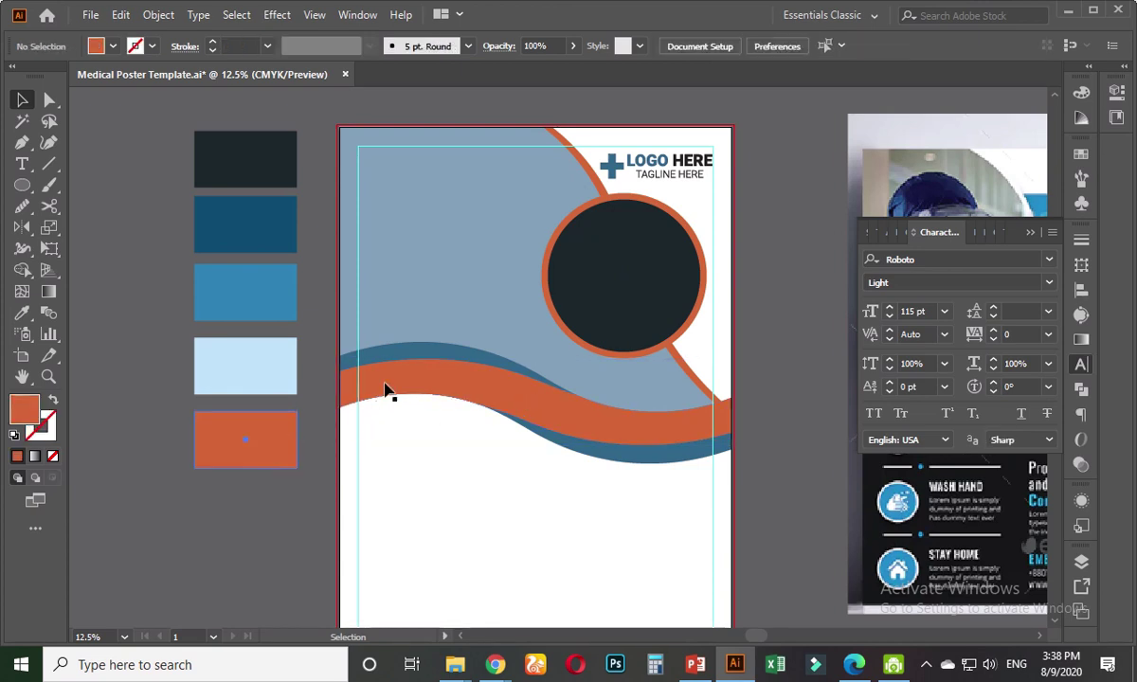
key("Delete")
- Select all orange-filled shapes with the Magic Wand and recolour them with the medium blue sample using the Eyedropper
left_click(386, 389)
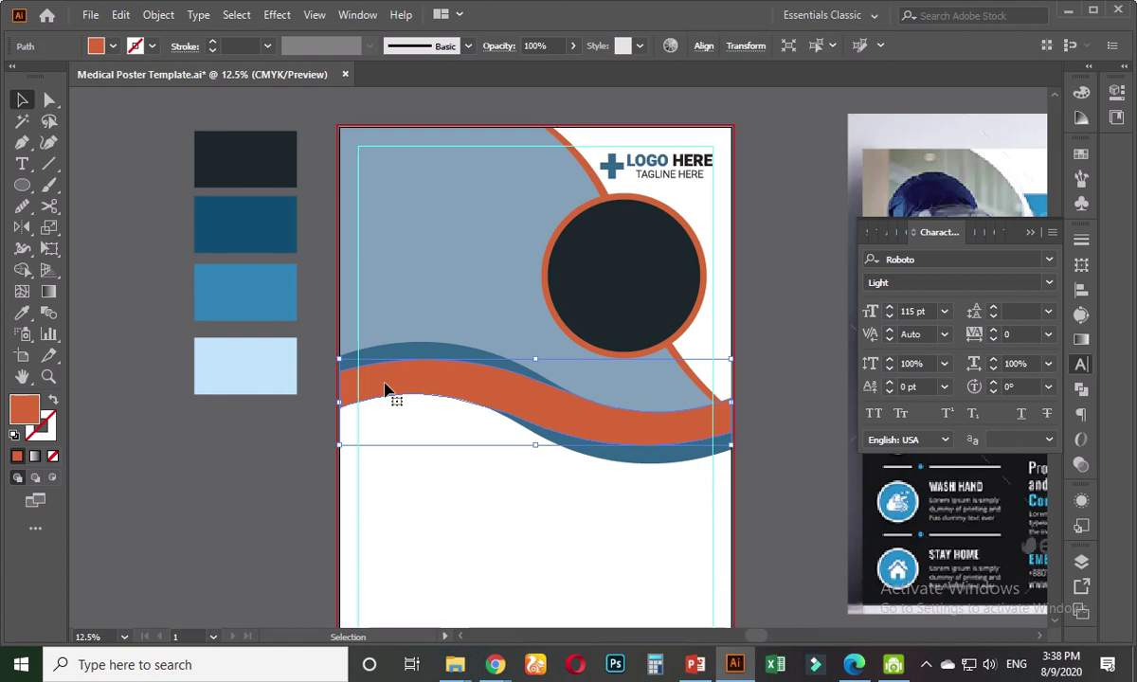
left_click(22, 121)
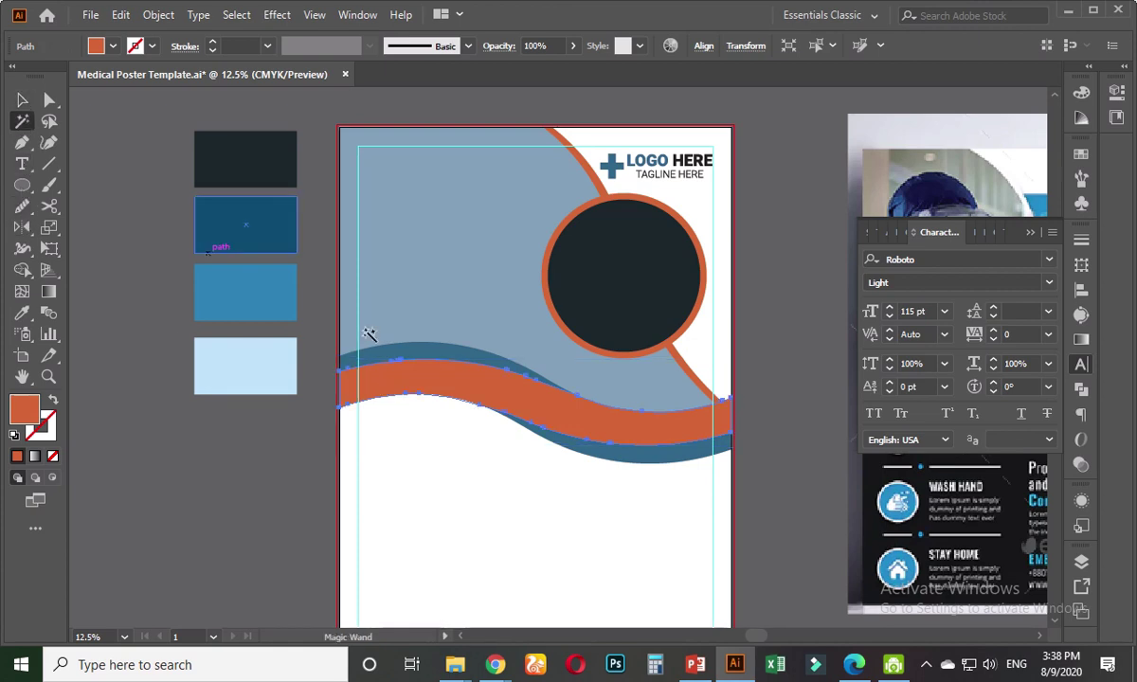
left_click(432, 385)
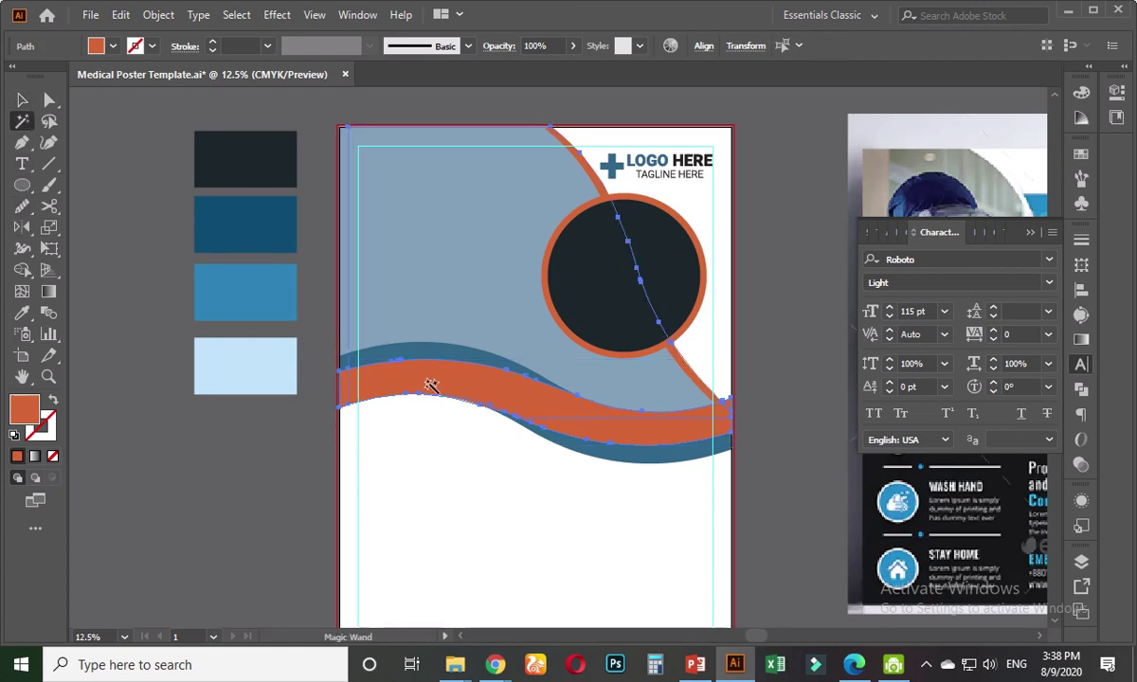
left_click(22, 313)
left_click(251, 218)
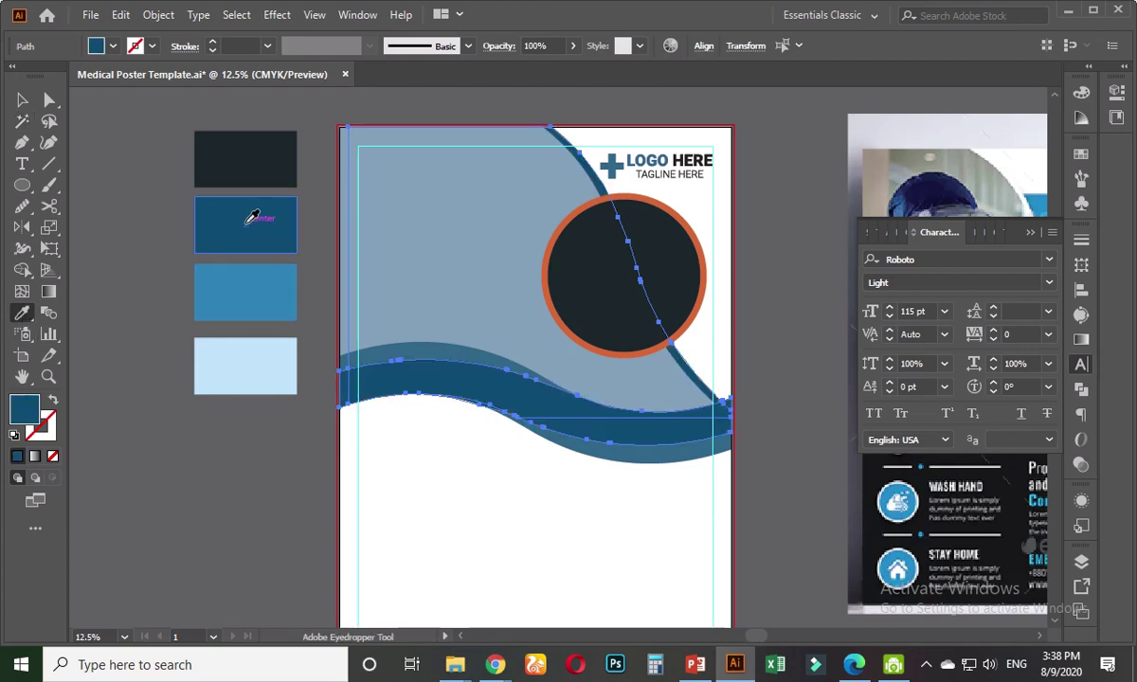
left_click(245, 296)
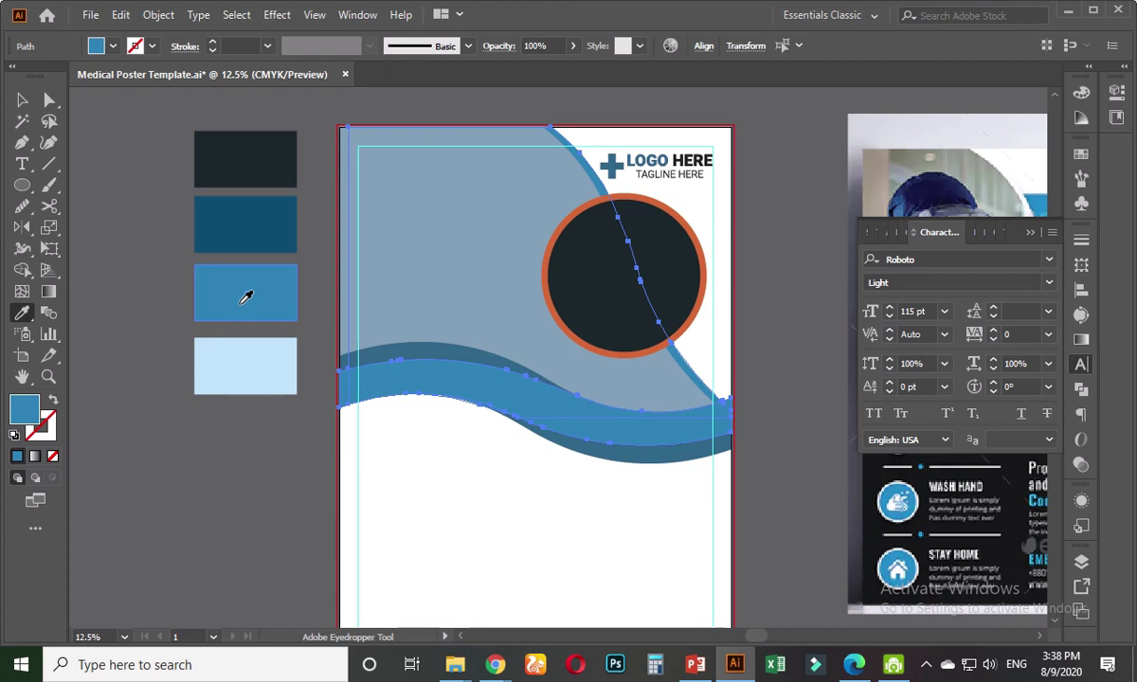
left_click(22, 100)
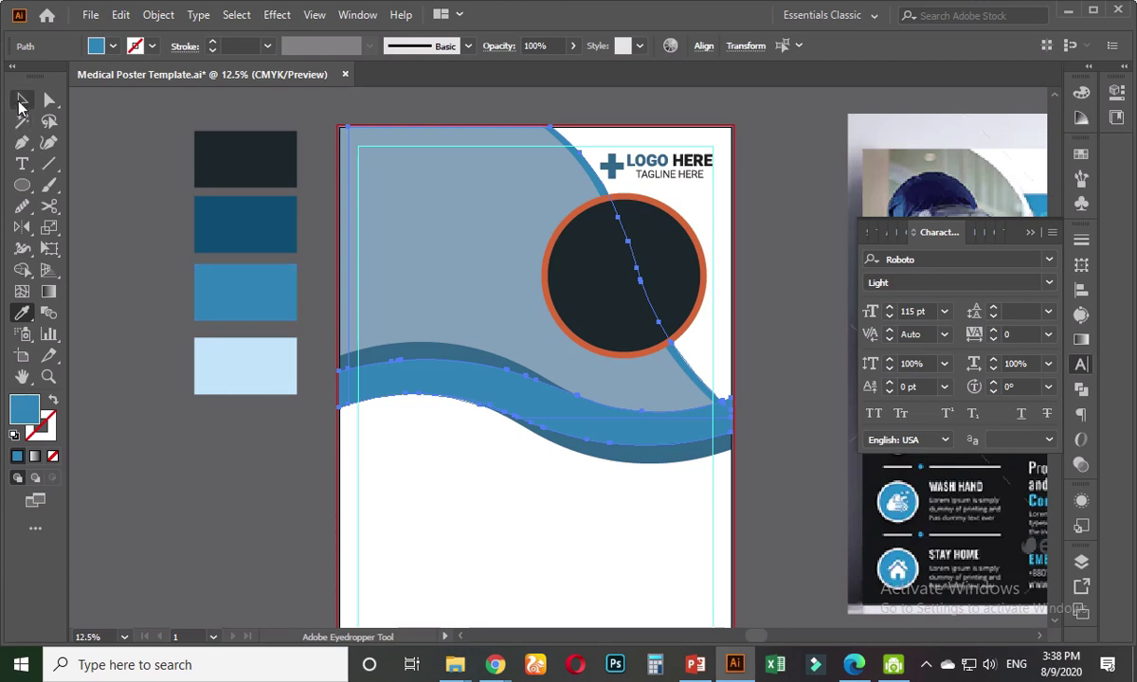
left_click(111, 231)
- Recolour the wave behind the medium blue wave with the dark blue sample using the Eyedropper
left_click(384, 363)
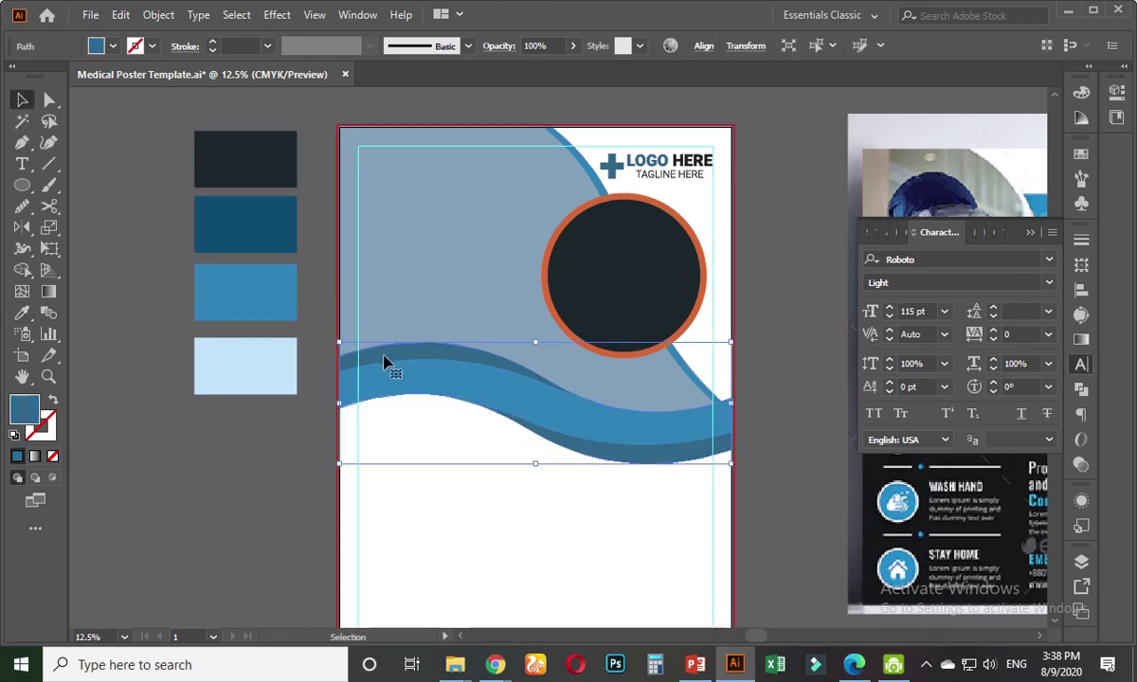
left_click(29, 312)
left_click(255, 275)
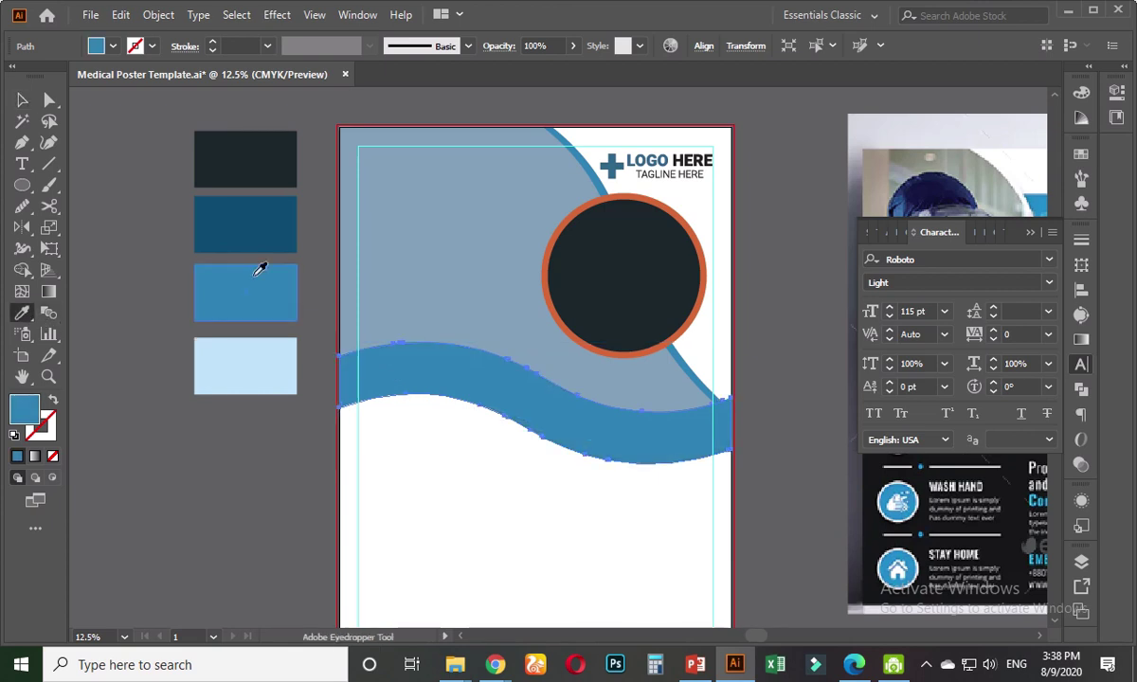
left_click(248, 226)
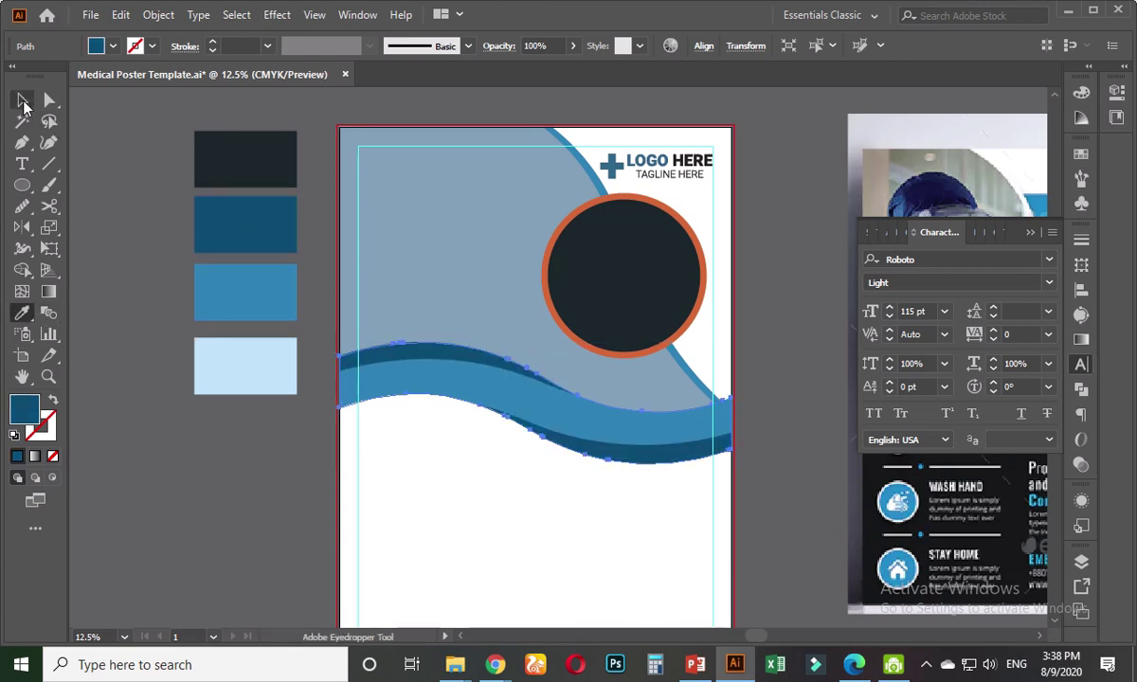
left_click(23, 100)
left_click(119, 241)
scroll(147, 284, "up", 1)
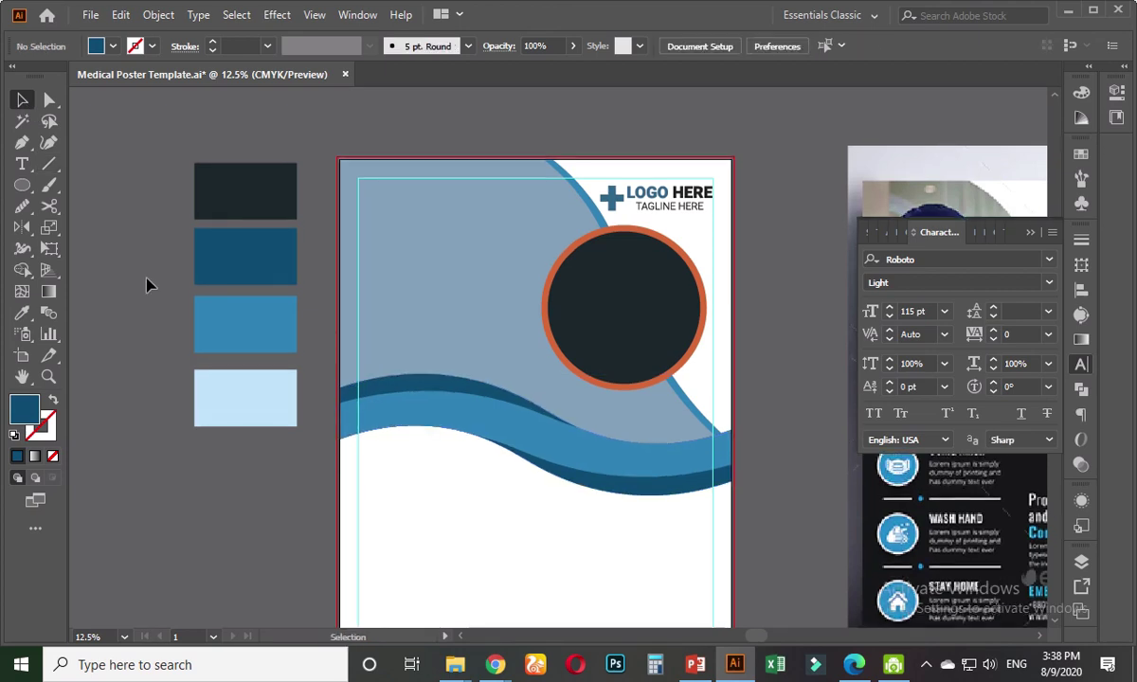
- Recolour the thin curved band running behind the circle with the near-black sample using the Eyedropper
left_click(554, 180)
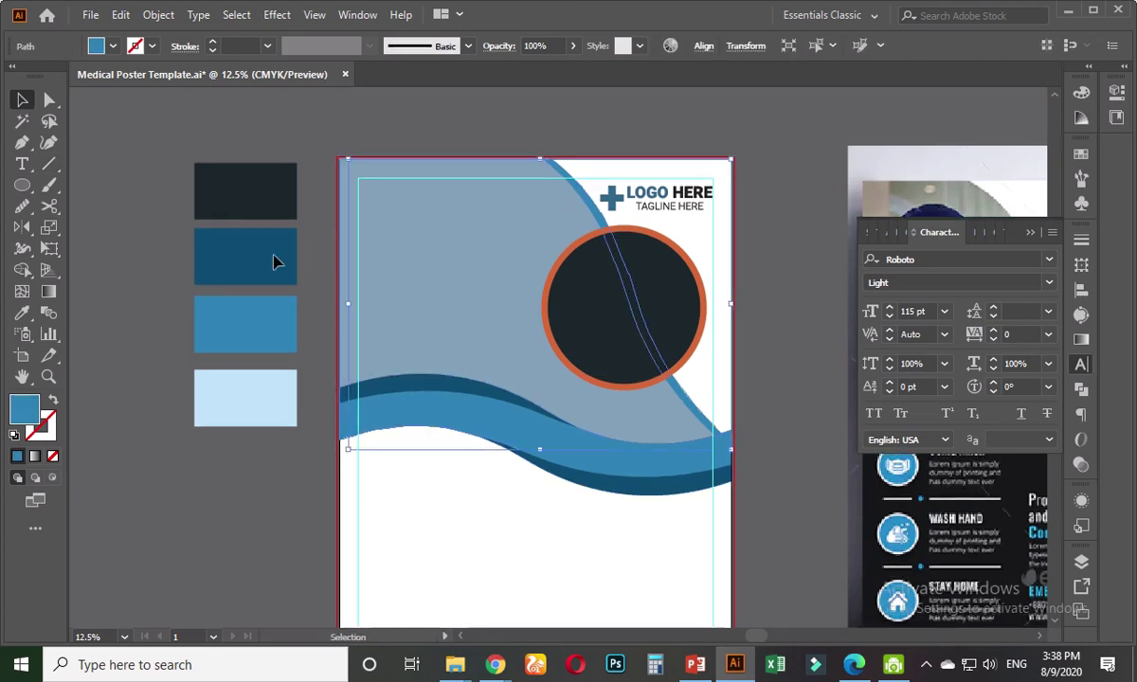
left_click(22, 312)
left_click(219, 189)
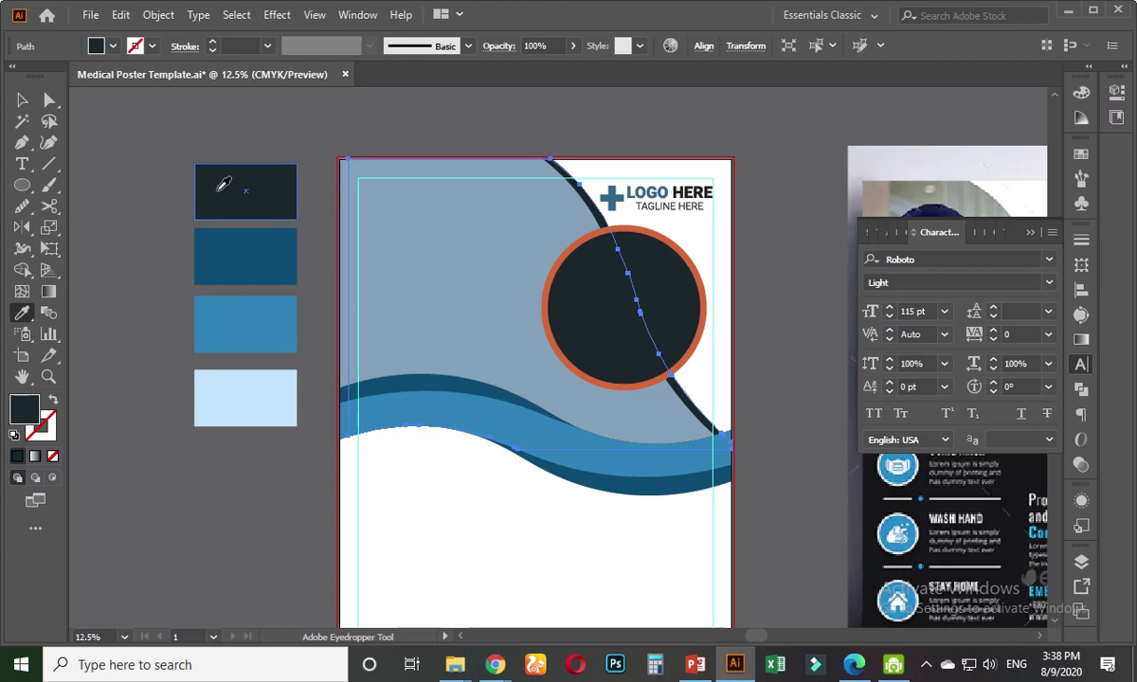
key("v")
left_click(173, 249)
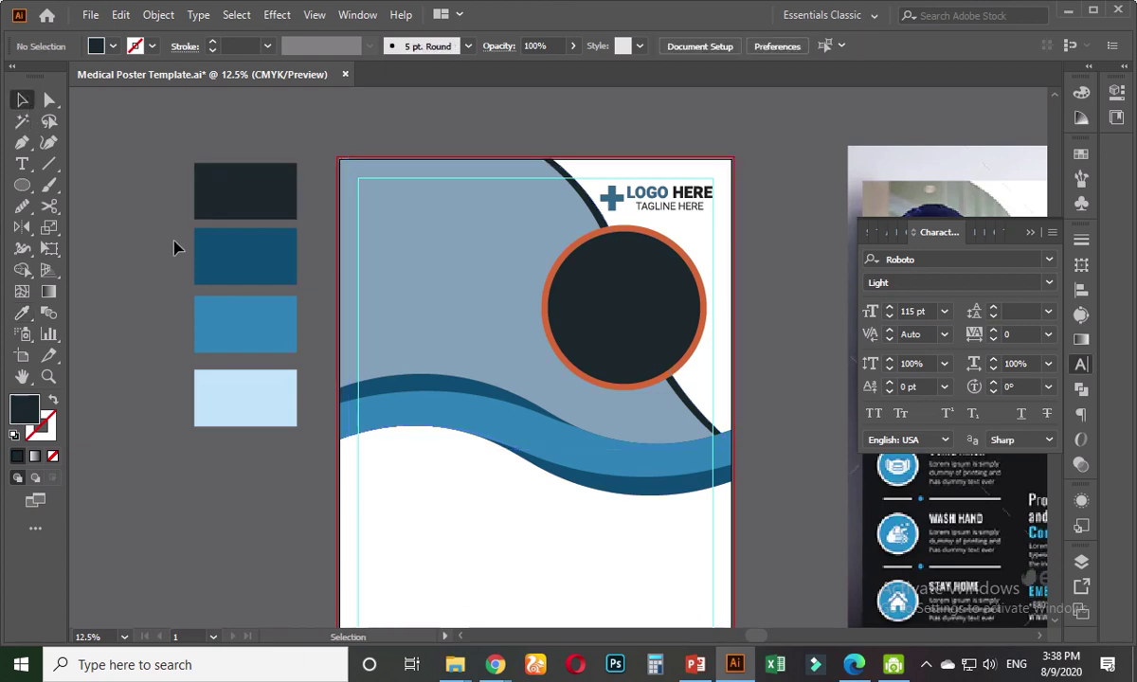
- Swap the large circle's fill and stroke colours and deselect it
left_click(589, 307)
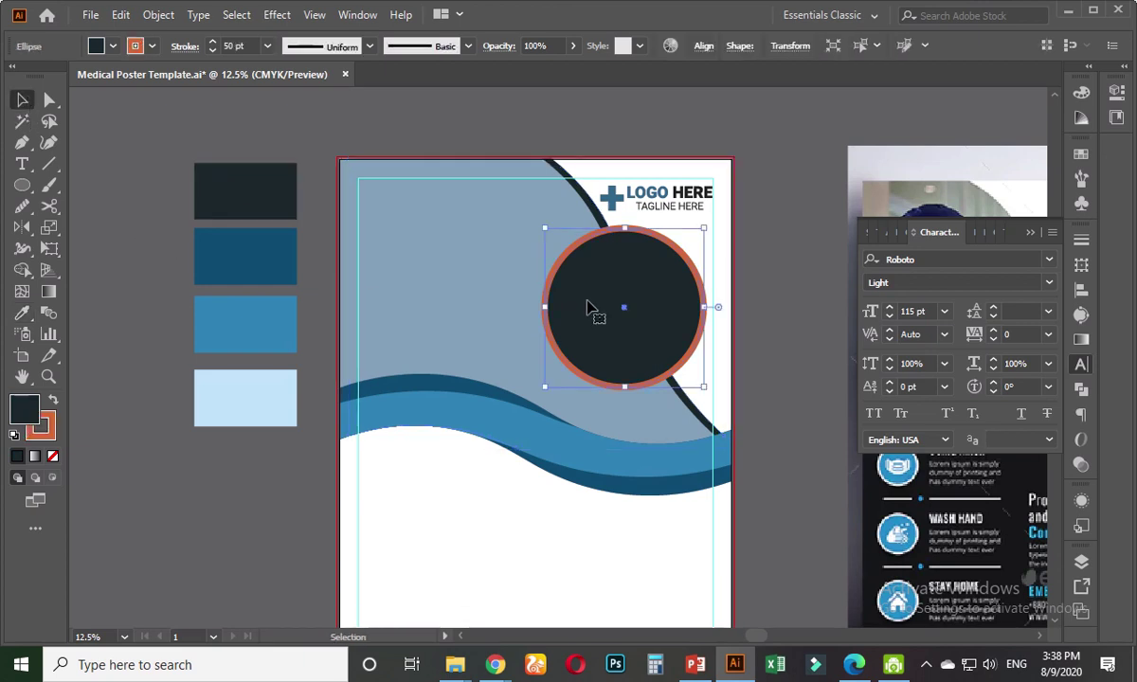
left_click(54, 401)
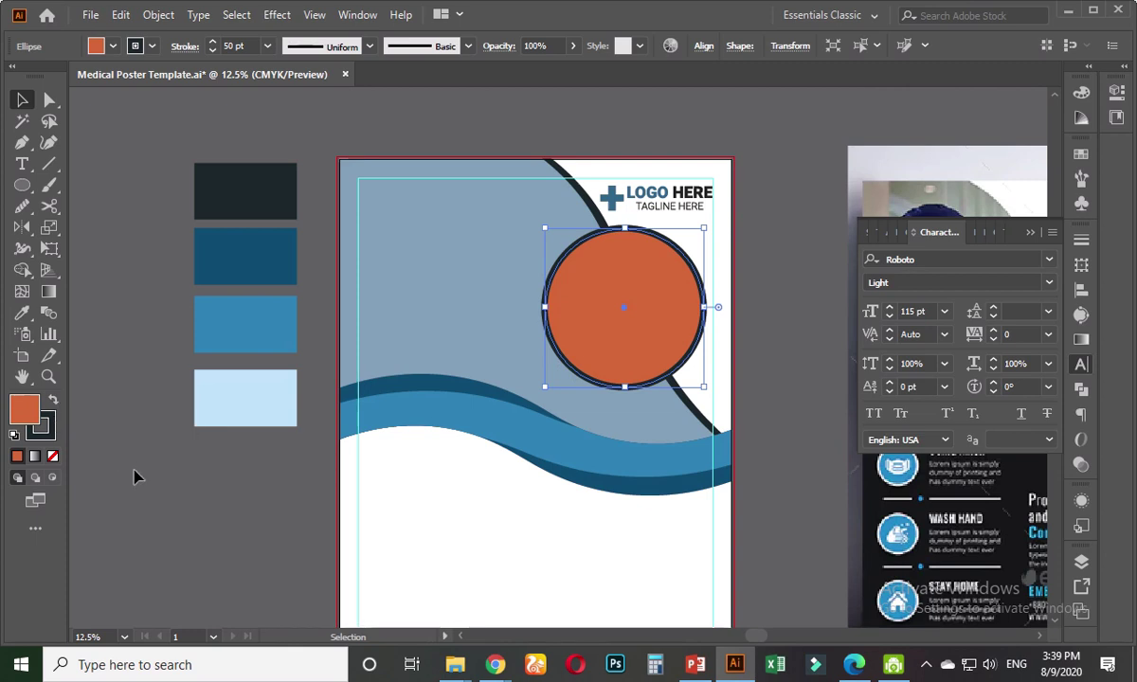
left_click(269, 444)
- Recolour the large grey-blue background shape with the medium blue sample after trying the darker samples, and deselect it
left_click(393, 330)
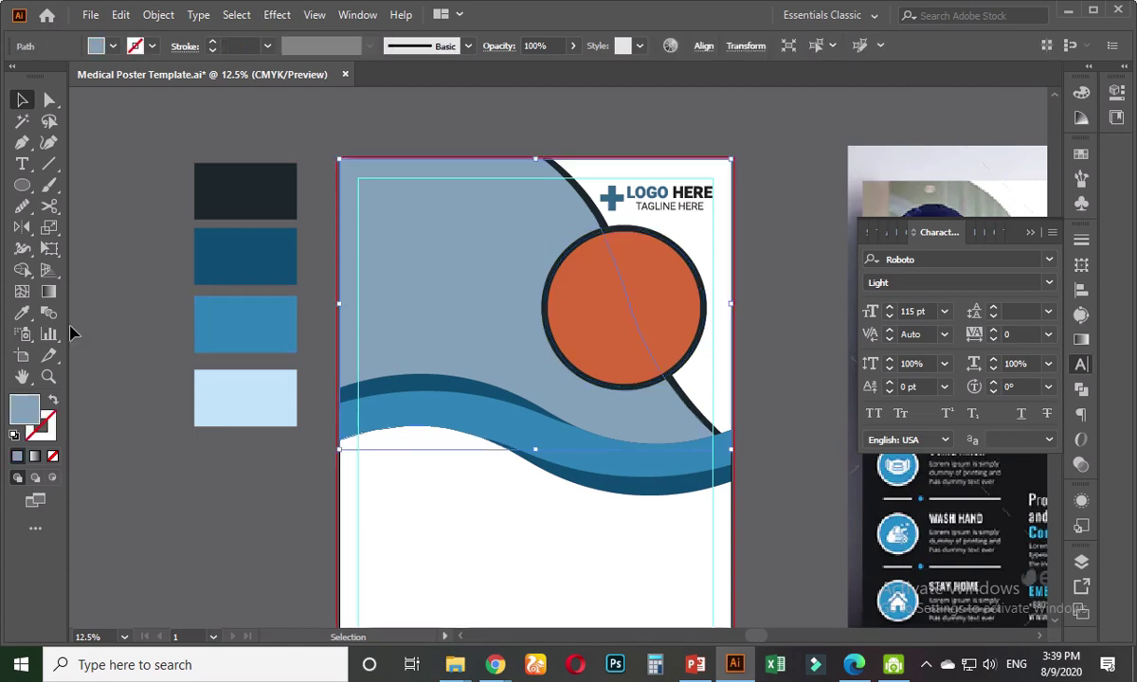
left_click(24, 317)
left_click(241, 314)
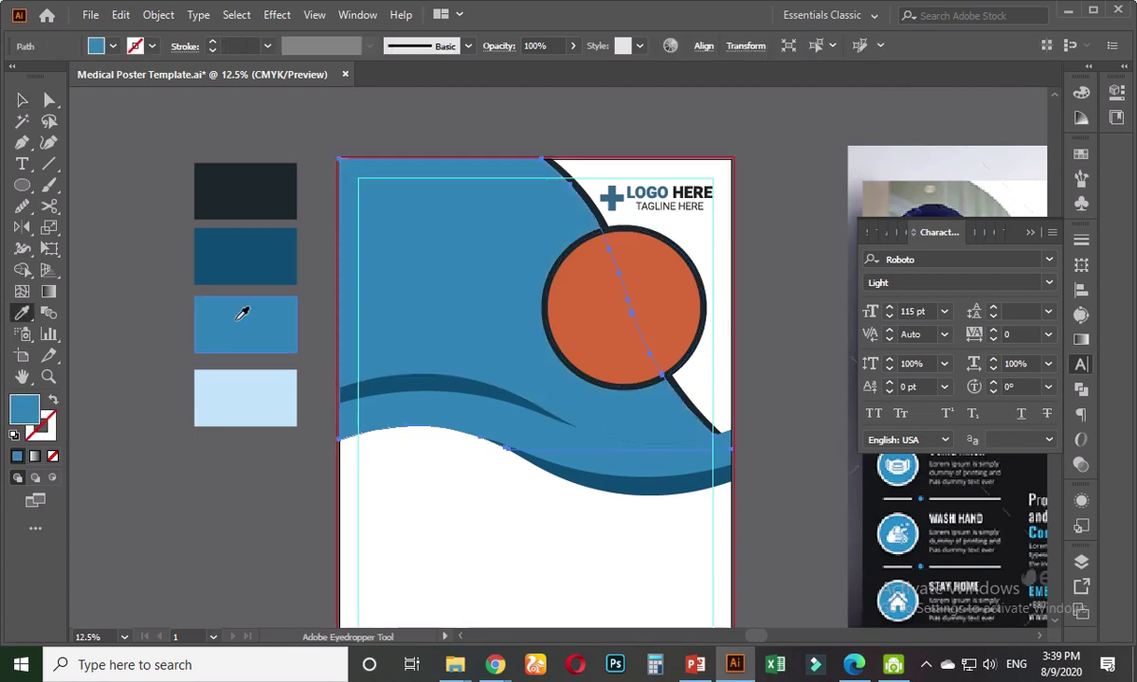
left_click(244, 251)
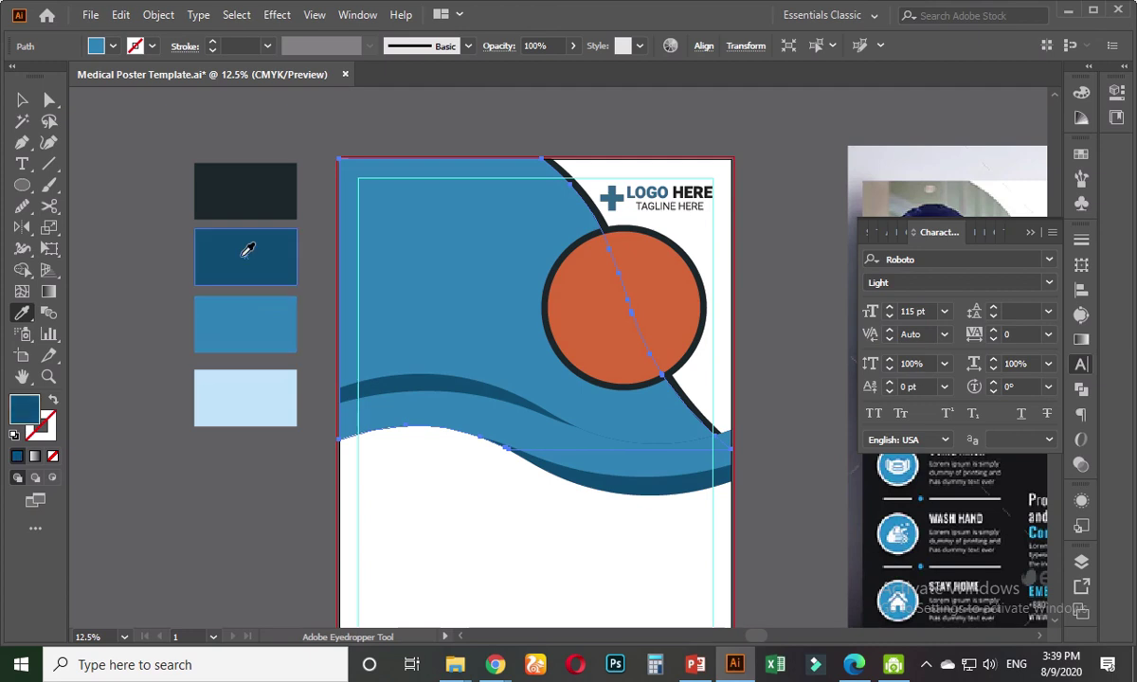
left_click(242, 188)
left_click(248, 310)
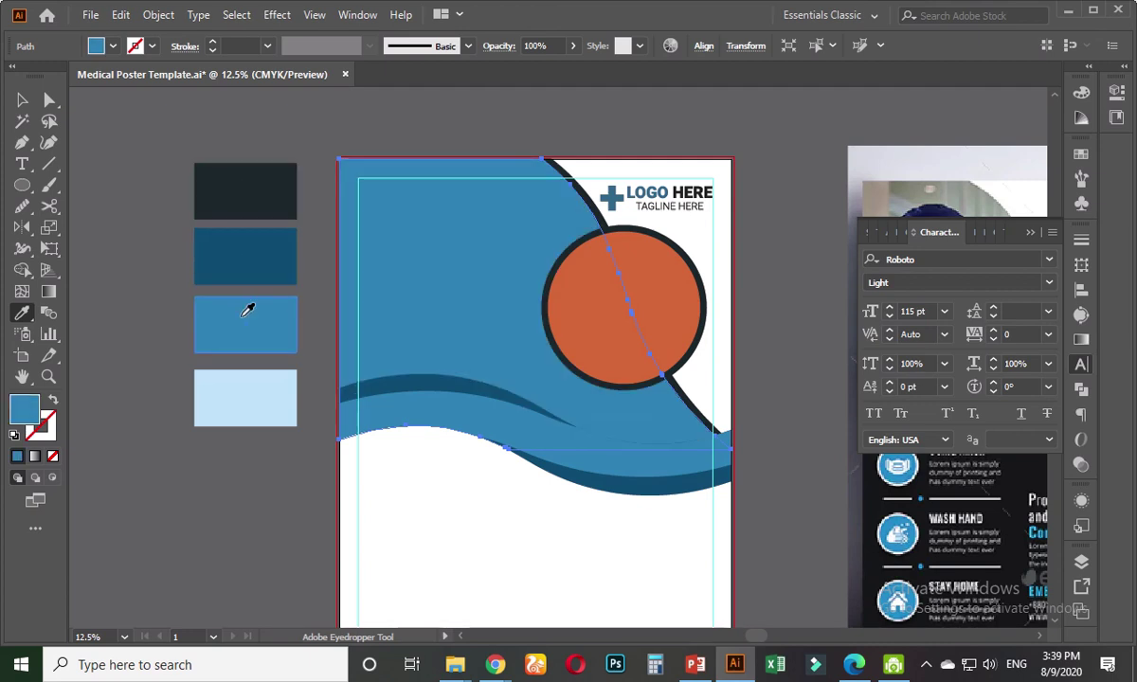
left_click(22, 102)
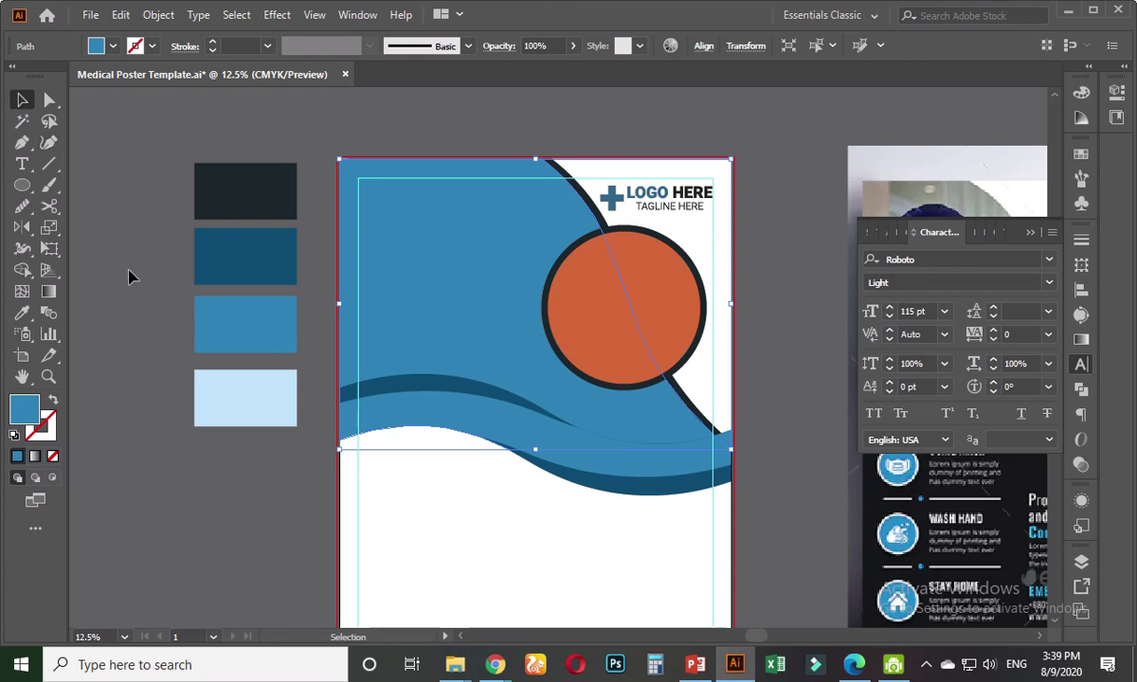
left_click(22, 311)
left_click(24, 101)
left_click(138, 244)
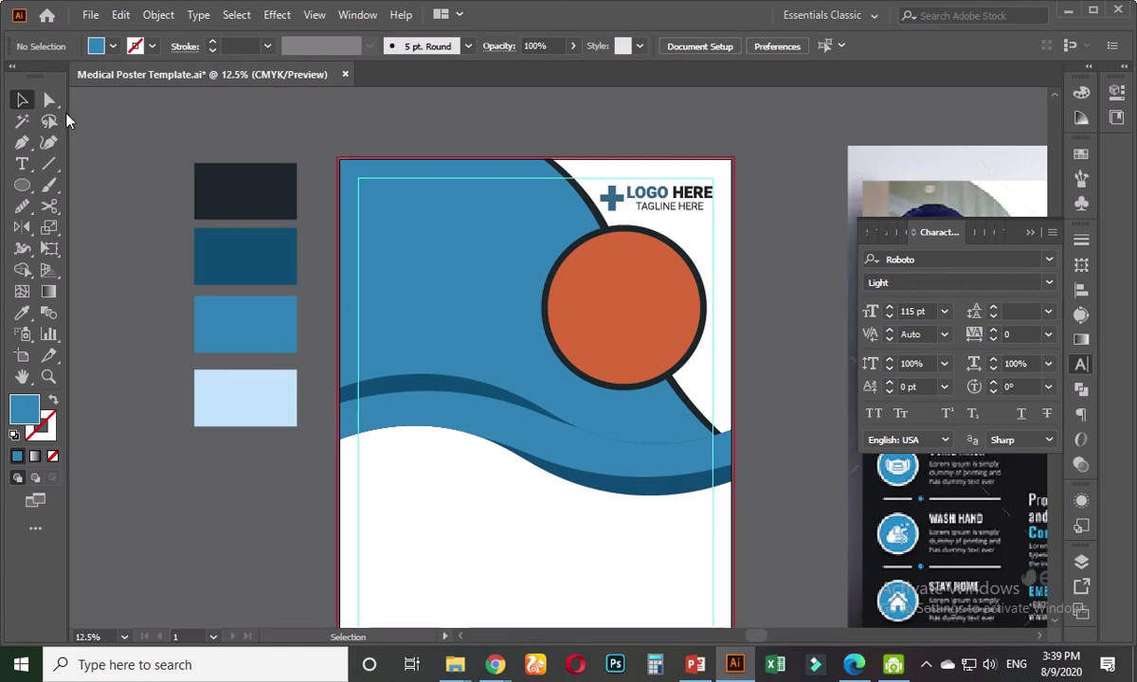
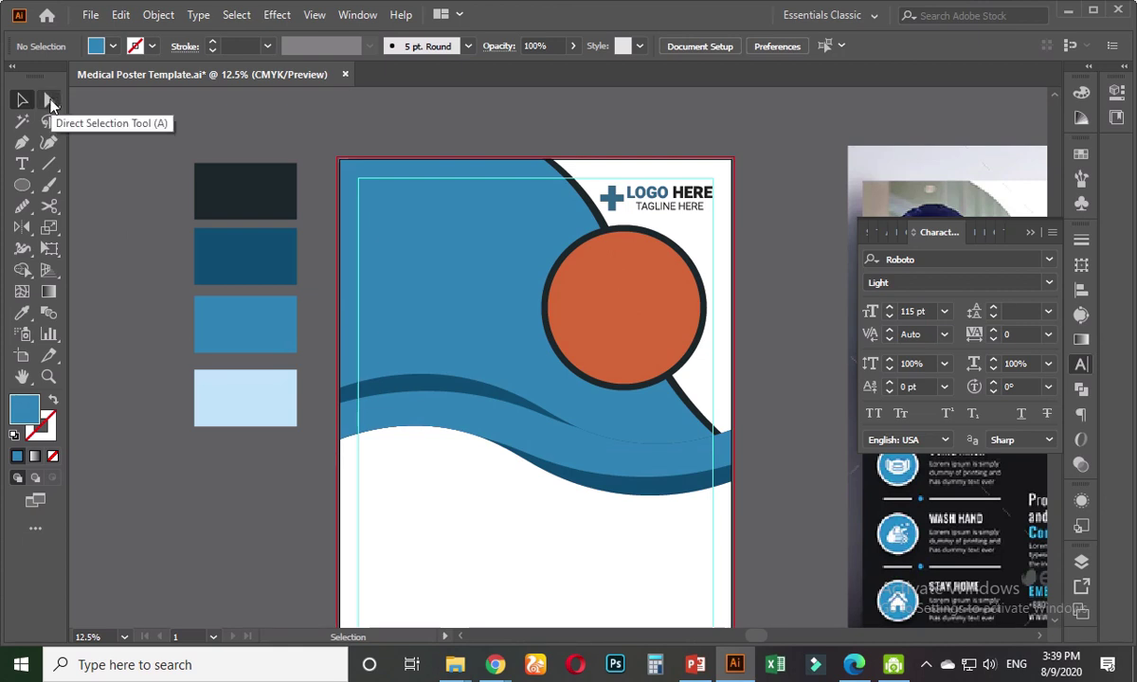
- Copy the medium blue sample's hex colour code 3382b9 from the Color Picker
left_click(252, 344)
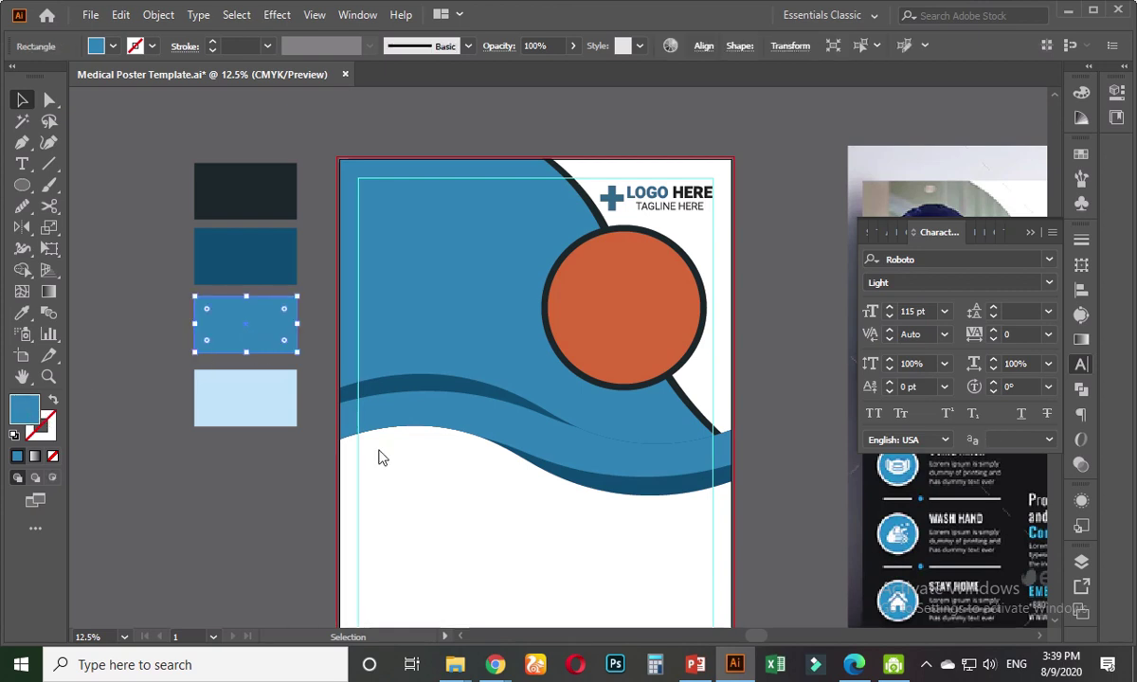
double_click(24, 408)
right_click(733, 543)
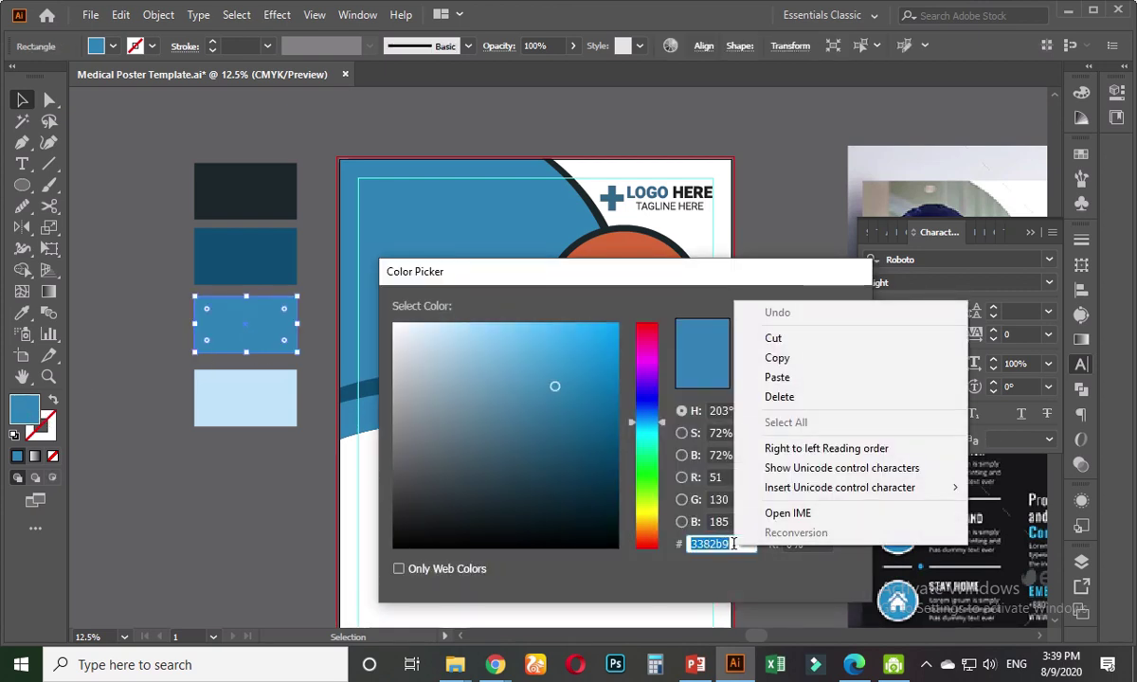
left_click(767, 358)
left_click(807, 331)
- Set the large circle's fill to the copied colour 3382b9 and deselect it
left_click(635, 319)
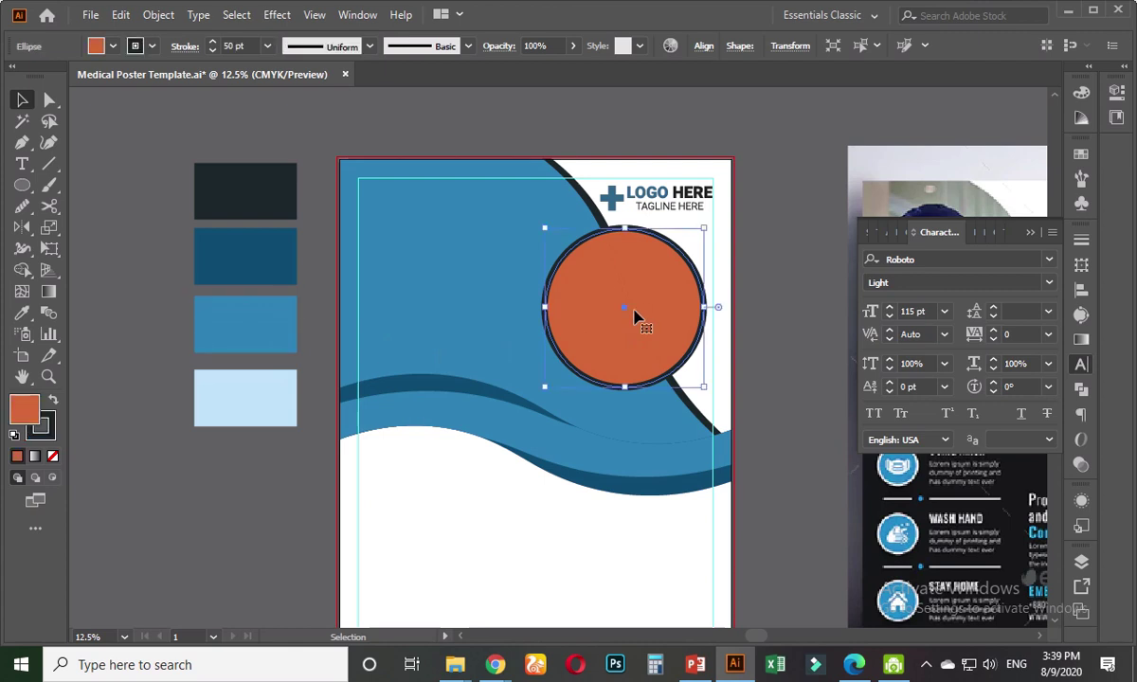
double_click(25, 408)
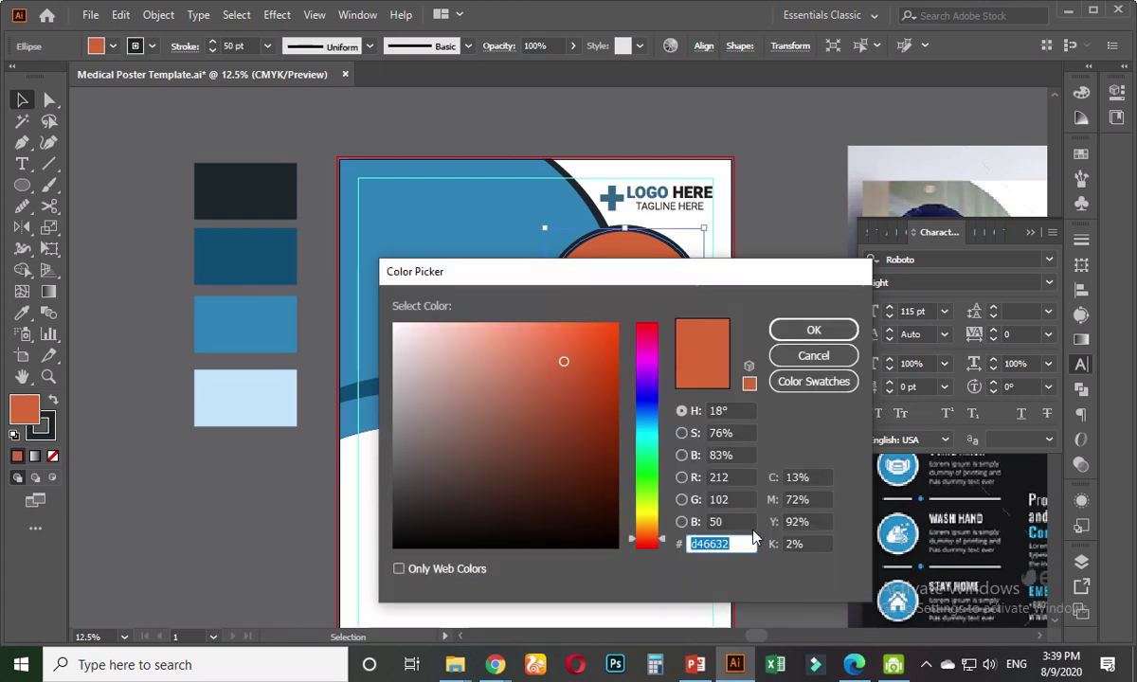
key("ctrl+v")
key("Return")
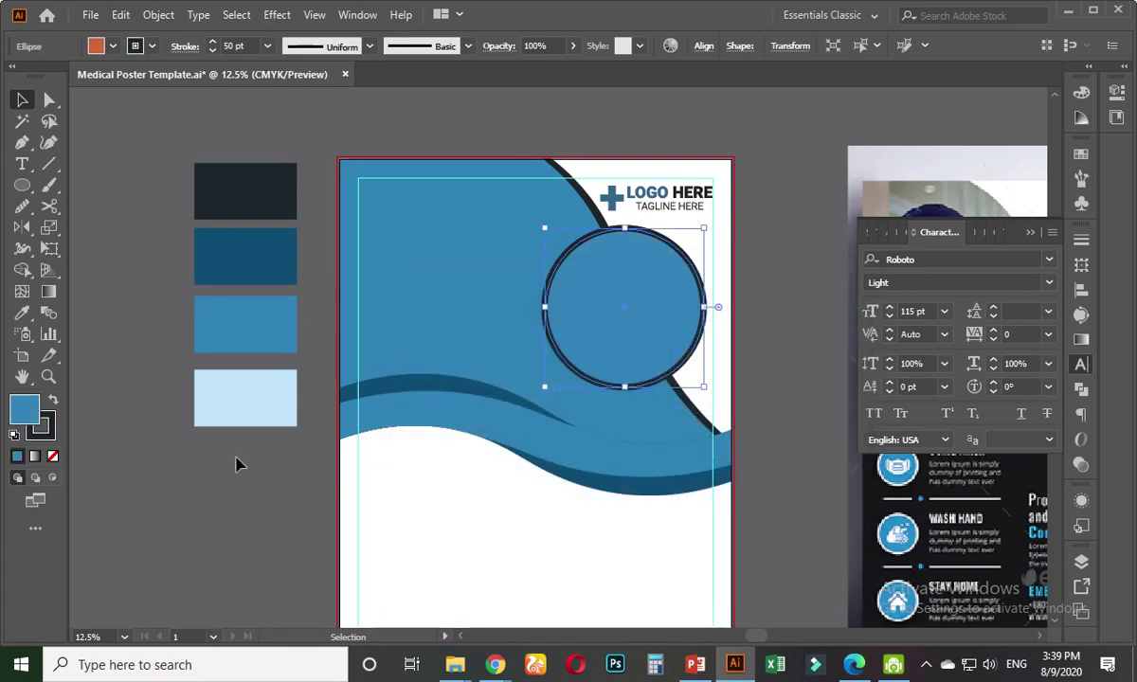
left_click(228, 494)
- Ungroup the logo in the poster's upper corner and deselect its parts
scroll(228, 493, "down", 1)
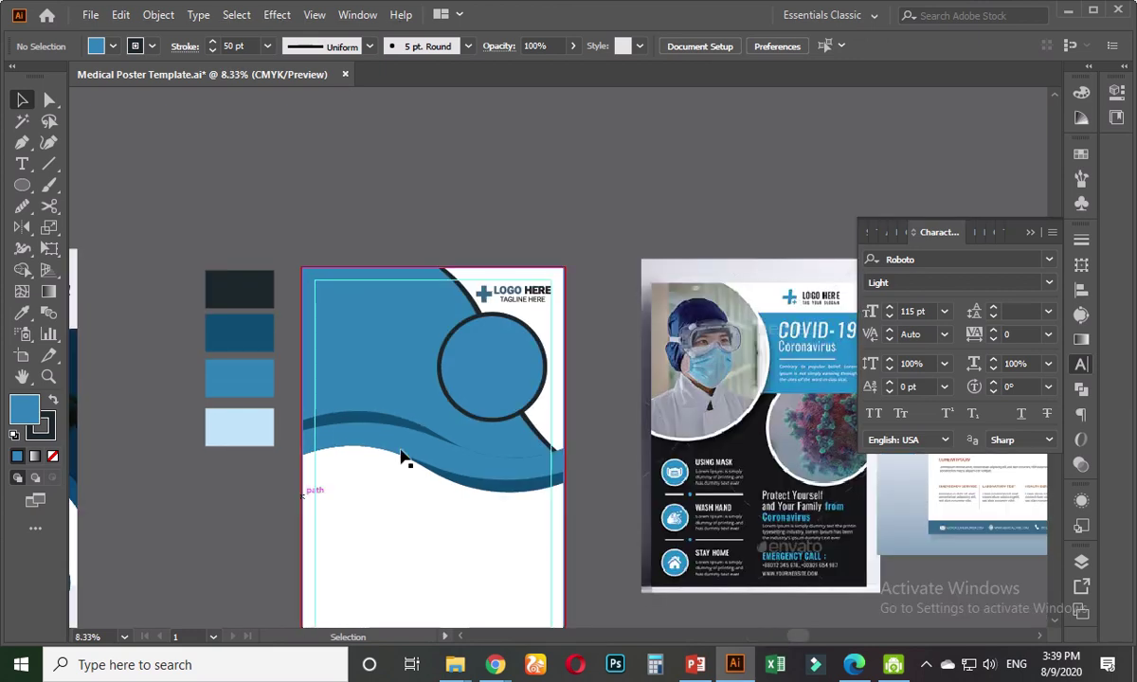
scroll(512, 319, "up", 2)
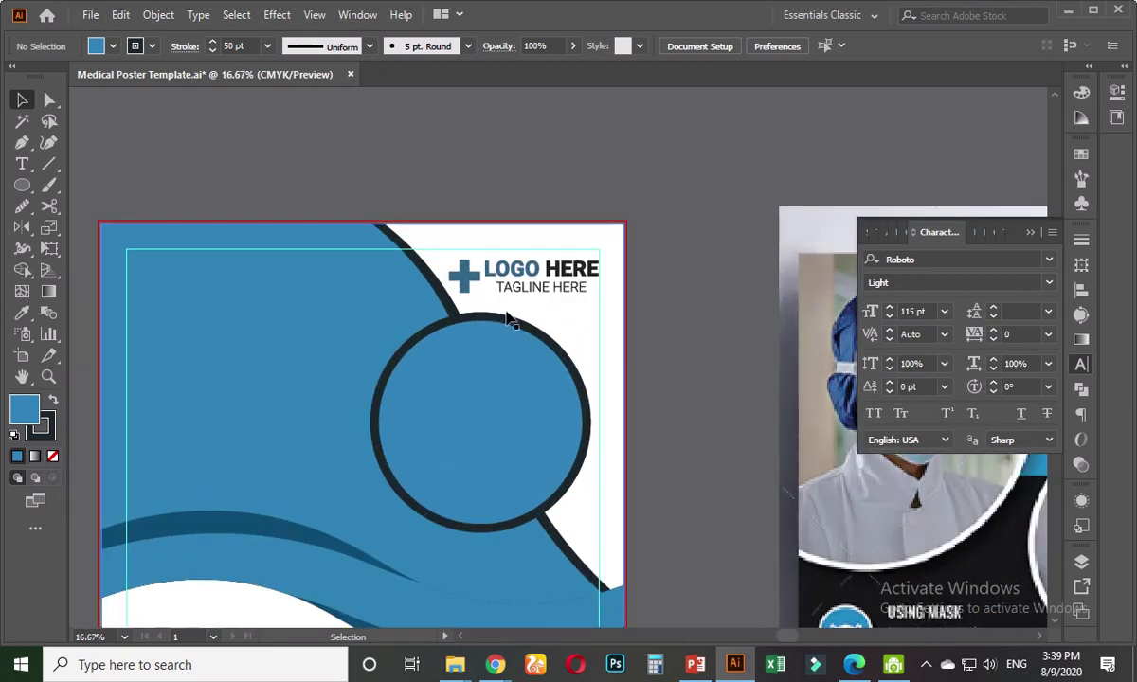
scroll(512, 319, "up", 1)
left_click(590, 248)
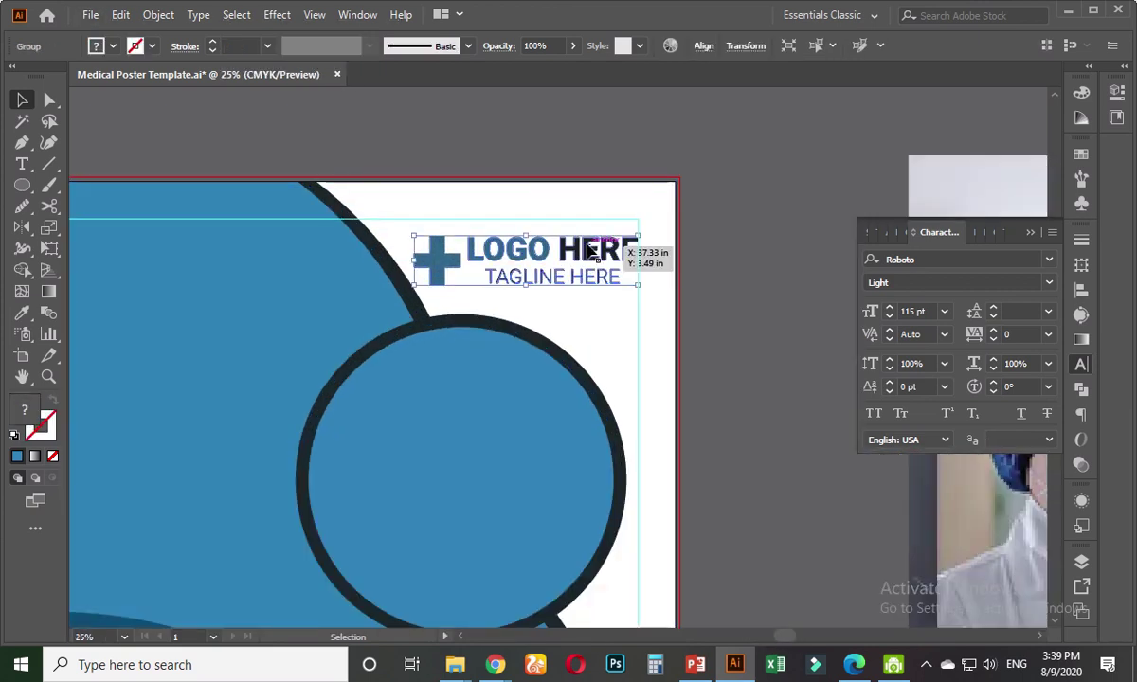
right_click(589, 248)
left_click(647, 393)
left_click(663, 271)
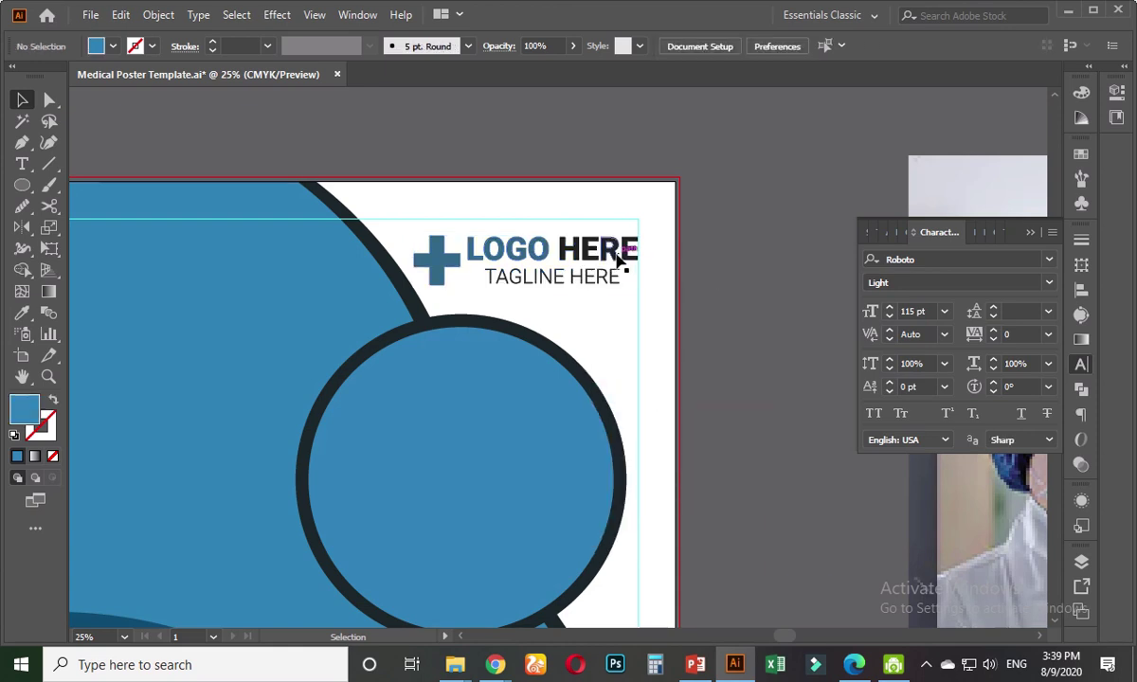
- Recolour the HERE and TAGLINE HERE text with the curved band's near-black using the Eyedropper, and deselect it
left_click(620, 263)
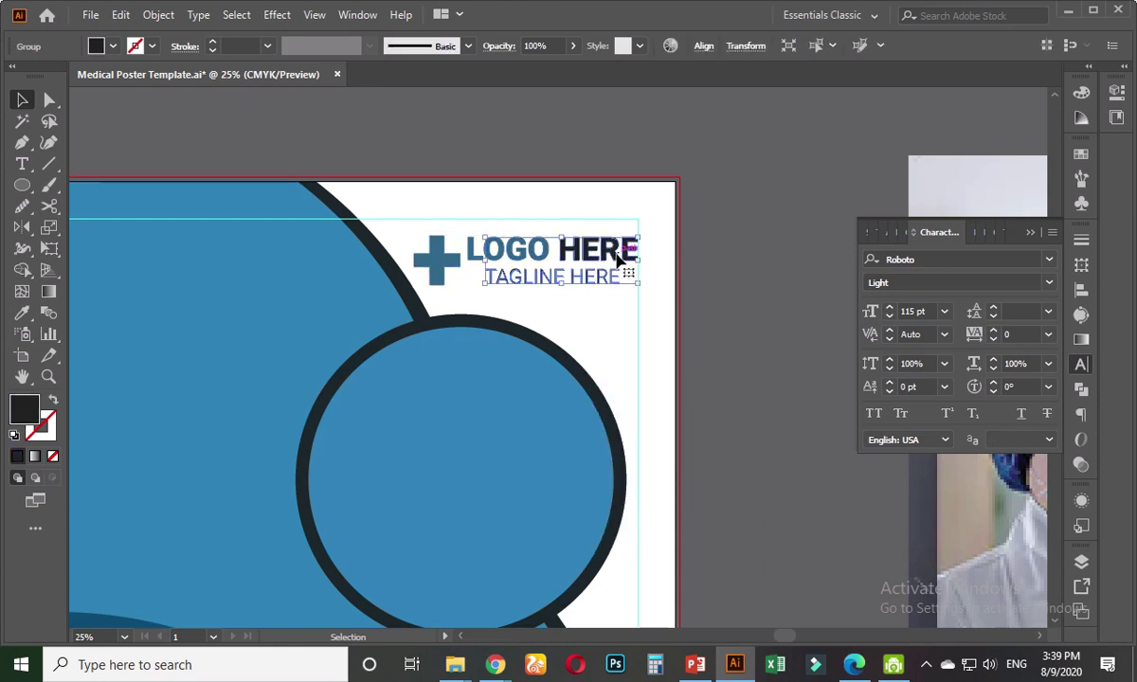
left_click(24, 314)
left_click(351, 248)
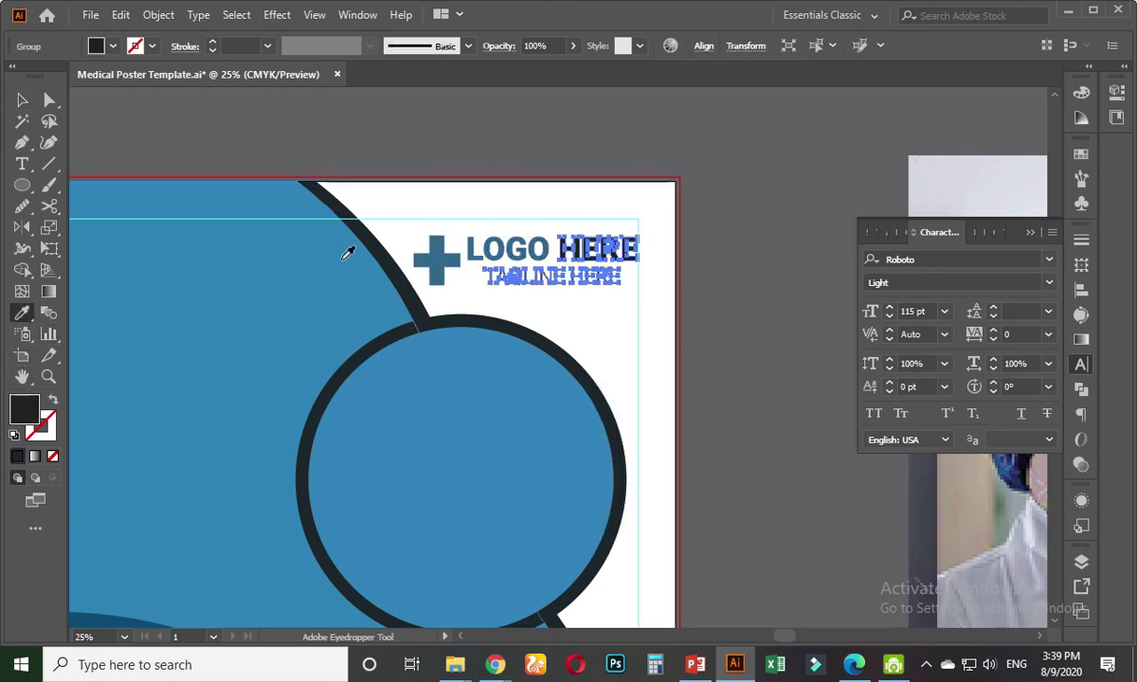
key("v")
left_click(85, 113)
- Recolour the logo's cross and the word LOGO with the rear wave's dark blue using the Eyedropper, and deselect them
left_click(456, 263)
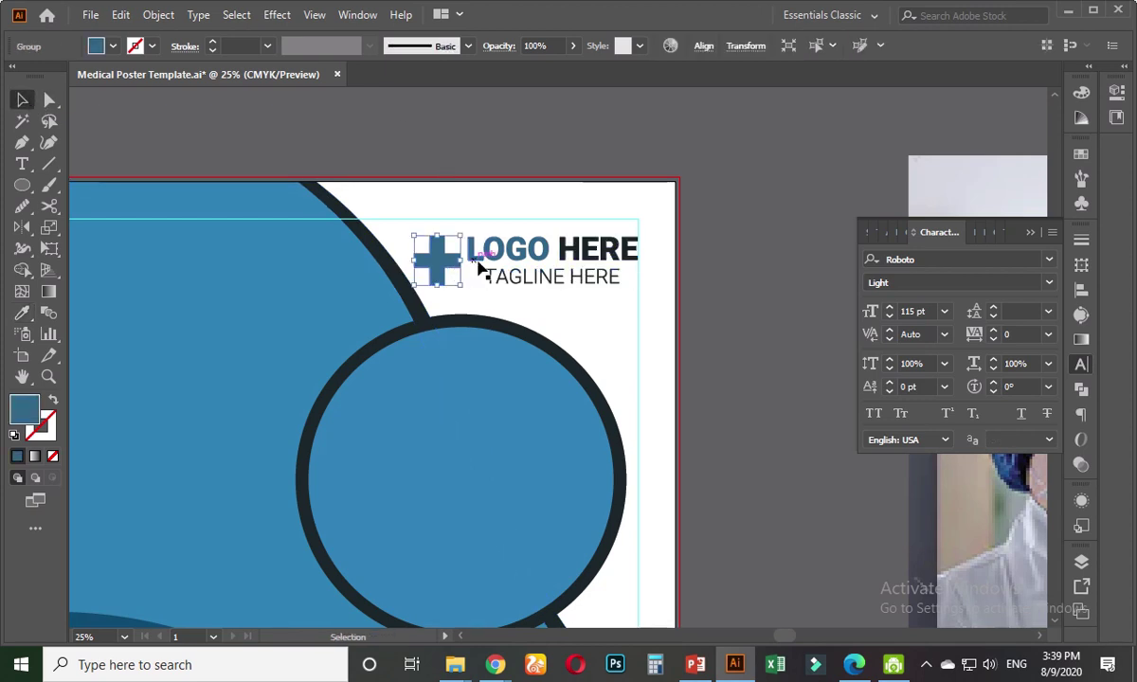
left_click(502, 251, "shift")
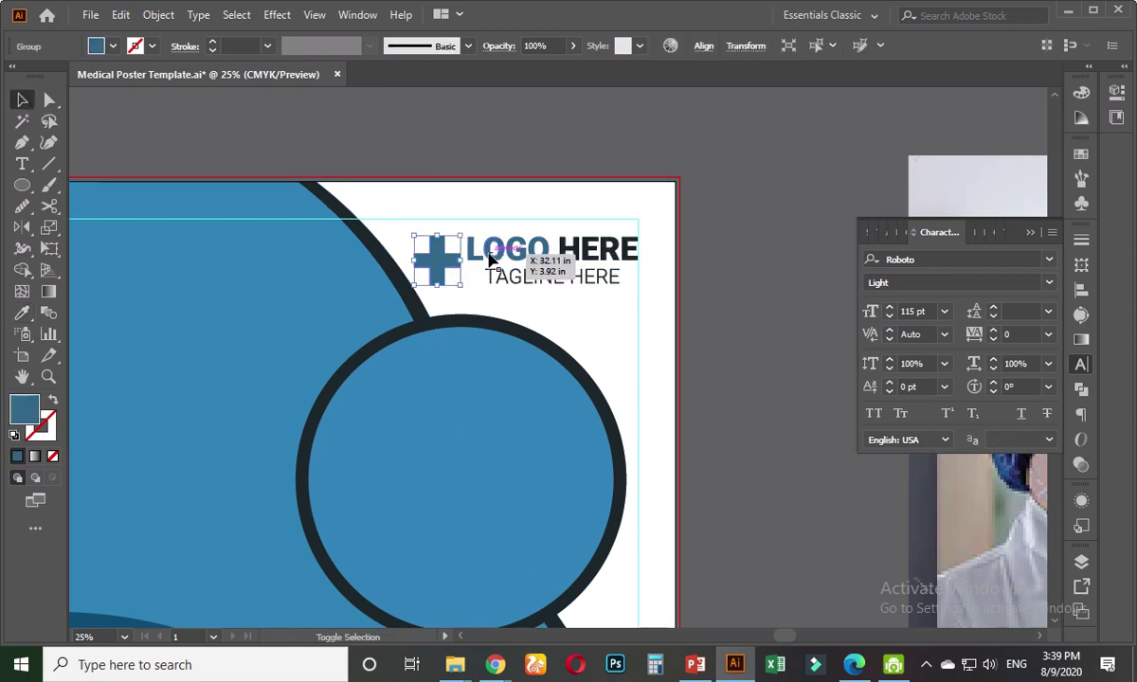
left_click(24, 314)
scroll(374, 322, "down", 2)
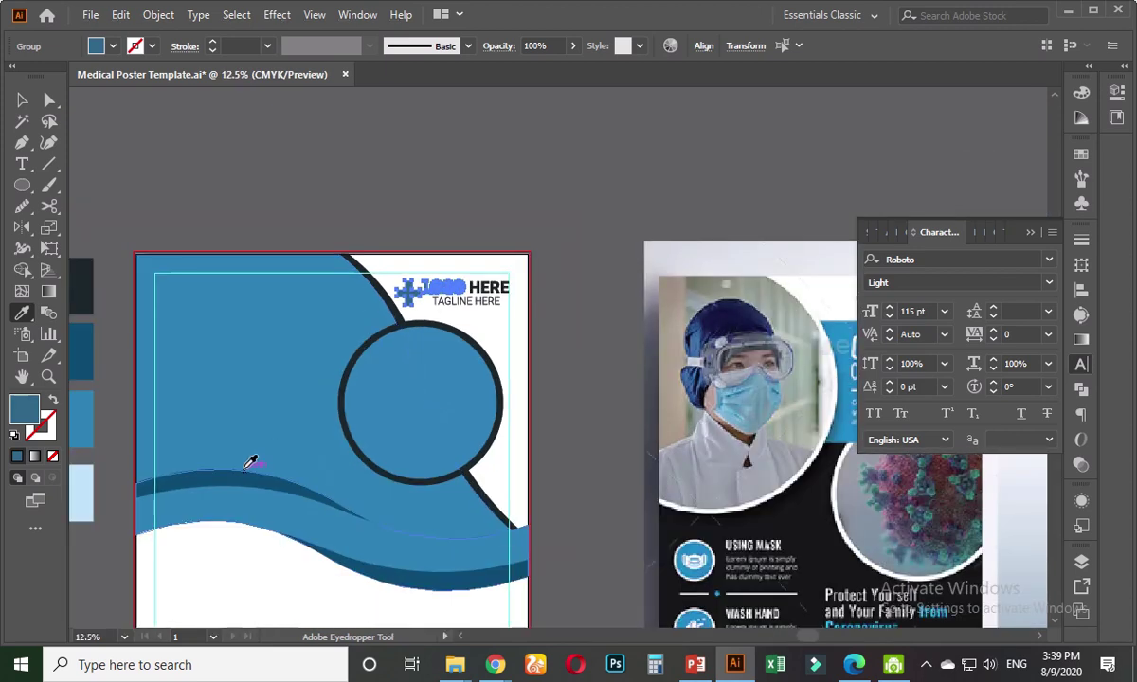
left_click(240, 469)
left_click(19, 100)
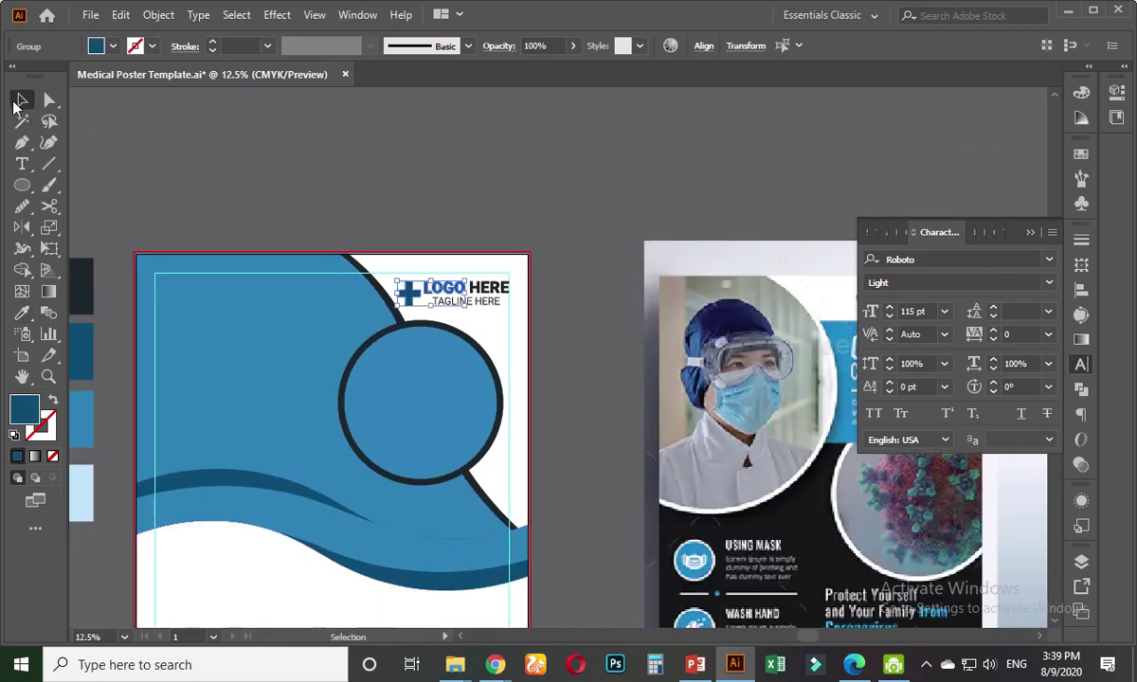
left_click(464, 320)
- Ungroup the word HERE from the tagline in the logo
scroll(454, 313, "up", 2)
left_click_drag(455, 312, 500, 287)
right_click(518, 282)
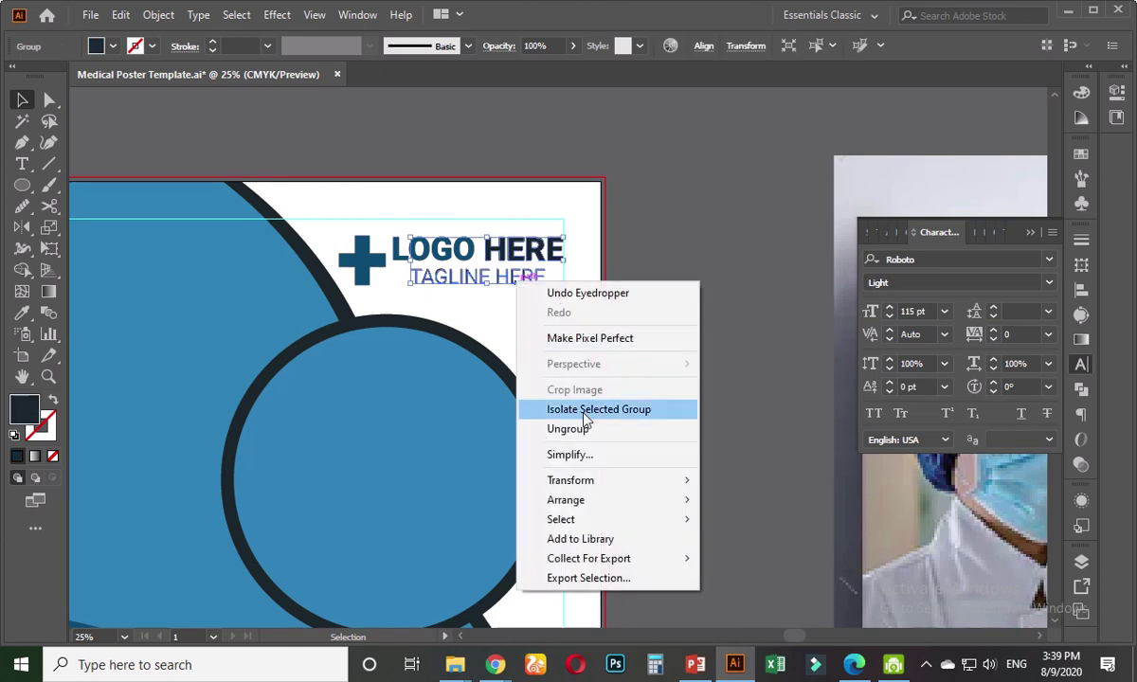
left_click(595, 429)
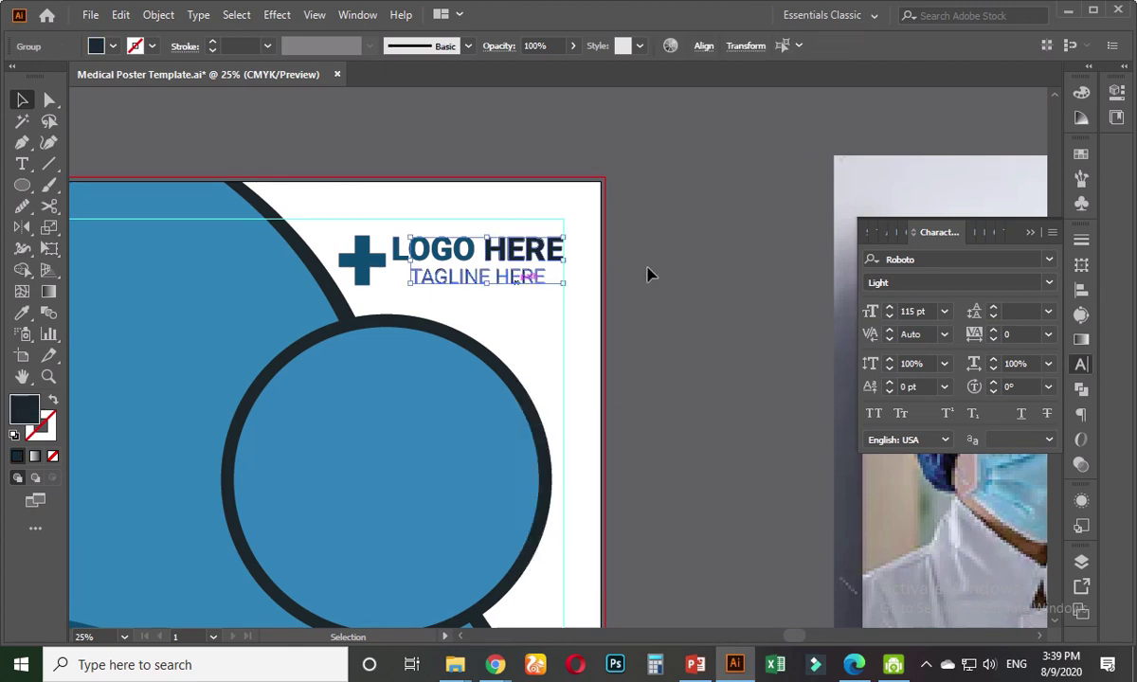
- Recolour the word HERE in the logo with the poster background's medium blue using the Eyedropper, and deselect it
left_click(531, 249)
scroll(531, 254, "down", 2)
left_click(22, 313)
left_click(123, 375)
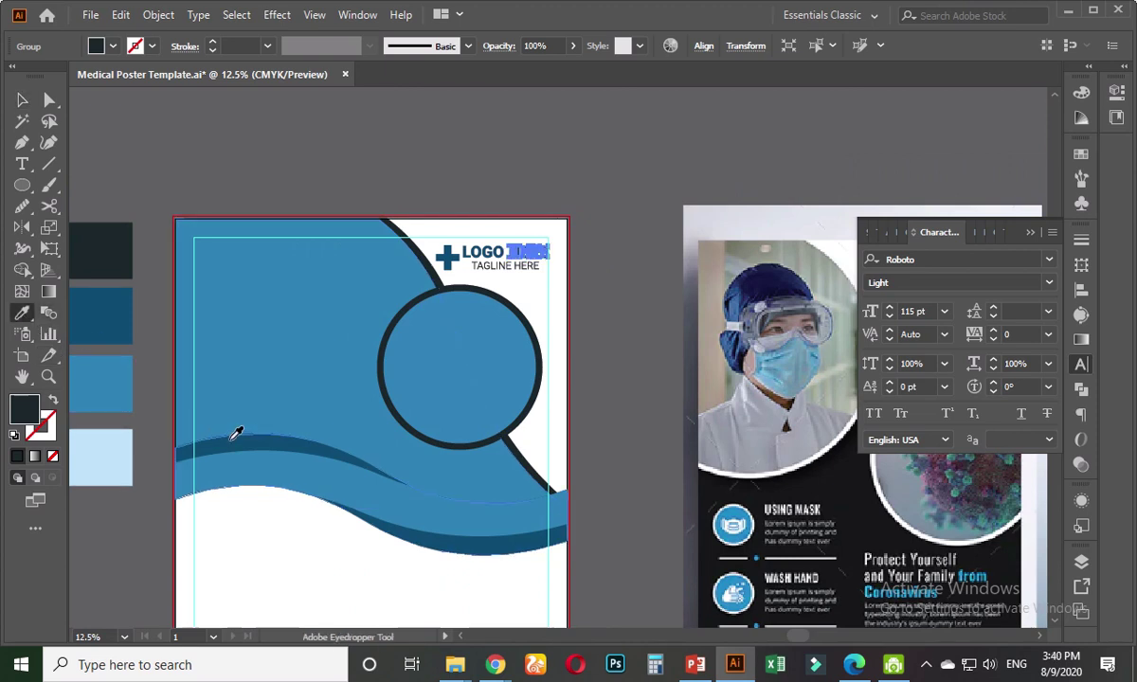
left_click(242, 358)
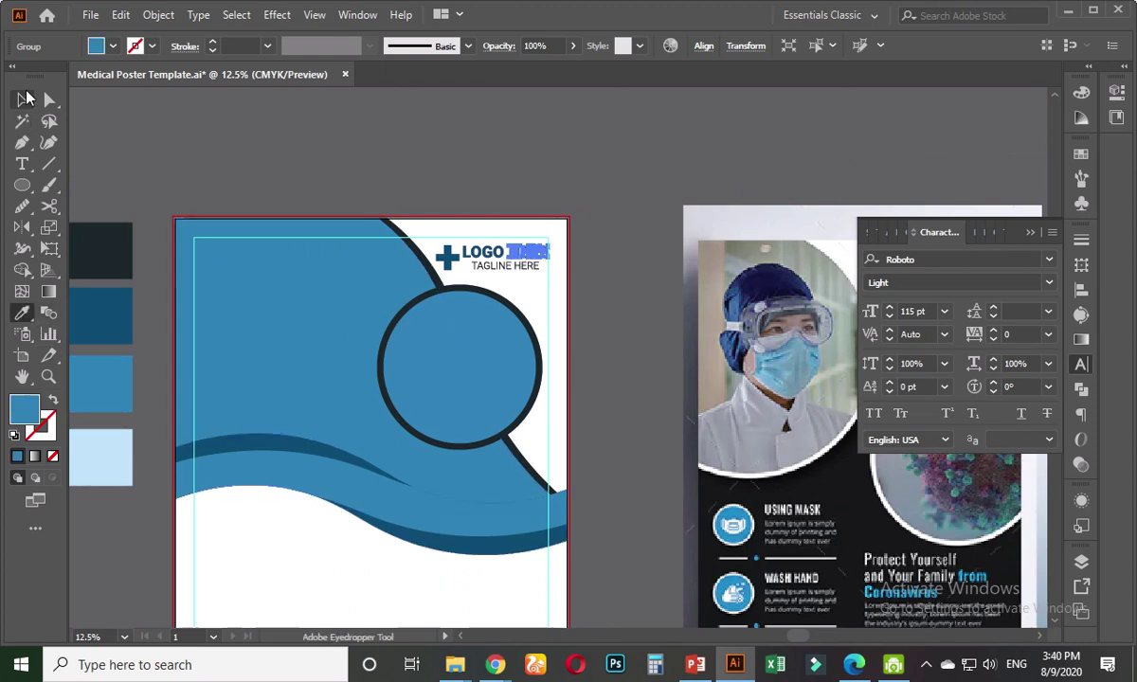
left_click(24, 99)
left_click(360, 146)
- Examine the recoloured logo and the whole poster beside the palette and the reference posters
scroll(526, 312, "up", 1)
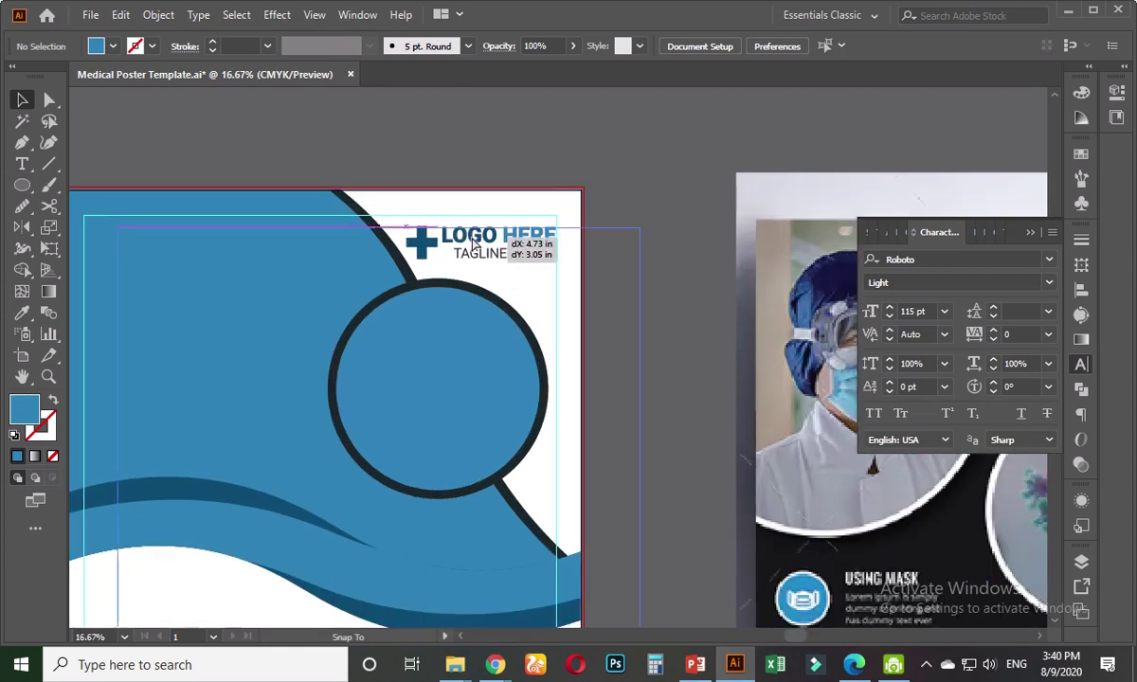
left_click(381, 225, "ctrl")
left_click_drag(519, 231, 538, 223)
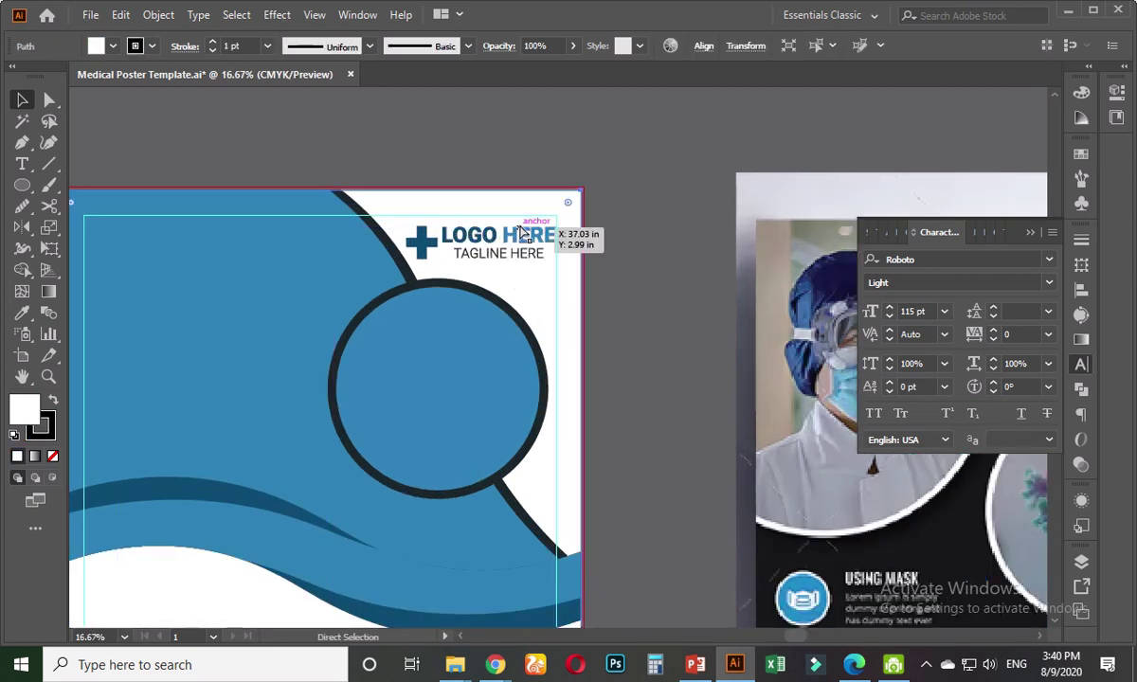
left_click(604, 213)
left_click_drag(398, 187, 573, 248)
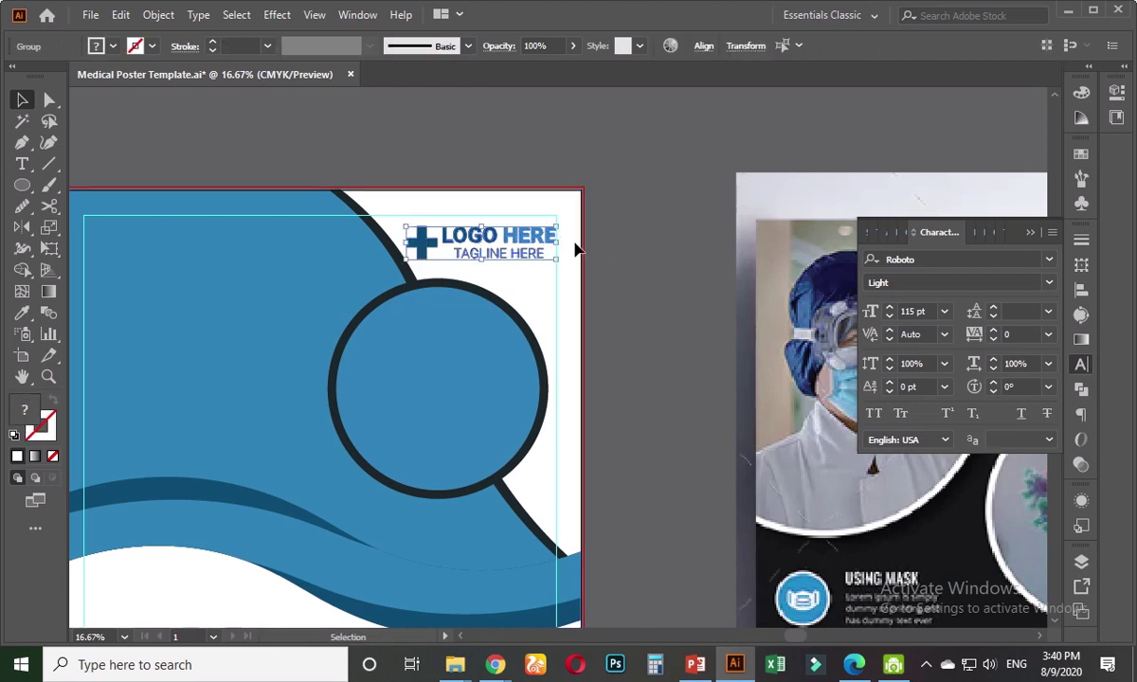
left_click(606, 262)
scroll(578, 281, "up", 1)
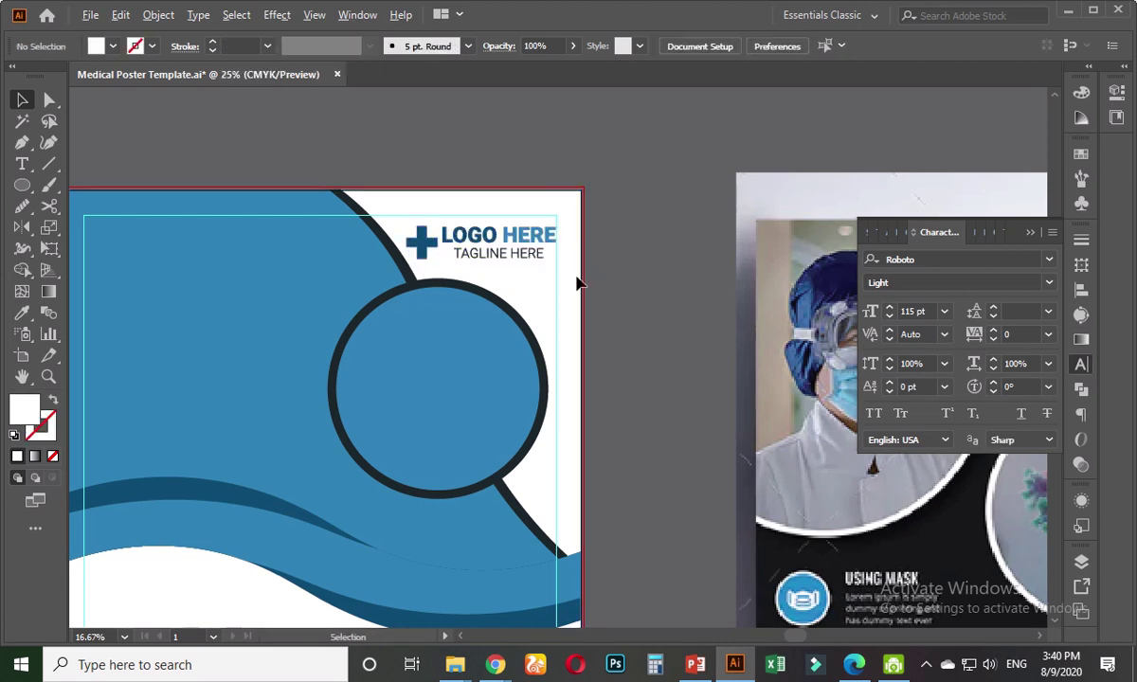
scroll(579, 287, "down", 1)
left_click_drag(606, 386, 637, 317)
scroll(626, 338, "down", 1)
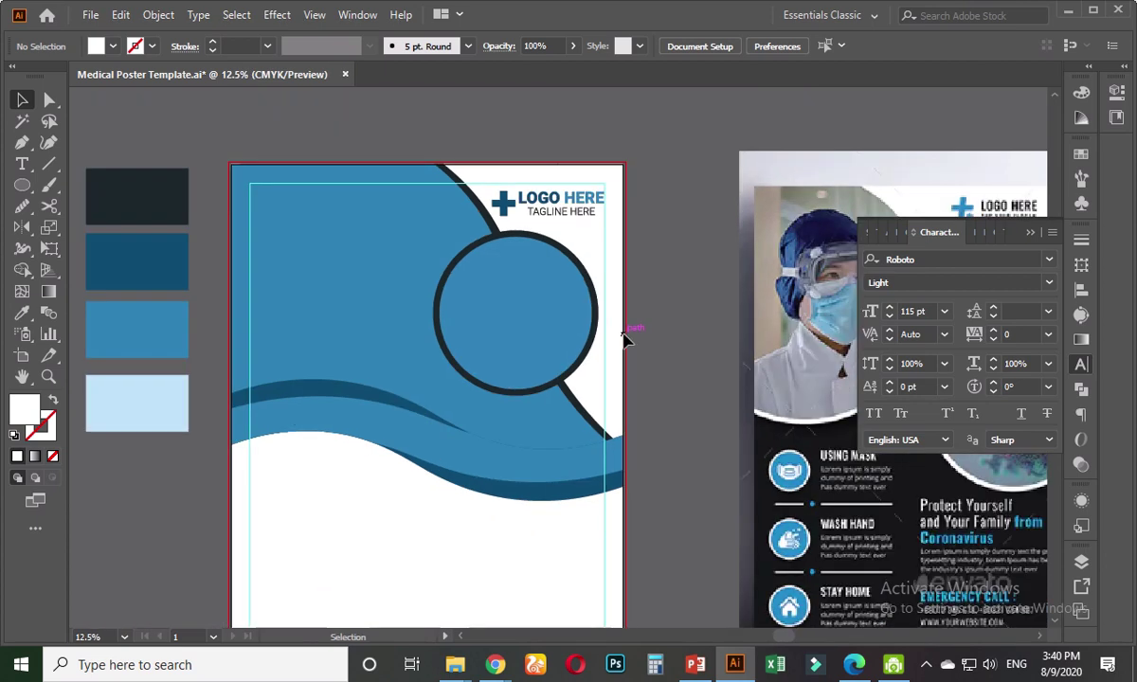
scroll(622, 343, "down", 1)
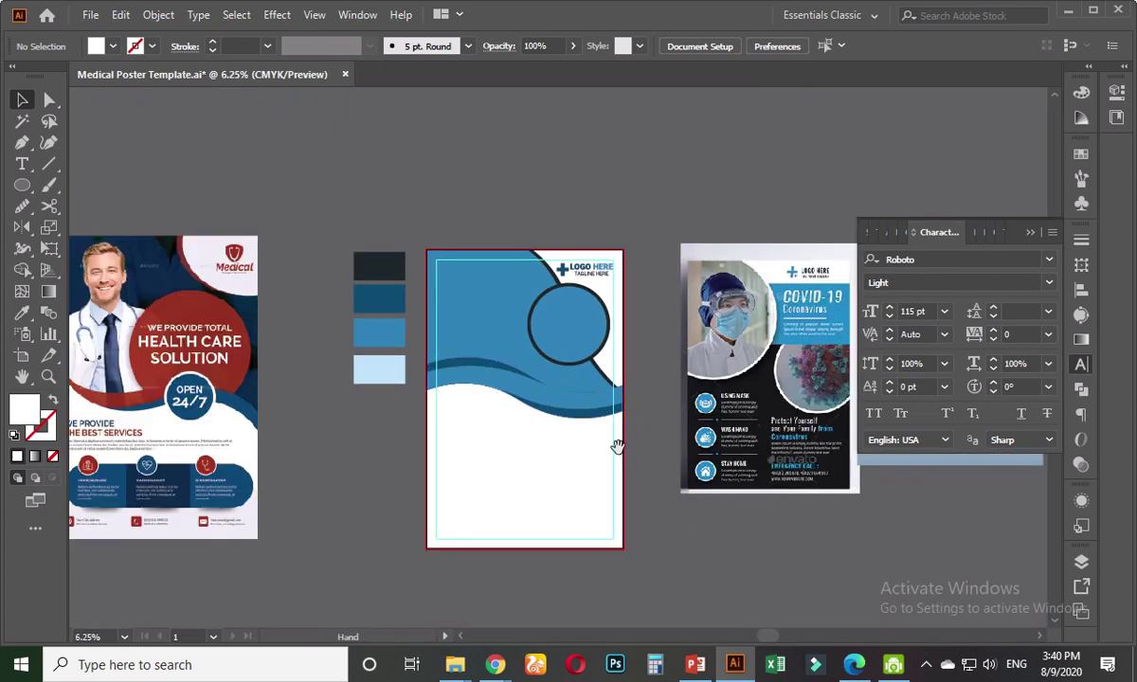
left_click_drag(618, 447, 629, 334)
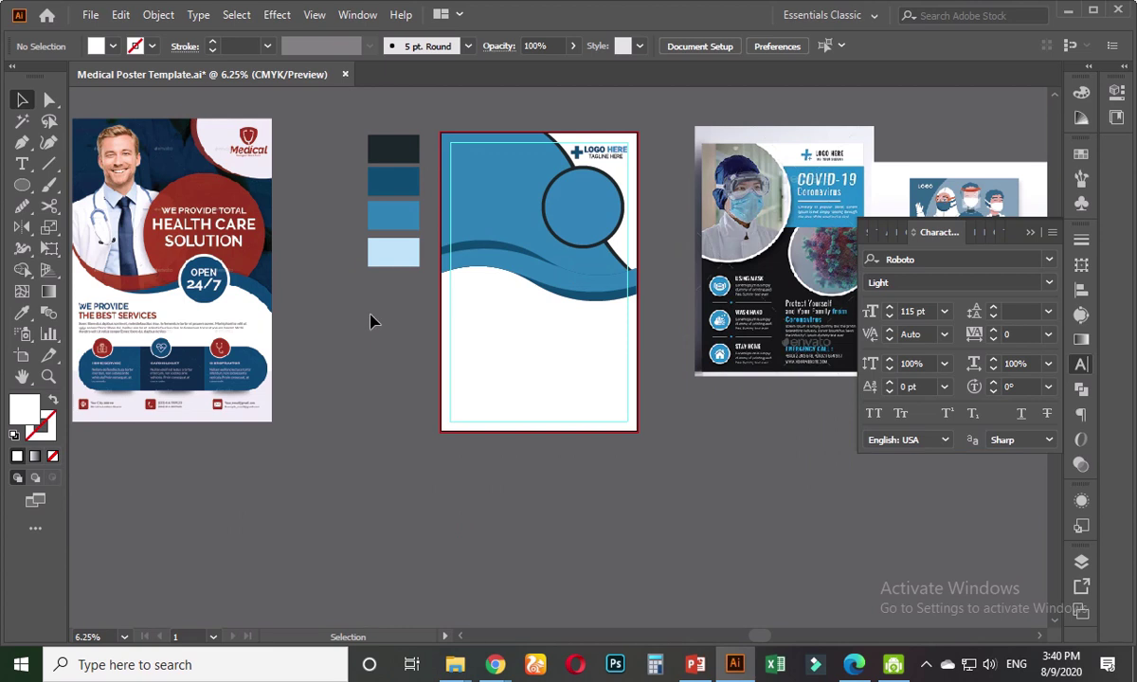
left_click_drag(368, 325, 337, 373)
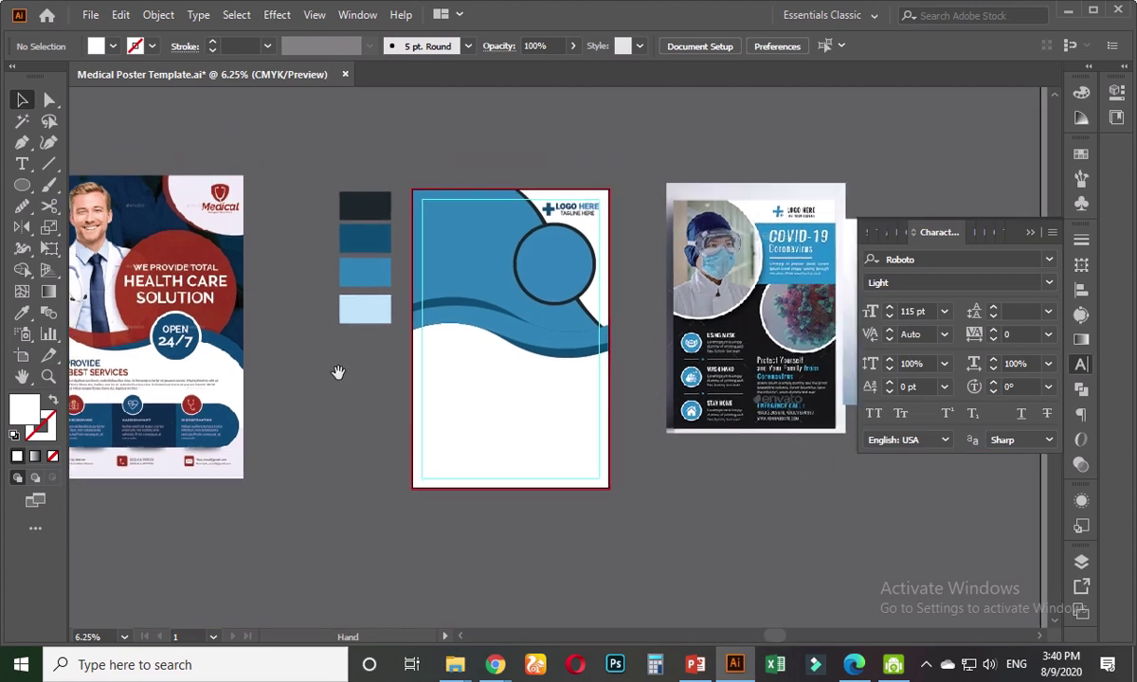
- Switch to Chrome and open unsplash.com in place of the Google Translate page
mouse_move(494, 664)
left_click(449, 625)
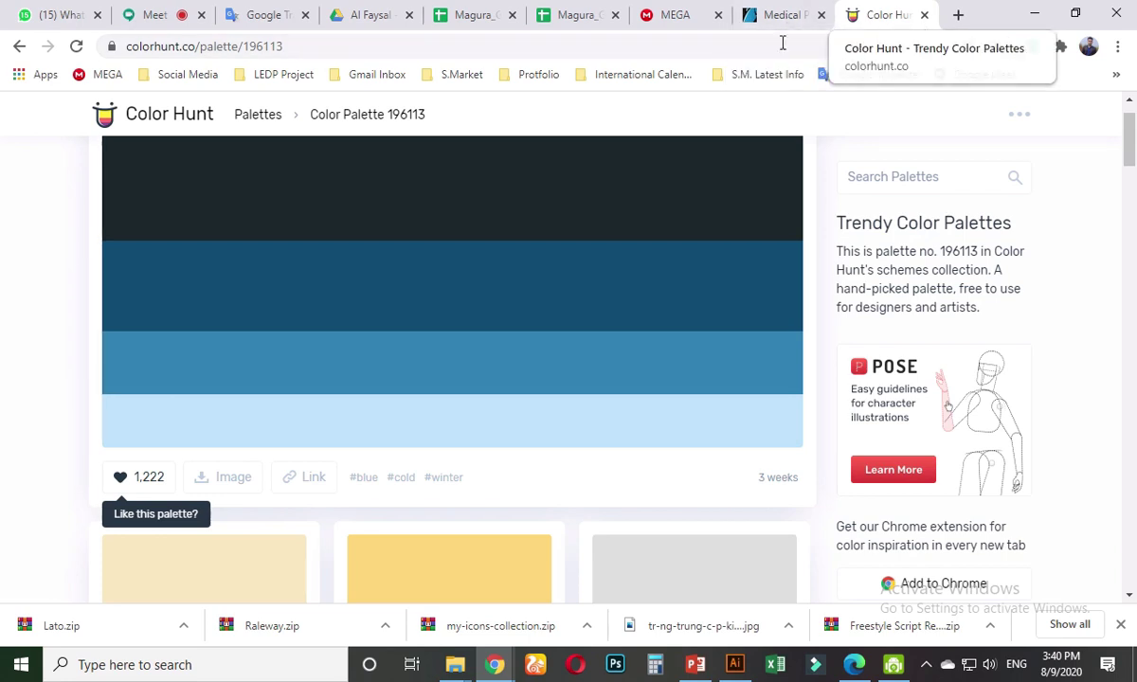
left_click(262, 16)
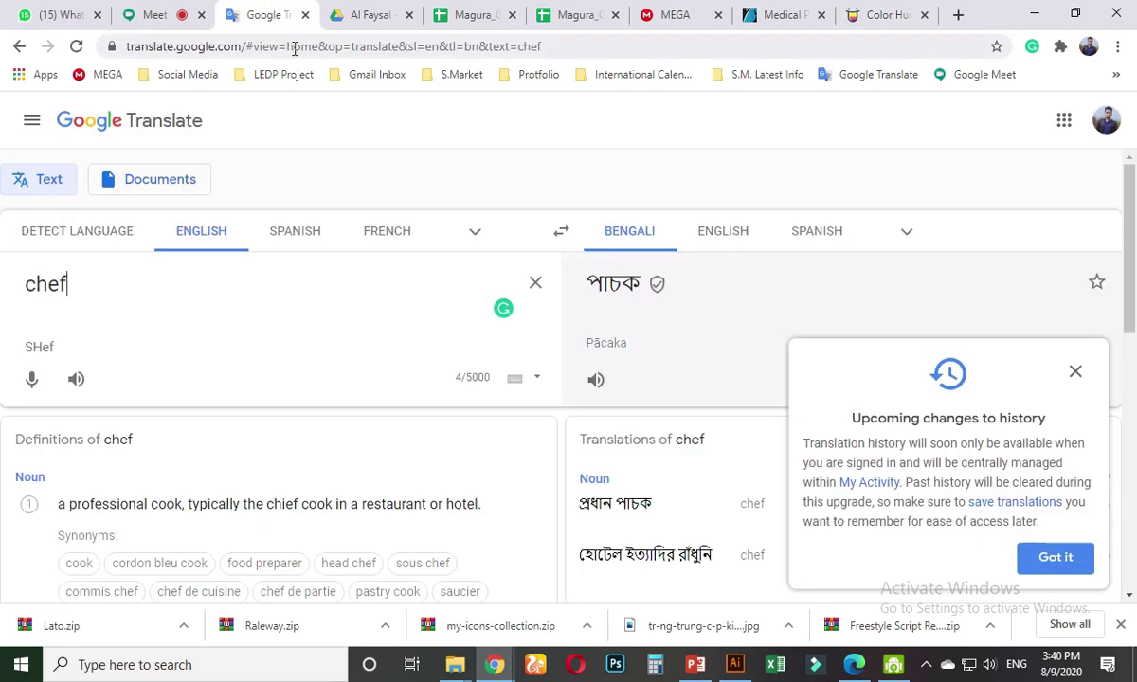
left_click(295, 50)
type("un")
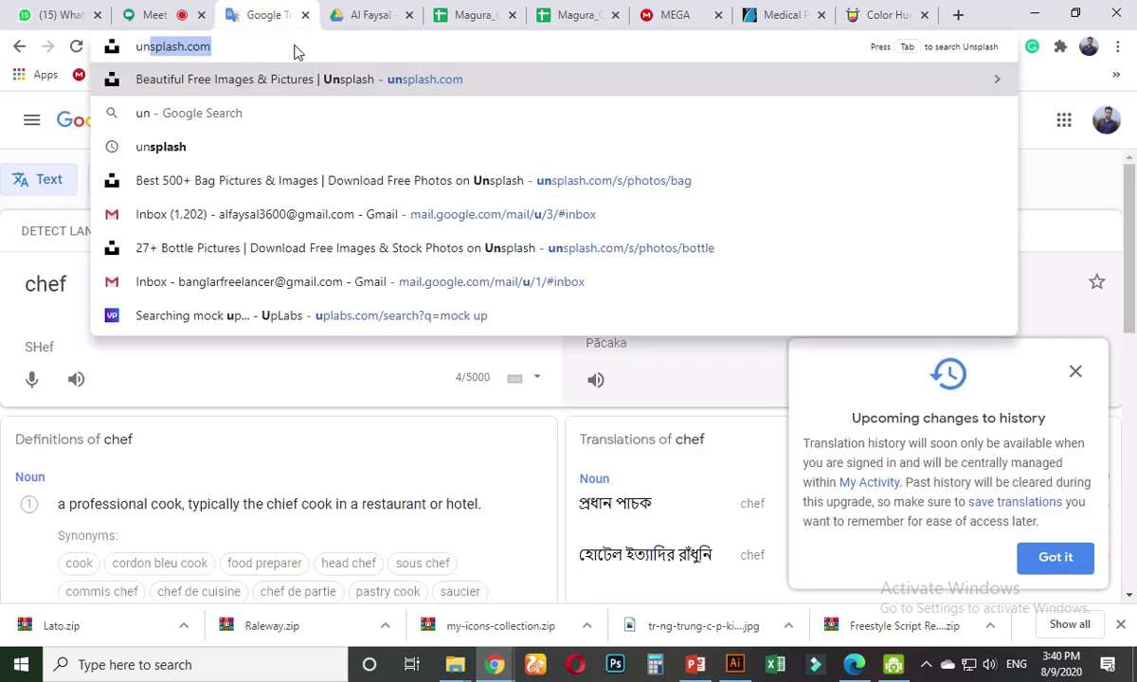
key("Return")
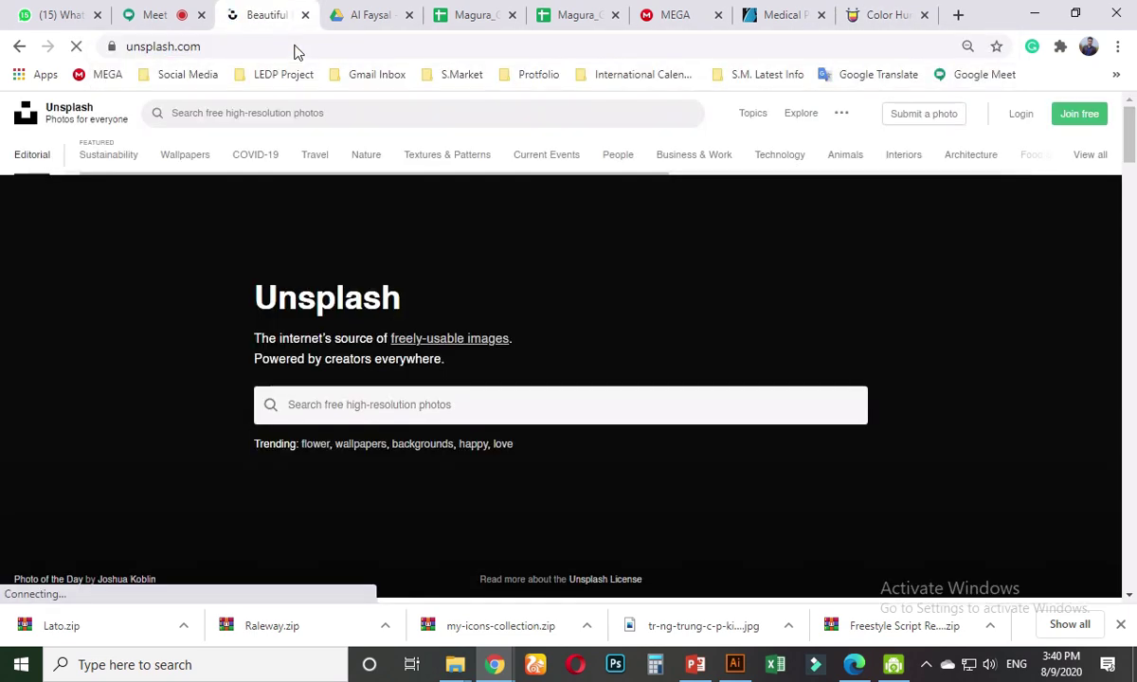
- Open the webgradients.com link from the Google Meet chat in a new tab and view the page
left_click(142, 14)
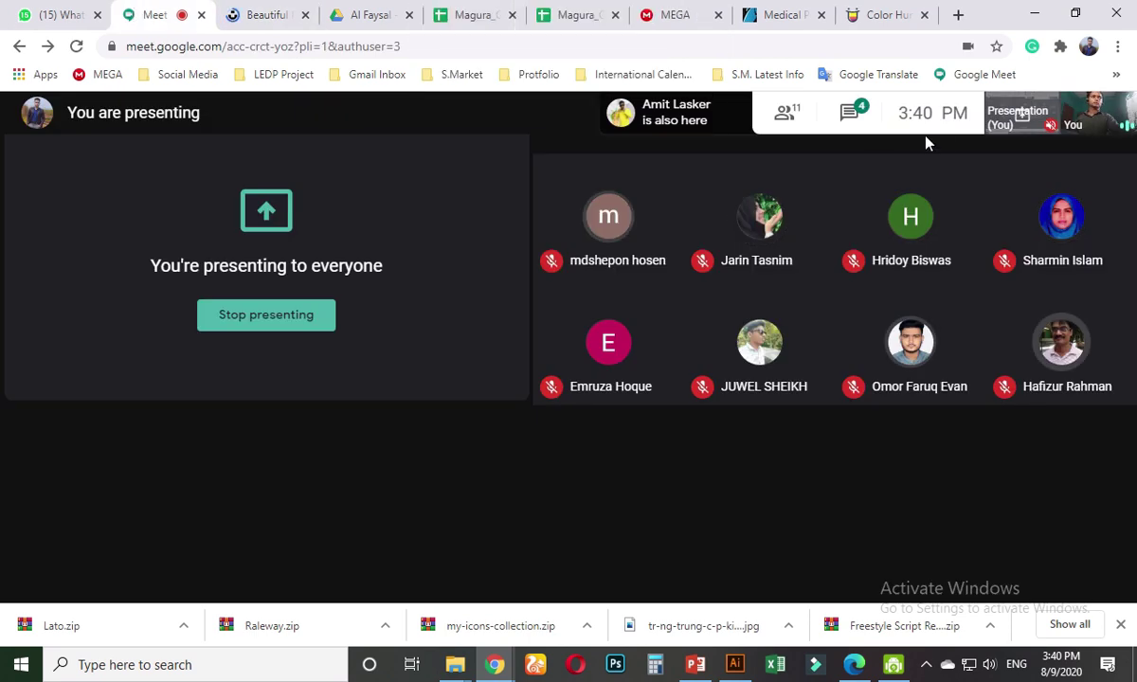
left_click(851, 114)
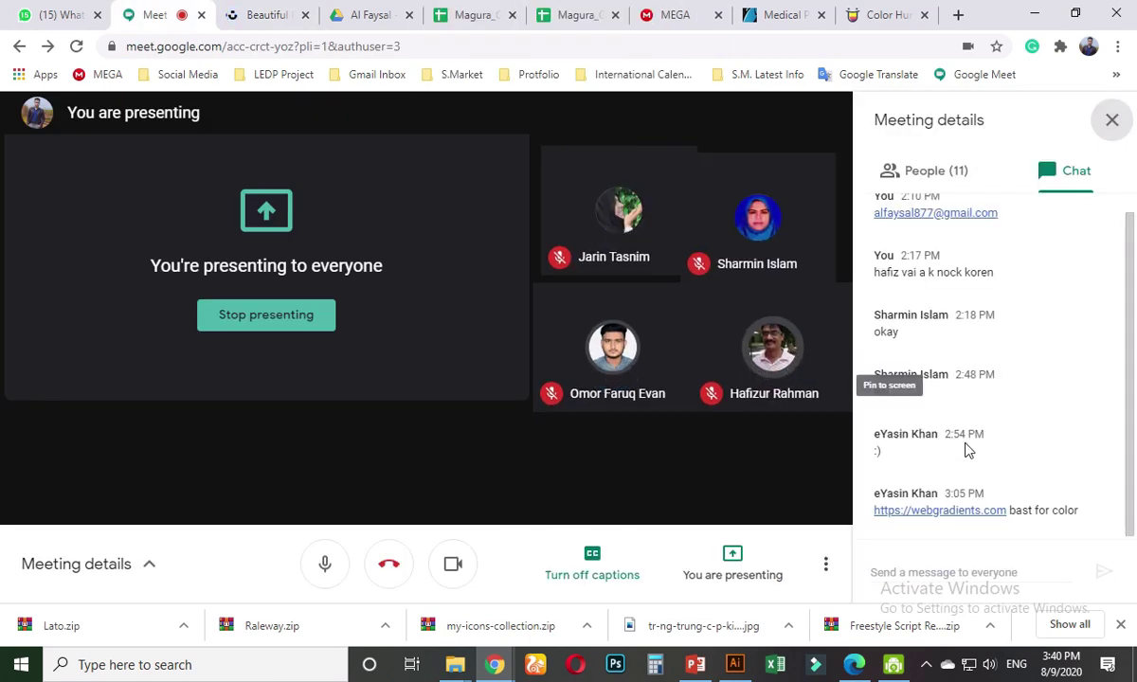
right_click(934, 509)
left_click(921, 372)
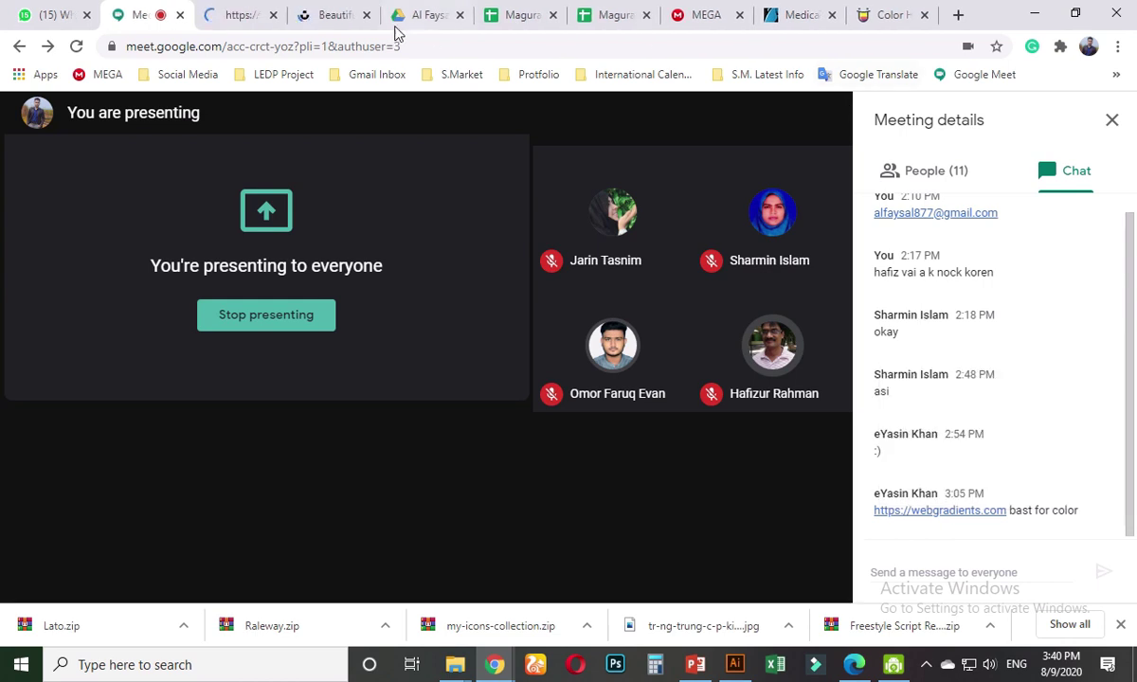
left_click(235, 12)
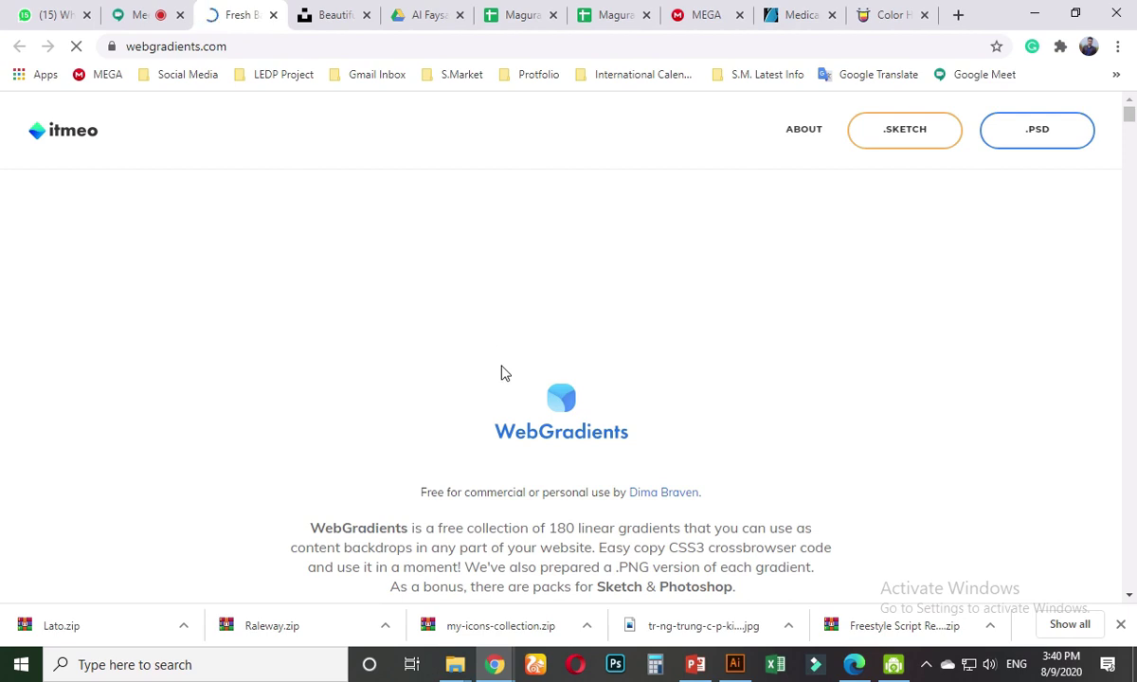
- Look through the first gradient swatches on WebGradients and bookmark the page
scroll(521, 452, "down", 3)
scroll(617, 497, "down", 10)
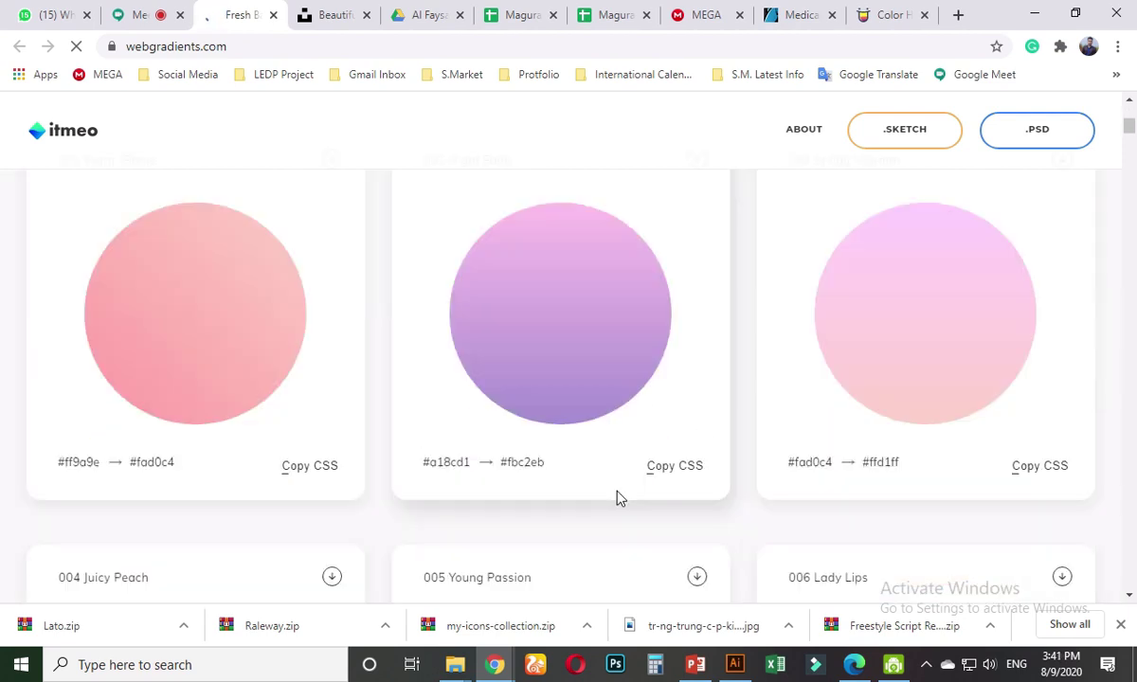
scroll(568, 515, "down", 8)
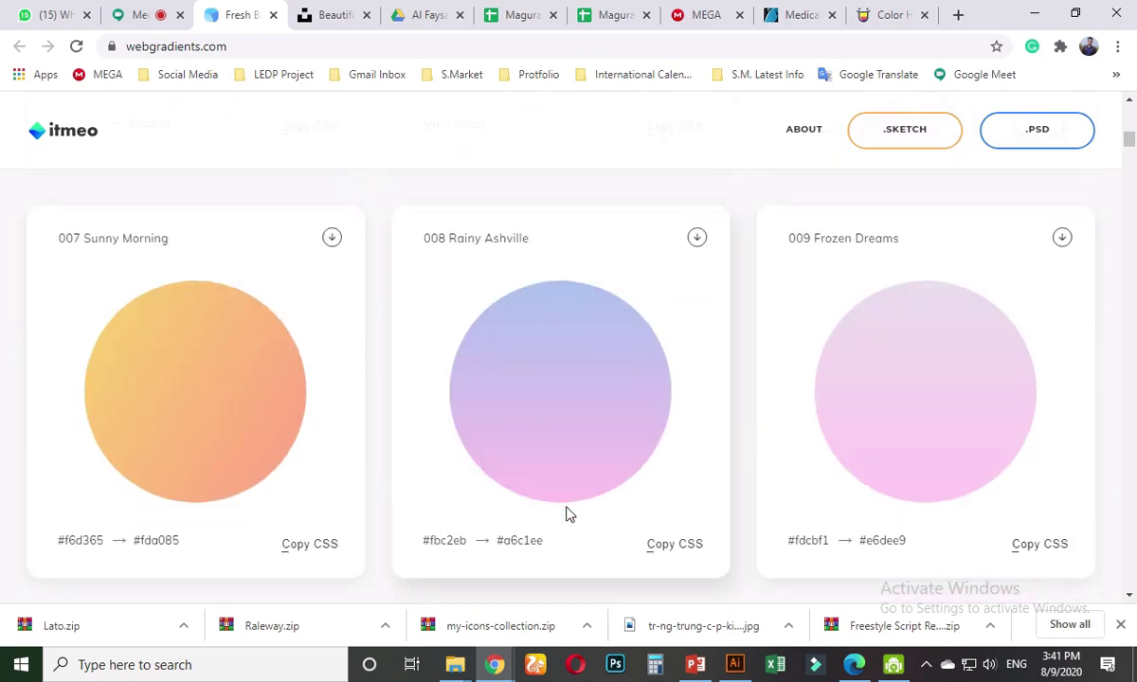
scroll(579, 519, "up", 5)
scroll(593, 519, "up", 5)
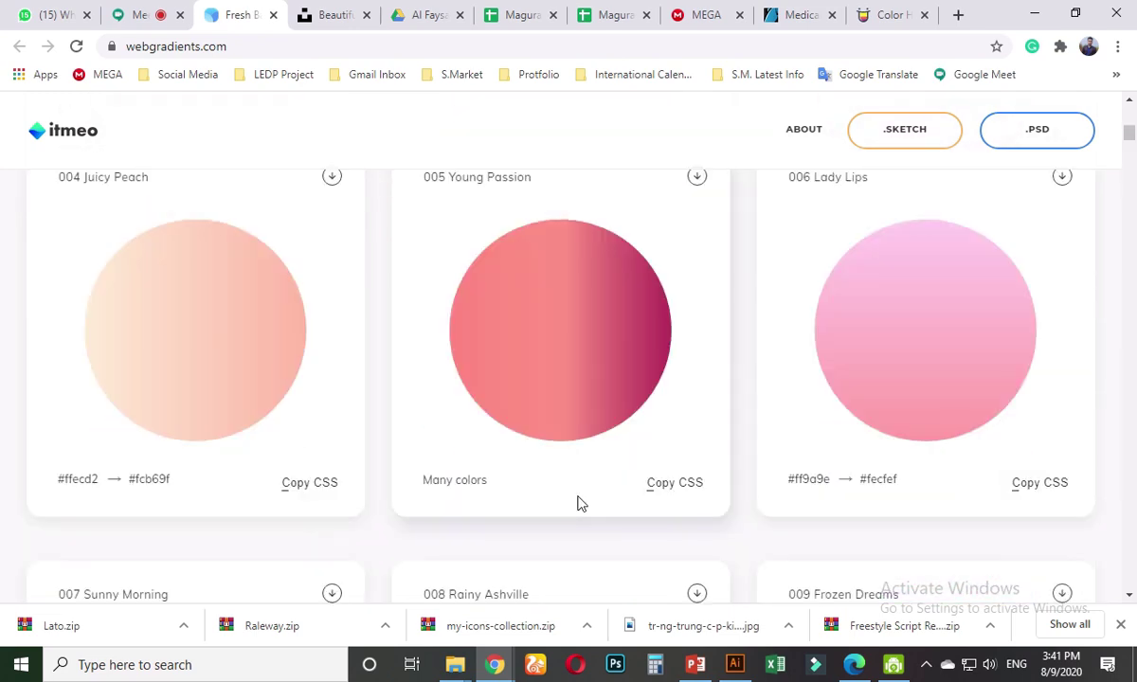
left_click(244, 42)
key("ctrl+d")
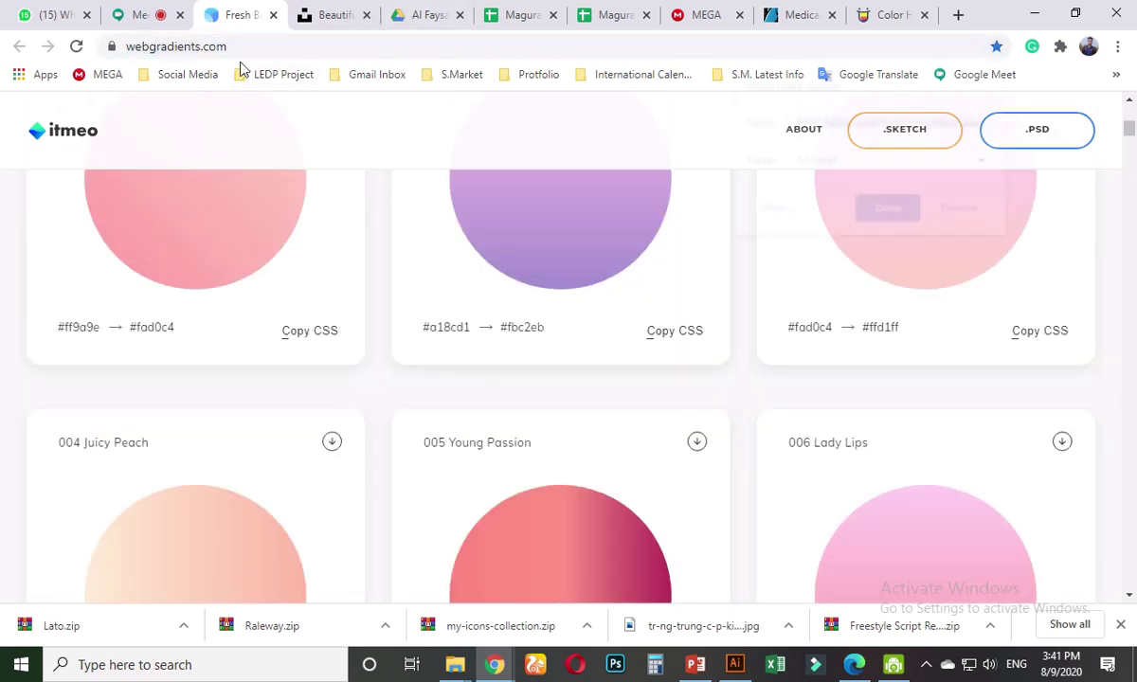
left_click(893, 216)
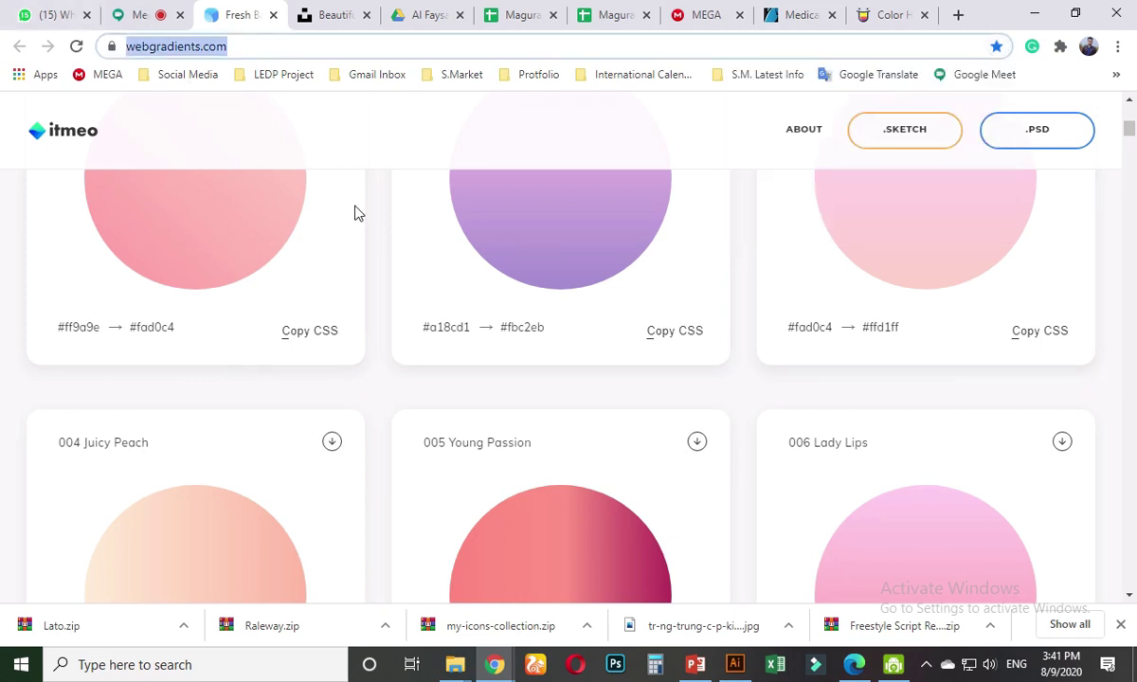
- Close the WebGradients page and search Unsplash for "medical doctor"
scroll(355, 214, "up", 3)
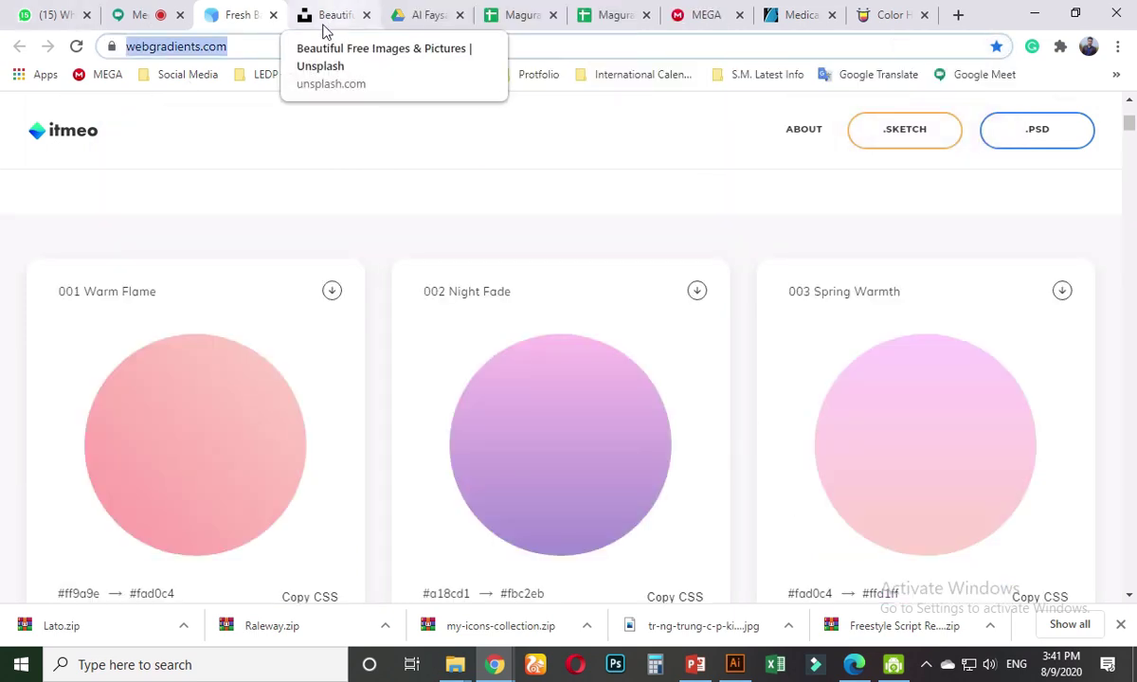
left_click(272, 14)
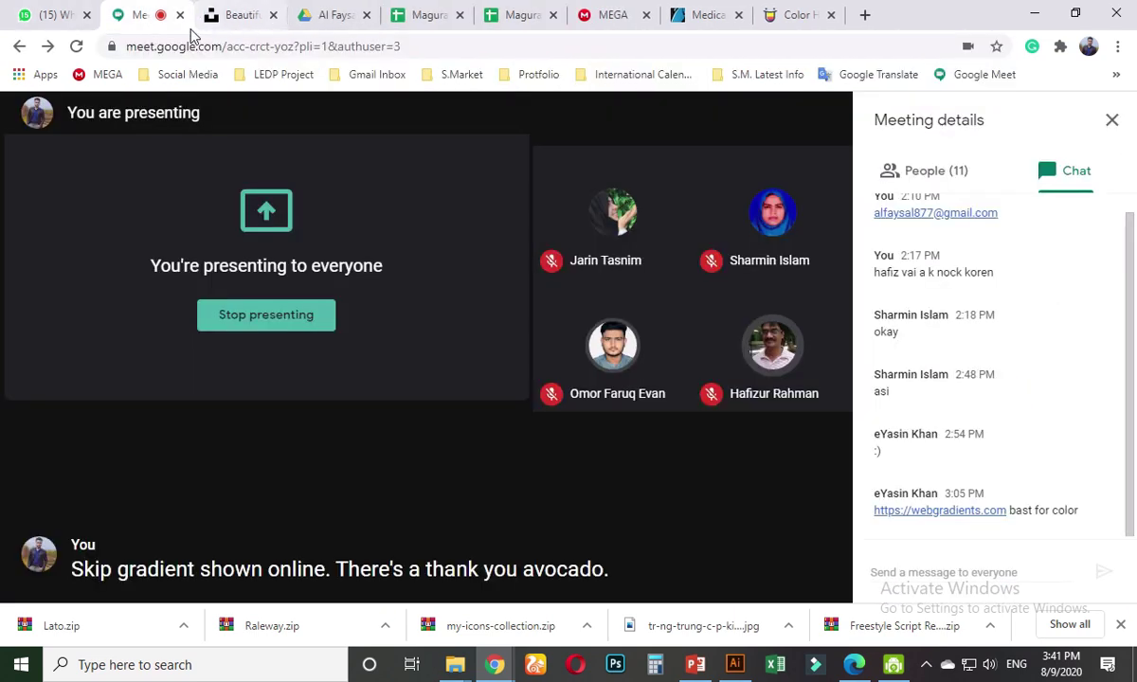
left_click(243, 15)
left_click(382, 404)
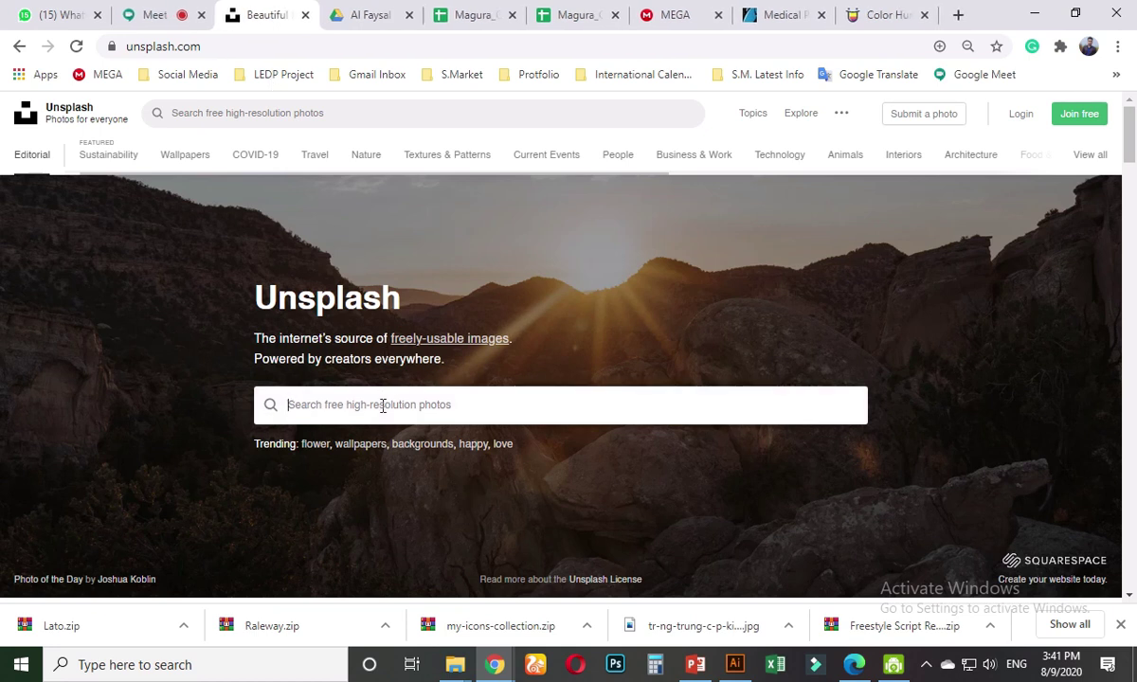
type("medical doctor")
key("Return")
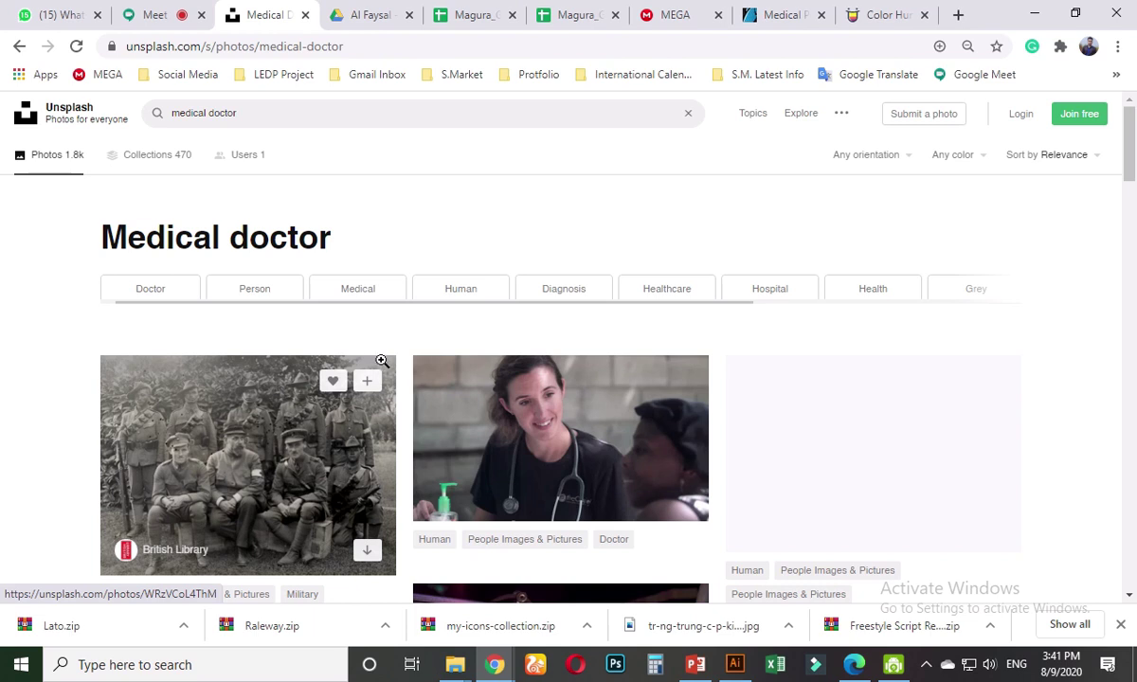
- Browse the "medical doctor" photo results for an image suitable for the medical poster
scroll(381, 361, "down", 4)
scroll(389, 356, "down", 2)
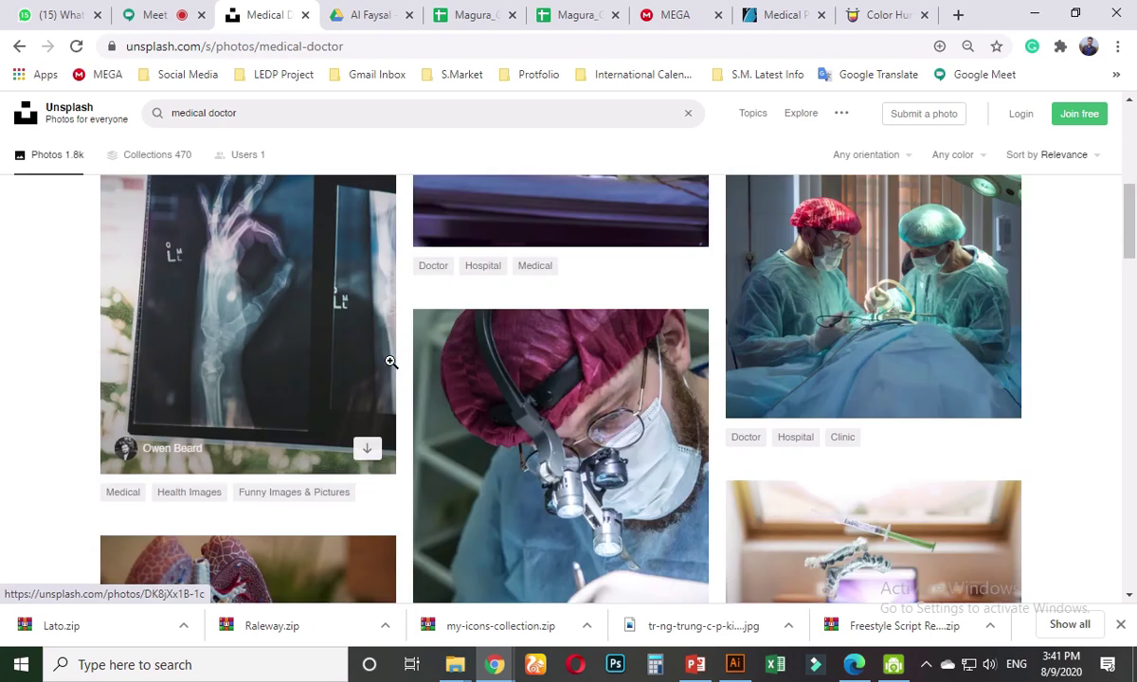
scroll(391, 365, "down", 7)
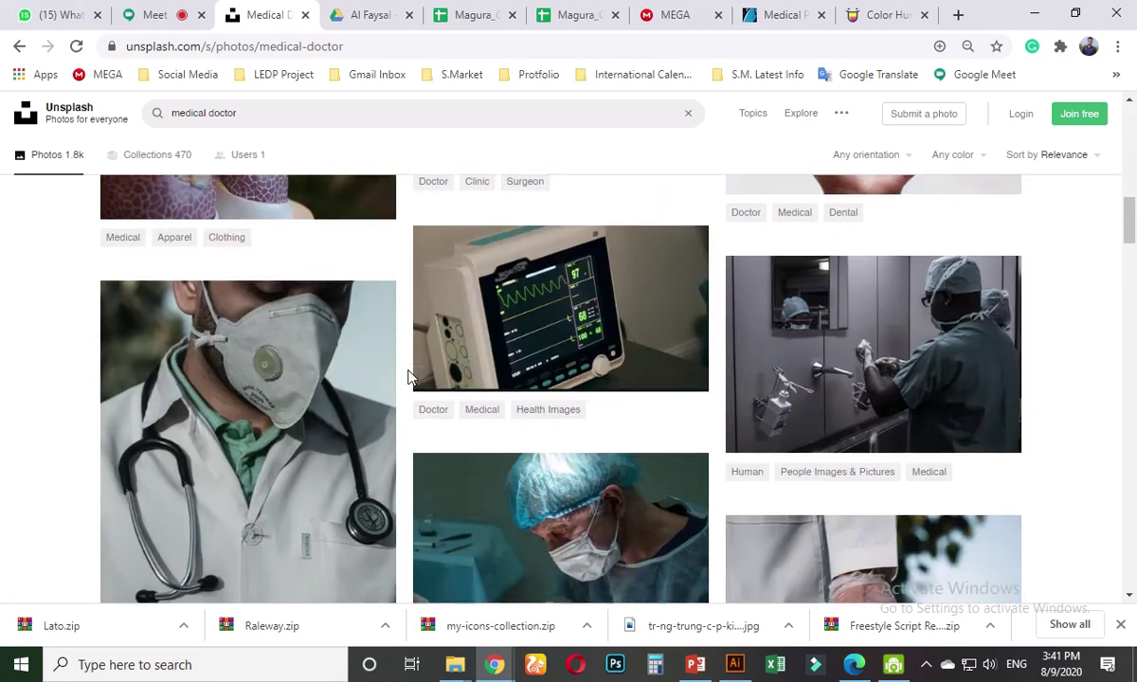
scroll(412, 381, "down", 3)
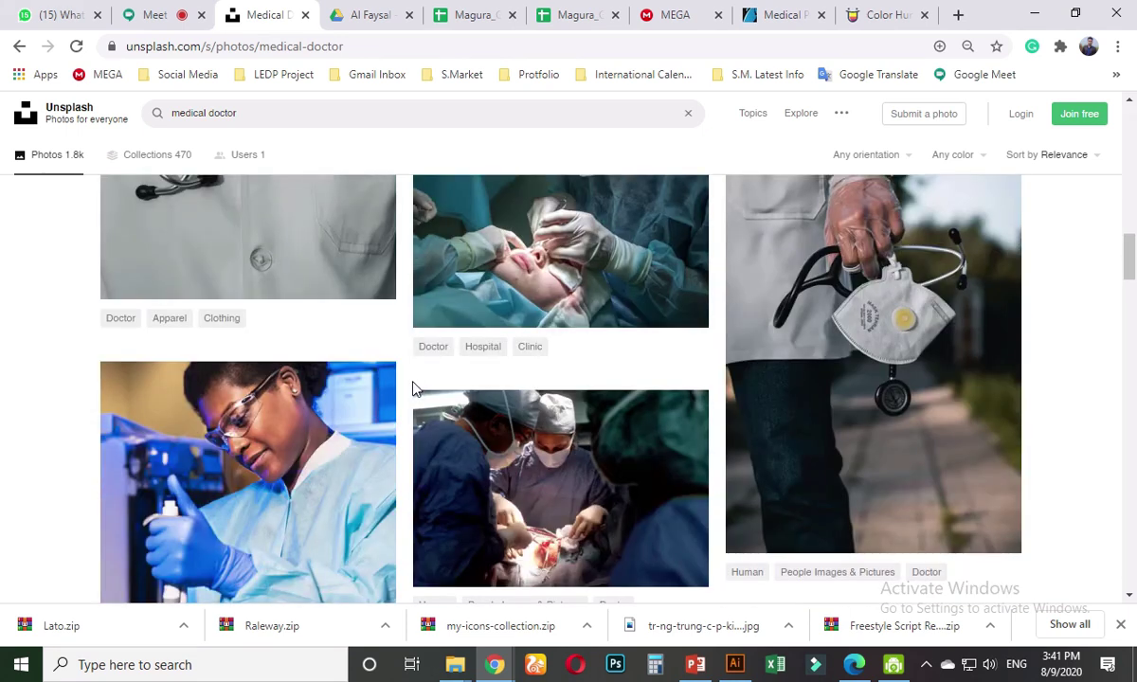
scroll(415, 383, "down", 3)
scroll(415, 384, "down", 4)
scroll(415, 379, "down", 6)
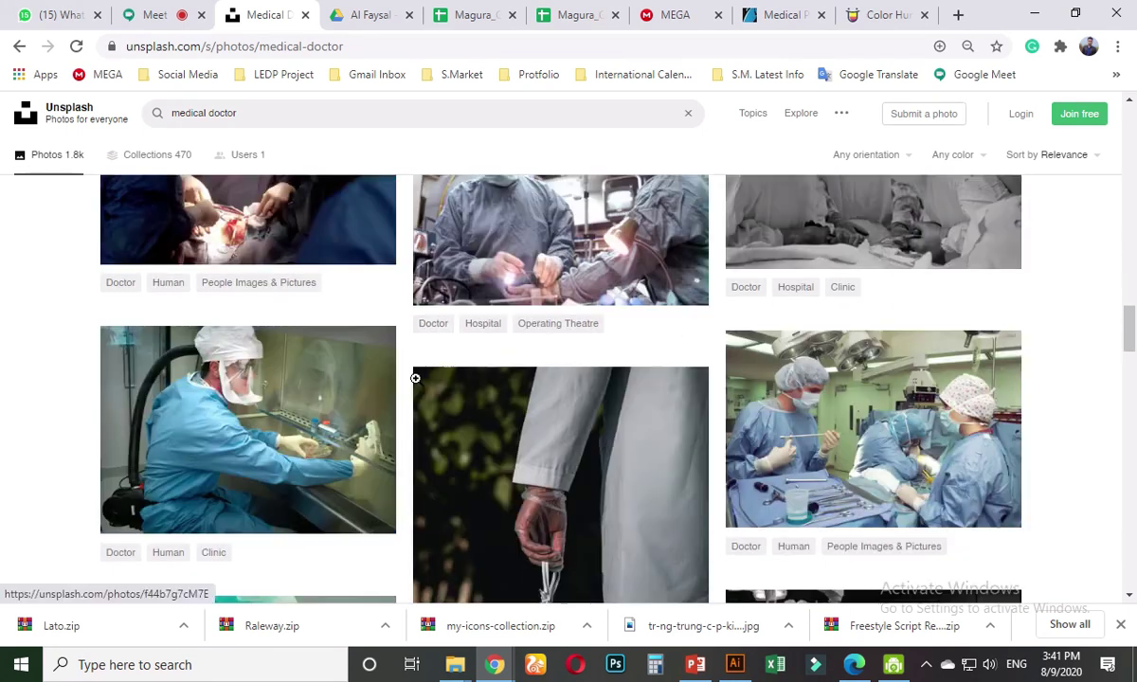
scroll(415, 379, "down", 3)
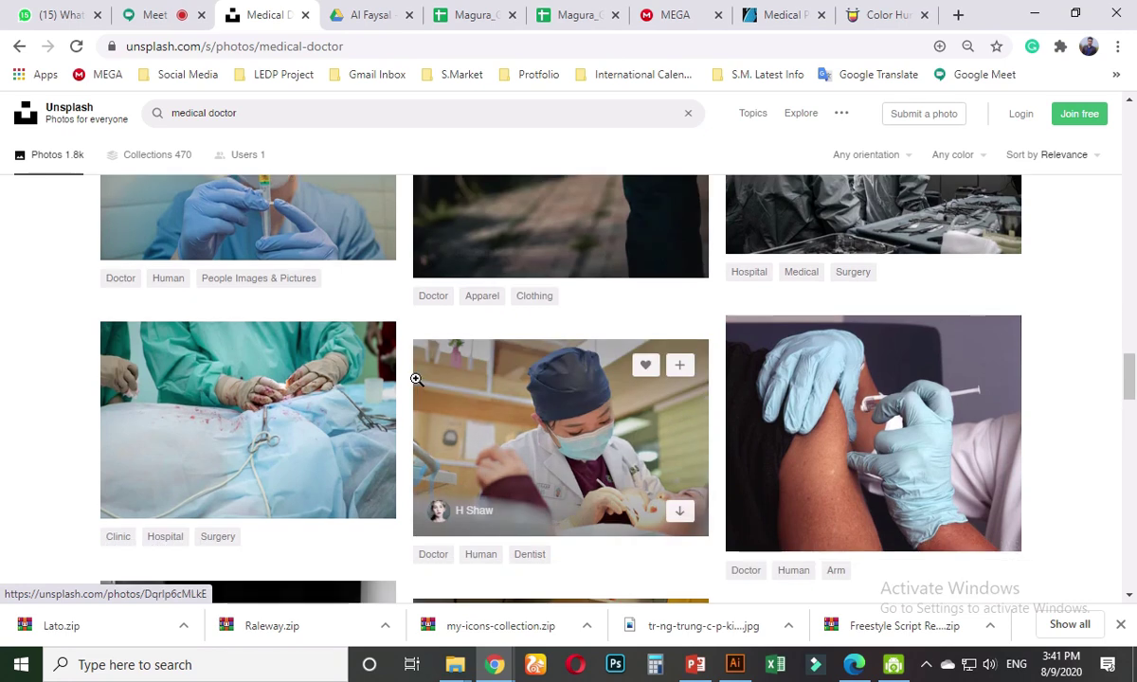
scroll(417, 384, "down", 2)
scroll(416, 384, "down", 6)
scroll(418, 379, "down", 4)
scroll(418, 379, "down", 8)
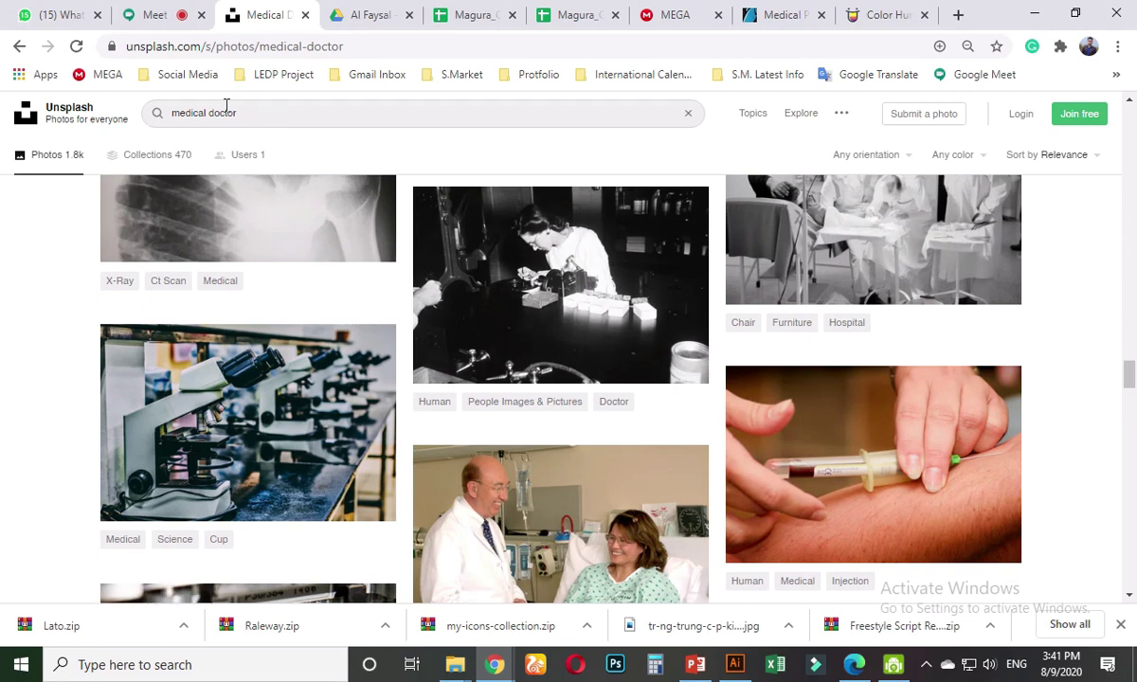
- Shorten the Unsplash search to "doctor" and run it again
left_click(212, 115)
key("BackSpace")
key("BackSpace")
key("BackSpace")
key("BackSpace")
key("BackSpace")
key("BackSpace")
key("BackSpace")
key("Return")
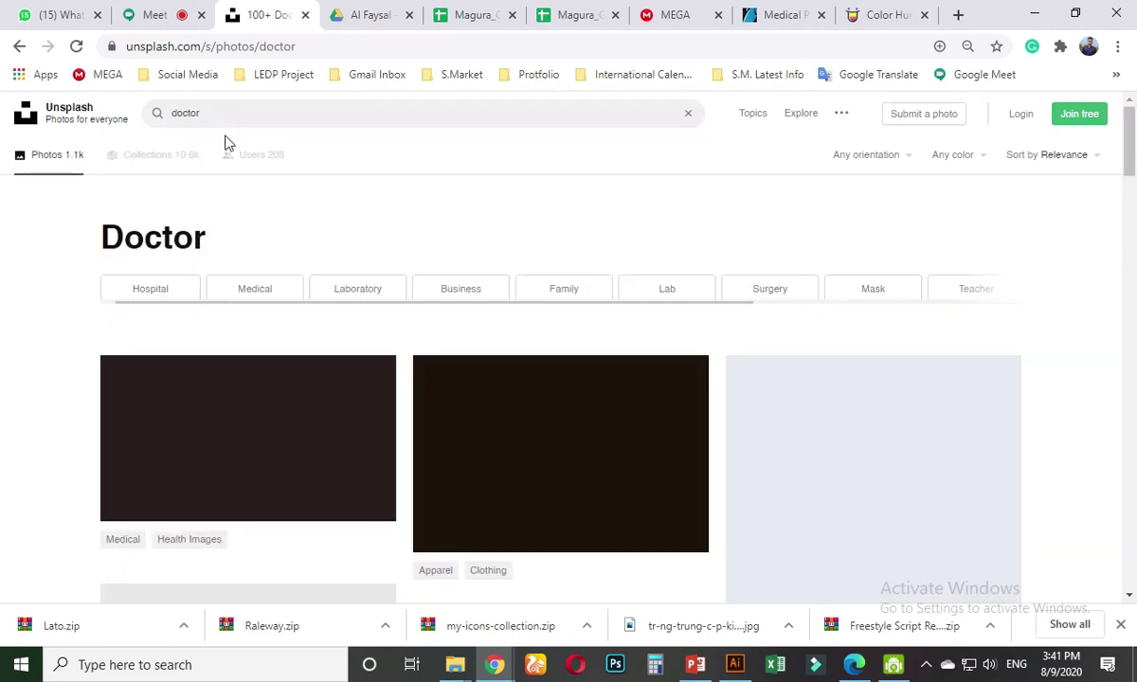
- Open the photo of the woman in a white and blue uniform with a stethoscope, view its related photos and close it
scroll(315, 271, "down", 3)
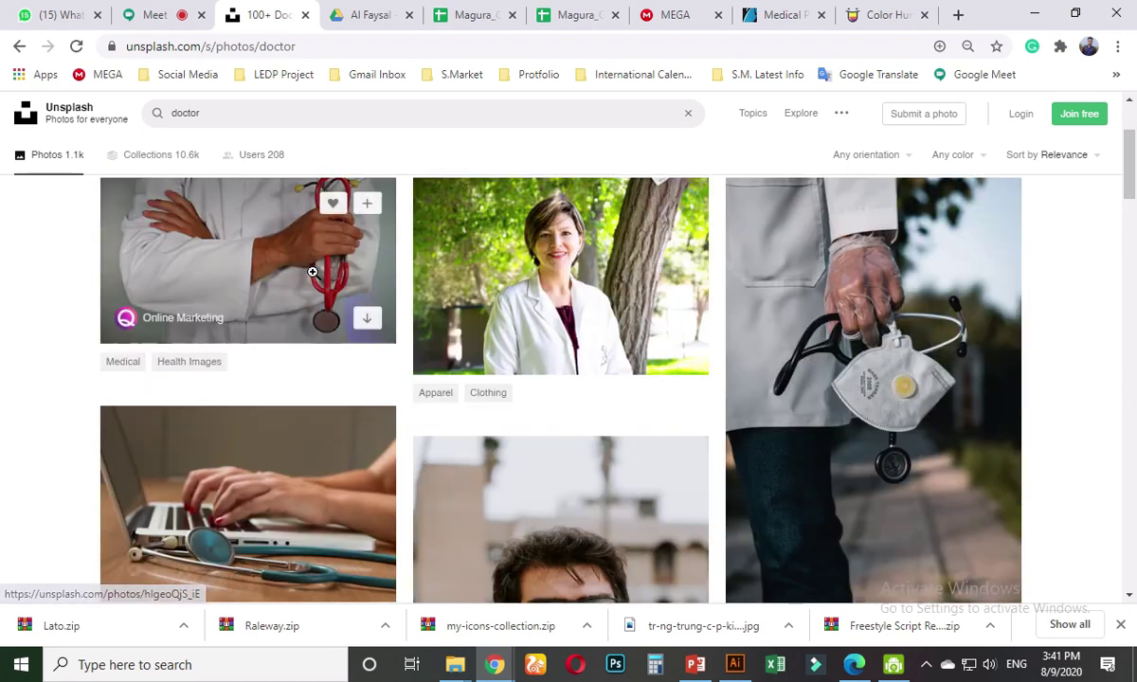
scroll(585, 283, "down", 2)
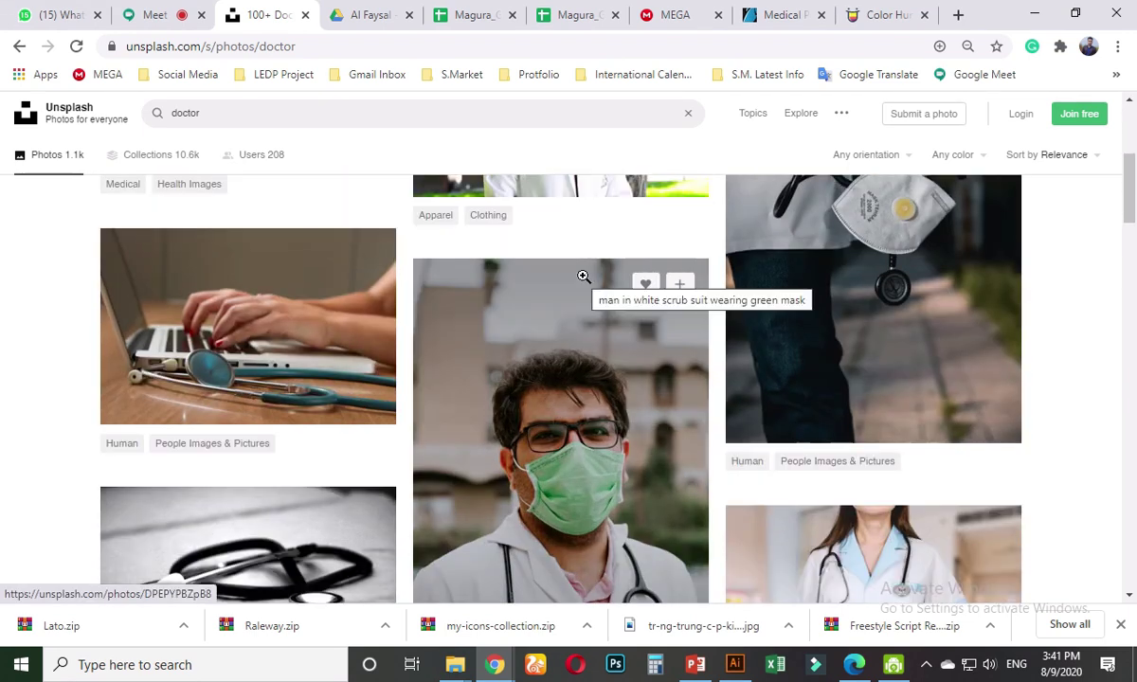
scroll(582, 275, "down", 2)
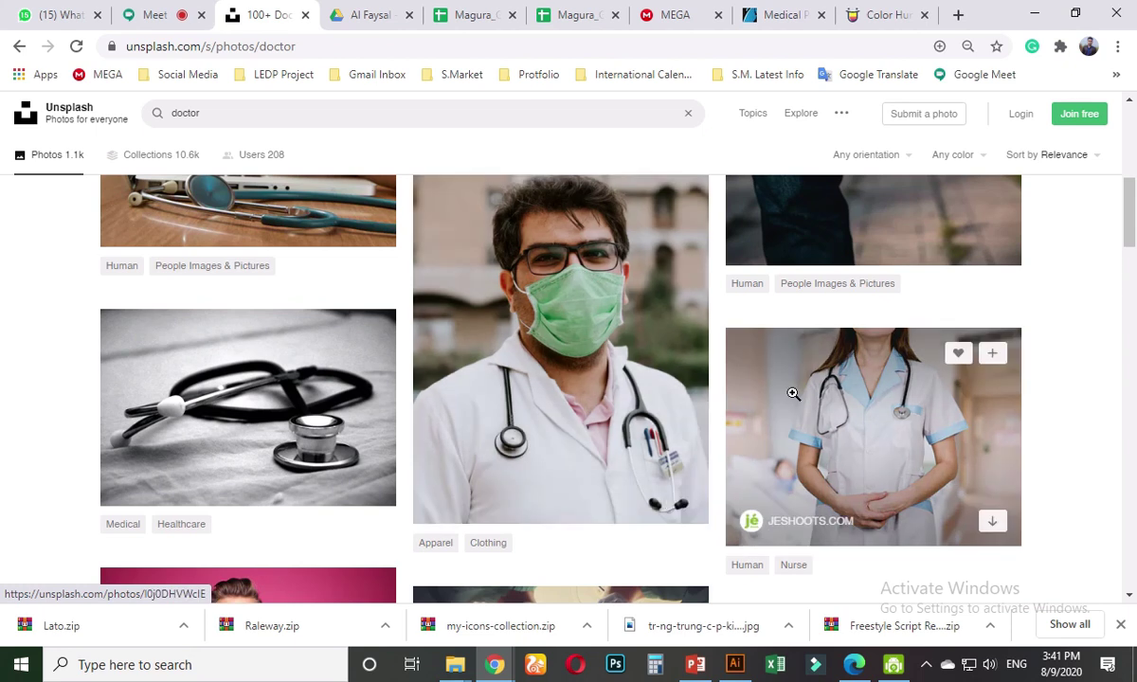
left_click(794, 393)
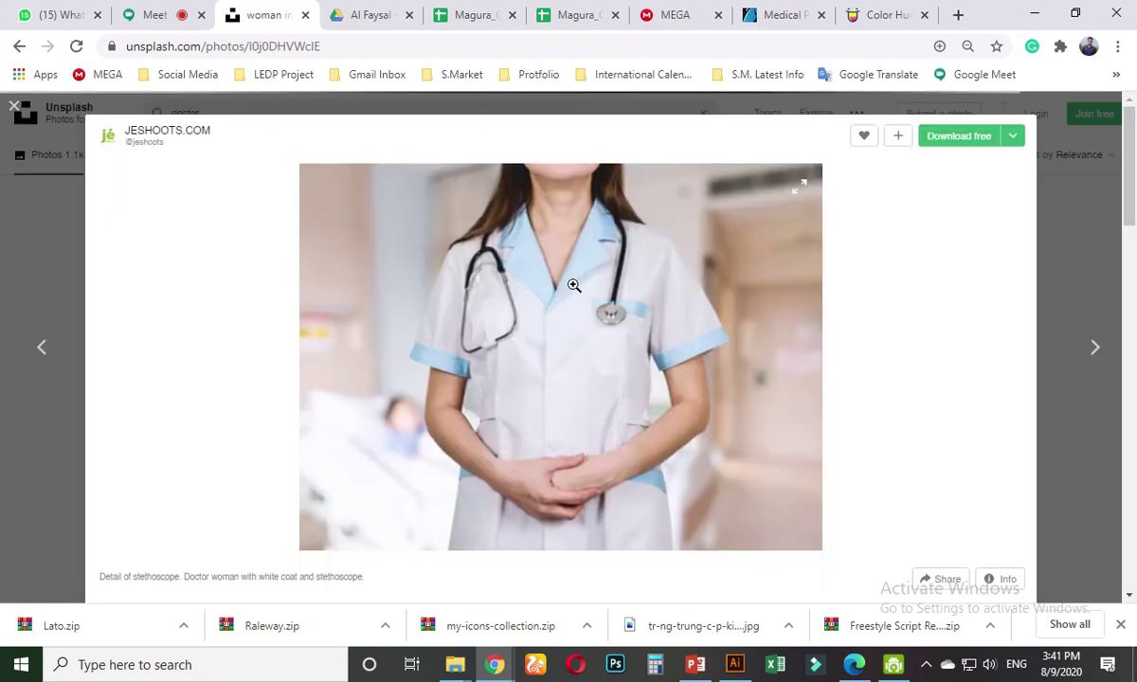
scroll(812, 312, "down", 8)
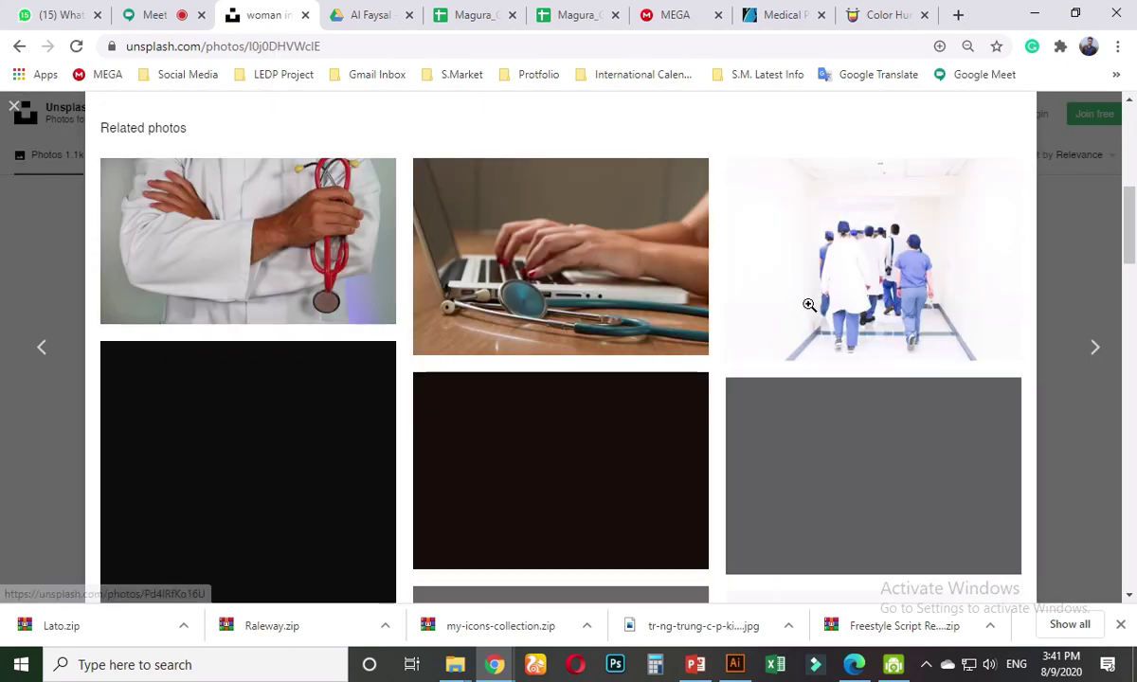
key("Escape")
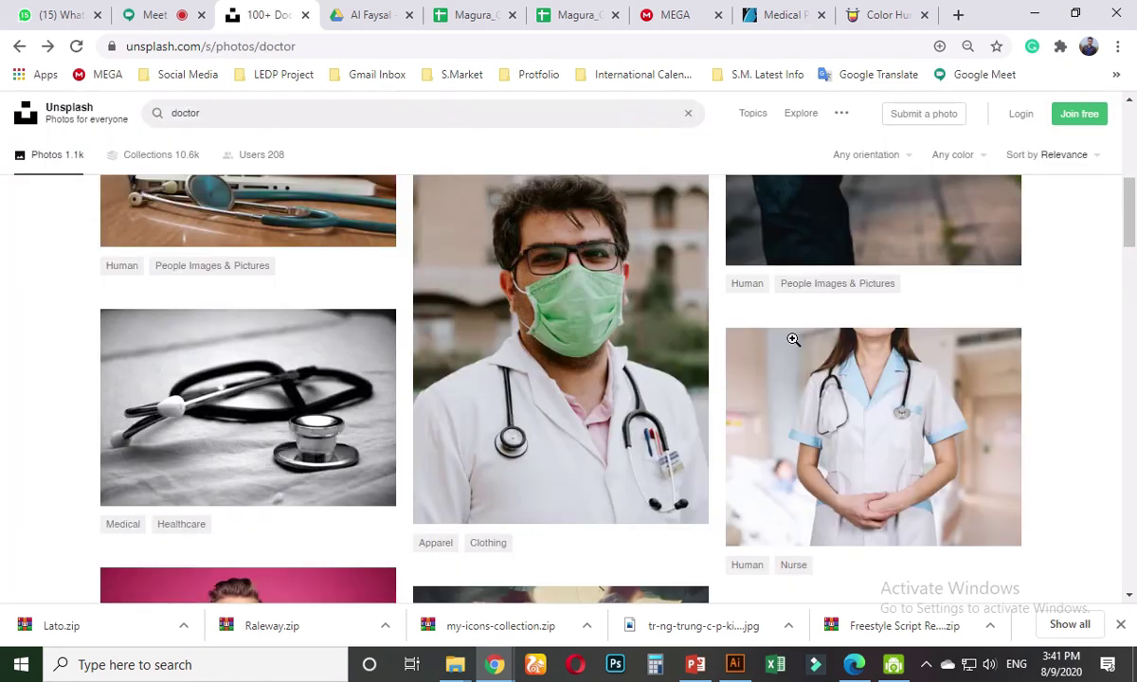
- Open the photo of the doctor wearing glasses and a green mask and copy the image
scroll(765, 366, "up", 2)
scroll(766, 367, "up", 3)
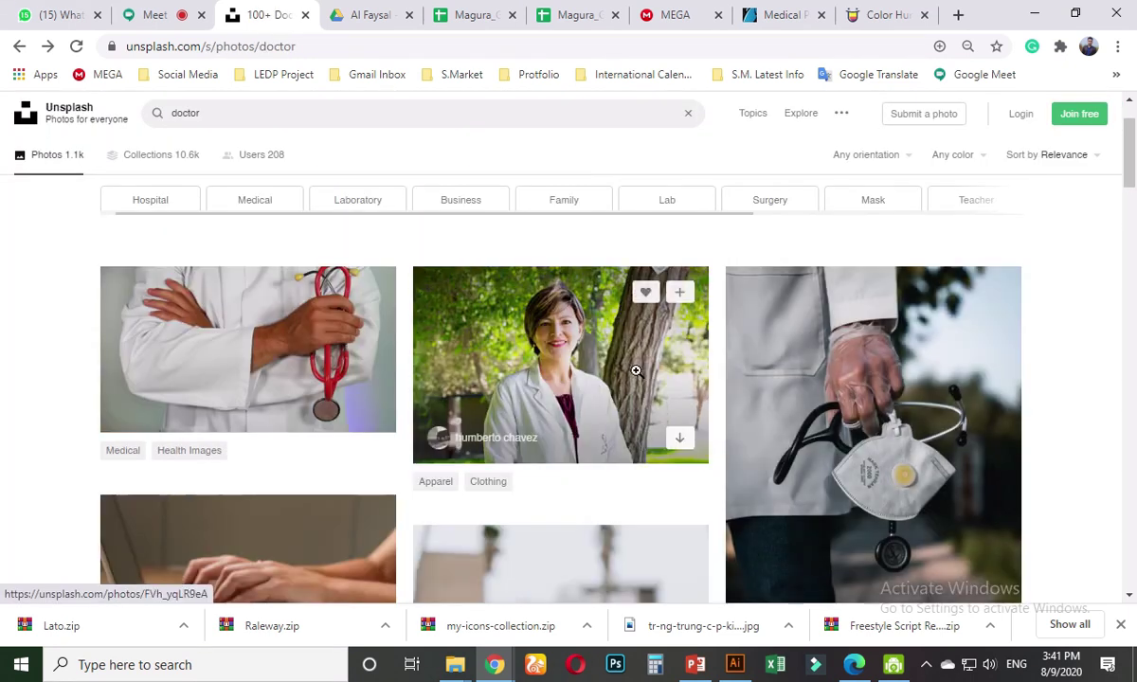
scroll(644, 287, "down", 3)
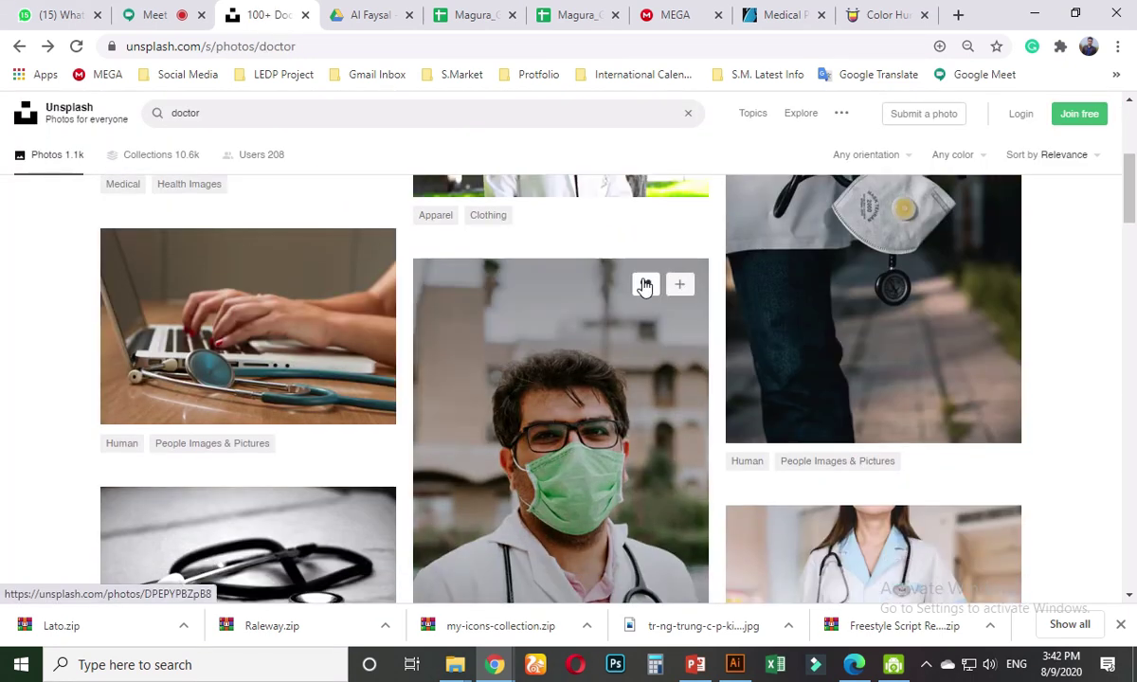
left_click(580, 390)
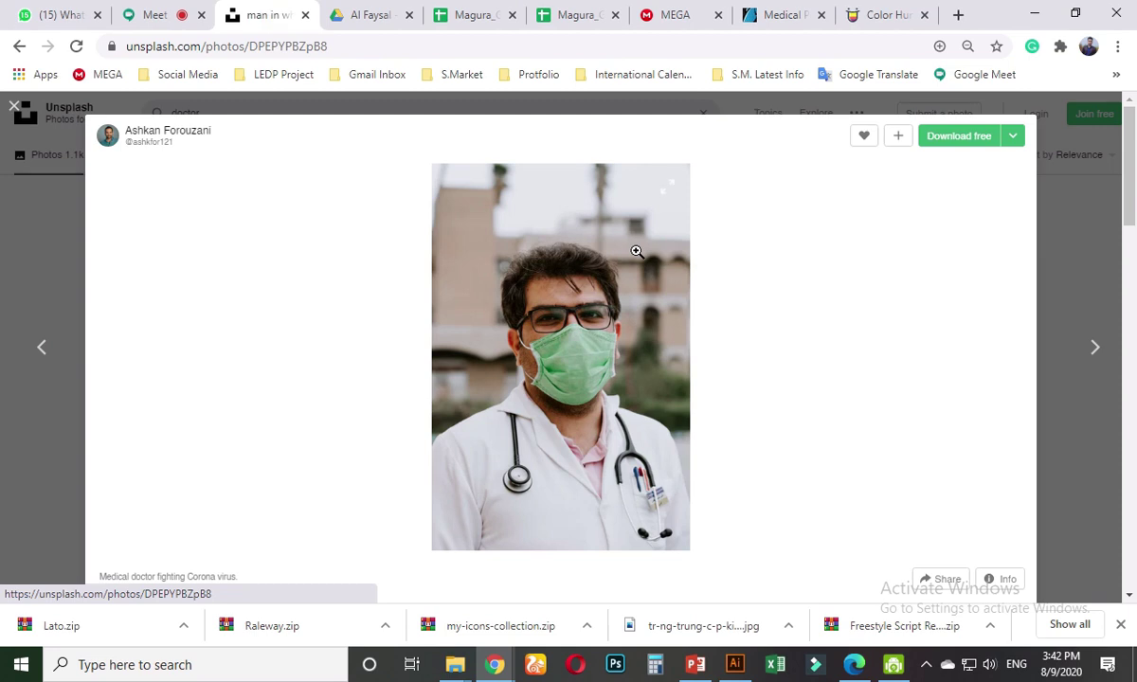
right_click(566, 251)
left_click(595, 298)
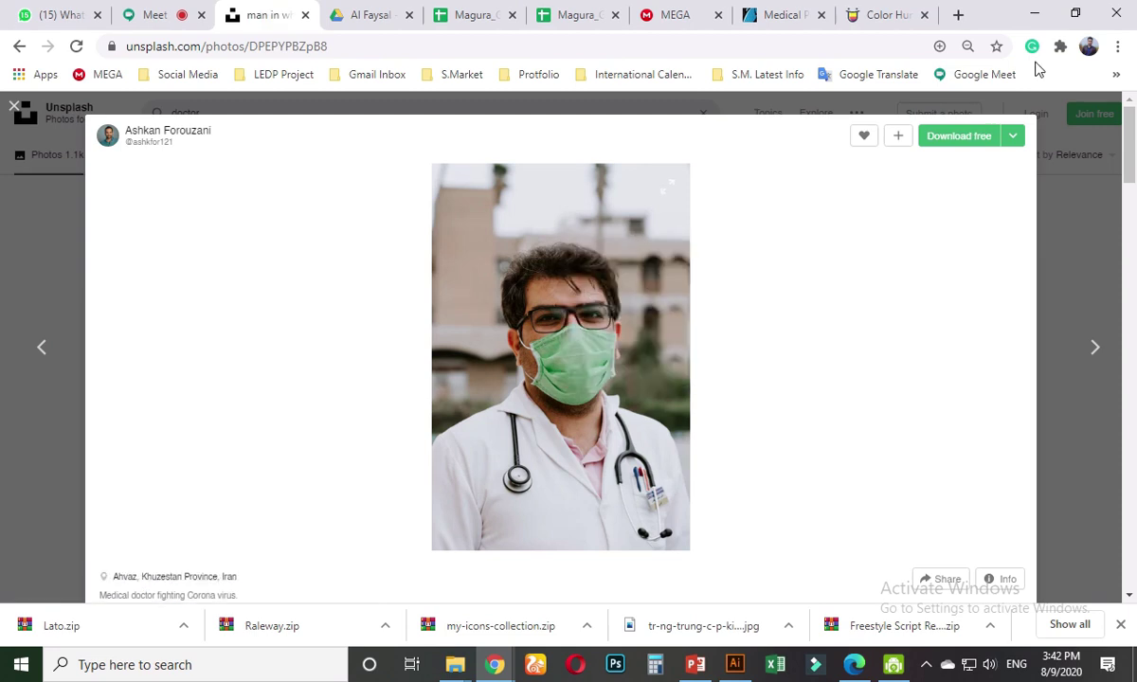
- Switch to Illustrator, paste the copied doctor photo into the poster and enlarge it to most of the artboard's width
left_click(1038, 21)
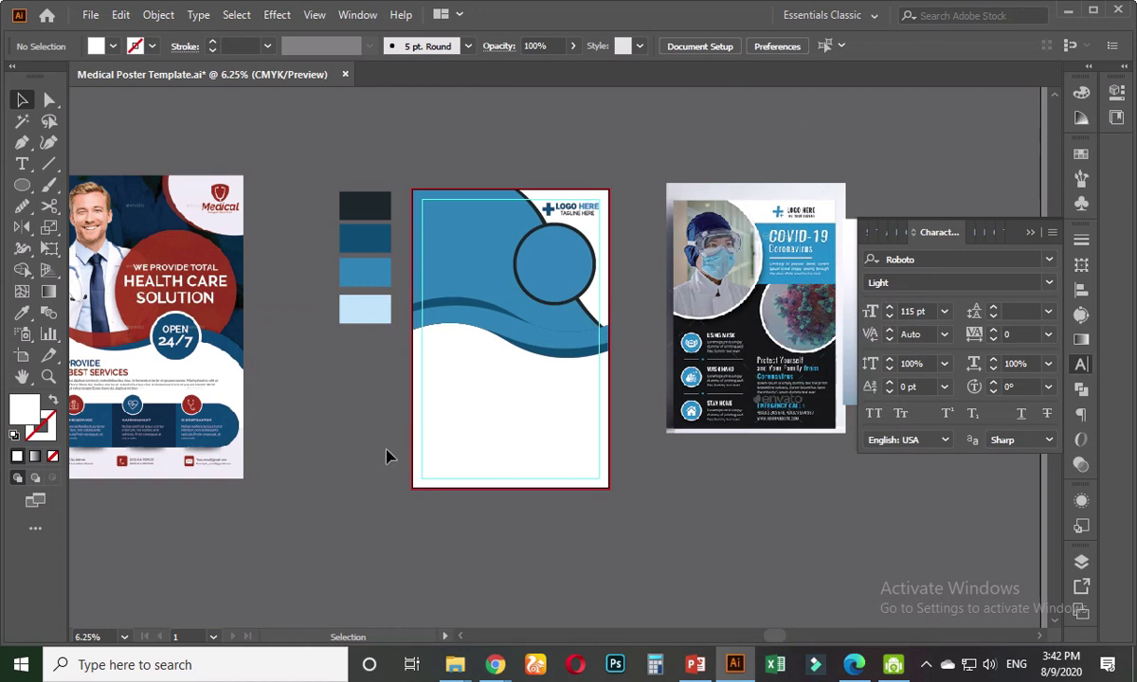
key("ctrl+v")
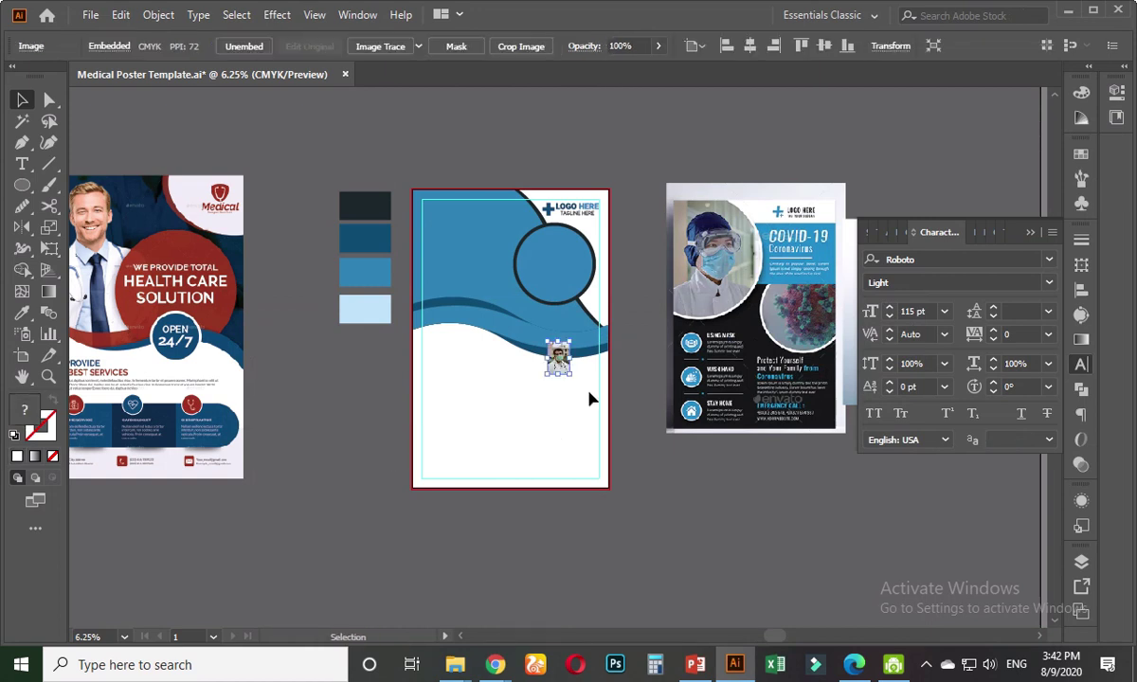
left_click_drag(572, 378, 645, 488)
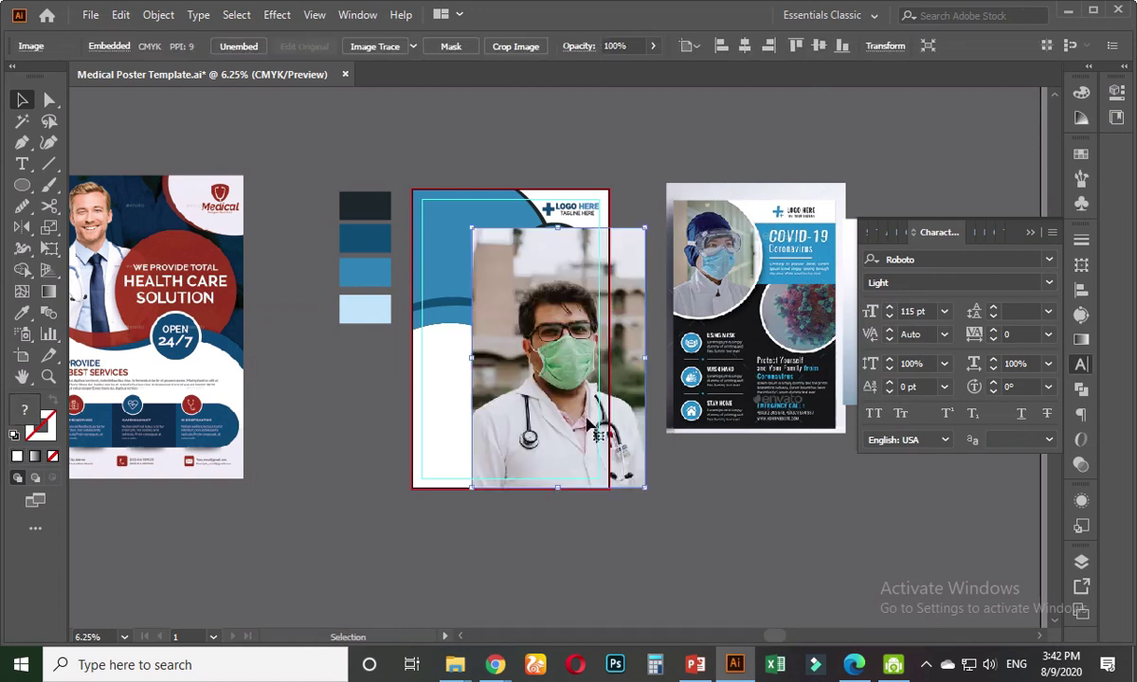
- Move the doctor photo over the upper-left part of the poster artboard, slightly past its left and top edges
scroll(565, 409, "up", 1)
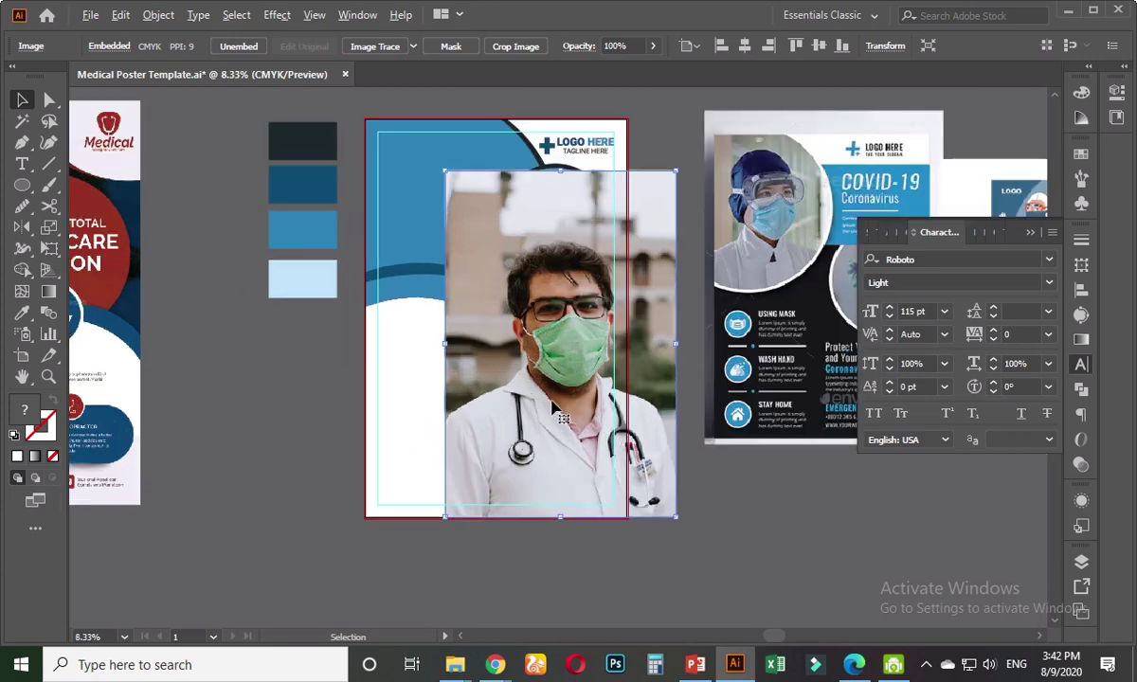
scroll(523, 379, "up", 3)
left_click_drag(532, 526, 460, 453)
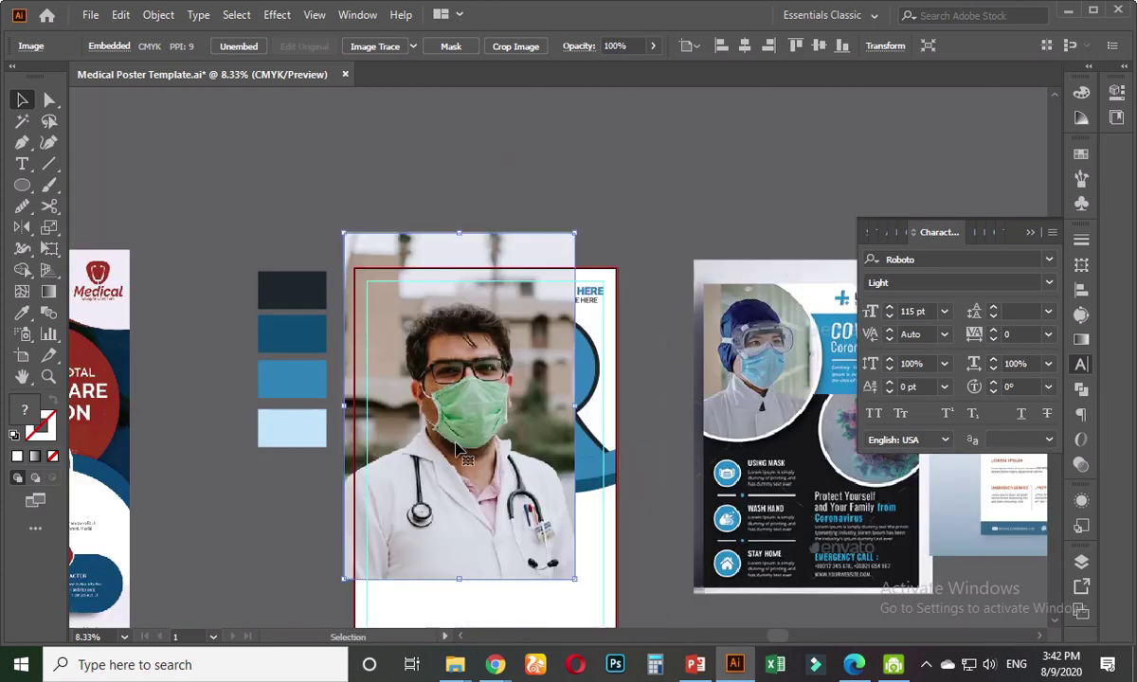
scroll(471, 456, "up", 2)
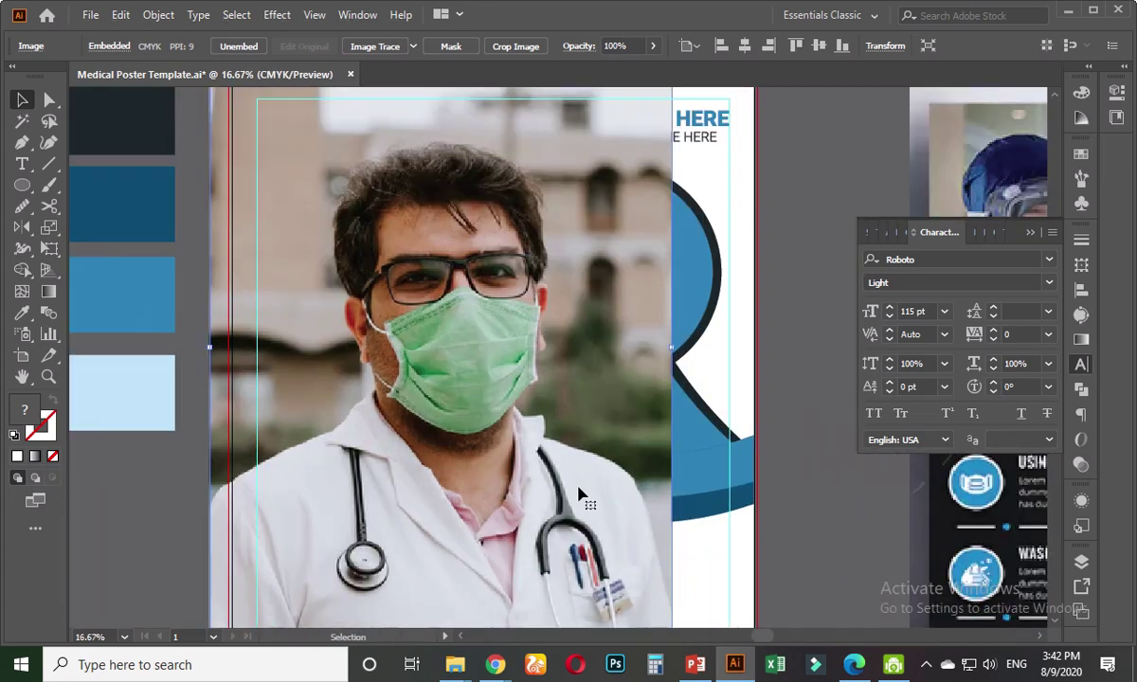
scroll(618, 488, "down", 1)
left_click_drag(618, 488, 467, 392)
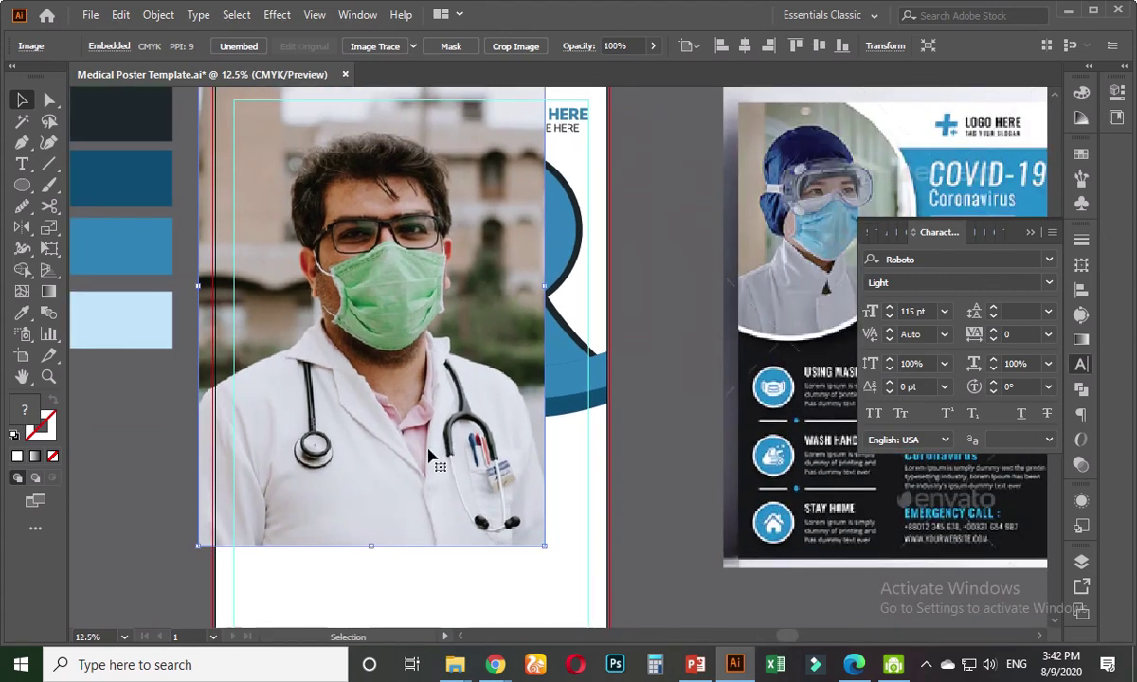
- Line up the doctor photo with the artboard's left edge and enlarge it to nearly the full poster width
left_click(725, 48)
left_click(667, 245)
left_click(538, 286)
left_click_drag(565, 549, 624, 607)
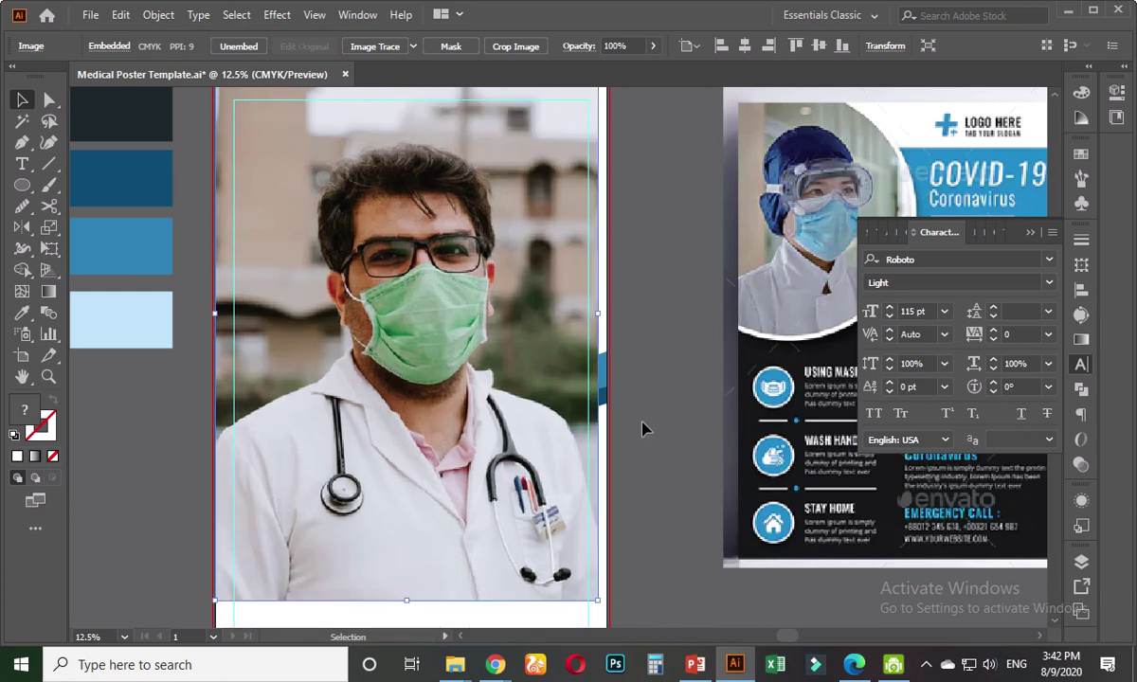
left_click_drag(701, 297, 679, 405)
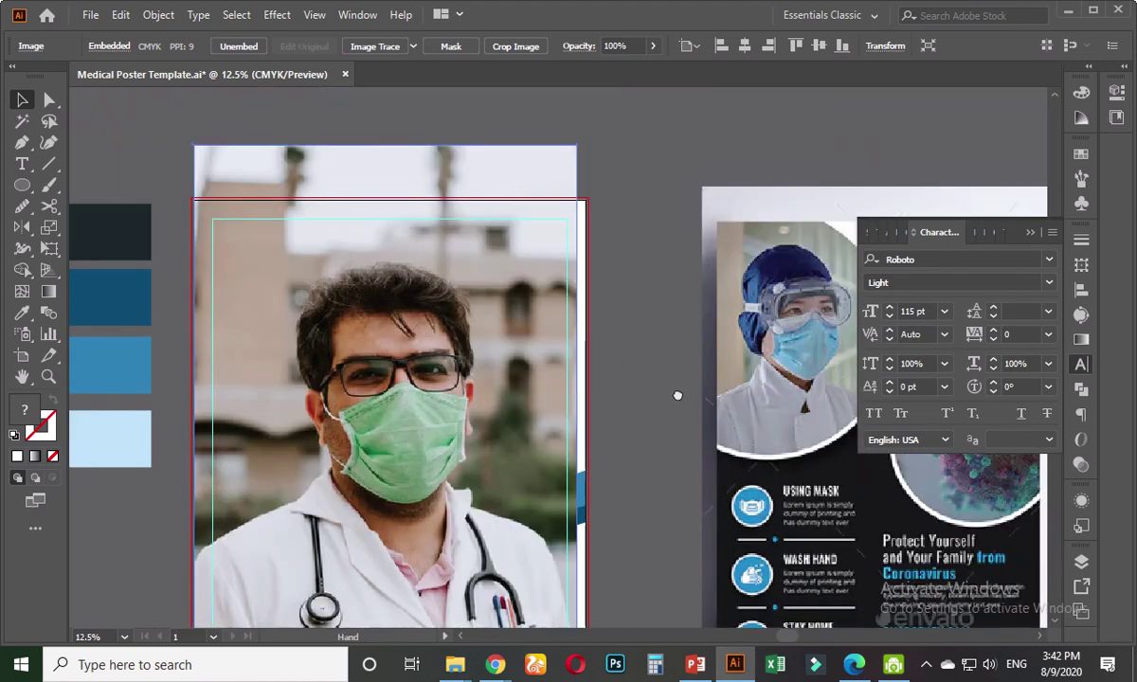
- Shift the doctor photo up and stack it behind the blue shapes but in front of the white poster background
mouse_move(448, 357)
left_mouse_down()
mouse_move(453, 343)
mouse_move(440, 352)
left_mouse_up()
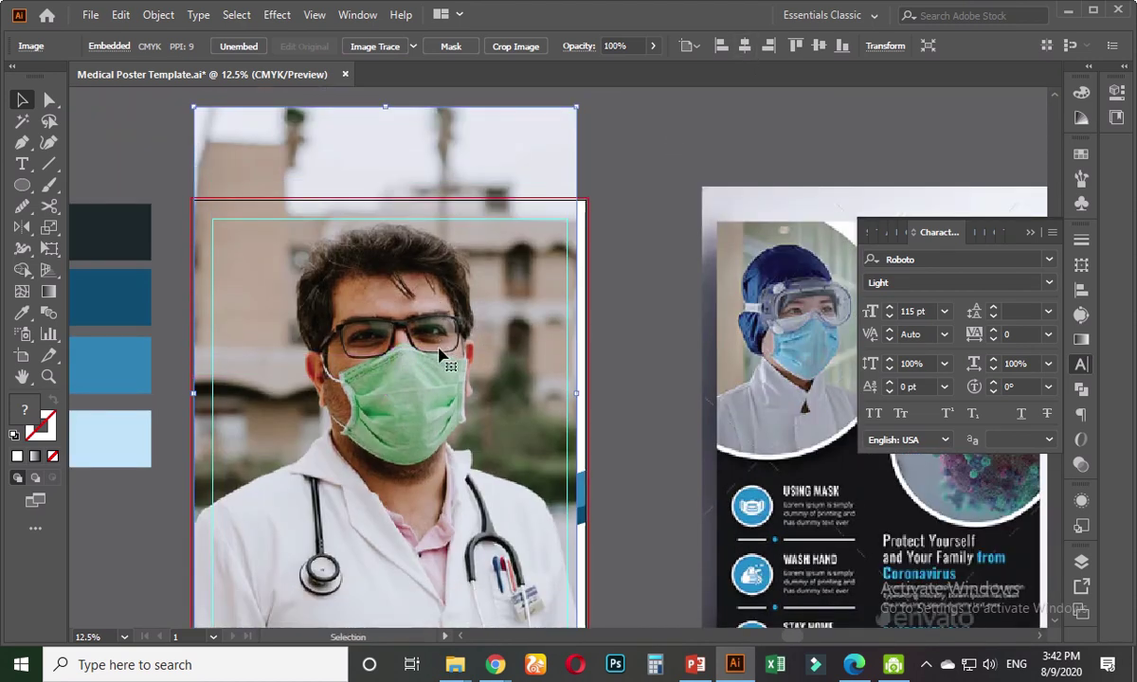
key("ctrl")
key("ctrl+shift+bracketleft")
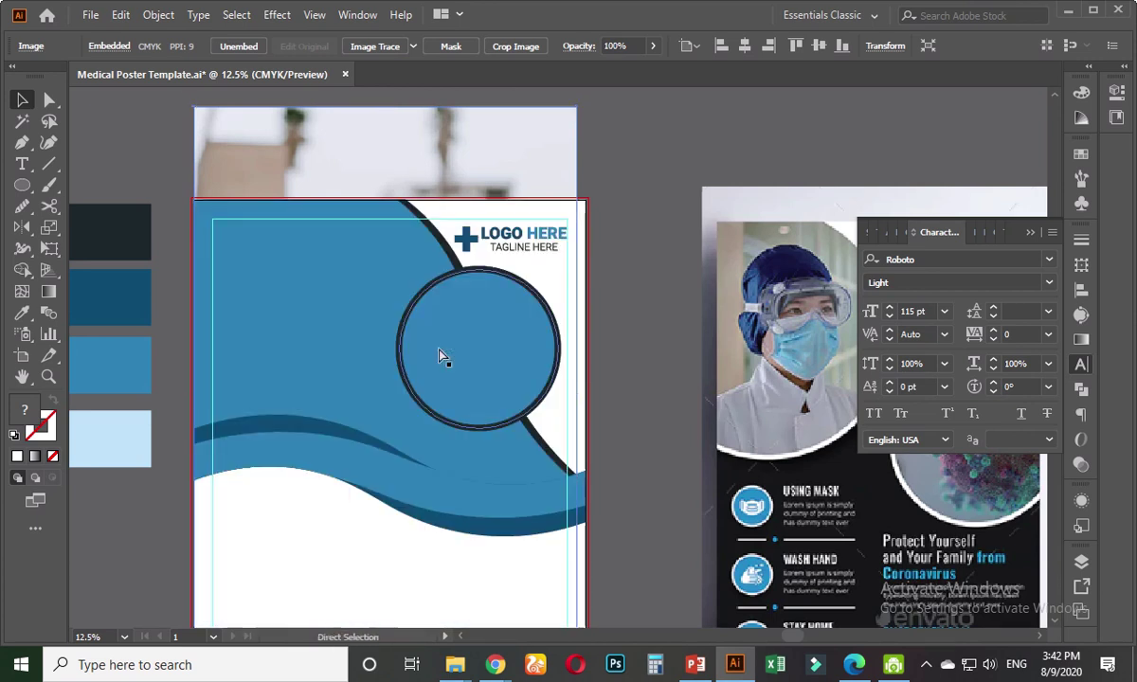
key("ctrl+bracketright")
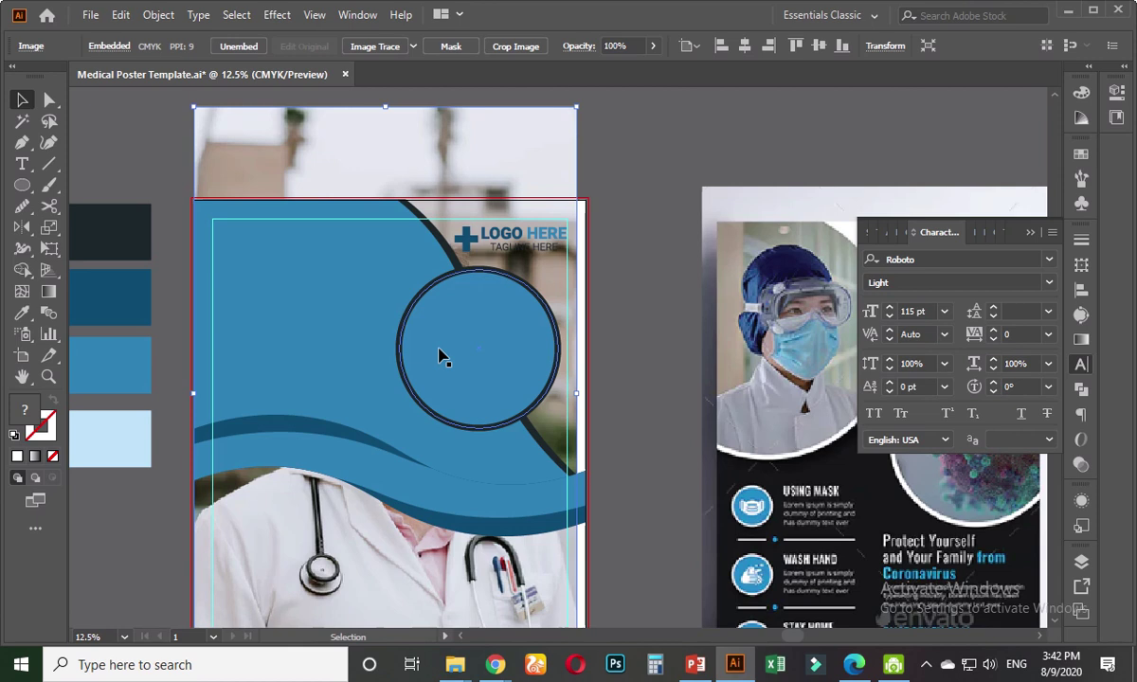
- Fine-tune the doctor photo's vertical position so it sits slightly higher behind the blue curved shape
scroll(606, 360, "up", 2)
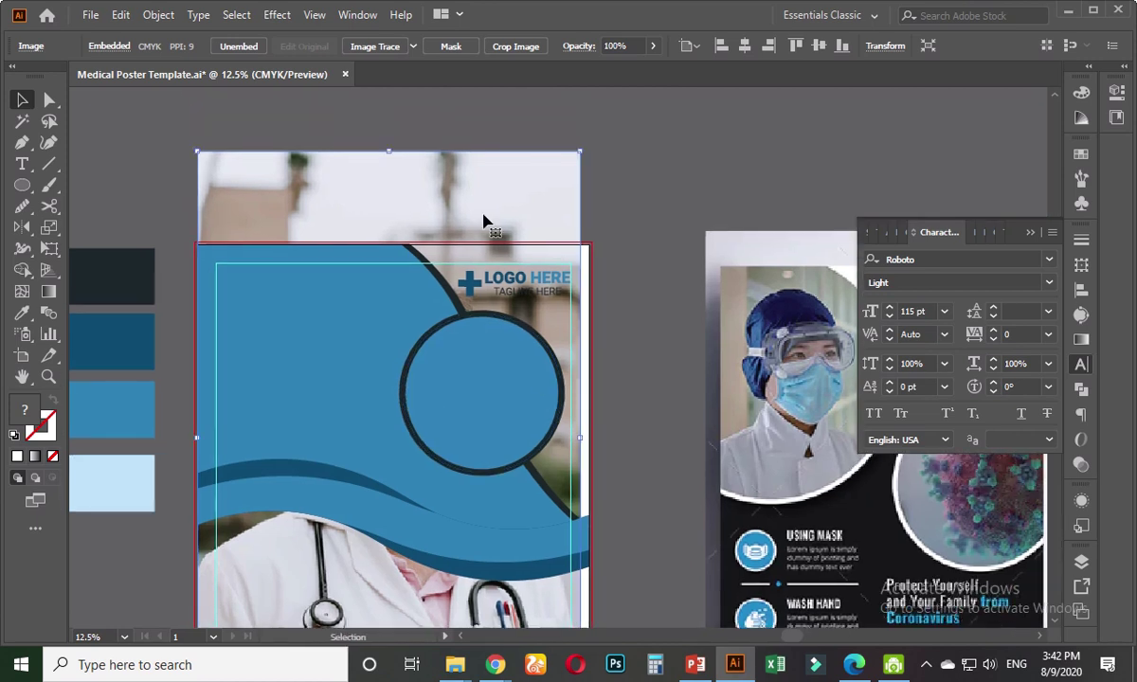
mouse_move(457, 204)
left_mouse_down()
mouse_move(458, 126)
mouse_move(449, 204)
left_mouse_up()
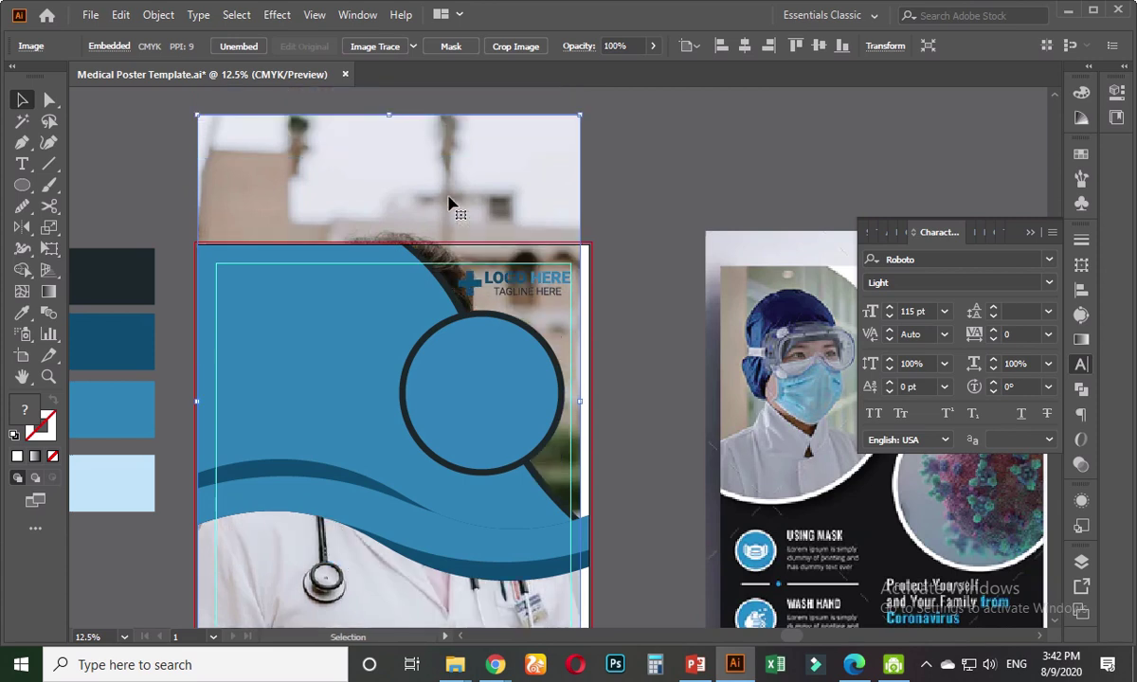
left_click(449, 202, "shift")
left_click(449, 175)
left_click_drag(449, 182, 449, 201)
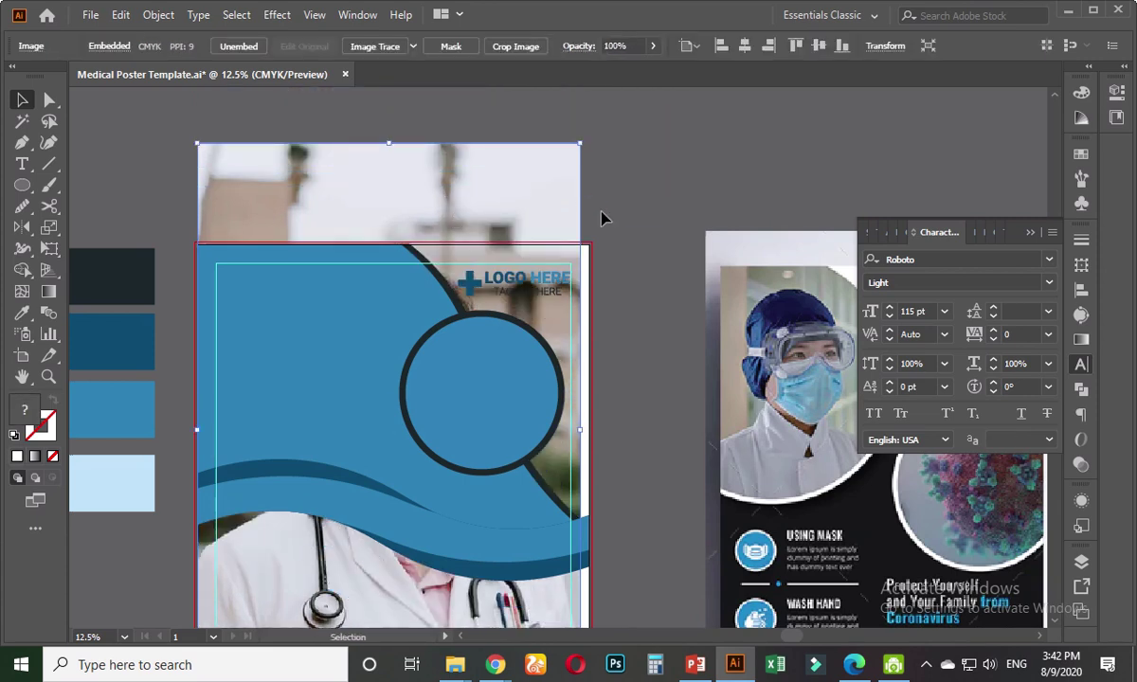
left_click(297, 324)
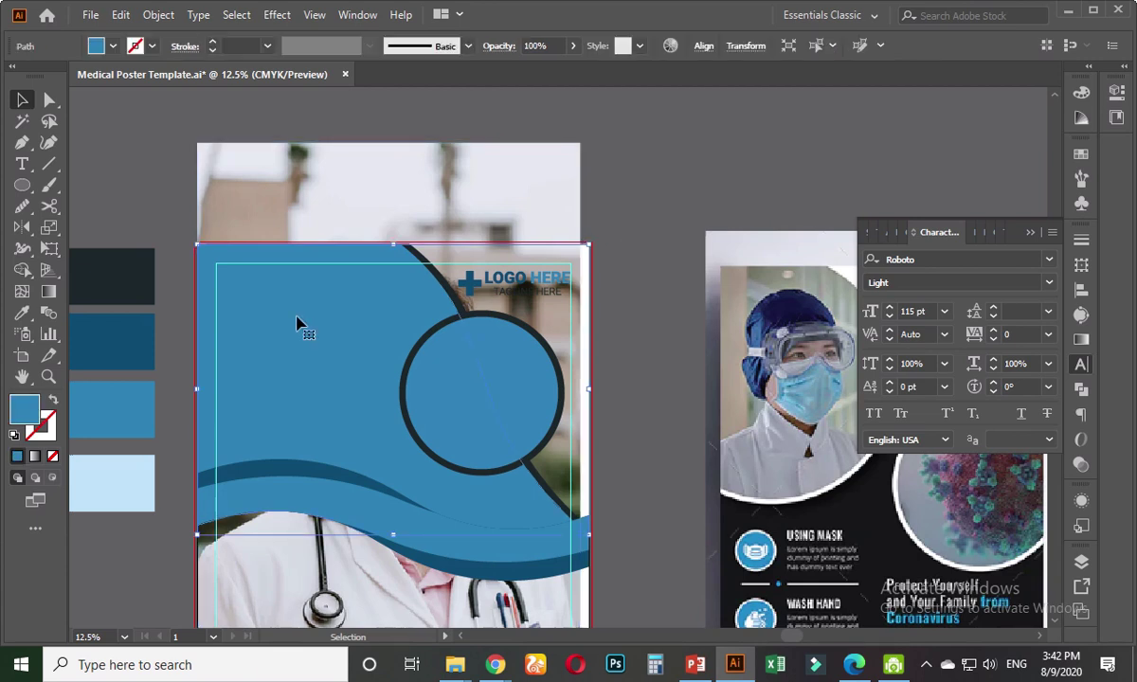
left_click(663, 210)
left_click(353, 303)
left_click(350, 190, "shift")
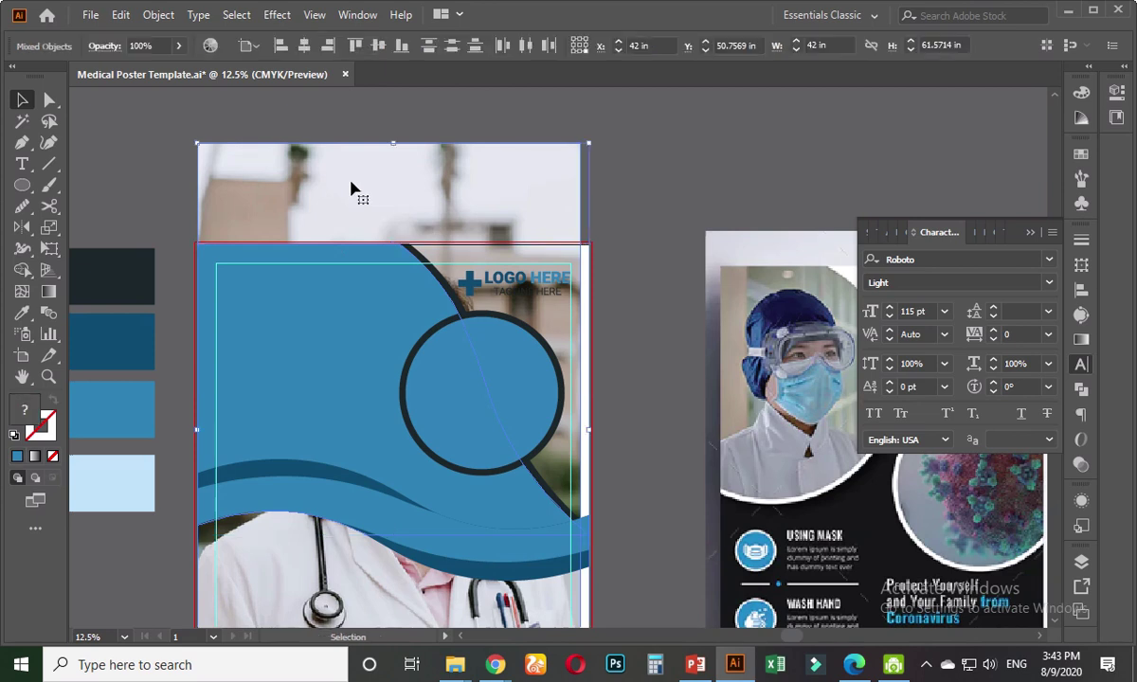
left_click(625, 195)
- Duplicate the doctor photo and place the copy in the empty area below the red and blue health care reference poster
scroll(612, 216, "down", 4)
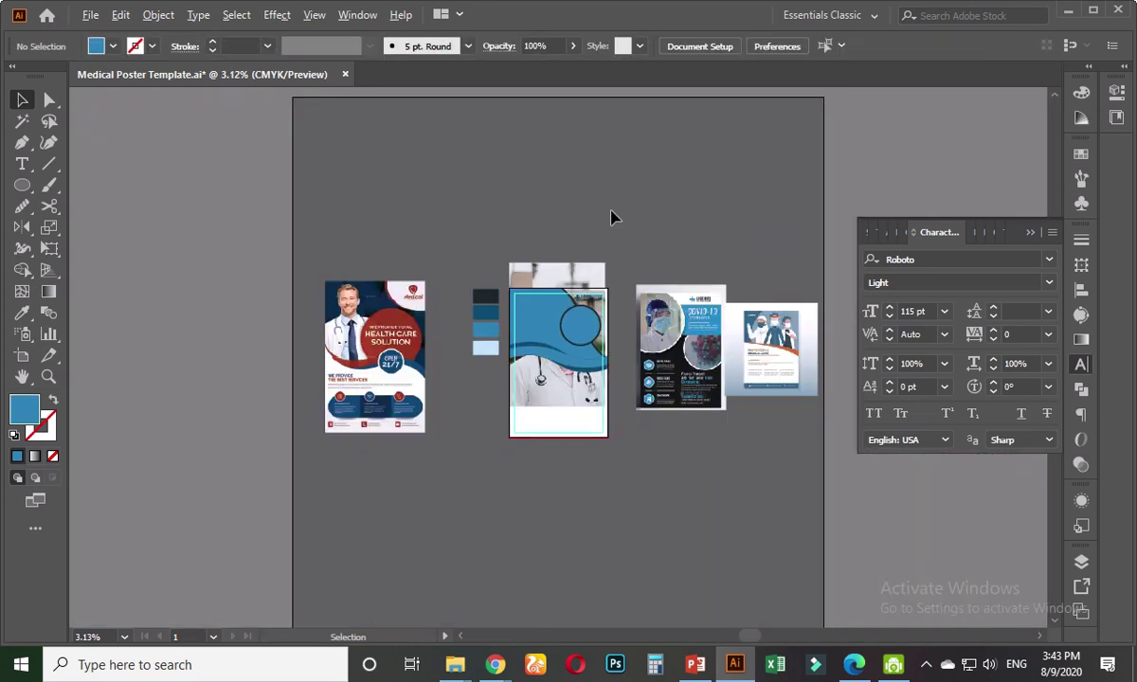
left_click(589, 277)
left_click_drag(589, 277, 432, 572)
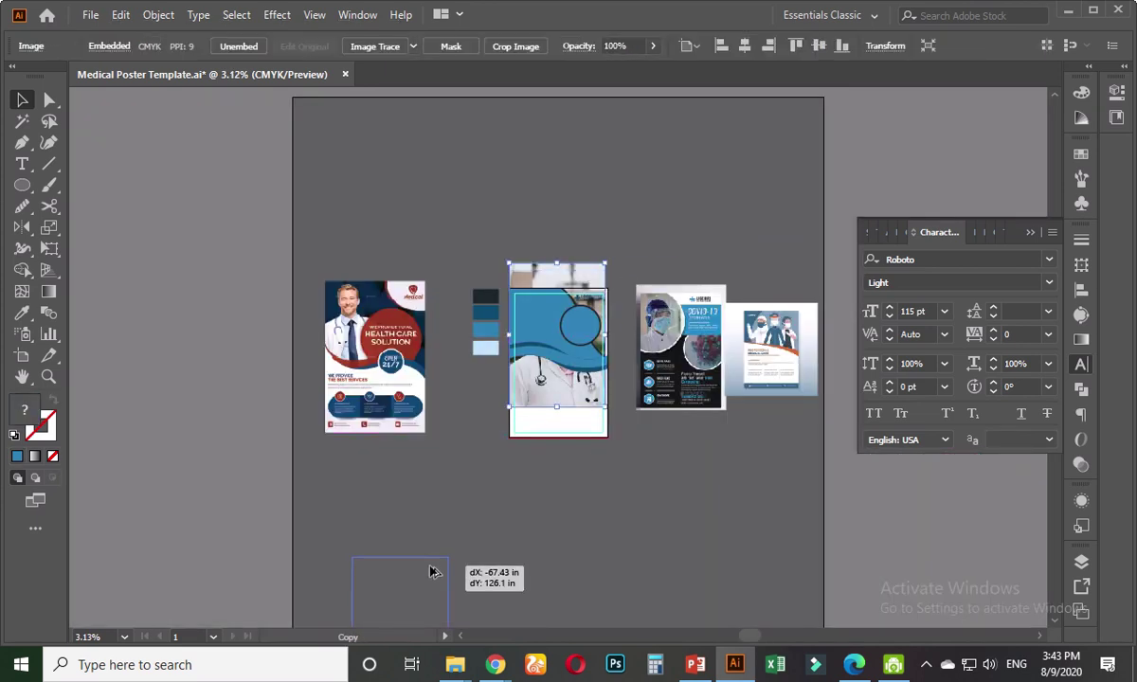
left_click(586, 457)
- Try clipping the doctor photo with the large blue curved shape, and undo the clipping mask
scroll(580, 351, "up", 2)
scroll(580, 348, "up", 1)
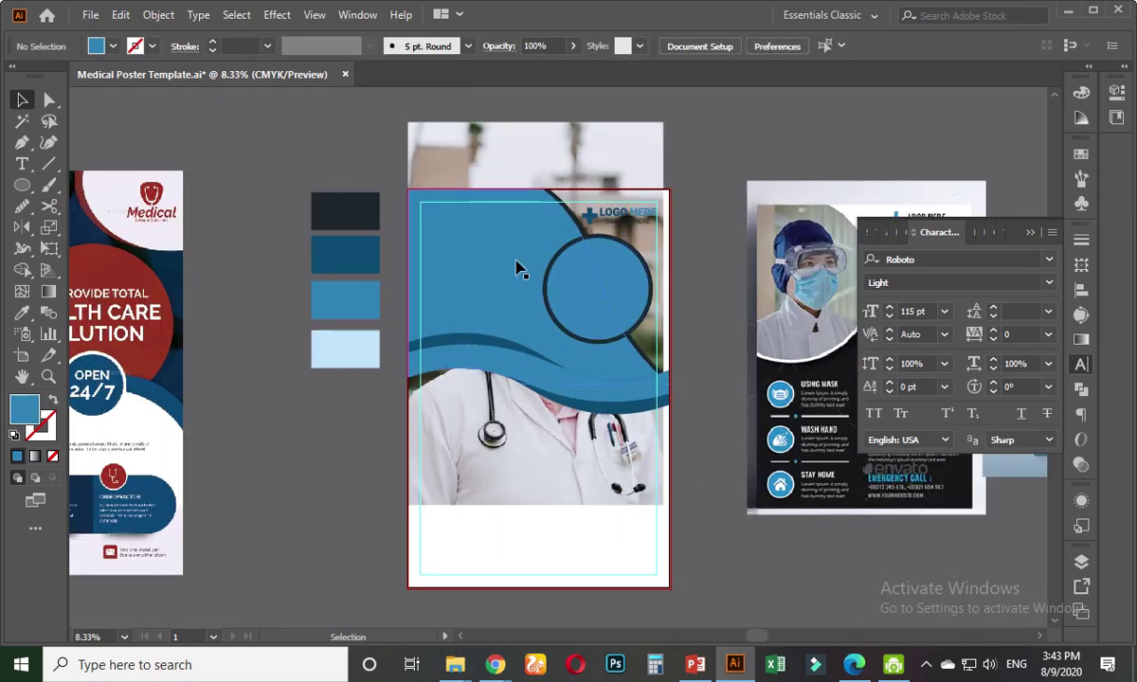
left_click(517, 269)
left_click(547, 161, "shift")
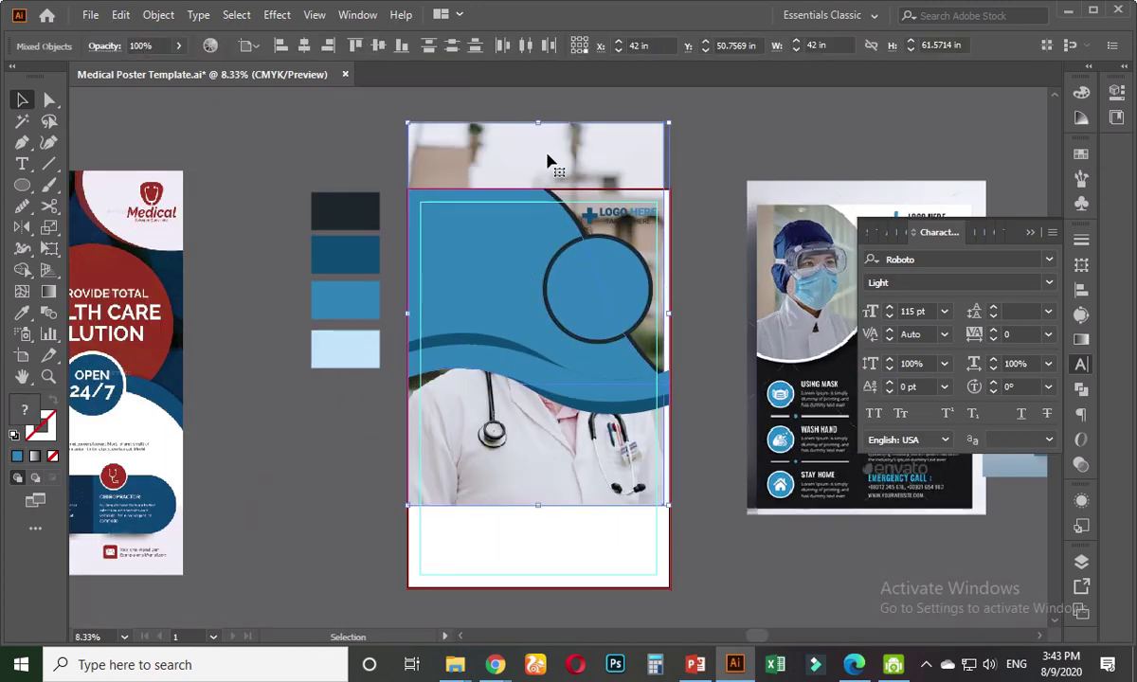
key("ctrl+7")
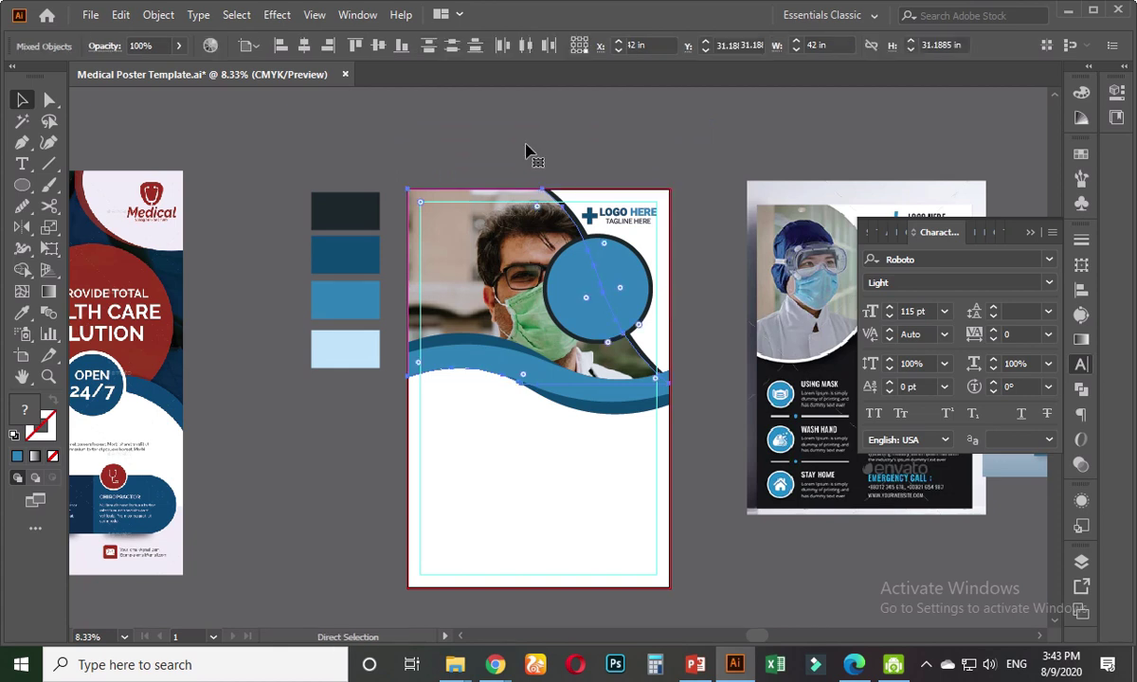
key("ctrl+z")
- Scale the doctor photo on the poster down proportionally to about three quarters of the artboard's width
left_click(325, 439)
left_click(542, 483)
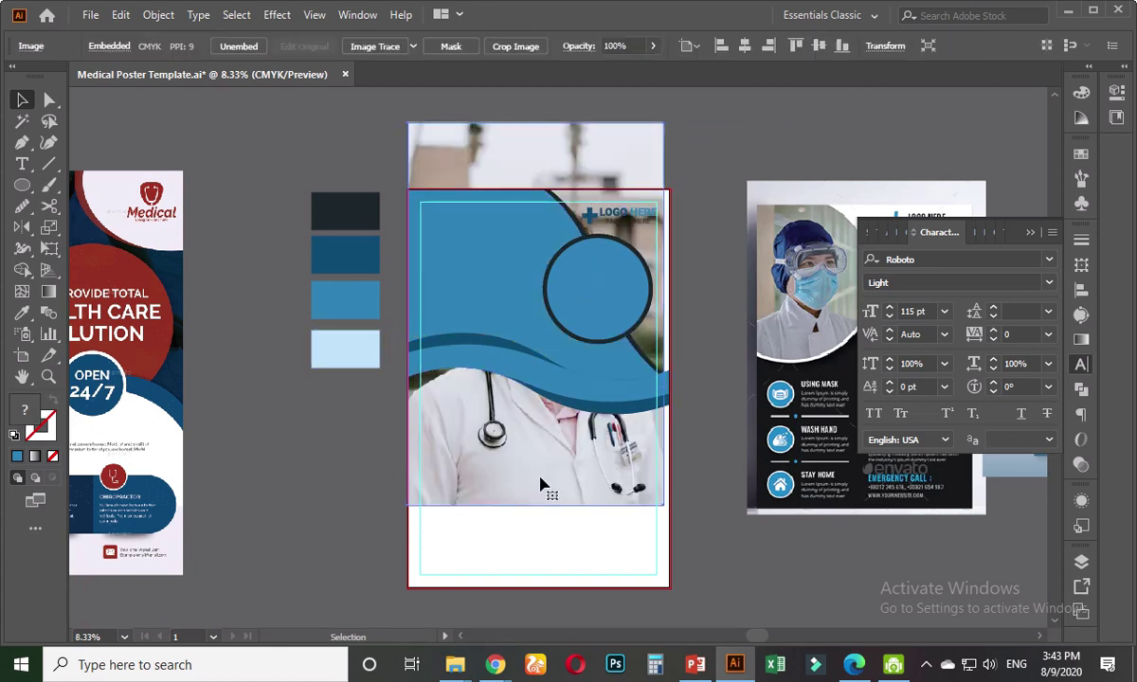
left_click_drag(661, 509, 599, 410)
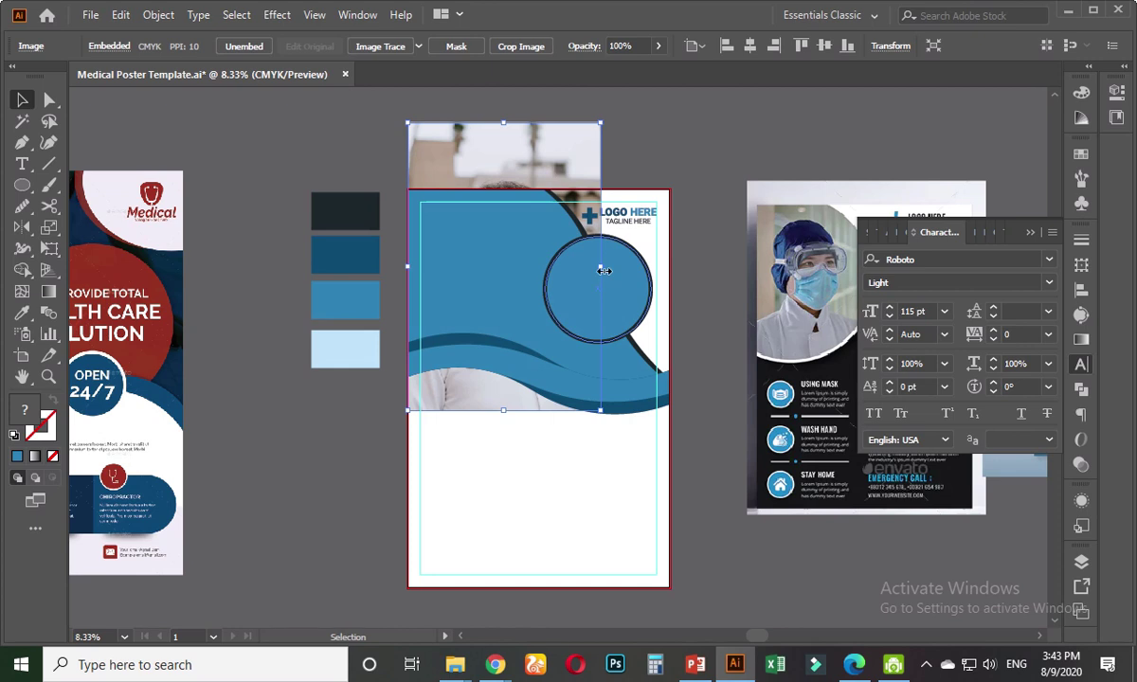
left_click(341, 536)
key("ctrl+minus")
key("ctrl+minus")
key("ctrl+minus")
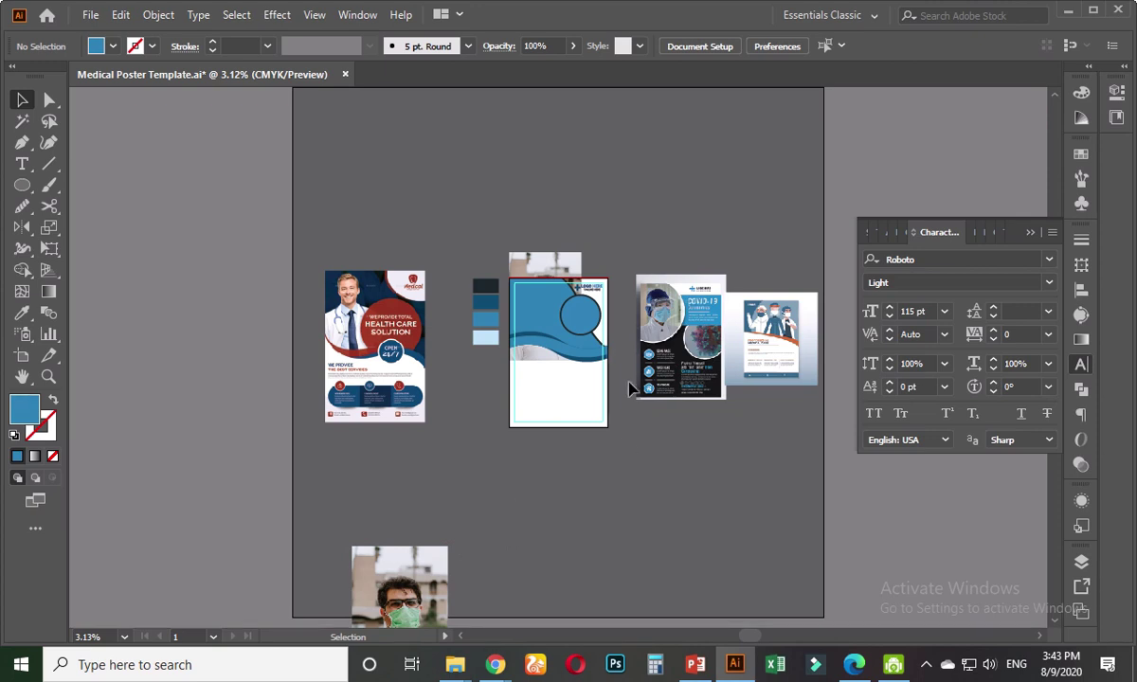
key("ctrl+plus")
key("ctrl+plus")
key("ctrl+plus")
- Try stretching the doctor photo wider and clipping it with the blue curved shape, and undo both changes
left_click(527, 361)
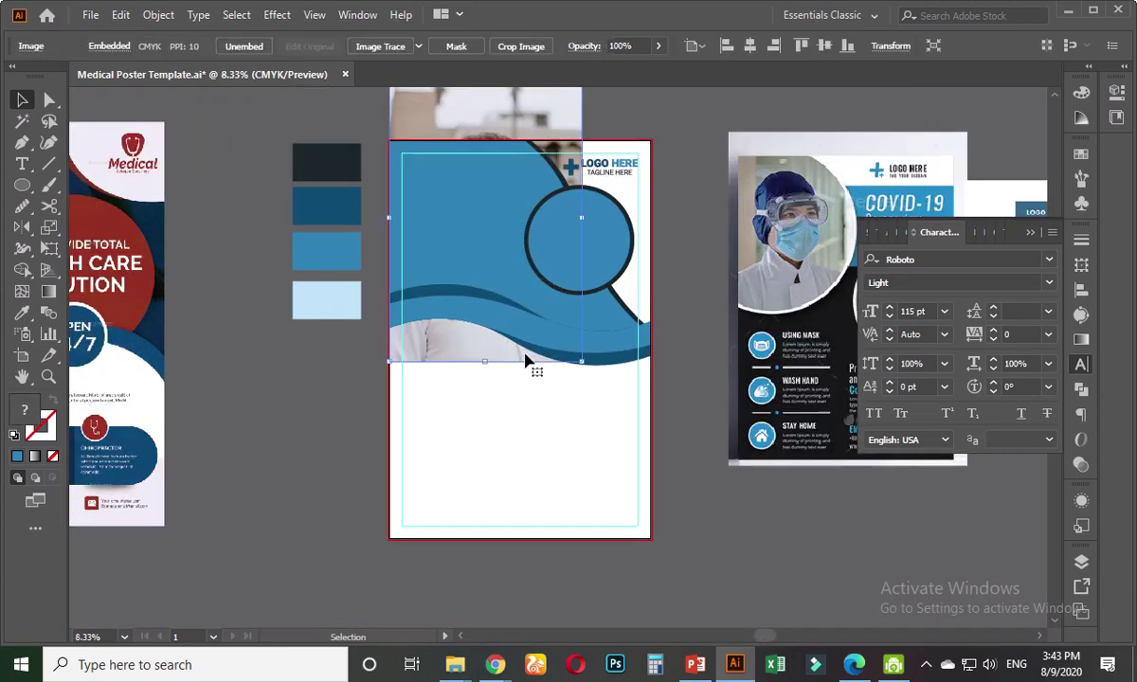
left_click_drag(581, 223, 638, 249)
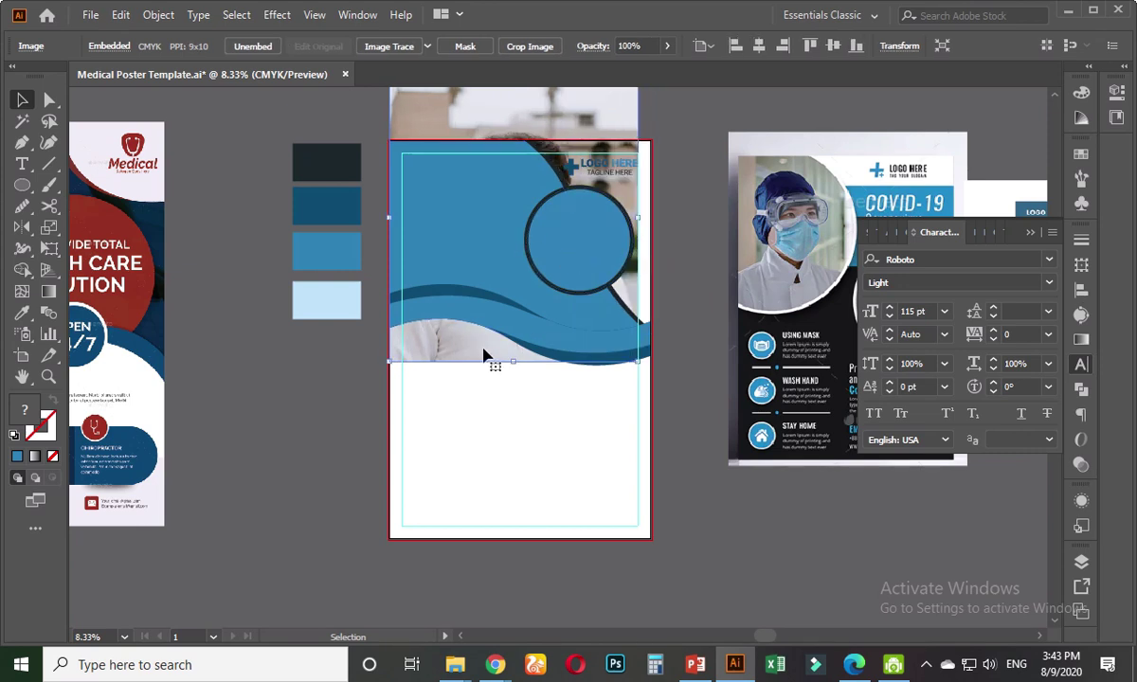
left_click(459, 225, "shift")
key("ctrl+7")
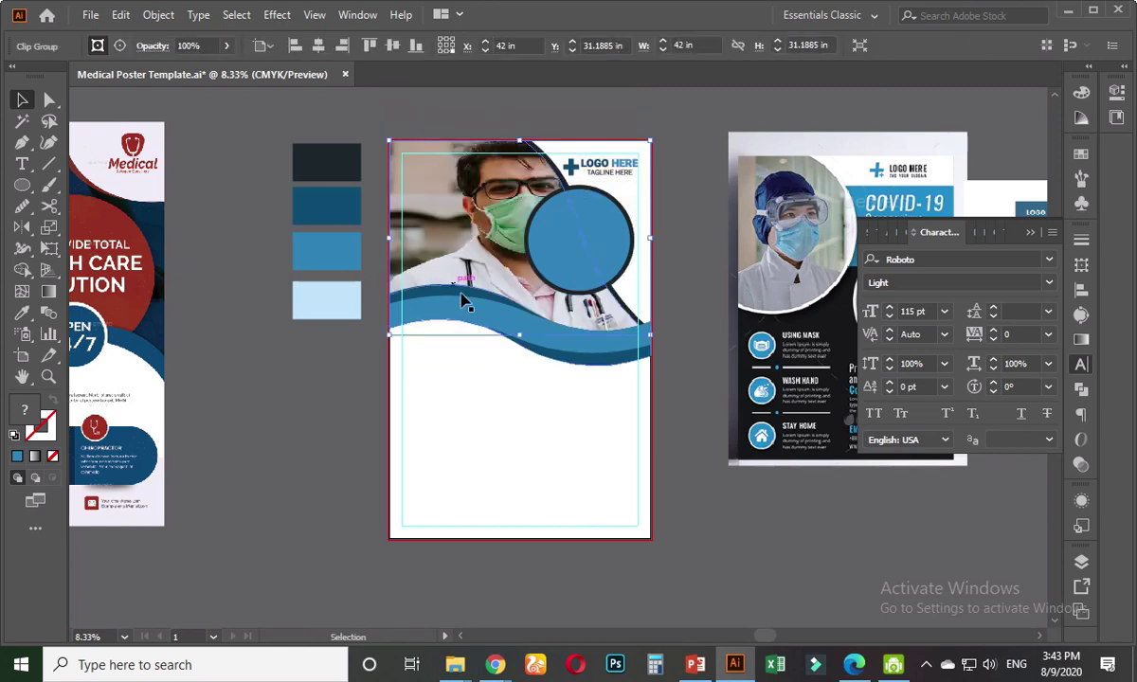
key("ctrl+z")
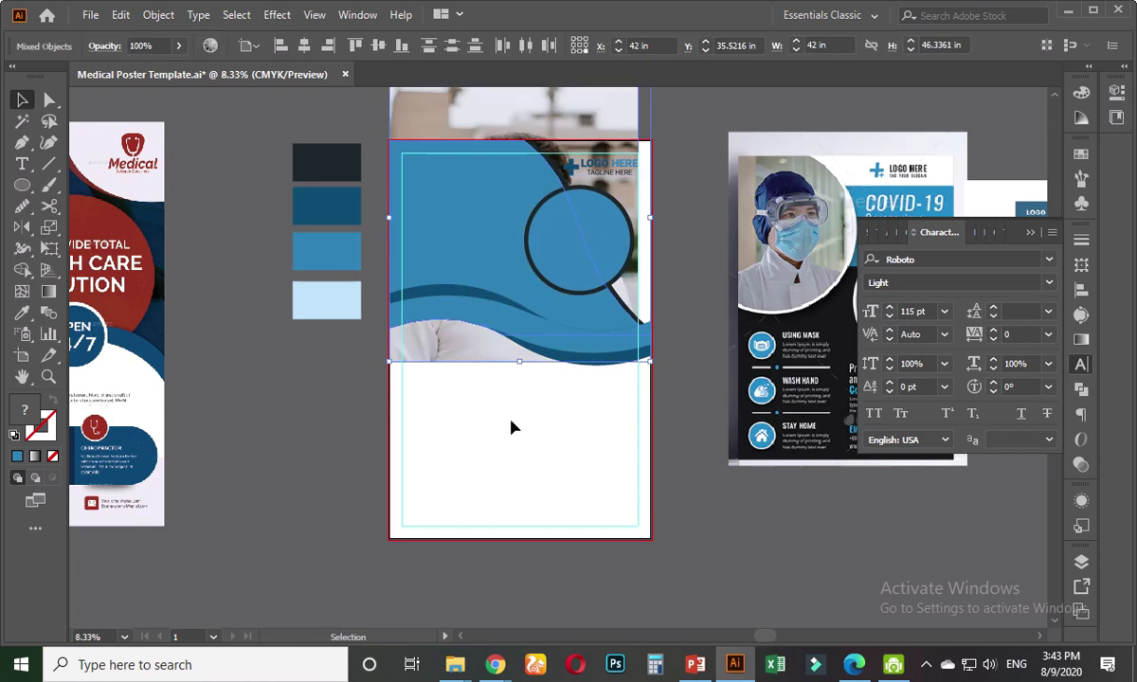
key("ctrl+z")
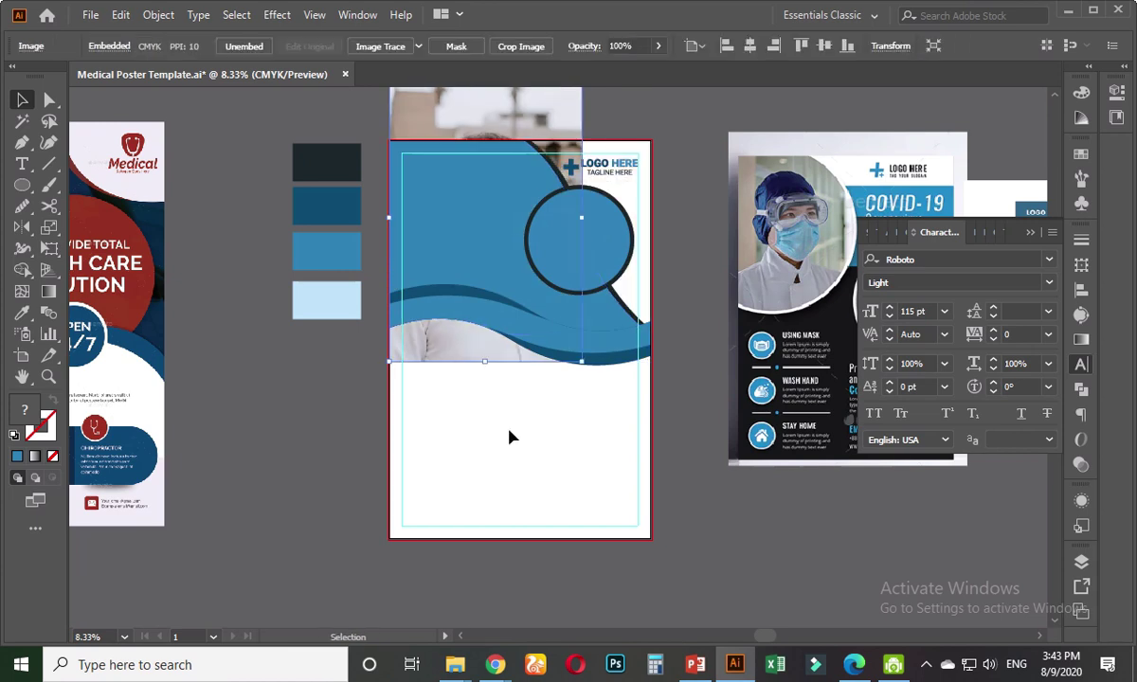
- Move the doctor photo off the poster into the empty area above the artboard
left_click(508, 437)
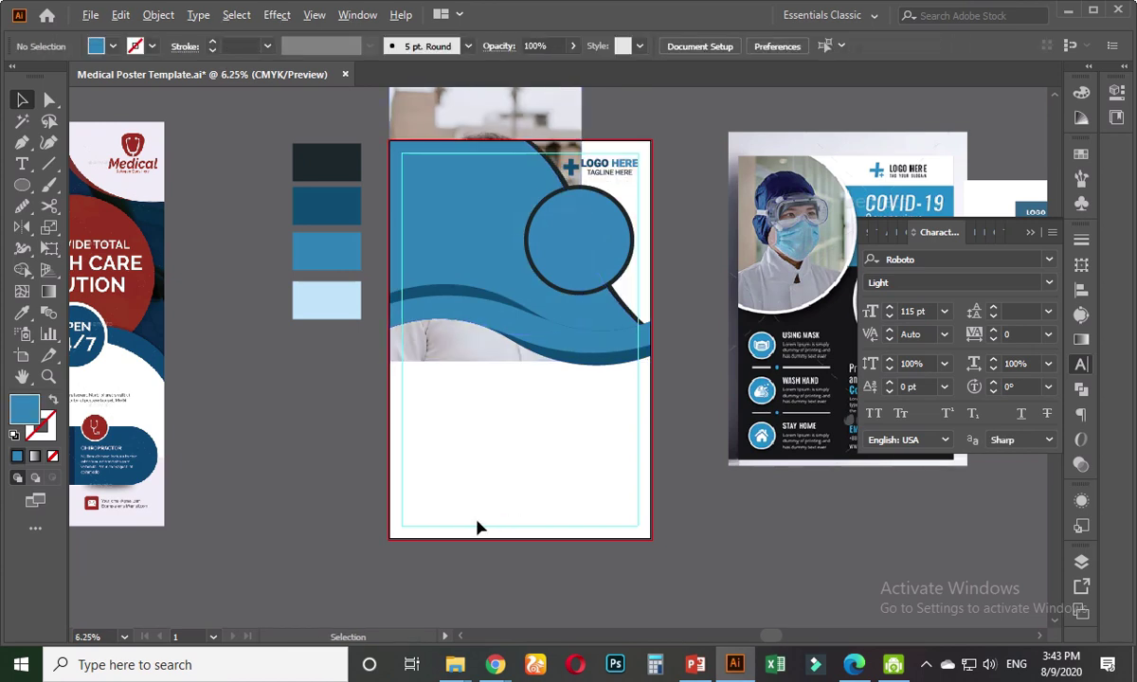
scroll(479, 519, "down", 2)
left_click_drag(495, 446, 452, 203)
left_click(530, 477)
scroll(528, 561, "down", 1)
- Switch to Unsplash in Chrome, browse the related photos and open the one of the woman in a white coat under trees
mouse_move(500, 662)
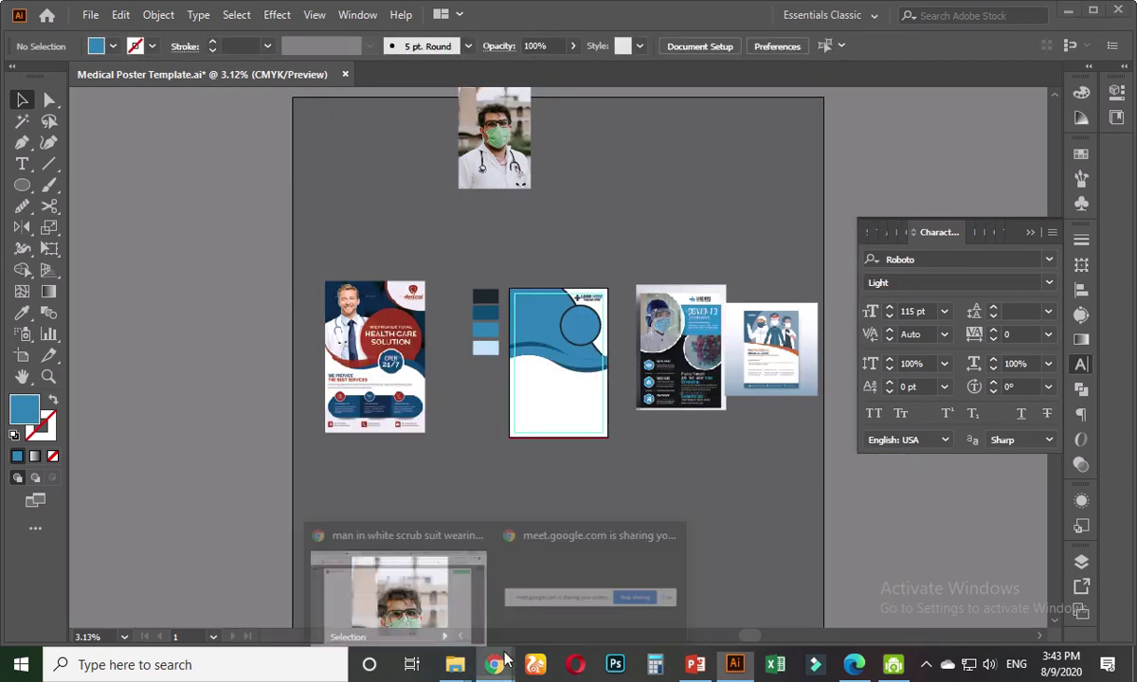
left_click(417, 573)
scroll(706, 388, "down", 9)
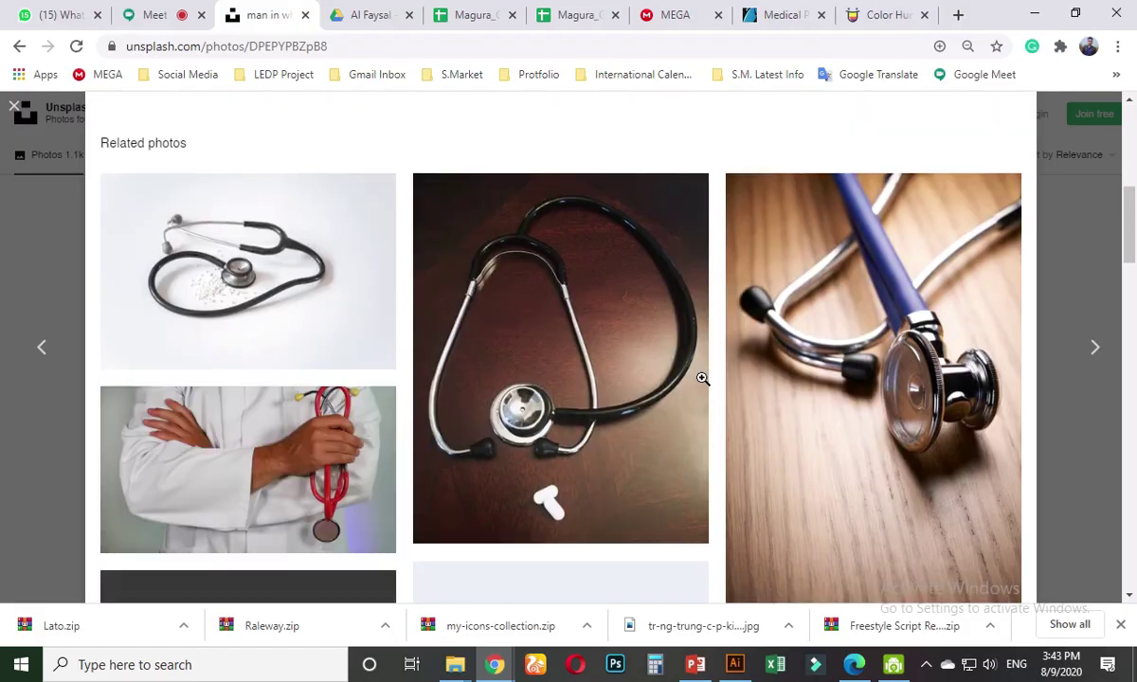
scroll(679, 390, "down", 3)
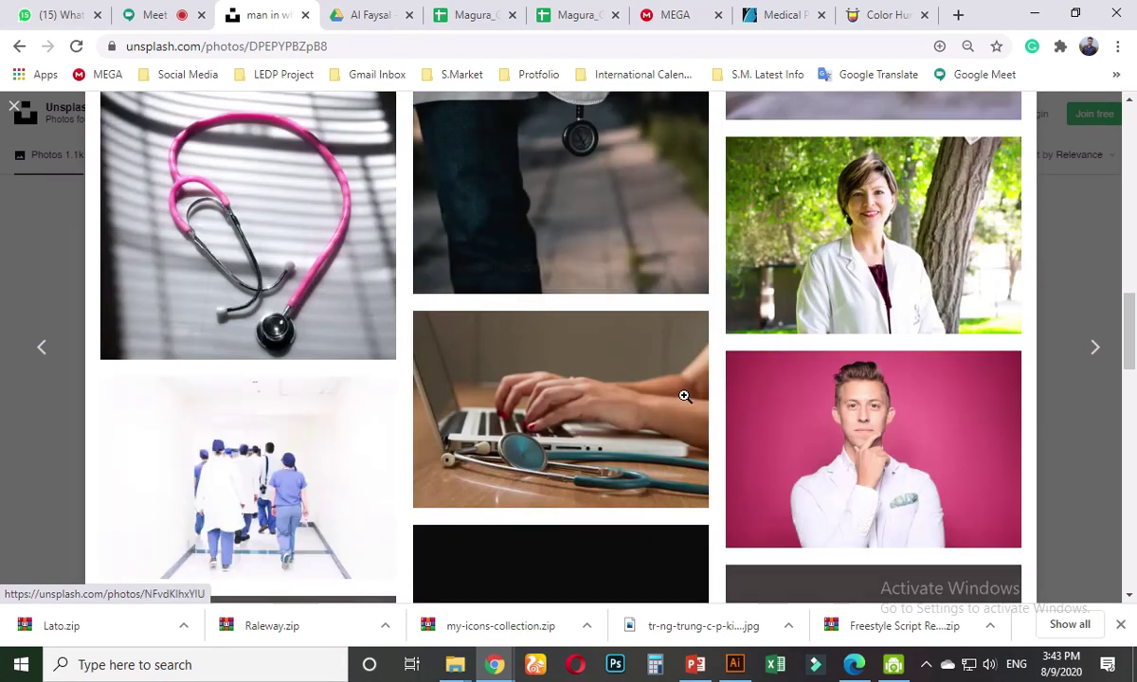
scroll(684, 405, "down", 3)
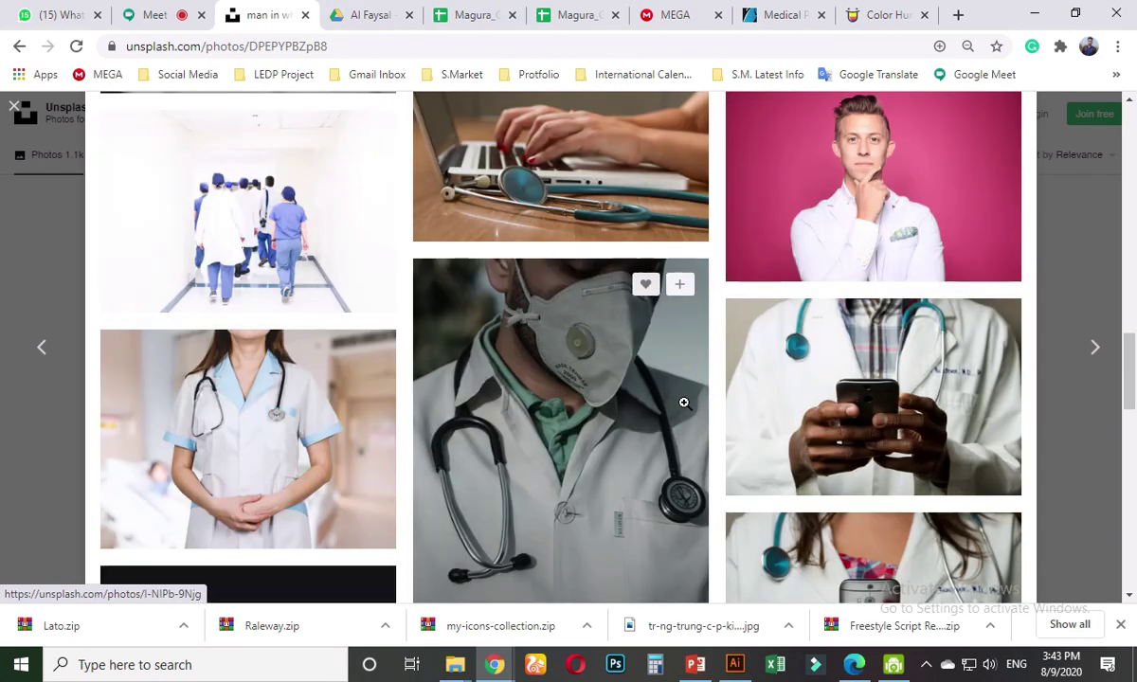
scroll(683, 401, "down", 2)
scroll(720, 417, "up", 6)
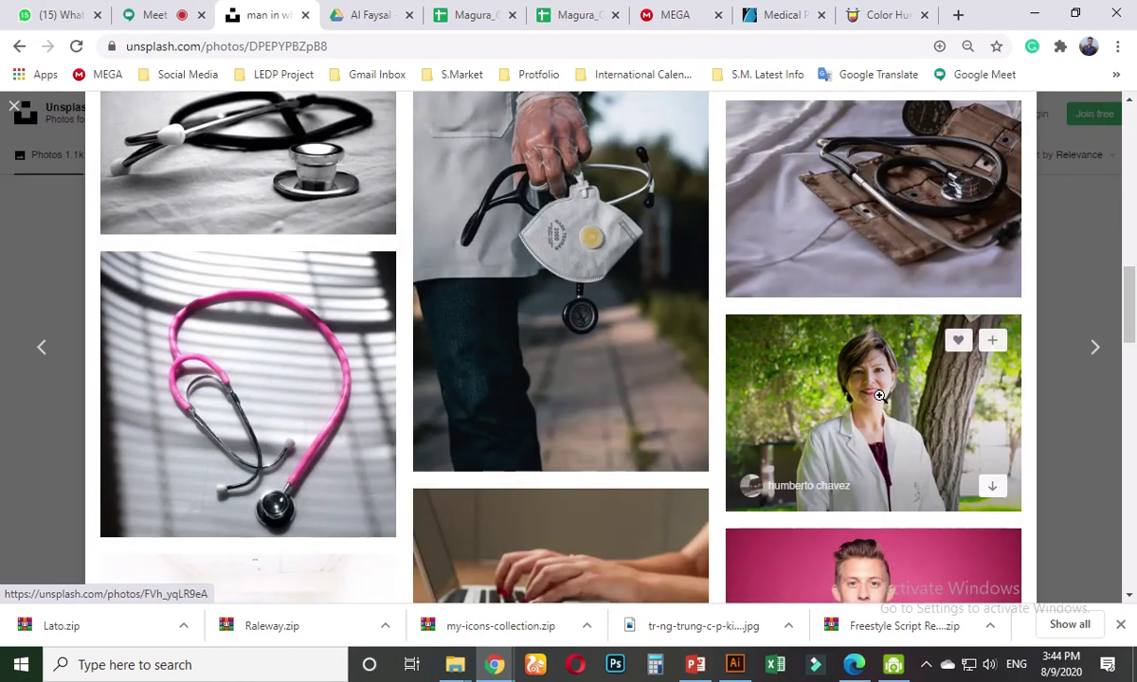
left_click(879, 396)
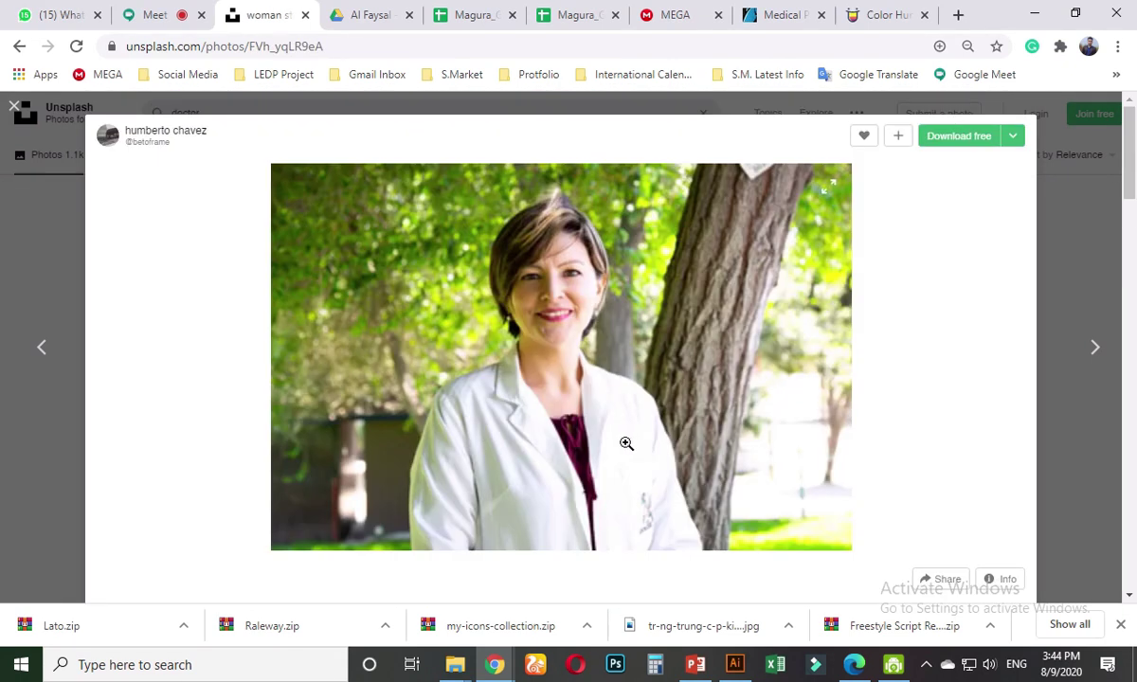
- Look through the related photos for another suitable doctor image, check the Illustrator layout, and return to the woman's photo in Chrome
scroll(626, 444, "down", 6)
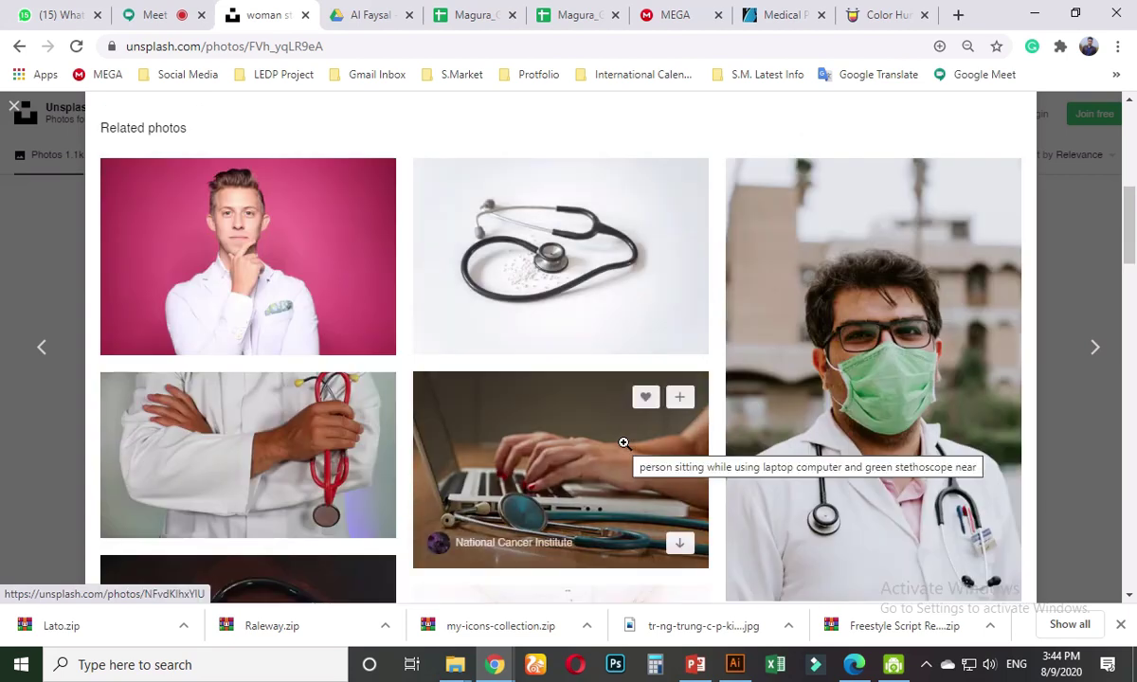
scroll(623, 442, "down", 9)
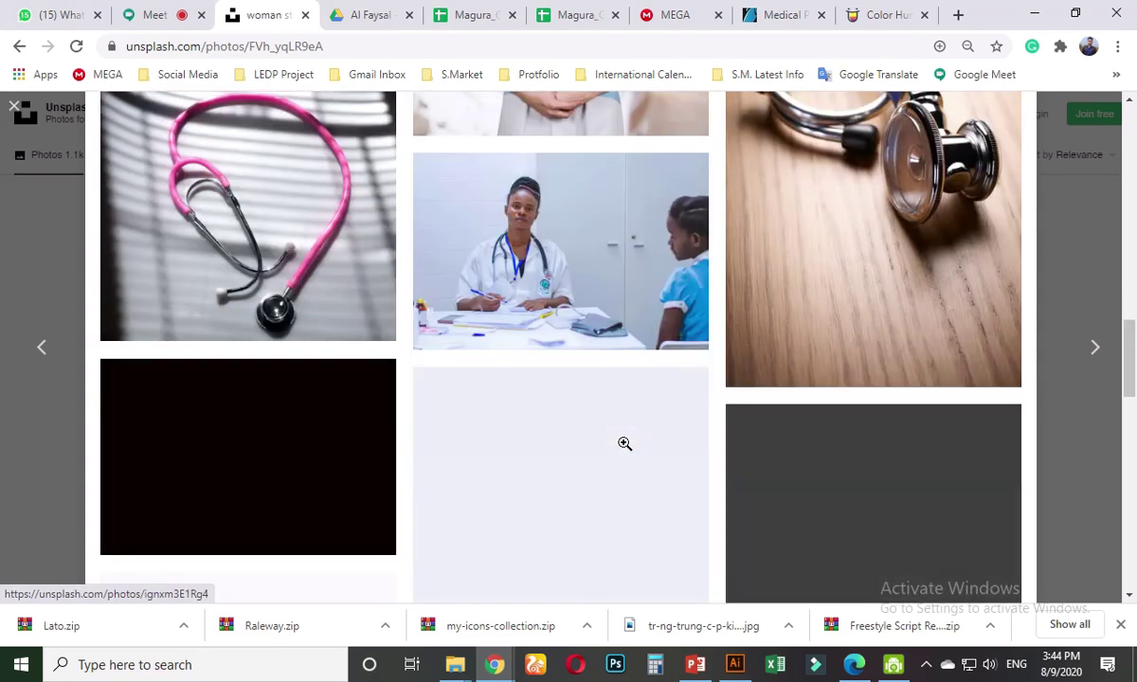
scroll(623, 442, "down", 2)
scroll(623, 443, "down", 5)
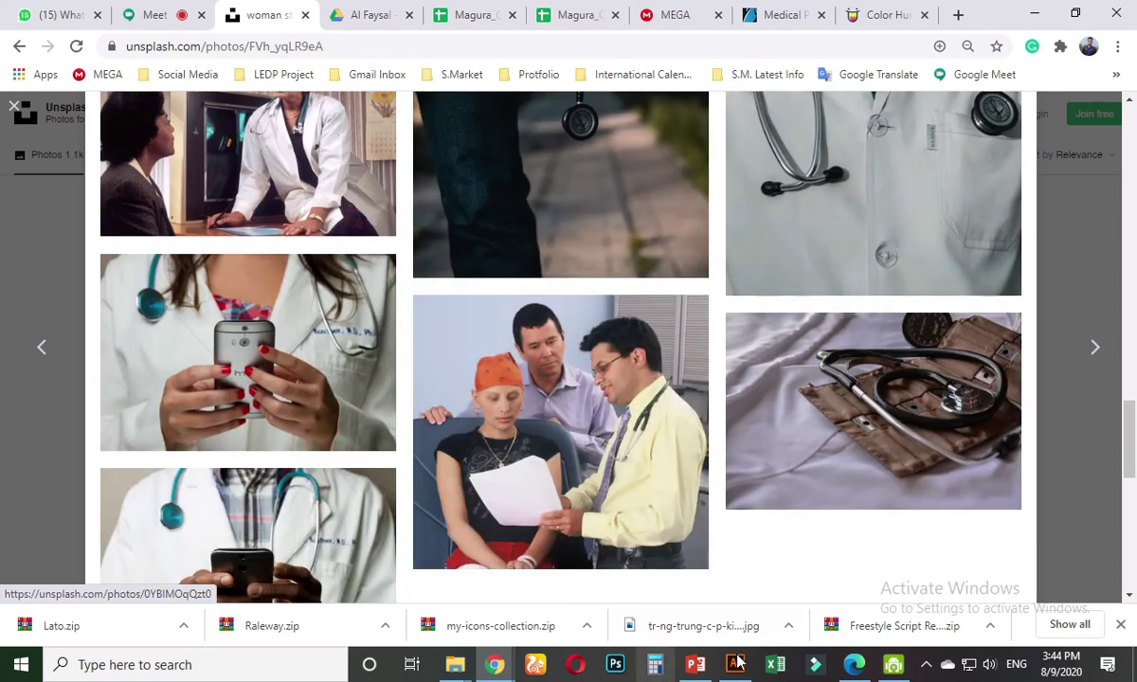
left_click(735, 663)
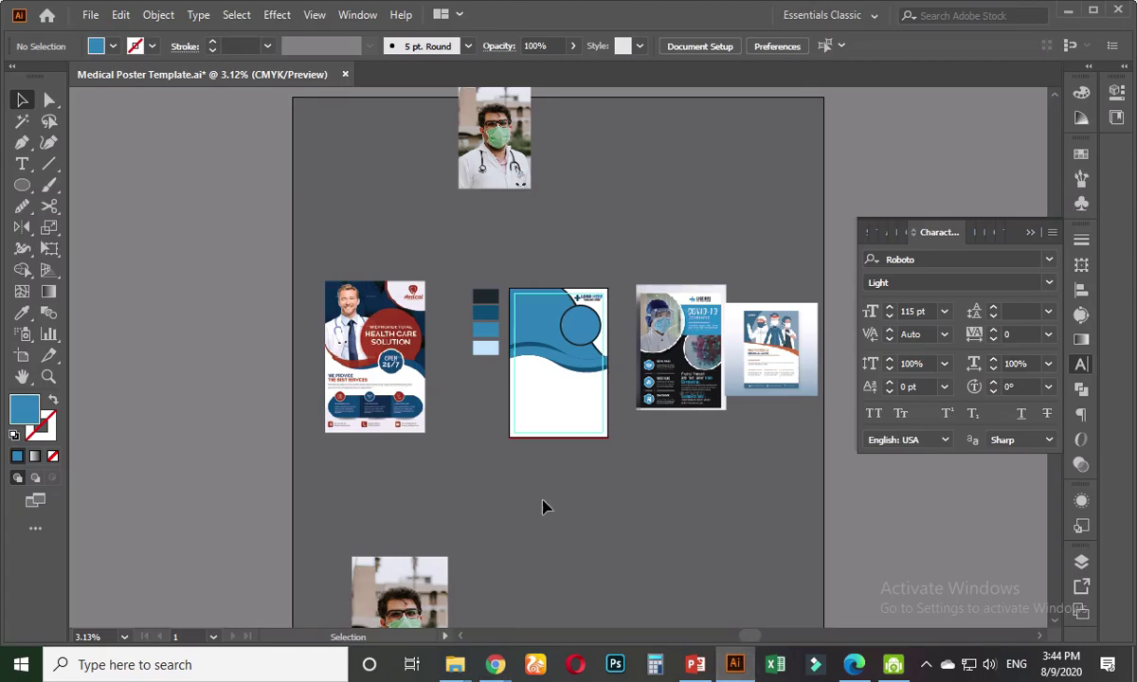
mouse_move(495, 663)
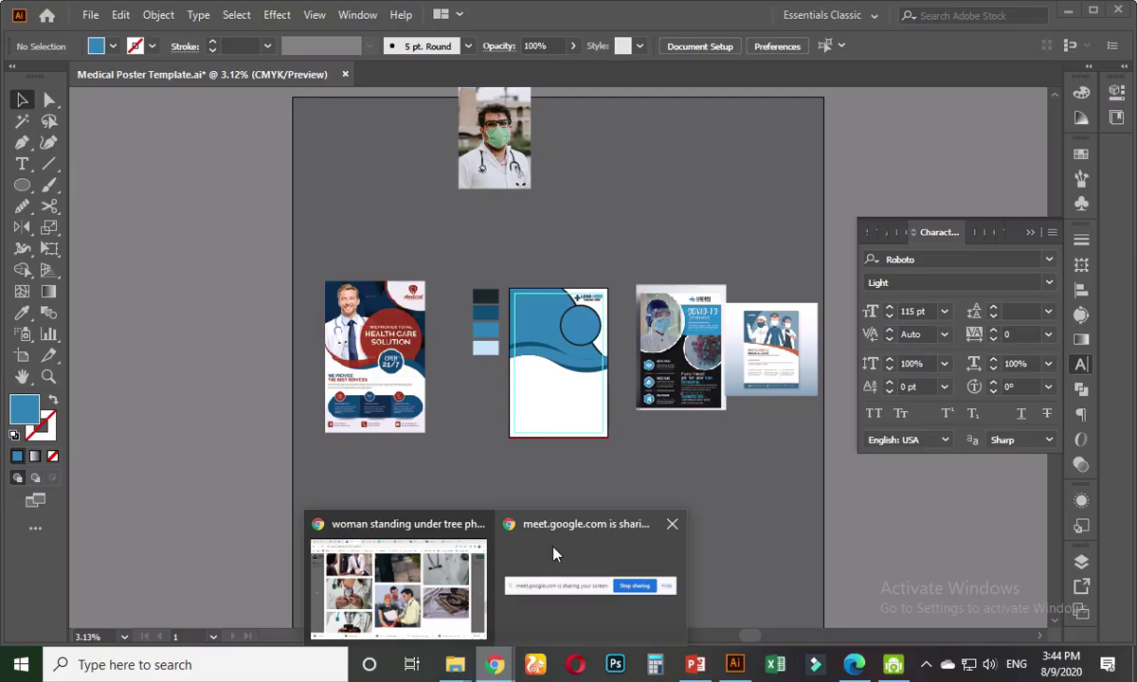
left_click(435, 569)
scroll(544, 459, "up", 20)
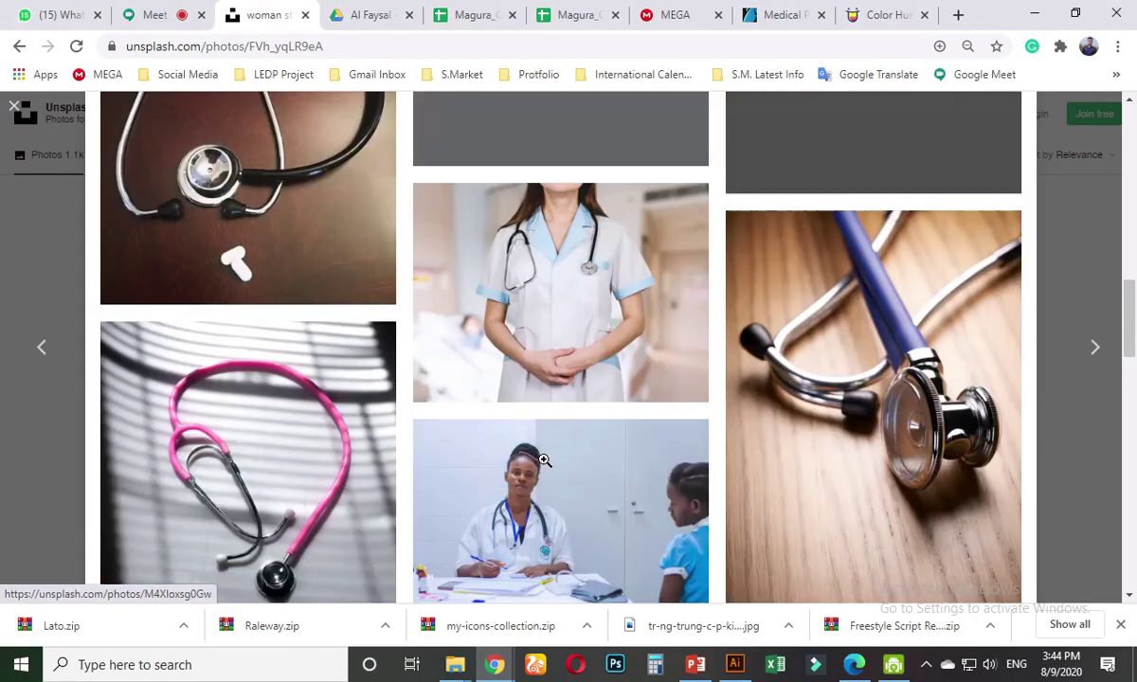
scroll(544, 460, "up", 10)
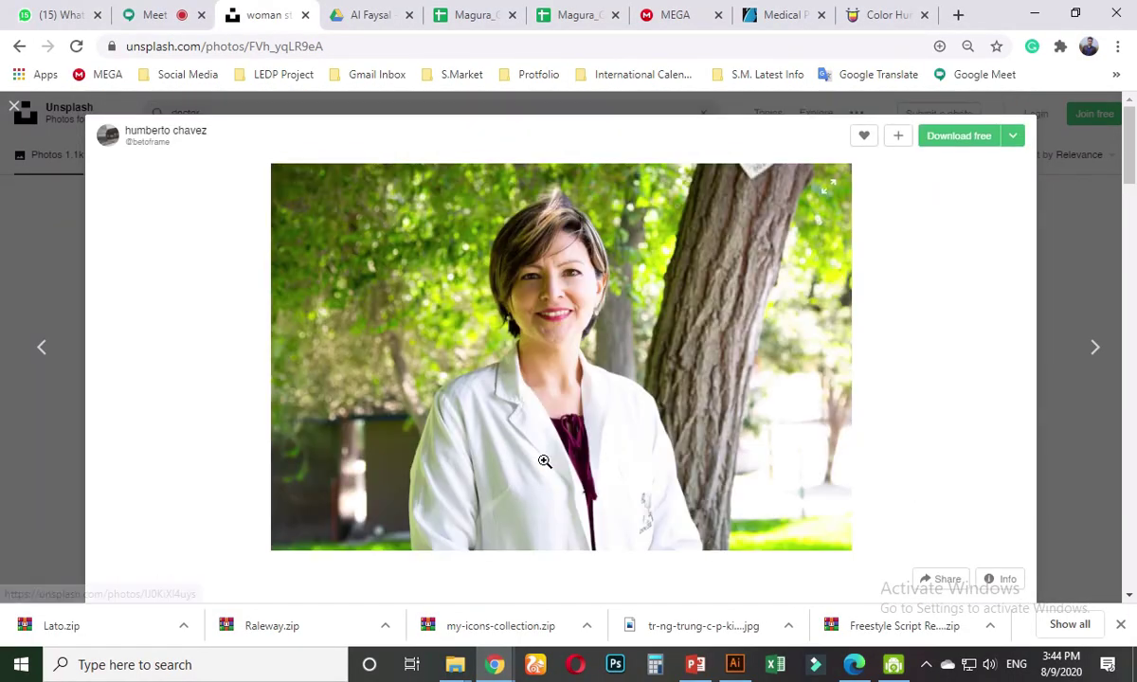
- Copy the photo of the woman in a white coat from Chrome and paste it into the Illustrator poster
right_click(520, 371)
left_click(569, 426)
left_click(732, 667)
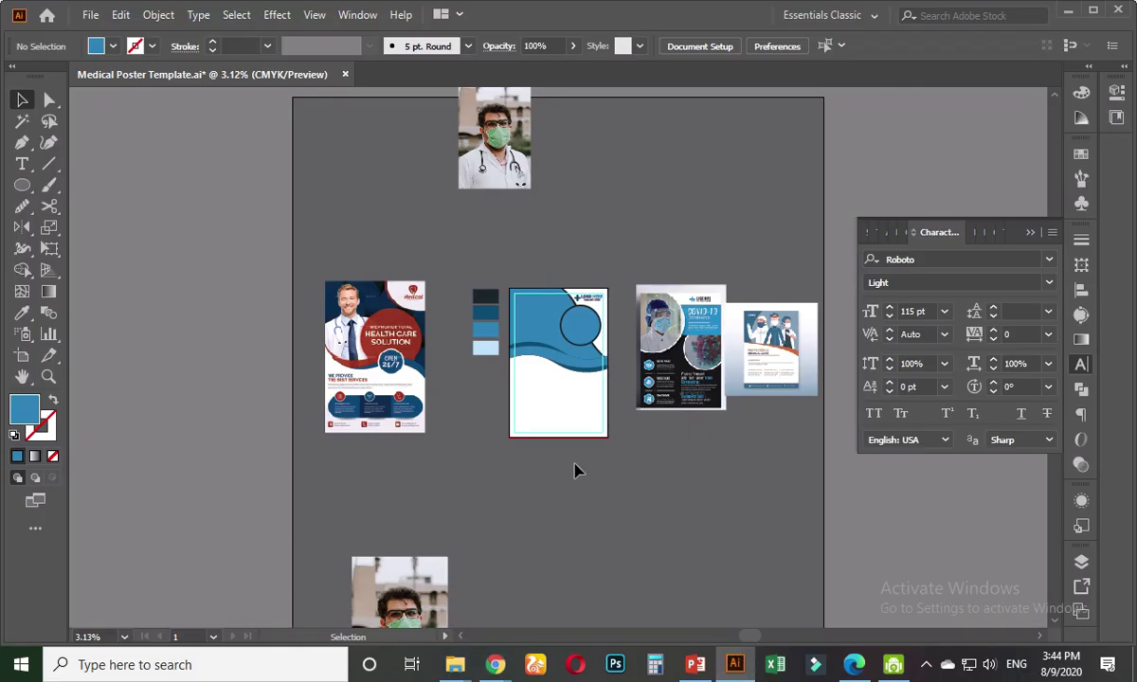
key("ctrl+v")
scroll(582, 387, "up", 4)
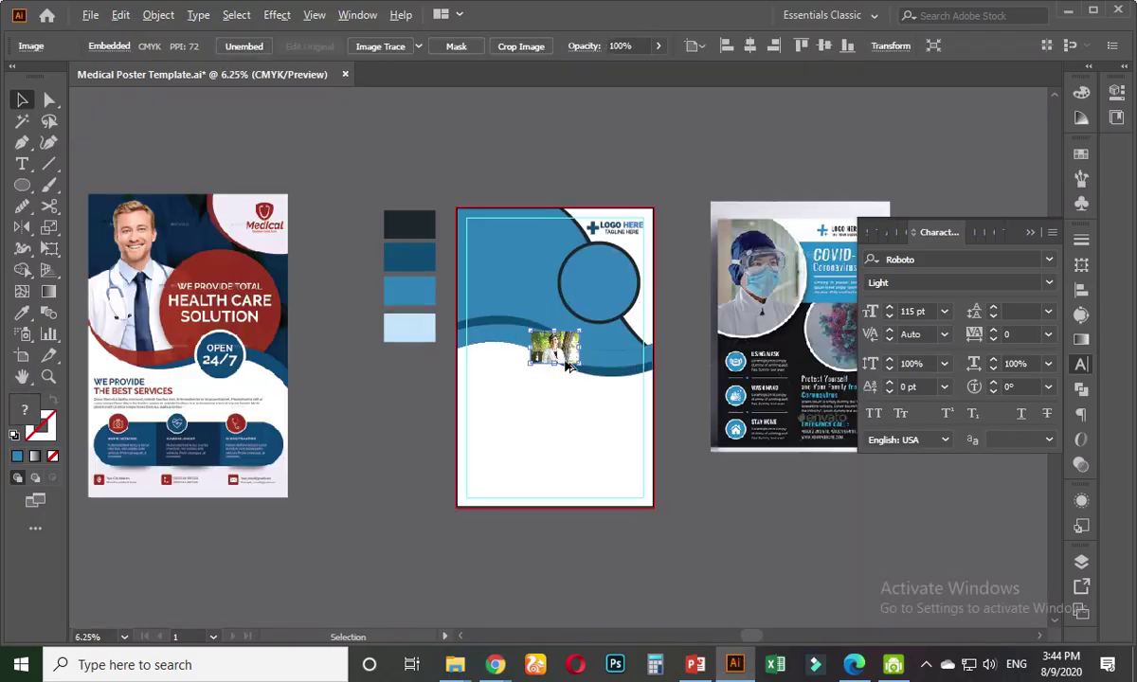
- Enlarge the pasted photo to nearly the poster's width and align it with the artboard's left and top edges
left_click_drag(589, 367, 739, 465)
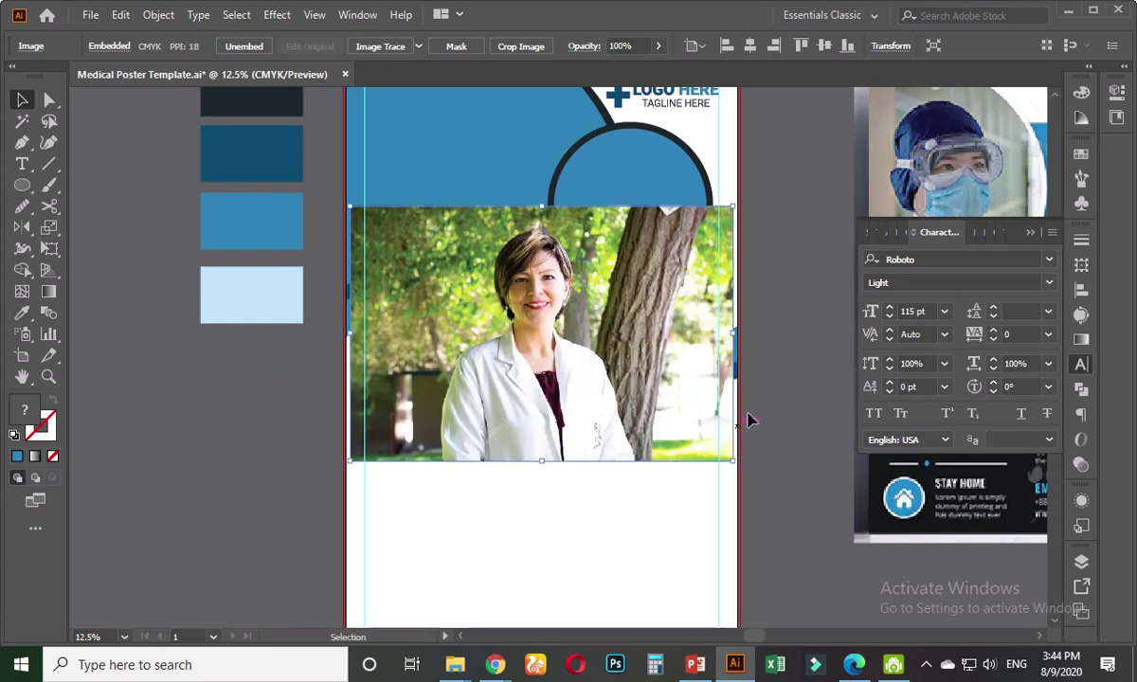
left_click_drag(777, 277, 747, 420)
left_click_drag(511, 453, 511, 307)
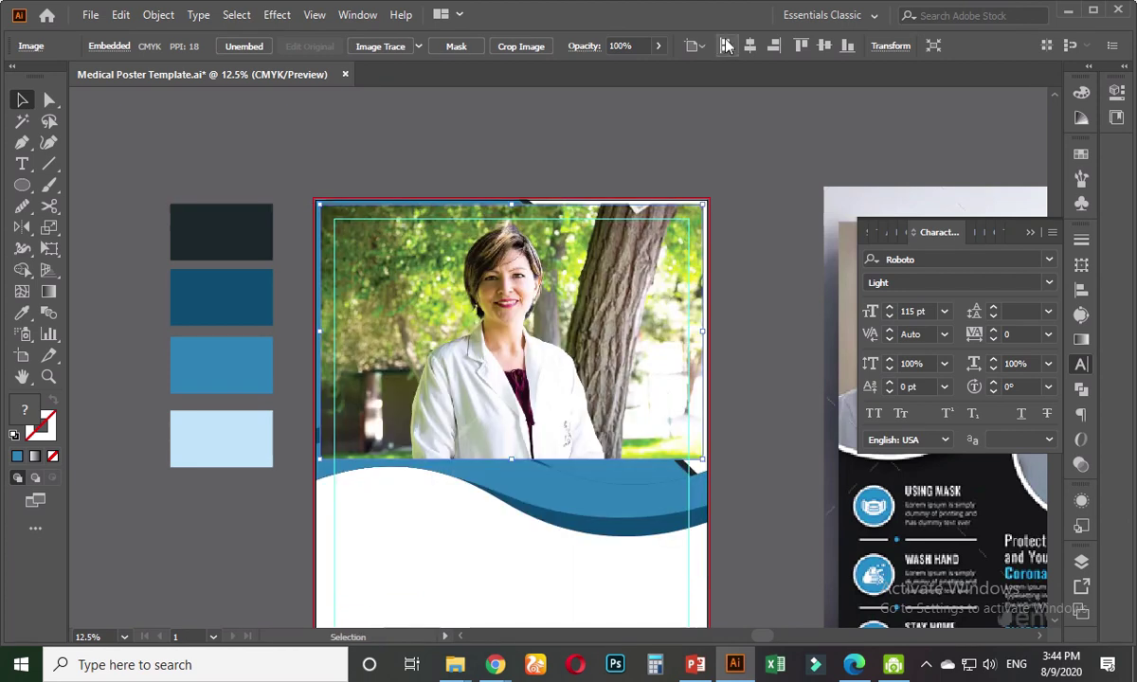
left_click(726, 45)
left_click(800, 45)
left_click(722, 349)
left_click(659, 408)
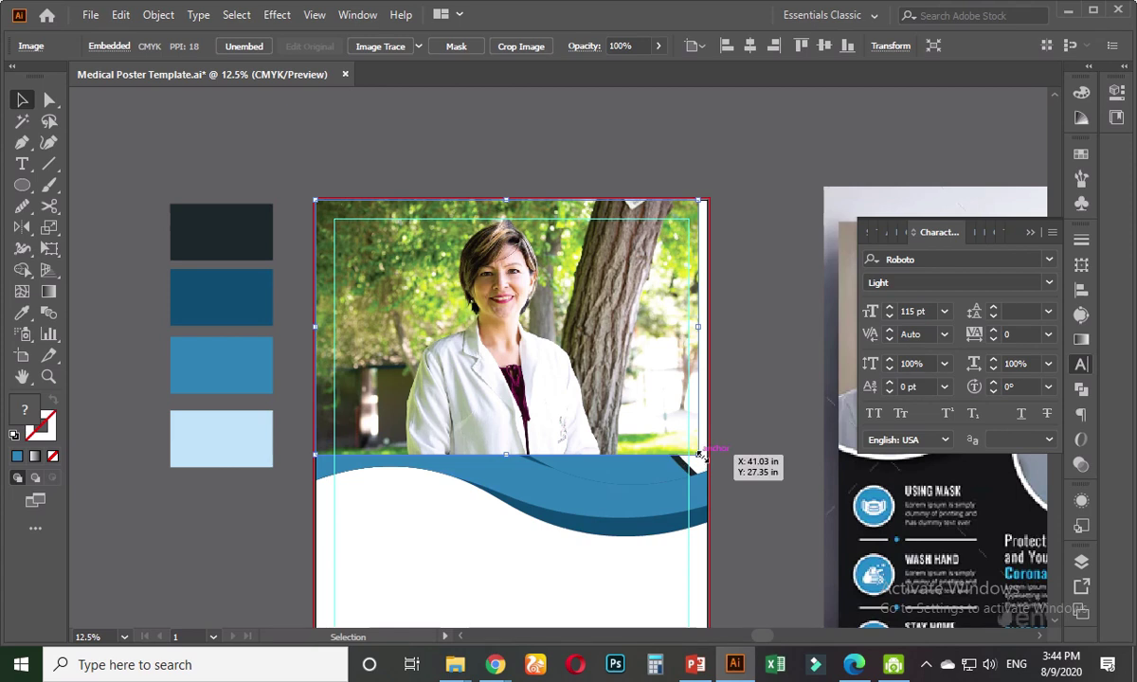
- Enlarge the photo beyond the artboard's sides, reposition it over the header, and send it backward beneath the header shapes and logo
left_click_drag(698, 455, 753, 489)
left_click_drag(637, 422, 600, 424)
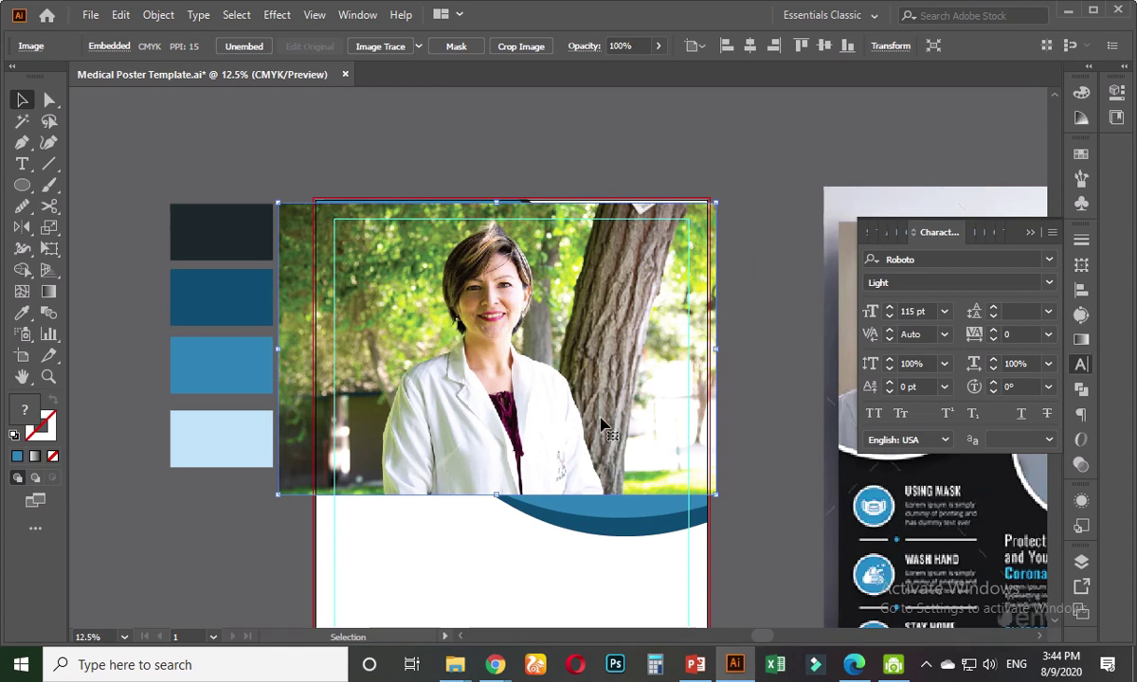
left_click_drag(600, 425, 600, 413)
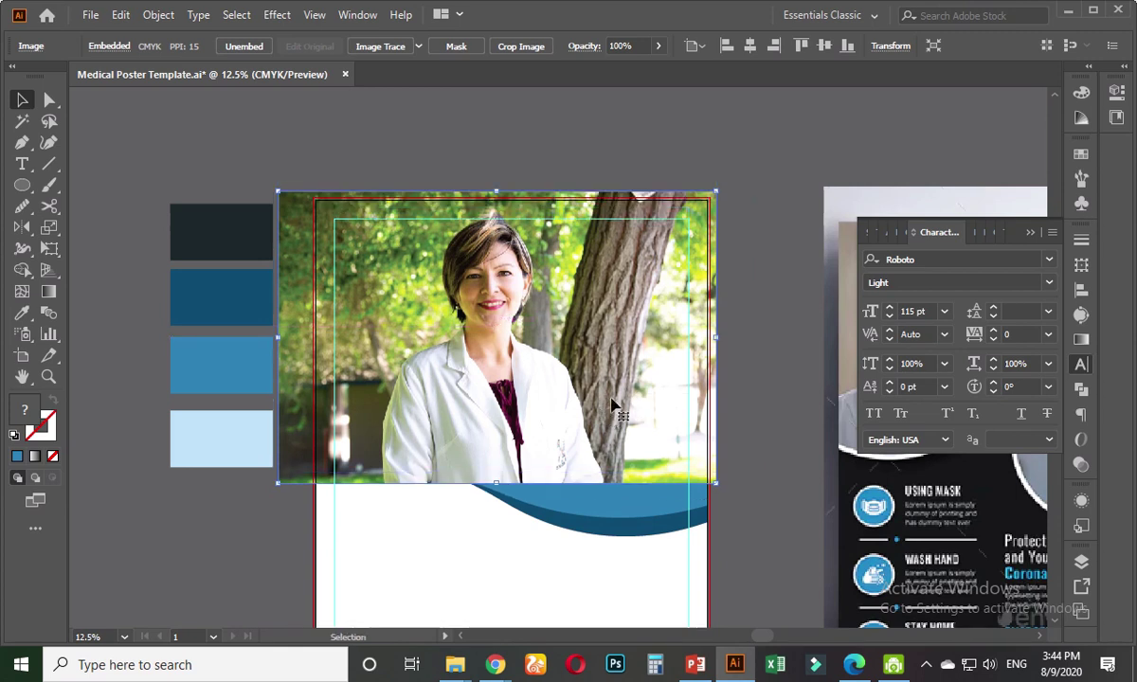
key("ctrl+bracketleft")
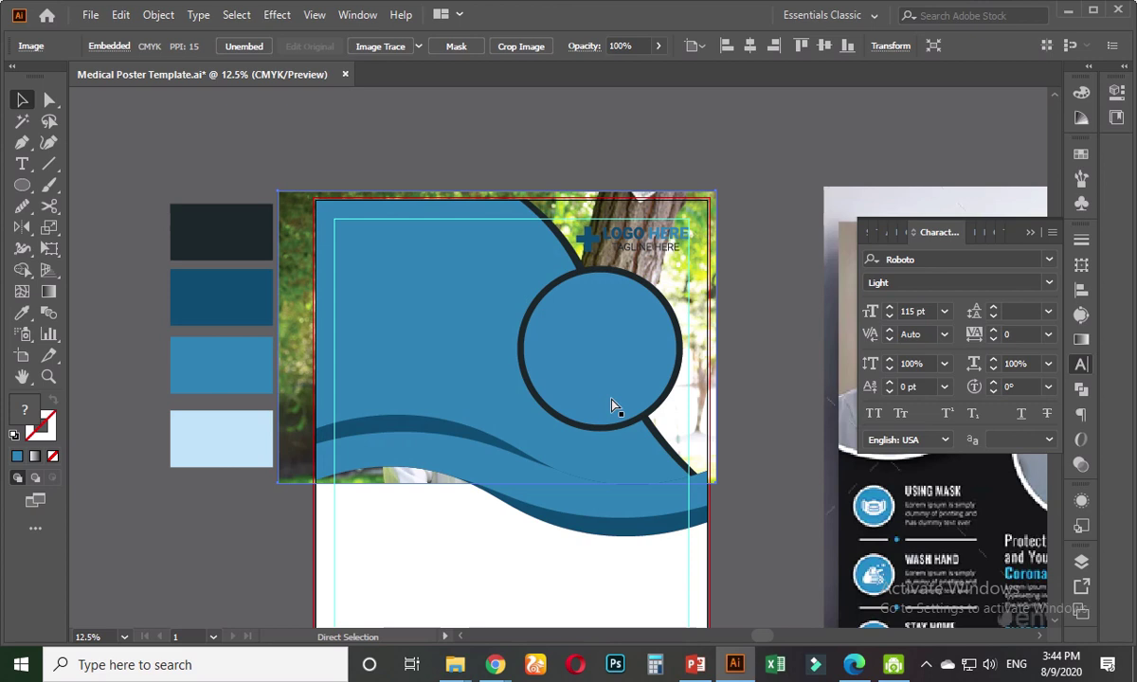
key("v")
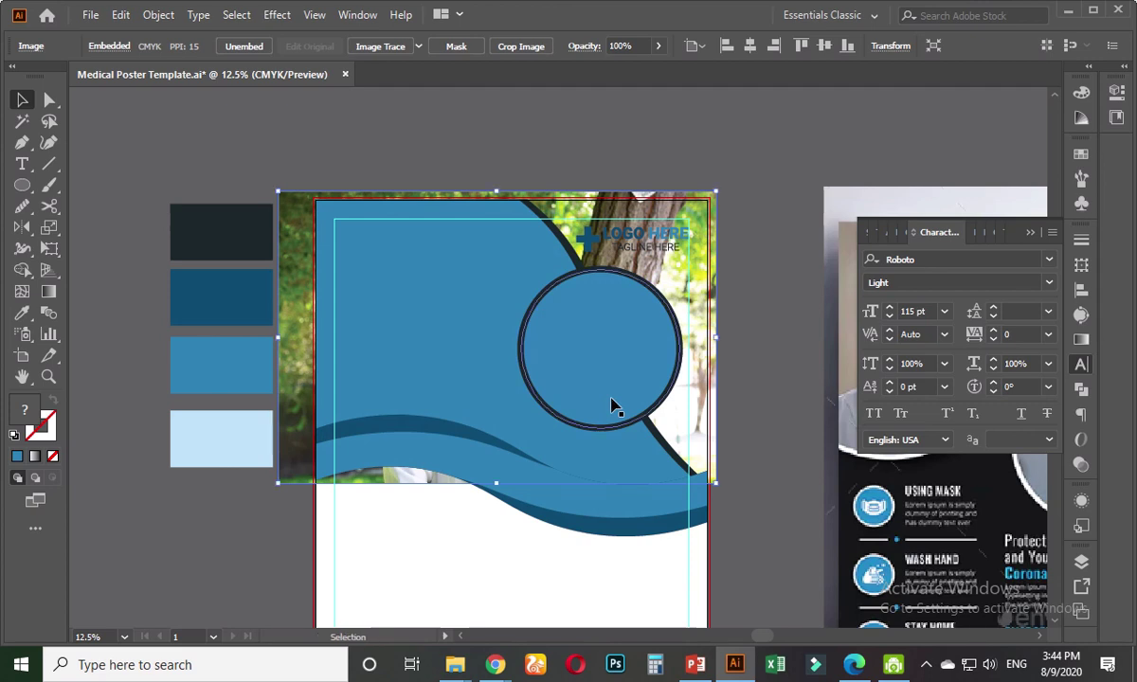
- Try sending the photo to the very back of the stack, and bring it forward again by one level
right_click(445, 315)
mouse_move(510, 461)
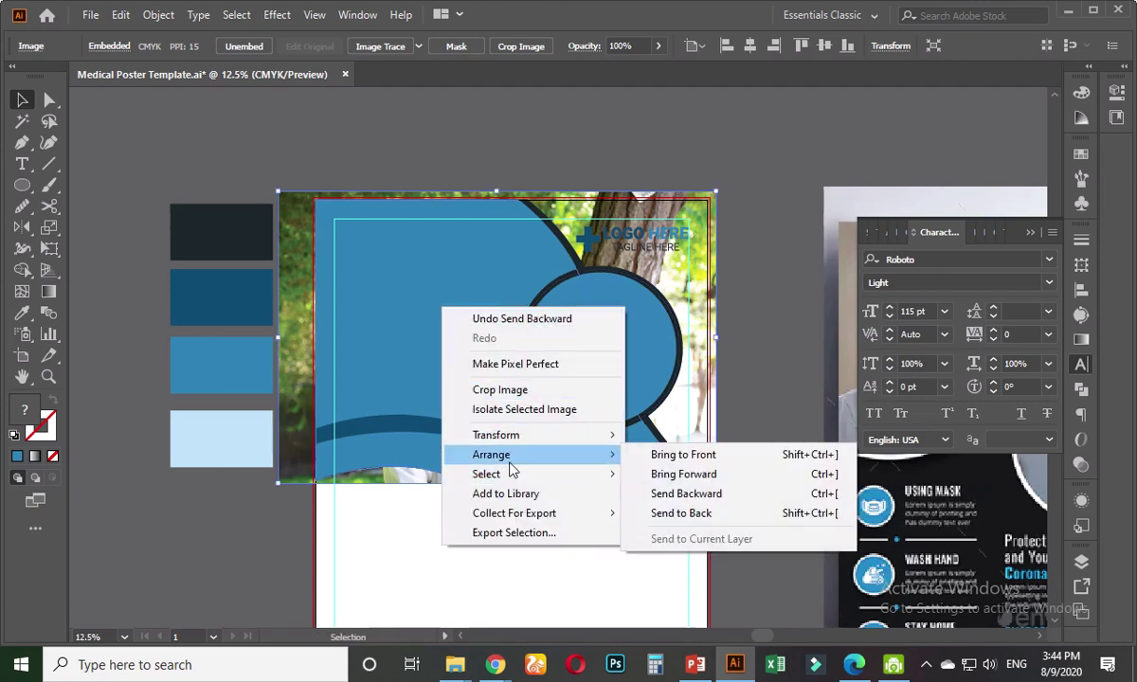
left_click(632, 513)
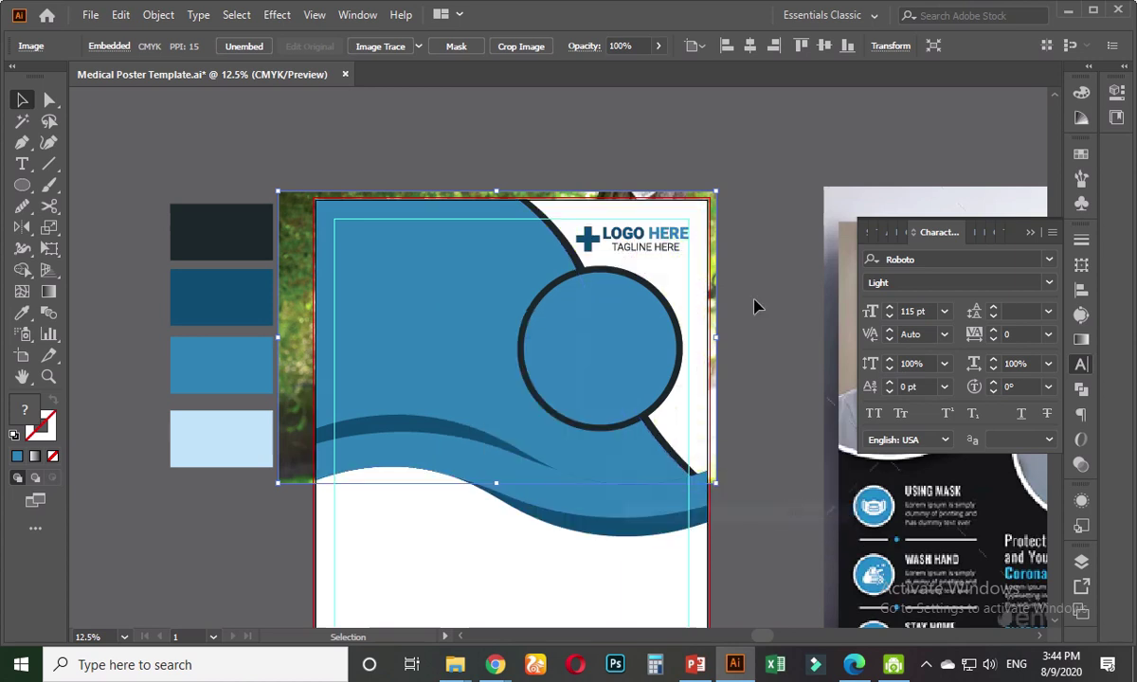
right_click(458, 292)
mouse_move(536, 440)
left_click(672, 459)
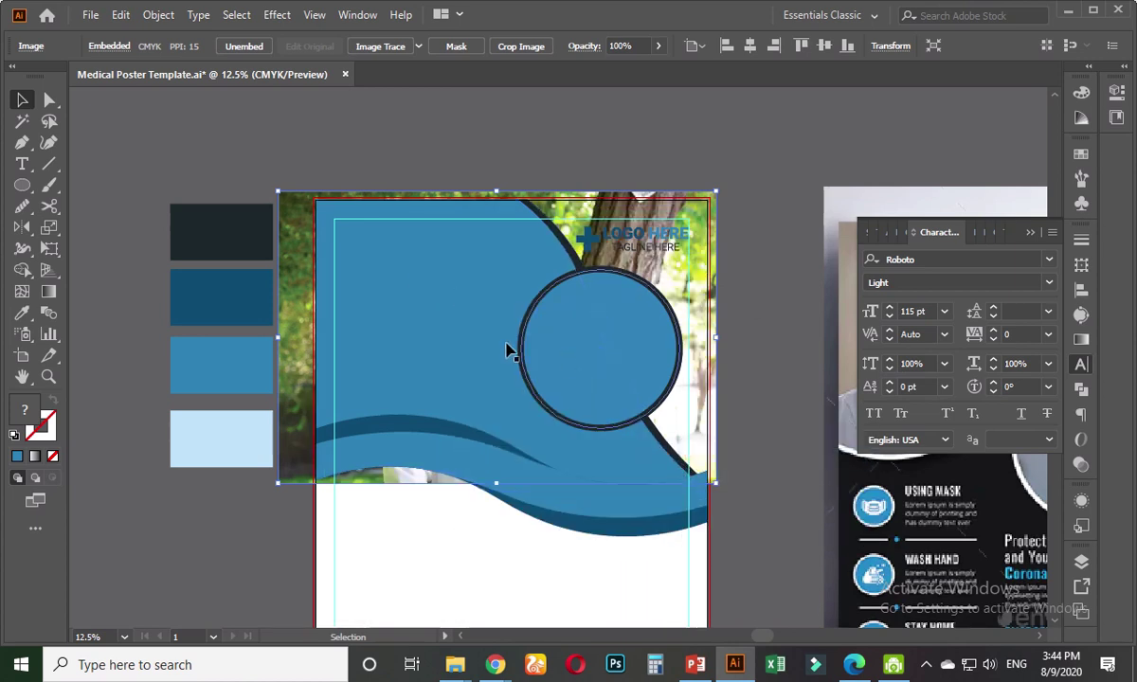
- Clip the woman's photo with the blue curved header shape using a clipping mask, and deselect it
left_click(398, 284, "shift")
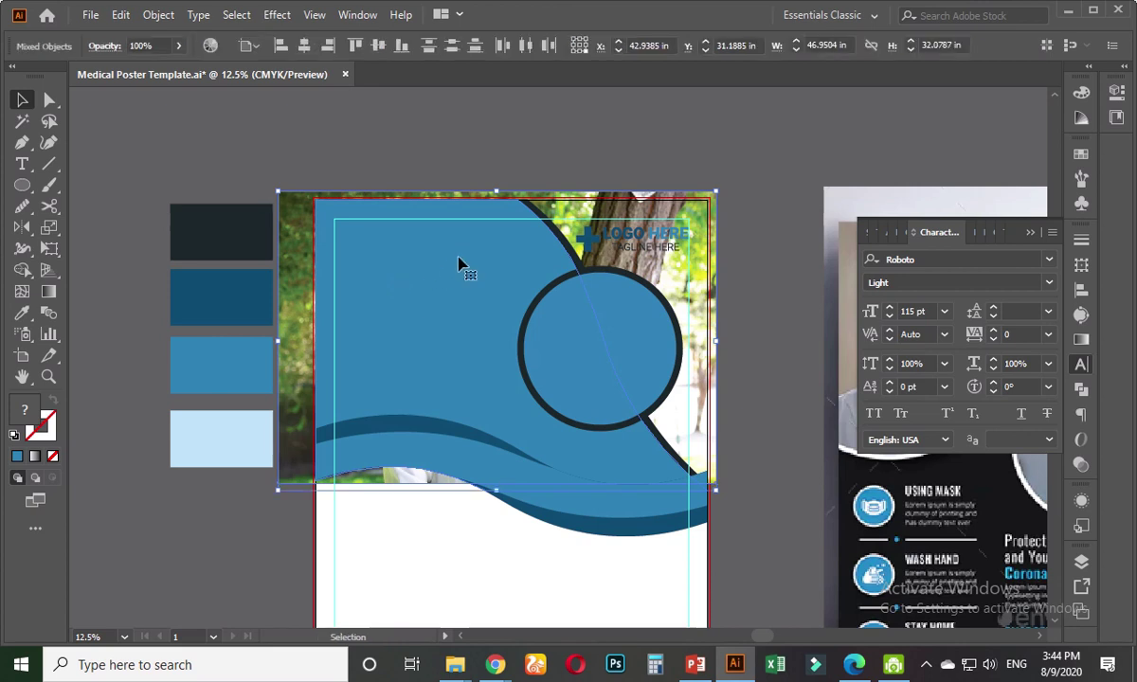
key("a")
key("ctrl+7")
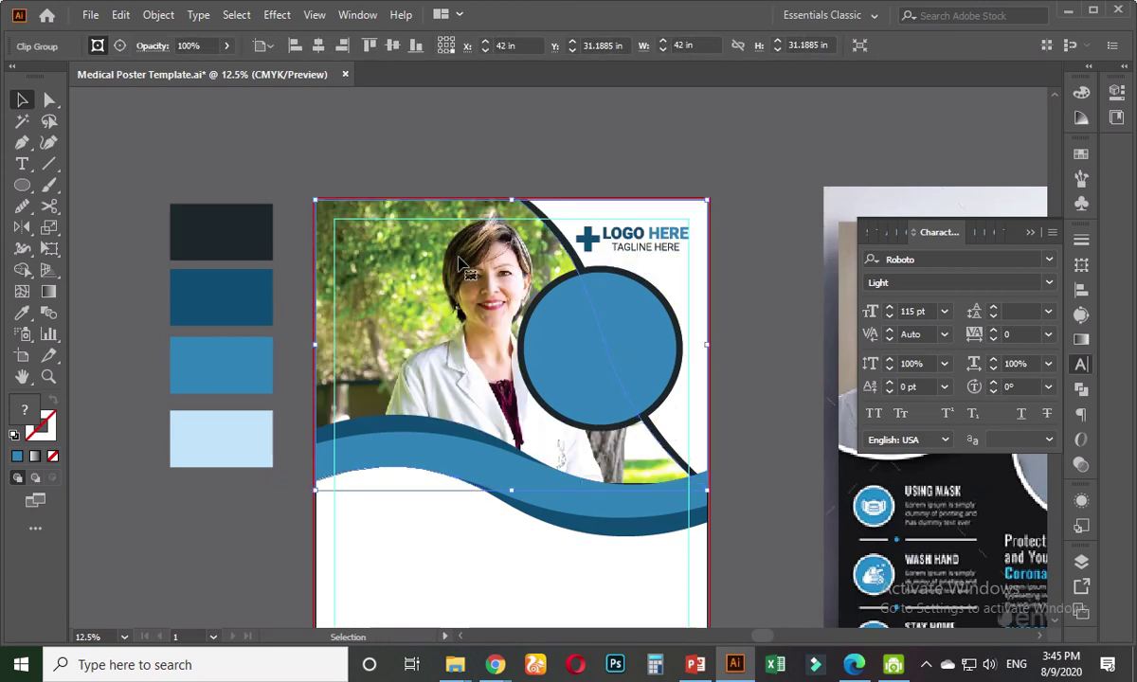
left_click(528, 131)
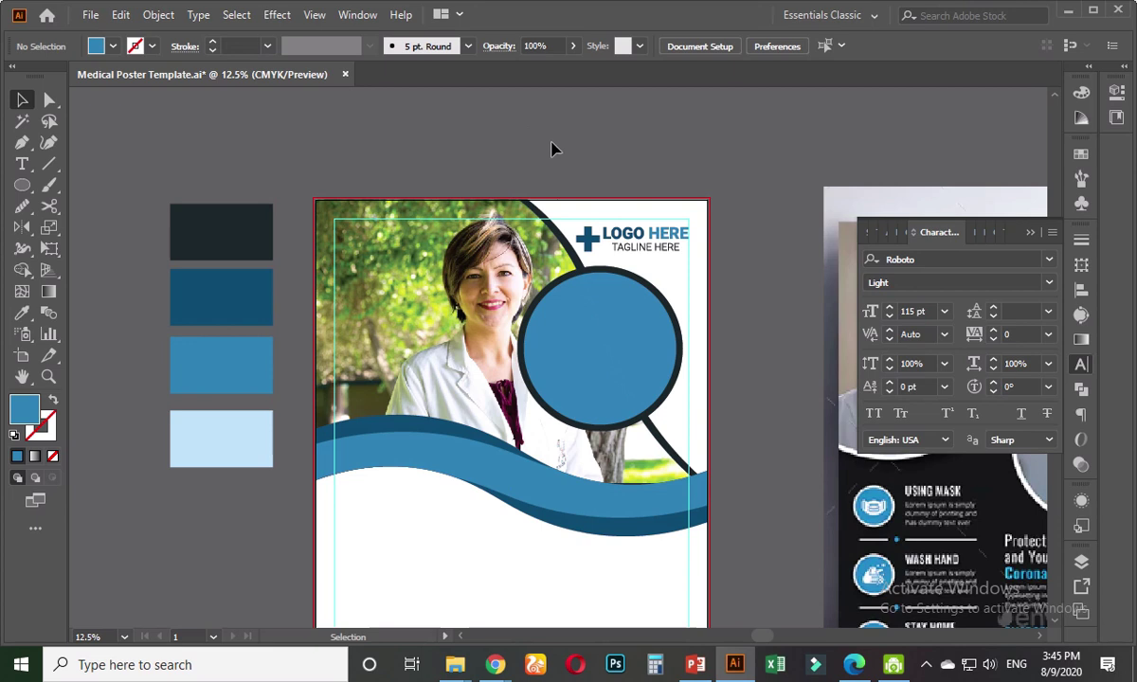
- Paste a second copy of the woman's photo, enlarge it to about the poster's width, and place it over the header
left_click_drag(562, 152, 469, 155)
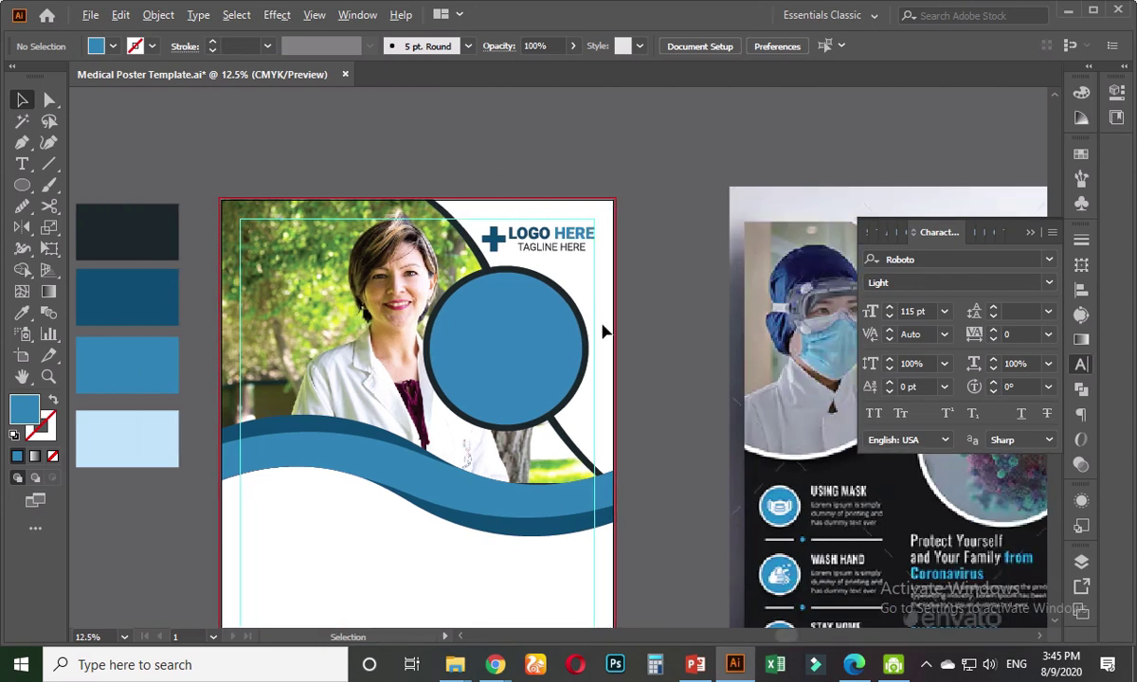
scroll(611, 327, "down", 1, "alt")
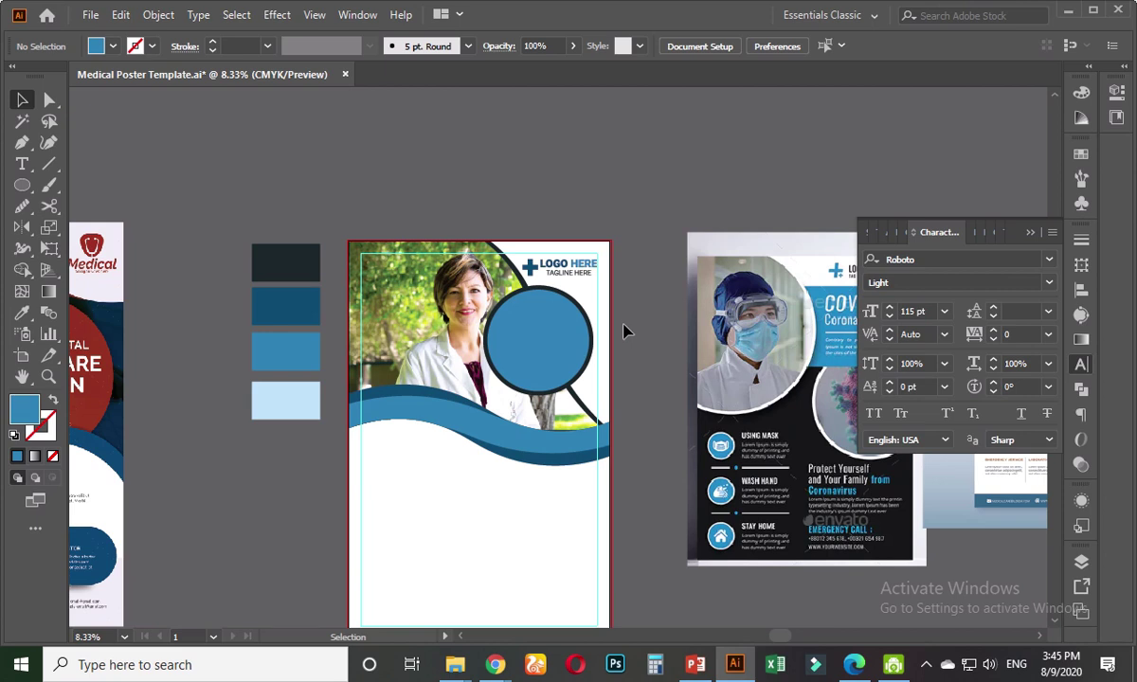
key("ctrl+v")
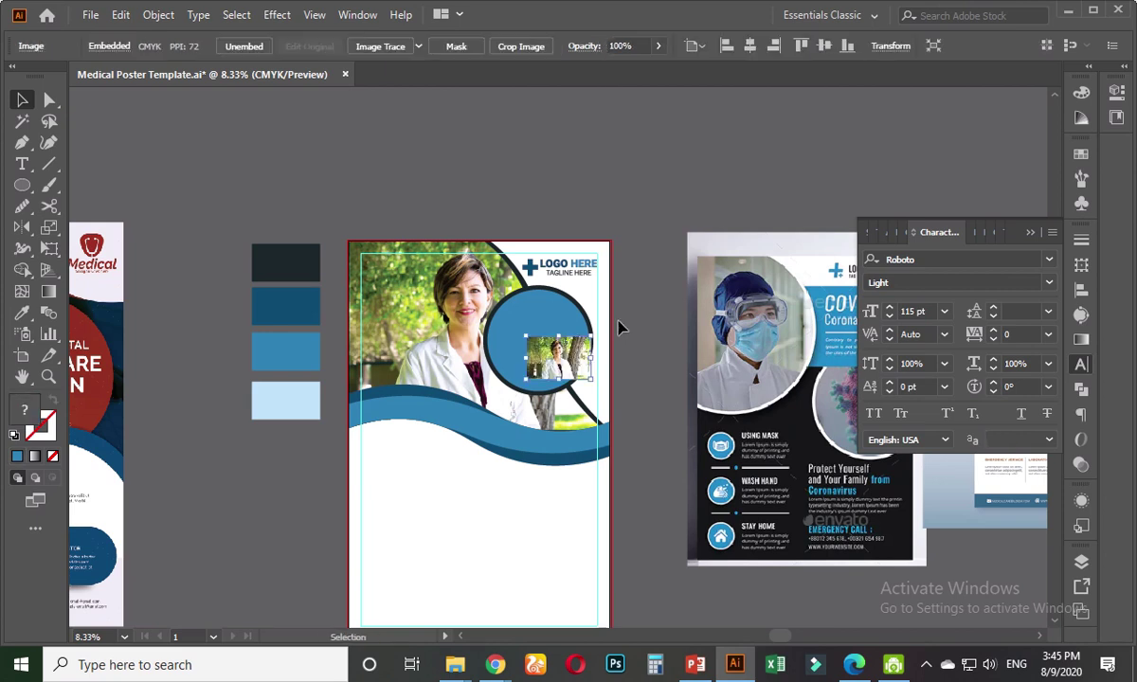
scroll(612, 327, "up", 1, "alt")
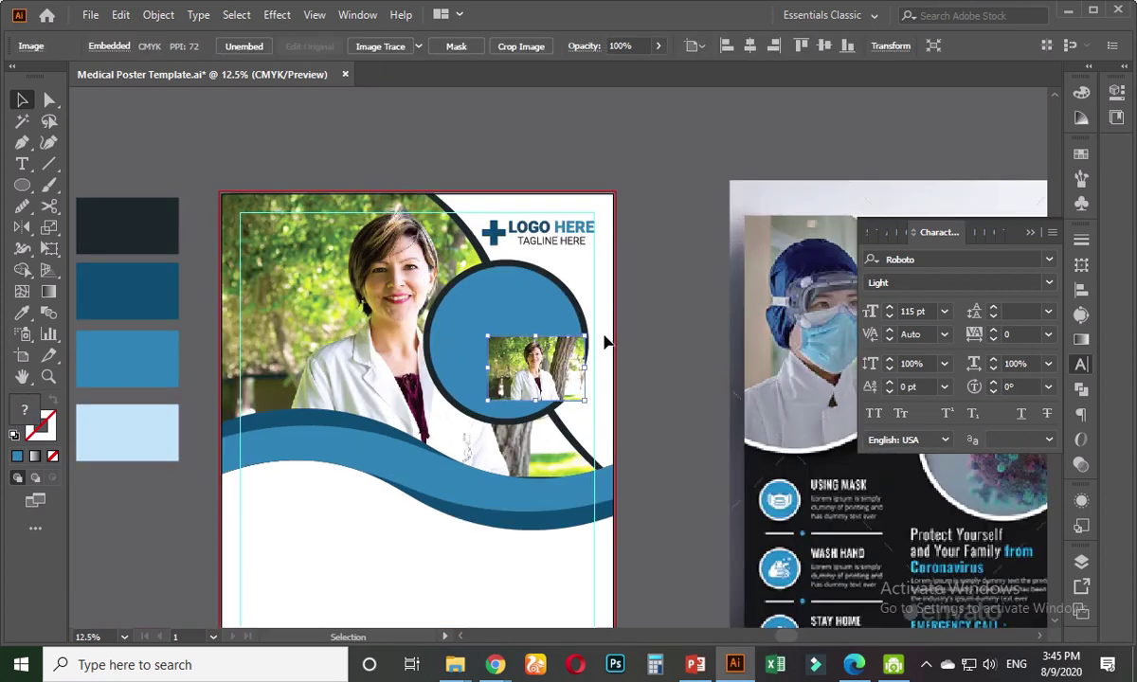
left_click_drag(585, 336, 729, 239)
left_click_drag(654, 389, 426, 294)
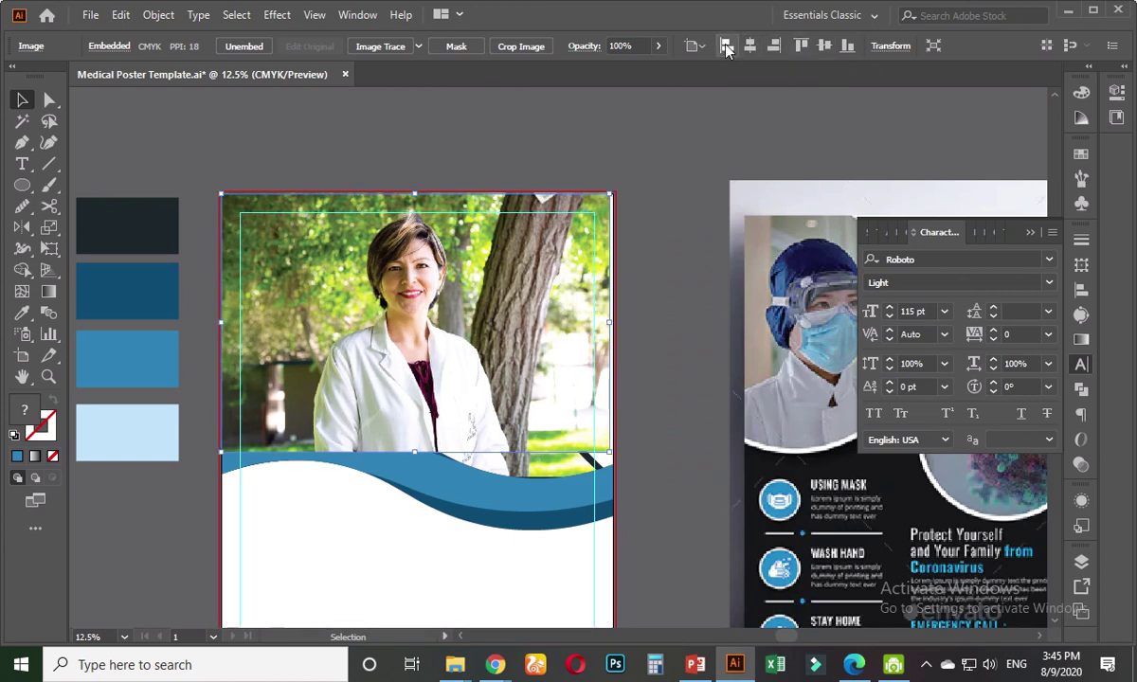
- Stretch the second photo to the artboard's full width and below the clipped header photo, and send it backward beneath the header artwork
left_click_drag(610, 322, 622, 318)
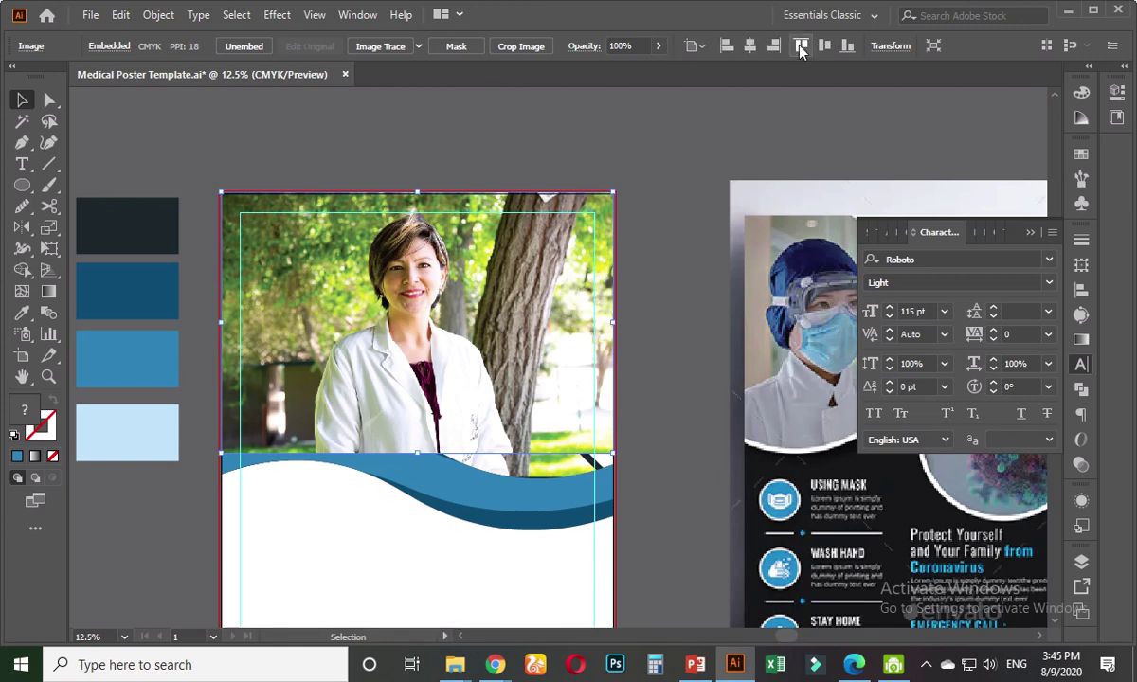
left_click(748, 45)
left_click_drag(423, 459, 423, 490)
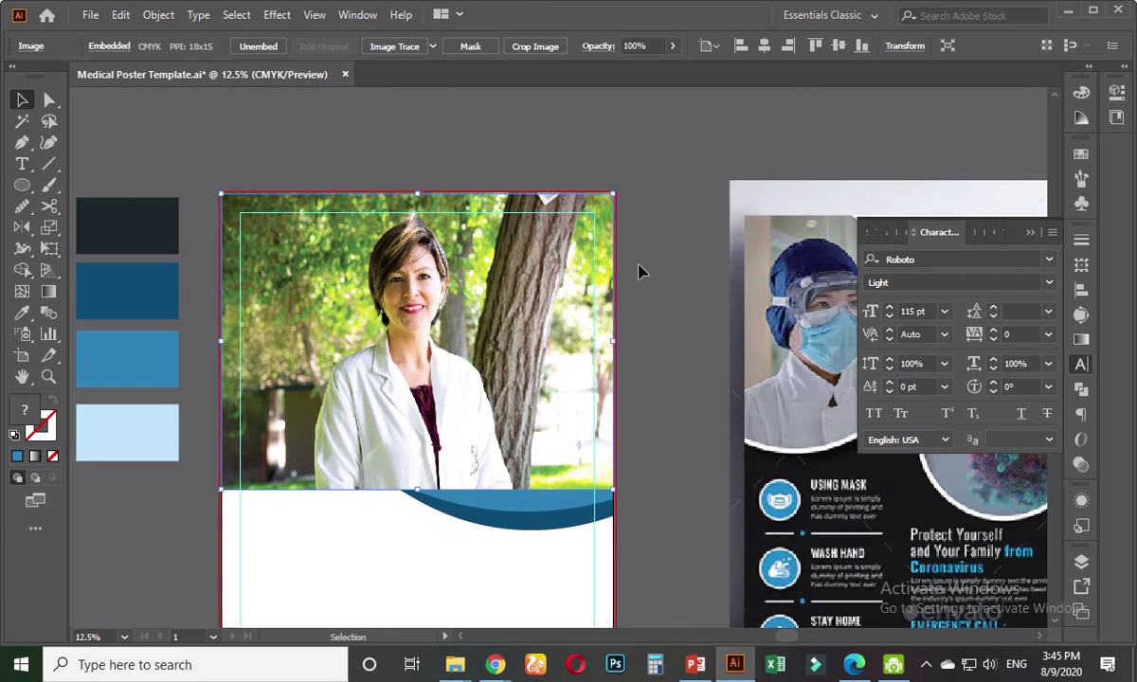
key("ctrl+bracketleft")
key("v")
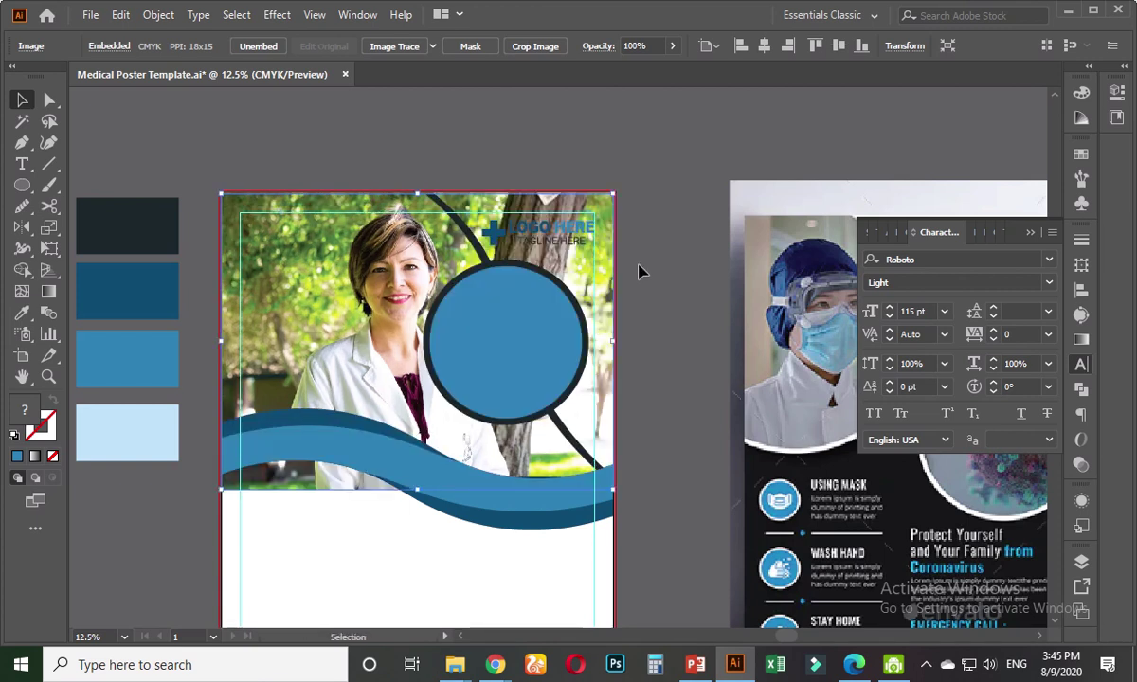
- Try the Overlay and Lighten blend modes on the second photo, and restore the Normal mode
left_click(599, 45)
left_click(453, 75)
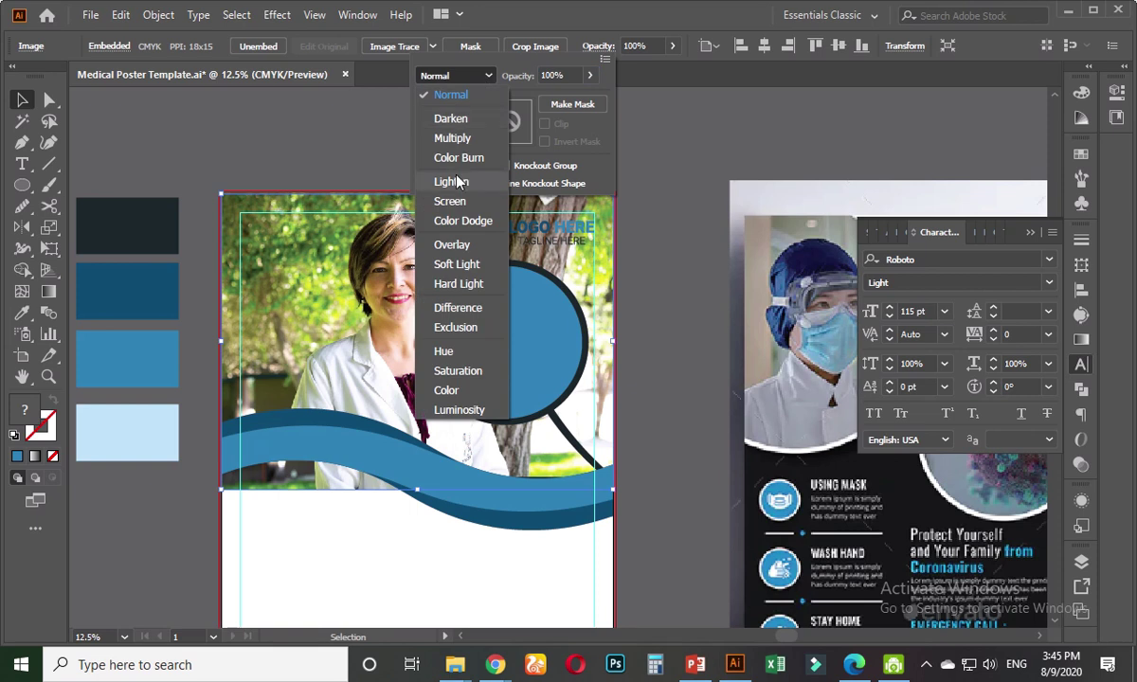
left_click(452, 245)
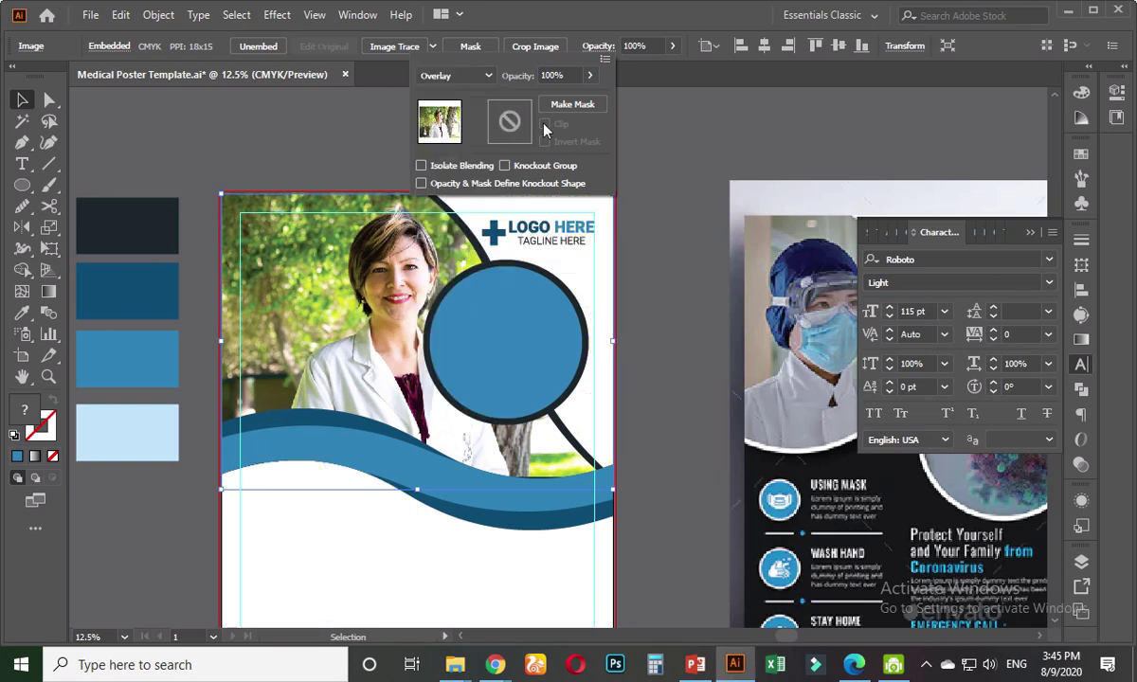
left_click(433, 77)
left_click(442, 176)
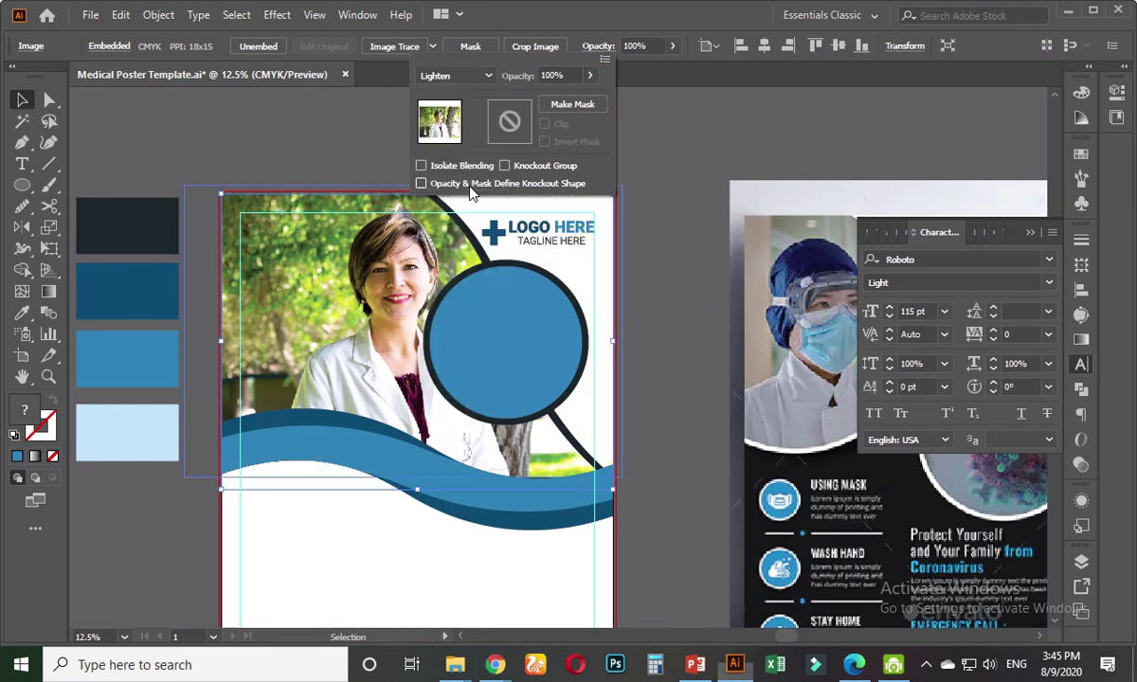
left_click(446, 75)
left_click(440, 89)
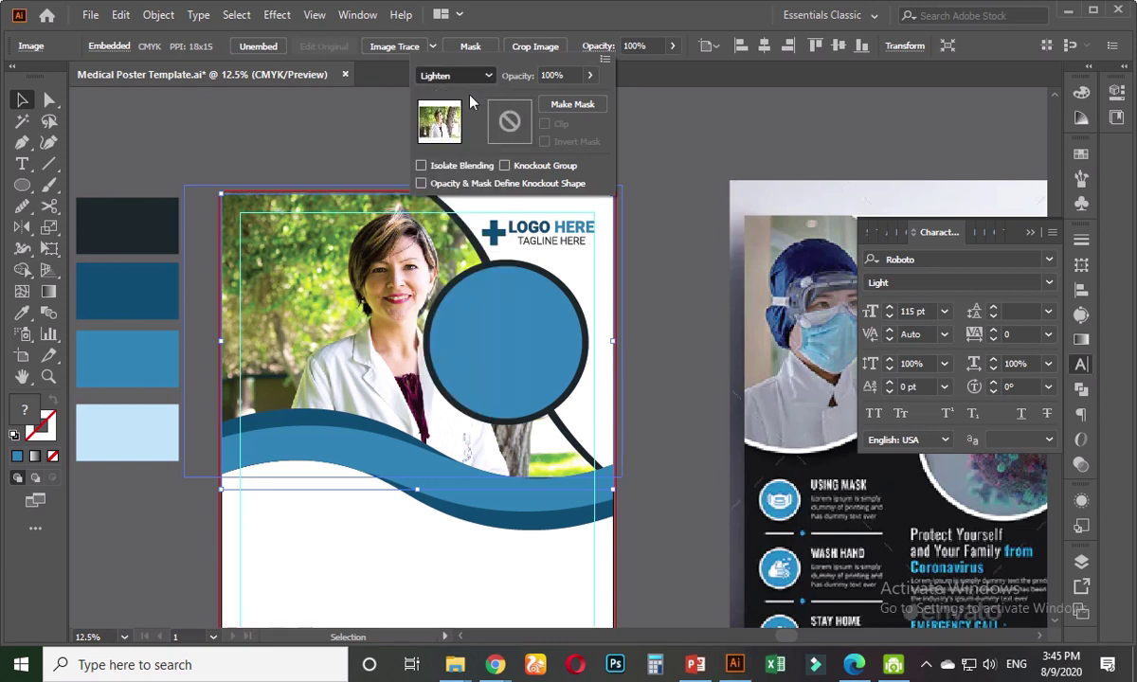
left_click(672, 118)
- Lower the background photo's opacity to 10% and deselect it
left_click(673, 45)
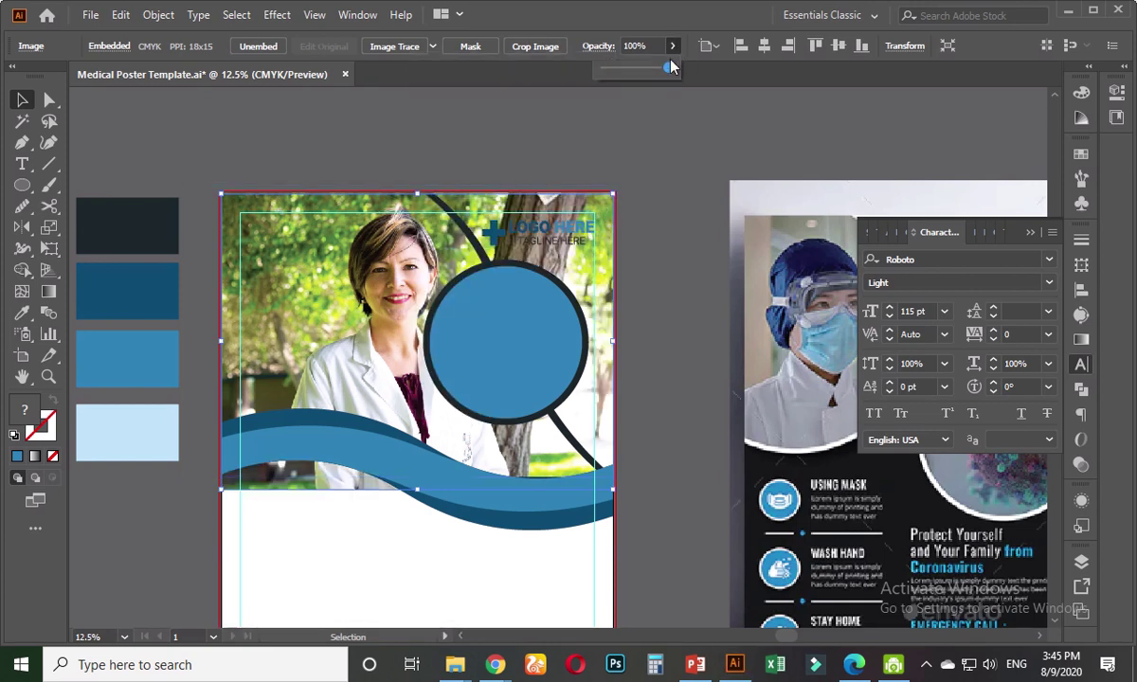
left_click_drag(616, 69, 609, 70)
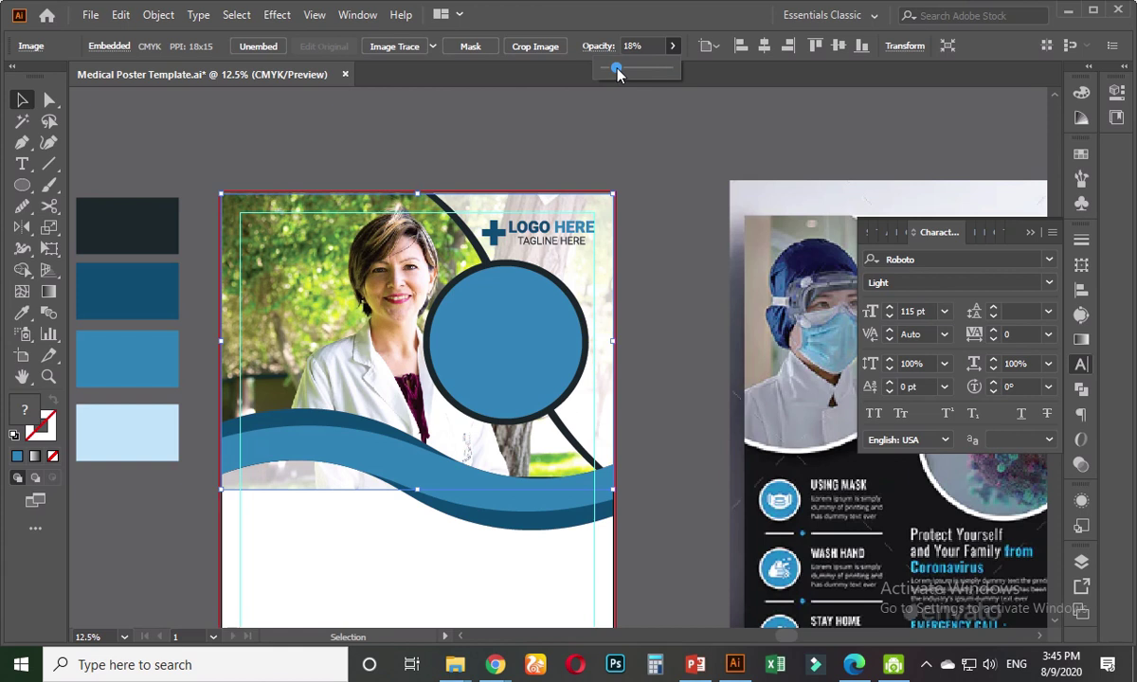
left_click_drag(609, 73, 611, 73)
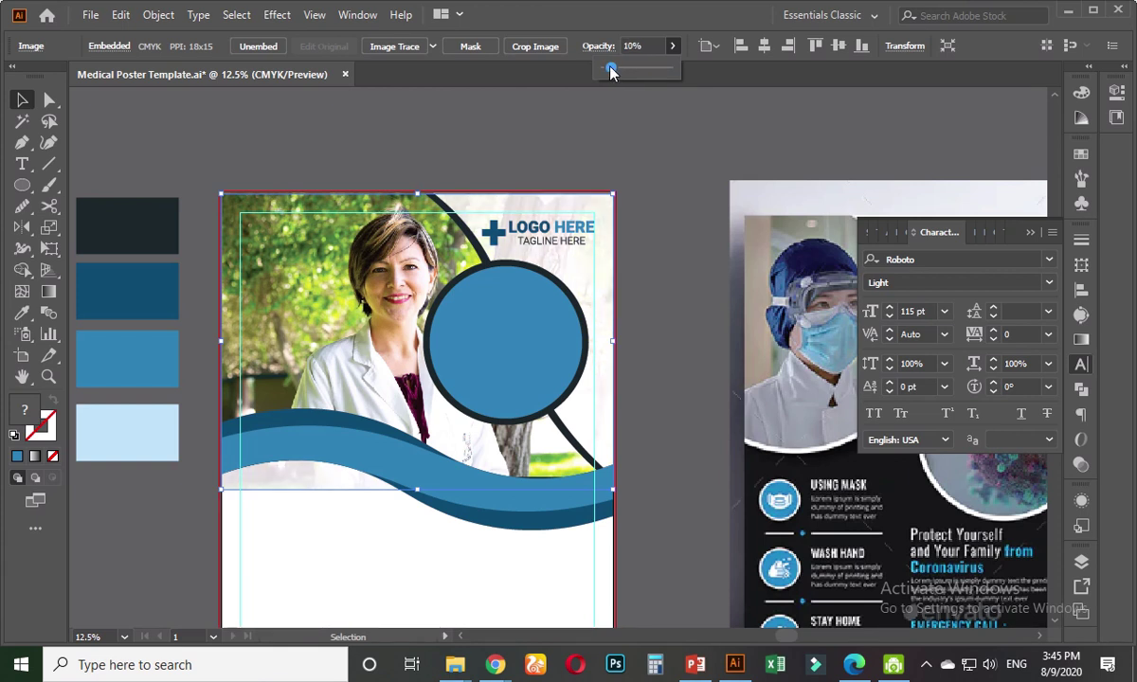
left_click(626, 153)
- Select the blue header circle and examine the circle designs and text in the reference posters for comparison
left_click(524, 316)
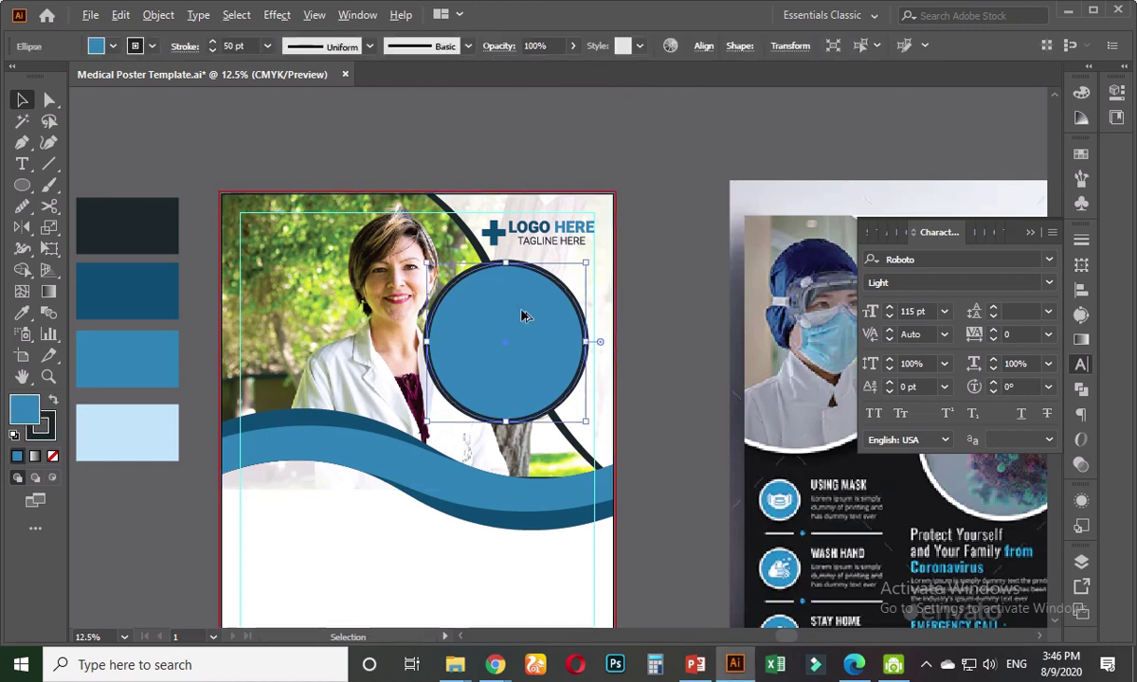
scroll(253, 401, "down", 2)
scroll(356, 414, "left", 3)
scroll(254, 402, "up", 2)
scroll(204, 273, "up", 2)
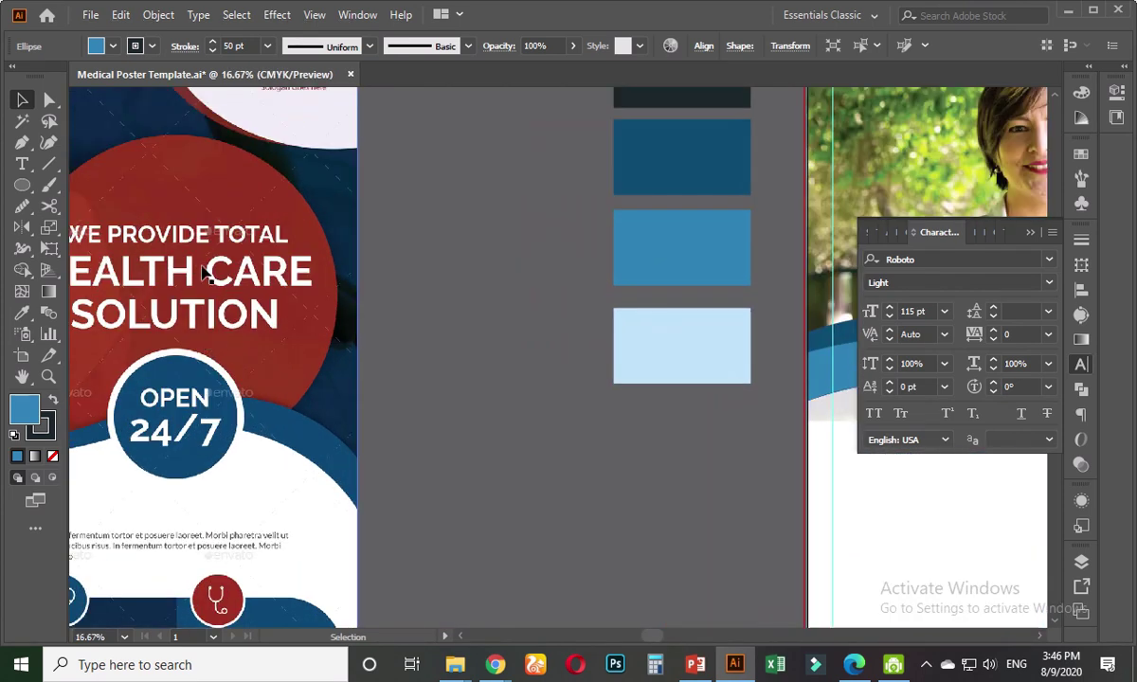
scroll(202, 285, "down", 3)
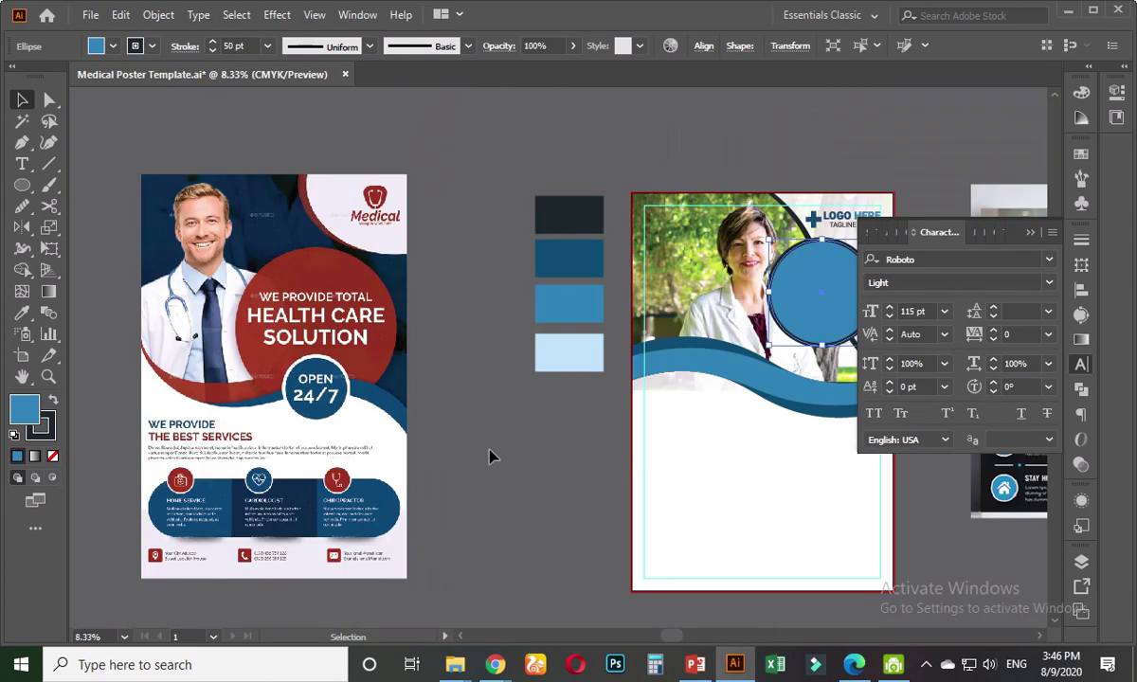
scroll(379, 464, "right", 5)
scroll(503, 364, "right", 3)
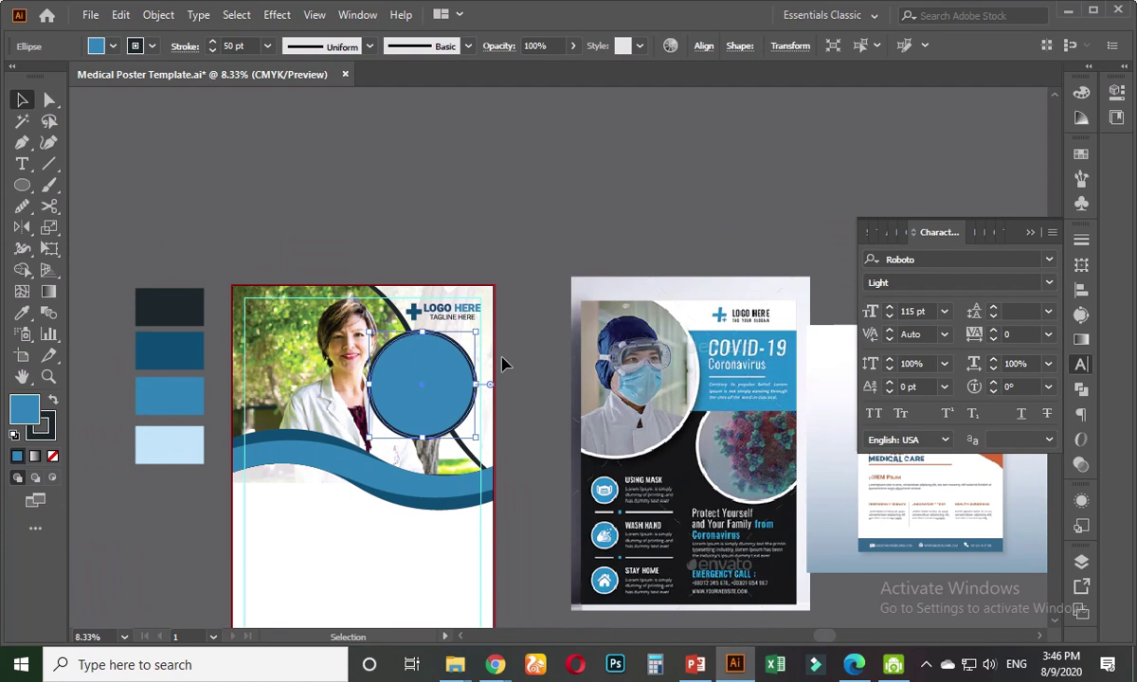
scroll(503, 364, "up", 2)
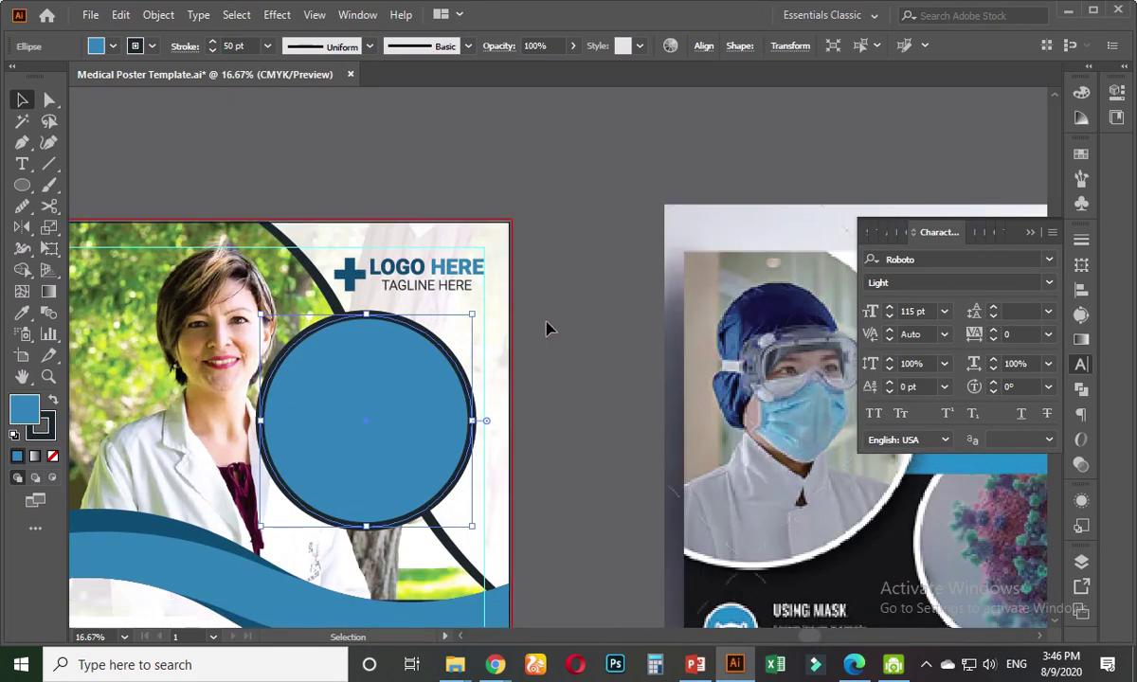
- Try the Darken and Screen blend modes on the faint background photo, and deselect it
left_click(546, 328)
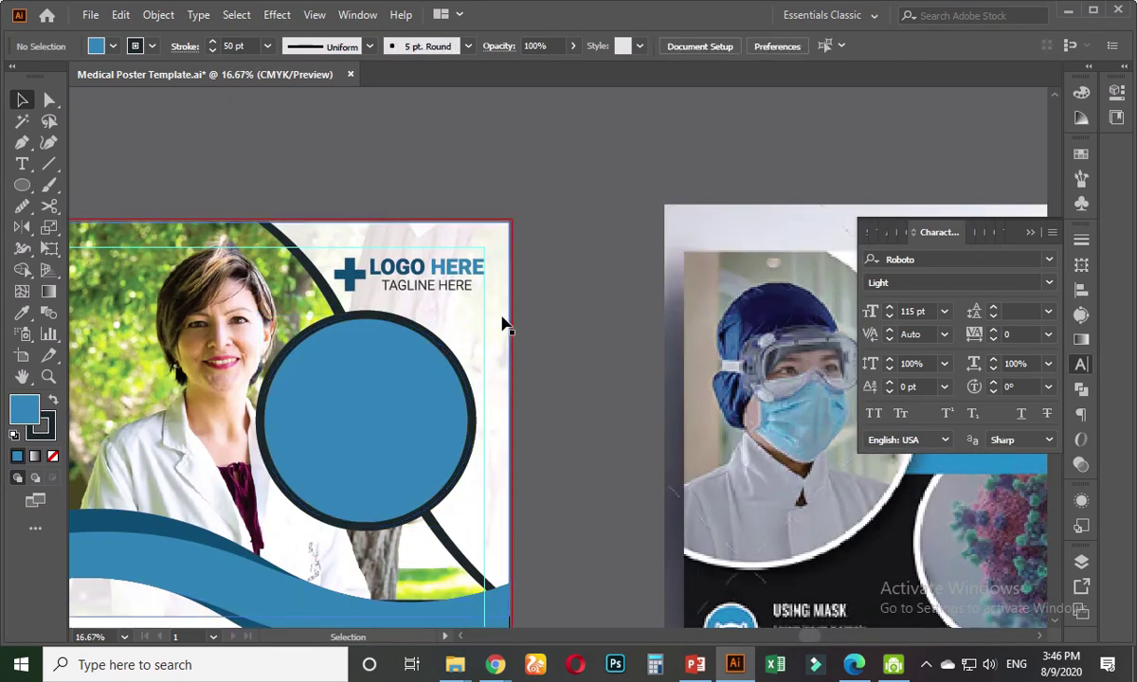
left_click(503, 325)
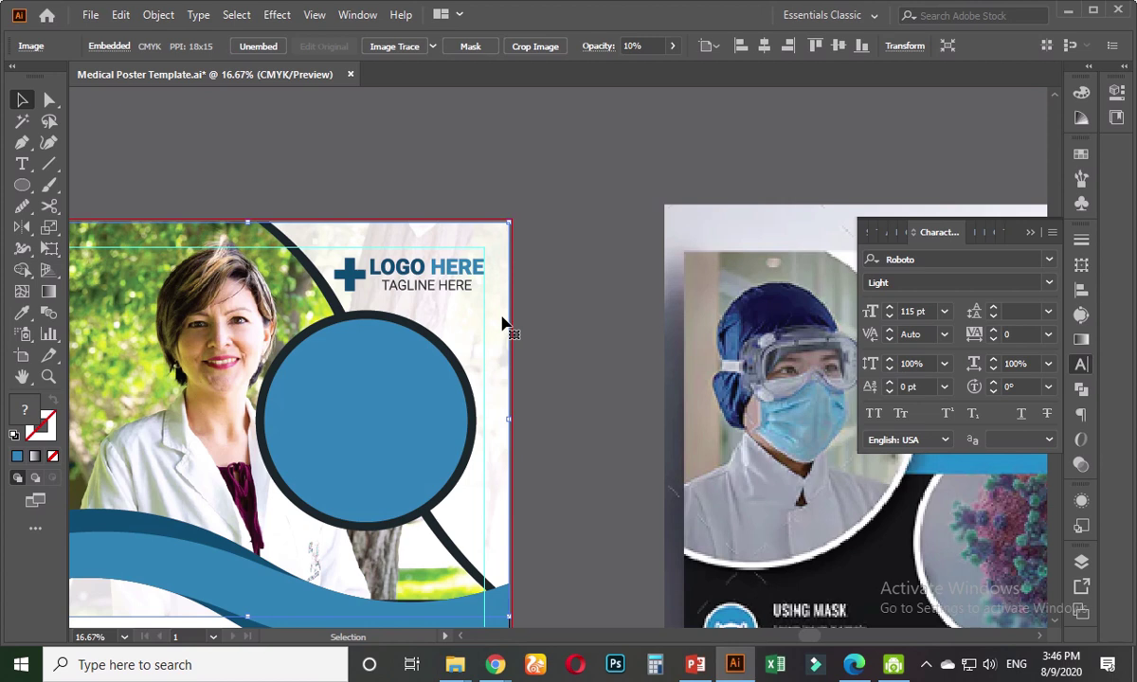
left_click(601, 52)
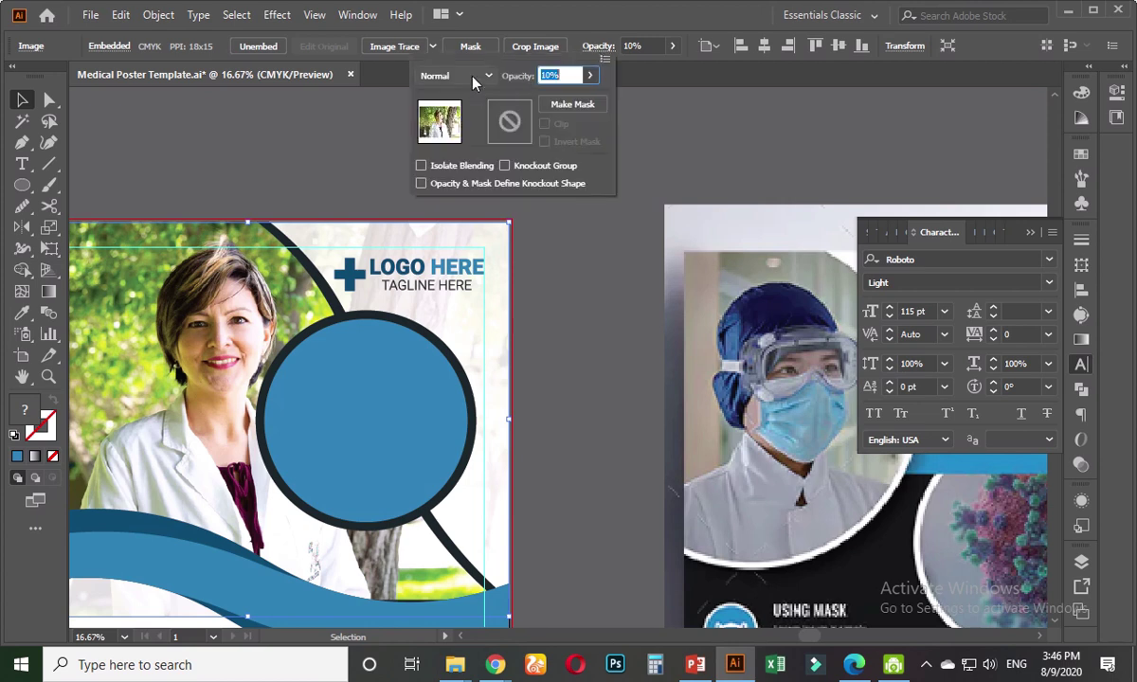
left_click(473, 76)
left_click(464, 124)
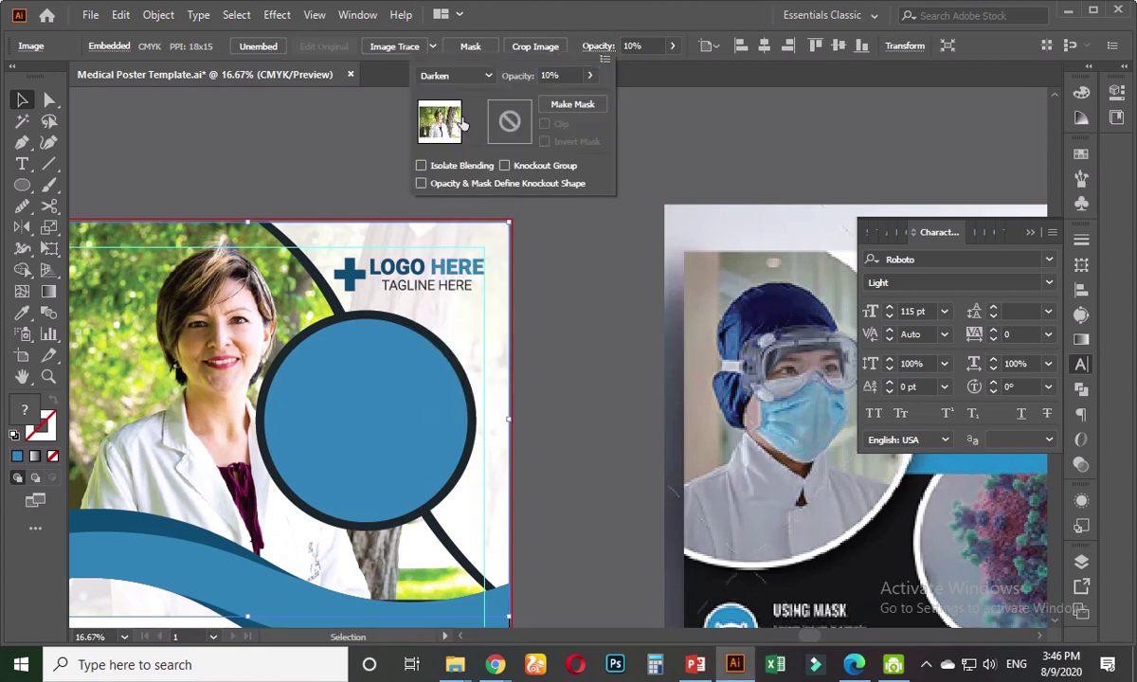
left_click(447, 76)
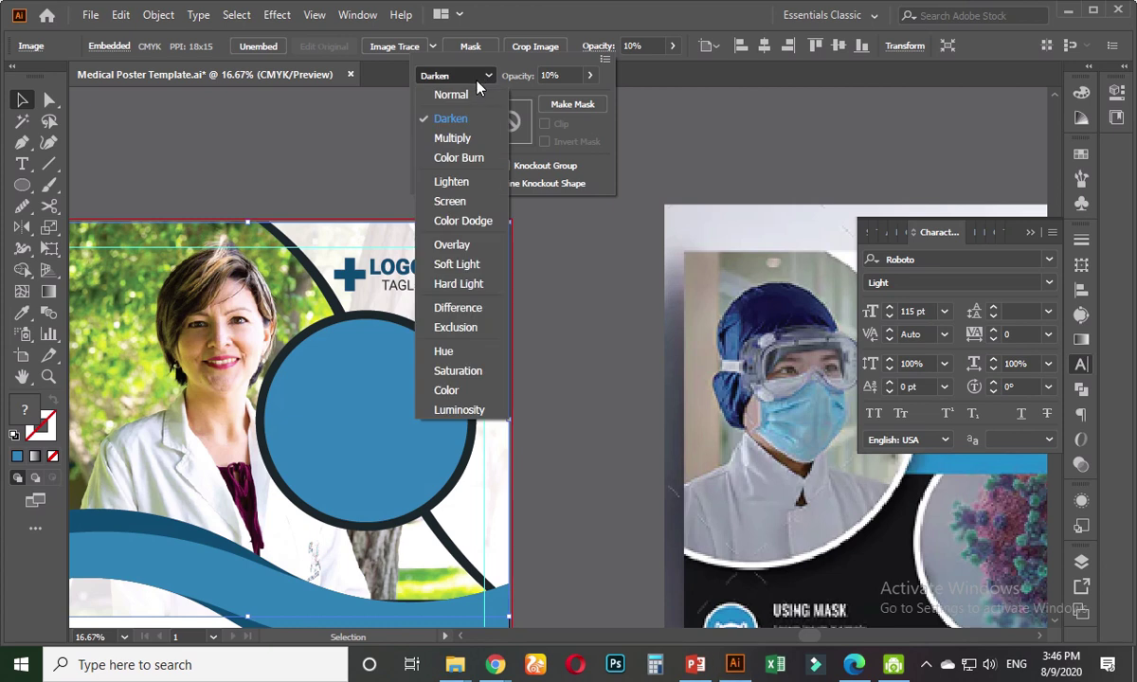
left_click(447, 200)
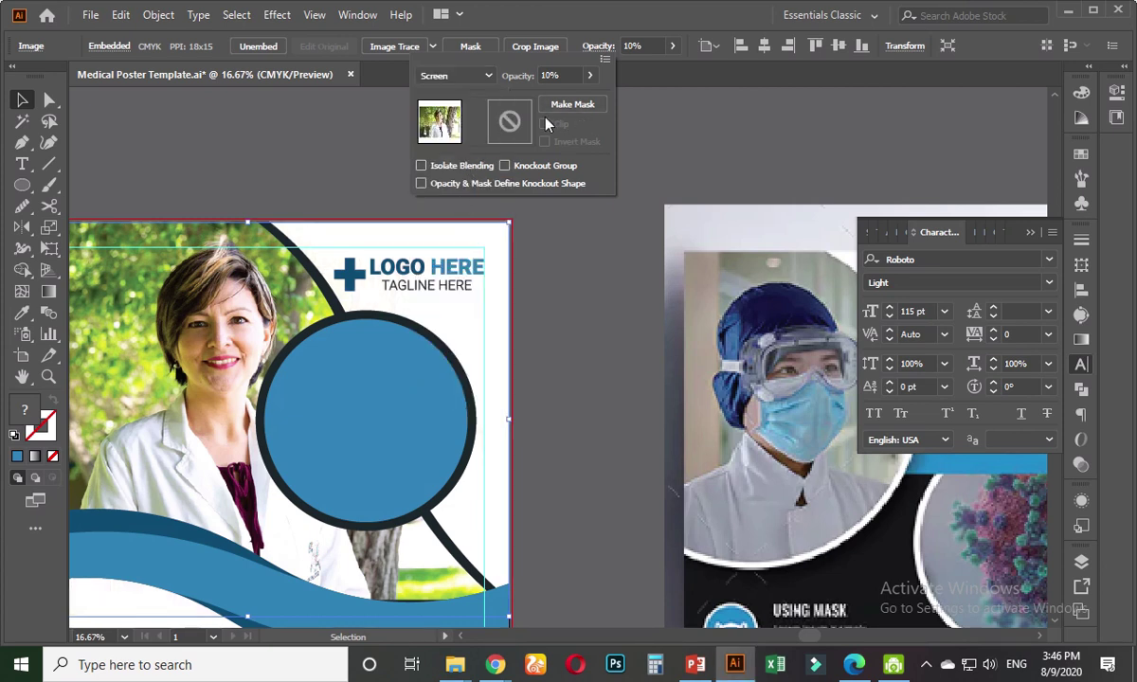
key("Escape")
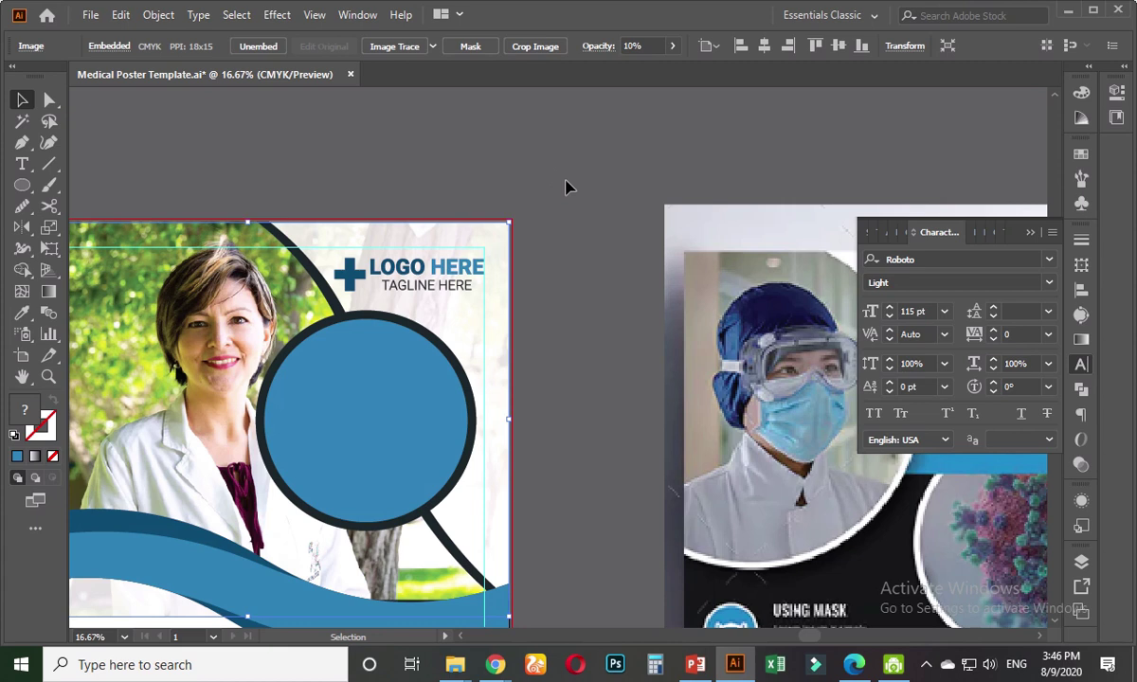
left_click(566, 187)
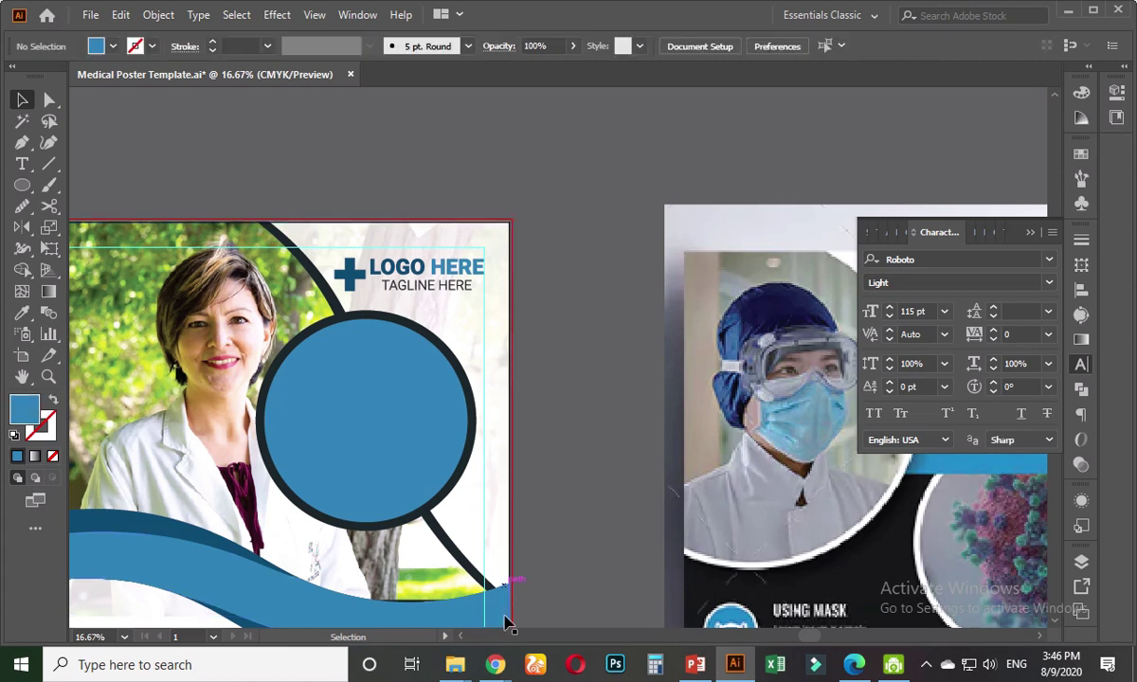
- Switch to Chrome and check the ongoing Google Meet call and its chat
mouse_move(494, 664)
left_click(456, 593)
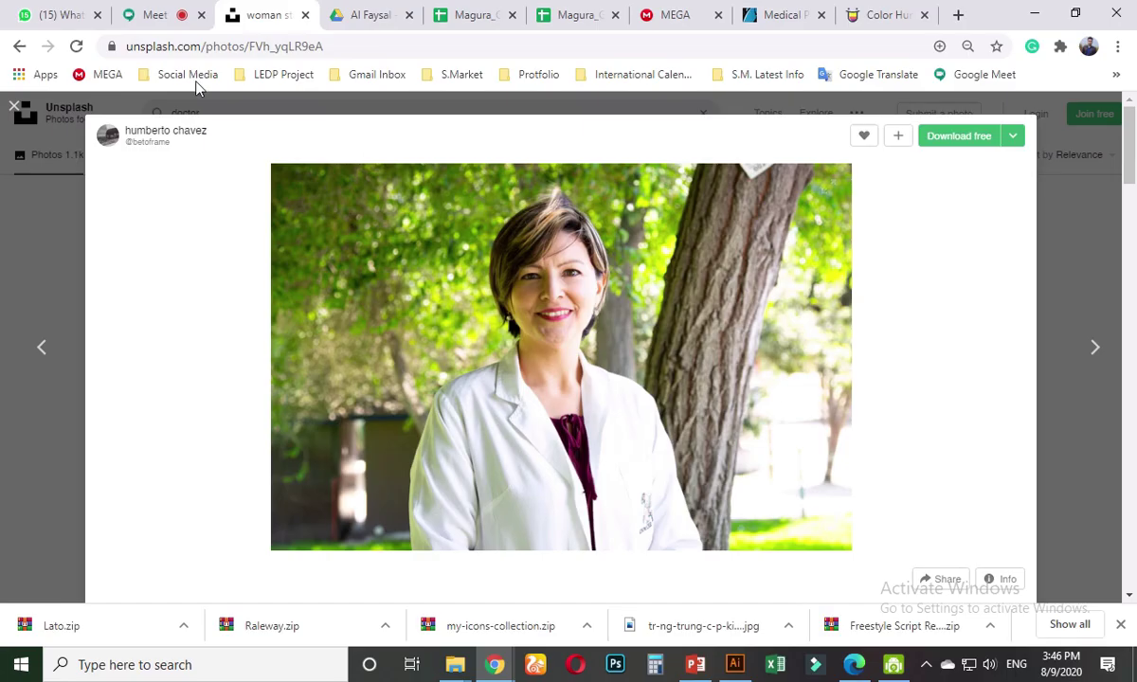
left_click(152, 15)
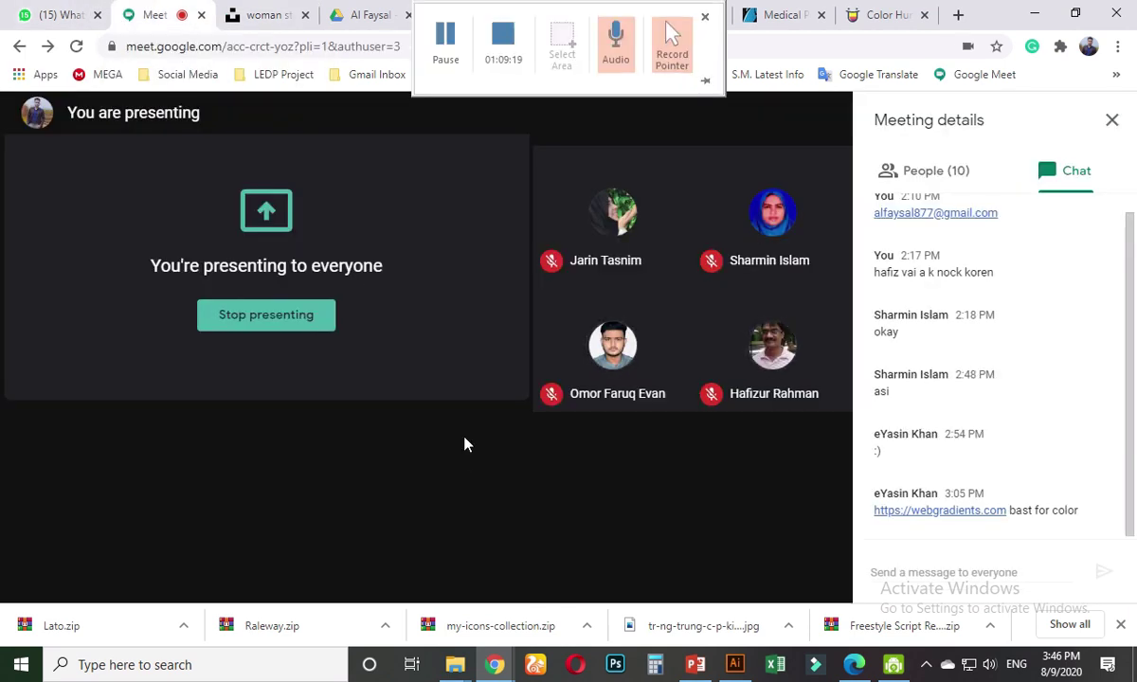
left_click(458, 567)
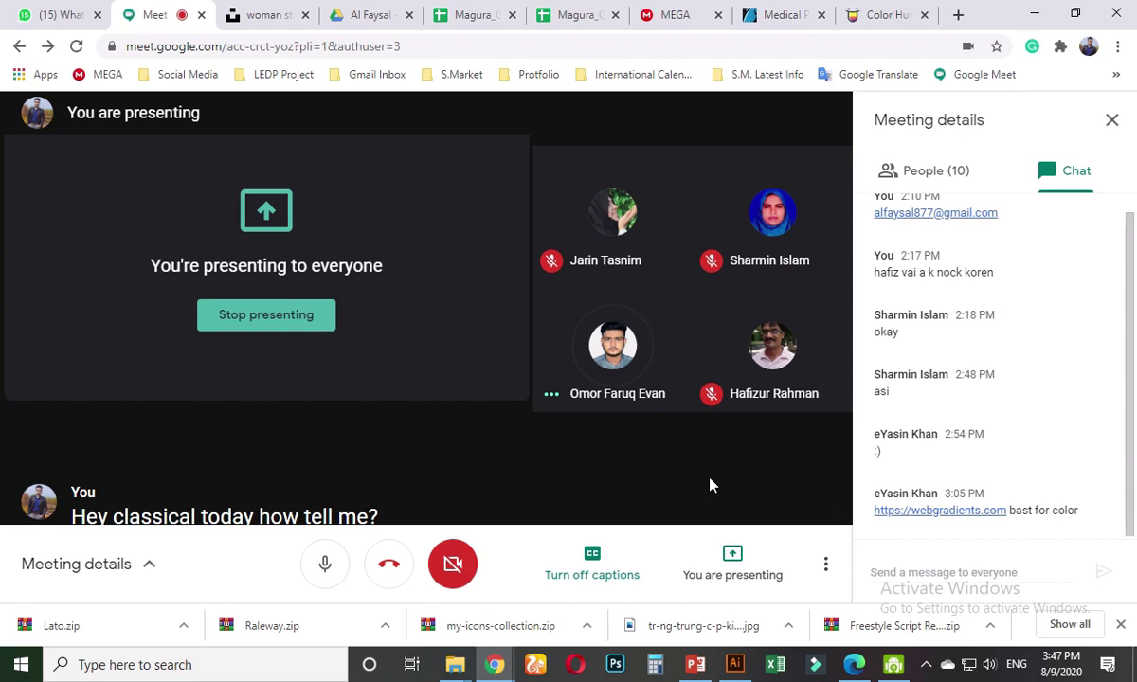
- Lower the microphone's recording volume slightly in Realtek HD Audio Manager, and return to Illustrator
left_click(926, 664)
double_click(872, 594)
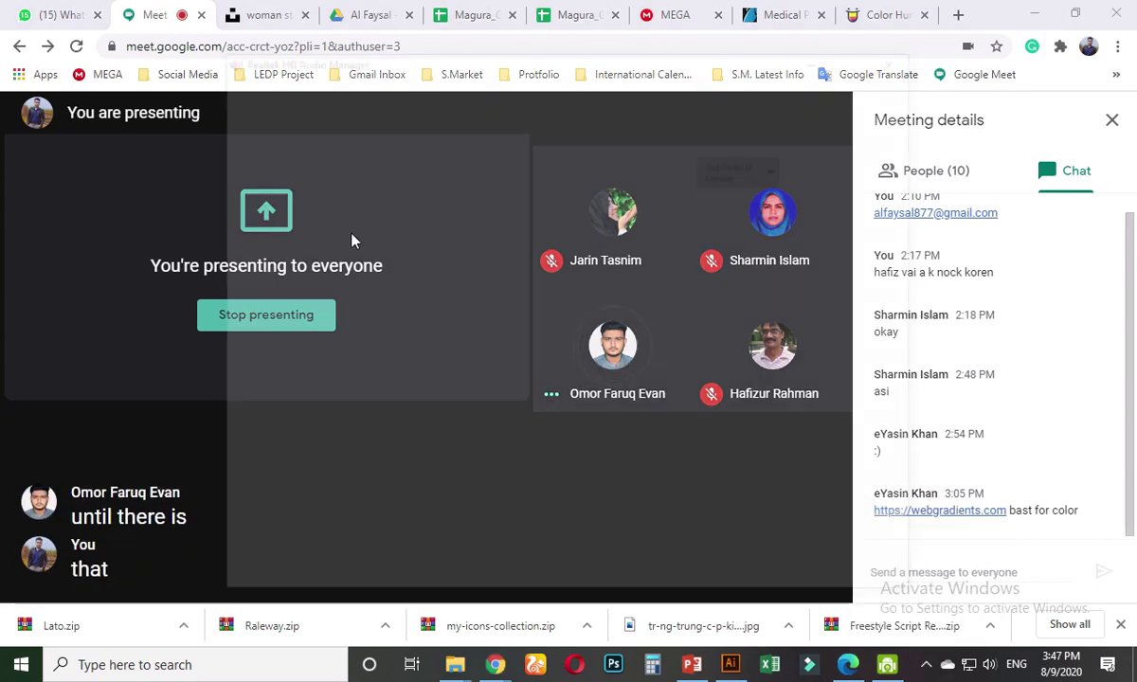
left_click(476, 107)
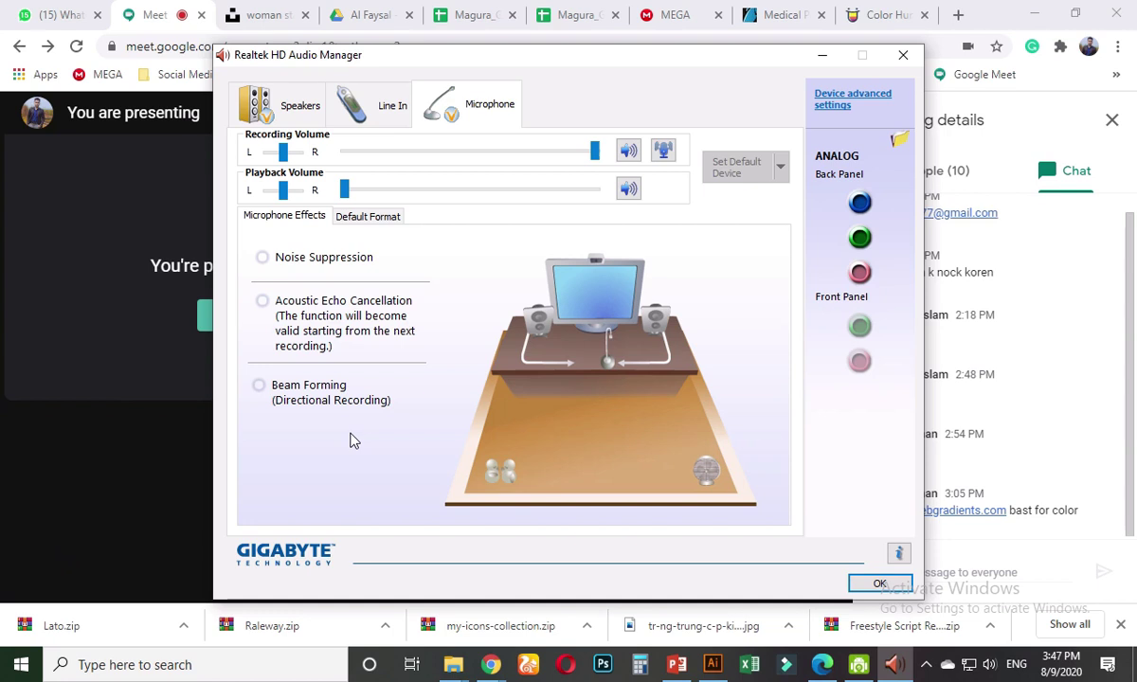
mouse_move(287, 385)
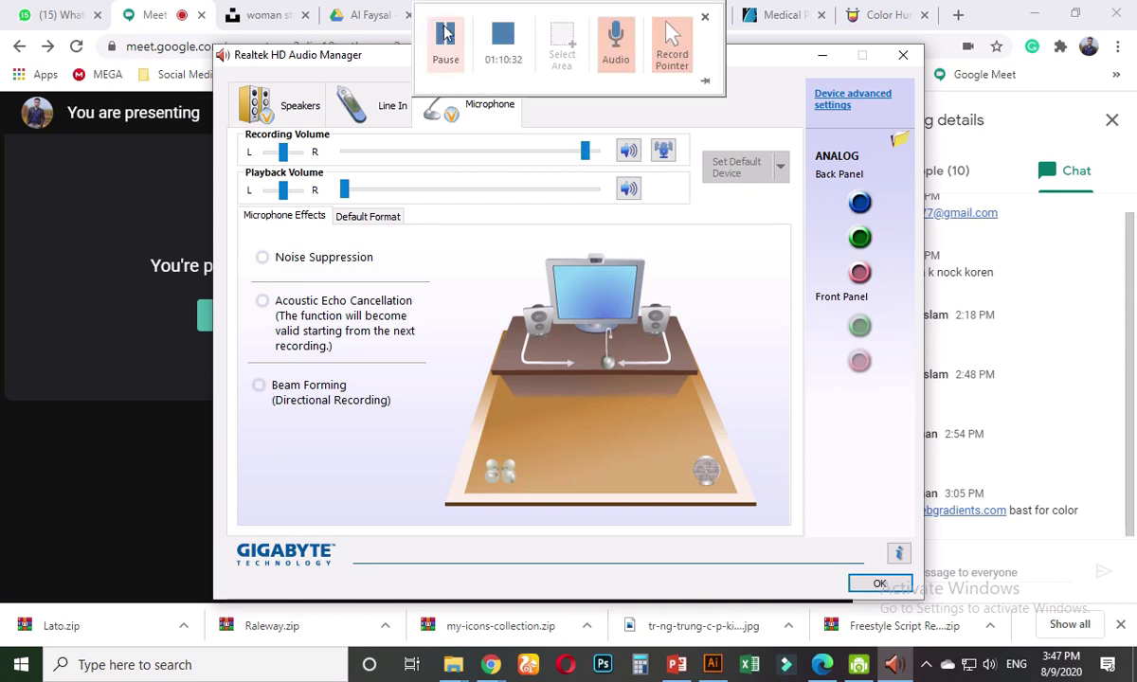
key("Escape")
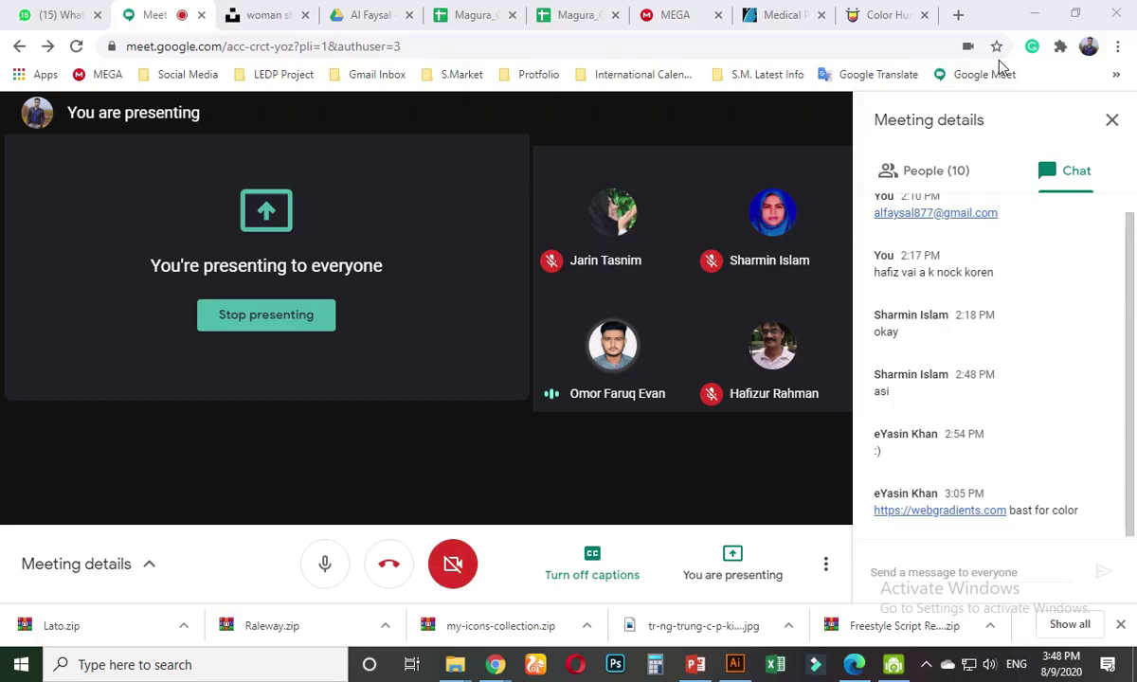
left_click(1039, 19)
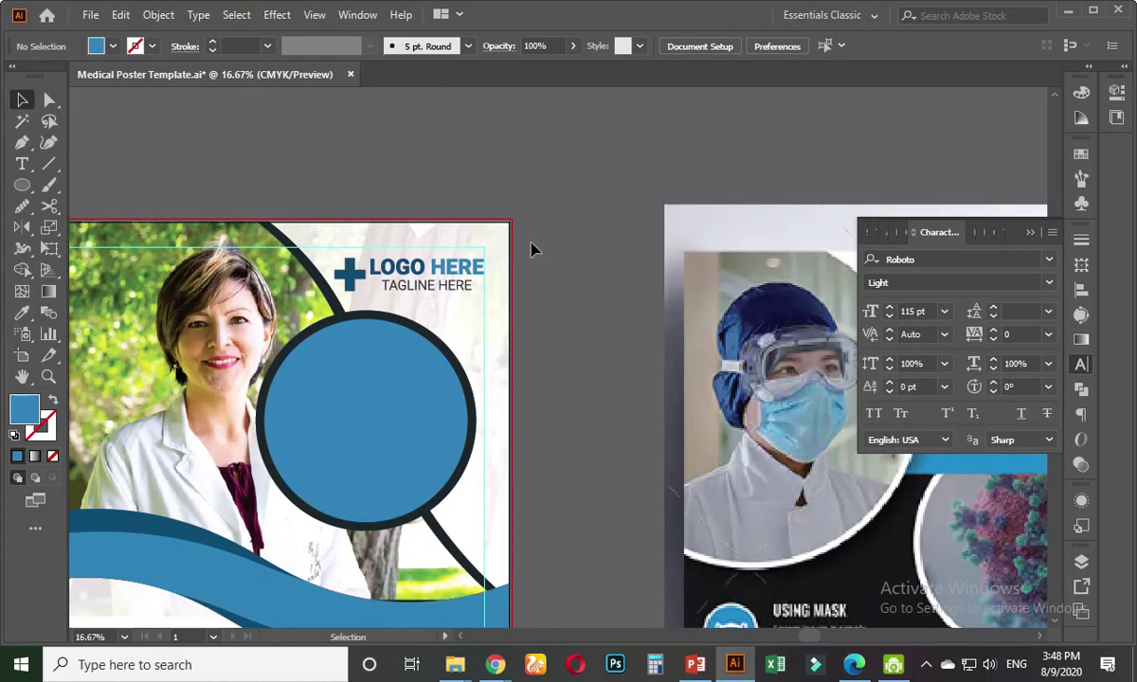
- Delete the faint background photo behind the poster's header artwork
scroll(532, 281, "down", 1)
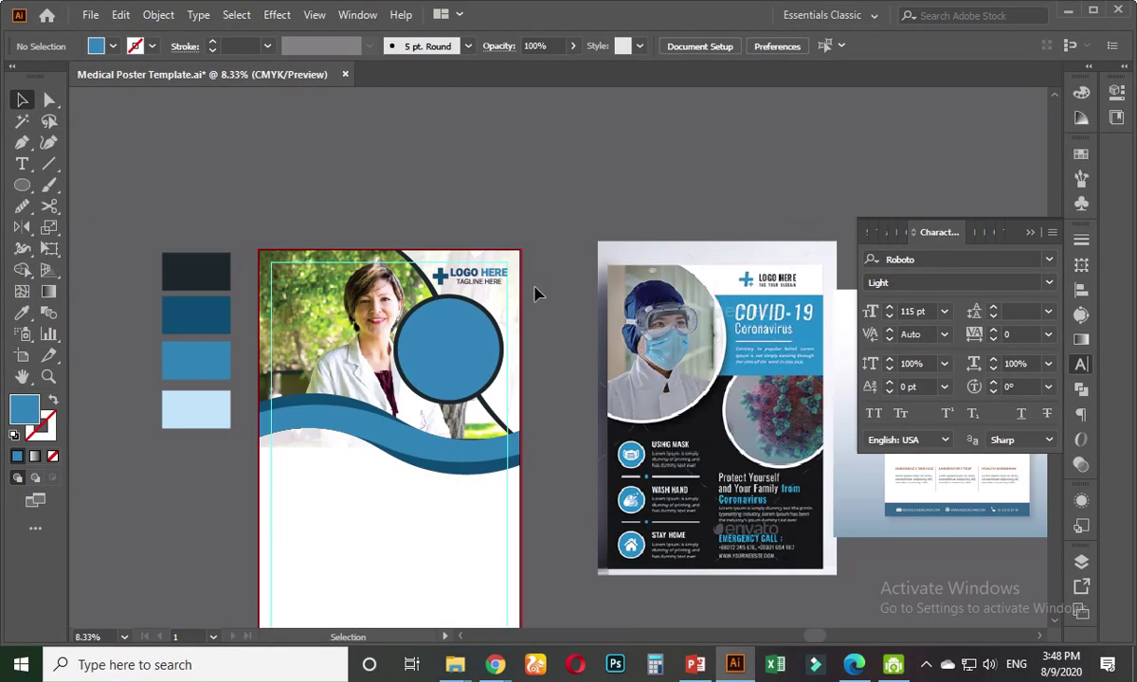
scroll(553, 285, "down", 1)
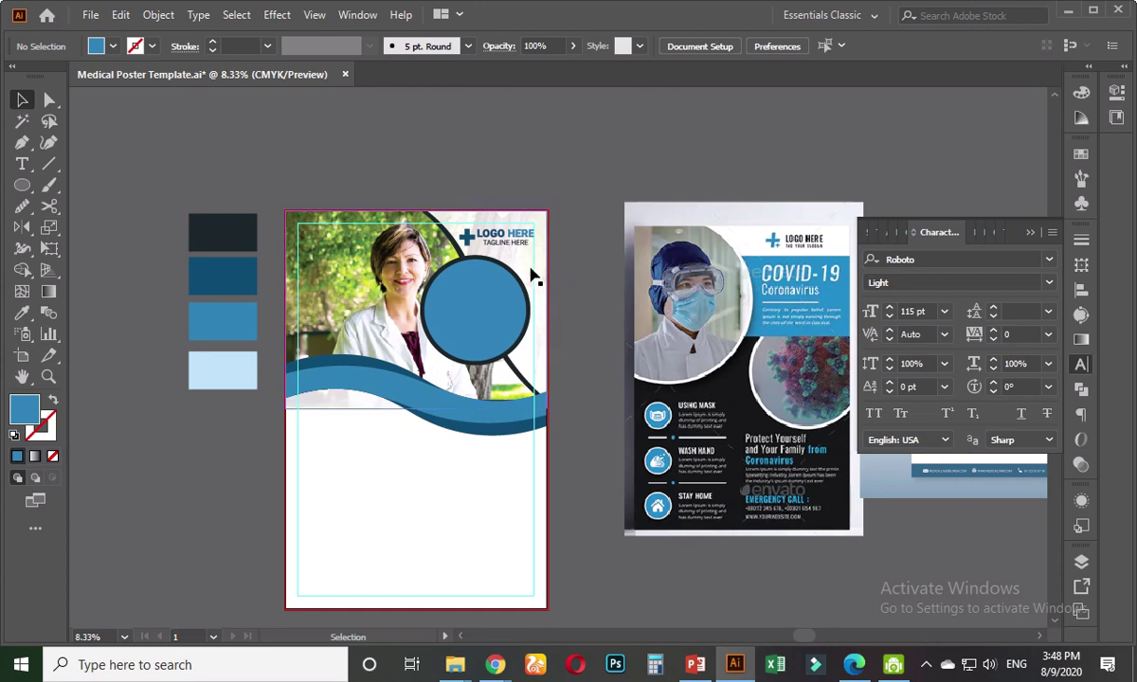
left_click(530, 275)
left_click(578, 270)
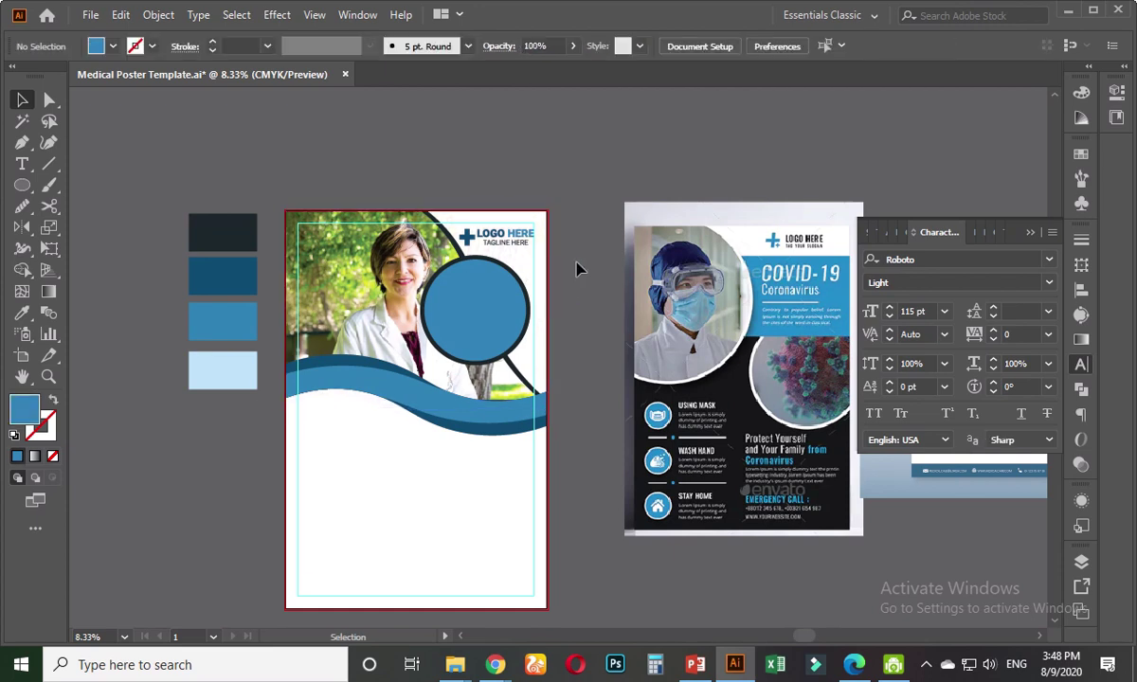
key("ctrl+minus")
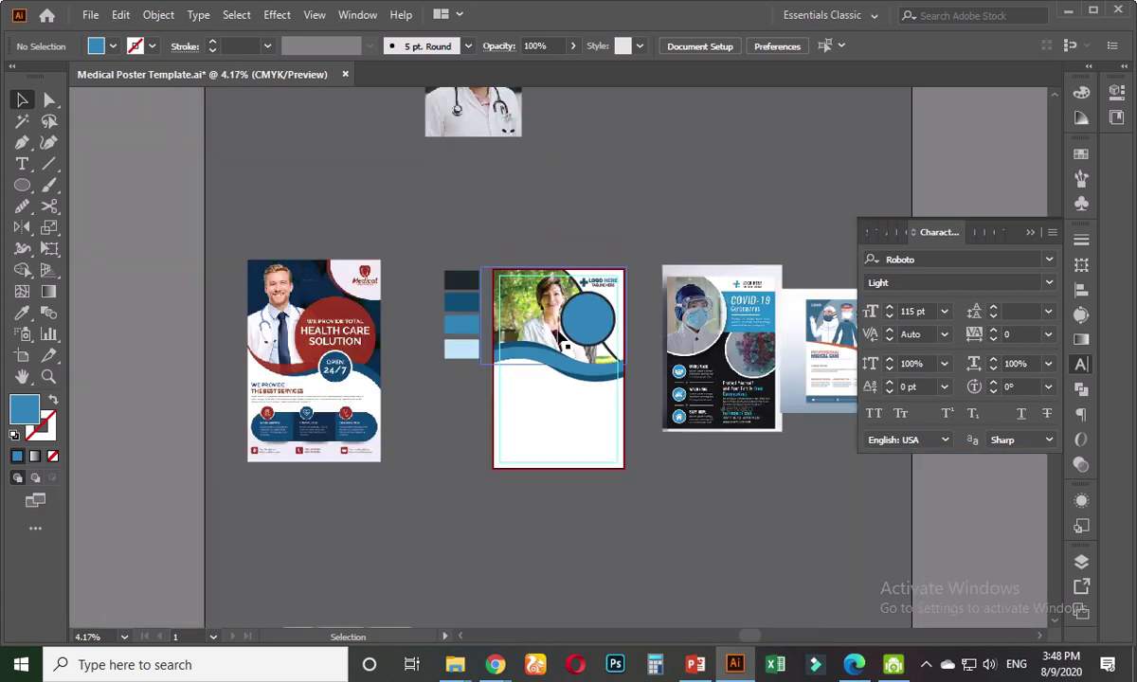
- Save the poster document and collapse the floating character settings to clear the canvas
scroll(583, 400, "up", 1)
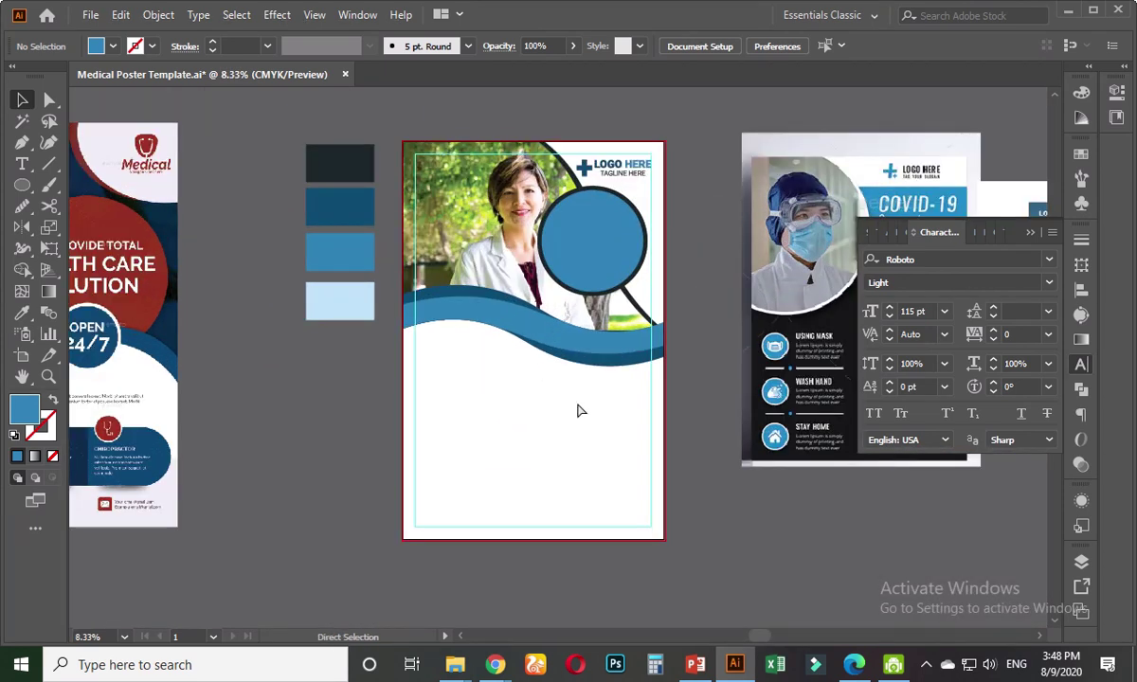
key("ctrl+s")
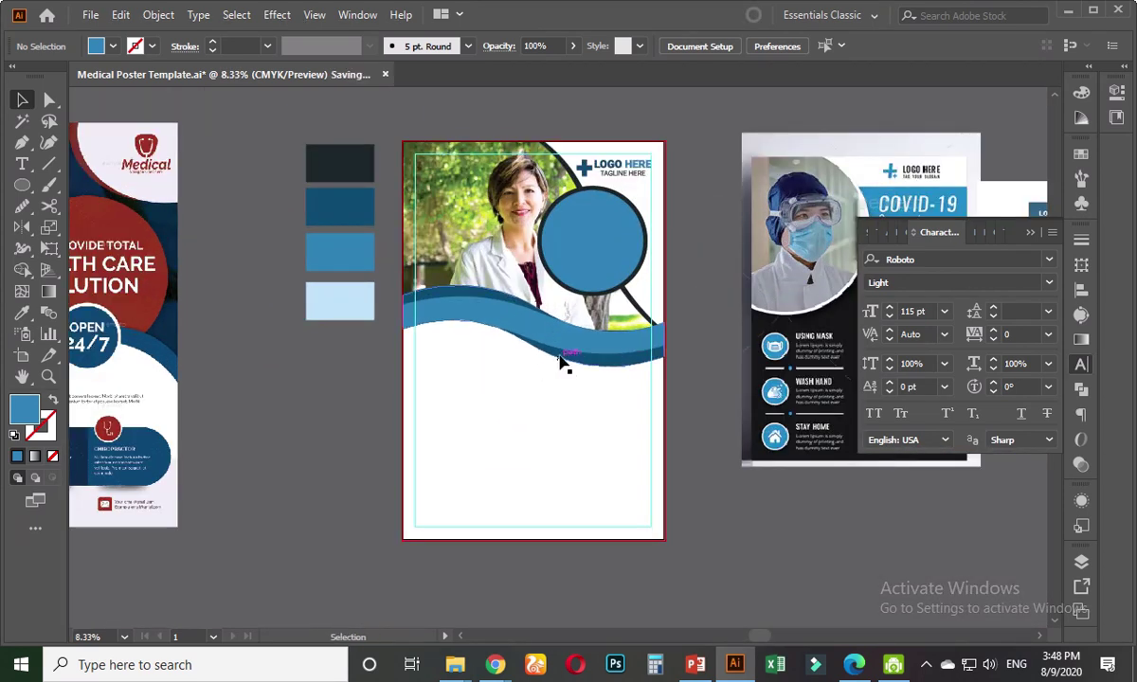
left_click(1030, 235)
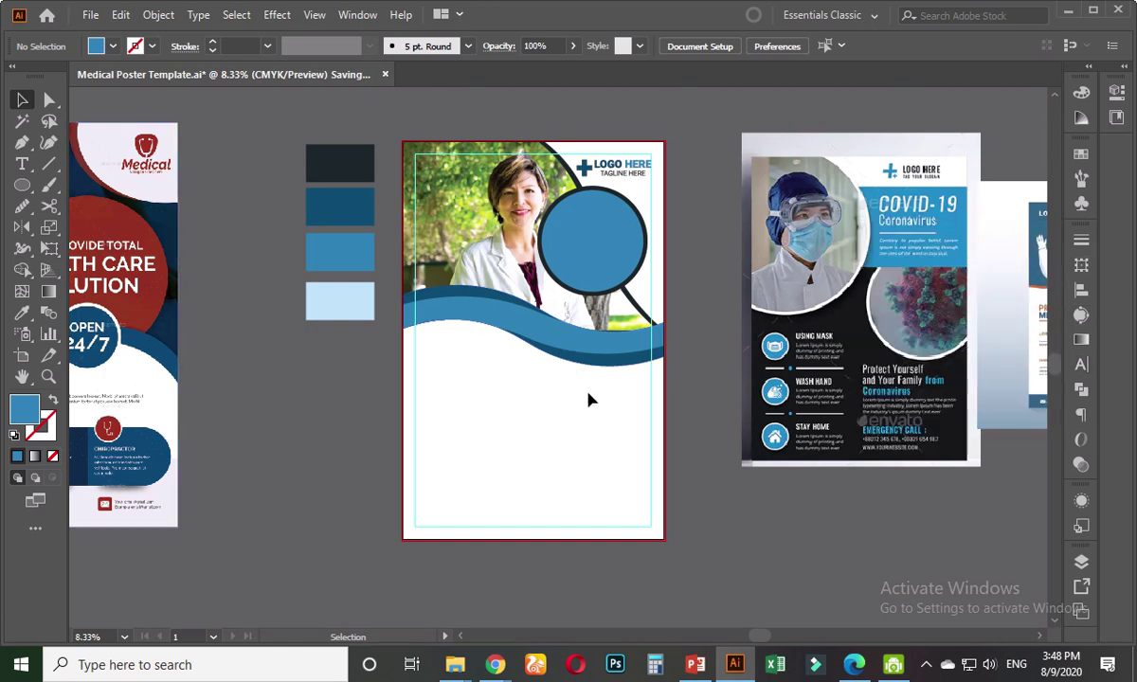
- Duplicate the blue header circle straight downward and scale the copy to about half its size around its center
scroll(585, 399, "down", 1)
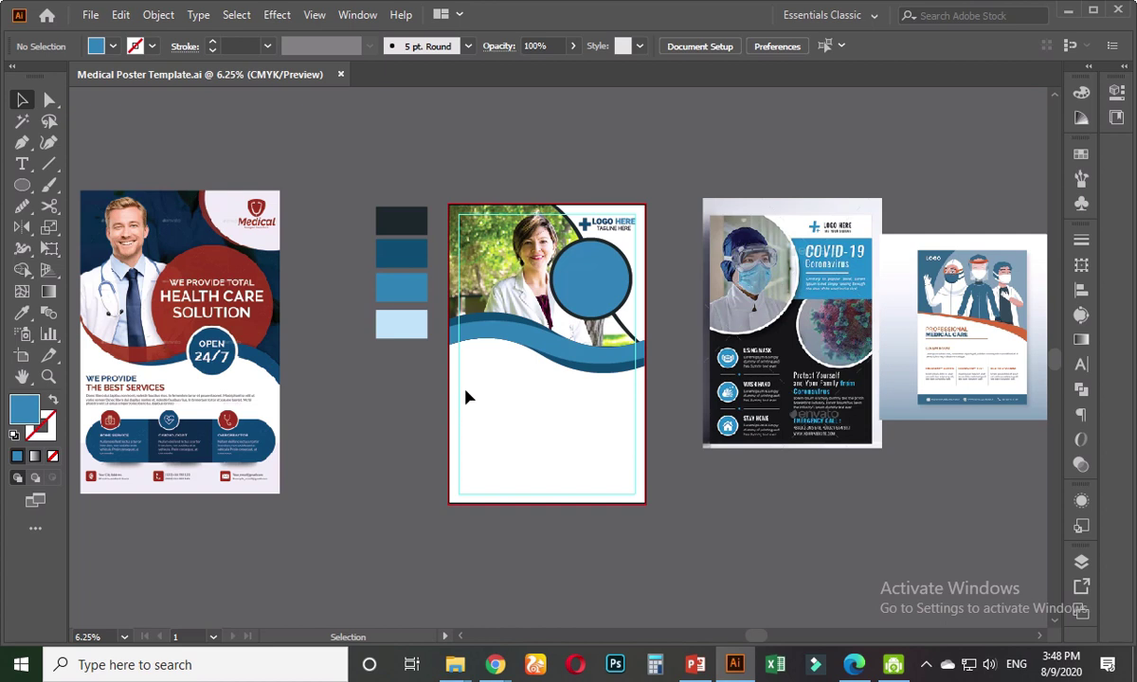
scroll(616, 386, "up", 2)
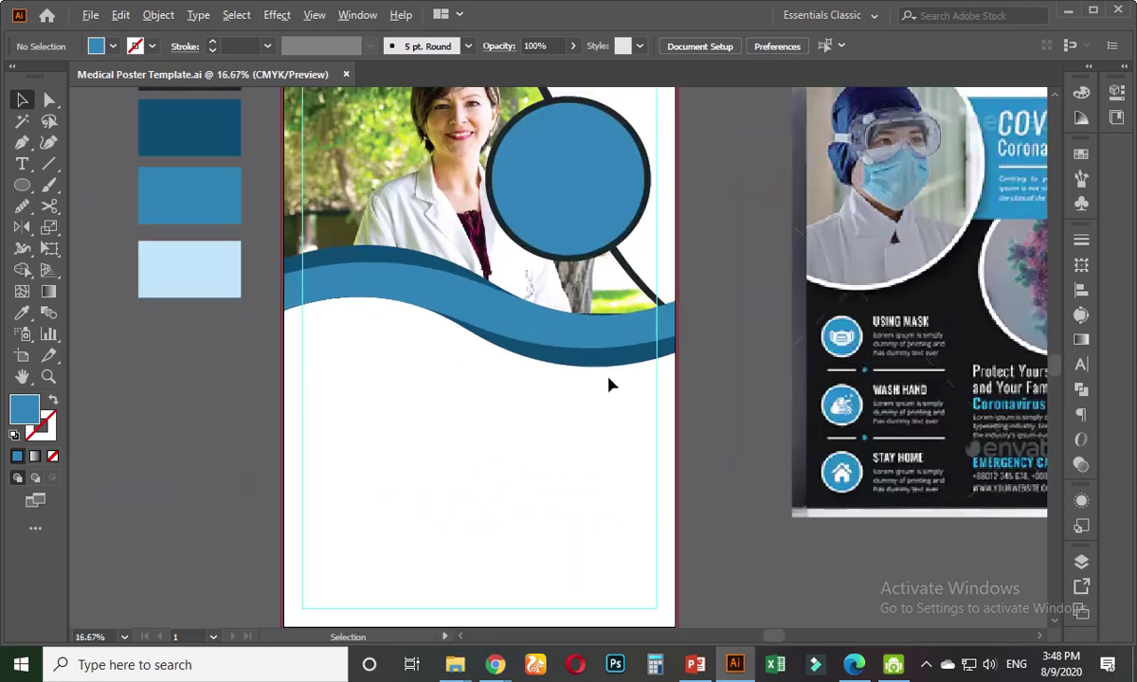
left_click(555, 248)
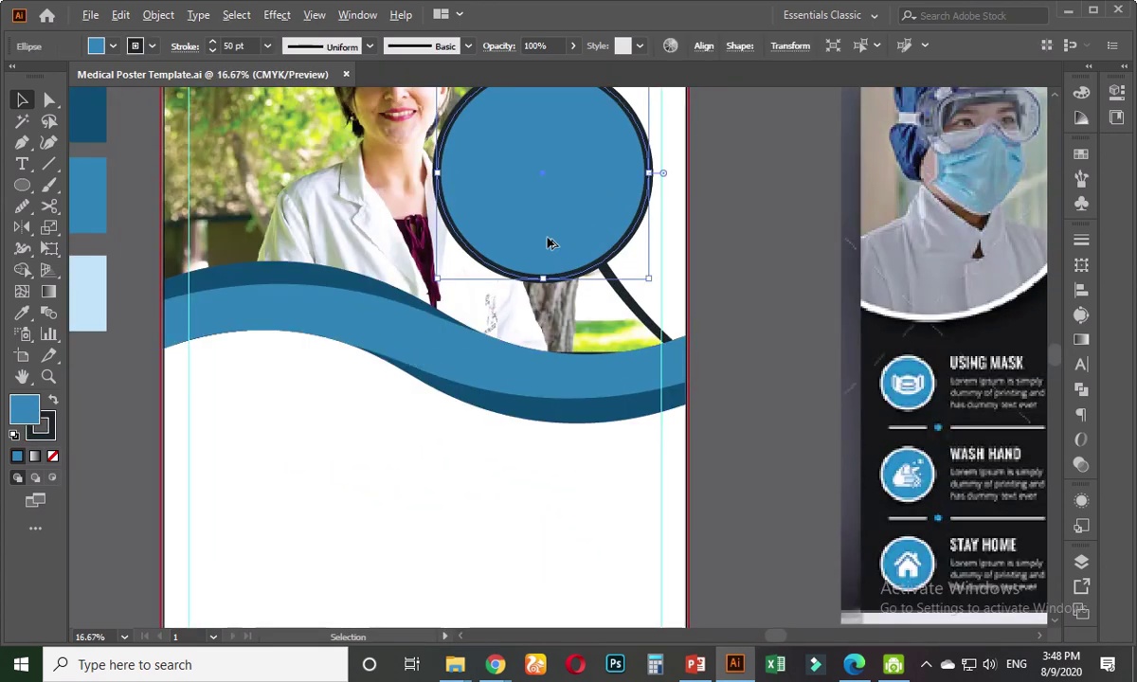
left_click_drag(548, 243, 541, 340)
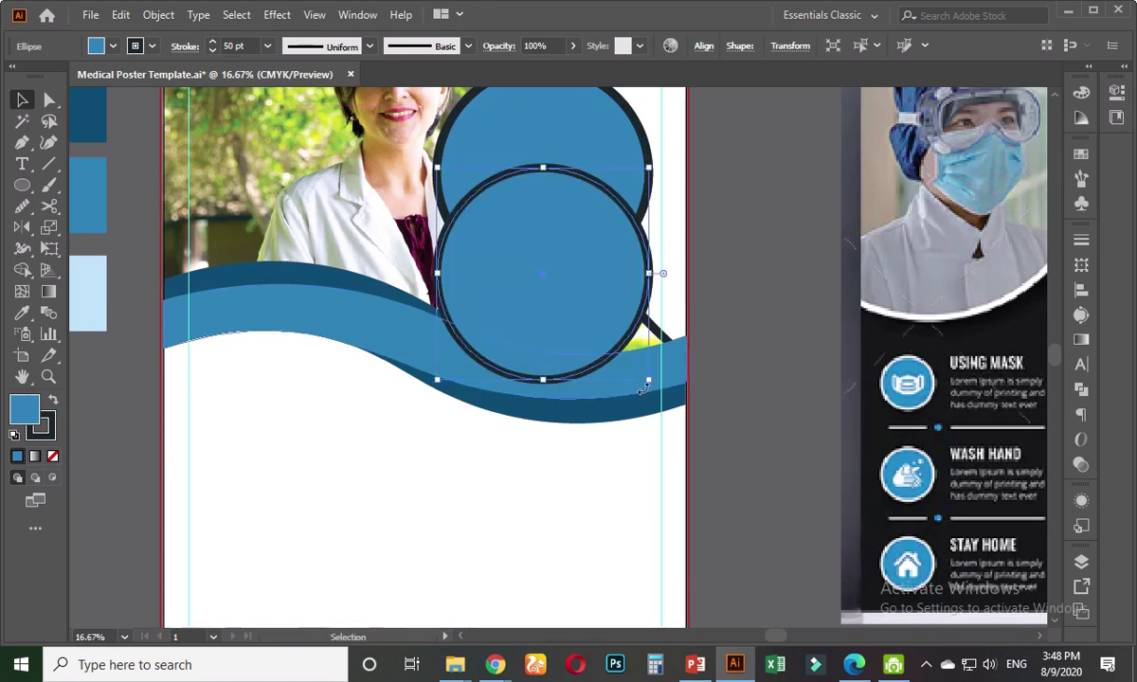
left_click_drag(647, 381, 595, 325)
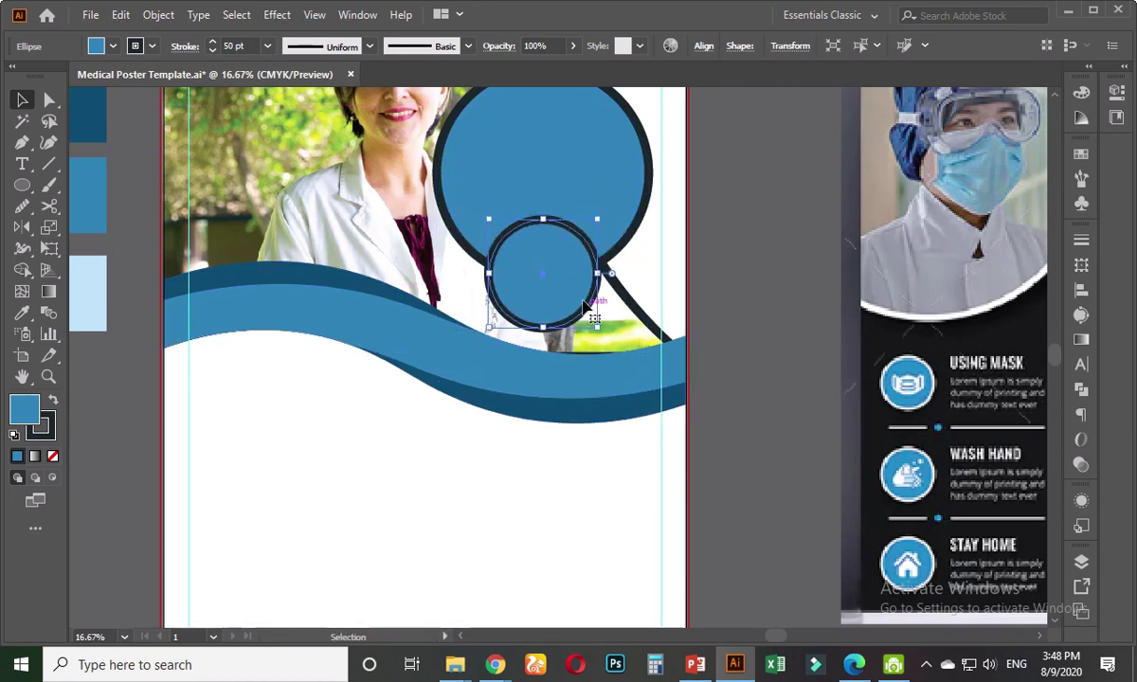
- Enlarge the small circle slightly around its center, using the reference posters' circles for comparison
scroll(564, 301, "down", 1, "alt")
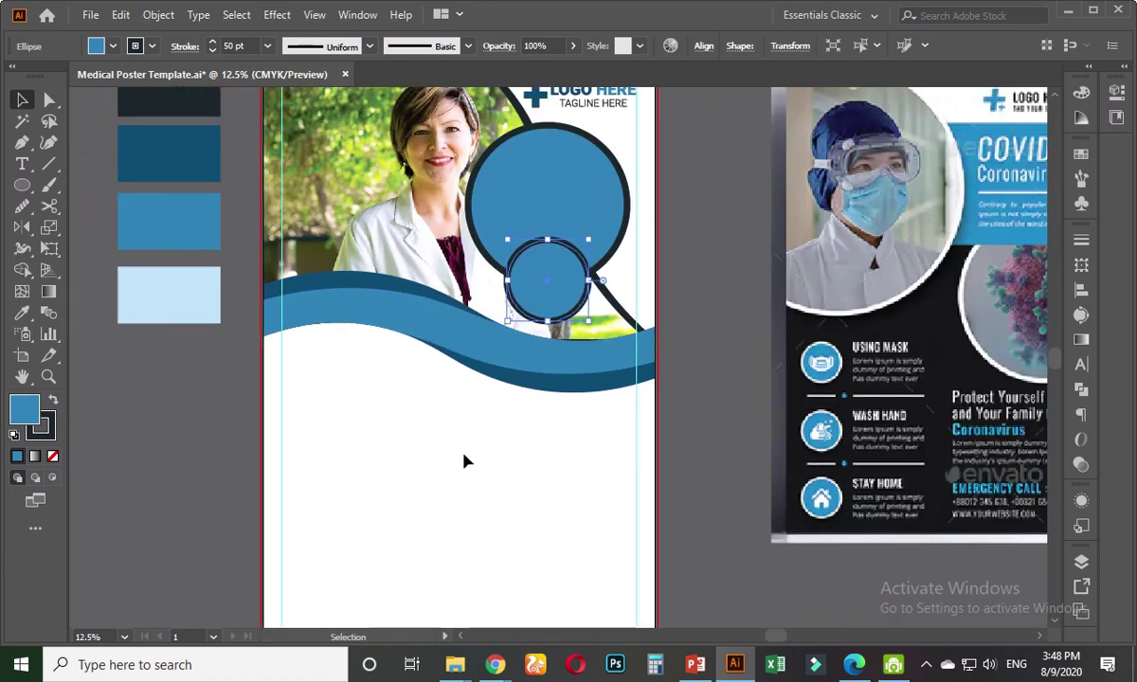
scroll(463, 461, "down", 2, "alt")
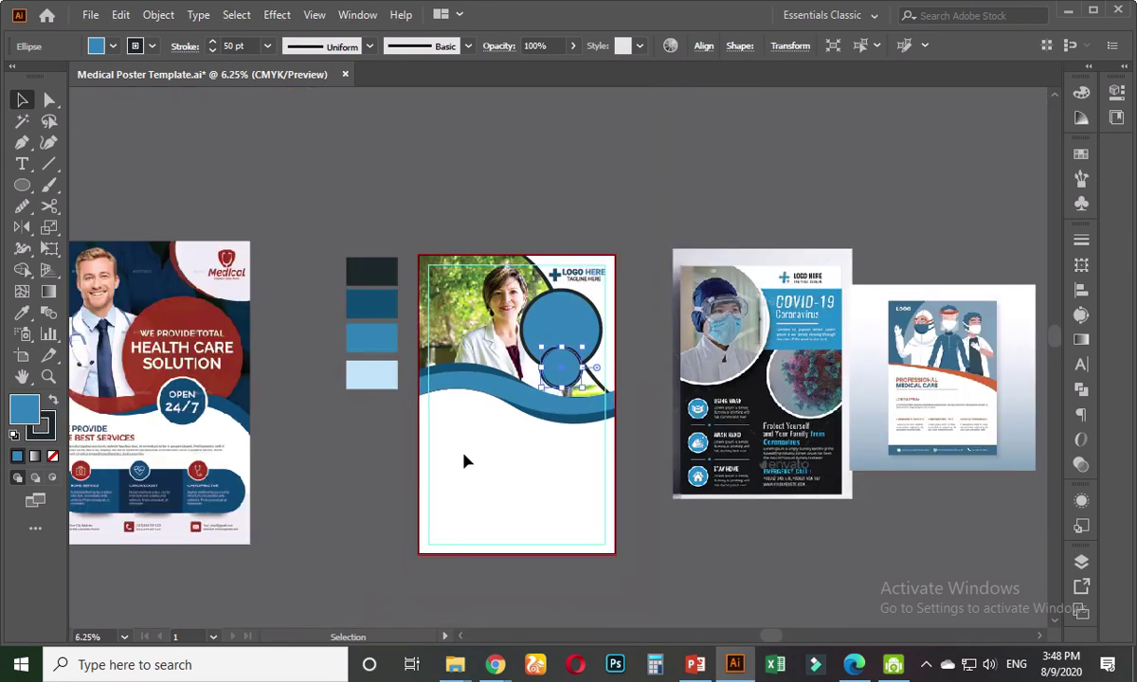
scroll(571, 383, "up", 2, "alt")
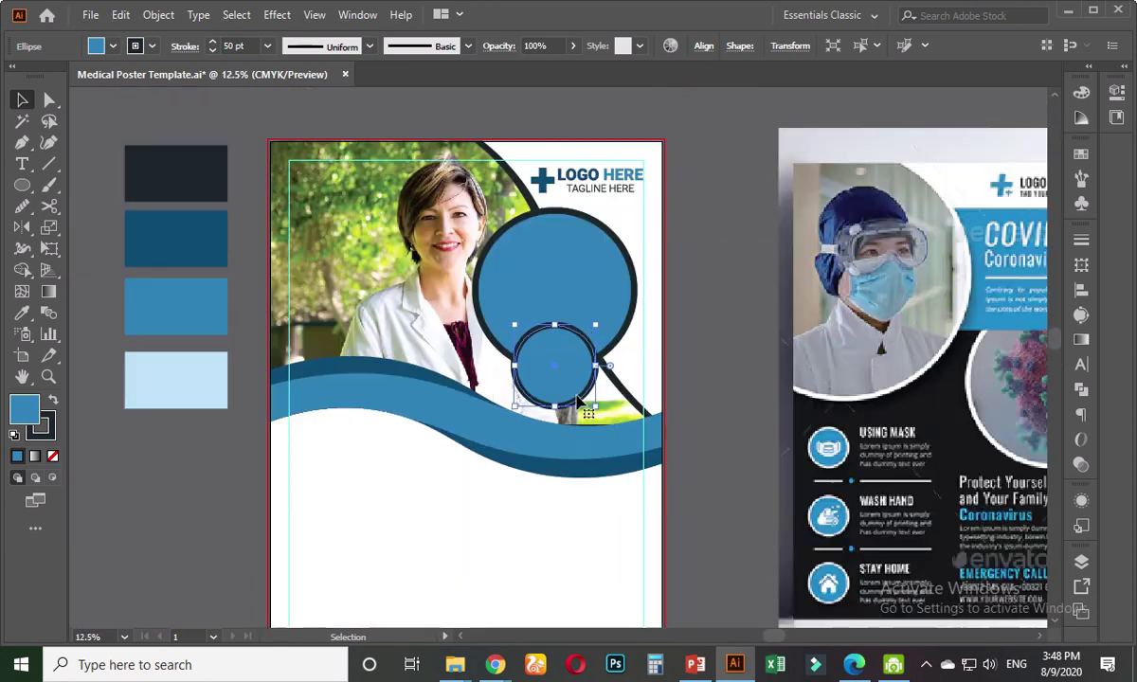
scroll(572, 383, "up", 1, "alt")
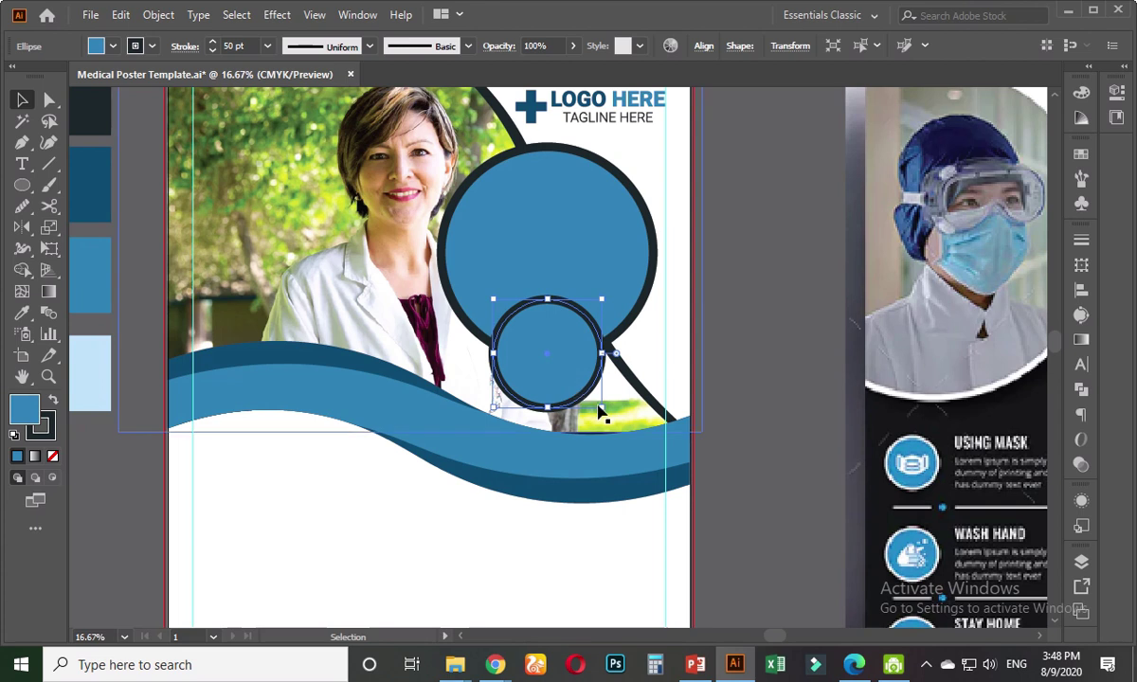
mouse_move(603, 407)
left_mouse_down()
mouse_move(673, 437)
mouse_move(617, 423)
left_mouse_up()
- Try moving both circles down together, undo the move and deselect them
left_click(571, 236, "shift")
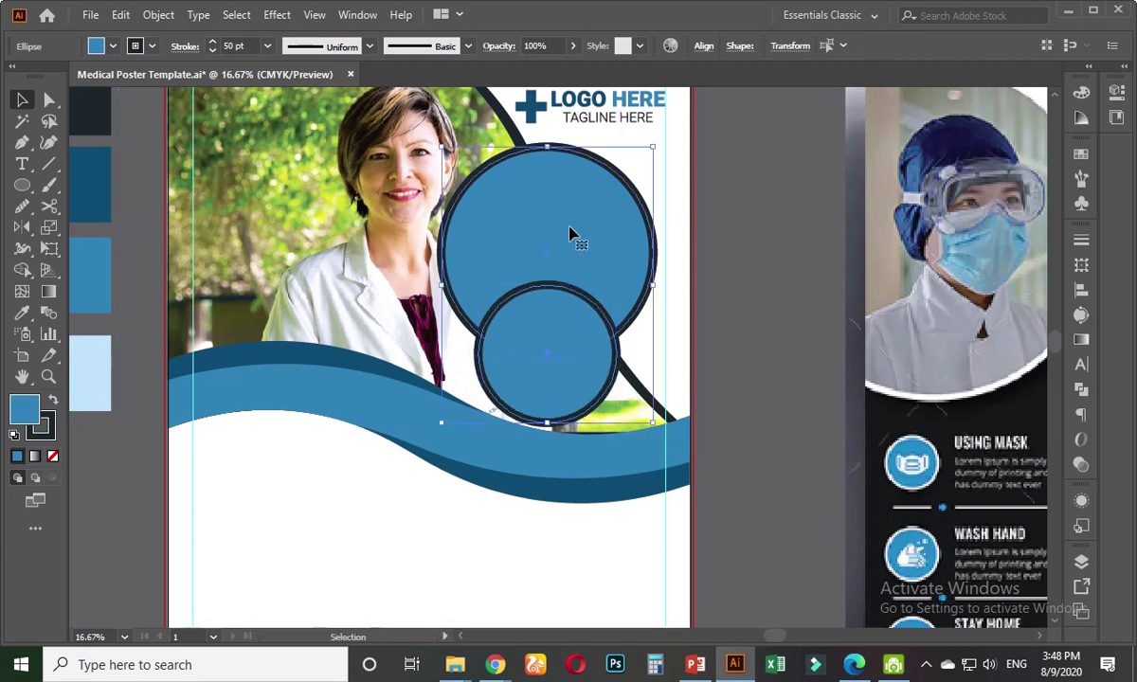
left_click_drag(571, 233, 571, 280)
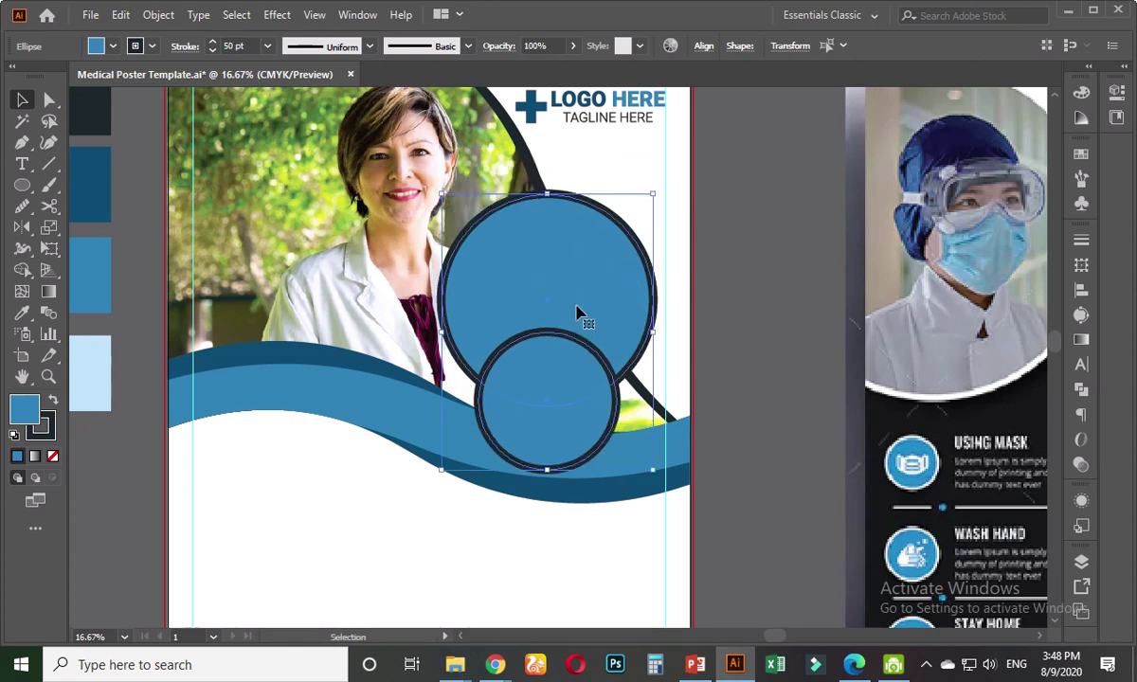
key("ctrl+z")
left_click(746, 385)
- Move only the small circle straight down so it overlaps both the large circle's lower edge and the blue wave
left_click(563, 373)
left_click_drag(563, 373, 568, 408)
left_click(739, 400)
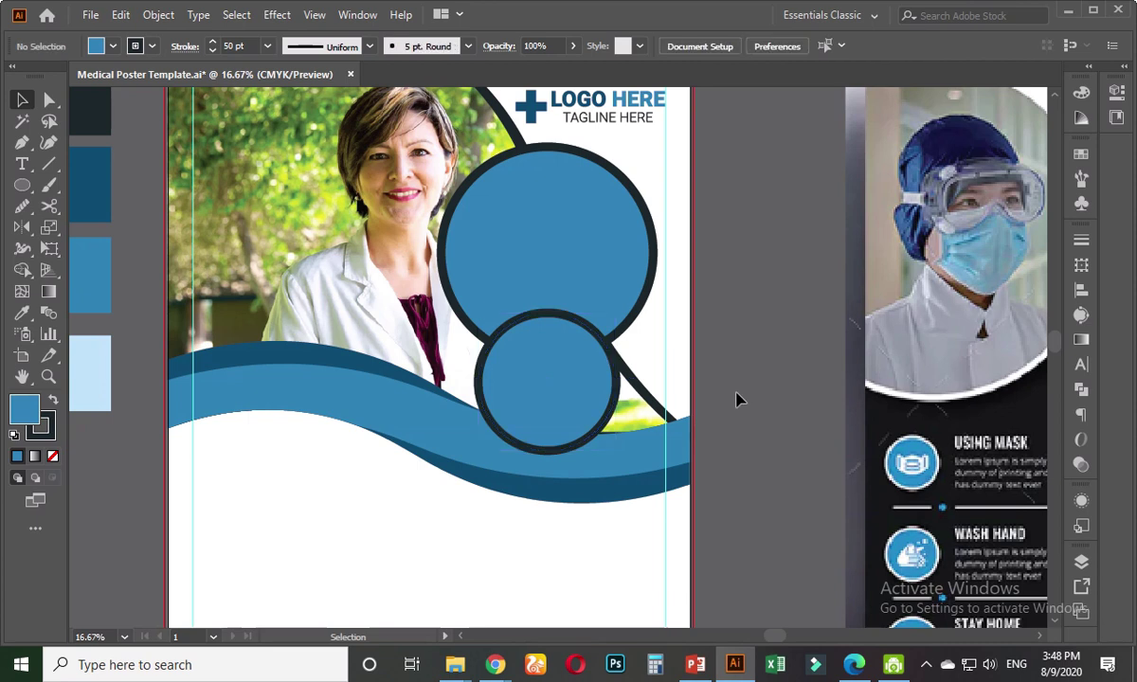
- Copy the hex colour code of the light blue palette swatch beside the poster
scroll(736, 400, "down", 1)
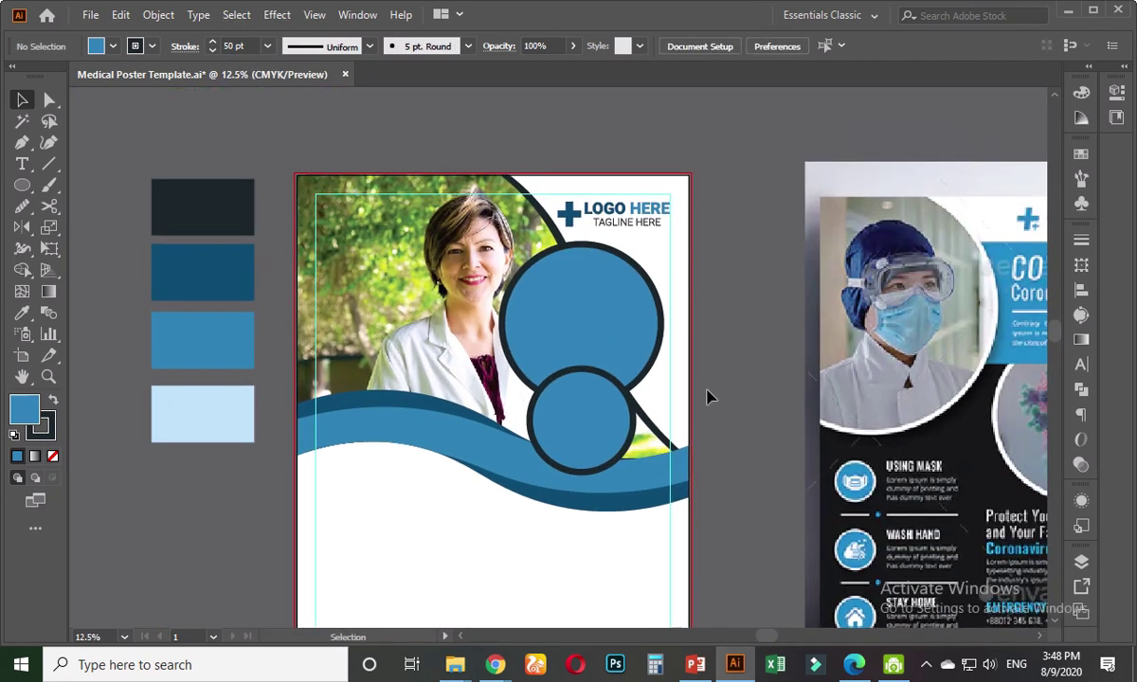
scroll(707, 394, "down", 1)
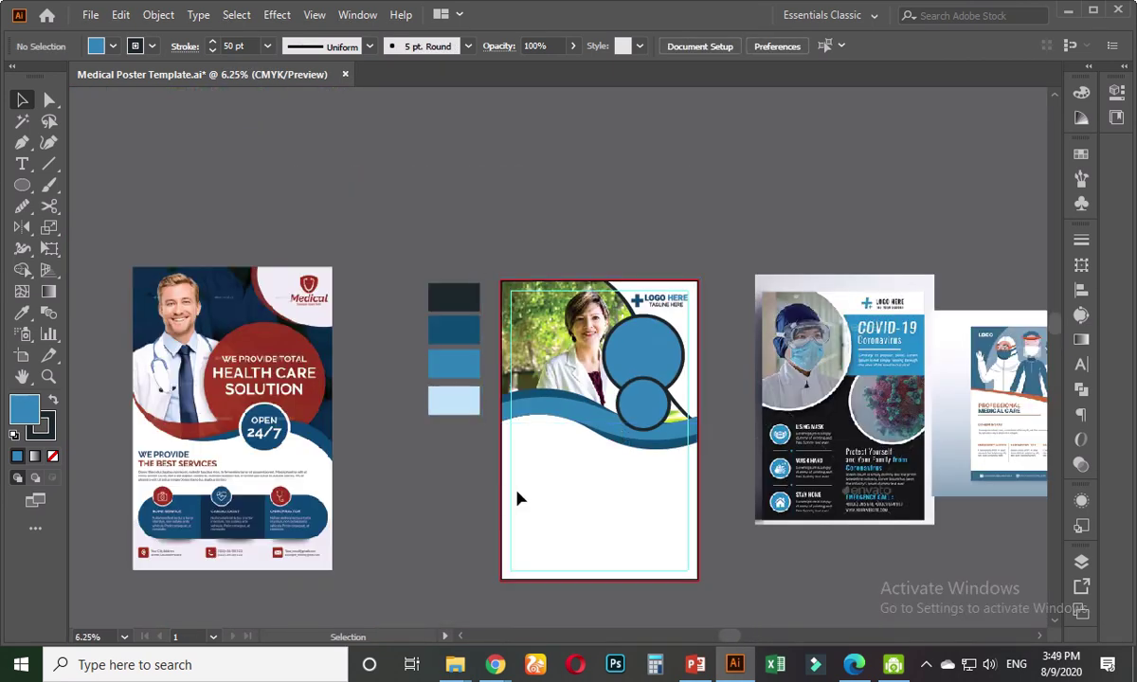
scroll(723, 479, "up", 1)
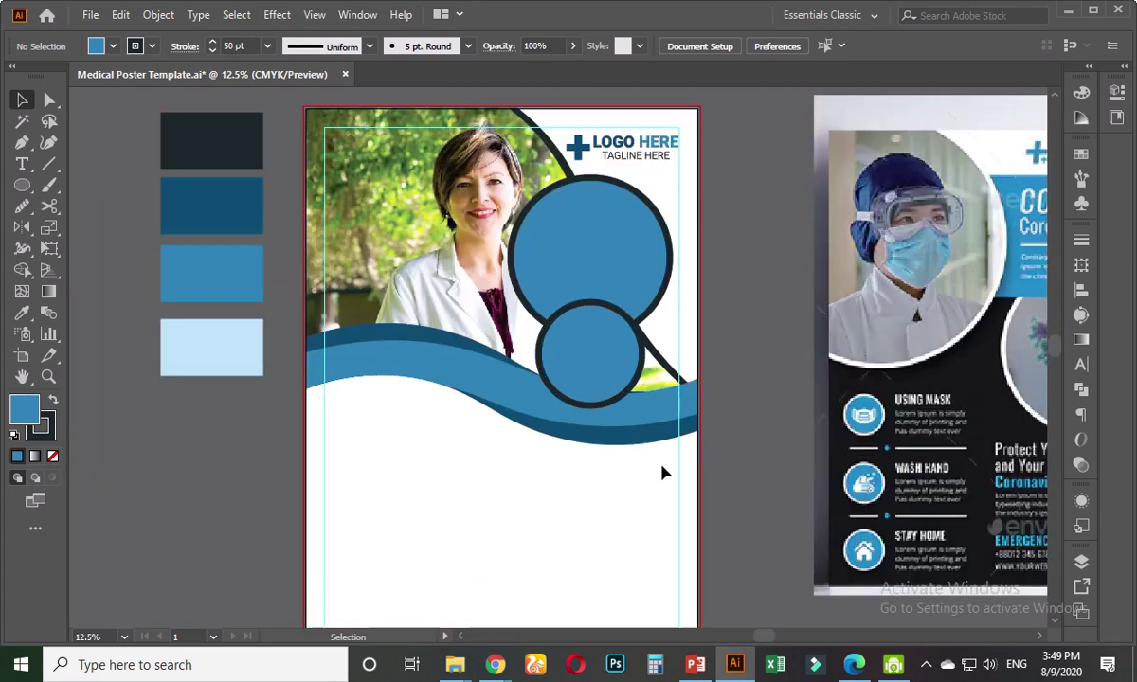
left_click_drag(627, 499, 647, 475)
scroll(640, 487, "down", 1)
left_click(720, 382)
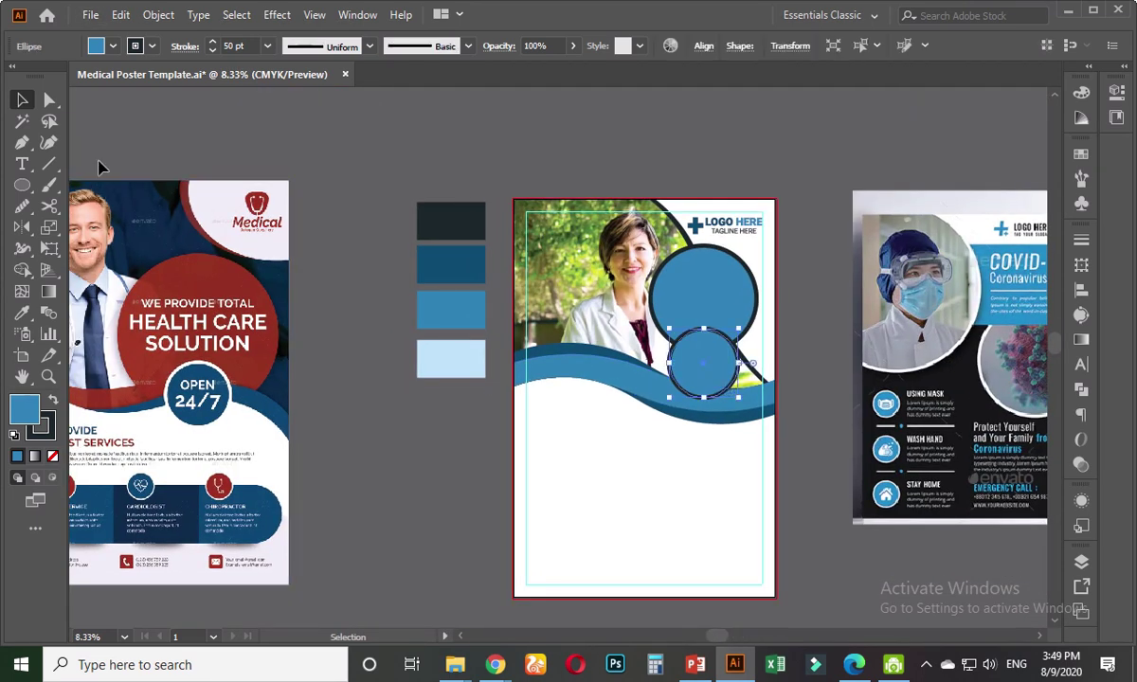
left_click(406, 439)
left_click(469, 363)
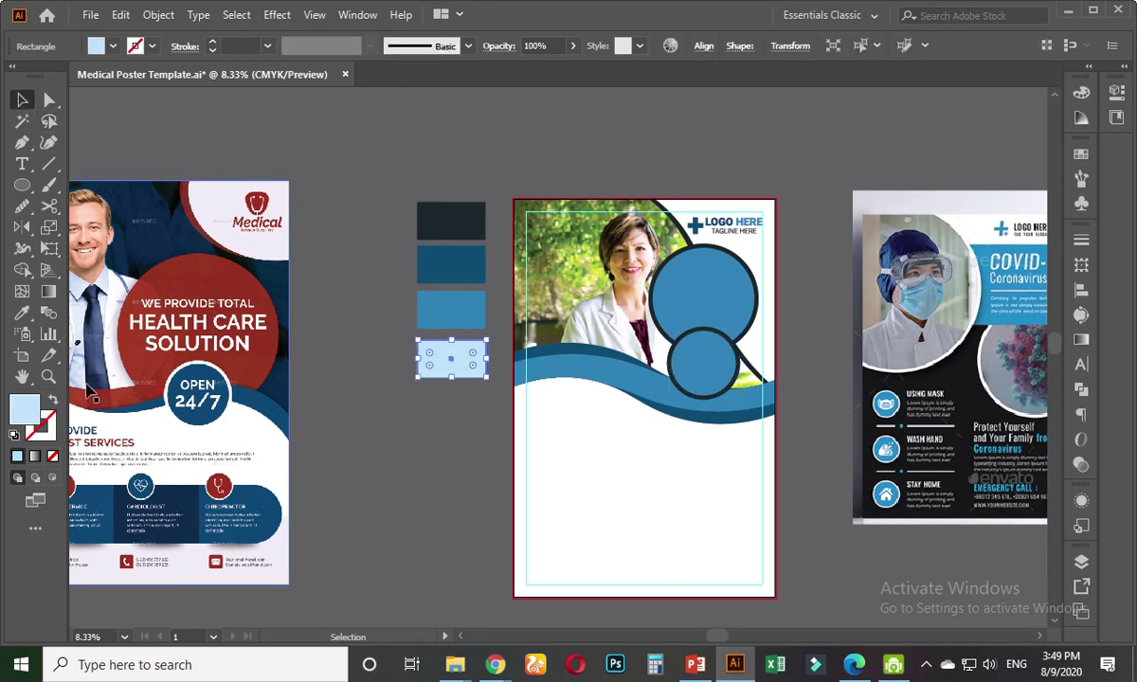
double_click(25, 413)
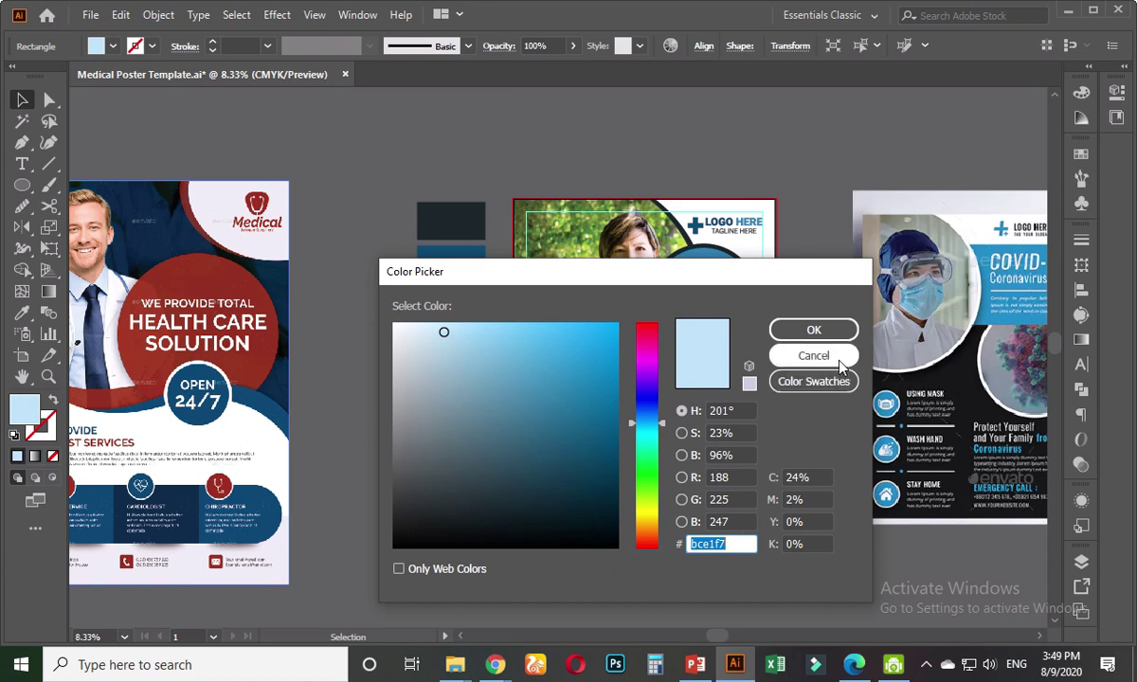
left_click(813, 329)
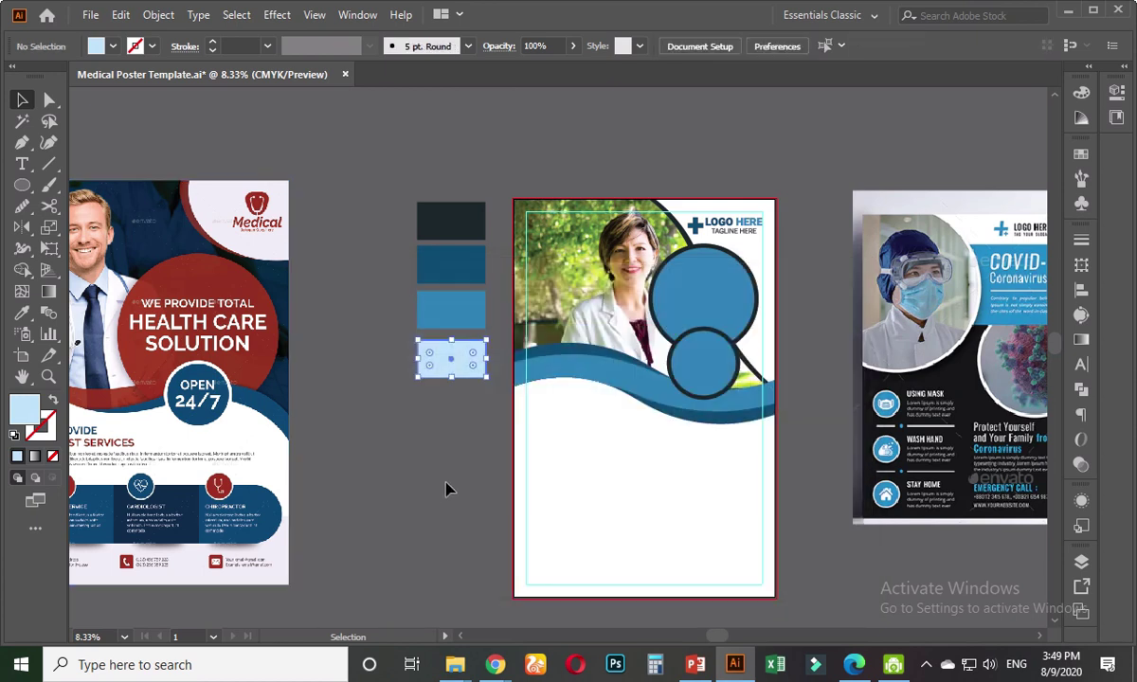
- Set the small circle's stroke colour to bce1f7 and deselect it
left_click(687, 383)
double_click(52, 431)
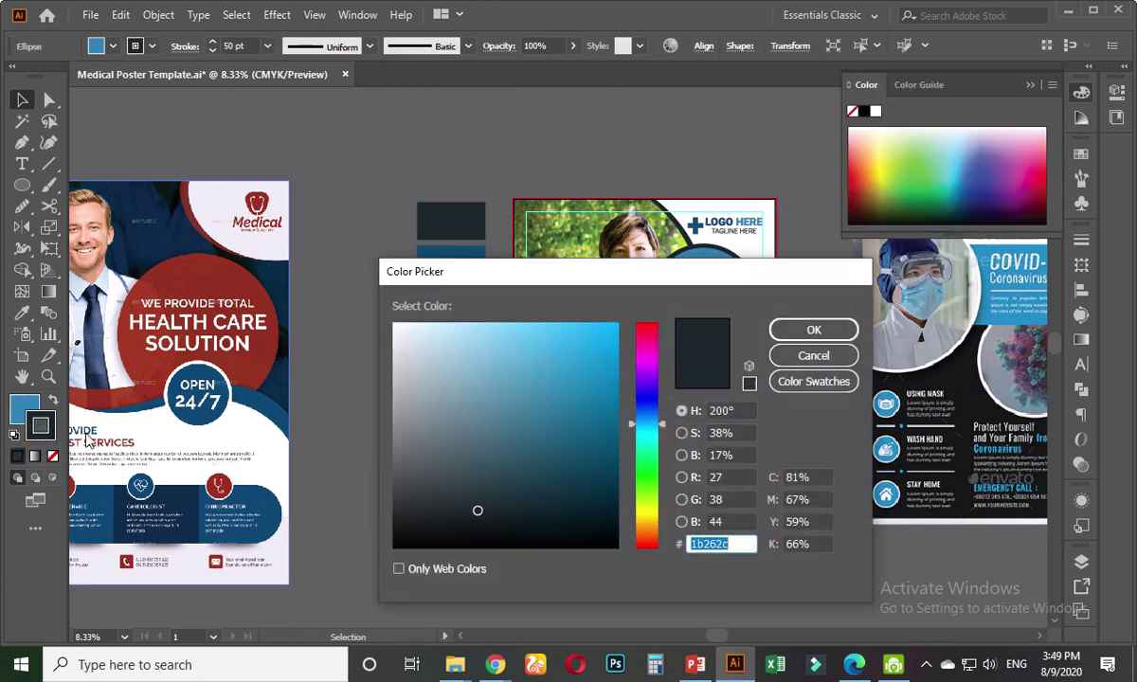
type("bce1f7")
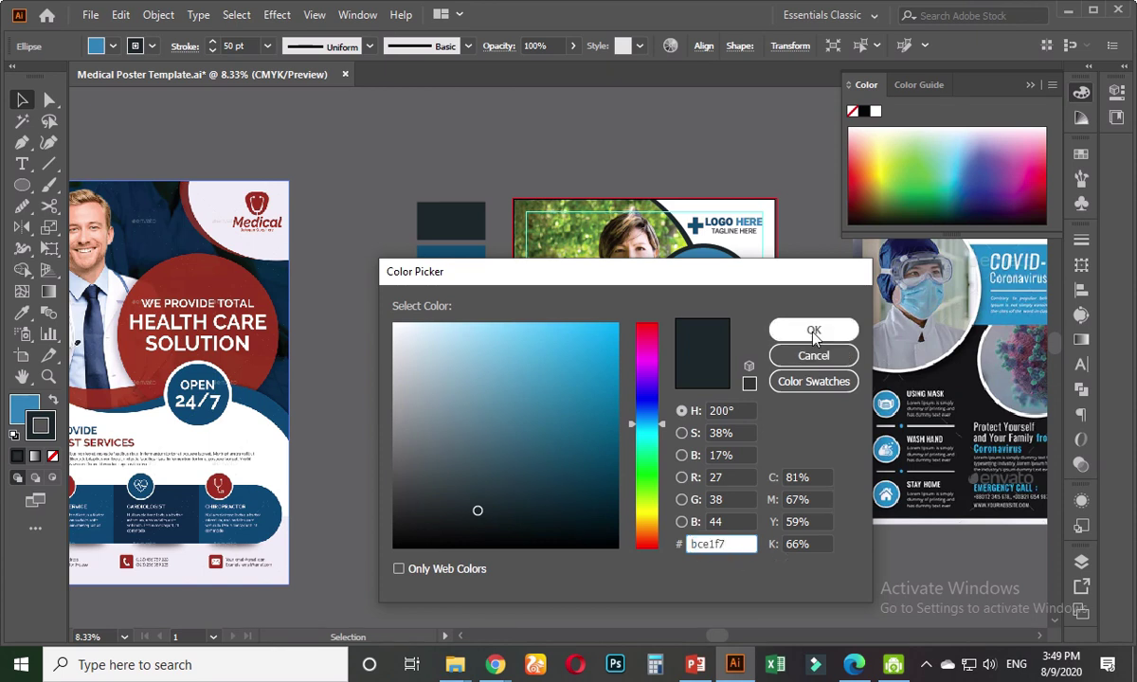
left_click(813, 330)
left_click(437, 471)
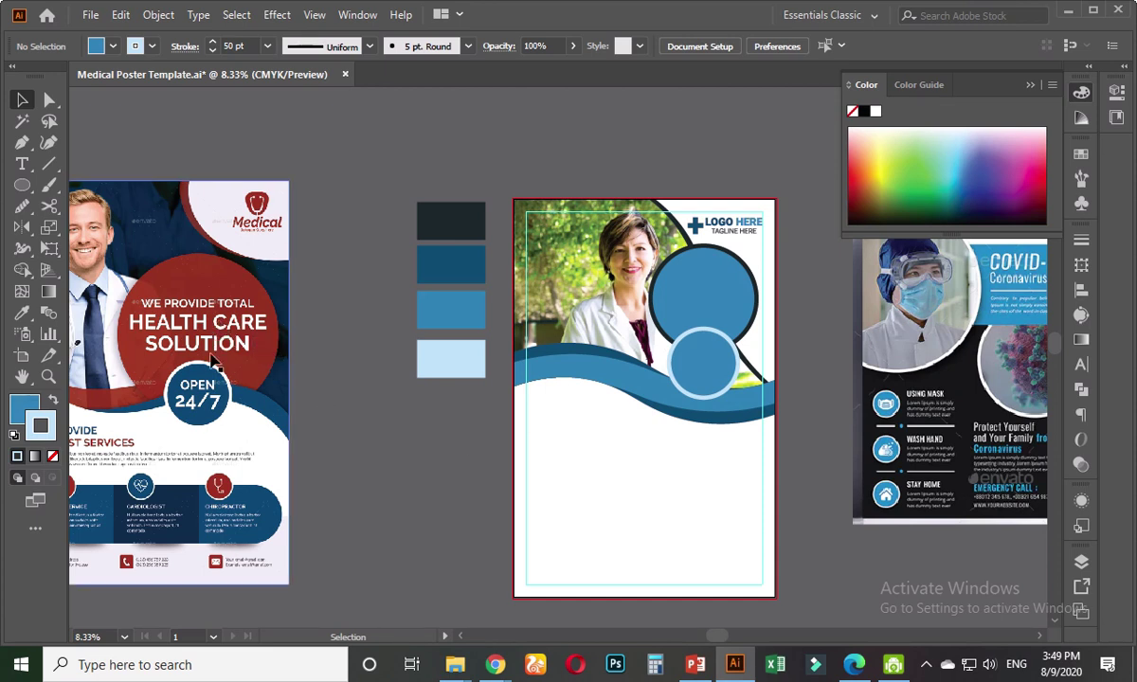
- Add the three-line text "WE PROVIDE TOTAL / HEALTH CARE / SOLUTION" outside the artboard, below the colour swatches
key("t")
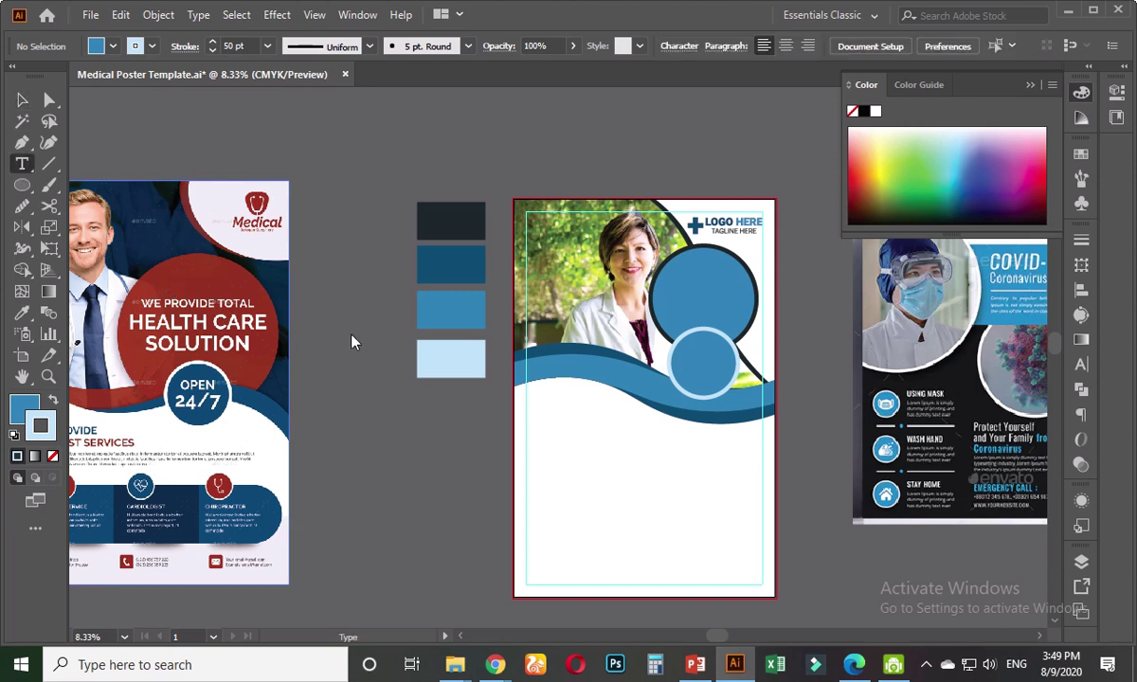
left_click(377, 434)
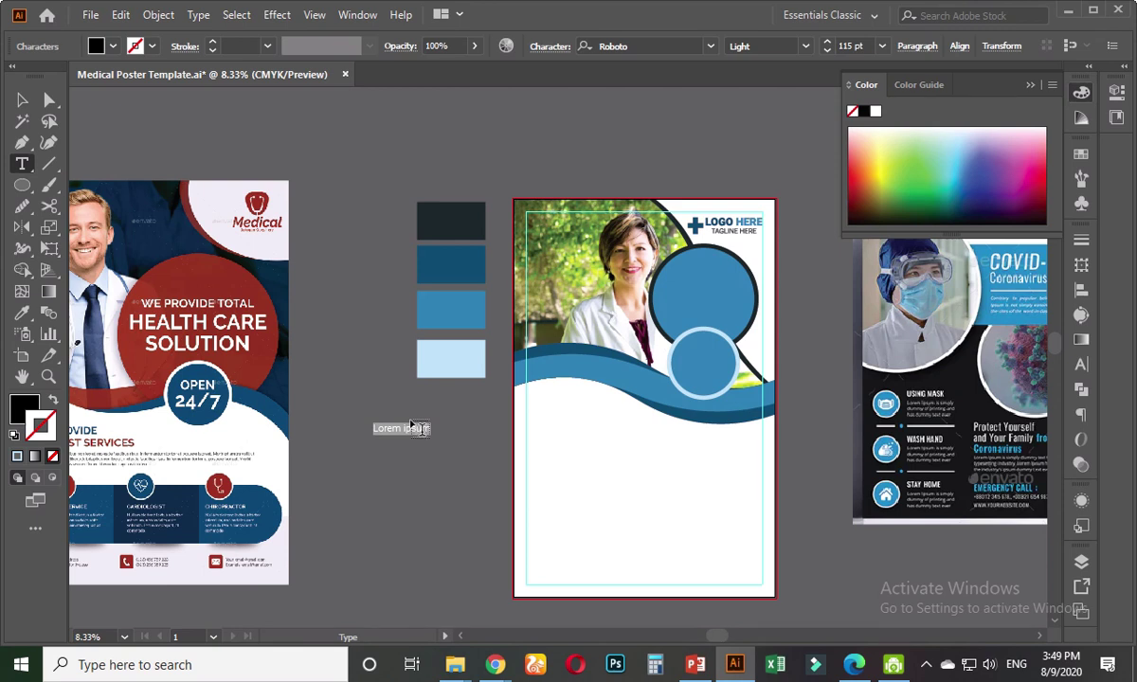
type("WE PROVIDE TOTAL")
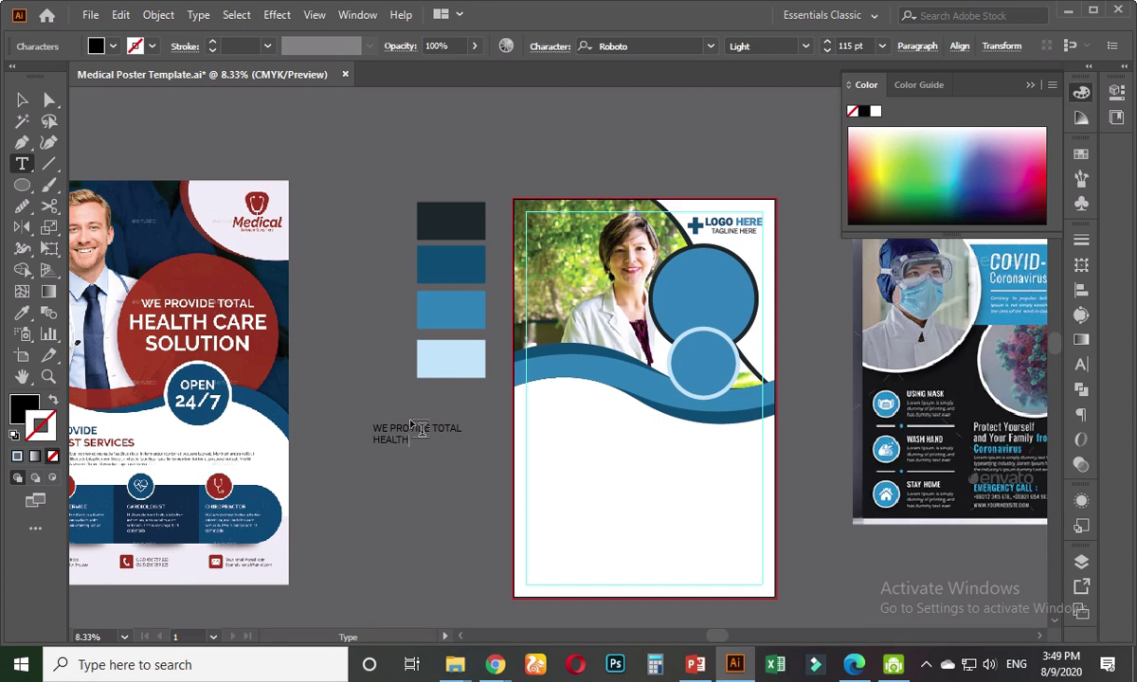
type("SOLUTION")
key("ctrl+a")
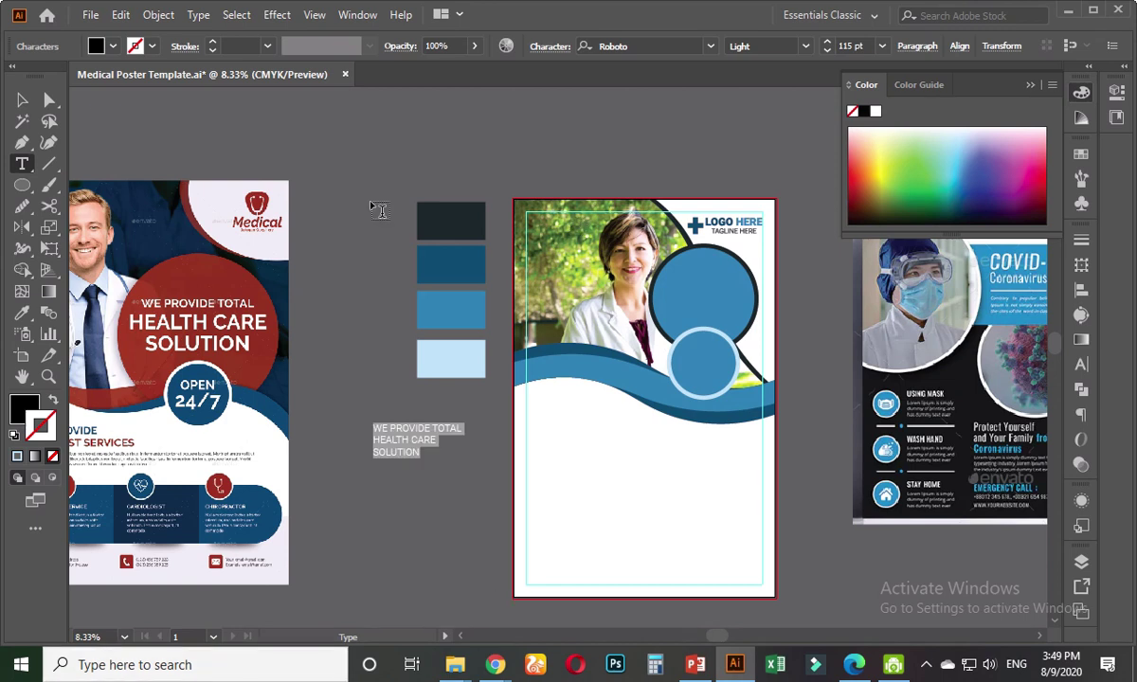
- Scale the heading text to about twice its size and center-align its lines
left_click(22, 101)
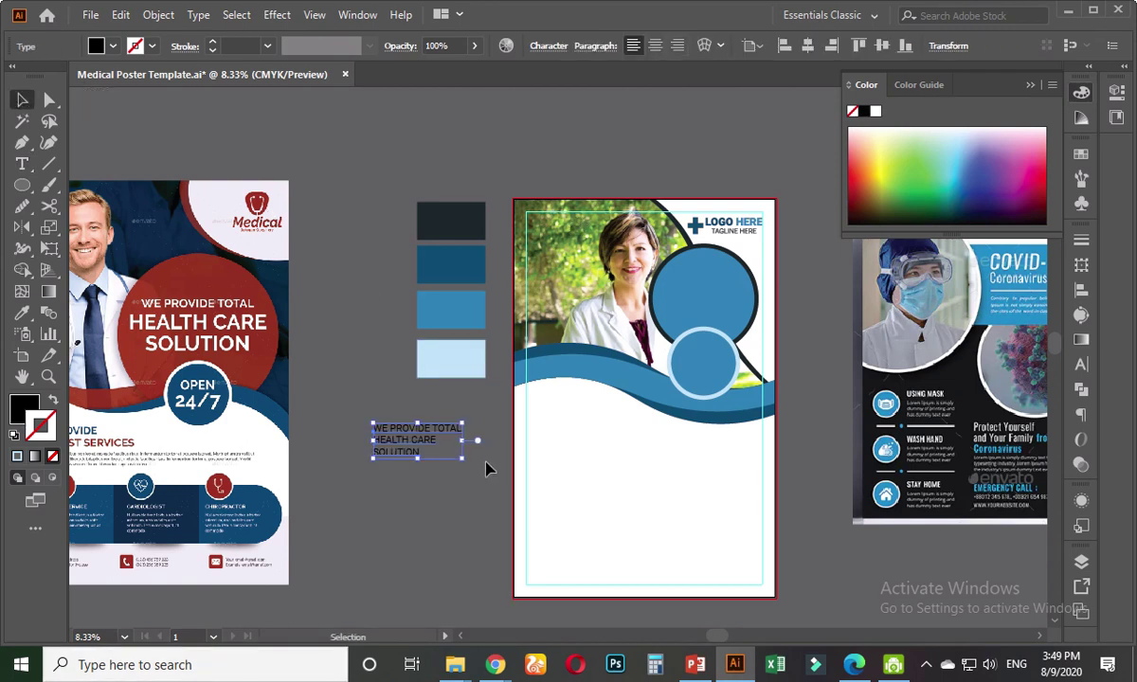
left_click_drag(464, 460, 557, 534)
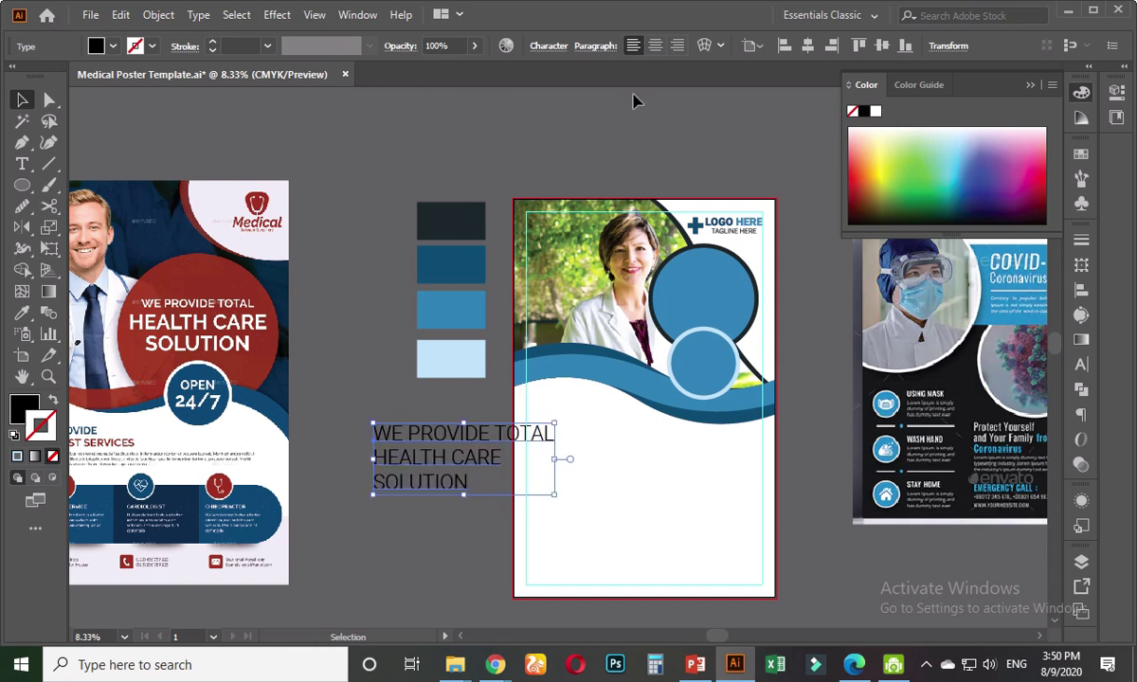
left_click(656, 47)
left_click(452, 474)
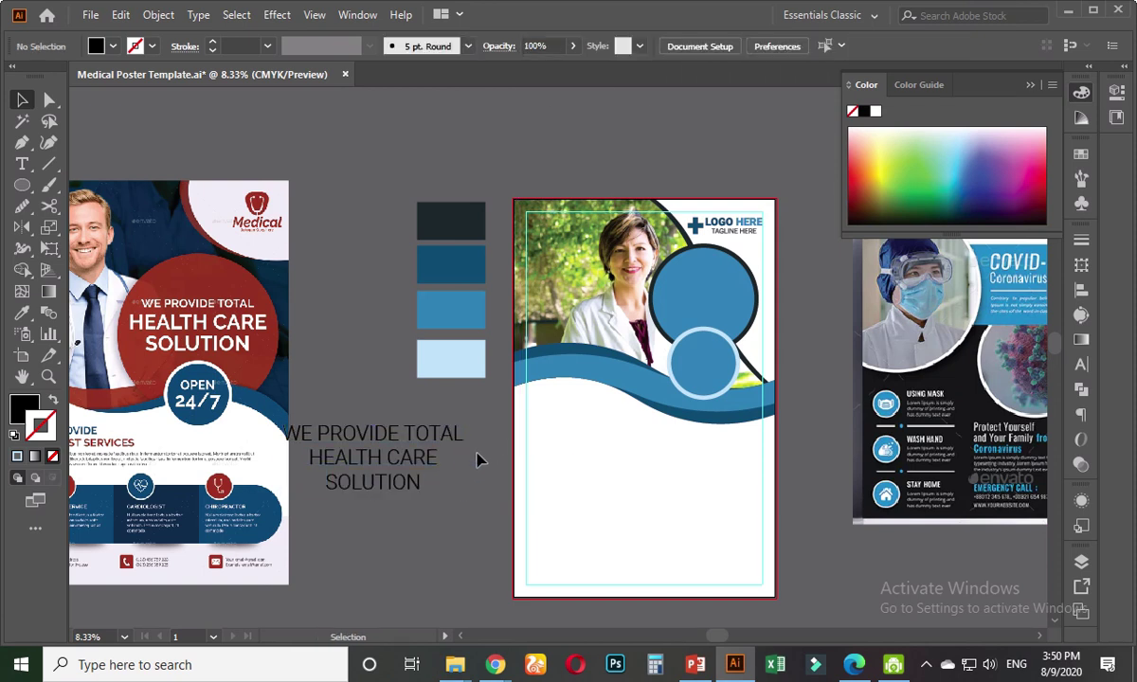
scroll(453, 469, "up", 2)
left_click_drag(410, 428, 472, 490)
left_click(471, 490)
- Switch to Chrome, open the Medical Poster Template listing on GraphicRiver and examine which fonts it uses
mouse_move(495, 663)
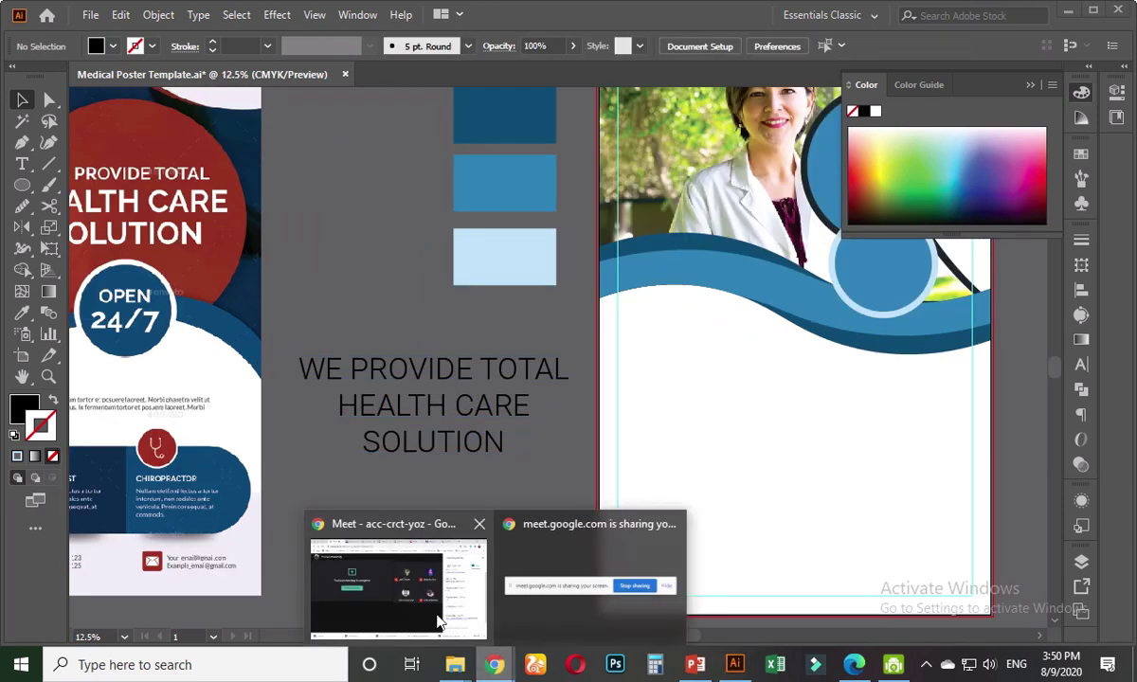
left_click(452, 607)
left_click(757, 14)
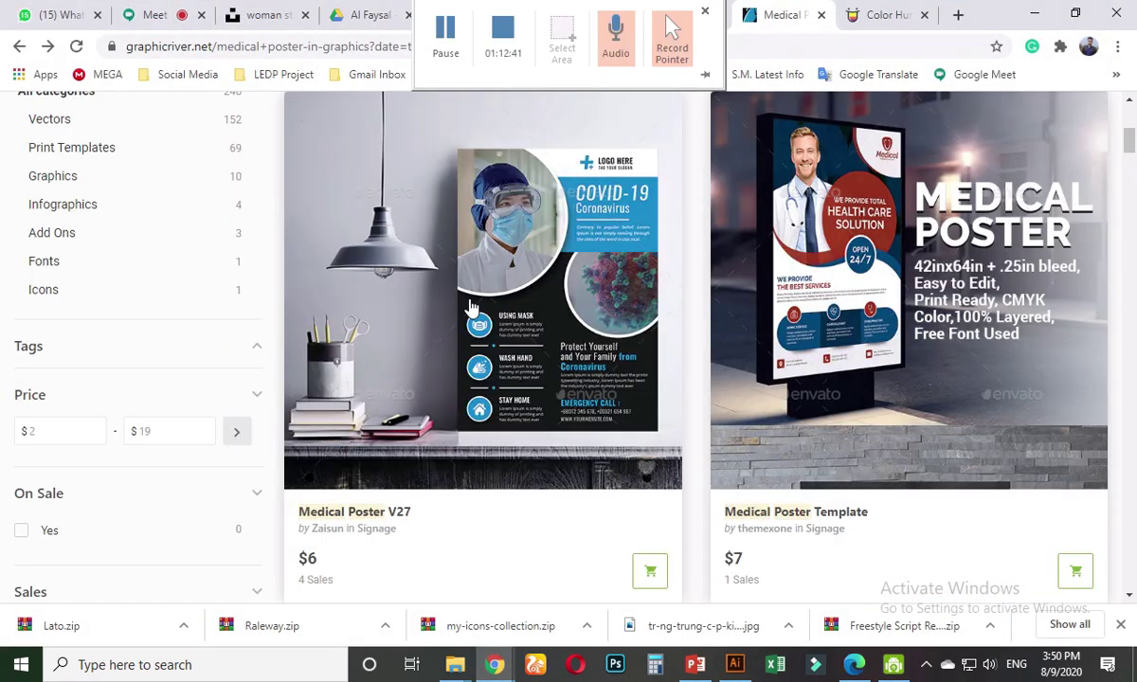
scroll(460, 398, "down", 3)
scroll(453, 471, "up", 2)
scroll(454, 470, "up", 2)
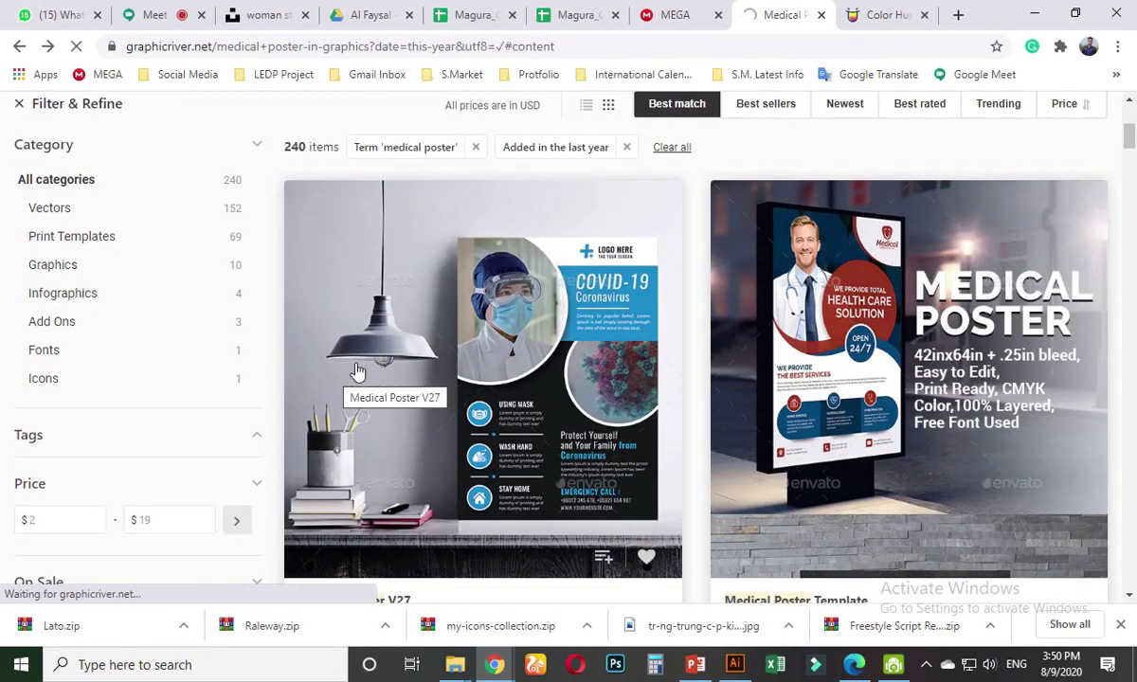
scroll(431, 426, "down", 15)
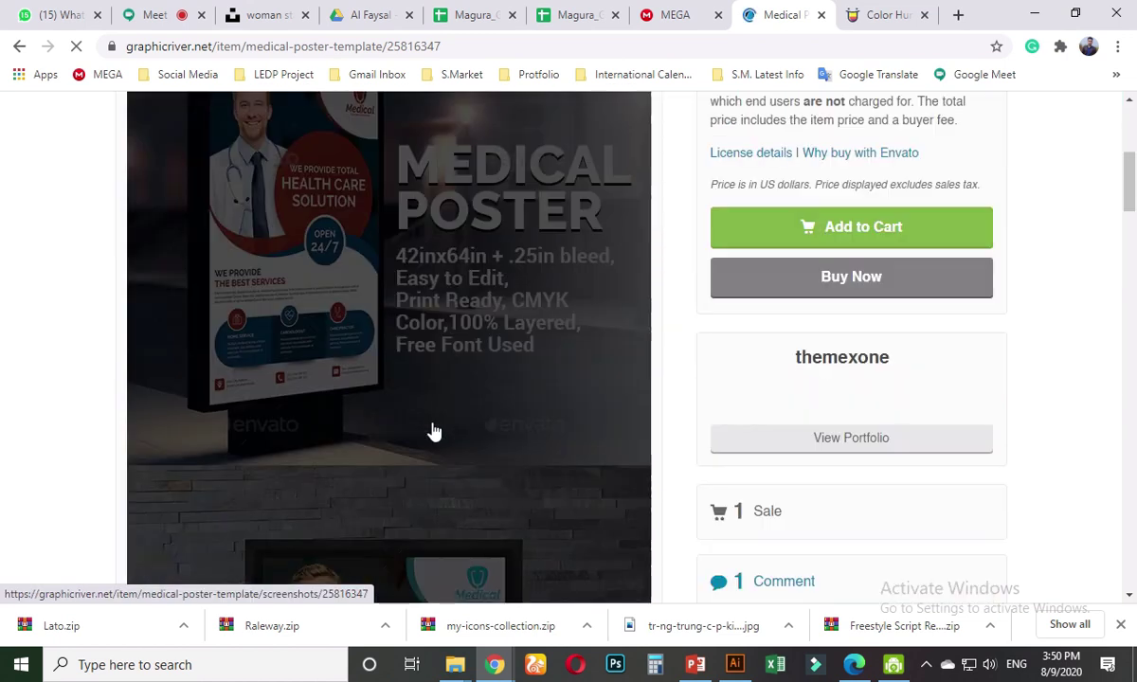
scroll(485, 441, "down", 3)
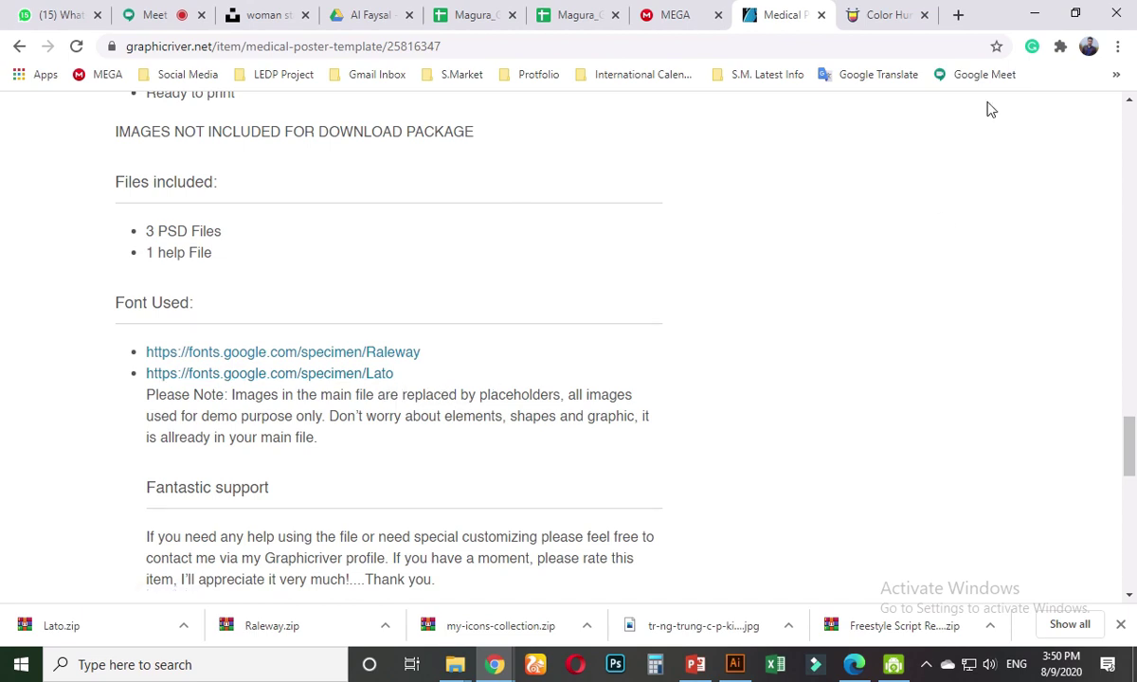
left_click(1037, 17)
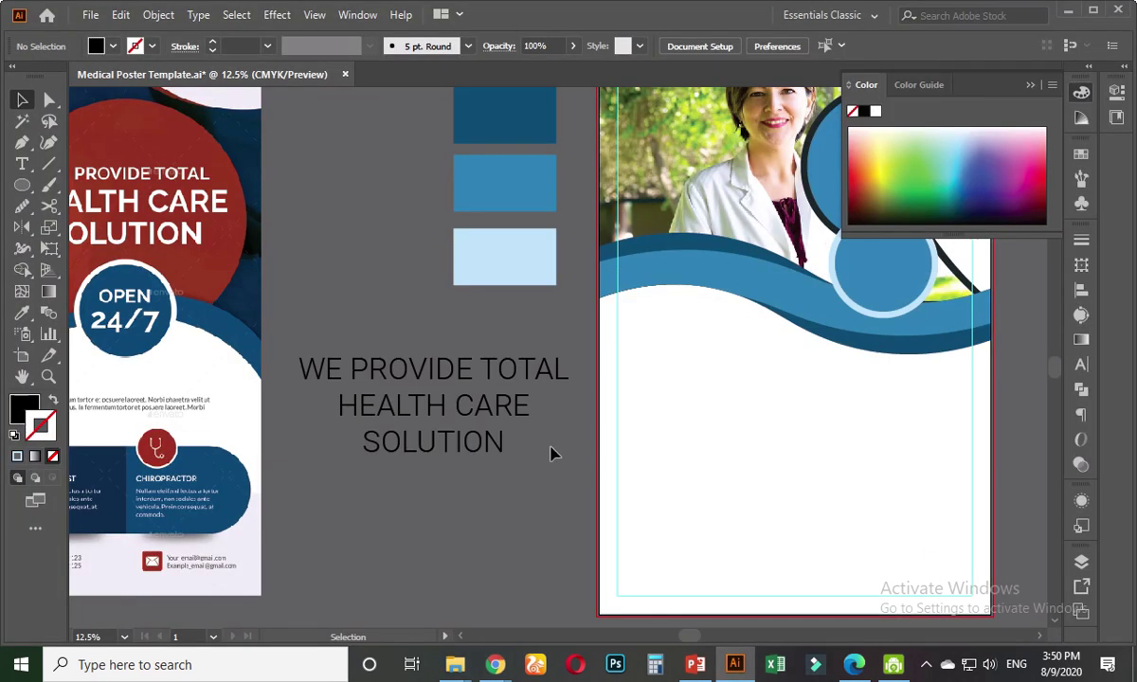
- Duplicate the heading text onto the poster's white area below the wave, roughly centered, and close the colour settings
left_click_drag(540, 484, 390, 505)
left_click_drag(327, 461, 640, 504)
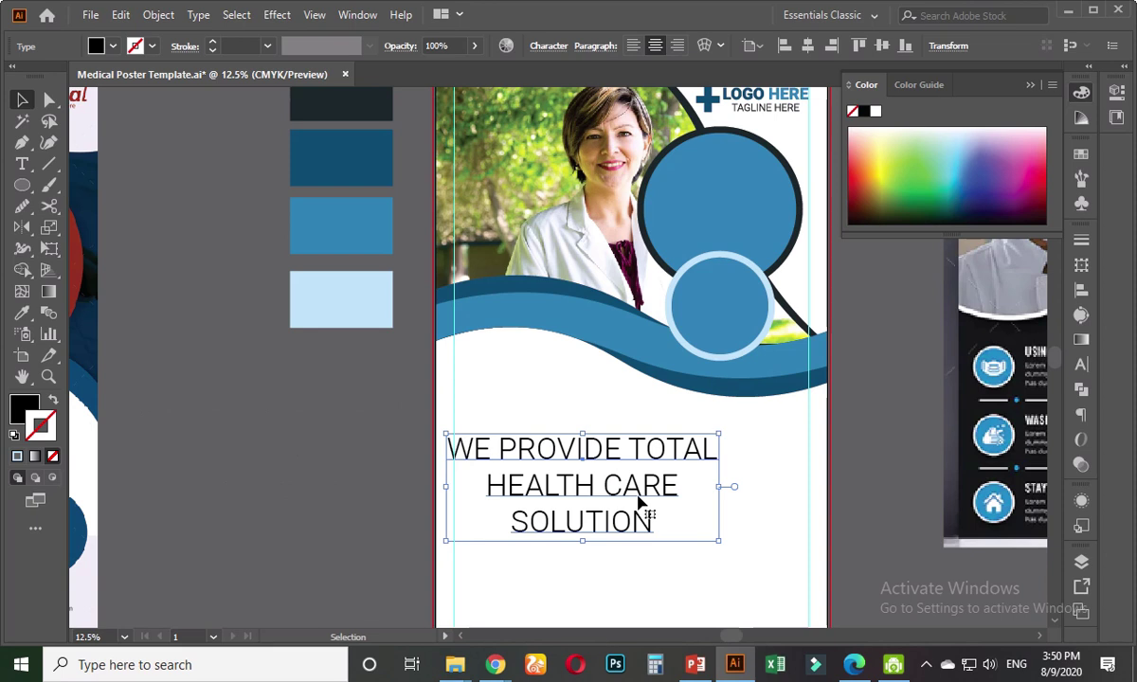
mouse_move(575, 462)
left_mouse_down()
mouse_move(284, 440)
mouse_move(617, 477)
mouse_move(500, 472)
left_mouse_up()
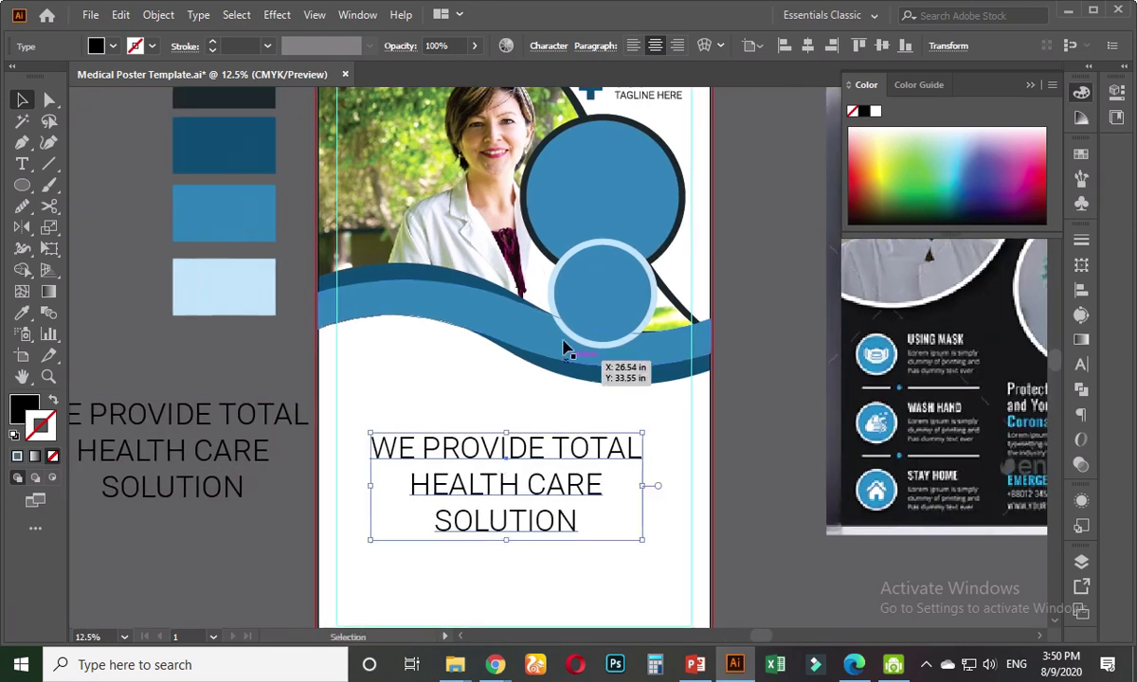
left_click(1029, 85)
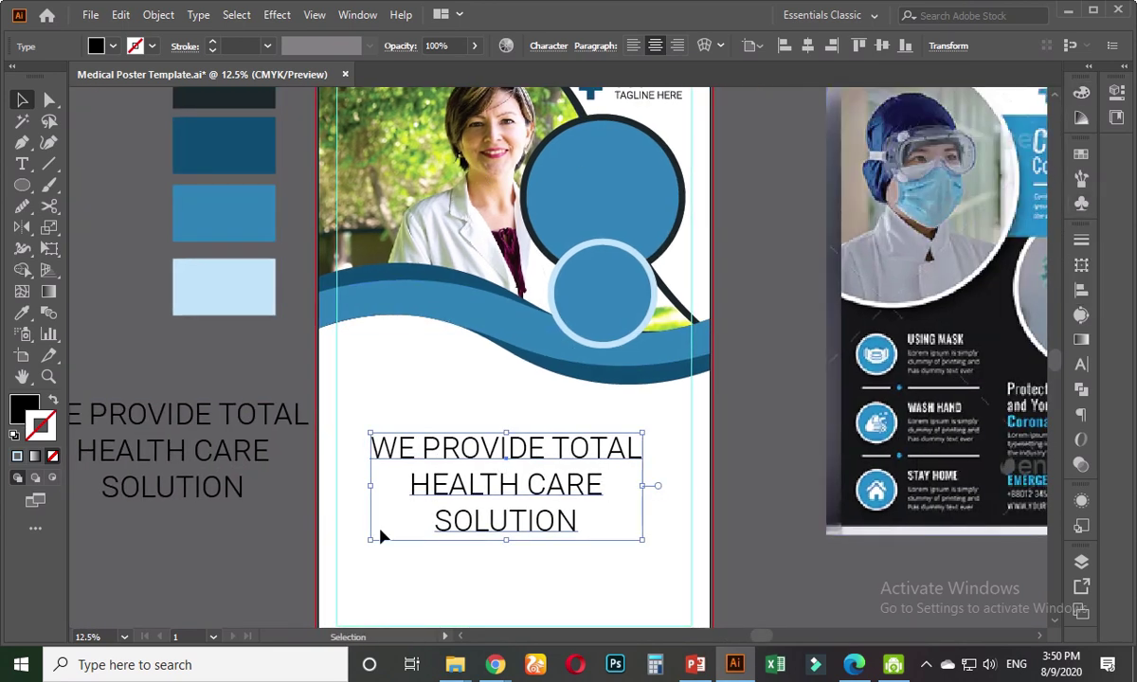
mouse_move(495, 662)
left_click(439, 643)
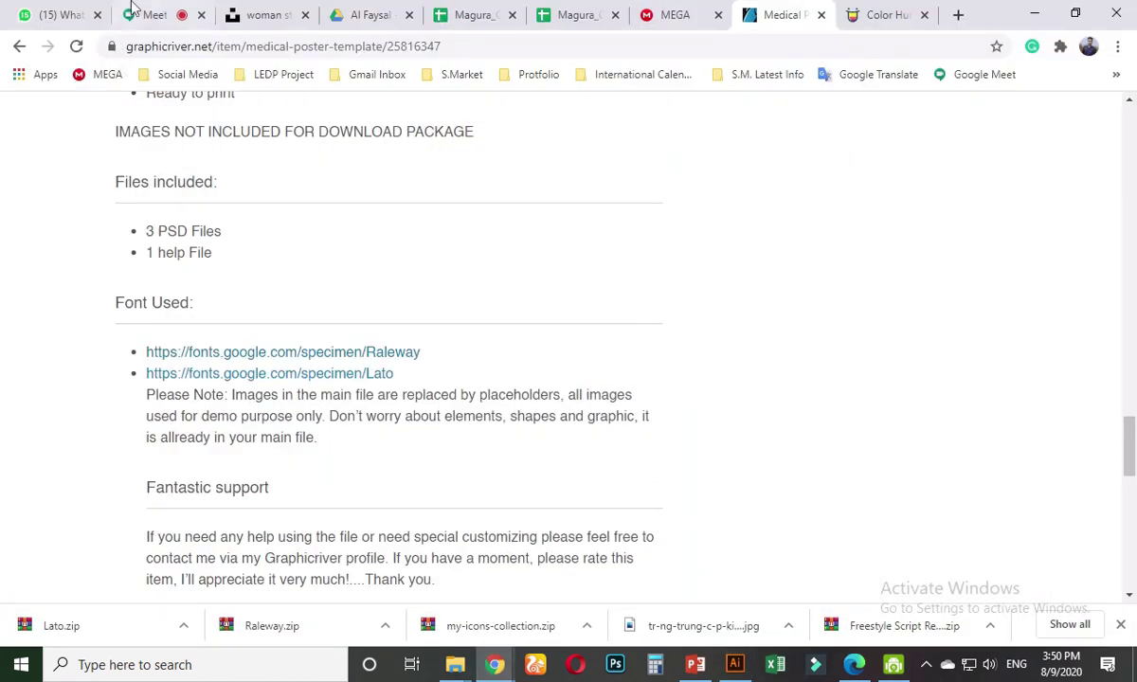
left_click(154, 15)
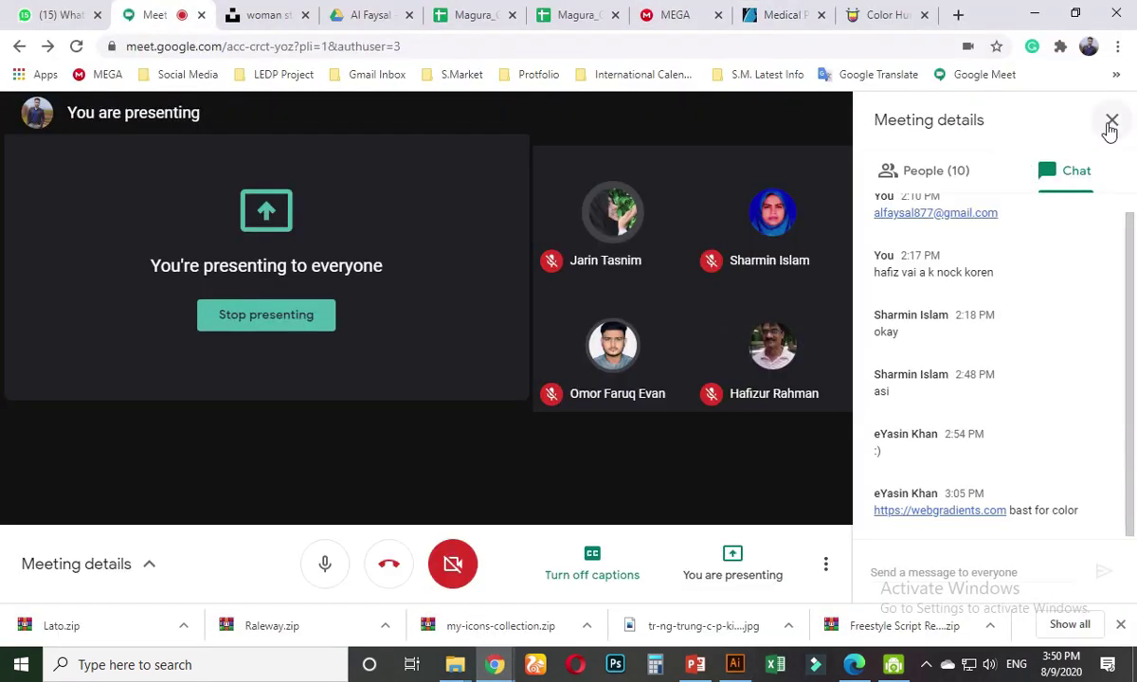
left_click(1030, 18)
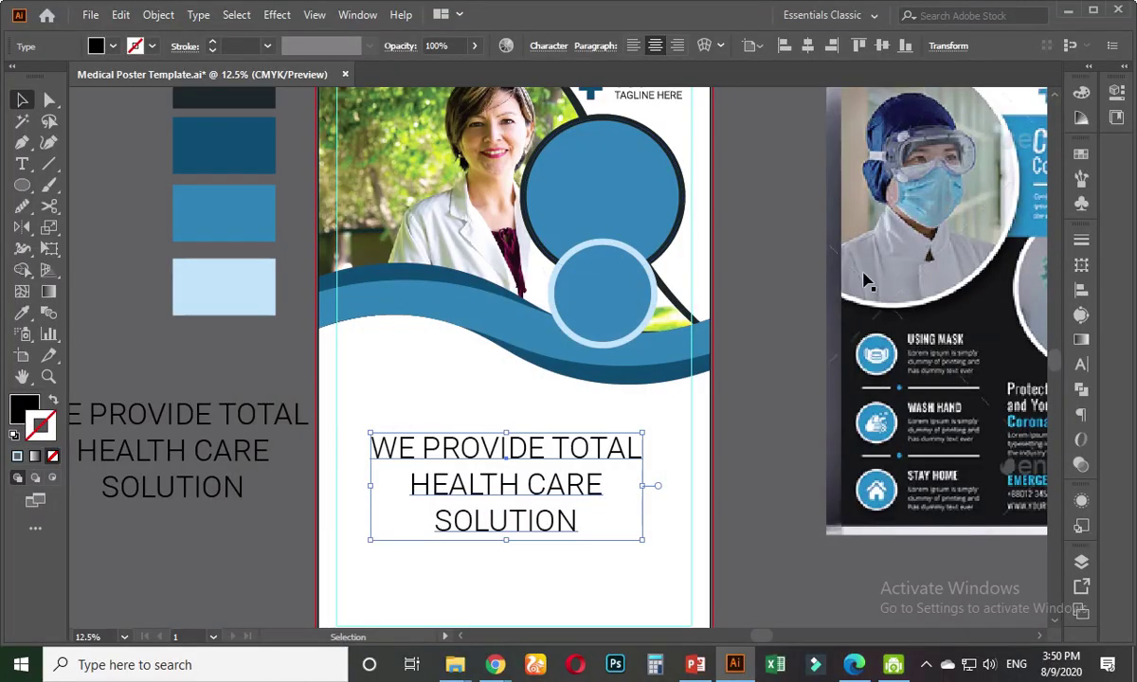
- Change the font of the heading copy on the poster to Raleway Thin
left_click(1080, 366)
left_click(923, 258)
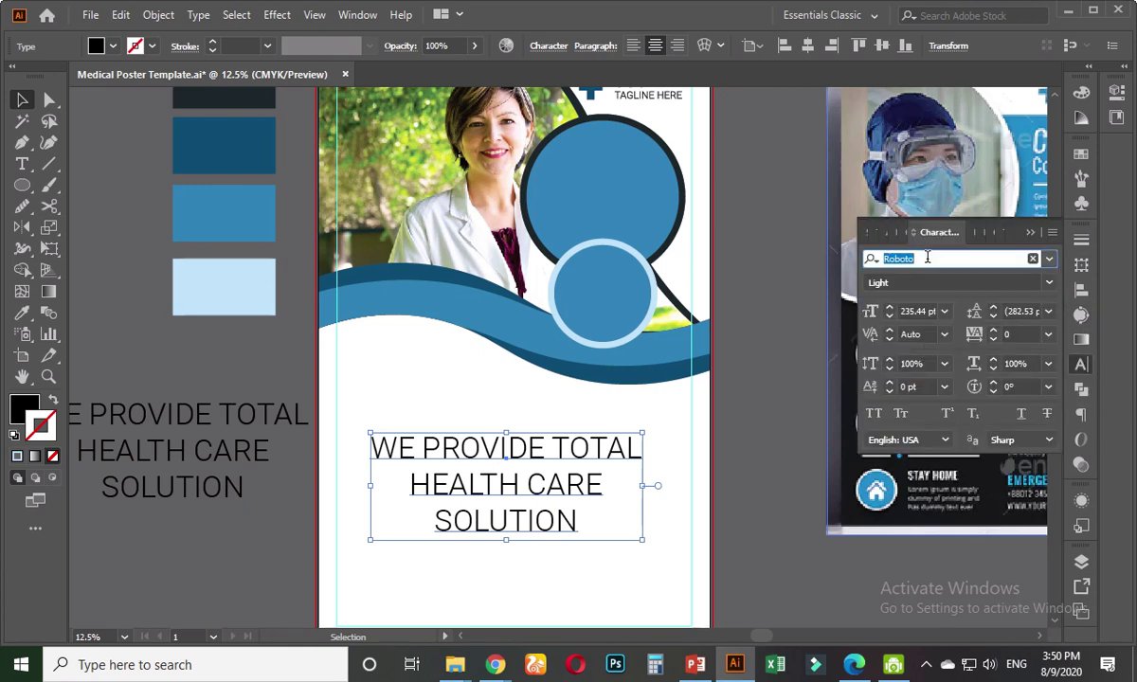
type("ralw")
key("BackSpace")
key("BackSpace")
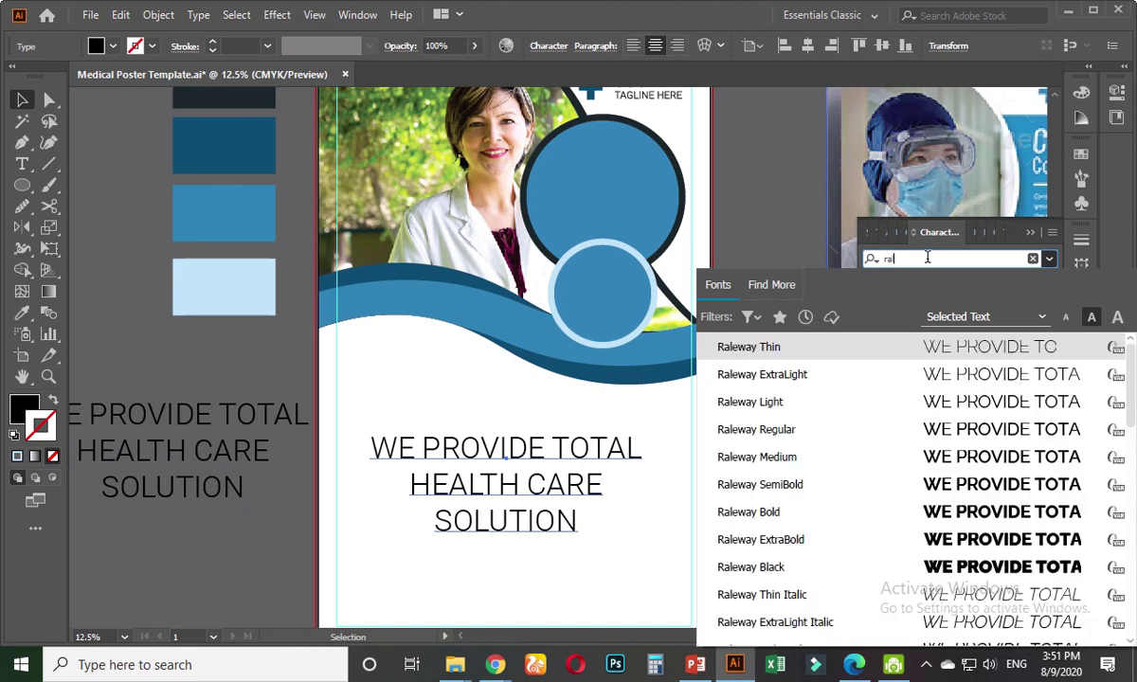
left_click(769, 347)
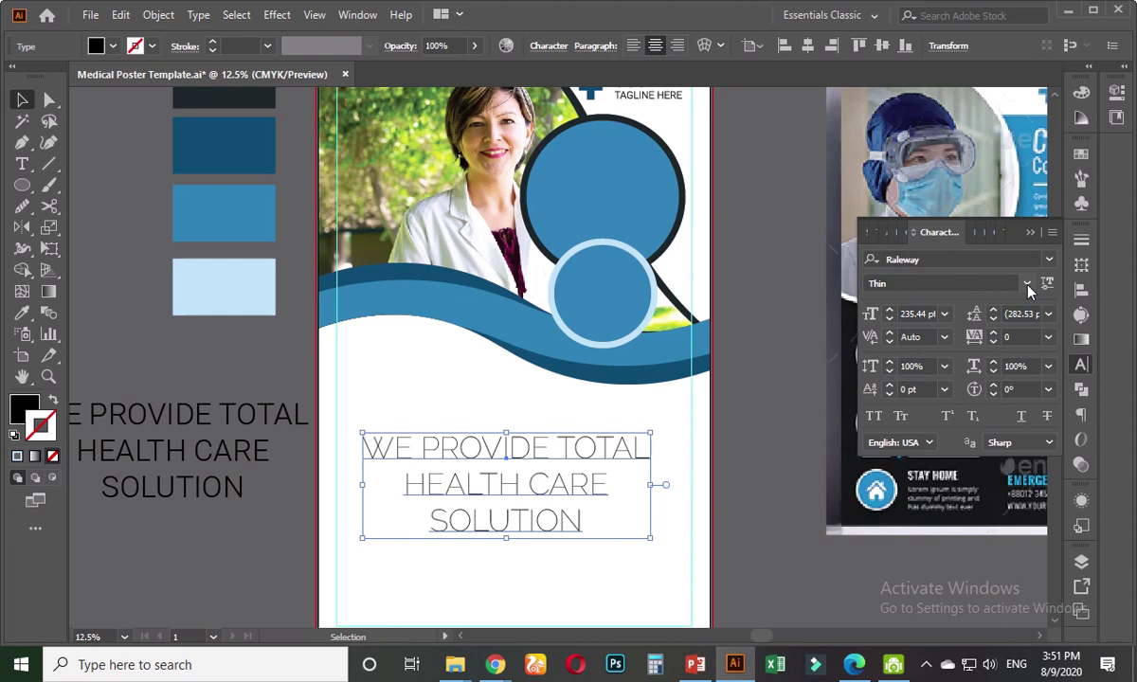
- Reduce the "WE PROVIDE TOTAL" line of the poster heading to a font size of 162 pt
scroll(520, 429, "down", 2)
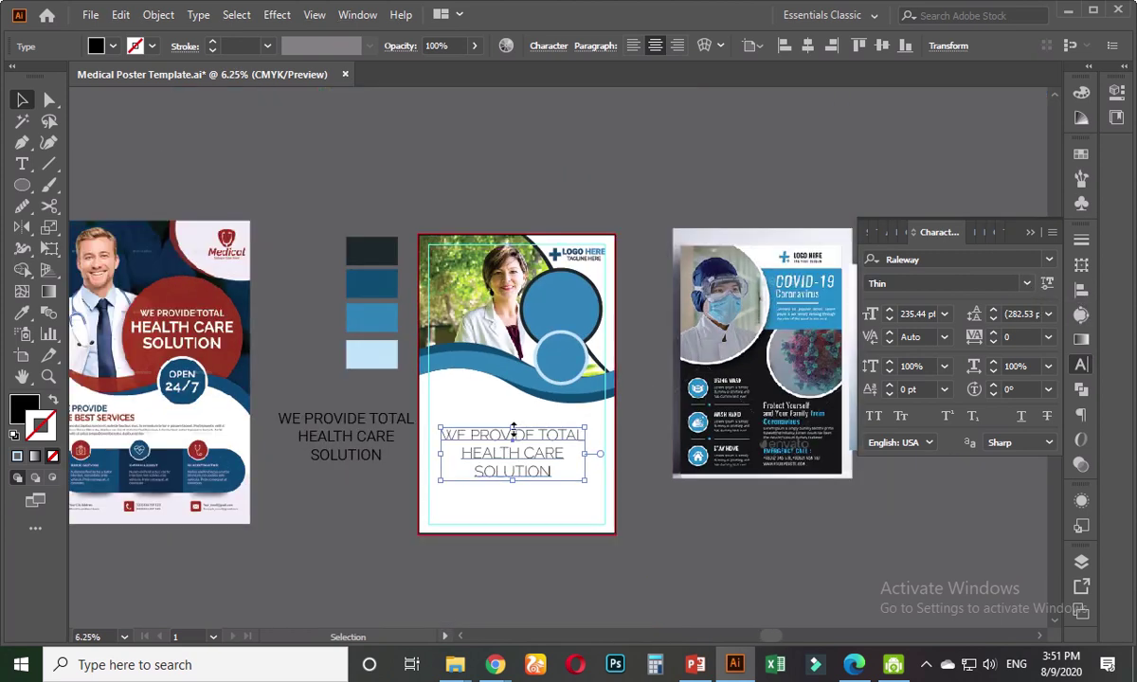
scroll(527, 456, "up", 1)
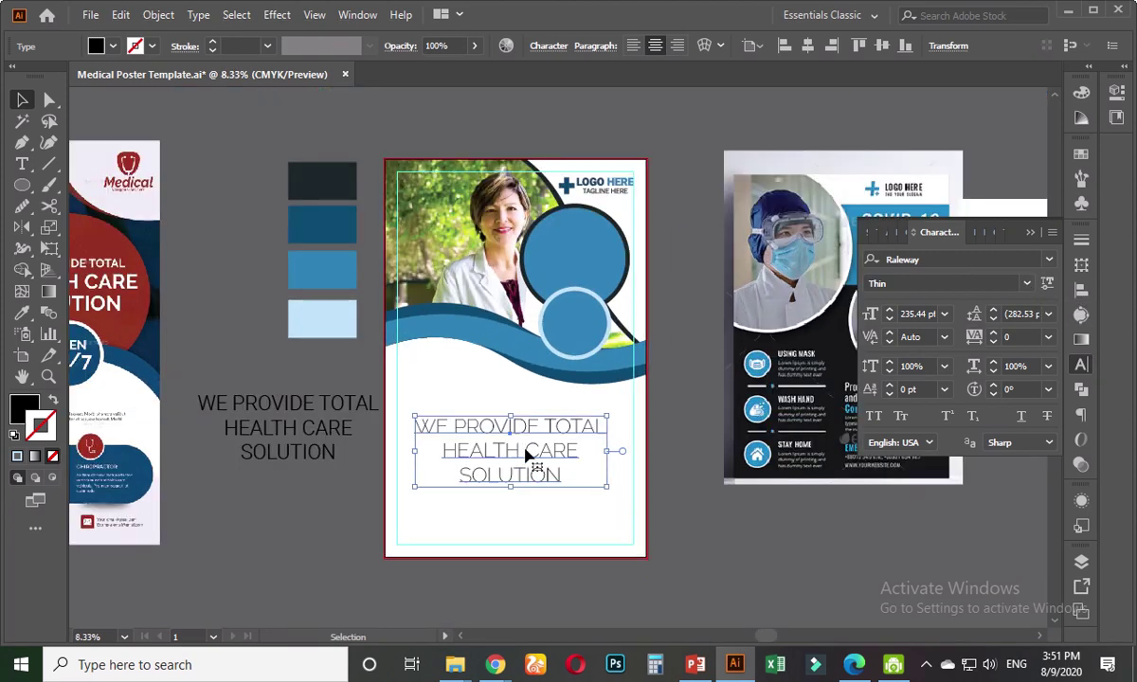
double_click(526, 455)
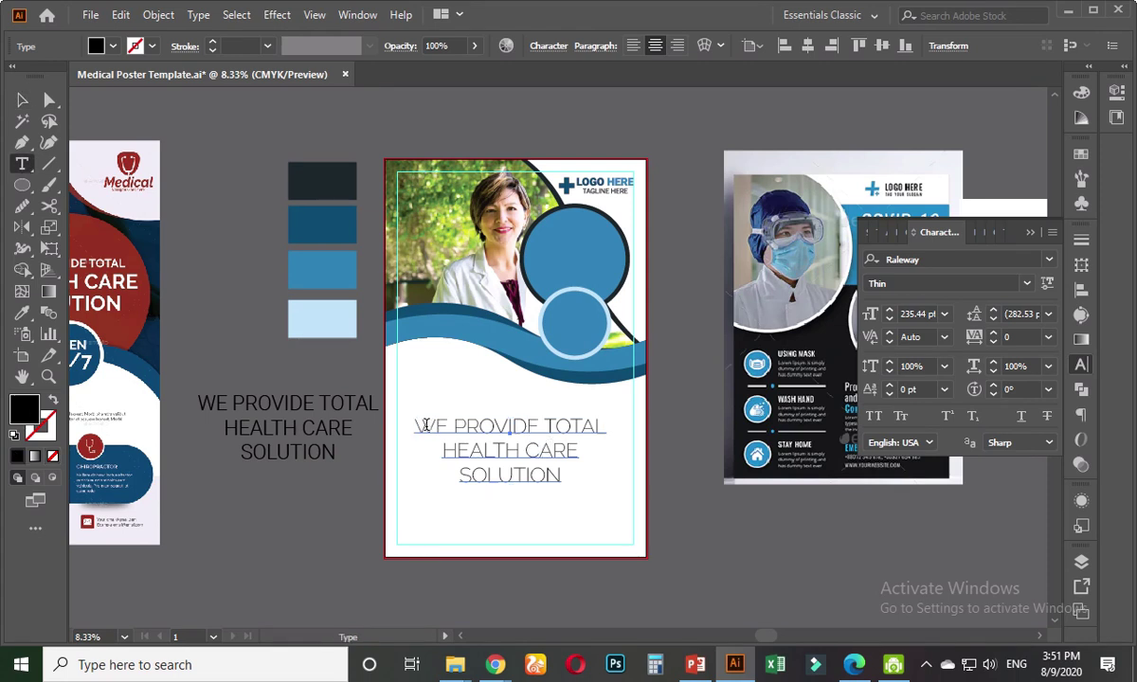
left_click_drag(415, 425, 606, 427)
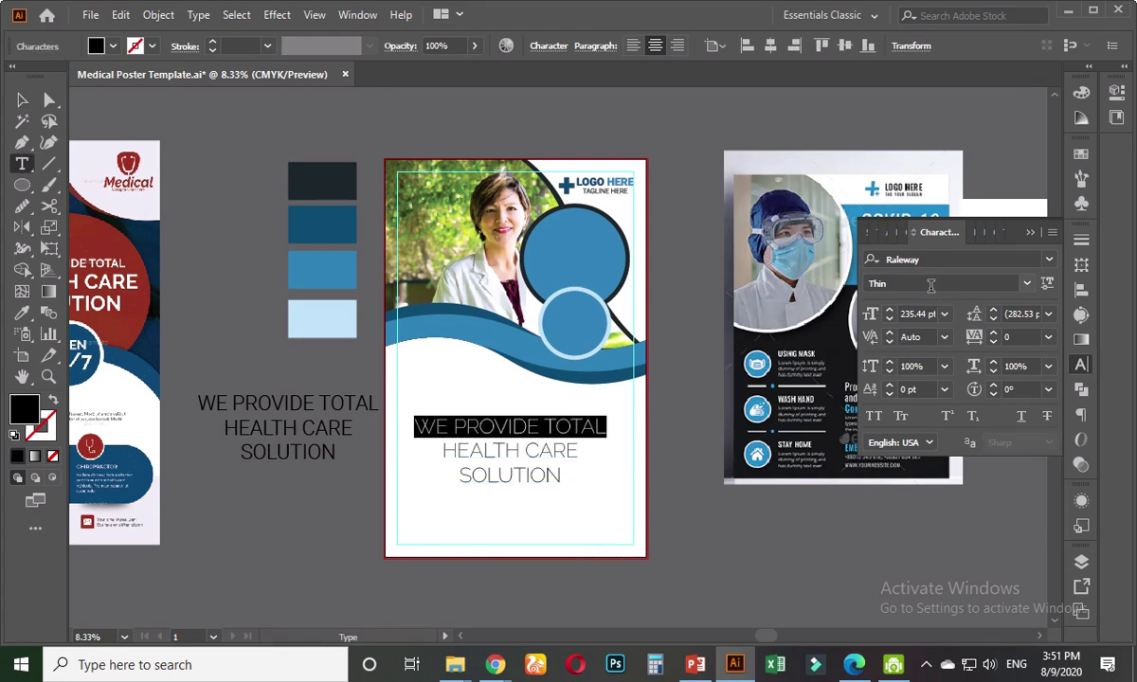
left_click(919, 312)
scroll(919, 313, "down", 8)
scroll(919, 313, "down", 8)
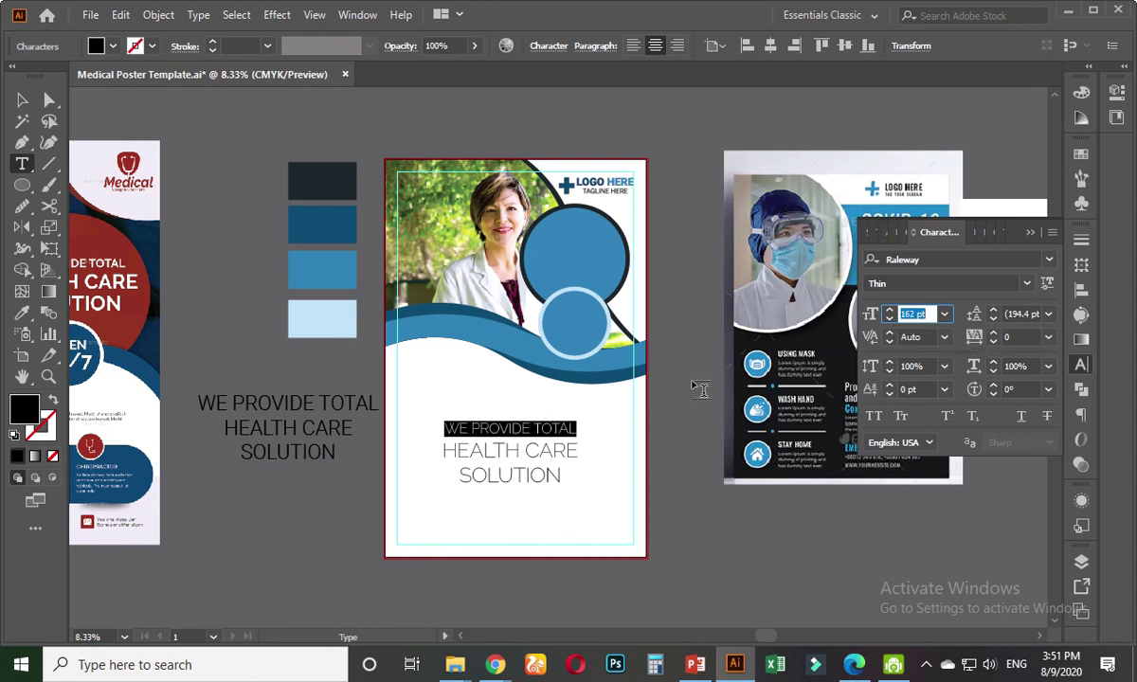
- Set the "HEALTH CARE" and "SOLUTION" lines of the poster heading to Raleway ExtraBold
left_click_drag(461, 474, 562, 476)
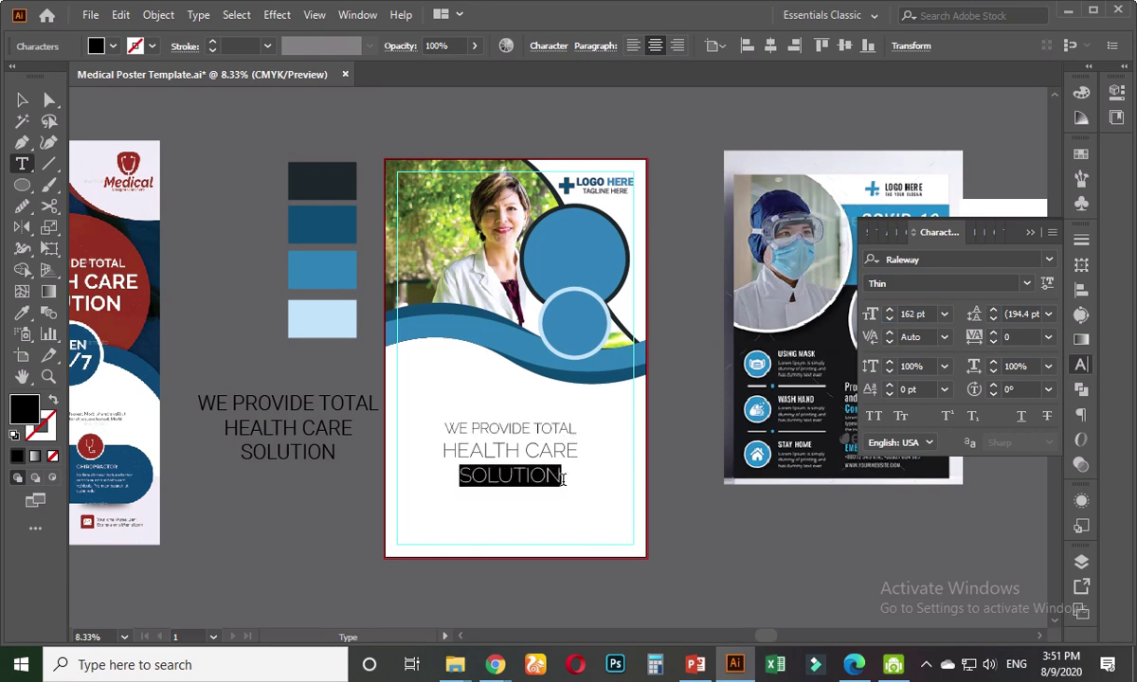
left_click(1027, 283)
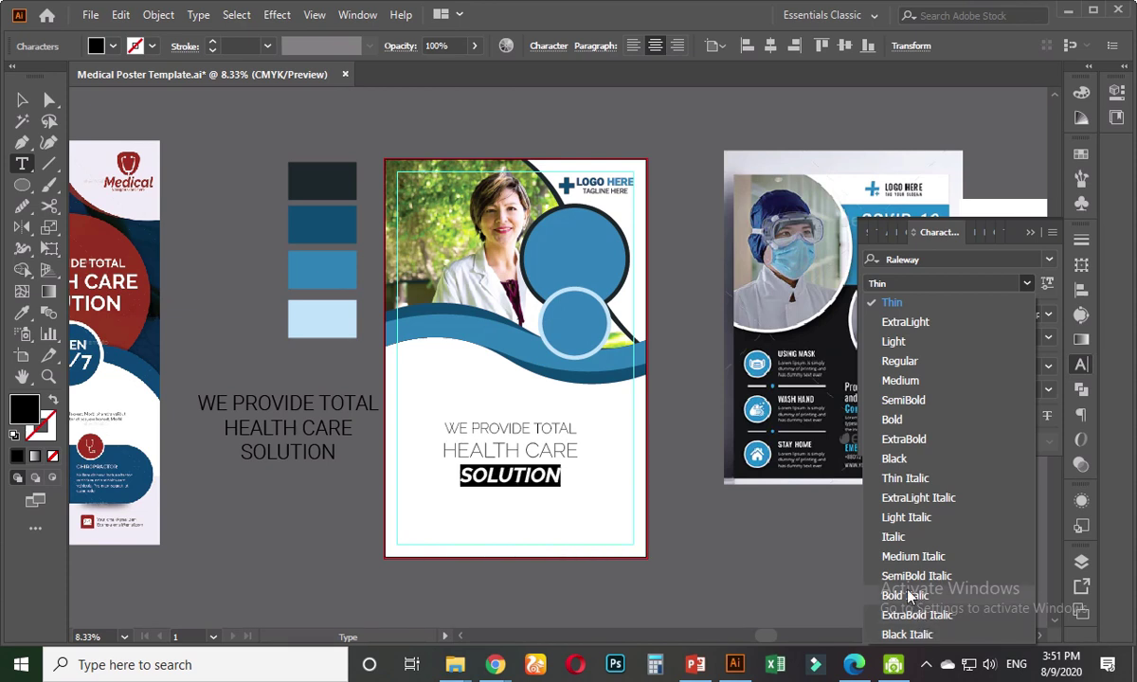
left_click(894, 439)
left_click_drag(445, 452, 580, 452)
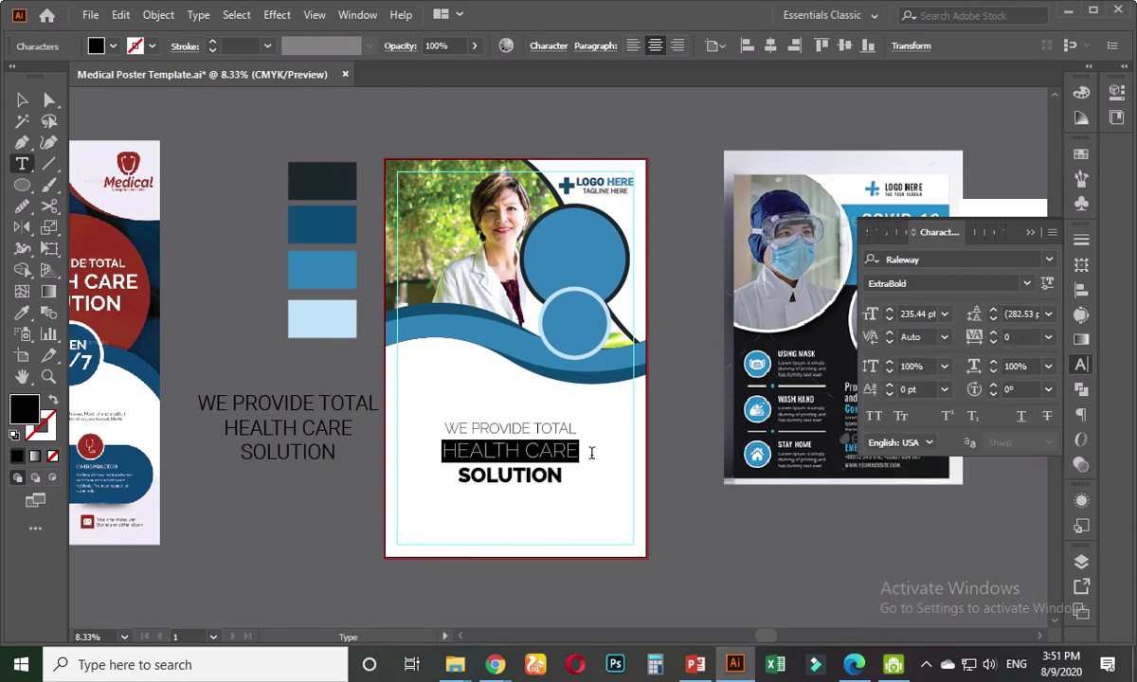
left_click(1027, 284)
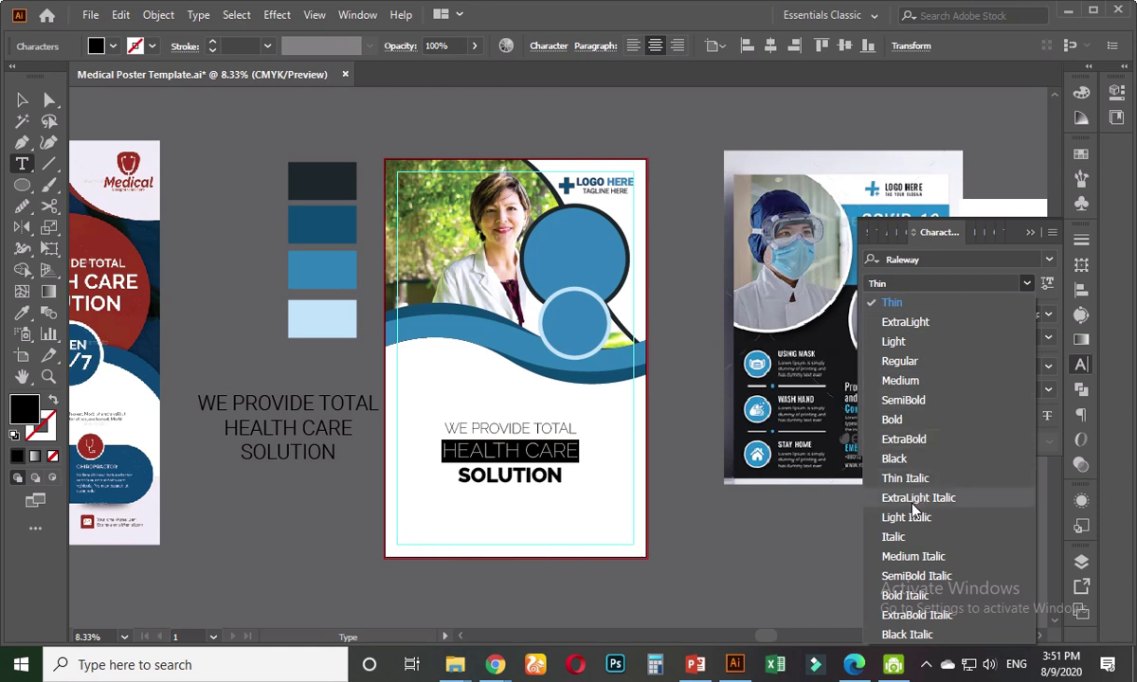
left_click(903, 440)
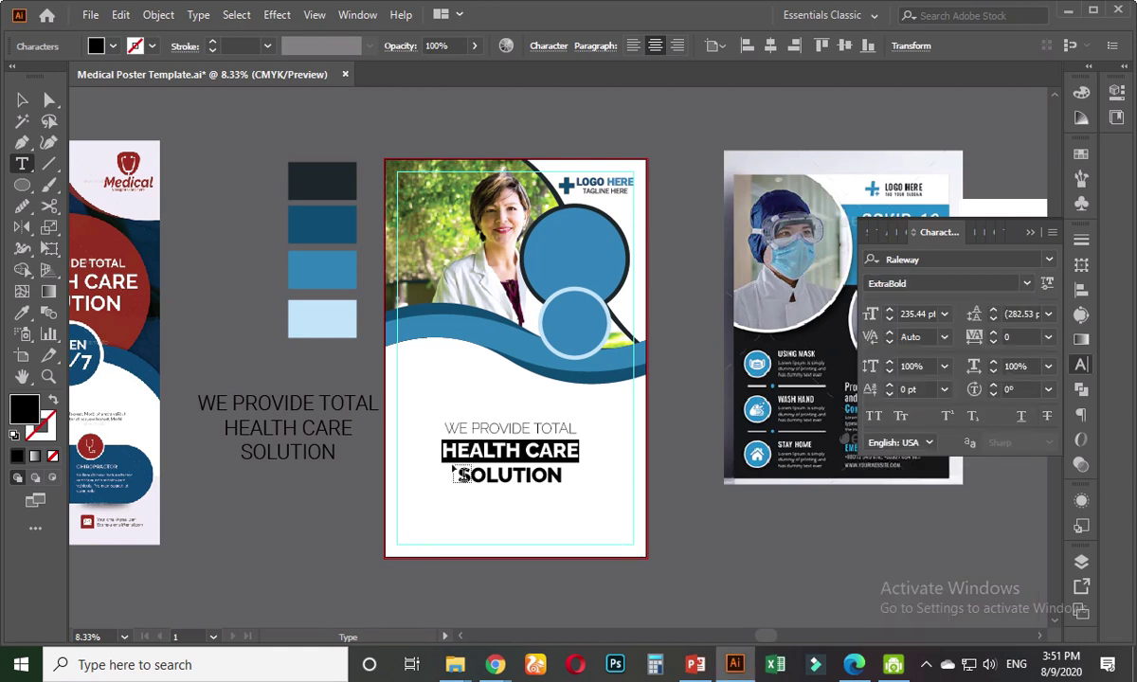
left_click_drag(459, 473, 609, 480)
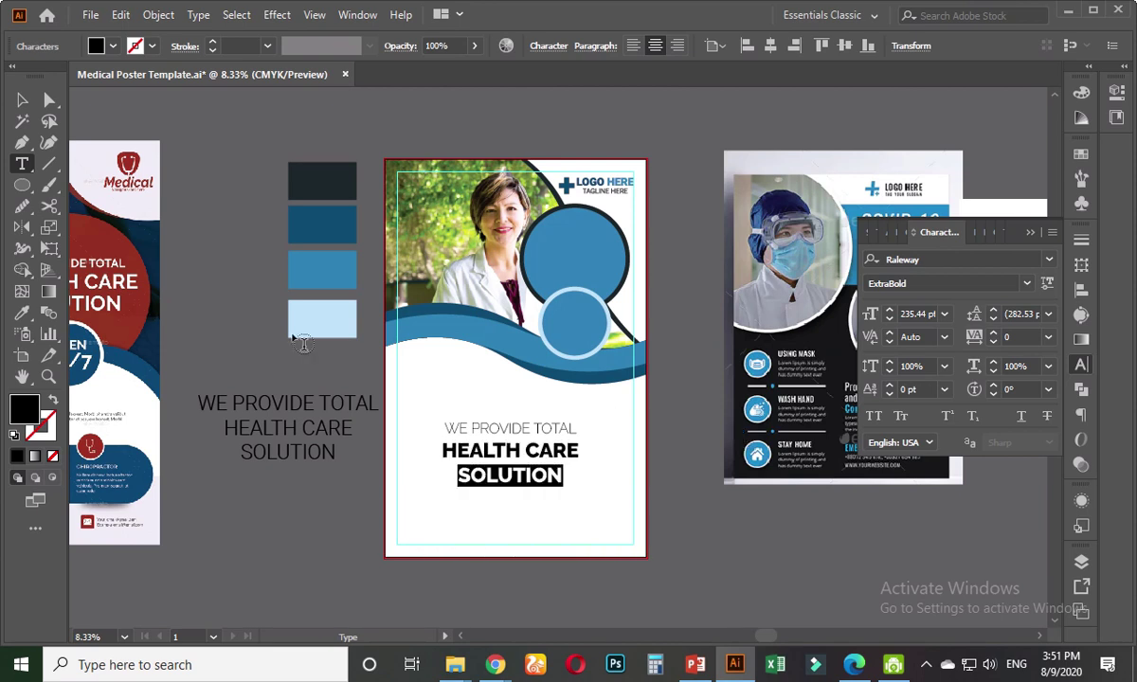
key("Escape")
- Copy the large blue circle, paste the copy in front of it and remove the copy's stroke
left_click(502, 406)
scroll(497, 405, "up", 1)
left_click_drag(500, 391, 474, 443)
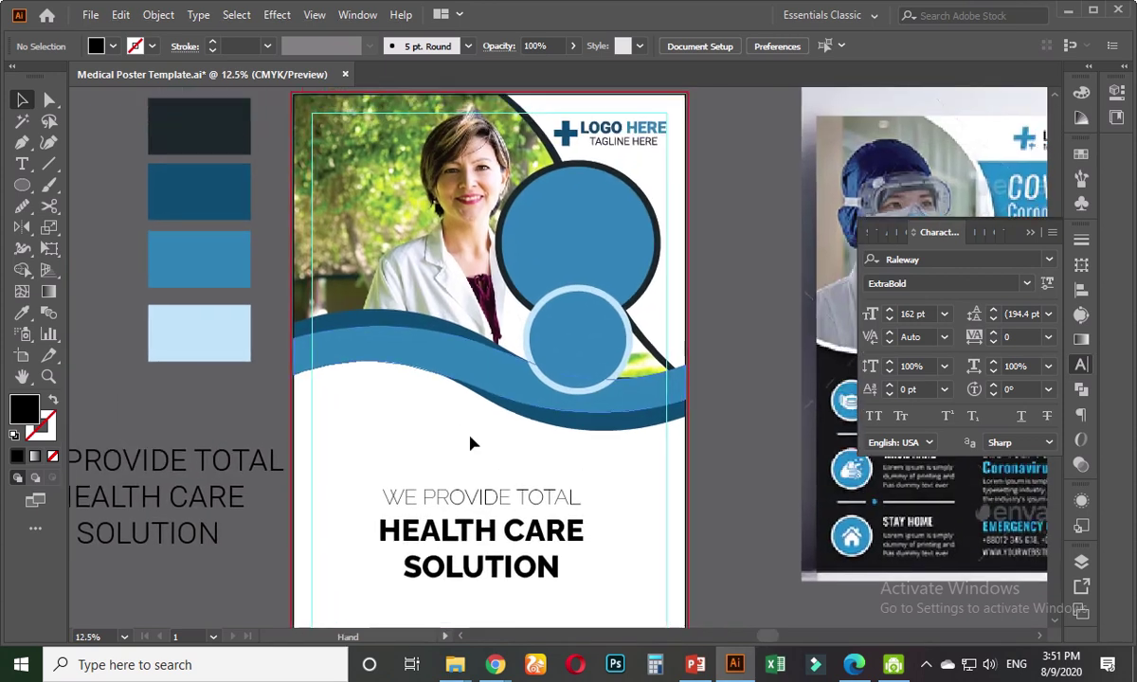
left_click(564, 232)
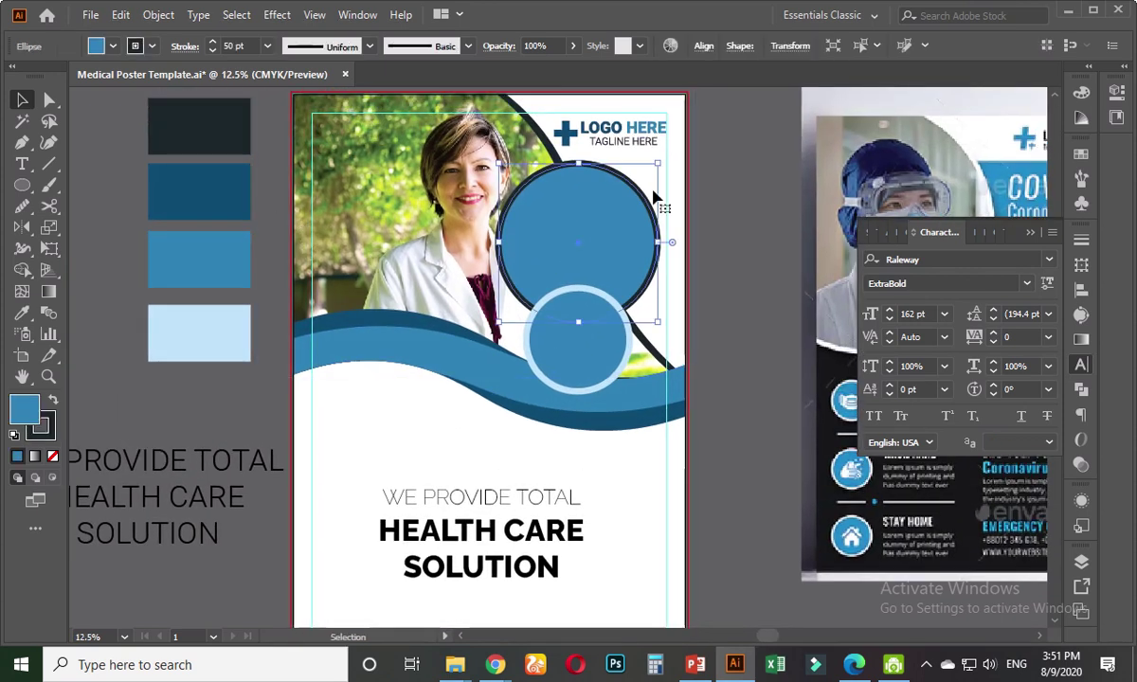
left_click(123, 15)
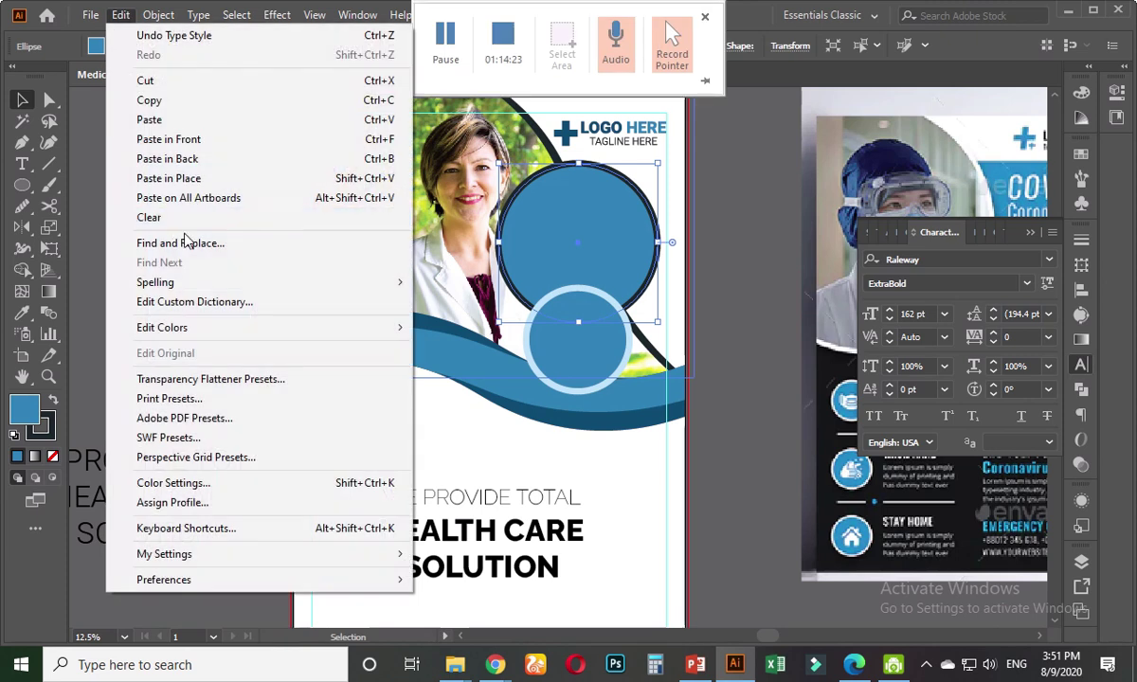
left_click(143, 100)
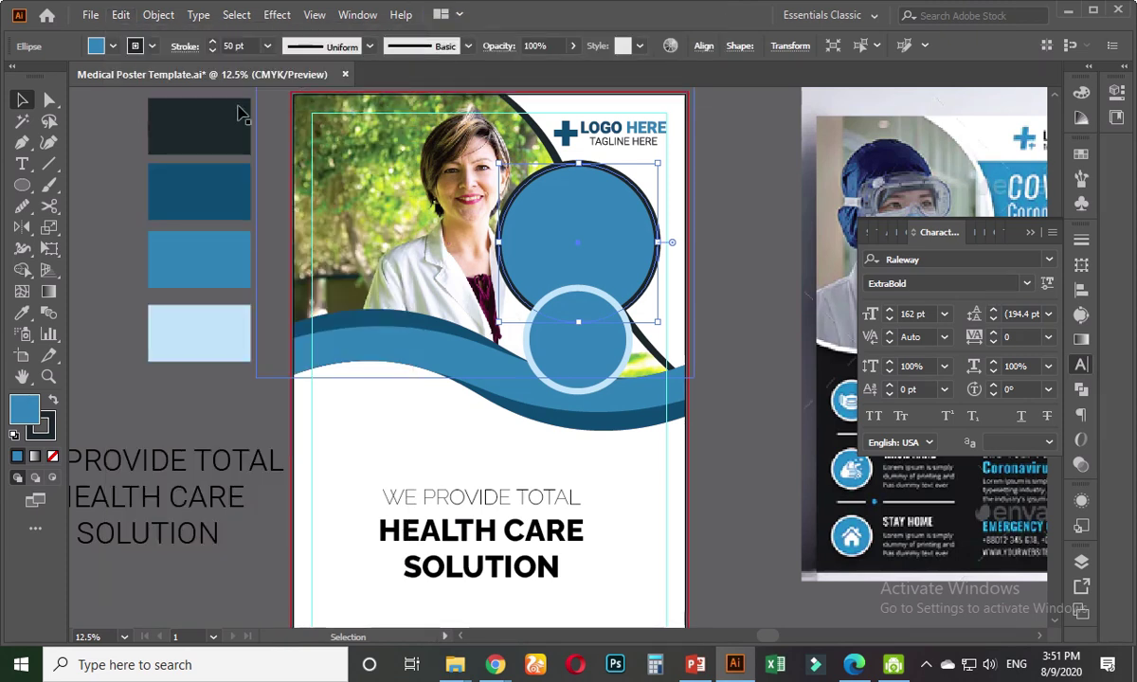
left_click(121, 15)
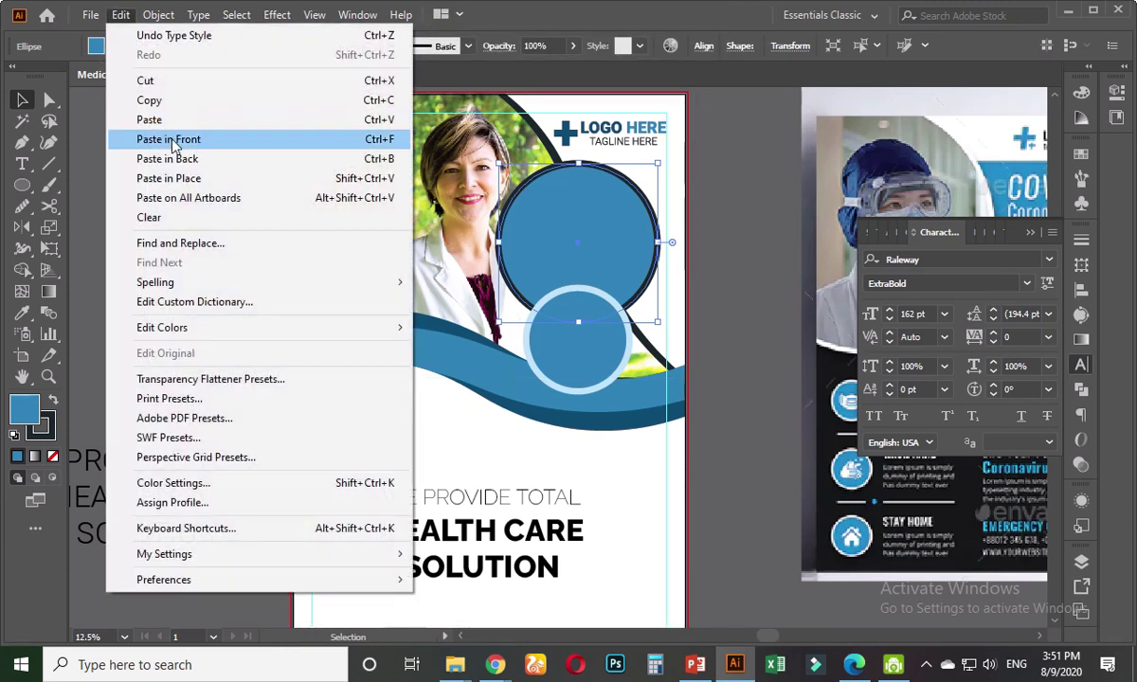
left_click(168, 139)
left_click(55, 458)
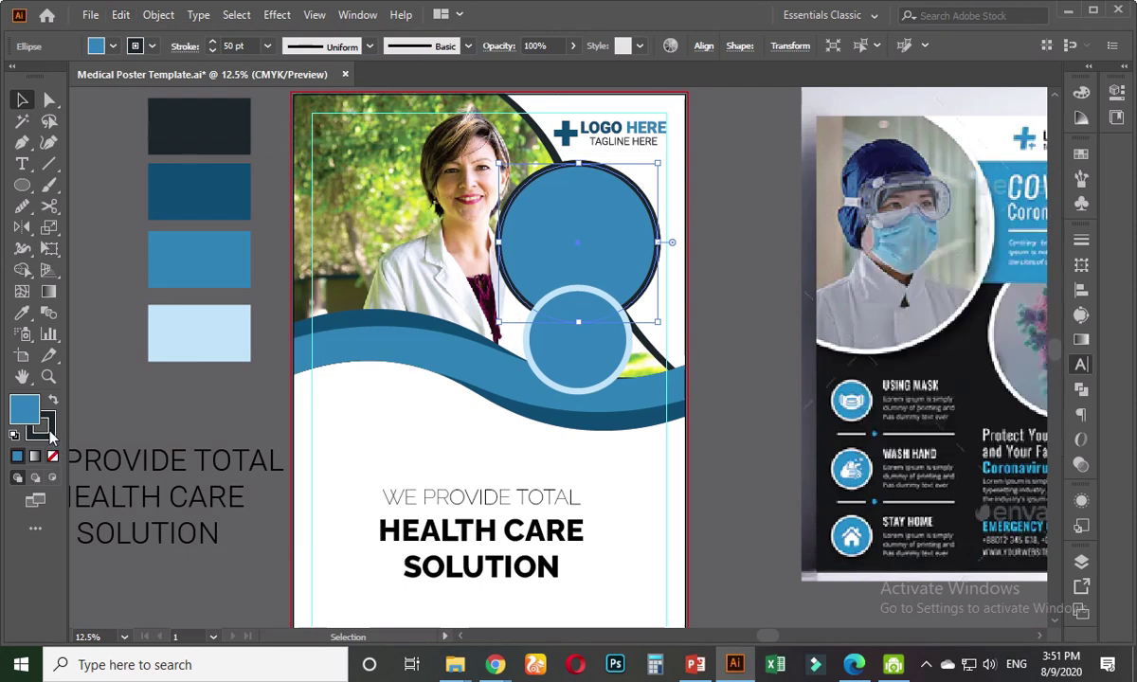
left_click(55, 458)
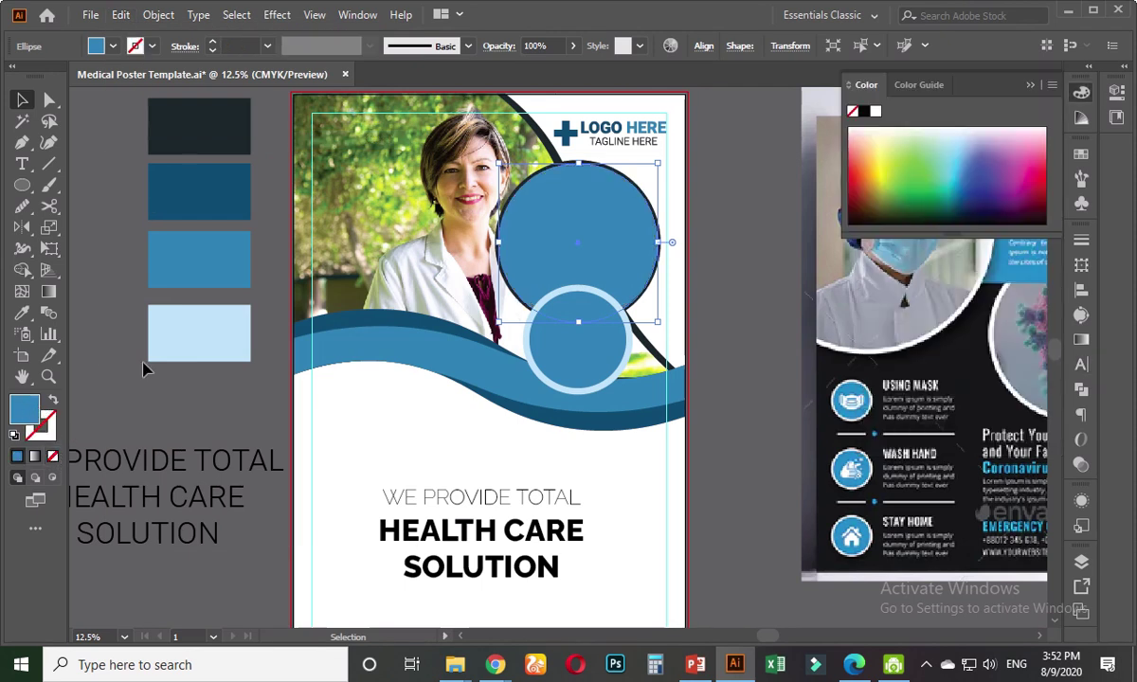
- Shrink the circle copy slightly about its center and fill it with the light blue of the palette swatch
mouse_move(656, 172)
left_mouse_down()
mouse_move(665, 177)
mouse_move(648, 173)
left_mouse_up()
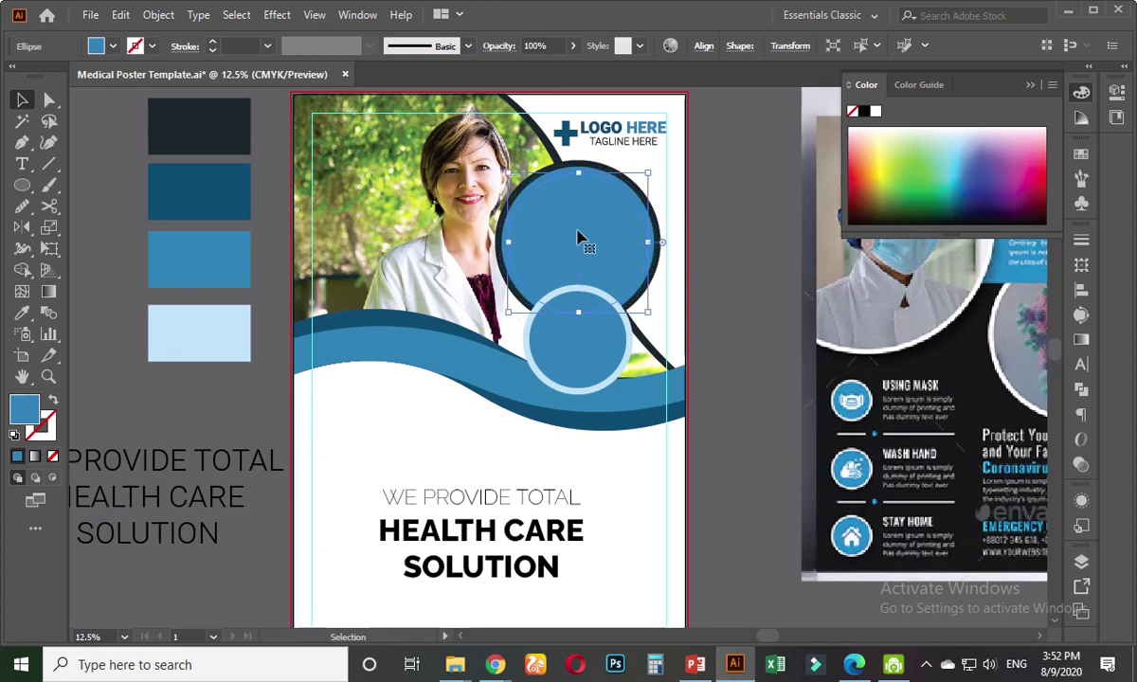
left_click(22, 313)
left_click(161, 328)
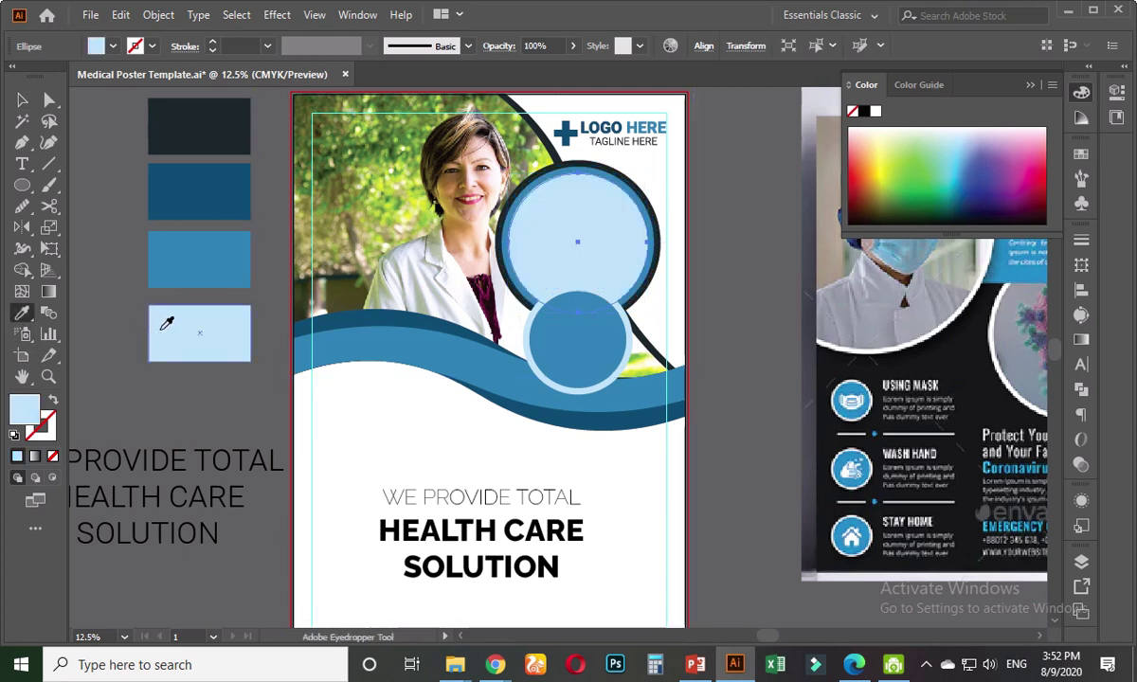
left_click(22, 101)
left_click(248, 402)
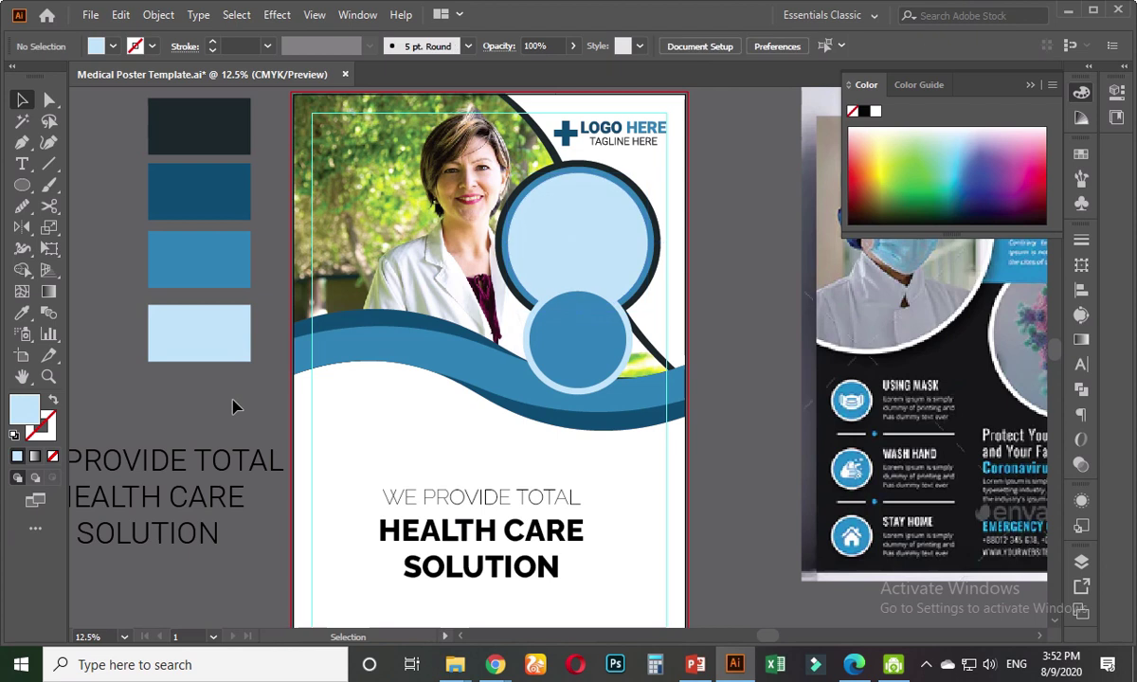
- Turn the light blue inner circle into an area type frame with placeholder text
key("ctrl+minus")
left_click_drag(236, 393, 422, 399)
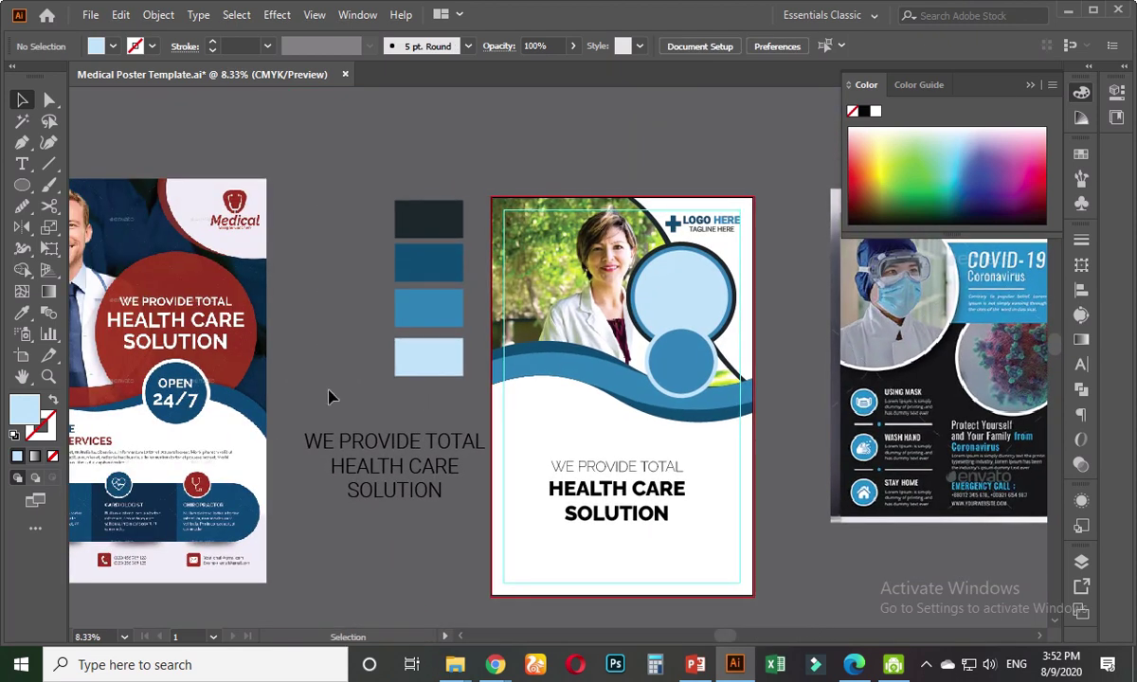
left_click(21, 185)
left_click(92, 189)
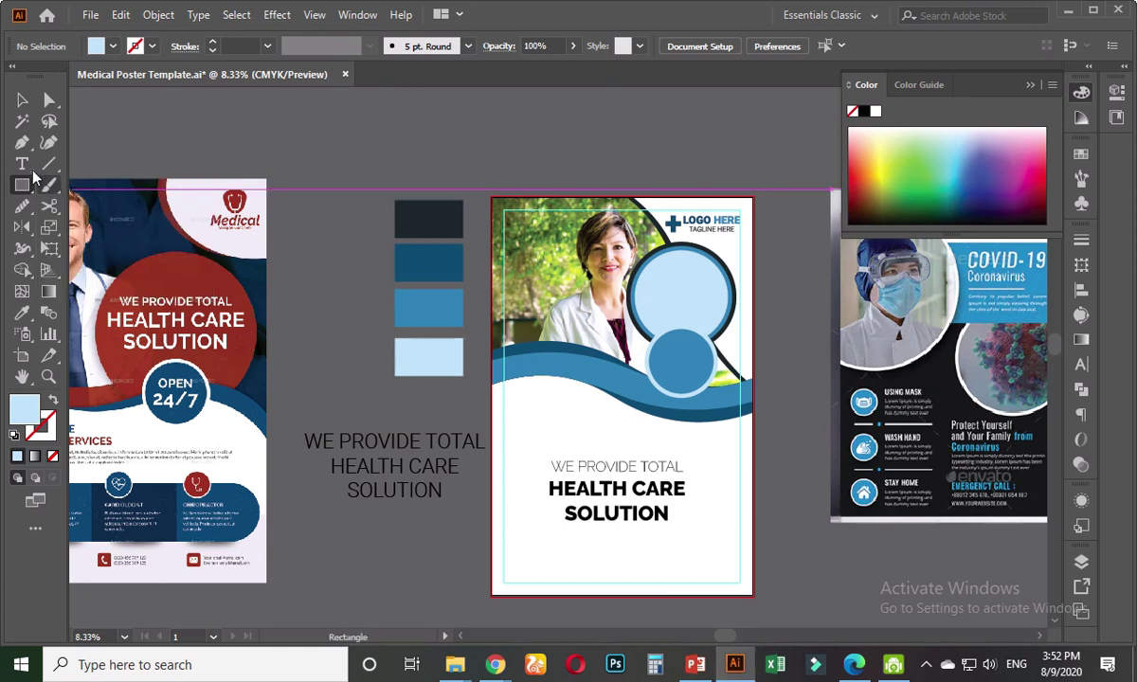
left_click(21, 164)
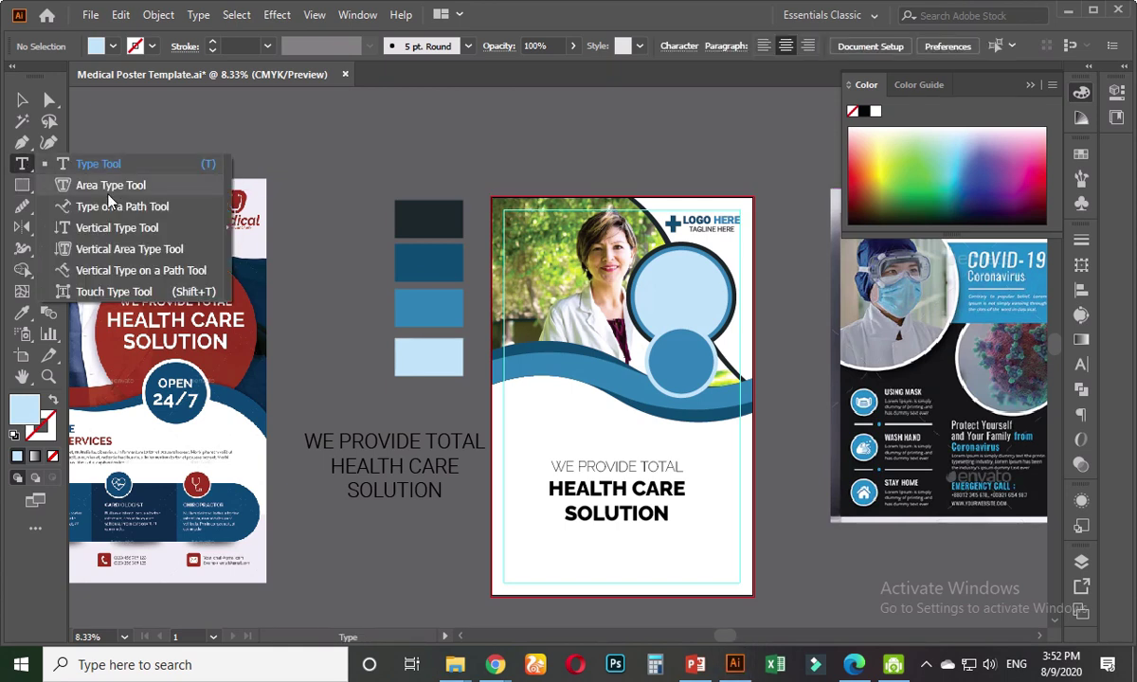
left_click(109, 206)
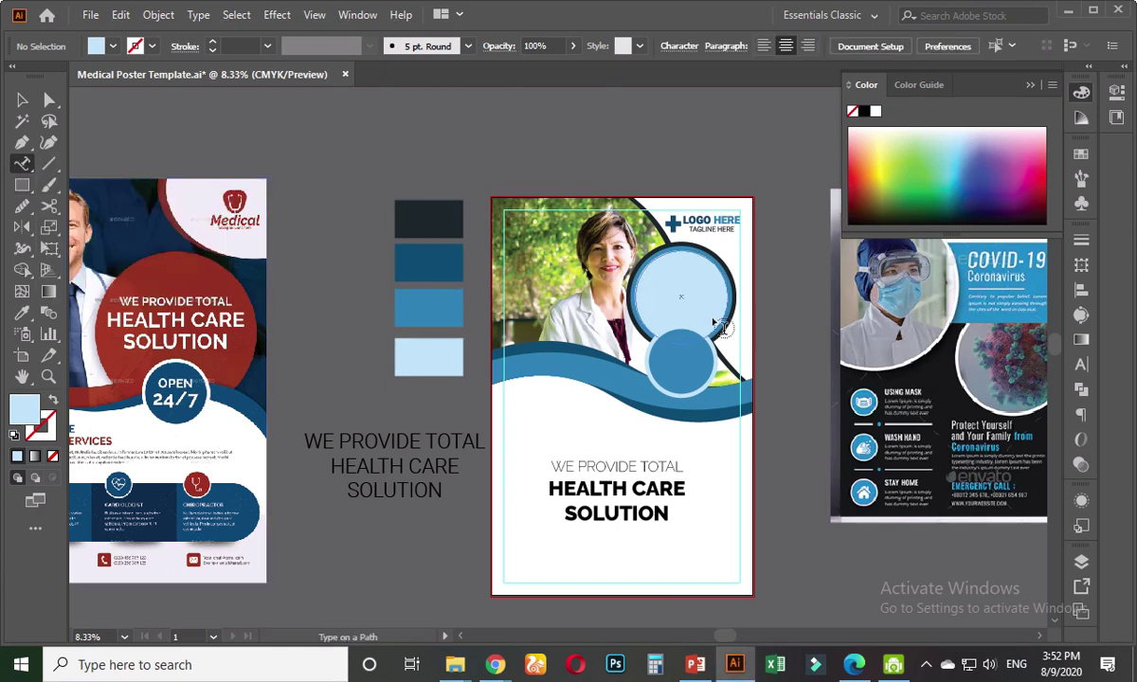
scroll(718, 324, "up", 2)
left_click(22, 165)
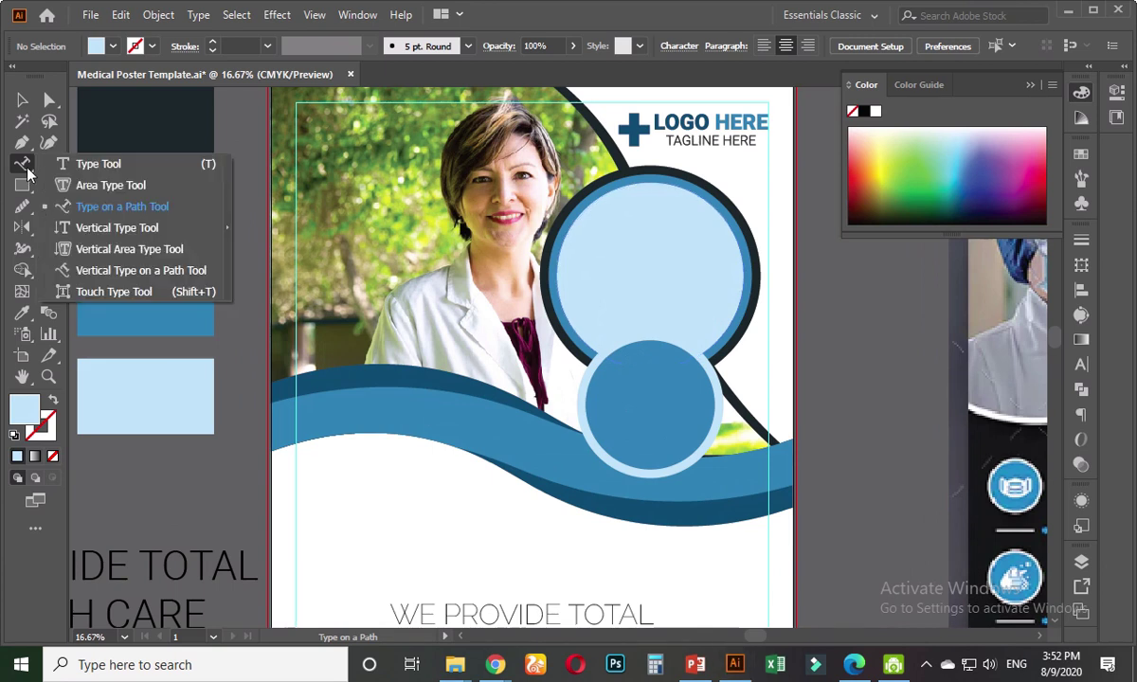
left_click(112, 187)
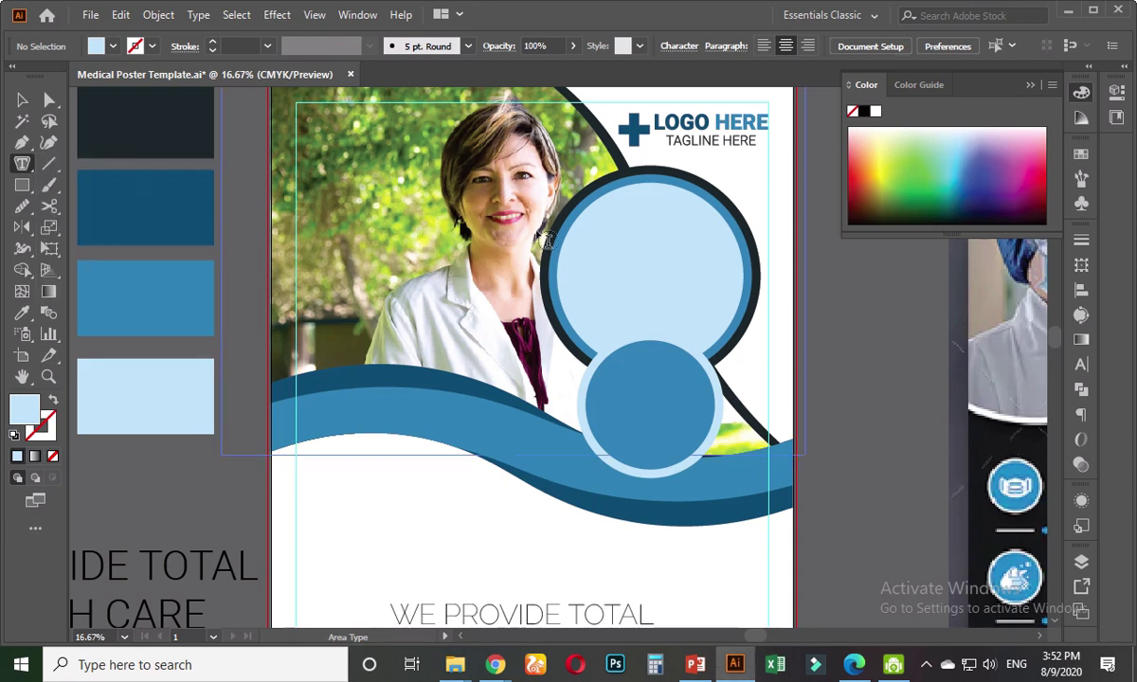
left_click(585, 208)
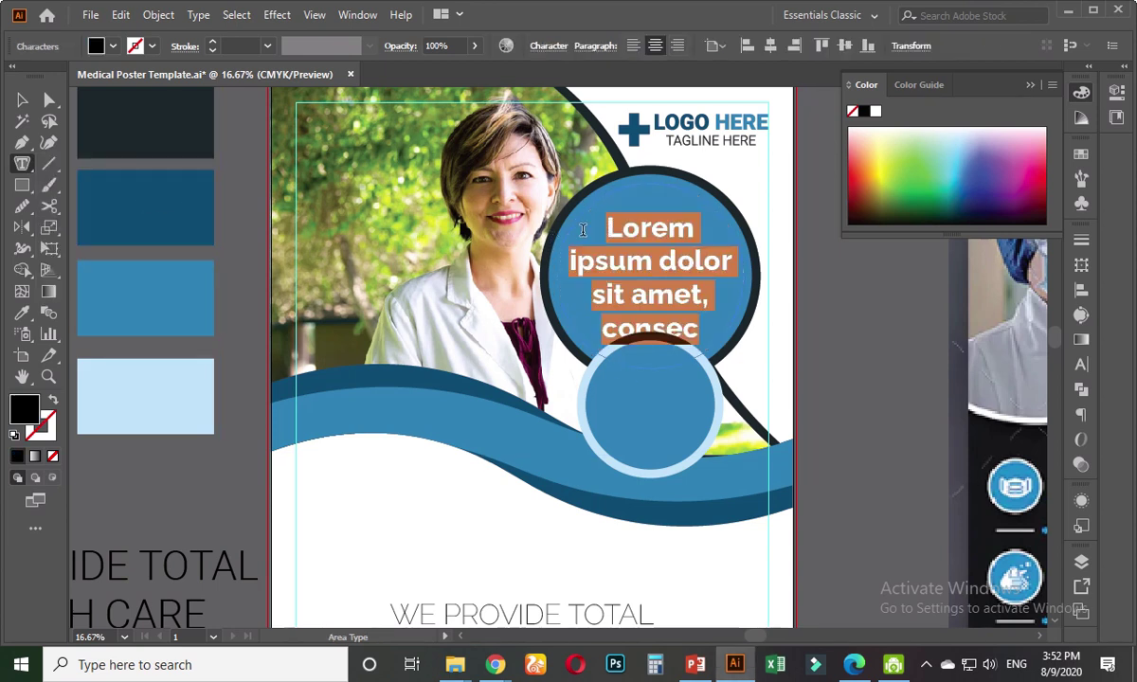
- Copy the entire "WE PROVIDE TOTAL HEALTH CARE SOLUTION" text from the heading below the wave
left_click(22, 99)
left_click(868, 393)
left_click(566, 614)
scroll(556, 467, "down", 3)
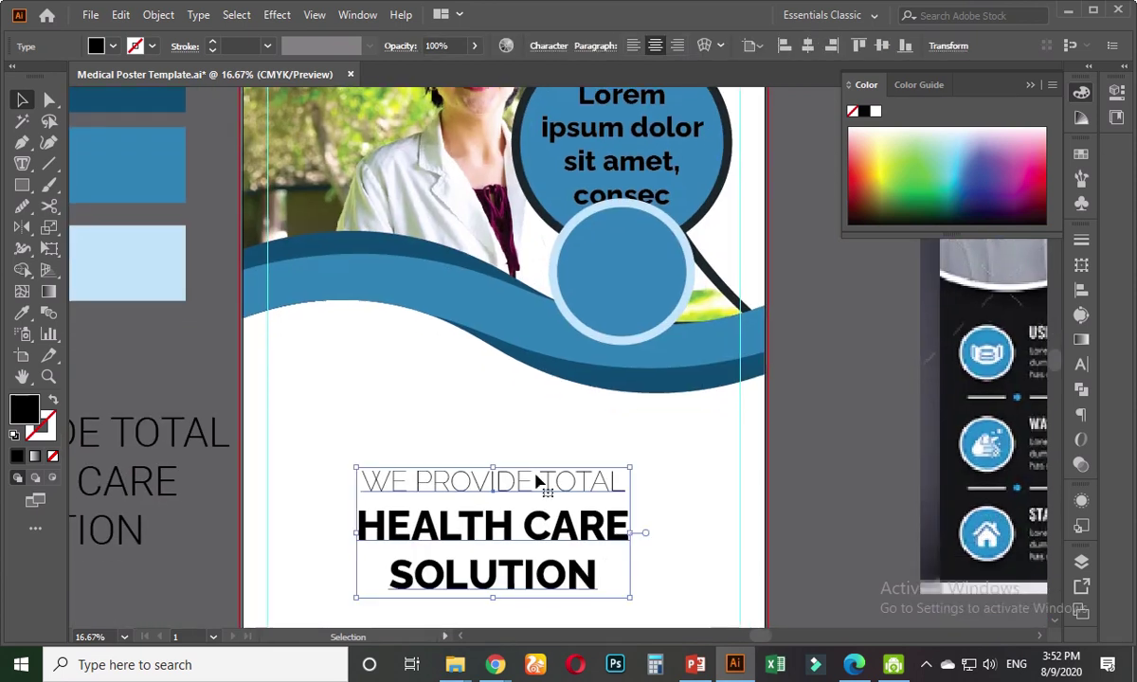
double_click(534, 483)
key("ctrl+a")
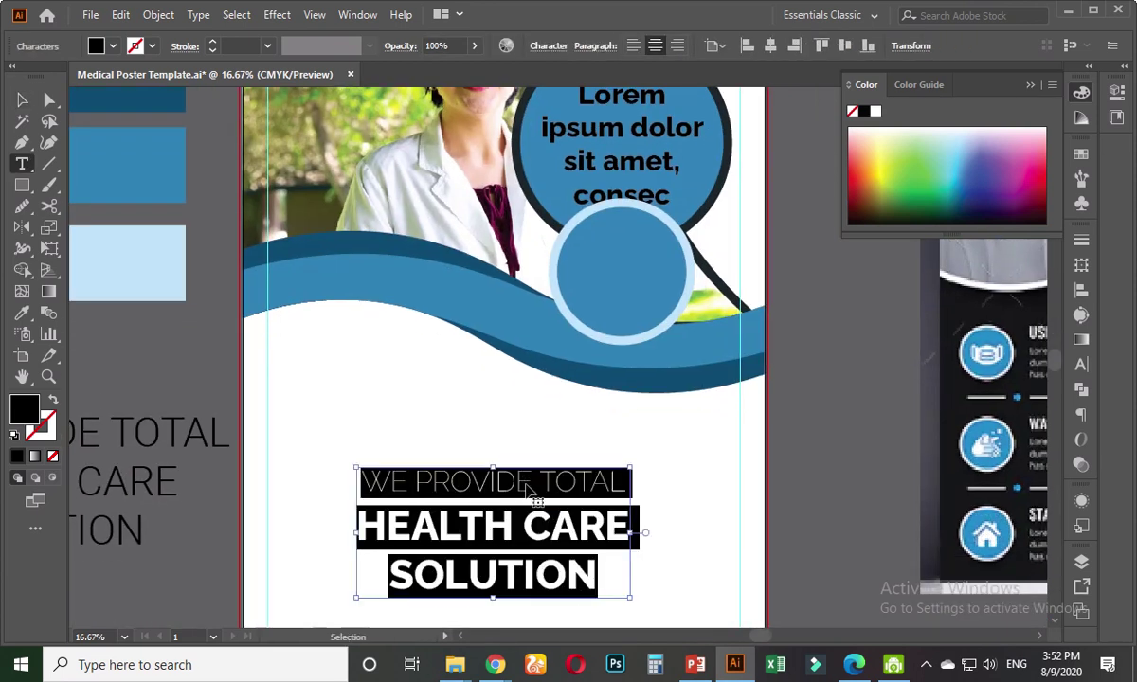
key("Escape")
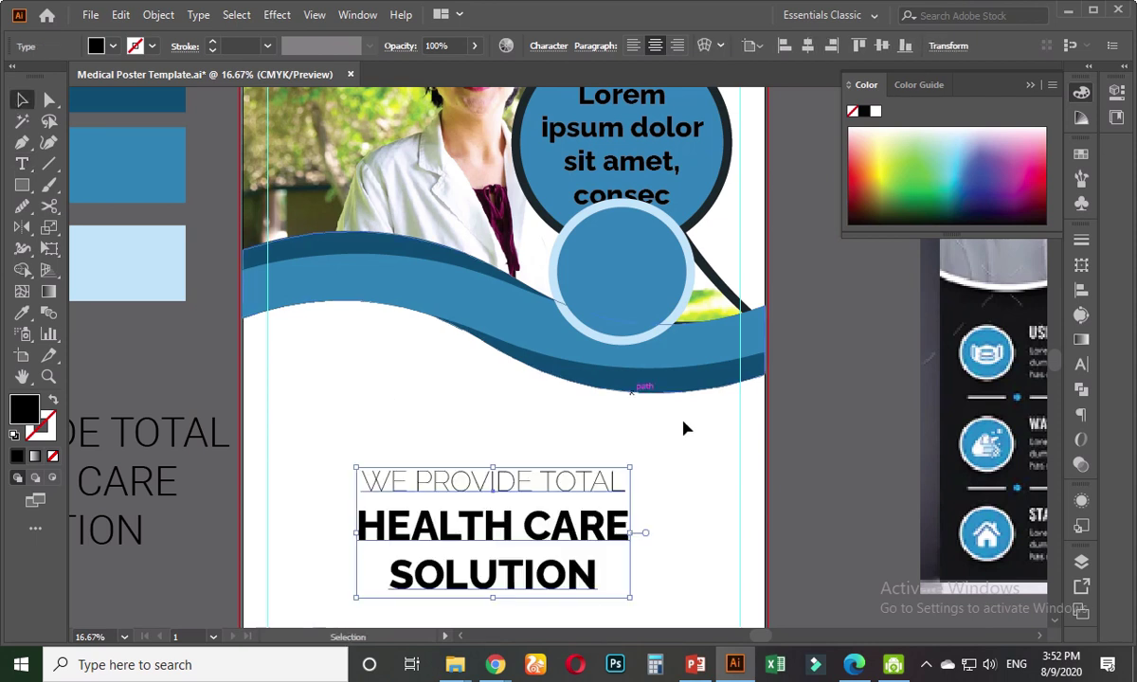
- Replace the placeholder text inside the large circle with the copied heading text and select all of it
left_click(819, 358)
scroll(804, 414, "up", 3)
left_click(651, 275)
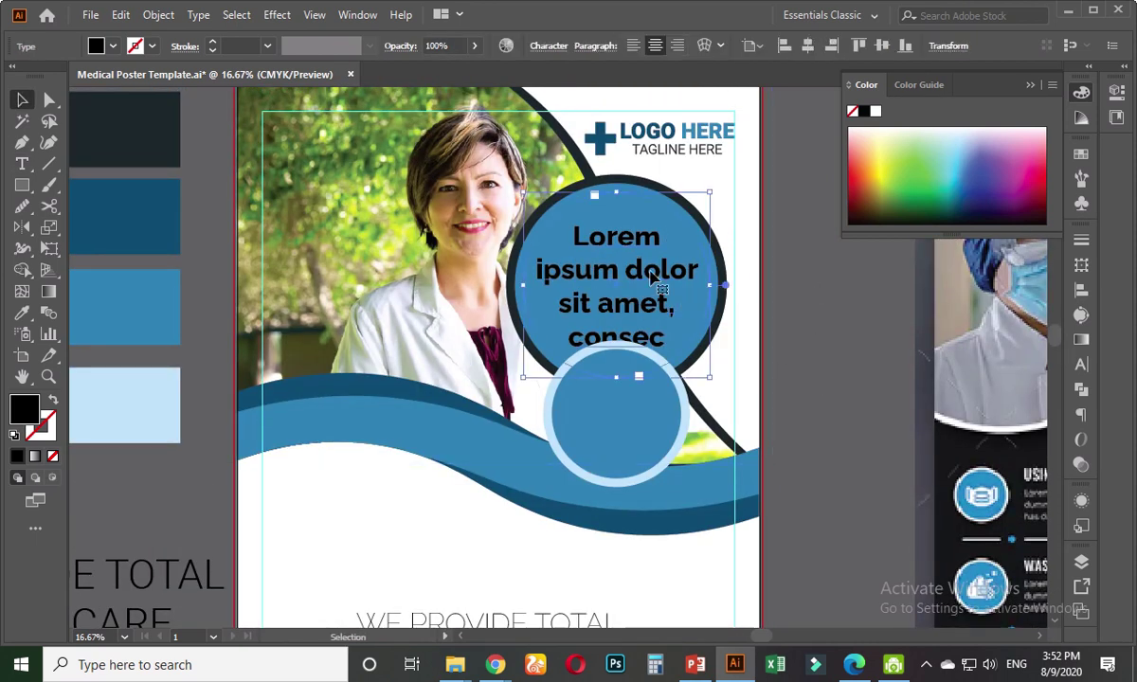
double_click(651, 273)
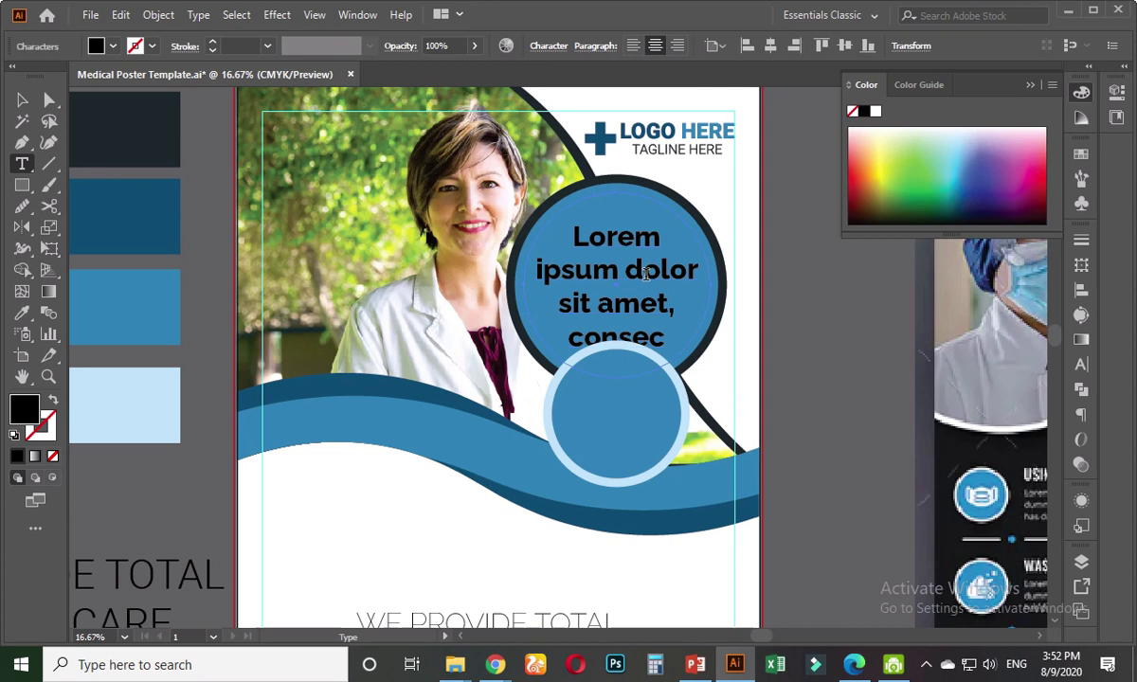
key("ctrl+a")
type("WE PROVIDE TOTAL HEALTH")
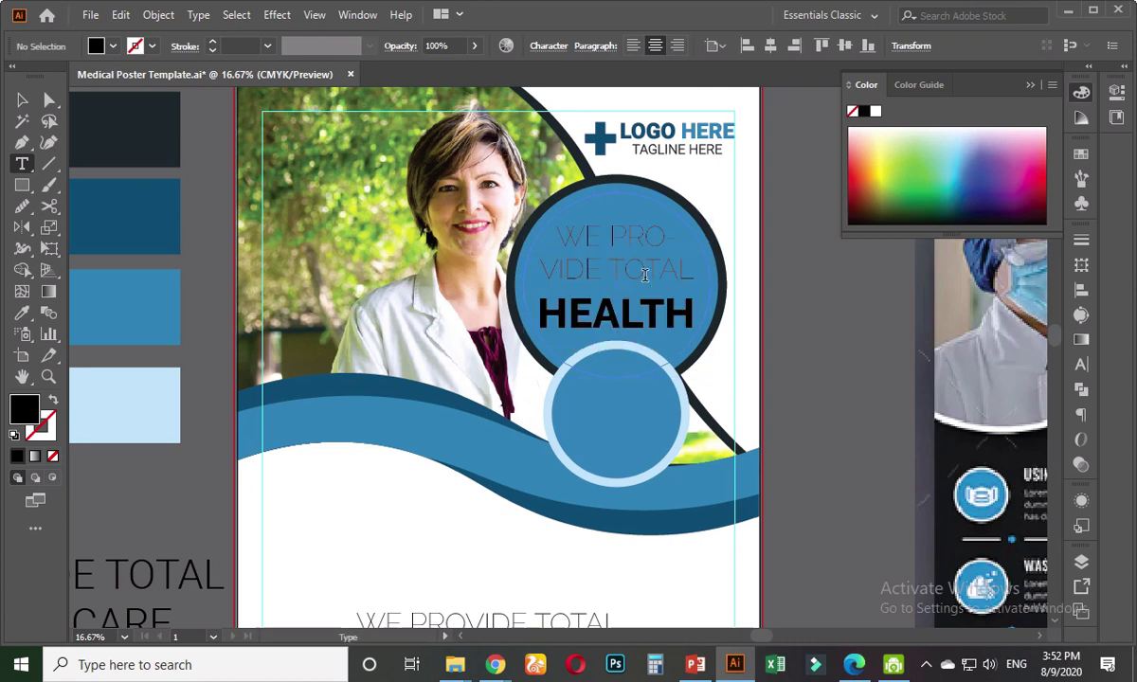
key("ctrl+a")
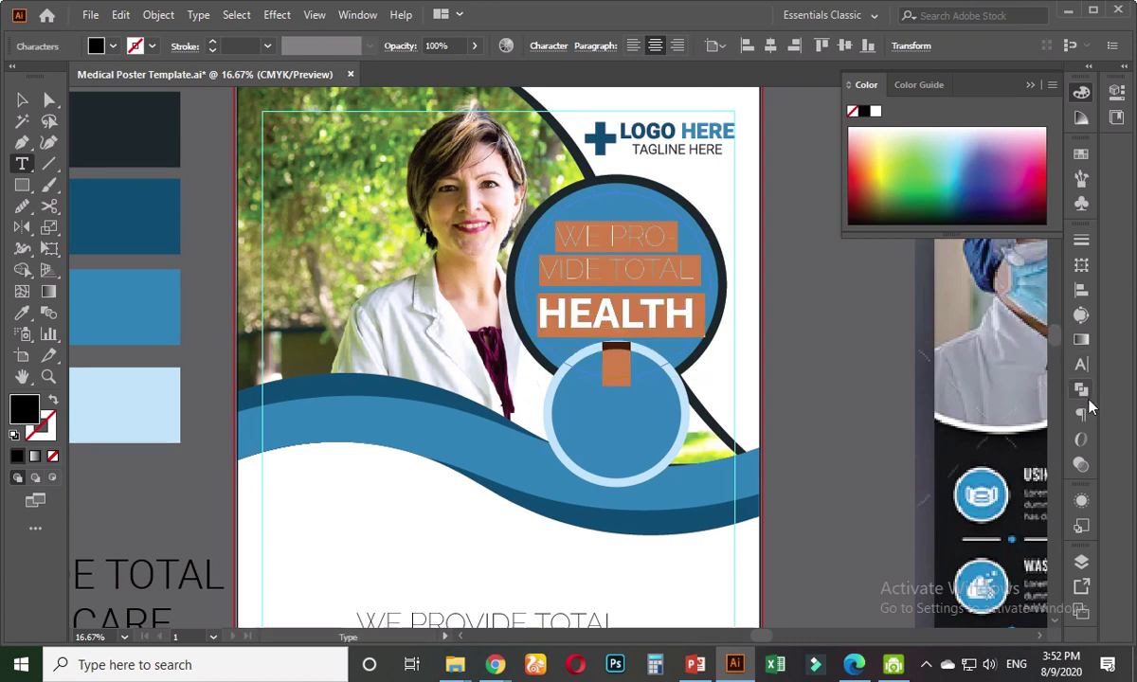
- Set the heading text inside the large circle to 100 pt and change its Raleway style to Bold
left_click(1081, 364)
left_click(918, 315)
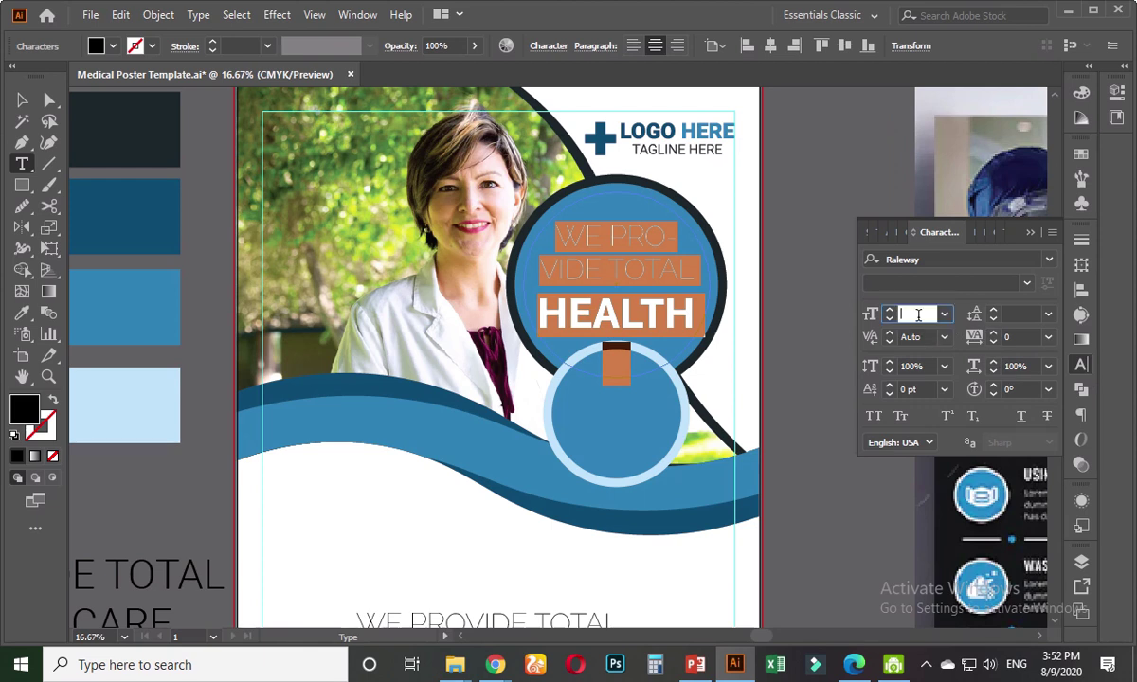
type("100")
key("Return")
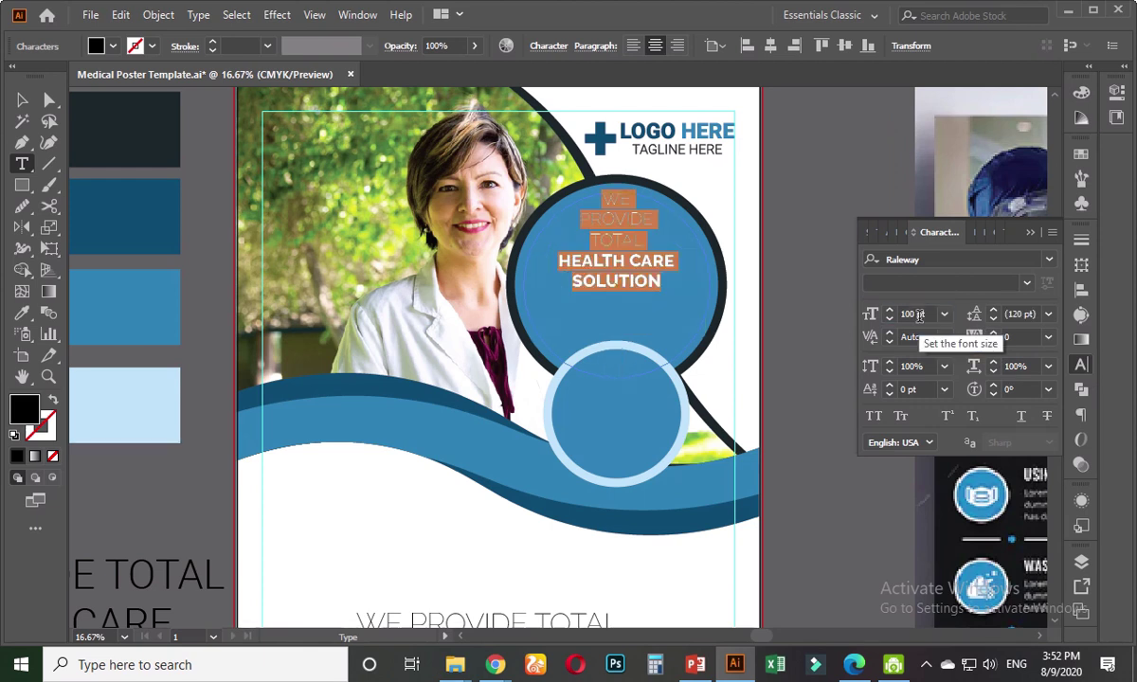
left_click(634, 245)
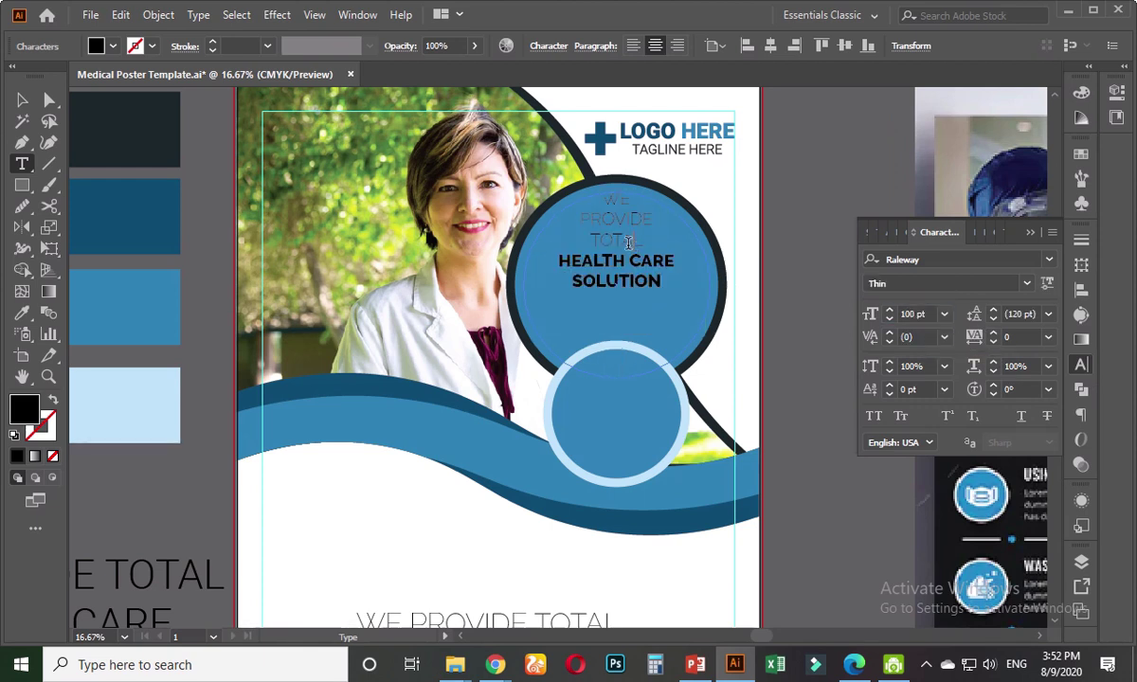
key("ctrl+a")
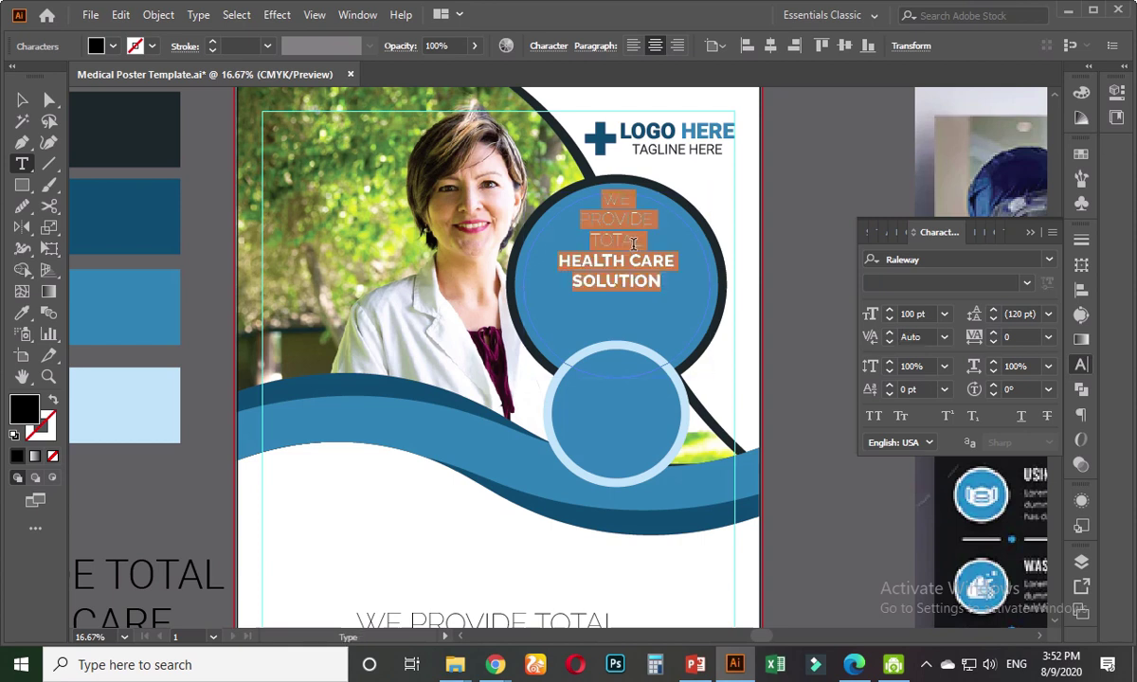
left_click(1028, 285)
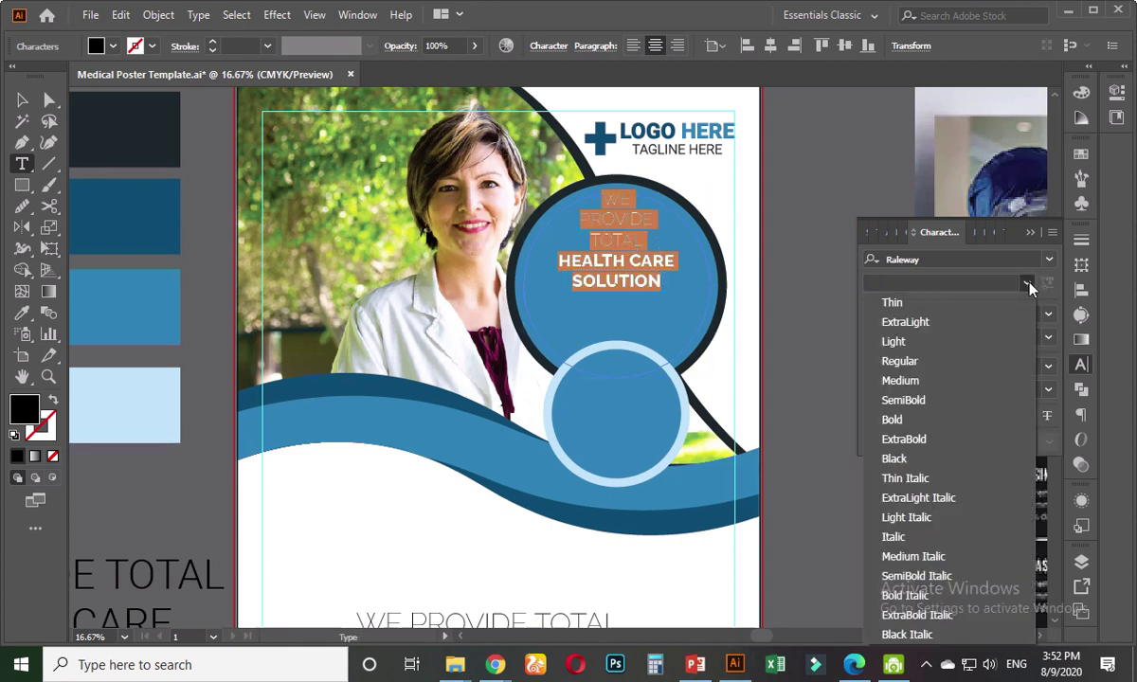
left_click(900, 423)
- Increase the font size of the entire heading inside the circle to 146 pt
left_click(635, 272)
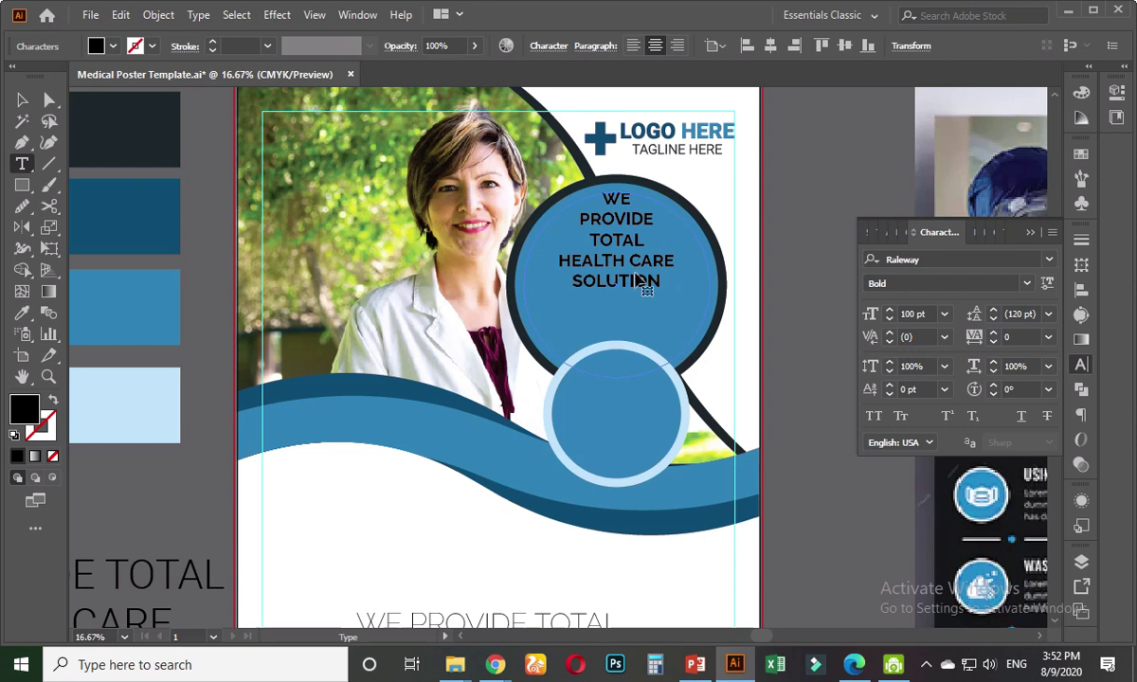
key("ctrl+a")
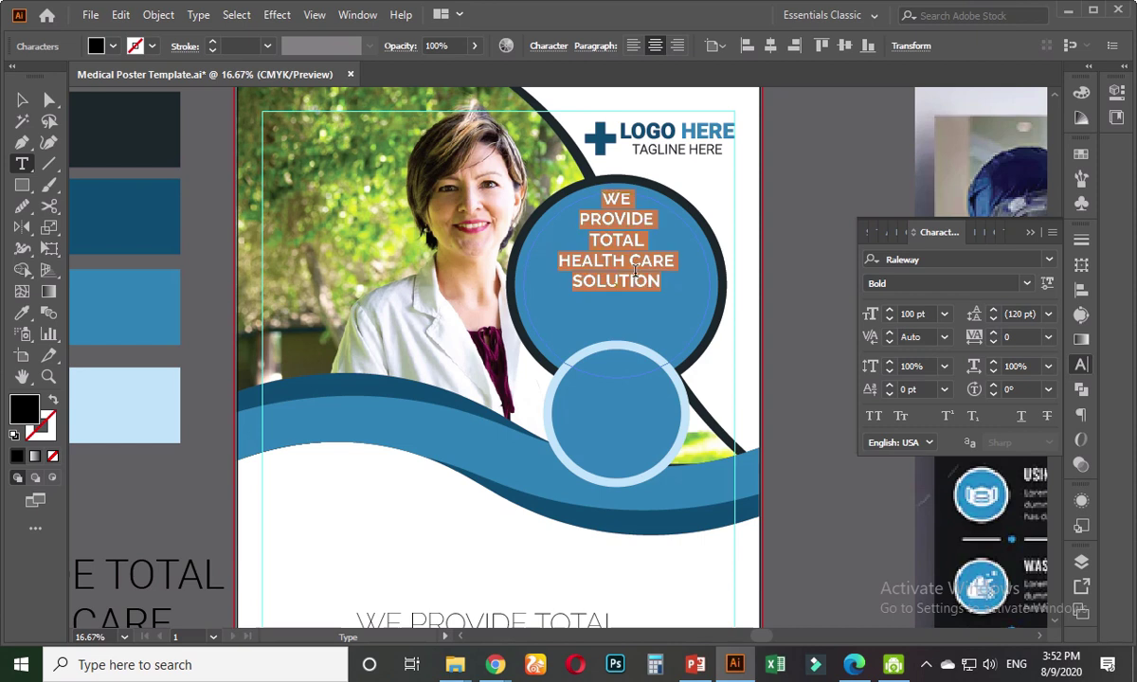
left_click(917, 314)
scroll(927, 314, "up", 20)
scroll(928, 314, "up", 15)
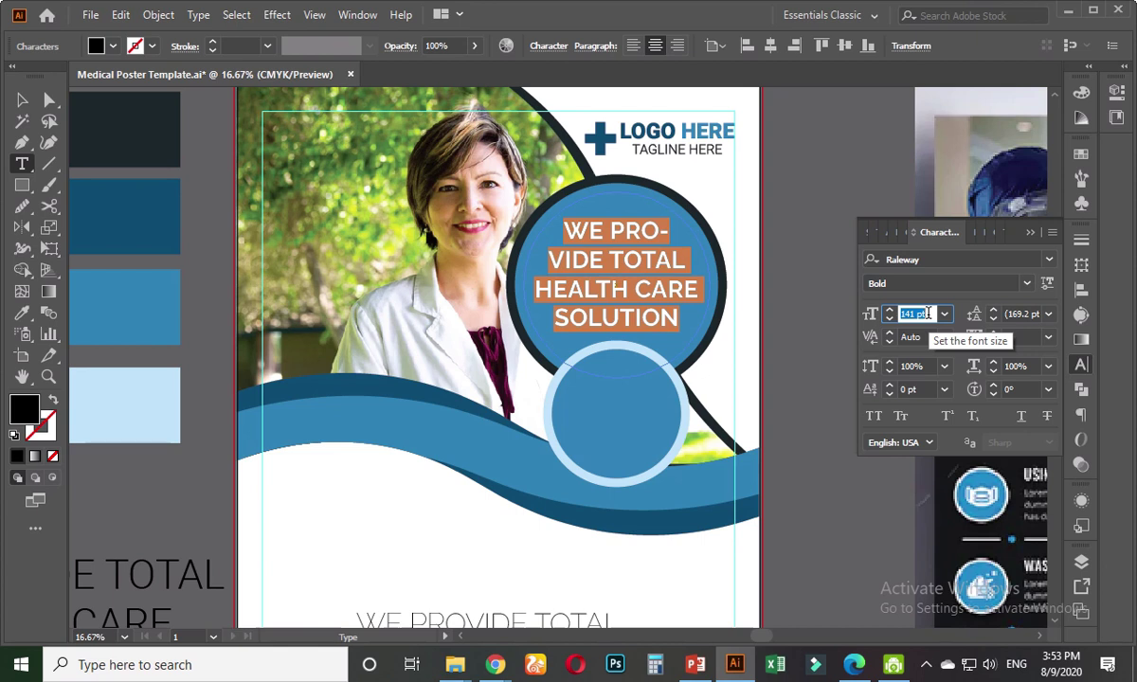
scroll(927, 313, "up", 4)
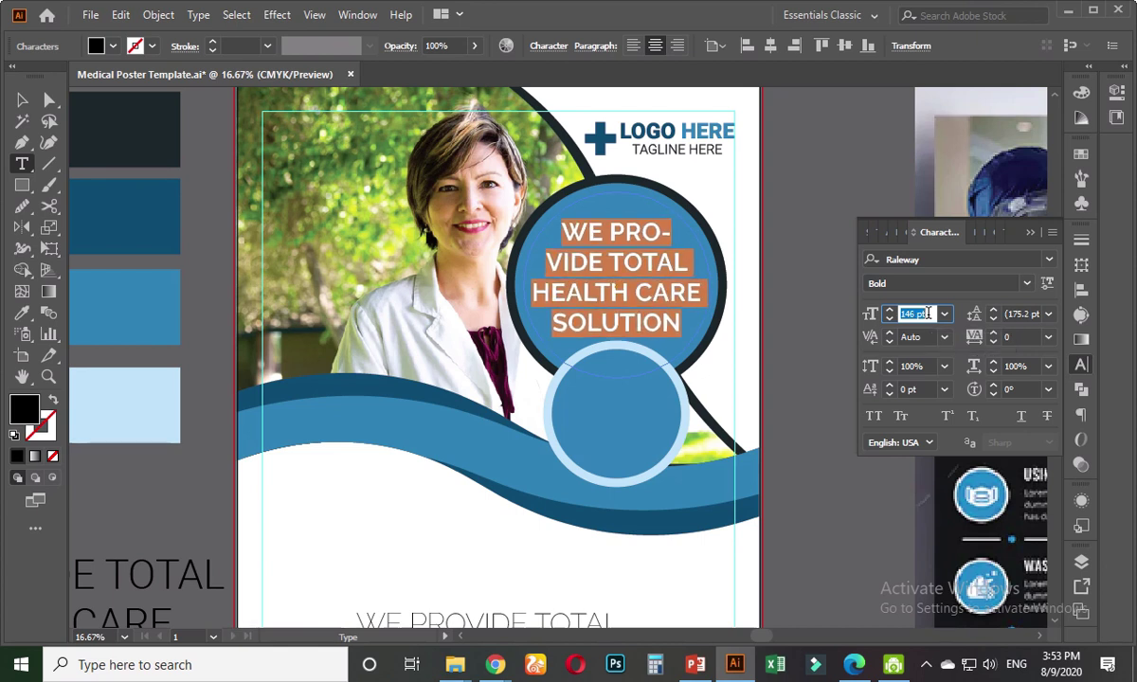
left_click(629, 280)
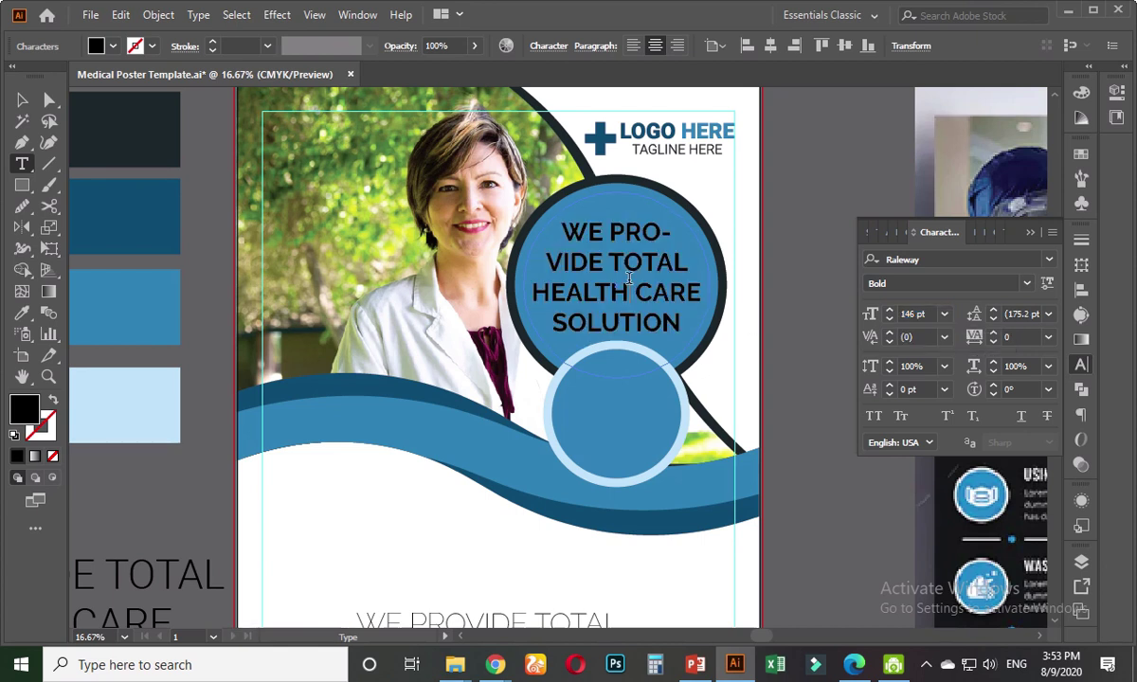
- Recolor the entire circle heading white by sampling the white poster background with the Eyedropper, and deselect it
left_click_drag(562, 231, 708, 321)
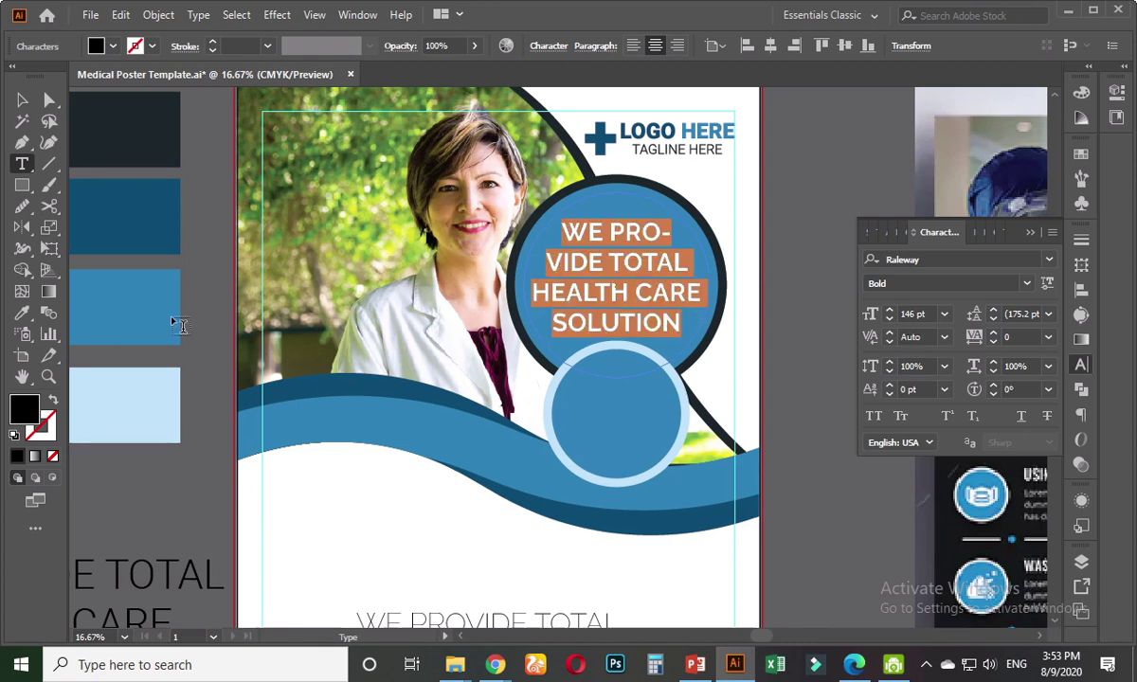
left_click(22, 312)
left_click(368, 473)
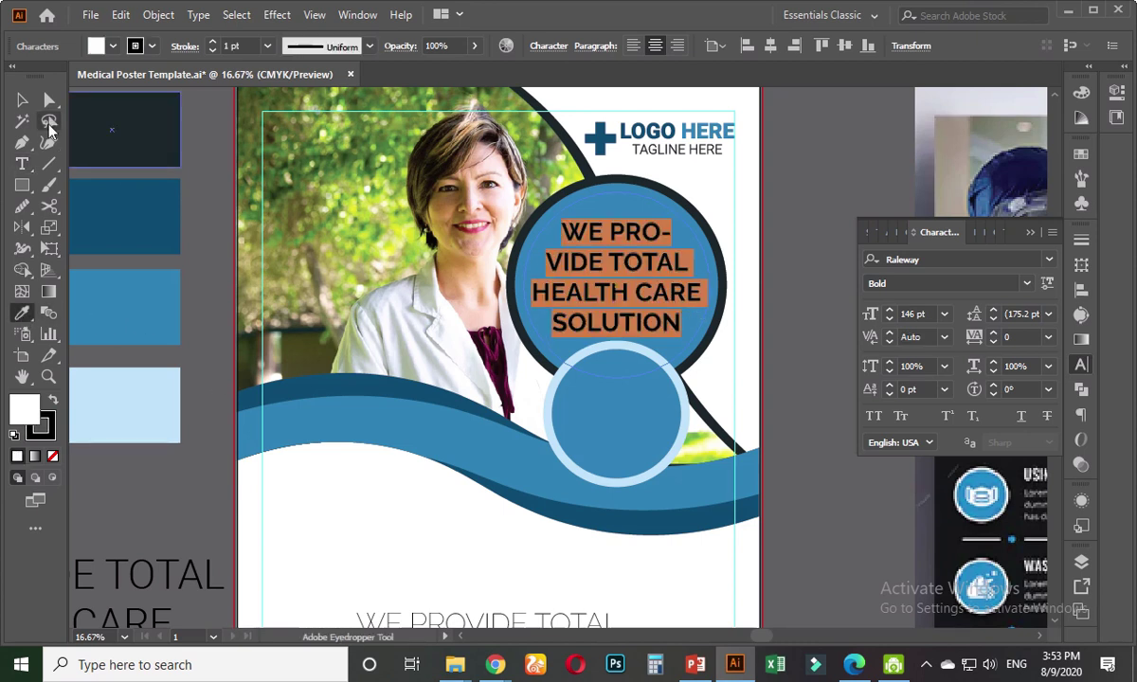
left_click(22, 100)
left_click(758, 213)
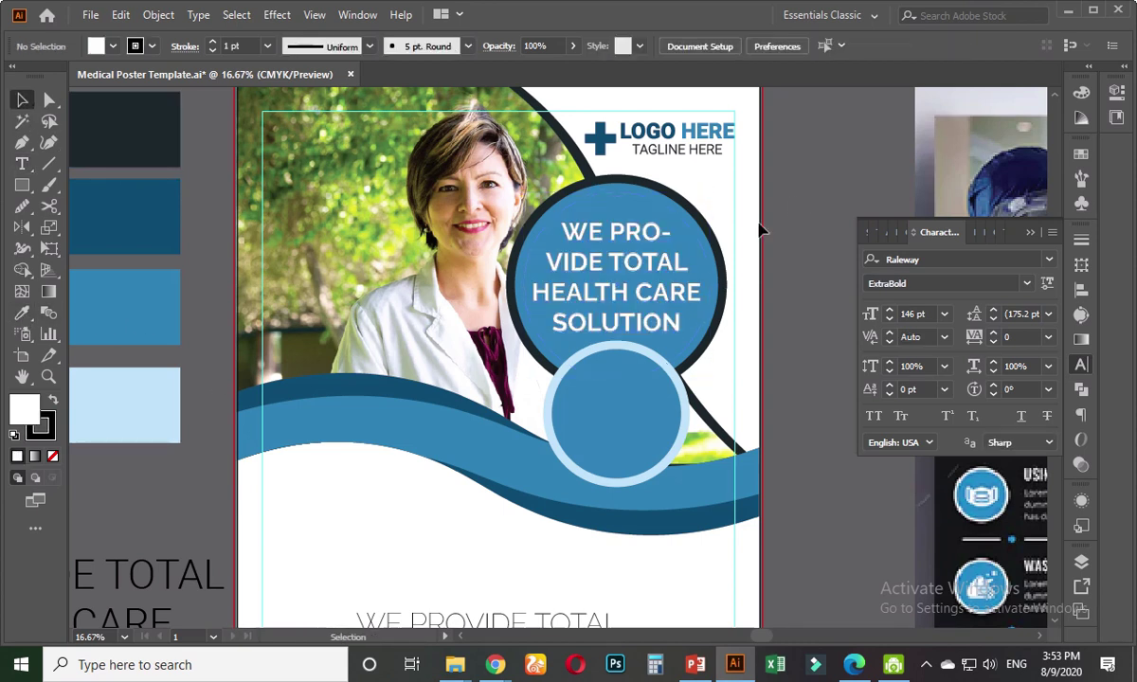
- Enlarge the heading's circular text frame slightly about its center so it nearly fills the blue circle
left_click(645, 275)
double_click(644, 273)
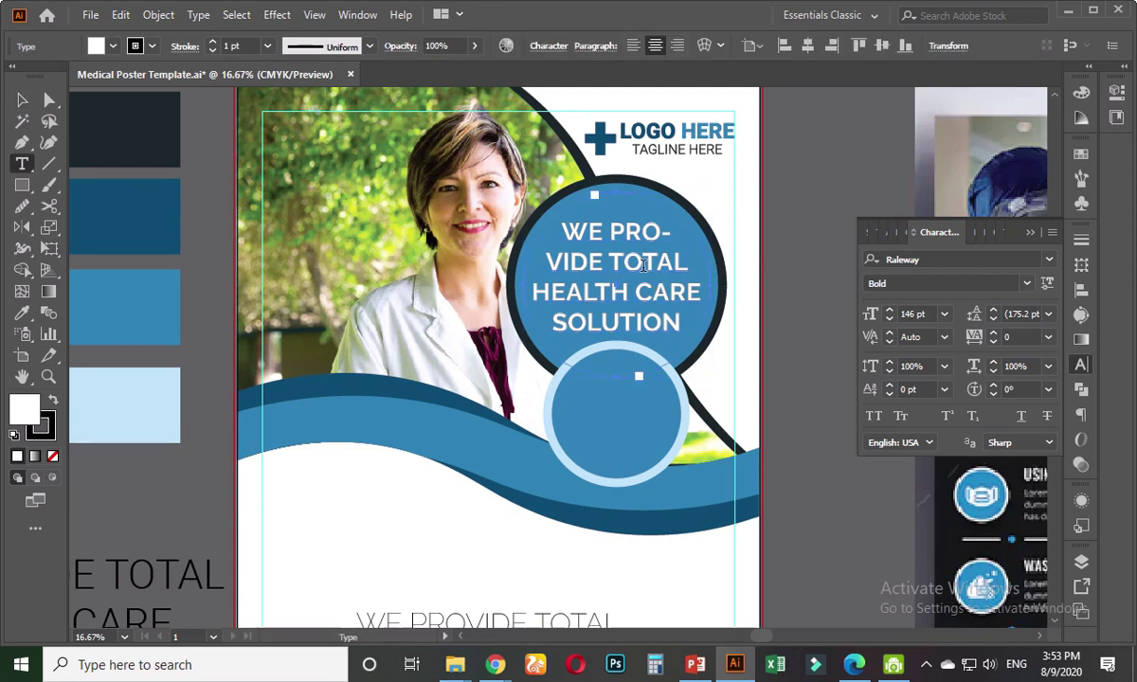
left_click(22, 100)
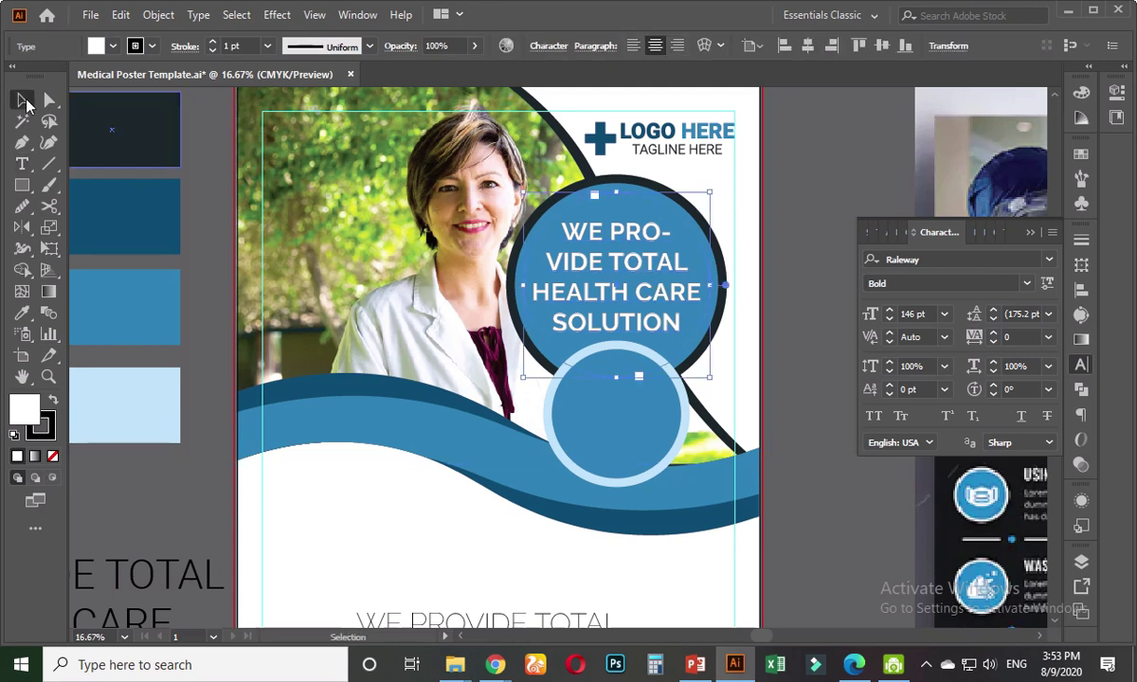
left_click_drag(713, 195, 723, 184)
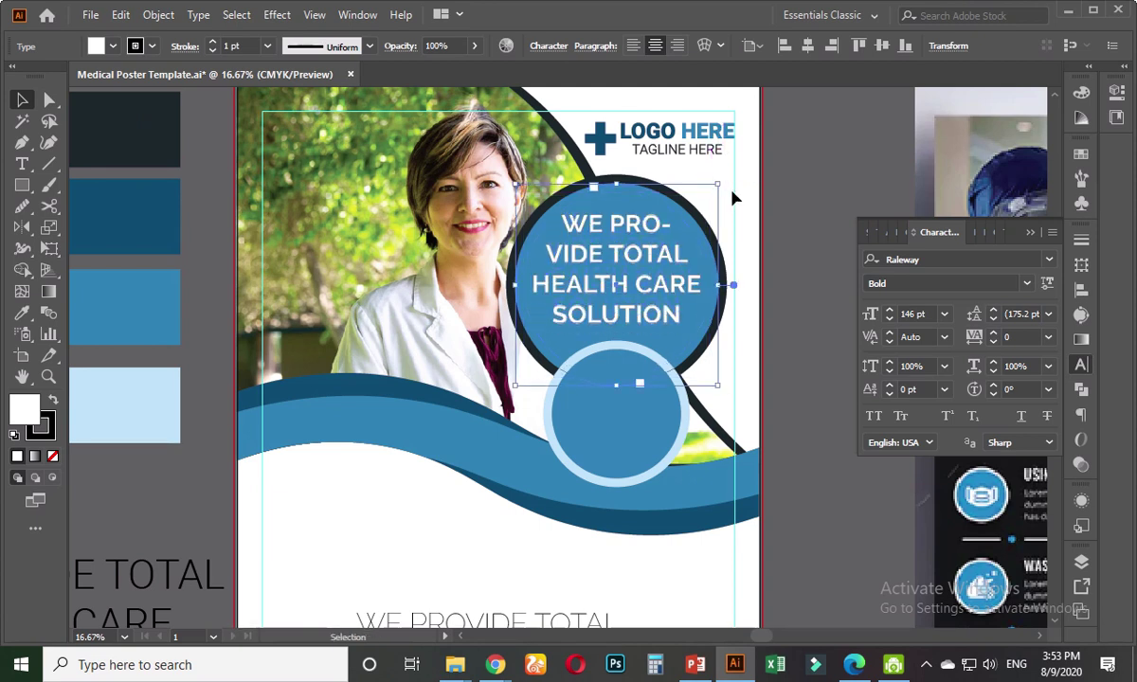
left_click(803, 220)
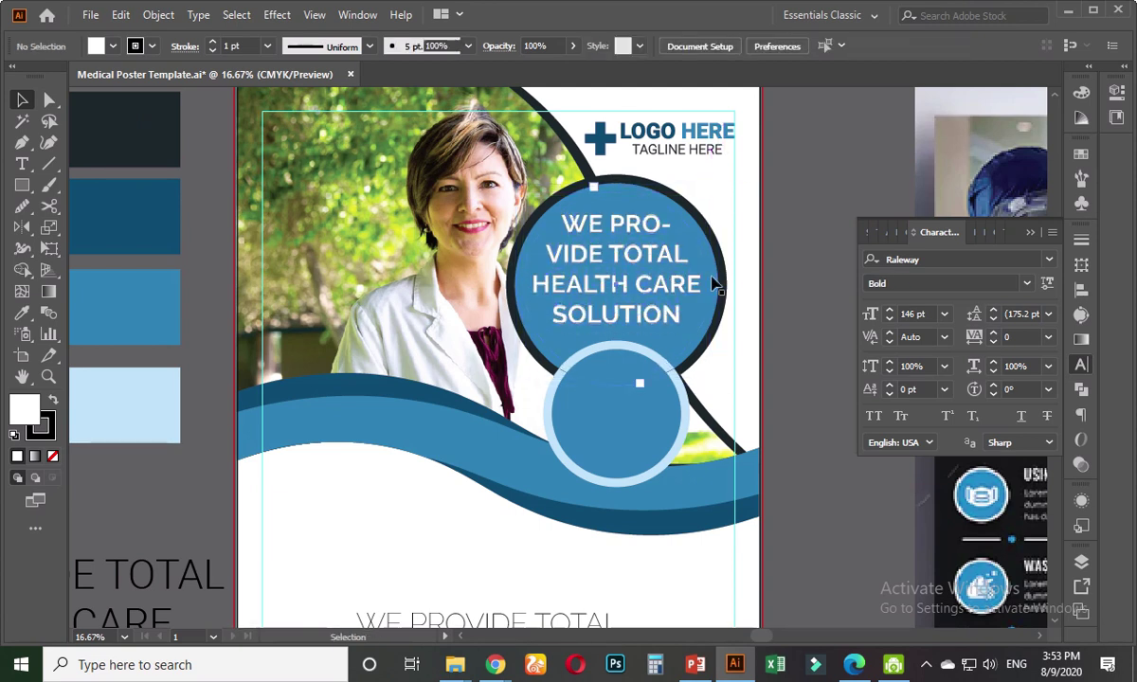
left_click(667, 263)
left_click(811, 221)
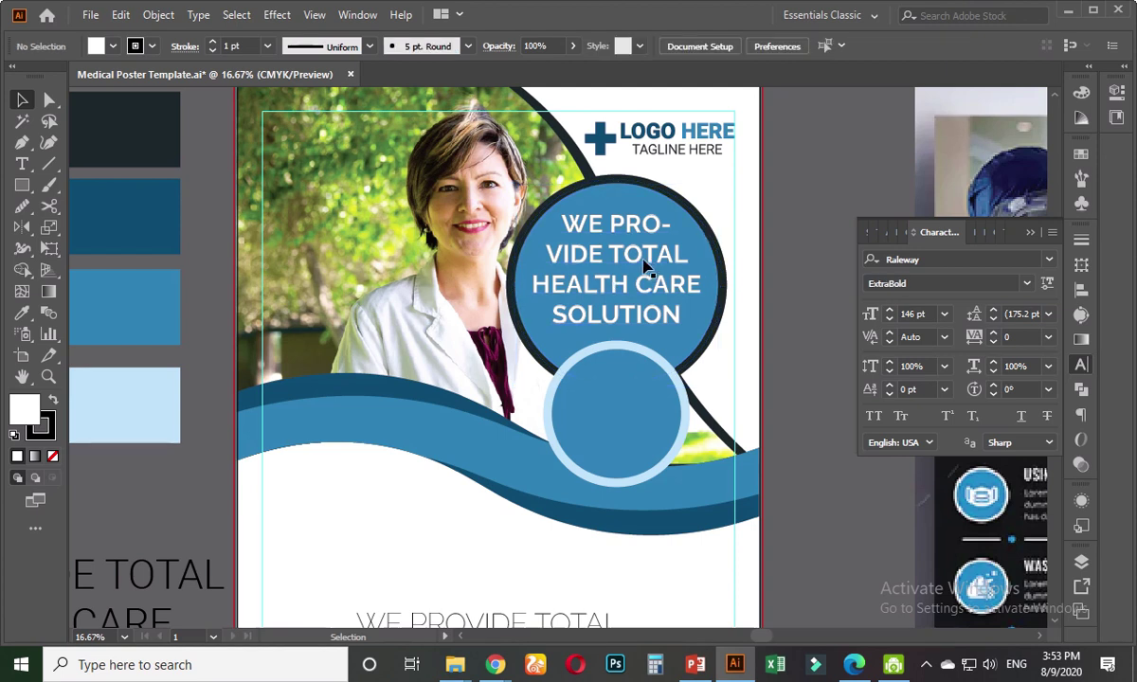
- Set the words HEALTH CARE in the circle heading to 152 pt
left_click(644, 265)
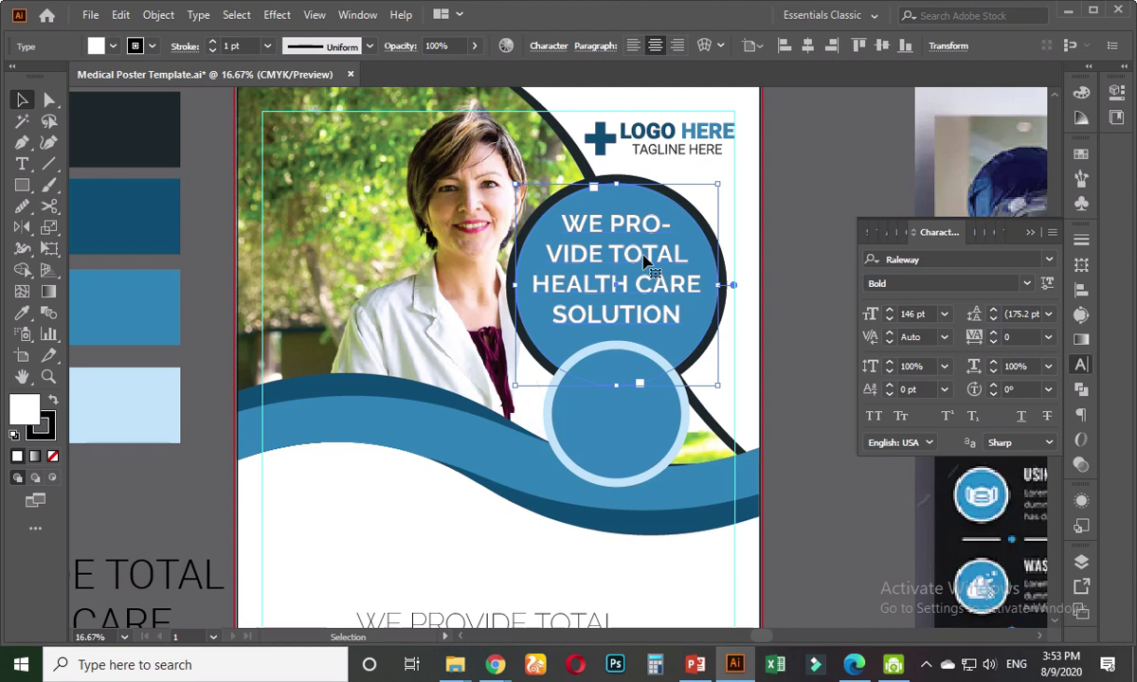
double_click(642, 253)
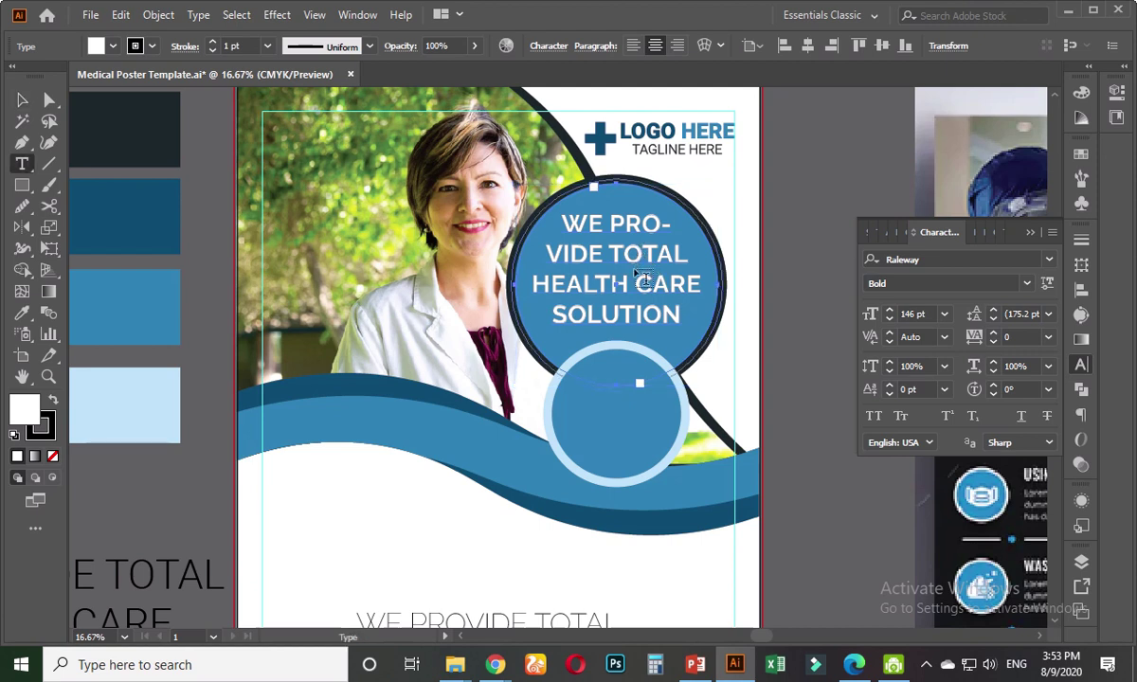
left_click_drag(534, 284, 702, 284)
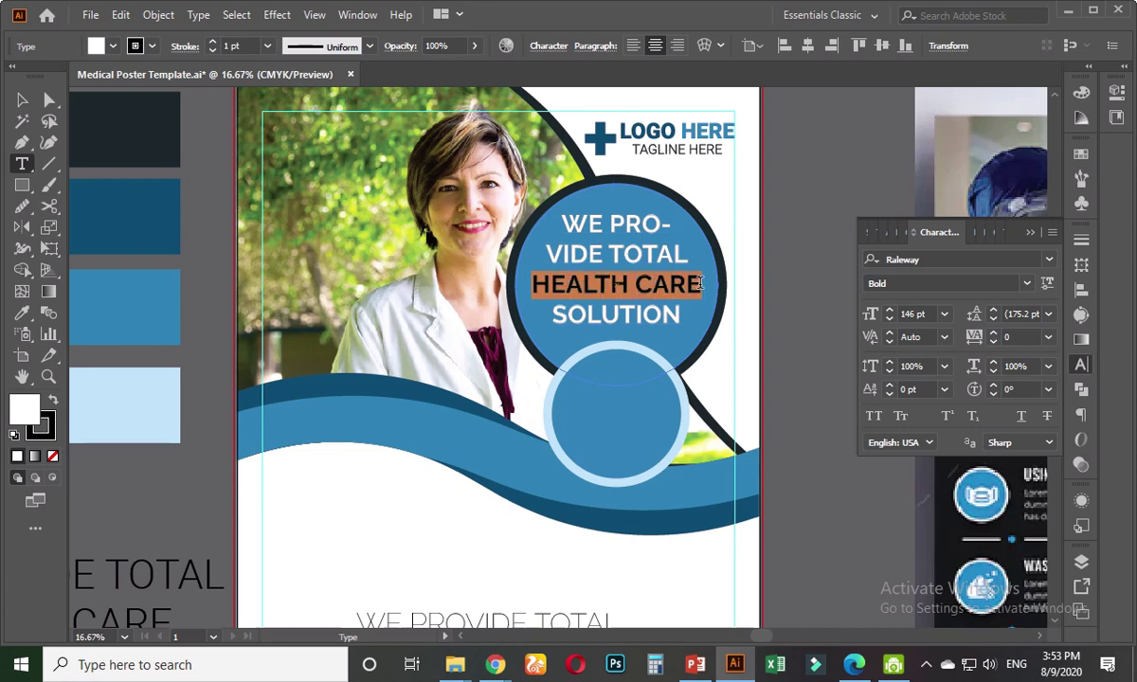
left_click(915, 313)
scroll(924, 314, "up", 5)
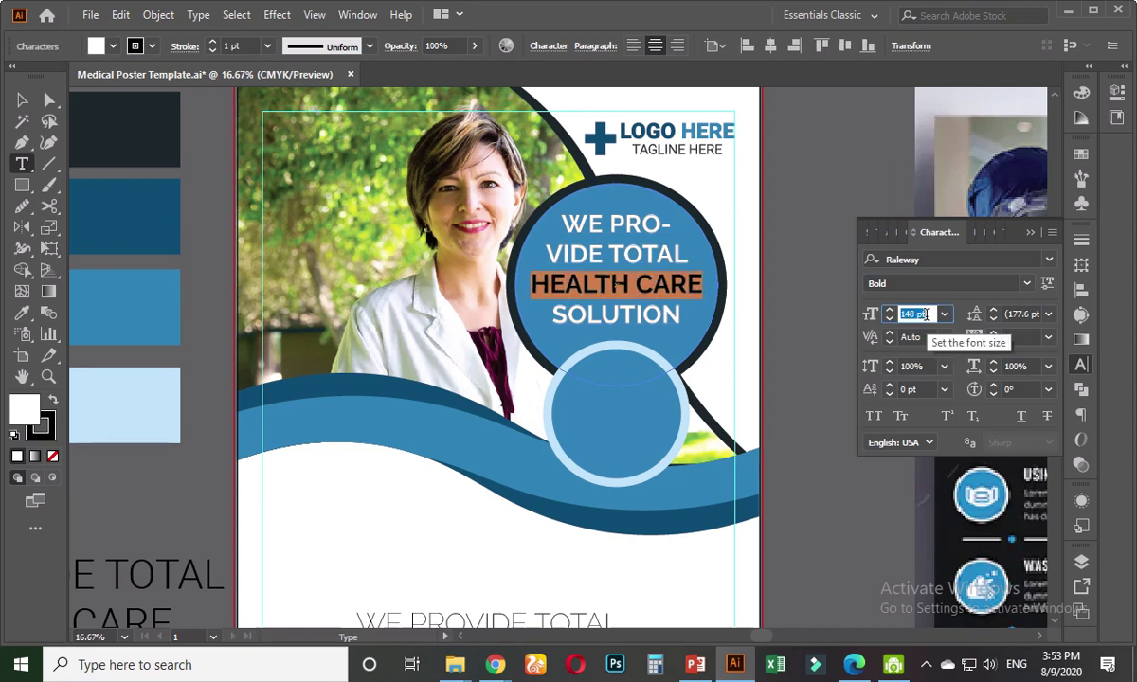
scroll(924, 314, "up", 1)
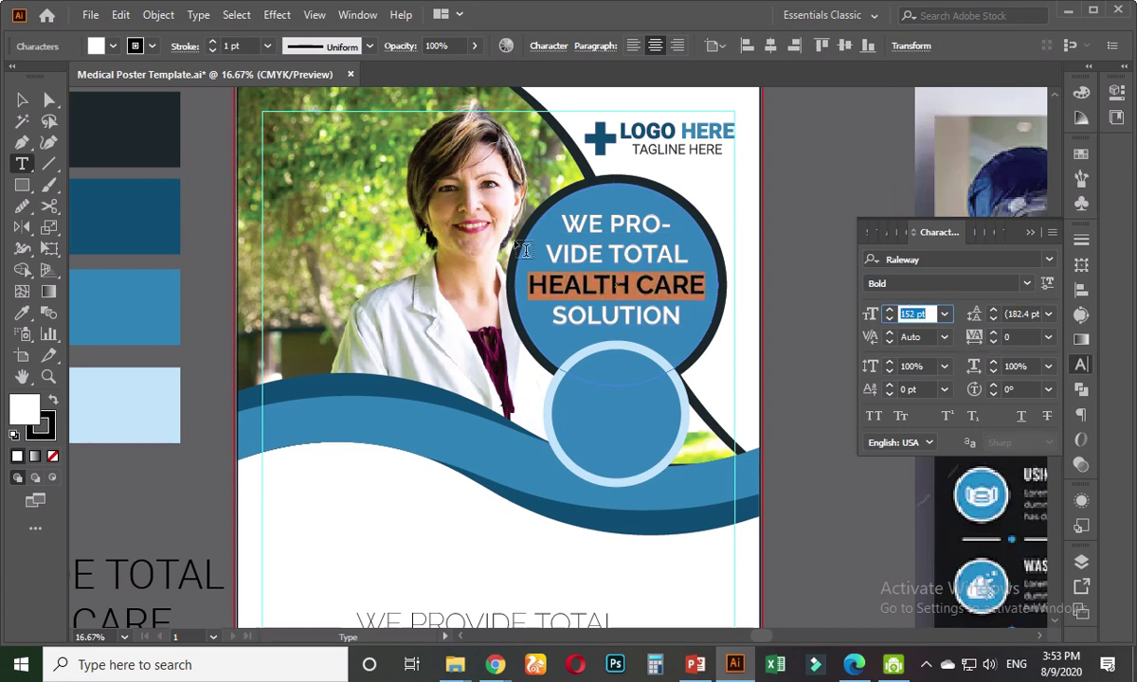
- Reduce the words WE PROVIDE to 130 pt so they fit on one line of the circle heading
mouse_move(566, 223)
left_mouse_down()
mouse_move(606, 224)
mouse_move(603, 248)
left_mouse_up()
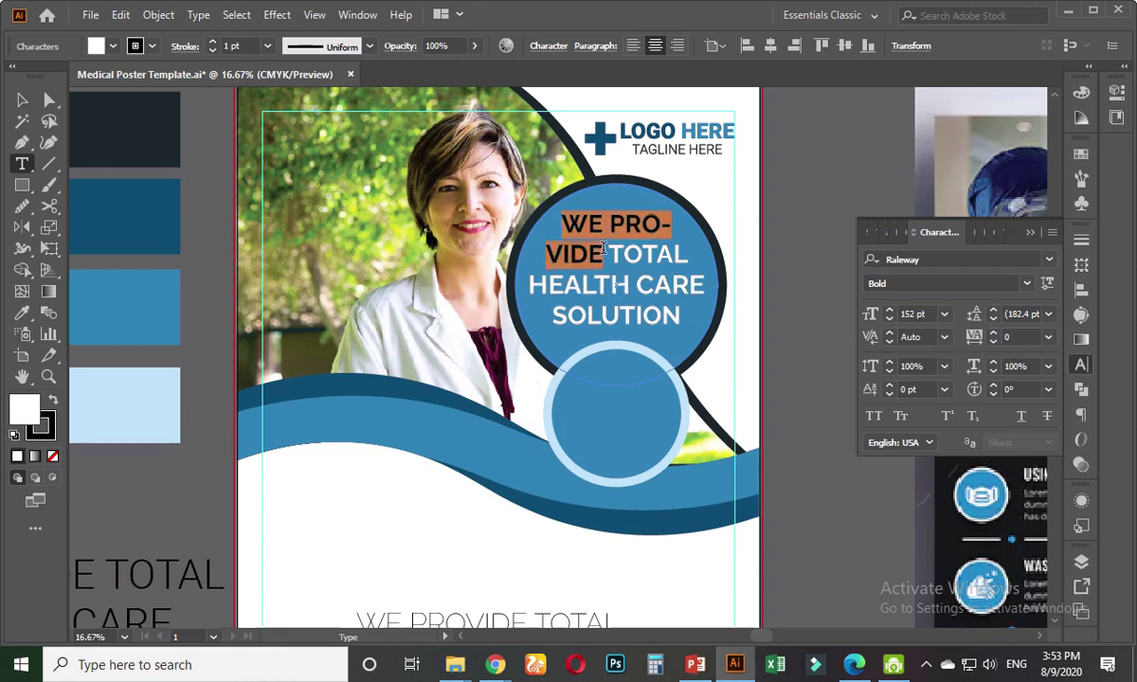
left_click(921, 315)
scroll(924, 315, "down", 9)
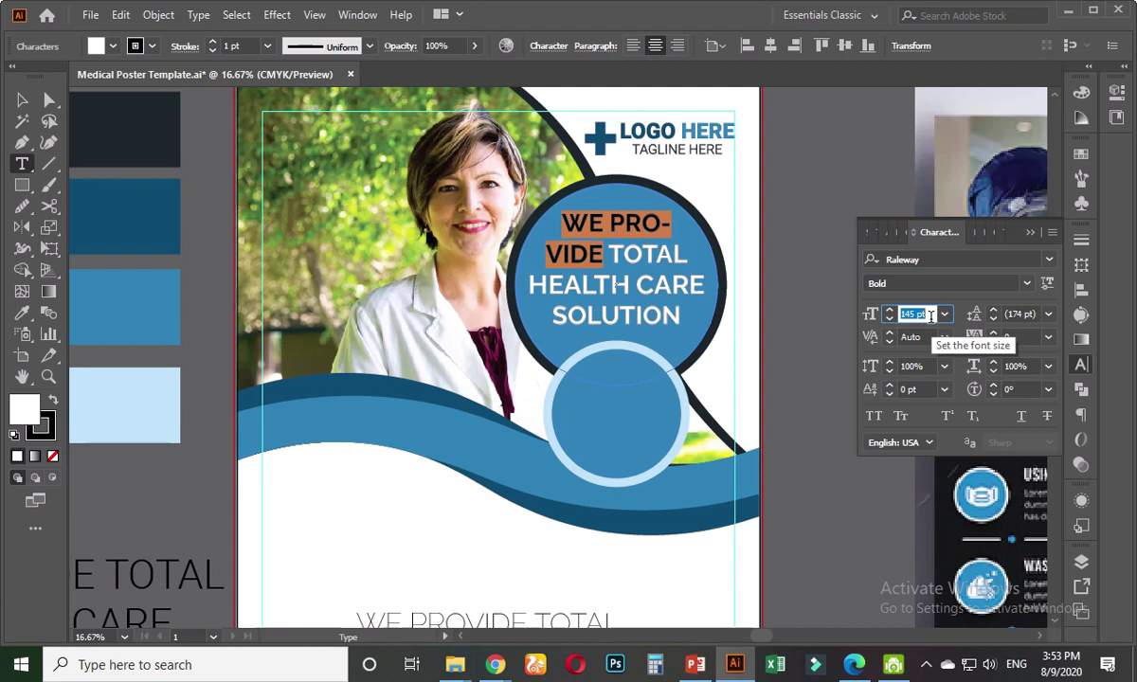
scroll(931, 317, "down", 13)
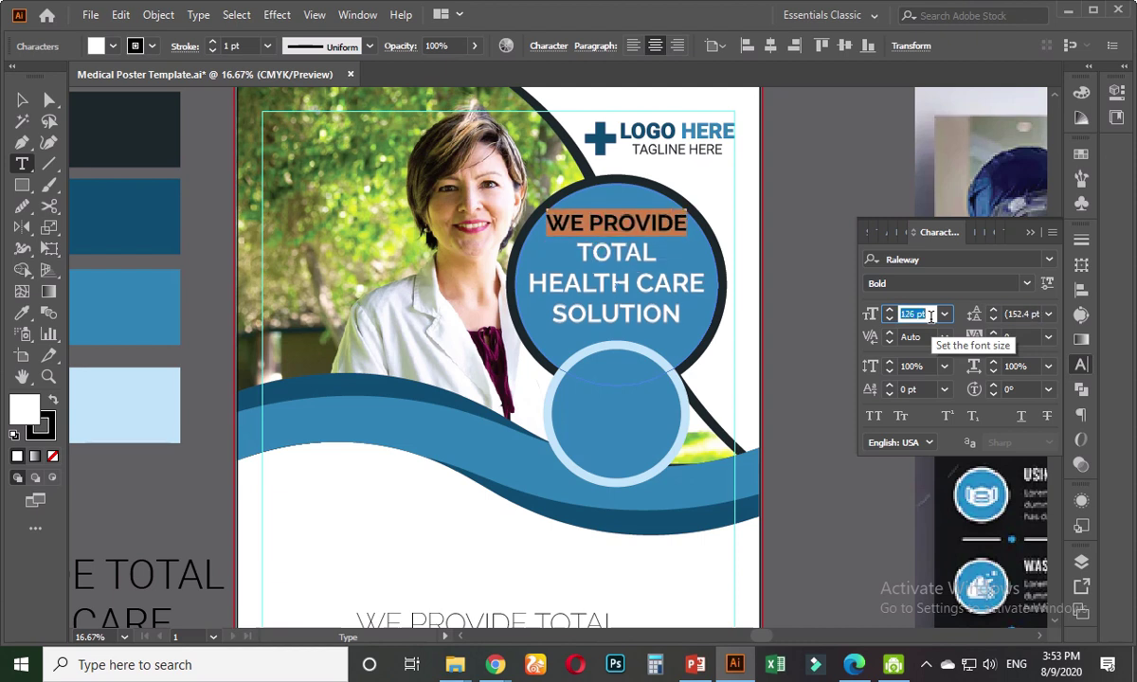
scroll(931, 316, "up", 6)
scroll(930, 317, "down", 1)
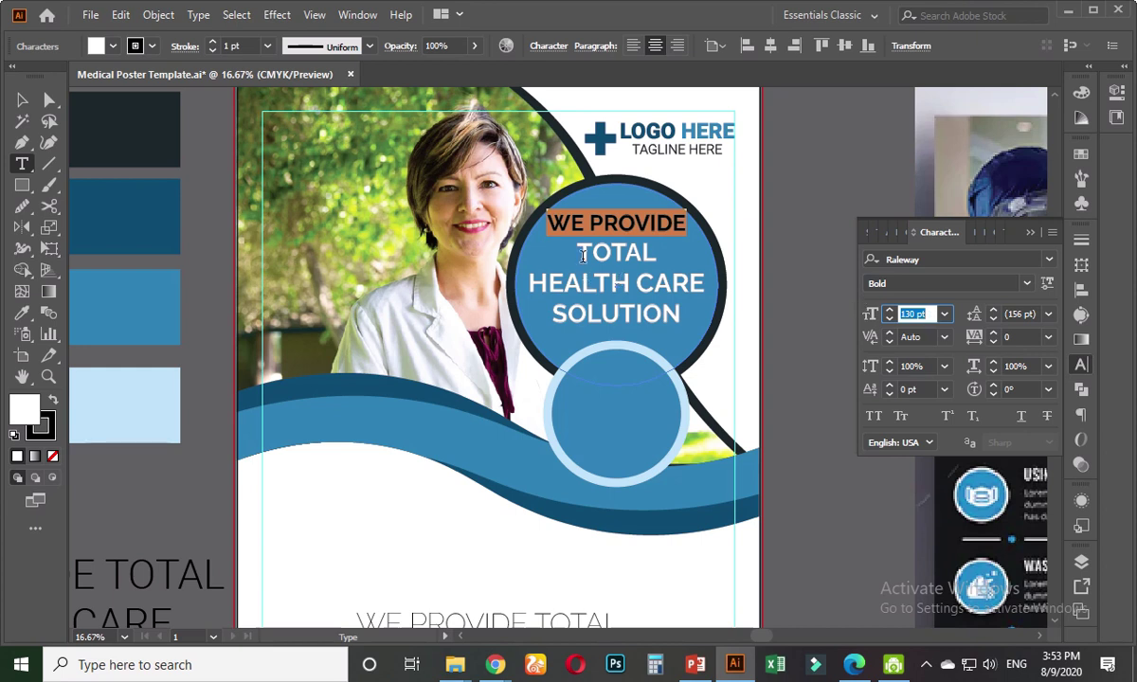
- Try larger and smaller font sizes on the word TOTAL in the circle heading, ending at 143 pt
left_click_drag(578, 252, 658, 252)
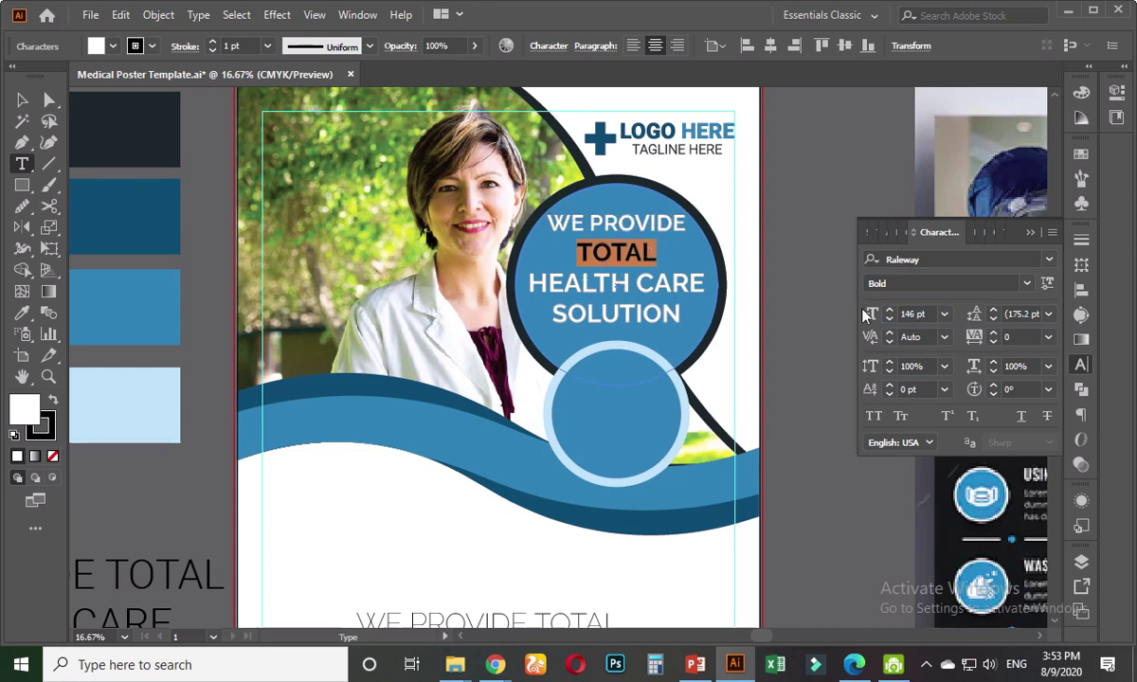
left_click(915, 316)
scroll(924, 322, "up", 20)
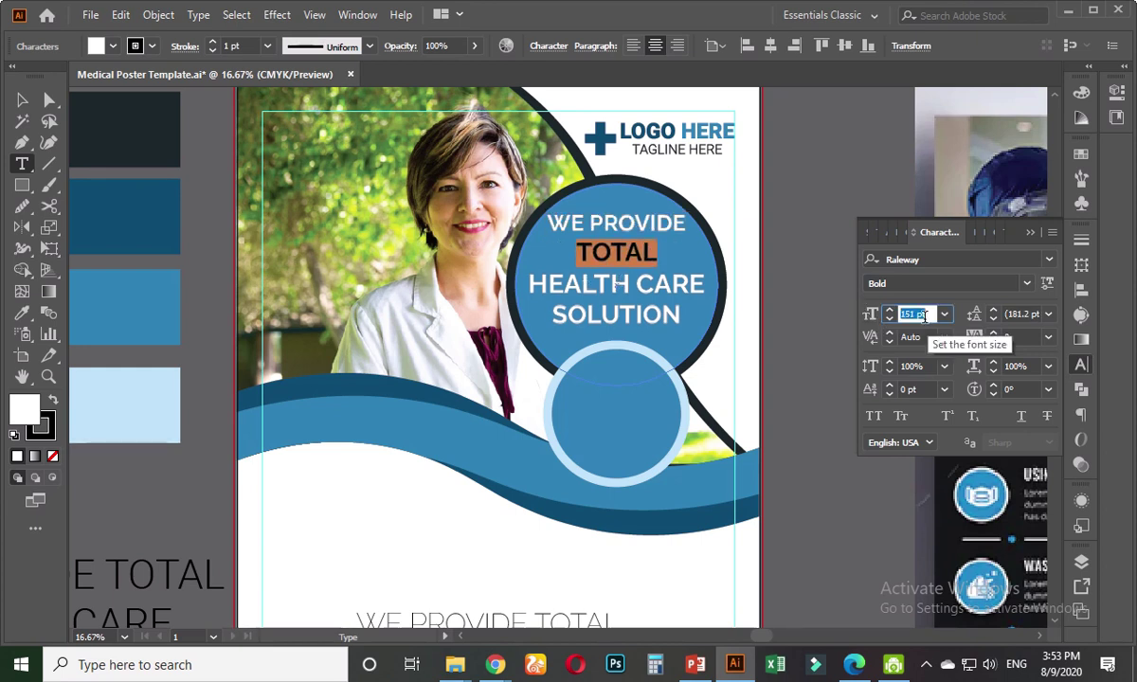
scroll(928, 329, "up", 20)
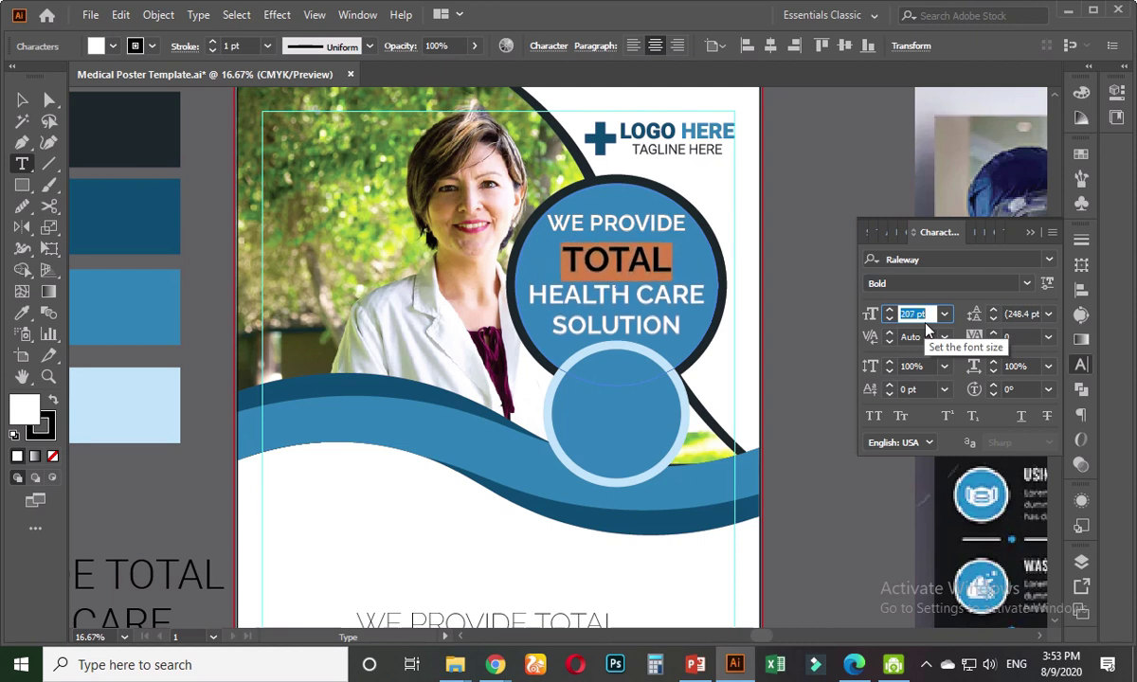
scroll(927, 328, "up", 20)
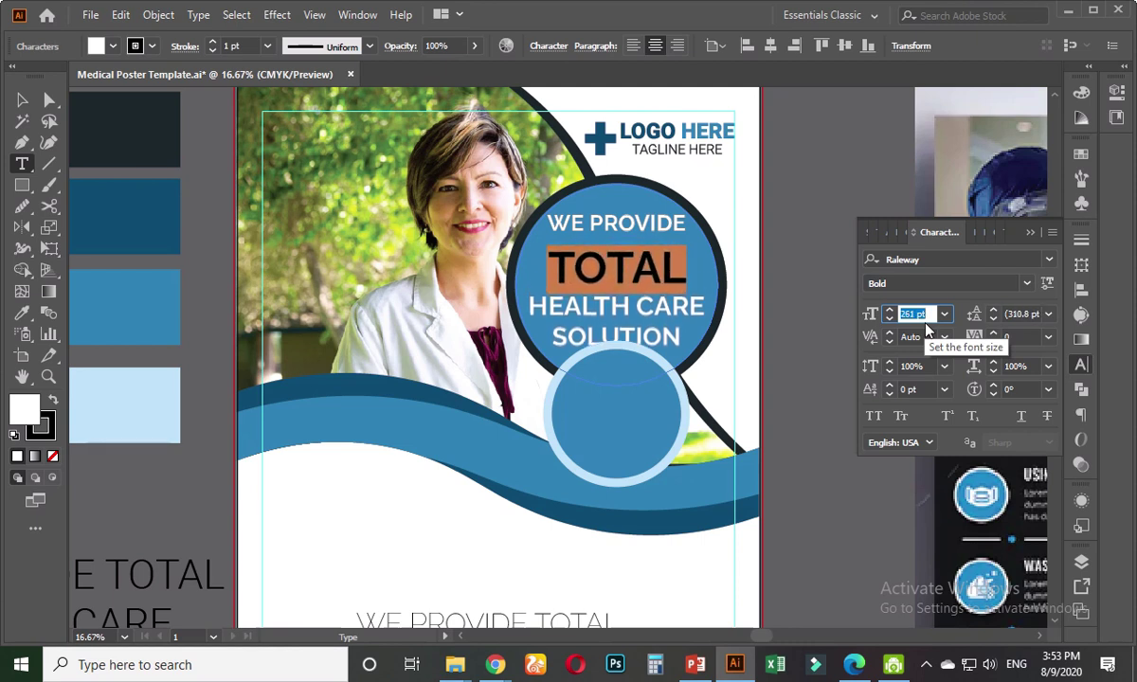
scroll(928, 329, "down", 20)
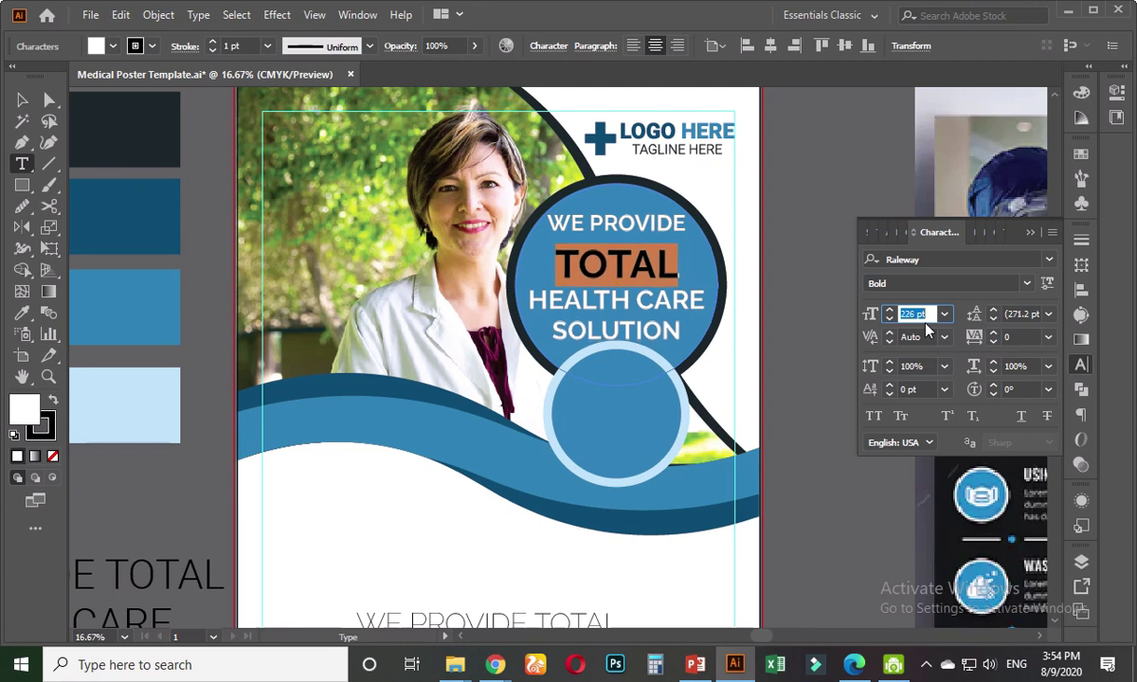
scroll(928, 329, "down", 20)
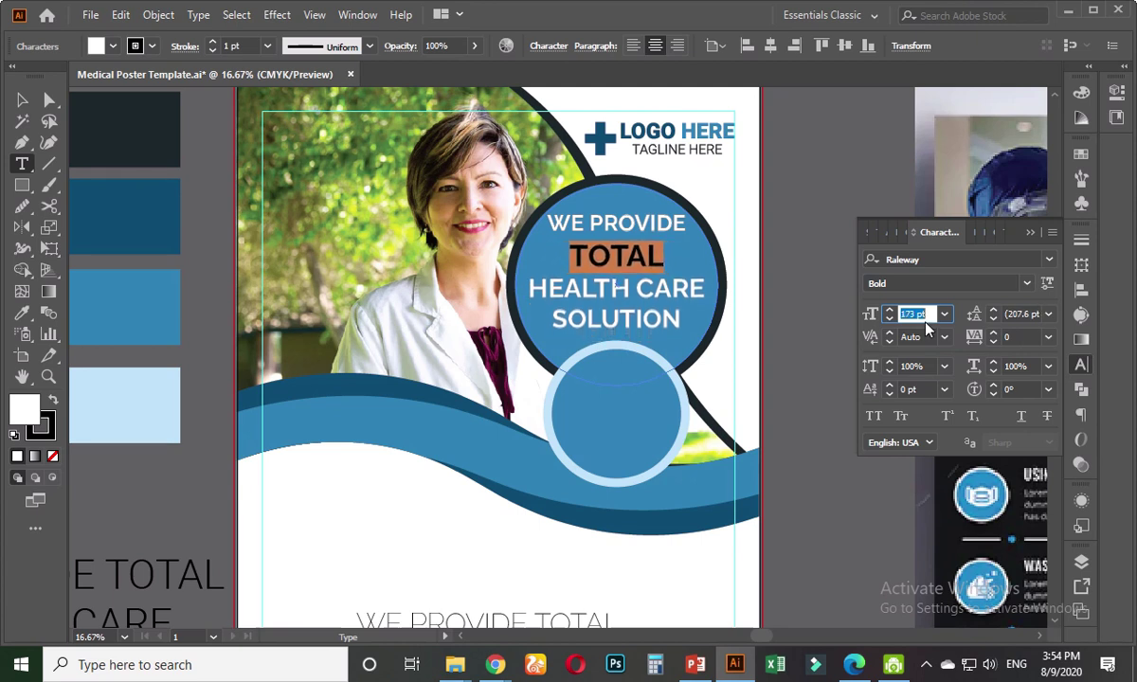
scroll(928, 329, "down", 20)
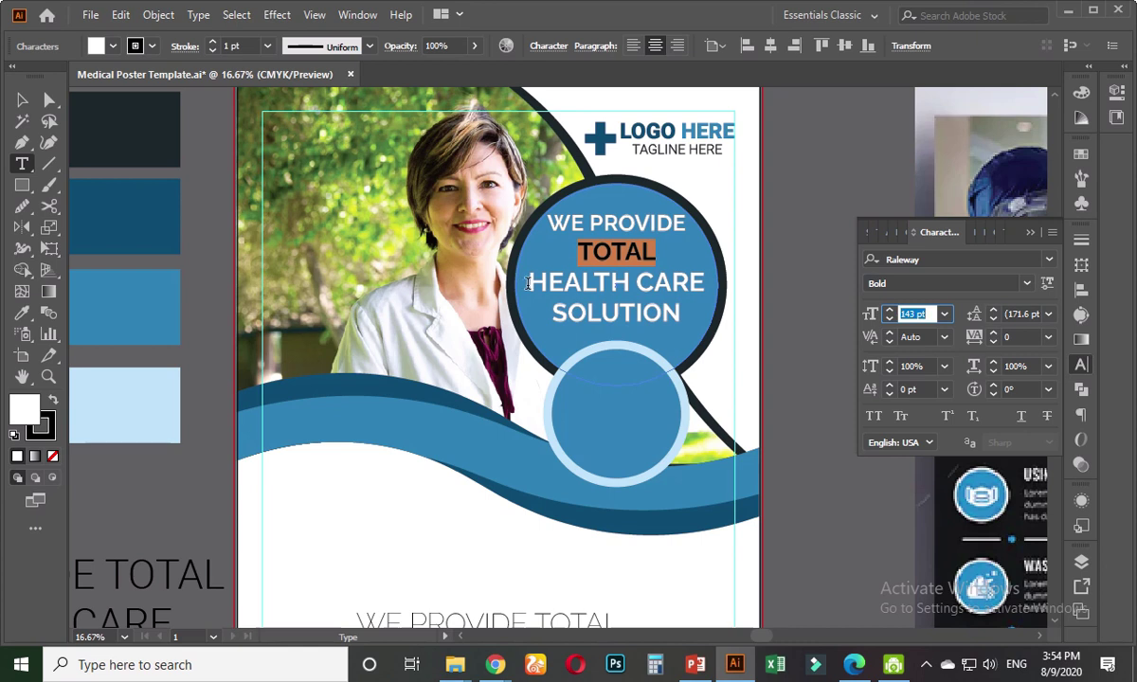
- Set the words TOTAL HEALTH in the circle heading to a font size of 145 pt with 174 pt leading
left_click_drag(627, 282, 583, 256)
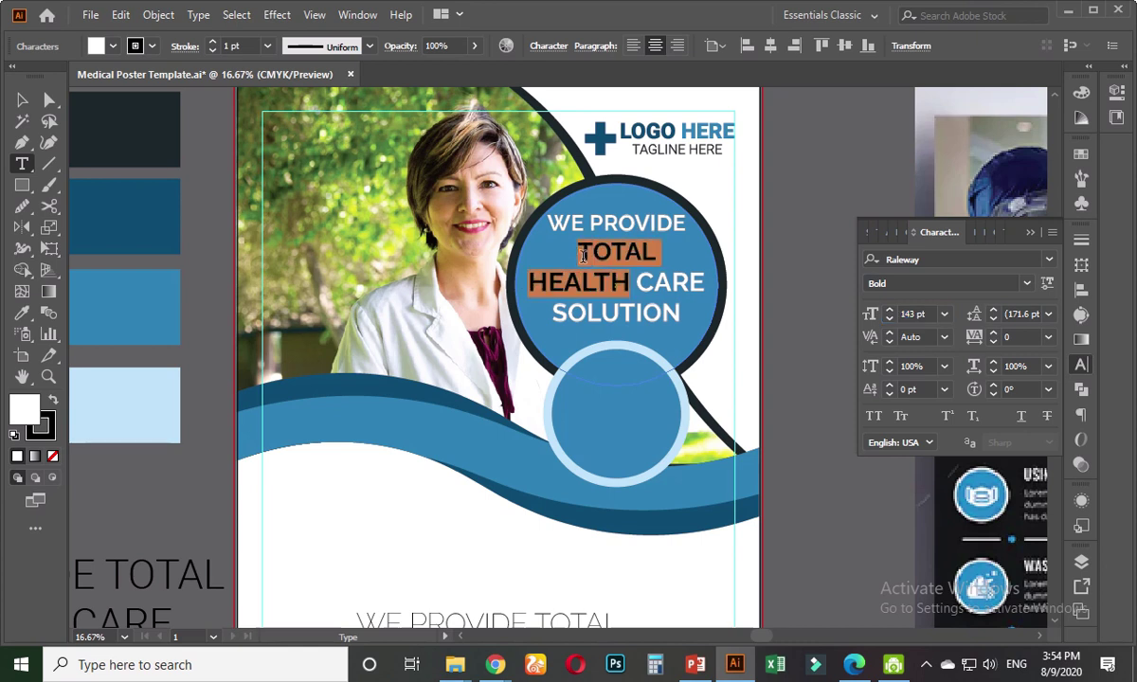
left_click(918, 313)
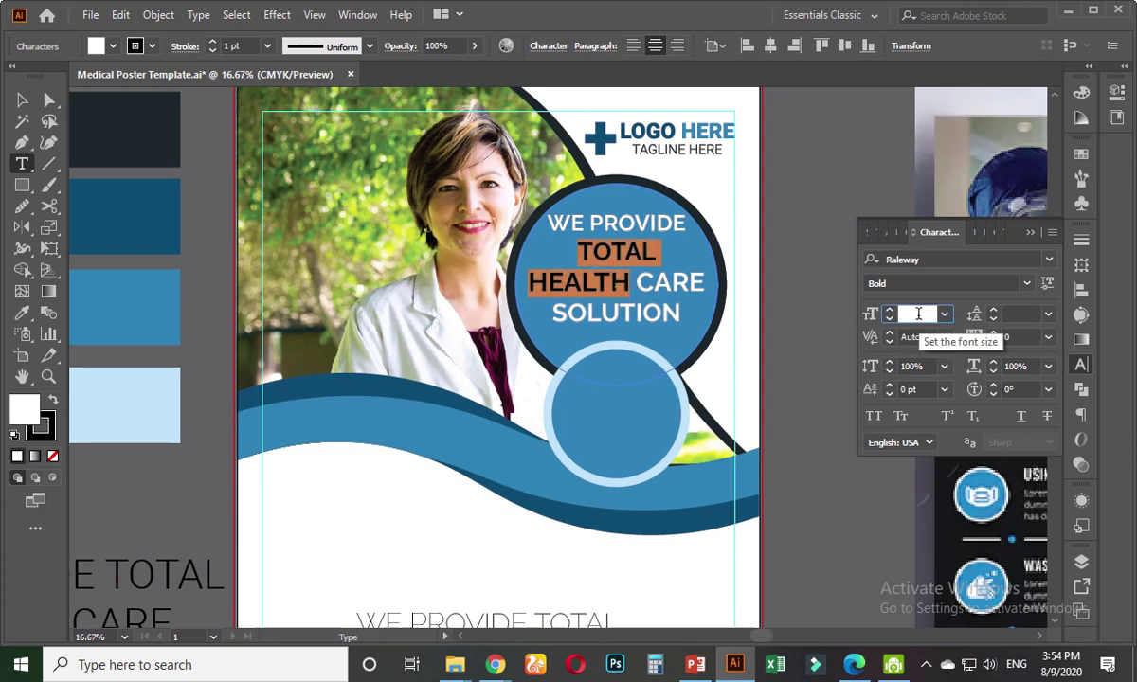
type("145")
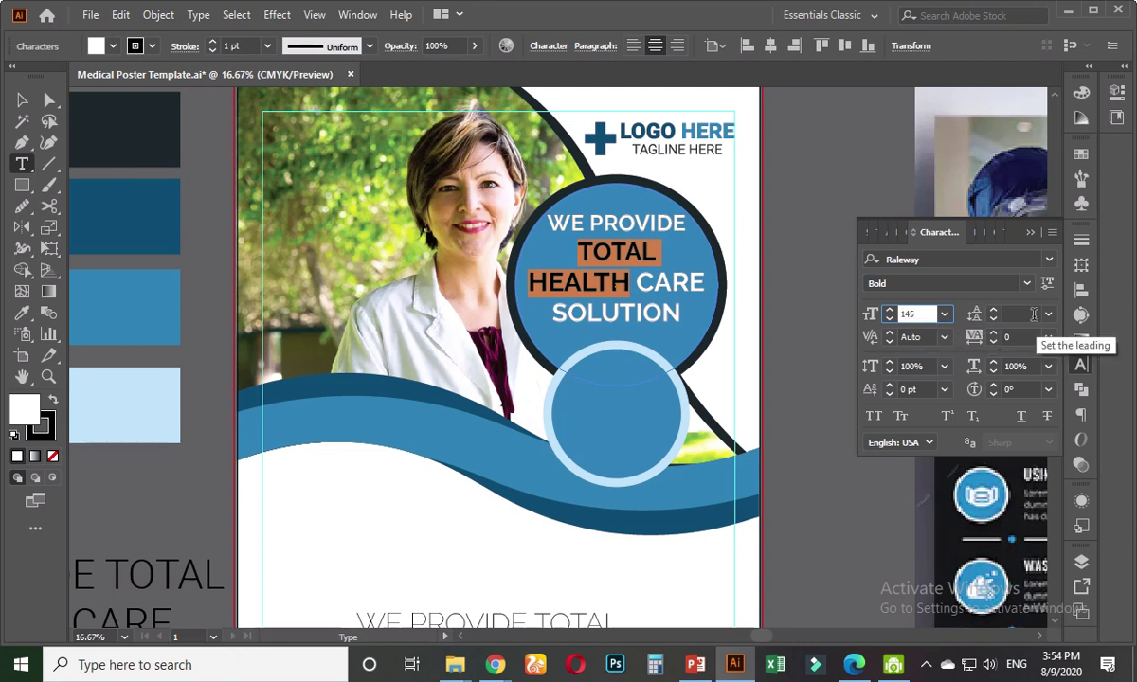
key("Tab")
- Adjust the font size of the words TOTAL HEALTH down to 125 pt
left_click(932, 313)
key("Down")
key("Down")
key("Down")
key("Down")
key("Down")
key("Down")
key("Down")
key("Down")
key("Down")
key("Down")
key("Down")
key("Down")
key("Down")
key("Down")
key("Down")
key("Down")
key("Down")
key("Down")
key("Down")
key("Down")
key("Down")
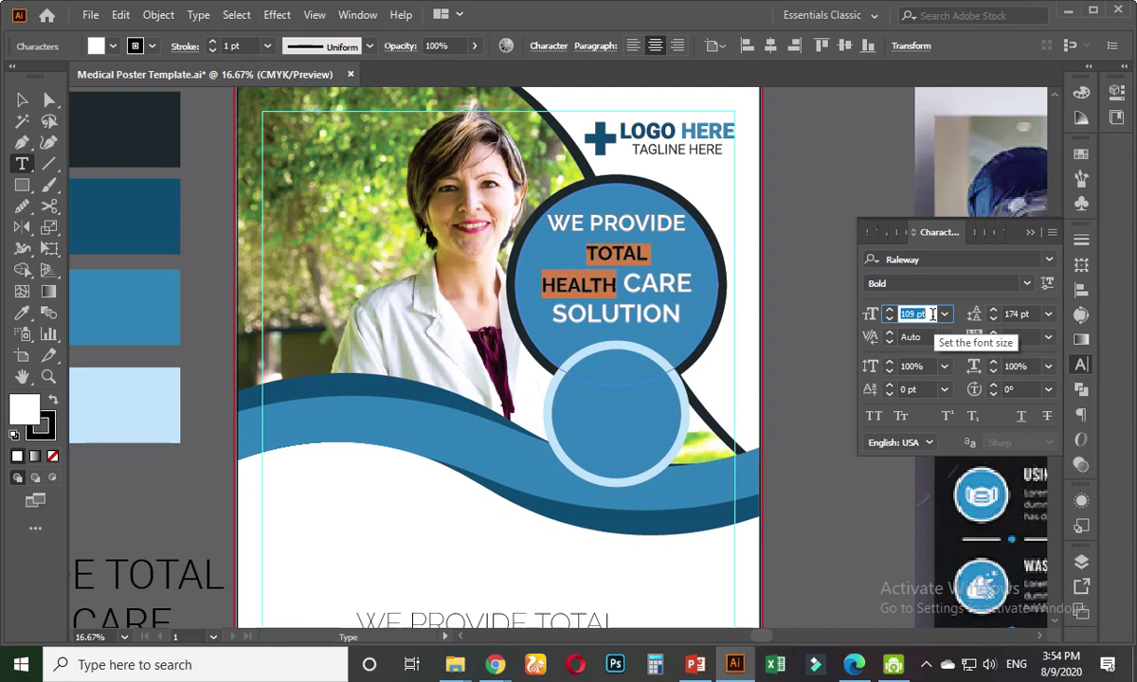
key("Up")
key("Up")
key("Up")
key("Up")
key("Up")
key("Up")
key("Up")
key("Up")
key("Up")
key("Up")
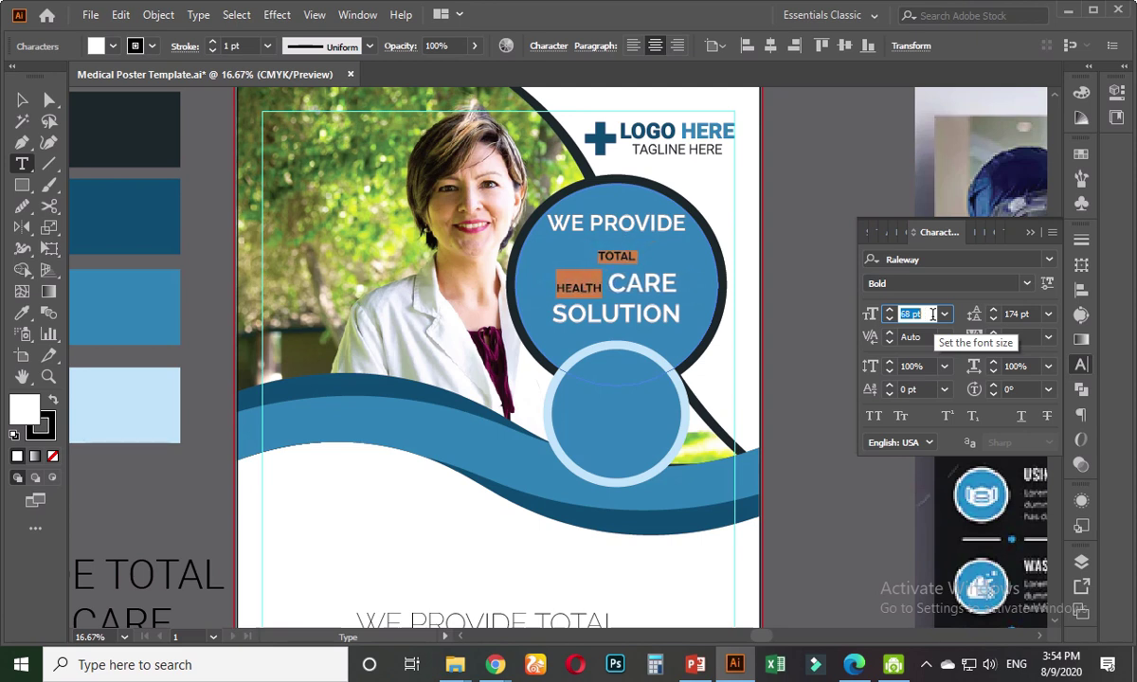
key("Up")
key("Up")
key("Up")
key("Up")
key("Up")
key("Up")
key("Up")
key("Up")
key("Up")
key("Up")
key("Up")
key("Up")
key("Up")
key("Up")
key("Up")
key("Up")
key("Up")
key("Up")
key("Up")
key("Up")
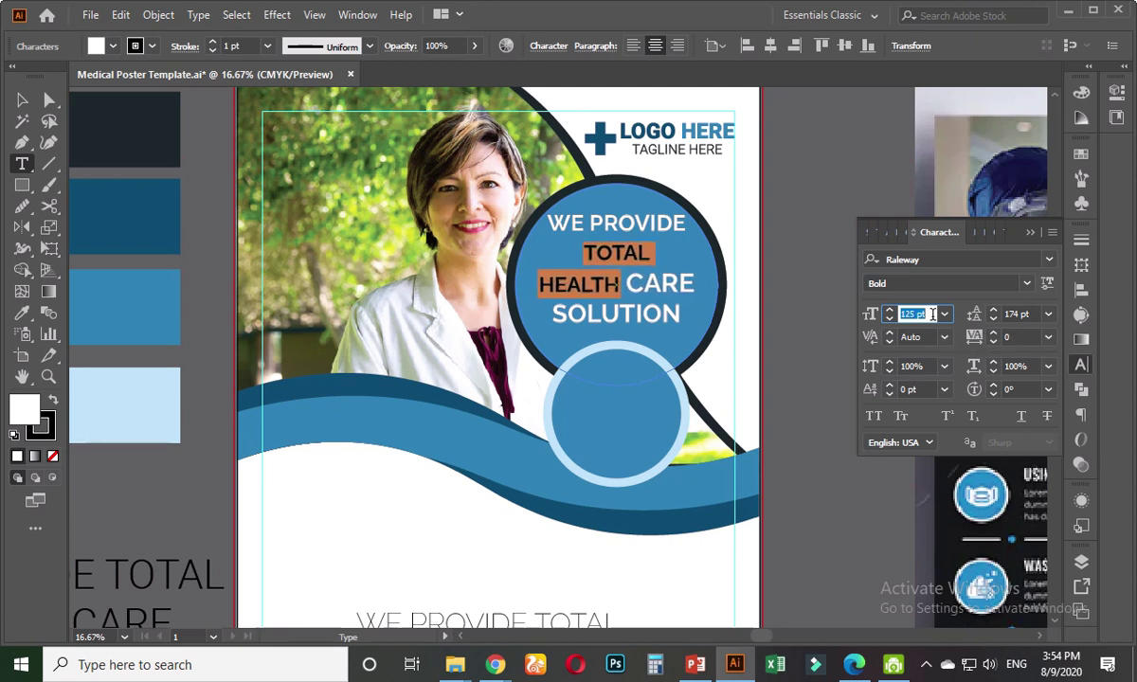
- Enlarge the words TOTAL HEALTH in the circle headline to 190 pt
key("Up")
key("Up")
key("Up")
key("Up")
key("Up")
key("Up")
key("Up")
key("Up")
key("Up")
key("Up")
key("Up")
key("Up")
key("Up")
key("Up")
key("Up")
key("Up")
key("Up")
key("Up")
key("Up")
key("Up")
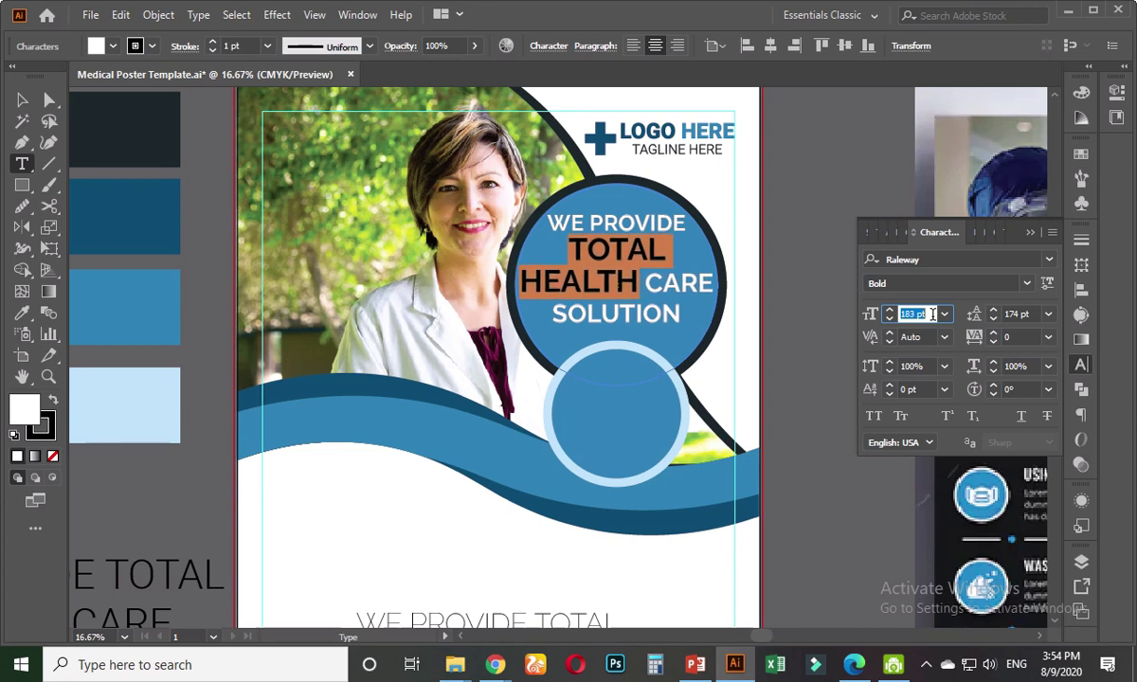
key("Down")
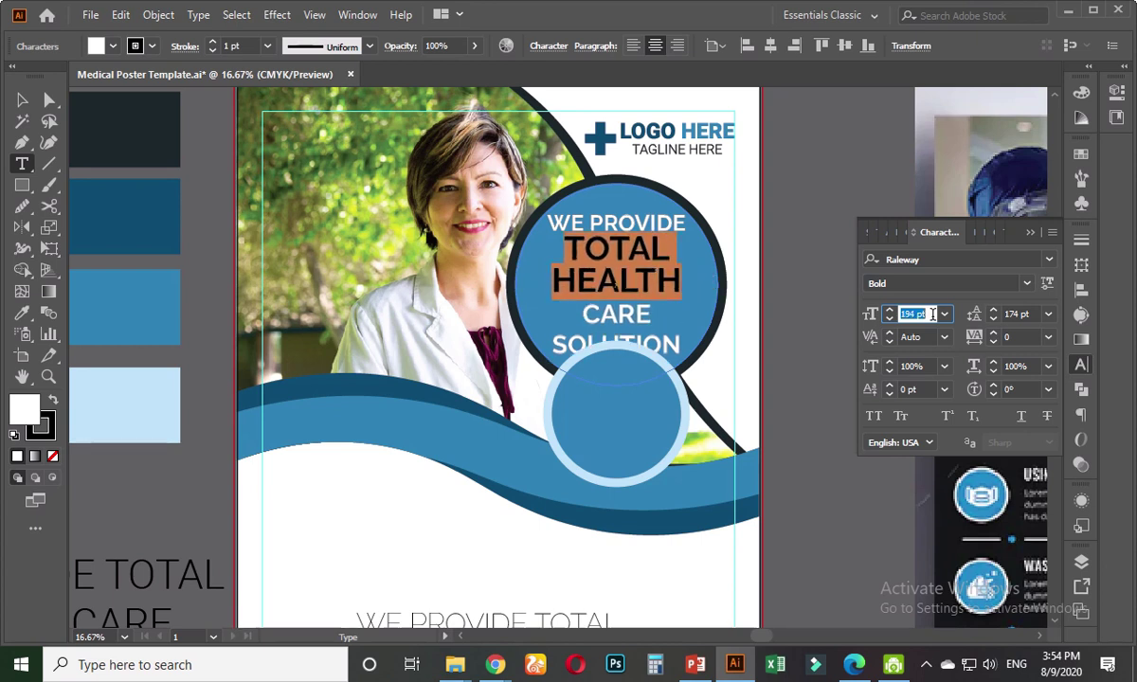
key("Down")
key("Down")
key("Down")
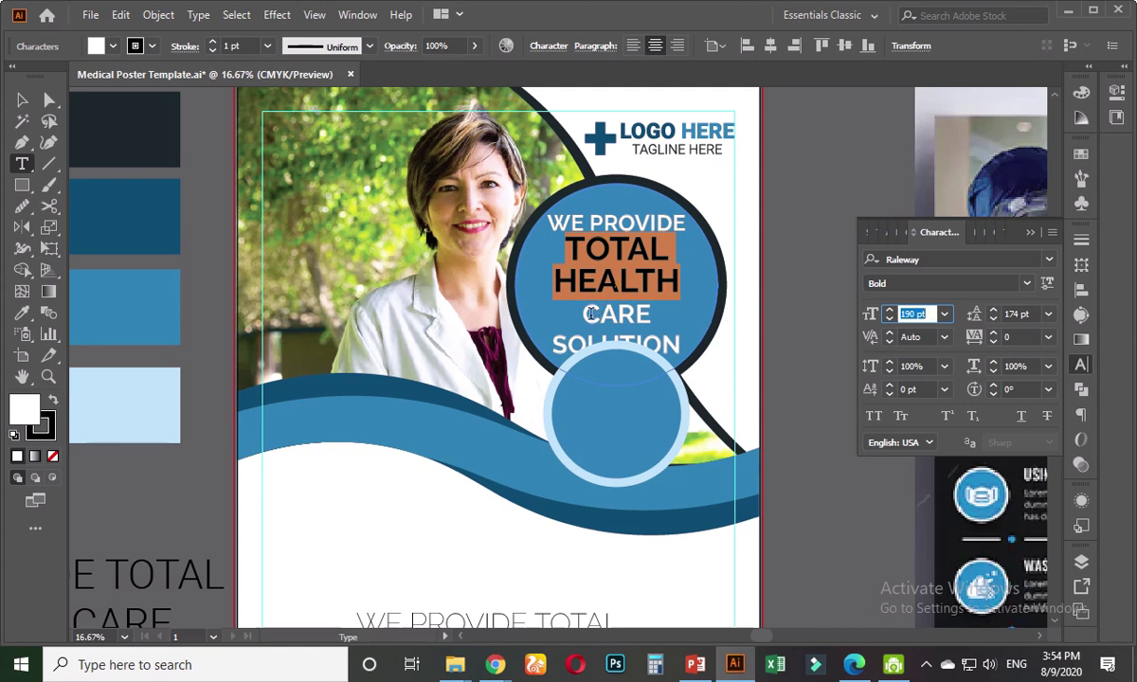
- Adjust the font size of CARE SOLUTION in the circle headline to 136 pt
mouse_move(585, 314)
left_mouse_down()
mouse_move(632, 314)
mouse_move(687, 341)
left_mouse_up()
left_click(918, 316)
type("189")
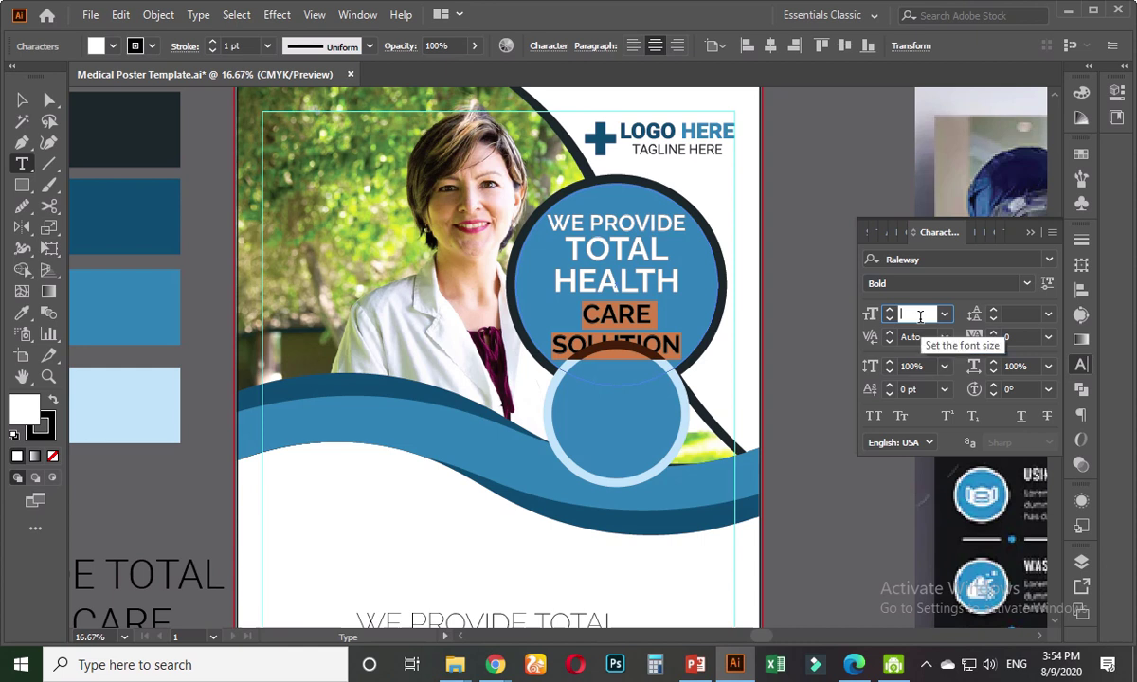
key("Return")
key("Down")
key("Down")
key("Down")
key("Down")
key("Down")
key("Down")
key("Down")
key("Down")
key("Down")
key("Down")
key("Down")
key("Down")
key("Down")
key("Down")
key("Down")
key("Down")
key("Down")
key("Down")
key("Down")
key("Down")
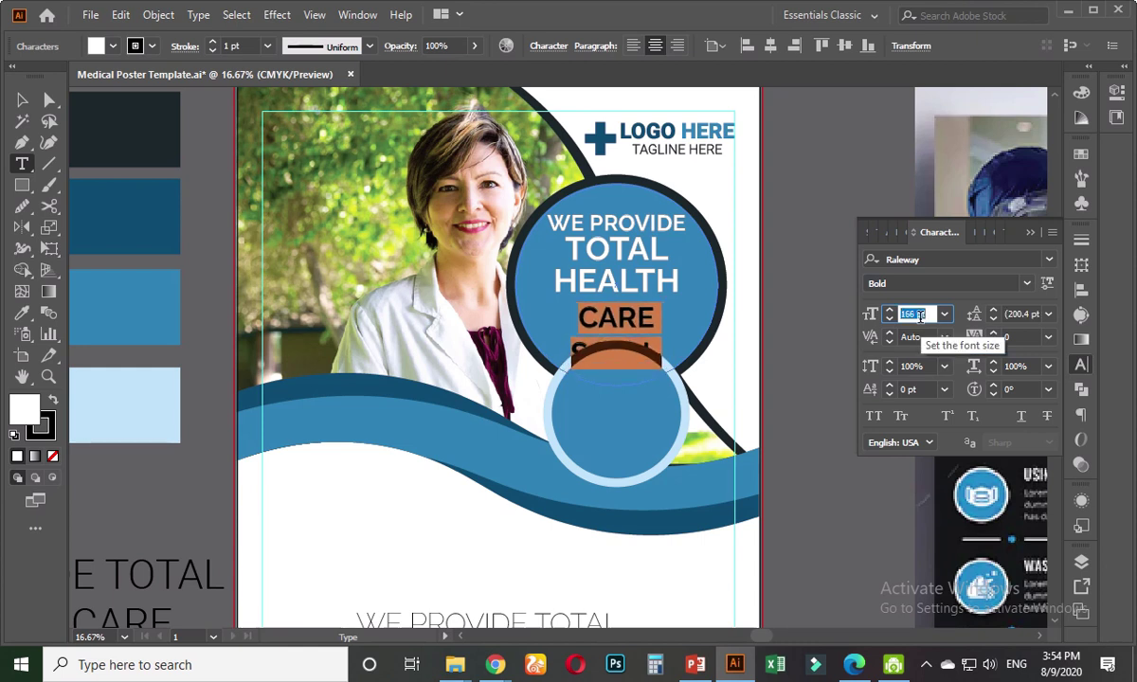
key("Up")
key("Up")
key("Up")
key("Up")
key("Up")
key("Up")
key("Up")
key("Up")
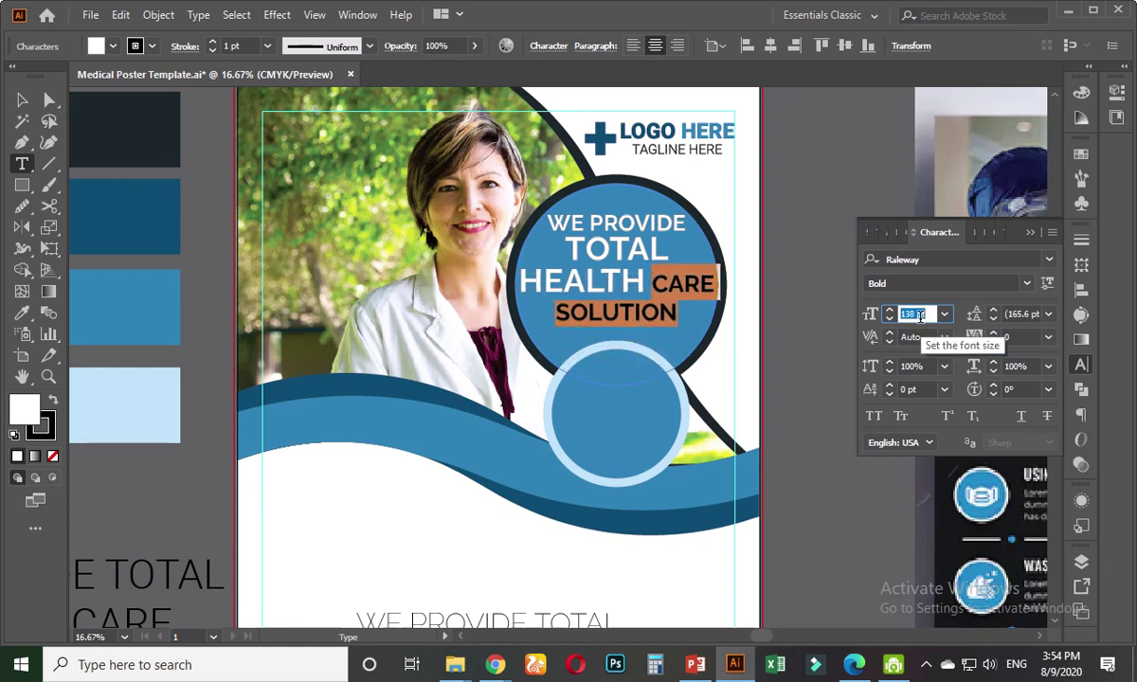
key("Up")
key("Up")
key("Up")
key("Up")
key("Up")
key("Up")
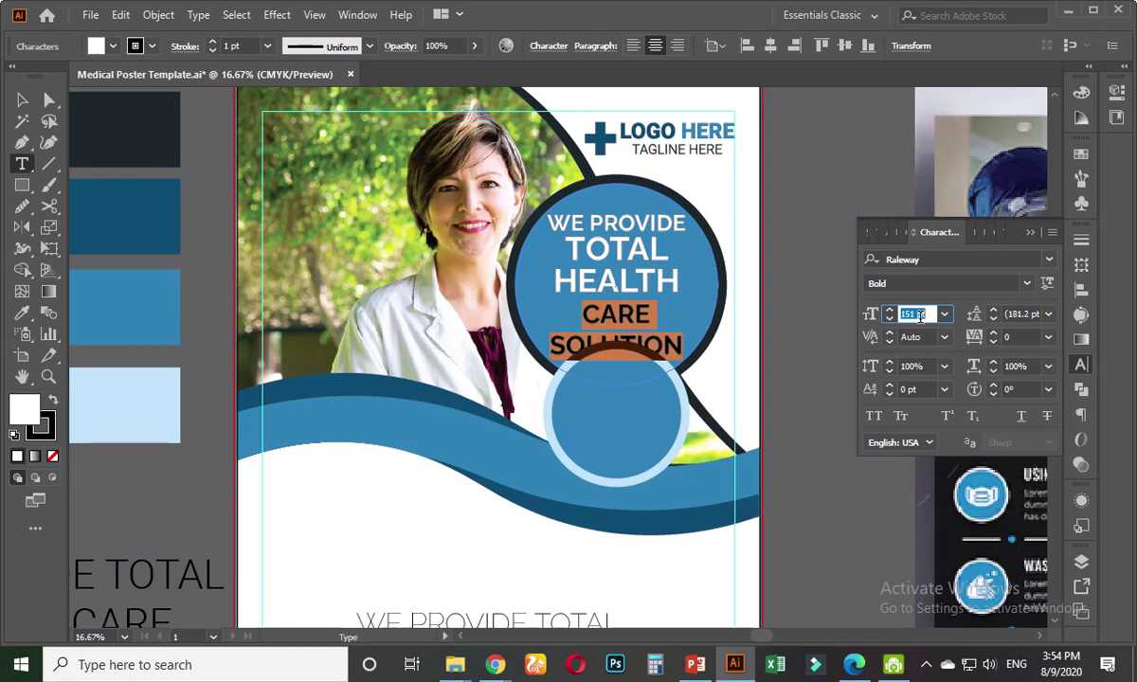
key("Down")
key("Down")
key("Down")
key("Down")
key("Down")
key("Down")
key("Down")
key("Down")
key("Down")
key("Down")
key("Down")
key("Down")
key("Down")
key("Down")
key("Down")
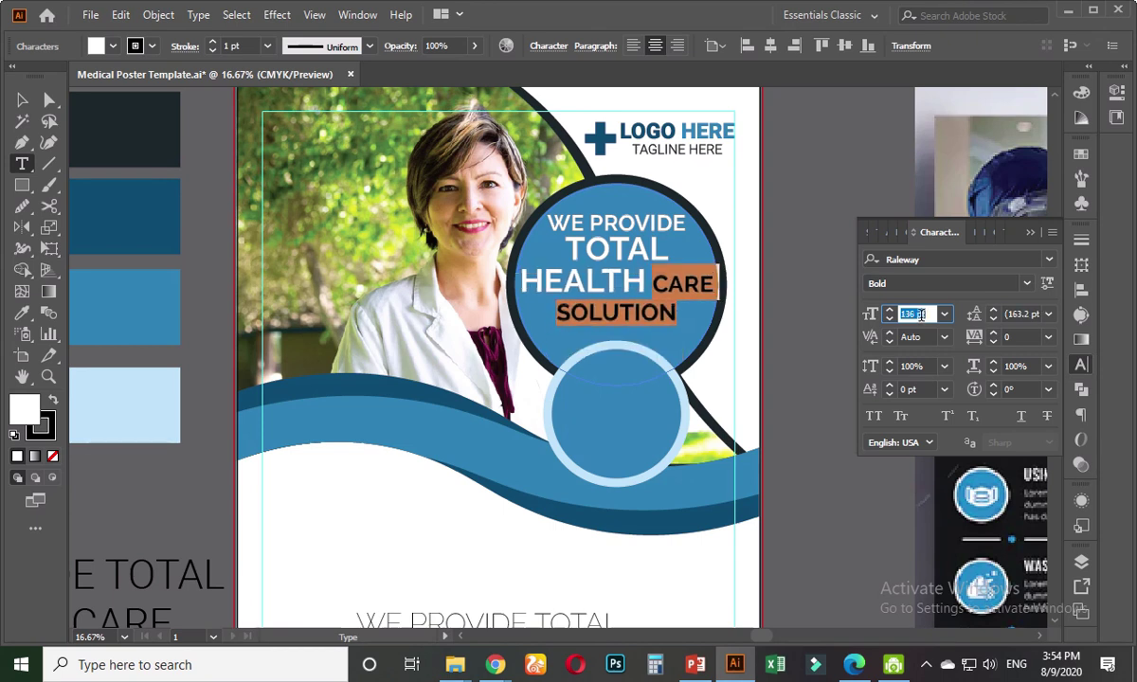
left_click(21, 100)
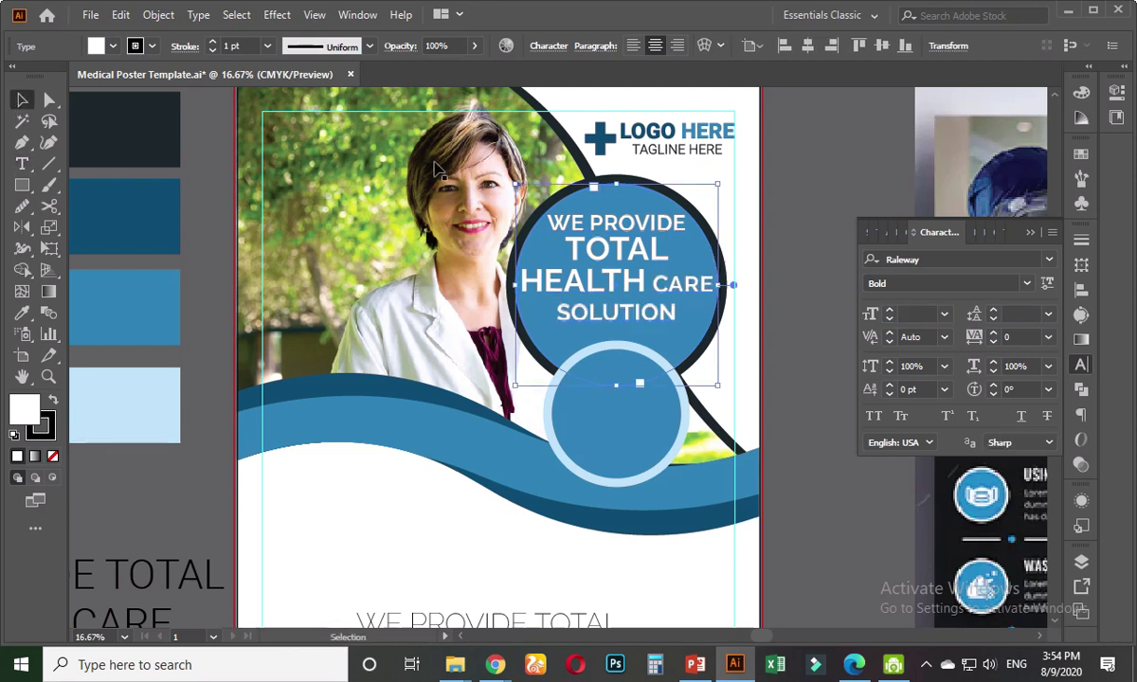
left_click(776, 218)
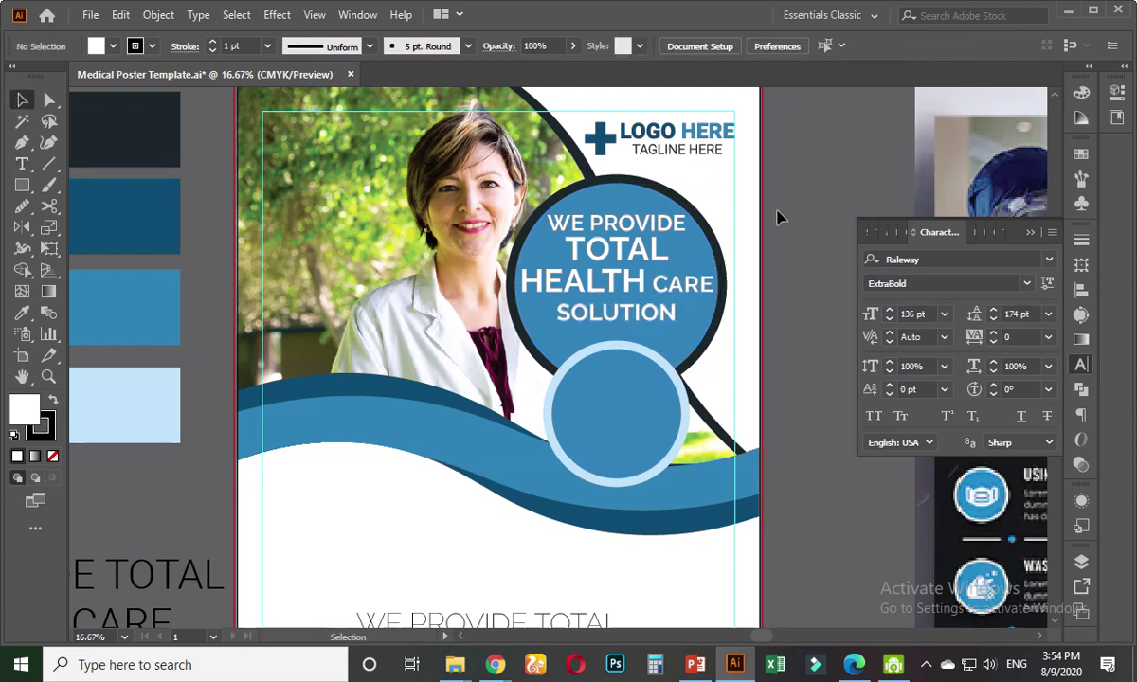
left_click(752, 281)
- Undo the size changes on CARE SOLUTION and the latest size changes on TOTAL HEALTH
key("ctrl+z")
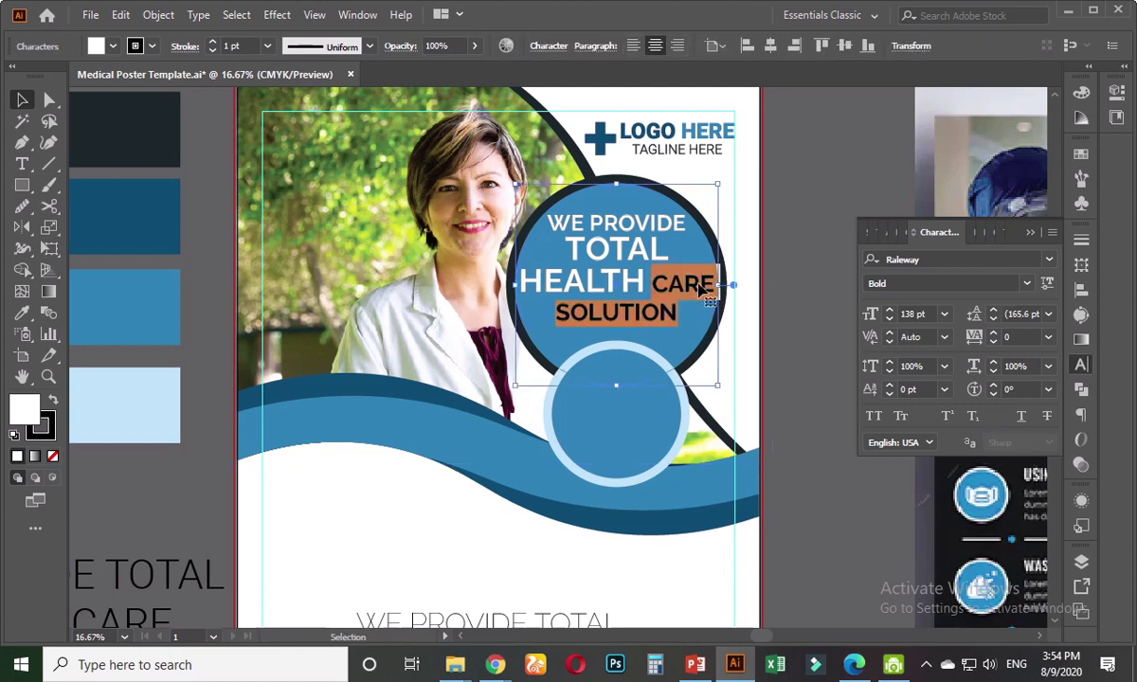
key("ctrl+z")
key("ctrl+z")
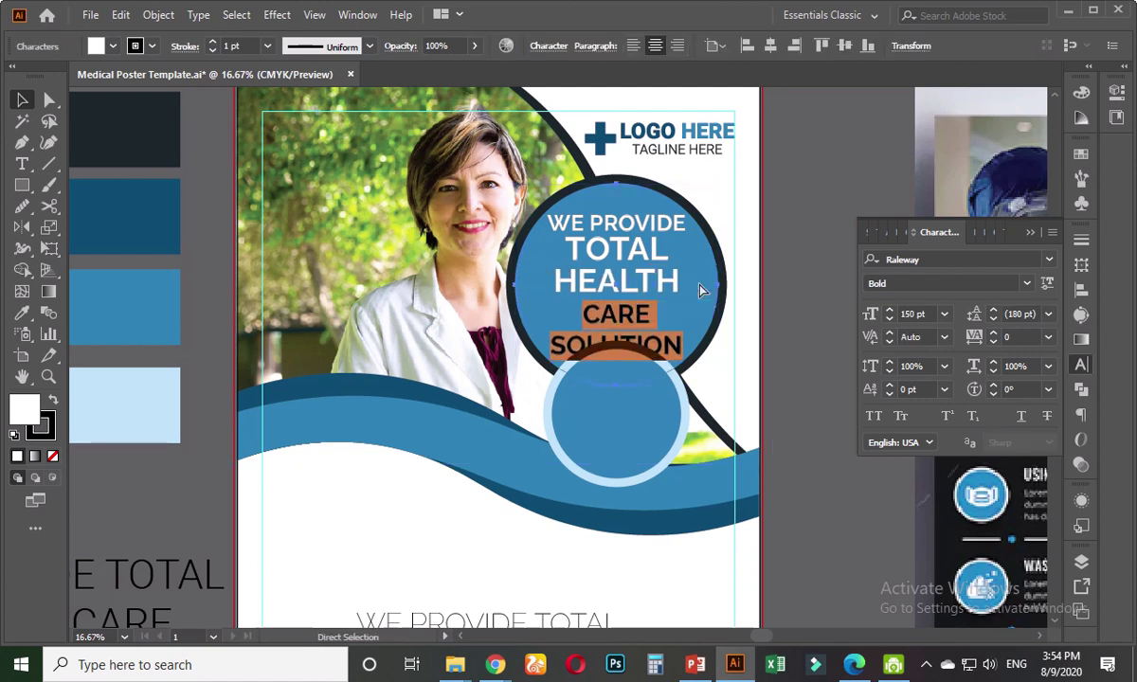
key("ctrl+shift+period")
key("ctrl+shift+period")
key("ctrl+shift+period")
key("ctrl+shift+period")
key("ctrl+shift+period")
key("ctrl+shift+period")
key("ctrl+shift+period")
key("ctrl+shift+period")
key("ctrl+shift+period")
key("ctrl+shift+period")
key("ctrl+shift+period")
key("ctrl+shift+period")
key("ctrl+shift+period")
key("ctrl+z")
key("ctrl+z")
key("ctrl+z")
key("ctrl+z")
key("ctrl+z")
key("ctrl+z")
key("ctrl+z")
key("ctrl+z")
key("ctrl+z")
key("ctrl+z")
key("ctrl+z")
key("ctrl+z")
key("ctrl+z")
key("ctrl+z")
key("ctrl+z")
key("ctrl+z")
key("ctrl+z")
key("ctrl+z")
key("ctrl+z")
key("ctrl+z")
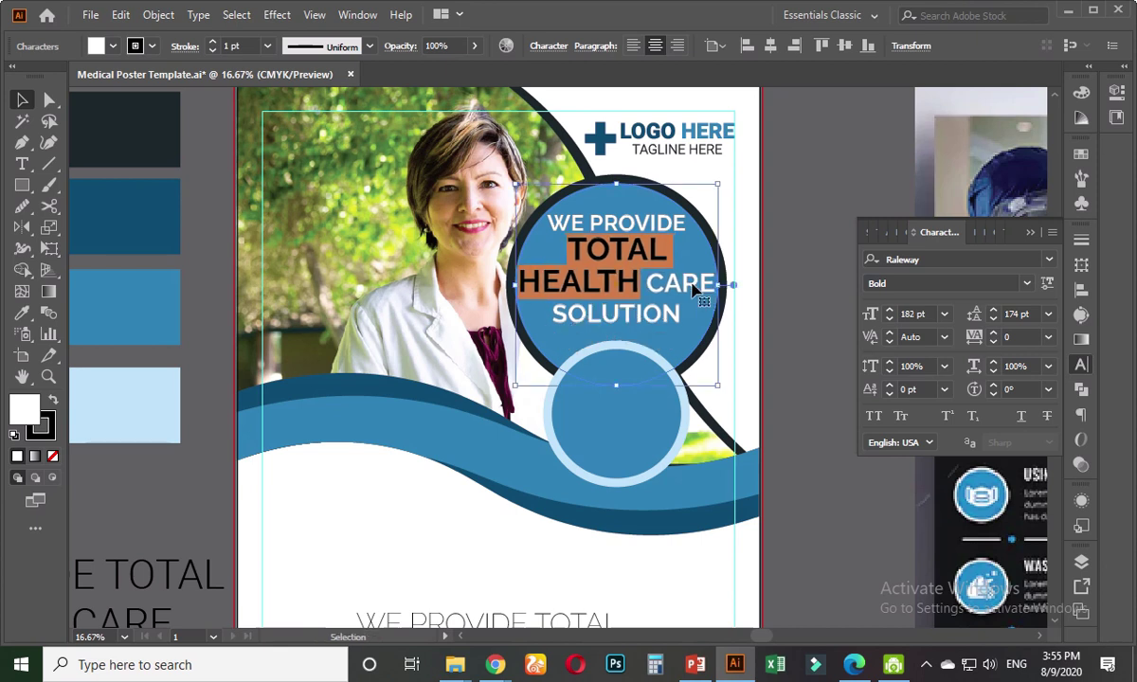
key("ctrl")
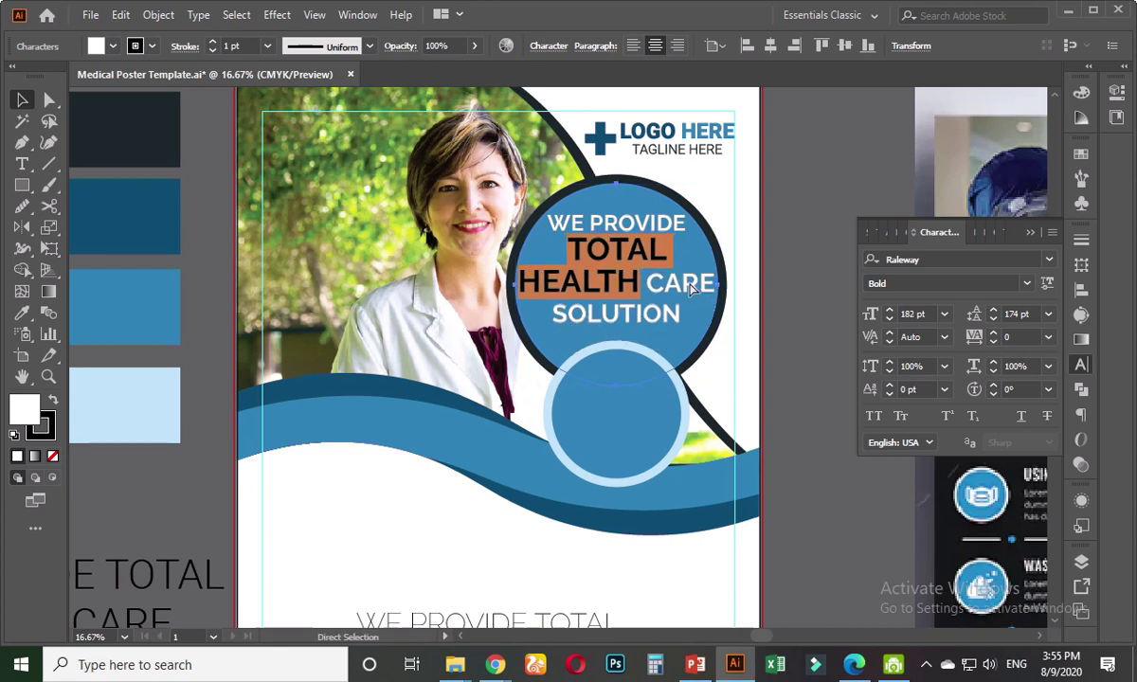
key("ctrl")
key("Escape")
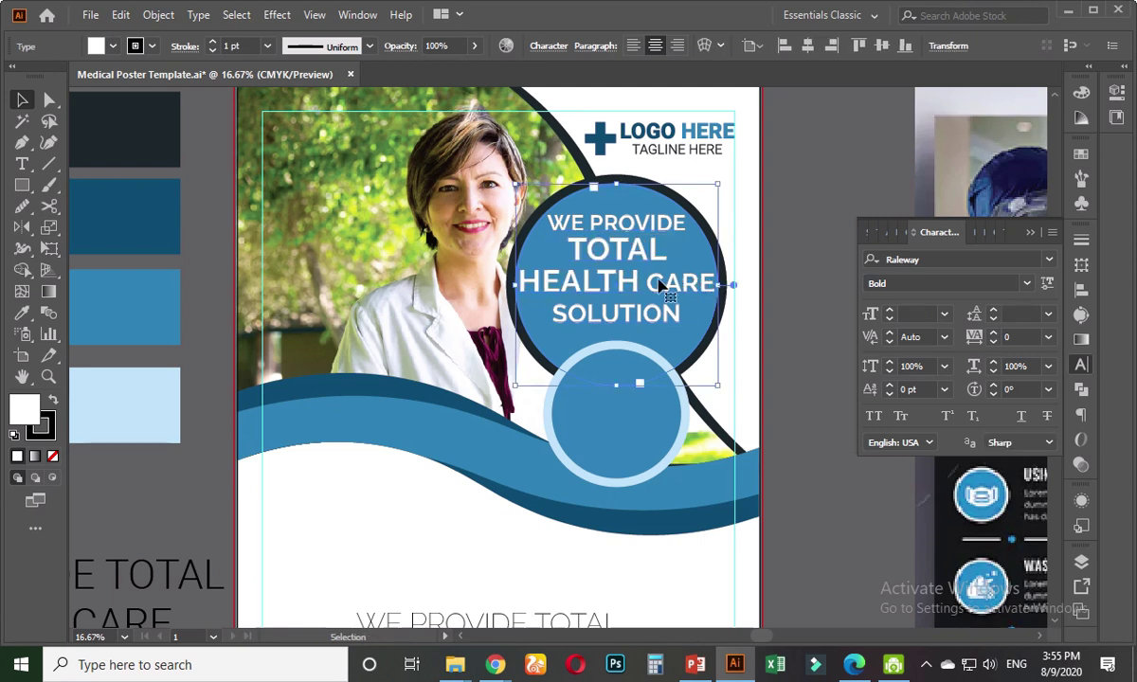
- Set the words TOTAL HEALTH CARE SOLUTION in the circle headline to a uniform 156 pt
key("t")
left_click_drag(570, 248, 680, 314)
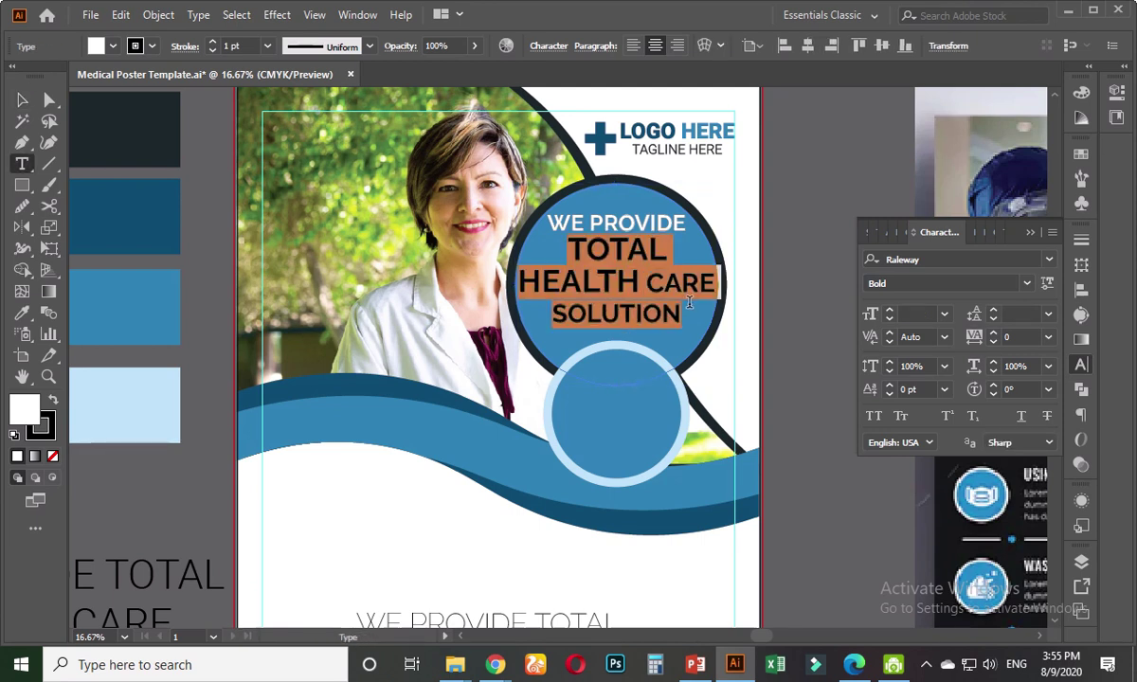
left_click(915, 316)
scroll(915, 316, "up", 2)
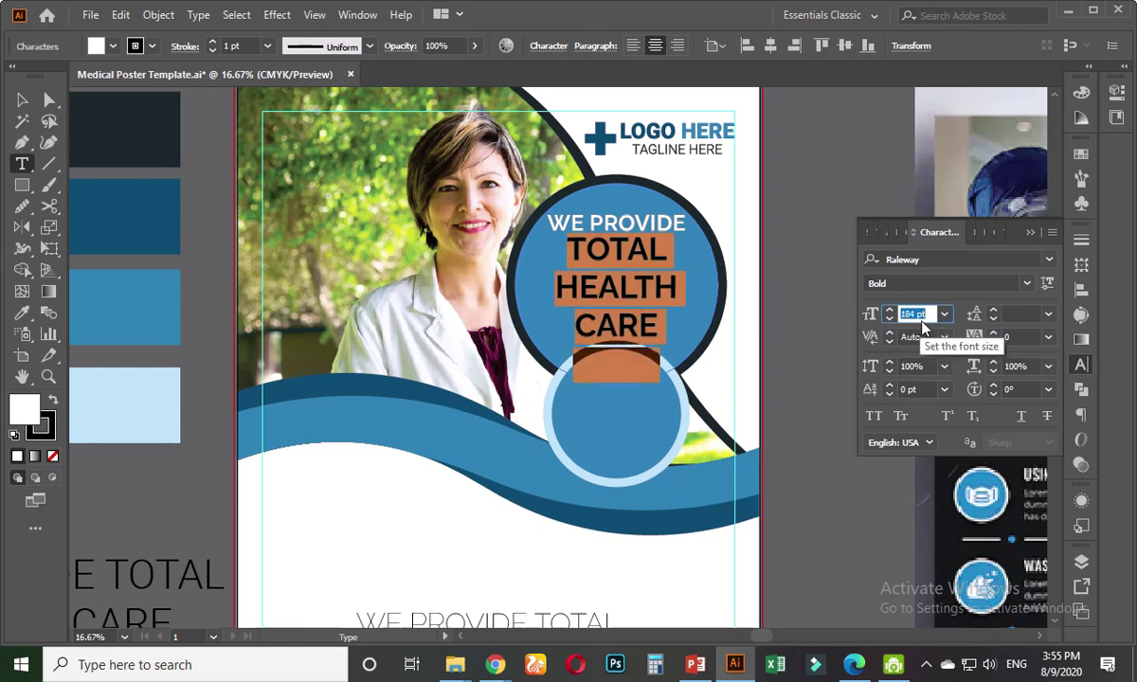
scroll(924, 326, "down", 3)
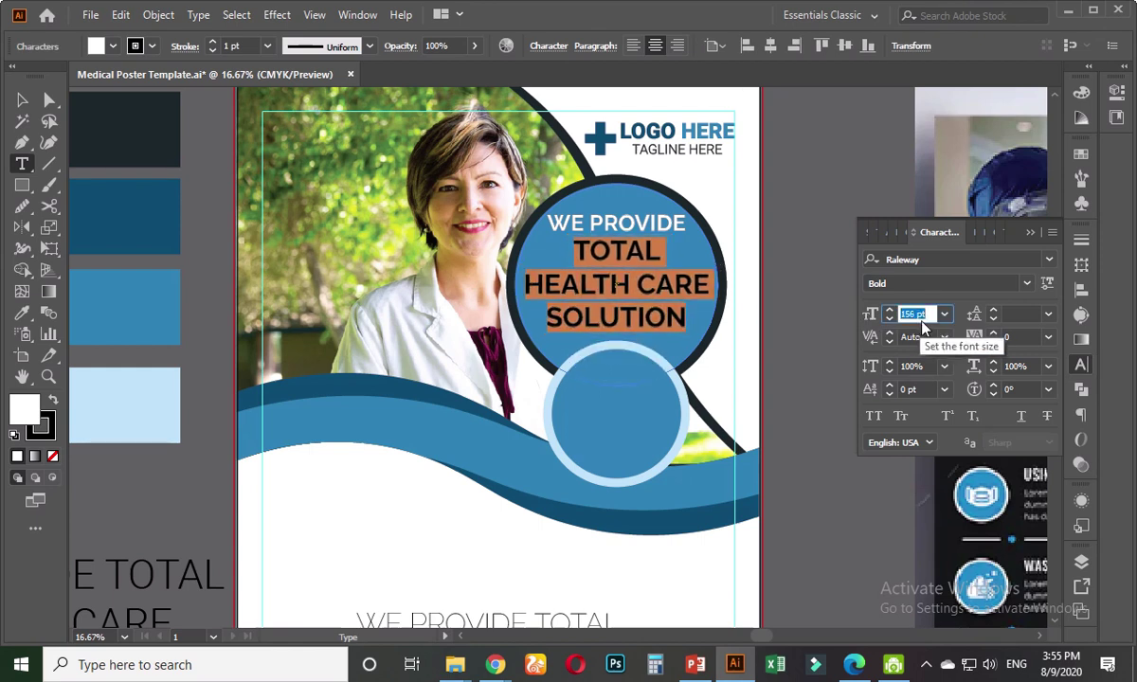
left_click(22, 99)
left_click(796, 210)
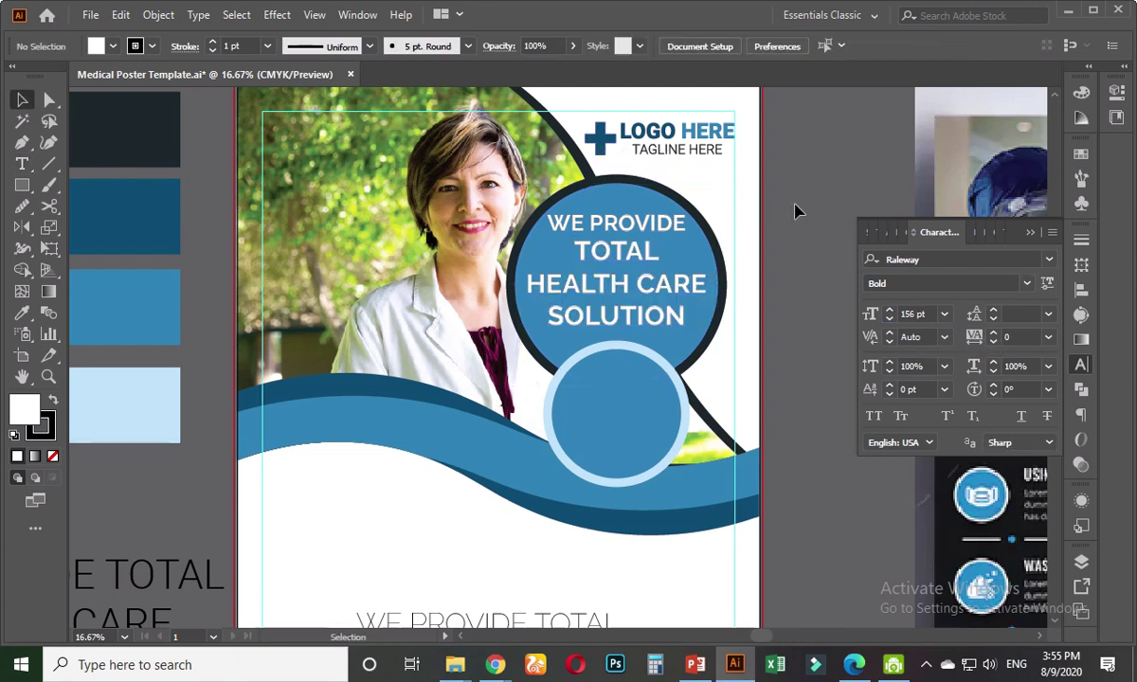
- Move the headline text slightly down inside the large blue circle
scroll(795, 210, "down", 1)
scroll(782, 209, "down", 1)
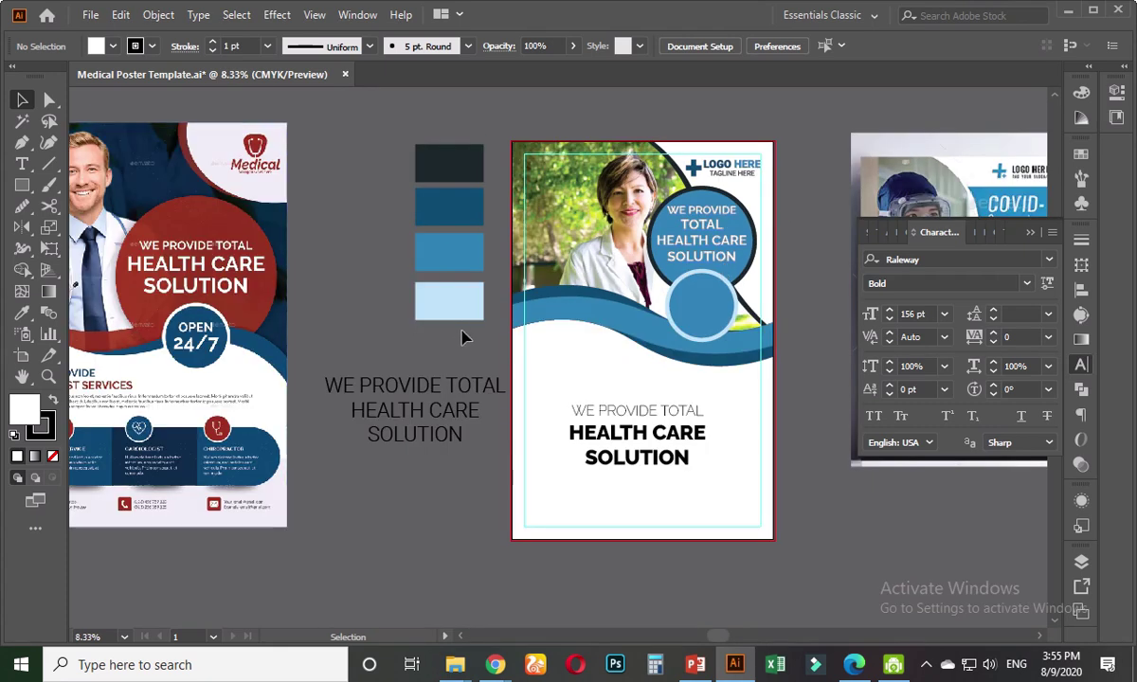
scroll(462, 337, "right", 3)
scroll(648, 256, "up", 1)
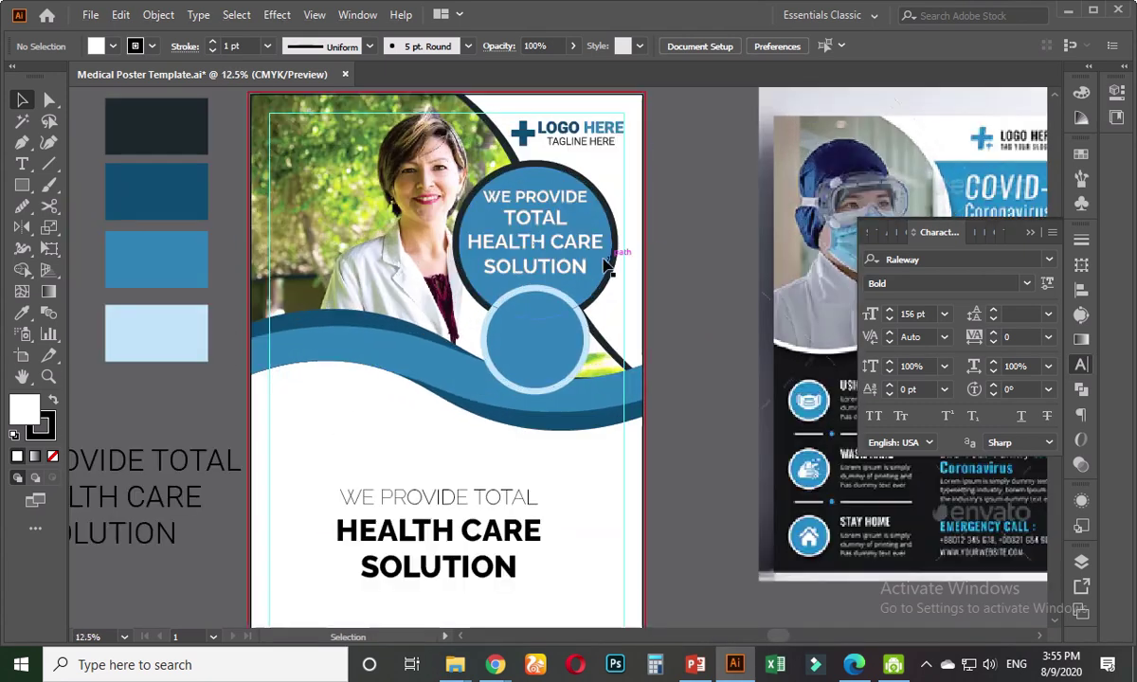
scroll(609, 325, "up", 2)
scroll(569, 327, "up", 1)
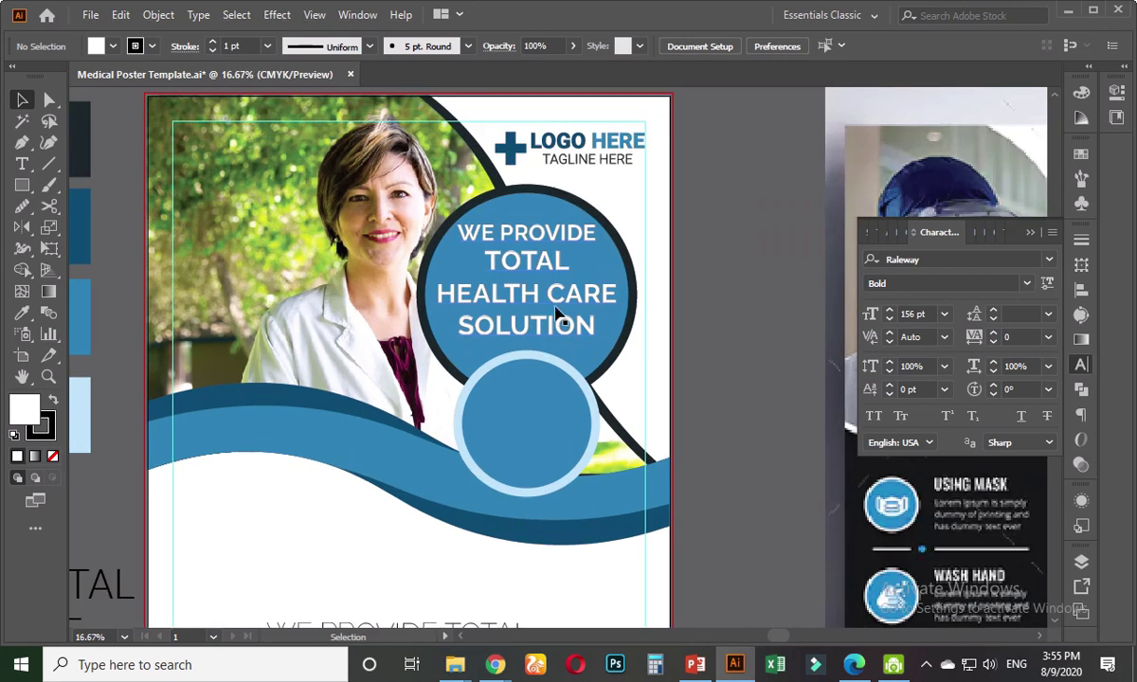
left_click(555, 311)
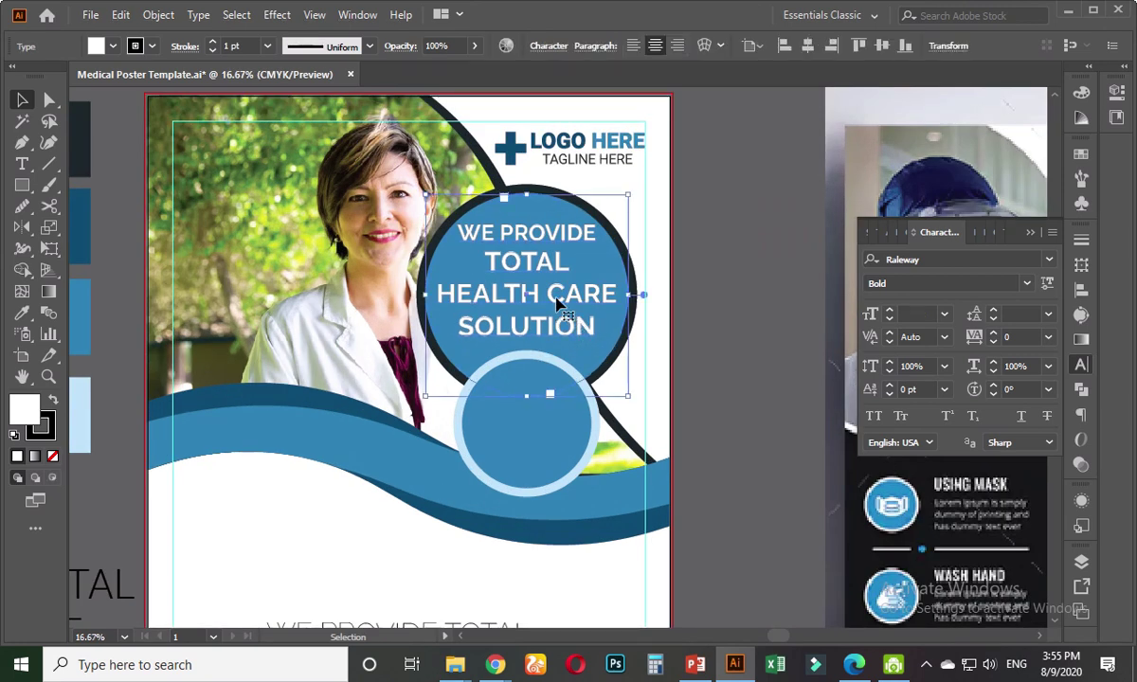
left_click_drag(559, 304, 560, 308)
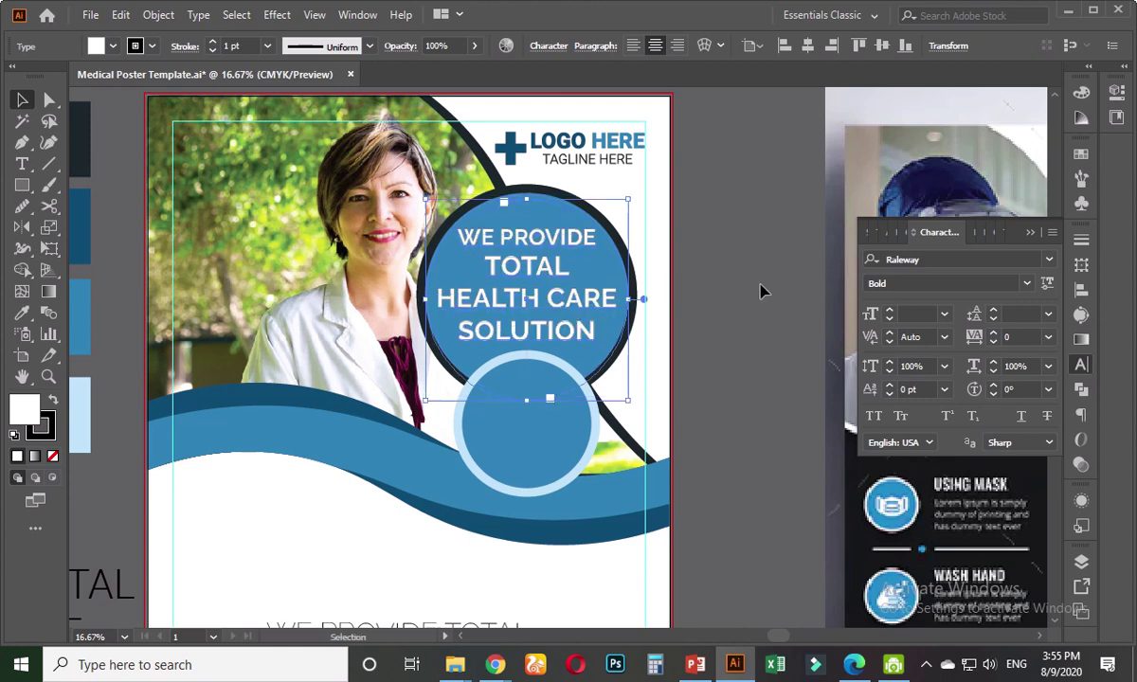
left_click(722, 272)
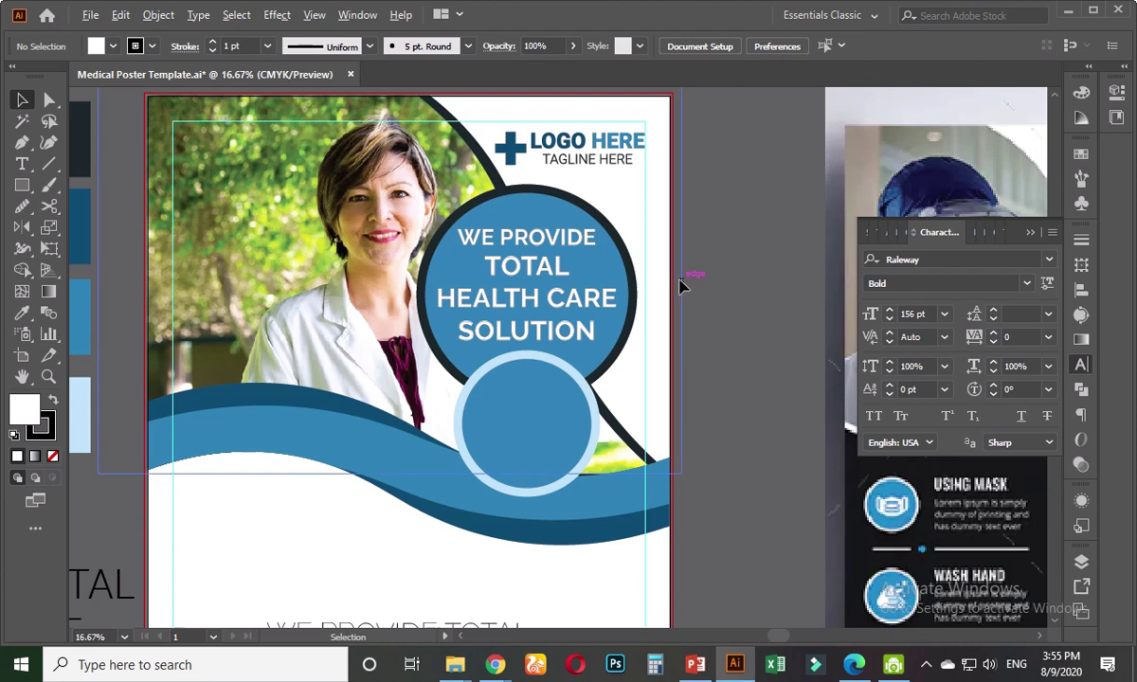
- Recolor the words HEALTH CARE in the circle headline with the darkest palette swatch using the Eyedropper
scroll(701, 374, "down", 3)
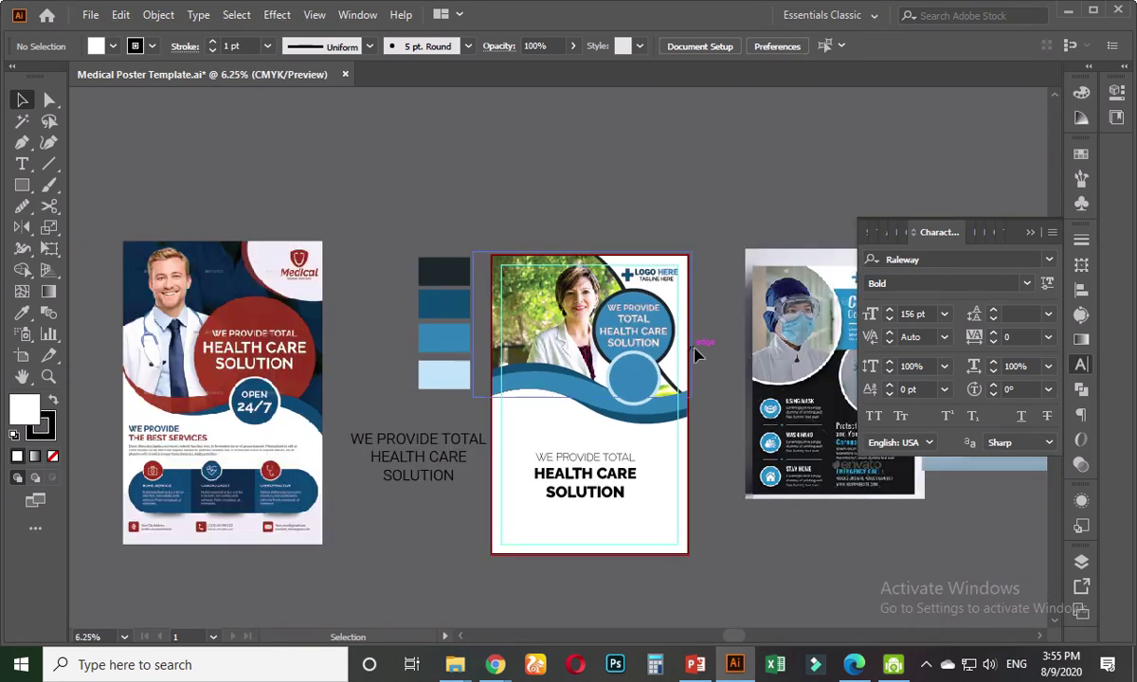
scroll(695, 352, "up", 3)
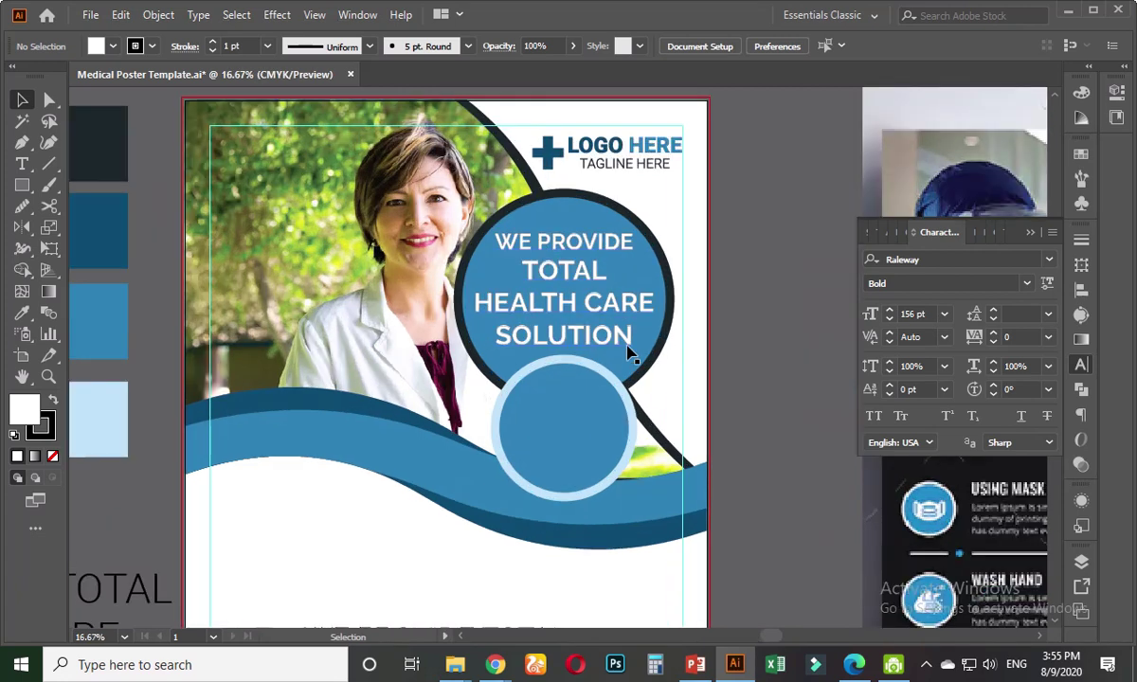
left_click(613, 307)
key("t")
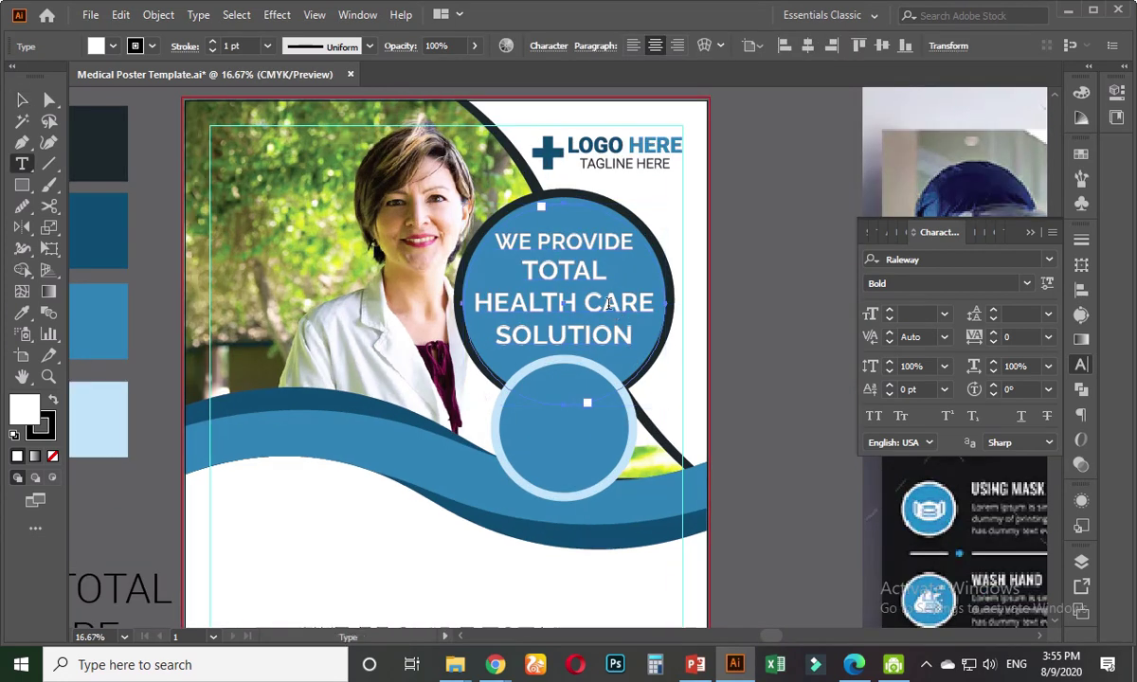
left_click_drag(477, 301, 655, 301)
left_click(22, 311)
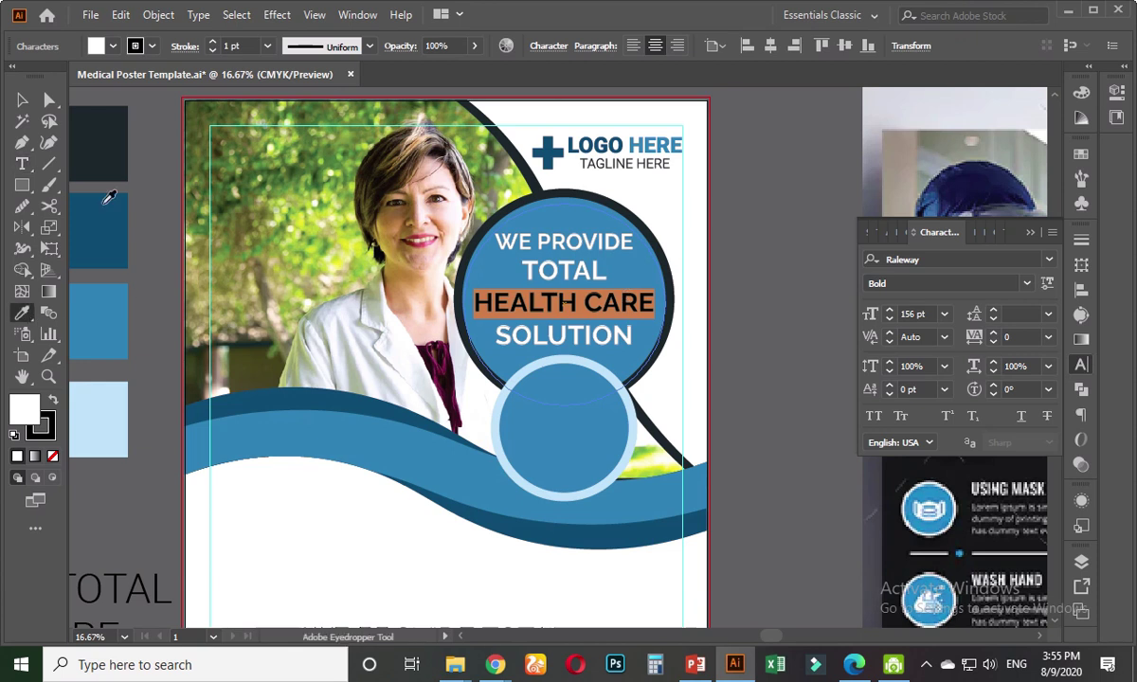
left_click(100, 133)
left_click(22, 101)
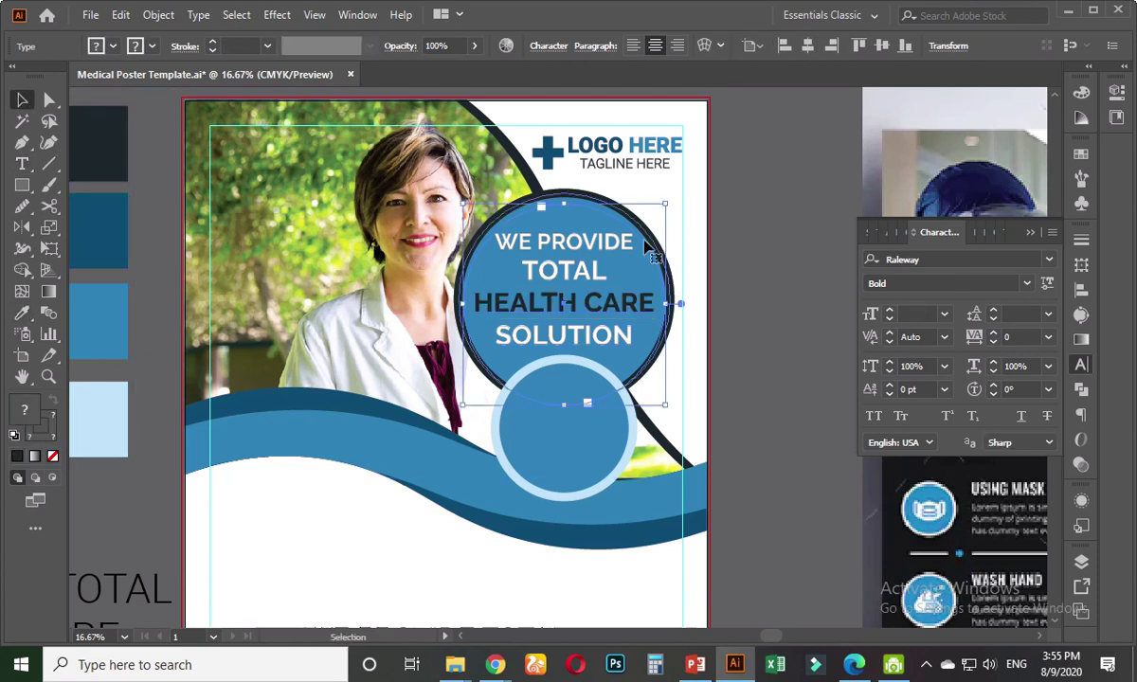
left_click(745, 255)
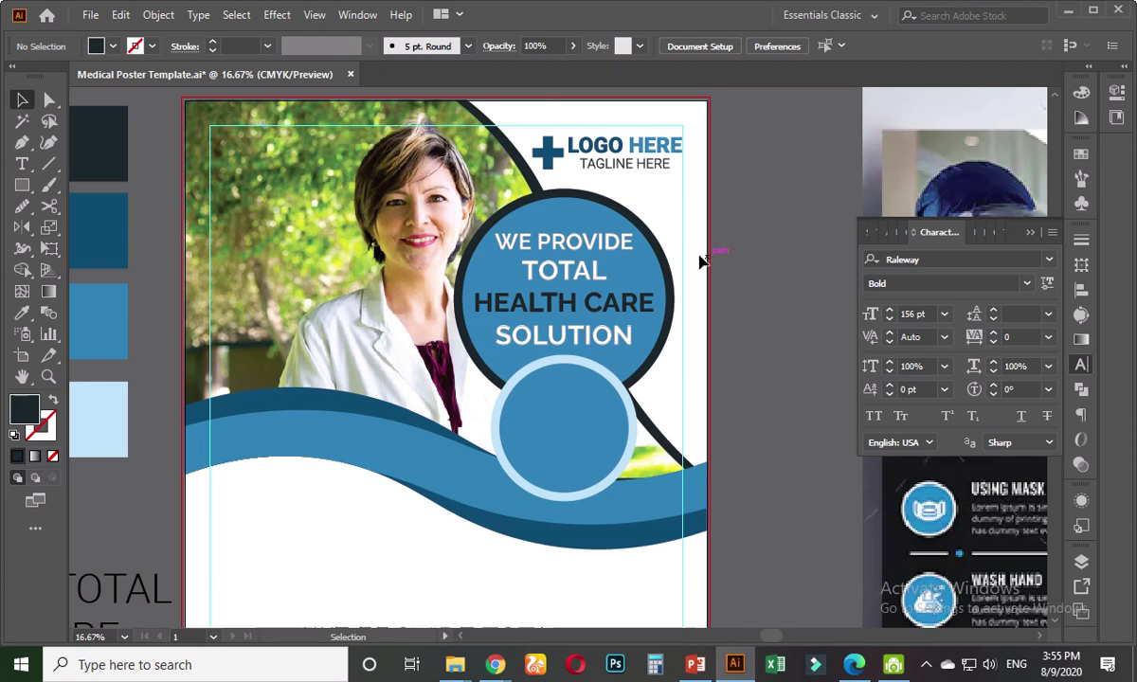
- Recolor the words WE PROVIDE TOTAL in the circle headline with the light blue palette swatch using the Eyedropper
double_click(580, 268)
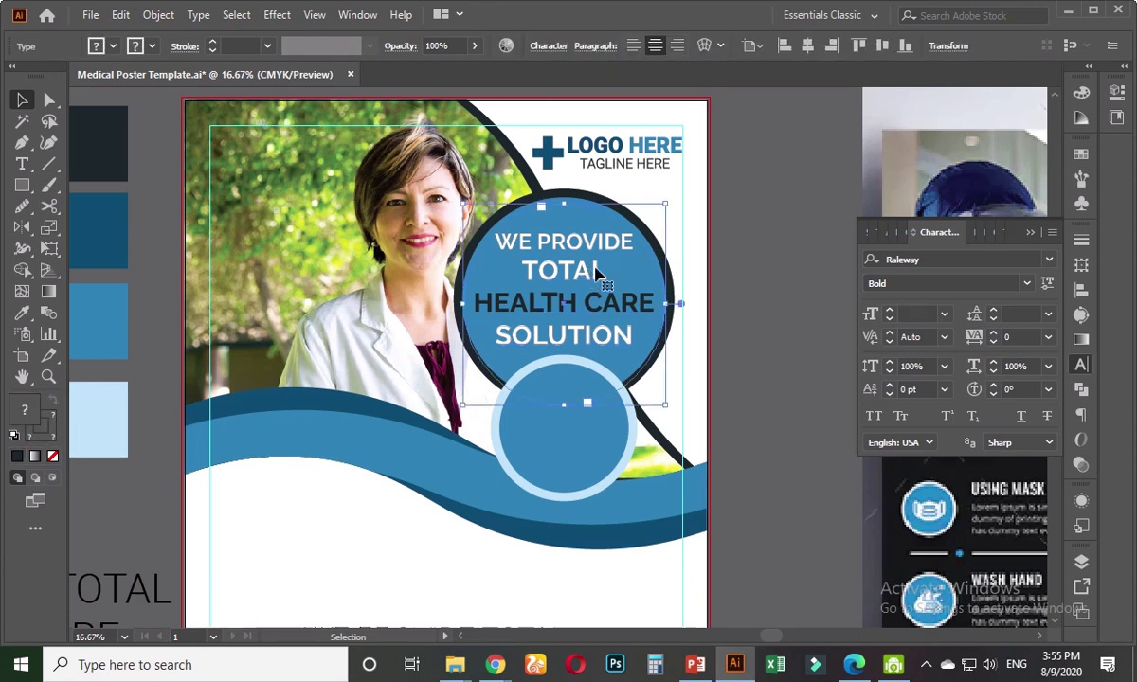
left_click_drag(605, 268, 466, 228)
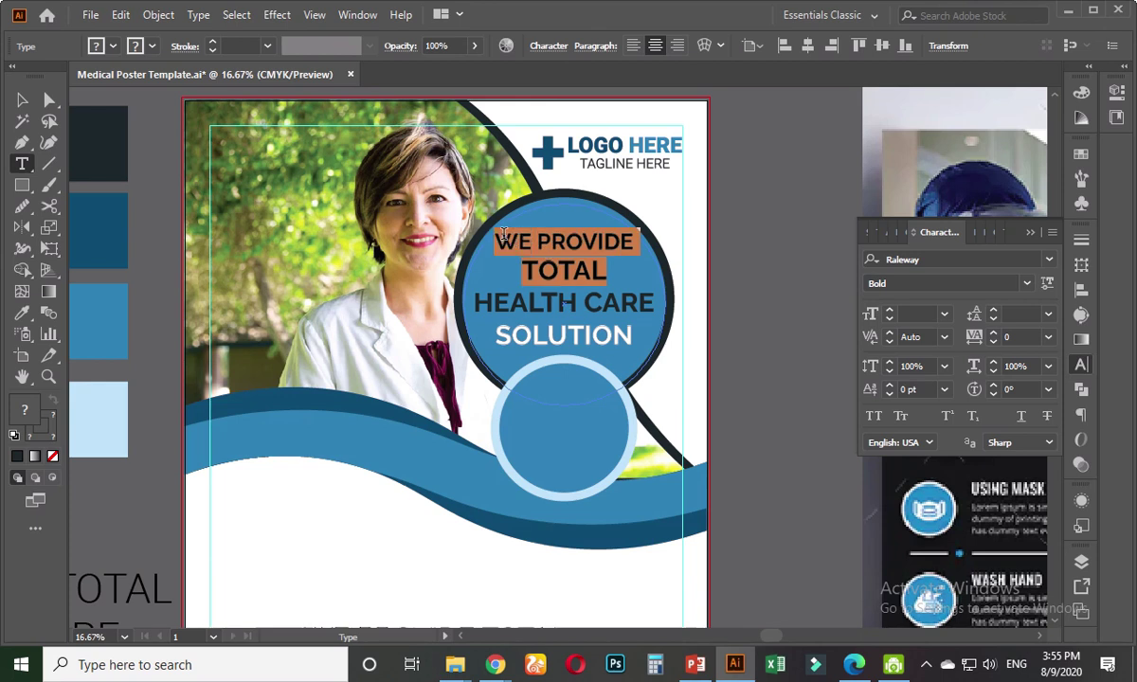
left_click(21, 316)
left_click(102, 409)
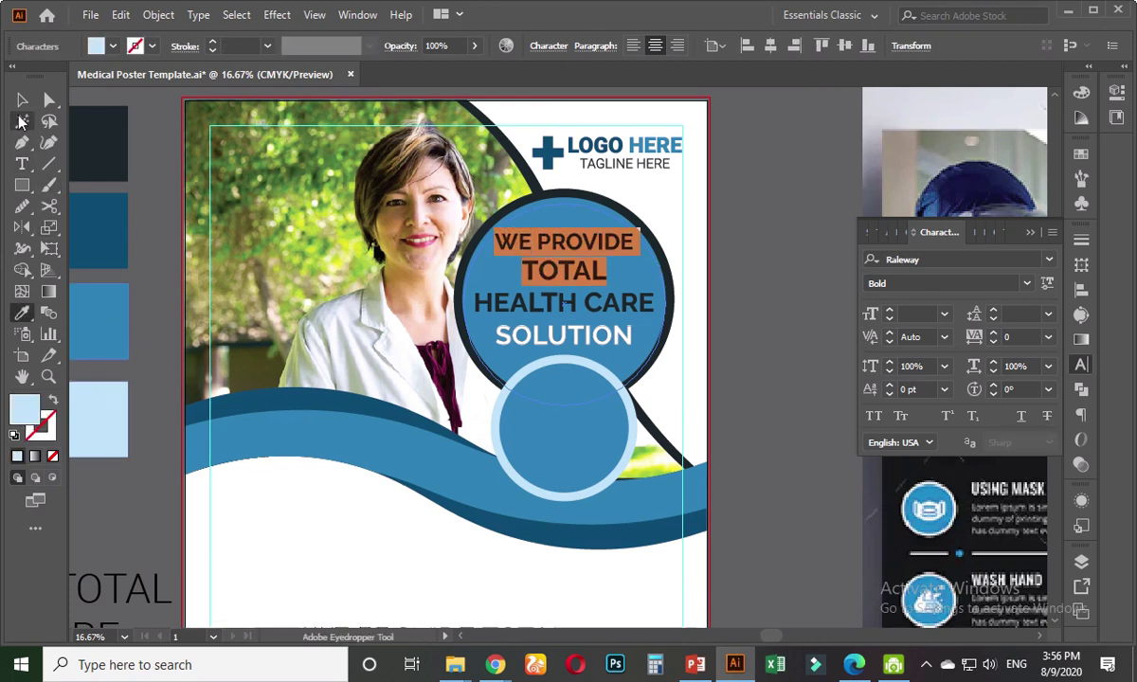
left_click(21, 100)
left_click(748, 284)
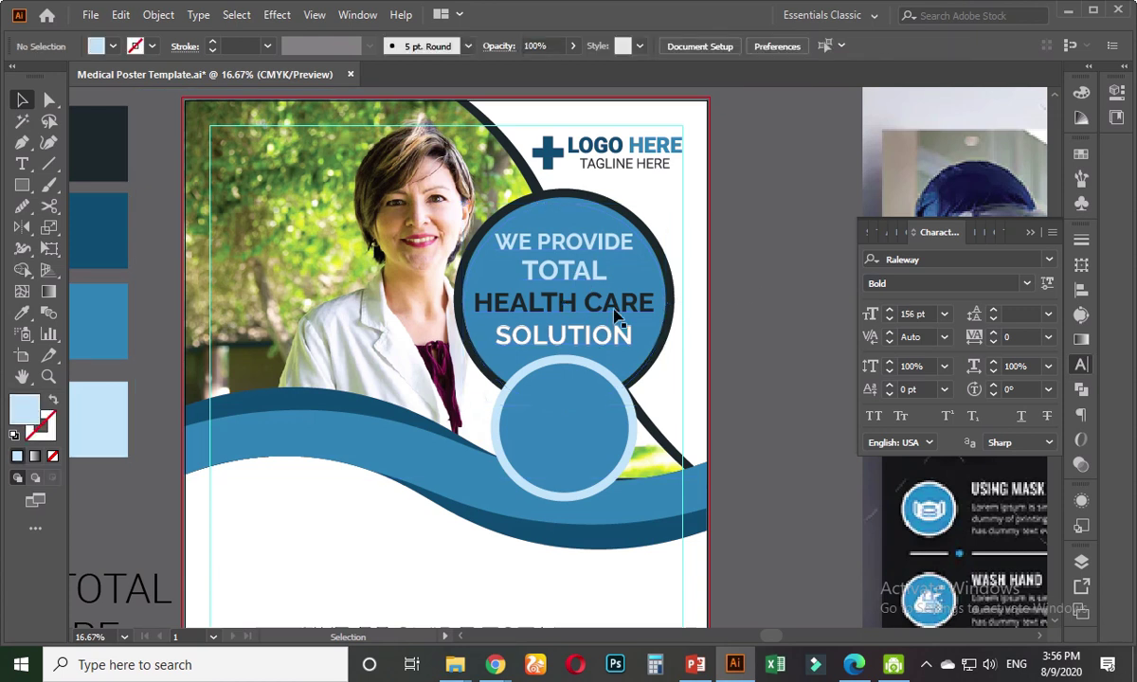
- Recolor the word SOLUTION in the circle headline with the light blue palette swatch using the Eyedropper
left_click(597, 339)
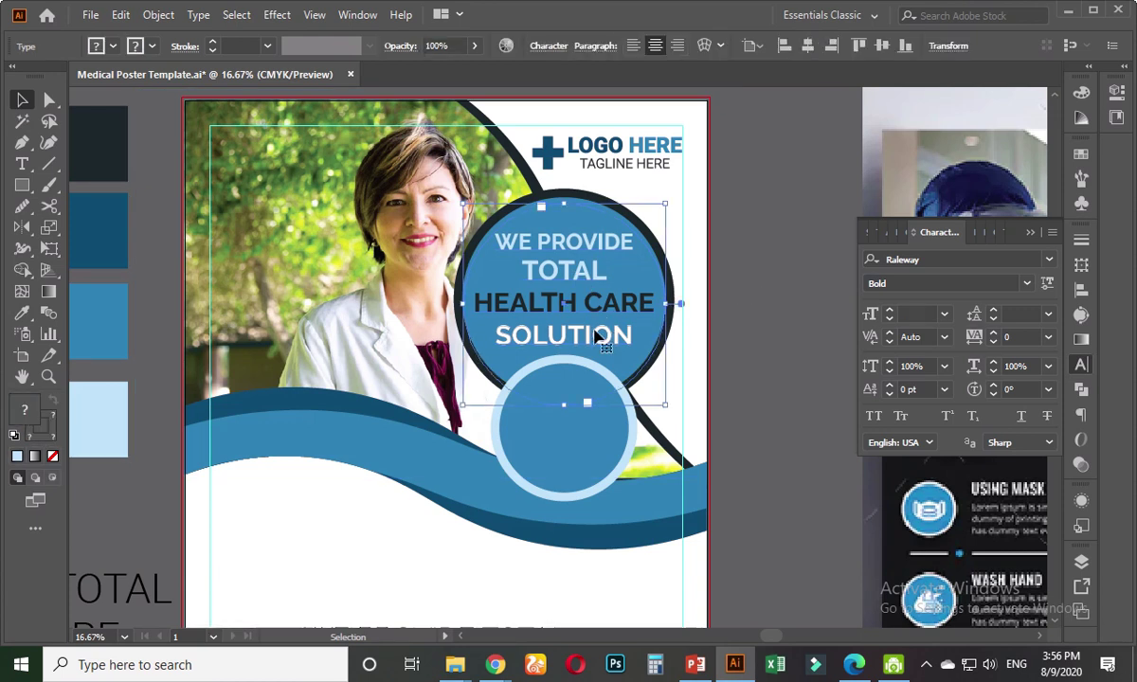
key("t")
left_click_drag(495, 334, 633, 333)
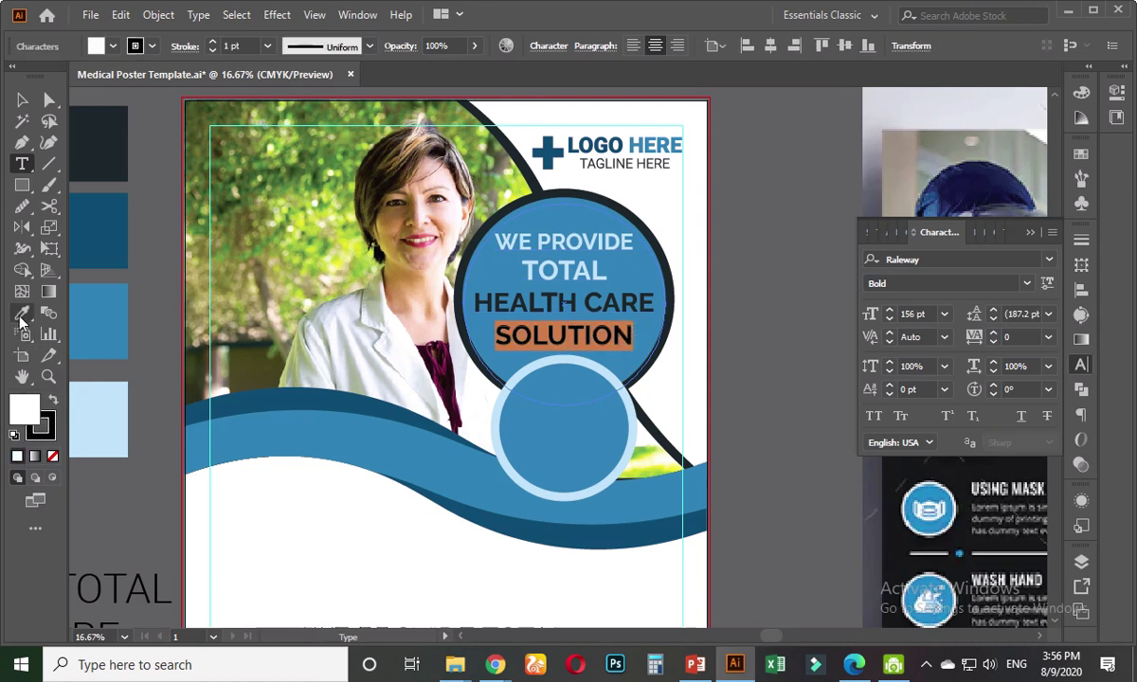
left_click(22, 313)
left_click(98, 403)
left_click(22, 99)
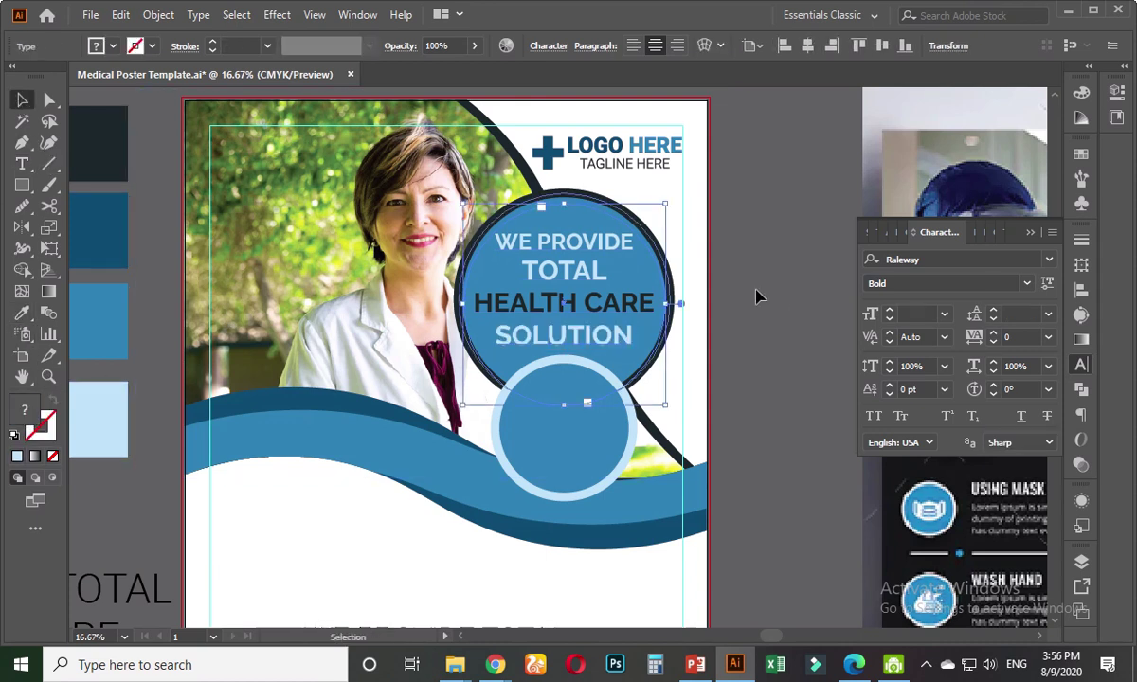
left_click(775, 302)
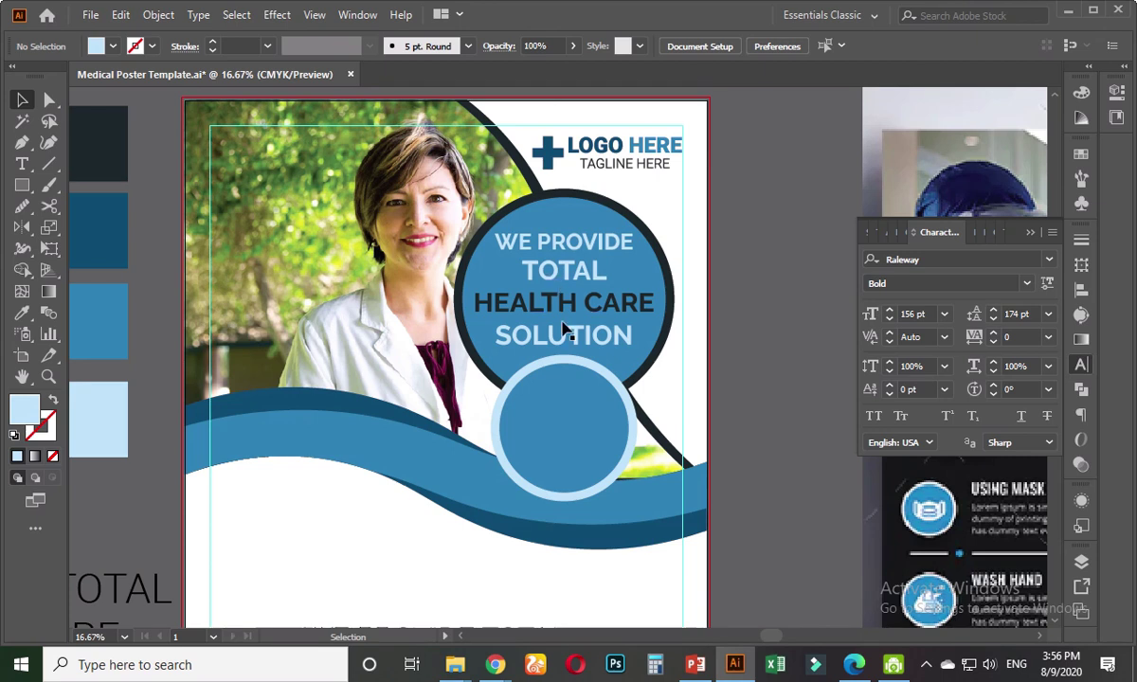
scroll(487, 425, "down", 2)
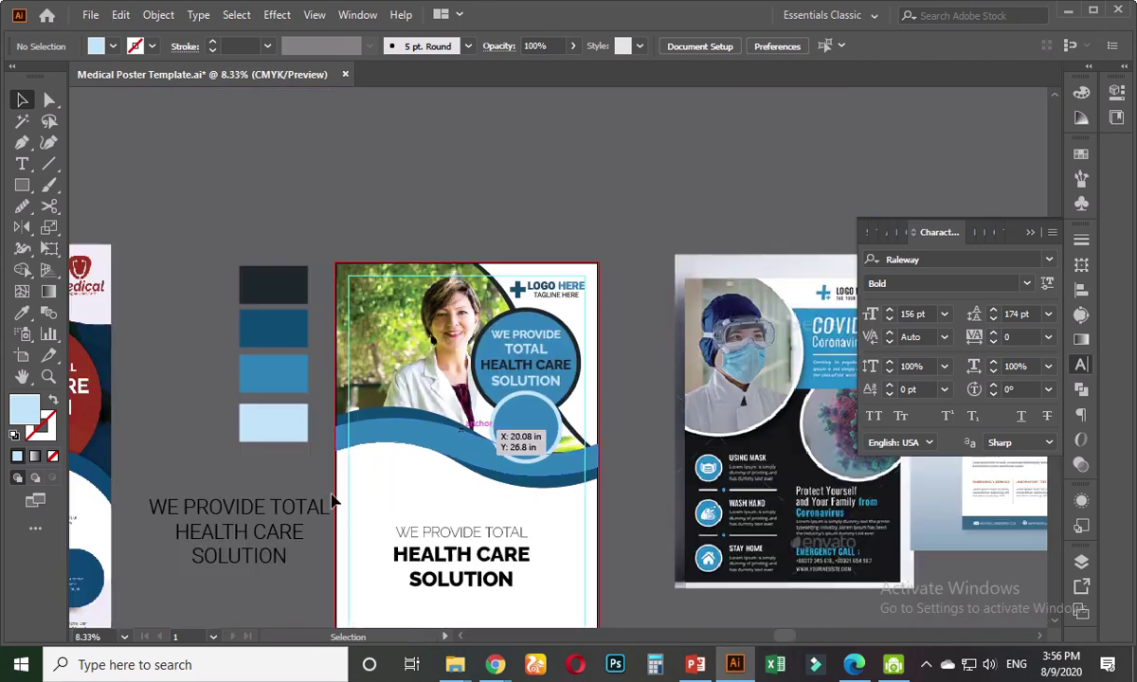
left_click(222, 502)
scroll(224, 507, "up", 2)
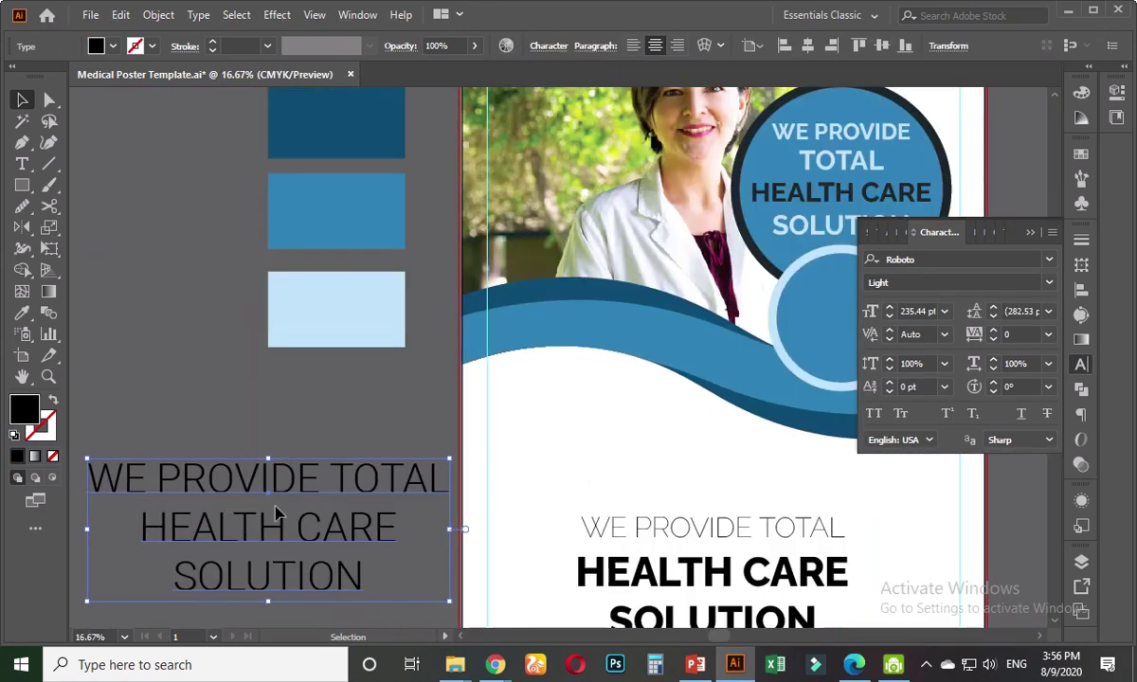
left_click(931, 260)
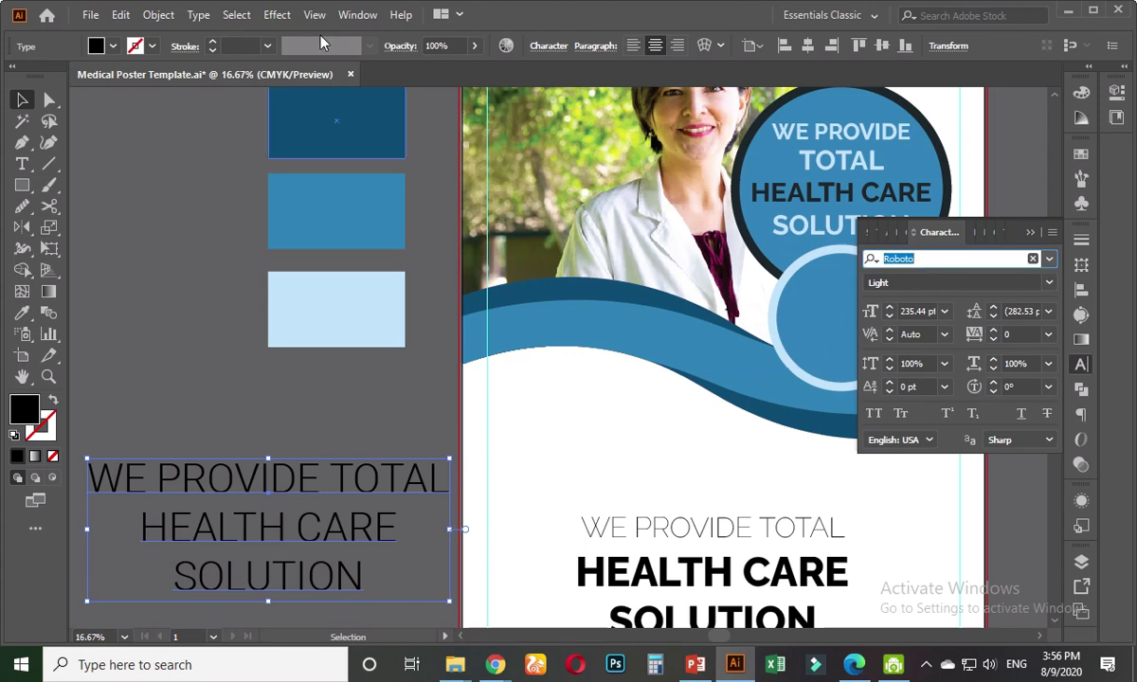
left_click(357, 14)
mouse_move(443, 497)
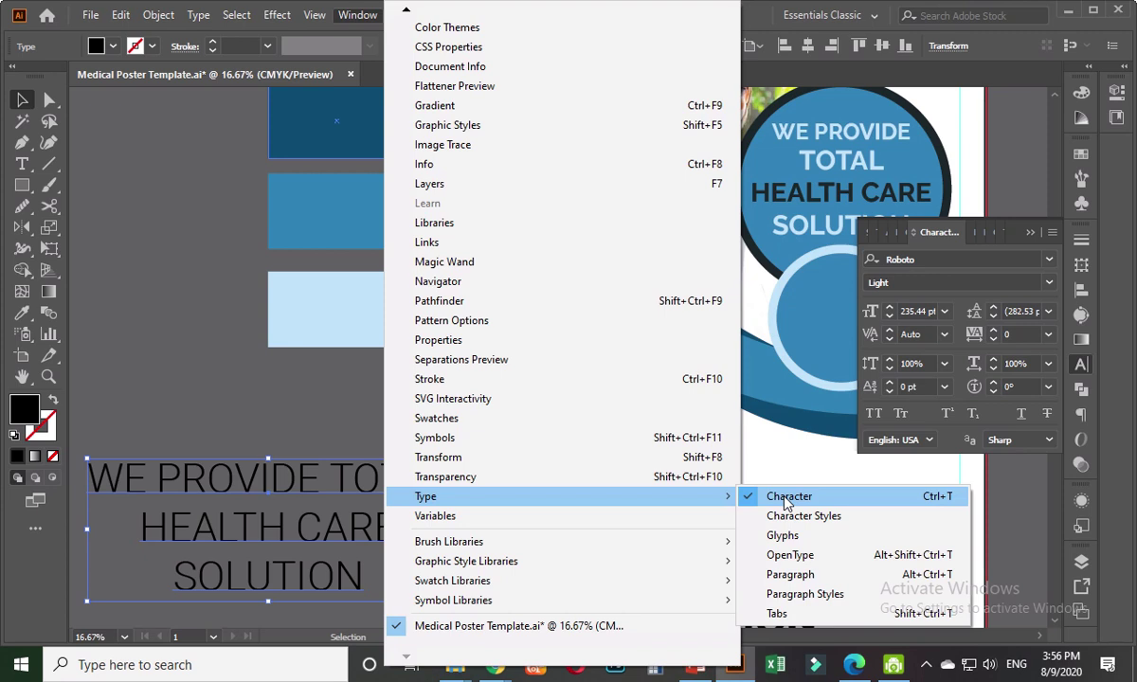
left_click(921, 257)
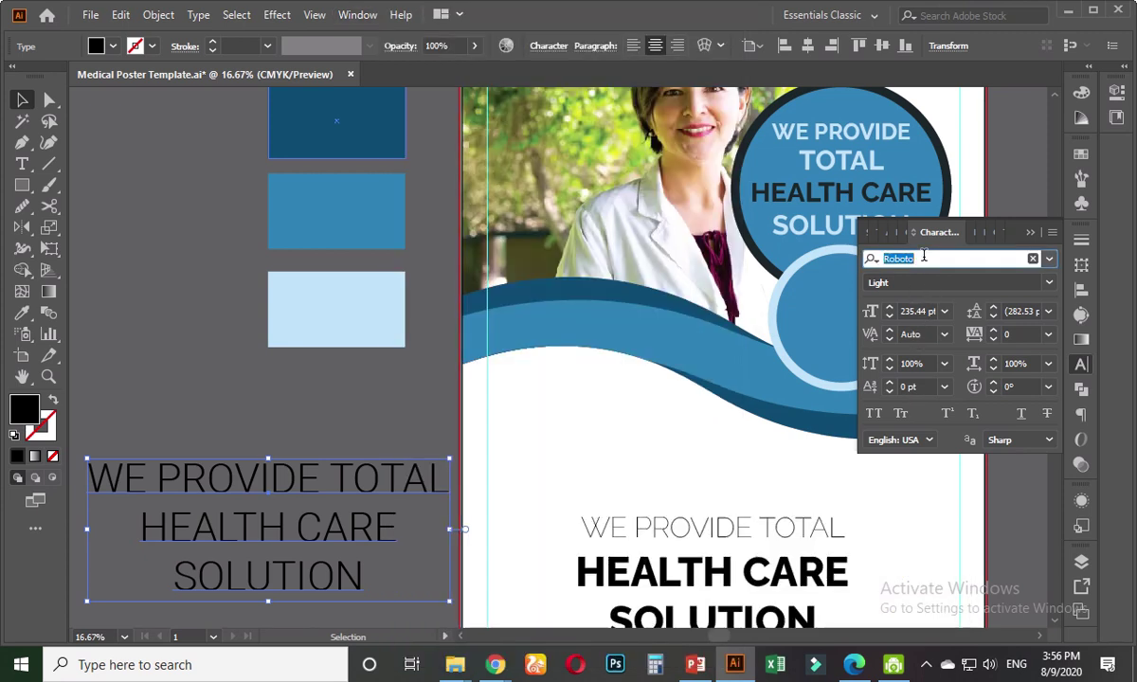
type("ra")
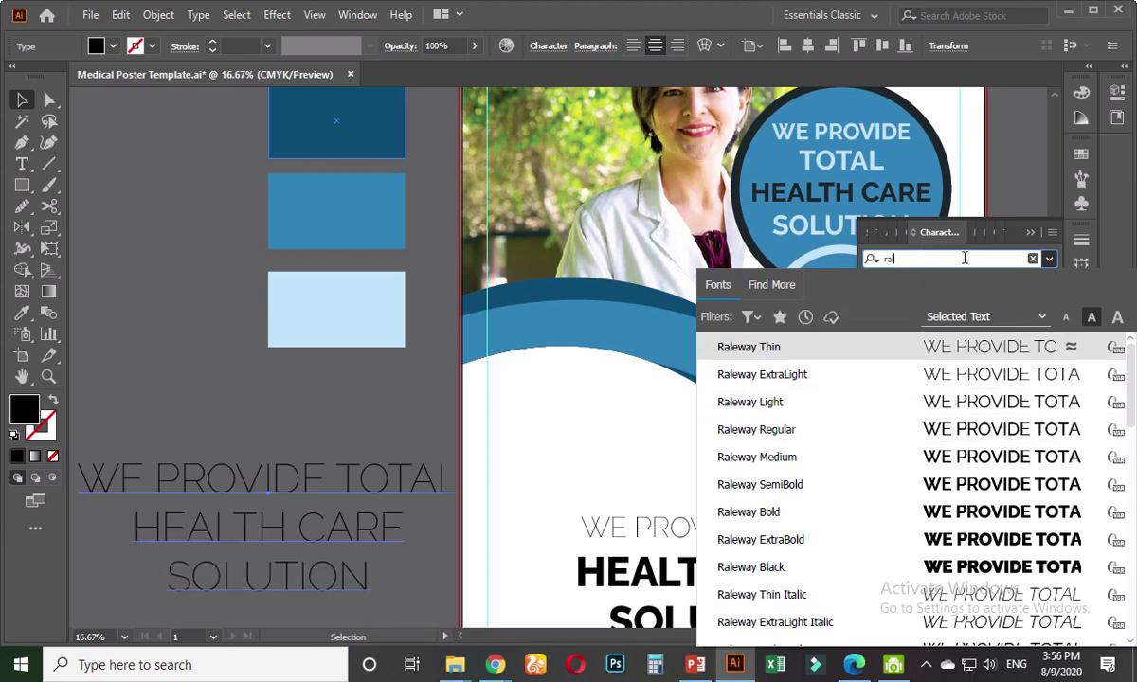
left_click(1033, 257)
key("Escape")
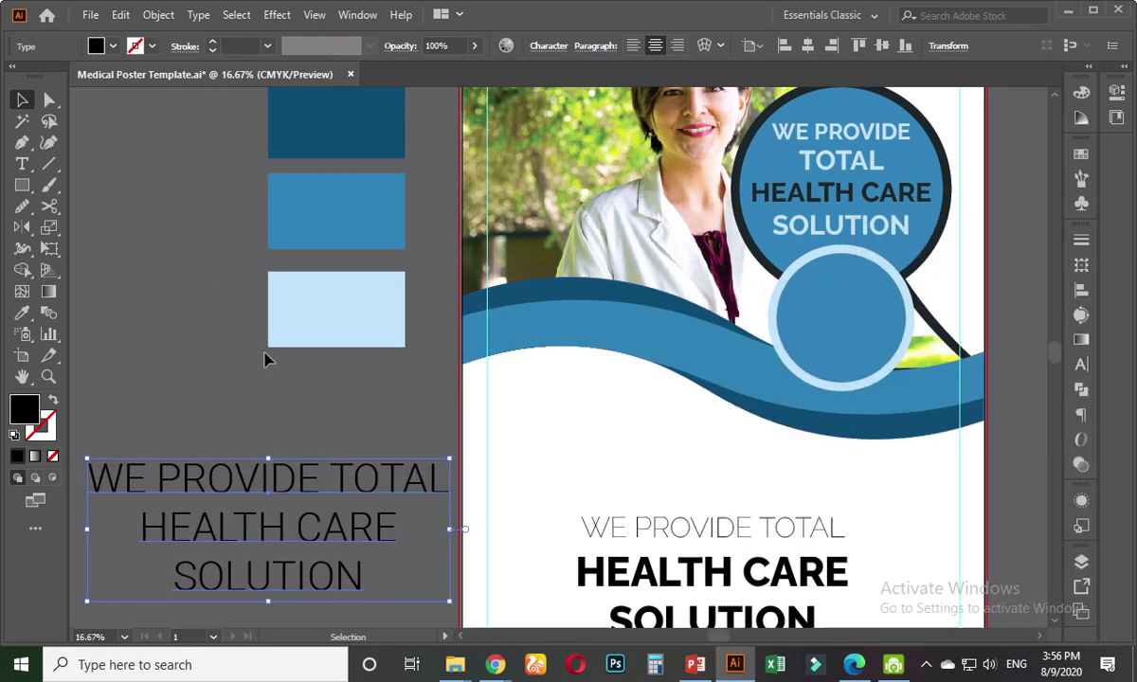
left_click(256, 379)
- Try the medium blue and dark blue palette swatches on the words HEALTH CARE in the circle headline using the Eyedropper
scroll(298, 361, "down", 1)
scroll(251, 408, "right", 3)
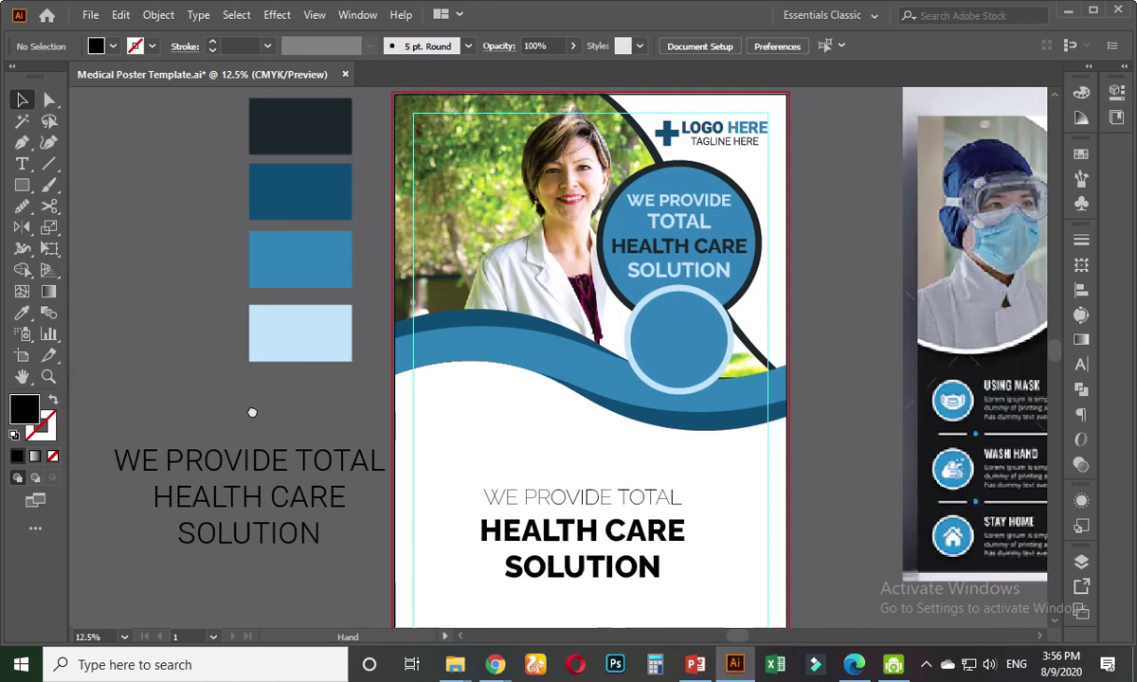
scroll(749, 327, "up", 2)
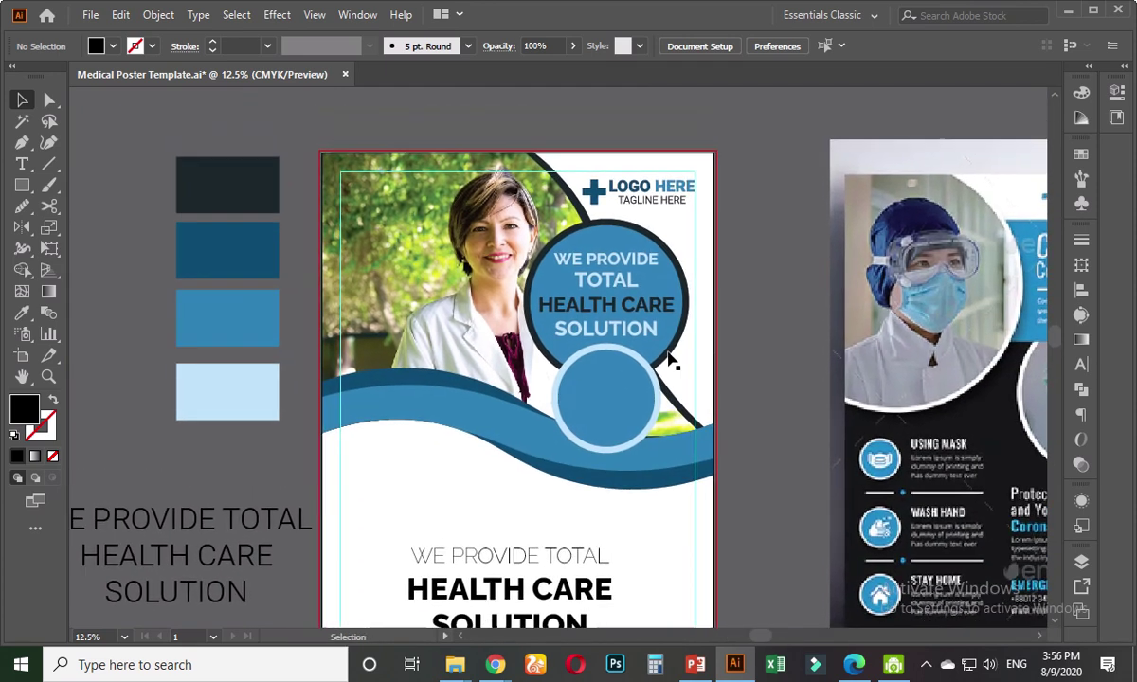
scroll(671, 361, "up", 1)
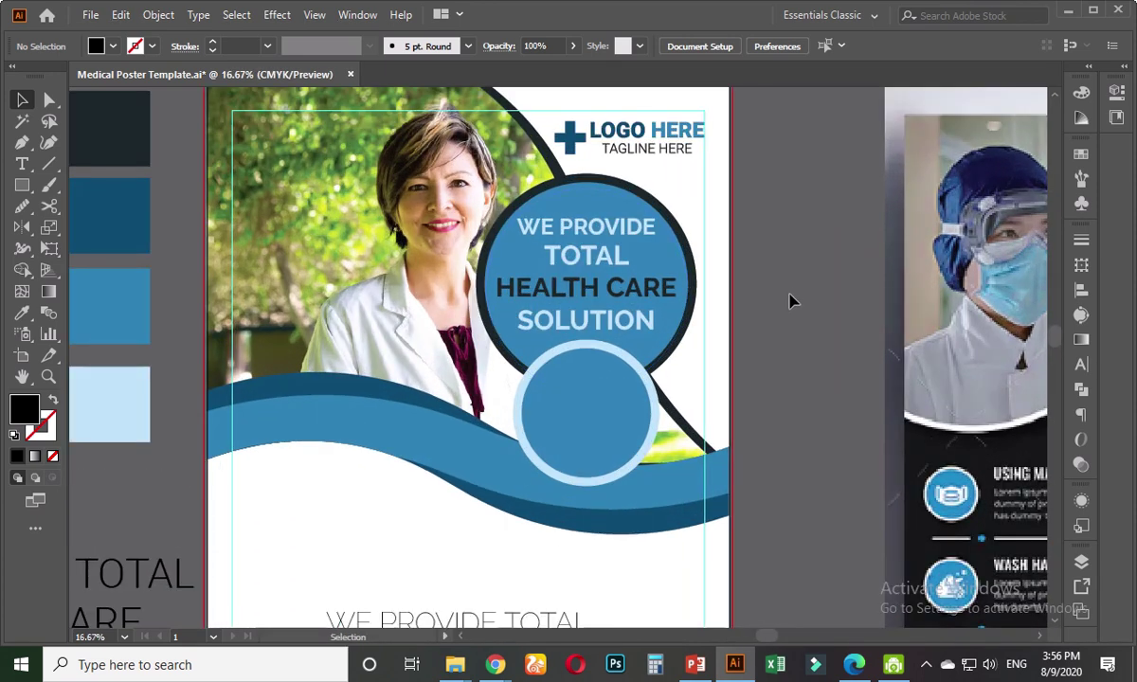
scroll(792, 301, "up", 1)
scroll(792, 302, "left", 1)
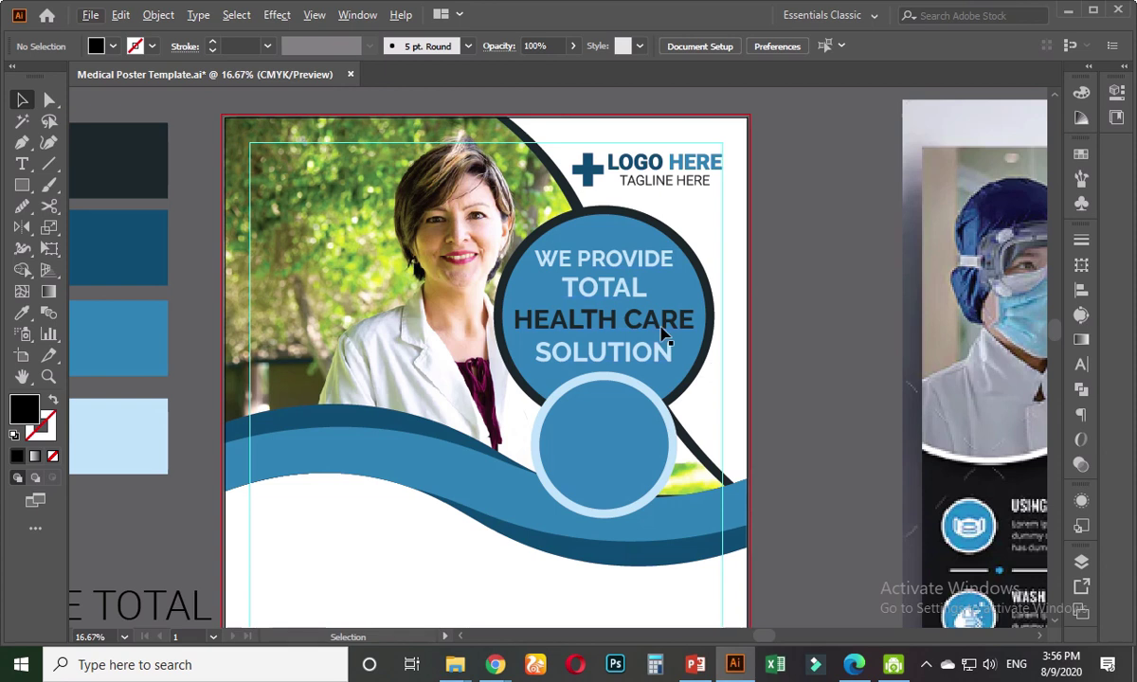
left_click(663, 334)
key("t")
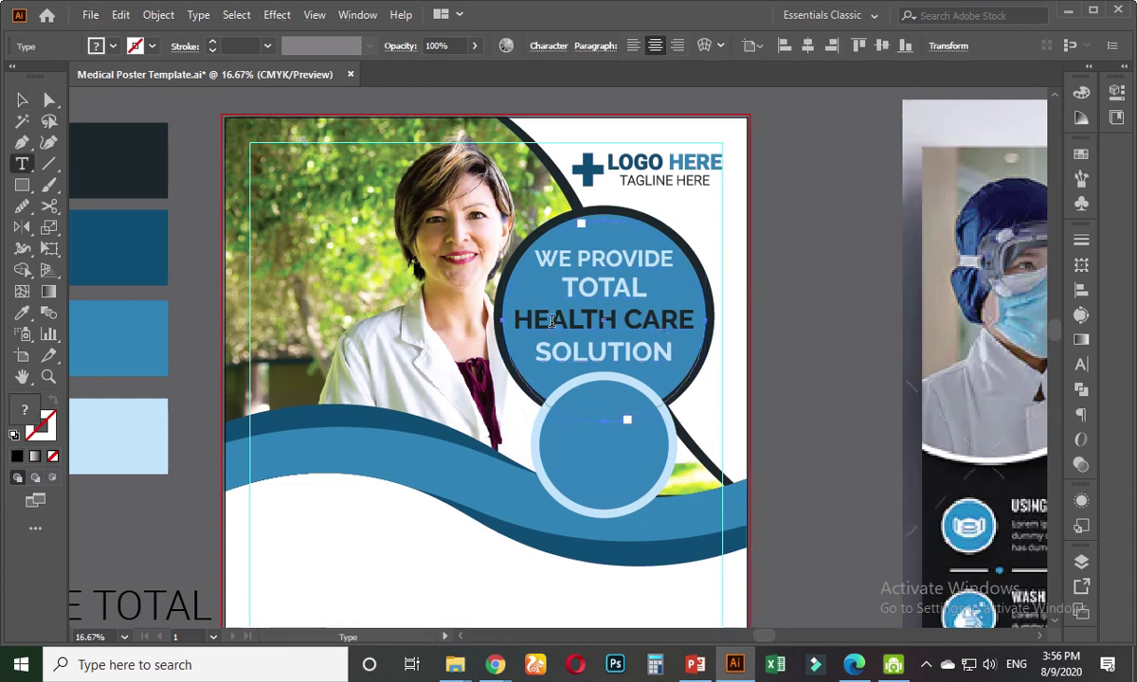
left_click_drag(516, 319, 688, 320)
key("i")
left_click(137, 320)
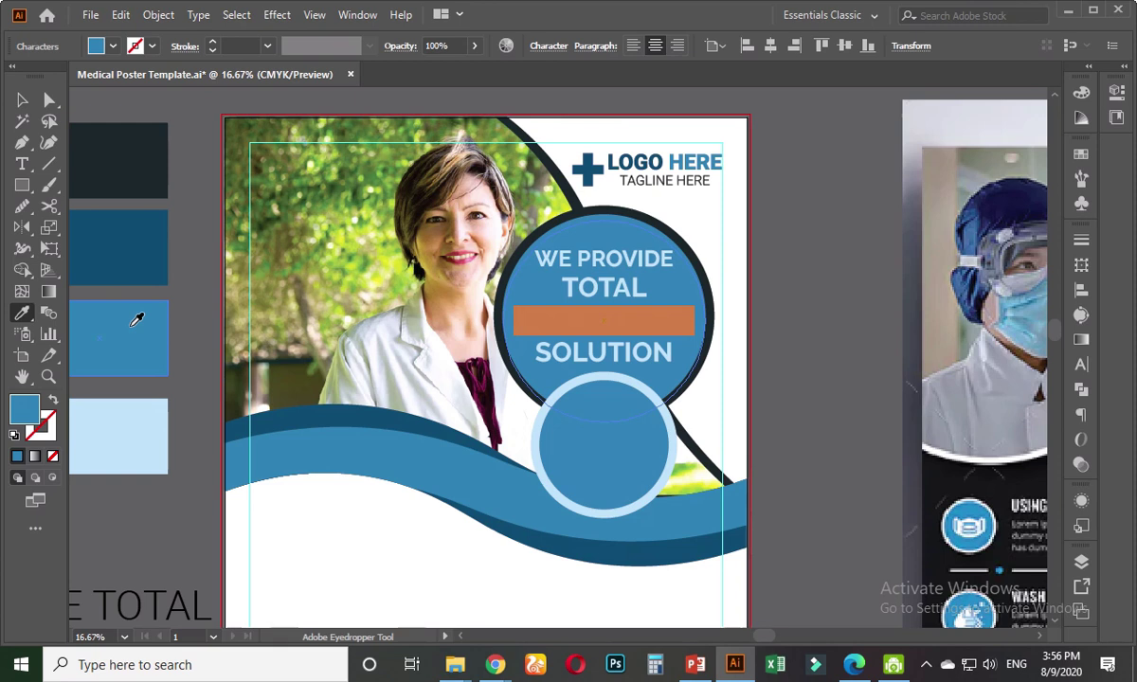
left_click(127, 260)
left_click(23, 101)
left_click(730, 318)
- Recolor the words HEALTH CARE in the circle headline white by sampling the poster's white background with the Eyedropper
left_click(585, 327)
double_click(586, 327)
left_click_drag(514, 320, 692, 316)
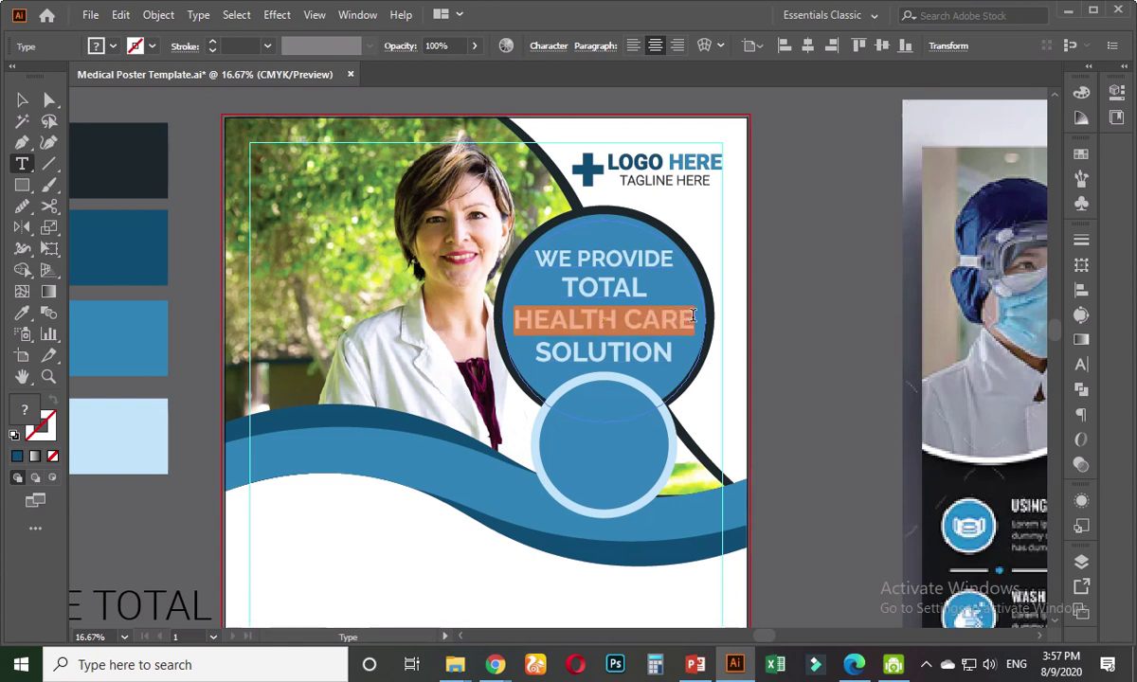
left_click(23, 313)
left_click(333, 519)
key("Escape")
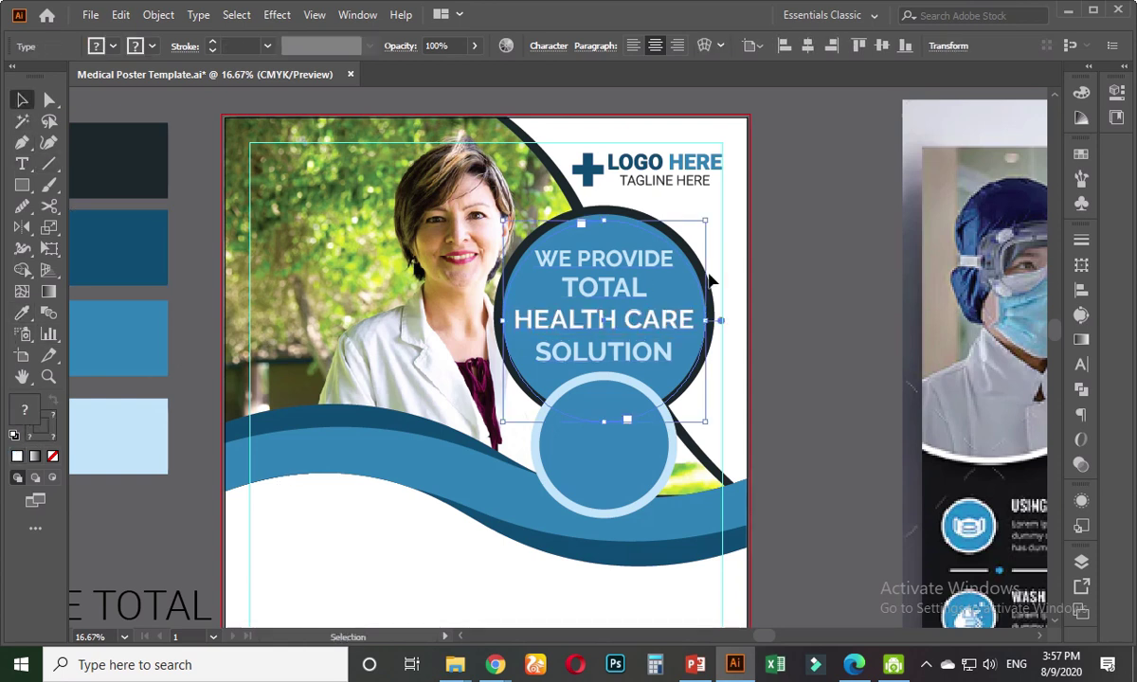
left_click(801, 285)
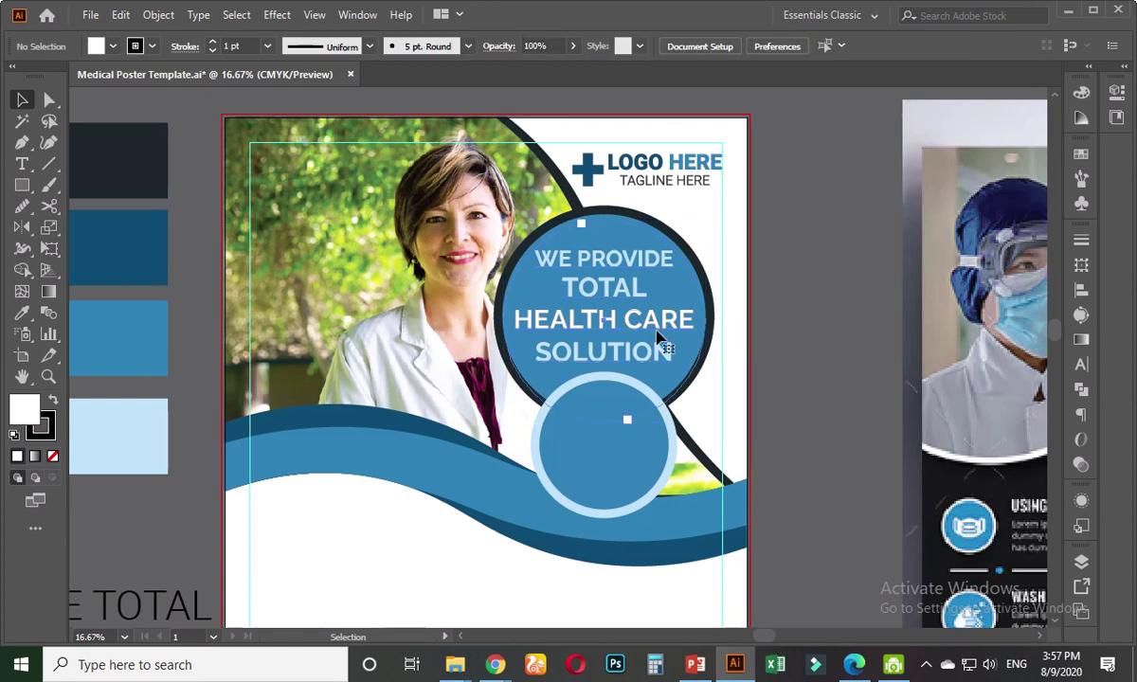
- Set the words HEALTH CARE in the circle headline to the Raleway Black weight
double_click(623, 320)
left_click_drag(517, 318, 695, 319)
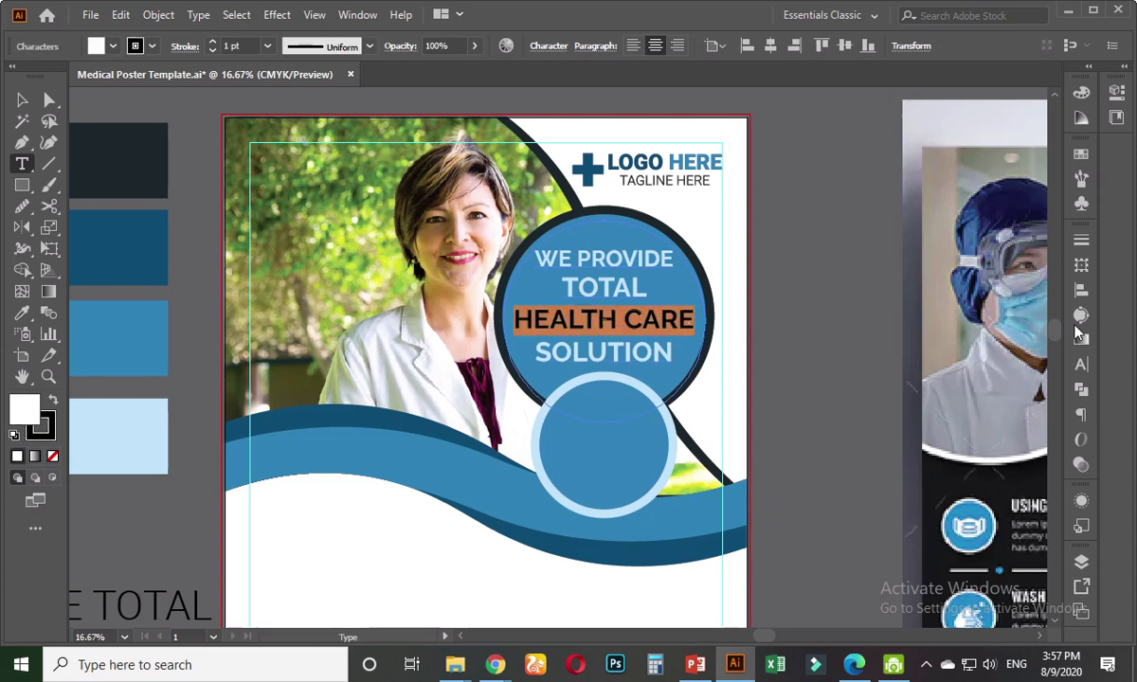
left_click(1081, 364)
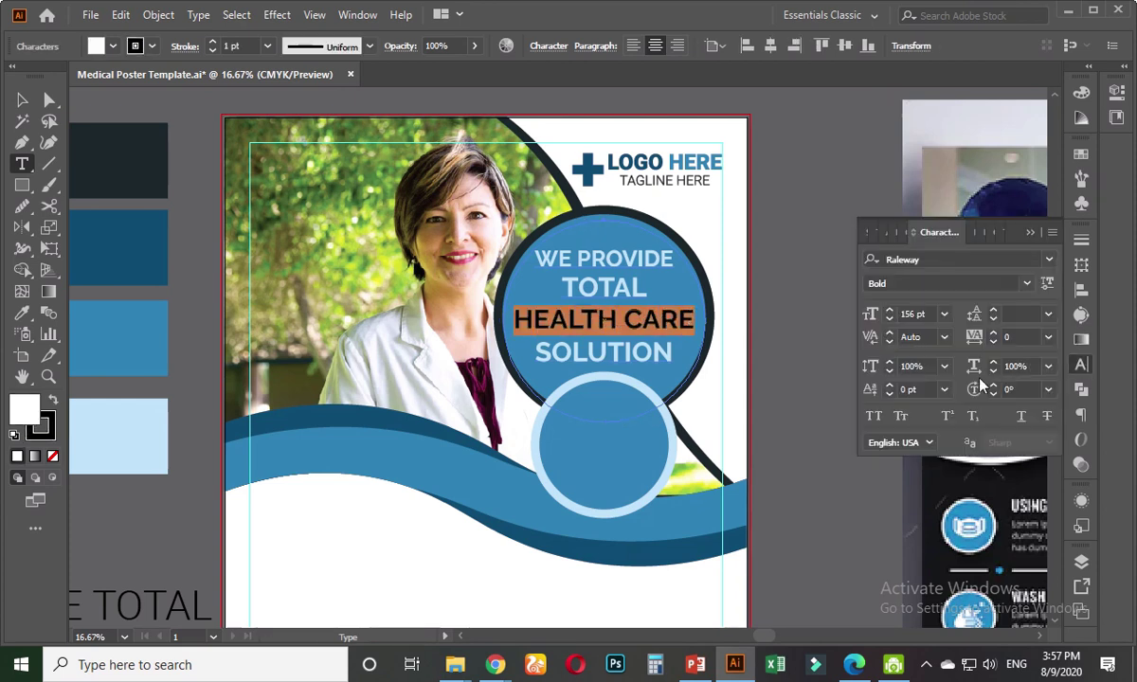
left_click(1024, 286)
left_click(921, 460)
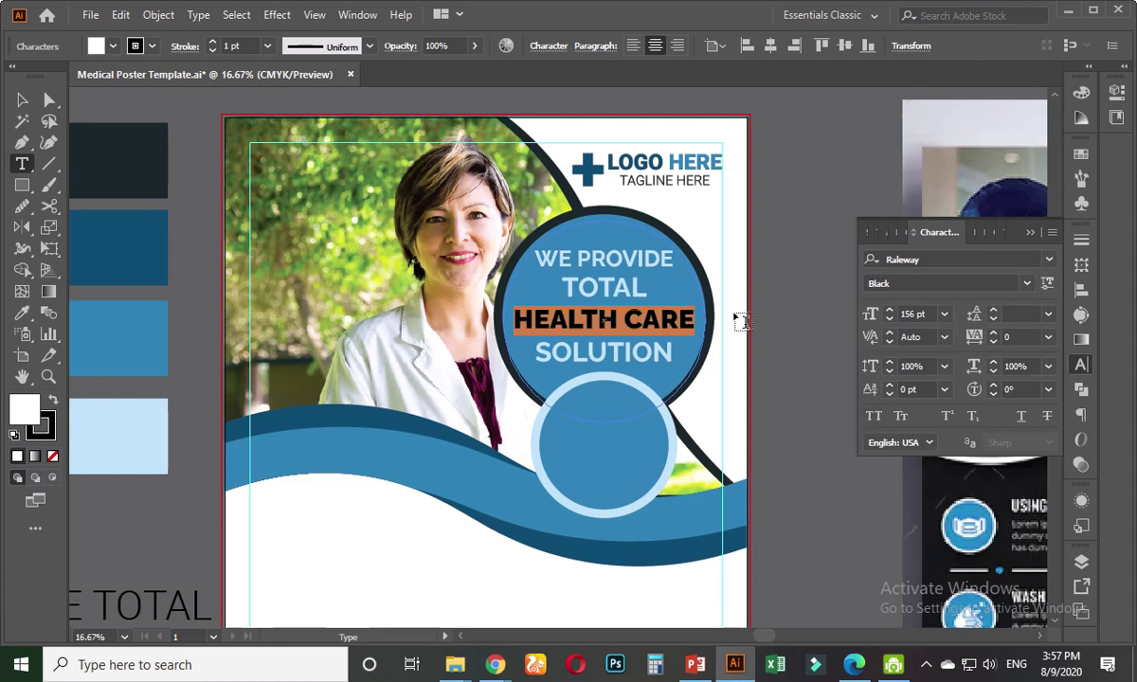
left_click(607, 309)
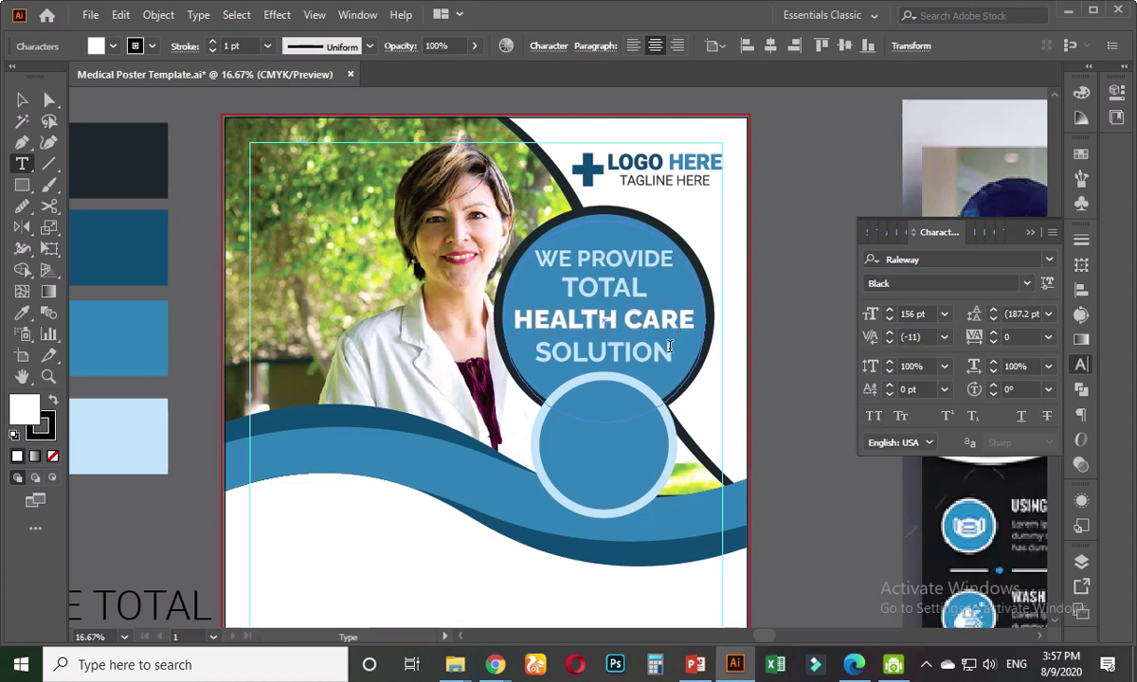
- Set the word SOLUTION in the circle headline to the Raleway Black weight
left_click_drag(672, 351, 534, 352)
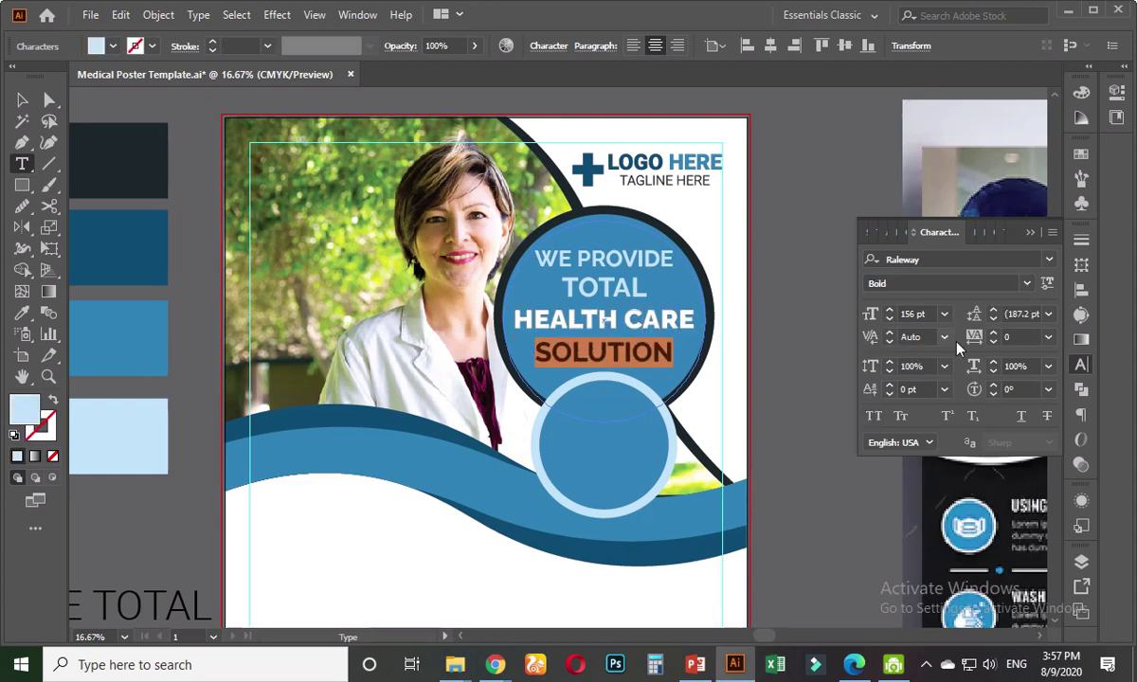
left_click(1026, 283)
left_click(917, 461)
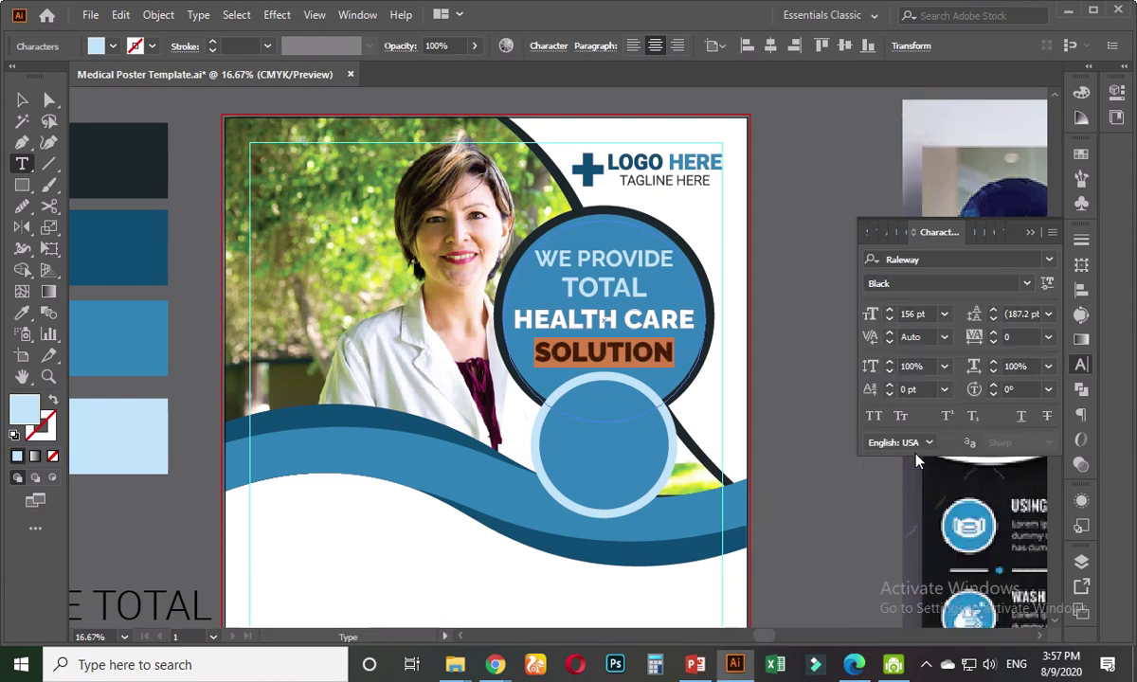
key("Escape")
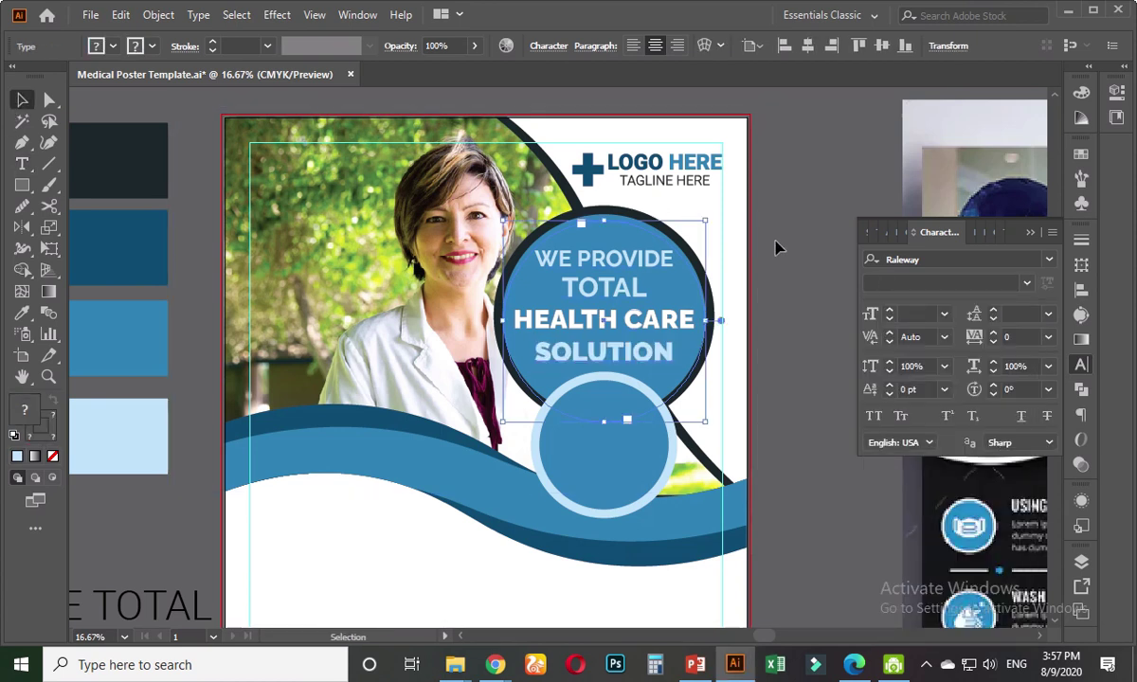
left_click(775, 249)
- Recolor the words HEALTH CARE in the circle headline by sampling the large circle's dark outline with the Eyedropper
scroll(779, 261, "down", 1)
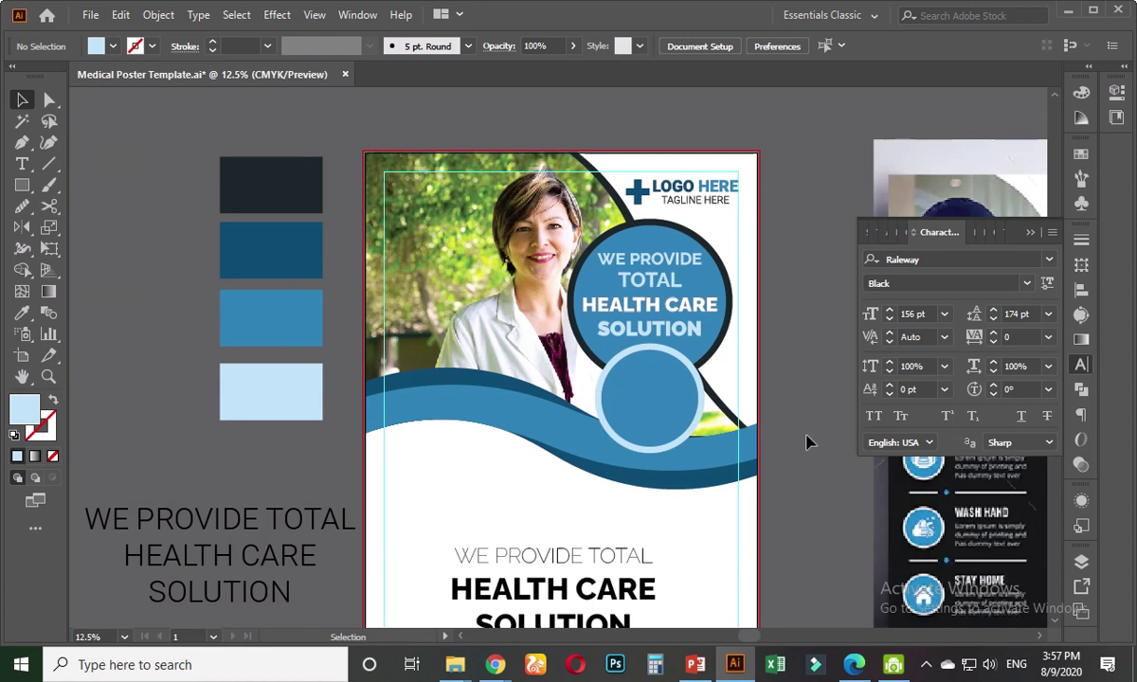
scroll(720, 421, "right", 3)
scroll(667, 431, "down", 1)
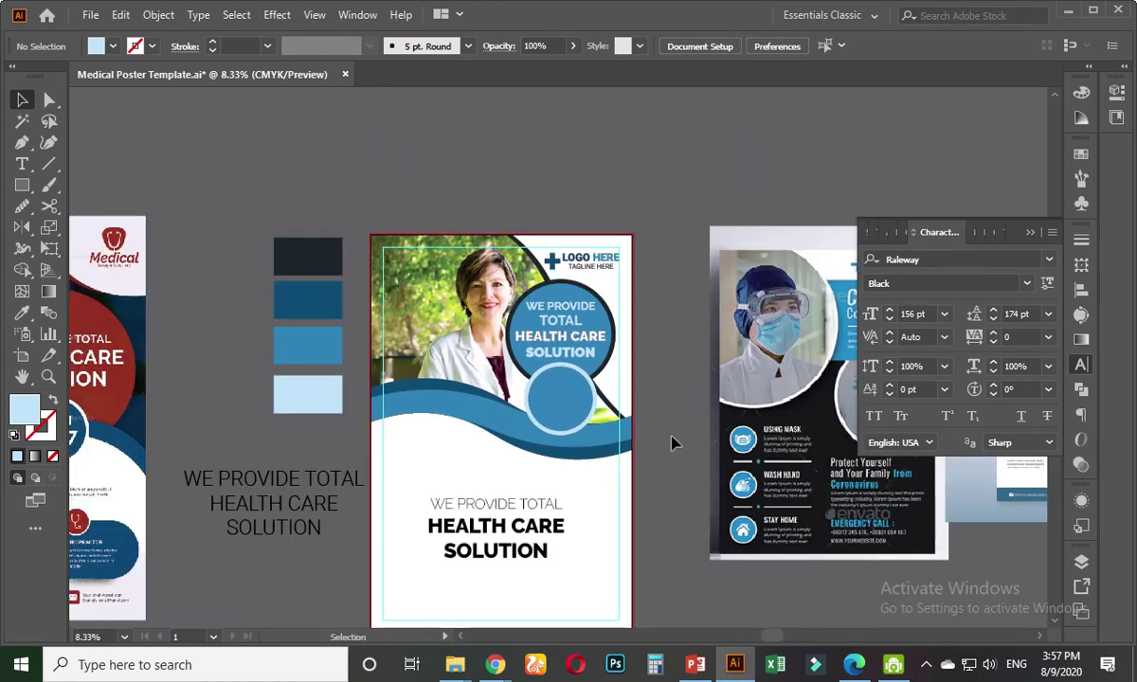
scroll(668, 442, "up", 2)
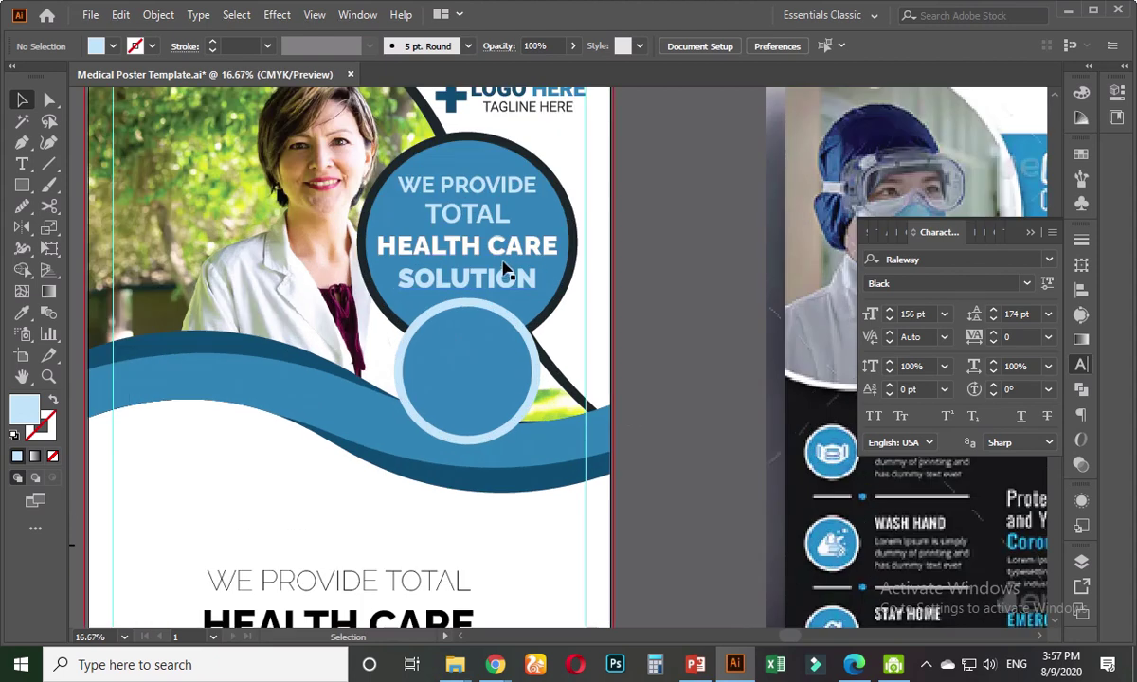
left_click(500, 259)
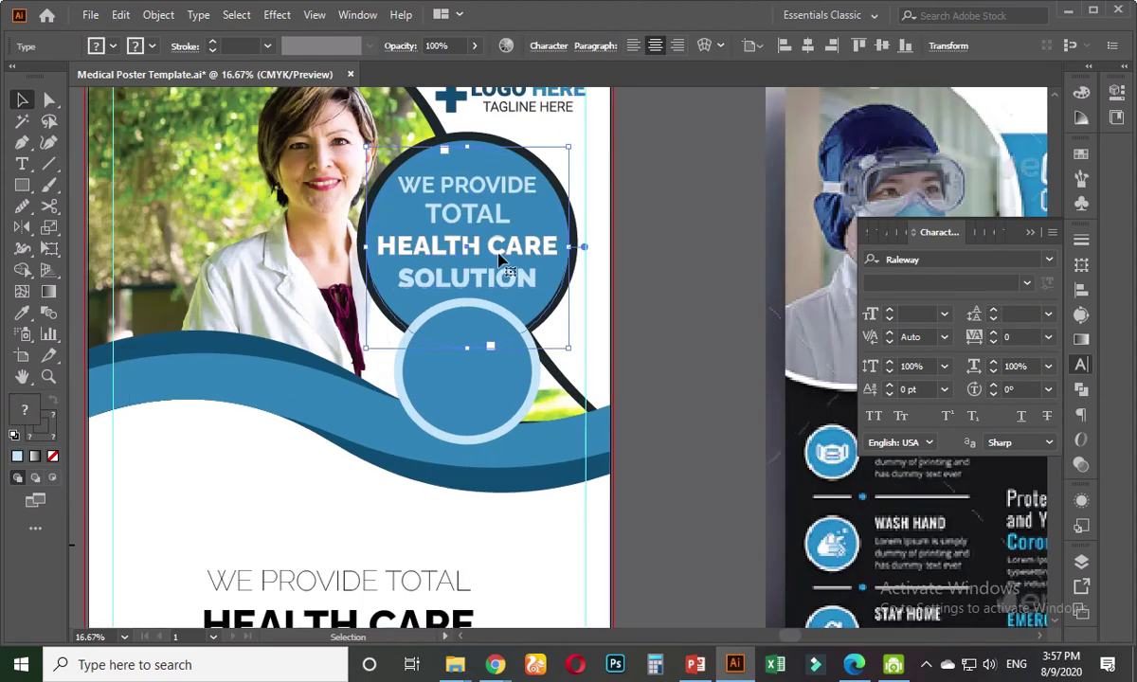
key("t")
left_click_drag(386, 245, 561, 247)
left_click(23, 313)
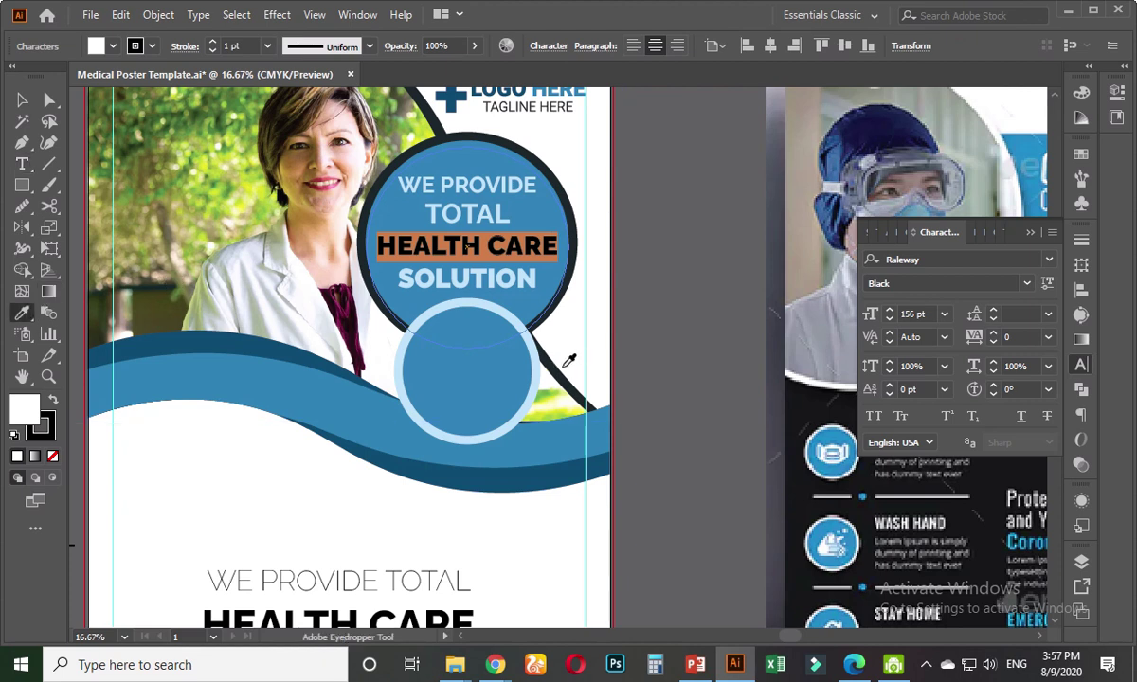
left_click(523, 334)
left_click(23, 99)
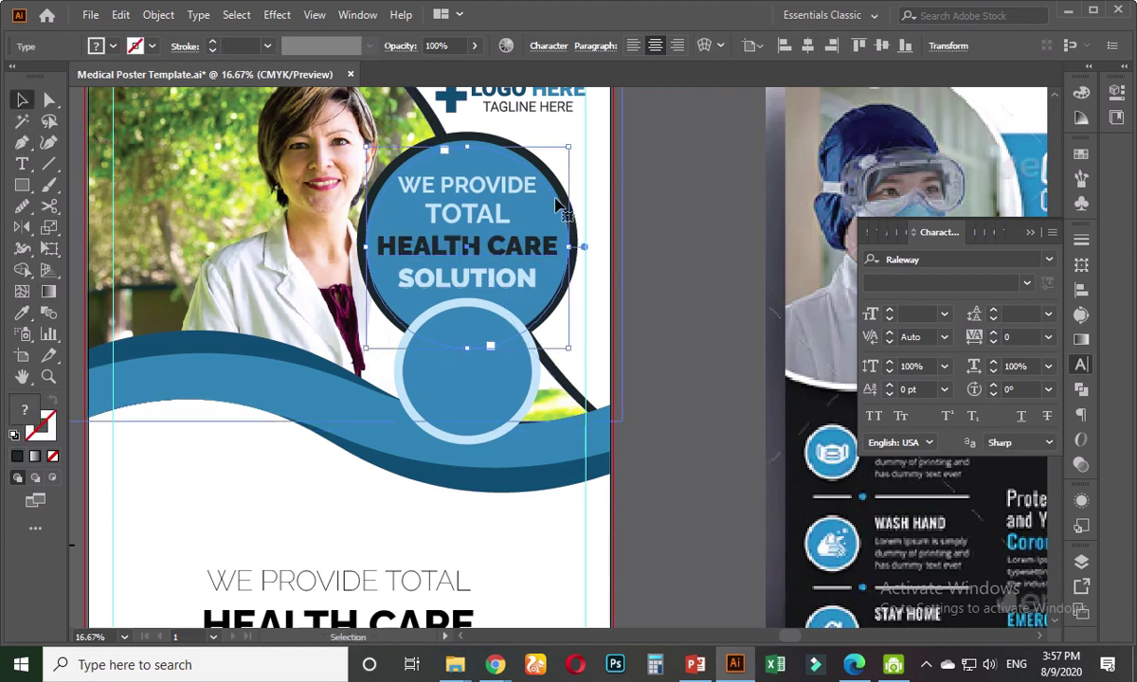
left_click(677, 251)
scroll(676, 254, "down", 2)
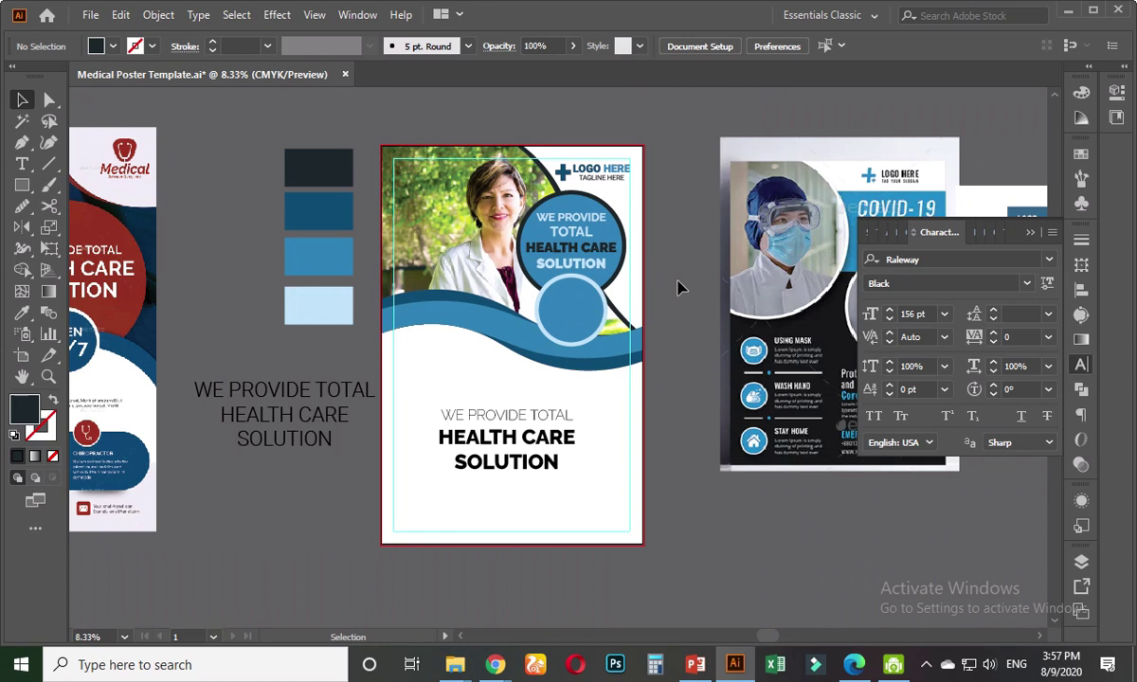
scroll(678, 287, "up", 1)
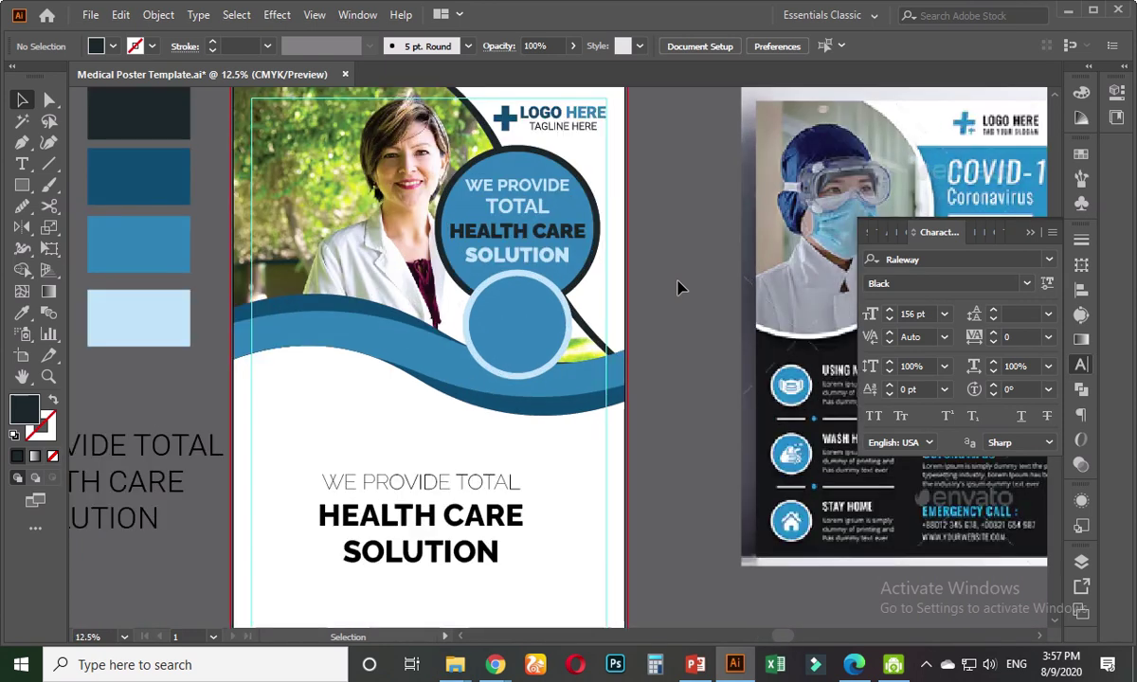
- Save the poster document under its existing name
scroll(673, 284, "up", 1)
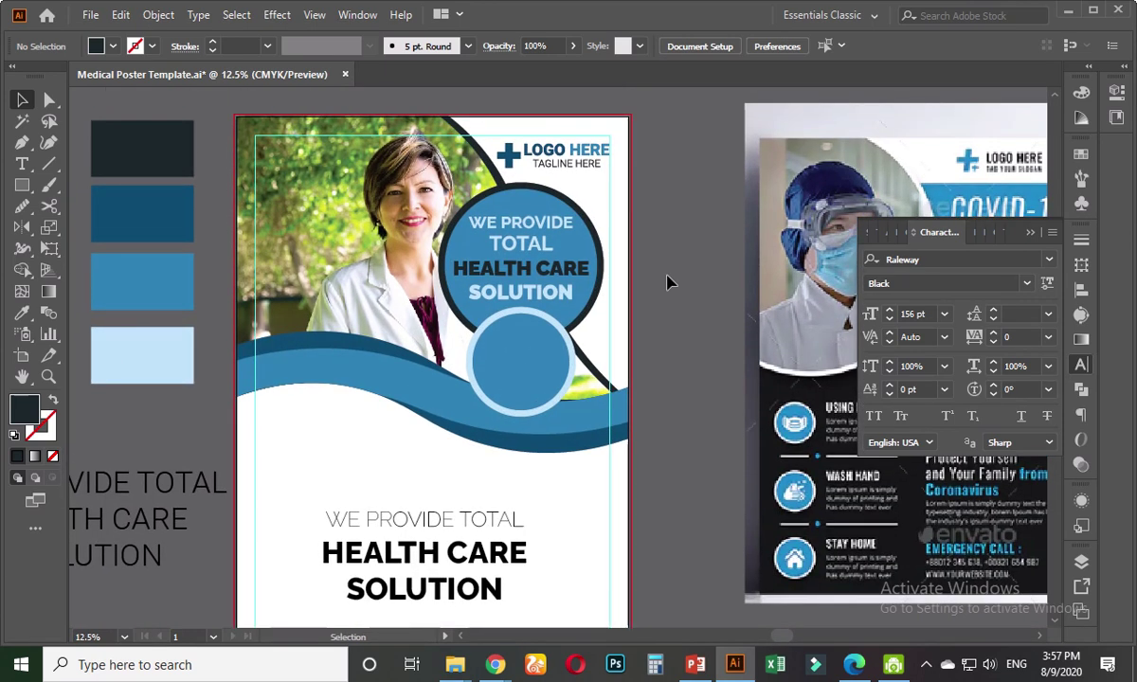
scroll(667, 281, "down", 1)
scroll(665, 351, "down", 1)
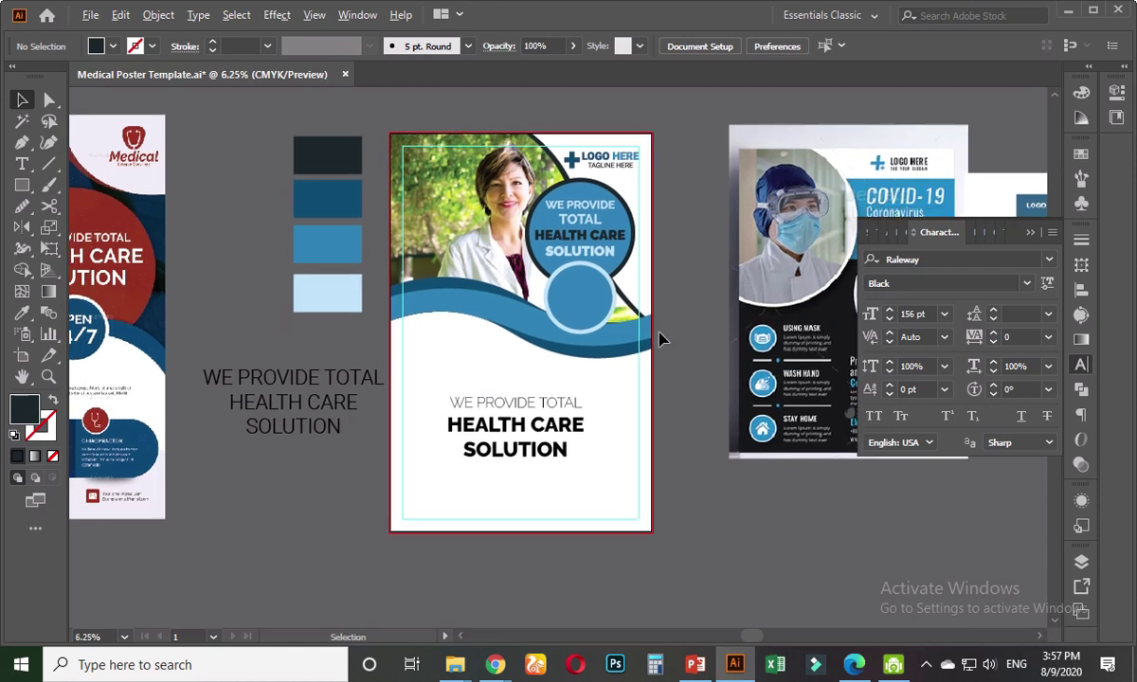
scroll(660, 339, "down", 1)
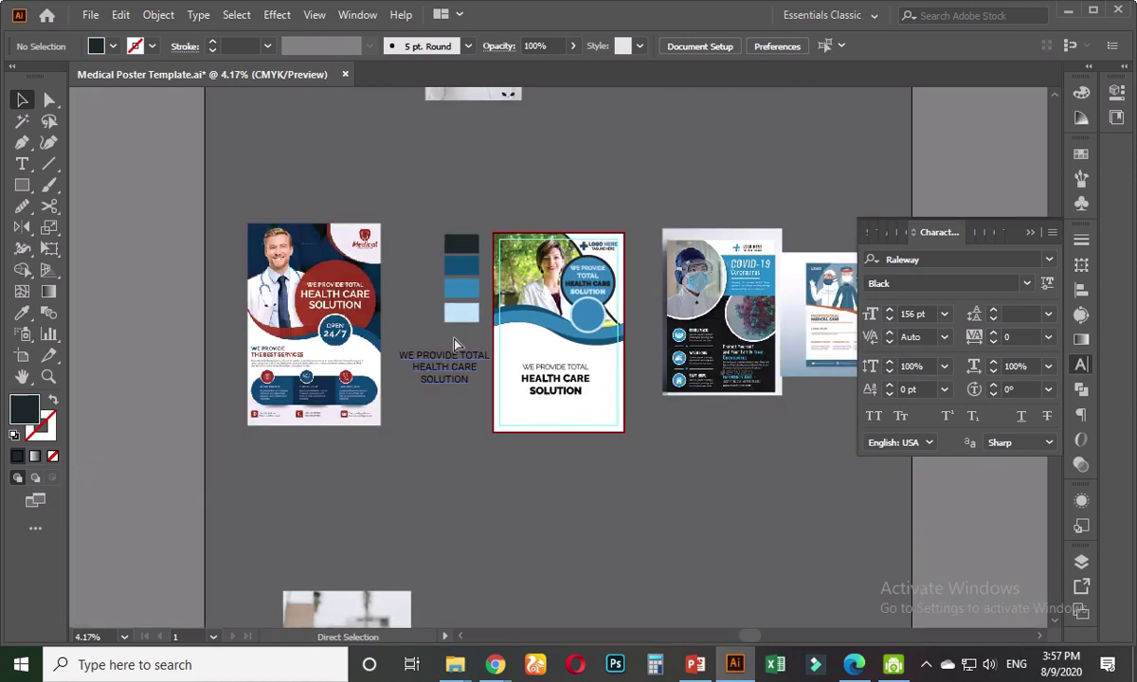
left_click(90, 14)
left_click(285, 177)
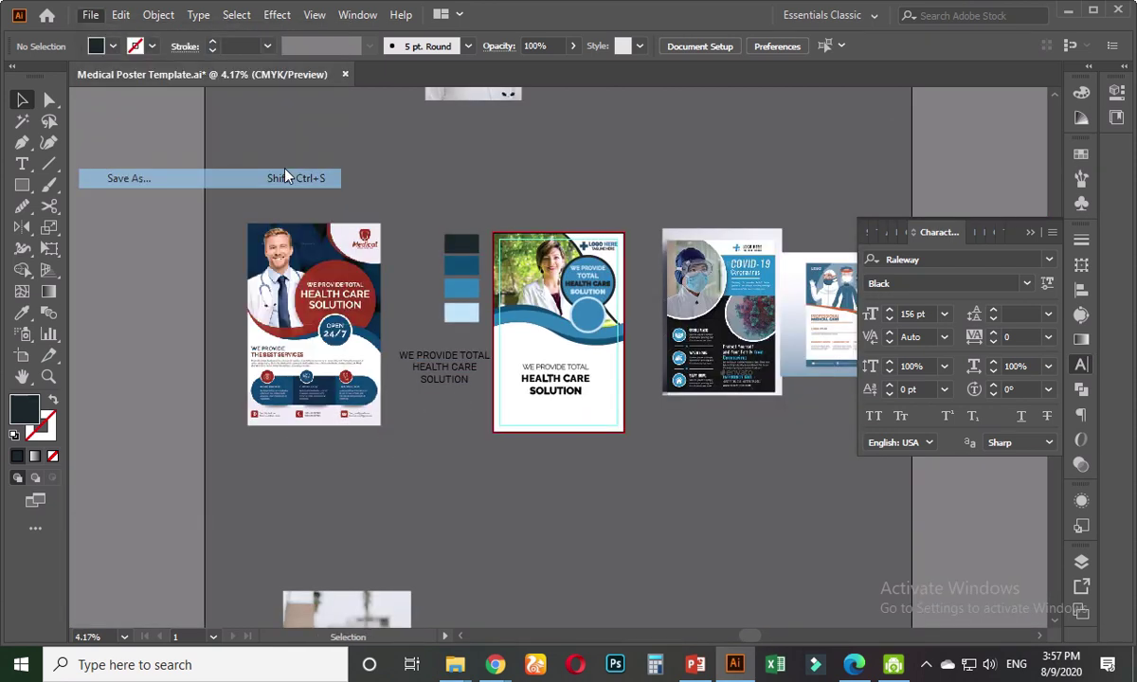
left_click(511, 478)
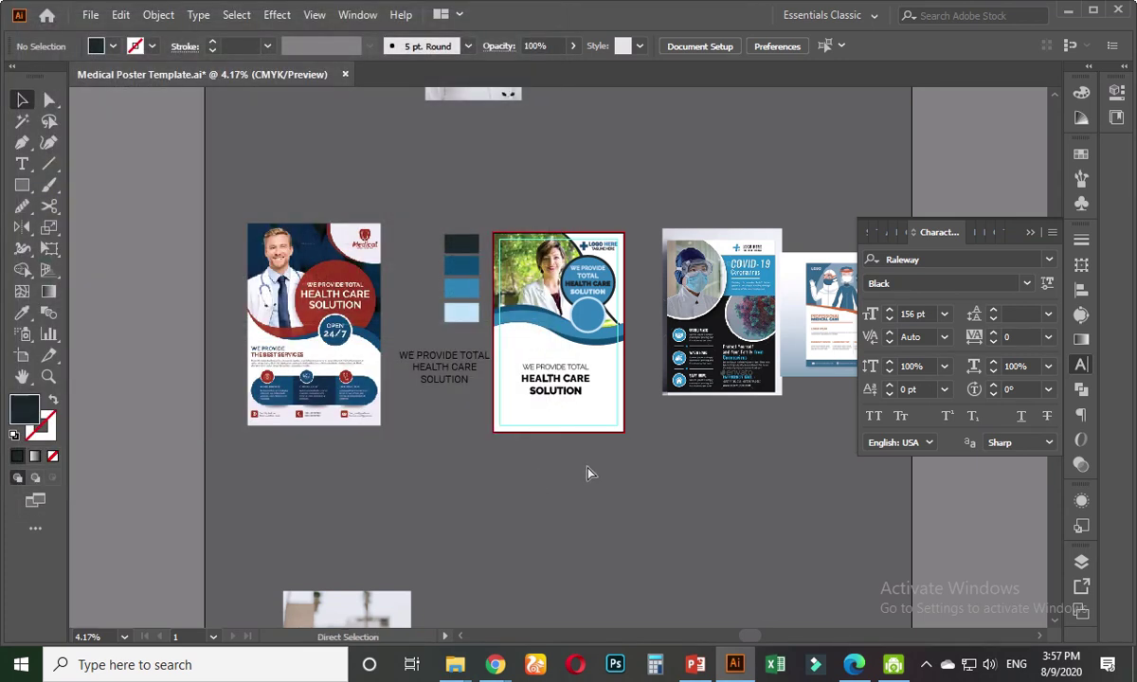
key("ctrl+s")
- Move the spare black WE PROVIDE TOTAL HEALTH CARE SOLUTION text off the artboard, below the other headline copy beside the poster
scroll(548, 493, "up", 2)
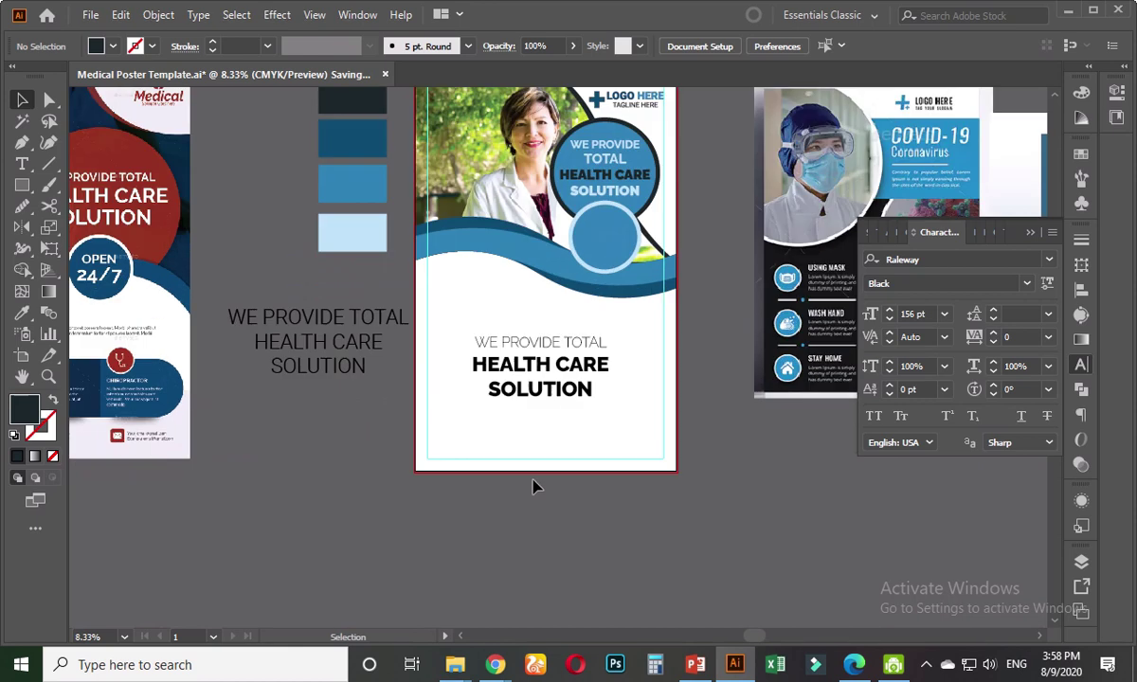
left_click_drag(569, 383, 400, 436)
left_click_drag(379, 381, 367, 434)
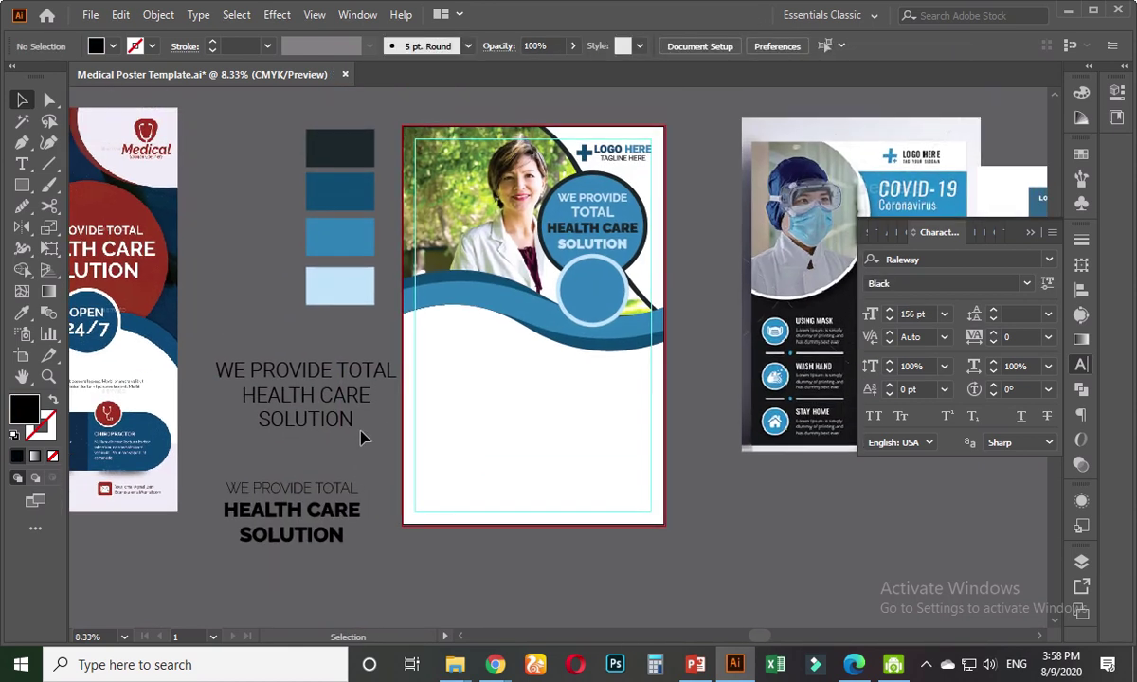
- Add centered text reading OPEN and 24/7 on two lines in the white area below the poster's blue wave
scroll(270, 327, "left", 4)
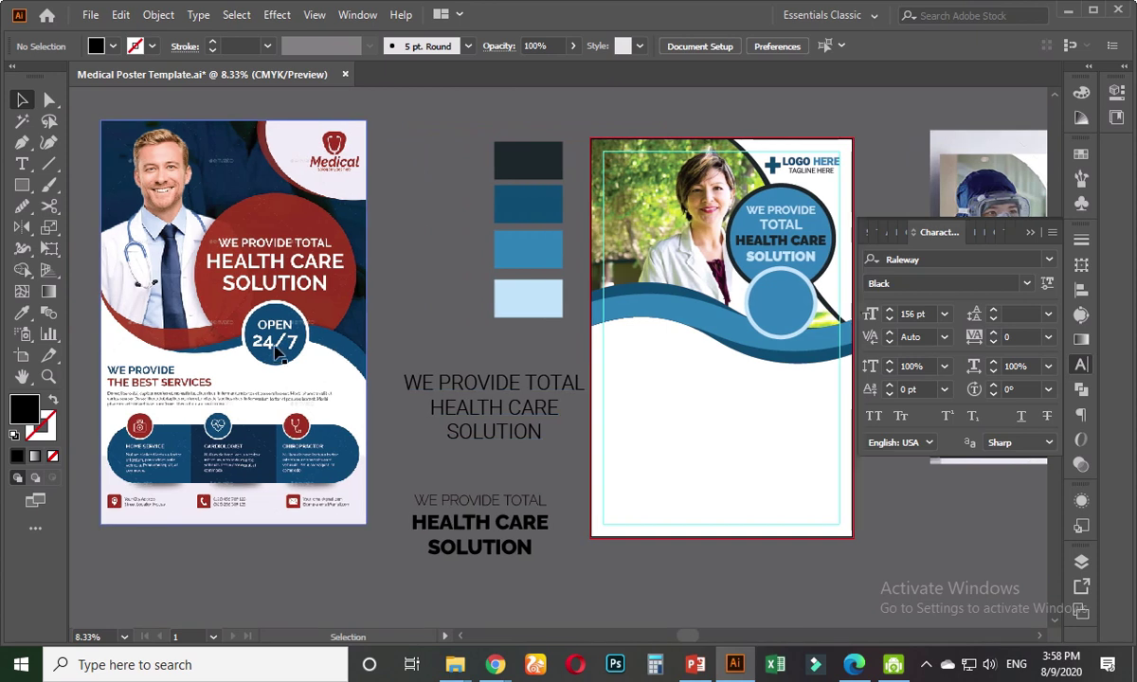
scroll(431, 356, "right", 4)
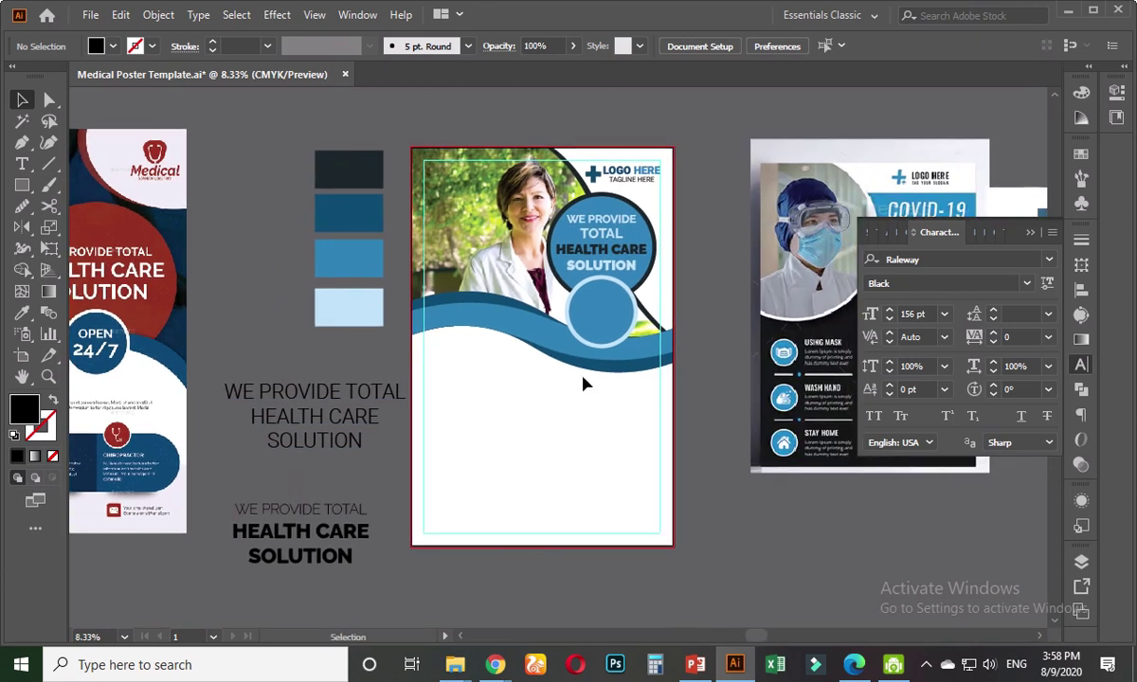
scroll(621, 350, "up", 1)
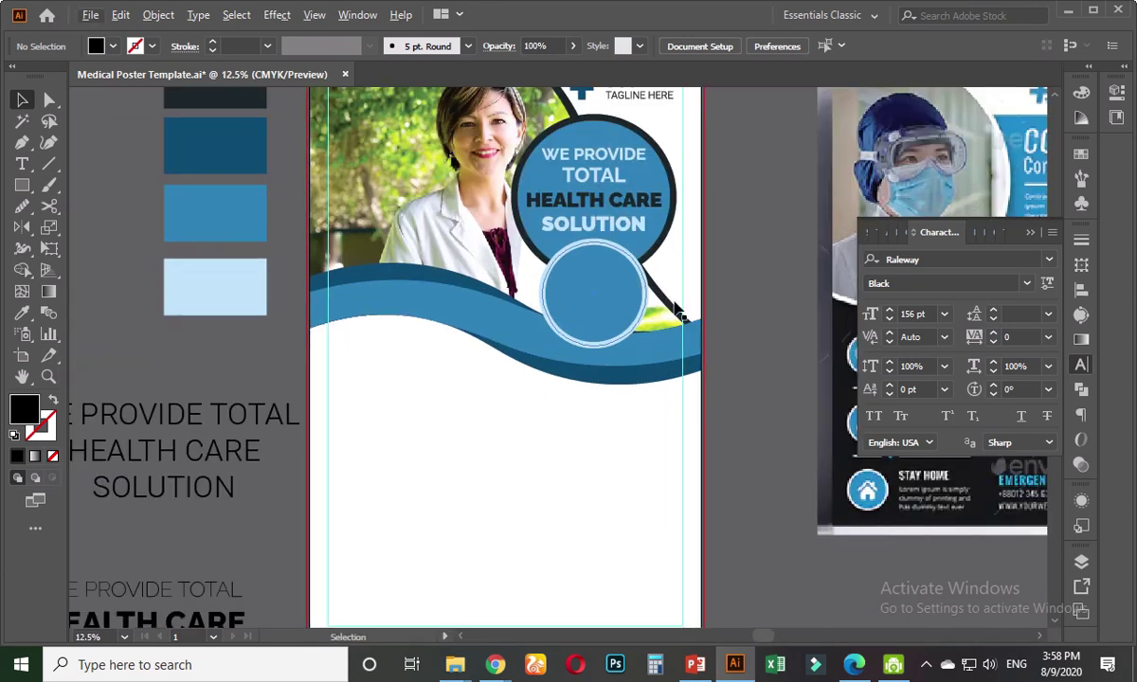
left_click_drag(733, 294, 733, 323)
scroll(603, 367, "up", 1)
scroll(603, 368, "up", 1)
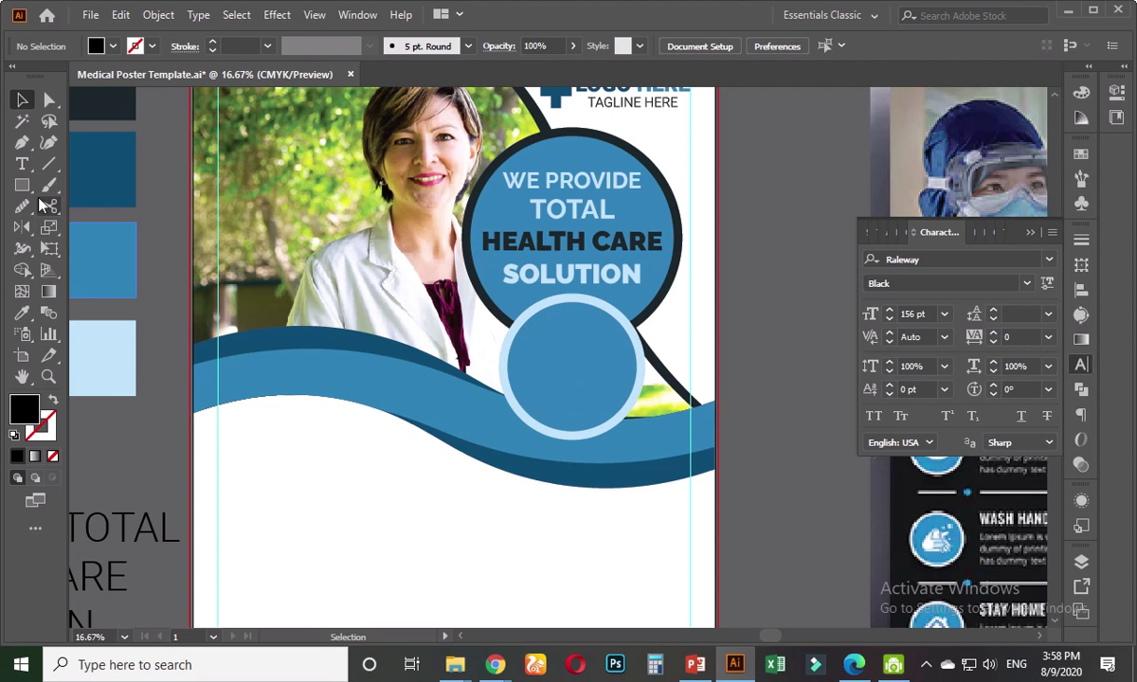
left_click(24, 165)
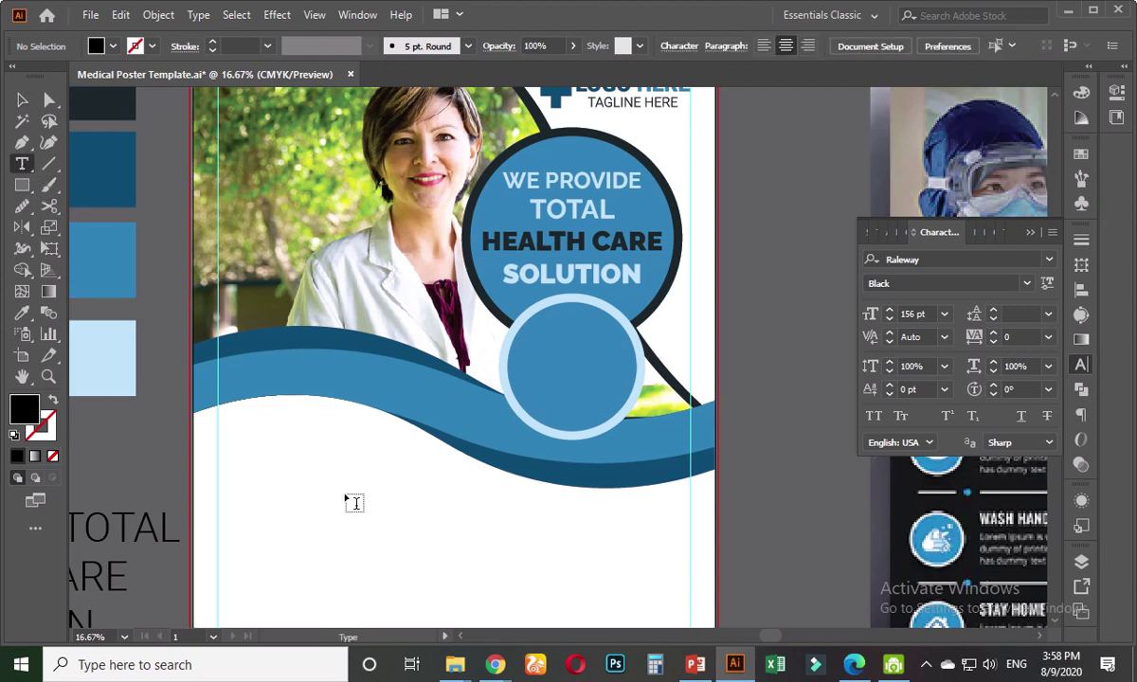
left_click(346, 496)
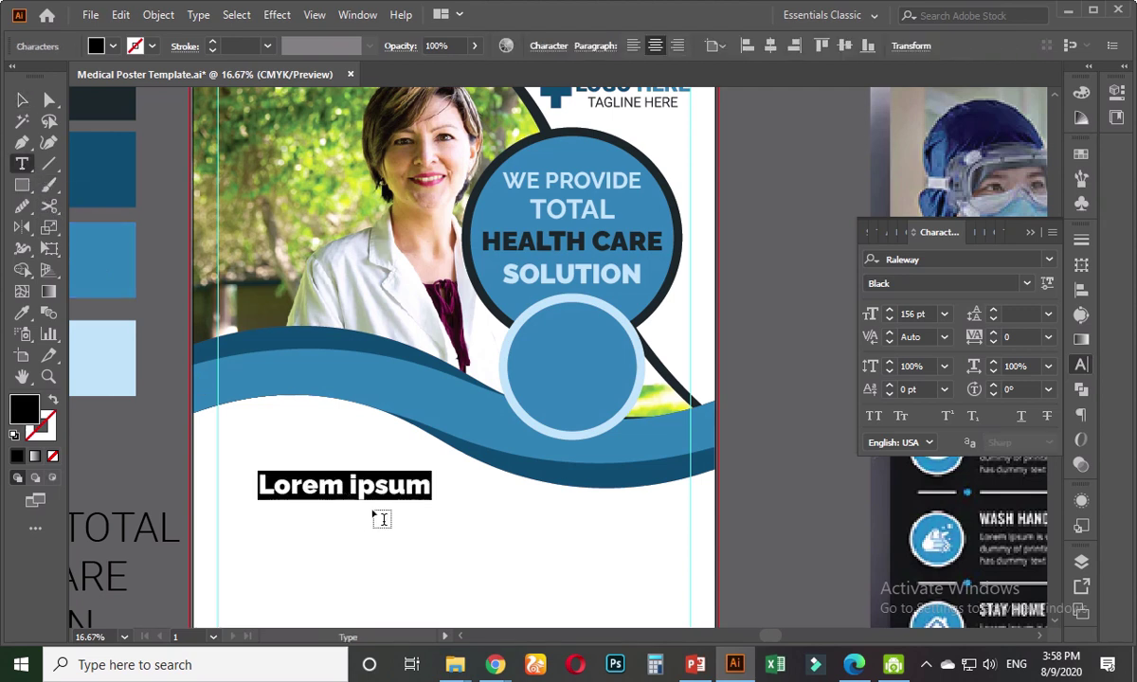
type("ope")
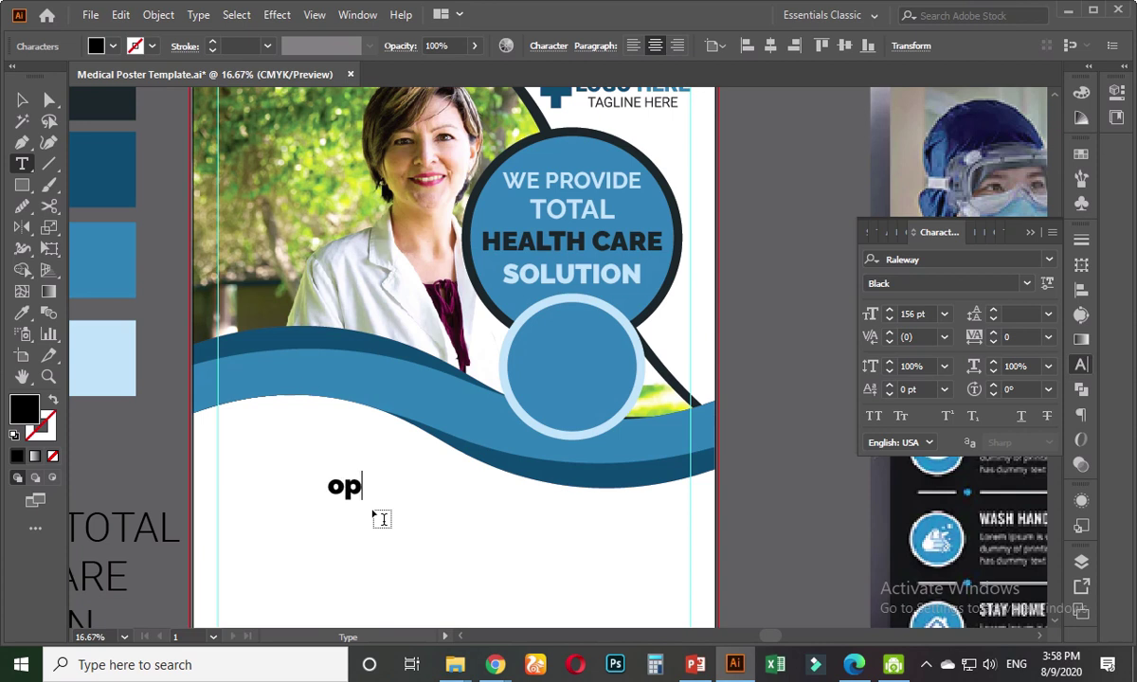
key("BackSpace")
key("BackSpace")
key("BackSpace")
type("N ")
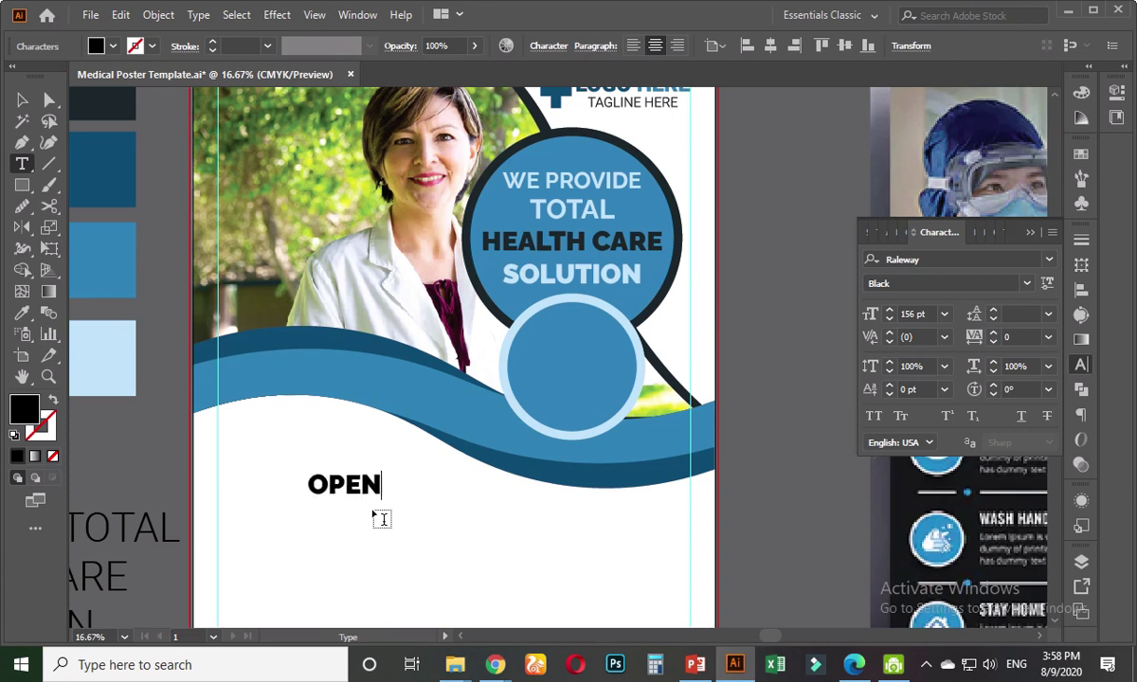
type("24/")
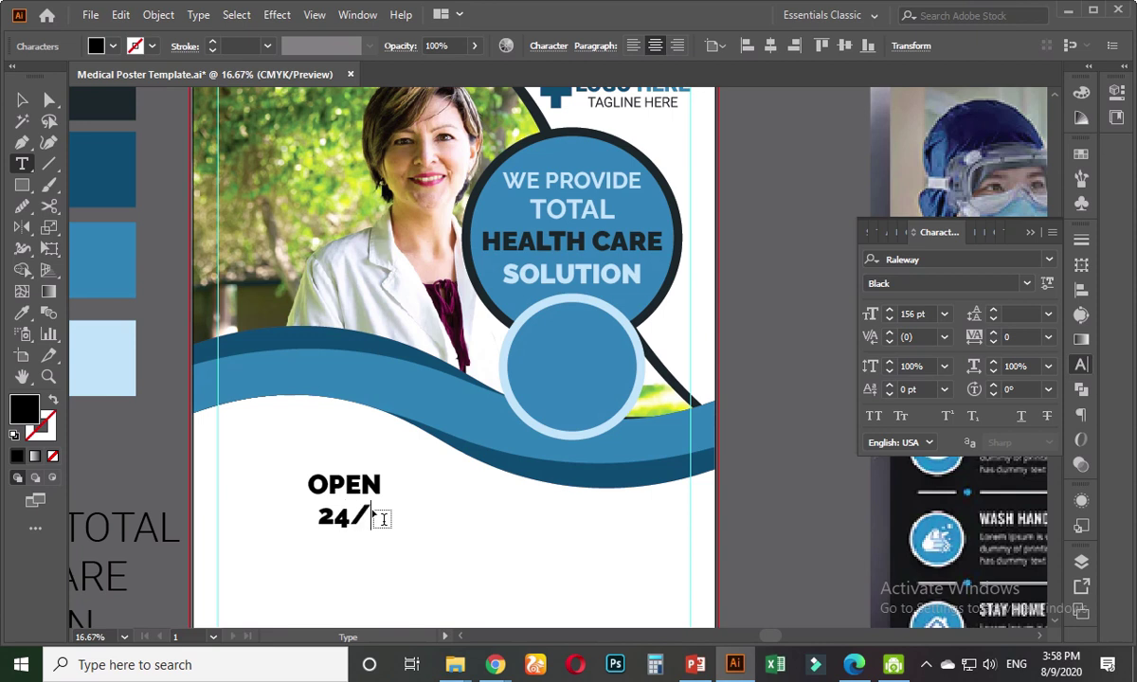
type("7")
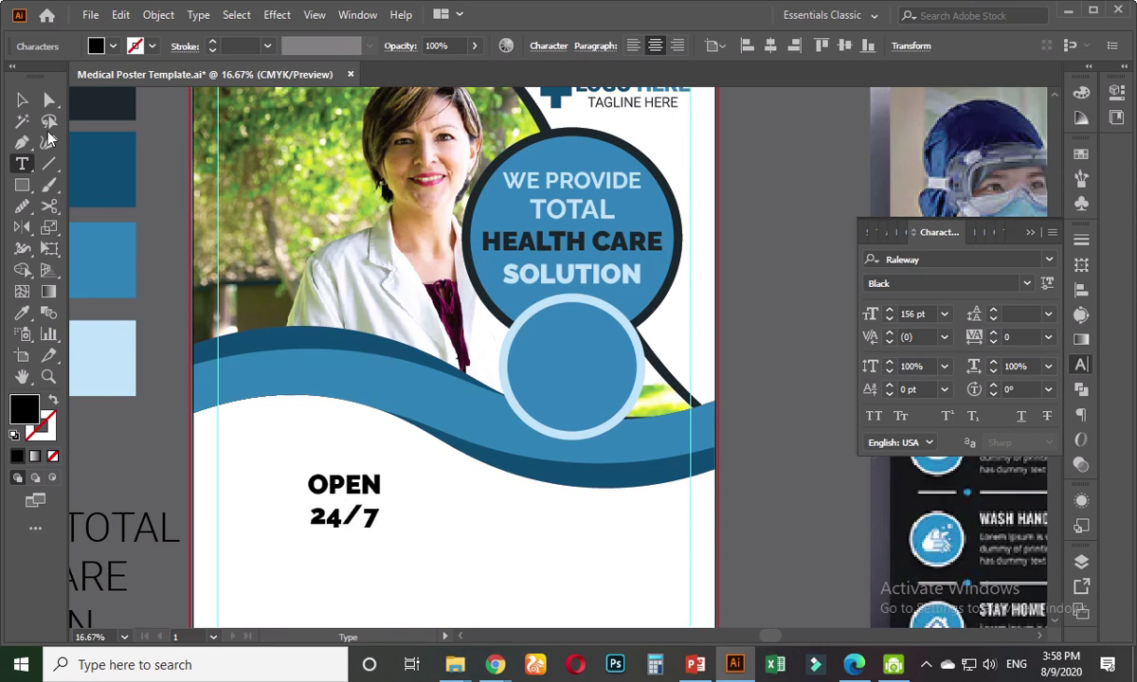
key("Escape")
- Compare the new text with the reference poster's badge and check the font files in File Explorer's Medical poster folder
scroll(418, 491, "down", 2)
left_click_drag(300, 502, 566, 376)
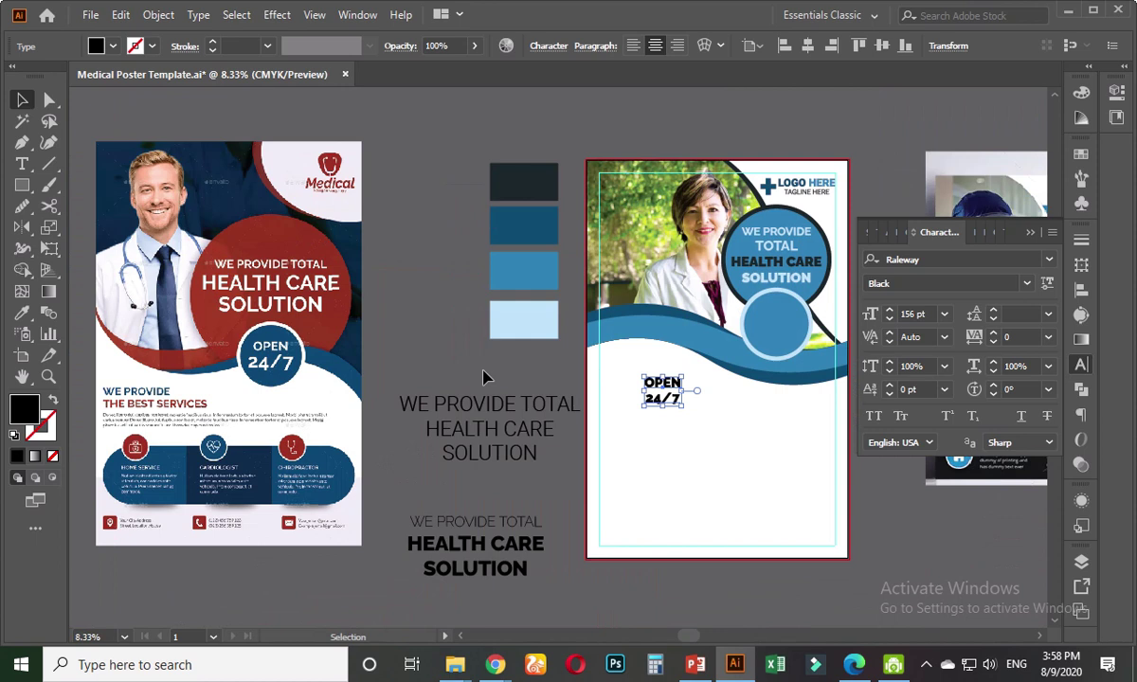
left_click_drag(650, 460, 502, 488)
scroll(490, 467, "up", 3)
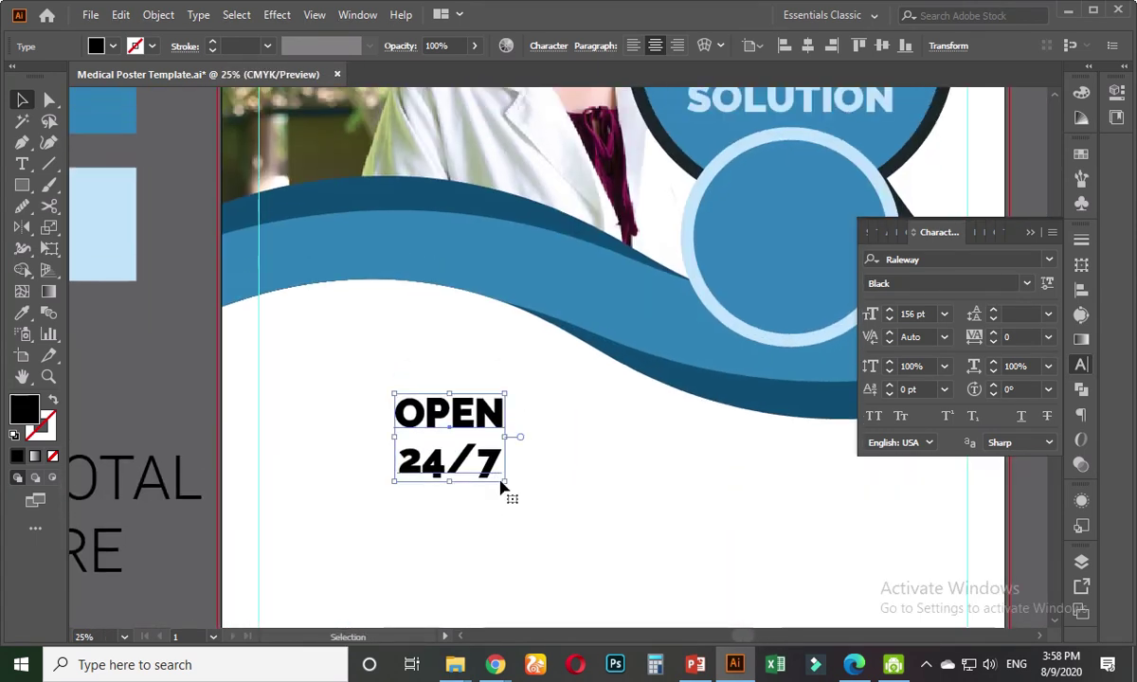
mouse_move(454, 664)
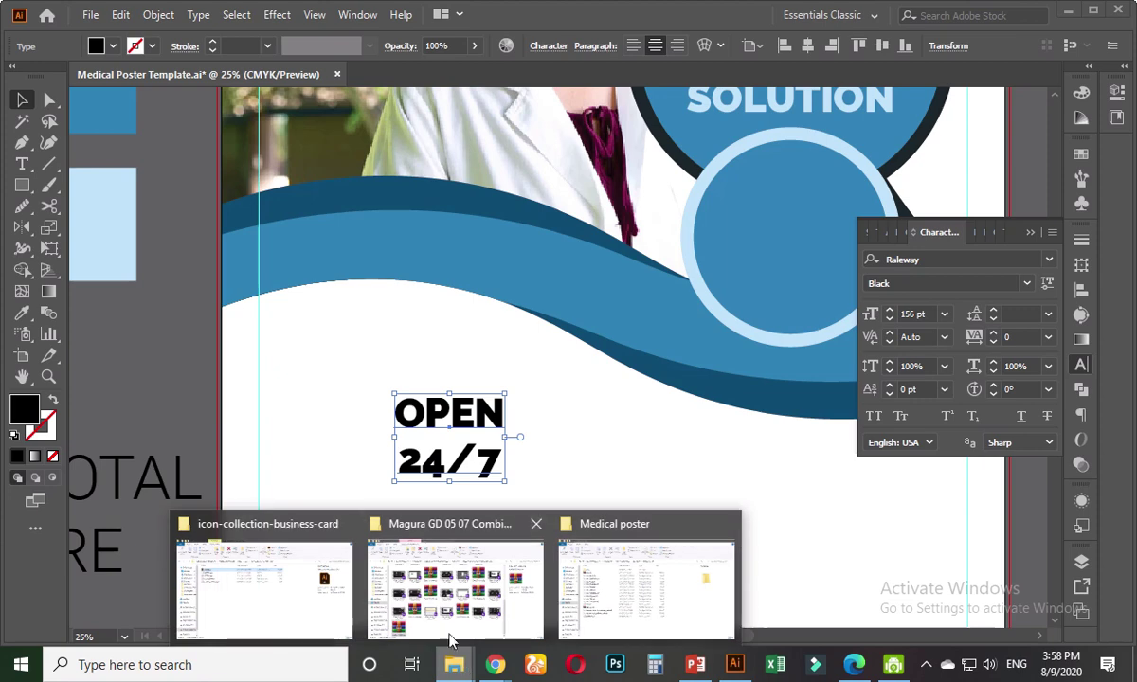
mouse_move(492, 607)
mouse_move(596, 582)
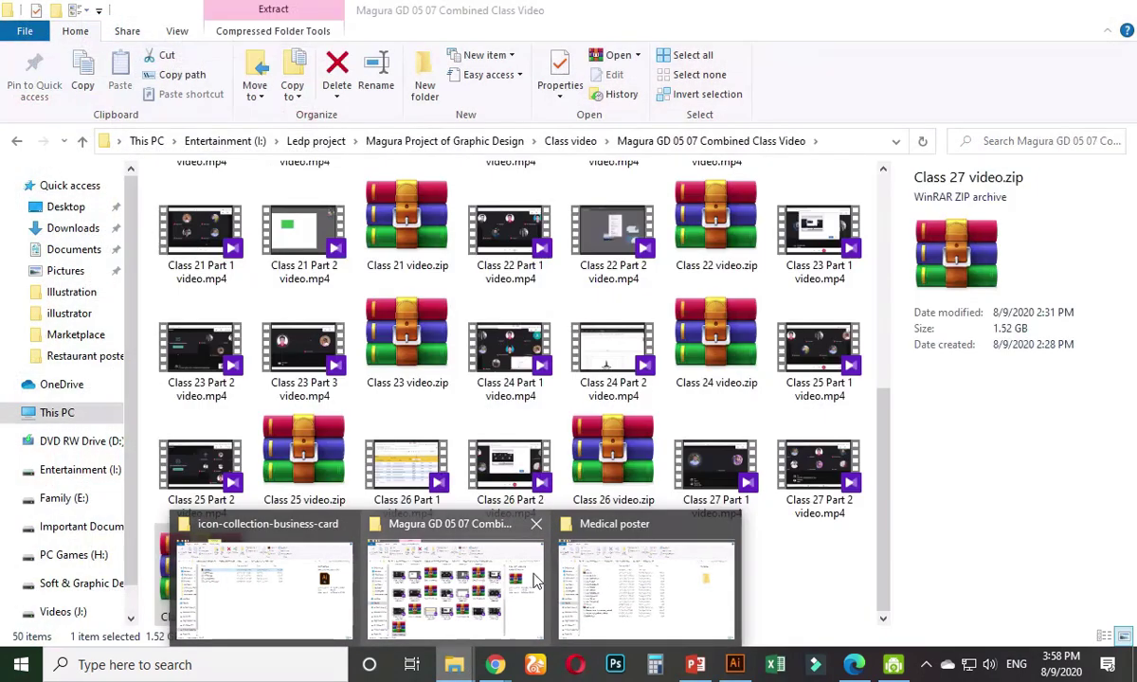
left_click(616, 585)
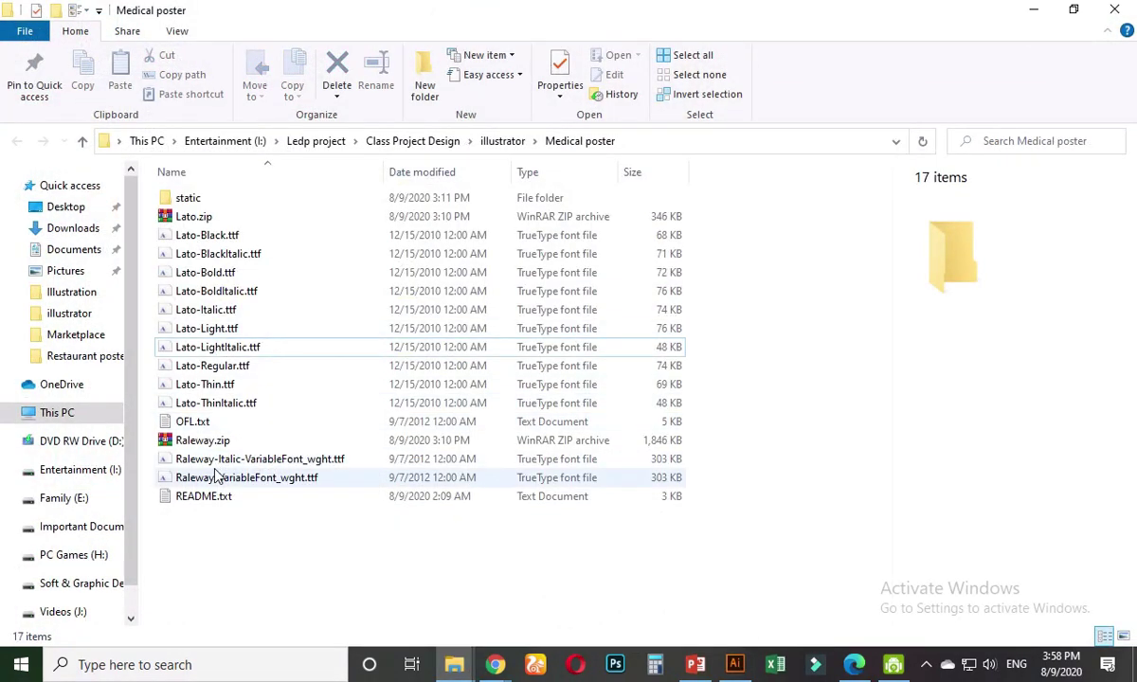
left_click(1033, 9)
- Set the OPEN 24/7 text to the Lato Black font
left_click(926, 258)
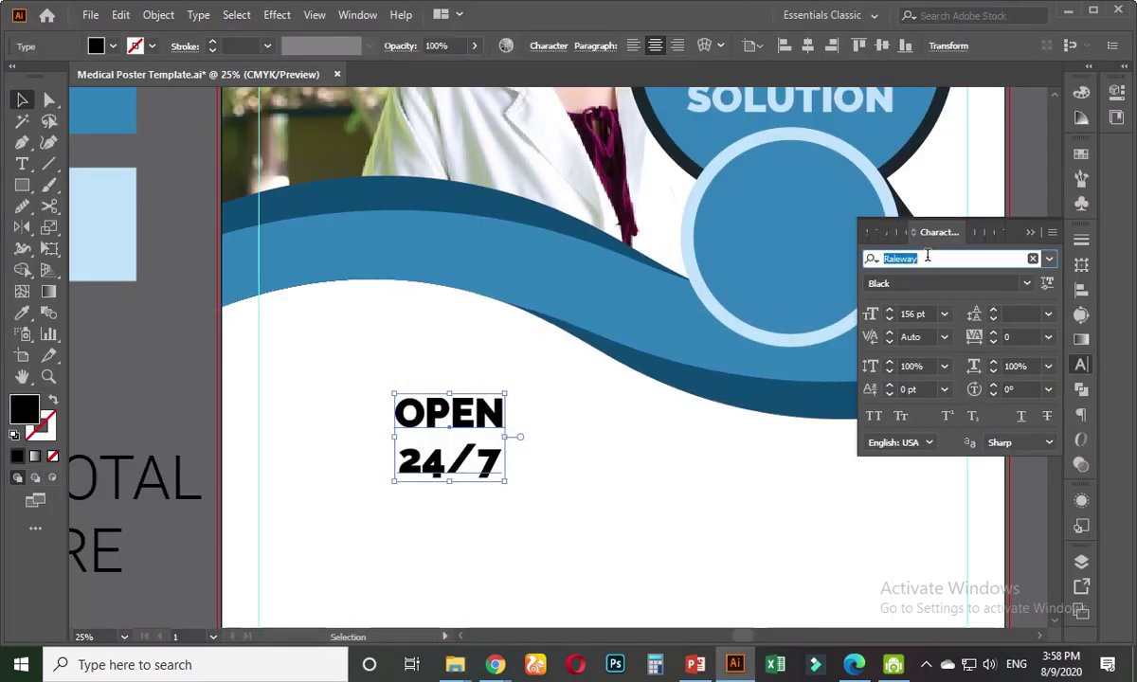
type("LATO")
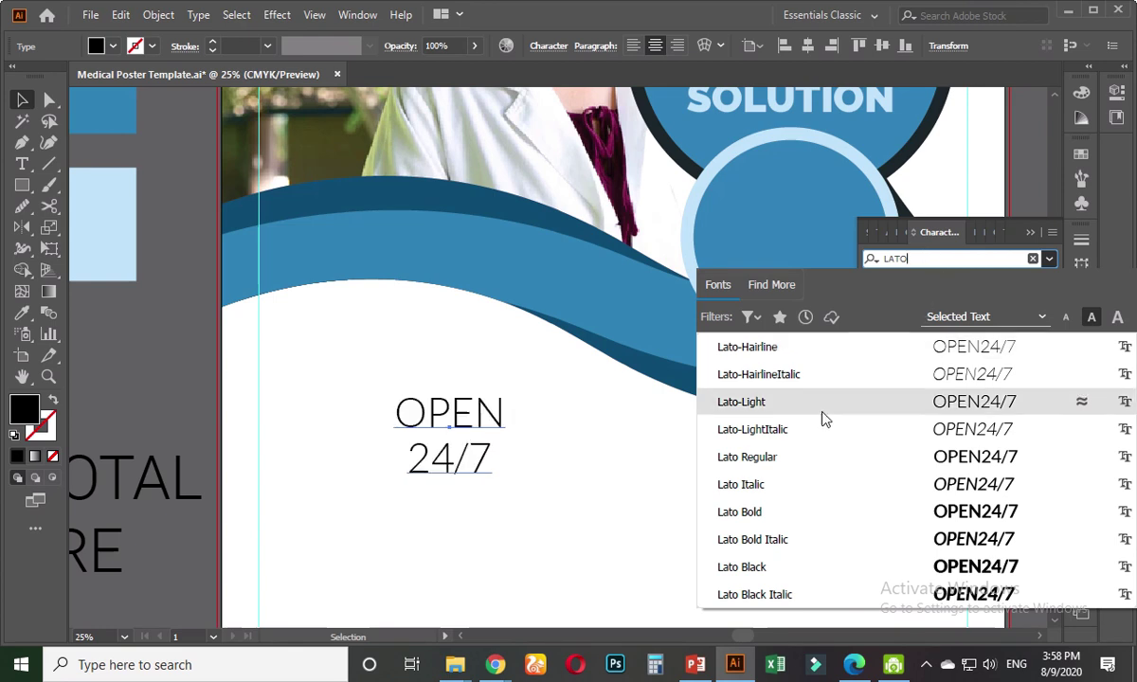
left_click(741, 566)
left_click(1035, 233)
left_click(528, 463)
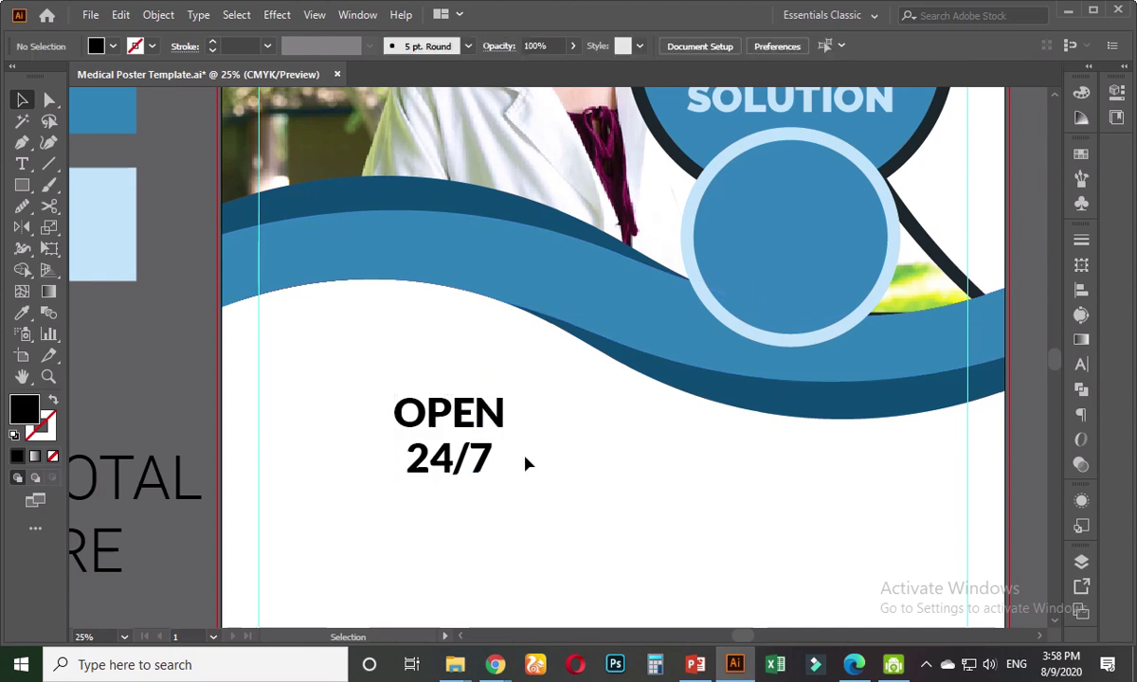
left_click(482, 422)
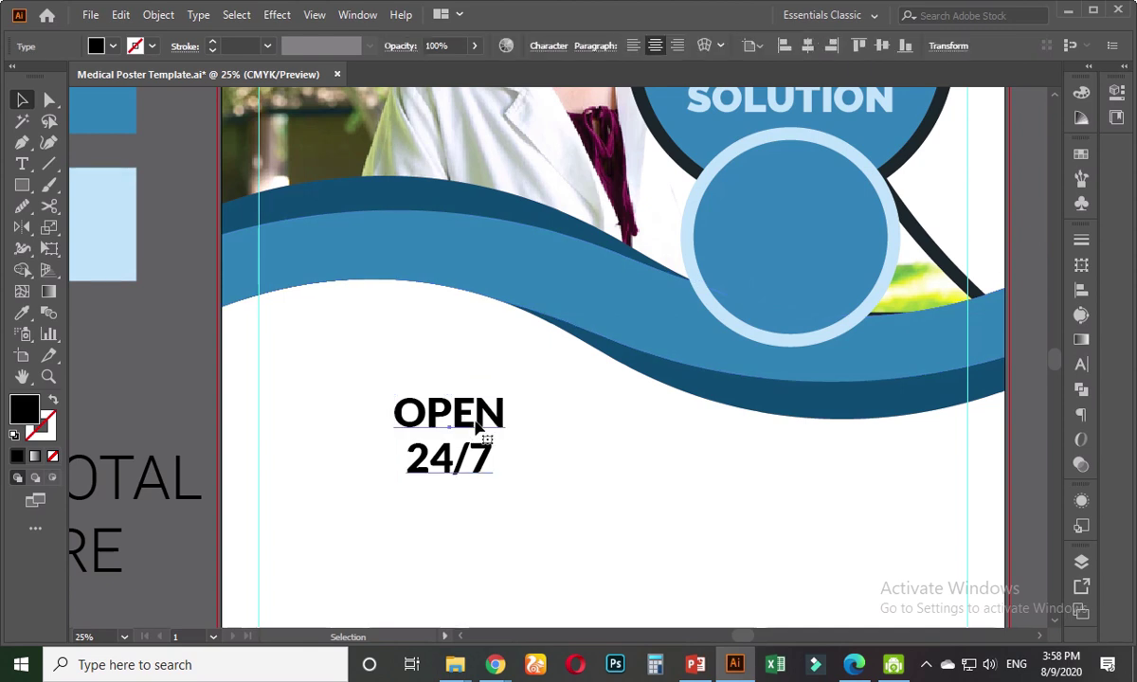
left_click(530, 432)
mouse_move(543, 434)
left_mouse_down()
mouse_move(452, 557)
mouse_move(438, 620)
left_mouse_up()
left_click(677, 163)
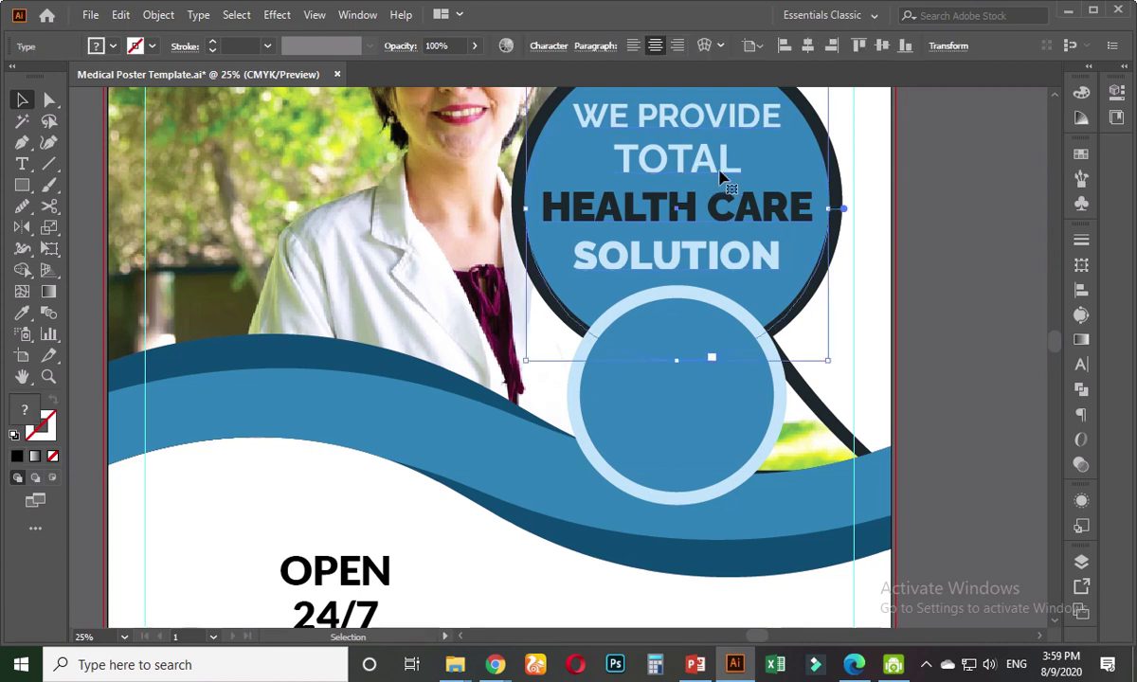
left_click(437, 586)
scroll(417, 531, "down", 3)
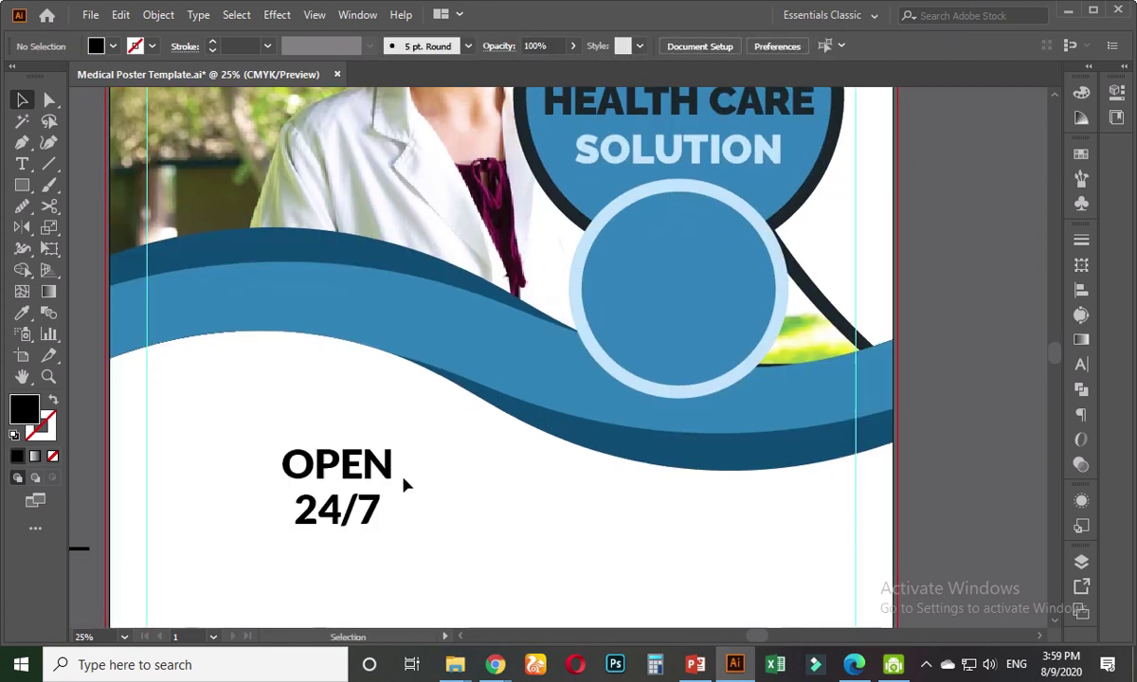
- Recolor the OPEN 24/7 text by sampling the light blue swatch with the Eyedropper, and move it into the small circle
left_click(390, 476)
scroll(396, 476, "down", 1)
key("i")
left_click(110, 337)
left_click(22, 100)
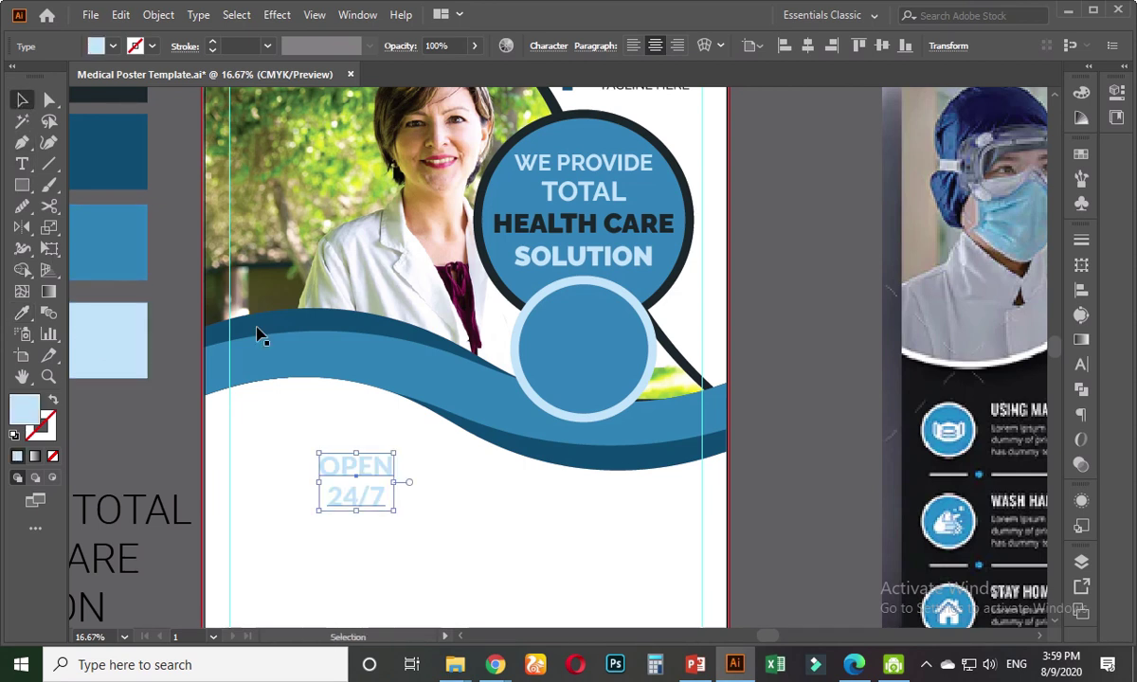
left_click_drag(364, 471, 592, 343)
left_click(791, 328)
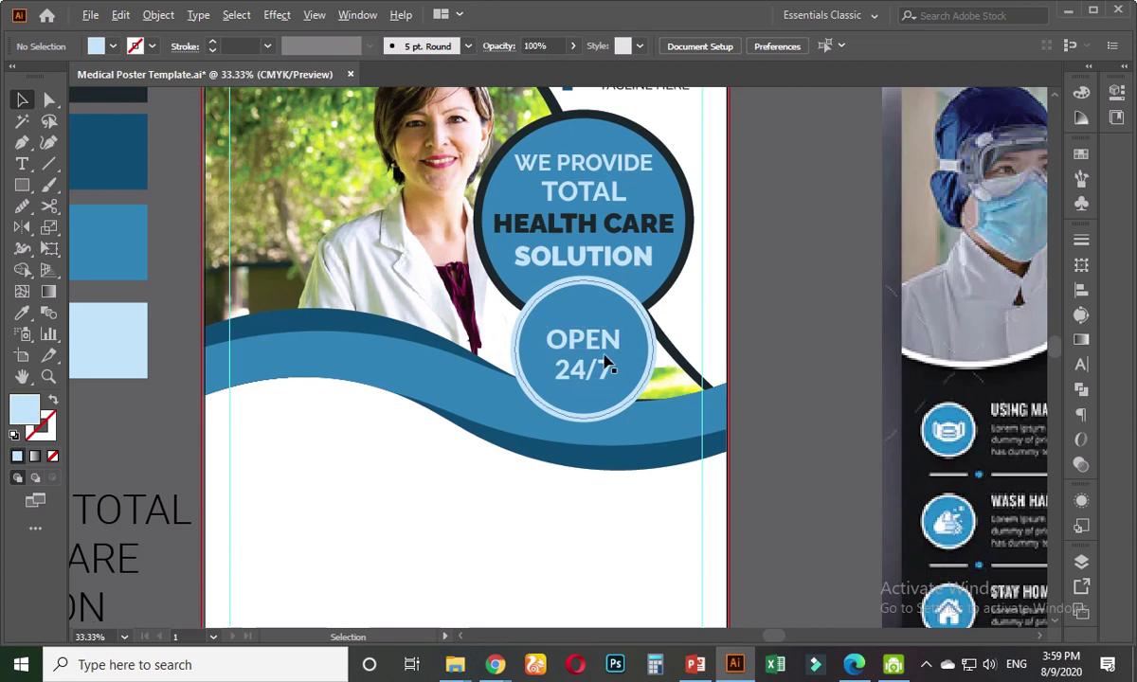
- Set the font size of the 24/7 line in the small circle to 200 pt
scroll(621, 363, "up", 2)
left_click(559, 321)
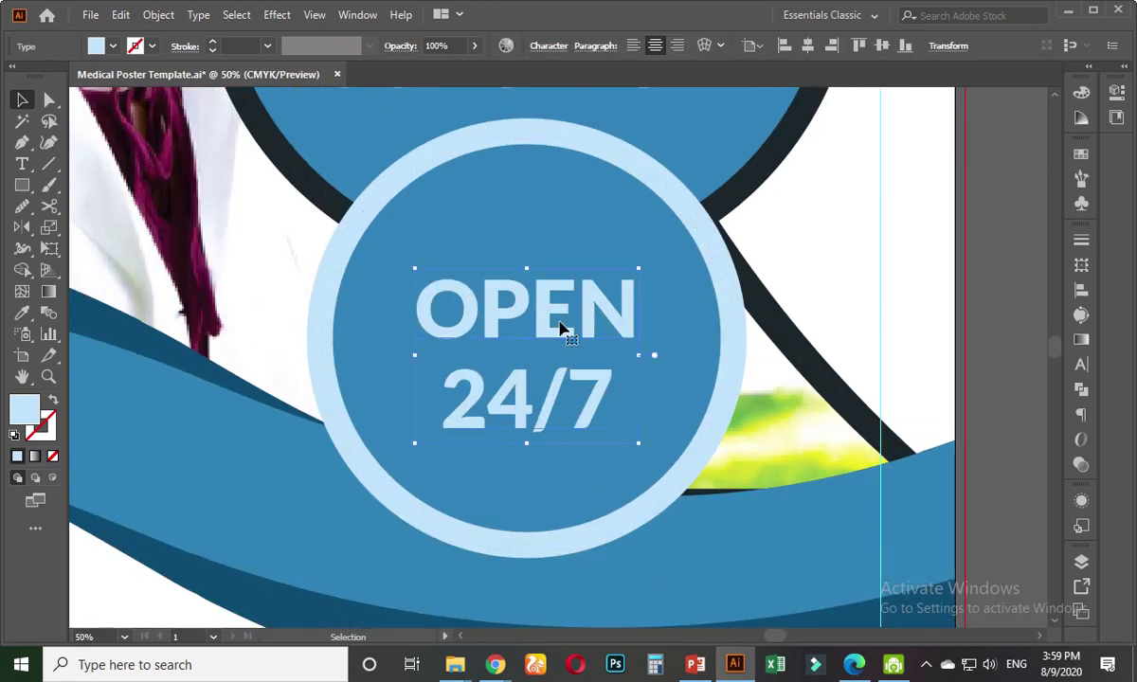
double_click(558, 322)
left_click_drag(421, 301, 462, 305)
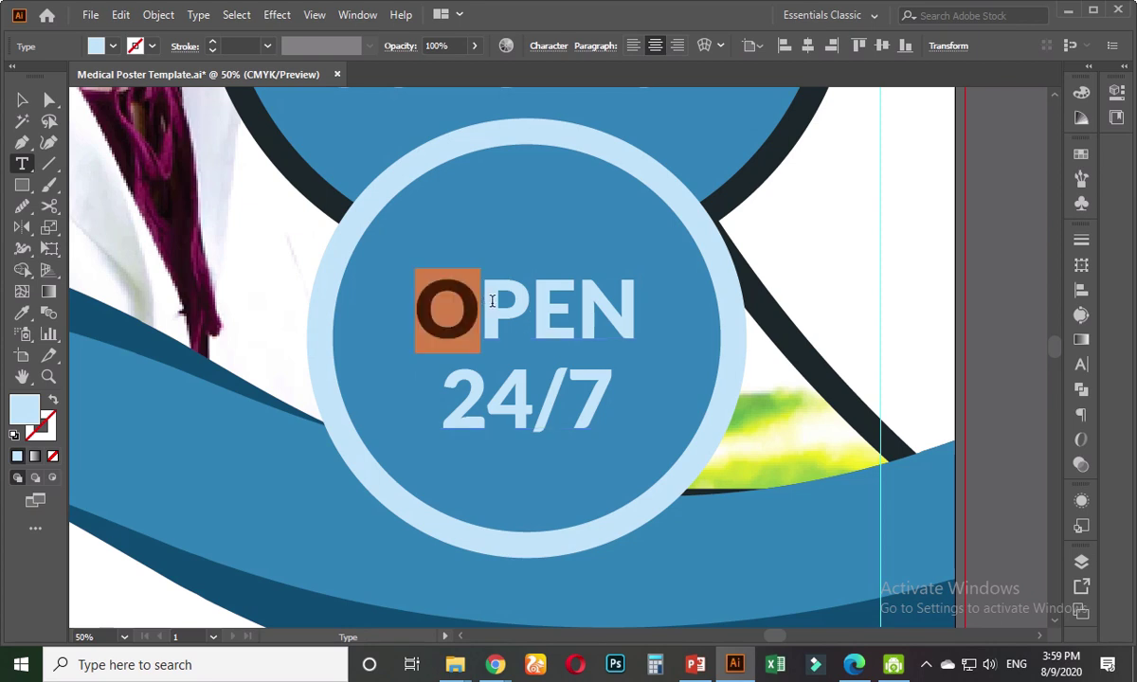
left_click_drag(445, 384, 600, 393)
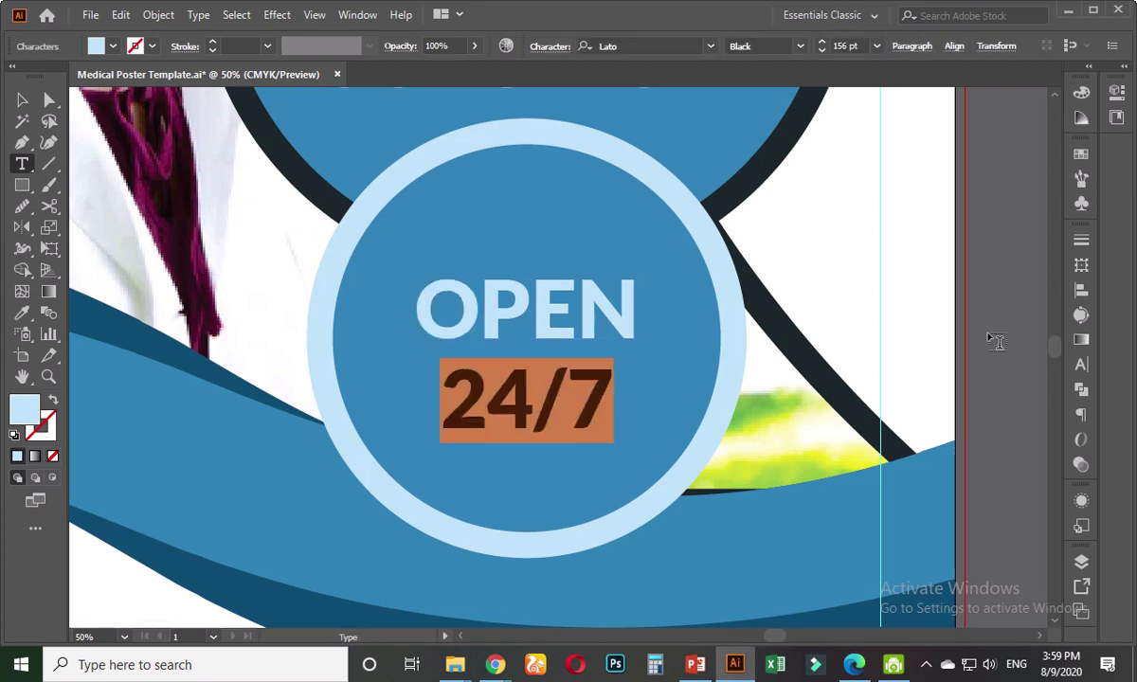
left_click(1080, 364)
left_click(915, 311)
scroll(928, 311, "up", 20)
scroll(927, 311, "up", 20)
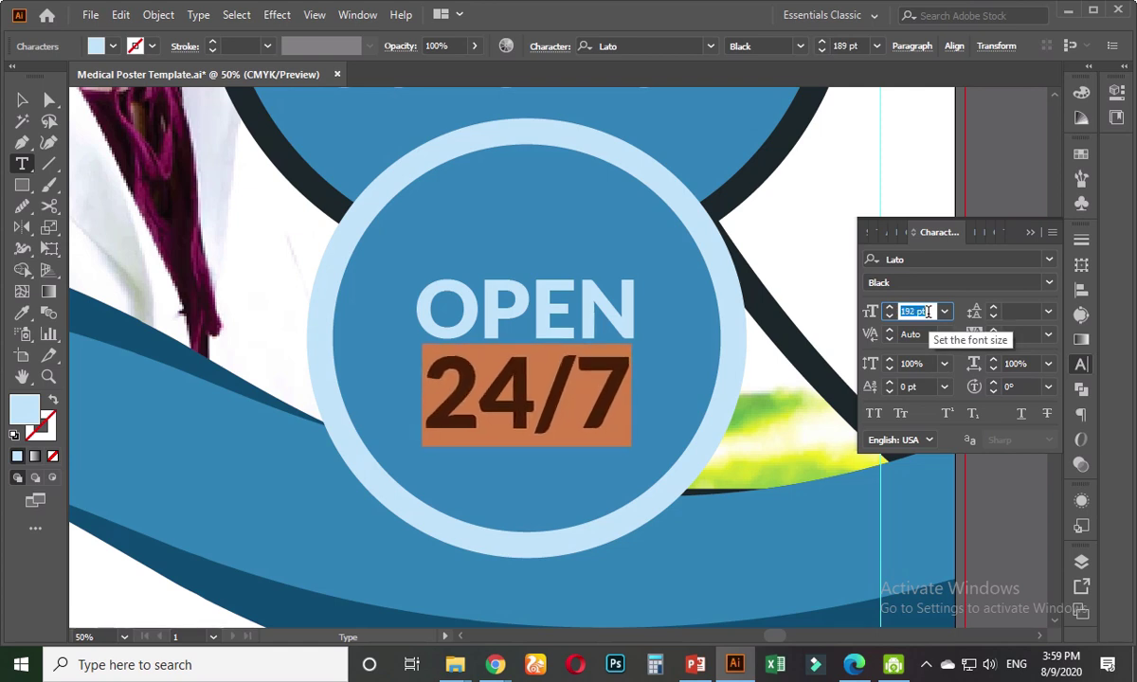
scroll(930, 312, "down", 1)
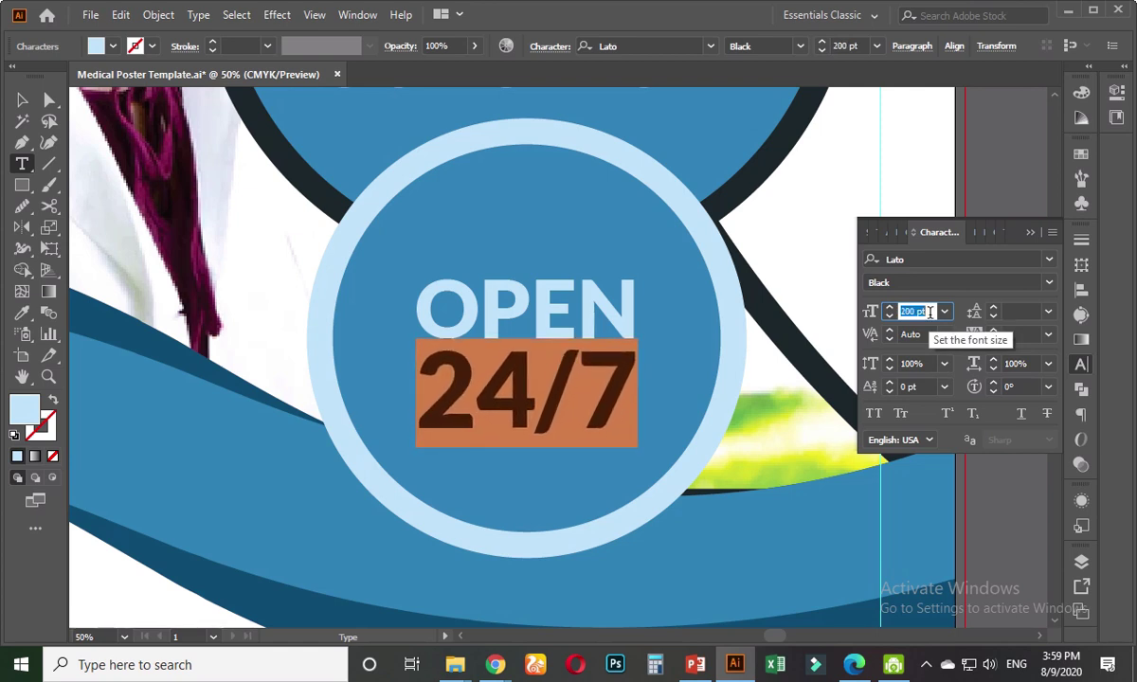
- Try to recolor the 24/7 line in the small circle by sampling the dark outline color with the Eyedropper
left_click(1030, 233)
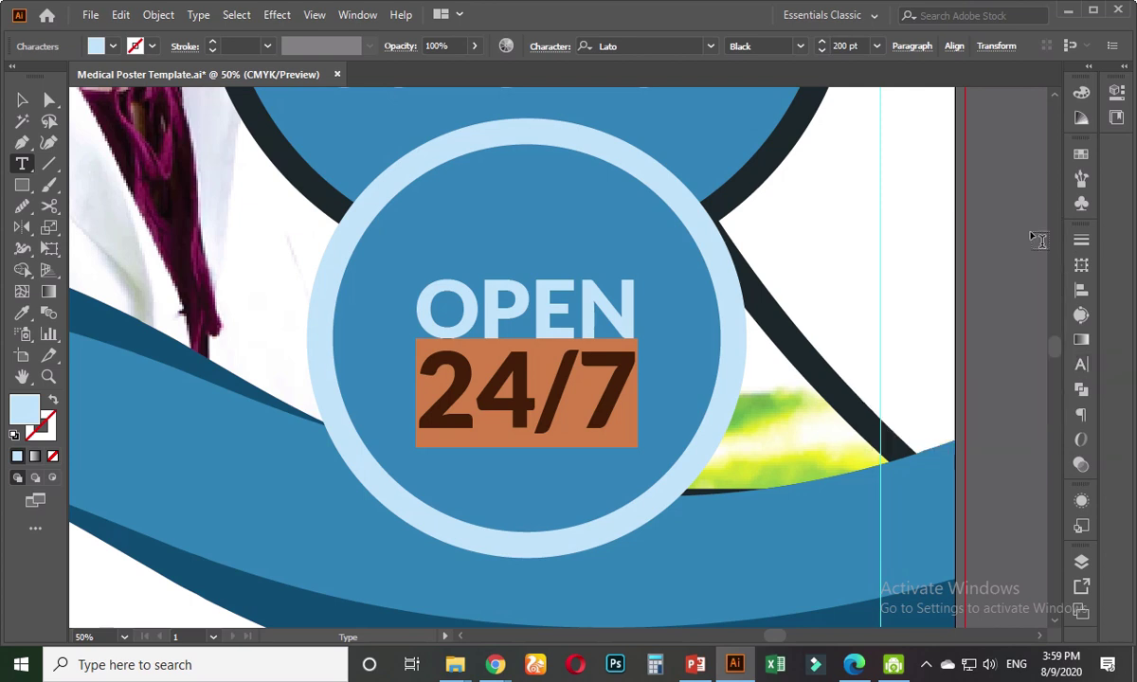
left_click(22, 313)
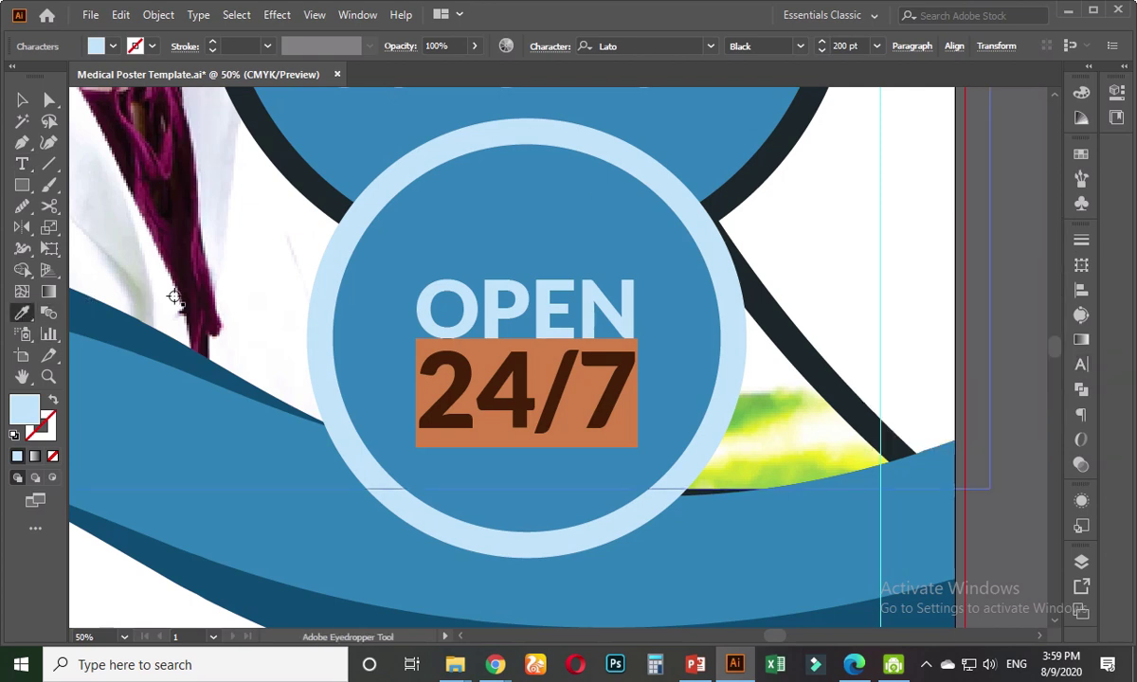
scroll(276, 322, "down", 2)
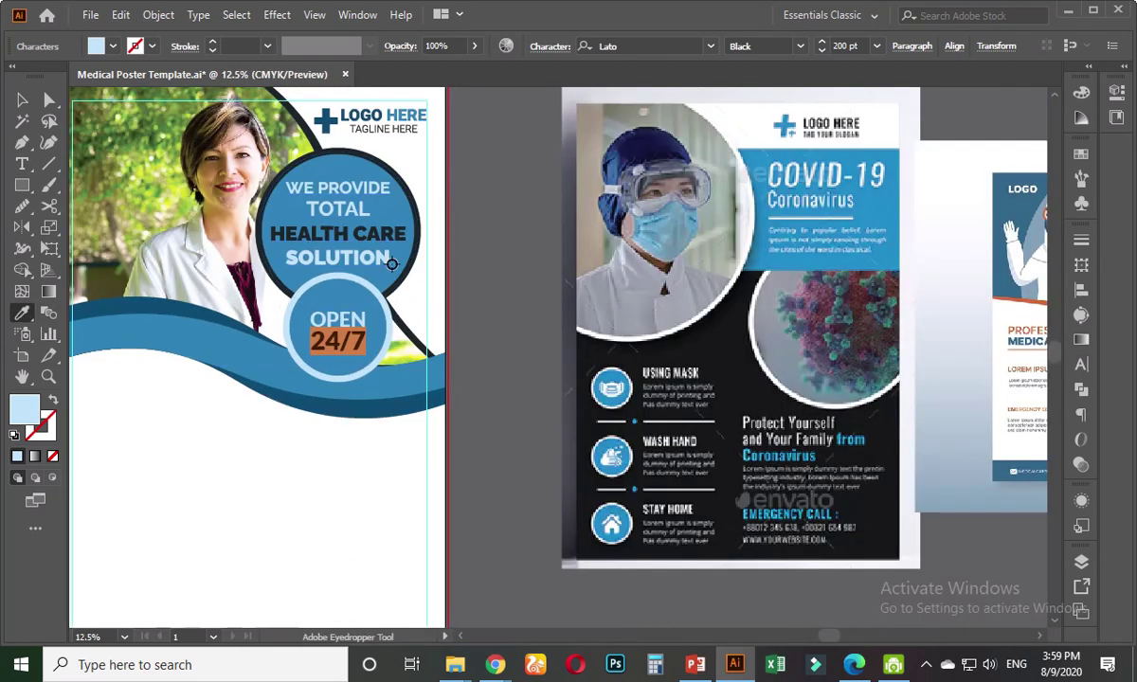
left_click(417, 325)
key("v")
left_click(484, 313)
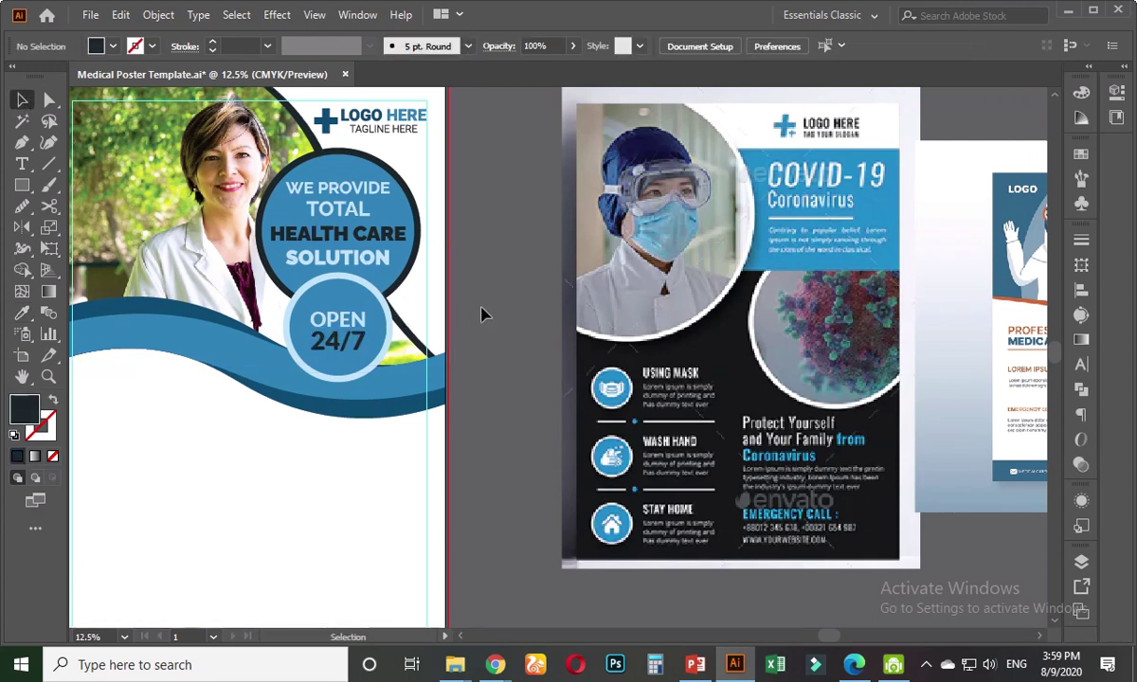
key("ctrl+z")
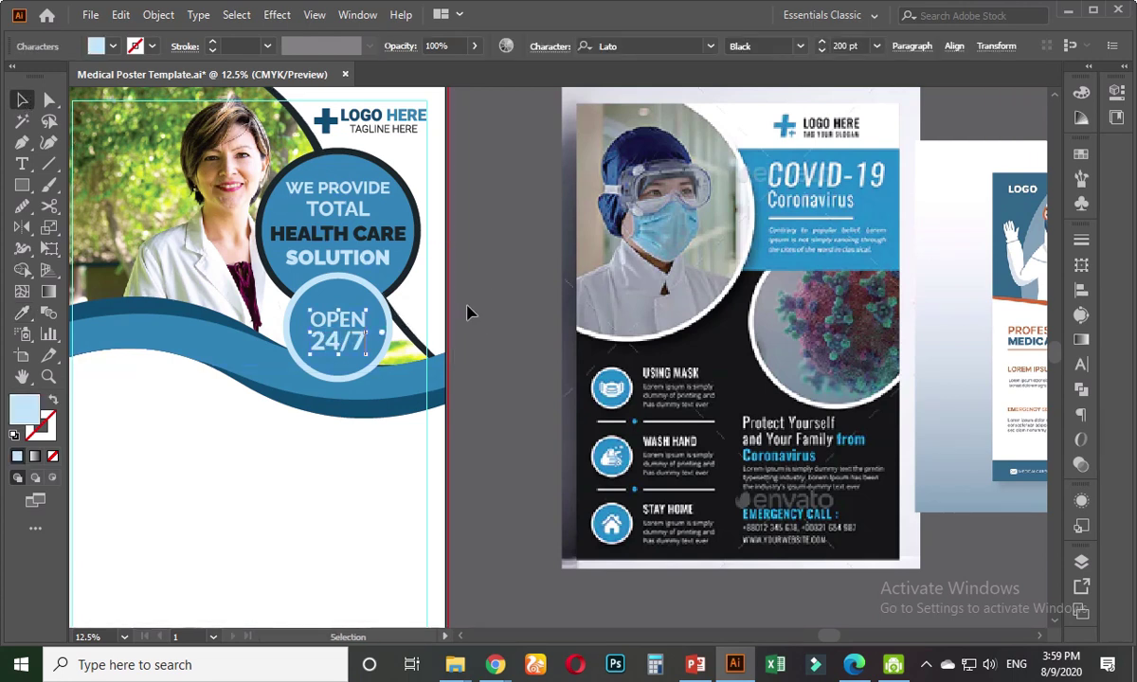
left_click(471, 312)
- Scale up the OPEN 24/7 text proportionally so it fills more of the small circle
scroll(471, 336, "up", 1)
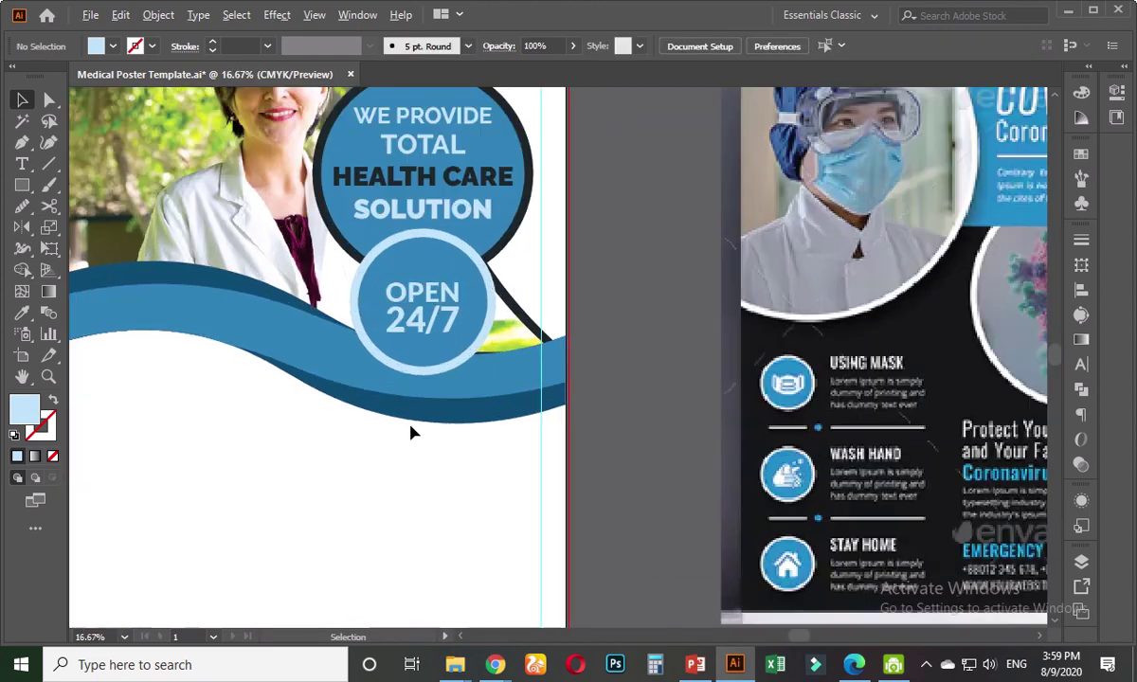
scroll(437, 419, "up", 1)
scroll(449, 462, "up", 1)
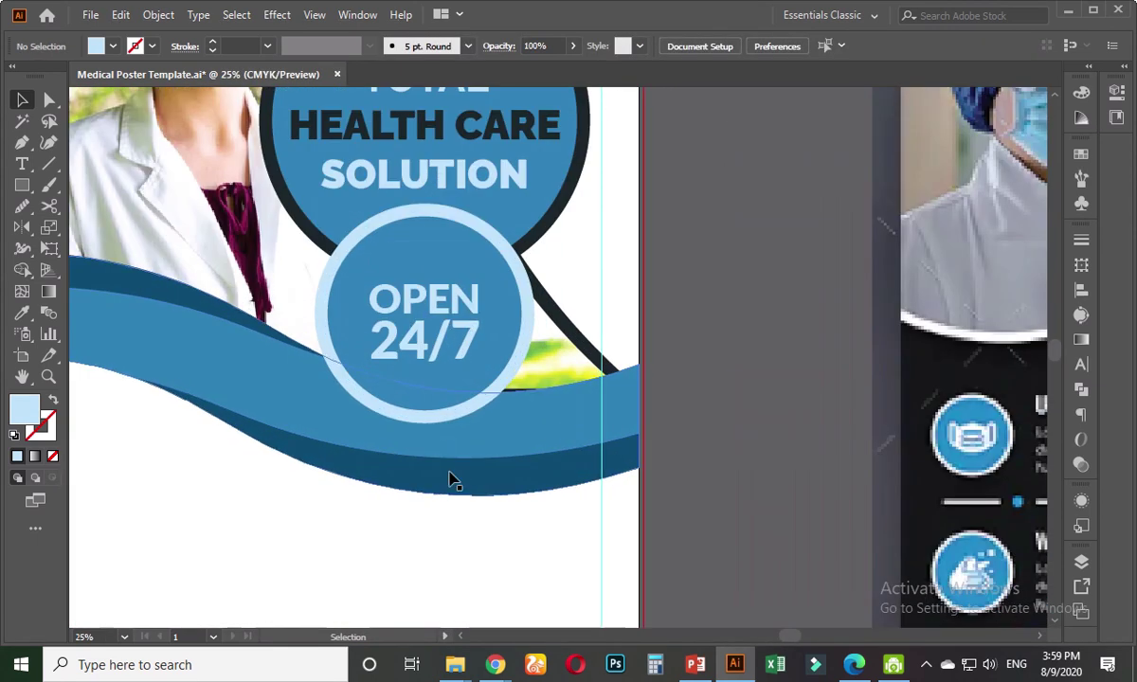
scroll(449, 478, "up", 1)
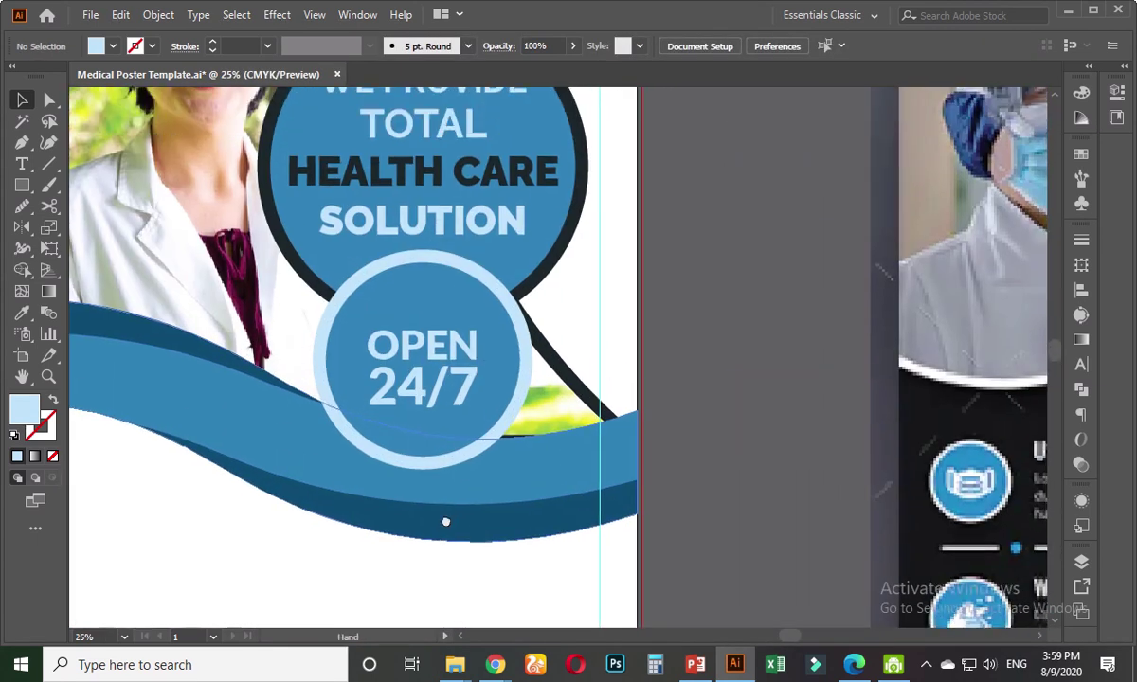
left_click(474, 335)
left_click(498, 318, "shift")
left_click_drag(497, 318, 493, 318)
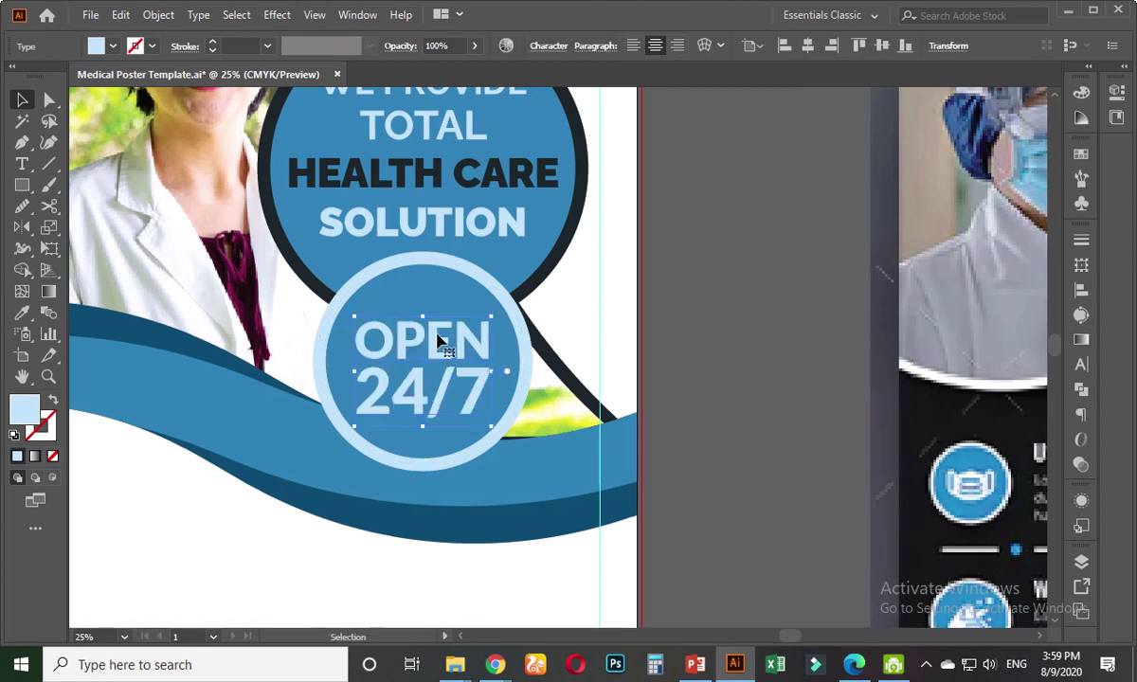
- Center the OPEN 24/7 text horizontally and vertically on the small circle, using the circle as the key object
left_click(423, 293, "shift")
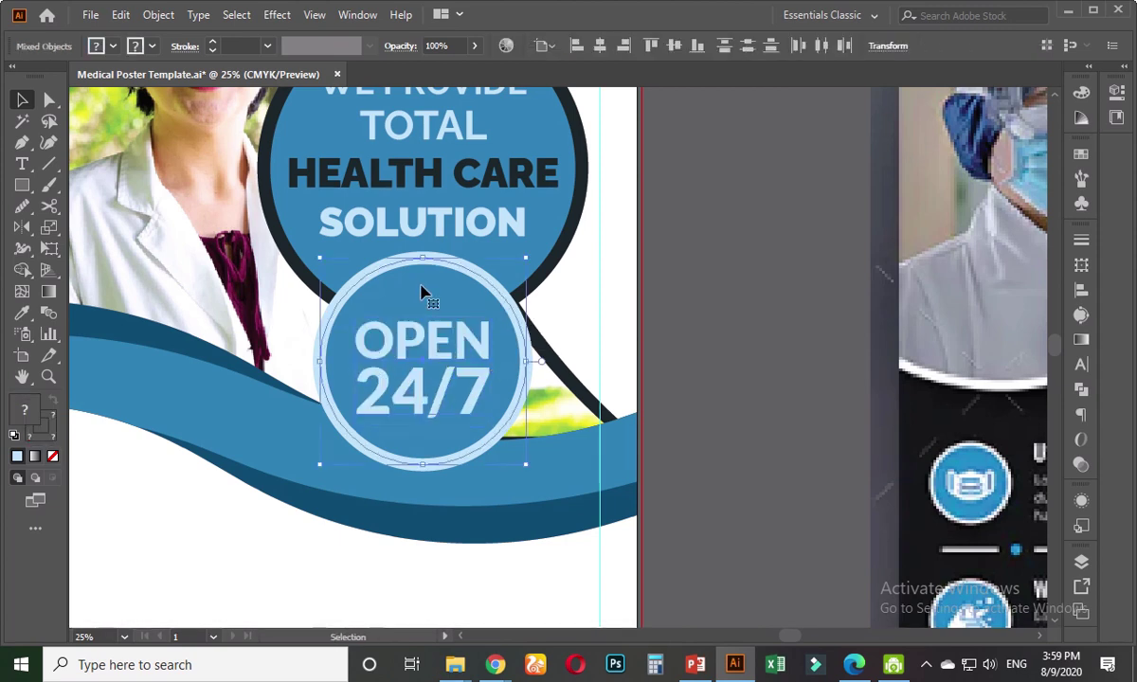
left_click(424, 294)
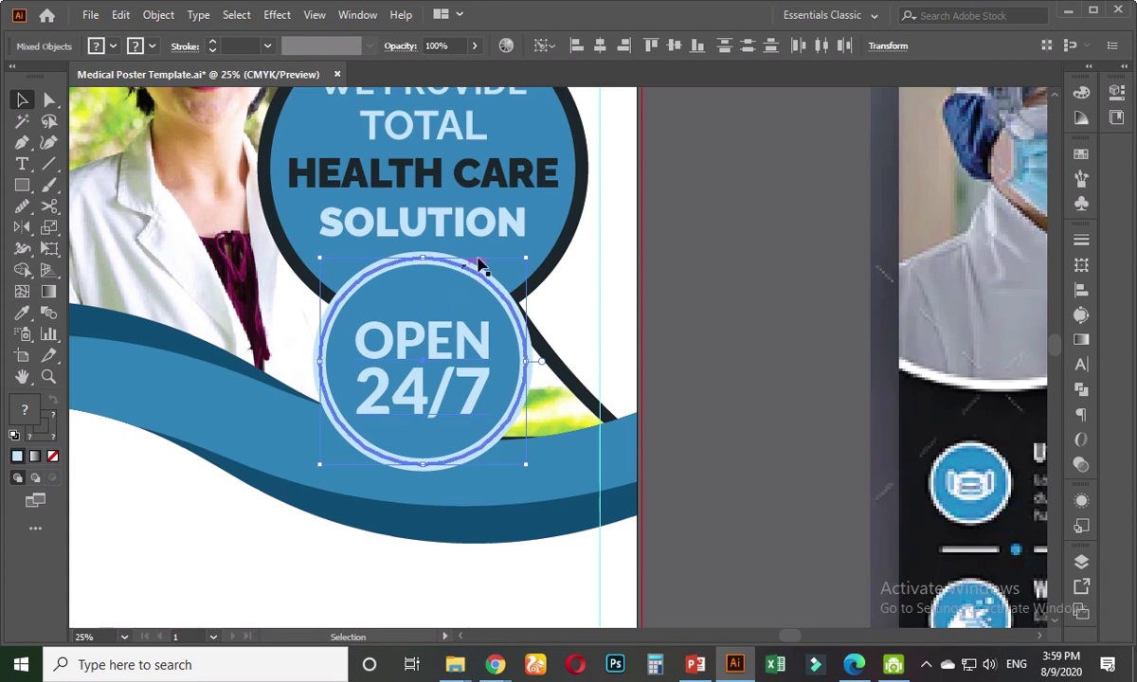
left_click(601, 48)
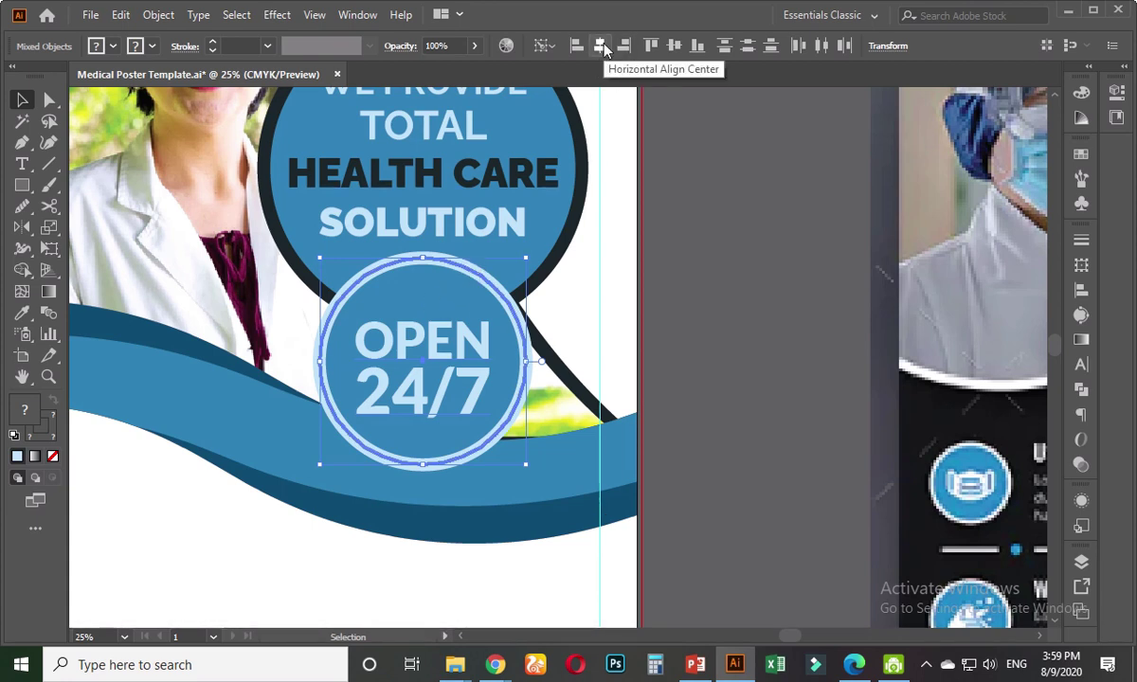
left_click(674, 46)
left_click(718, 302)
- Try to move the blue wave group slightly upward over the photo
key("ctrl+minus")
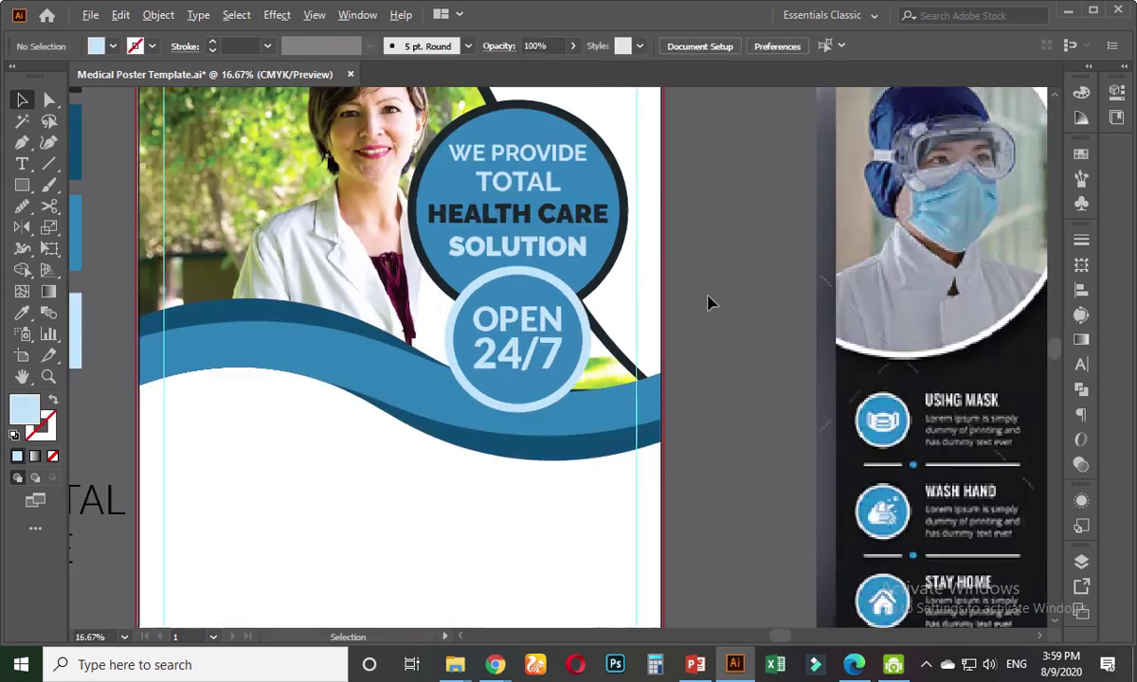
scroll(711, 303, "down", 1)
scroll(709, 302, "down", 3)
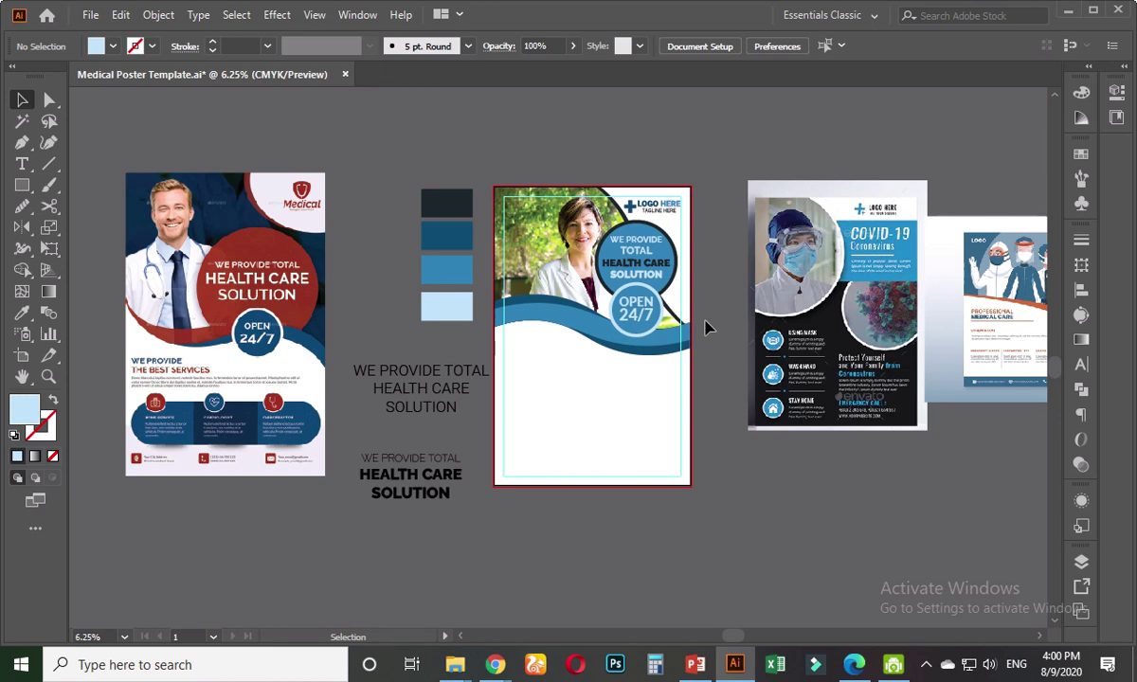
scroll(701, 327, "up", 2)
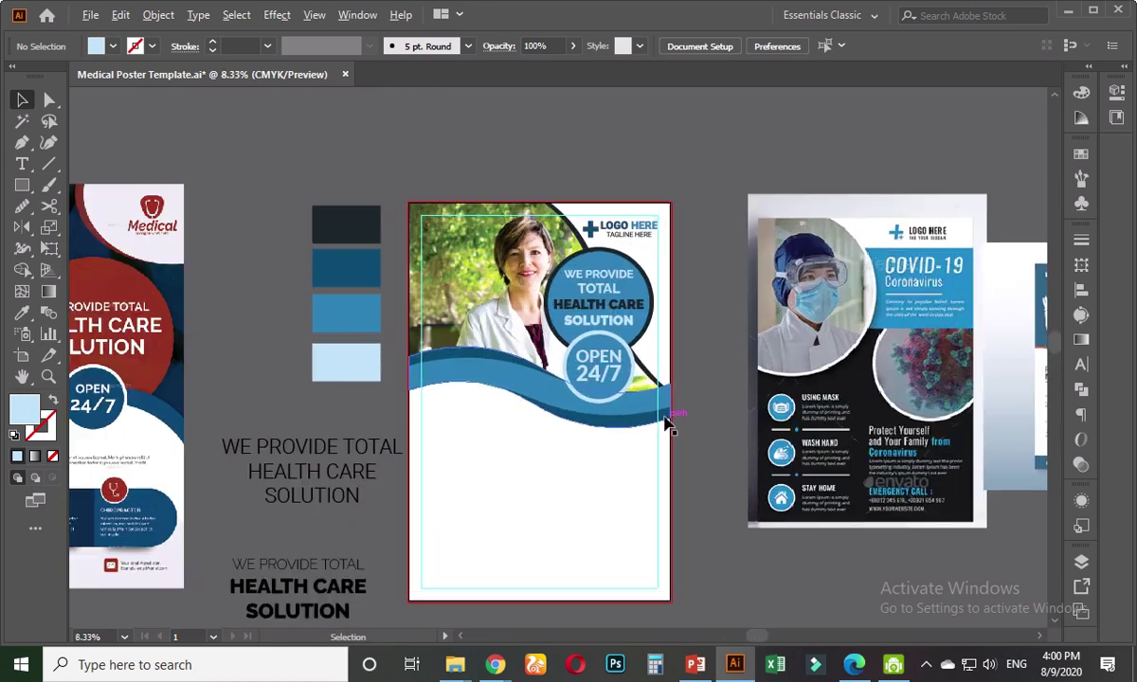
scroll(641, 451, "up", 1)
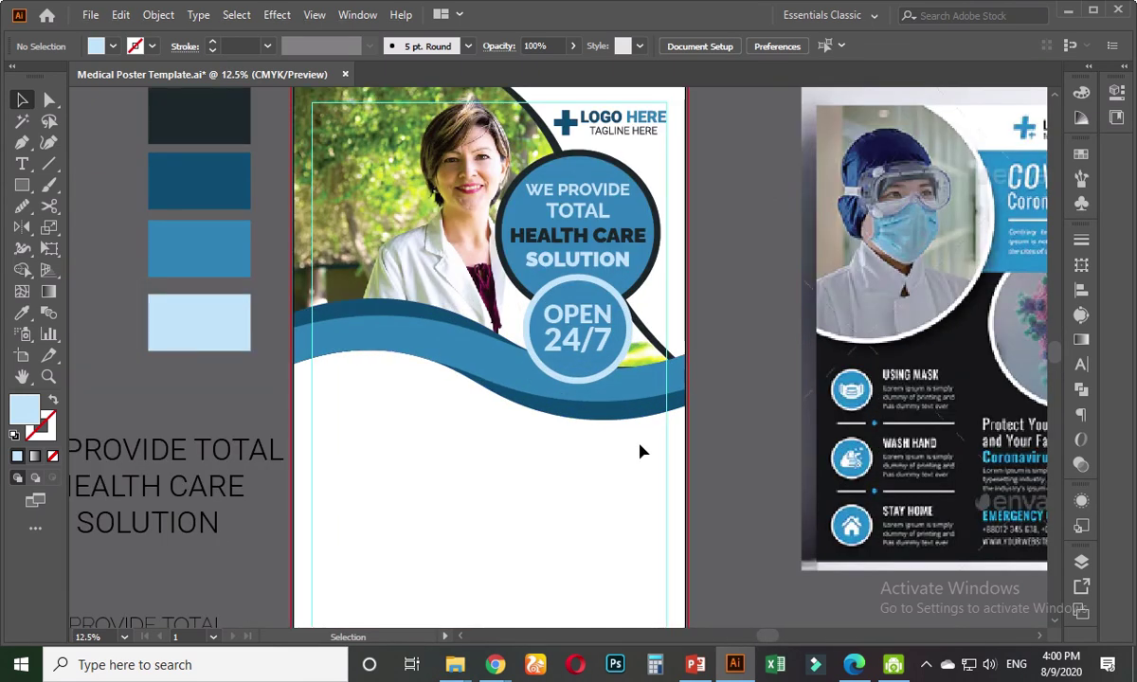
left_click_drag(730, 403, 711, 464)
scroll(587, 503, "up", 1)
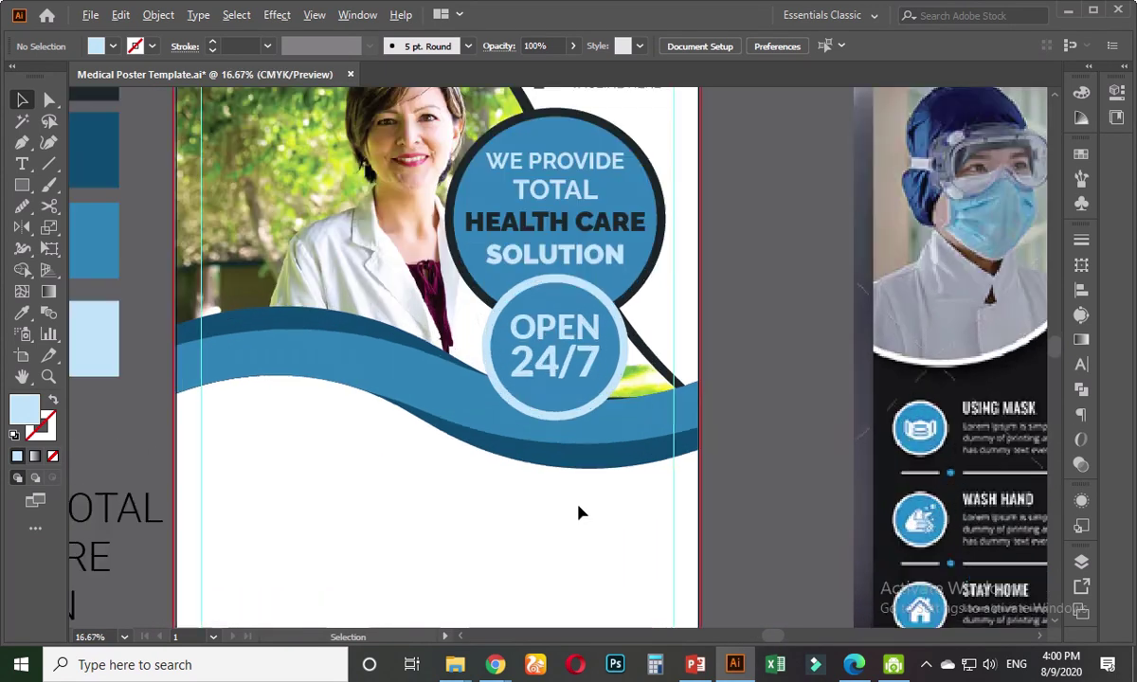
left_click(478, 453)
key("a")
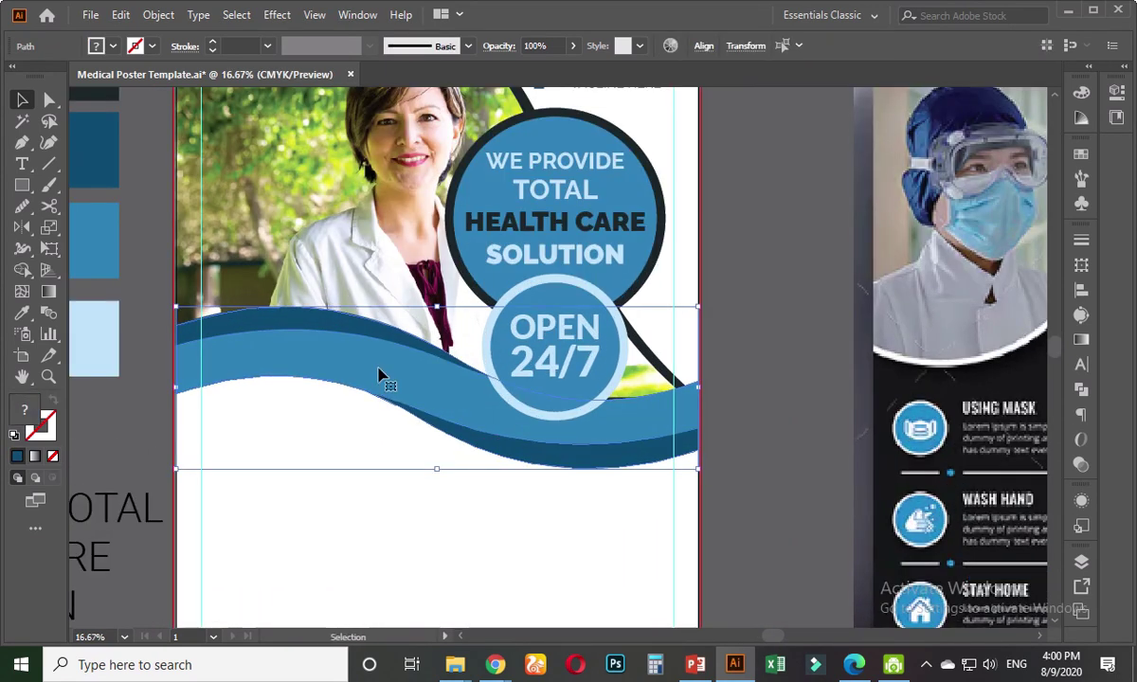
key("v")
left_click_drag(393, 384, 388, 350)
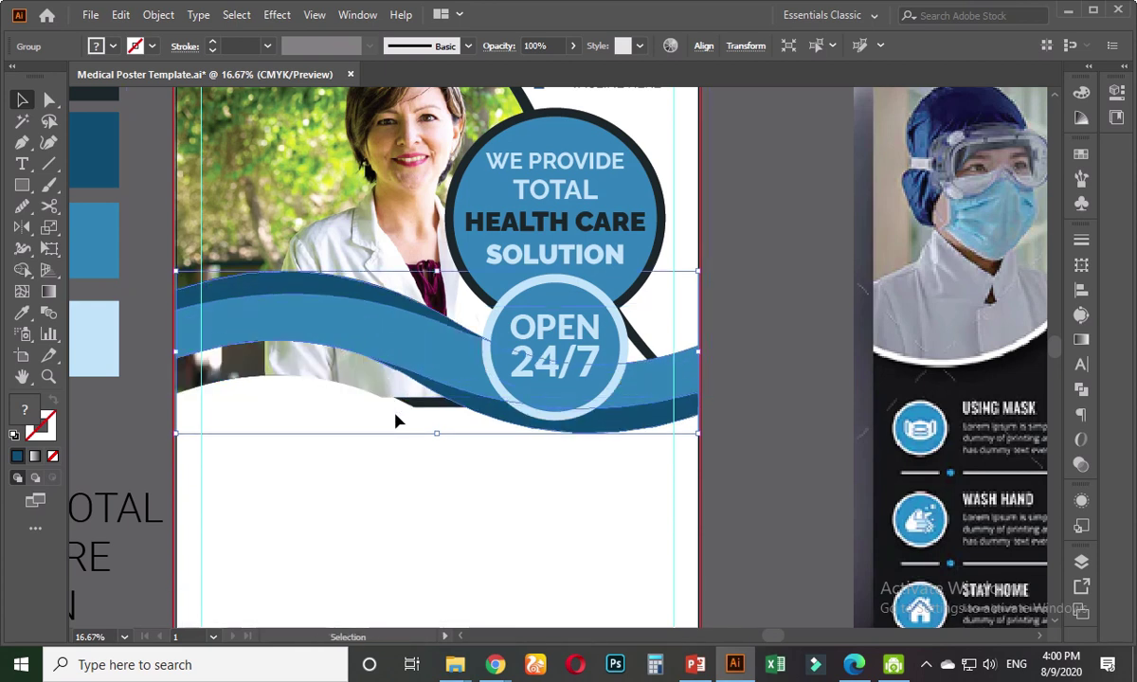
key("ctrl+z")
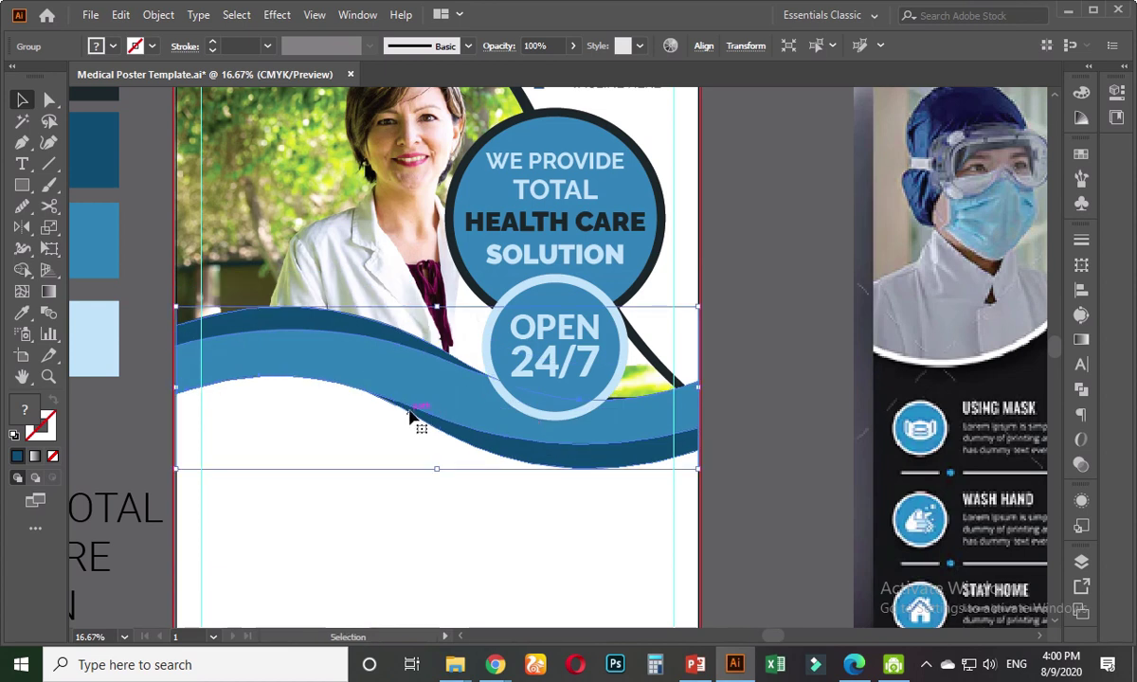
- Move the headline circle with its text slightly down and to the right
left_click(766, 346)
scroll(744, 287, "up", 2)
left_click(545, 295)
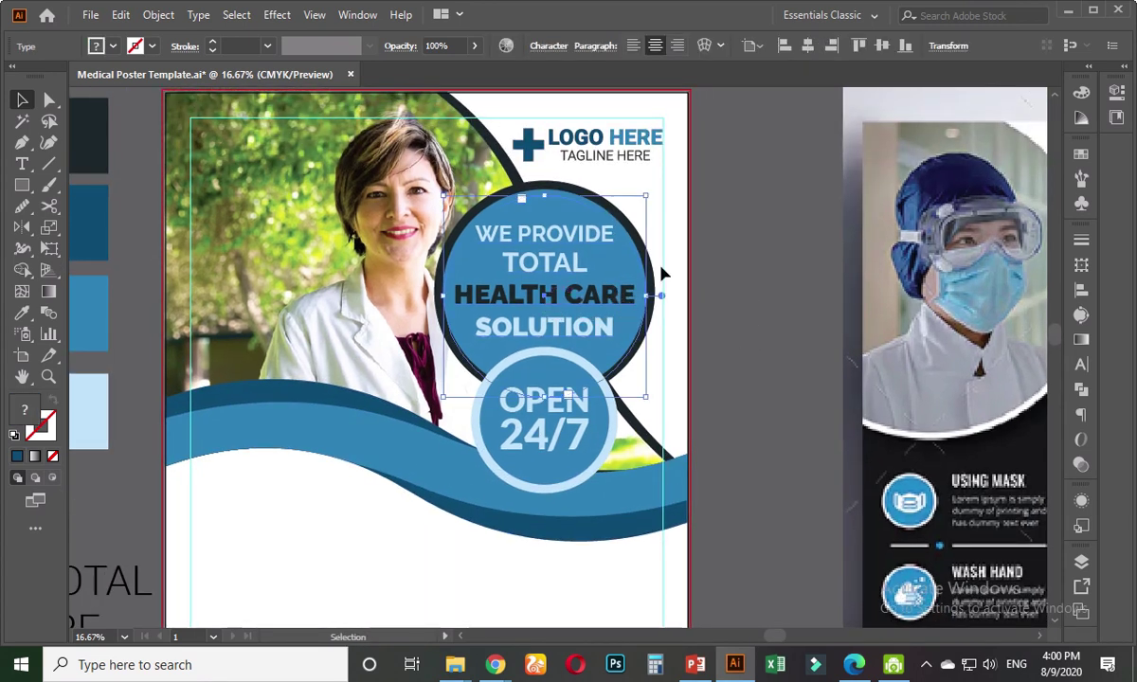
left_click(705, 242)
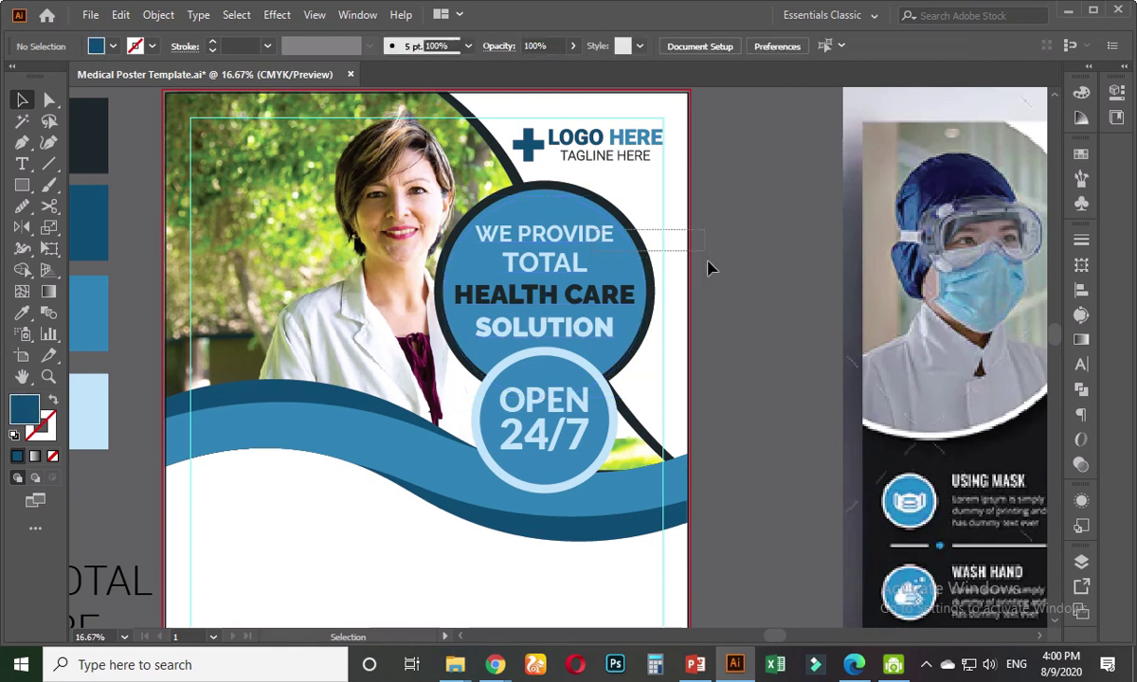
key("ctrl+z")
left_click(659, 284)
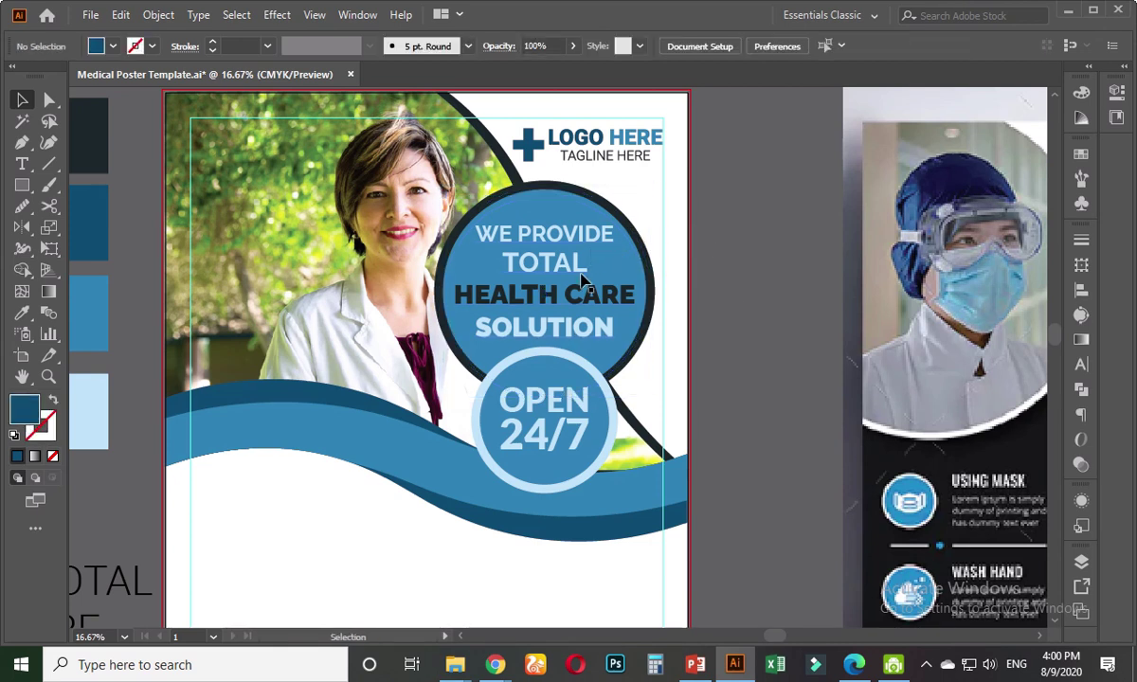
left_click_drag(584, 287, 594, 311)
left_click(725, 272)
scroll(701, 275, "up", 1)
left_click(592, 283)
left_click(737, 404)
- Move the OPEN 24/7 circle and its text down and to the right onto the wave's lower edge
scroll(663, 379, "down", 3)
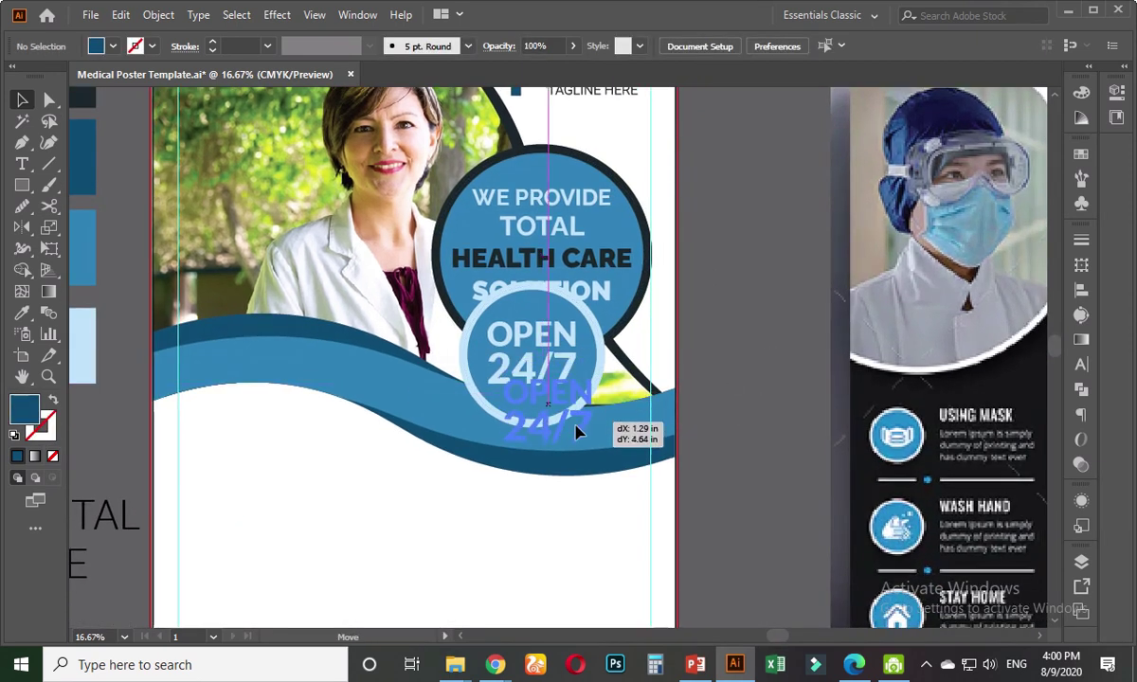
left_click(587, 403)
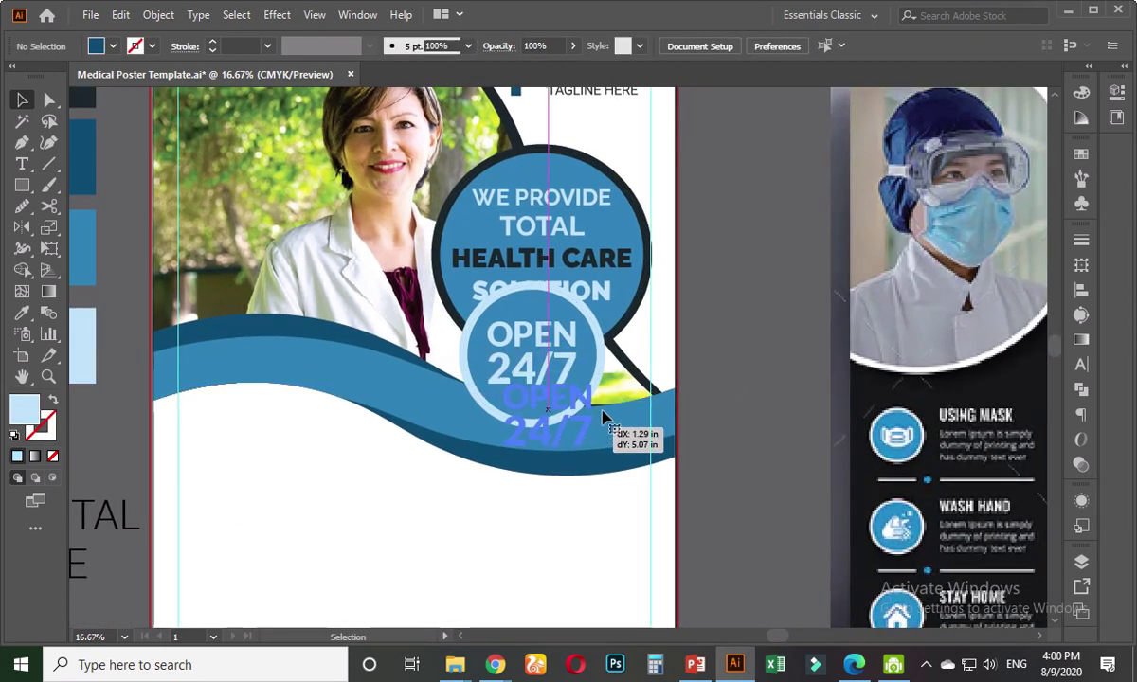
left_click(540, 305)
left_click_drag(540, 305, 567, 417)
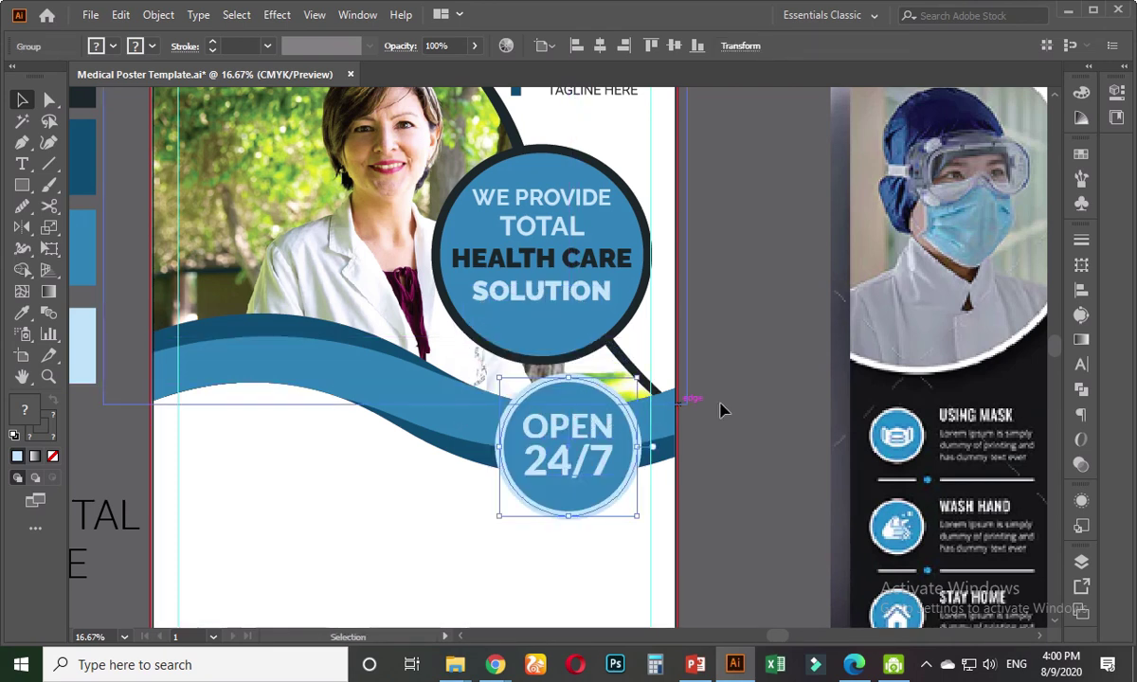
left_click(770, 407)
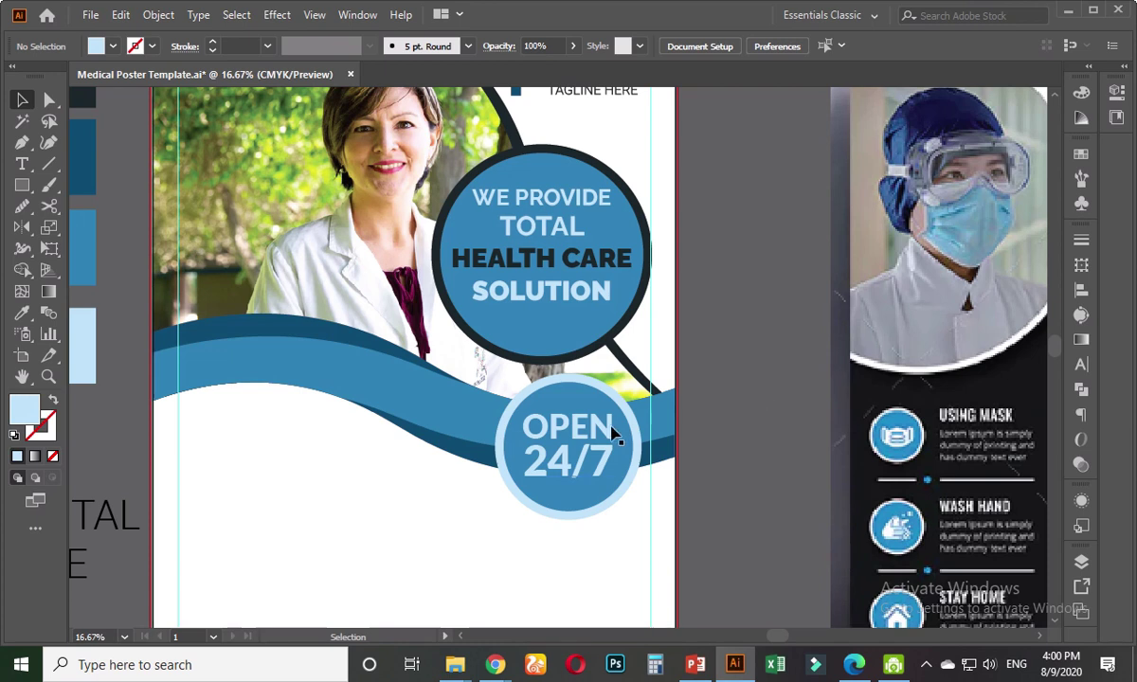
- Move the headline circle with its text down until it meets the OPEN 24/7 badge
scroll(717, 332, "up", 1)
left_click_drag(572, 330, 571, 350)
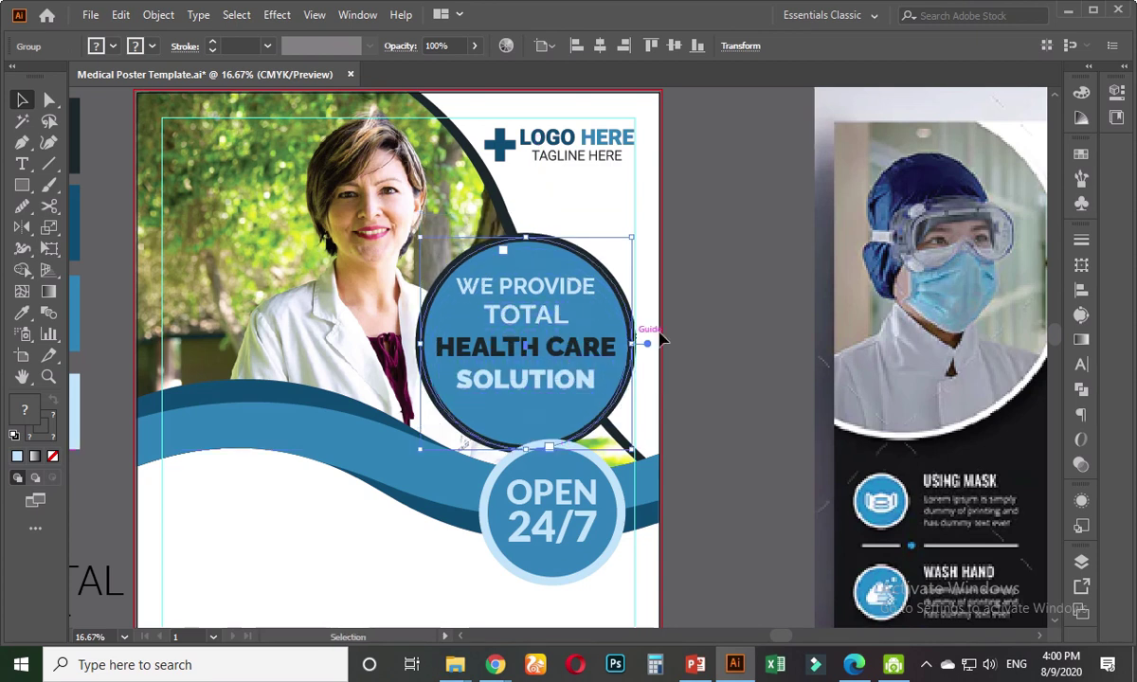
left_click(575, 212)
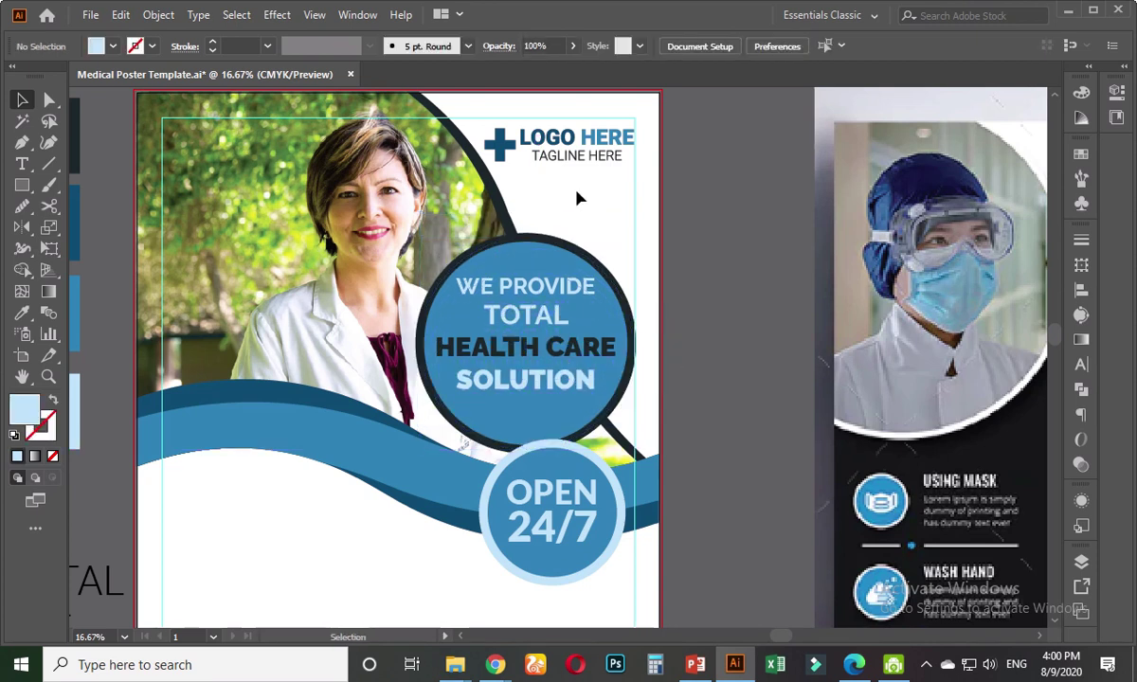
- Capture a screen region around the logo and the upper part of the headline circle, and copy it
scroll(580, 197, "up", 2)
left_click_drag(579, 190, 574, 305)
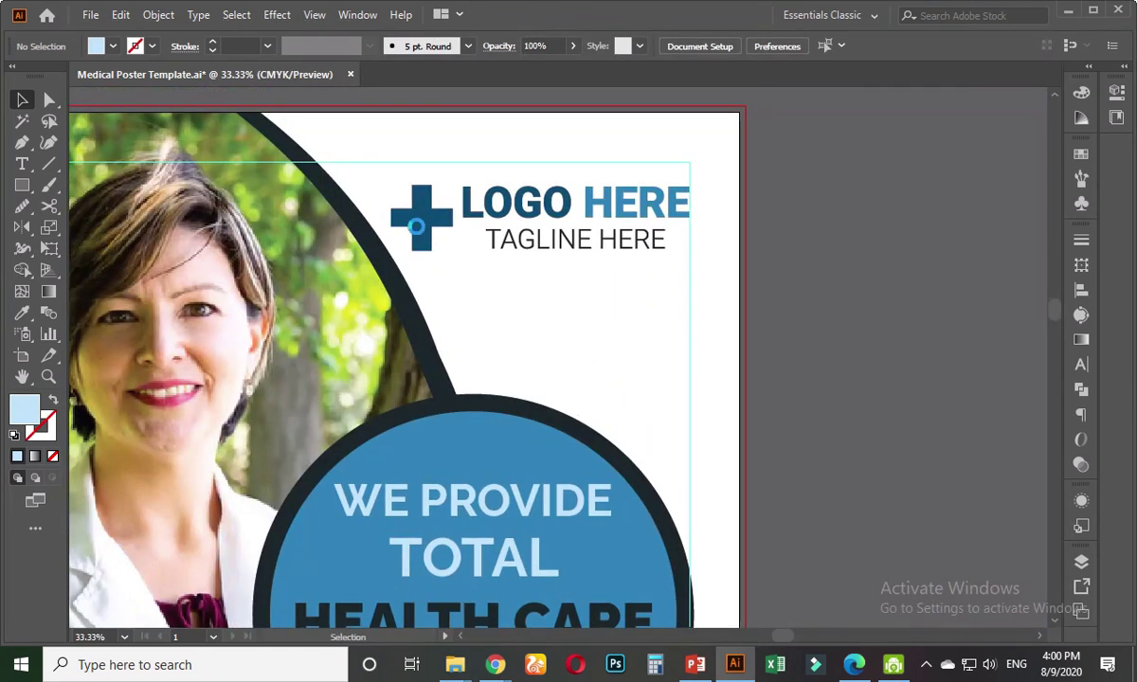
key("Print")
left_click_drag(222, 91, 801, 479)
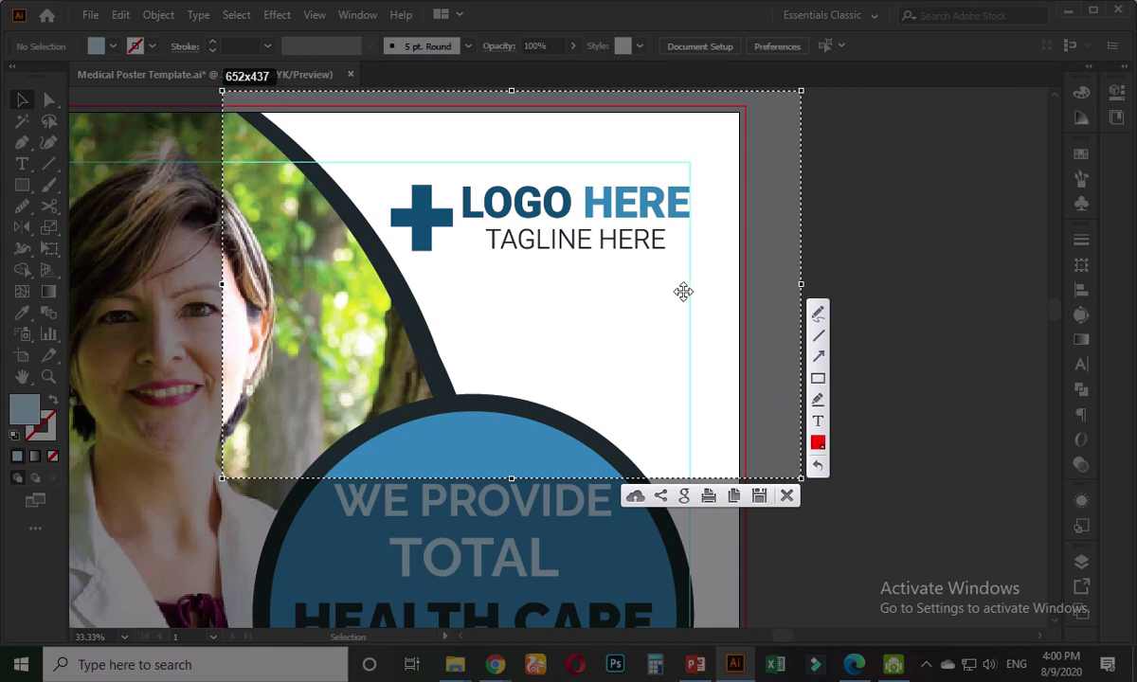
key("ctrl+c")
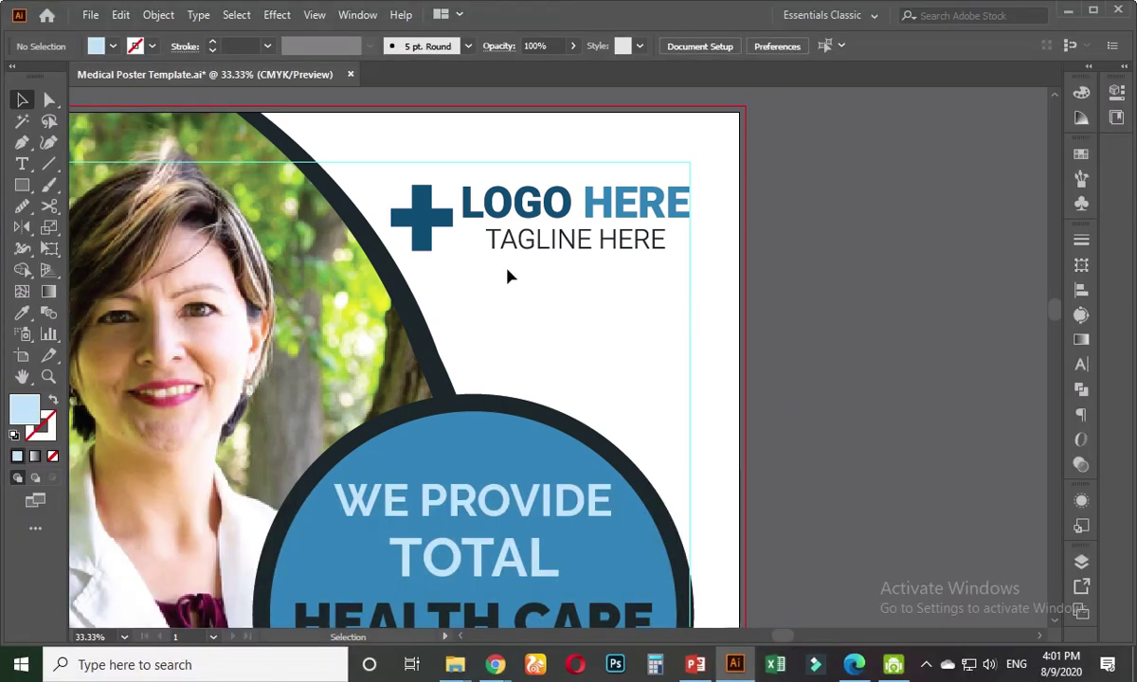
- Move the headline circle with its text straight up to sit just below the logo
left_click(533, 210)
key("ctrl+minus")
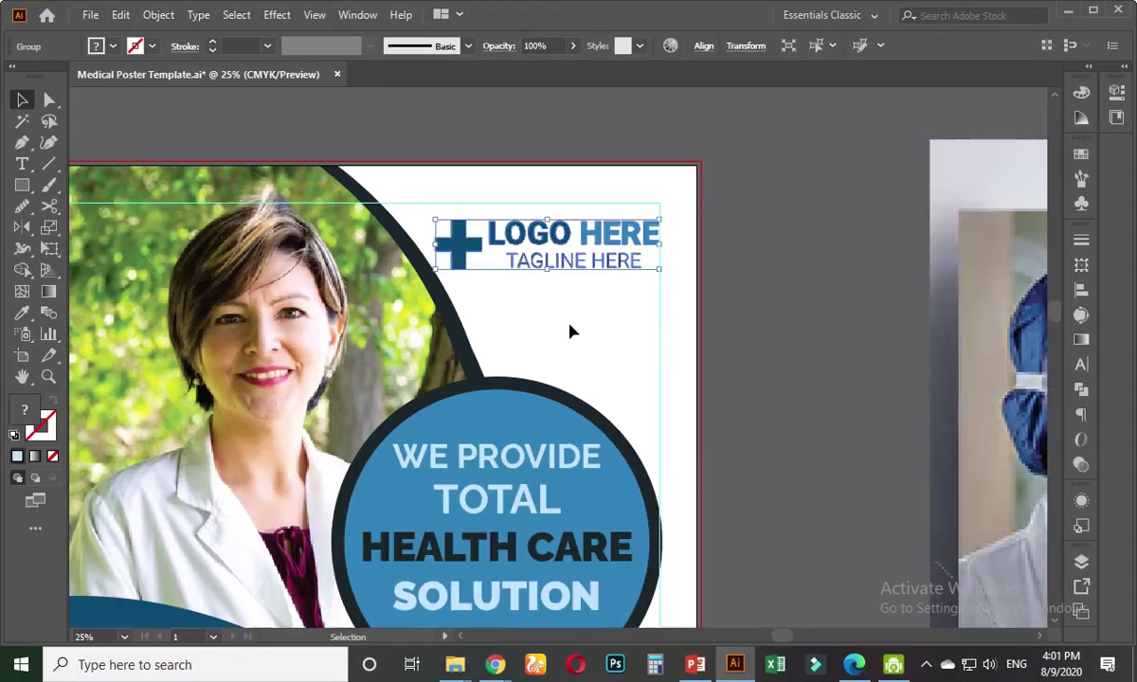
left_click(521, 501)
left_click_drag(520, 500, 520, 405)
- Nudge the headline circle and its text slightly left so the outline meets the right margin guide
left_click_drag(729, 375, 725, 399)
key("ctrl+plus")
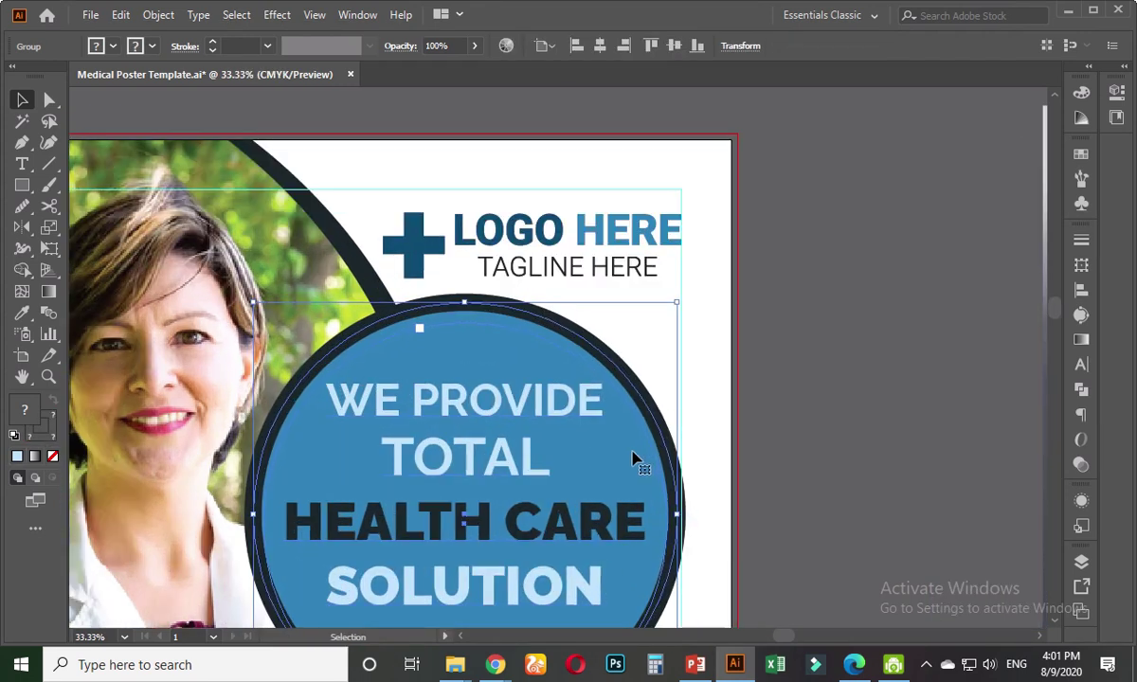
left_click(812, 464)
scroll(743, 427, "down", 2)
scroll(669, 438, "up", 2)
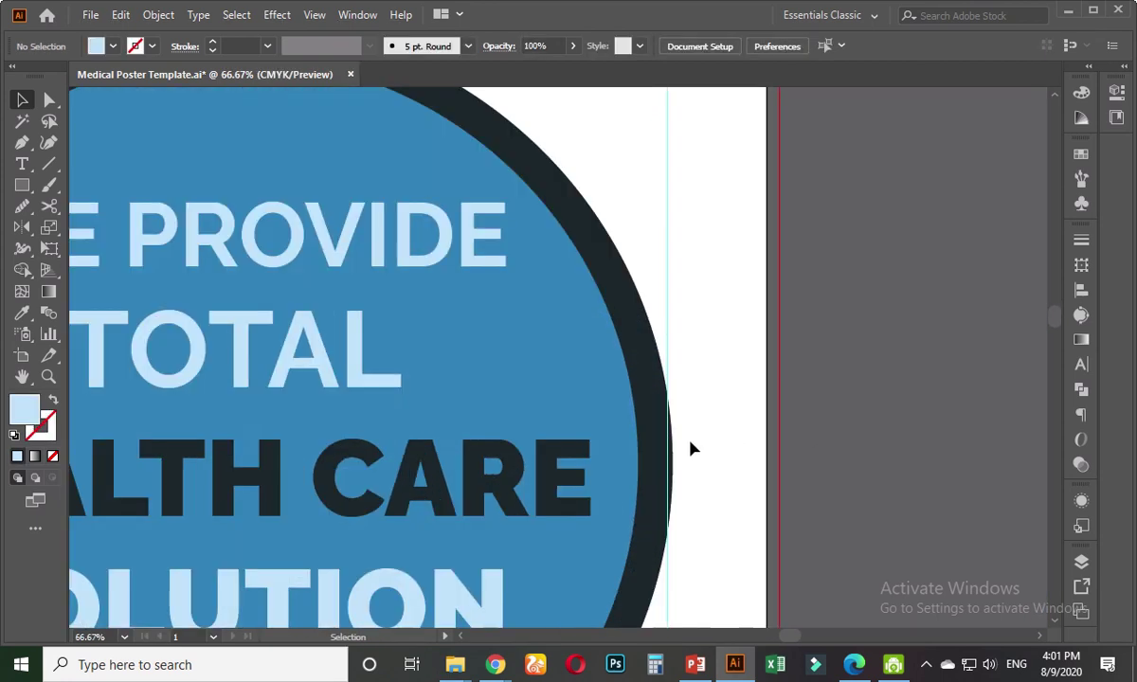
scroll(699, 444, "down", 3)
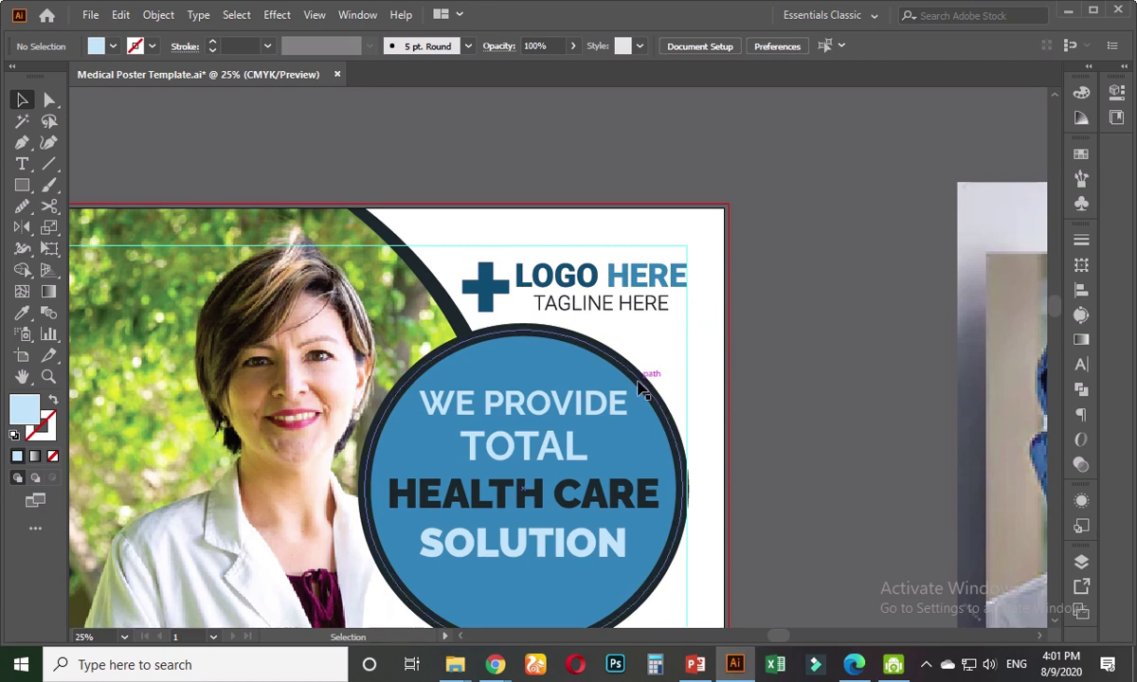
left_click(684, 328)
left_click(691, 316)
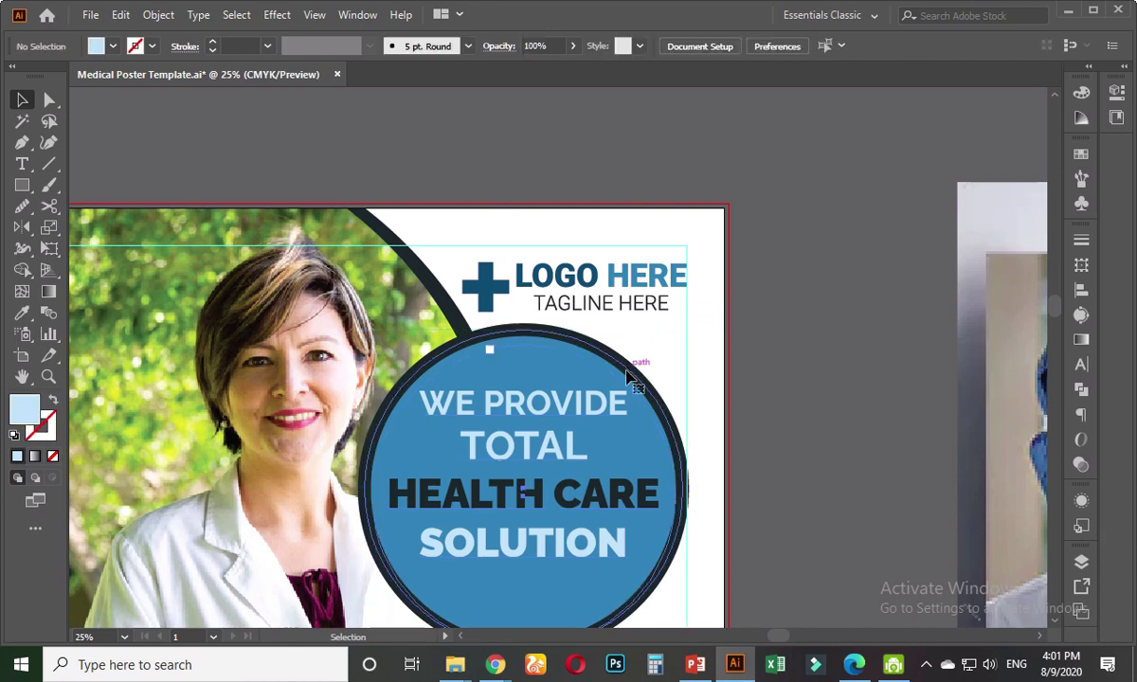
left_click(591, 352)
key("Left")
key("Left")
key("Left")
key("Left")
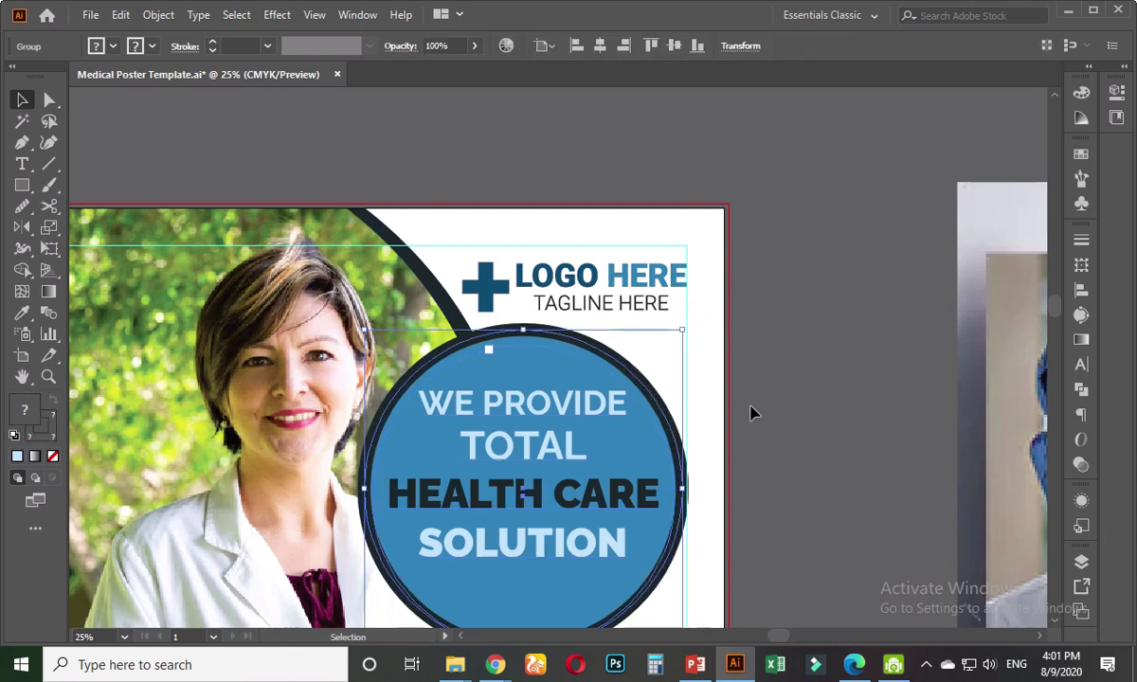
left_click(751, 413)
- Mark the spacing around the poster's right margin in red on a screen capture, and discard the capture
key("Print")
left_click_drag(569, 115, 808, 551)
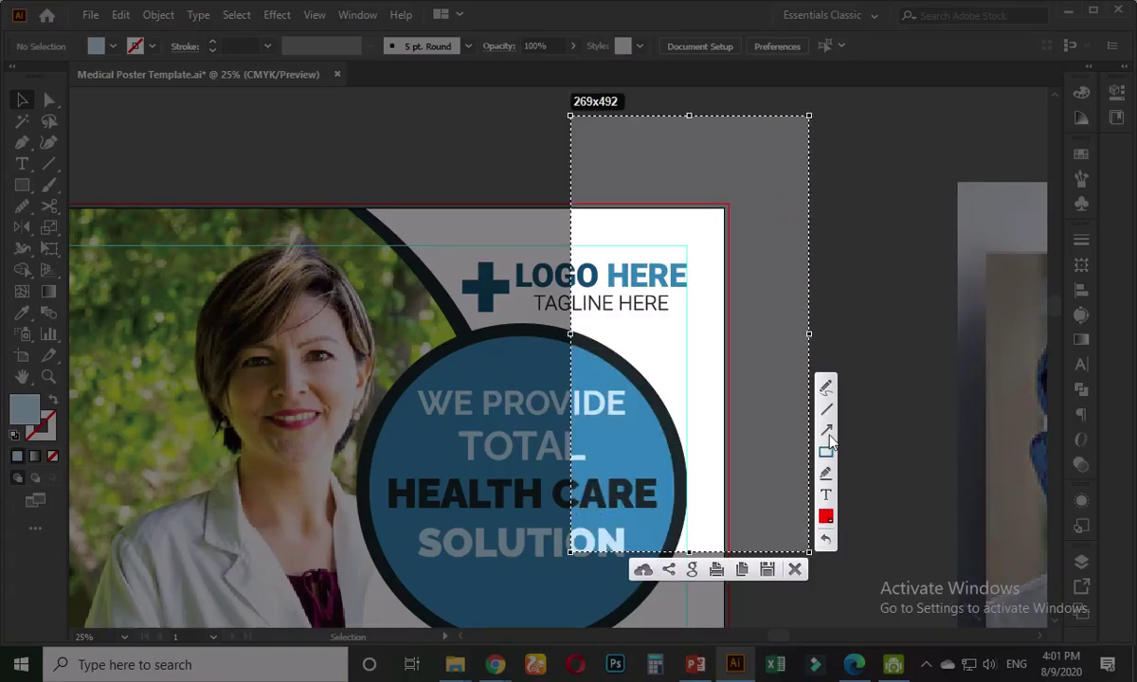
left_click_drag(723, 252, 766, 410)
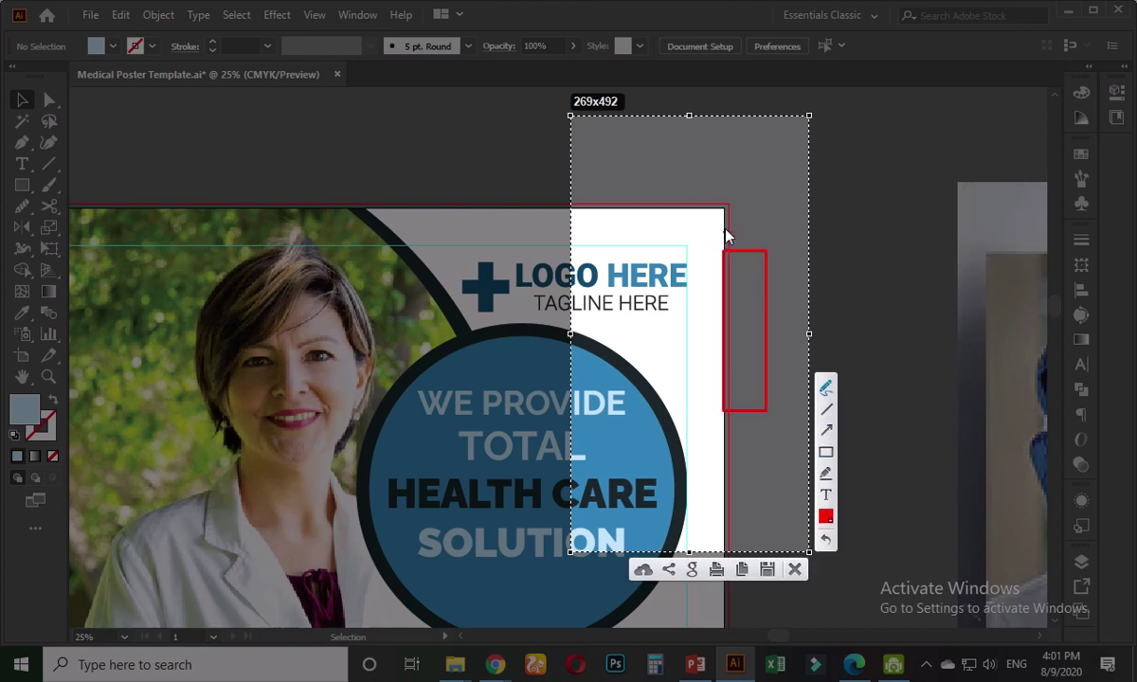
mouse_move(724, 216)
left_mouse_down()
mouse_move(728, 254)
mouse_move(699, 288)
left_mouse_up()
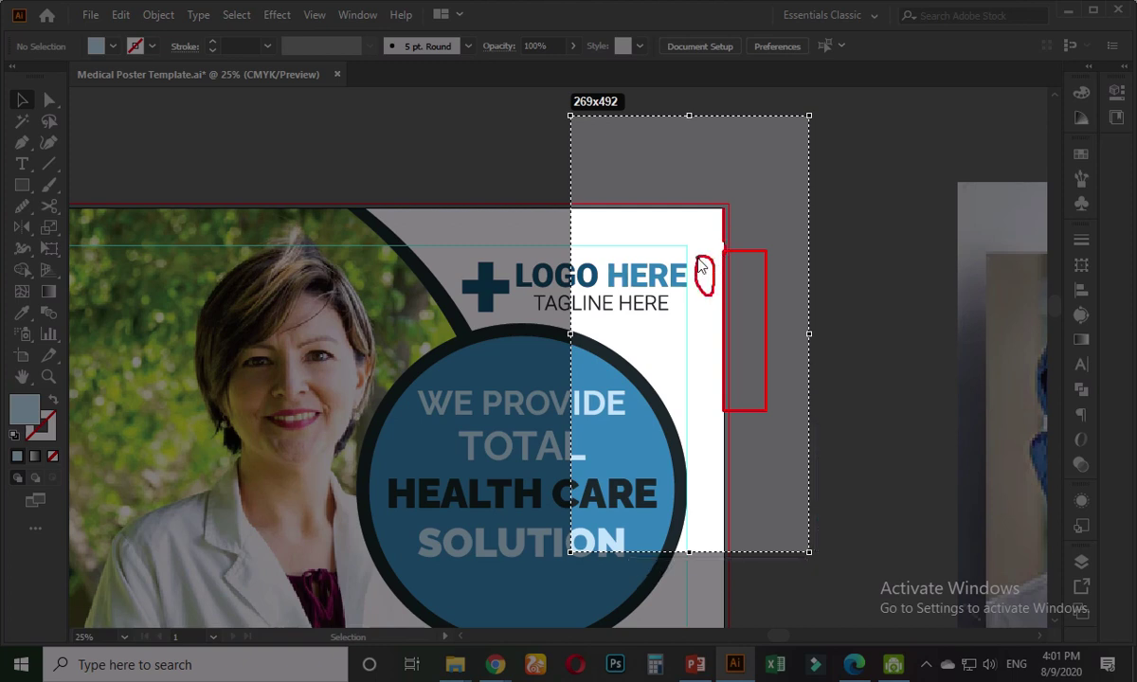
mouse_move(700, 332)
left_mouse_down()
mouse_move(702, 406)
mouse_move(711, 387)
left_mouse_up()
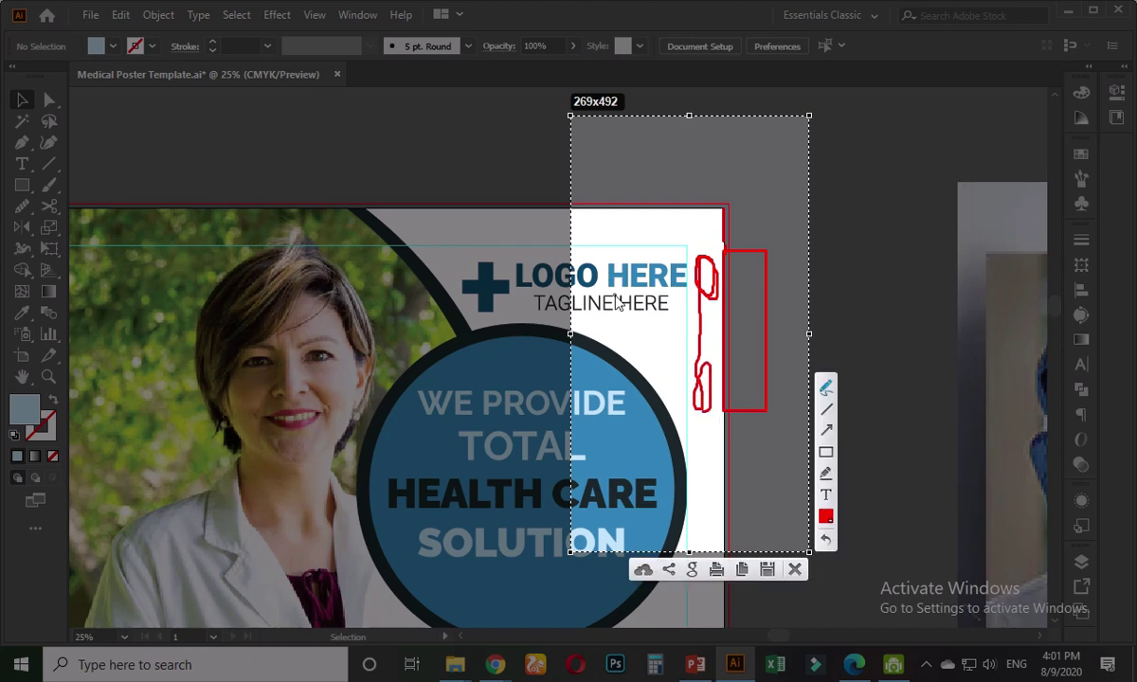
left_click_drag(646, 233, 692, 218)
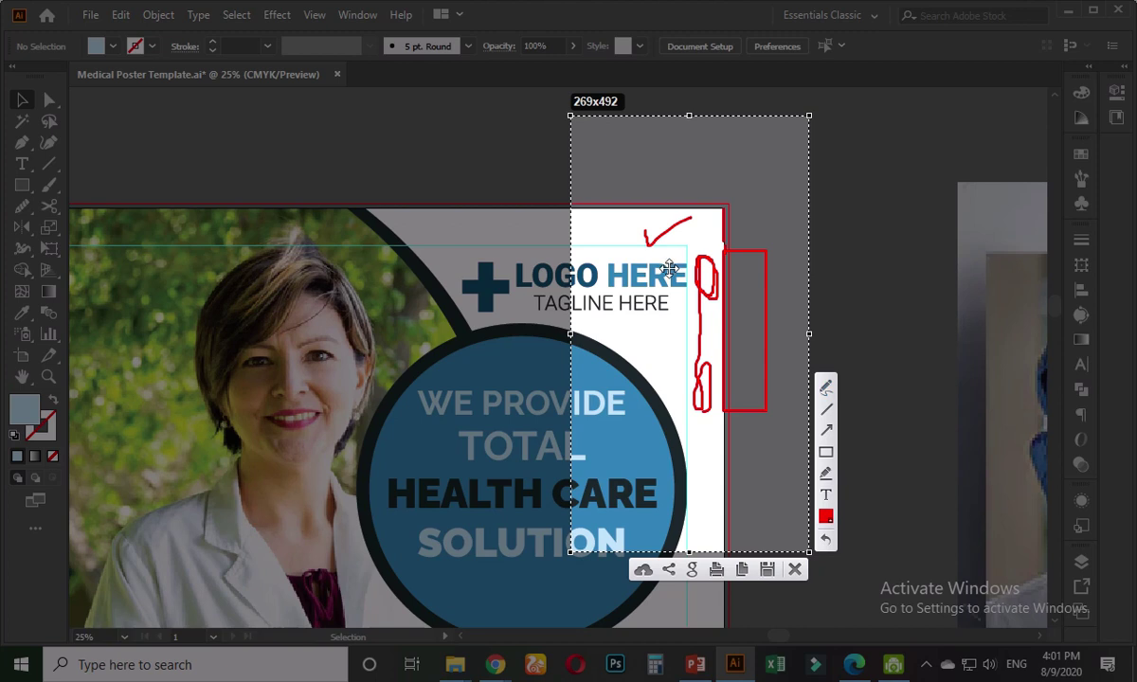
key("Escape")
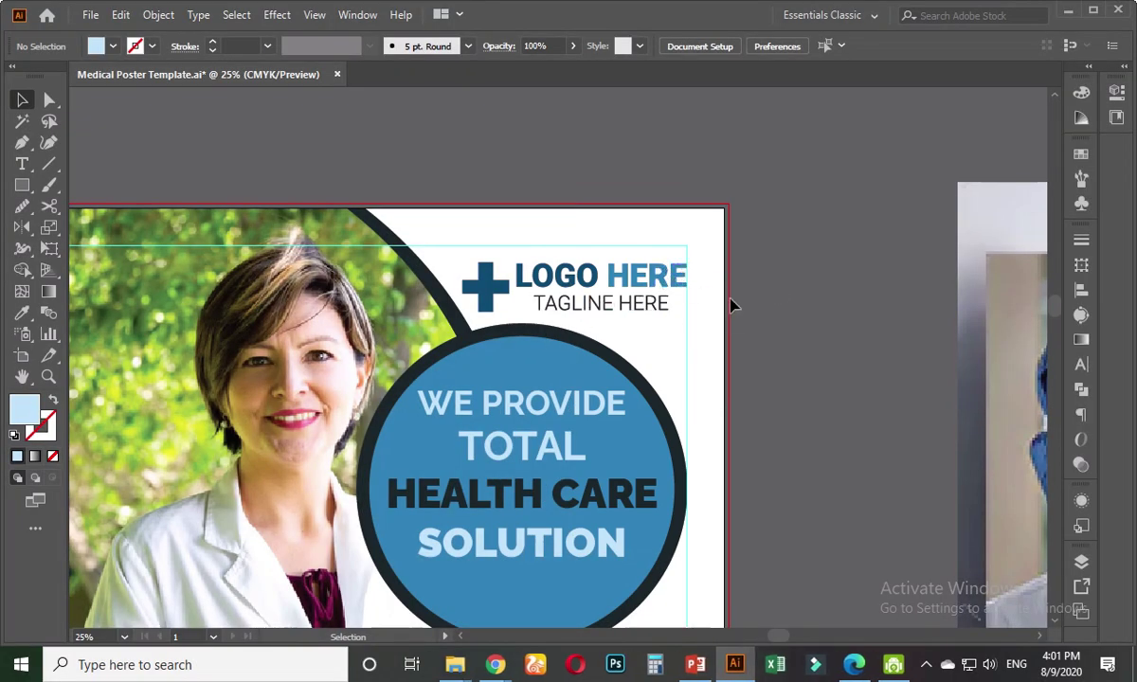
- Move the headline circle with its text slightly straight down, leaving more space below the logo
left_click(681, 470)
left_click(782, 481)
left_click_drag(343, 241, 486, 221)
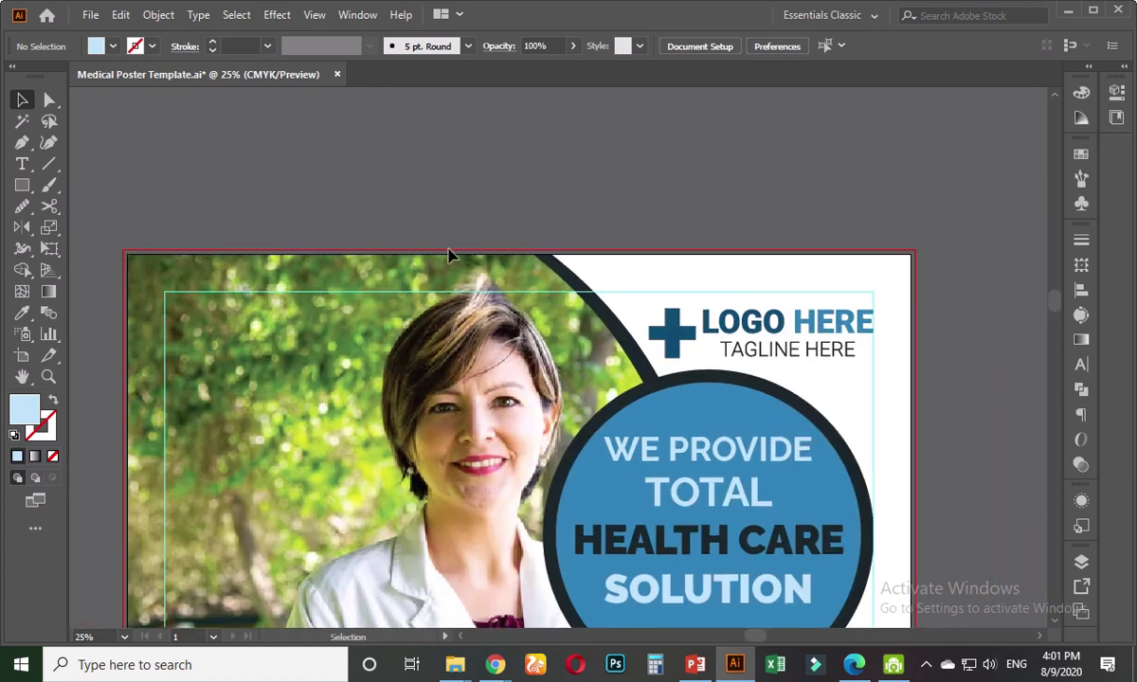
scroll(444, 342, "up", 2)
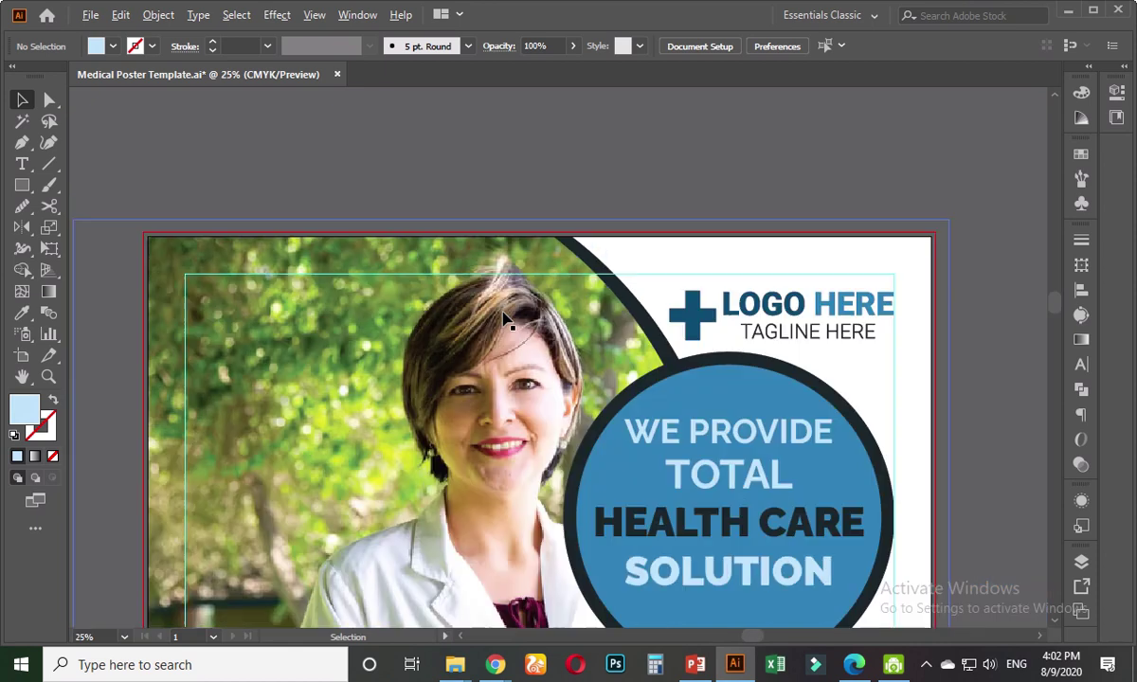
scroll(507, 332, "down", 5)
left_click_drag(654, 404, 636, 373)
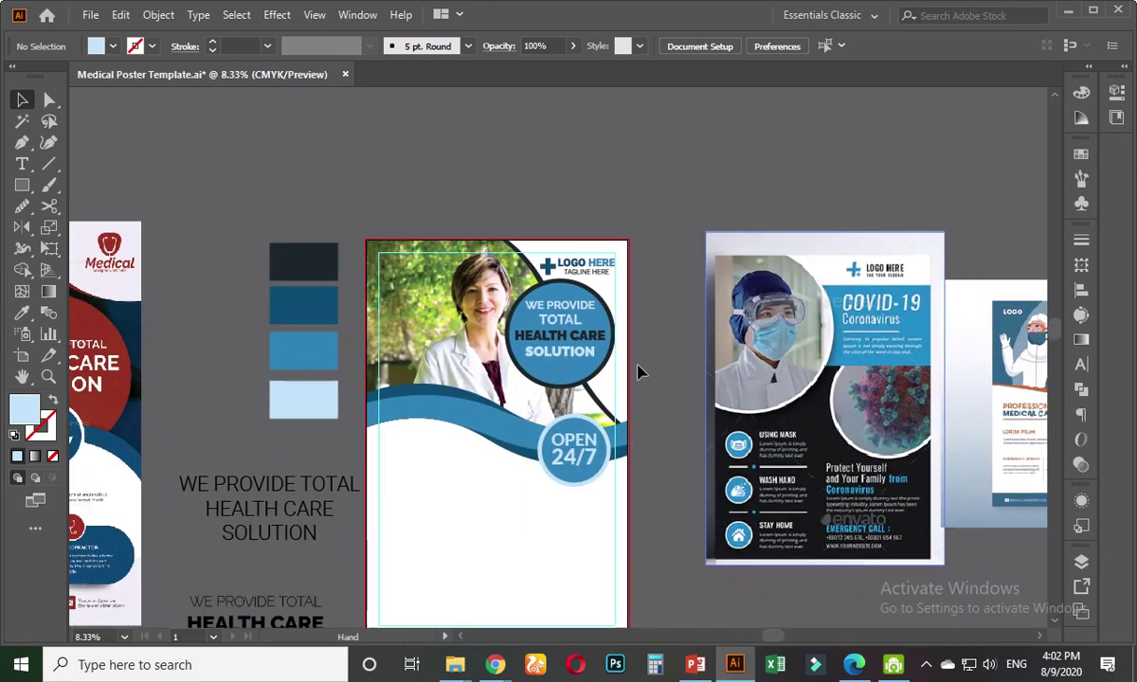
scroll(625, 384, "up", 1)
scroll(646, 406, "up", 1)
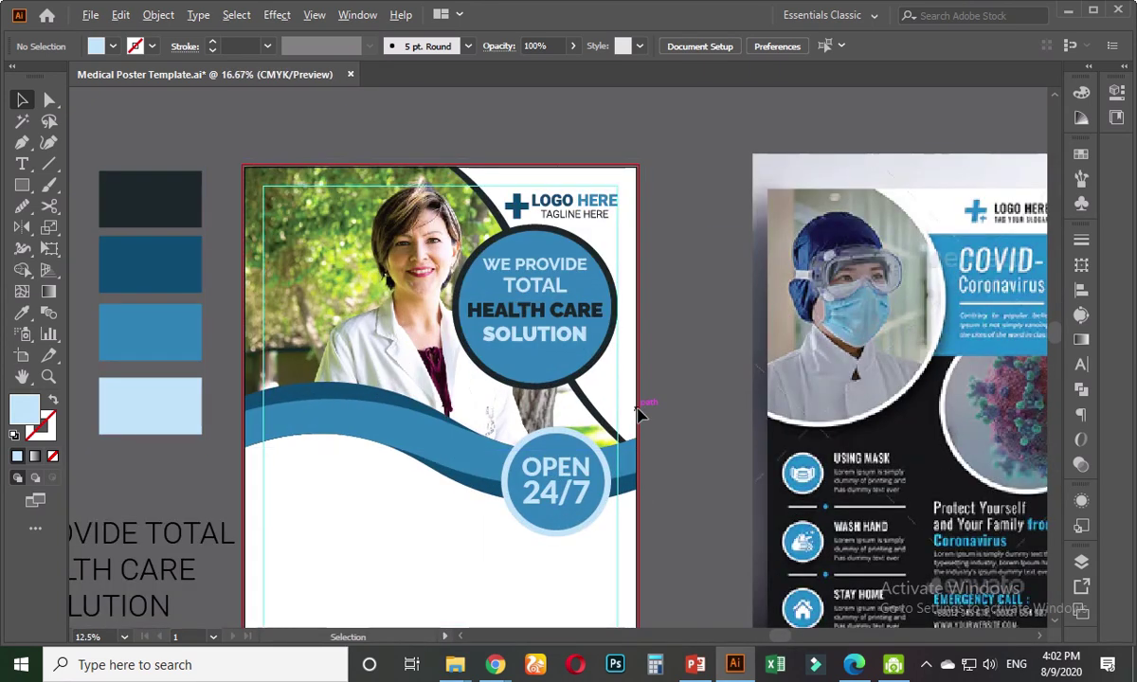
left_click(573, 305)
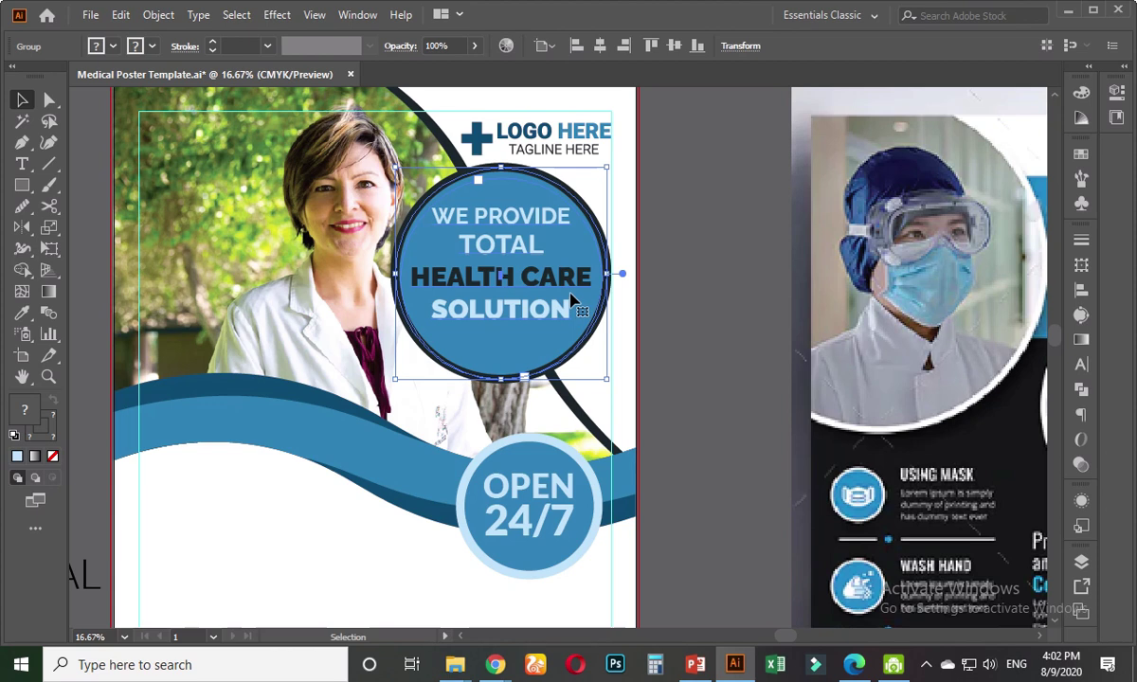
left_click_drag(471, 258, 476, 275)
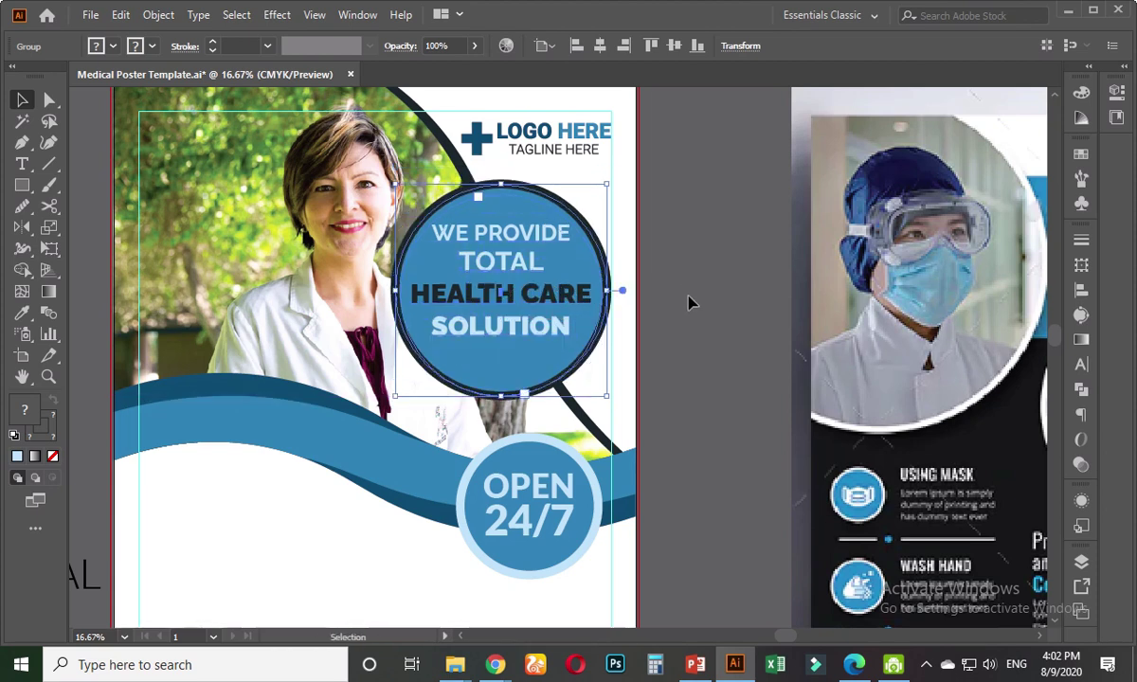
left_click(701, 320)
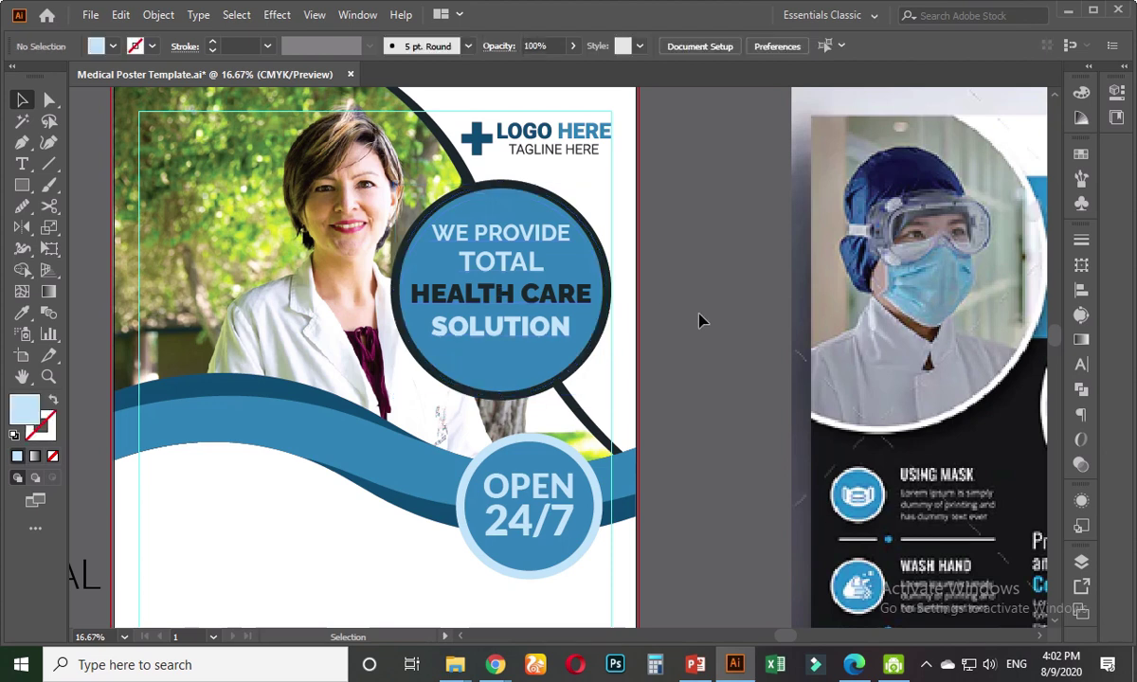
- Try the headline circle with its text a little lower, and undo the move
left_click_drag(675, 315, 692, 332)
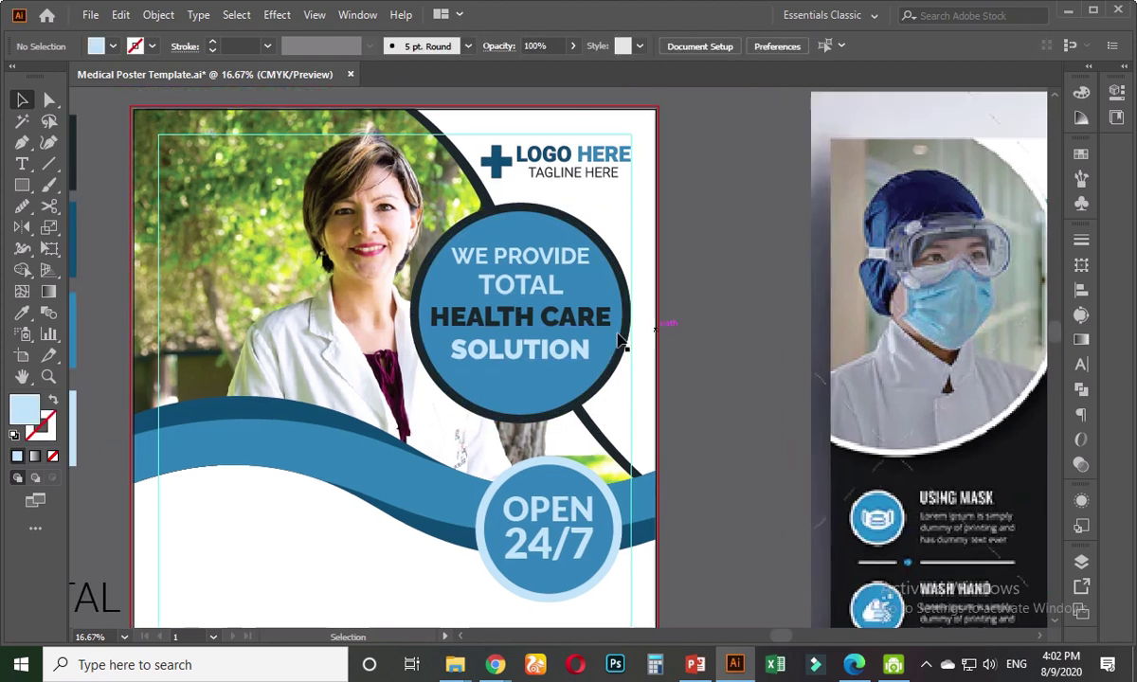
left_click(558, 325)
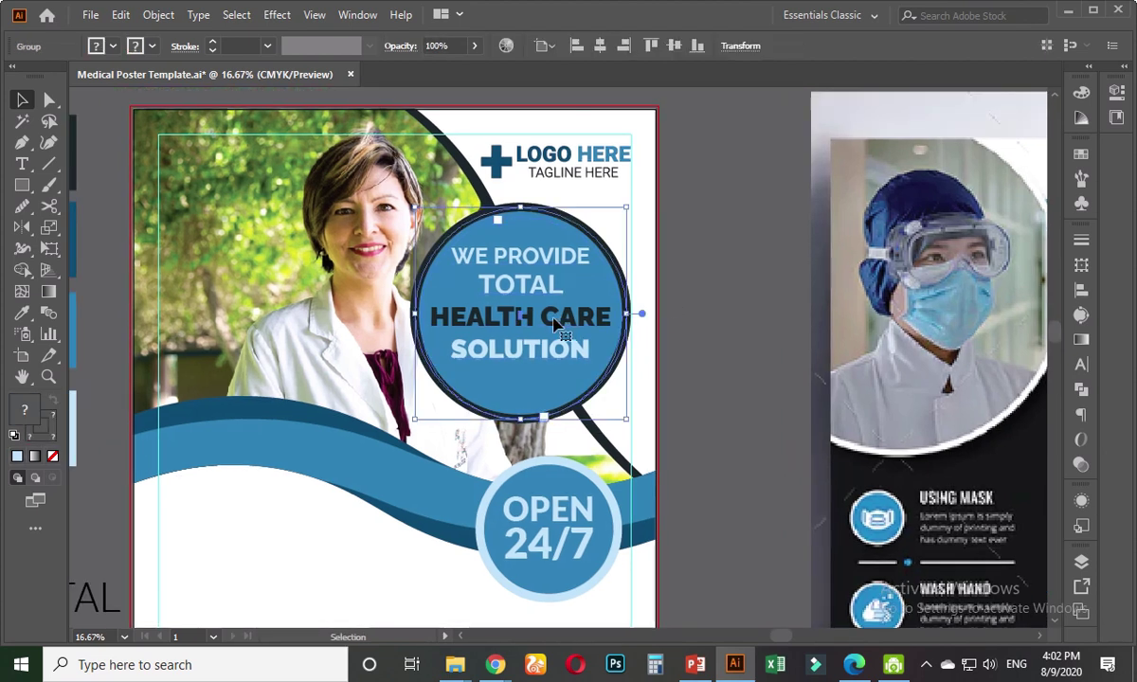
left_click_drag(520, 268, 520, 278)
key("a")
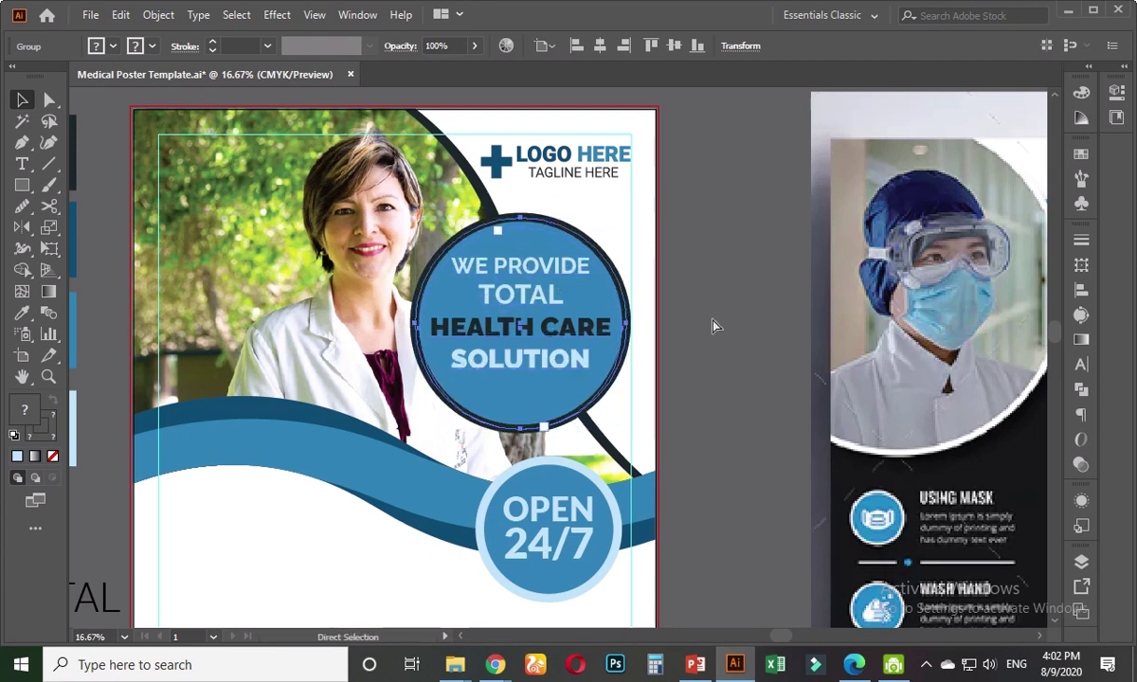
key("ctrl+z")
key("v")
left_click(711, 324)
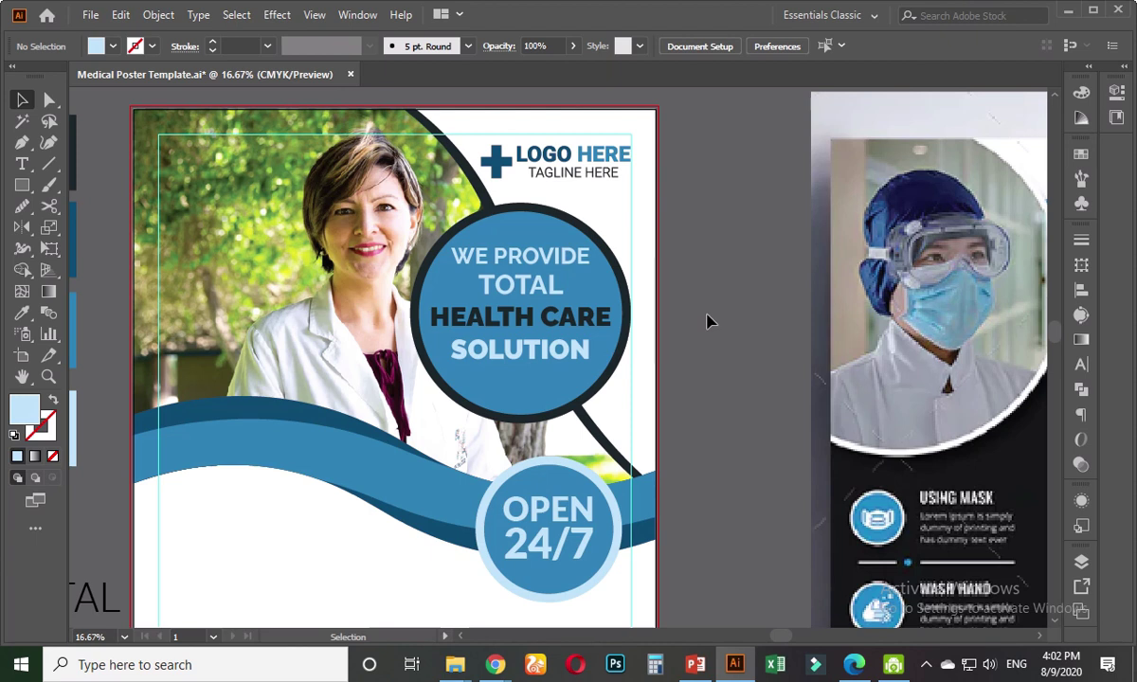
- Ungroup the headline circle and its text
right_click(597, 322)
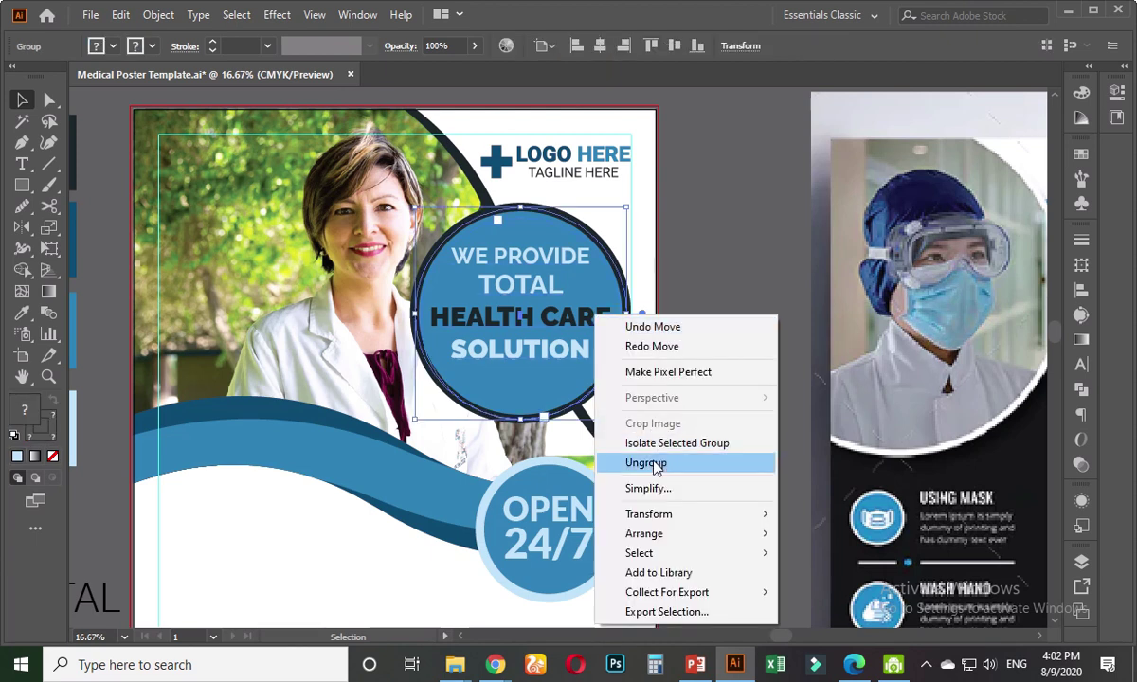
left_click(655, 461)
left_click(741, 370)
- Try shifting only the headline text slightly down inside the circle, and undo the shift
left_click(568, 325)
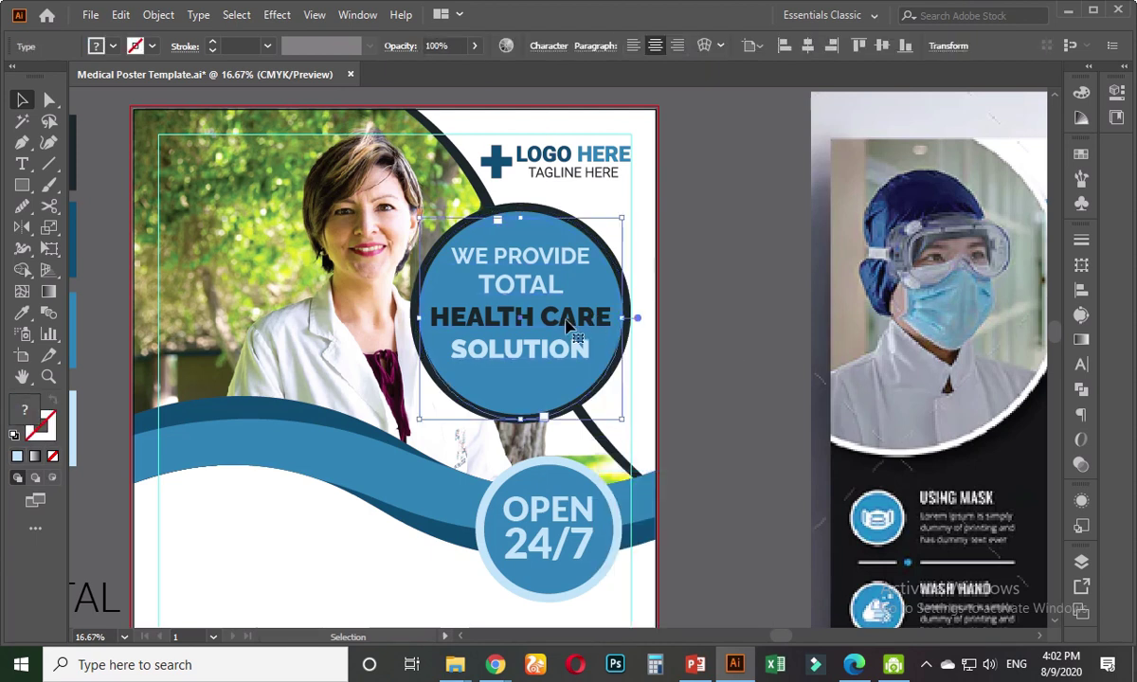
left_click_drag(566, 325, 572, 331)
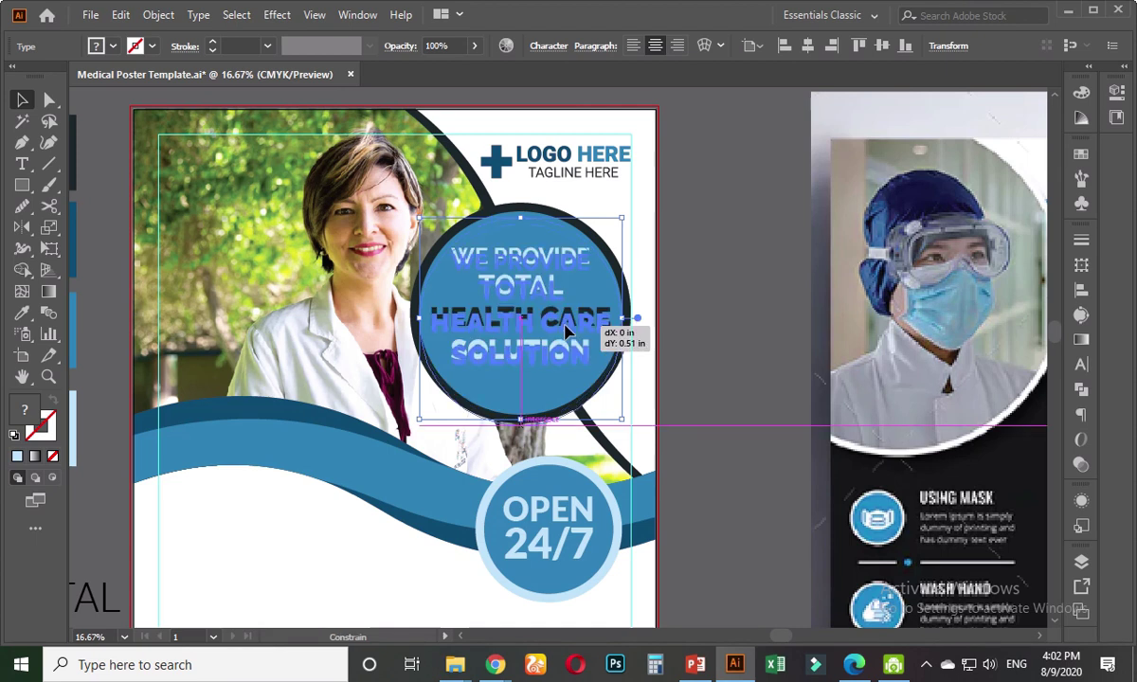
key("ctrl+z")
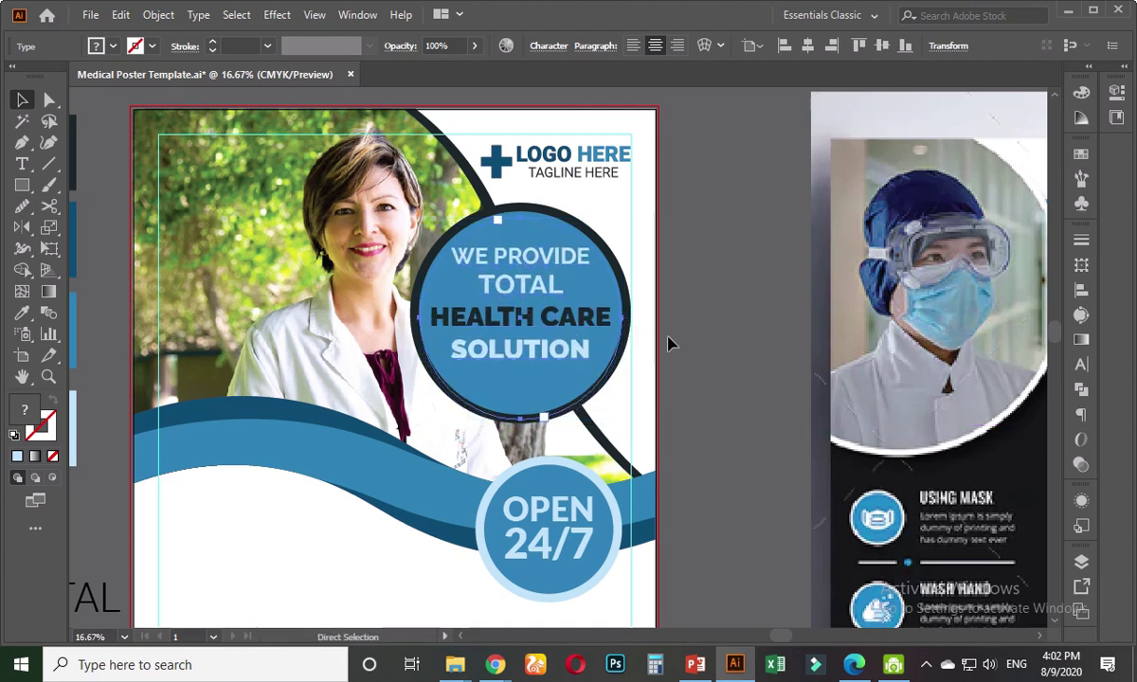
left_click(672, 314)
left_click(50, 100)
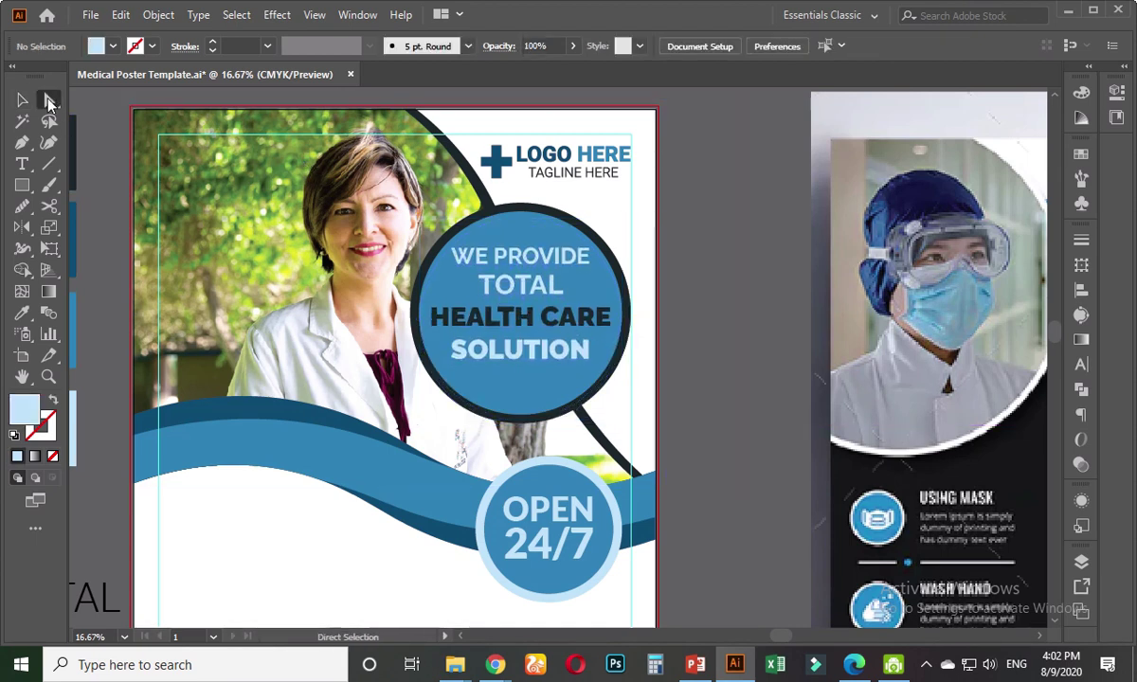
left_click(534, 237)
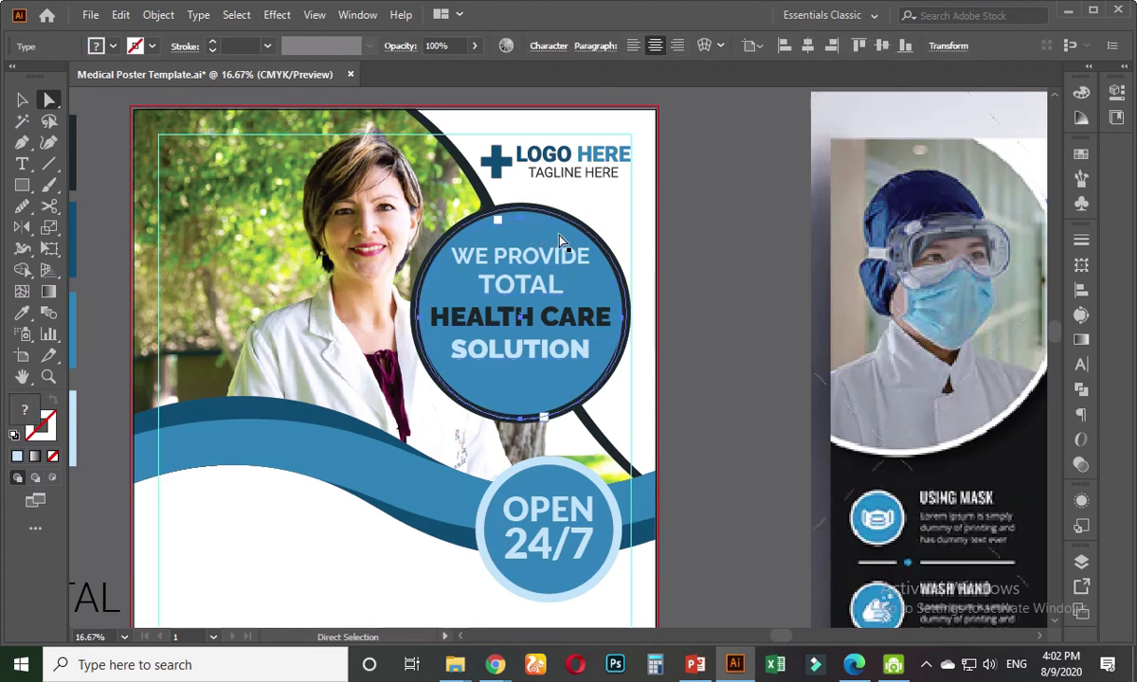
left_click(673, 258)
left_click(22, 100)
left_click(492, 227)
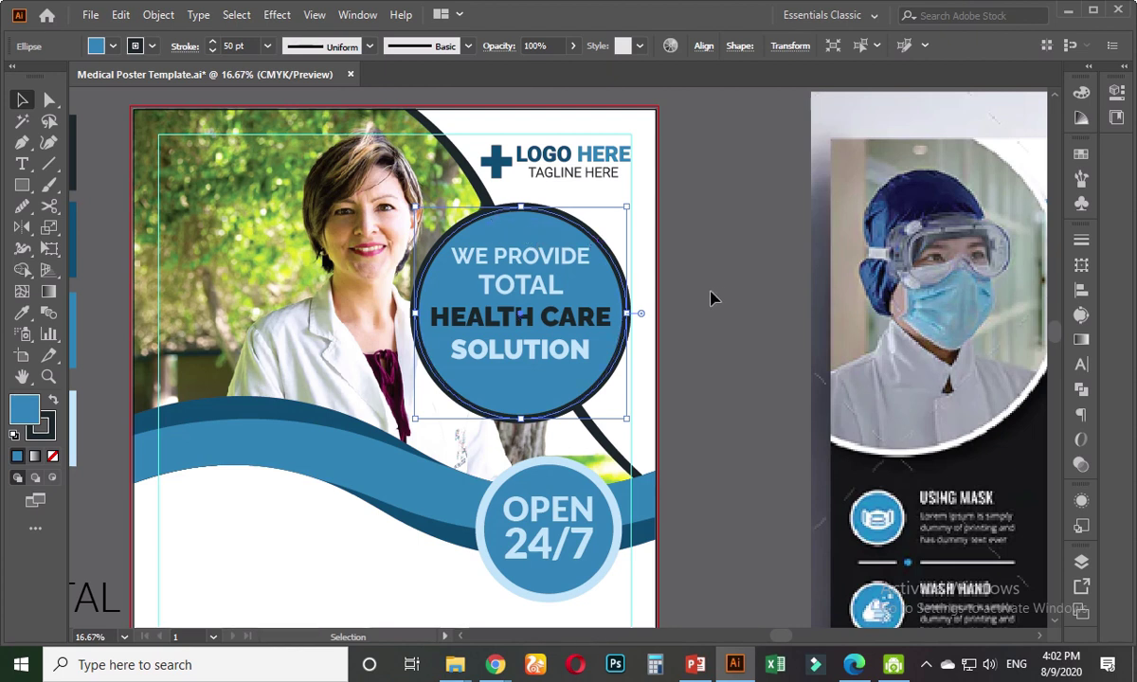
left_click(712, 299)
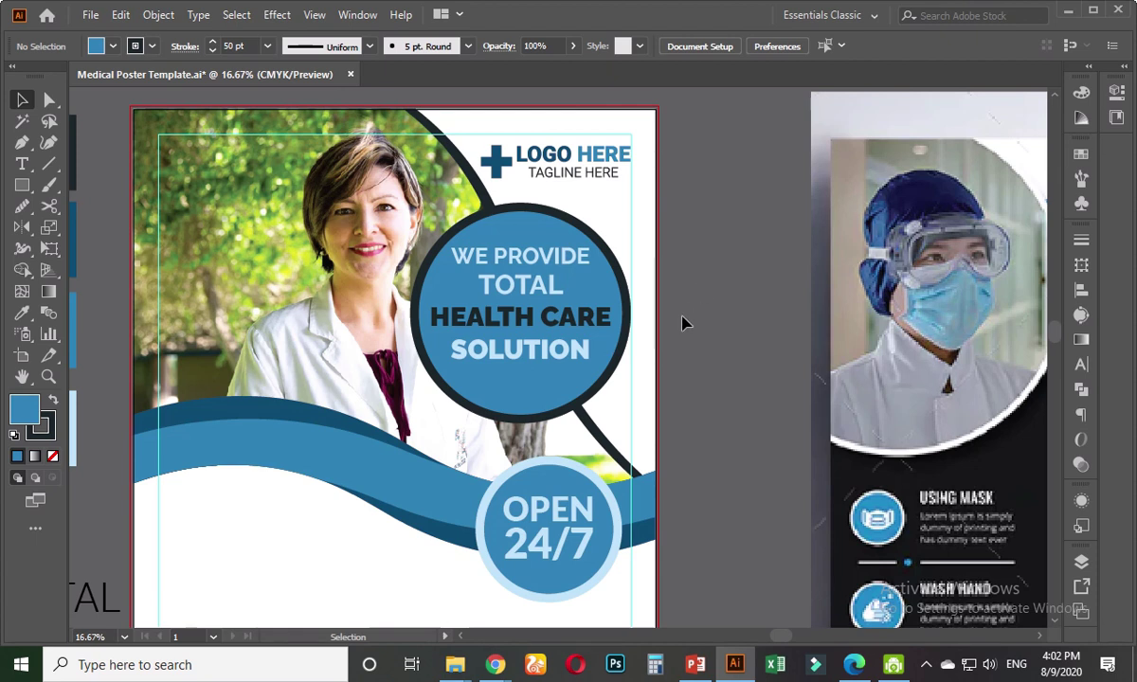
- Change the outline of the OPEN 24/7 badge to white
scroll(682, 398, "down", 2)
scroll(530, 522, "up", 1)
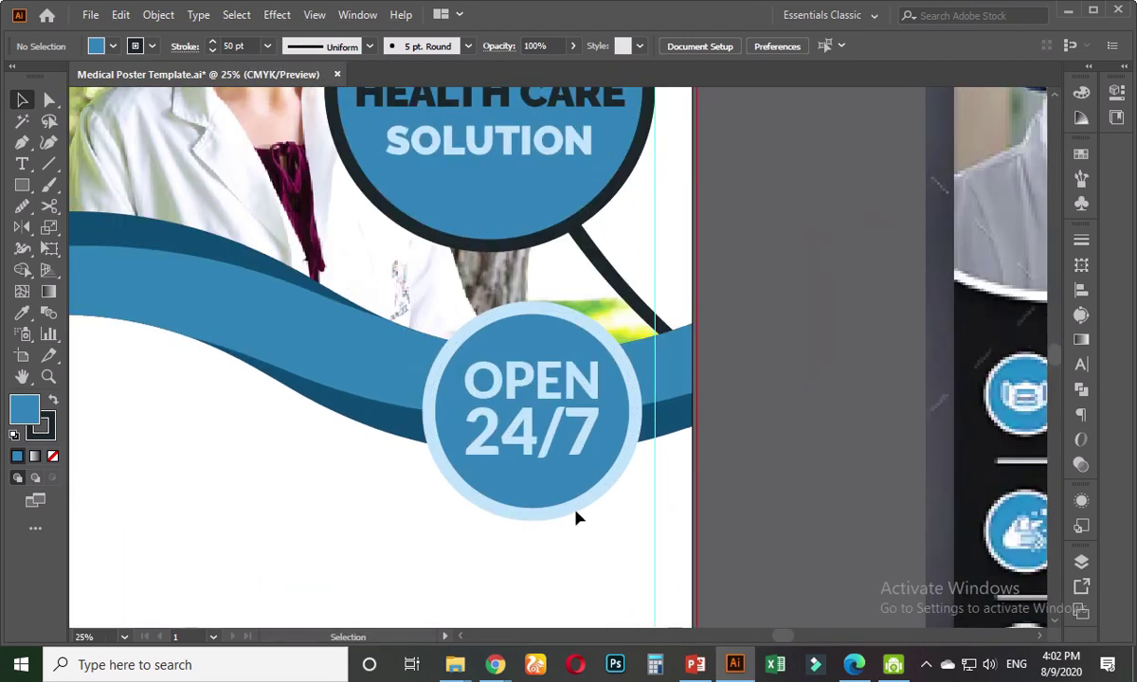
left_click(574, 515)
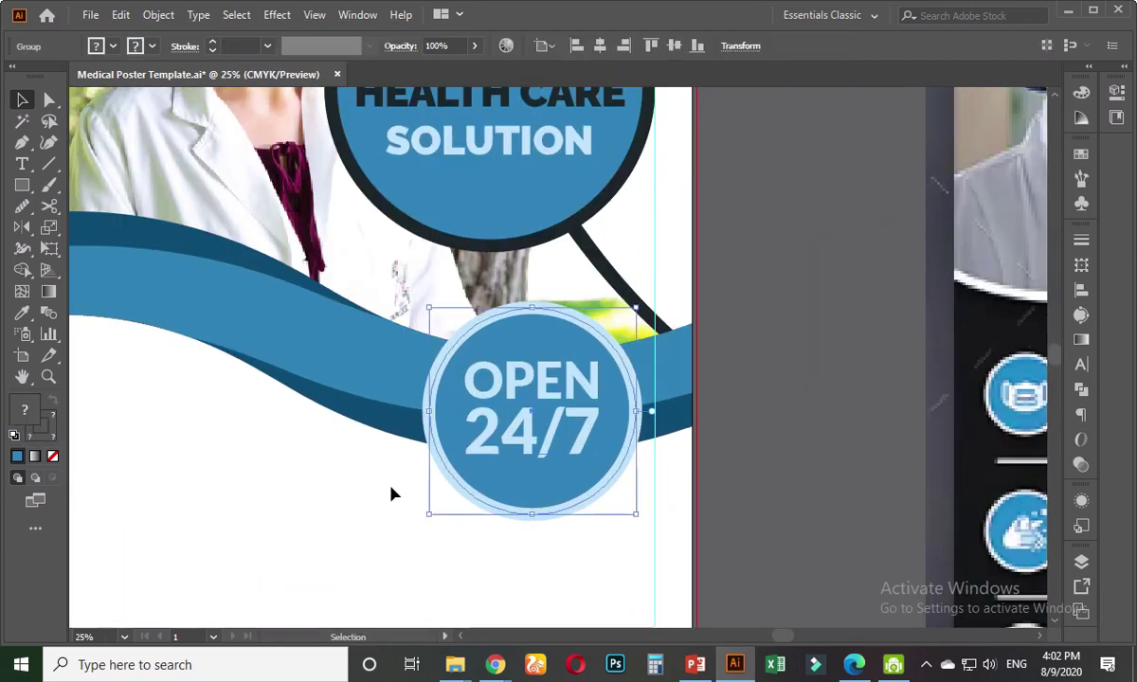
double_click(49, 425)
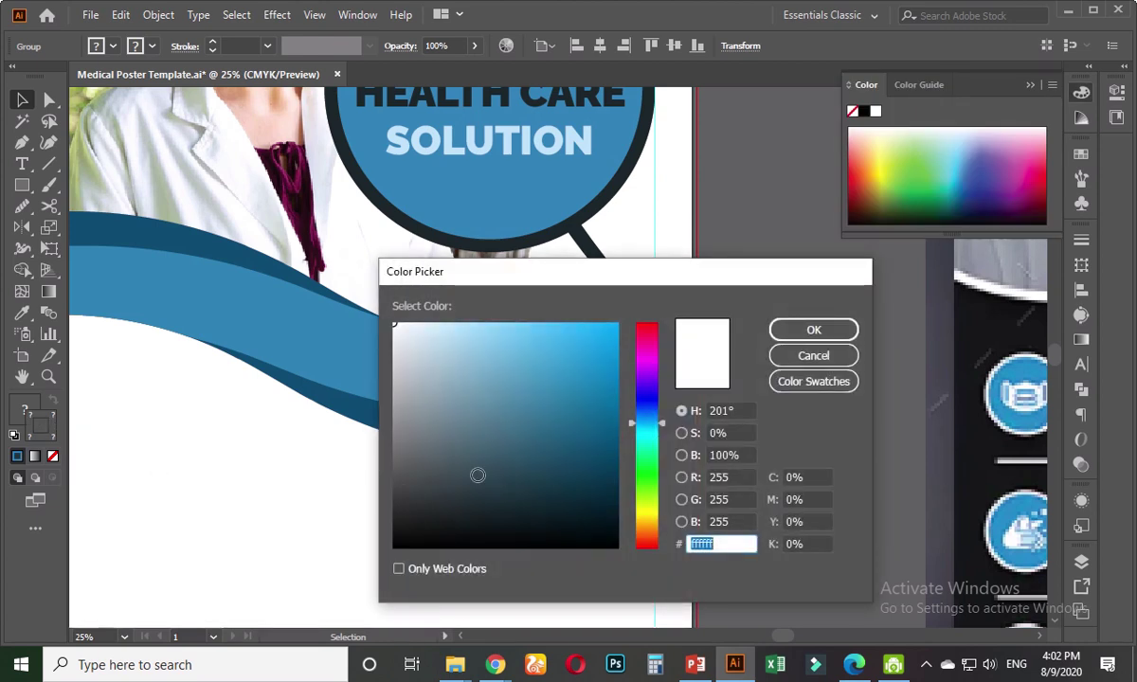
left_click(794, 358)
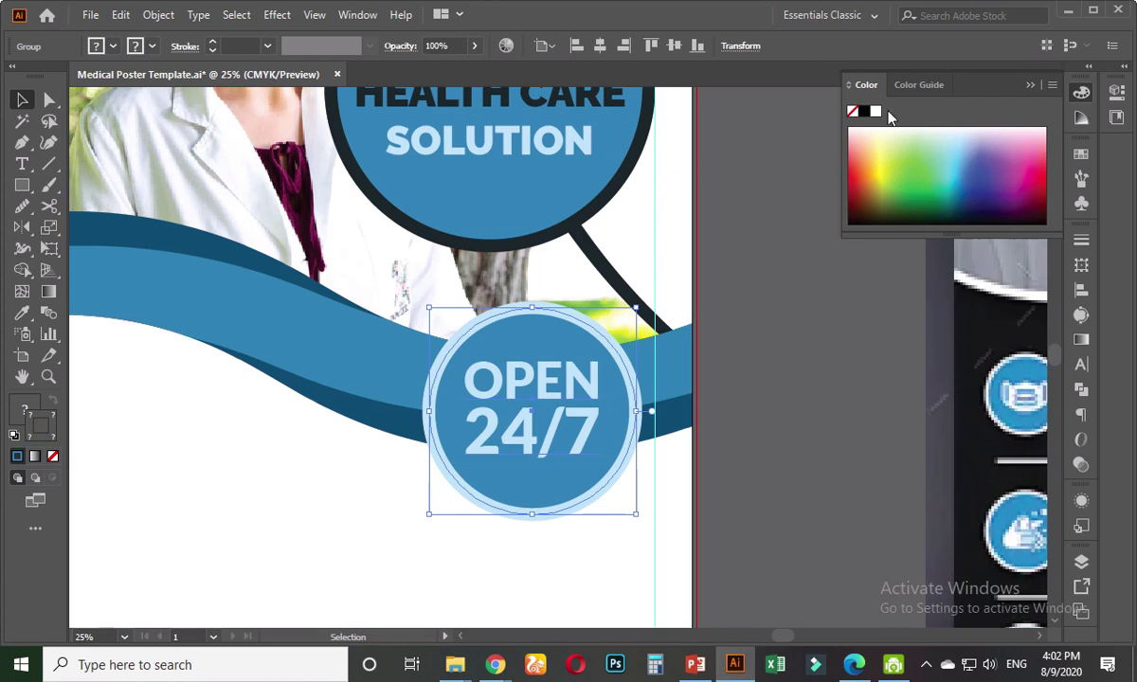
left_click(875, 112)
left_click(765, 363)
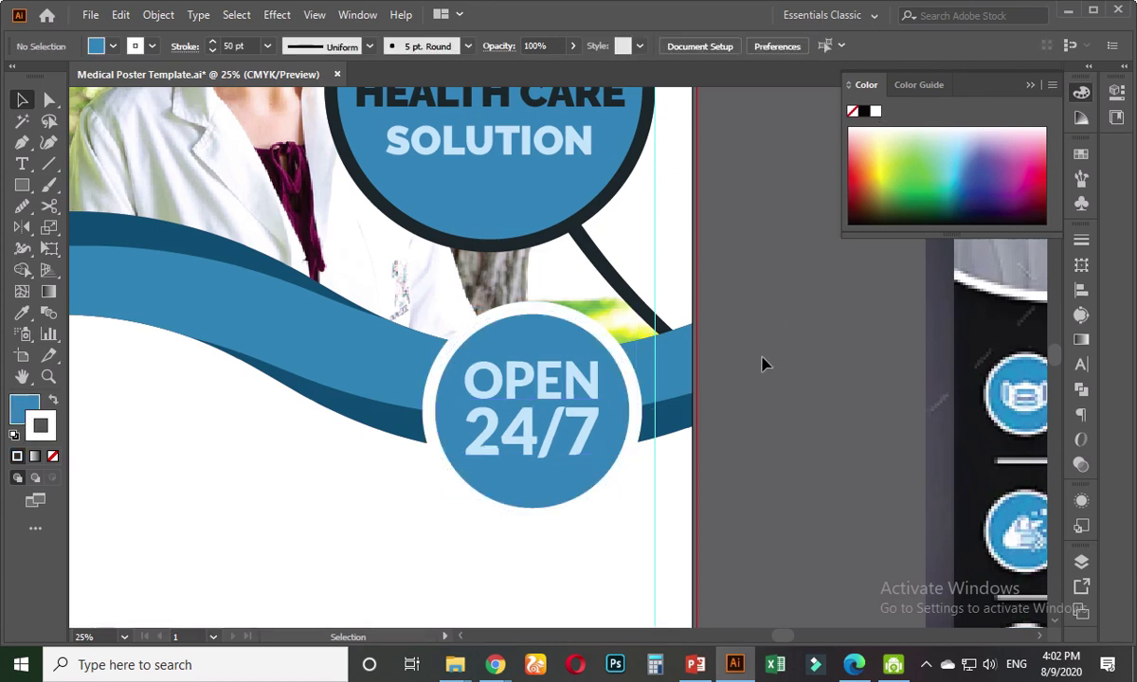
scroll(746, 376, "down", 3)
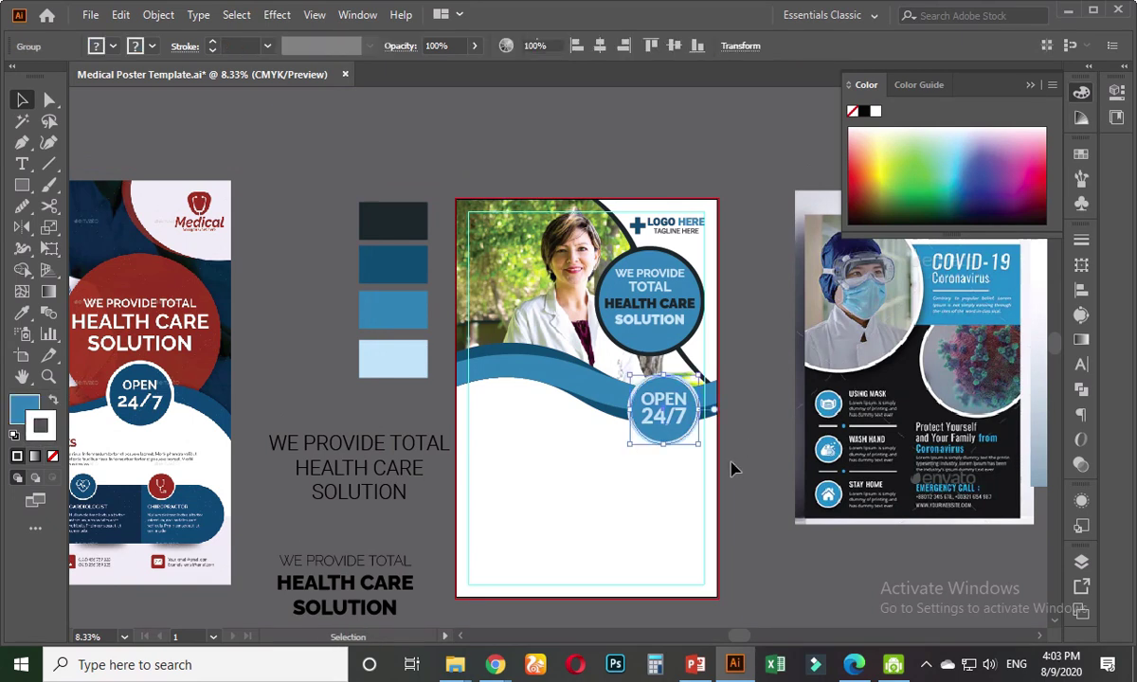
scroll(735, 460, "up", 1)
scroll(700, 435, "down", 1)
left_click(22, 184)
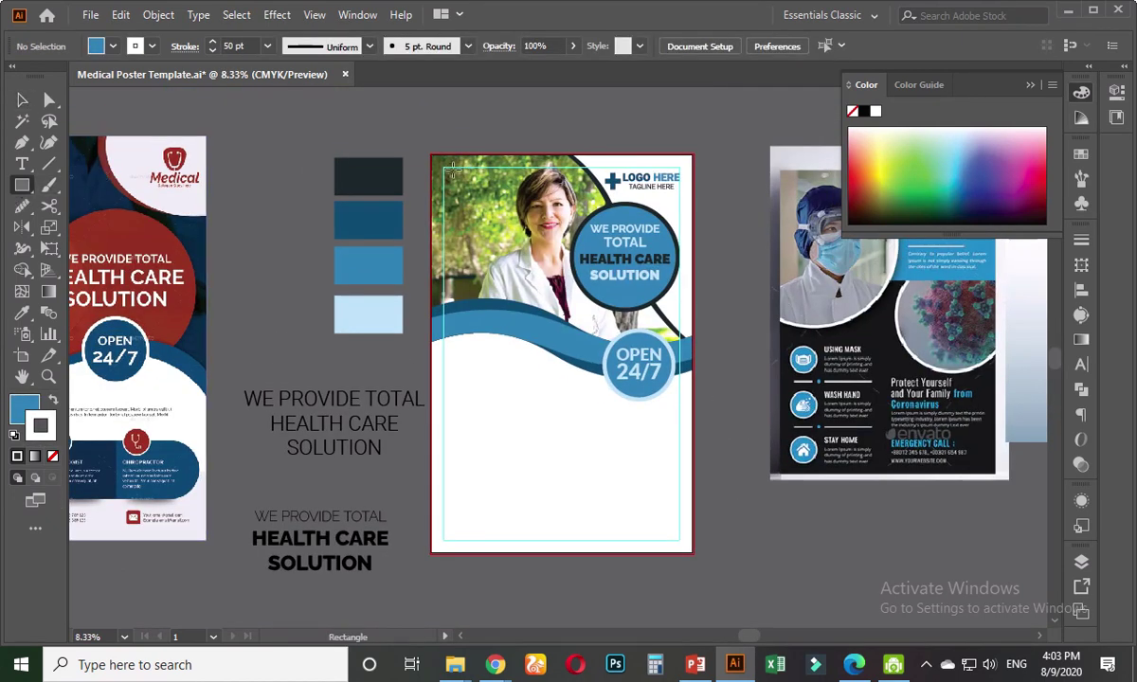
left_click(22, 99)
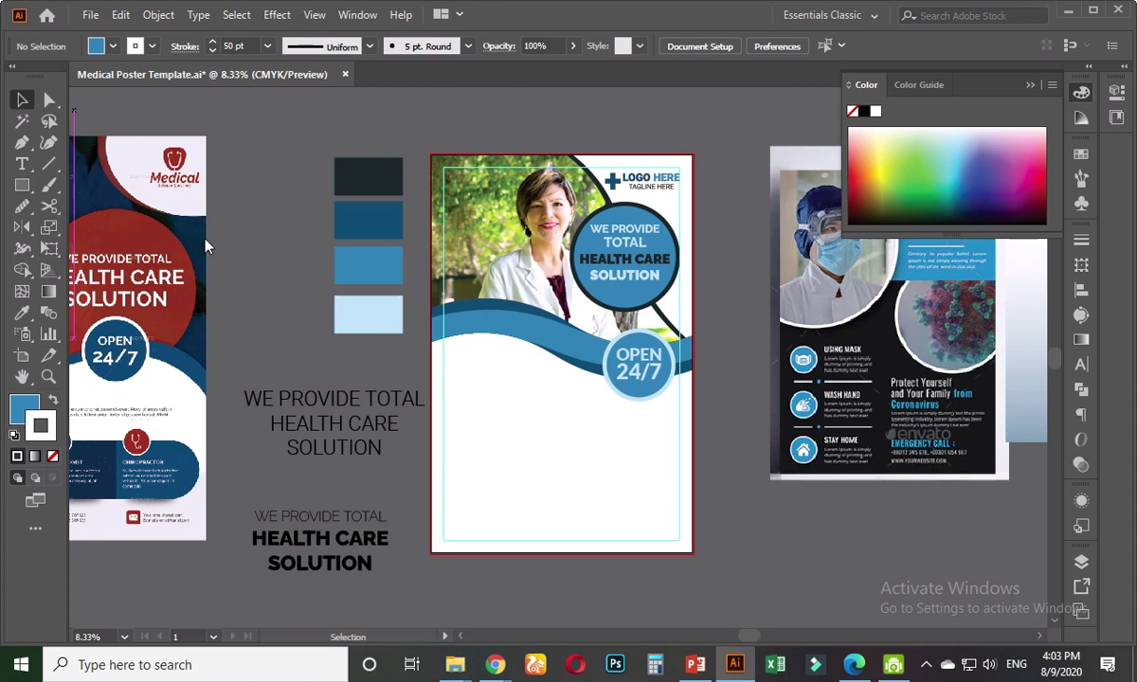
- Recolour the poster's white background shape with the light blue palette swatch using the Eyedropper tool
left_click(457, 470)
scroll(555, 579, "up", 1)
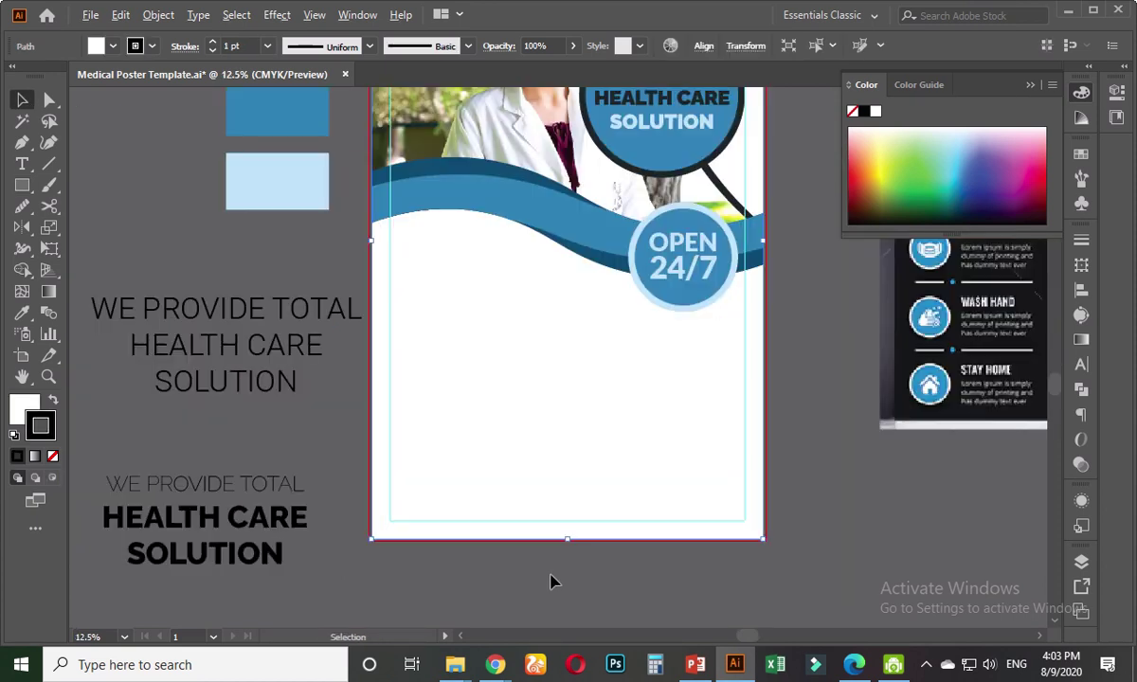
scroll(516, 528, "up", 2)
left_click(371, 469)
left_click(350, 360)
scroll(375, 372, "down", 2)
scroll(417, 365, "up", 3)
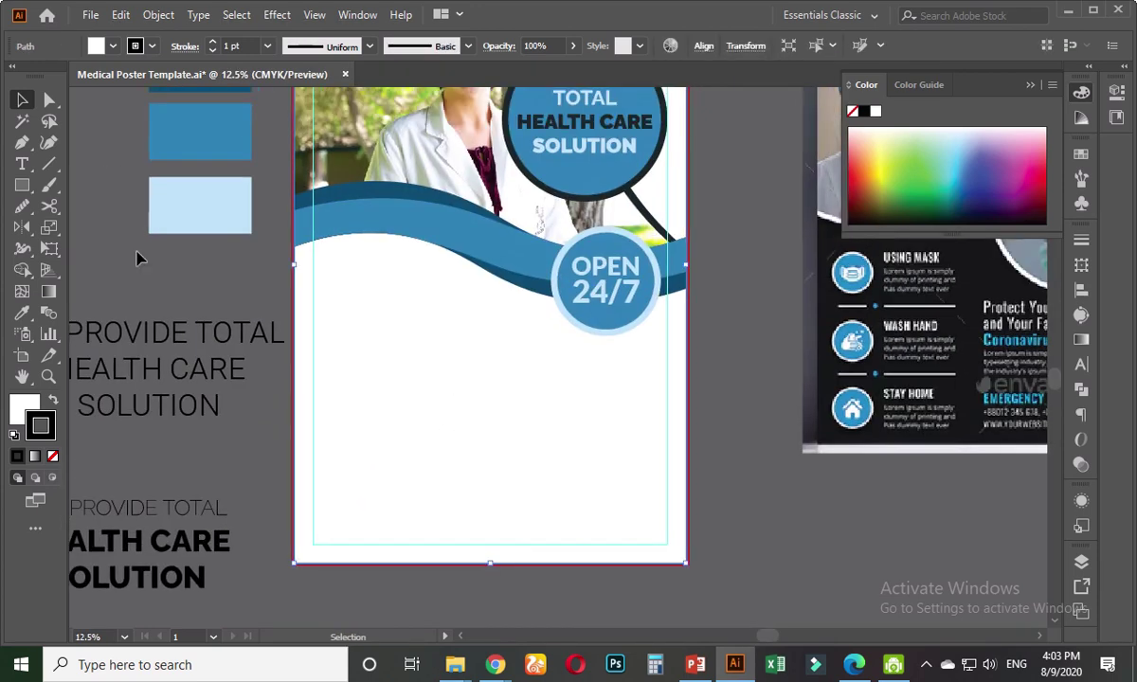
left_click(22, 312)
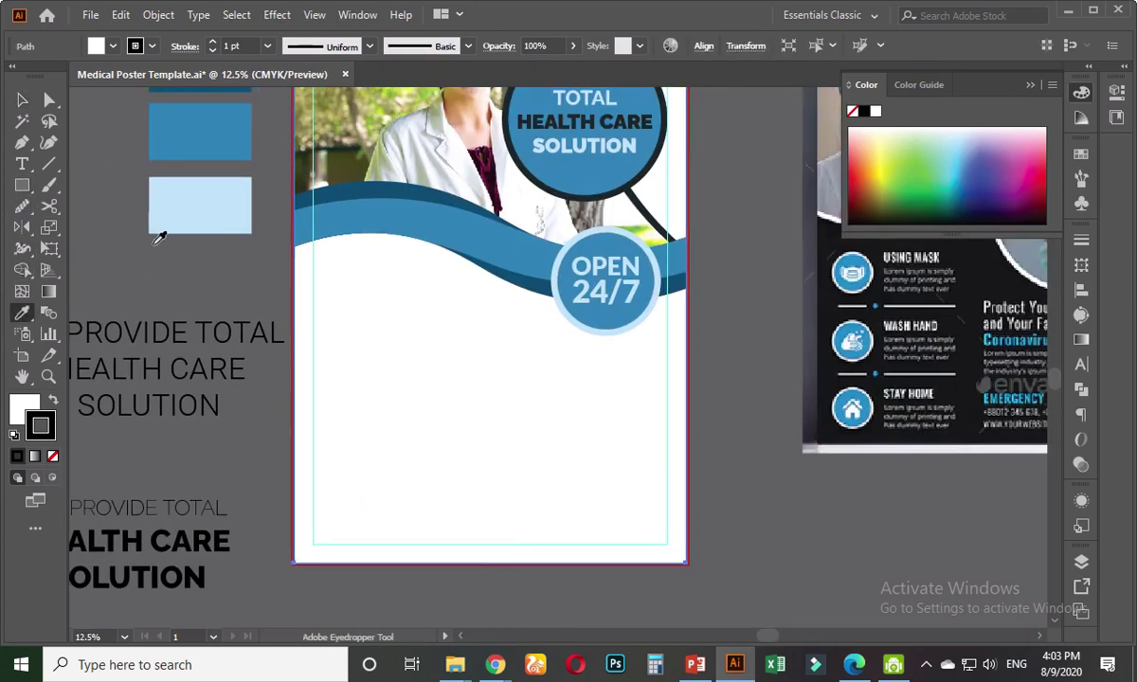
left_click(164, 188)
left_click(23, 100)
left_click(170, 245)
- Examine how the light blue background works with the headline circle, the wave and the OPEN 24/7 badge
key("ctrl+minus")
key("ctrl+minus")
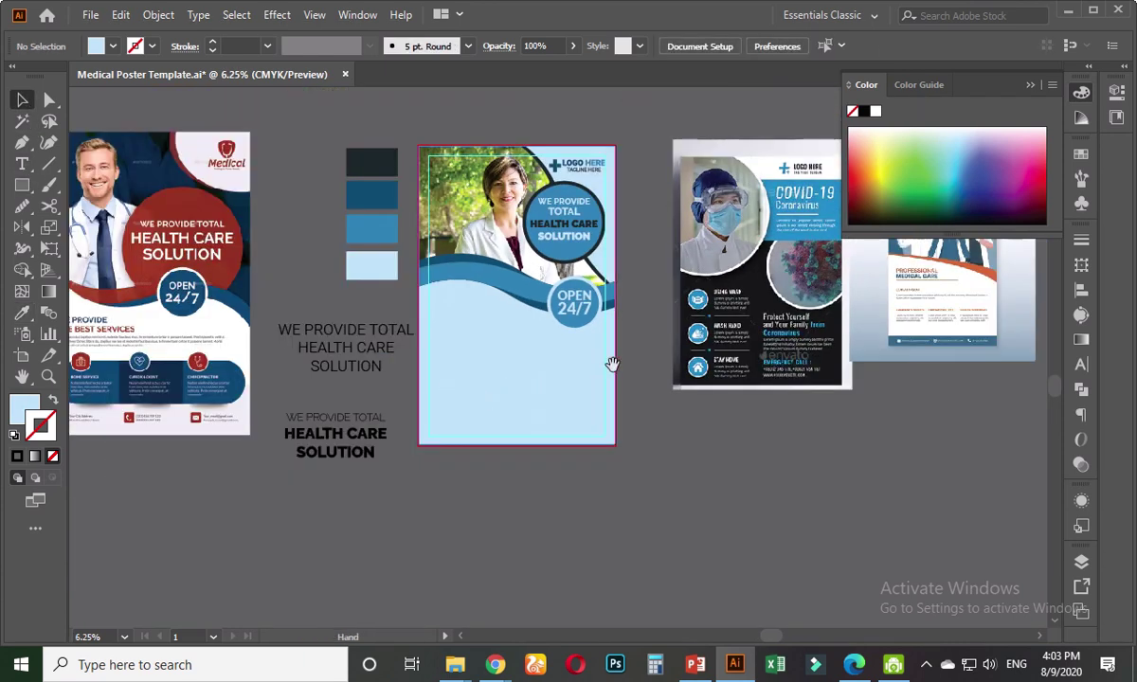
scroll(611, 376, "up", 1)
key("ctrl+plus")
scroll(589, 371, "up", 1)
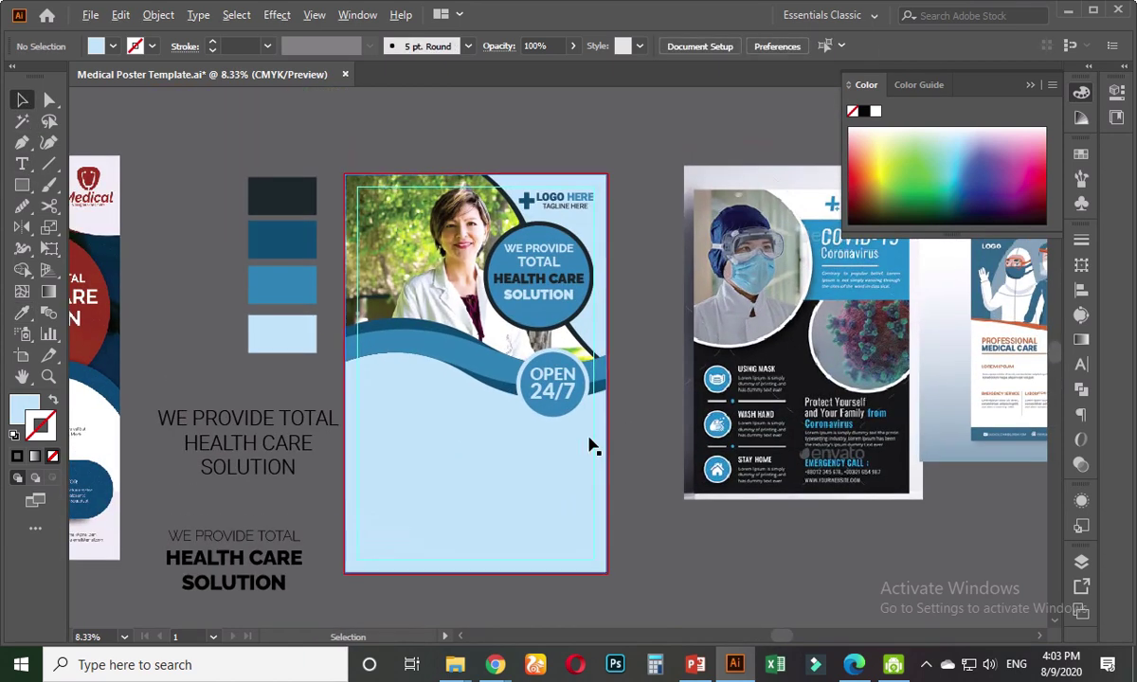
key("ctrl+plus")
left_click(550, 449)
scroll(657, 332, "up", 1)
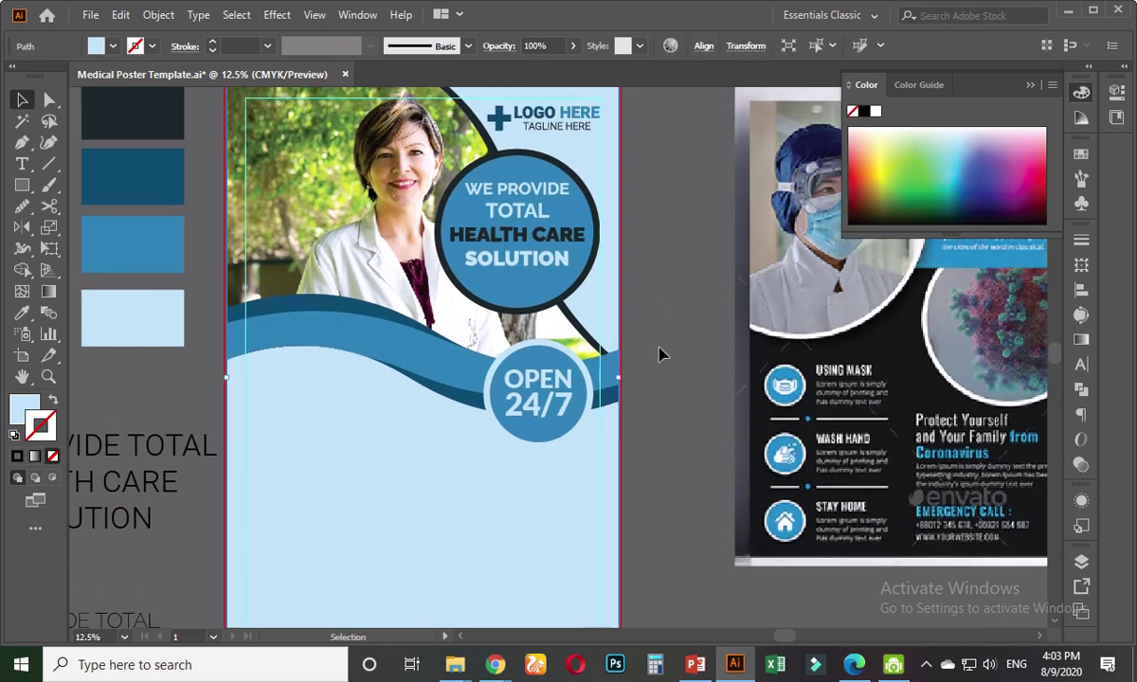
left_click(661, 355)
left_click(414, 475, "ctrl")
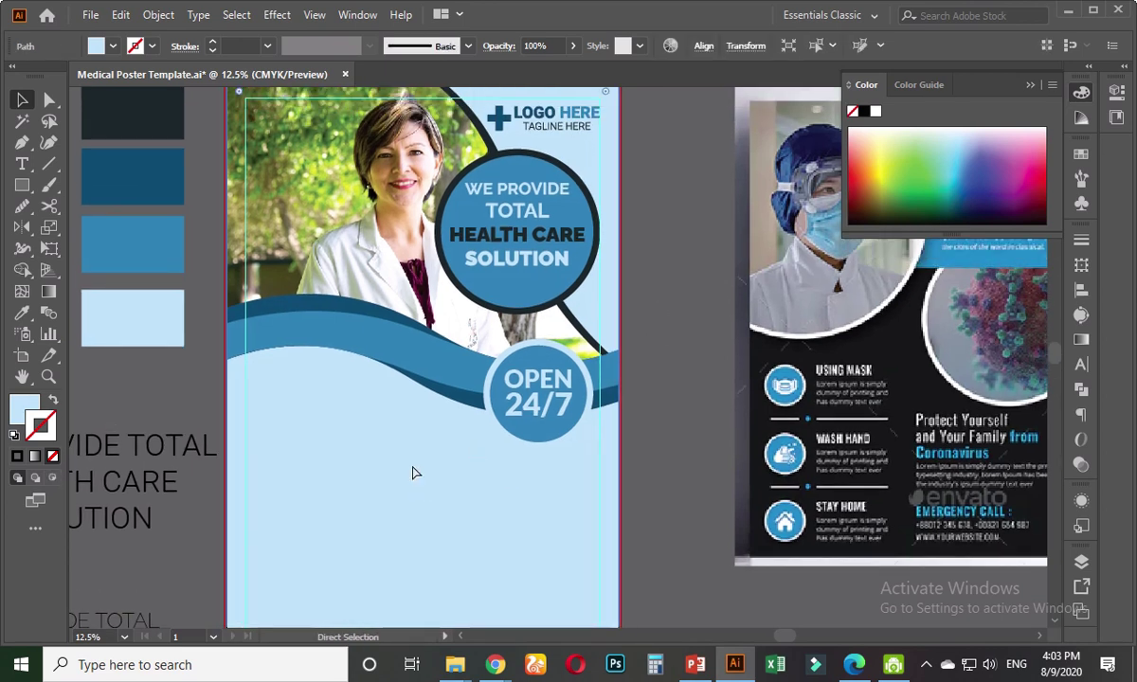
key("ctrl+shift+a")
scroll(655, 331, "up", 1)
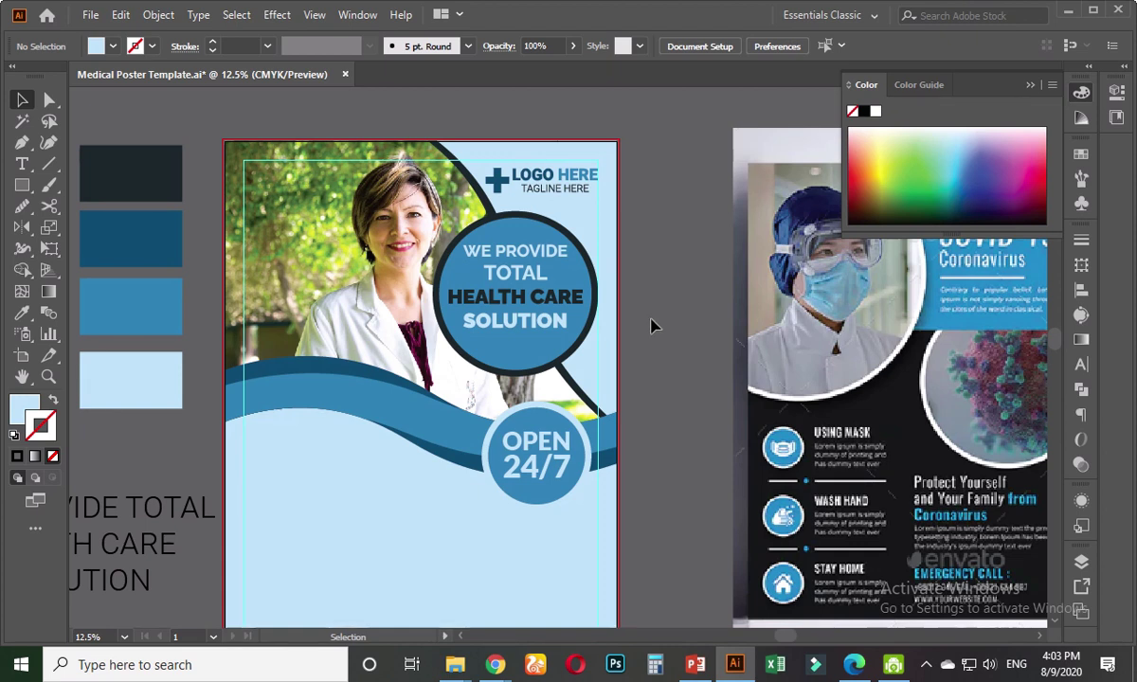
scroll(652, 327, "down", 1)
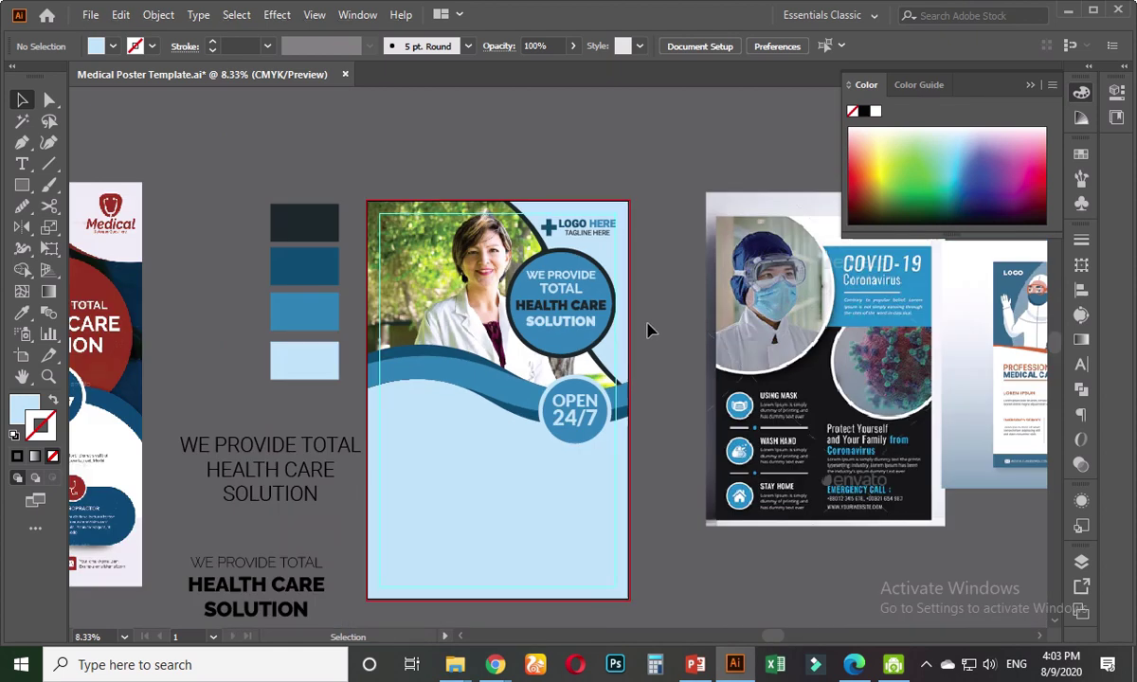
scroll(611, 431, "up", 2)
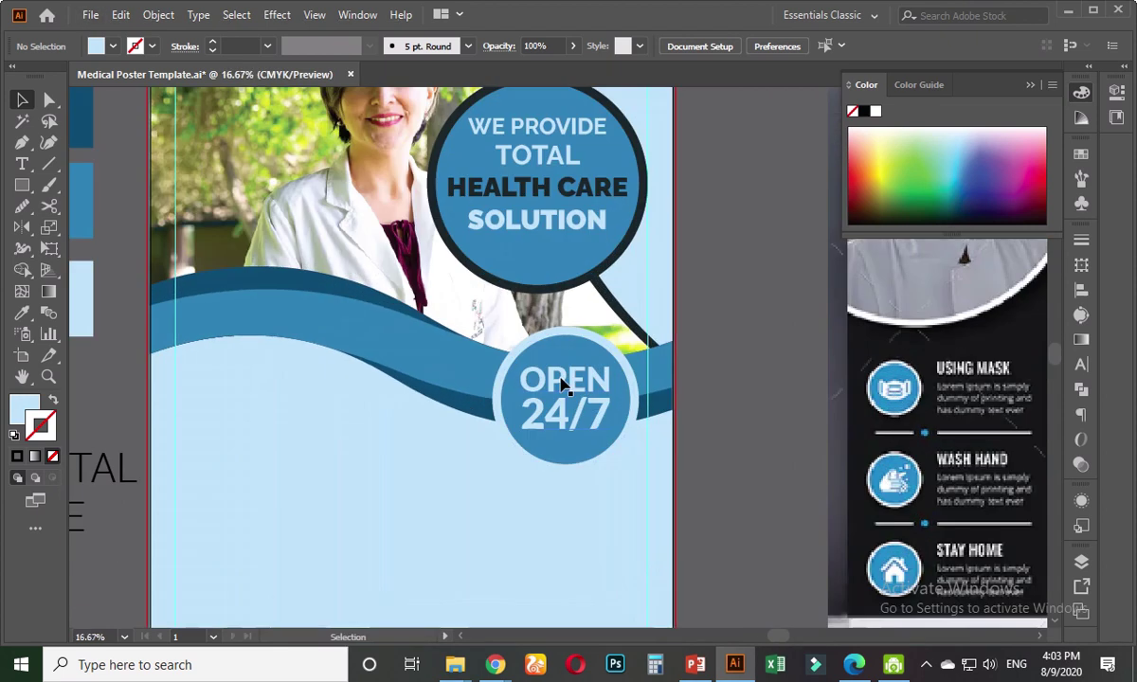
scroll(652, 330, "up", 2)
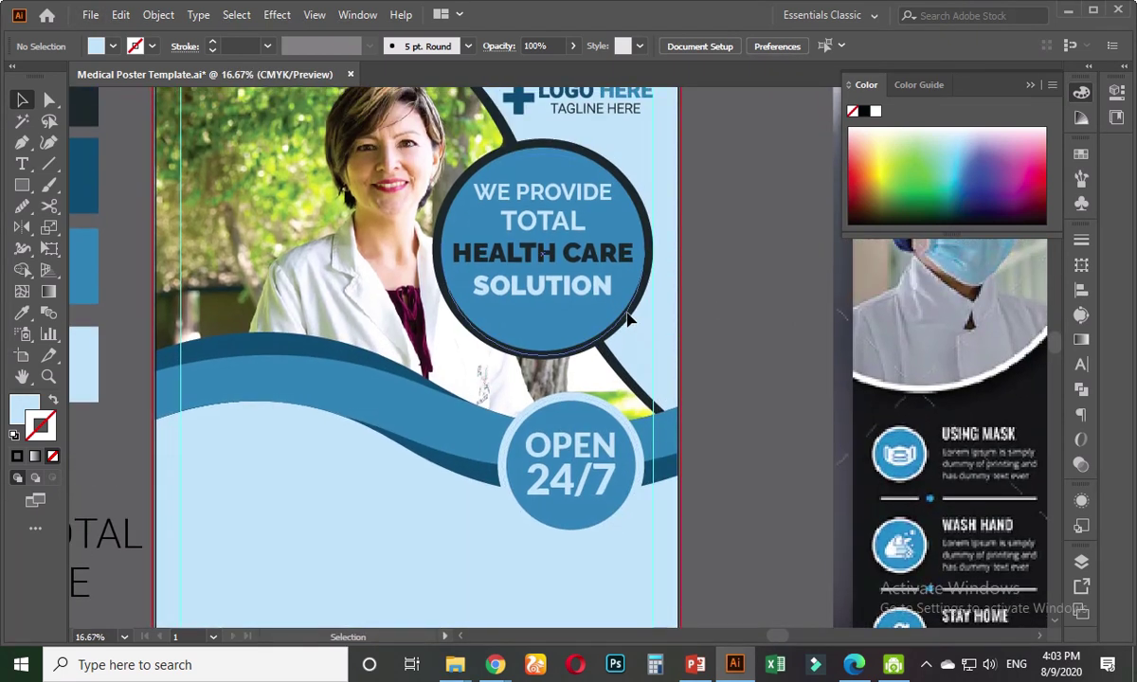
- Copy the hex code bce1f7 of the current light blue fill colour
left_click(628, 319)
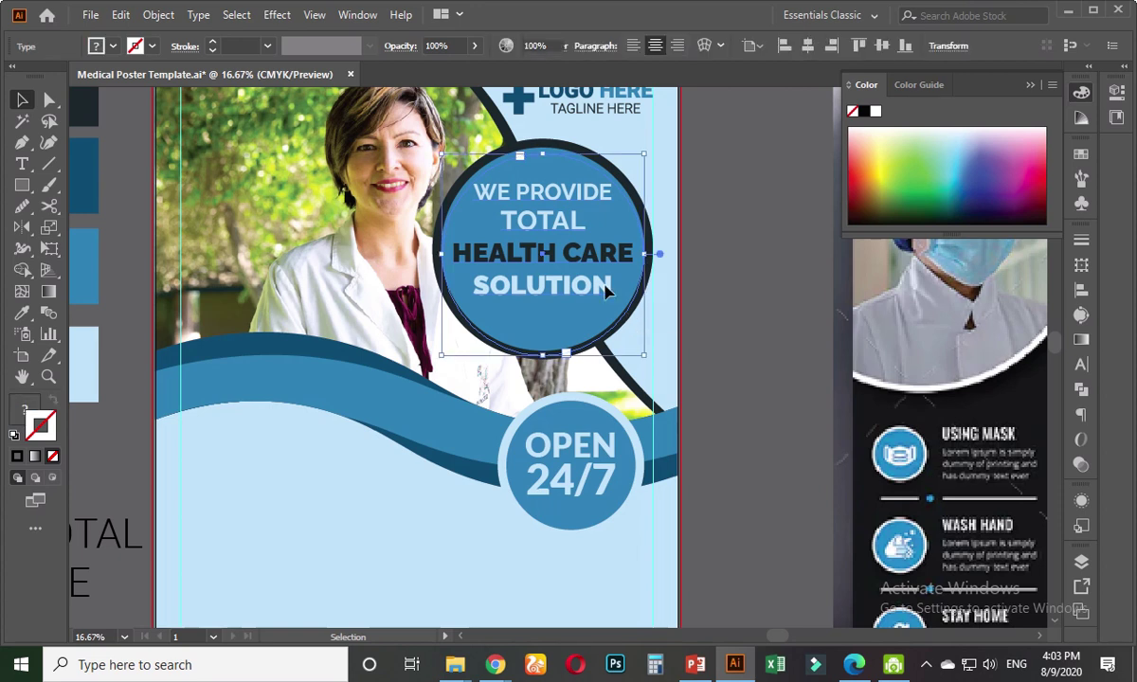
key("ctrl+shift+a")
double_click(22, 405)
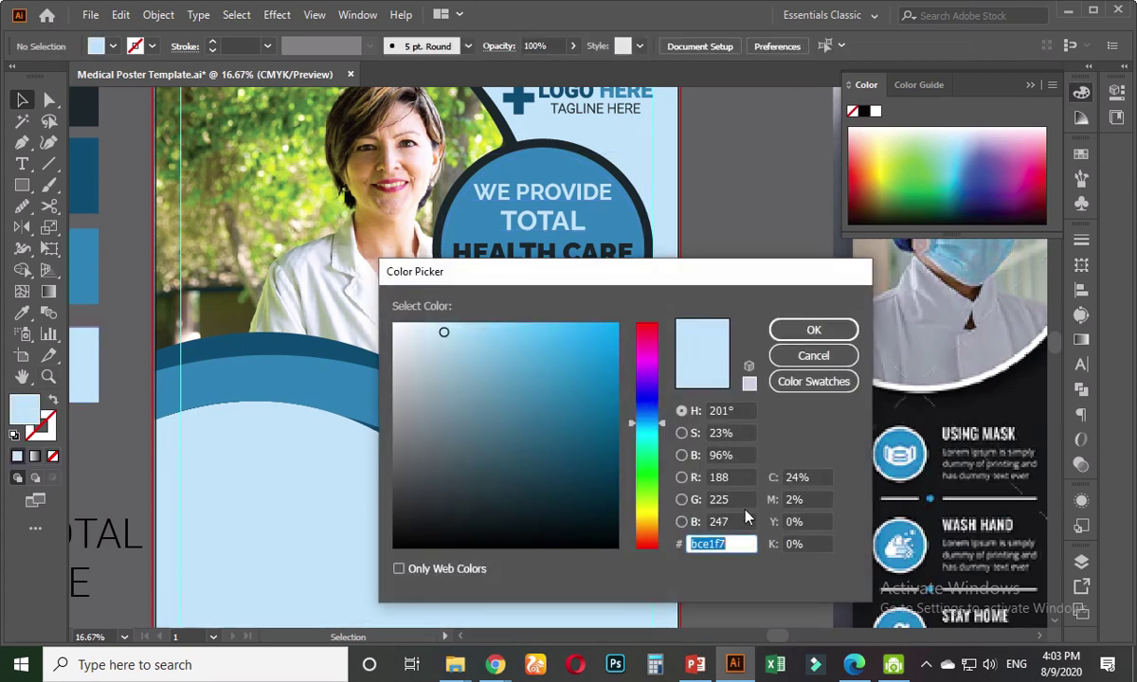
right_click(740, 543)
left_click(764, 353)
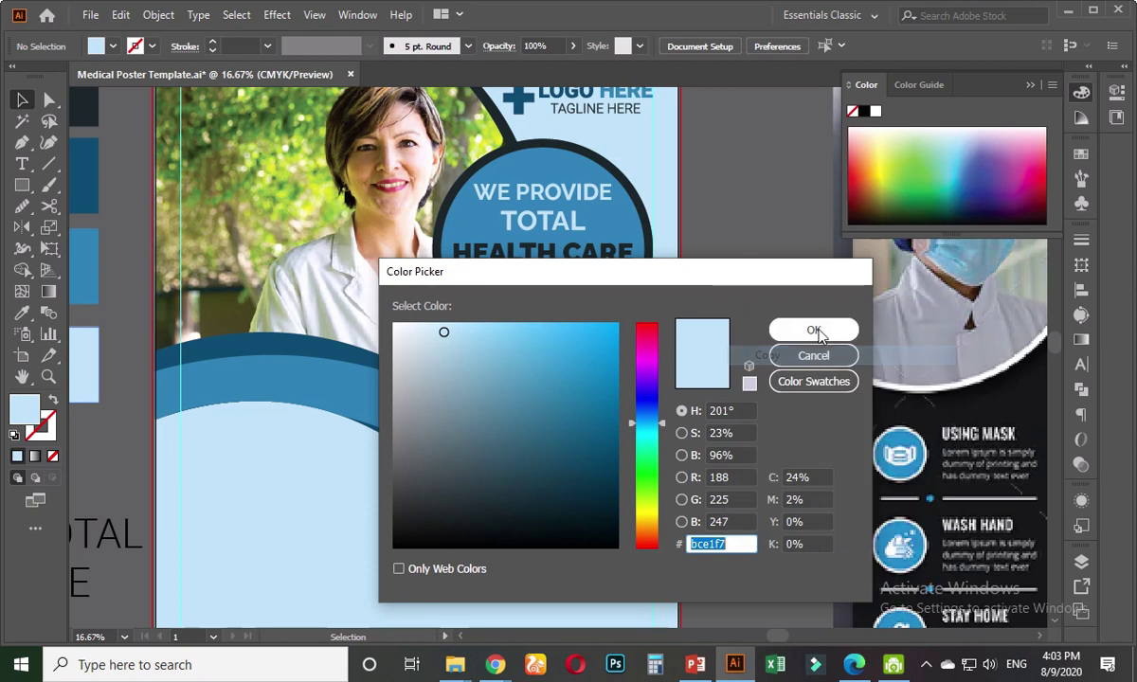
left_click(813, 329)
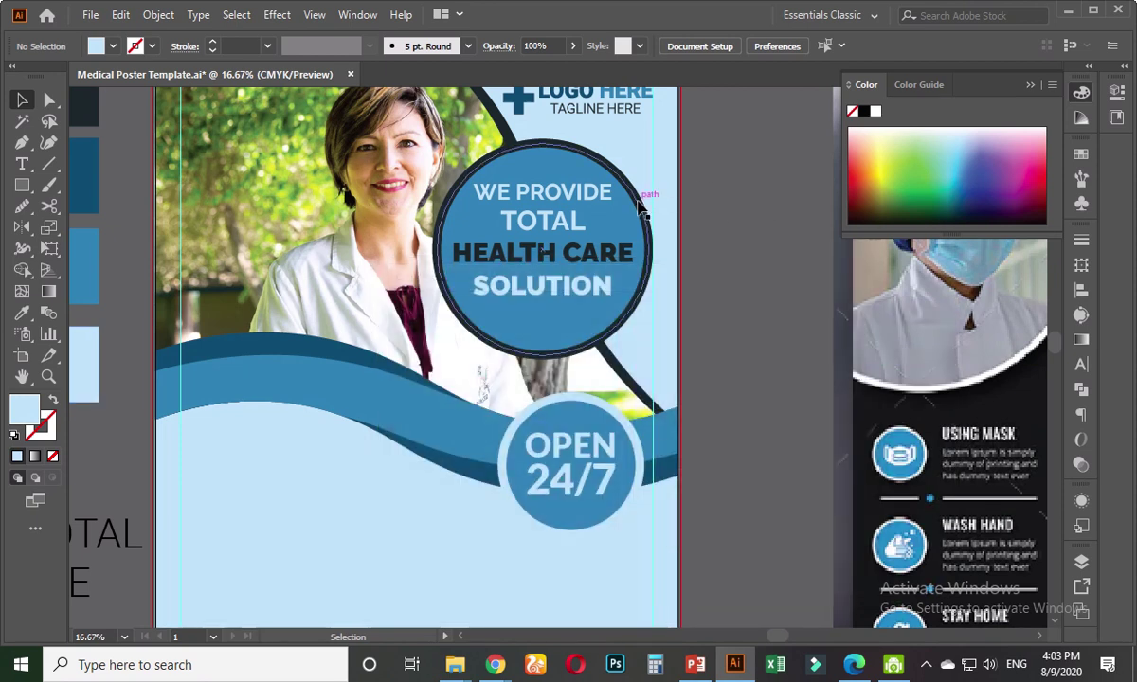
- Set the outline colour of the headline circle to the light blue bce1f7
left_click(609, 204)
double_click(43, 424)
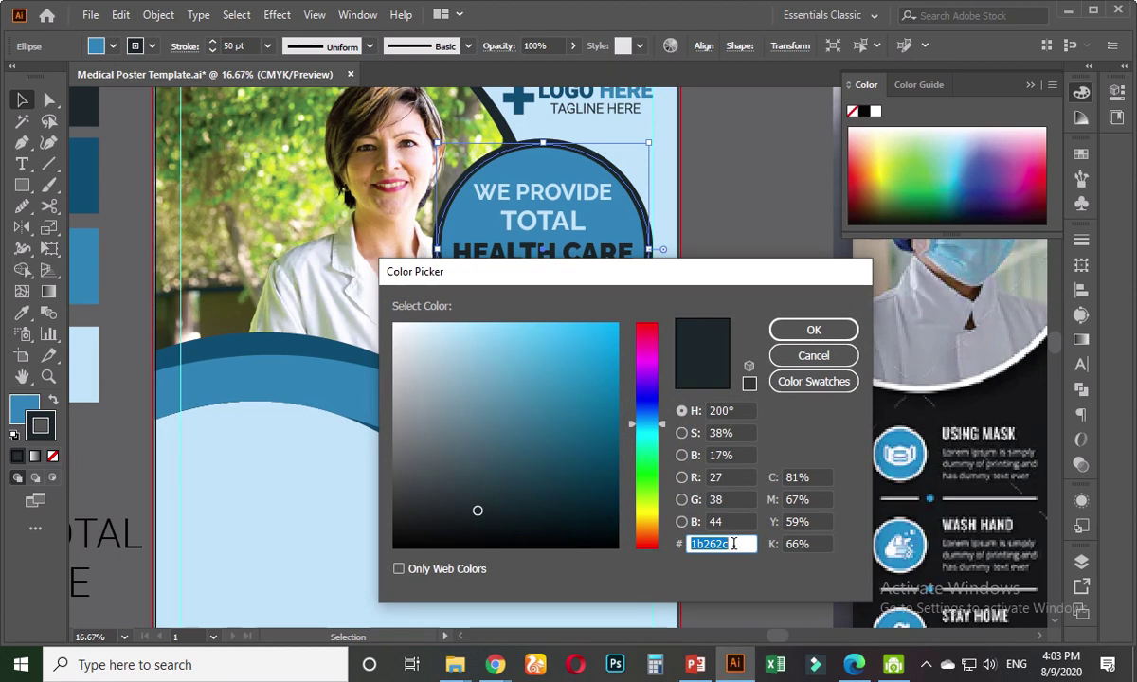
right_click(736, 543)
left_click(761, 376)
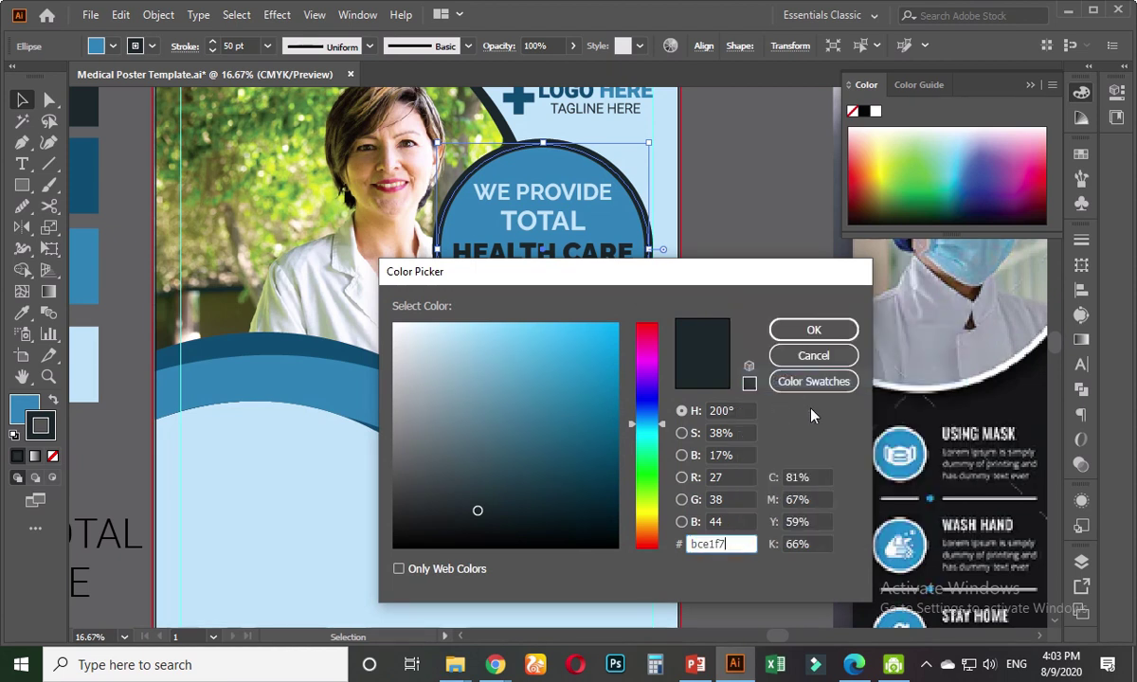
left_click(830, 330)
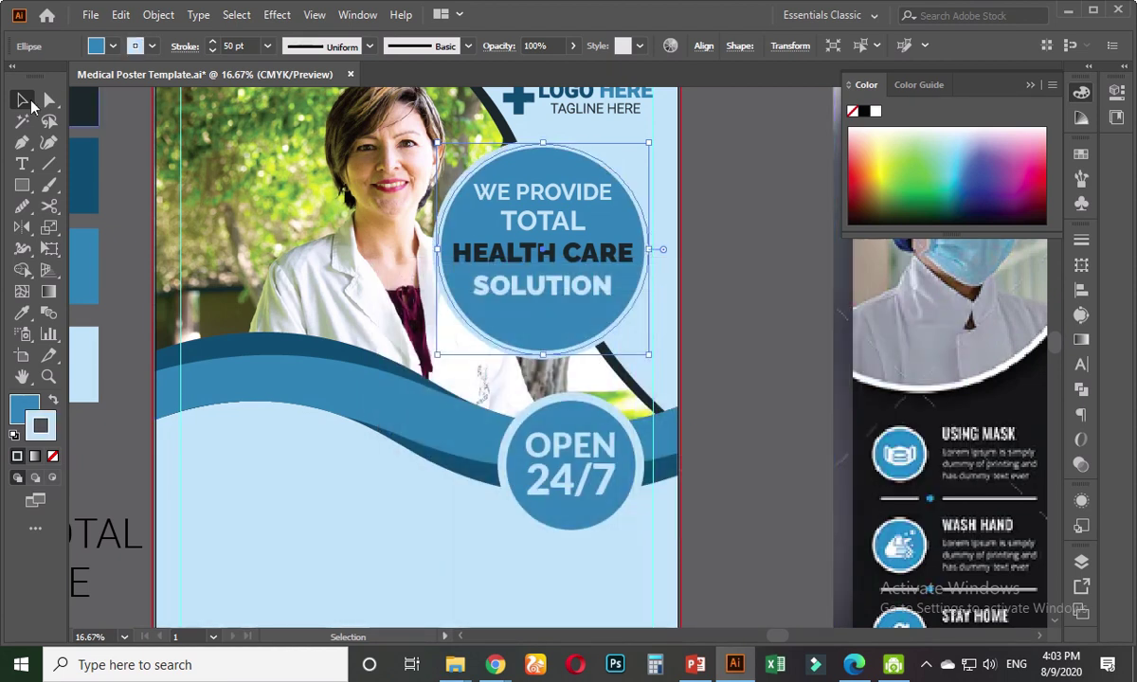
left_click(741, 292)
- Review the recoloured poster and save the document
scroll(724, 299, "up", 1)
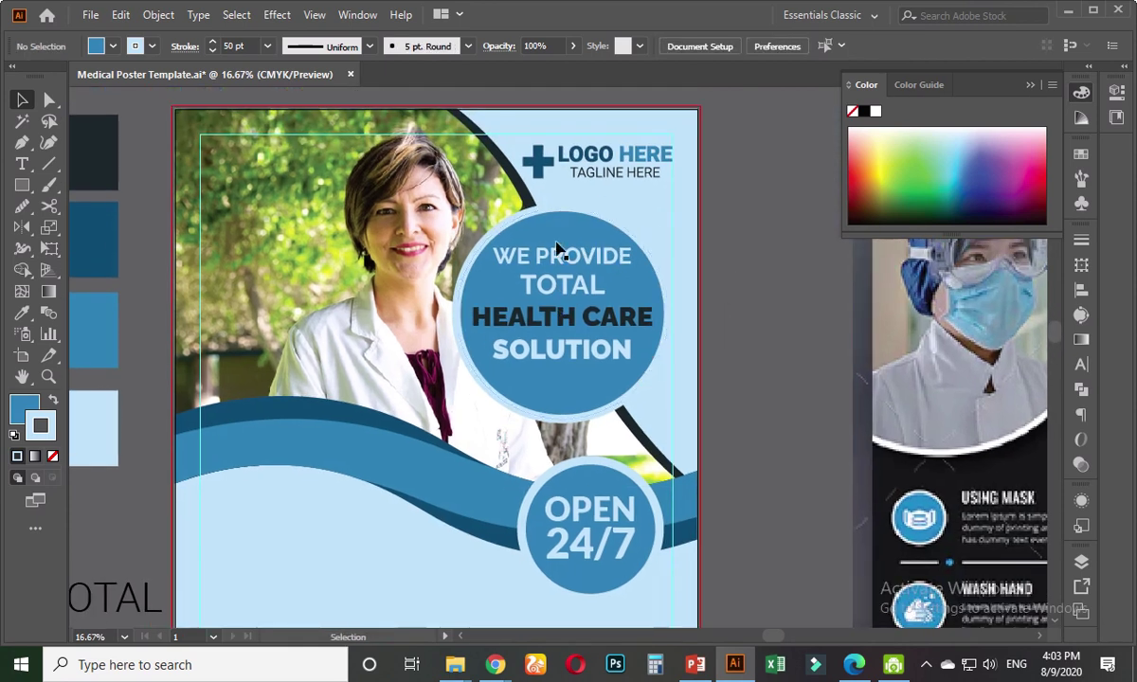
scroll(751, 437, "down", 1)
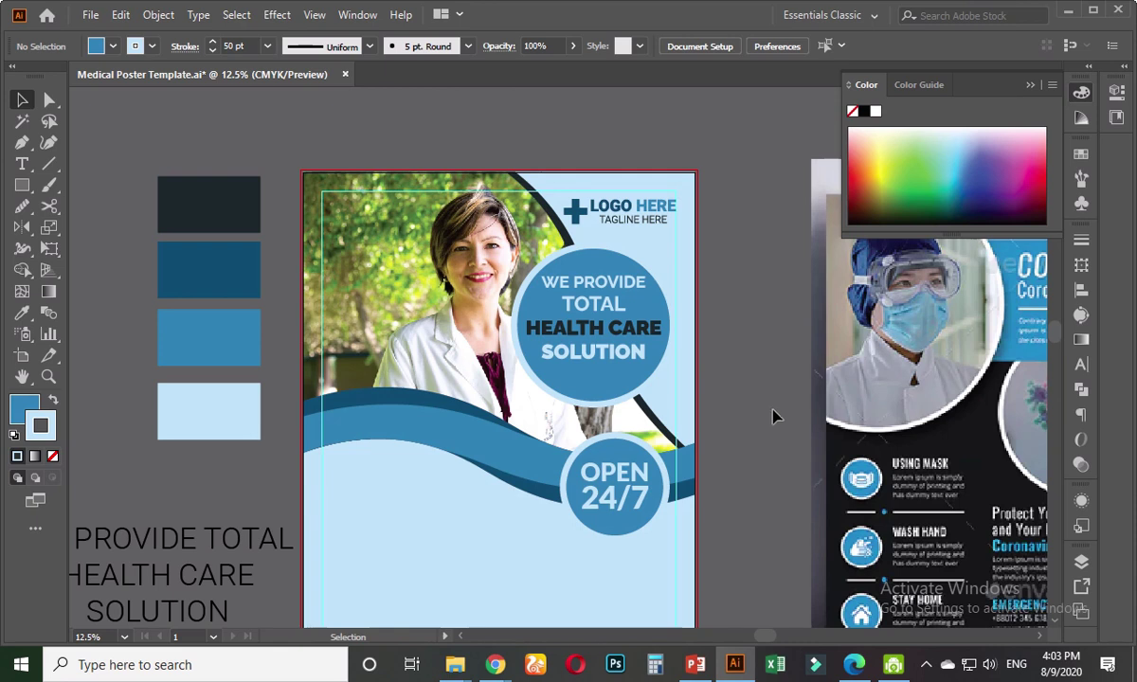
scroll(730, 411, "down", 1)
scroll(706, 445, "down", 1)
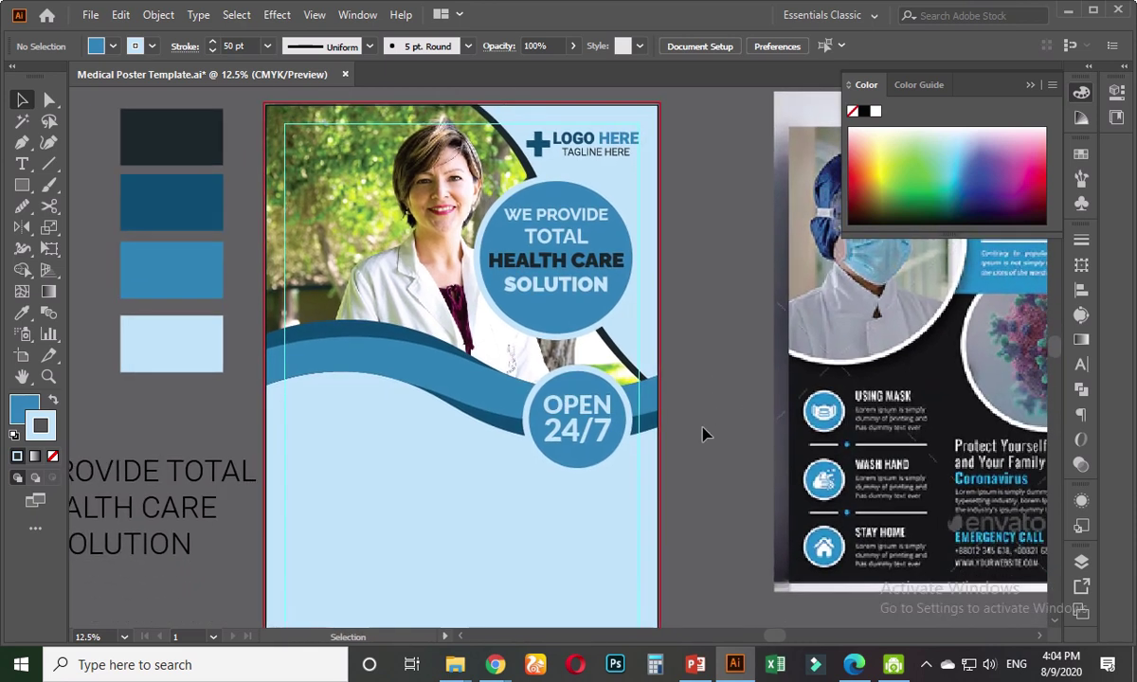
scroll(692, 465, "down", 1)
scroll(697, 471, "down", 1)
key("ctrl")
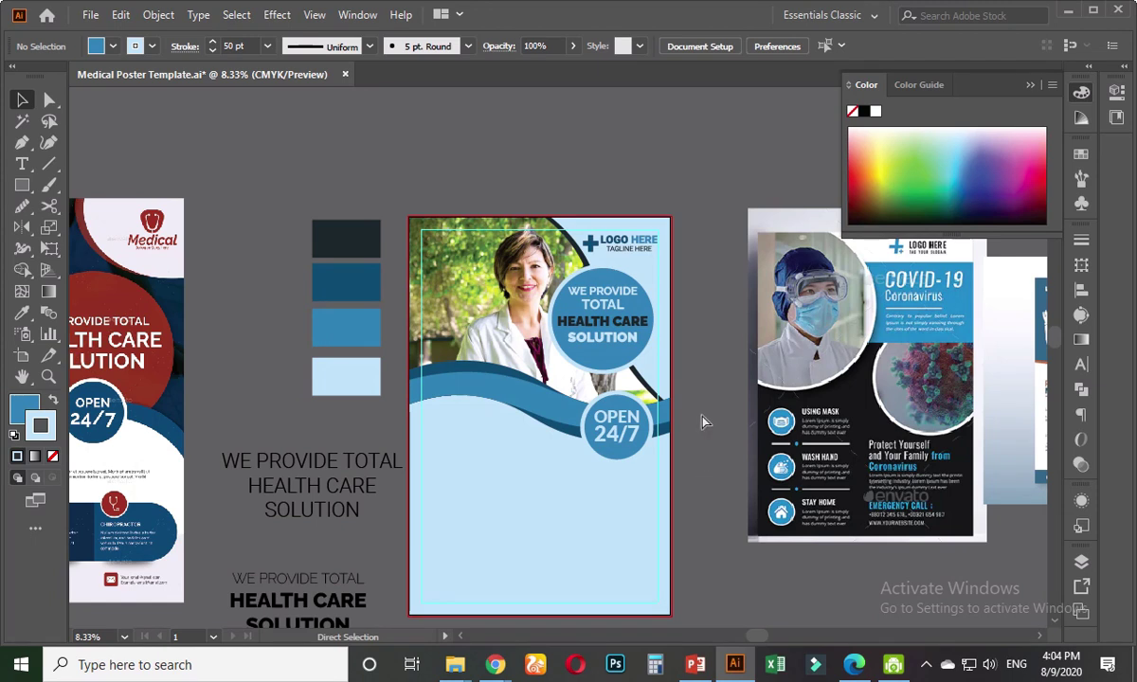
key("ctrl+s")
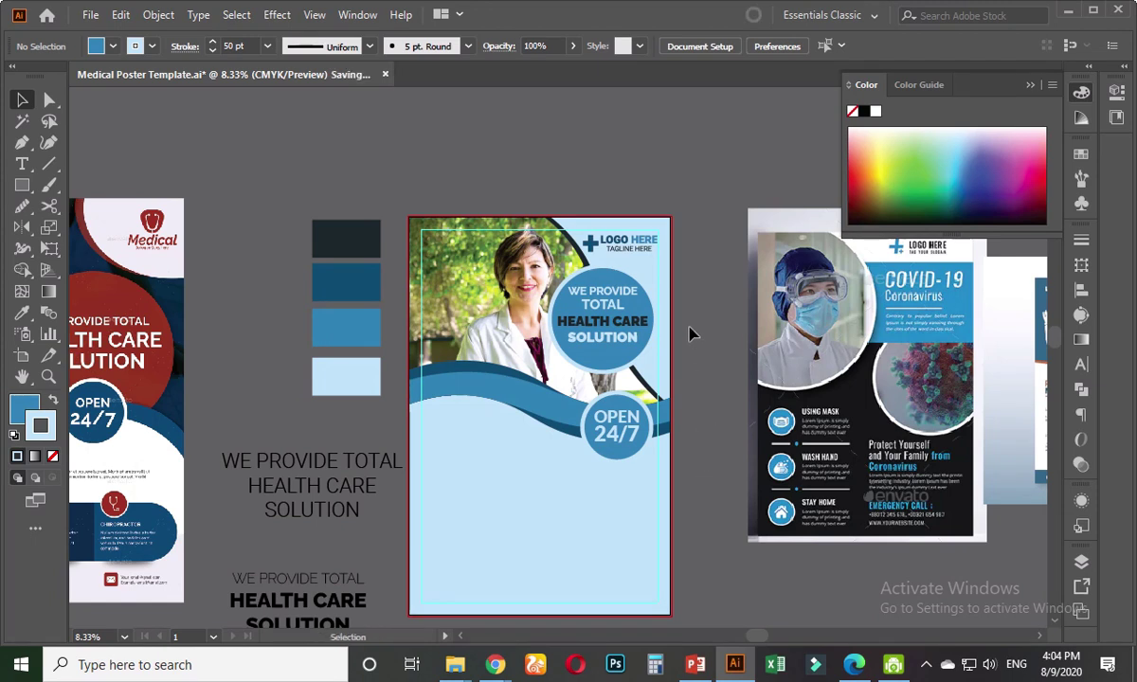
- Examine the services and contact section of the red and blue reference poster and compare it with the new poster's empty lower area
key("space")
left_click_drag(687, 325, 685, 370)
scroll(668, 419, "up", 1)
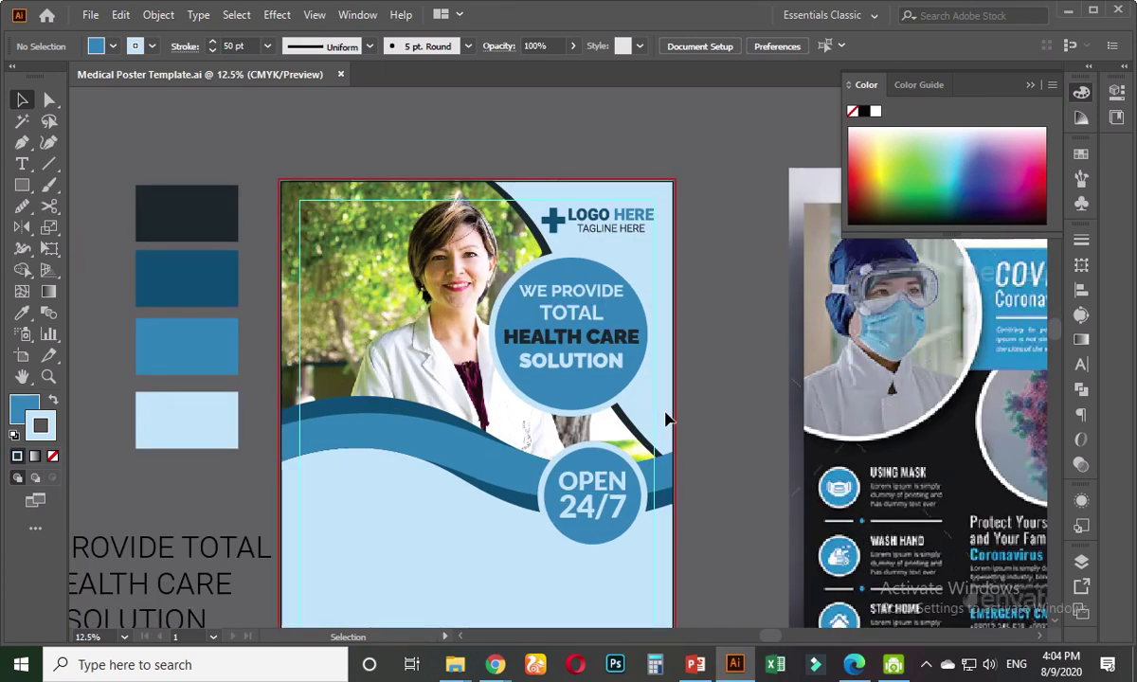
scroll(697, 420, "down", 3)
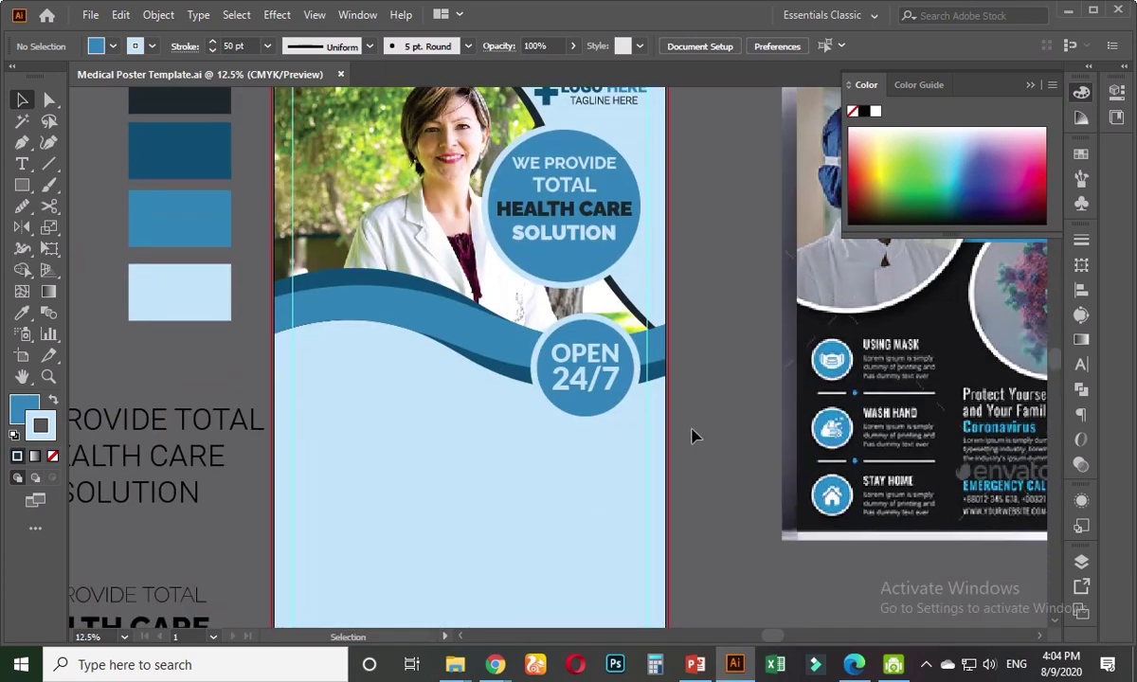
scroll(694, 387, "down", 1, "alt")
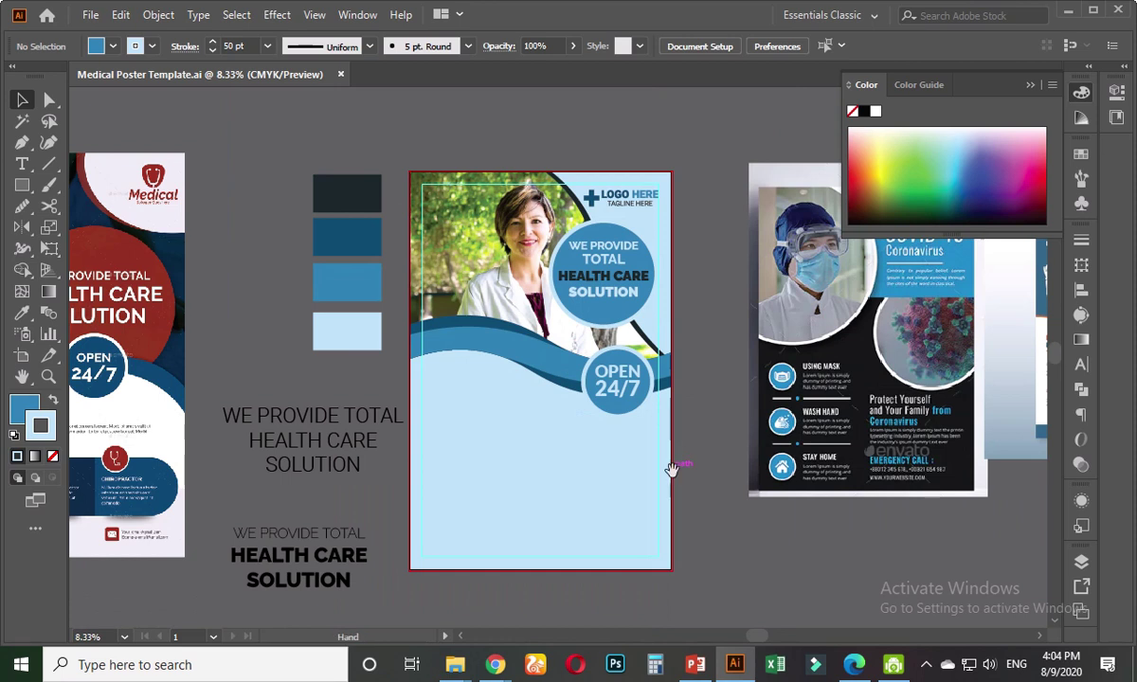
scroll(673, 464, "down", 1)
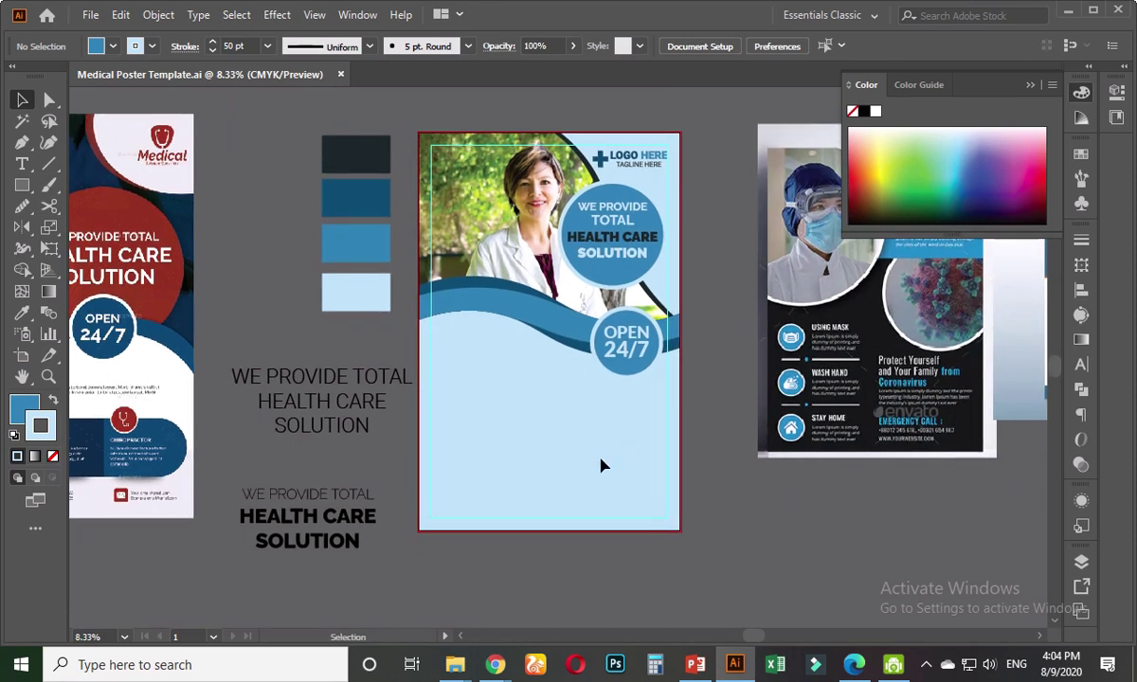
scroll(602, 465, "down", 1)
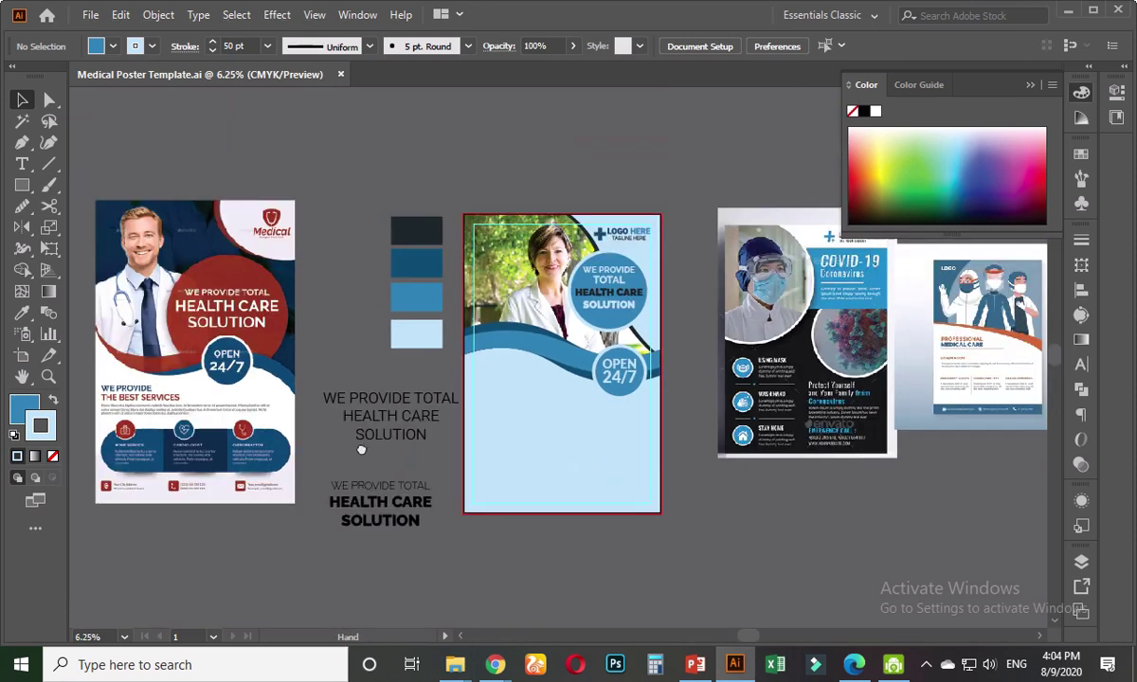
scroll(361, 450, "up", 3, "alt")
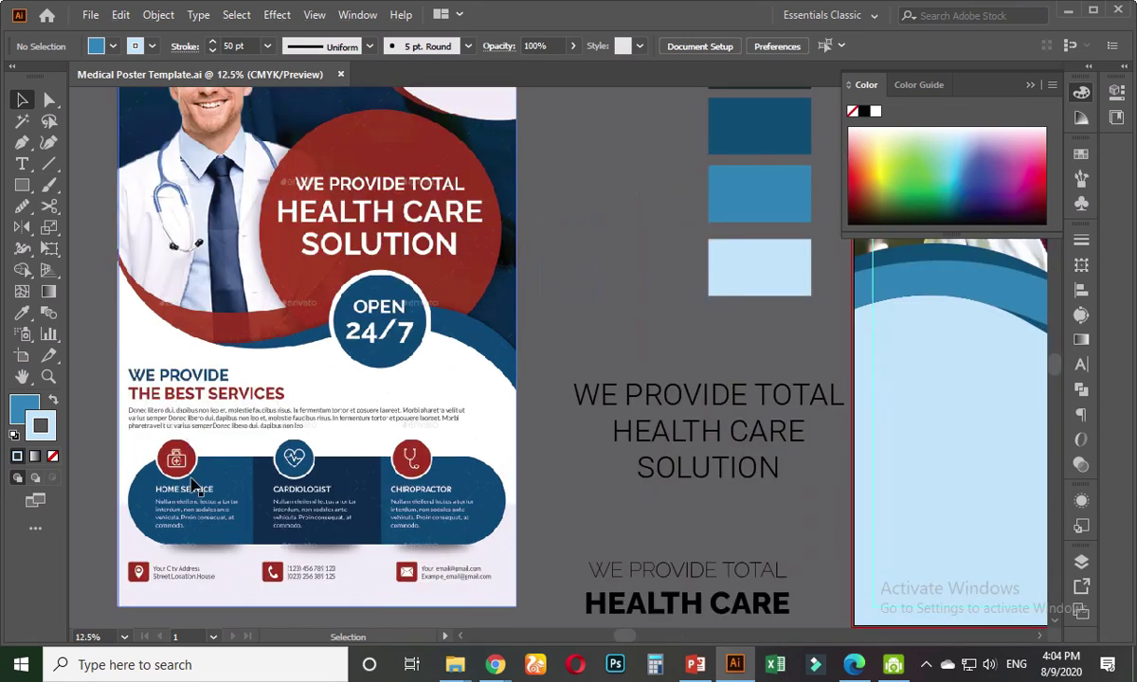
scroll(194, 487, "up", 1, "alt")
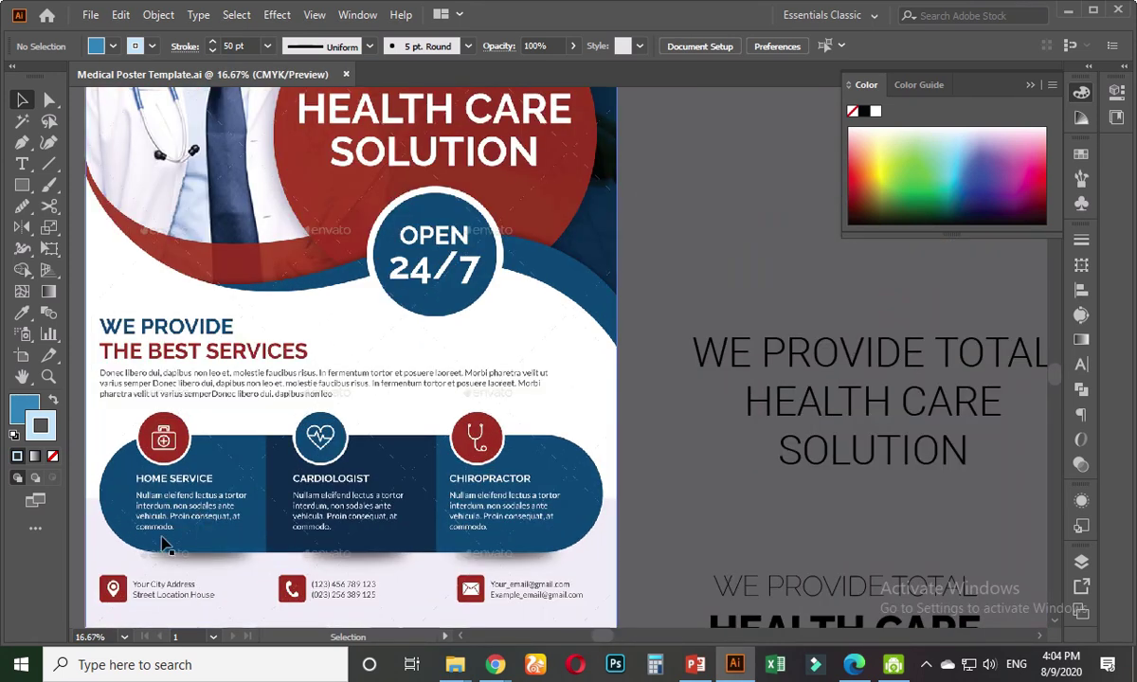
scroll(199, 516, "down", 3, "alt")
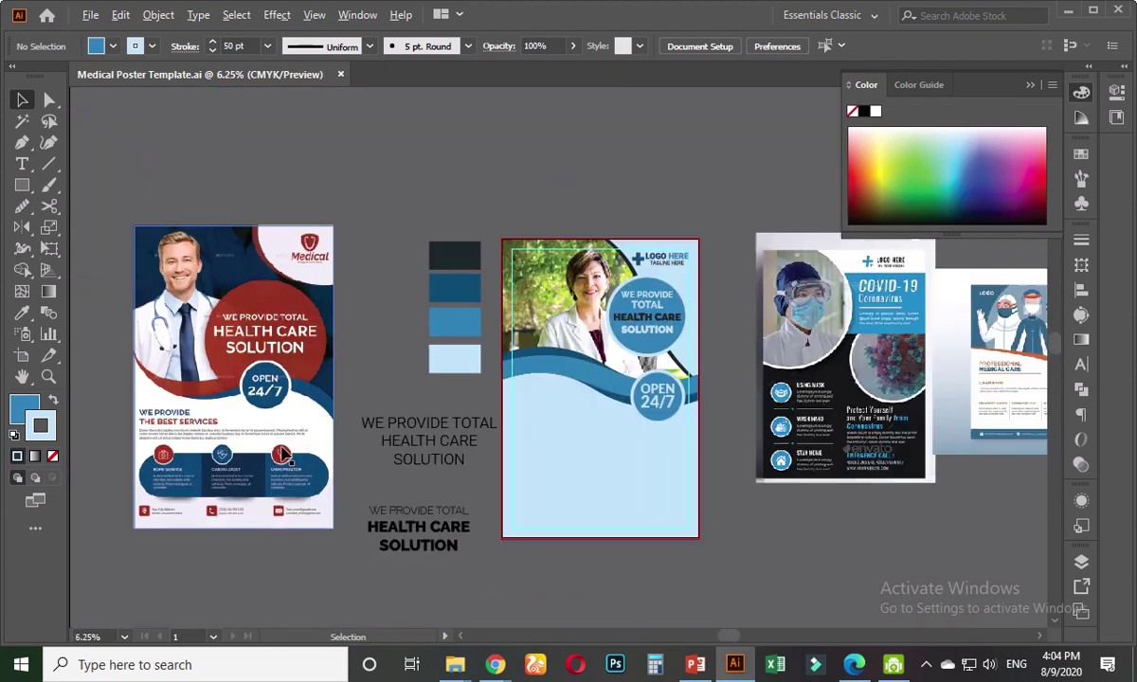
left_click_drag(446, 484, 408, 466)
scroll(399, 465, "up", 1, "alt")
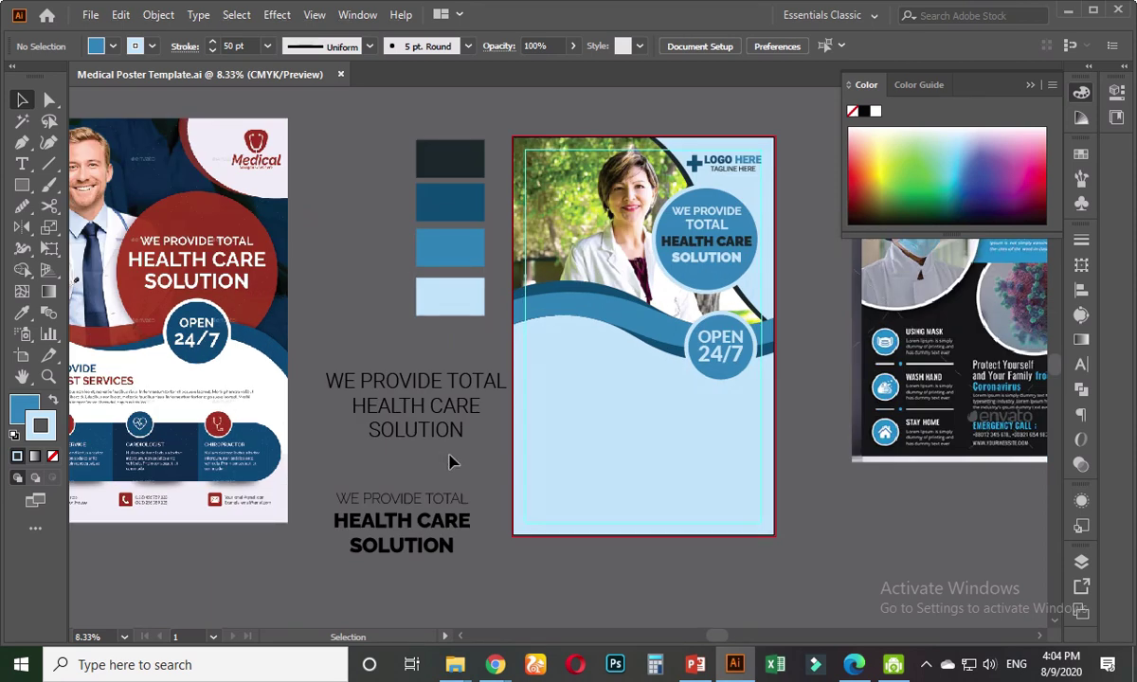
- Replace the wording after WE PROVIDE in the spare Roboto text so its second line reads THE BEST SERVICE
key("t")
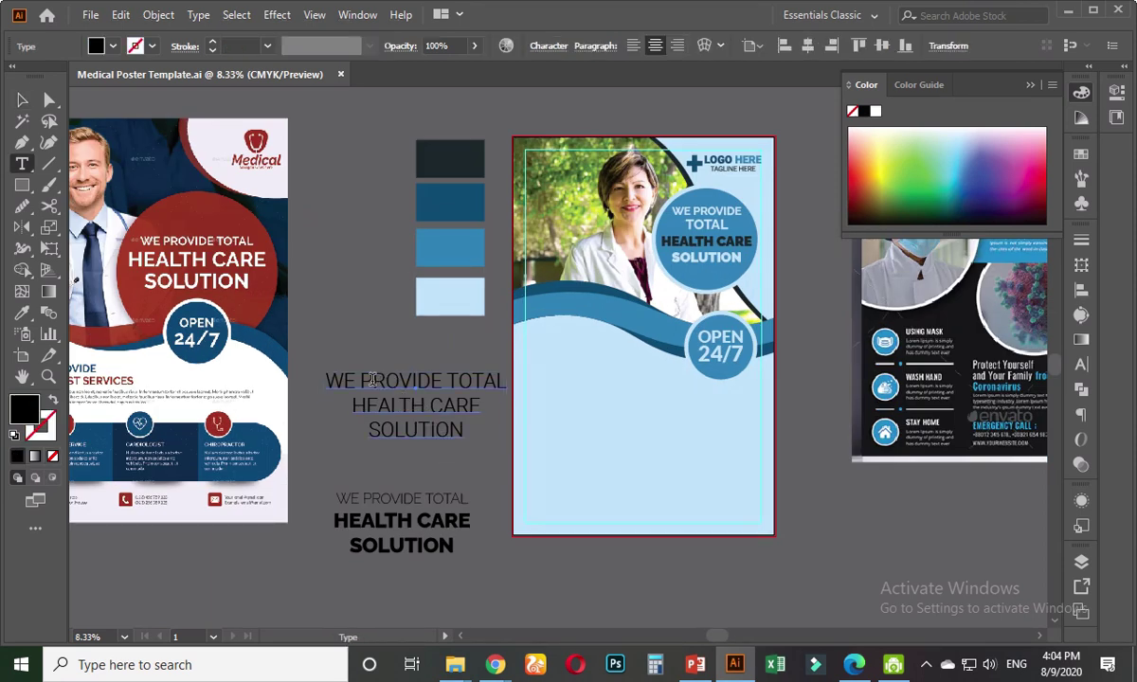
left_click(368, 379)
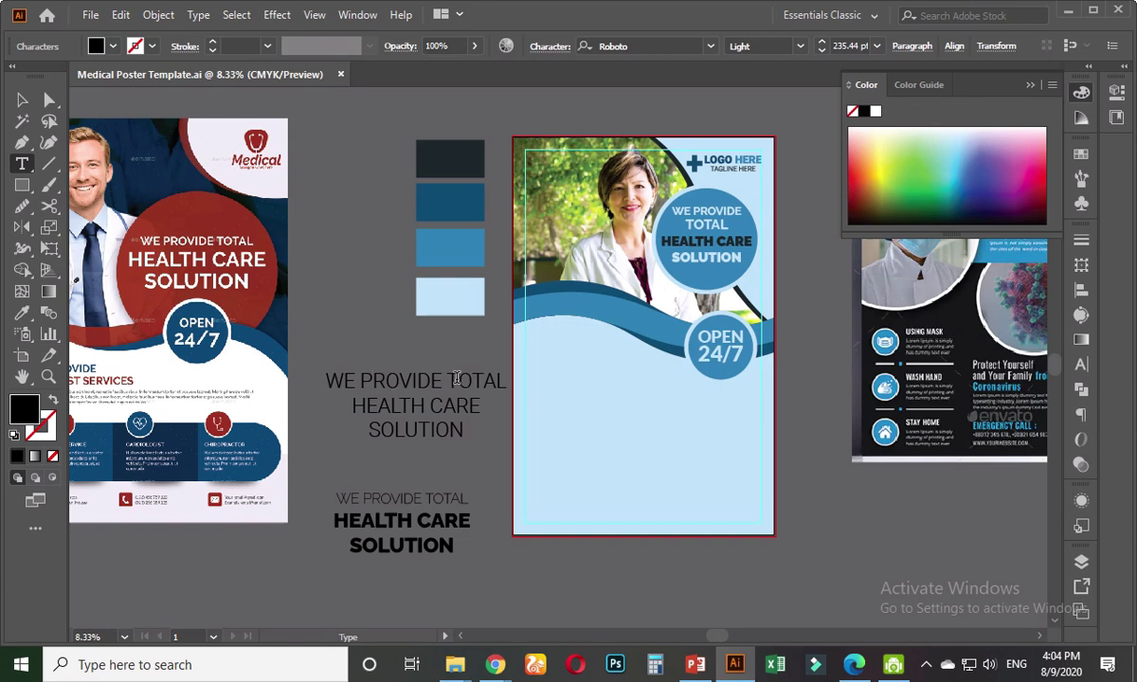
left_click_drag(452, 380, 475, 458)
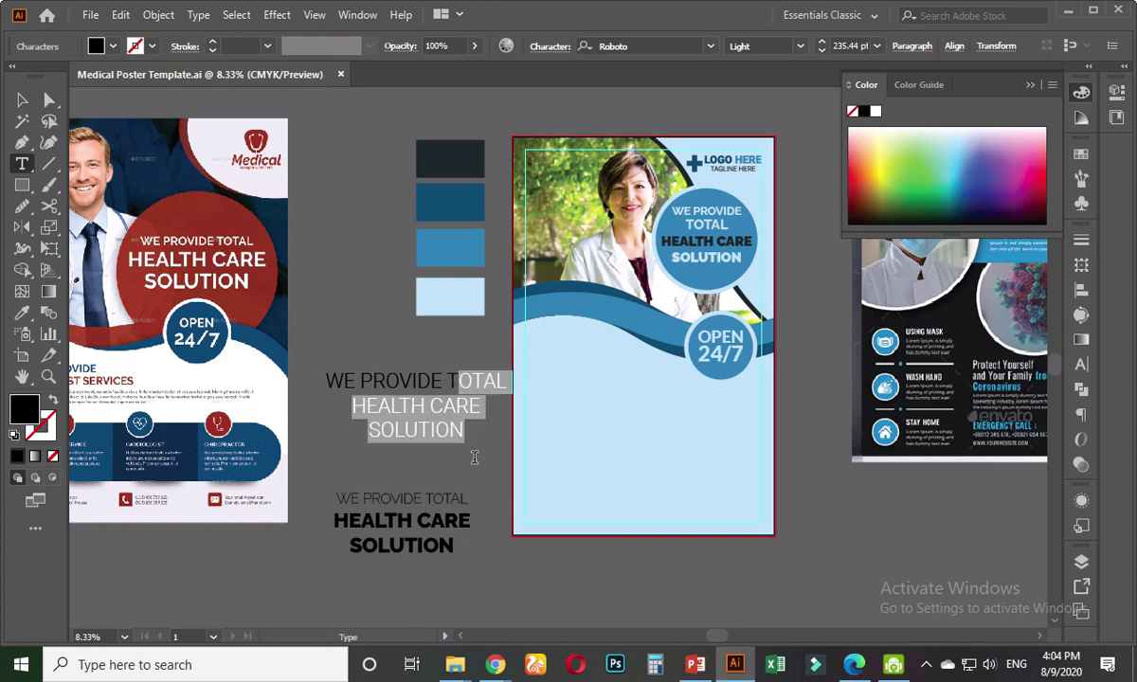
key("BackSpace")
key("BackSpace")
key("BackSpace")
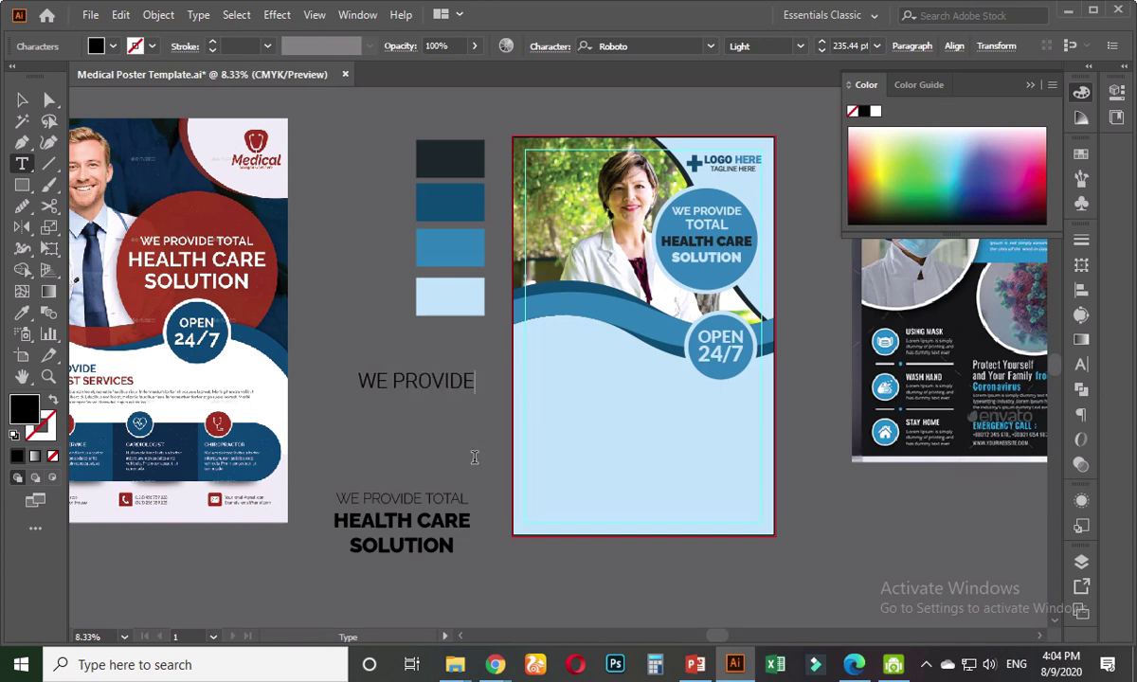
type("the")
key("BackSpace")
key("BackSpace")
type("he best service")
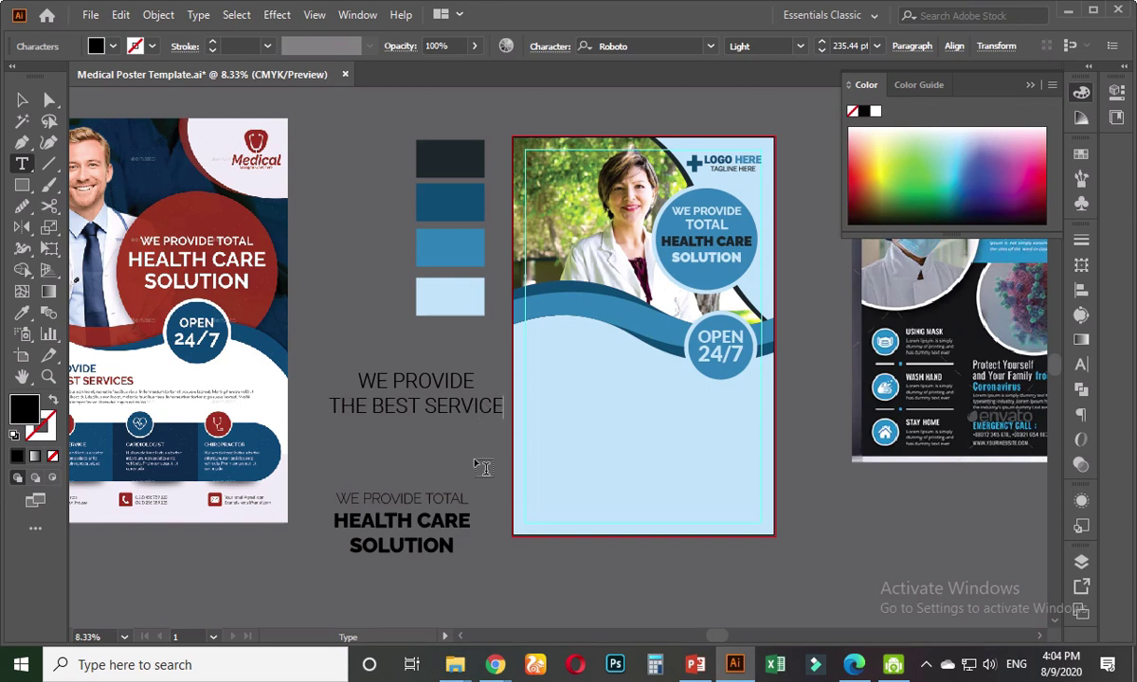
left_click(23, 101)
left_click(384, 461)
- Move the WE PROVIDE THE BEST SERVICE text onto the empty lower area of the new poster
scroll(383, 461, "down", 1)
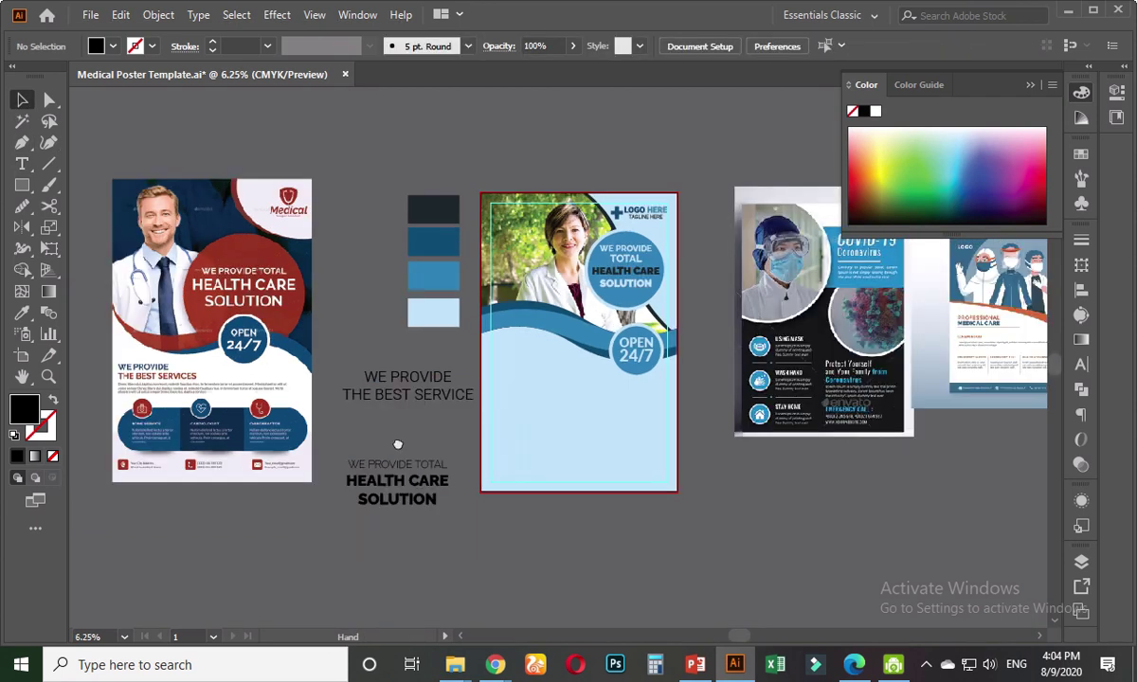
scroll(202, 436, "up", 1)
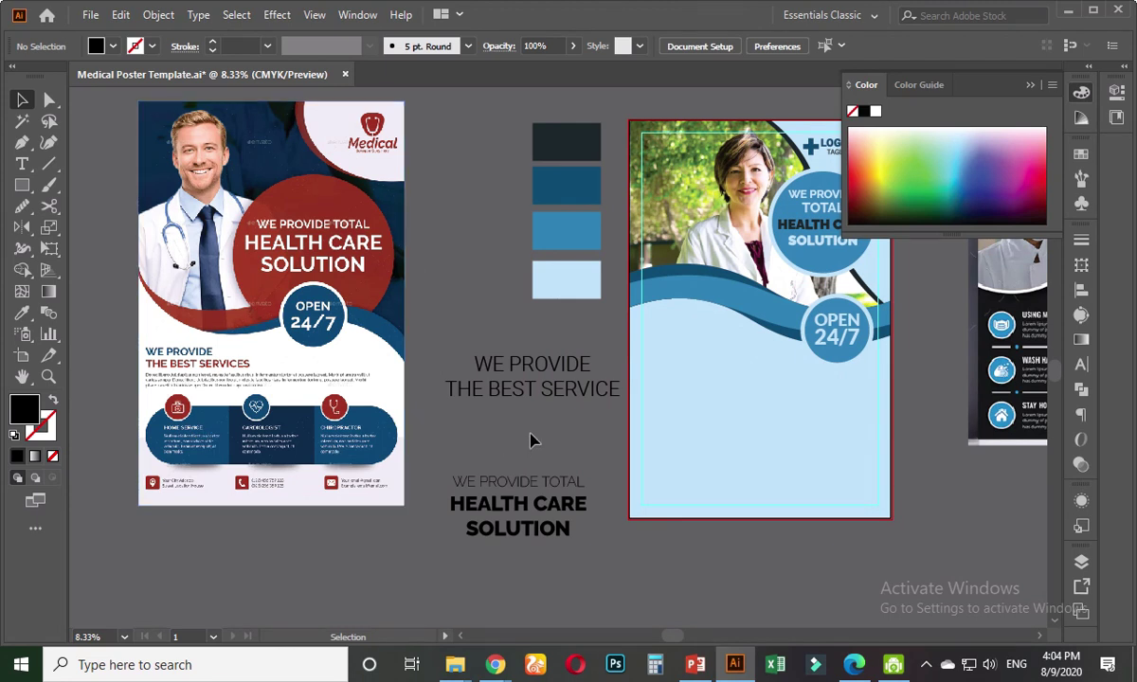
scroll(520, 426, "right", 2)
left_click_drag(531, 415, 668, 415)
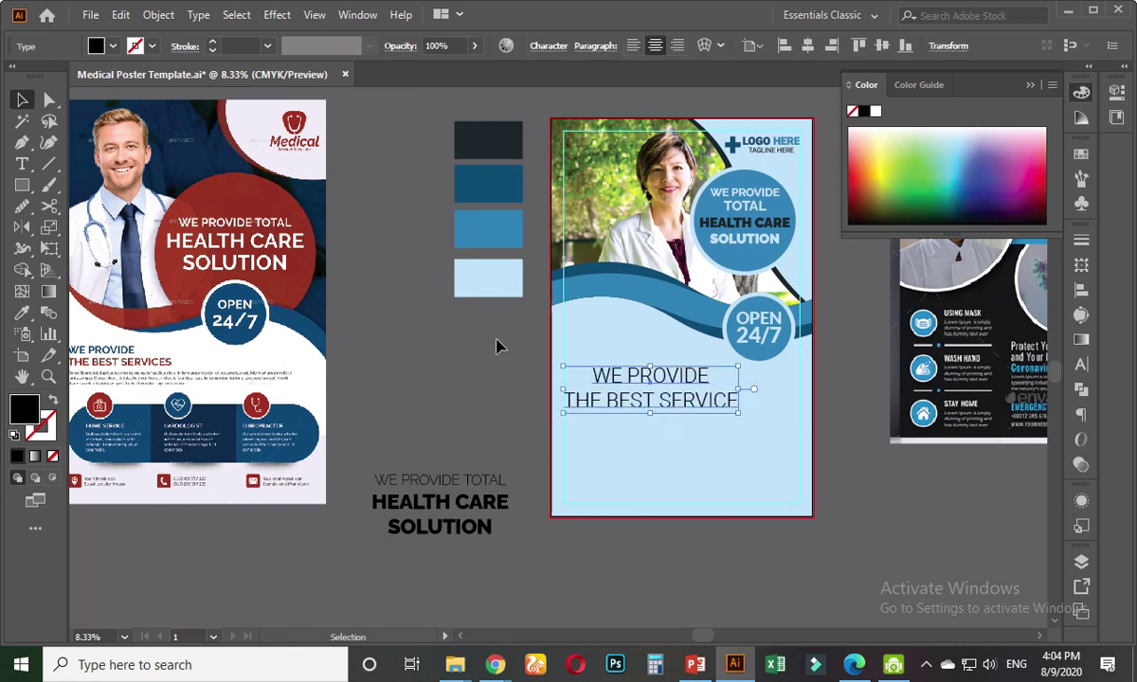
left_click(502, 362)
- Set the service heading's font to Lato Regular and move it up beneath the blue wave
scroll(502, 363, "up", 3)
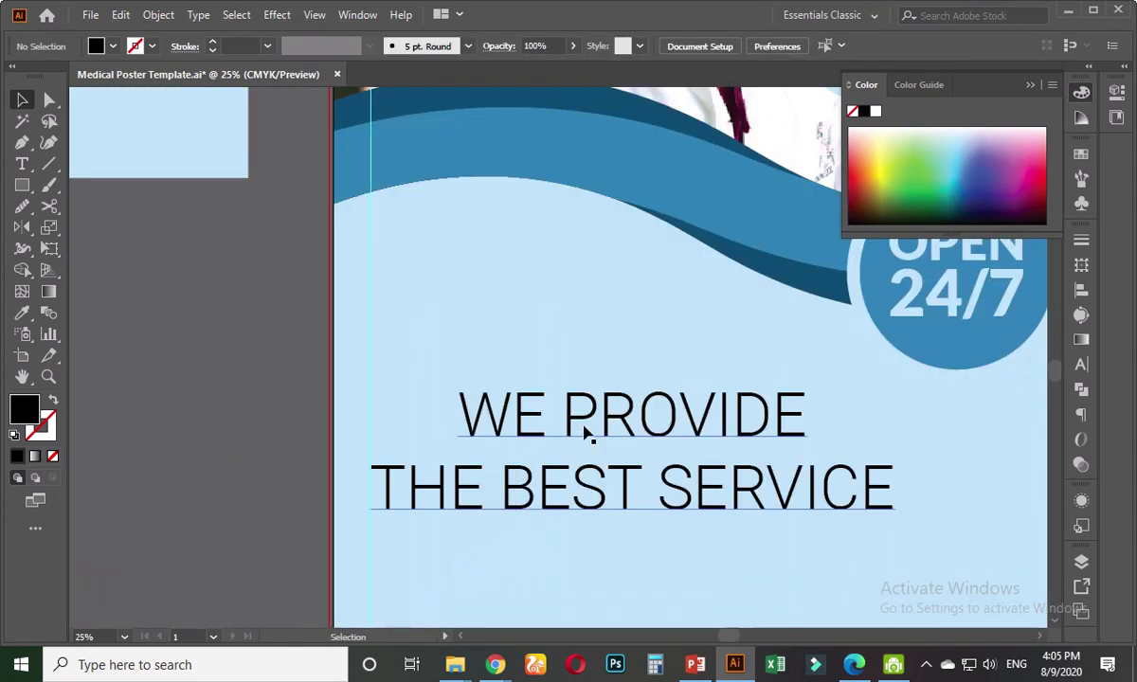
left_click(585, 431)
left_click(1080, 290)
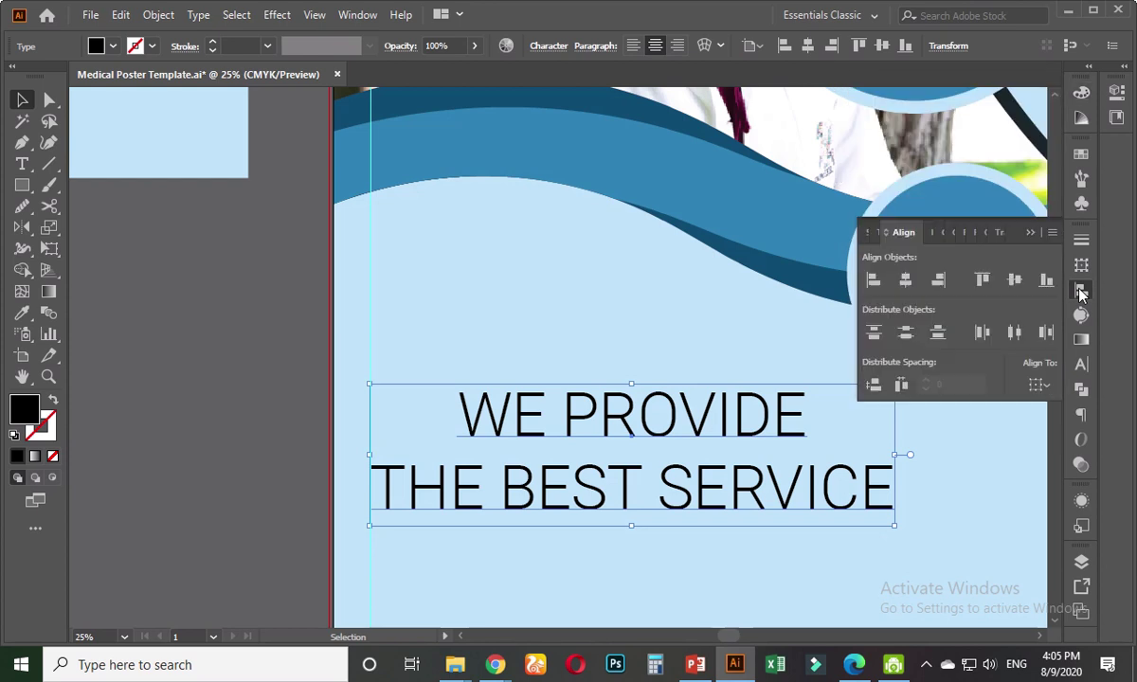
left_click(1081, 364)
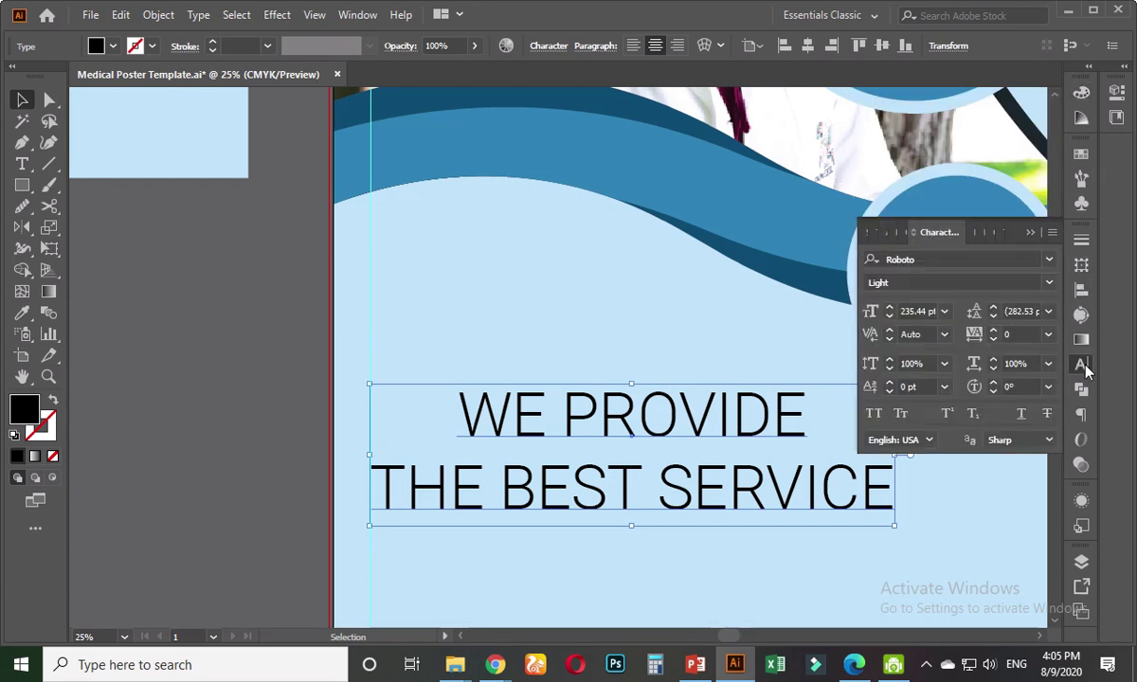
left_click(1082, 362)
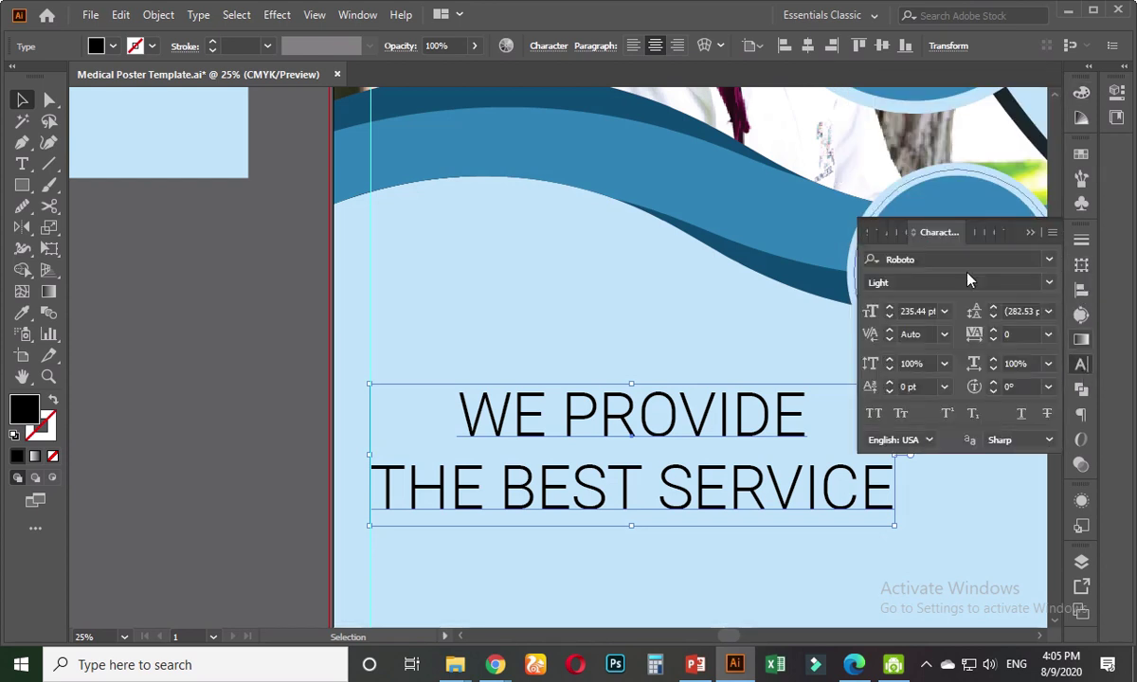
left_click(958, 259)
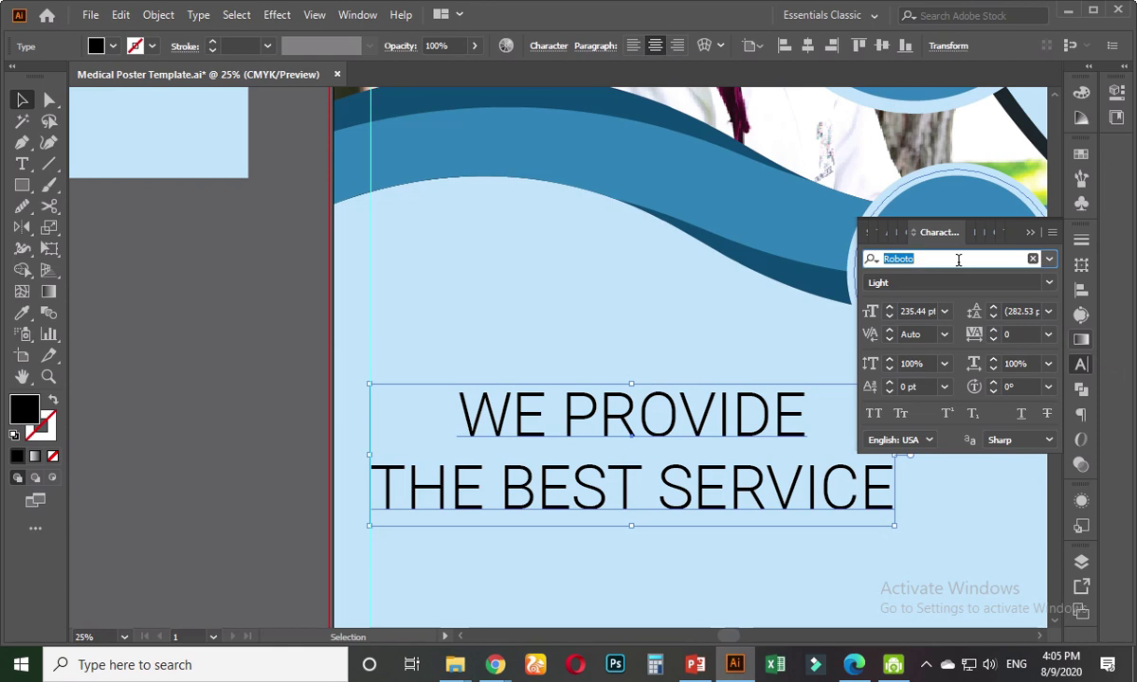
type("LATO")
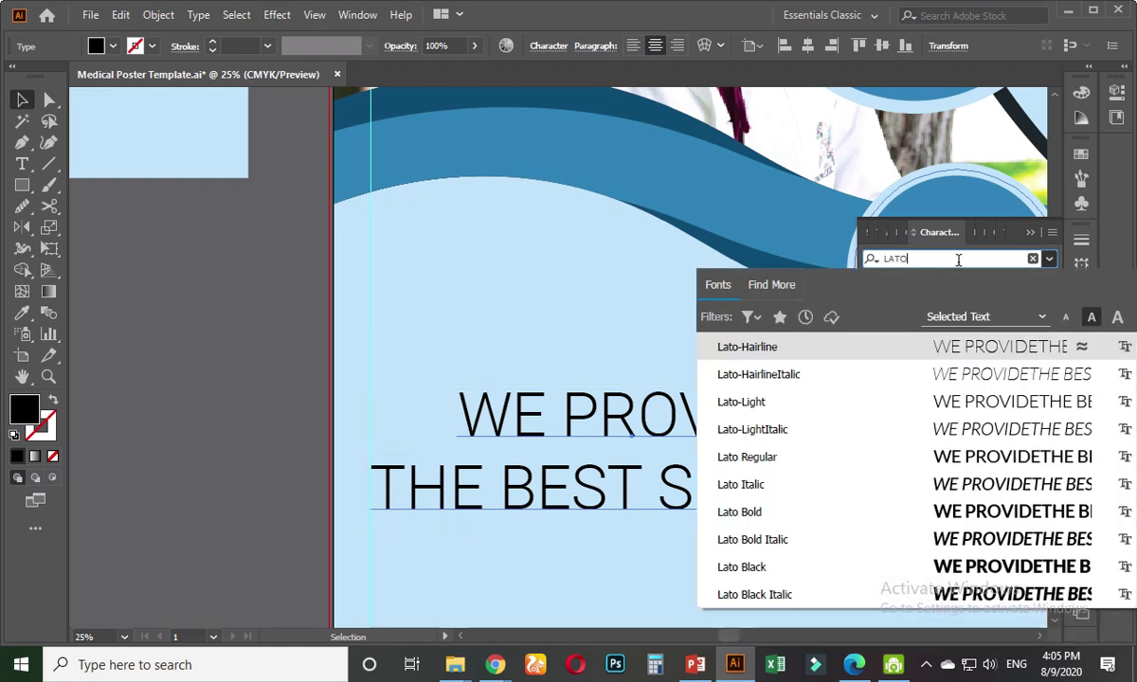
left_click(747, 456)
left_click_drag(731, 427, 632, 321)
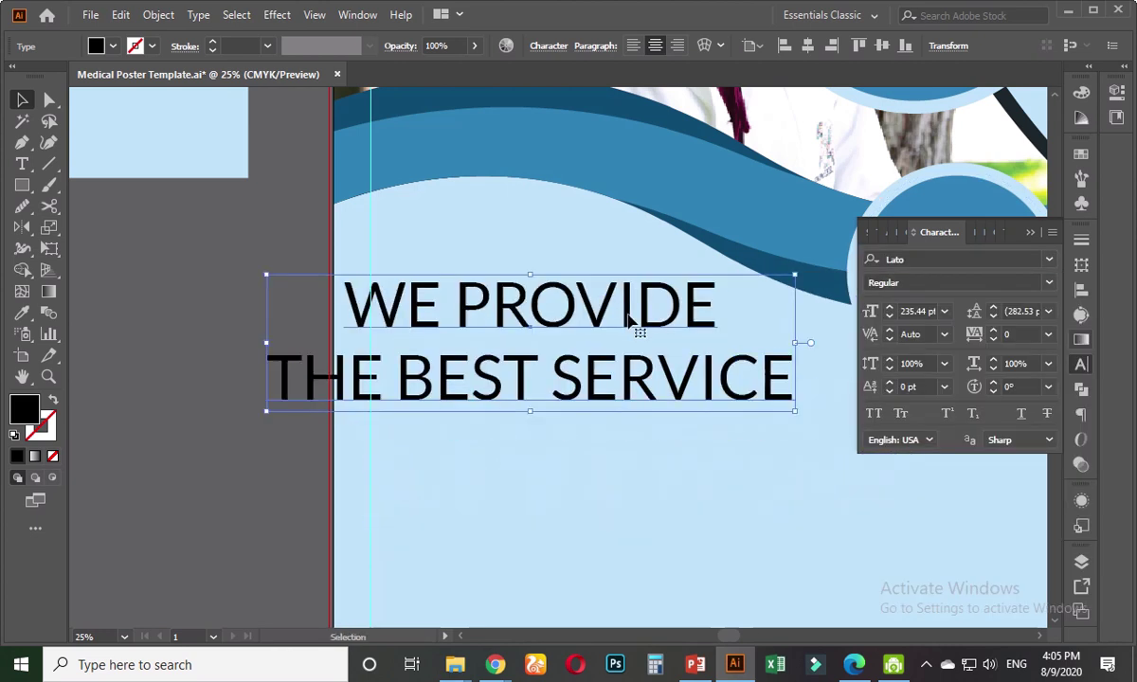
left_click(917, 311)
scroll(917, 311, "down", 20)
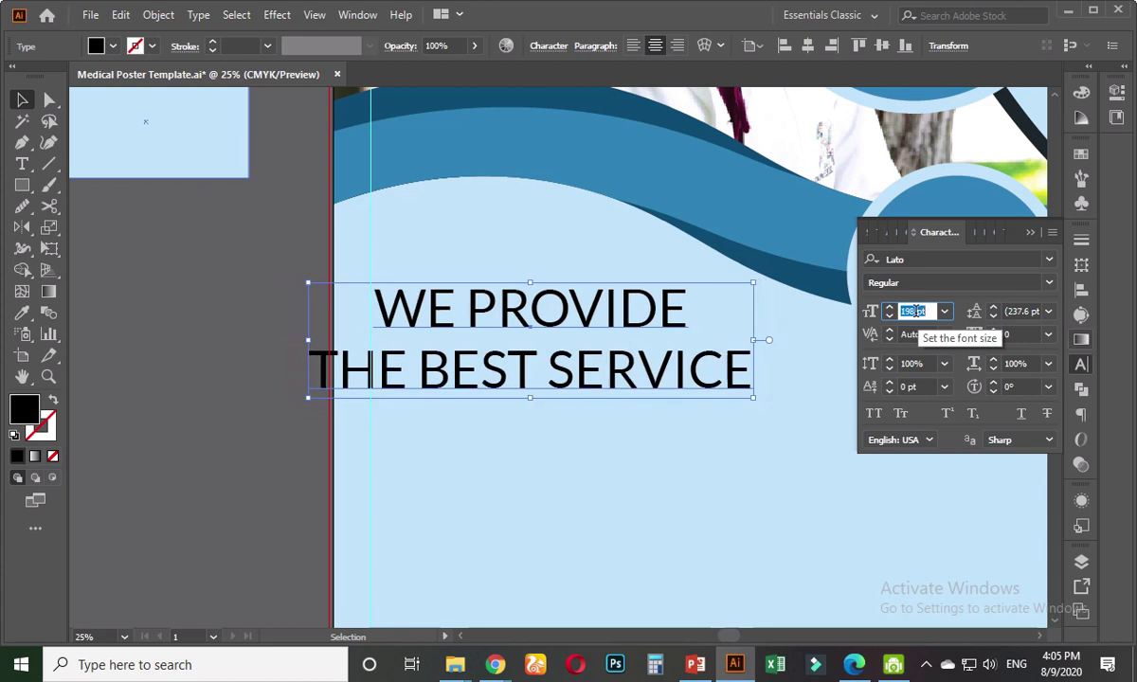
type("1")
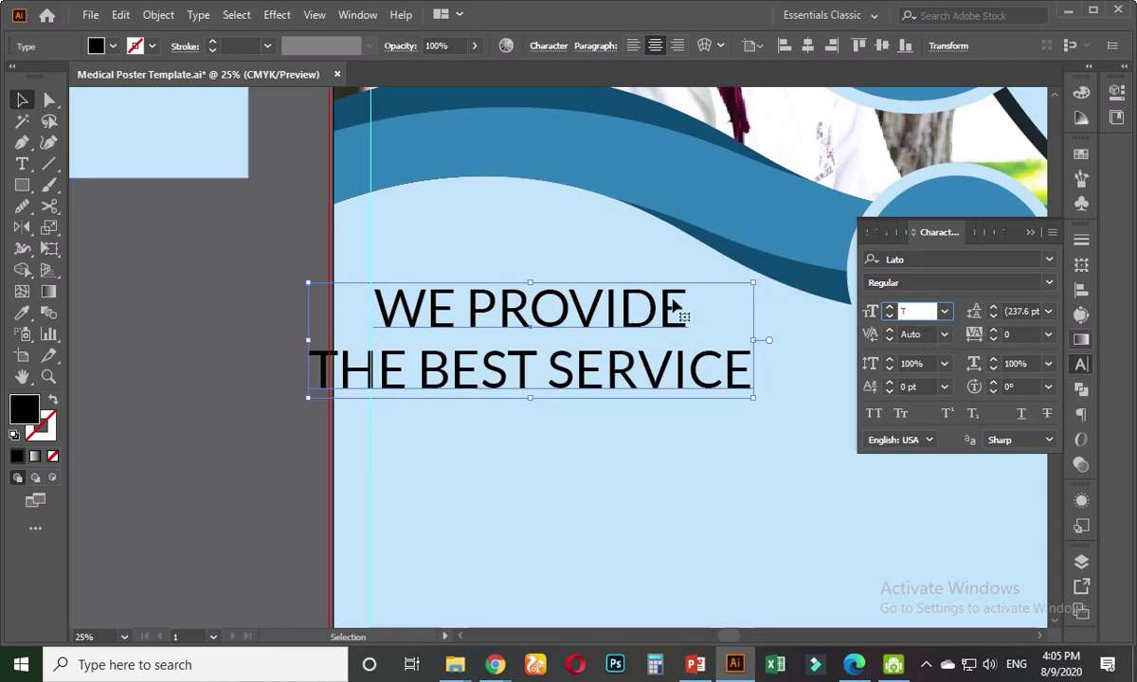
key("ctrl+z")
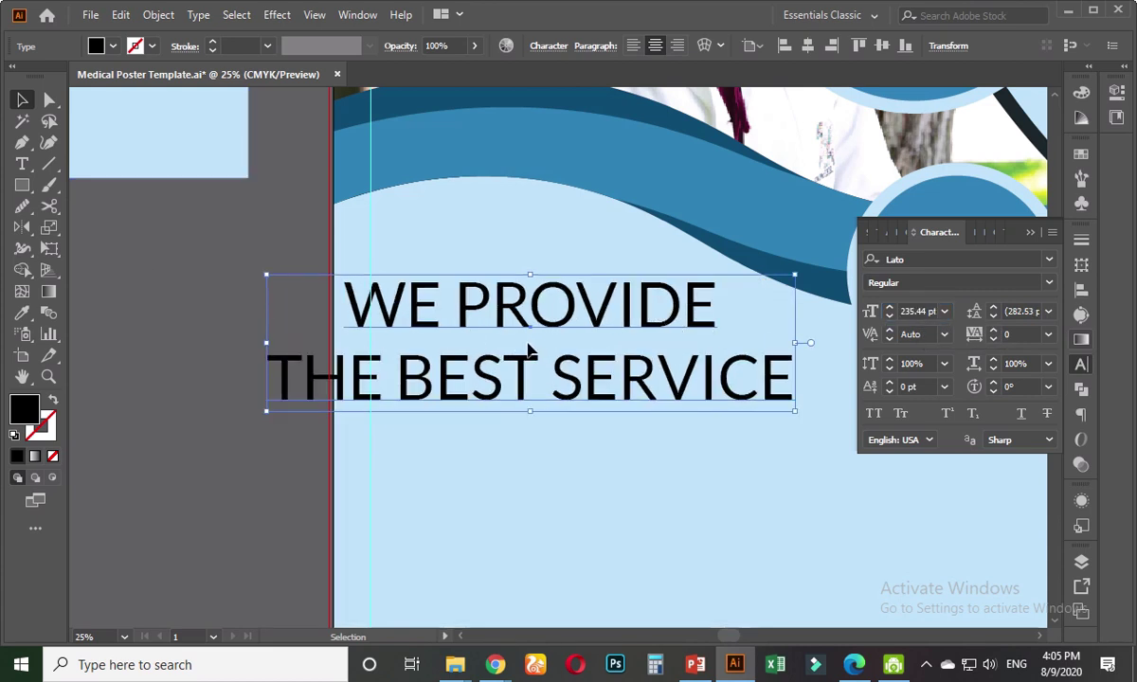
- Set the font size of the whole service heading to 200 pt
left_click(915, 311)
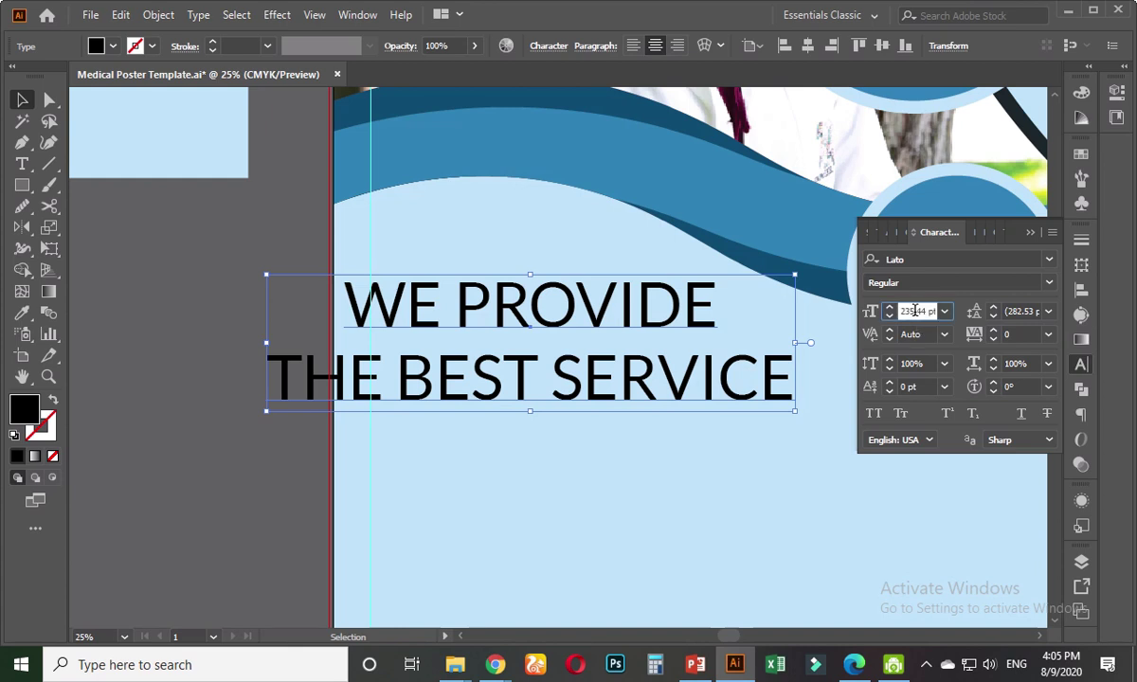
type("200")
key("Return")
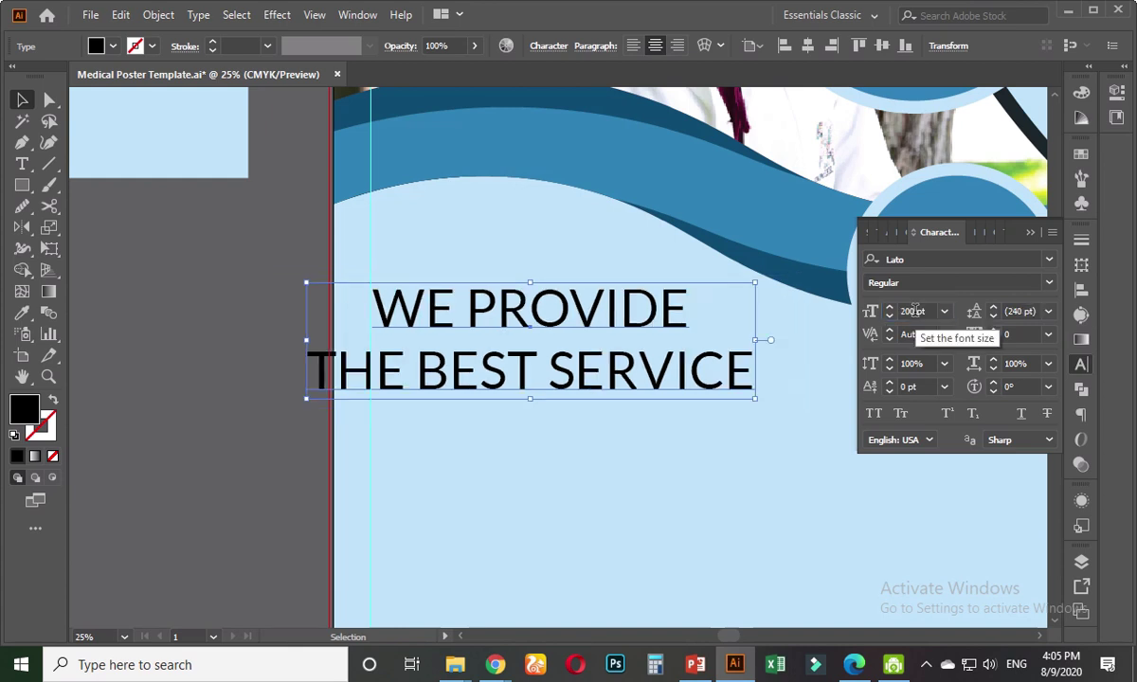
- Change the font style of the WE PROVIDE line to Black
left_click(22, 164)
left_click_drag(689, 302, 372, 295)
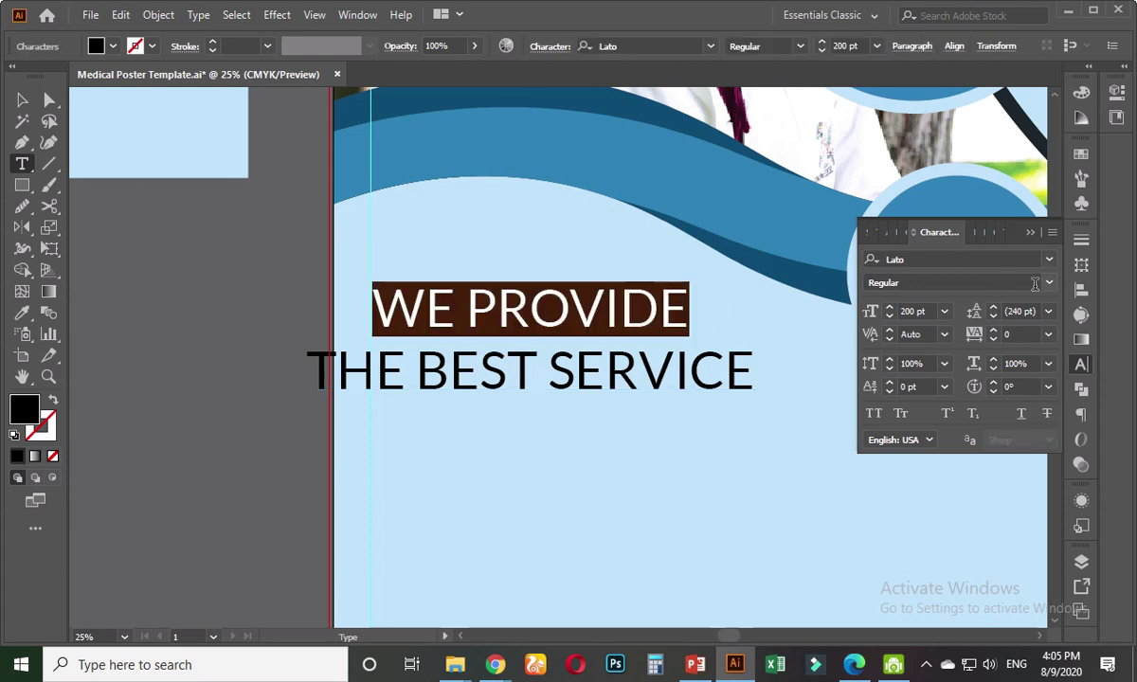
left_click(1047, 283)
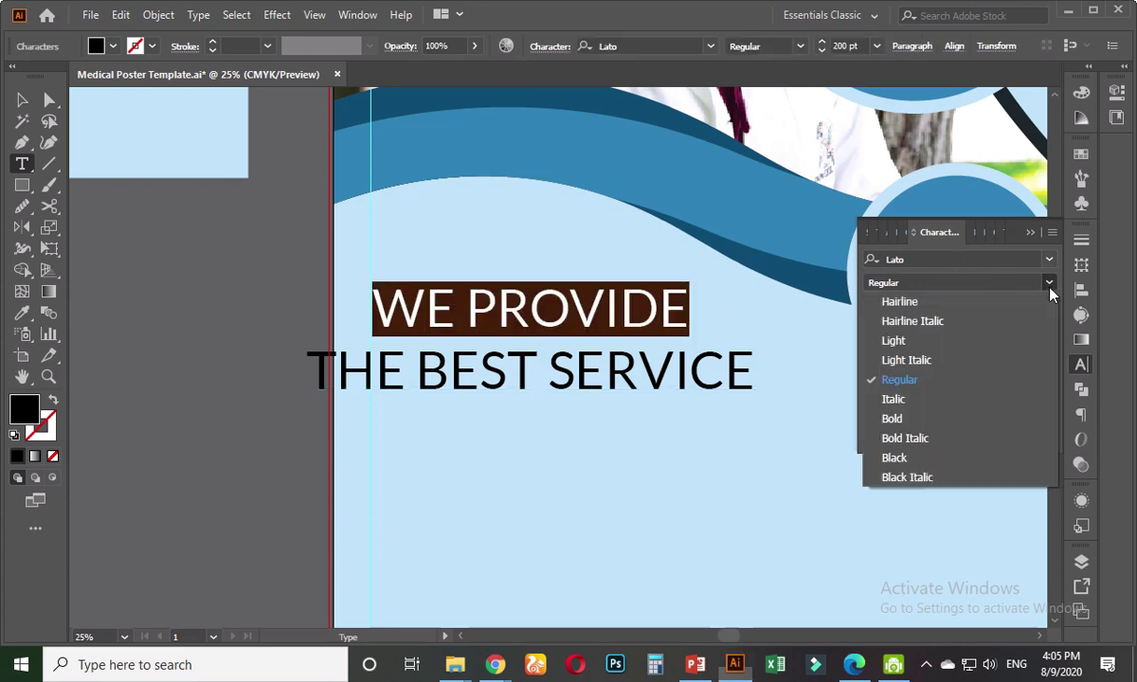
left_click(919, 458)
left_click(645, 367)
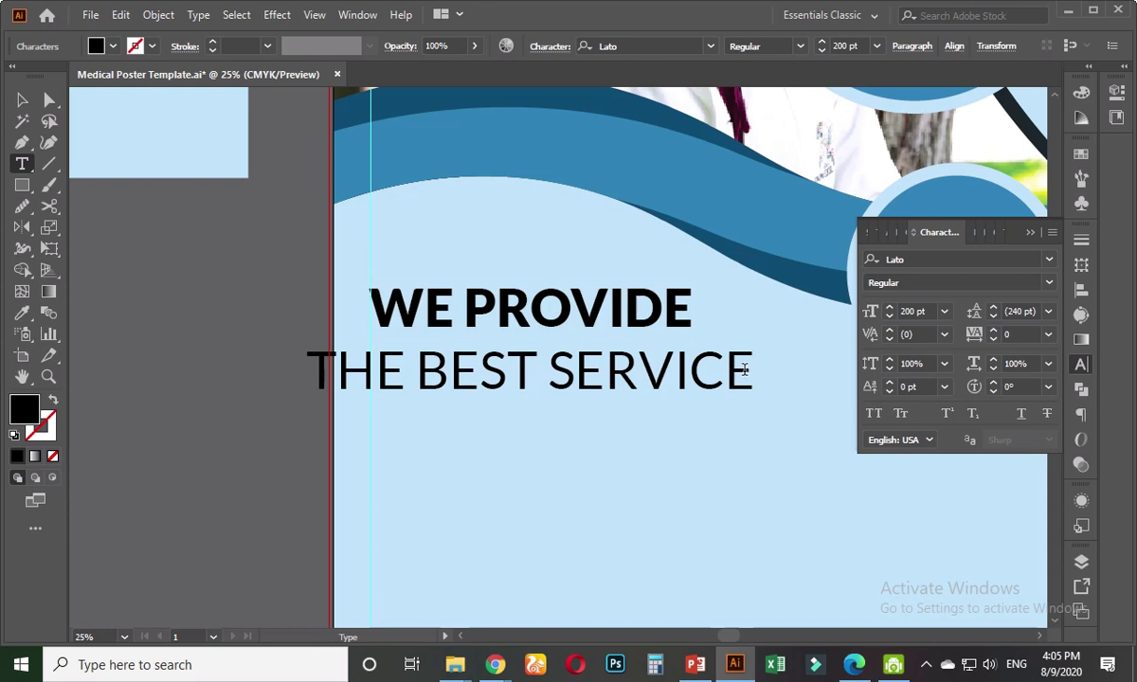
- Change the font style of the THE BEST SERVICE line to Light
left_click_drag(746, 369, 304, 370)
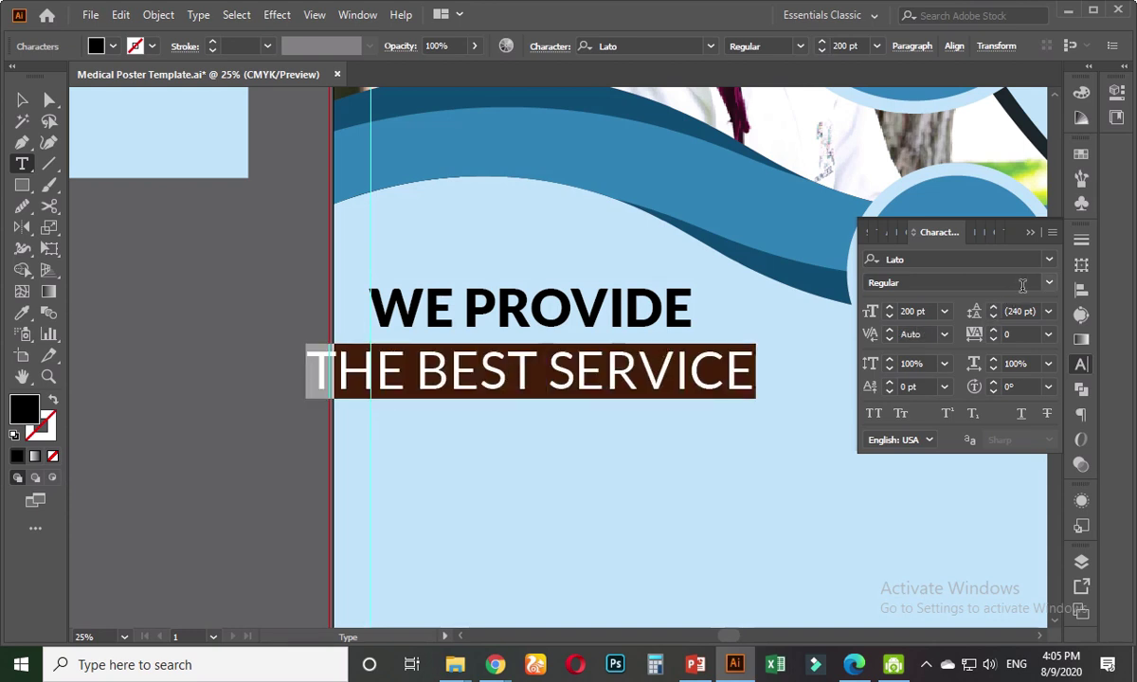
left_click(1050, 286)
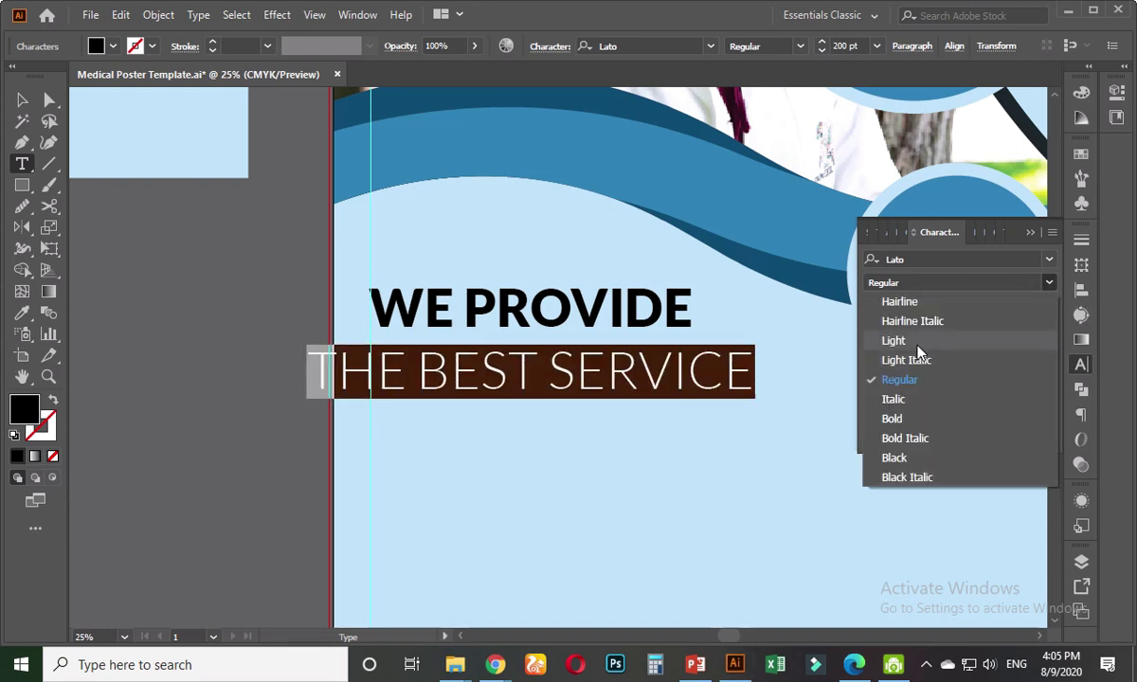
left_click(900, 341)
left_click(21, 100)
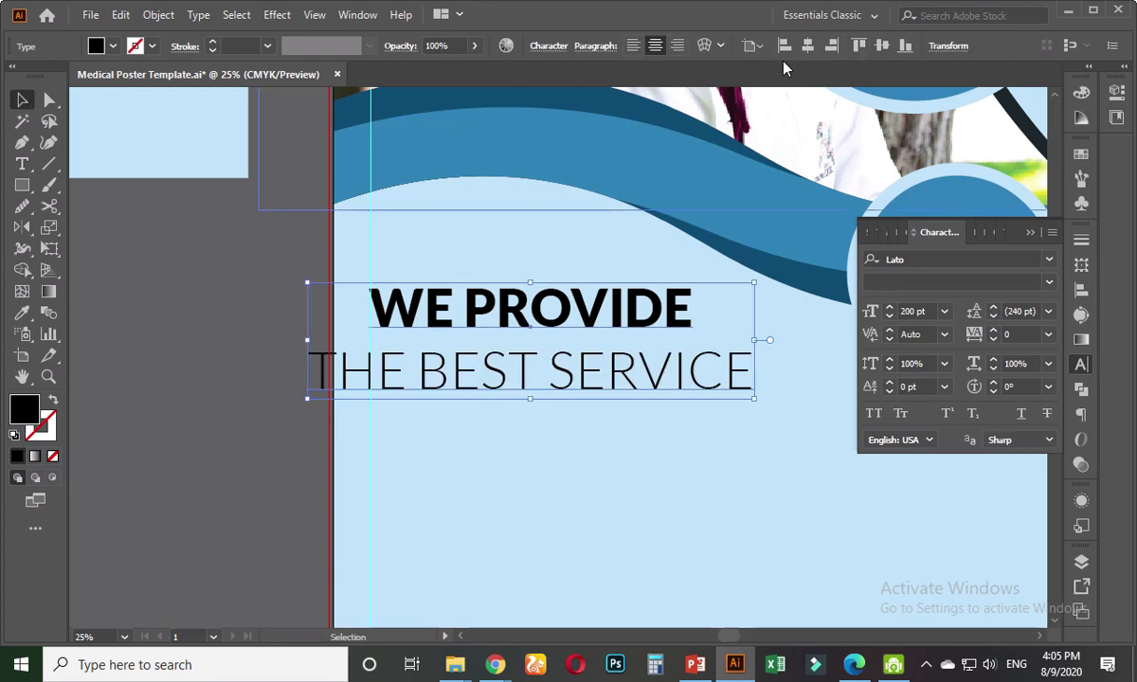
- Left-align the heading's two lines and snap the text to the poster's left margin guide beneath the wave
left_click(784, 48)
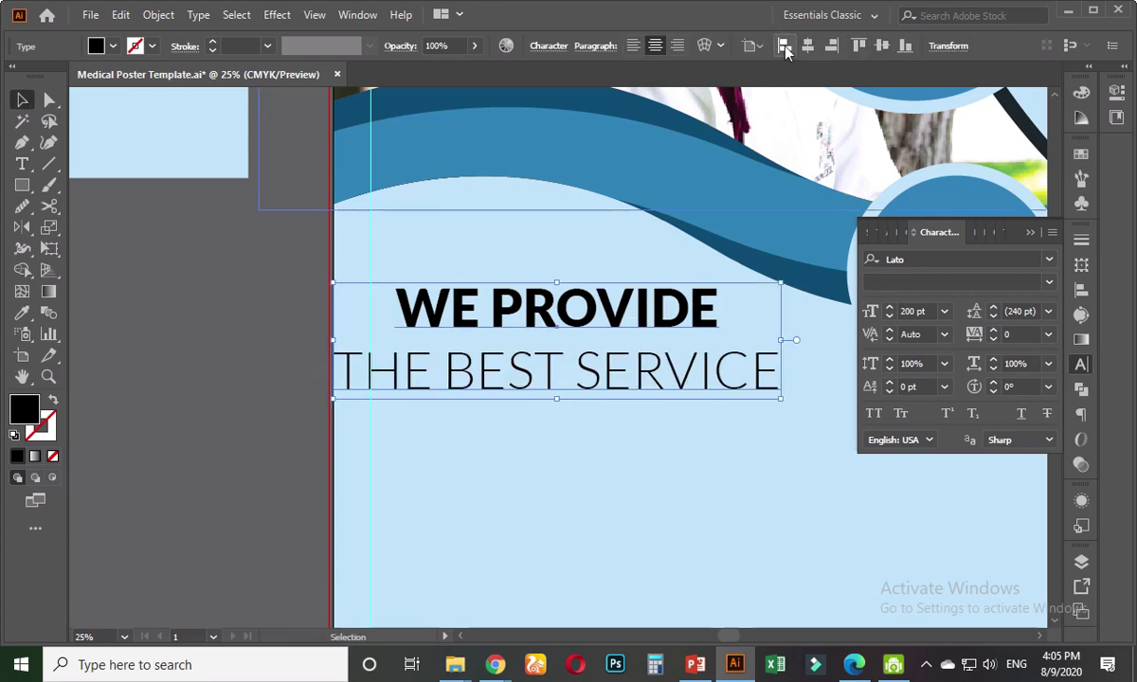
left_click(633, 46)
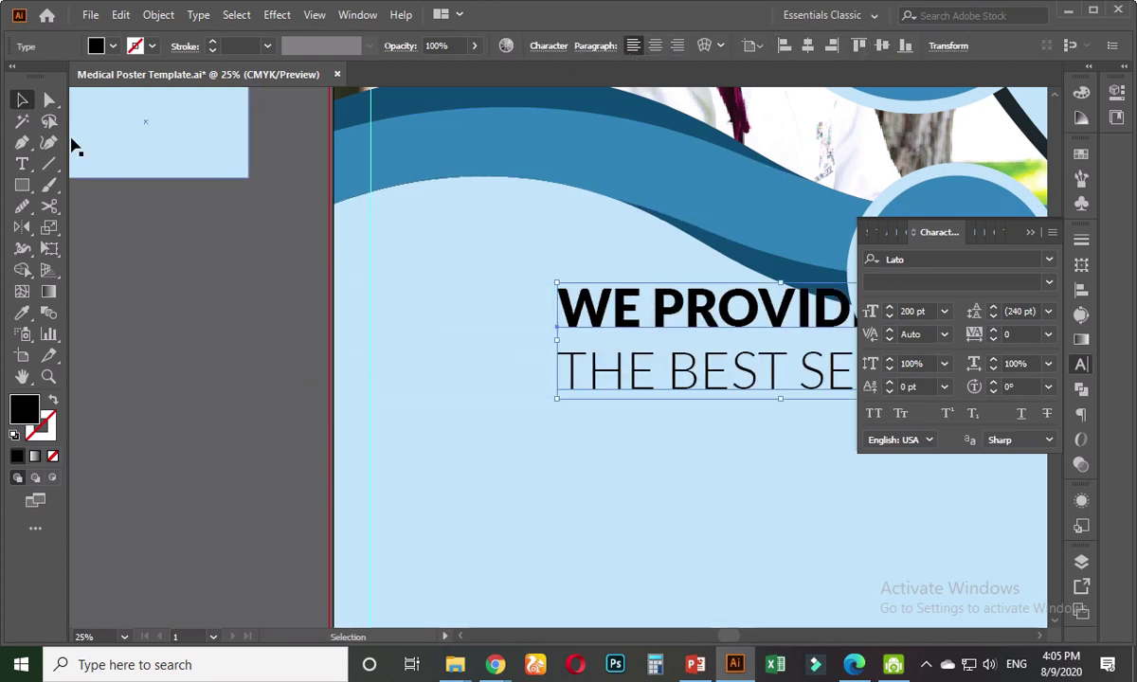
left_click_drag(661, 322, 478, 285)
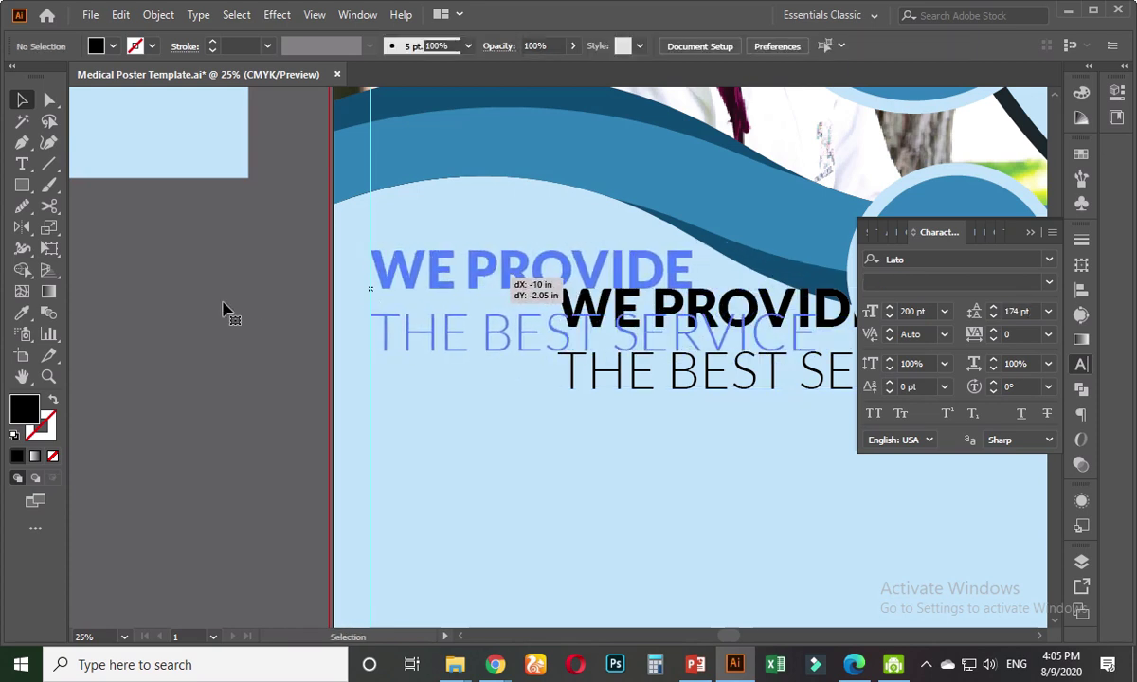
left_click_drag(251, 307, 231, 345)
- Move the service heading slightly down, away from the wave, along the left margin guide
scroll(248, 380, "down", 1)
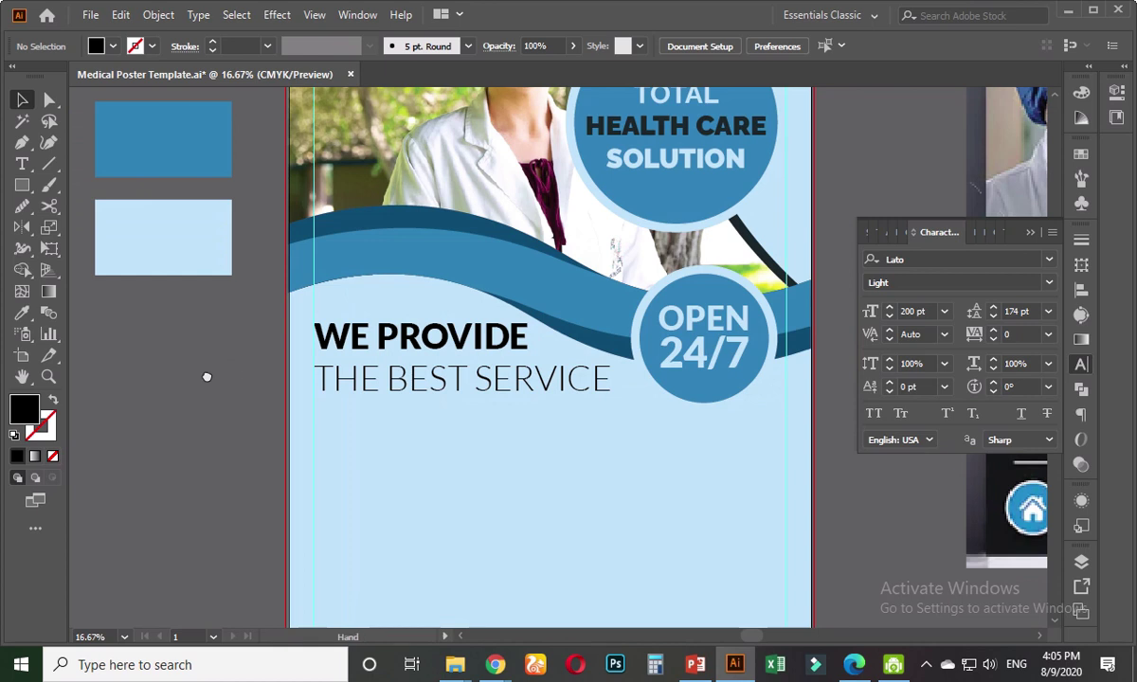
scroll(381, 419, "right", 2)
scroll(380, 419, "up", 1)
left_click(423, 371)
left_click_drag(453, 370, 449, 398)
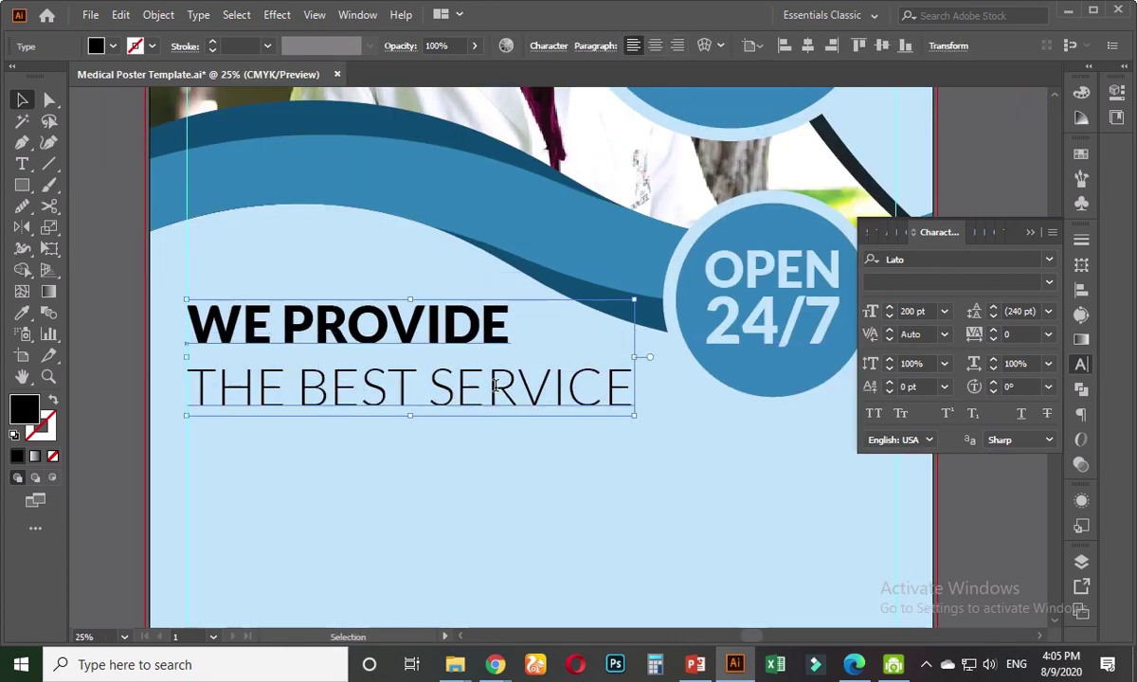
- Reduce the THE BEST SERVICE line to 145 pt so its width matches the WE PROVIDE line
double_click(493, 385)
left_click_drag(630, 381, 185, 386)
left_click(915, 311)
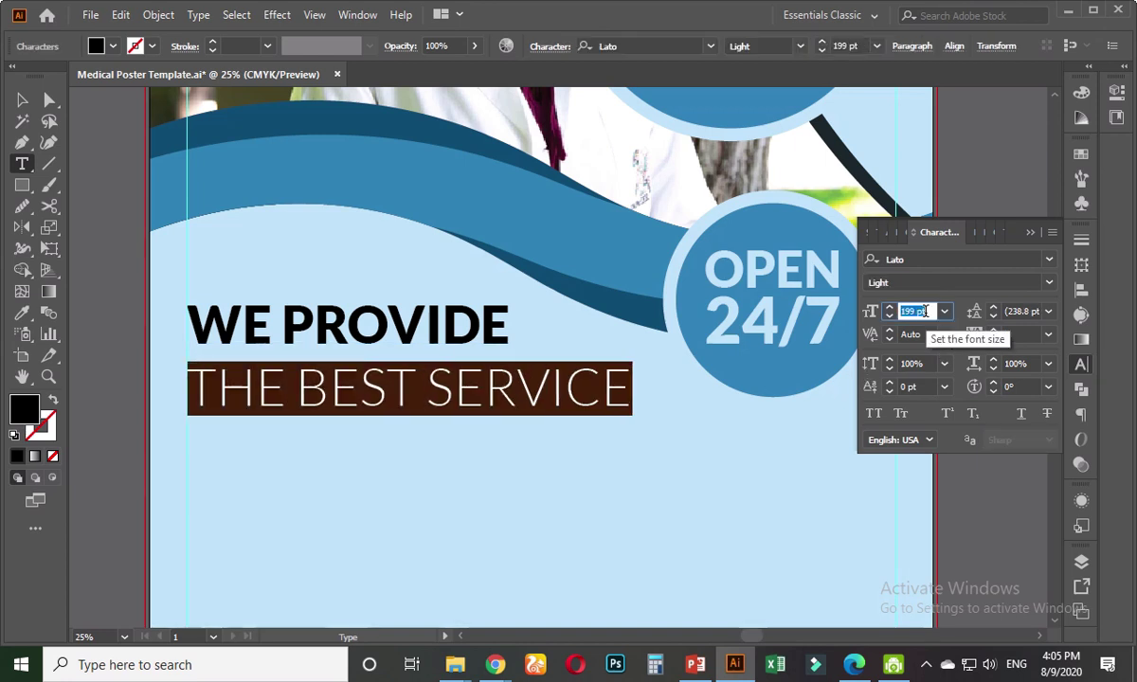
scroll(924, 313, "down", 20)
scroll(923, 313, "down", 20)
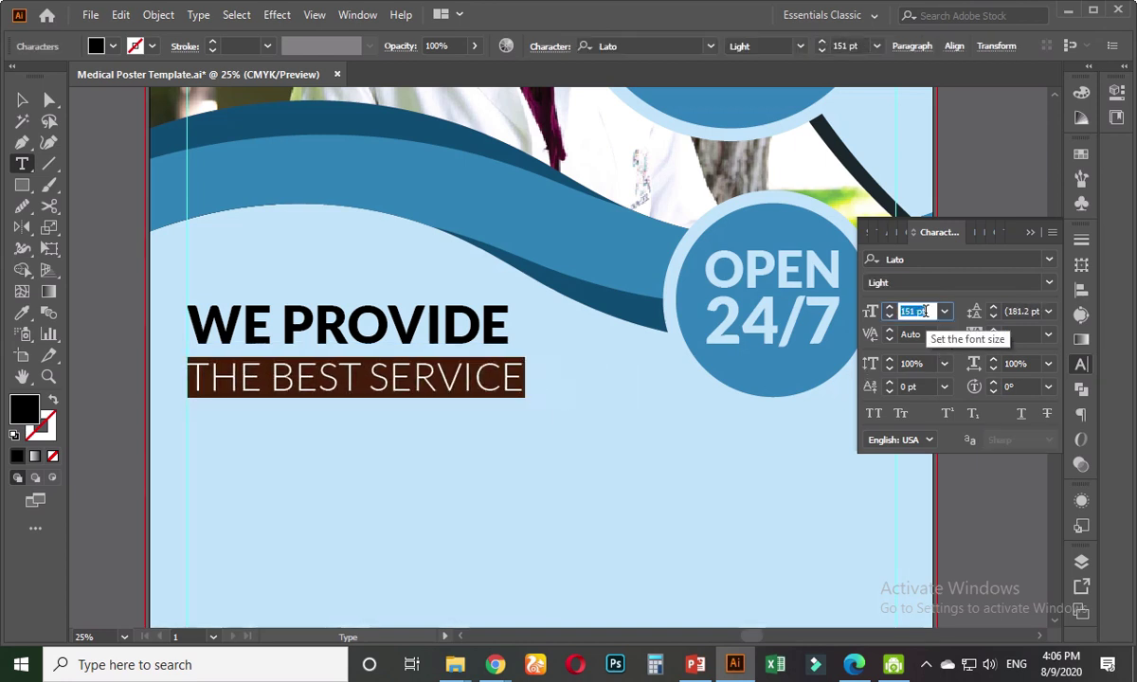
scroll(923, 313, "down", 6)
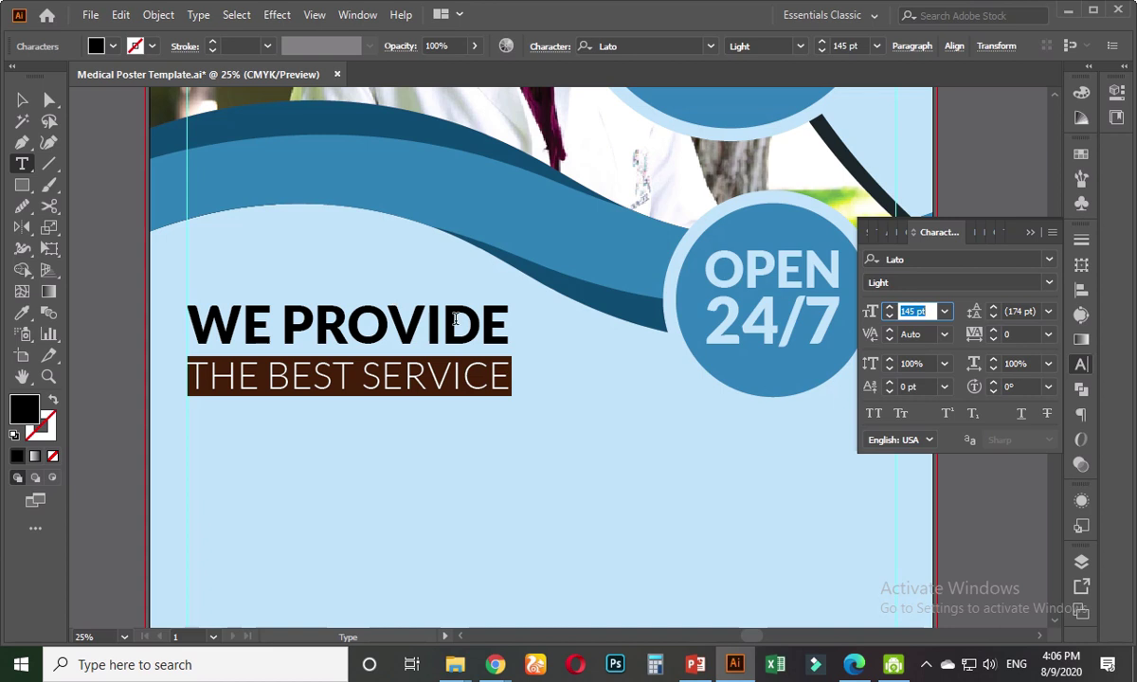
- Recolor the WE PROVIDE line with the dark blue sampled from the wave's upper band
left_click_drag(507, 326, 178, 305)
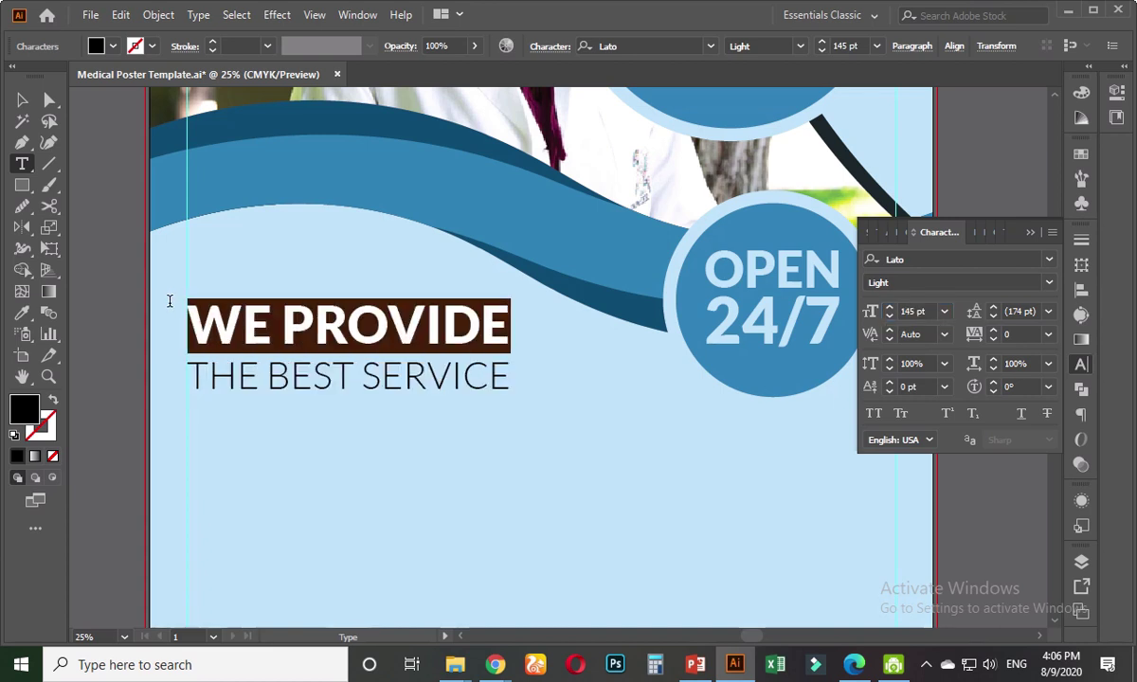
left_click(22, 316)
left_click(287, 142)
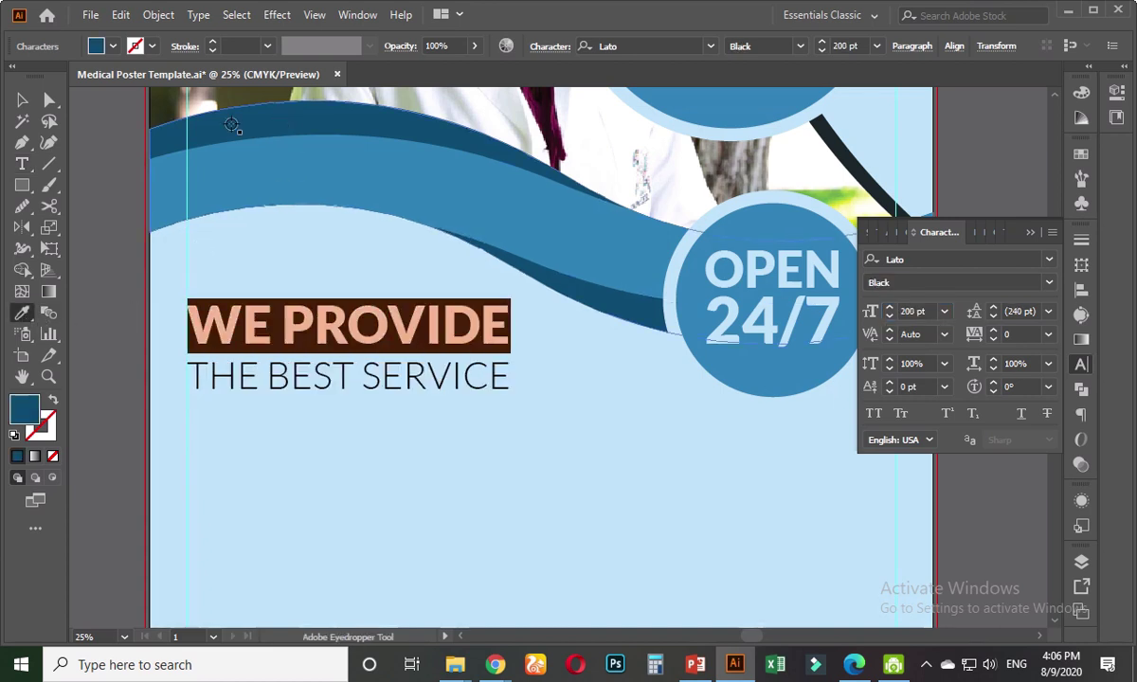
- Recolor the THE BEST SERVICE line with the near-black color sampled from the darkest palette swatch
left_click(26, 168)
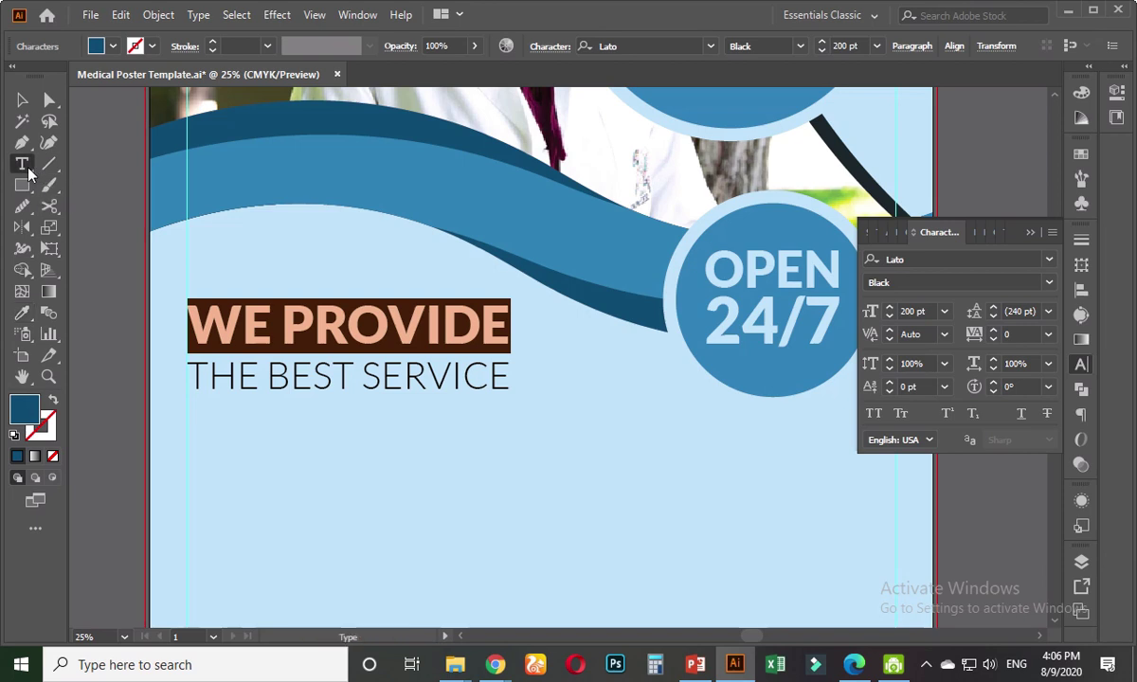
left_click_drag(189, 371, 511, 375)
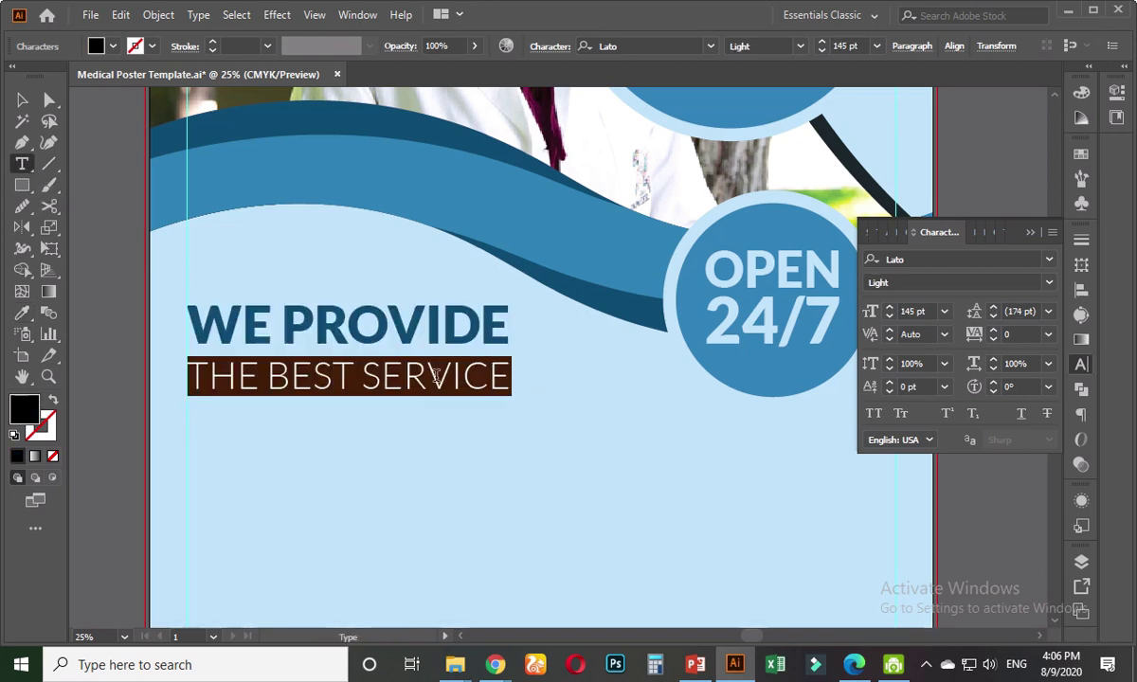
left_click(22, 99)
scroll(301, 309, "down", 3)
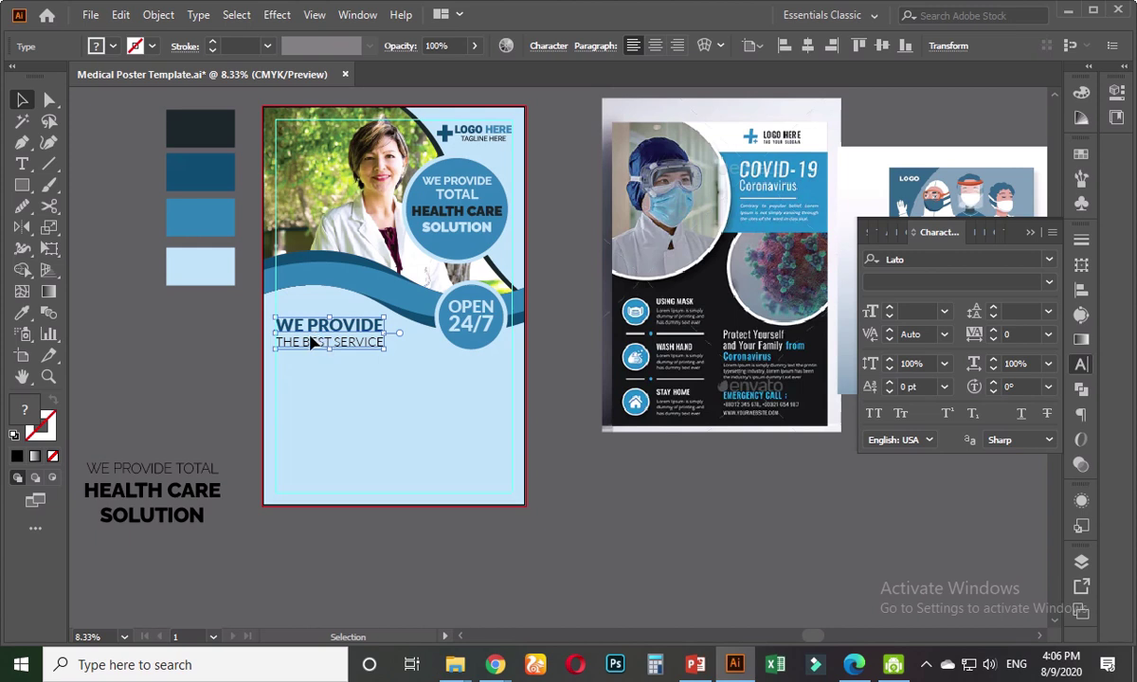
double_click(315, 339)
left_click_drag(382, 343, 271, 343)
key("i")
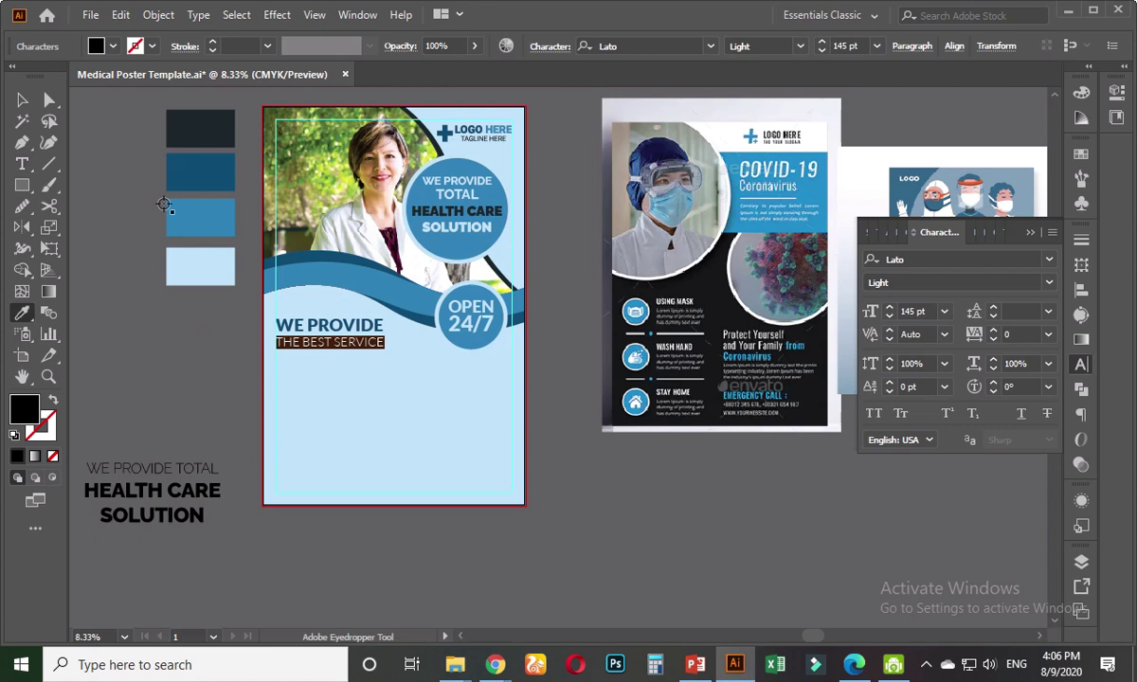
left_click(197, 125)
left_click(22, 100)
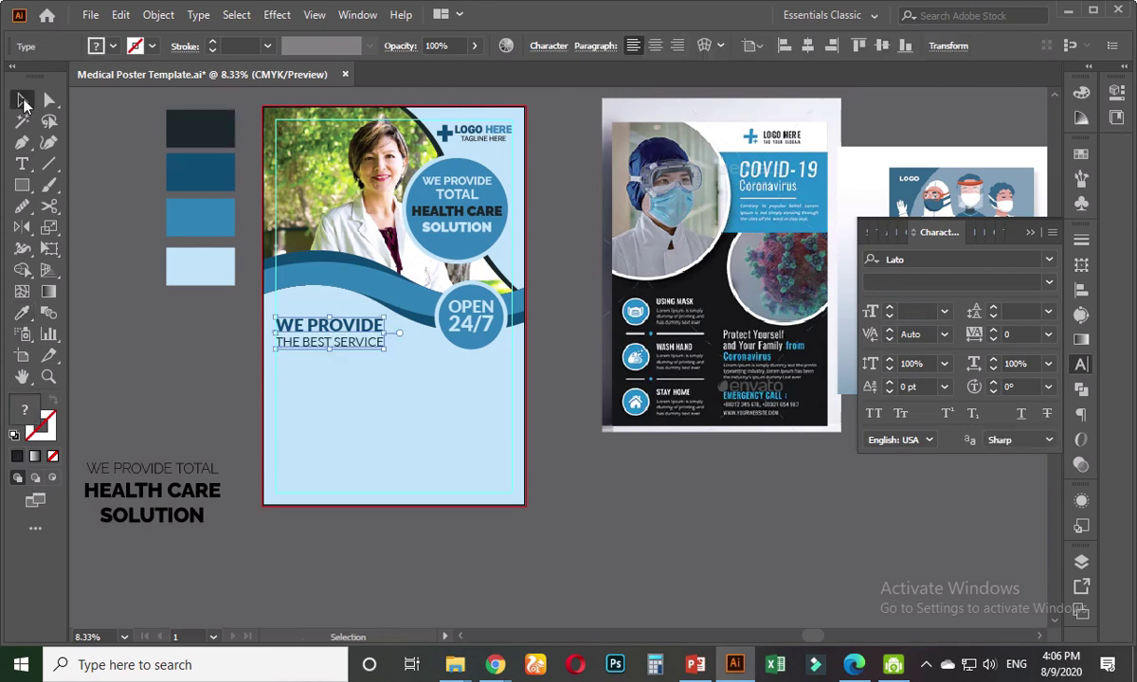
left_click(197, 390)
- Examine the paragraph under the service heading on the red and blue reference poster and compare it with the template's empty area
scroll(265, 380, "up", 1)
scroll(256, 380, "down", 1)
left_click_drag(256, 380, 592, 381)
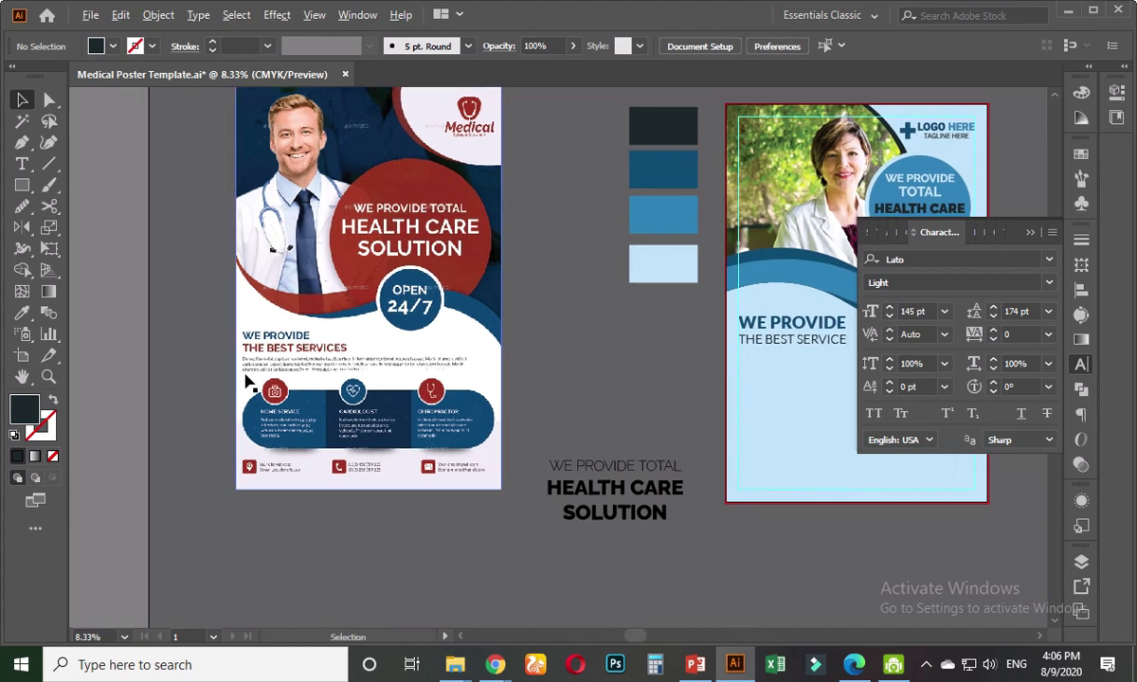
scroll(247, 381, "up", 2)
scroll(343, 371, "down", 2)
left_click_drag(485, 393, 208, 368)
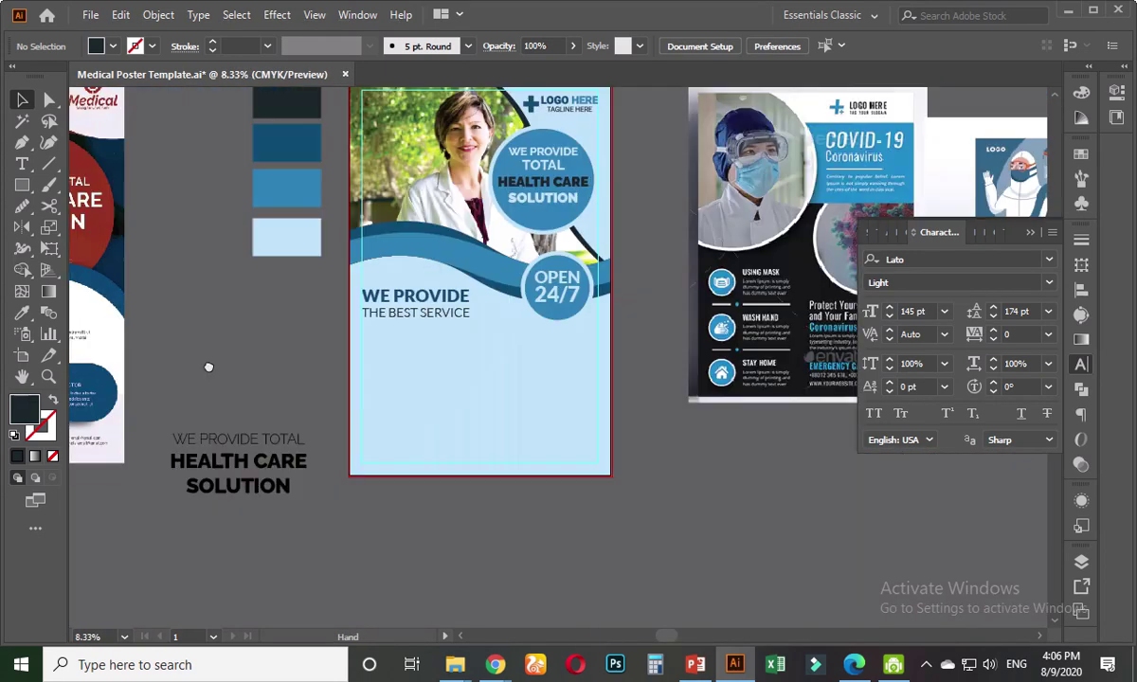
scroll(419, 348, "up", 2)
left_click_drag(331, 355, 322, 373)
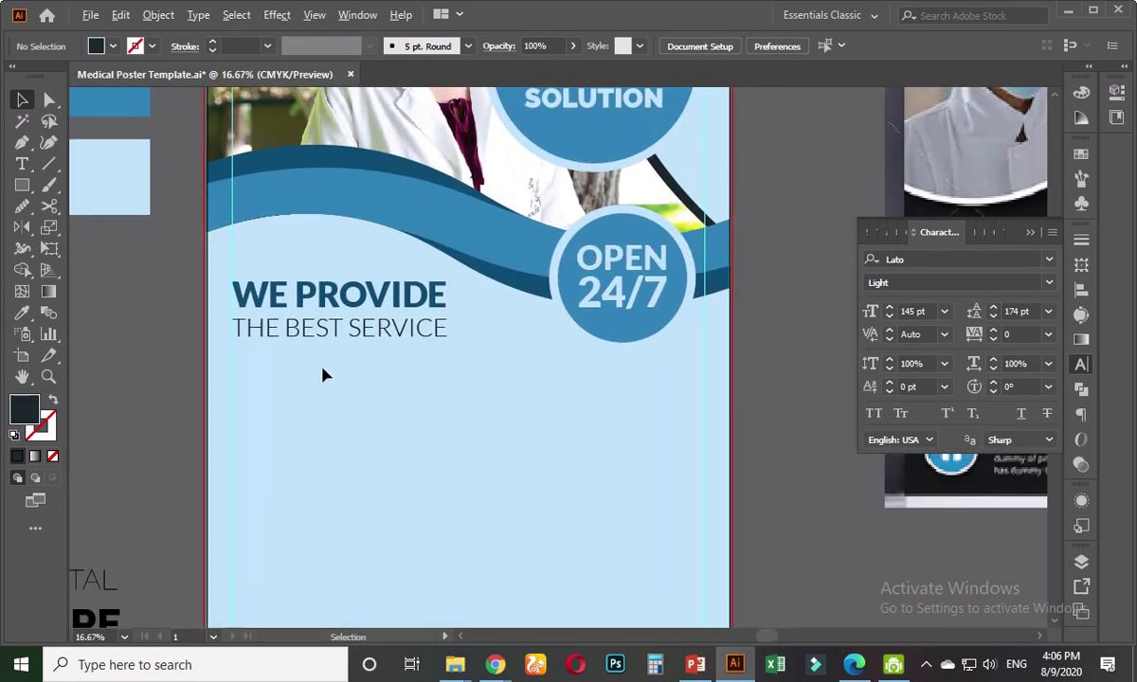
scroll(323, 375, "up", 1)
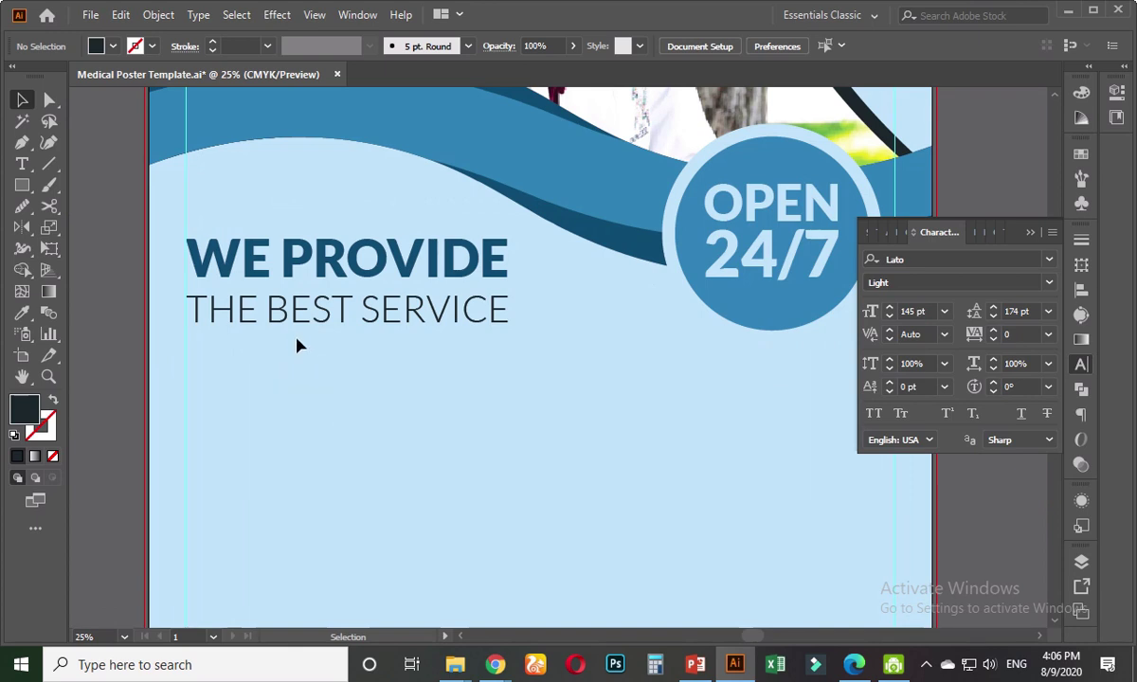
scroll(251, 379, "up", 2)
scroll(251, 379, "down", 1)
left_click_drag(383, 400, 287, 414)
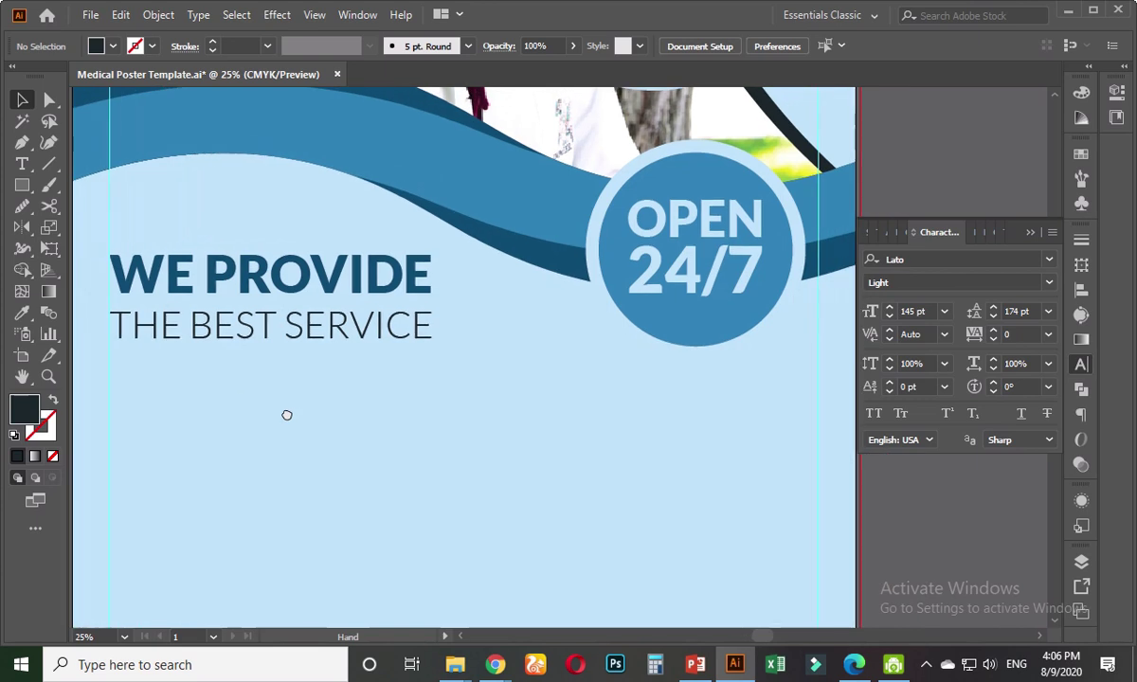
left_click_drag(187, 399, 261, 394)
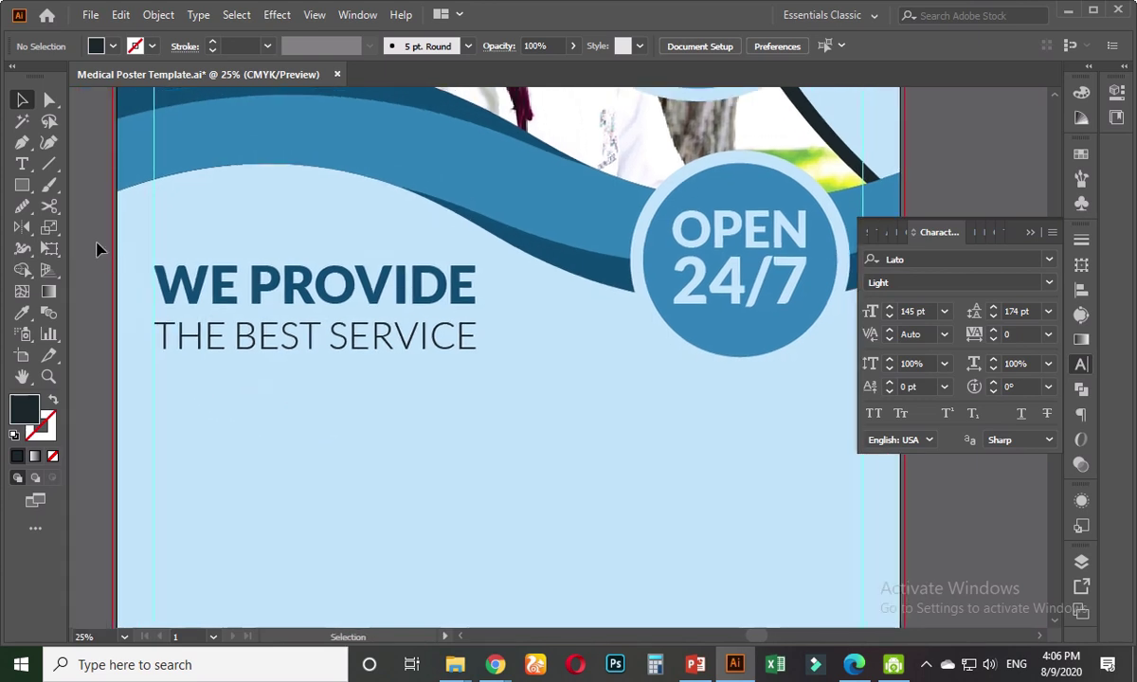
- Set the Type tool's font size to 50 pt and its font style to Regular for the body text
left_click(25, 166)
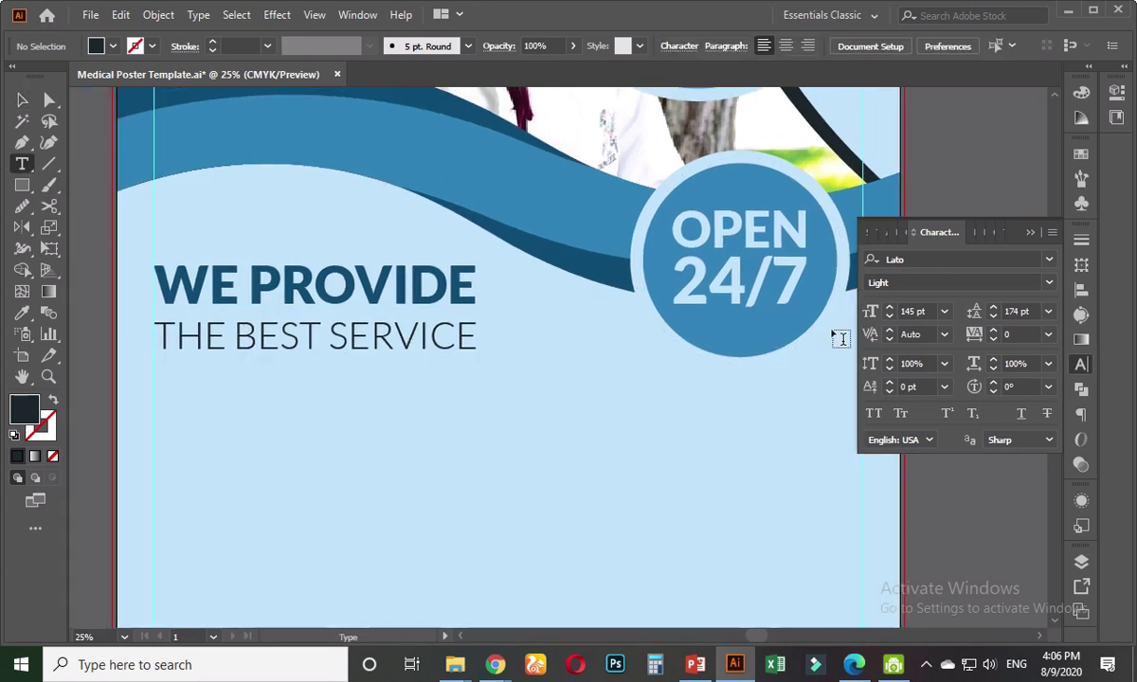
left_click(930, 311)
type("50")
key("Return")
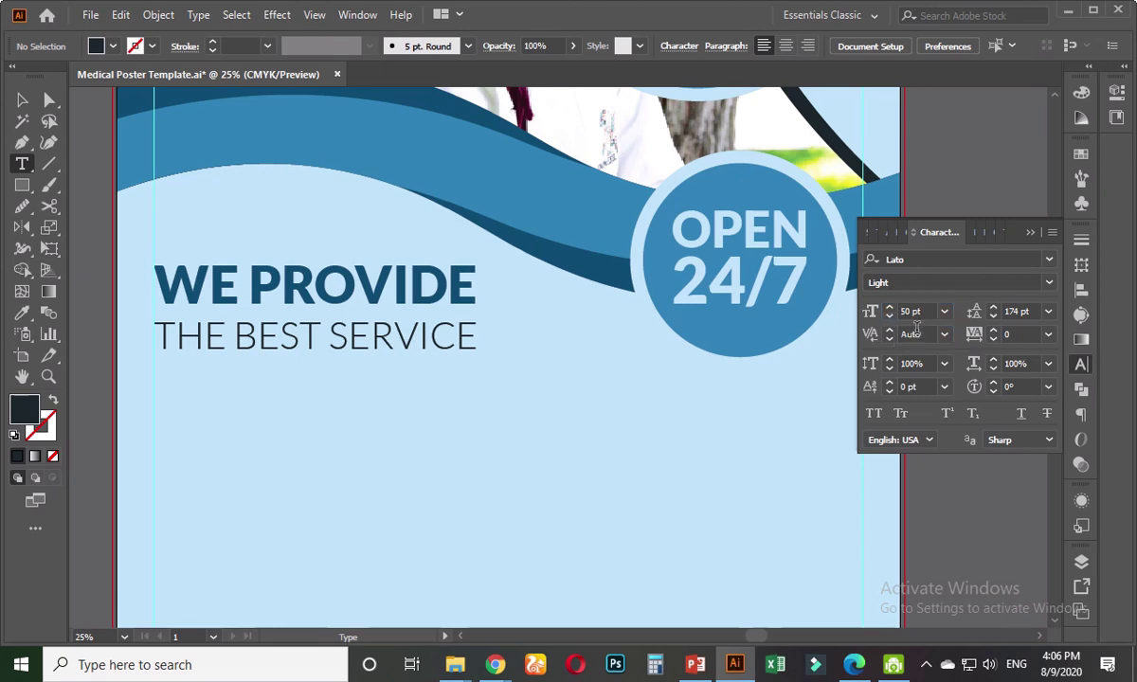
left_click(1042, 281)
left_click(900, 380)
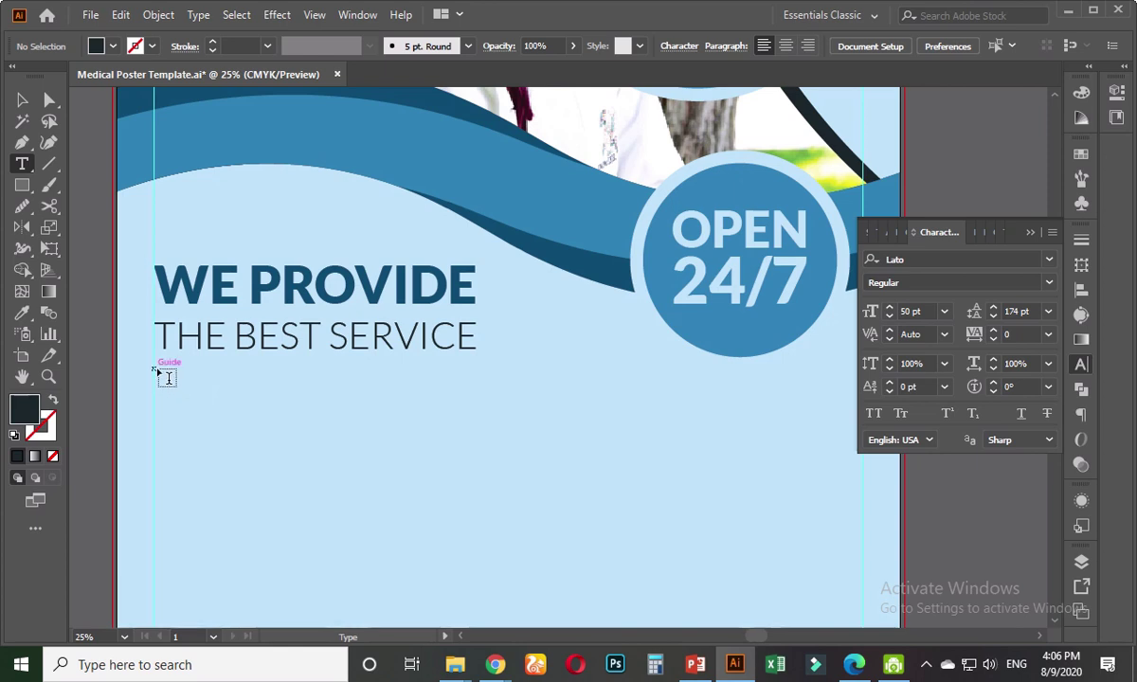
left_click(247, 453)
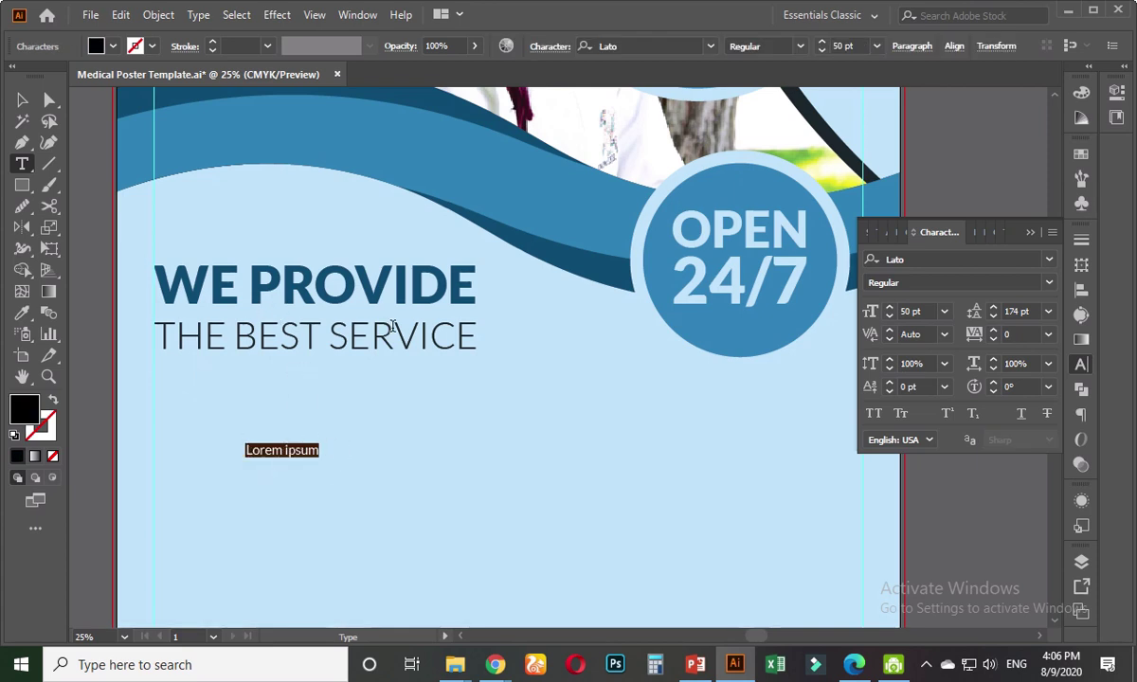
left_click(21, 99)
key("Delete")
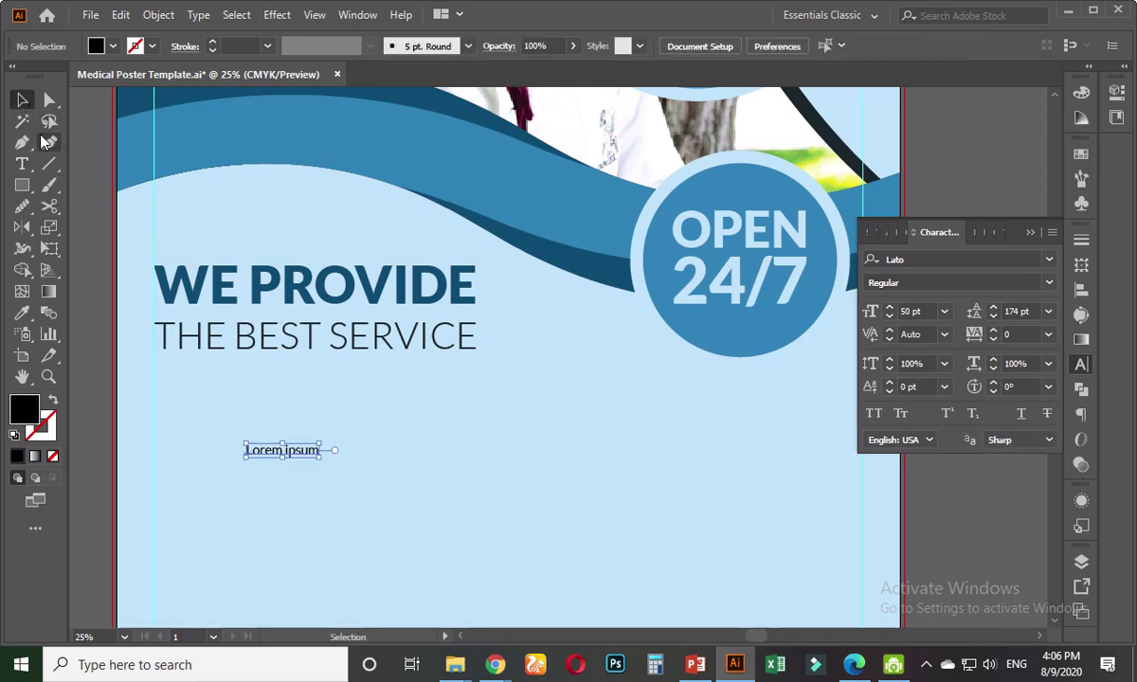
- Create an area text frame beneath the heading, starting at the left margin guide, and fill it with repeated Lorem ipsum placeholder text
left_click(23, 164)
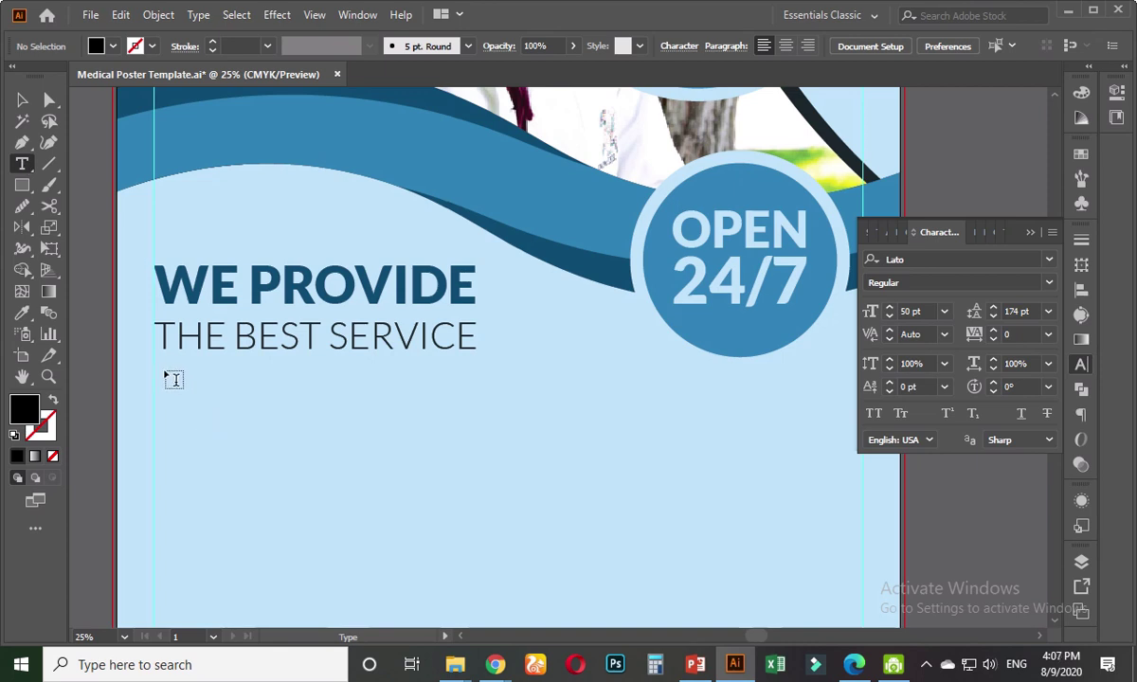
left_click_drag(155, 370, 842, 426)
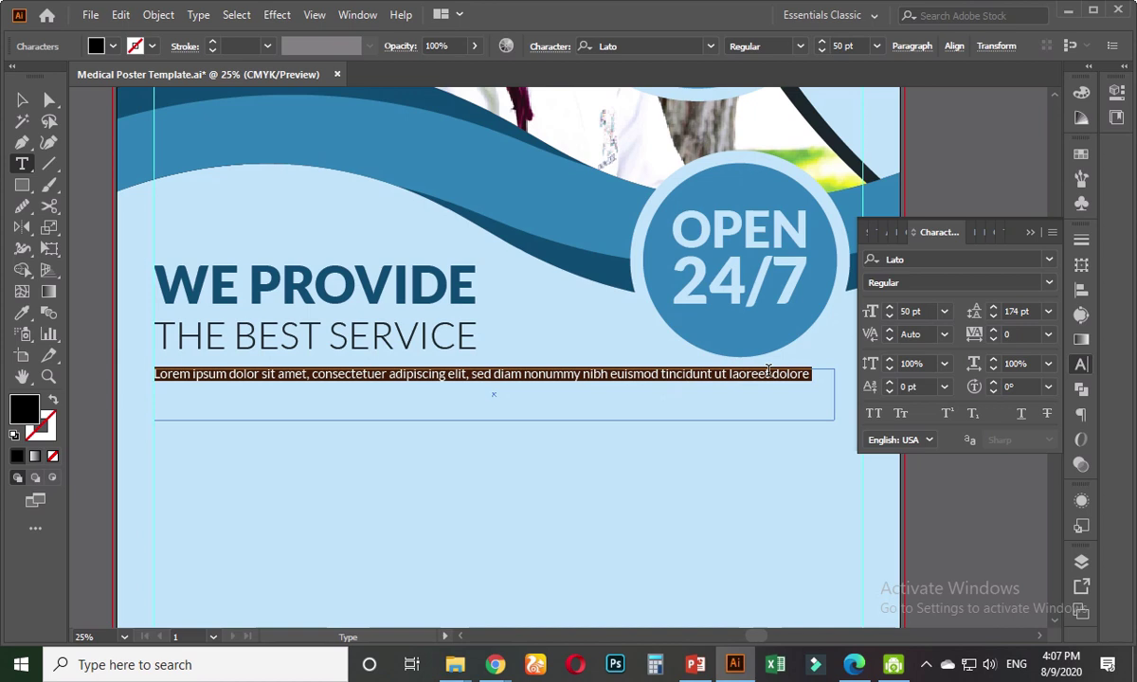
left_click(508, 379)
key("ctrl+a")
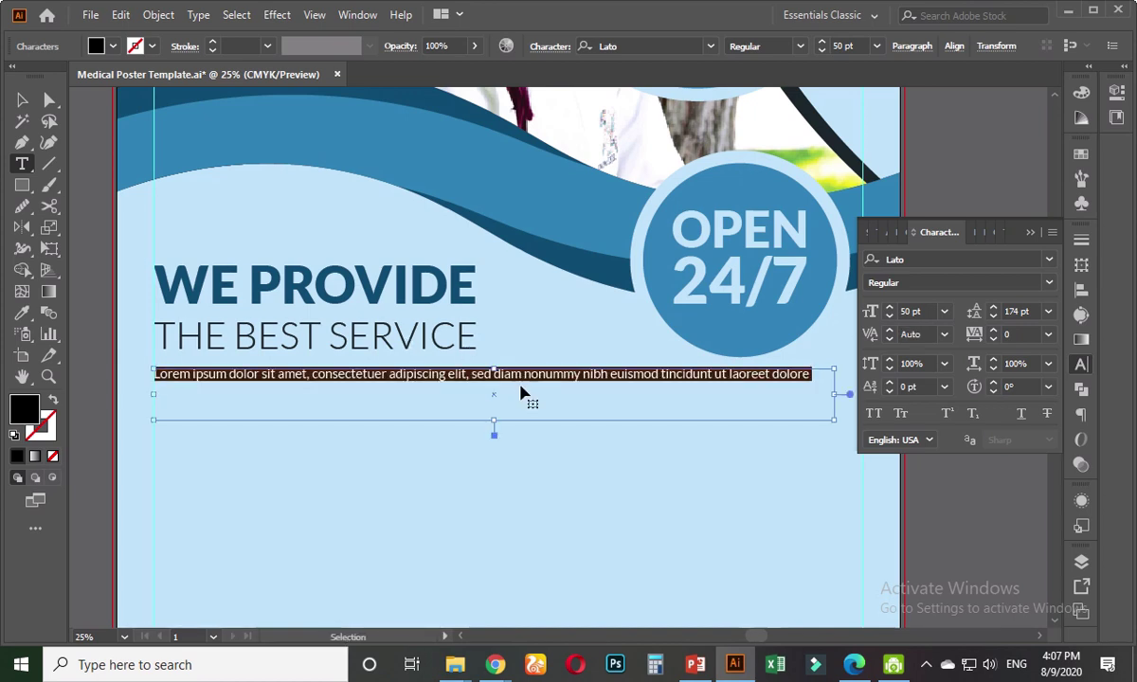
left_click(520, 391, "ctrl")
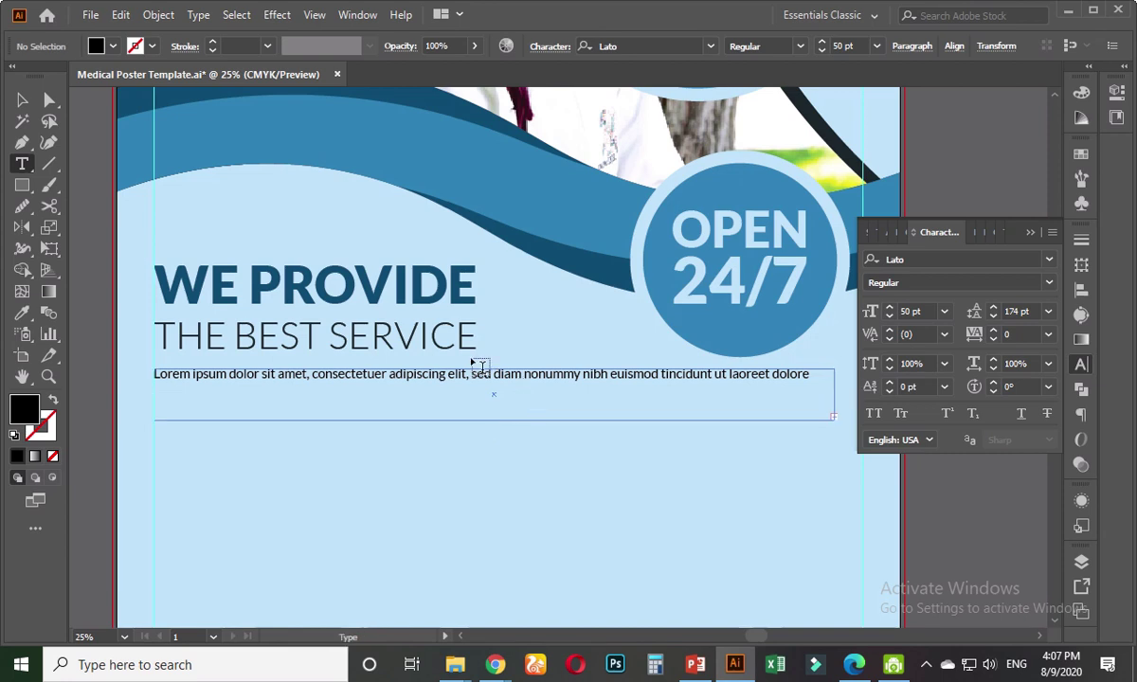
key("Escape")
- Extend the placeholder text frame downward to fit all its lines and set the leading to Auto
scroll(358, 423, "down", 2)
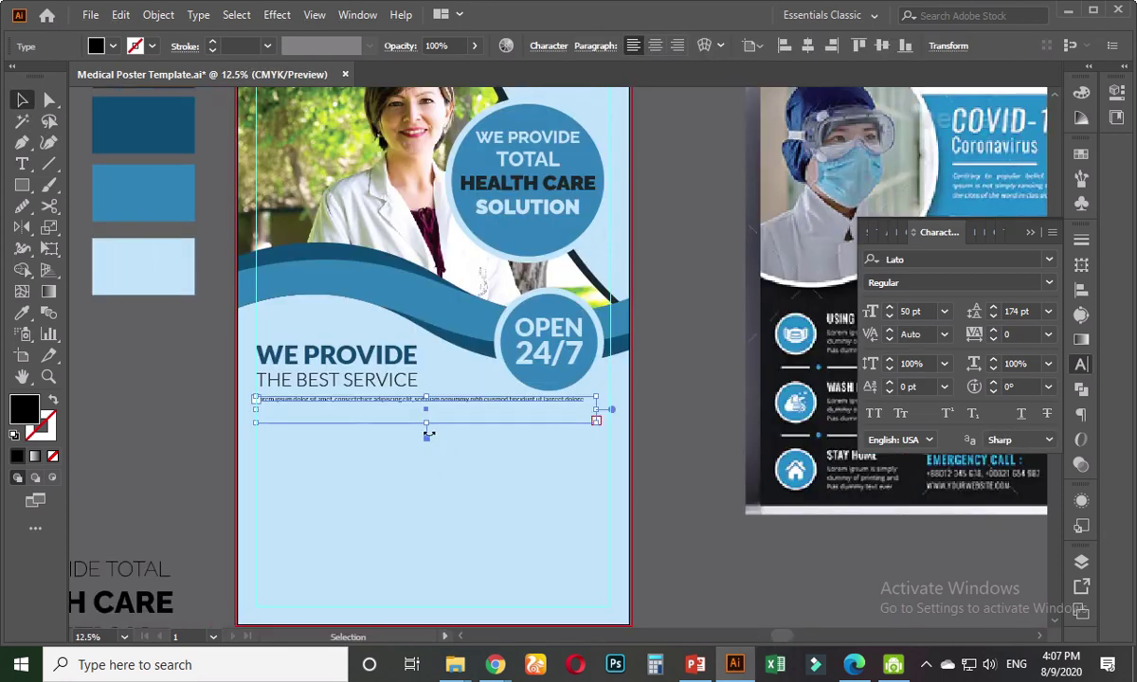
left_click_drag(425, 426, 423, 451)
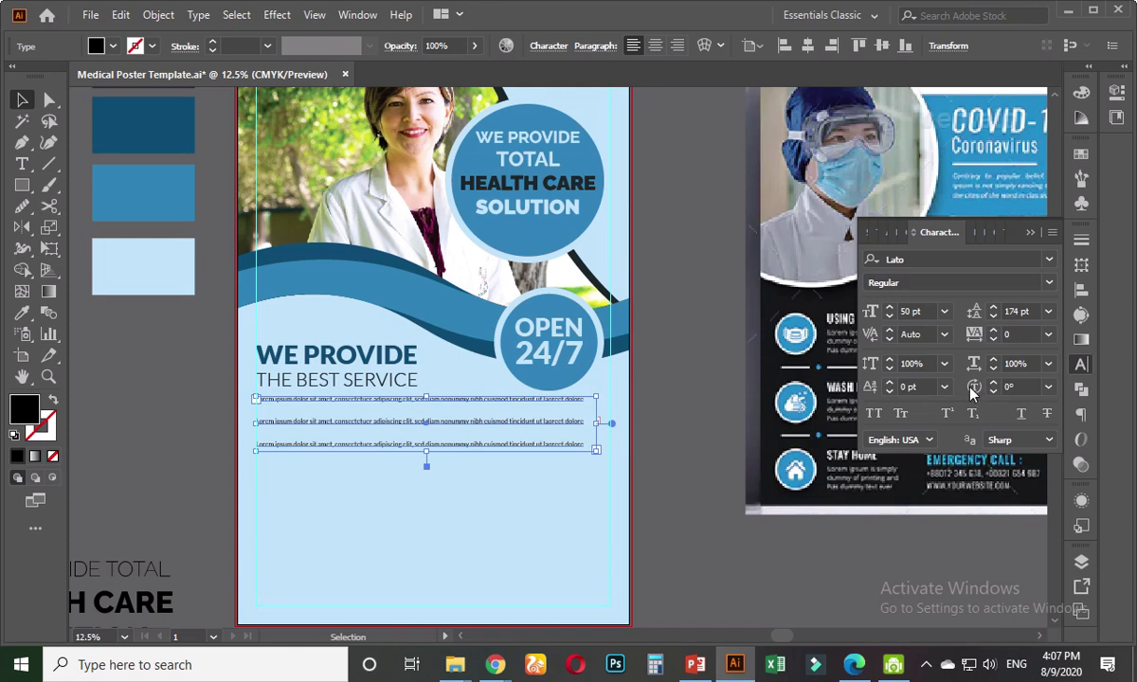
left_click(1047, 312)
left_click(998, 329)
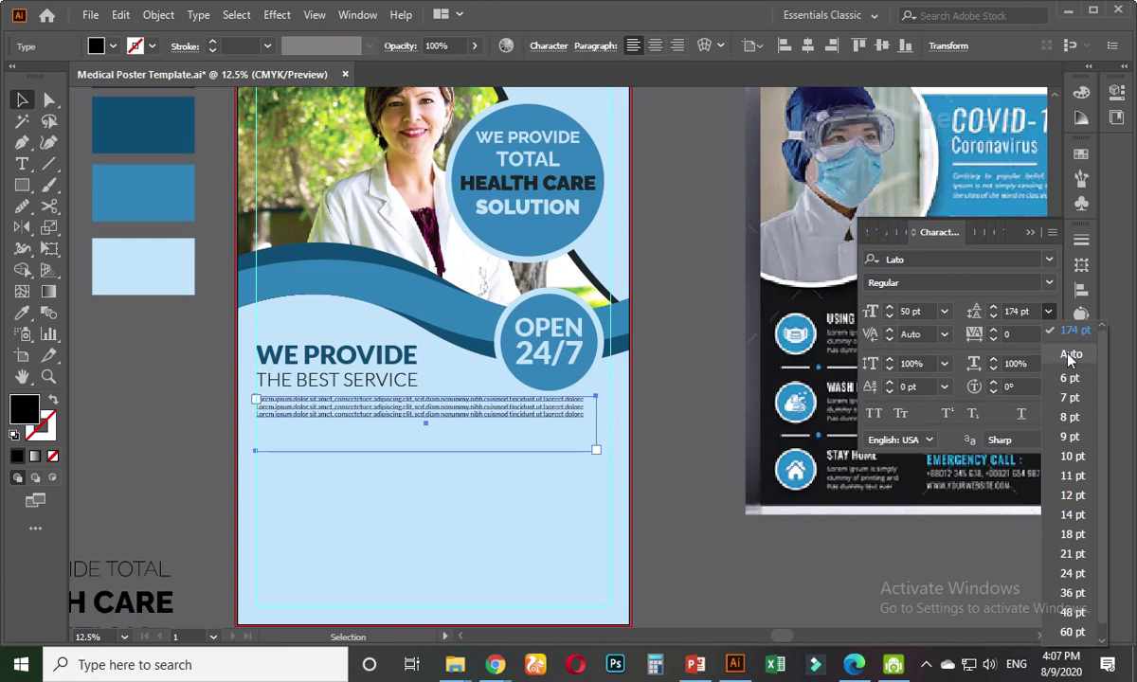
- Widen the placeholder text frame to the poster's right margin guide
mouse_move(595, 424)
left_mouse_down()
mouse_move(627, 422)
mouse_move(611, 423)
left_mouse_up()
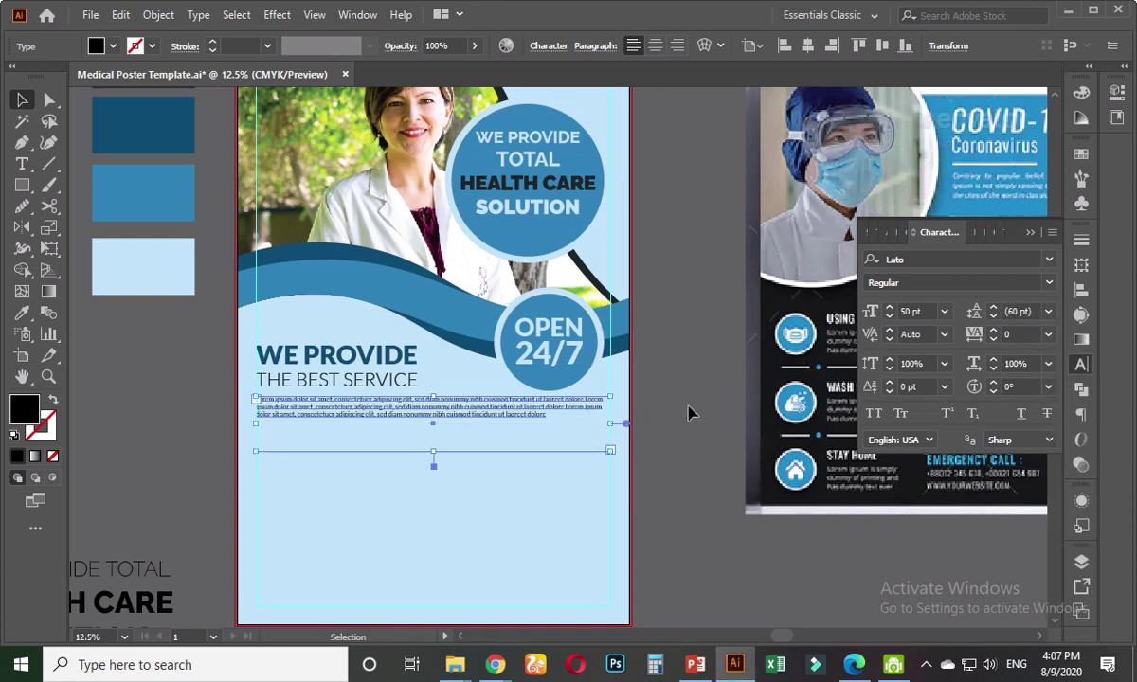
left_click(640, 431)
scroll(639, 431, "down", 2)
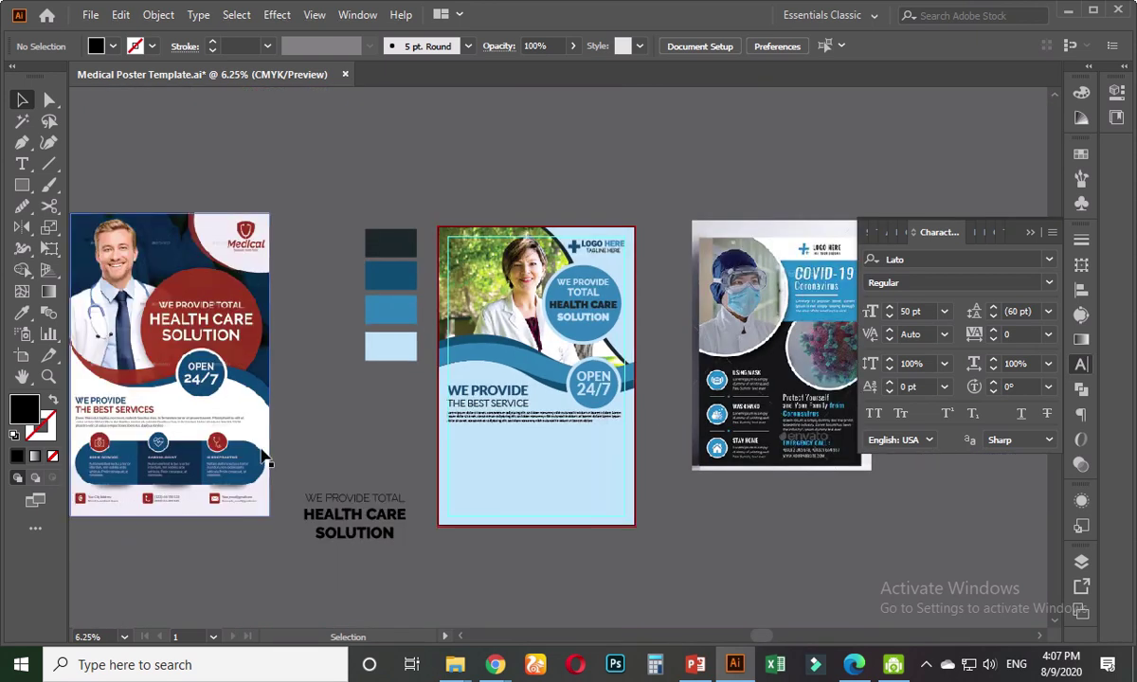
scroll(536, 456, "up", 4)
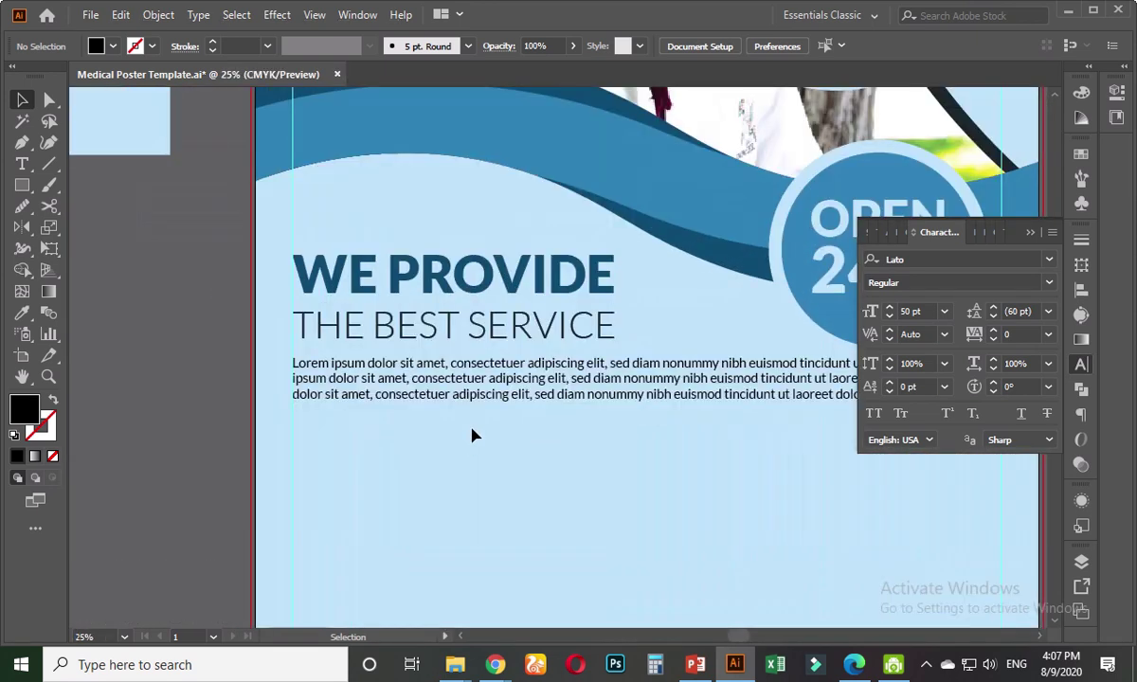
- Justify the placeholder paragraph with its last line aligned left
left_click_drag(472, 437, 258, 423)
left_click(386, 383)
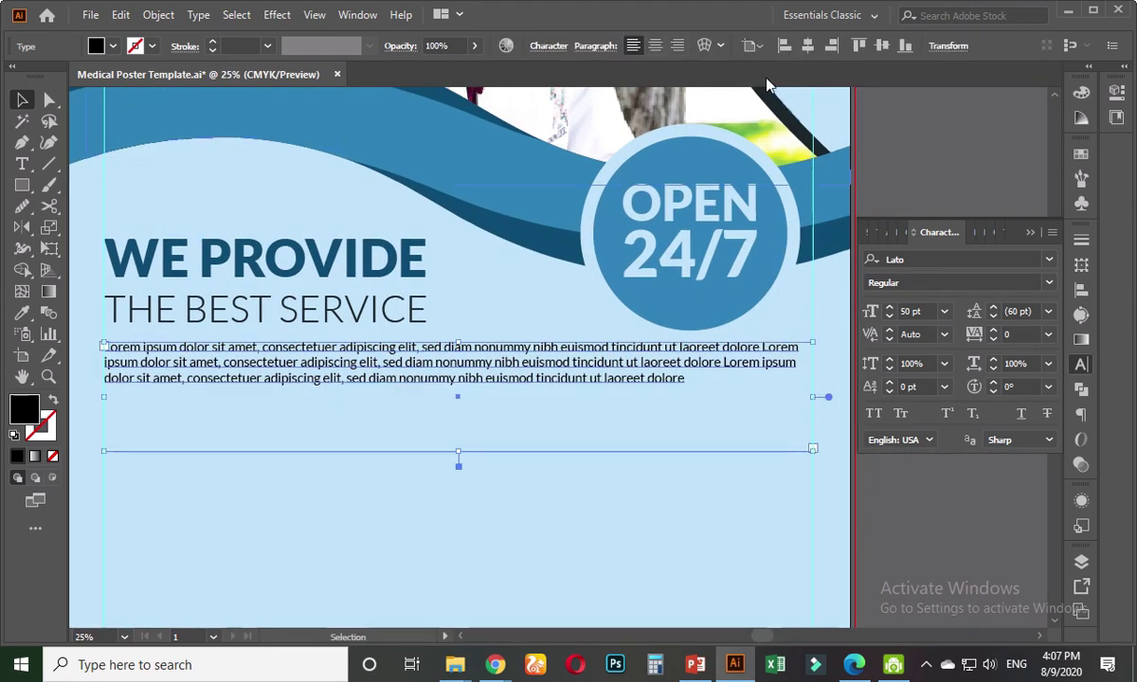
left_click(609, 49)
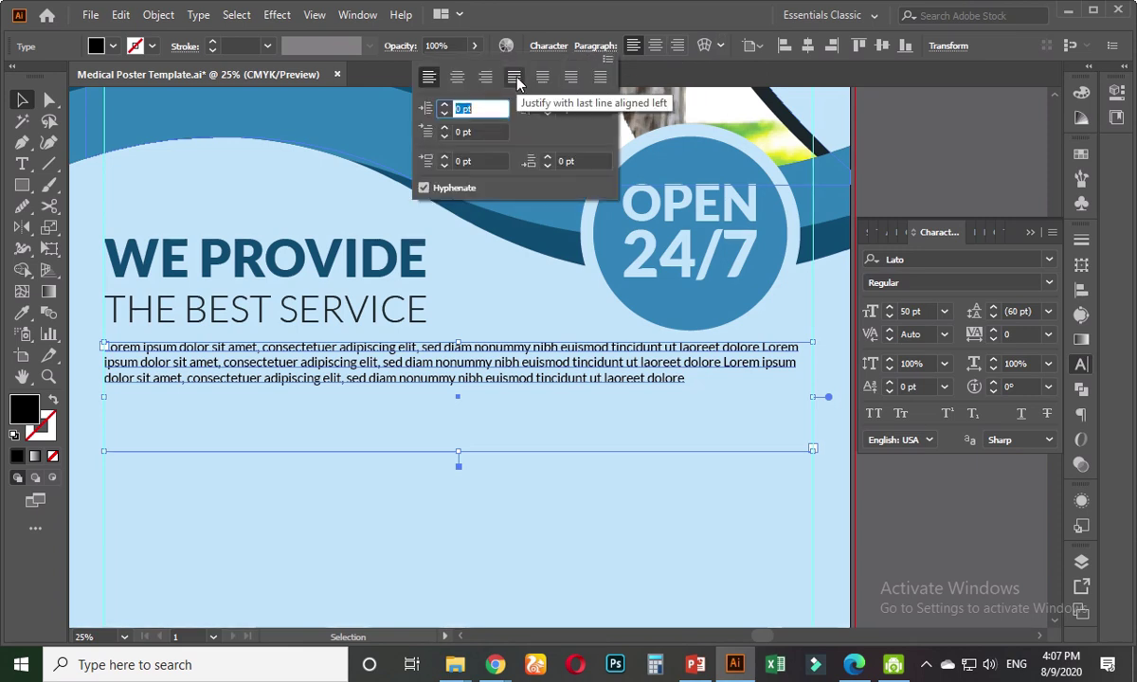
left_click(514, 79)
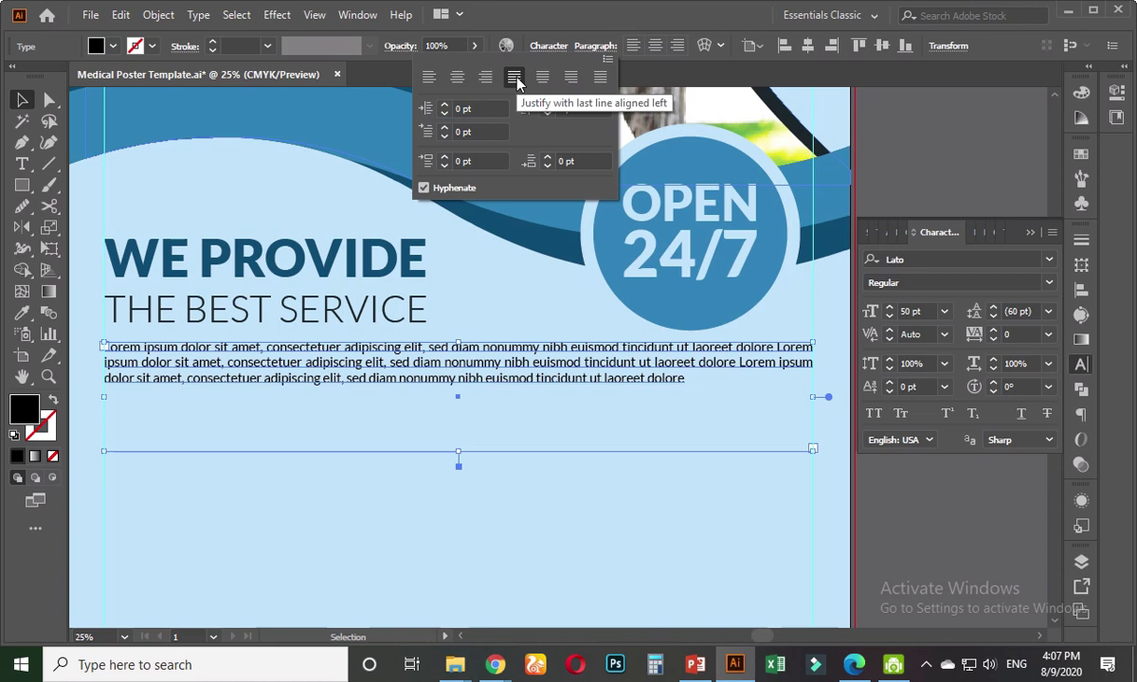
left_click(886, 505)
- Shorten the placeholder text frame so its lower edge sits just beneath the last line
left_click(642, 360)
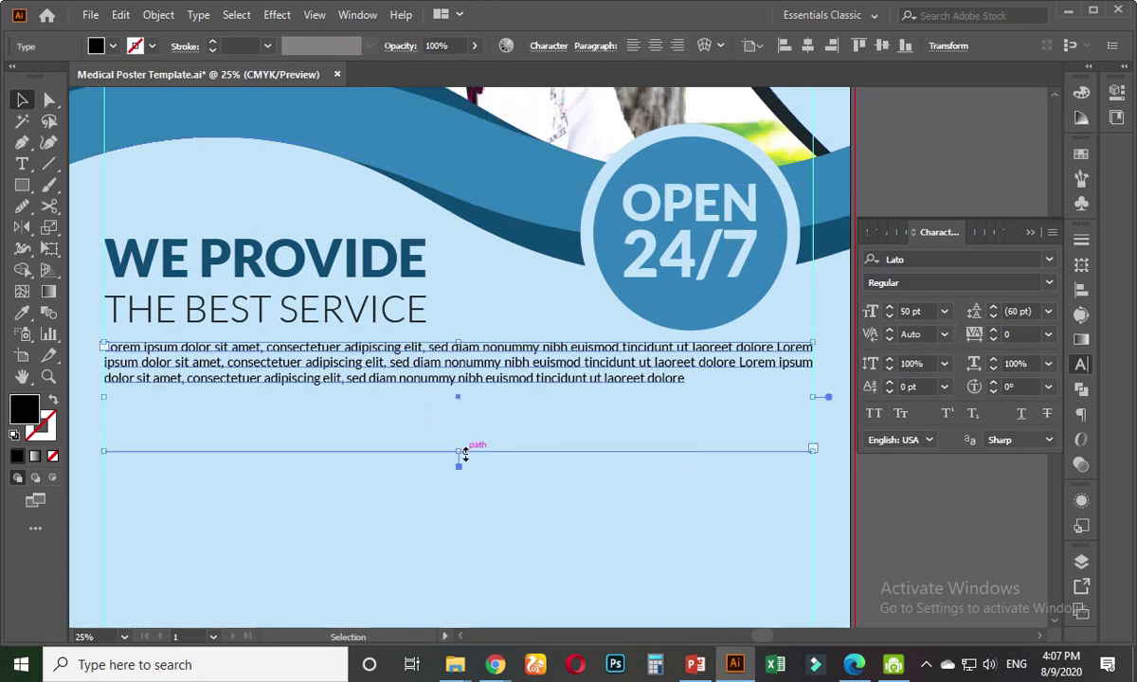
left_click_drag(463, 453, 474, 394)
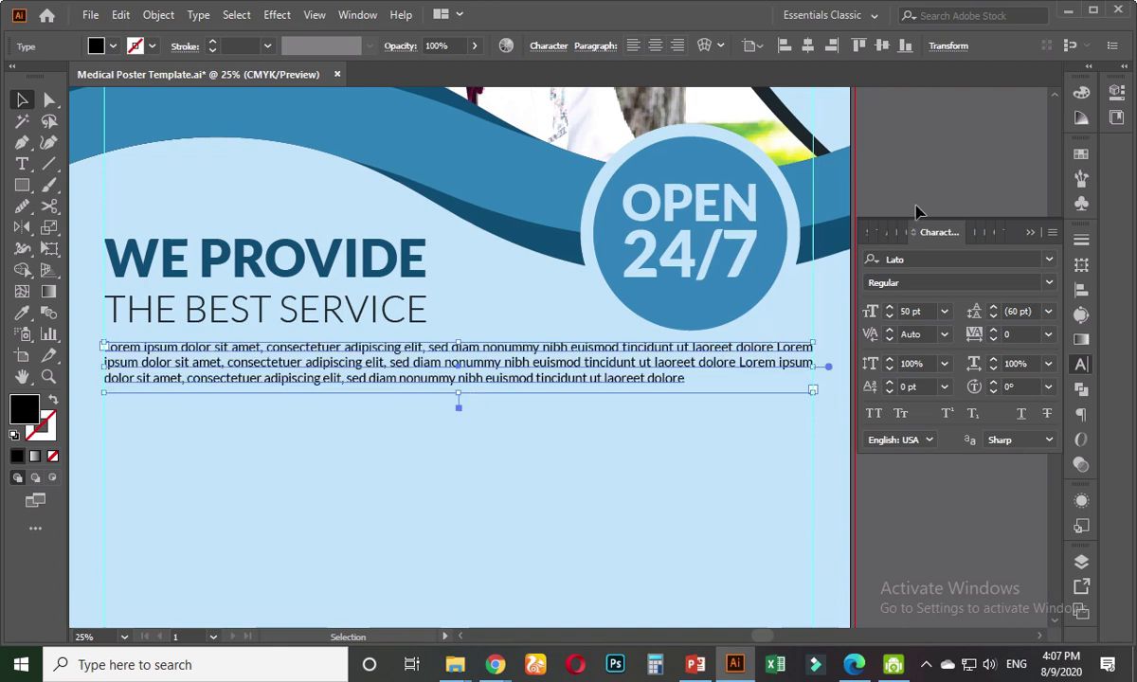
left_click(908, 200)
key("ctrl+minus")
scroll(513, 246, "up", 1)
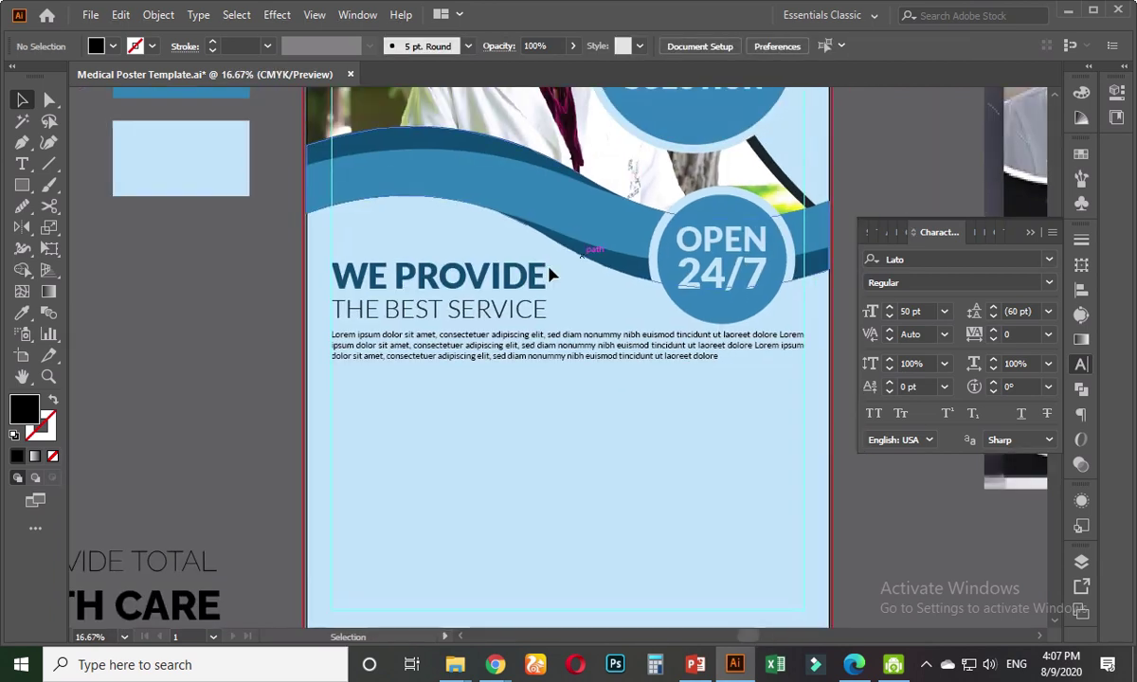
left_click(459, 360)
double_click(440, 337)
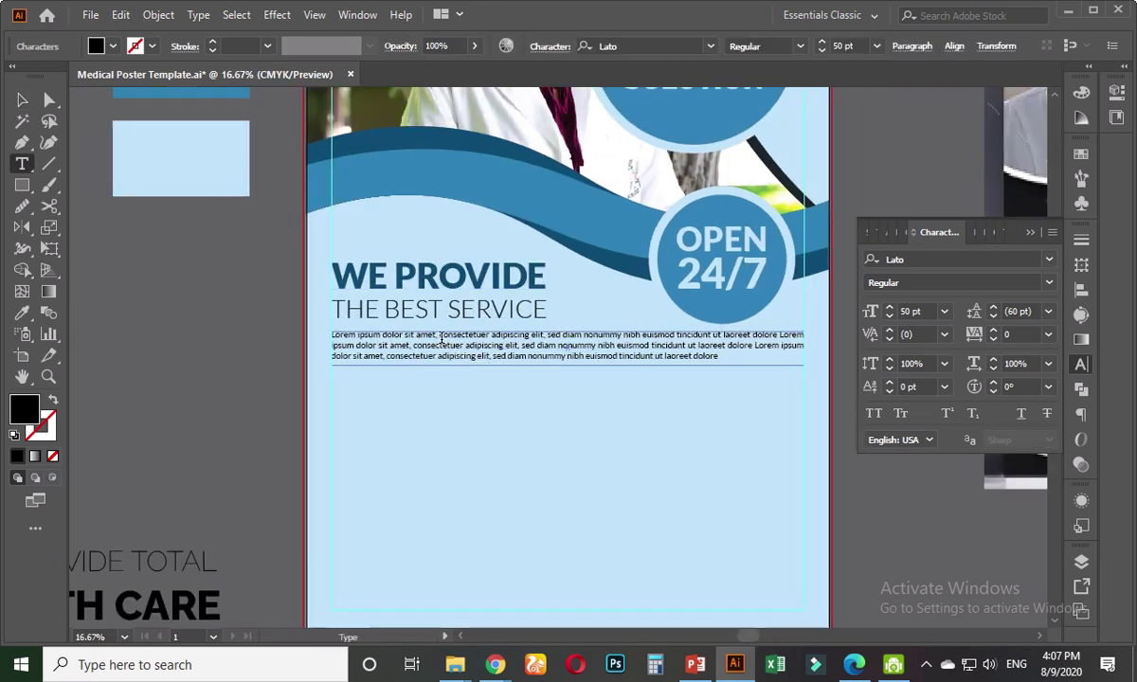
left_click(22, 99)
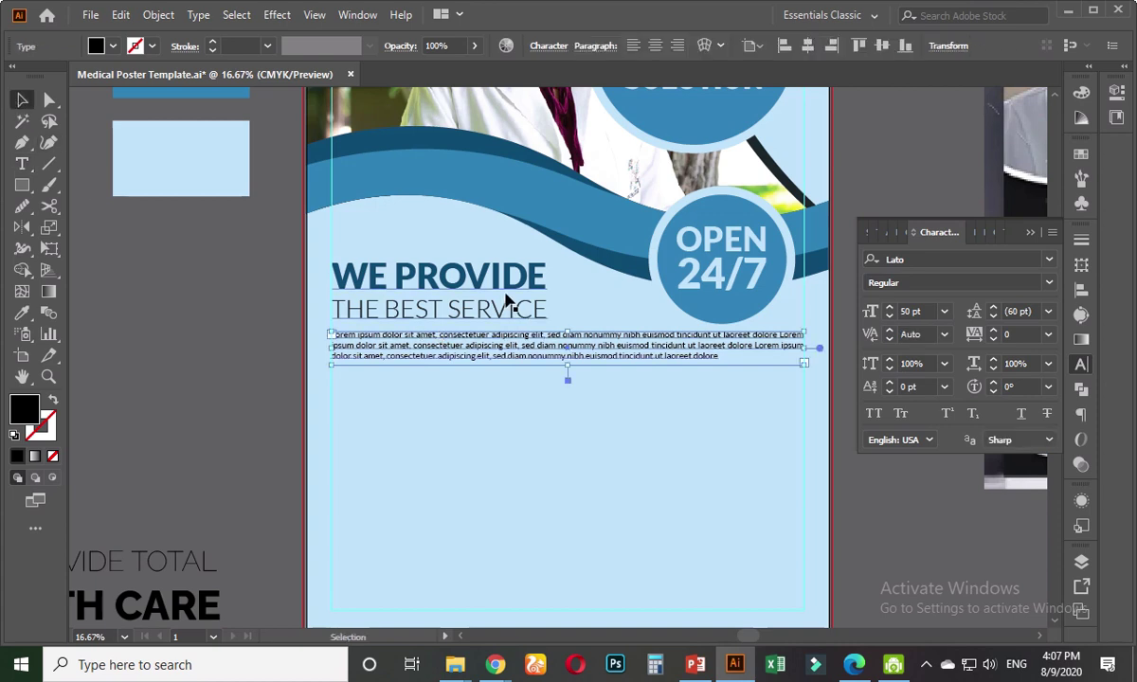
left_click(481, 294)
right_click(482, 288)
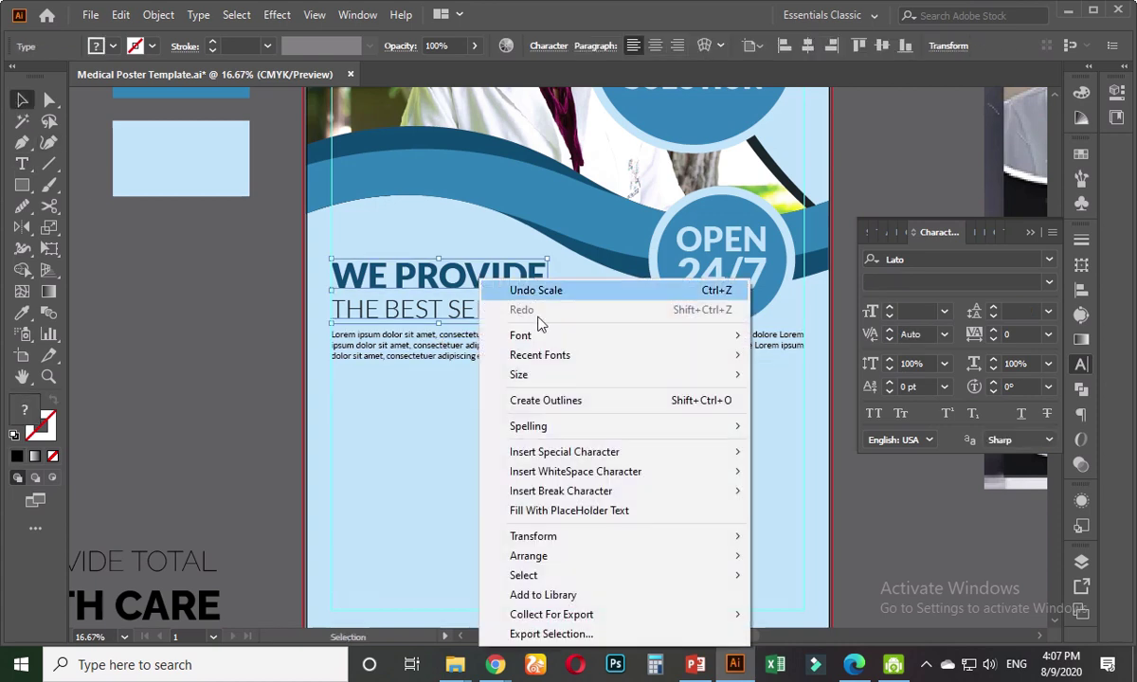
left_click(235, 328)
left_click(381, 342)
left_click(236, 325)
scroll(236, 325, "down", 2)
scroll(576, 273, "up", 2)
left_click_drag(479, 179, 665, 199)
key("ctrl+z")
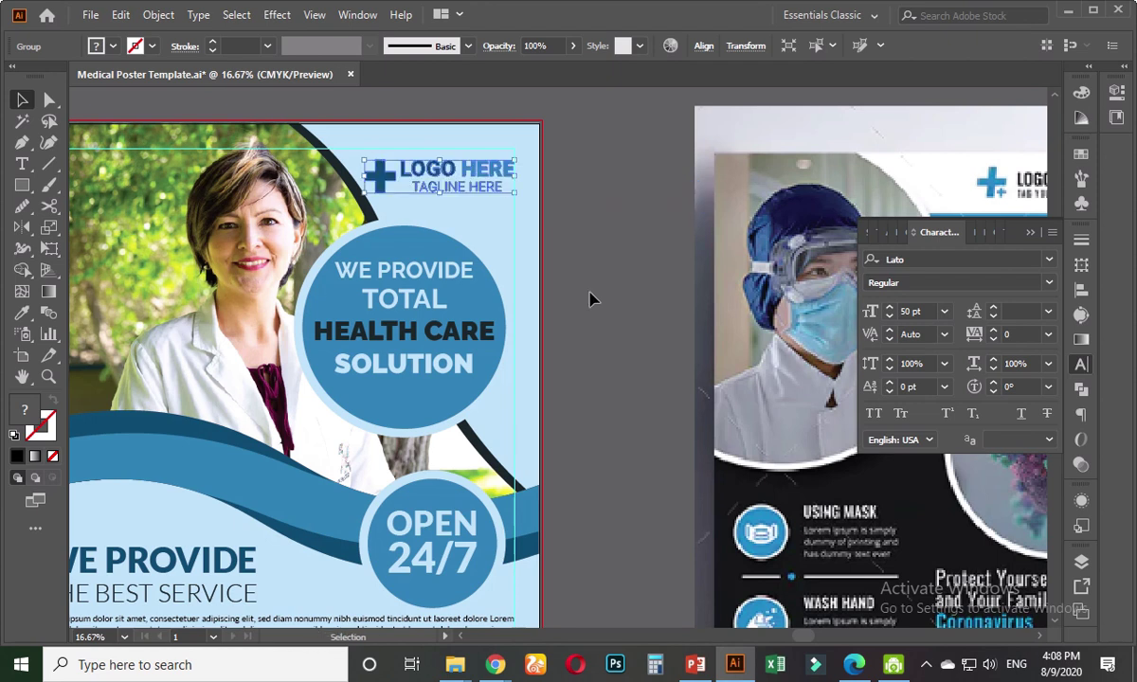
- Recolor the placeholder paragraph by sampling the darkest navy swatch beside the poster with the Eyedropper
left_click(588, 297)
scroll(594, 387, "down", 2)
scroll(597, 360, "down", 3)
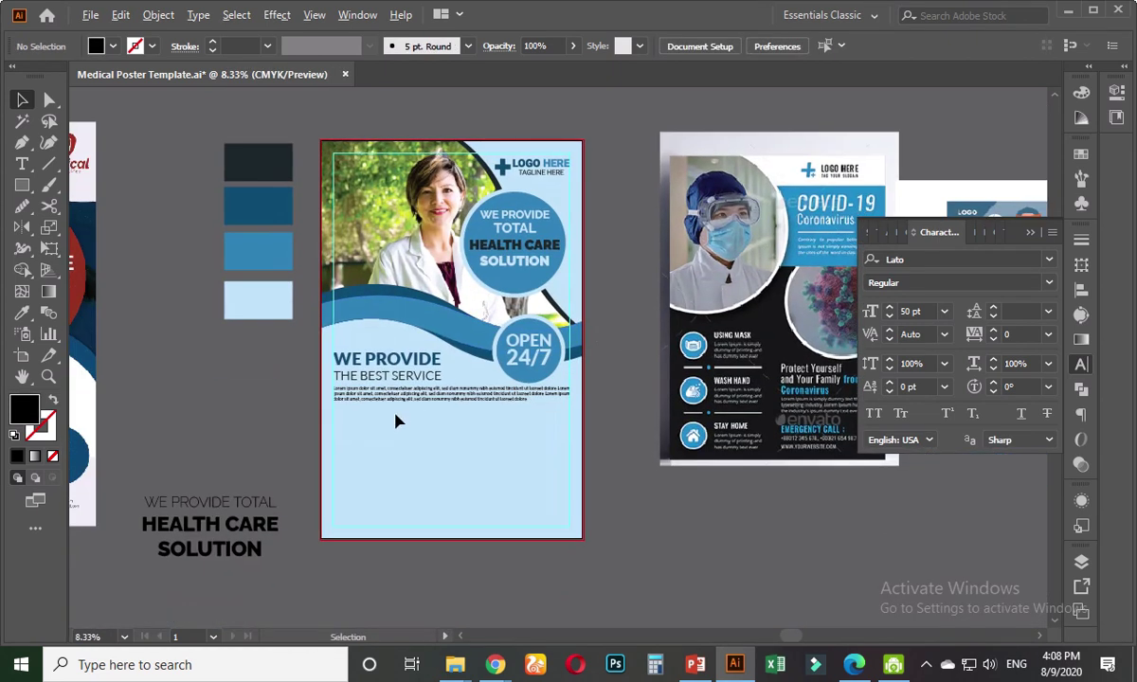
scroll(393, 419, "up", 1)
scroll(358, 453, "up", 1)
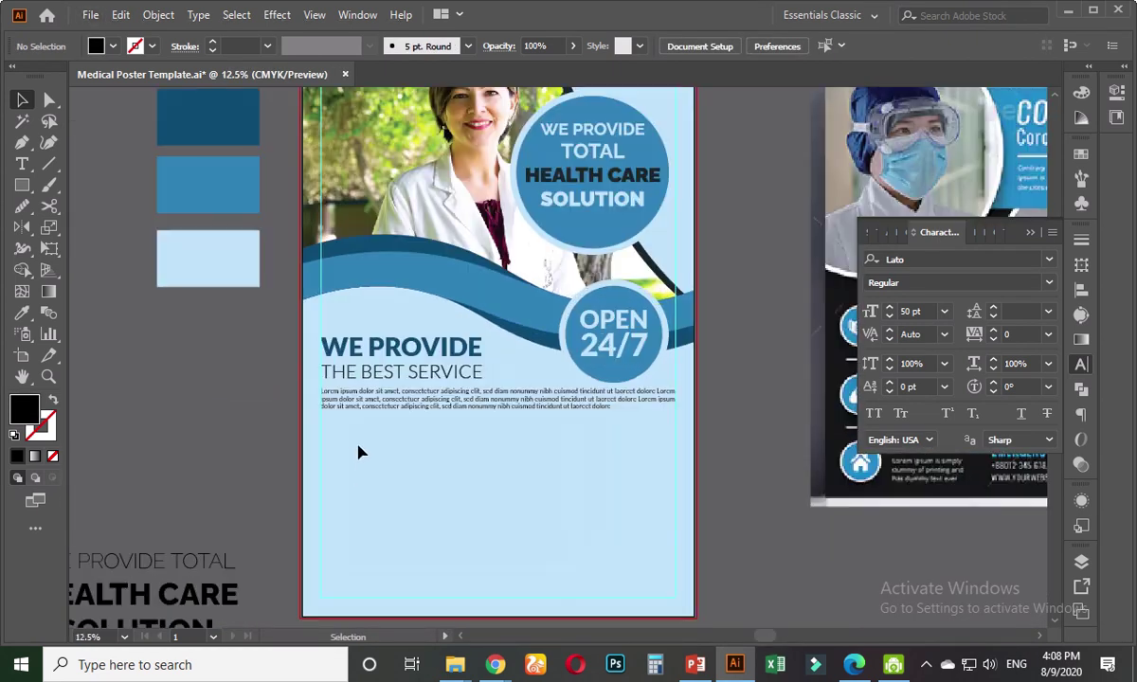
scroll(398, 443, "up", 2)
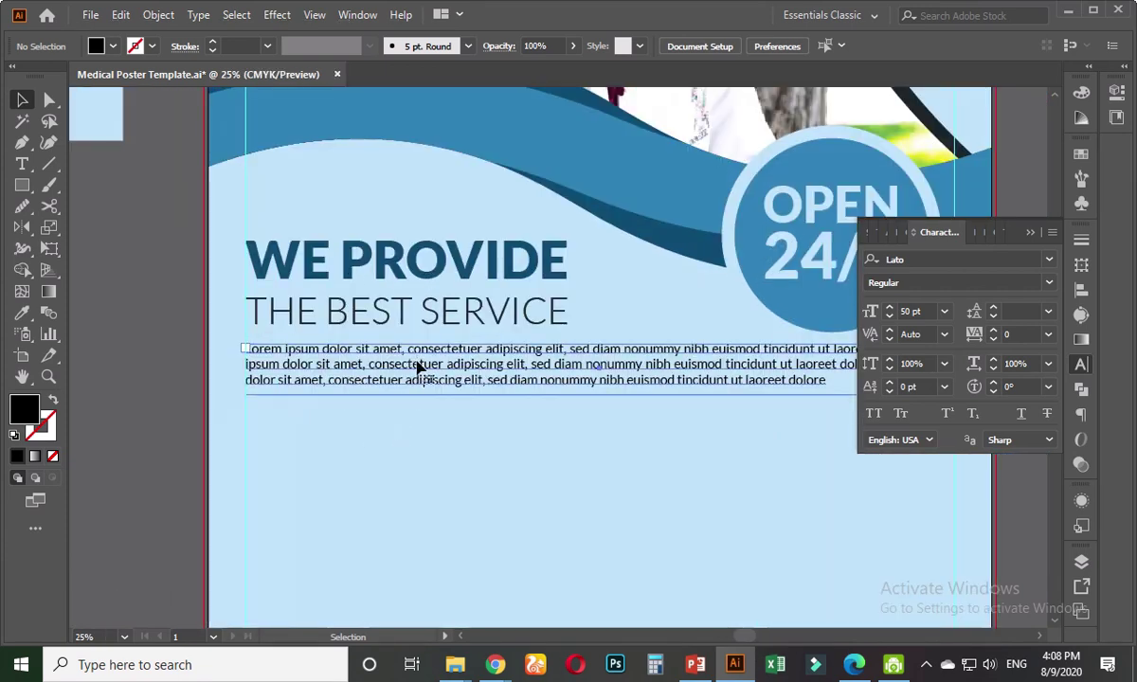
left_click(417, 365)
scroll(417, 364, "down", 1)
left_click(21, 312)
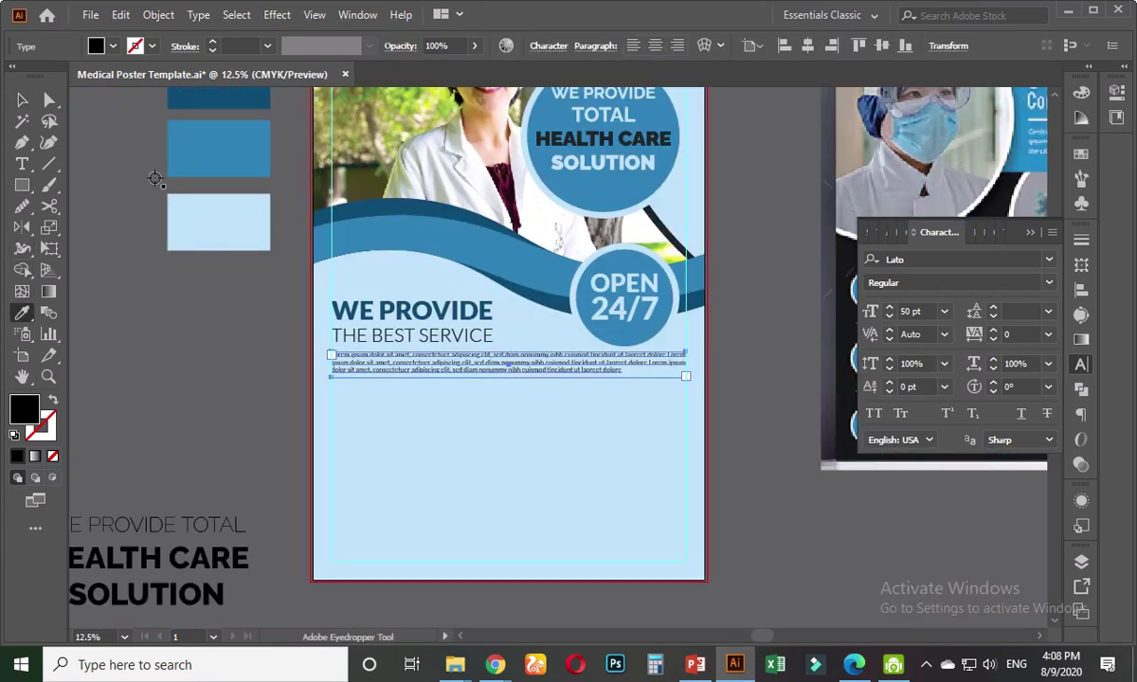
scroll(254, 132, "up", 3)
left_click(227, 144)
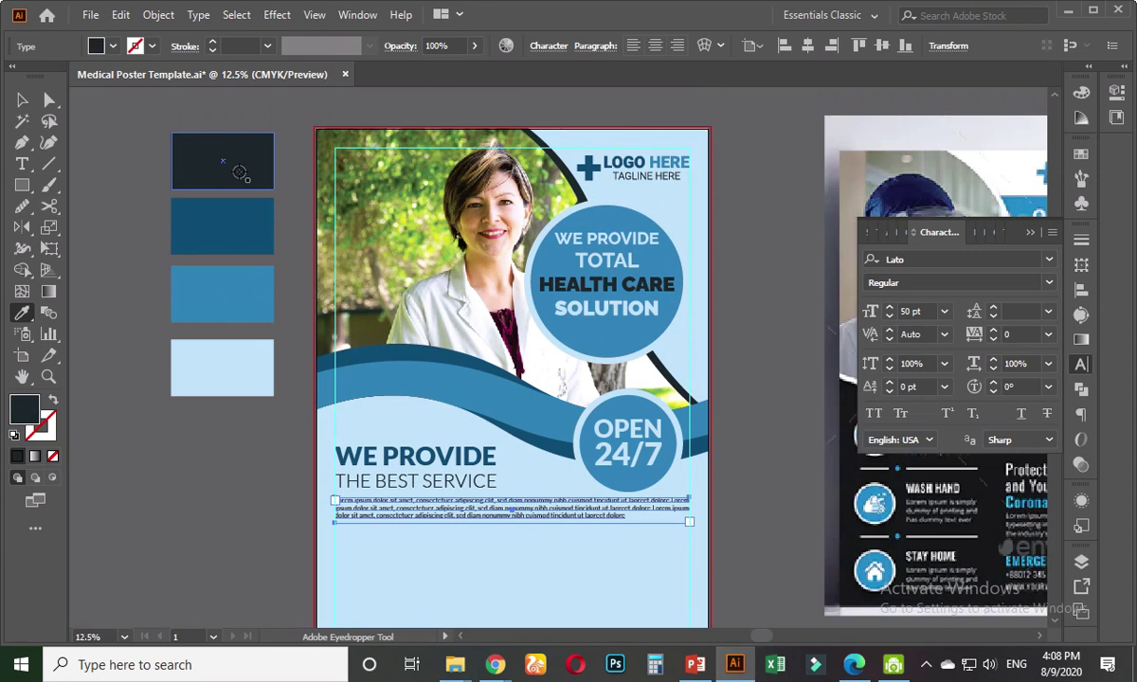
left_click(23, 101)
left_click(252, 527)
scroll(250, 388, "down", 5)
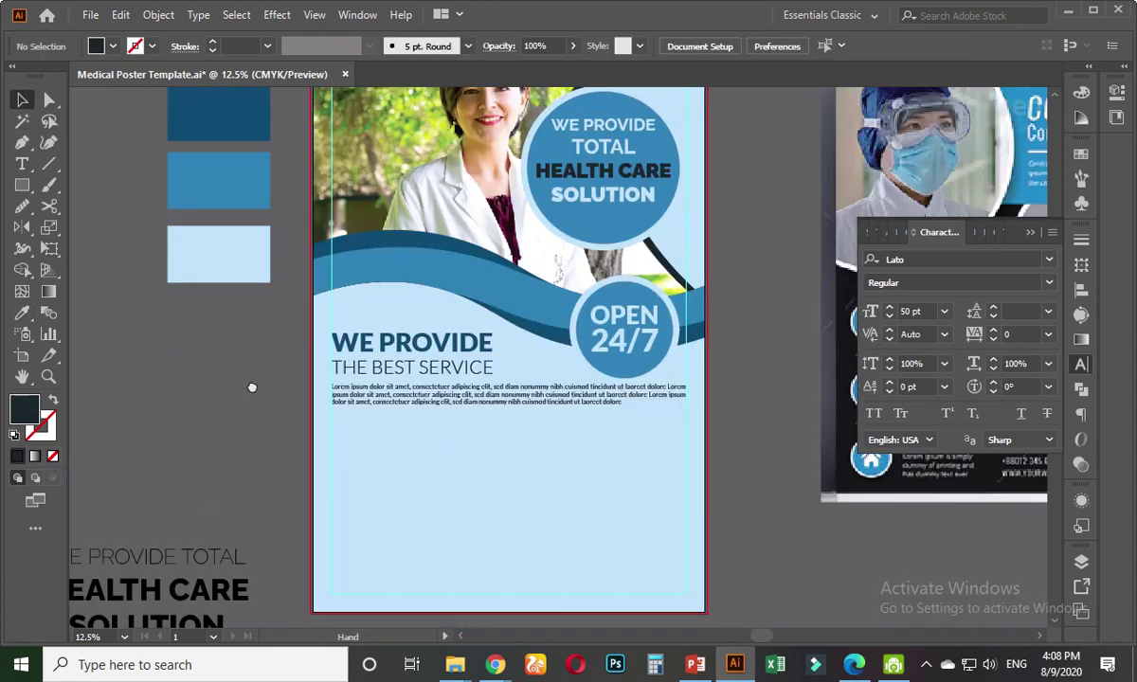
scroll(519, 391, "down", 1)
scroll(530, 379, "up", 2)
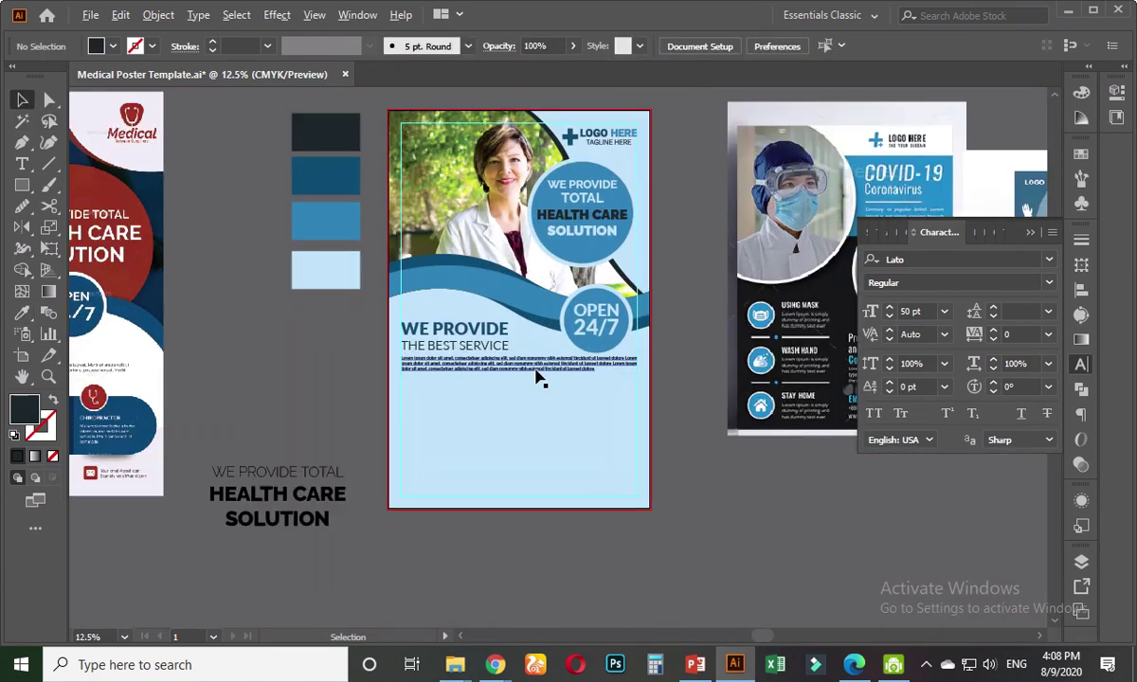
left_click(502, 365)
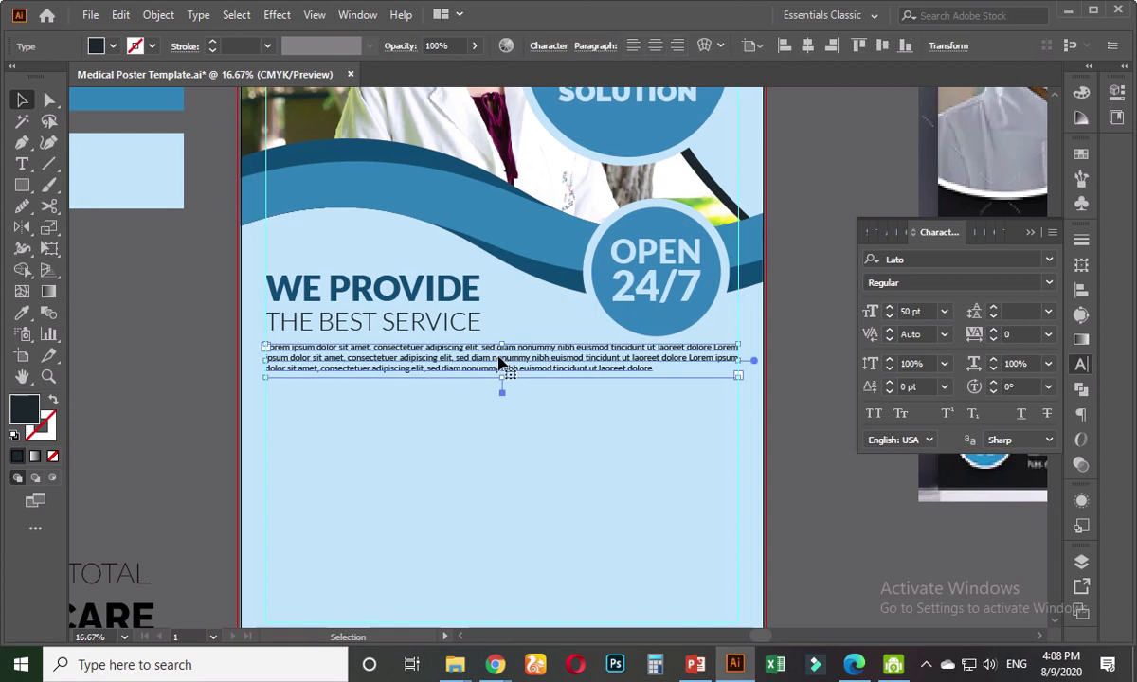
left_click(464, 328, "shift")
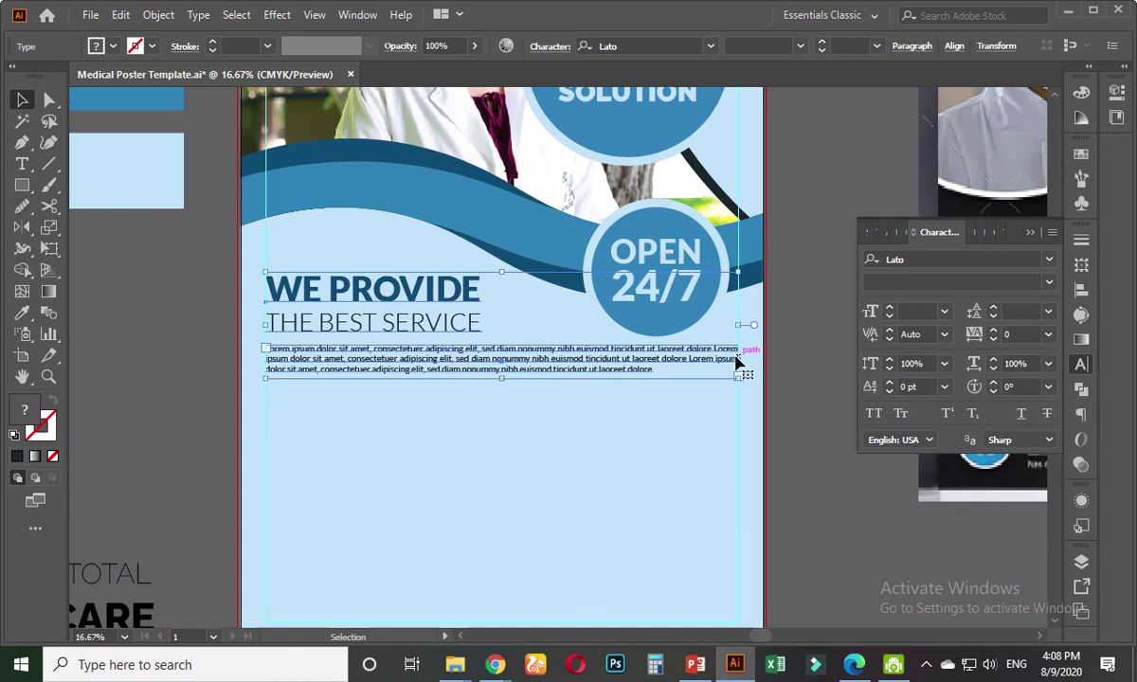
left_click(794, 356)
scroll(794, 356, "down", 1)
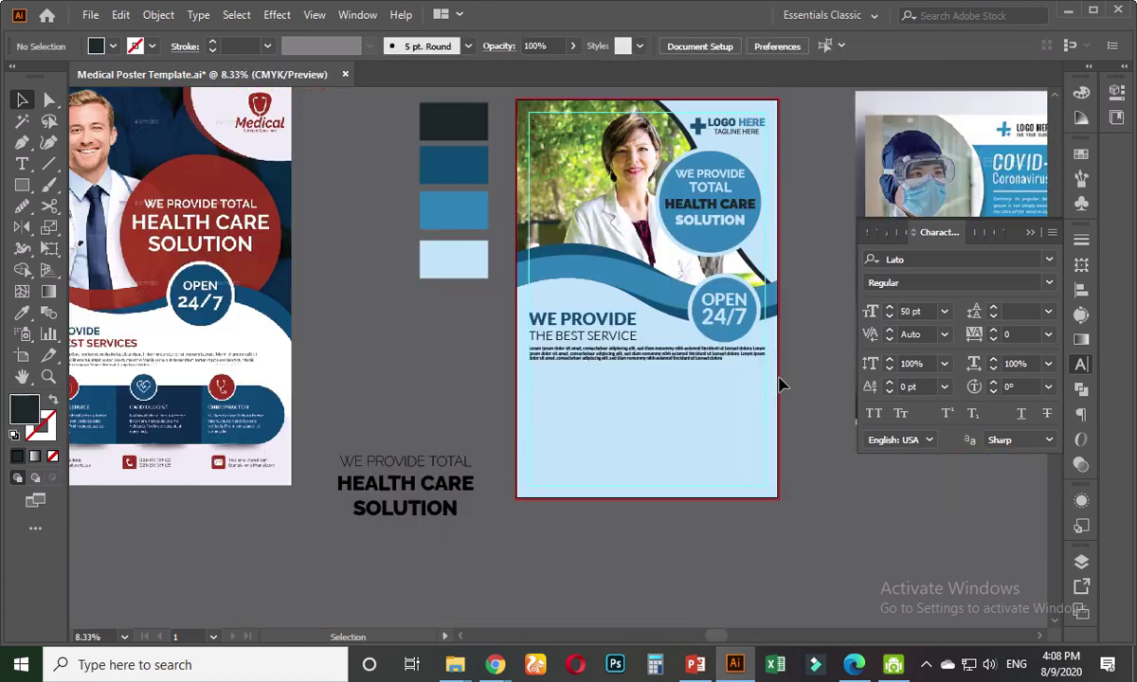
- Examine the services panel, its round icons and the contact row on the red and blue reference poster
left_click_drag(373, 393, 502, 398)
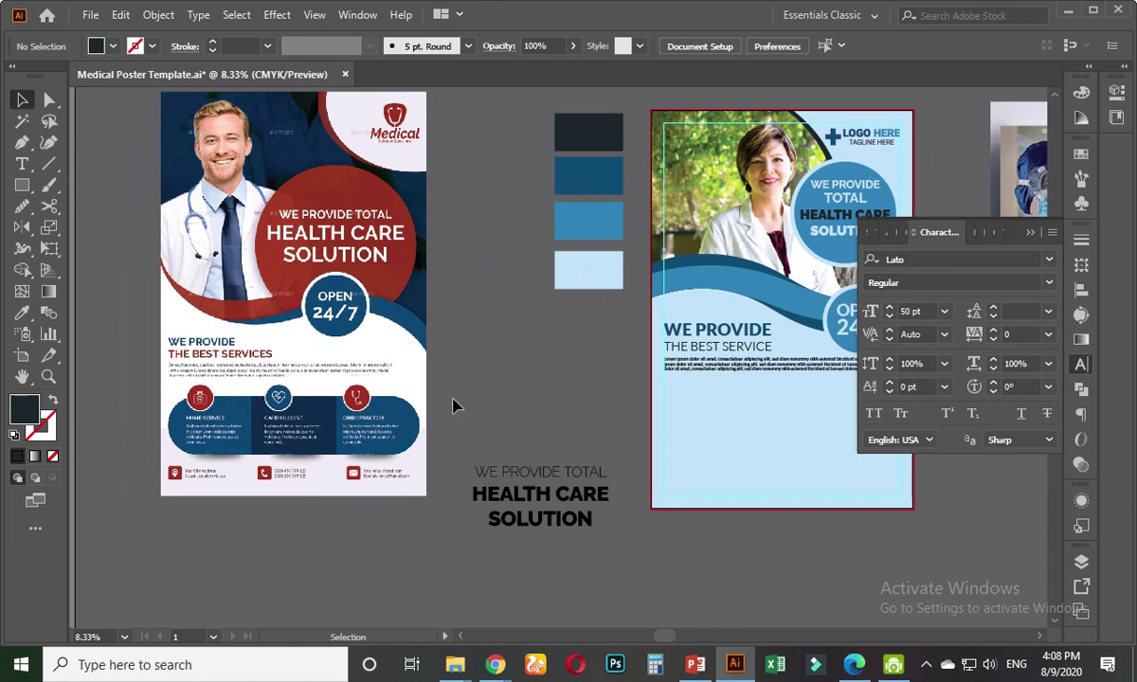
scroll(281, 436, "up", 2)
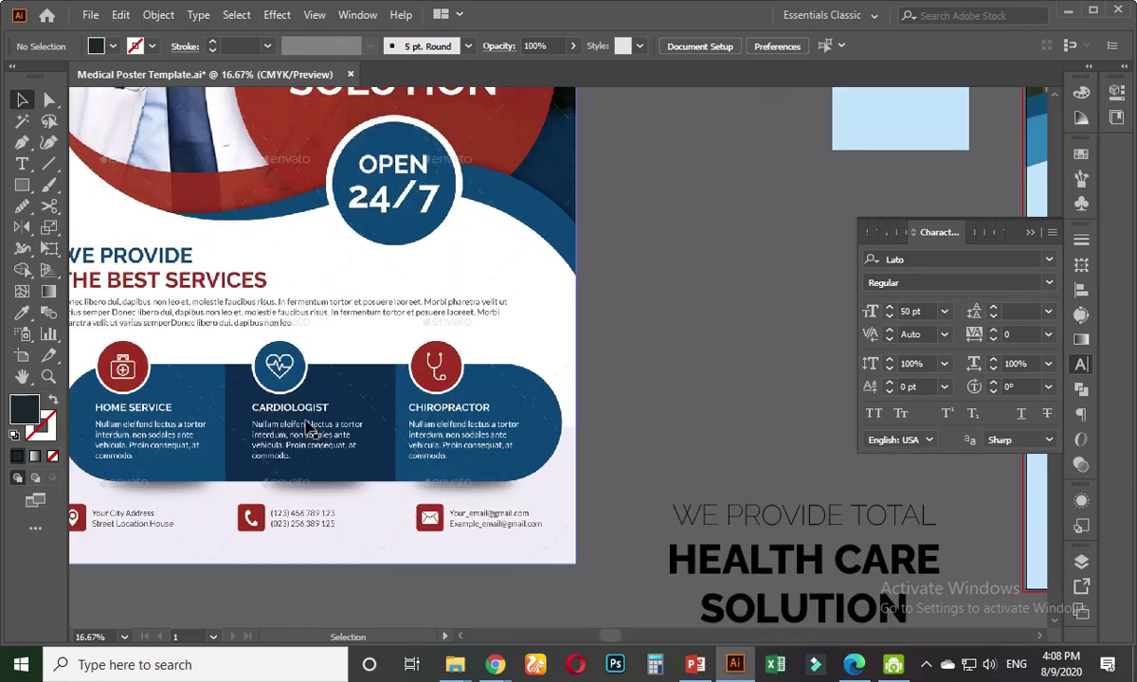
scroll(308, 428, "down", 2)
scroll(130, 513, "up", 2)
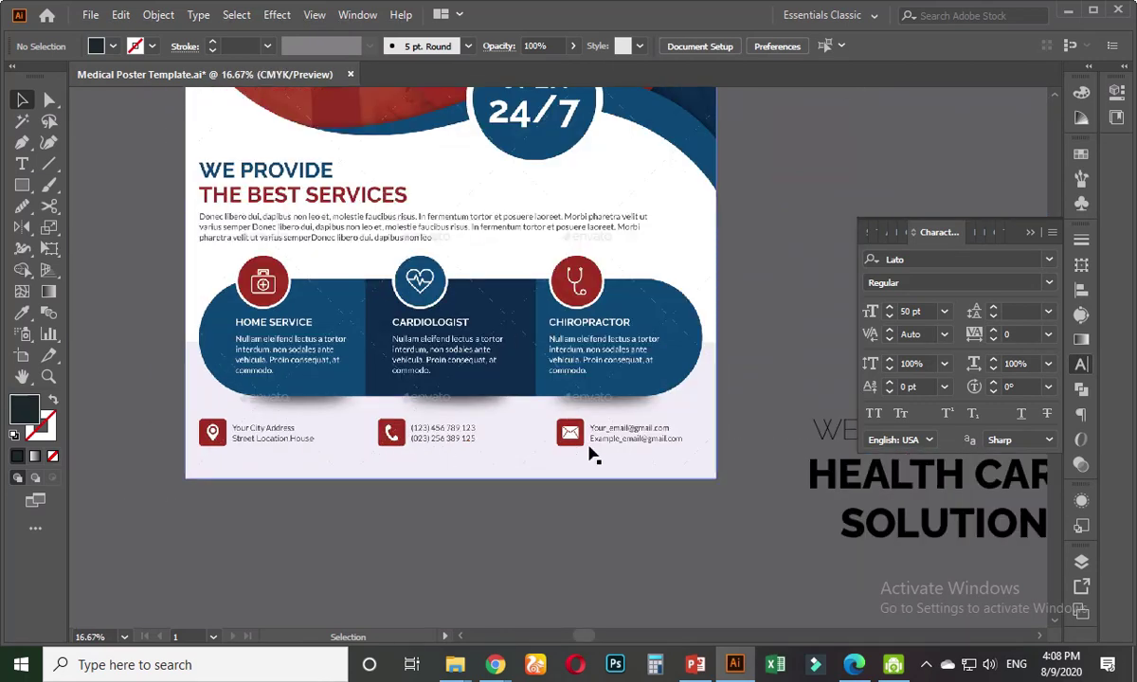
scroll(565, 464, "down", 3)
scroll(441, 507, "right", 2)
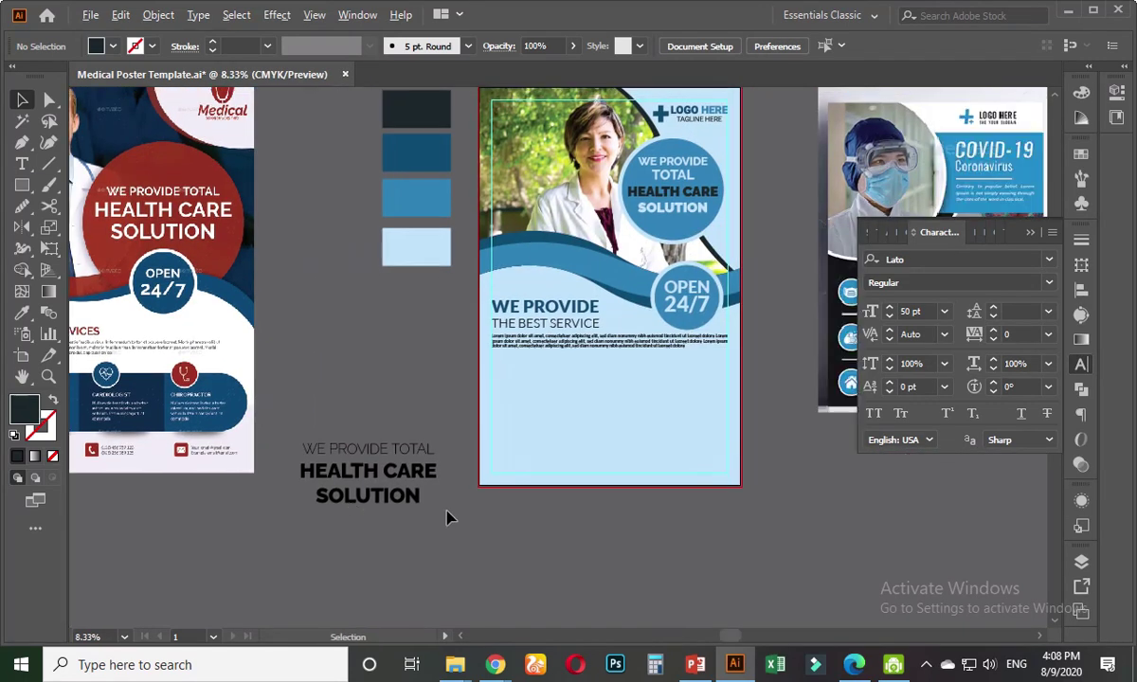
scroll(447, 517, "left", 1)
- Open the recent file 2878022.ai containing the contact icon set and bring its artboard into view
left_click(90, 15)
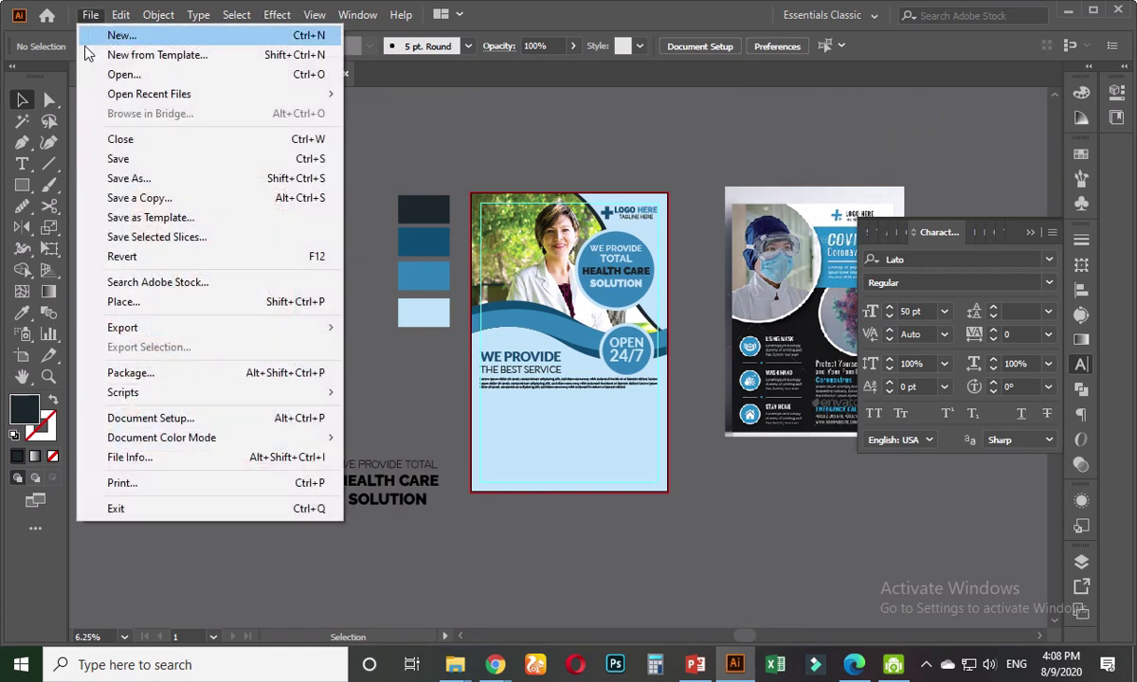
mouse_move(169, 94)
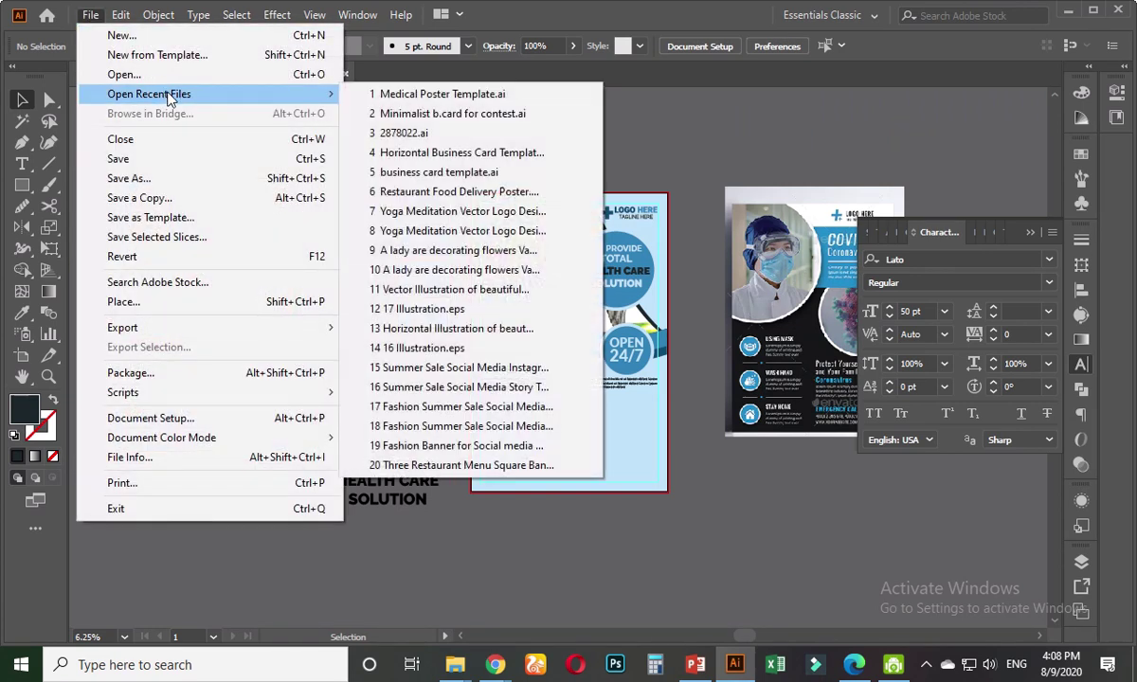
left_click(426, 133)
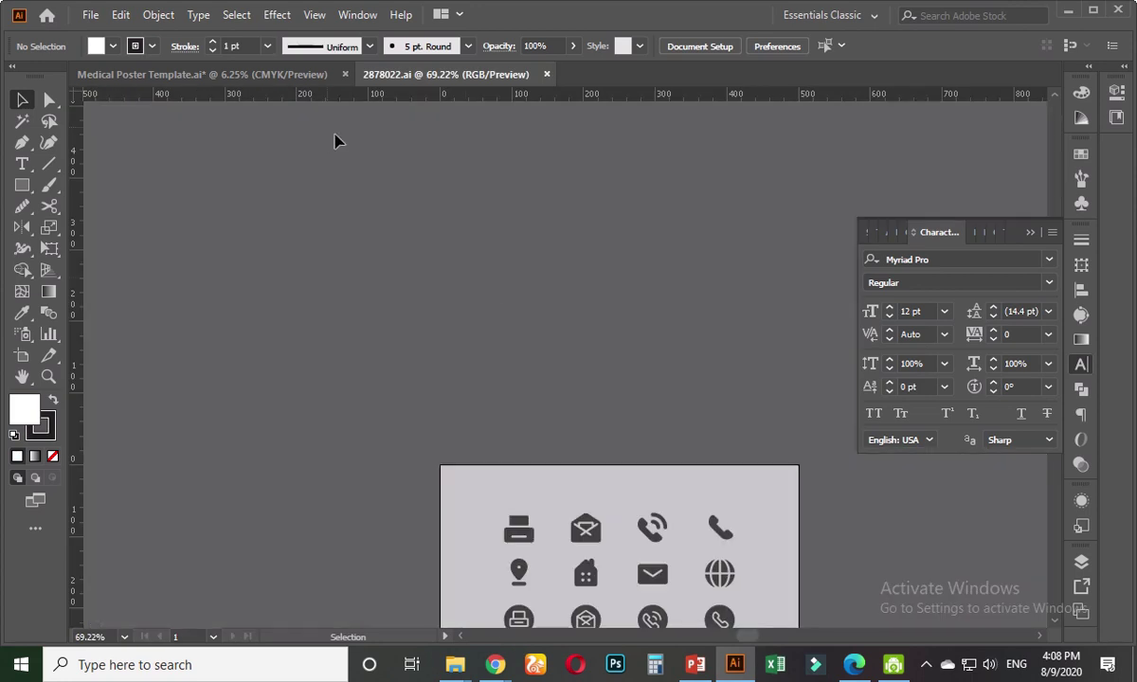
left_click_drag(589, 405, 533, 199)
left_click_drag(718, 352, 543, 347)
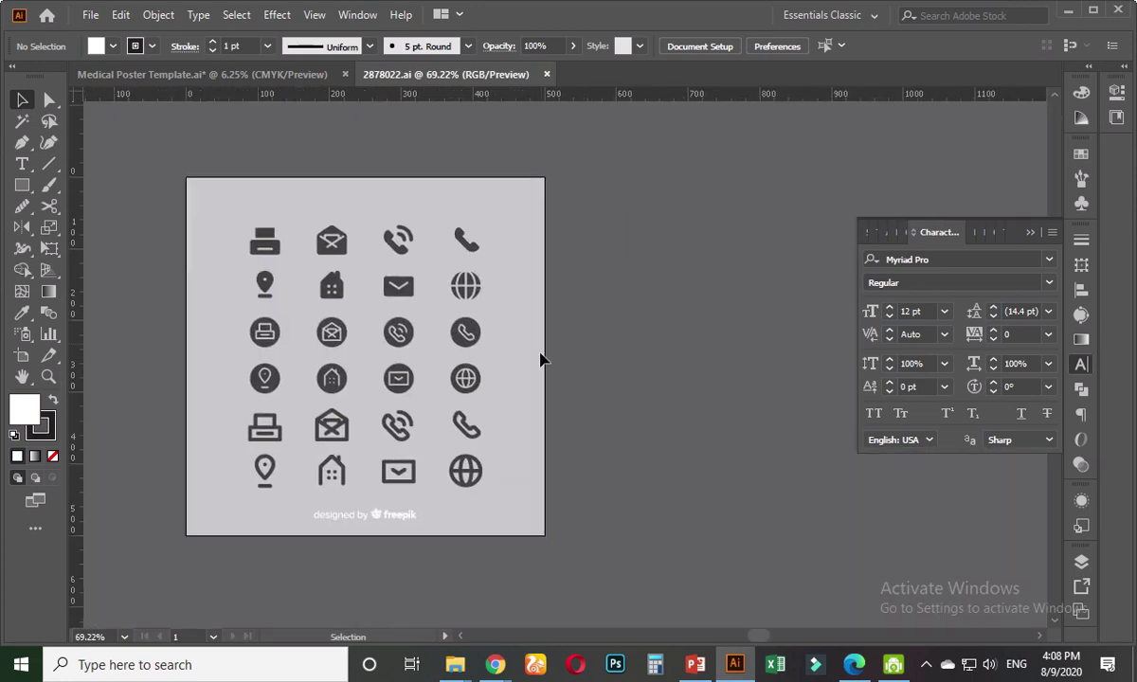
- Ungroup the contact icon set and delete the "designed by freepik" credit beneath it
left_click(469, 368)
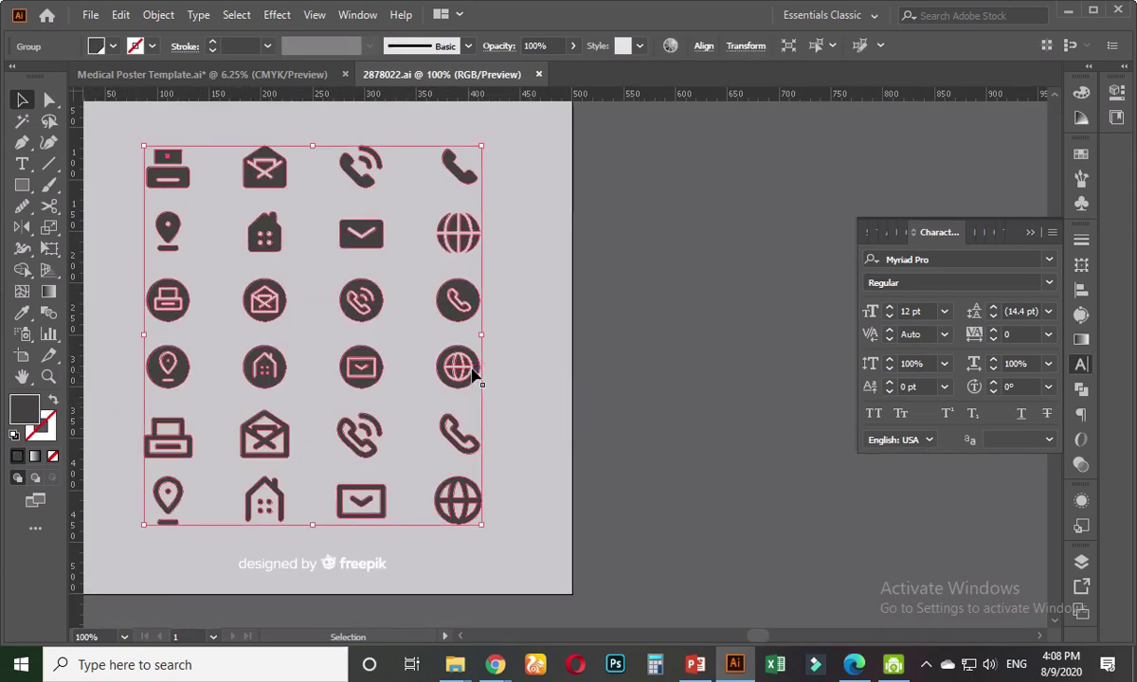
right_click(472, 370)
left_click(559, 199)
left_click(700, 431)
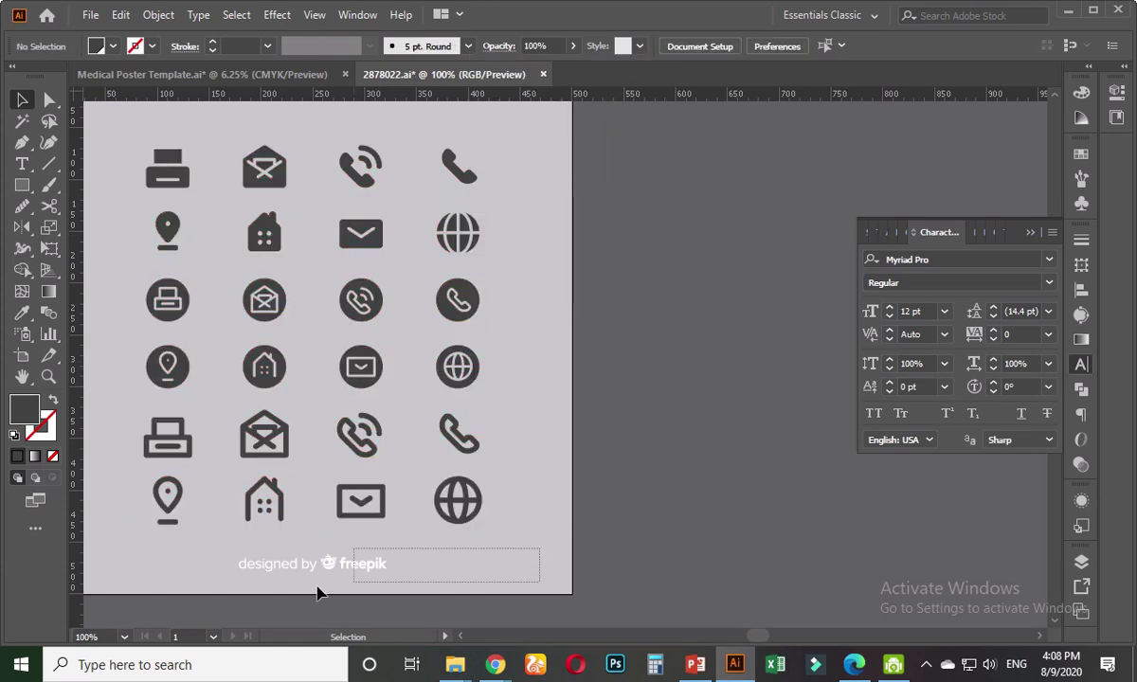
- Duplicate the circled globe and circled phone icons onto the empty canvas beside the artboard
left_click_drag(453, 364, 667, 391)
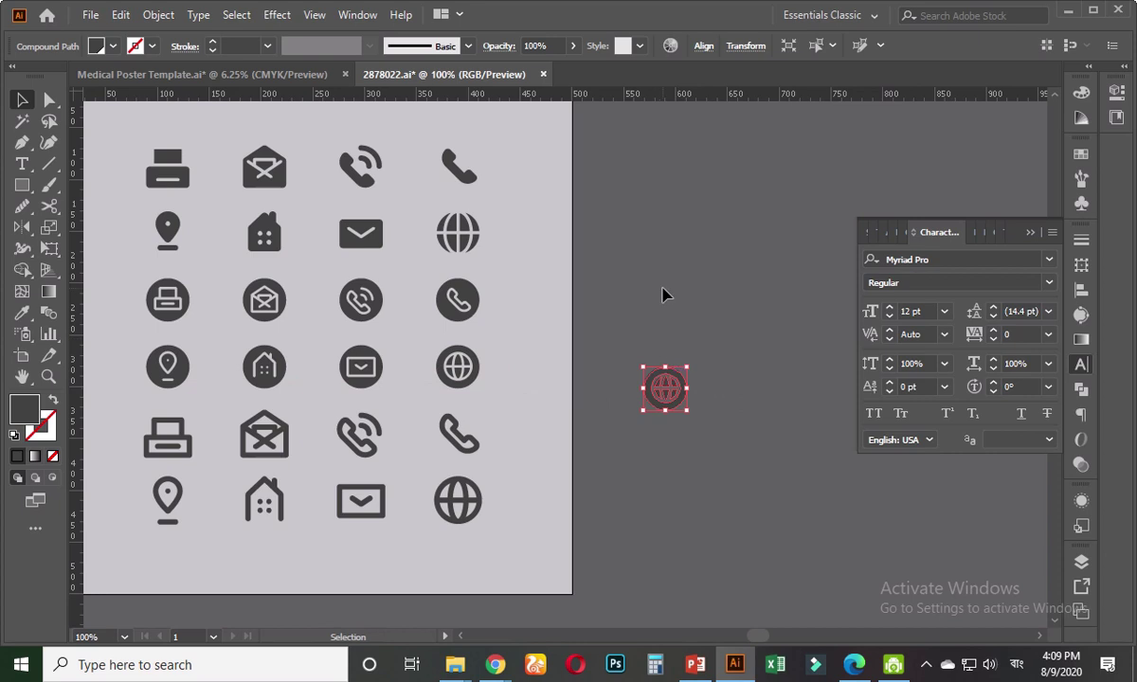
left_click(665, 295)
left_click(471, 302)
left_click_drag(471, 301, 671, 301)
left_click(693, 247)
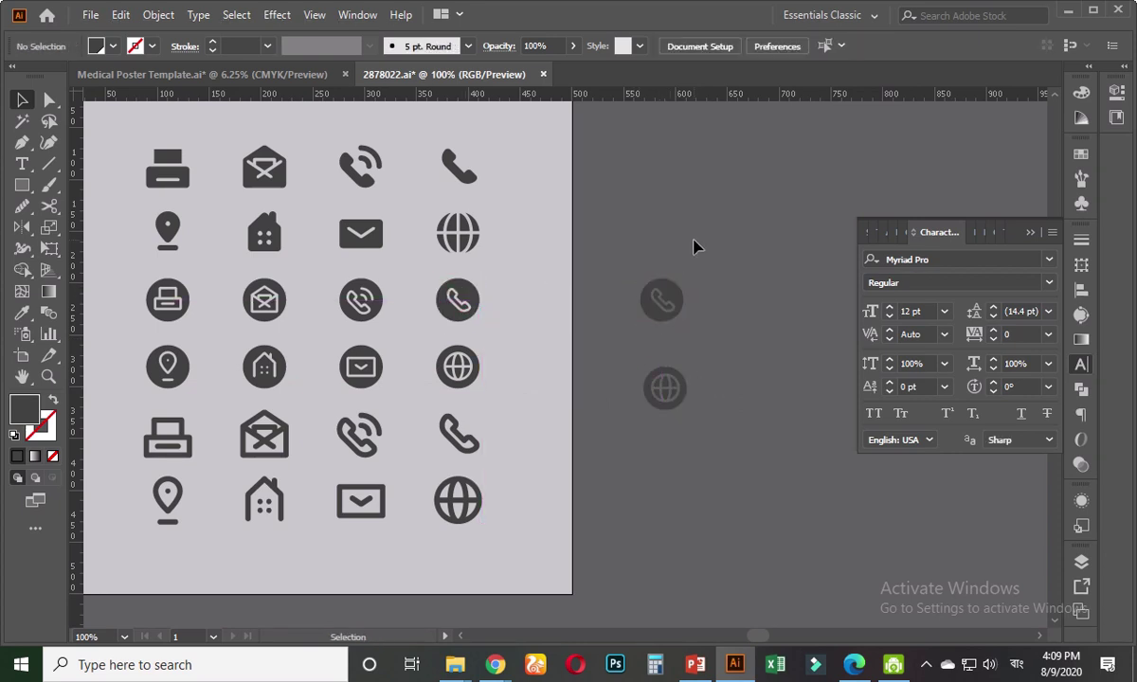
- Duplicate the solid envelope and circled location pin icons beside the other two duplicates and copy all four
left_click_drag(173, 230, 666, 251)
left_click(716, 256)
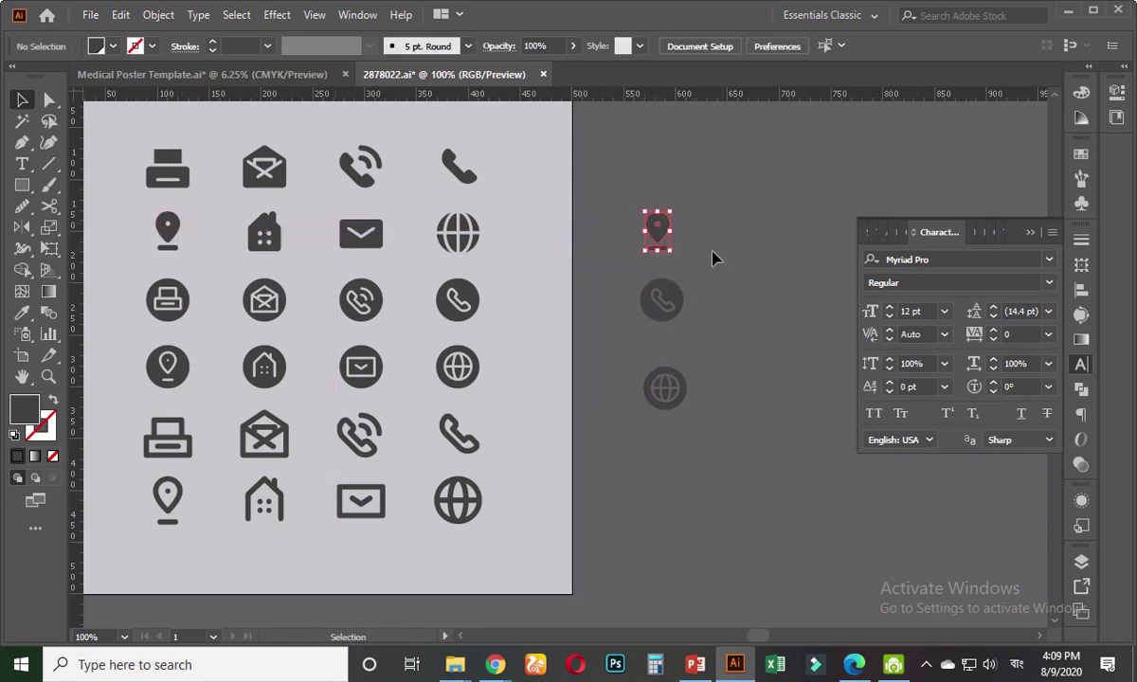
left_click(366, 234)
left_click_drag(361, 232, 718, 234)
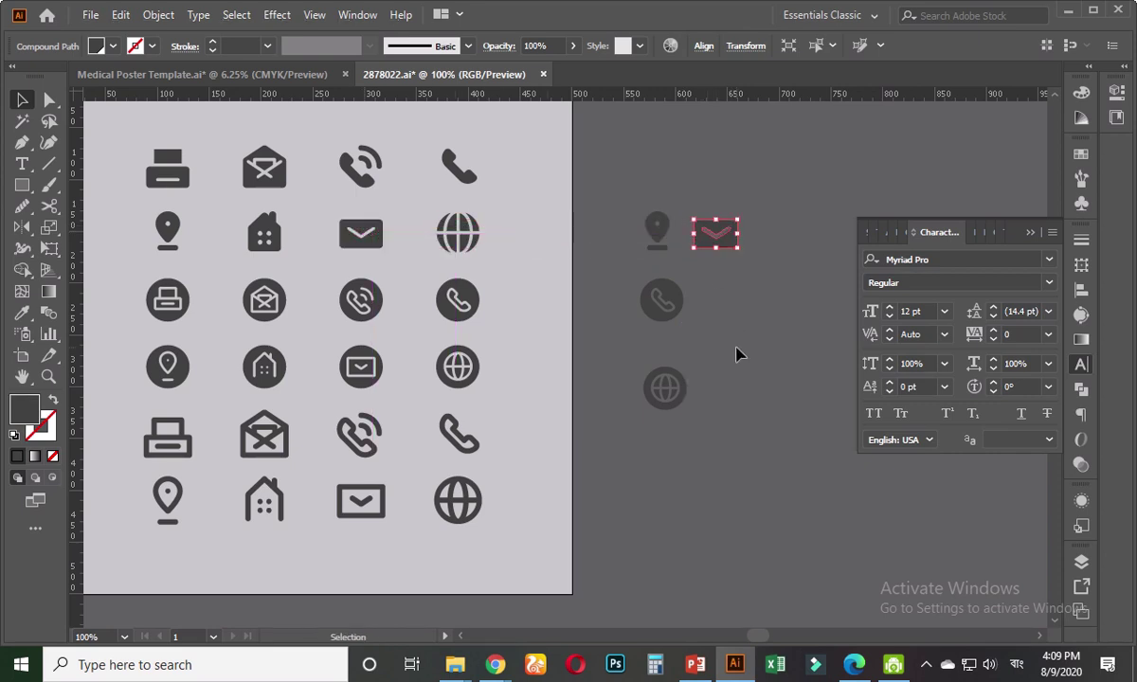
left_click(738, 354)
left_click_drag(658, 230, 702, 382)
left_click_drag(748, 208, 658, 449)
key("ctrl+c")
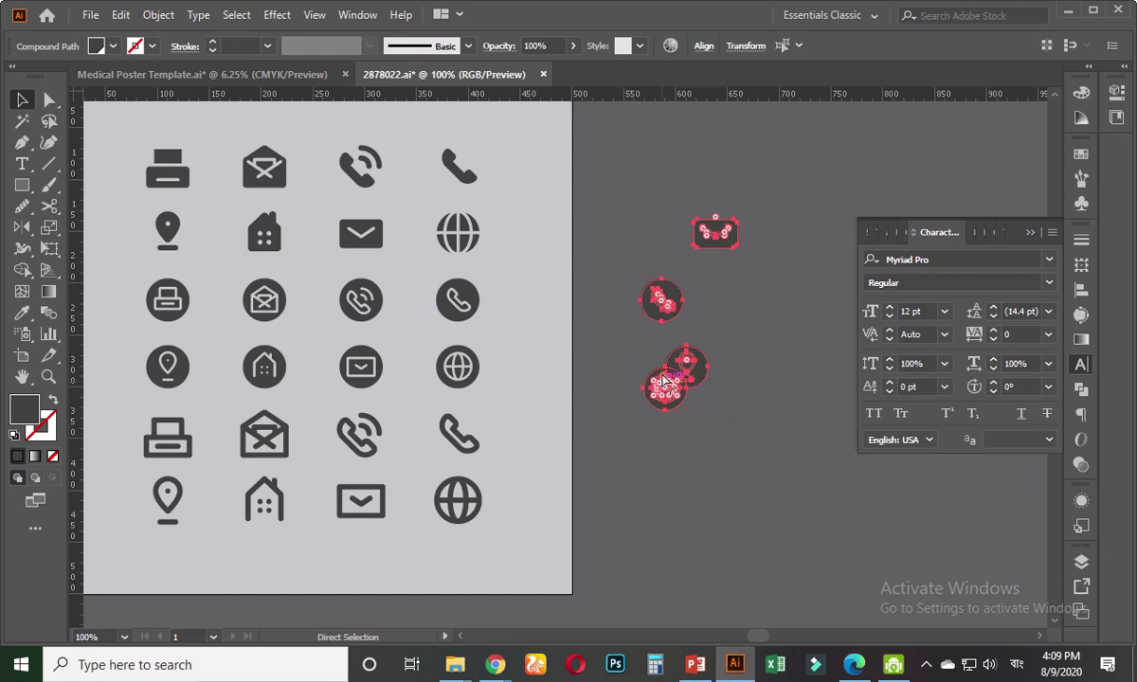
- Switch to the Medical Poster Template document and delete the spare photo of the masked doctor below the posters
left_click(275, 74)
key("ctrl+minus")
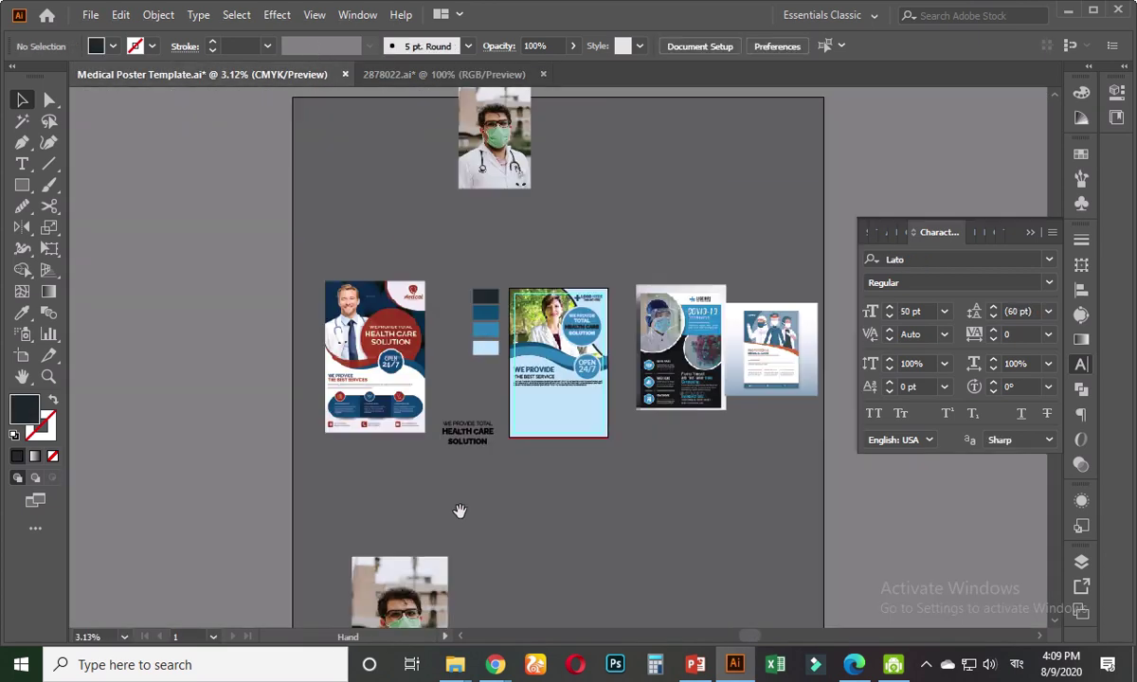
left_click_drag(459, 512, 408, 360)
left_click(379, 417)
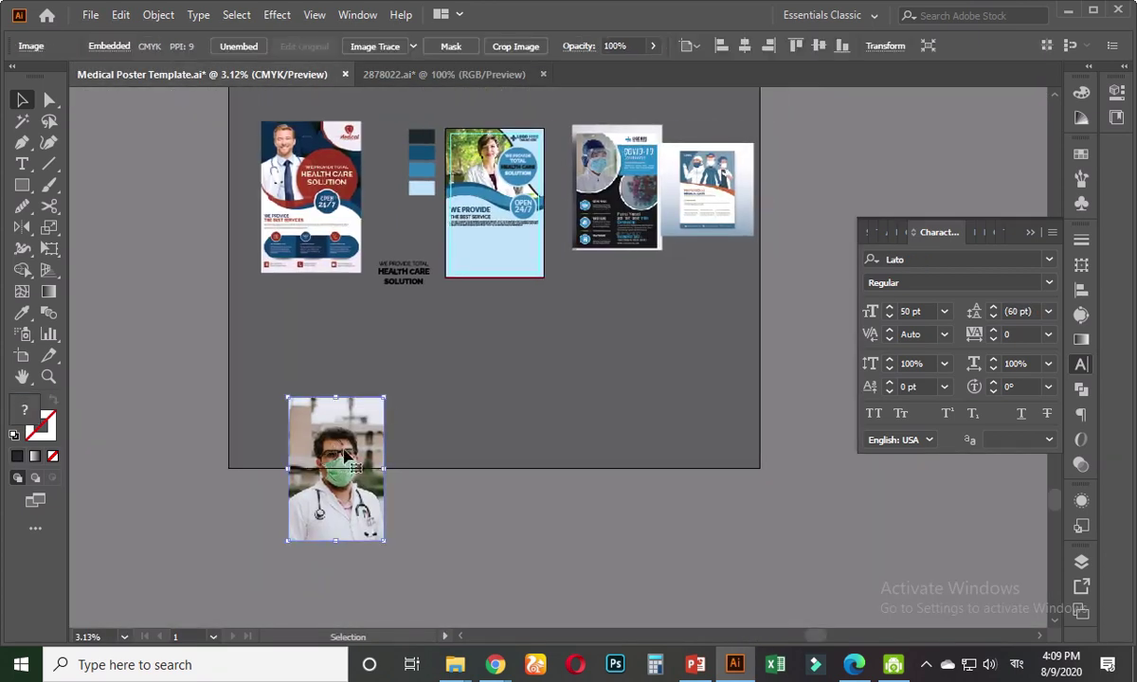
left_click(490, 391)
key("ctrl+z")
- Paste the copied contact icons onto the empty canvas below the poster
key("ctrl+v")
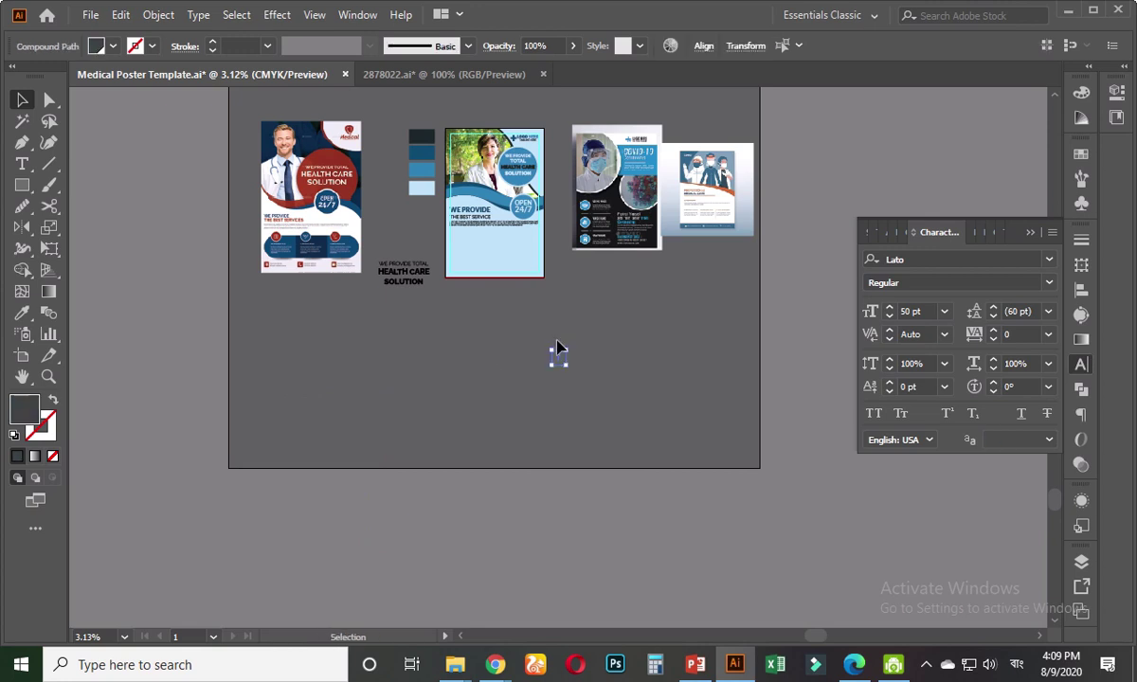
left_click_drag(579, 325, 568, 393)
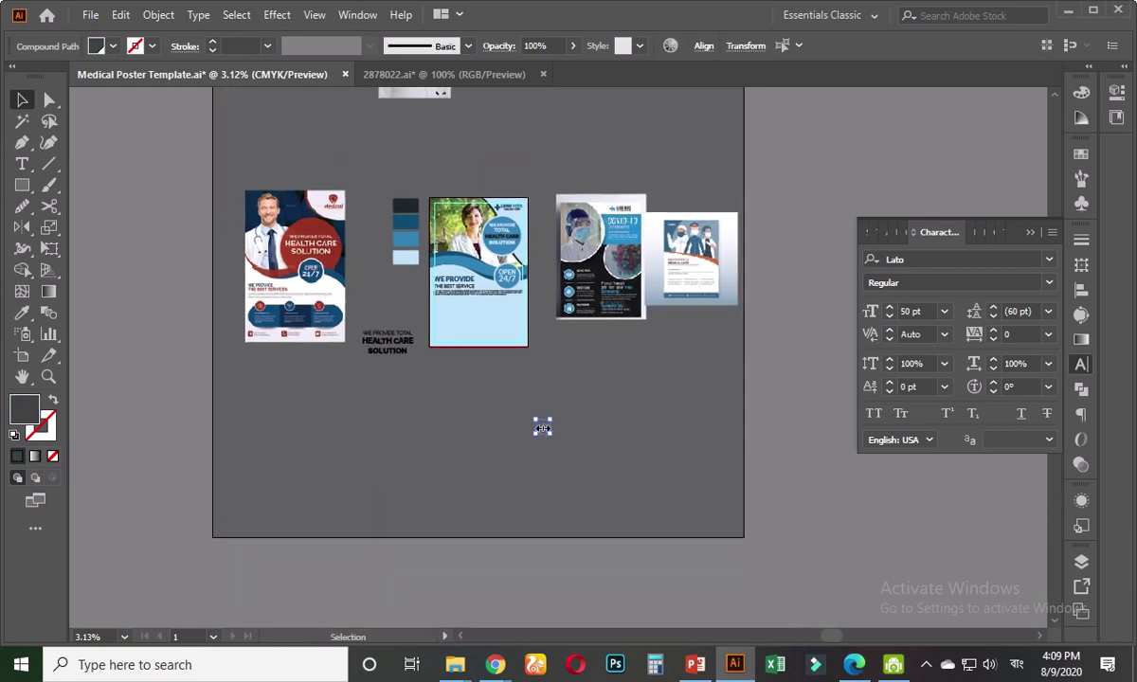
key("ctrl+plus")
key("ctrl+plus")
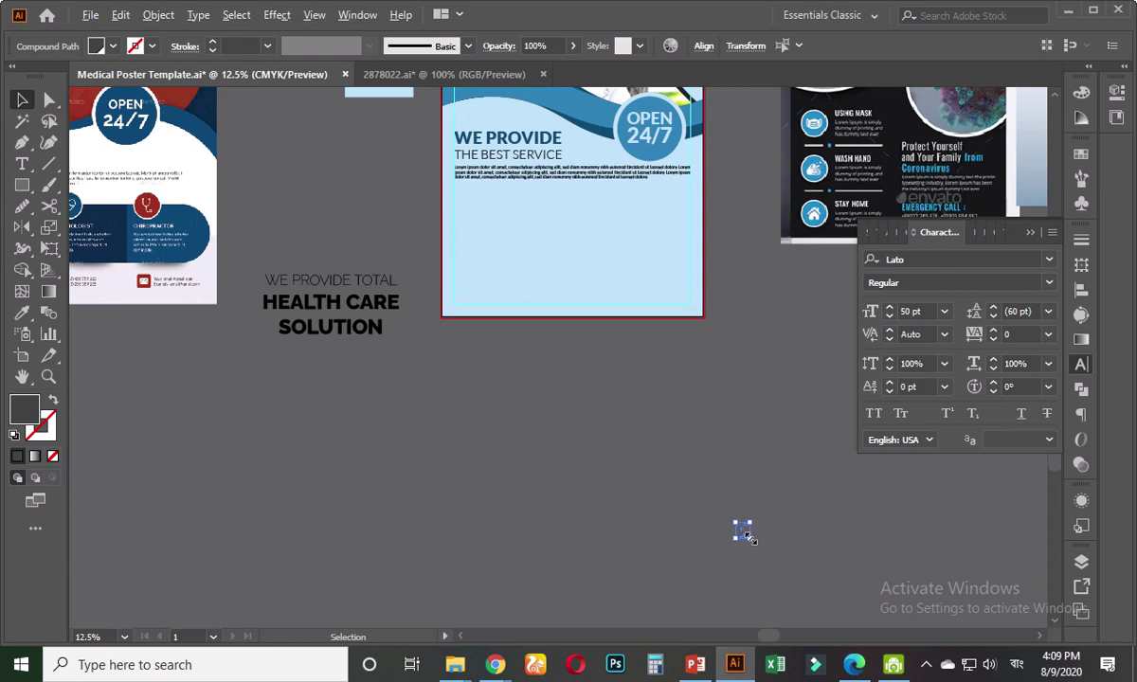
- Move the pasted group of contact icons into the lower area of the poster
key("ctrl+plus")
key("ctrl+plus")
key("ctrl+plus")
left_click_drag(748, 534, 355, 144)
left_click(427, 187)
left_click_drag(490, 361, 556, 354)
key("ctrl+minus")
key("ctrl+minus")
key("ctrl+minus")
key("ctrl+minus")
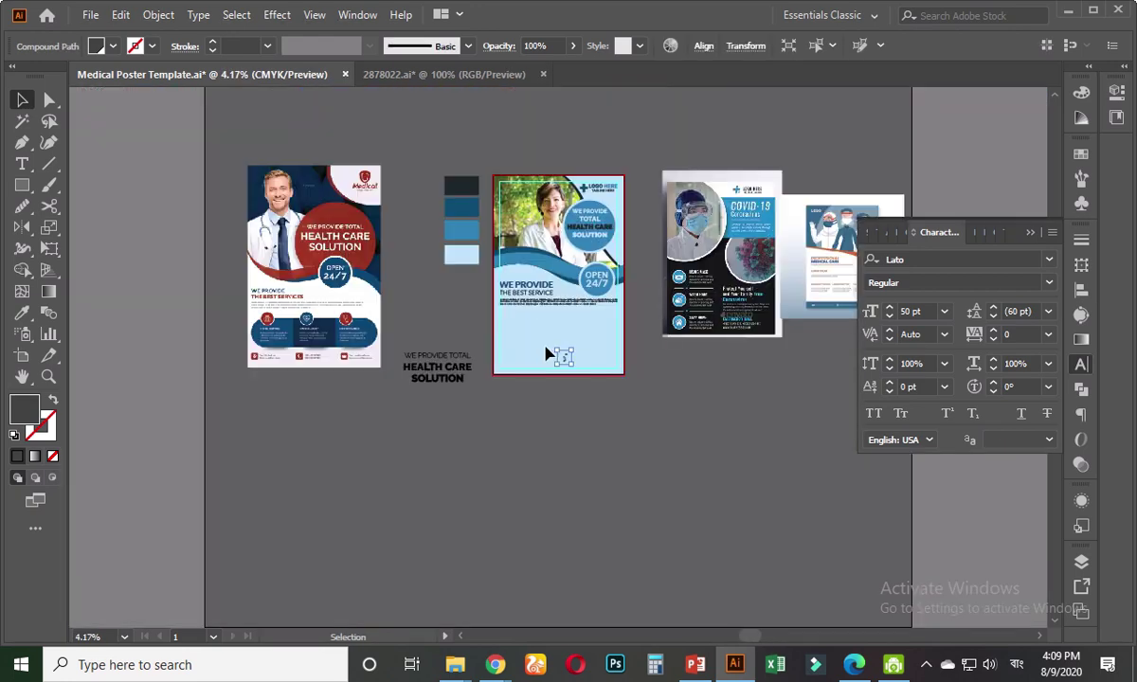
left_click(586, 355)
key("ctrl+z")
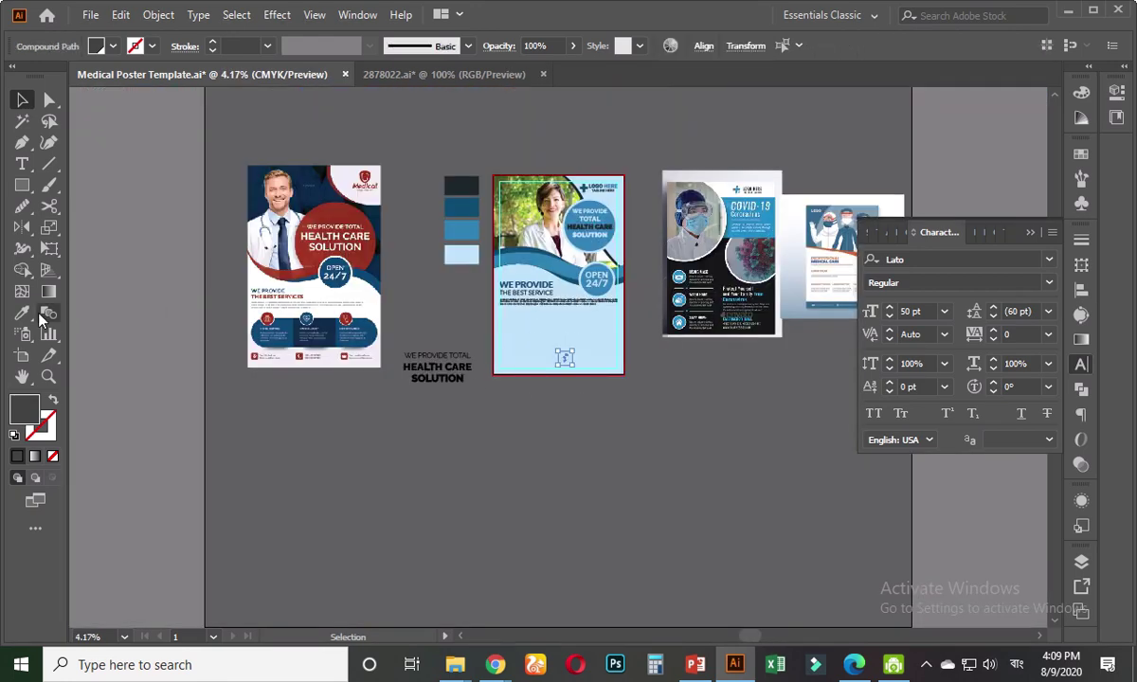
- Recolor the contact icons with the darkest swatch of the color palette beside the poster
left_click(22, 313)
left_click(422, 187)
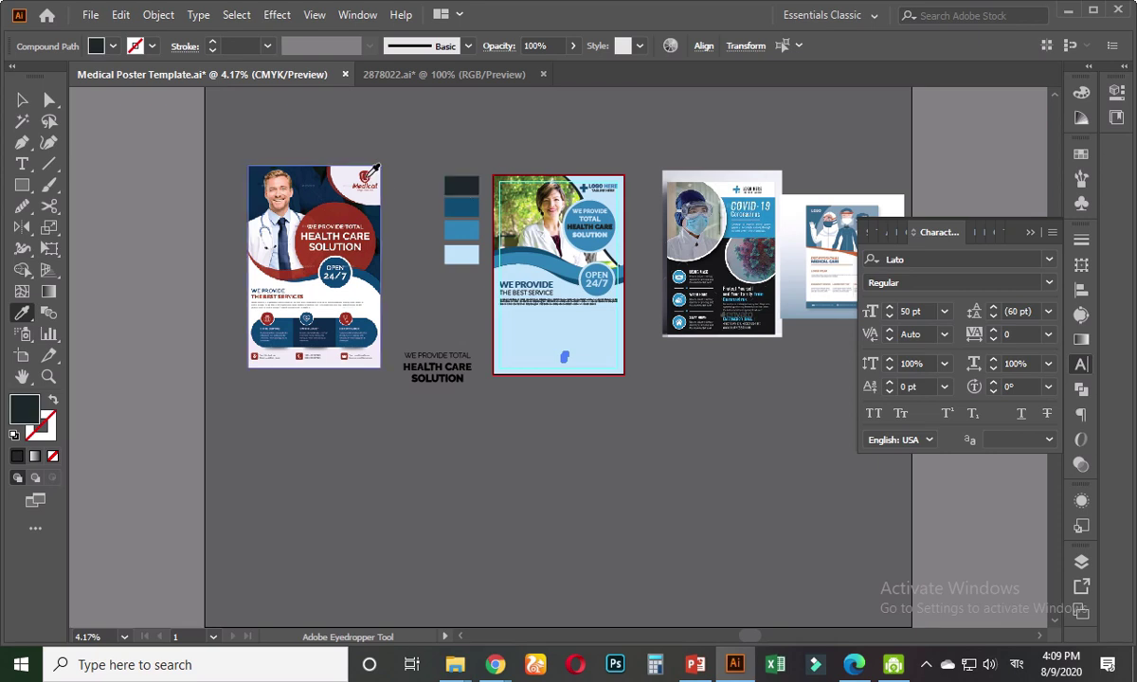
key("v")
left_click(572, 410)
- Enlarge the four contact icons together in the poster's lower area
scroll(572, 410, "up", 2)
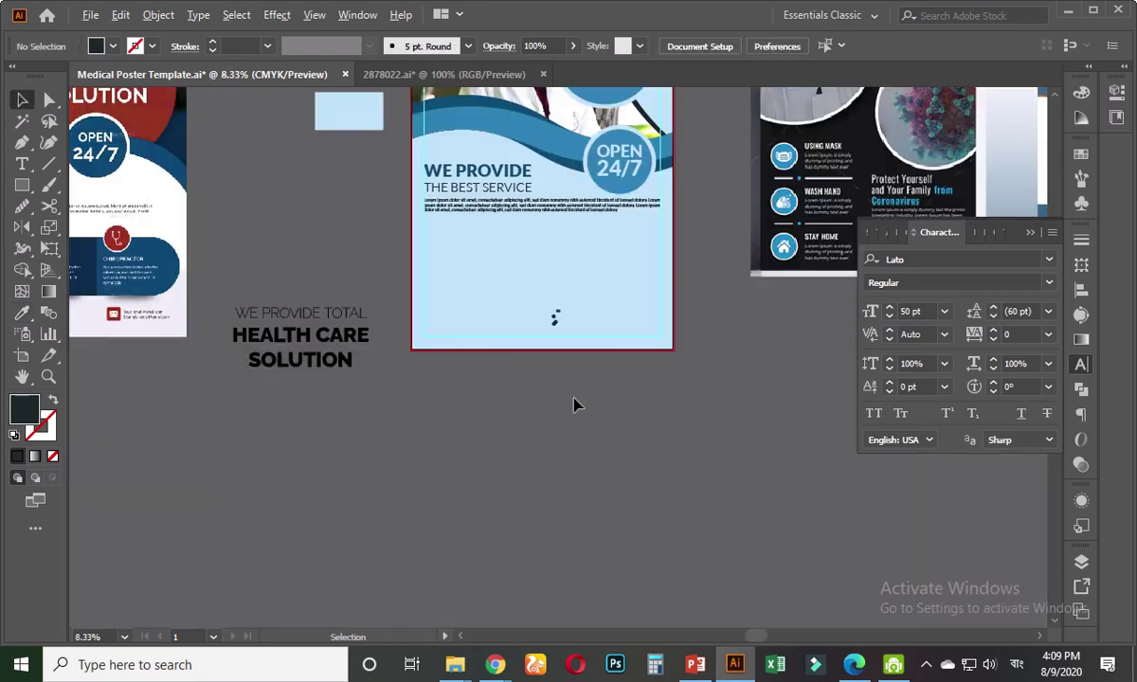
scroll(528, 393, "up", 2)
scroll(507, 440, "up", 3)
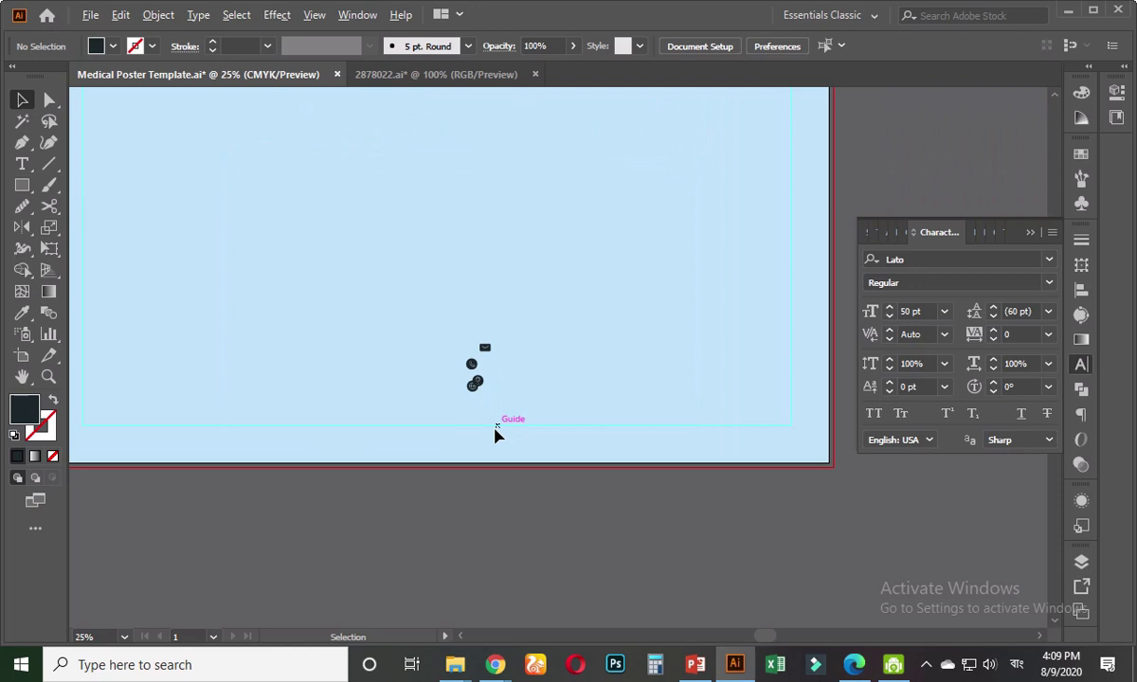
left_click_drag(540, 233, 509, 534)
scroll(464, 416, "down", 3)
left_click(493, 481)
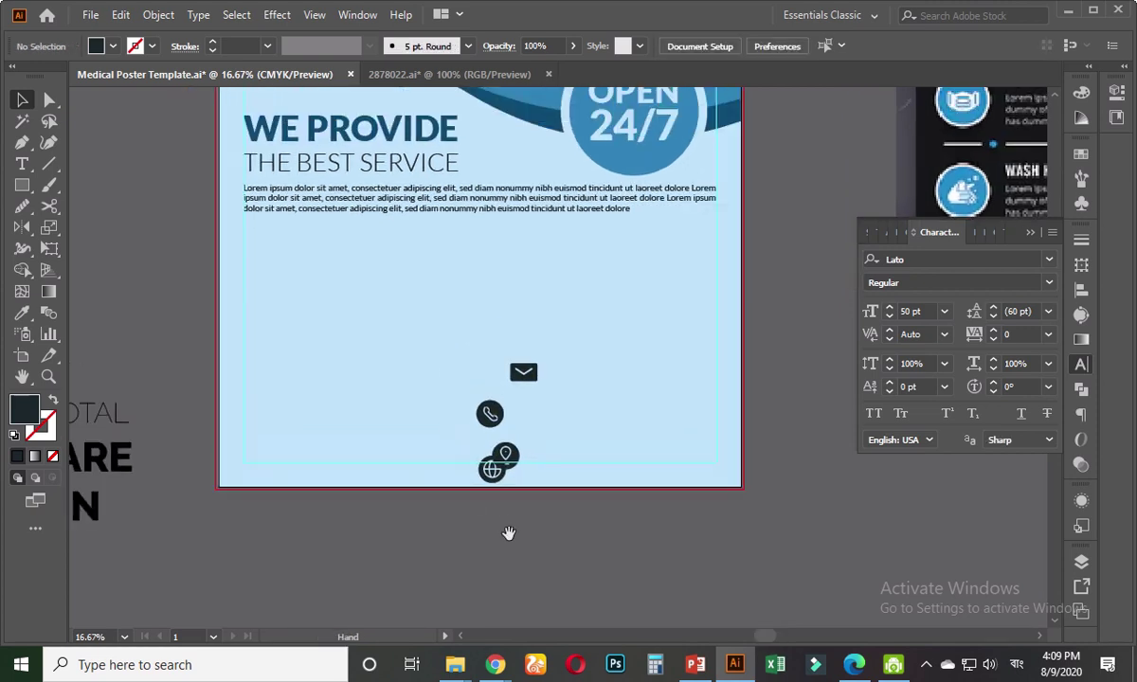
- Spread the phone, envelope and location pin icons out along the poster's lower margin guide
scroll(465, 478, "up", 1)
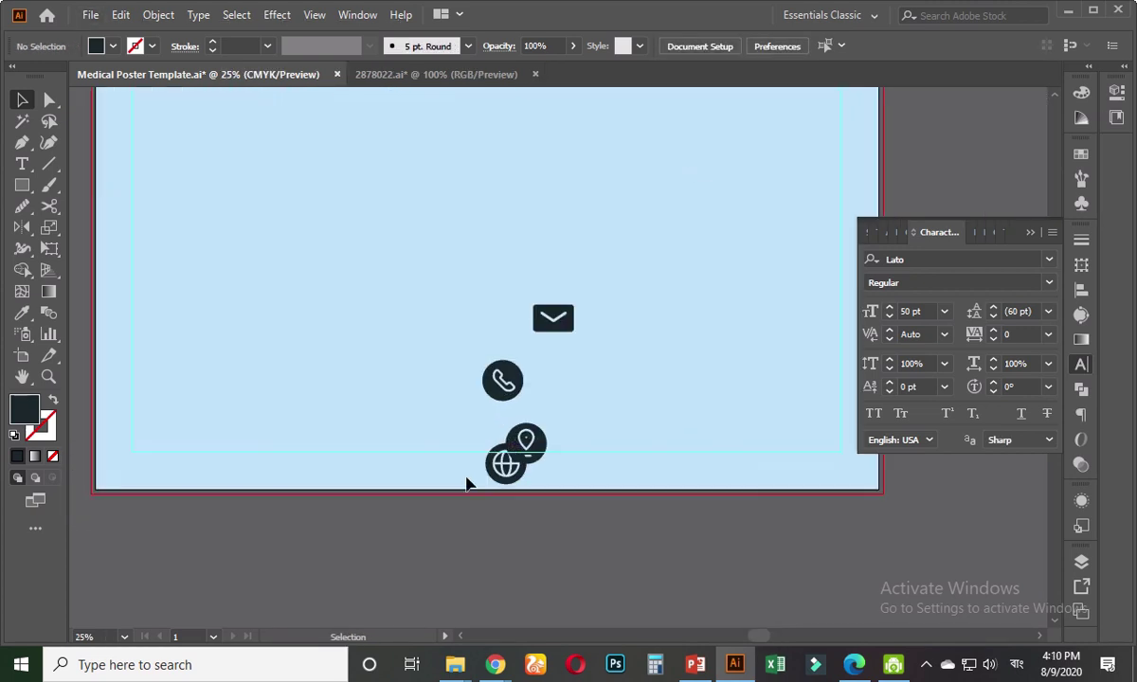
left_click_drag(512, 382, 177, 426)
left_click_drag(576, 329, 426, 417)
left_click(561, 368)
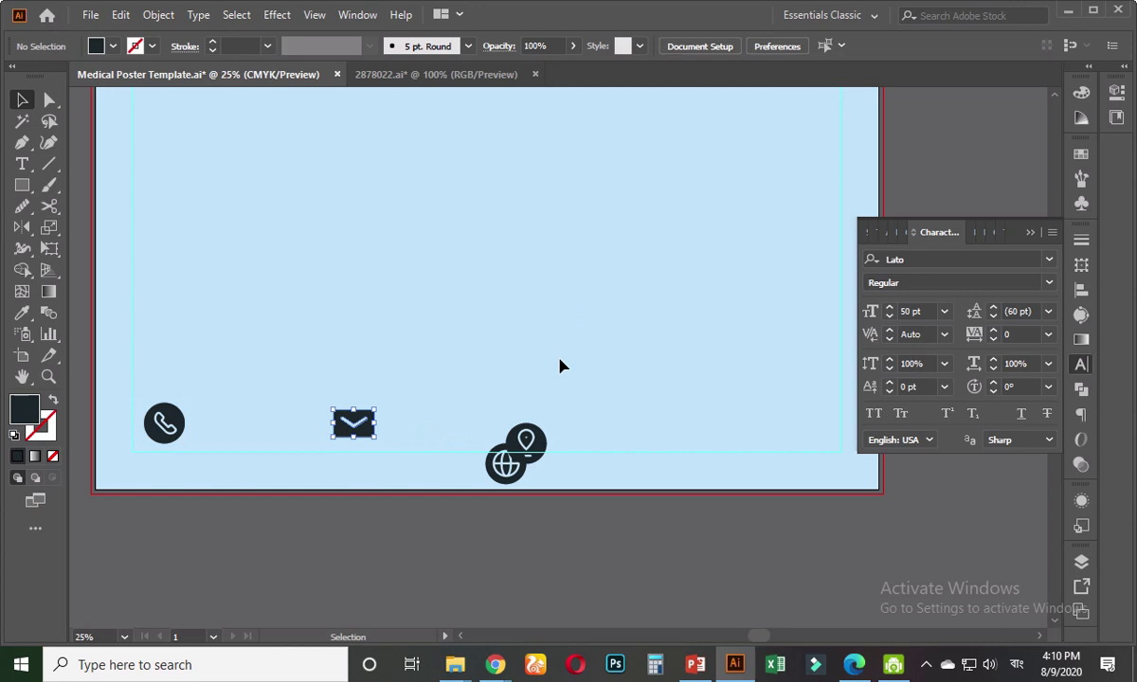
left_click_drag(537, 441, 717, 423)
left_click(598, 519)
- Examine how icons and contact text are laid out in the footer row of the red and blue reference poster
scroll(594, 516, "down", 3, "alt")
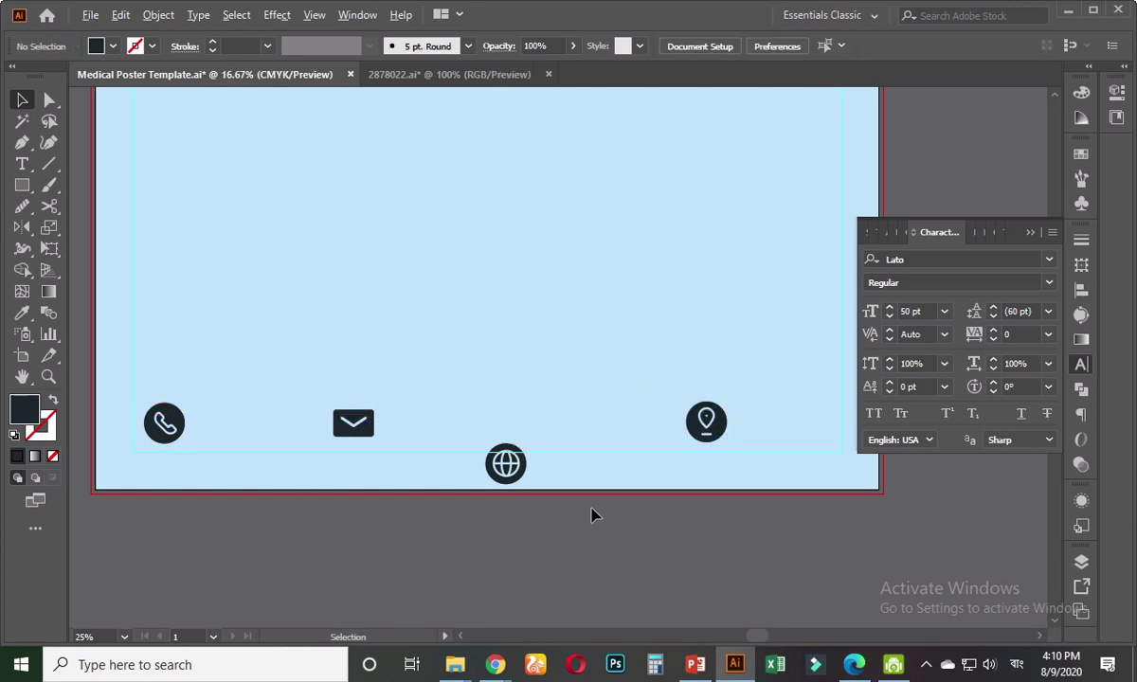
left_click_drag(399, 523, 664, 429)
scroll(327, 388, "up", 2)
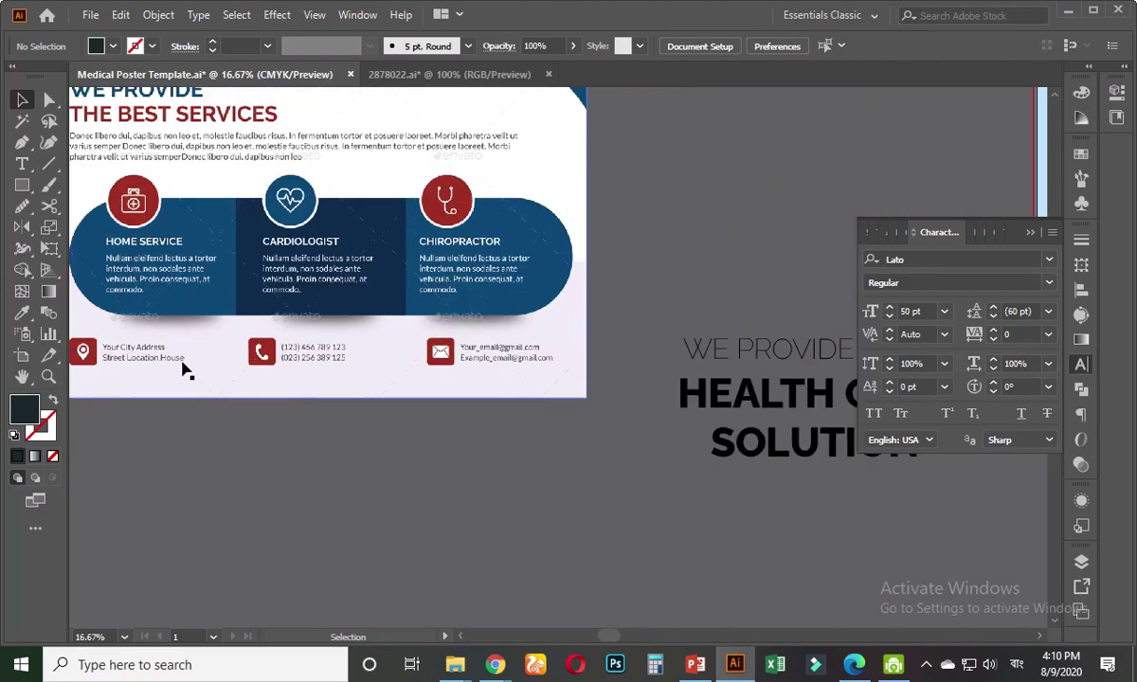
left_click_drag(183, 367, 261, 373)
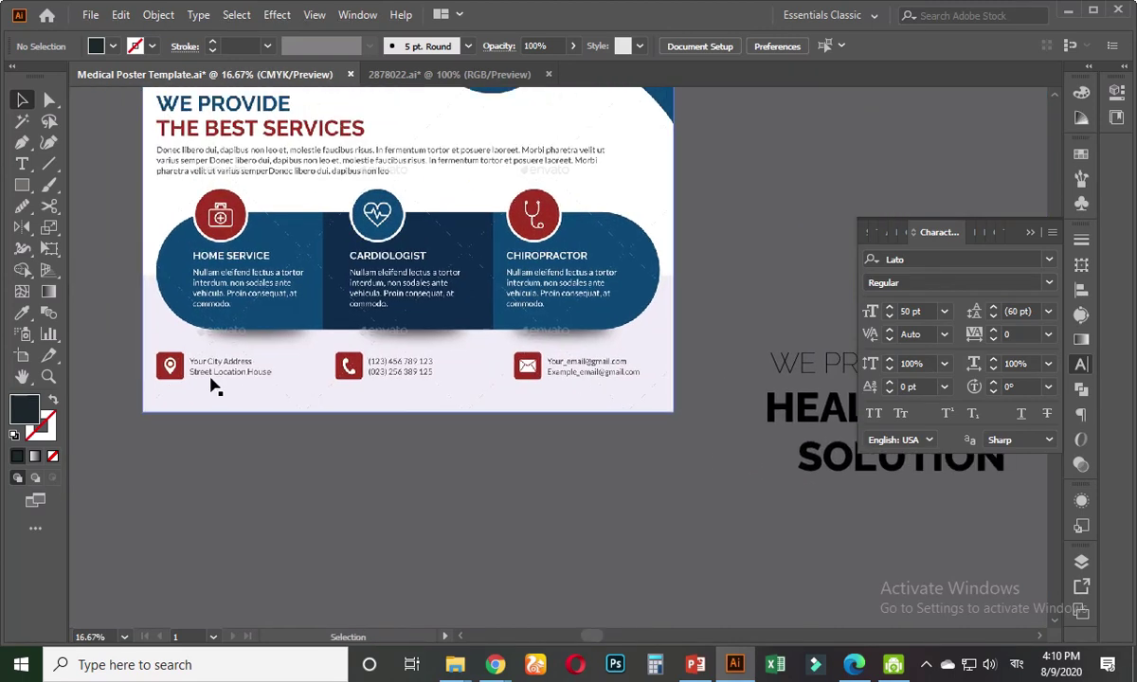
scroll(398, 378, "down", 2, "alt")
left_click_drag(543, 434, 322, 460)
scroll(589, 426, "up", 1, "alt")
left_click_drag(535, 423, 490, 452)
scroll(477, 441, "up", 1, "alt")
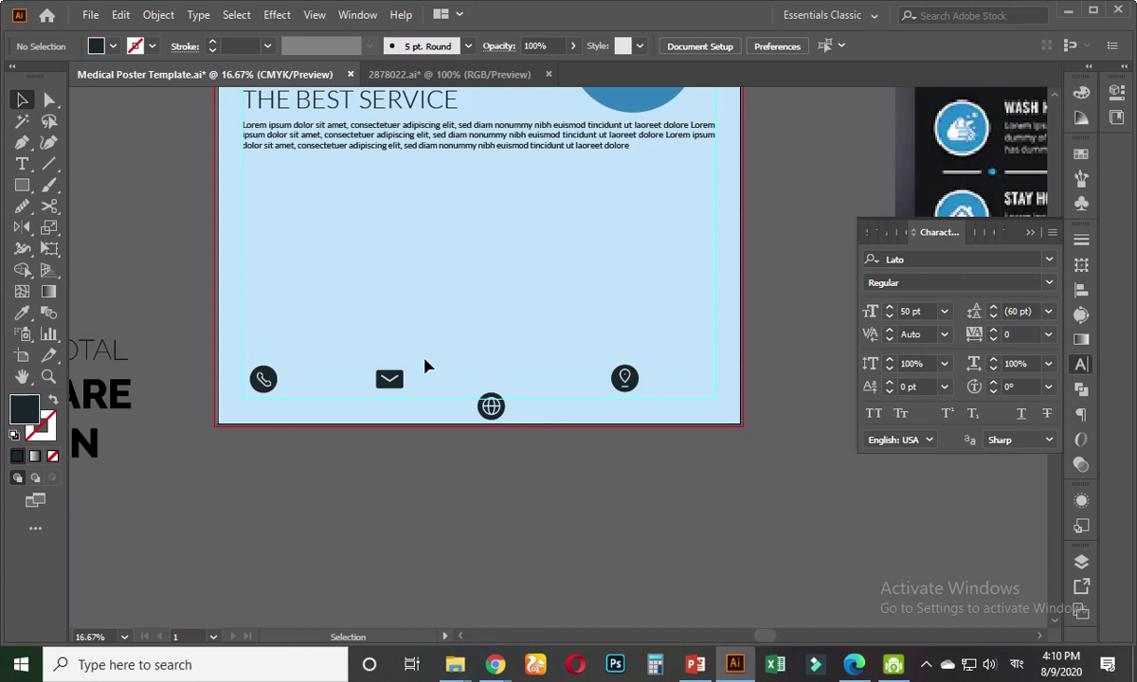
- Scale the four contact icons down slightly as one selection
left_click_drag(256, 345, 571, 410)
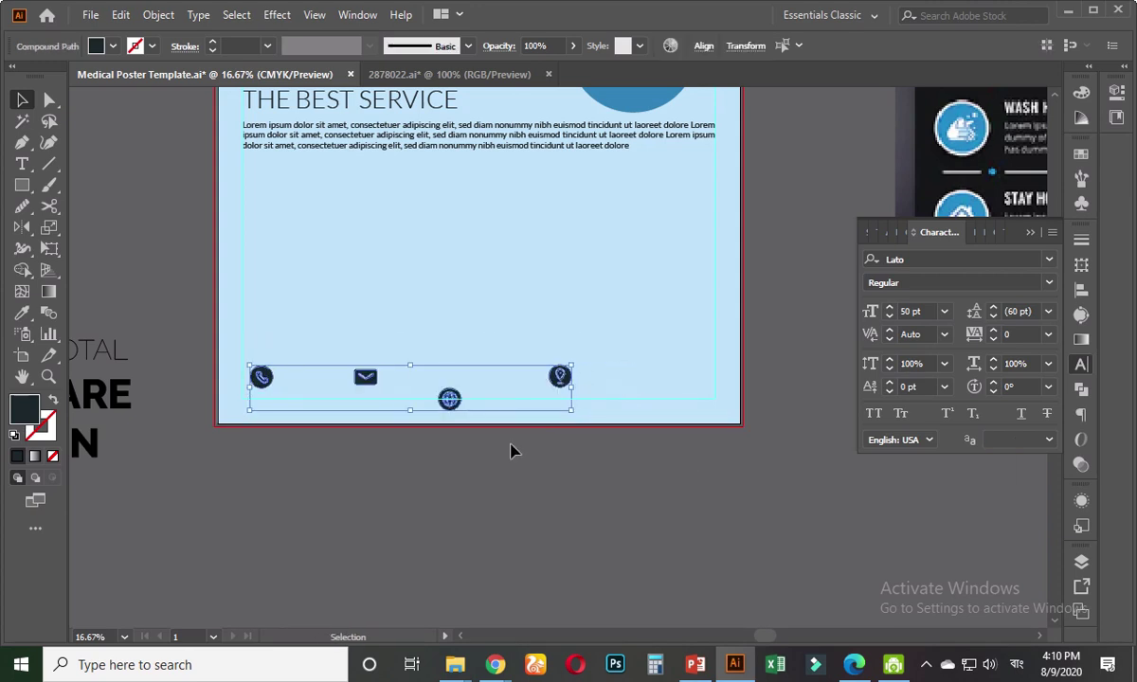
left_click(493, 445)
scroll(404, 446, "up", 1, "alt")
left_click_drag(403, 447, 374, 507)
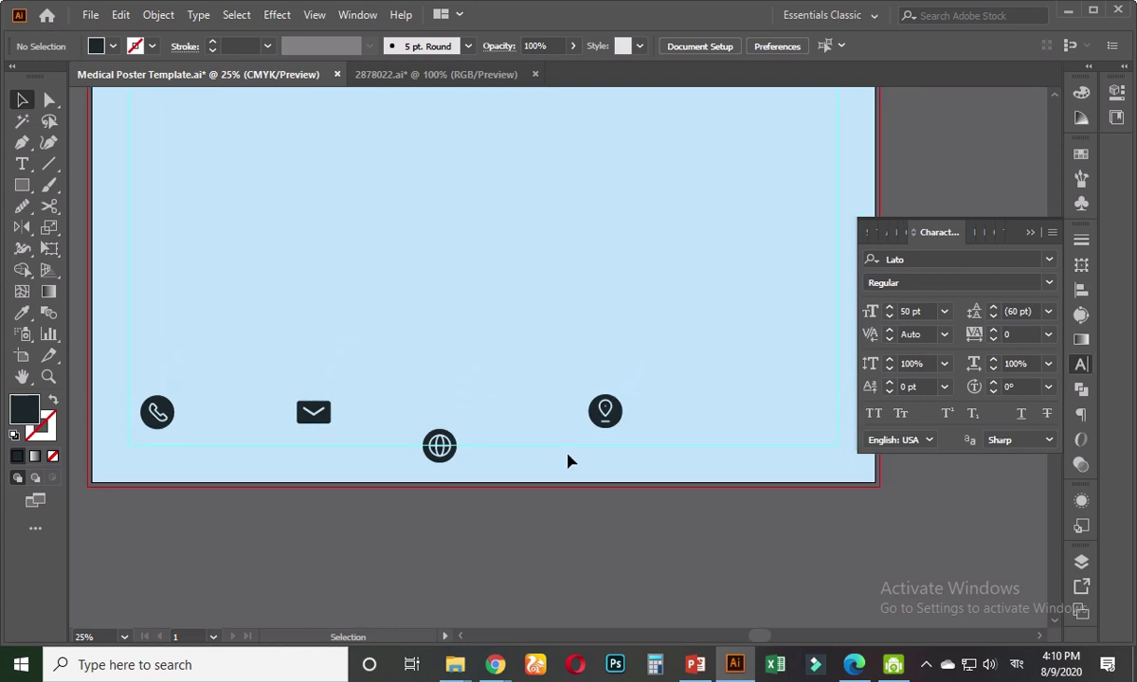
scroll(568, 450, "down", 1, "alt")
scroll(499, 474, "up", 1, "alt")
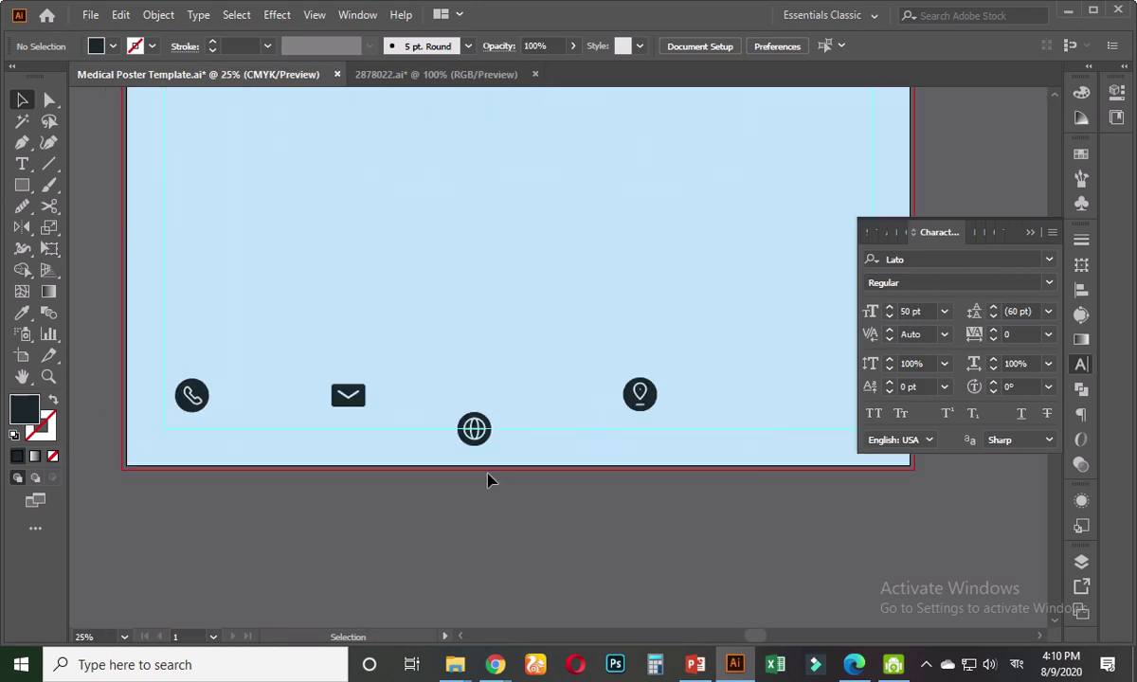
- Try to distribute the horizontal centers of the four icons across the artboard
left_click_drag(188, 354, 700, 462)
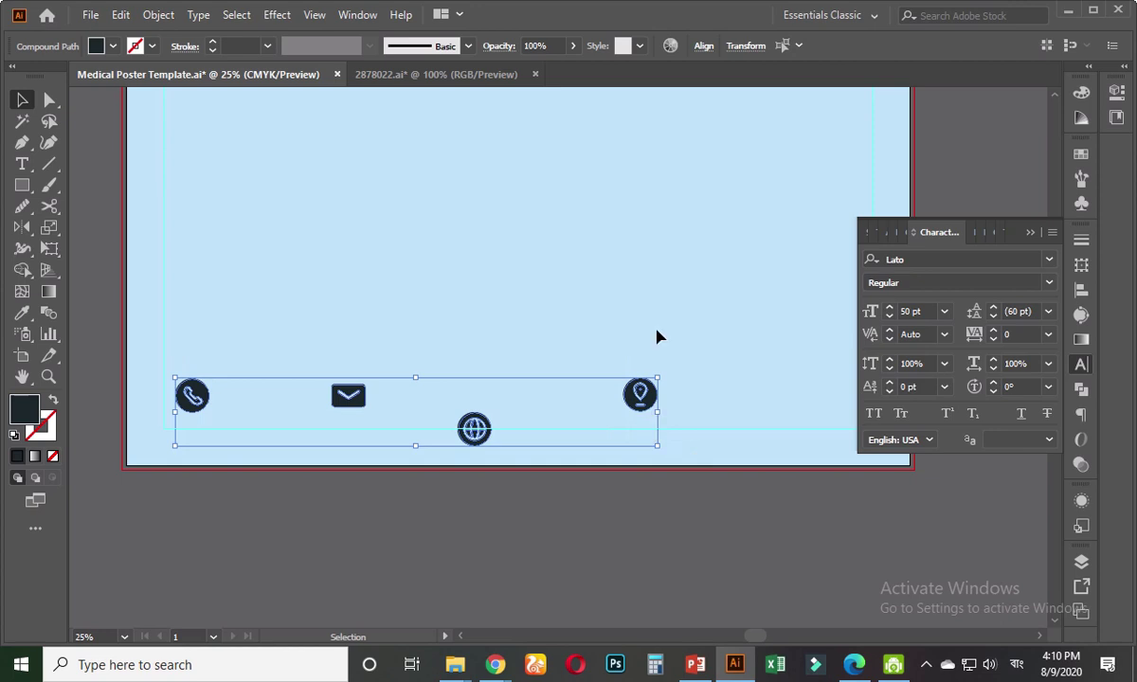
left_click(354, 16)
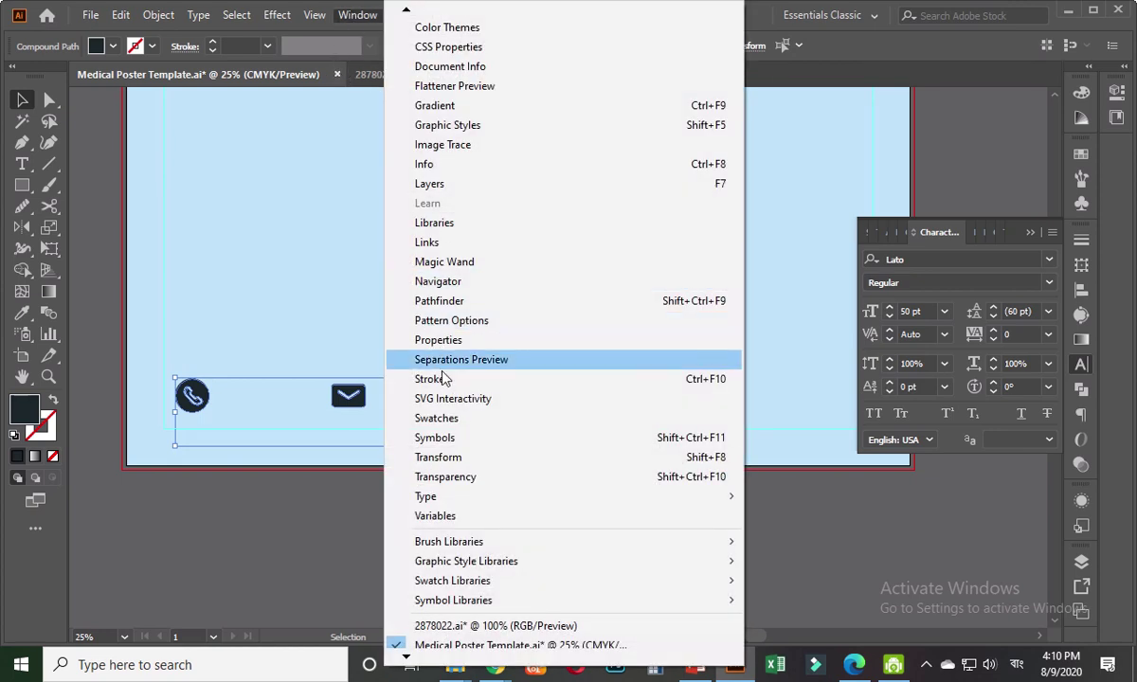
mouse_move(405, 11)
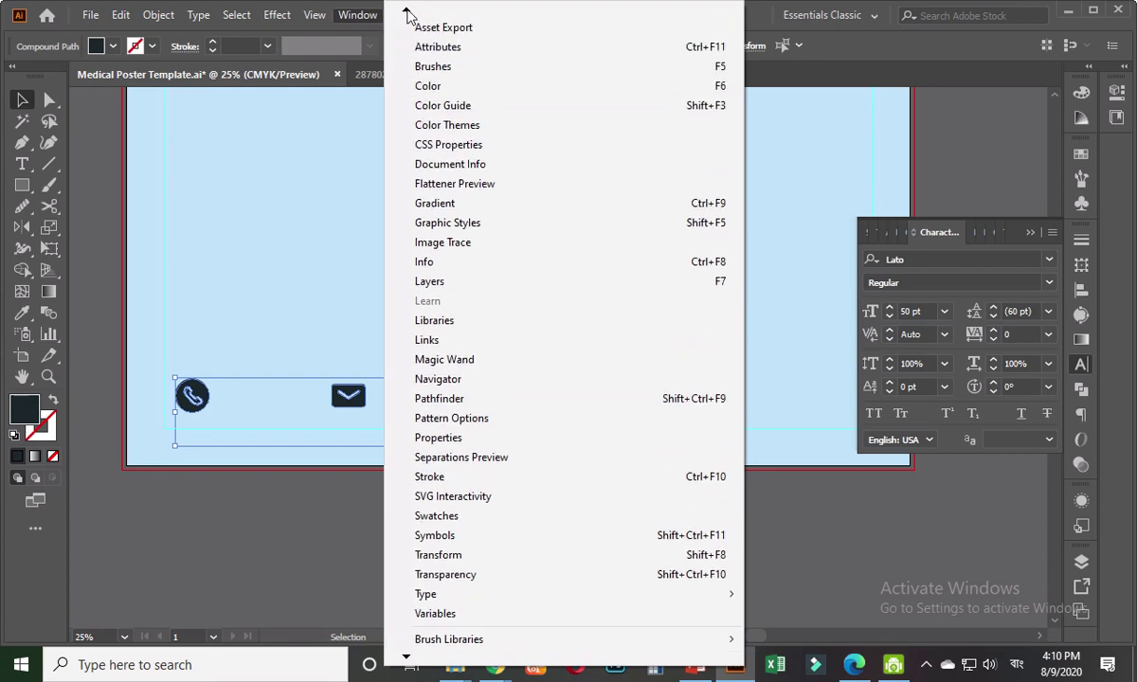
left_click(435, 48)
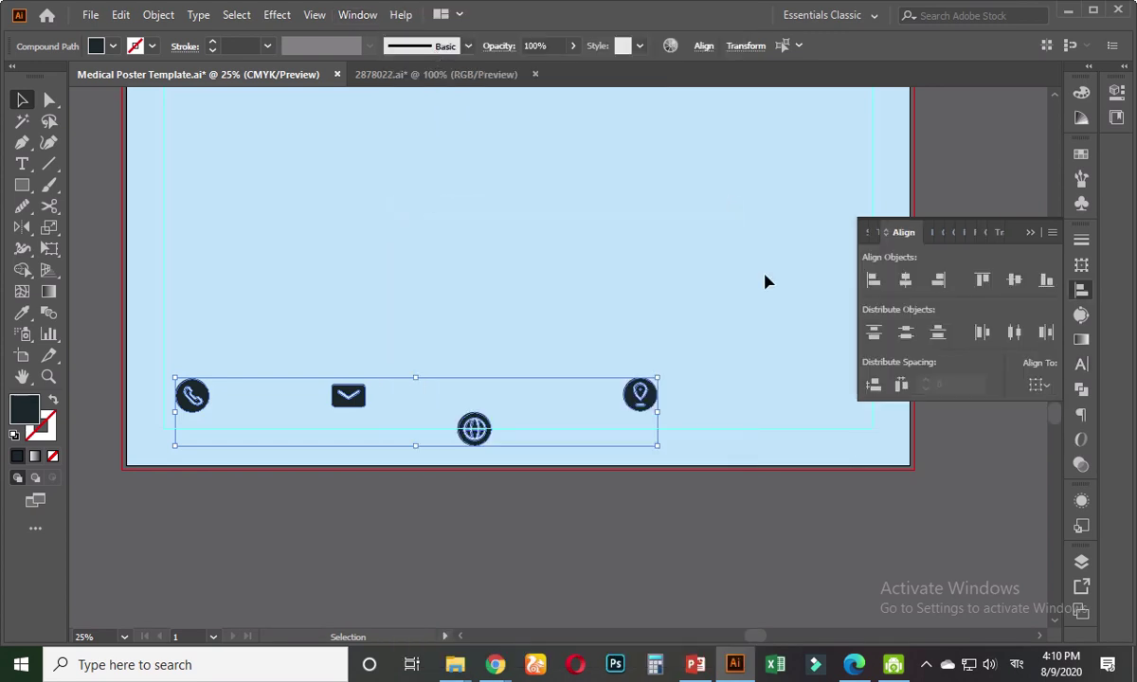
left_click(1042, 385)
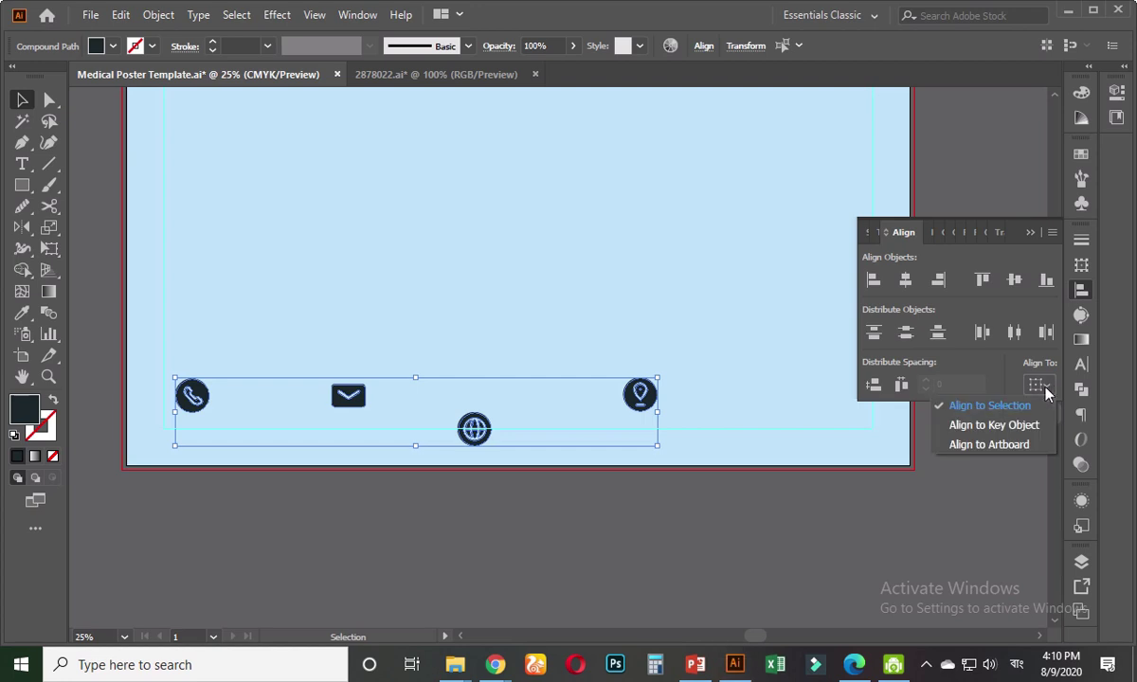
left_click(1028, 406)
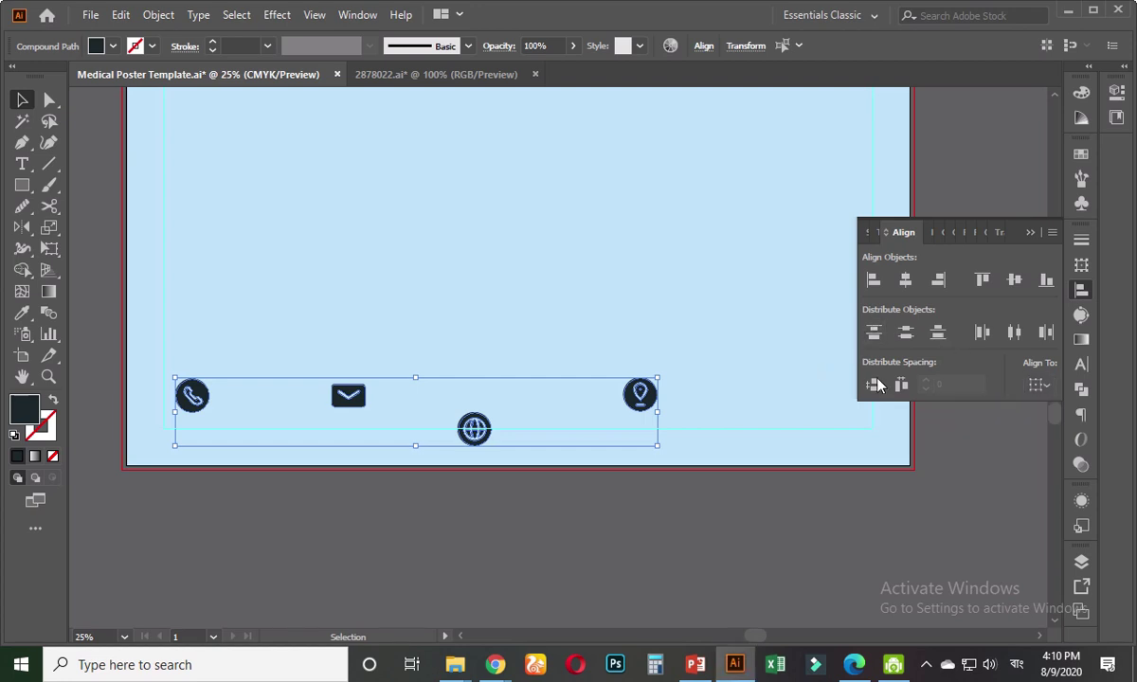
left_click(1014, 333)
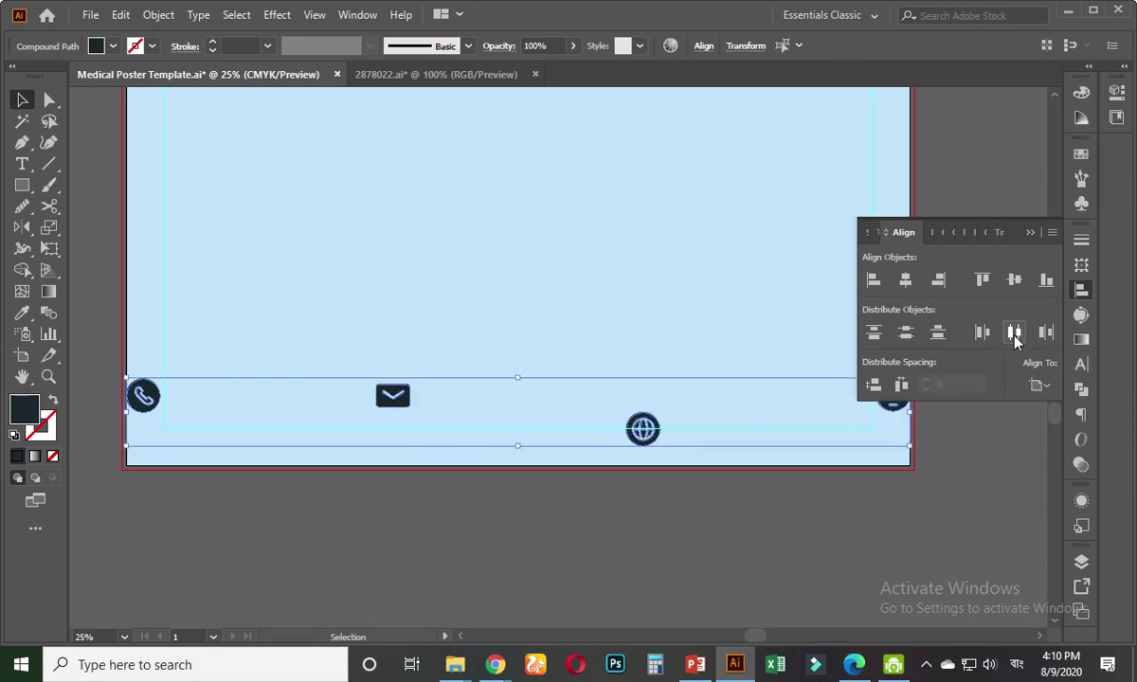
key("ctrl+z")
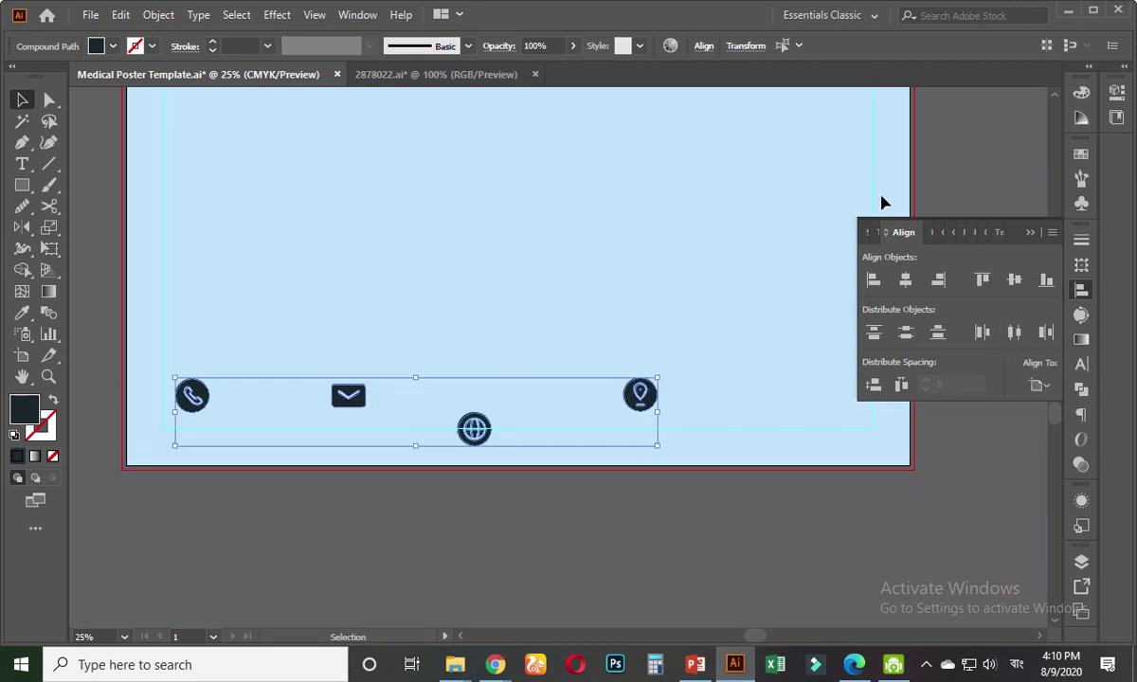
- Align the four icons by their vertical centers and distribute their horizontal centers evenly, relative to the selection
left_click(703, 46)
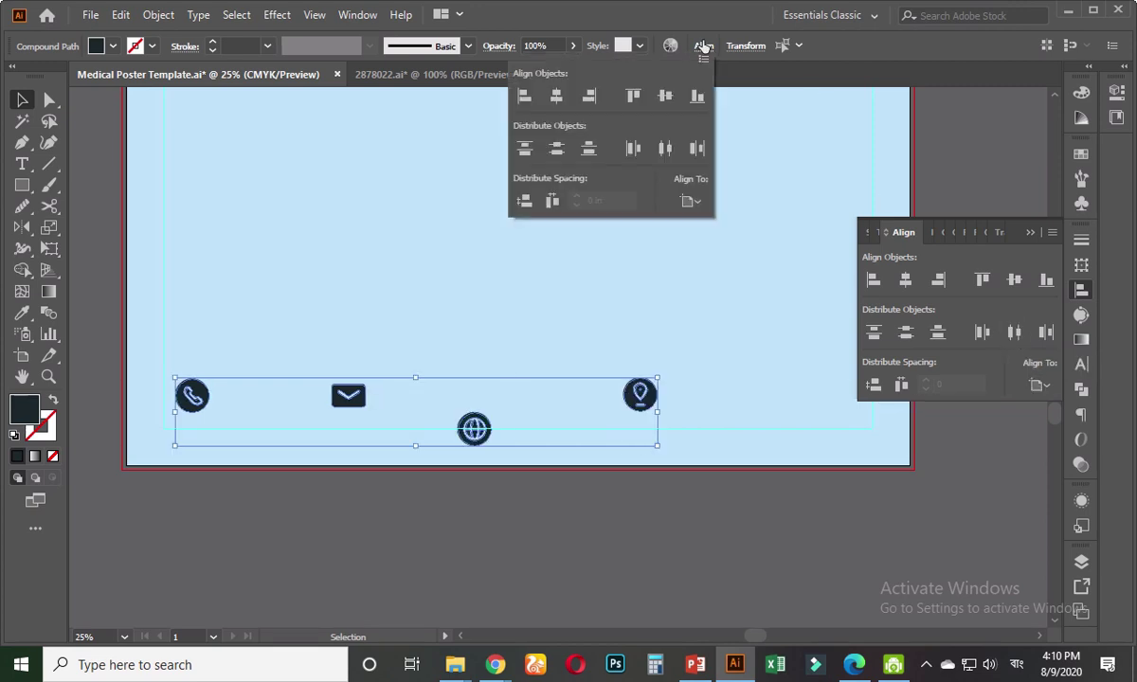
left_click(703, 207)
left_click(724, 223)
left_click(557, 149)
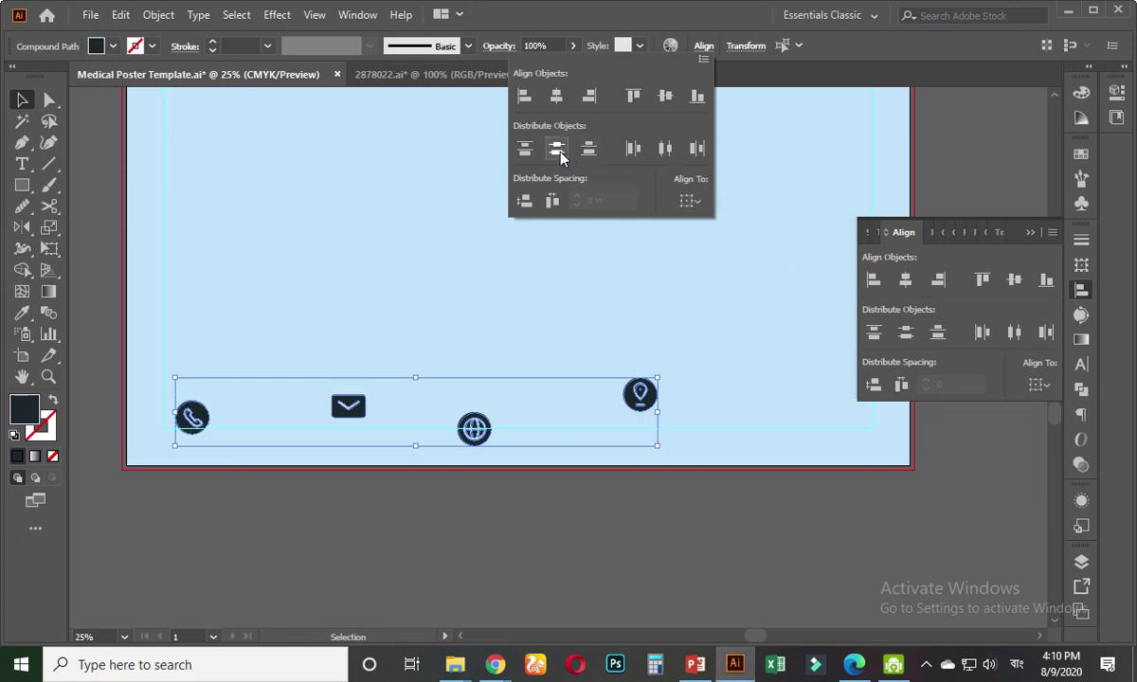
left_click(666, 98)
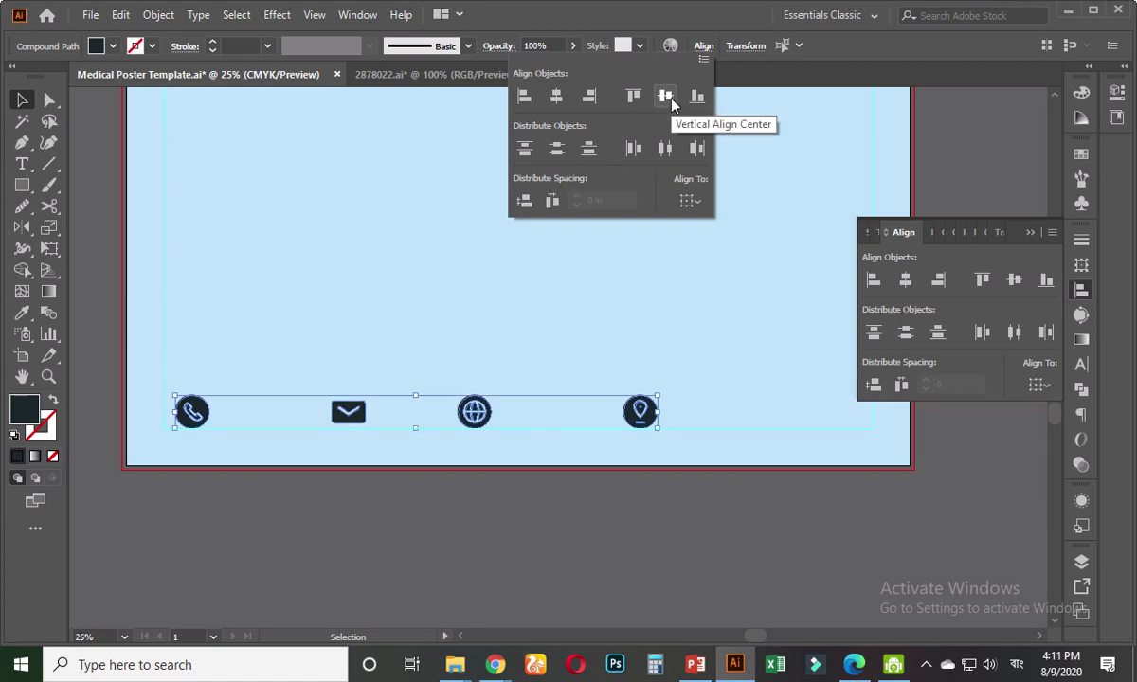
left_click(666, 149)
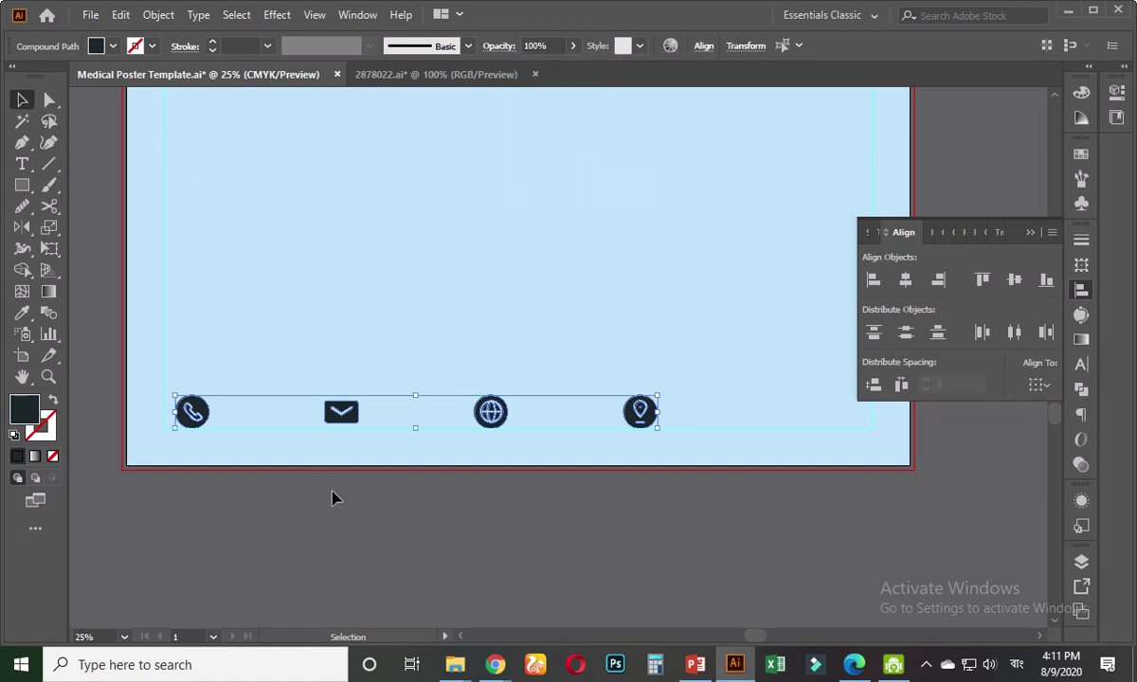
- Move the row of four contact icons up, away from the lower margin guide
left_click(351, 513)
left_click_drag(187, 378, 670, 452)
left_click_drag(640, 412, 644, 371)
left_click(449, 438)
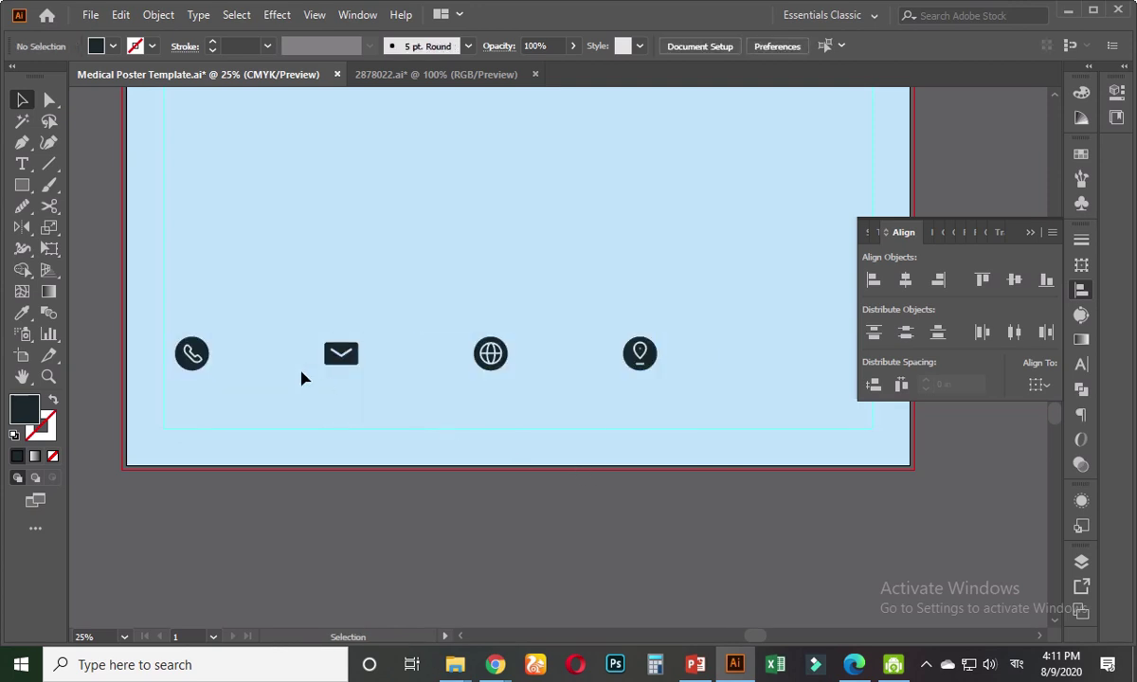
- Shift the location pin icon further right and place the phone icon against the left margin guide
left_click_drag(567, 428, 462, 426)
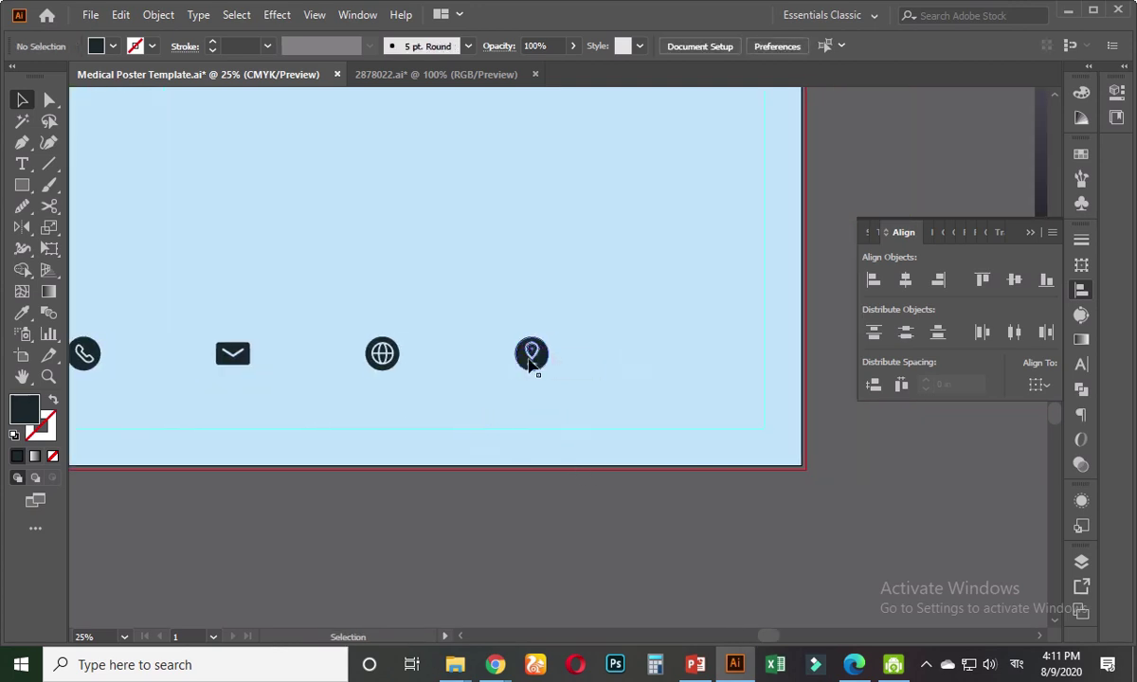
left_click_drag(532, 358, 595, 363)
left_click(431, 471)
left_click_drag(431, 471, 576, 460)
scroll(301, 361, "up", 2)
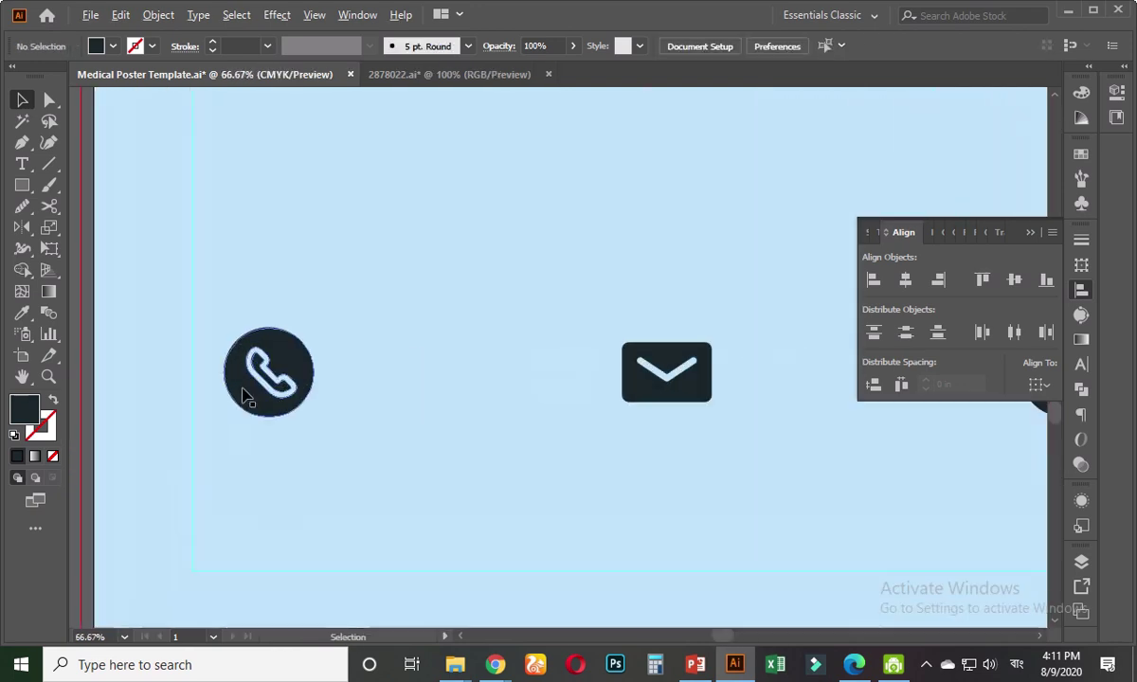
mouse_move(245, 395)
left_mouse_down()
mouse_move(212, 398)
mouse_move(226, 398)
left_mouse_up()
scroll(216, 401, "up", 1)
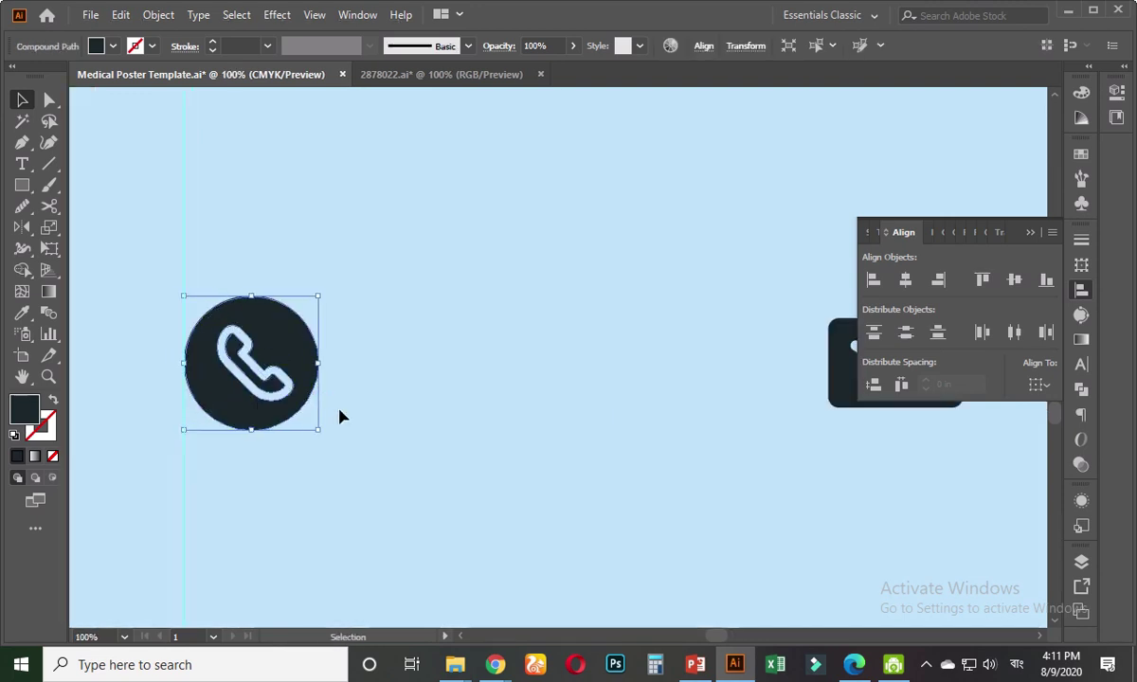
left_click(340, 417)
- Add a text line with a placeholder phone number beside the phone icon
left_click(22, 163)
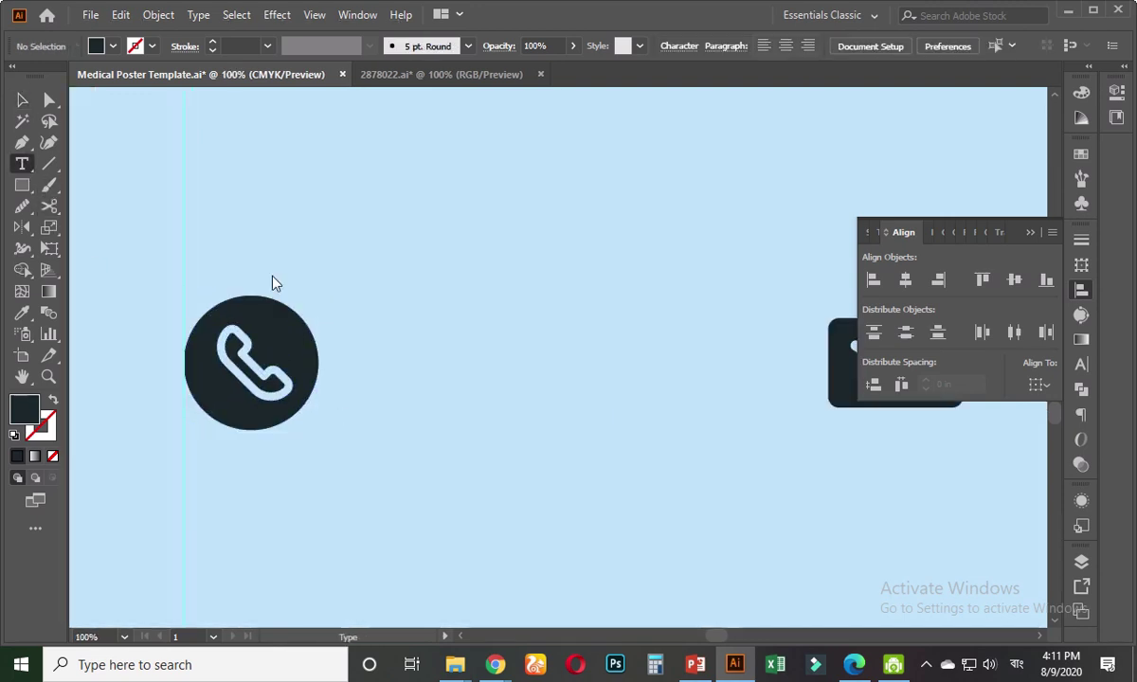
left_click(390, 359)
type("+")
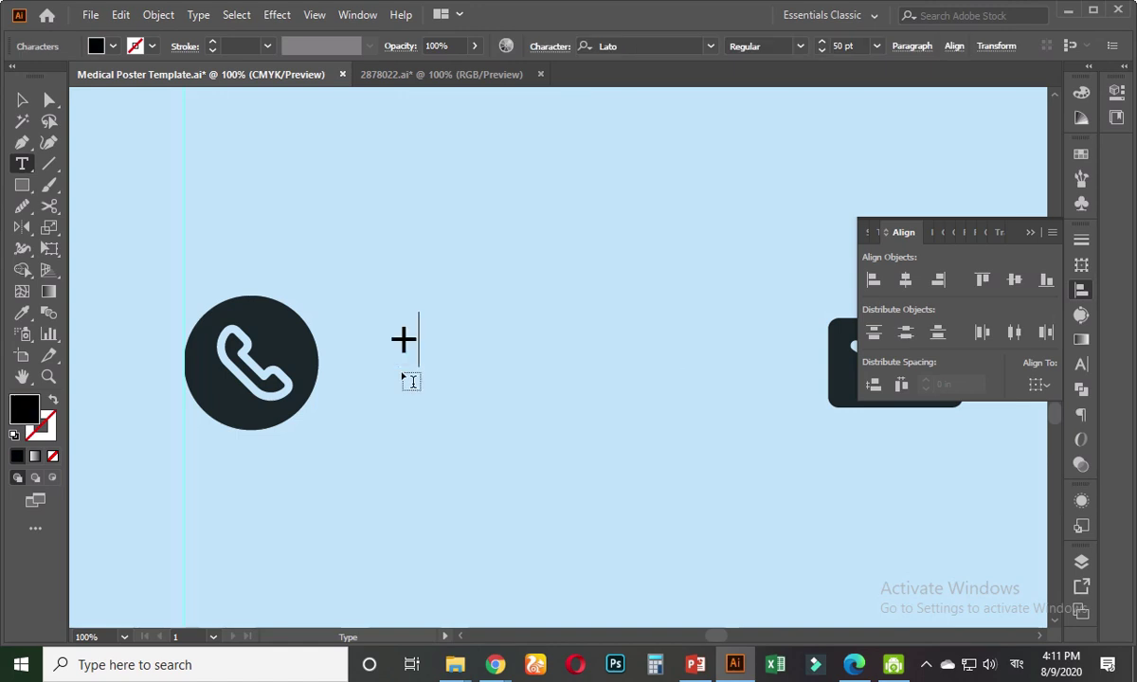
type("000 12")
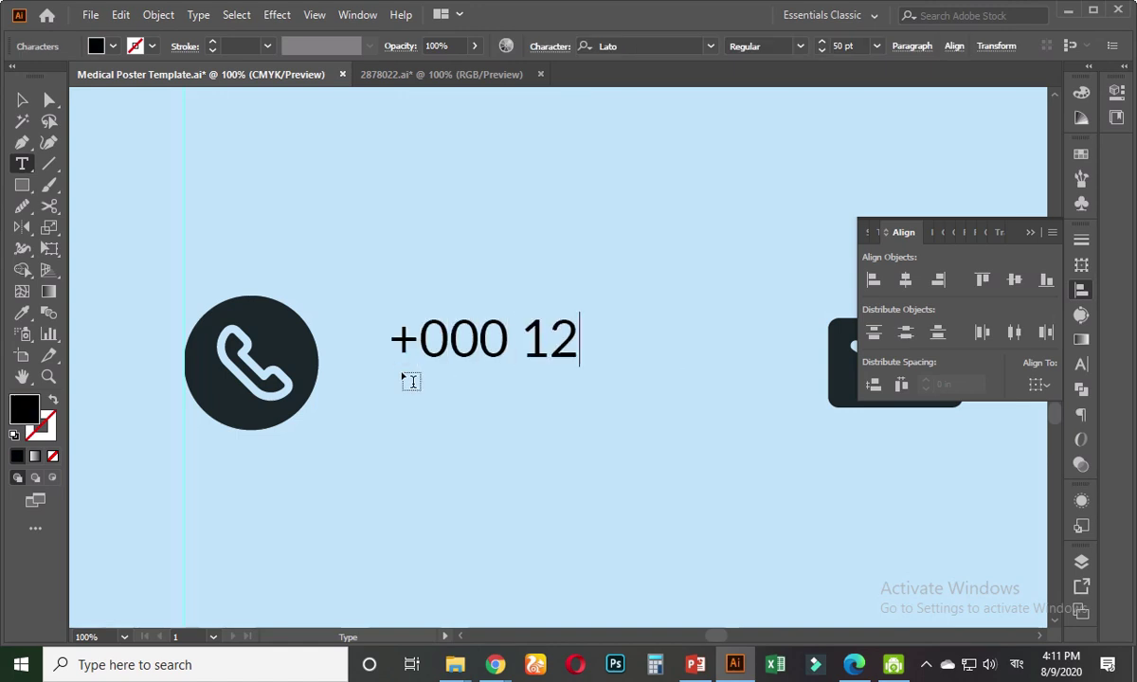
type("3 45")
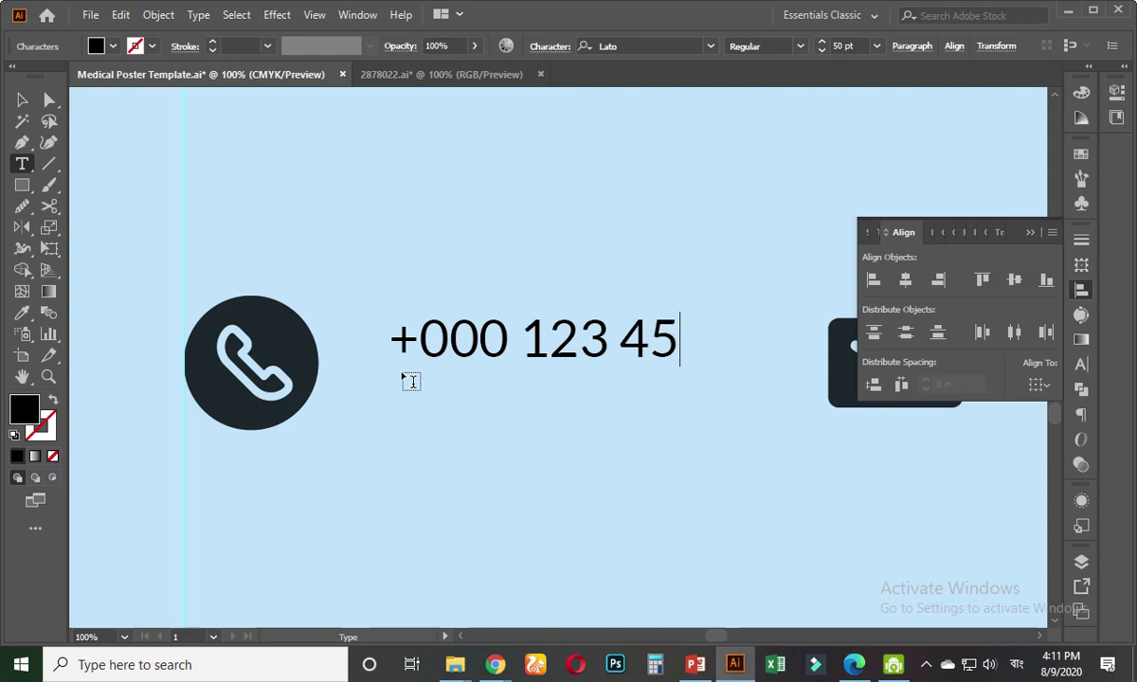
type("6 789")
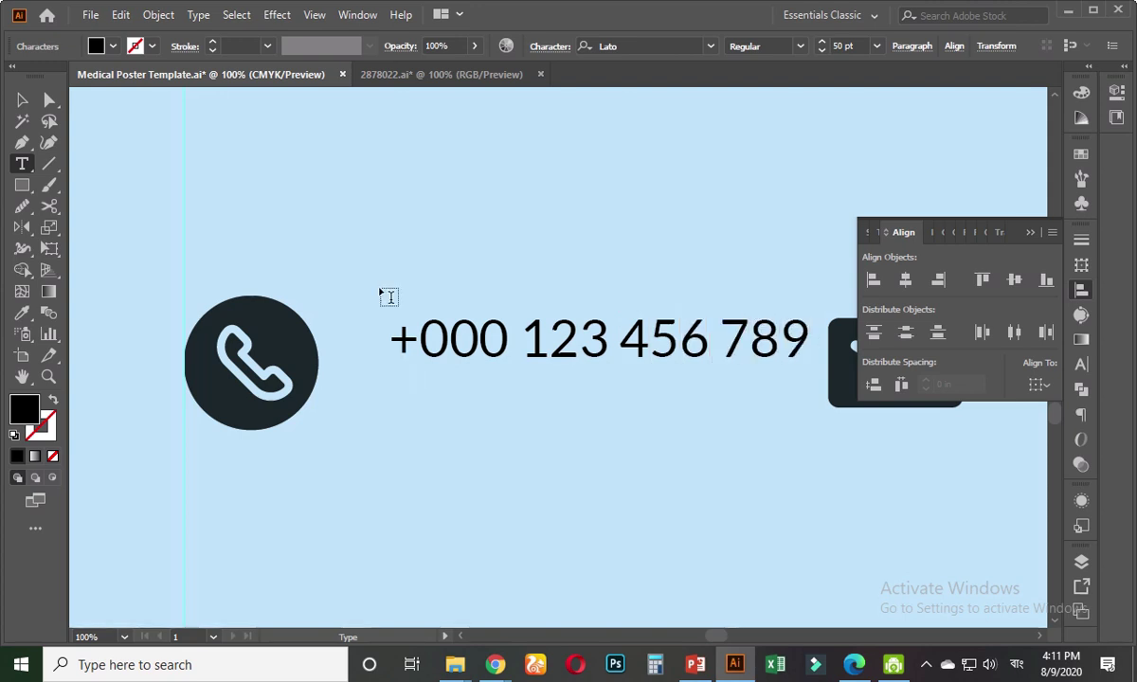
- Match the phone number text's color to the dark fill of the phone icon
left_click(21, 100)
left_click(22, 312)
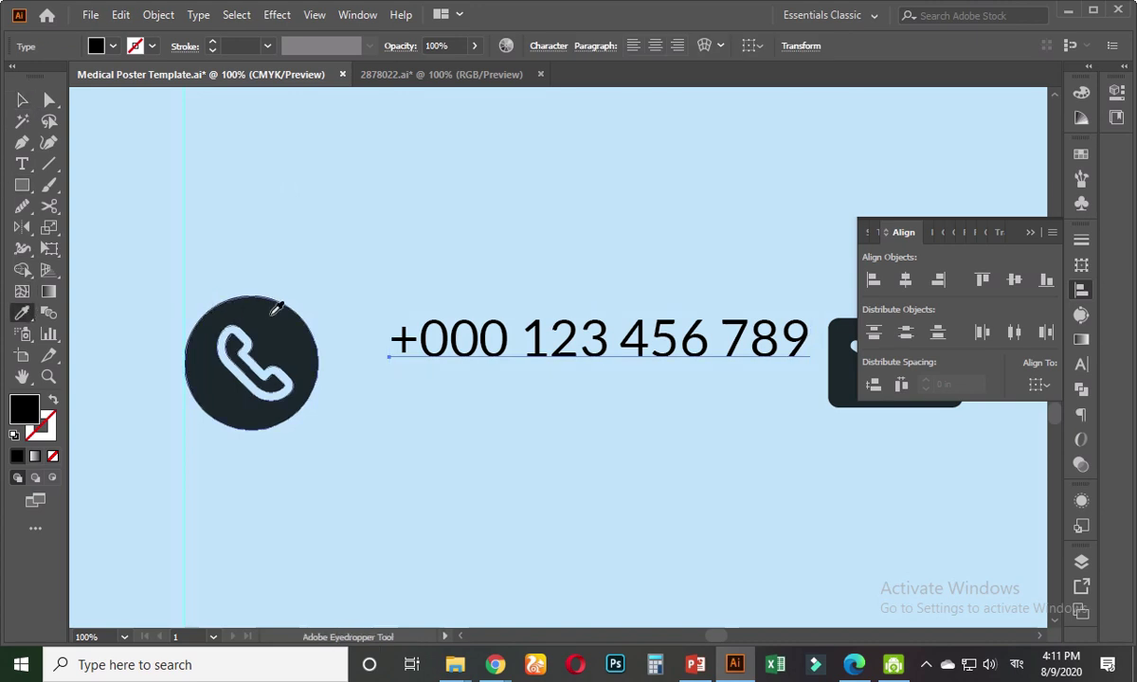
left_click(270, 312)
left_click(21, 100)
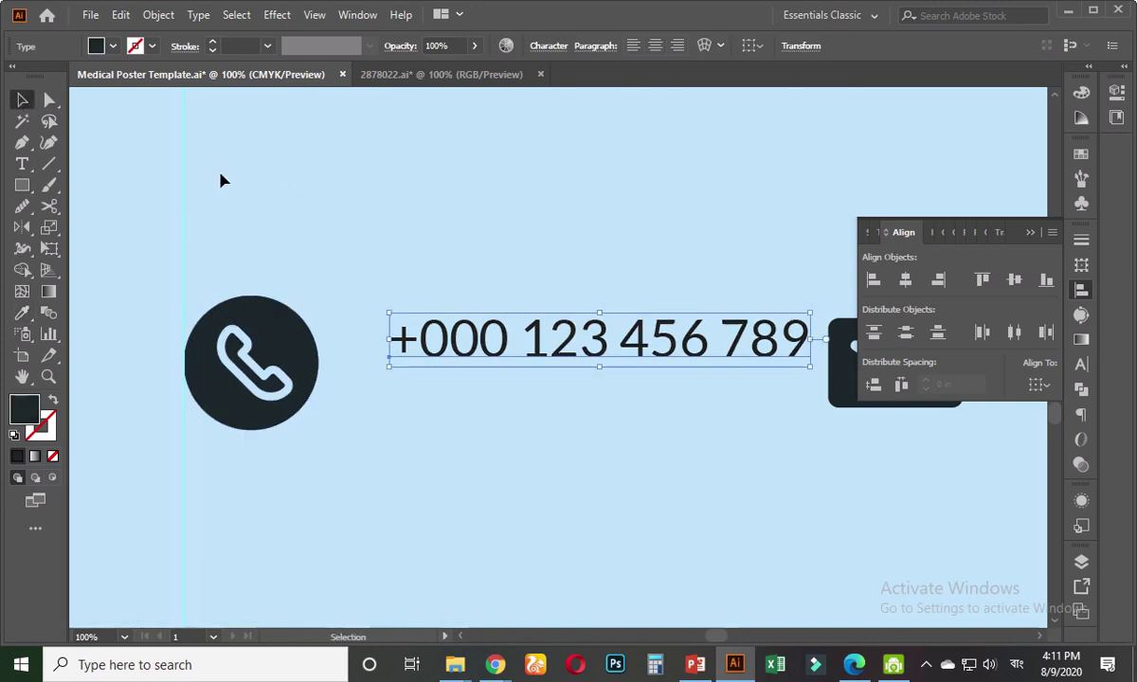
- Centre the phone number text vertically on the phone icon and move the text closer to the icon
left_click(289, 327, "shift")
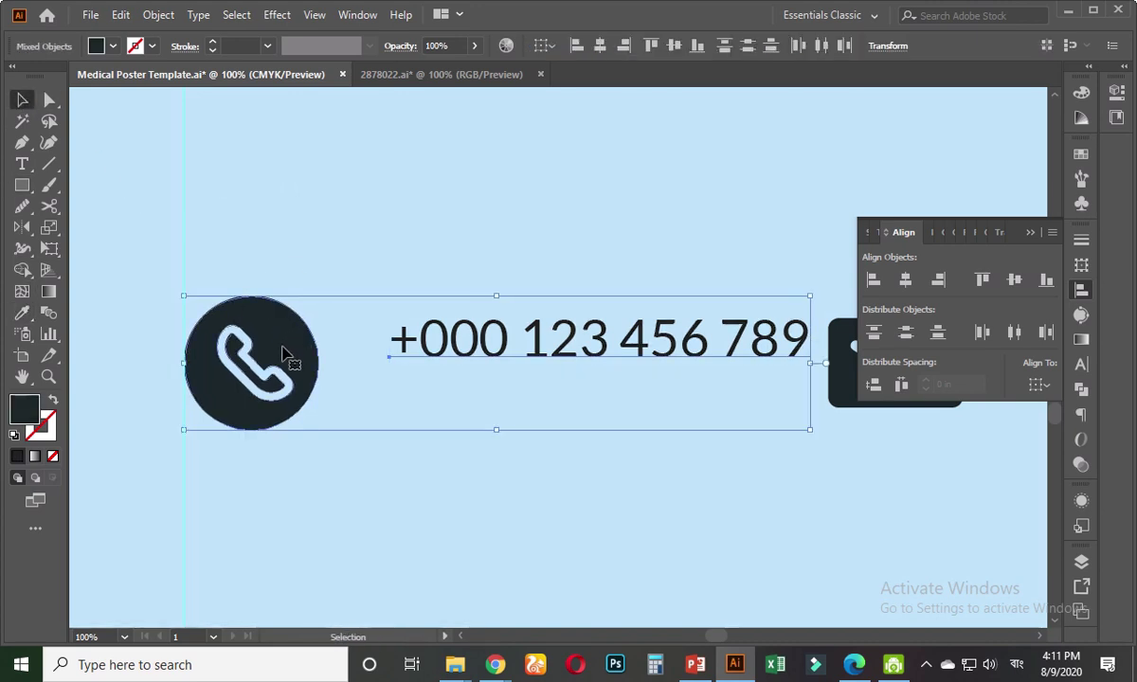
left_click(283, 349)
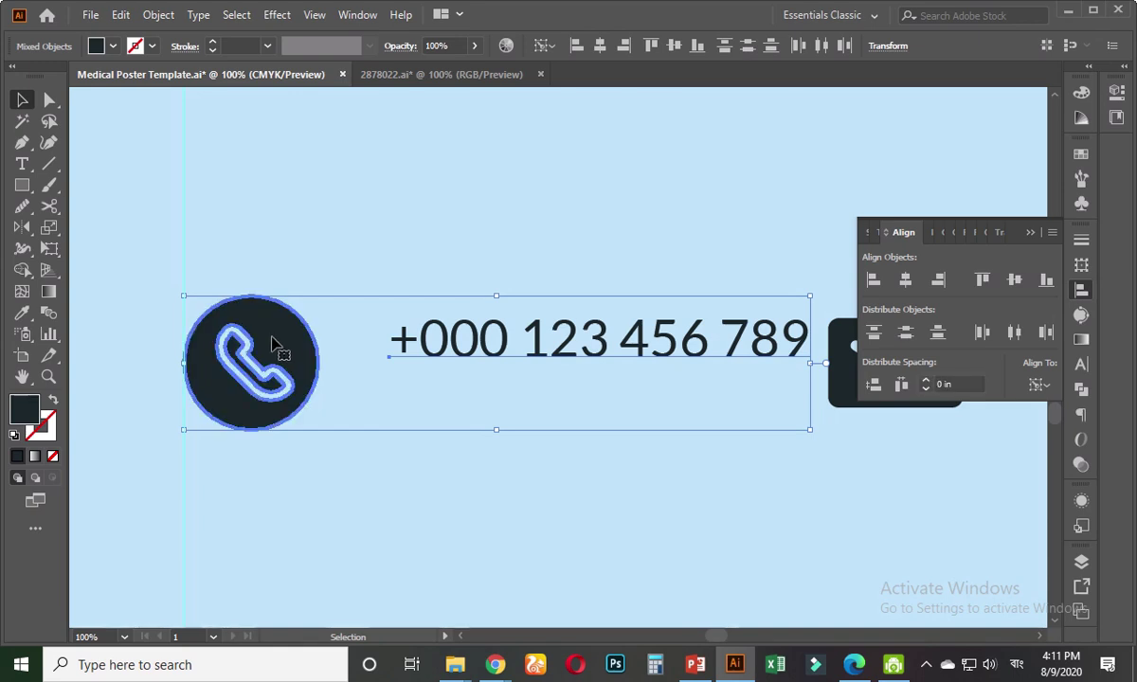
left_click(422, 240)
left_click_drag(451, 379, 414, 371)
left_click(414, 287)
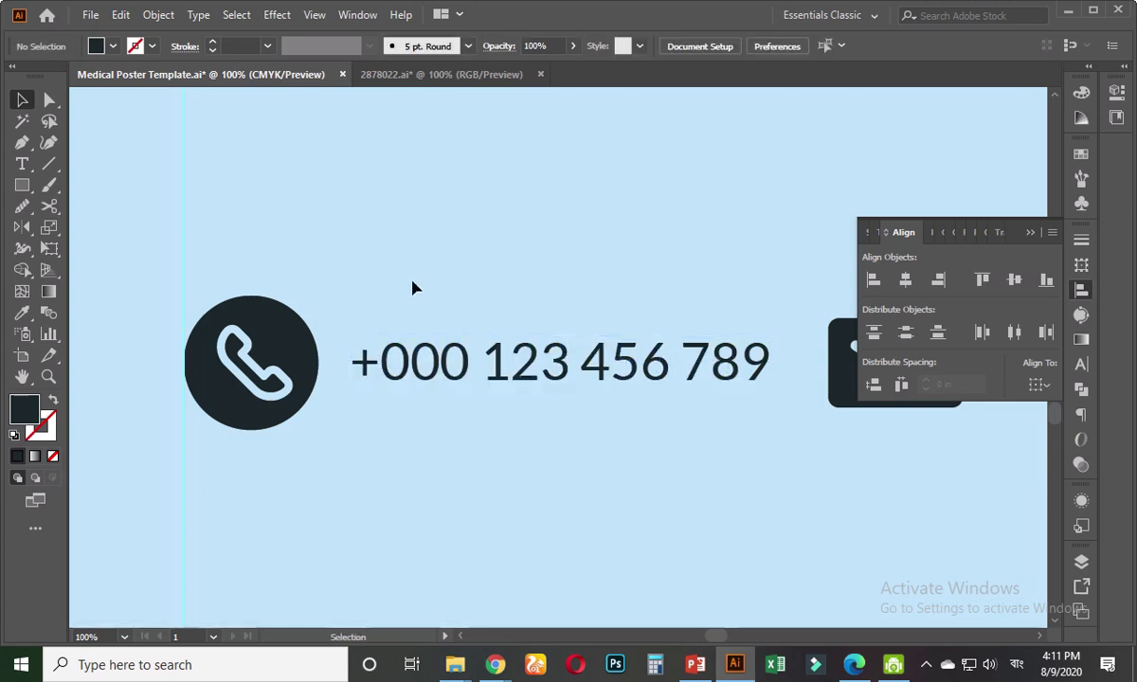
- Try a 51 pt font size on the phone number text and return it to 50 pt
left_click(486, 381)
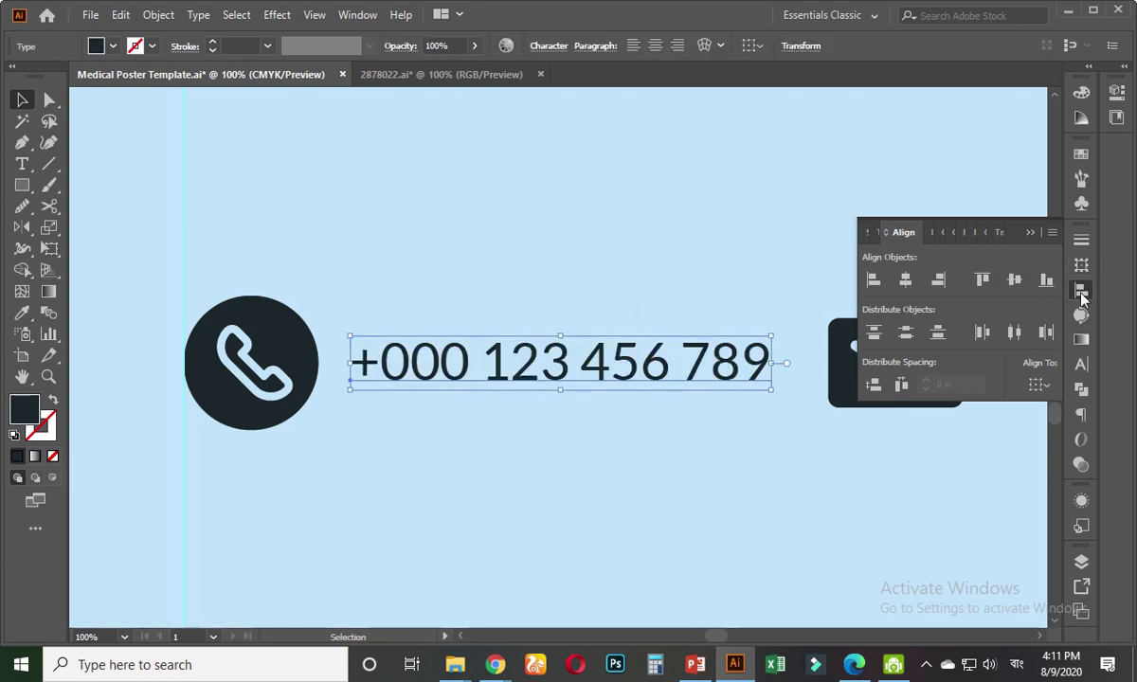
left_click(1081, 363)
left_click(924, 311)
key("Up")
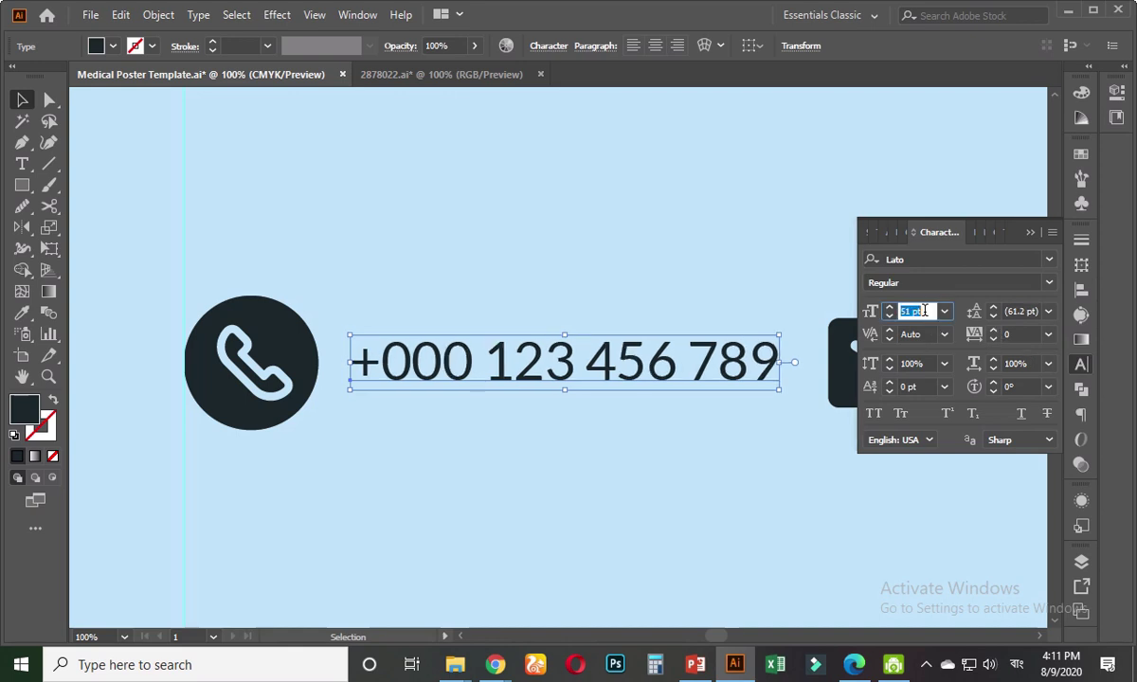
key("Down")
left_click(662, 219)
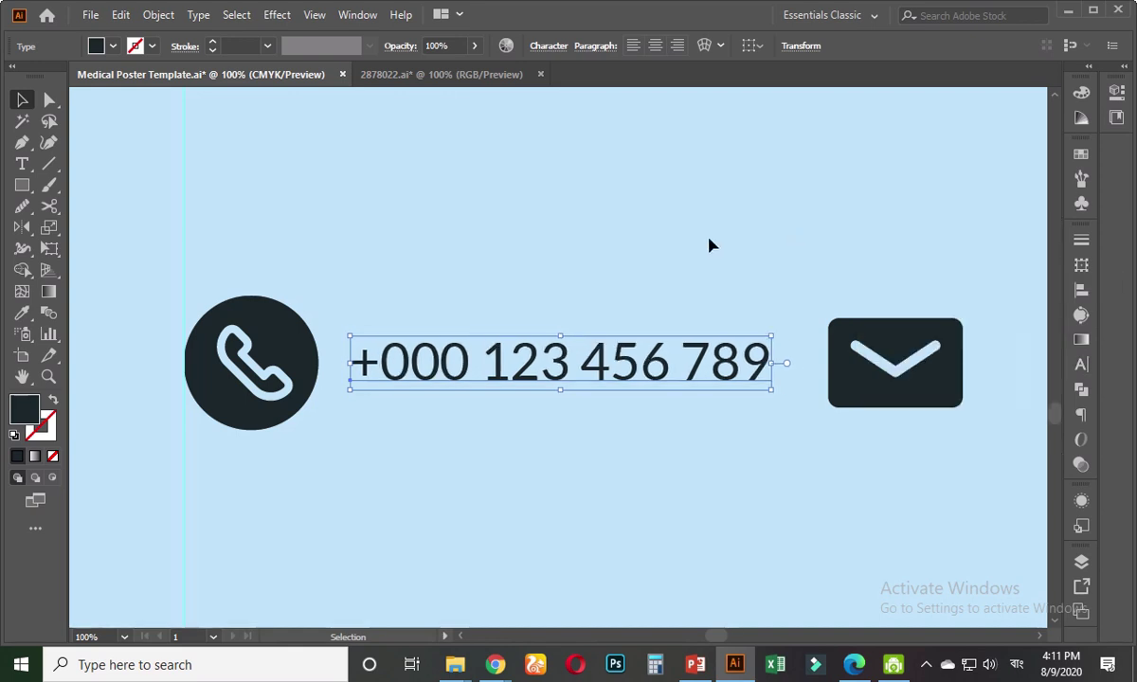
left_click(617, 236)
- Place a copy of the phone number text just beside the envelope icon, on the same line
scroll(657, 258, "down", 2)
left_click_drag(701, 406, 431, 441)
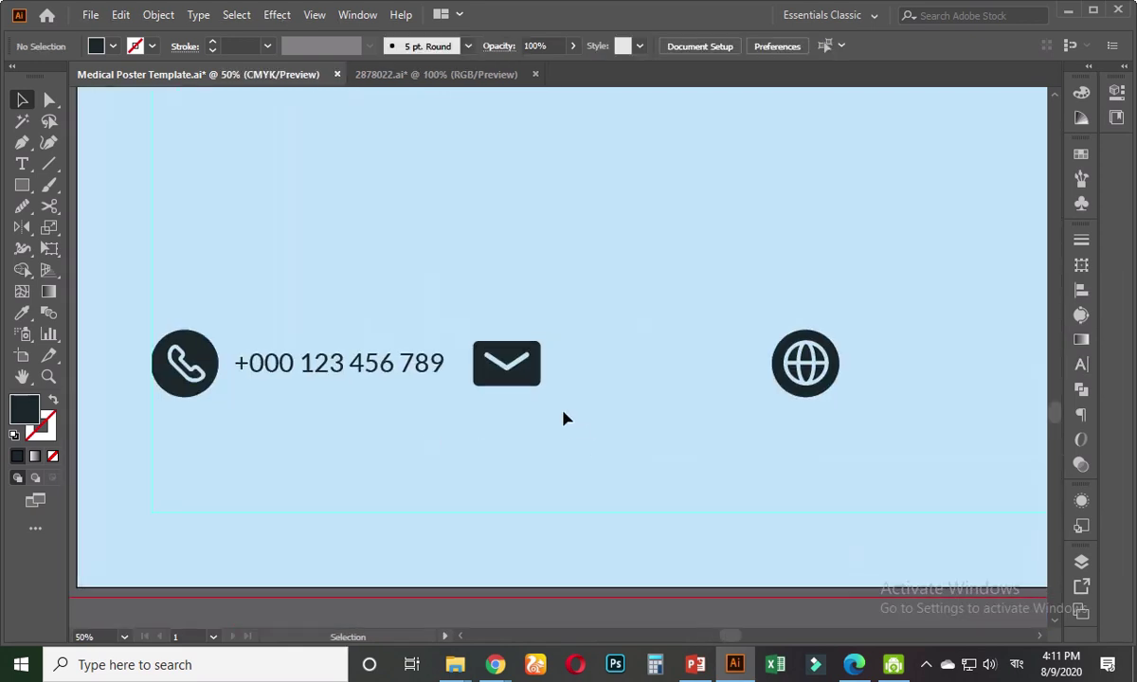
left_click(371, 365)
left_click_drag(371, 368, 690, 386)
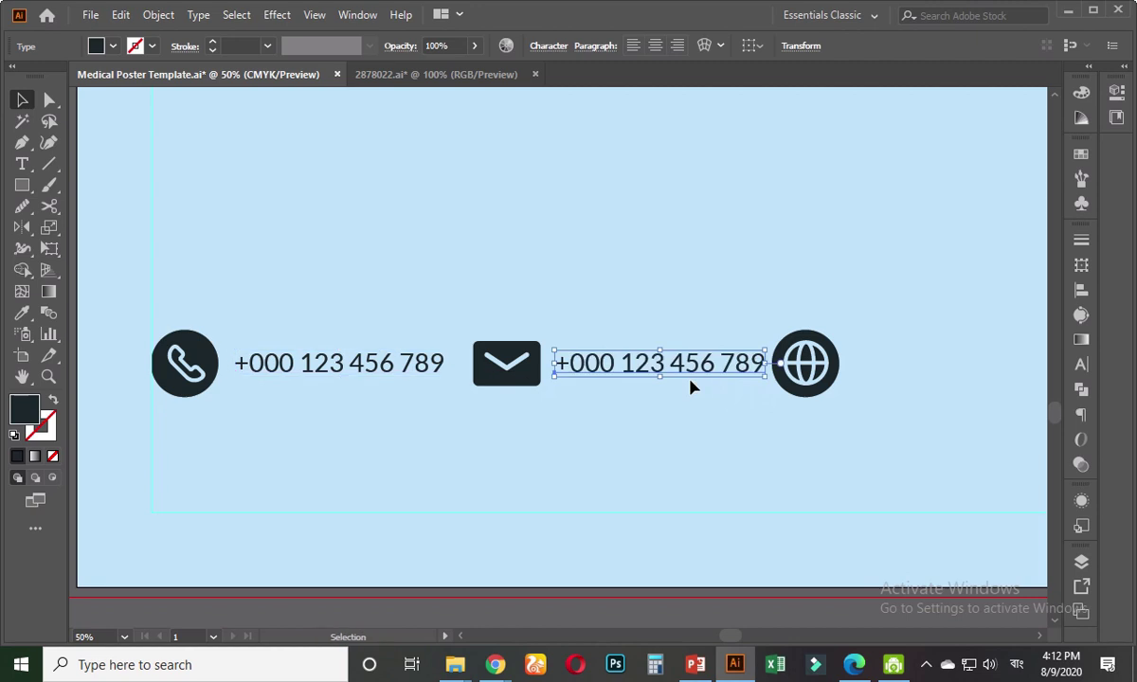
- Clear the wording of the text copy beside the envelope icon and switch the keyboard input language to English
key("t")
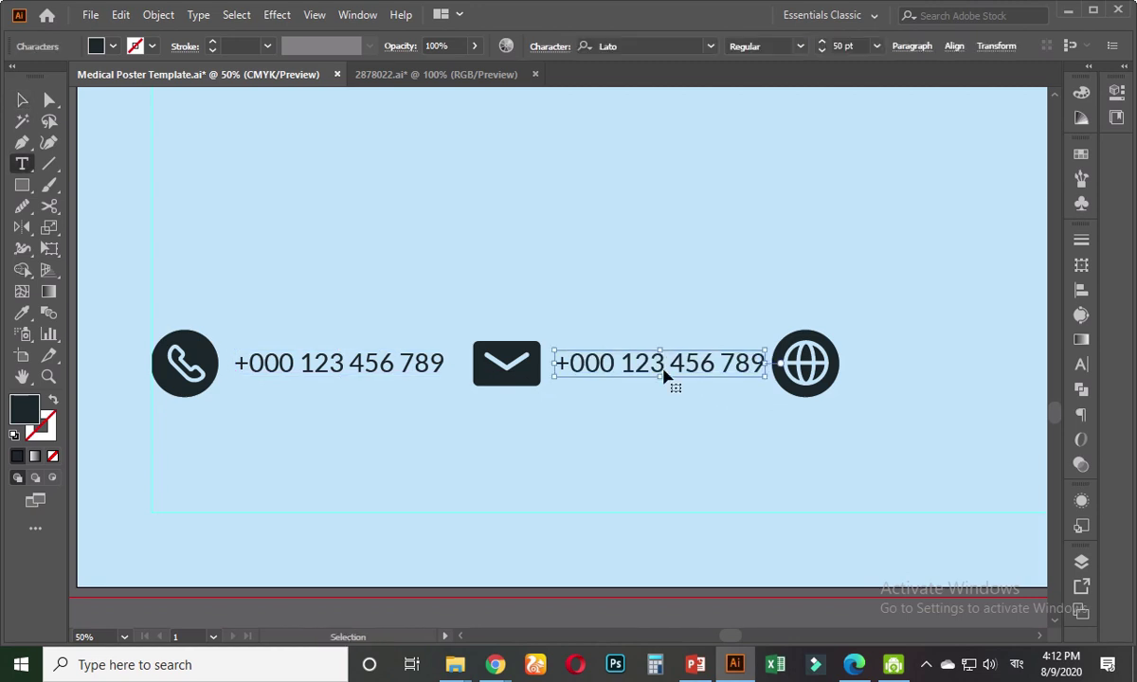
triple_click(665, 369)
type("বদহী")
key("BackSpace")
key("BackSpace")
key("BackSpace")
key("BackSpace")
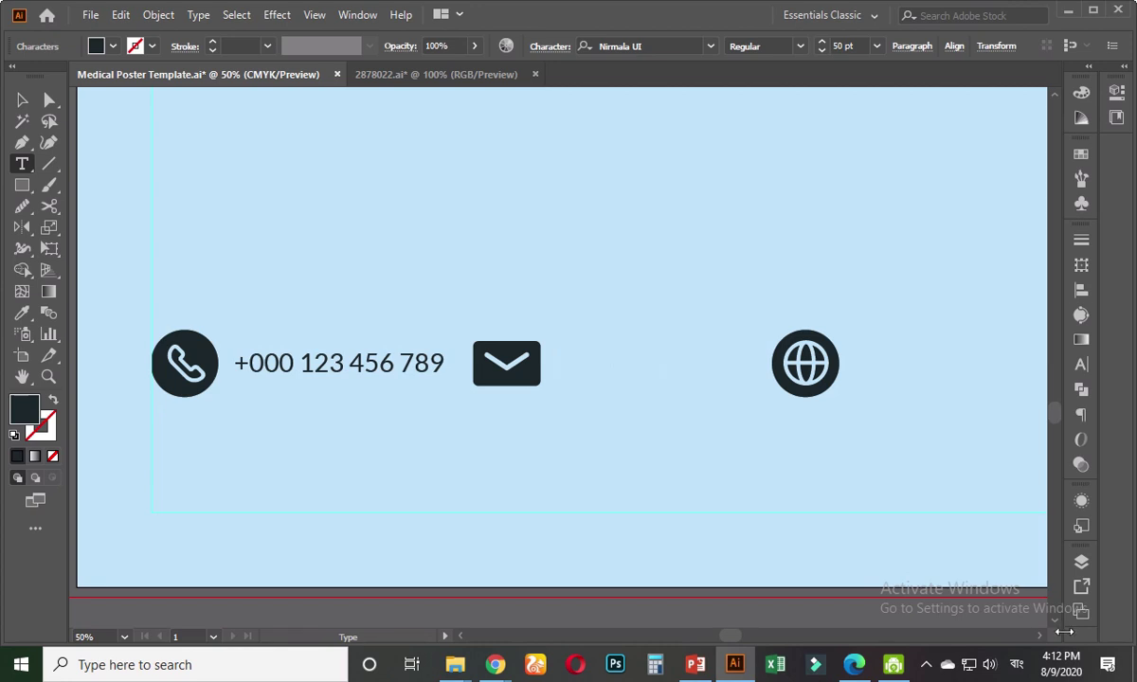
left_click(1016, 664)
left_click(942, 512)
- Enter the placeholder e-mail address beside the envelope icon and correct its spelling
type("yourma")
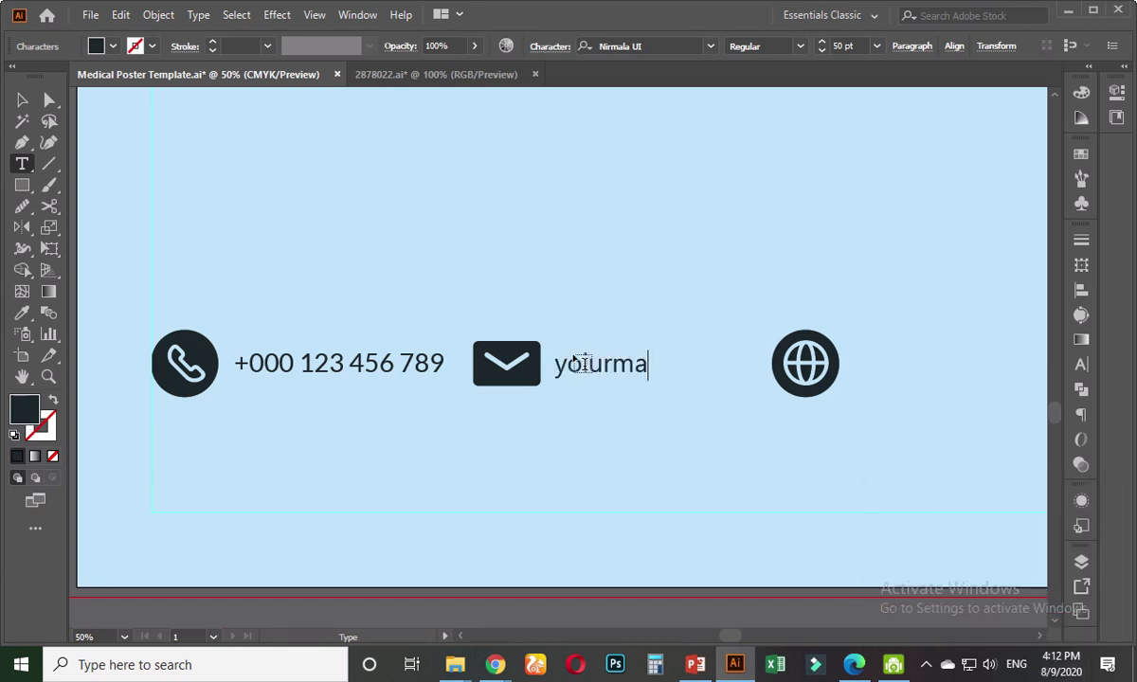
type("il@")
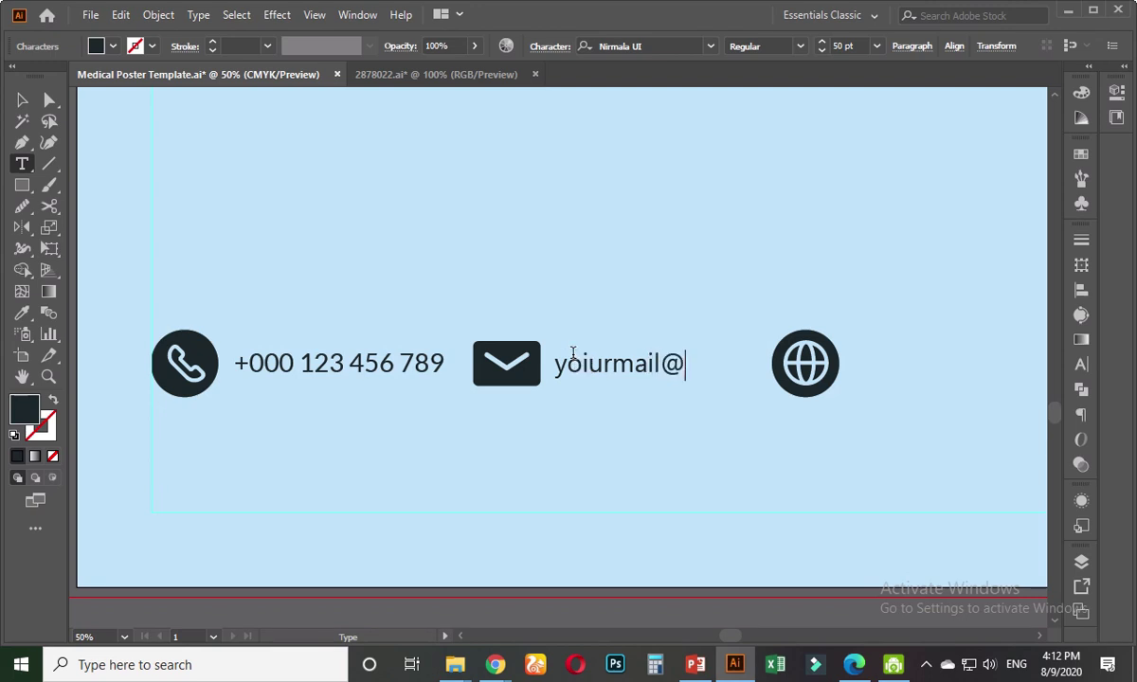
type("mail.com")
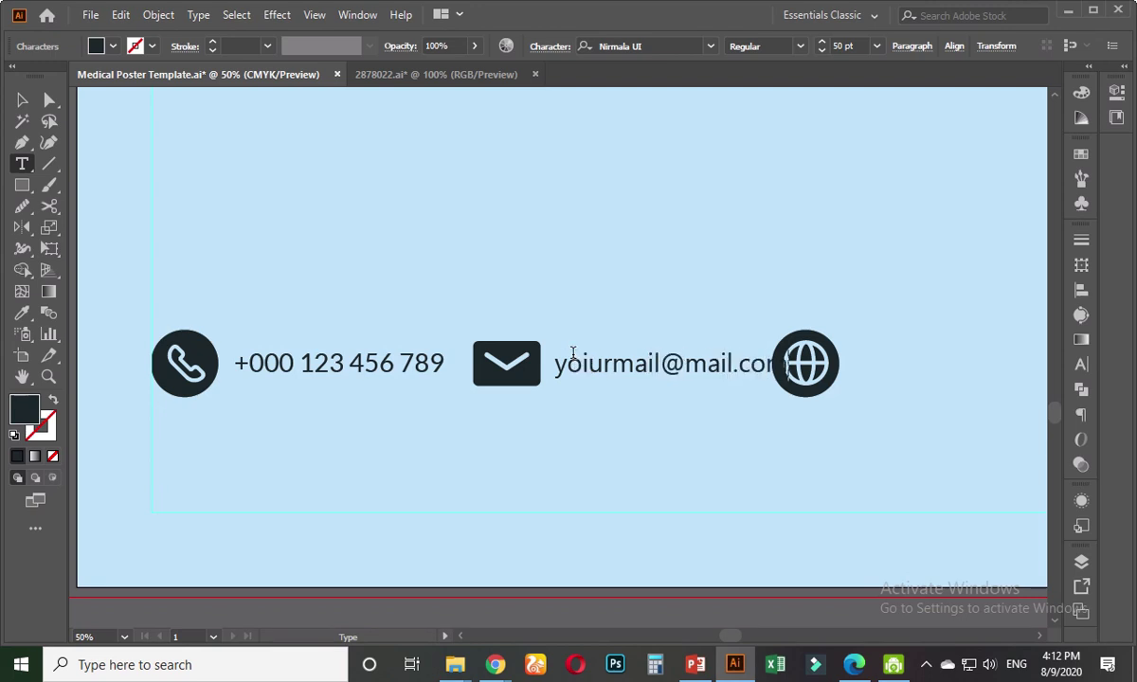
left_click(22, 100)
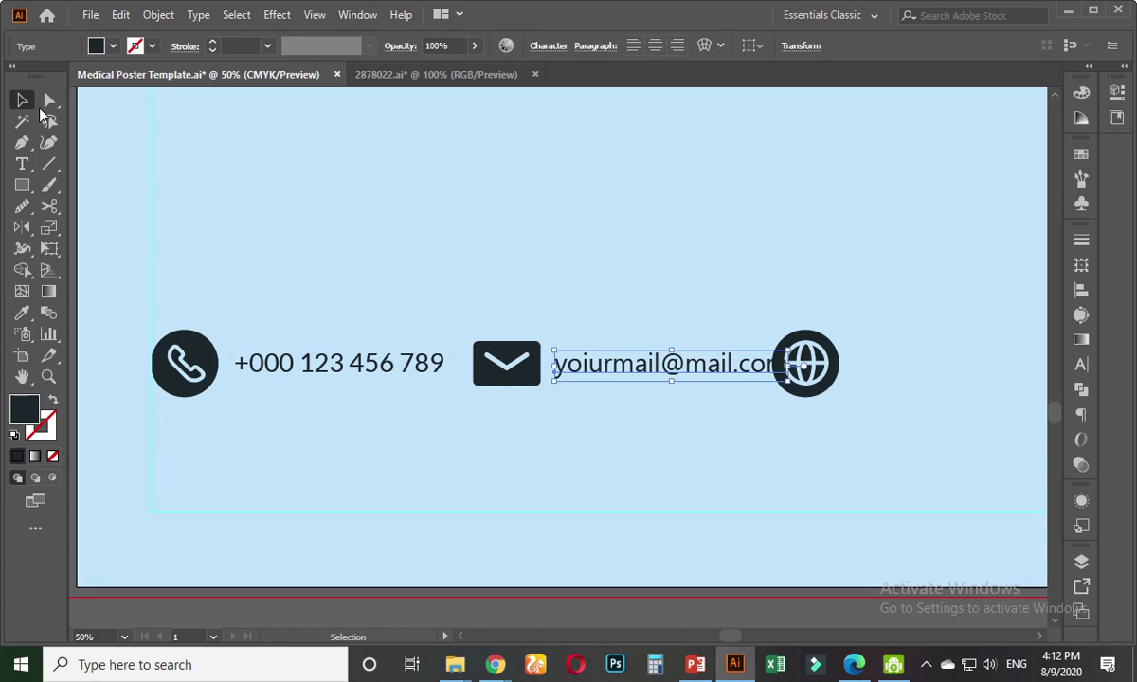
double_click(614, 368)
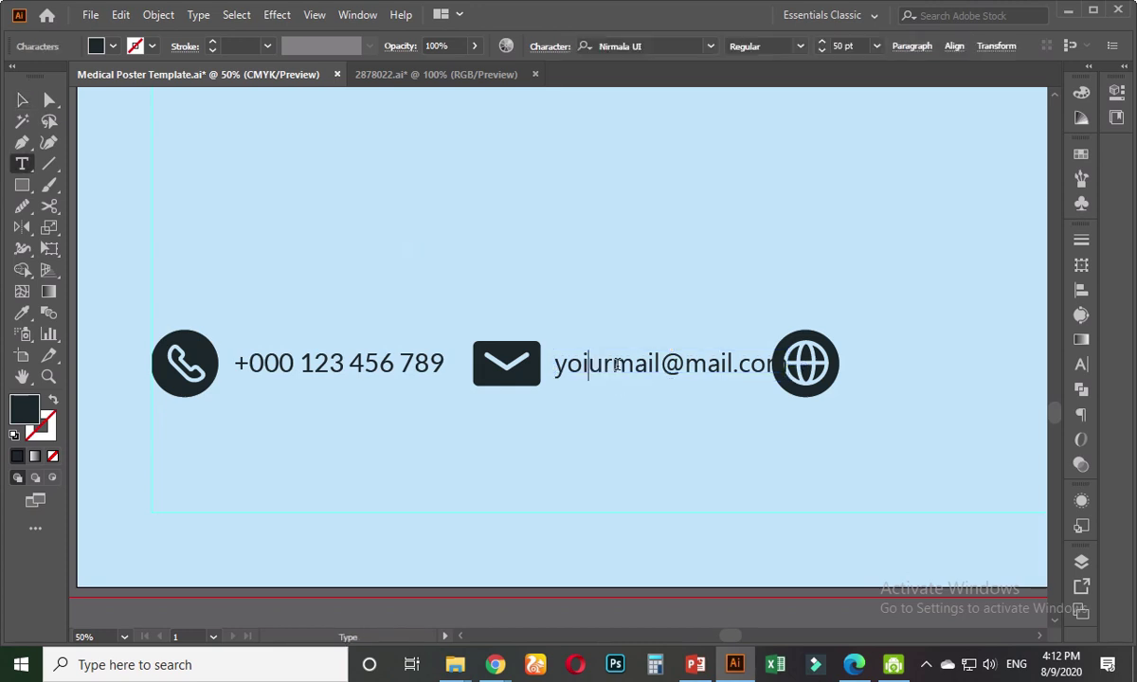
key("BackSpace")
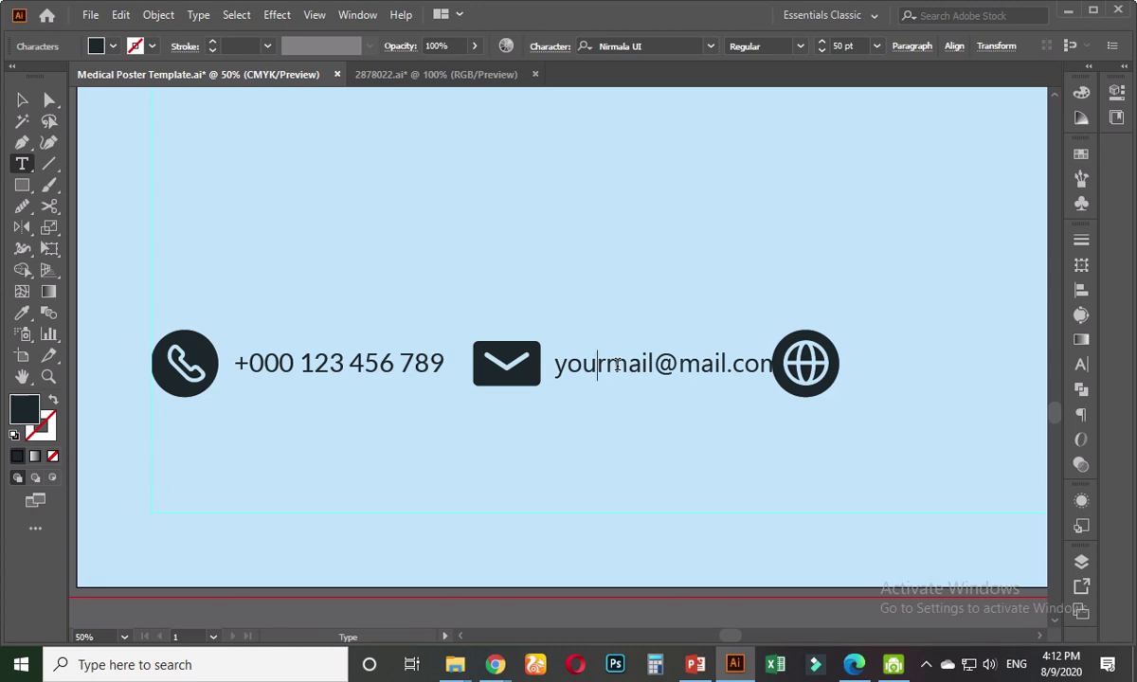
left_click(25, 102)
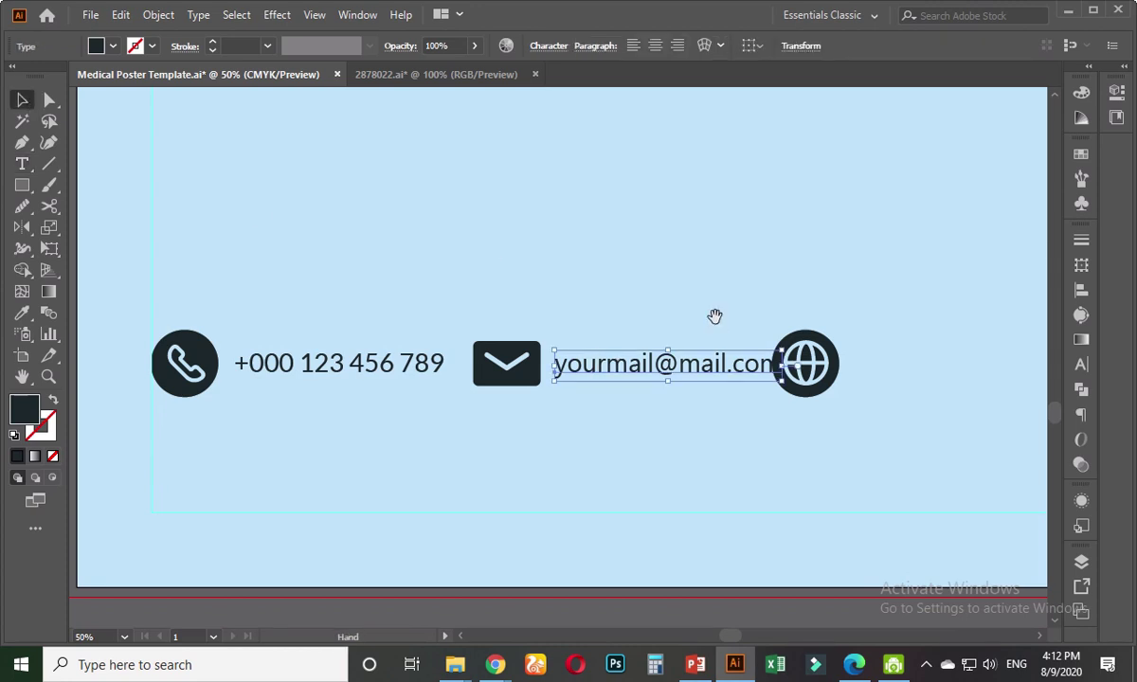
left_click_drag(716, 318, 472, 317)
left_click(601, 353)
left_click_drag(490, 363, 787, 371)
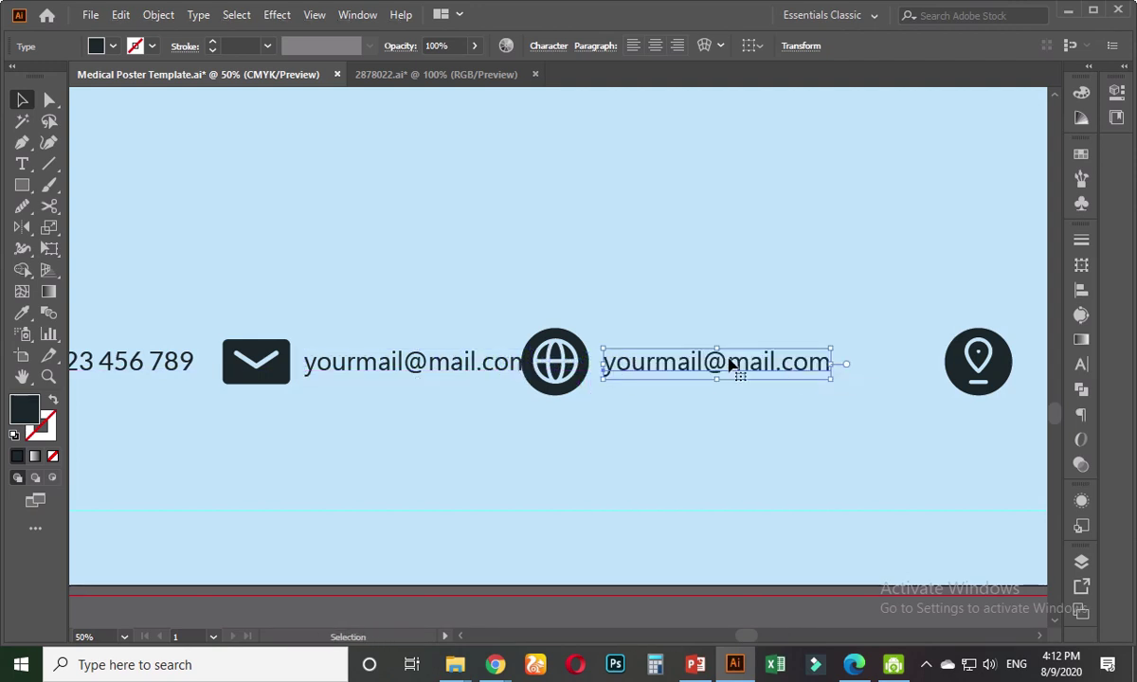
double_click(718, 361)
key("ctrl+a")
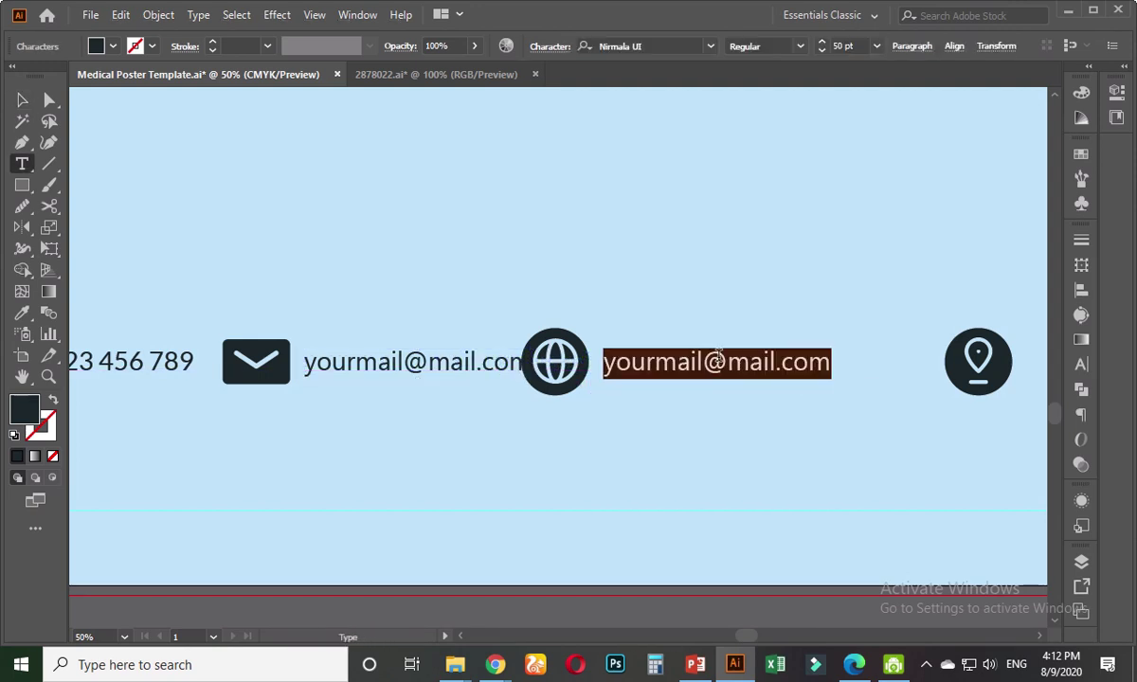
type("www.yoursite.com")
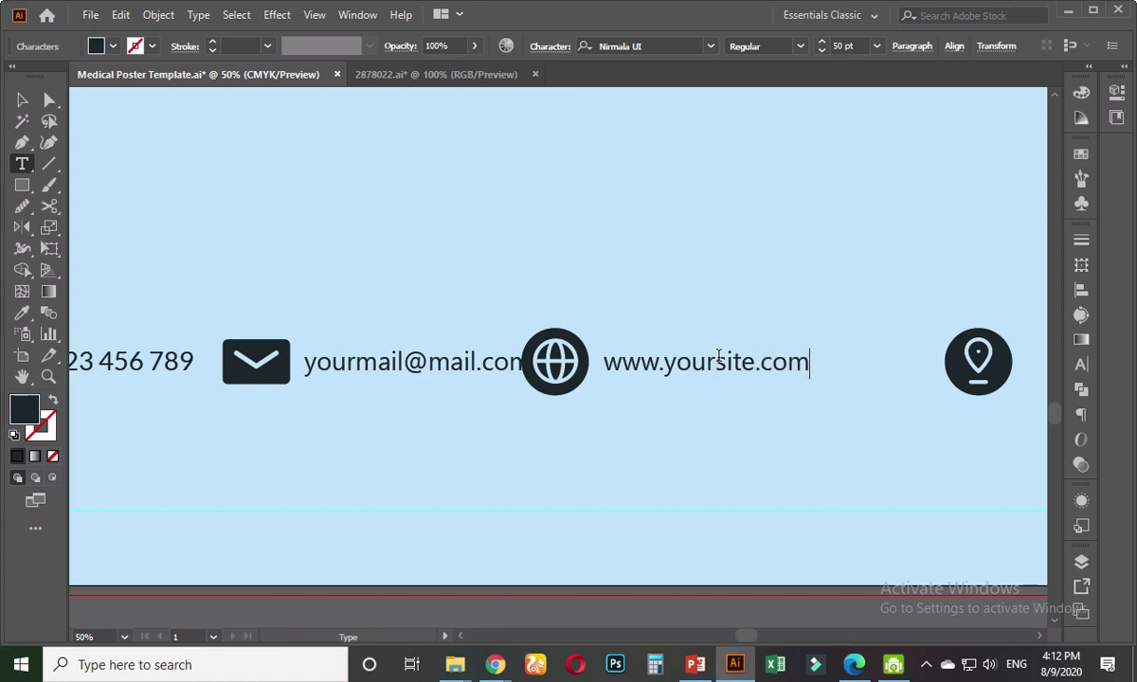
key("Escape")
left_click(779, 298)
- Place a copy of the website text beside the location pin icon
left_click_drag(778, 298, 520, 373)
left_click(511, 379)
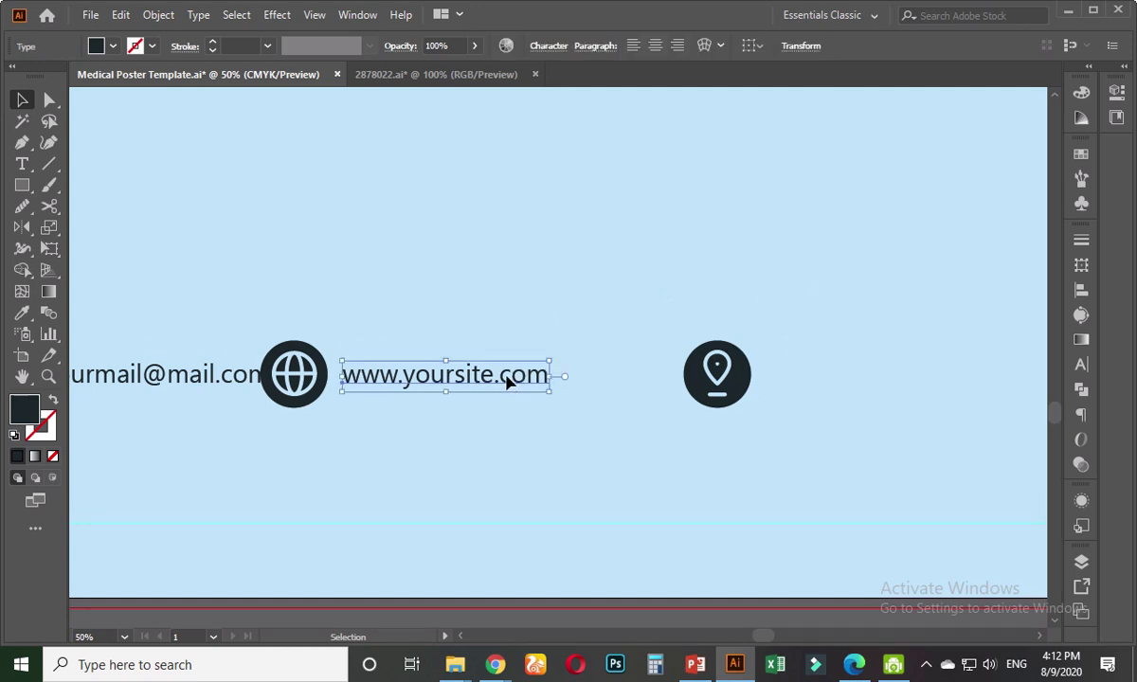
left_click_drag(502, 379, 919, 408, "alt")
- Replace the text beside the location pin icon with "Your Street, Your City"
key("t")
triple_click(856, 374)
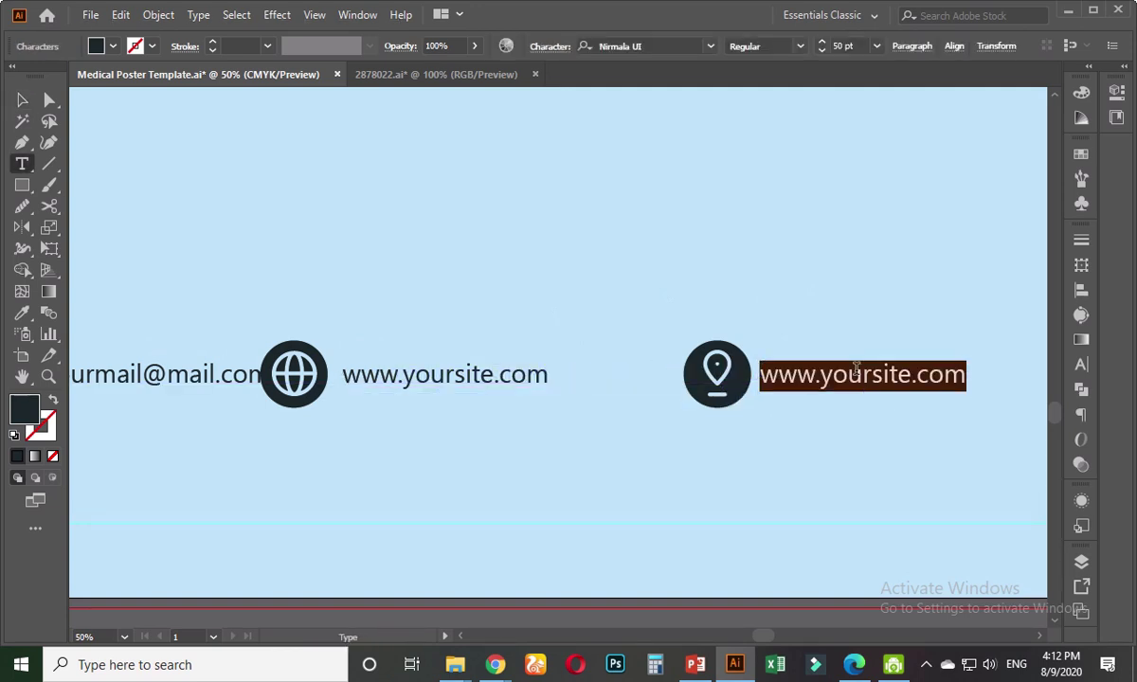
type("Your St")
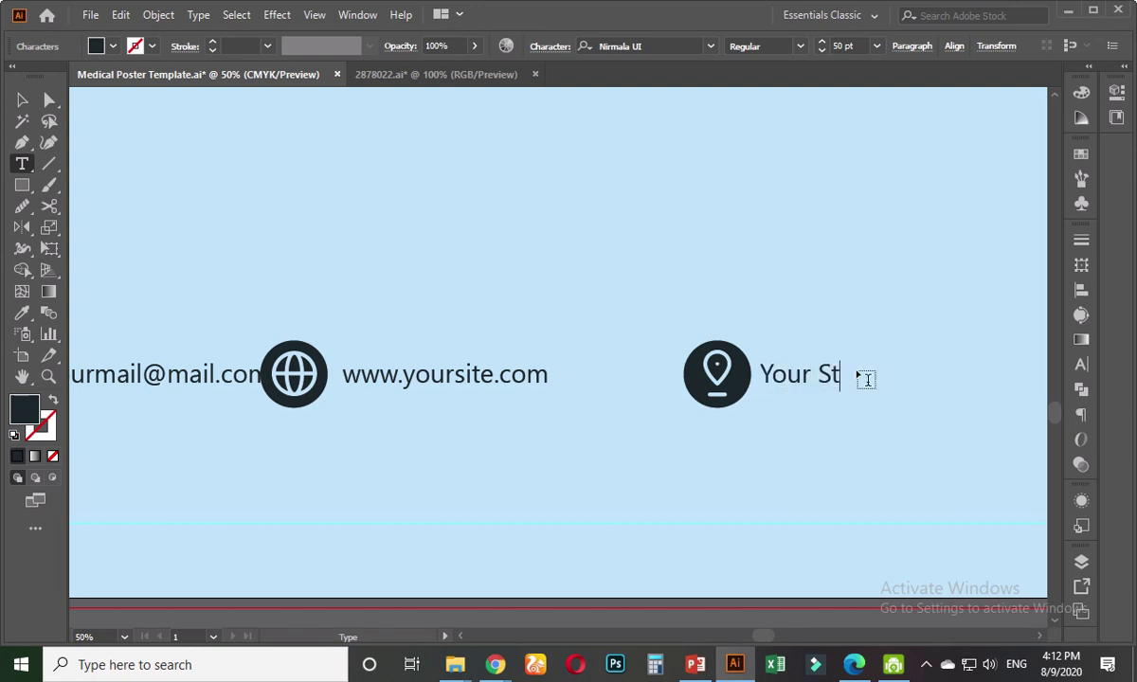
type("reet, Your")
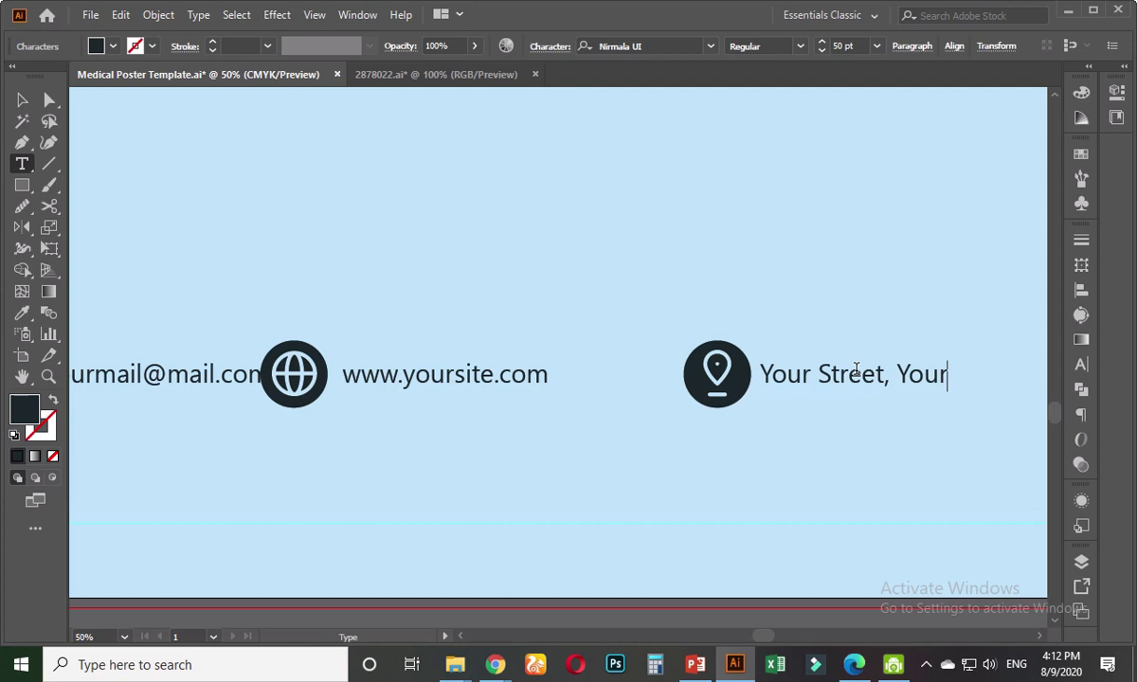
type(" City, Your")
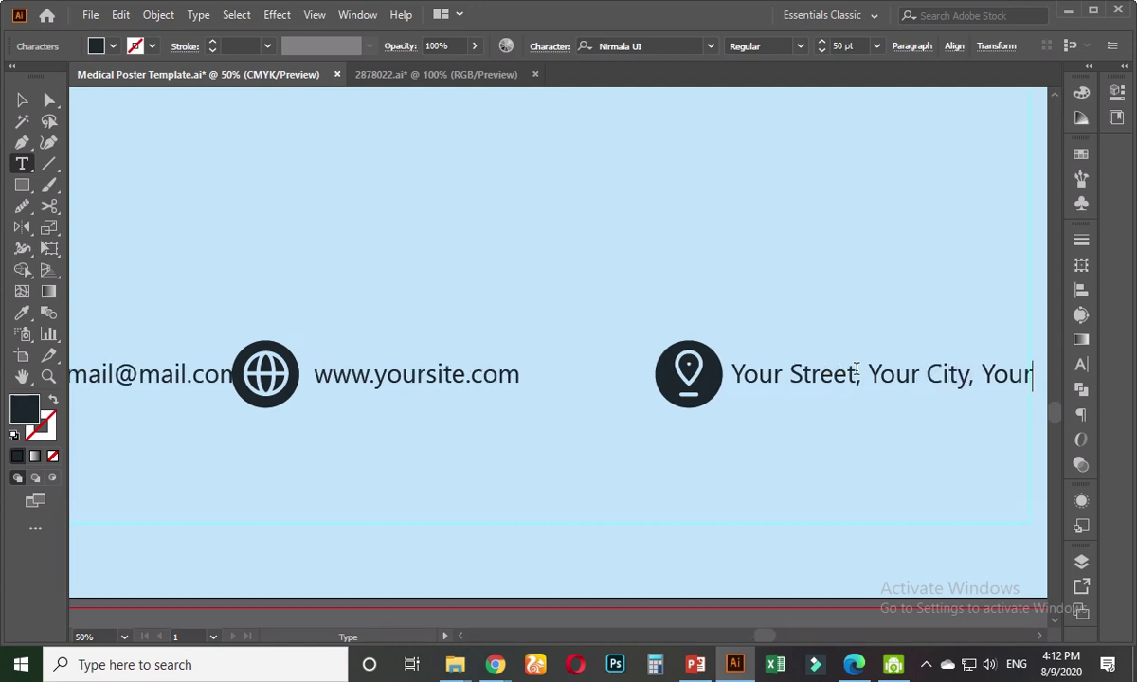
key("BackSpace")
key("BackSpace")
key("BackSpace")
key("BackSpace")
left_click(22, 100)
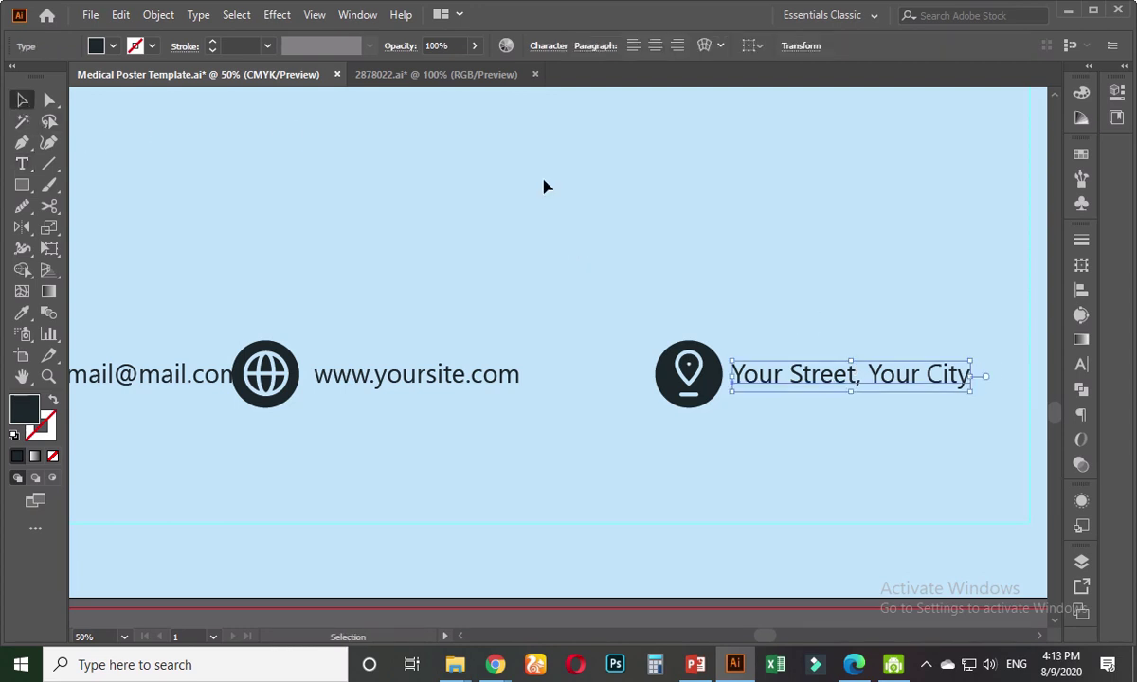
- Align the address text and the location pin icon to their common vertical centre
scroll(769, 322, "down", 2)
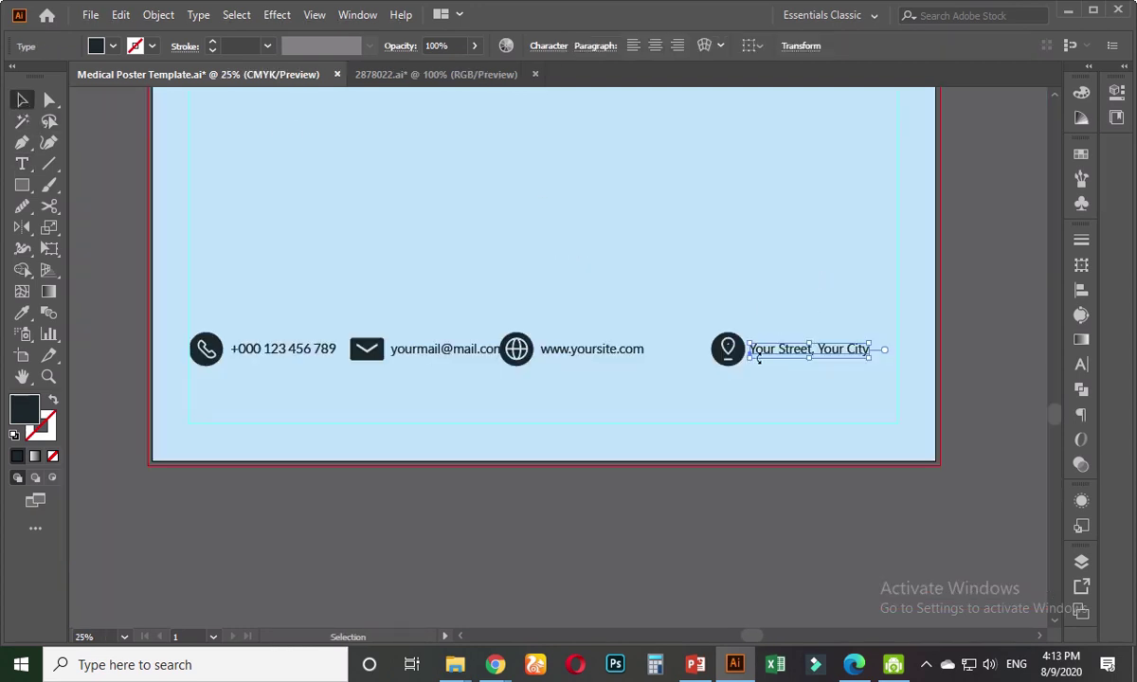
left_click(585, 283)
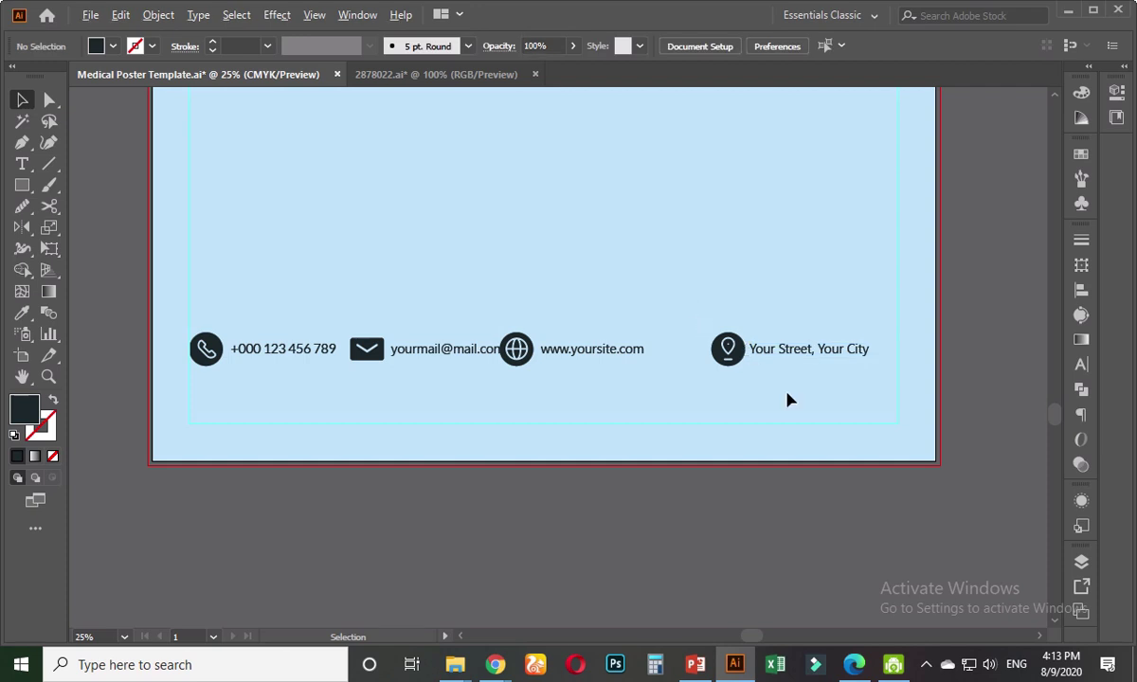
scroll(786, 396, "up", 2)
left_click_drag(616, 257, 853, 320)
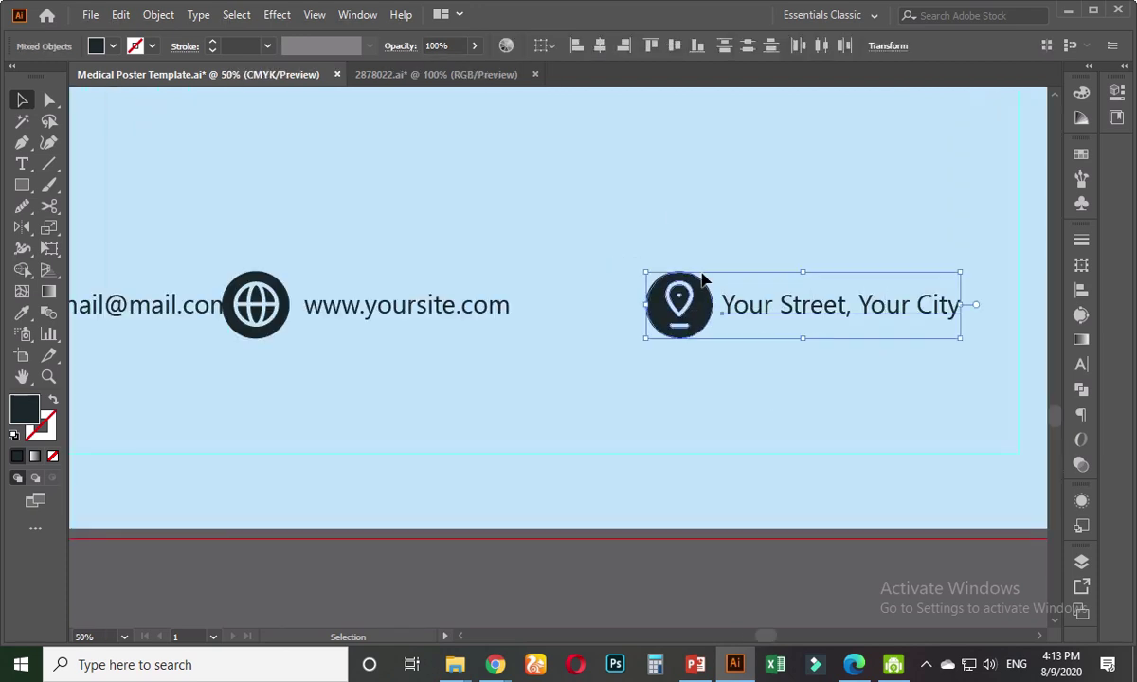
left_click(695, 46)
left_click(542, 221)
- Align the website text and the globe icon to their common vertical centre
left_click_drag(264, 234, 470, 345)
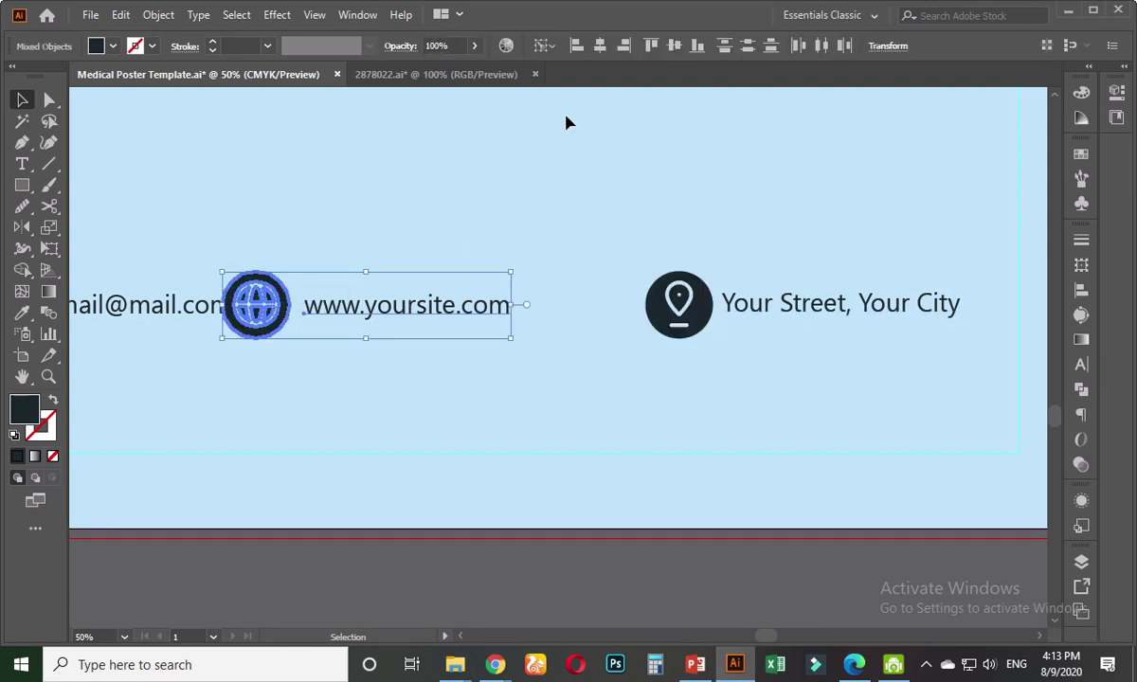
left_click(673, 46)
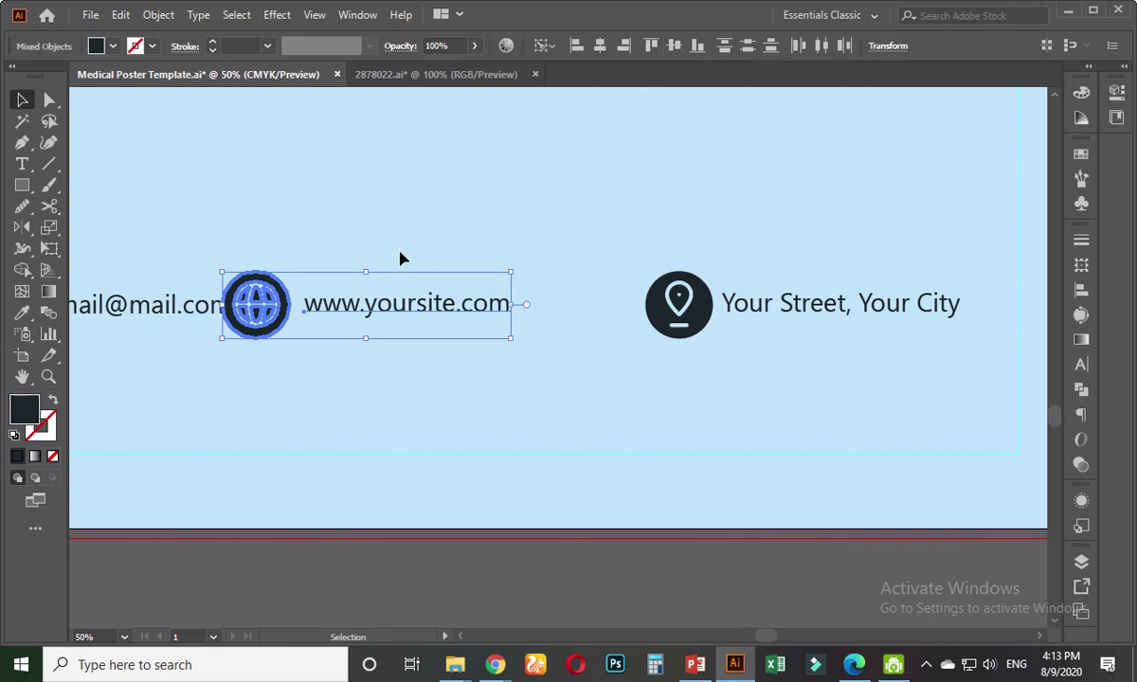
left_click_drag(611, 257, 803, 344)
left_click(803, 344)
- Align the e-mail text and the envelope icon to their common vertical centre and group the two
left_click_drag(352, 238, 701, 280)
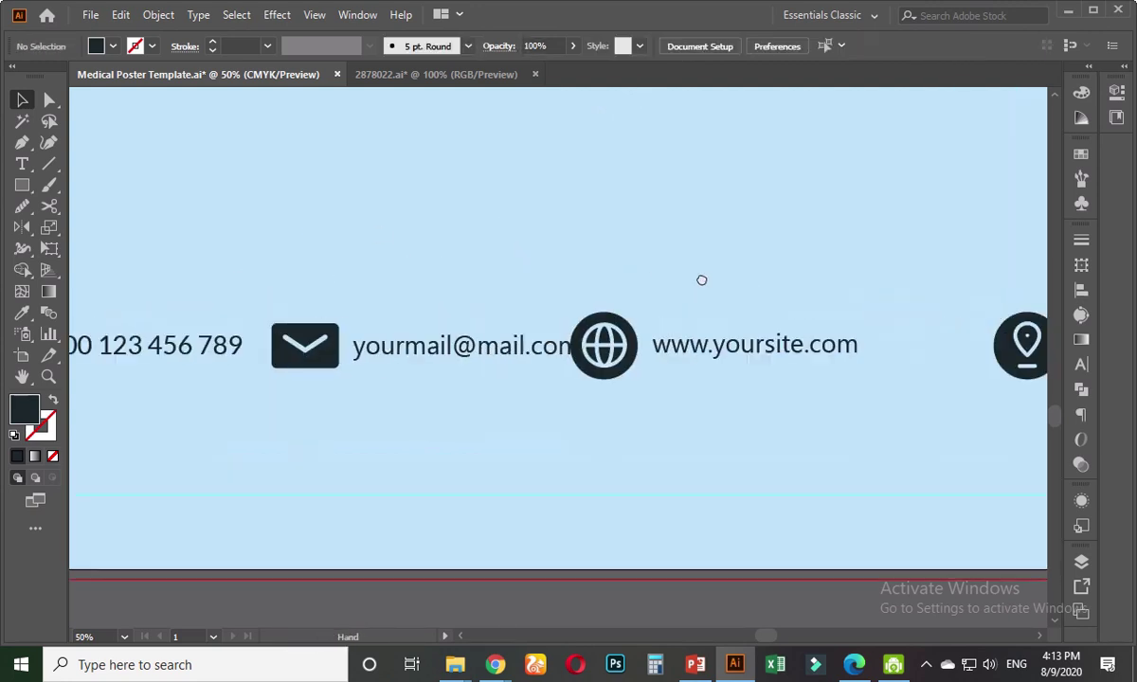
left_click(411, 365)
left_click(377, 365, "shift")
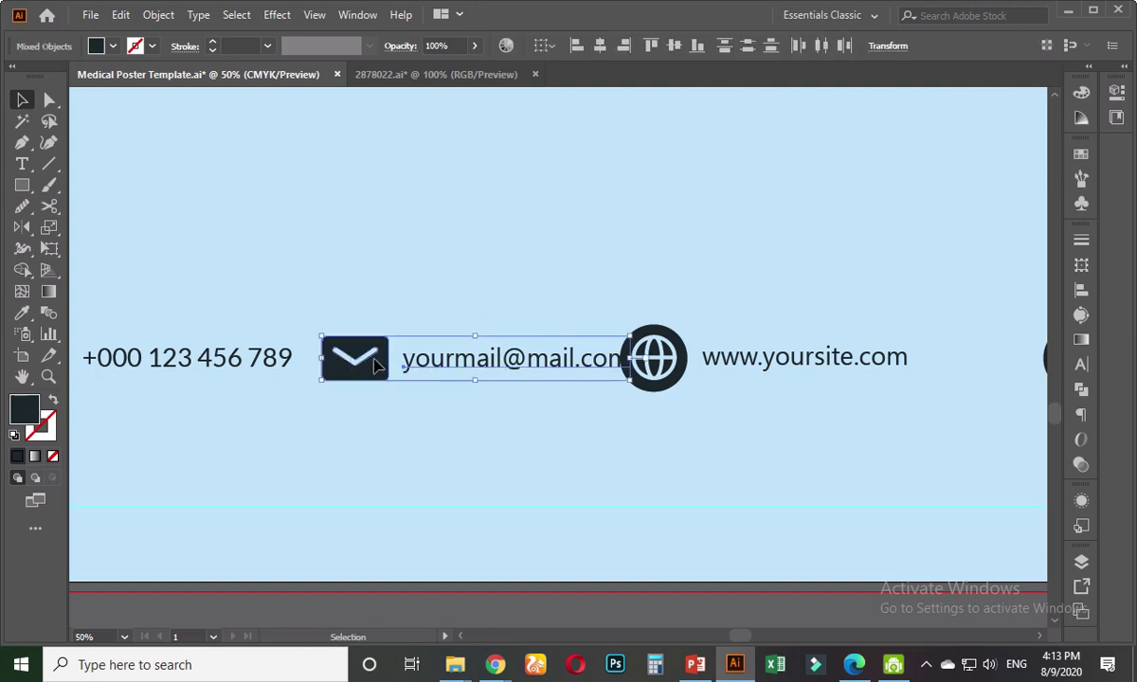
left_click(675, 49)
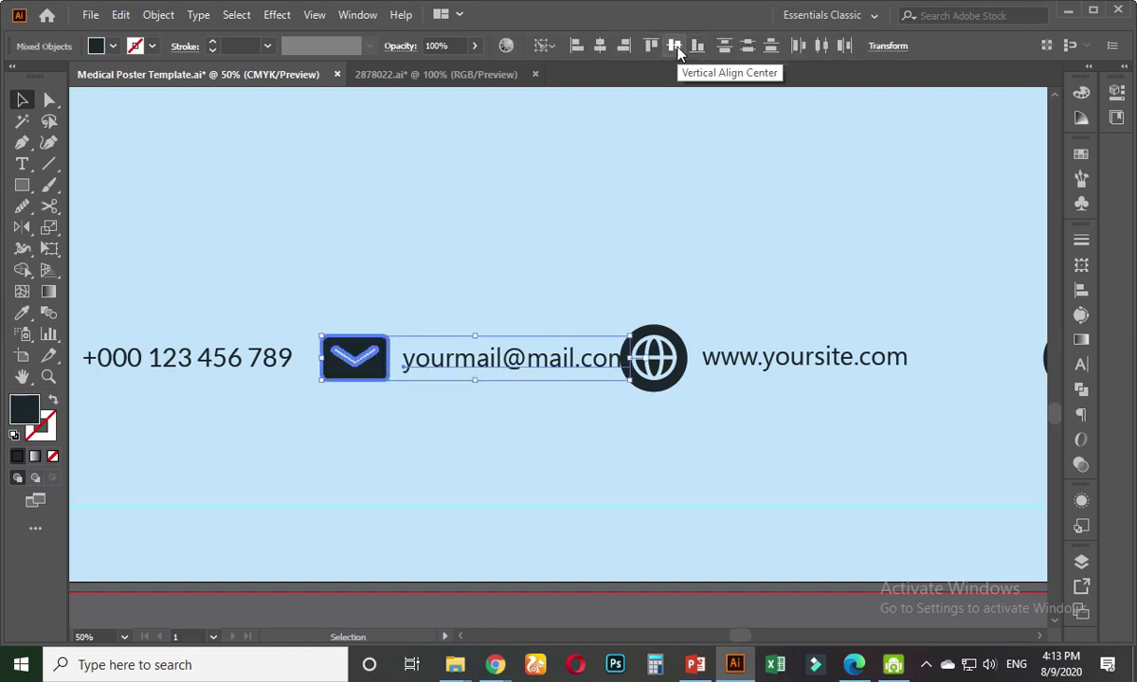
key("ctrl")
key("ctrl+g")
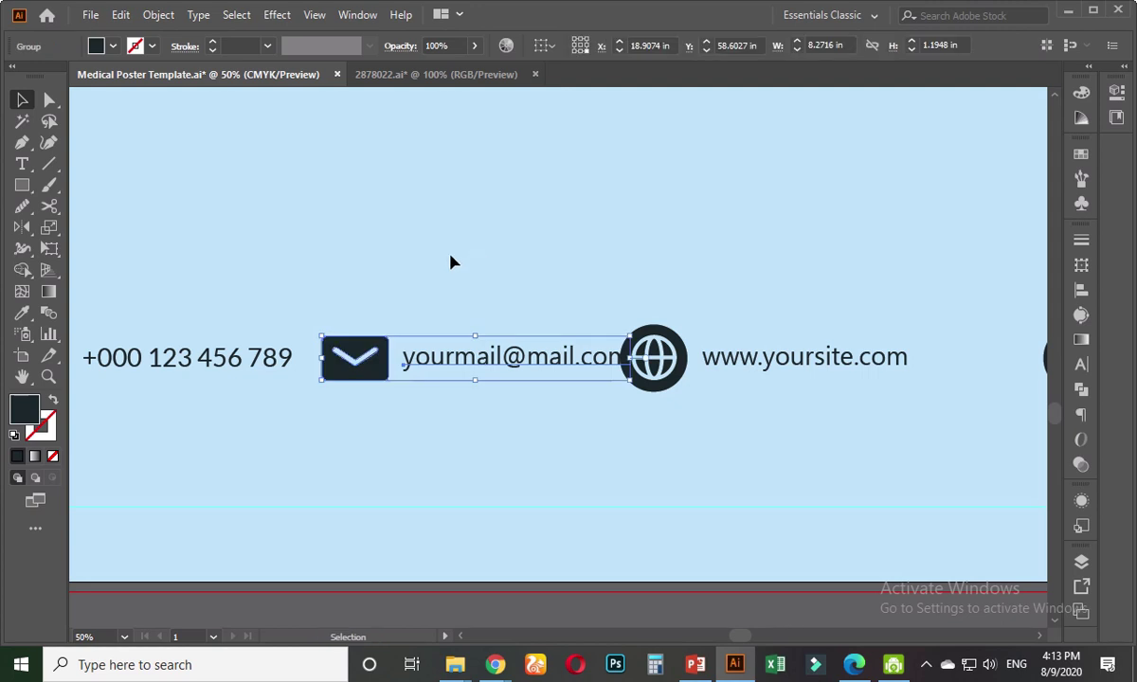
- Ungroup the icon-and-text pairs for the website, the e-mail and the address
left_click(307, 269)
left_click_drag(307, 269, 429, 302)
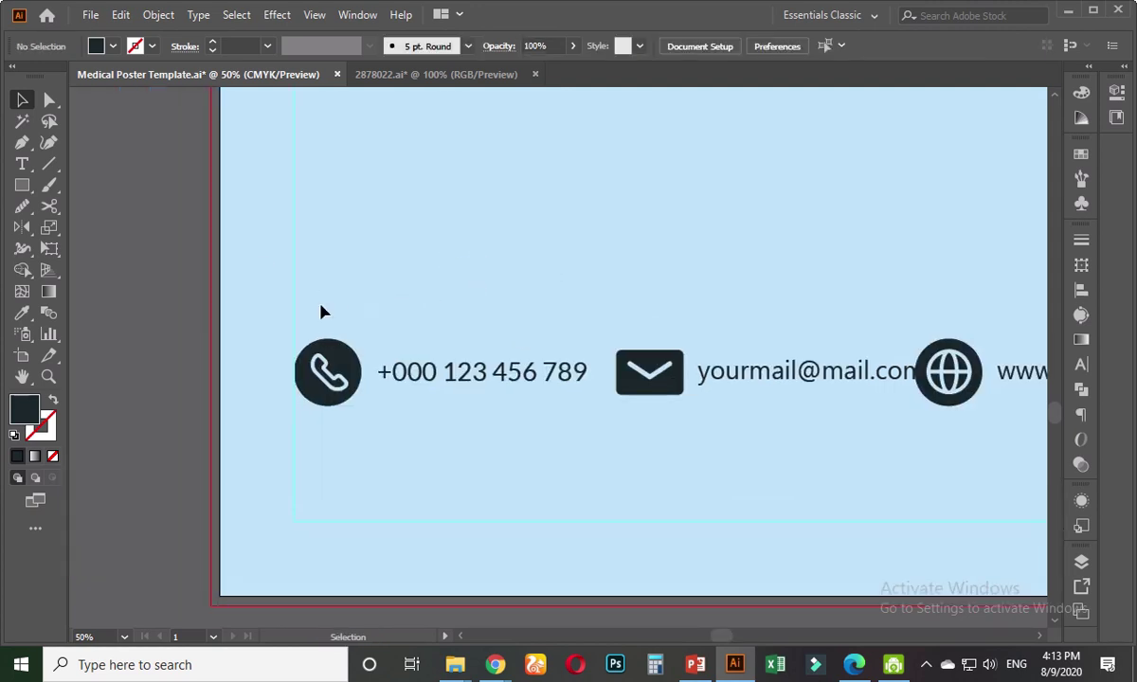
left_click_drag(703, 299, 400, 287)
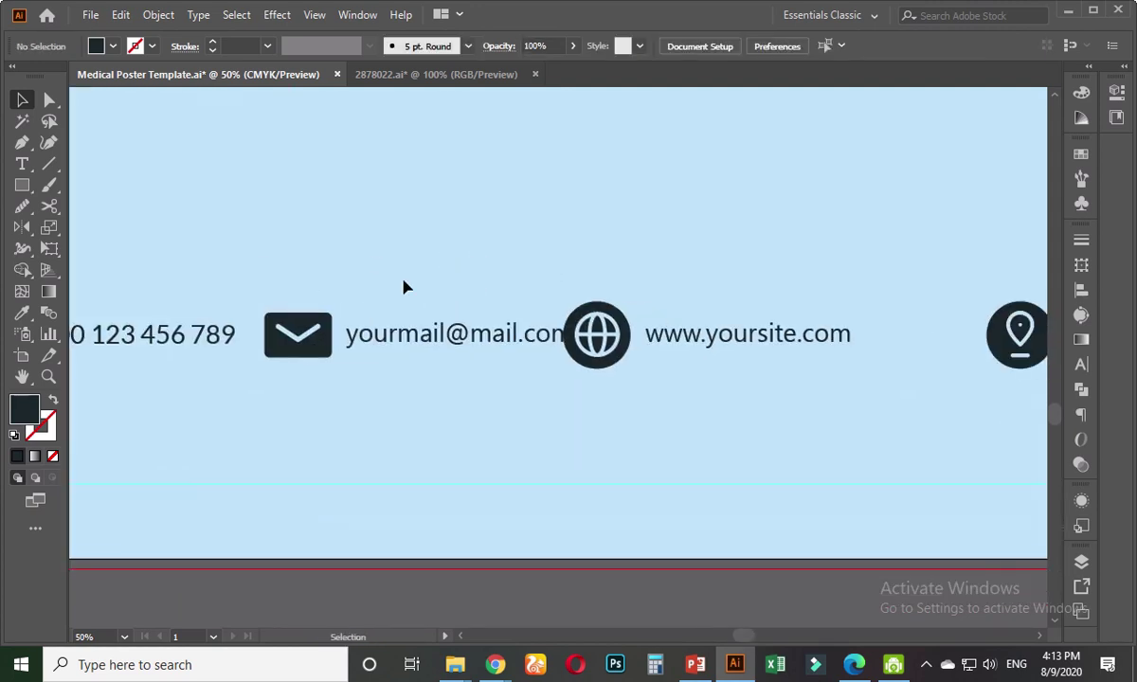
right_click(600, 356)
left_click(652, 190)
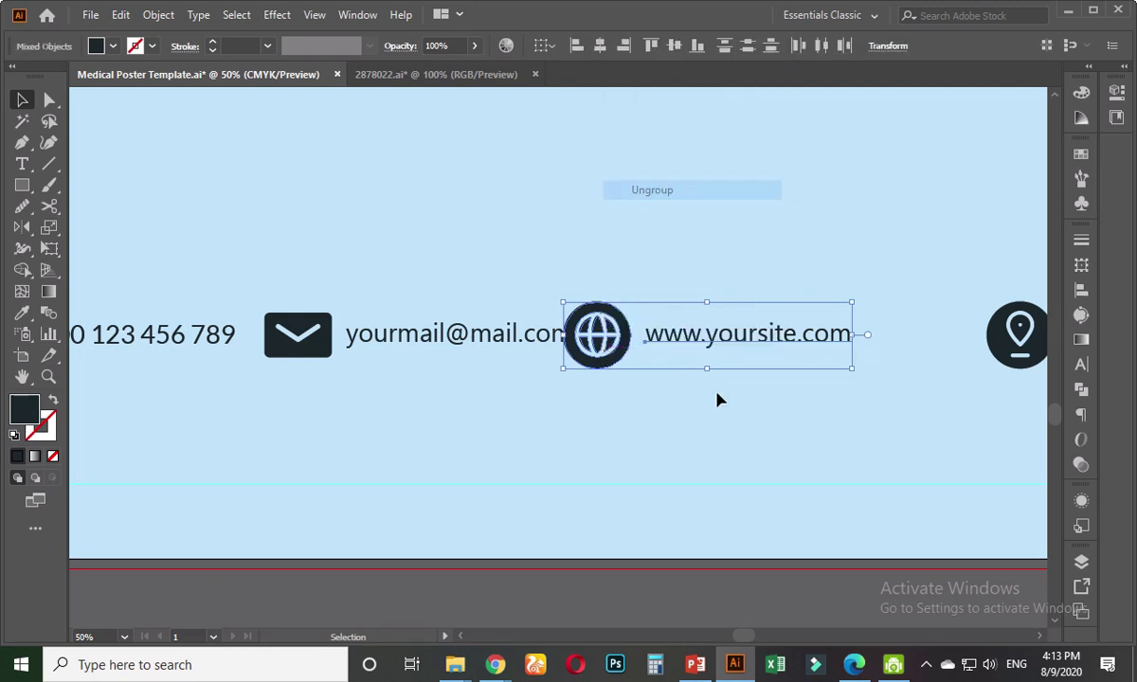
left_click(718, 397)
left_click_drag(498, 349, 397, 353)
left_click(396, 353)
key("ctrl")
left_click(379, 374)
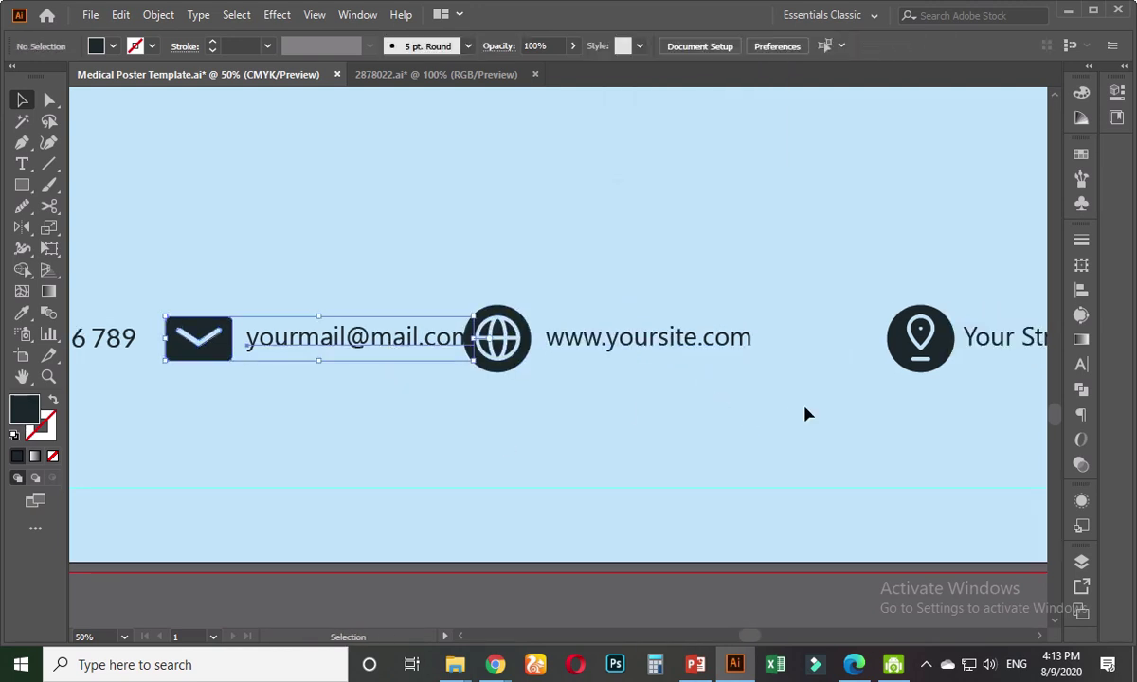
left_click_drag(876, 276, 967, 393)
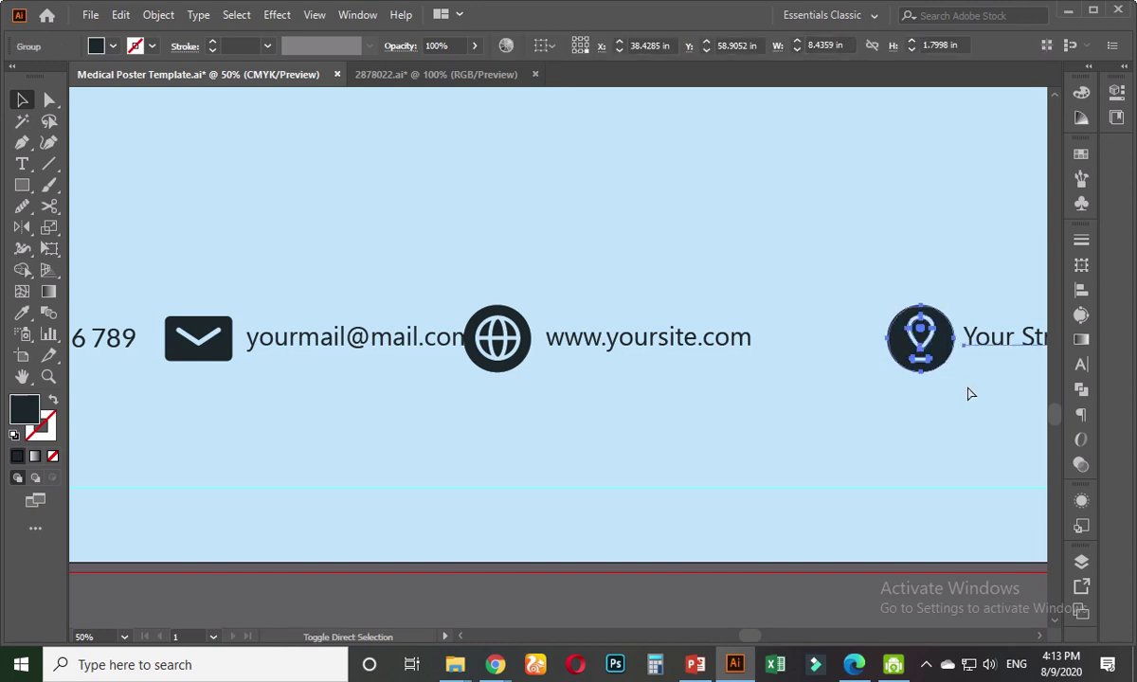
left_click(782, 423)
- Draw a narrow vertical spacer rectangle from the phone icon's edge towards the phone text
scroll(365, 387, "left", 5)
scroll(216, 379, "up", 3)
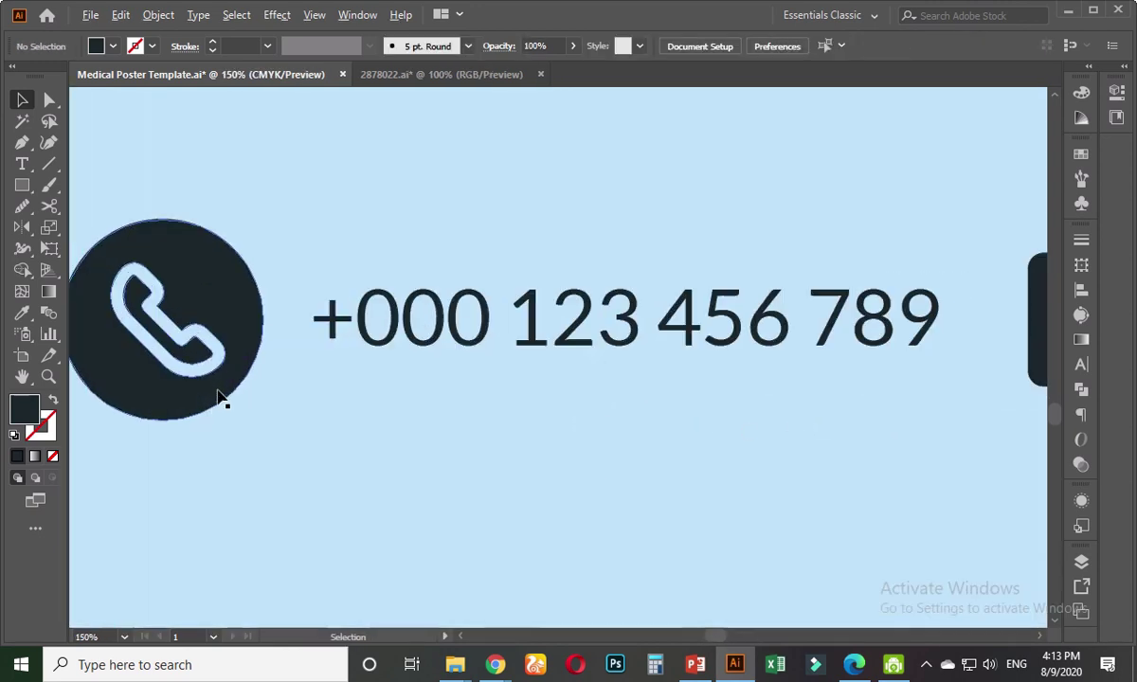
key("m")
left_click_drag(262, 227, 305, 399)
left_click(21, 102)
left_click(359, 216)
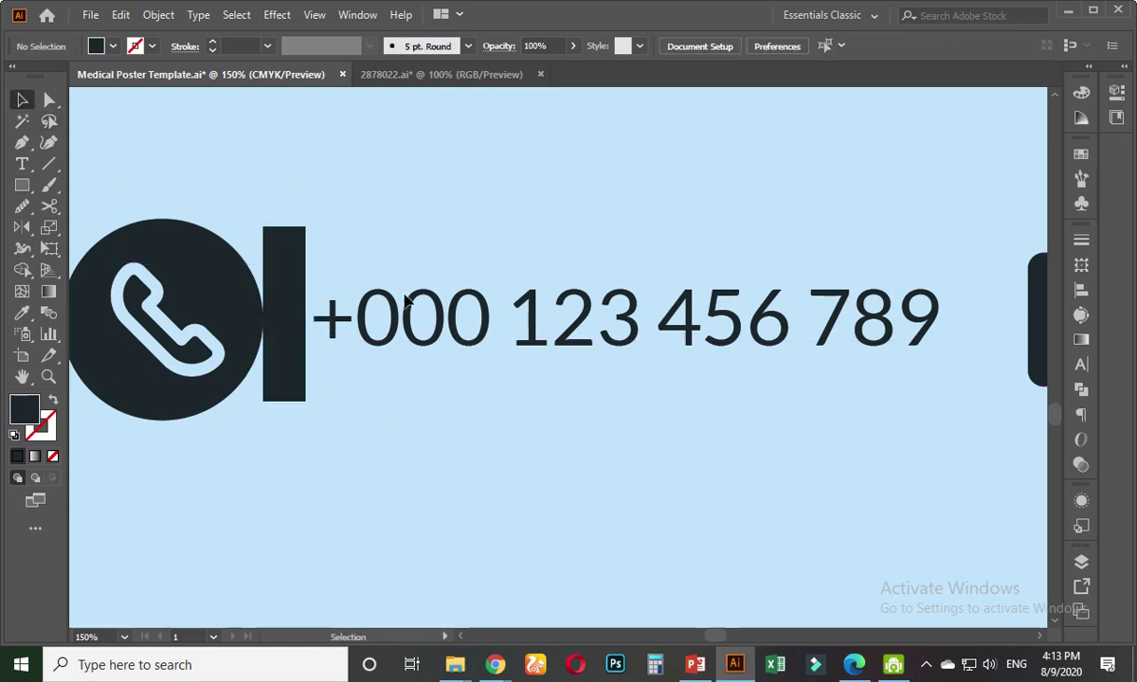
- Nudge the phone text left until it meets the edge of the spacer rectangle
left_click(362, 323)
key("Left")
key("Left")
key("Left")
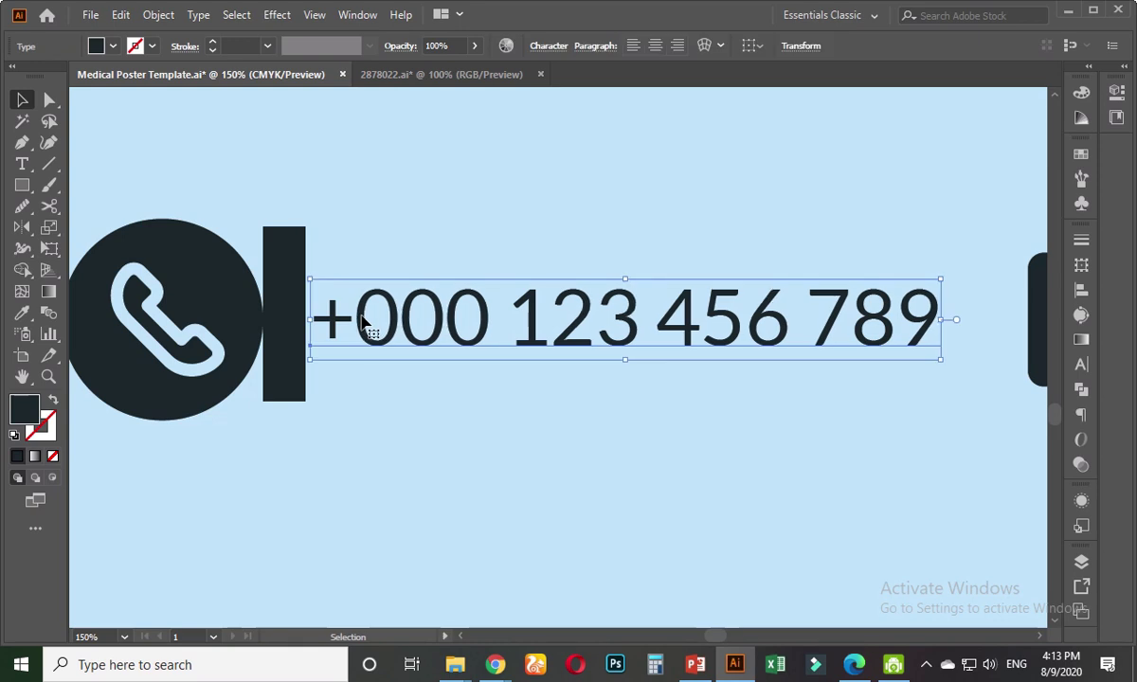
key("Left")
key("Left")
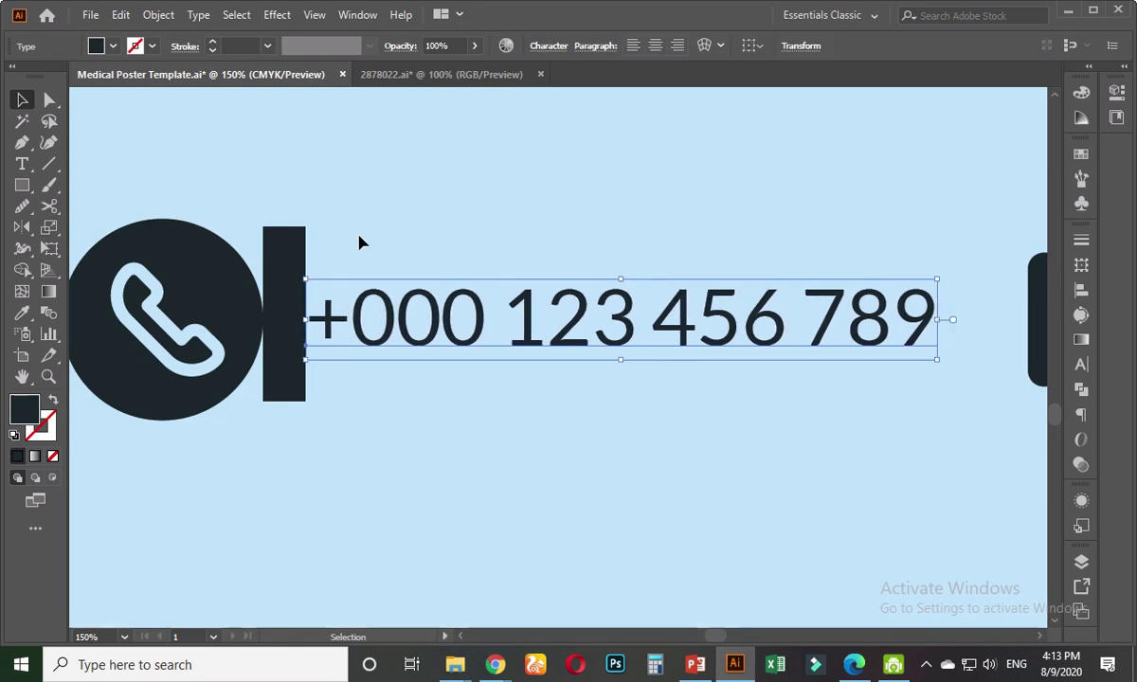
- Move the spacer rectangle beside the envelope icon and line up the start of the e-mail text with its far edge
left_click(334, 216)
left_click(287, 261)
scroll(289, 261, "down", 3)
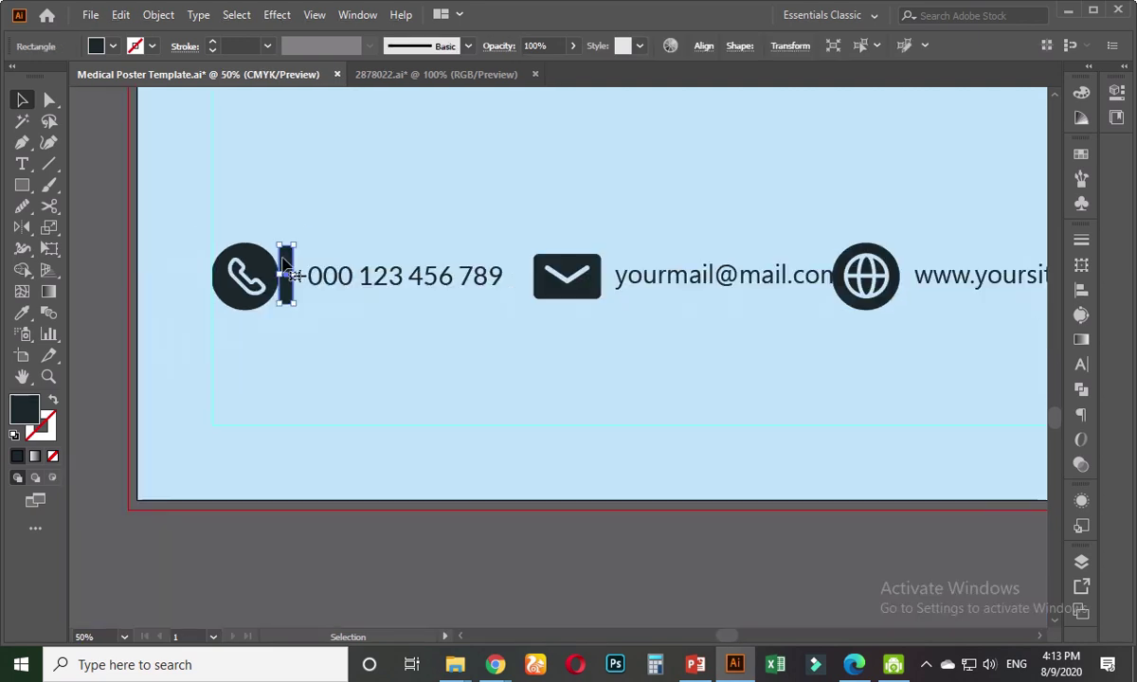
left_click_drag(287, 264, 612, 275)
scroll(665, 299, "up", 2)
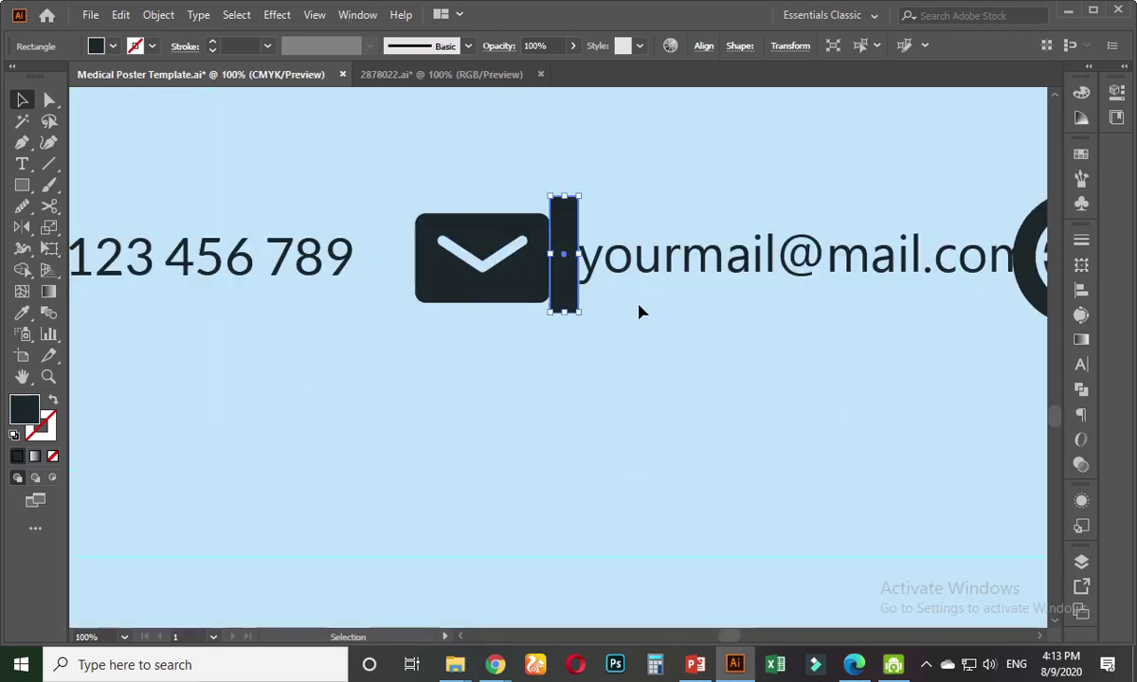
left_click(687, 232)
left_click(703, 187)
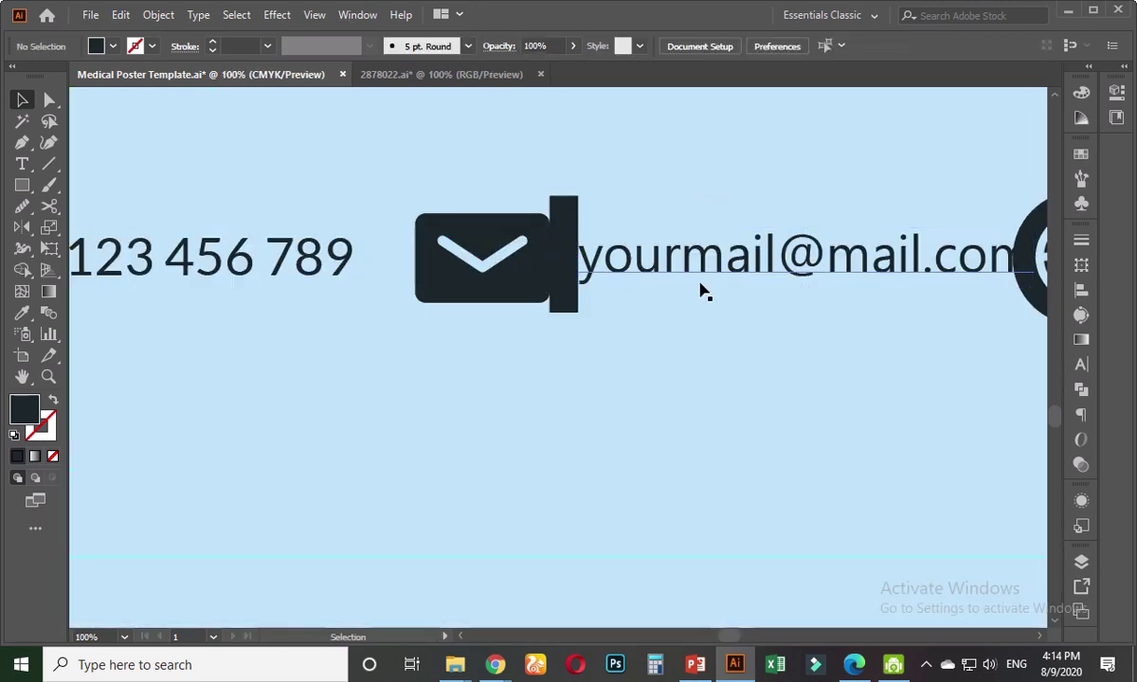
- Move the spacer rectangle beside the globe icon and nudge the website text left to its far edge
scroll(724, 381, "down", 2)
left_click_drag(724, 381, 470, 399)
left_click_drag(342, 299, 641, 329)
scroll(678, 358, "up", 2)
left_click(596, 225)
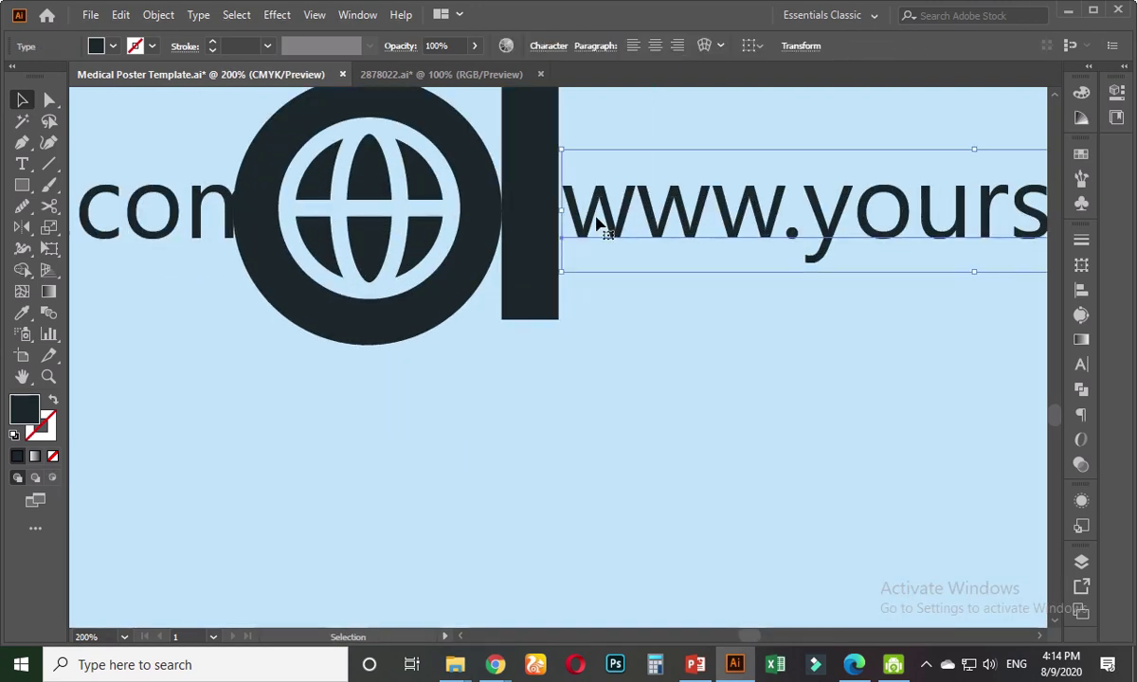
key("Left")
key("Left")
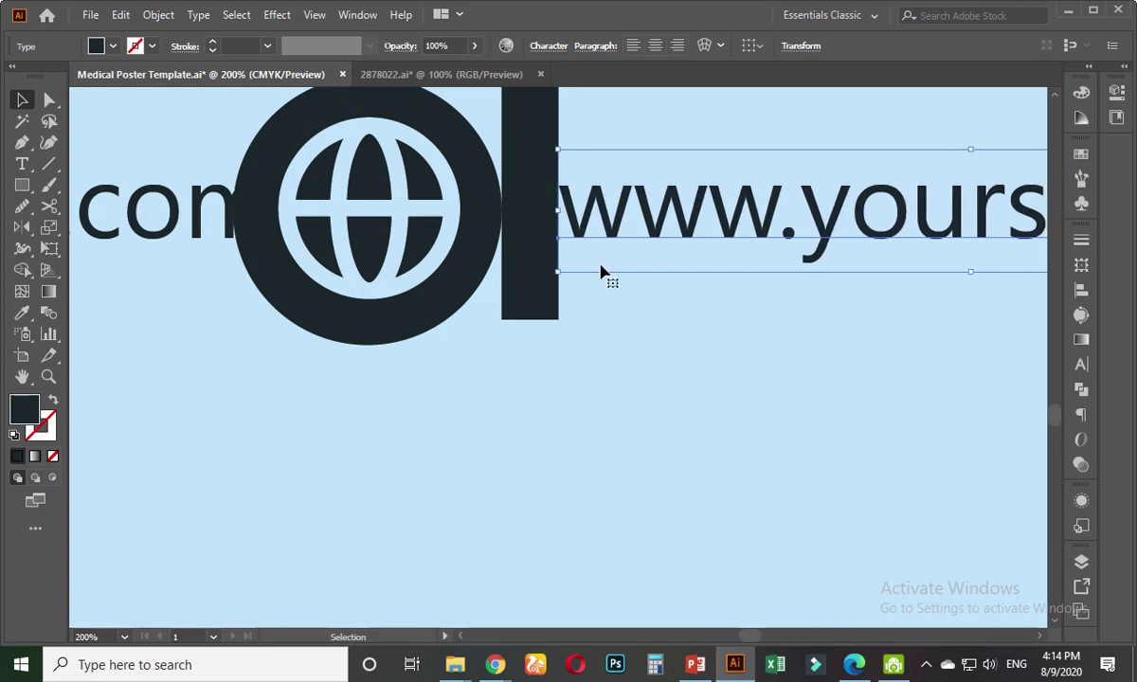
left_click(589, 304)
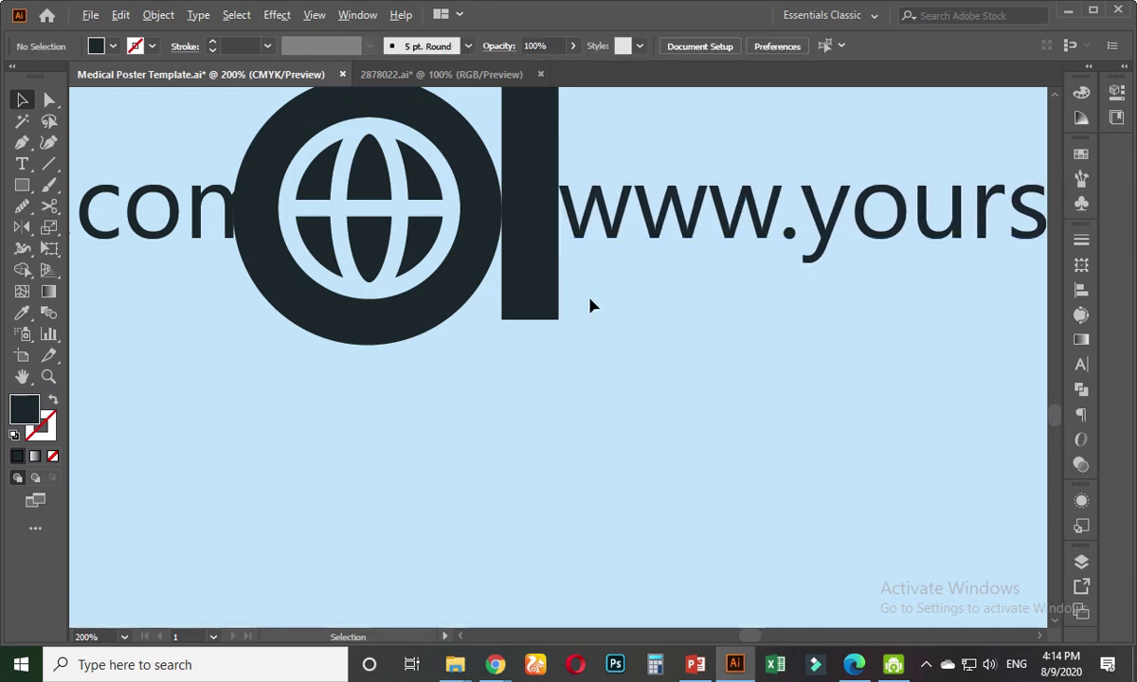
- Move the spacer rectangle between the location pin icon and the address text
scroll(589, 304, "down", 1)
left_click_drag(637, 332, 452, 361)
scroll(452, 361, "down", 1)
scroll(460, 370, "right", 2)
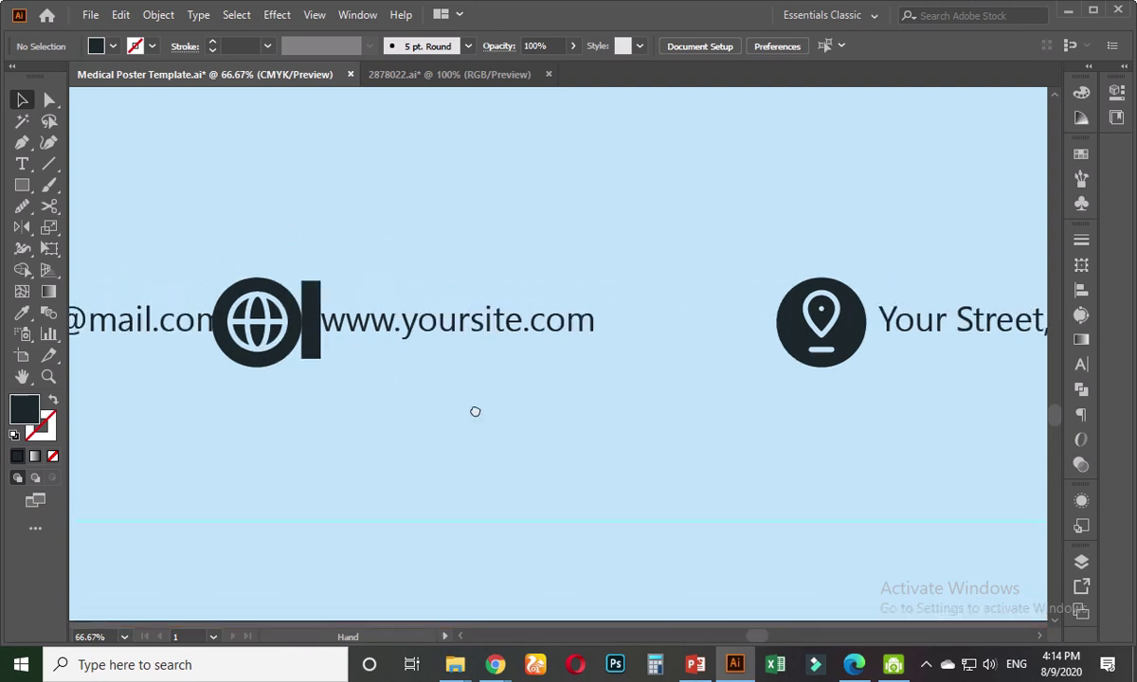
left_click_drag(289, 343, 857, 354)
scroll(758, 374, "right", 2)
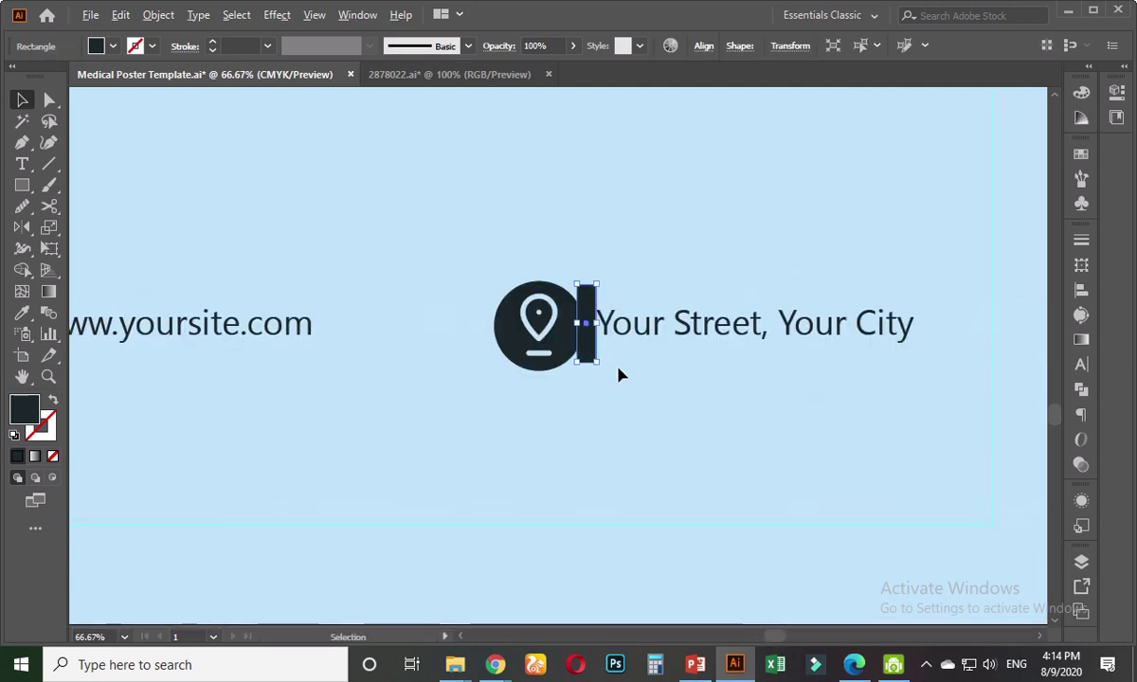
- Fine-tune the spacer rectangle's position so it just touches the edge of the location pin circle
scroll(616, 369, "up", 3)
left_click_drag(545, 282, 583, 295)
key("Right")
key("Right")
key("Right")
key("Right")
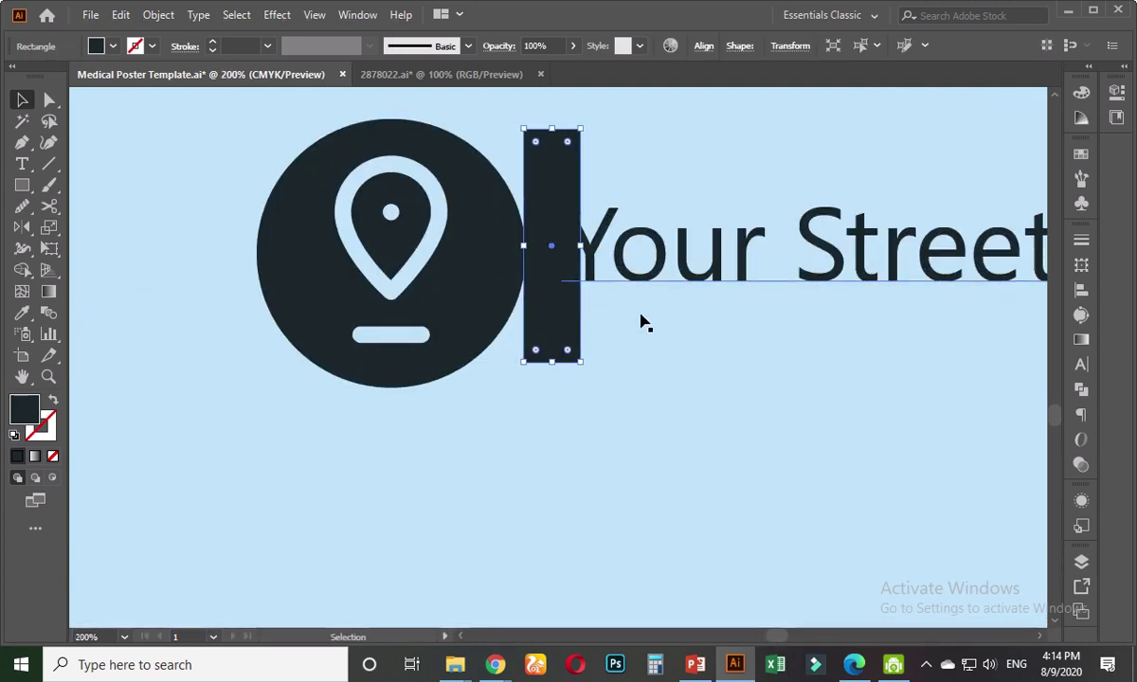
key("Right")
key("Right")
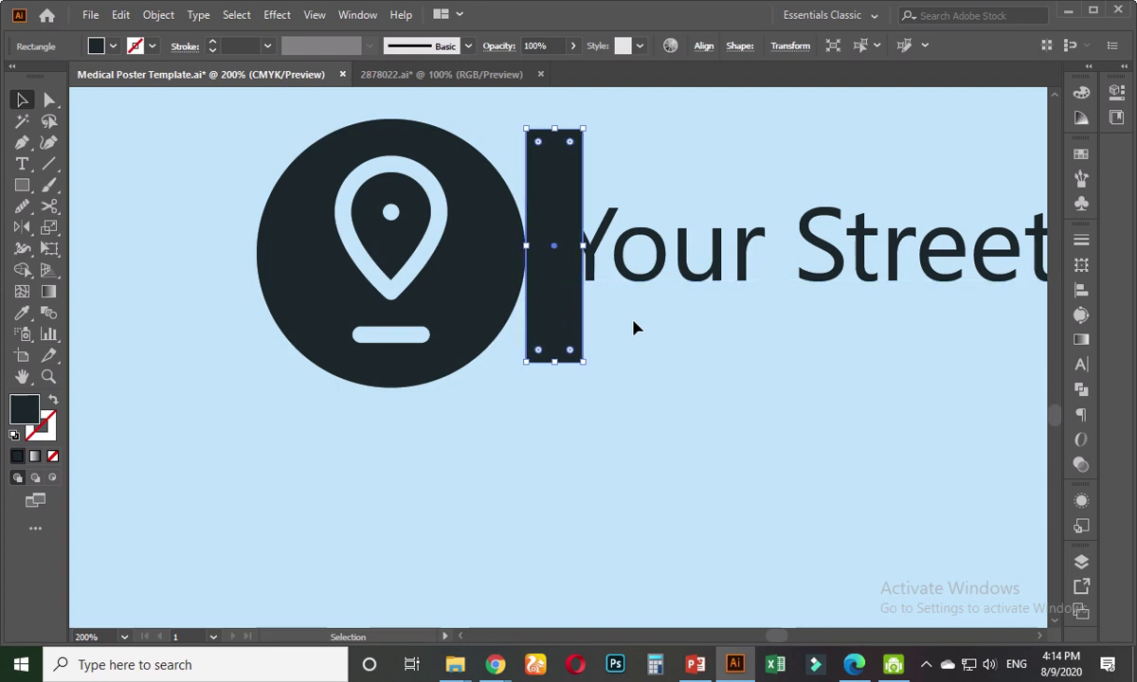
left_click(631, 327)
scroll(559, 327, "up", 1)
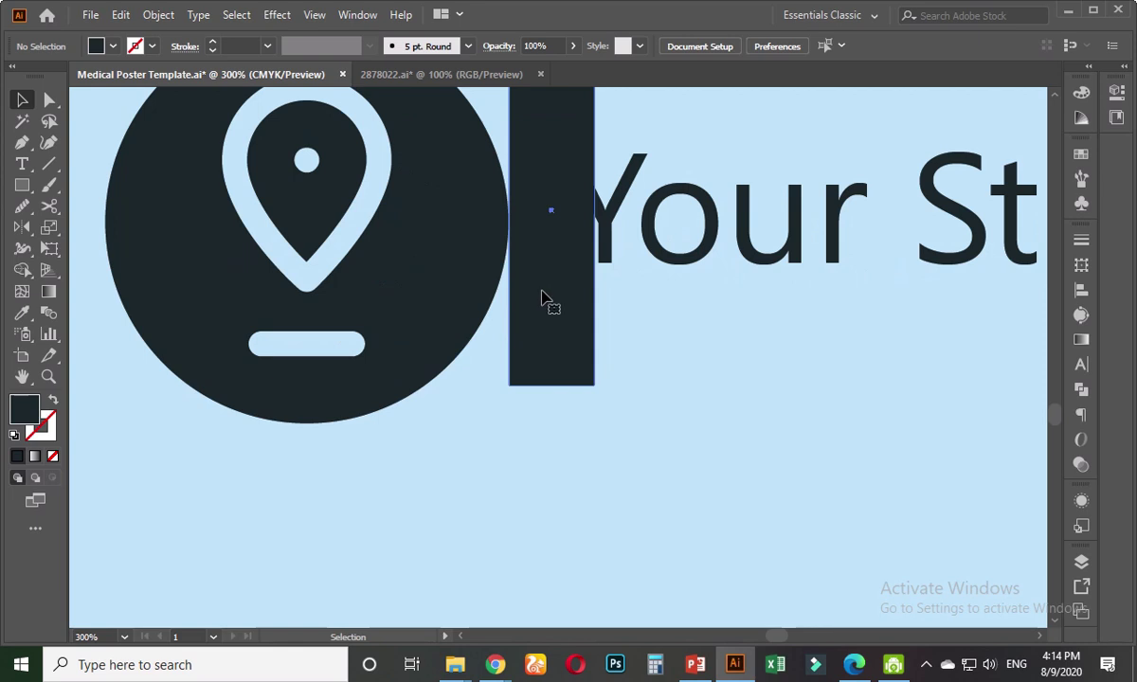
left_click(570, 328)
left_click(666, 360)
left_click(573, 327)
left_click(661, 381)
scroll(660, 368, "down", 3)
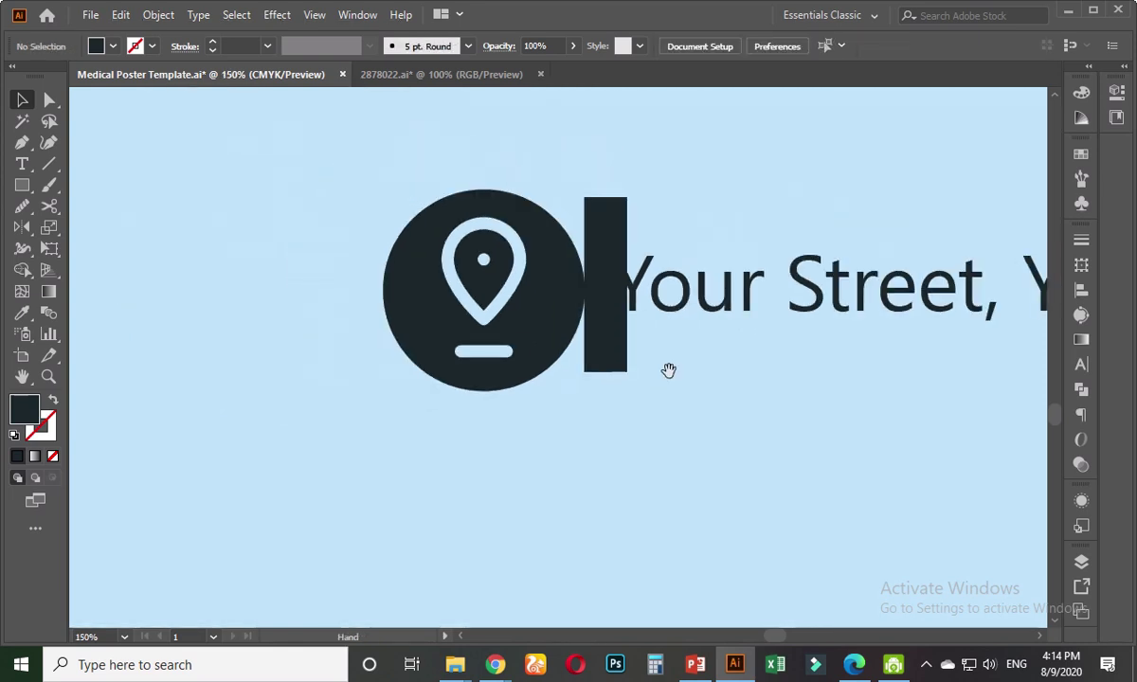
left_click_drag(667, 370, 422, 413)
scroll(421, 413, "down", 5)
left_click_drag(483, 301, 533, 310)
scroll(558, 431, "down", 3)
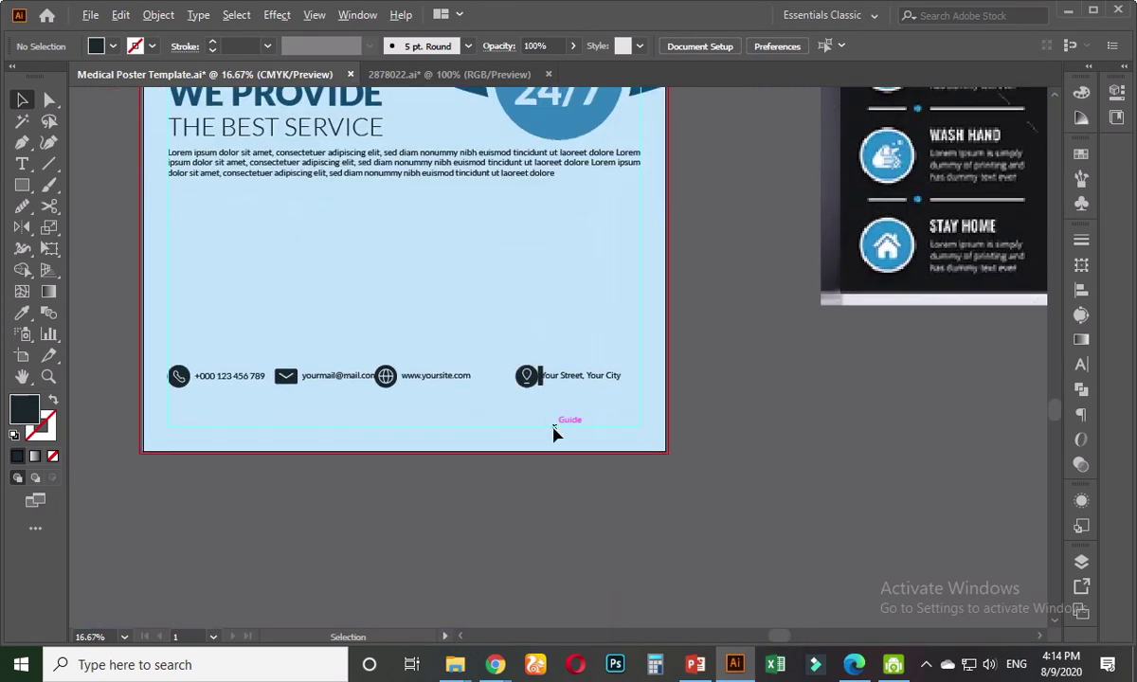
- Move the address text clear of the spacer rectangle, leaving only a small gap
scroll(561, 371, "up", 3)
scroll(553, 358, "up", 1)
scroll(514, 415, "up", 1)
left_click_drag(518, 363, 460, 388)
scroll(460, 389, "up", 1)
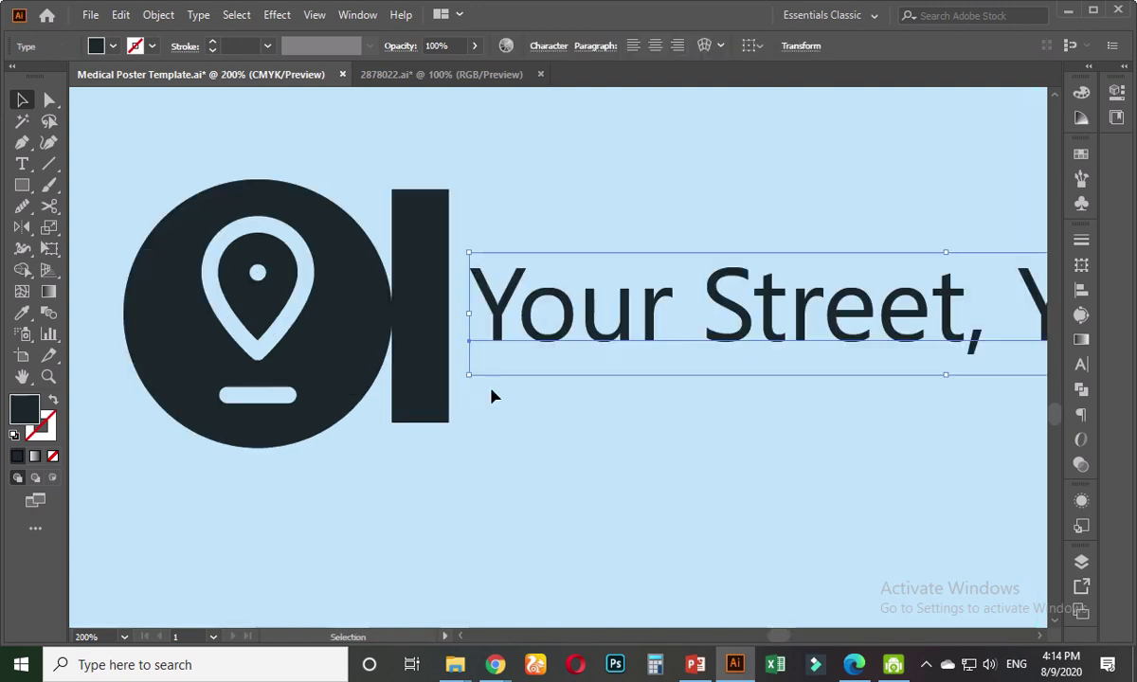
left_click_drag(500, 320, 485, 320)
left_click(510, 416)
scroll(492, 378, "up", 1)
- Nudge the address text left until it meets the spacer rectangle's edge
left_click(472, 305)
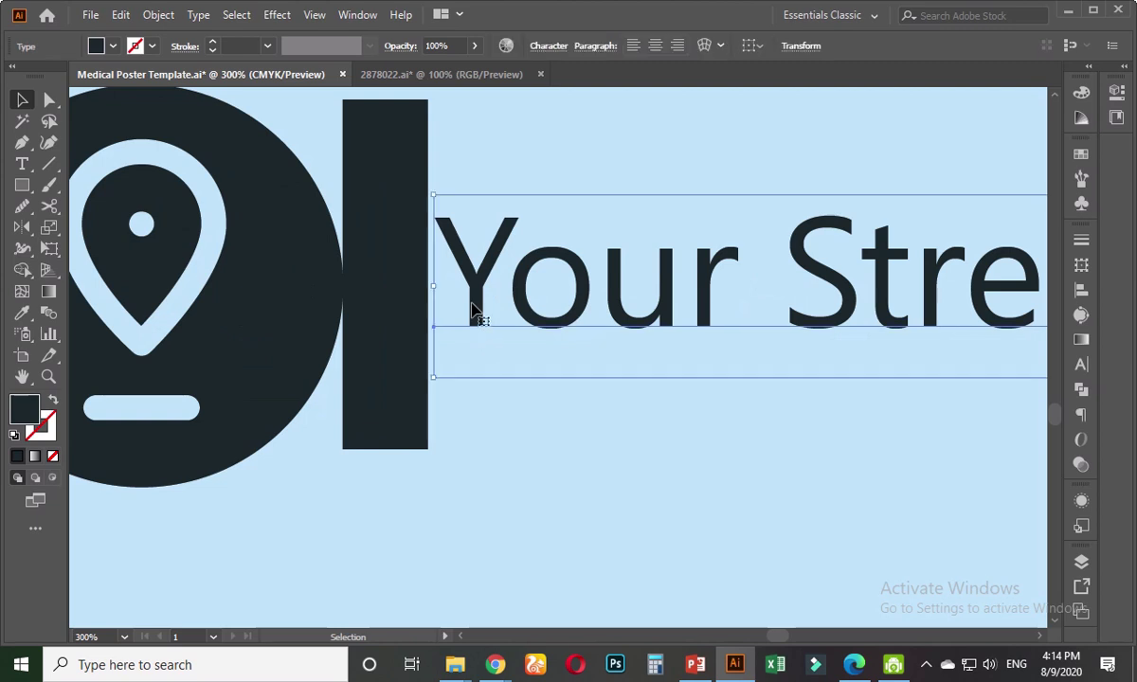
key("Left")
key("Left")
key("Left")
key("Left")
key("Left")
key("Left")
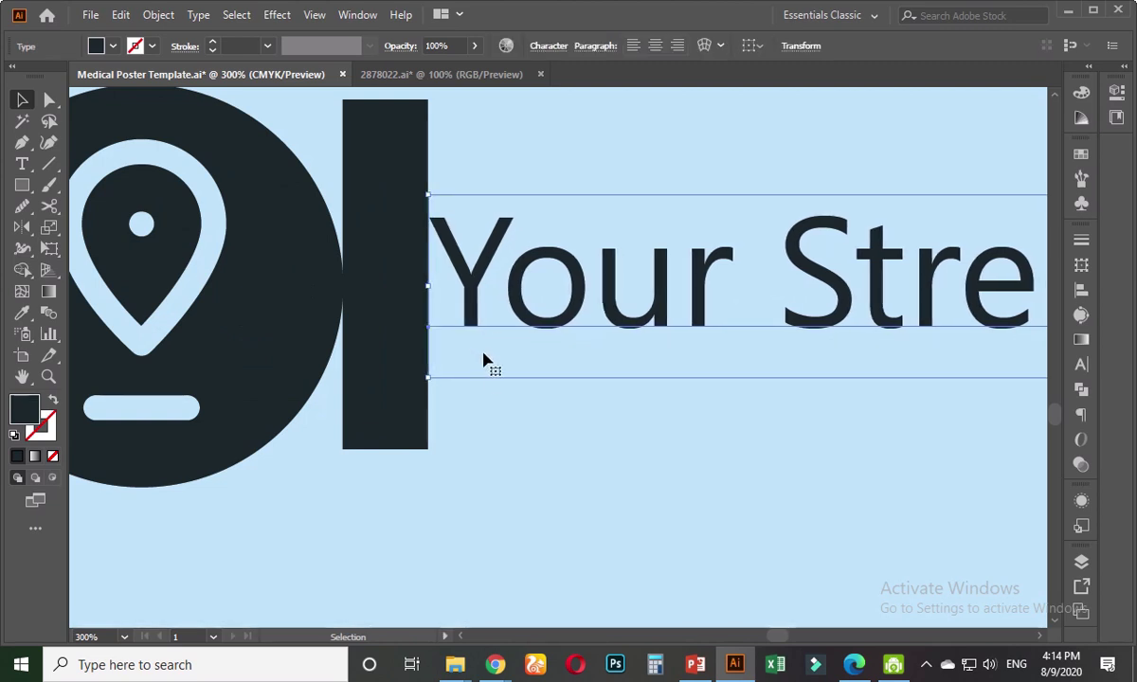
left_click(502, 417)
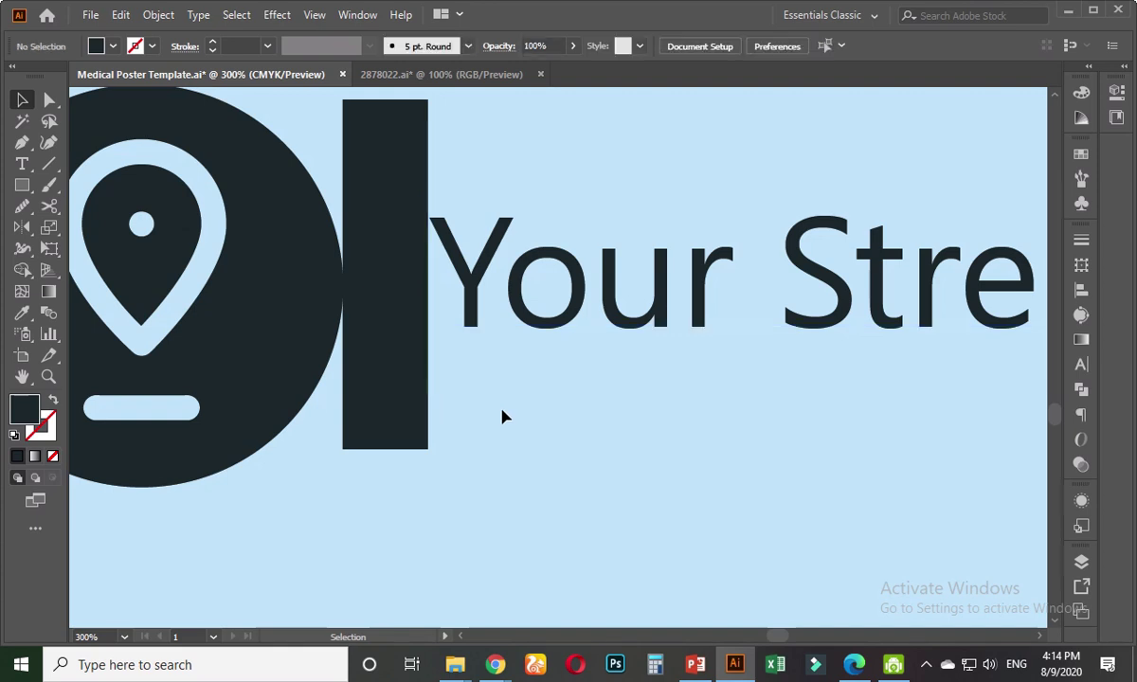
- Delete the spacer rectangle between the location pin icon and the address text
scroll(502, 417, "down", 1)
left_click_drag(501, 404, 497, 431)
scroll(490, 419, "up", 1)
left_click(478, 352)
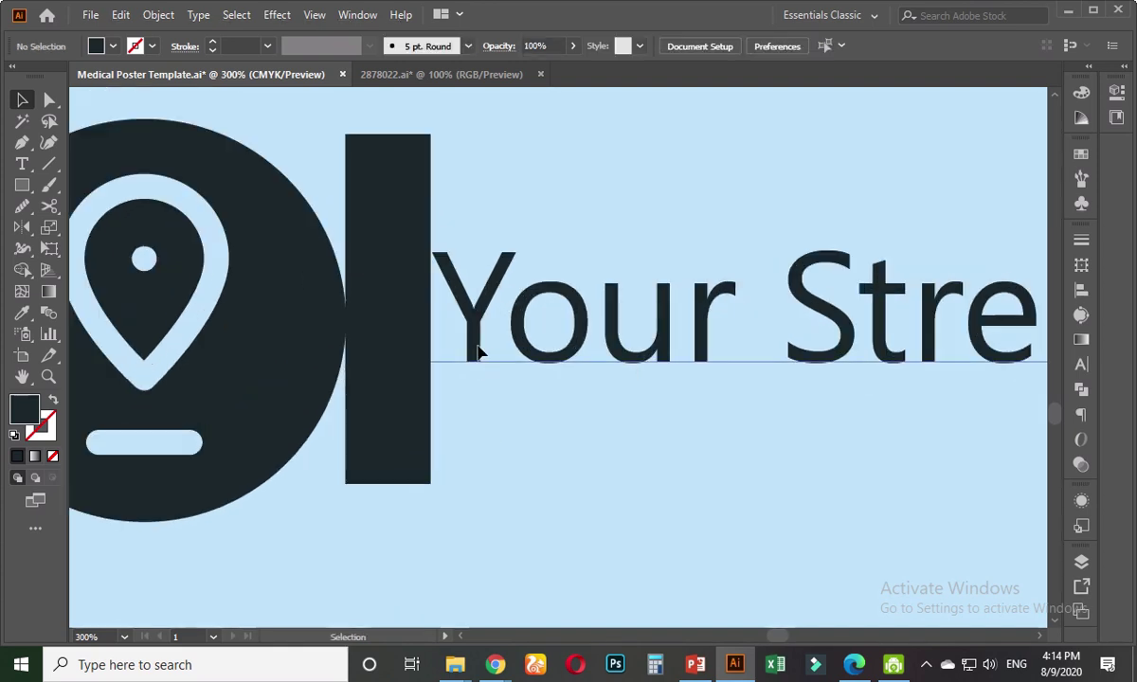
left_click(509, 463)
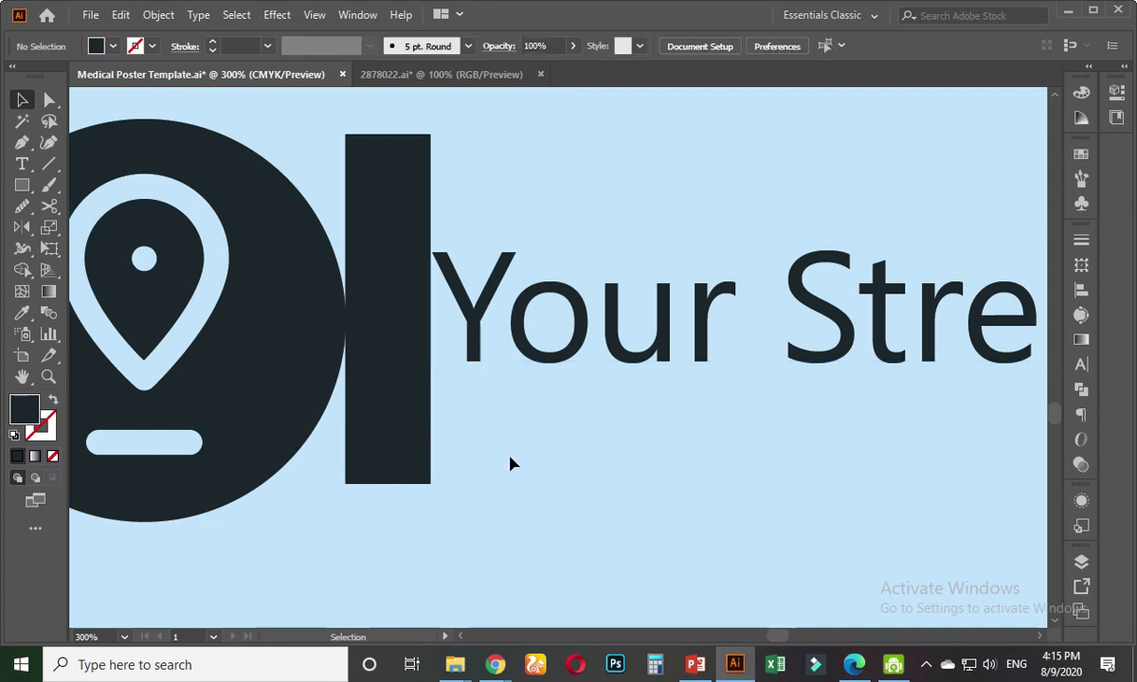
left_click(412, 410)
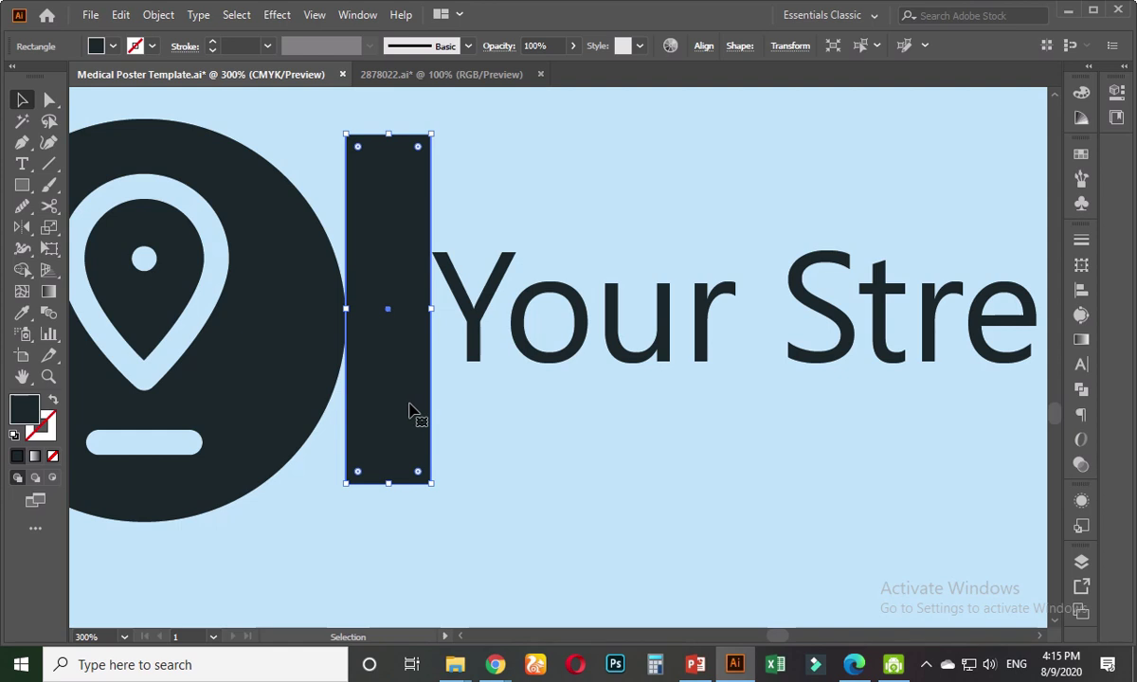
key("Delete")
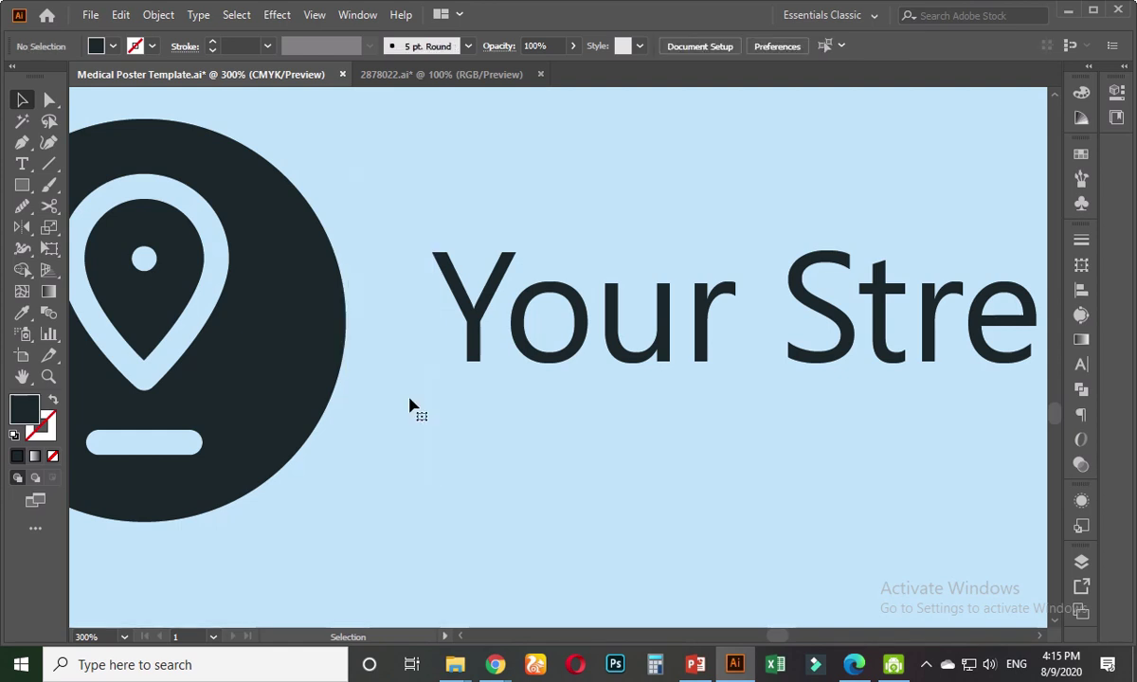
scroll(410, 405, "down", 8)
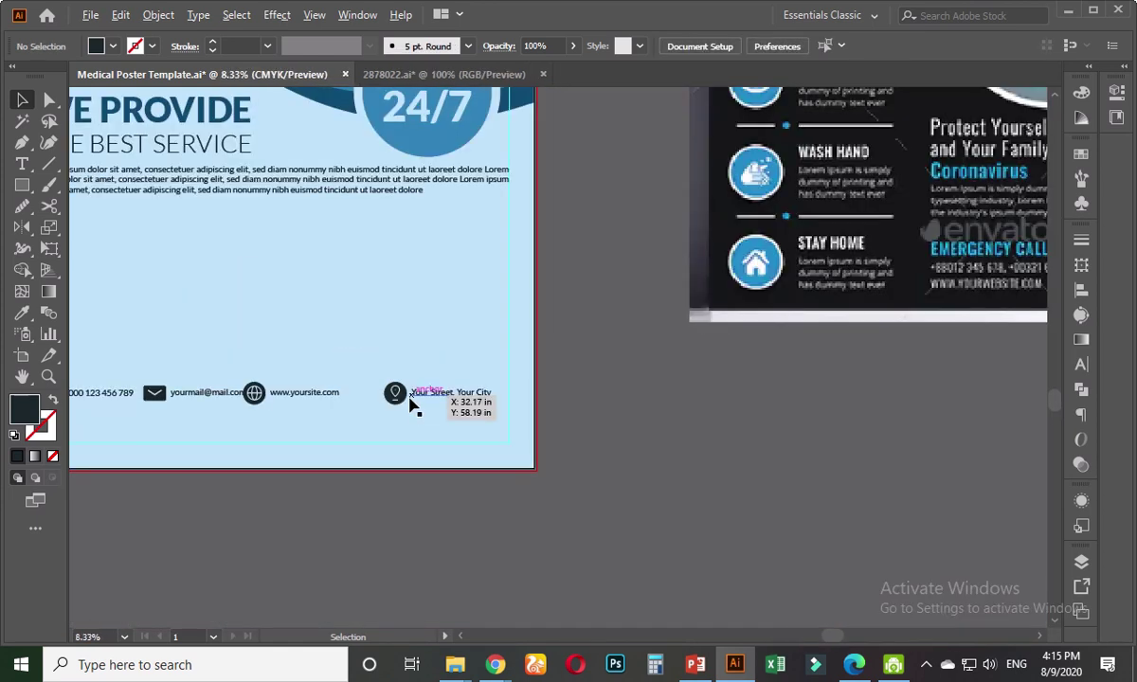
scroll(404, 365, "up", 1)
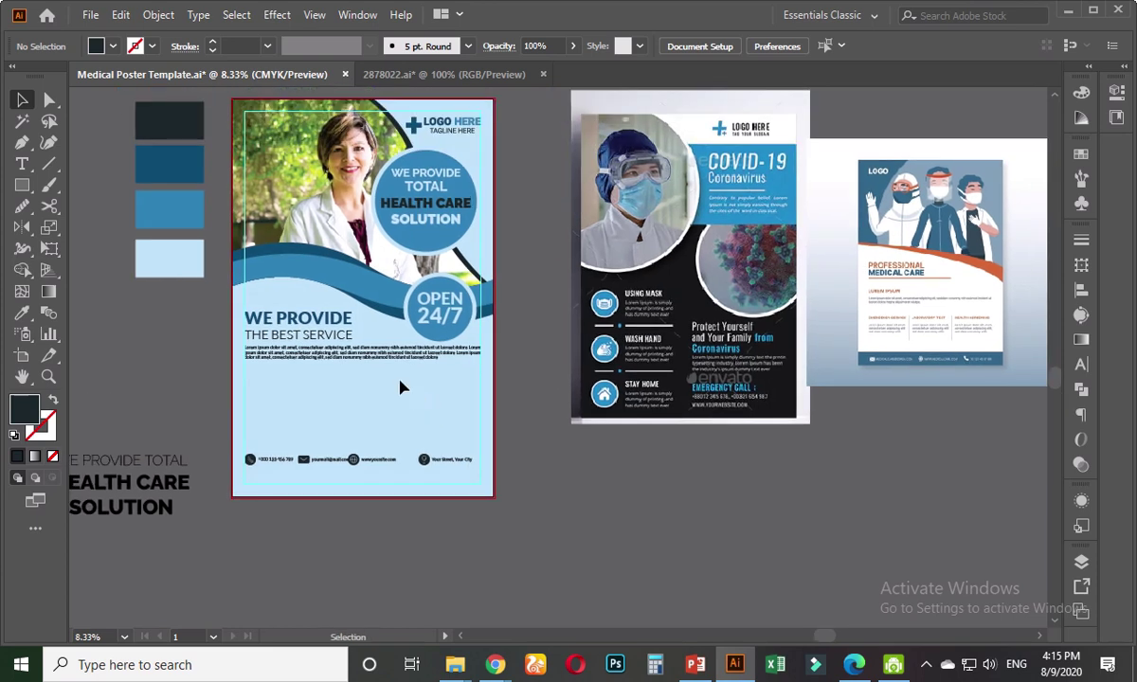
scroll(381, 478, "up", 1)
scroll(383, 473, "up", 3)
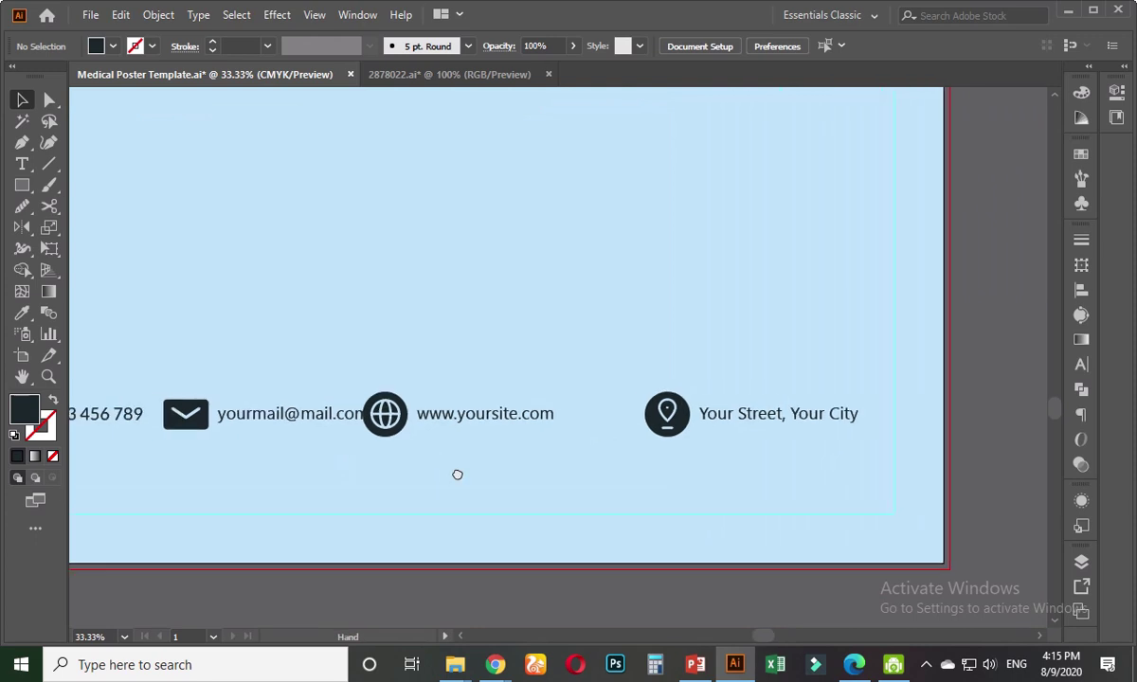
left_click_drag(379, 372, 485, 457)
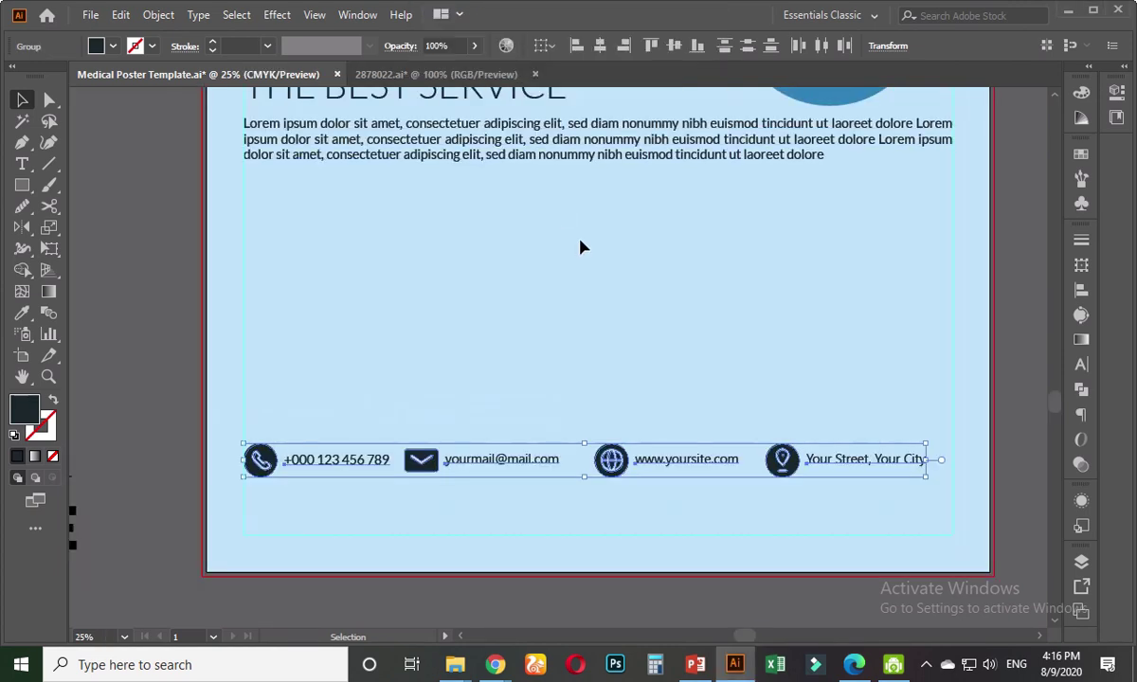
- Try distributing the four contact entries horizontally relative to the artboard, then undo the distribution
left_click(546, 45)
left_click(571, 105)
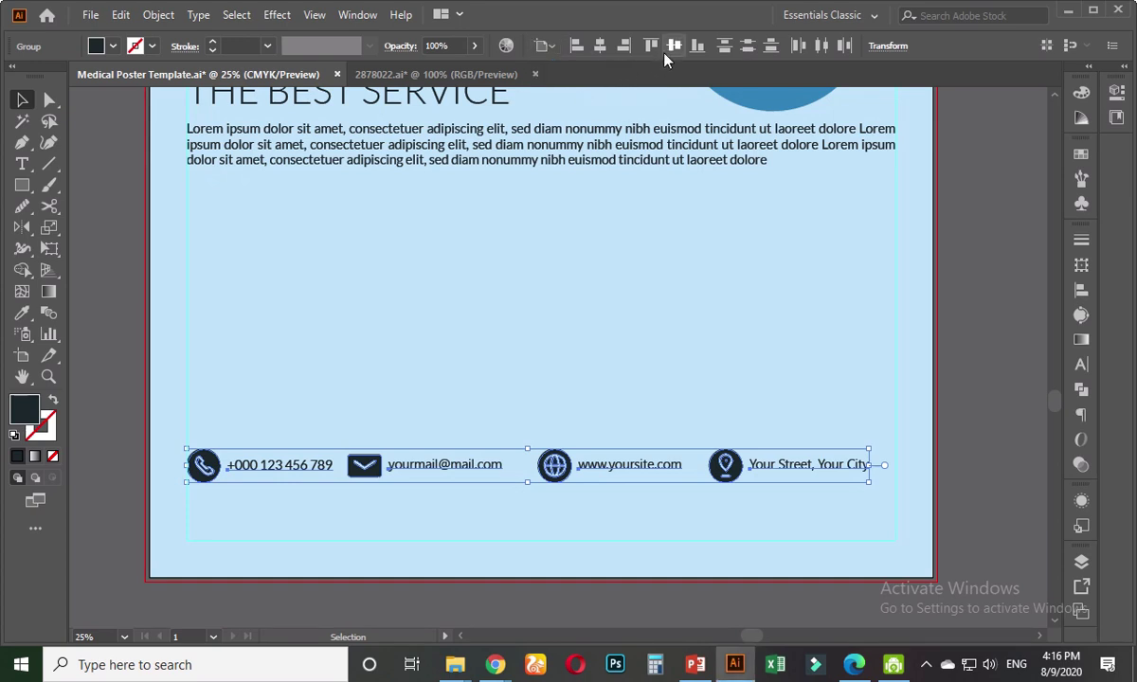
left_click(822, 46)
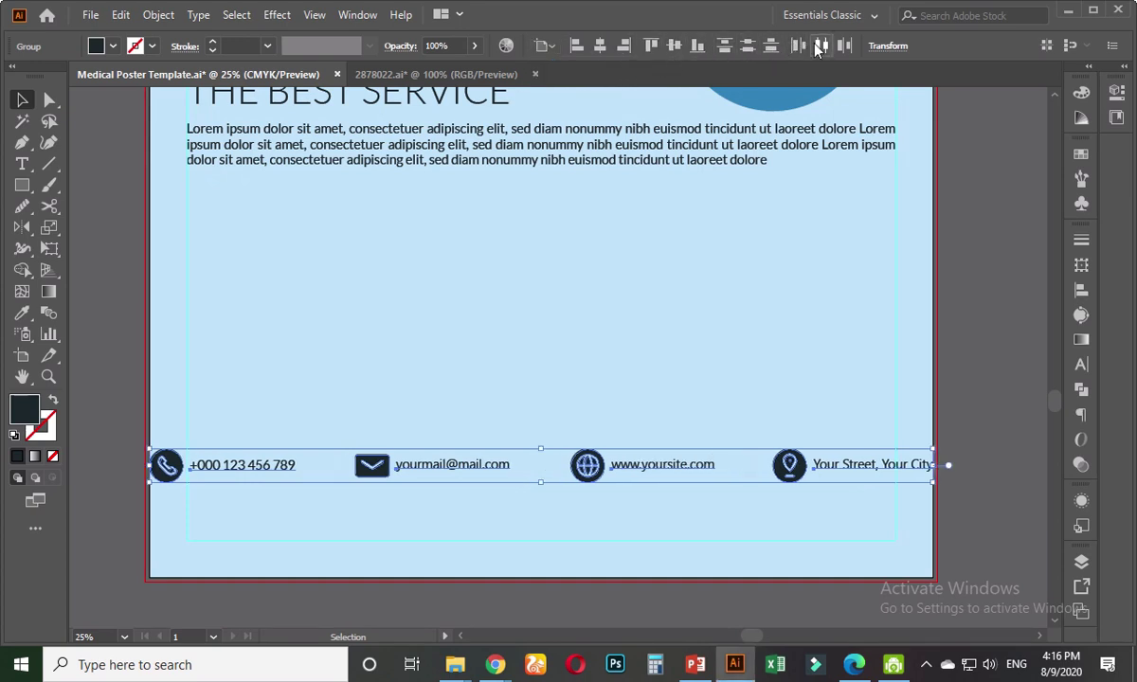
key("ctrl+z")
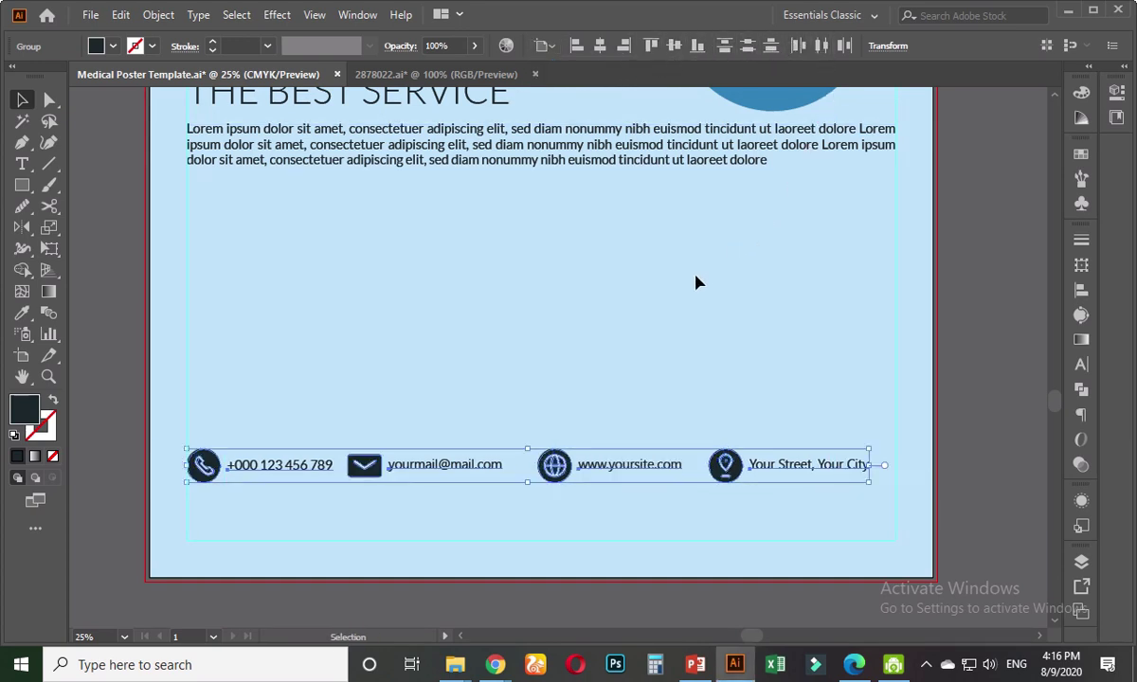
left_click(671, 316)
- Move the address entry with its location pin icon right, close to the right margin guide
left_click(726, 471)
left_click_drag(724, 472, 735, 465)
left_click(667, 443)
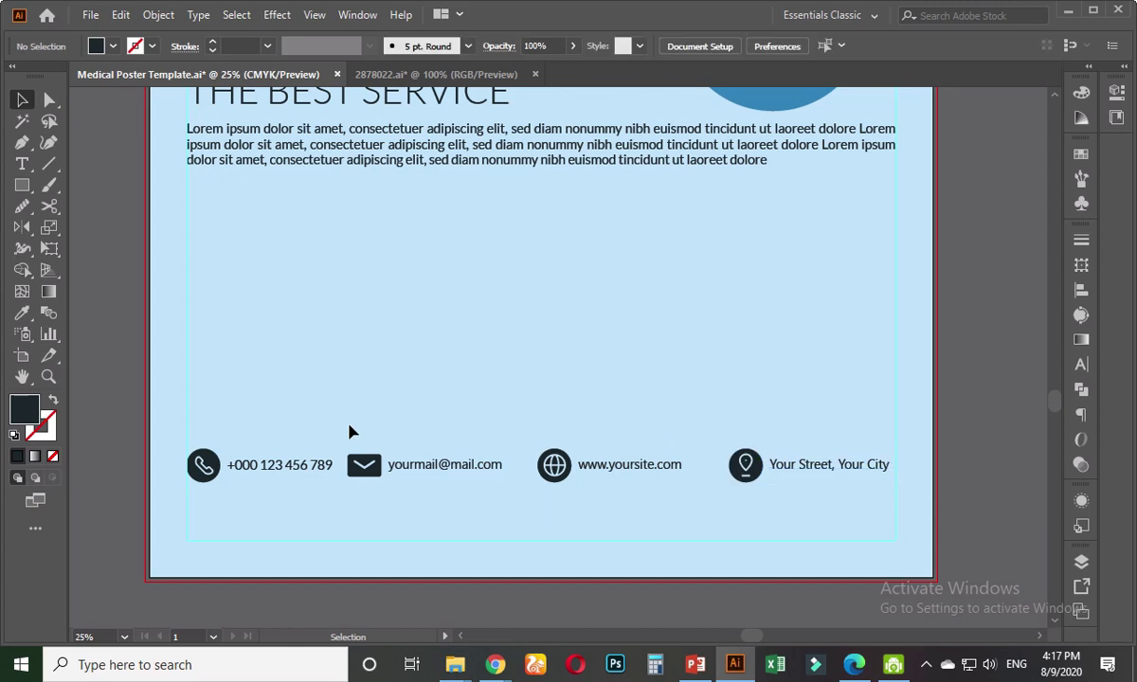
- Fine-tune the address entry's position until its right edge sits exactly on the right margin guide
scroll(875, 501, "right", 3)
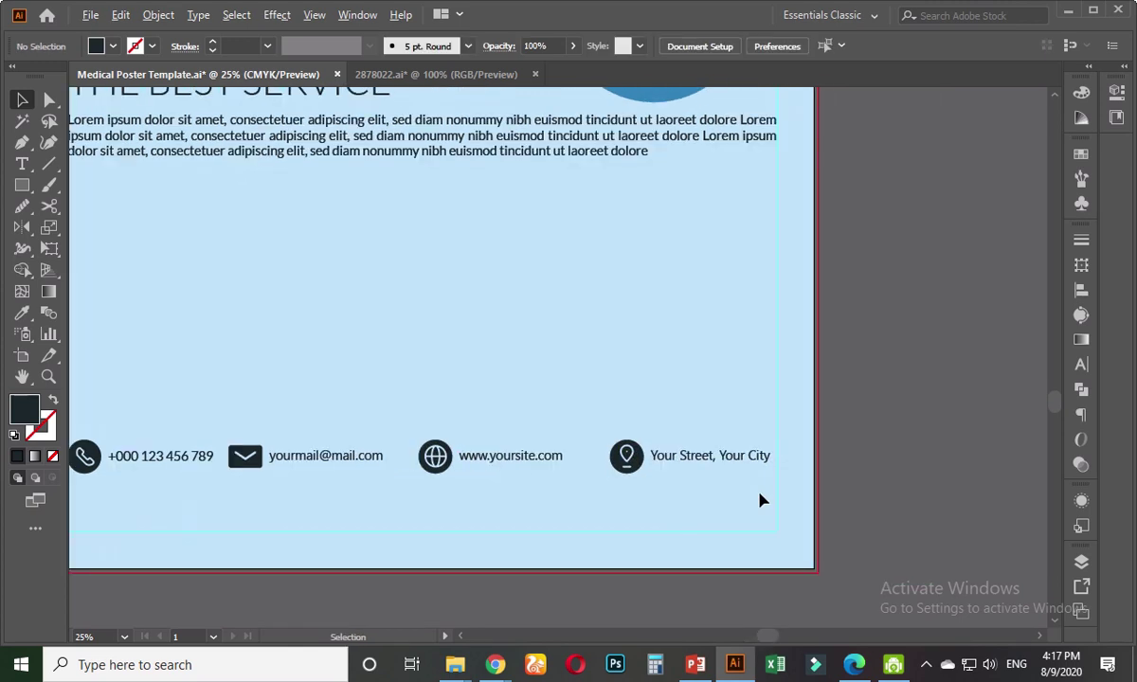
scroll(749, 497, "up", 1)
left_click(740, 434)
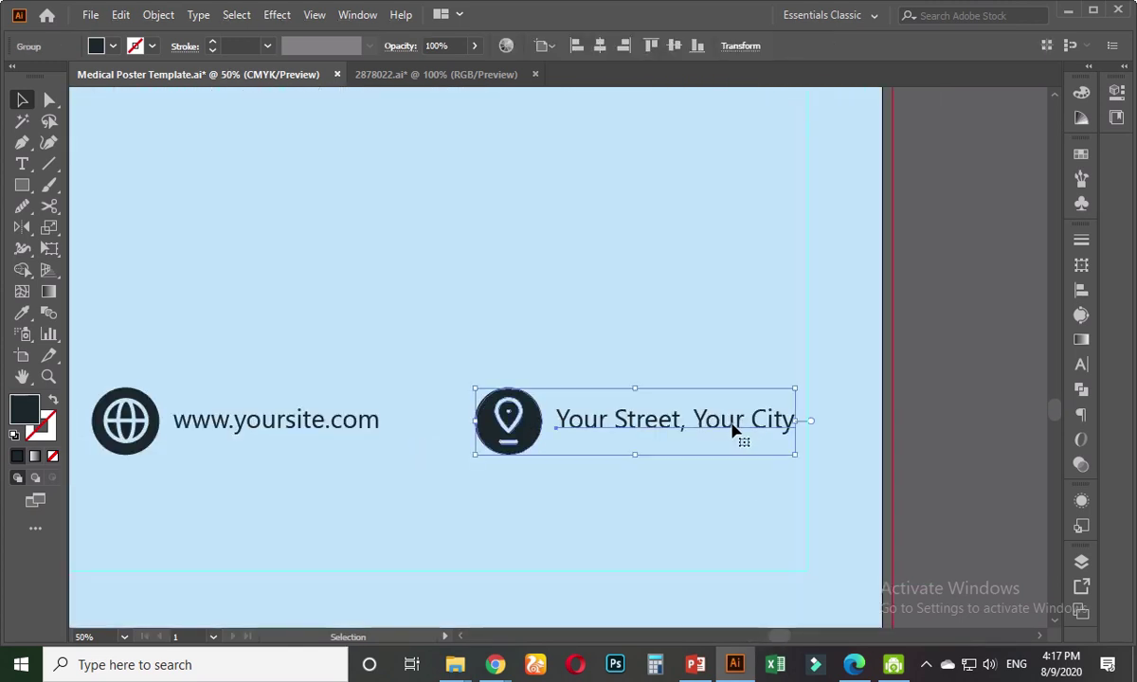
scroll(824, 450, "up", 2)
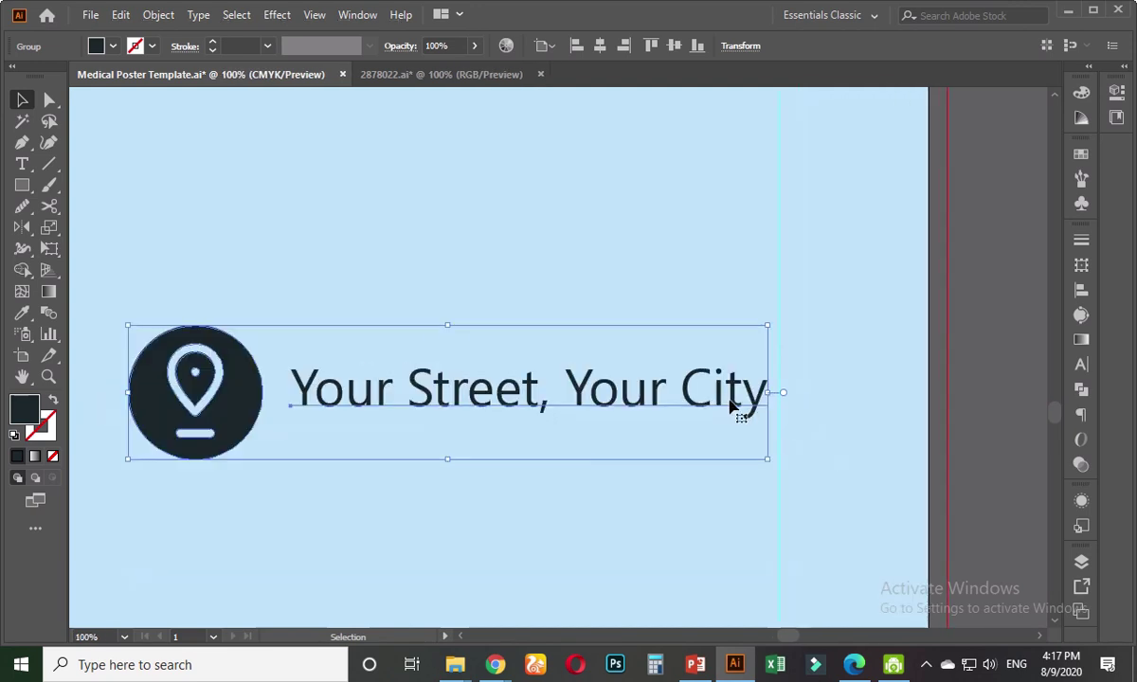
left_click_drag(736, 401, 754, 414)
scroll(820, 407, "up", 2)
key("Right")
key("Right")
key("Right")
key("Right")
key("Right")
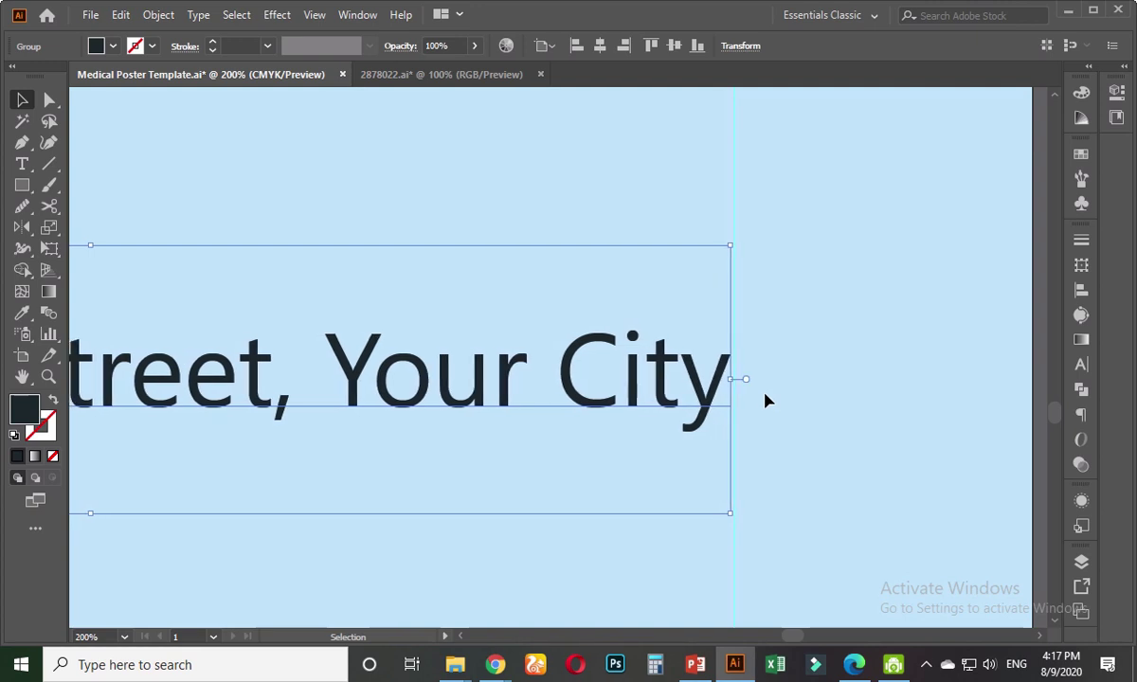
key("Right")
key("Right")
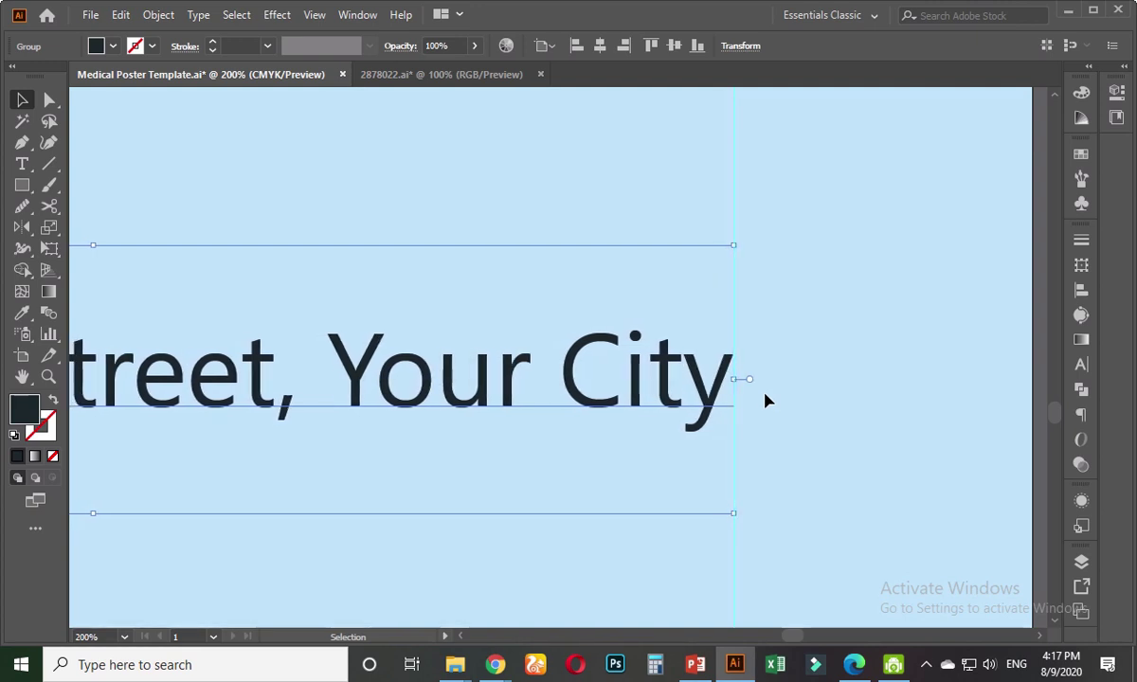
left_click(782, 393)
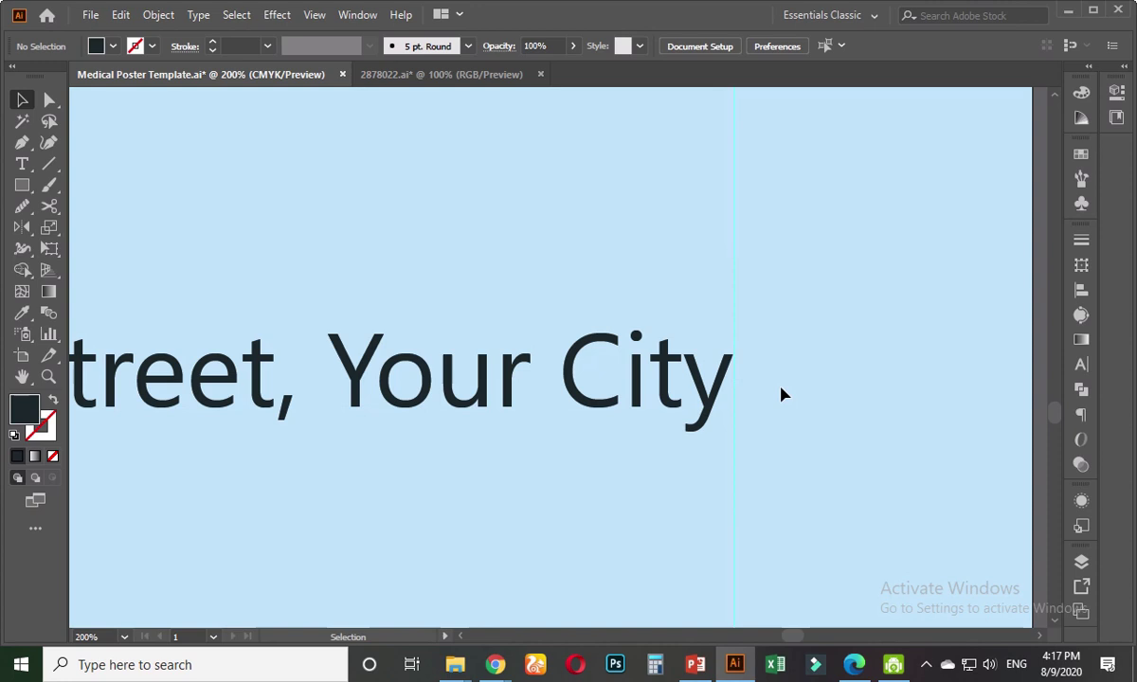
- Check the phone entry's icon against the left margin guide
scroll(756, 394, "down", 3)
scroll(487, 373, "left", 6)
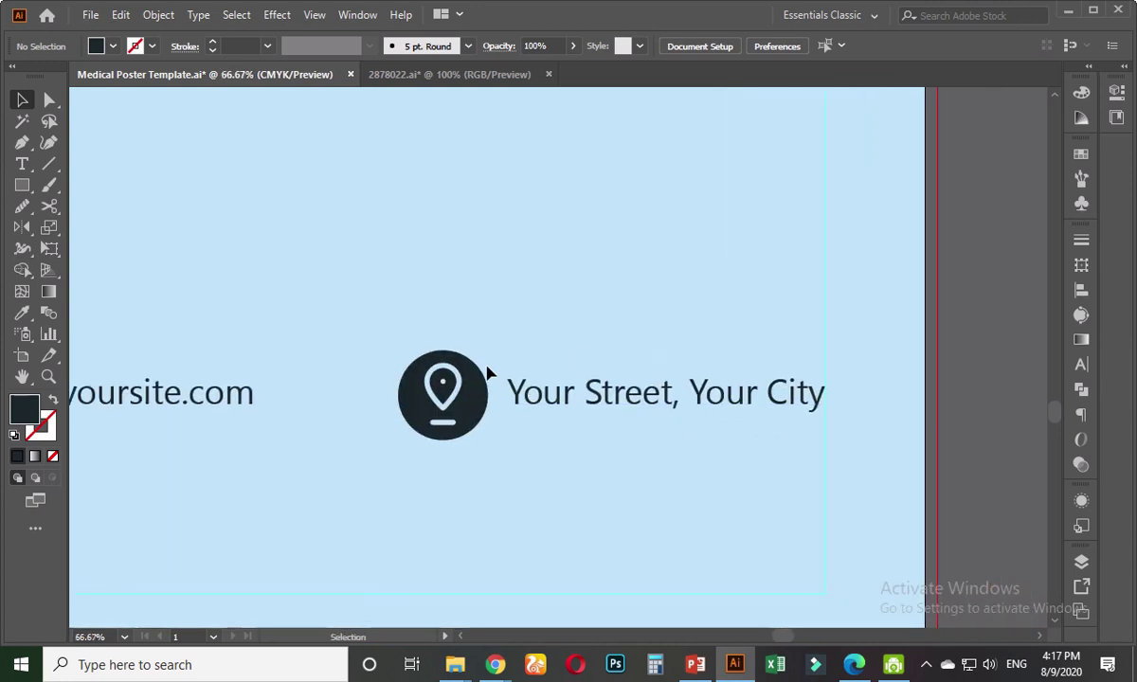
left_click(478, 437)
scroll(477, 437, "down", 3)
left_click_drag(270, 389, 457, 388)
scroll(330, 436, "up", 2)
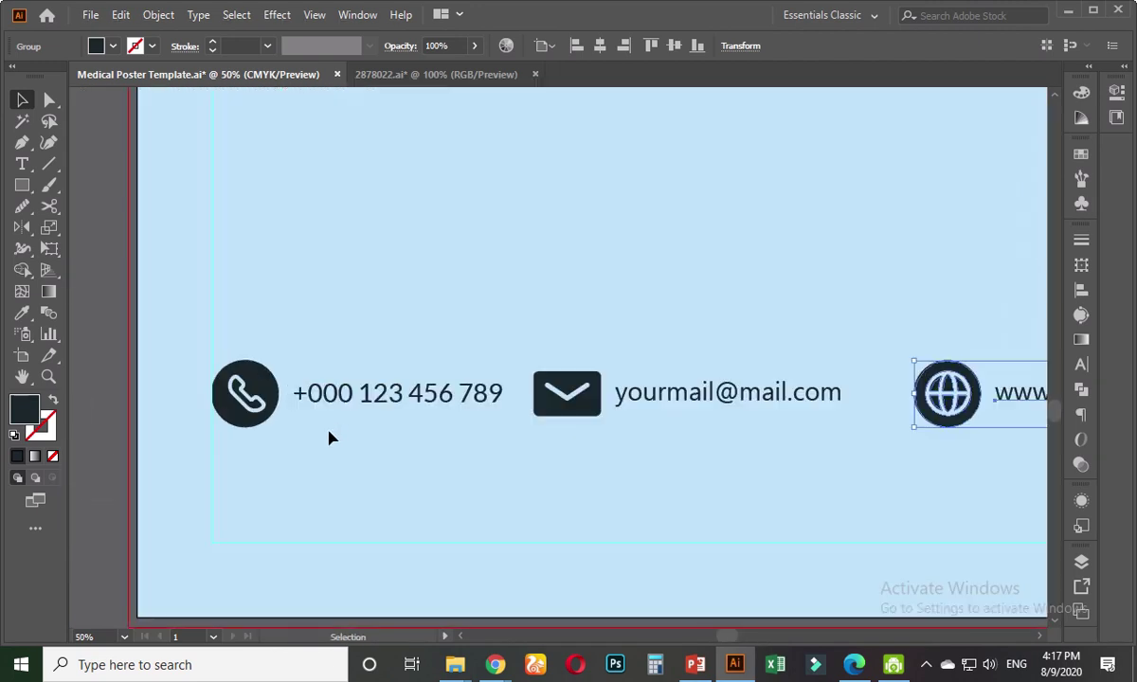
scroll(322, 401, "up", 2)
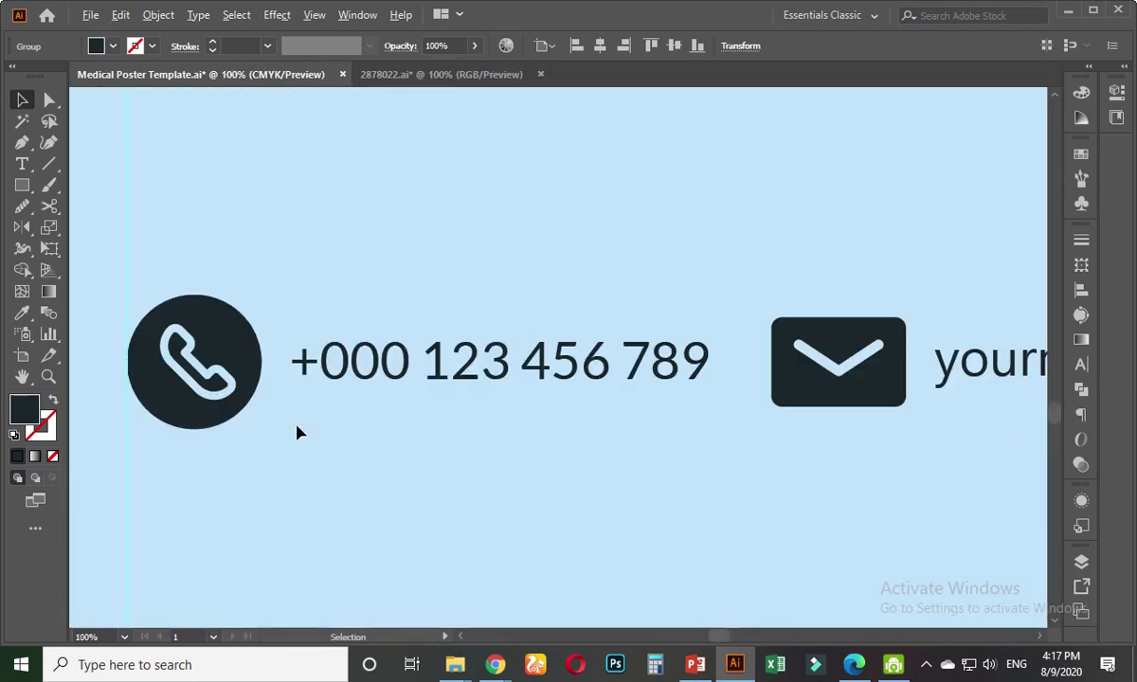
- Distribute the phone, e-mail, website and address entries evenly in the horizontal direction, aligning relative to the selection
scroll(296, 432, "down", 2)
left_click_drag(284, 373, 693, 444)
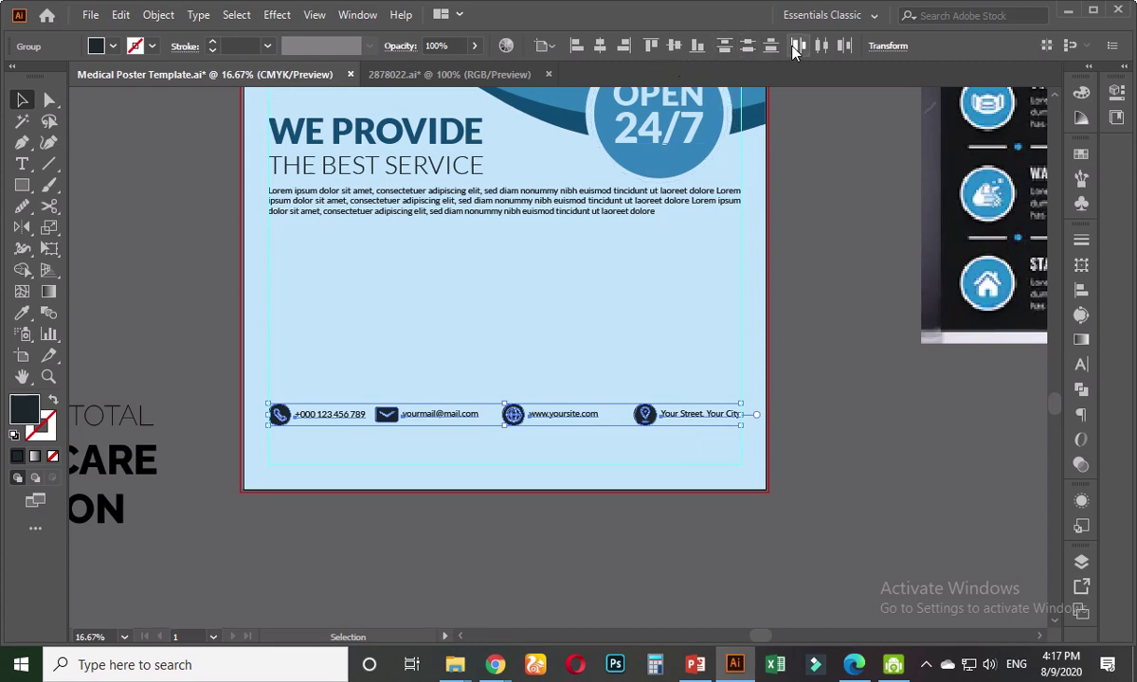
left_click(550, 49)
left_click(583, 66)
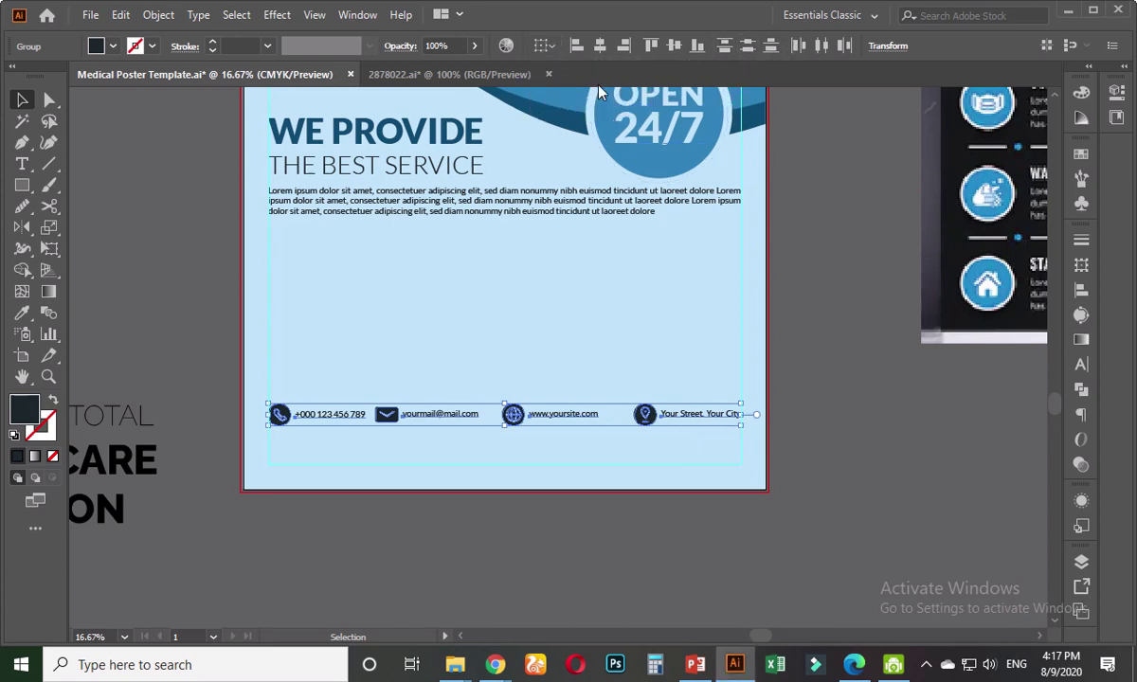
left_click(799, 46)
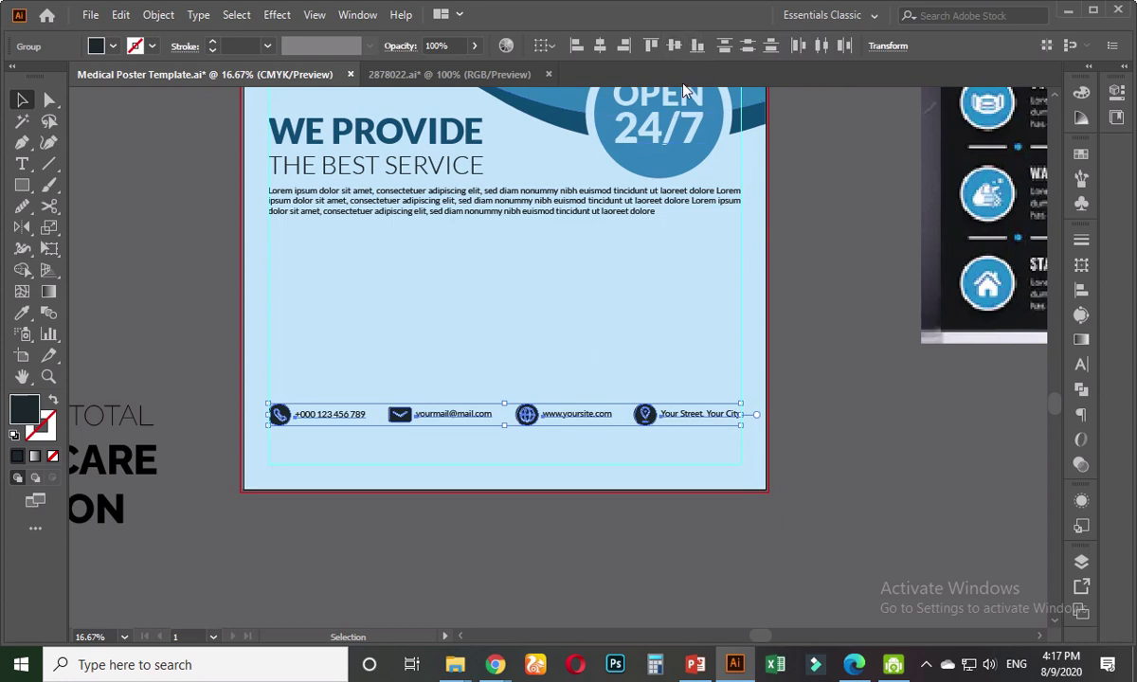
left_click(589, 350)
- Select all four contact entries and group them into a single row
scroll(518, 449, "up", 1)
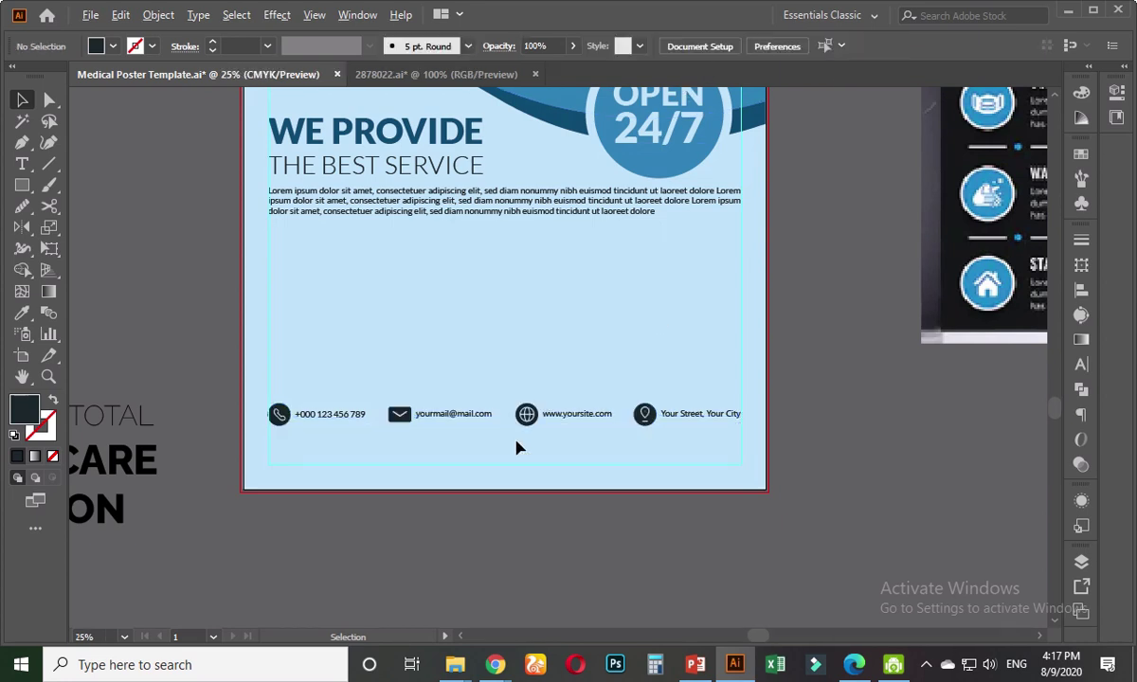
left_click_drag(236, 370, 794, 432)
key("a")
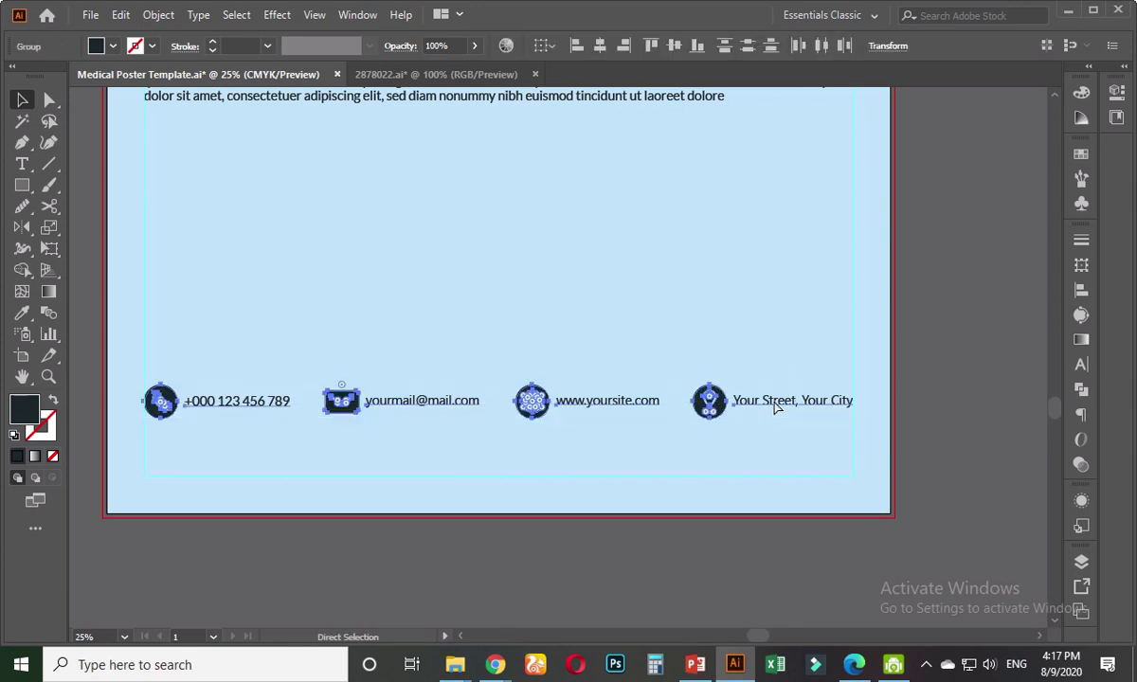
key("v")
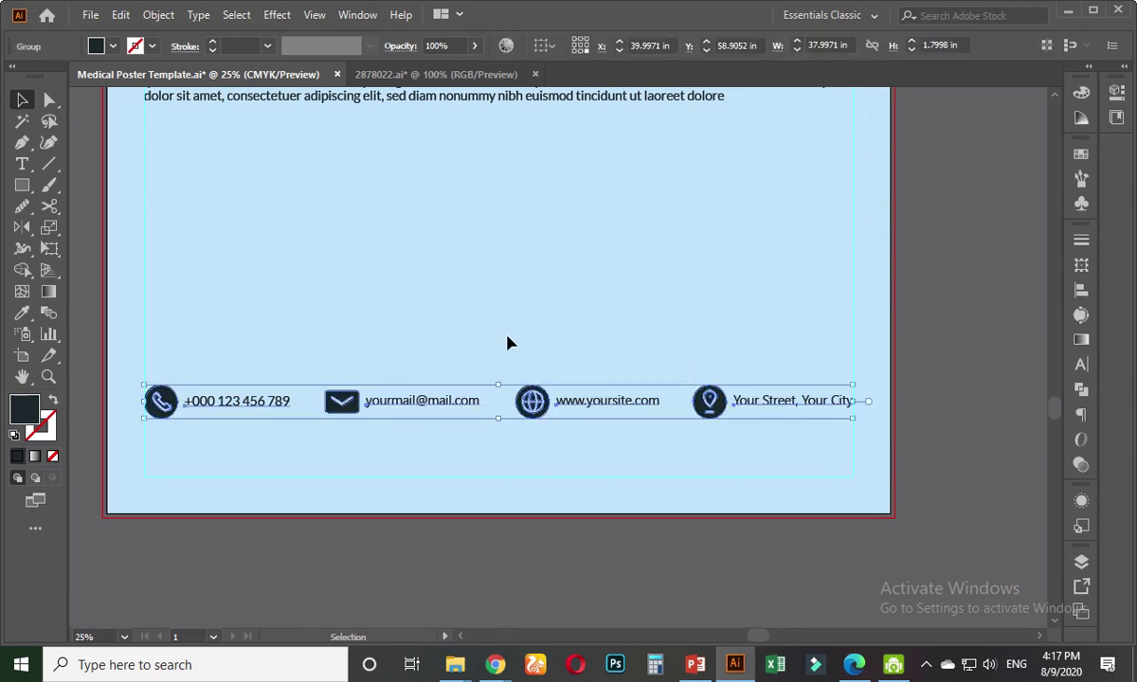
left_click(507, 343)
scroll(505, 350, "down", 1)
scroll(477, 409, "down", 1)
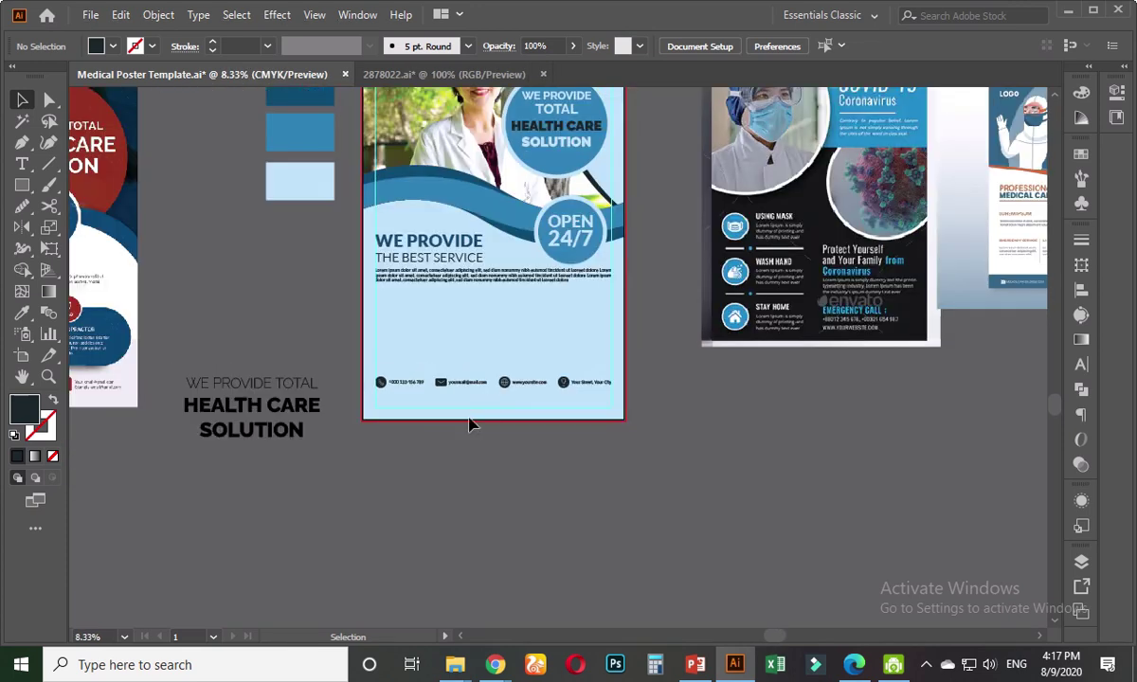
scroll(434, 421, "up", 2)
scroll(434, 421, "down", 2)
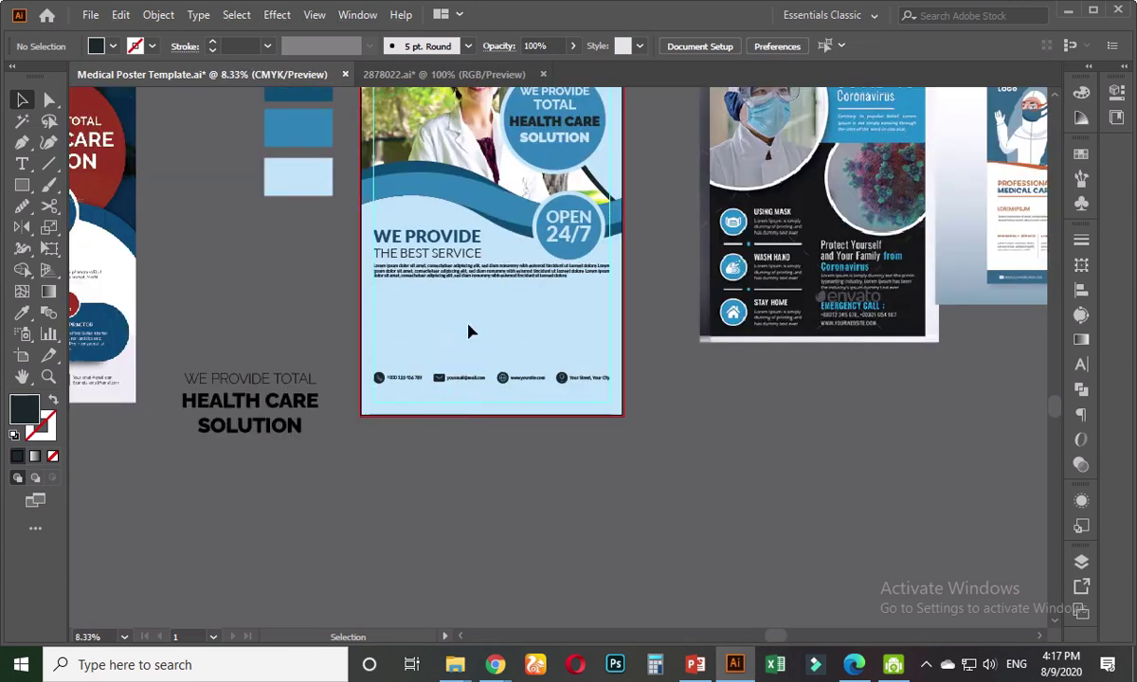
- Ungroup the whole contact row into its four separate entries
scroll(437, 455, "up", 2)
left_click(443, 452)
right_click(443, 453)
left_click(502, 284)
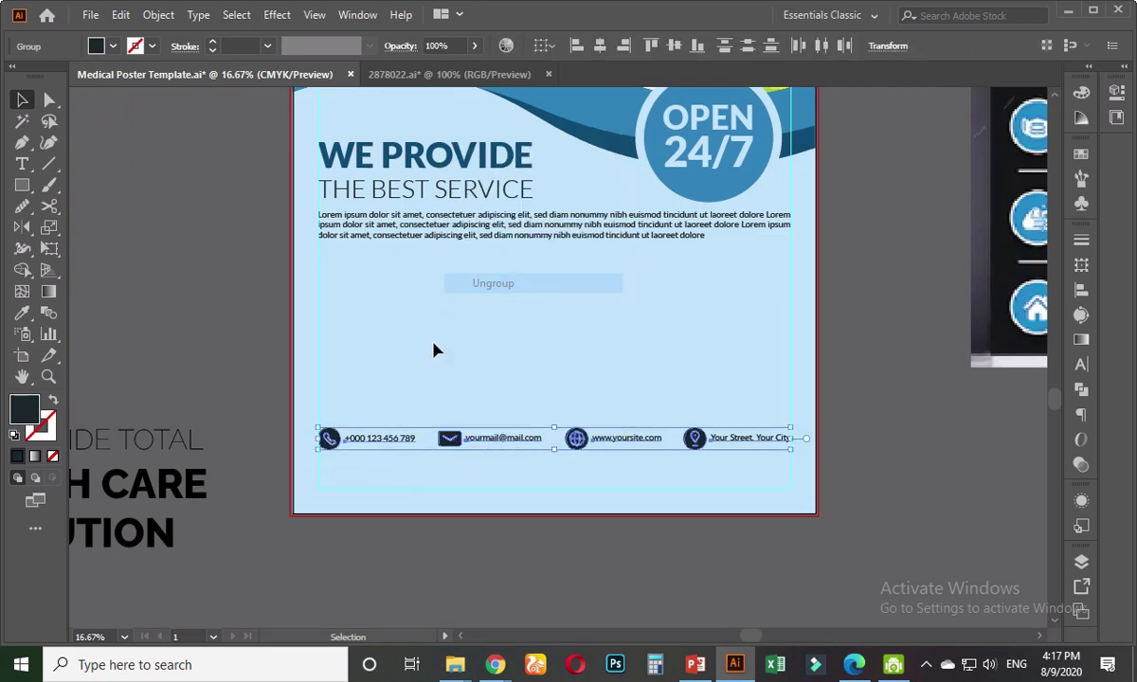
left_click(434, 349)
- Ungroup the phone entry and the e-mail entry so that each icon is separate from its text
left_click(333, 438)
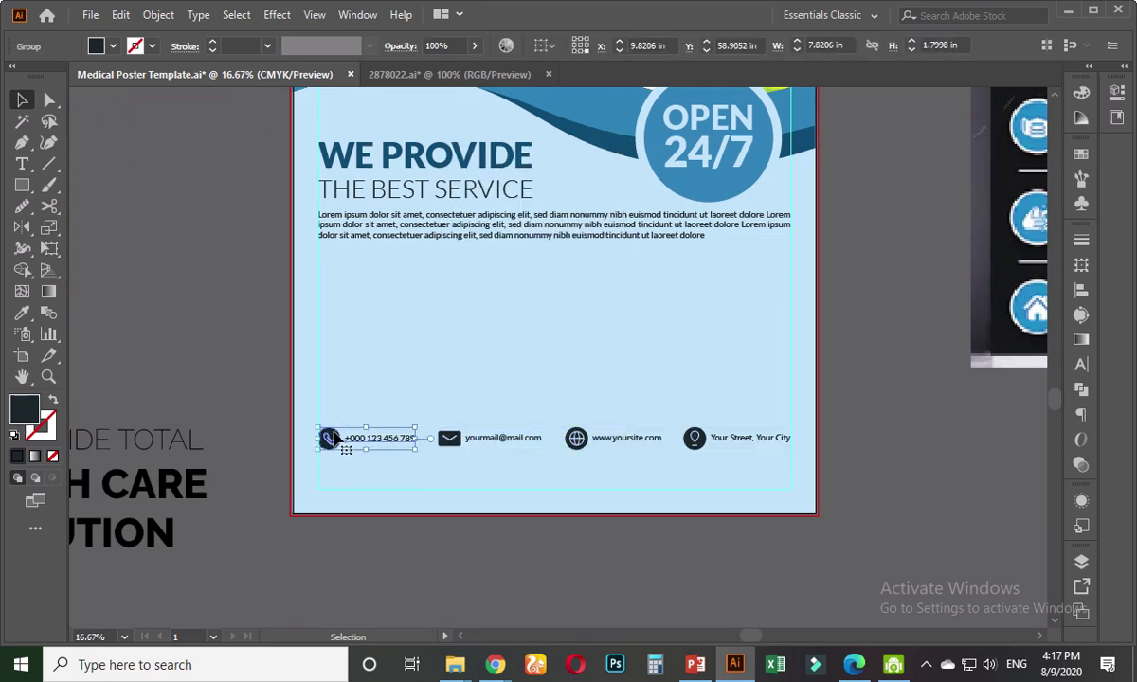
right_click(404, 440)
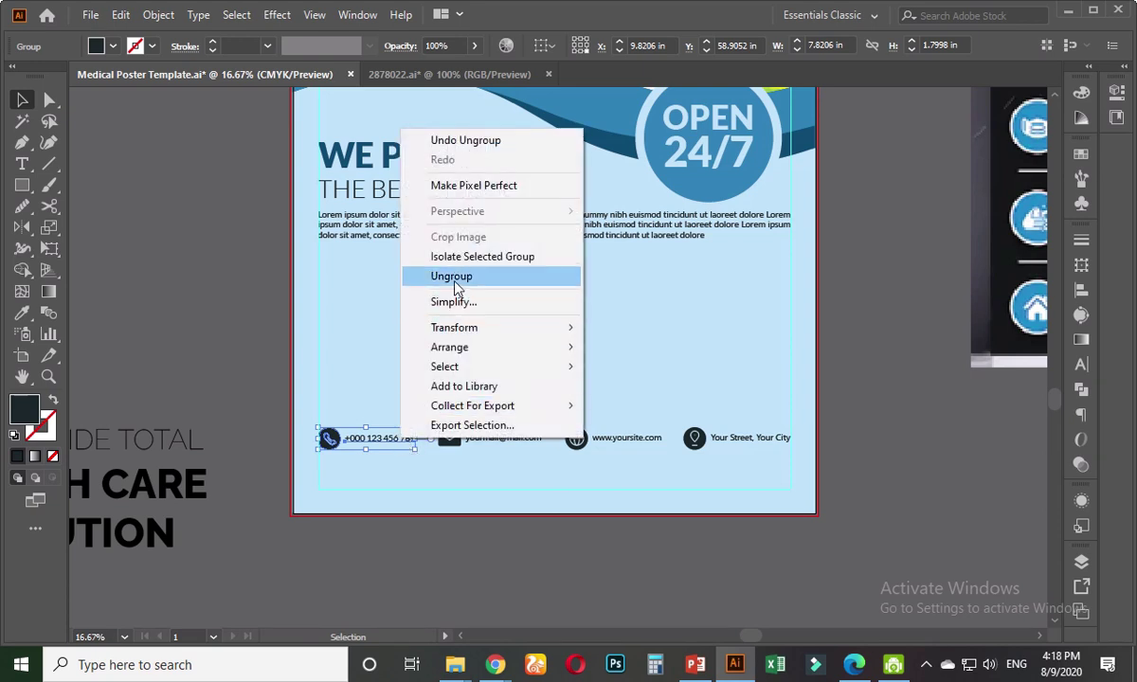
left_click(454, 277)
right_click(459, 439)
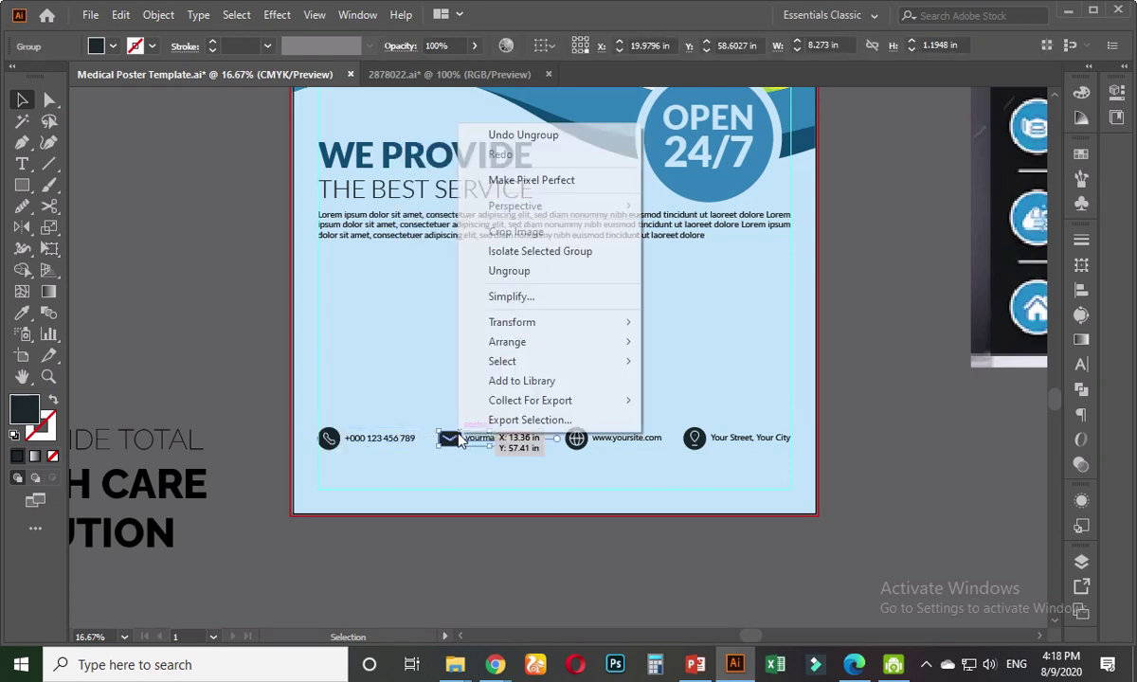
left_click(512, 271)
left_click(545, 365)
- Ungroup the website entry and the address entry so that each icon is separate from its text
left_click(585, 451)
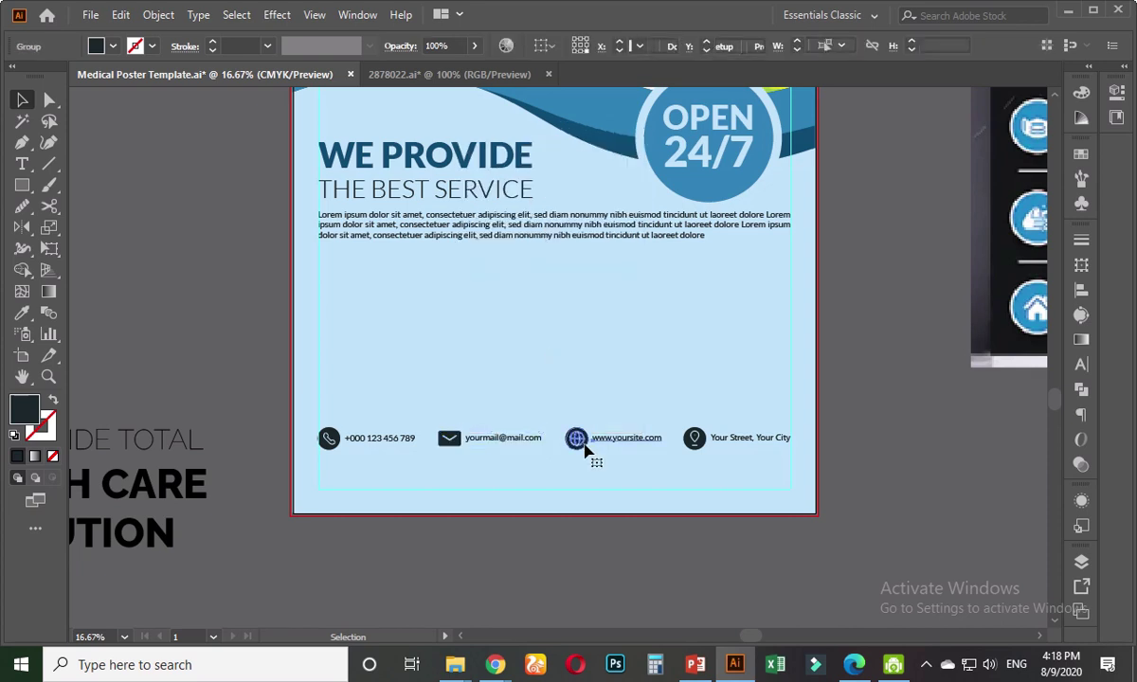
right_click(584, 451)
left_click(617, 281)
left_click(679, 376)
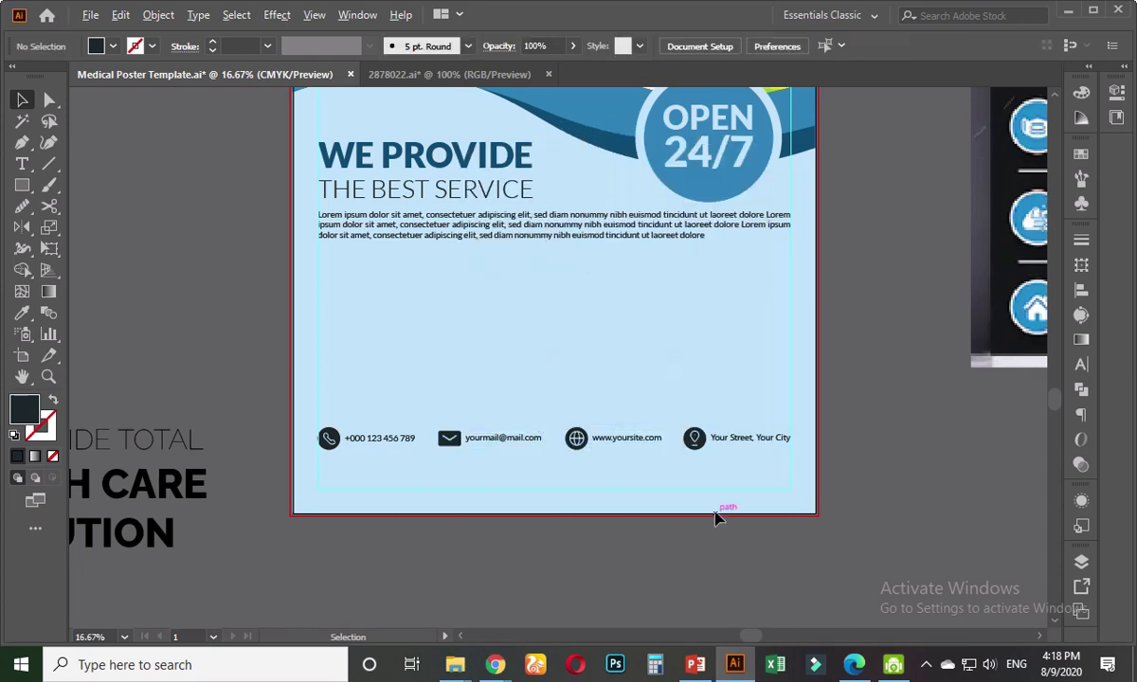
scroll(715, 517, "up", 2)
left_click(717, 372)
right_click(717, 371)
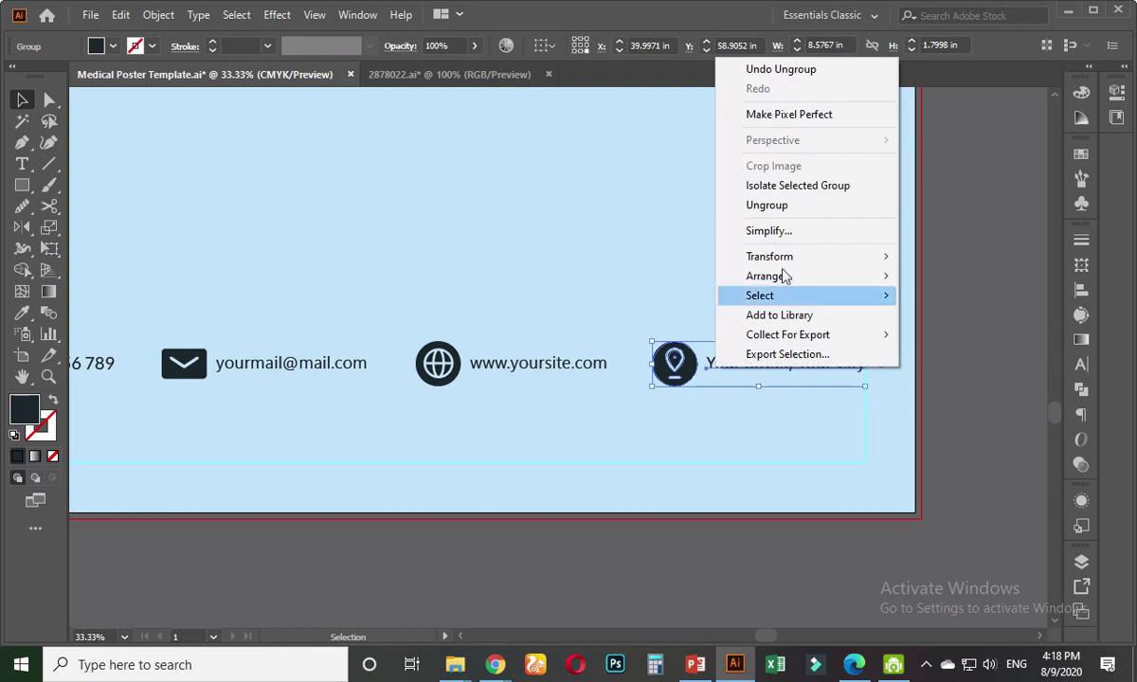
left_click(785, 203)
left_click(732, 277)
- Select the phone, envelope, globe and location pin icons together and group them
left_click(666, 353)
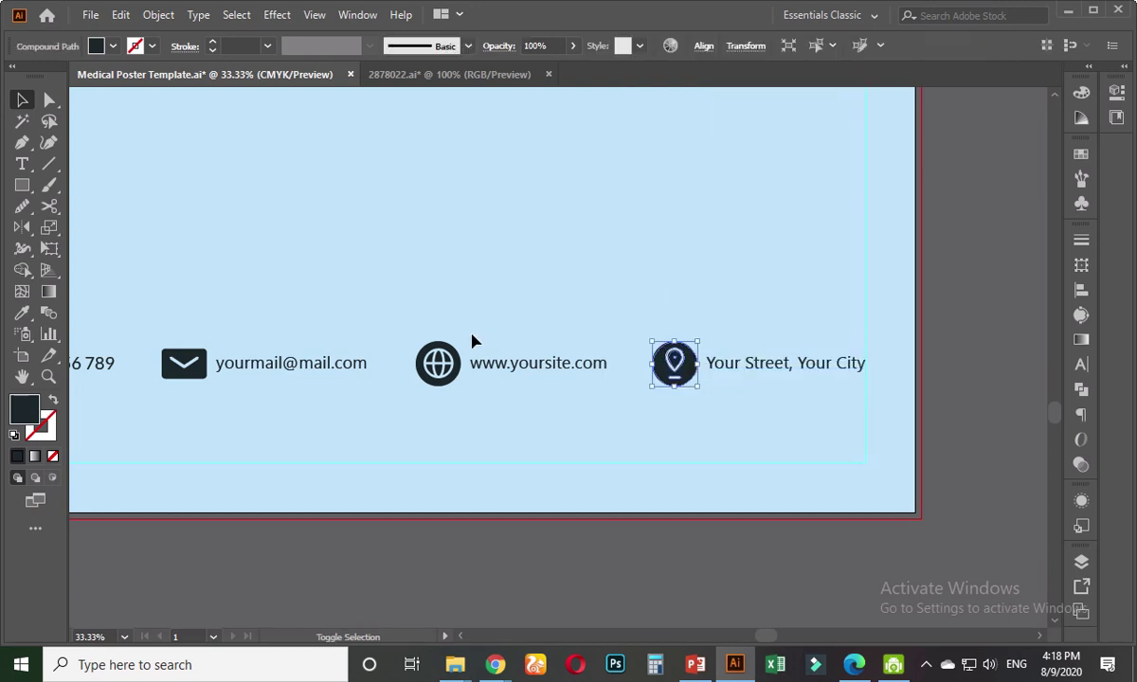
left_click(454, 352, "shift")
left_click_drag(373, 324, 596, 360)
left_click(416, 391, "shift")
left_click(167, 392, "shift")
key("ctrl+minus")
key("ctrl+minus")
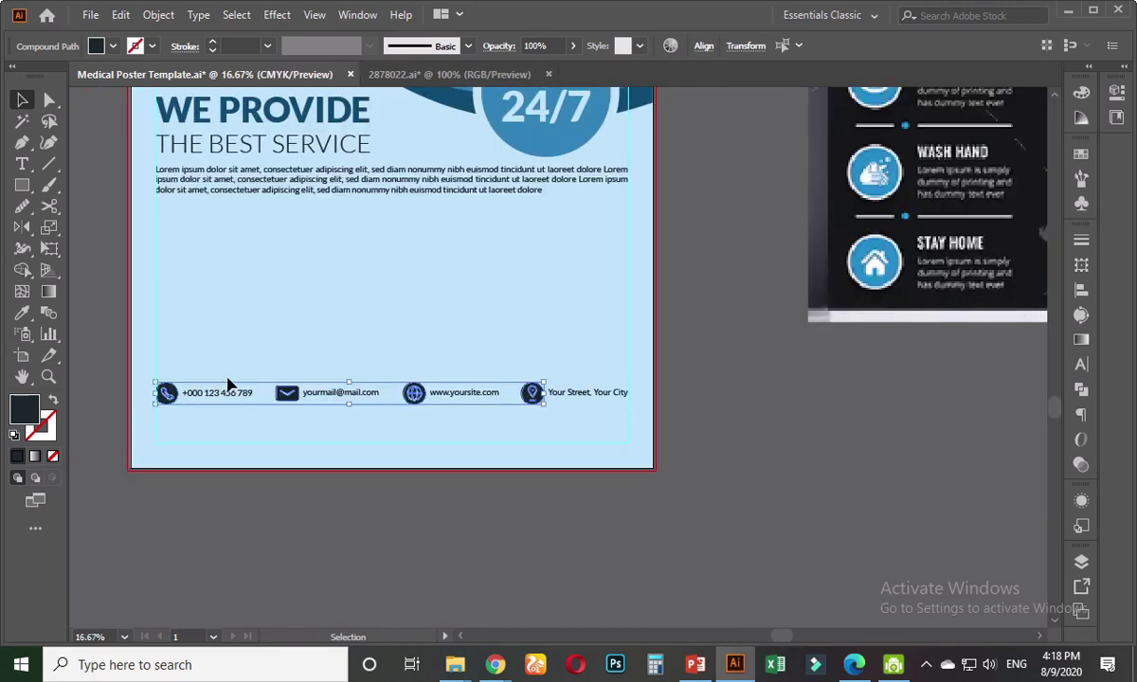
key("ctrl+g")
left_click_drag(278, 270, 353, 451)
key("ctrl+minus")
key("ctrl+minus")
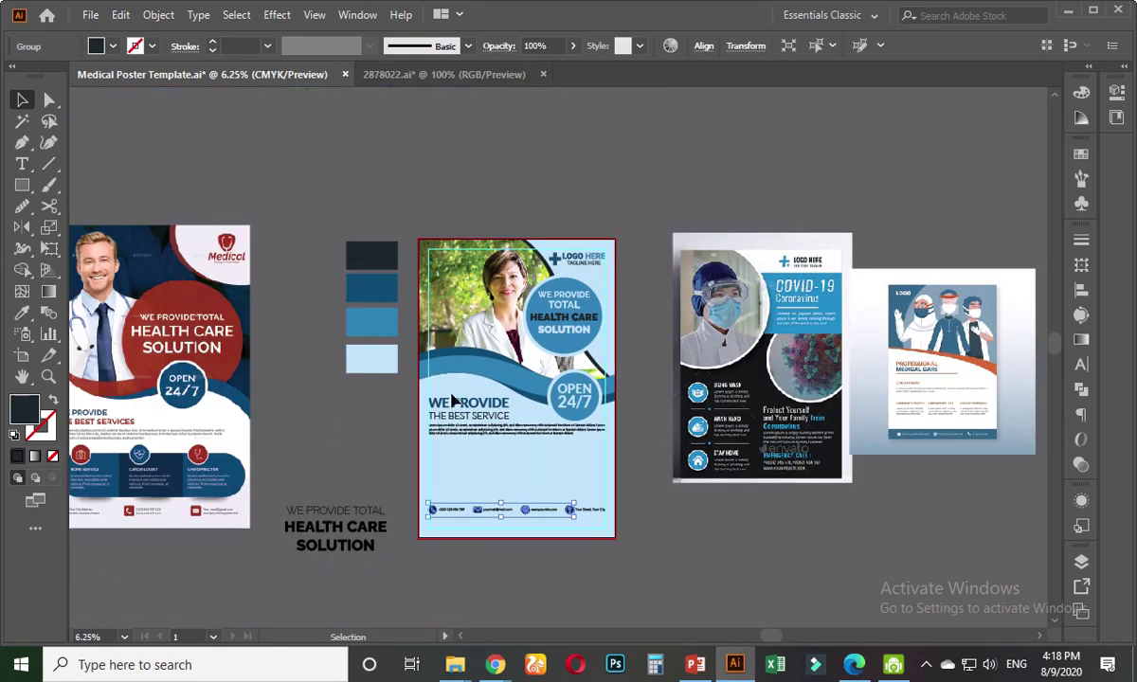
- Recolour the grouped contact icons with the dark blue from the palette swatches using the Eyedropper
left_click(22, 312)
left_click(348, 322)
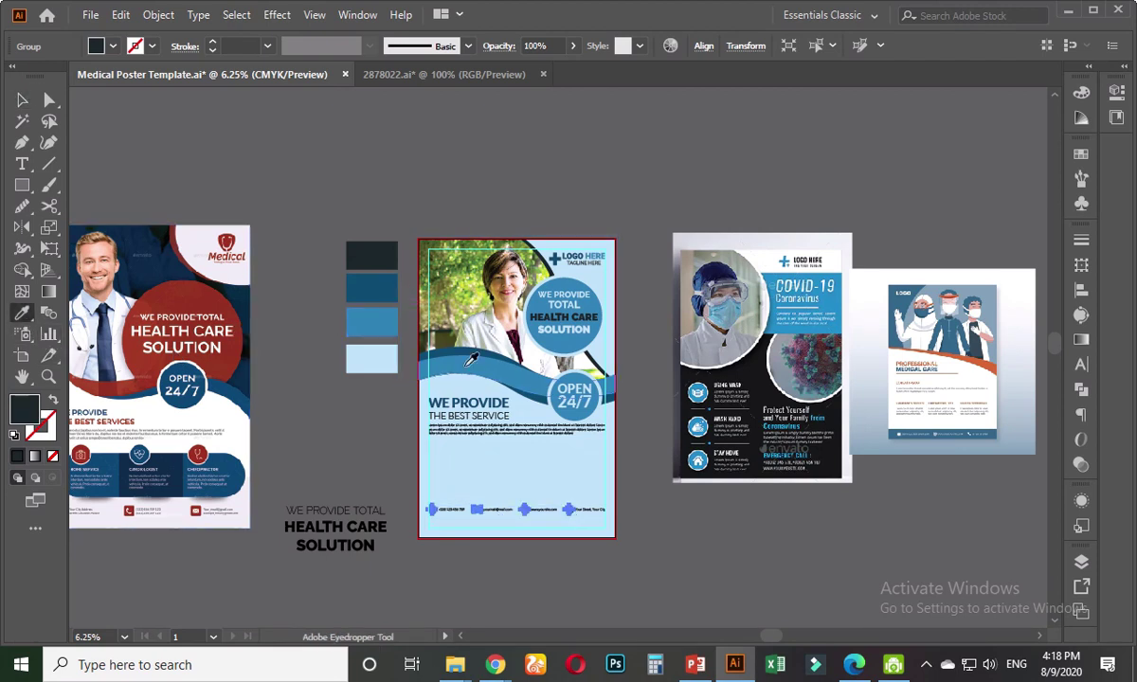
left_click(391, 279)
left_click(22, 100)
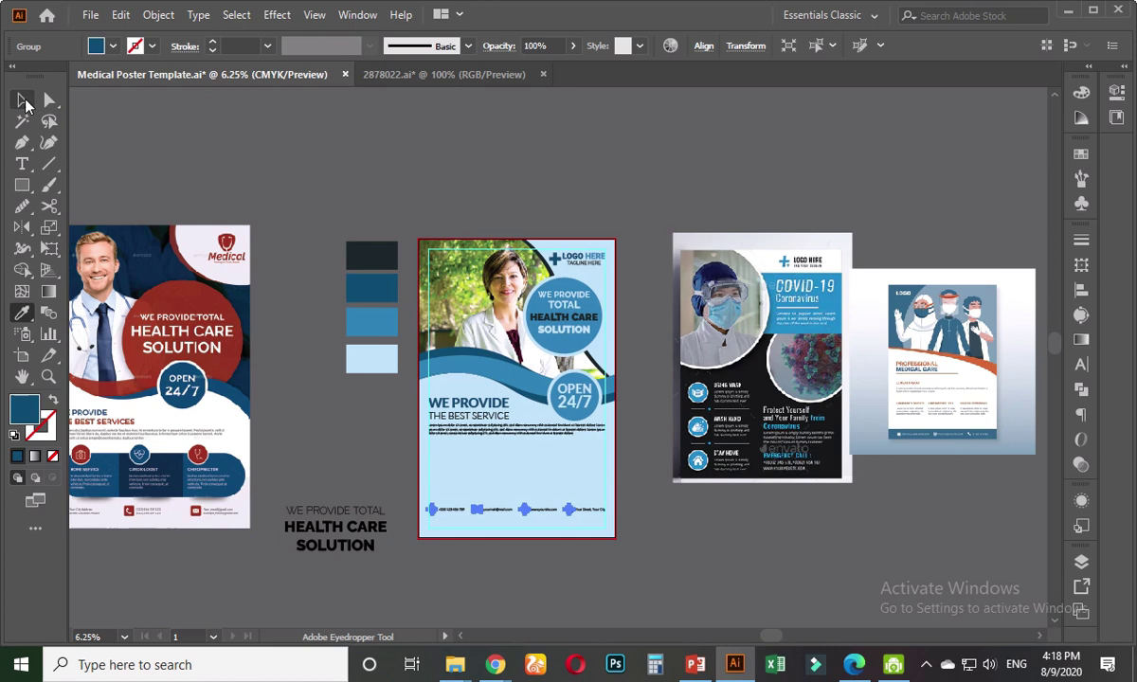
left_click(381, 421)
scroll(520, 583, "up", 1)
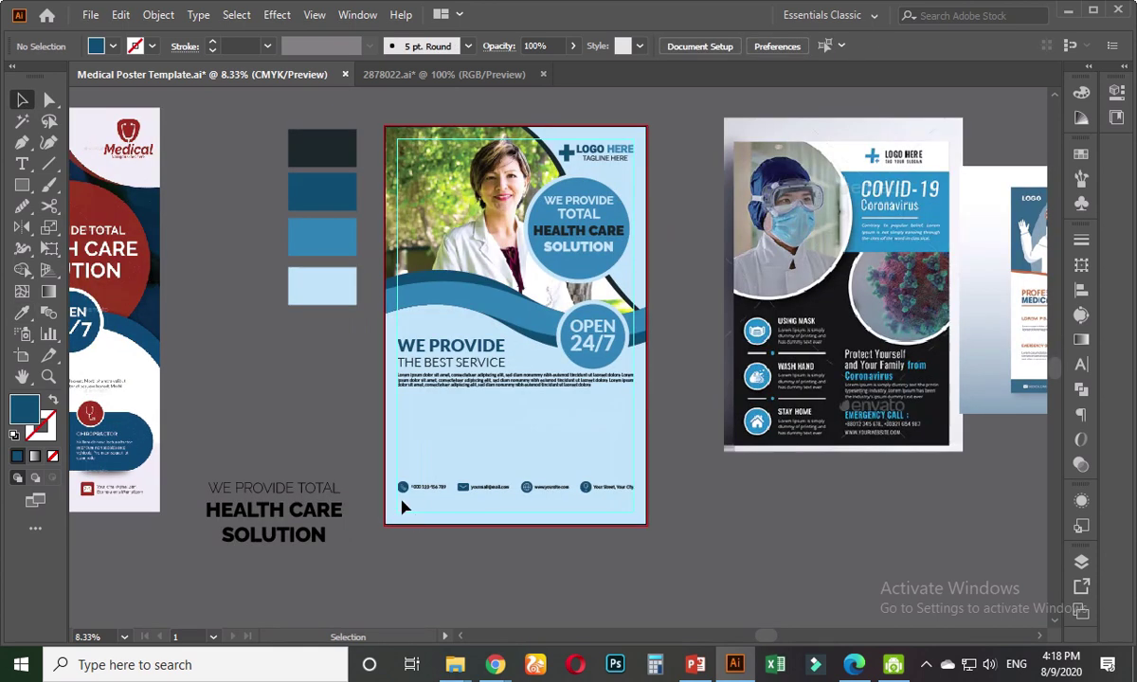
- Recolour the grouped contact icons with the medium blue from the palette swatches and check them up close
left_click(402, 486)
scroll(446, 535, "up", 2)
scroll(426, 508, "down", 2)
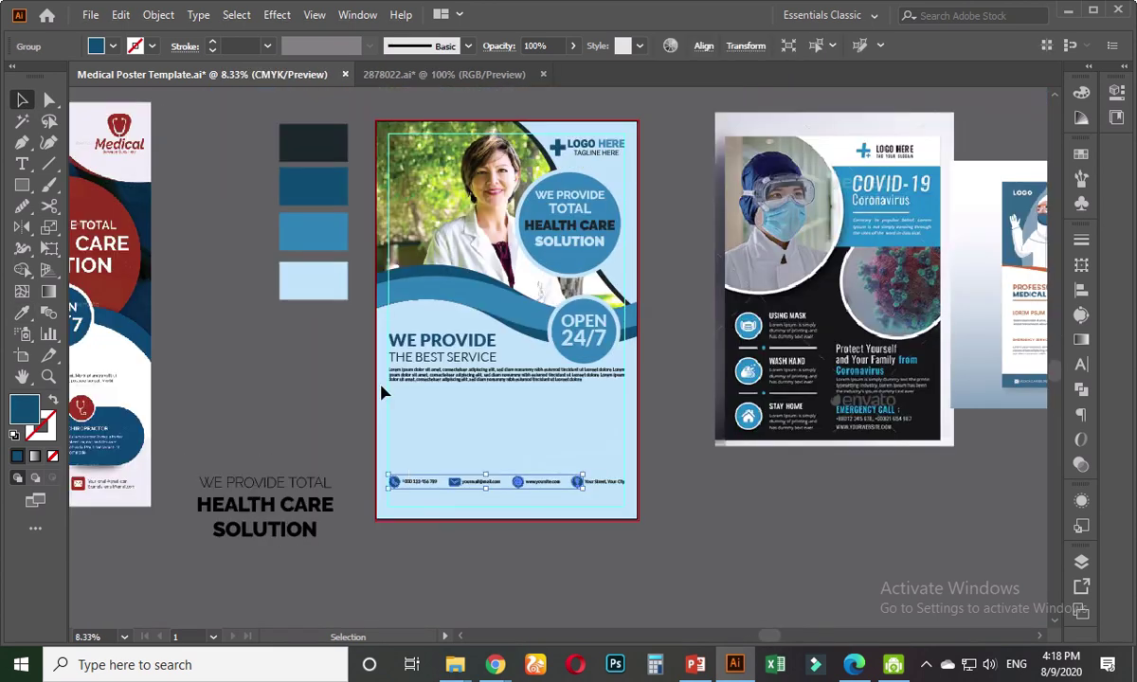
left_click(22, 312)
left_click(322, 227)
key("v")
left_click(302, 391)
scroll(507, 530, "up", 2)
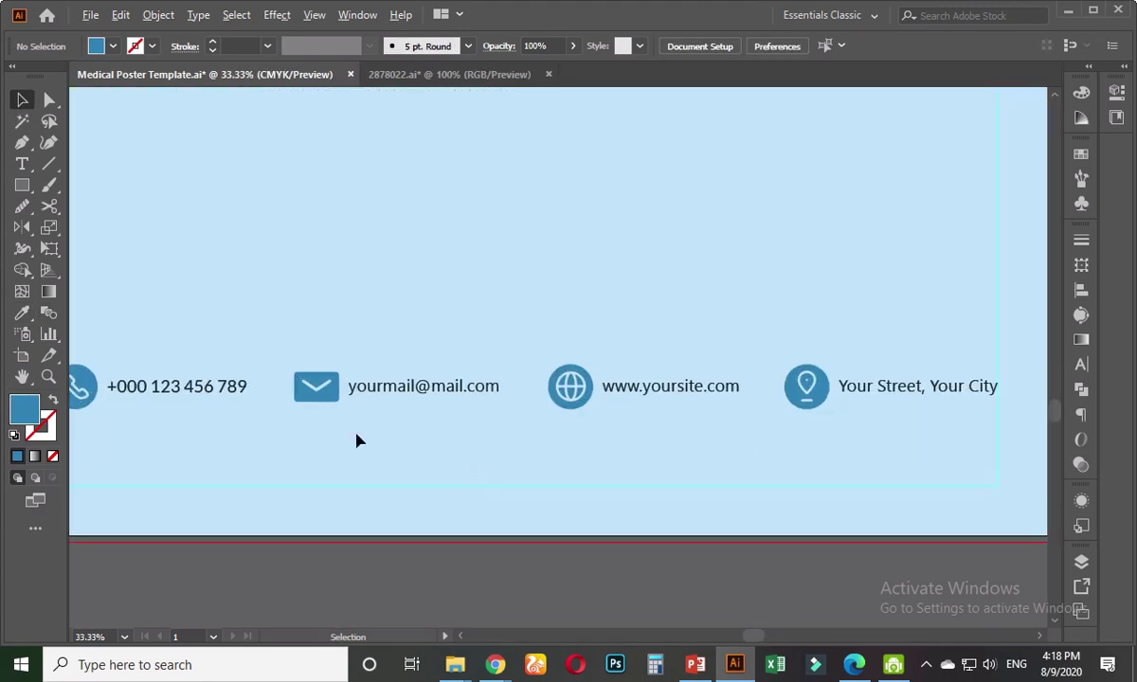
scroll(360, 443, "down", 1)
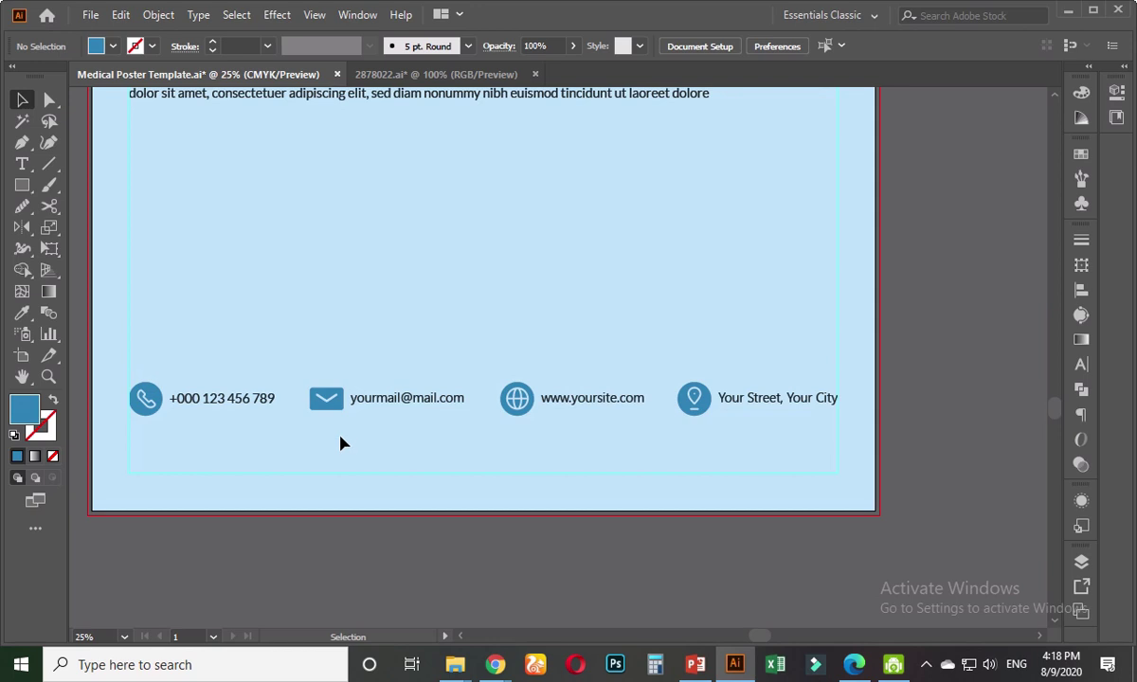
scroll(345, 438, "down", 1)
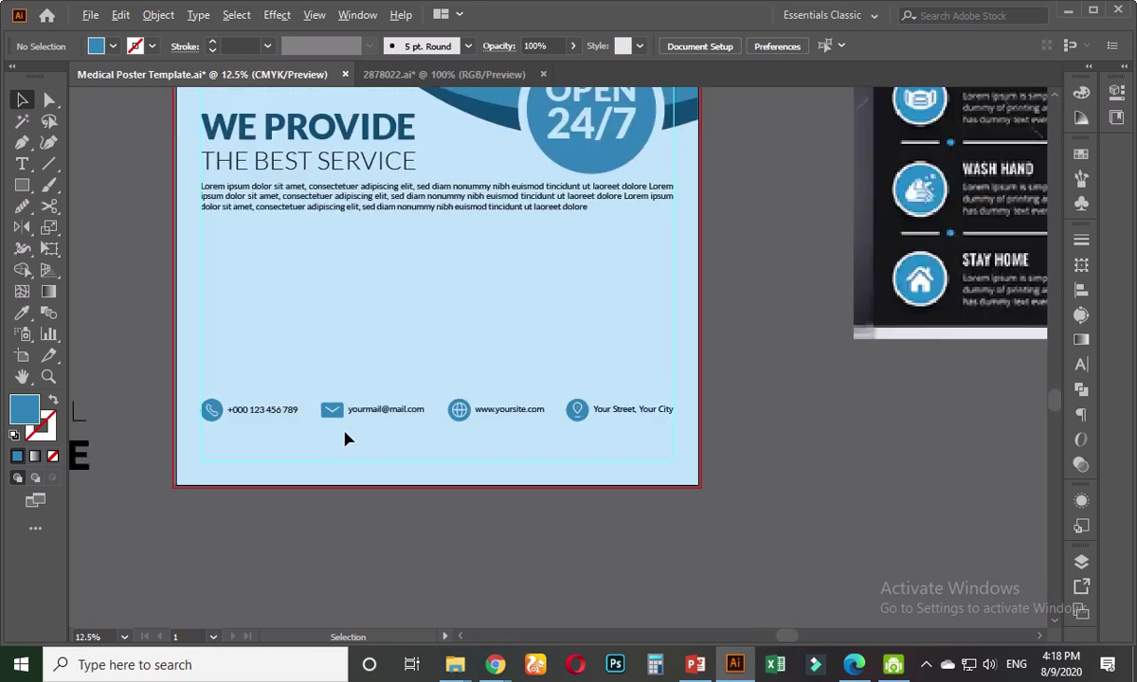
- Try lowering the opacity of the poster's light blue background shape to 40%
scroll(502, 398, "up", 3)
left_click(537, 377)
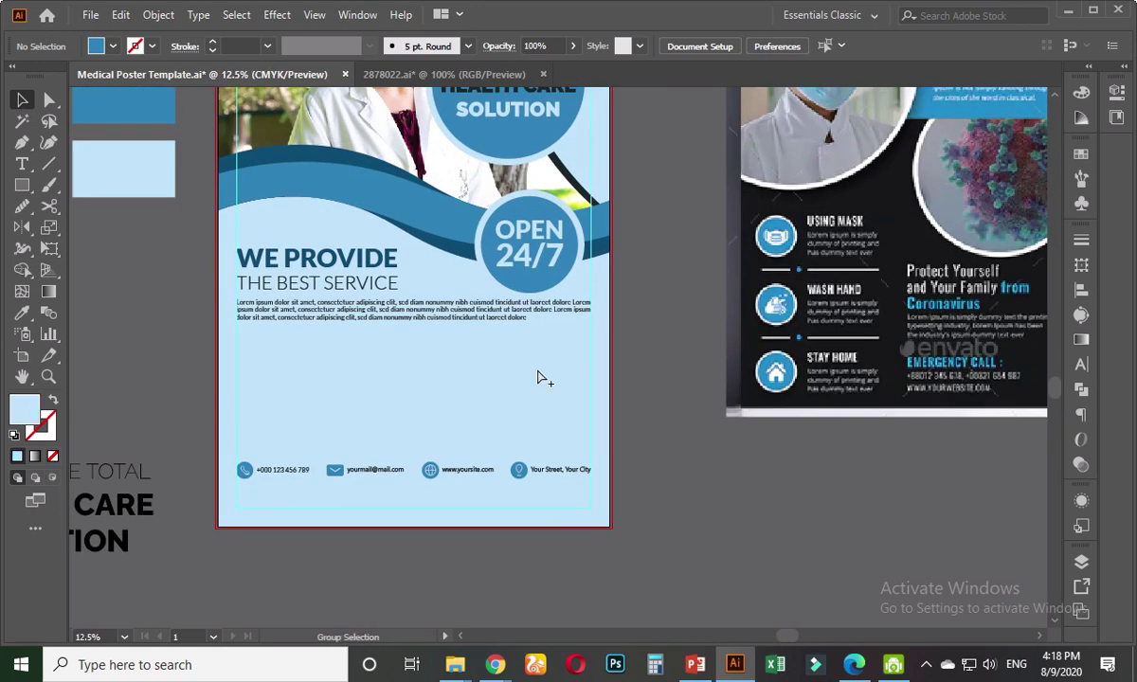
scroll(626, 429, "up", 2)
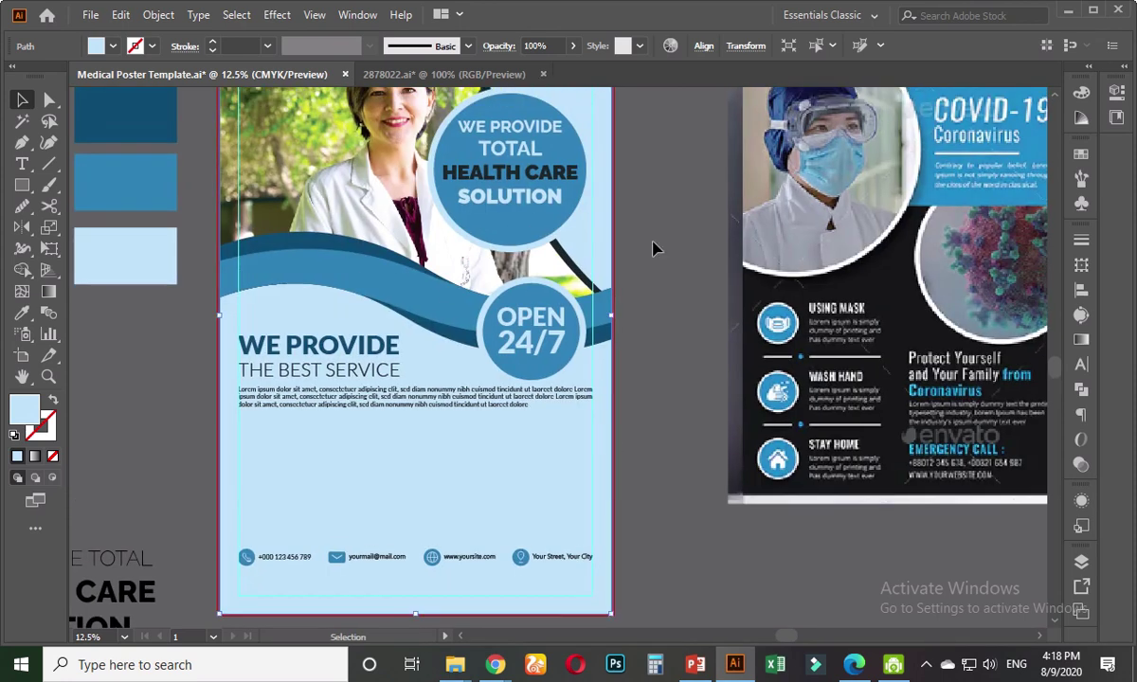
left_click(572, 46)
left_click_drag(569, 70, 533, 71)
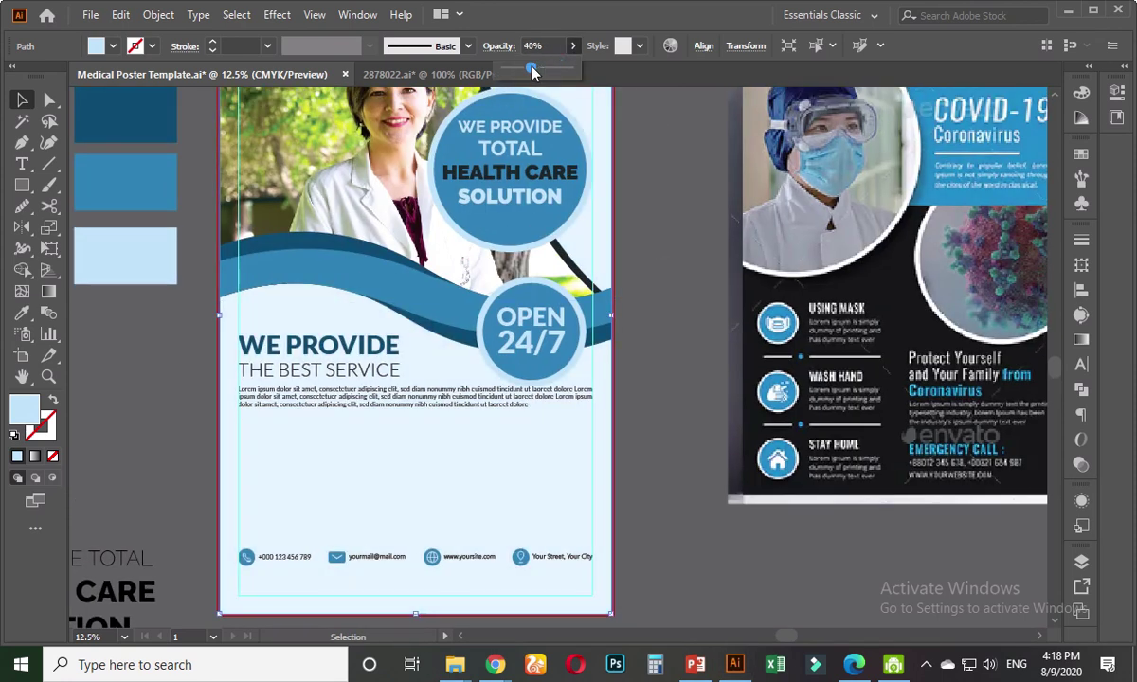
left_click_drag(560, 72, 552, 73)
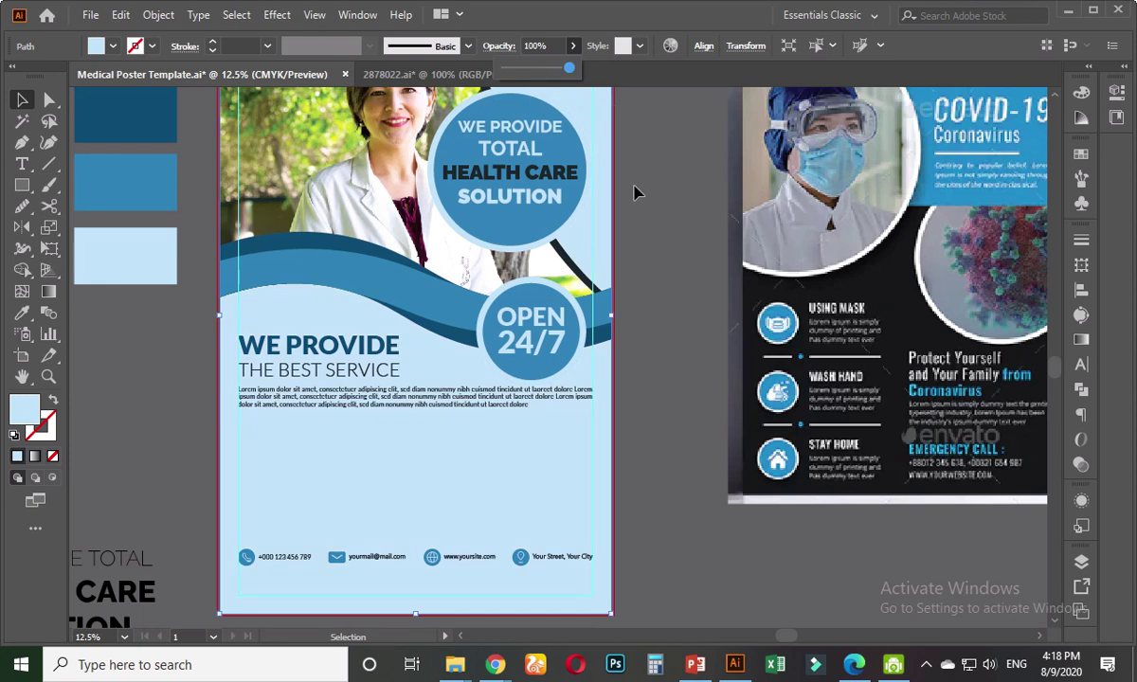
left_click(650, 334)
- Select all icons and texts of the contact row and recolour them with the darkest palette swatch
scroll(530, 463, "down", 3)
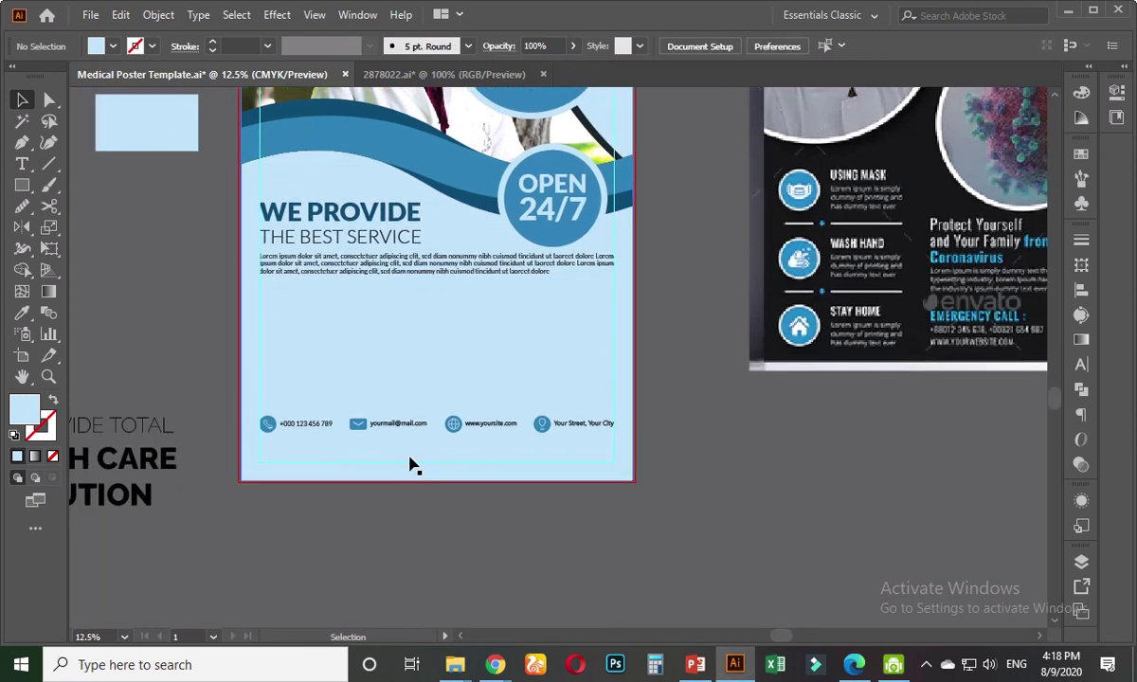
scroll(374, 470, "up", 1, "alt")
key("a")
left_click(237, 393)
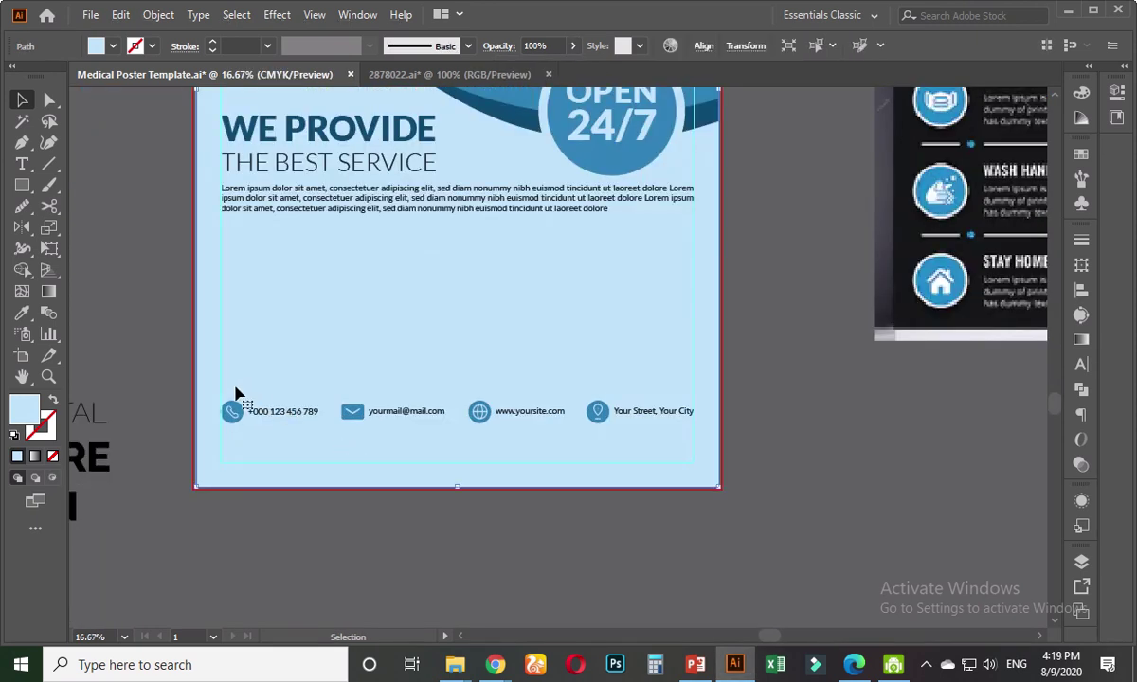
key("v")
left_click_drag(241, 378, 632, 446)
scroll(631, 446, "down", 2, "alt")
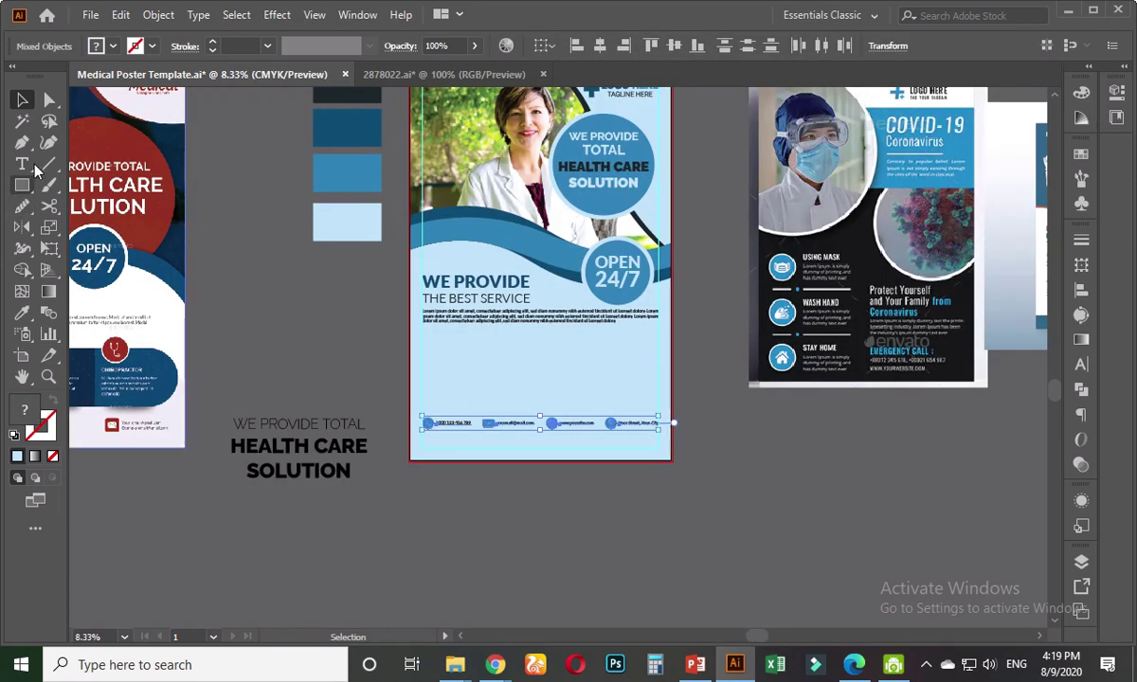
left_click(24, 311)
key("ctrl+z")
key("v")
left_click(327, 312)
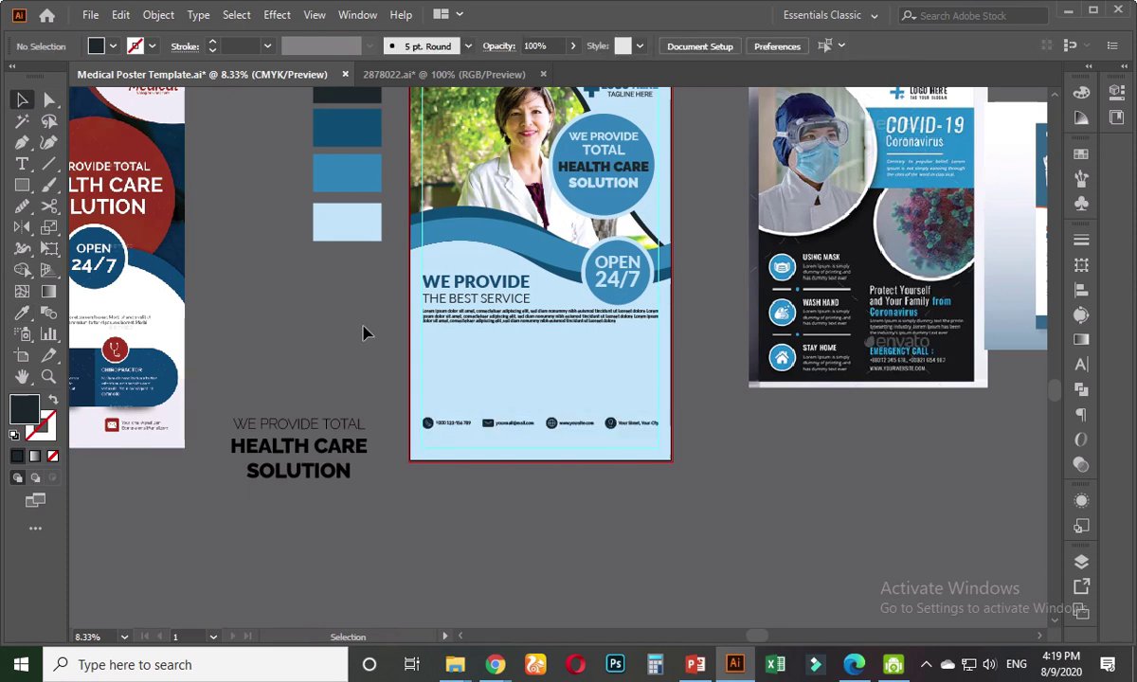
- Check the contact row against the whole poster layout and save the document
left_click_drag(532, 384, 532, 414)
scroll(512, 458, "up", 1)
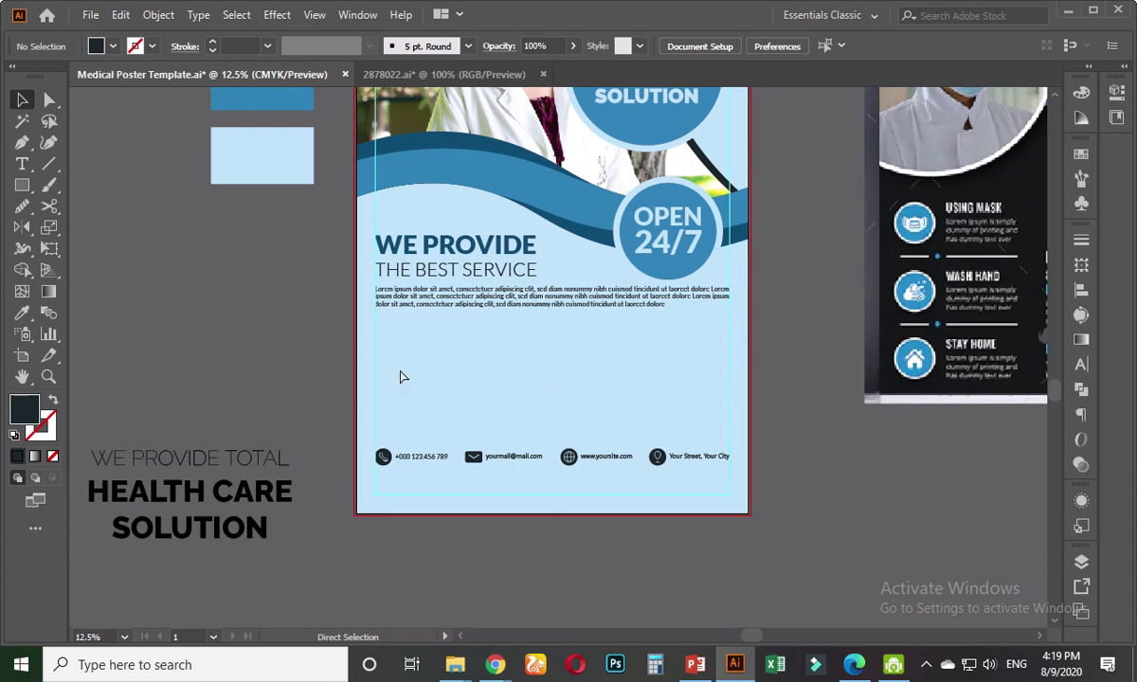
key("ctrl+minus")
key("ctrl+minus")
left_click_drag(305, 343, 424, 371)
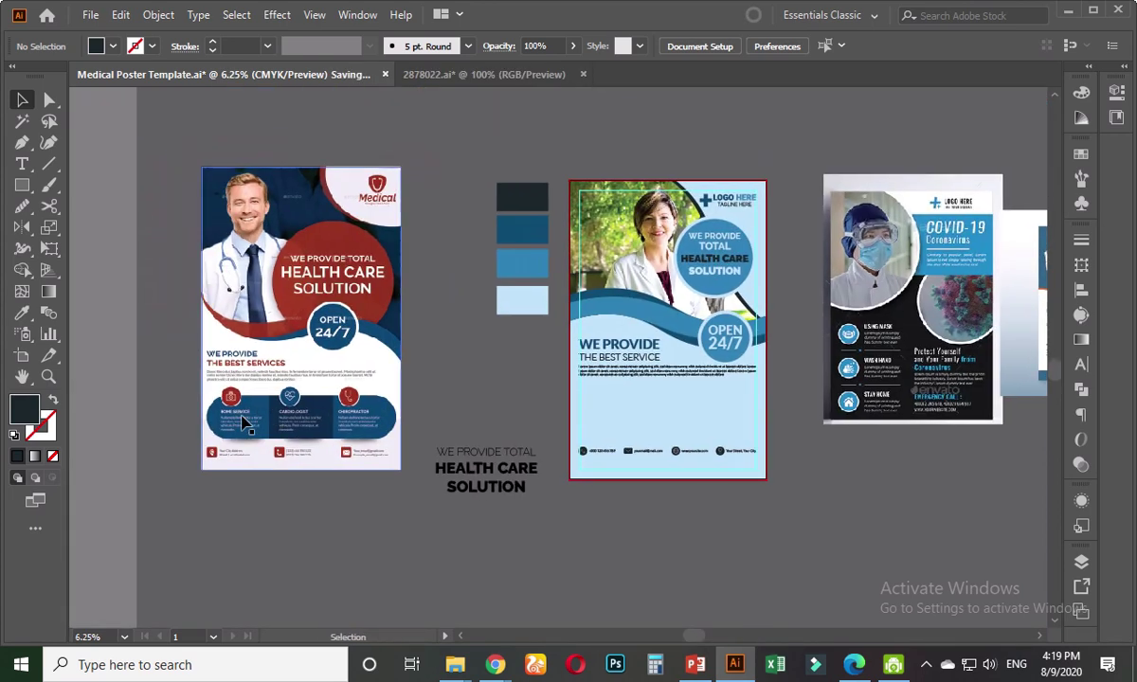
scroll(284, 413, "up", 2)
key("ctrl+s")
- Examine the three-part services band on the red and blue reference poster and compare it with the new poster's empty area
scroll(189, 440, "up", 3)
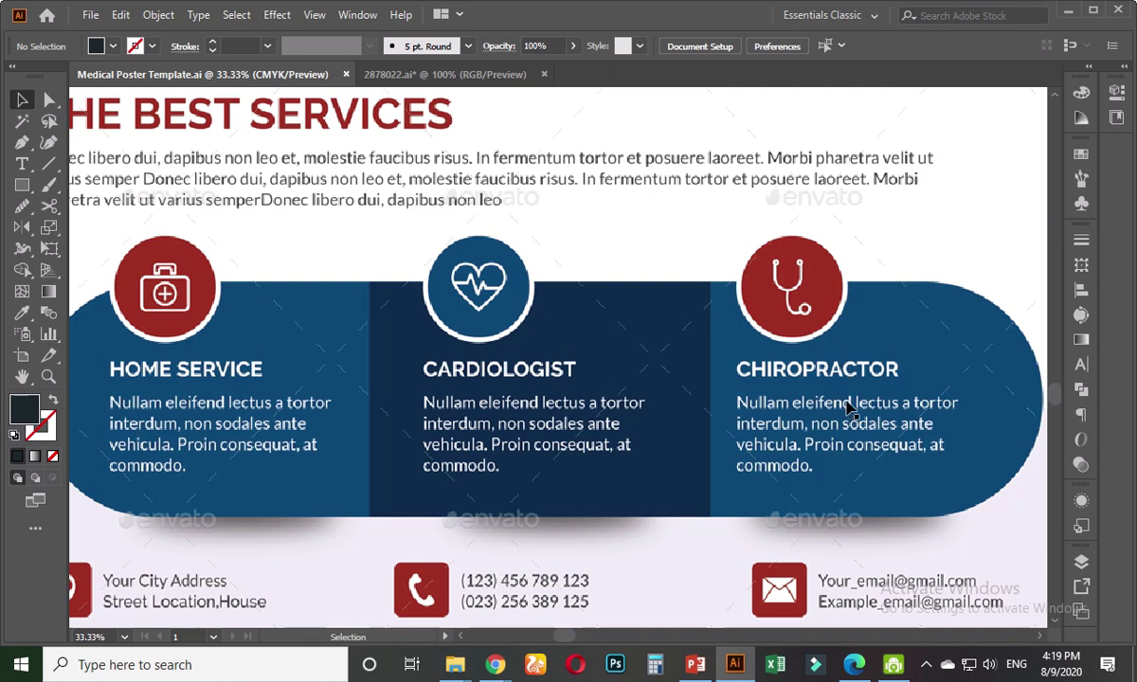
key("ctrl+minus")
key("ctrl+minus")
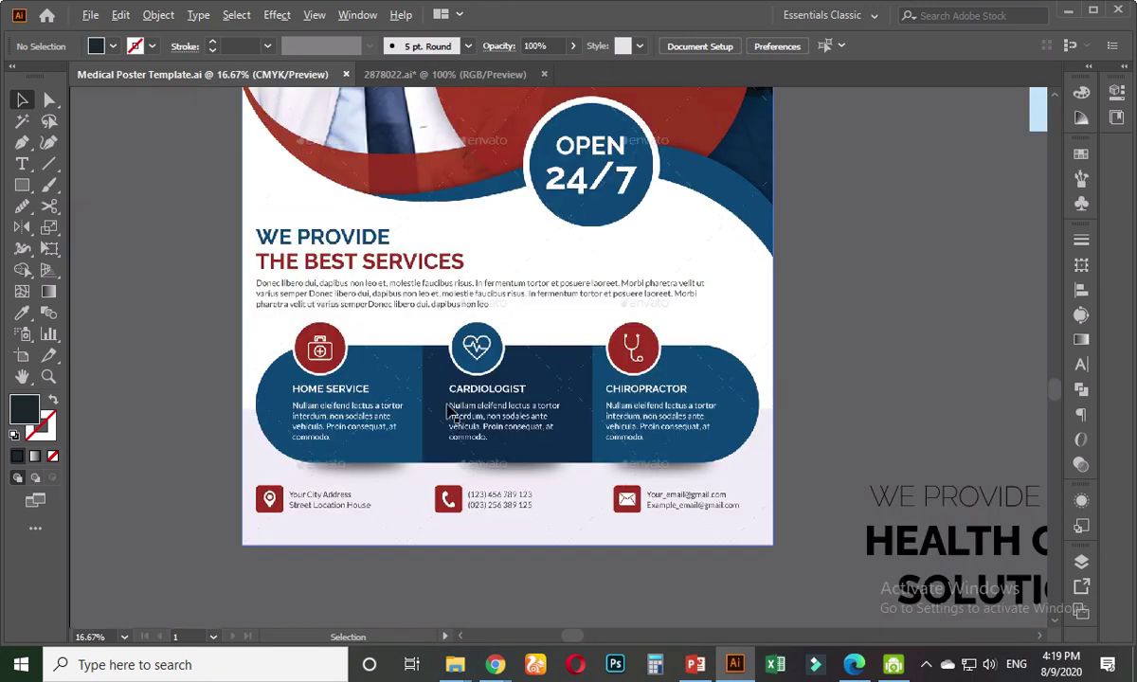
key("ctrl+minus")
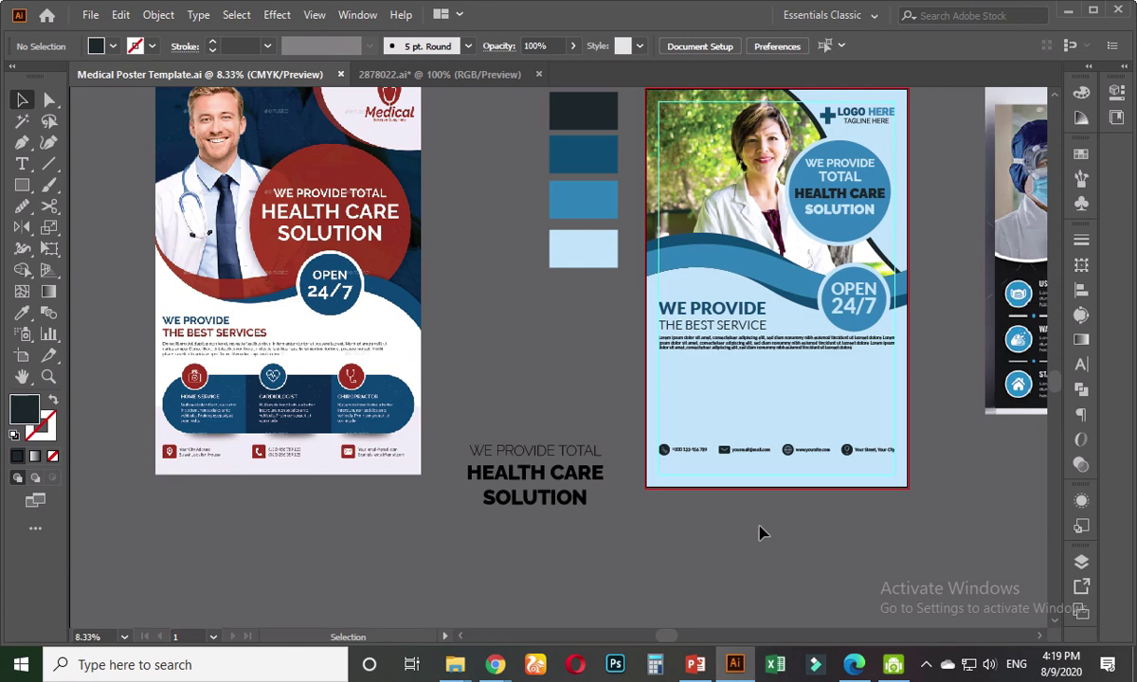
left_click_drag(754, 524, 680, 525)
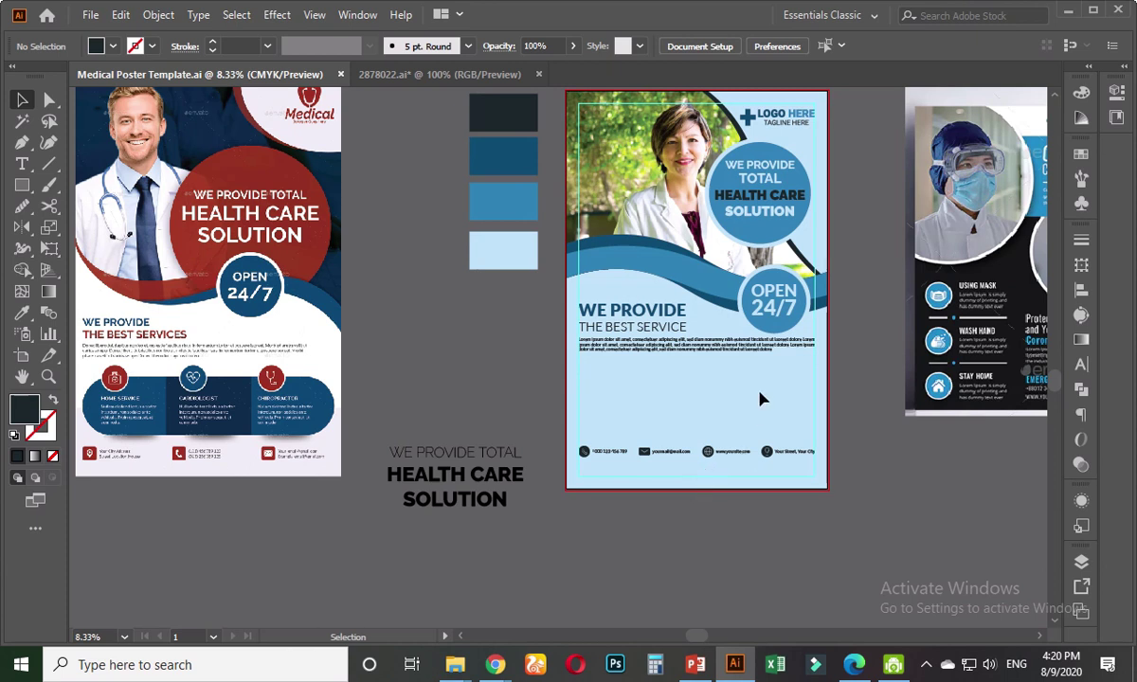
scroll(759, 399, "right", 2)
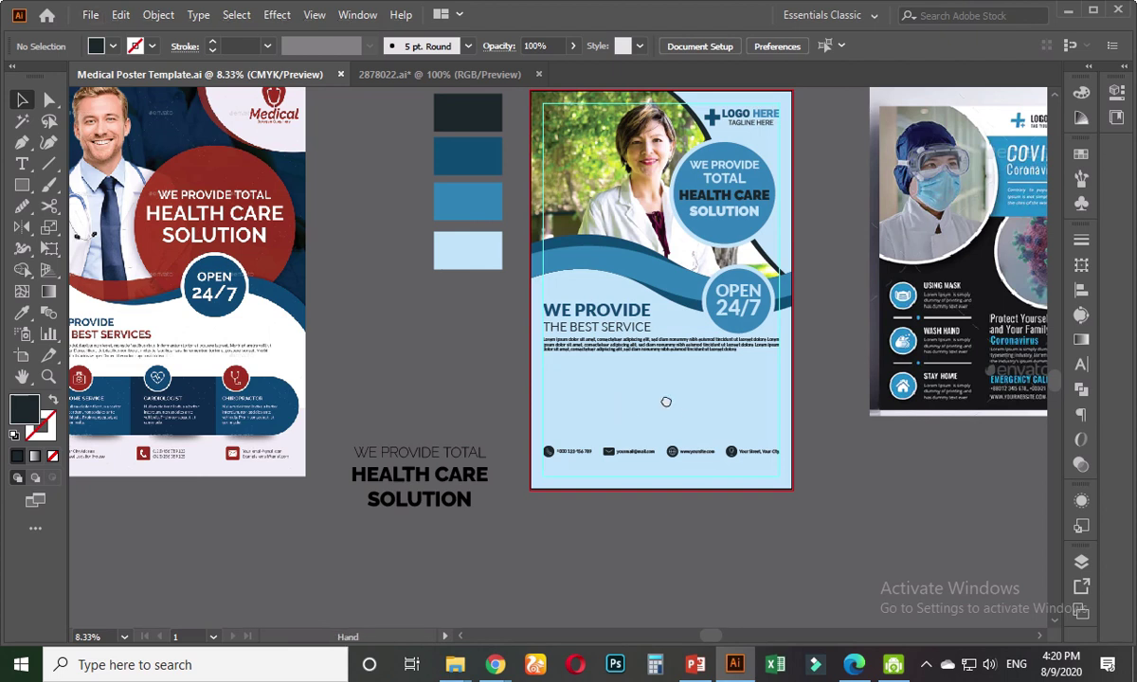
- Draw a narrow, dark horizontal rectangle in the empty area below the poster's paragraph text
scroll(618, 406, "up", 1)
scroll(601, 406, "up", 2)
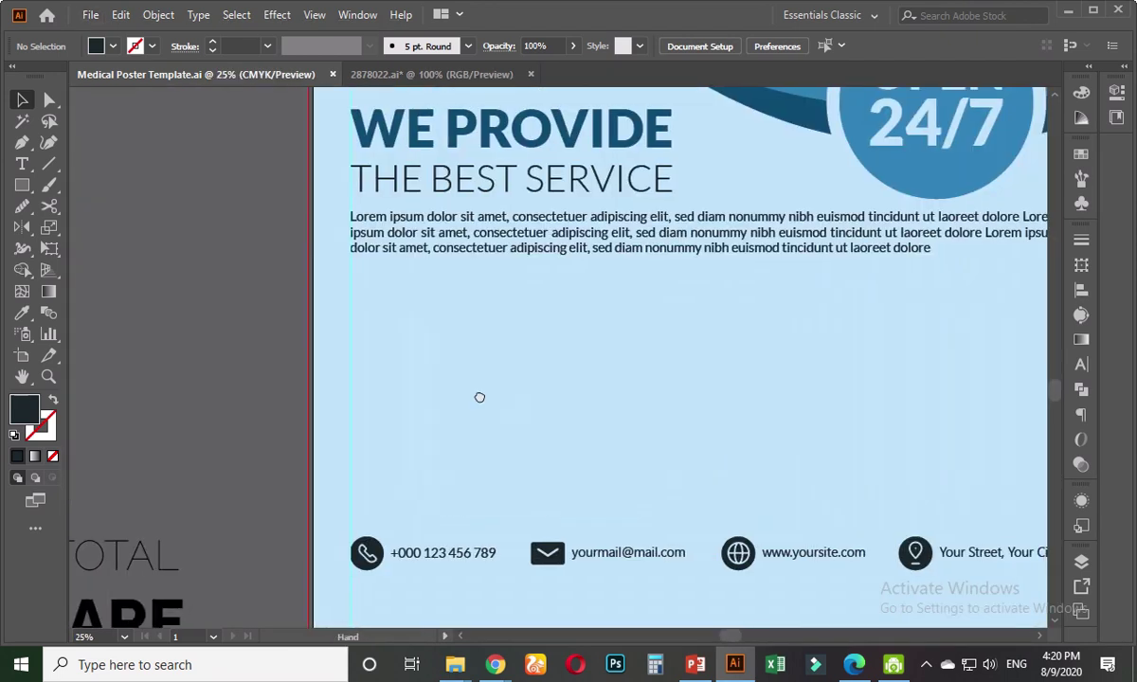
scroll(445, 402, "down", 1)
scroll(376, 406, "up", 1)
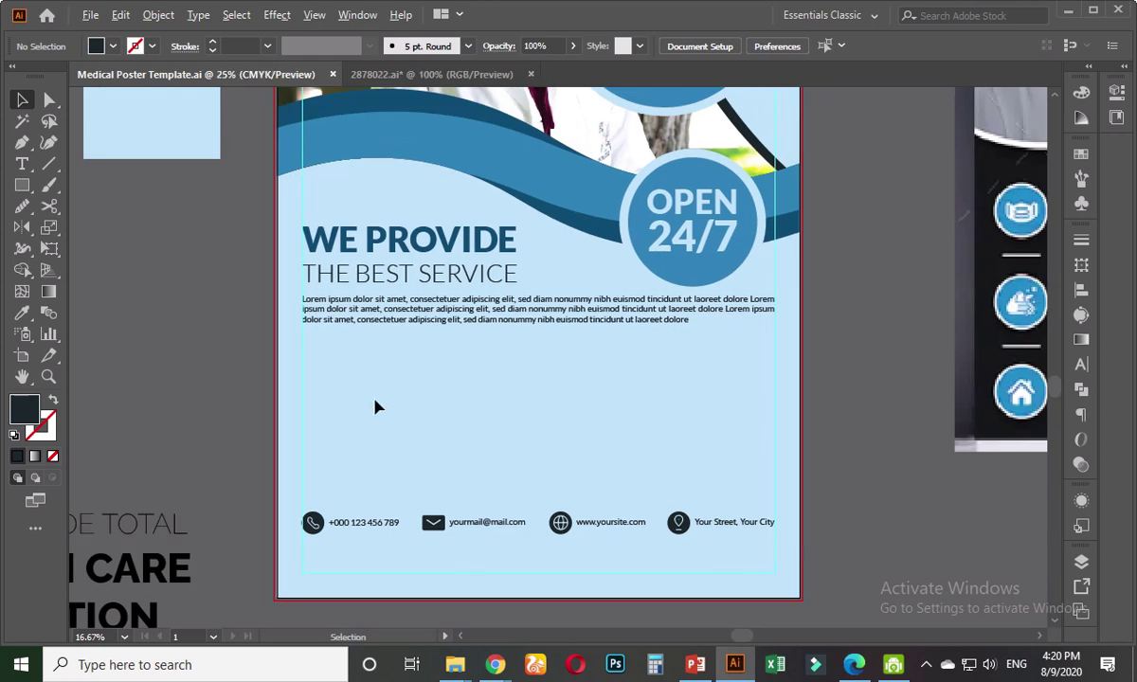
left_click_drag(22, 186, 84, 203)
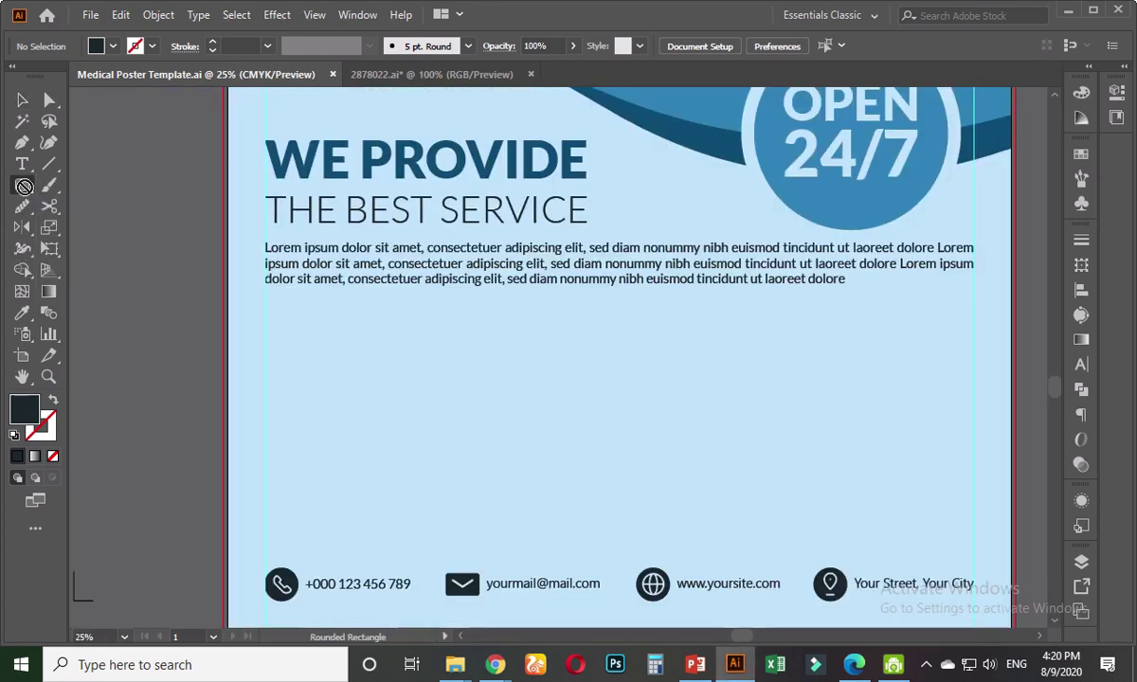
left_click_drag(26, 190, 84, 186)
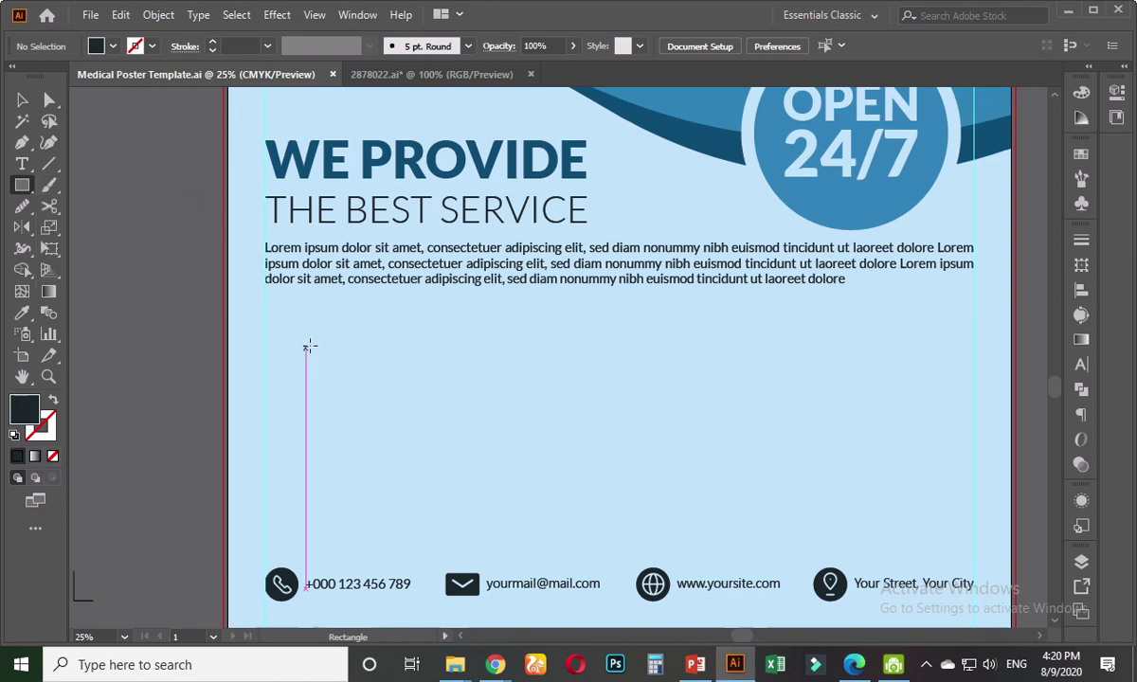
left_click_drag(305, 345, 523, 386)
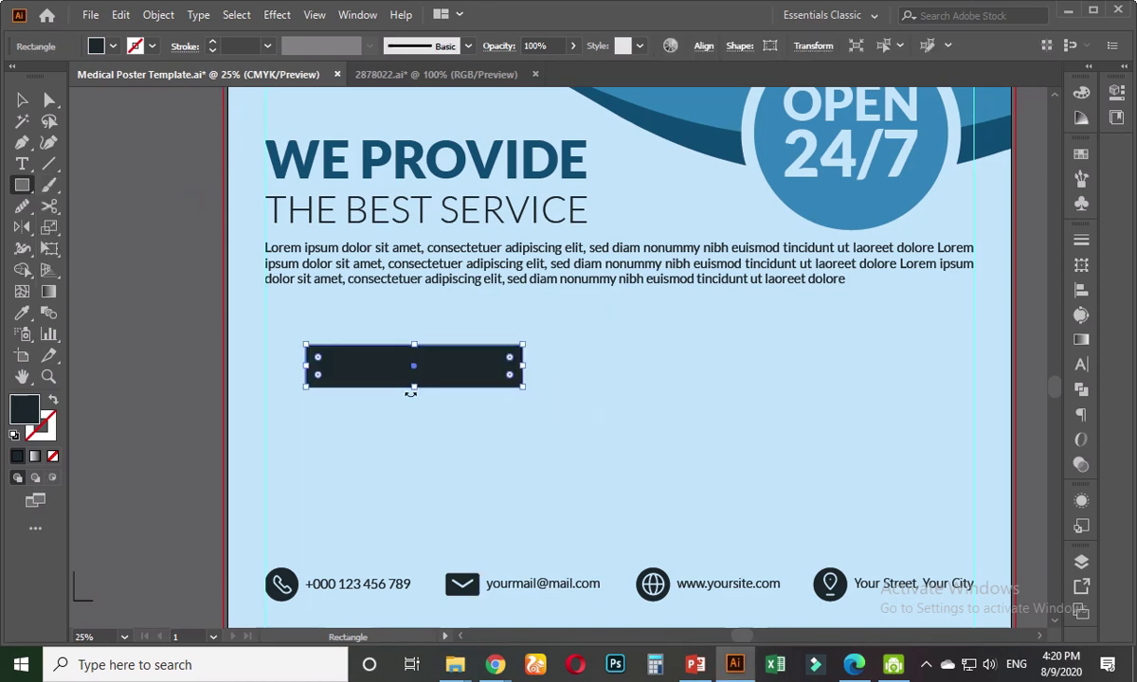
- Round the dark rectangle's corners fully so that it becomes a pill shape
left_click(32, 106)
scroll(284, 357, "up", 2)
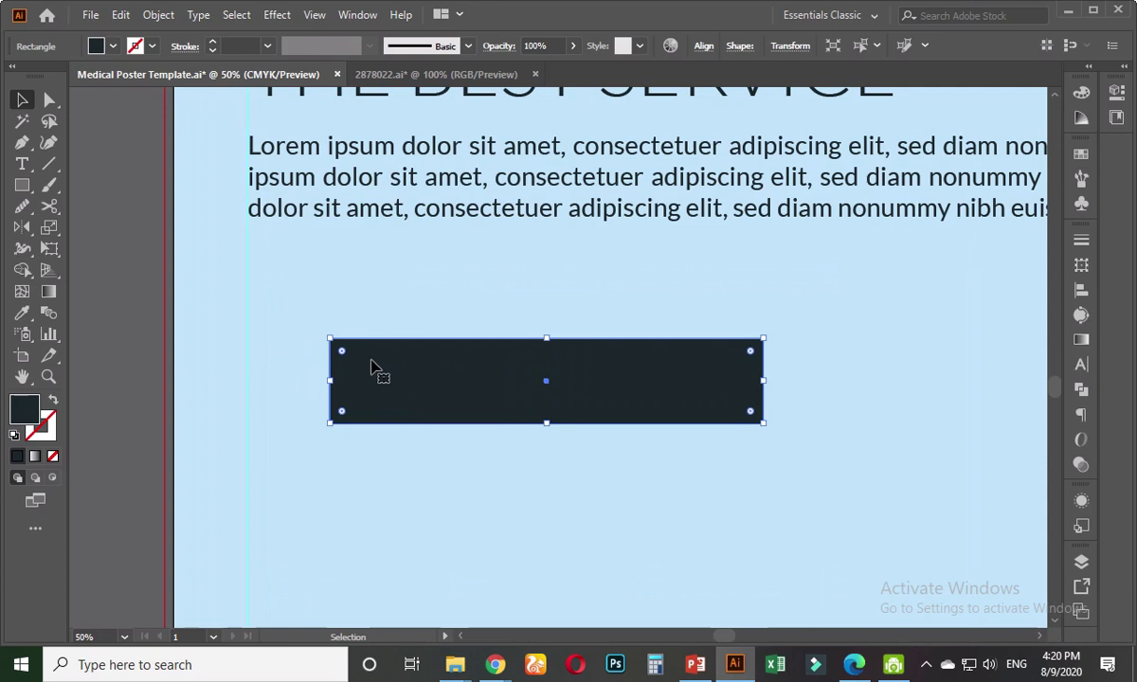
left_click_drag(345, 360, 493, 384)
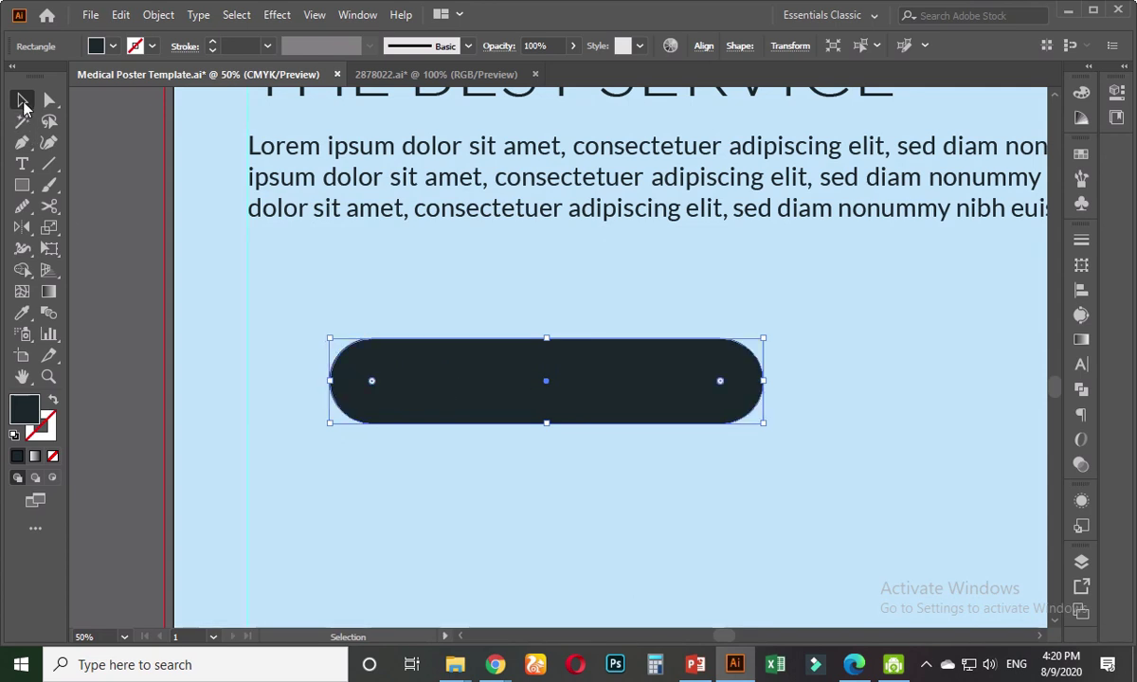
left_click(137, 341)
- Add the text "HOME SERVICE" just below the dark pill shape, modelled on the reference poster's first service heading
scroll(127, 353, "down", 5)
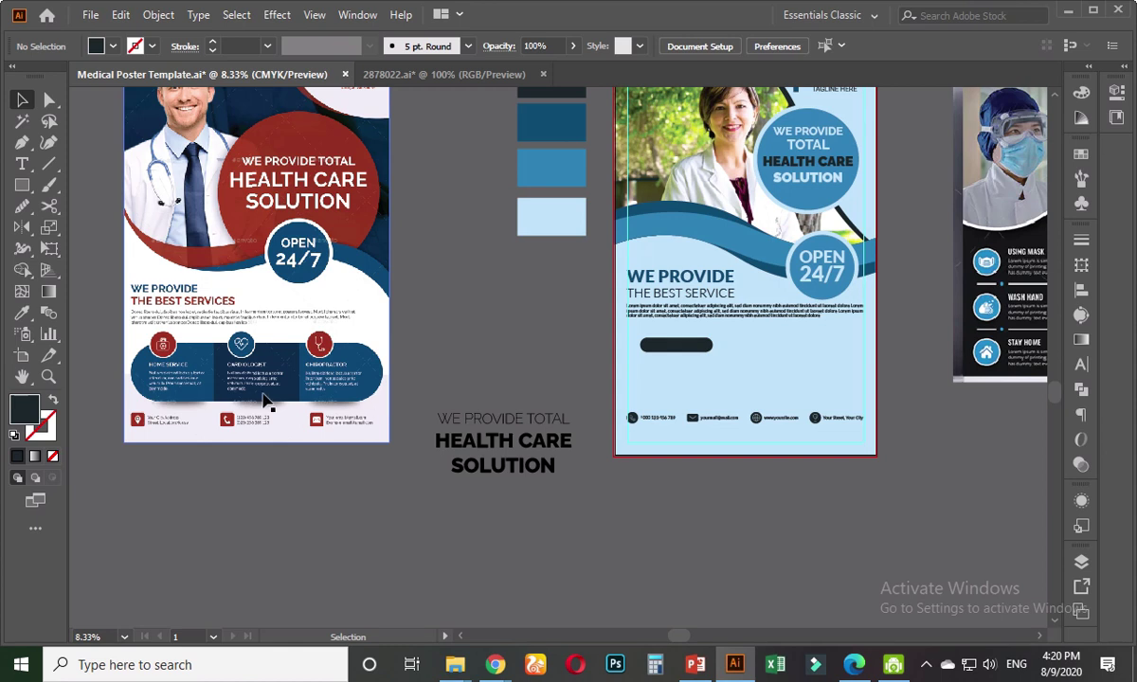
scroll(187, 381, "up", 1)
scroll(187, 386, "down", 1)
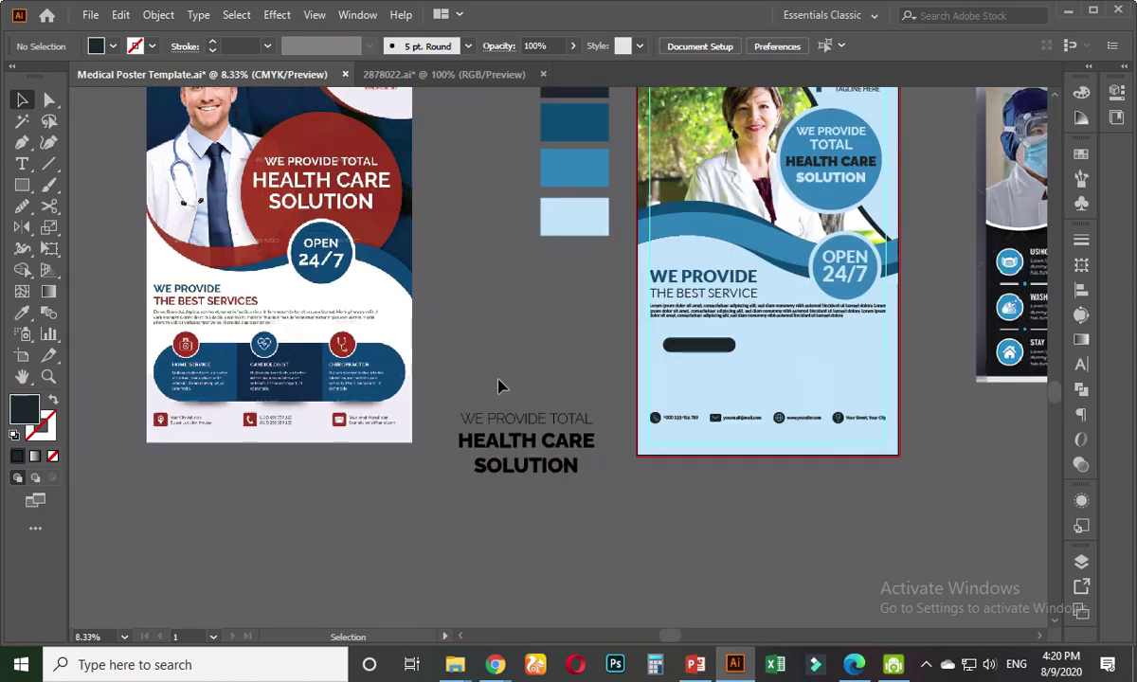
left_click_drag(501, 385, 228, 398)
scroll(431, 414, "up", 1)
scroll(397, 423, "up", 1)
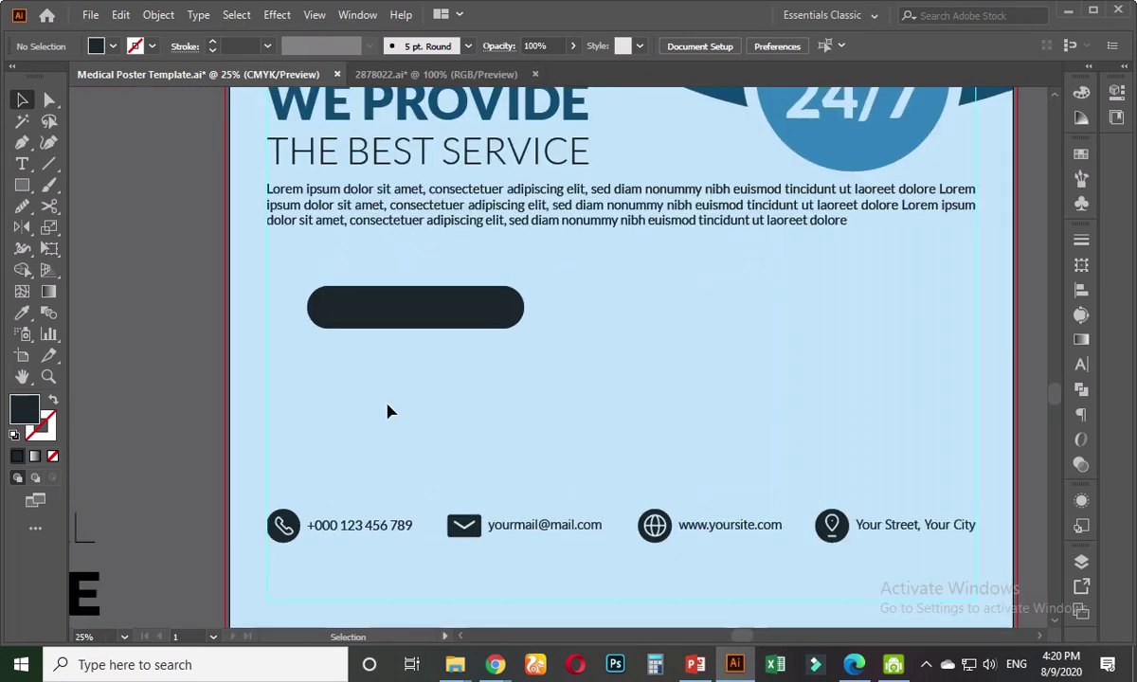
key("t")
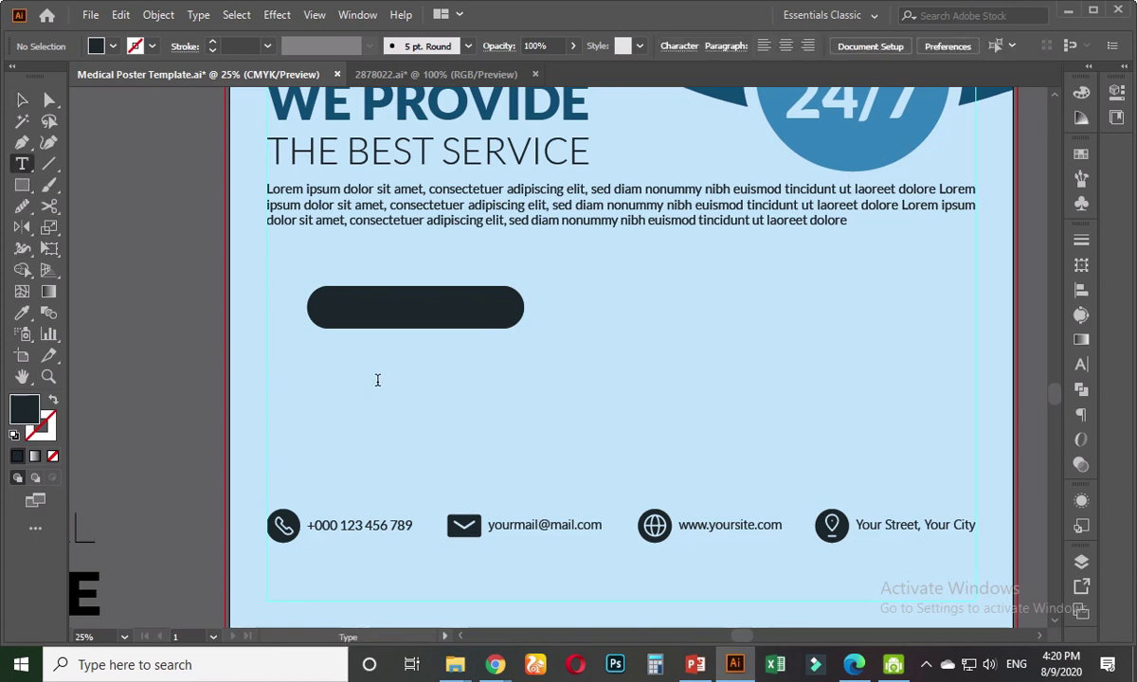
left_click(377, 381)
type("HOME SERVICE")
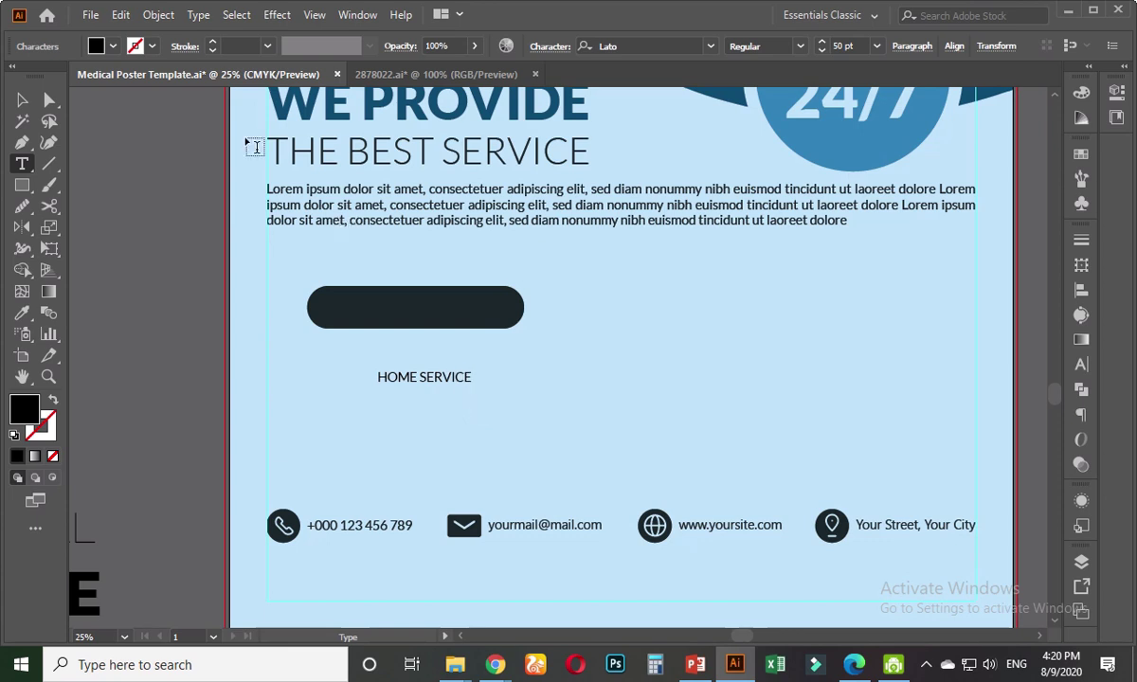
left_click(22, 99)
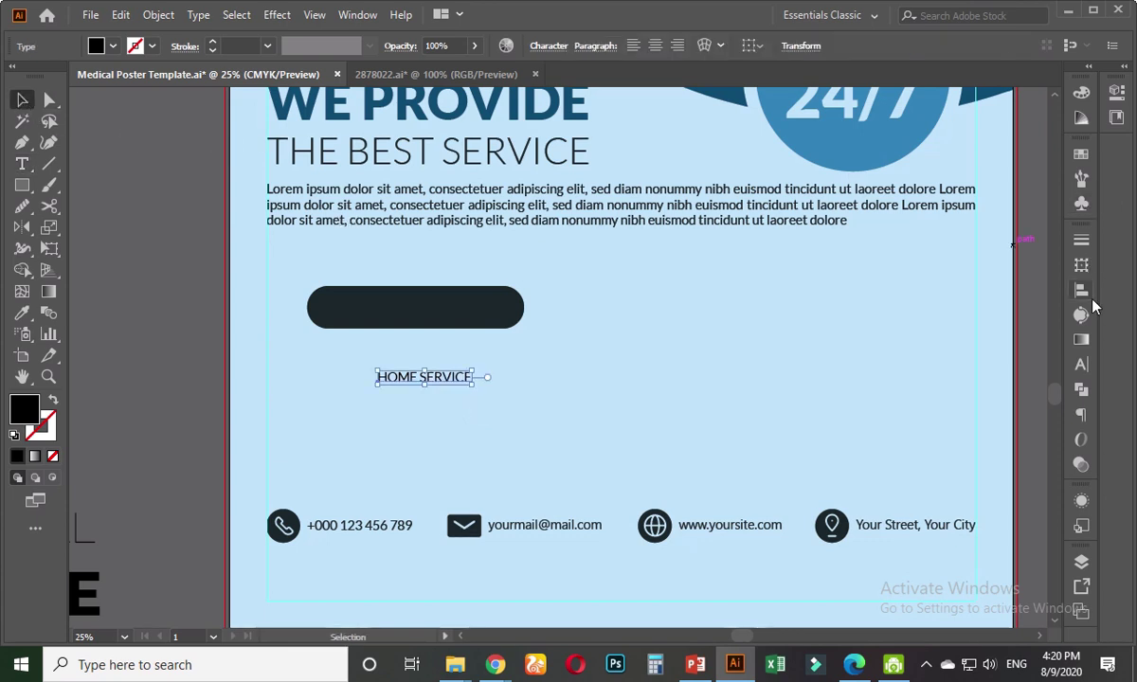
- Set the "HOME SERVICE" text to Lato Black and enlarge it to about 89 pt
key("ctrl+t")
left_click(1048, 282)
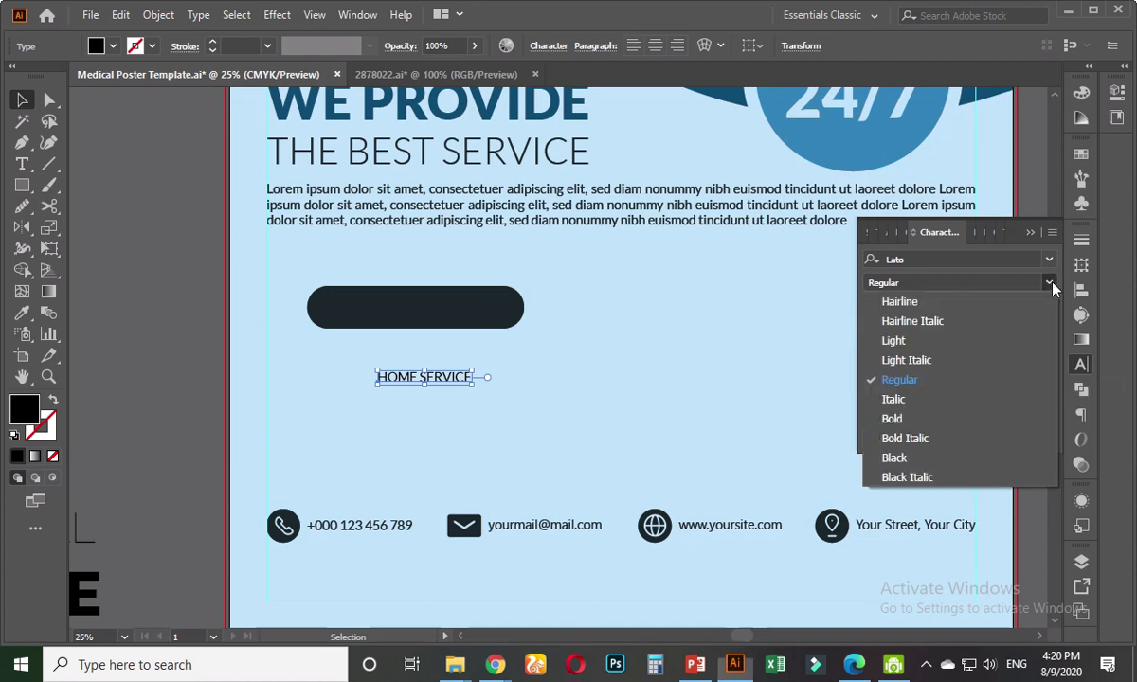
left_click(902, 454)
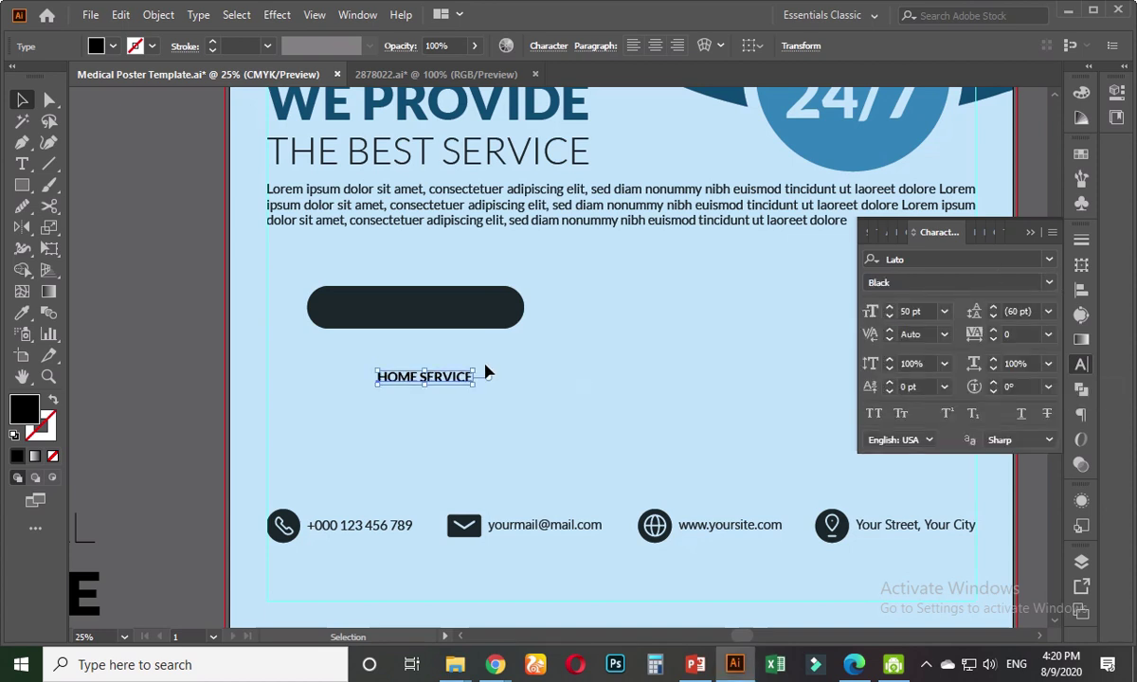
left_click_drag(474, 385, 509, 389)
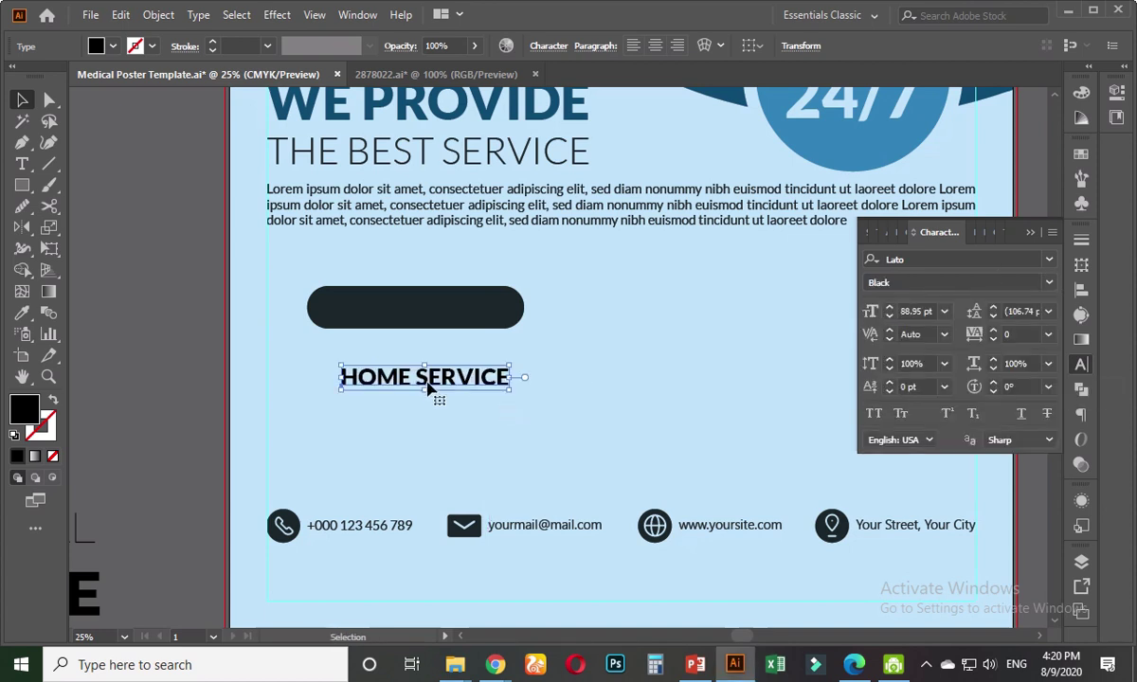
- Recolour the "HOME SERVICE" text with the poster's light blue background colour
left_click(22, 313)
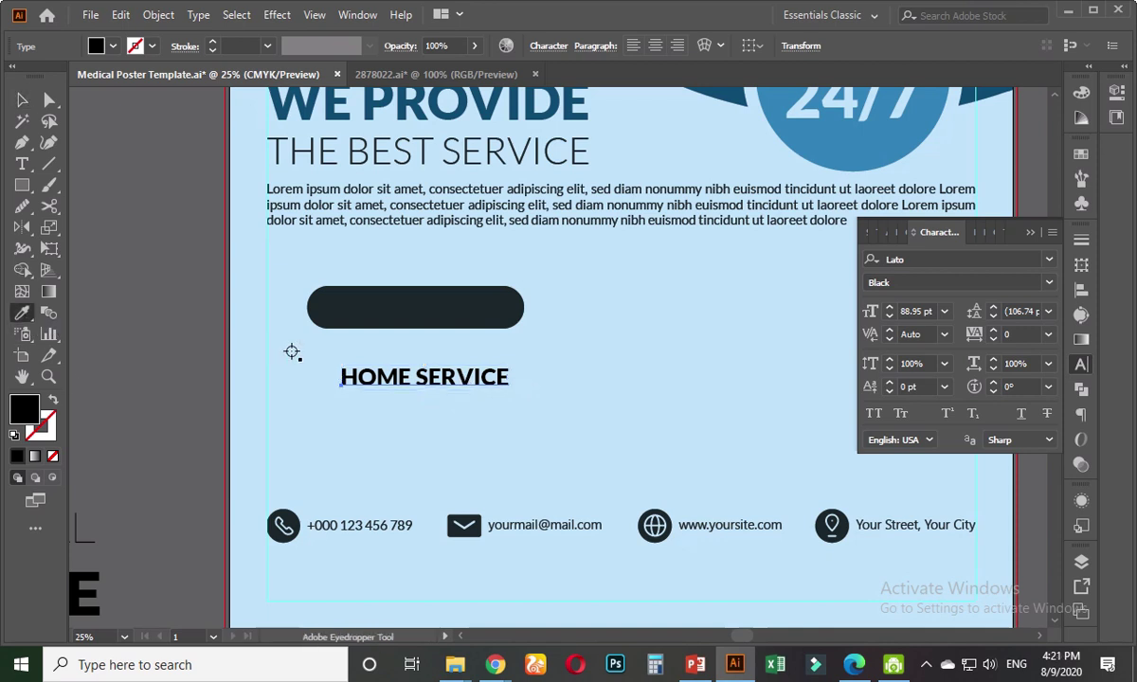
left_click(293, 352)
left_click(21, 100)
left_click(379, 383)
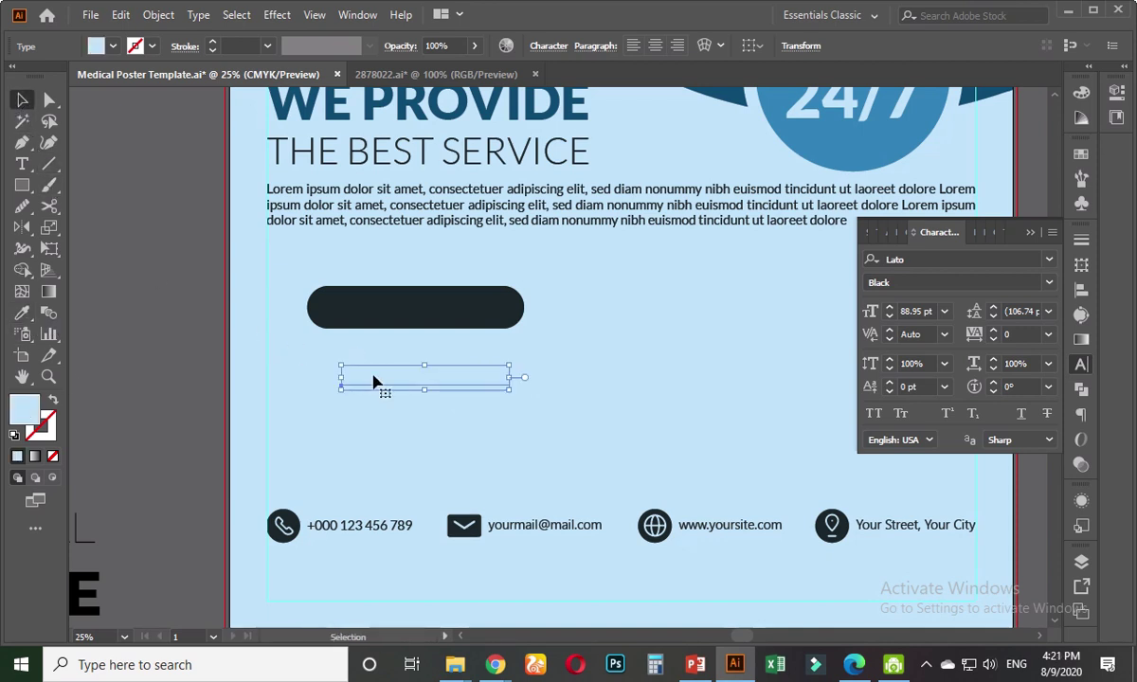
- Place the "HOME SERVICE" text on the dark pill and align the two by their vertical centres
left_click_drag(380, 385, 375, 332)
left_click(370, 327, "shift")
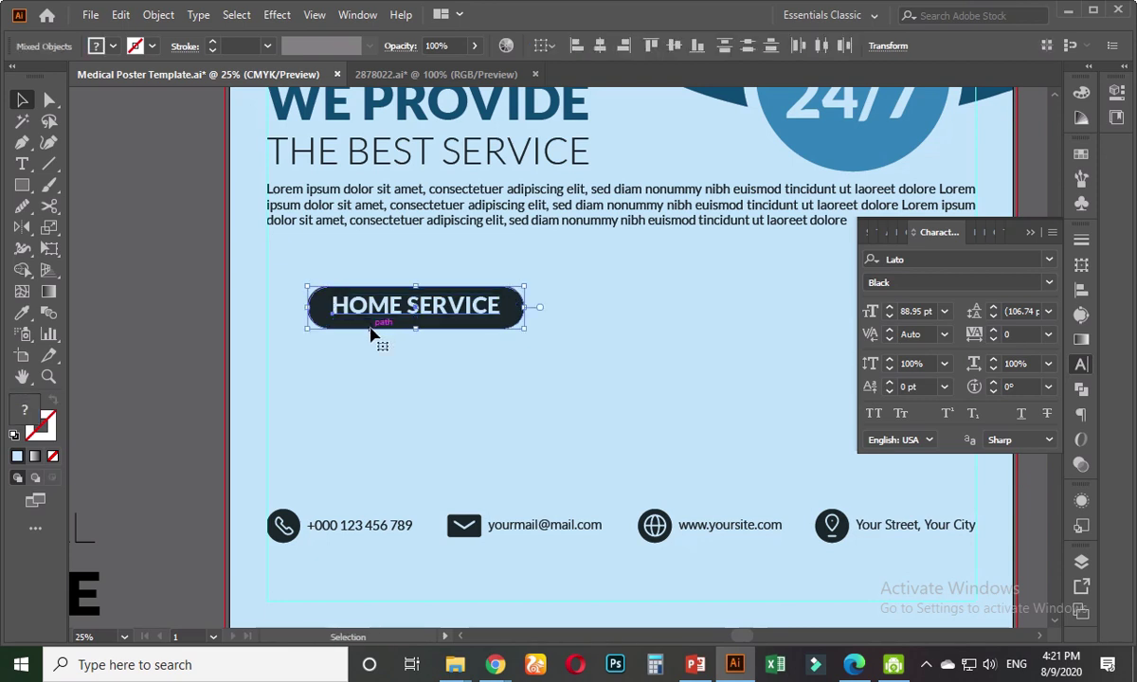
scroll(370, 332, "up", 2)
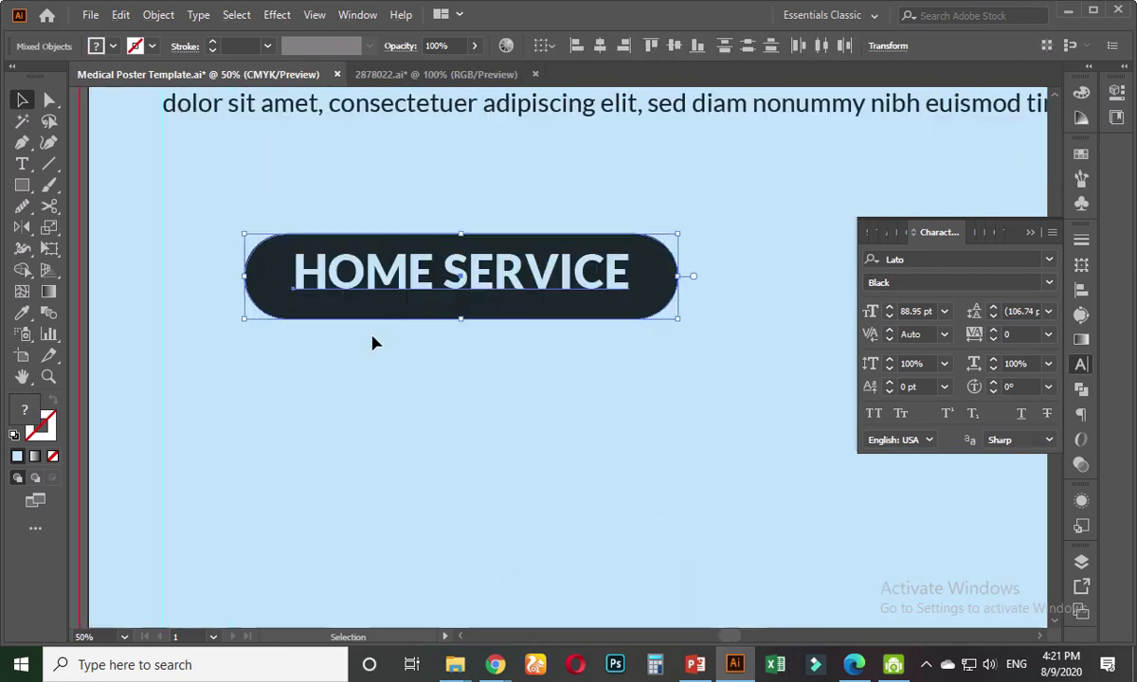
left_click(674, 45)
left_click(475, 419)
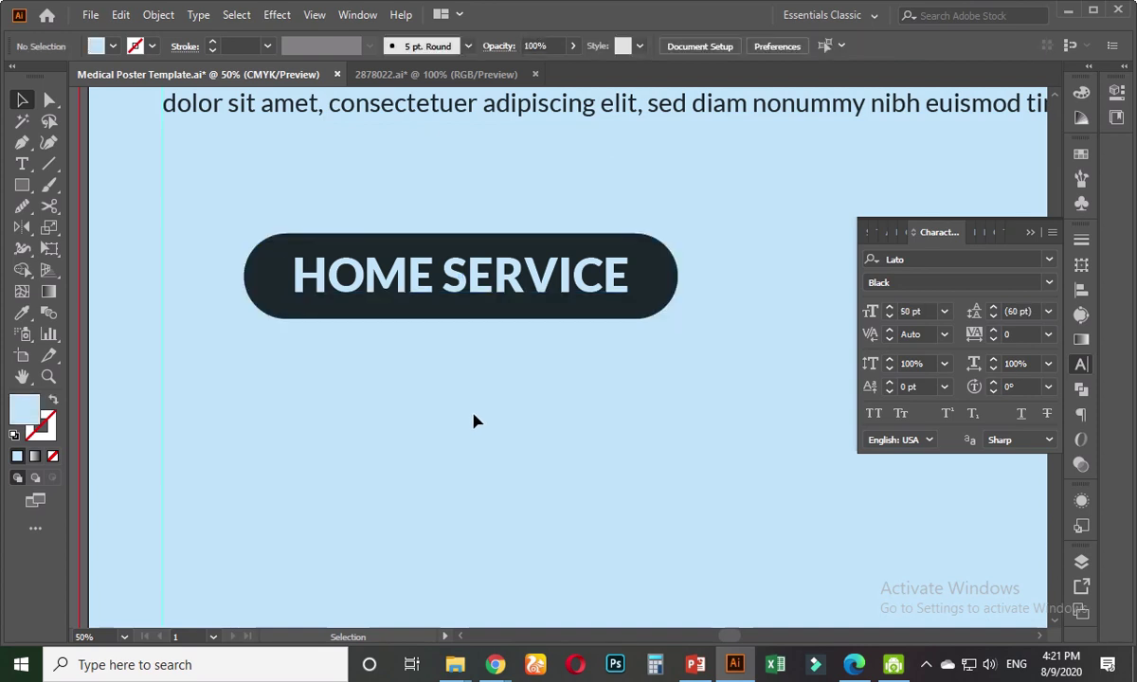
- Draw a small circle just above the upper-left end of the "HOME SERVICE" pill
scroll(475, 416, "down", 1)
scroll(475, 415, "up", 2)
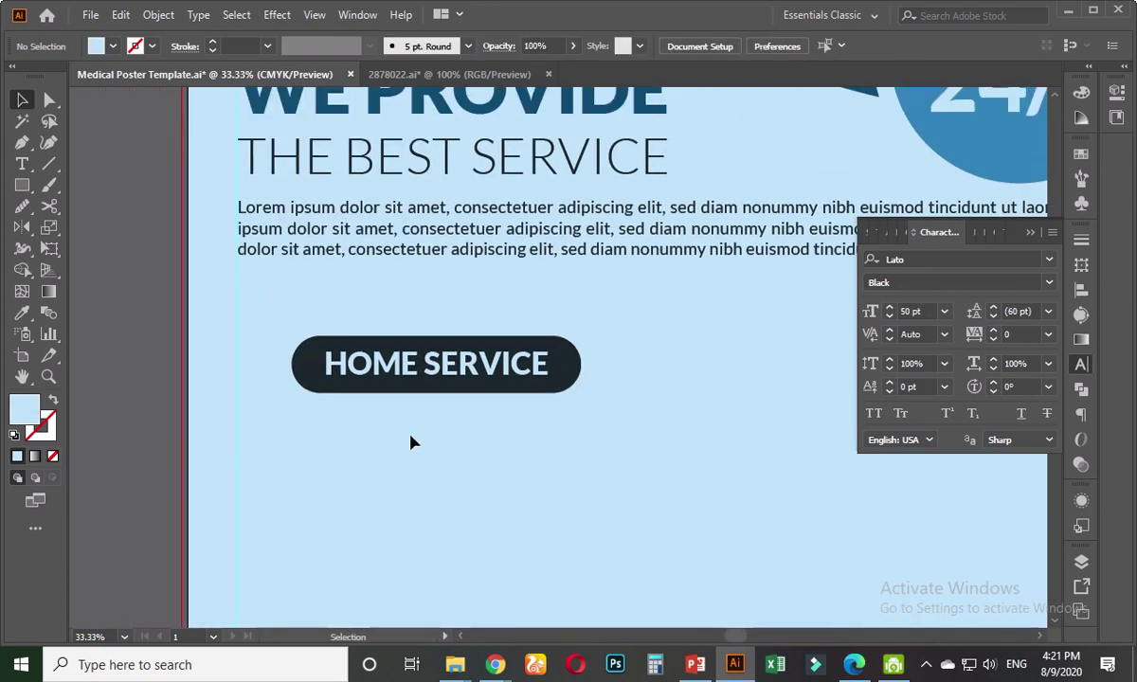
left_click_drag(366, 434, 414, 500)
scroll(398, 493, "up", 1)
scroll(341, 427, "up", 2)
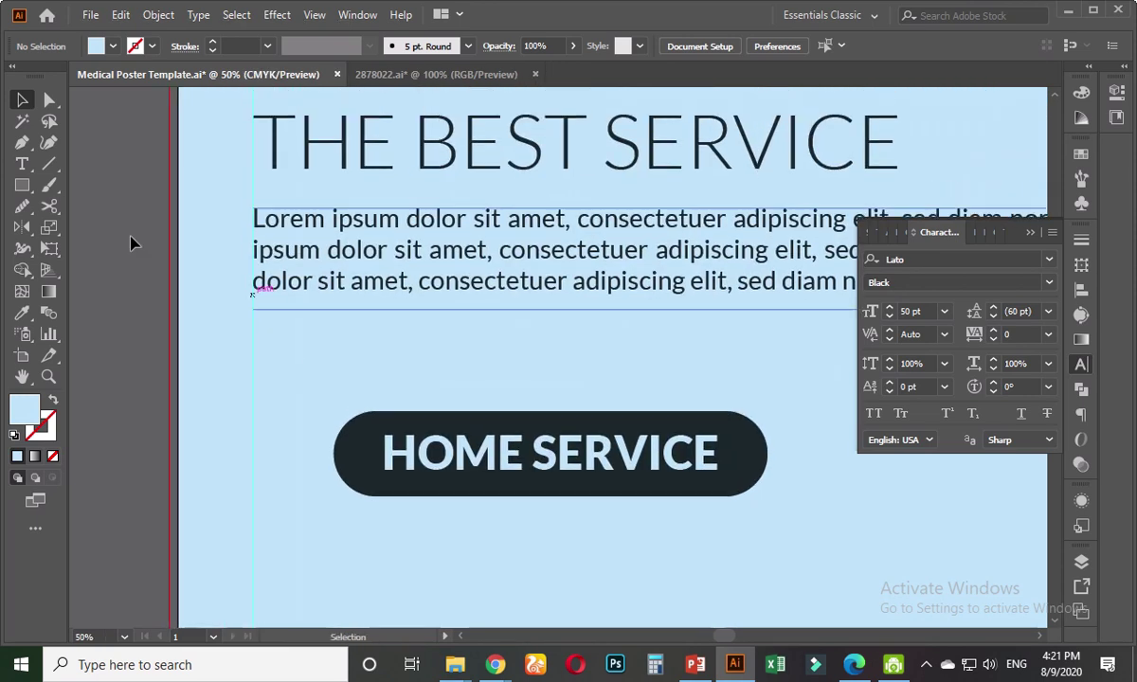
left_click_drag(23, 196, 70, 208)
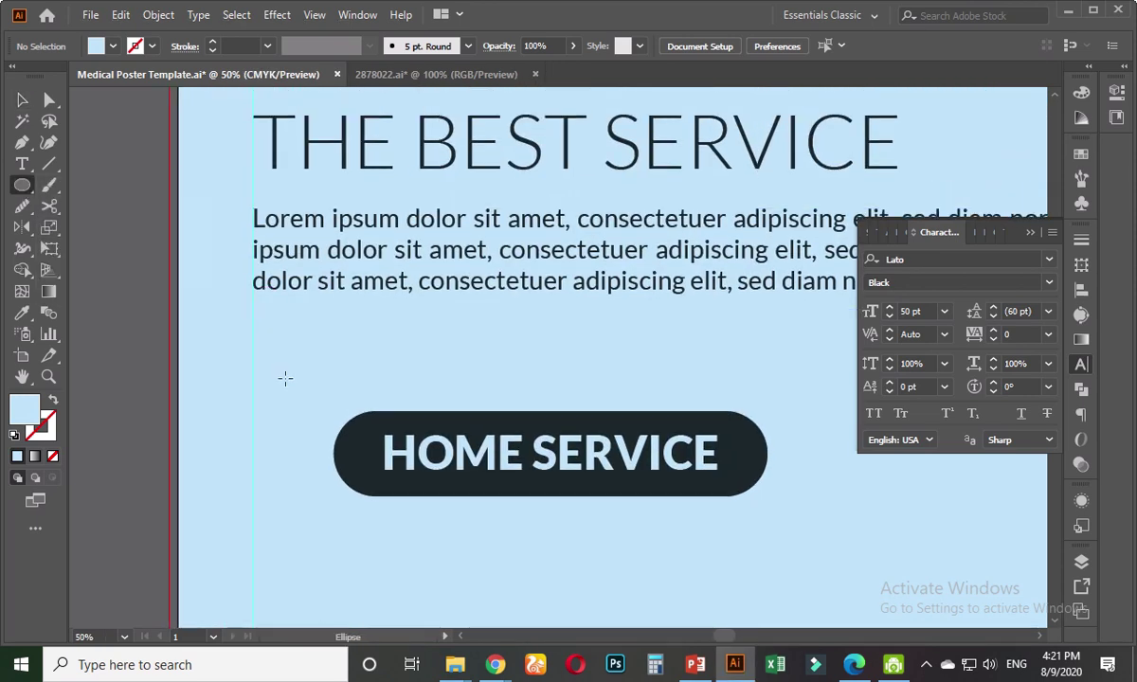
left_click_drag(300, 349, 363, 411)
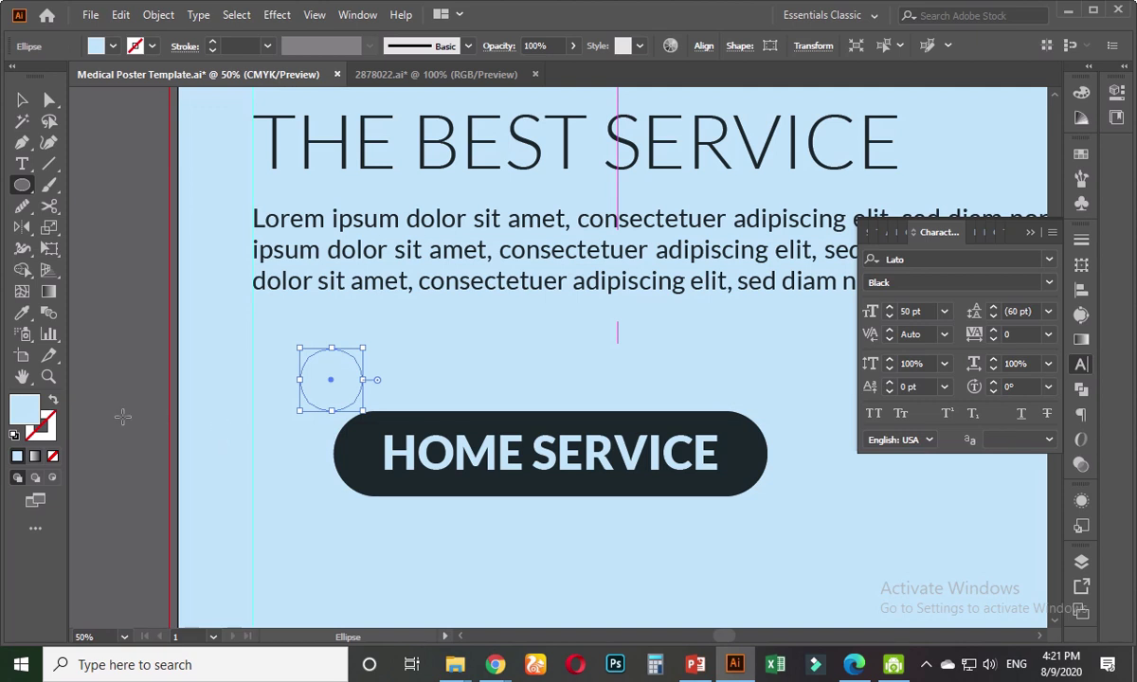
- Copy the blue fill and light blue outline of the "OPEN 24/7" circle onto the small circle
left_click(55, 403)
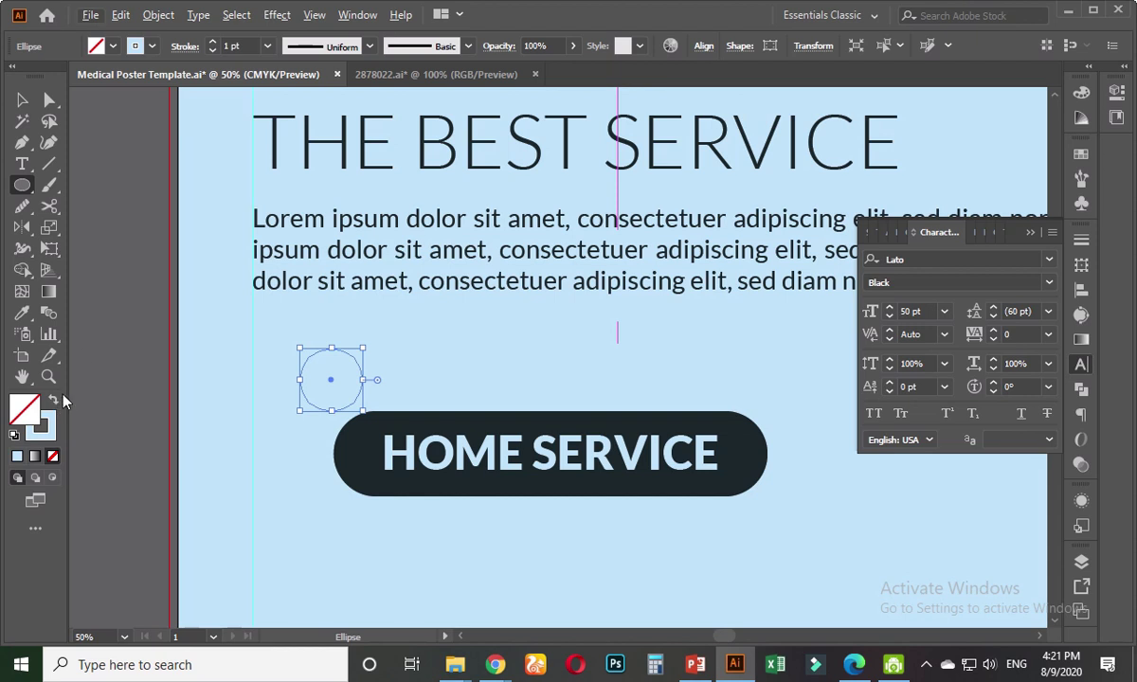
key("ctrl+minus")
left_click_drag(101, 419, 302, 437)
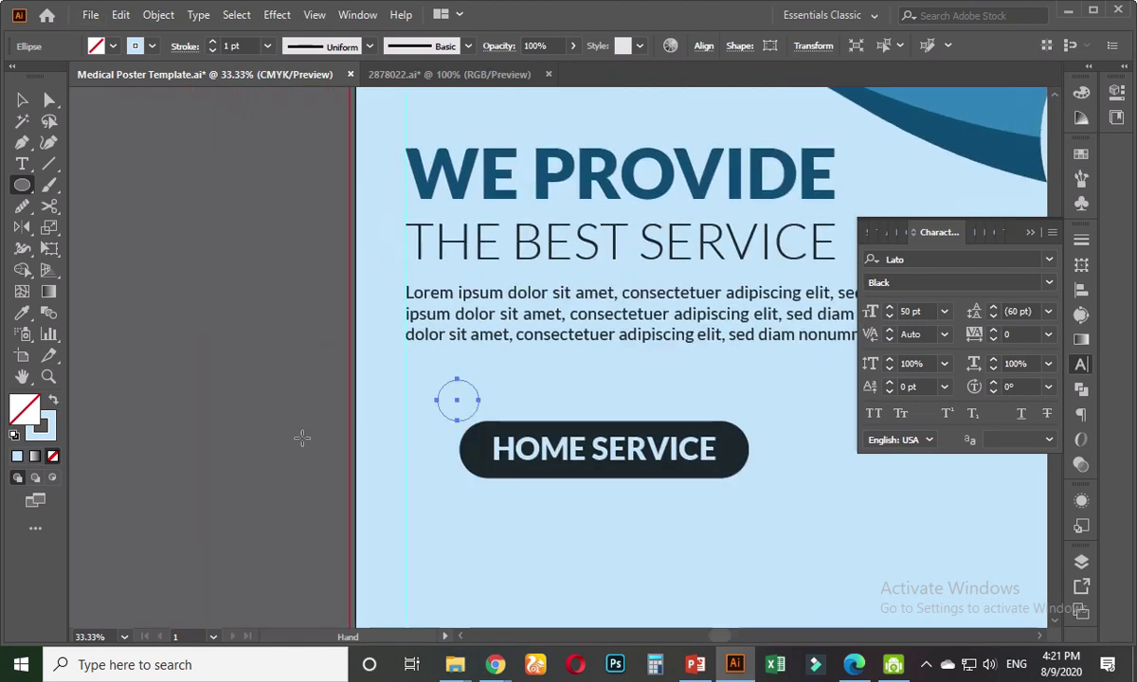
scroll(302, 438, "down", 1)
left_click(24, 103)
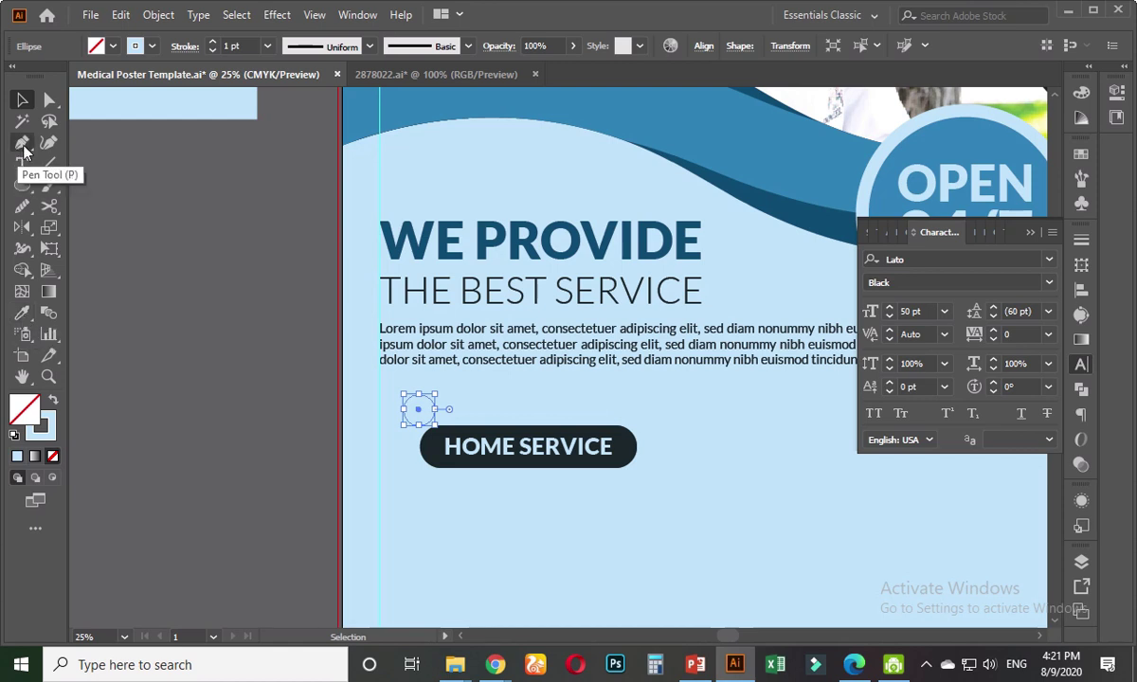
left_click(22, 313)
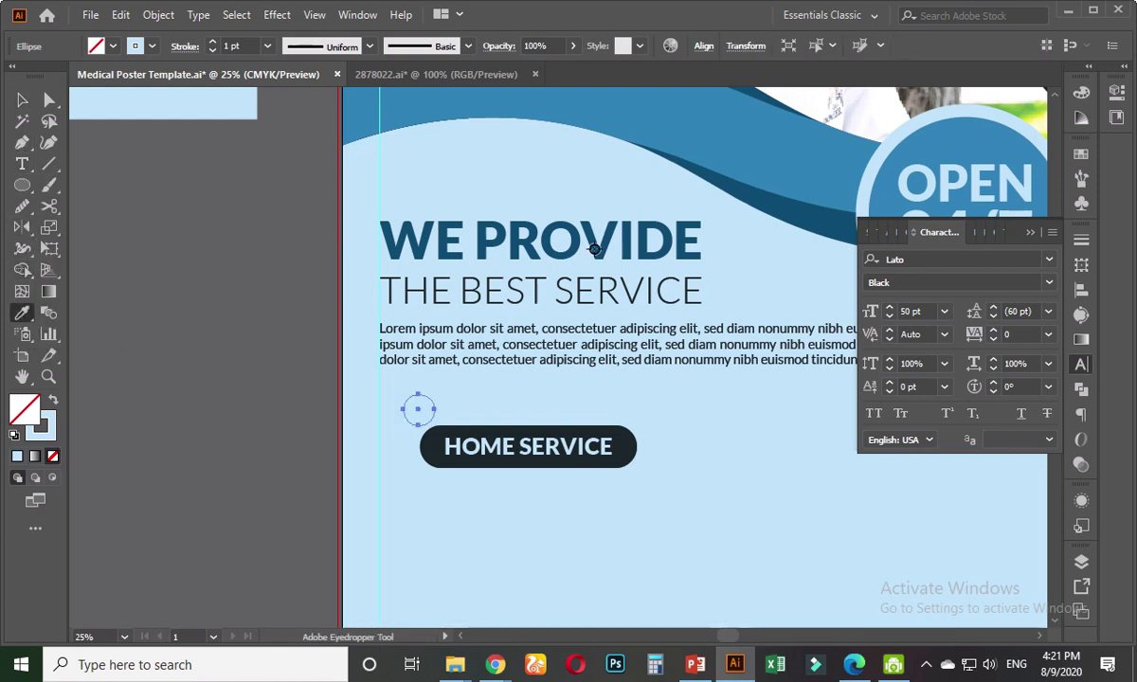
left_click(943, 138)
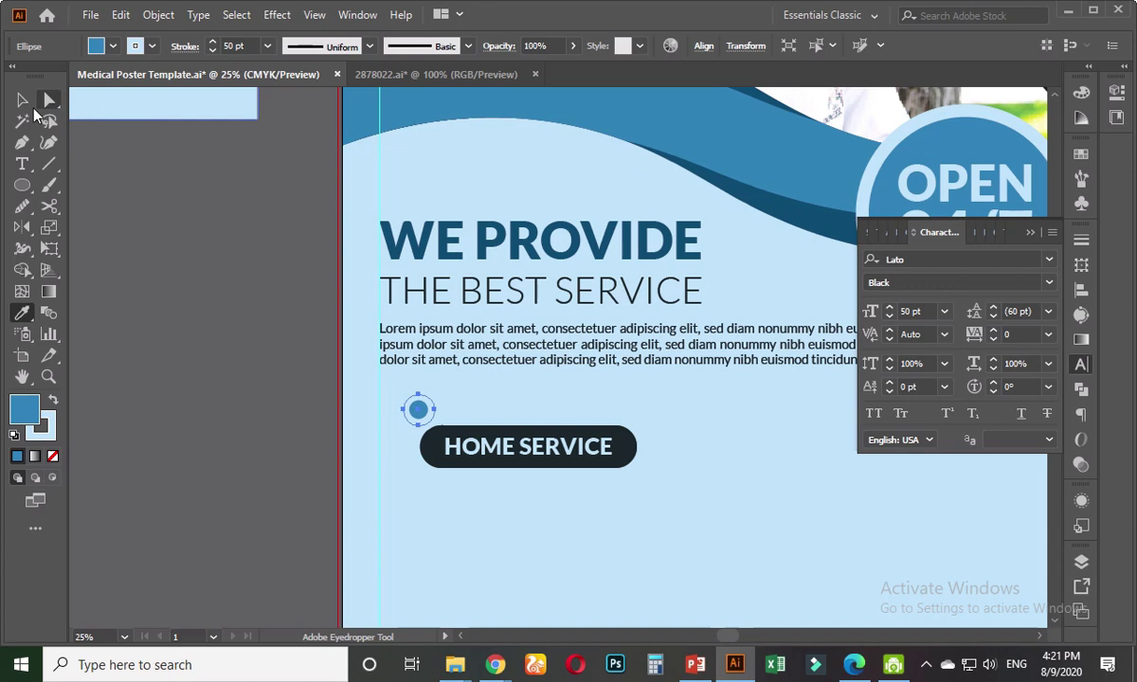
left_click(21, 100)
- Set the small circle's stroke weight to 25 pt
scroll(417, 431, "up", 3)
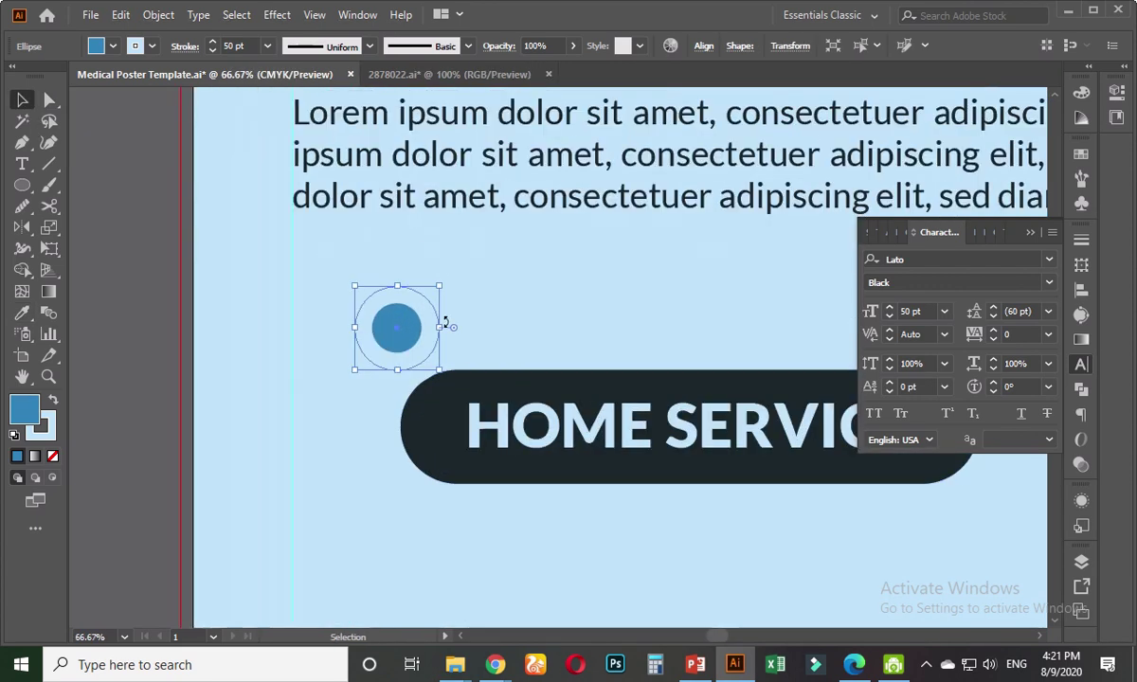
left_click(237, 44)
type("25")
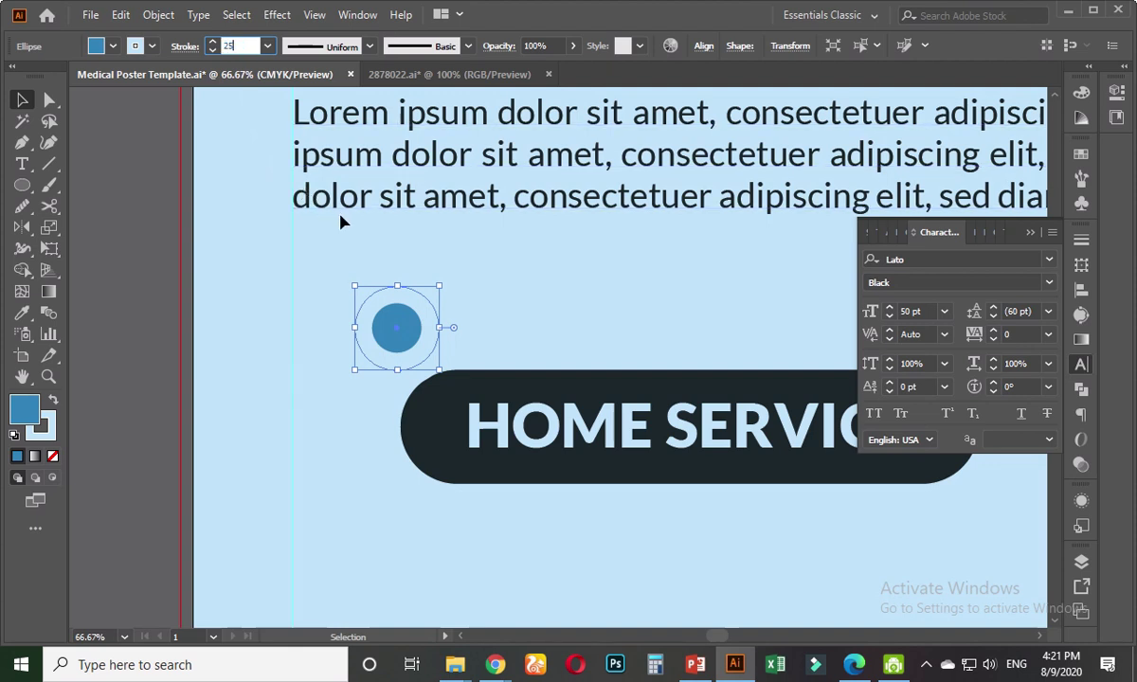
key("Return")
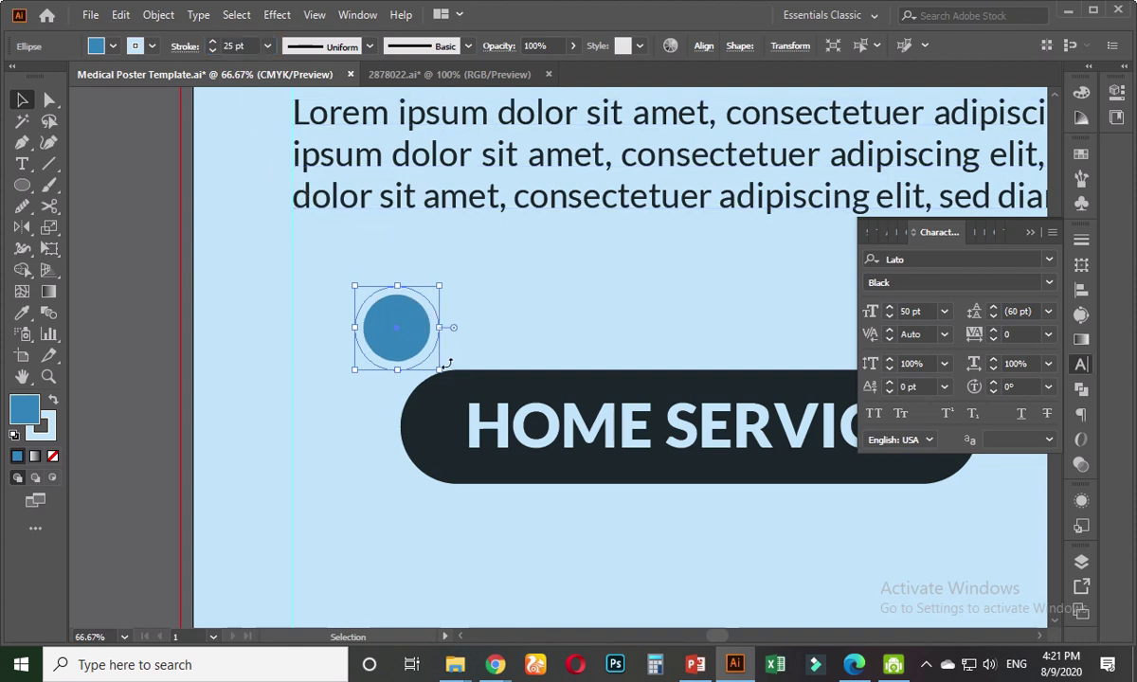
- Enlarge the blue circle about its centre and move it to overlap the pill's upper-left end
left_click_drag(440, 367, 457, 387)
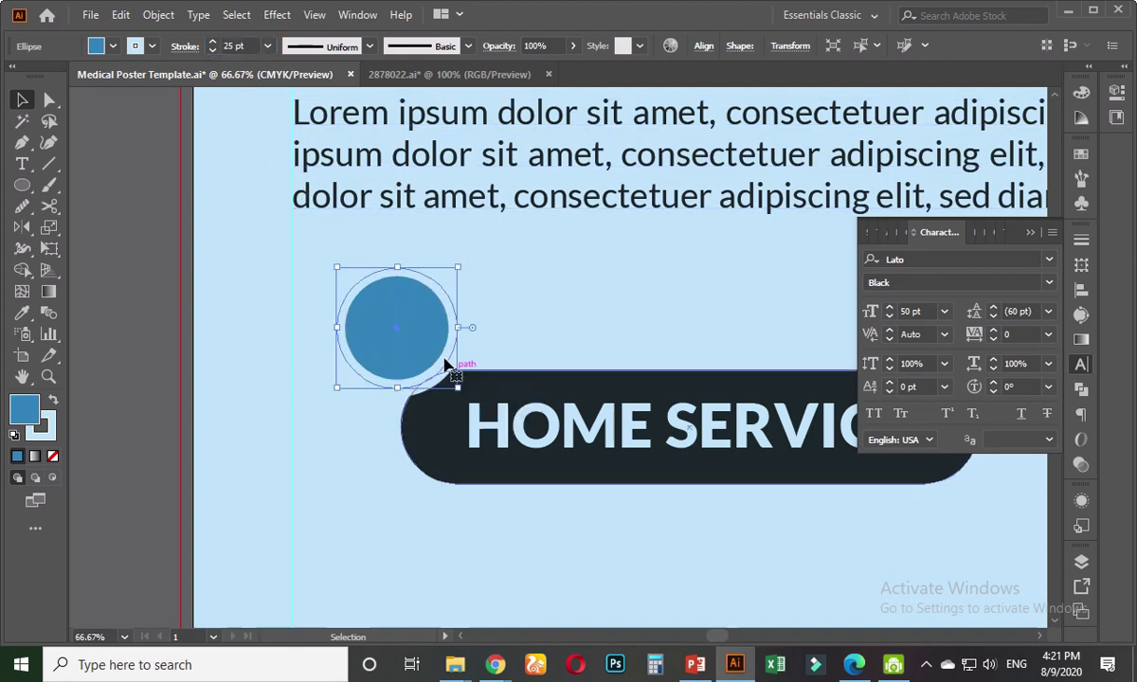
left_click_drag(409, 331, 432, 370)
left_click(533, 342)
scroll(530, 340, "down", 2)
scroll(446, 389, "up", 1)
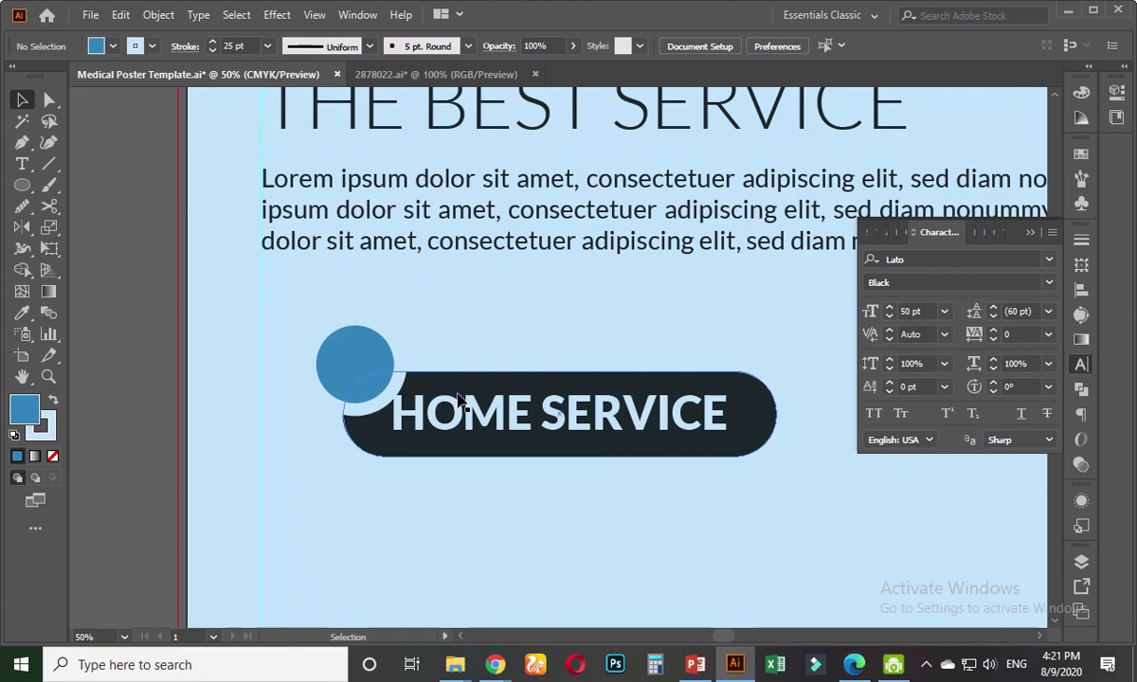
- Shift the "HOME SERVICE" text rightward on the pill, clear of the circle, and enlarge the blue circle slightly
left_click(528, 426)
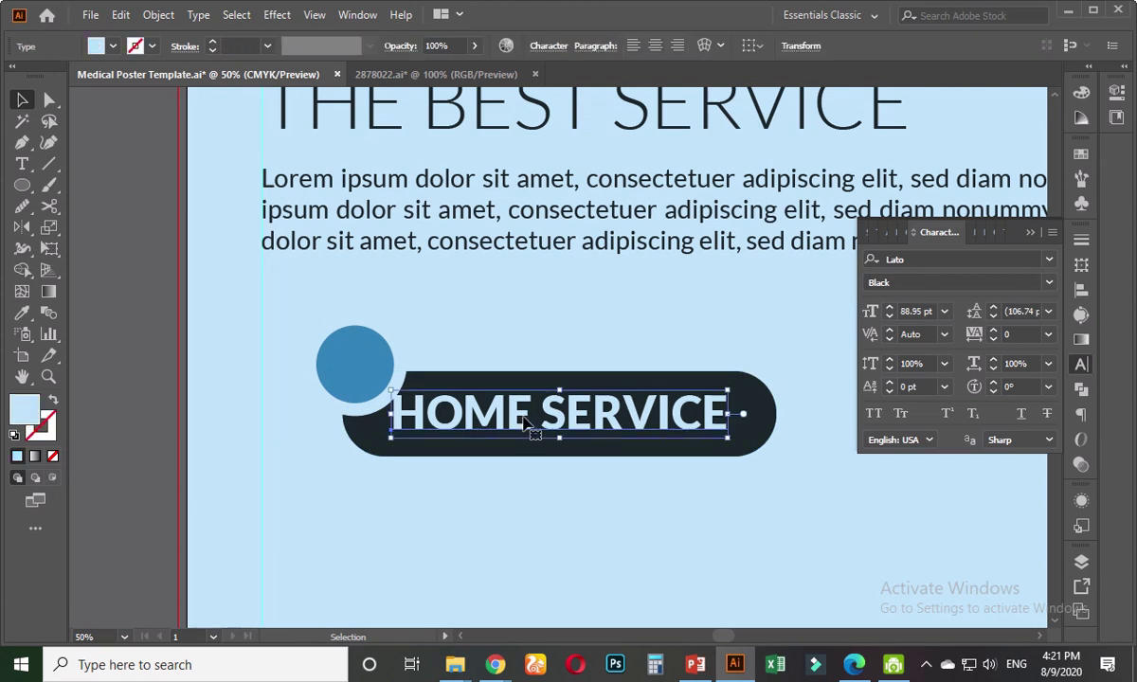
left_click_drag(529, 421, 538, 417)
left_click(449, 330)
left_click(375, 355)
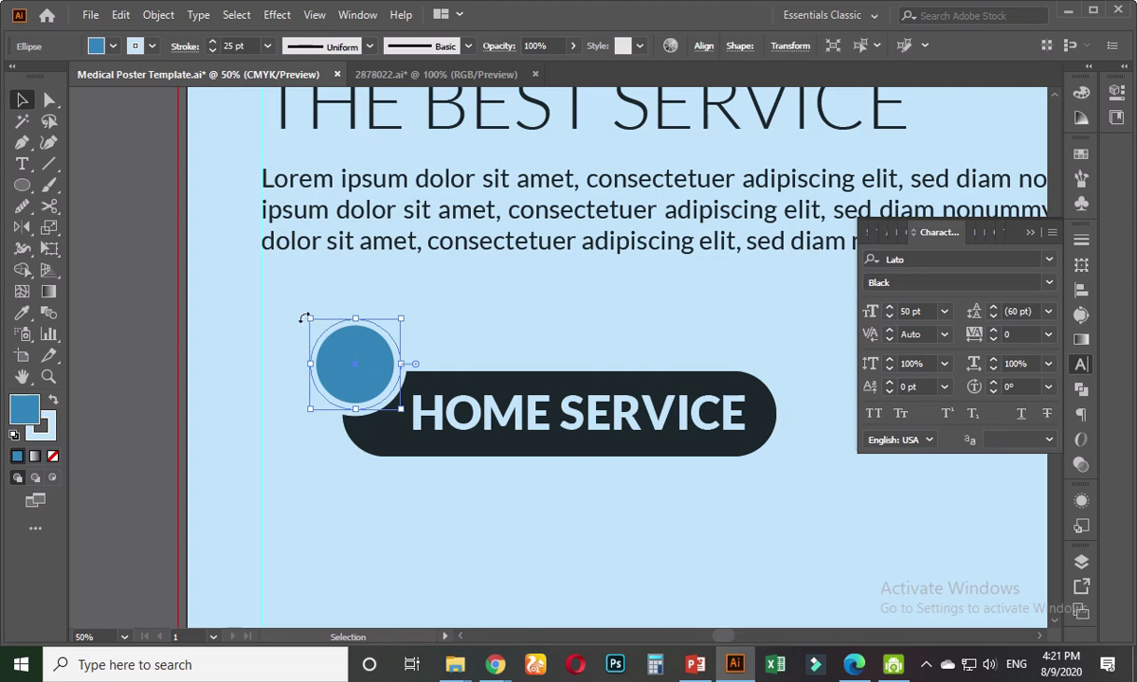
mouse_move(310, 318)
left_mouse_down()
mouse_move(287, 312)
mouse_move(302, 311)
left_mouse_up()
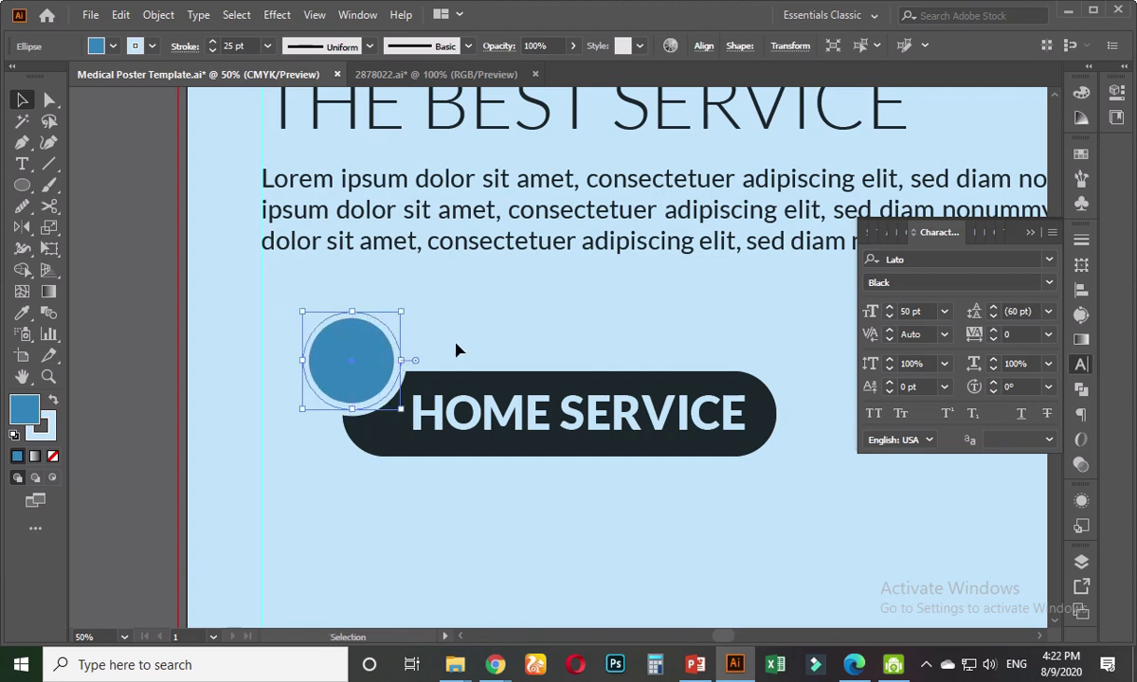
left_click(453, 352)
- Group the circle, pill and "HOME SERVICE" text, and move the group to the poster's left margin guide
key("ctrl+minus")
left_click_drag(430, 461, 293, 461)
left_click_drag(249, 329, 397, 428)
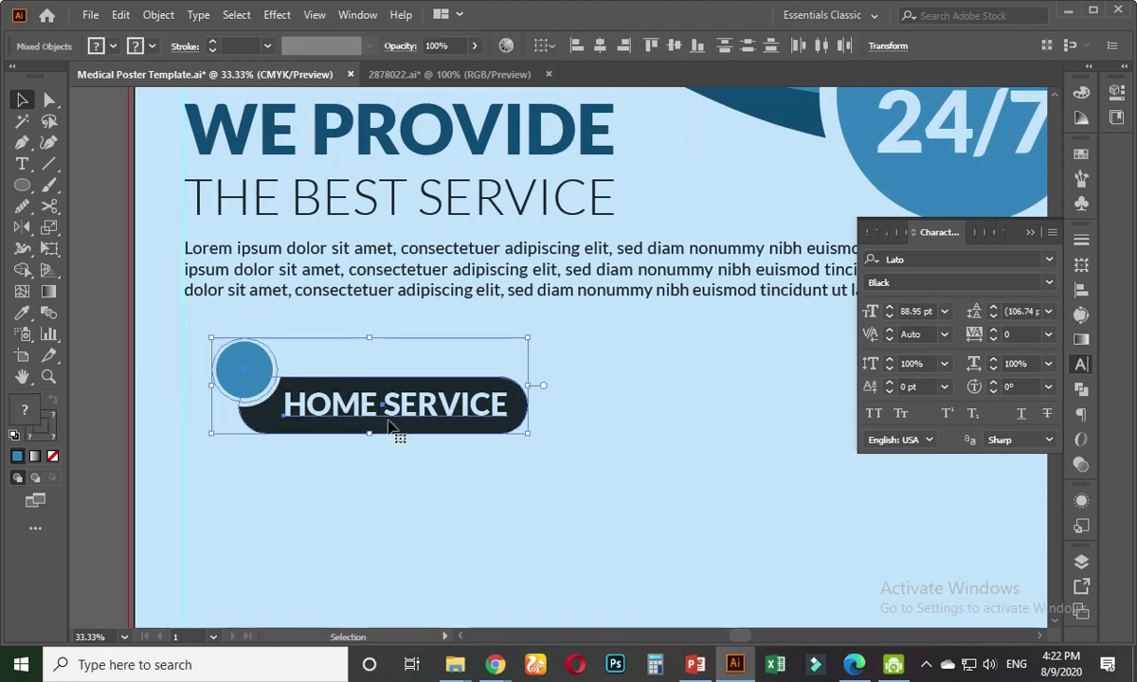
key("ctrl+g")
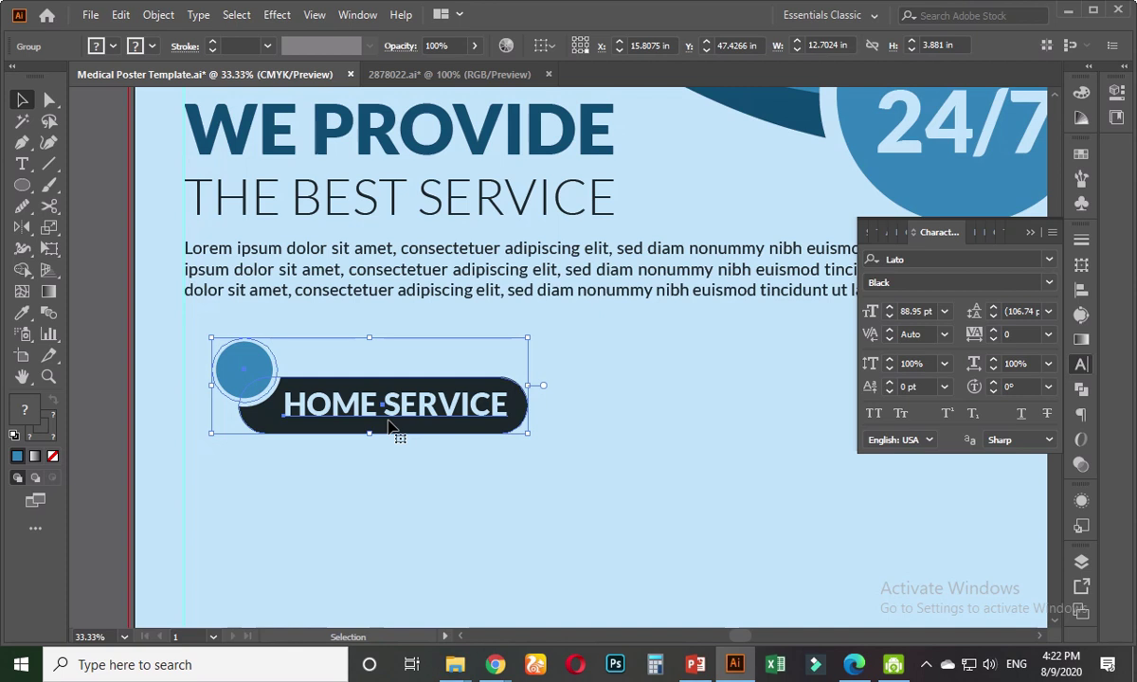
key("ctrl+minus")
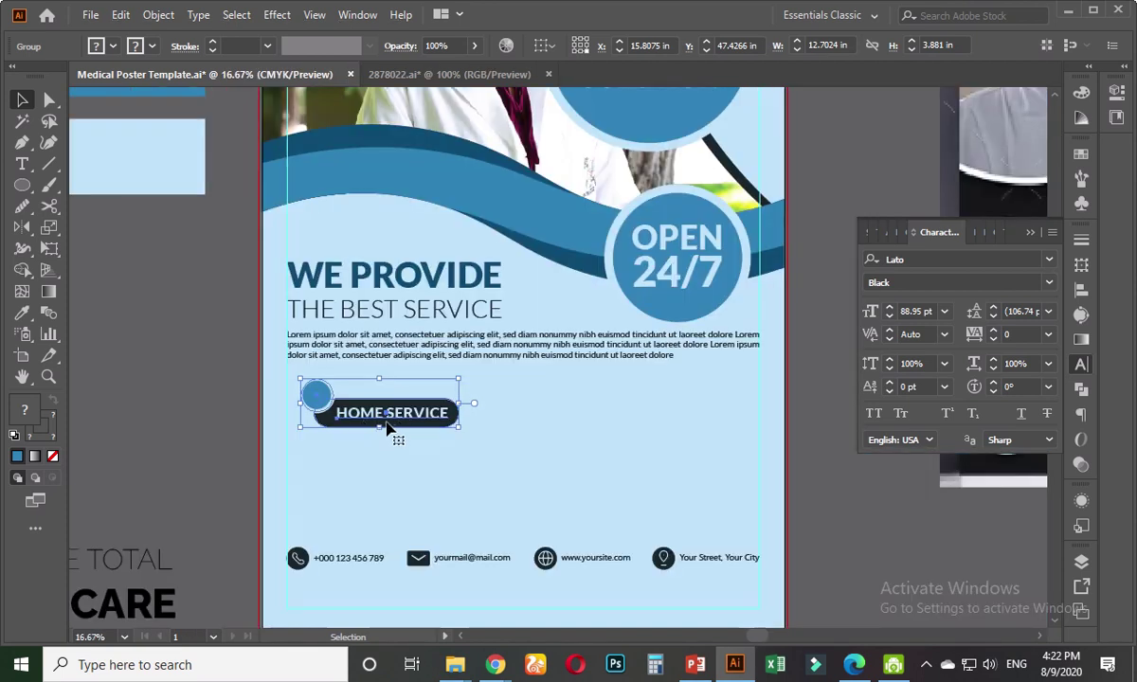
scroll(322, 445, "up", 1)
left_click_drag(363, 394, 338, 396)
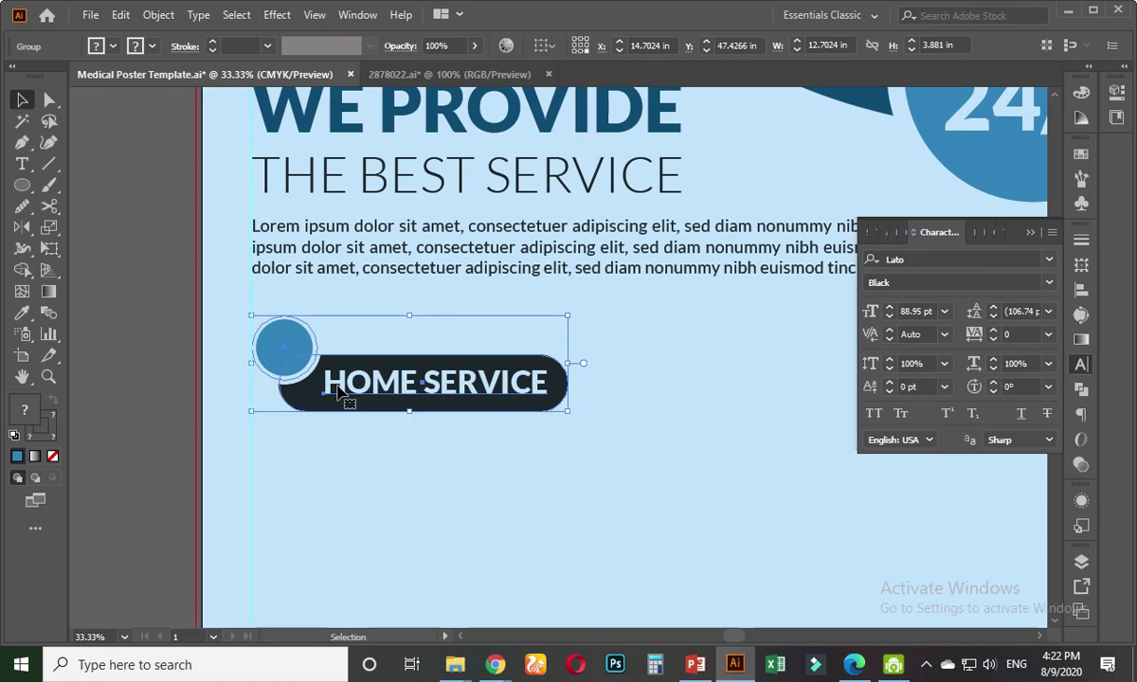
- Duplicate the "HOME SERVICE" badge twice in the same row, with the last copy ending at the right margin guide
scroll(338, 392, "down", 2)
left_click_drag(377, 394, 551, 409)
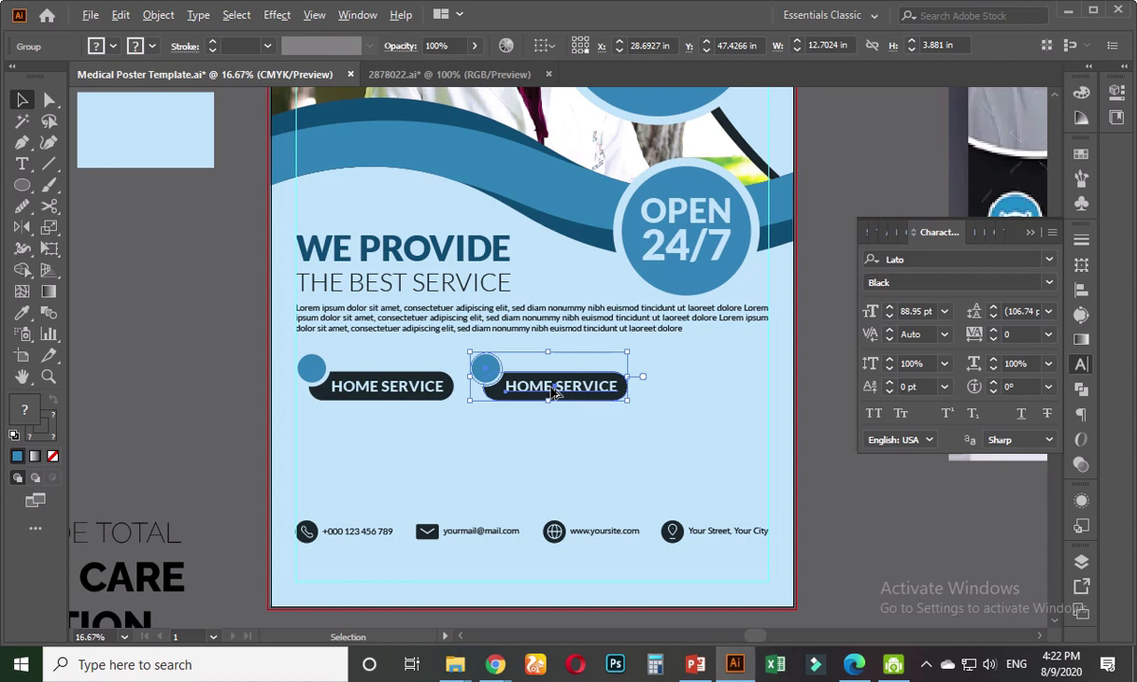
left_click_drag(552, 396, 696, 404)
- Scale the three service badges down together to about 11.24 in wide each, keeping the row at the left margin
left_click_drag(667, 449, 317, 398)
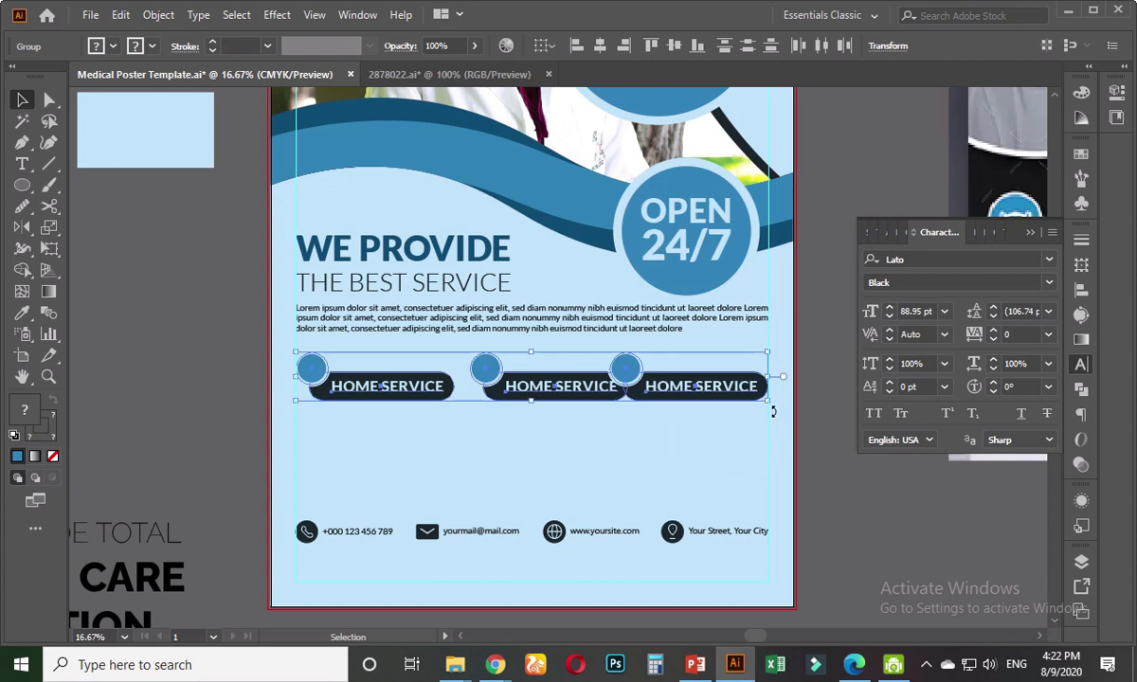
left_click_drag(772, 407, 710, 409)
left_click(678, 440)
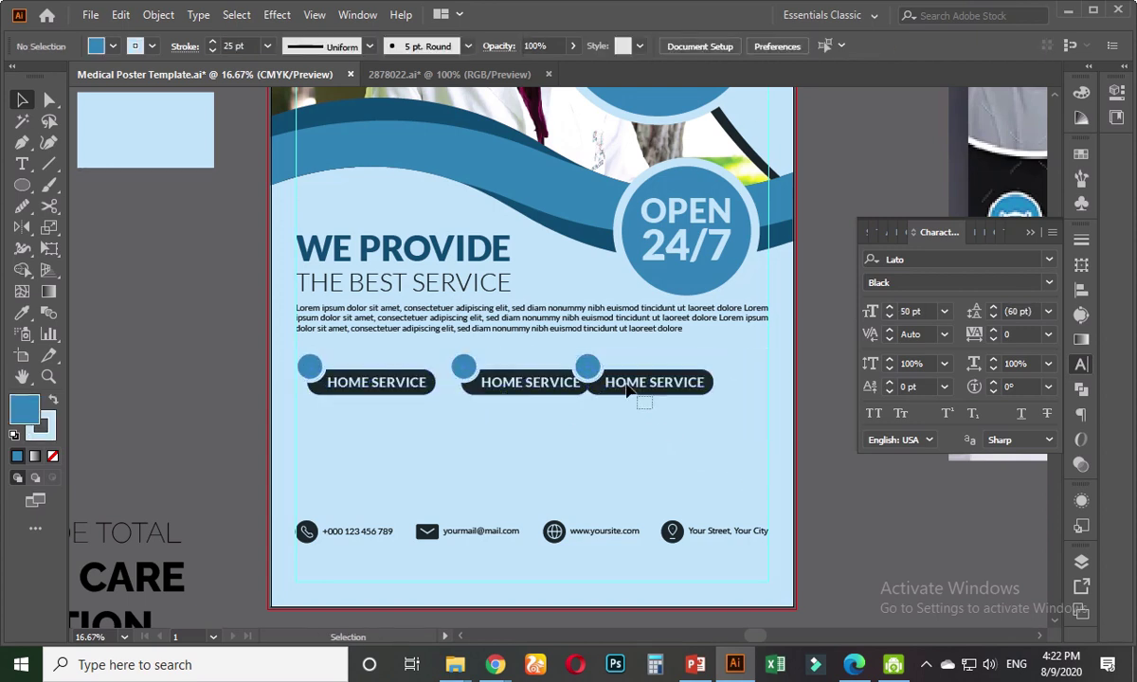
- Move the third service badge horizontally so that its right end meets the right margin guide
left_click(647, 390)
left_click_drag(647, 390, 698, 390)
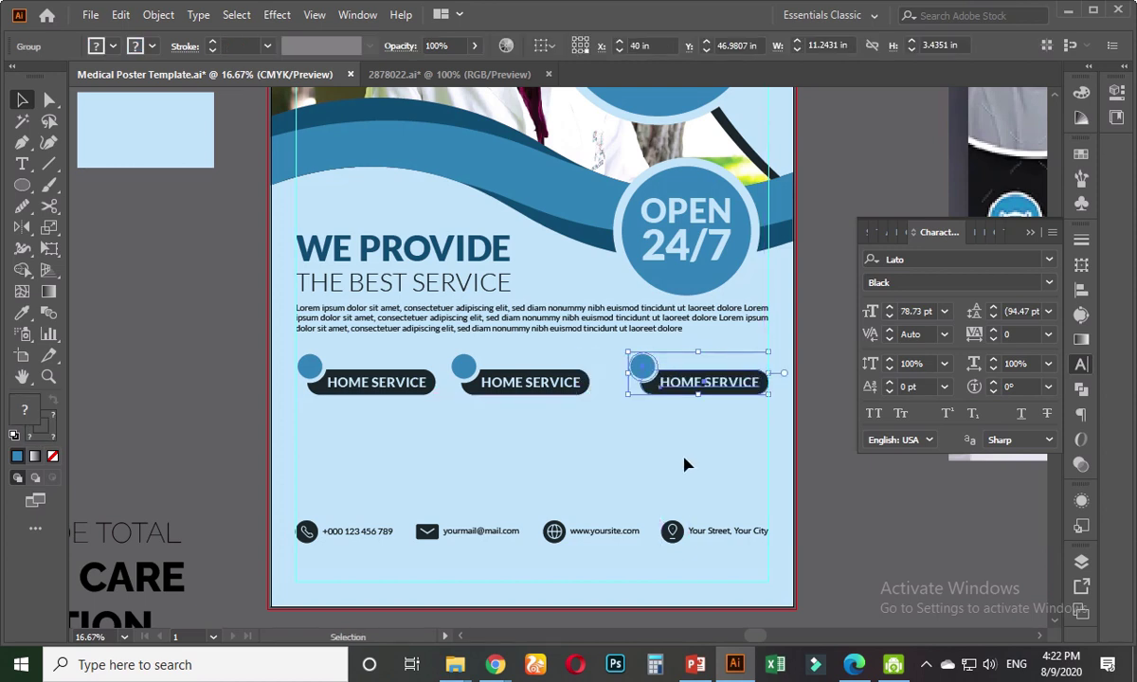
left_click(685, 464)
- Distribute the three service badges evenly across the row between the margin guides
left_click_drag(364, 399, 301, 364)
left_click_drag(547, 420, 467, 371)
left_click_drag(705, 441, 634, 362)
left_click(647, 408)
left_click_drag(318, 336, 701, 410)
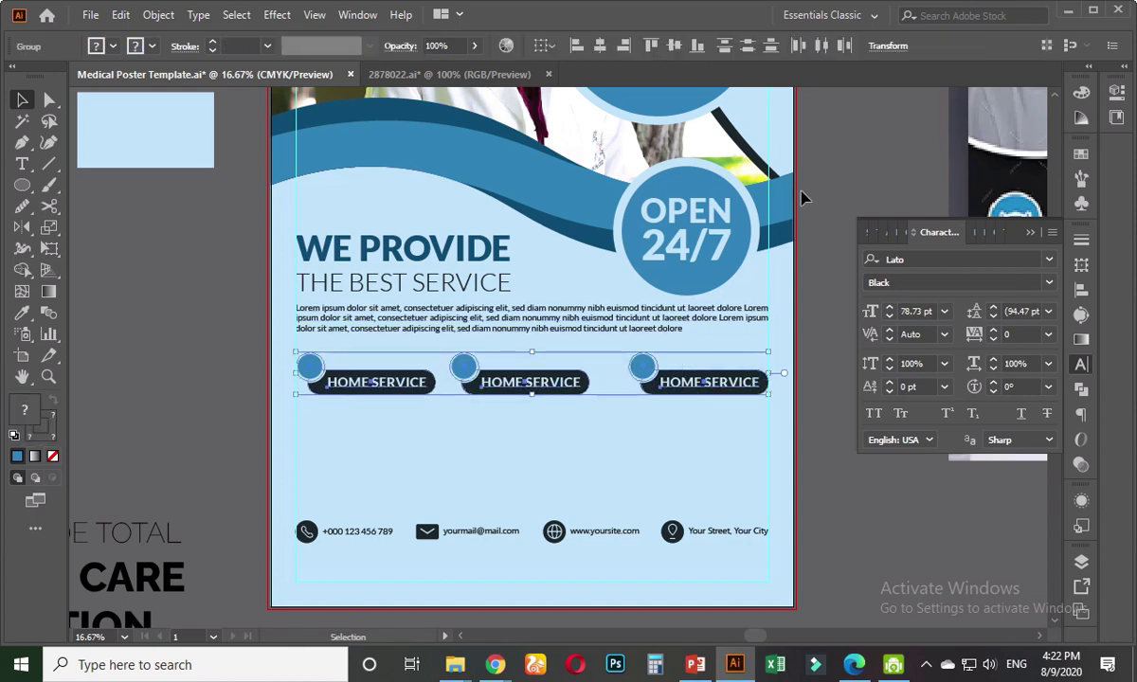
left_click(821, 48)
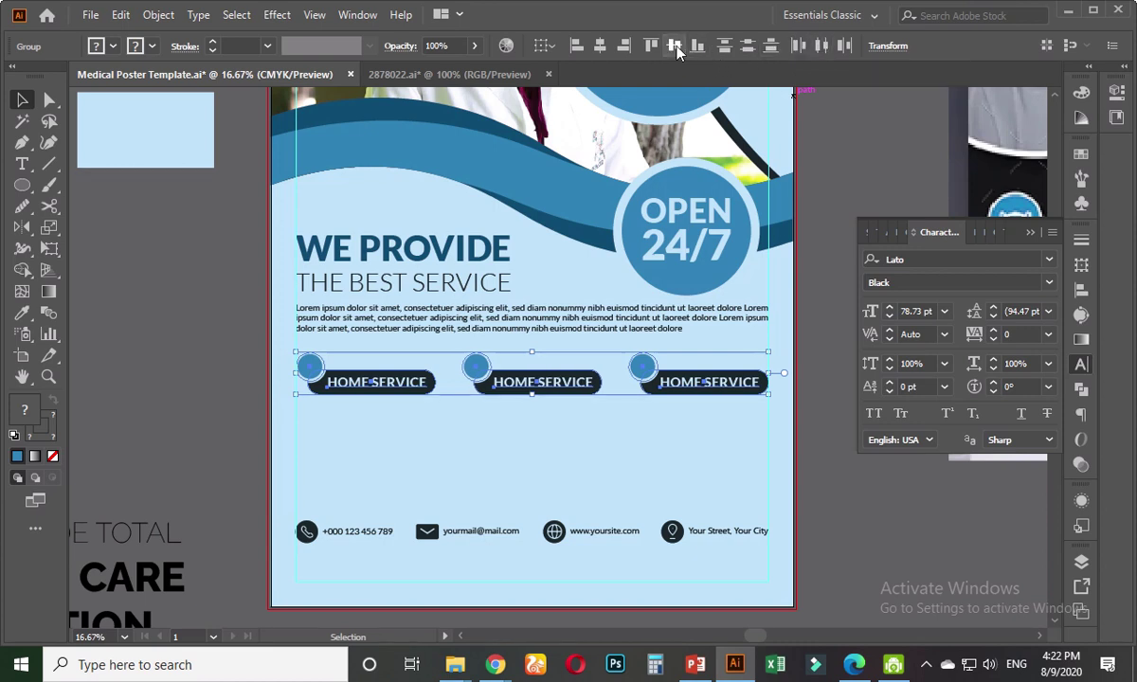
- Compare the new badge row with the services section of the reference poster
left_click(808, 447)
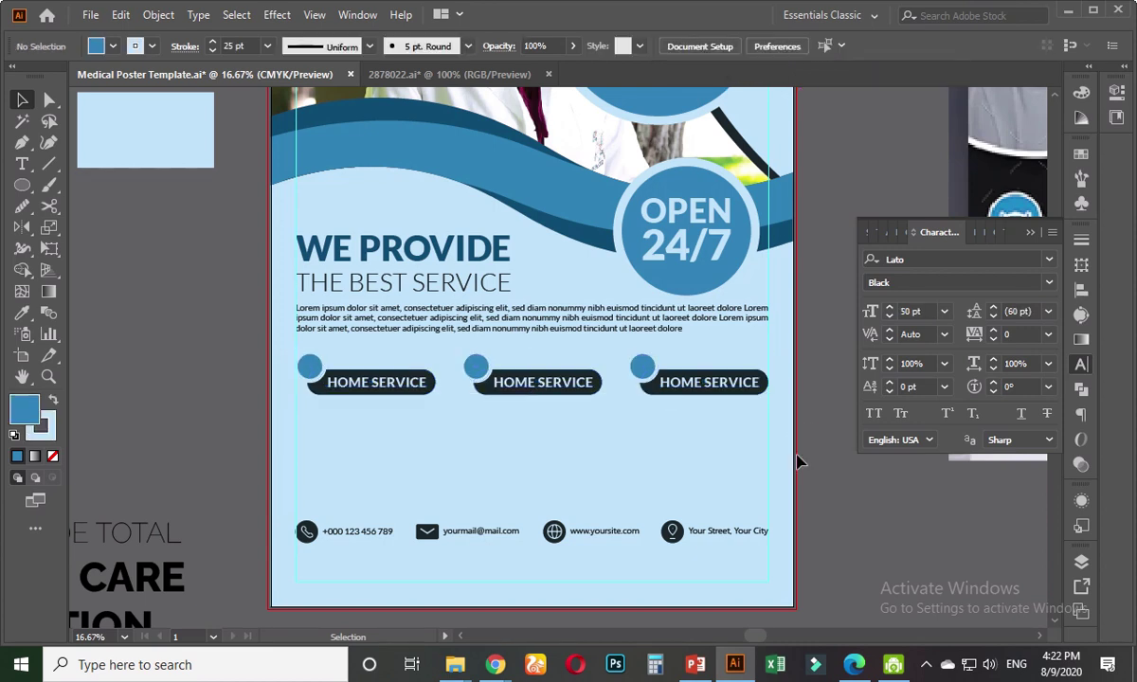
scroll(774, 482, "up", 1)
left_click_drag(530, 414, 581, 478)
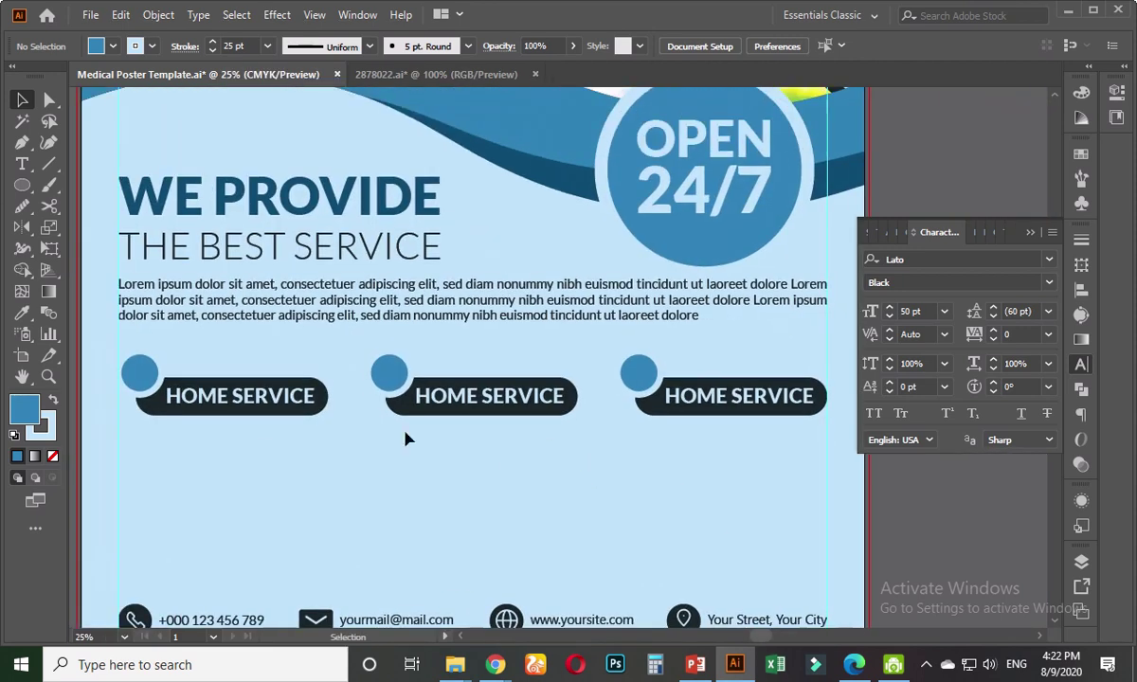
scroll(142, 379, "up", 1)
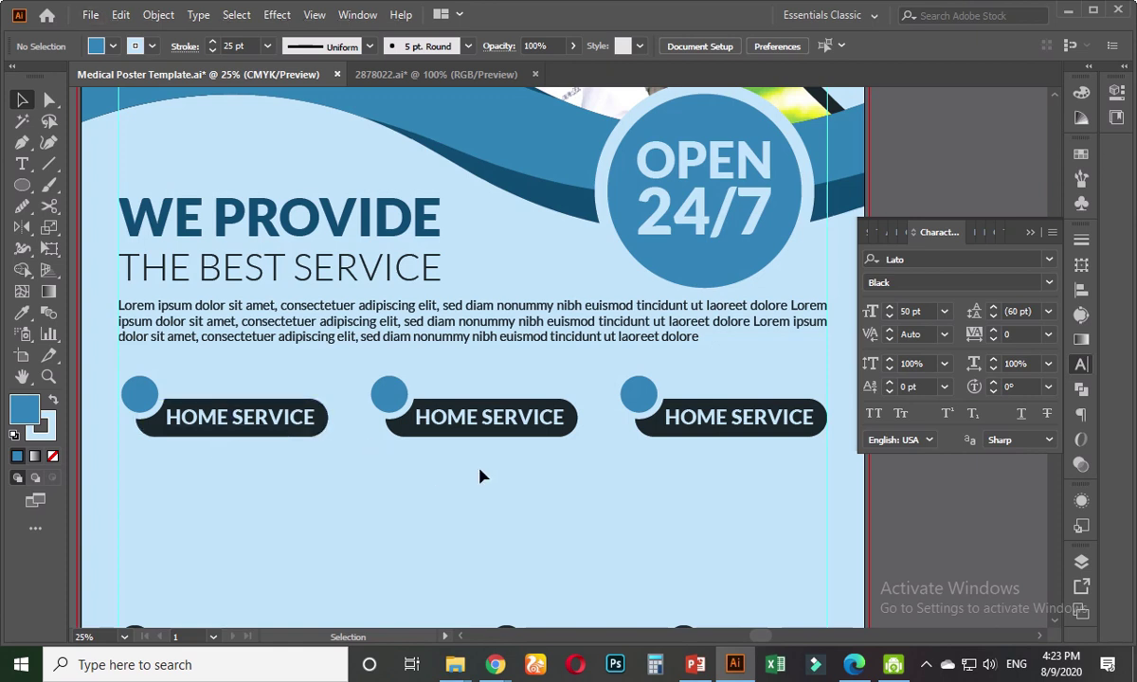
scroll(482, 475, "down", 2)
scroll(237, 502, "left", 5)
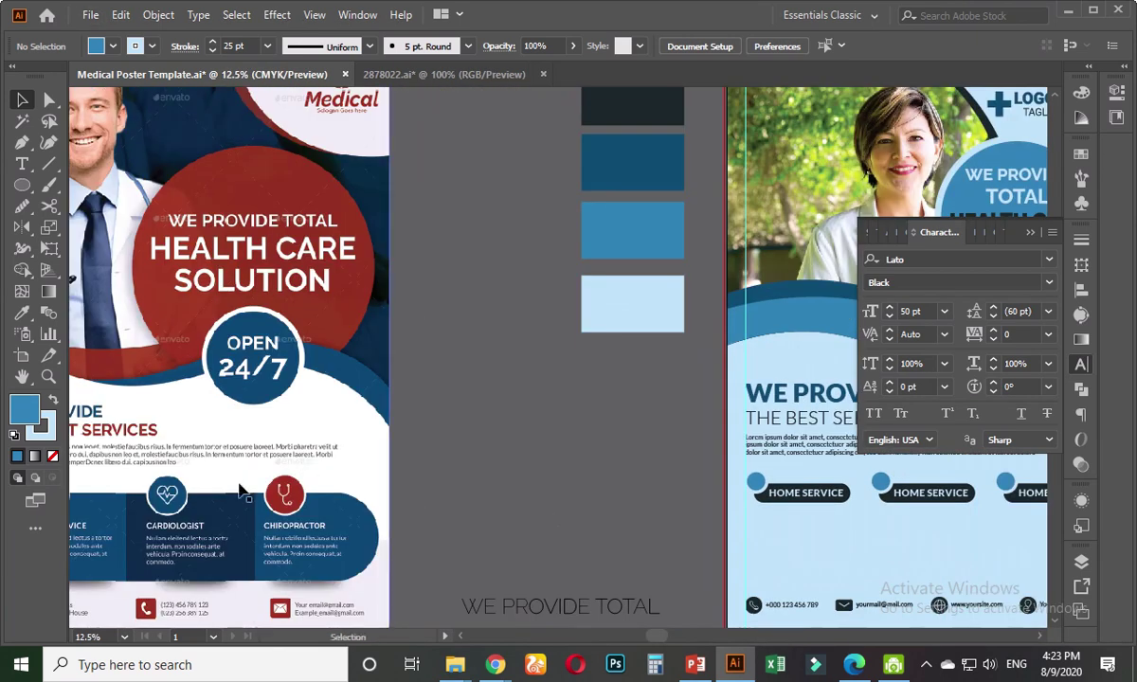
scroll(265, 548, "up", 2)
scroll(266, 548, "up", 1)
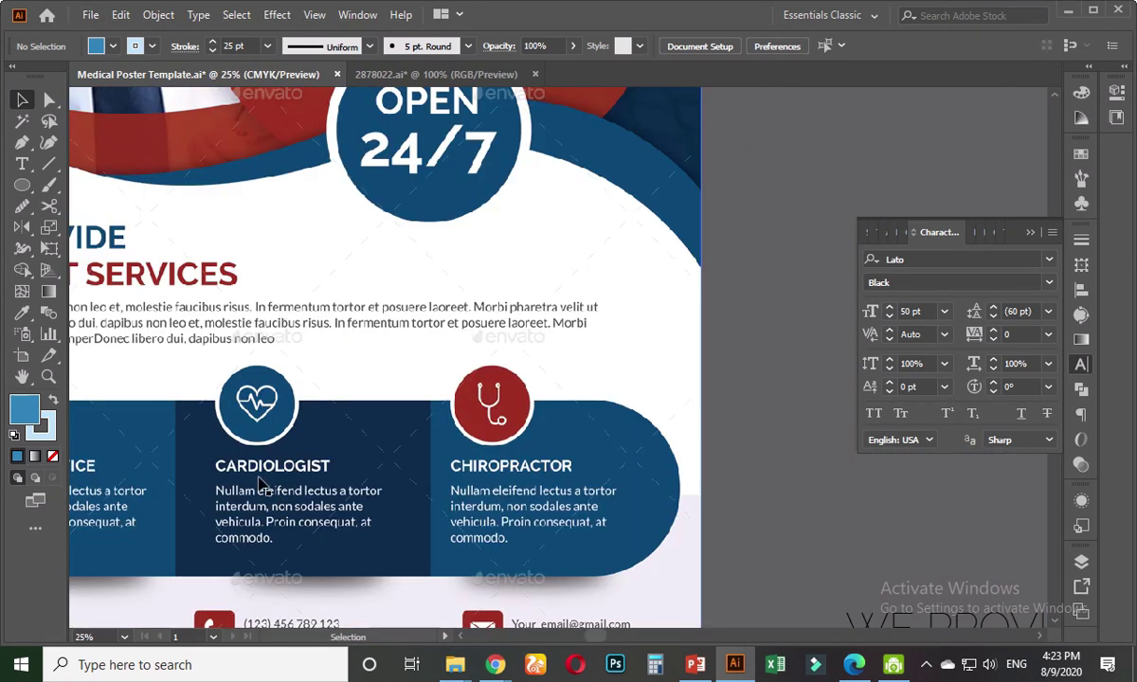
scroll(263, 485, "down", 1)
scroll(474, 495, "right", 5)
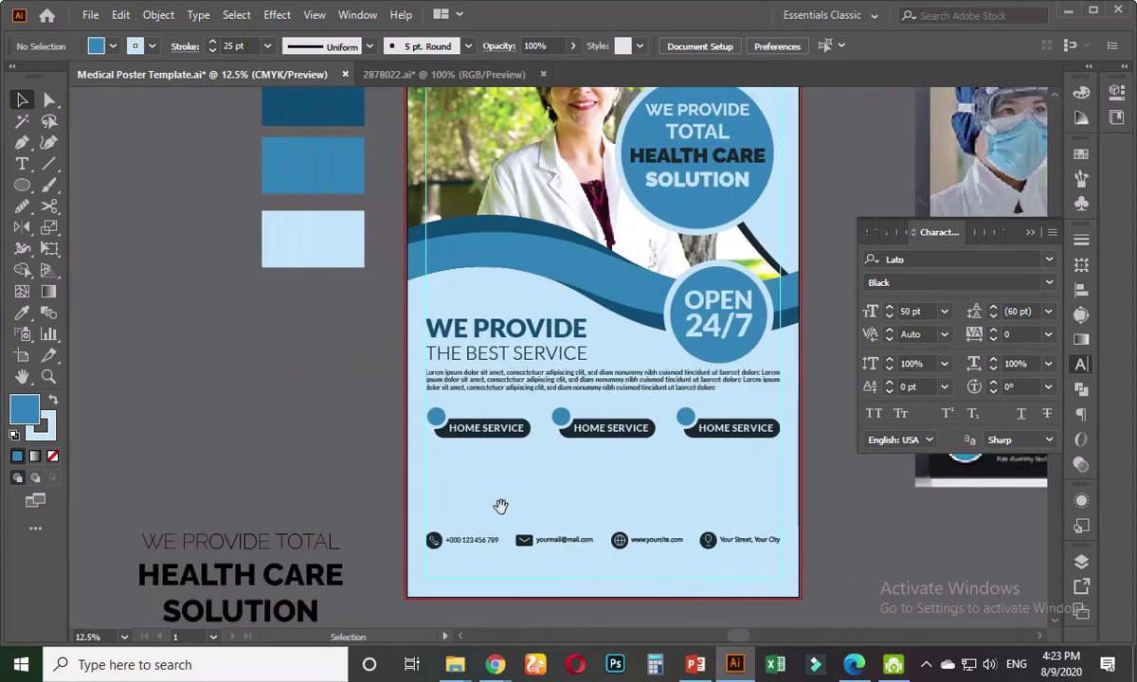
left_click_drag(500, 507, 303, 510)
- Recolour the middle badge's pill with the dark blue sampled from the wave's upper band
scroll(402, 465, "up", 1)
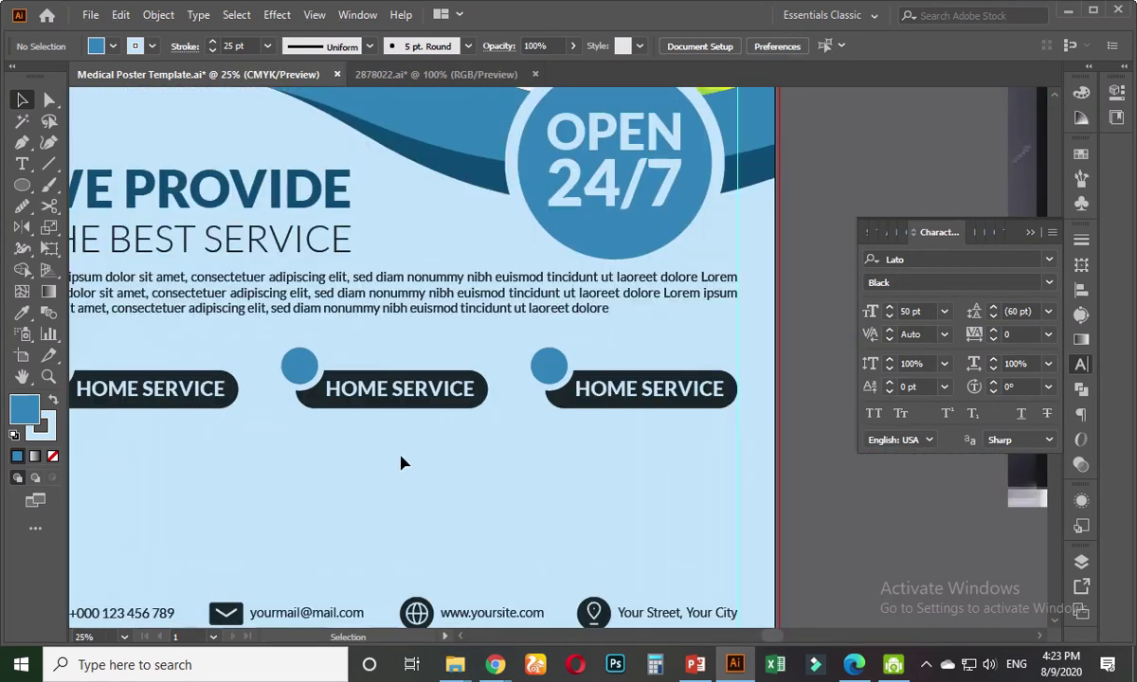
left_click_drag(401, 459, 464, 474)
scroll(417, 434, "up", 1)
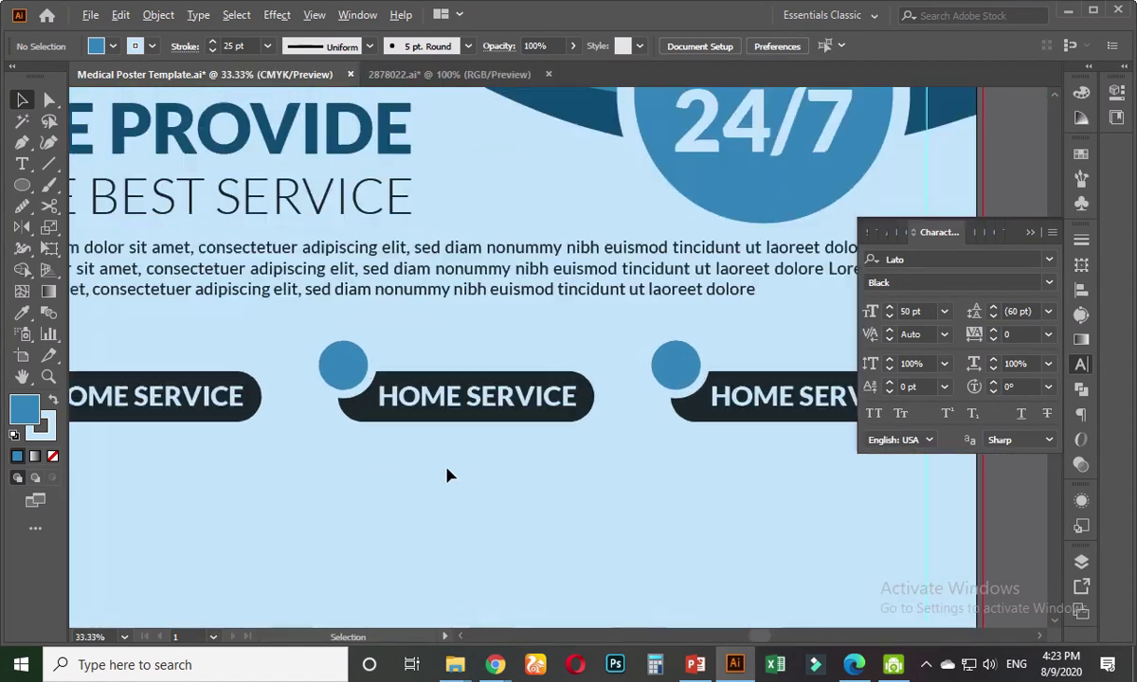
left_click(49, 100)
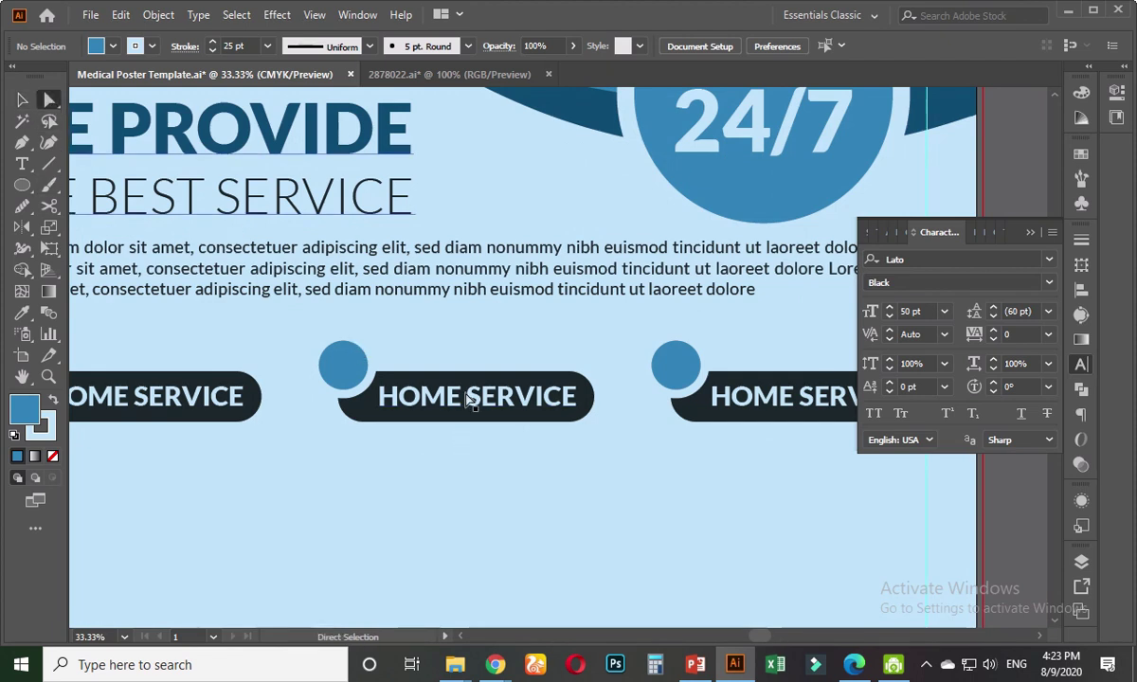
left_click(466, 420)
scroll(479, 442, "down", 2)
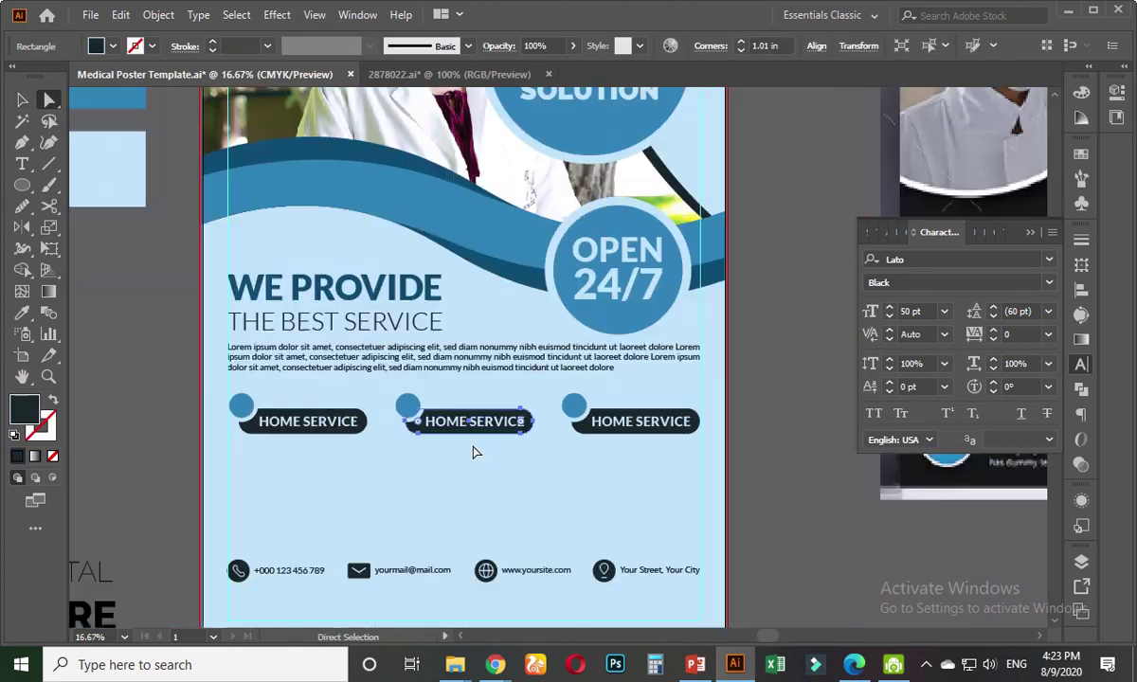
left_click(22, 313)
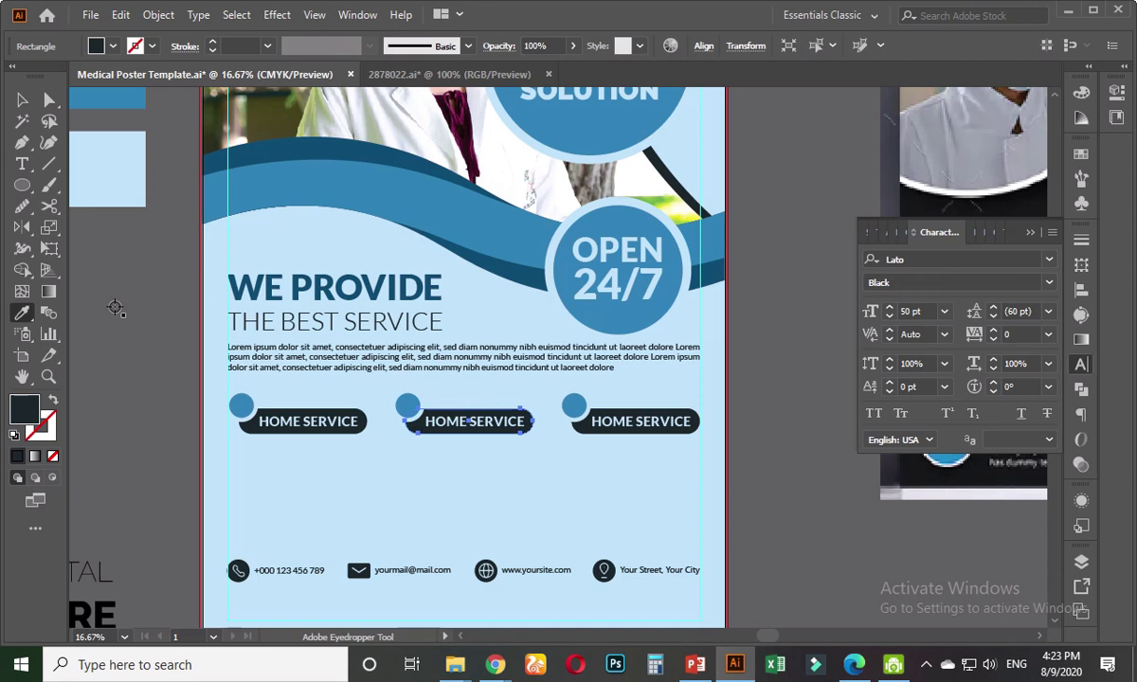
left_click(295, 145)
left_click(22, 100)
left_click(425, 487)
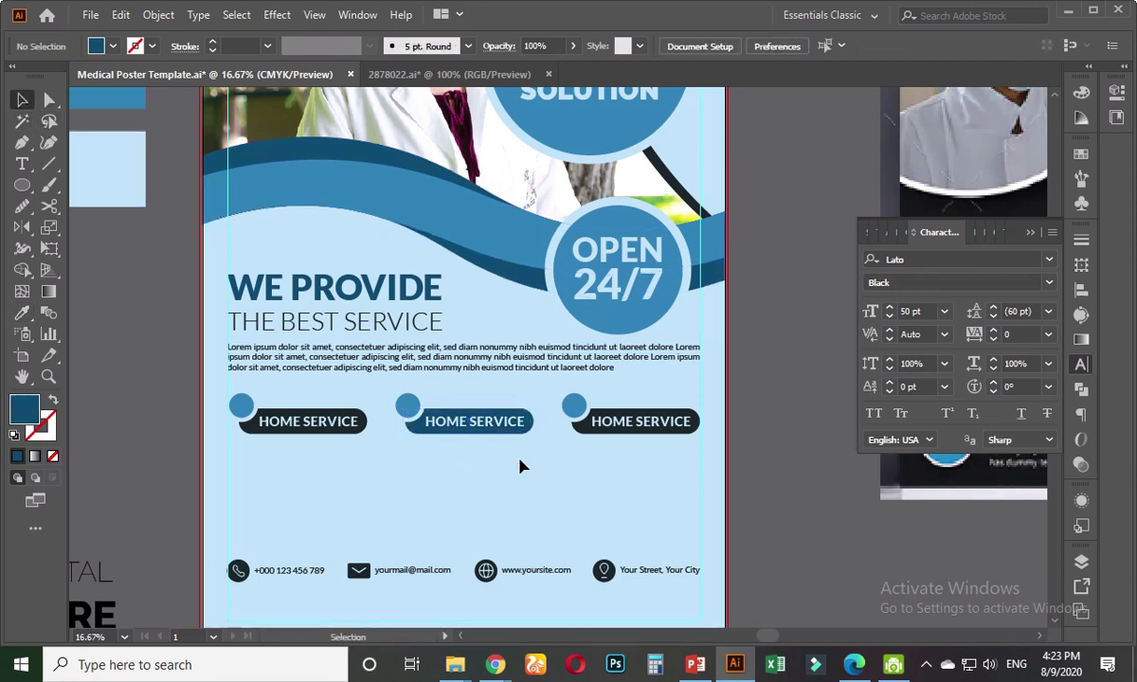
- Fill the third badge's pill with white from the swatches
left_click(50, 100)
left_click_drag(599, 438, 585, 432)
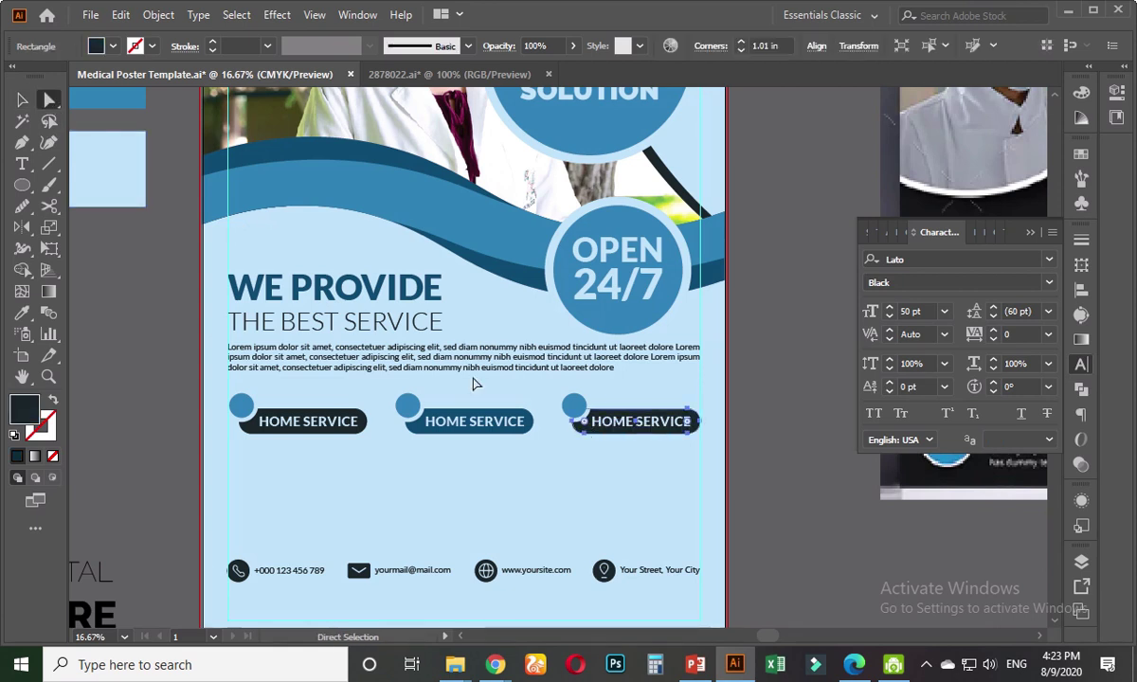
left_click(23, 314)
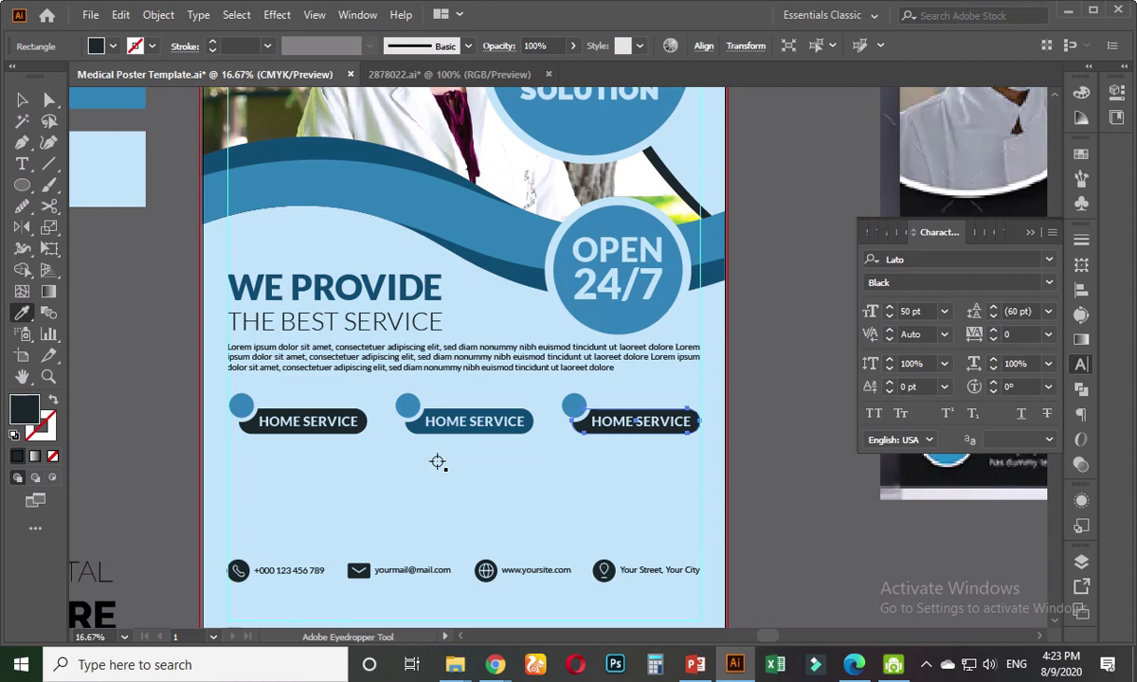
left_click(1081, 153)
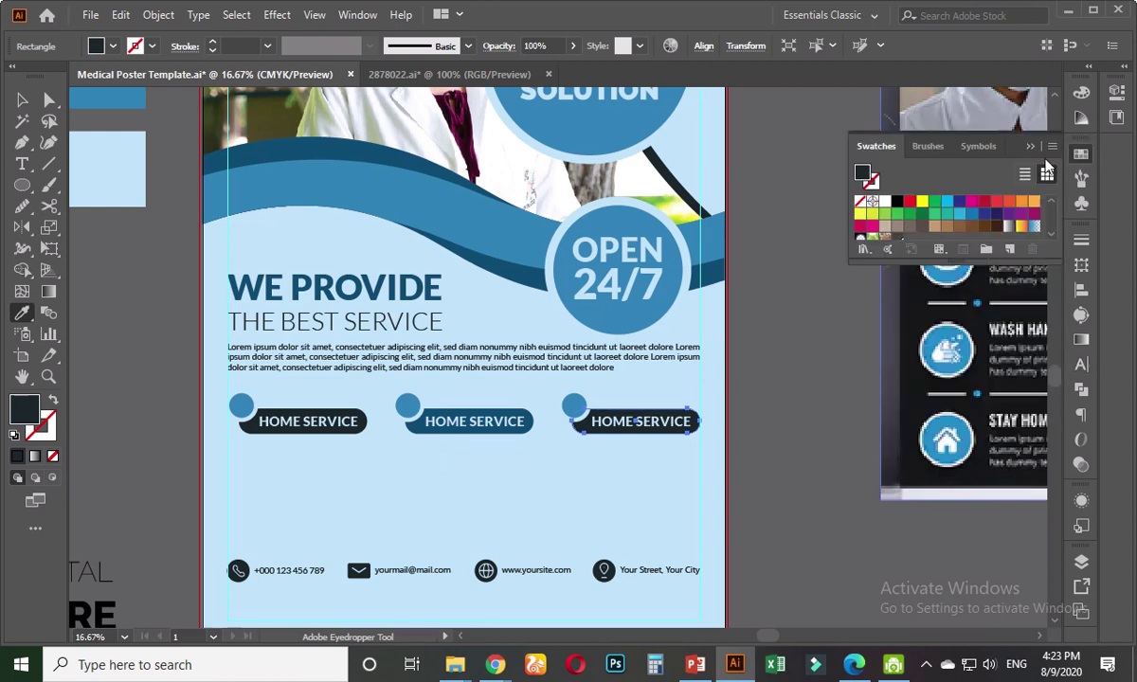
left_click(883, 203)
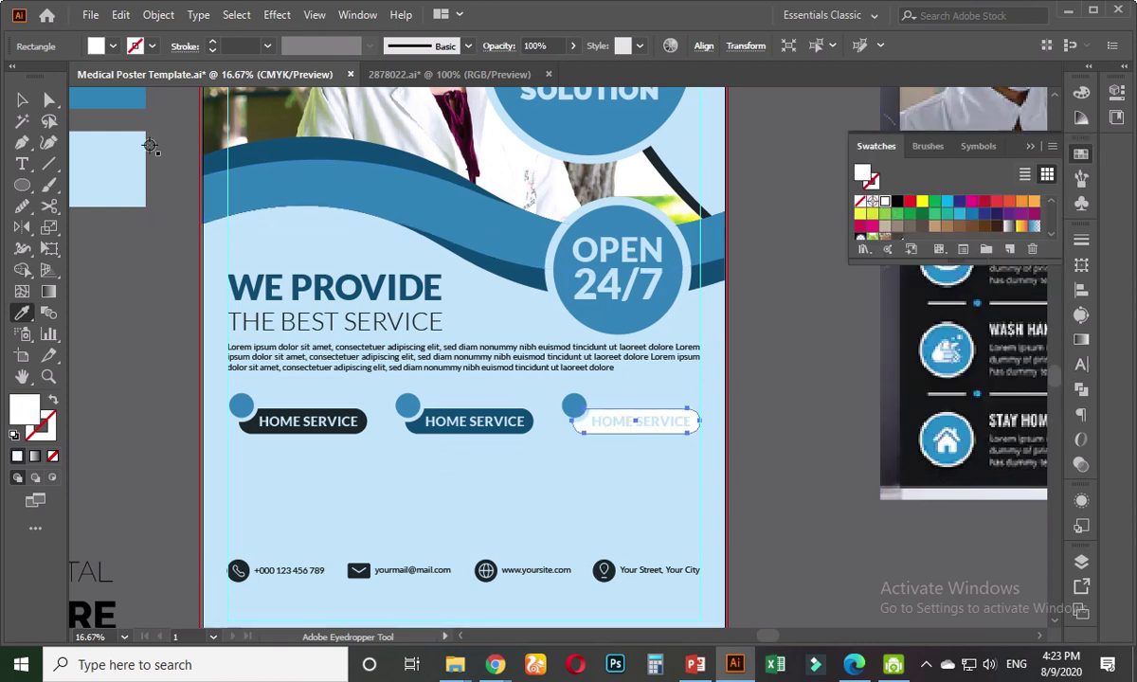
left_click(26, 103)
left_click(137, 333)
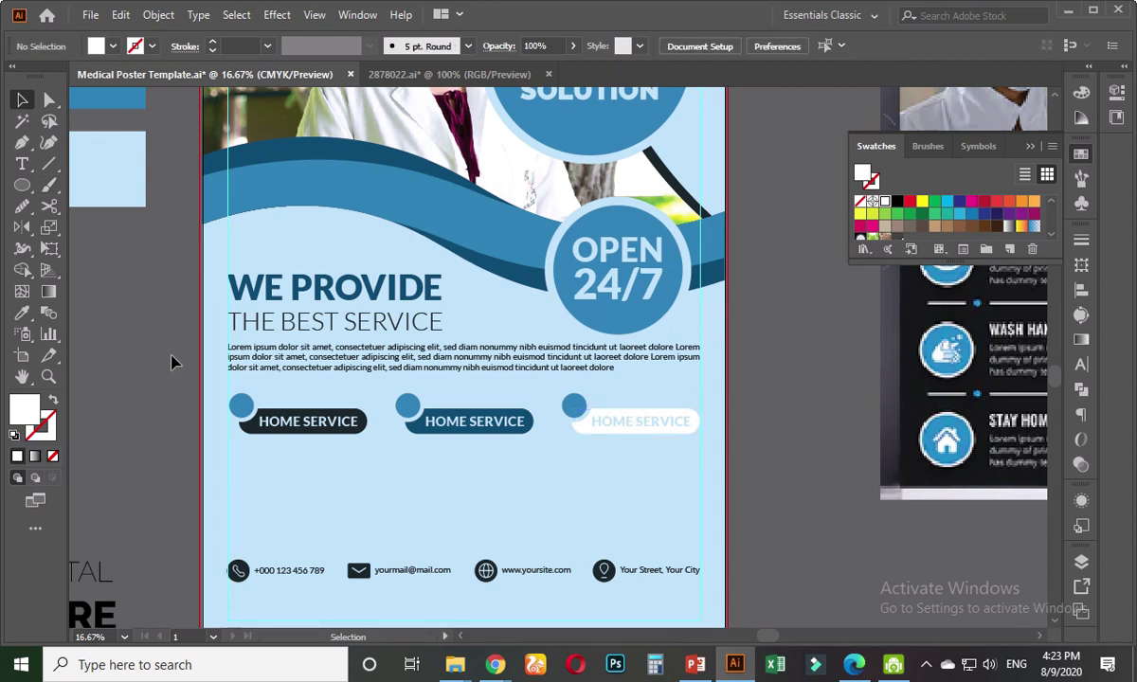
- Recolour the middle badge's pill with the medium blue sampled from the wave, without a stroke
left_click(49, 100)
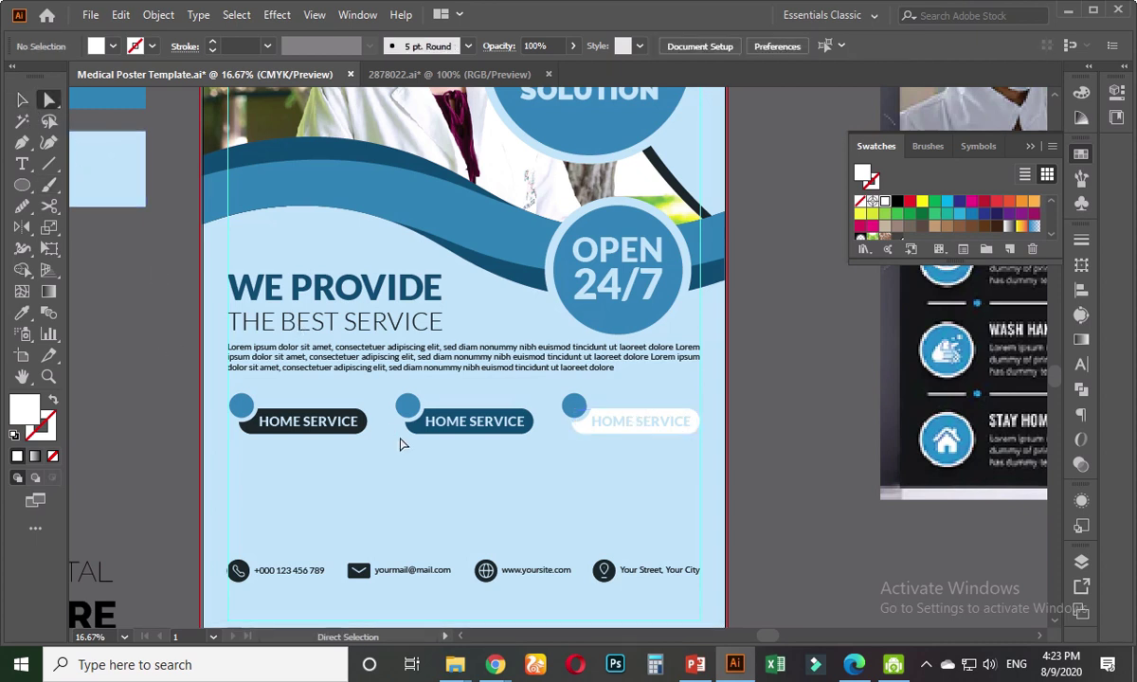
left_click(413, 430)
left_click(22, 312)
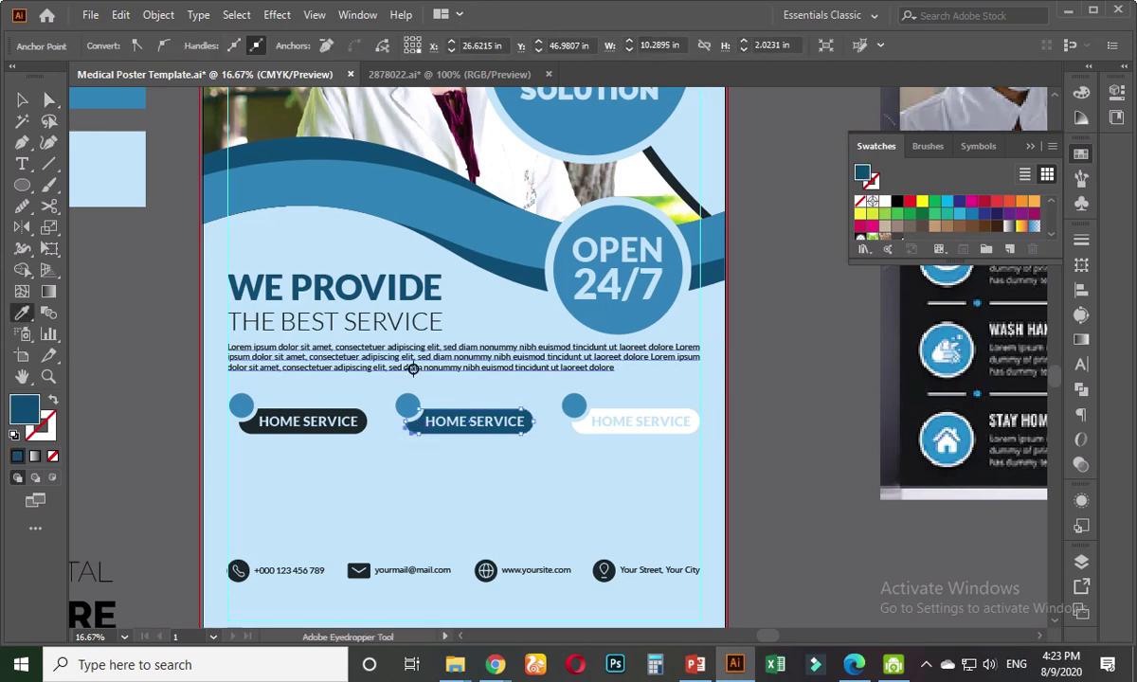
left_click(411, 404)
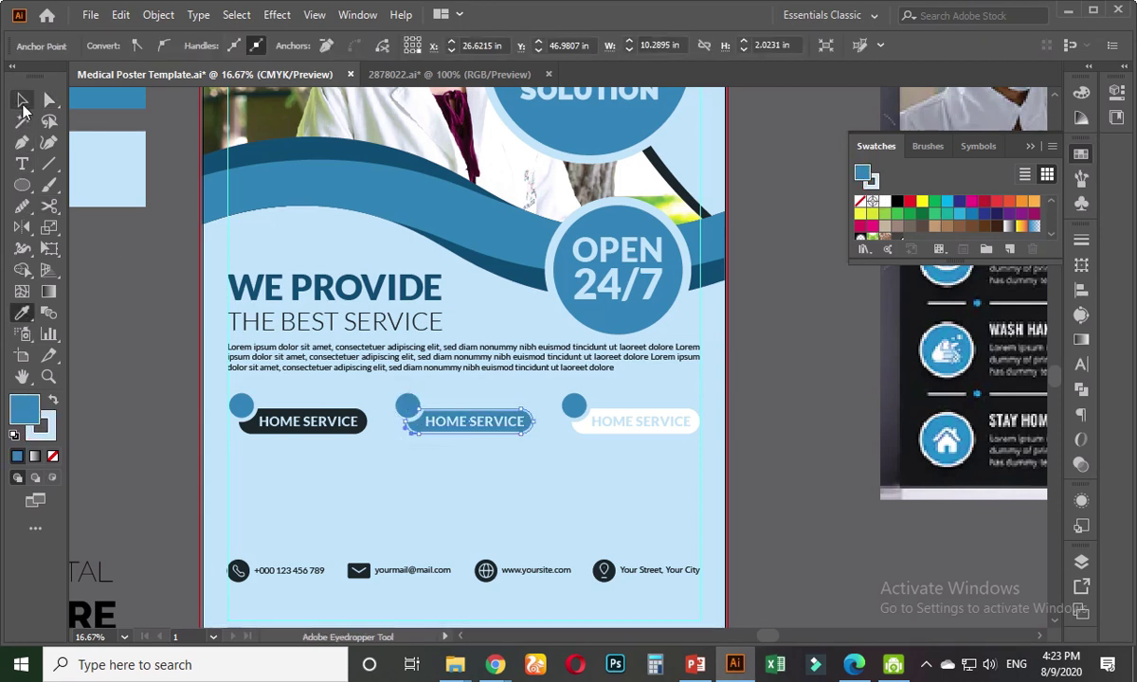
left_click(391, 204)
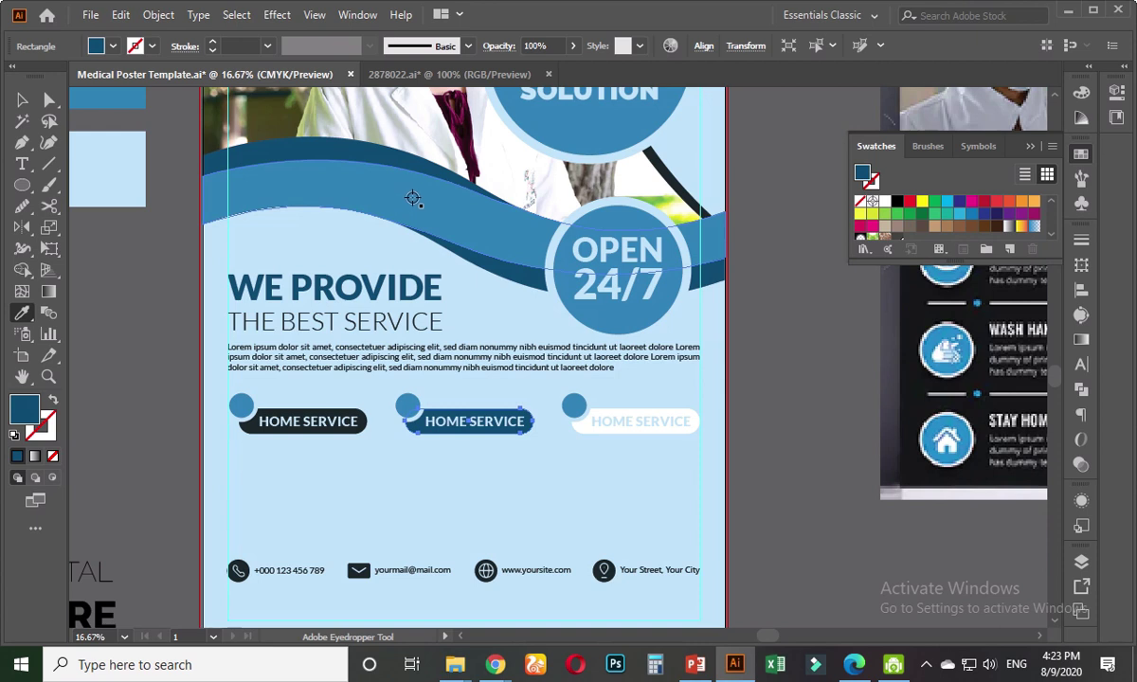
left_click(473, 212)
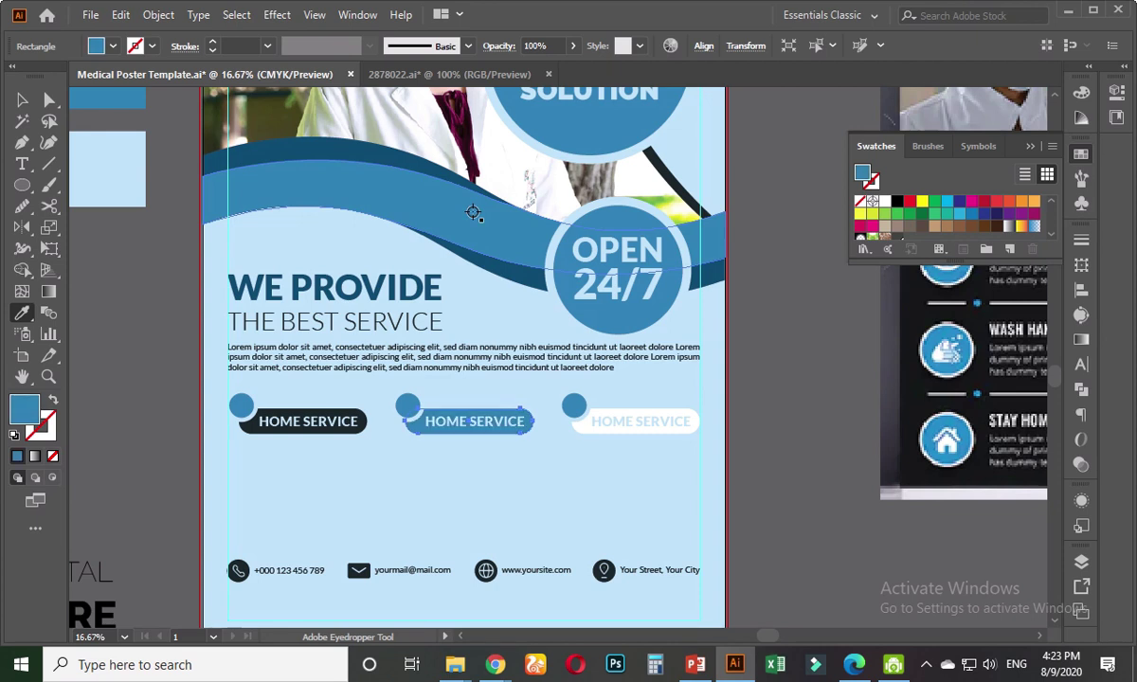
left_click(22, 100)
left_click(140, 392)
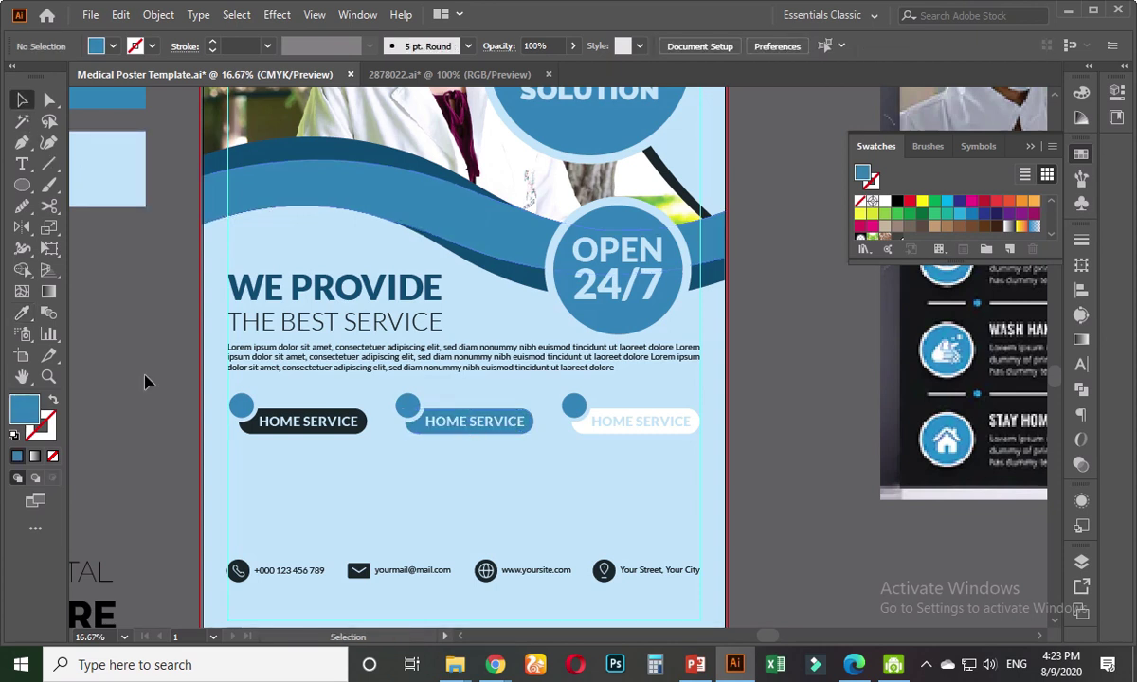
- Recolour the third badge's pill with the near-black fill sampled from the first badge
scroll(140, 392, "down", 1)
left_click_drag(140, 392, 769, 457)
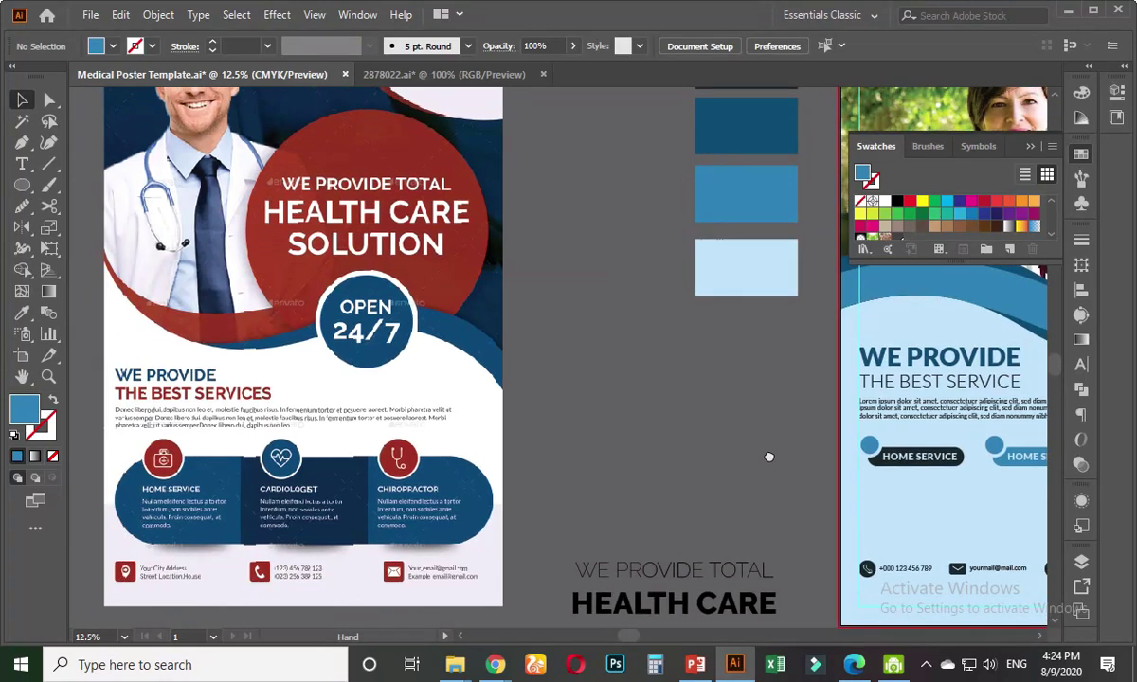
left_click_drag(769, 457, 493, 460)
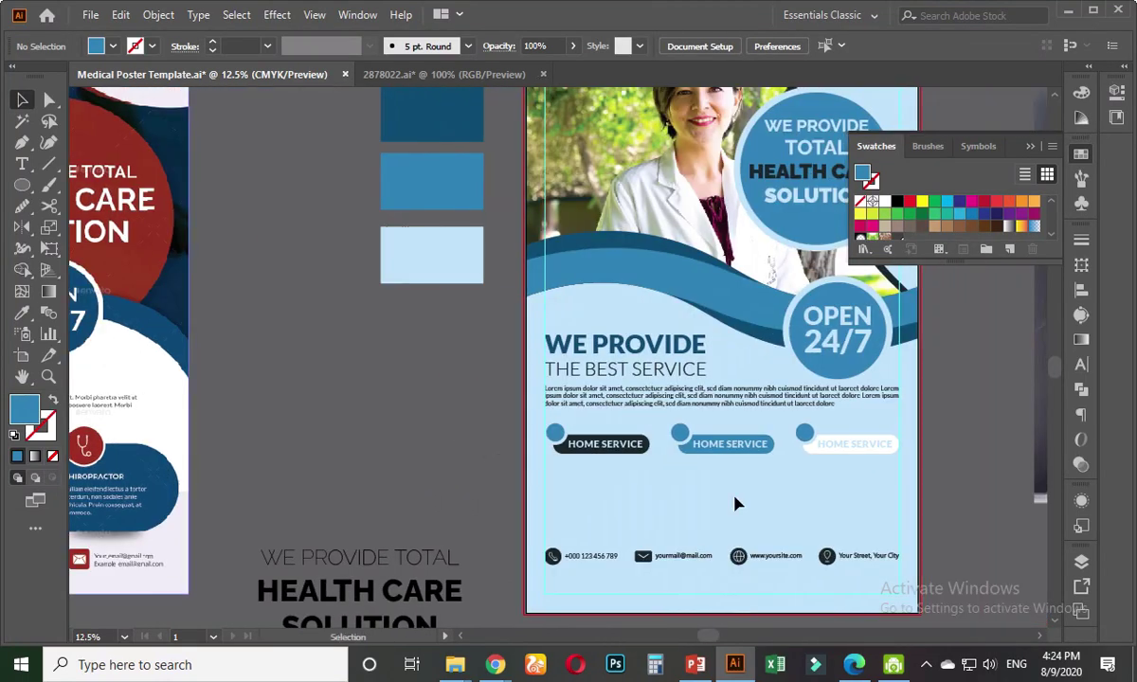
scroll(830, 512, "up", 3)
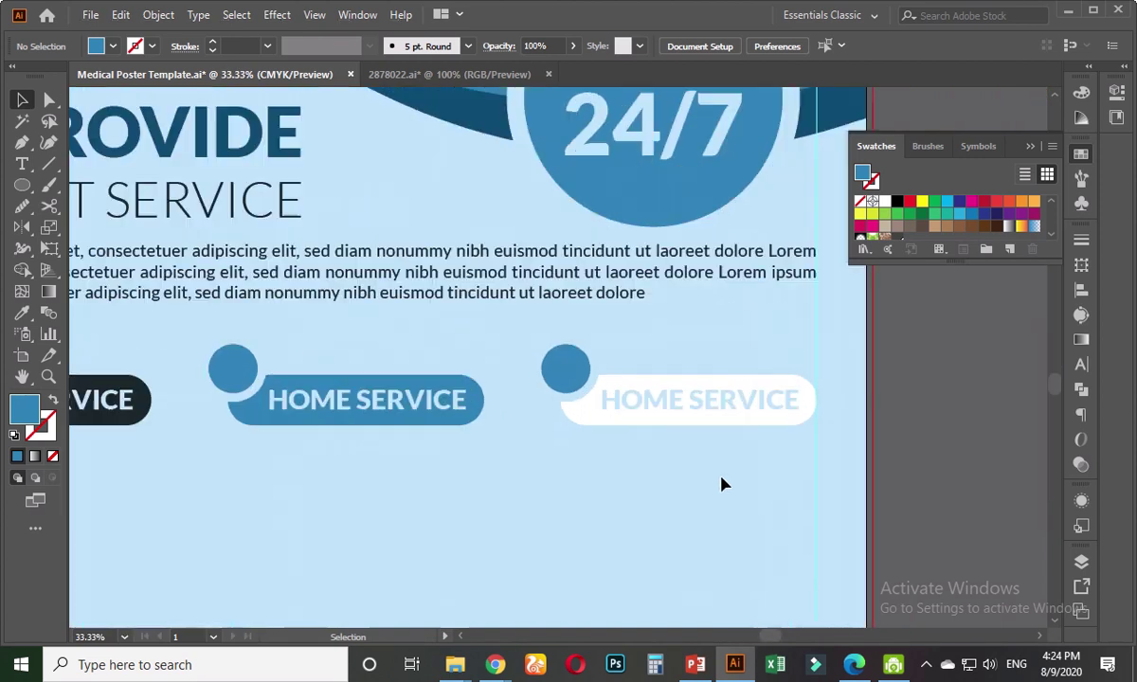
left_click(49, 100)
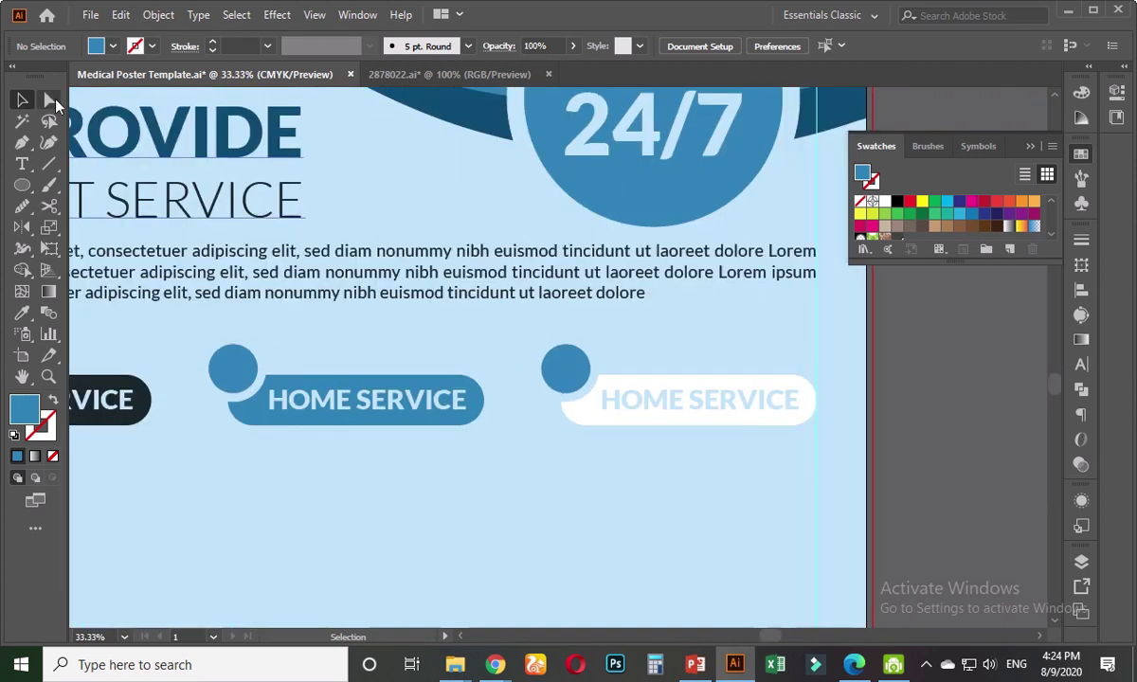
left_click(621, 423)
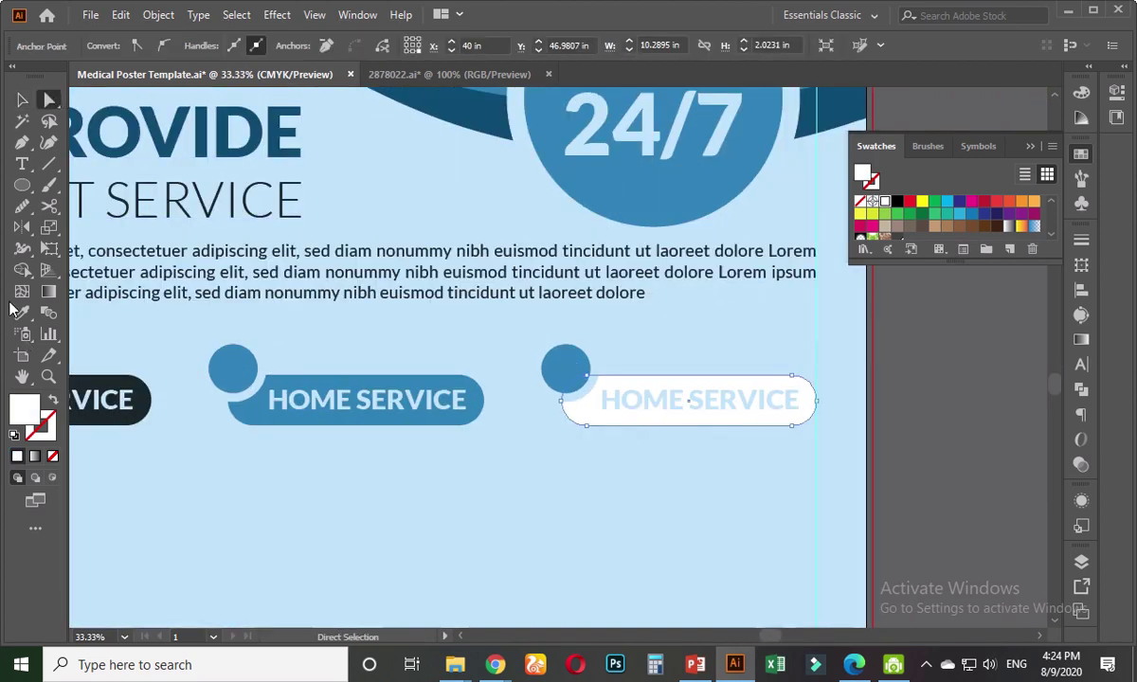
left_click(22, 315)
left_click(128, 384)
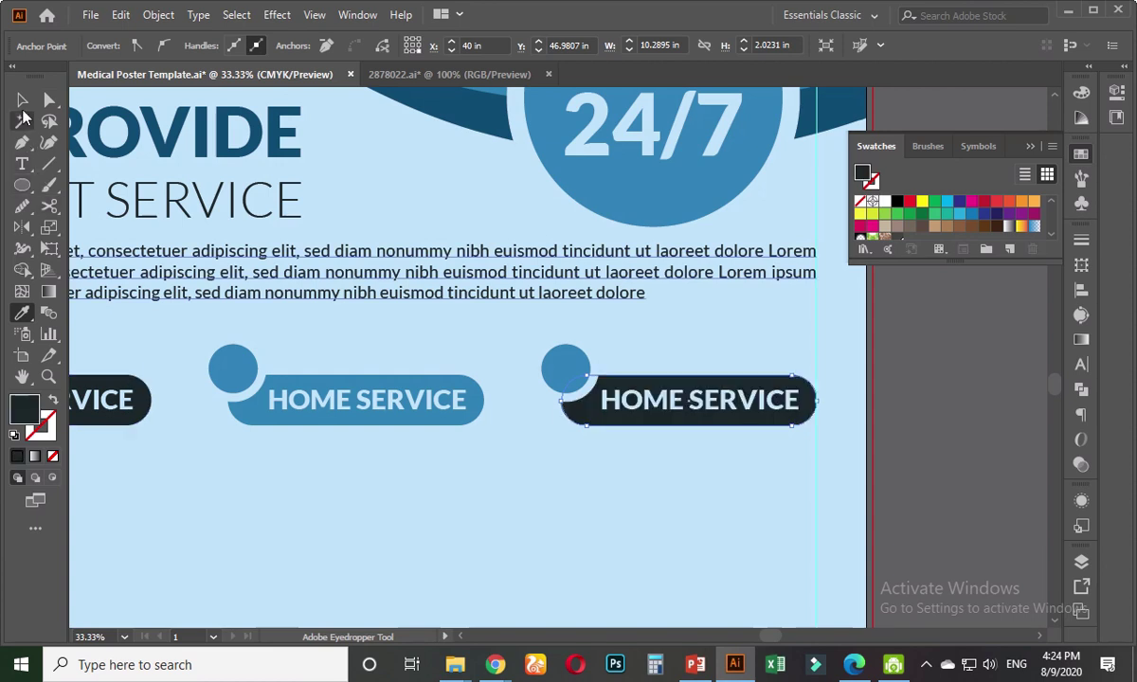
left_click(22, 99)
left_click(899, 446)
- Consult the reference poster's service names and change the middle badge's label to CARDIOLOGIST
scroll(898, 441, "down", 3, "alt")
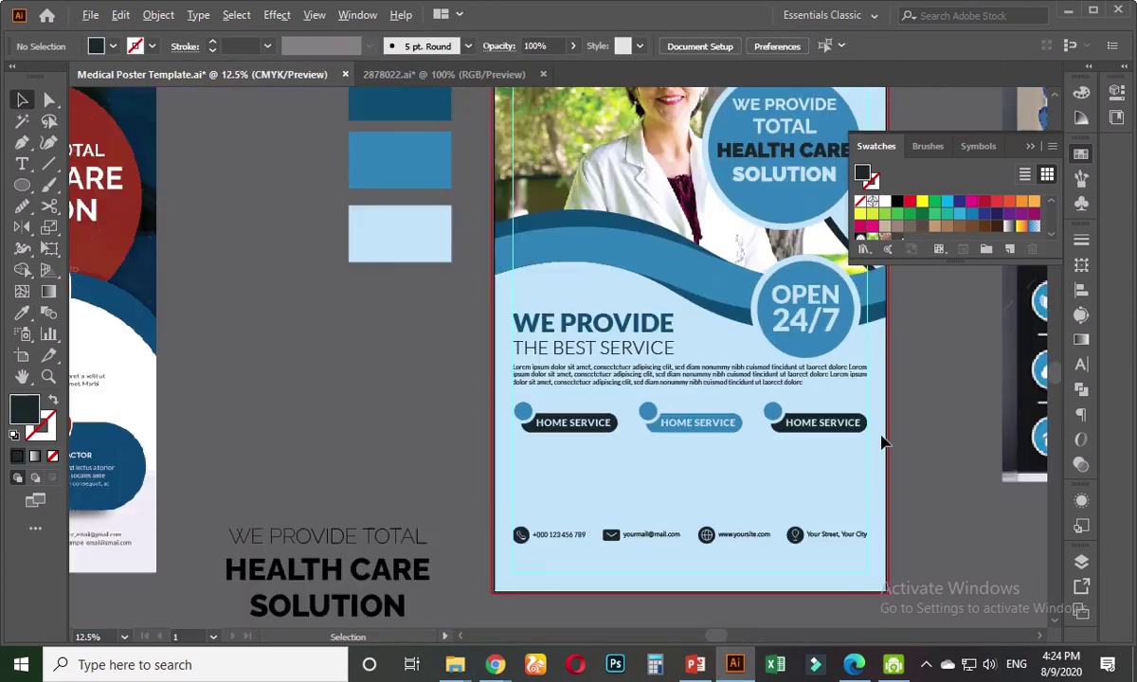
left_click_drag(210, 459, 794, 449)
scroll(794, 474, "up", 4, "alt")
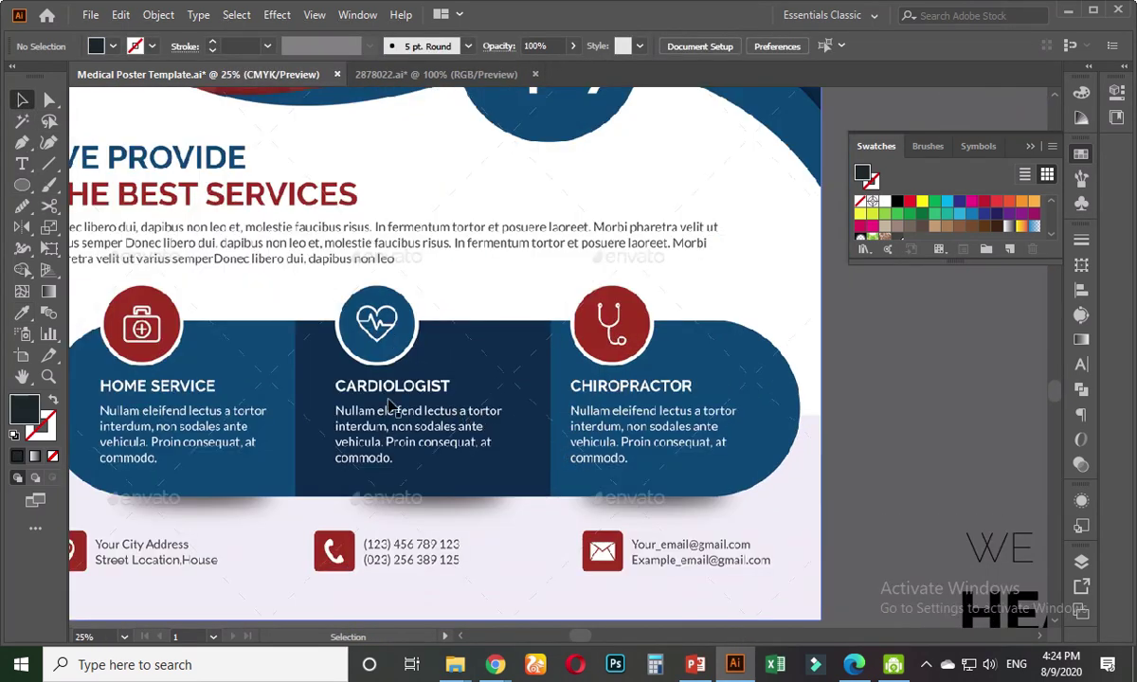
scroll(434, 381, "down", 3, "alt")
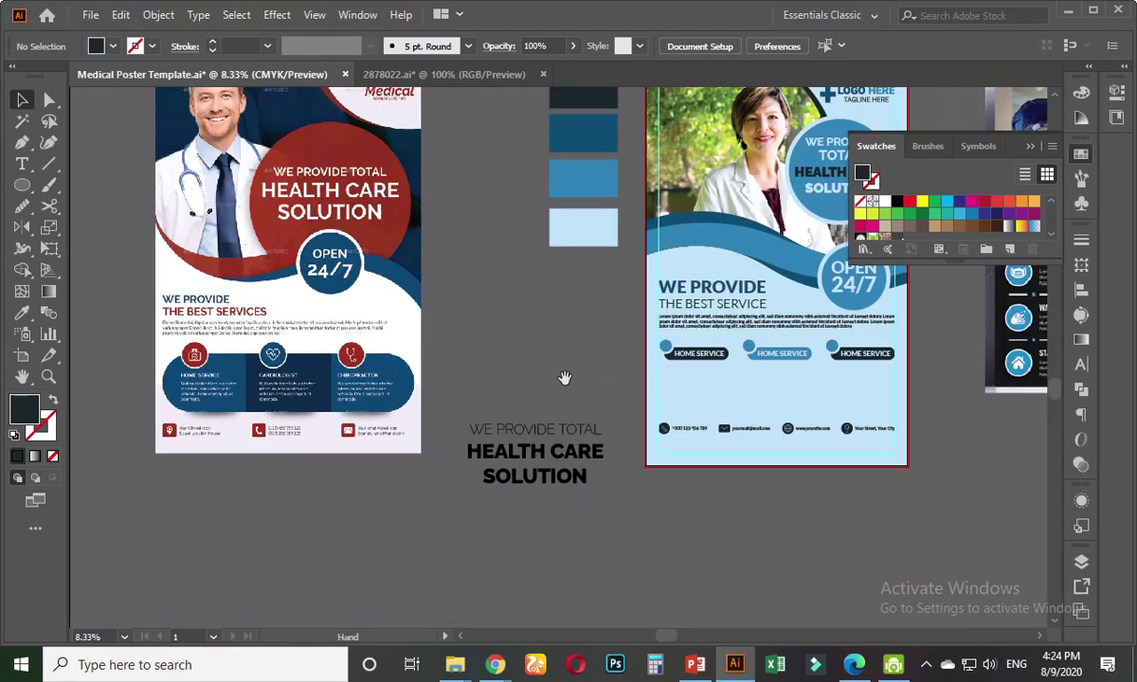
scroll(647, 388, "up", 2, "alt")
scroll(647, 383, "up", 1, "alt")
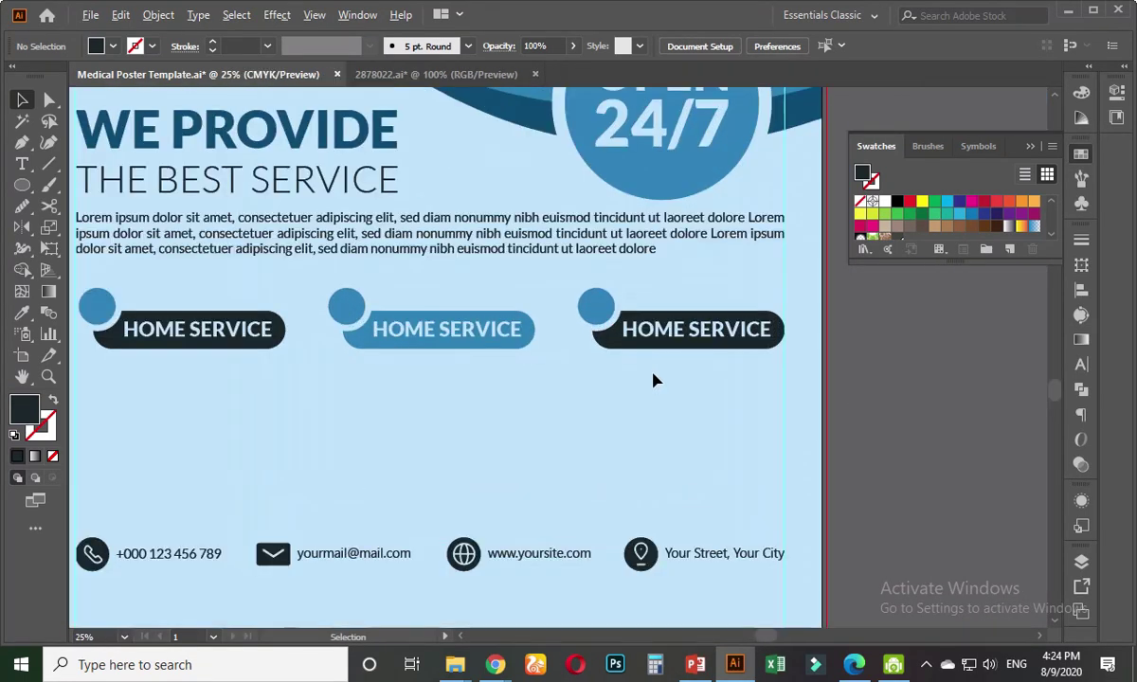
scroll(652, 378, "up", 1, "alt")
left_click(408, 320)
double_click(393, 316)
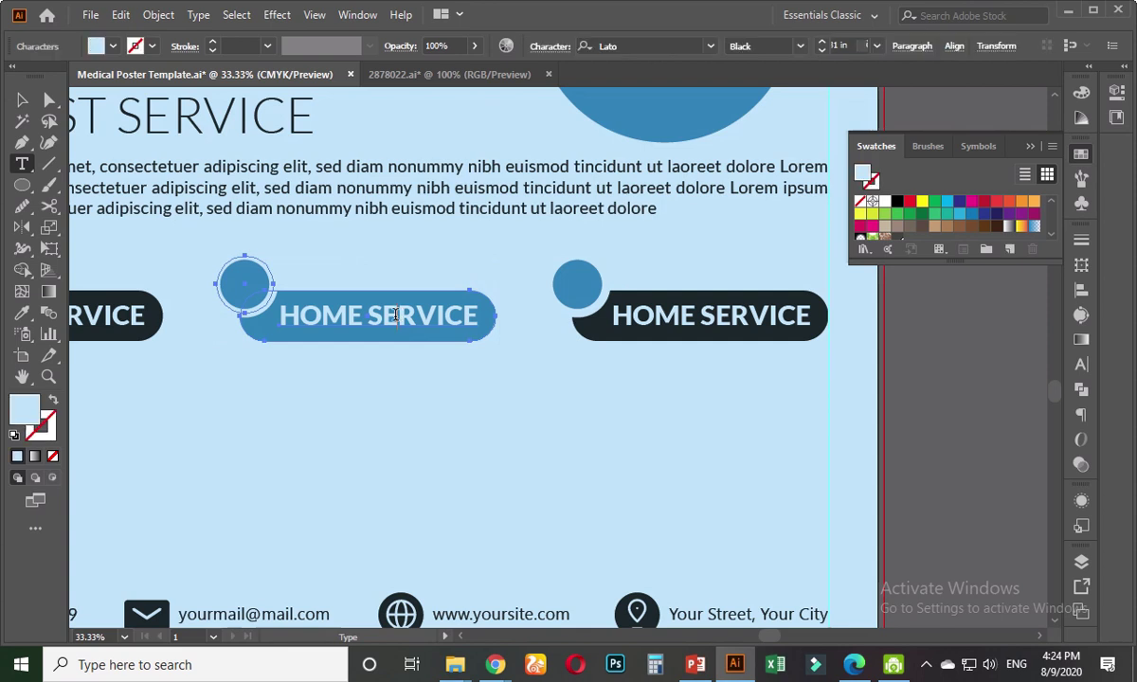
key("ctrl+a")
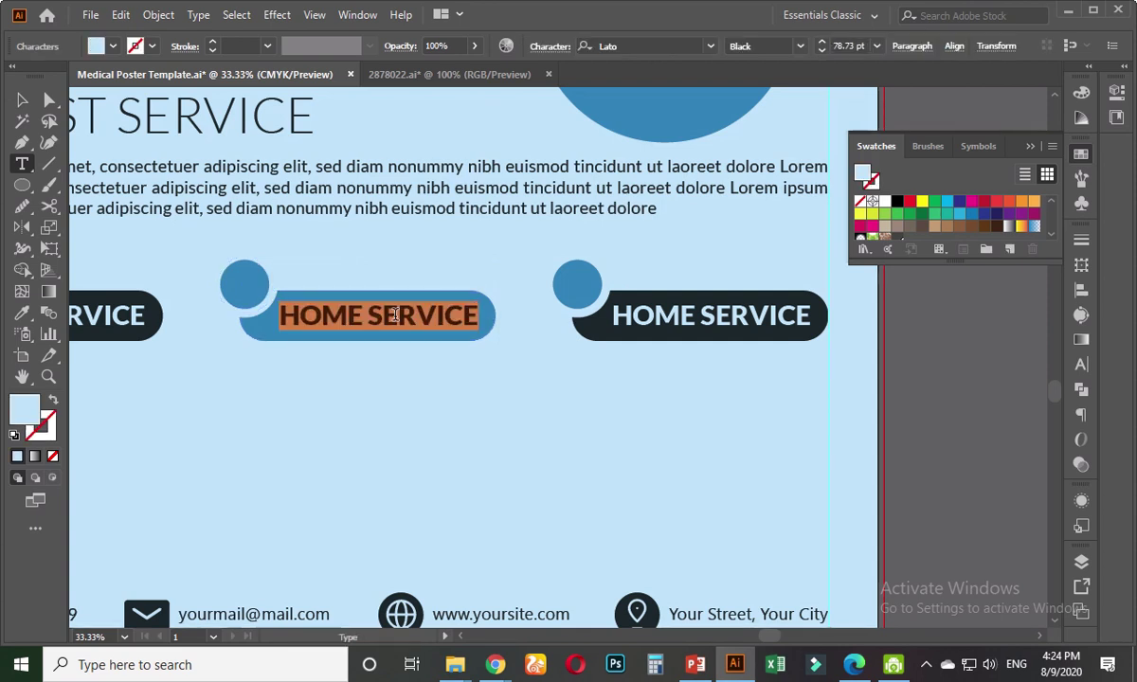
type("CARDIOLOGIST")
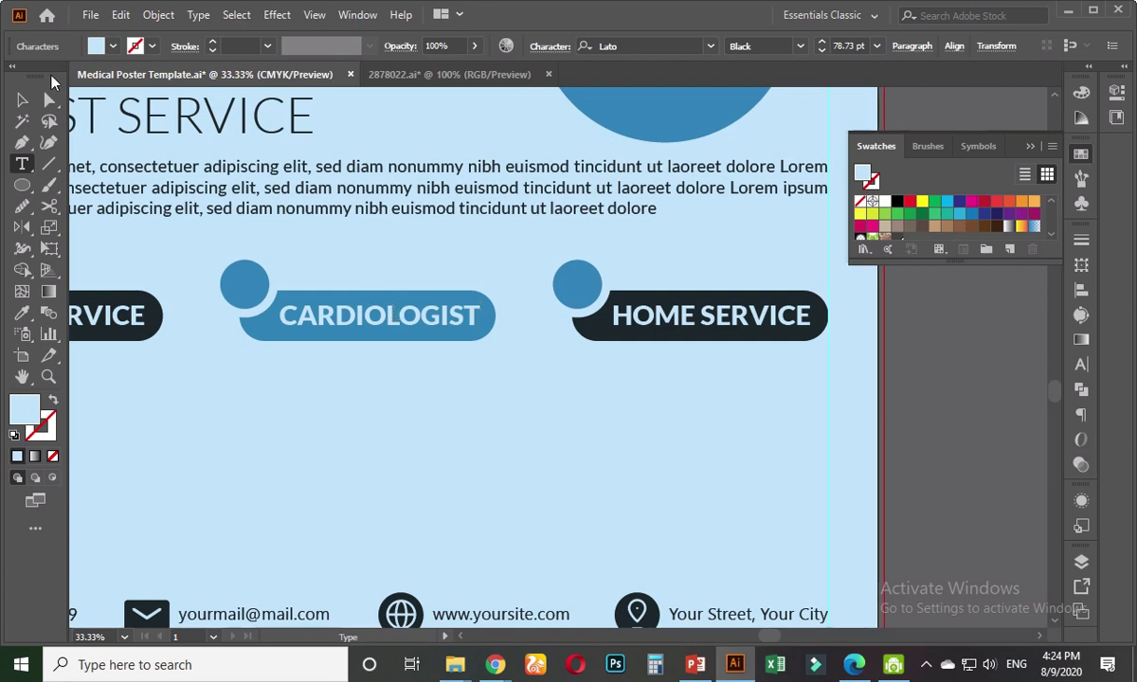
left_click(22, 99)
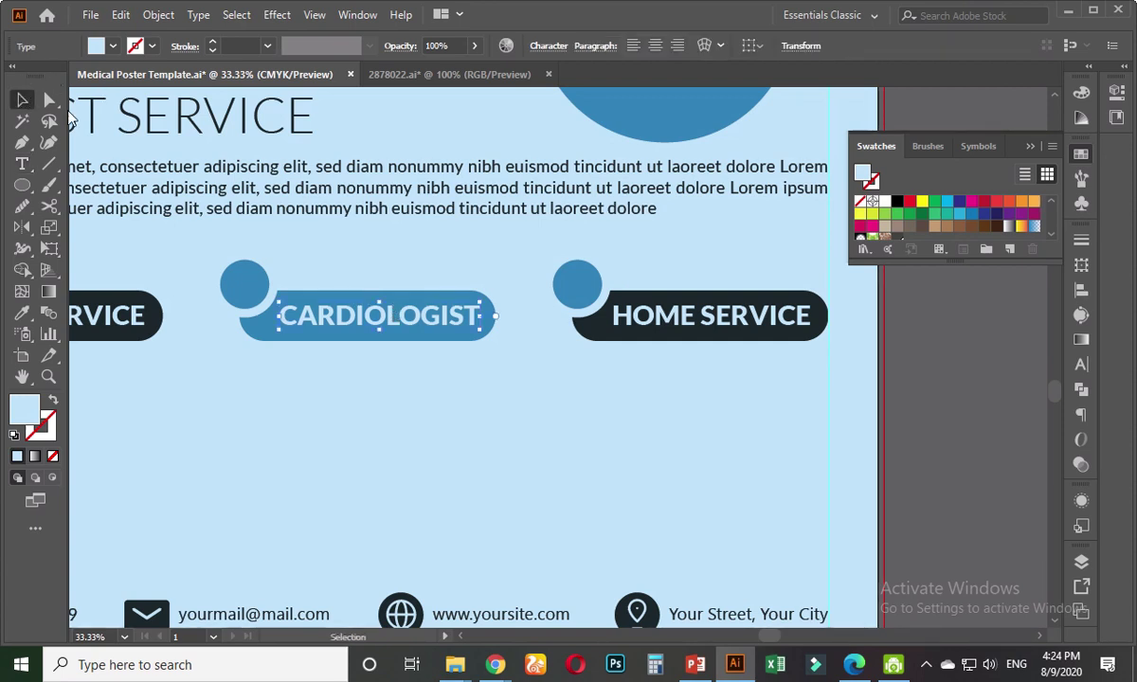
left_click(910, 363)
- Try the near-black sampled from the first badge's pill on the CARDIOLOGIST label, and undo the recolouring
key("ctrl+minus")
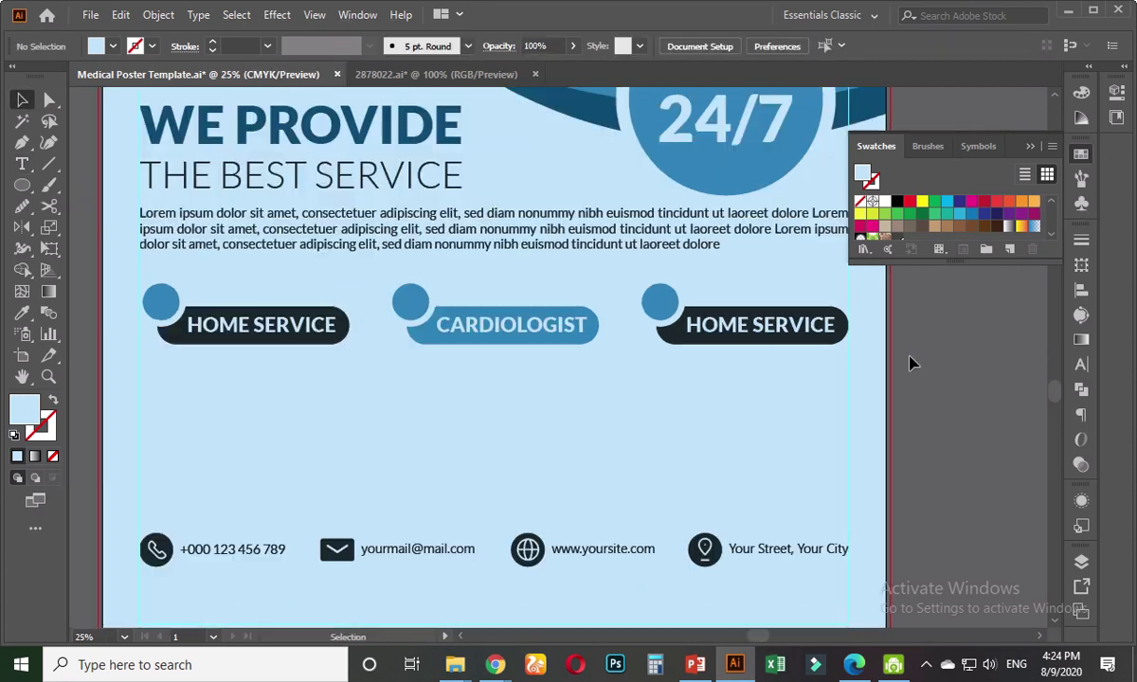
left_click(550, 326)
double_click(530, 325)
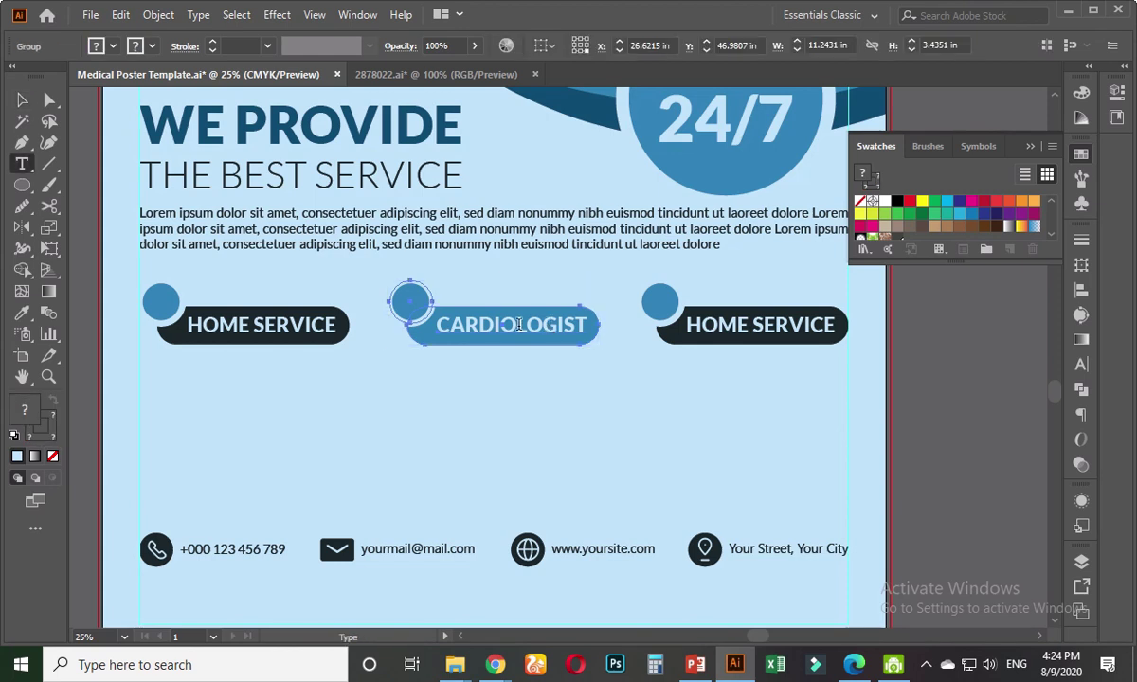
double_click(514, 324)
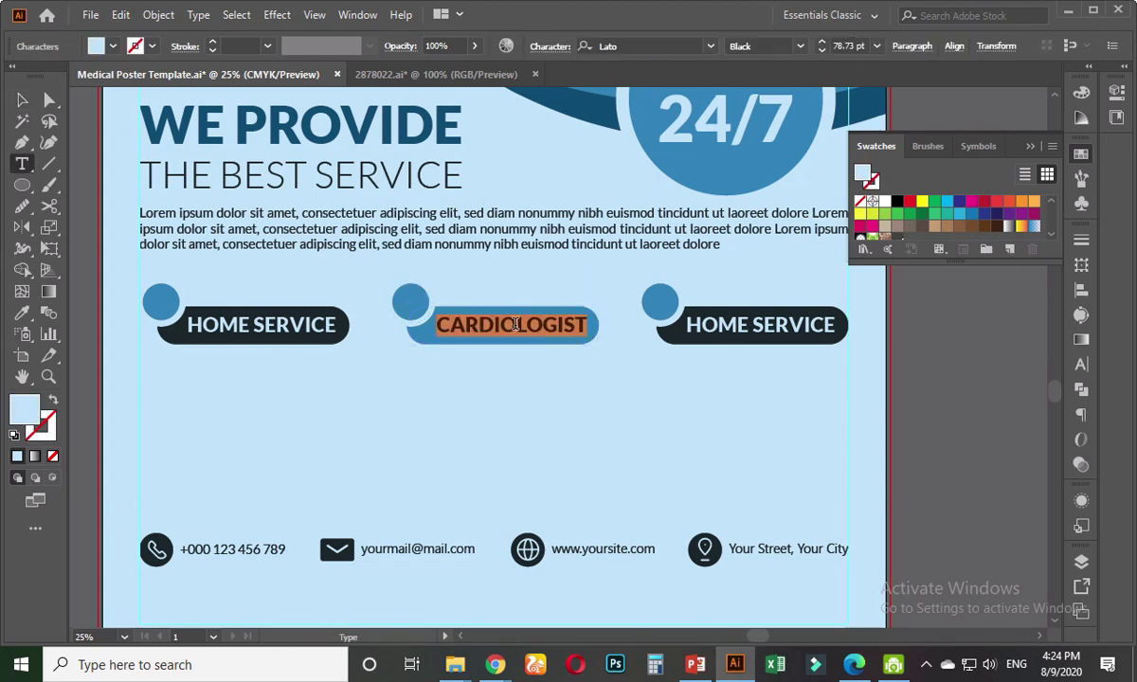
left_click(22, 312)
left_click(170, 328)
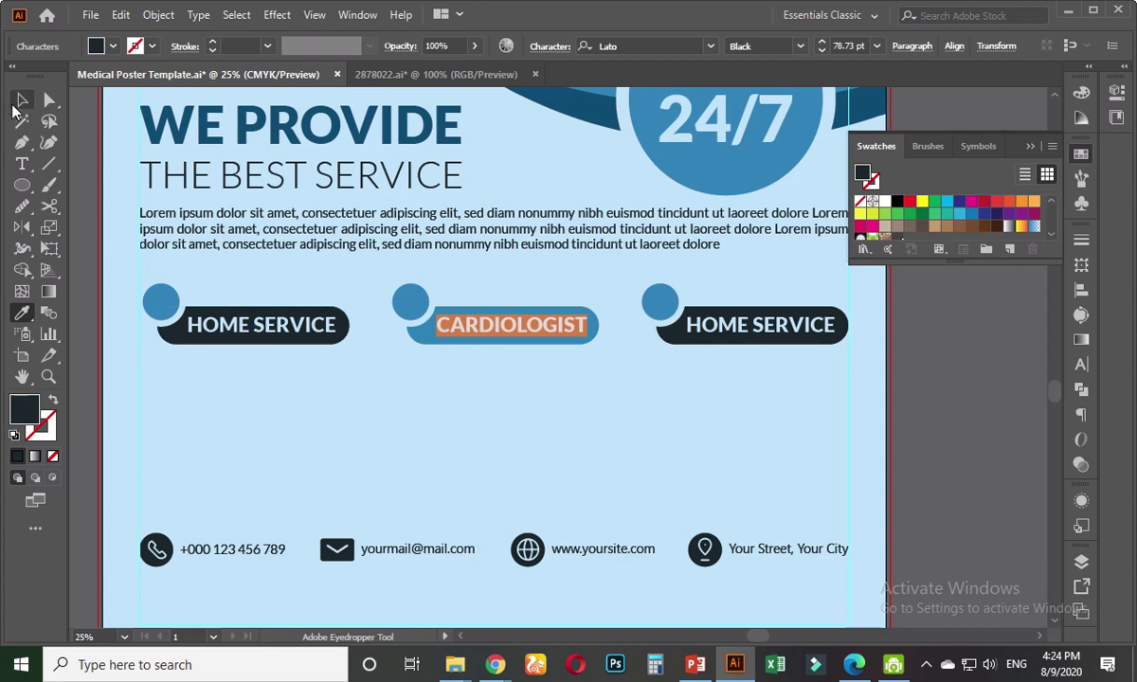
left_click(22, 101)
left_click(933, 436)
scroll(912, 414, "down", 3)
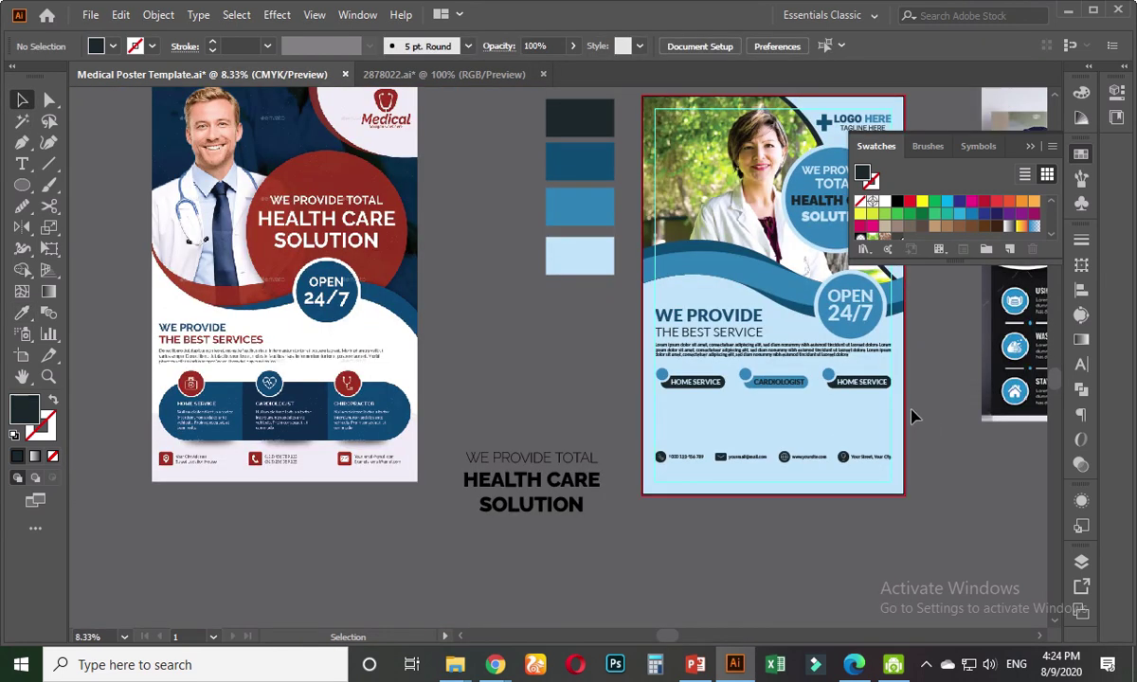
key("ctrl+z")
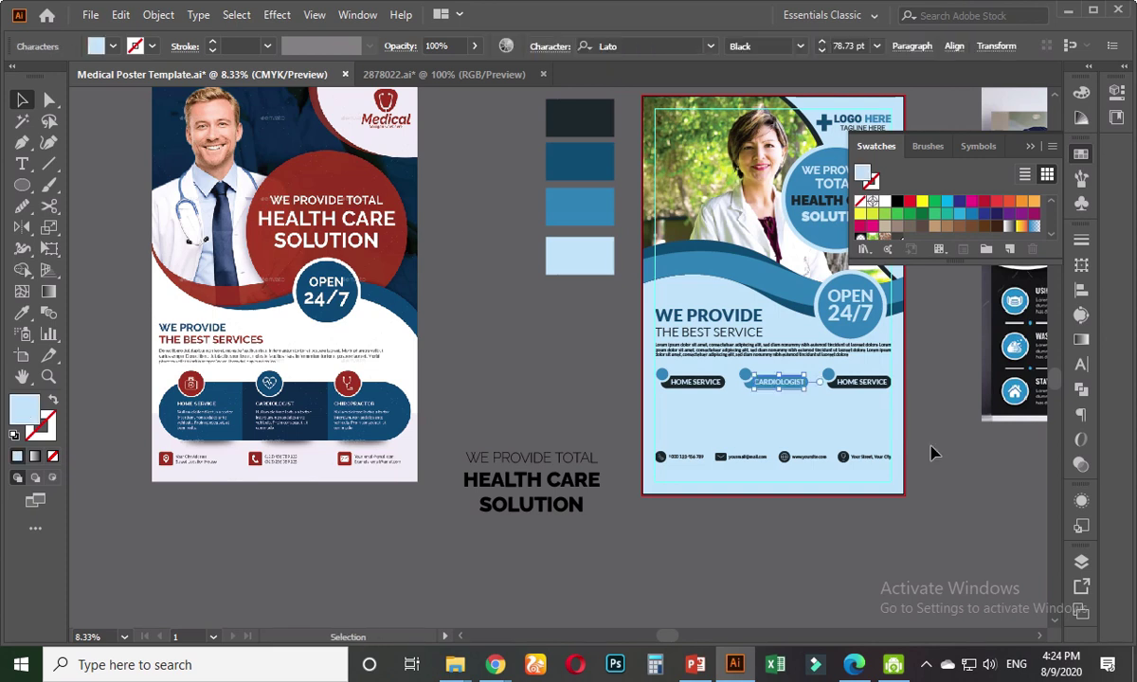
left_click(933, 453)
- Set the character style for new text to Lato Light at 25 pt
scroll(876, 460, "up", 1)
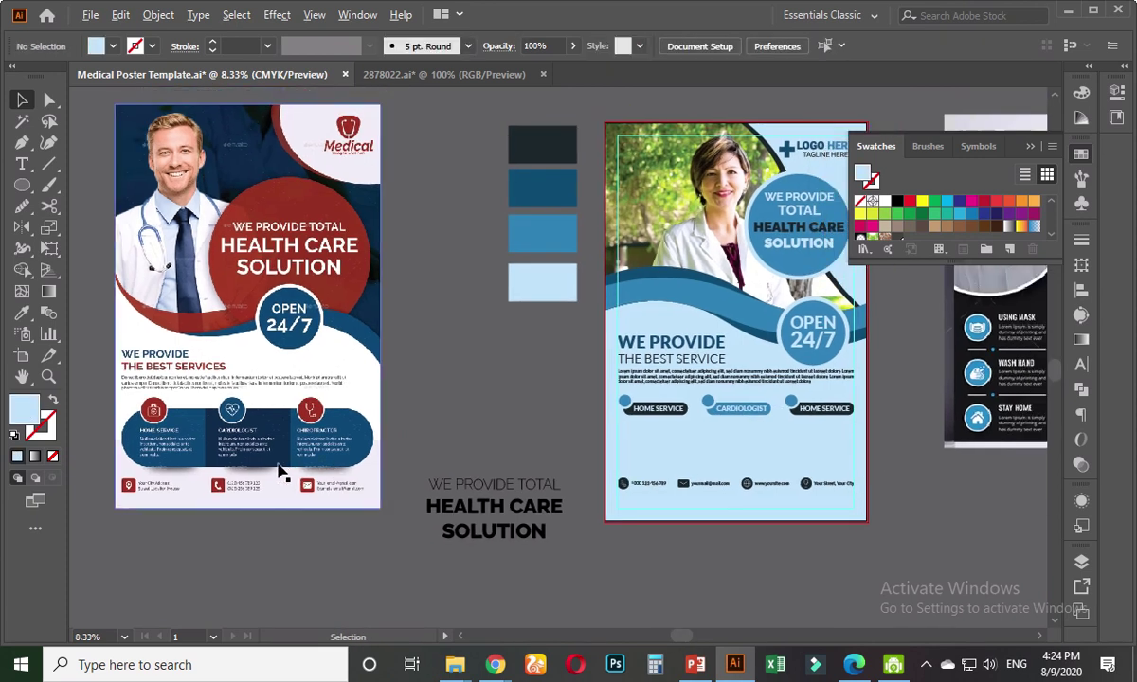
scroll(294, 471, "up", 1)
left_click_drag(662, 446, 492, 423)
scroll(668, 423, "up", 3)
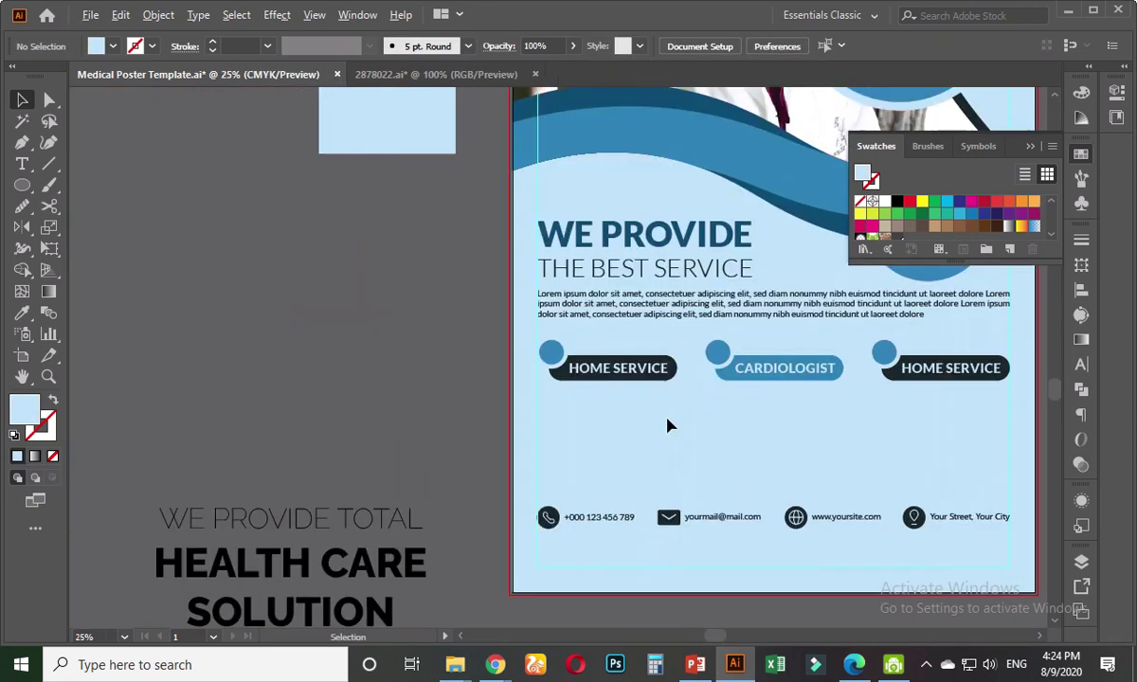
left_click_drag(569, 401, 459, 416)
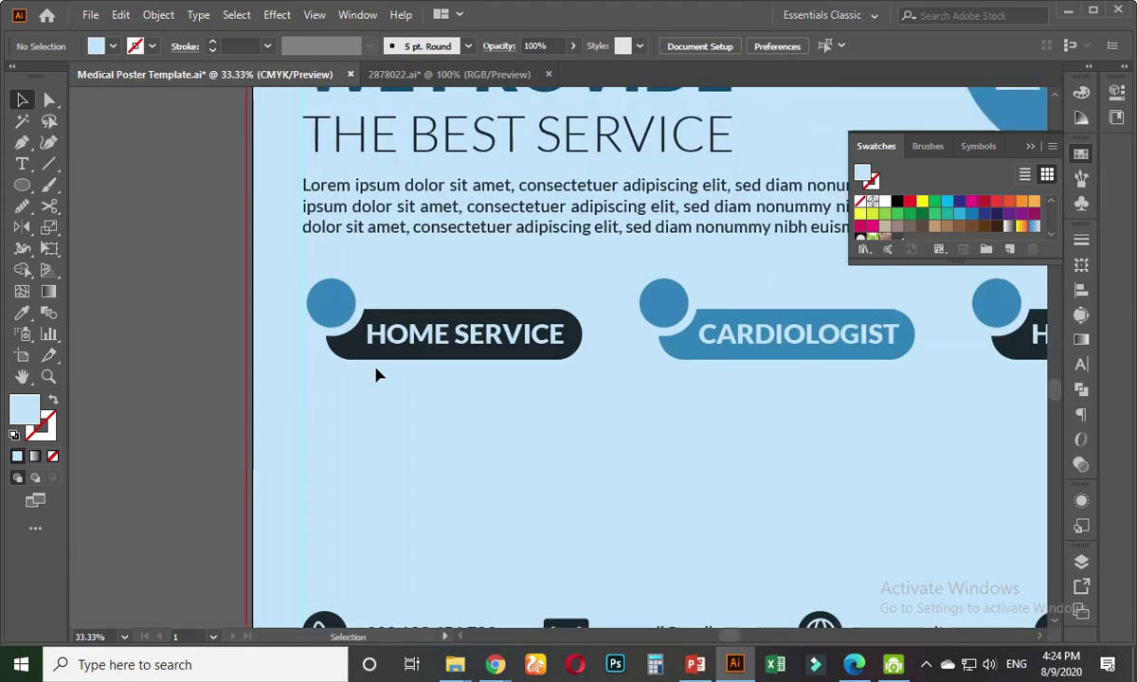
left_click(23, 167)
left_click(1080, 363)
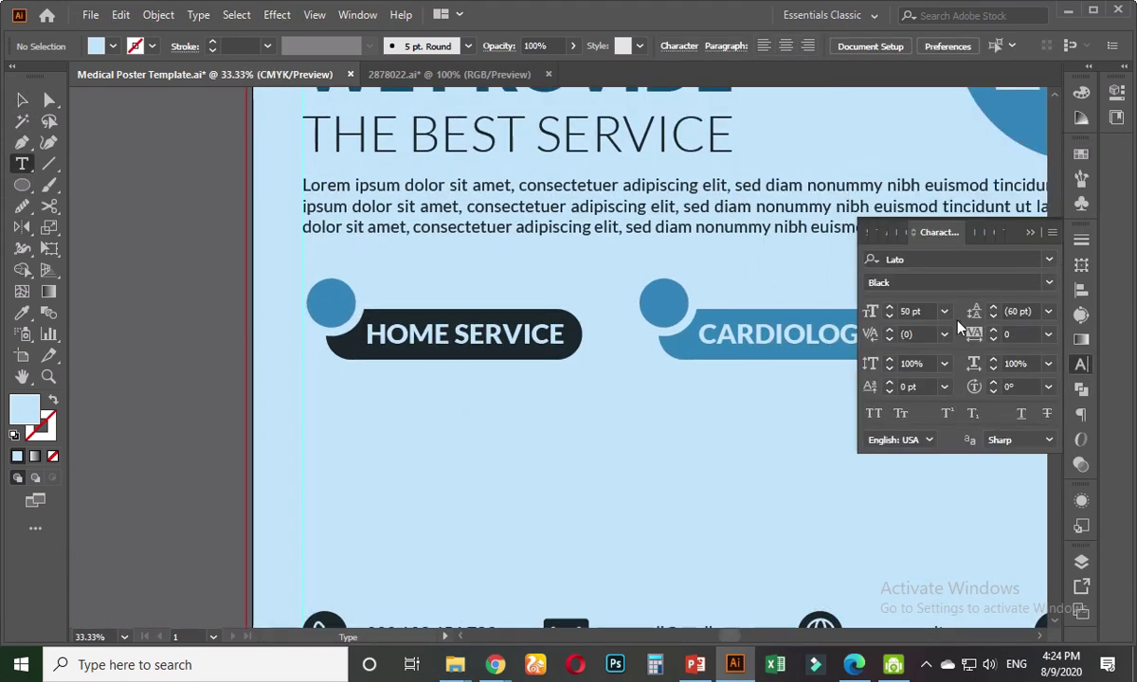
left_click(869, 312)
type("25")
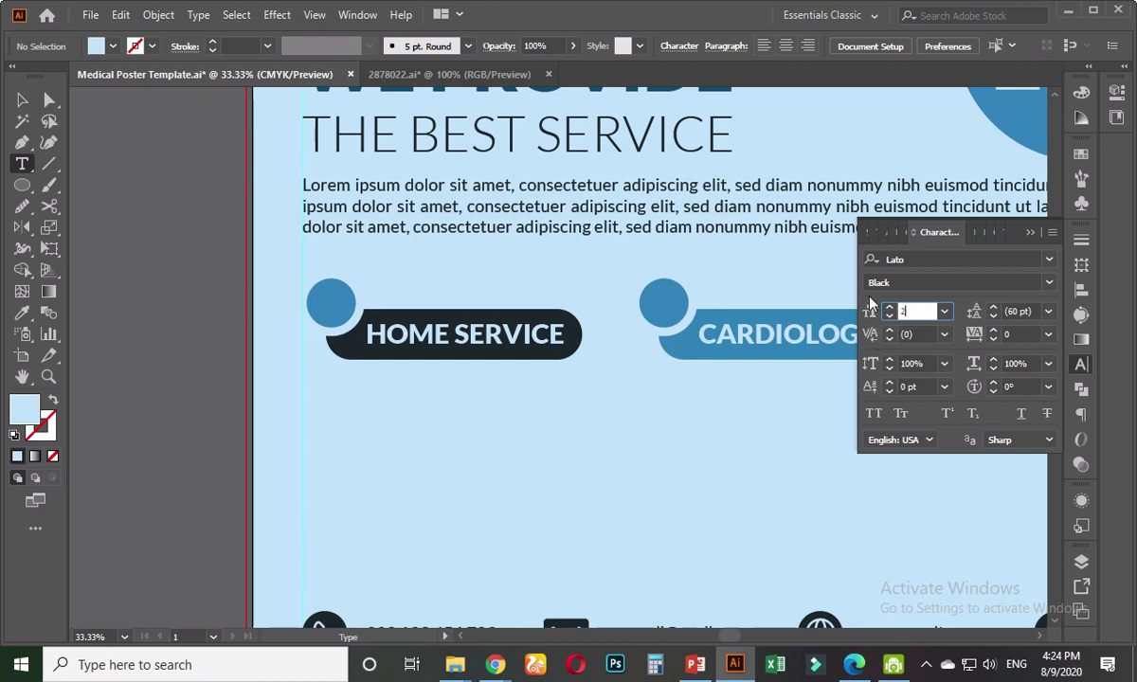
left_click(1048, 283)
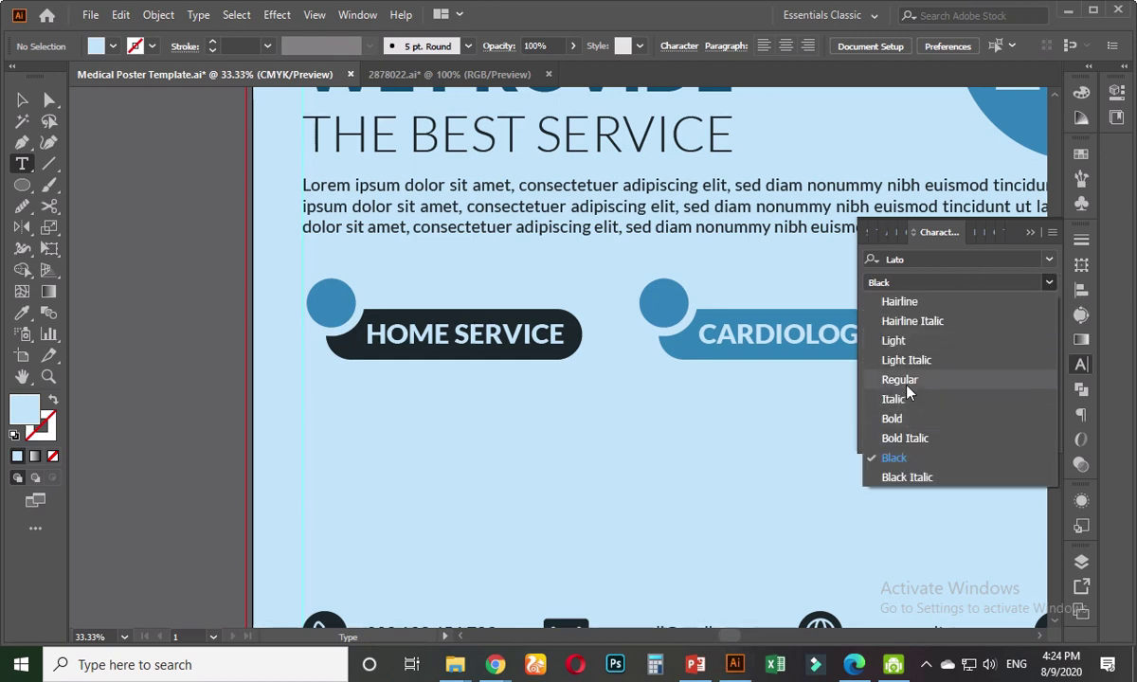
left_click(896, 340)
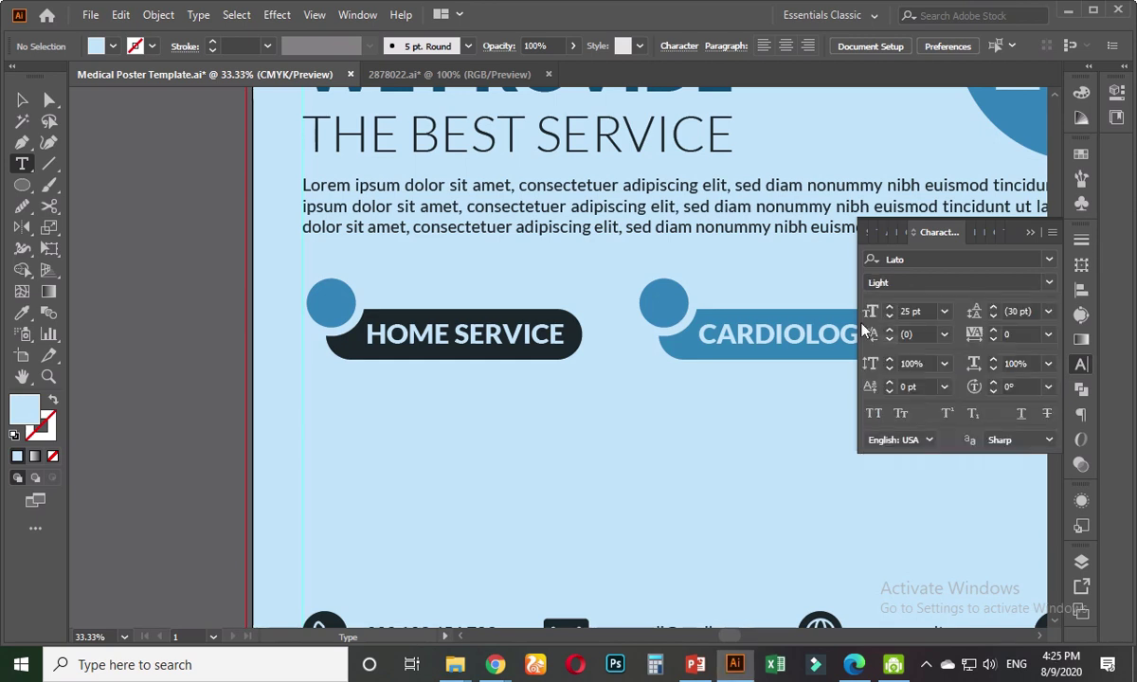
- Duplicate the intro paragraph below the service badges and resize the copy into a narrow, taller text block beneath the first badge
left_click(19, 99)
left_click(500, 210)
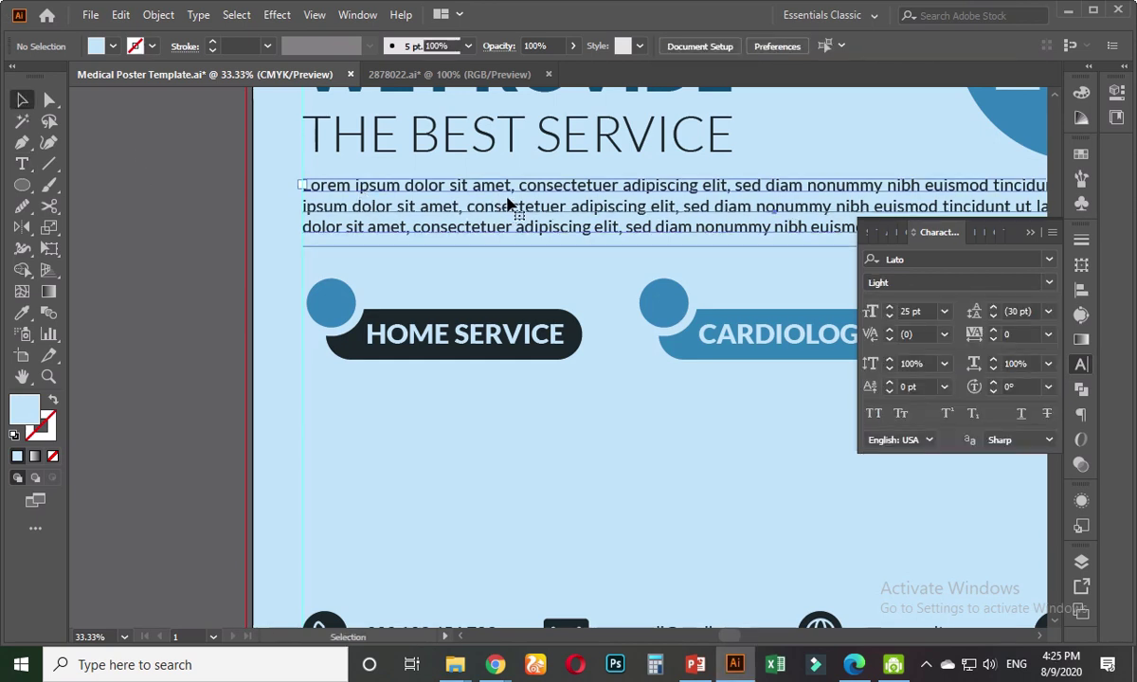
left_click_drag(510, 212, 512, 447)
scroll(616, 454, "down", 2)
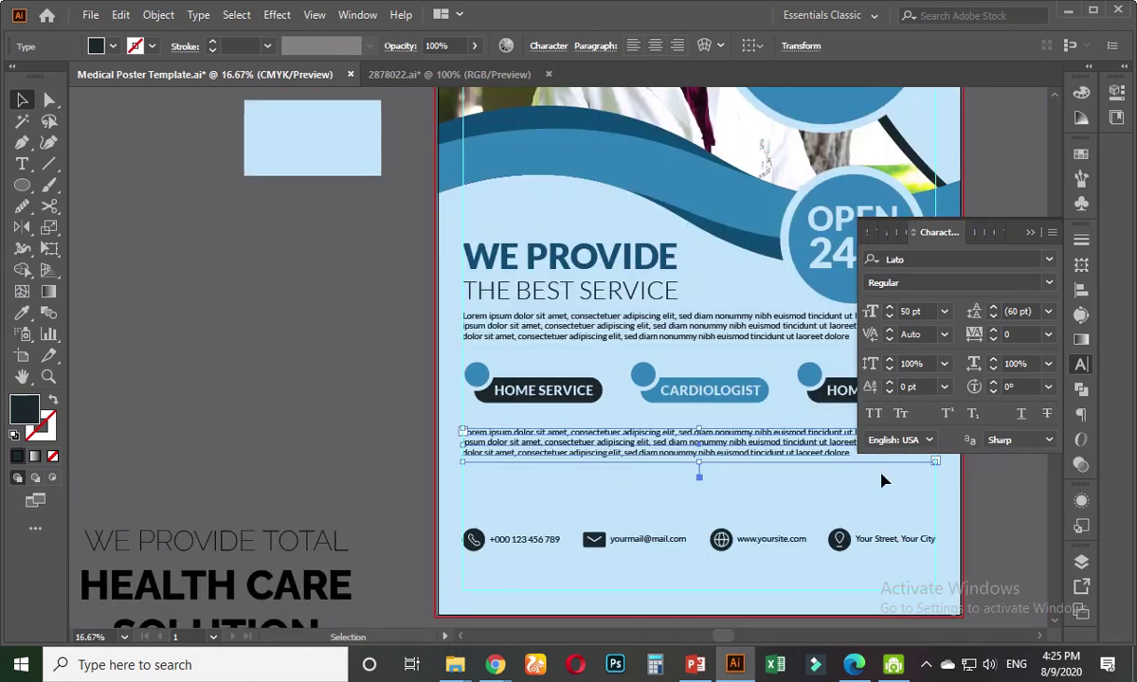
left_click_drag(934, 466, 582, 441)
- Trim the copied paragraph so it ends with "sed diam nonummy." and shorten its frame to fit the remaining lines
scroll(594, 502, "up", 2)
scroll(583, 441, "up", 1)
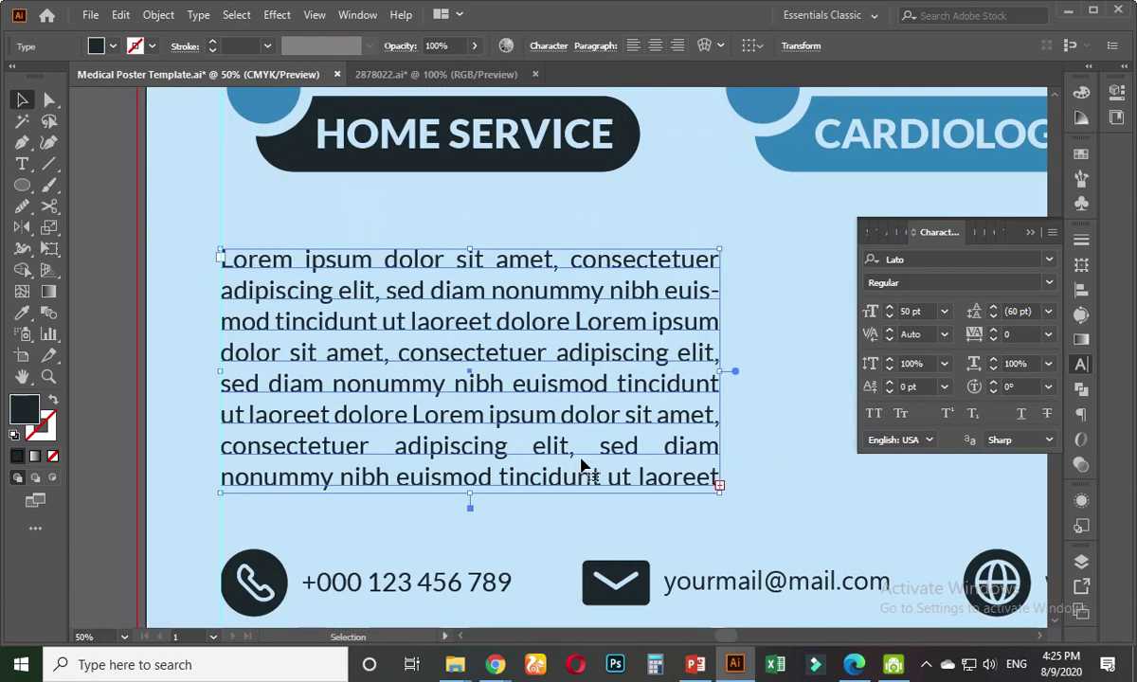
key("t")
left_click_drag(533, 445, 709, 502)
key("BackSpace")
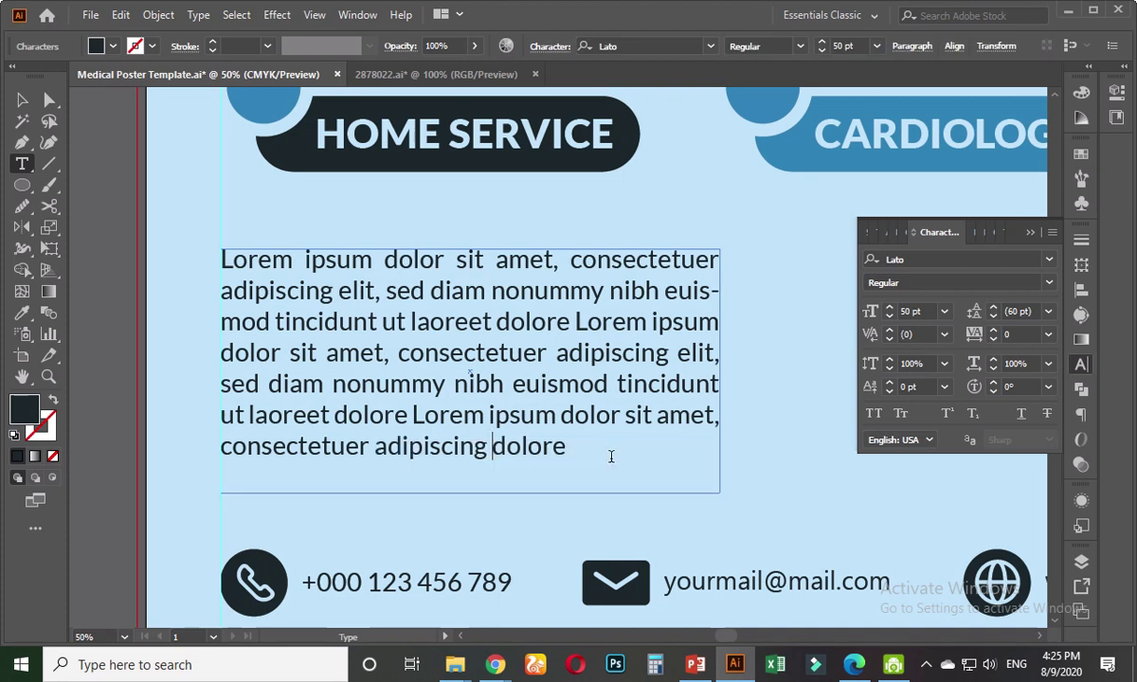
left_click_drag(566, 449, 441, 373)
key("BackSpace")
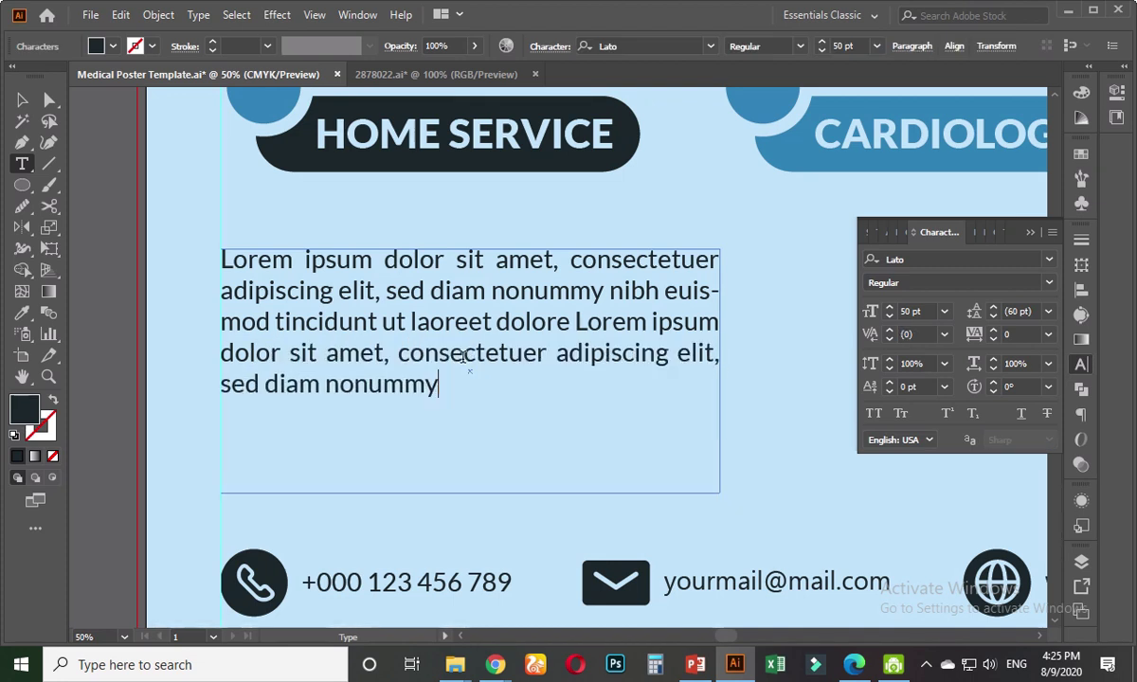
left_click(22, 100)
left_click_drag(469, 496, 468, 408)
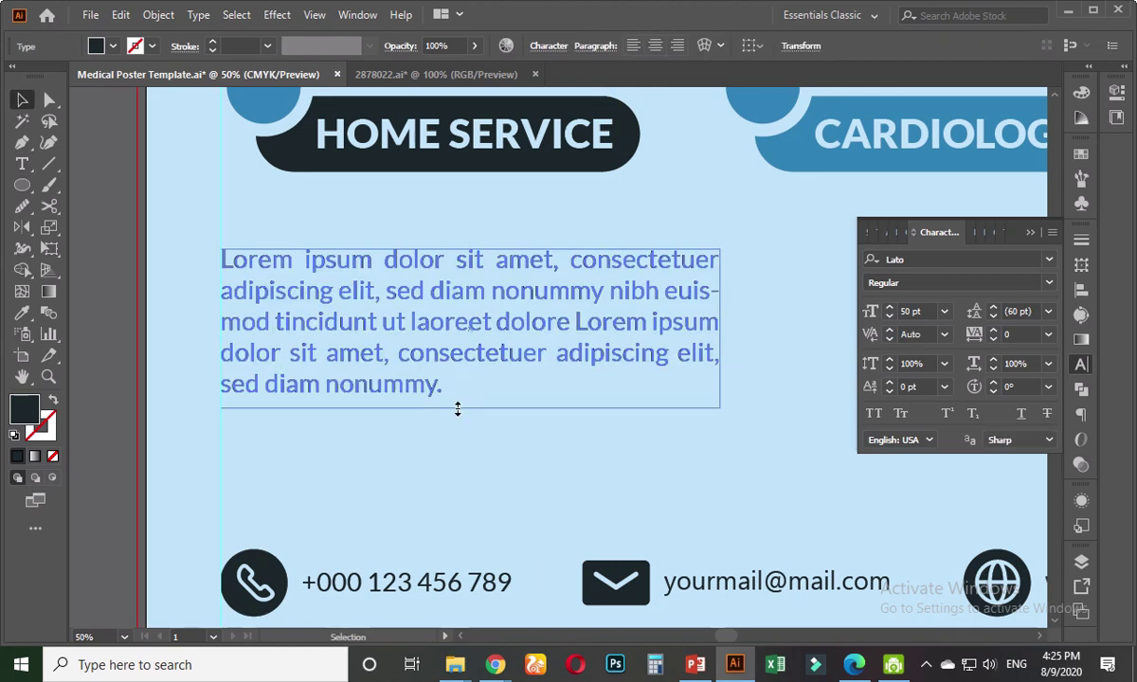
- Ungroup the HOME SERVICE badge so its pill can be selected separately
left_click(366, 173, "shift")
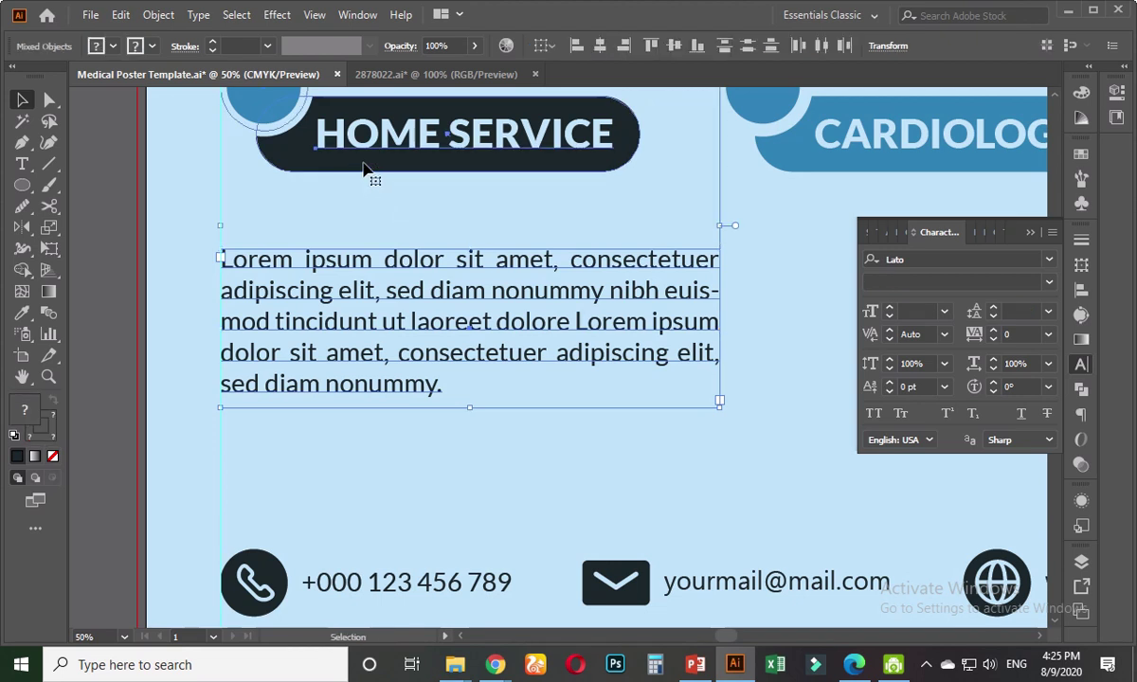
left_click(362, 189)
right_click(361, 167)
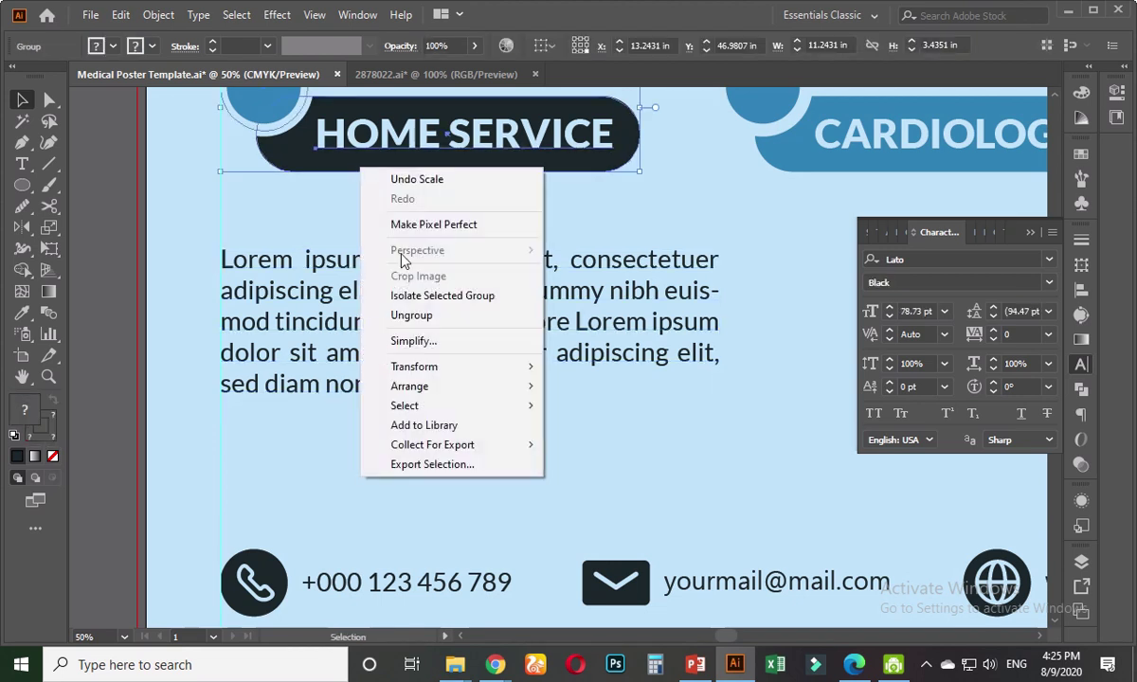
left_click(411, 315)
left_click(384, 216)
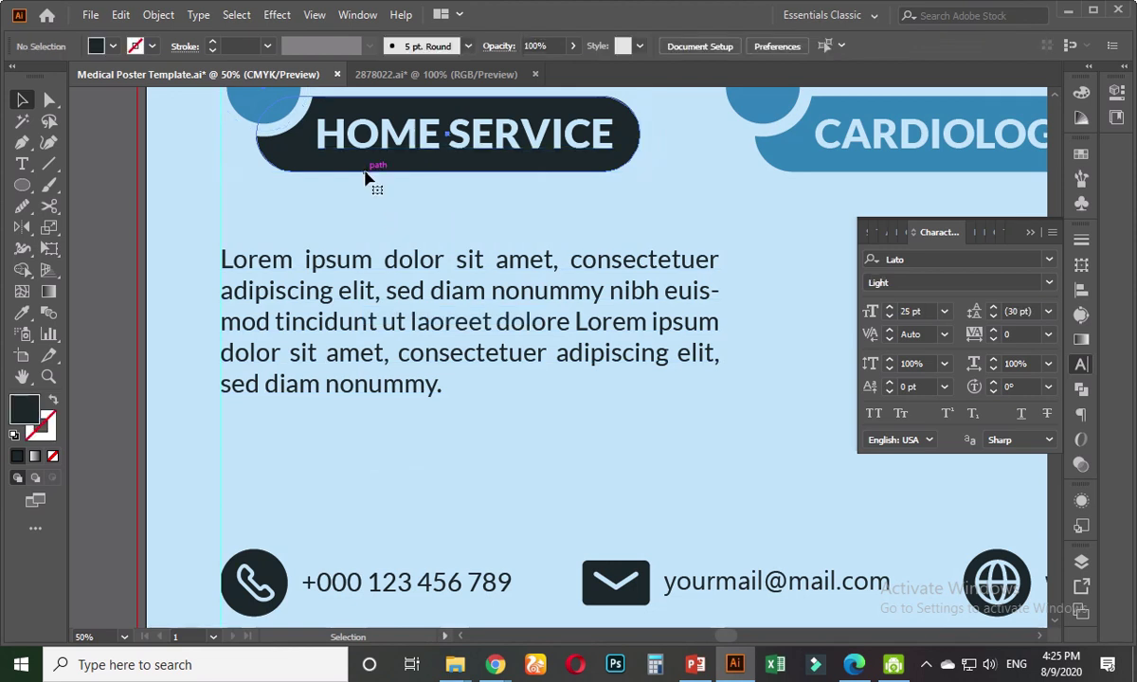
- Align the paragraph's left edge with the HOME SERVICE pill, using the pill as the key object
left_click(375, 256)
left_click(383, 172, "shift")
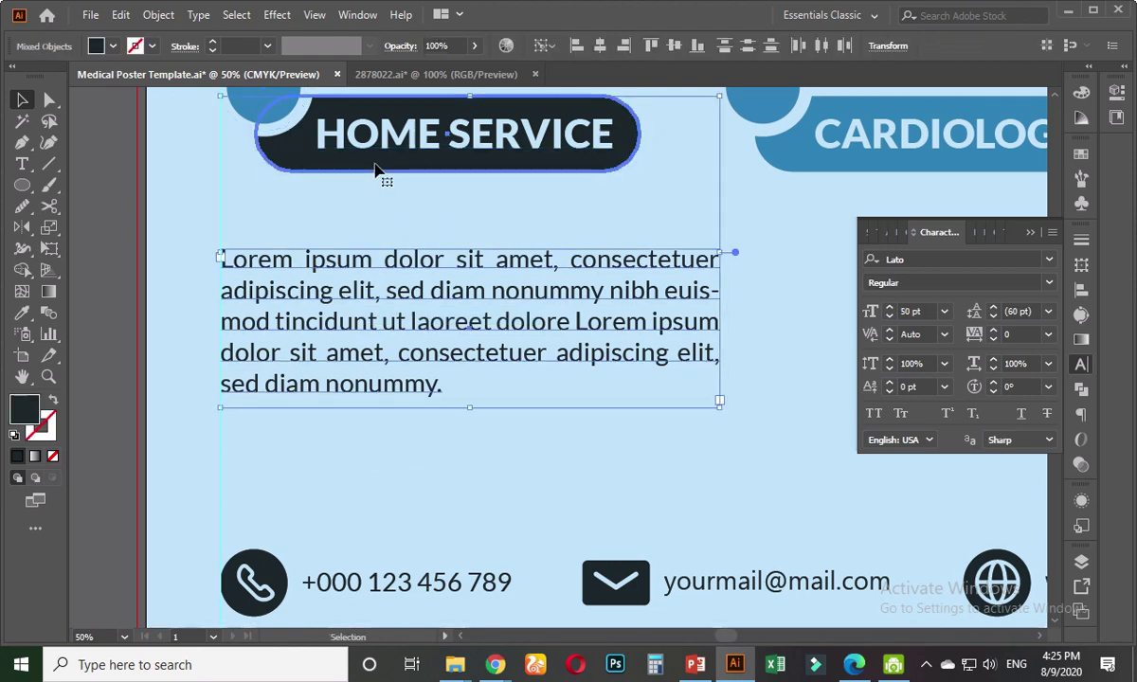
left_click(577, 45)
left_click(414, 178)
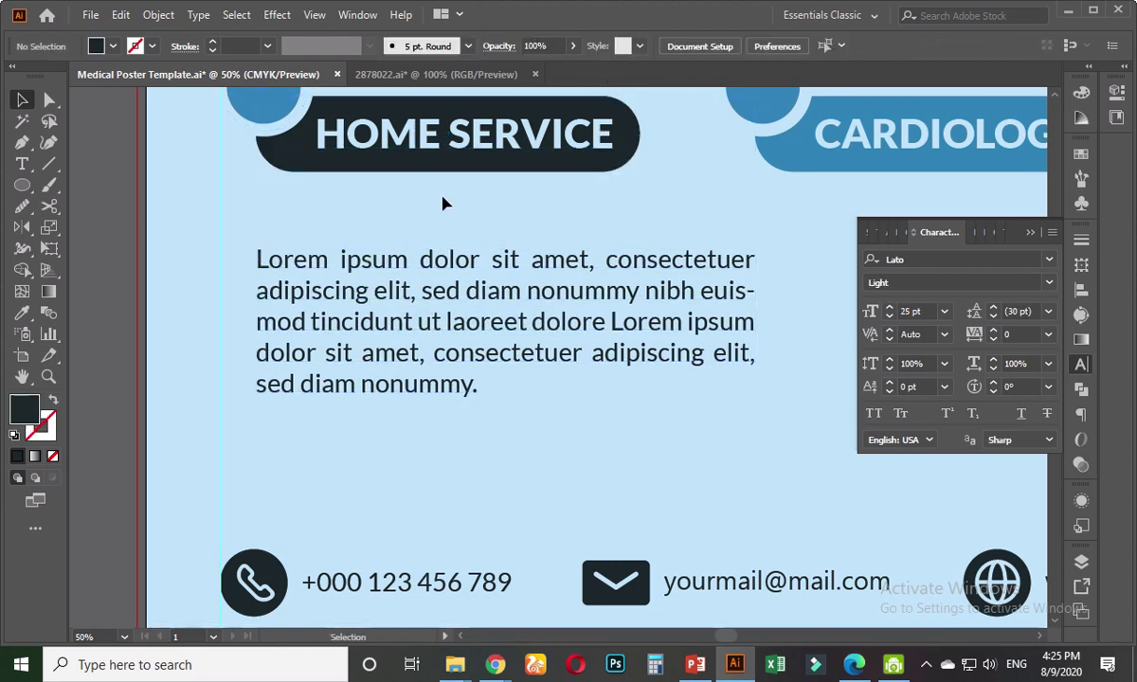
- Fit the paragraph closely beneath the HOME SERVICE pill at the pill's width, and justify it with the last line centred
left_click_drag(404, 277, 422, 229)
left_click_drag(753, 355, 640, 380)
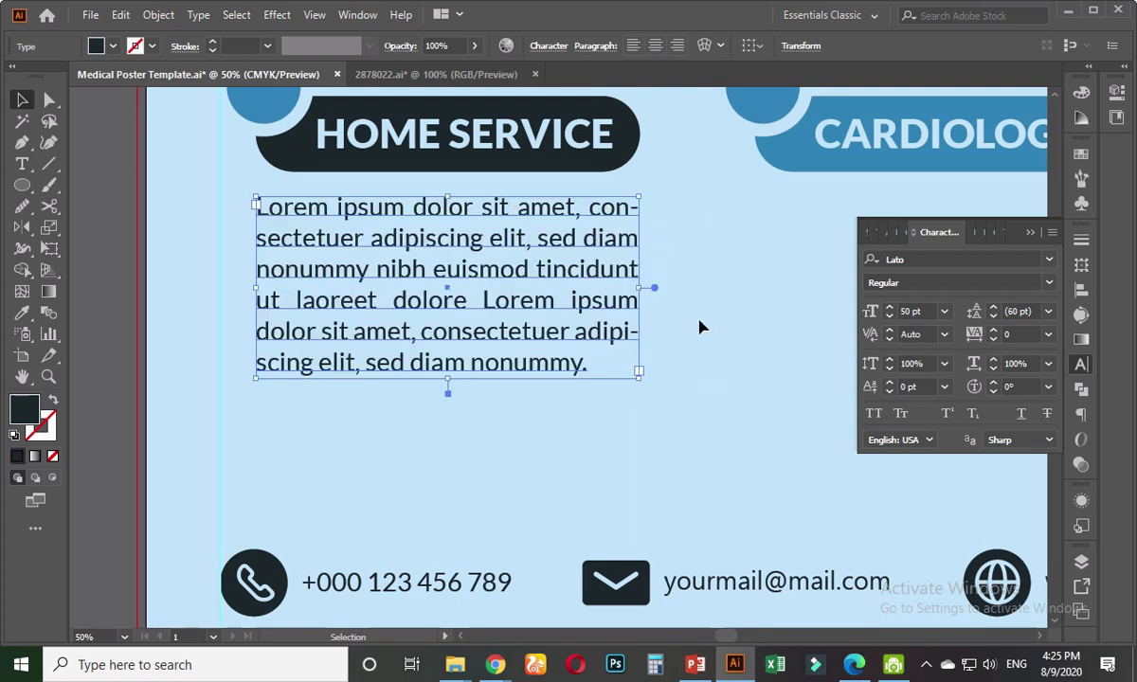
left_click(596, 48)
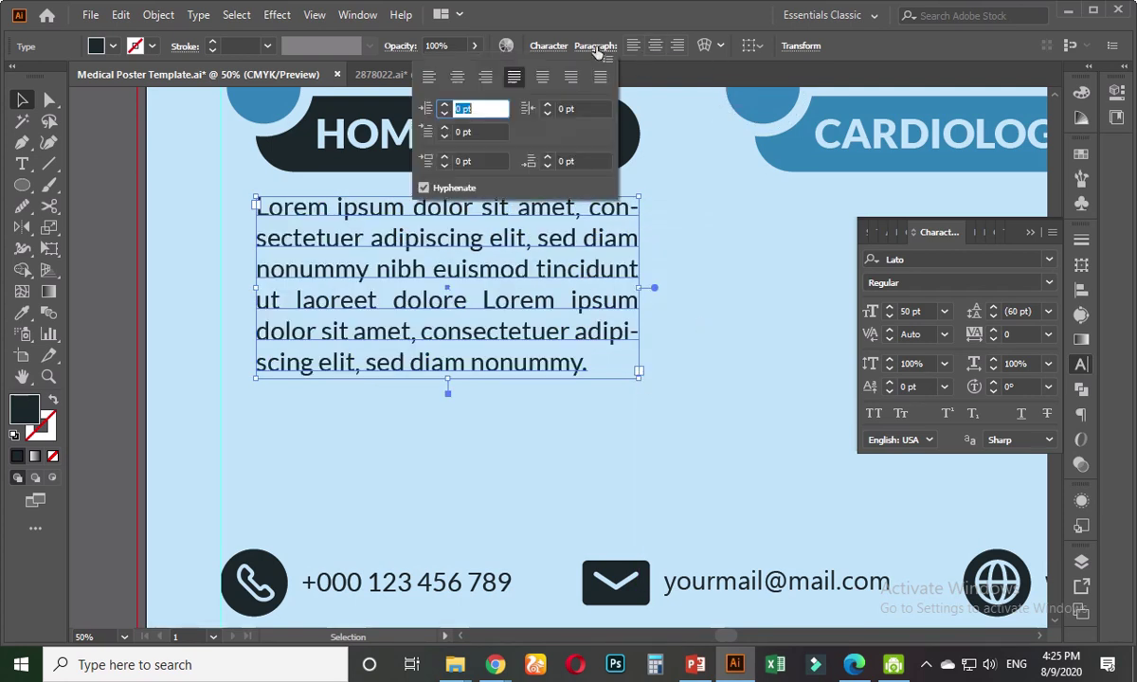
left_click(546, 83)
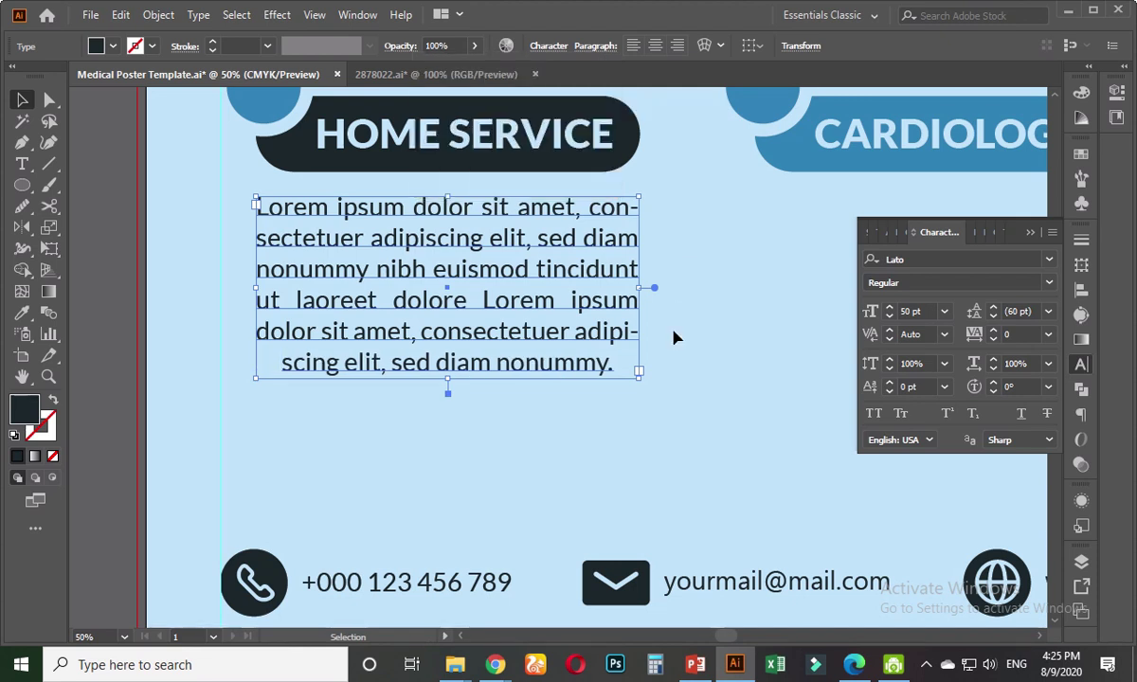
left_click(674, 336)
left_click(563, 282)
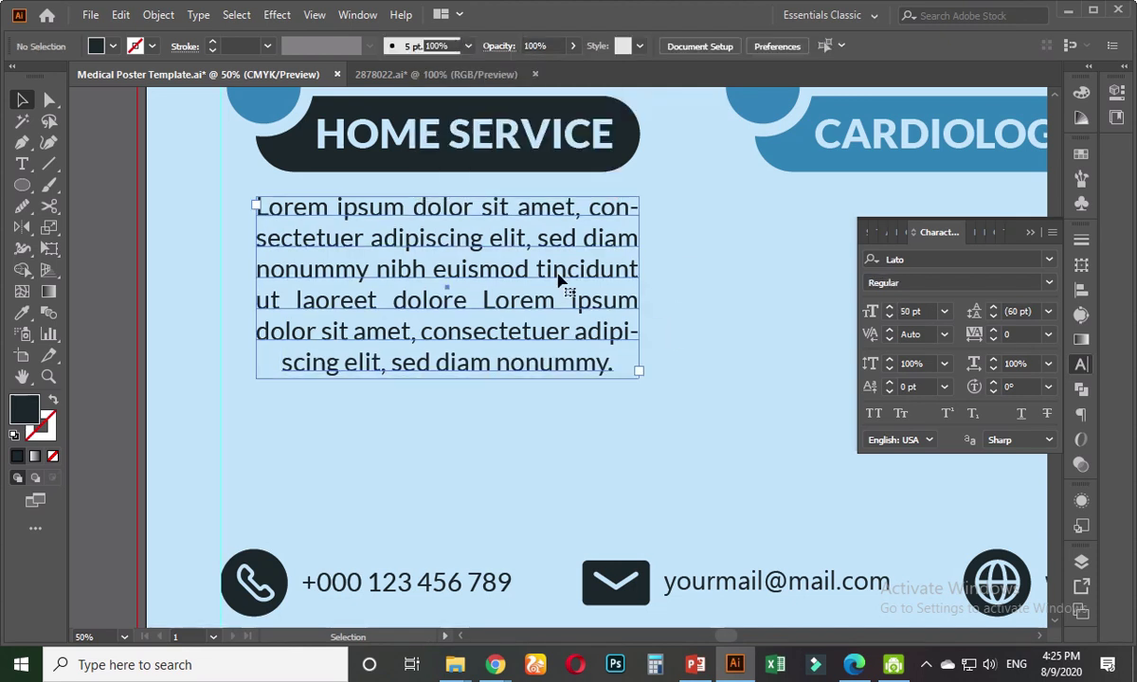
scroll(563, 281, "down", 1)
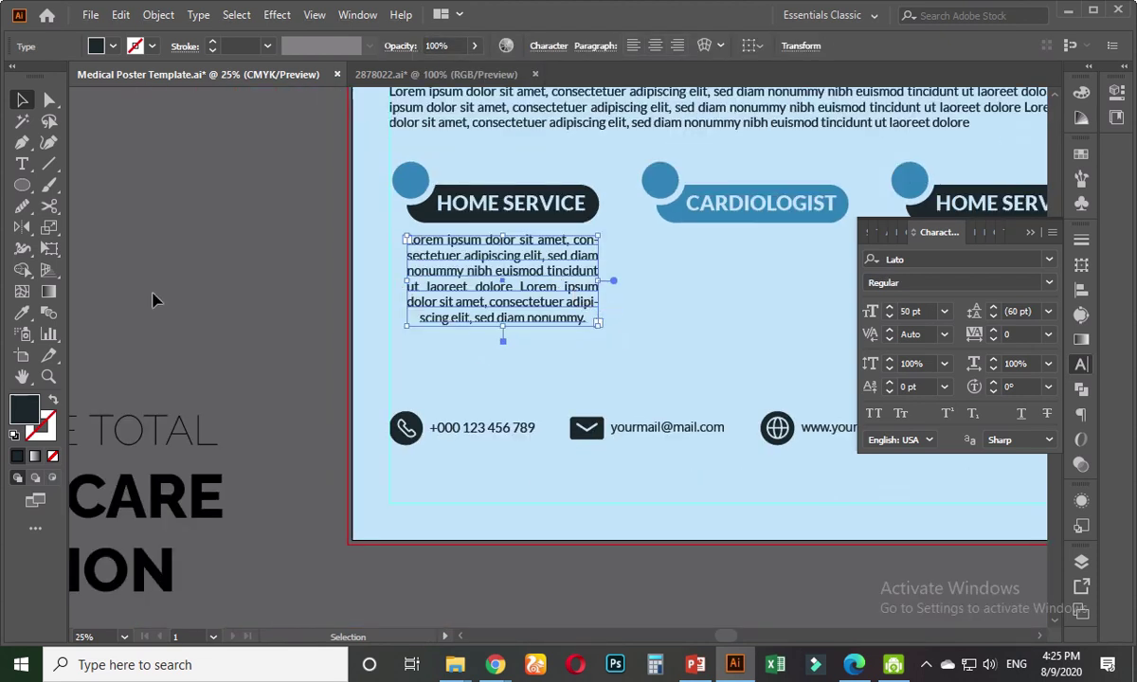
left_click(23, 312)
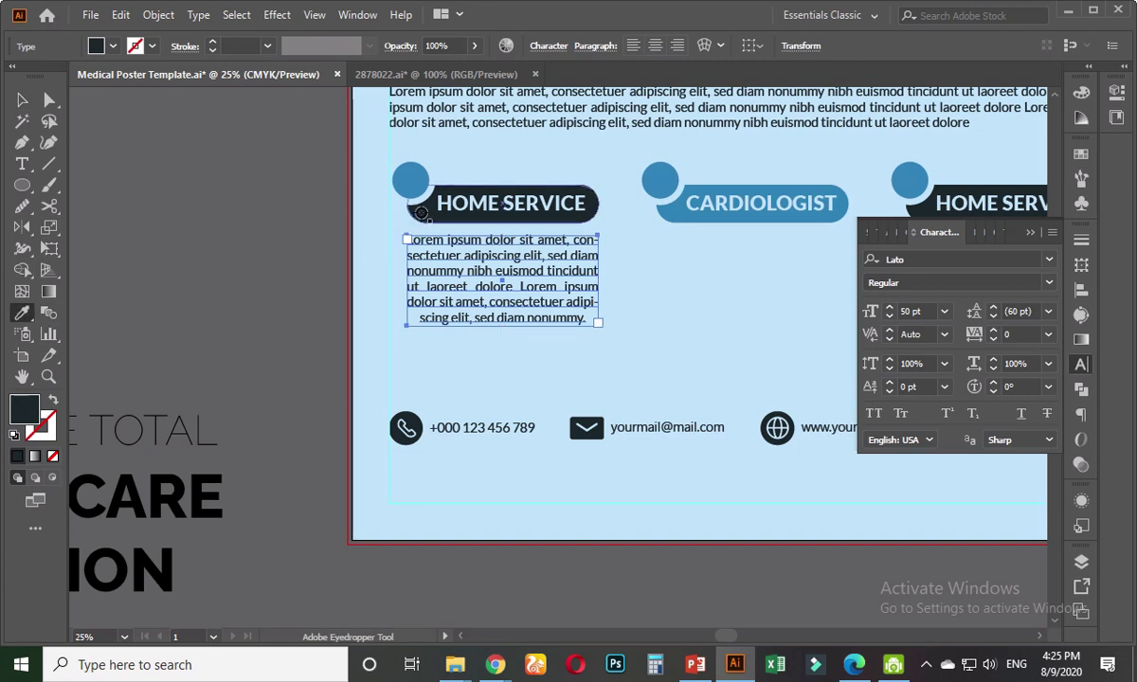
left_click(23, 100)
left_click(191, 234)
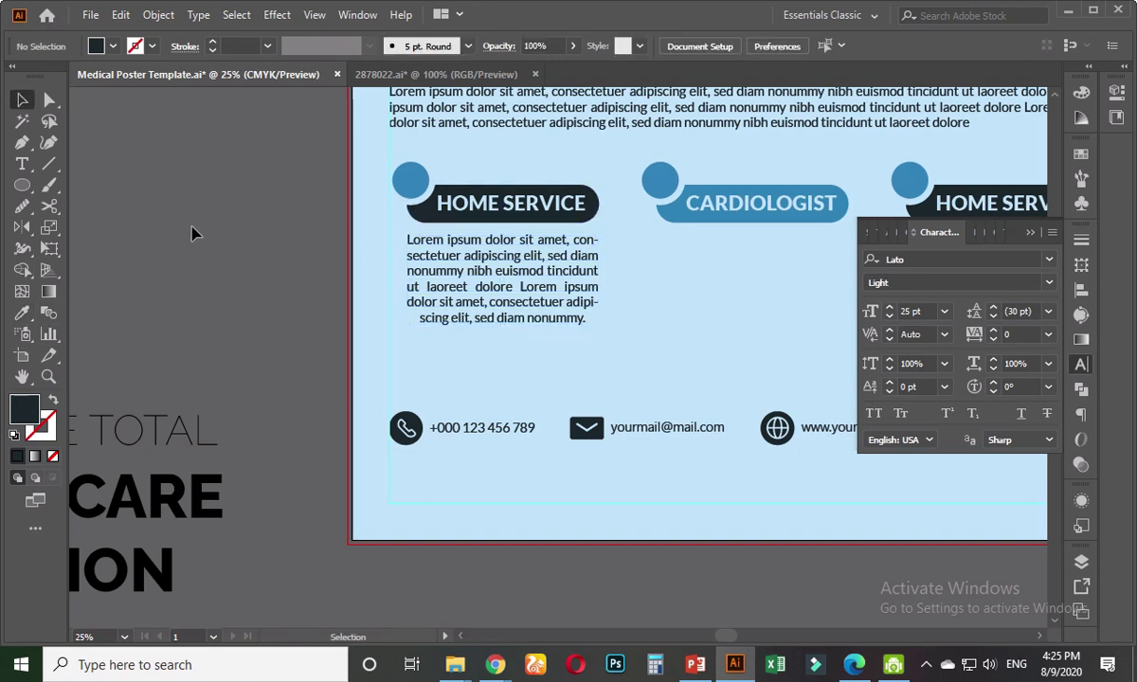
- Try the Lato Light weight on the paragraph beneath the first HOME SERVICE badge
left_click(495, 286)
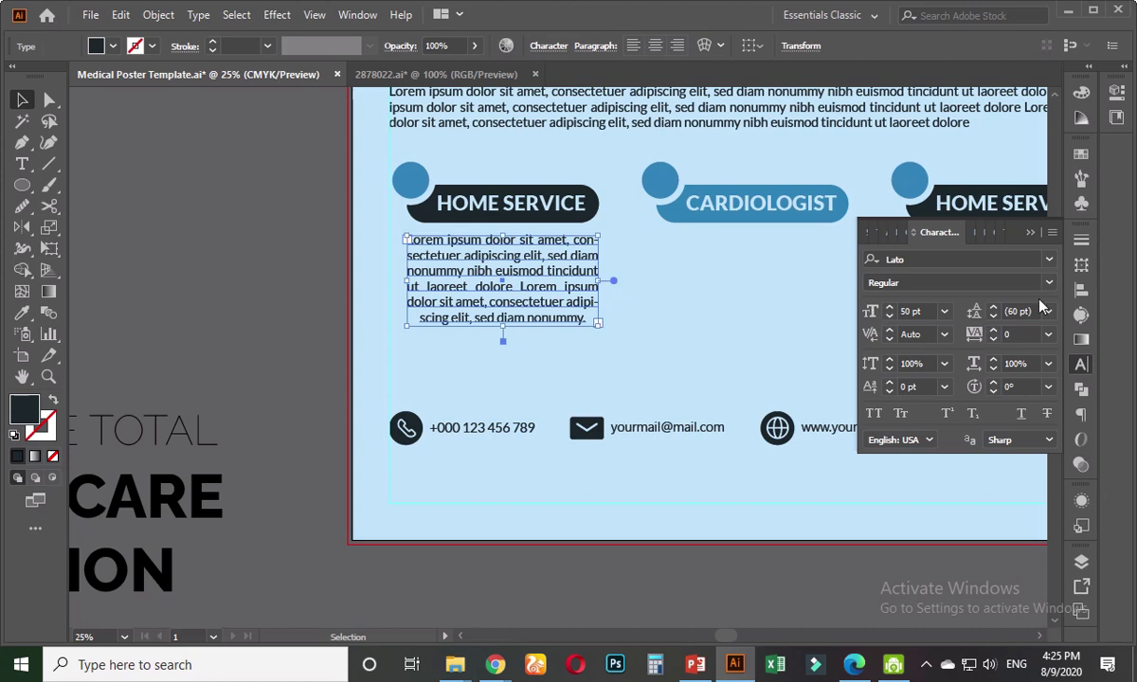
left_click(1048, 283)
left_click(1048, 310)
left_click(1048, 311)
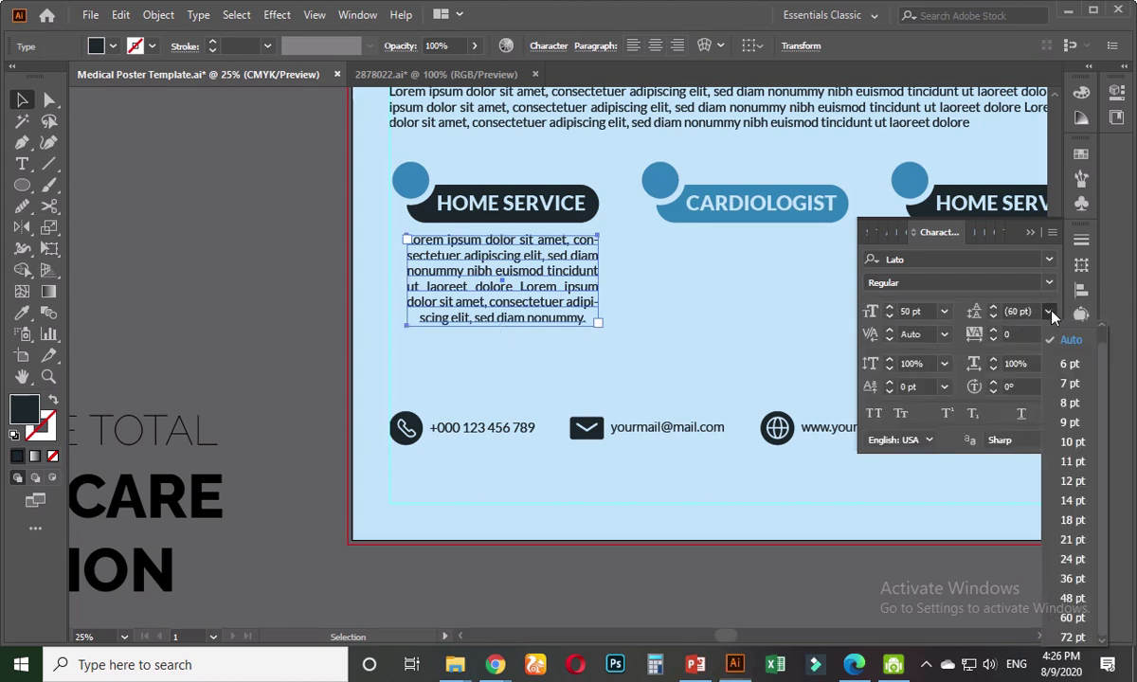
left_click(1048, 311)
left_click(1048, 282)
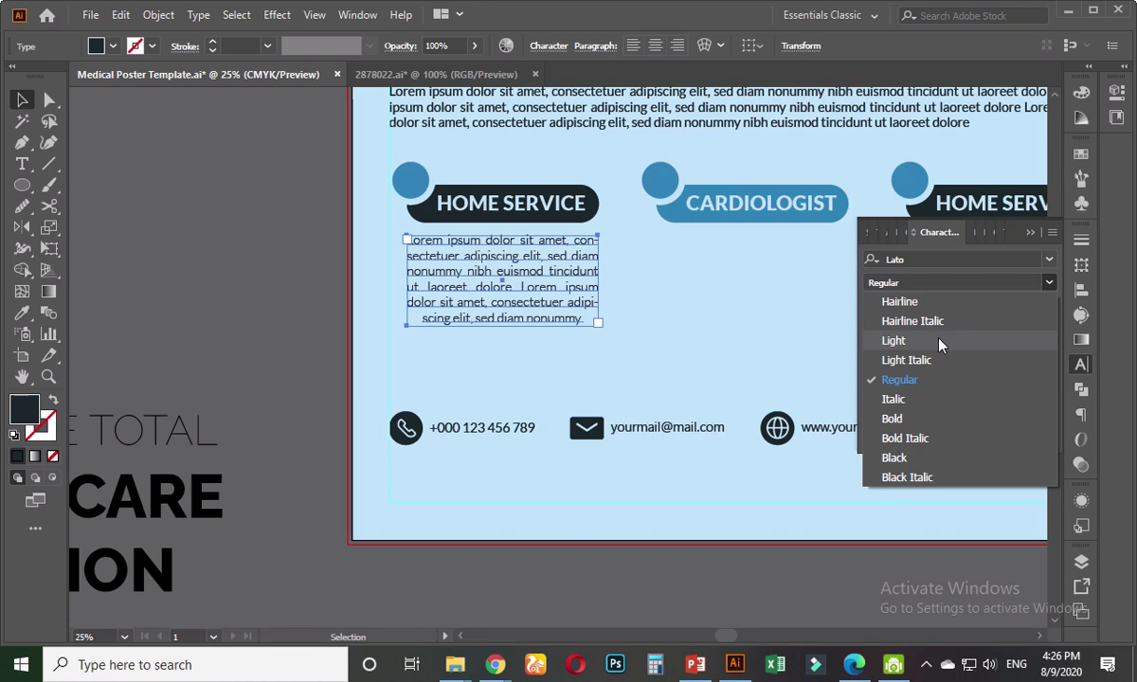
left_click(886, 345)
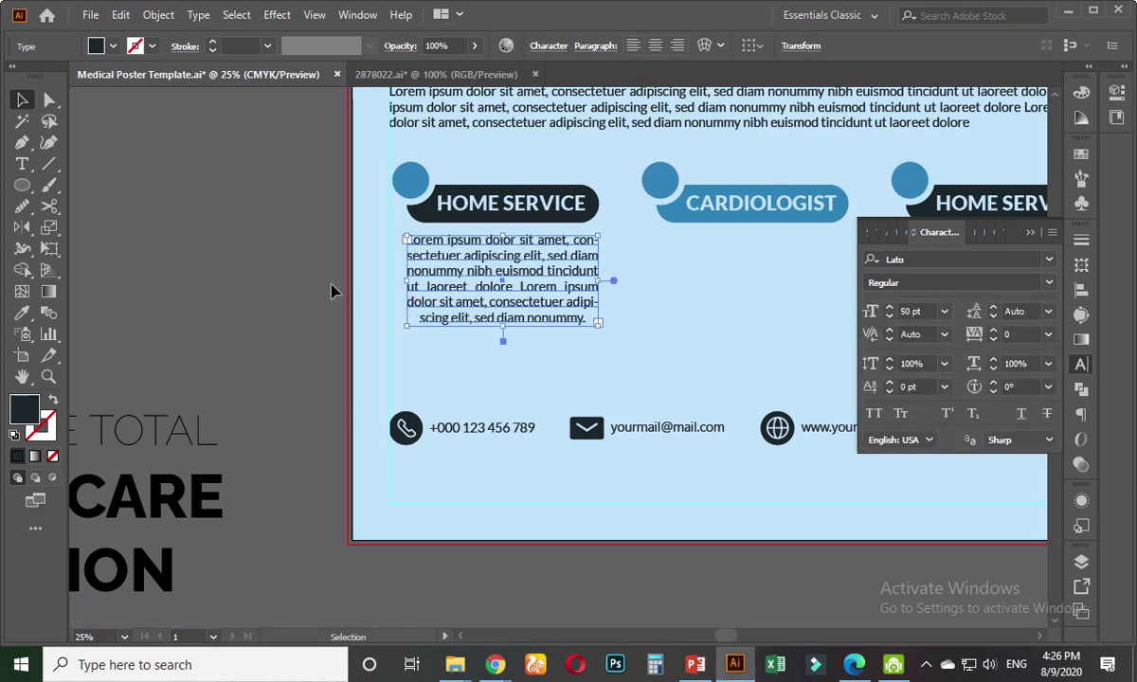
left_click(248, 255)
- Set the font style of the paragraph under the first HOME SERVICE badge to Lato Light
key("ctrl+minus")
key("ctrl+minus")
key("ctrl+minus")
key("ctrl+minus")
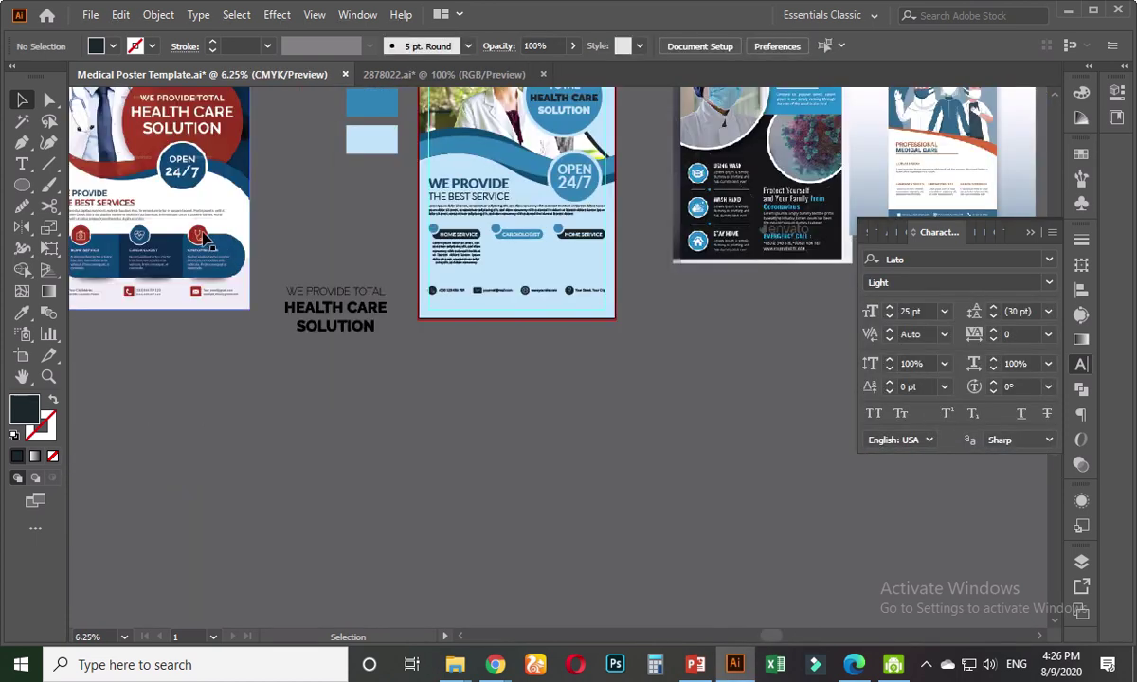
scroll(510, 283, "up", 4)
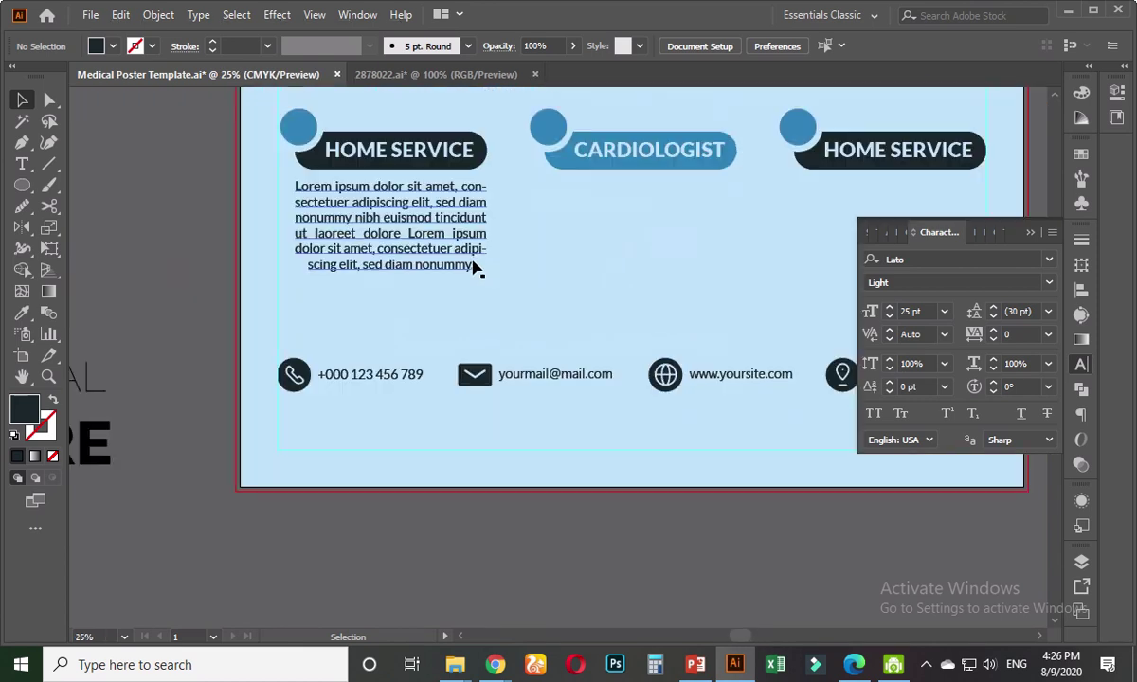
left_click(466, 243)
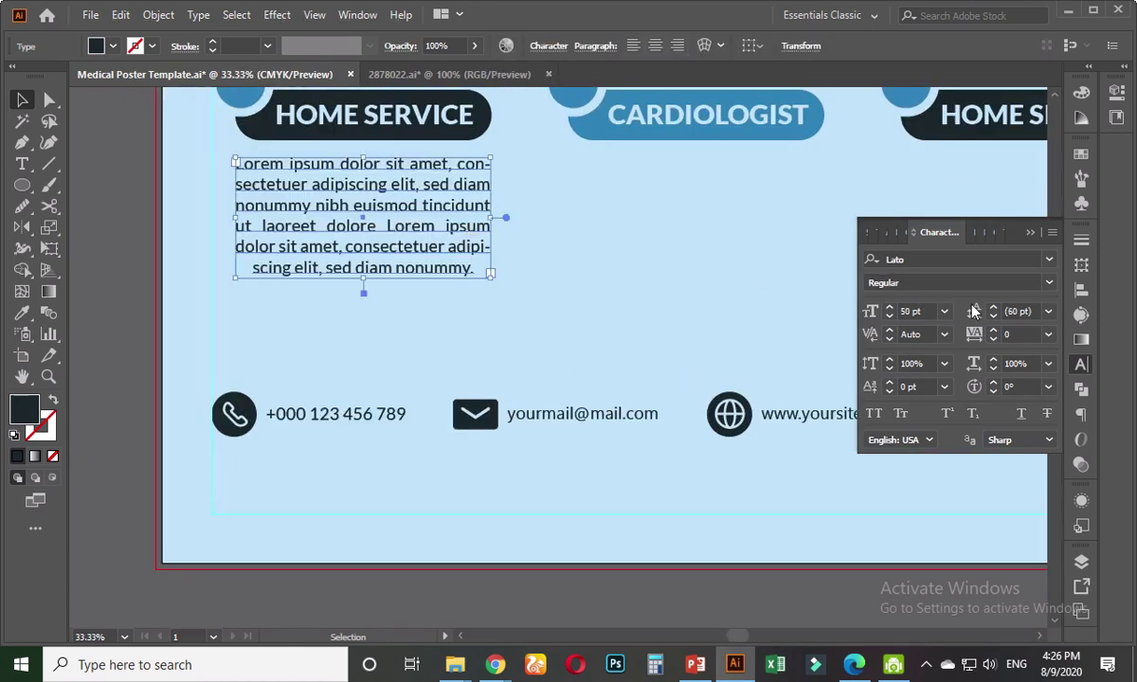
left_click(1049, 283)
left_click(905, 341)
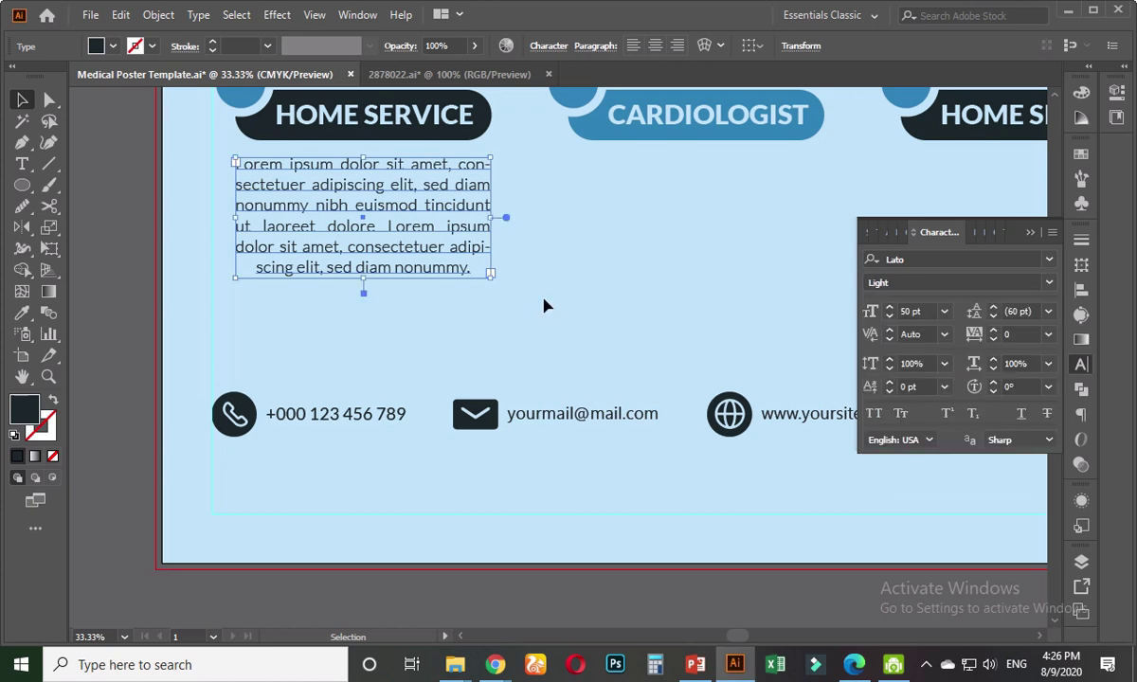
left_click(538, 303)
scroll(536, 298, "down", 1)
scroll(480, 363, "up", 2)
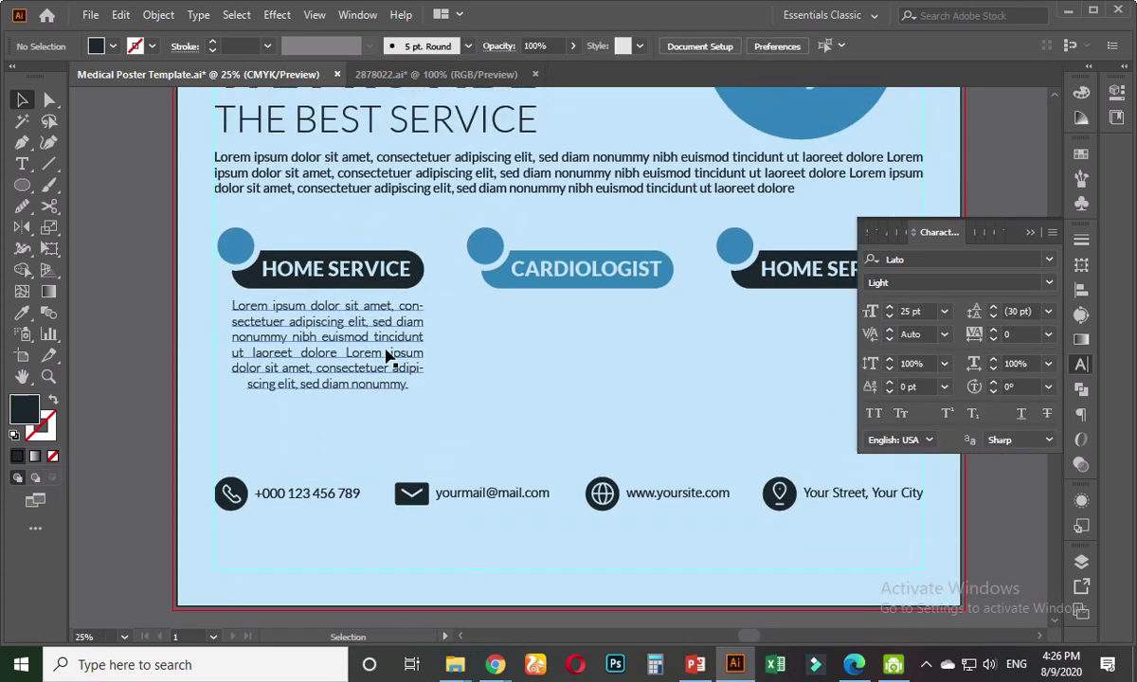
- Extend the paragraph's text frame downward to just above the contact row, making room for more lines
left_click(386, 351)
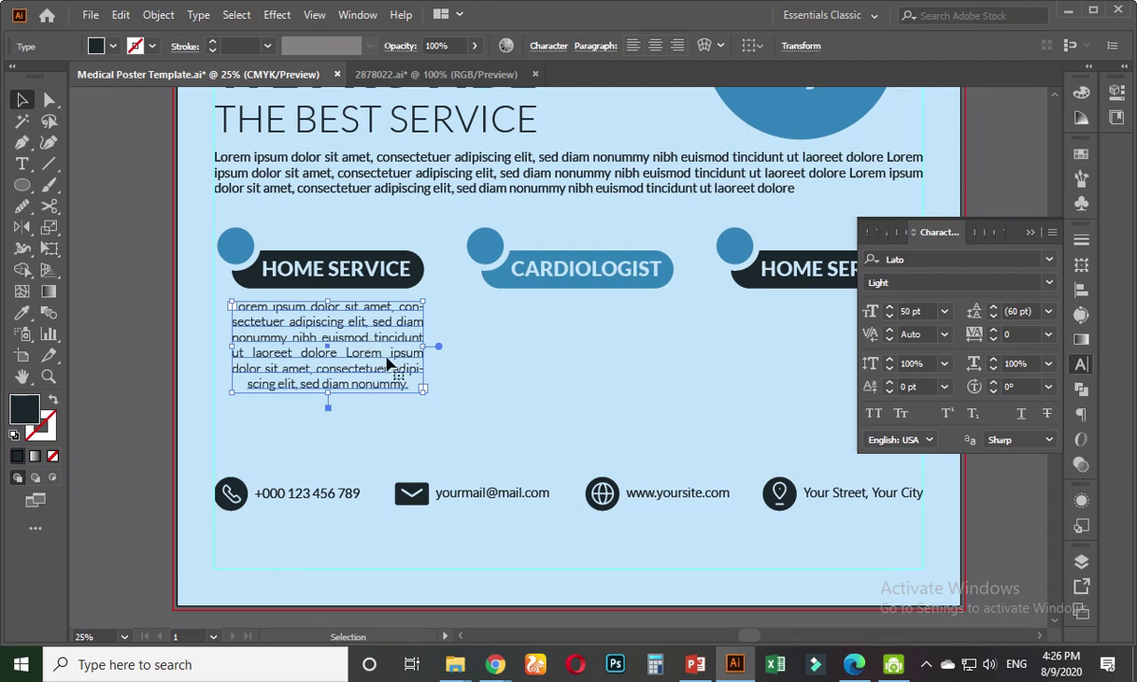
key("t")
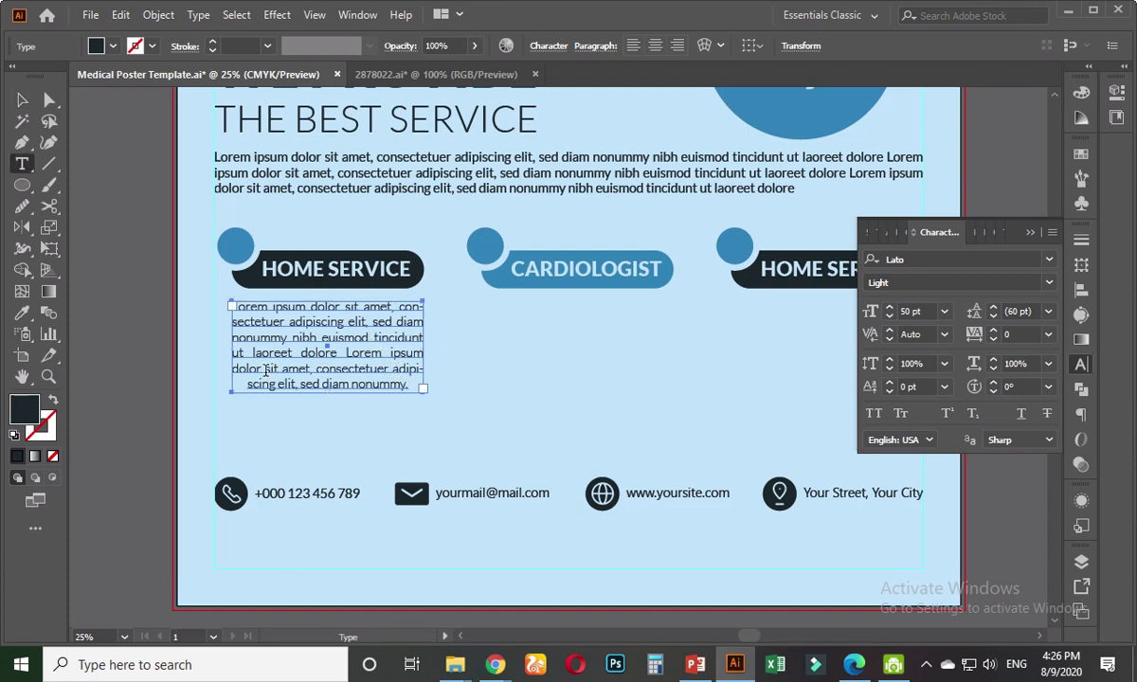
left_click(22, 99)
left_click_drag(328, 391, 330, 449)
- Append "consectetuer adipiscing elit, sed diam nonummy." twice to the end of the paragraph
key("t")
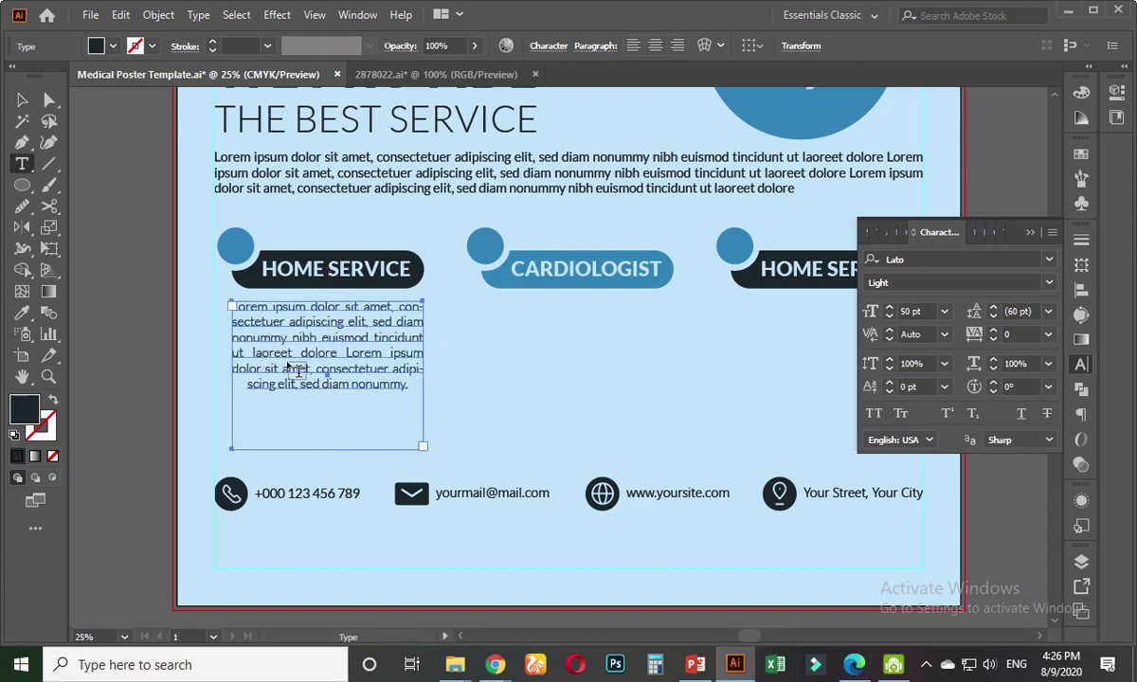
left_click_drag(315, 369, 424, 398)
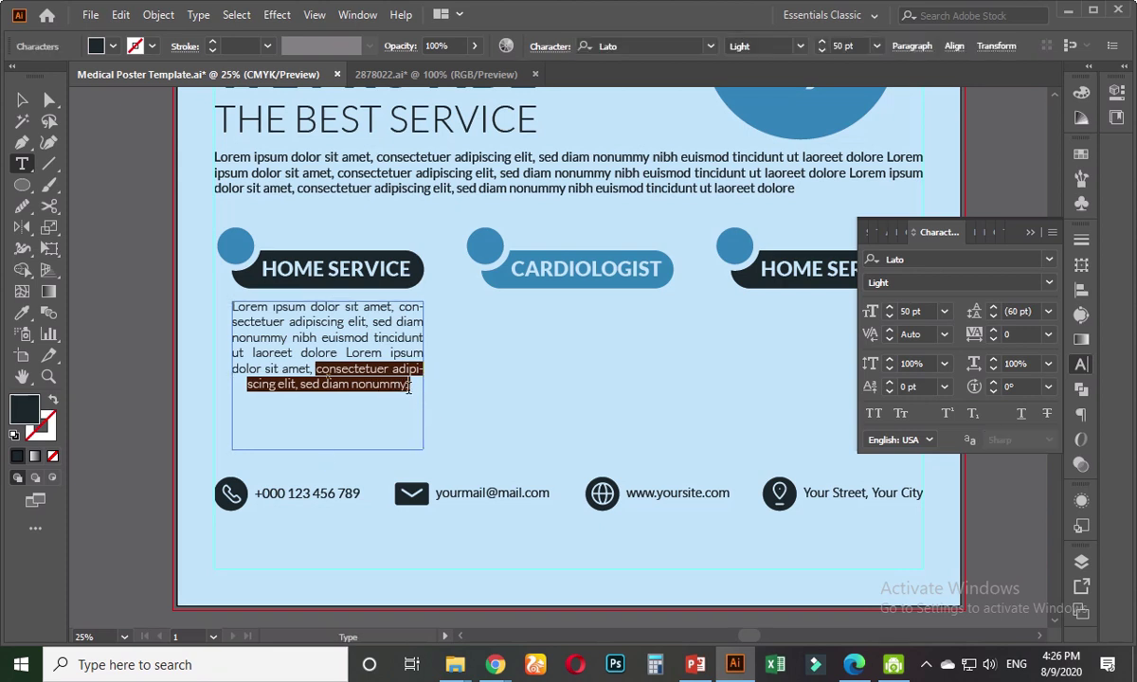
left_click(411, 387)
type("consectetuer adipiscing elit, sed diam nonummy.")
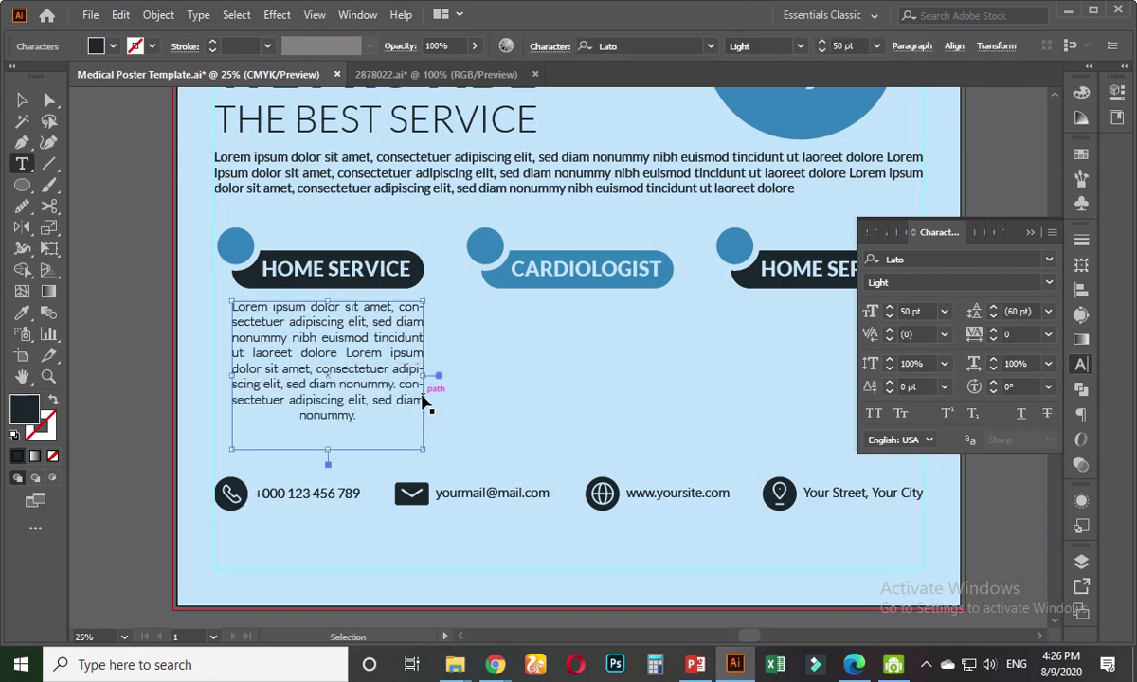
type("consectetuer adipiscing elit, sed diam nonummy.")
left_click(22, 99)
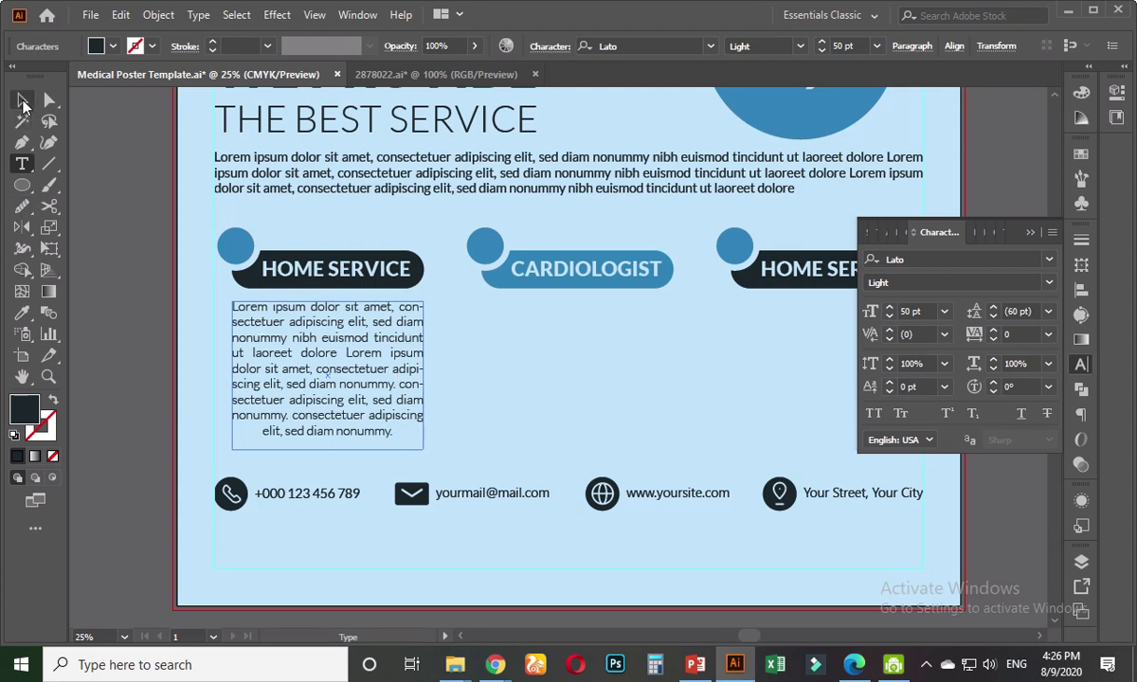
- Copy the lengthened paragraph beneath the CARDIOLOGIST badge and the third service badge, keeping it level with the original
left_click(471, 385)
left_click(373, 346)
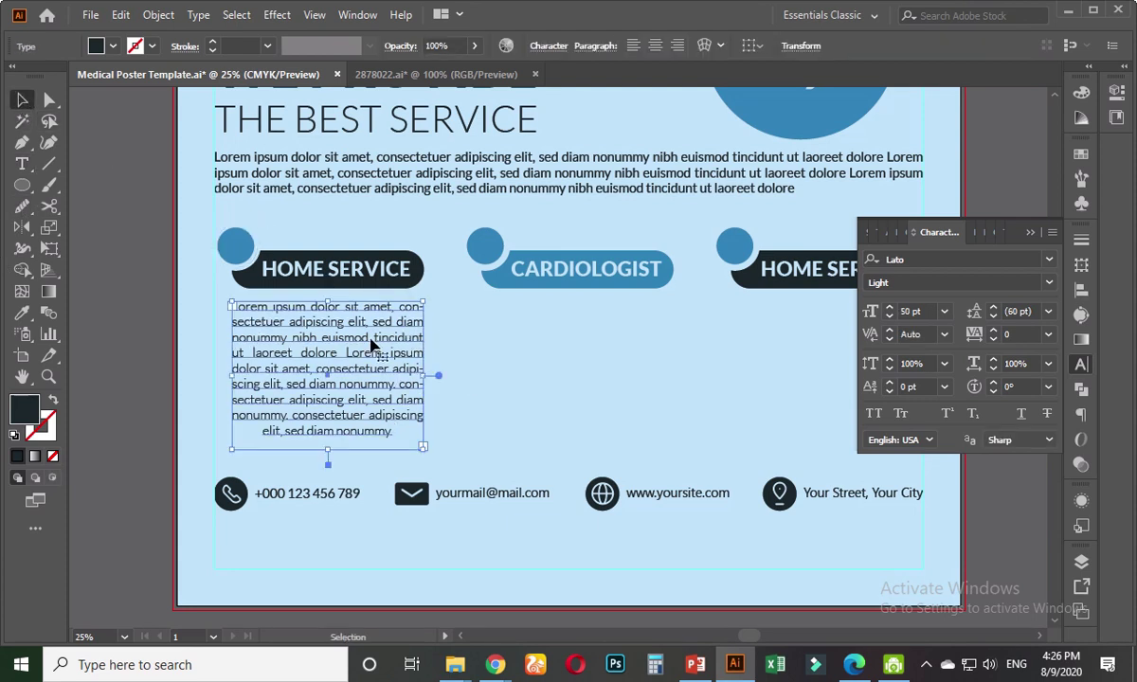
left_click_drag(366, 347, 583, 352)
- Ungroup the third service badge and centre its paragraph horizontally on the pill, using the pill as the key object
left_click(438, 284)
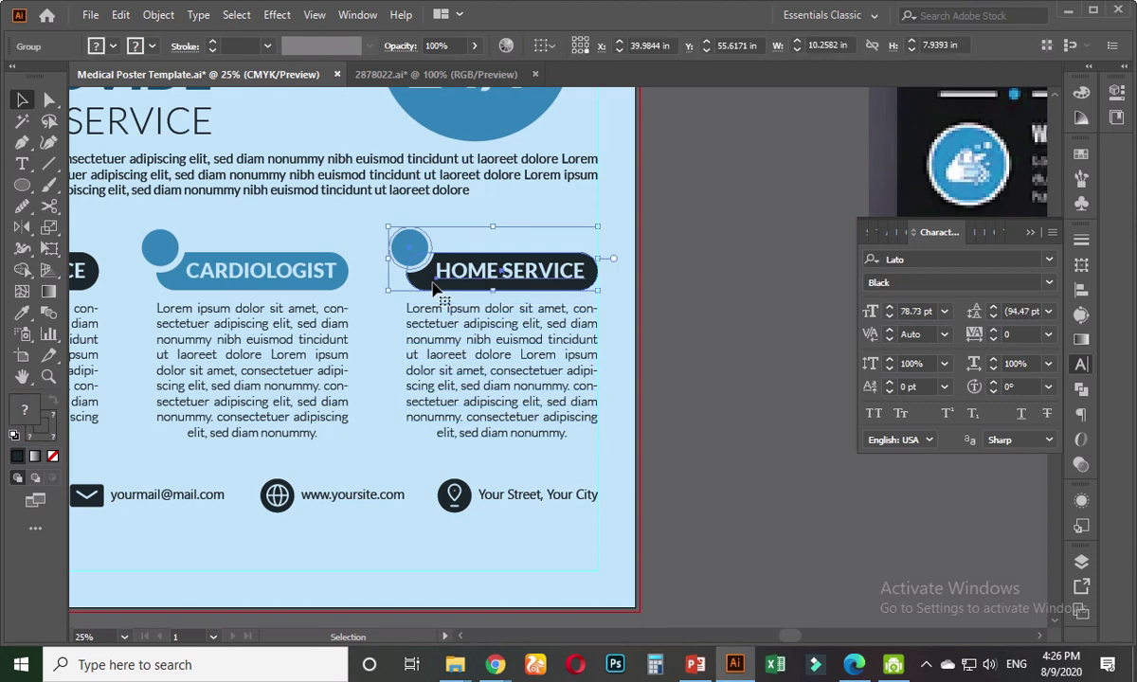
right_click(435, 284)
left_click(484, 430)
left_click(672, 375)
left_click(427, 289)
left_click(447, 313)
left_click(417, 276, "shift")
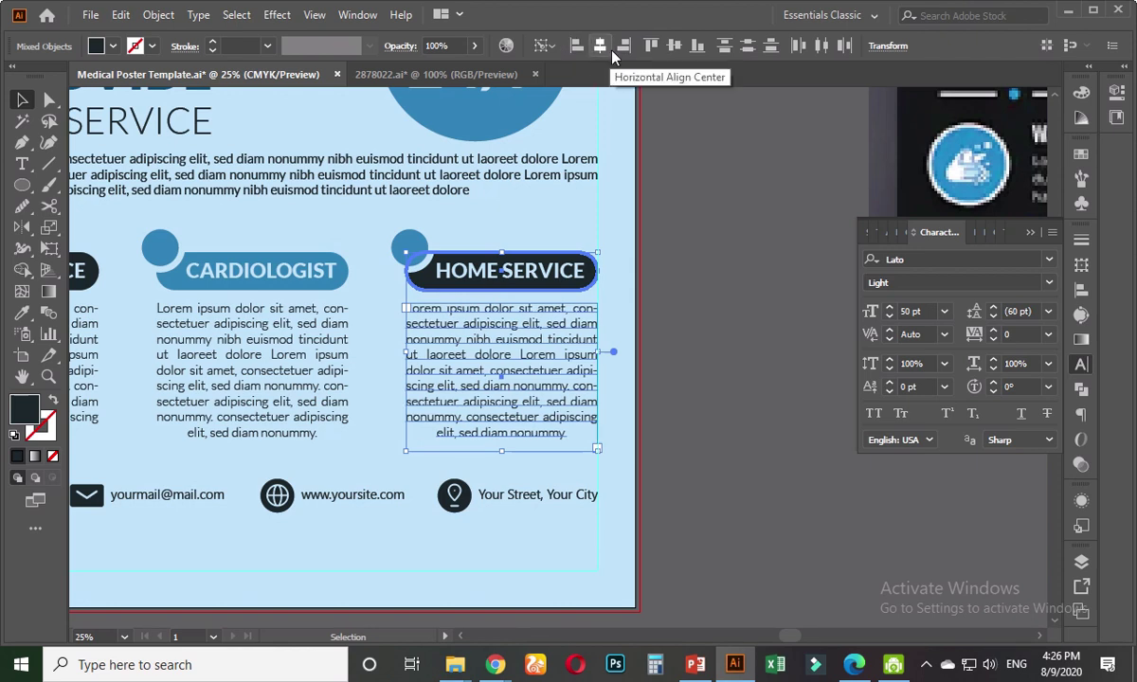
left_click(663, 275)
- Ungroup the CARDIOLOGIST badge and centre its paragraph horizontally on the blue pill, using the pill as the key object
left_click_drag(652, 284, 770, 294)
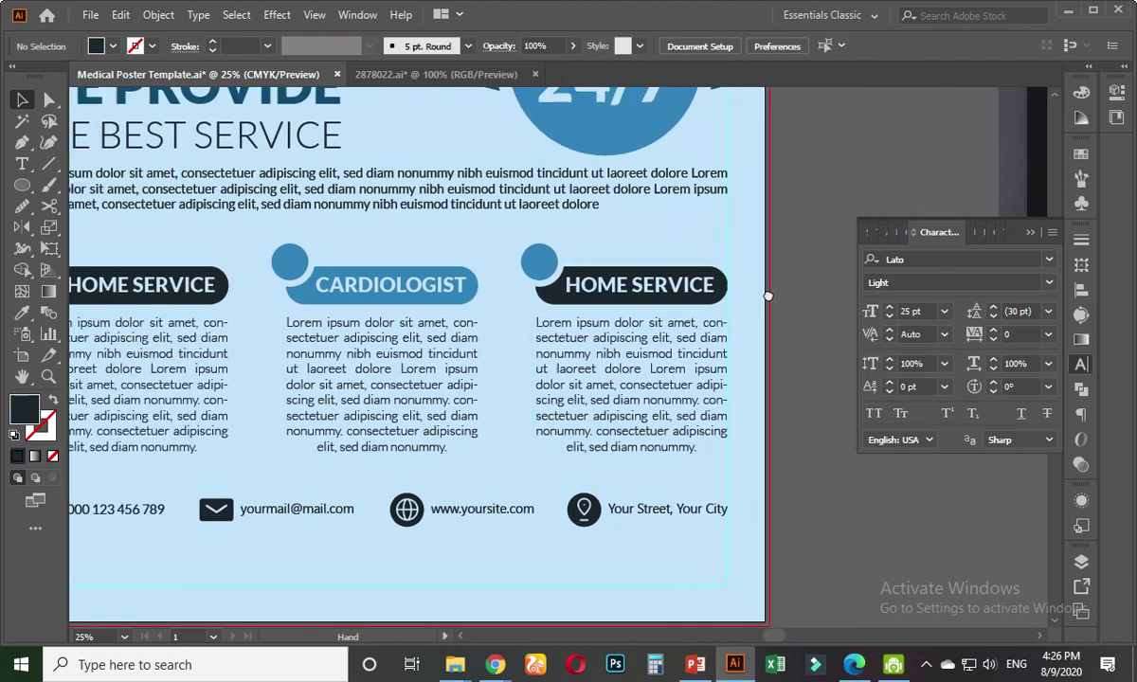
left_click(458, 379)
left_click(453, 286, "shift")
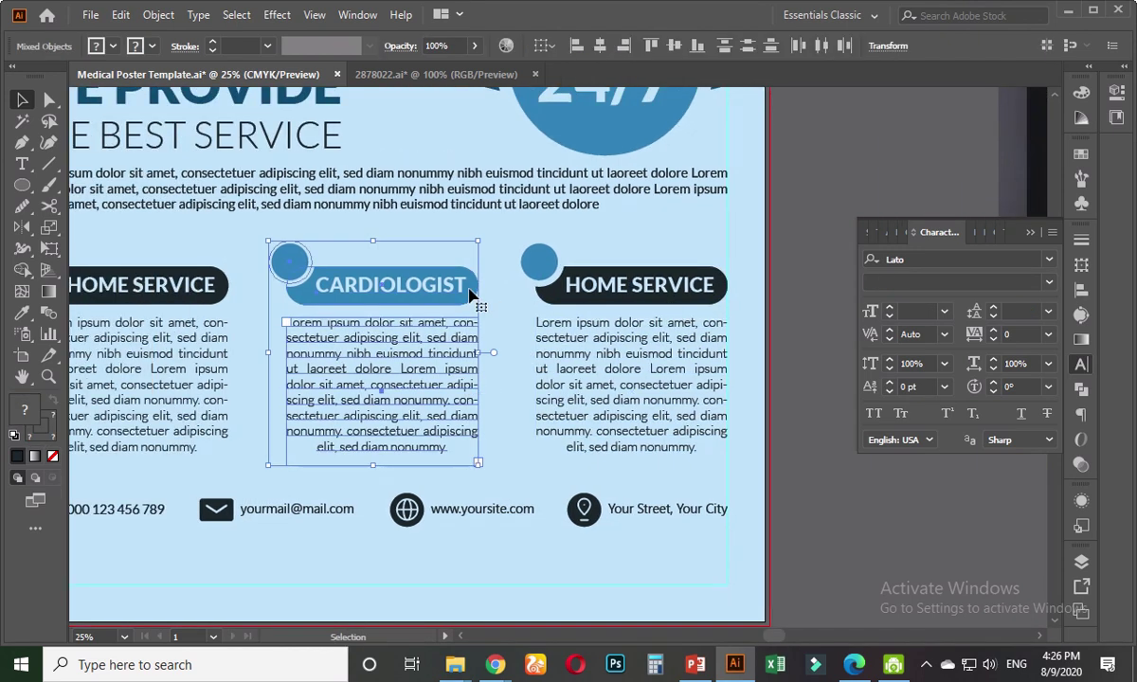
left_click(507, 271)
right_click(467, 287)
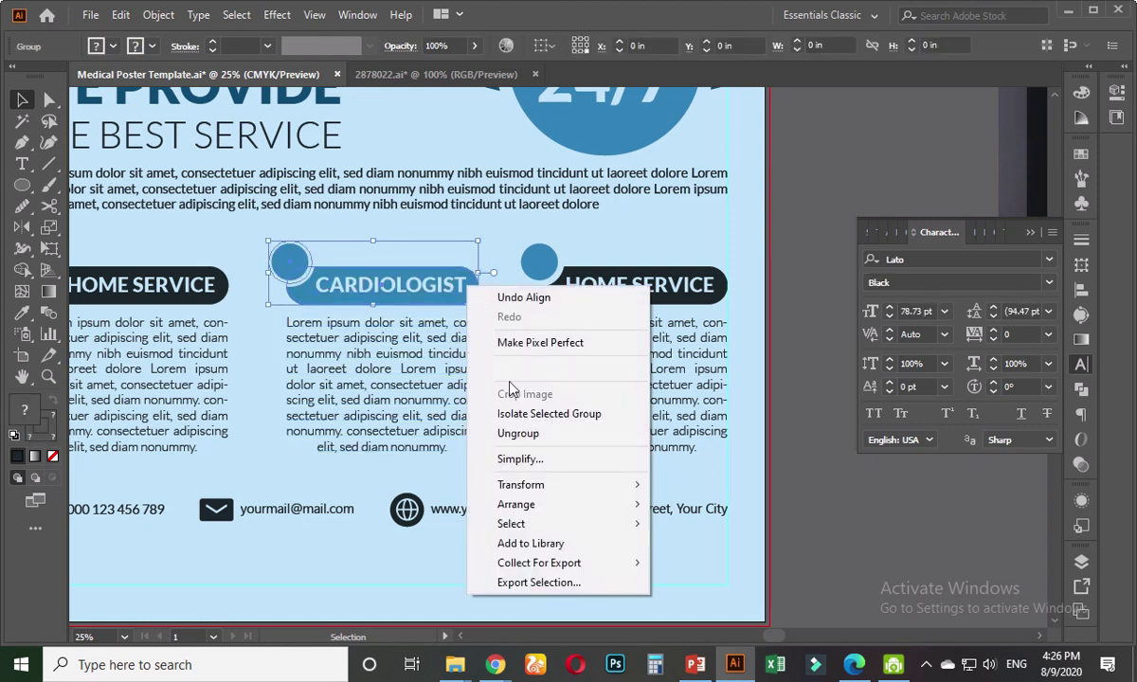
left_click(519, 433)
left_click(460, 299)
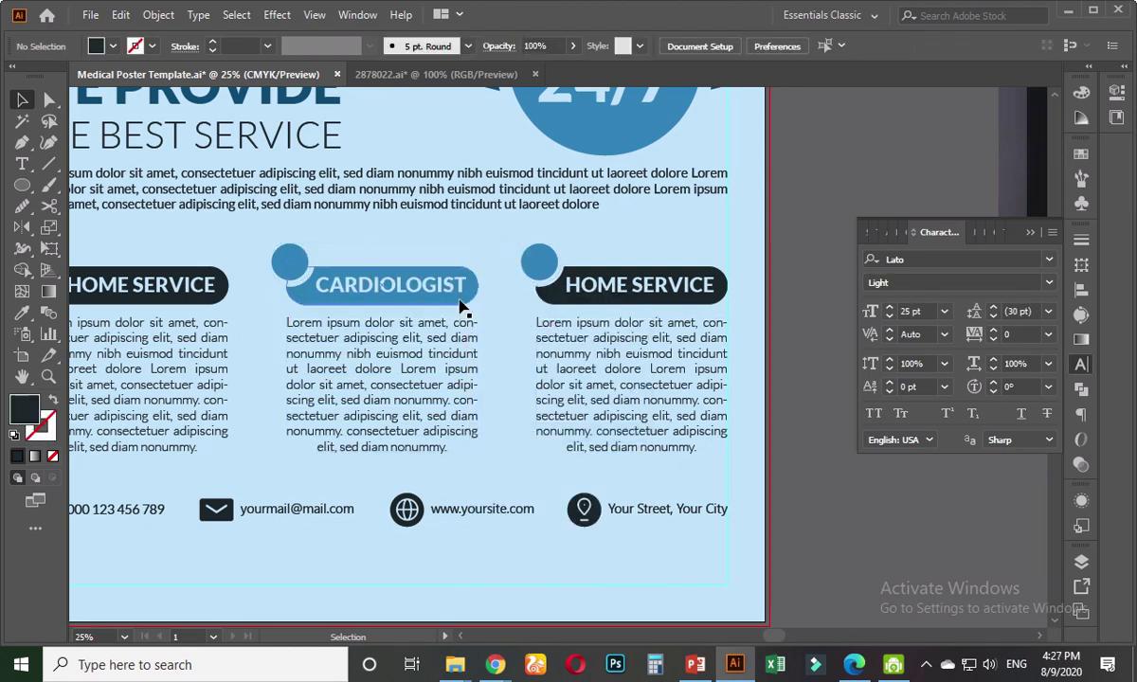
left_click(440, 333, "shift")
left_click(439, 302)
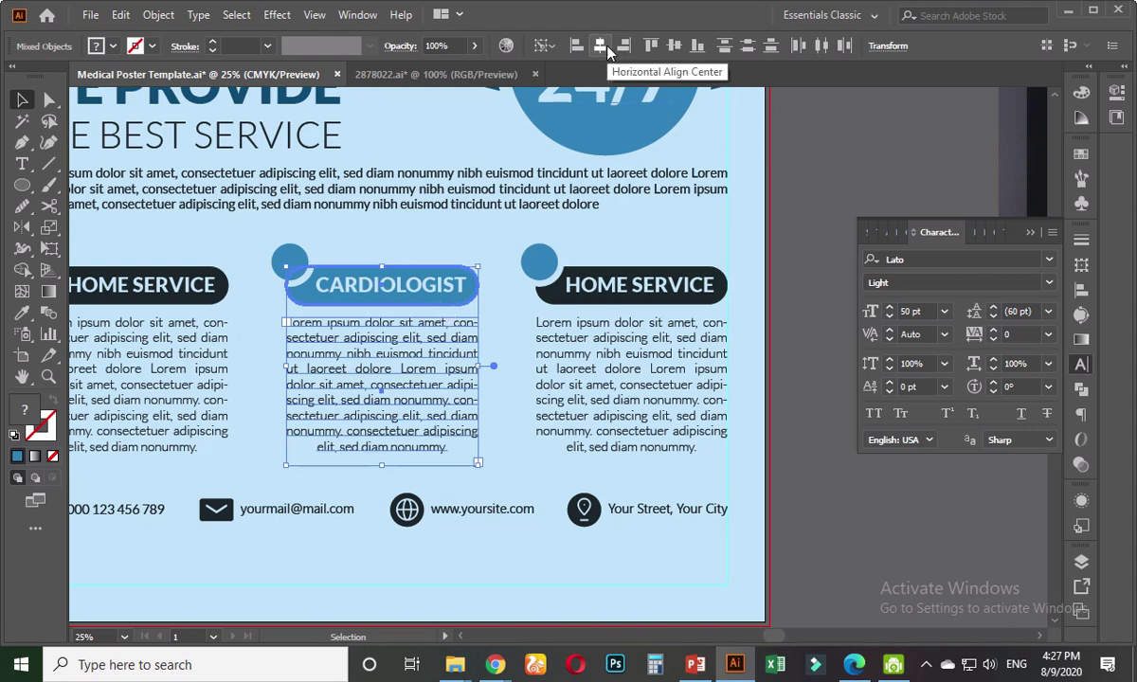
left_click(436, 241)
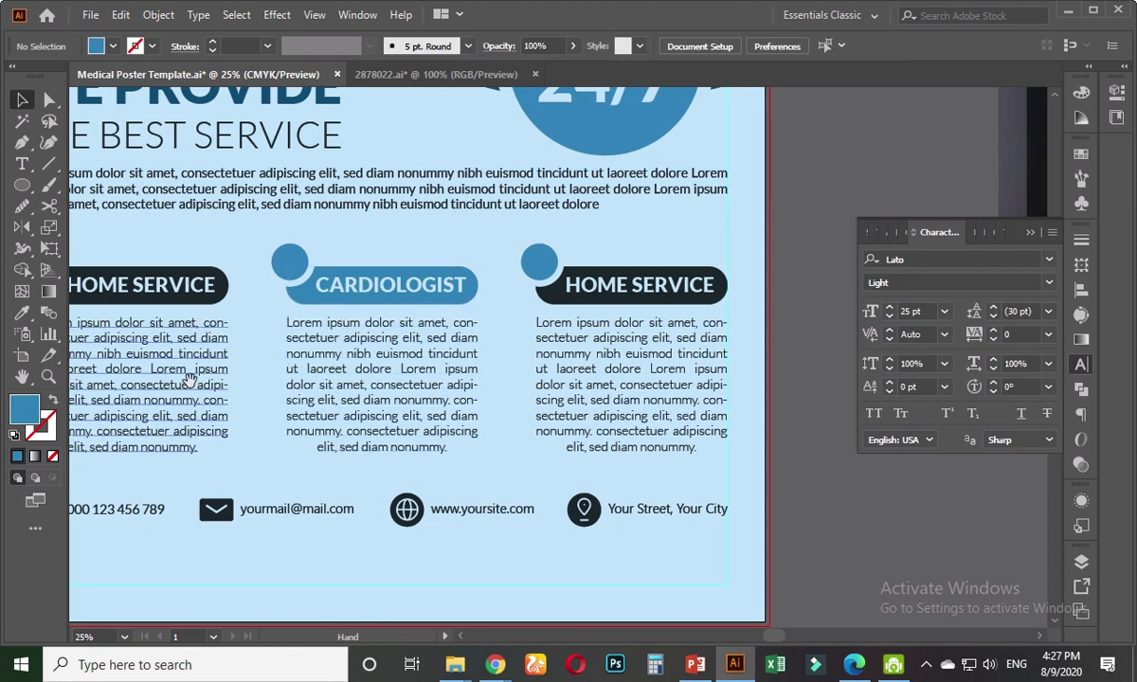
- Centre the first paragraph horizontally on its dark HOME SERVICE pill, using the pill as the key object
left_click_drag(189, 379, 381, 394)
left_click(338, 373)
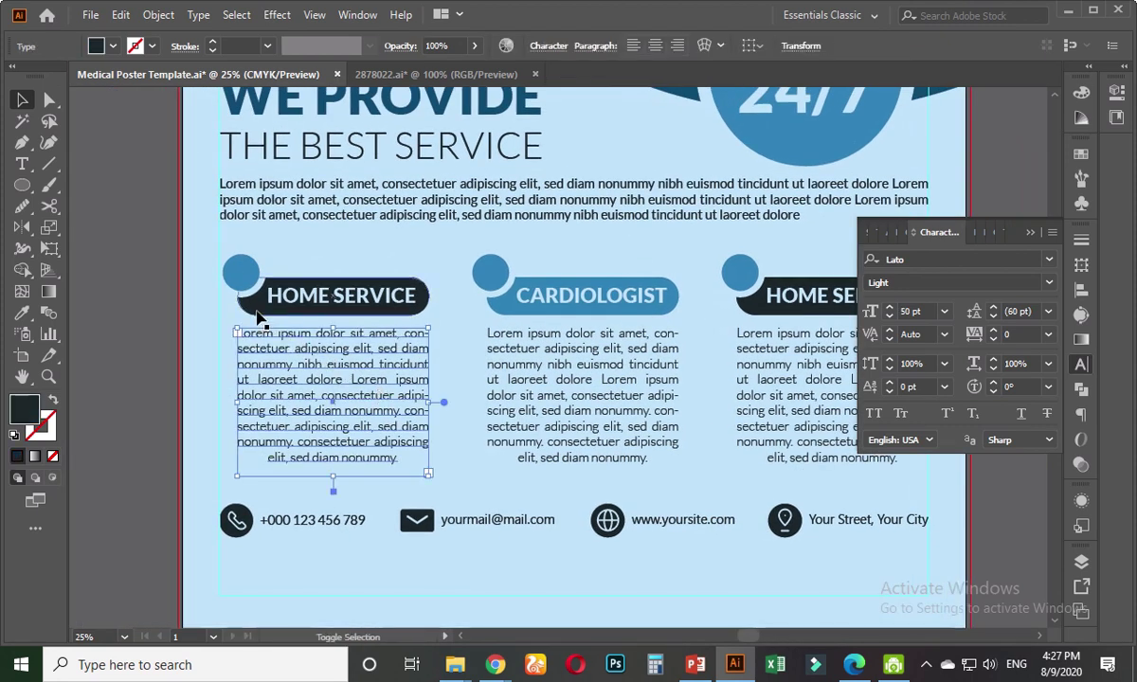
left_click(243, 277, "shift")
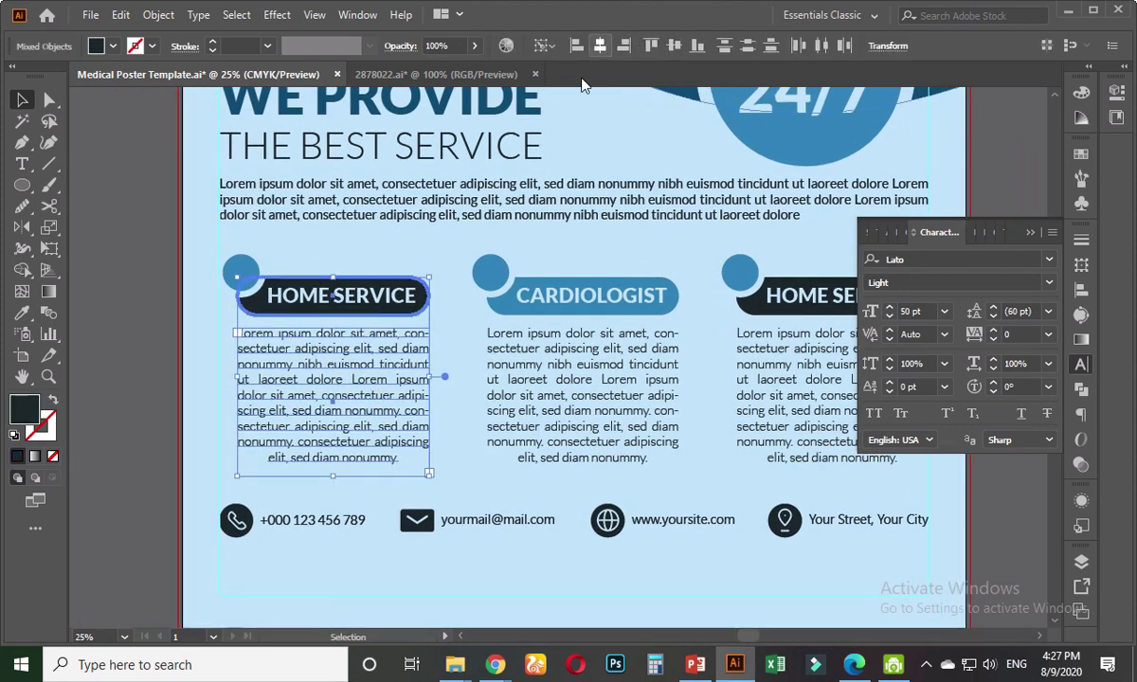
left_click(460, 263)
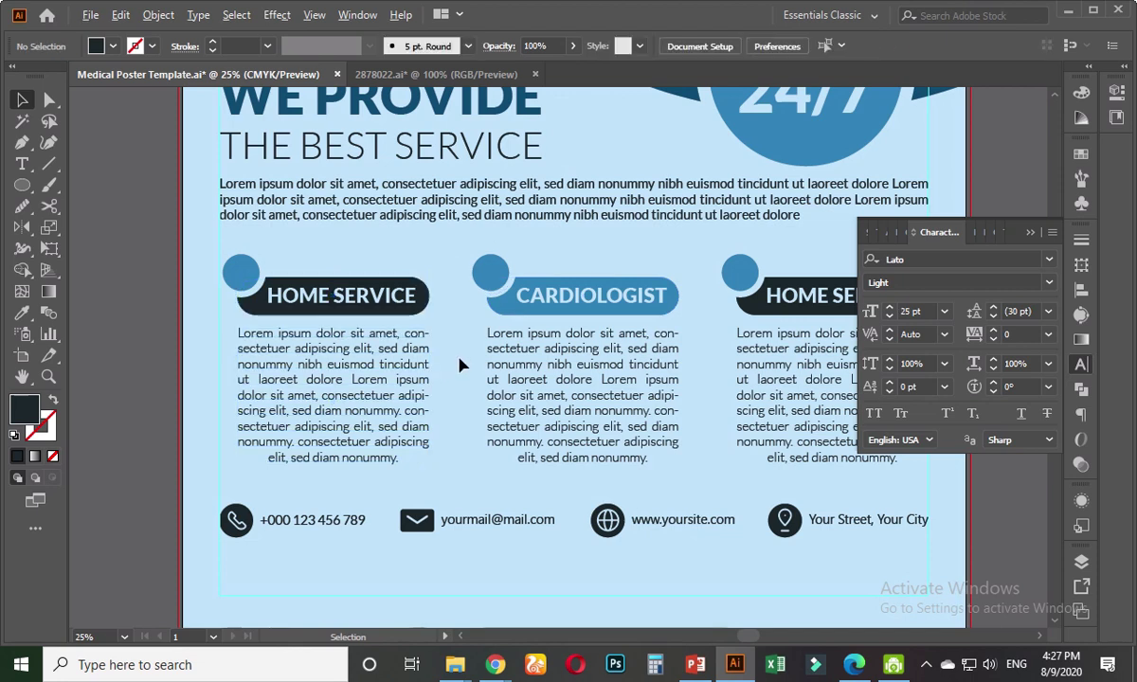
- Align the three service description paragraphs with one another at a common height
key("ctrl+minus")
left_click(381, 375)
left_click(511, 388, "shift")
left_click(660, 379, "shift")
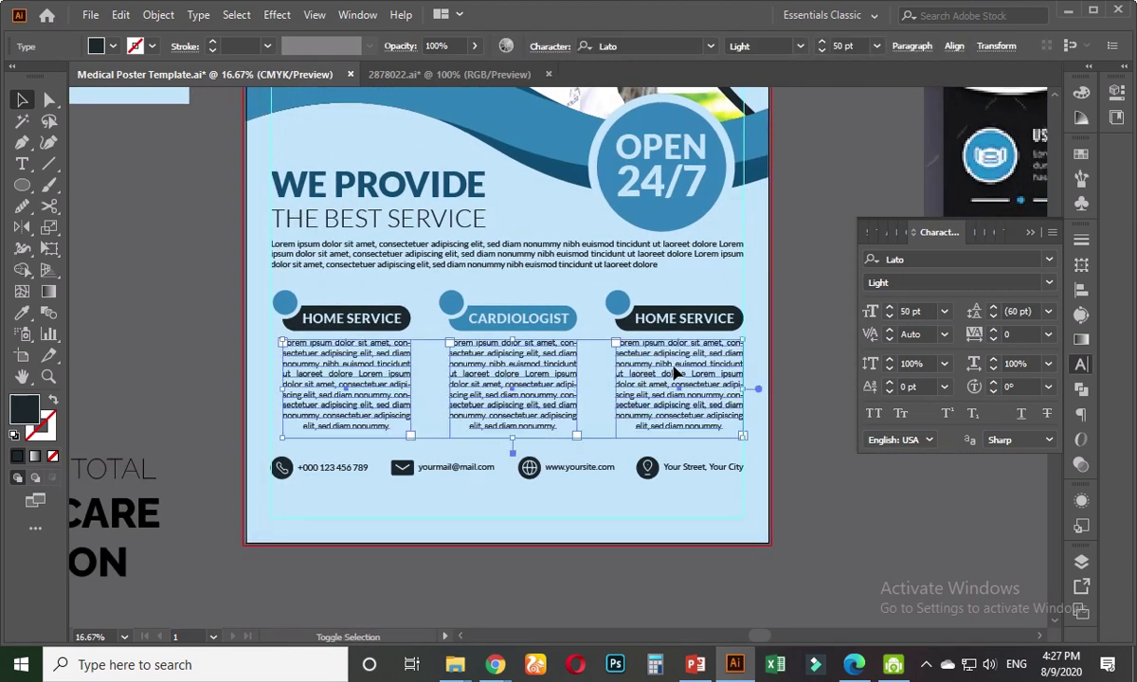
left_click(953, 47)
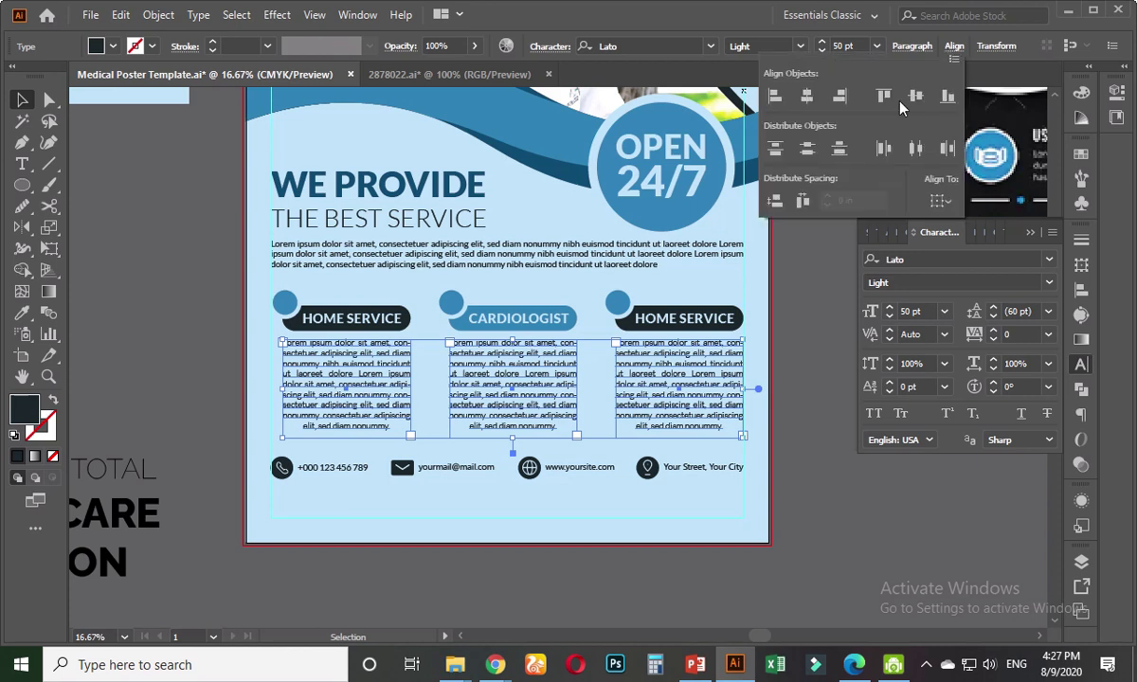
left_click(786, 343)
left_click(789, 312)
left_click_drag(778, 297, 715, 321)
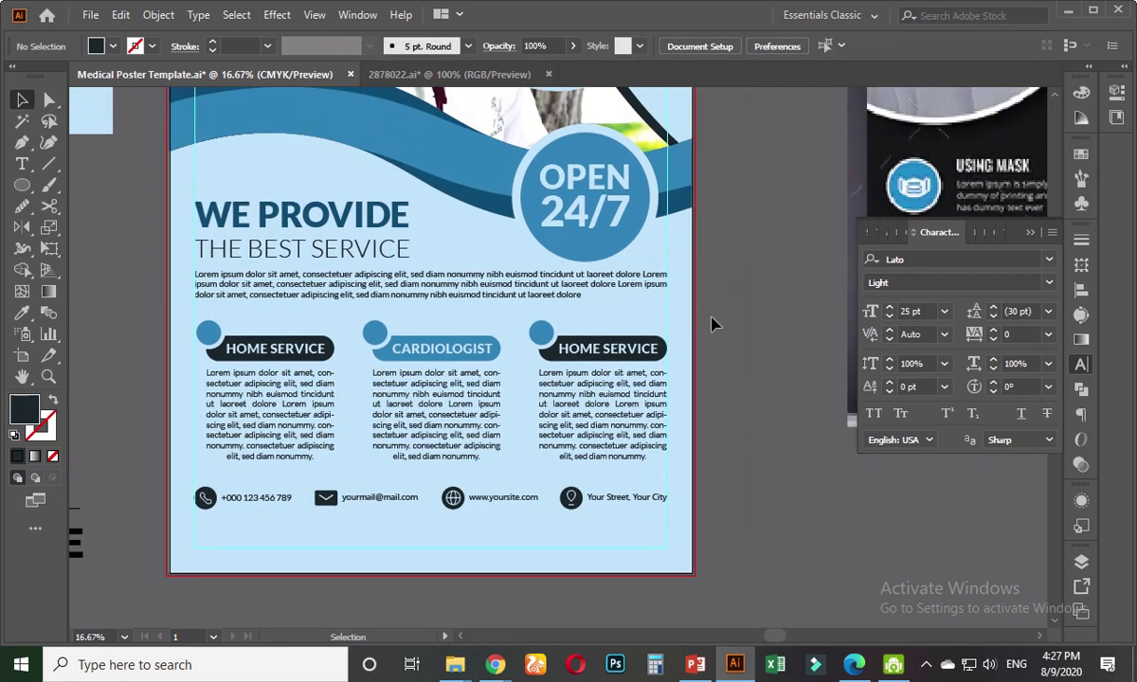
scroll(455, 308, "down", 1)
scroll(274, 417, "left", 6)
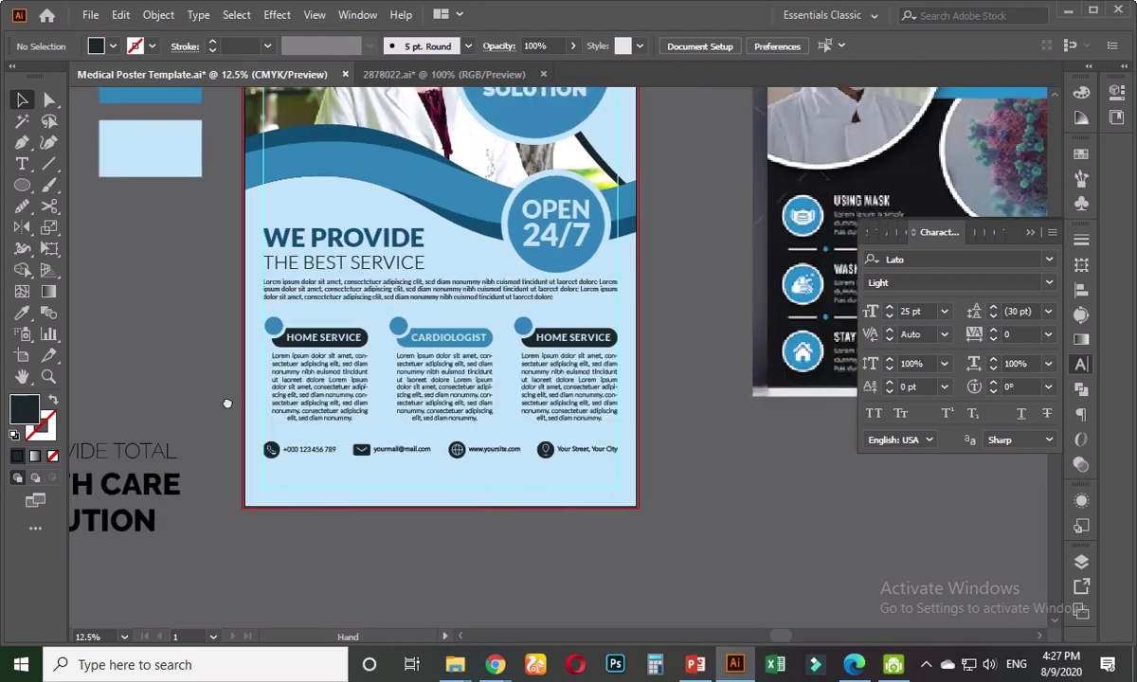
- Replace the third service badge's HOME SERVICE label with CHIROPRACTOR, as named in the reference poster
scroll(293, 453, "up", 2)
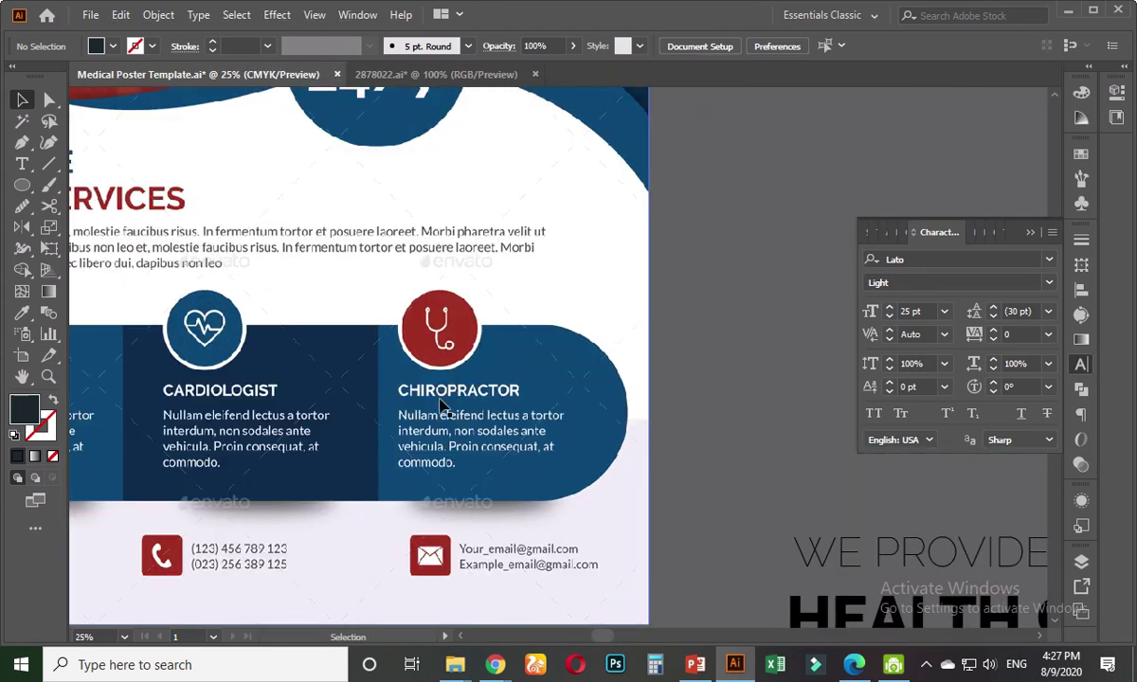
scroll(446, 408, "up", 1)
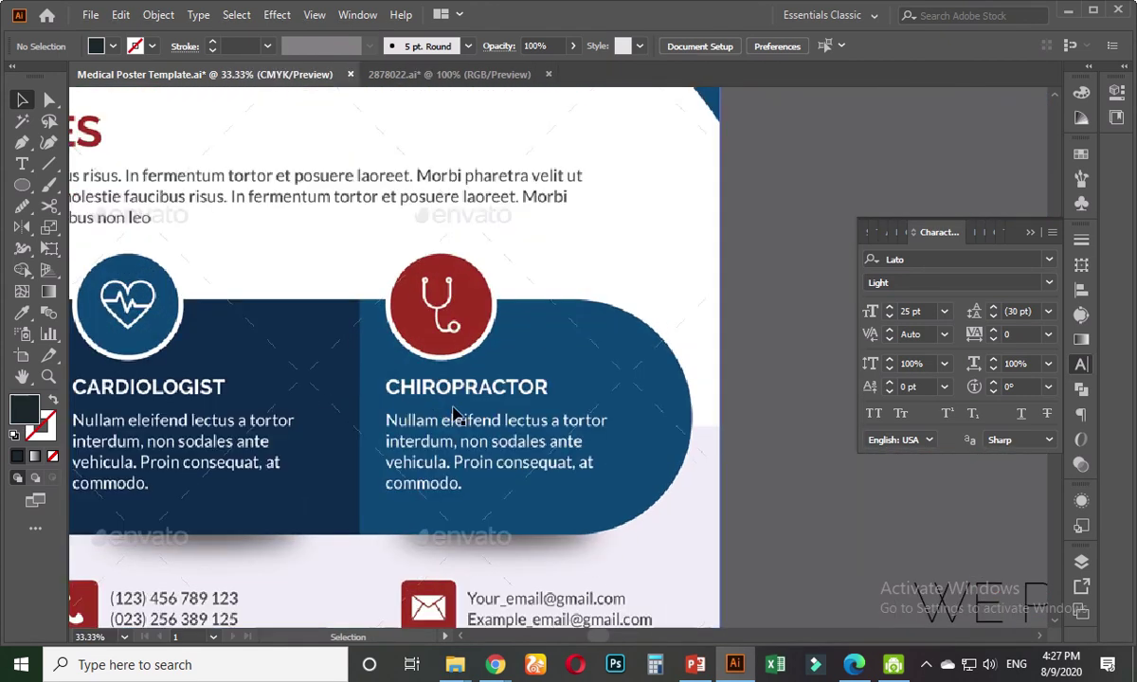
scroll(455, 410, "down", 2)
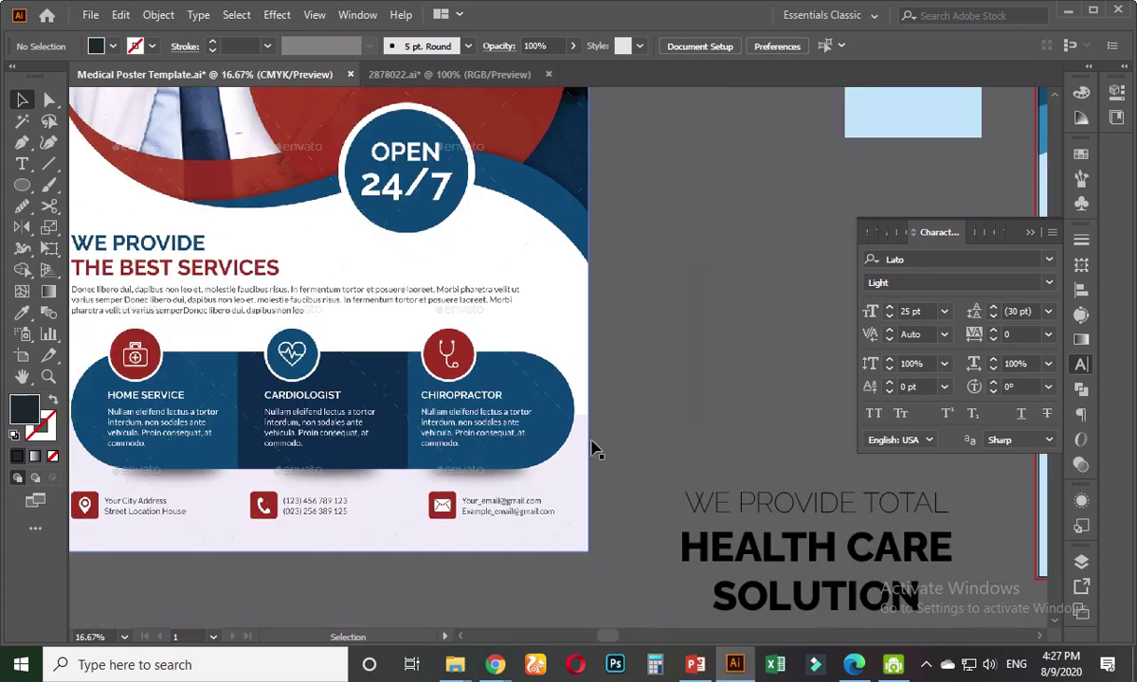
scroll(520, 434, "right", 5)
scroll(231, 414, "down", 2)
scroll(470, 403, "up", 4)
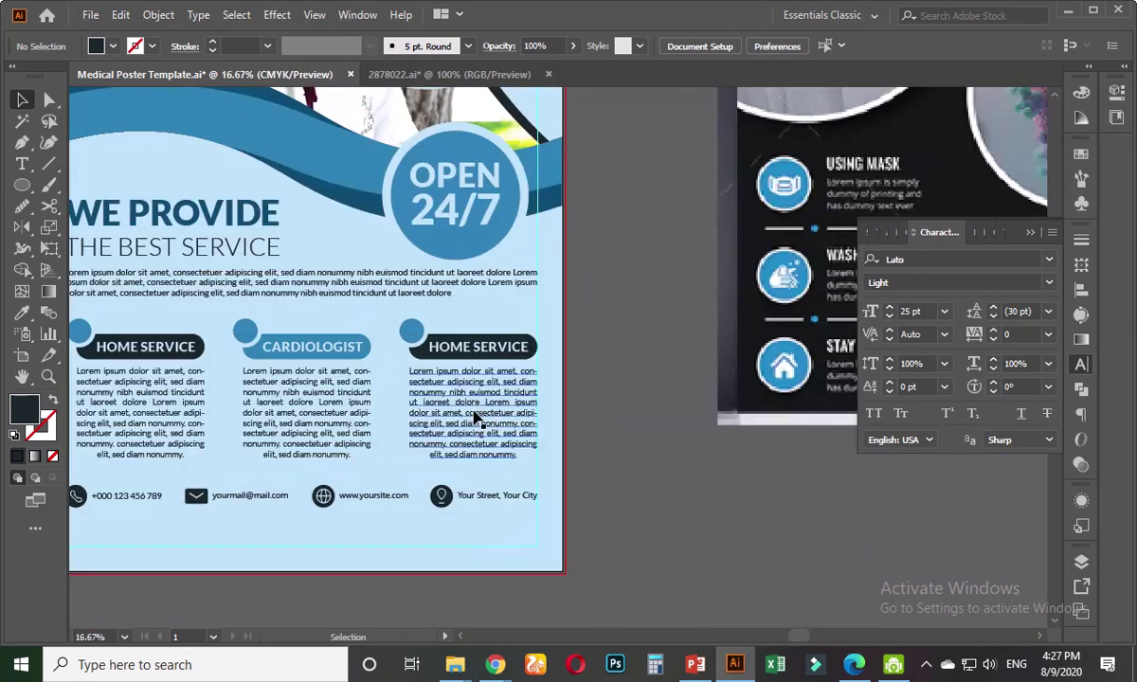
left_click(461, 295)
double_click(459, 294)
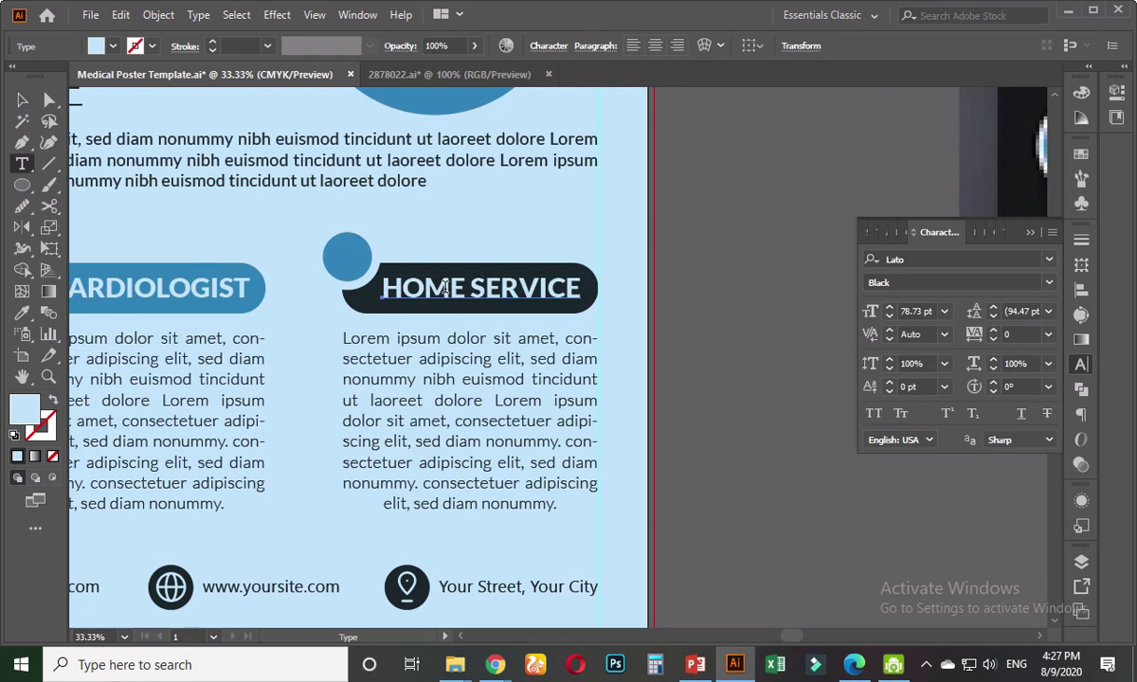
key("ctrl+a")
type("chiro")
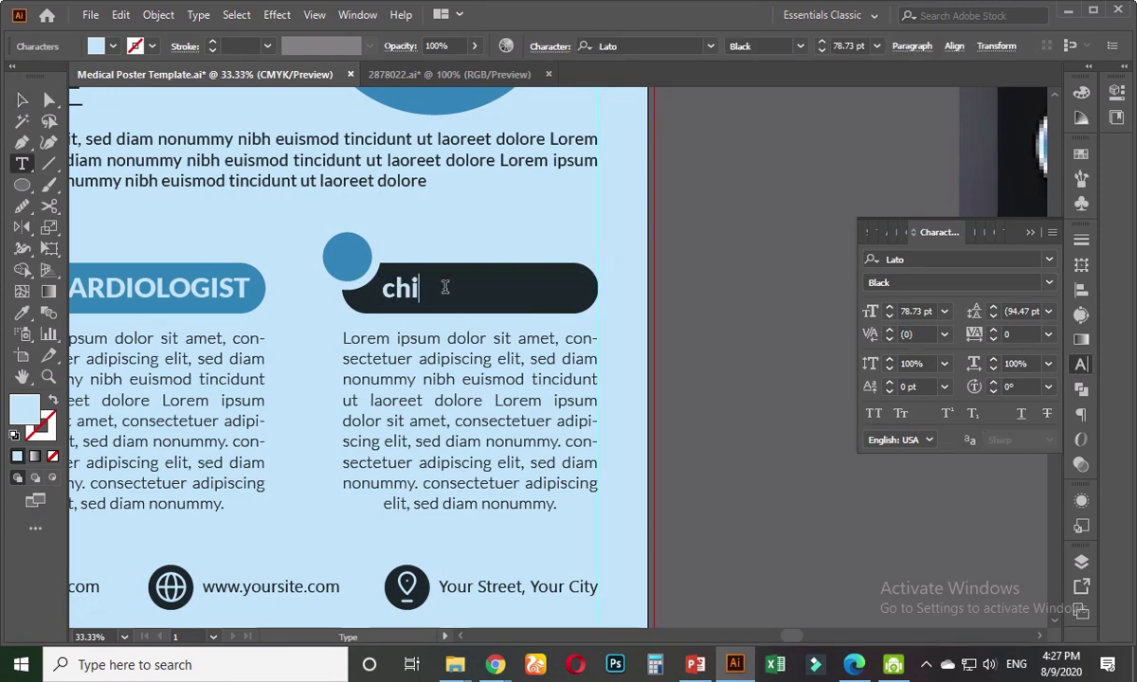
key("BackSpace")
key("BackSpace")
key("BackSpace")
key("BackSpace")
key("BackSpace")
type("CH")
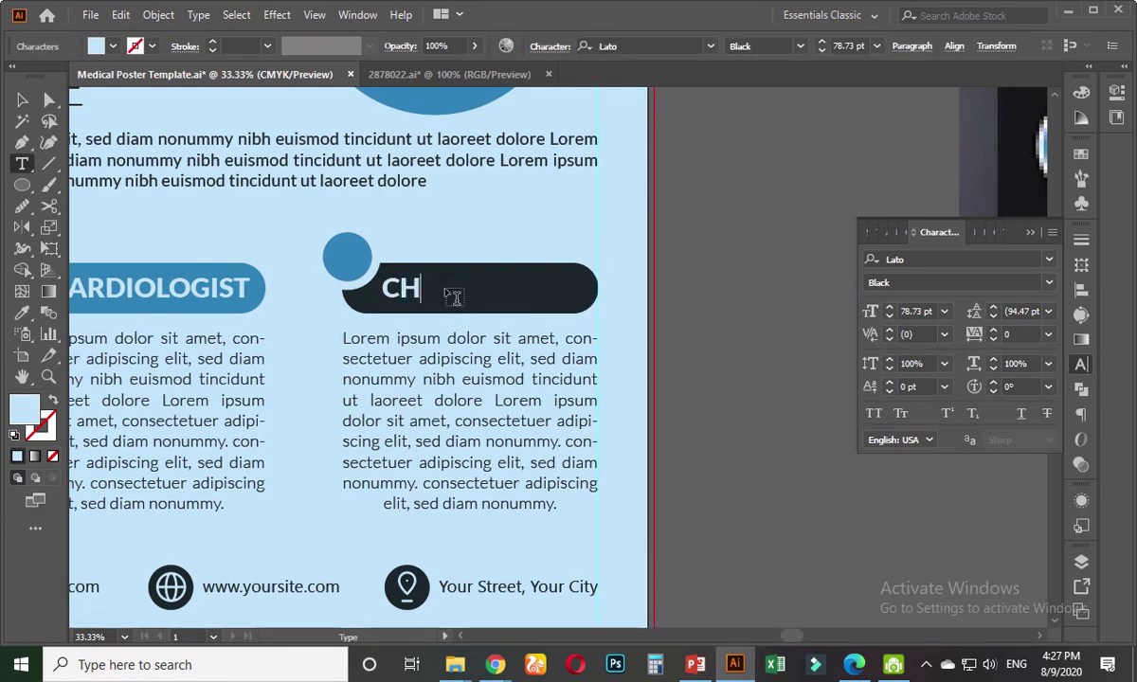
type("IROPRACTOR")
key("Escape")
left_click(701, 222)
scroll(694, 234, "down", 3)
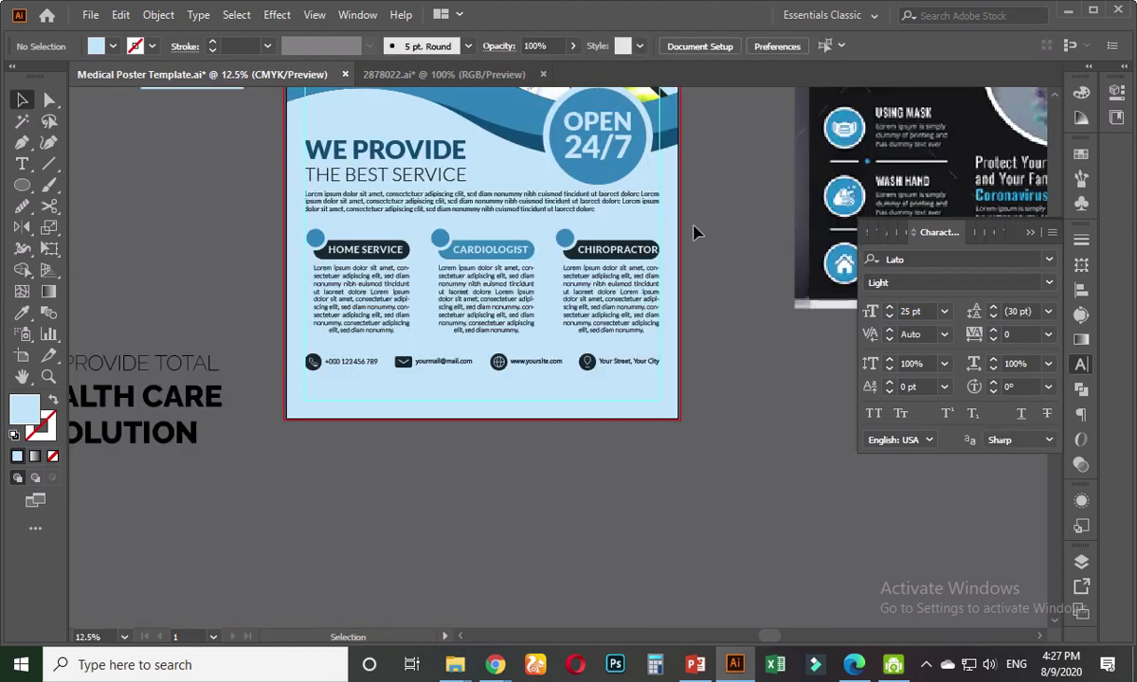
- Nudge the CHIROPRACTOR label to the left so it fits inside its dark pill with a margin at the rounded end
scroll(318, 315, "left", 5)
scroll(308, 331, "up", 3)
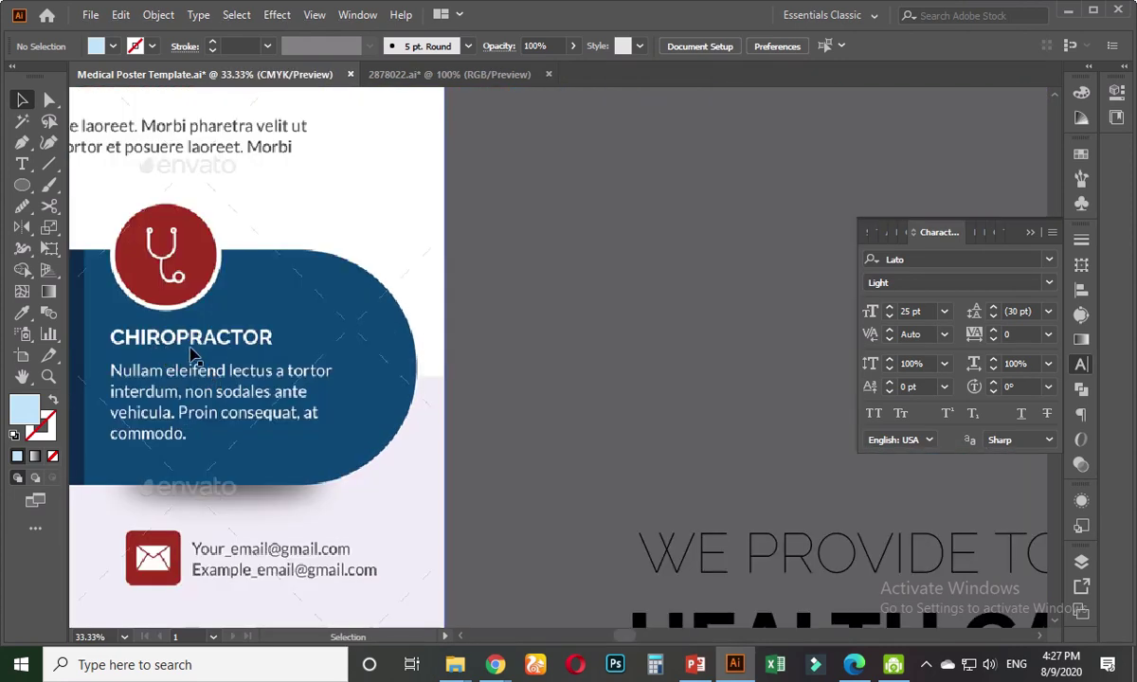
scroll(224, 363, "down", 3)
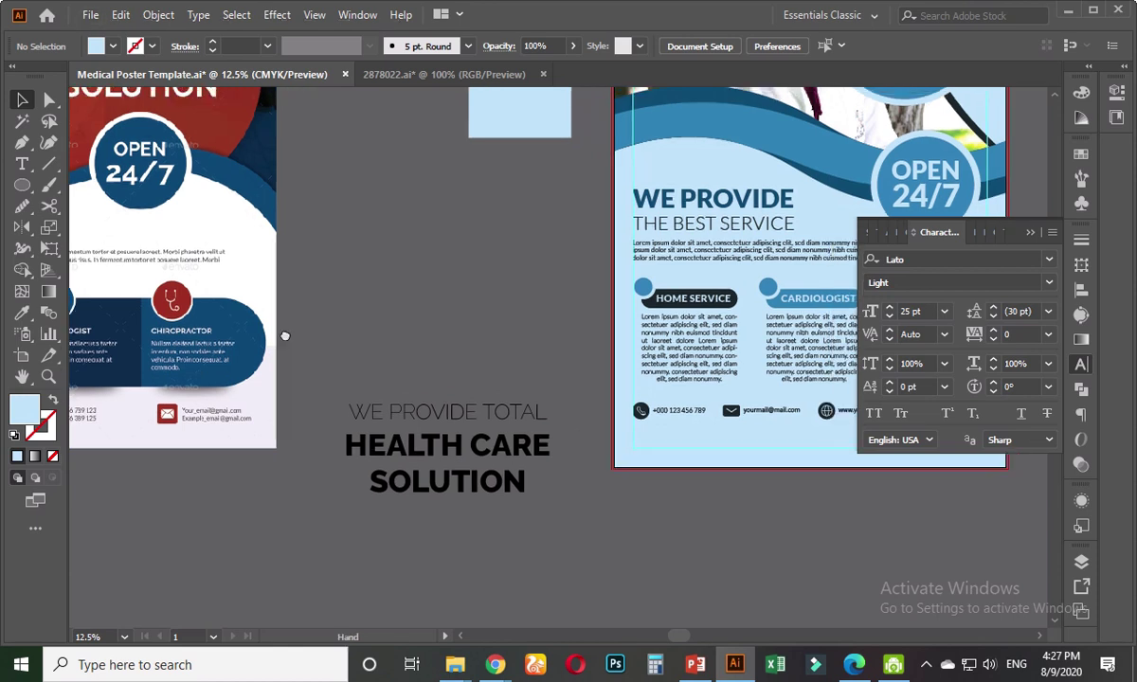
scroll(794, 389, "right", 10)
scroll(527, 386, "up", 2)
scroll(527, 387, "up", 2)
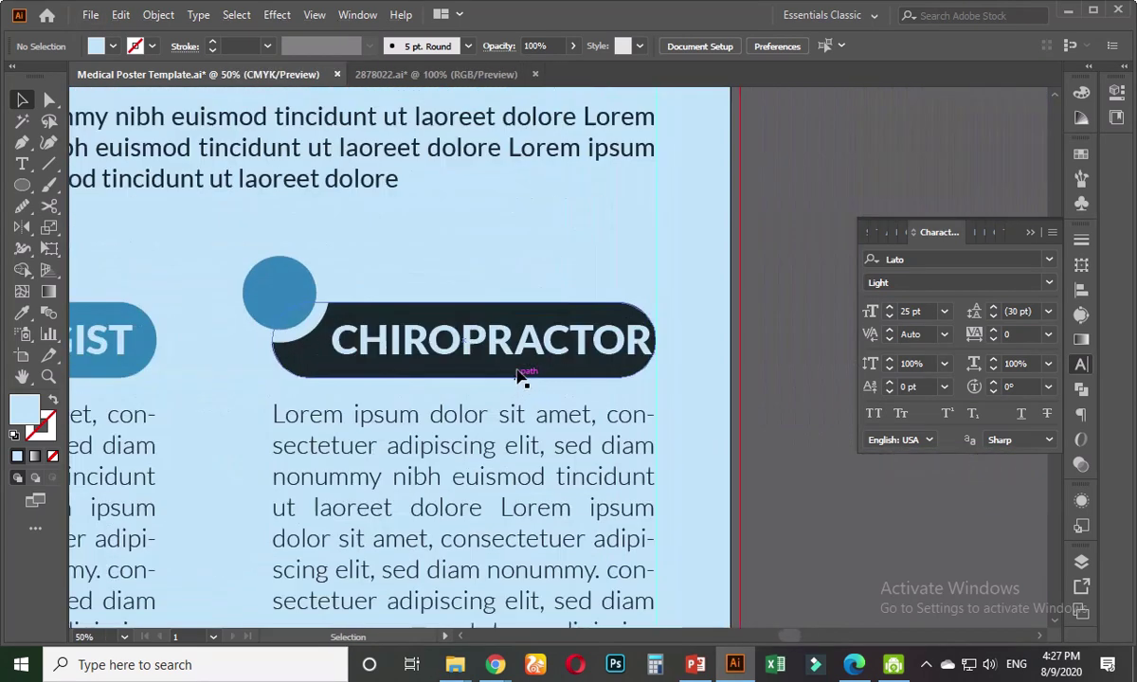
left_click(523, 365)
scroll(519, 363, "up", 1)
key("Left")
key("Left")
key("Left")
key("Left")
key("Left")
key("Left")
key("Left")
key("Left")
key("Left")
key("Left")
key("Left")
key("Left")
key("Left")
key("Left")
key("Left")
key("Left")
left_click(784, 353)
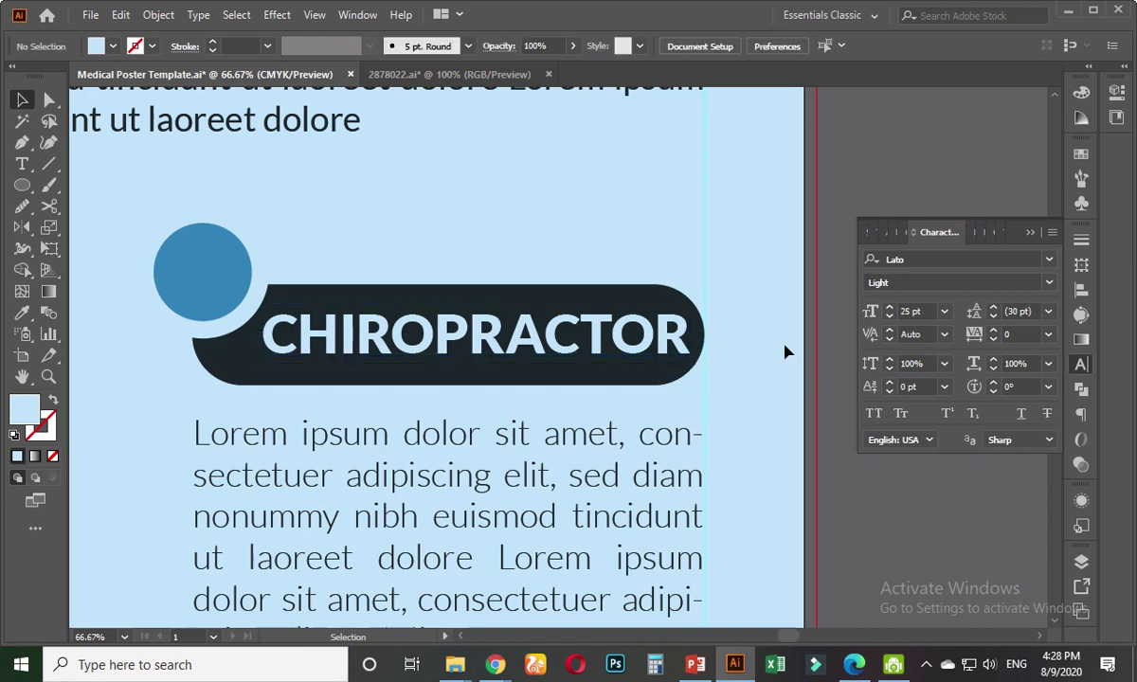
left_click(618, 303)
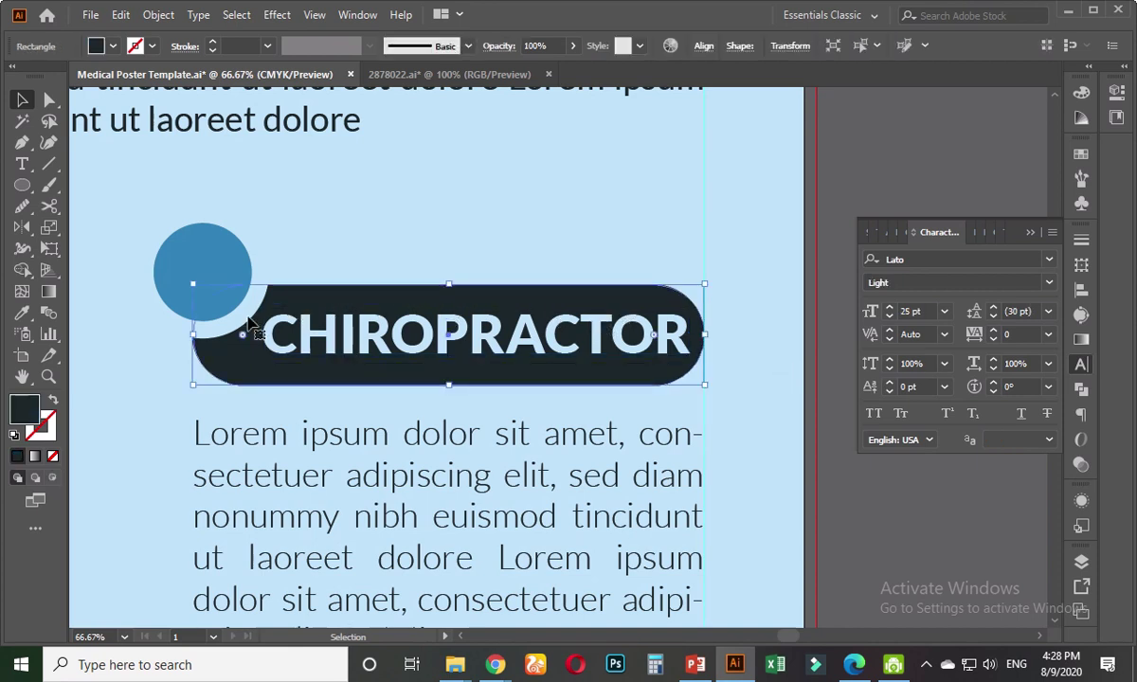
left_click(872, 187)
scroll(873, 187, "down", 3)
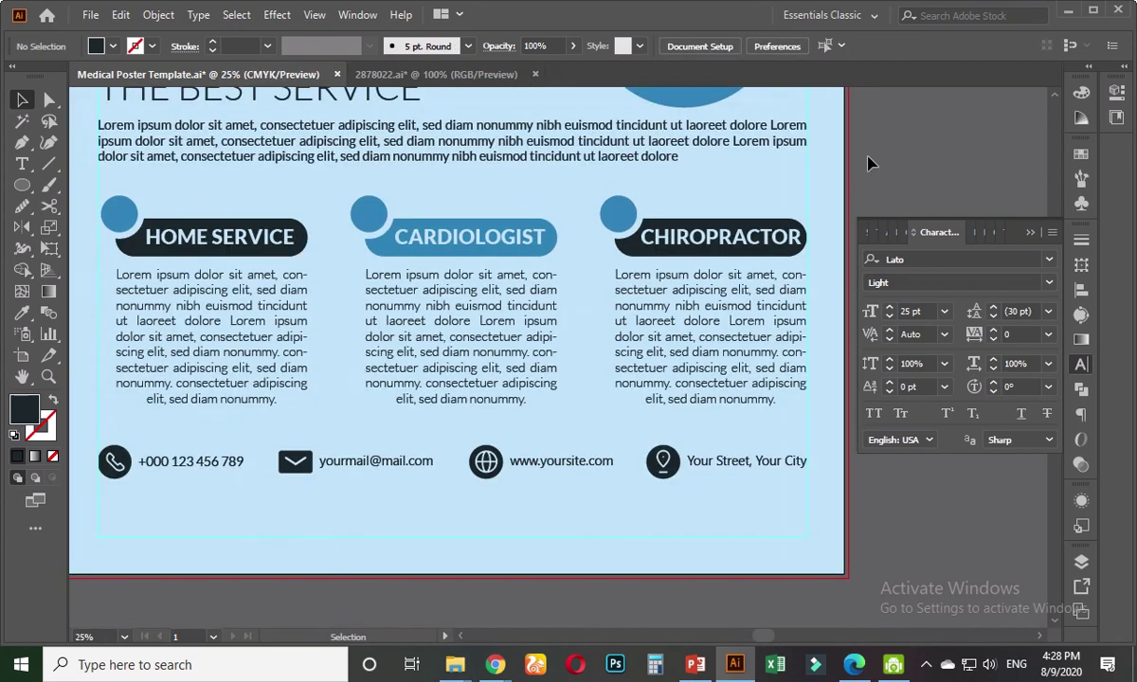
- Compare the poster's services and contact area with the neighbouring reference posters
scroll(862, 180, "down", 1)
scroll(625, 481, "down", 3)
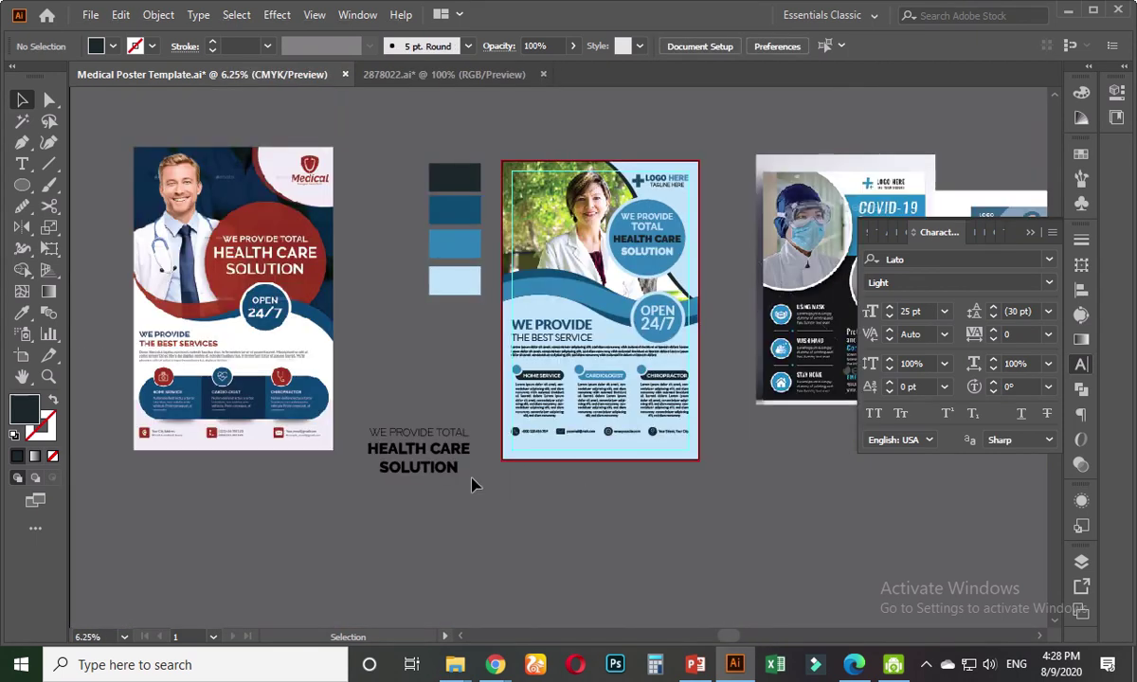
scroll(649, 459, "up", 1)
scroll(611, 549, "right", 2)
scroll(436, 474, "up", 1)
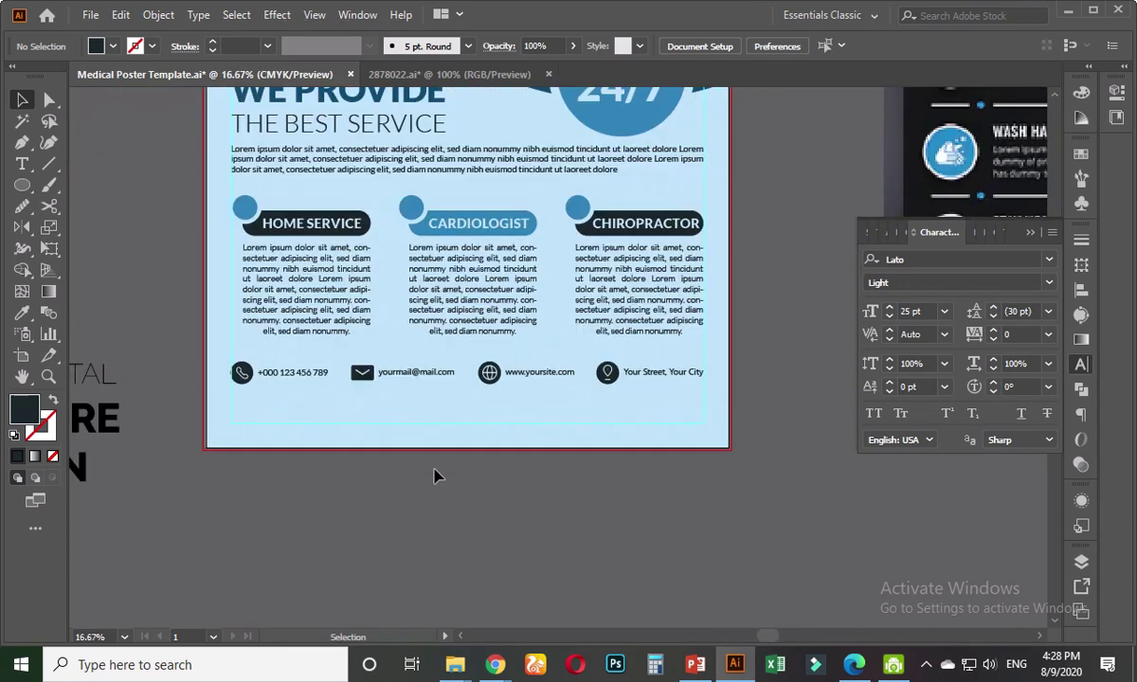
scroll(431, 468, "down", 1)
scroll(433, 469, "down", 1)
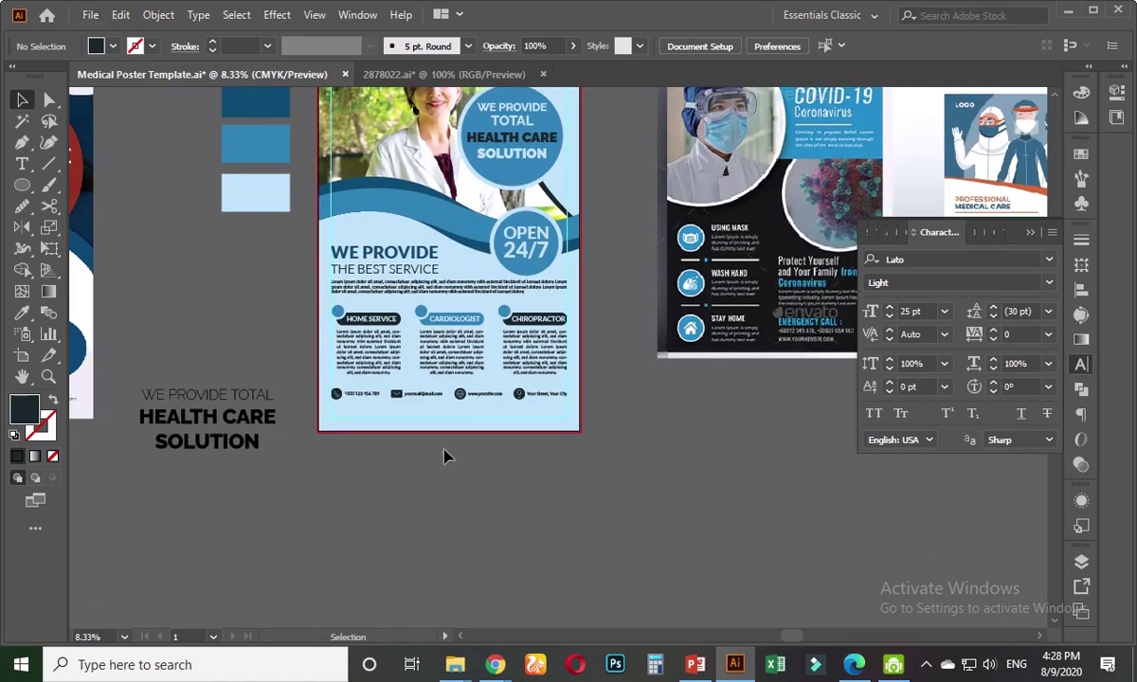
scroll(442, 467, "down", 1)
- Draw a dark full-width rectangle along the poster's bottom edge and lower its upper edge to the margin guide
scroll(538, 456, "up", 1)
scroll(469, 447, "up", 1)
scroll(467, 446, "up", 1)
left_click_drag(21, 189, 90, 188)
left_click_drag(159, 446, 681, 486)
scroll(318, 464, "up", 2)
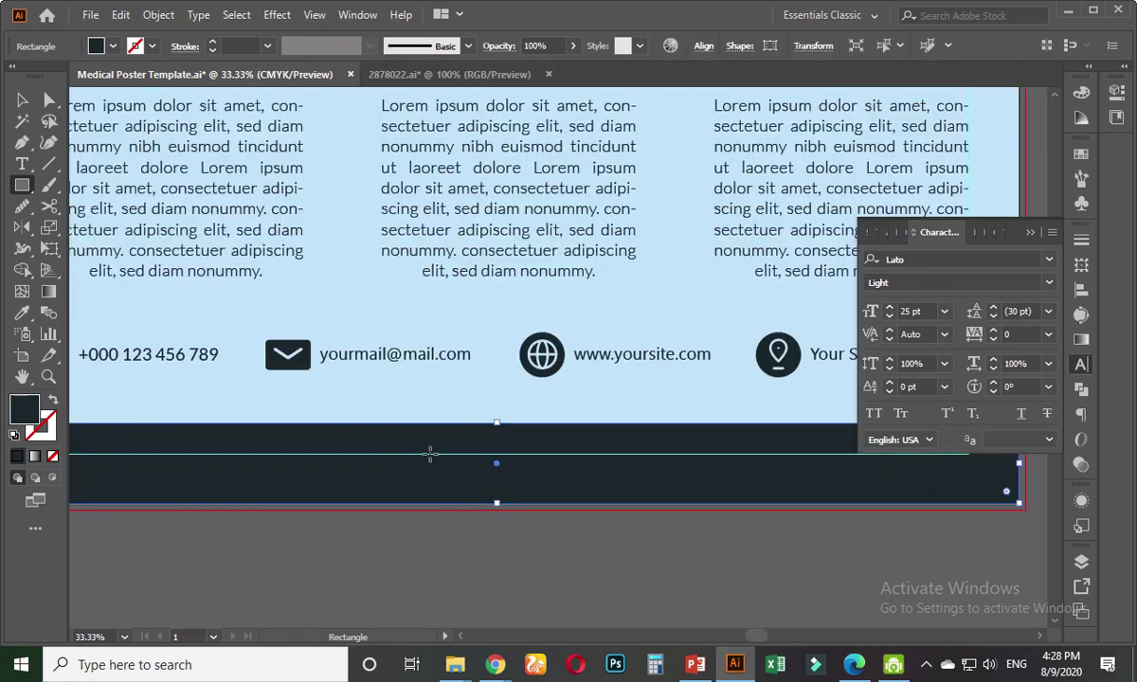
left_click_drag(494, 423, 496, 457)
scroll(456, 431, "down", 2)
scroll(292, 477, "up", 2)
- Round only the upper-right corner of the dark footer bar to 2 in
left_click(50, 100)
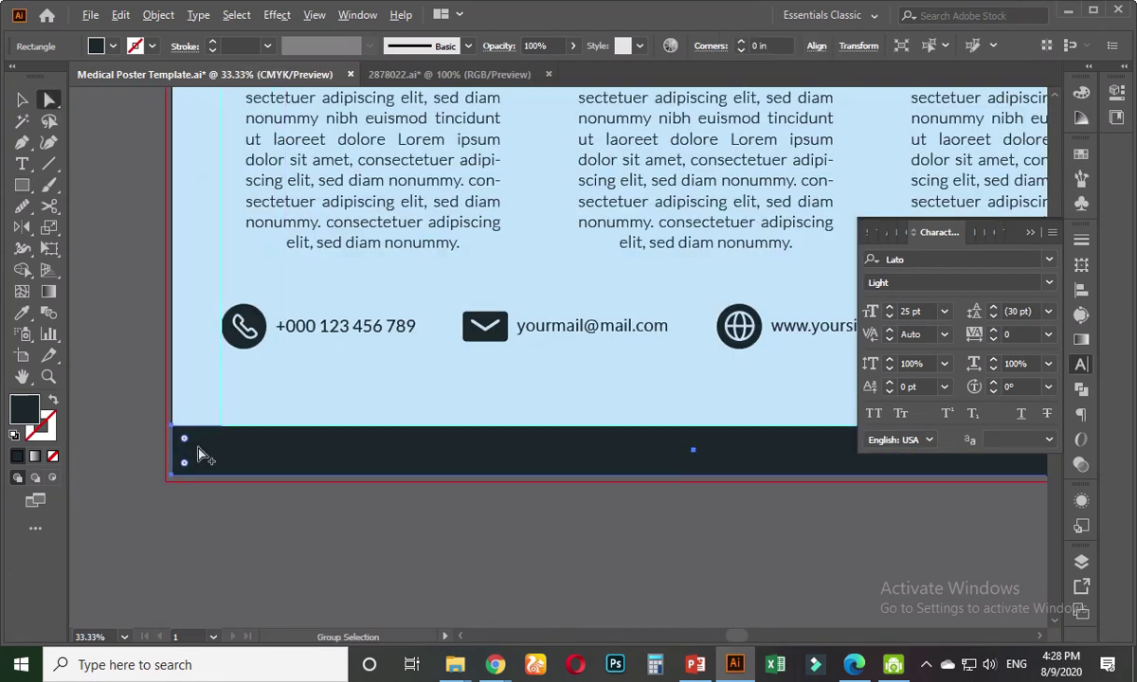
scroll(190, 443, "up", 1)
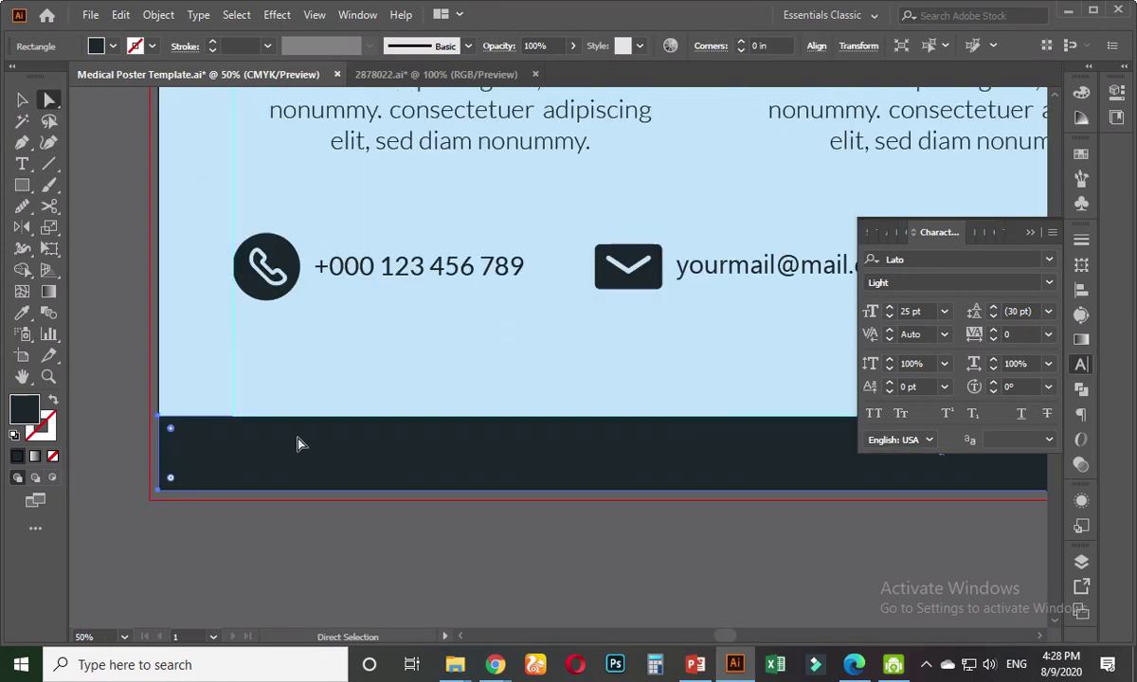
scroll(297, 444, "down", 2)
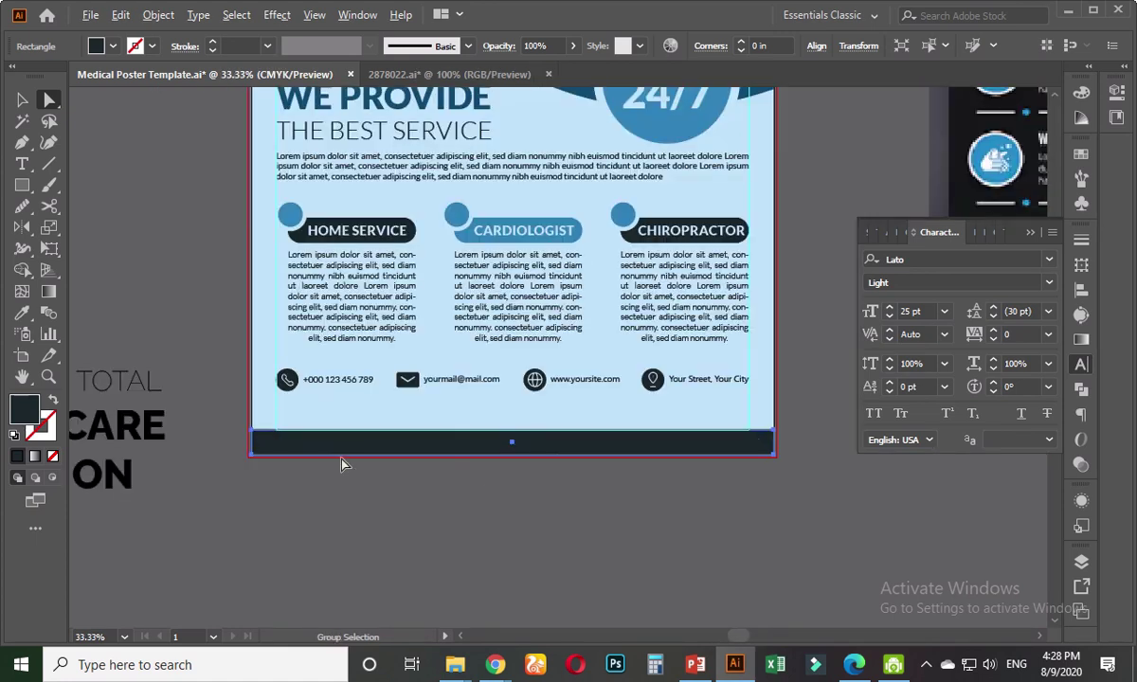
scroll(422, 464, "up", 3)
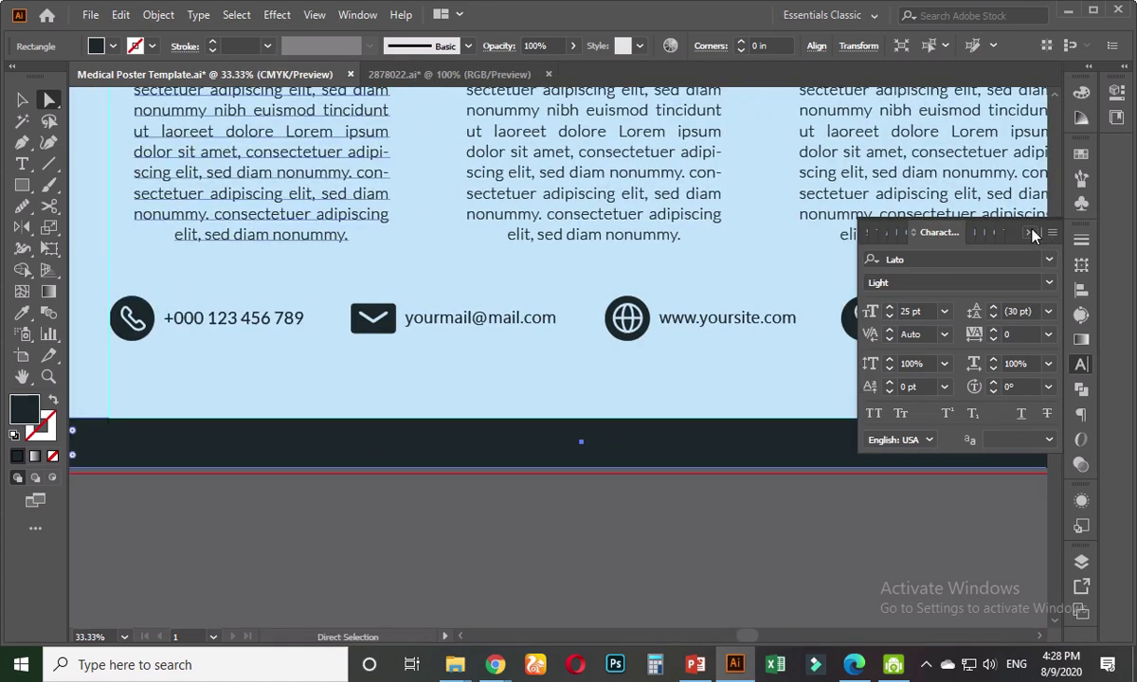
left_click(1032, 233)
left_click(73, 432)
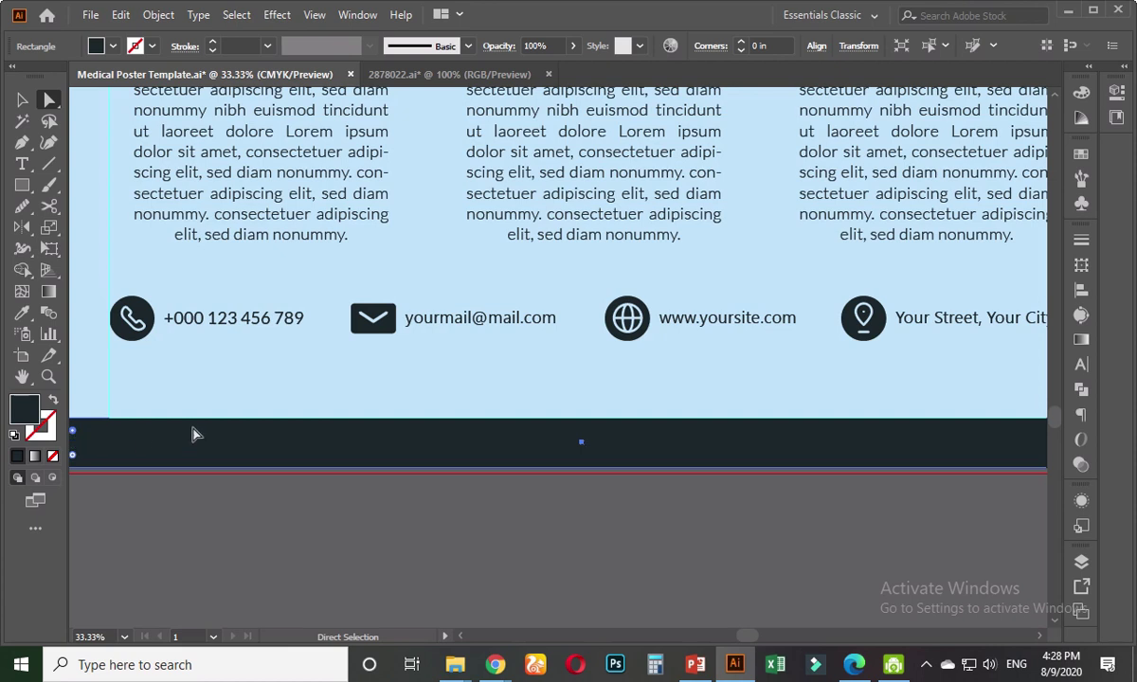
scroll(756, 467, "right", 5)
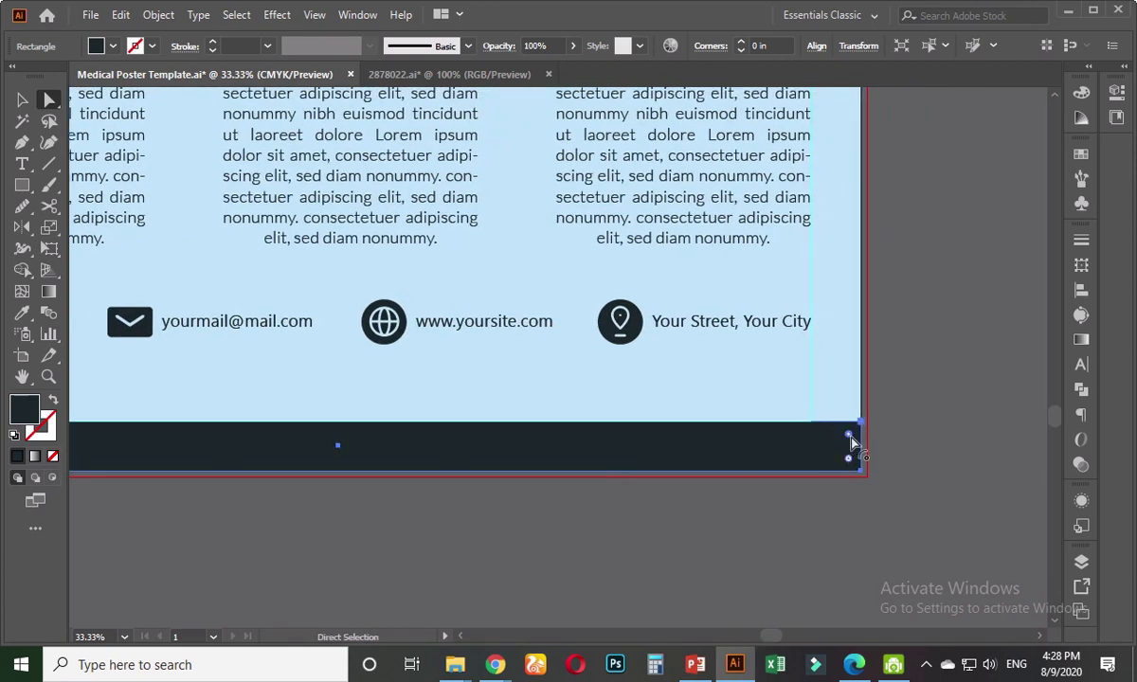
left_click_drag(849, 438, 776, 468)
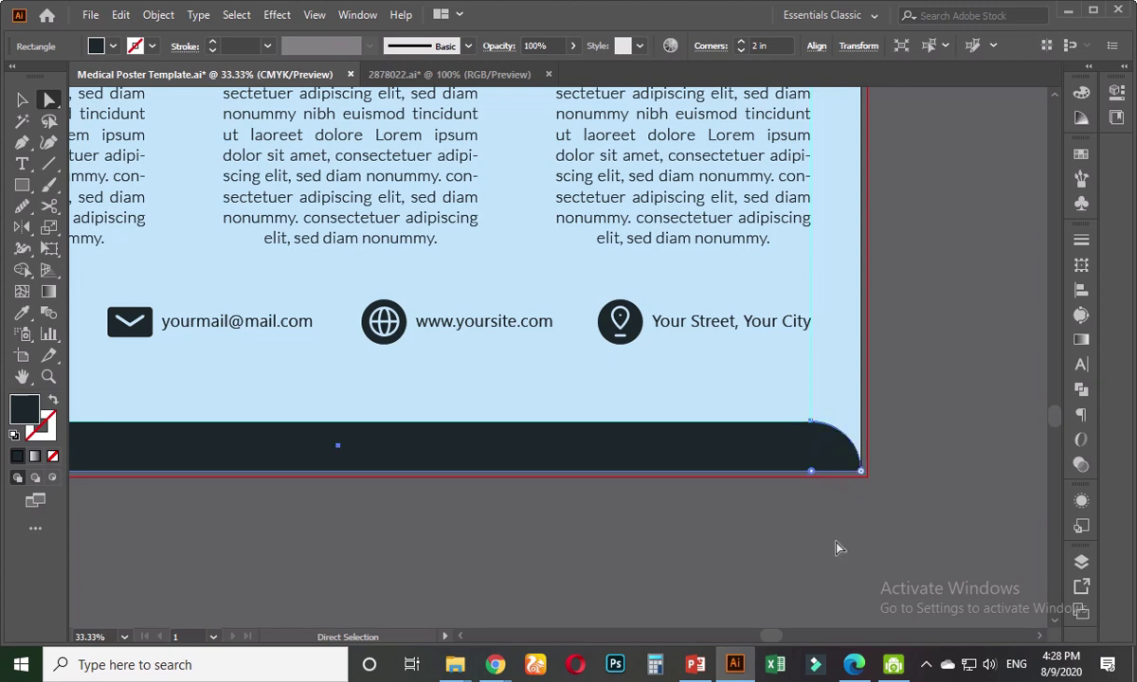
left_click(820, 552)
scroll(820, 548, "down", 3)
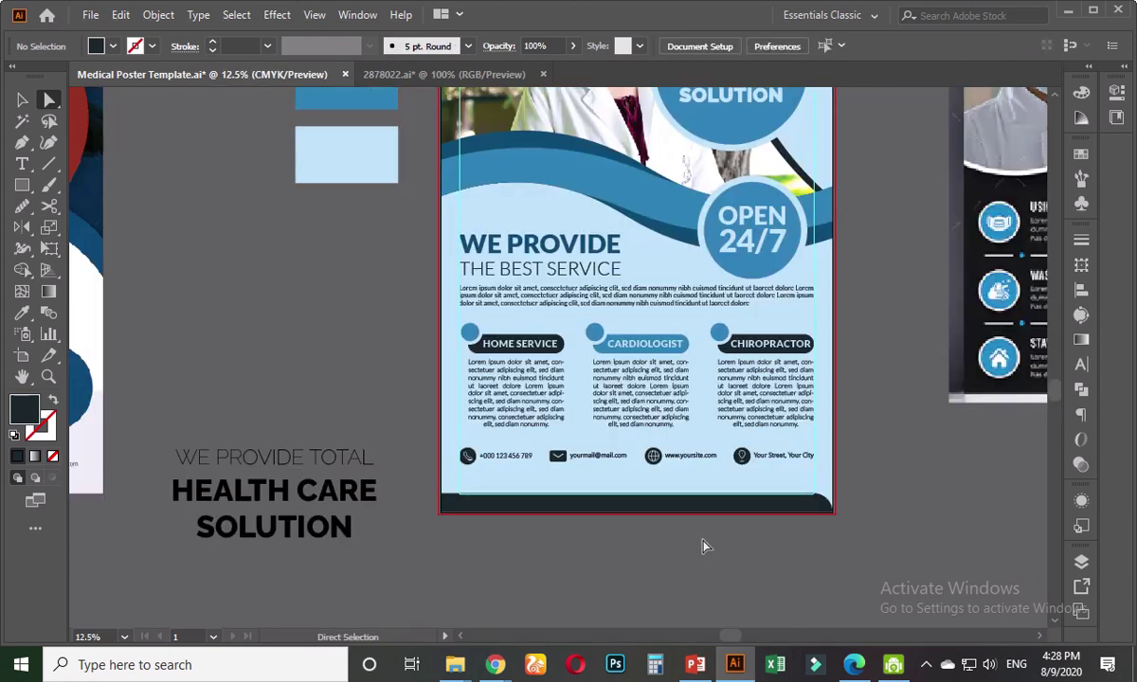
left_click(668, 505)
scroll(796, 523, "up", 3)
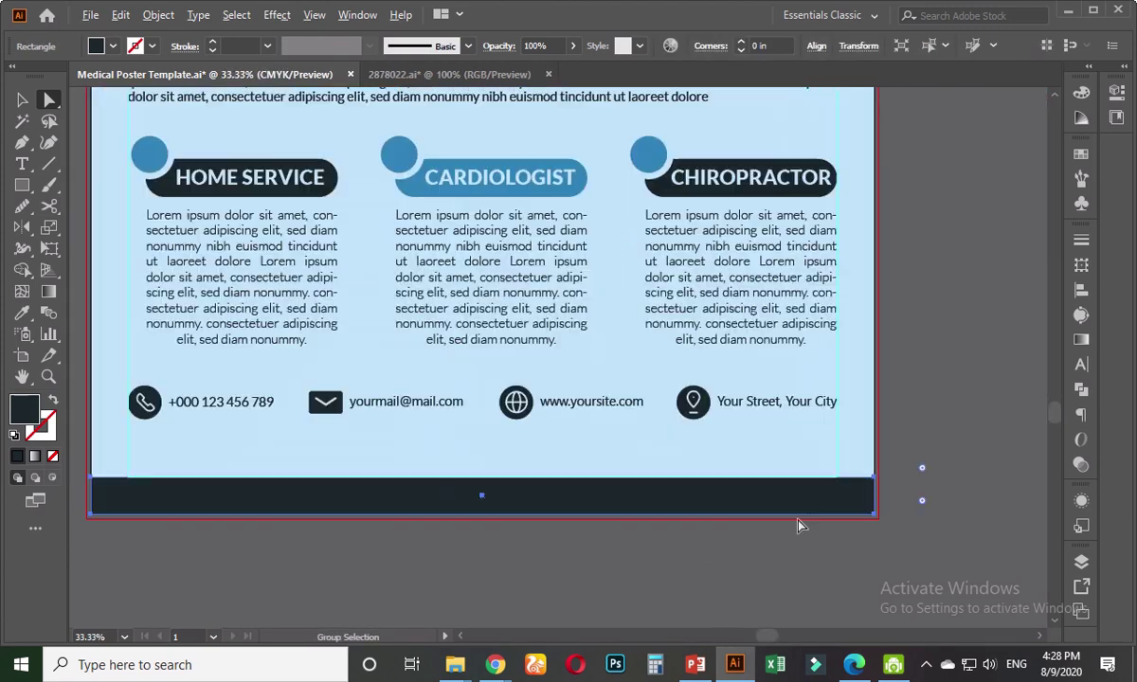
left_click_drag(891, 488, 718, 550)
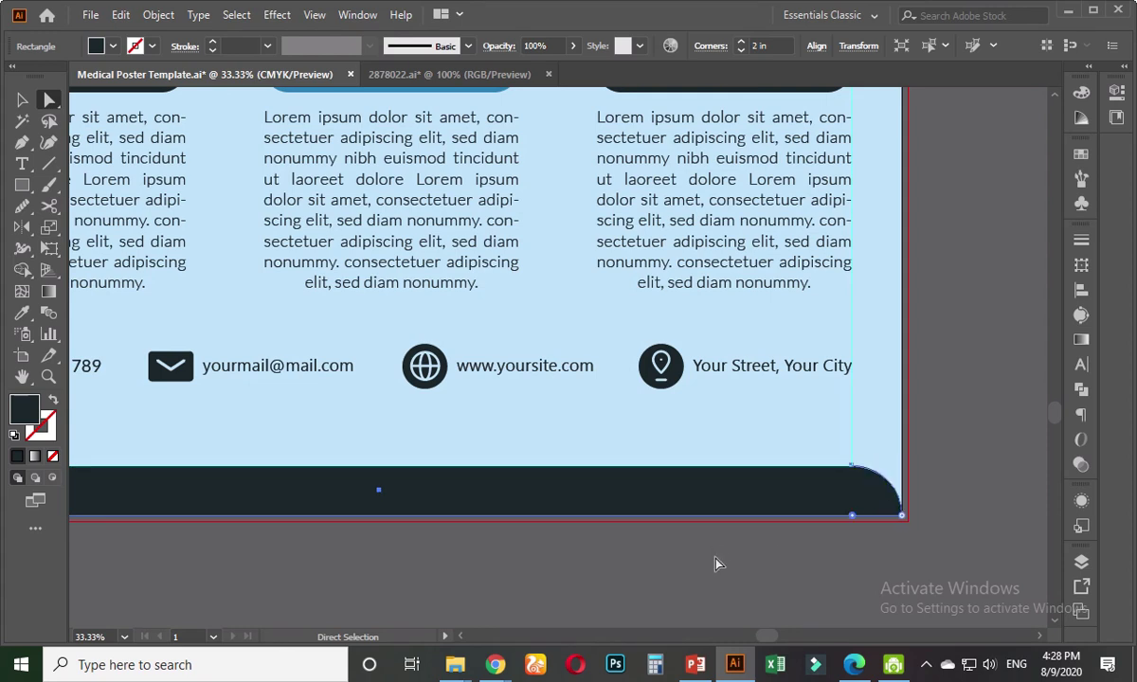
left_click(716, 562)
- Round the upper-left corner of the dark footer bar to match its rounded upper-right corner
scroll(663, 563, "down", 2)
scroll(459, 563, "left", 2)
scroll(367, 536, "up", 2)
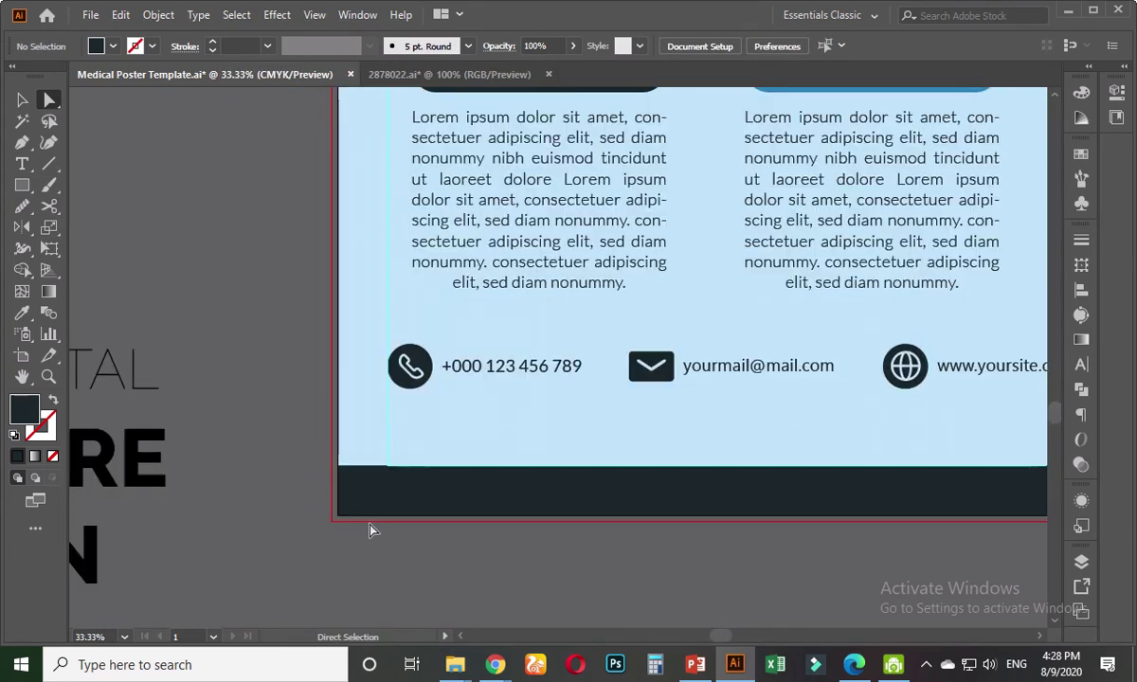
left_click(352, 483)
left_click_drag(352, 483, 430, 561)
left_click(462, 591)
scroll(461, 590, "down", 2)
left_click_drag(626, 598, 516, 601)
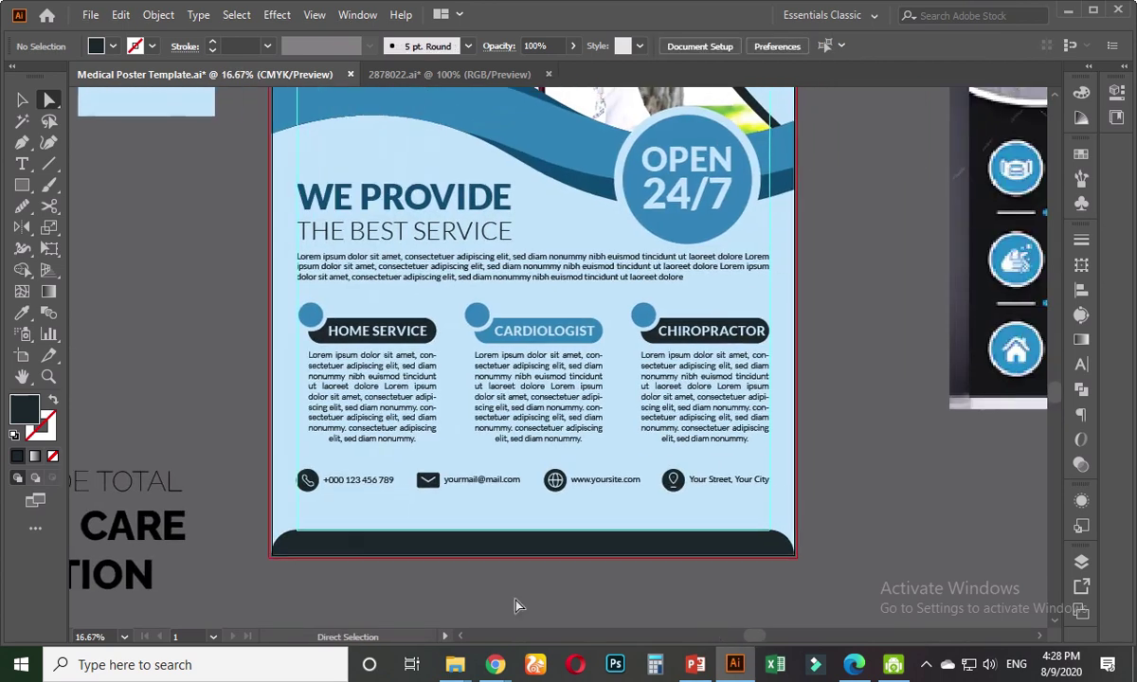
scroll(564, 573, "down", 1)
scroll(565, 573, "right", 1)
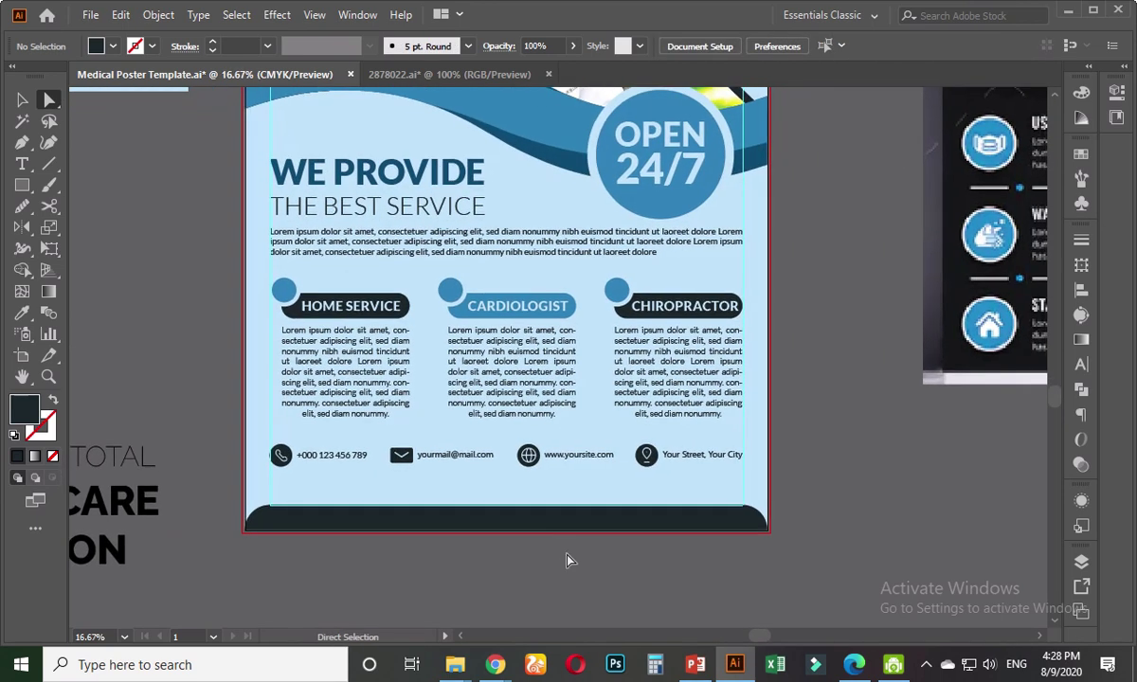
left_click(22, 99)
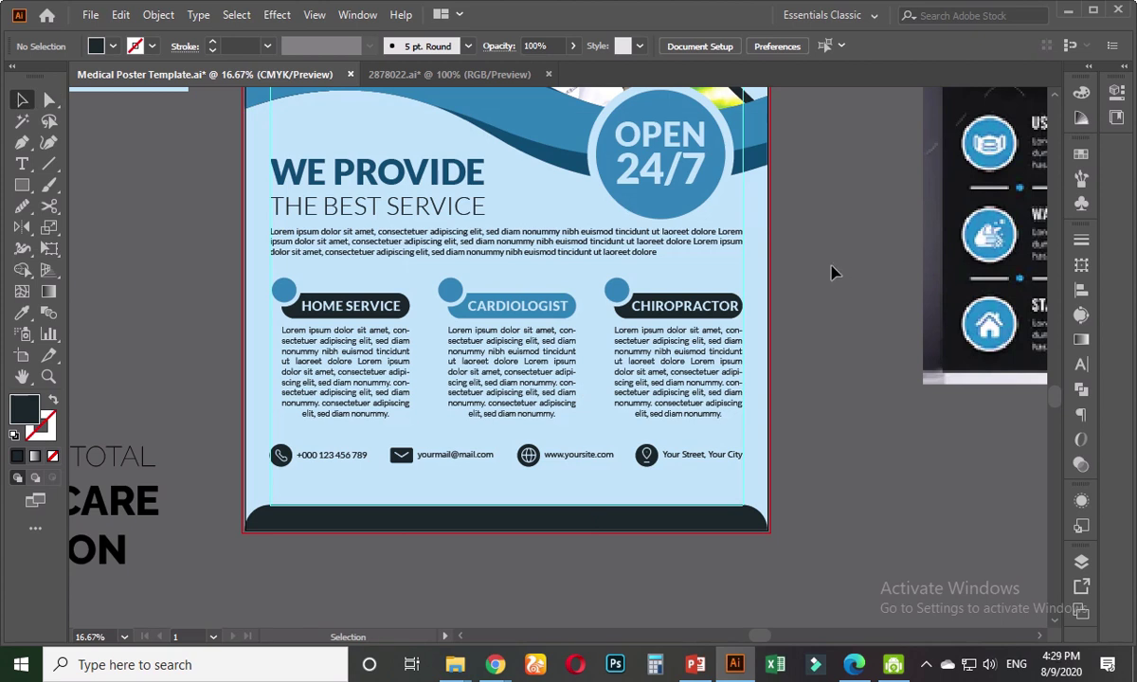
scroll(831, 273, "down", 1)
scroll(825, 259, "up", 2)
left_click_drag(807, 250, 796, 306)
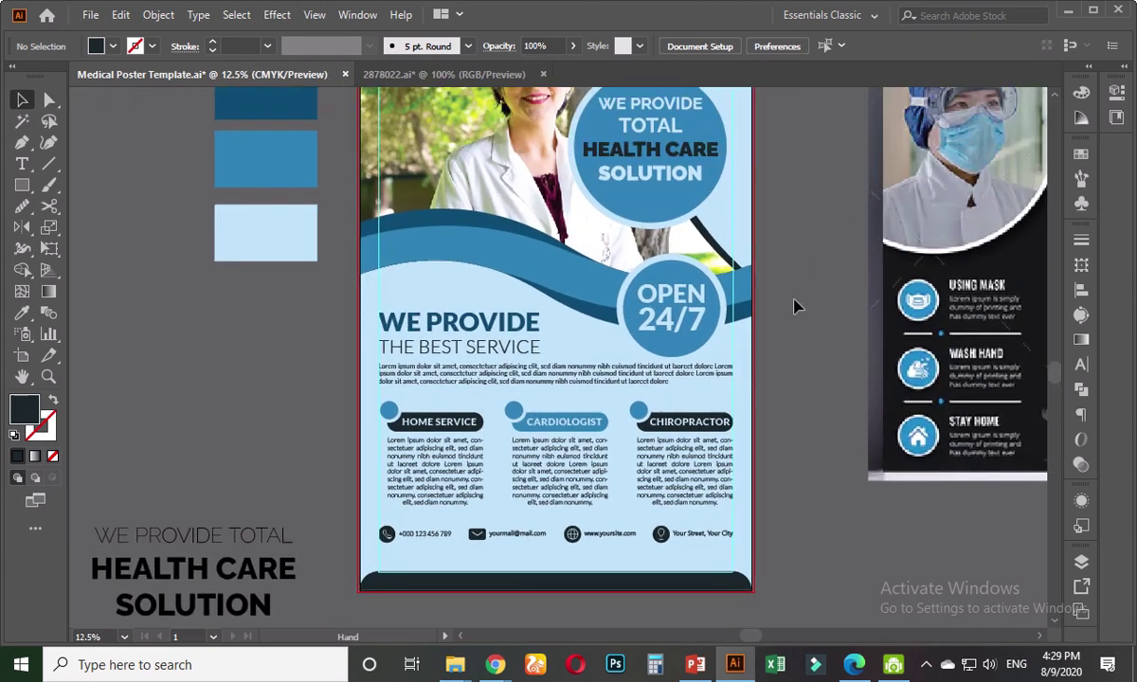
scroll(490, 453, "up", 2)
scroll(534, 380, "down", 2)
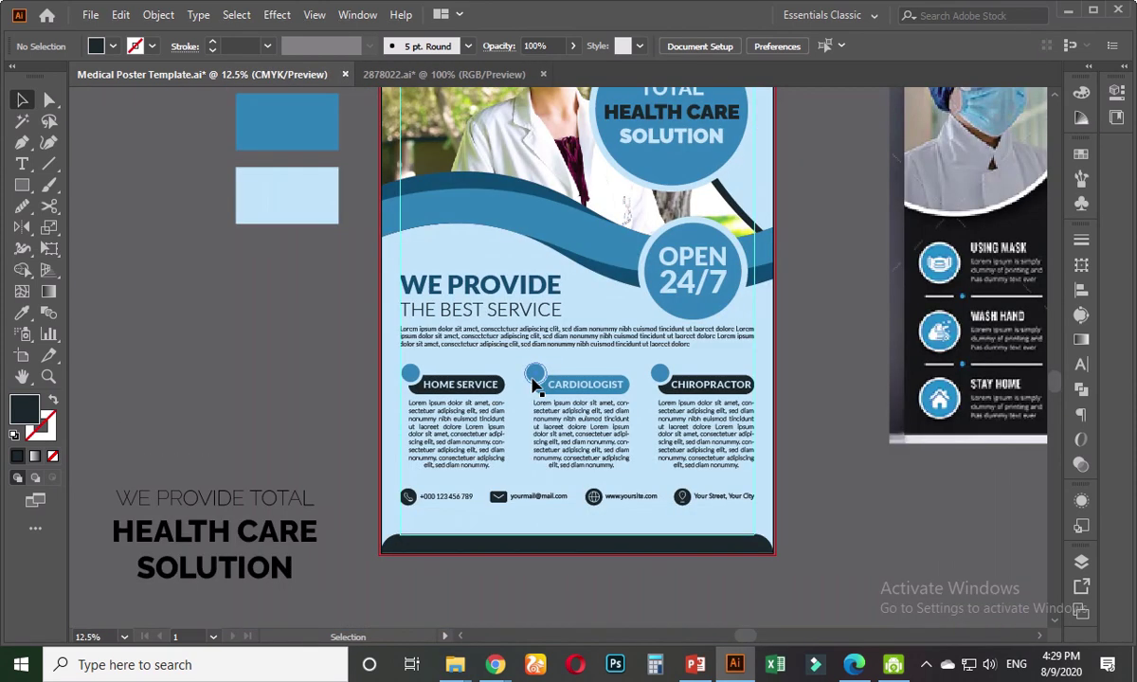
- Try to save the medical poster through Save As
key("ctrl+shift+s")
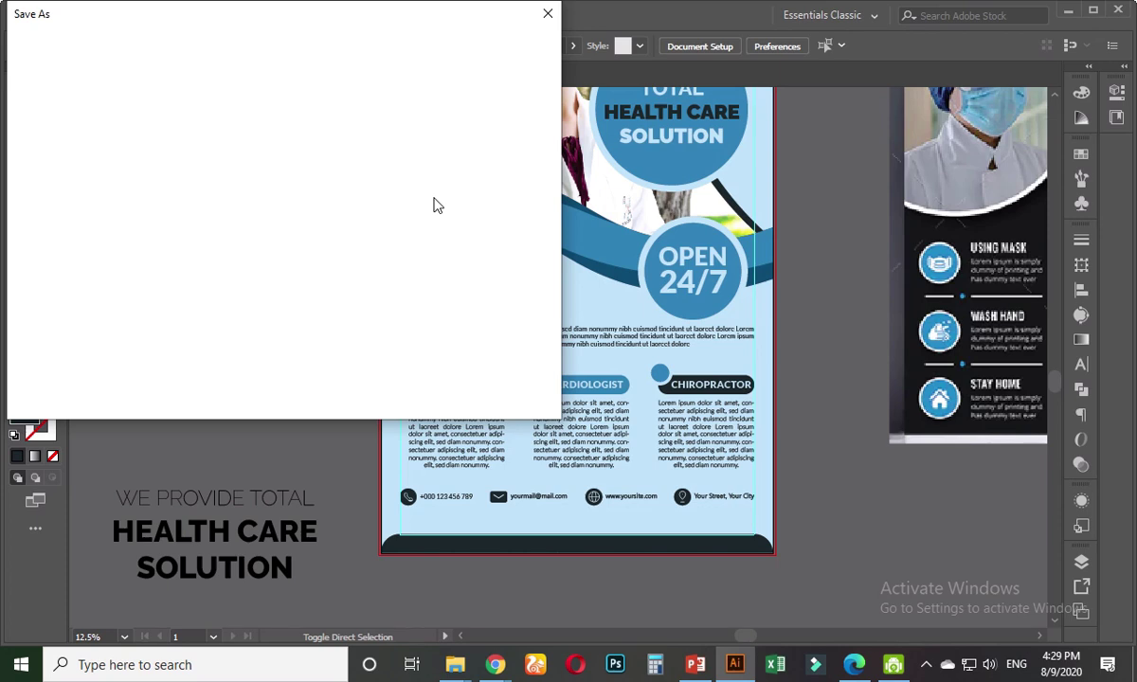
left_click(549, 14)
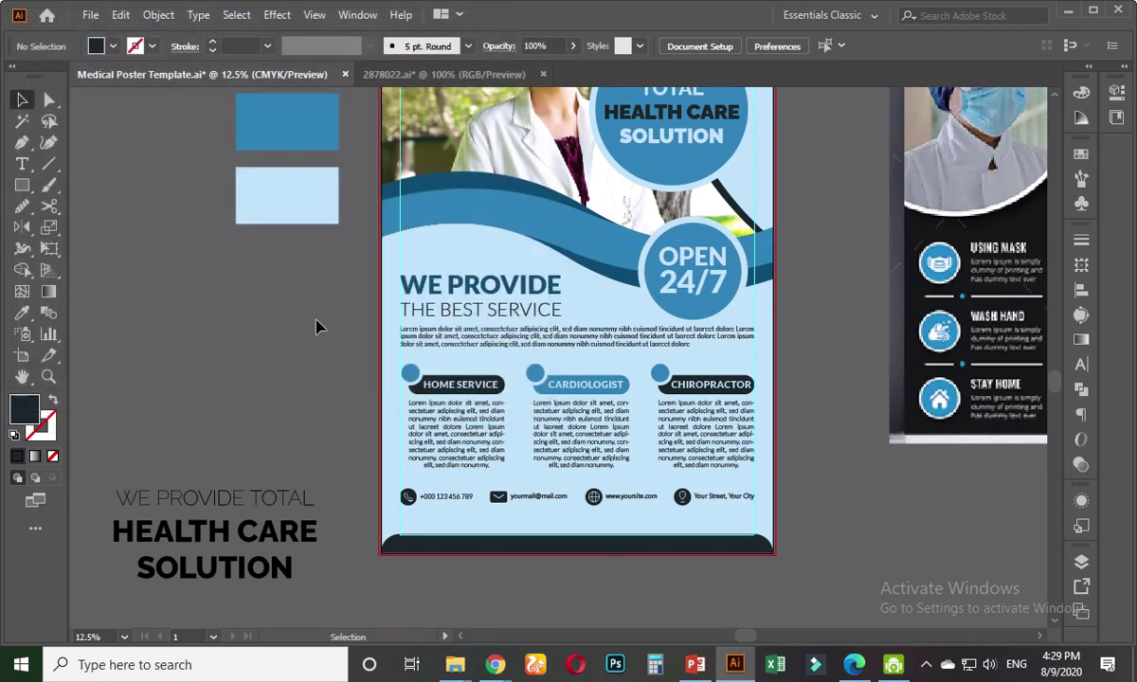
left_click(90, 14)
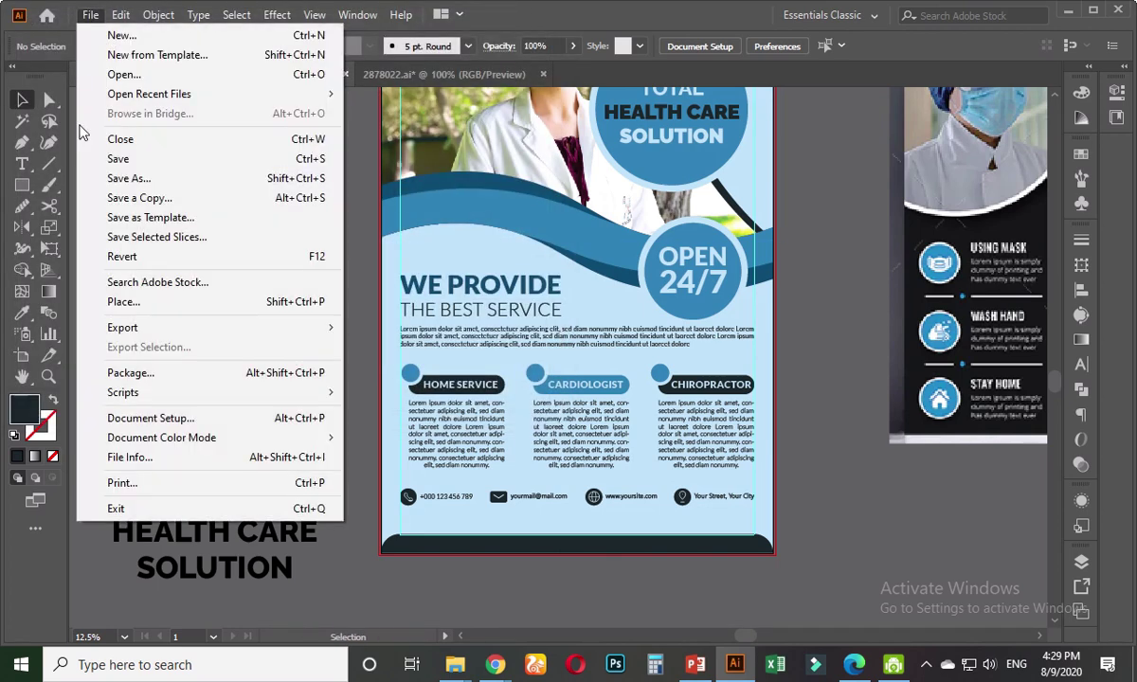
left_click(139, 180)
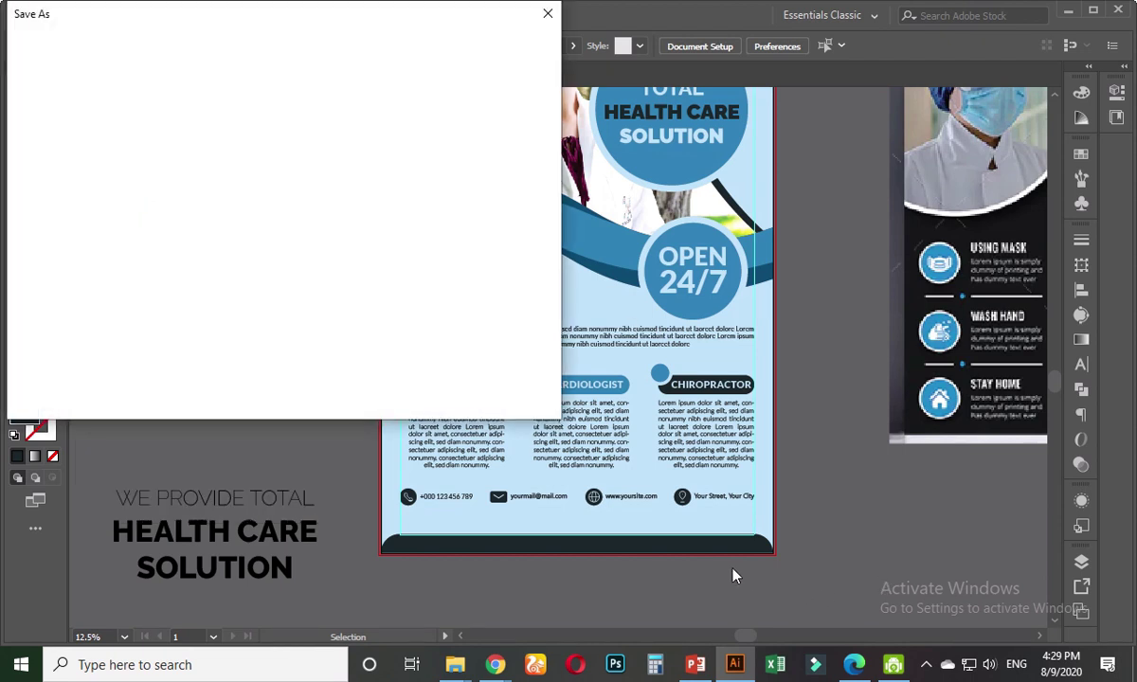
- Switch to the Google Meet call in Chrome, close its chat panel and return to Illustrator
mouse_move(497, 662)
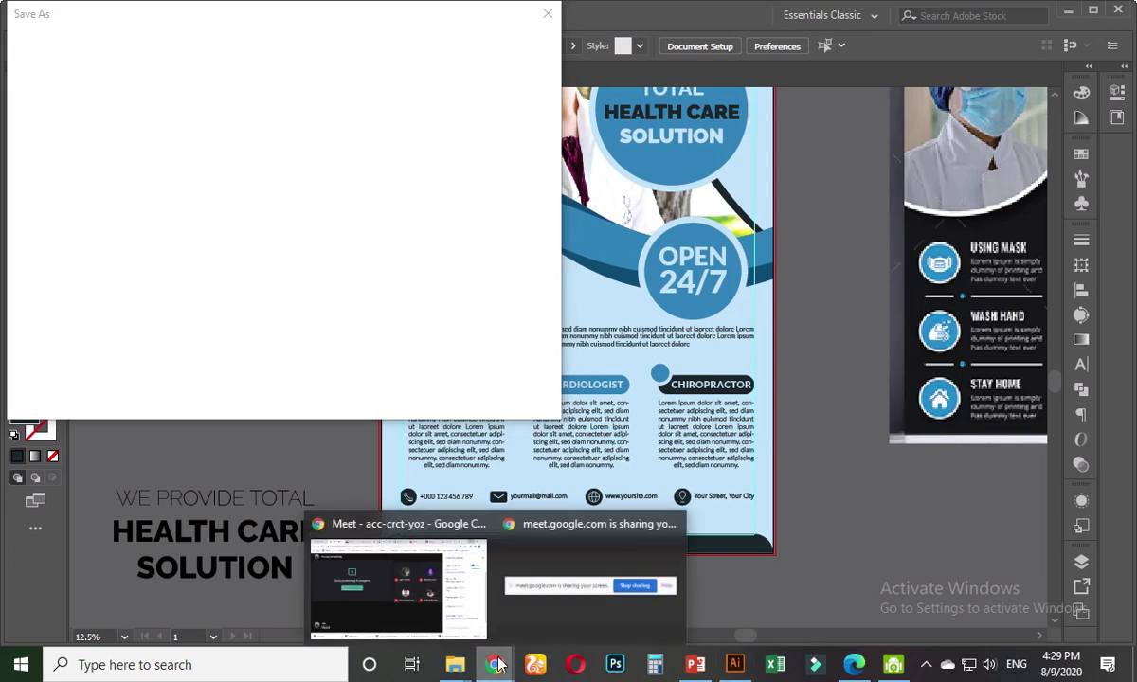
left_click(467, 607)
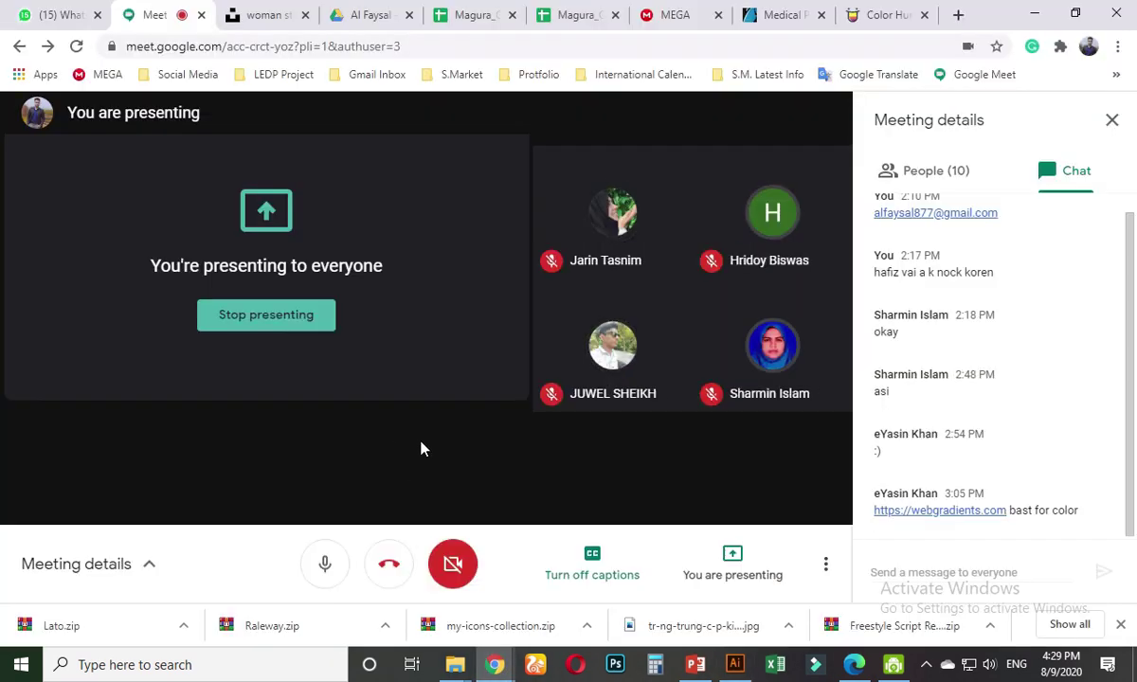
left_click(1111, 124)
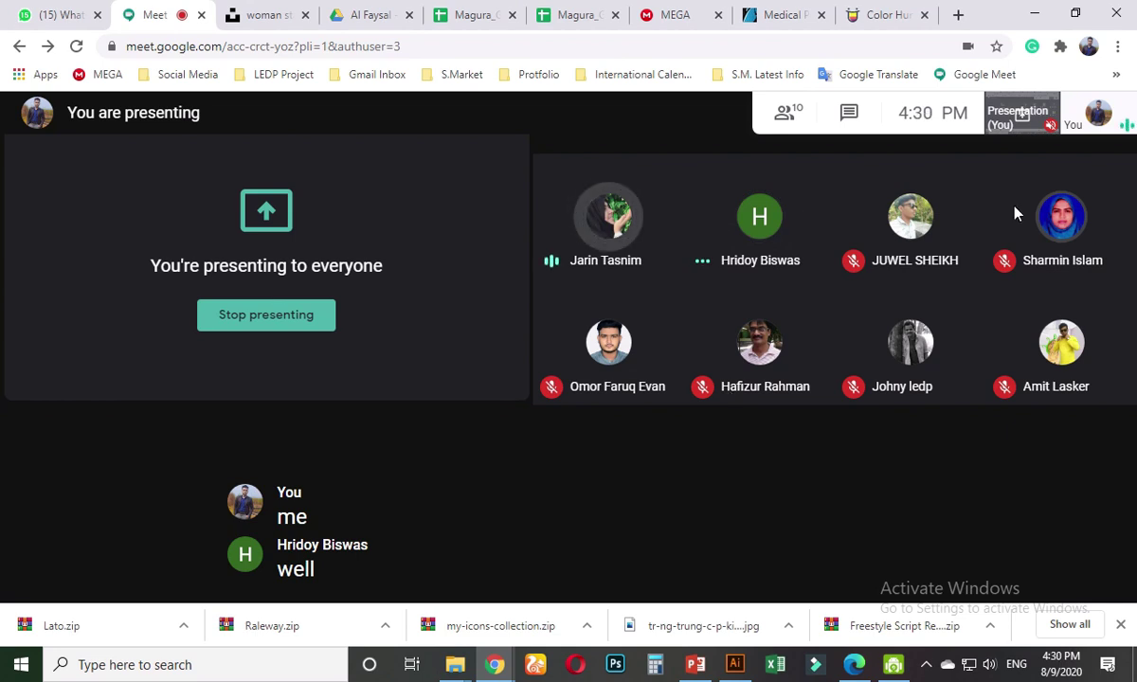
left_click(1034, 11)
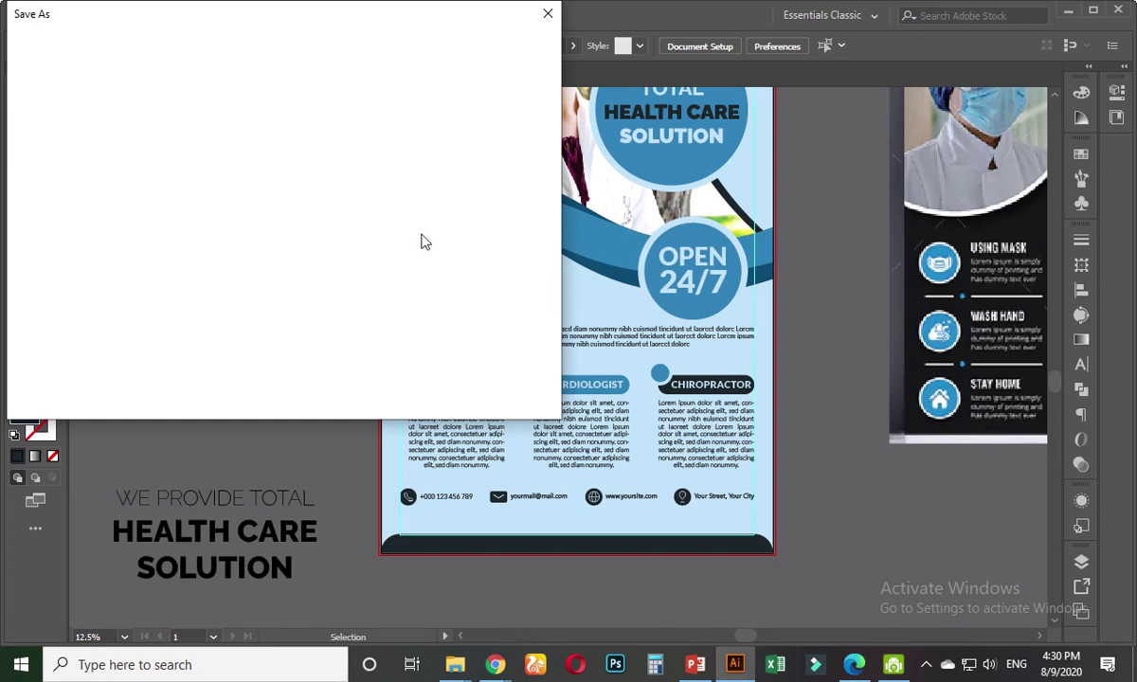
mouse_move(495, 664)
left_click(408, 568)
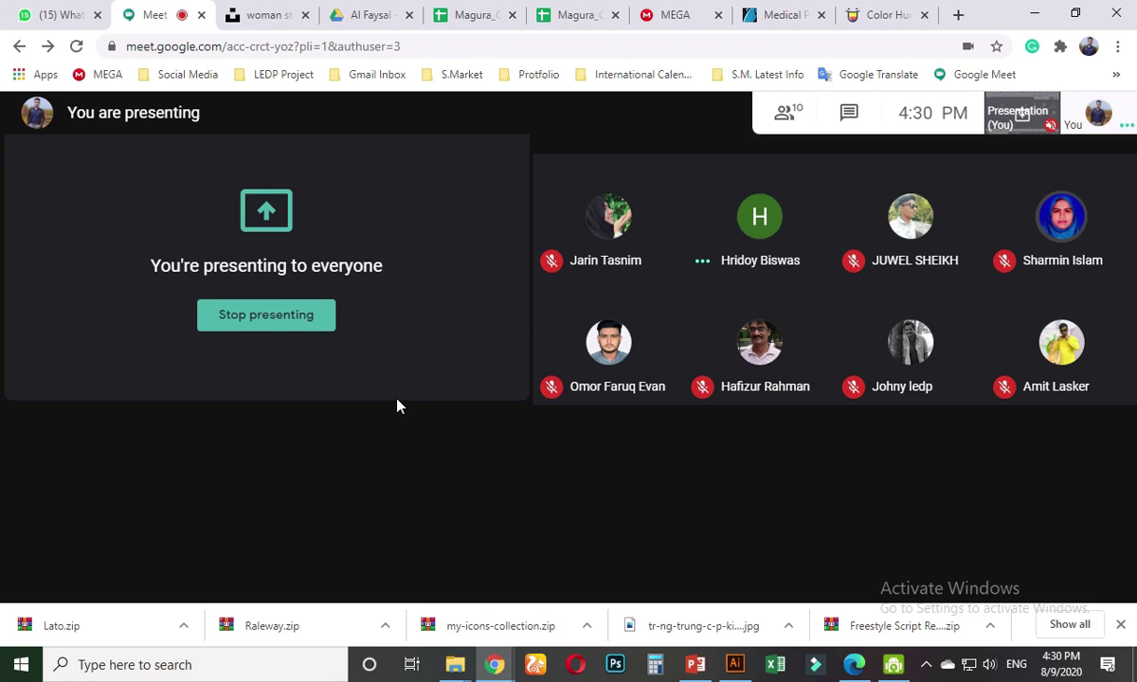
left_click(734, 664)
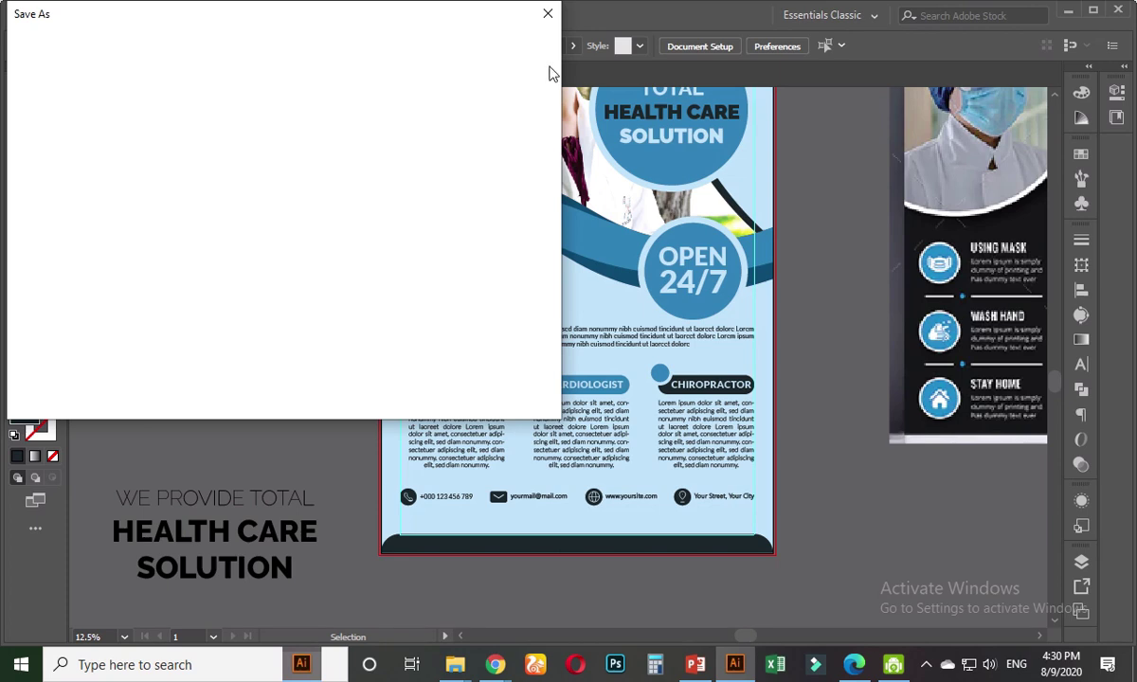
- Dismiss the blank Save As dialog and save the Medical Poster Template file under its existing name
mouse_move(506, 5)
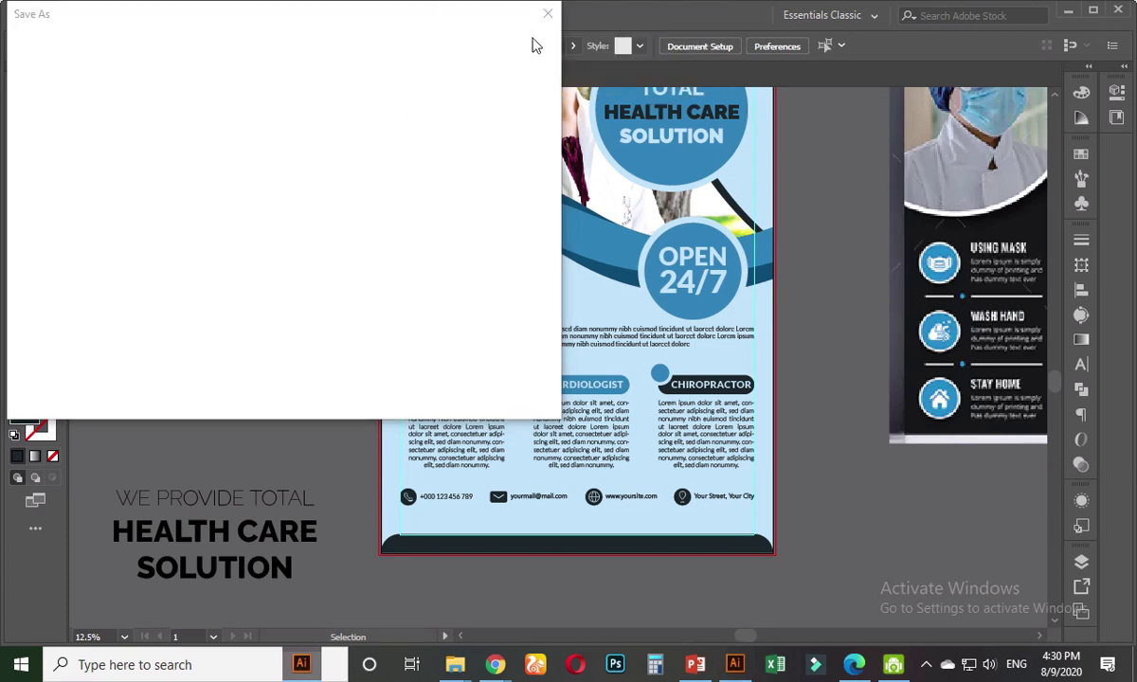
left_click(548, 12)
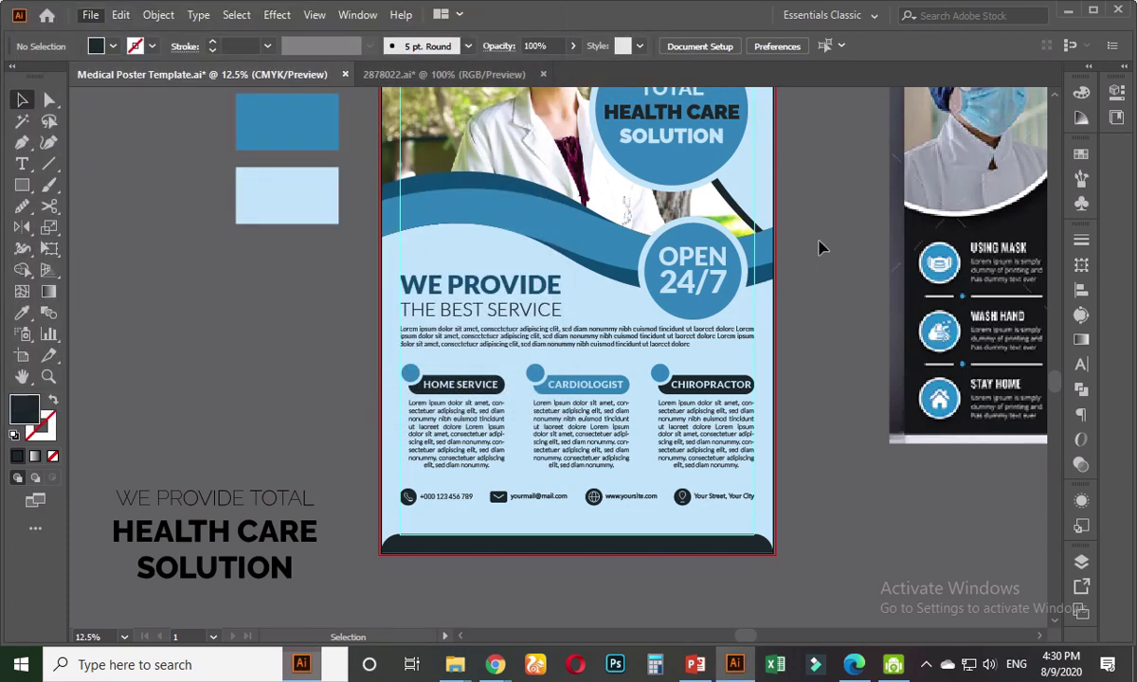
left_click(88, 12)
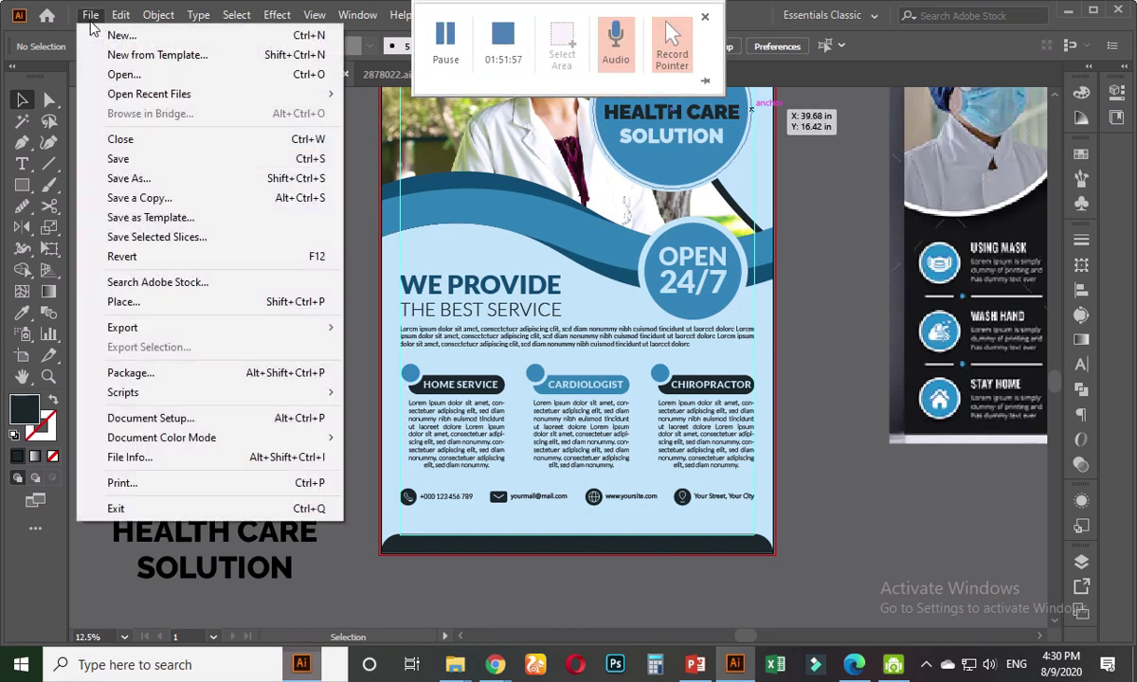
left_click(133, 161)
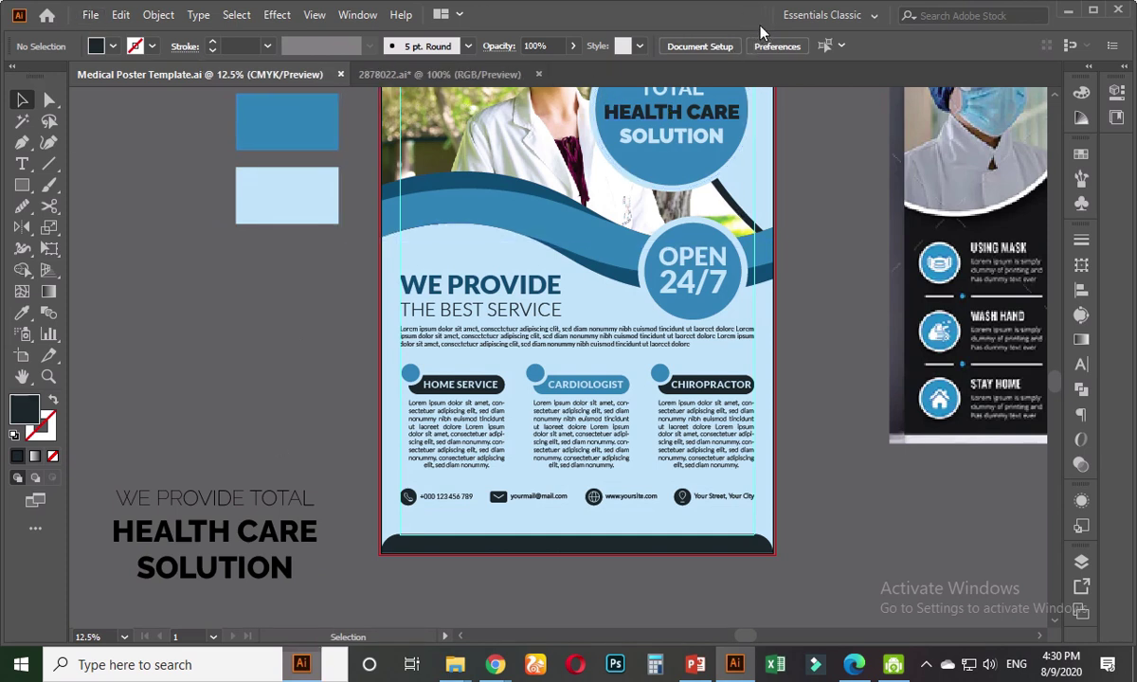
left_click(87, 14)
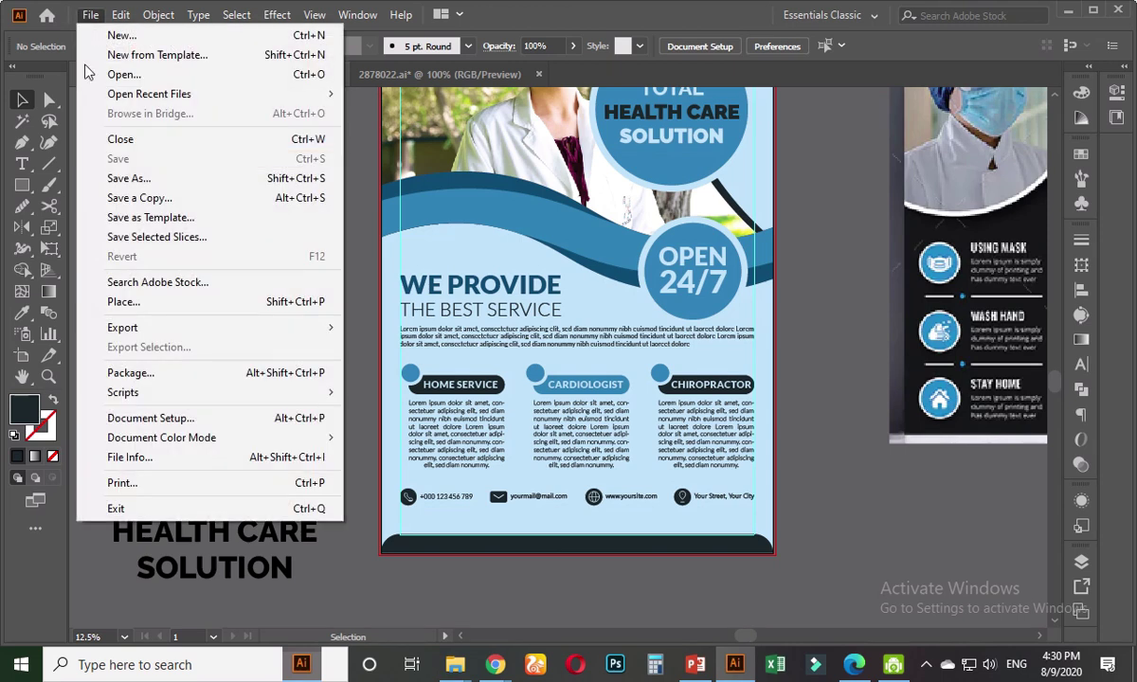
left_click(775, 261)
- Examine the icons in the three service circles of the red and blue reference poster
scroll(777, 275, "up", 1)
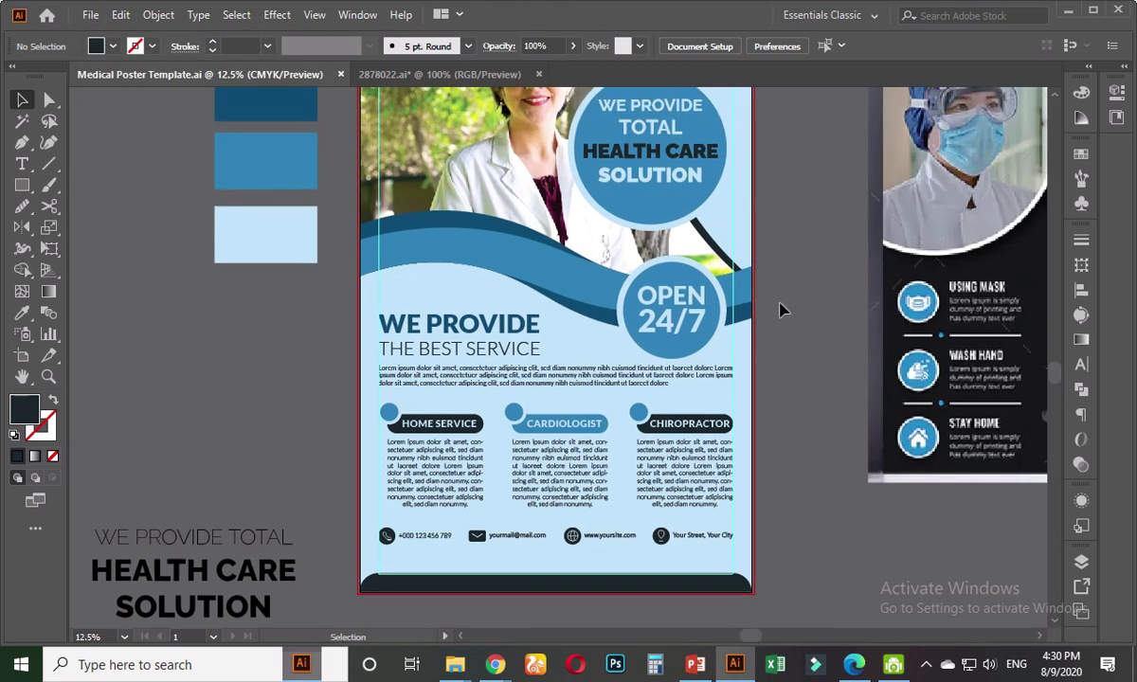
scroll(564, 445, "up", 2)
scroll(452, 411, "down", 2)
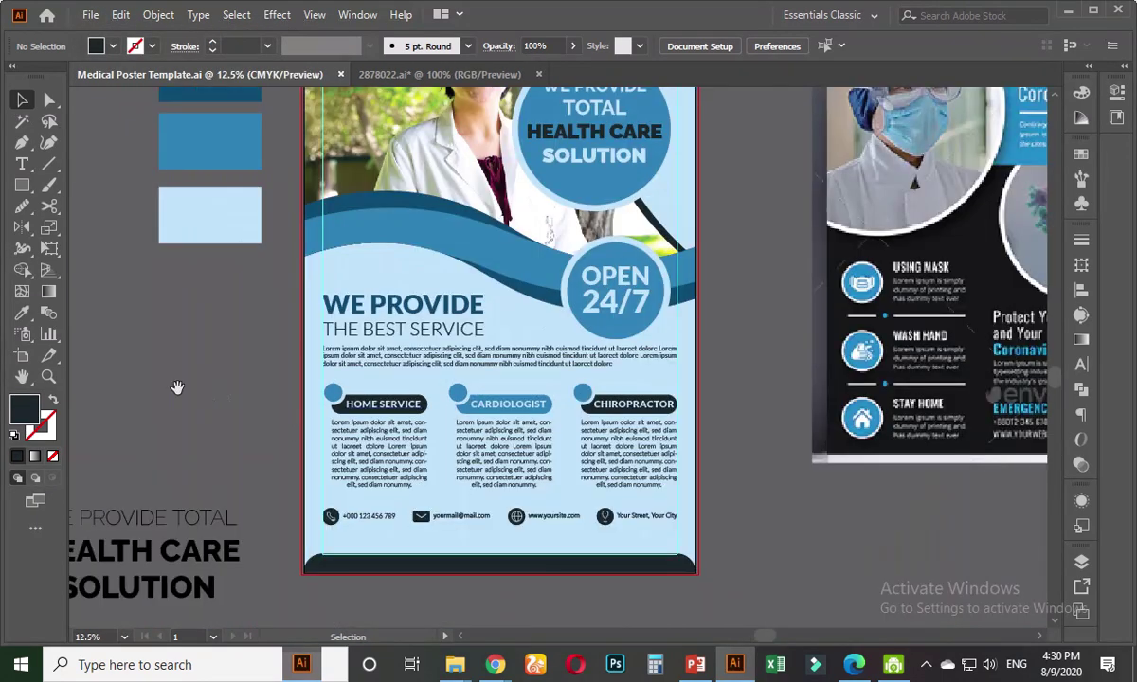
scroll(212, 393, "left", 3)
scroll(242, 402, "down", 1)
scroll(256, 417, "left", 1)
scroll(255, 422, "up", 3)
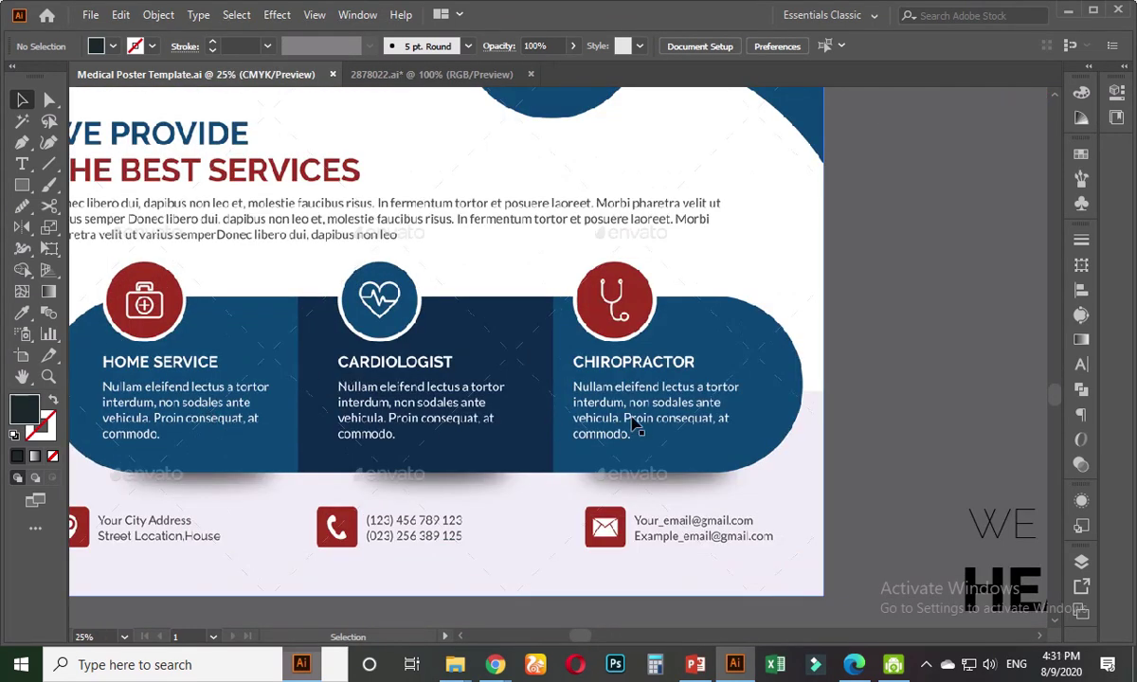
- Switch to Chrome and search Google Images for "HOME SERVICE ICON" in place of the Color Hunt page
mouse_move(495, 664)
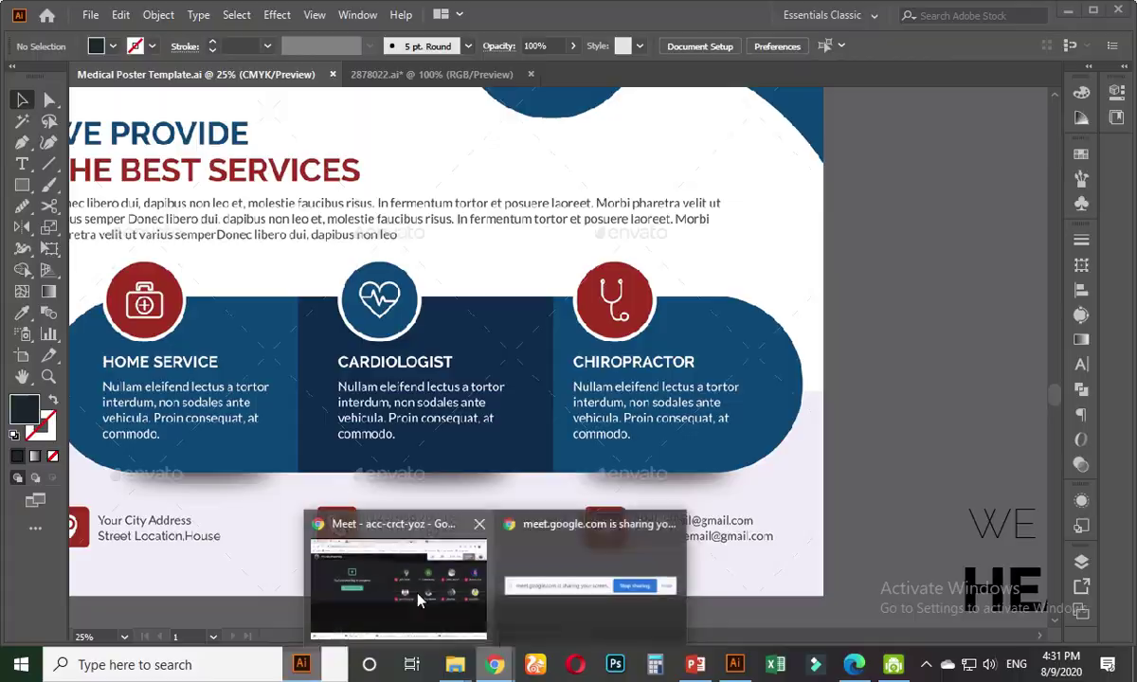
left_click(418, 594)
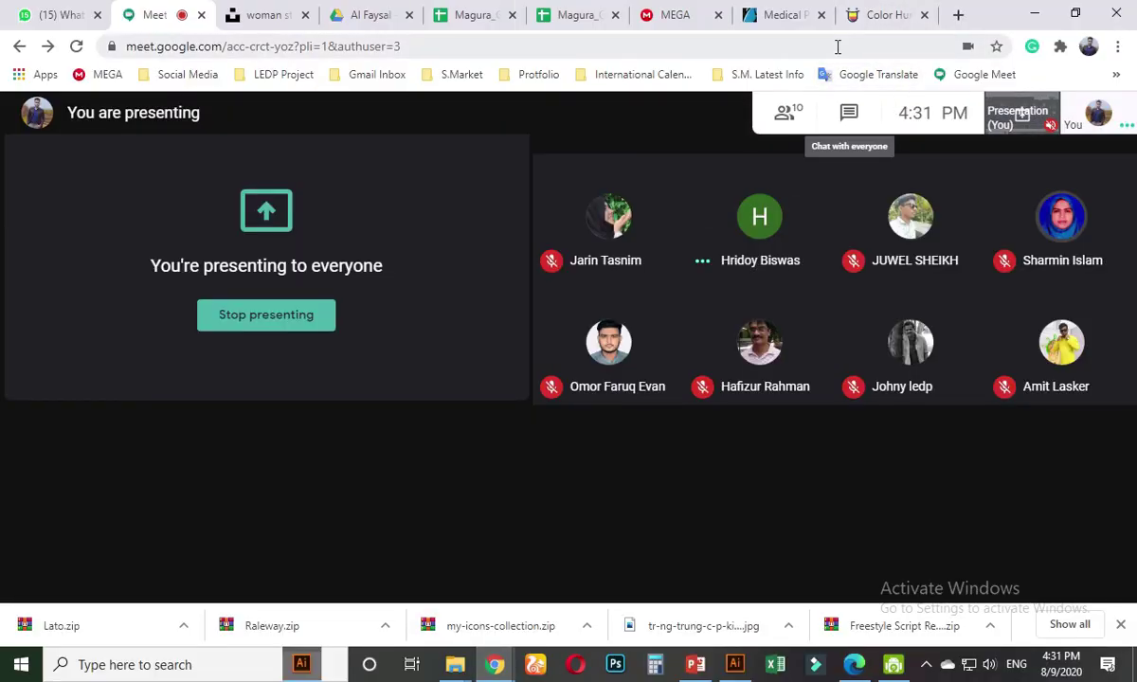
left_click(887, 17)
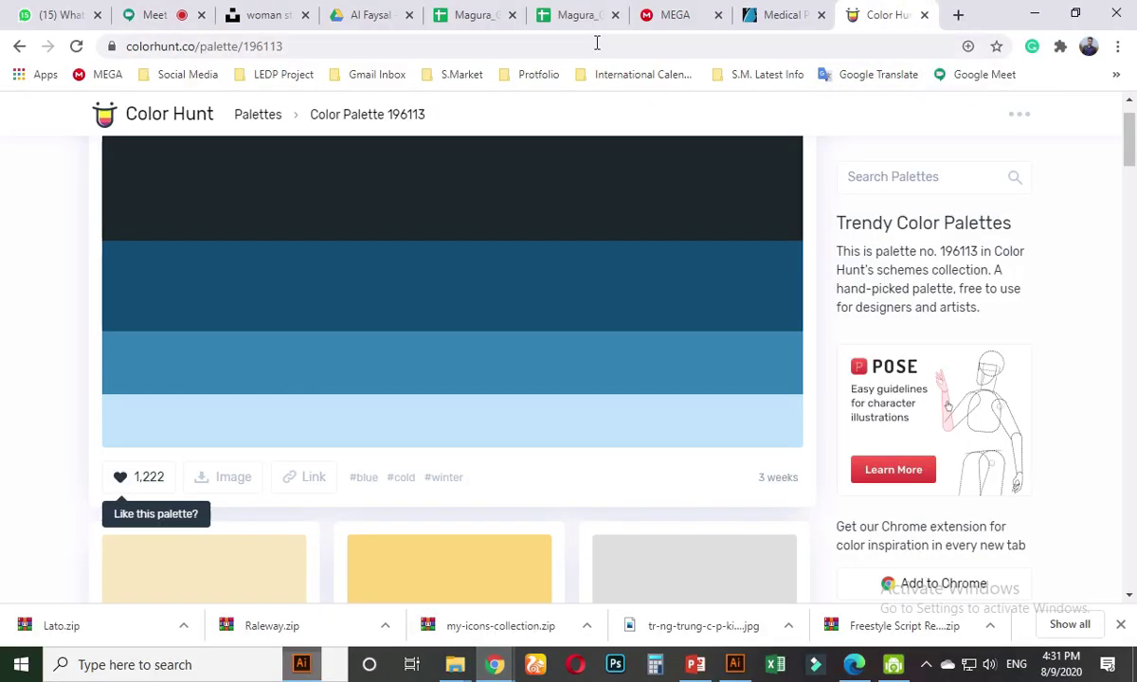
left_click(596, 43)
type("HO")
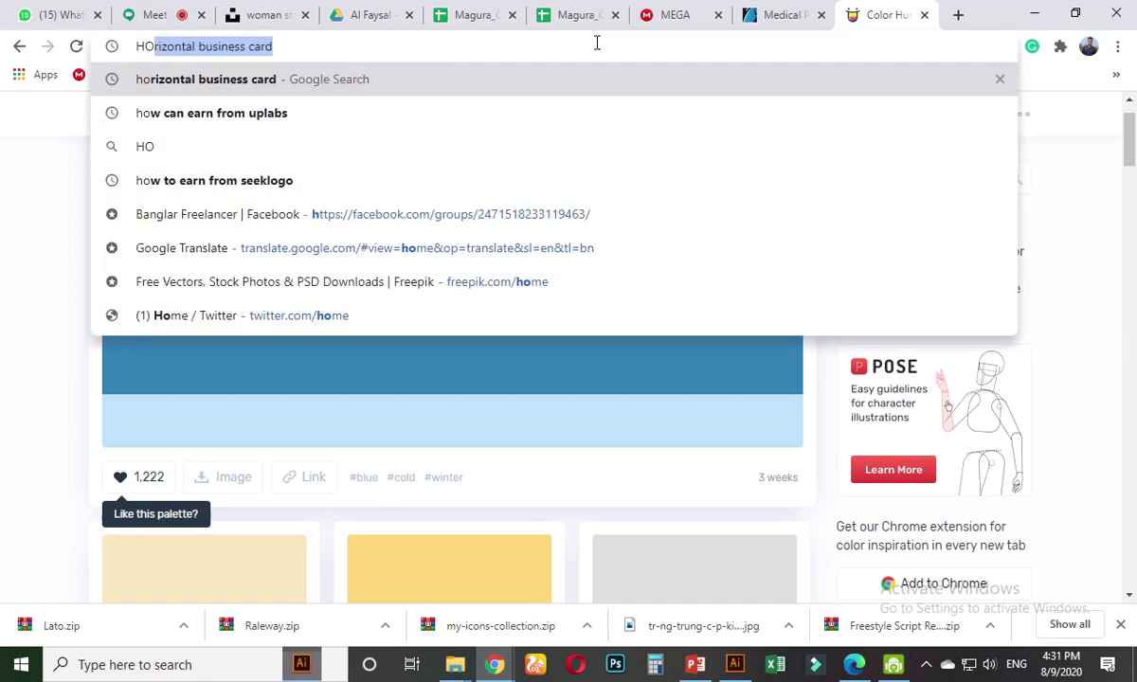
type("ME SERV")
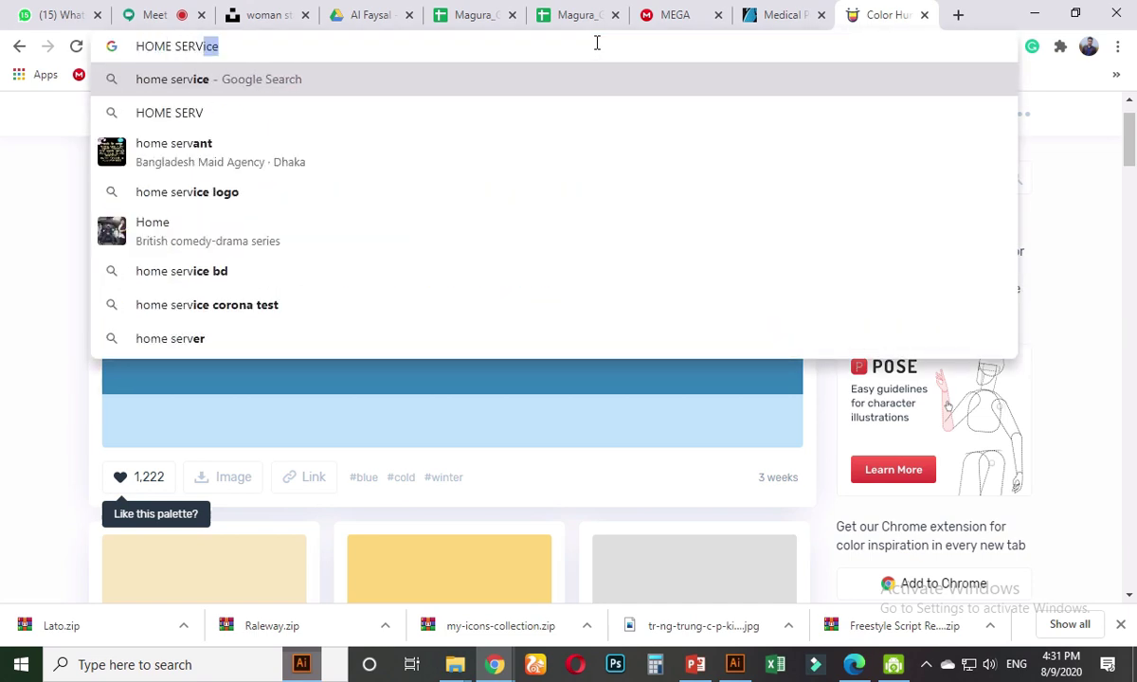
type("ICE ICON")
key("Return")
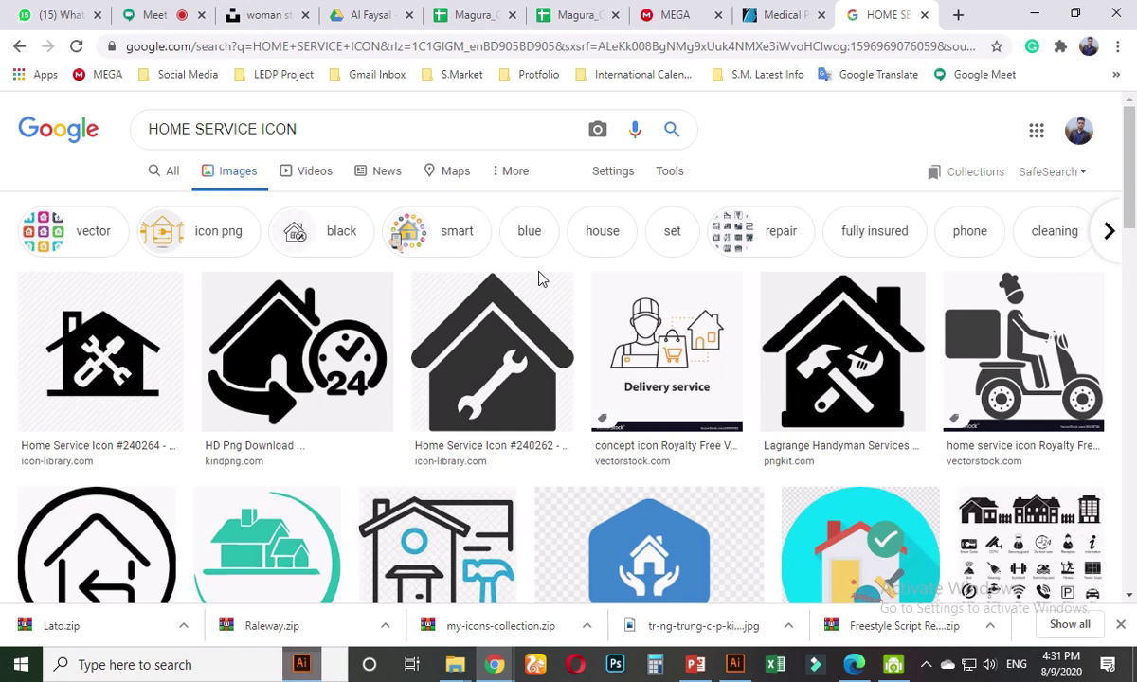
- Preview the house-with-wrench home service icon and copy its image
left_click(512, 331)
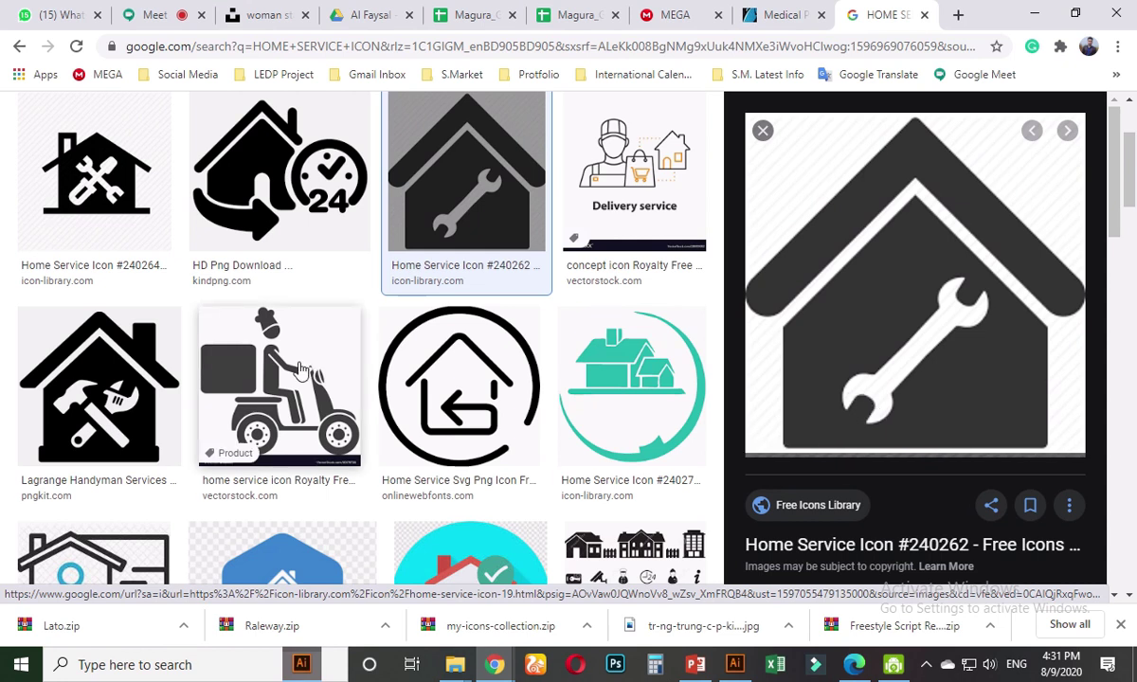
scroll(396, 496, "down", 1)
scroll(396, 496, "down", 4)
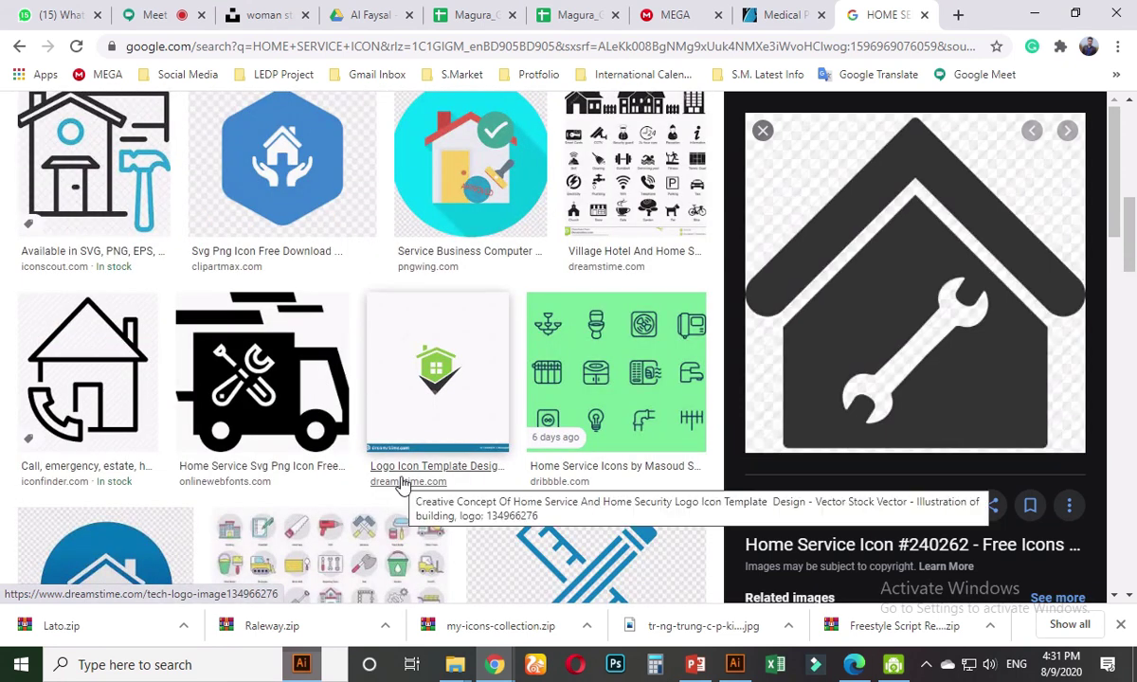
scroll(397, 483, "up", 5)
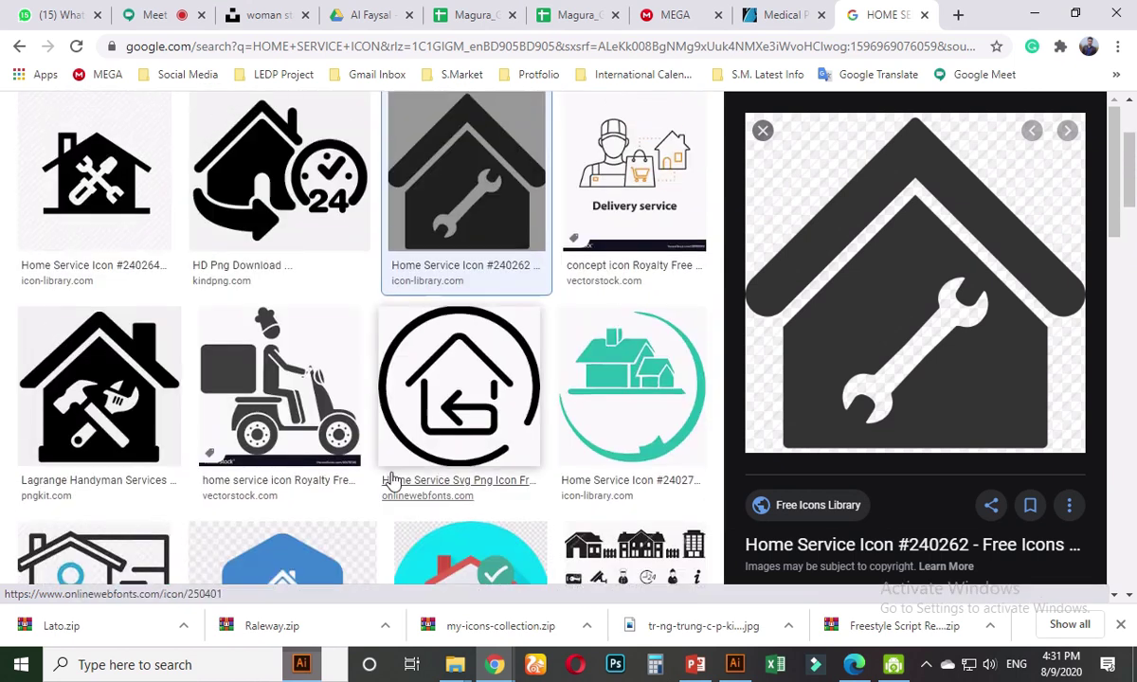
right_click(871, 219)
left_click(919, 398)
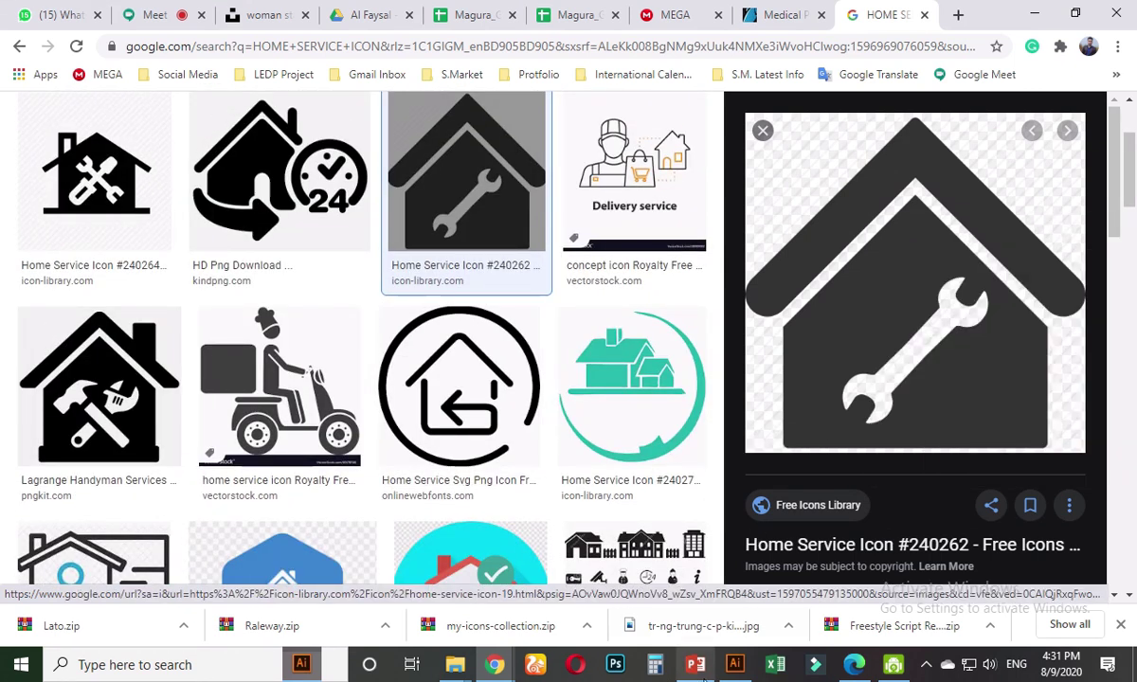
- Switch back to Illustrator, paste the copied house-with-wrench image over the poster's dark footer bar and deselect it
key("alt+Tab")
key("ctrl+minus")
key("ctrl+minus")
key("ctrl+minus")
scroll(568, 455, "down", 3)
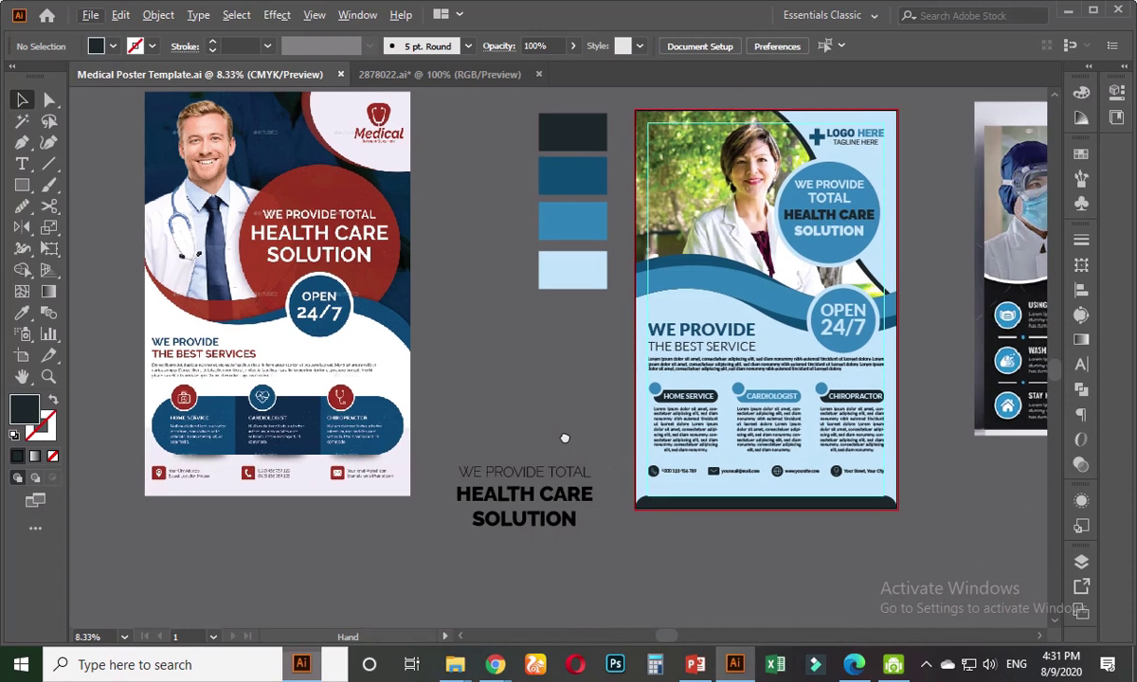
scroll(573, 484, "right", 3)
key("ctrl+v")
key("ctrl+plus")
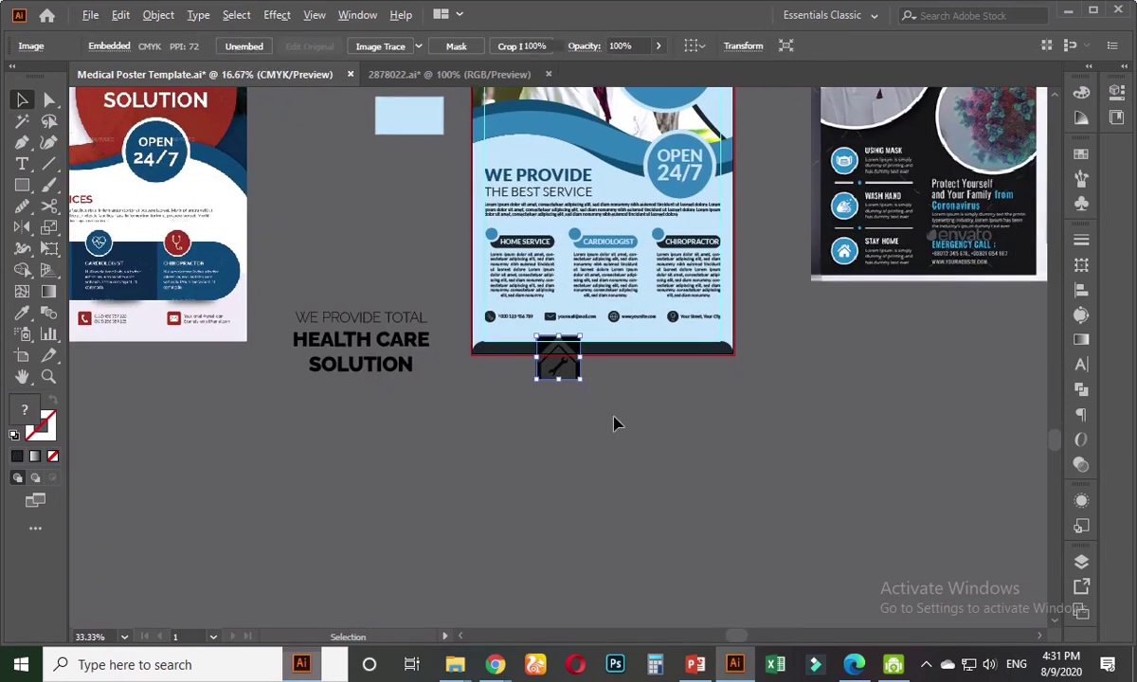
left_click(613, 417)
key("ctrl+plus")
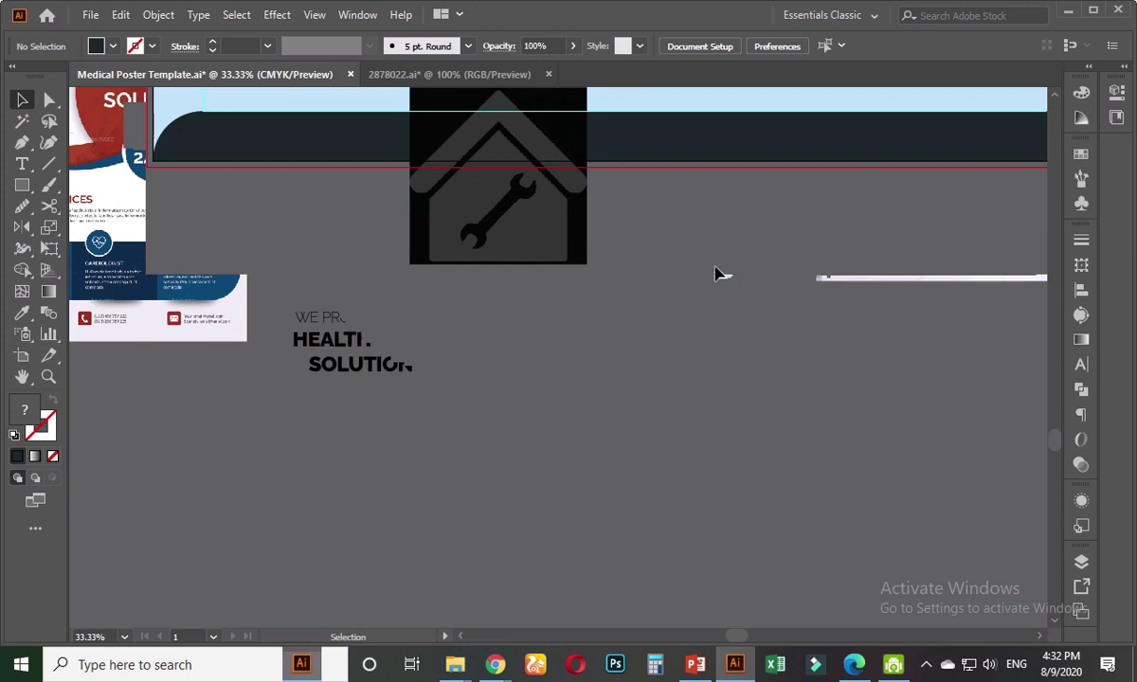
left_click(90, 14)
left_click(482, 304)
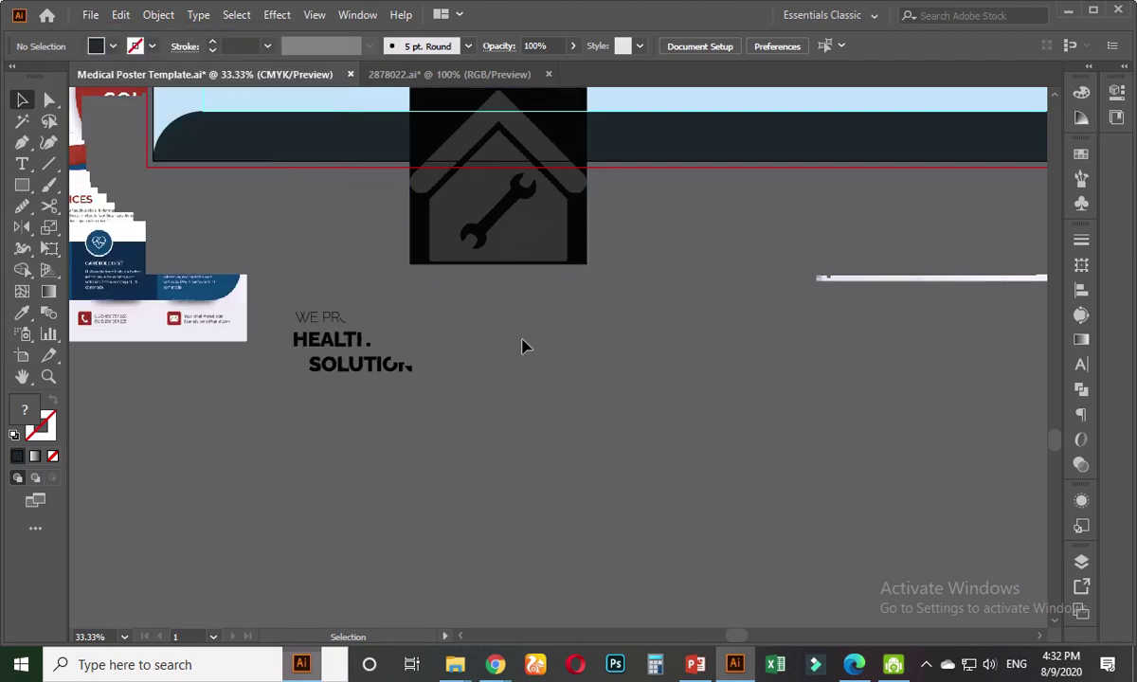
- Try to move the pasted house-with-wrench image off the poster's dark footer bar onto the empty canvas below
scroll(513, 364, "down", 1)
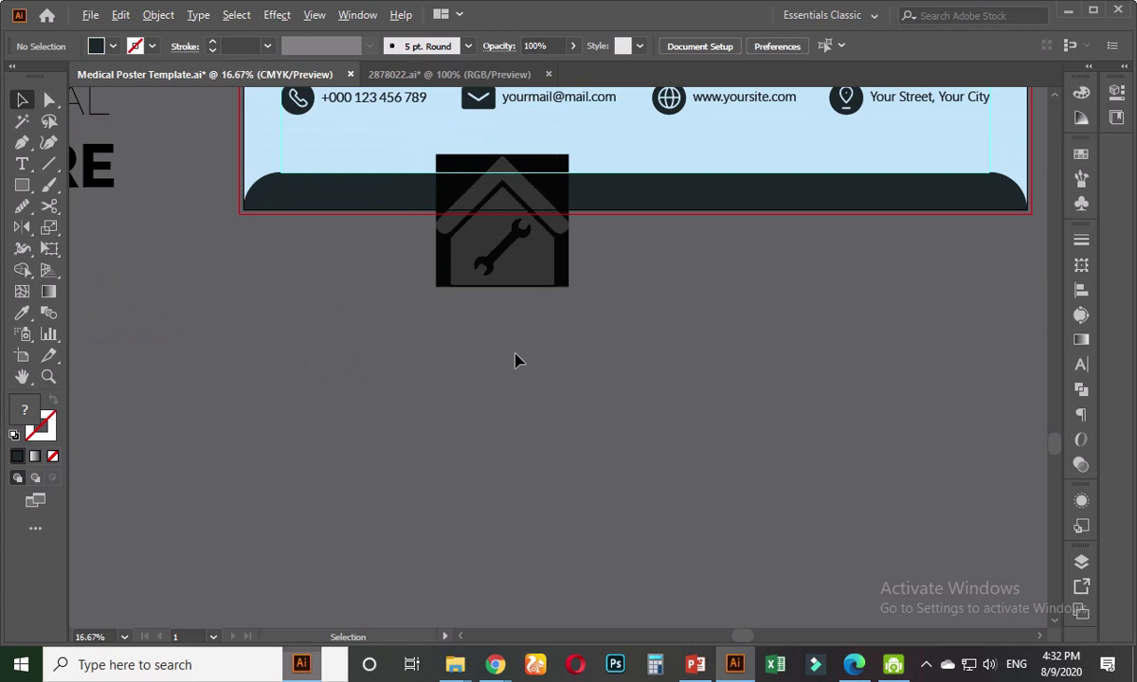
scroll(514, 364, "down", 3)
left_click_drag(526, 327, 588, 387)
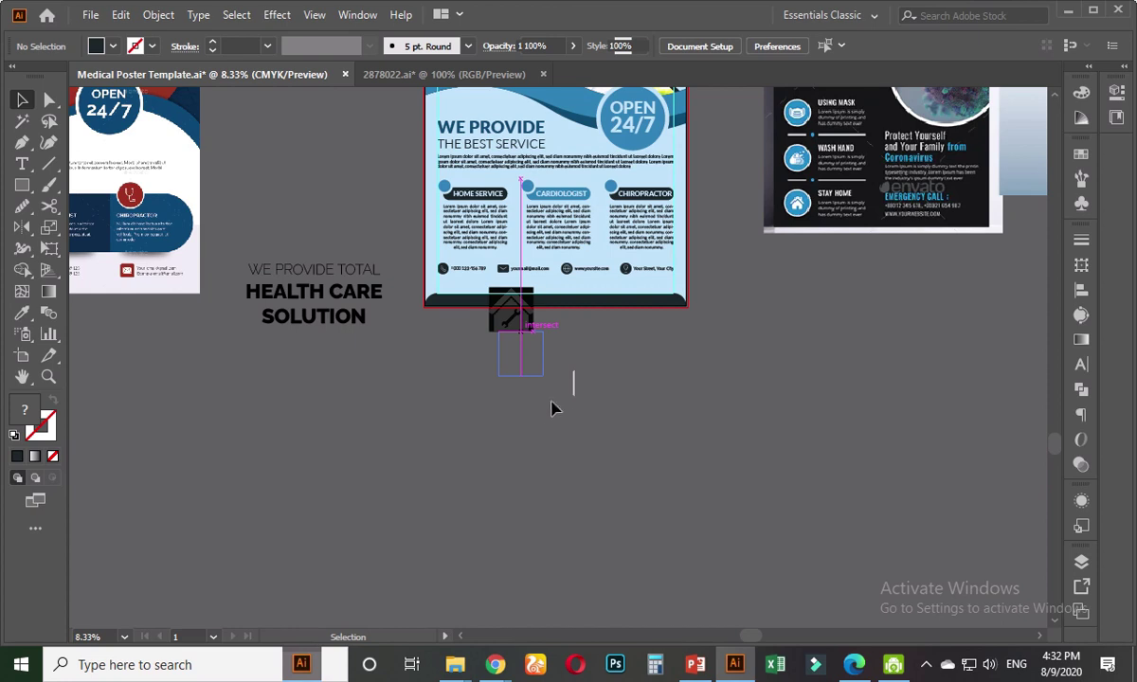
- Switch to Chrome to check the Google Meet call and return to Illustrator
mouse_move(507, 666)
left_click(398, 580)
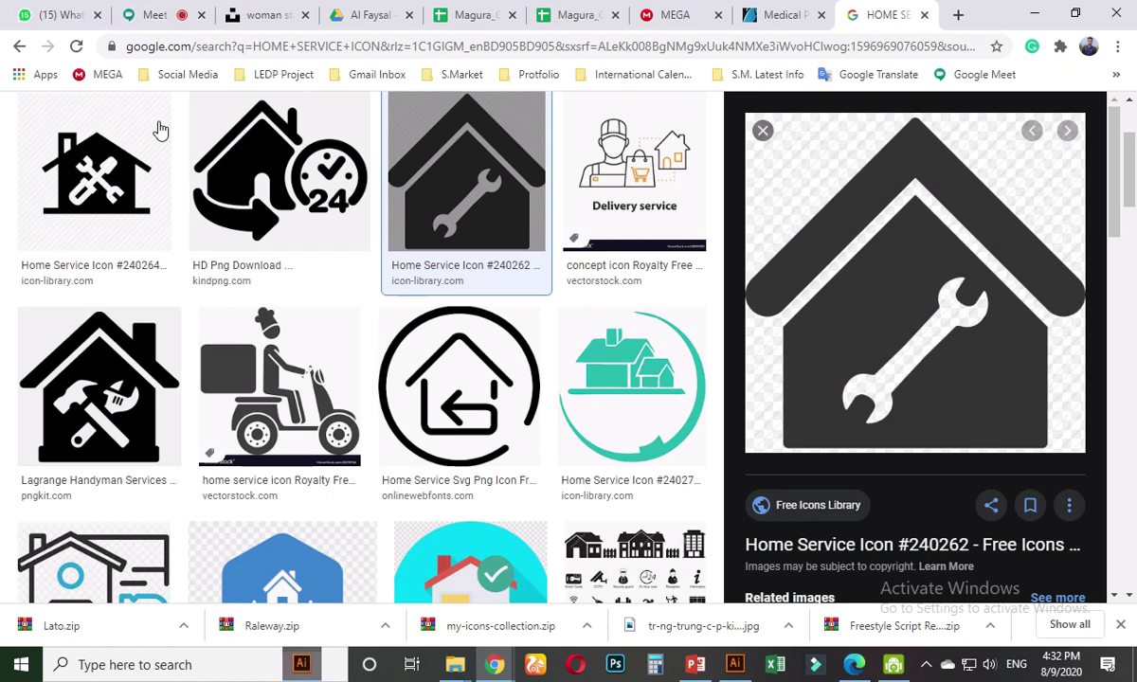
left_click(155, 16)
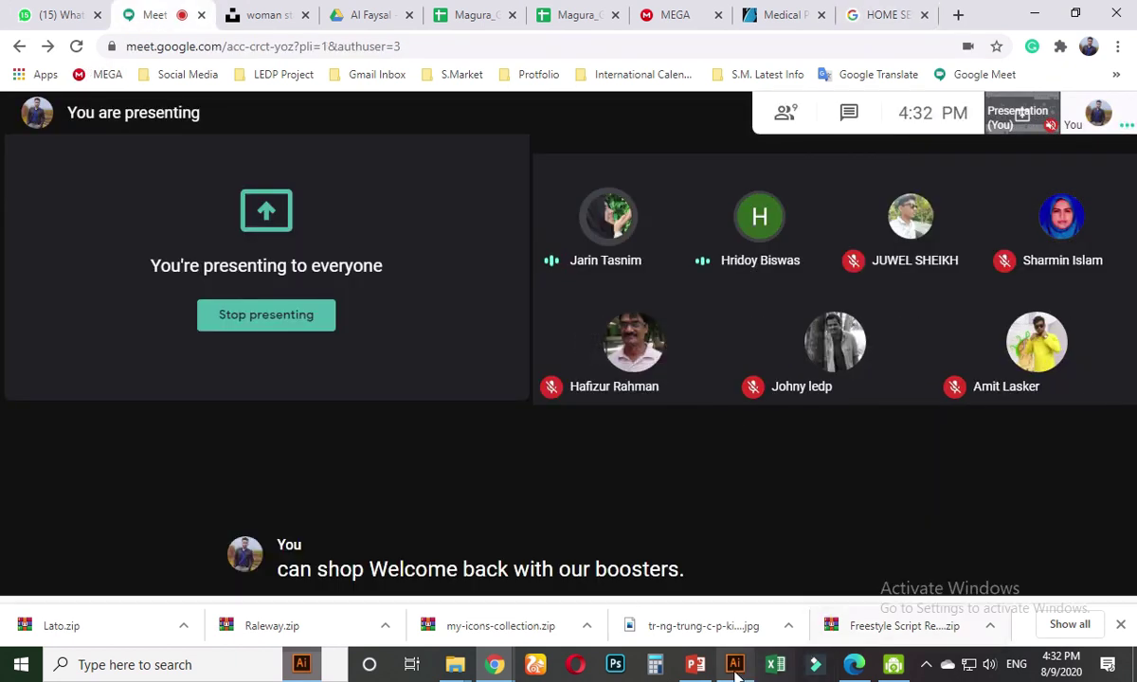
key("alt+Tab")
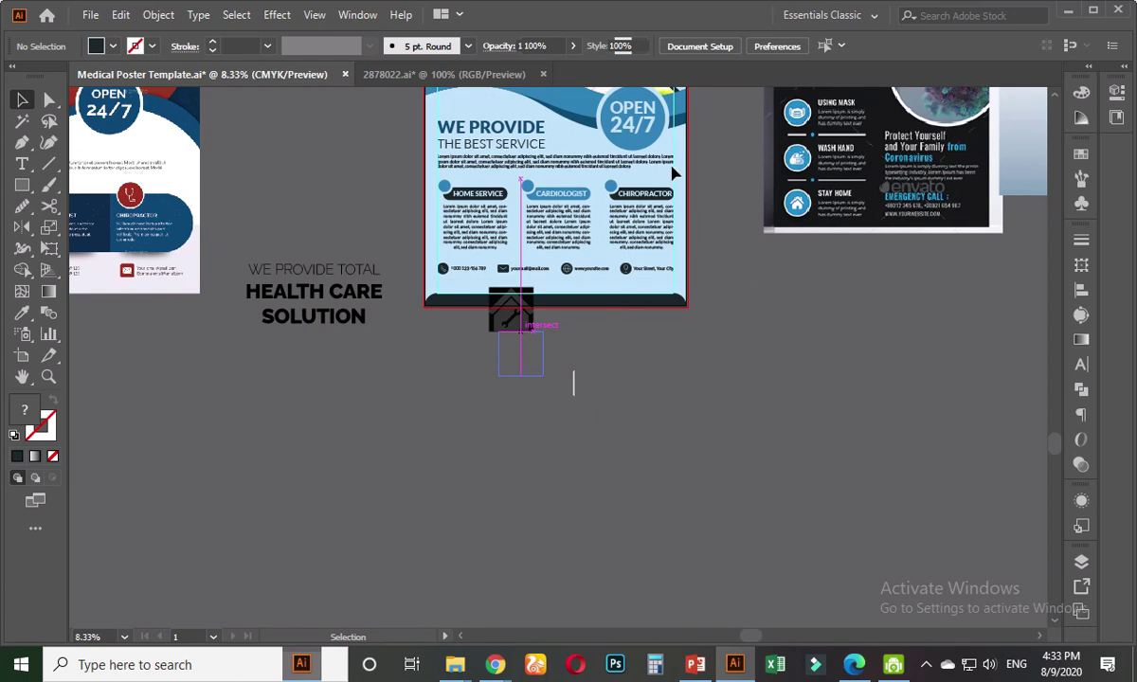
- Switch back to Chrome and look over the Google Meet presentation and the HOME SERVICE ICON image results
mouse_move(495, 664)
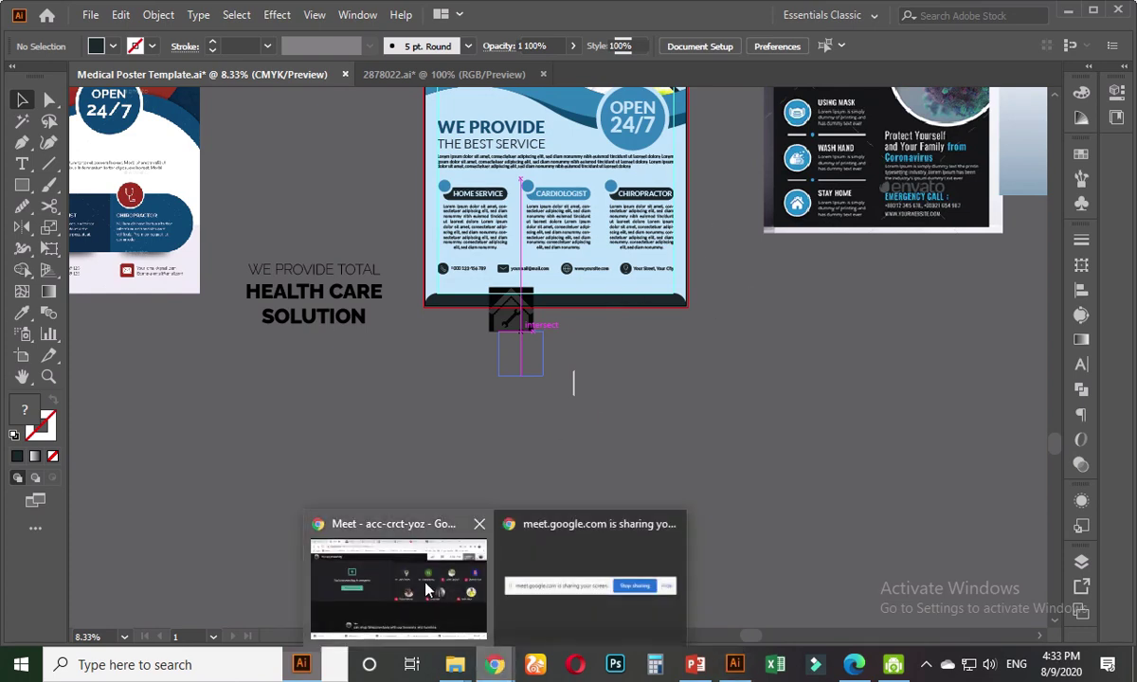
left_click(393, 573)
mouse_move(416, 332)
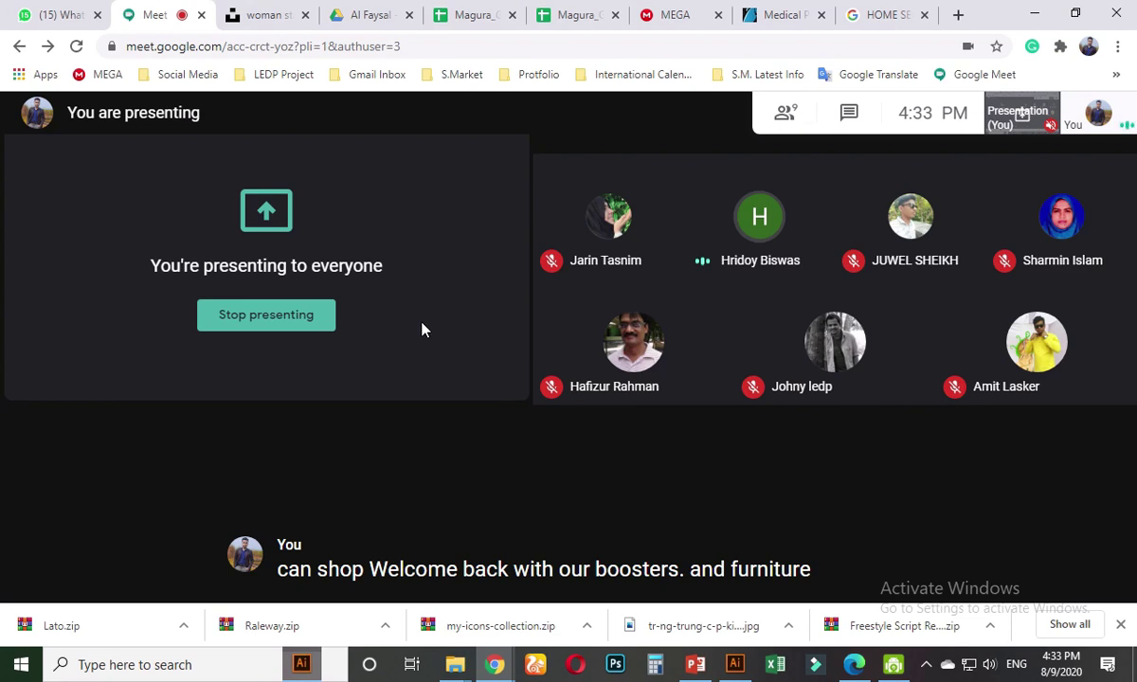
mouse_move(349, 116)
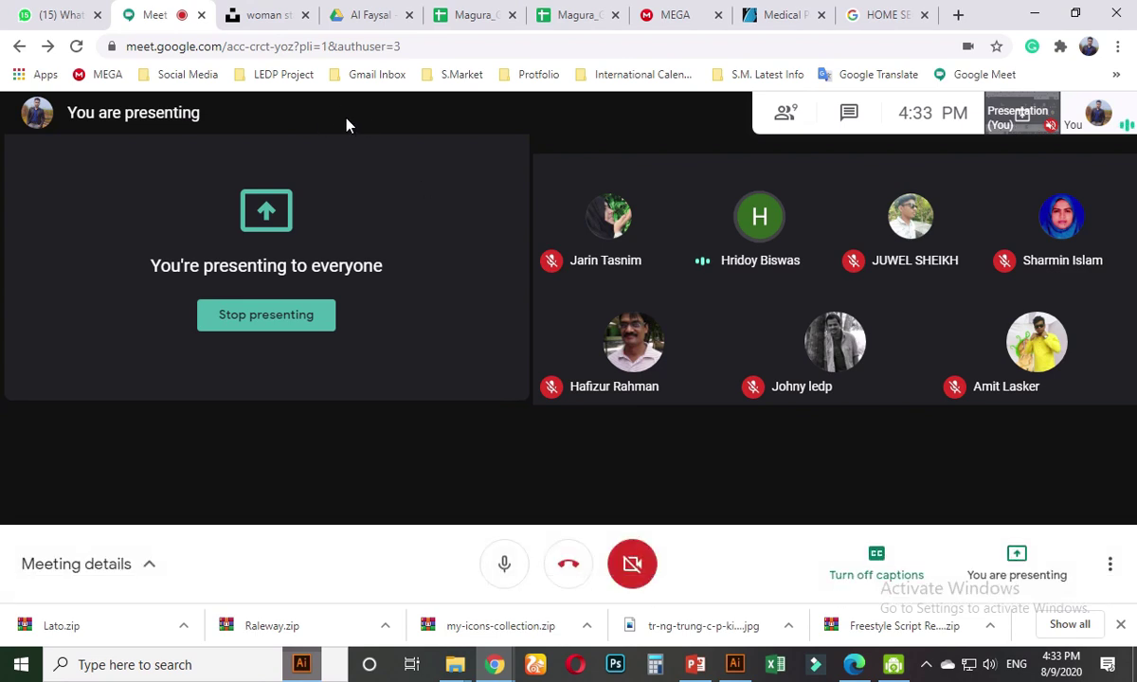
left_click(878, 15)
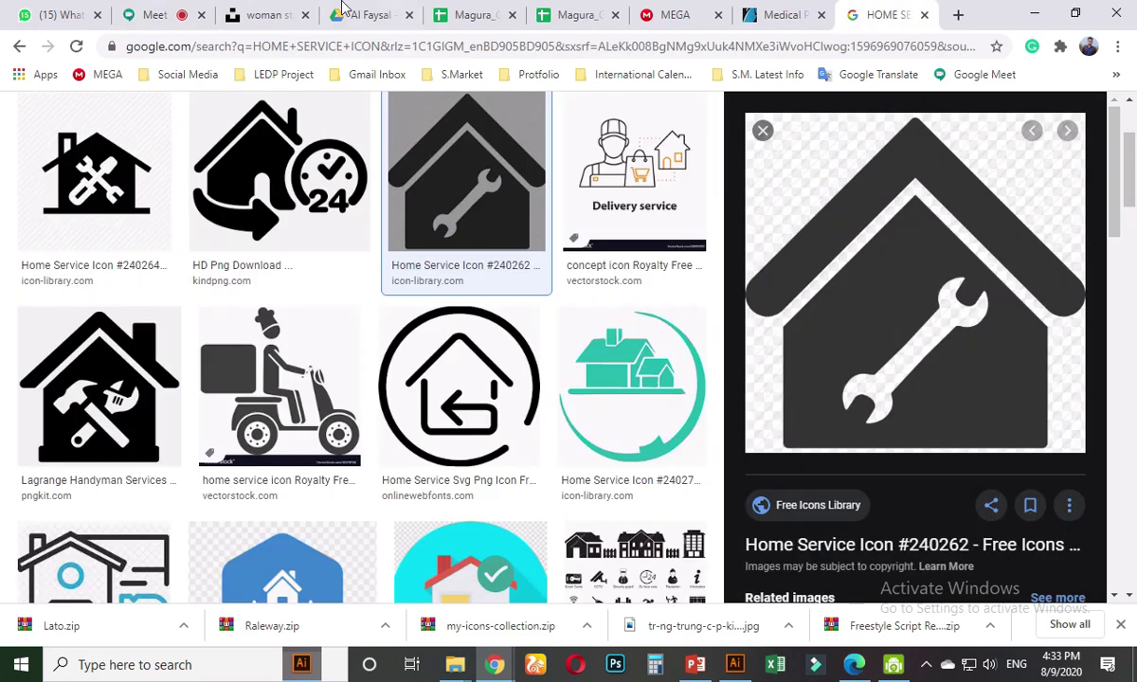
left_click(60, 14)
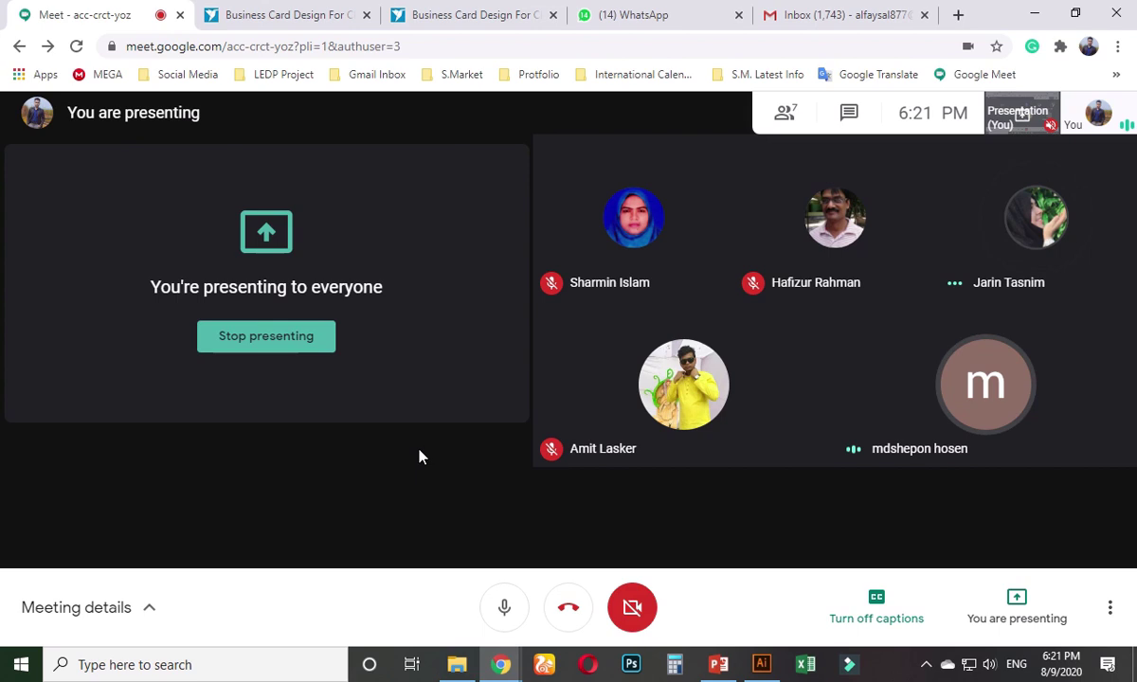
mouse_move(441, 8)
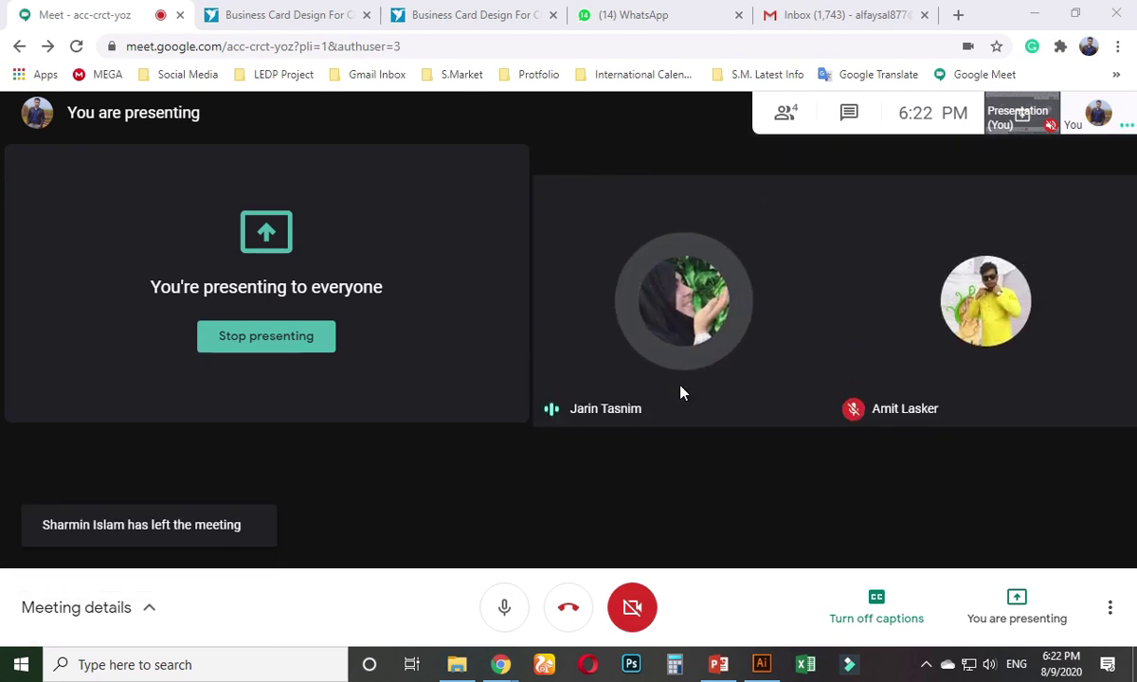
- Stop presenting and leave the Google Meet call, closing the WhatsApp page as well
left_click(303, 354)
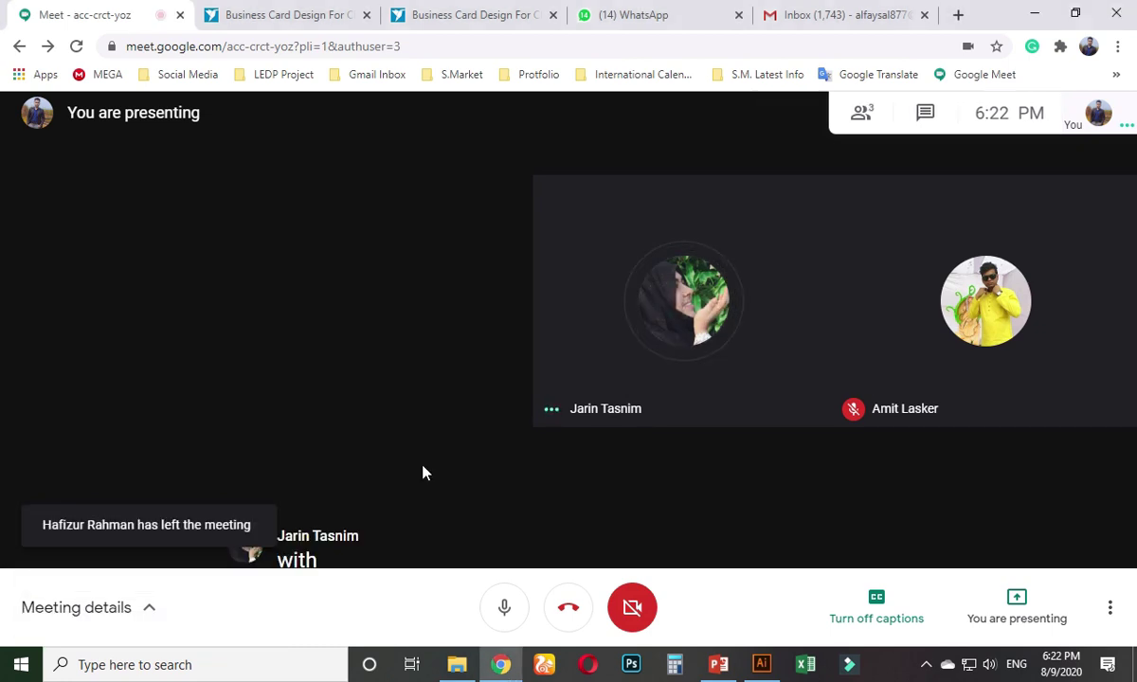
left_click(570, 621)
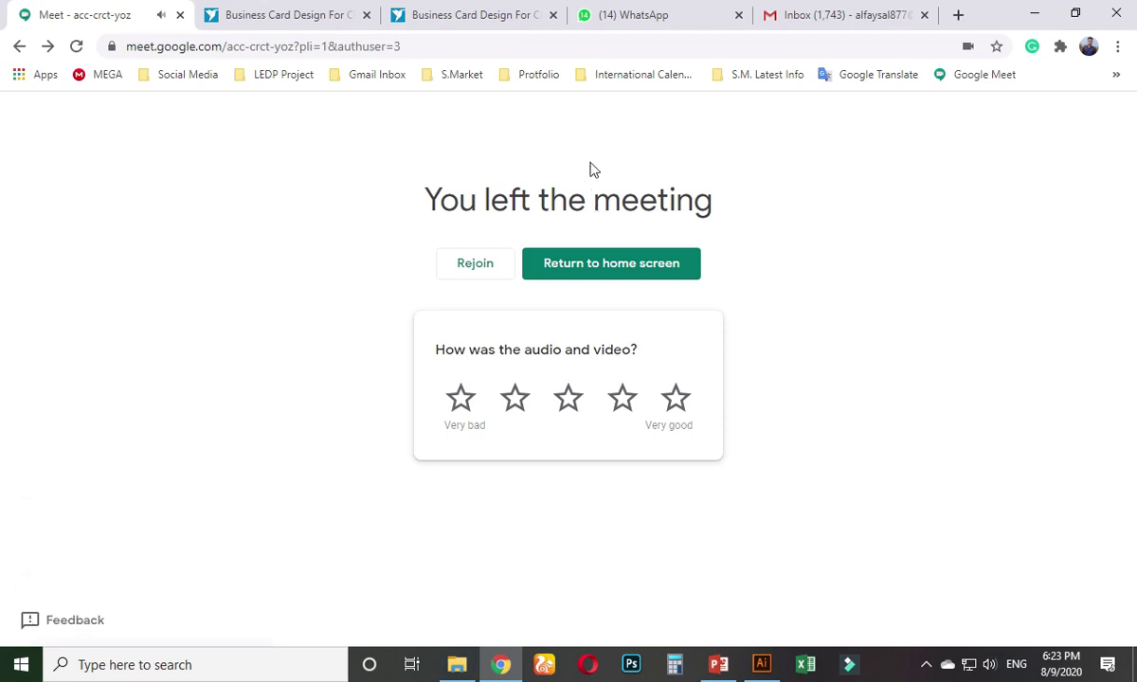
left_click(739, 14)
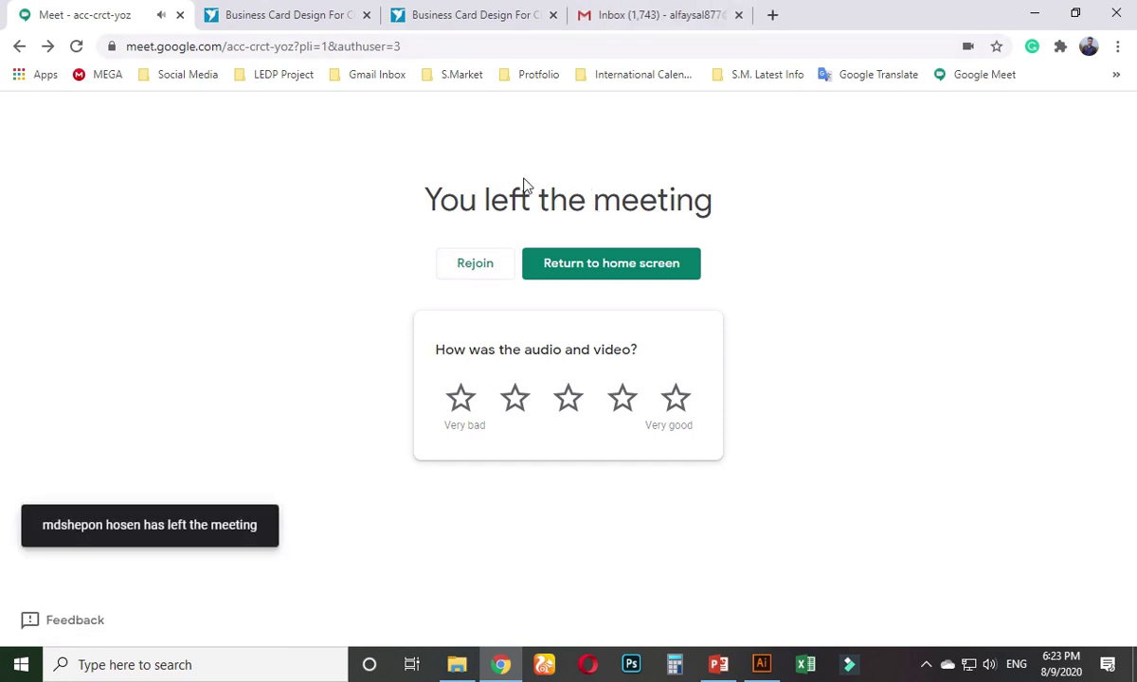